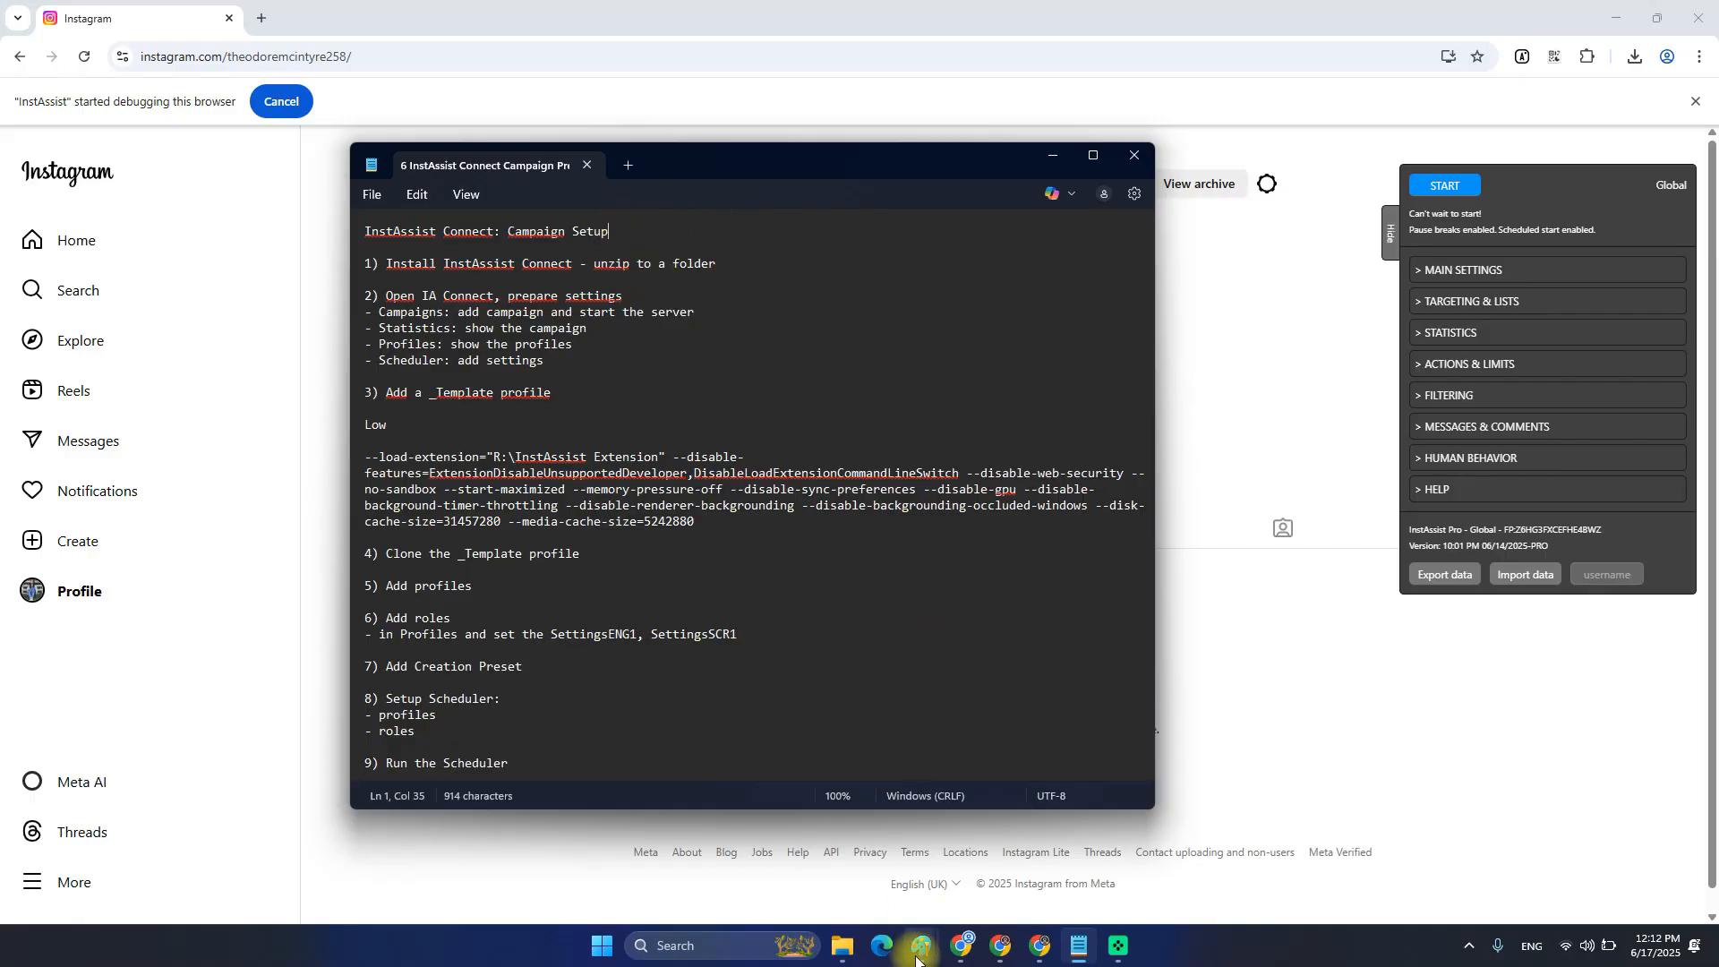
Review the install instruction in step 1 of the notes.
{"action": "mouse_move", "coordinate": [923, 948]}
{"action": "mouse_move", "coordinate": [1017, 846]}
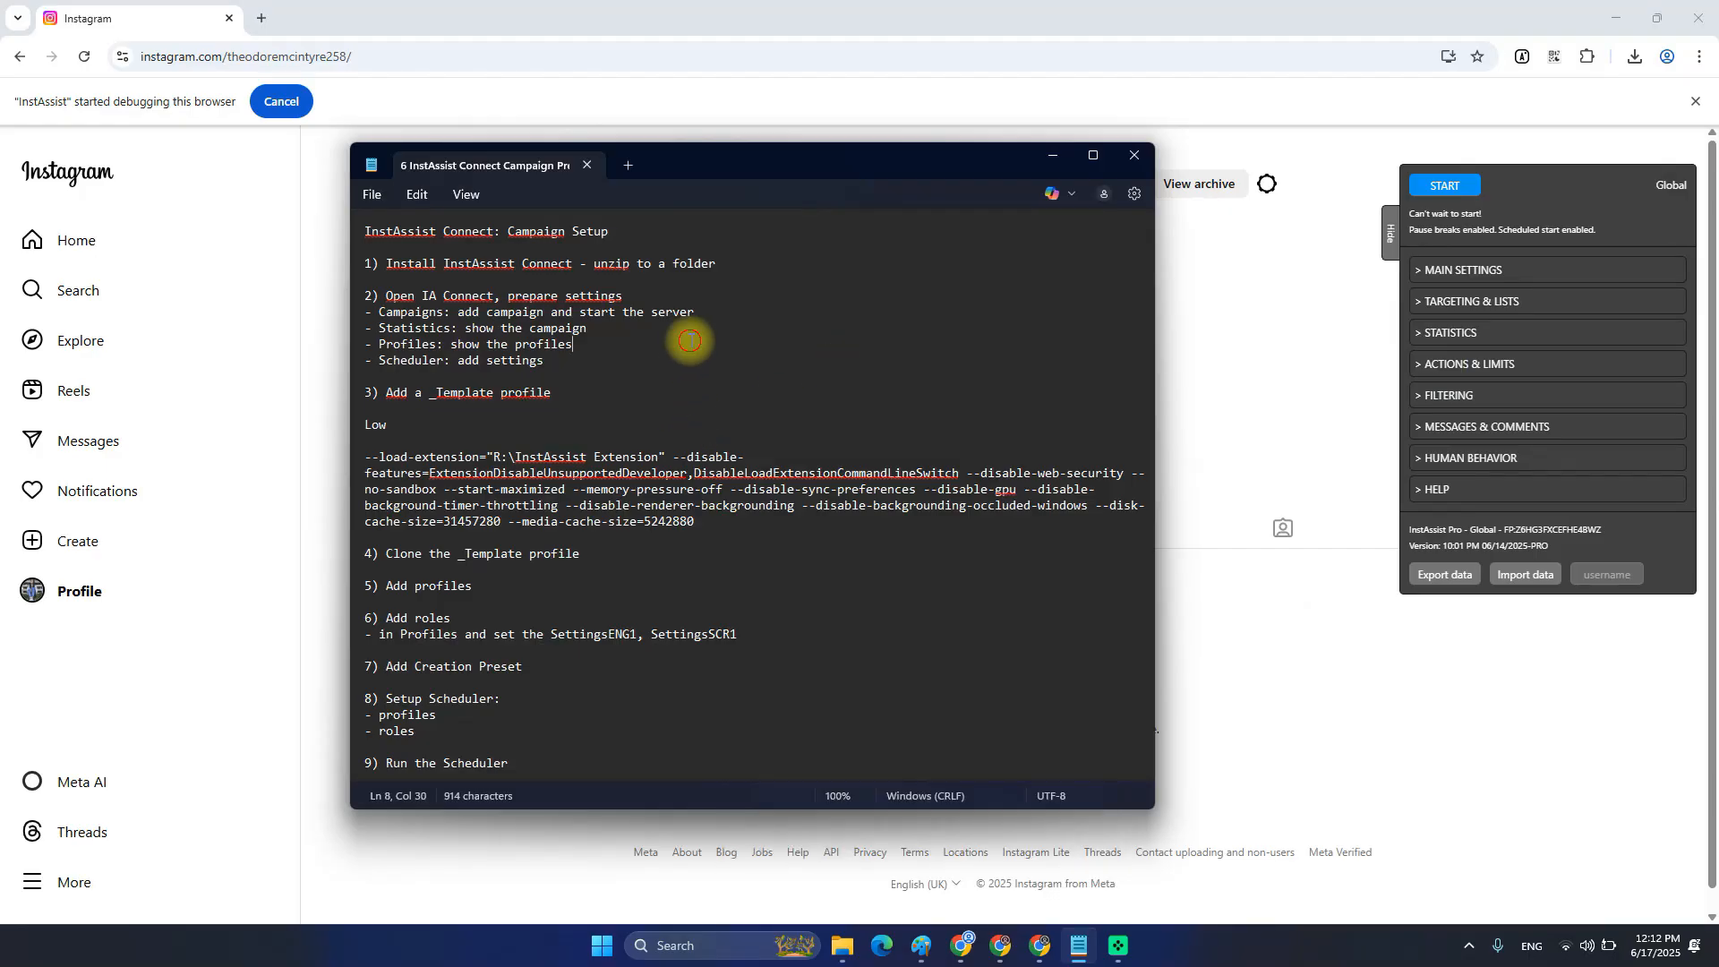
{"action": "left_click", "coordinate": [636, 229]}
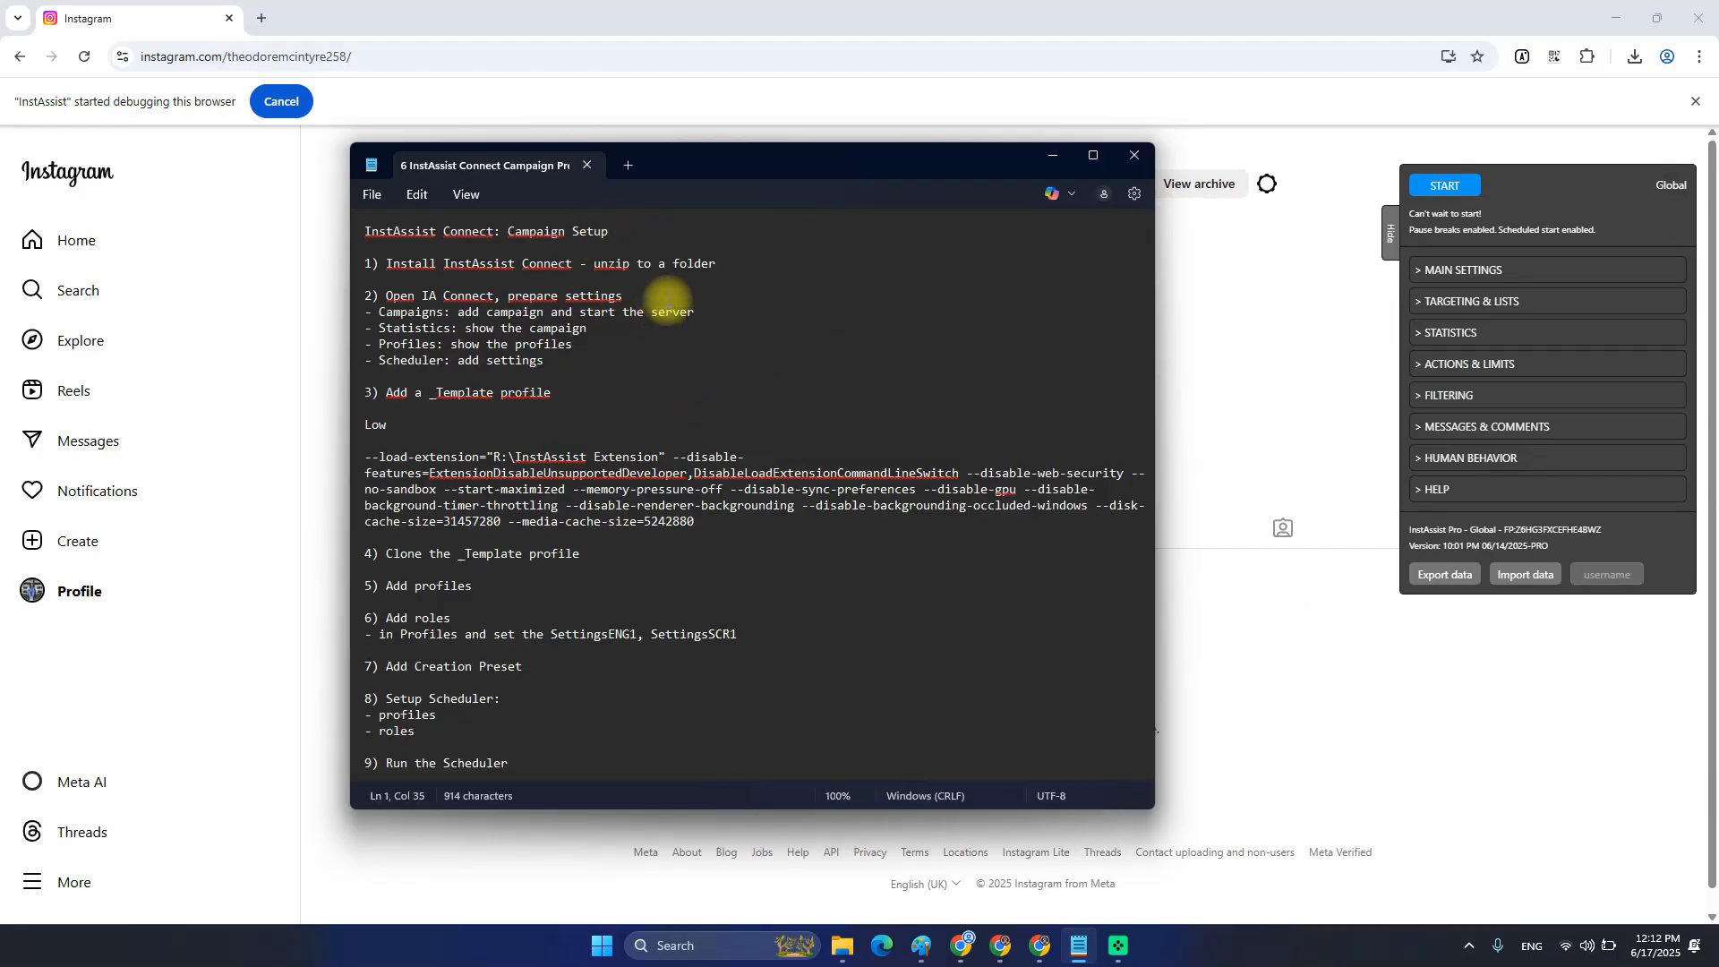
{"action": "left_click", "coordinate": [557, 426]}
{"action": "left_click", "coordinate": [629, 244]}
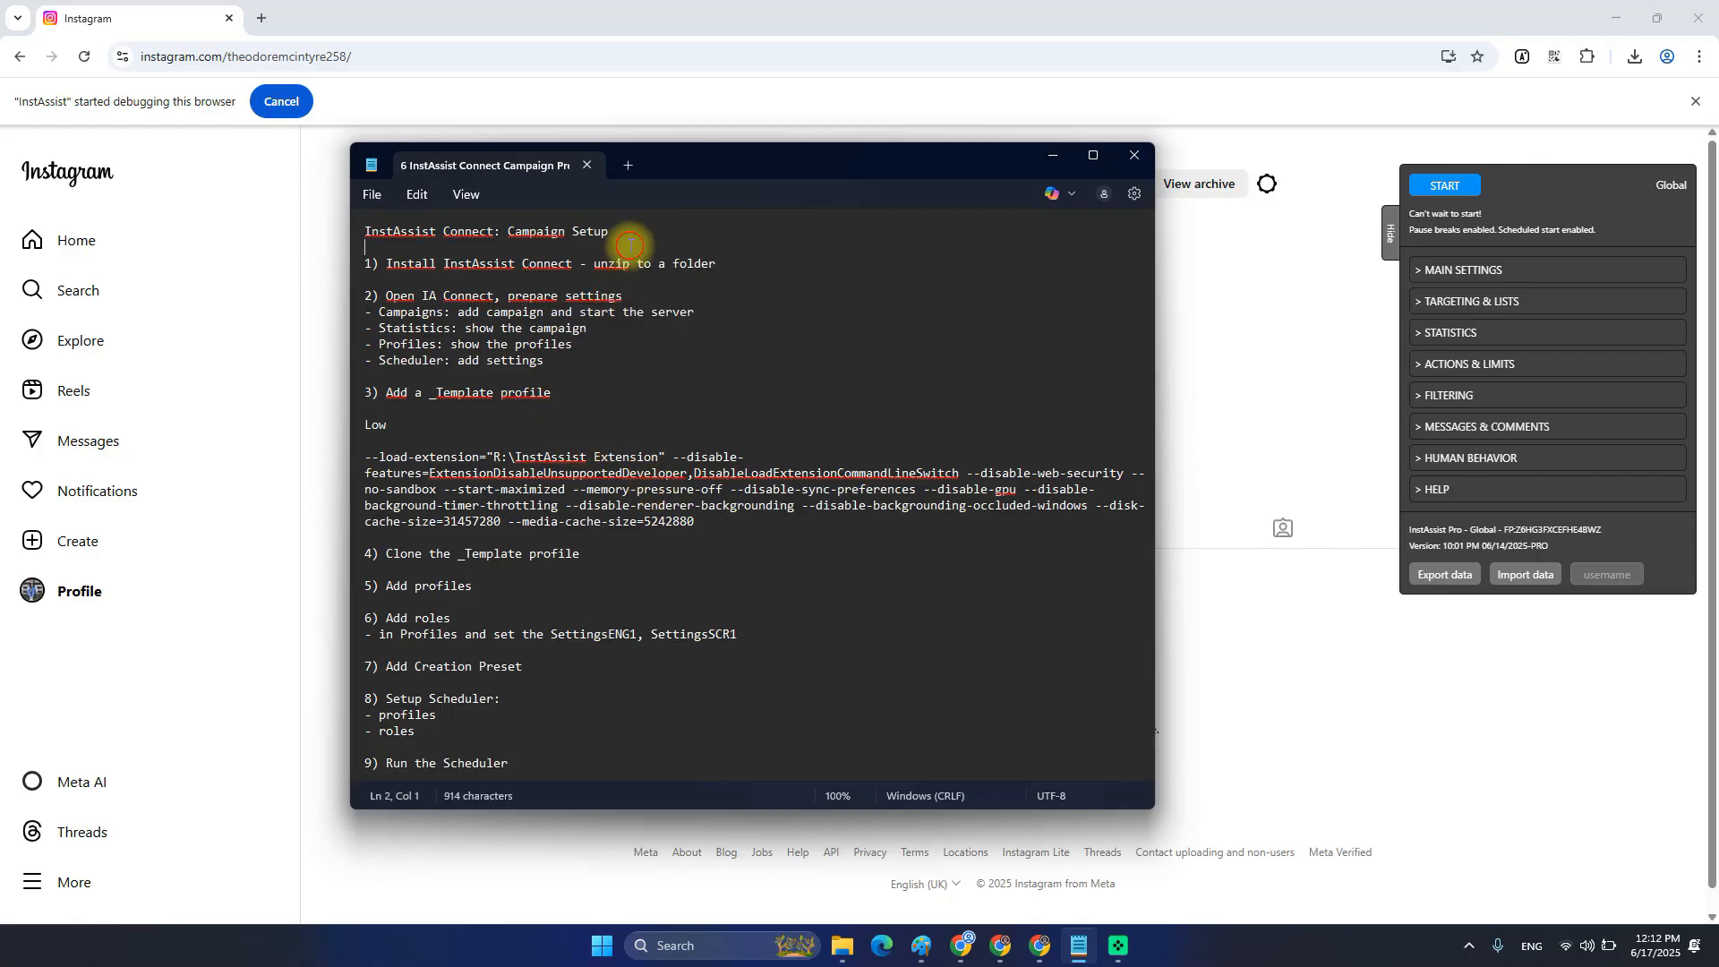
{"action": "left_click_drag", "start_coordinate": [385, 263], "coordinate": [588, 262]}
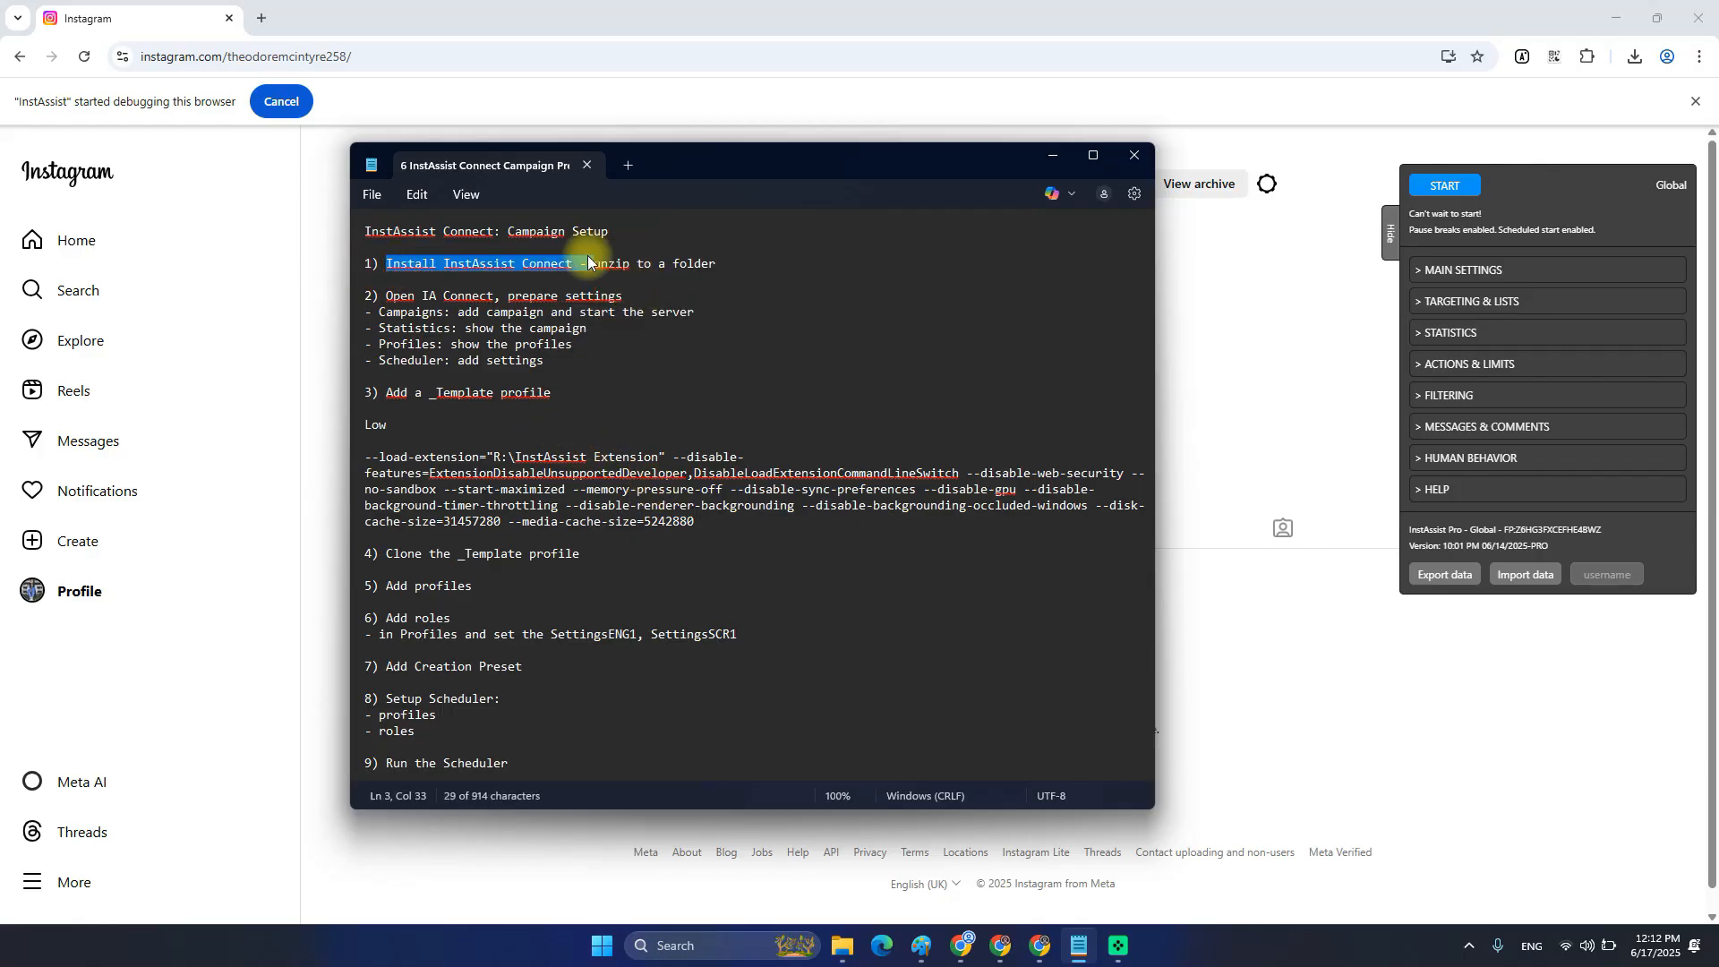
{"action": "left_click", "coordinate": [658, 263]}
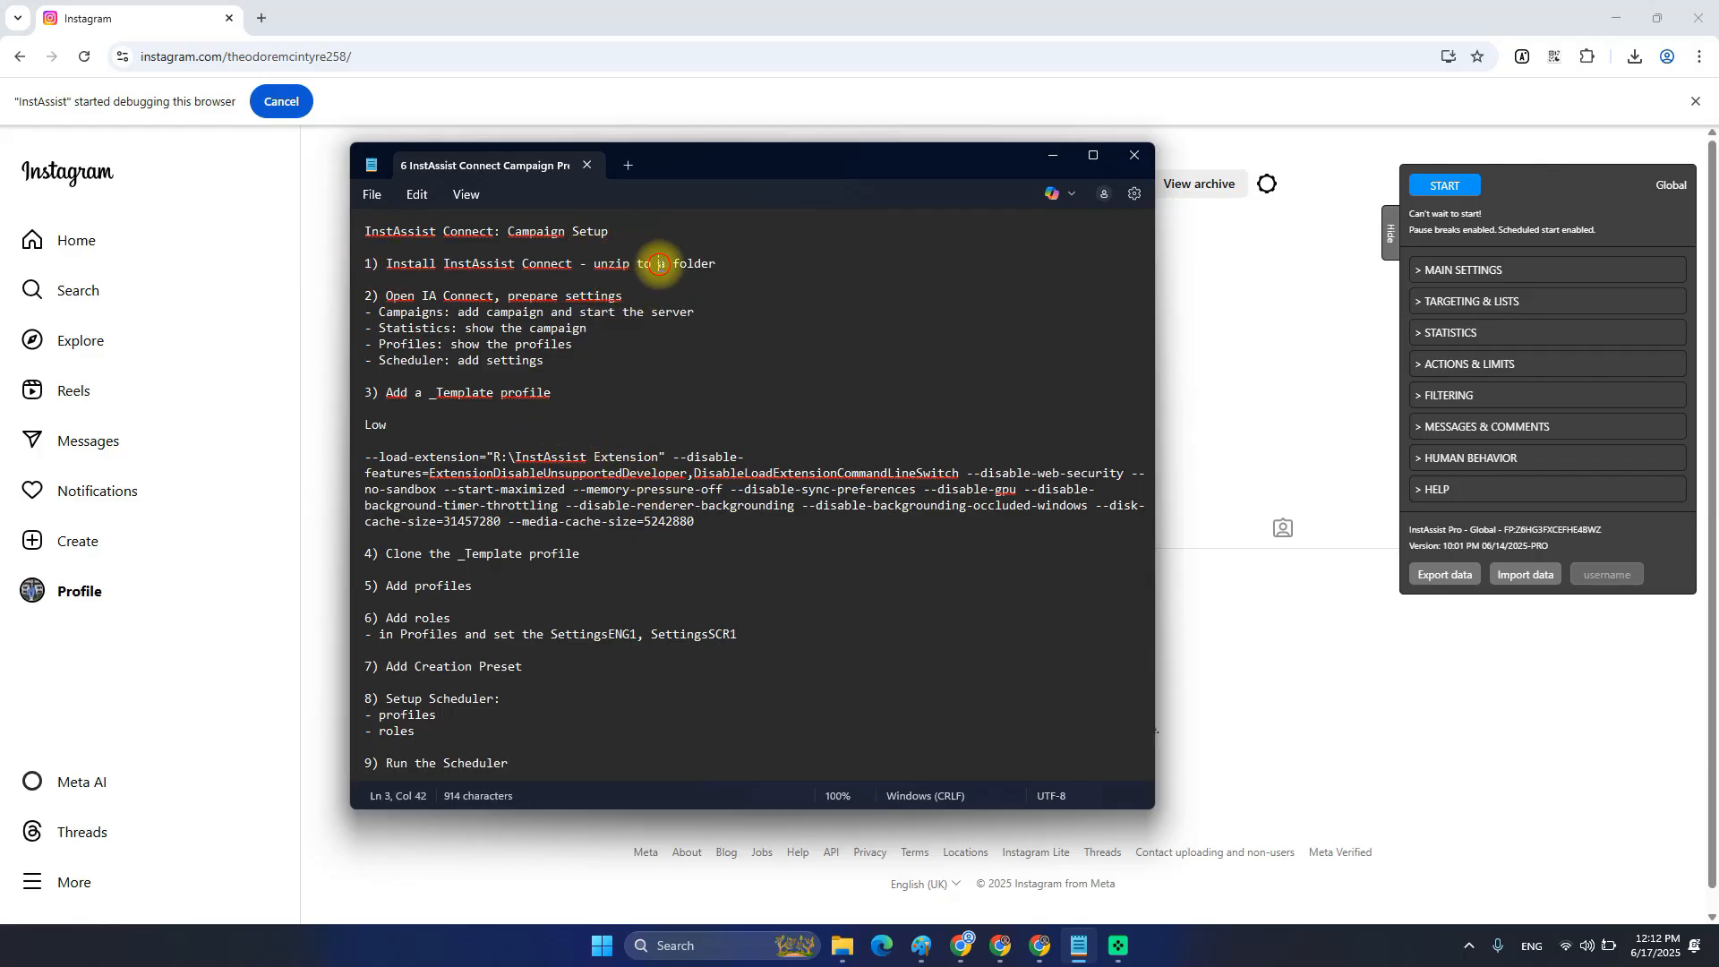
Open the iac zip and copy its InstAssist Connect folder.
{"action": "left_click", "coordinate": [832, 947]}
{"action": "left_click", "coordinate": [427, 691]}
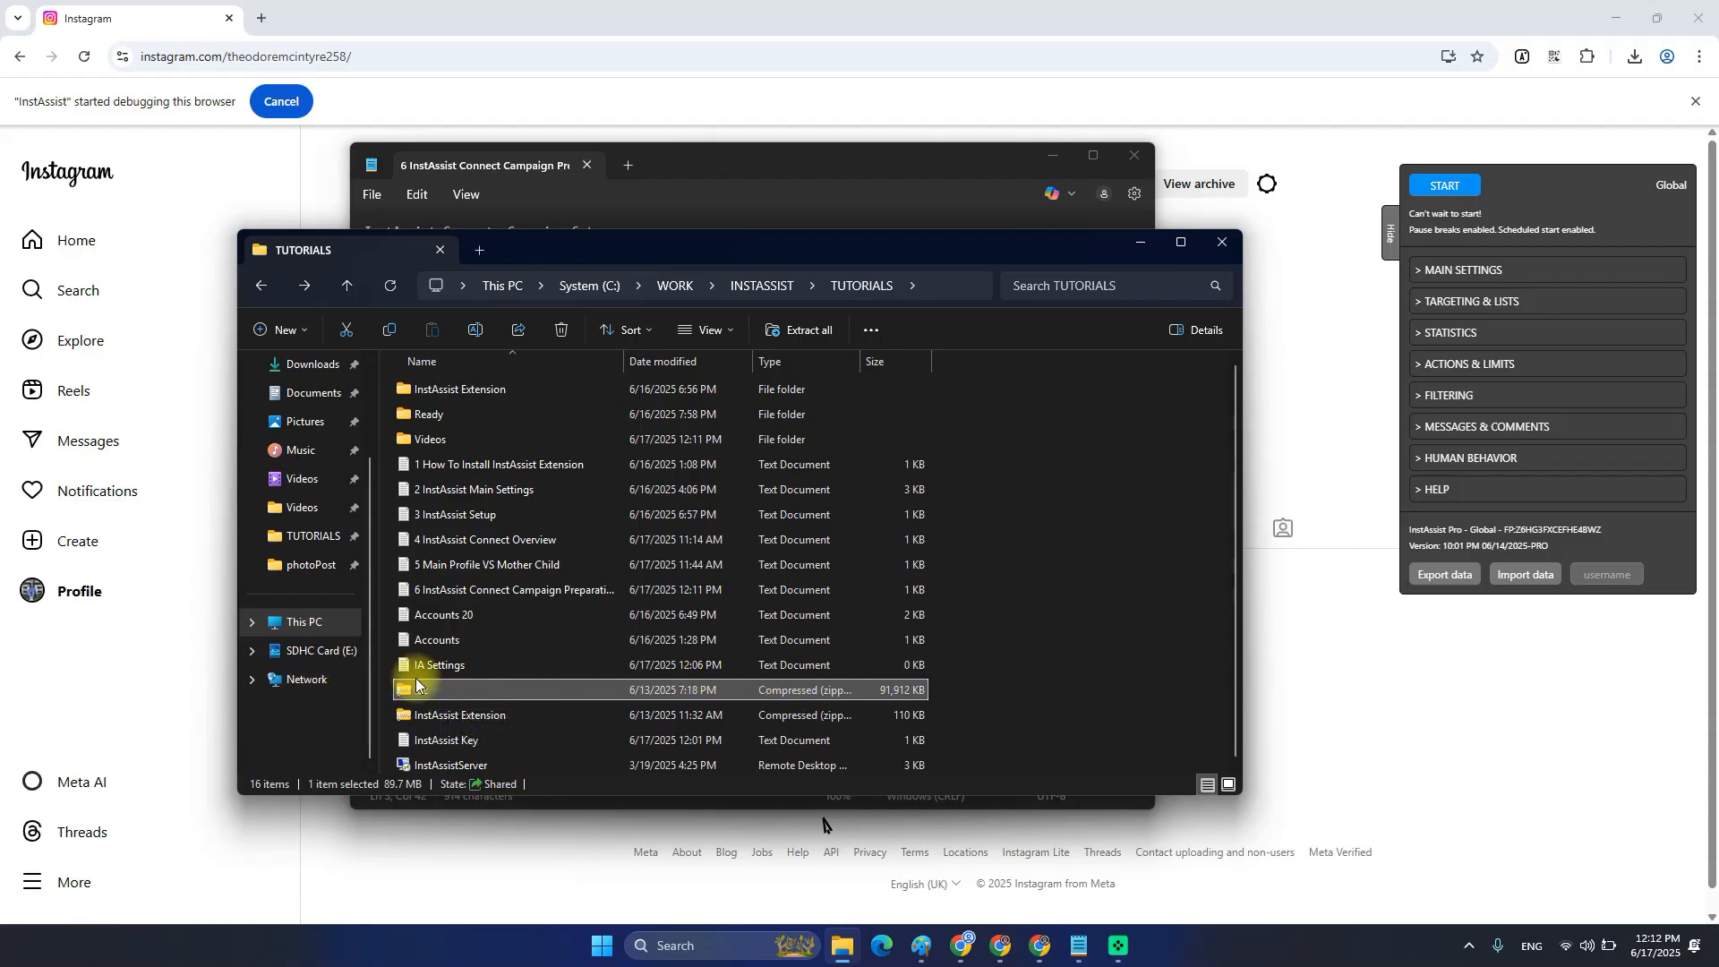
{"action": "double_click", "coordinate": [417, 691]}
{"action": "left_click", "coordinate": [464, 388]}
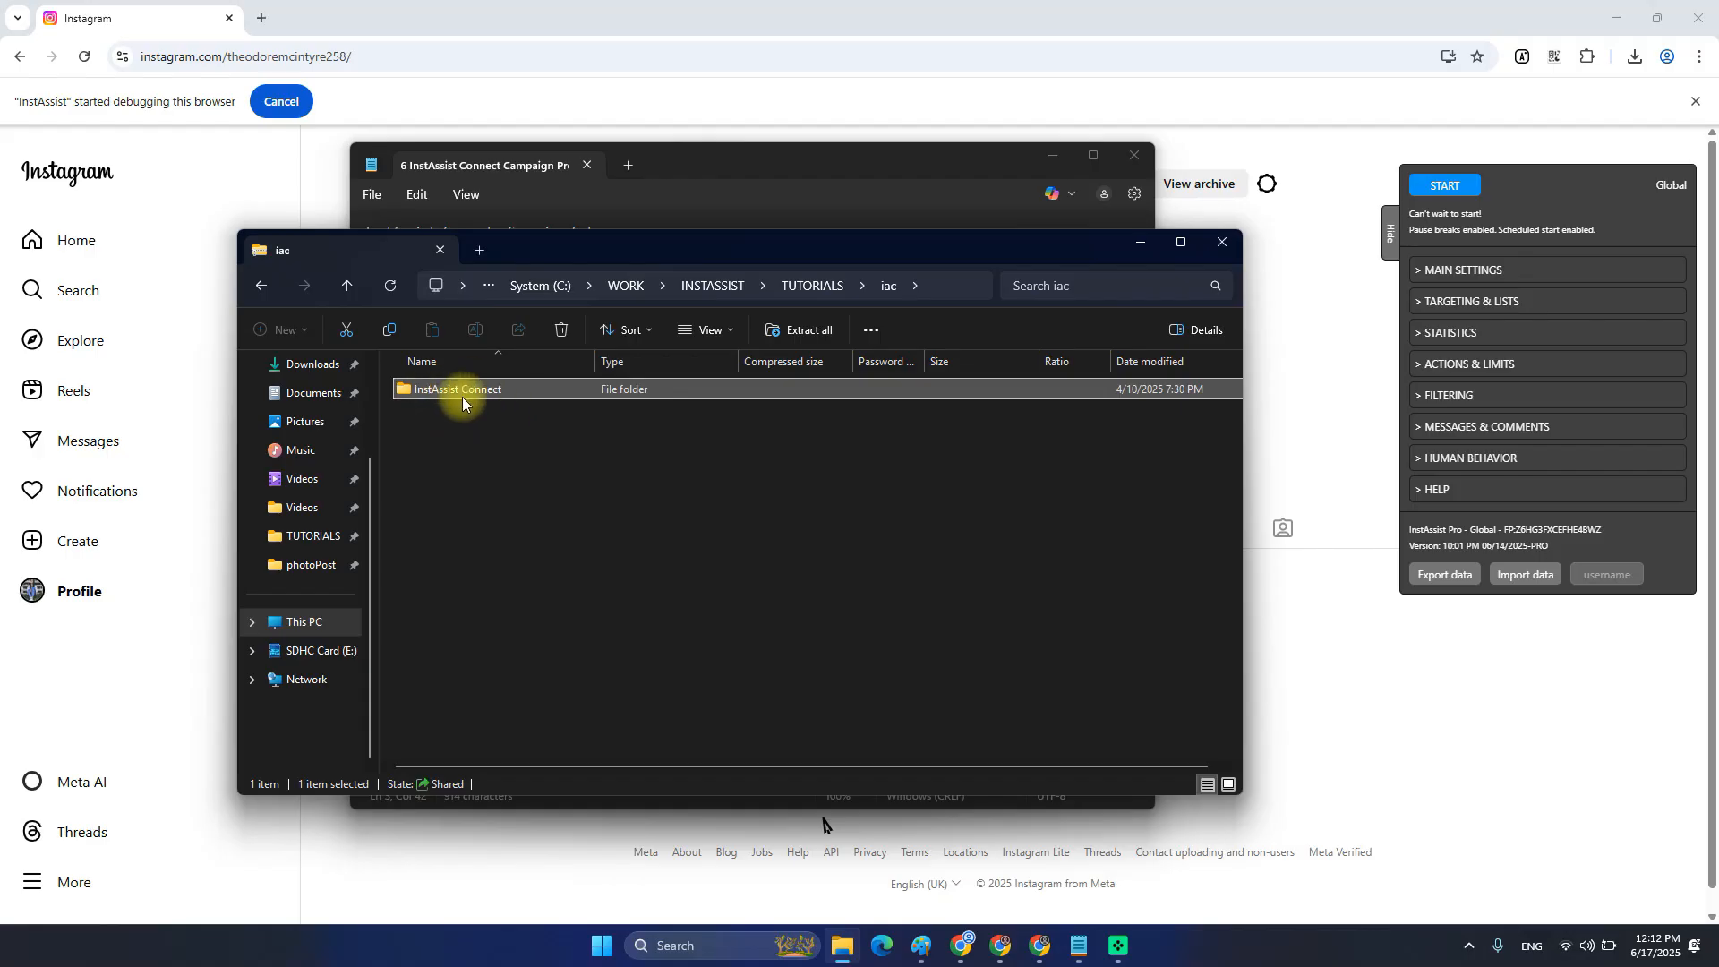
{"action": "right_click", "coordinate": [447, 394]}
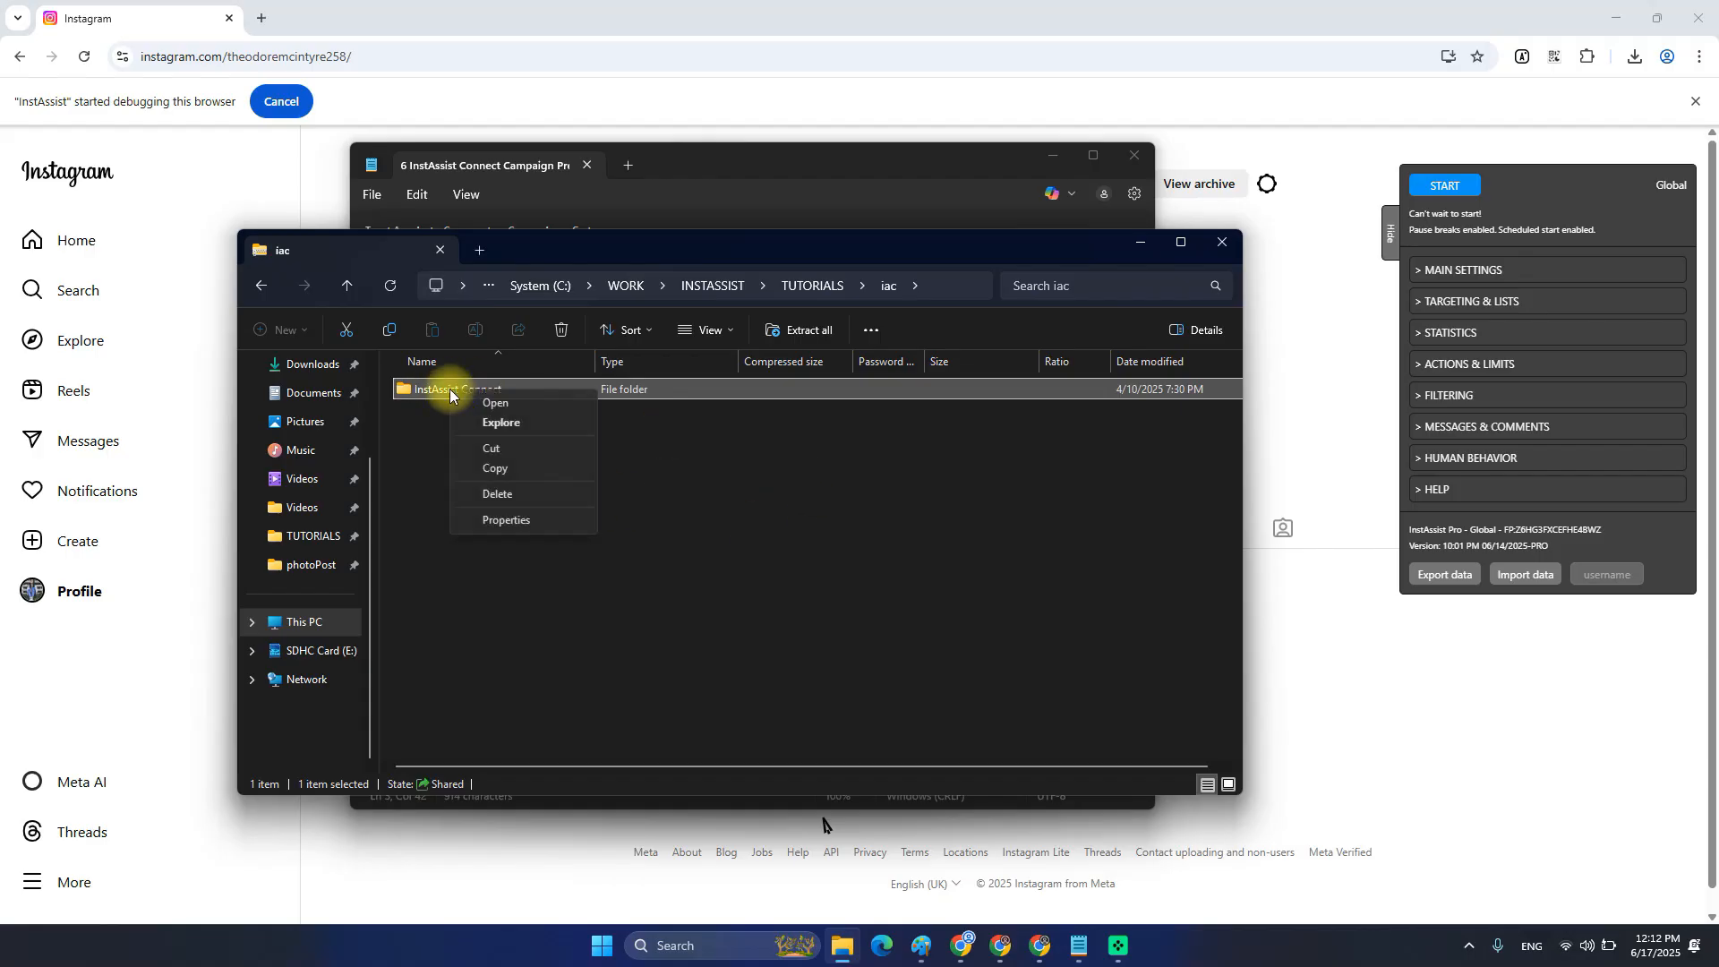
{"action": "left_click", "coordinate": [507, 467]}
{"action": "left_click", "coordinate": [563, 503]}
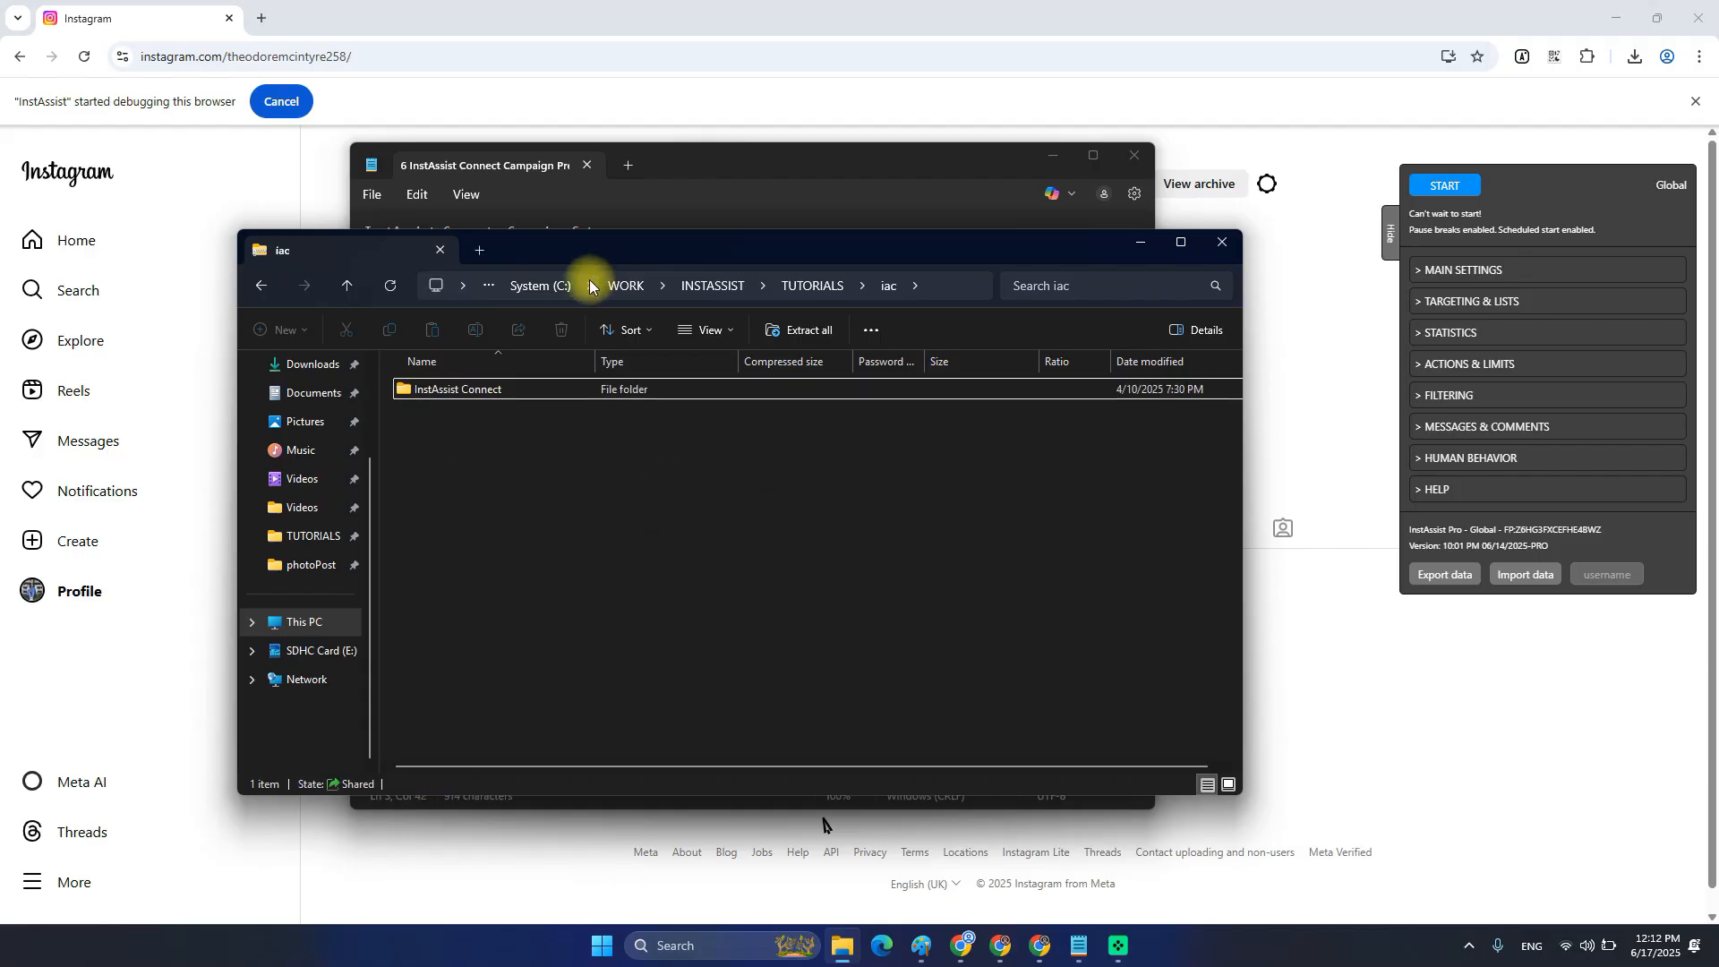
Paste the InstAssist Connect folder into C:\InstAssist alongside the other InstAssist folders.
{"action": "left_click", "coordinate": [564, 284]}
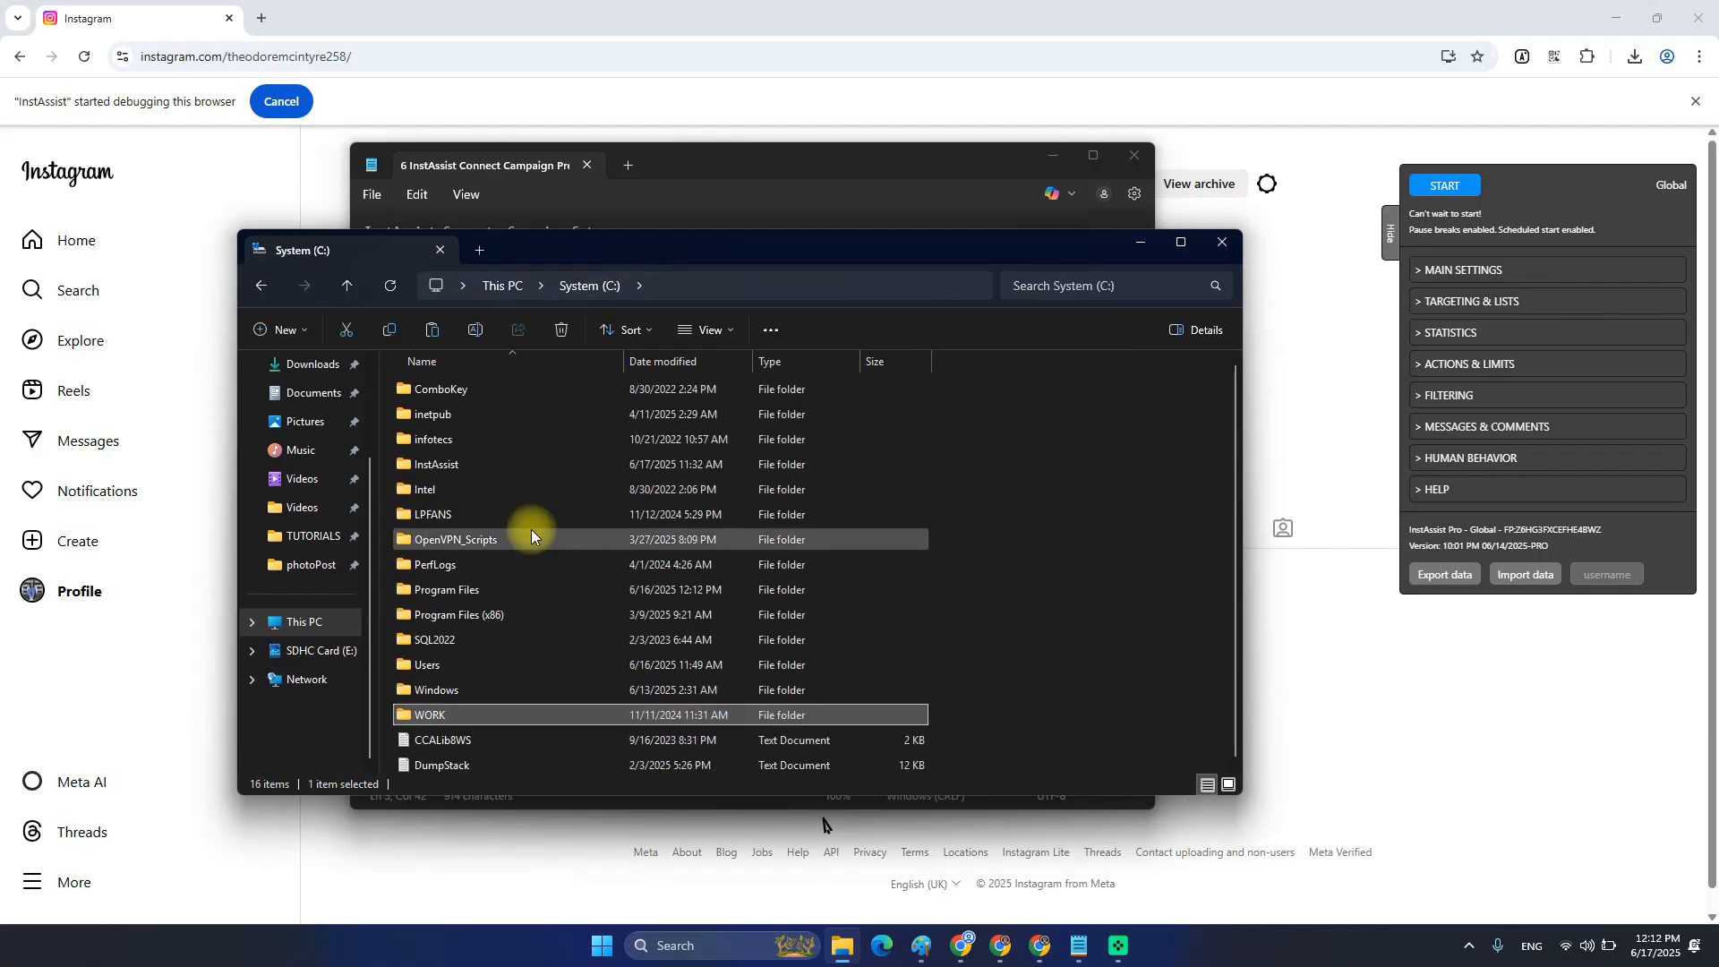
{"action": "double_click", "coordinate": [469, 465]}
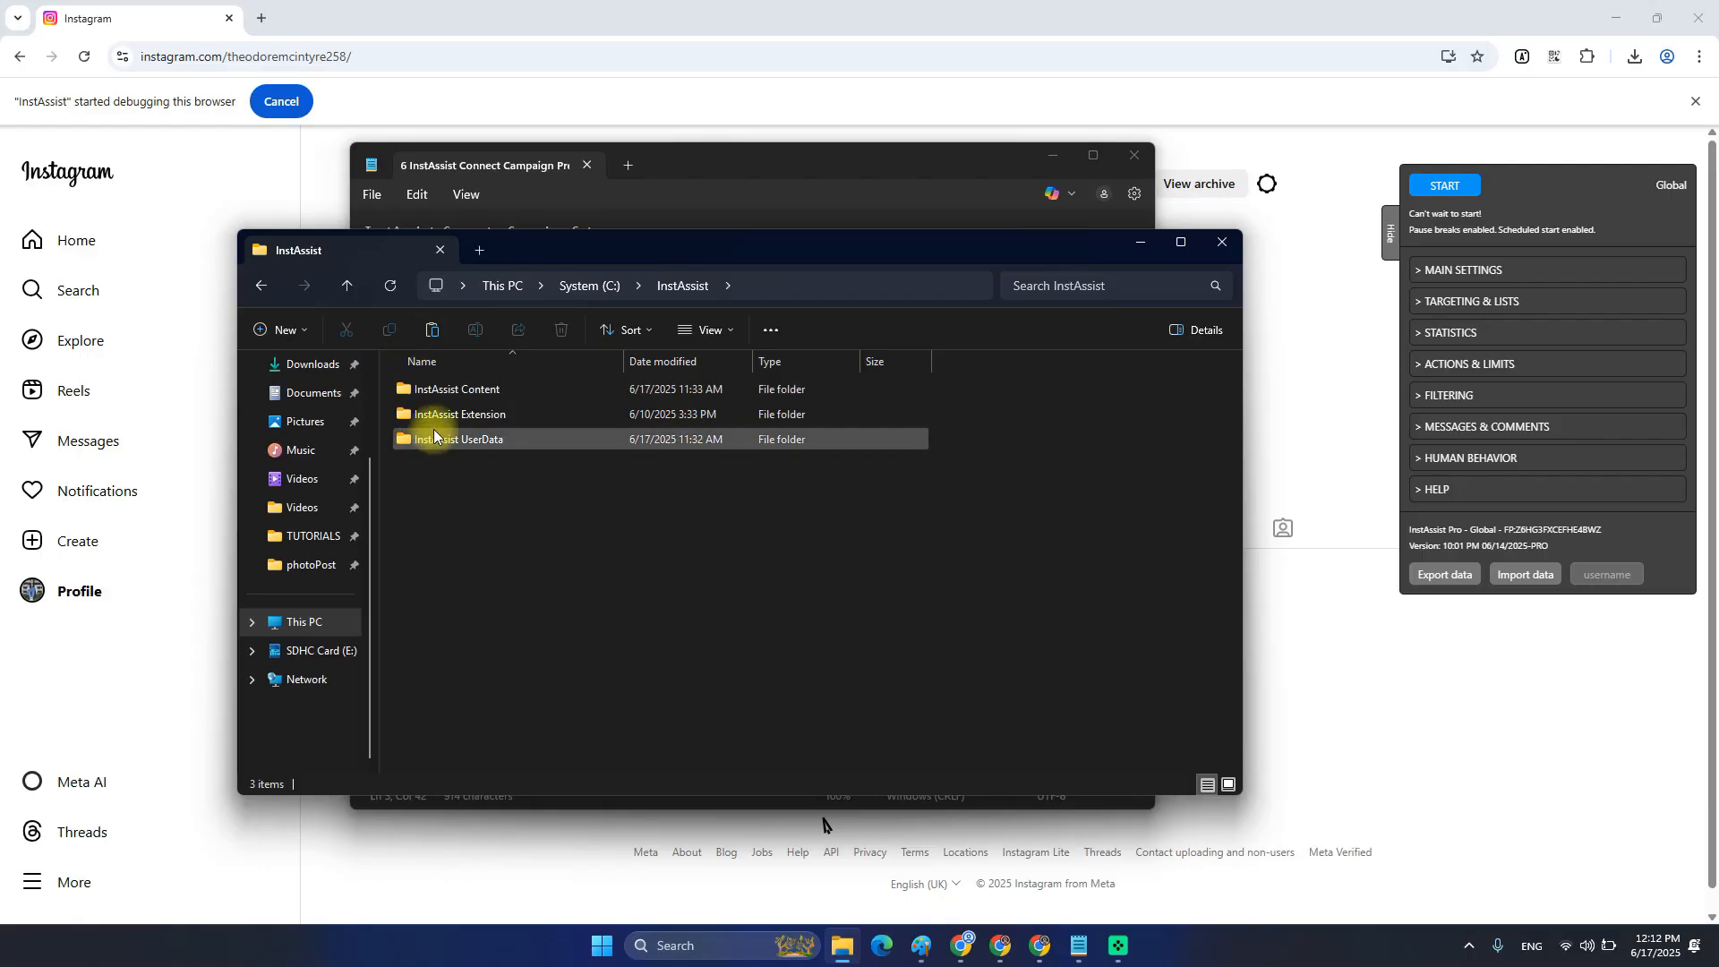
{"action": "right_click", "coordinate": [485, 492]}
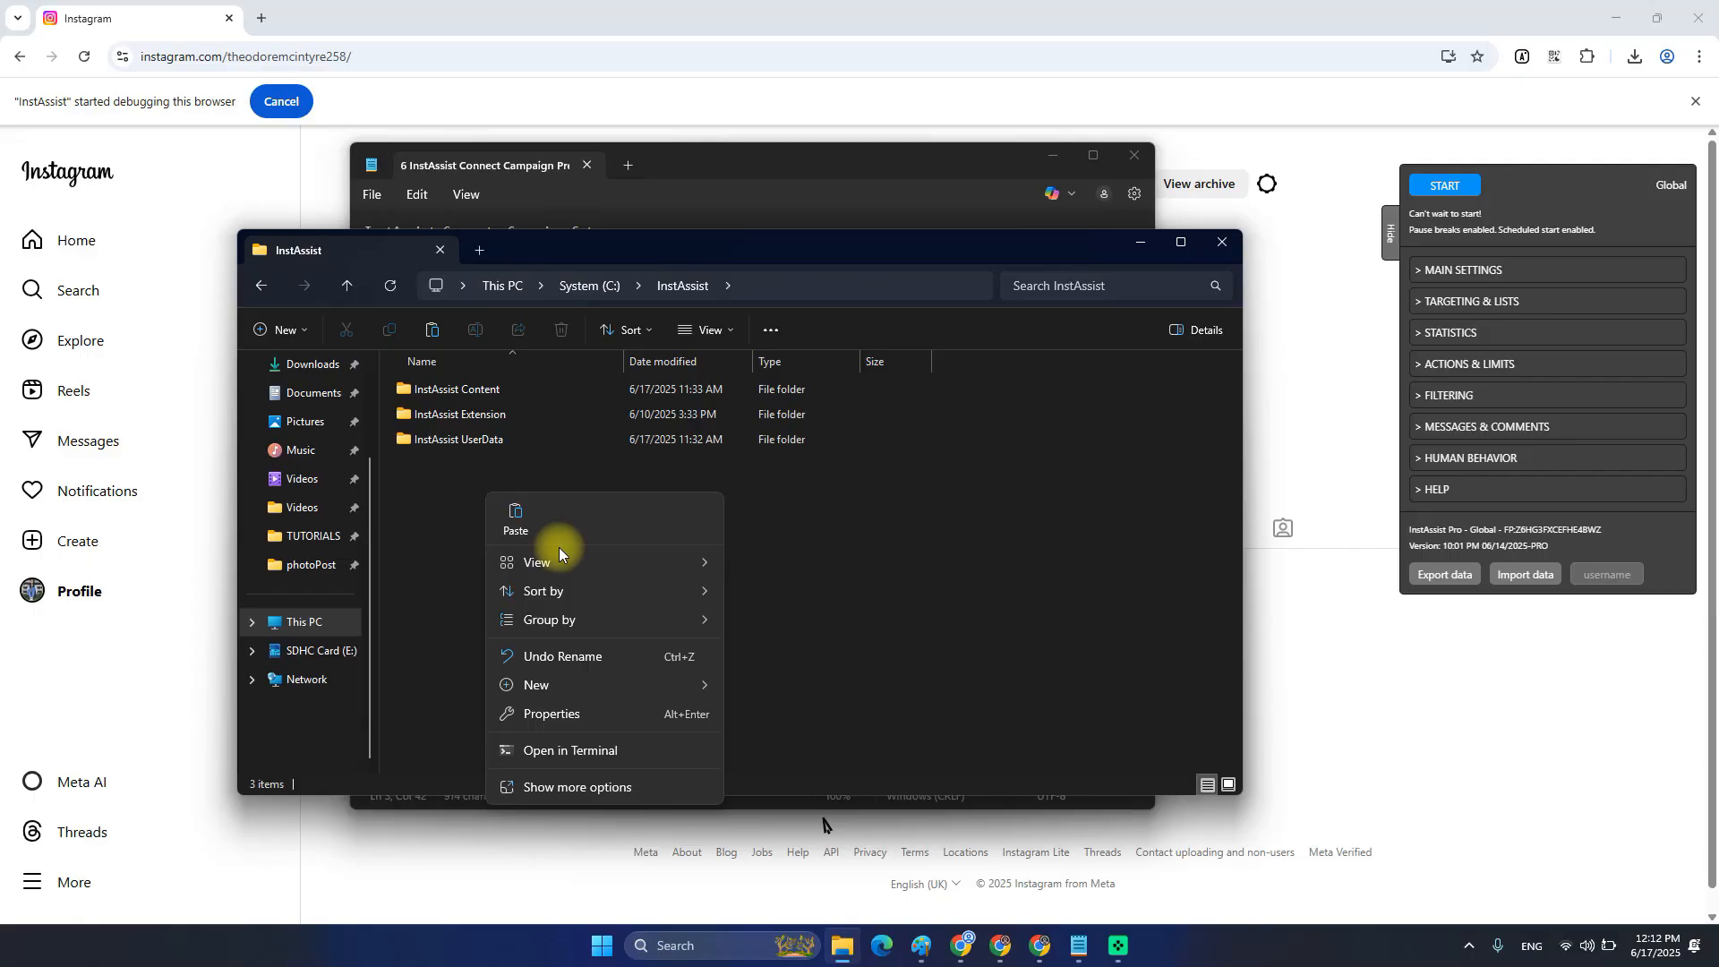
{"action": "left_click", "coordinate": [507, 512]}
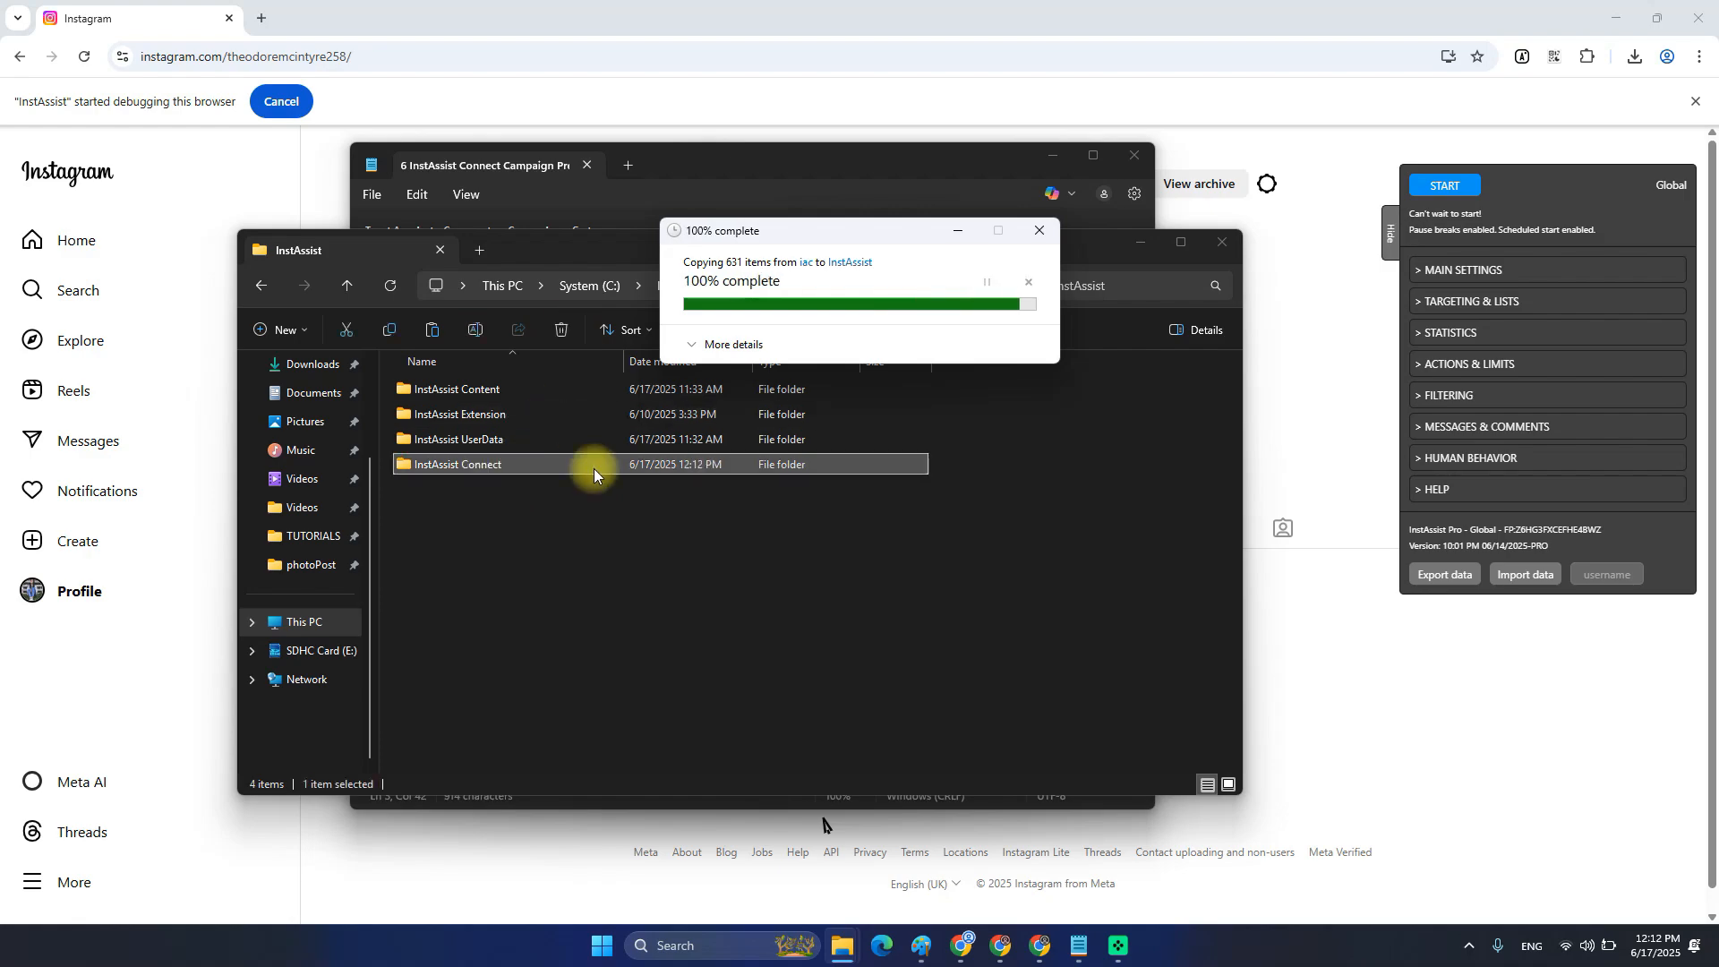
{"action": "left_click", "coordinate": [460, 385]}
{"action": "left_click_drag", "start_coordinate": [486, 532], "coordinate": [439, 390]}
Browse the copied InstAssist Connect folder's file list from first to last item.
{"action": "left_click", "coordinate": [556, 532]}
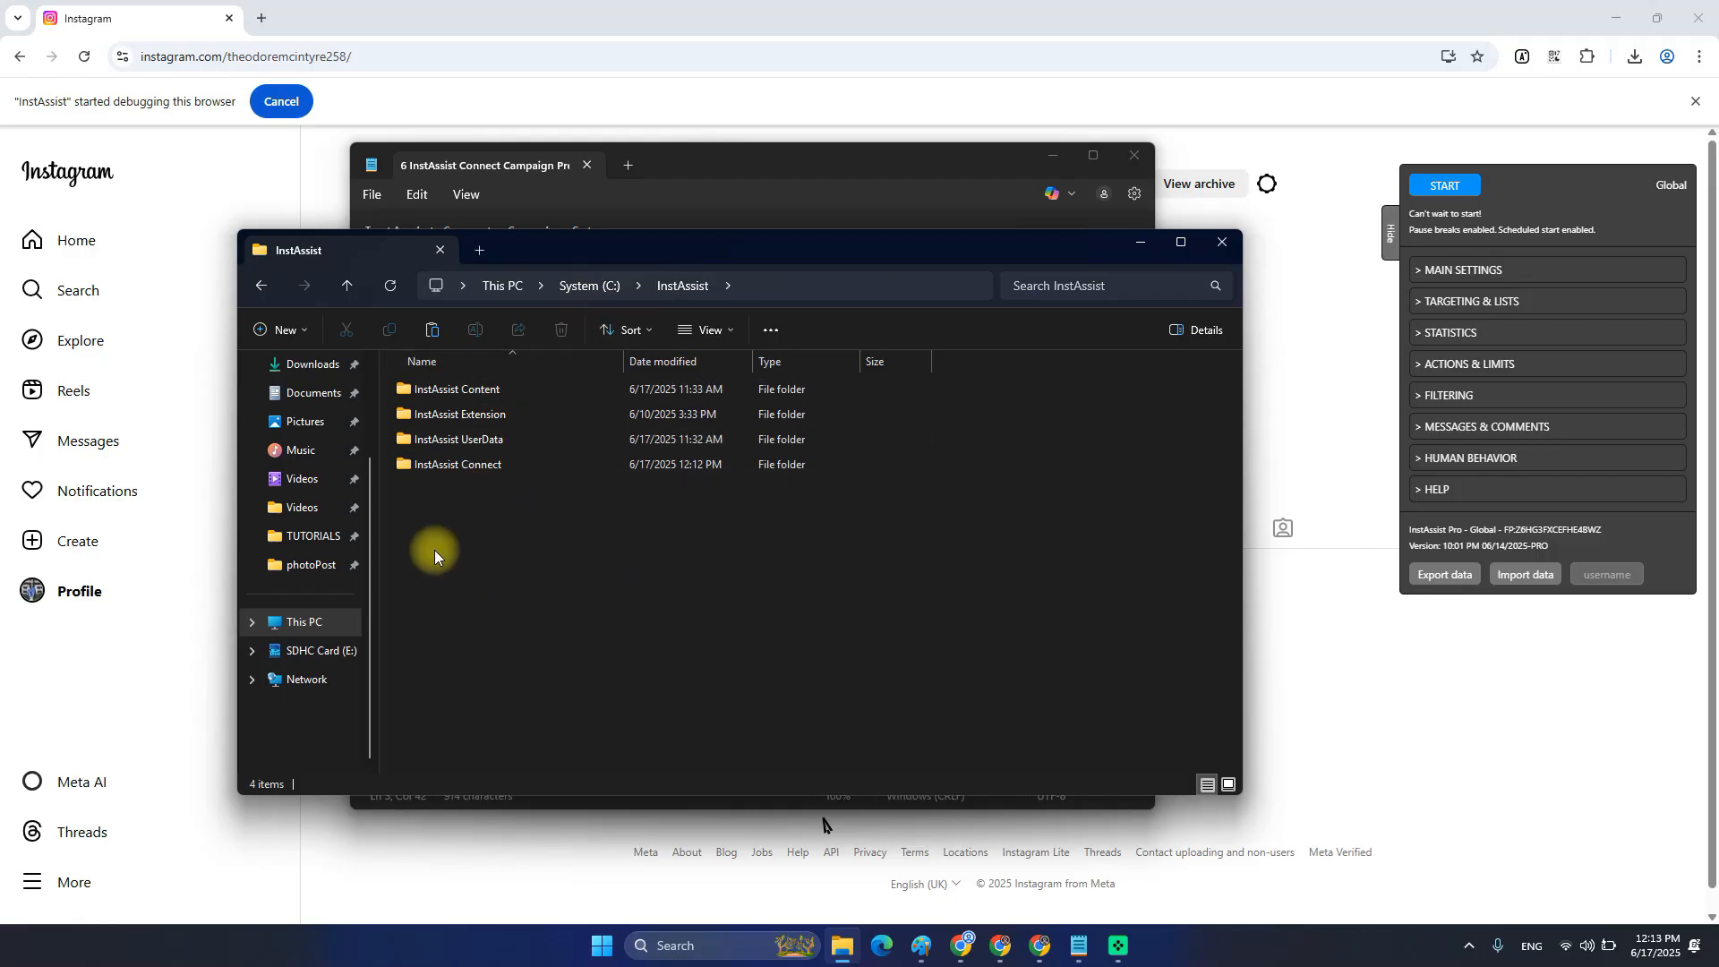
{"action": "double_click", "coordinate": [453, 467]}
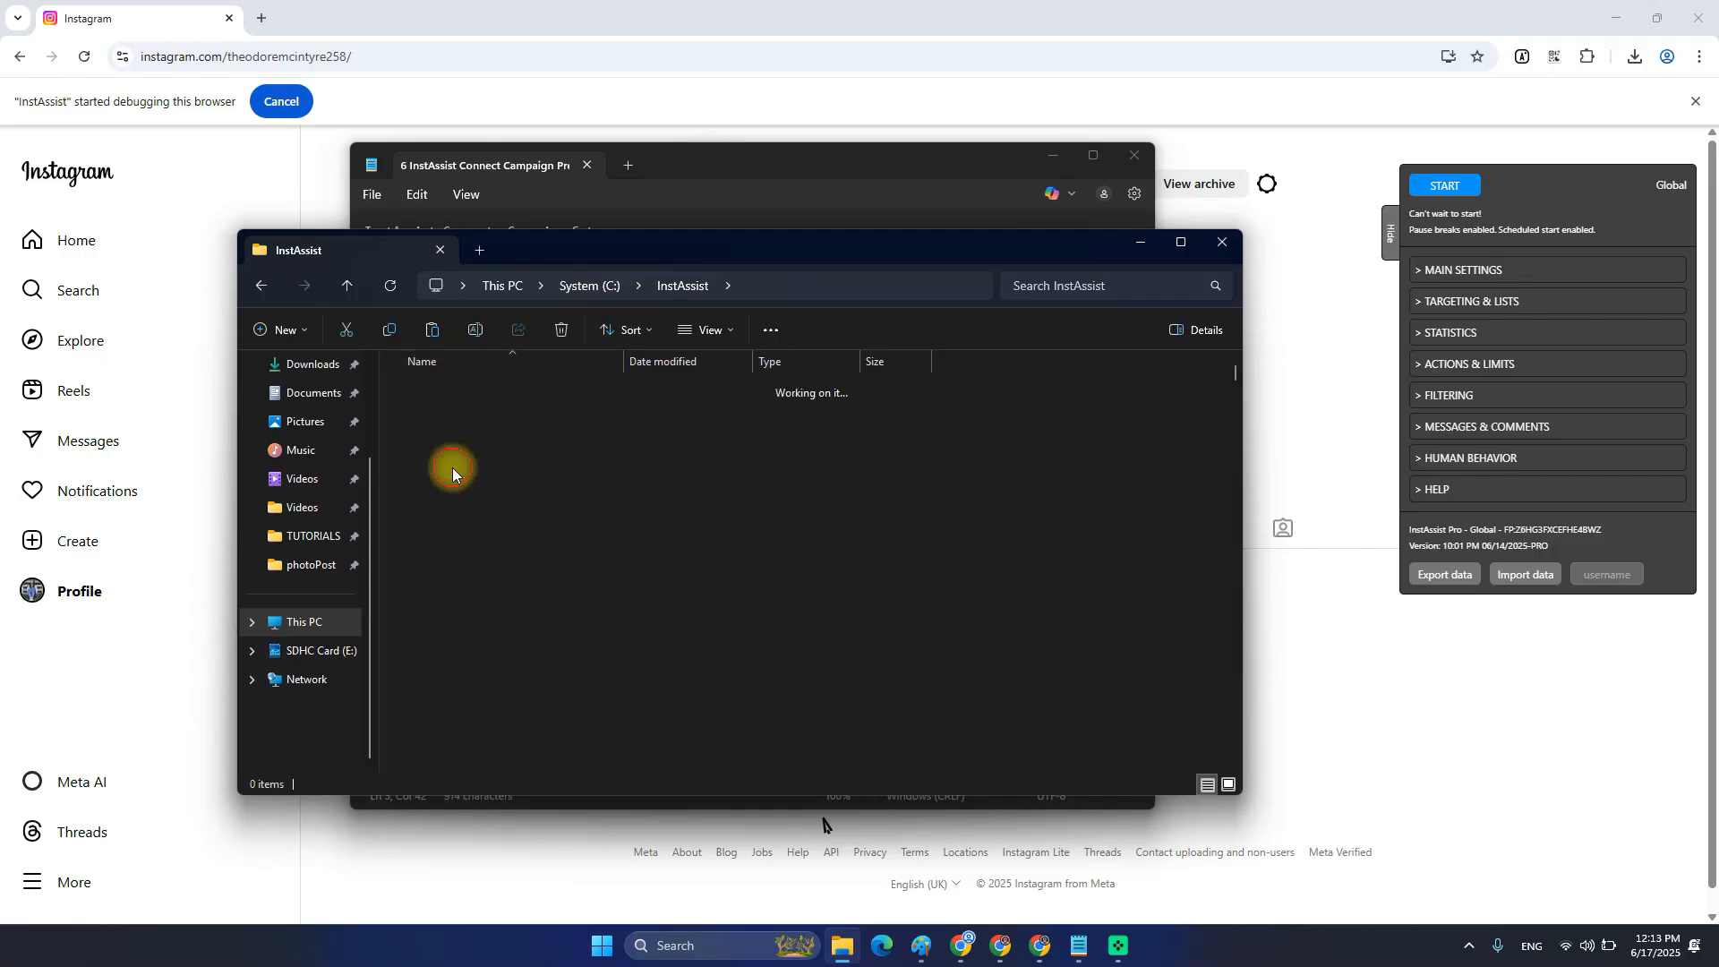
{"action": "scroll", "coordinate": [550, 580], "scroll_direction": "down", "scroll_amount": 15}
{"action": "scroll", "coordinate": [540, 588], "scroll_direction": "down", "scroll_amount": 15}
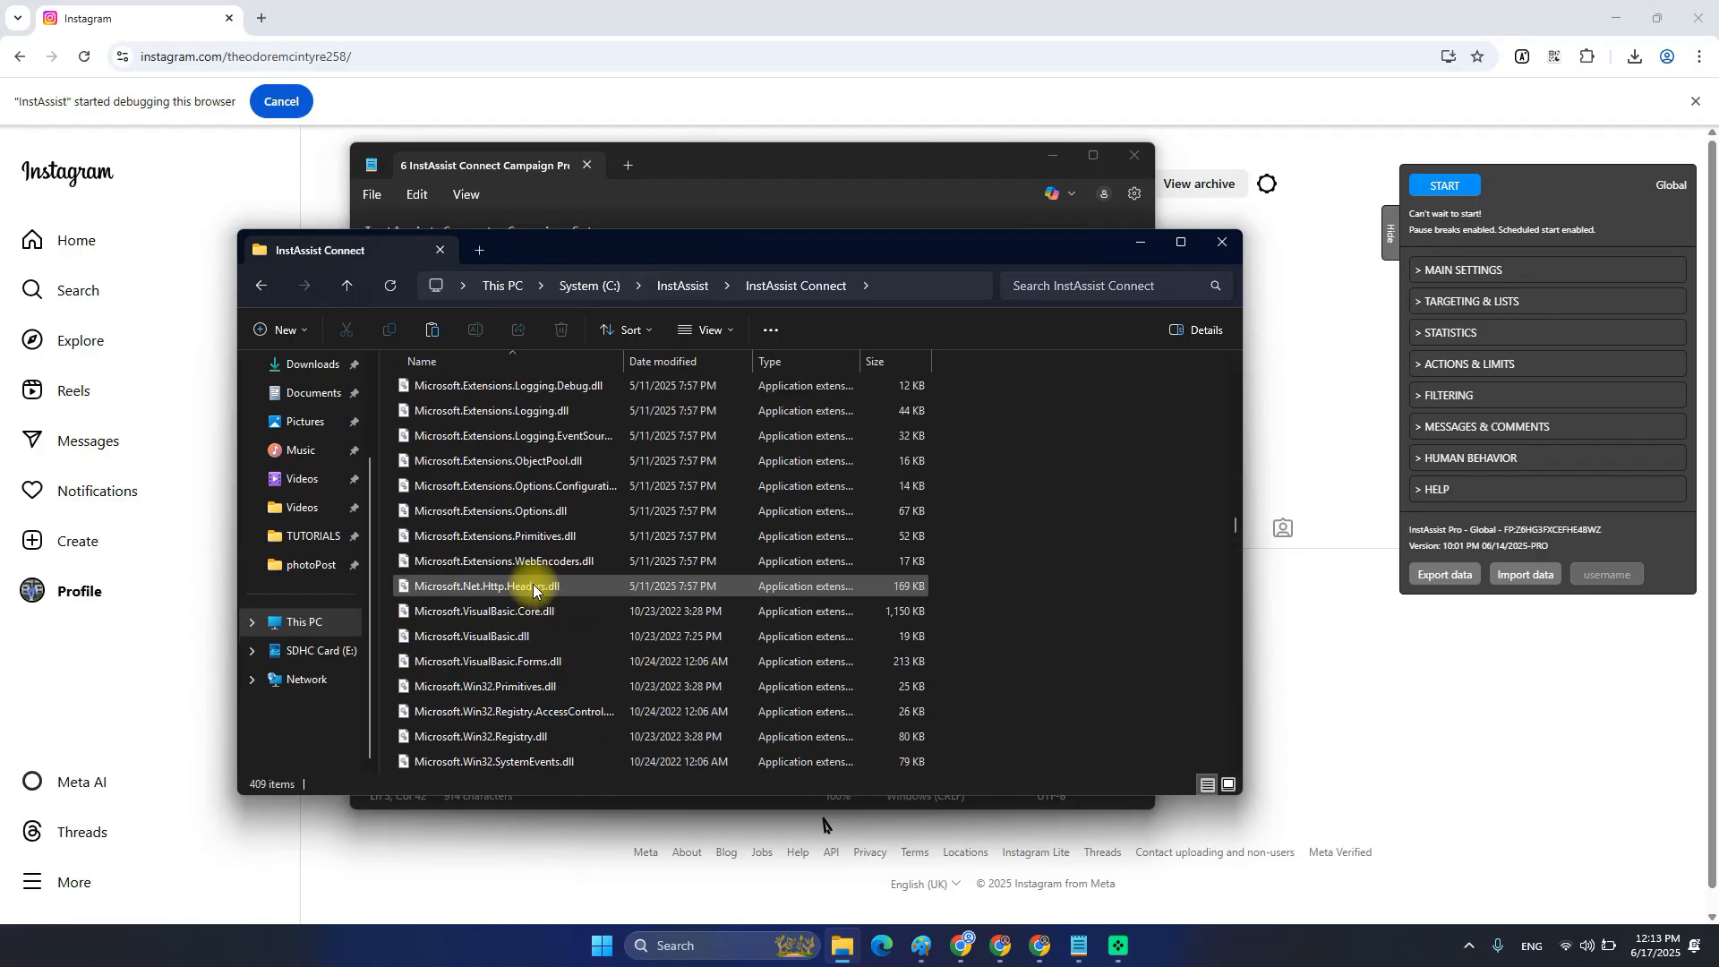
{"action": "key", "text": "End"}
{"action": "key", "text": "Home"}
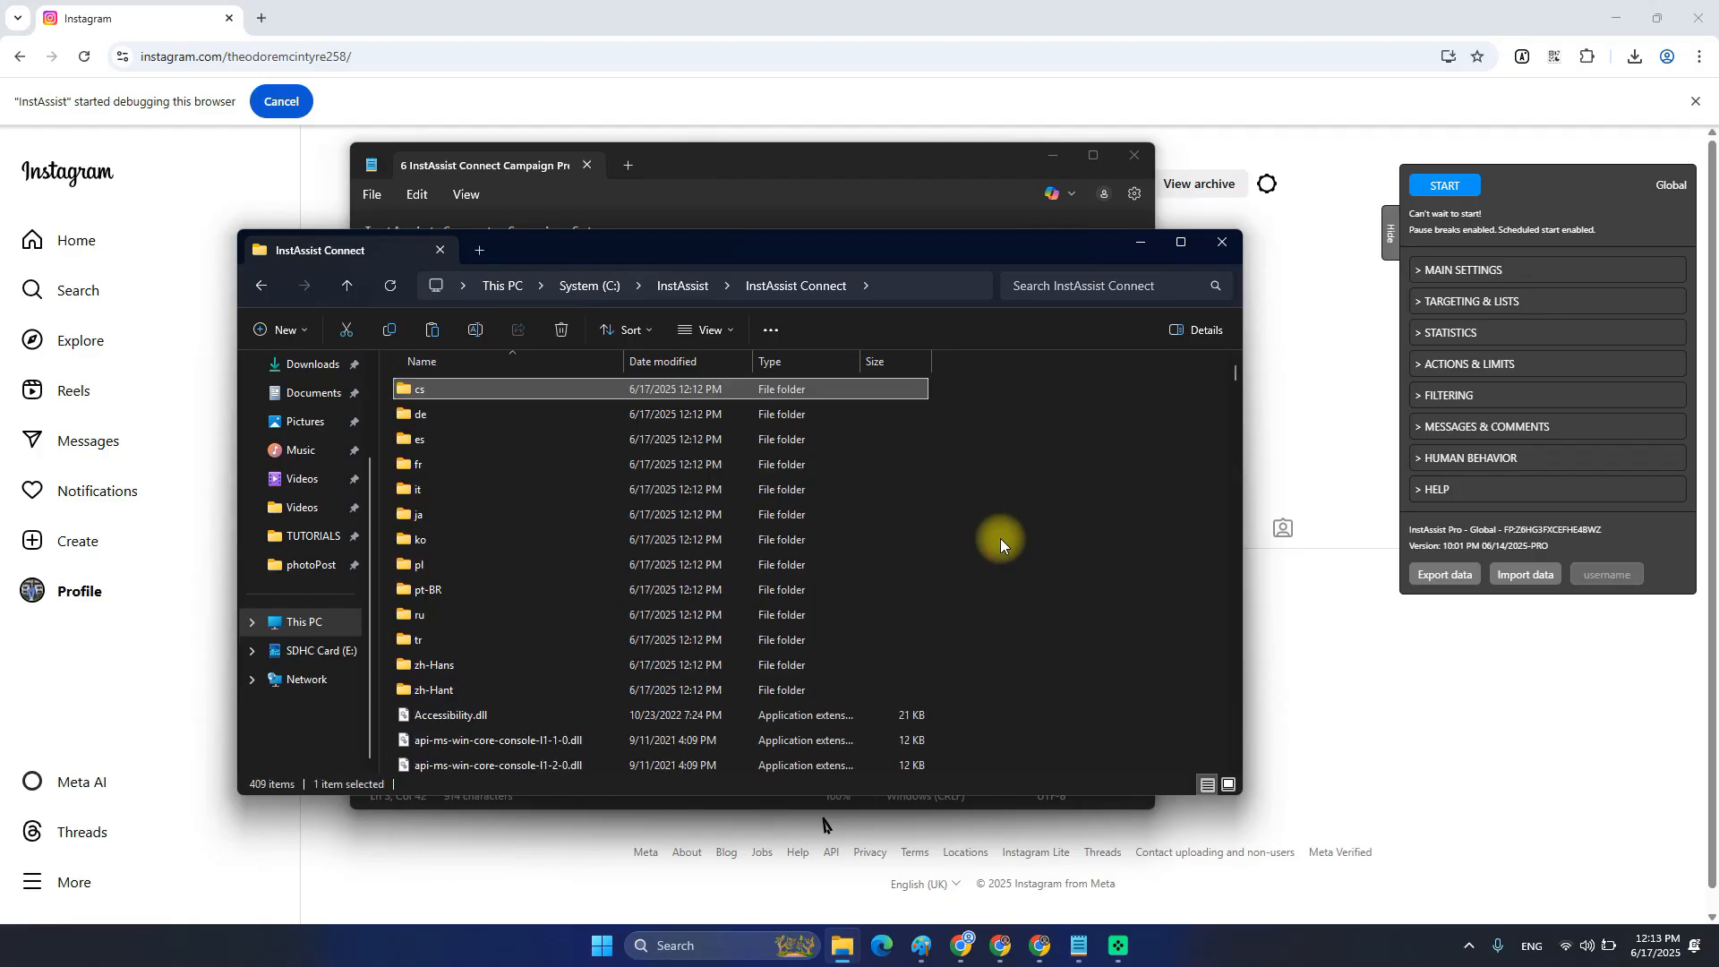
{"action": "scroll", "coordinate": [549, 583], "scroll_direction": "down", "scroll_amount": 5}
{"action": "scroll", "coordinate": [656, 490], "scroll_direction": "up", "scroll_amount": 5}
{"action": "key", "text": "BackSpace"}
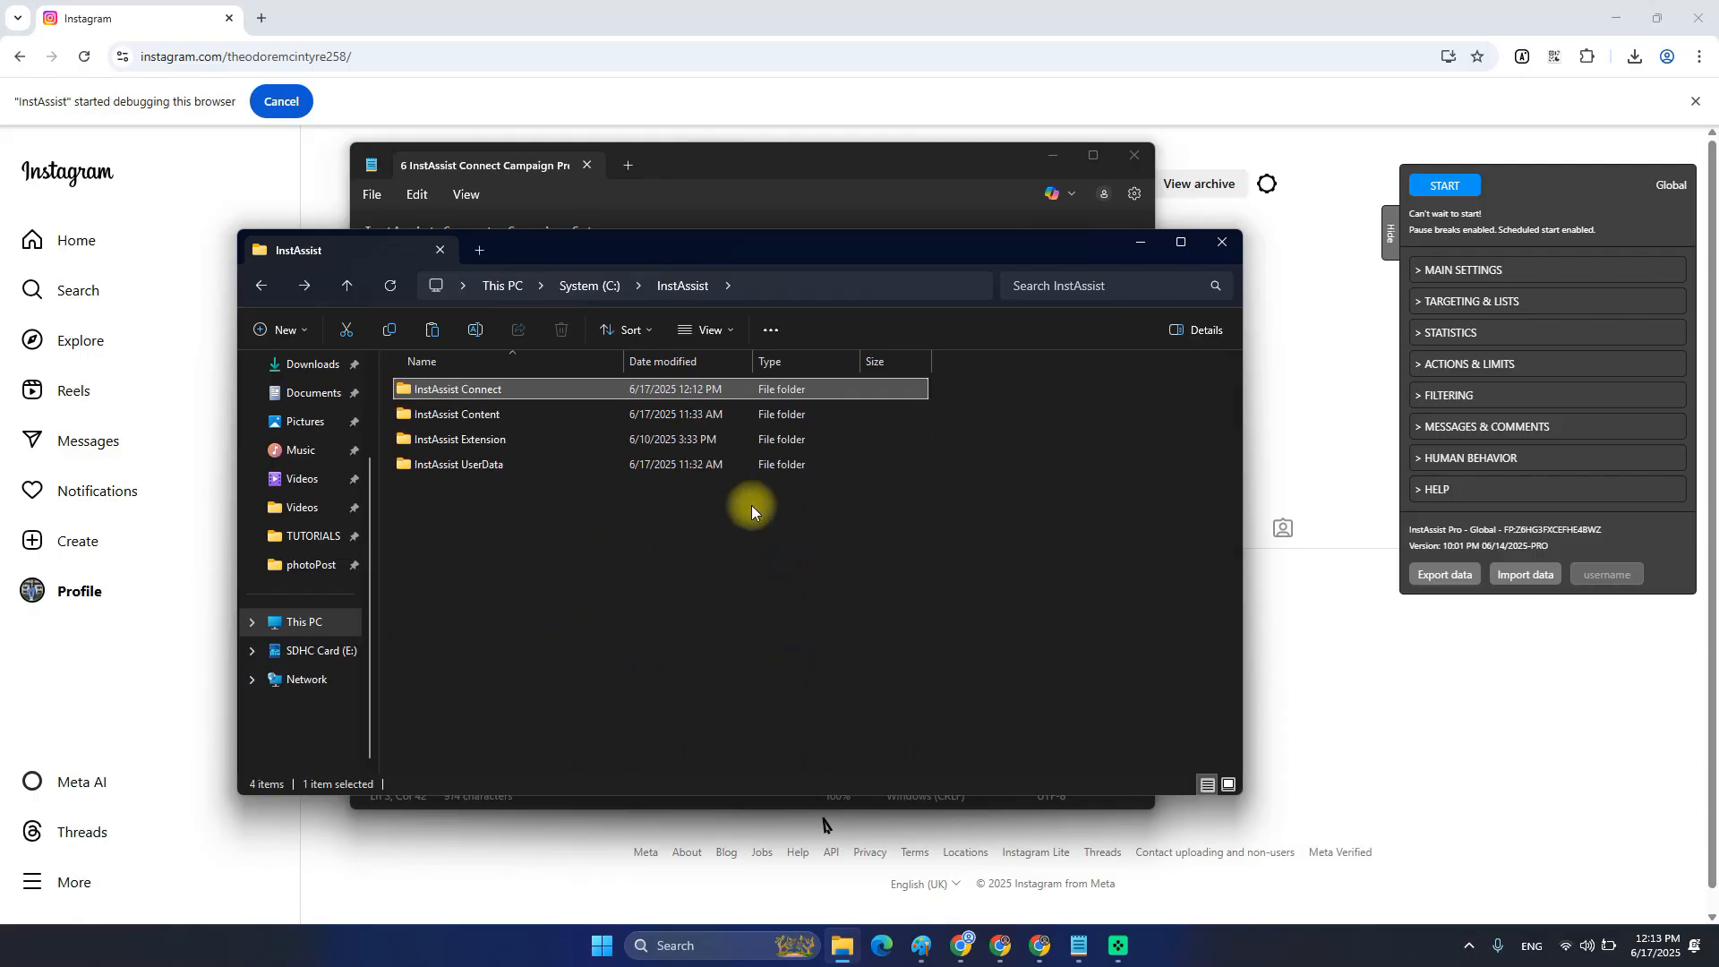
{"action": "key", "text": "Return"}
{"action": "key", "text": "BackSpace"}
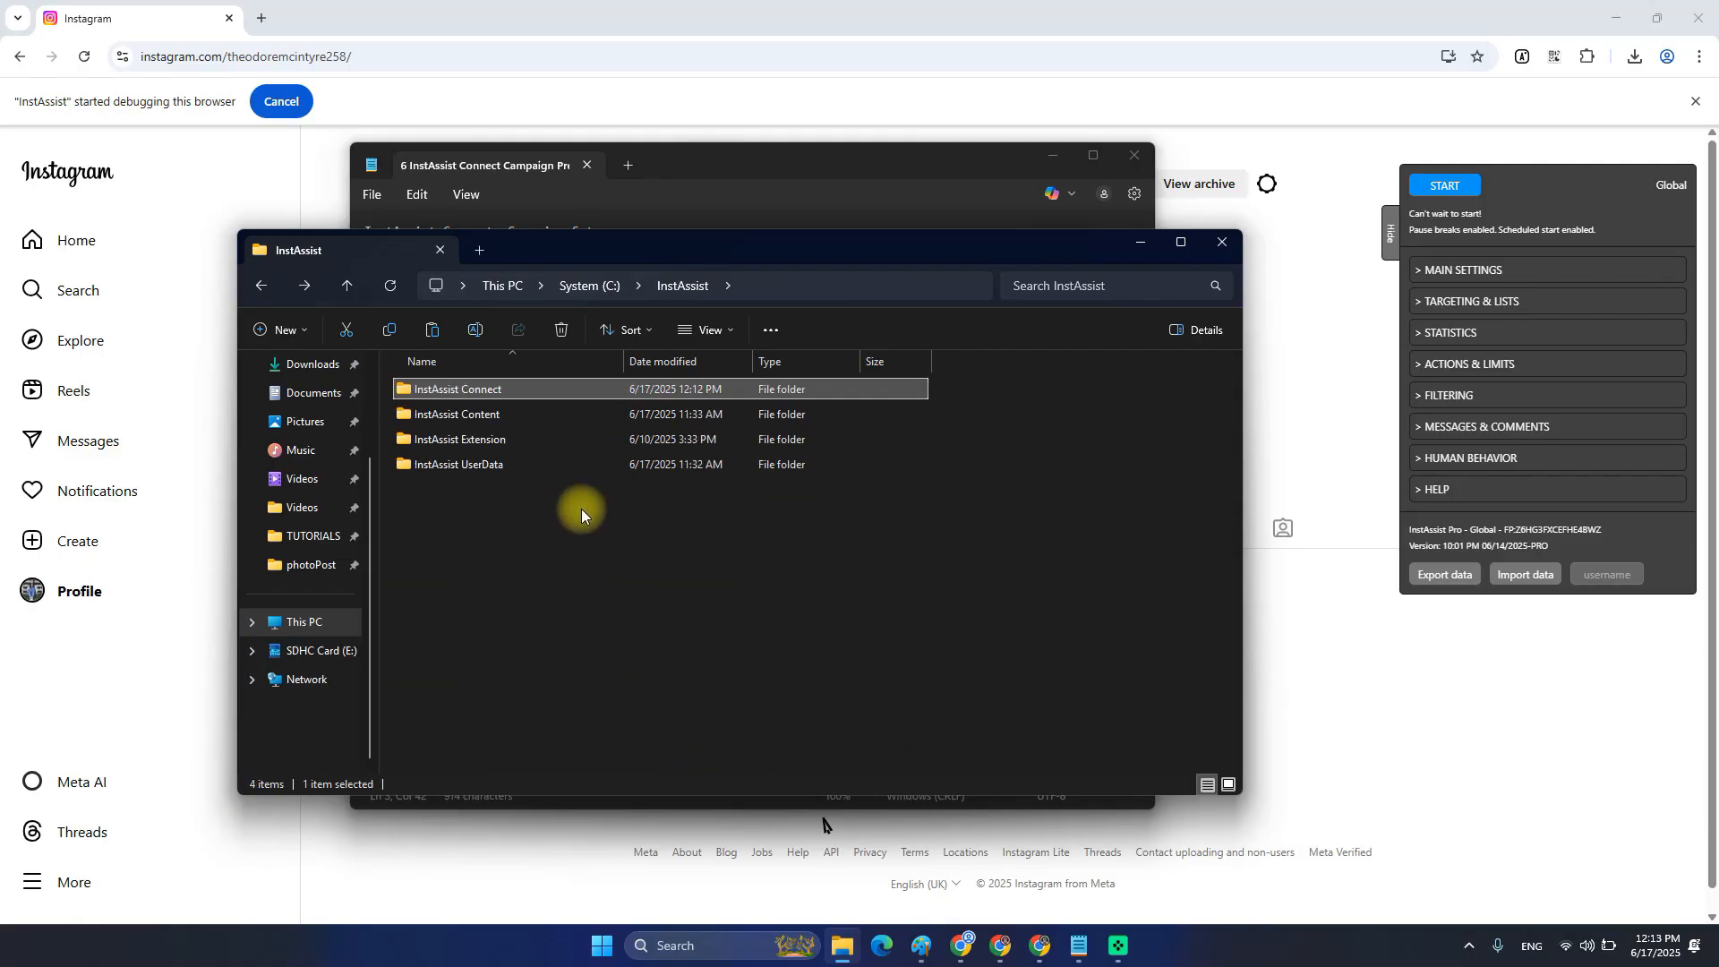
Inspect the InstAssist Content, Extension and UserData folders and the extension's license info.
{"action": "left_click", "coordinate": [501, 417]}
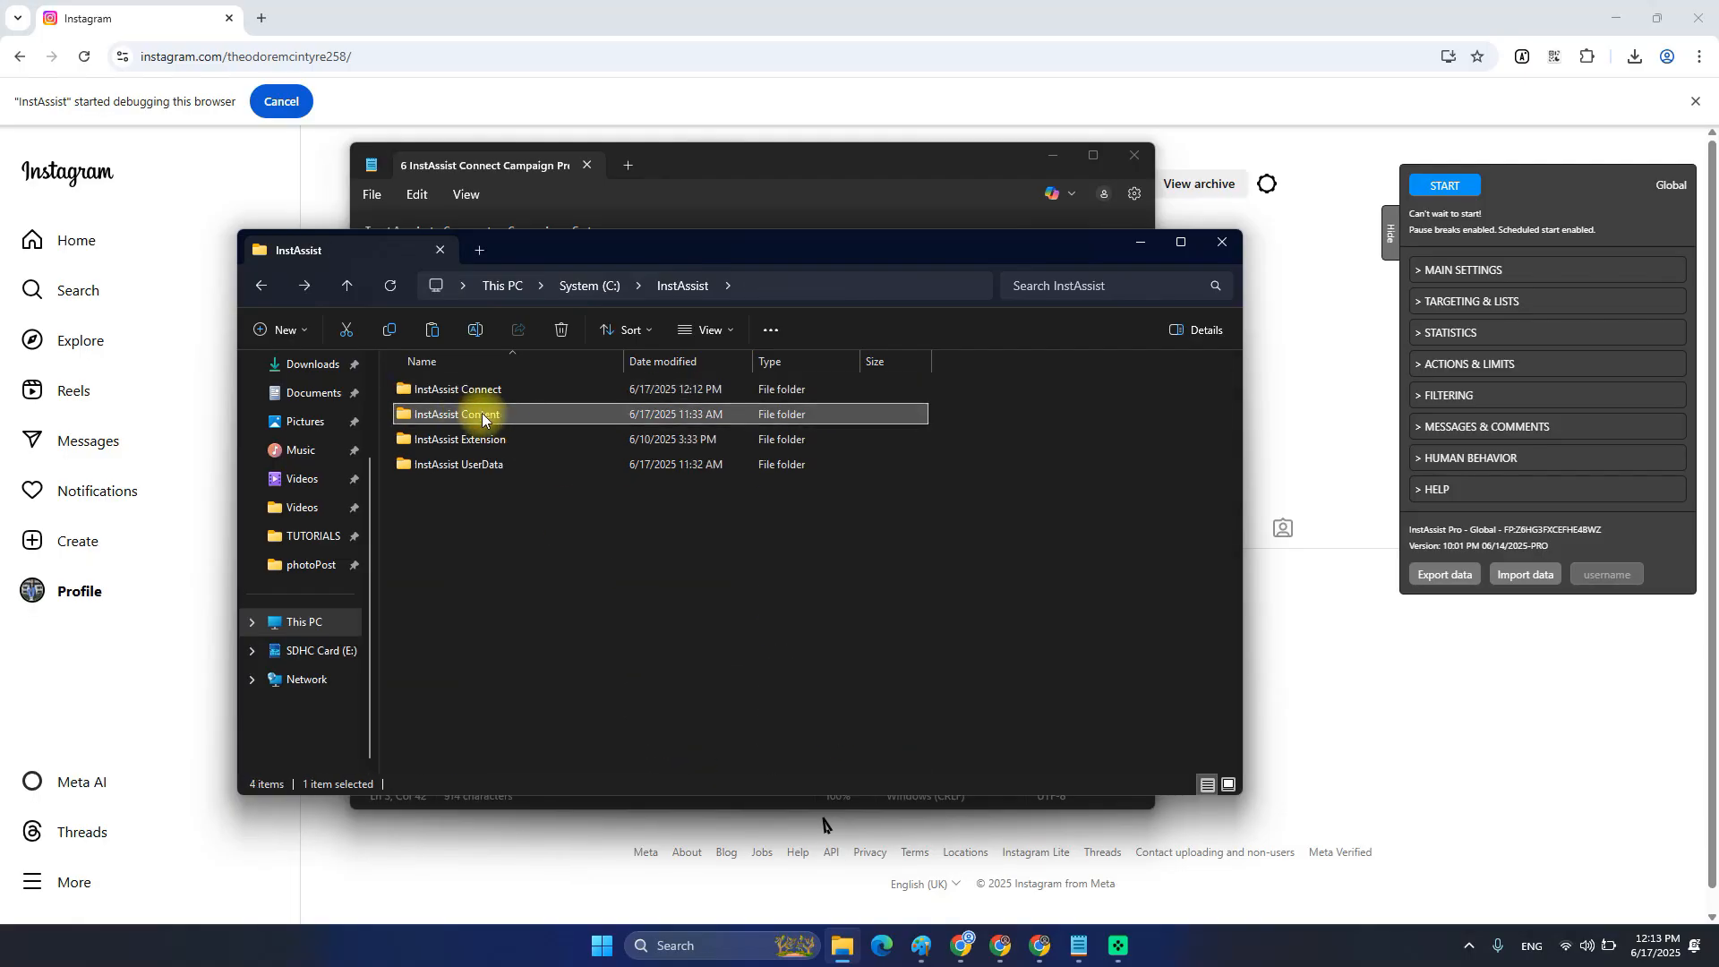
{"action": "left_click", "coordinate": [479, 446]}
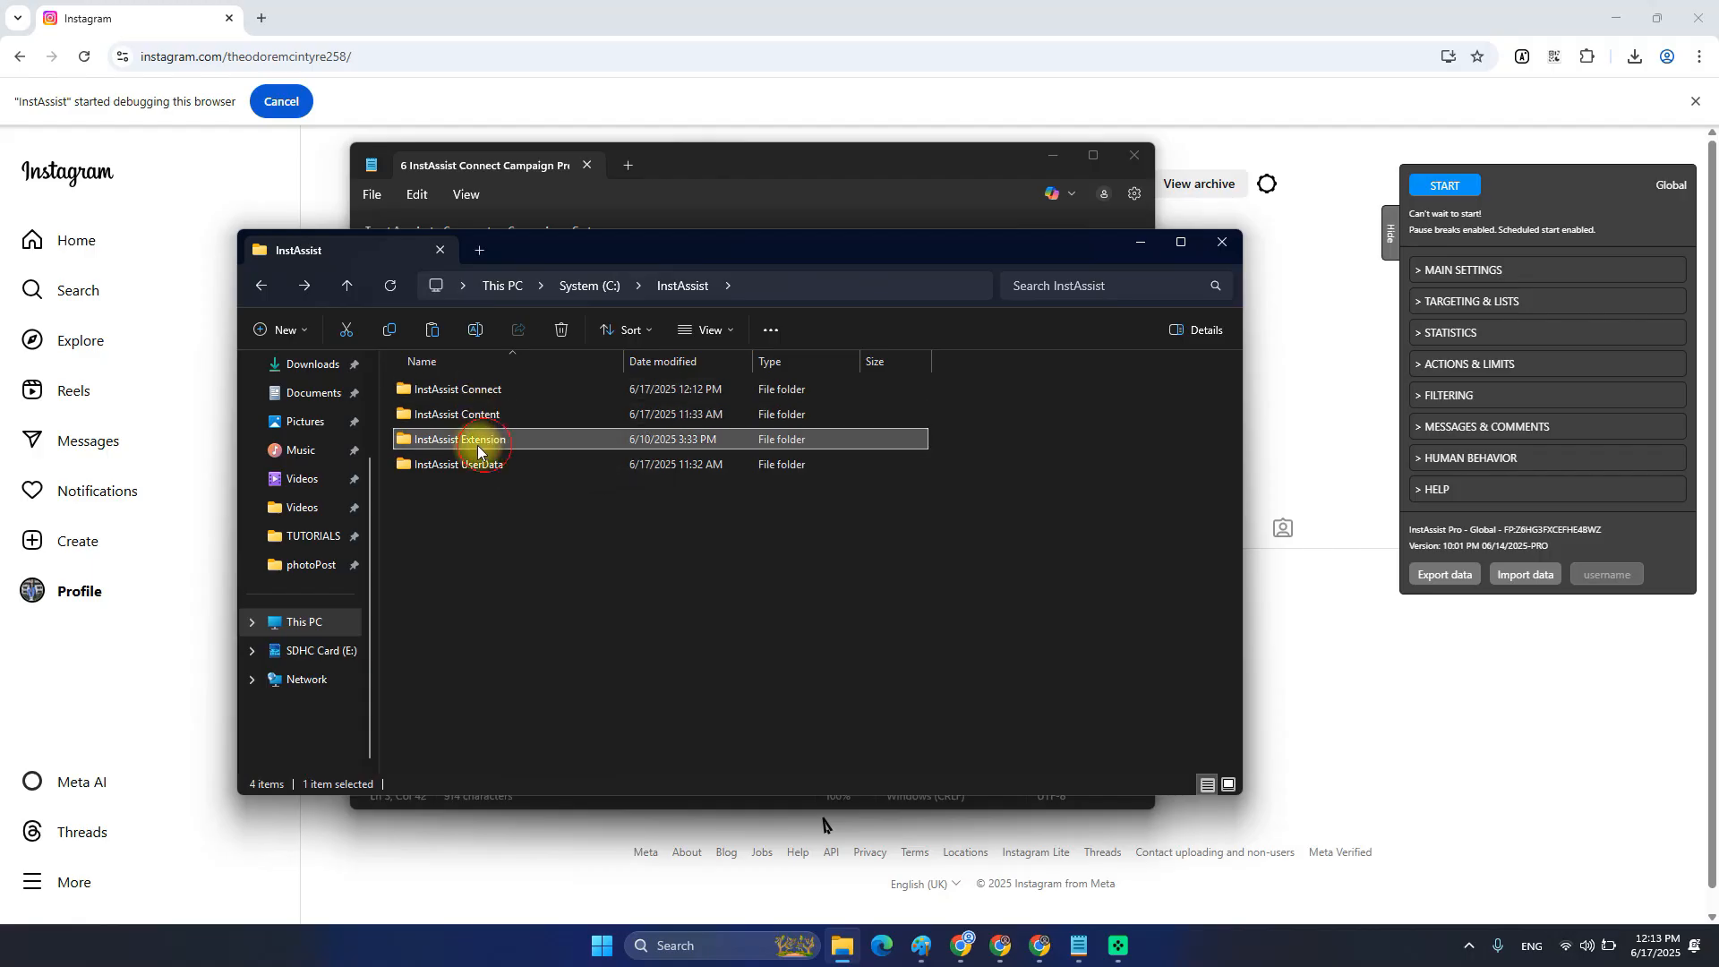
{"action": "double_click", "coordinate": [479, 442]}
{"action": "key", "text": "BackSpace"}
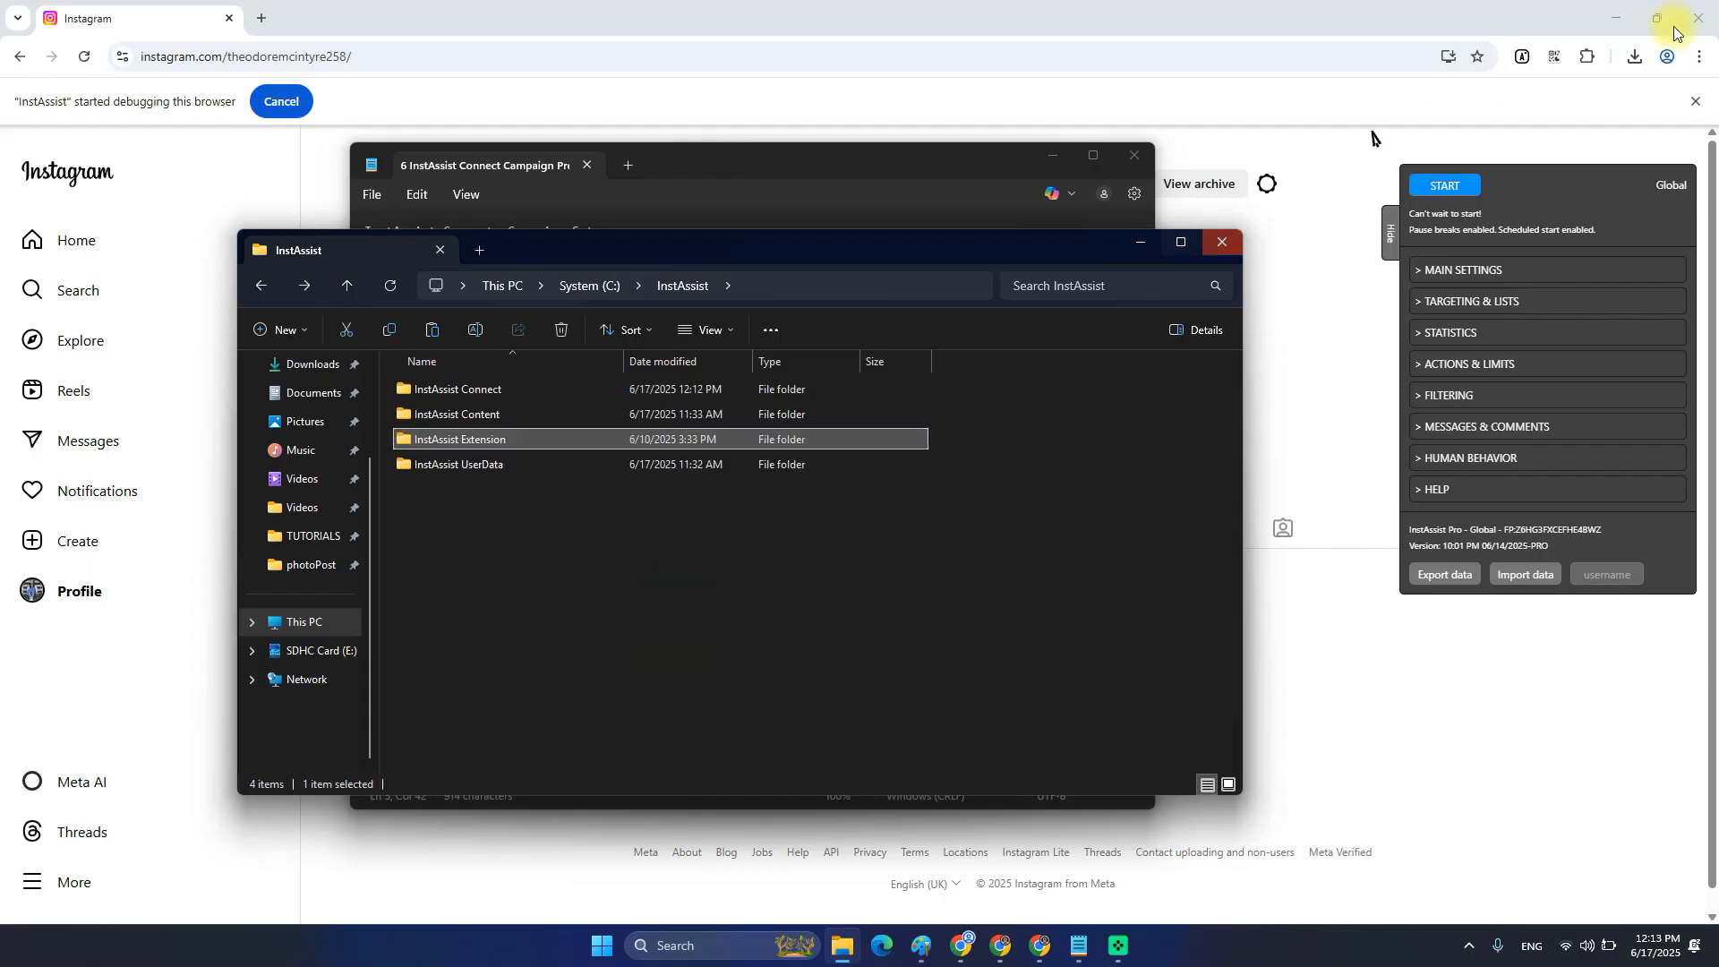
{"action": "left_click", "coordinate": [1520, 56]}
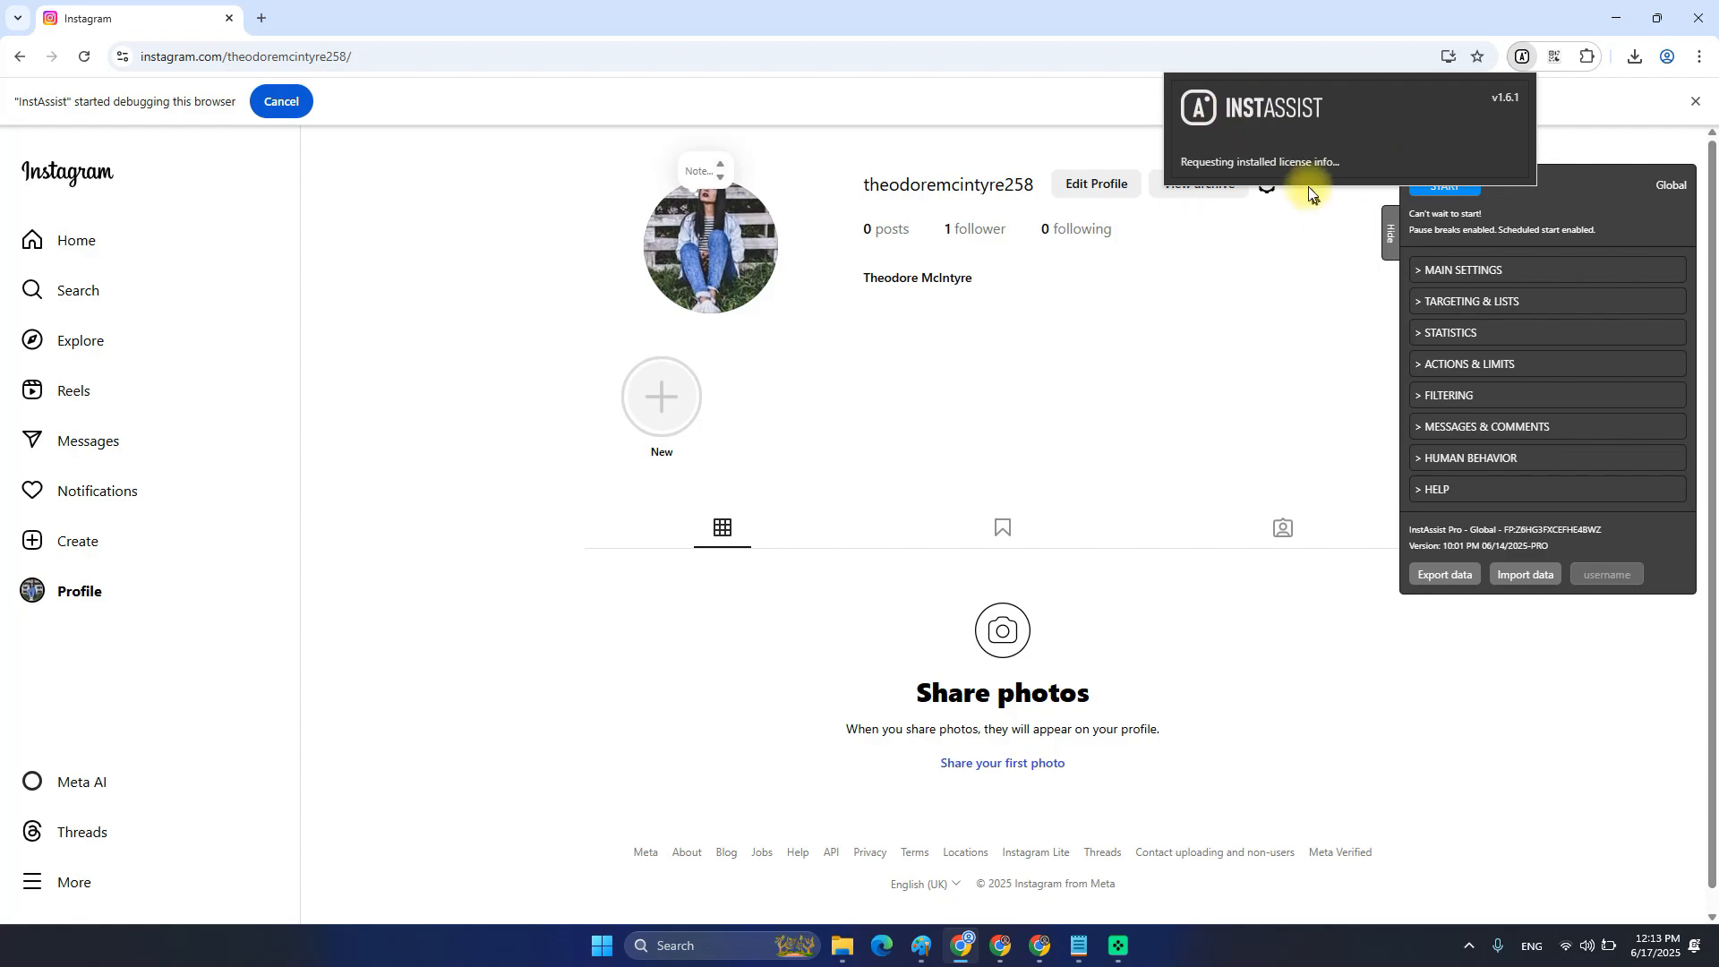
{"action": "key", "text": "alt+Tab"}
{"action": "left_click", "coordinate": [459, 465]}
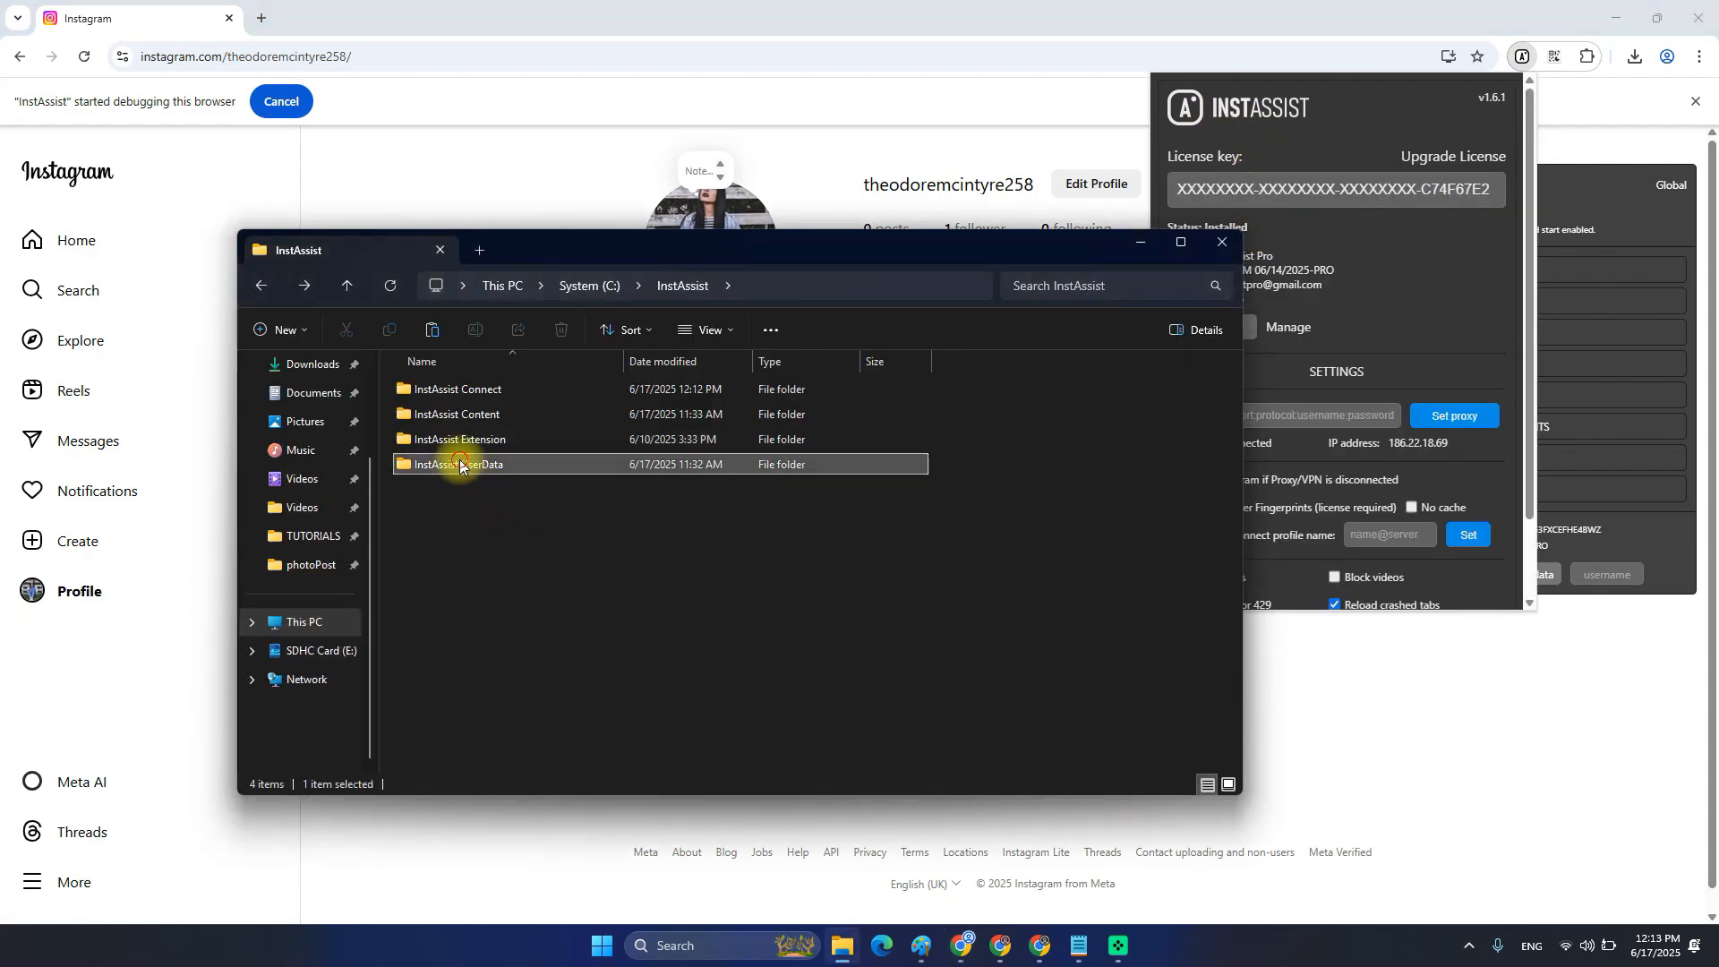
{"action": "double_click", "coordinate": [459, 464]}
{"action": "key", "text": "BackSpace"}
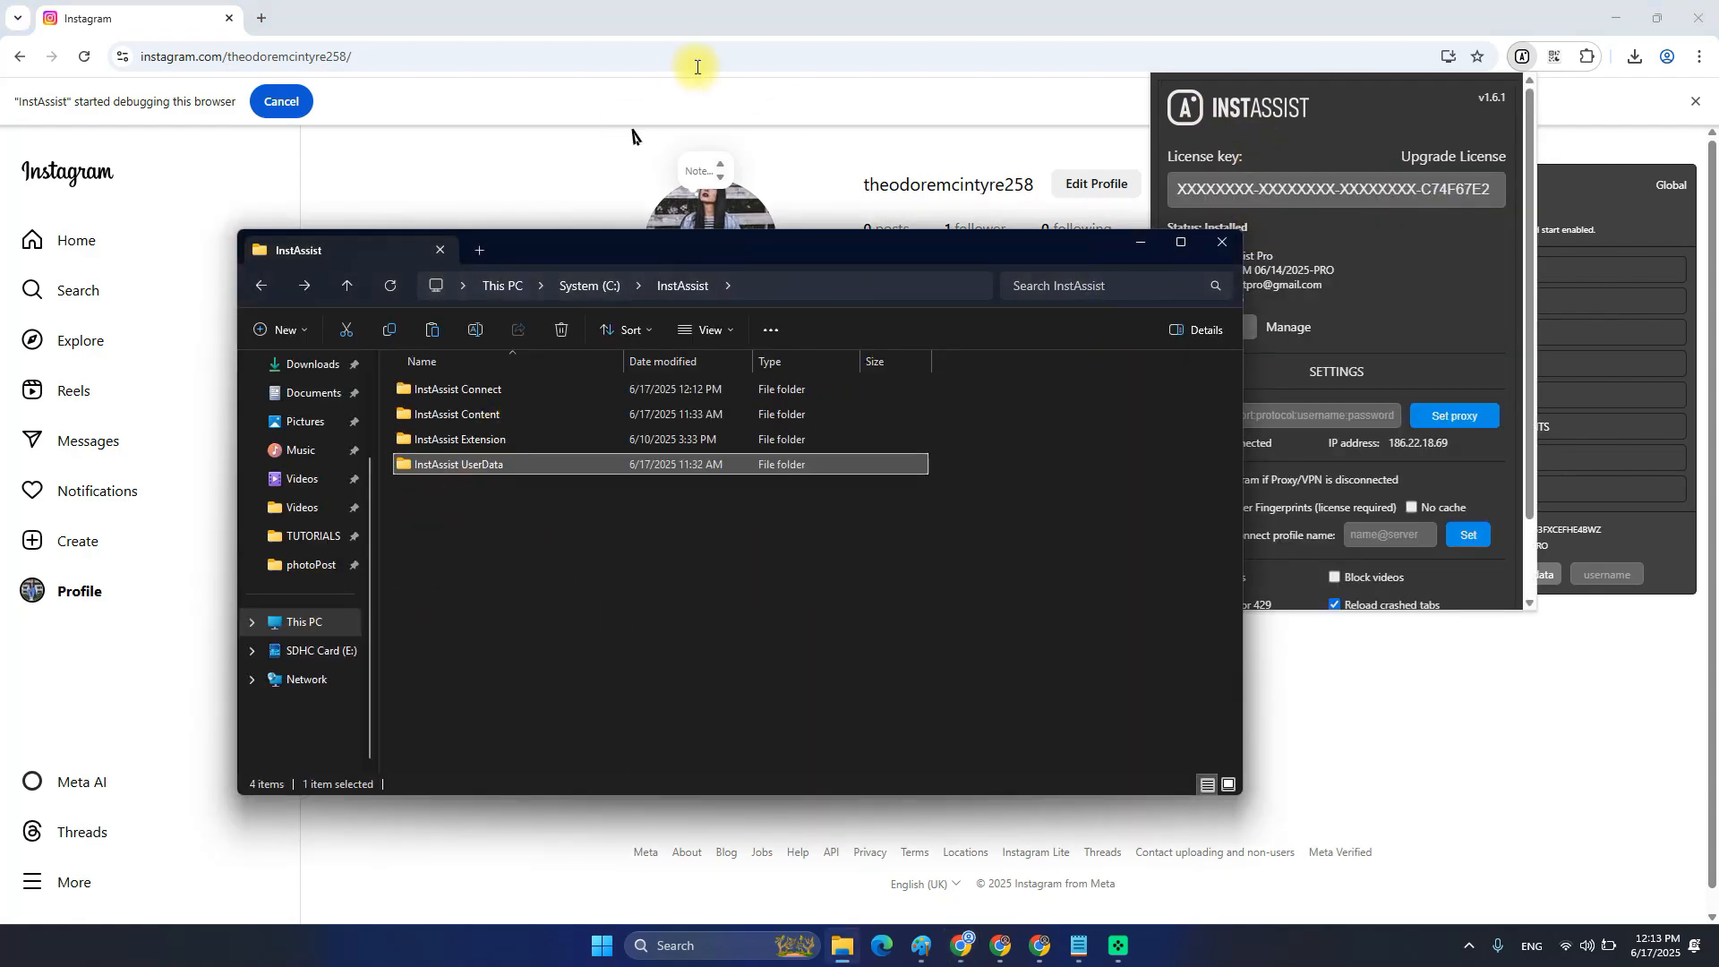
{"action": "left_click", "coordinate": [498, 584]}
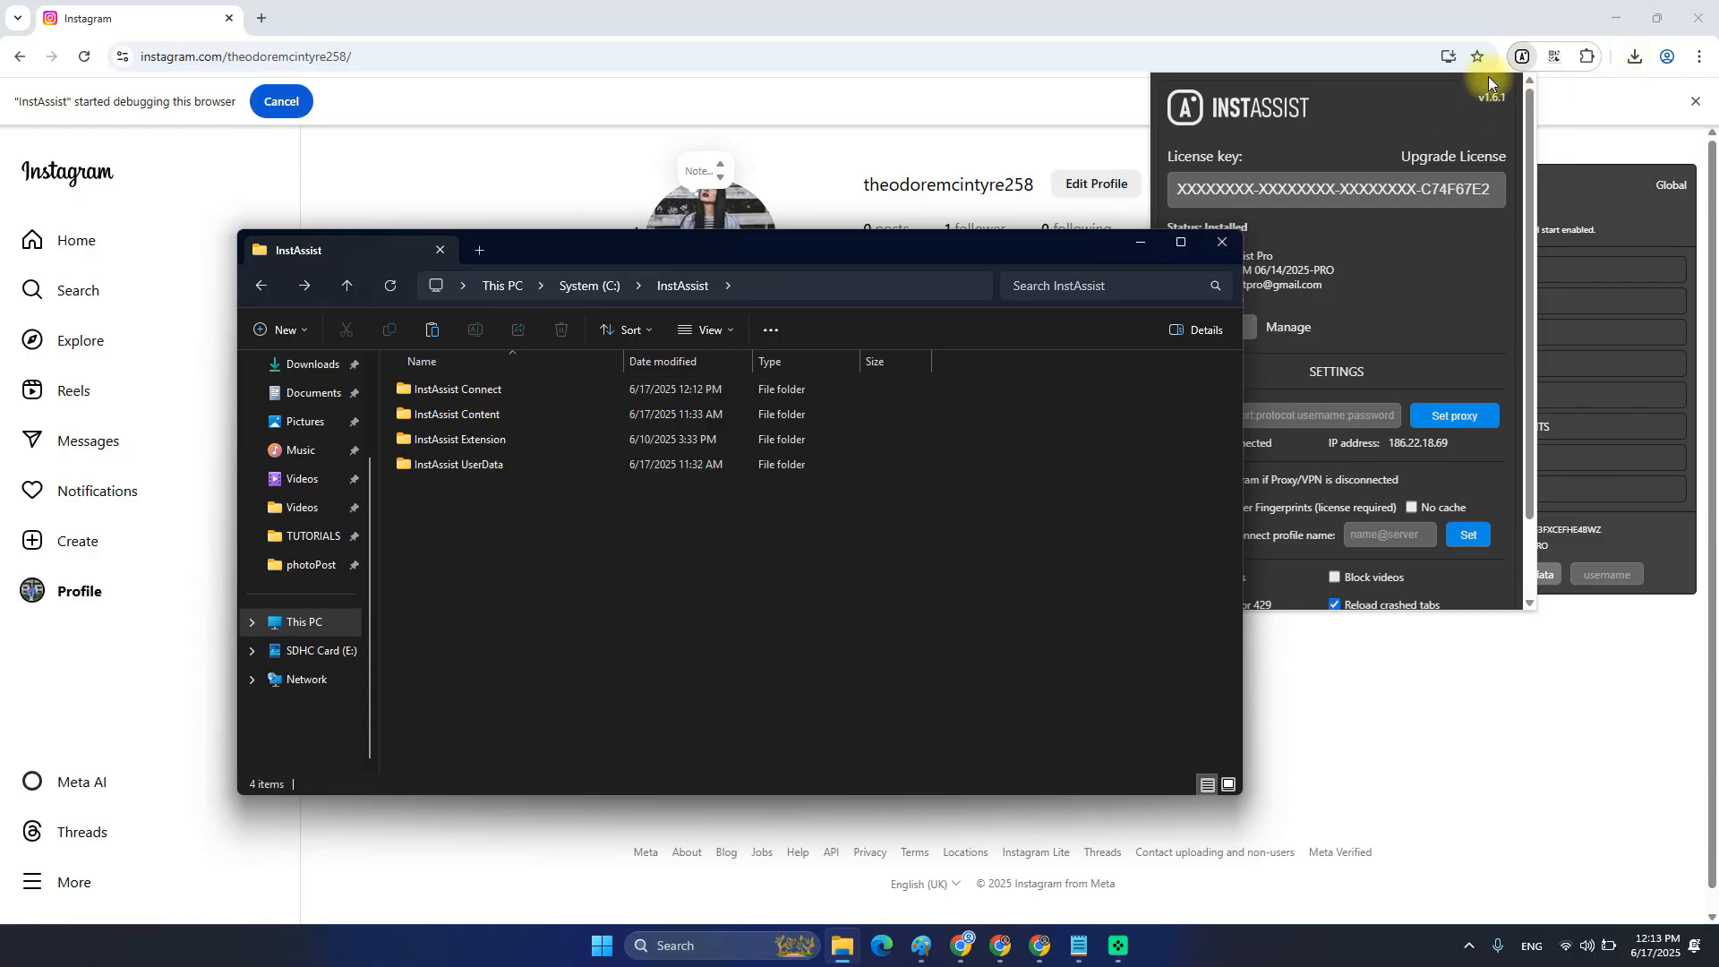
{"action": "left_click", "coordinate": [1527, 13]}
{"action": "key", "text": "alt+Tab"}
{"action": "left_click", "coordinate": [406, 575]}
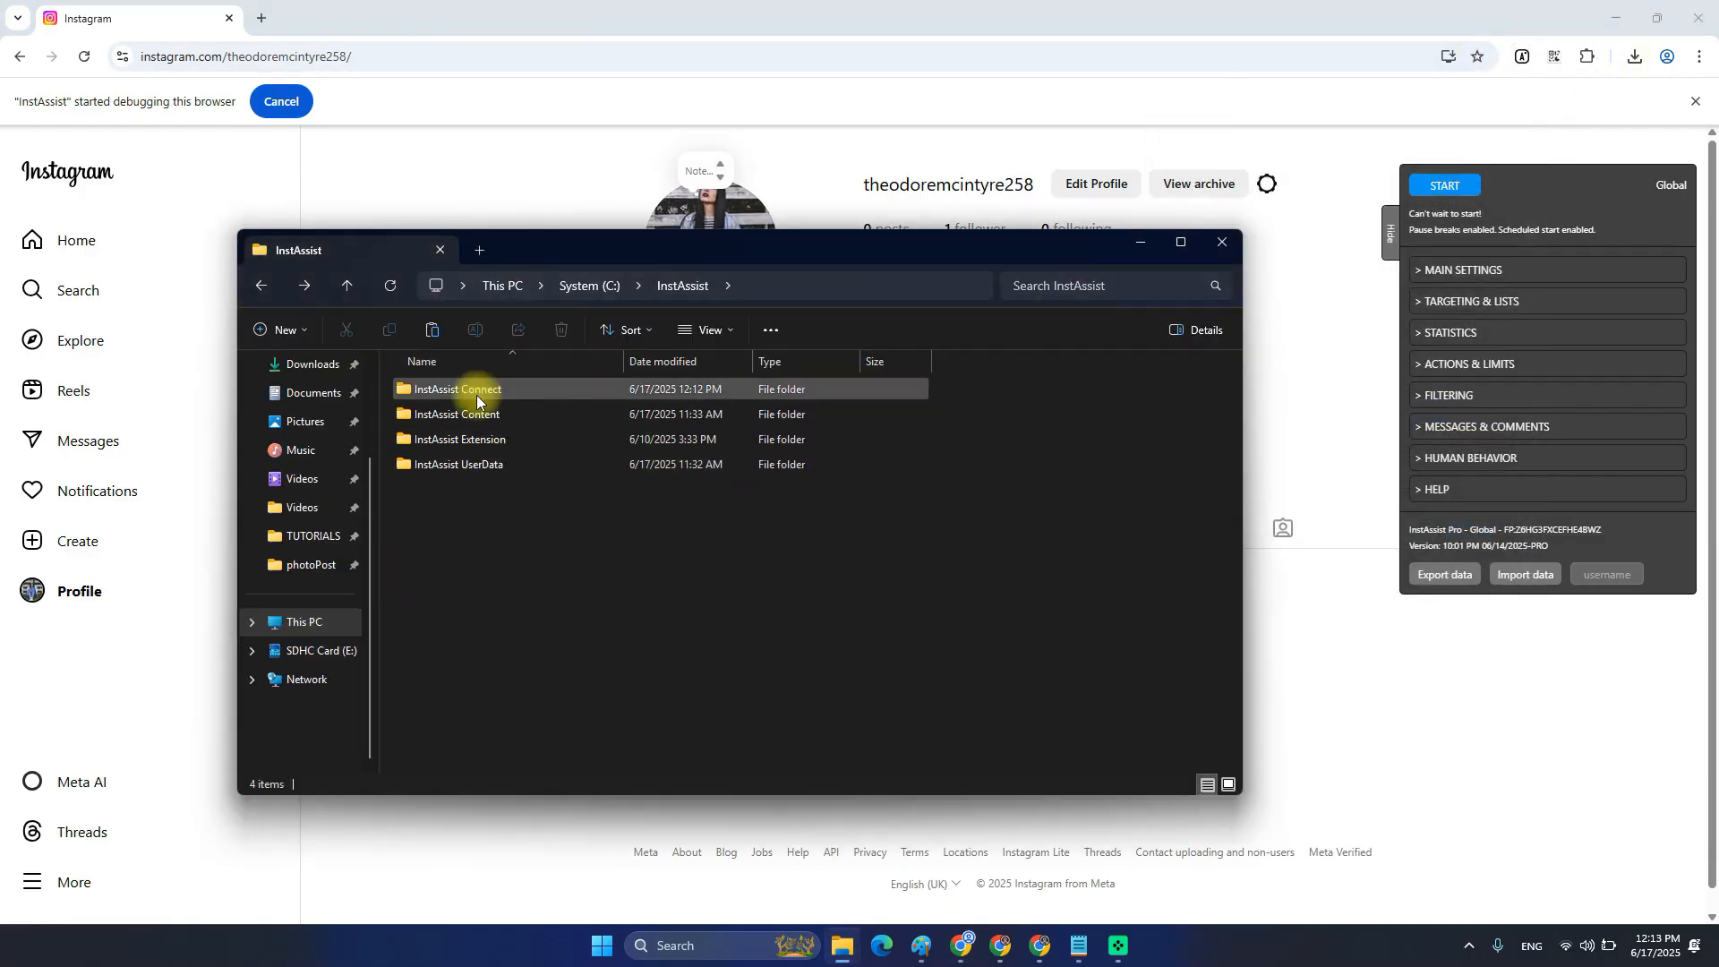
Launch the InstAssist Connect application from its folder.
{"action": "double_click", "coordinate": [485, 394]}
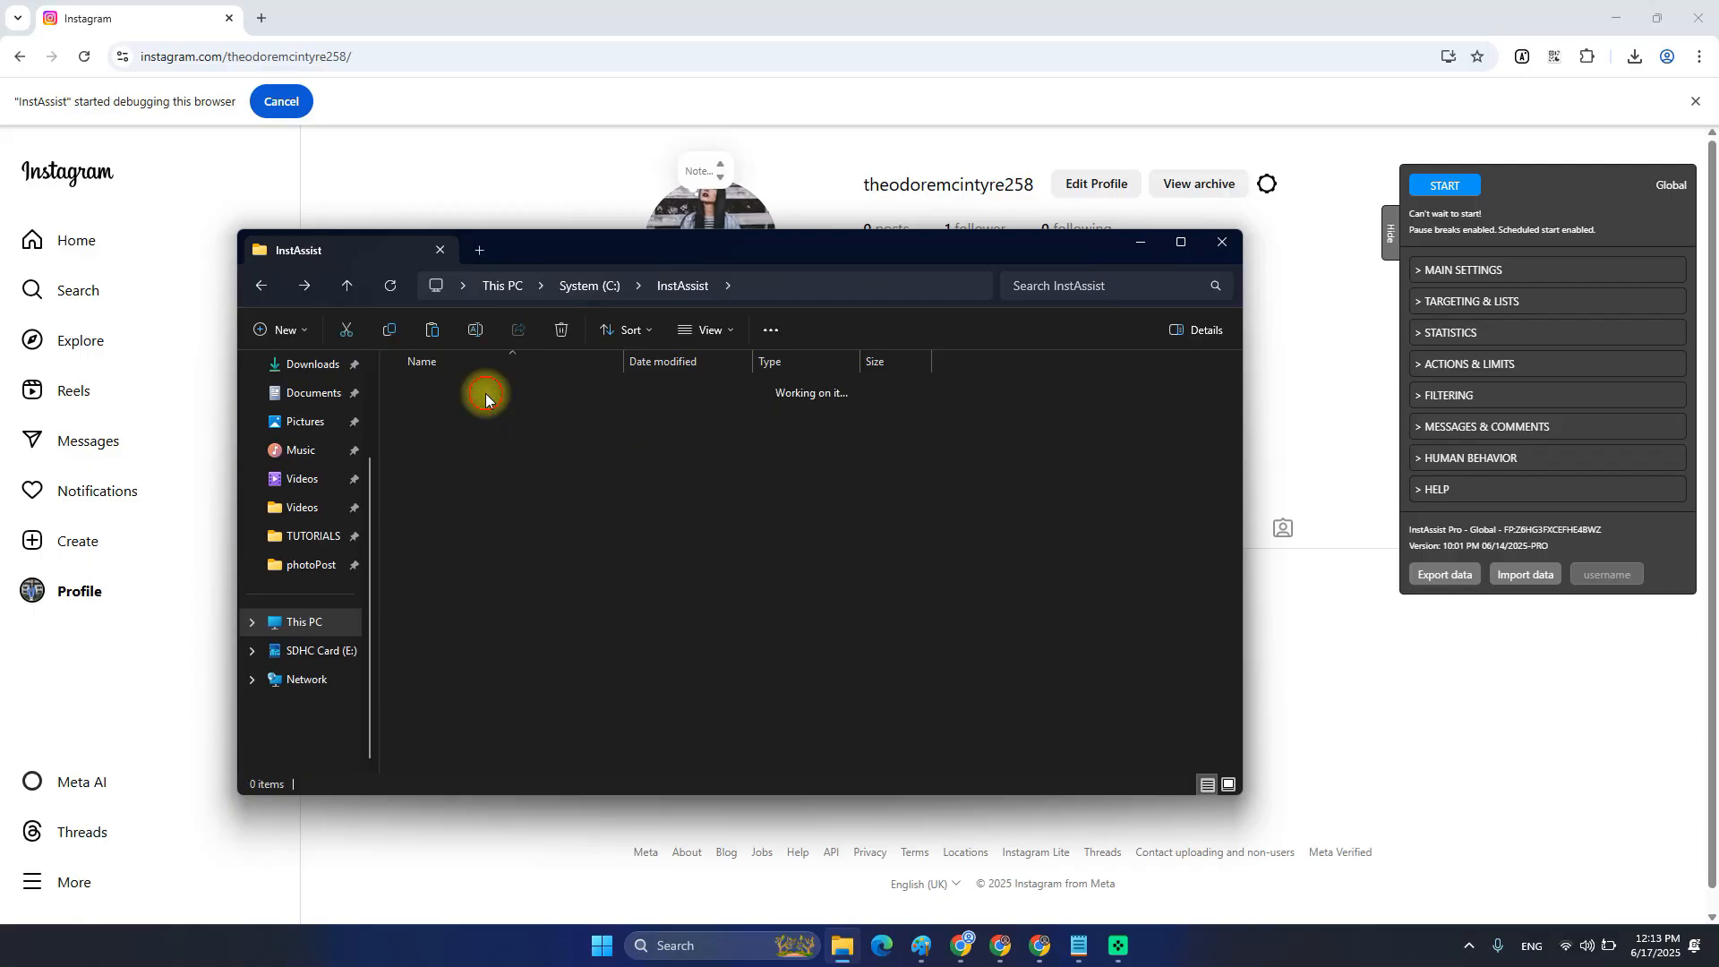
{"action": "left_click", "coordinate": [503, 472]}
{"action": "key", "text": "i"}
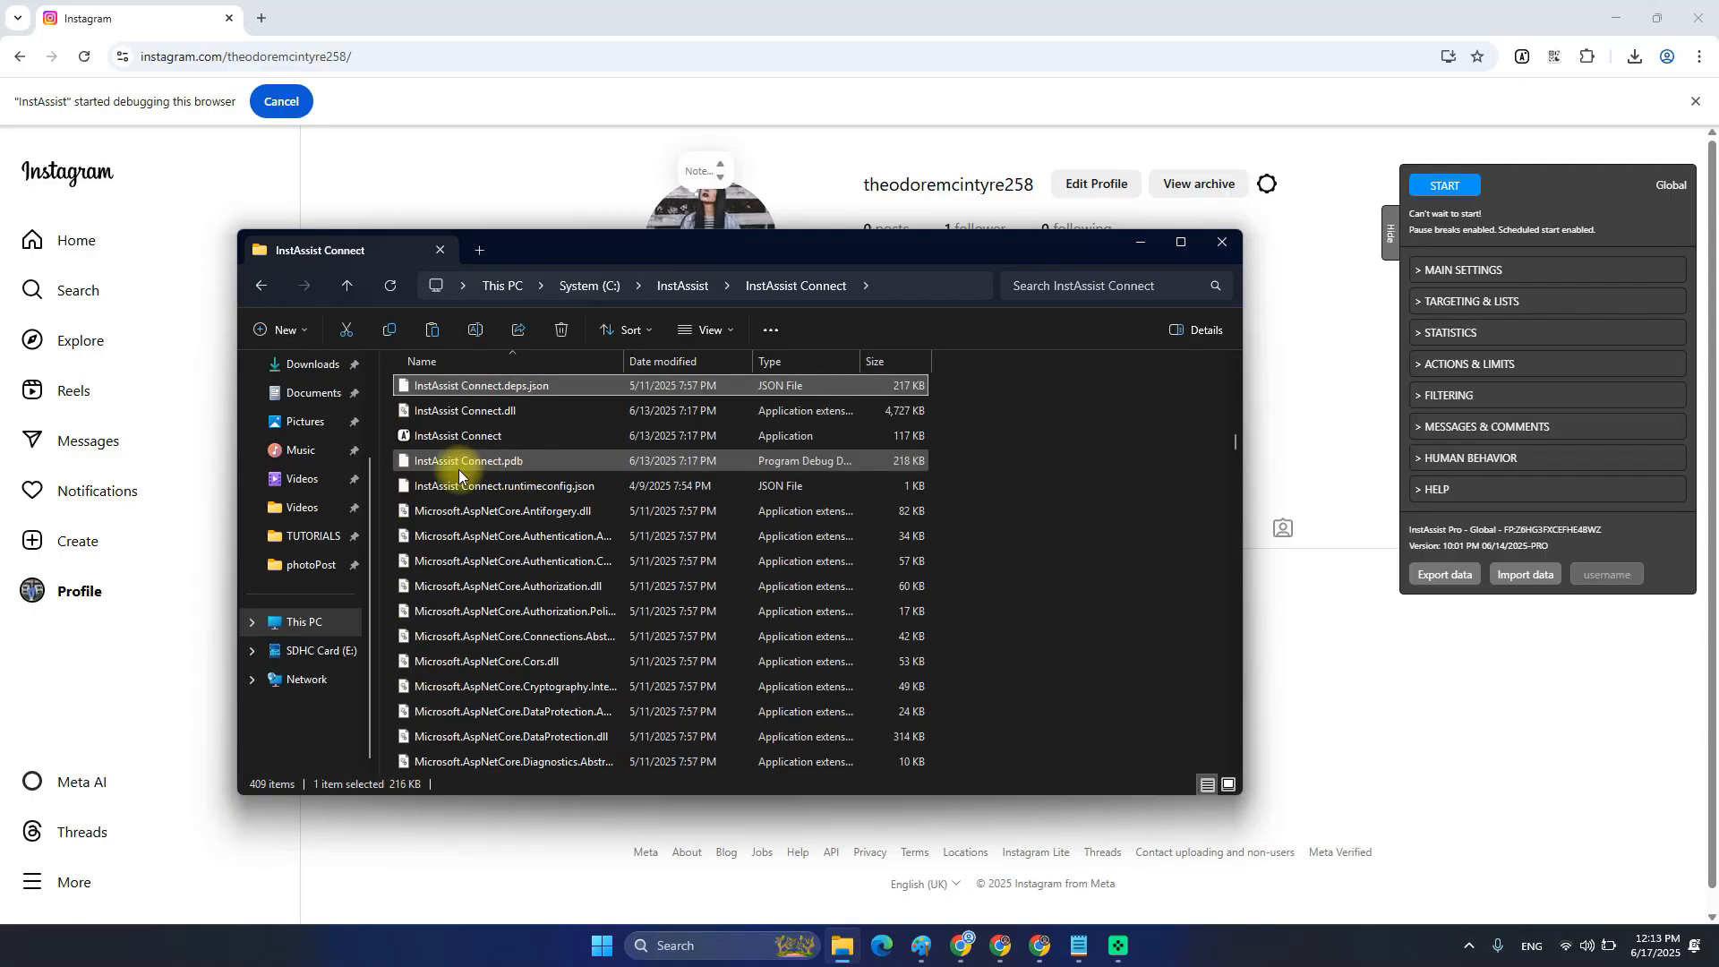
{"action": "left_click", "coordinate": [412, 436]}
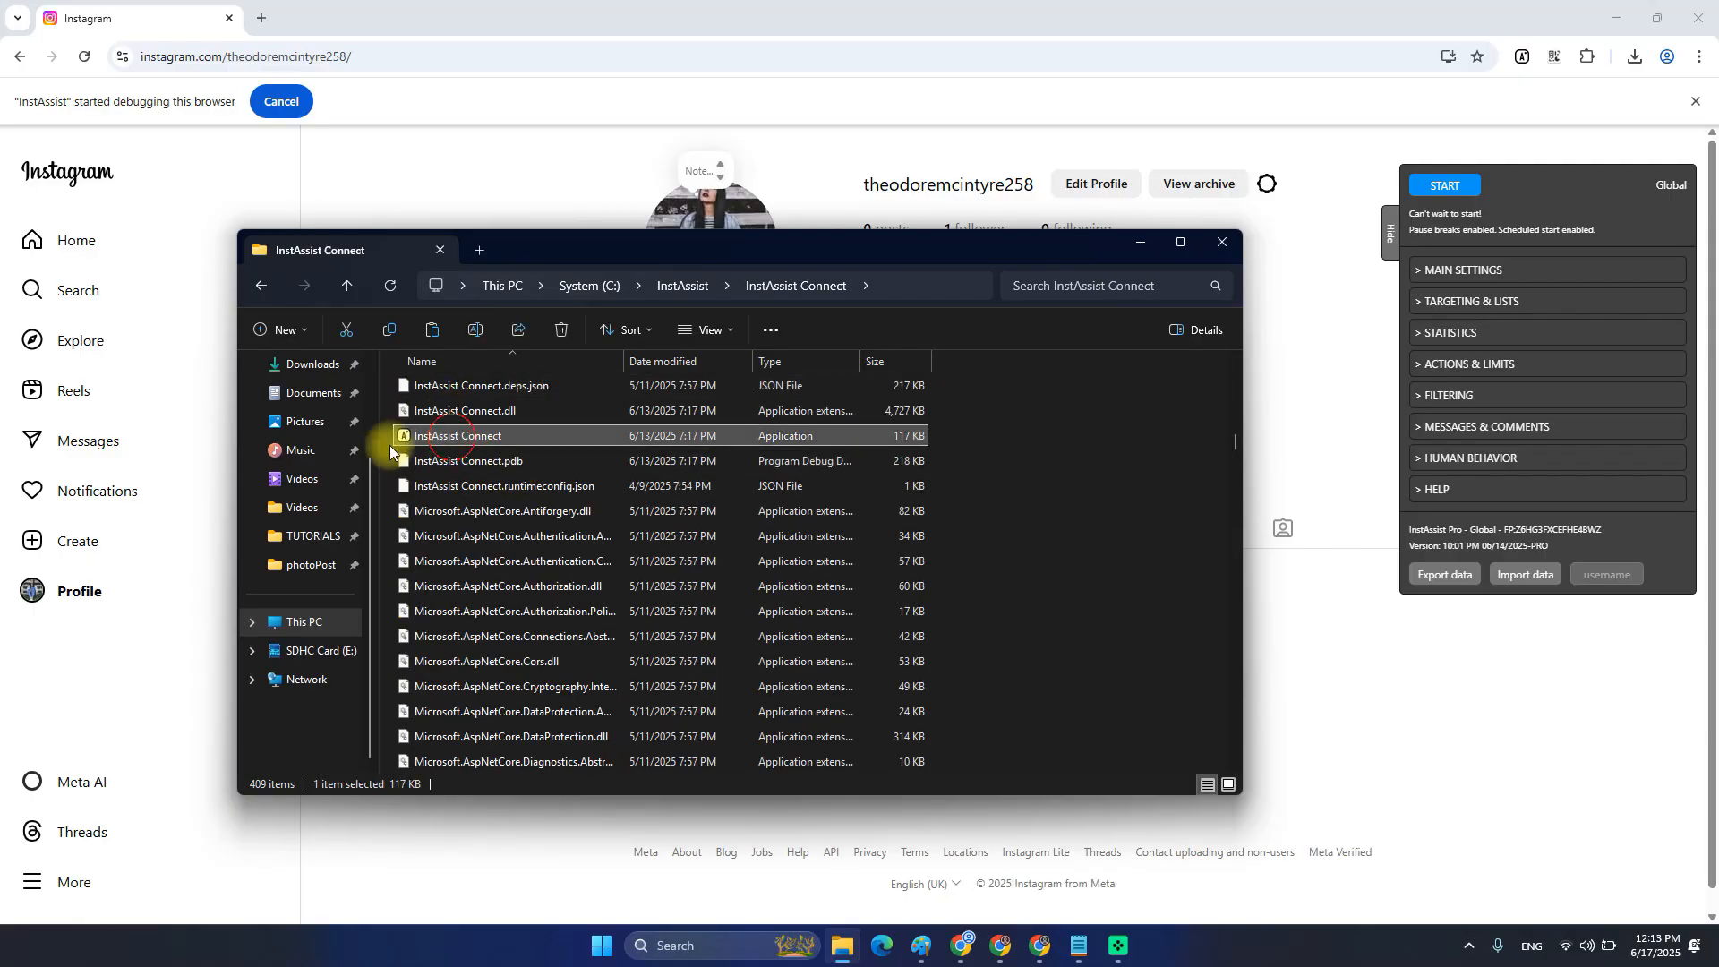
{"action": "left_click", "coordinate": [478, 440]}
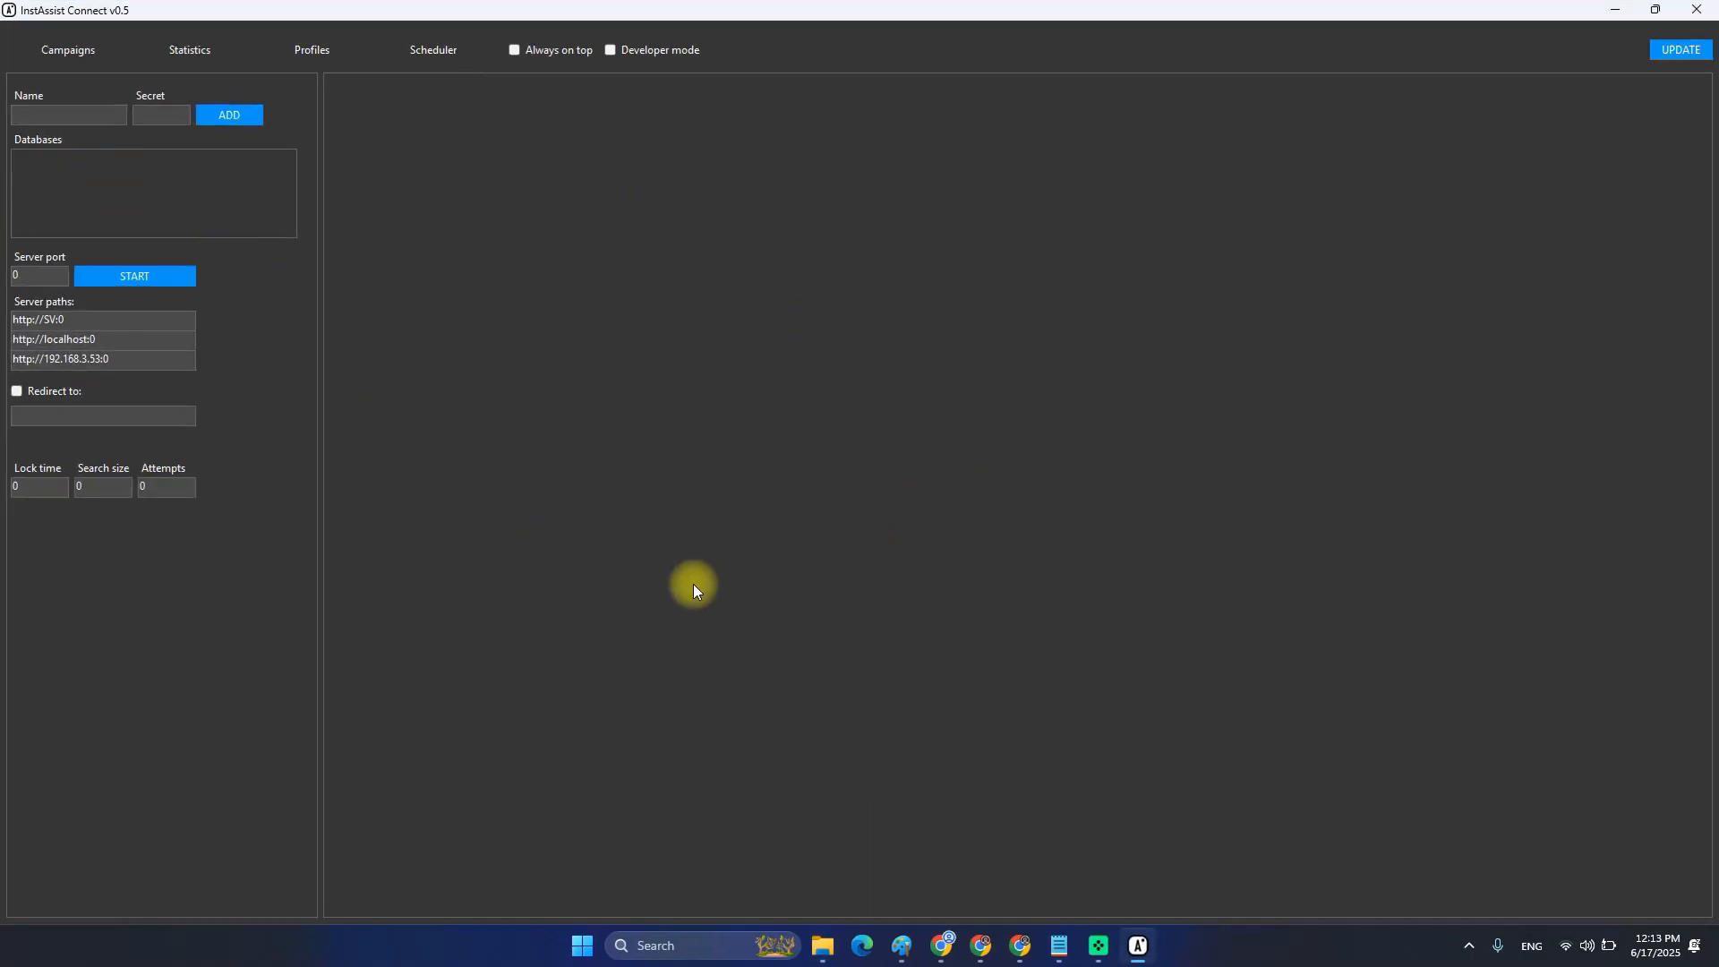
Pin InstAssist Connect to the taskbar and move its icon next to Edge.
{"action": "right_click", "coordinate": [1143, 951]}
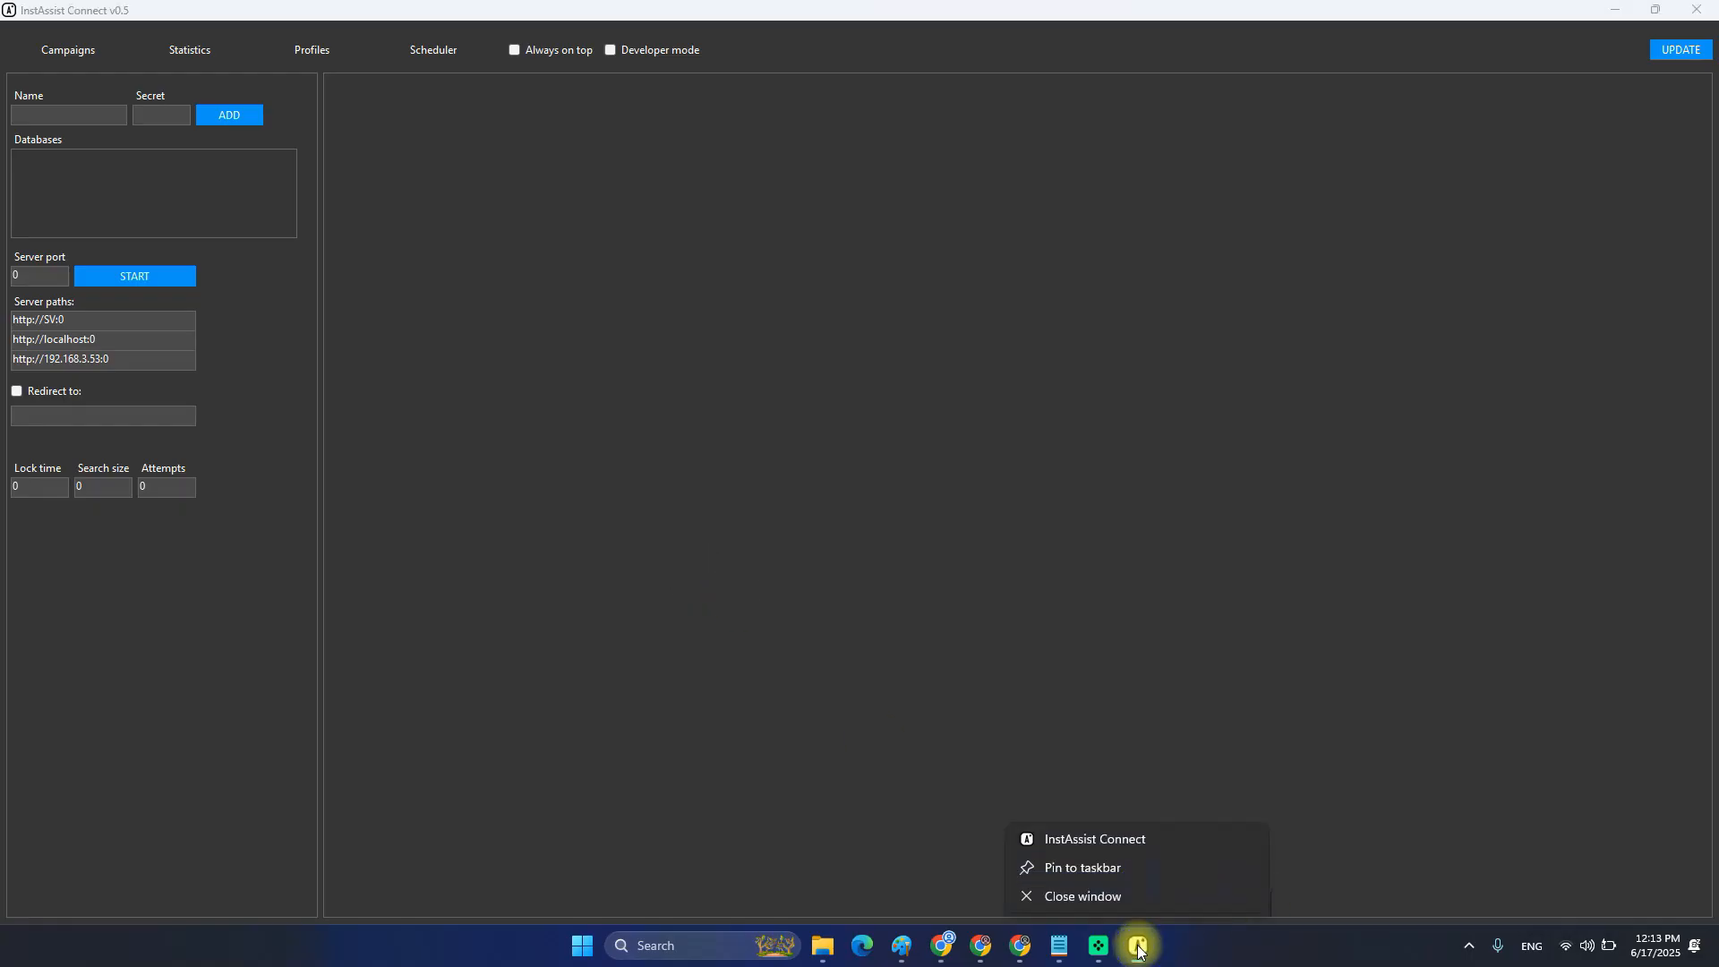
{"action": "left_click", "coordinate": [1089, 876]}
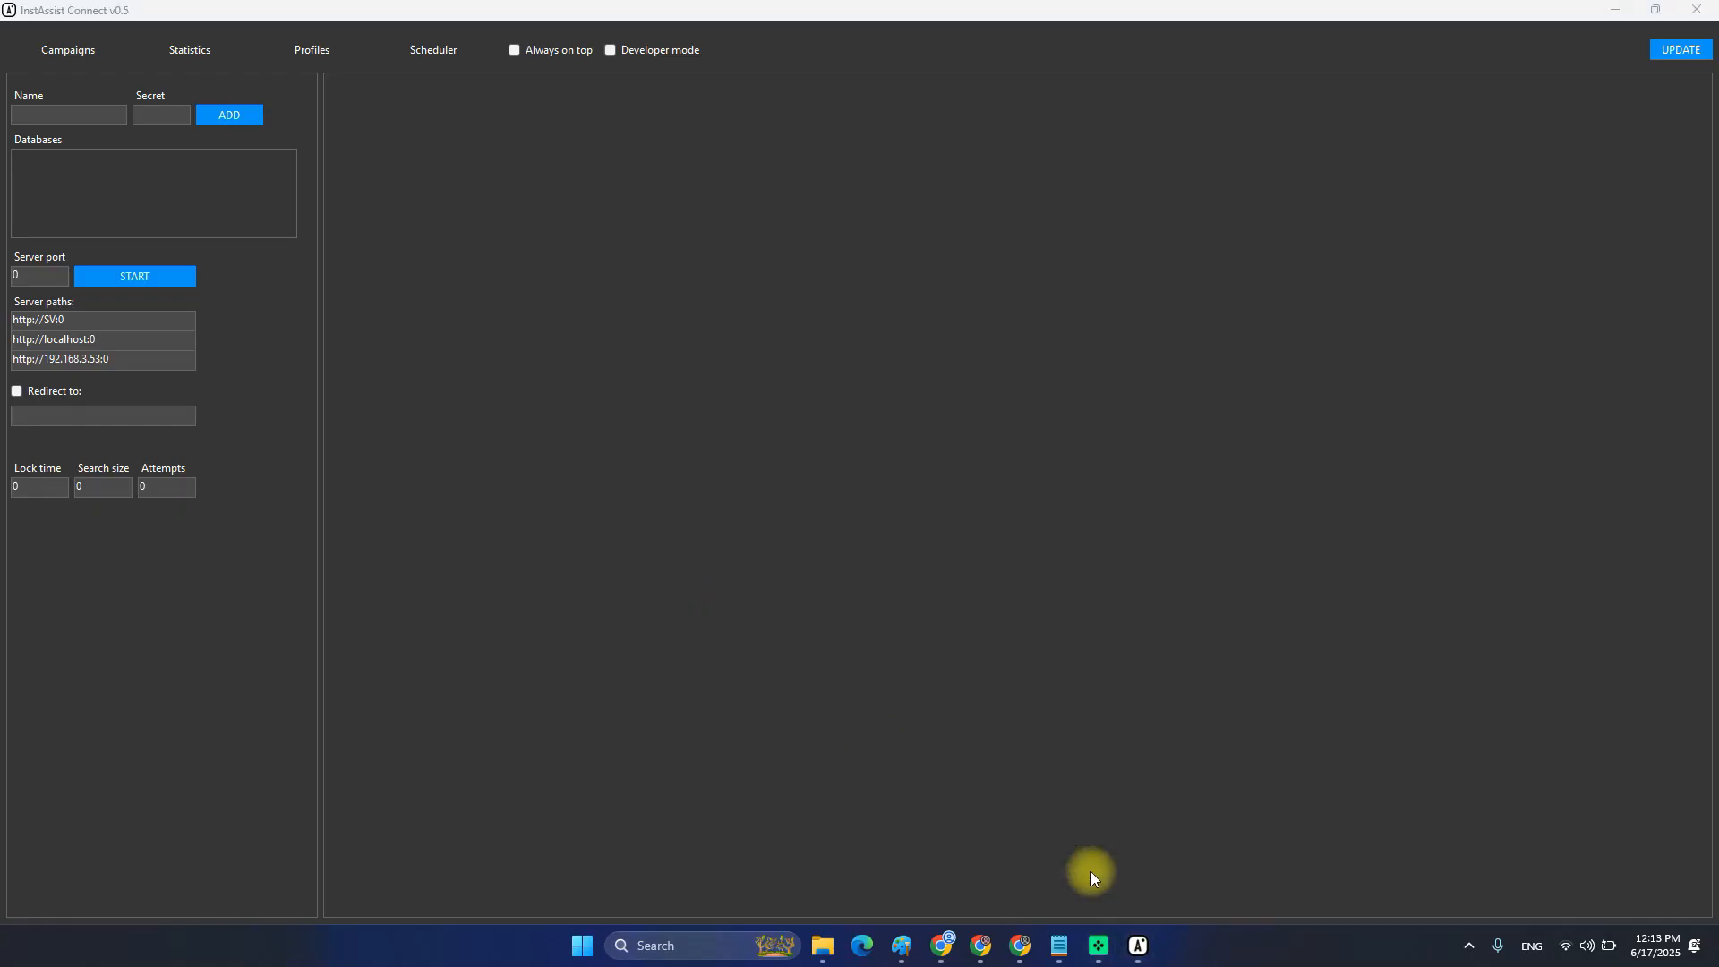
{"action": "mouse_move", "coordinate": [1143, 954]}
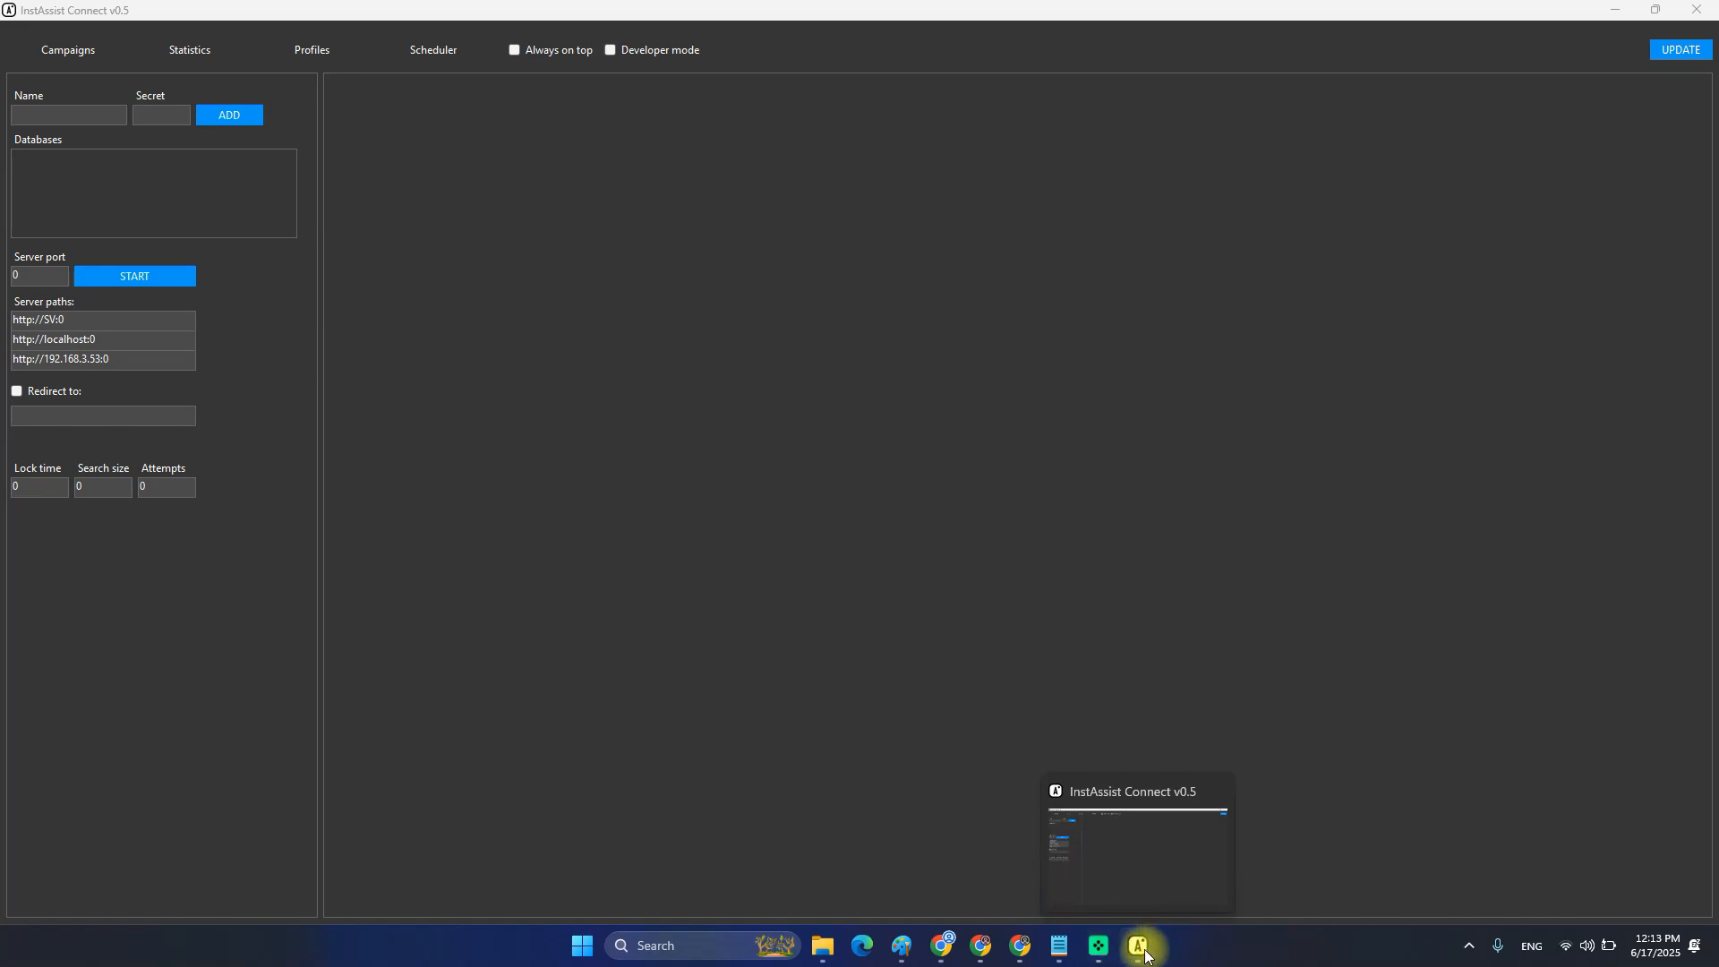
{"action": "left_click_drag", "start_coordinate": [1098, 945], "coordinate": [909, 950]}
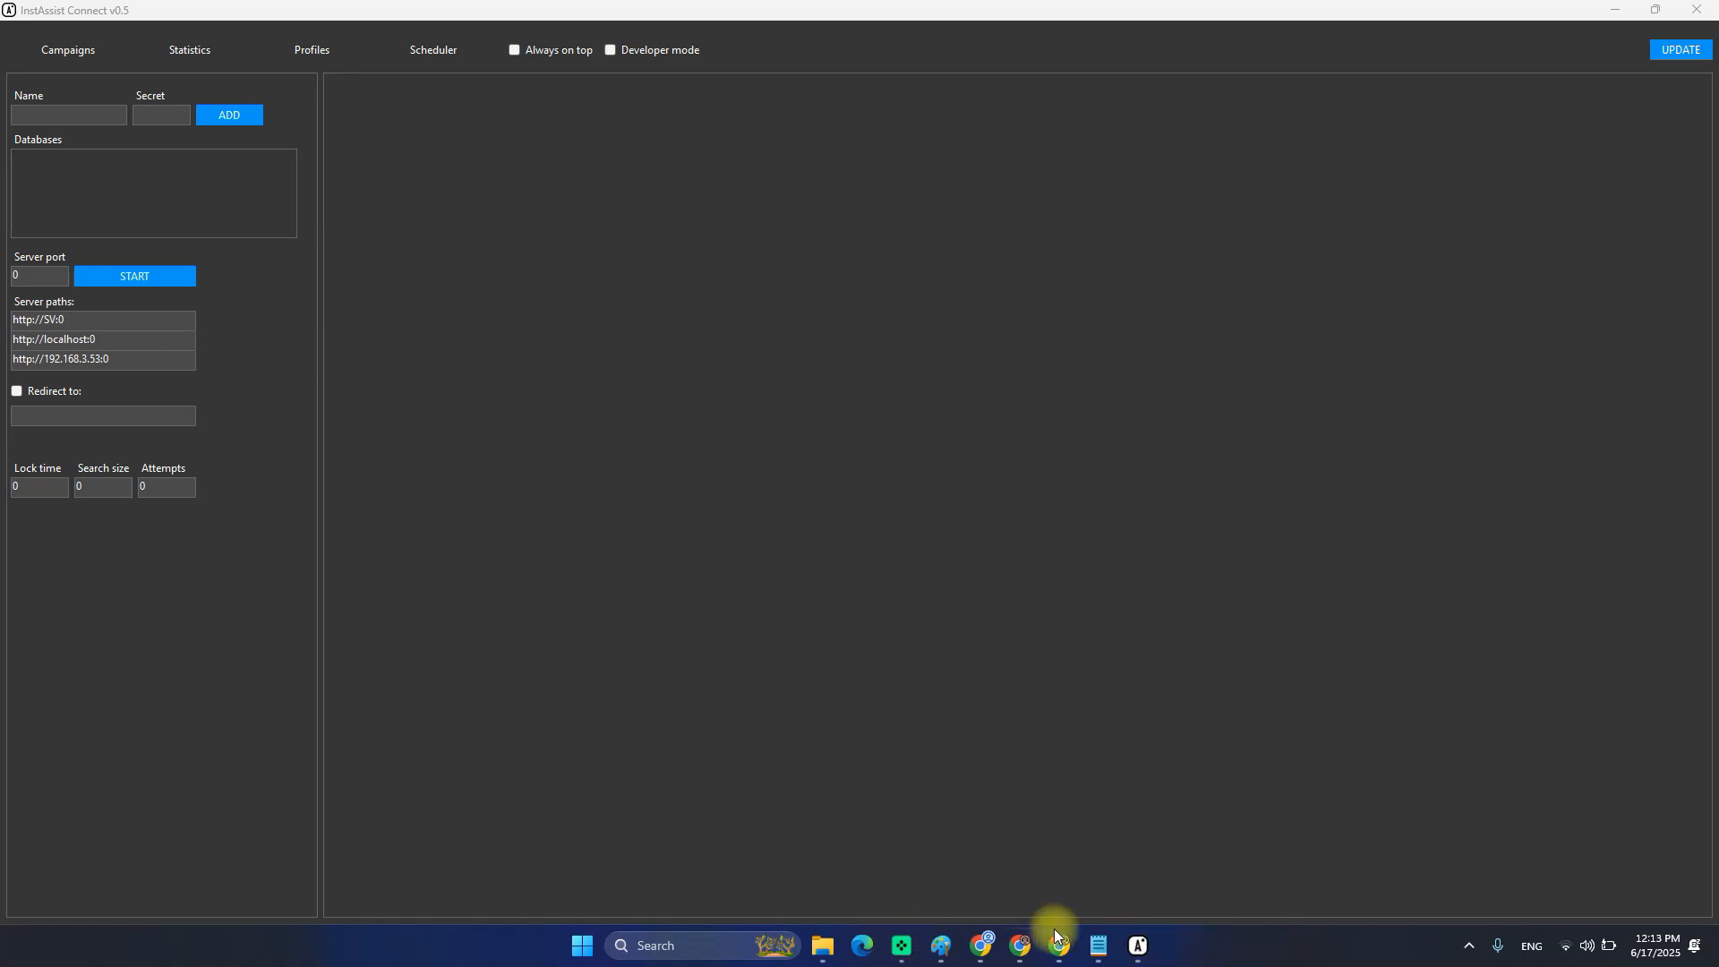
{"action": "mouse_move", "coordinate": [1101, 945]}
{"action": "left_mouse_down"}
{"action": "mouse_move", "coordinate": [1079, 954]}
{"action": "mouse_move", "coordinate": [1100, 947]}
{"action": "left_mouse_up"}
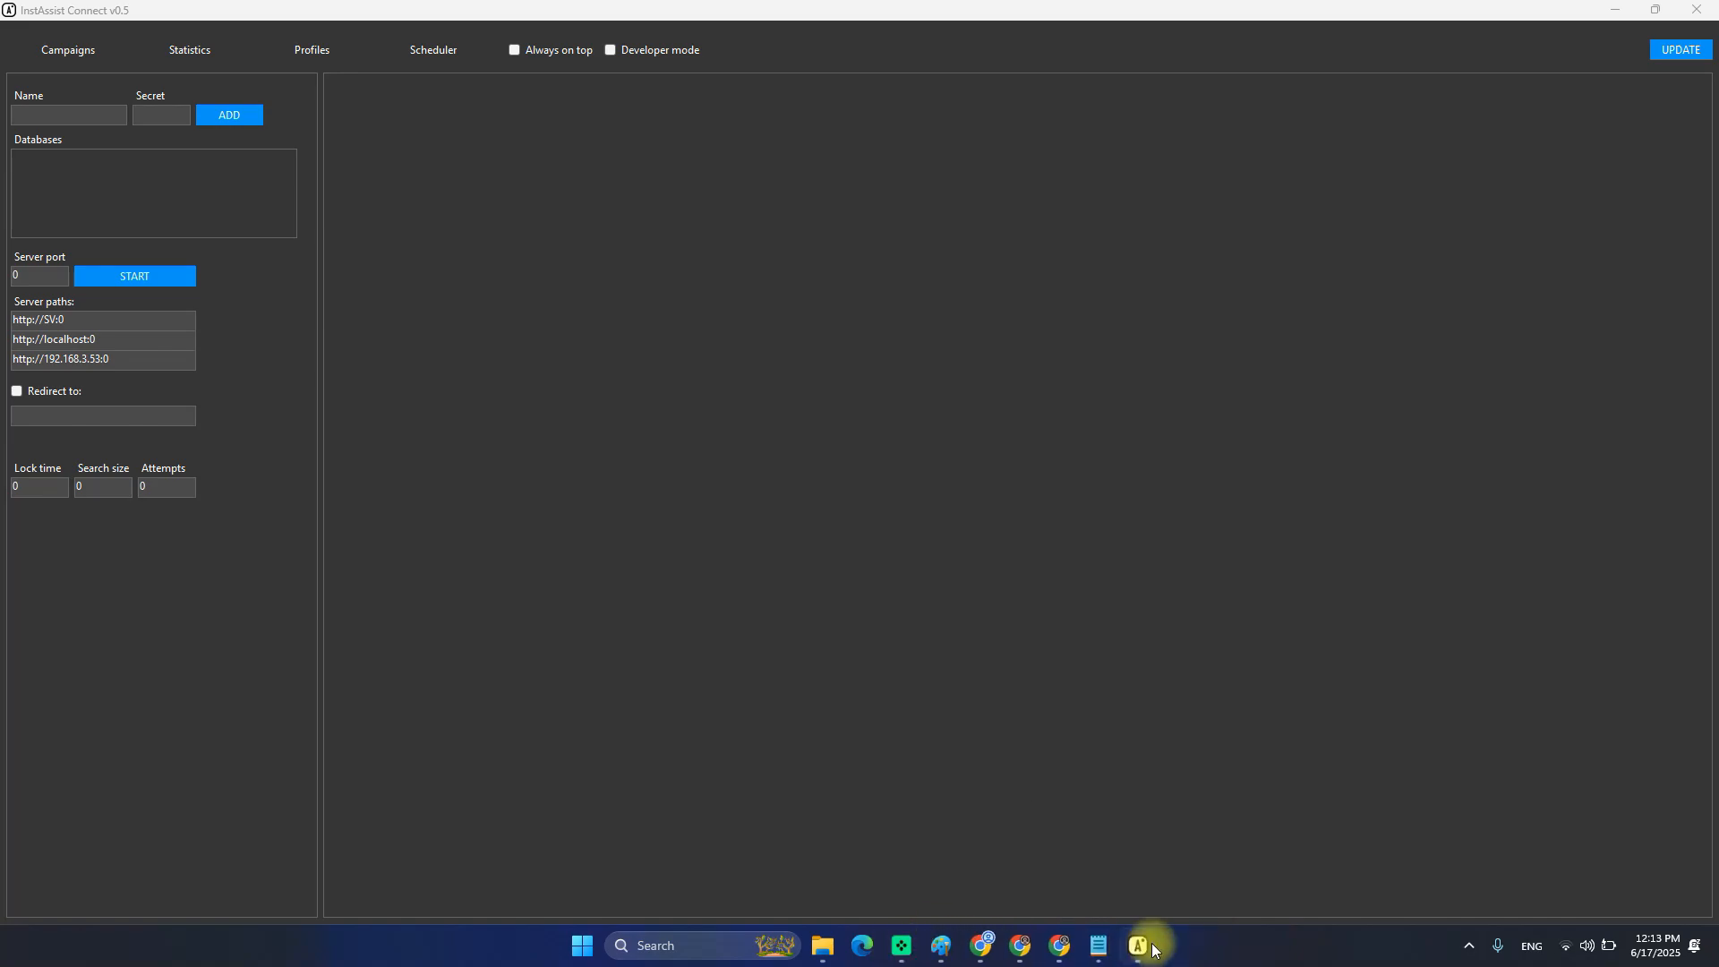
Cycle through the Statistics, Profiles and Scheduler tabs, ending on Campaigns.
{"action": "left_click", "coordinate": [535, 344]}
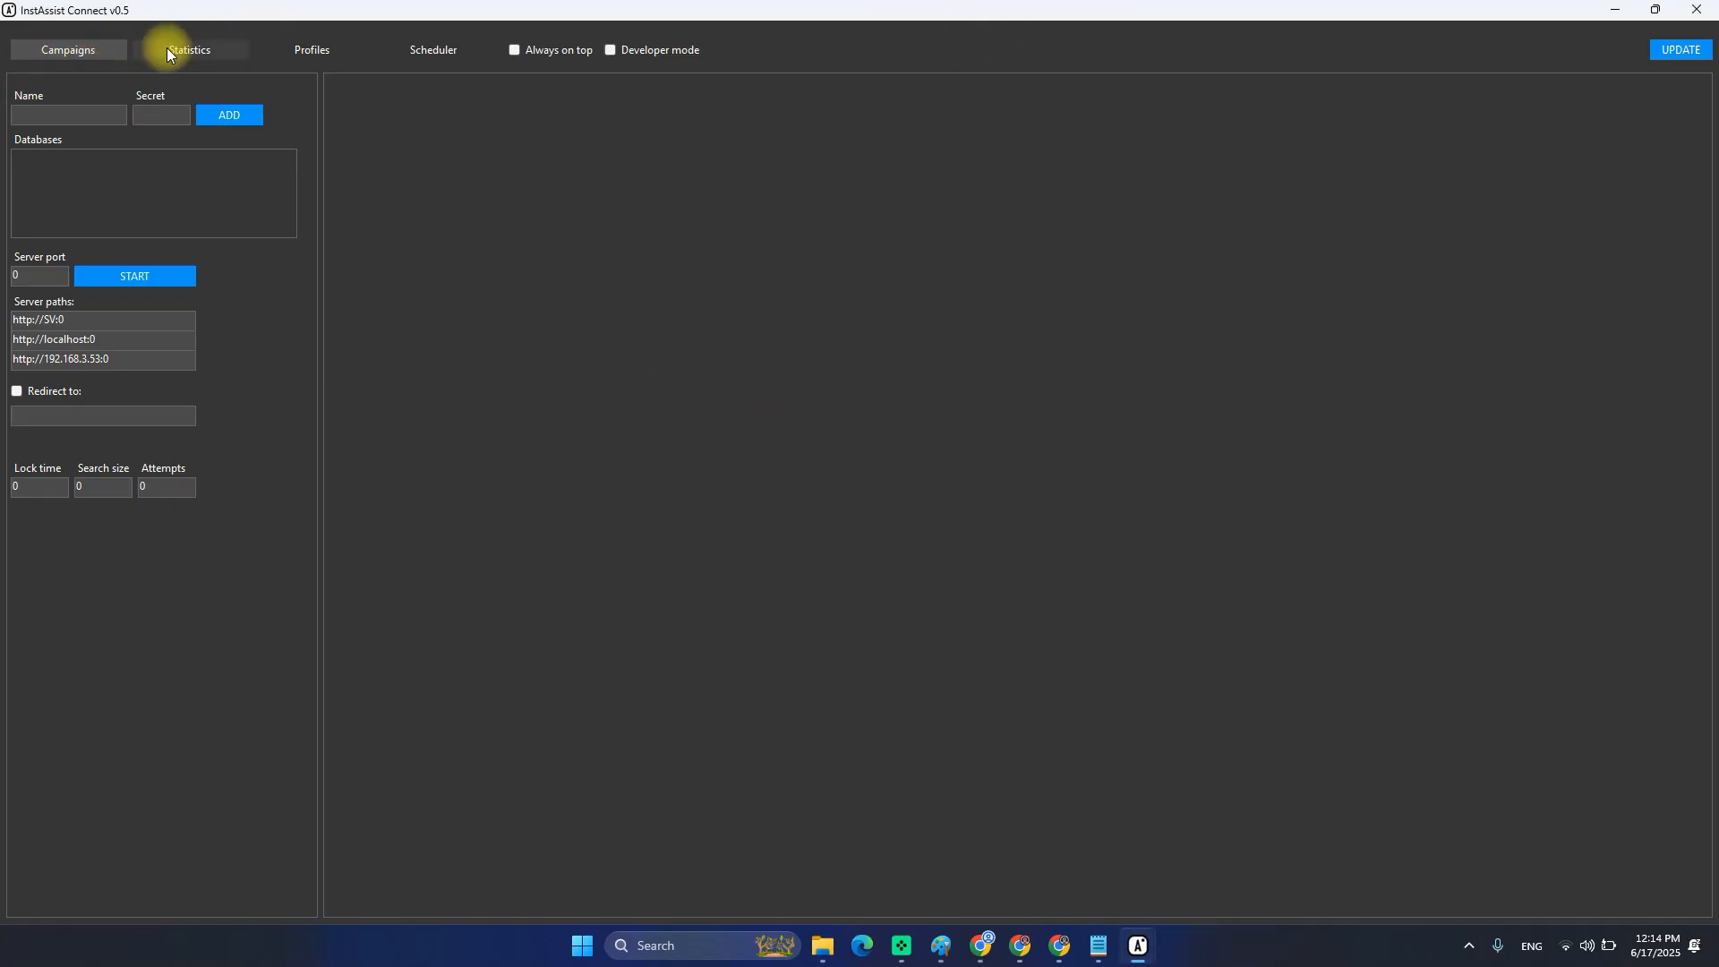
{"action": "left_click", "coordinate": [178, 47]}
{"action": "left_click", "coordinate": [315, 50]}
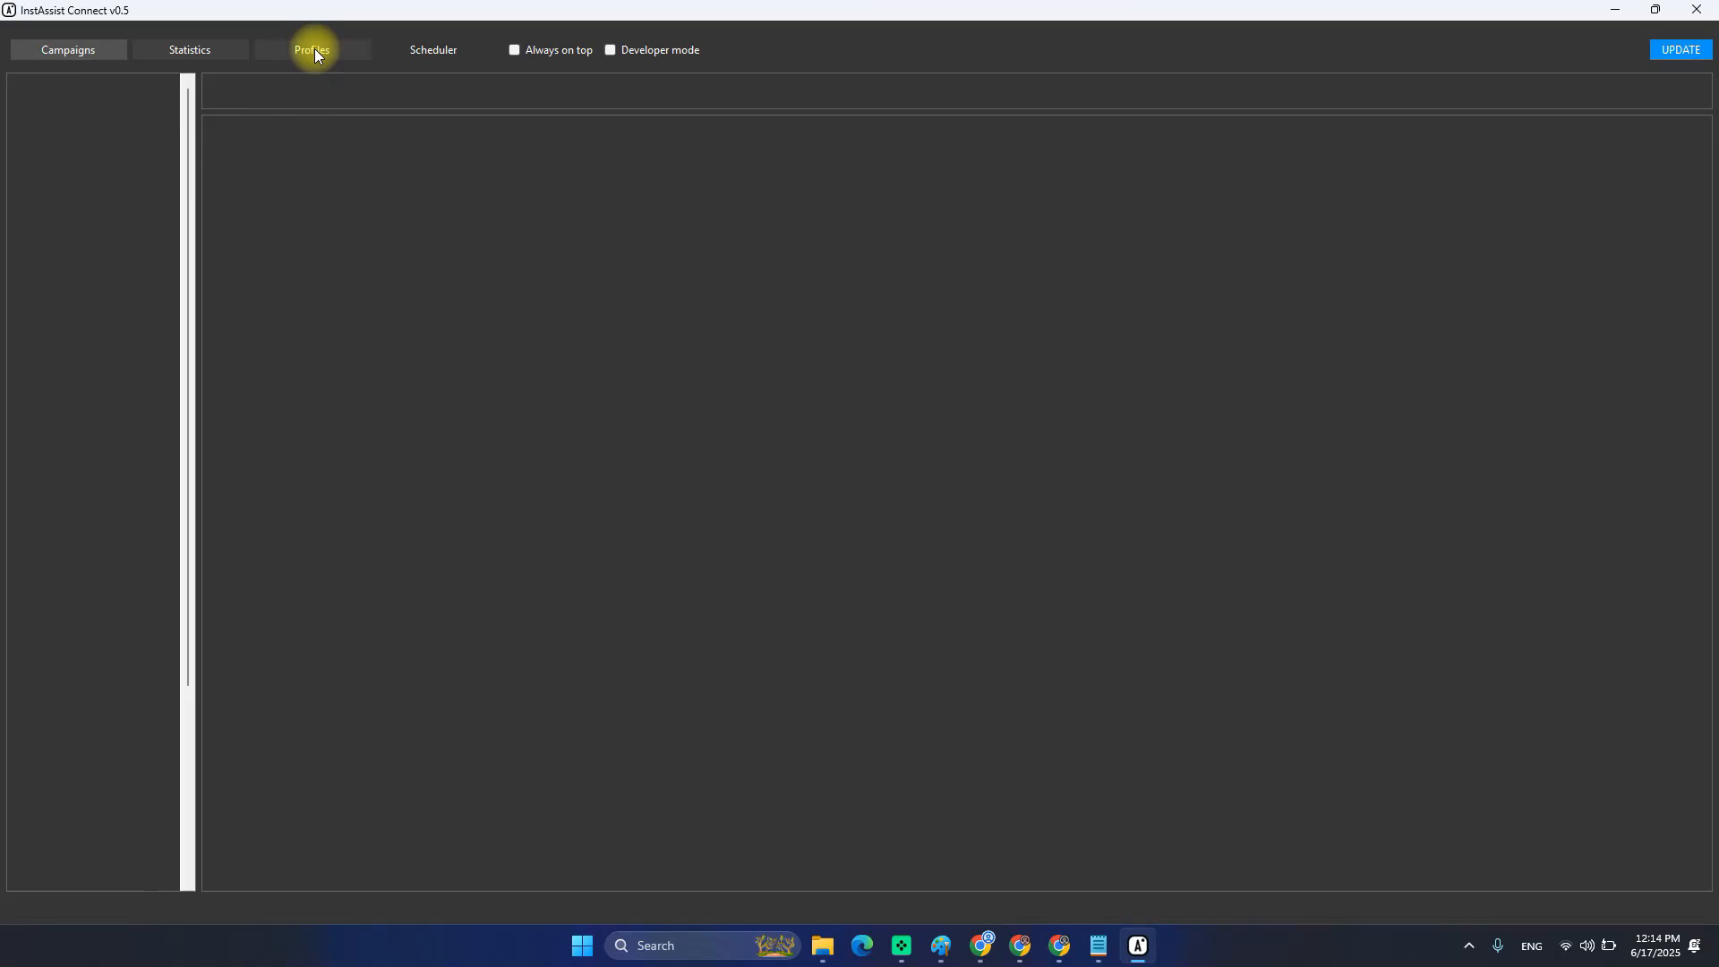
{"action": "left_click", "coordinate": [394, 49]}
{"action": "left_click", "coordinate": [269, 49]}
{"action": "left_click", "coordinate": [179, 49]}
{"action": "left_click", "coordinate": [89, 56]}
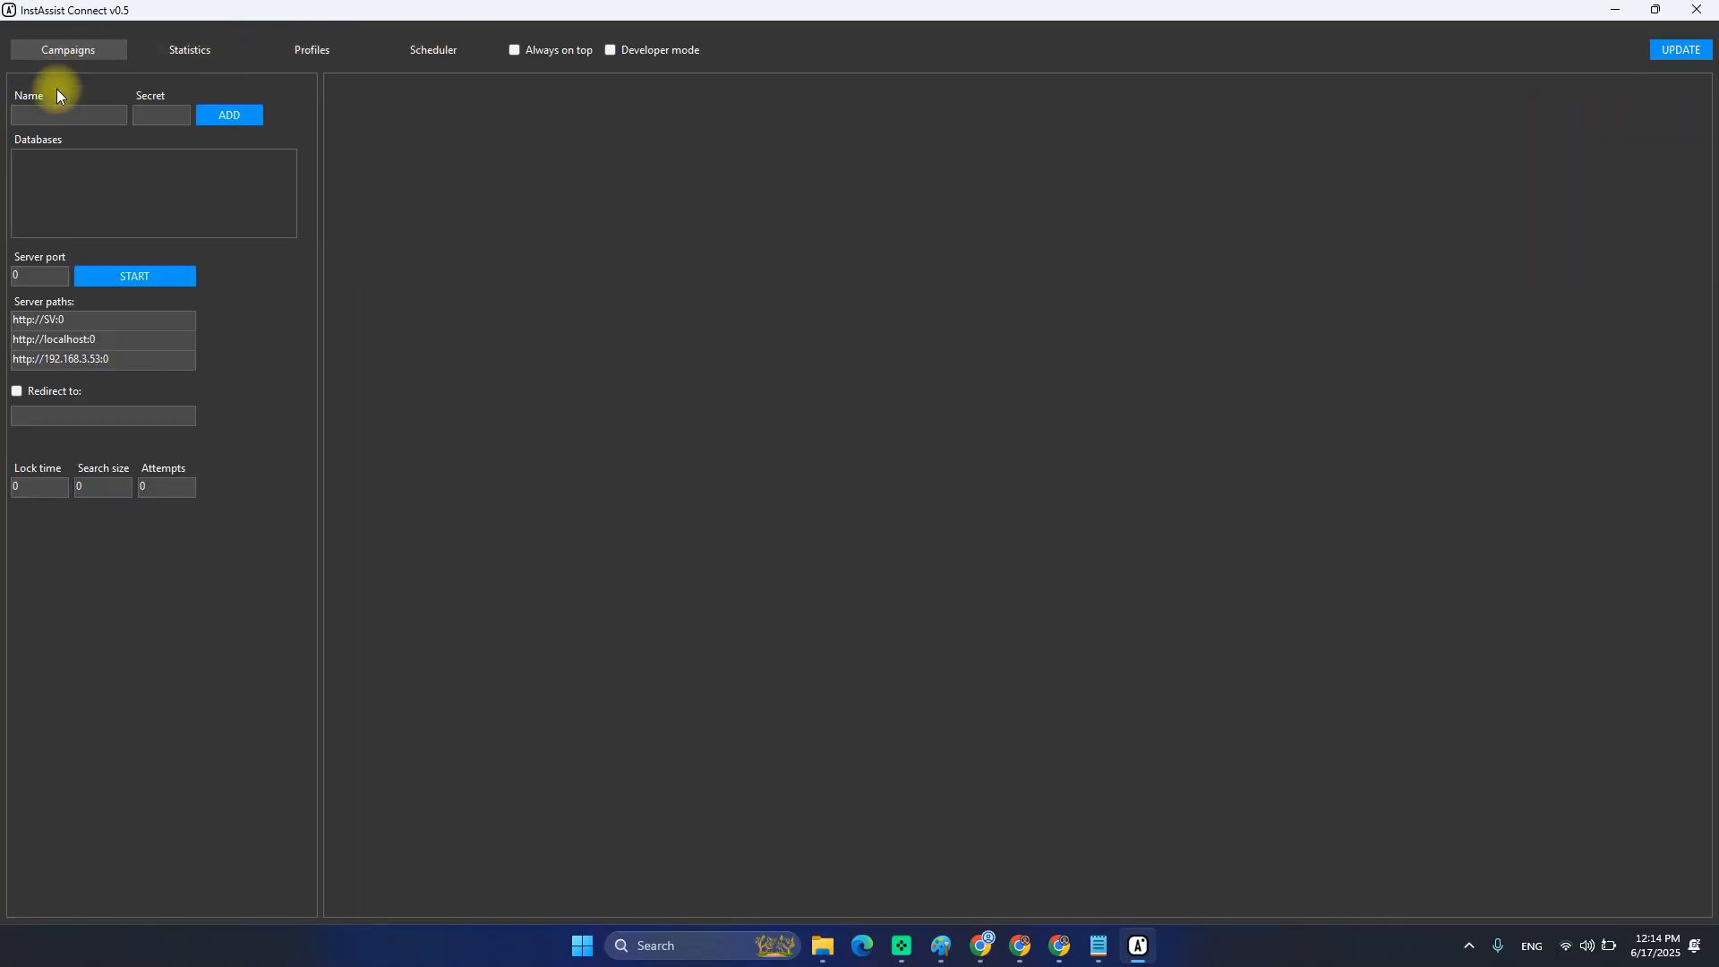
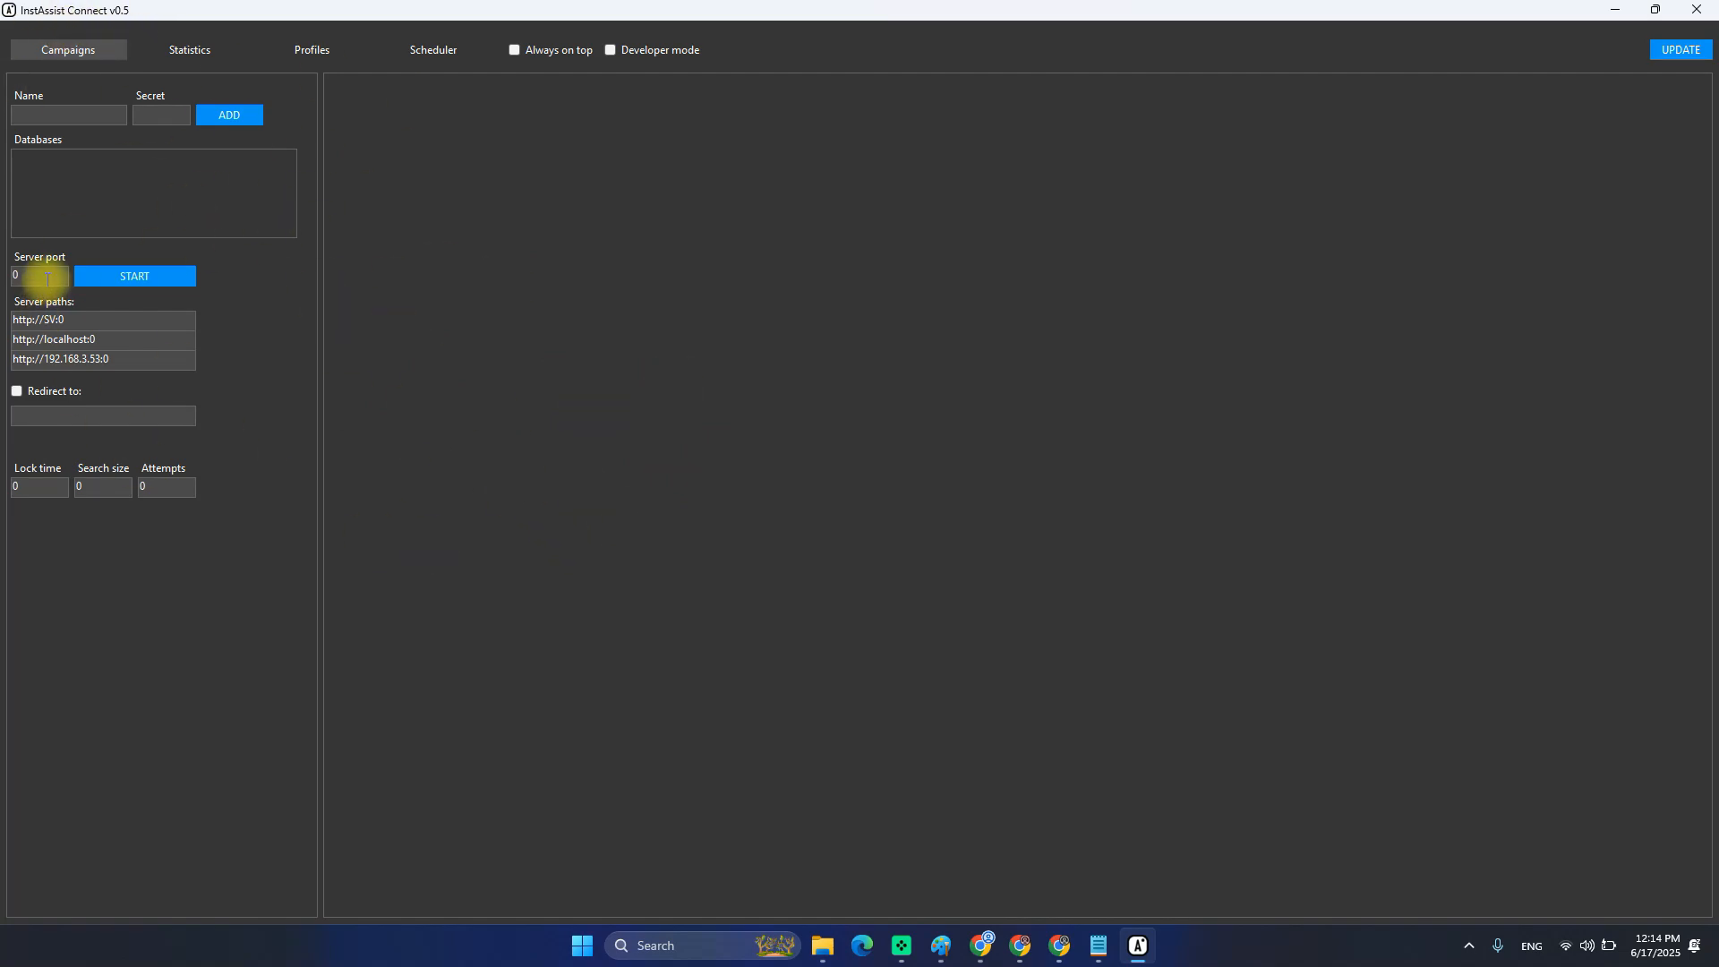
Select the Server port field's current value of 0 to replace it with 58025.
{"action": "double_click", "coordinate": [49, 278]}
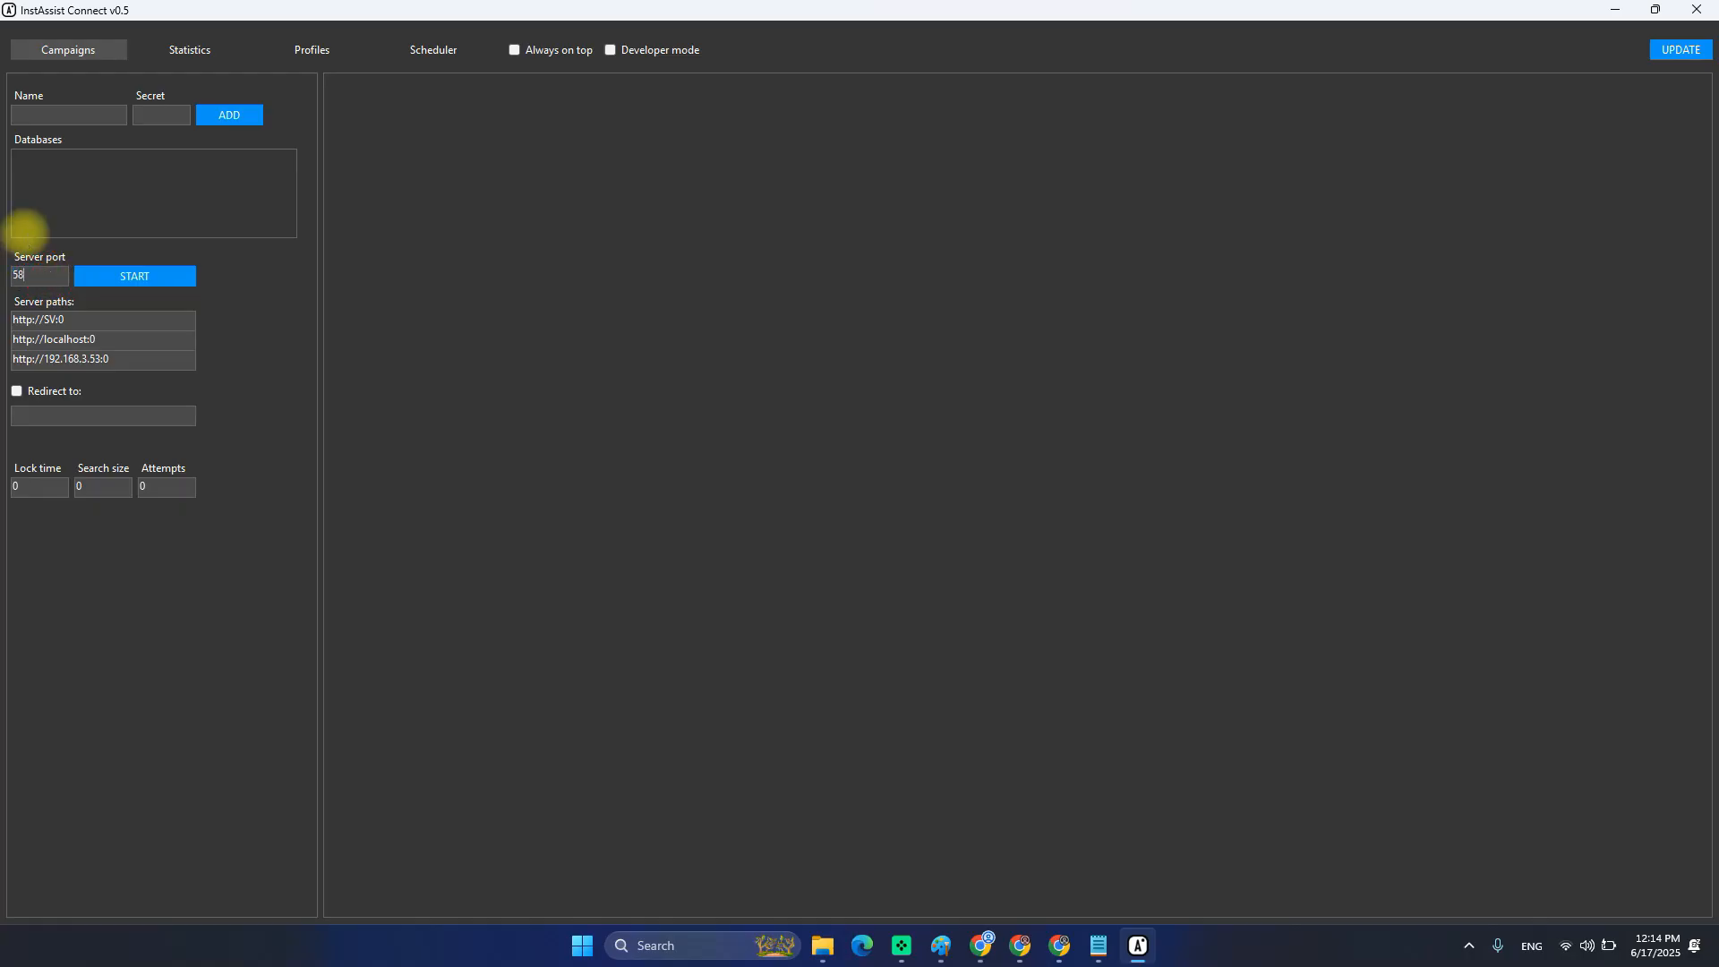
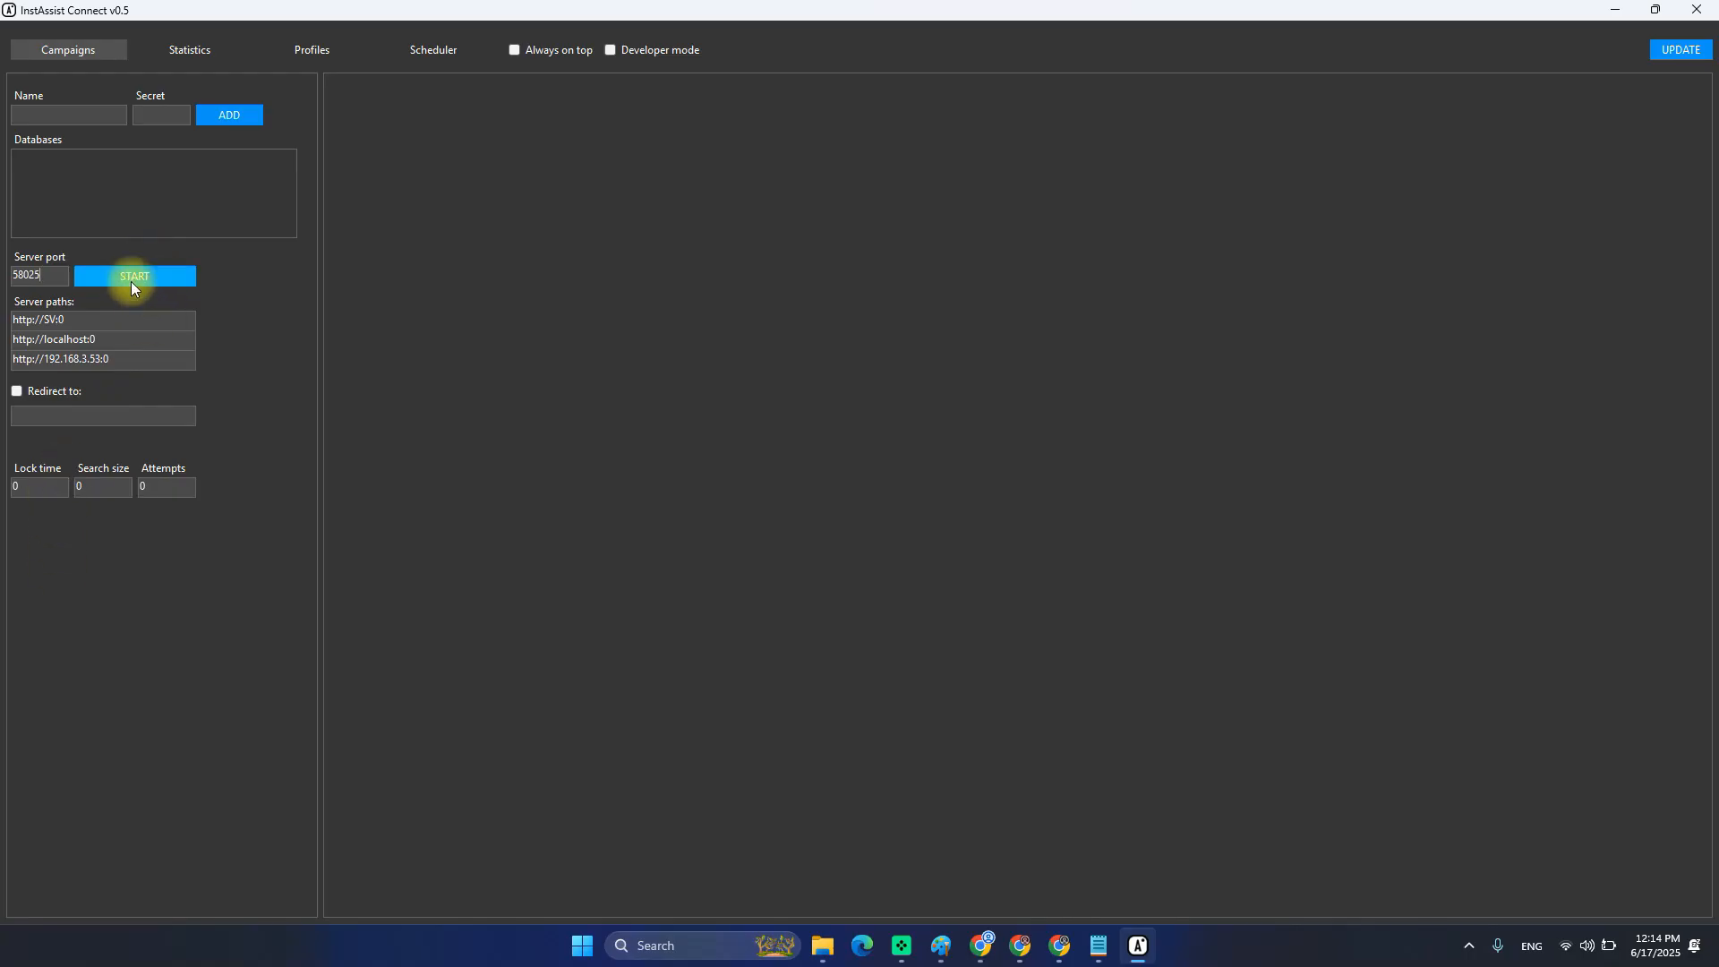
{"action": "left_click", "coordinate": [130, 281]}
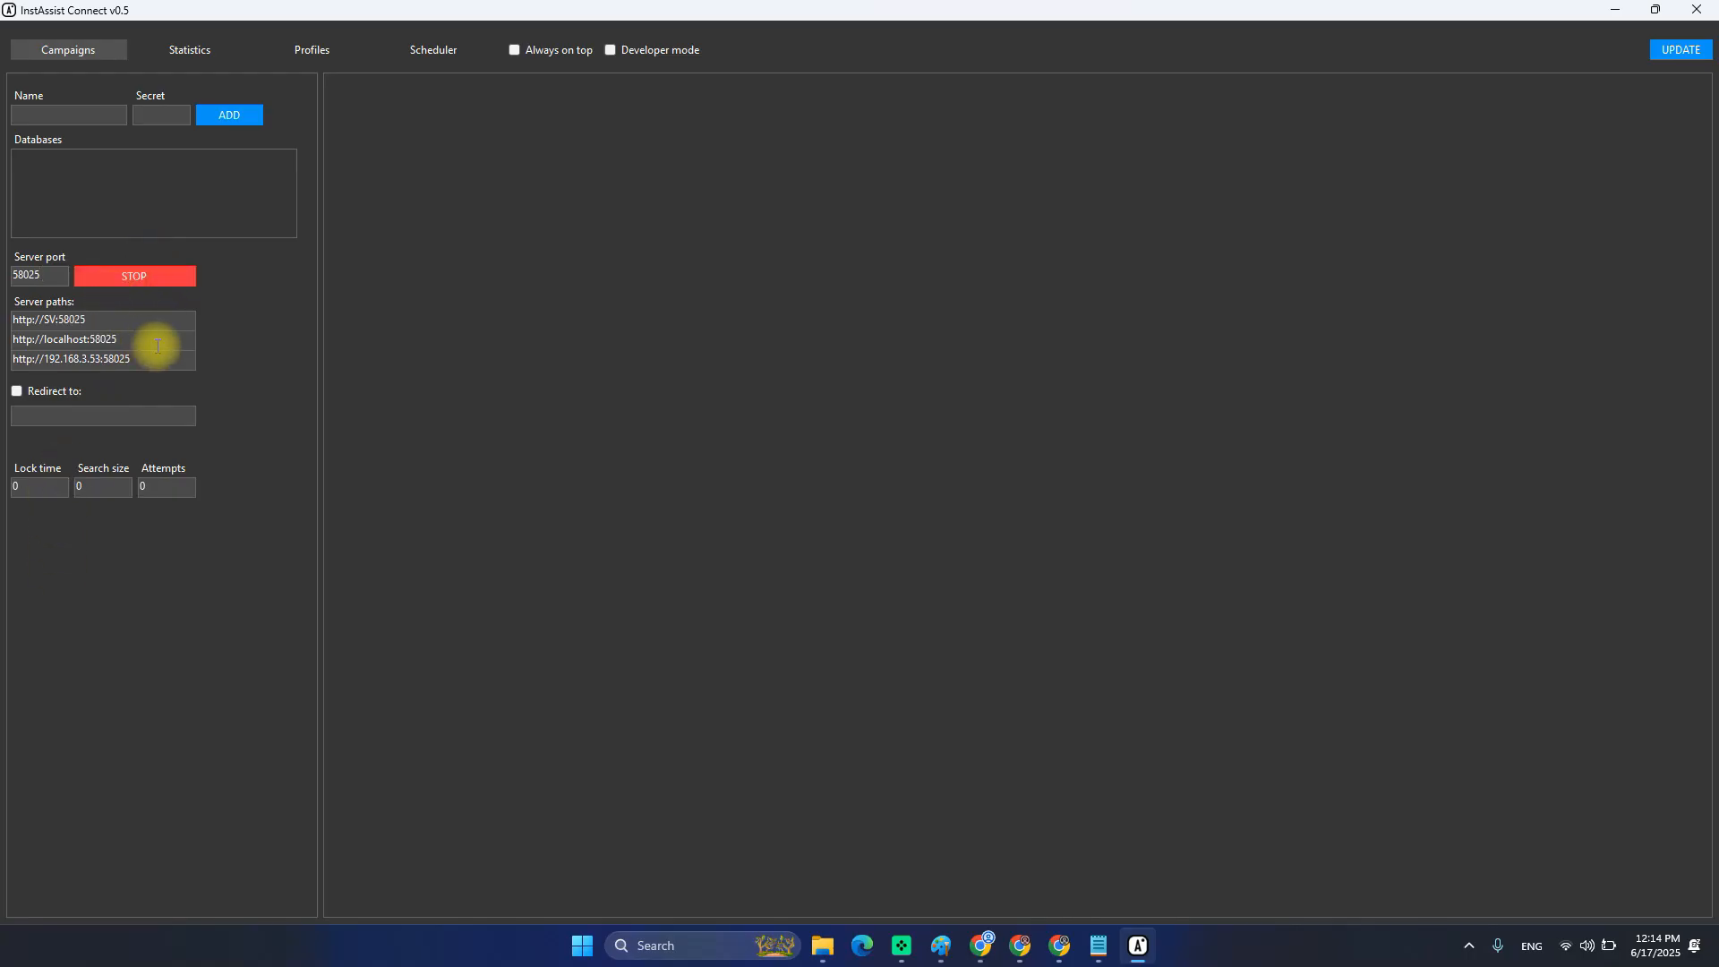
{"action": "left_click_drag", "start_coordinate": [122, 340], "coordinate": [12, 346]}
{"action": "double_click", "coordinate": [51, 338]}
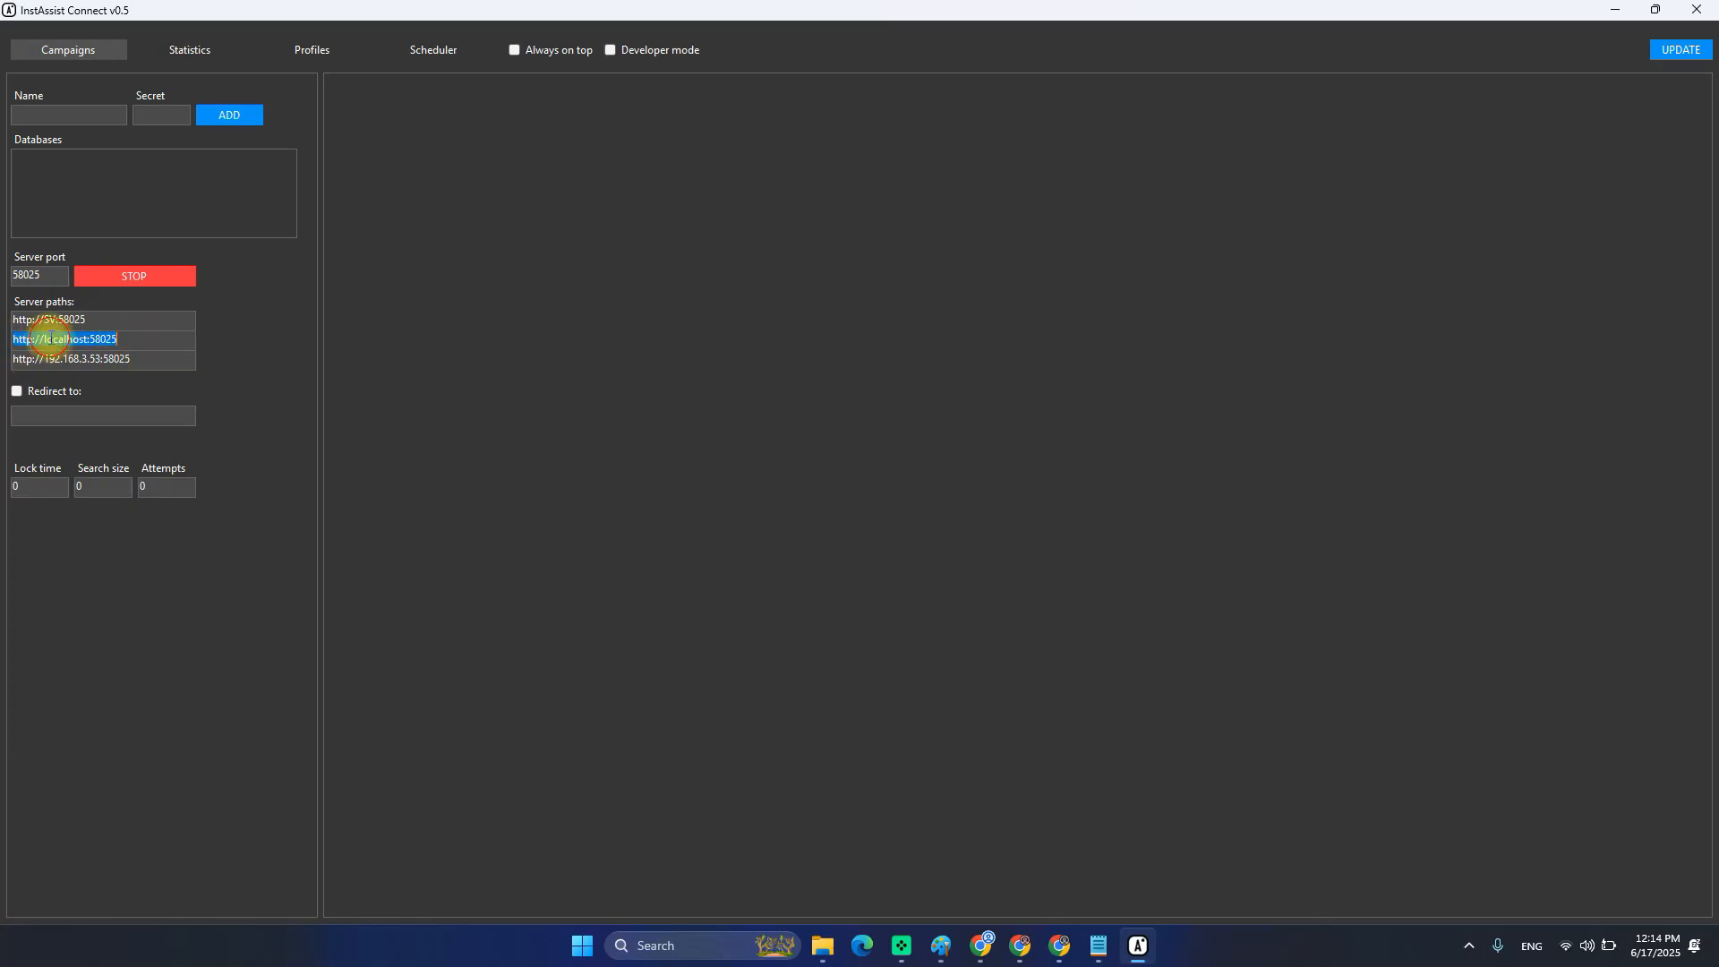
{"action": "left_click", "coordinate": [51, 338]}
{"action": "left_click_drag", "start_coordinate": [126, 337], "coordinate": [9, 349]}
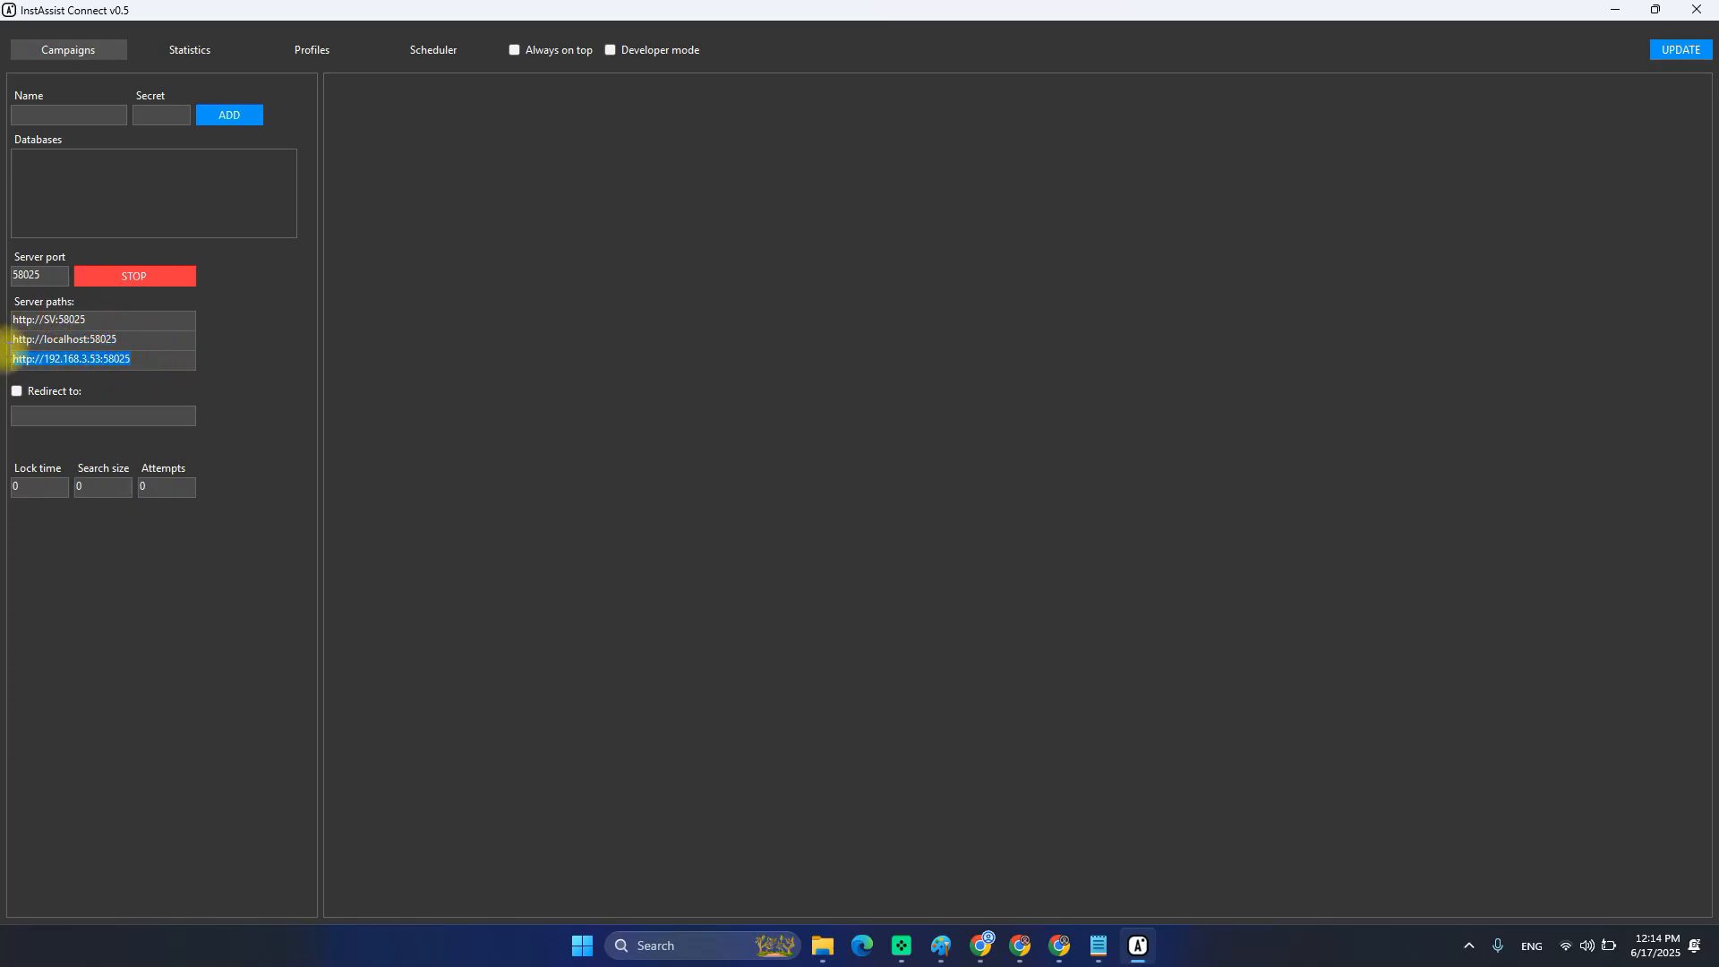
{"action": "left_click", "coordinate": [90, 338]}
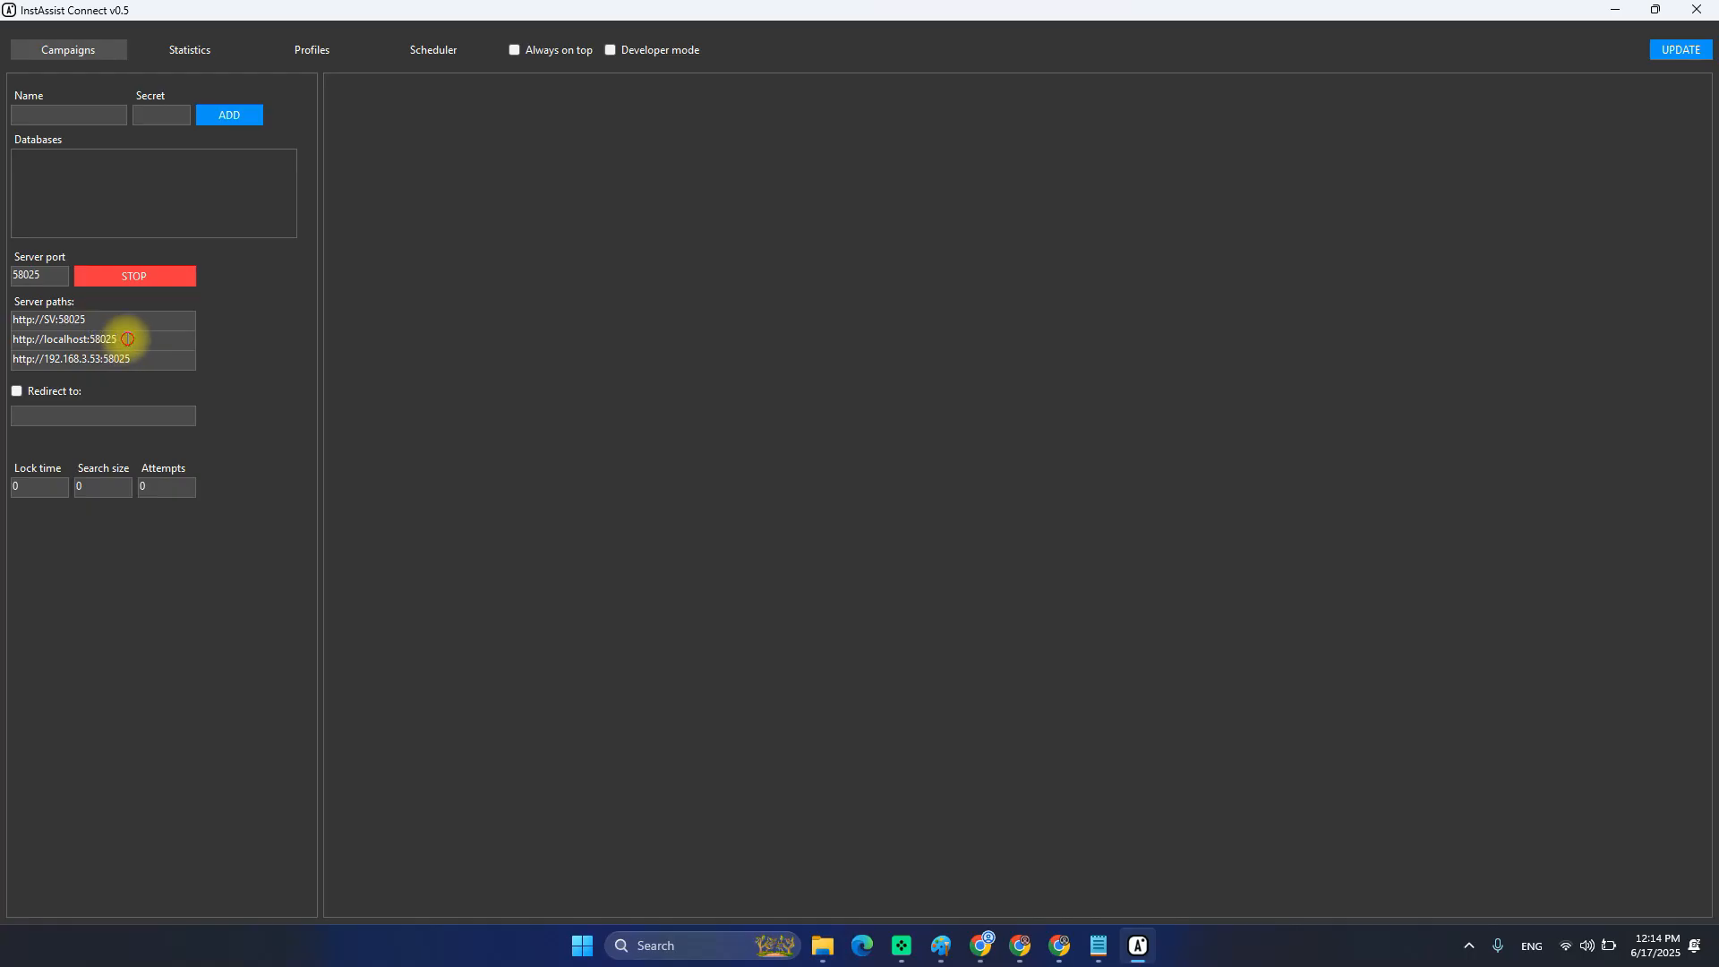
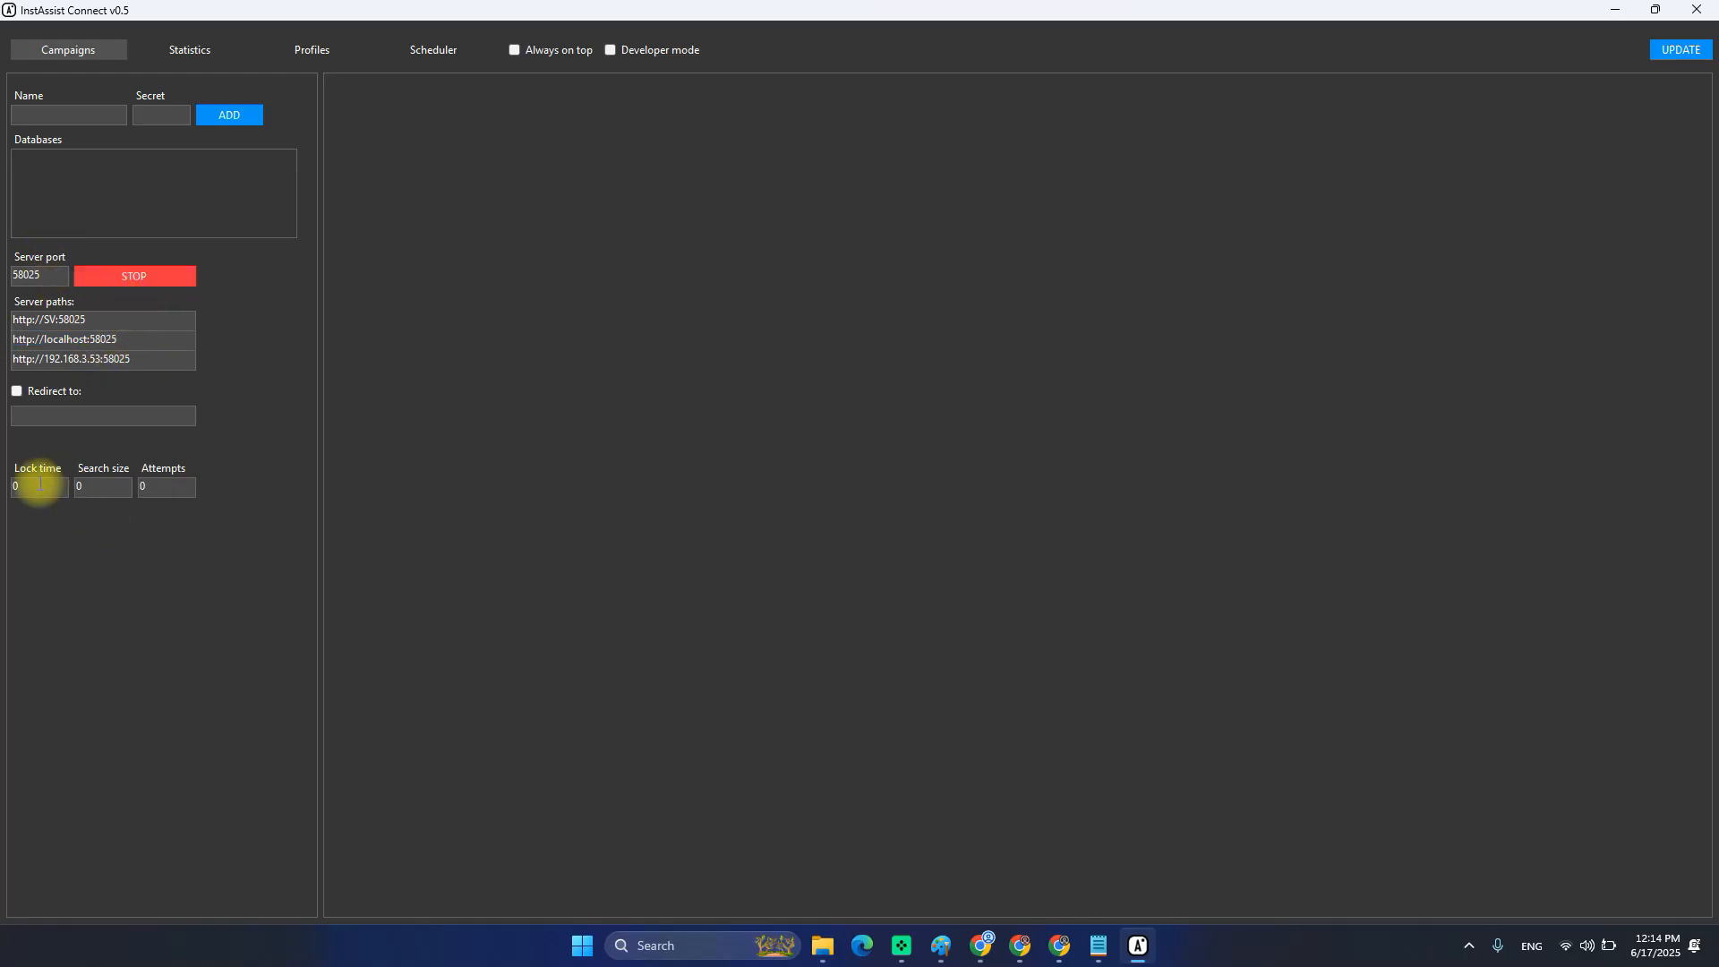
Replace the zero values with Lock time 1440, Search size 10000 and Attempts 10.
{"action": "left_click_drag", "start_coordinate": [54, 488], "coordinate": [4, 484]}
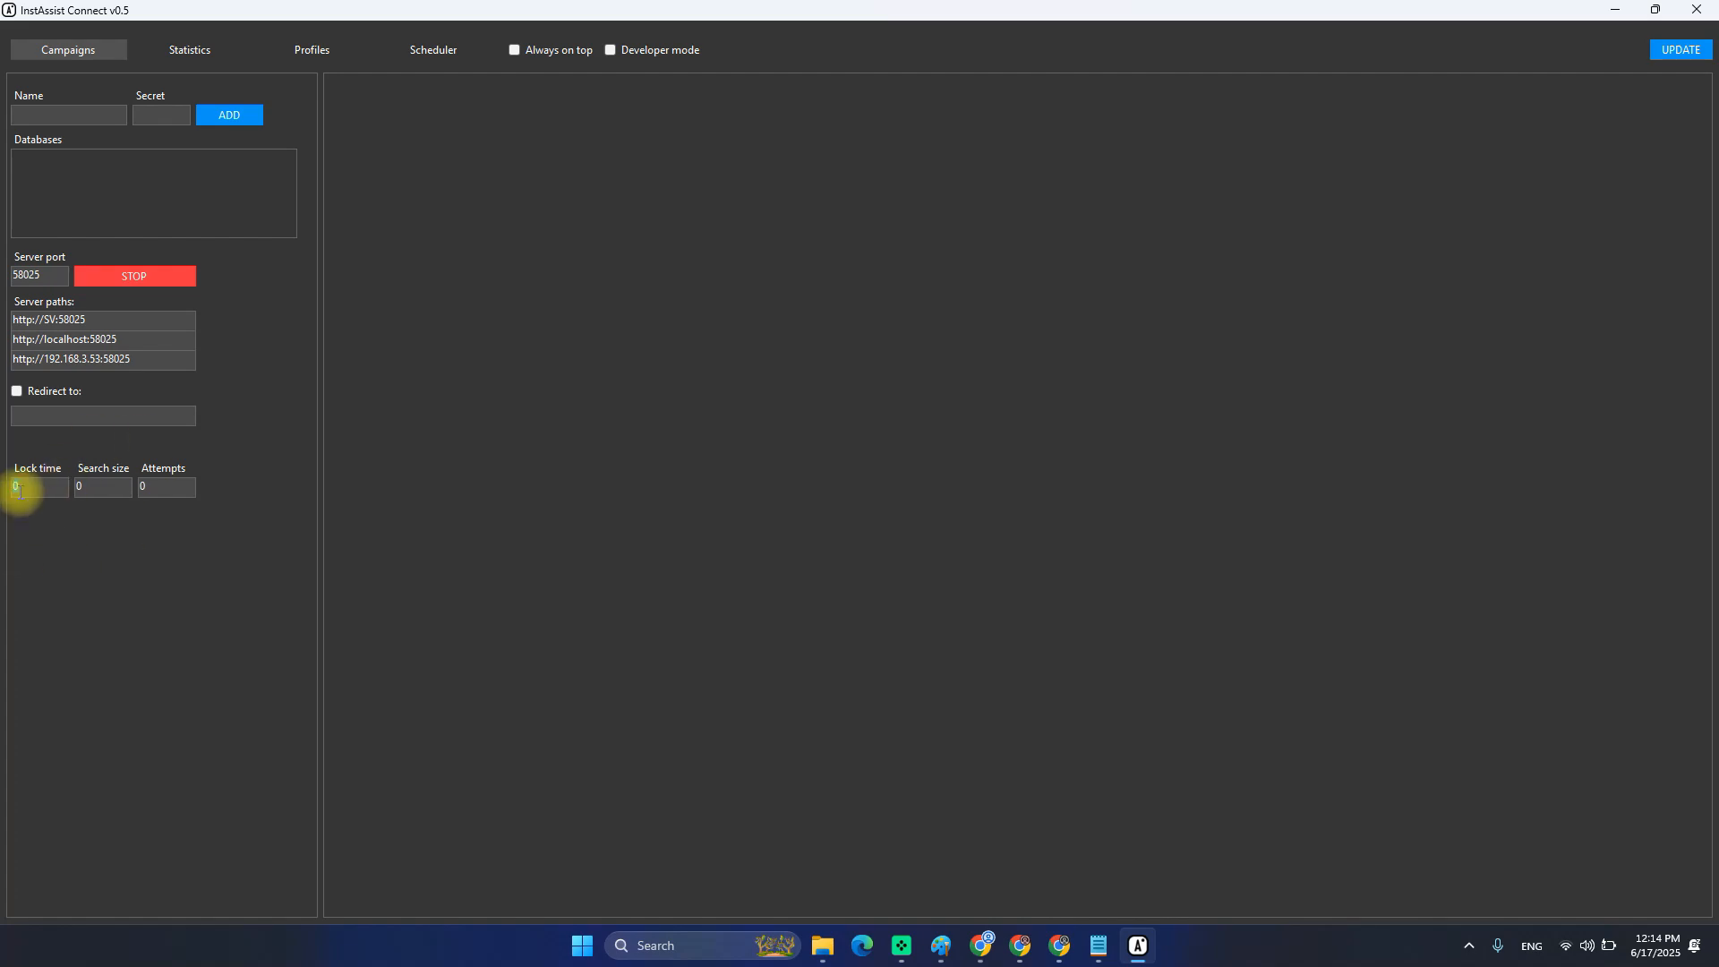
{"action": "type", "text": "144"}
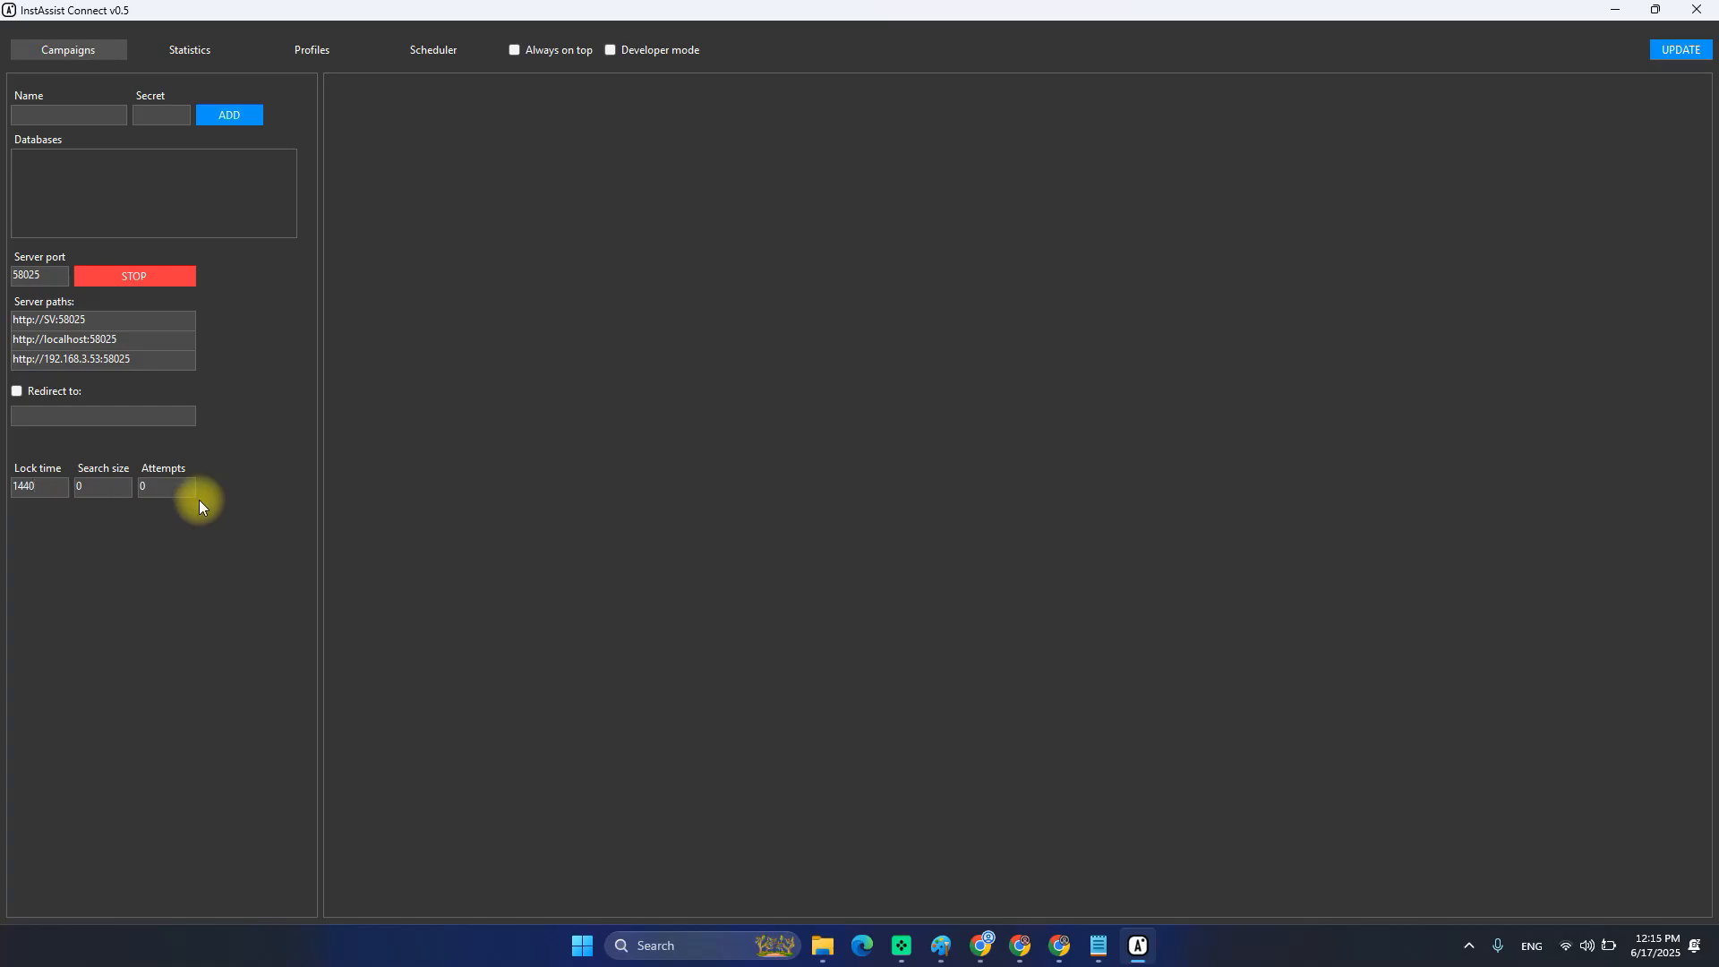
{"action": "left_click_drag", "start_coordinate": [106, 492], "coordinate": [1, 478]}
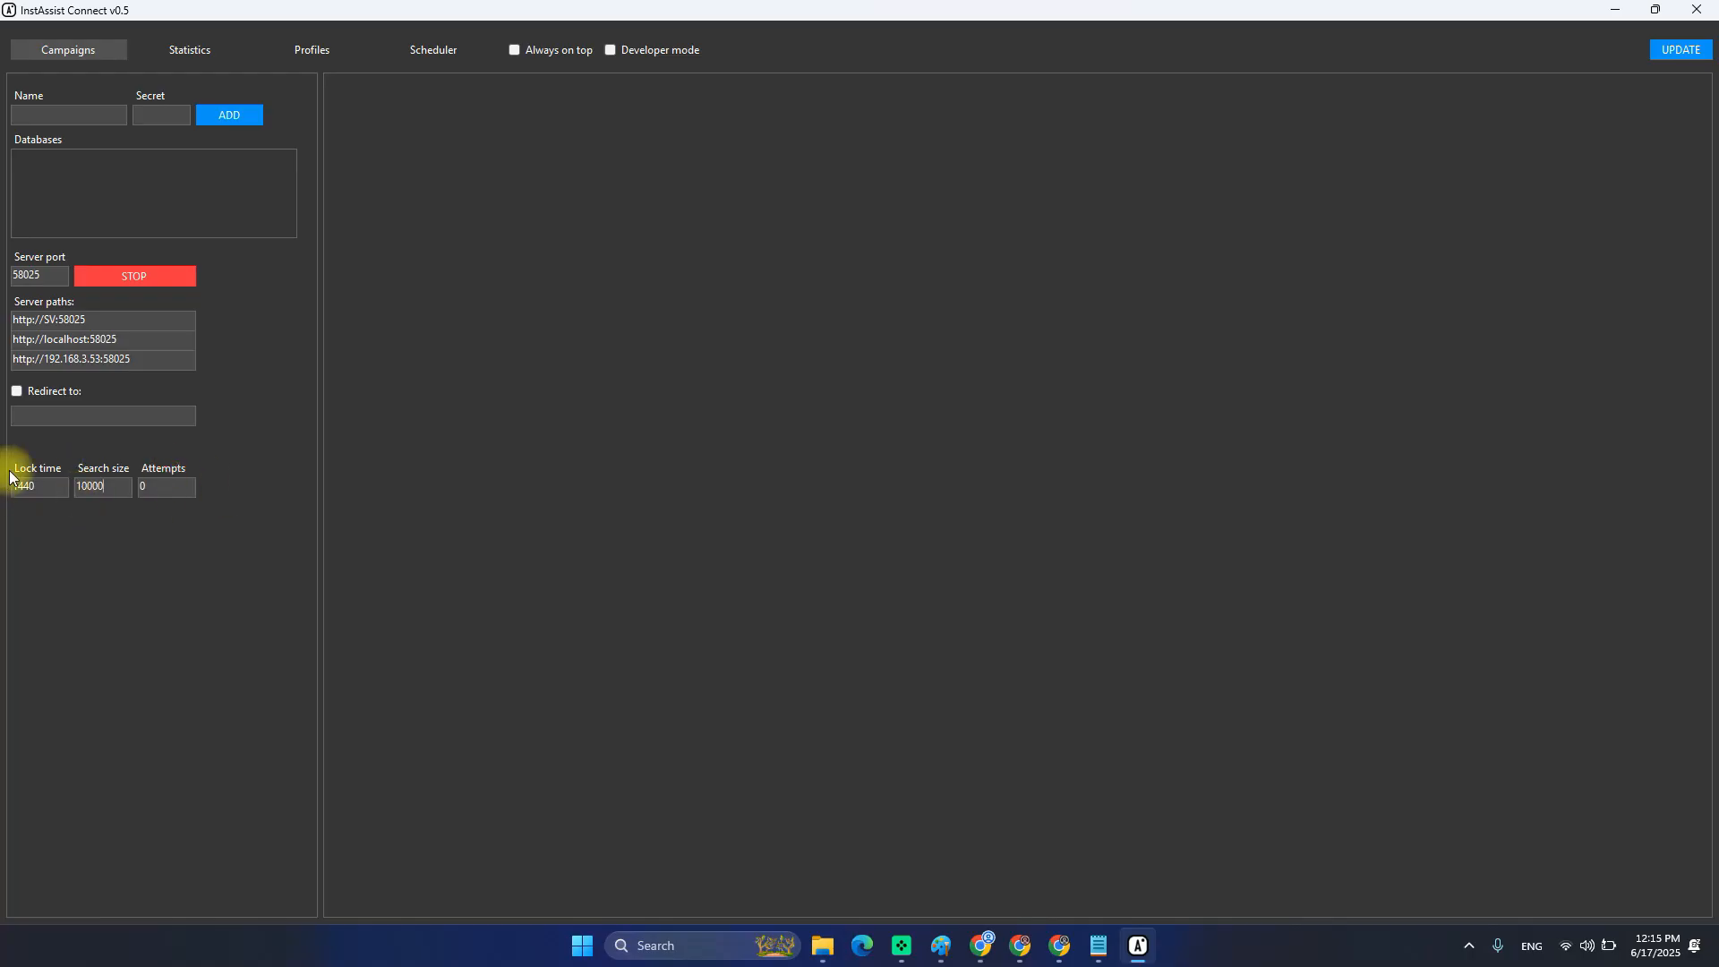
{"action": "left_click_drag", "start_coordinate": [180, 484], "coordinate": [4, 488]}
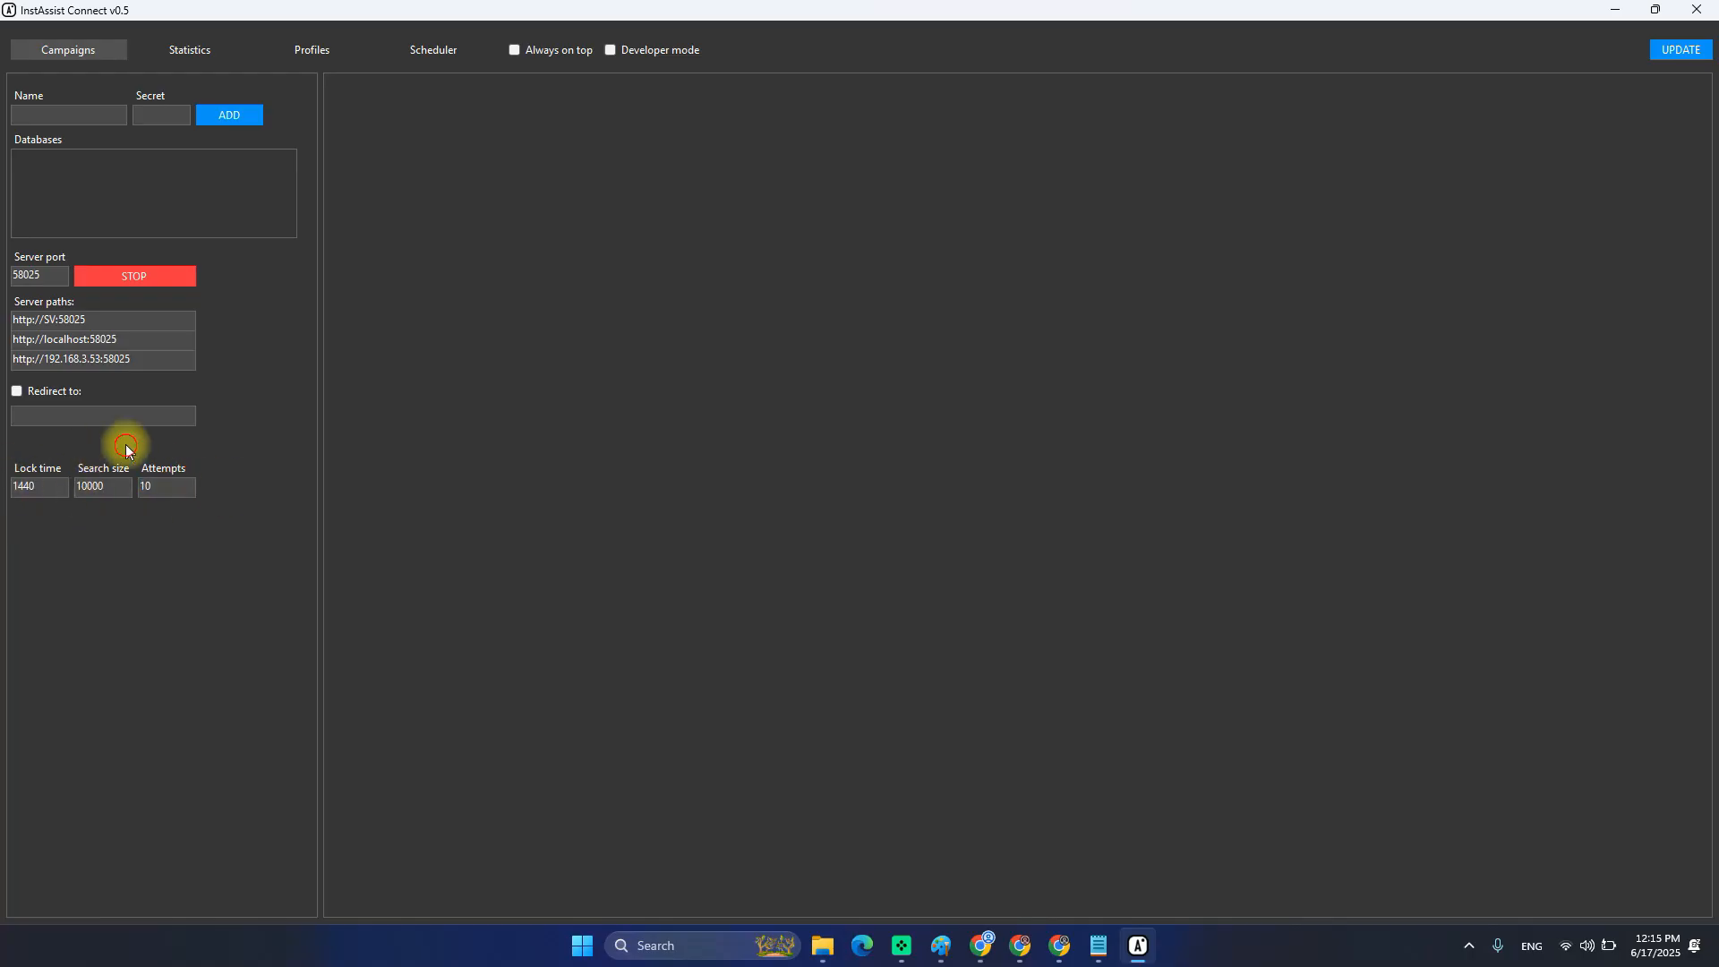
{"action": "left_click", "coordinate": [105, 486]}
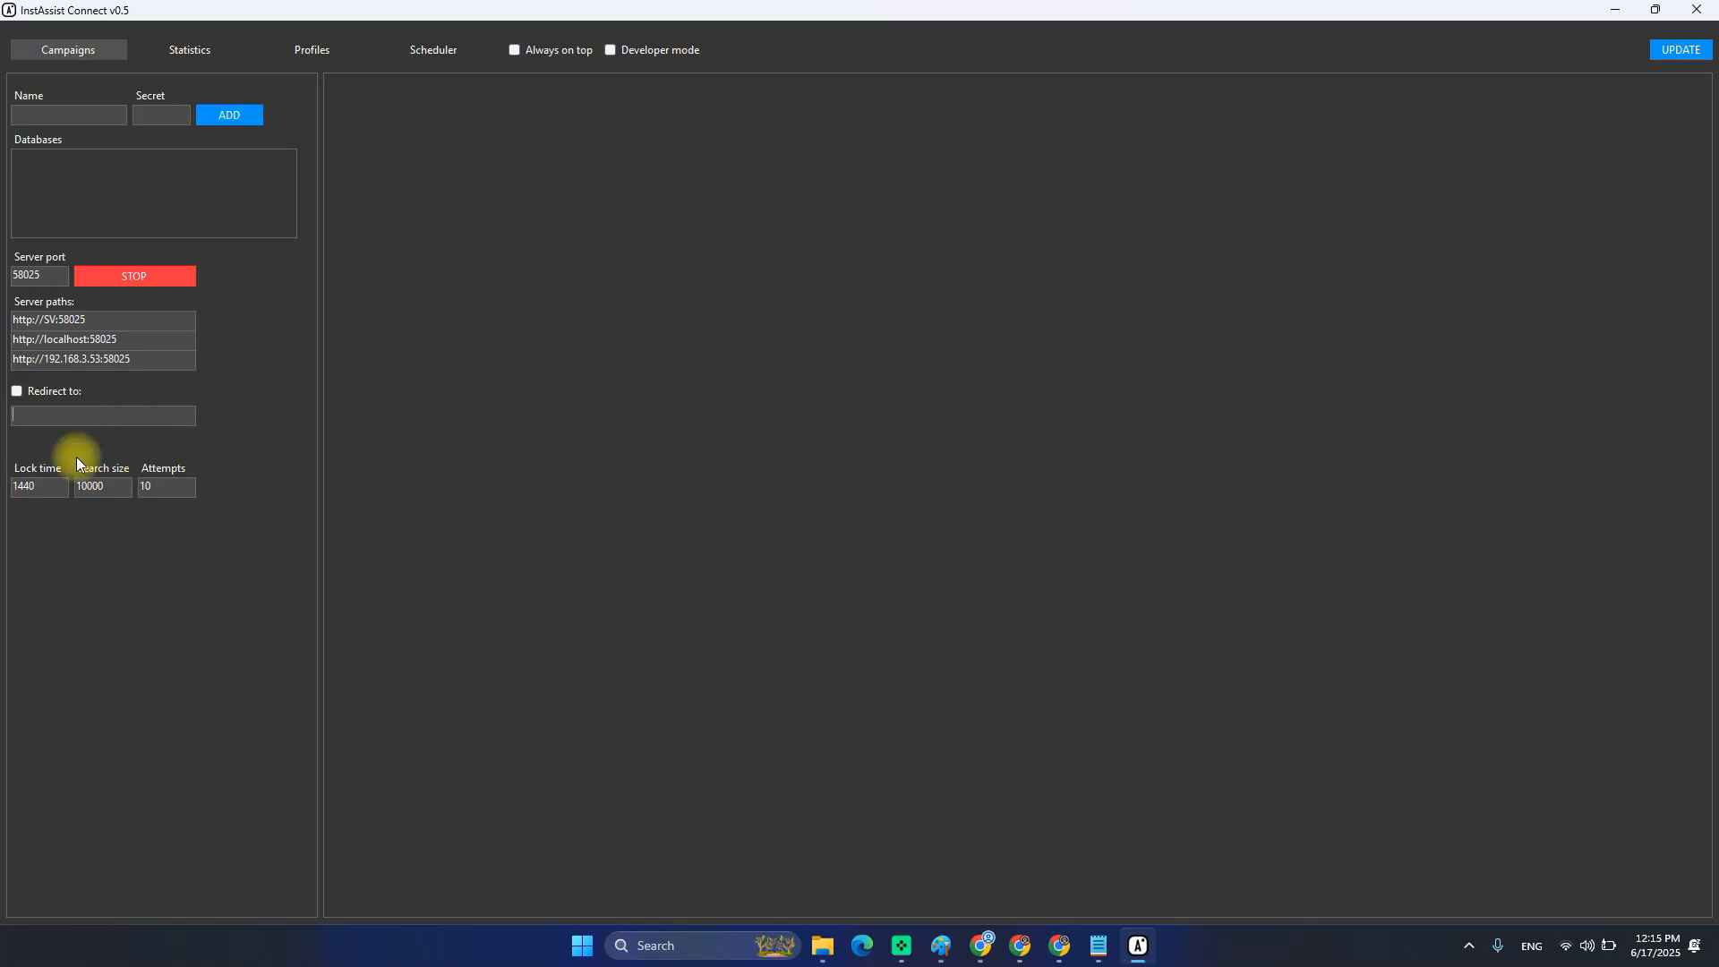
{"action": "left_click", "coordinate": [121, 415]}
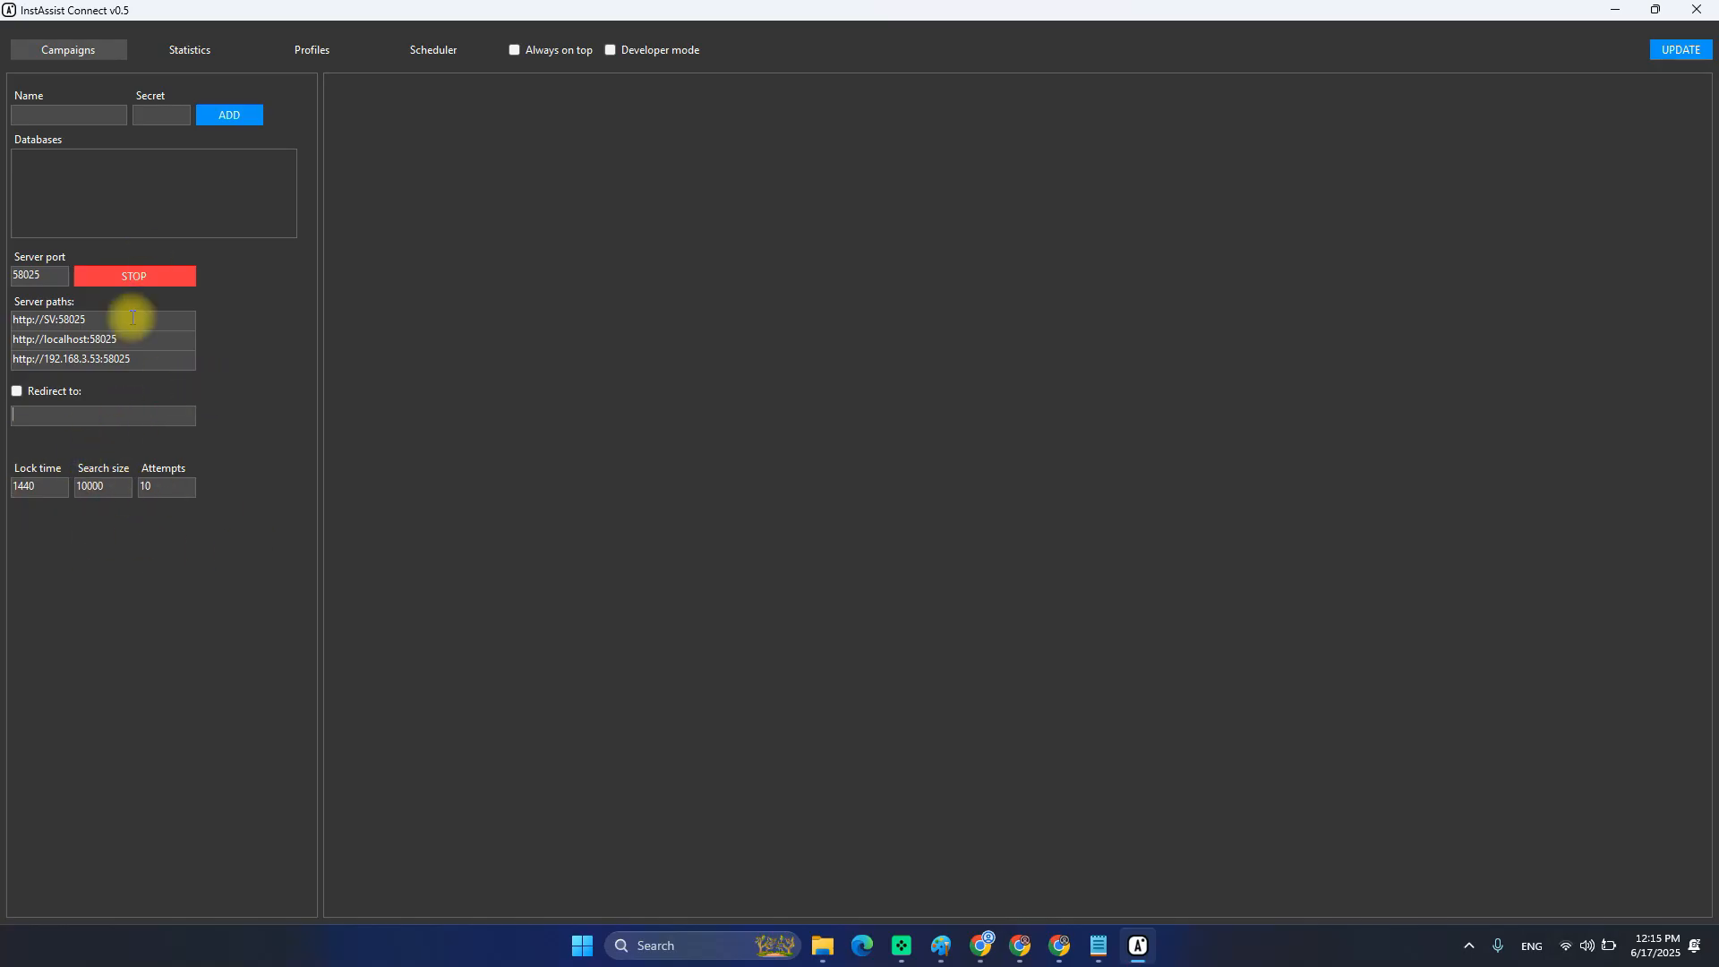
Begin typing 'Main' as the new campaign's name in the Name box.
{"action": "left_click", "coordinate": [88, 120]}
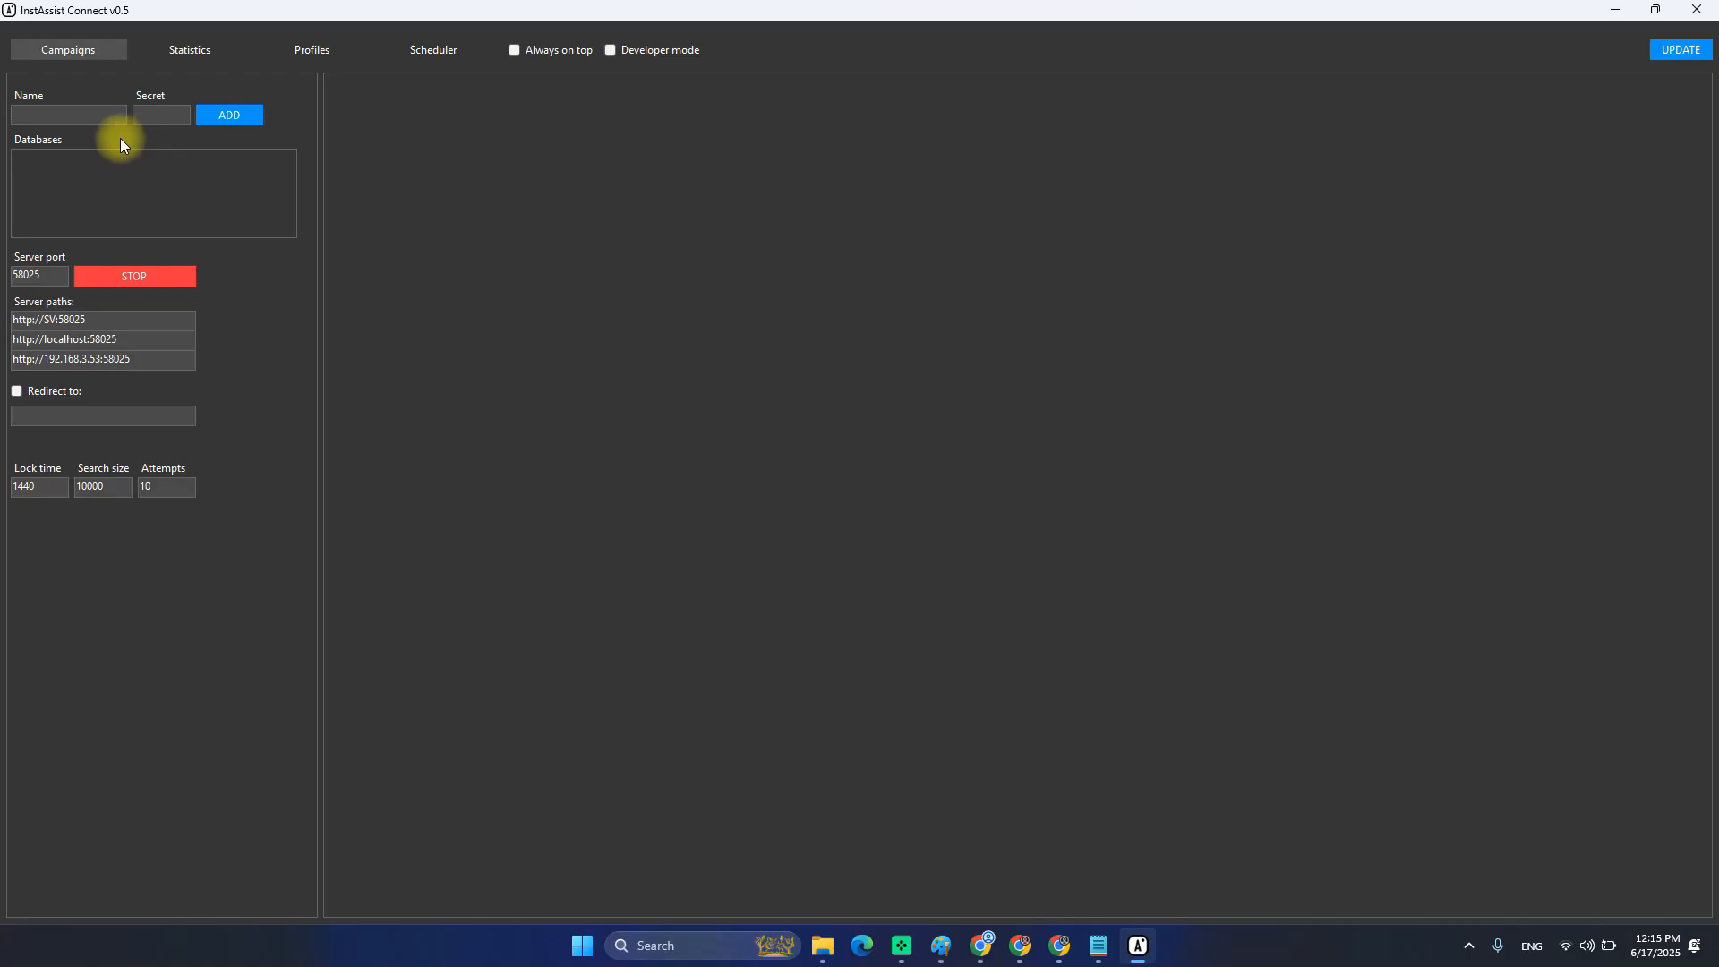
{"action": "type", "text": "Main"}
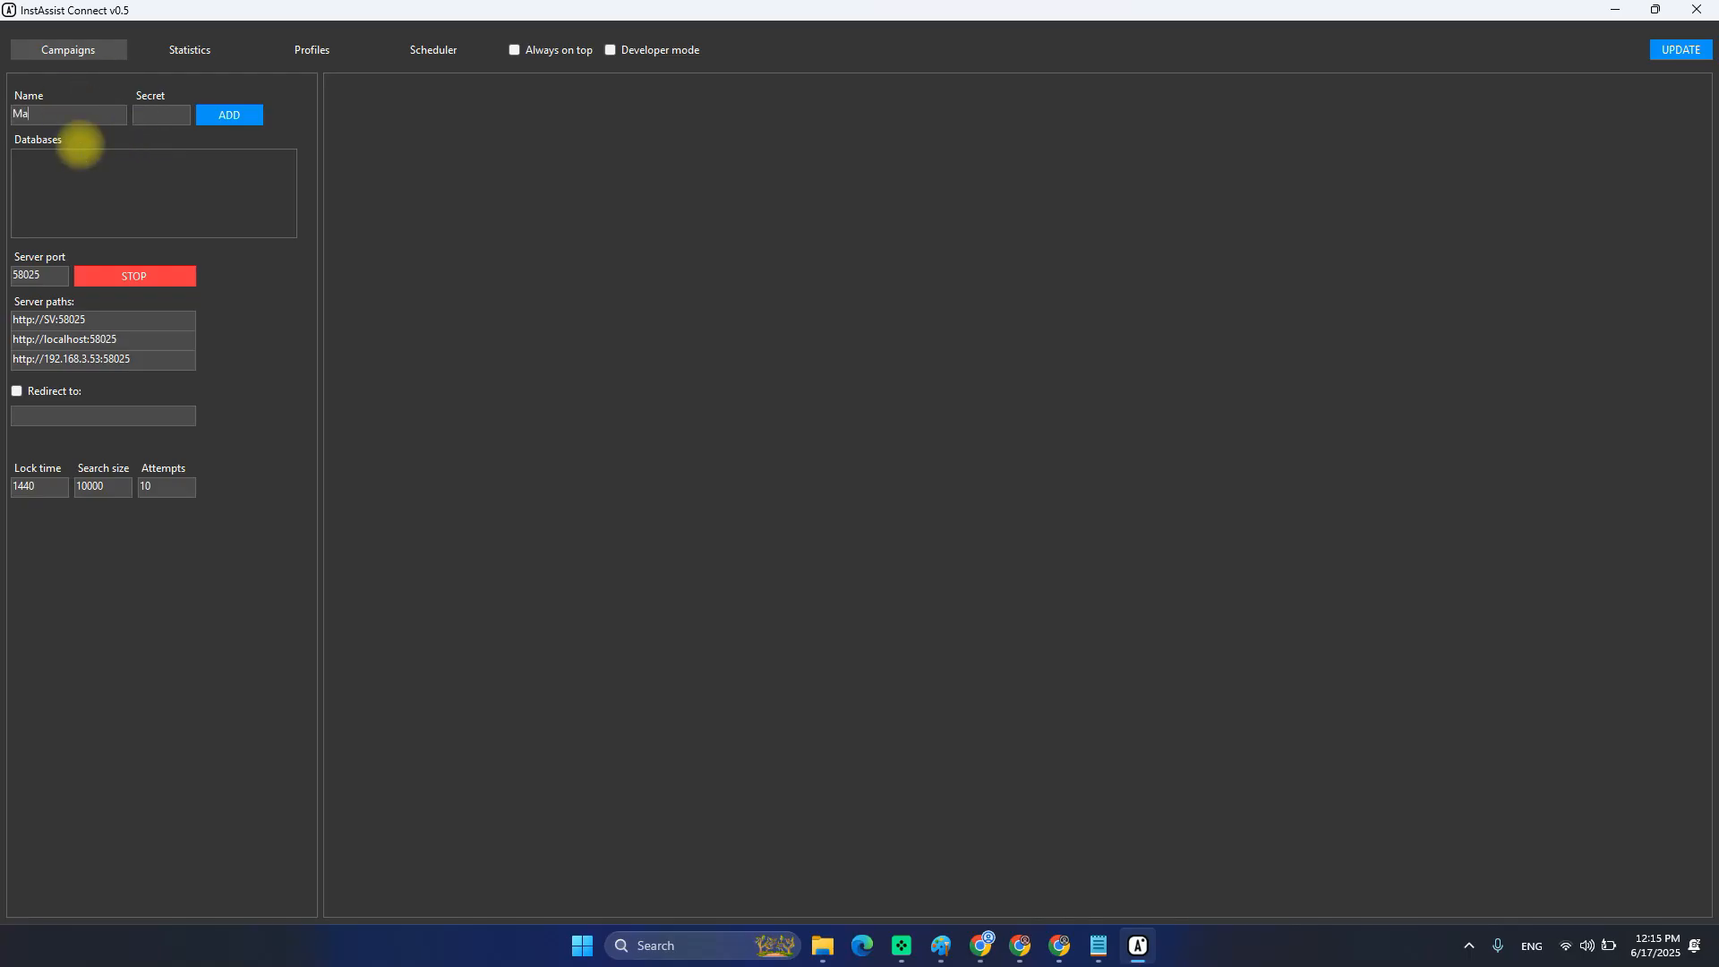
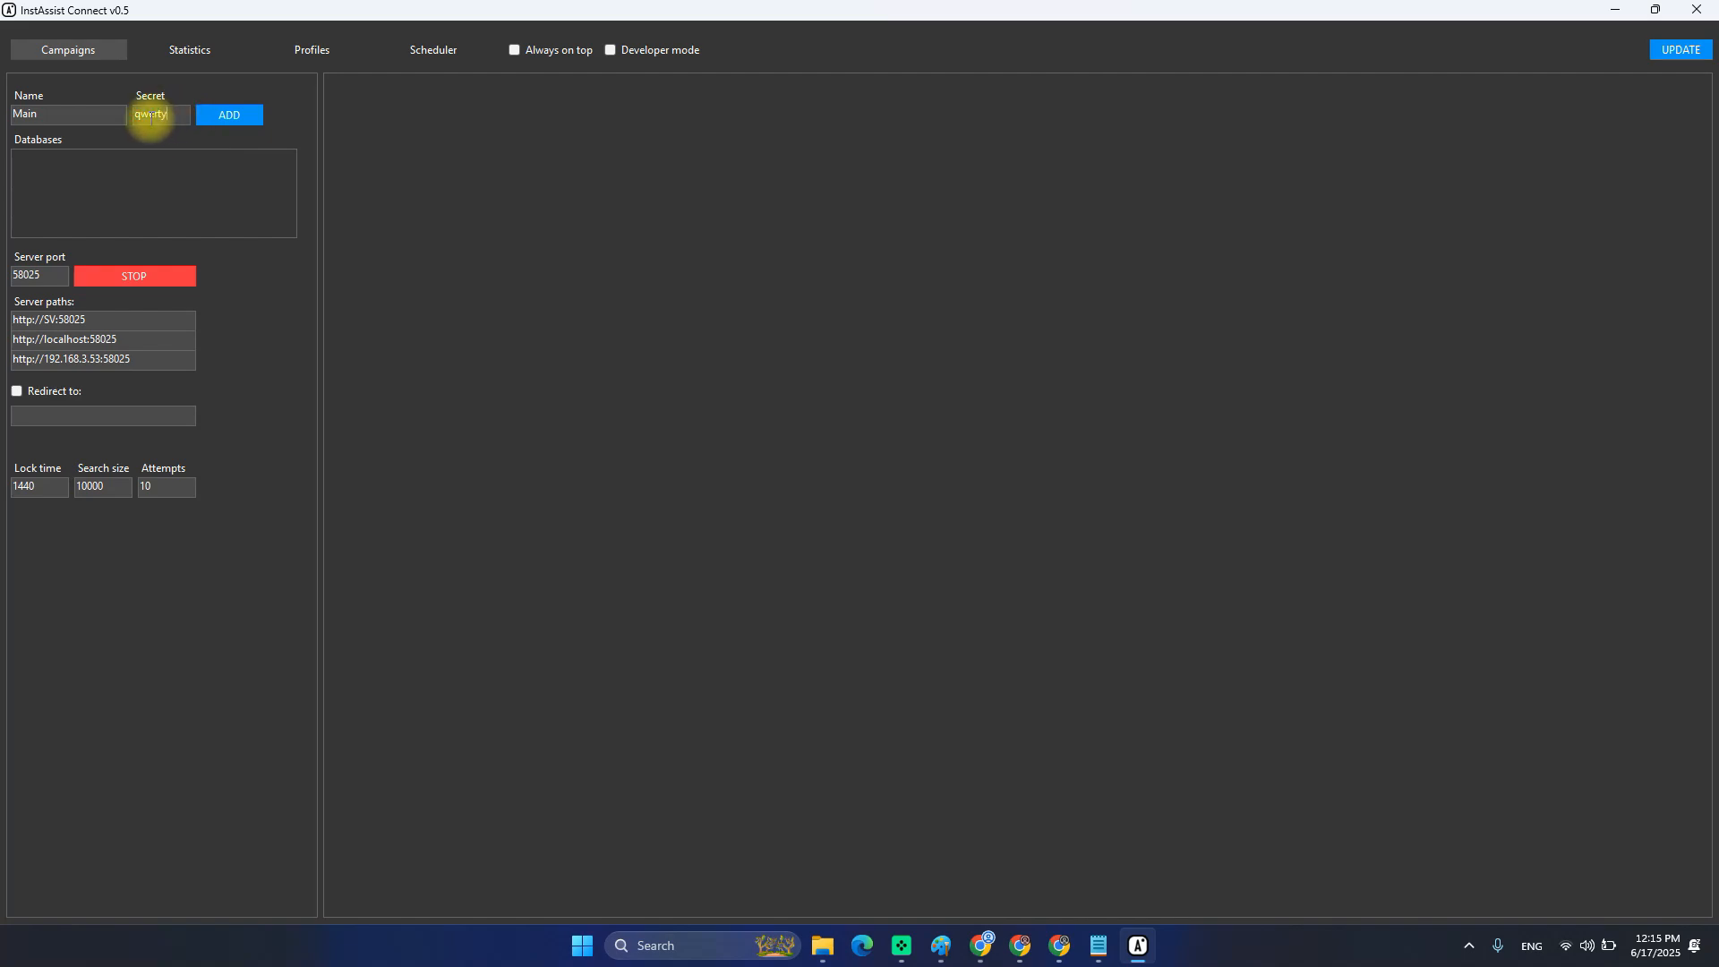
Add the 'Main' campaign with its secret, then select the name 'Main' to copy it.
{"action": "left_click", "coordinate": [224, 116]}
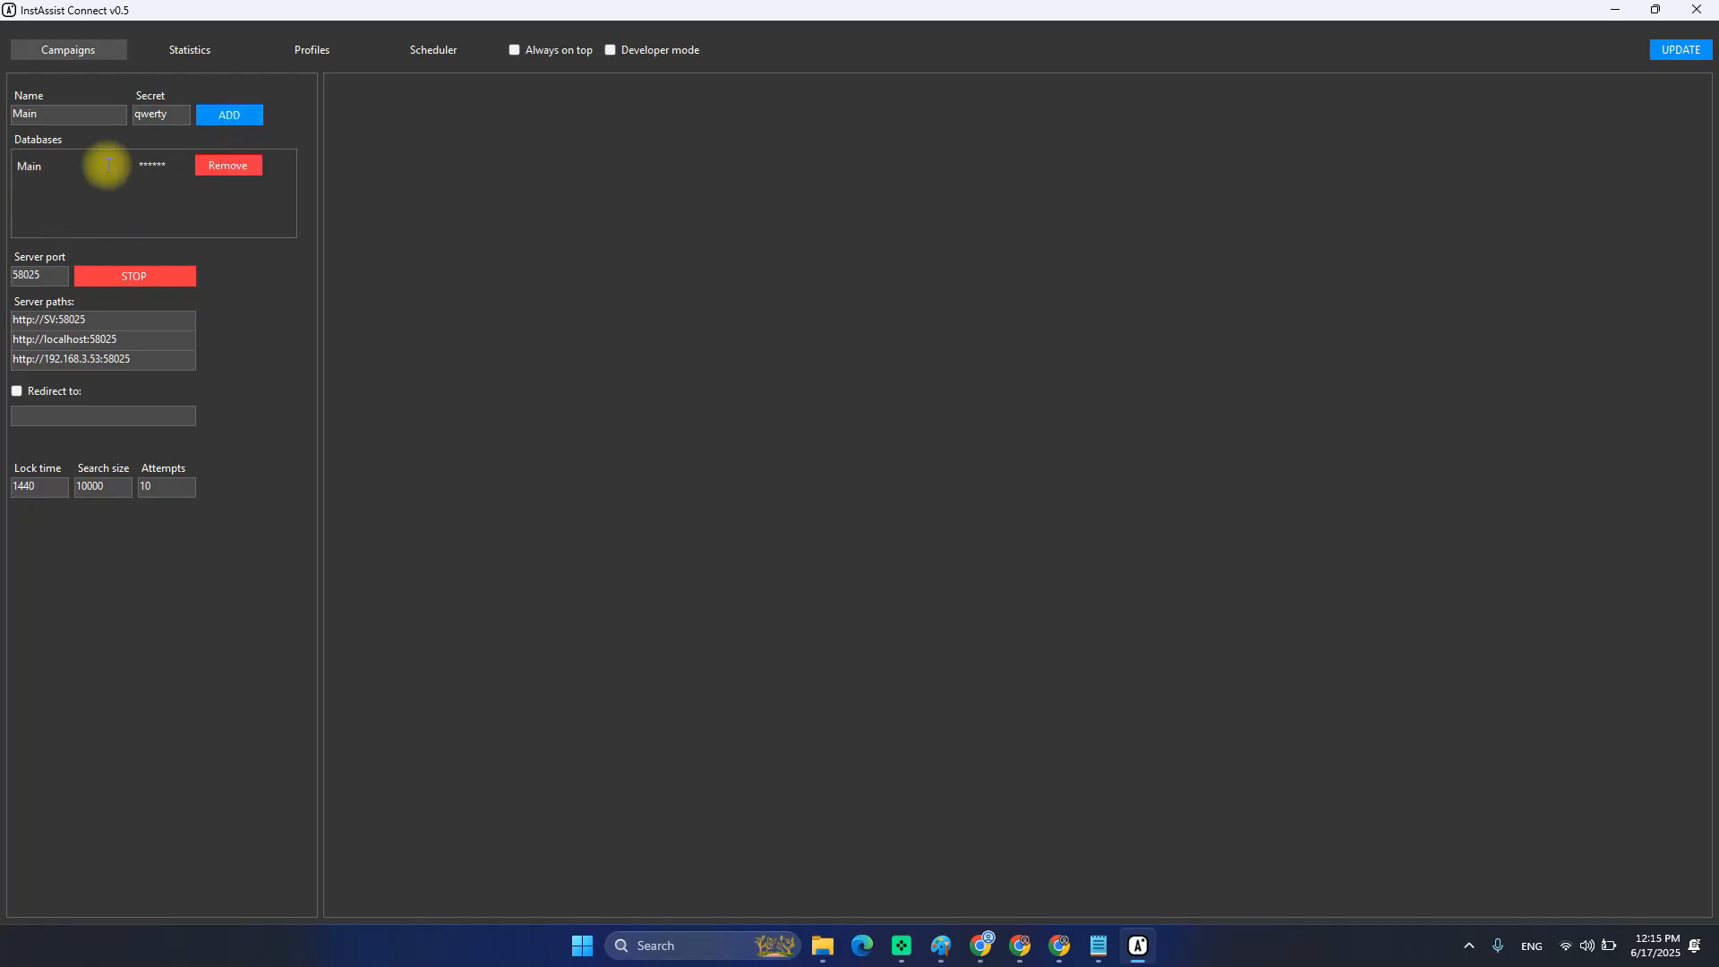
{"action": "double_click", "coordinate": [22, 113]}
{"action": "key", "text": "ctrl+c"}
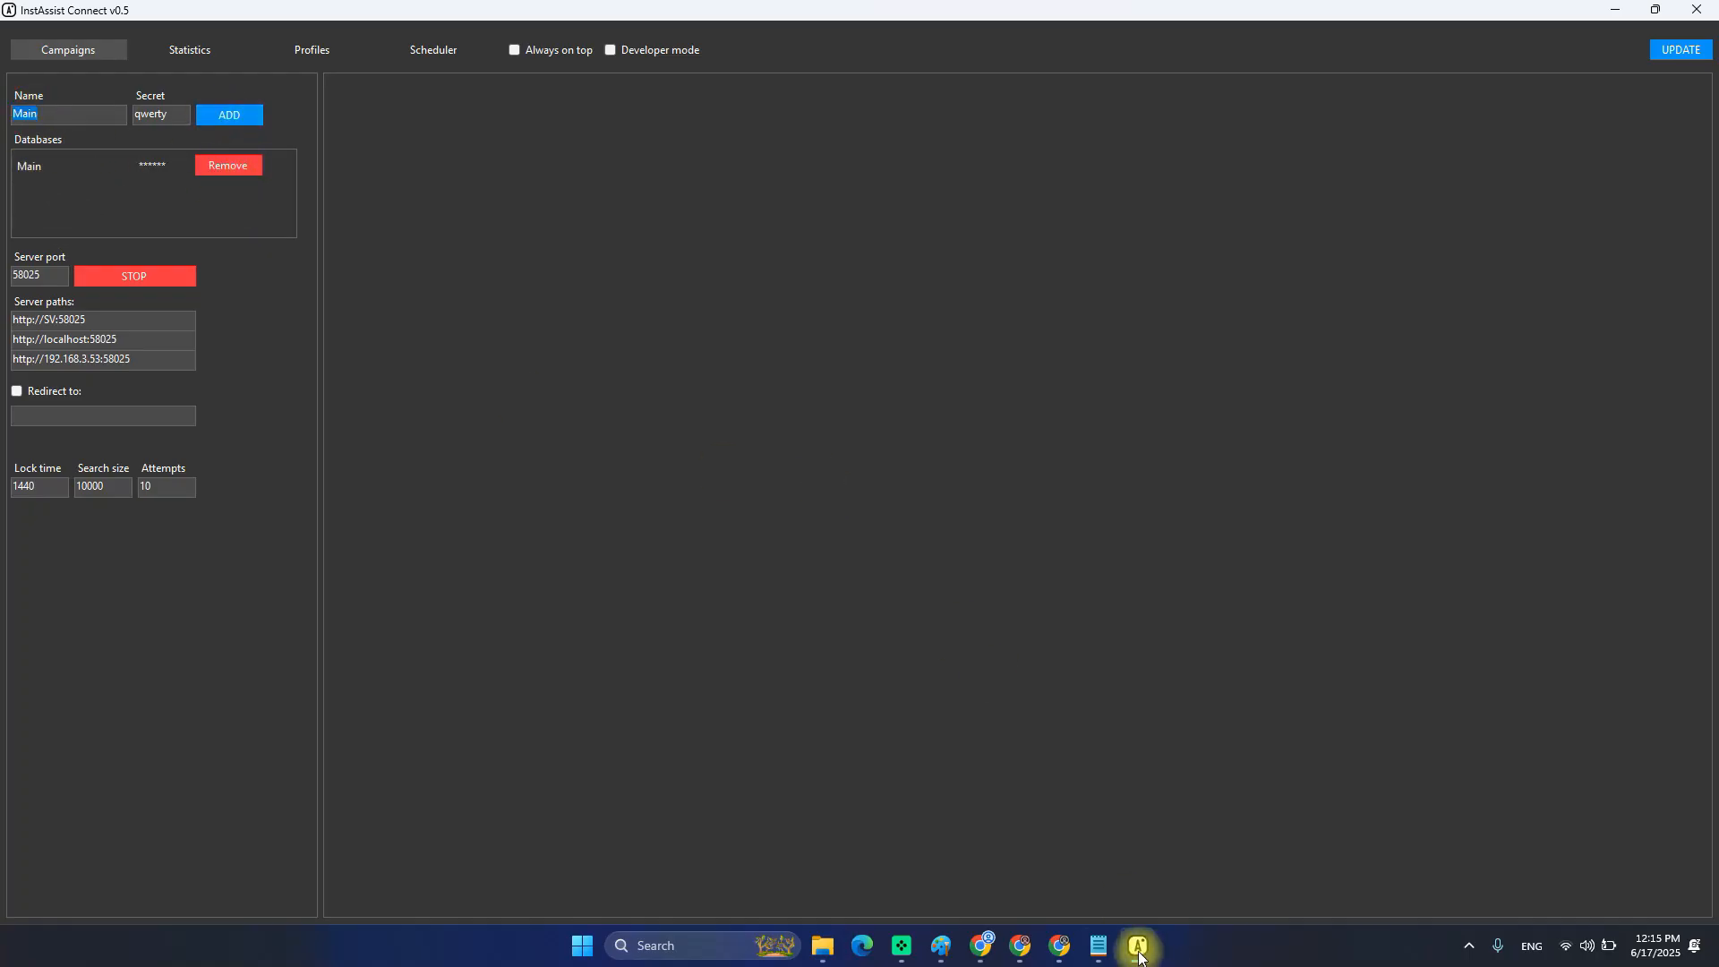
Paste 'Main' into the Notepad checklist beneath the 'Campaigns: add campaign and start the server' line.
{"action": "mouse_move", "coordinate": [1099, 945]}
{"action": "left_click", "coordinate": [1094, 864]}
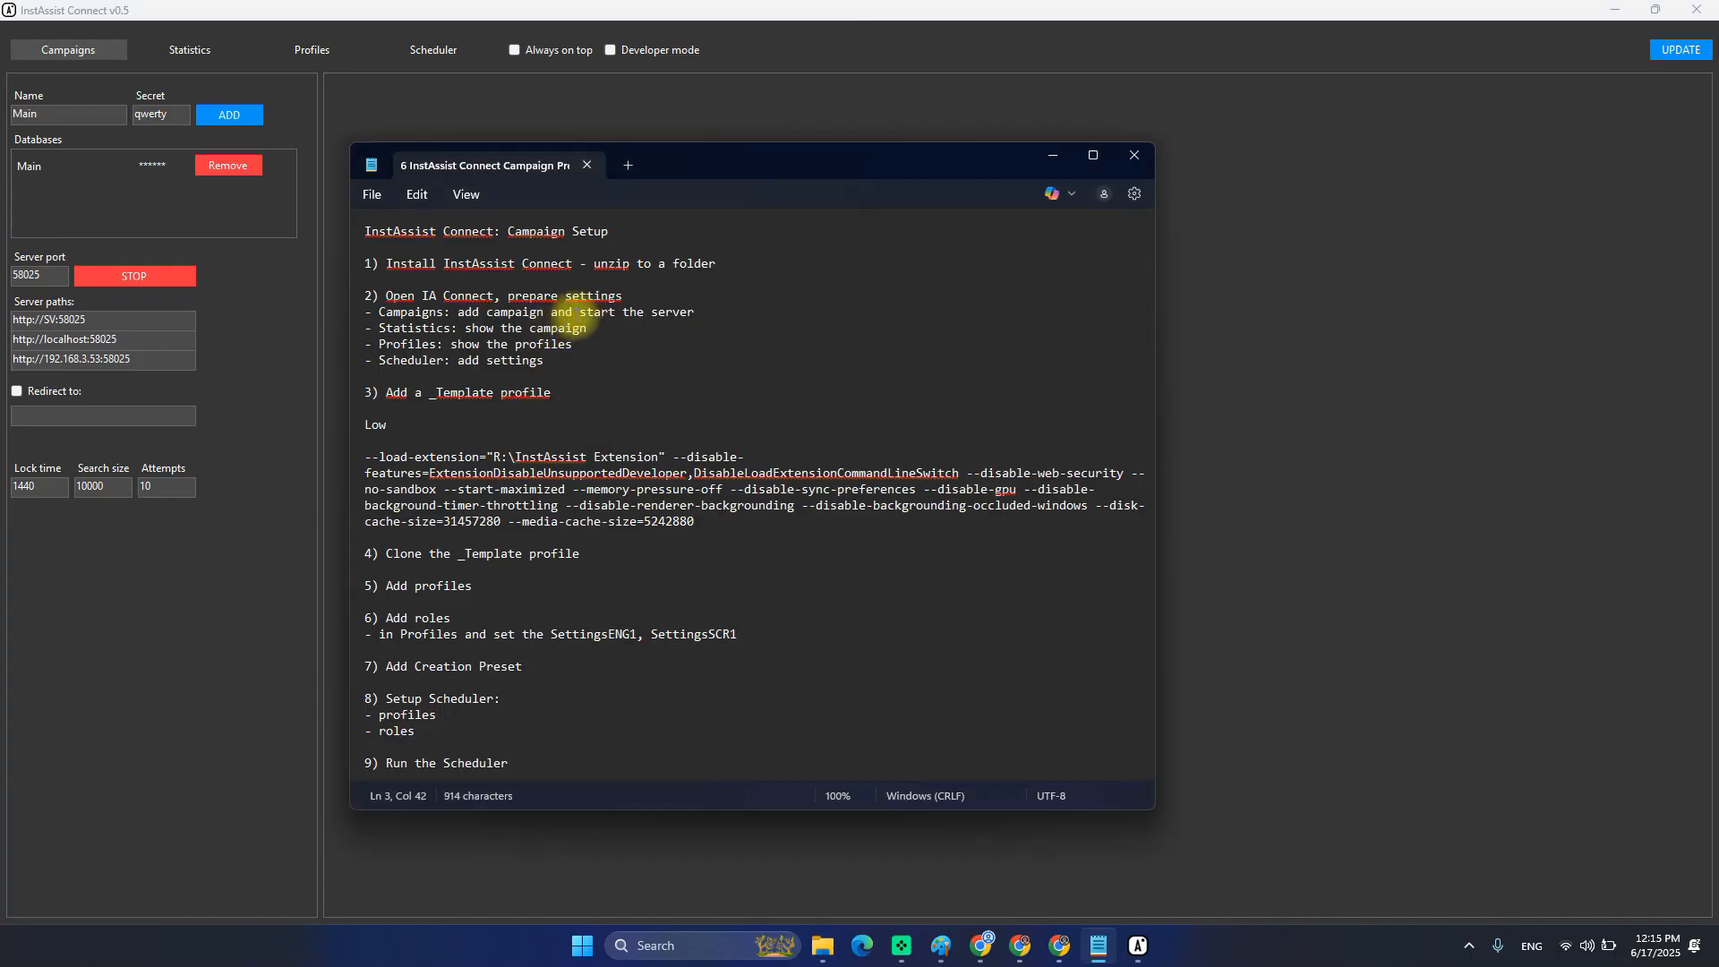
{"action": "left_click", "coordinate": [727, 307]}
{"action": "key", "text": "Return"}
{"action": "key", "text": "Return"}
{"action": "key", "text": "Return"}
{"action": "key", "text": "Up"}
{"action": "key", "text": "ctrl+v"}
{"action": "key", "text": "Return"}
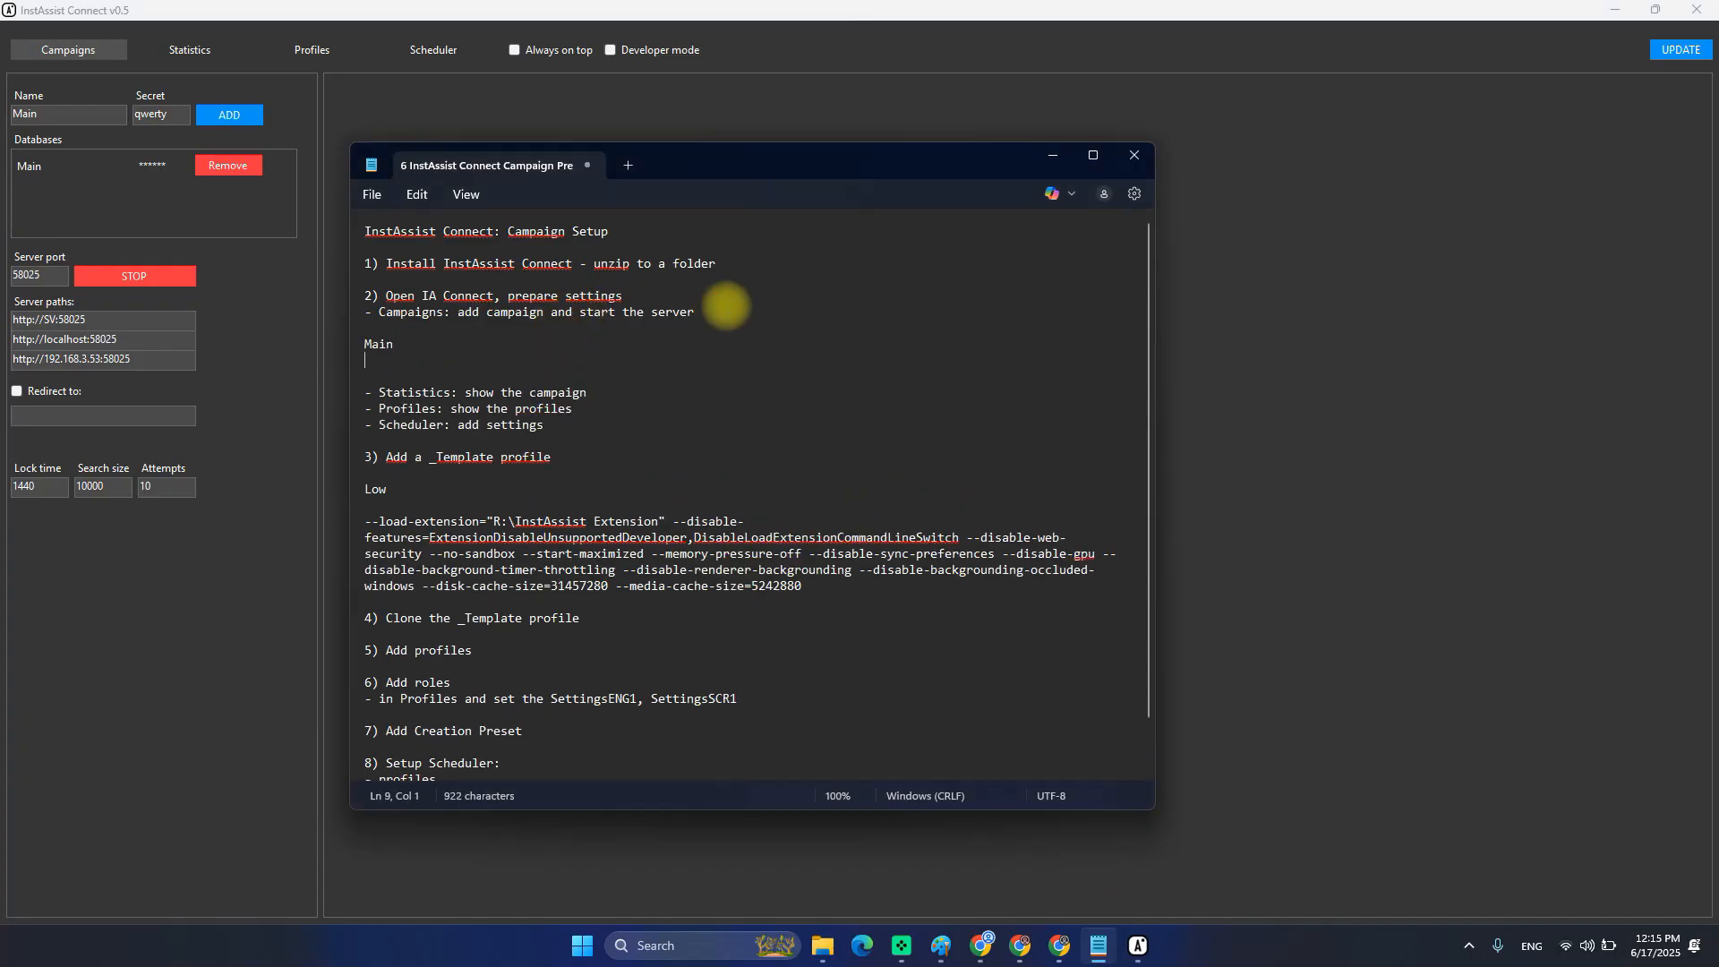
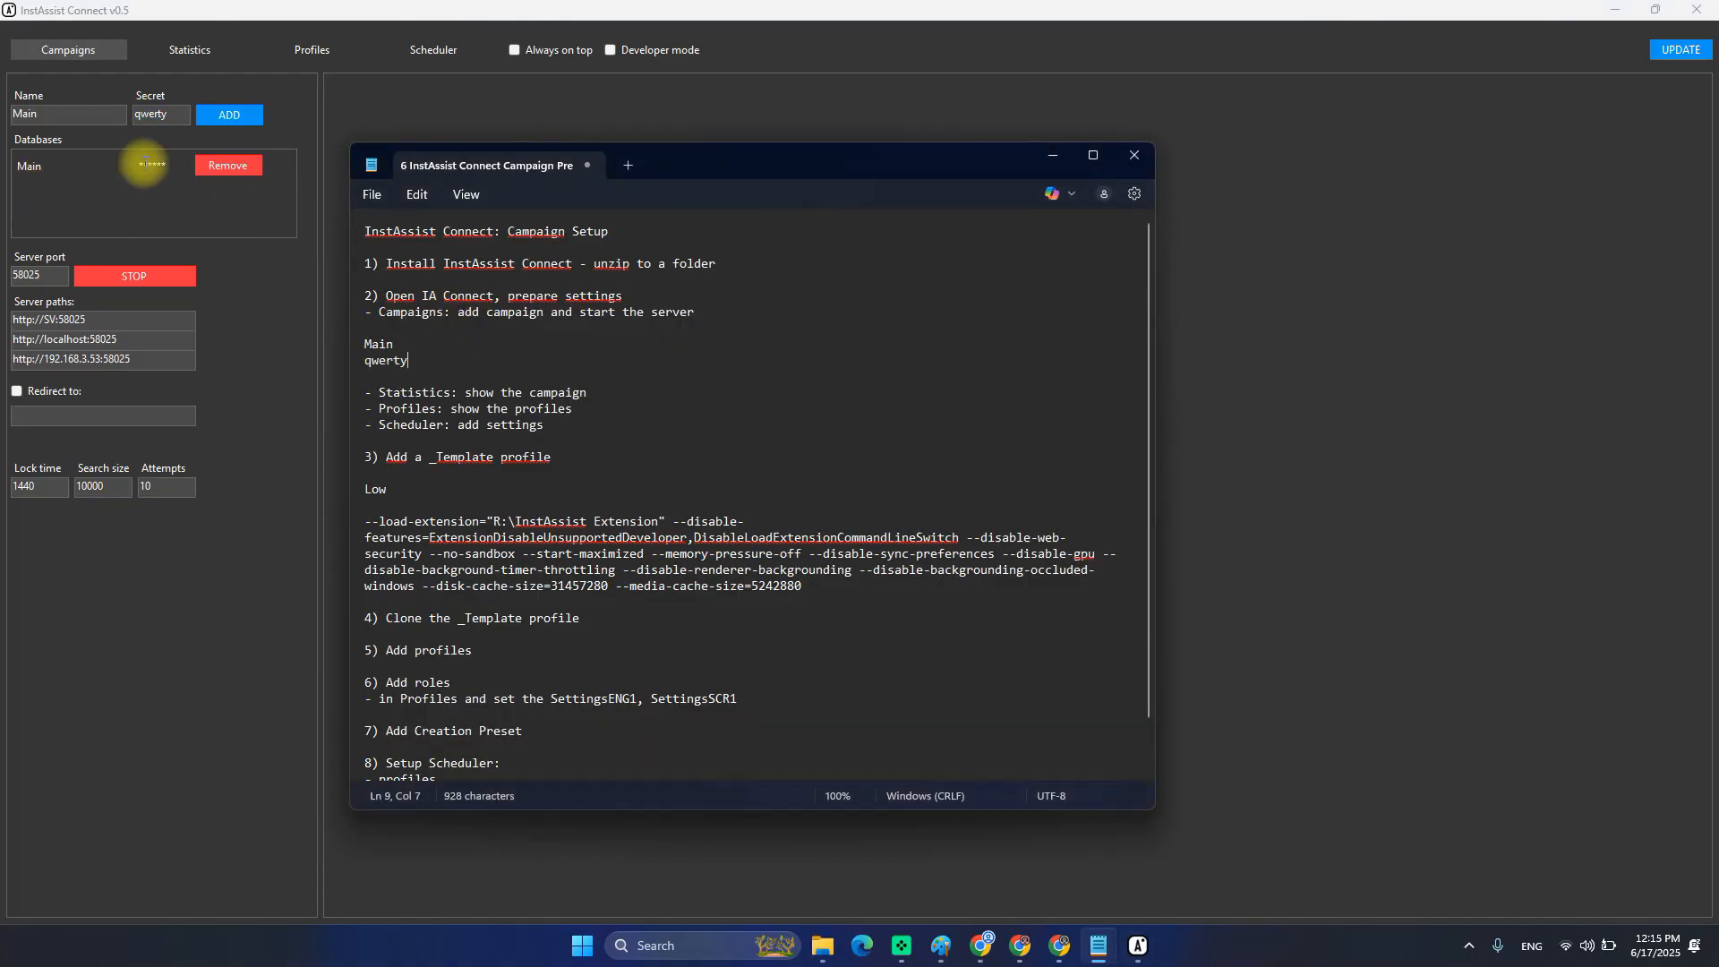
Bring the InstAssist Connect Campaigns window back in front of the Notepad notes.
{"action": "left_click", "coordinate": [140, 188]}
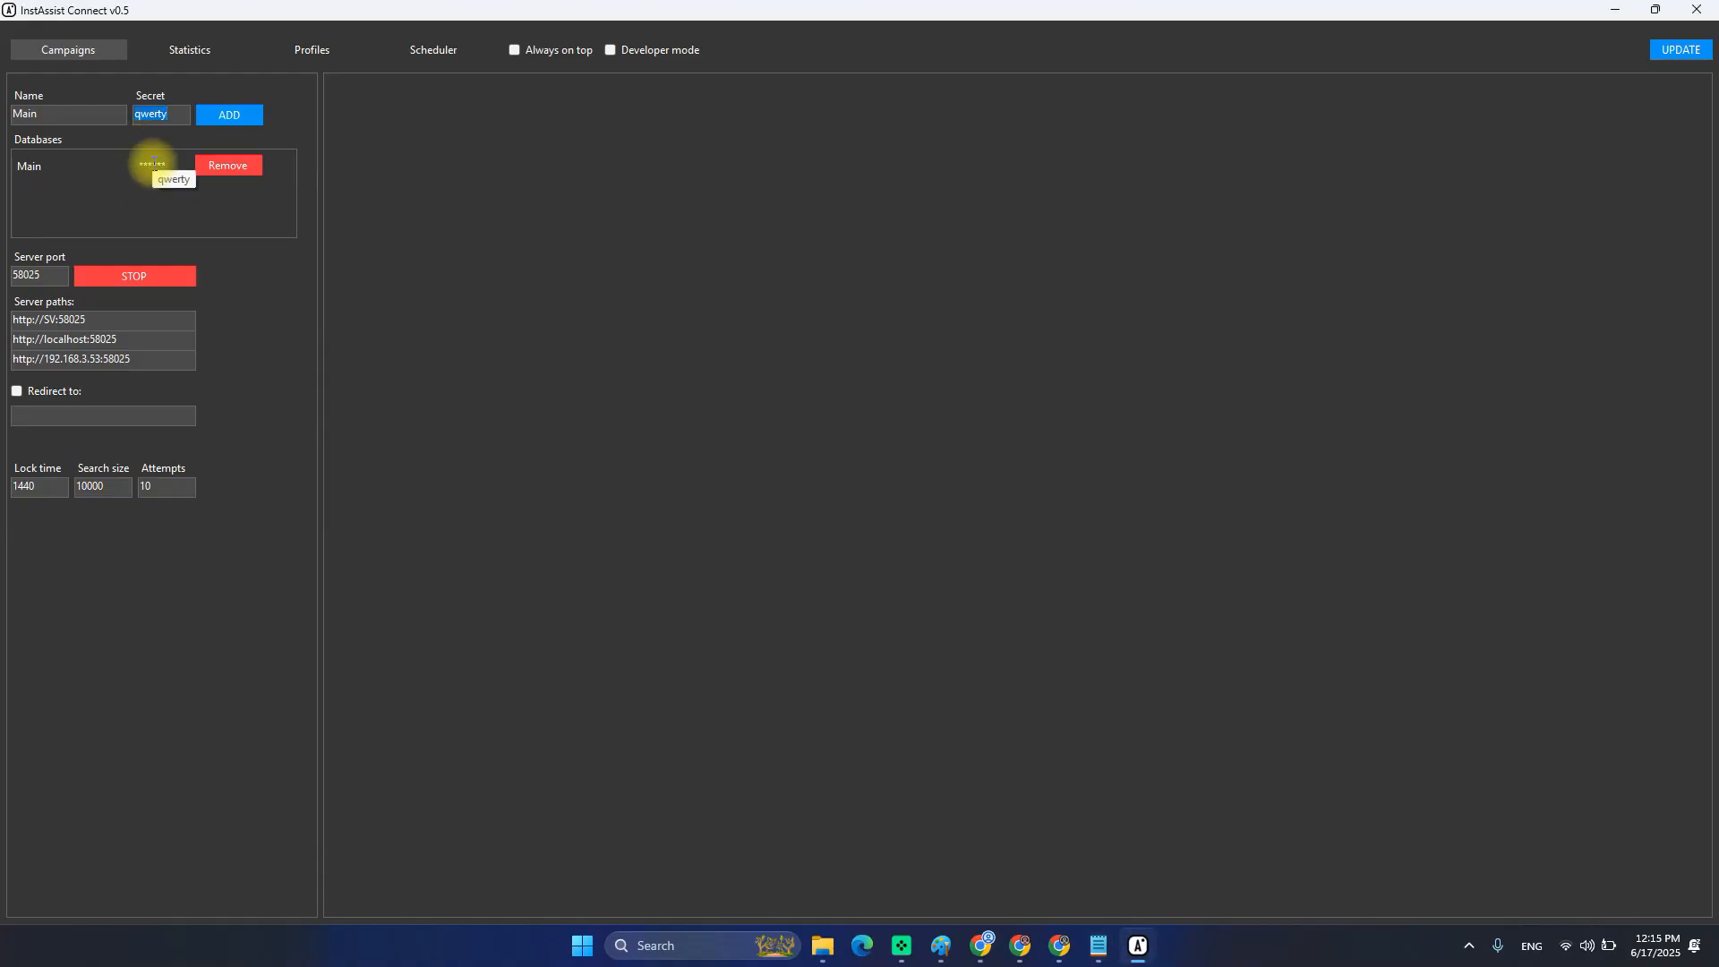
View the Main campaign's statistics, then switch to the empty Profiles page.
{"action": "left_click", "coordinate": [188, 51]}
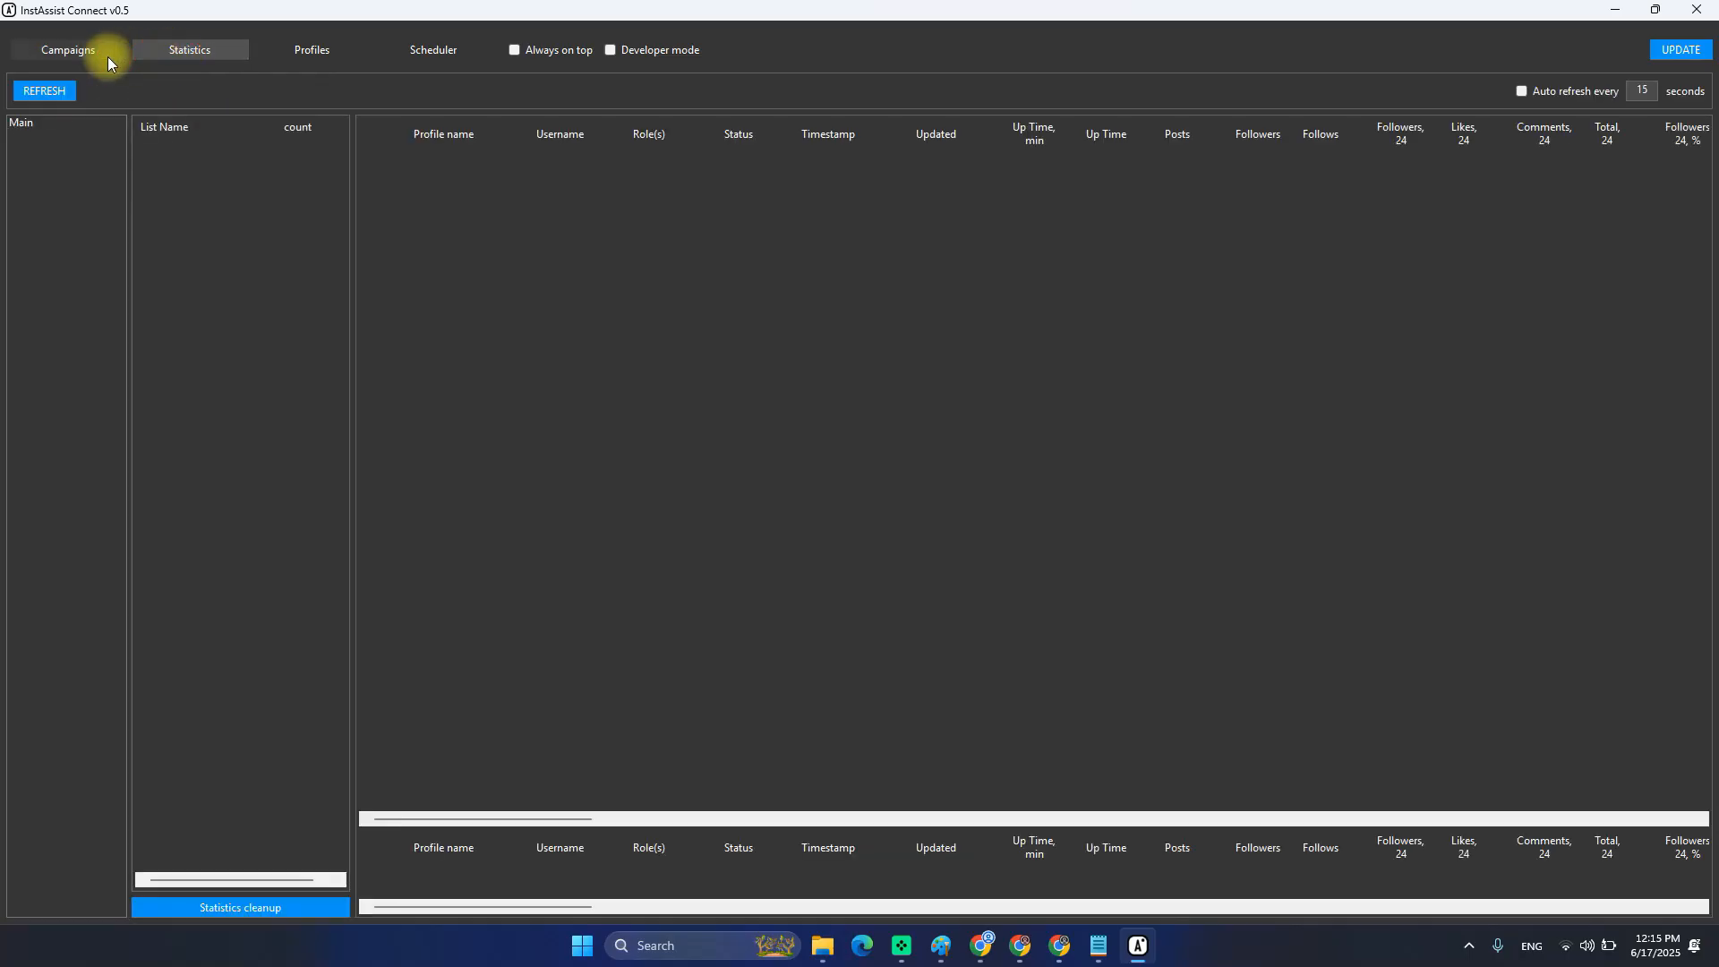
{"action": "left_click", "coordinate": [108, 54]}
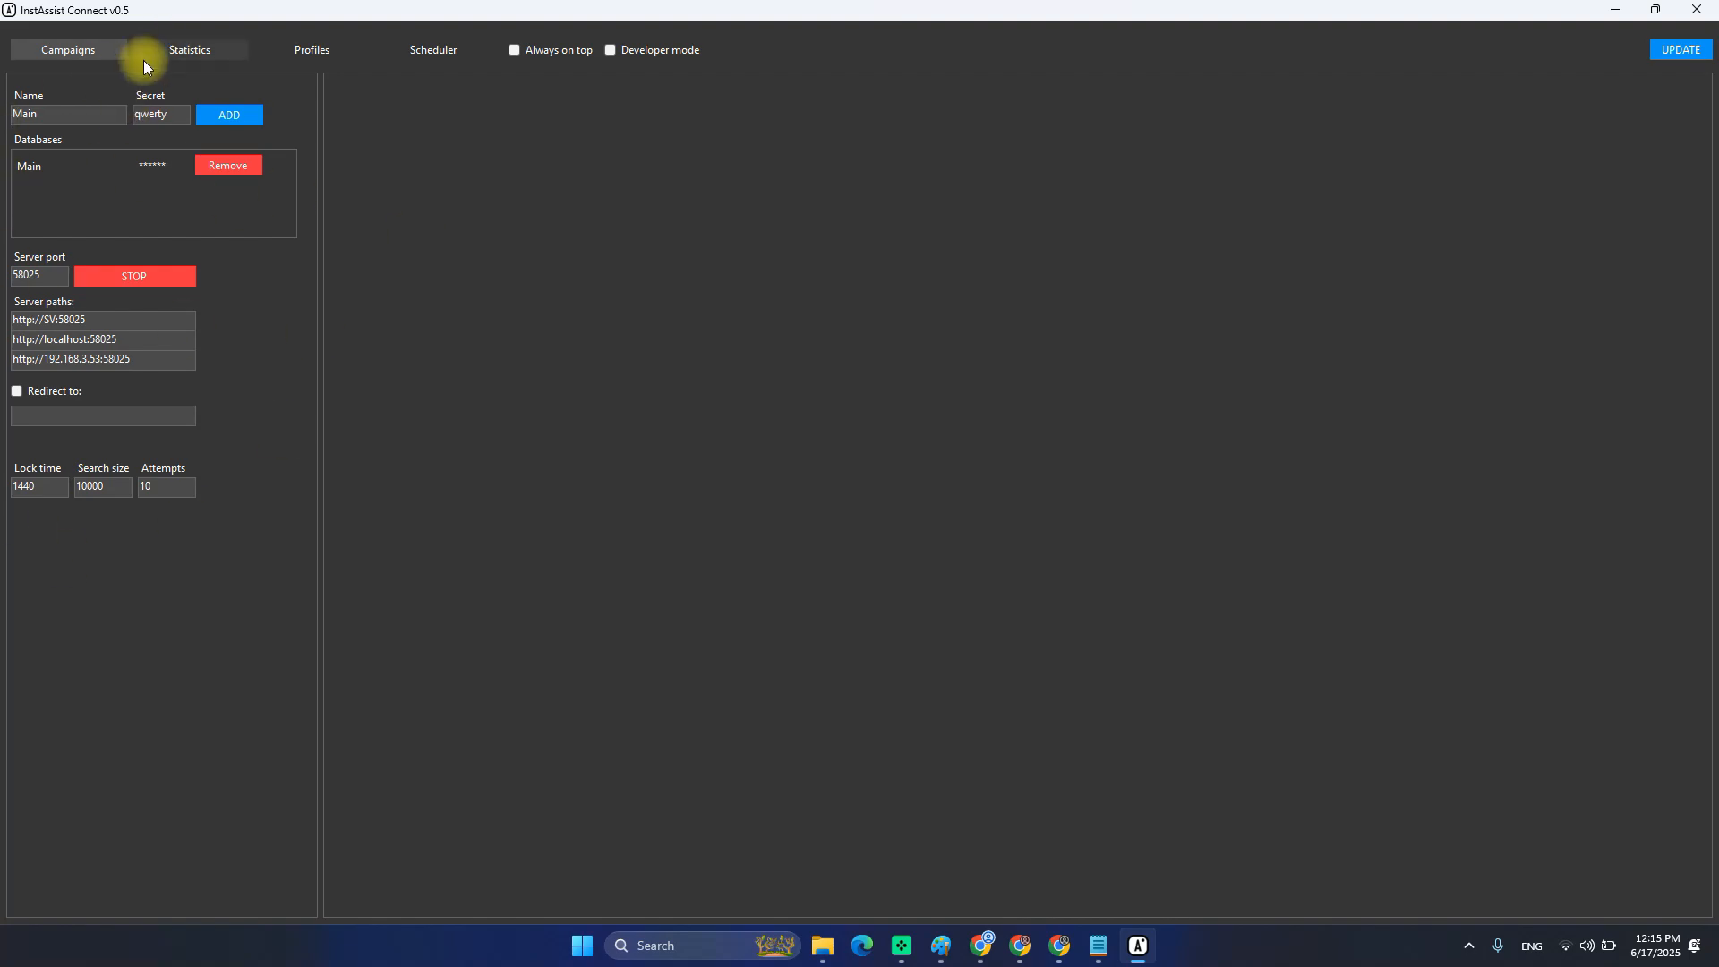
{"action": "left_click", "coordinate": [188, 50]}
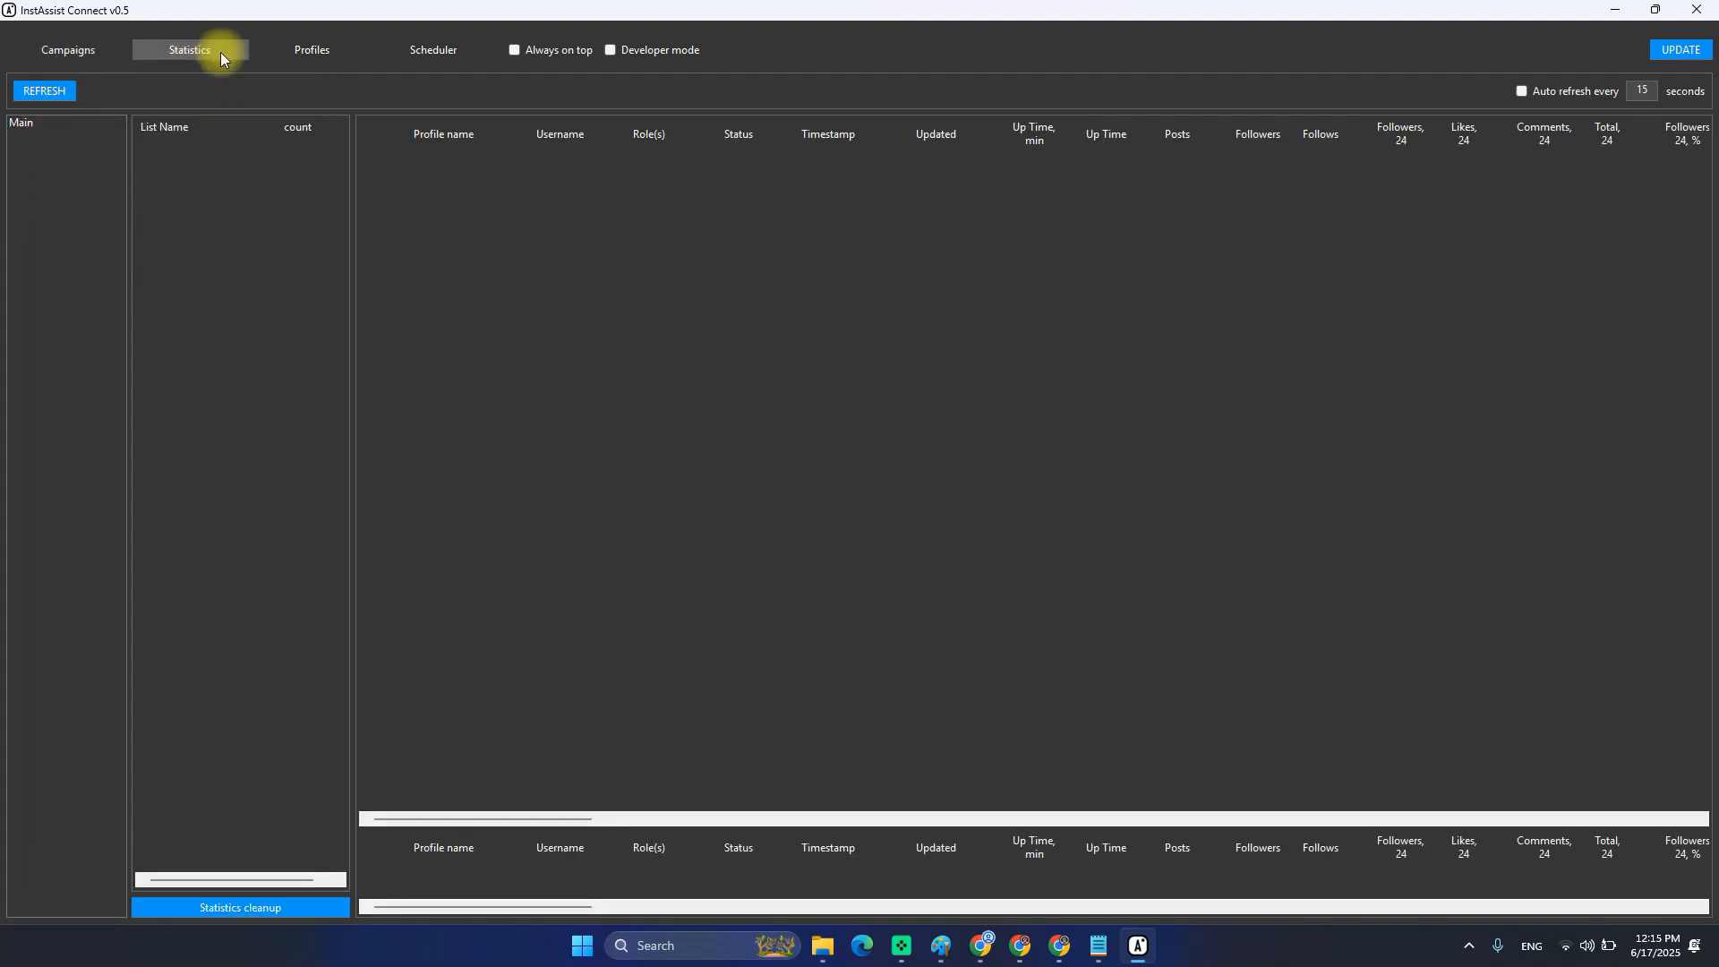
{"action": "left_click", "coordinate": [32, 125]}
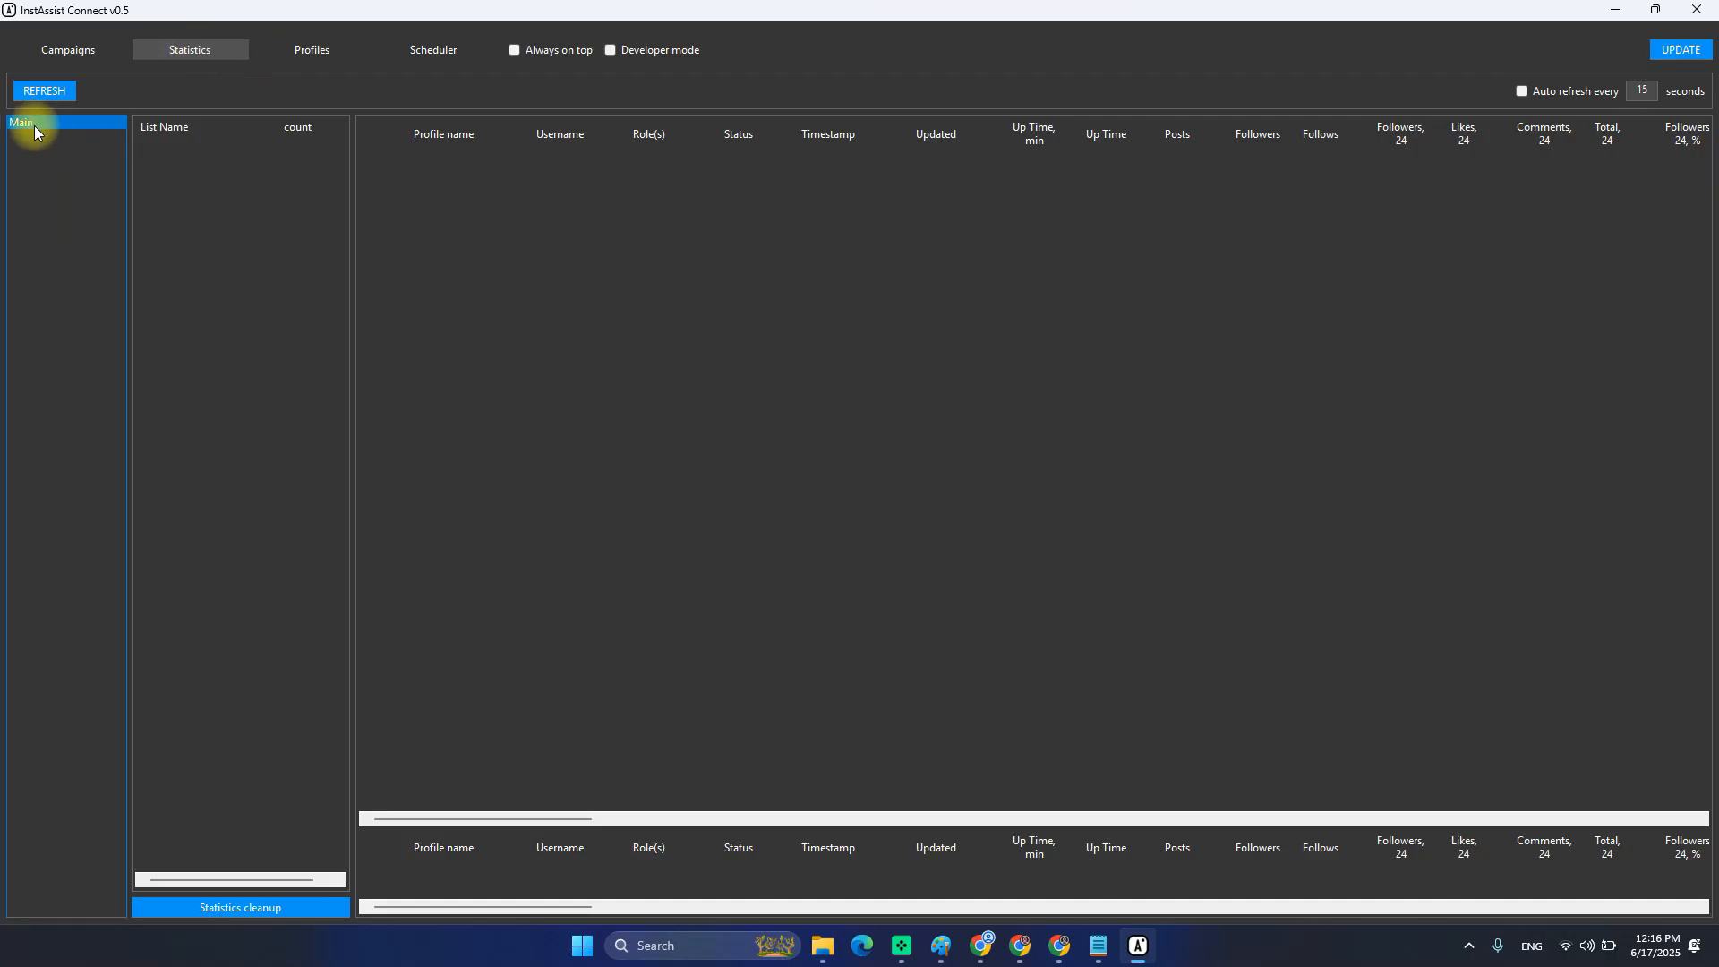
{"action": "left_click", "coordinate": [221, 241]}
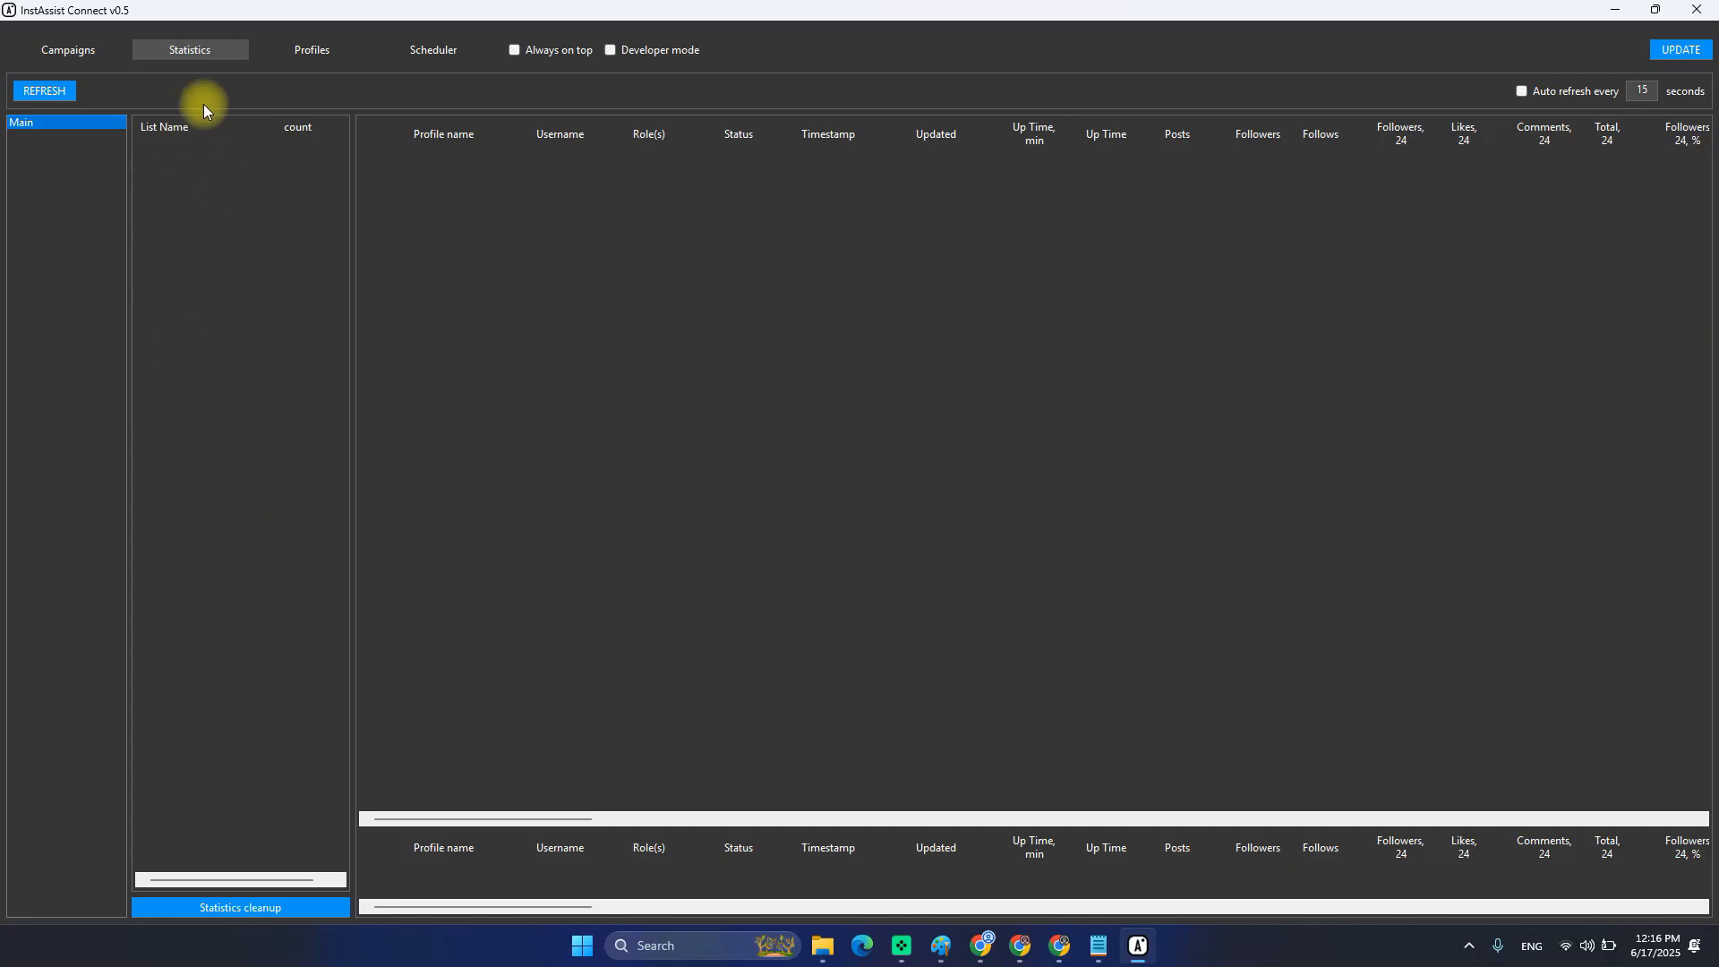
{"action": "left_click", "coordinate": [80, 114]}
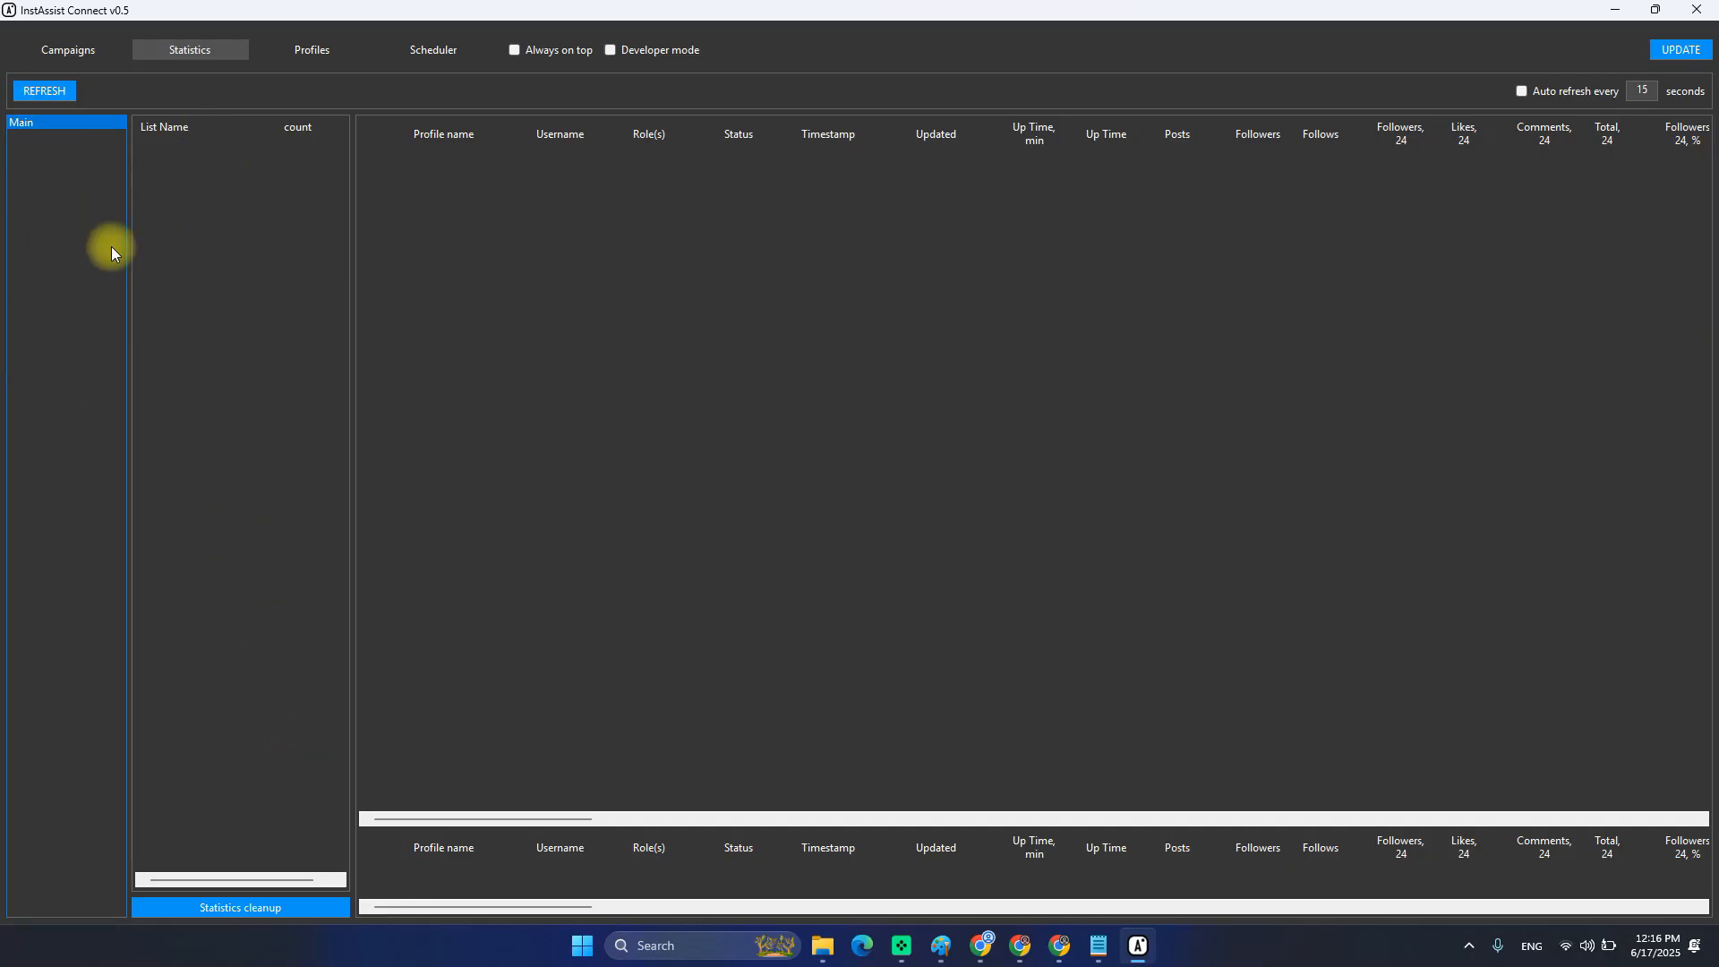
{"action": "left_click", "coordinate": [310, 50]}
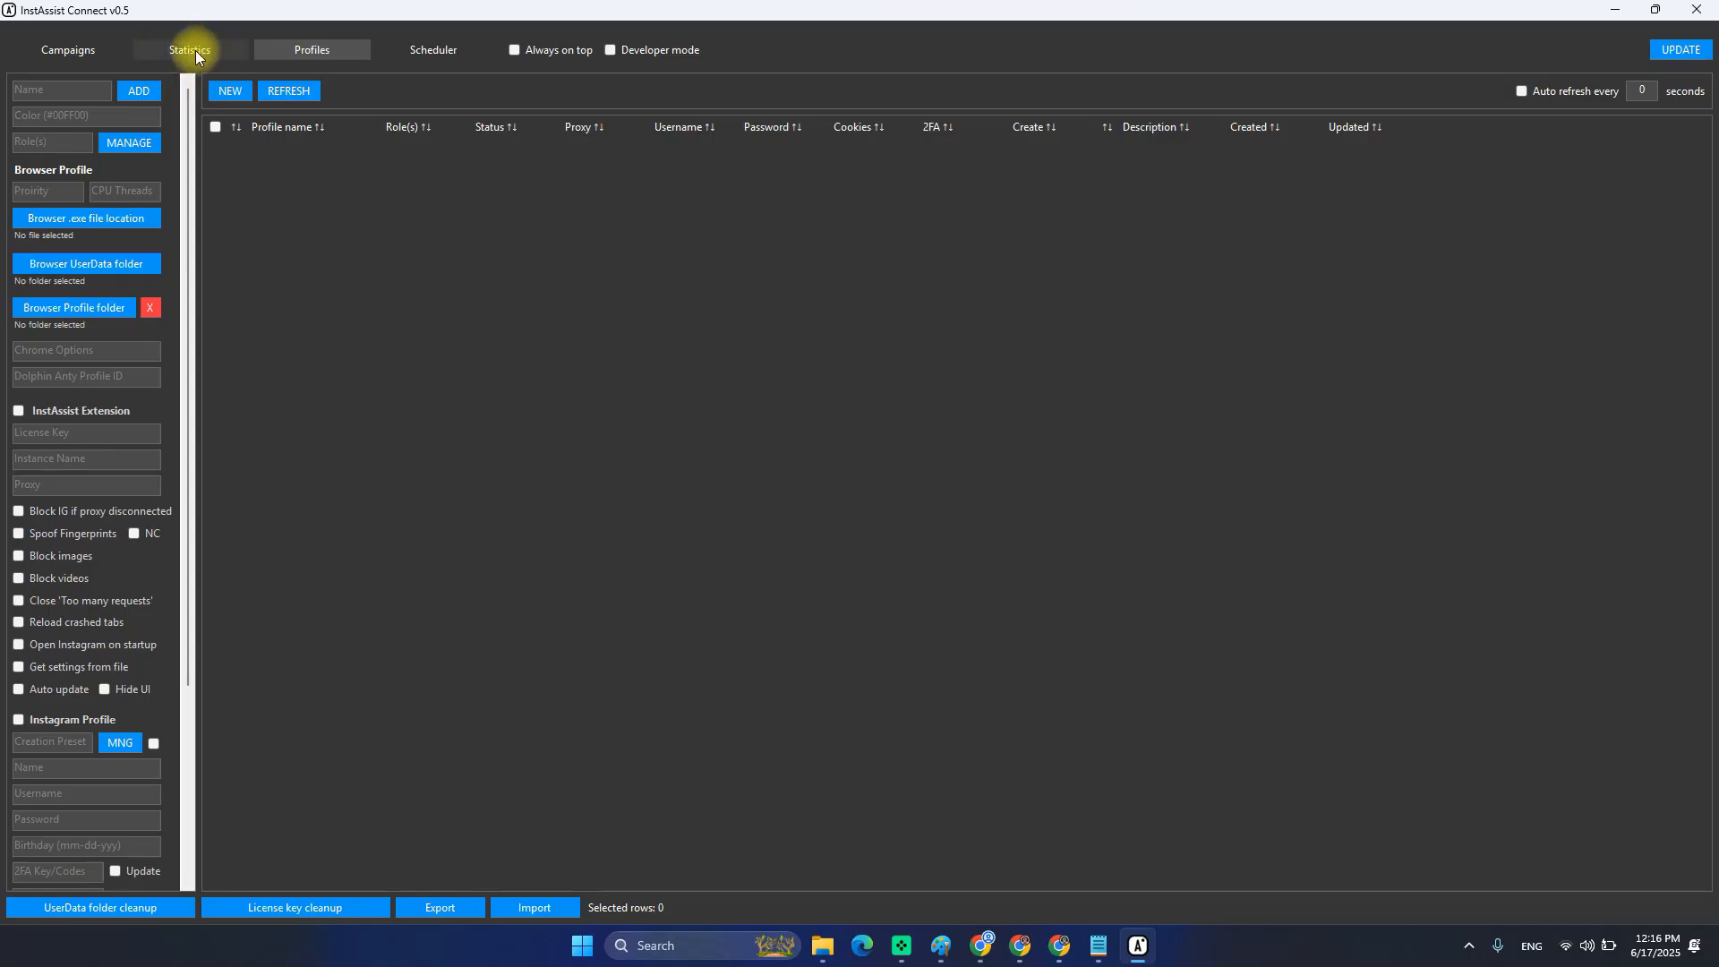
Add a profile named '_Template' with colour #00FFFF, taking the name from the Notepad notes.
{"action": "key", "text": "alt+Tab"}
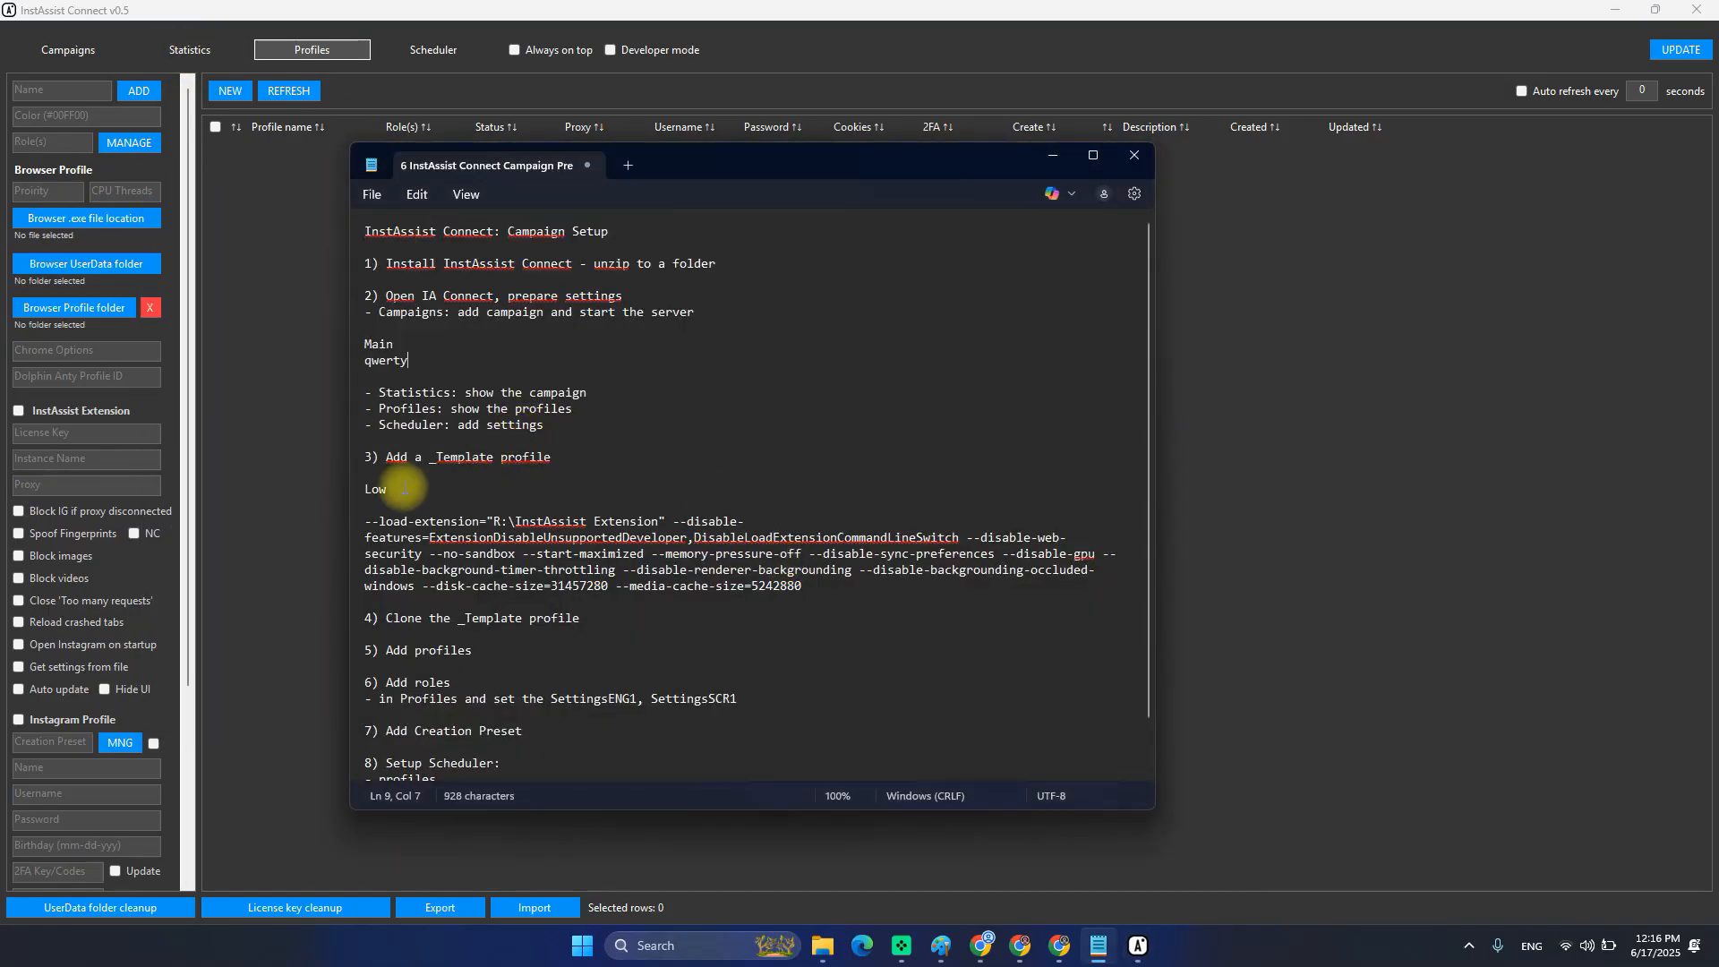
{"action": "left_click_drag", "start_coordinate": [386, 457], "coordinate": [557, 457]}
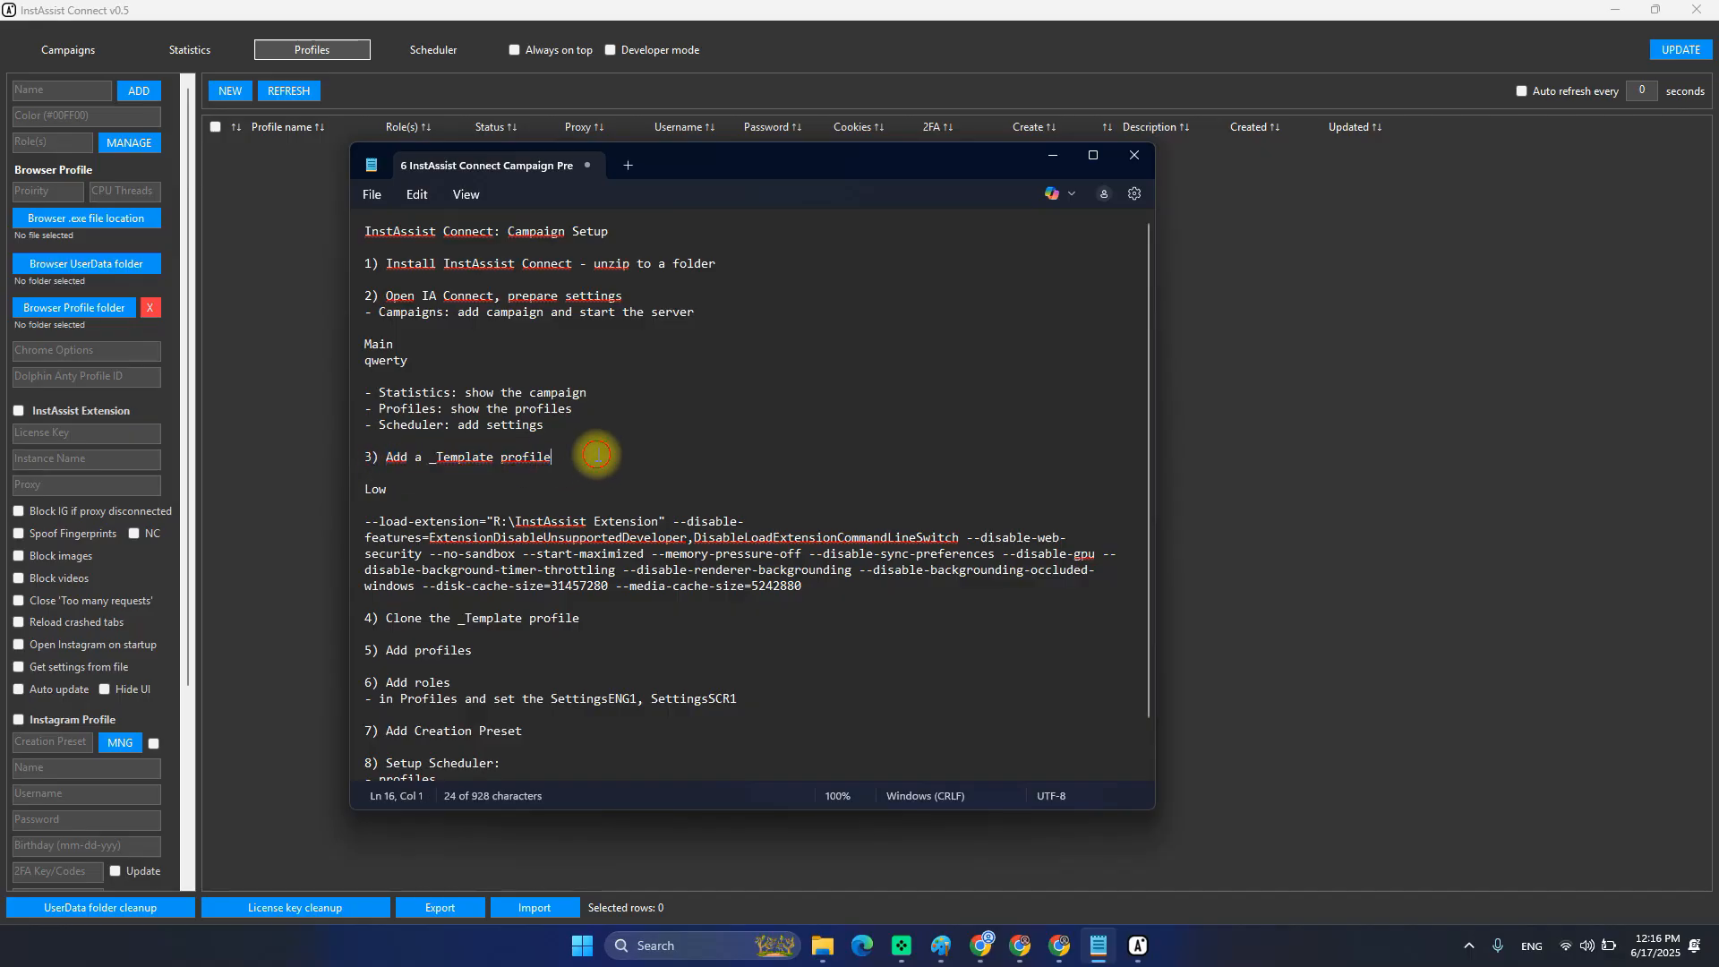
{"action": "left_click", "coordinate": [608, 83]}
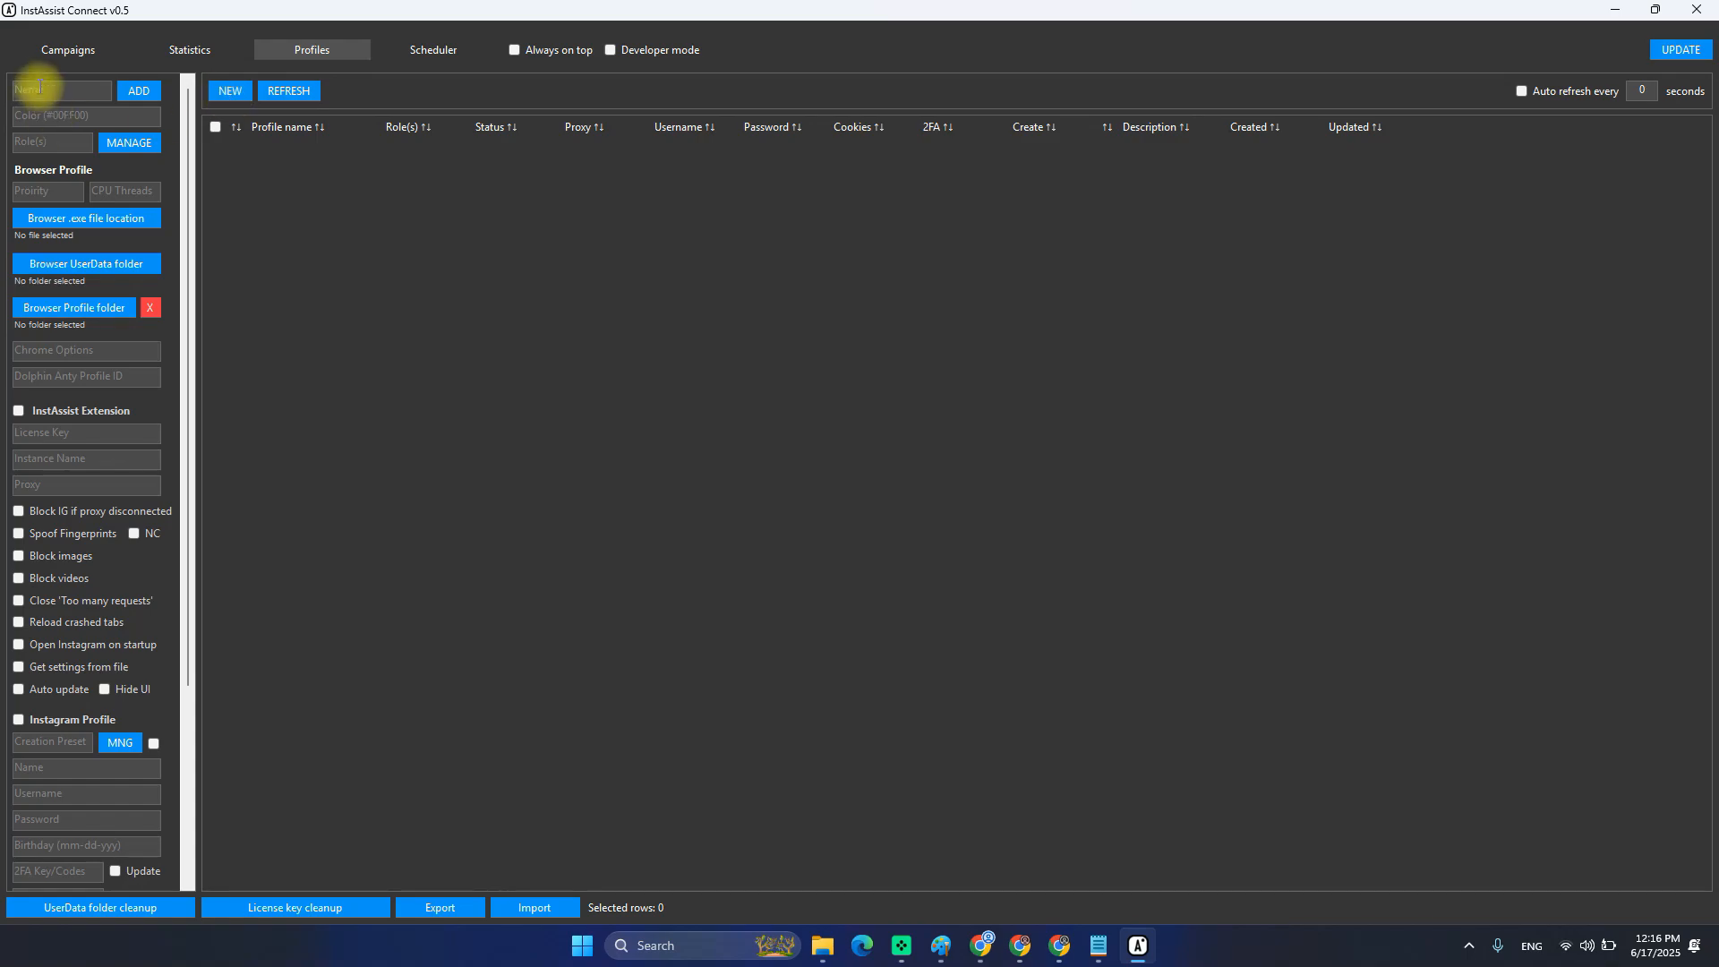
{"action": "left_click", "coordinate": [67, 91]}
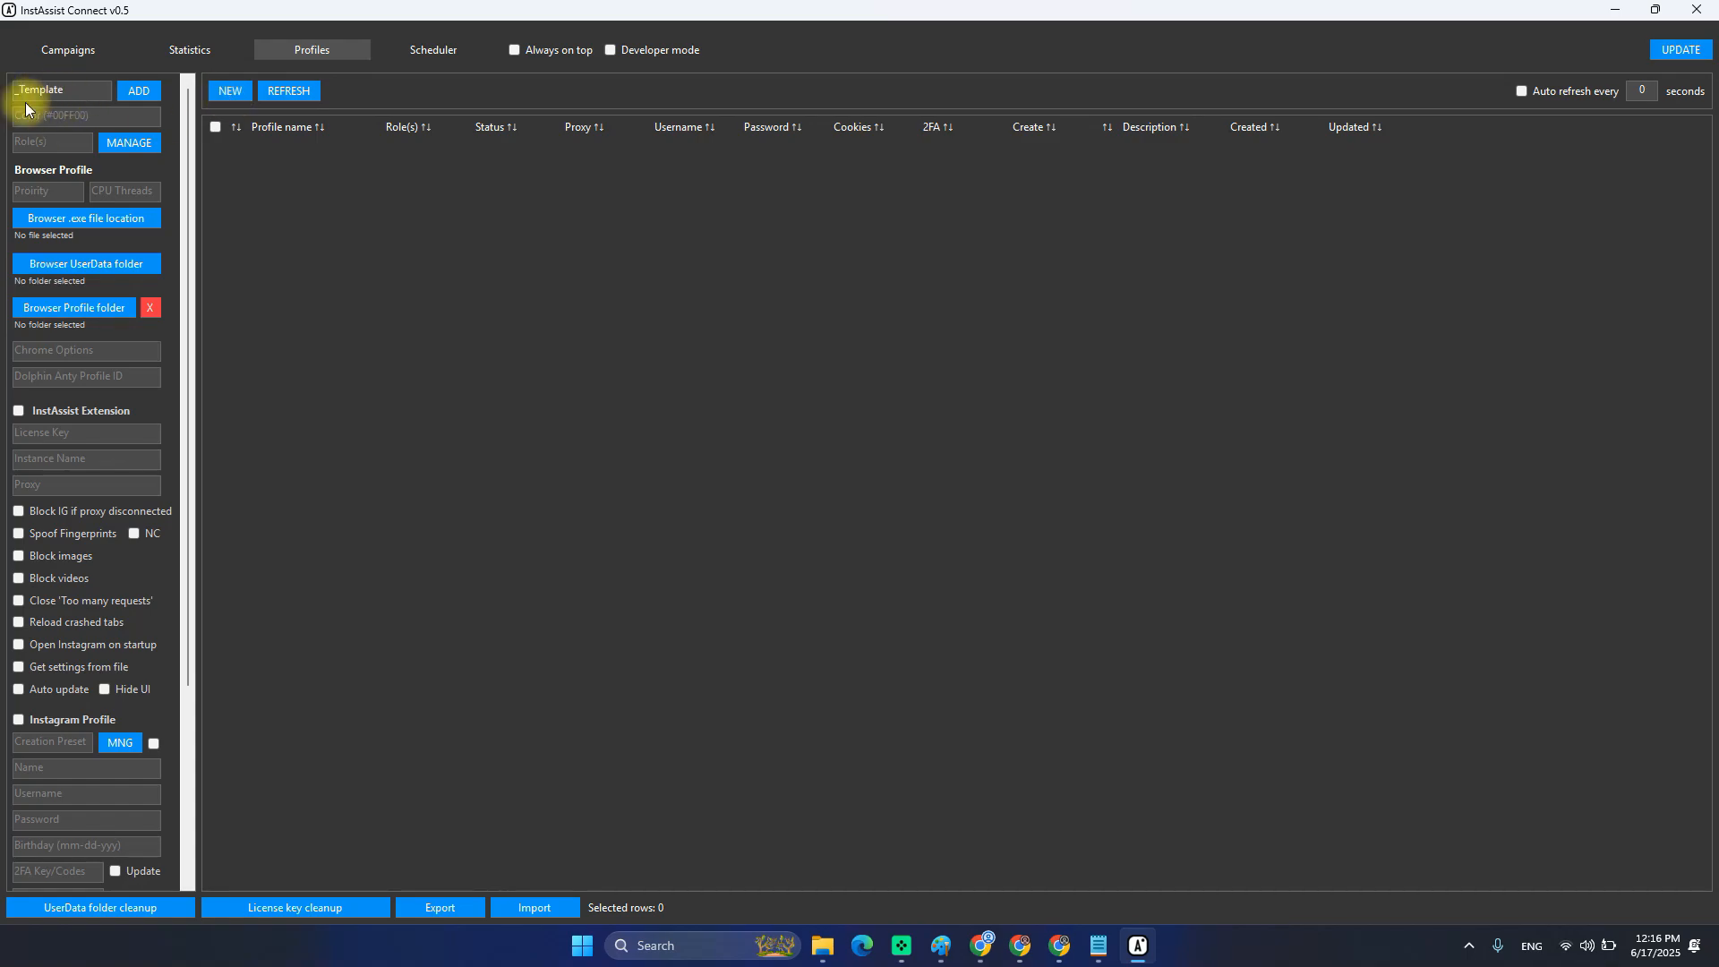
{"action": "left_click_drag", "start_coordinate": [19, 92], "coordinate": [9, 92]}
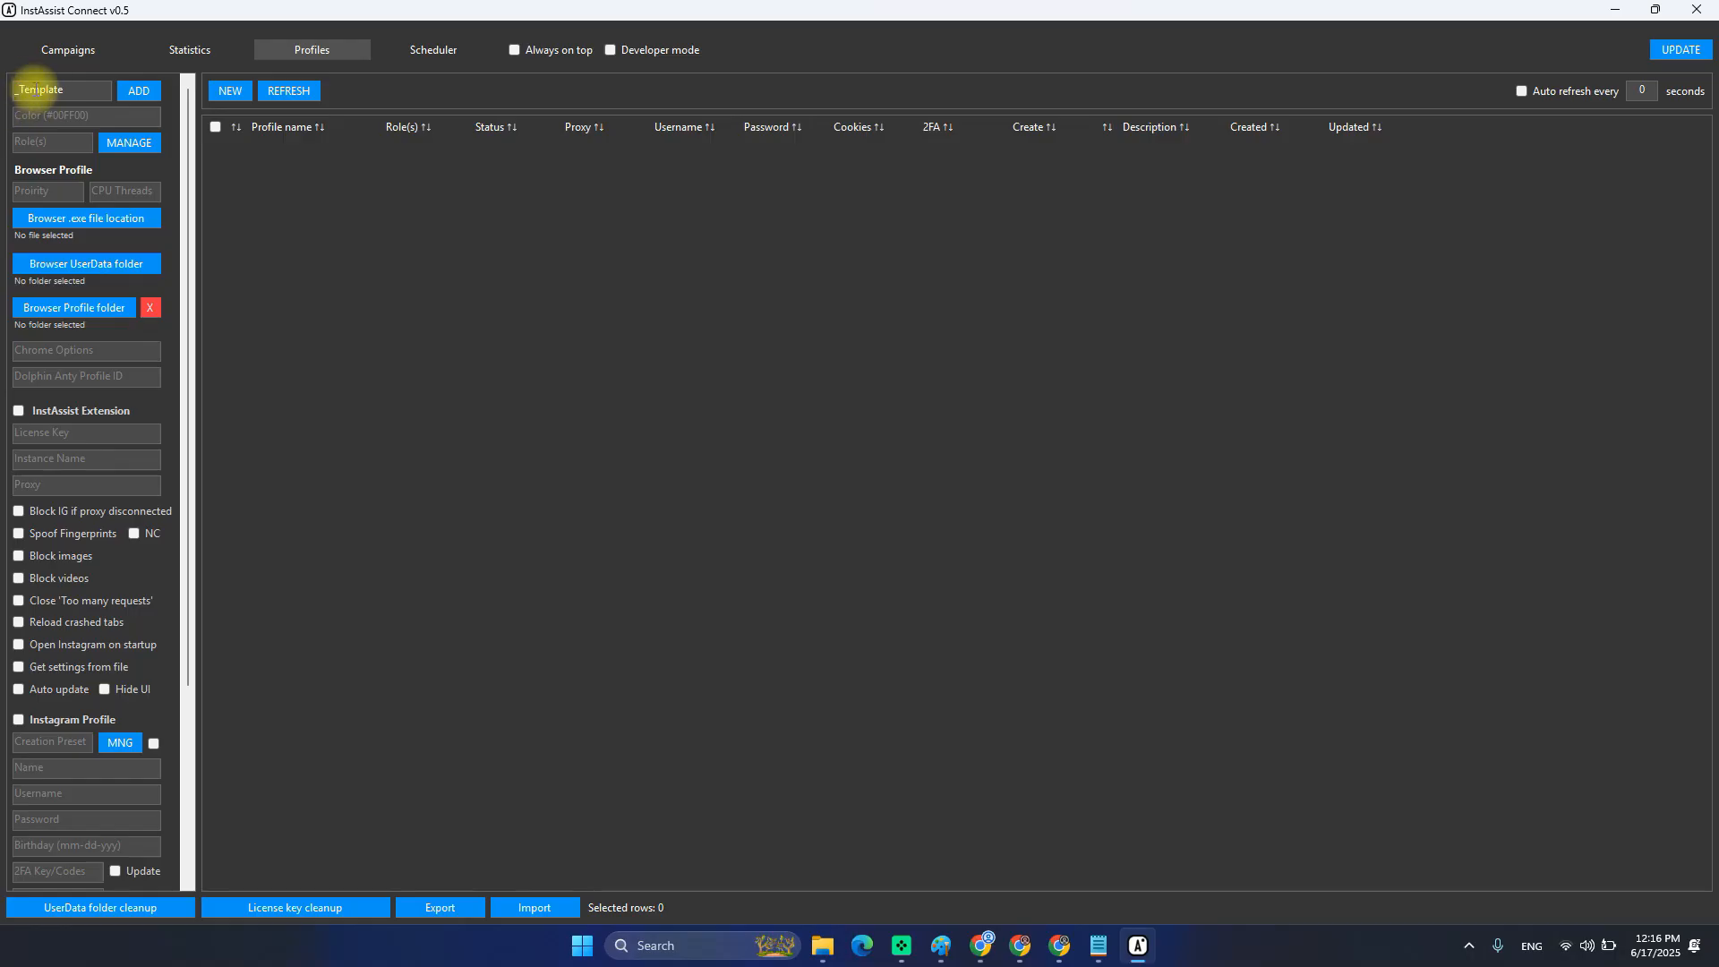
{"action": "left_click", "coordinate": [88, 115]}
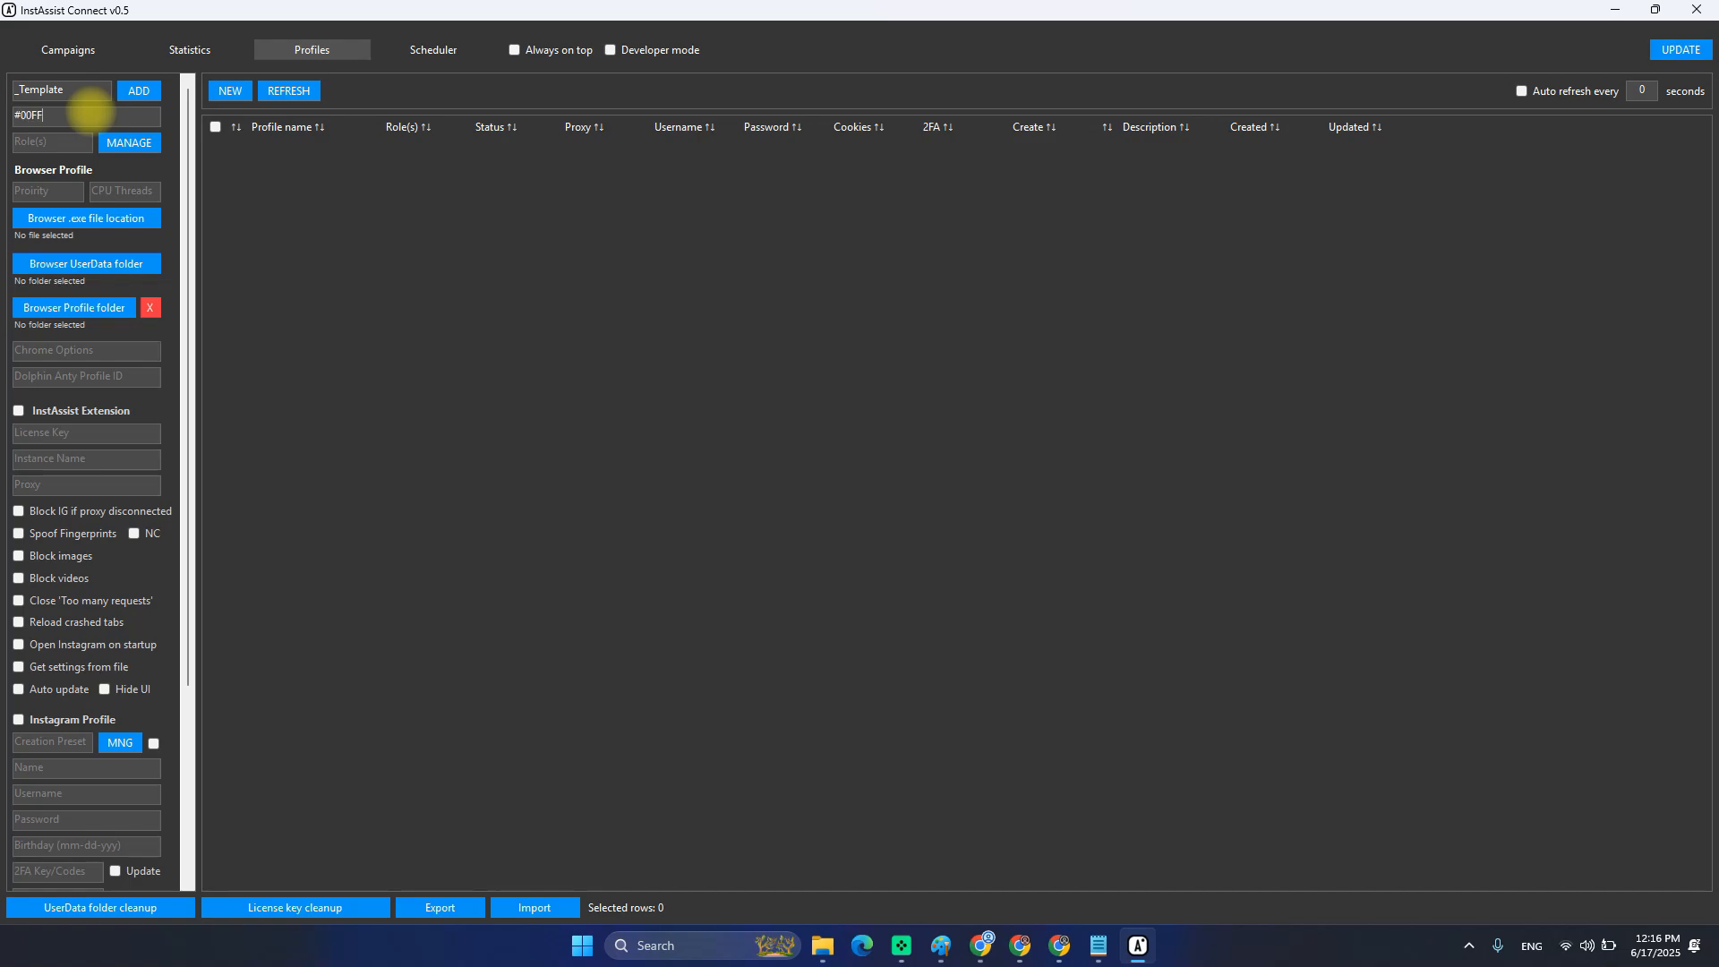
{"action": "left_click", "coordinate": [144, 93]}
{"action": "left_click", "coordinate": [292, 156]}
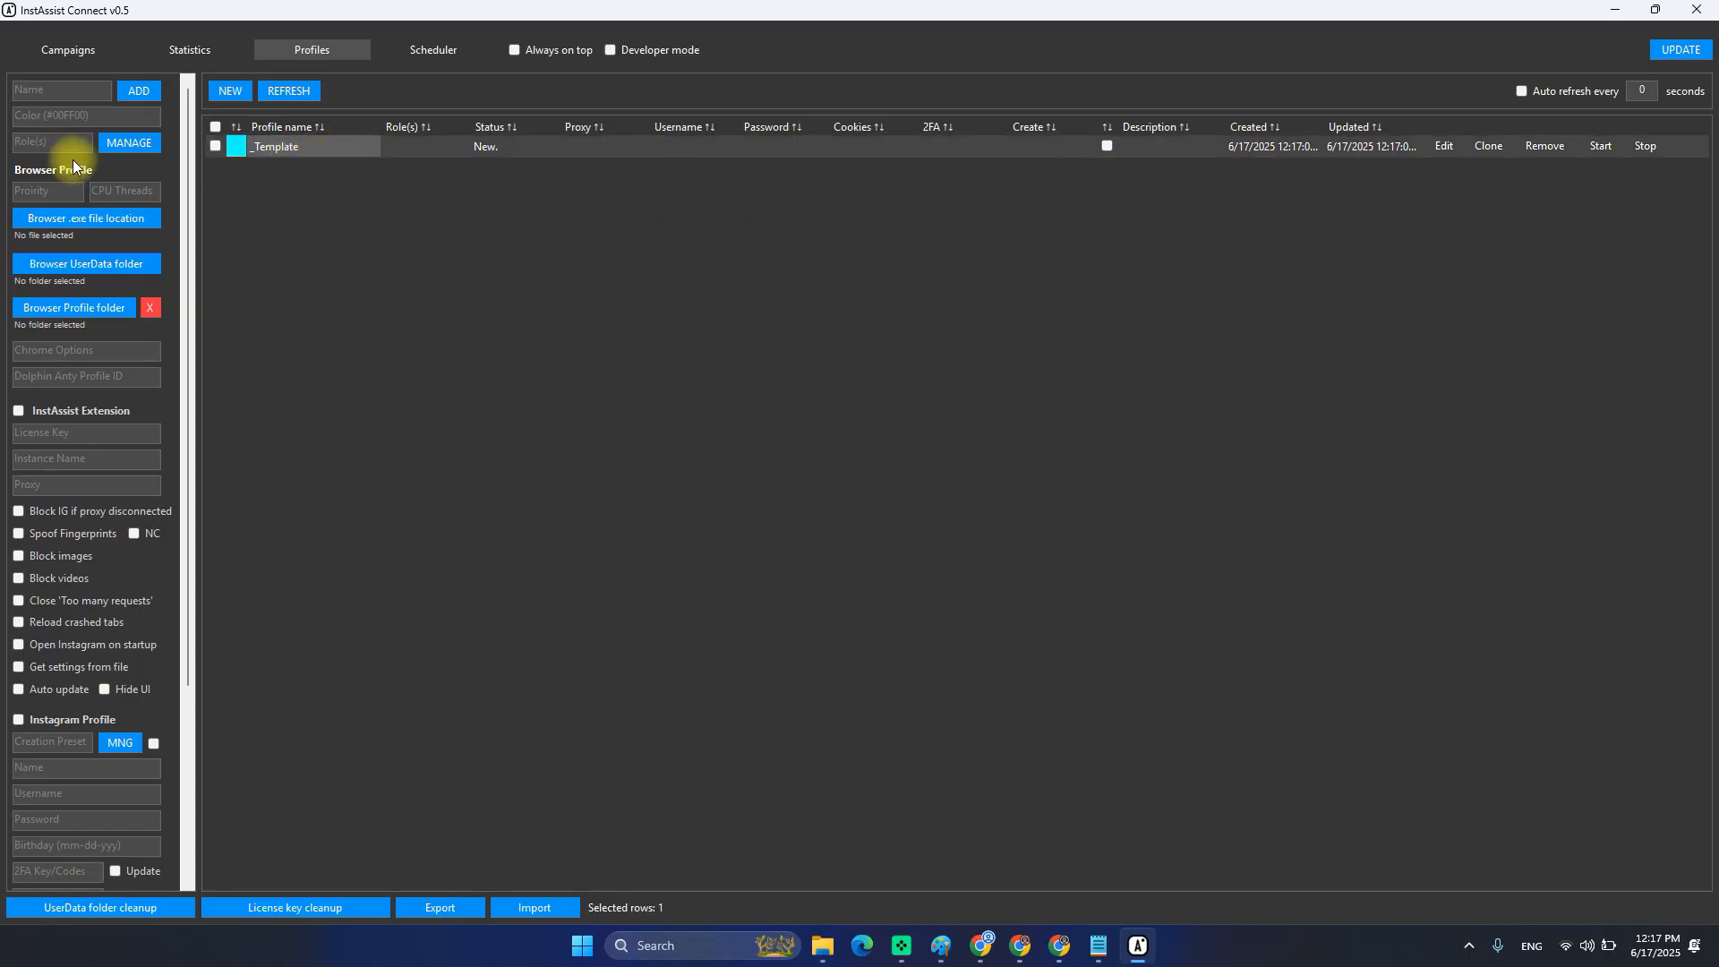
Load the _Template profile into the editor and scroll through its settings panel.
{"action": "left_click", "coordinate": [1443, 148]}
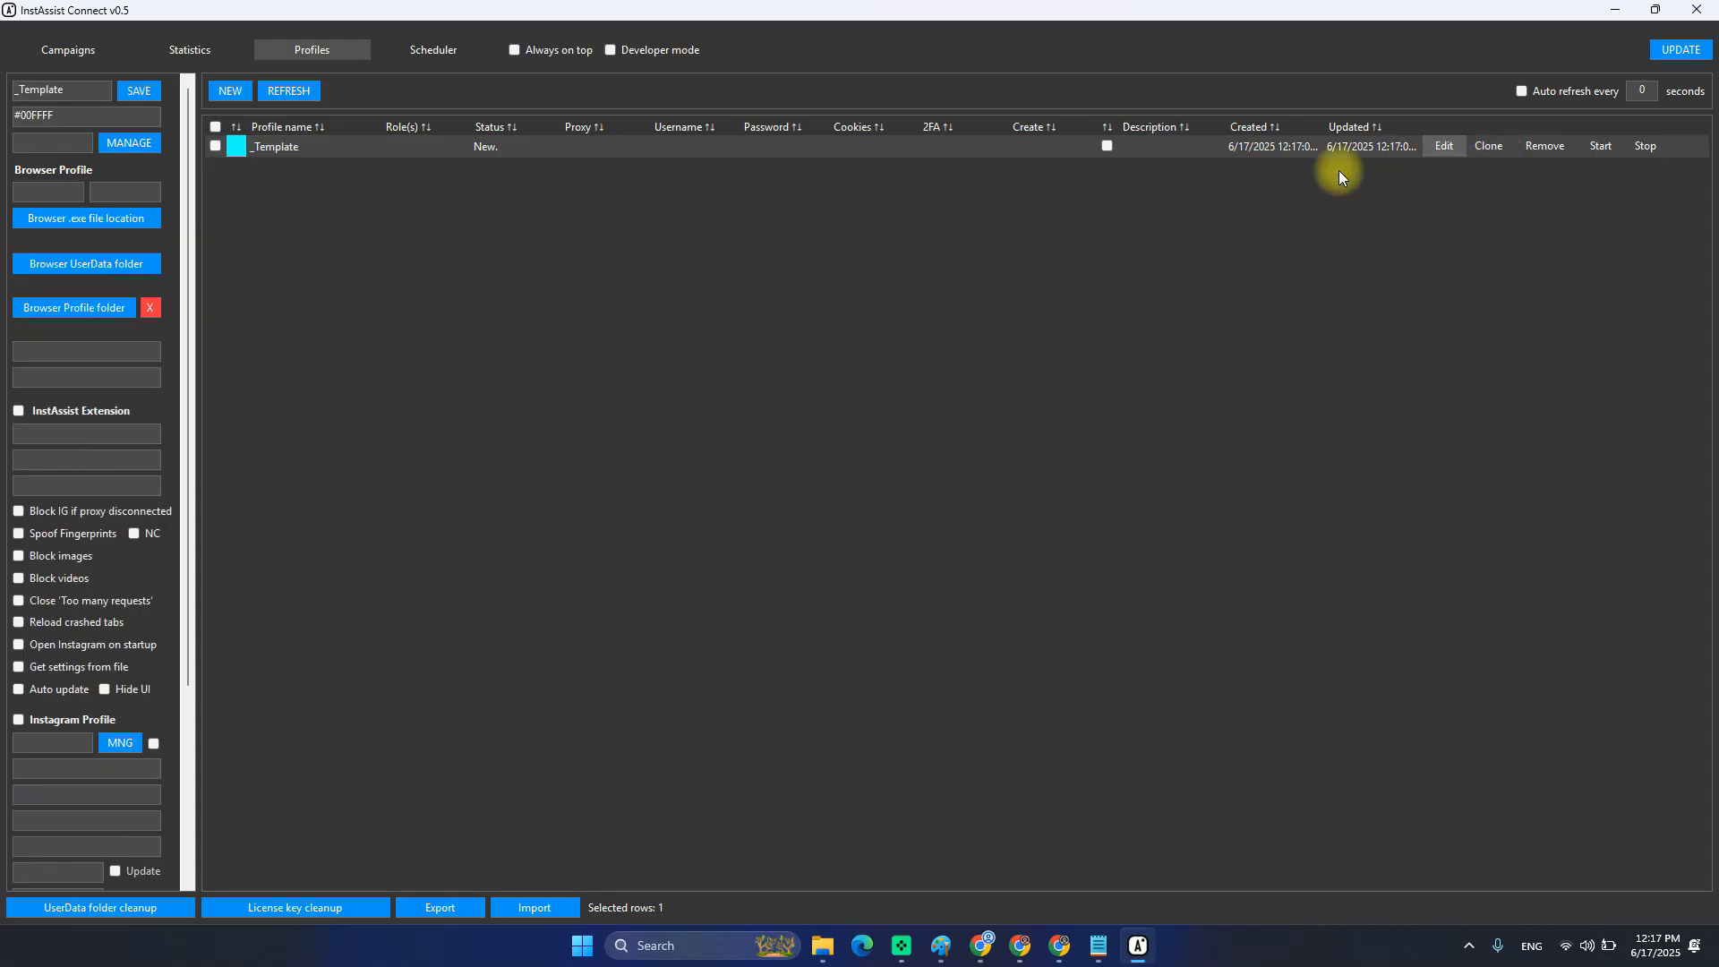
{"action": "scroll", "coordinate": [49, 537], "scroll_direction": "down", "scroll_amount": 3}
{"action": "scroll", "coordinate": [62, 555], "scroll_direction": "up", "scroll_amount": 3}
{"action": "scroll", "coordinate": [85, 631], "scroll_direction": "down", "scroll_amount": 3}
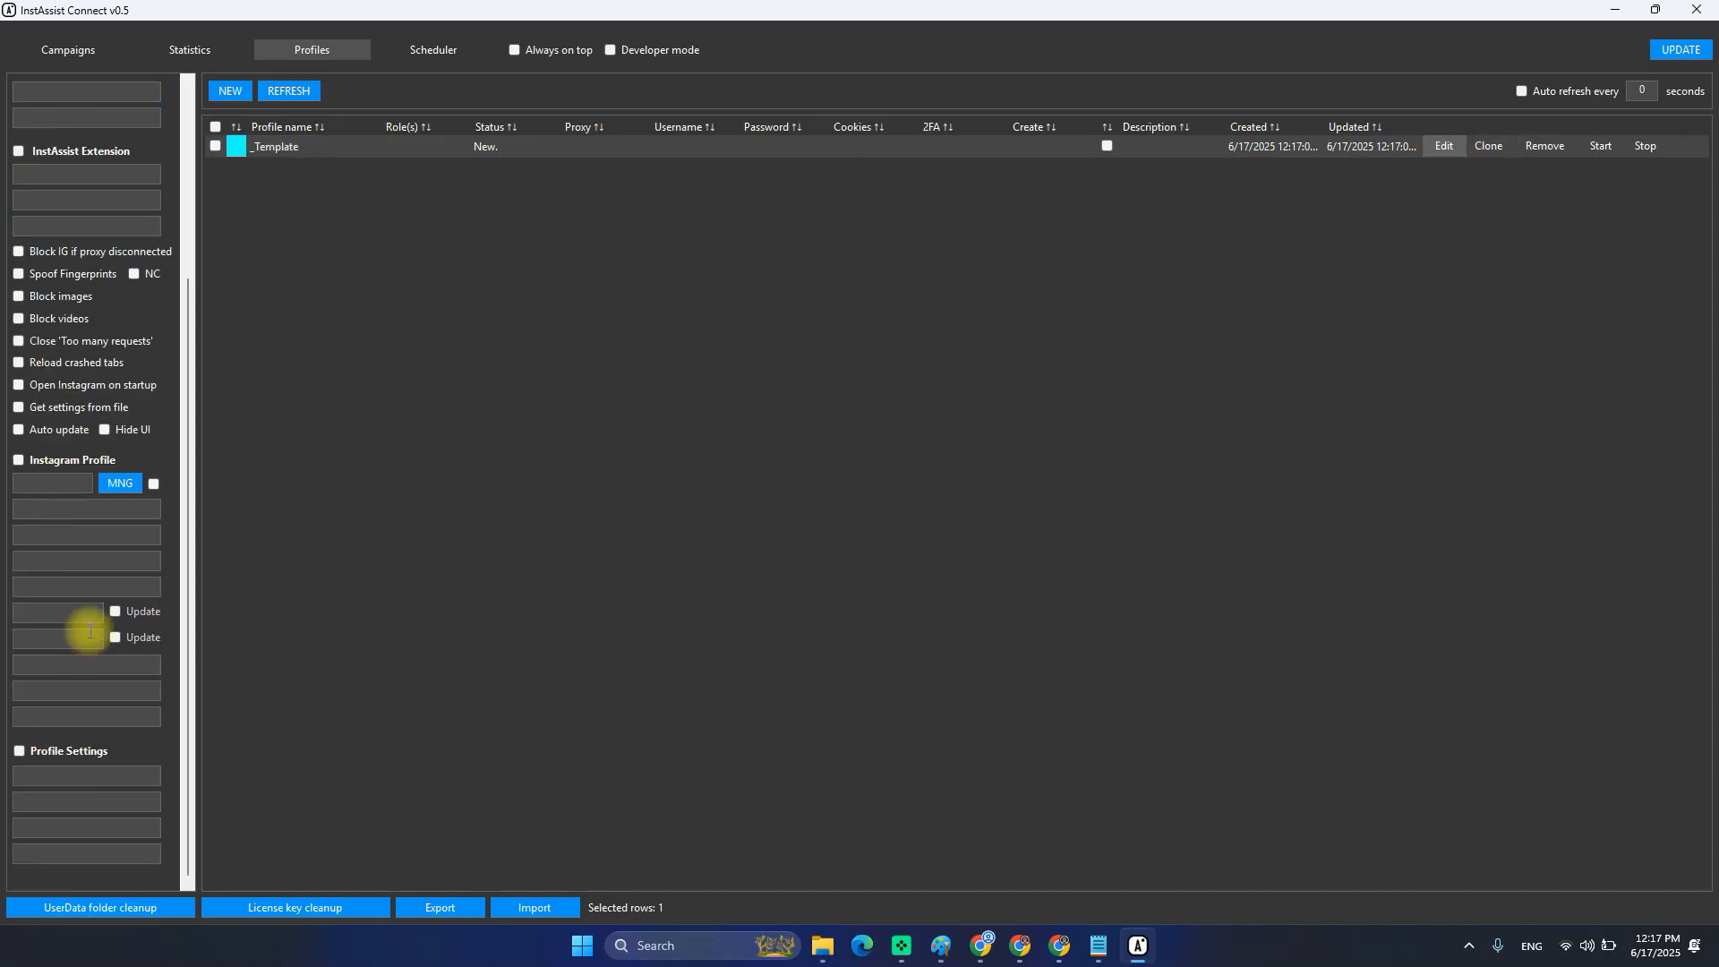
{"action": "scroll", "coordinate": [69, 635], "scroll_direction": "up", "scroll_amount": 3}
{"action": "scroll", "coordinate": [119, 676], "scroll_direction": "down", "scroll_amount": 3}
{"action": "scroll", "coordinate": [91, 653], "scroll_direction": "up", "scroll_amount": 3}
{"action": "scroll", "coordinate": [76, 581], "scroll_direction": "down", "scroll_amount": 3}
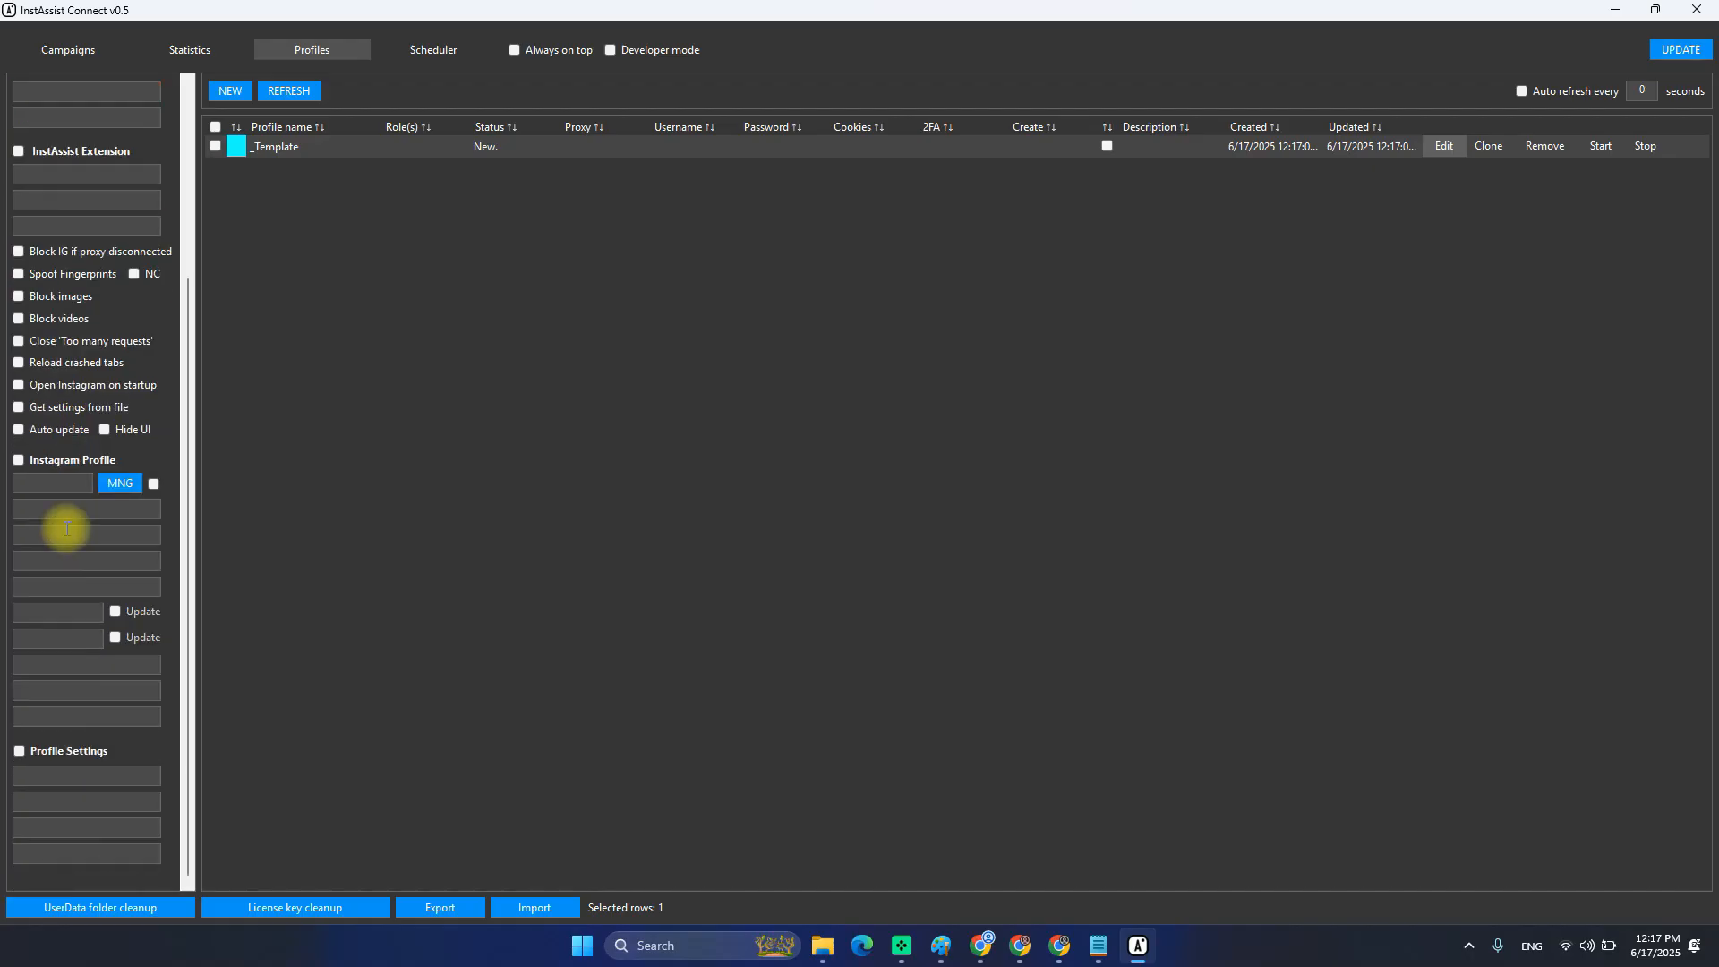
{"action": "scroll", "coordinate": [66, 403], "scroll_direction": "up", "scroll_amount": 3}
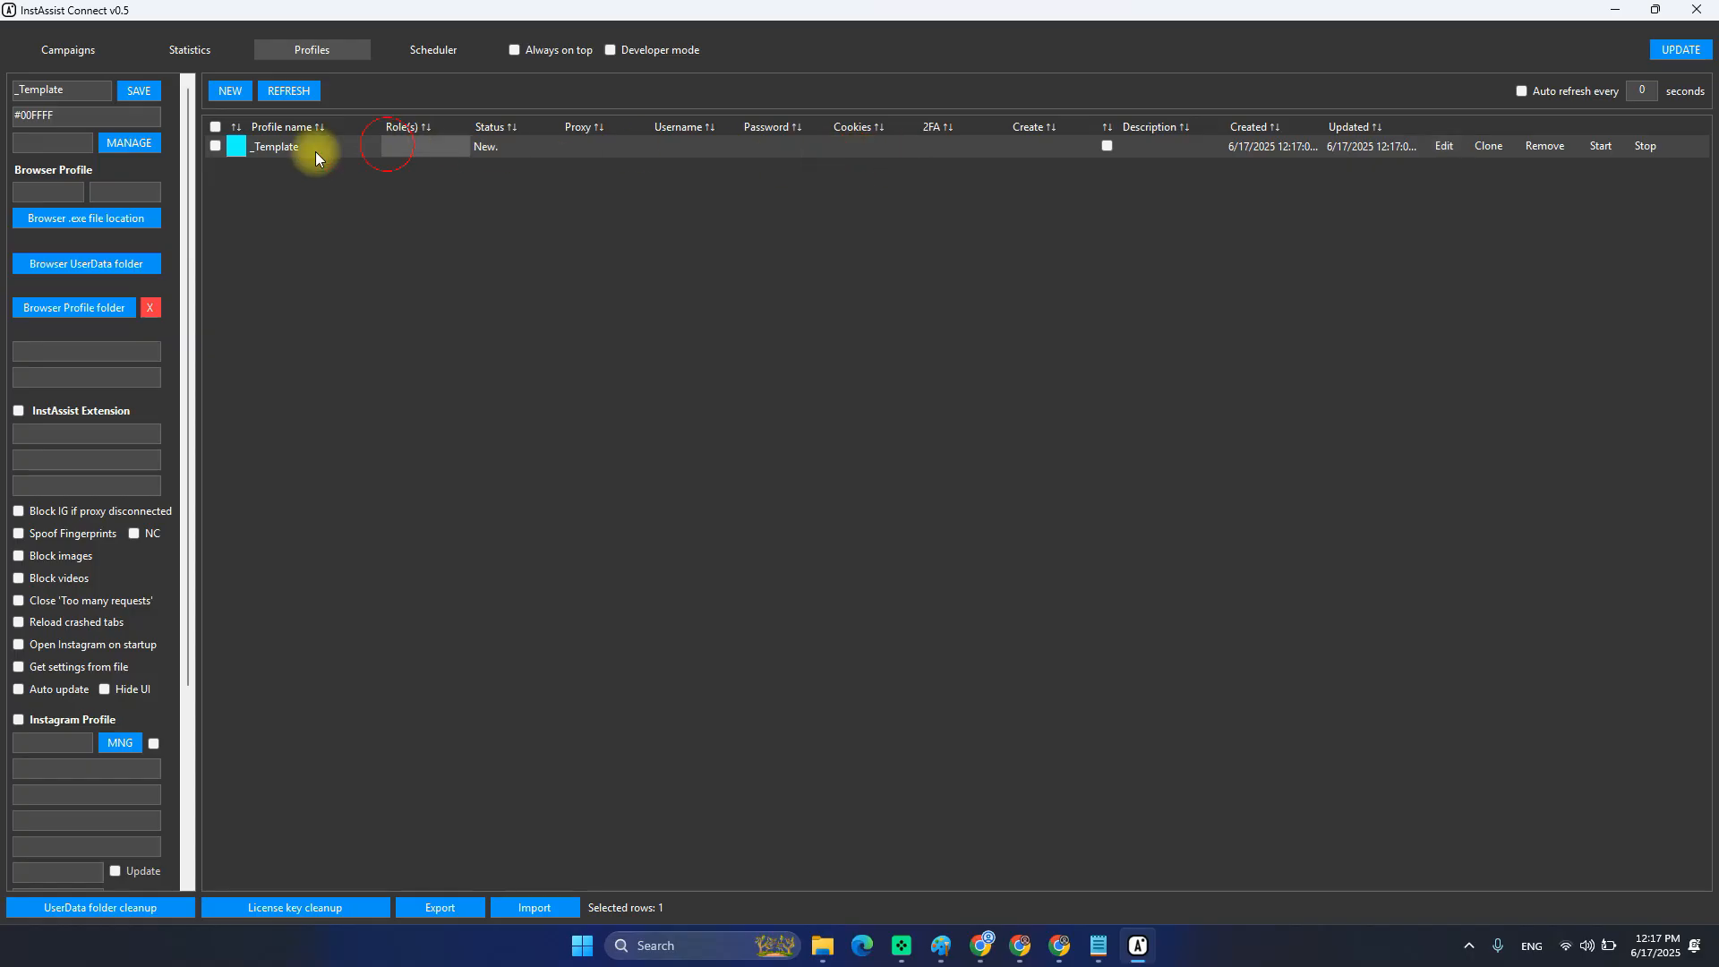
Tick the _Template row and open batch editing for the SELECTED (1) profiles.
{"action": "left_click", "coordinate": [1442, 145]}
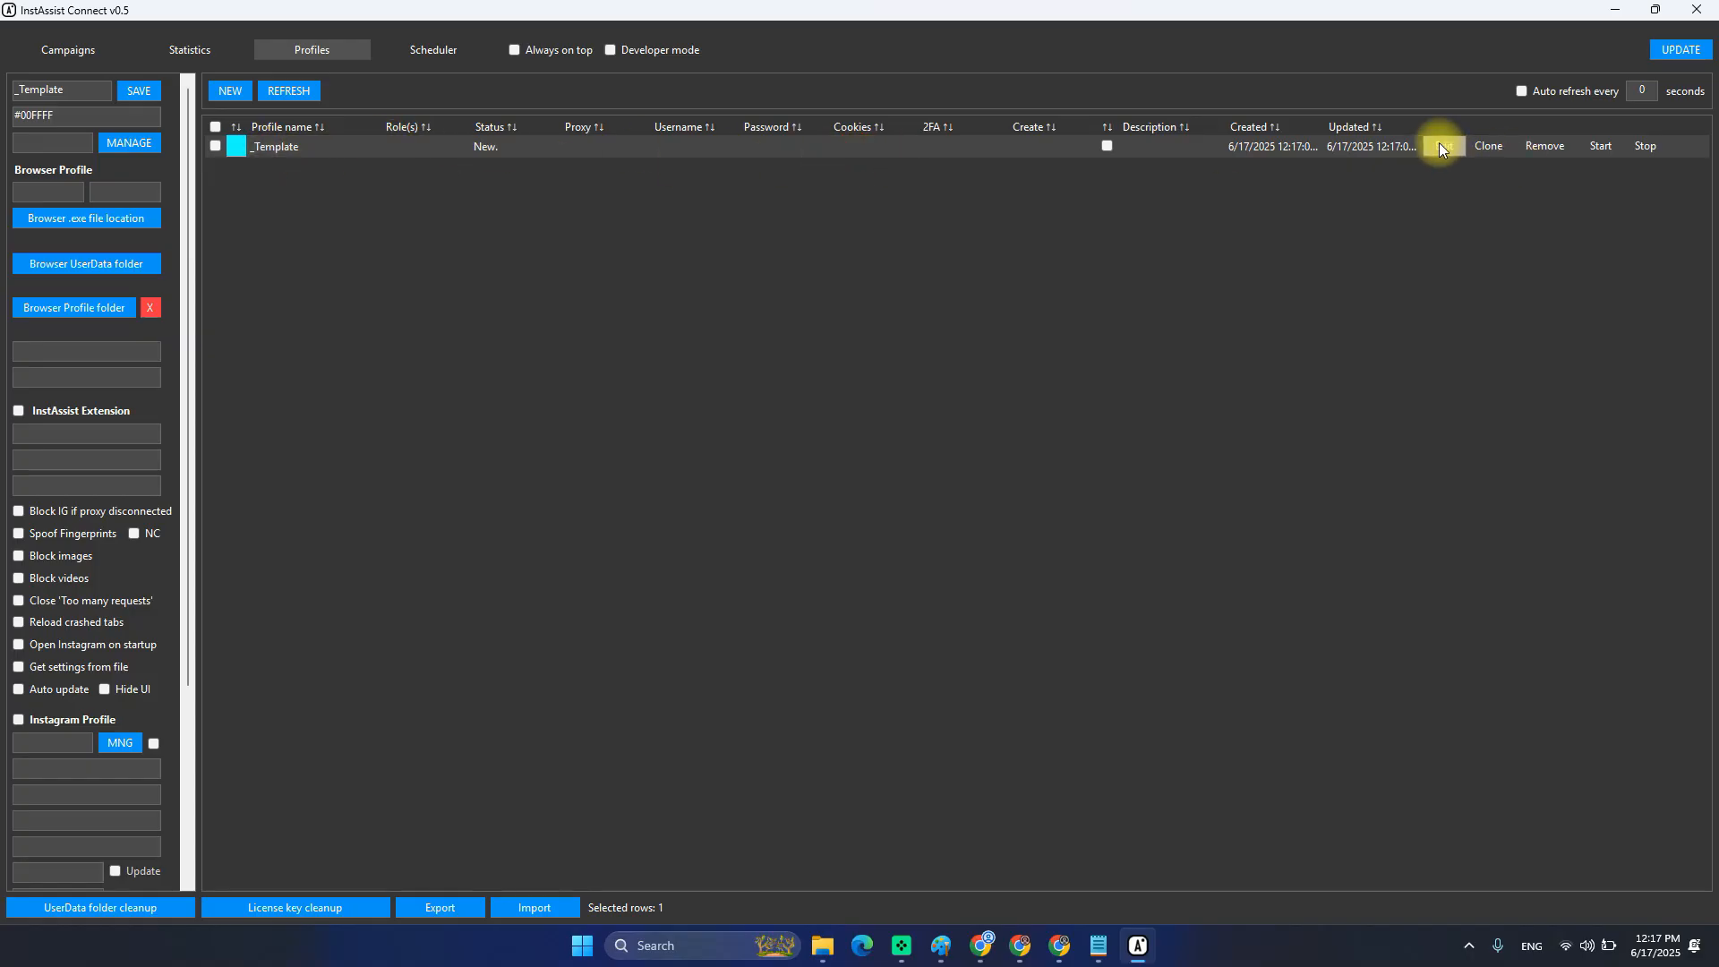
{"action": "left_click", "coordinate": [1443, 148]}
{"action": "left_click", "coordinate": [215, 146]}
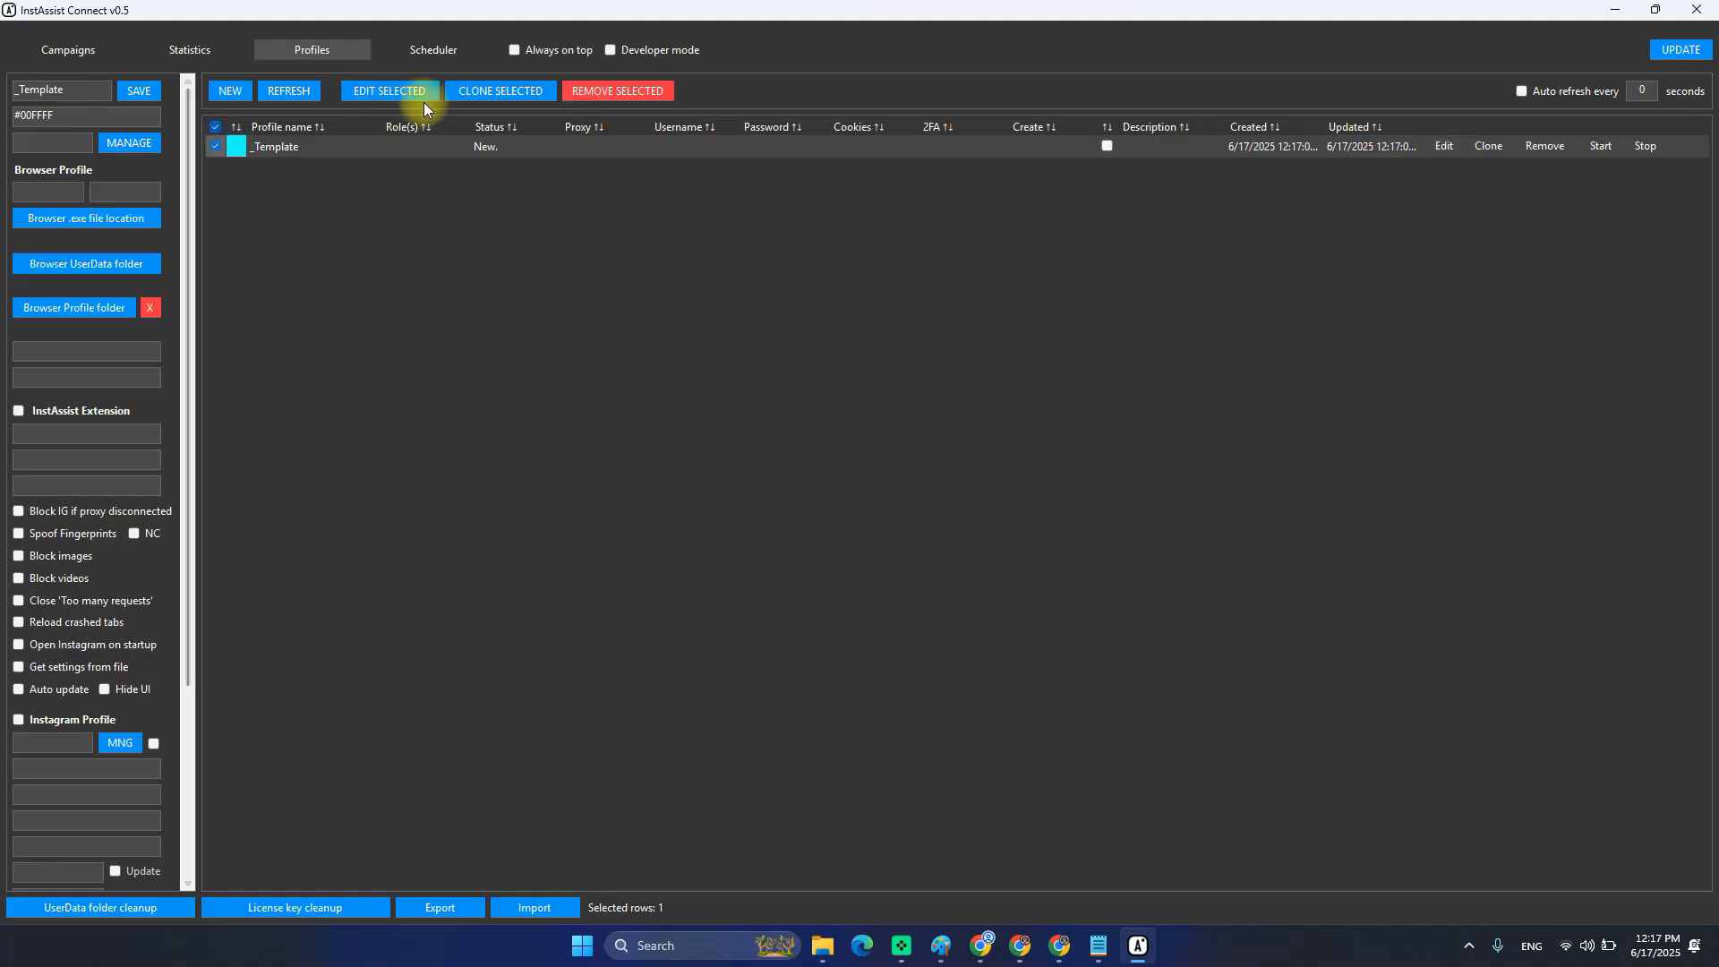
{"action": "left_click", "coordinate": [384, 98]}
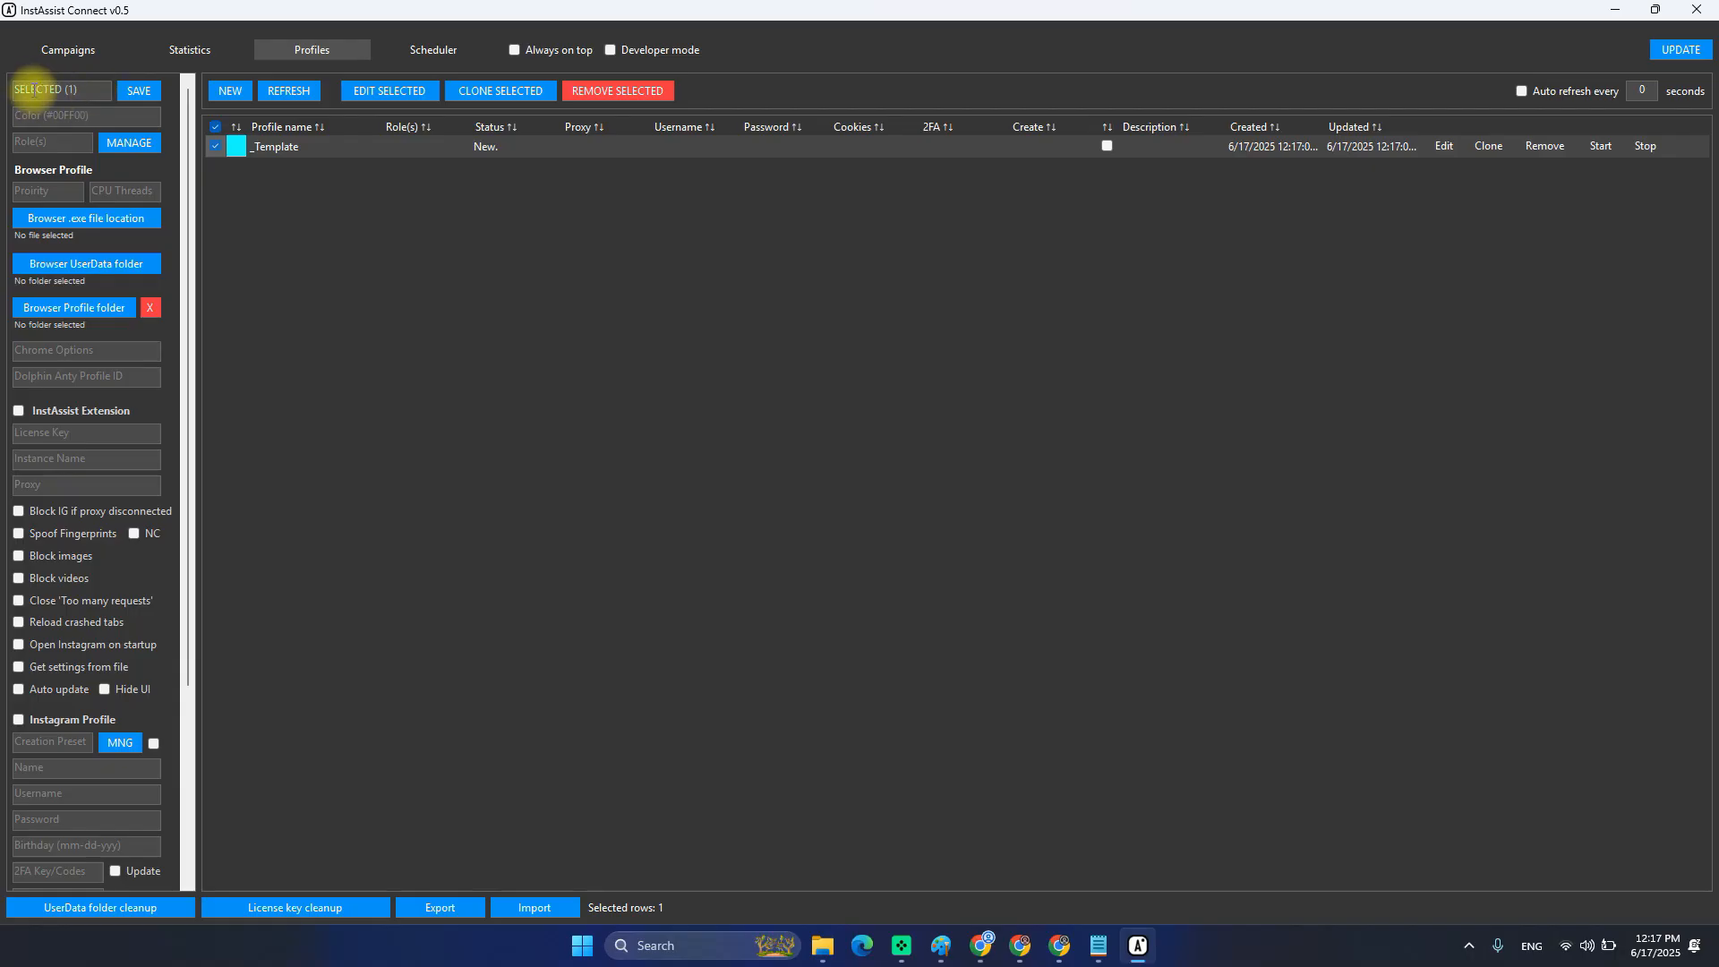
{"action": "mouse_move", "coordinate": [32, 91]}
{"action": "left_mouse_down"}
{"action": "mouse_move", "coordinate": [95, 91]}
{"action": "mouse_move", "coordinate": [48, 92]}
{"action": "left_mouse_up"}
{"action": "left_click", "coordinate": [83, 91]}
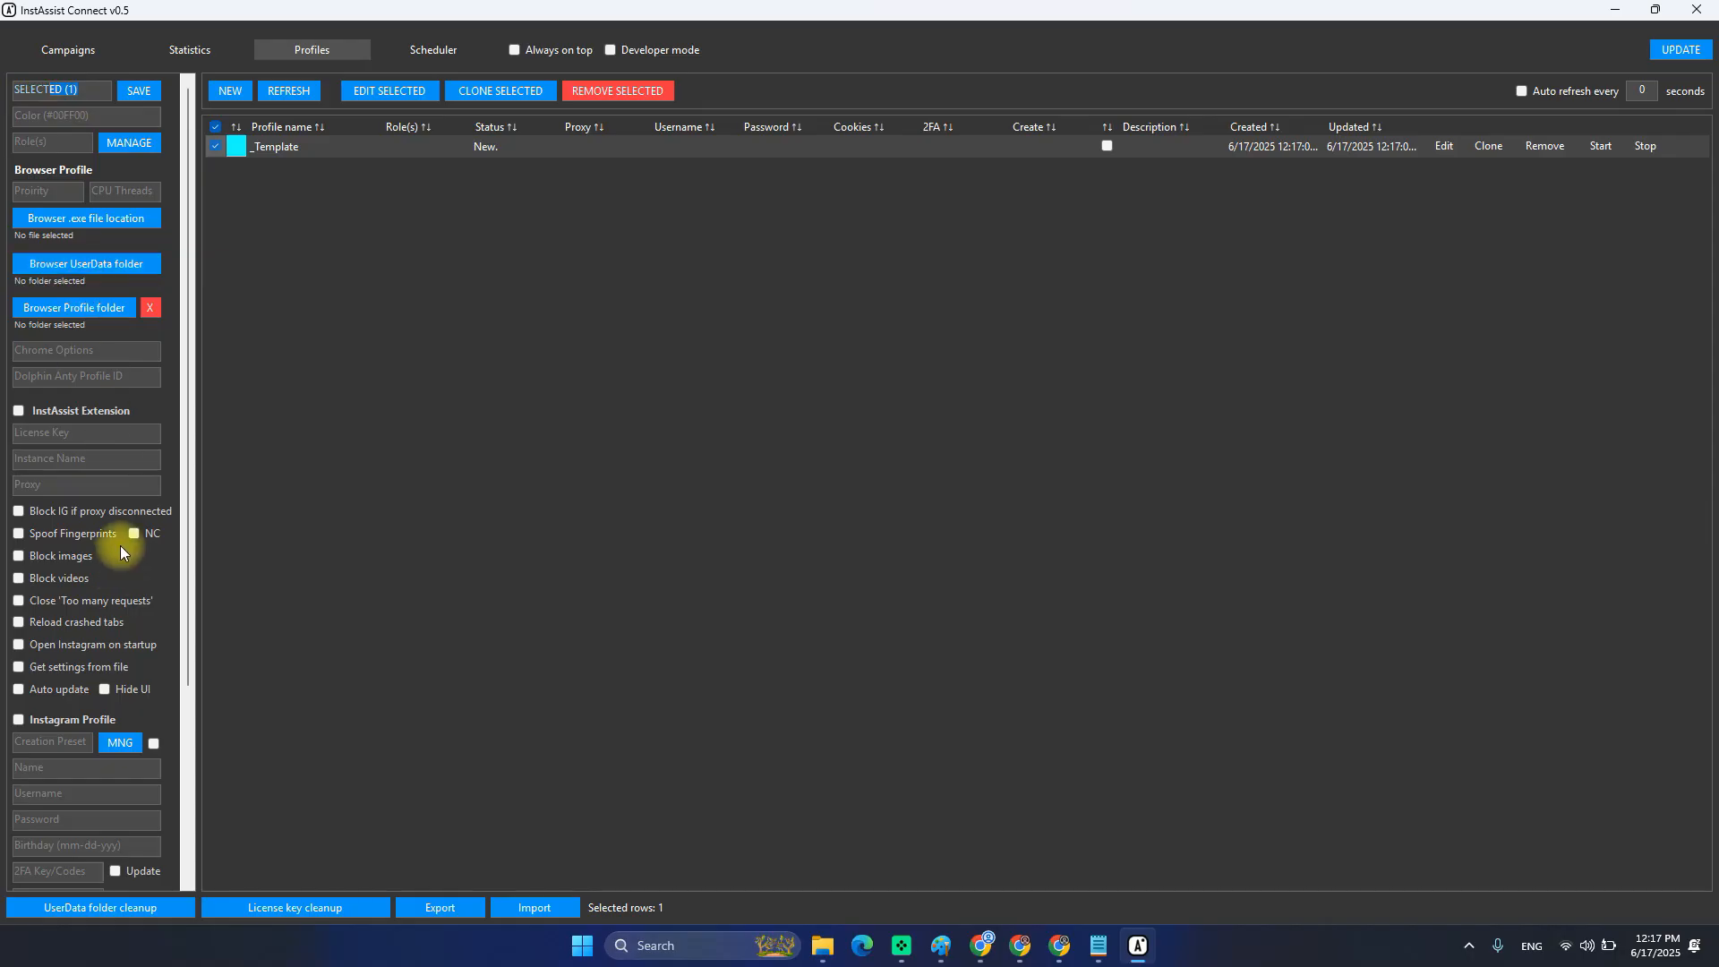
Scroll the batch panel and compare it with _Template's own settings before returning to batch editing.
{"action": "scroll", "coordinate": [121, 542], "scroll_direction": "down", "scroll_amount": 3}
{"action": "scroll", "coordinate": [117, 664], "scroll_direction": "up", "scroll_amount": 3}
{"action": "scroll", "coordinate": [116, 498], "scroll_direction": "down", "scroll_amount": 3}
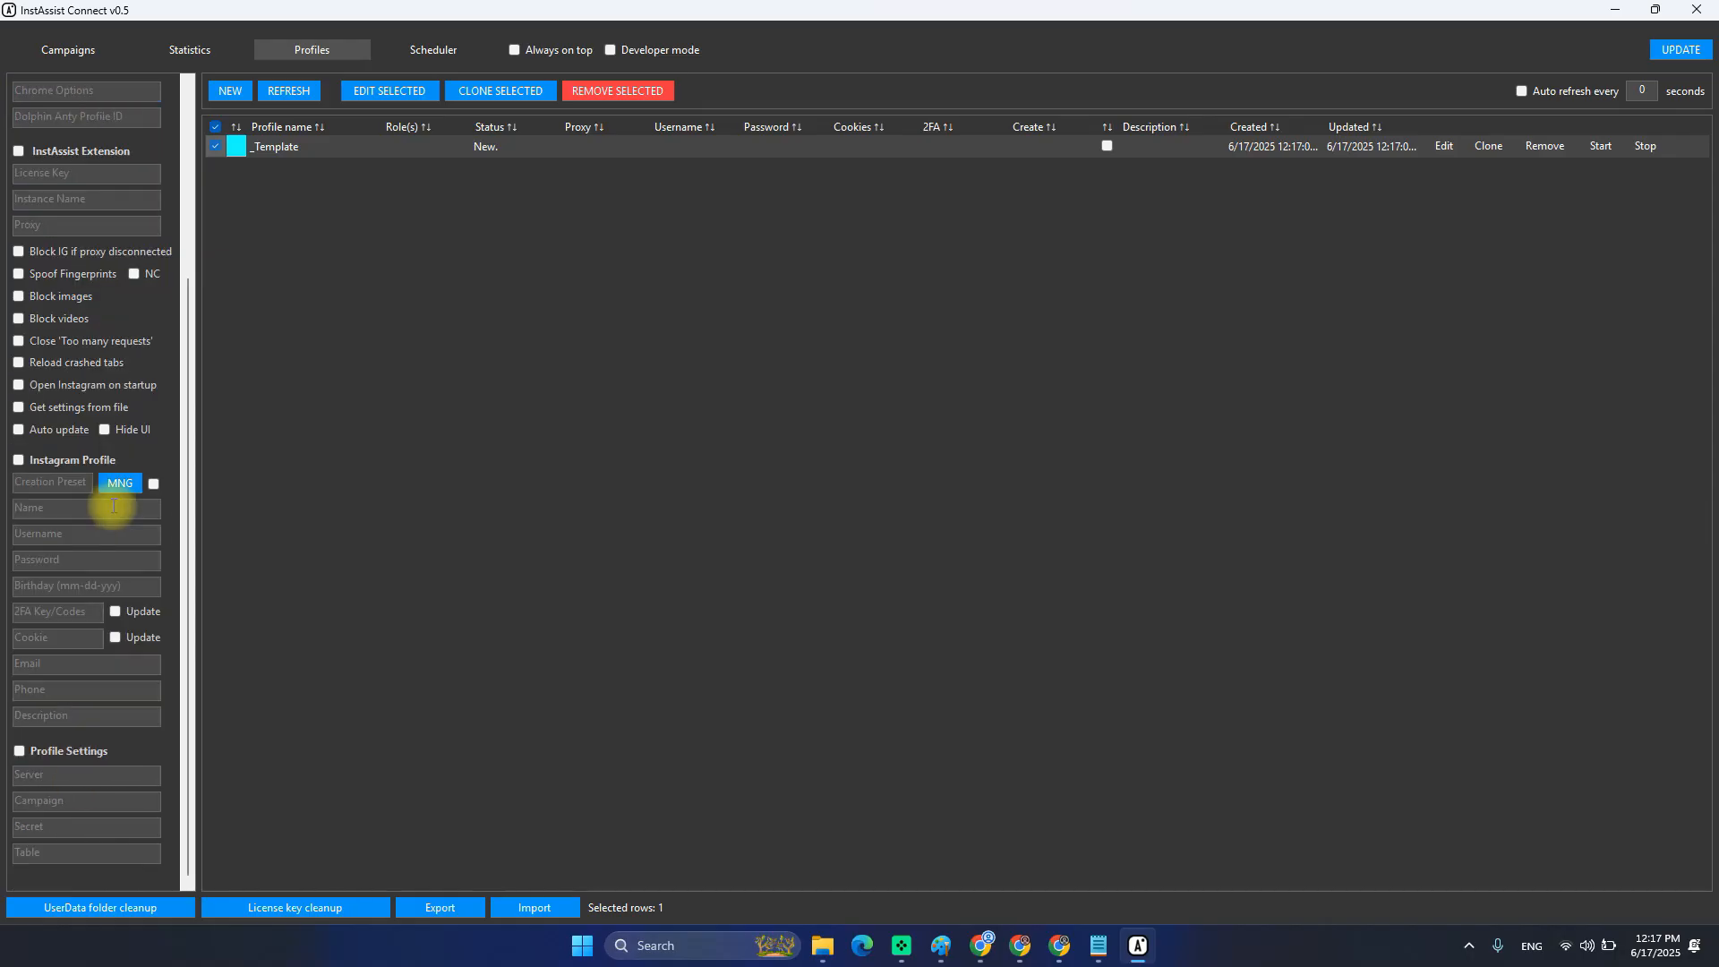
{"action": "scroll", "coordinate": [110, 508], "scroll_direction": "up", "scroll_amount": 3}
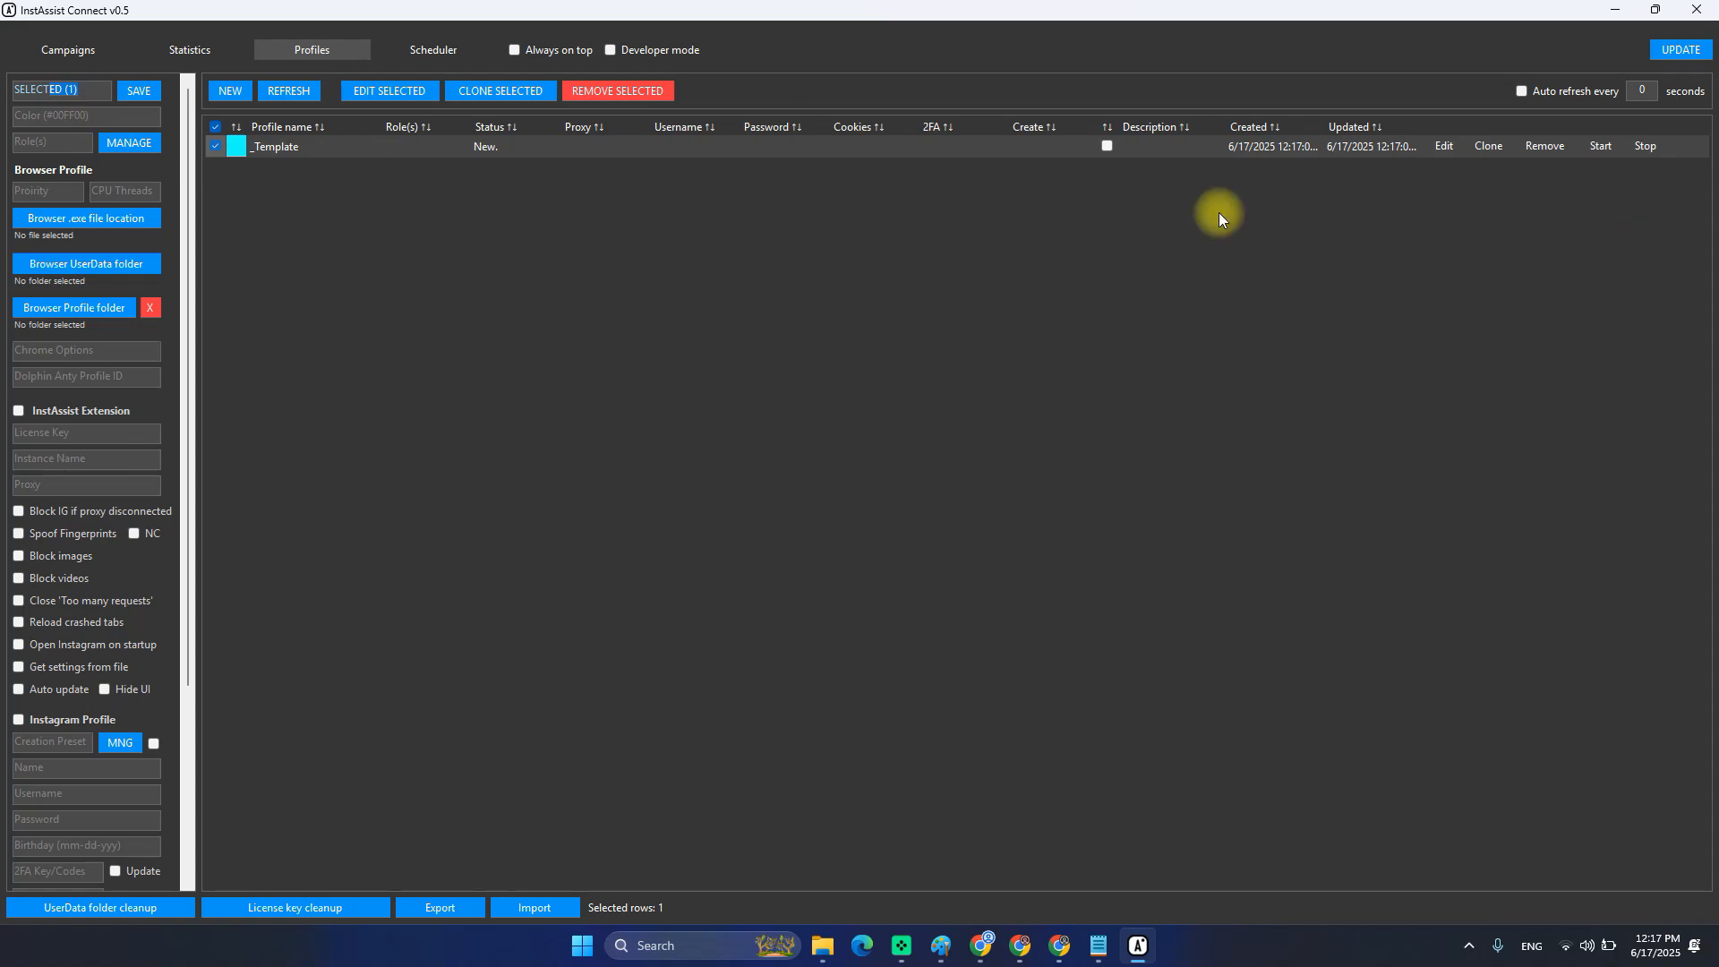
{"action": "left_click", "coordinate": [1443, 146]}
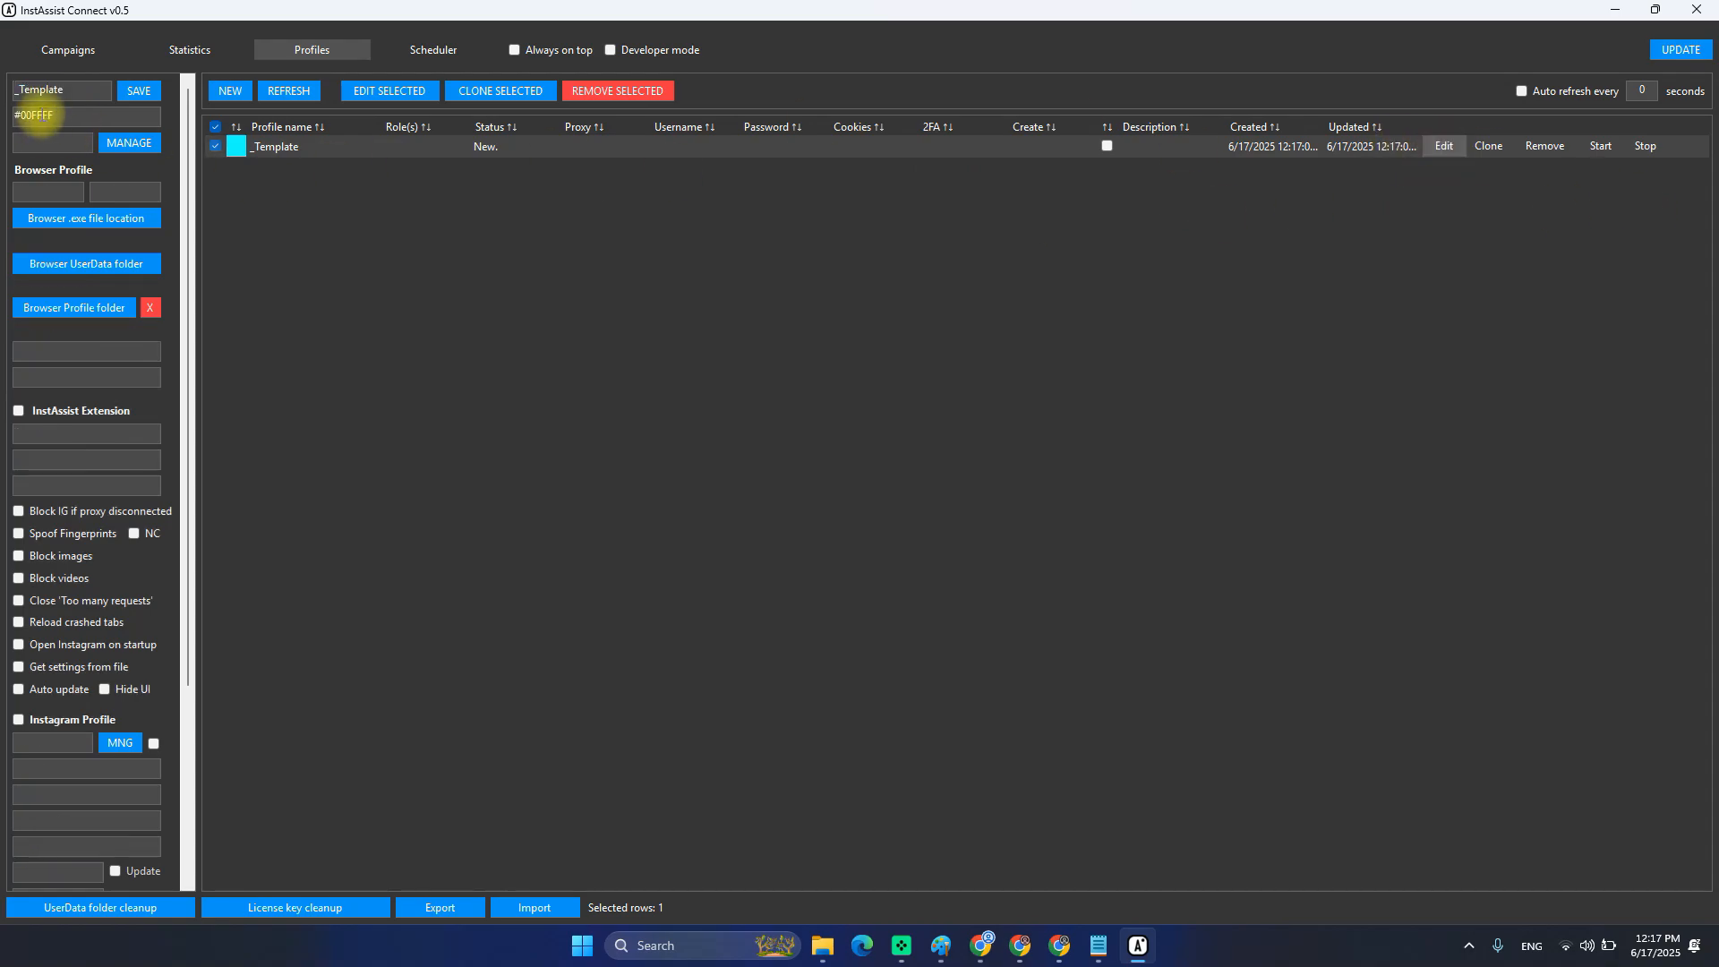
{"action": "left_click", "coordinate": [379, 96]}
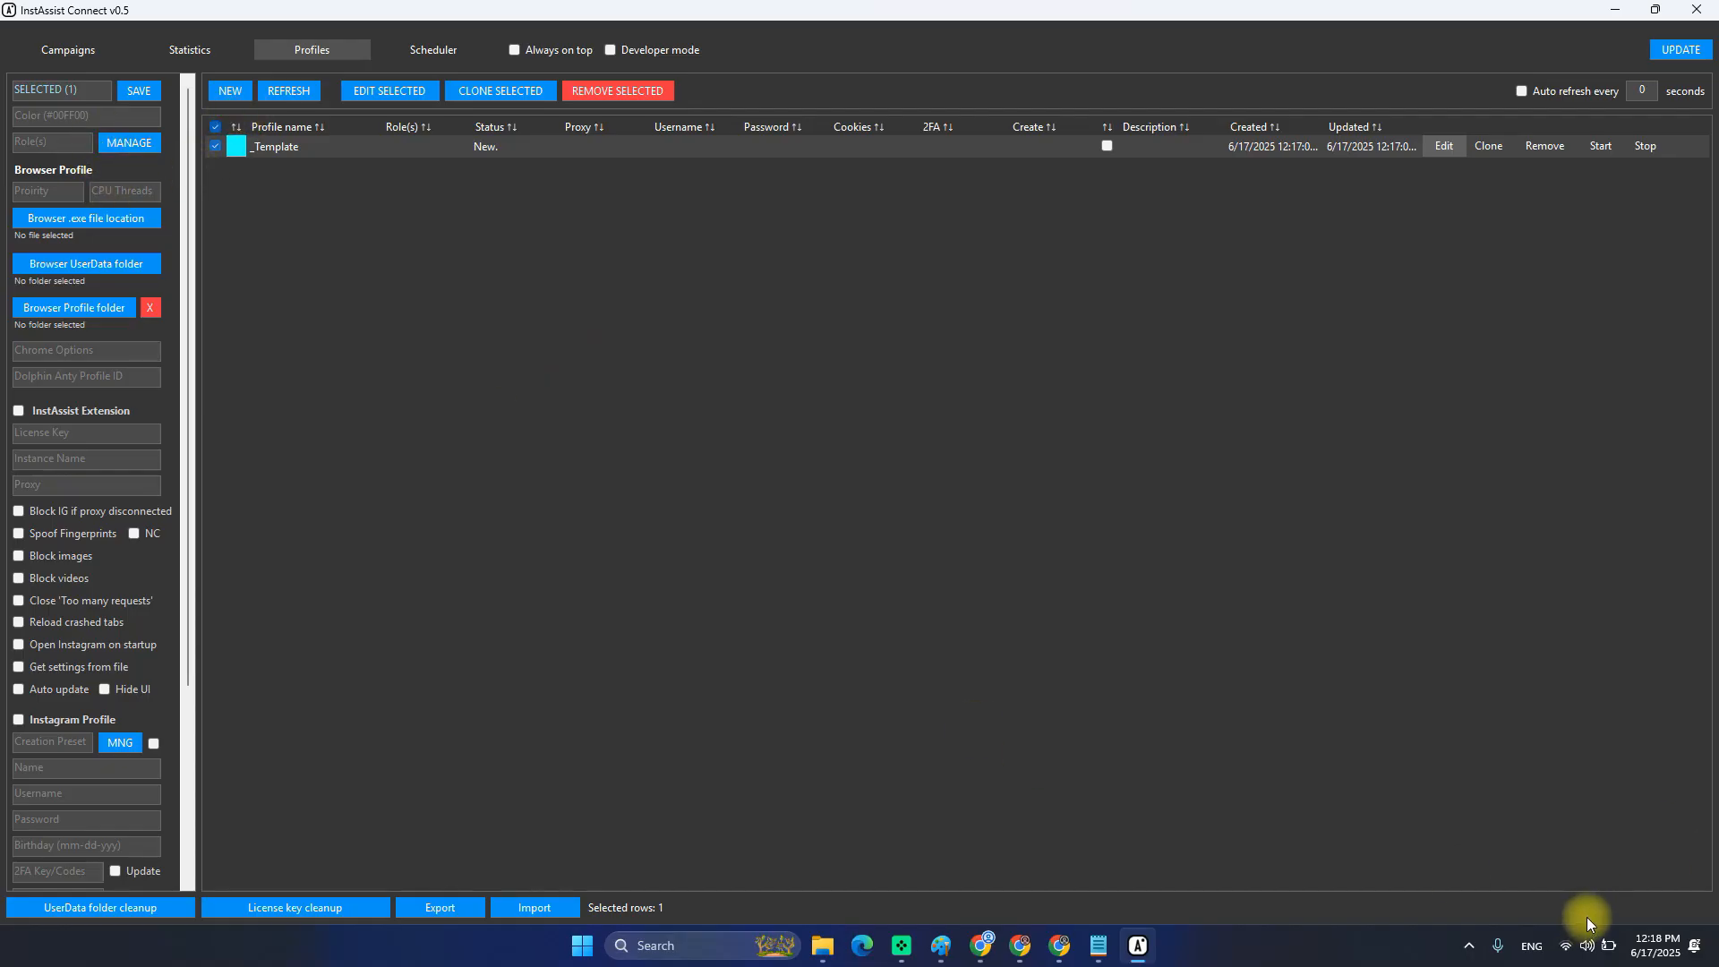
{"action": "left_click", "coordinate": [1628, 911]}
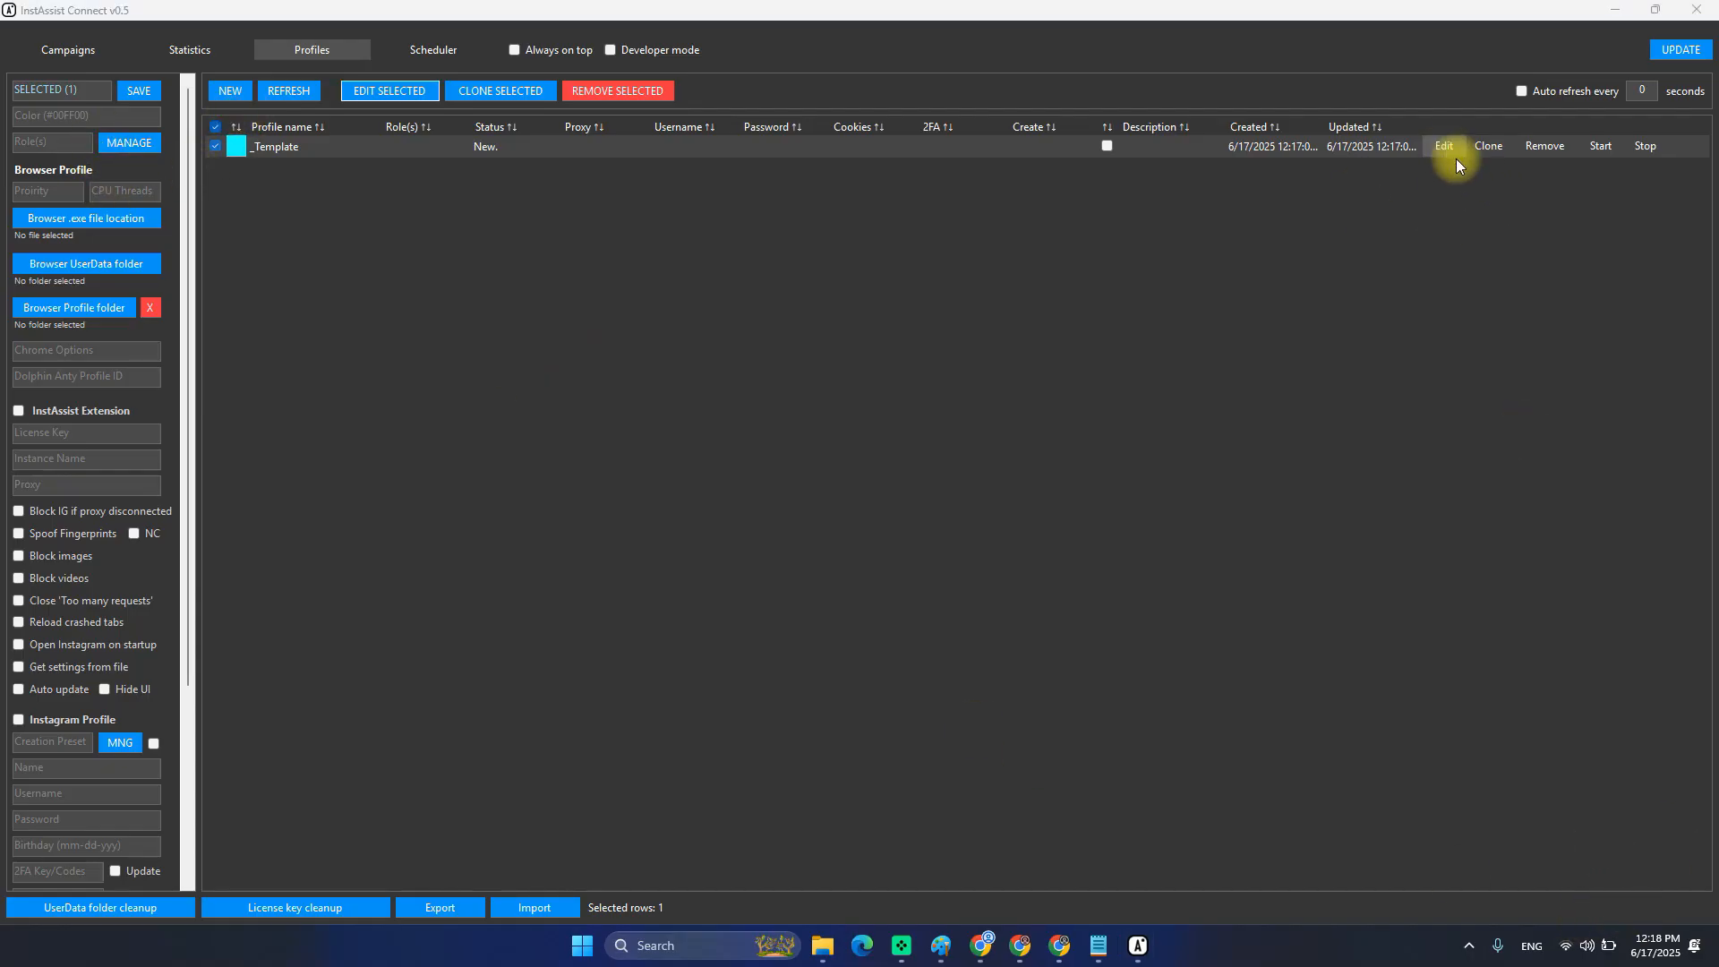
Reload _Template's settings and re-enter its browser Priority as Low.
{"action": "left_click", "coordinate": [1433, 143]}
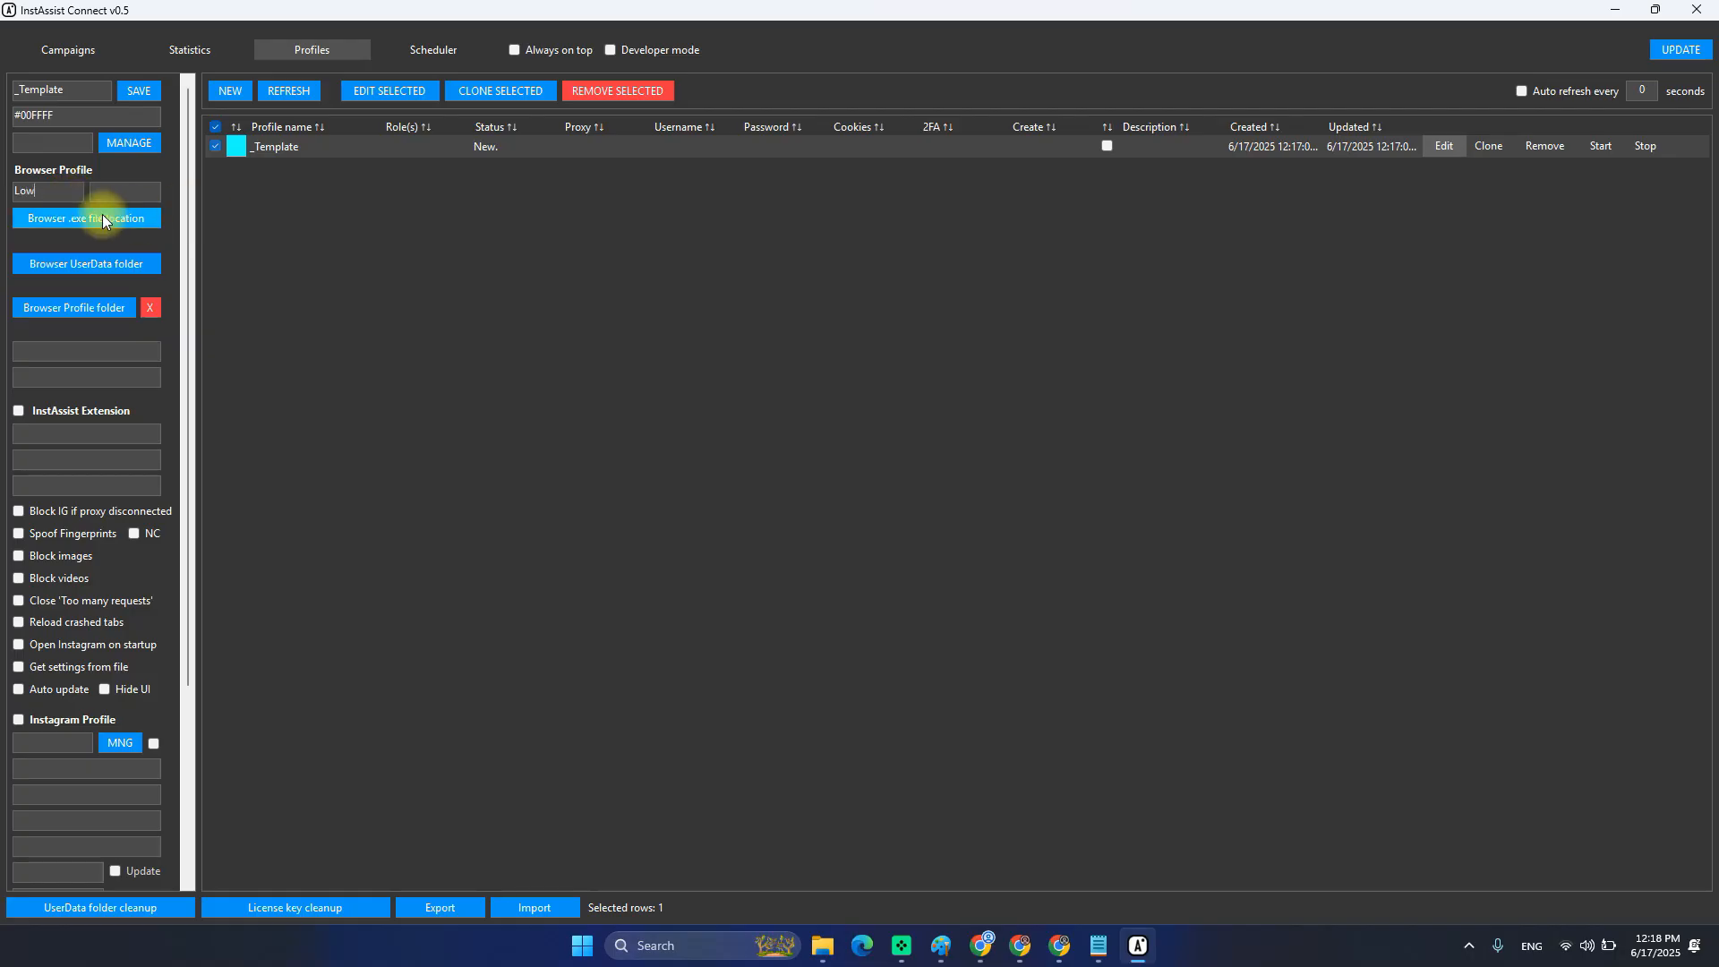
{"action": "left_click", "coordinate": [64, 191]}
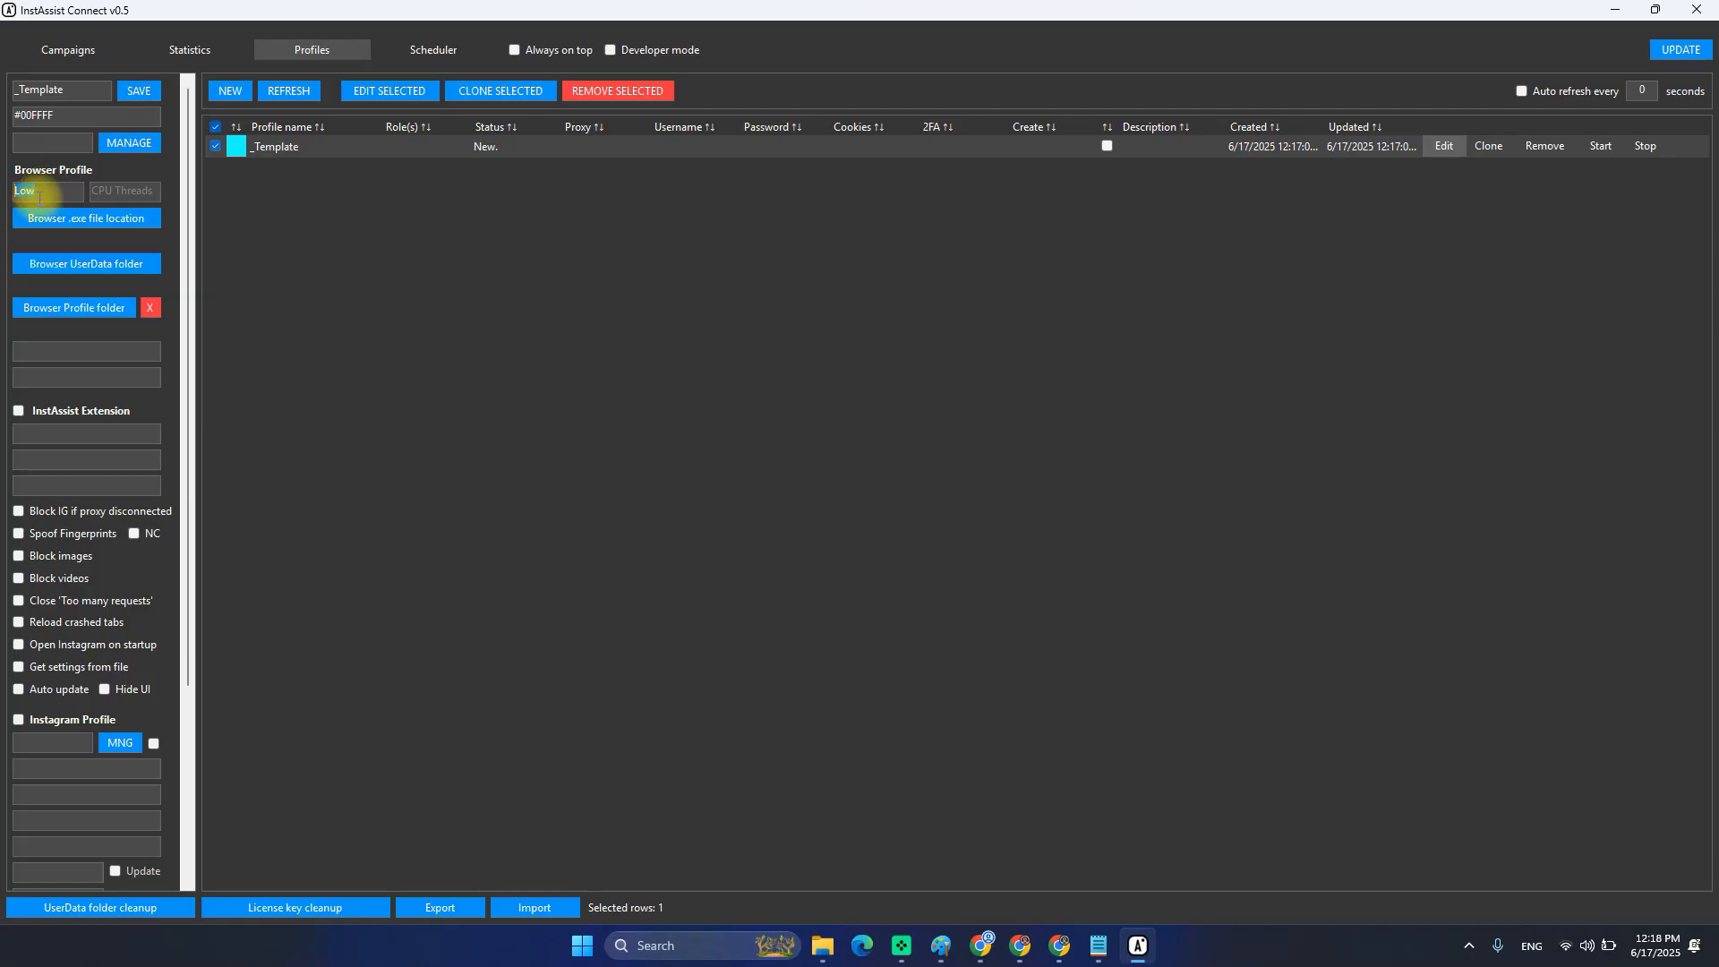
{"action": "key", "text": "BackSpace"}
{"action": "key", "text": "BackSpace"}
{"action": "key", "text": "BackSpace"}
{"action": "left_click", "coordinate": [99, 191]}
{"action": "left_click", "coordinate": [68, 190]}
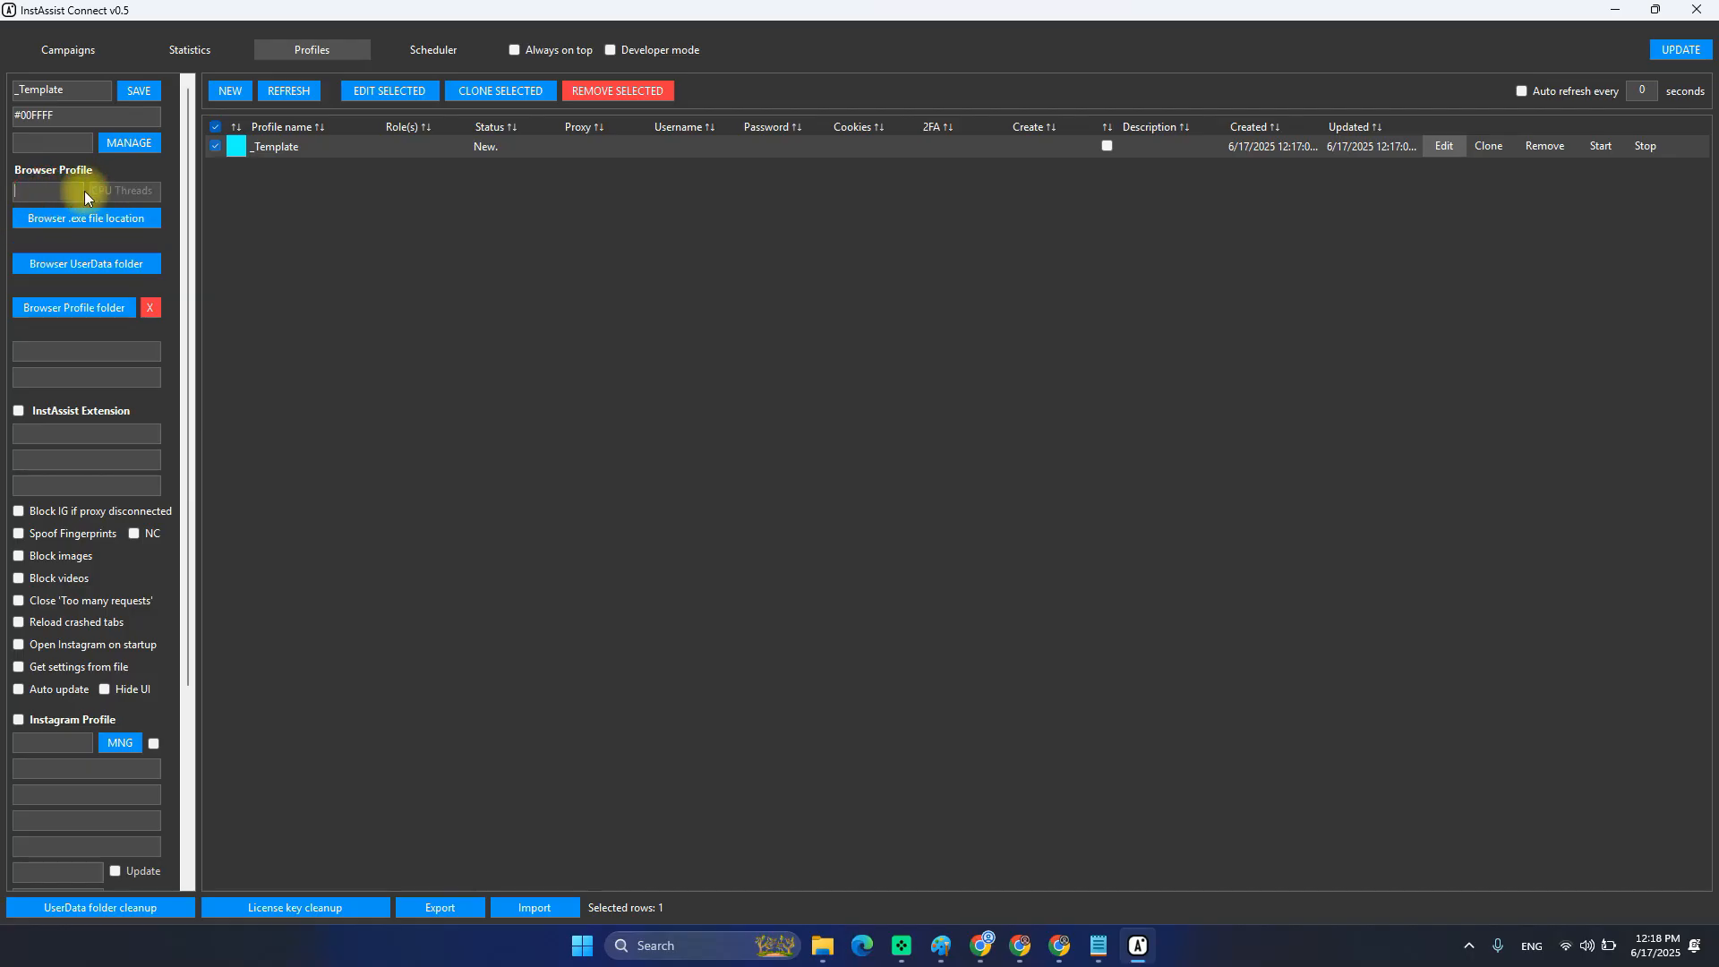
{"action": "type", "text": "Low"}
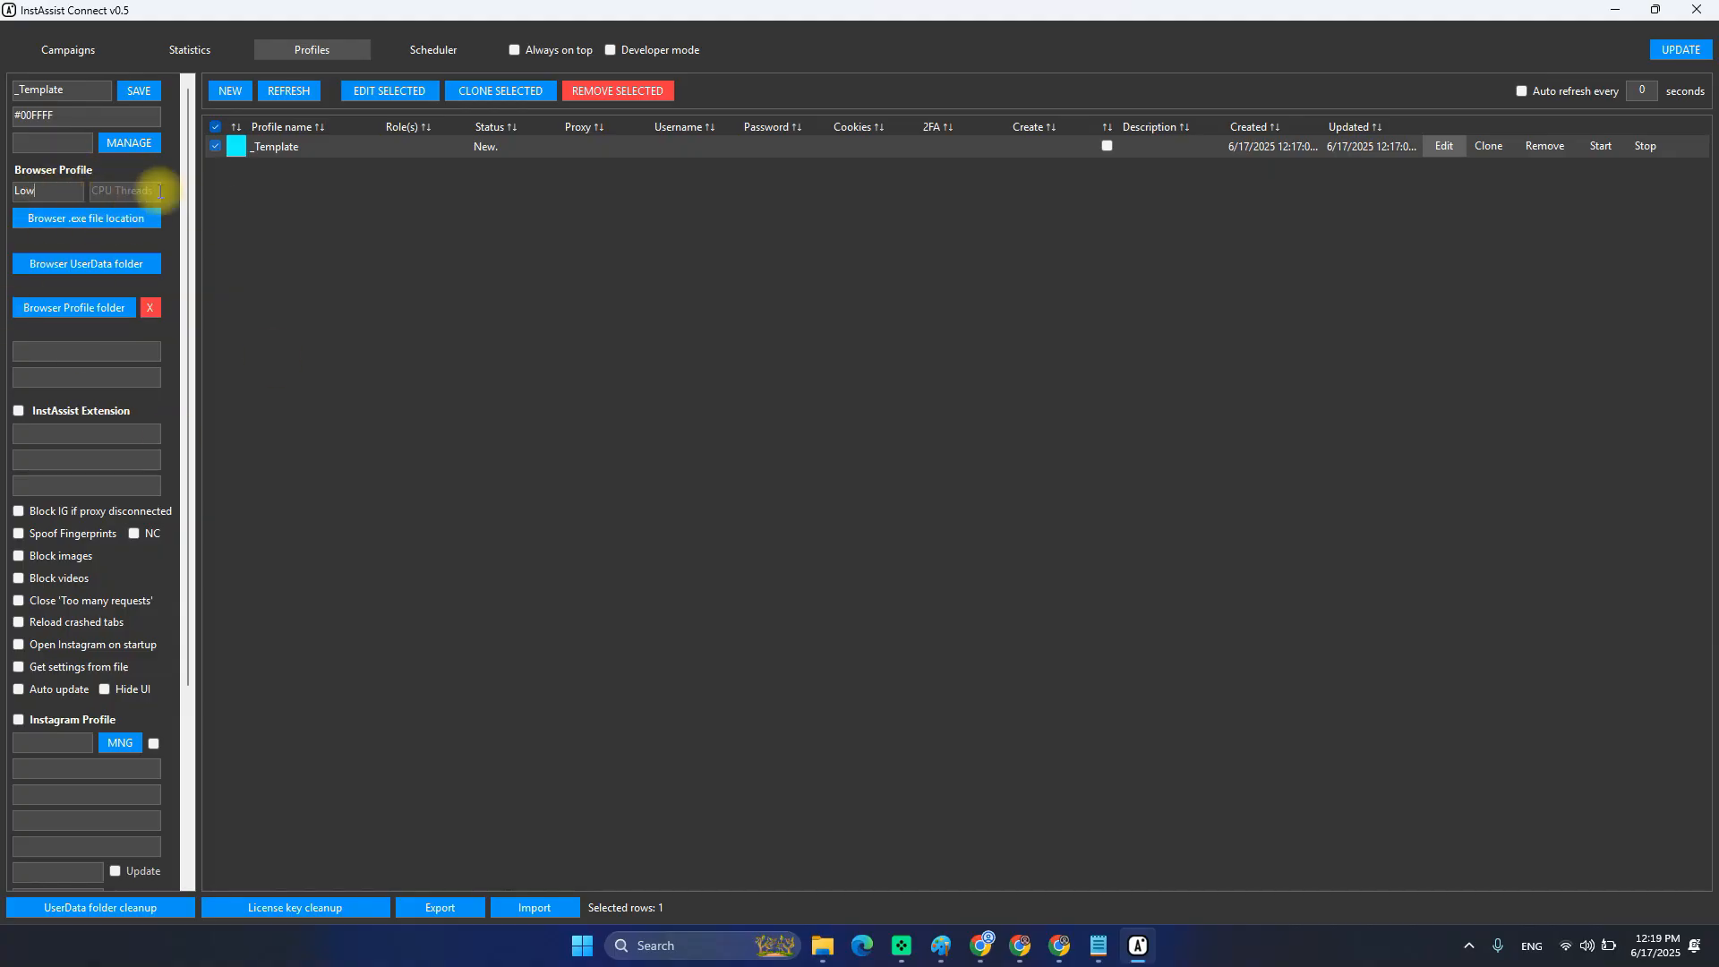
{"action": "left_click", "coordinate": [125, 193]}
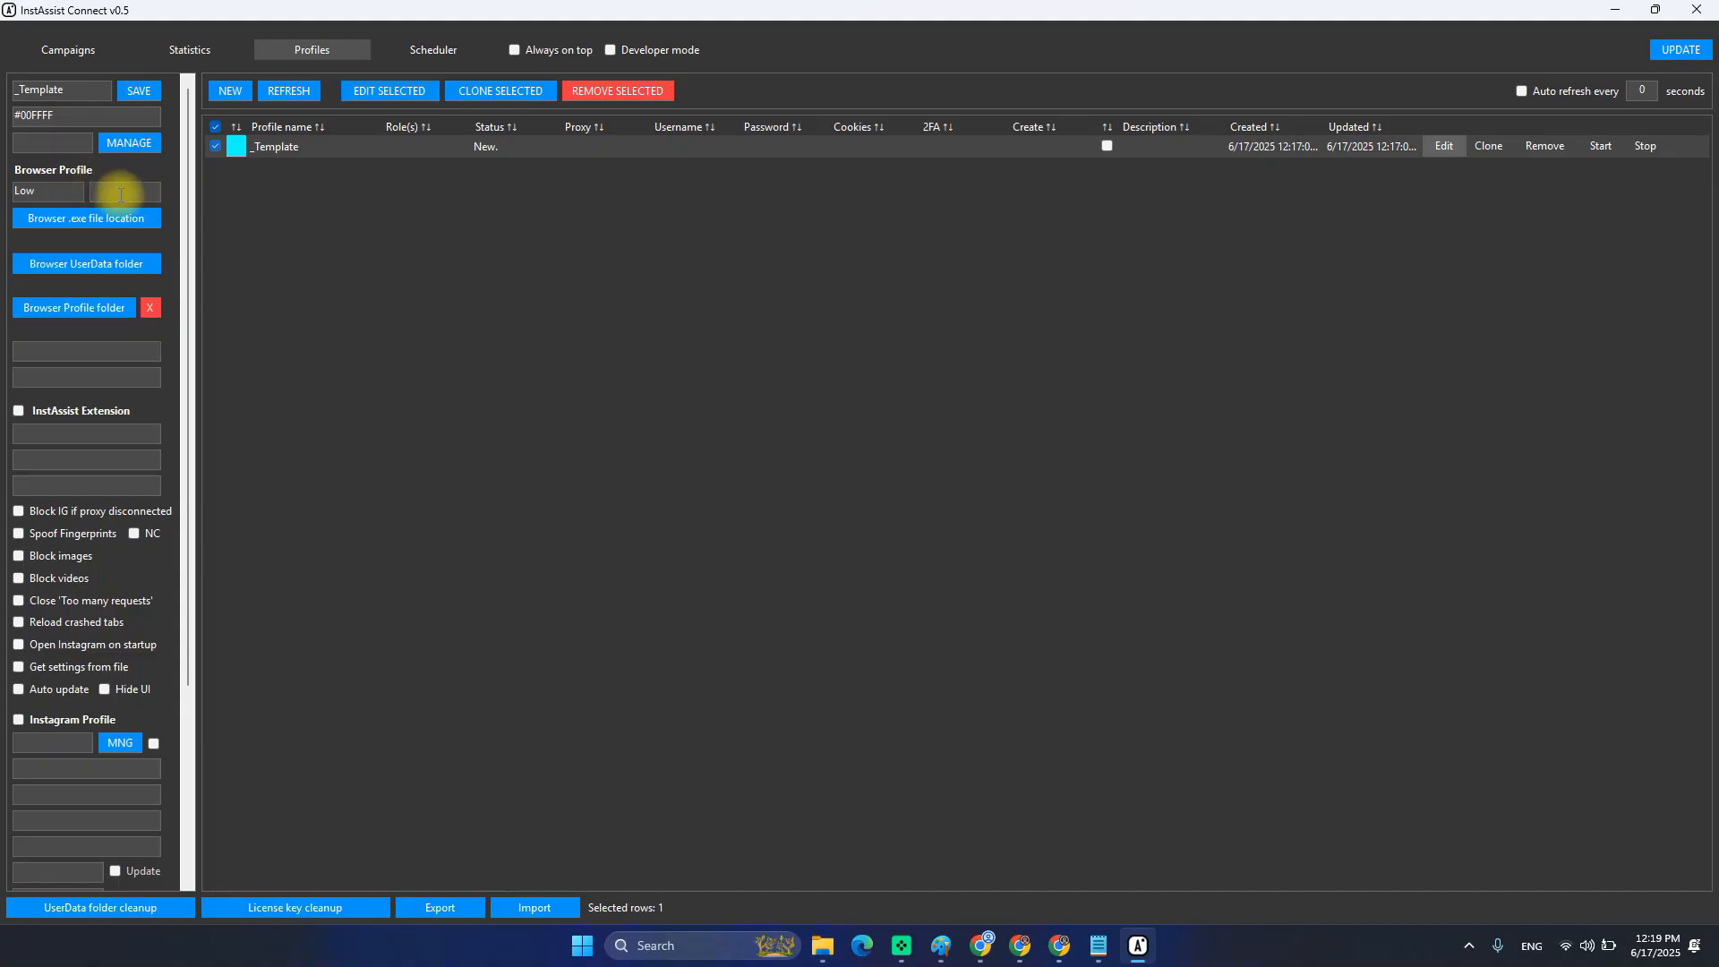
Switch Task Manager's CPU performance graph to one graph per logical processor.
{"action": "right_click", "coordinate": [1262, 948]}
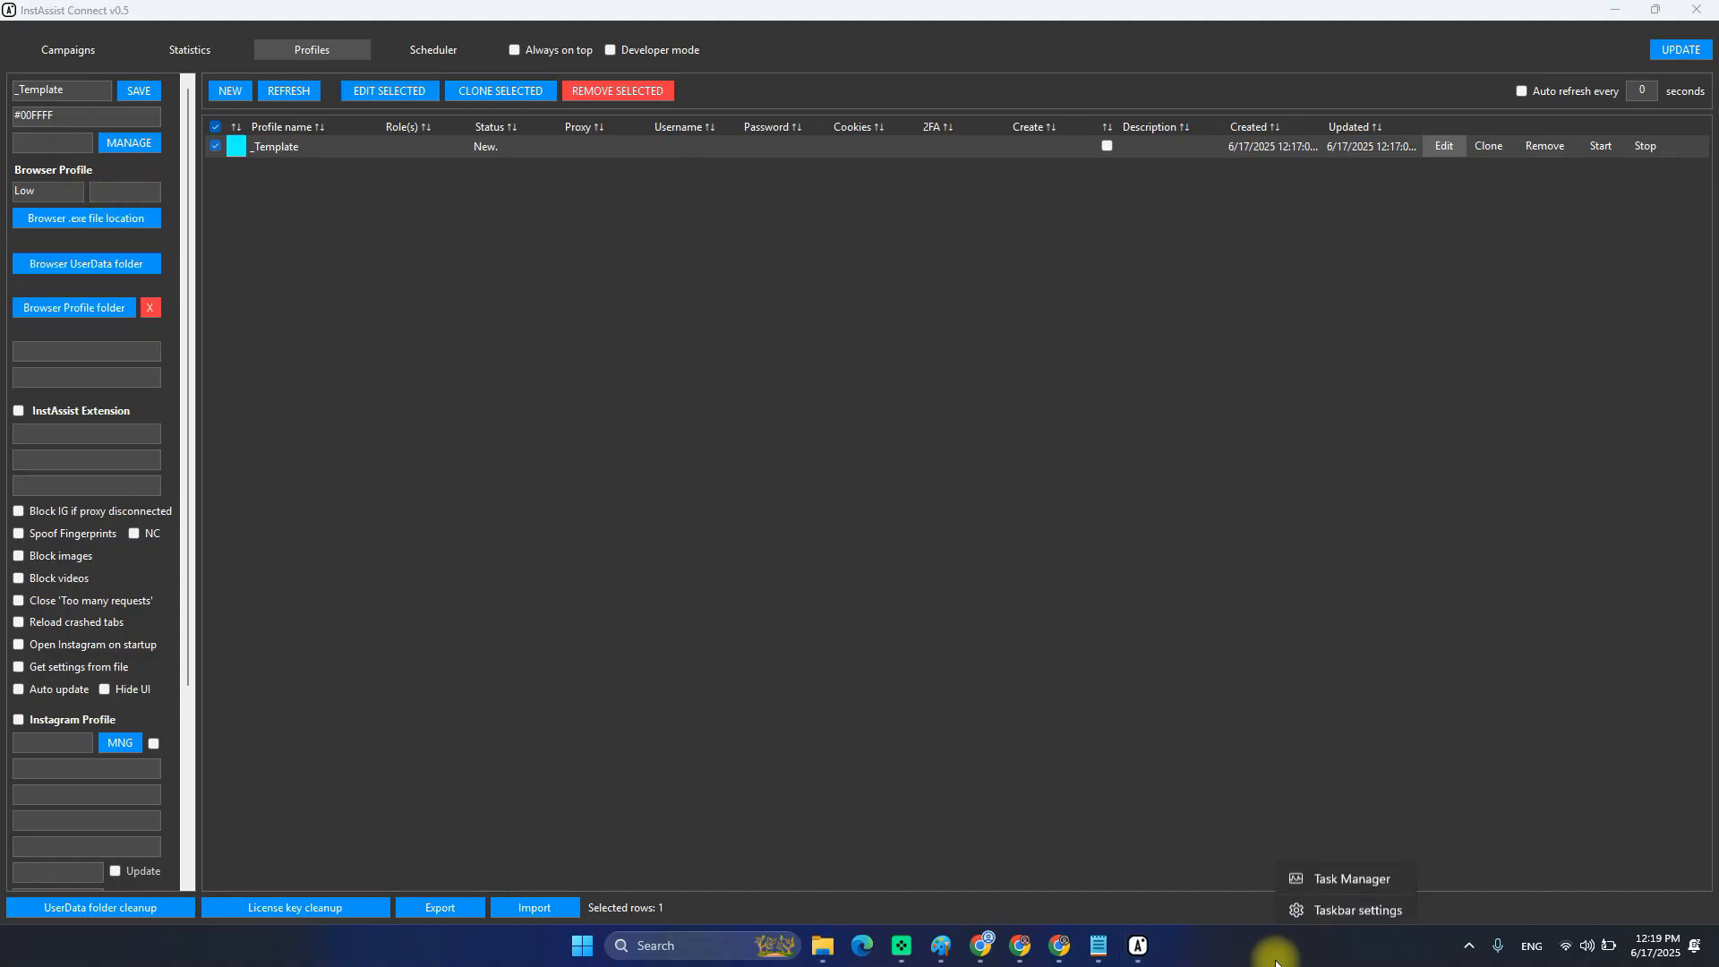
{"action": "left_click", "coordinate": [1340, 875]}
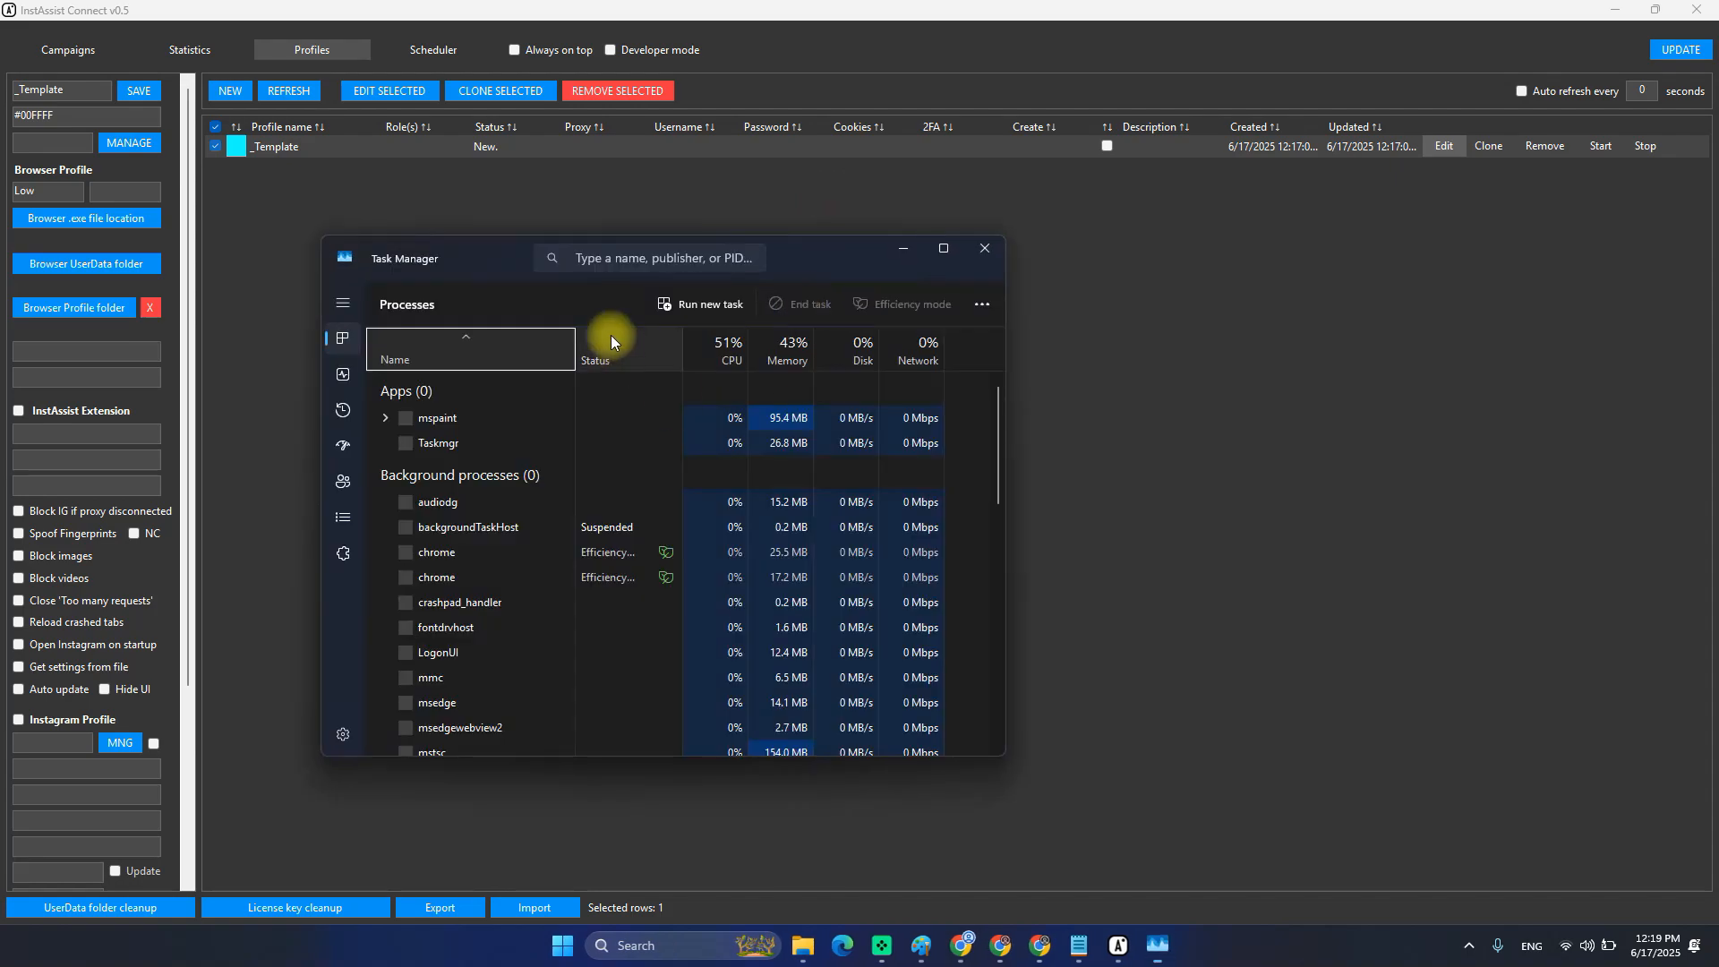
{"action": "left_click", "coordinate": [346, 385]}
{"action": "right_click", "coordinate": [740, 430]}
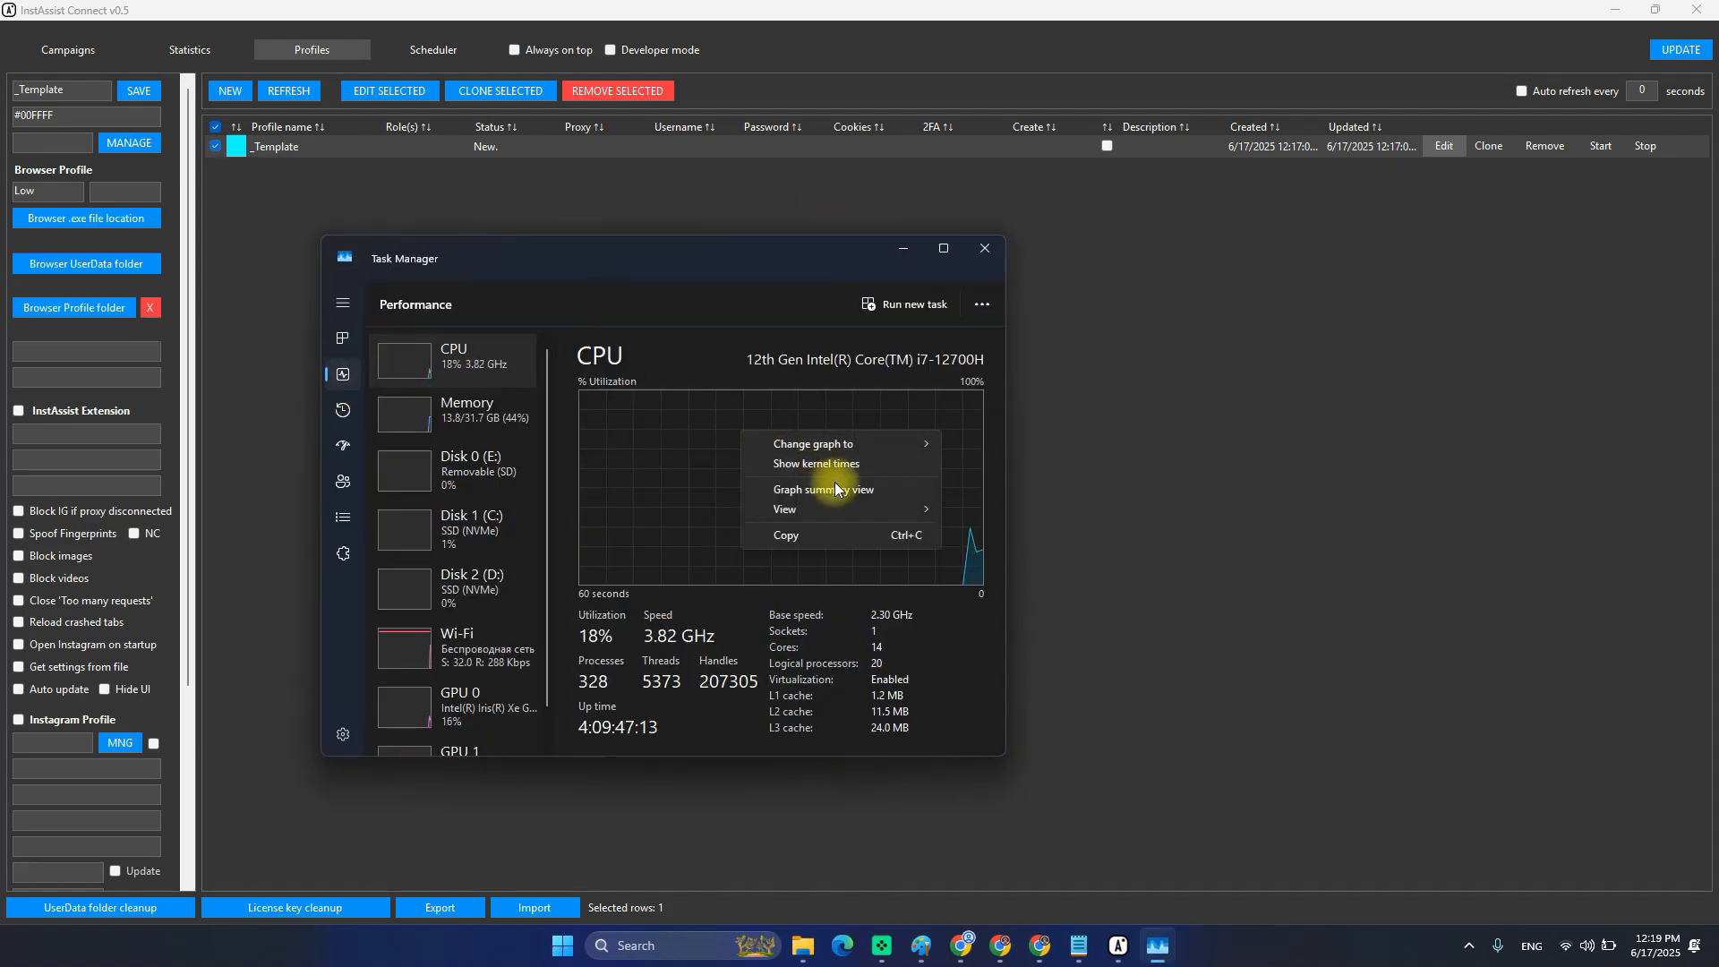
{"action": "mouse_move", "coordinate": [863, 517]}
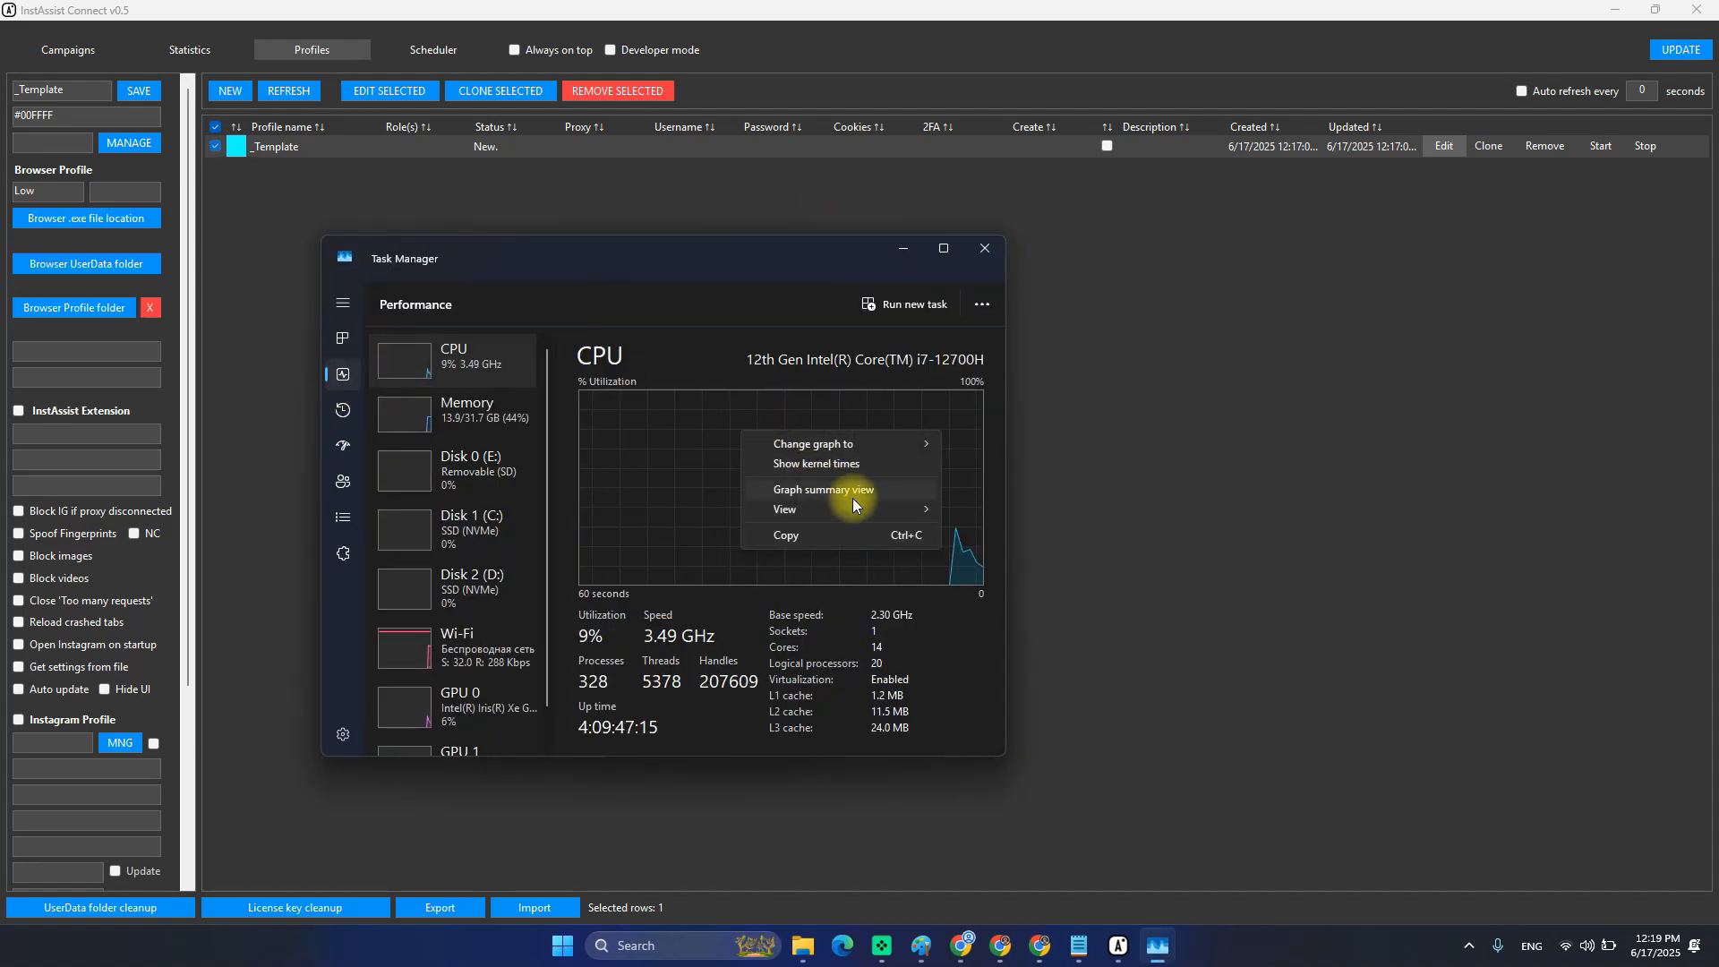
{"action": "left_click", "coordinate": [851, 500]}
{"action": "right_click", "coordinate": [678, 399]}
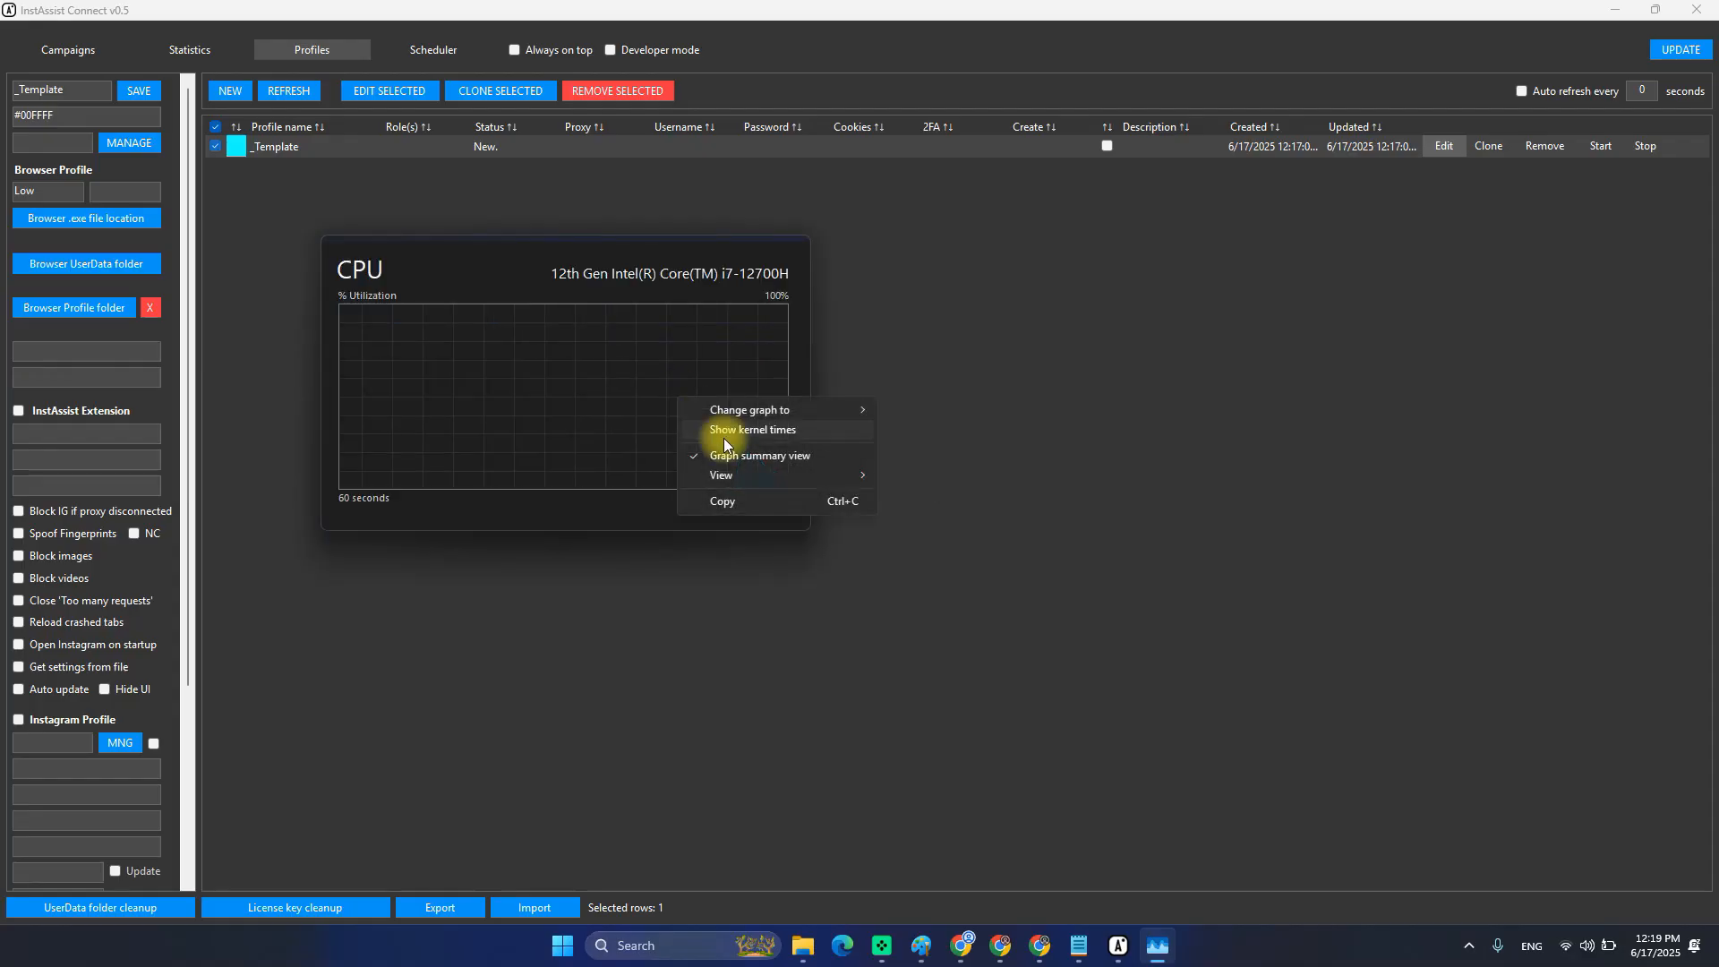
{"action": "left_click", "coordinate": [745, 460]}
{"action": "right_click", "coordinate": [734, 436]}
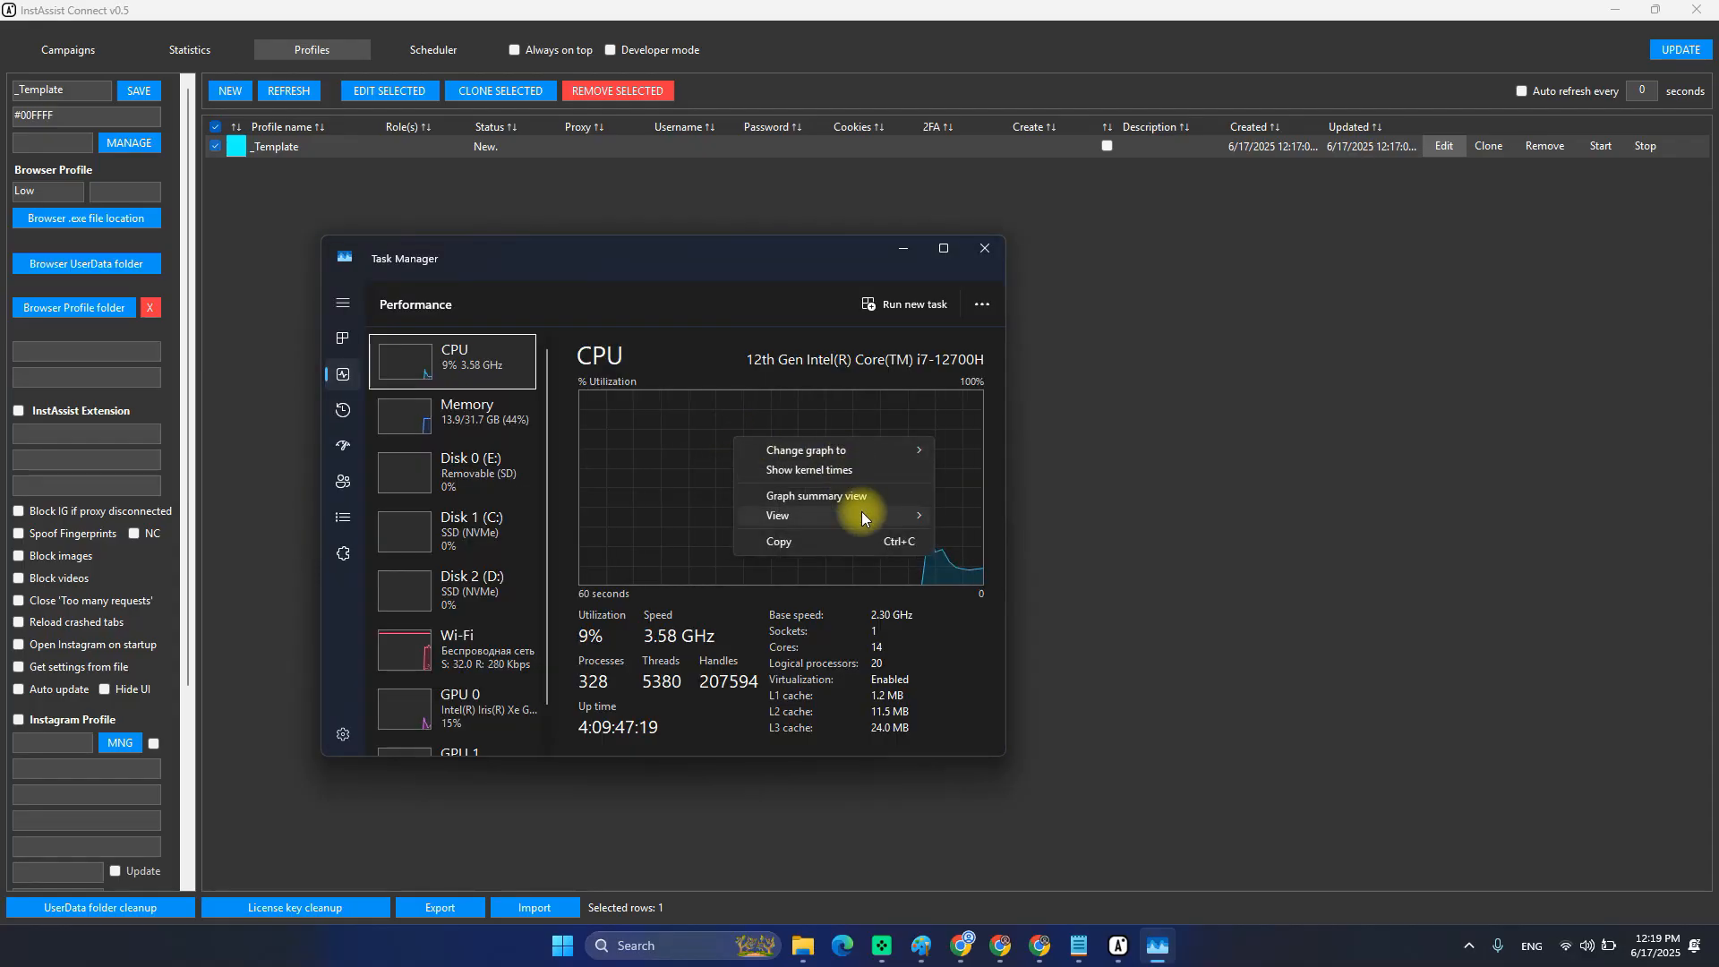
{"action": "mouse_move", "coordinate": [859, 516]}
{"action": "mouse_move", "coordinate": [886, 449]}
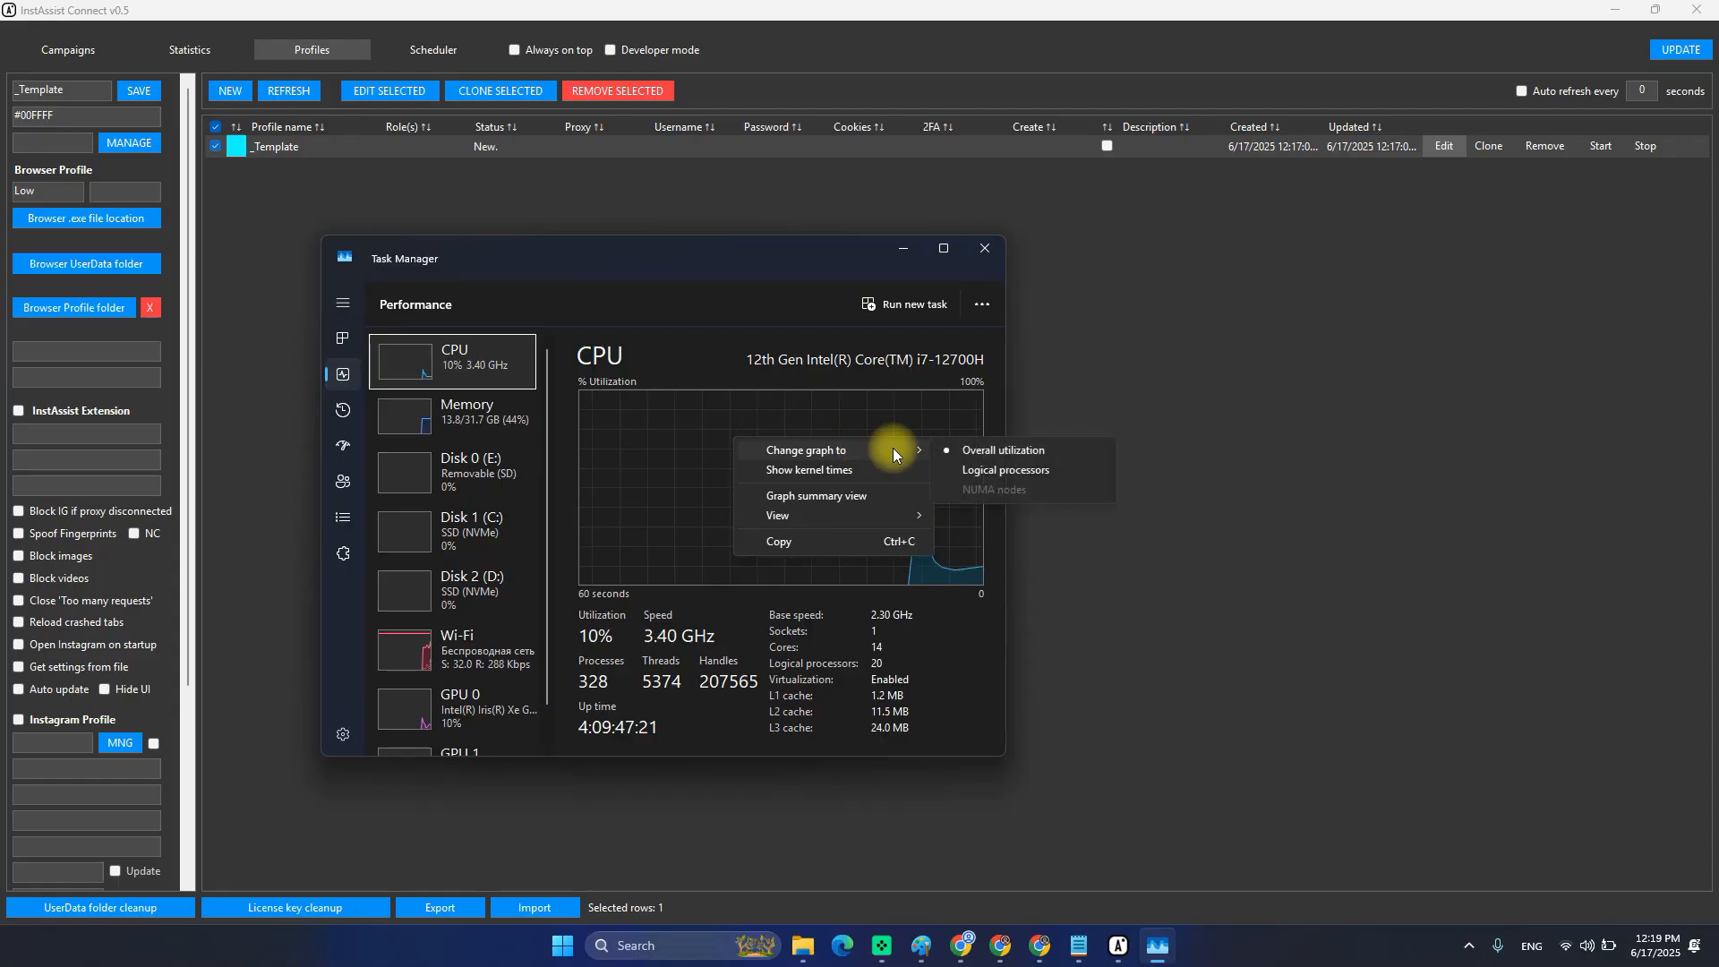
{"action": "left_click", "coordinate": [990, 481]}
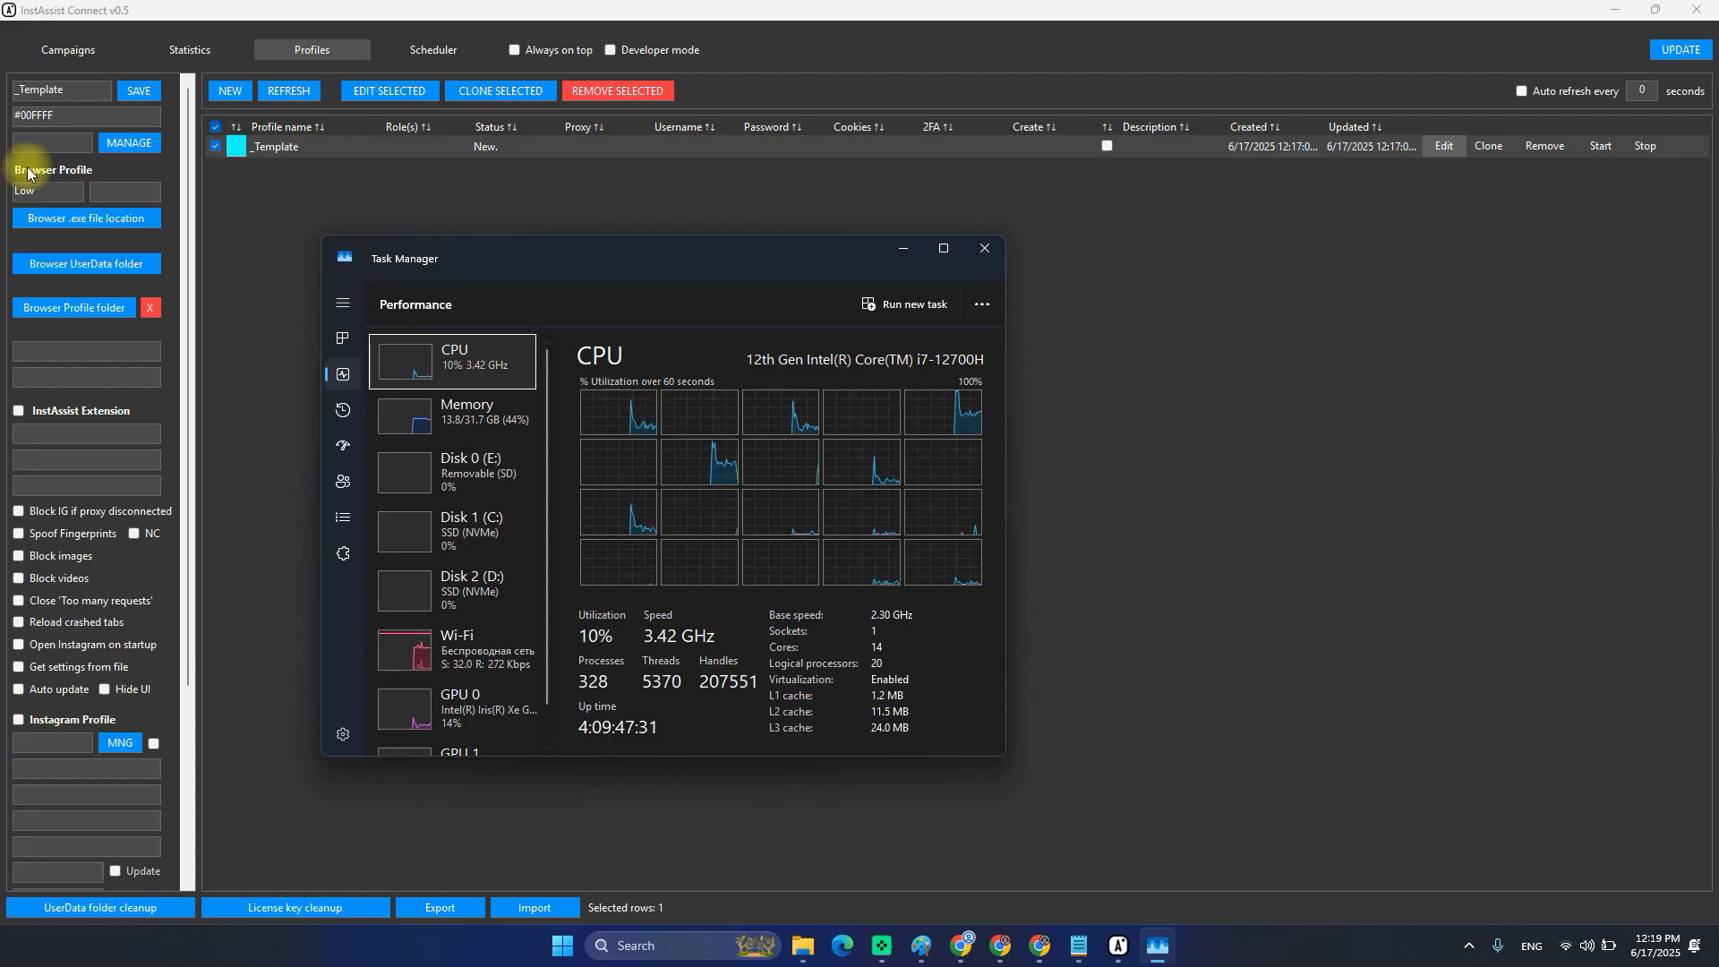
Select the CPU Threads list 0–5 and recheck the processor count in Task Manager.
{"action": "left_click", "coordinate": [117, 194]}
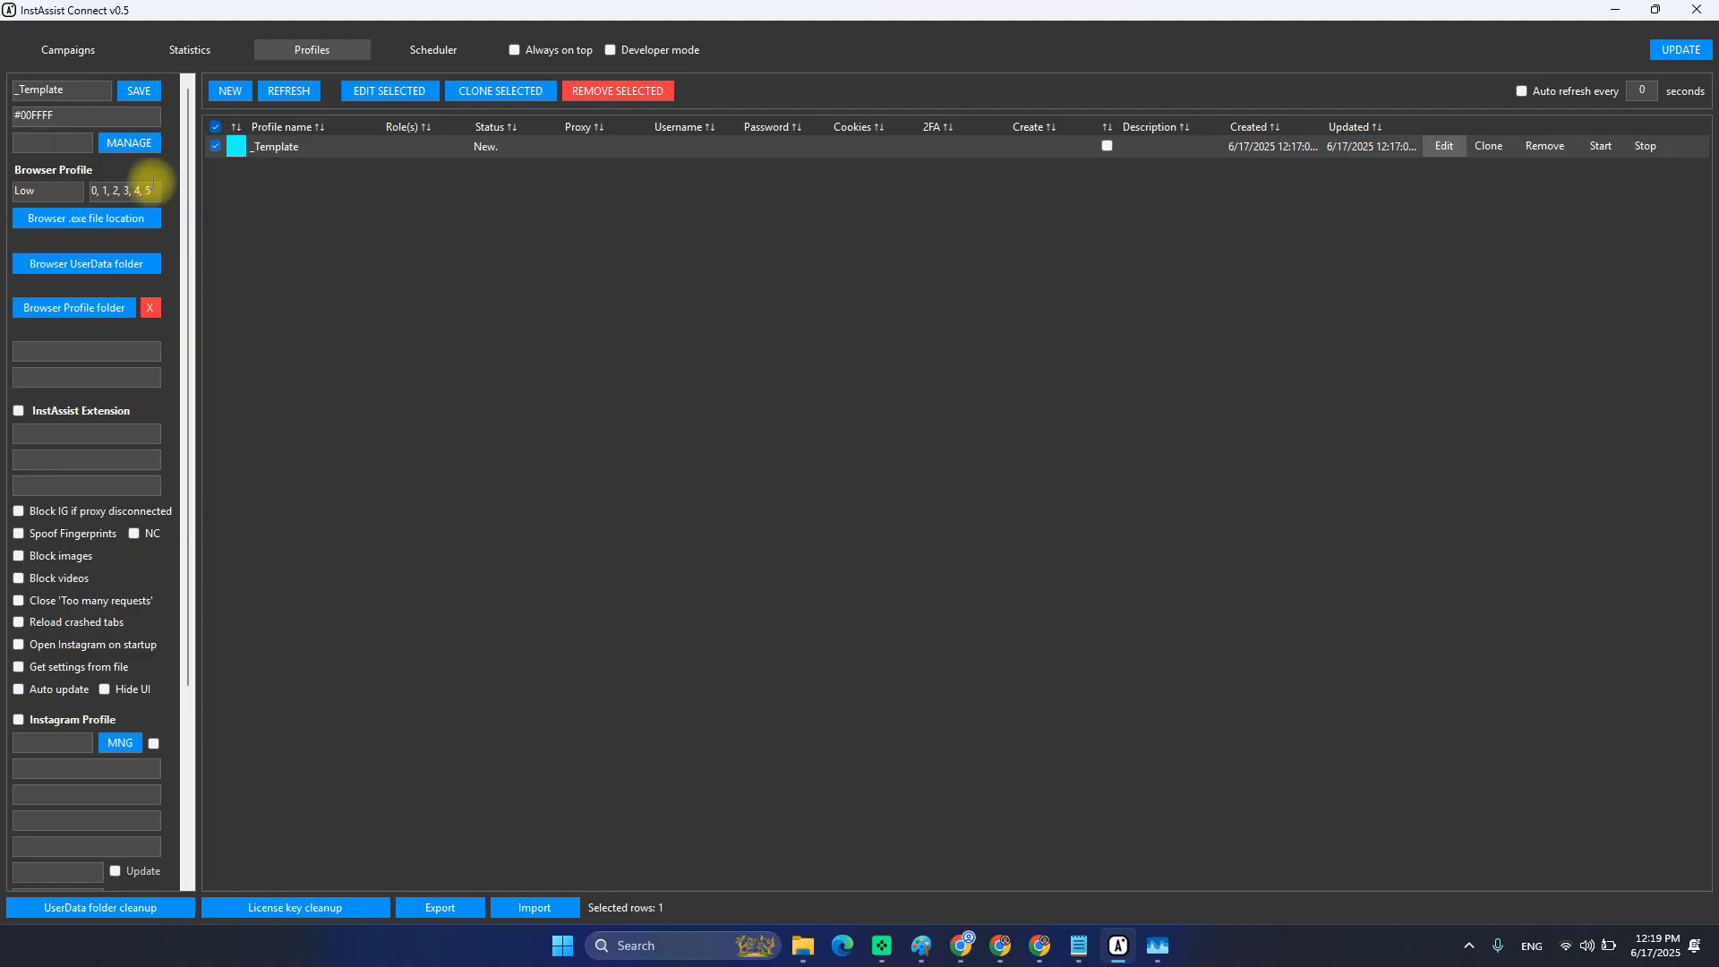
{"action": "left_click_drag", "start_coordinate": [155, 194], "coordinate": [53, 201]}
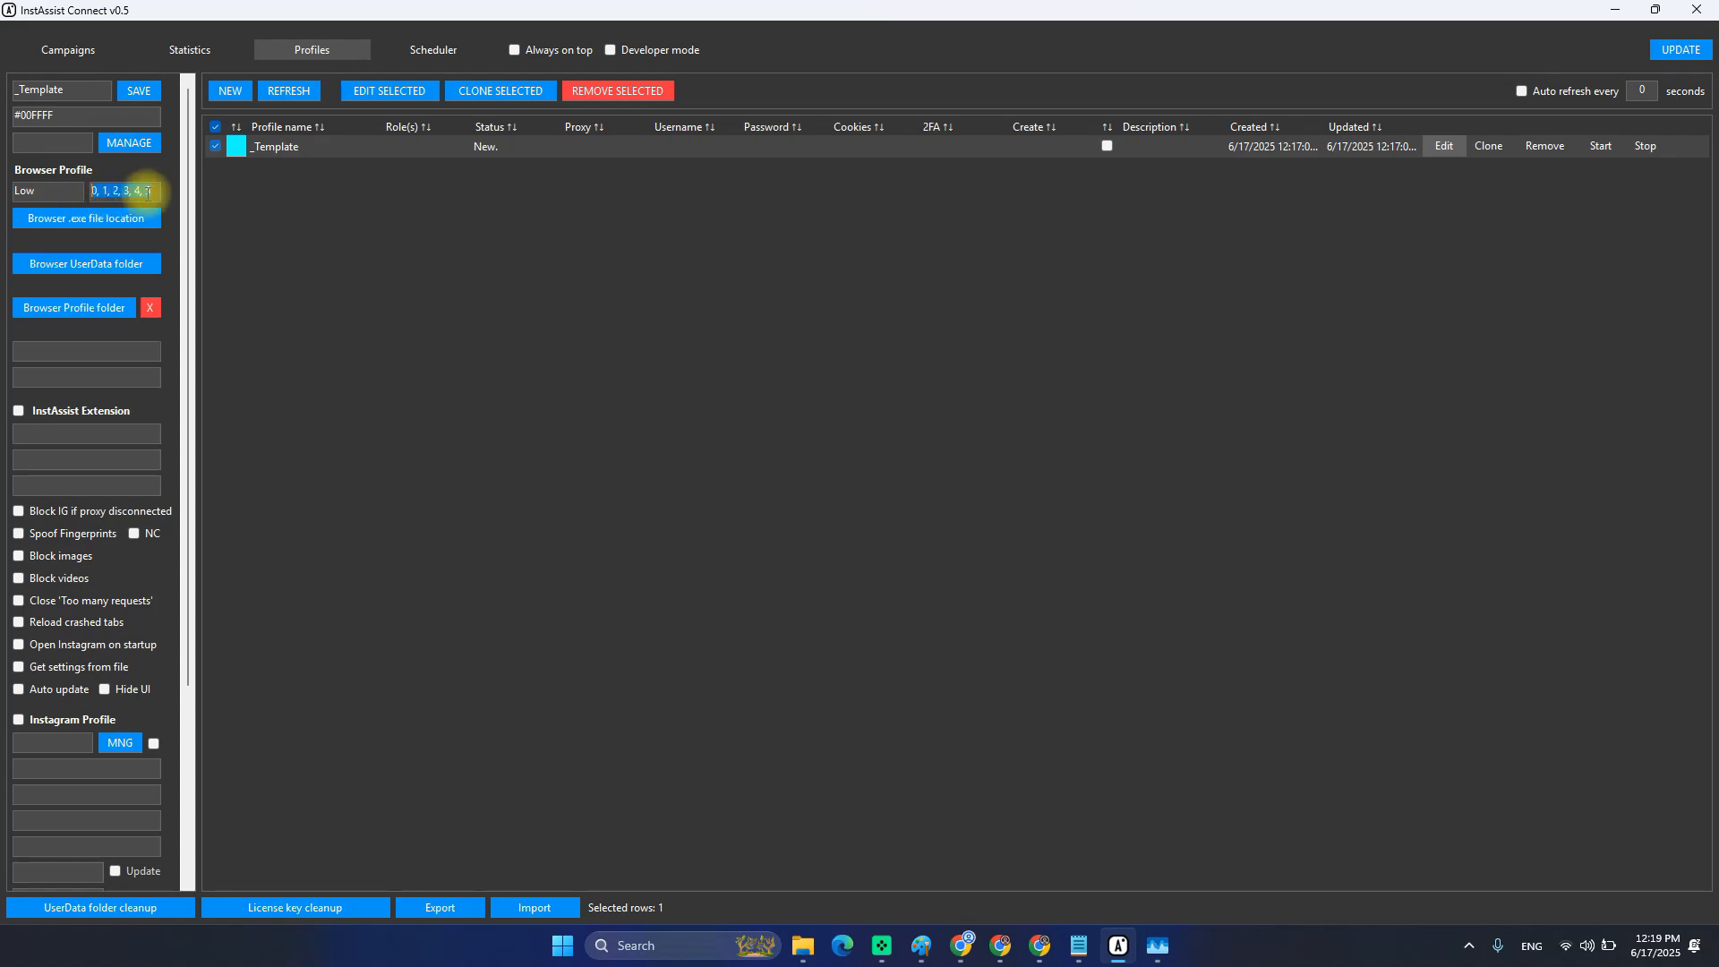
{"action": "key", "text": "ctrl+shift+Escape"}
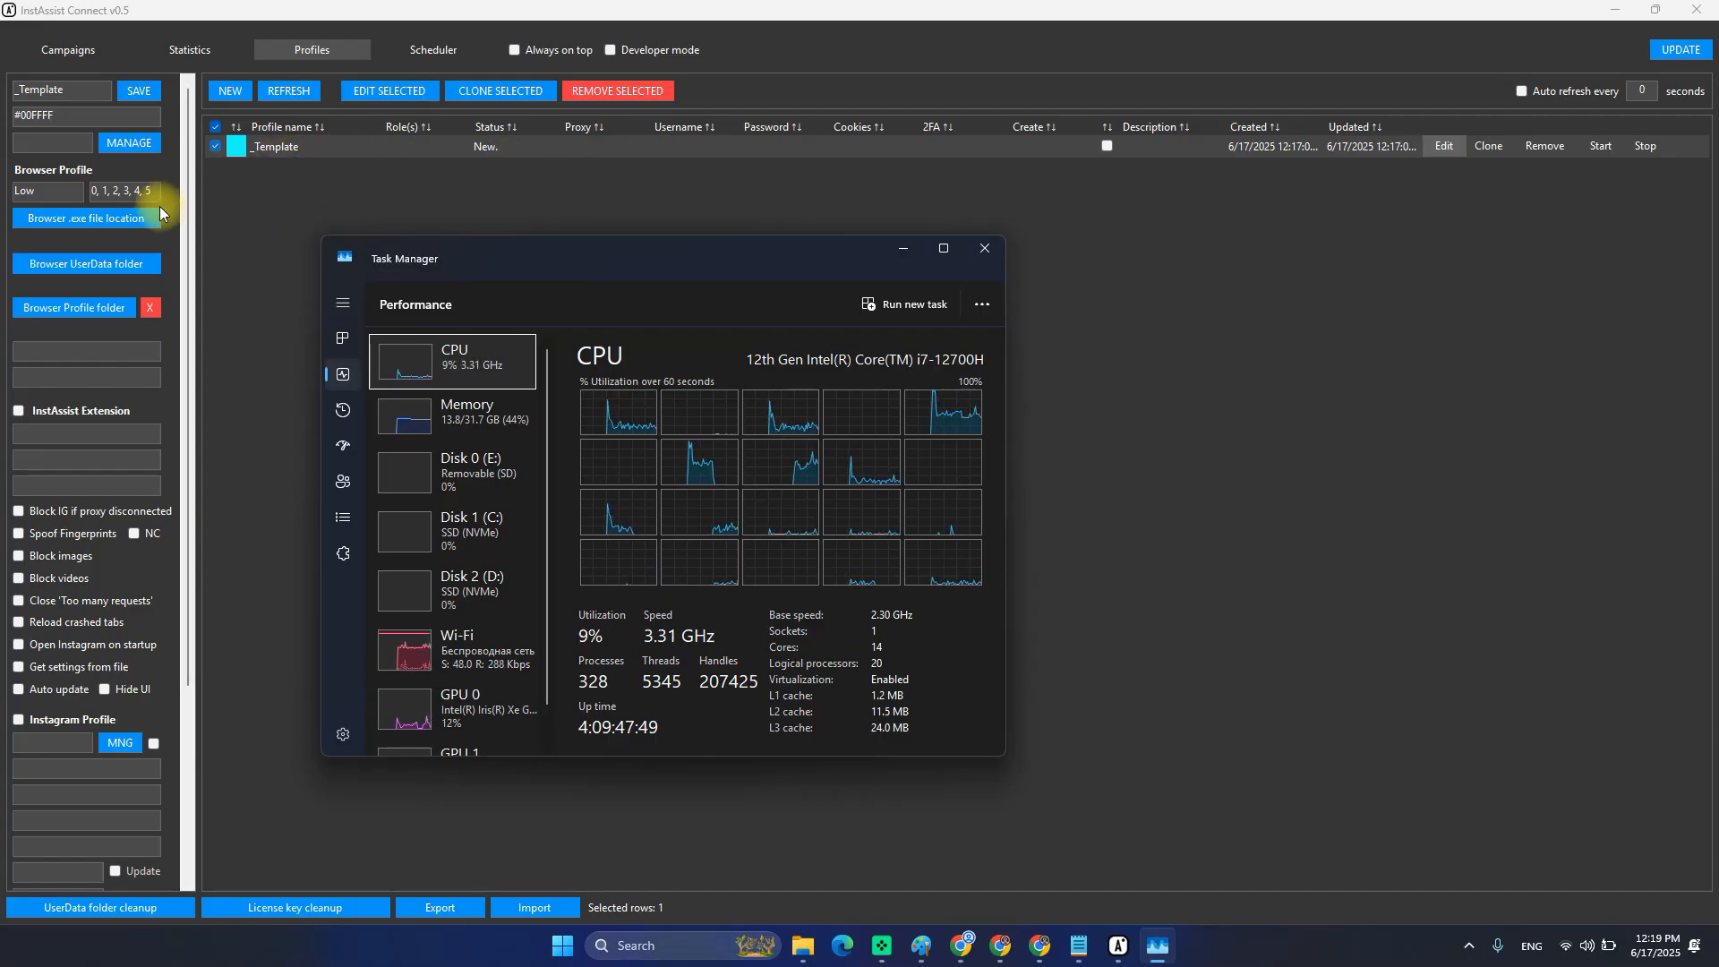
{"action": "left_click", "coordinate": [135, 189]}
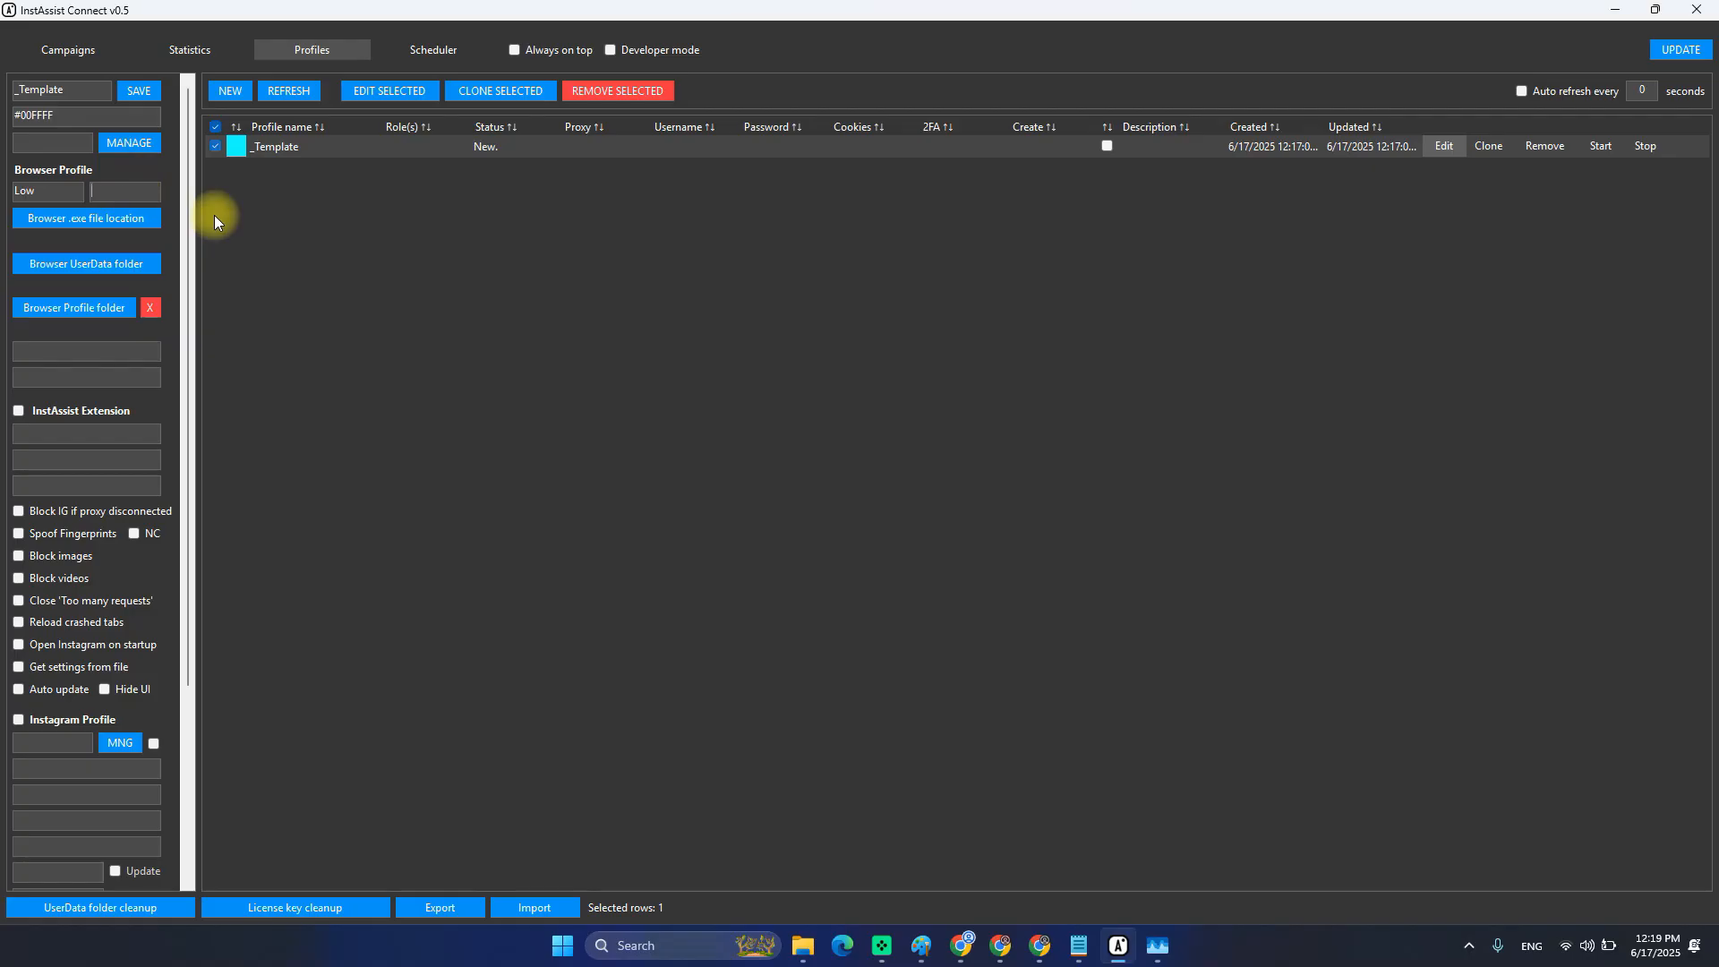
Open the browser-executable file picker and go to C:\Program Files.
{"action": "left_click", "coordinate": [75, 218]}
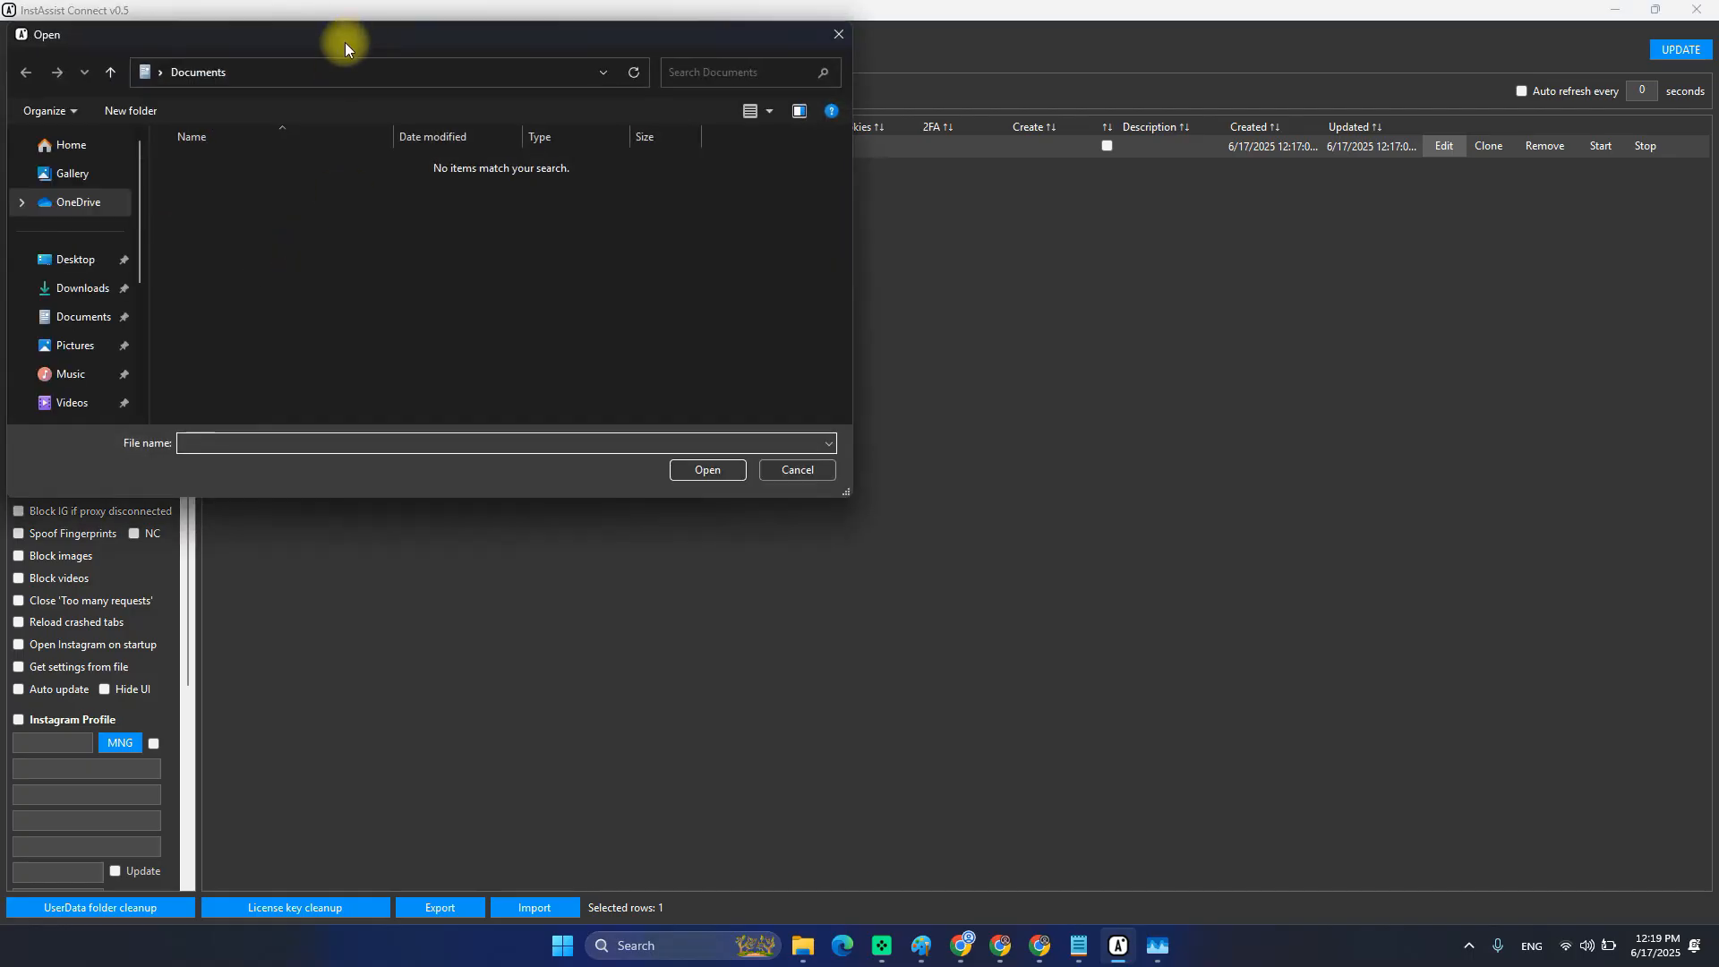
{"action": "left_click_drag", "start_coordinate": [346, 41], "coordinate": [695, 230]}
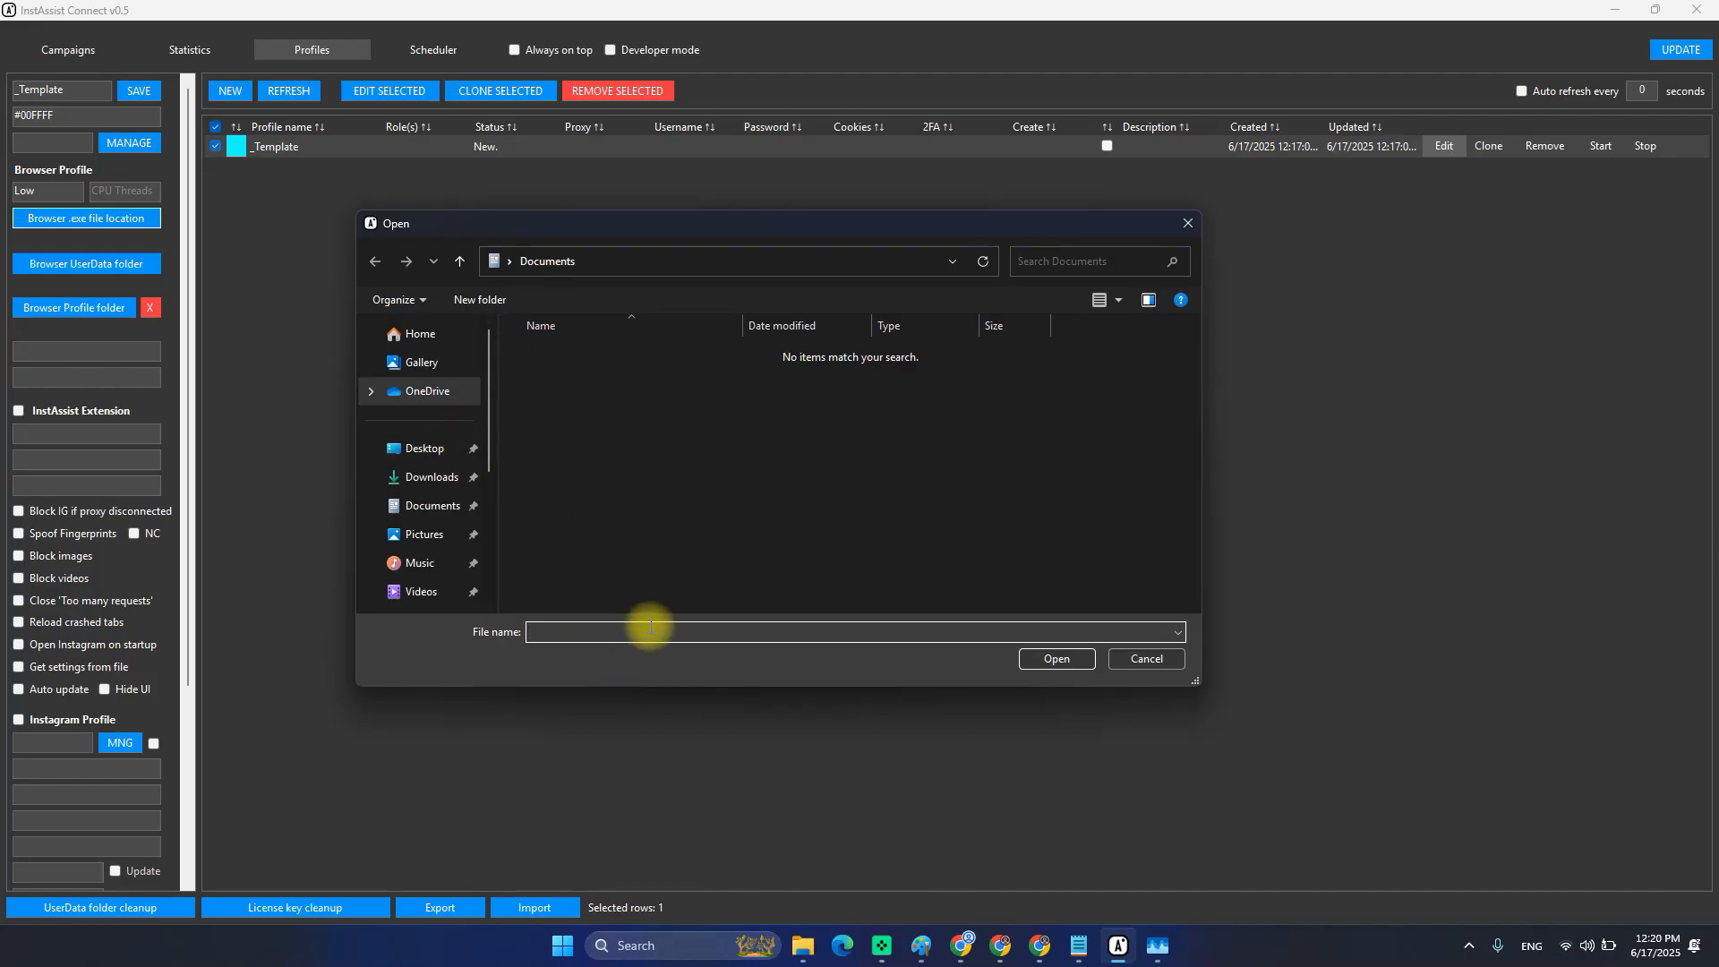
{"action": "type", "text": "c:\\"}
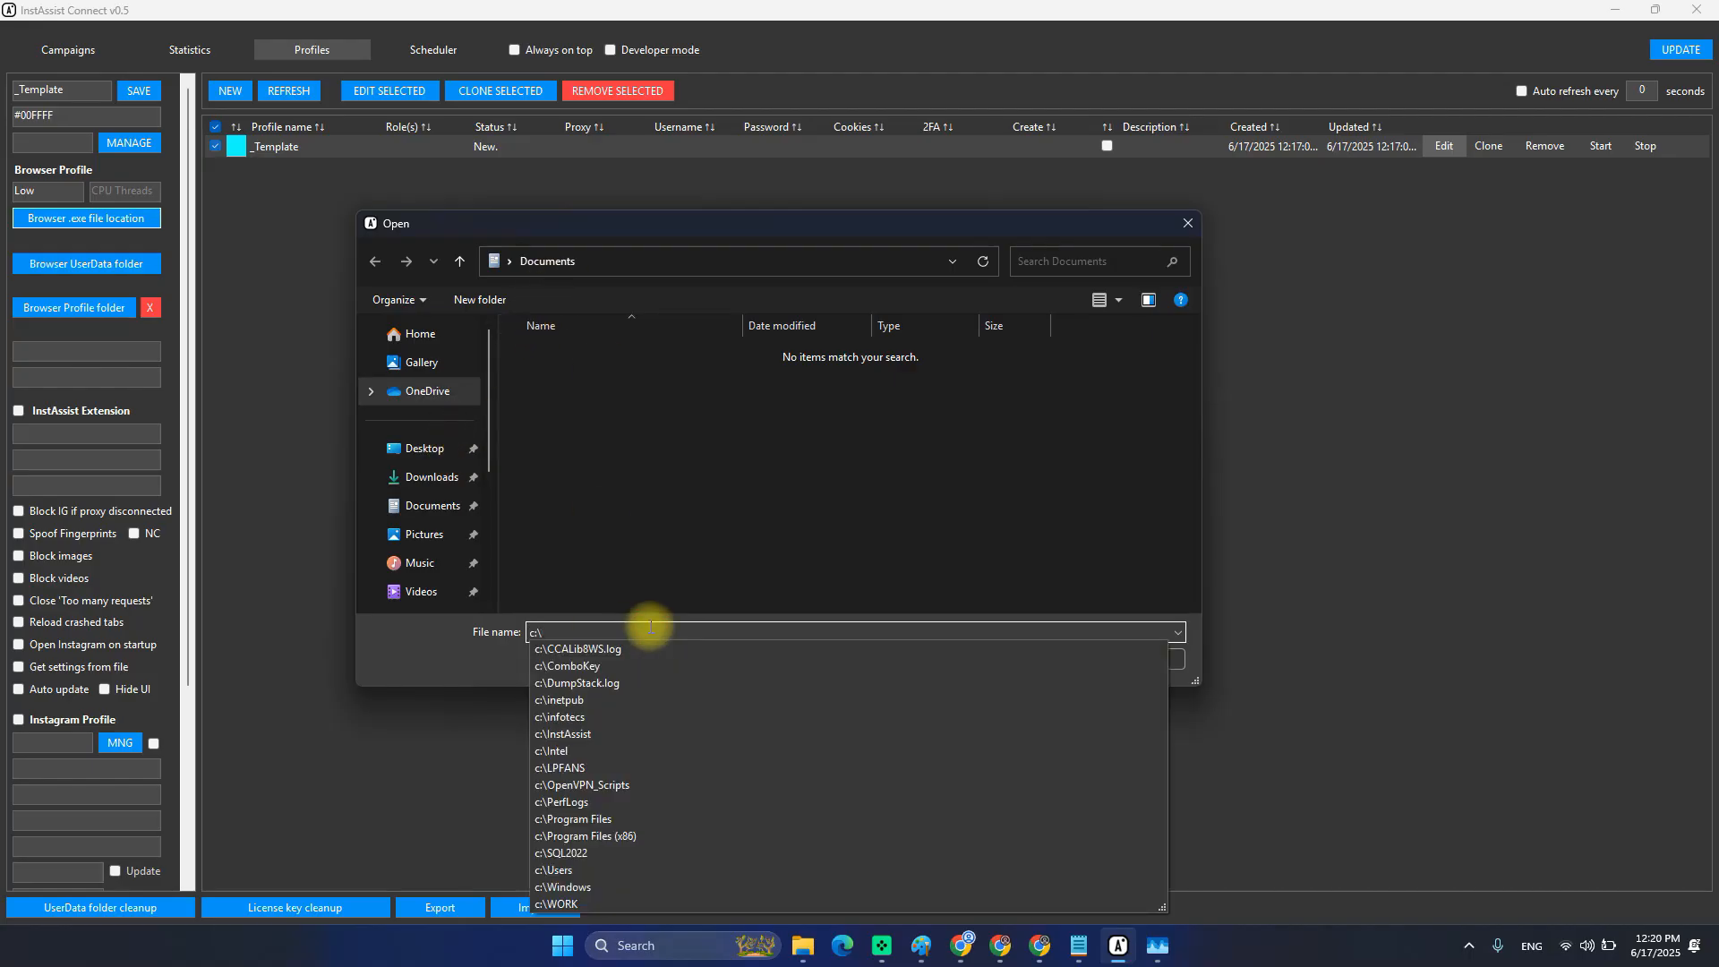
{"action": "type", "text": "prog"}
{"action": "key", "text": "Down"}
{"action": "key", "text": "Return"}
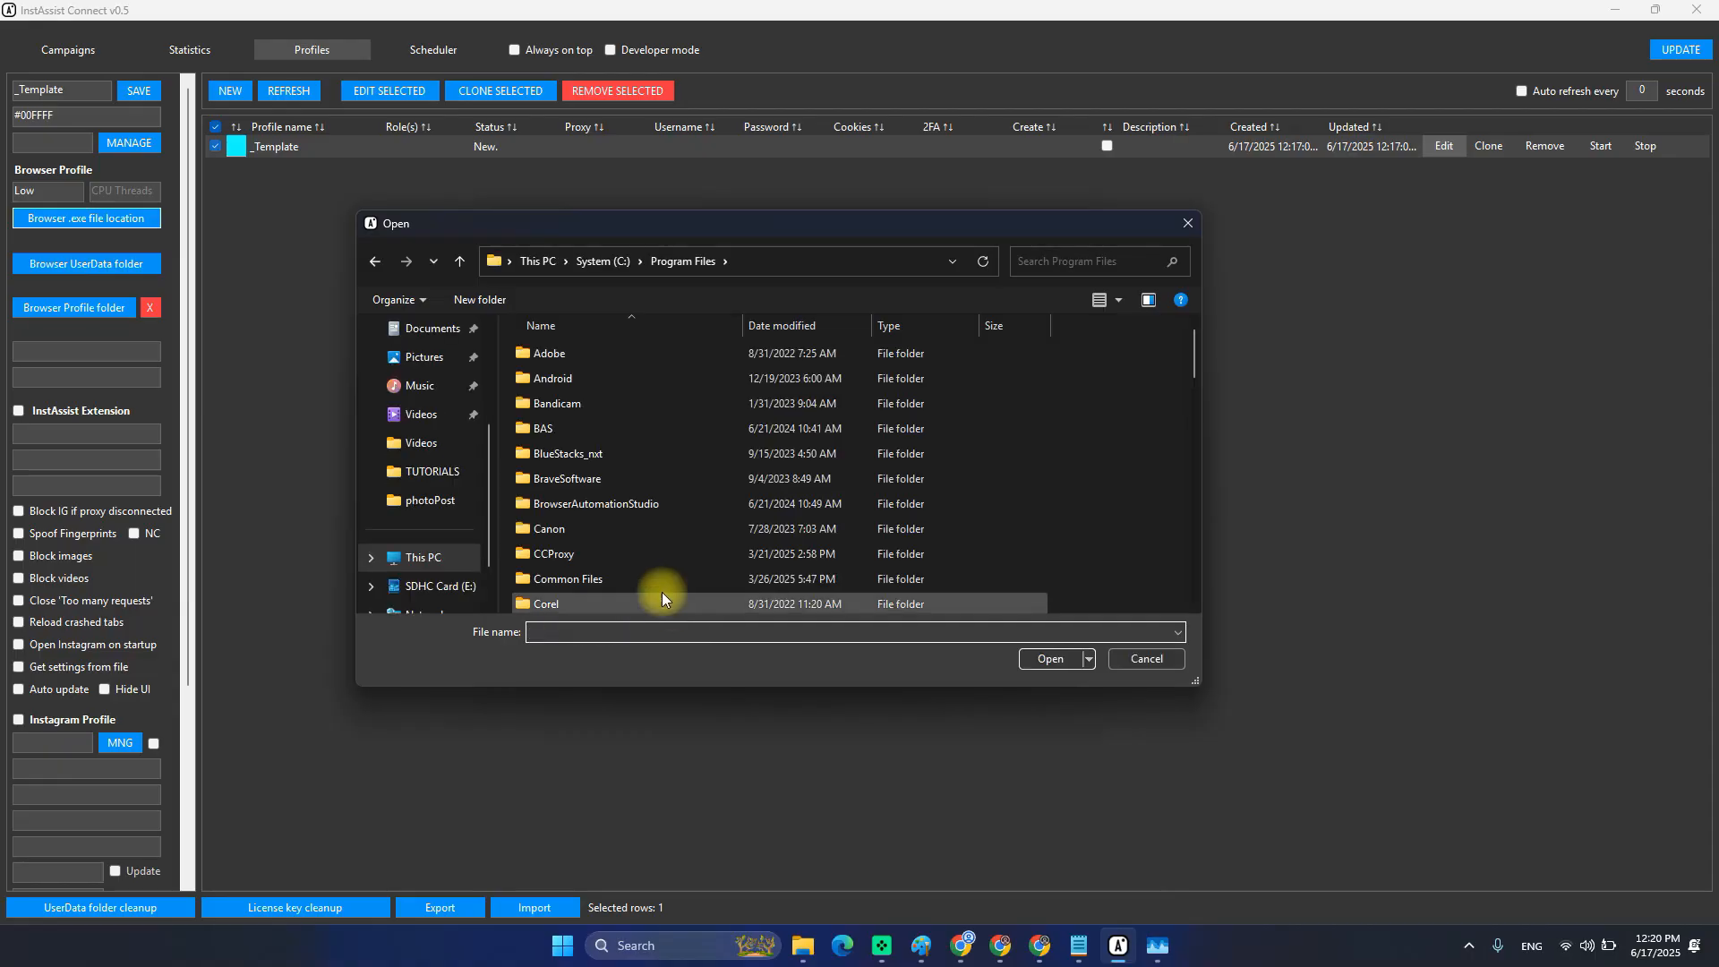
Go down through Google\Chrome\Application and choose chrome.exe as the browser executable.
{"action": "scroll", "coordinate": [547, 421], "scroll_direction": "down", "scroll_amount": 5}
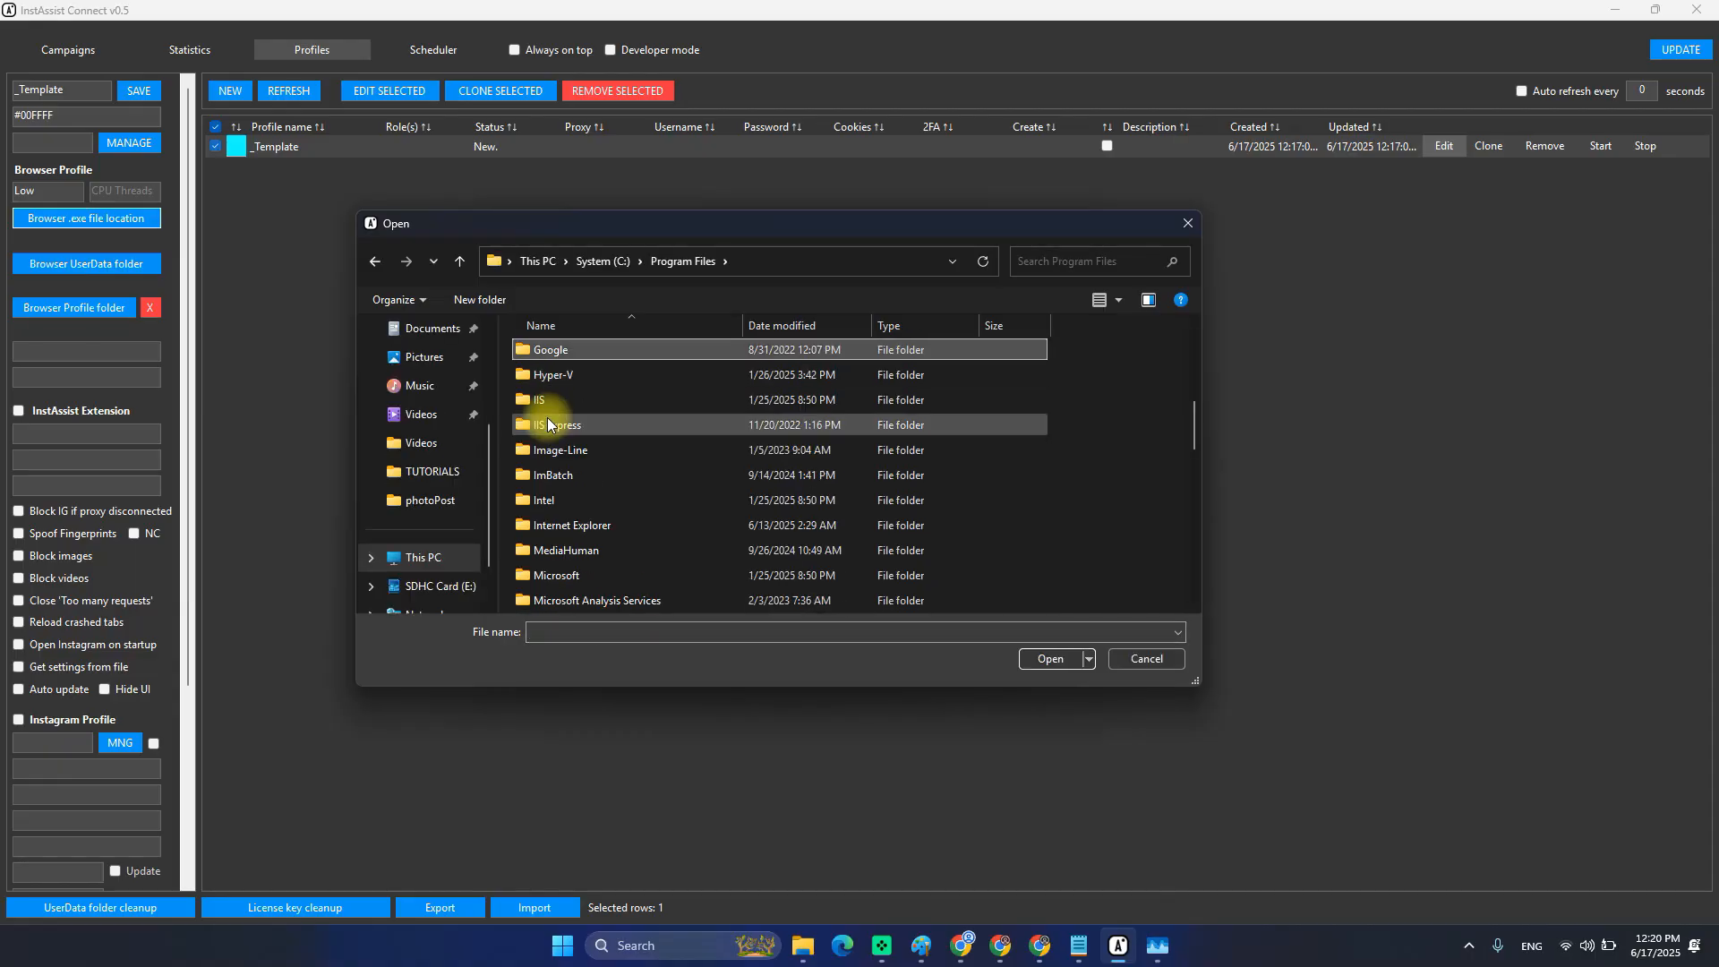
{"action": "key", "text": "Return"}
{"action": "key", "text": "Down"}
{"action": "key", "text": "Up"}
{"action": "key", "text": "Return"}
{"action": "key", "text": "Down"}
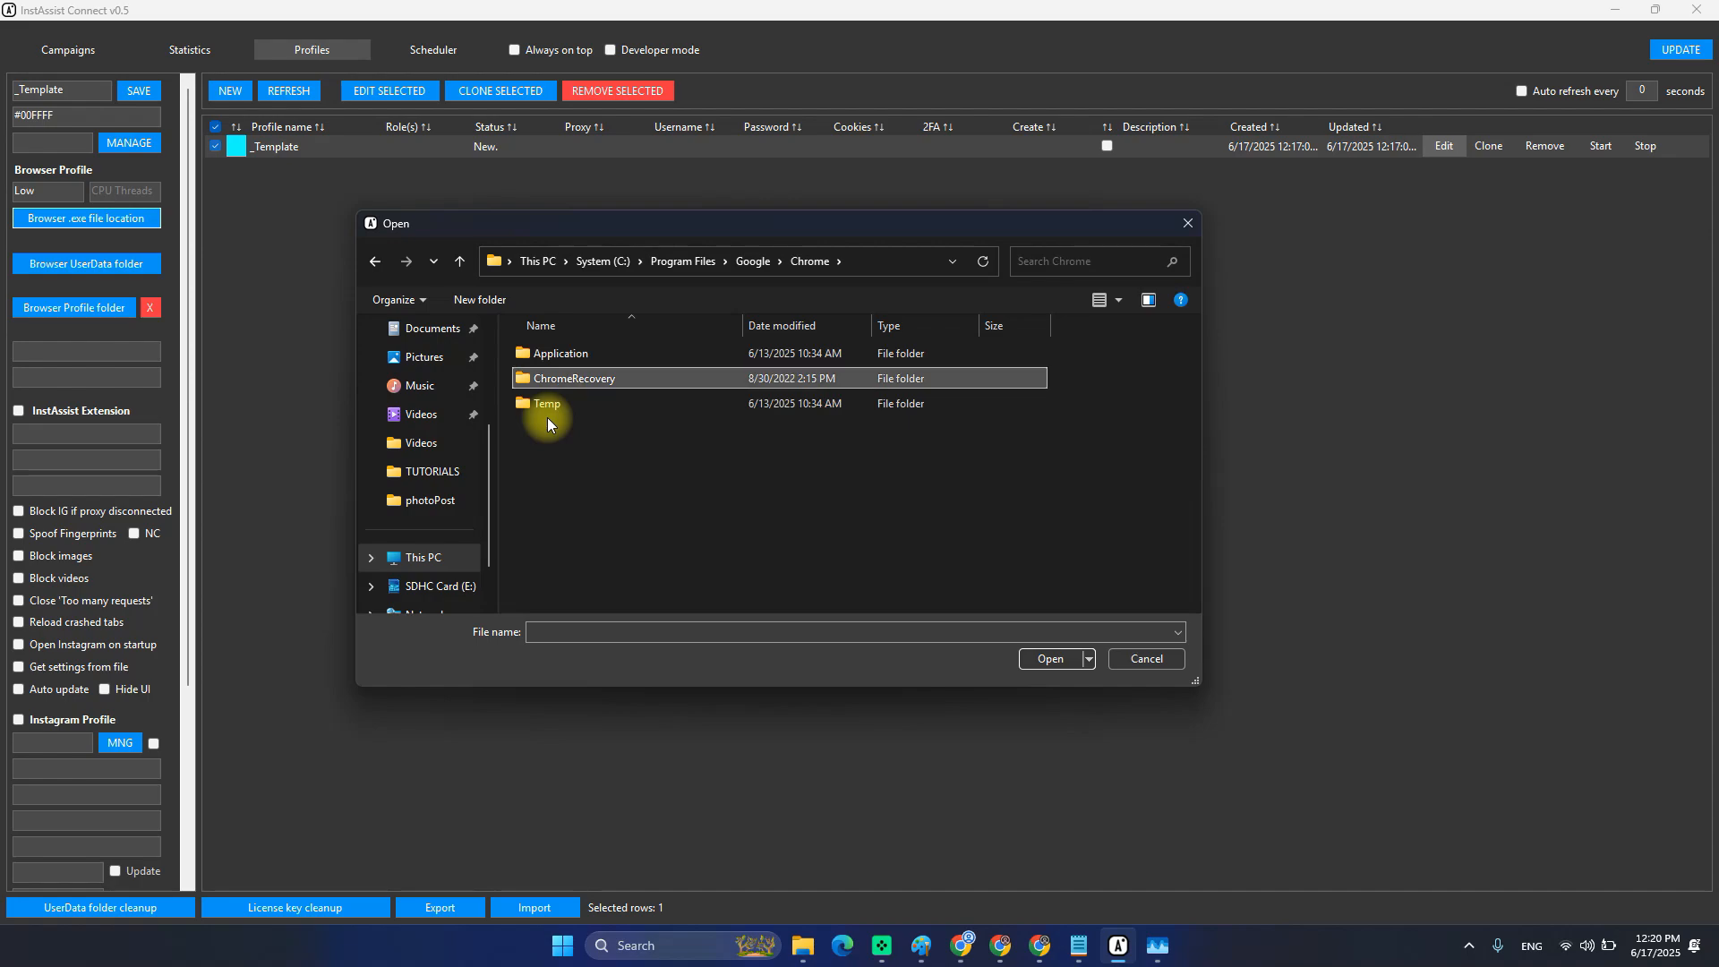
{"action": "key", "text": "Up"}
{"action": "key", "text": "Return"}
{"action": "key", "text": "Down"}
{"action": "key", "text": "Down"}
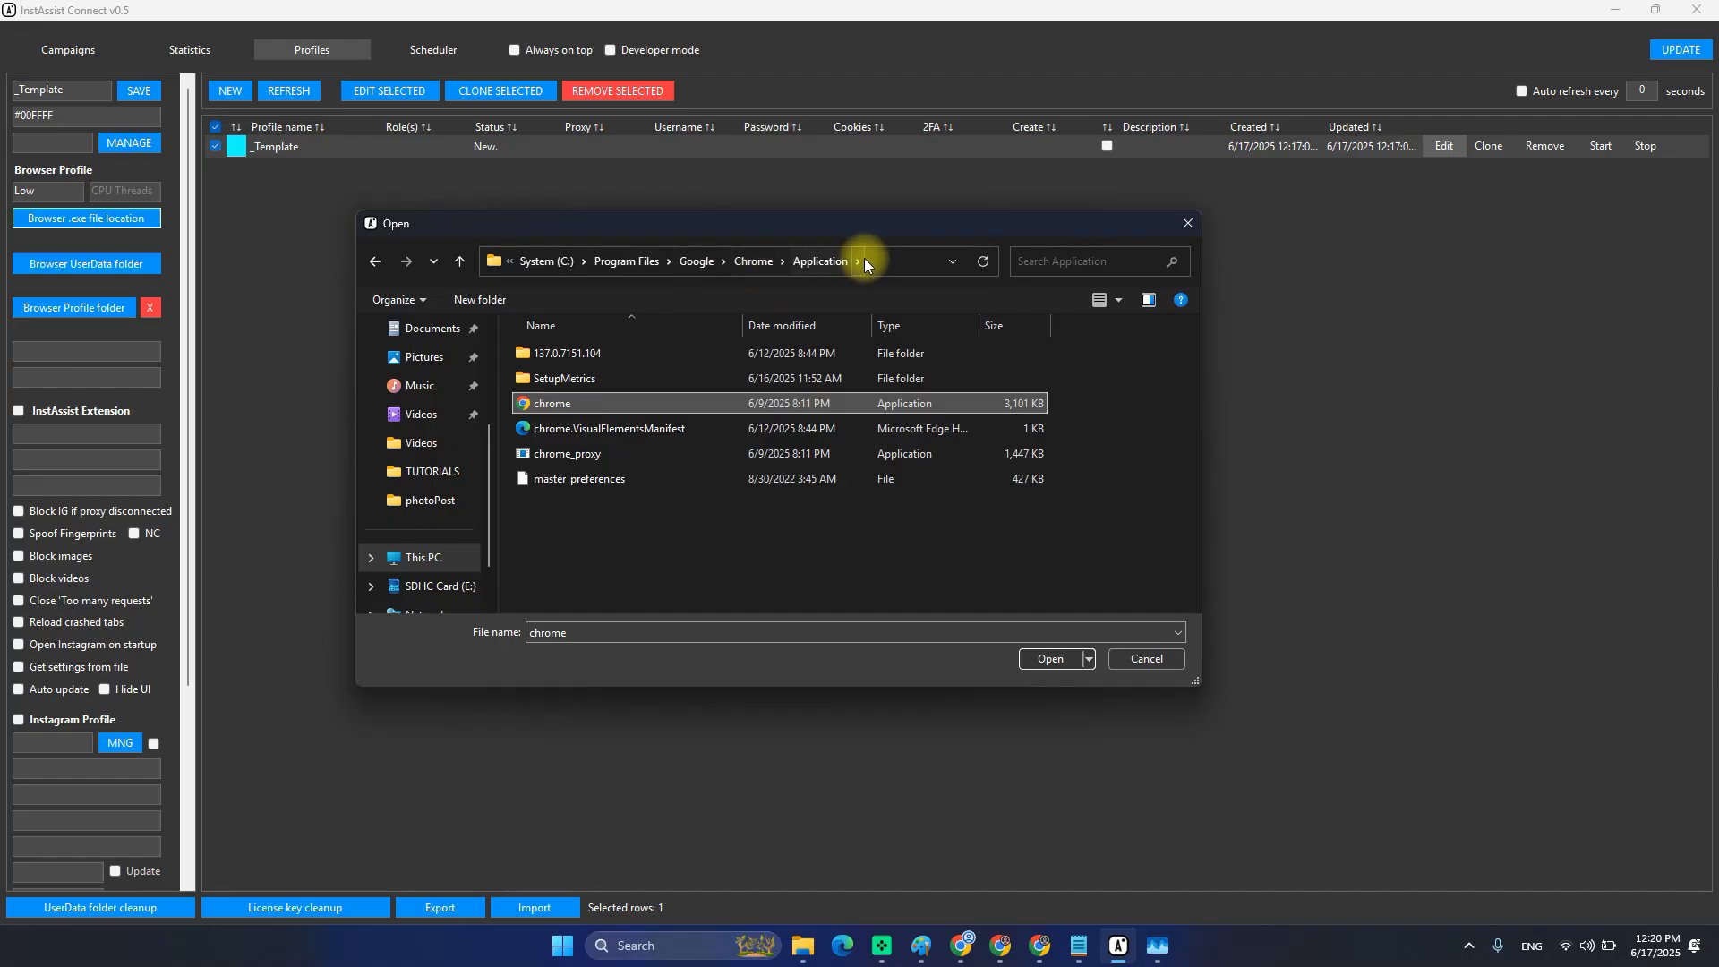
{"action": "double_click", "coordinate": [550, 405]}
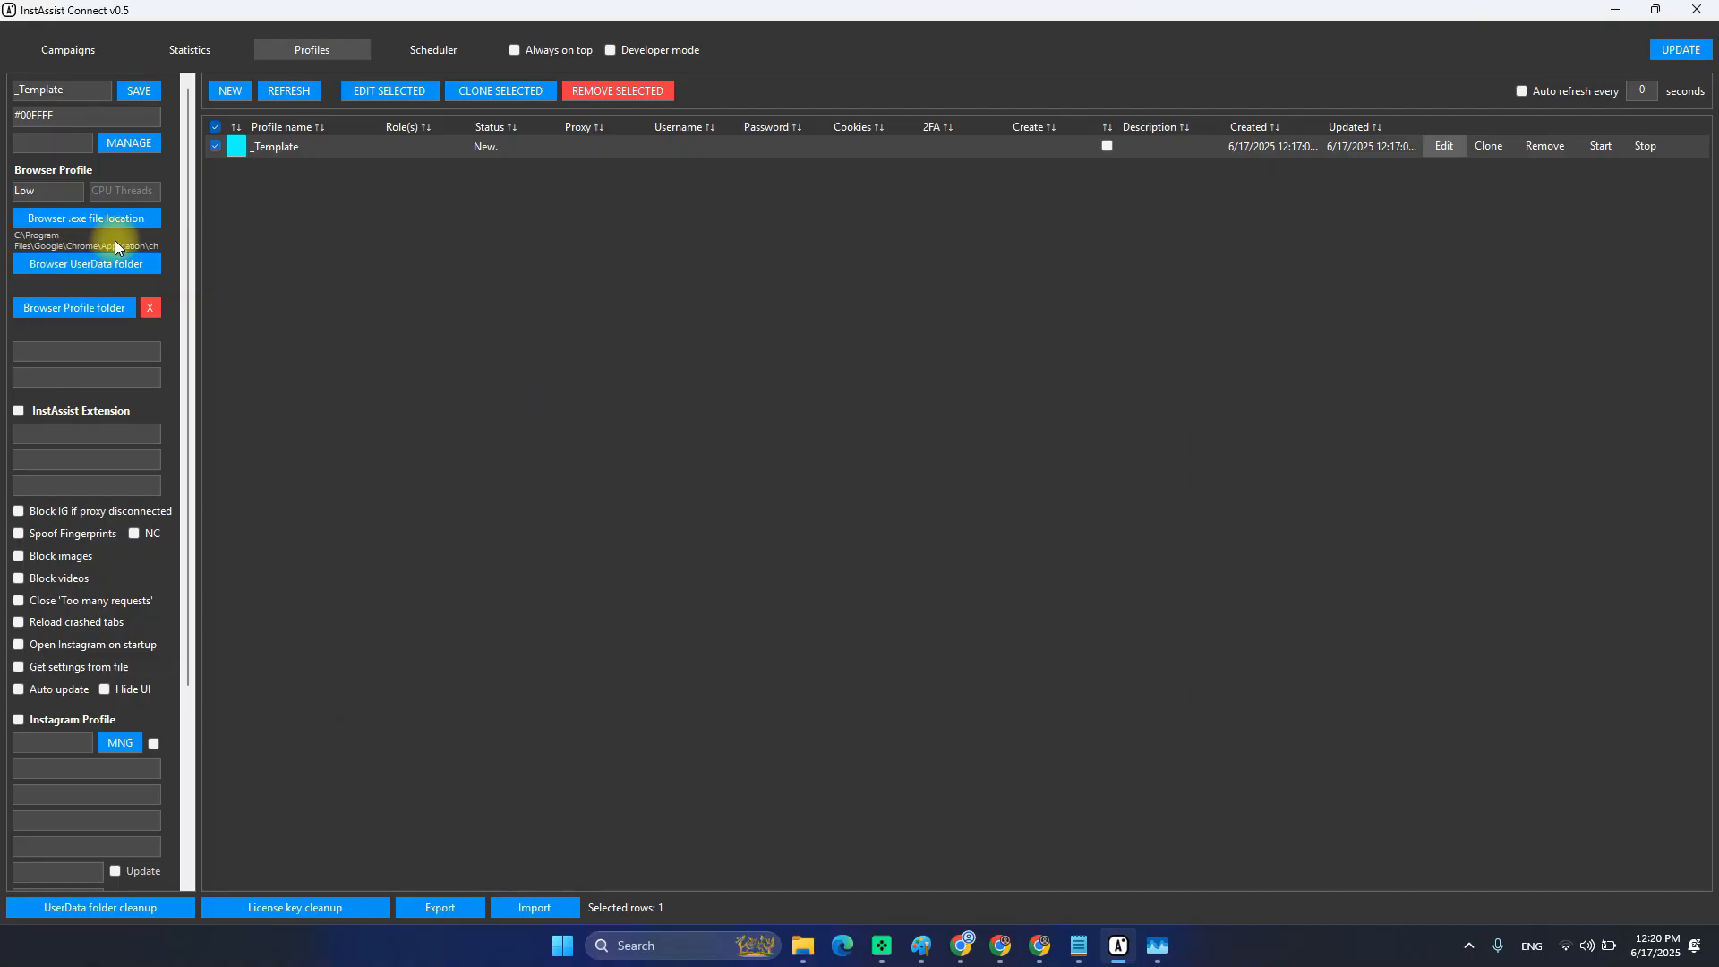
Save the _Template profile, then look through each running Instagram Chrome window before returning to InstAssist.
{"action": "left_click", "coordinate": [137, 93]}
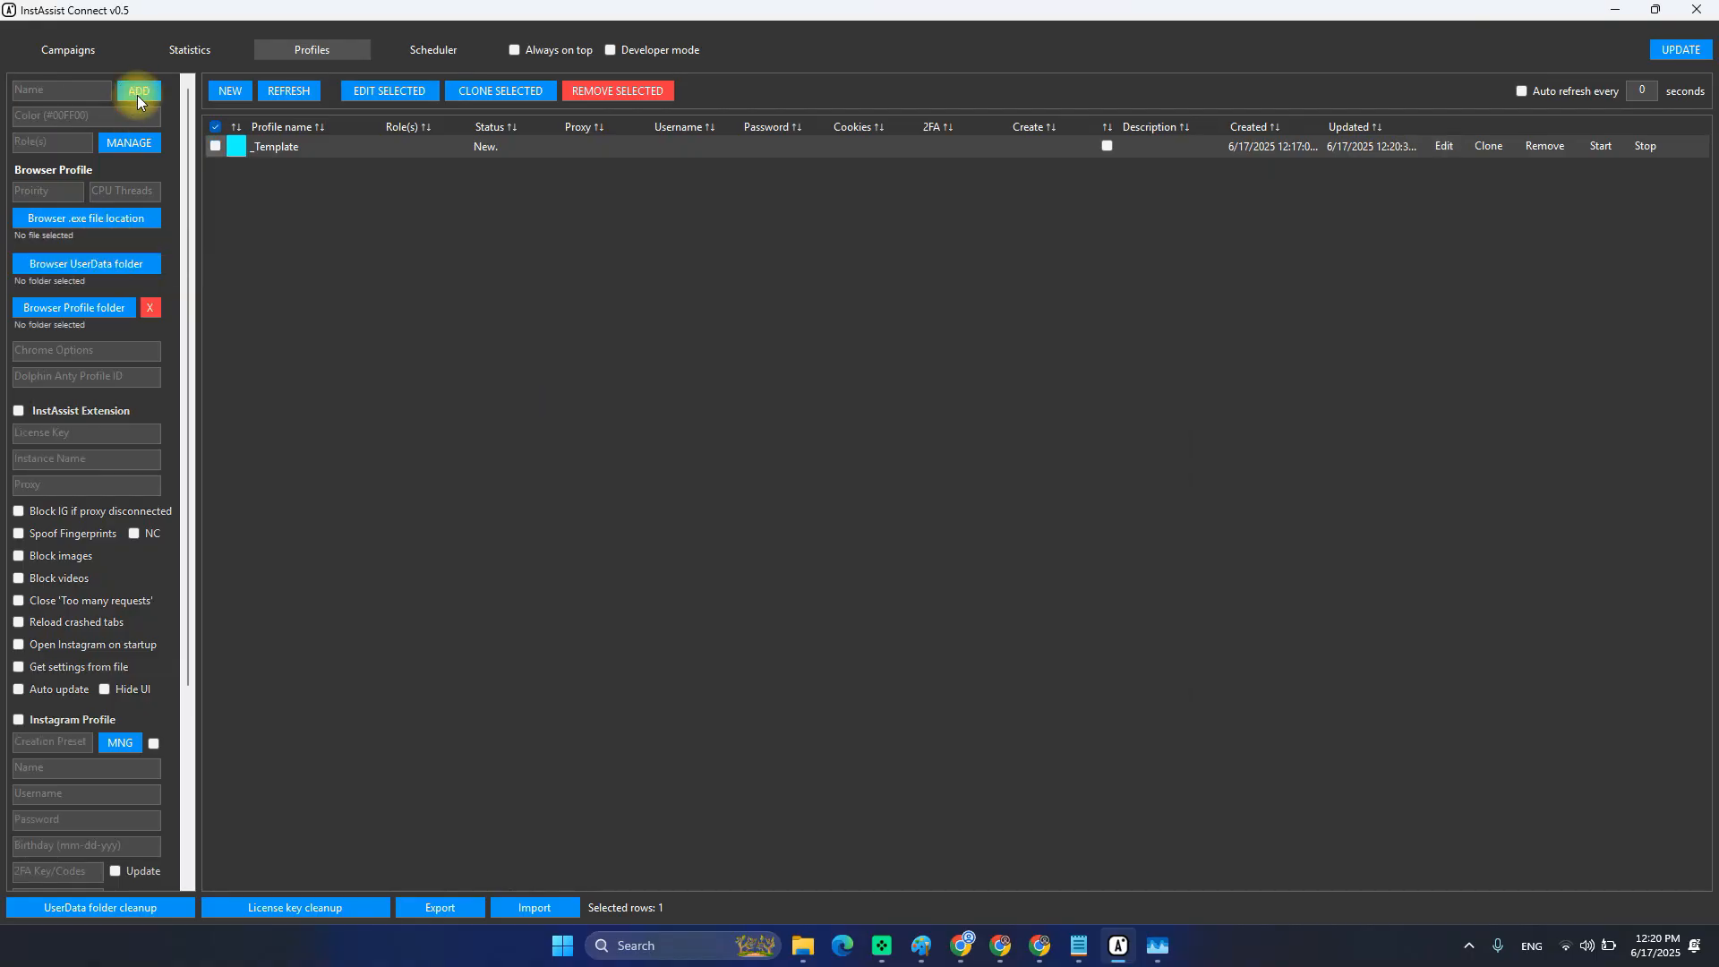
{"action": "left_click", "coordinate": [1444, 148]}
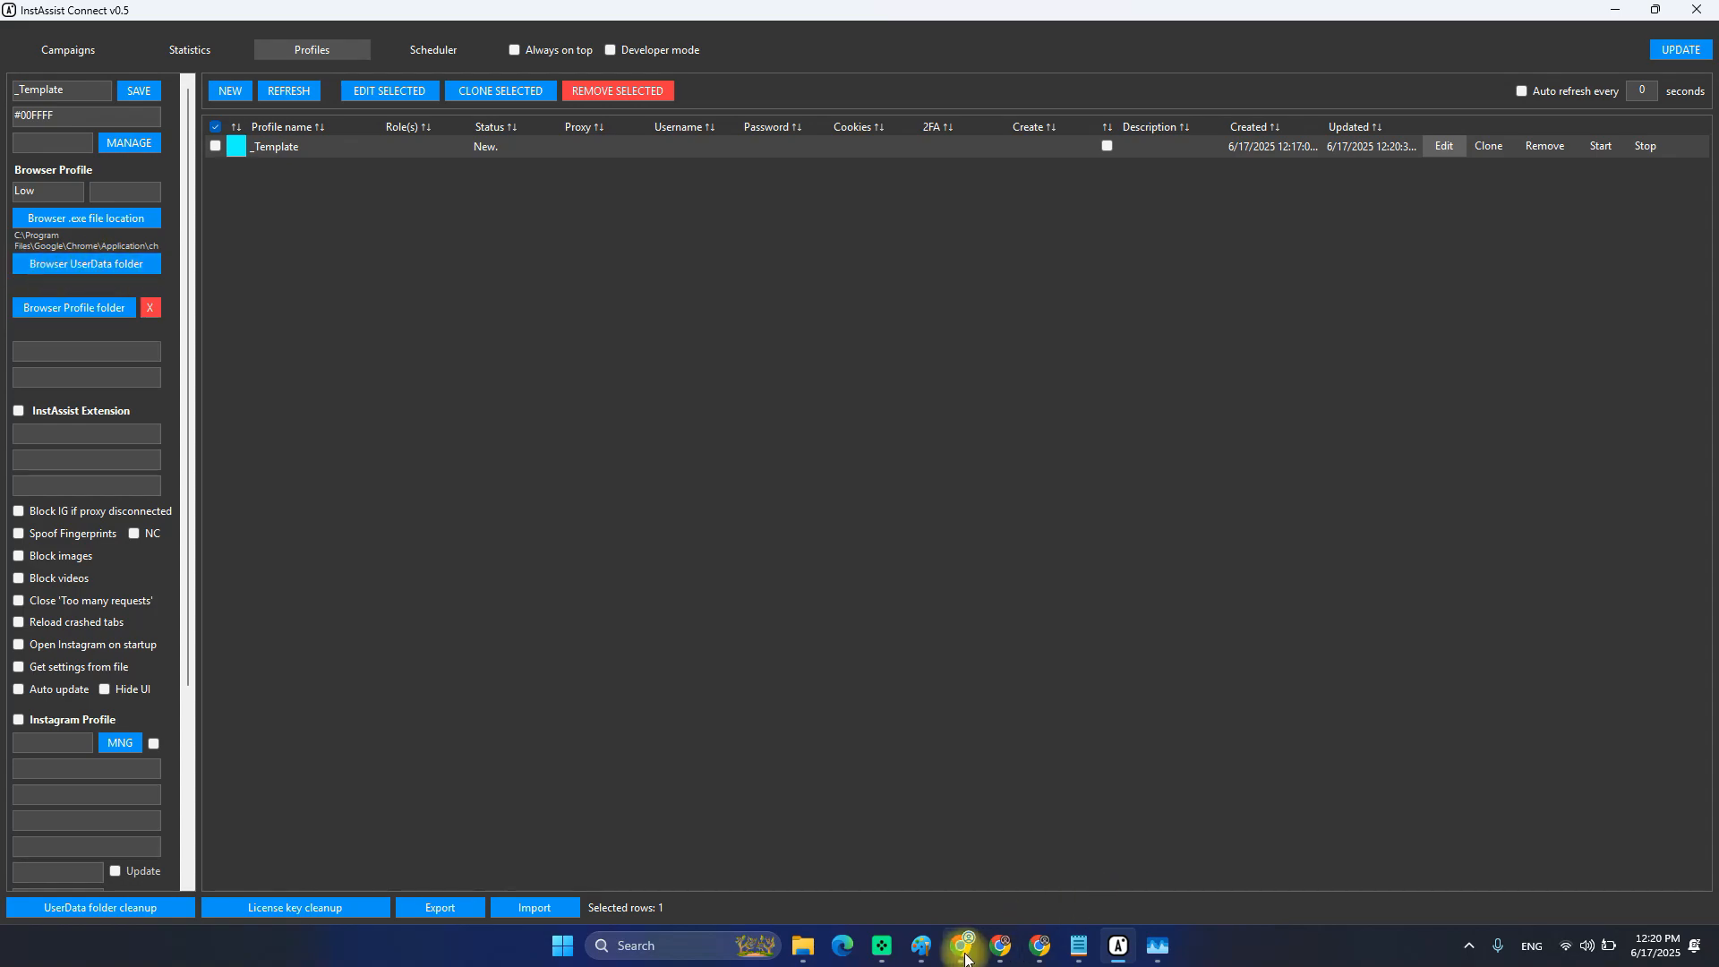
{"action": "left_click", "coordinate": [1039, 947]}
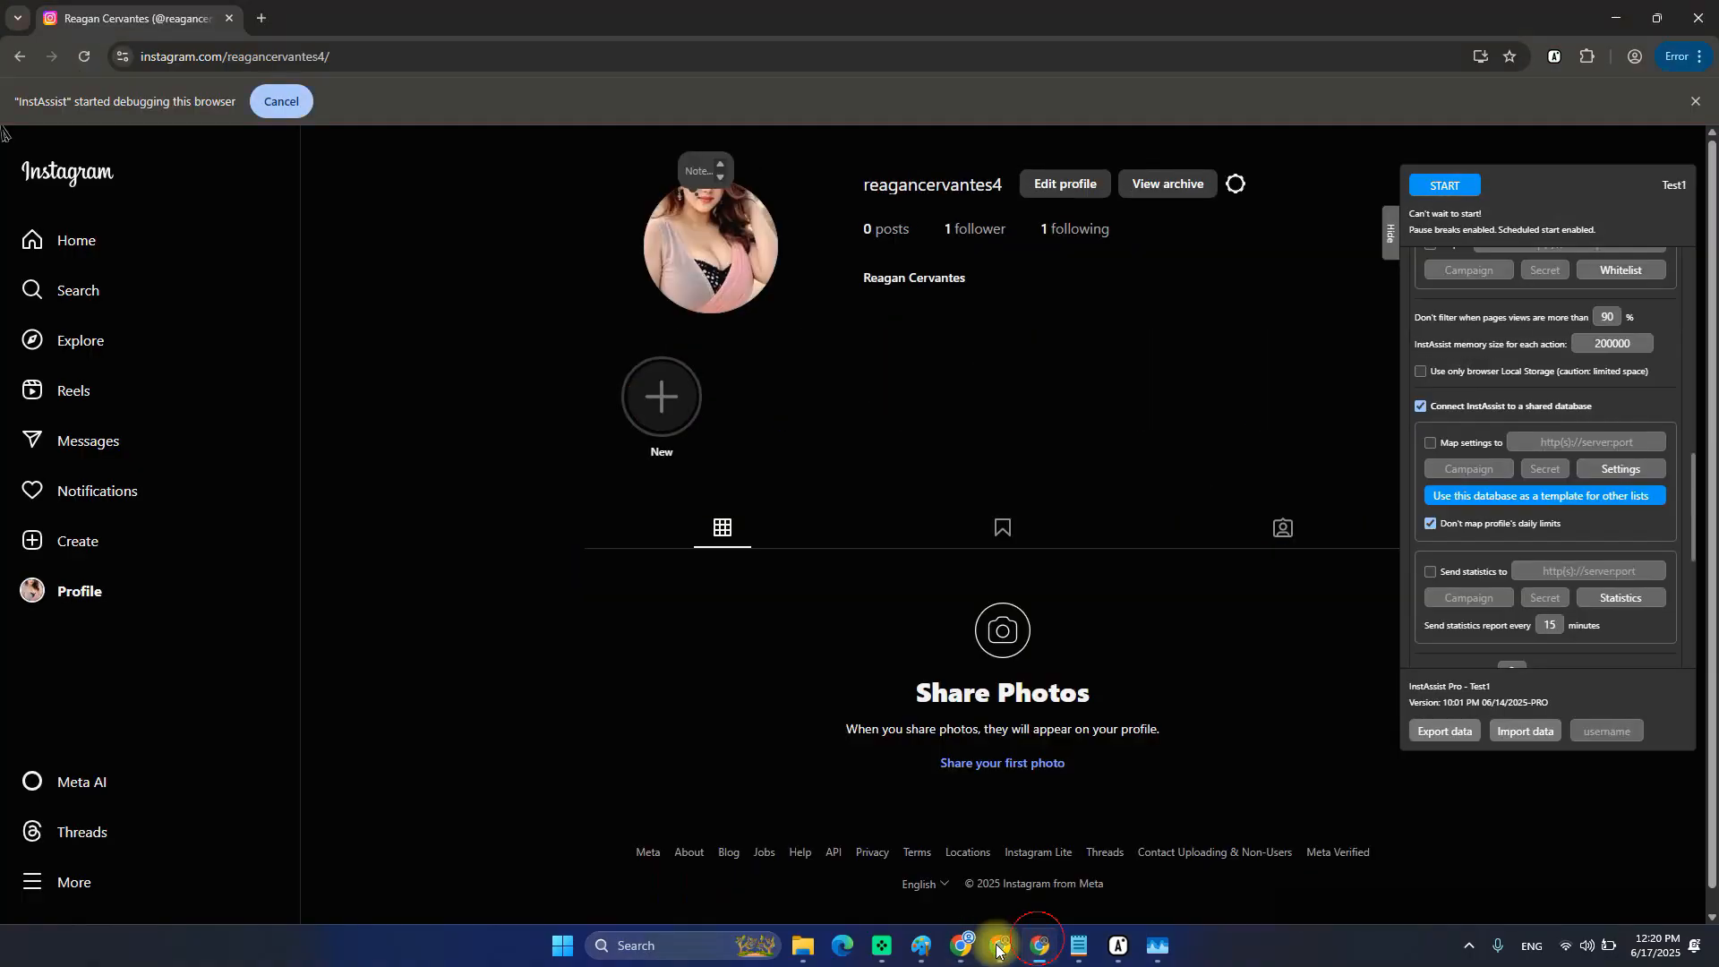
{"action": "left_click", "coordinate": [999, 951]}
{"action": "left_click", "coordinate": [965, 947]}
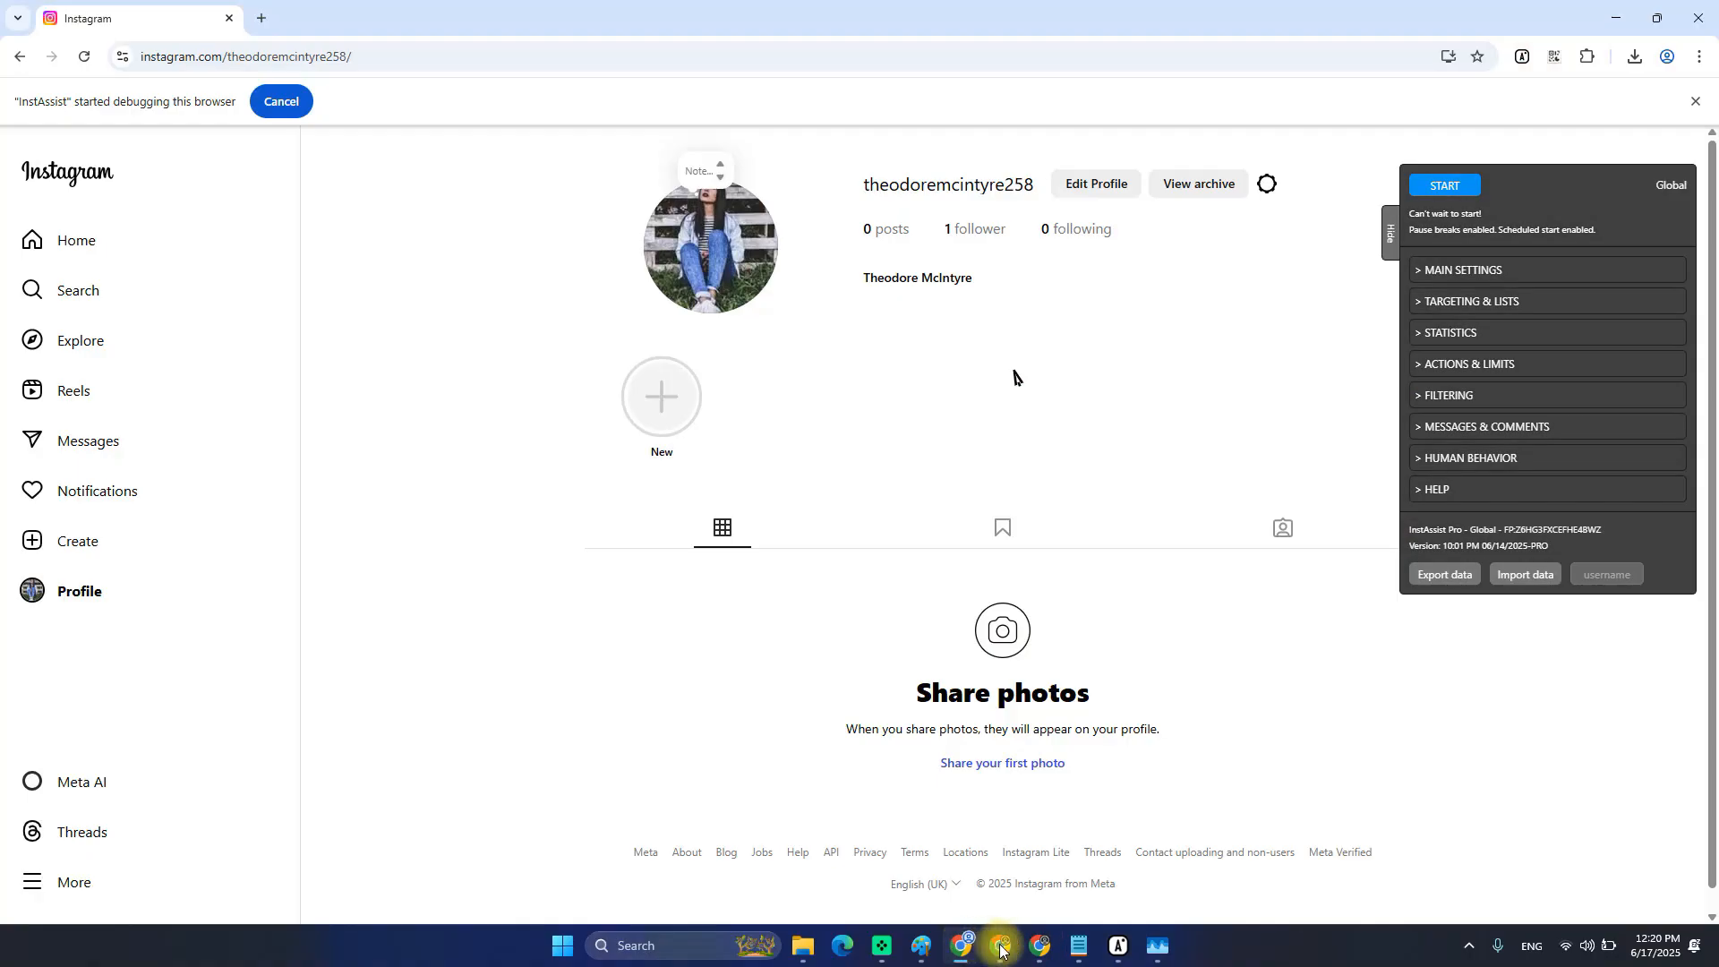
{"action": "left_click", "coordinate": [1003, 951]}
{"action": "left_click", "coordinate": [963, 945]}
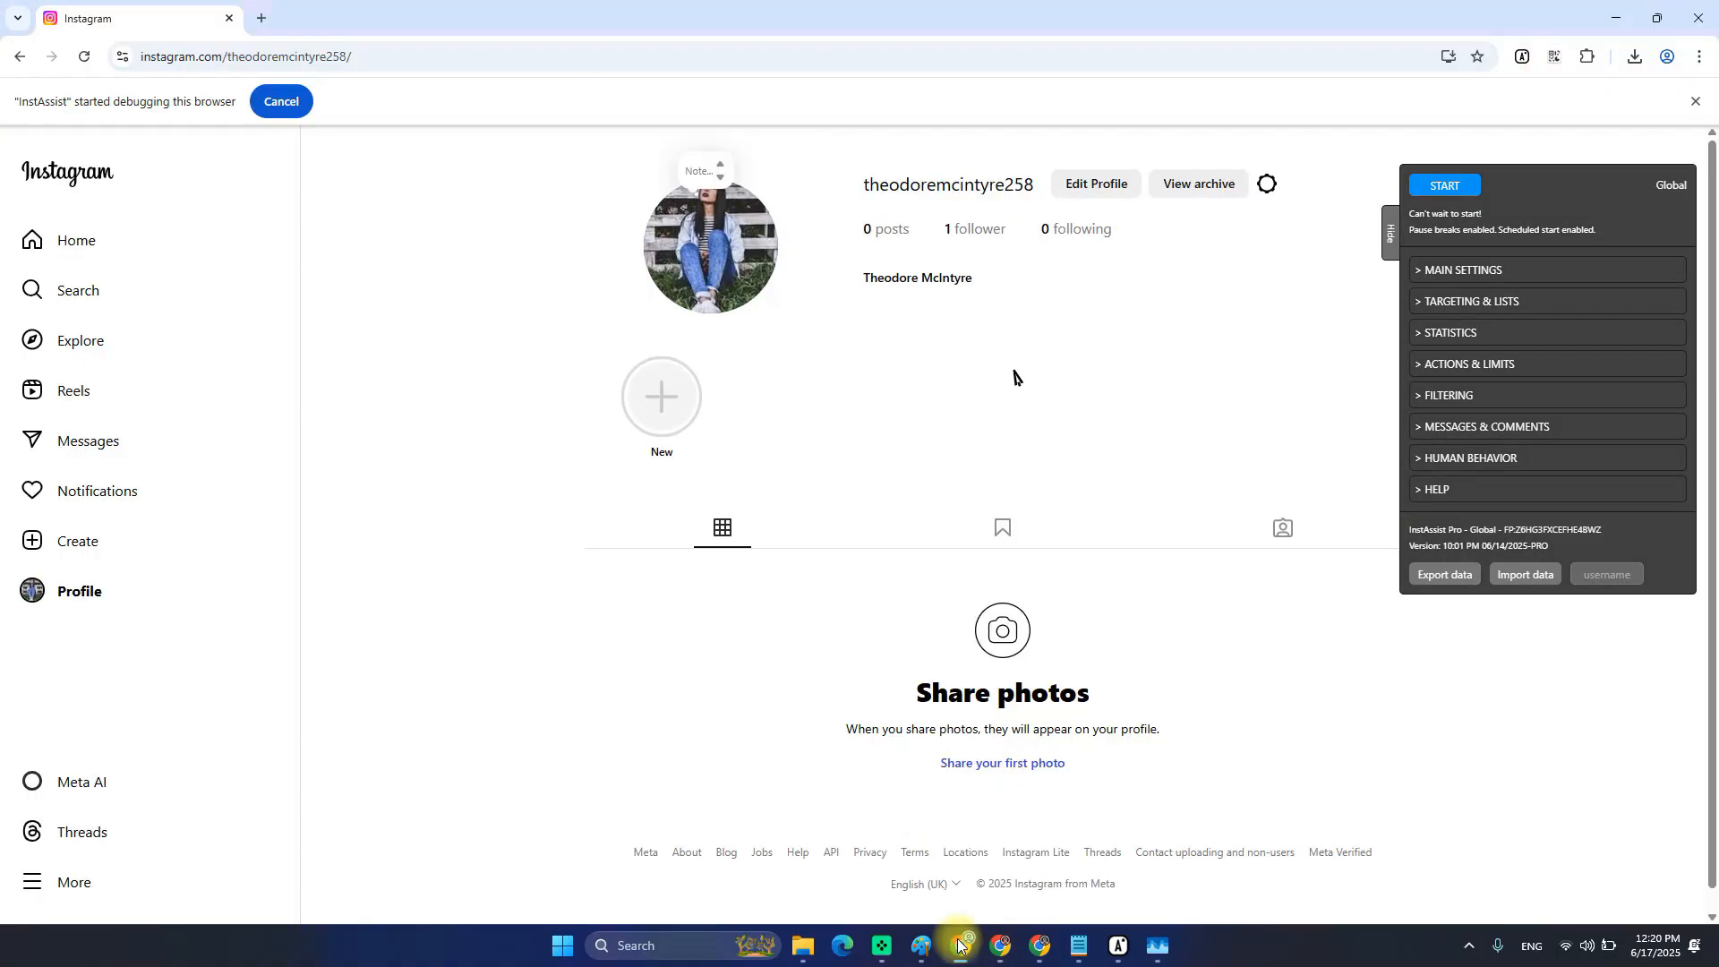
{"action": "left_click", "coordinate": [1001, 946]}
{"action": "left_click", "coordinate": [1038, 946]}
{"action": "left_click", "coordinate": [963, 945]}
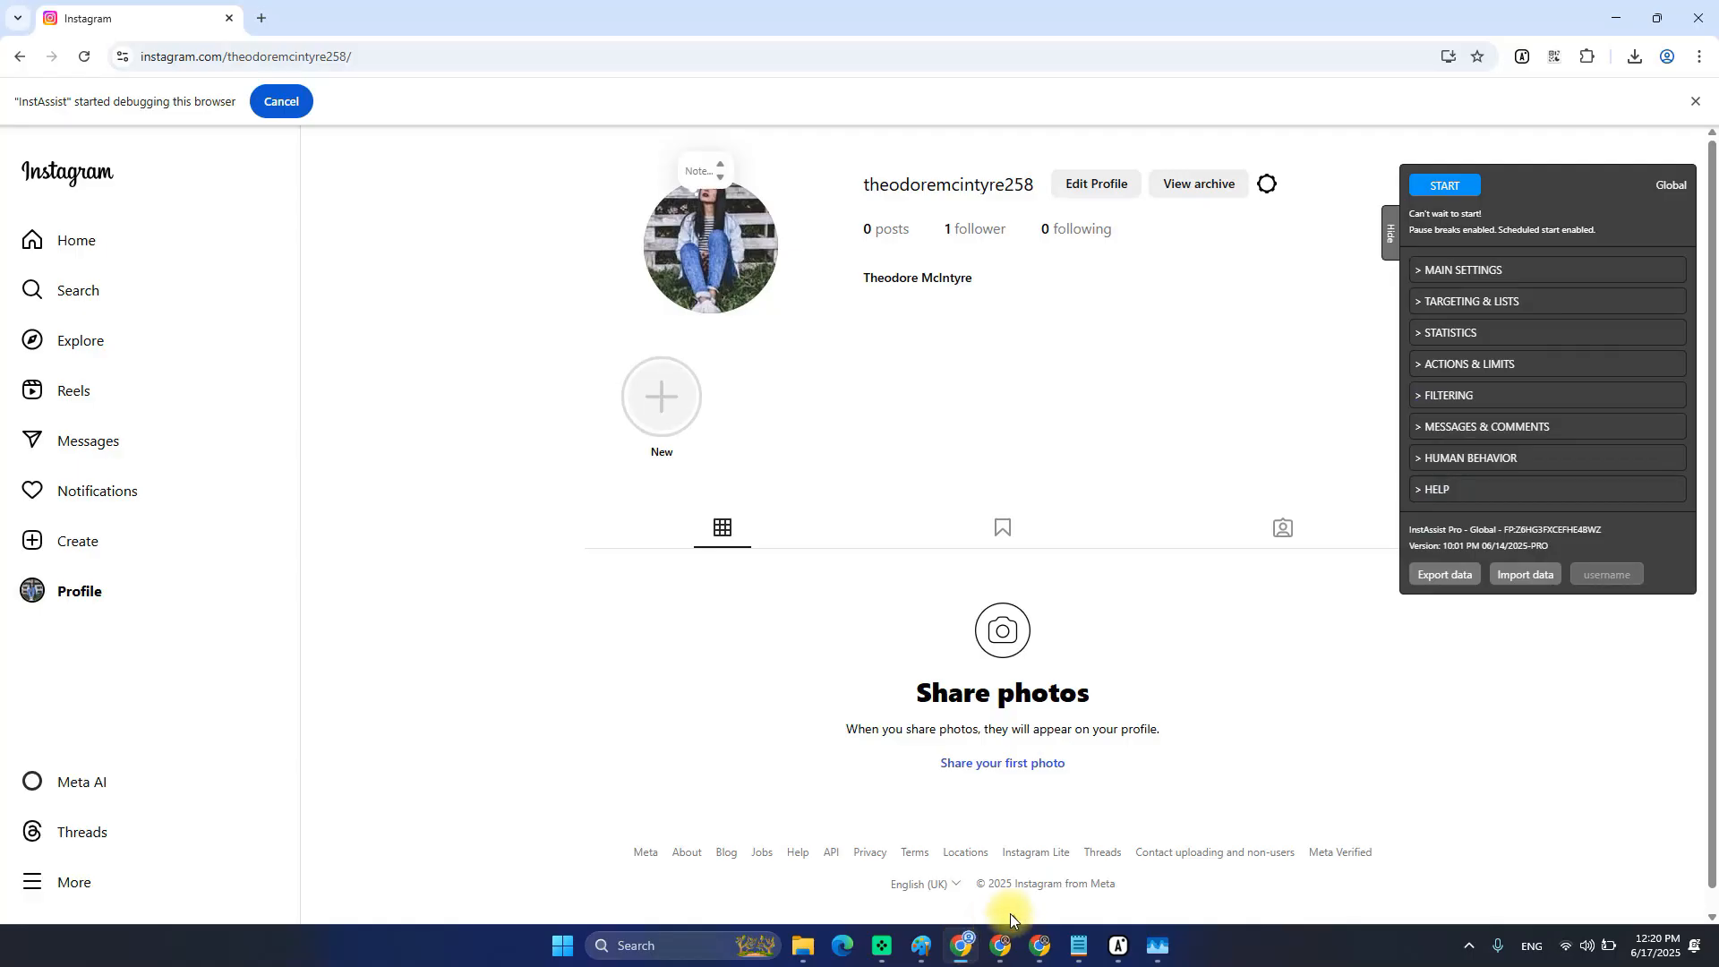
{"action": "mouse_move", "coordinate": [1157, 951]}
{"action": "left_click", "coordinate": [1108, 859]}
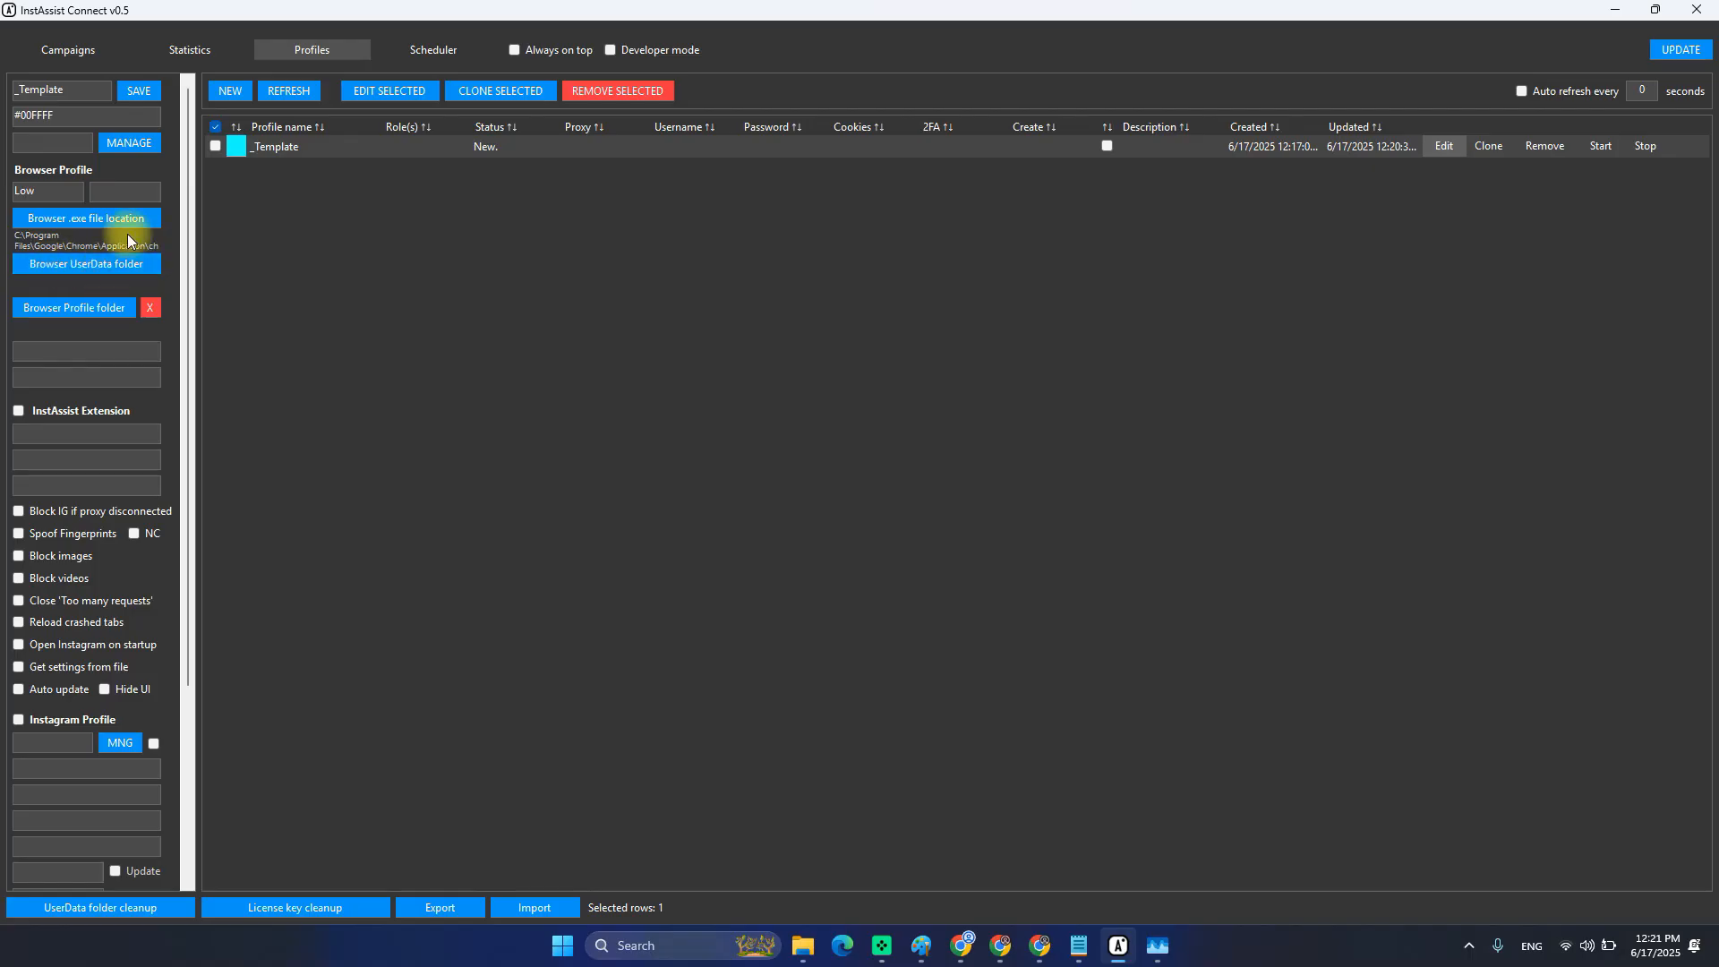
Set _Template's UserData folder to a new folder C:\InstAssist\InstAssist UserData\_Template.
{"action": "left_click", "coordinate": [214, 126]}
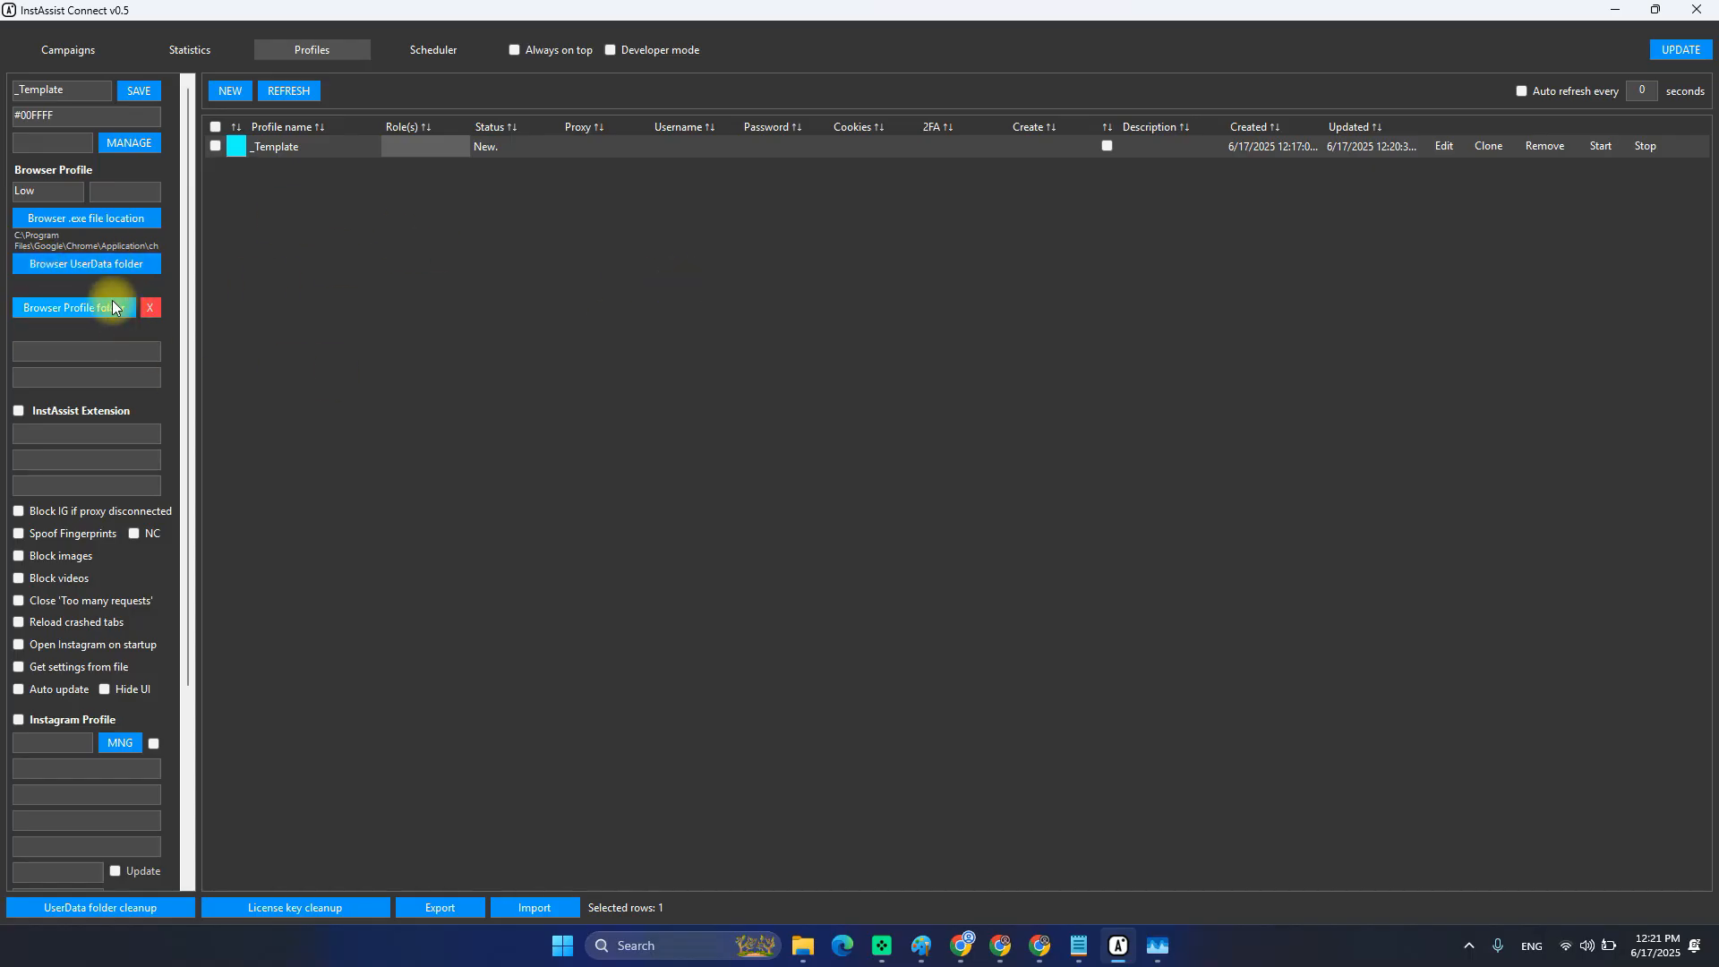
{"action": "left_click", "coordinate": [1443, 145]}
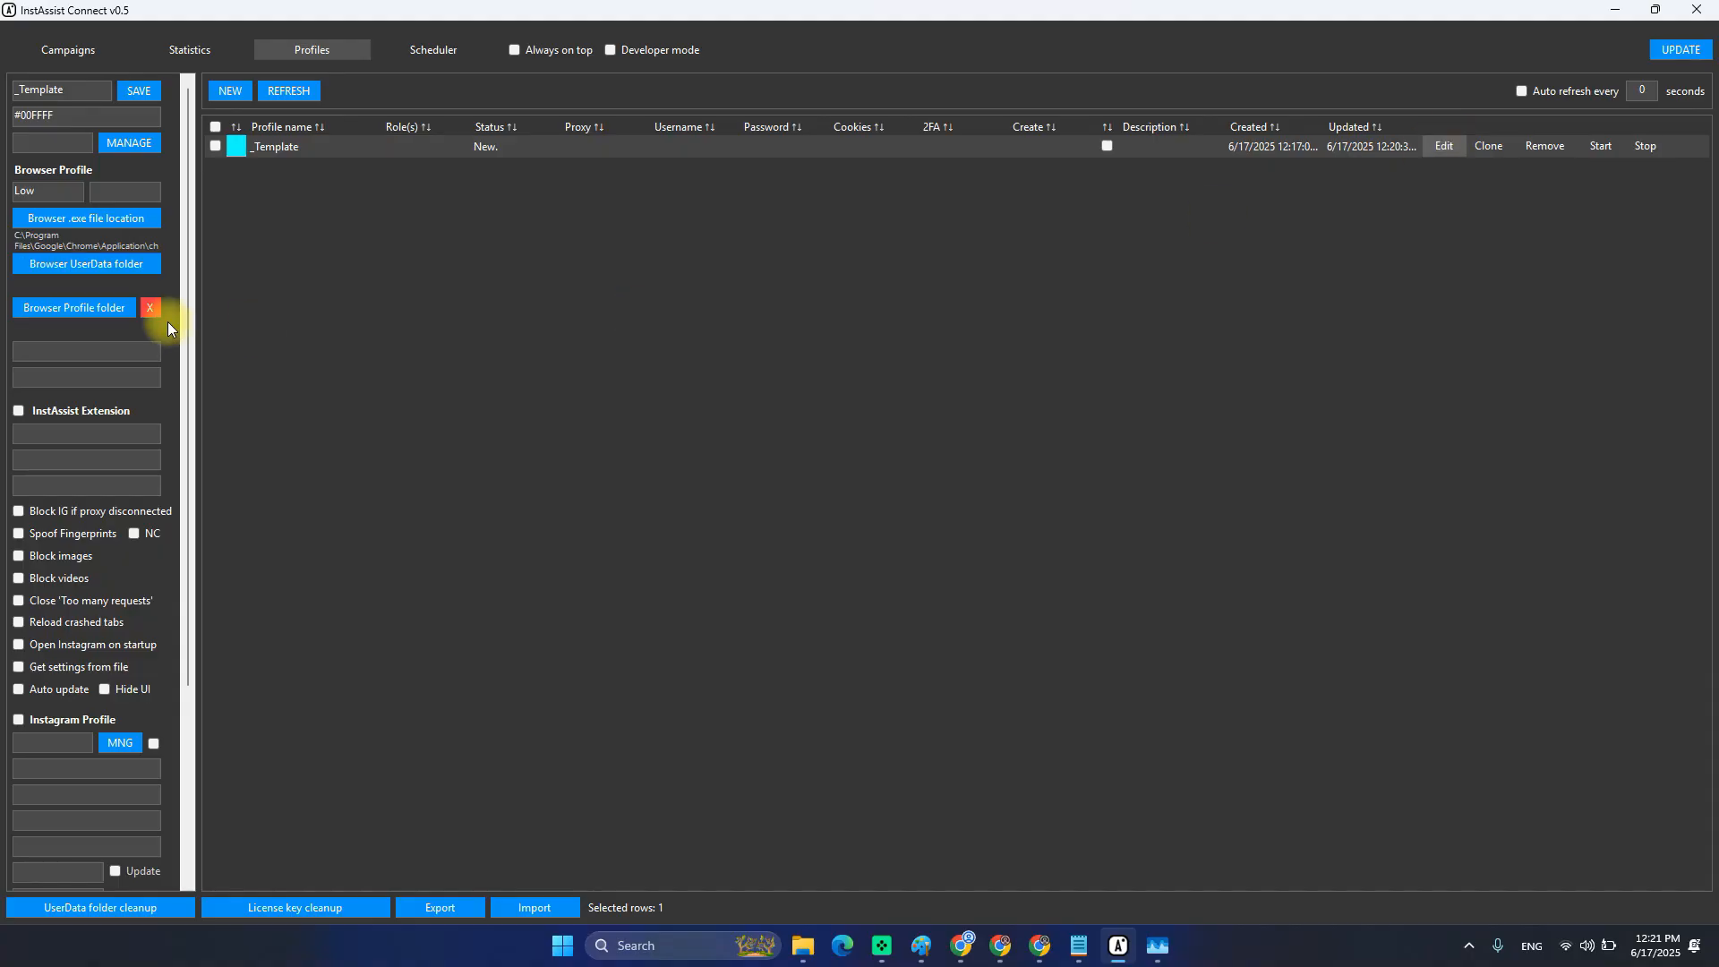
{"action": "left_click", "coordinate": [65, 263]}
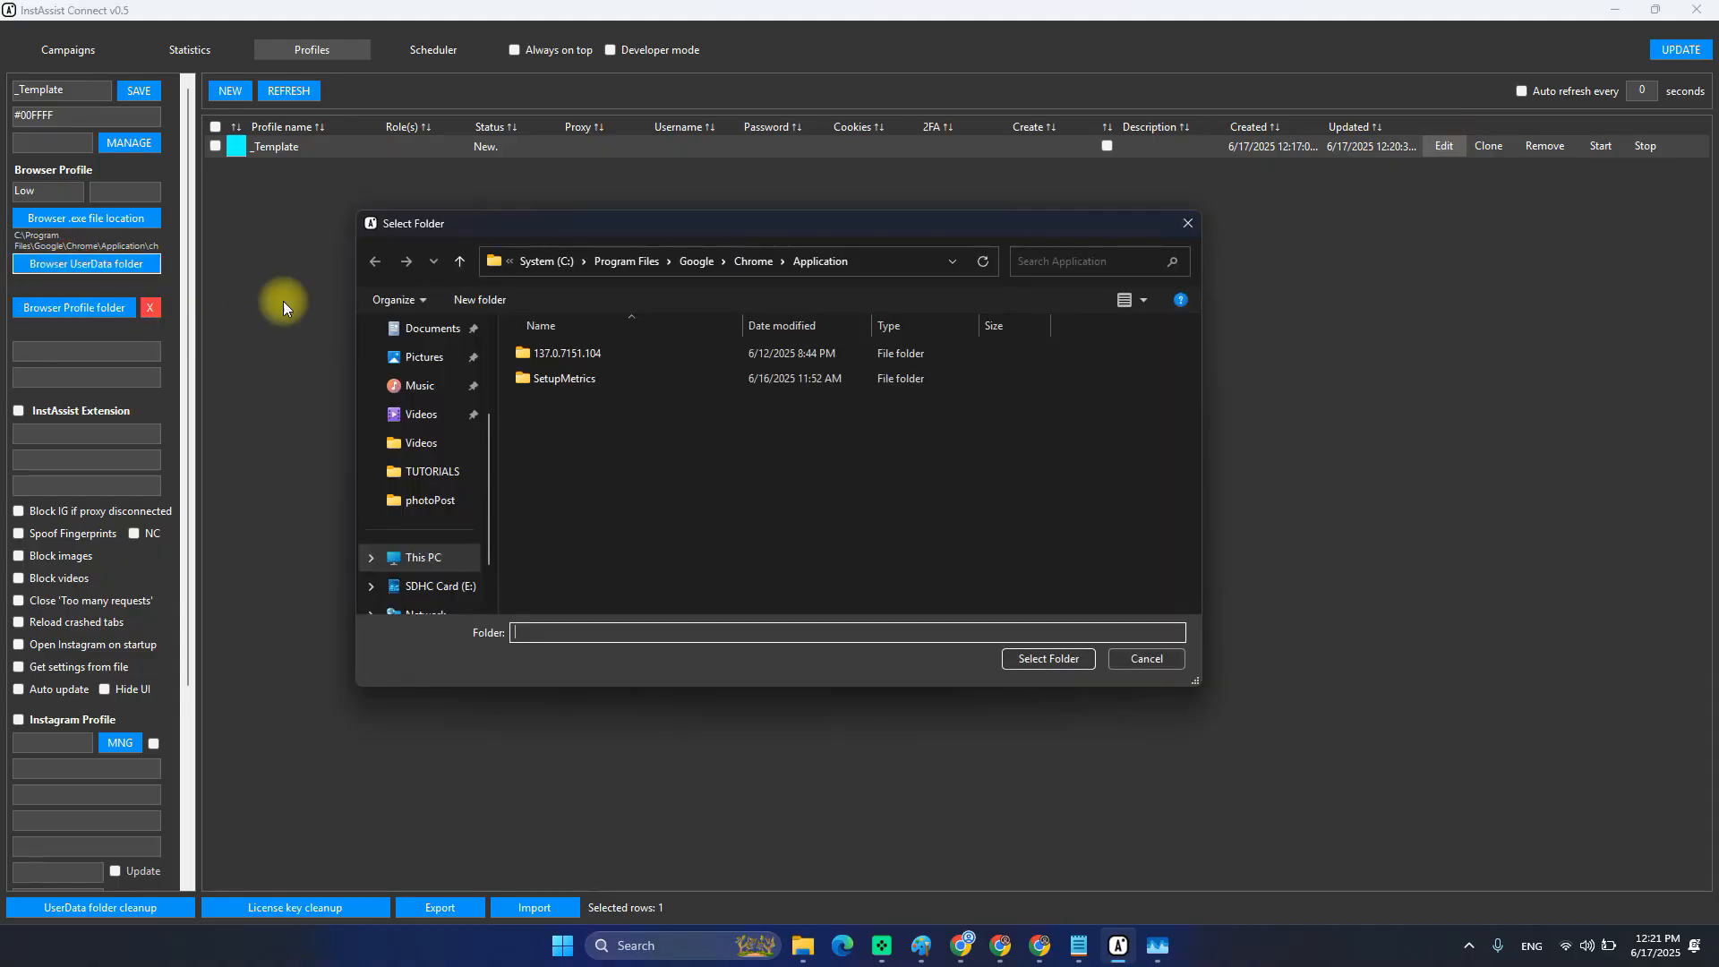
{"action": "left_click", "coordinate": [548, 260]}
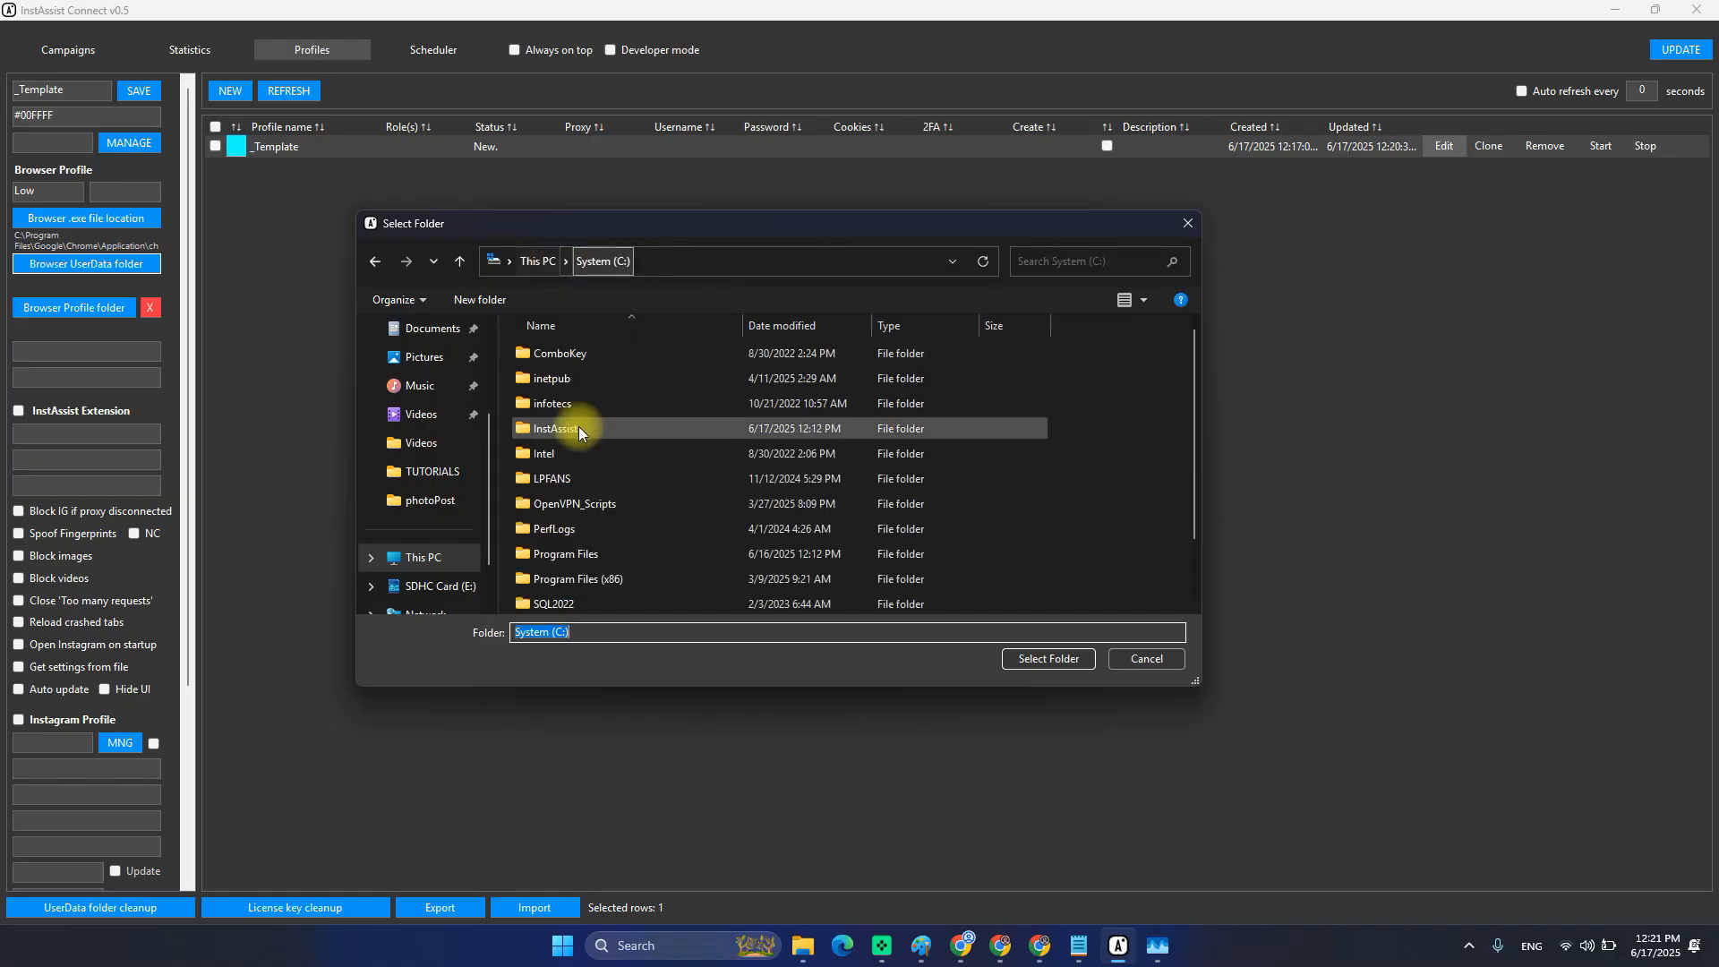
{"action": "double_click", "coordinate": [564, 426]}
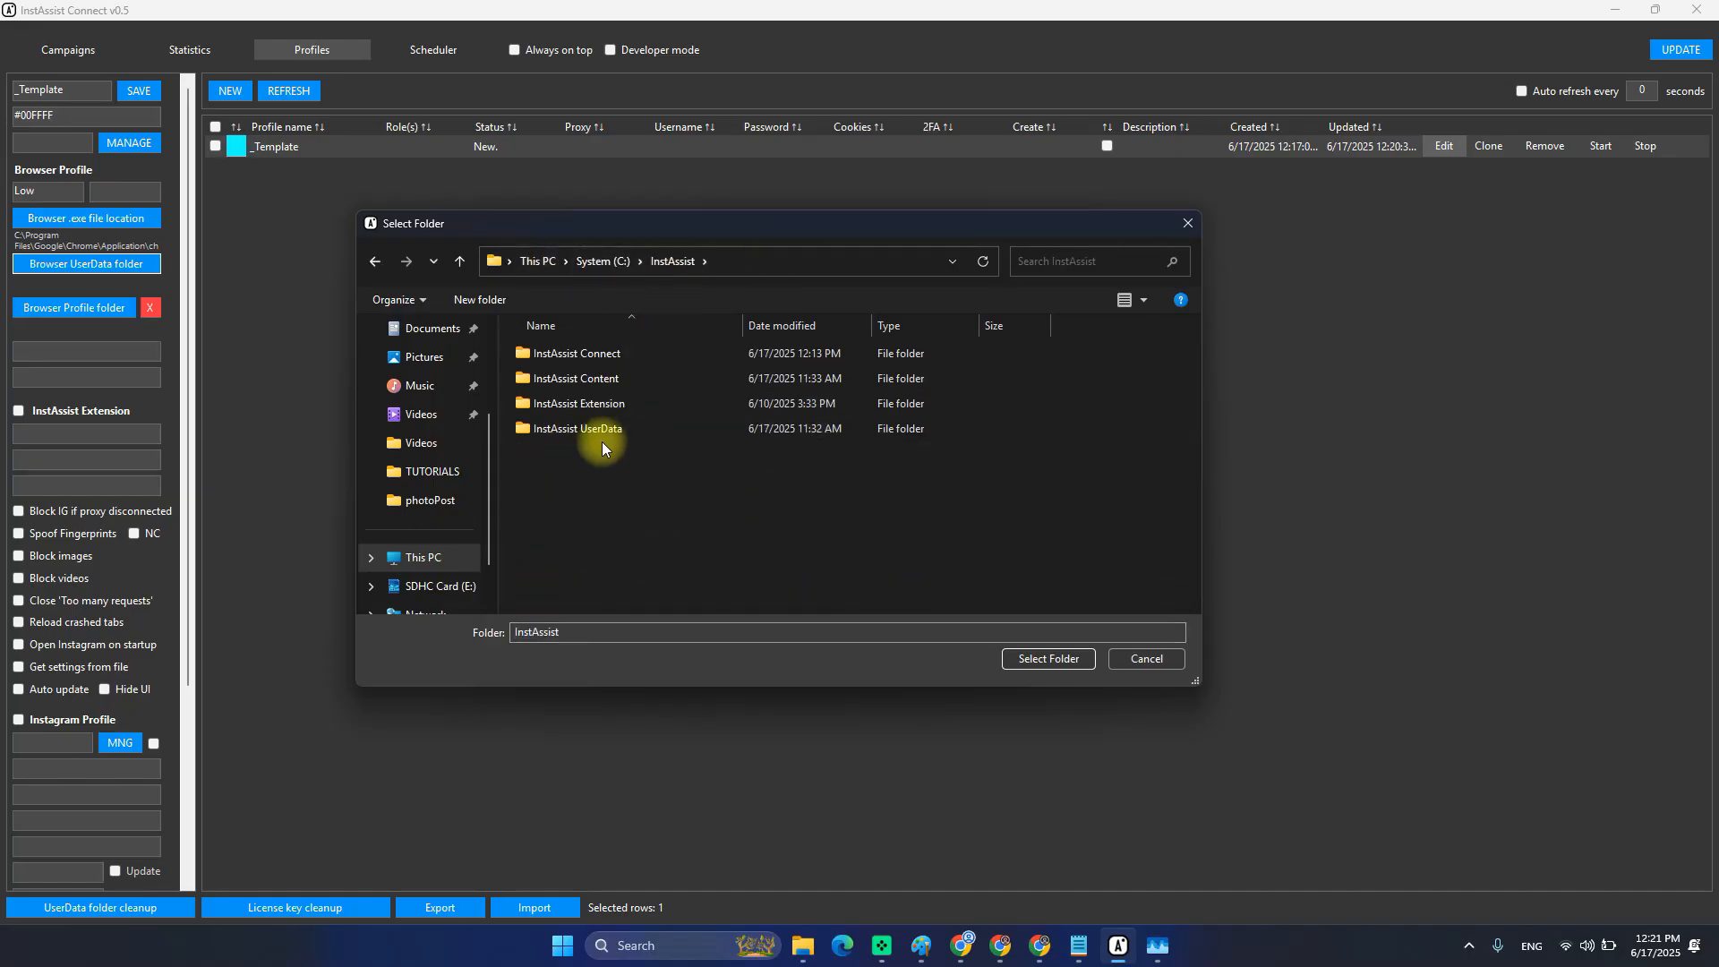
{"action": "left_click", "coordinate": [567, 430]}
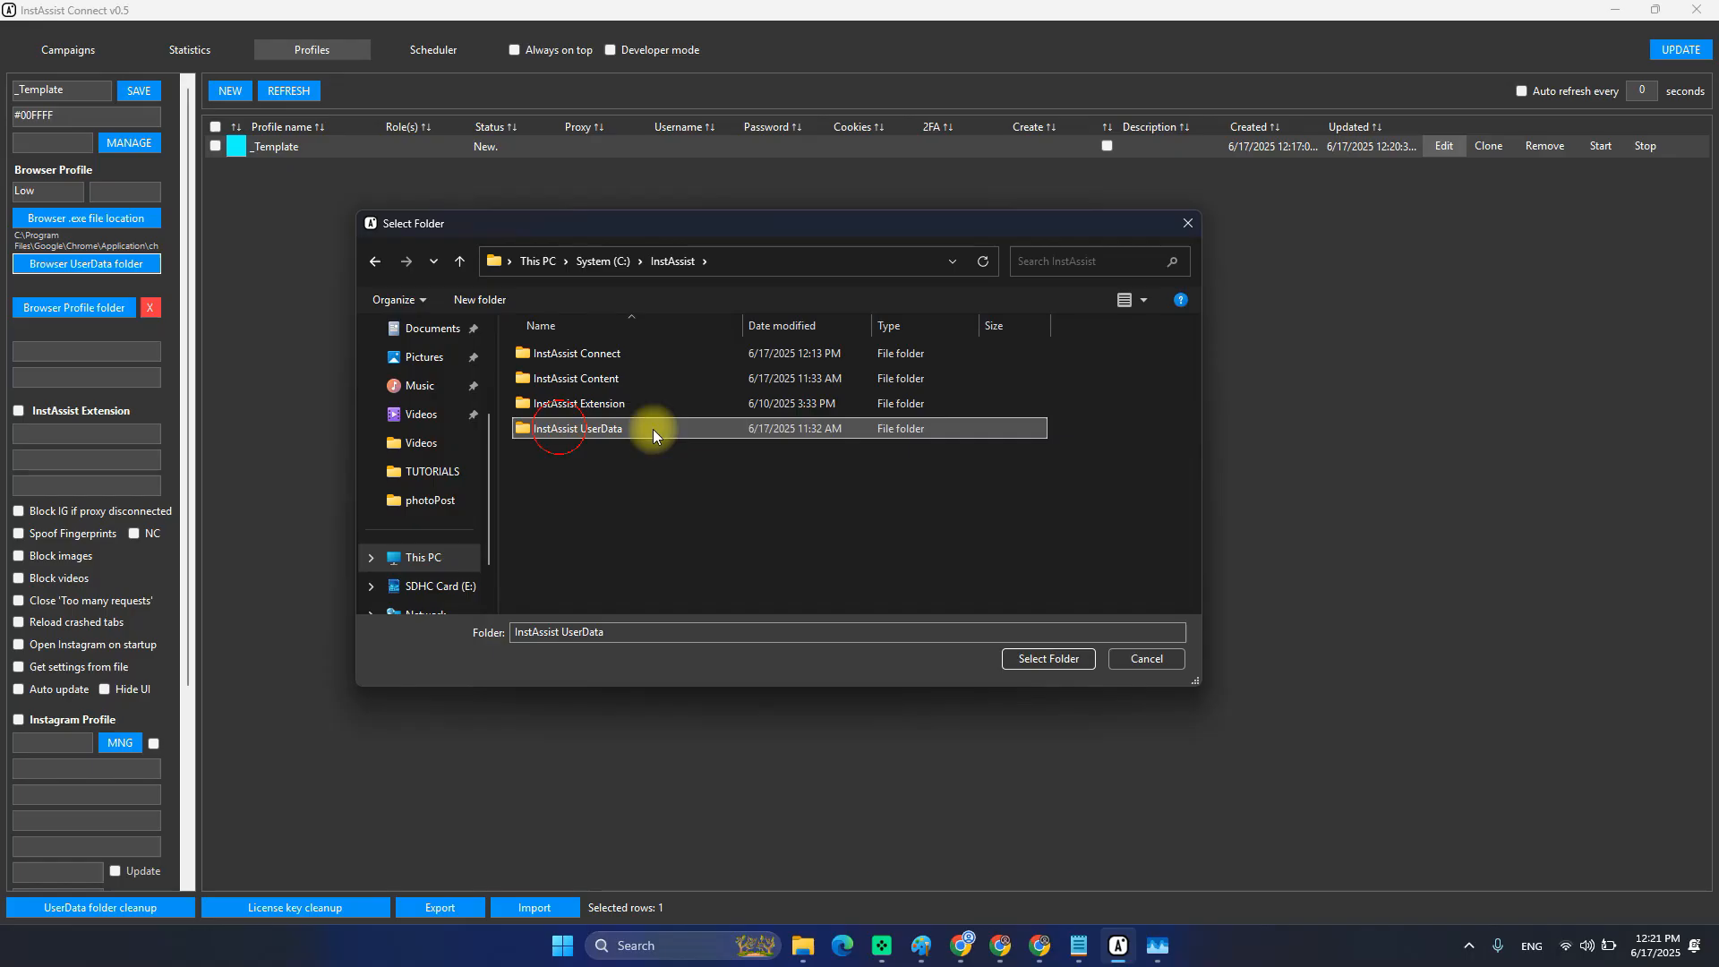
{"action": "double_click", "coordinate": [578, 428]}
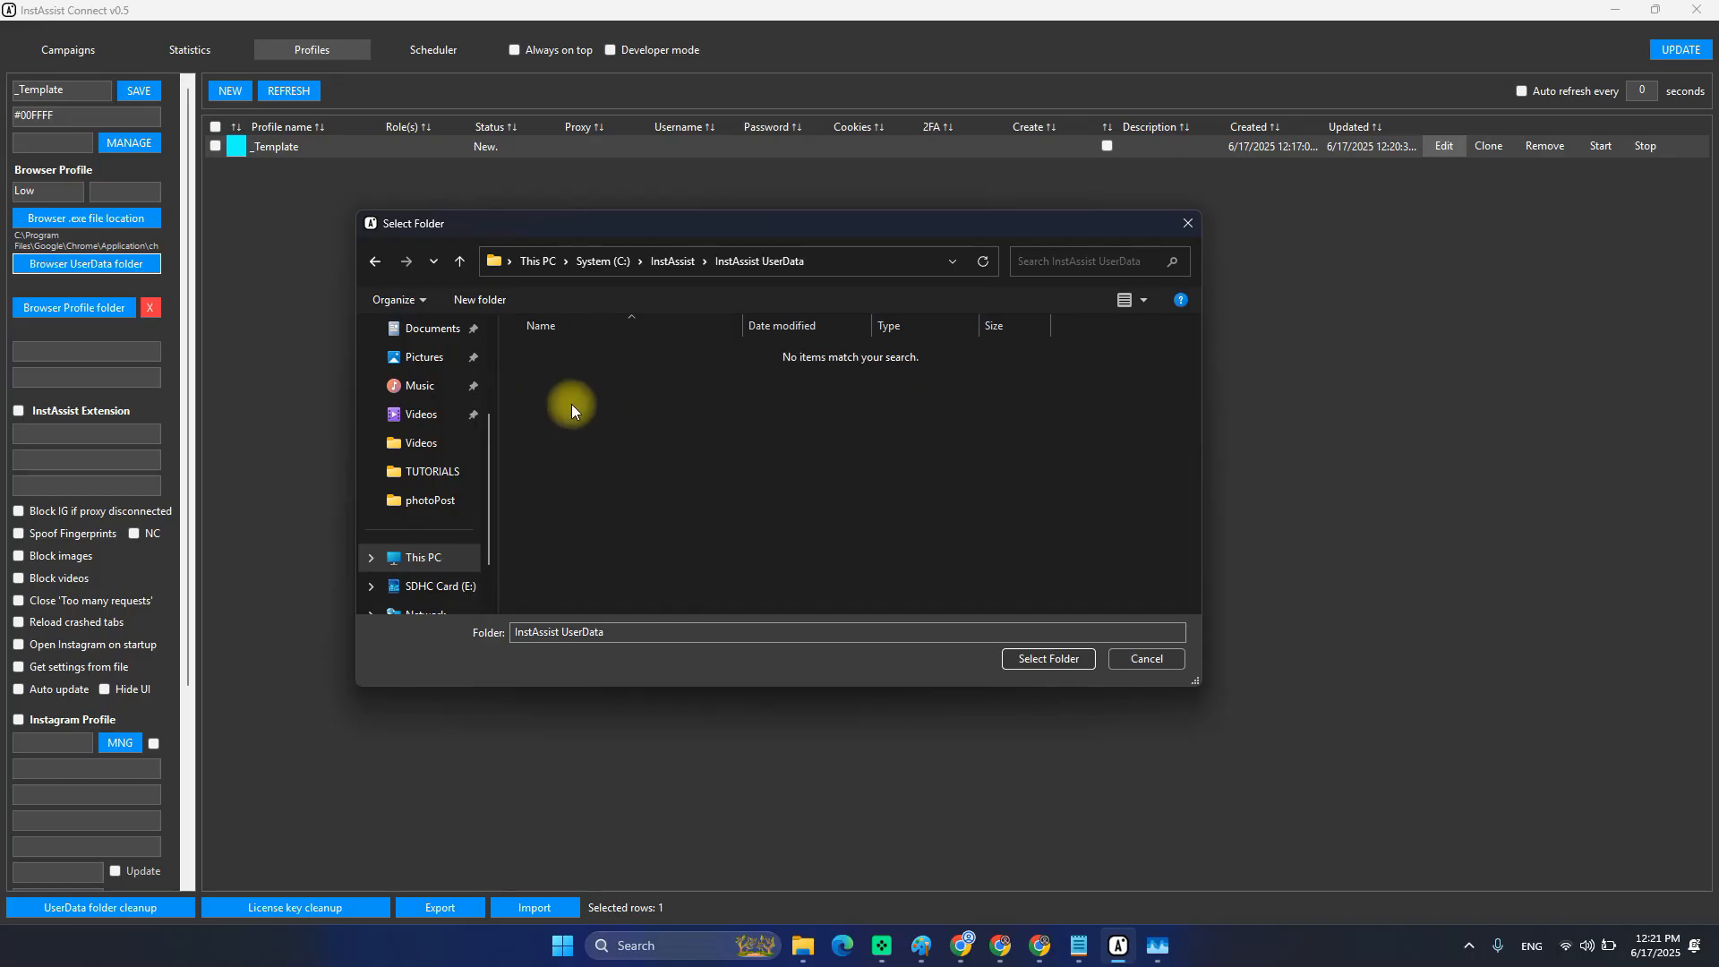
{"action": "left_click", "coordinate": [480, 299]}
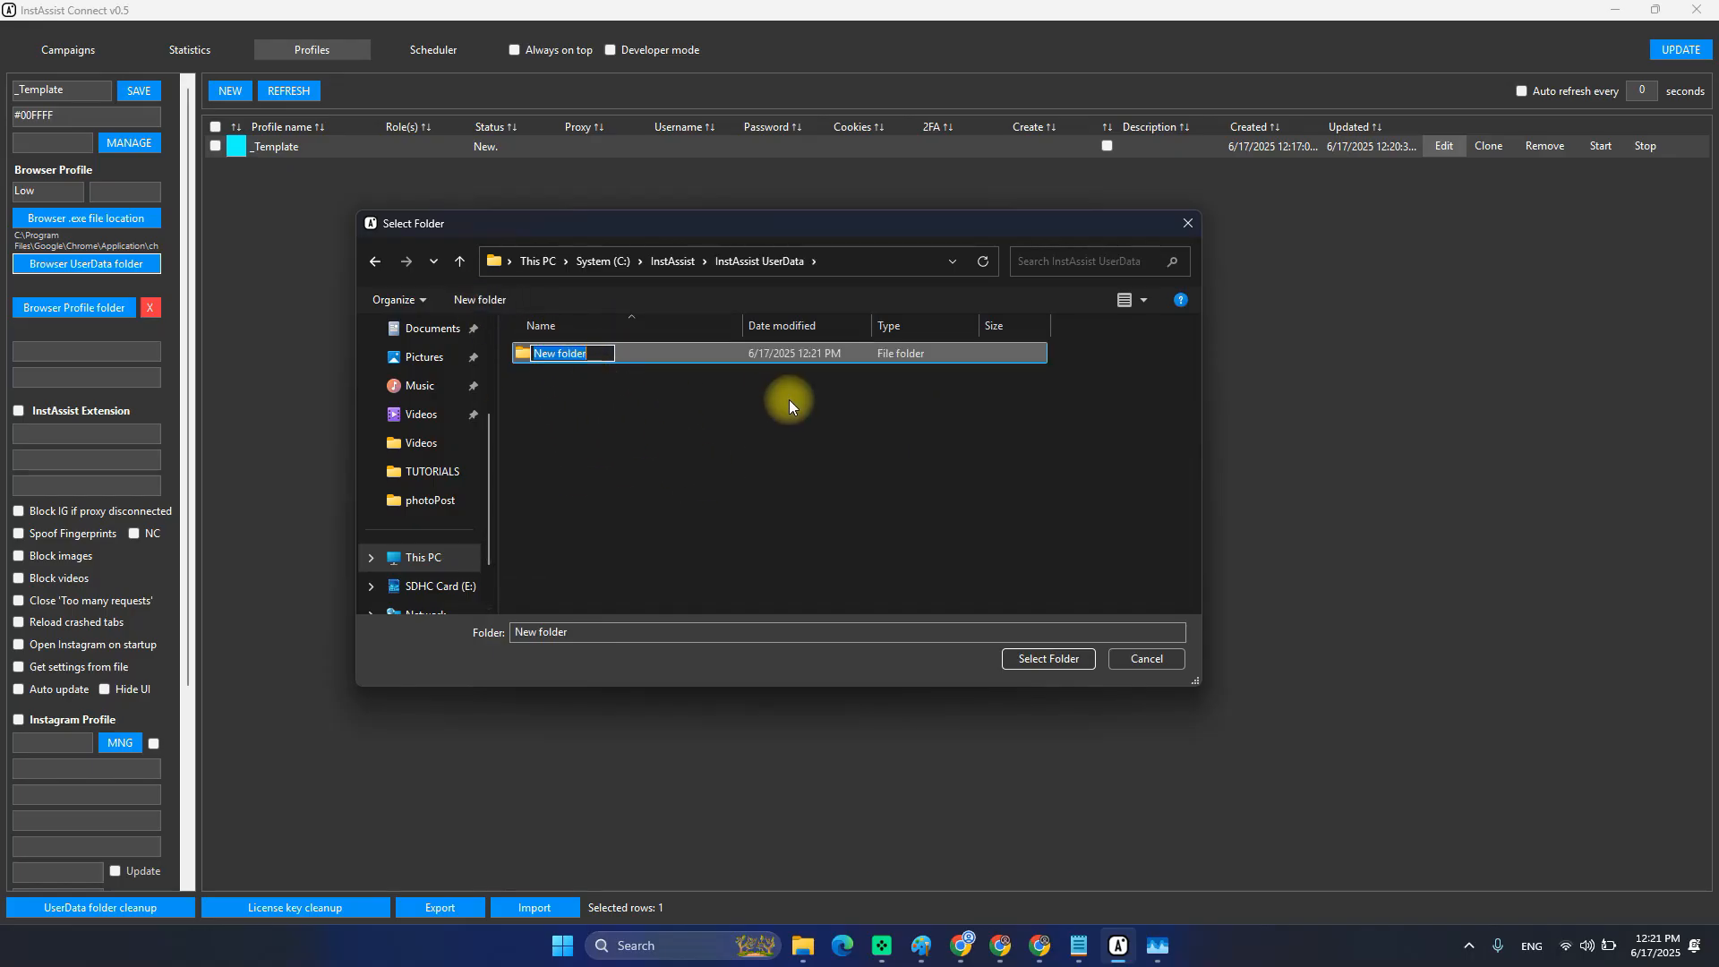
{"action": "type", "text": "_Template"}
{"action": "left_click", "coordinate": [586, 362]}
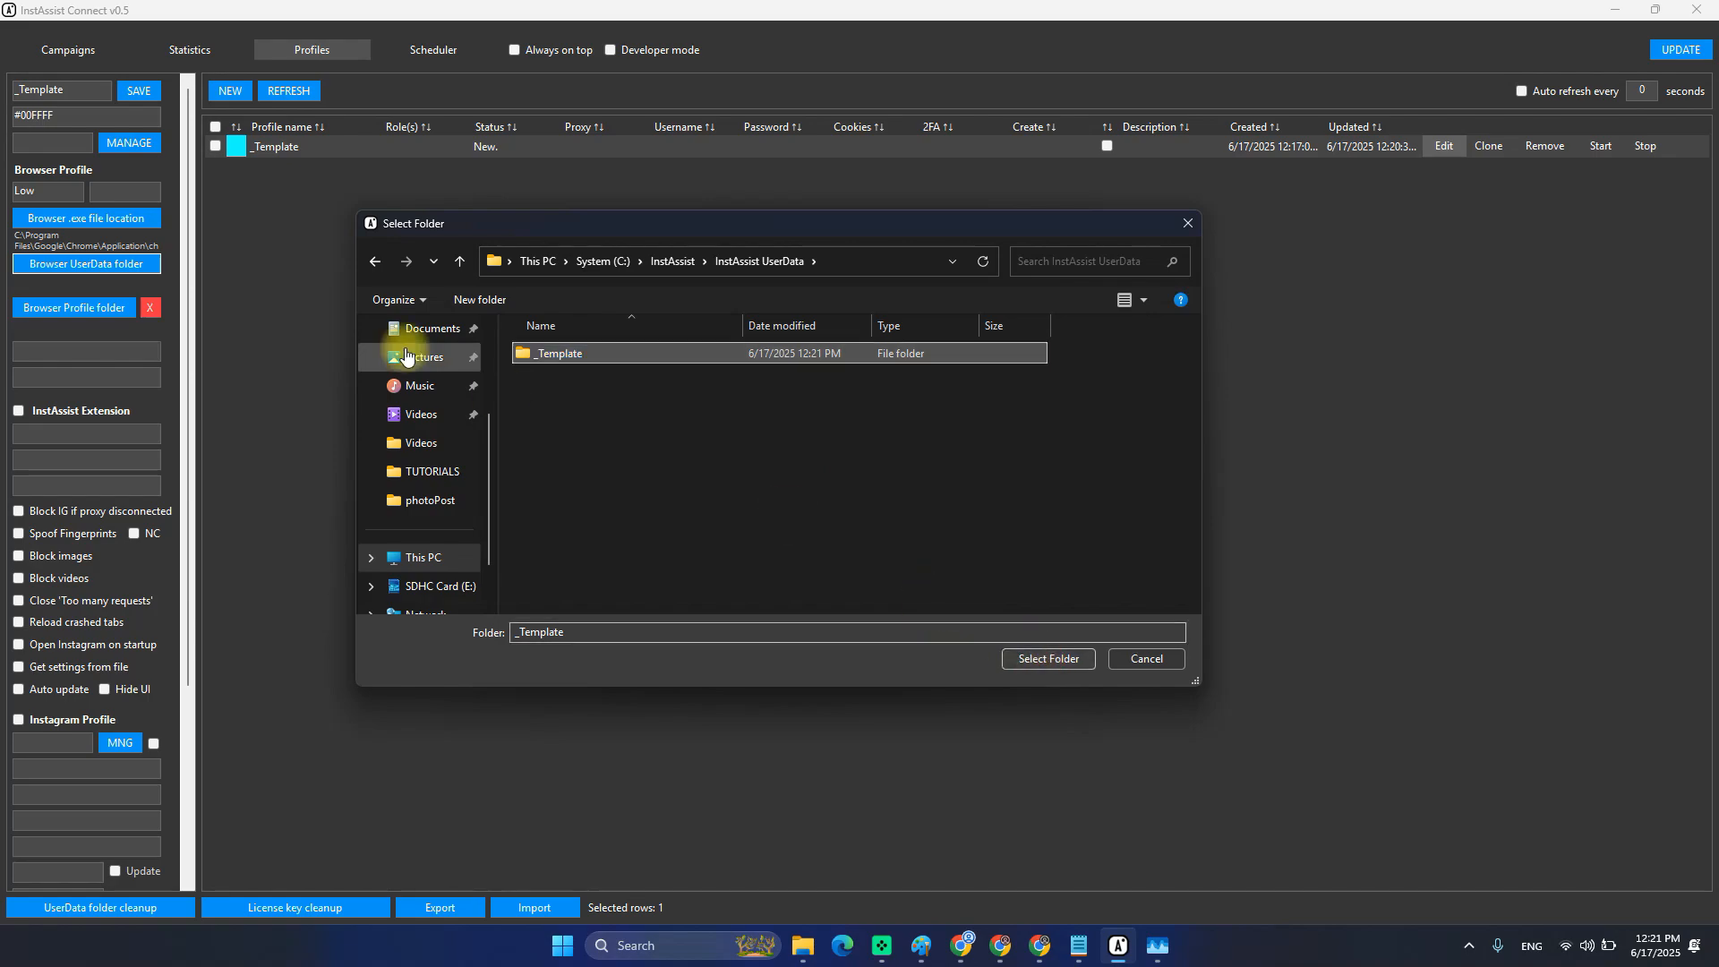
{"action": "left_click", "coordinate": [1069, 661]}
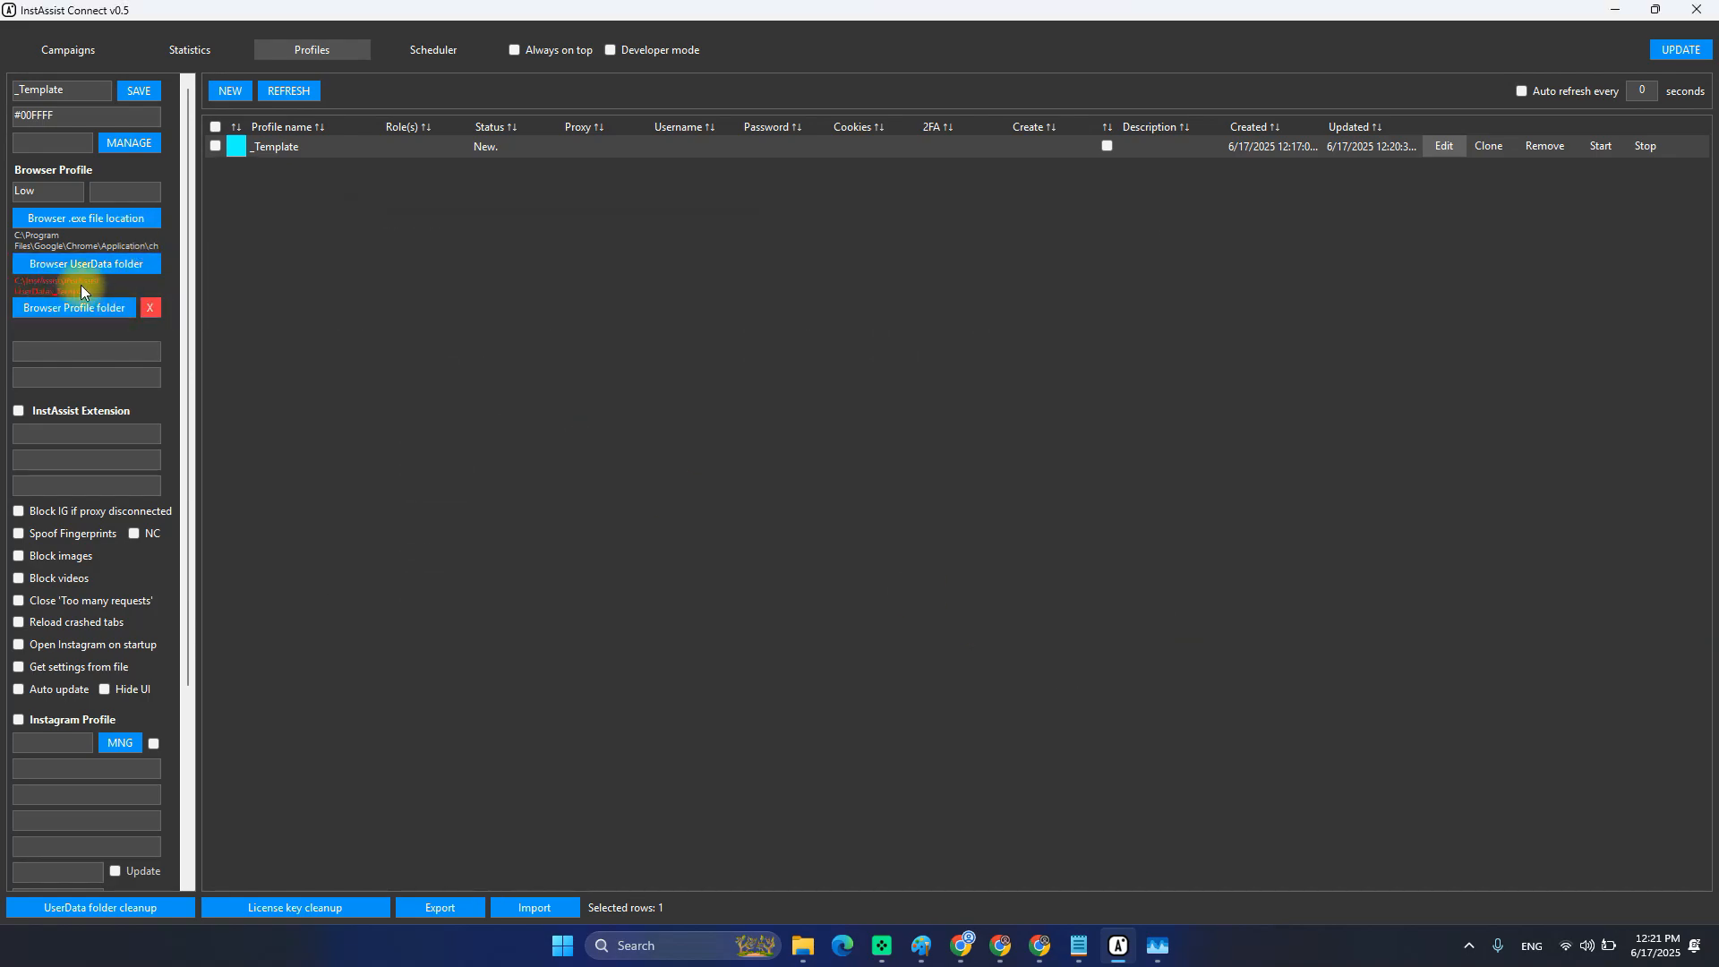
Save the _Template profile, reopen it, and start on the Chrome launch options.
{"action": "left_click", "coordinate": [131, 94]}
{"action": "left_click", "coordinate": [1460, 143]}
{"action": "left_click", "coordinate": [61, 374]}
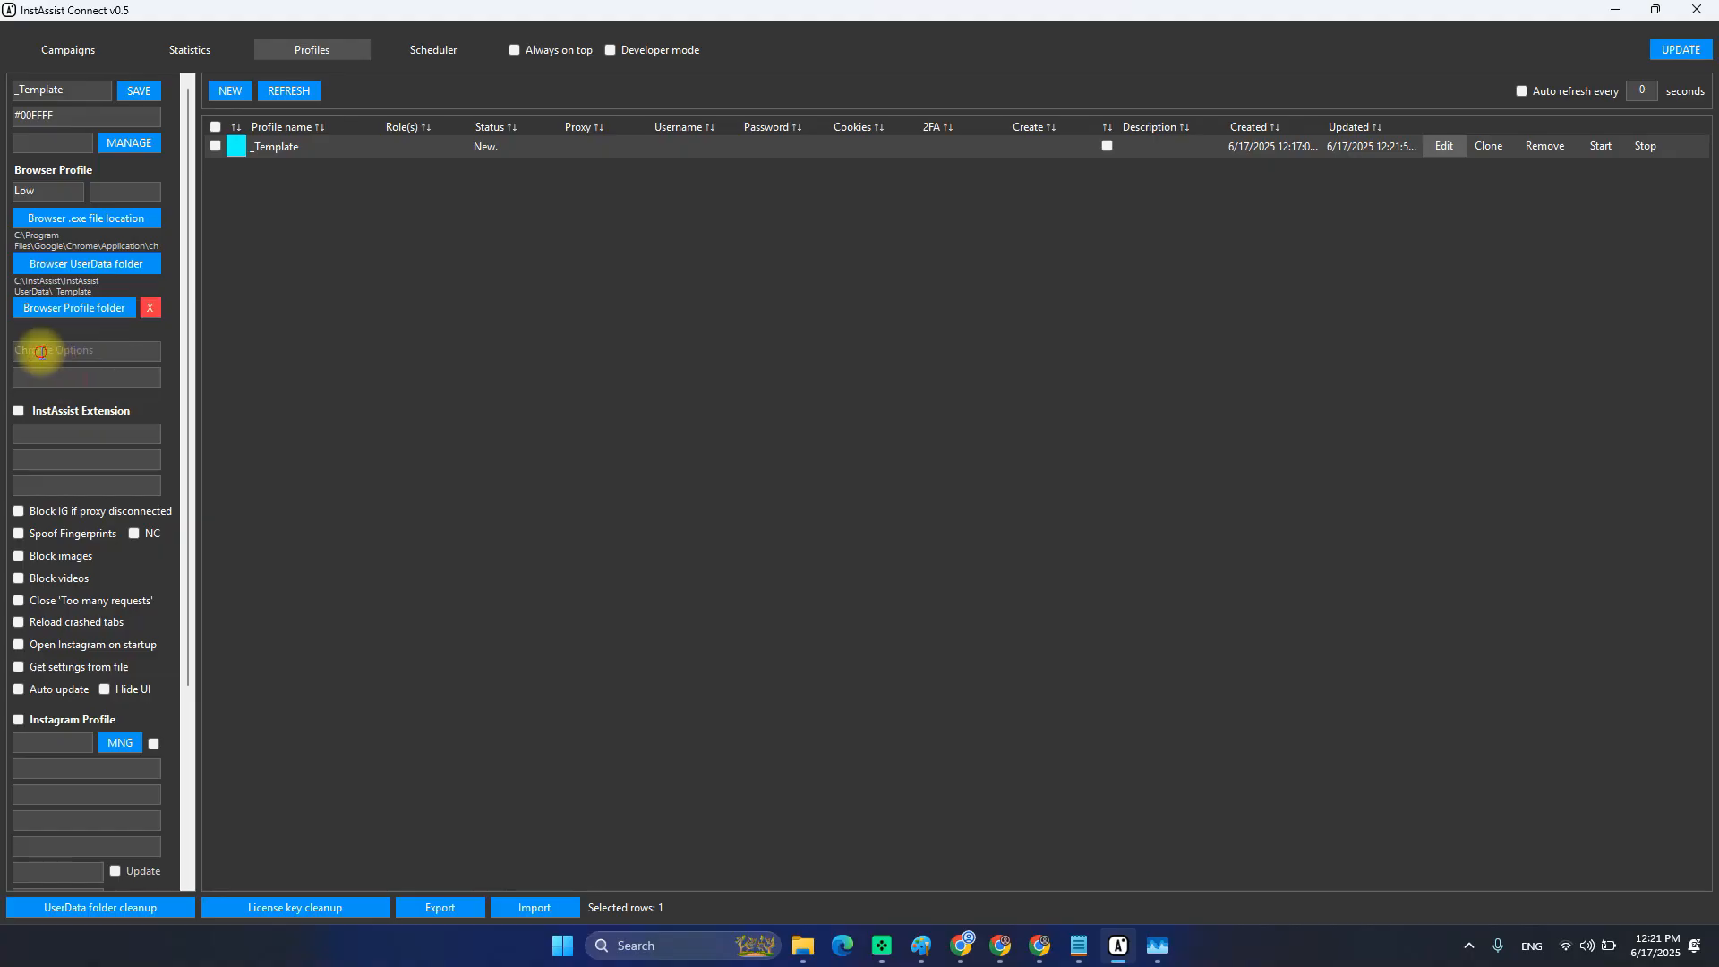
{"action": "left_click", "coordinate": [87, 347]}
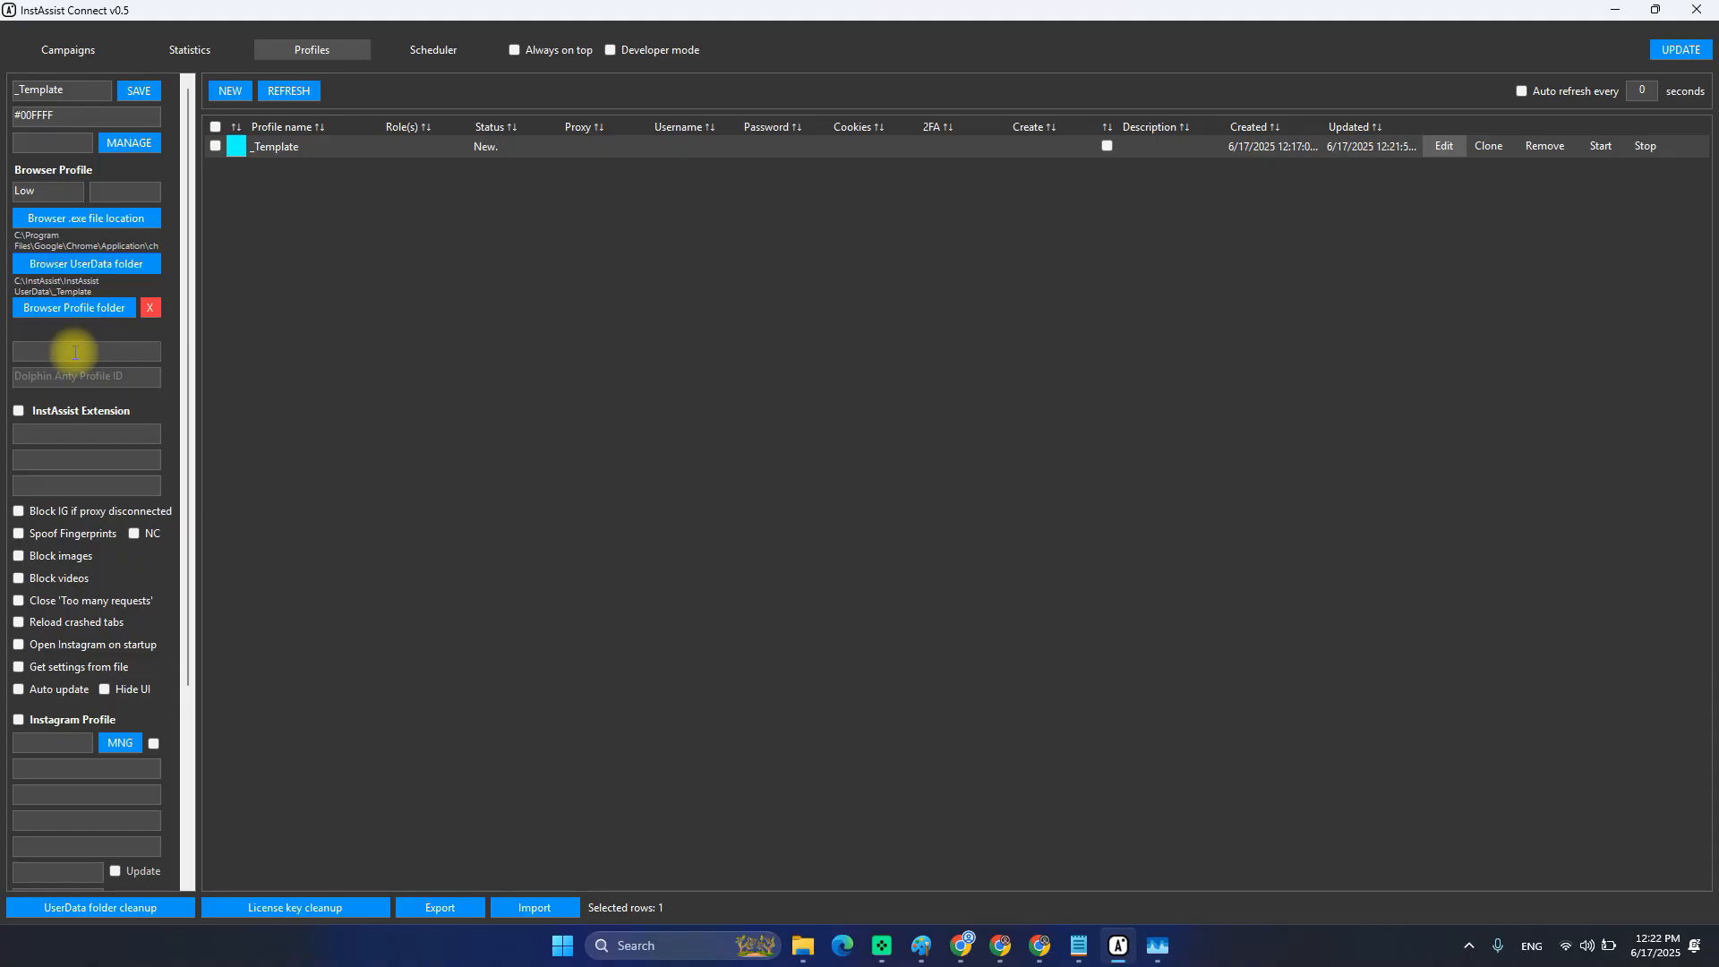
Bring the setup notes forward and select the media cache size value 5242880.
{"action": "mouse_move", "coordinate": [1079, 946]}
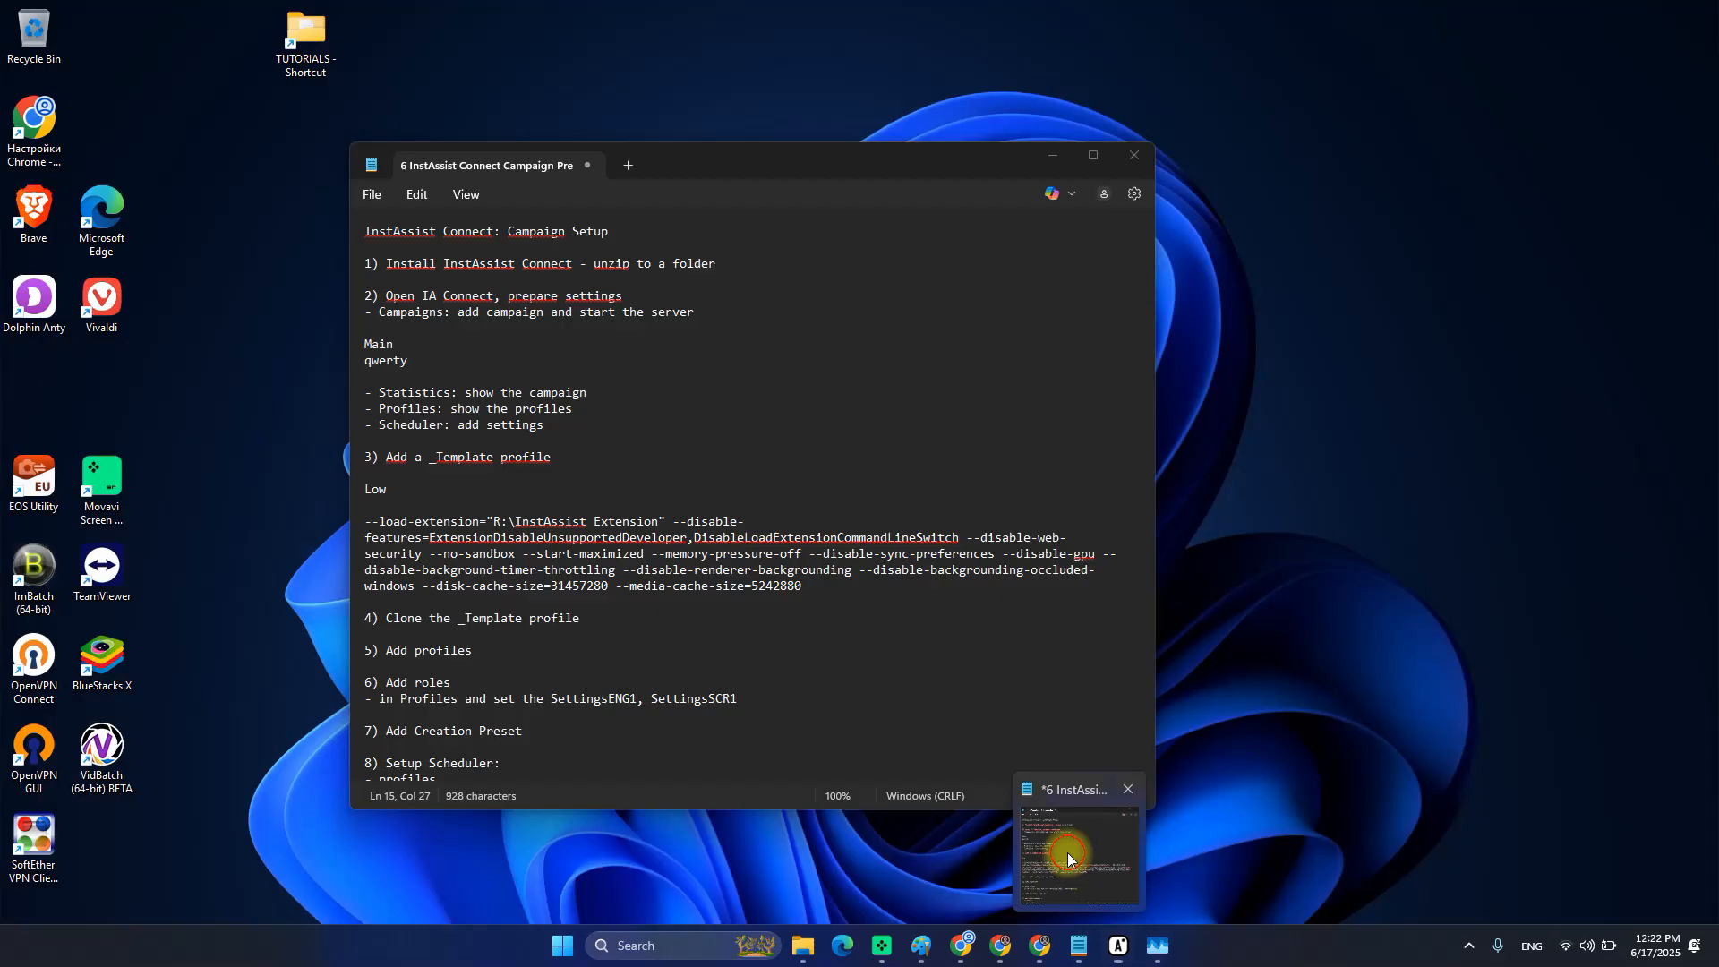
{"action": "left_click", "coordinate": [1068, 857]}
{"action": "scroll", "coordinate": [627, 528], "scroll_direction": "down", "scroll_amount": 1}
{"action": "left_click", "coordinate": [821, 530]}
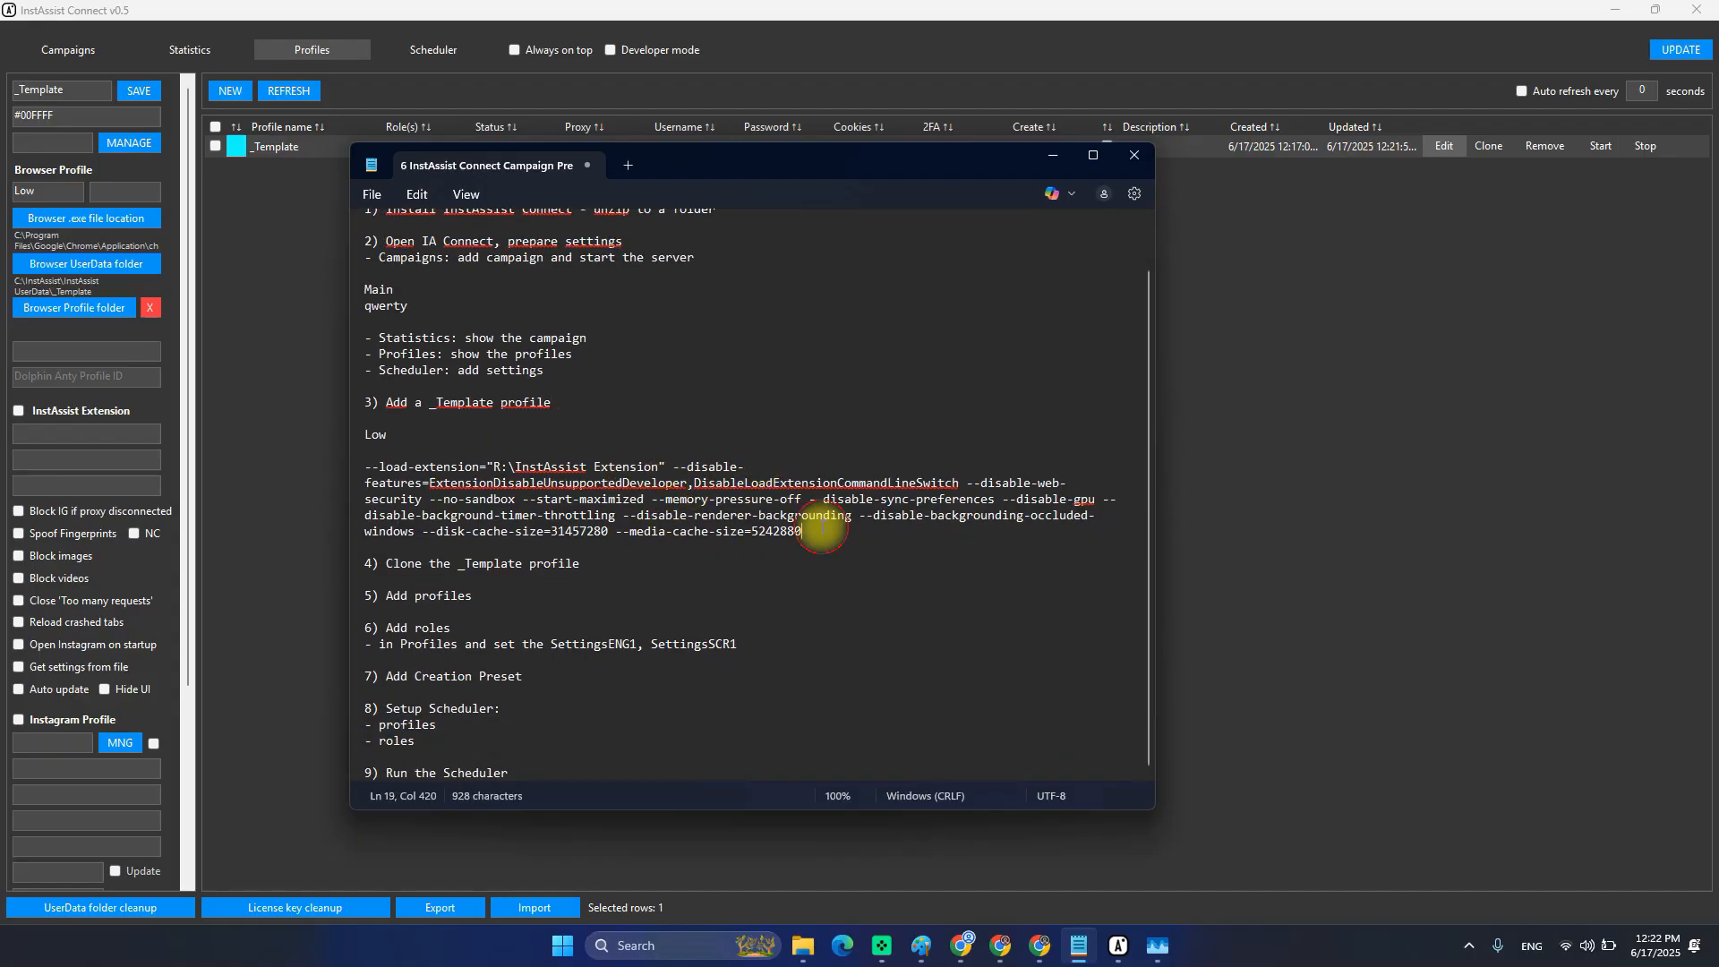
{"action": "left_click_drag", "start_coordinate": [772, 169], "coordinate": [794, 177]}
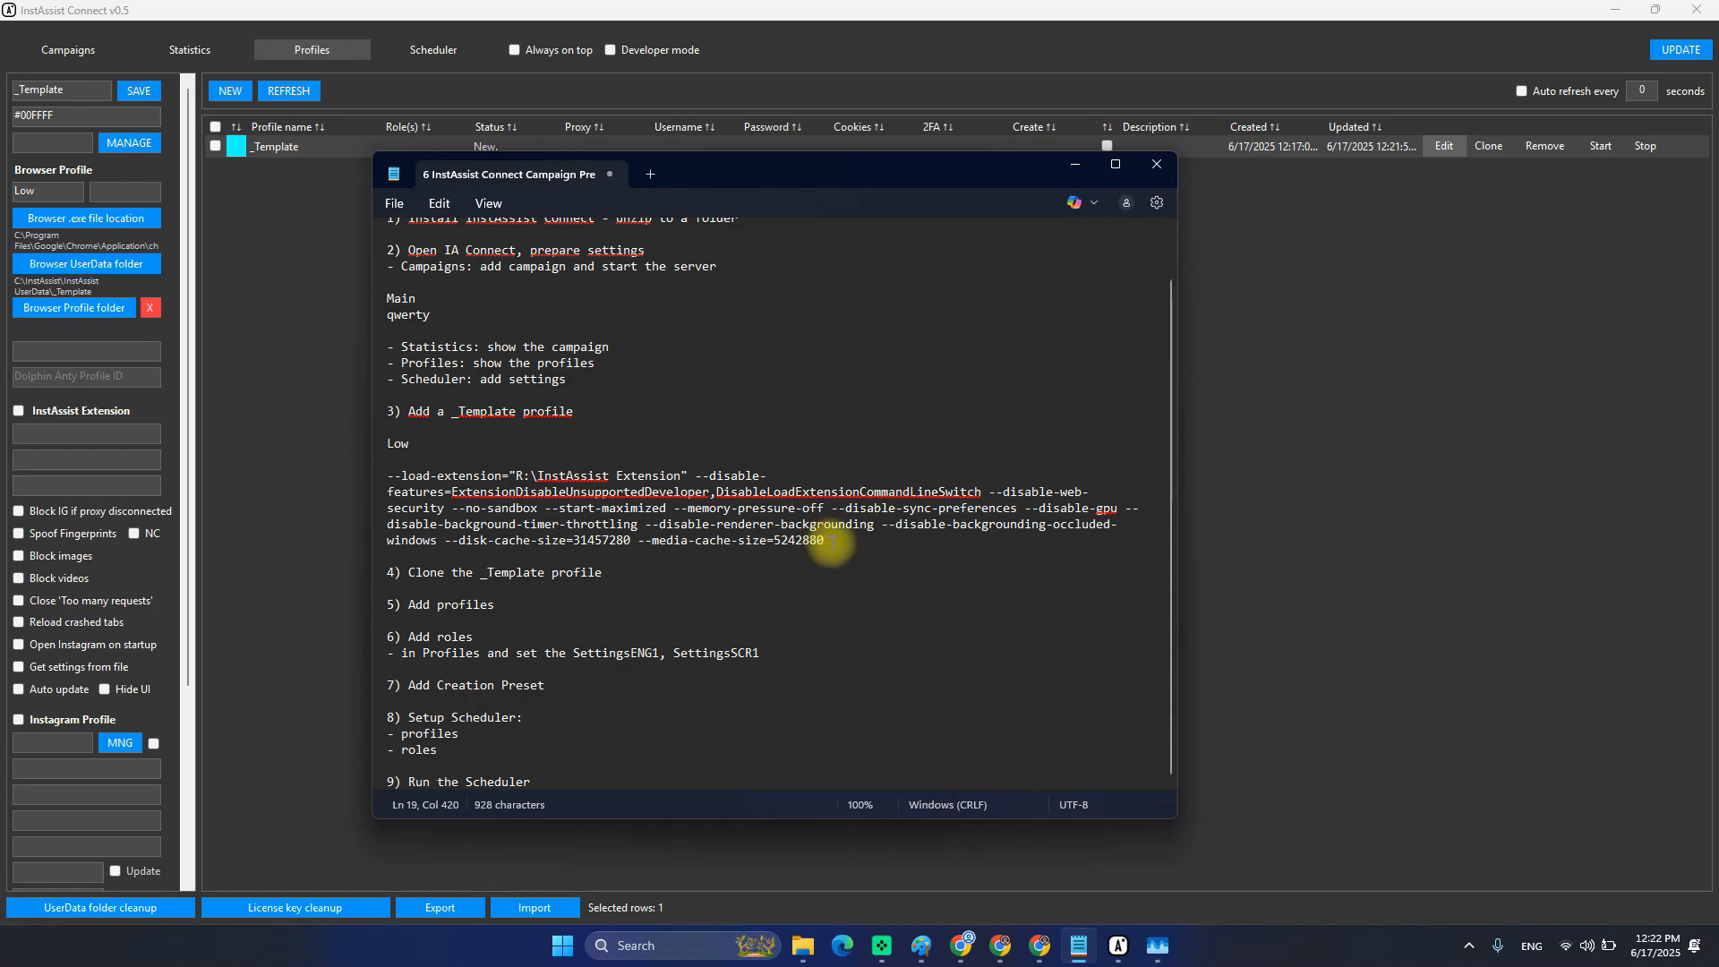
{"action": "left_click_drag", "start_coordinate": [638, 541], "coordinate": [774, 540]}
{"action": "left_click", "coordinate": [673, 548]}
{"action": "double_click", "coordinate": [764, 538]}
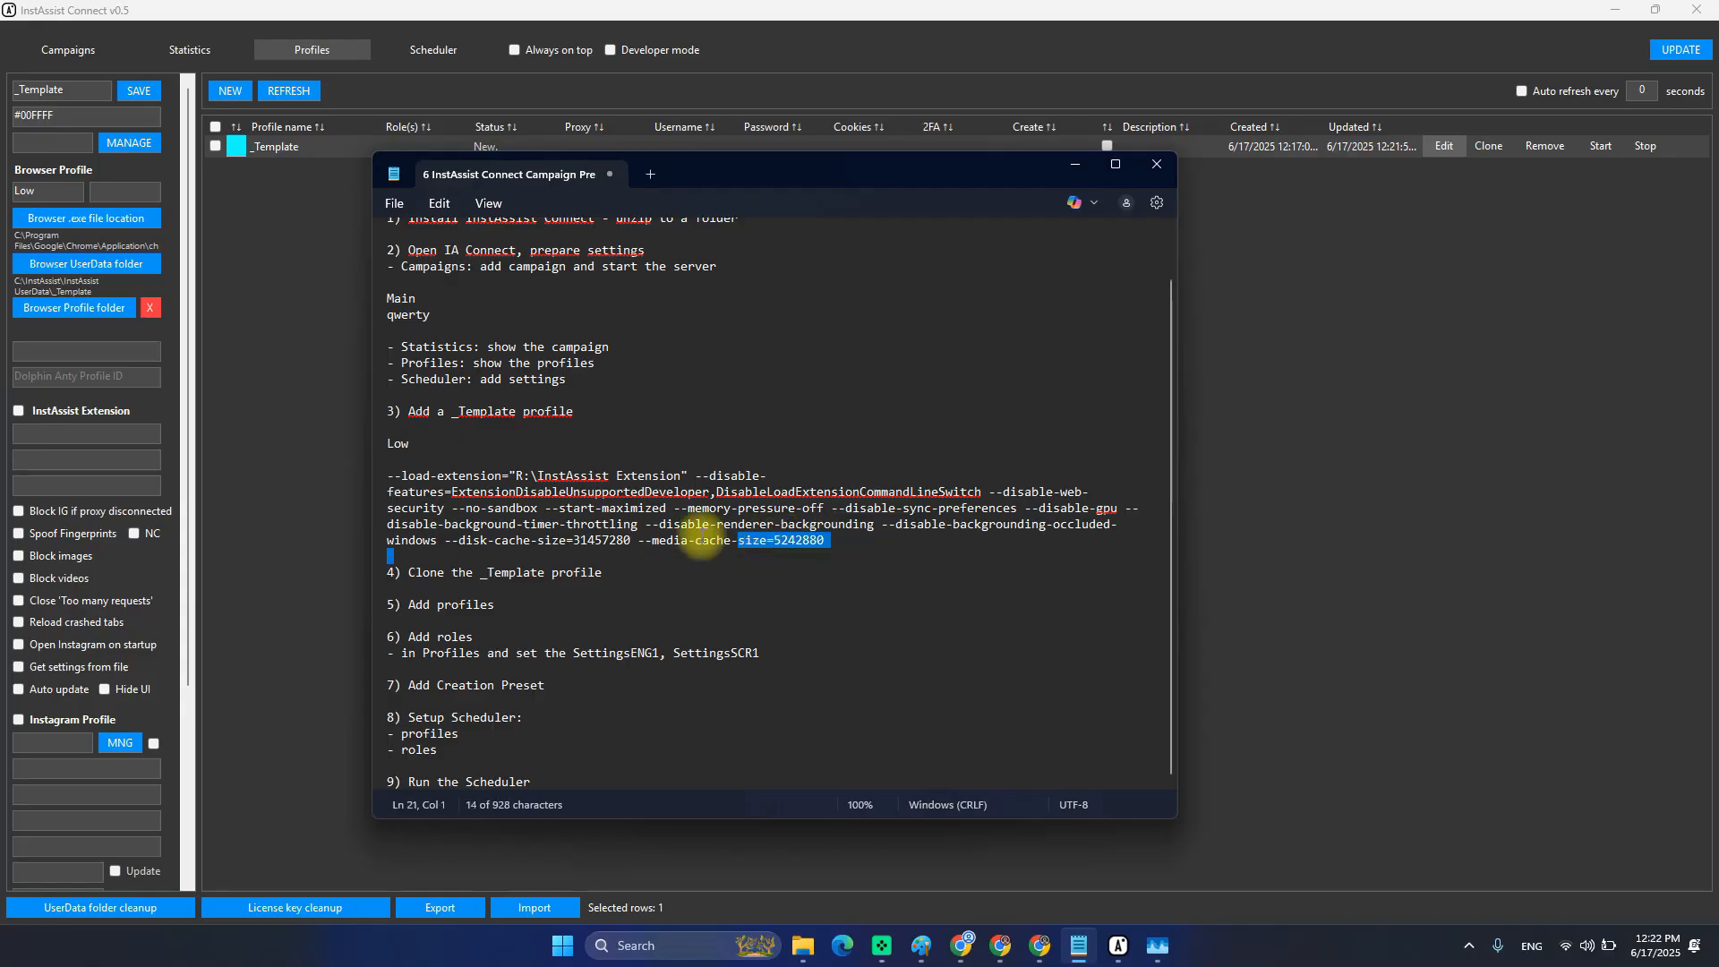
{"action": "double_click", "coordinate": [792, 540]}
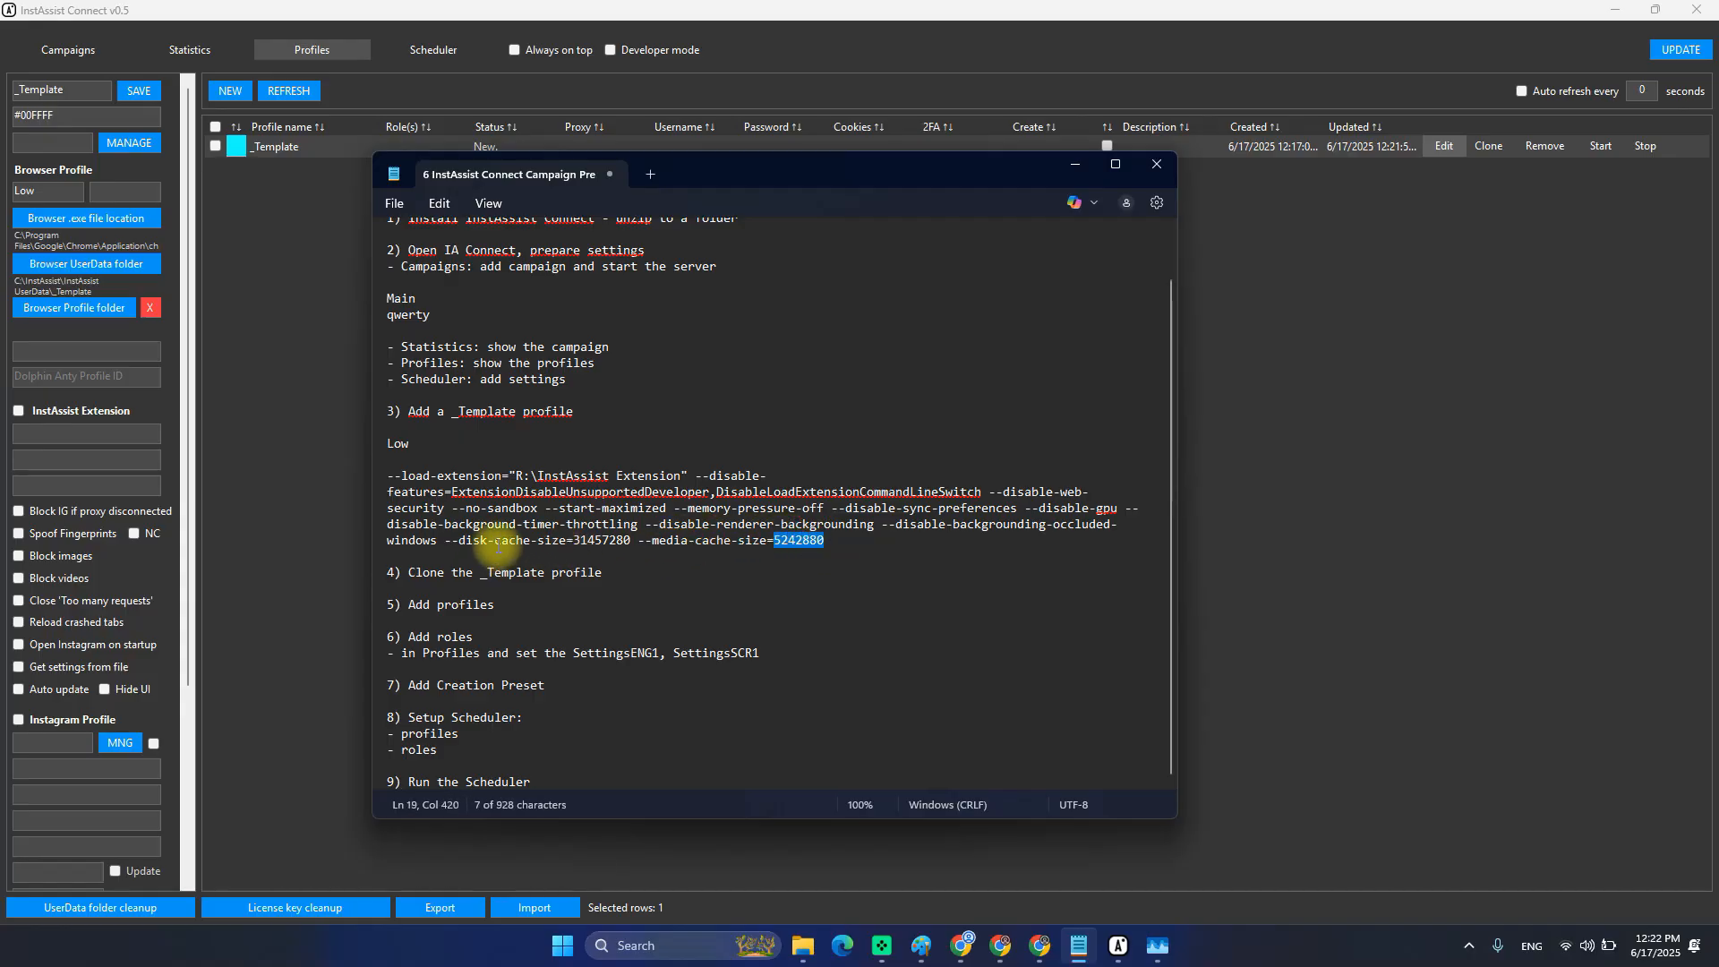
Inspect the background-timer-throttling, no-sandbox and start-maximized arguments on the launch line.
{"action": "left_click_drag", "start_coordinate": [445, 524], "coordinate": [626, 536]}
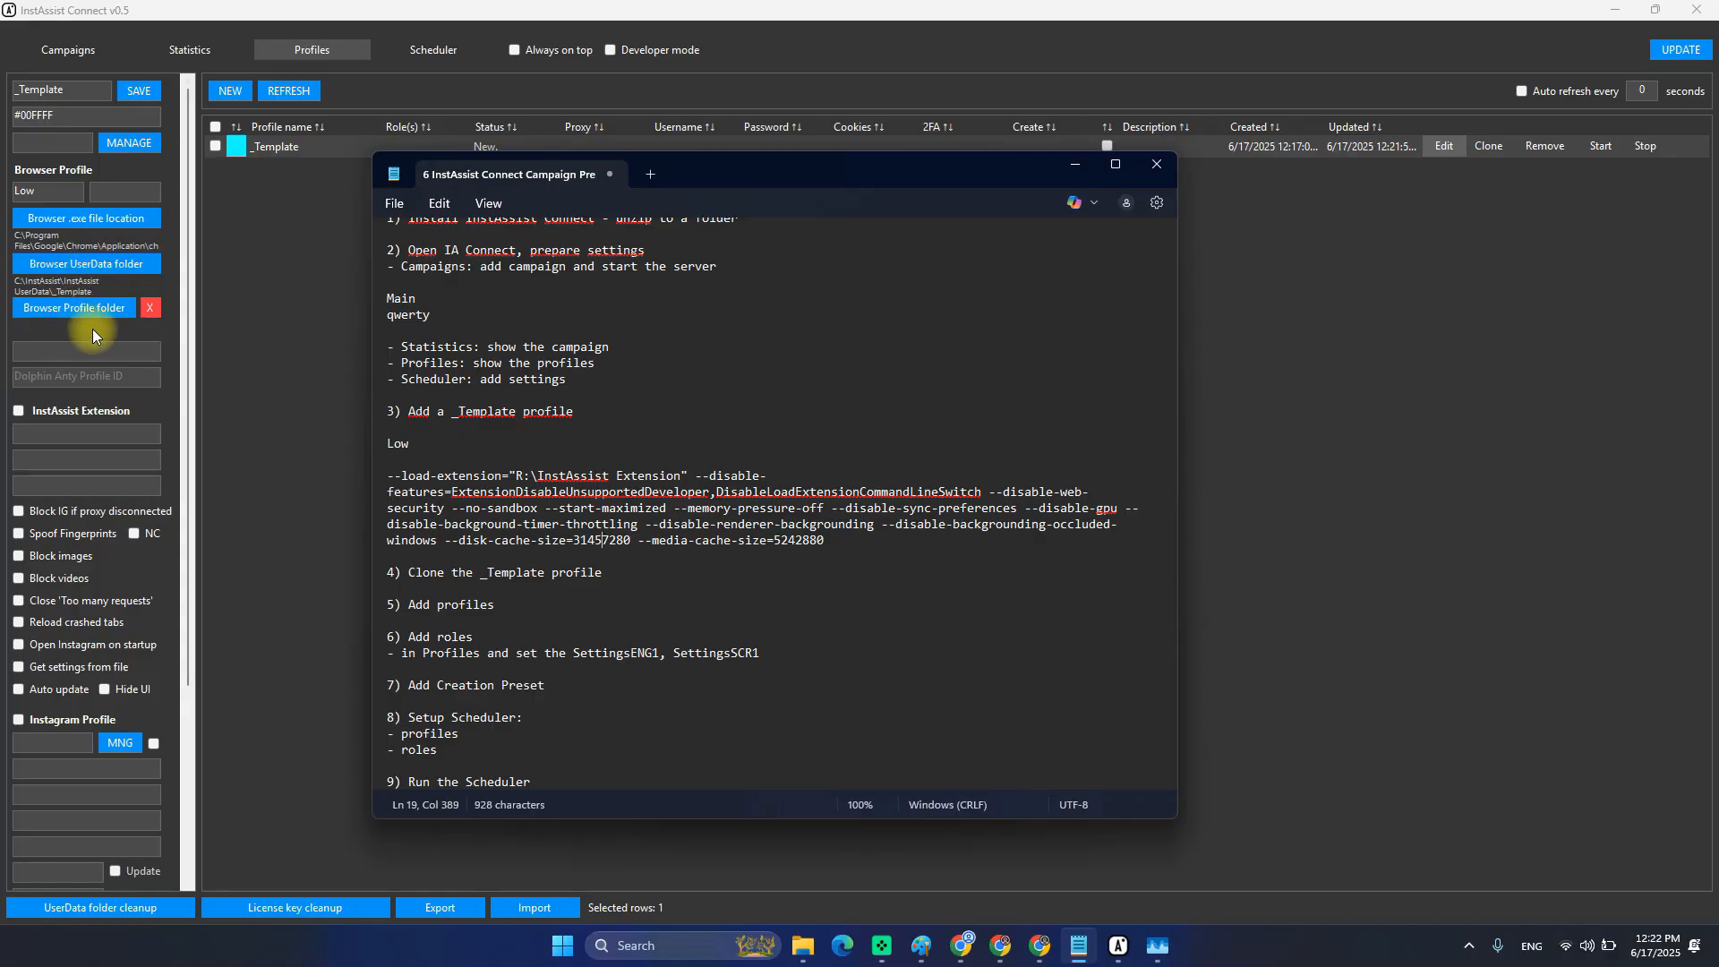
{"action": "double_click", "coordinate": [799, 540]}
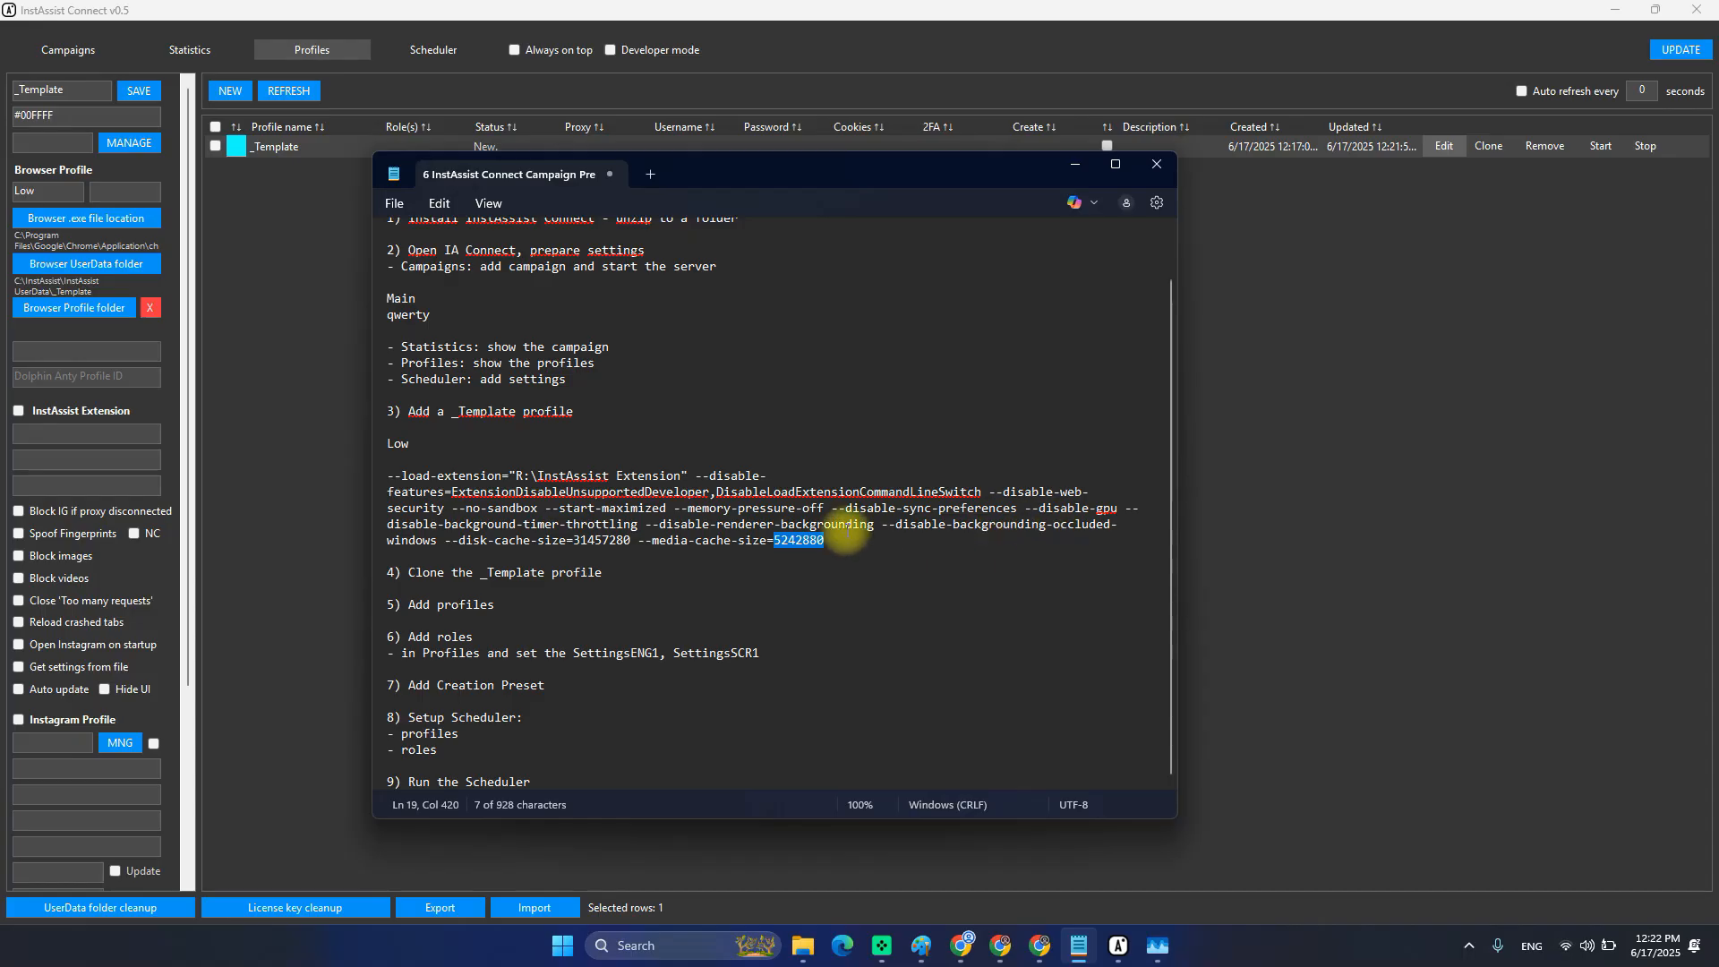
{"action": "left_click", "coordinate": [507, 523]}
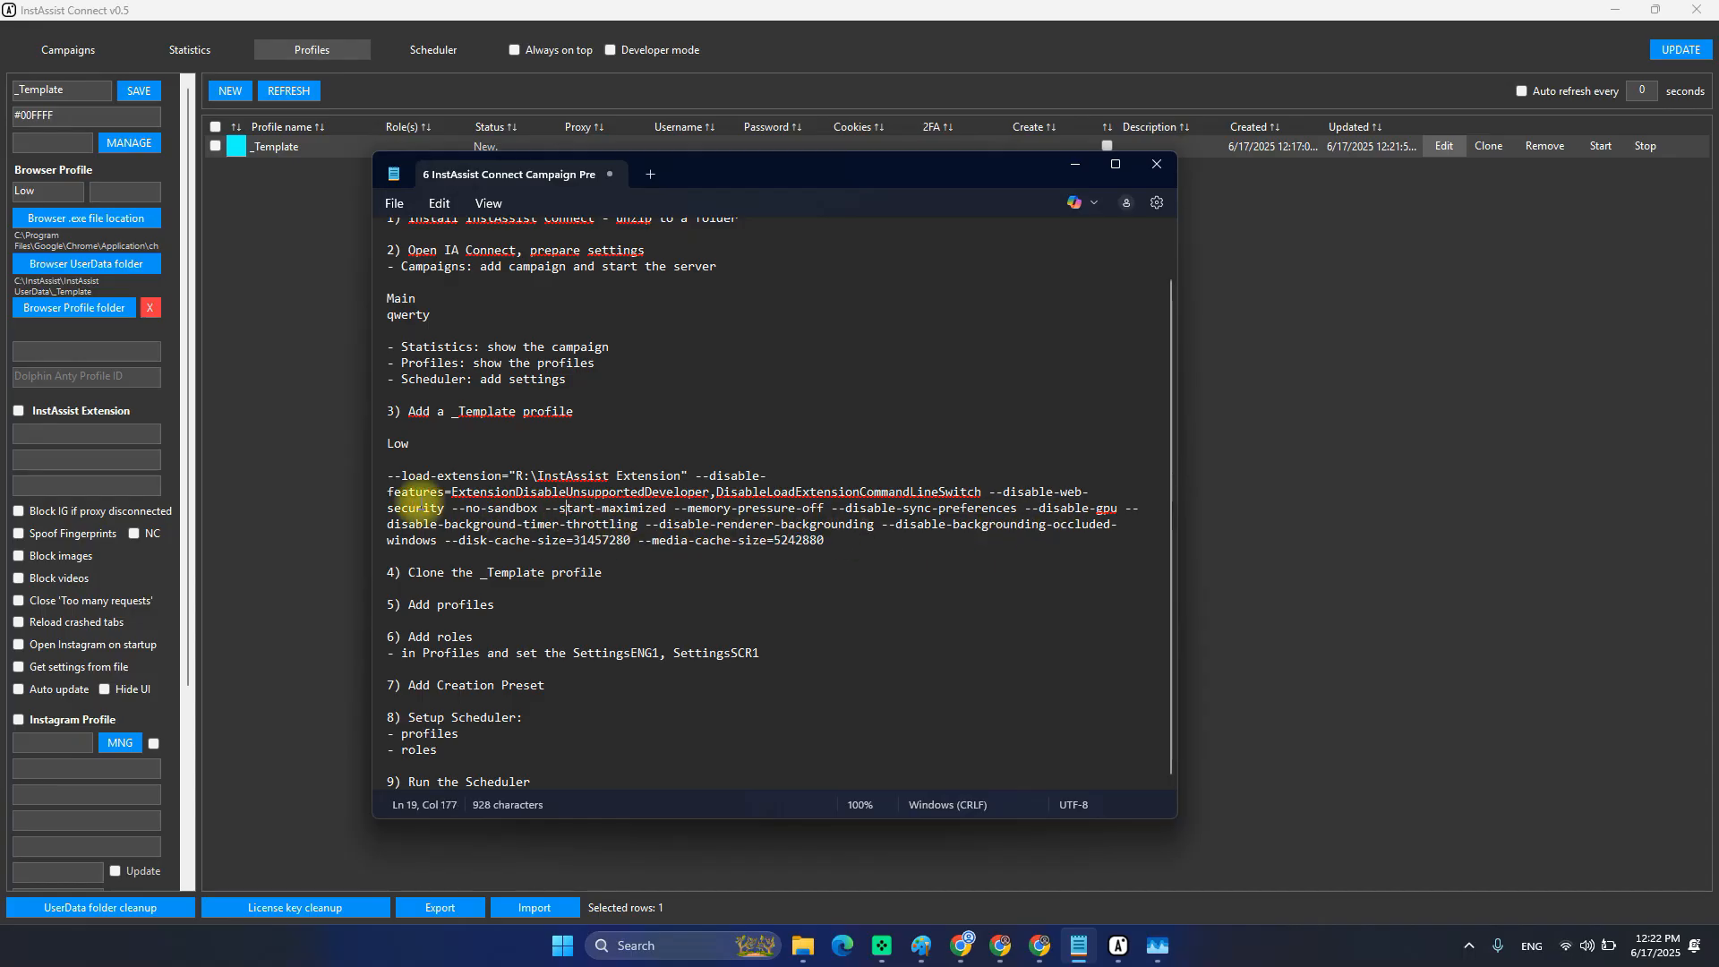
{"action": "left_click", "coordinate": [471, 507]}
{"action": "left_click_drag", "start_coordinate": [468, 508], "coordinate": [651, 508]}
{"action": "left_click", "coordinate": [700, 511]}
{"action": "left_click", "coordinate": [576, 512]}
{"action": "left_click", "coordinate": [843, 499]}
{"action": "left_click", "coordinate": [603, 508]}
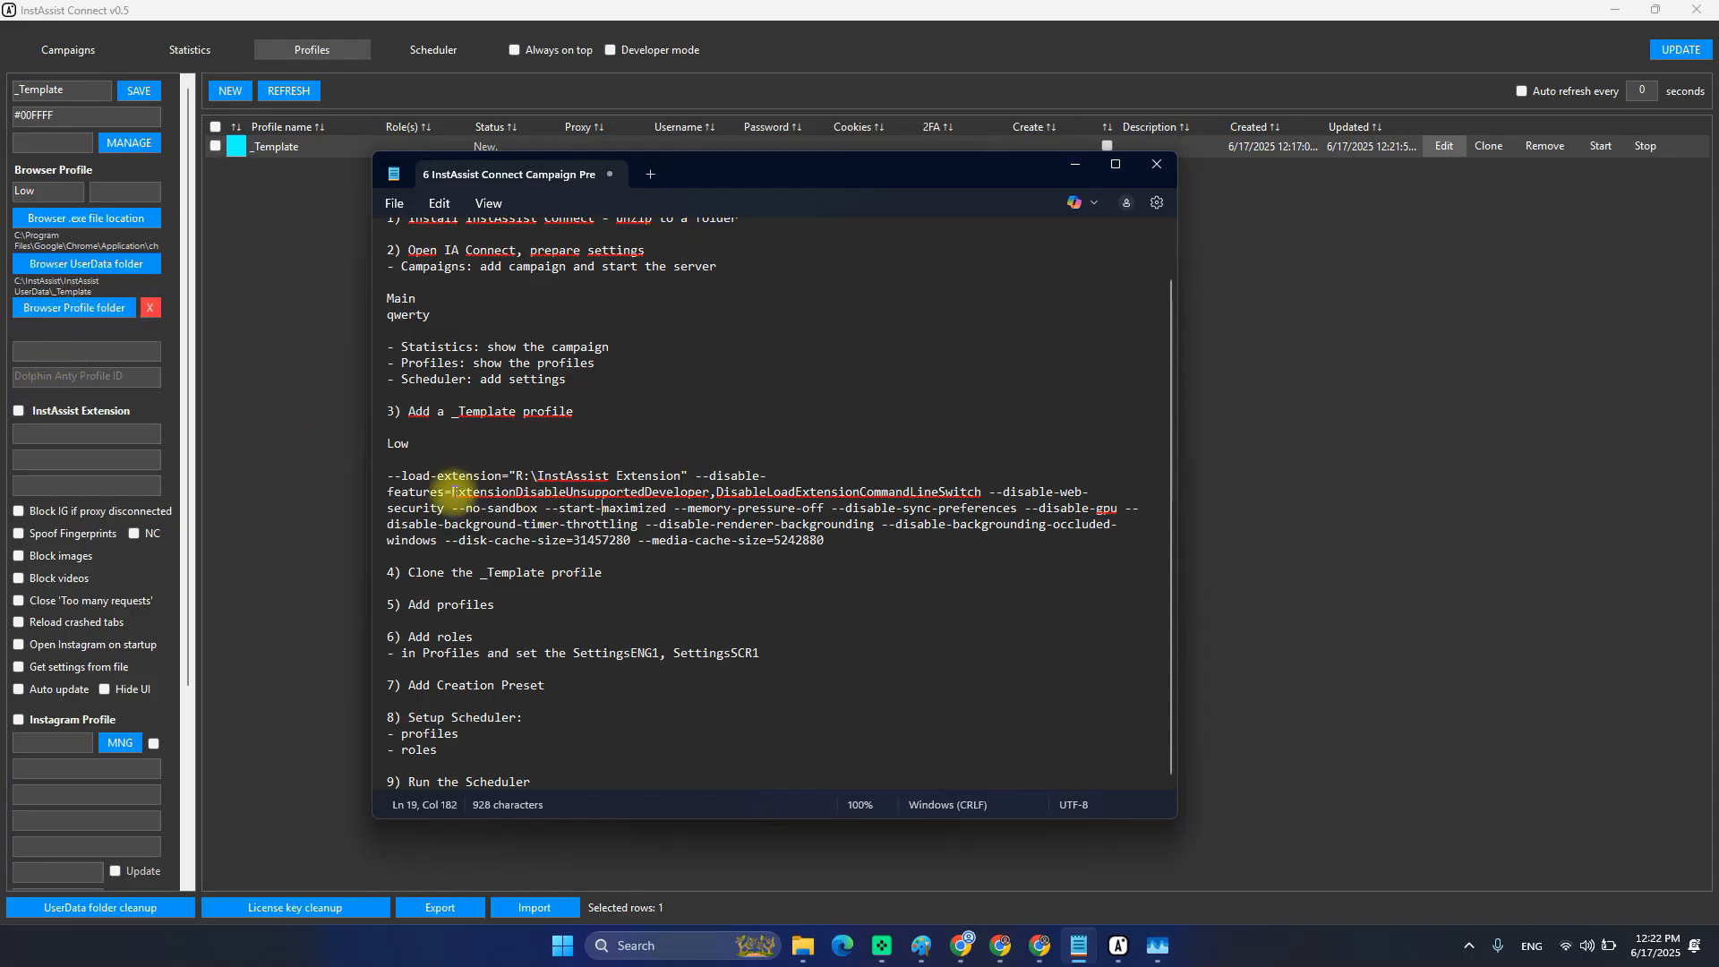
Select the load-extension and disable-features arguments, then the extension path R:\InstAssist Extension.
{"action": "left_click_drag", "start_coordinate": [389, 475], "coordinate": [686, 476]}
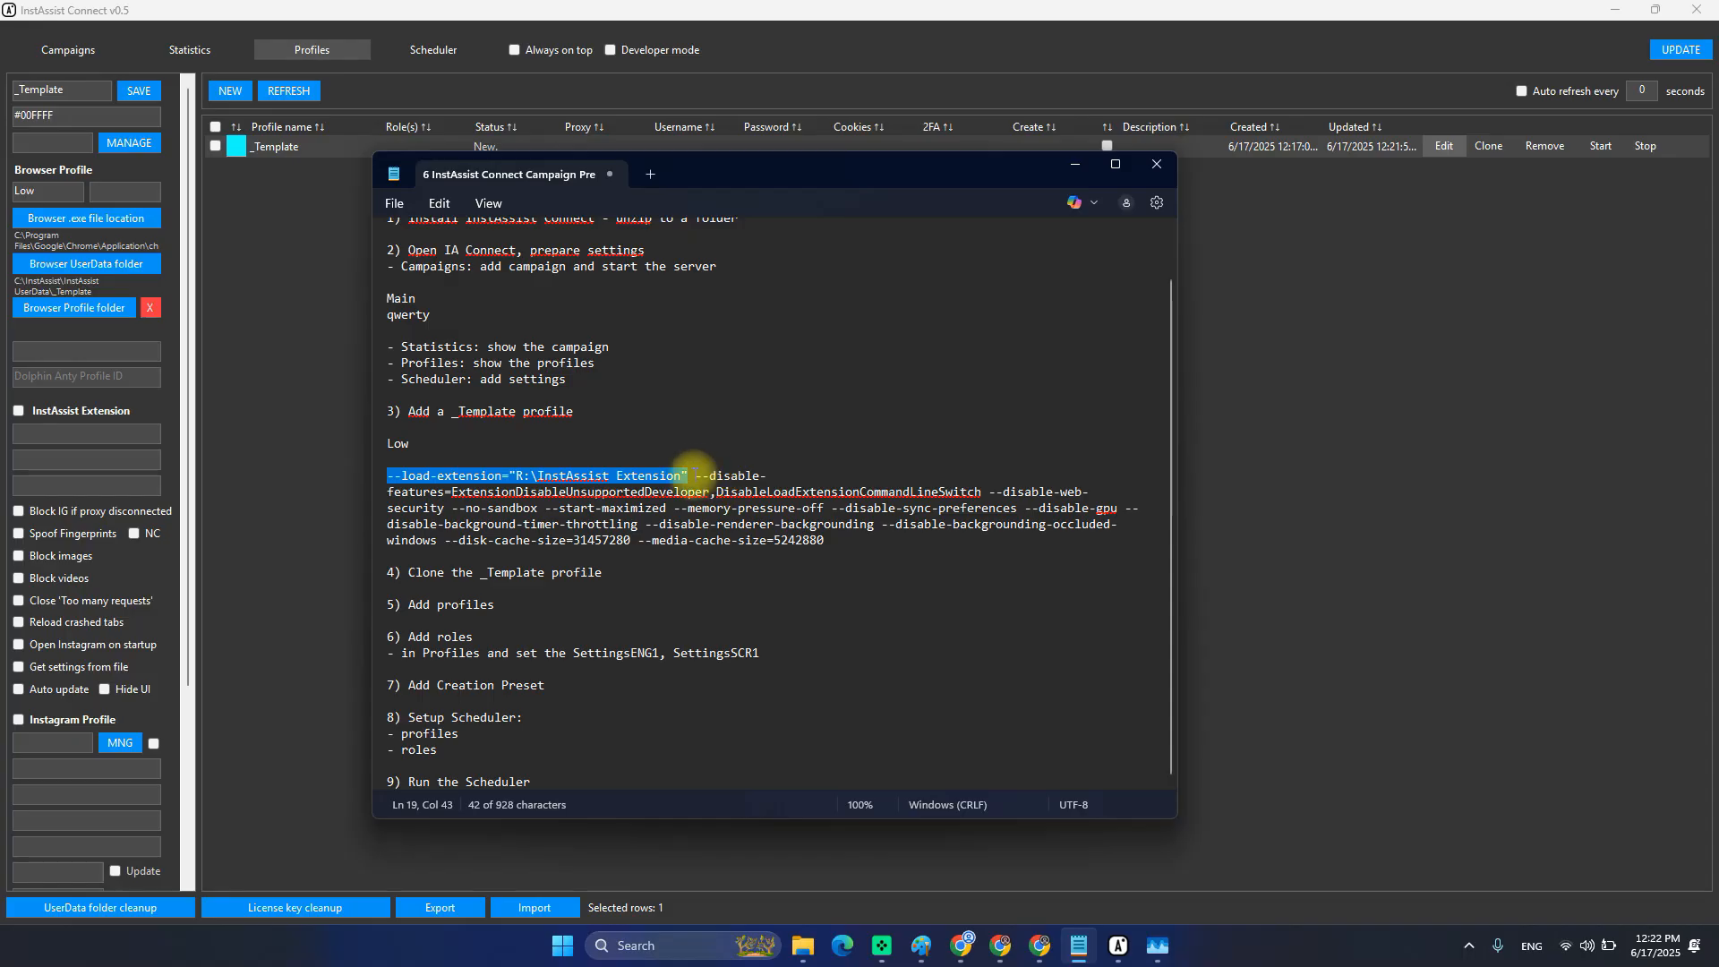
{"action": "left_click_drag", "start_coordinate": [688, 475], "coordinate": [979, 492]}
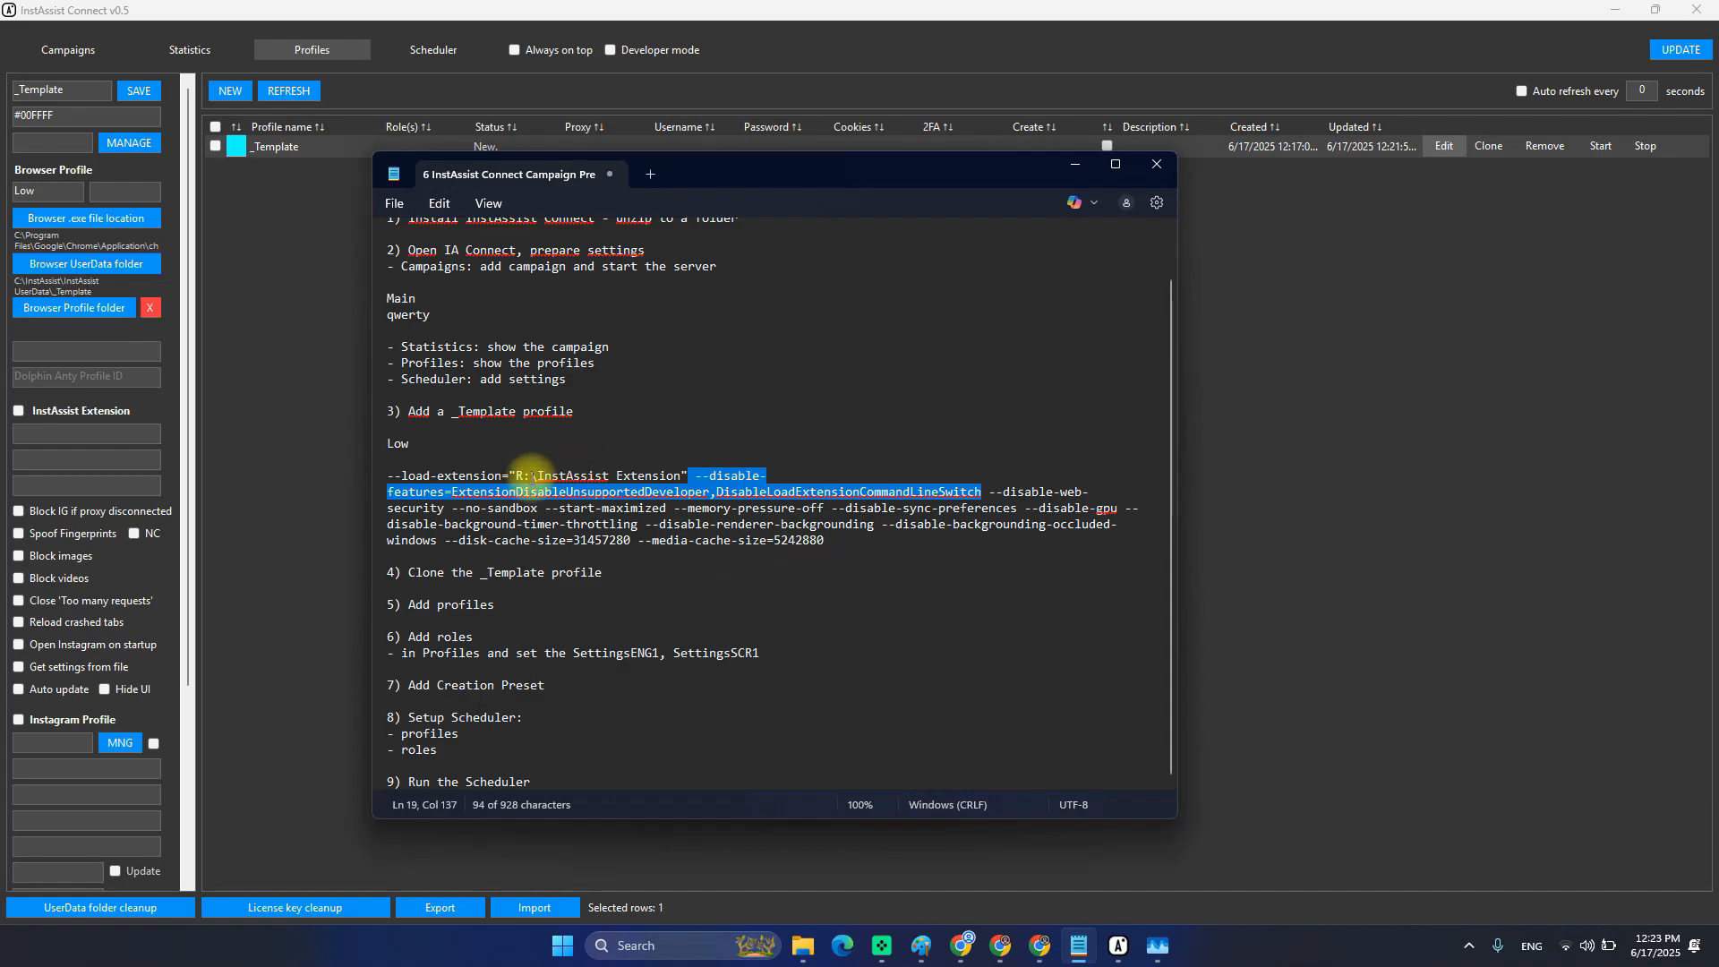
{"action": "left_click", "coordinate": [516, 476]}
{"action": "left_click_drag", "start_coordinate": [515, 475], "coordinate": [682, 475]}
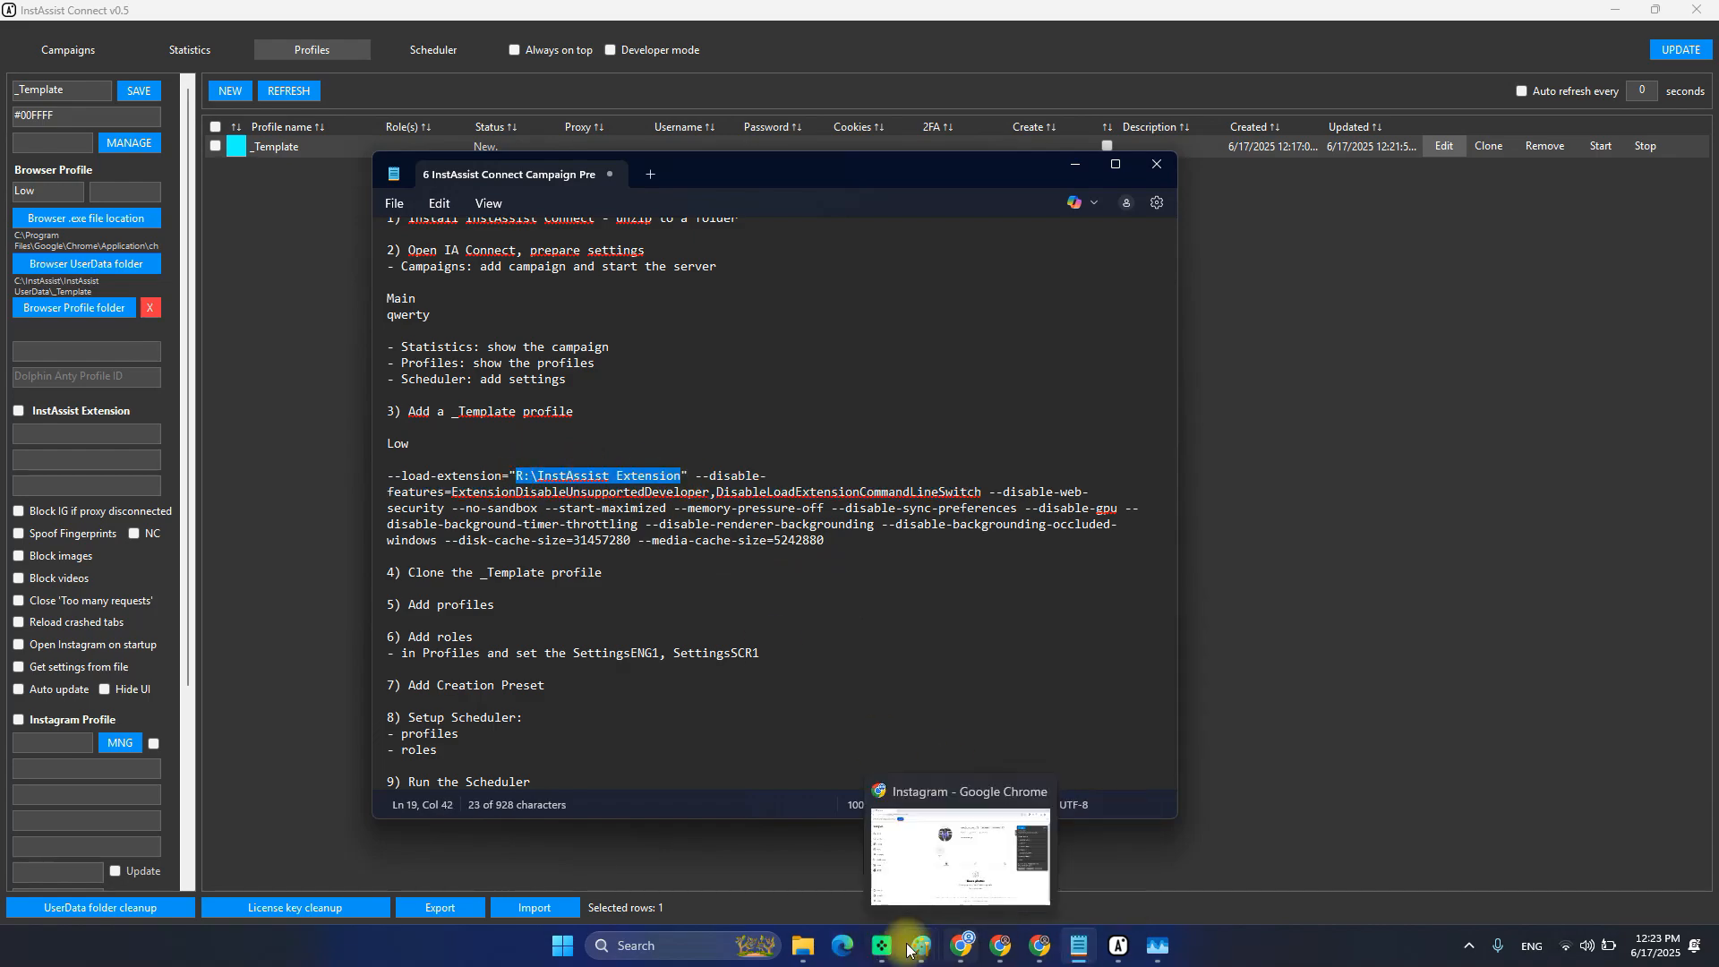
In File Explorer, open the InstAssist Extension folder and reveal its full path.
{"action": "mouse_move", "coordinate": [812, 947]}
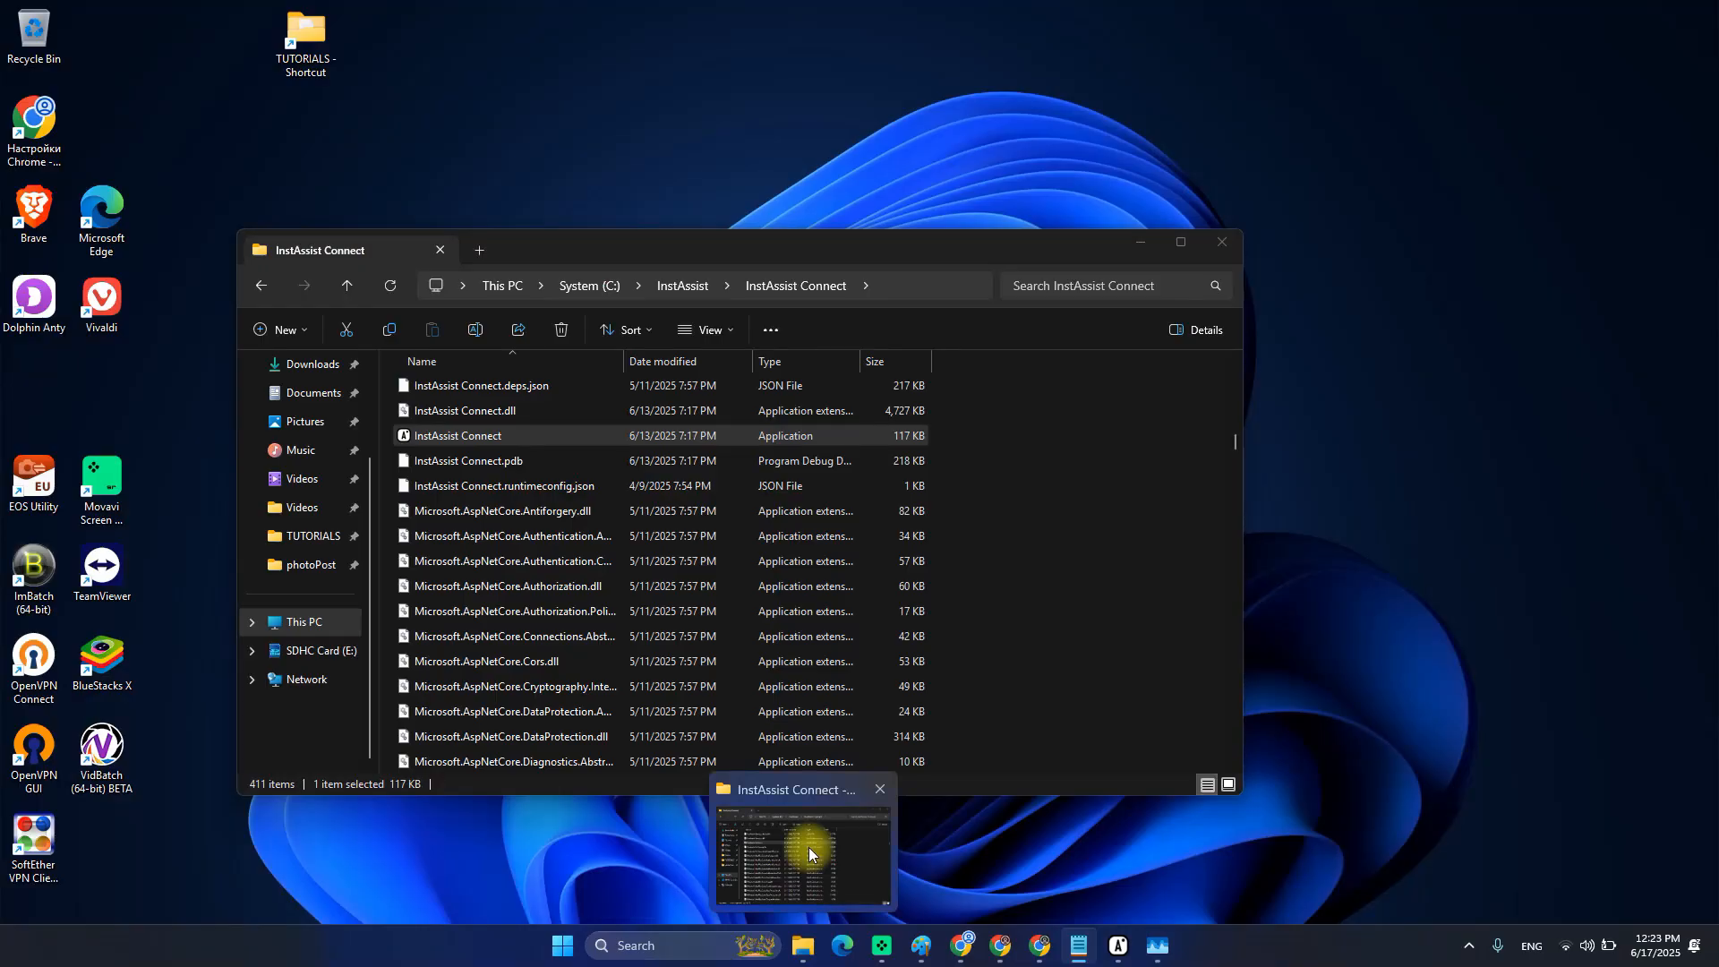
{"action": "left_click", "coordinate": [809, 846]}
{"action": "left_click", "coordinate": [667, 285]}
{"action": "left_click", "coordinate": [492, 444]}
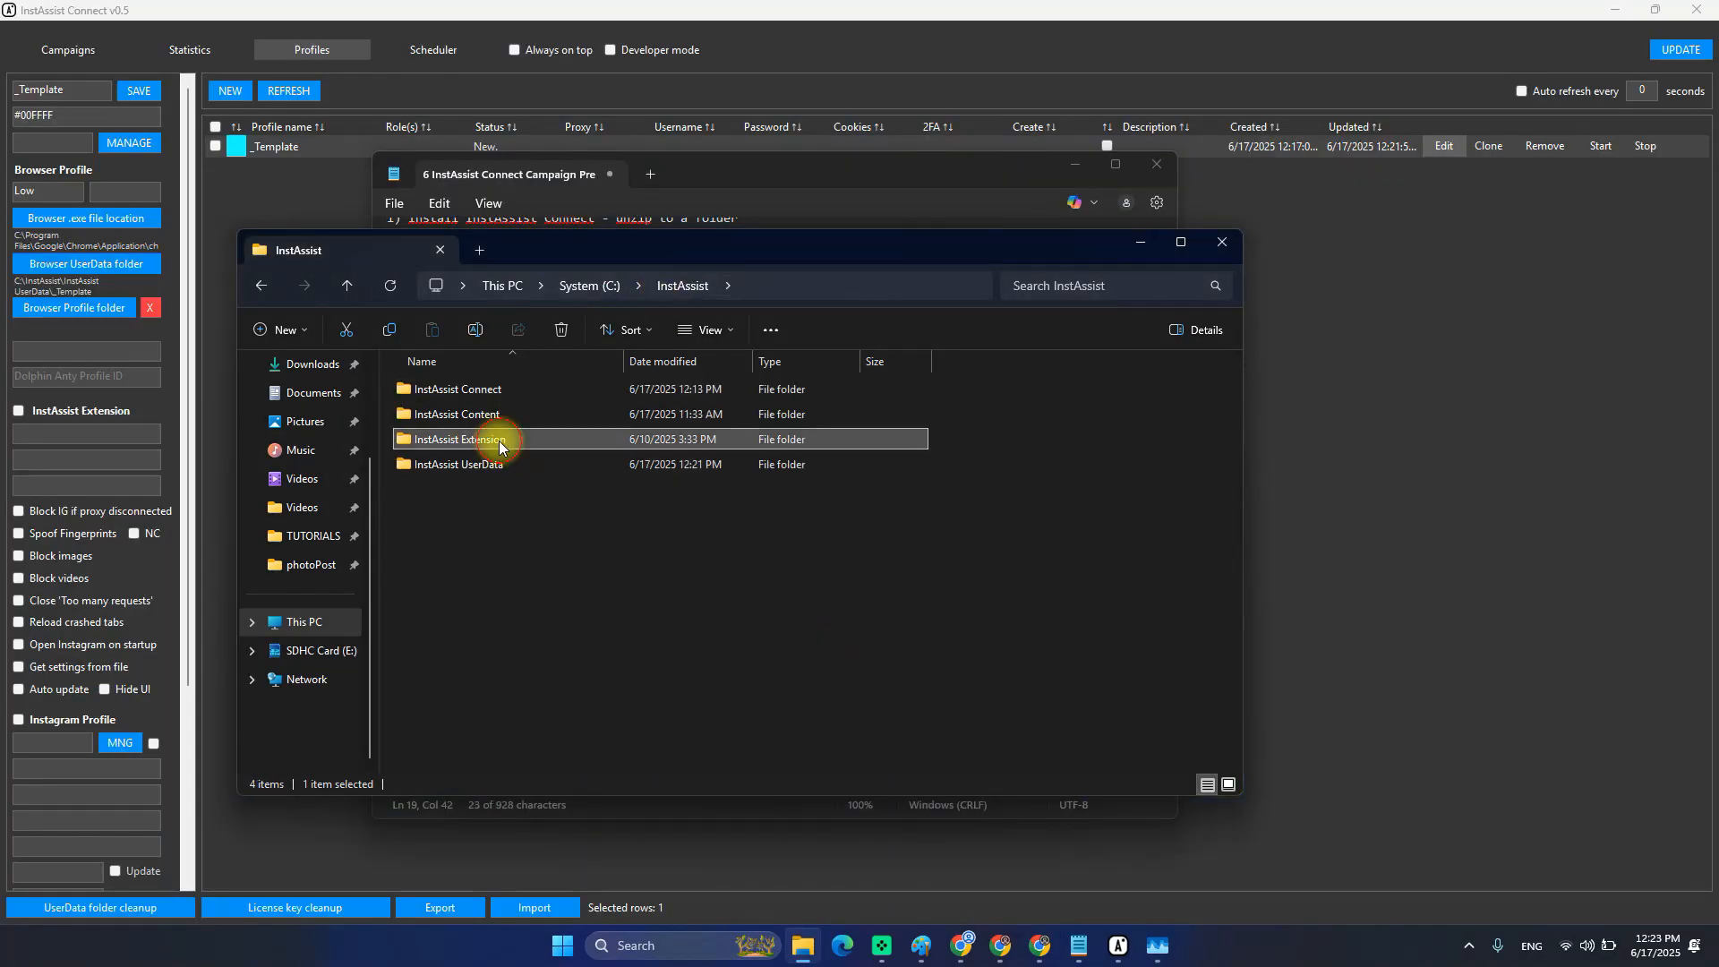
{"action": "left_click", "coordinate": [479, 447]}
{"action": "double_click", "coordinate": [478, 447]}
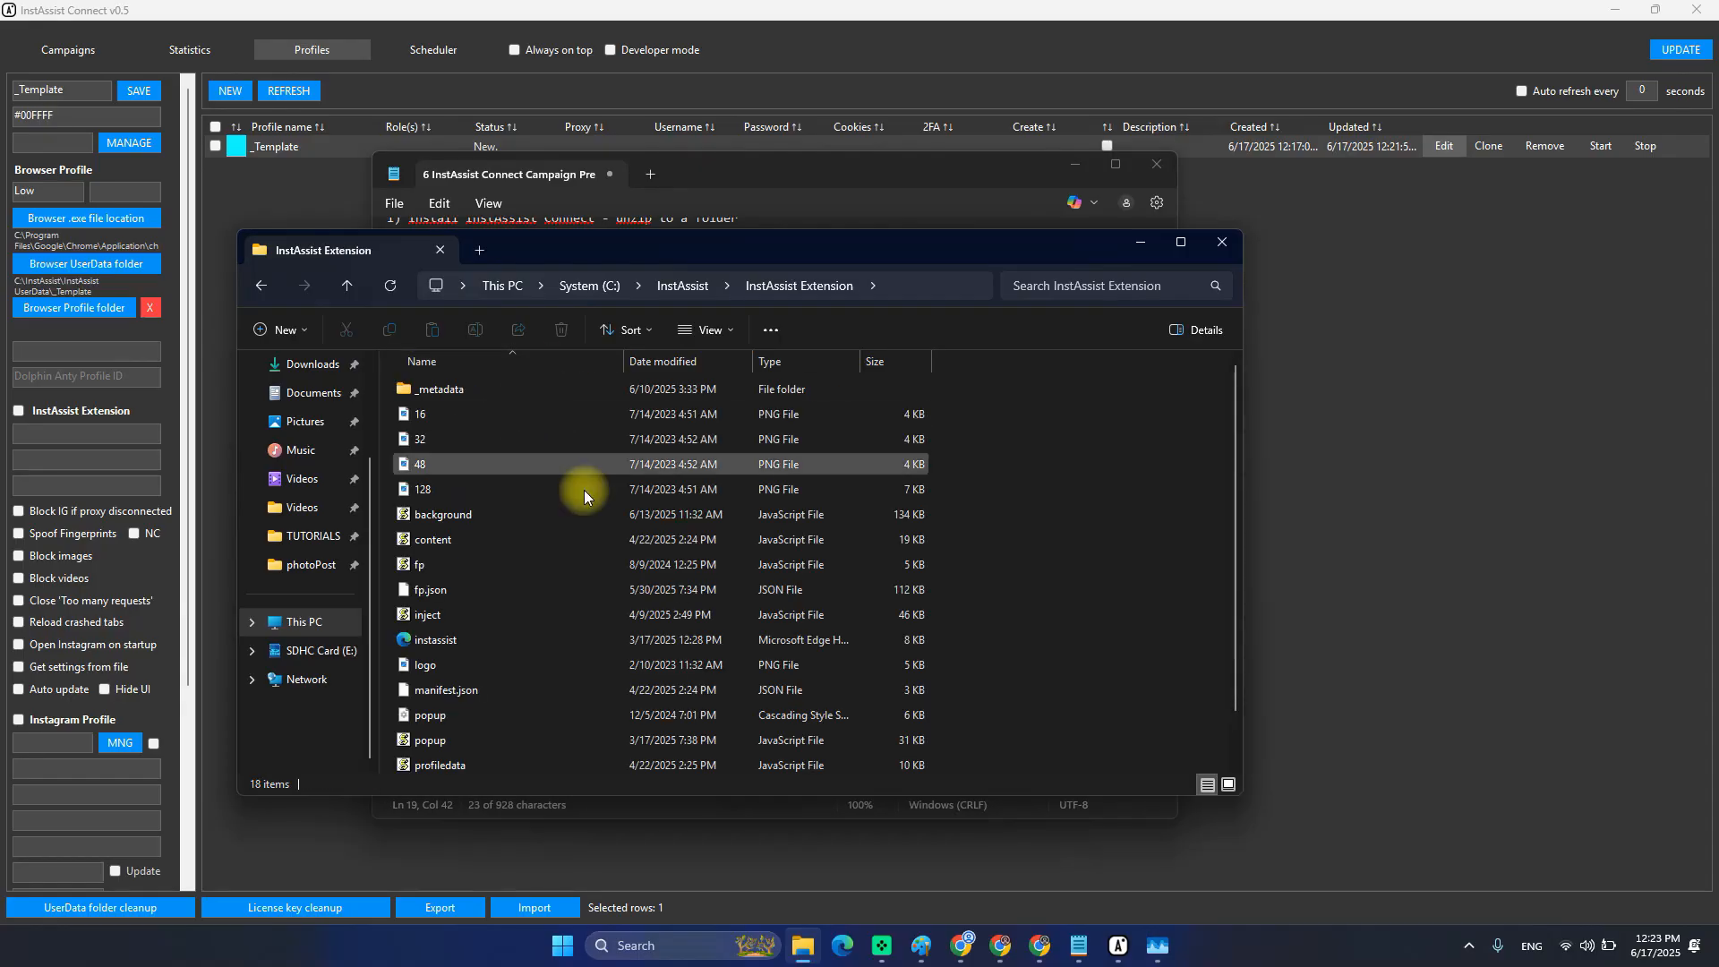
{"action": "left_click_drag", "start_coordinate": [1043, 394], "coordinate": [624, 687]}
{"action": "scroll", "coordinate": [624, 688], "scroll_direction": "down", "scroll_amount": 1}
{"action": "scroll", "coordinate": [624, 687], "scroll_direction": "up", "scroll_amount": 1}
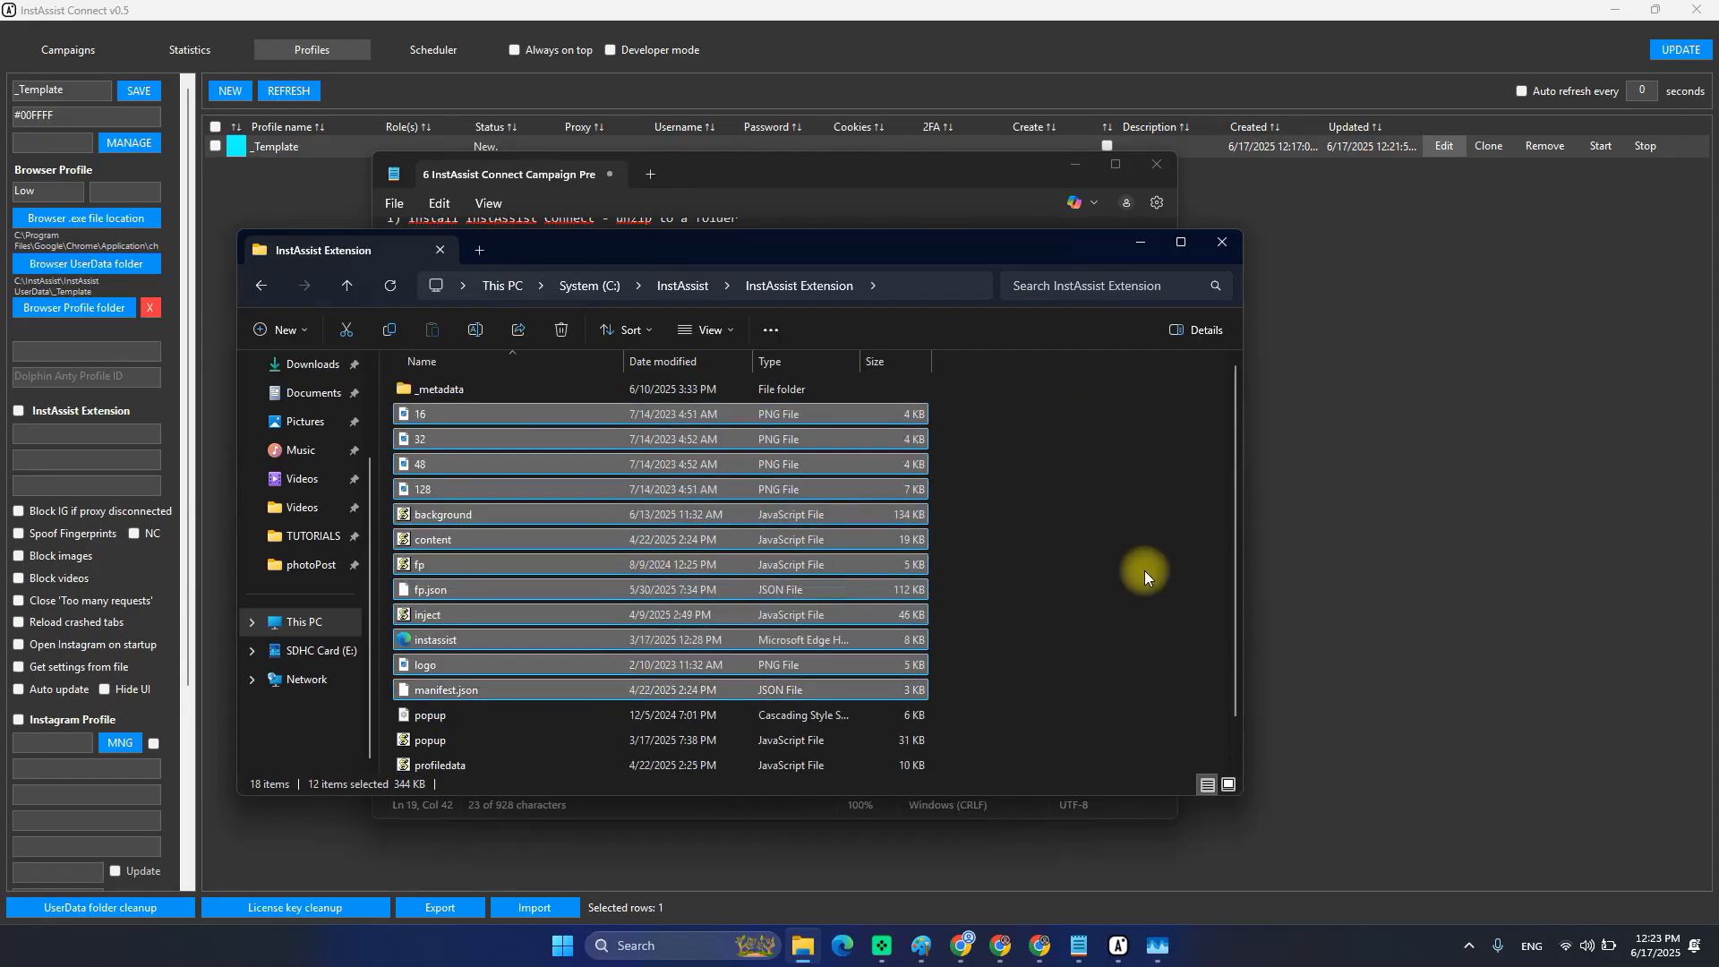
{"action": "left_click", "coordinate": [1141, 576]}
{"action": "key", "text": "alt+Left"}
{"action": "double_click", "coordinate": [550, 433]}
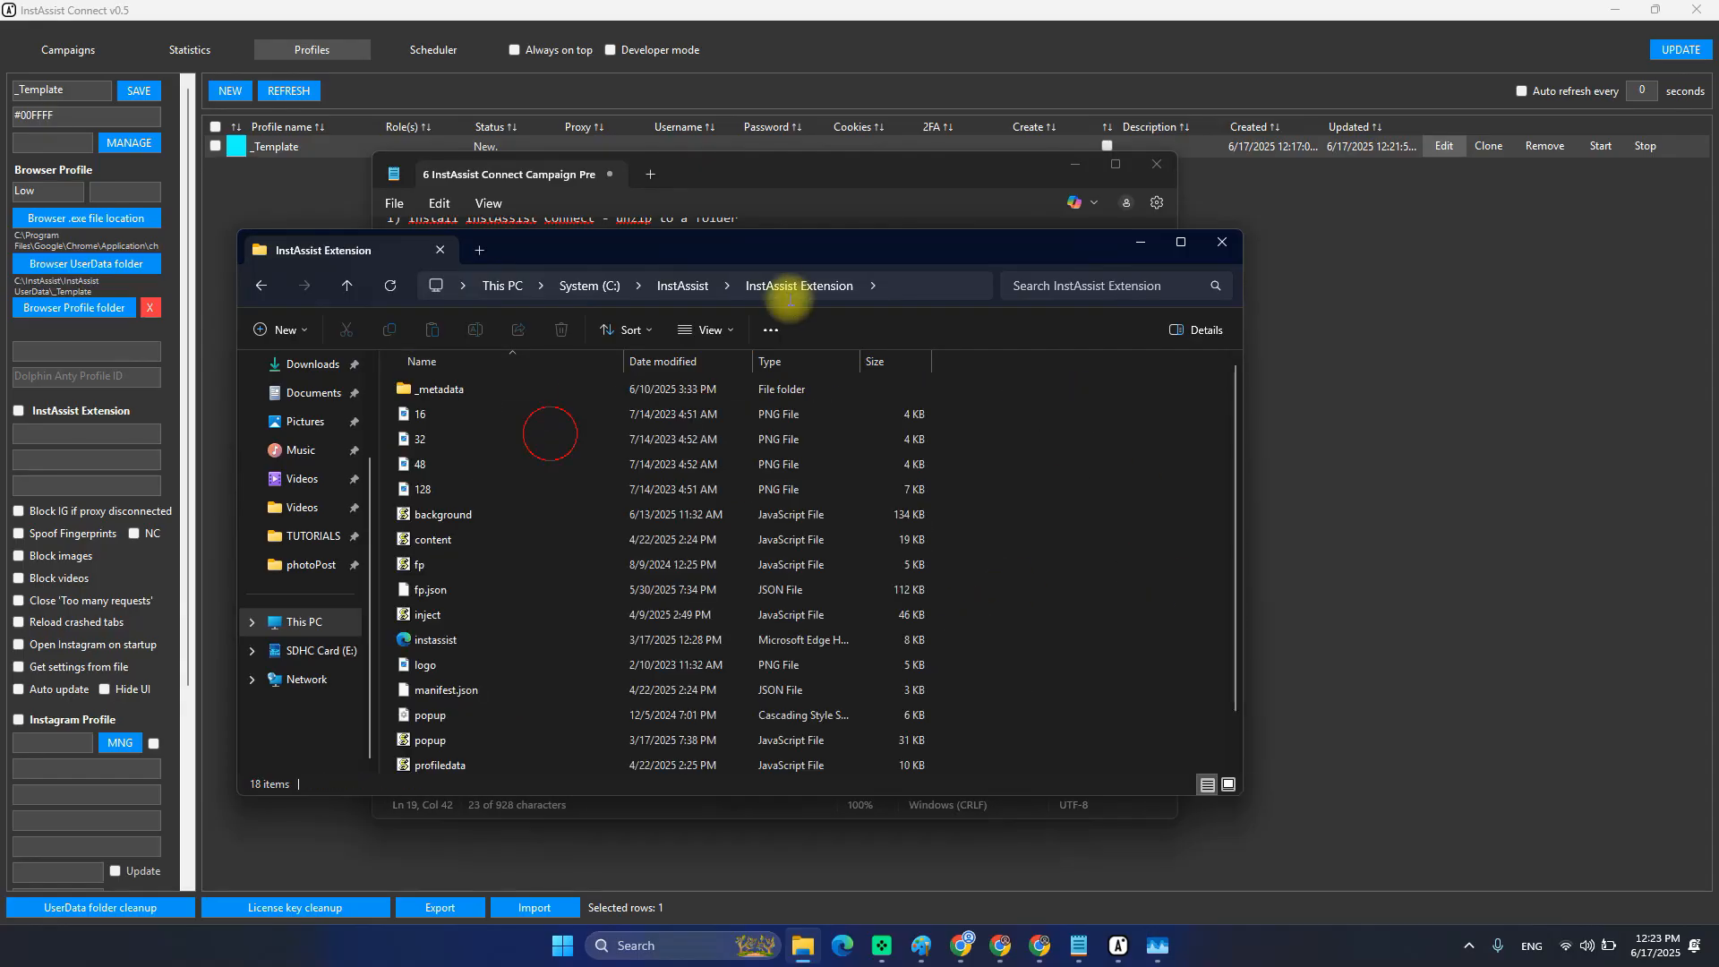
{"action": "left_click", "coordinate": [909, 283]}
{"action": "key", "text": "ctrl+c"}
Replace the notes' extension path with C:\InstAssist\InstAssist Extension and select the whole arguments line.
{"action": "left_click", "coordinate": [723, 168]}
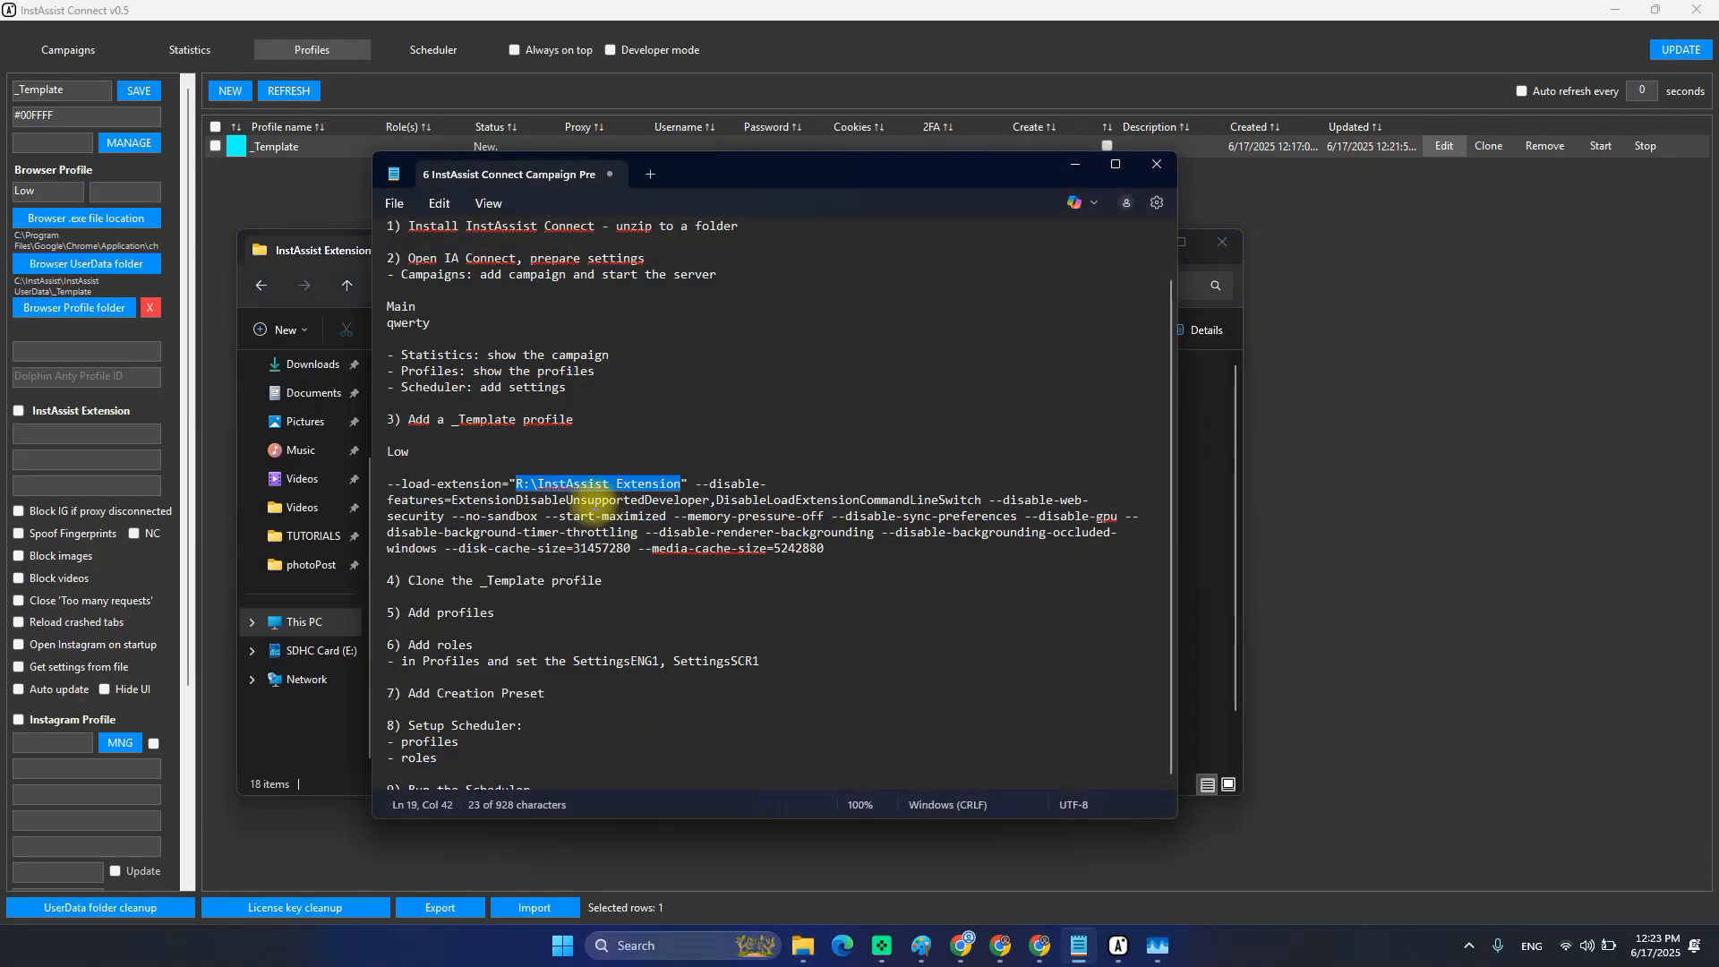
{"action": "left_click_drag", "start_coordinate": [516, 484], "coordinate": [681, 483]}
{"action": "key", "text": "ctrl+v"}
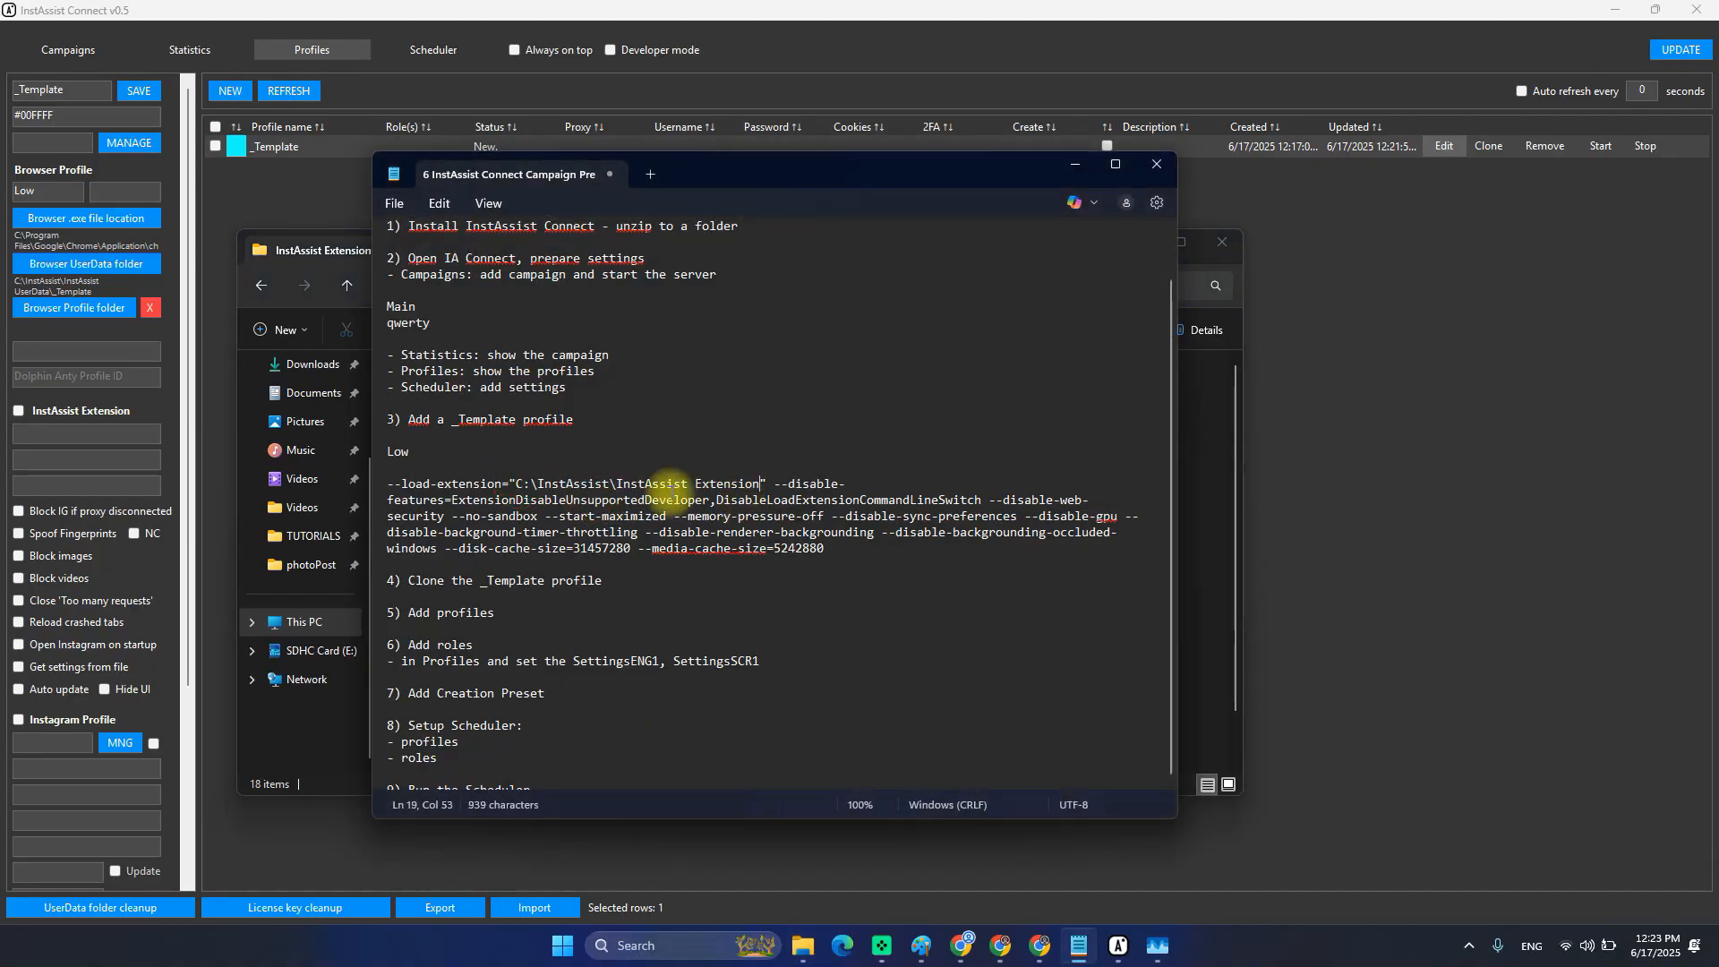
{"action": "left_click_drag", "start_coordinate": [614, 484], "coordinate": [761, 483]}
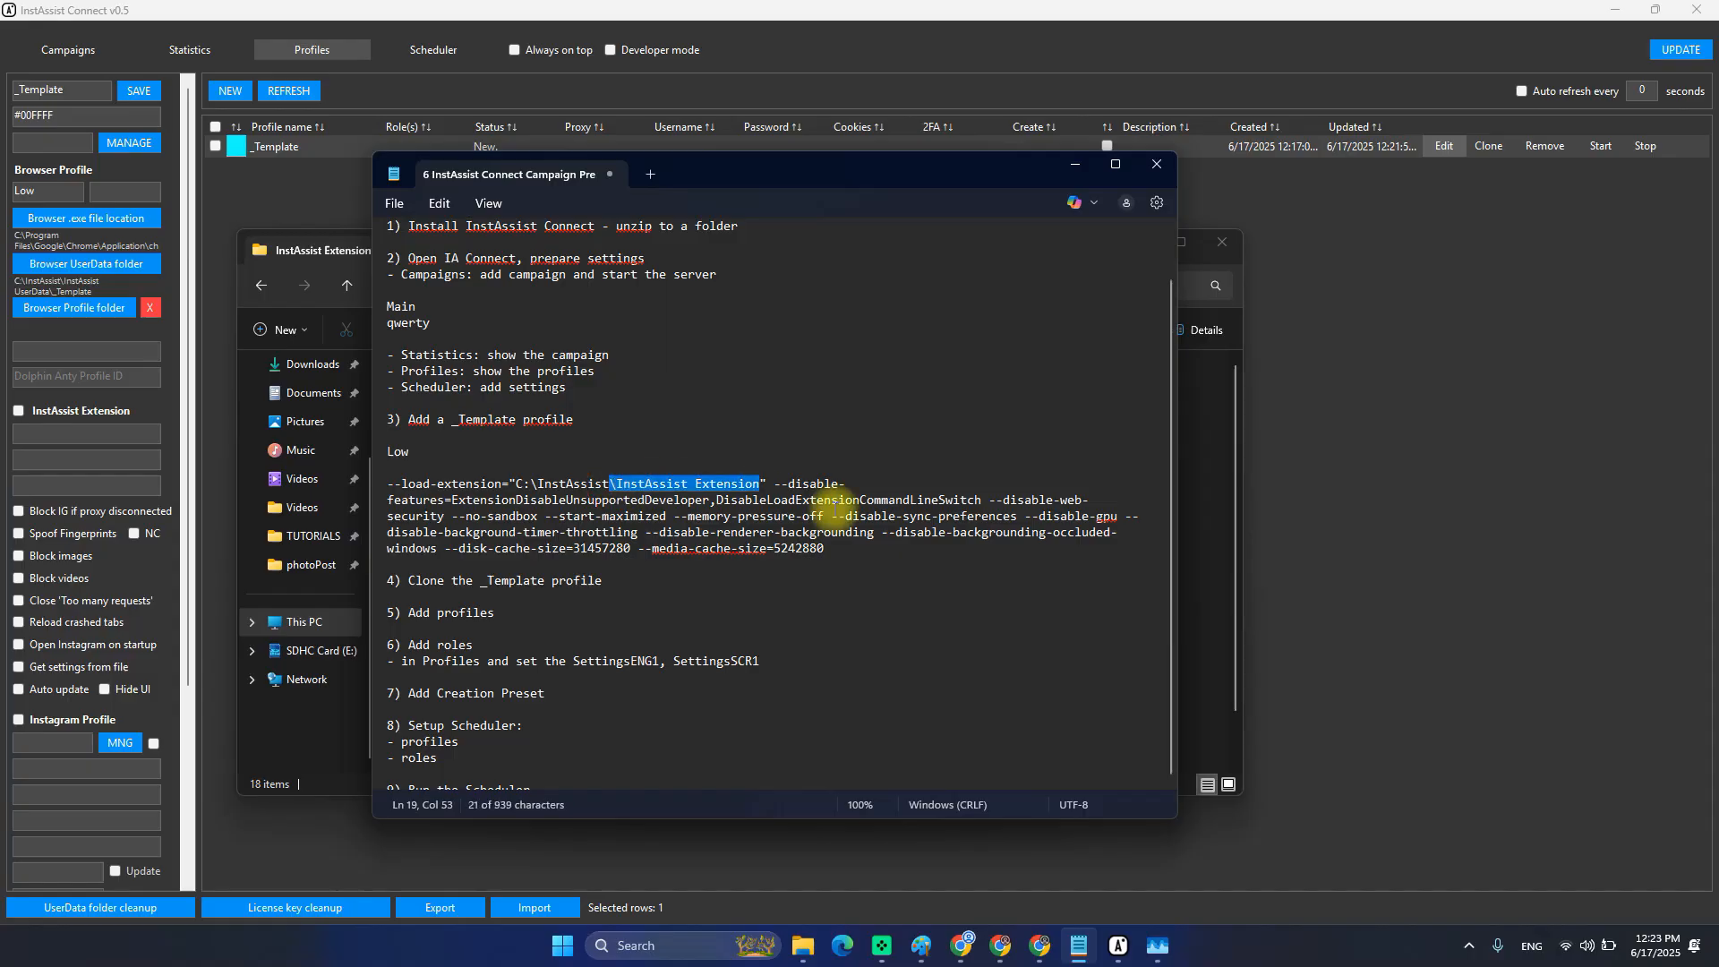
{"action": "left_click", "coordinate": [712, 495]}
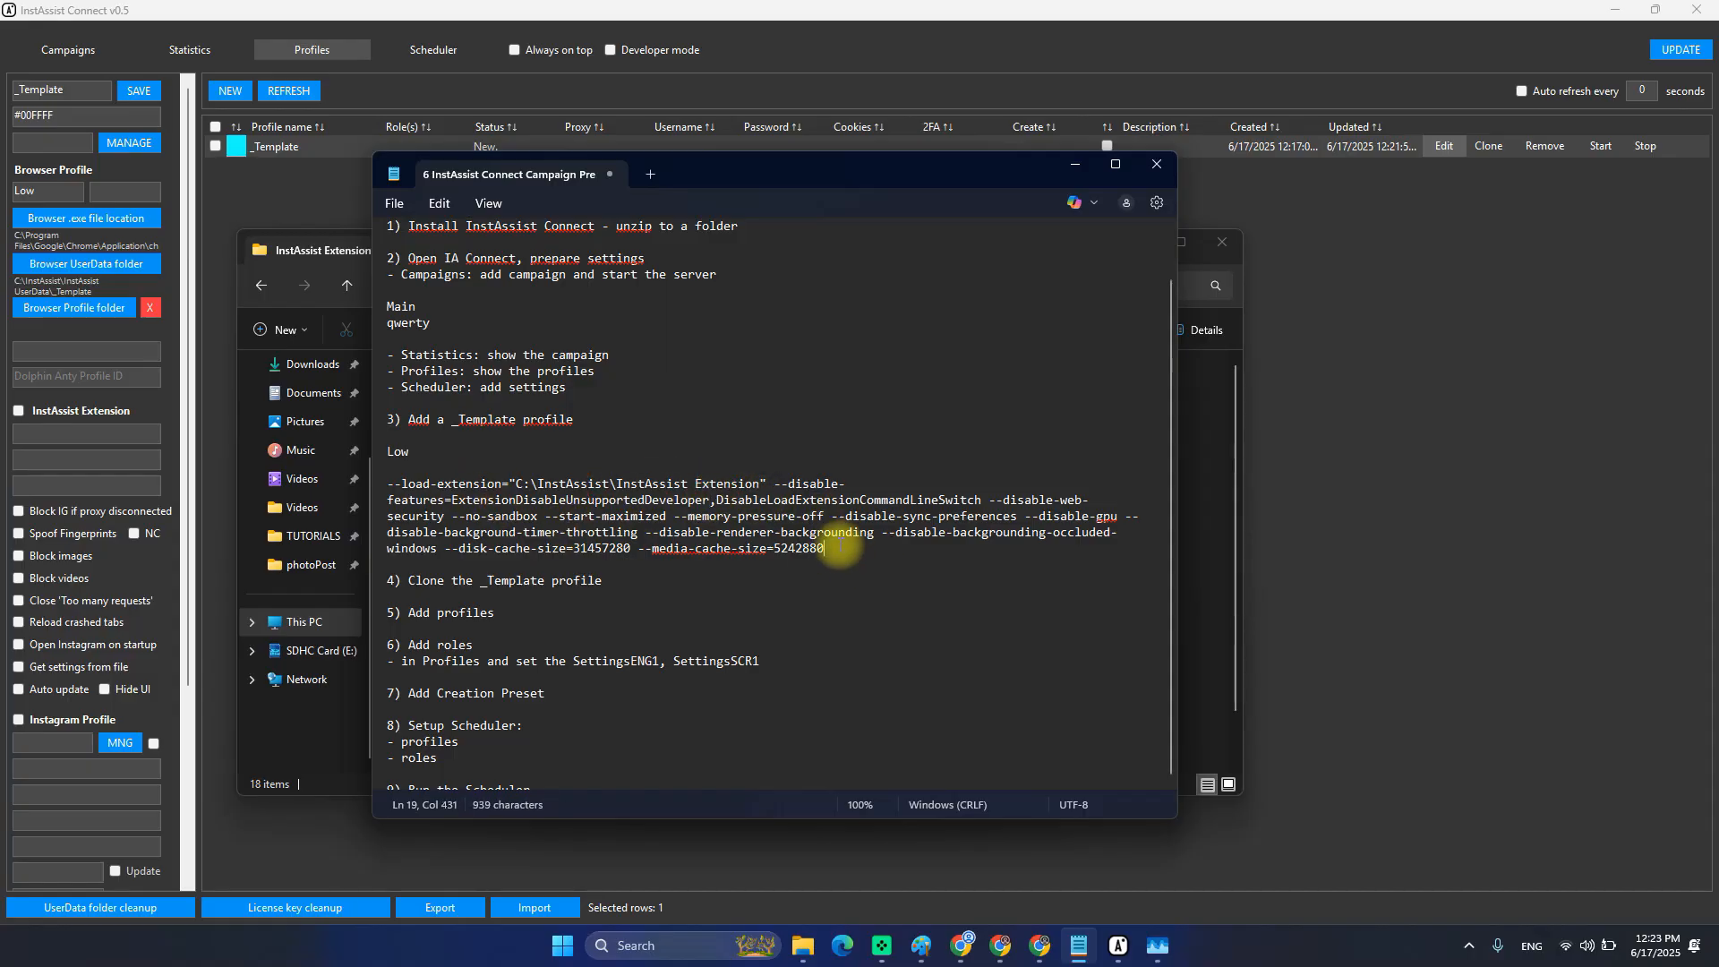
{"action": "left_click_drag", "start_coordinate": [839, 547], "coordinate": [394, 483]}
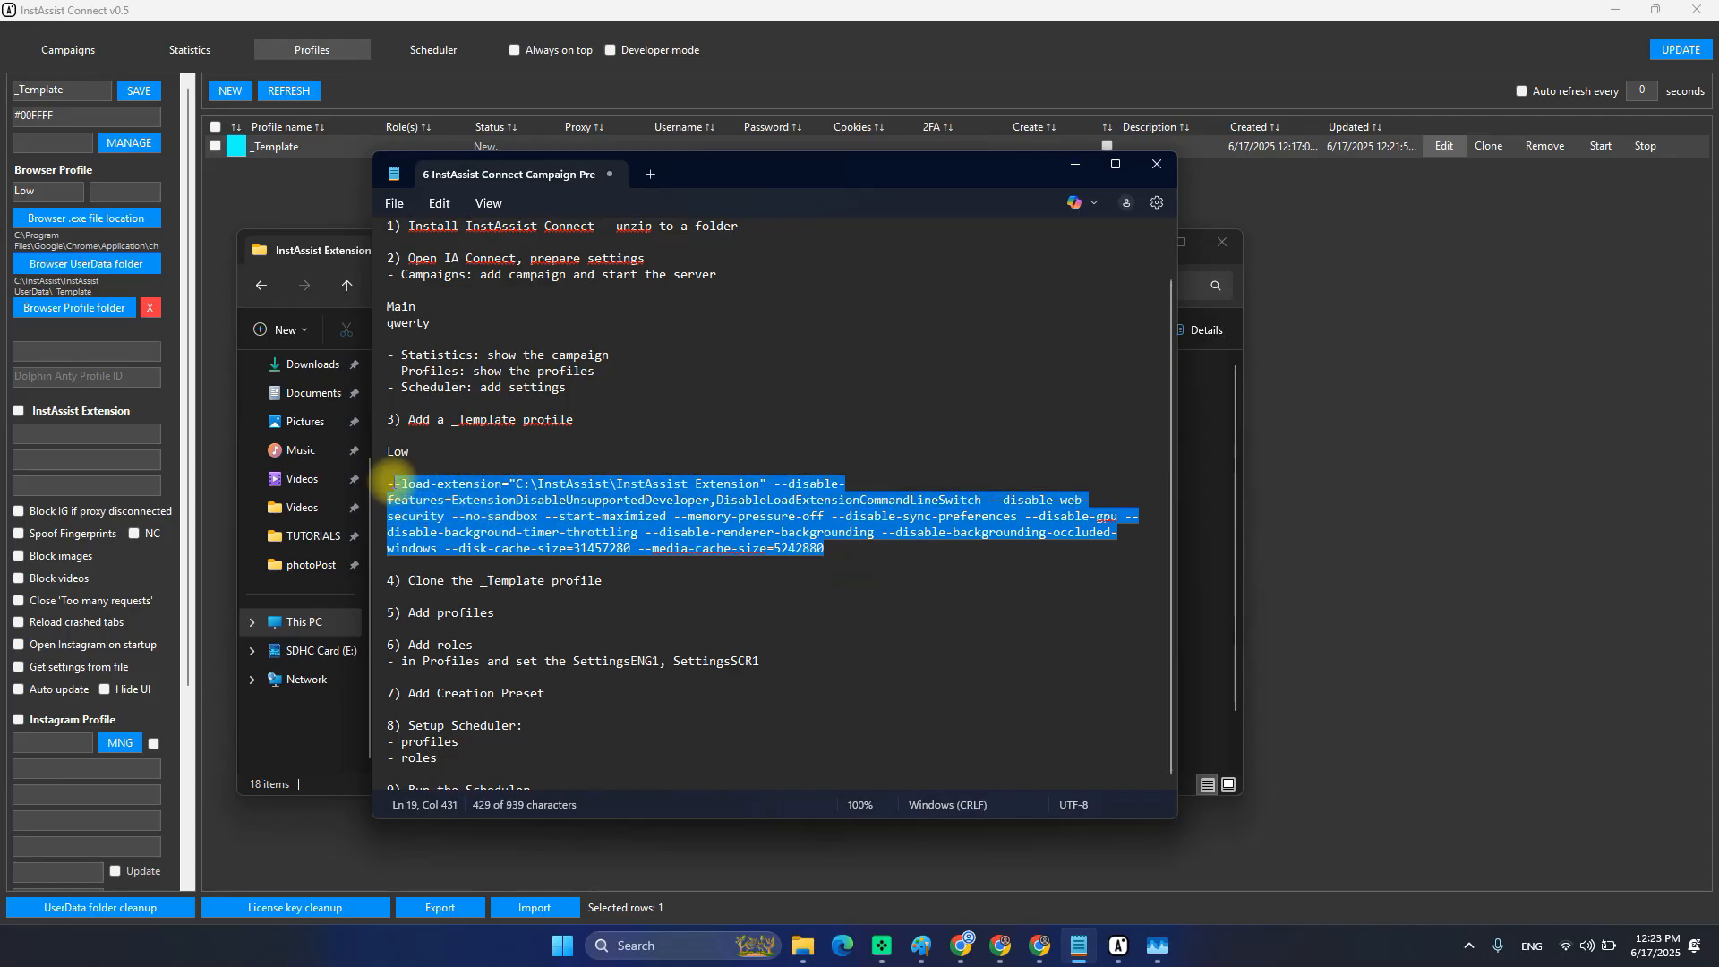
Paste the launch arguments into _Template's Chrome Options field and save the profile.
{"action": "left_click", "coordinate": [77, 349]}
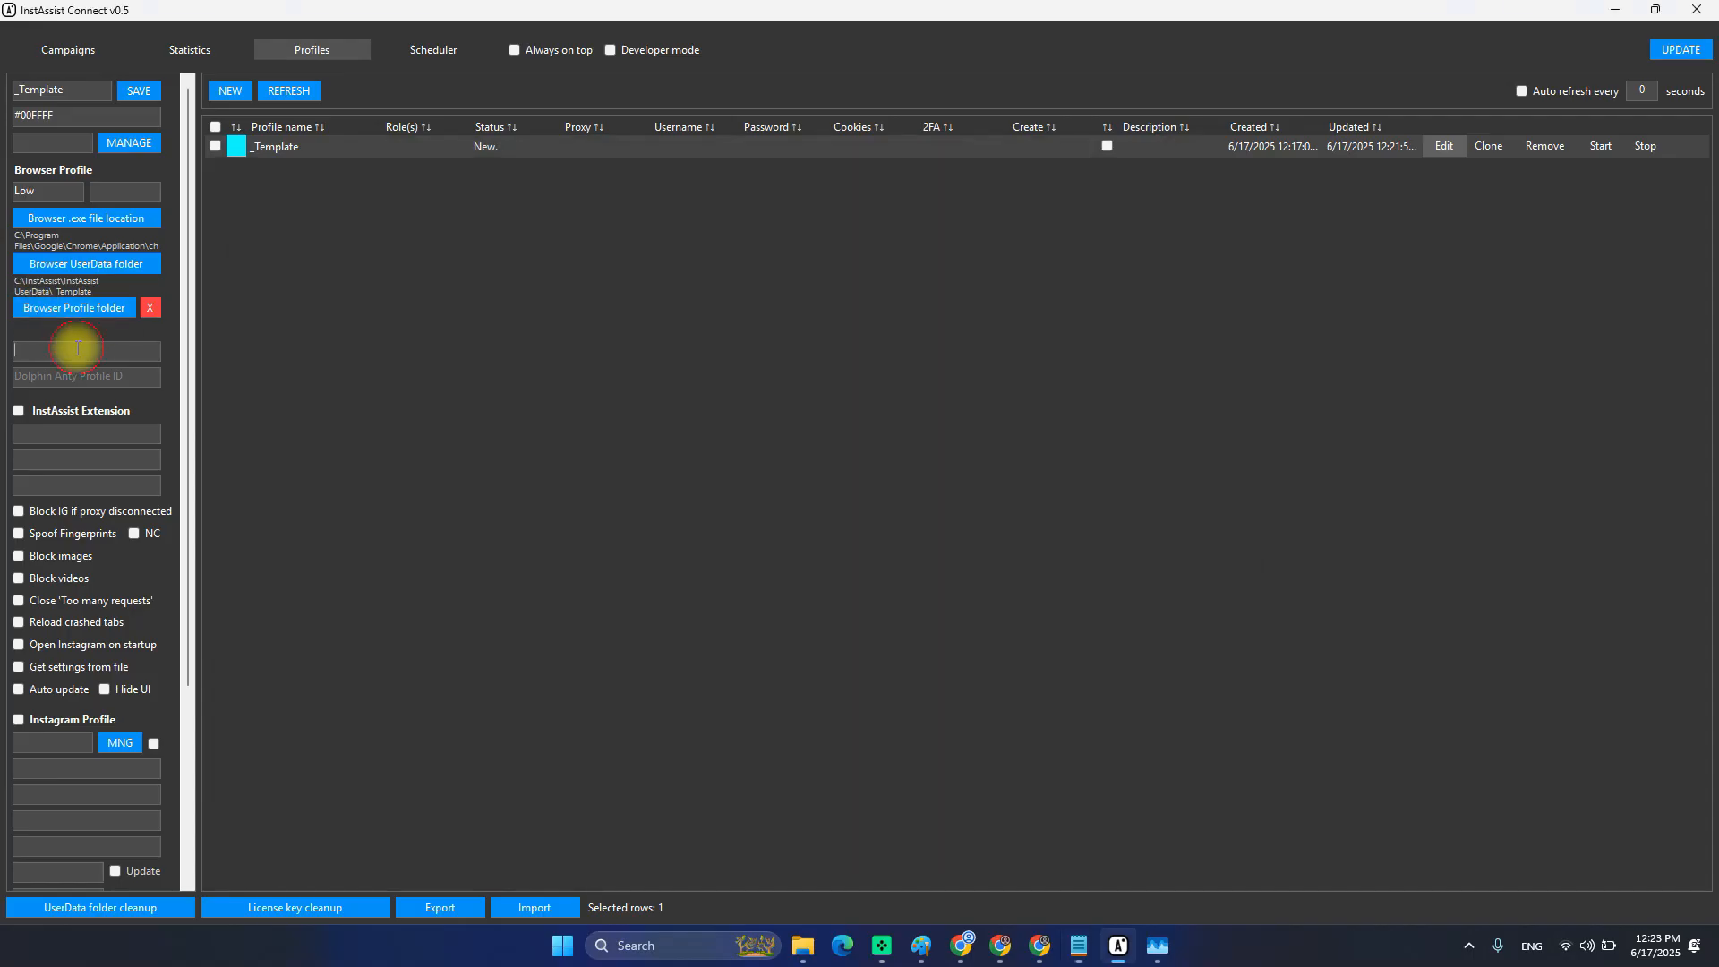
{"action": "key", "text": "ctrl+v"}
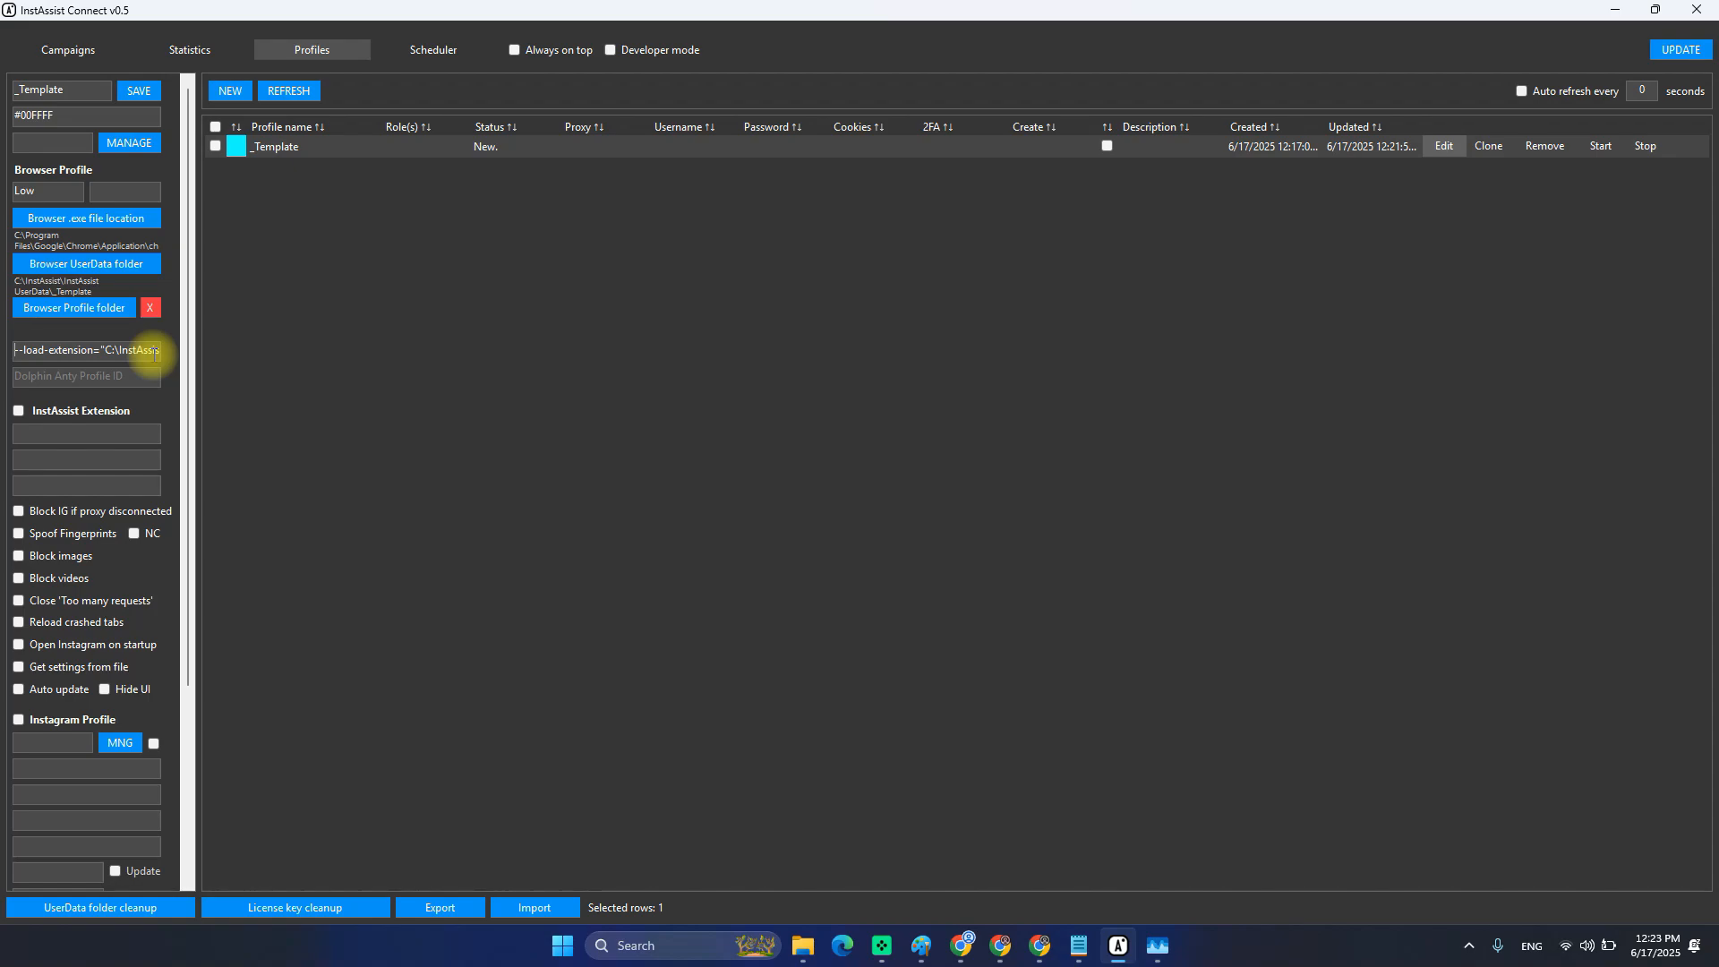
{"action": "left_click", "coordinate": [142, 95]}
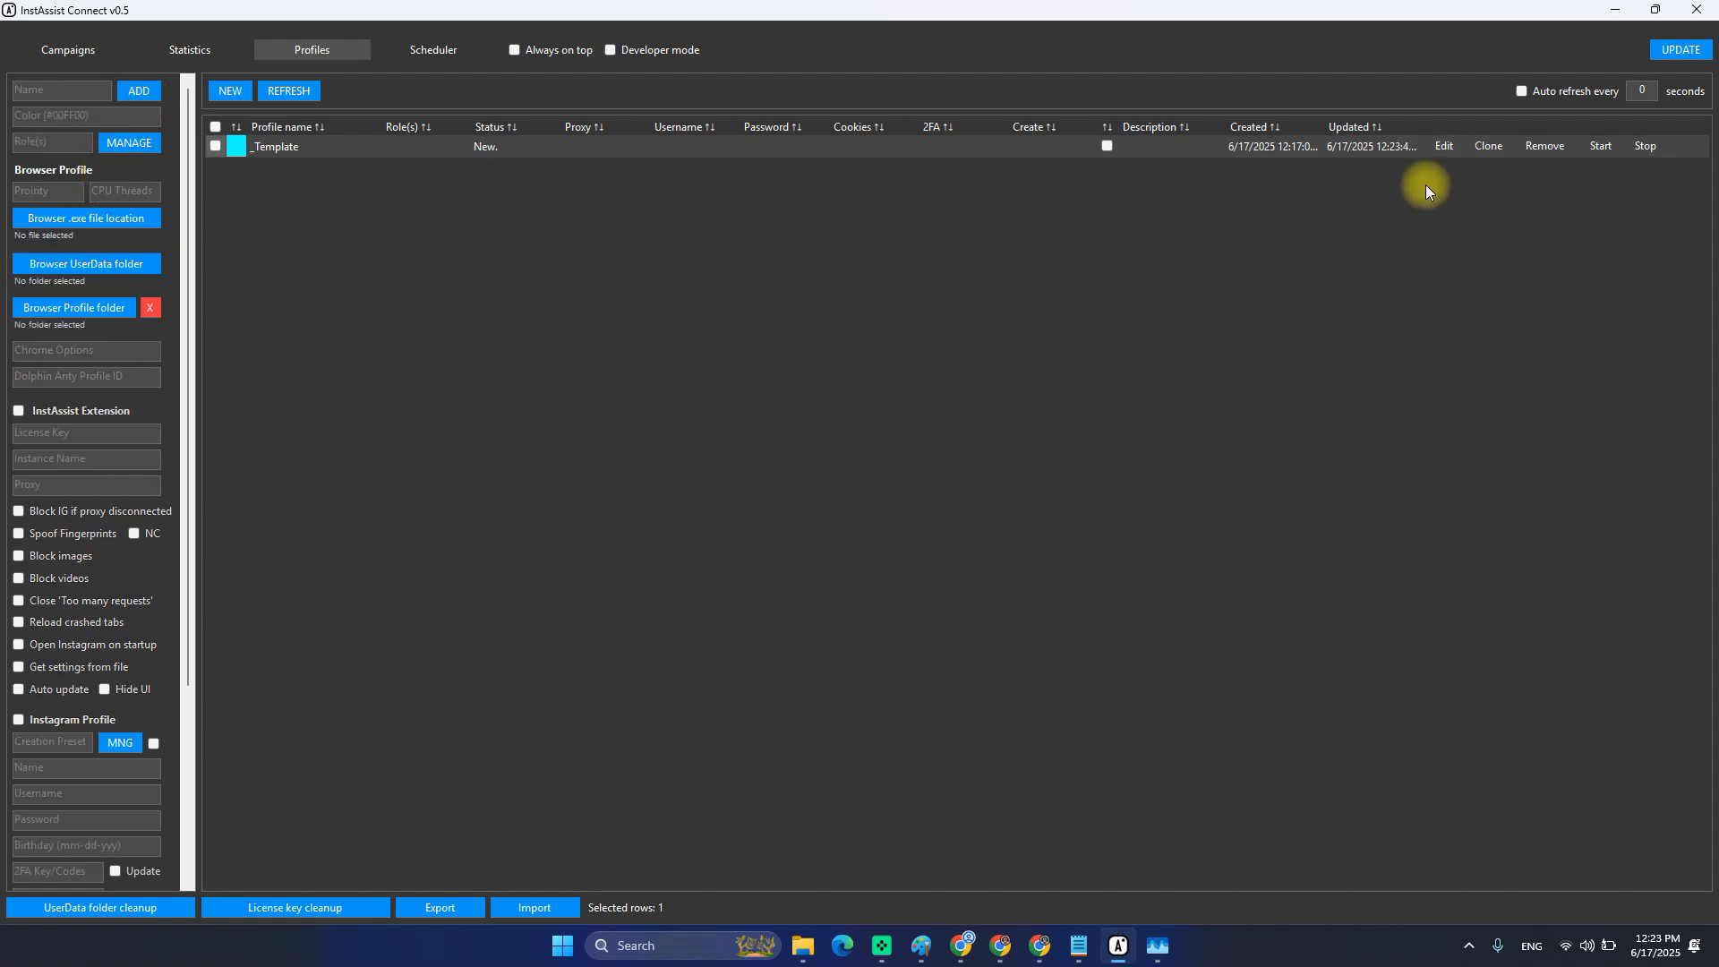
Reopen _Template and check both ends of the pasted launch arguments.
{"action": "left_click", "coordinate": [1444, 146]}
{"action": "left_click", "coordinate": [78, 350]}
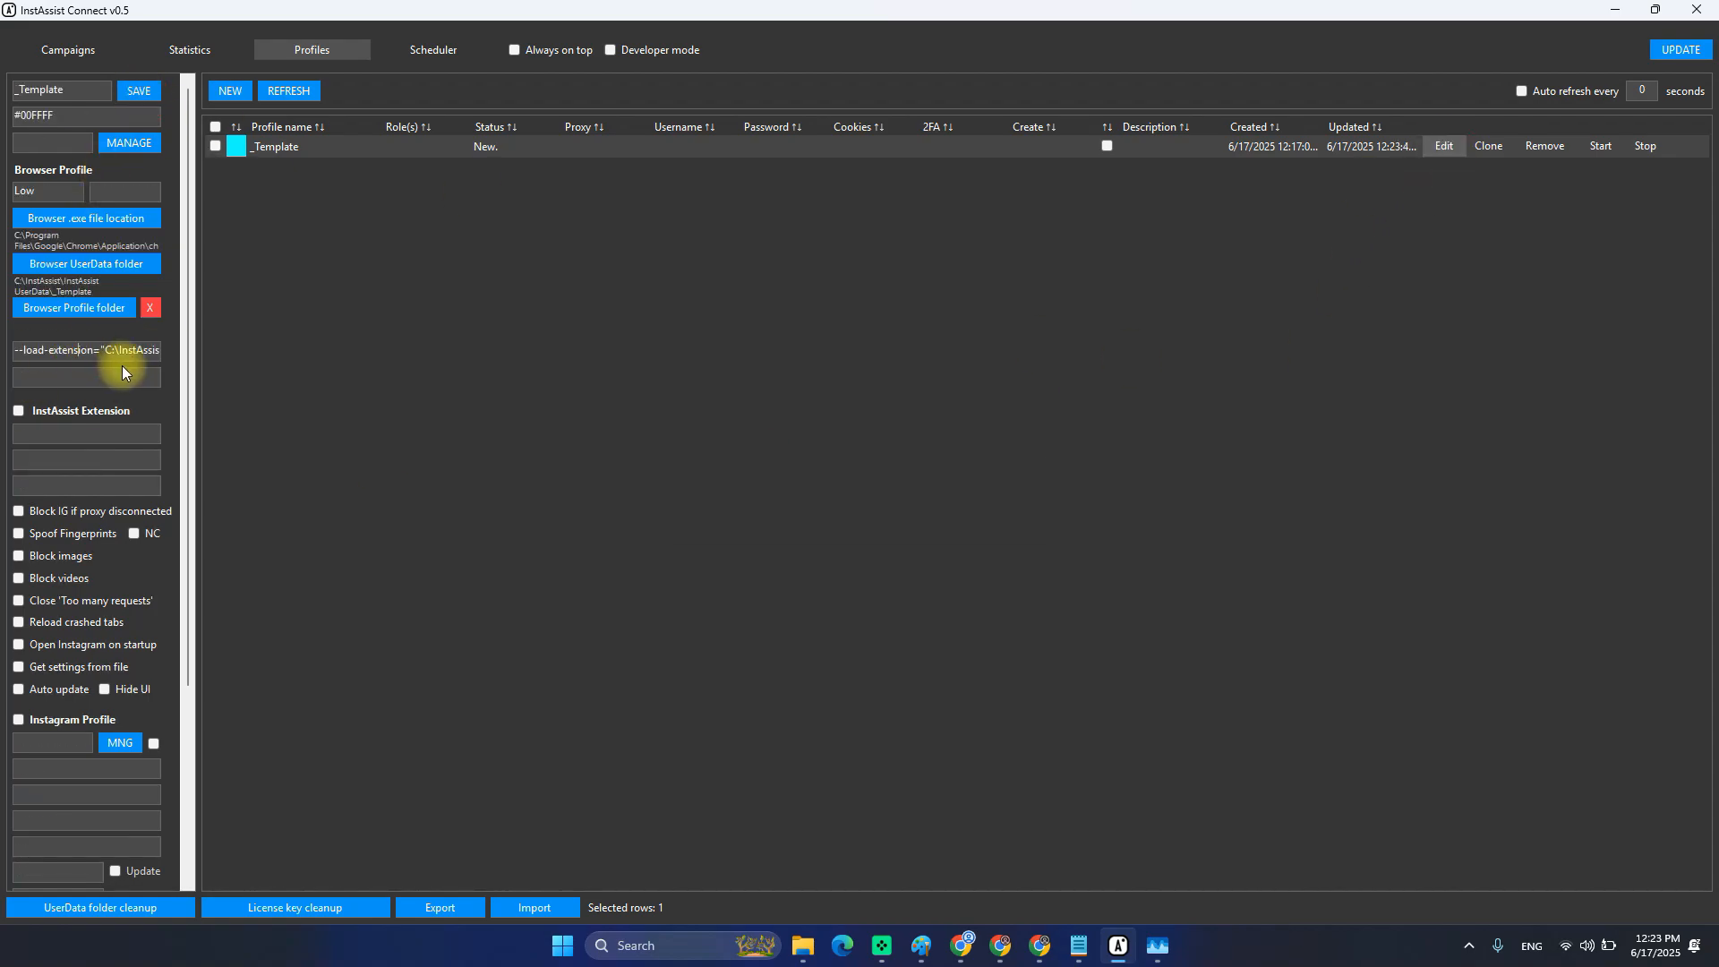
{"action": "key", "text": "End"}
{"action": "key", "text": "Home"}
{"action": "key", "text": "End"}
{"action": "key", "text": "Home"}
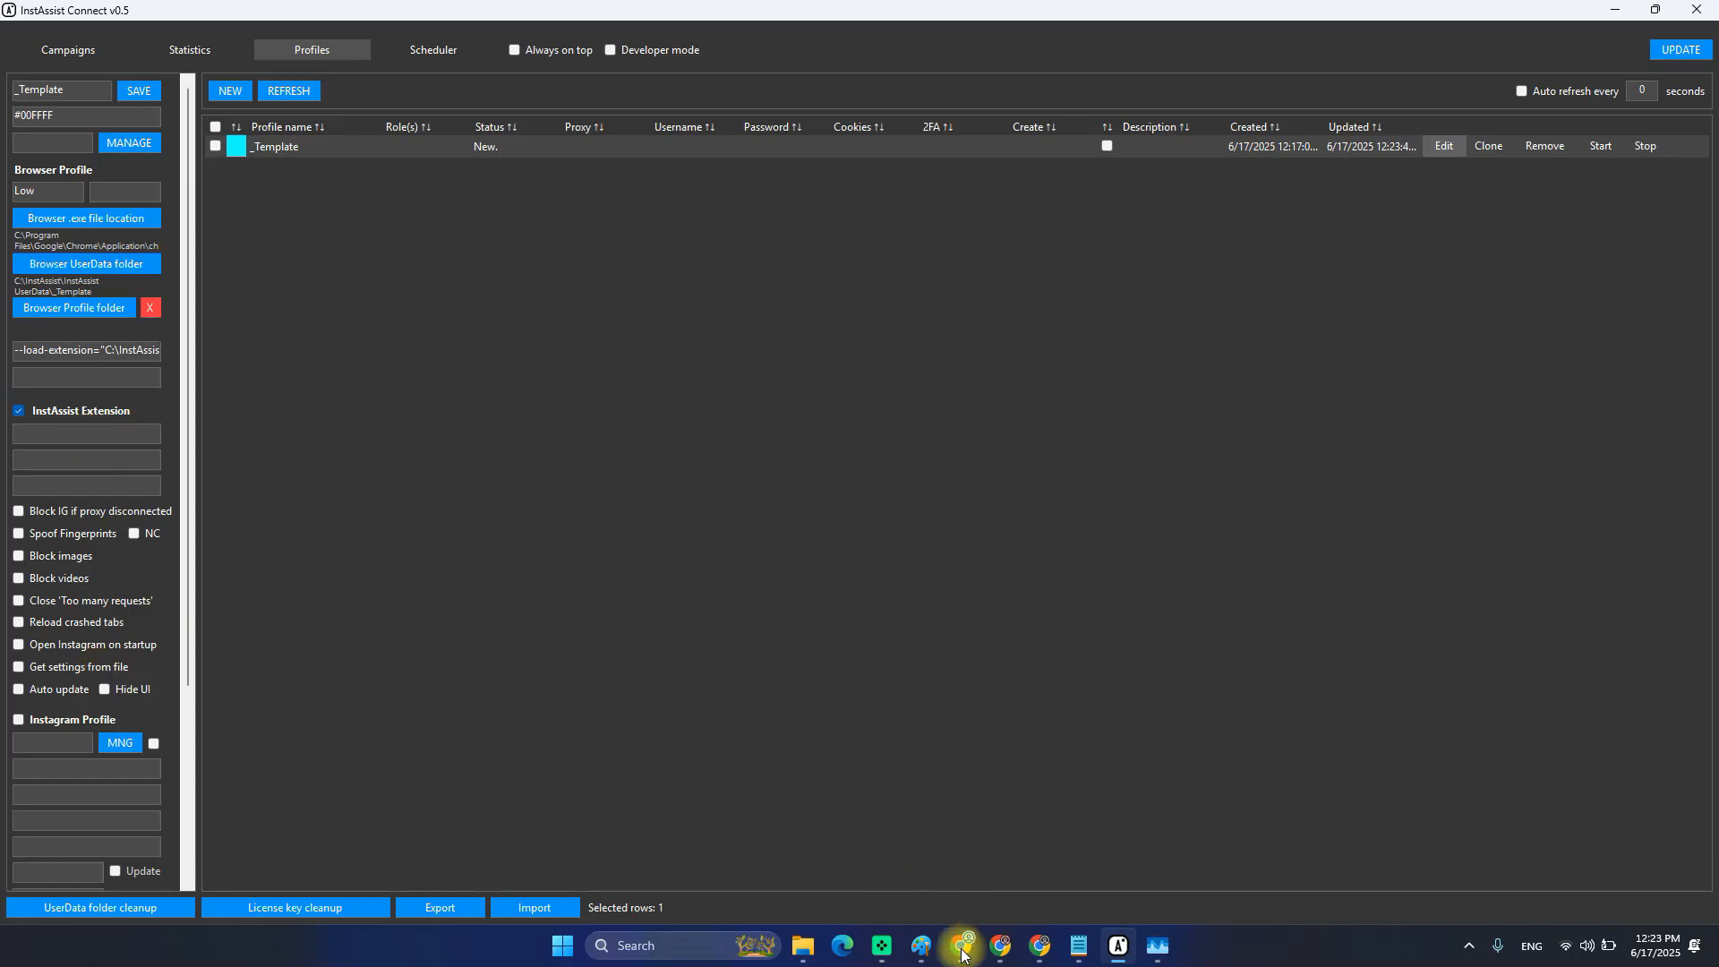
Review the InstAssist extension popup in the Instagram Chrome window, then return to InstAssist Connect.
{"action": "mouse_move", "coordinate": [960, 945]}
{"action": "left_click", "coordinate": [958, 845]}
{"action": "left_click", "coordinate": [1520, 57]}
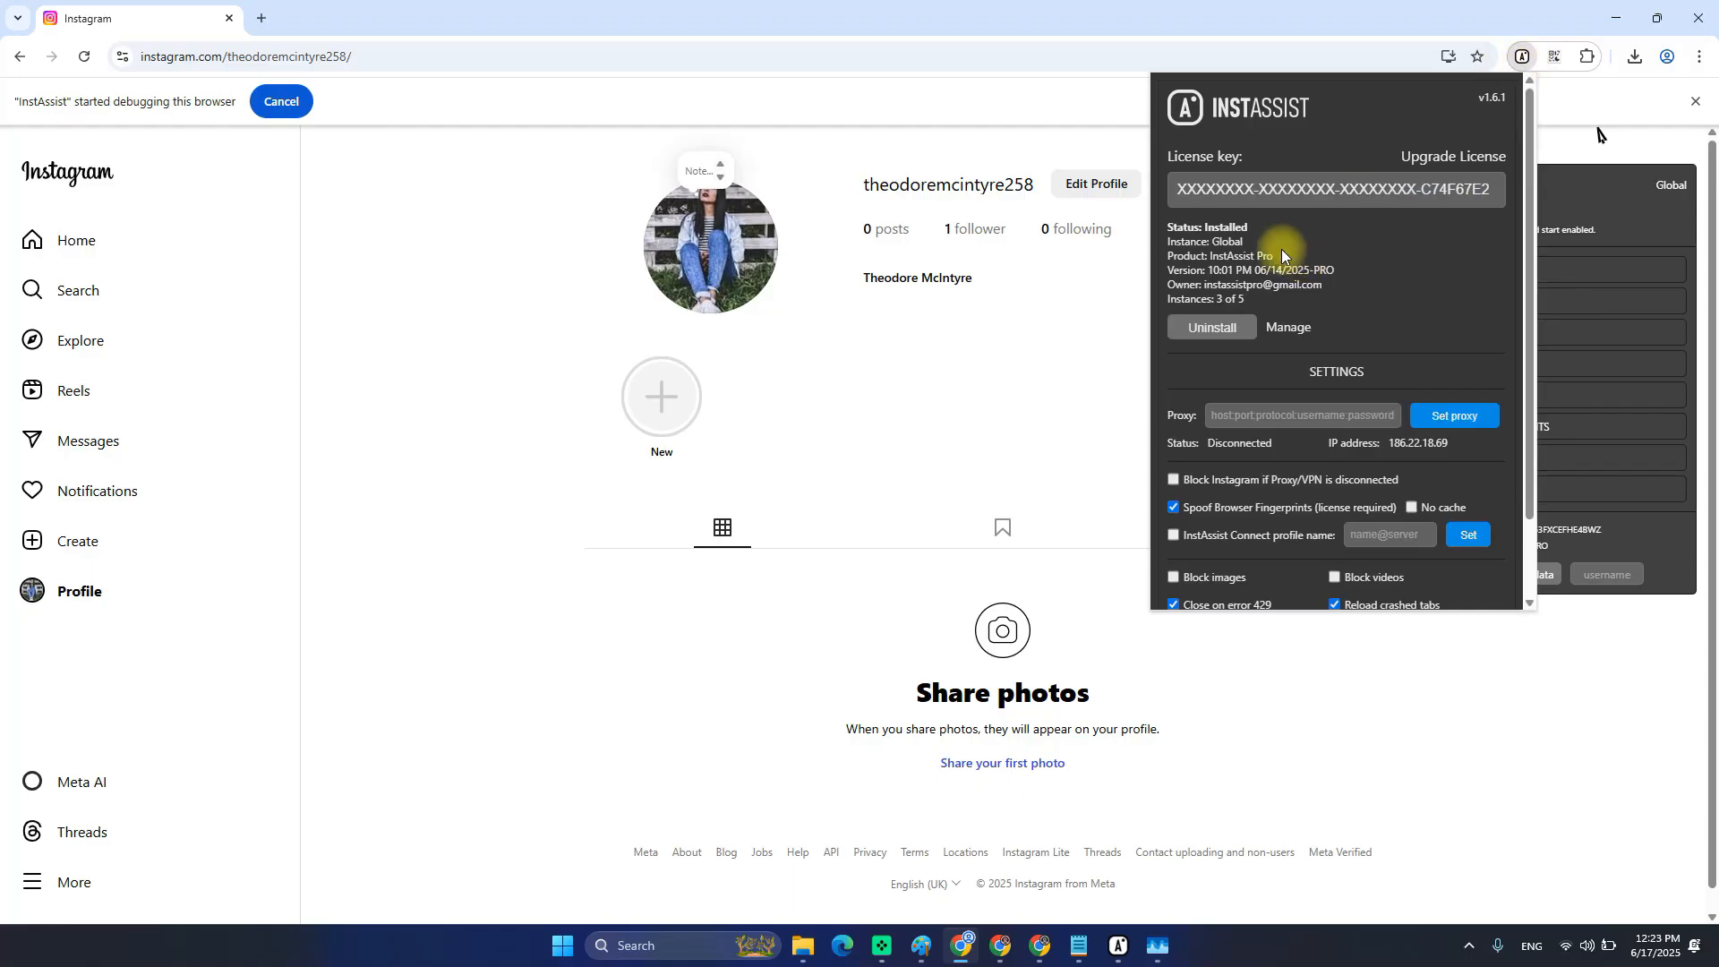
{"action": "scroll", "coordinate": [1284, 246], "scroll_direction": "down", "scroll_amount": 1}
{"action": "scroll", "coordinate": [1276, 337], "scroll_direction": "up", "scroll_amount": 1}
{"action": "scroll", "coordinate": [1323, 484], "scroll_direction": "down", "scroll_amount": 1}
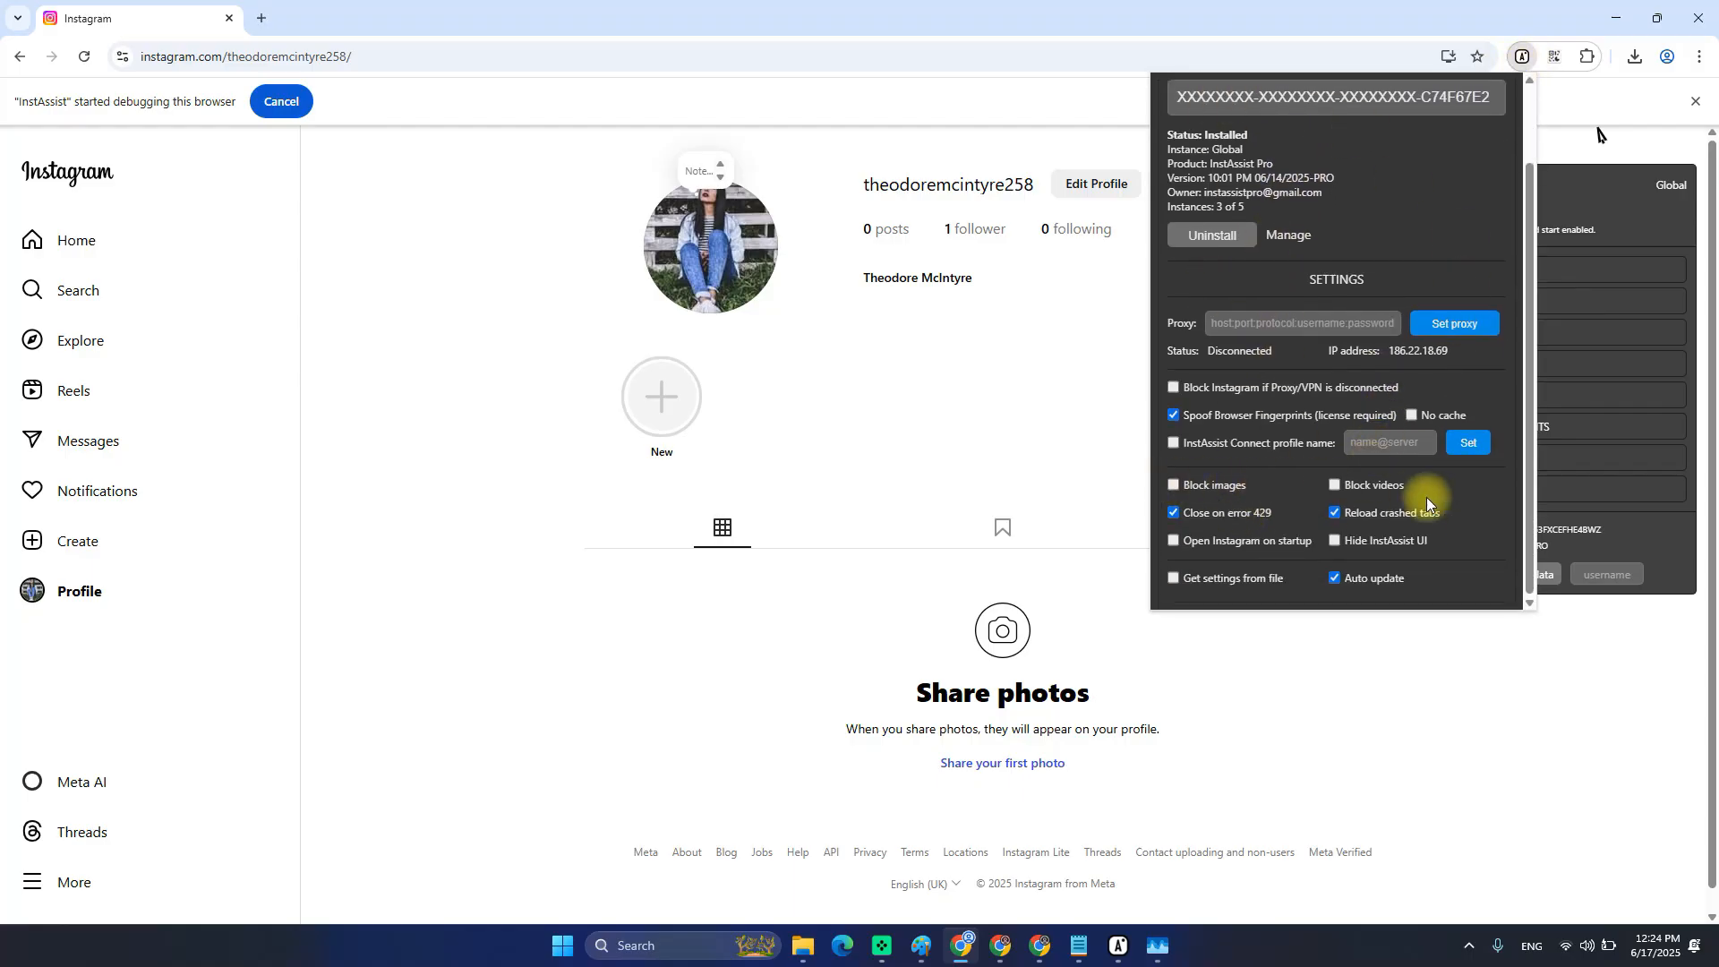
{"action": "scroll", "coordinate": [1272, 322], "scroll_direction": "up", "scroll_amount": 1}
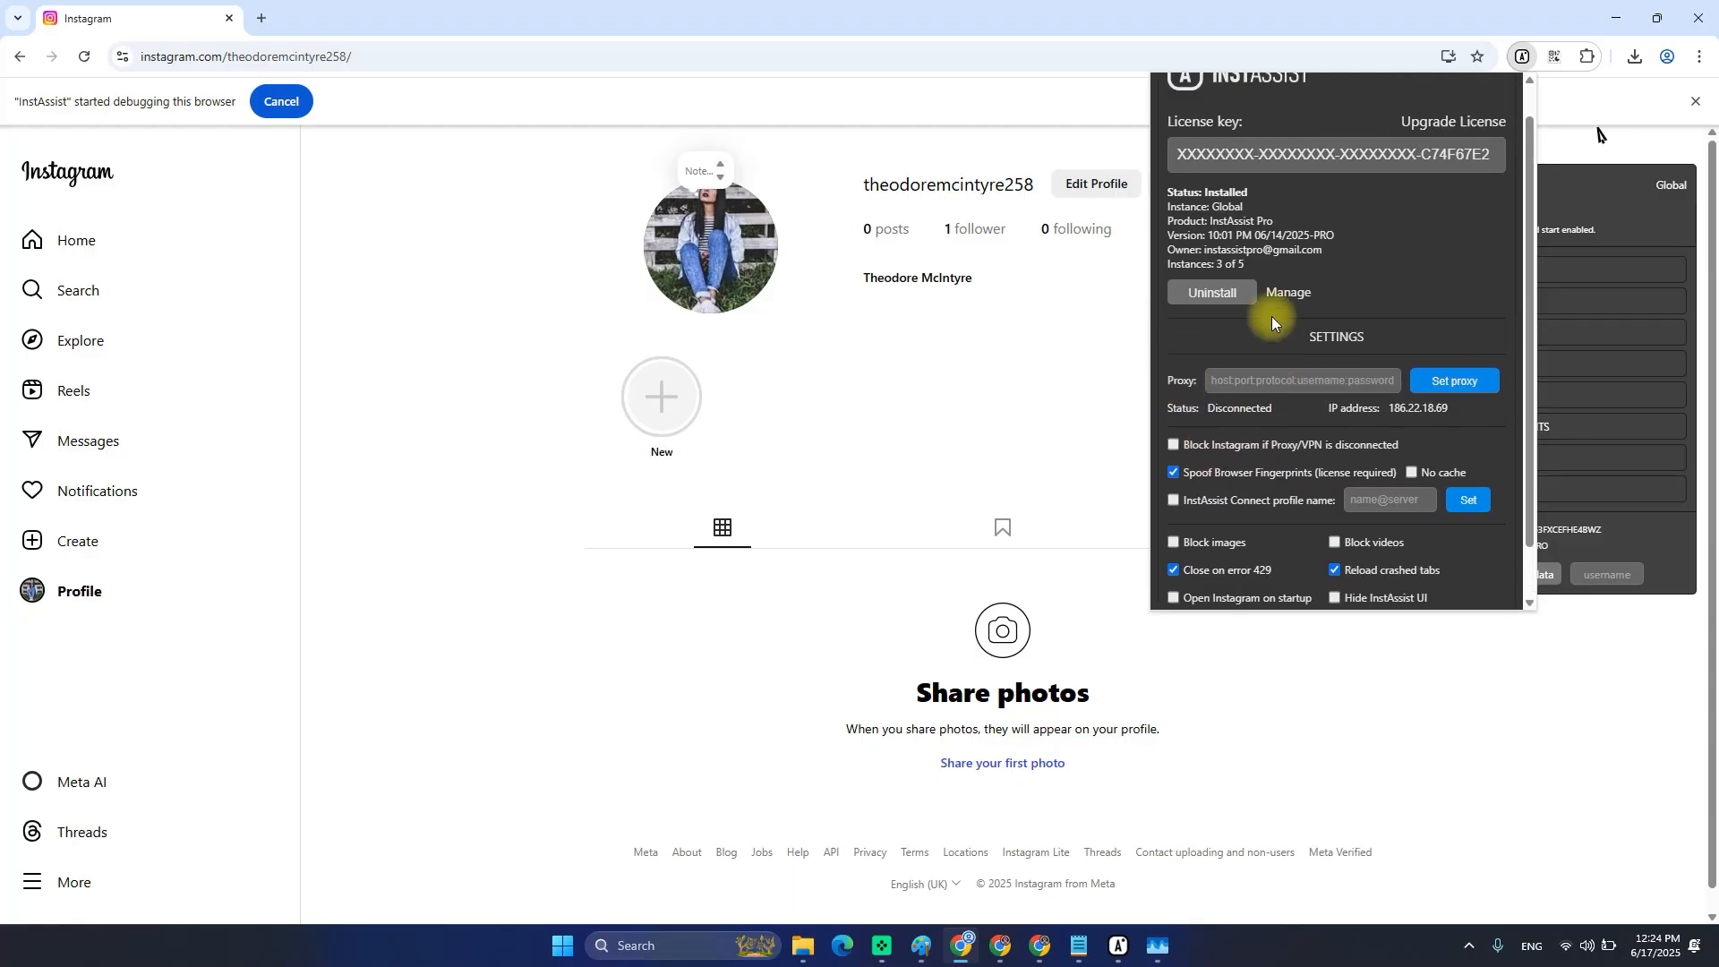
{"action": "scroll", "coordinate": [1356, 501], "scroll_direction": "down", "scroll_amount": 1}
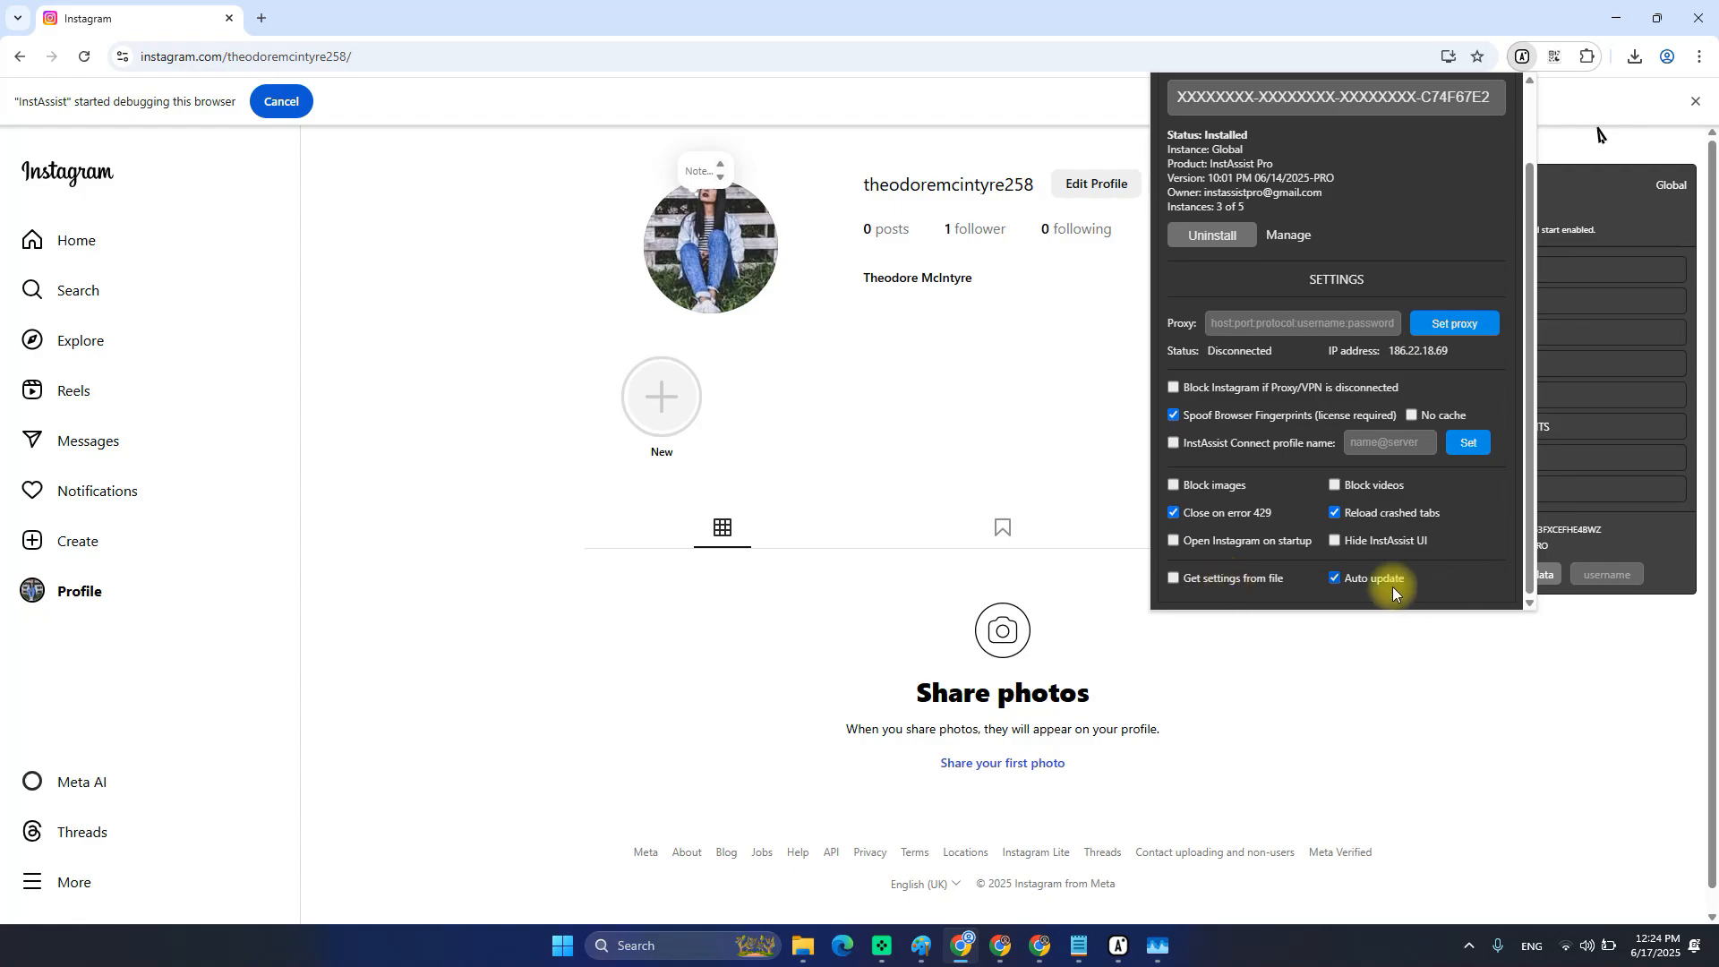
{"action": "key", "text": "alt+Tab"}
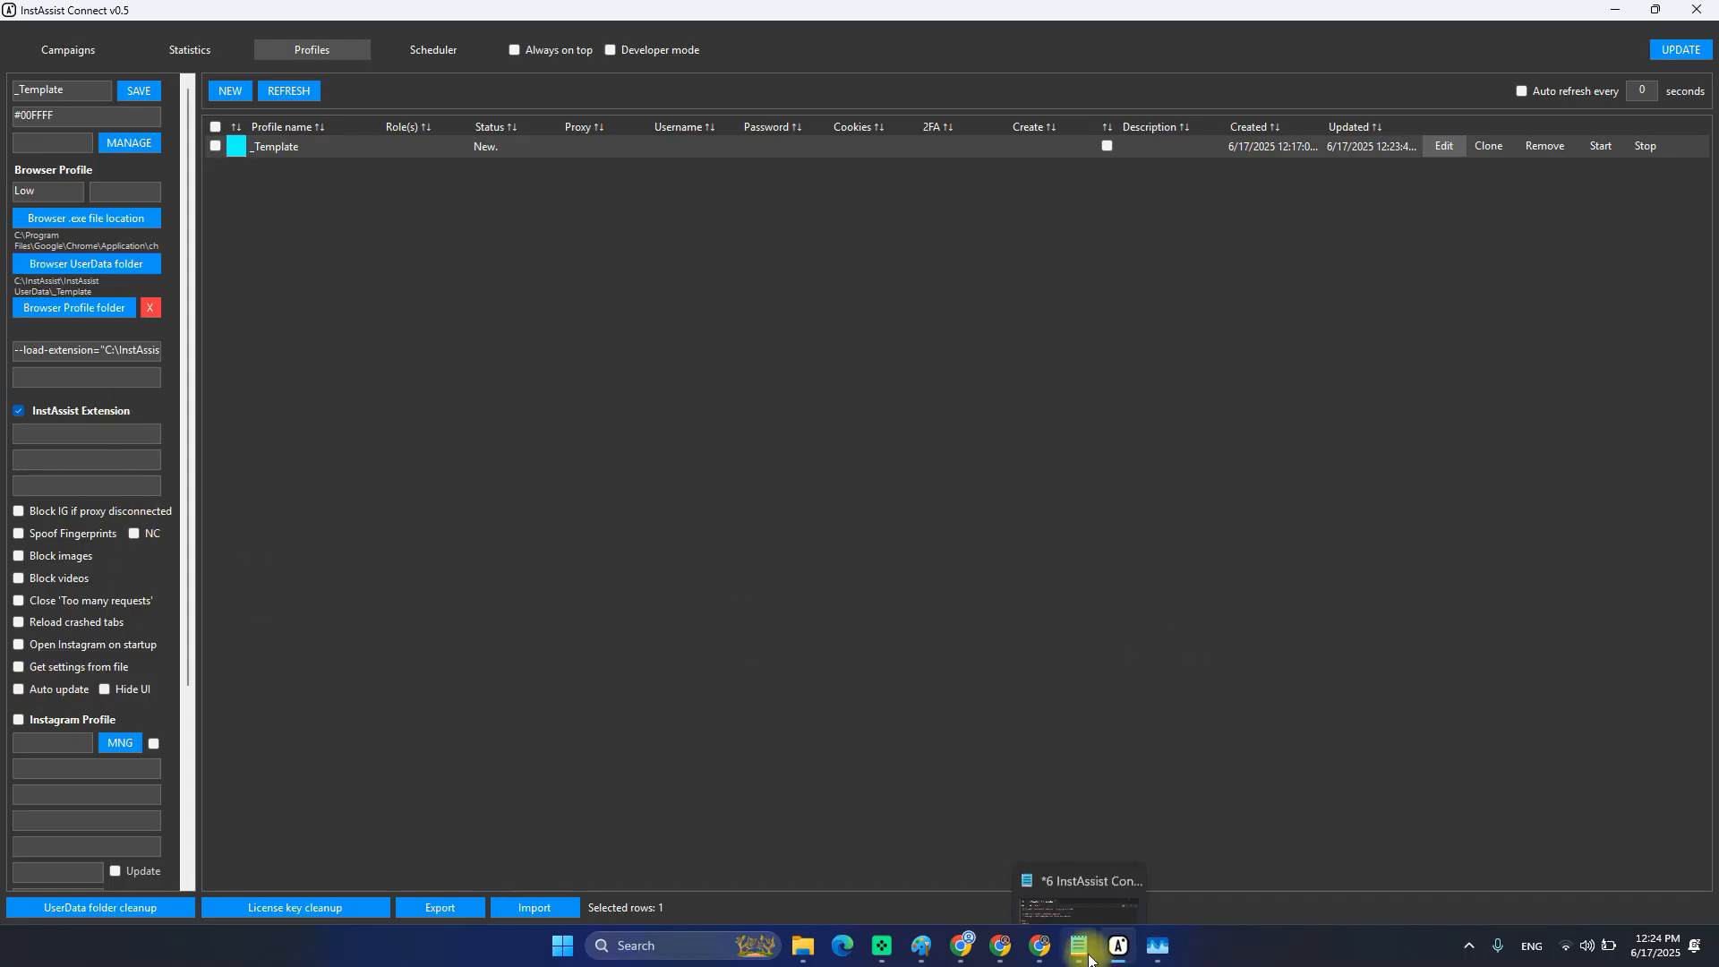
Open the C:\WORK\INSTASSIST\TUTORIALS folder with the Run prompt.
{"action": "mouse_move", "coordinate": [802, 945]}
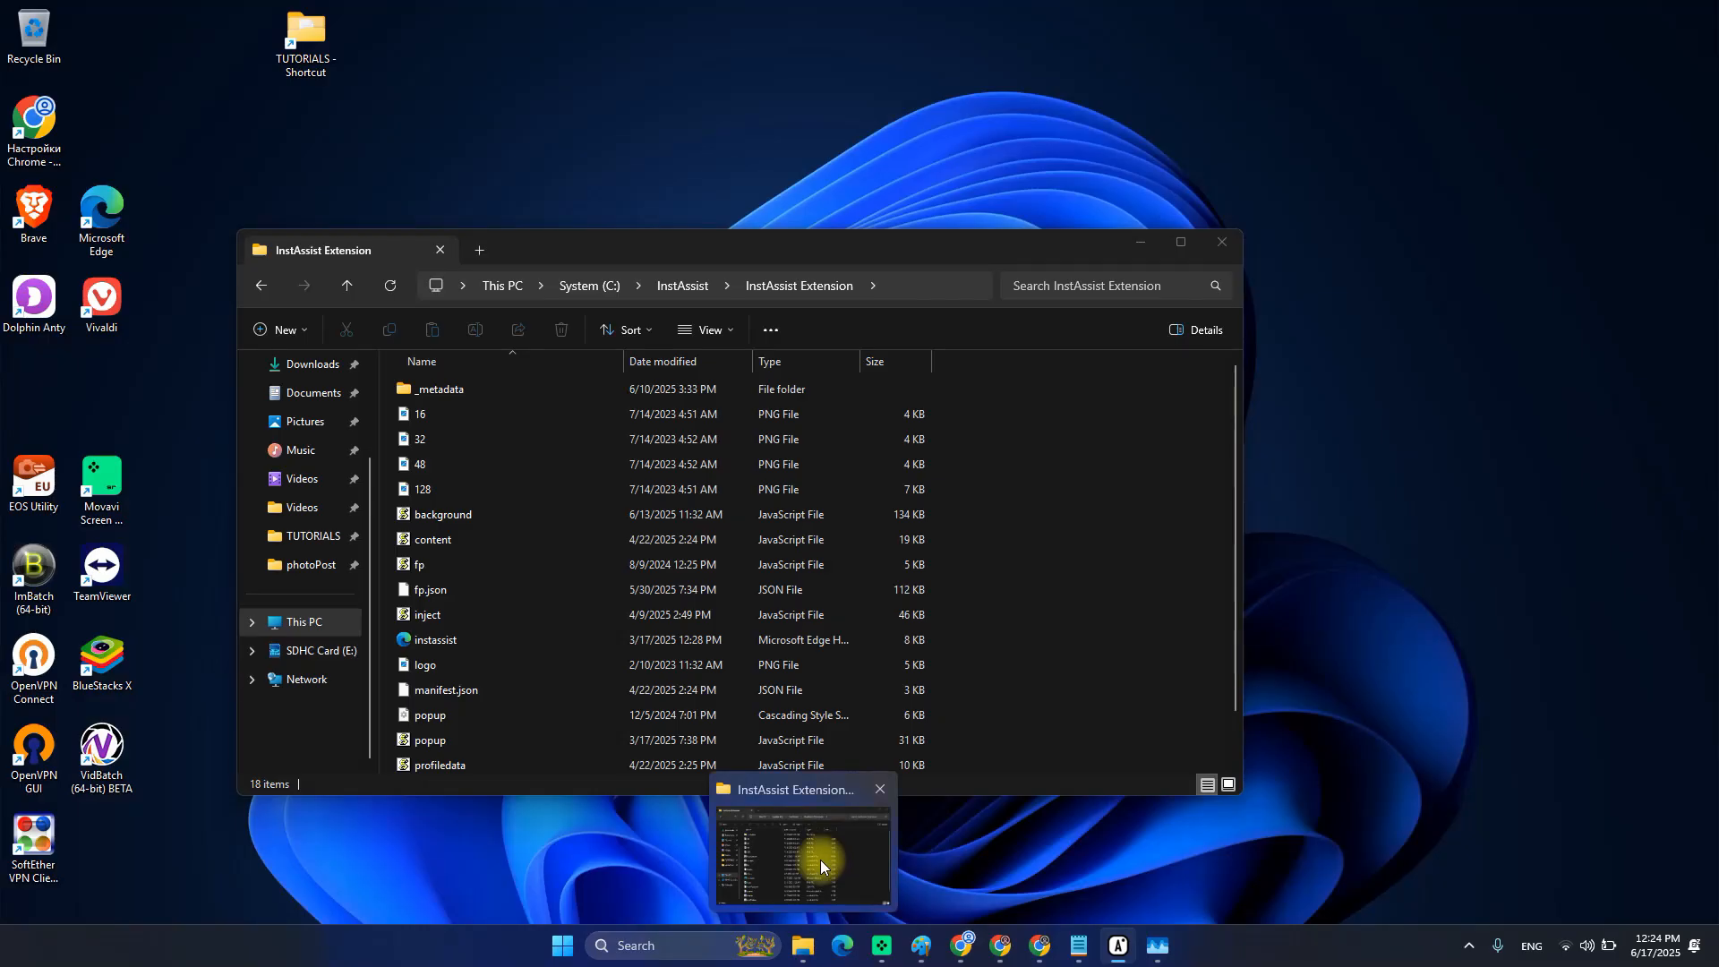
{"action": "left_click", "coordinate": [829, 848]}
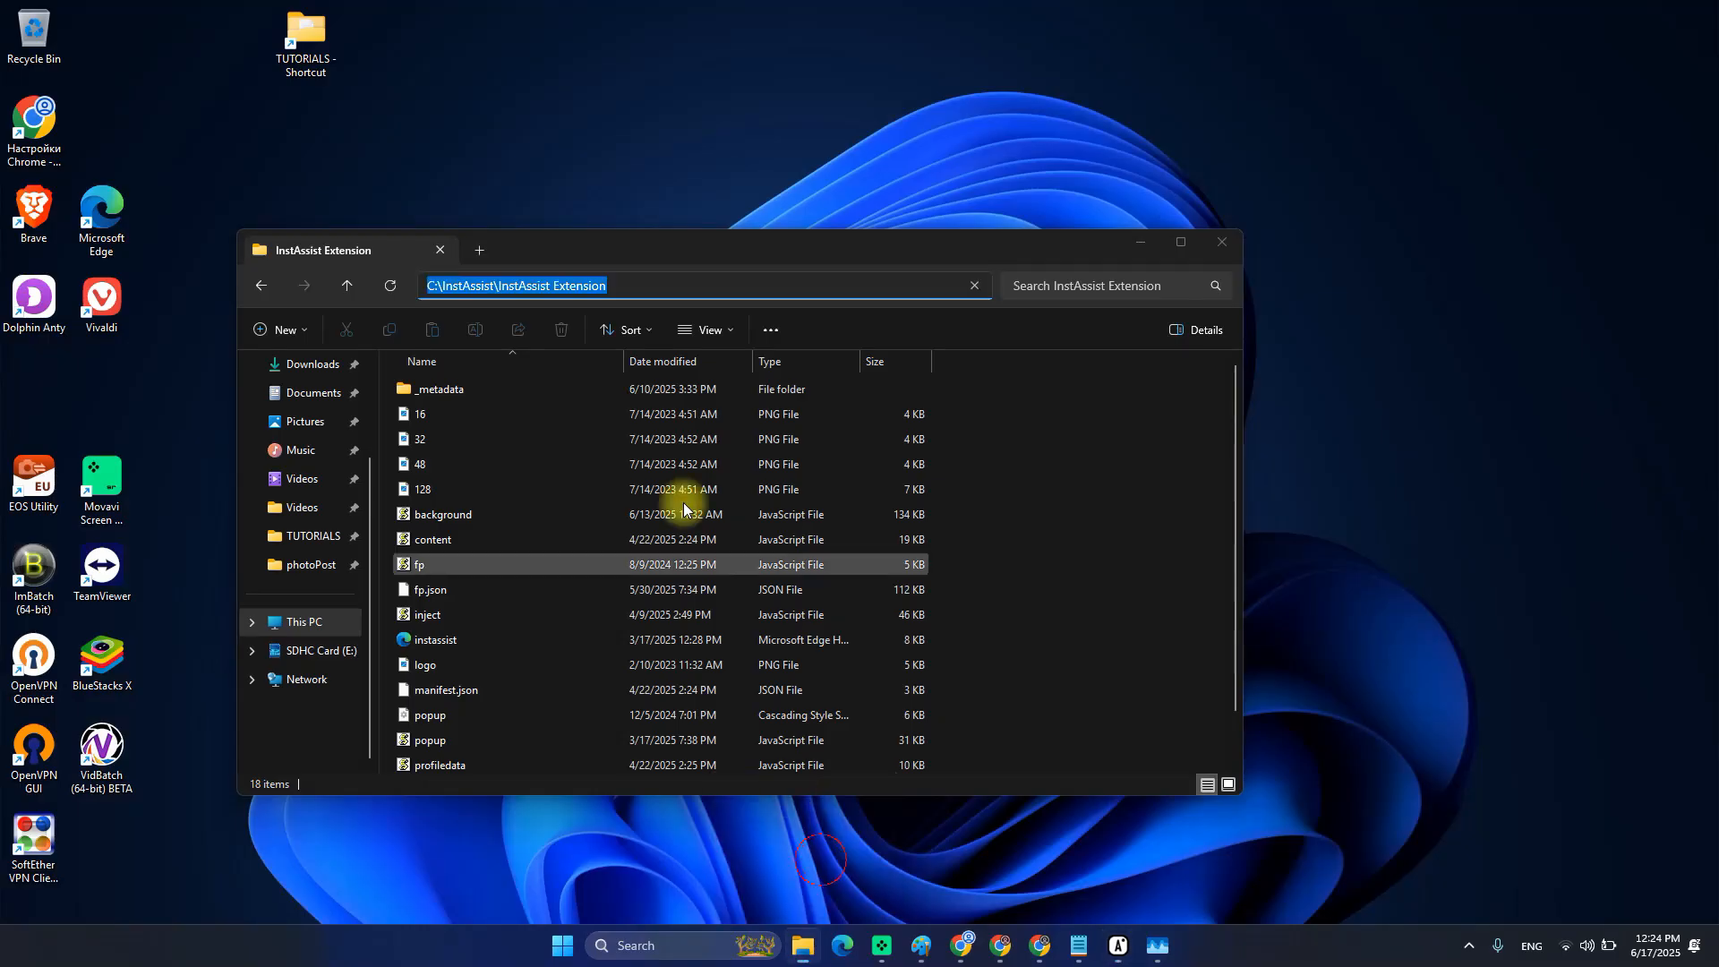
{"action": "left_click", "coordinate": [1170, 514]}
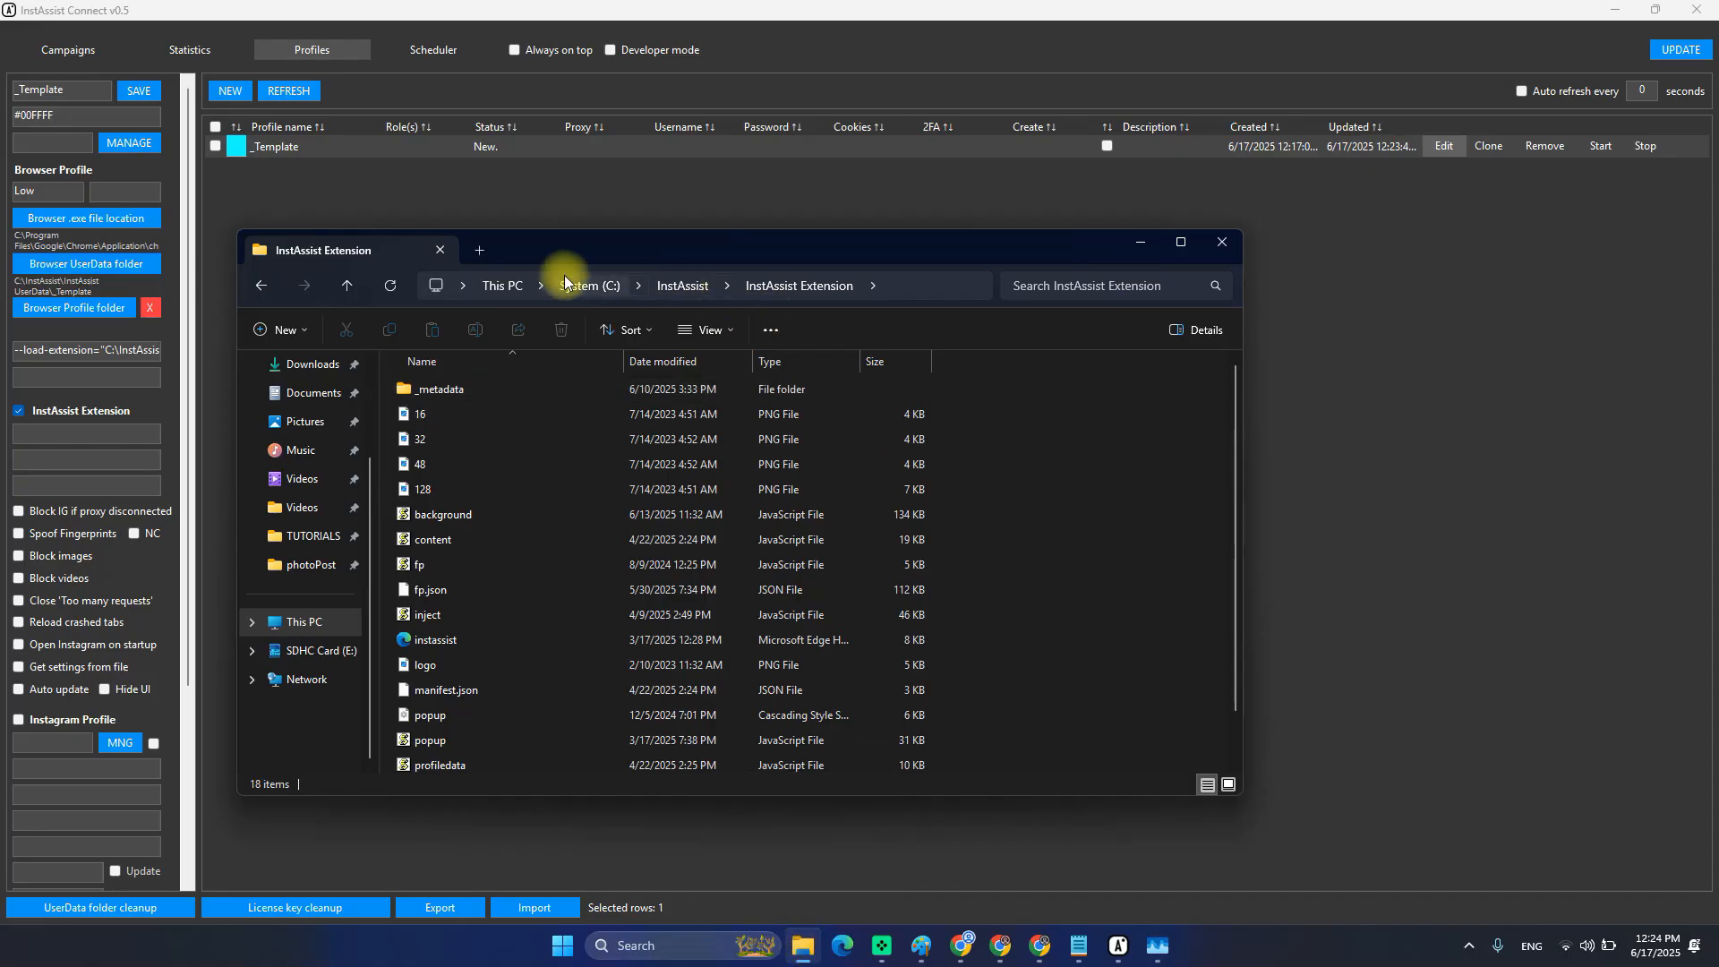
{"action": "key", "text": "super+r"}
{"action": "type", "text": "c"}
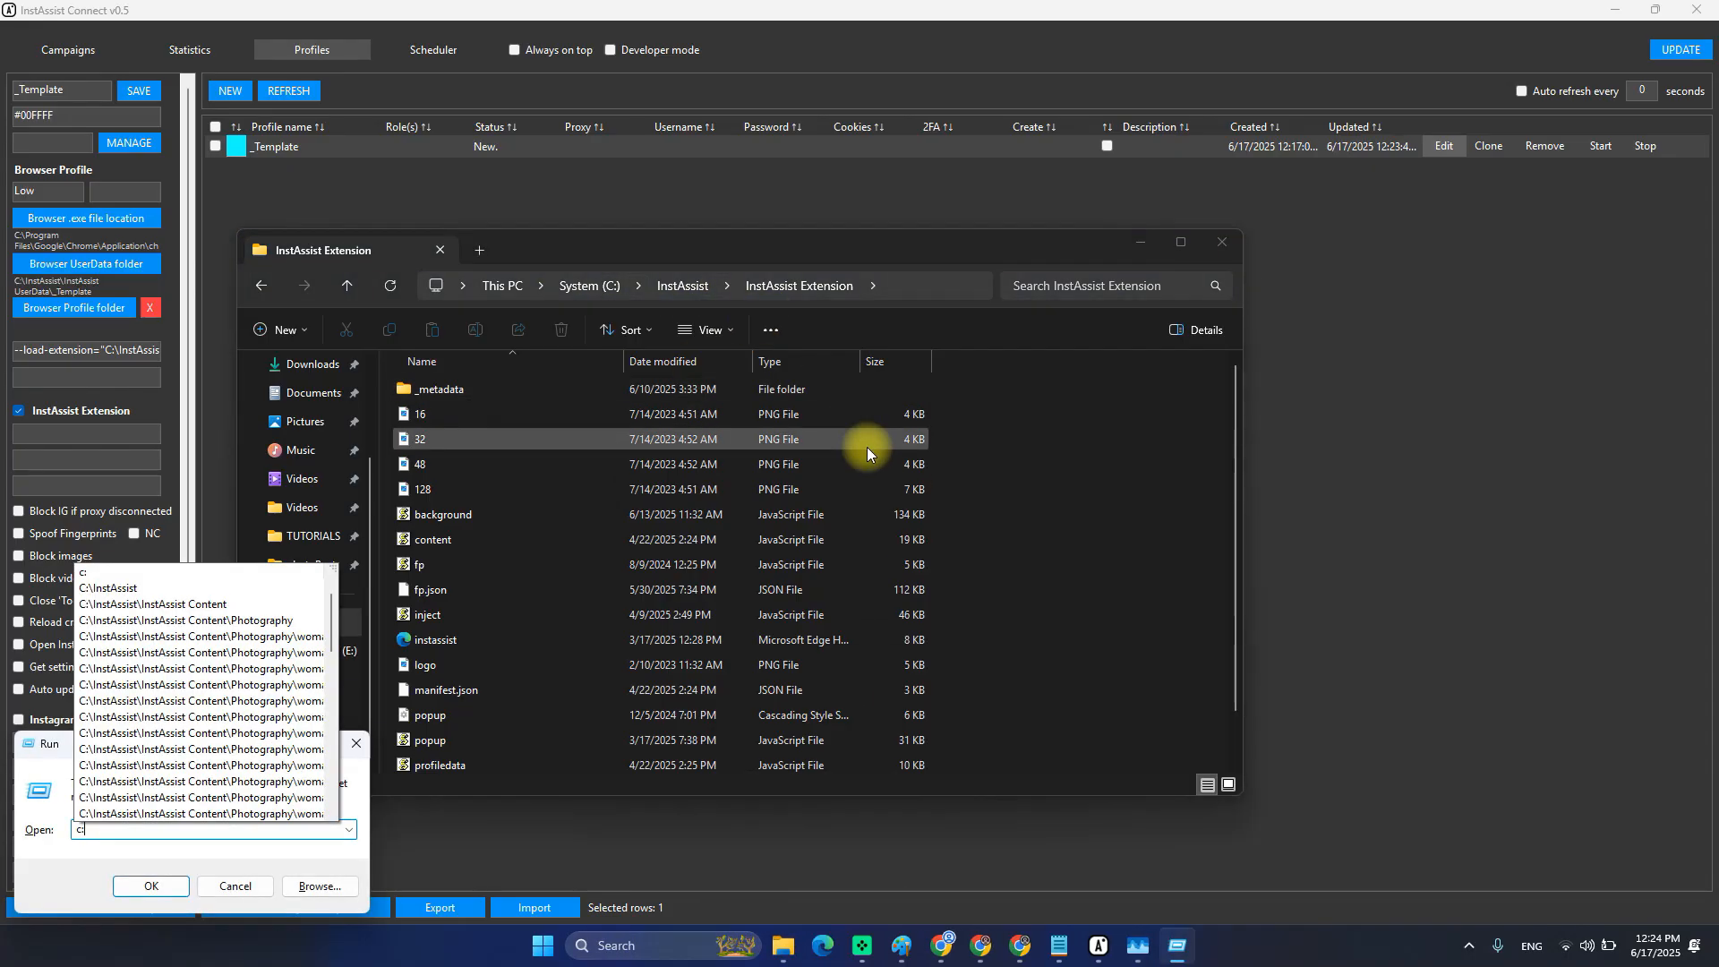
{"action": "type", "text": ":\\WORK\\INSTASSIST\\"}
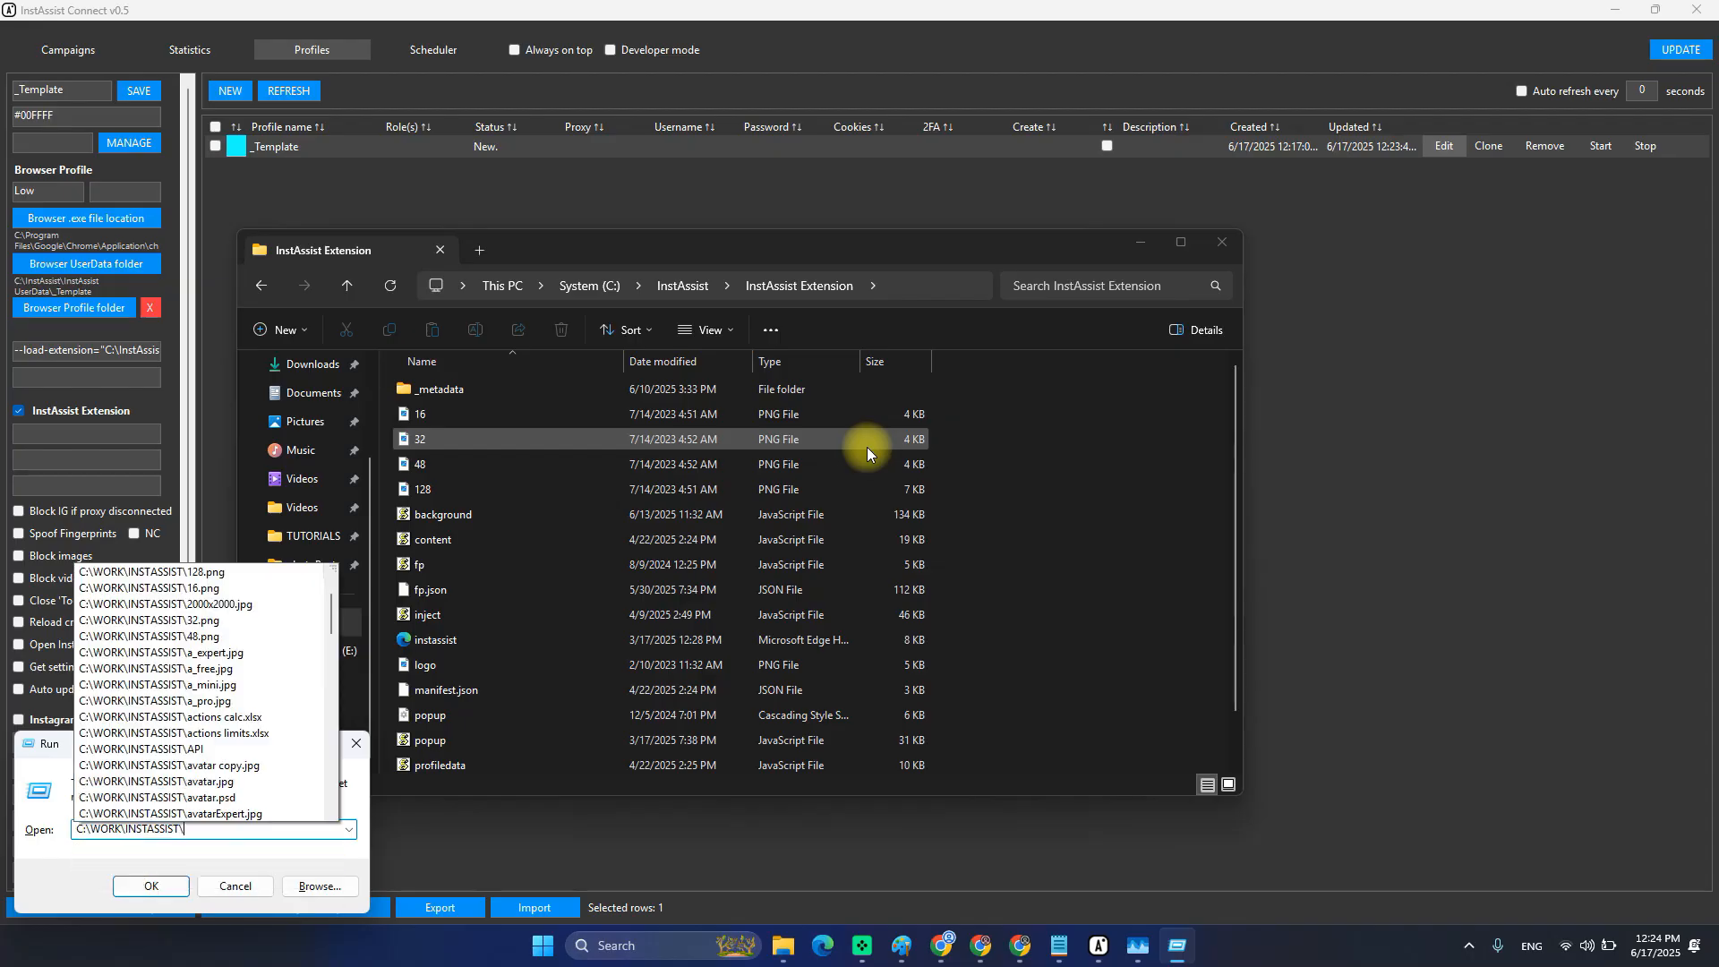
{"action": "type", "text": "TUTORIALS"}
{"action": "key", "text": "Return"}
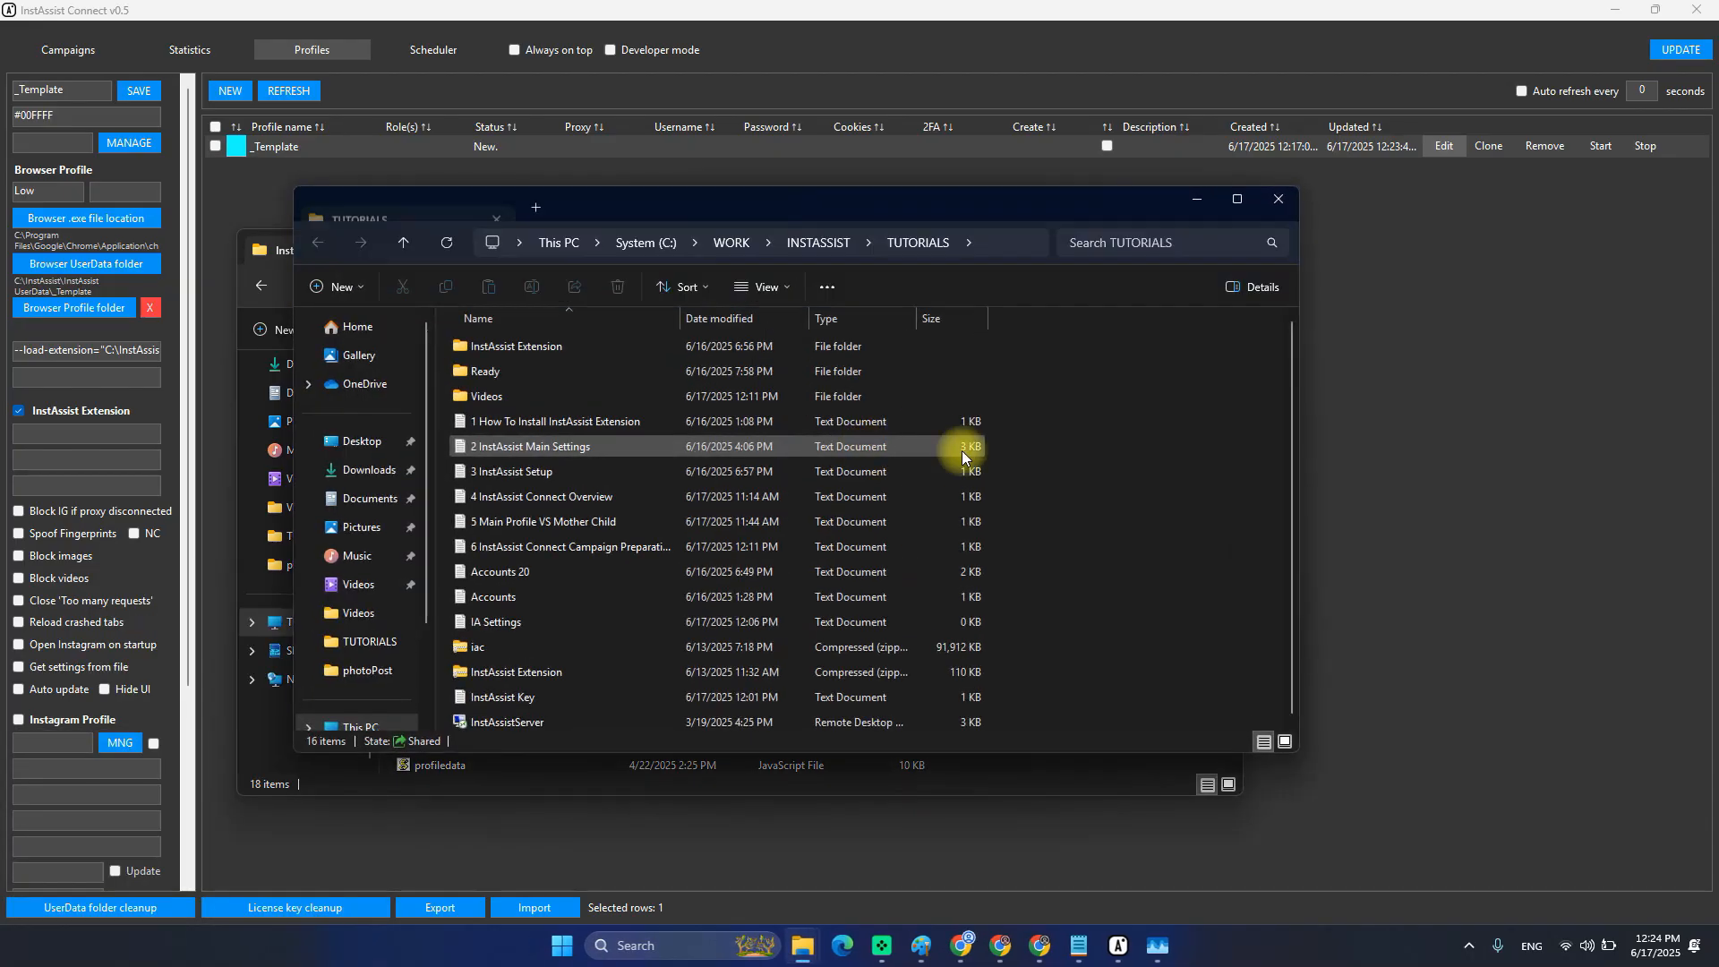
Copy the 10-instance key from InstAssist Key into the profile's License Key field.
{"action": "double_click", "coordinate": [532, 694]}
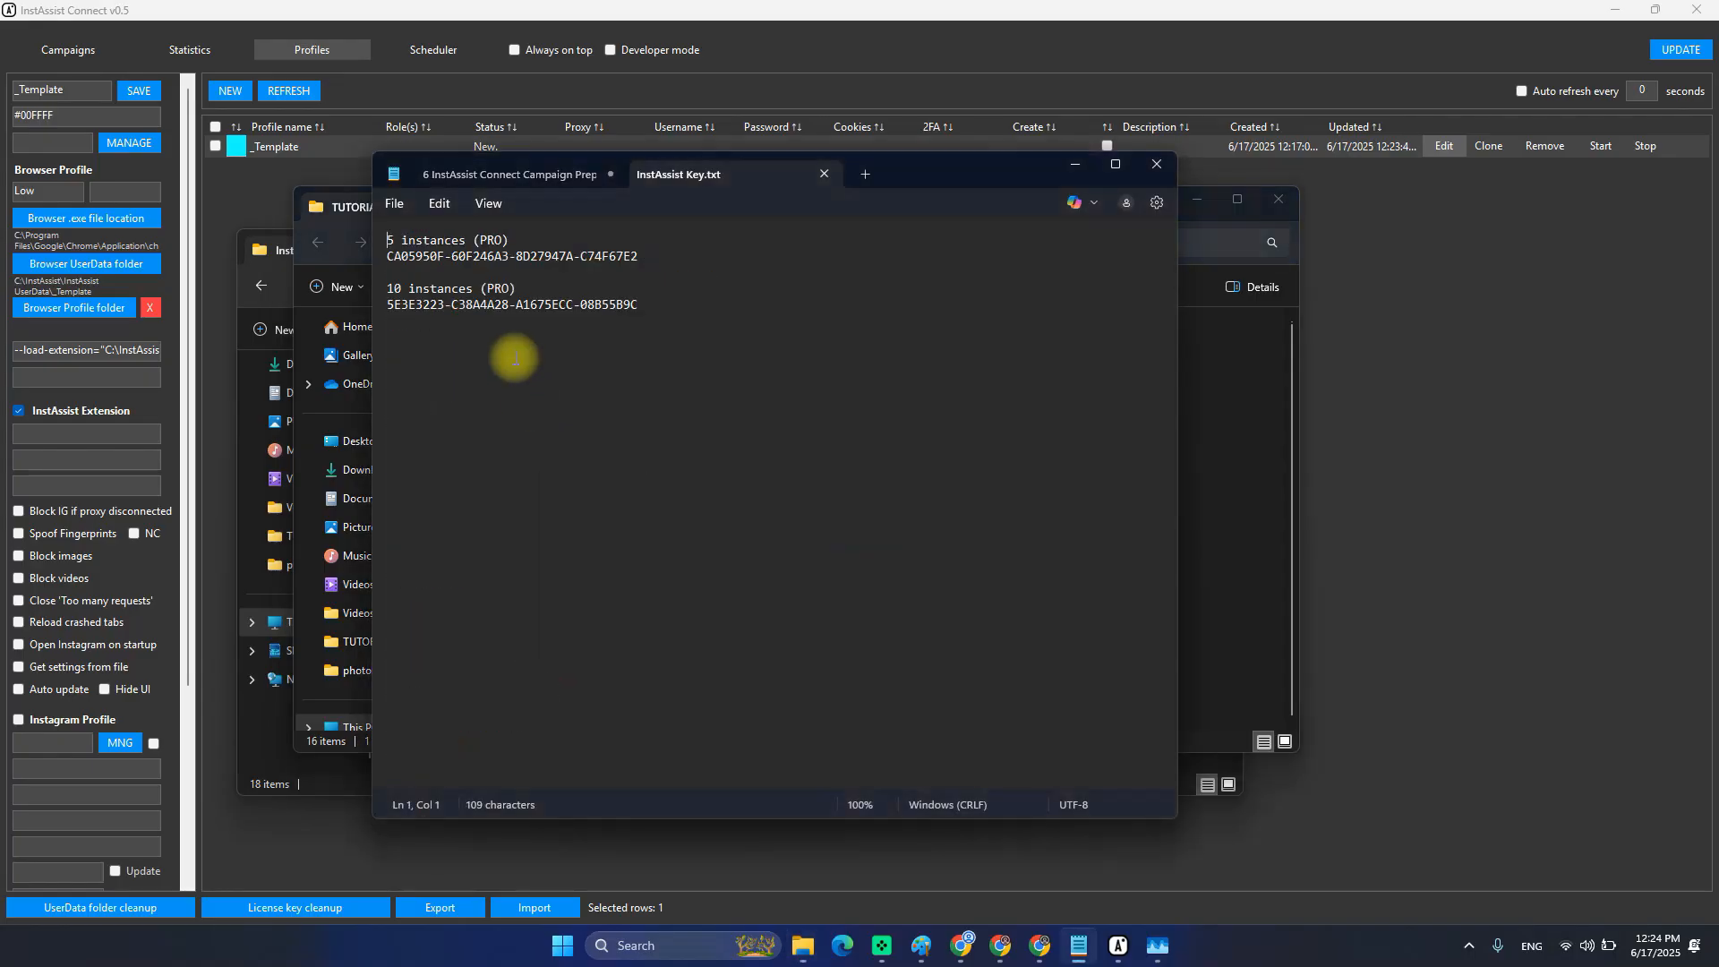
{"action": "left_click_drag", "start_coordinate": [640, 305], "coordinate": [376, 306]}
{"action": "key", "text": "ctrl+c"}
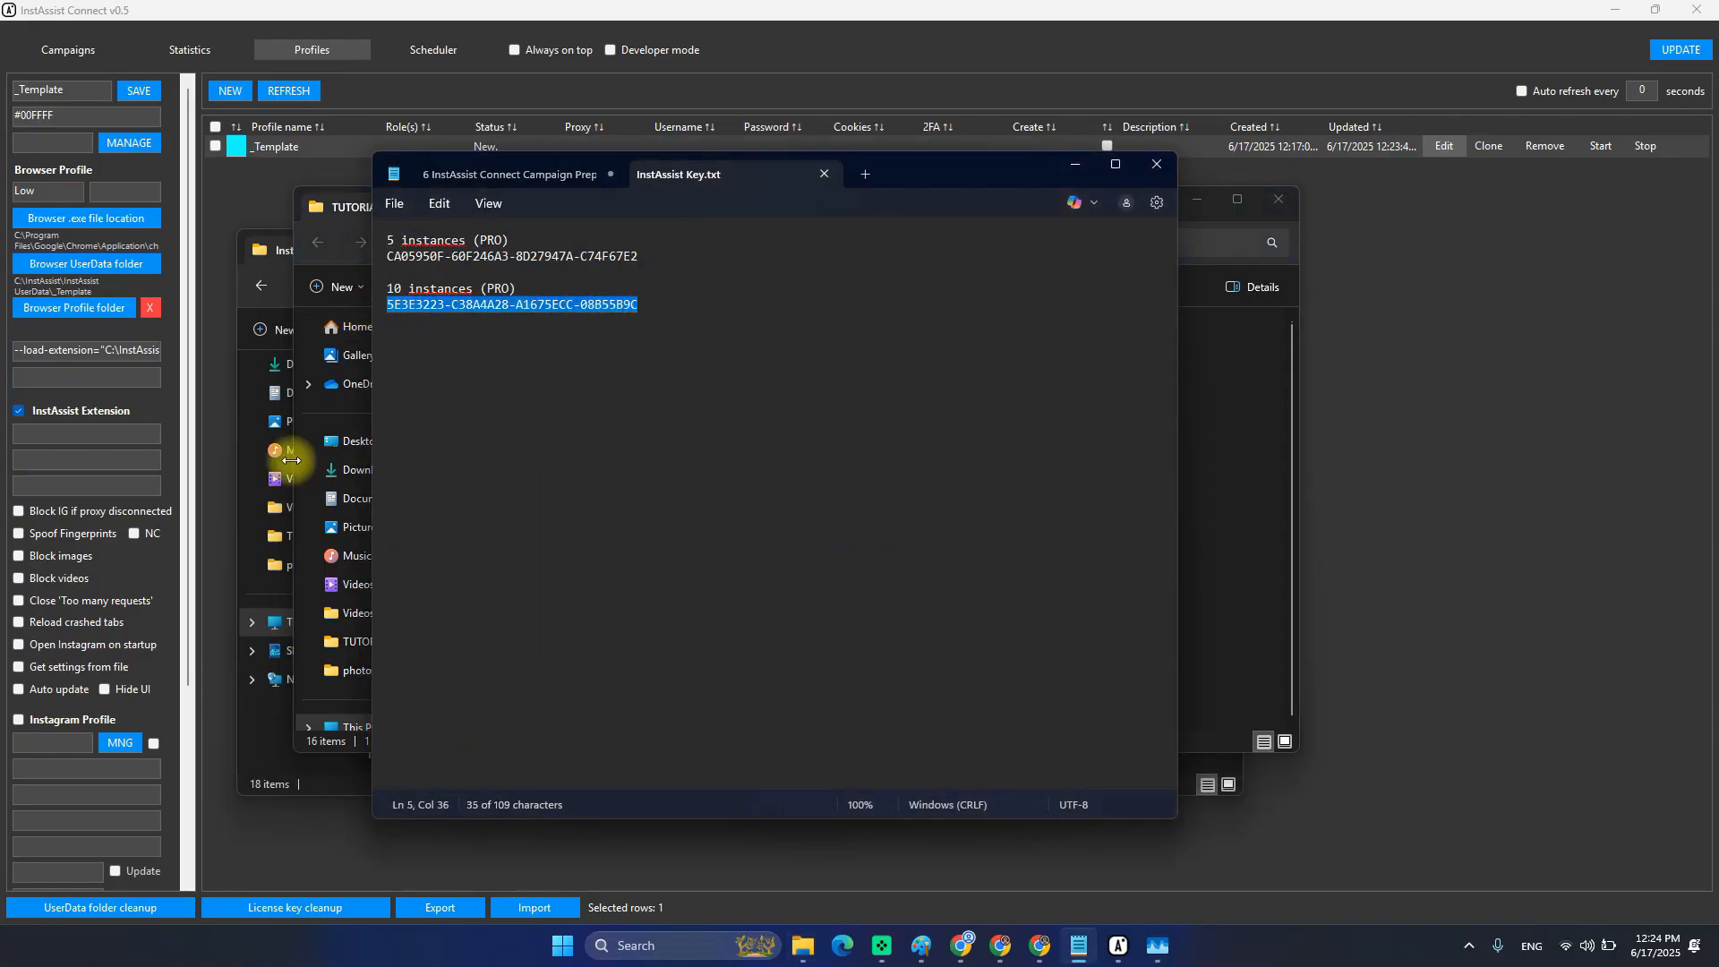
{"action": "left_click", "coordinate": [71, 435]}
{"action": "key", "text": "ctrl+v"}
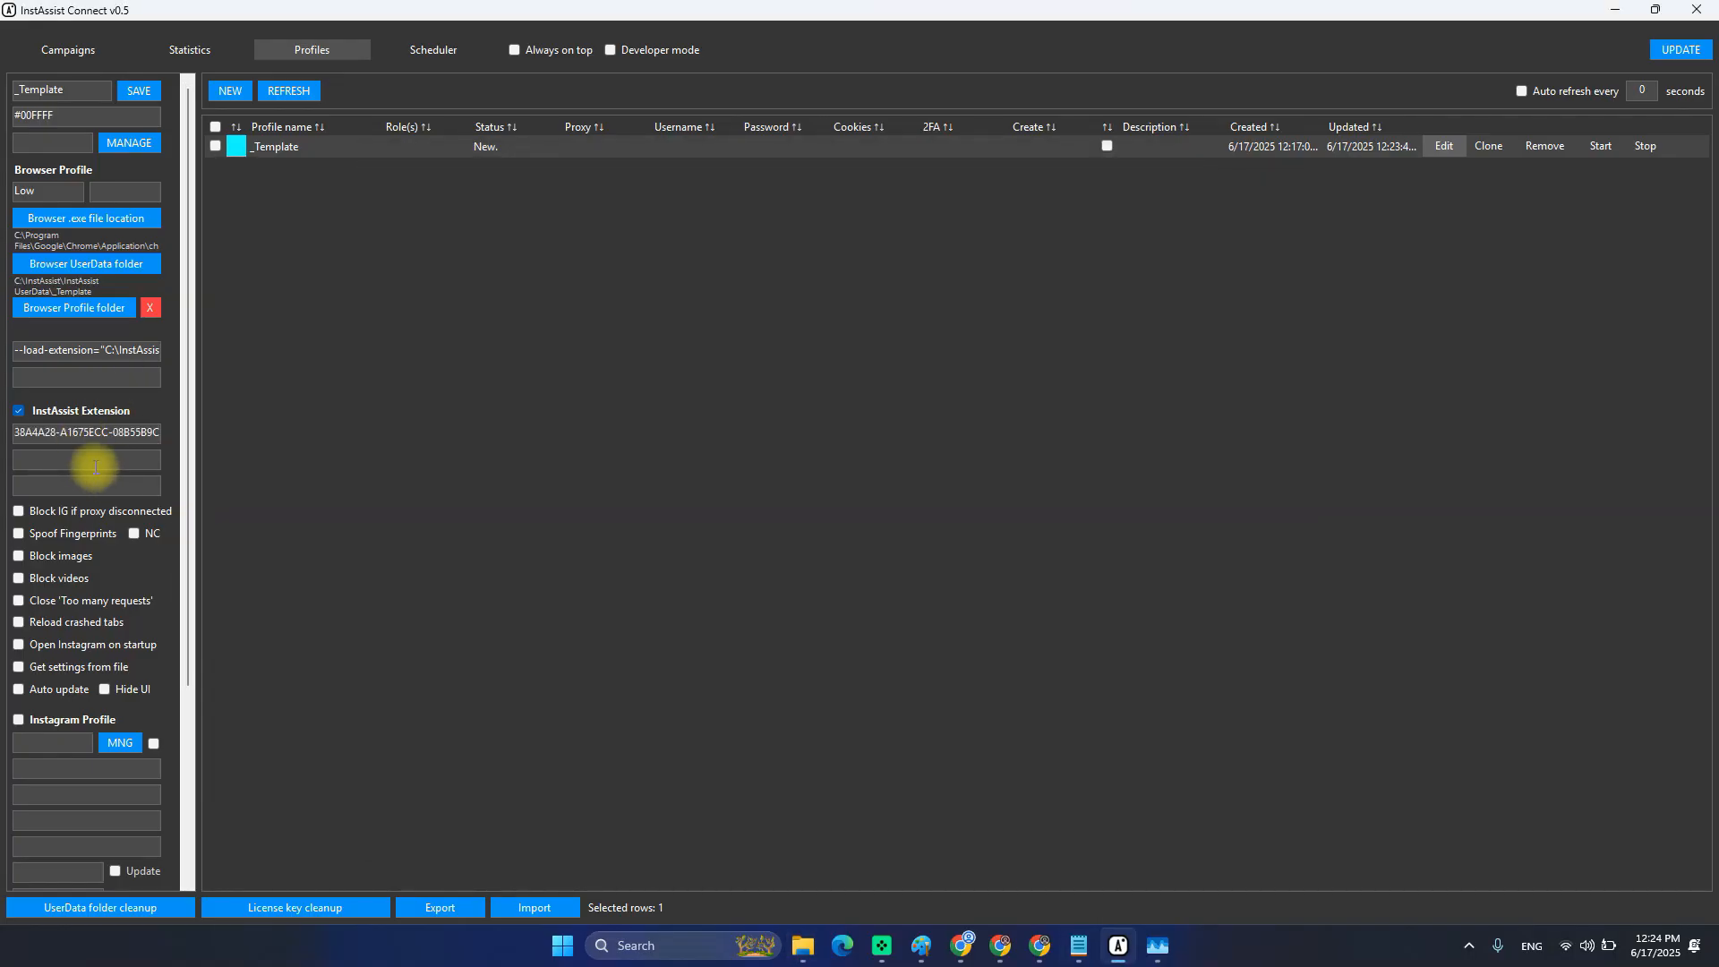
Name it _Template; turn on Spoof Fingerprints, Close 'Too many requests', Reload crashed tabs, Auto update; turn off Block IG, Open Instagram, Get settings.
{"action": "left_click", "coordinate": [54, 484]}
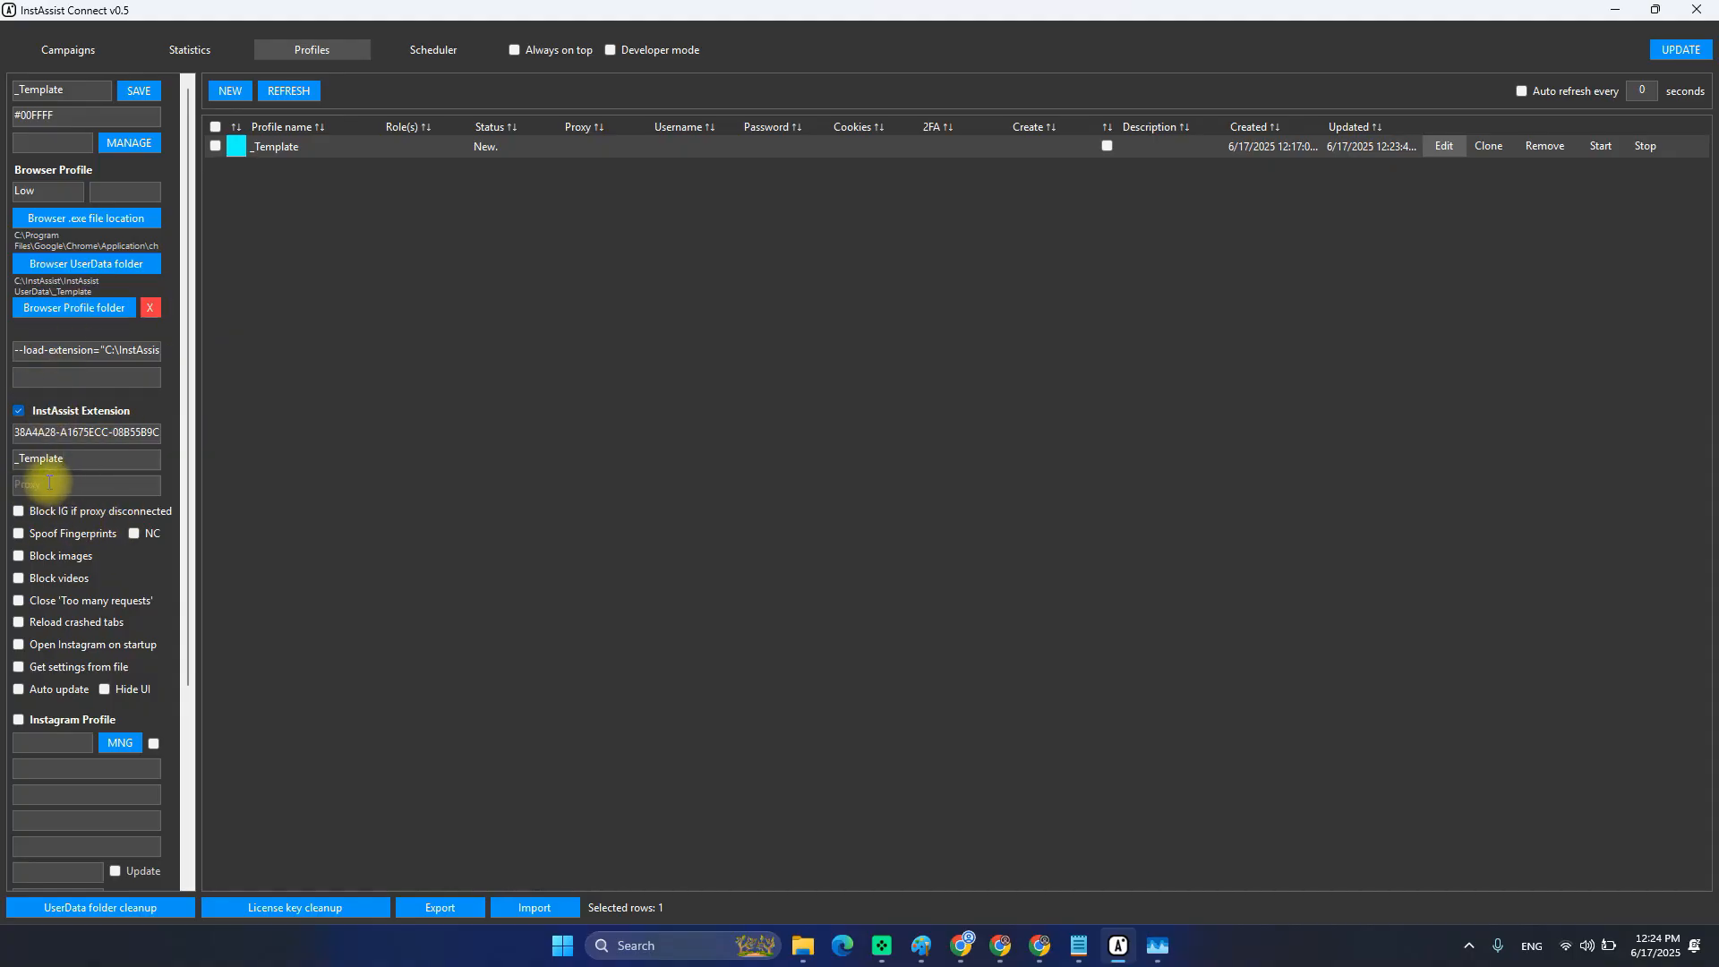
{"action": "left_click", "coordinate": [41, 514]}
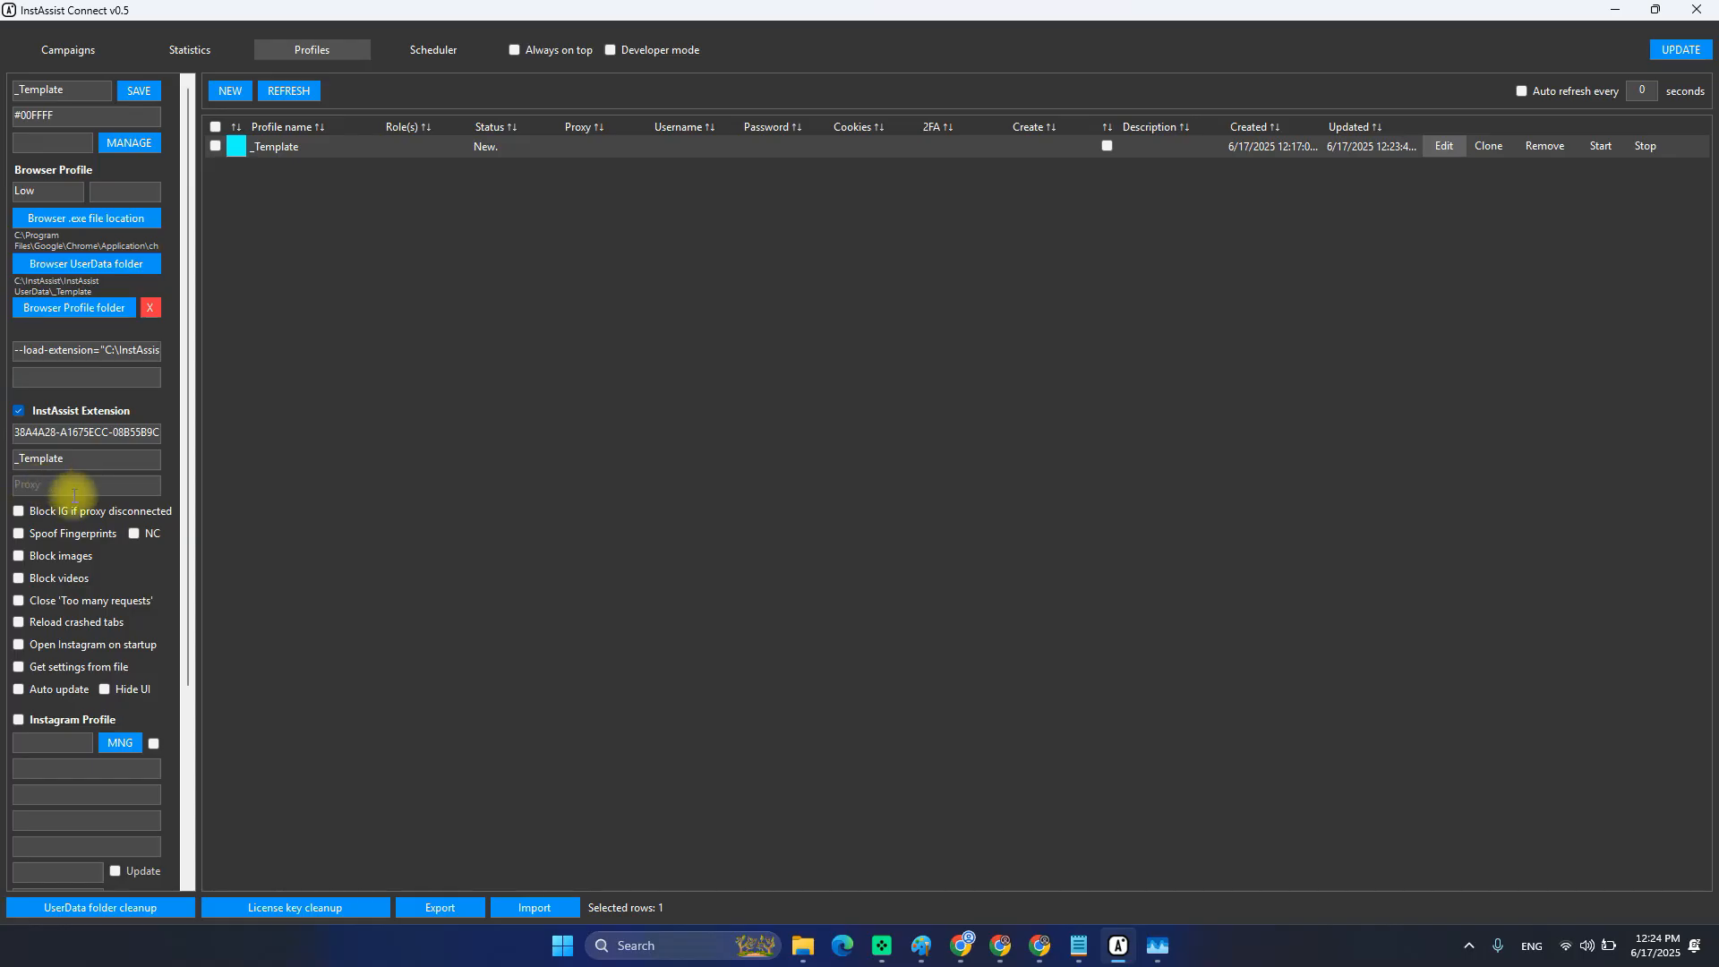
{"action": "left_click", "coordinate": [55, 537]}
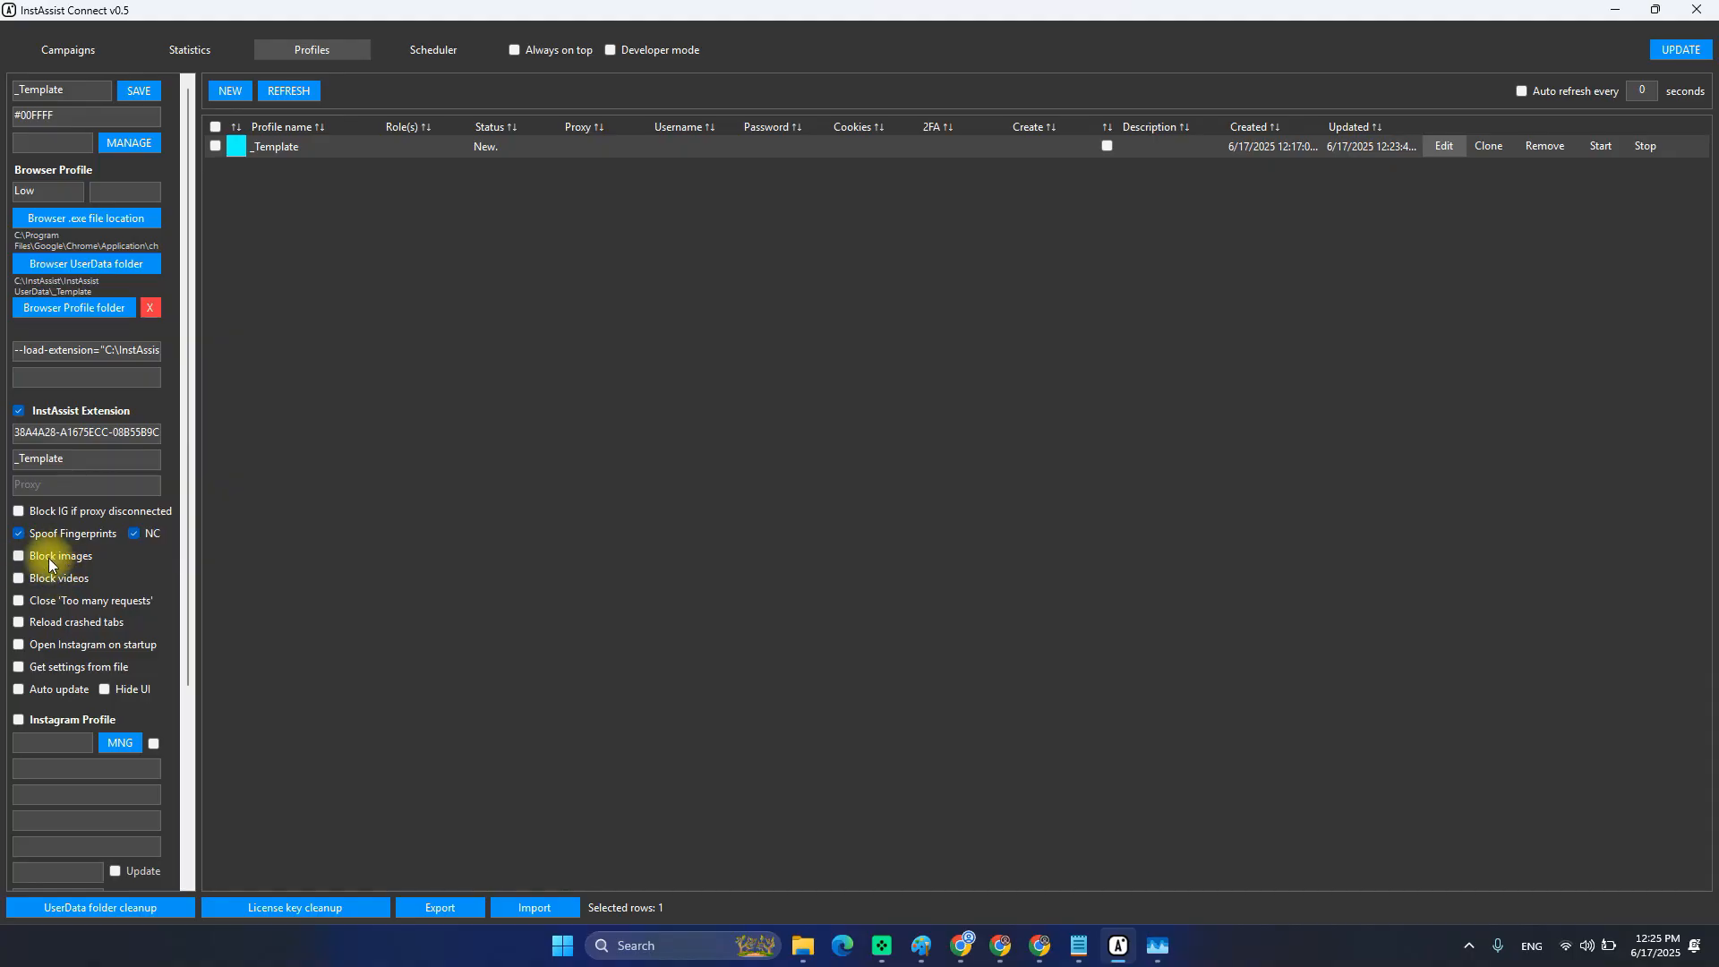
{"action": "left_click", "coordinate": [69, 603]}
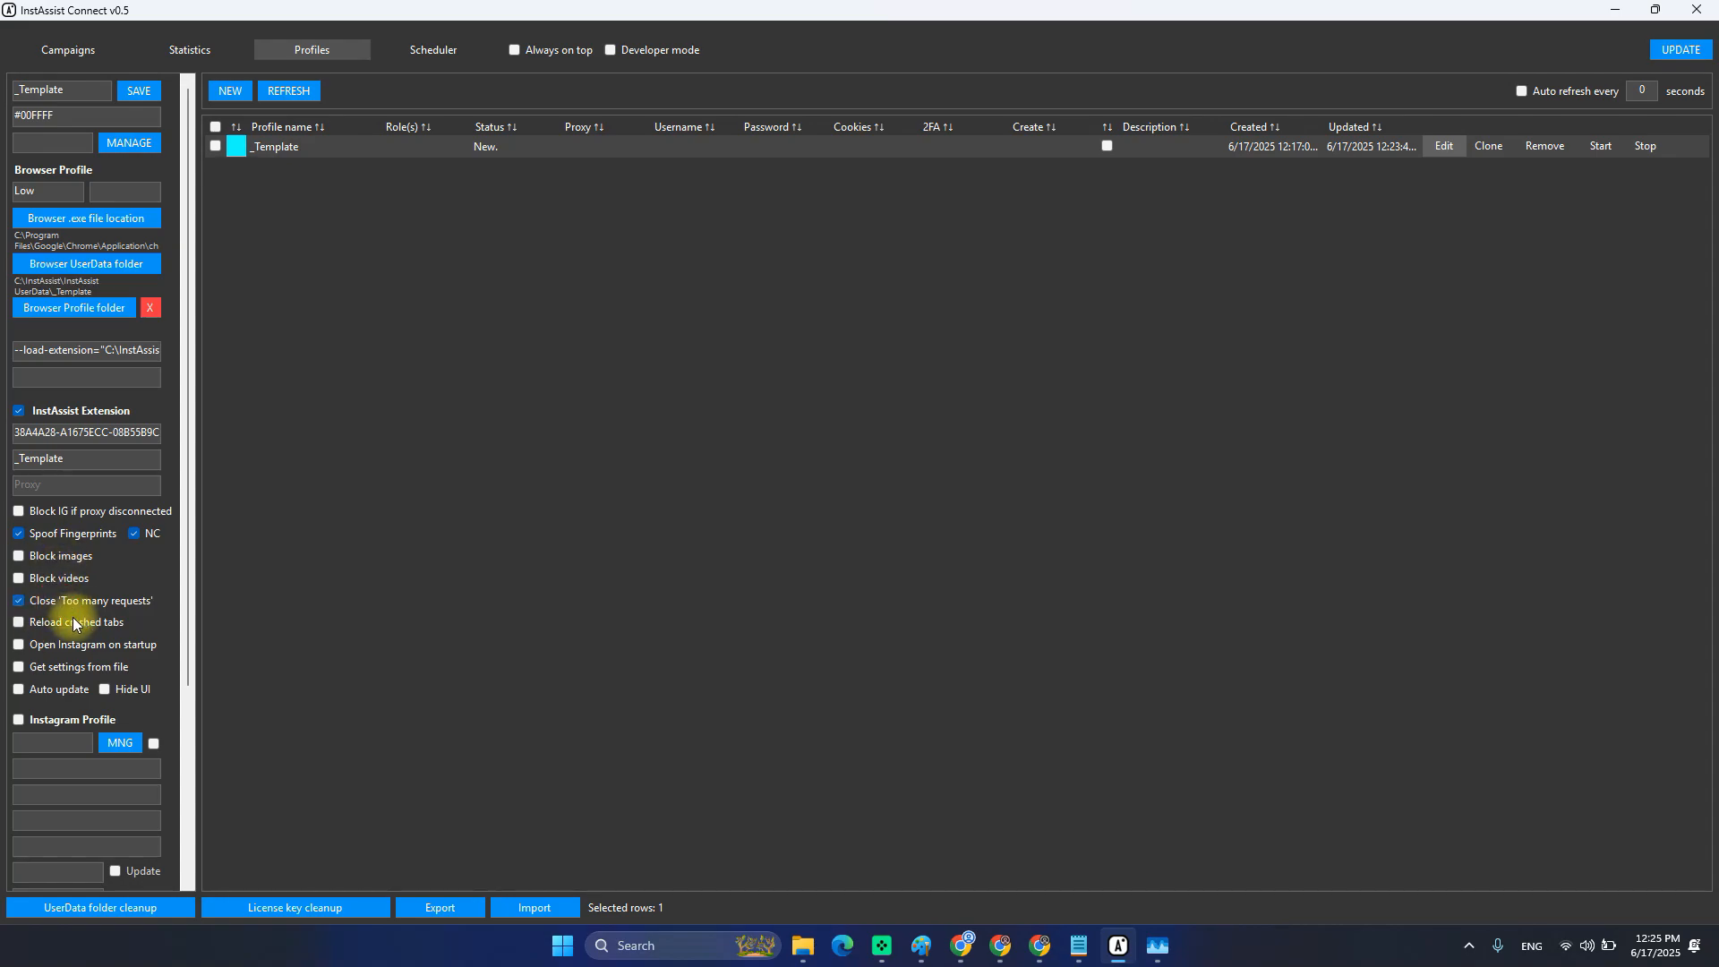
{"action": "left_click", "coordinate": [74, 624]}
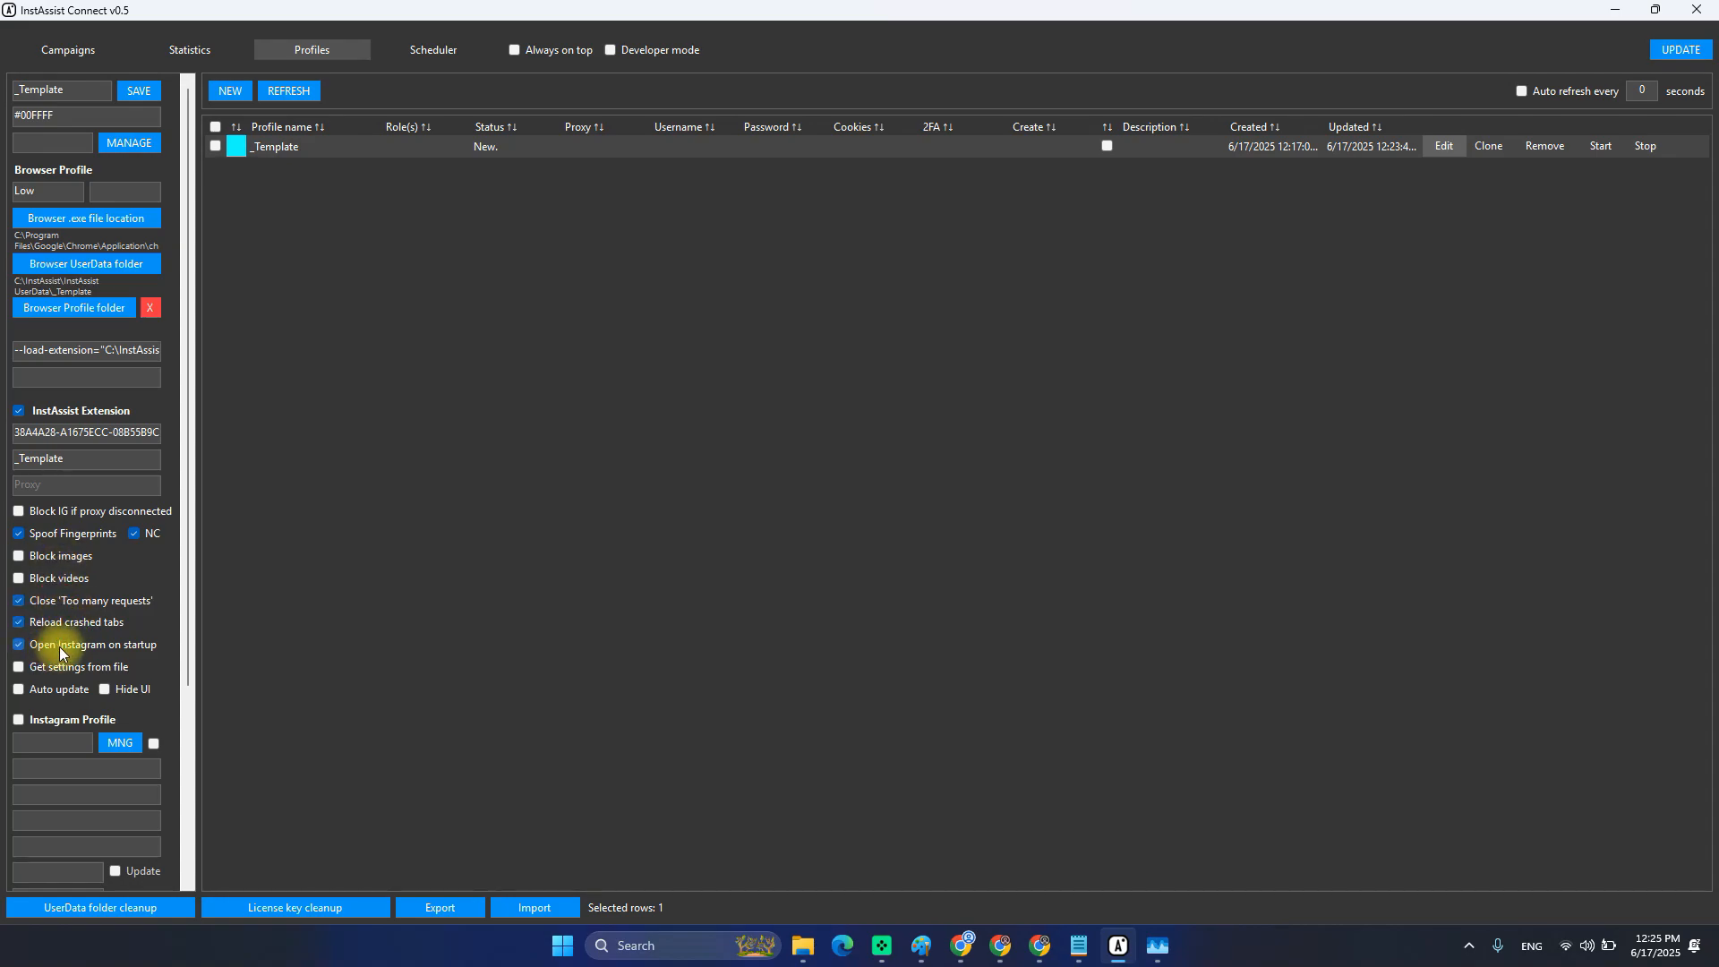
{"action": "left_click", "coordinate": [39, 653]}
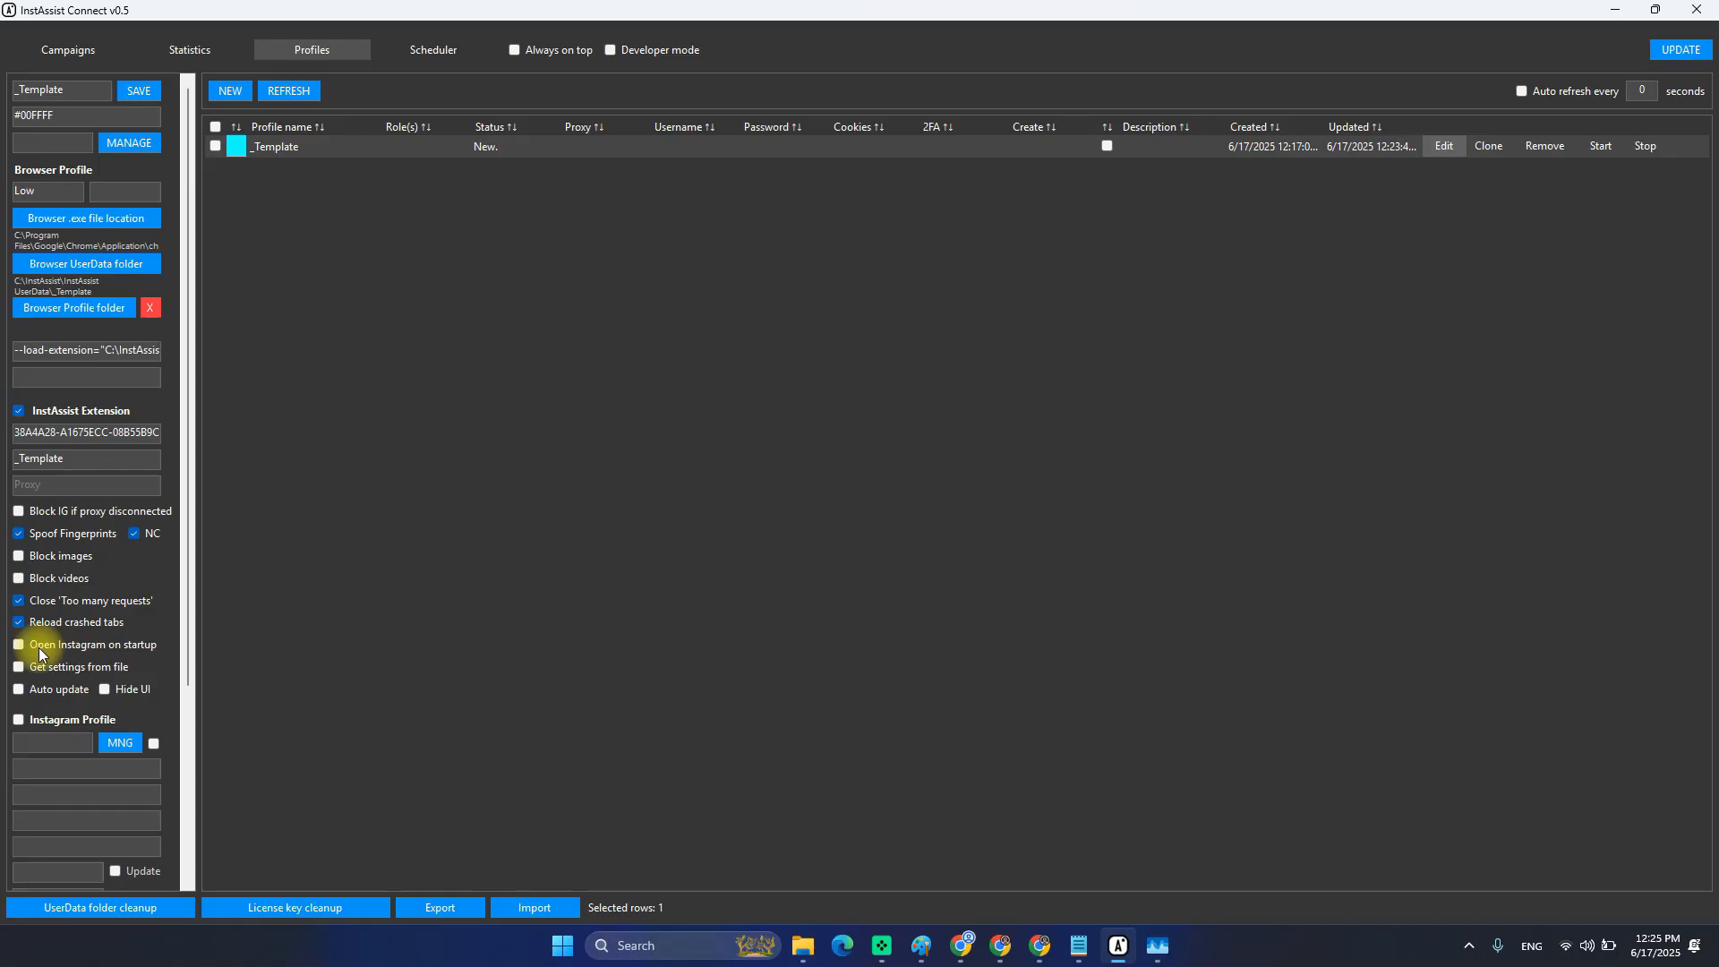
{"action": "left_click", "coordinate": [57, 694]}
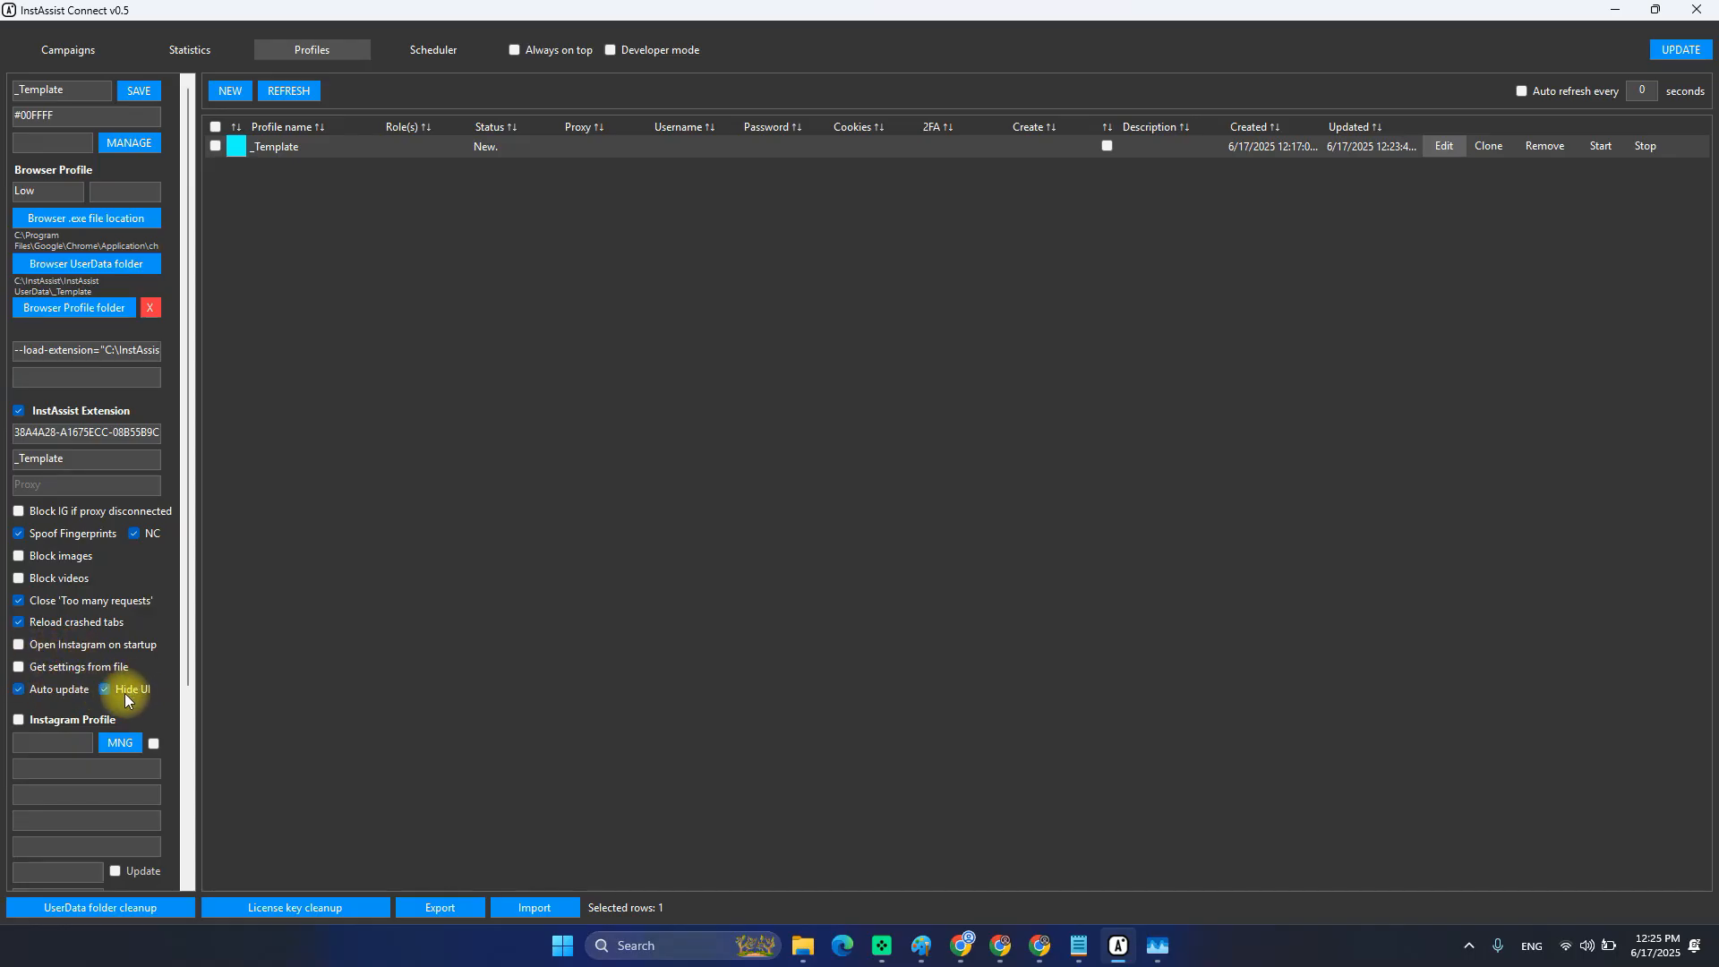
{"action": "left_click", "coordinate": [57, 670]}
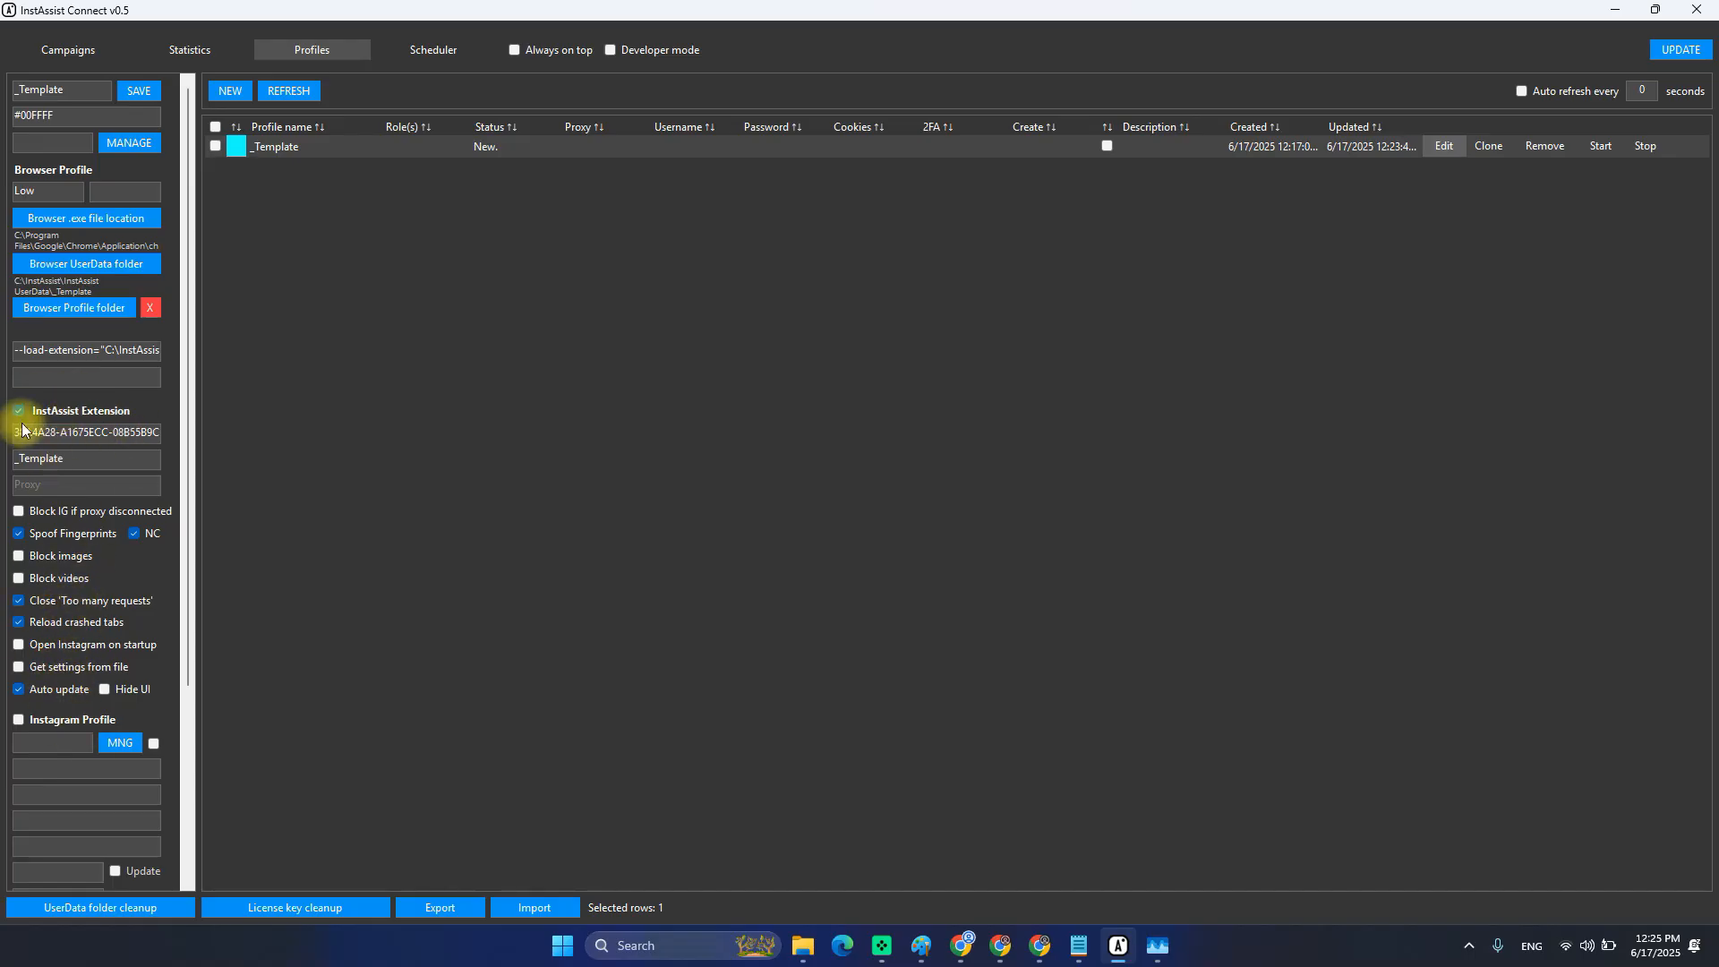
Save _Template, reload it with Edit, and scroll the form to verify the settings.
{"action": "left_click", "coordinate": [139, 91]}
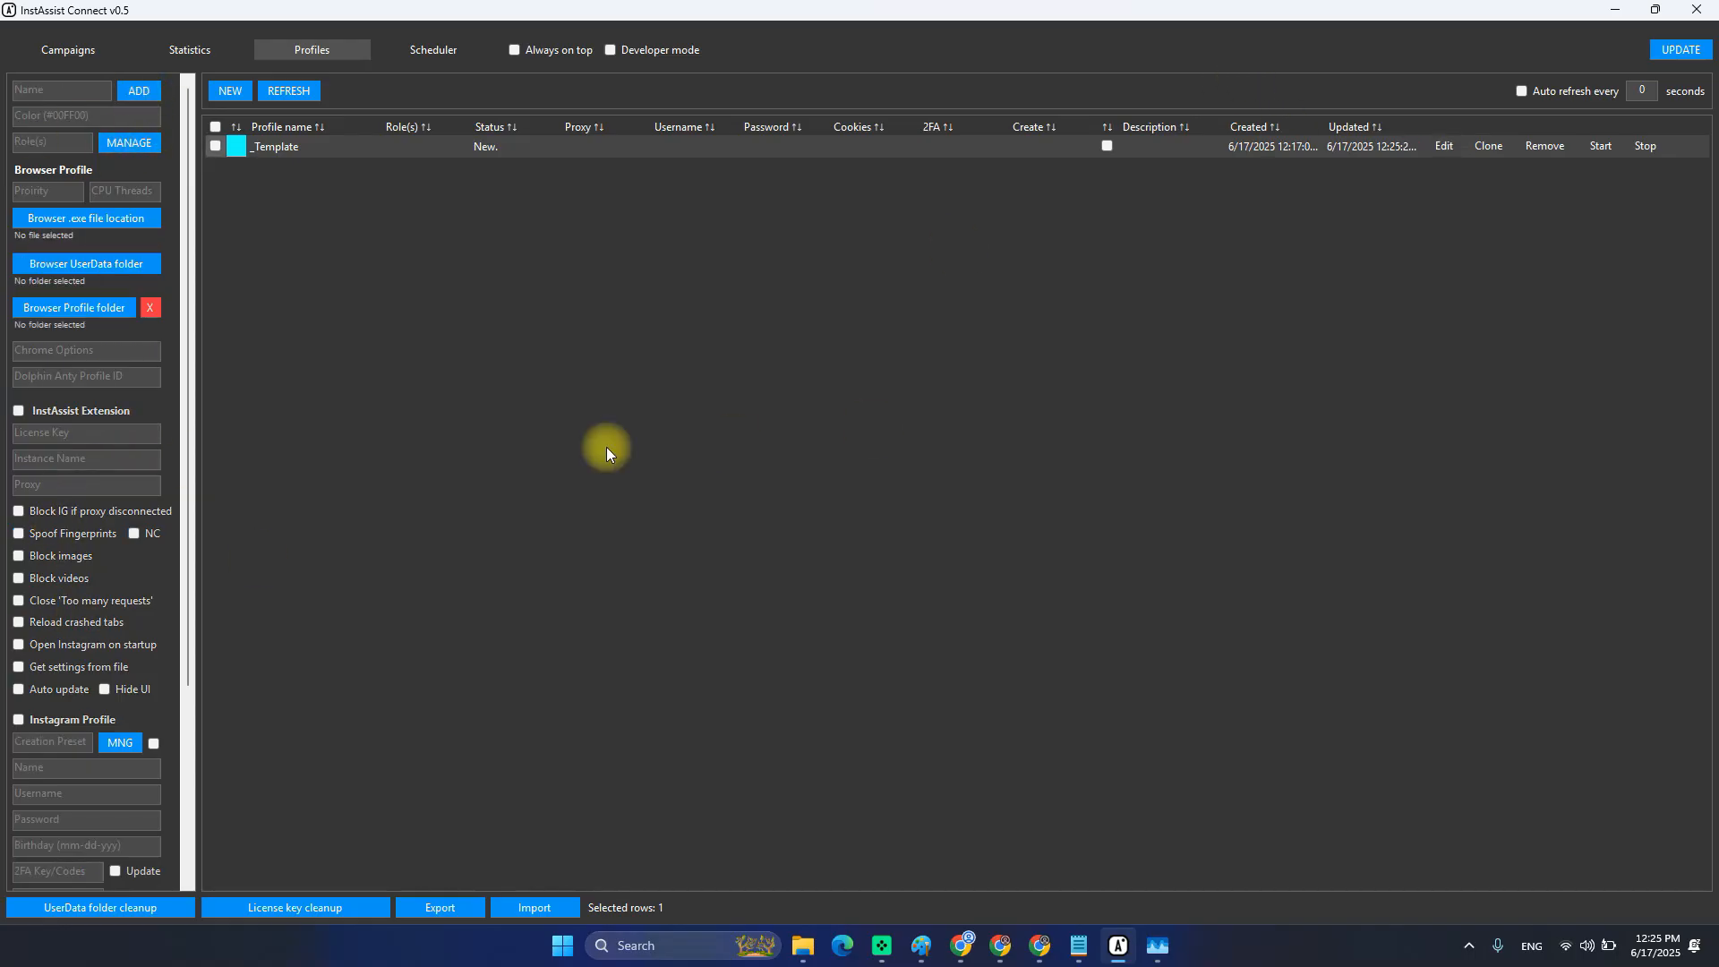
{"action": "left_click", "coordinate": [1443, 146]}
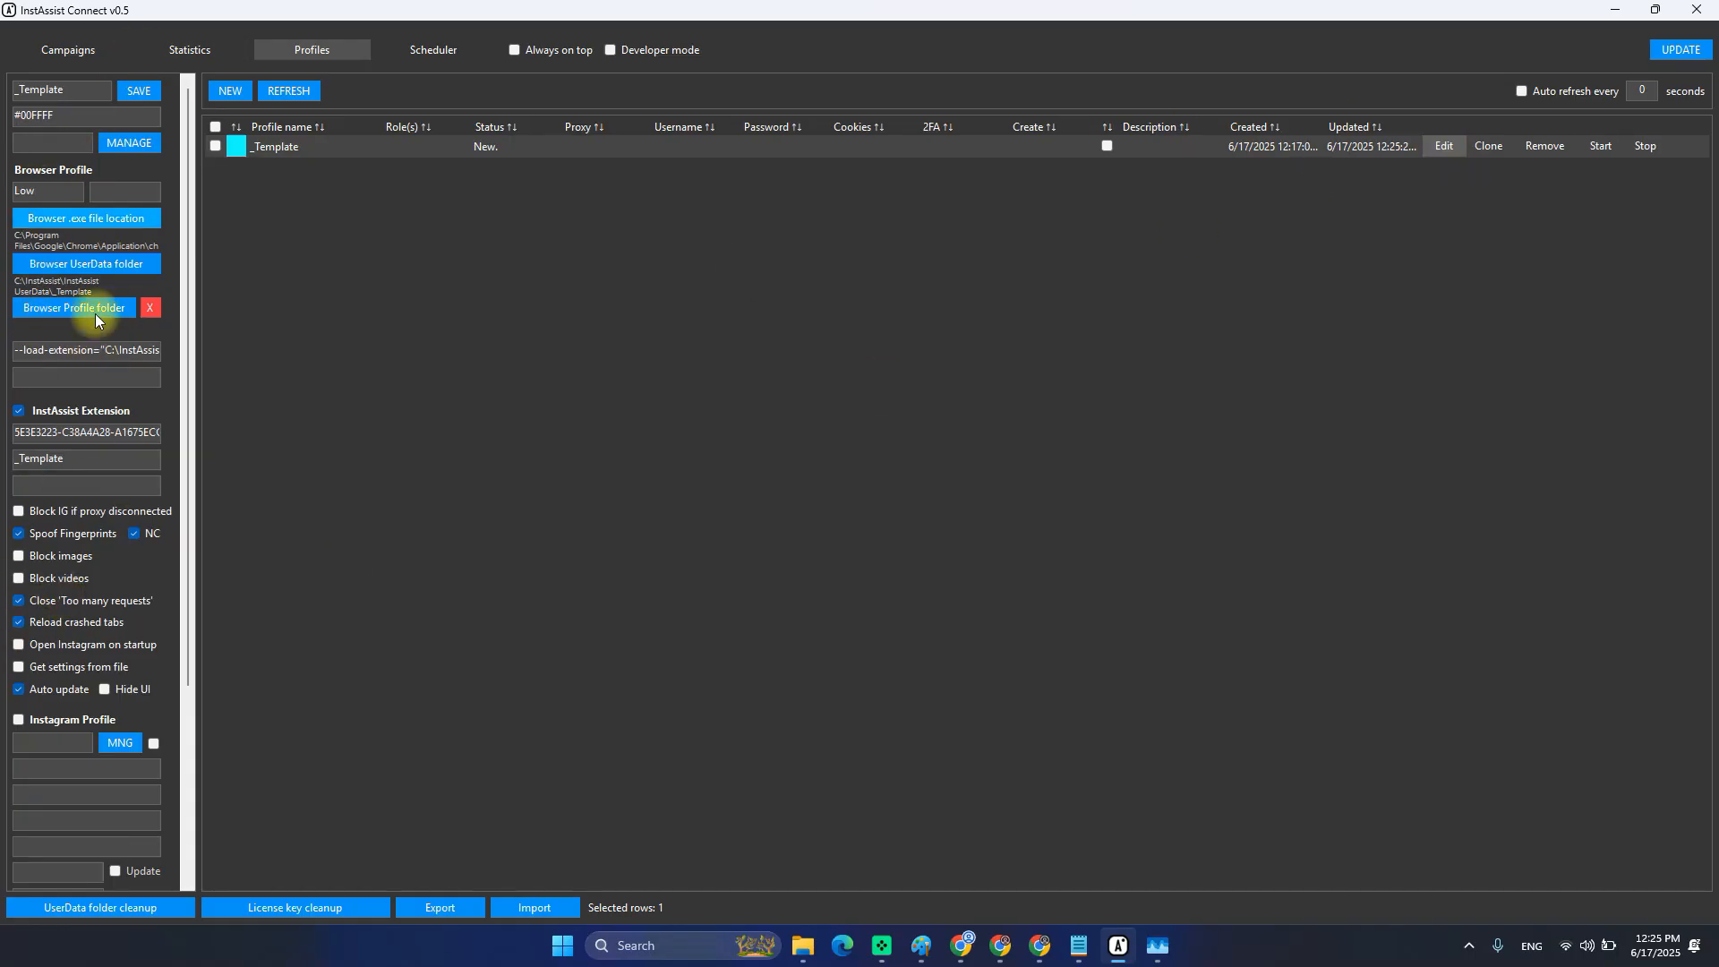
{"action": "scroll", "coordinate": [54, 560], "scroll_direction": "down", "scroll_amount": 3}
{"action": "scroll", "coordinate": [69, 533], "scroll_direction": "up", "scroll_amount": 3}
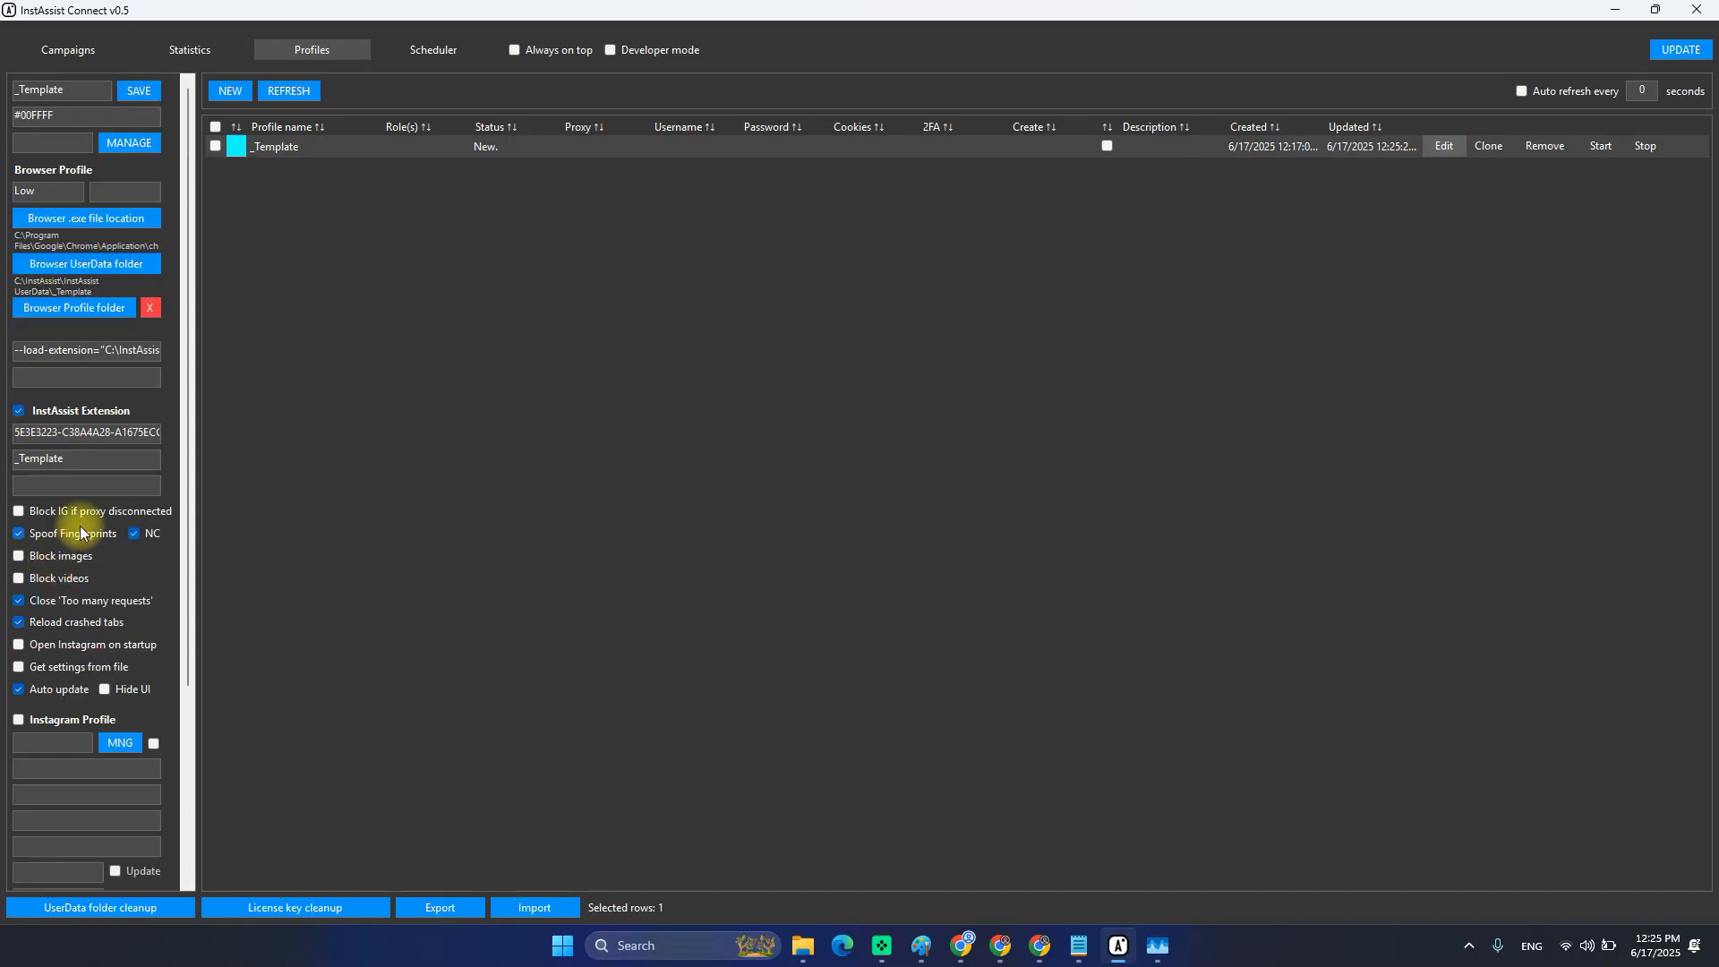
{"action": "scroll", "coordinate": [80, 528], "scroll_direction": "down", "scroll_amount": 3}
{"action": "scroll", "coordinate": [78, 573], "scroll_direction": "up", "scroll_amount": 3}
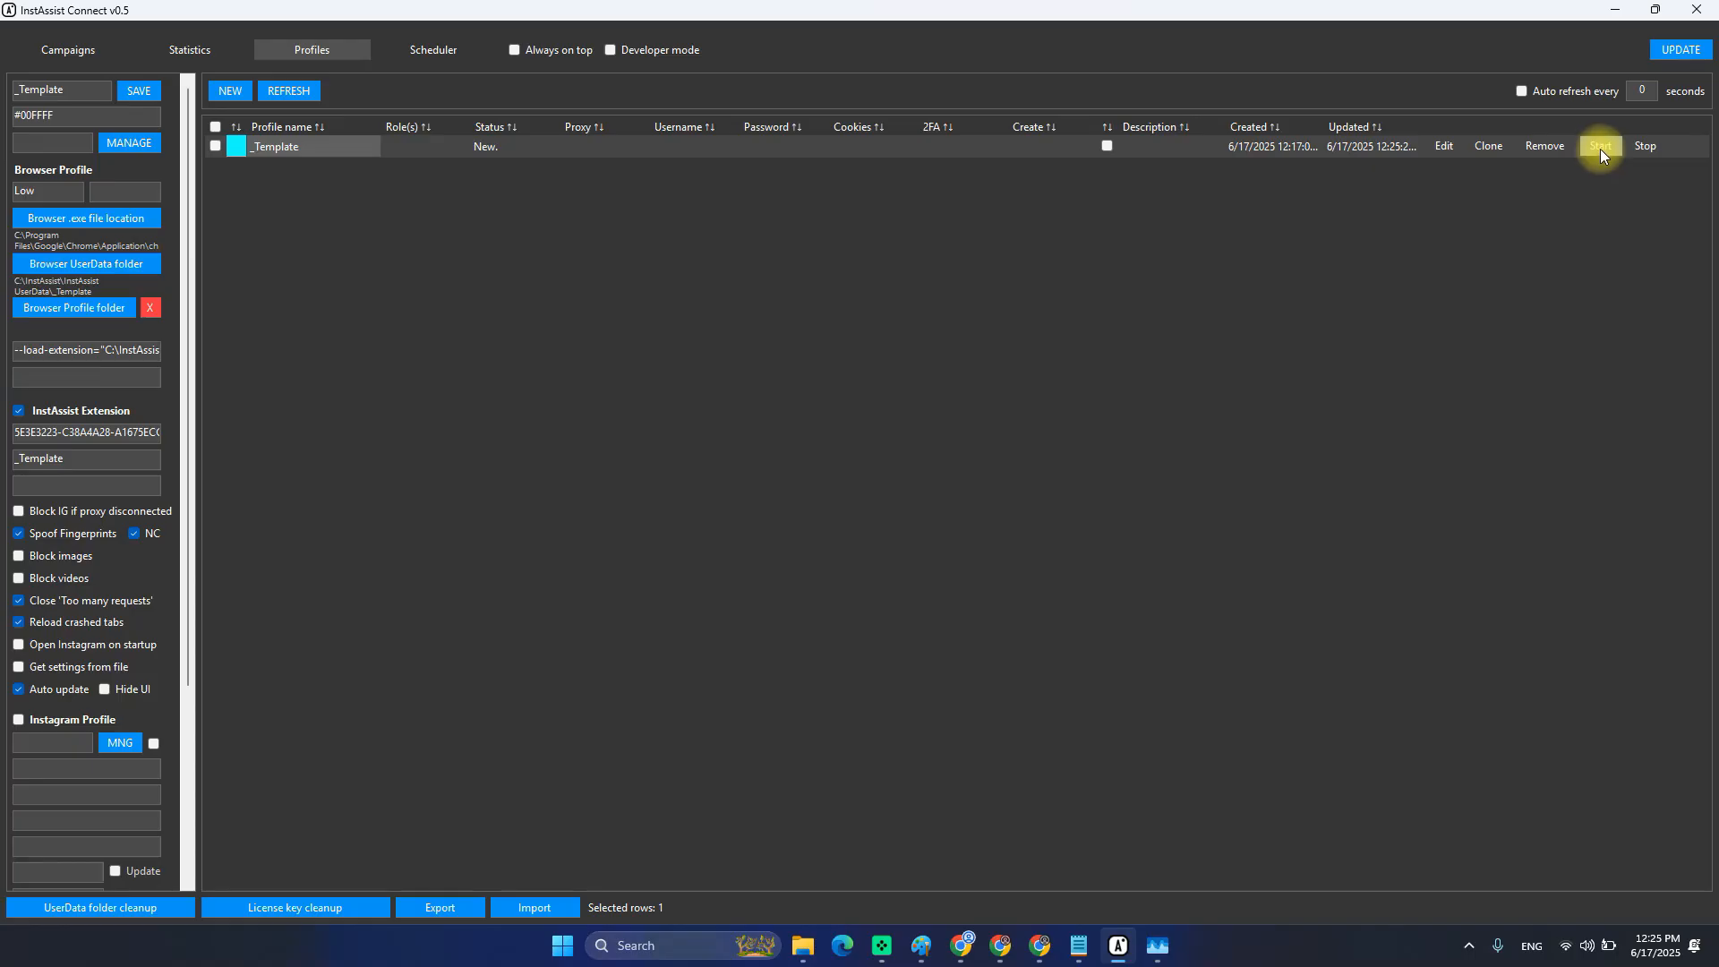
Check that InstAssist UserData\_Template is empty in File Explorer, then return to InstAssist Connect.
{"action": "mouse_move", "coordinate": [803, 945]}
{"action": "mouse_move", "coordinate": [867, 861]}
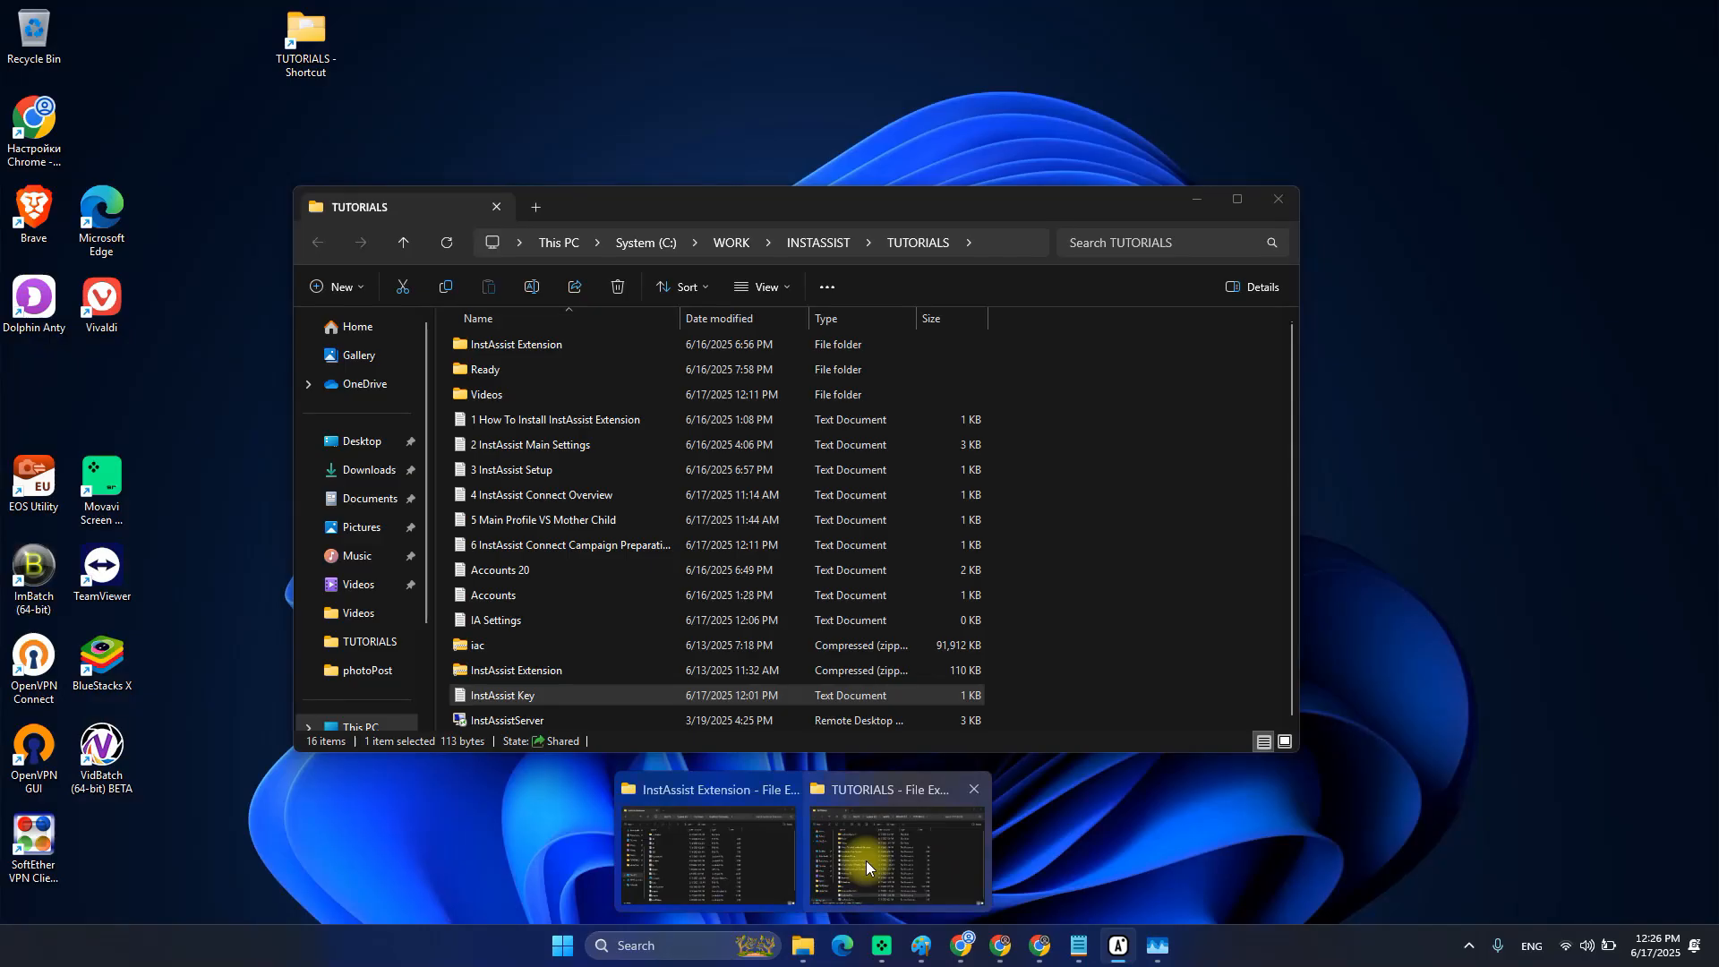
{"action": "left_click", "coordinate": [734, 852]}
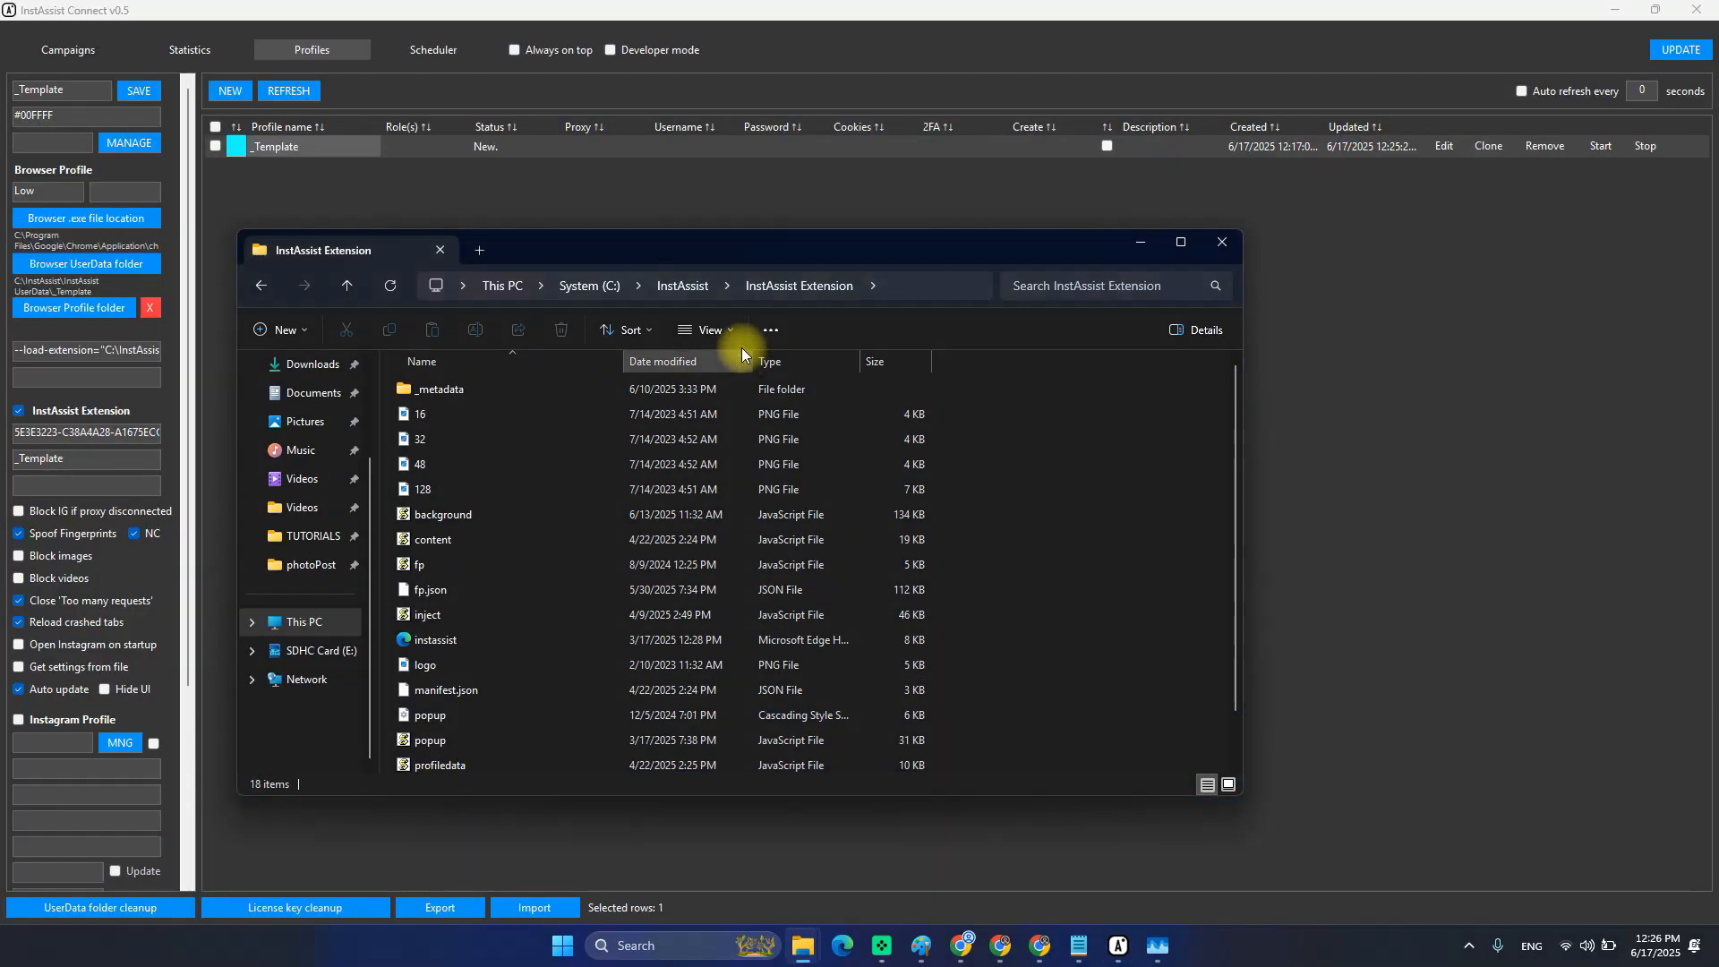
{"action": "left_click", "coordinate": [670, 288]}
{"action": "double_click", "coordinate": [467, 462]}
{"action": "double_click", "coordinate": [435, 391]}
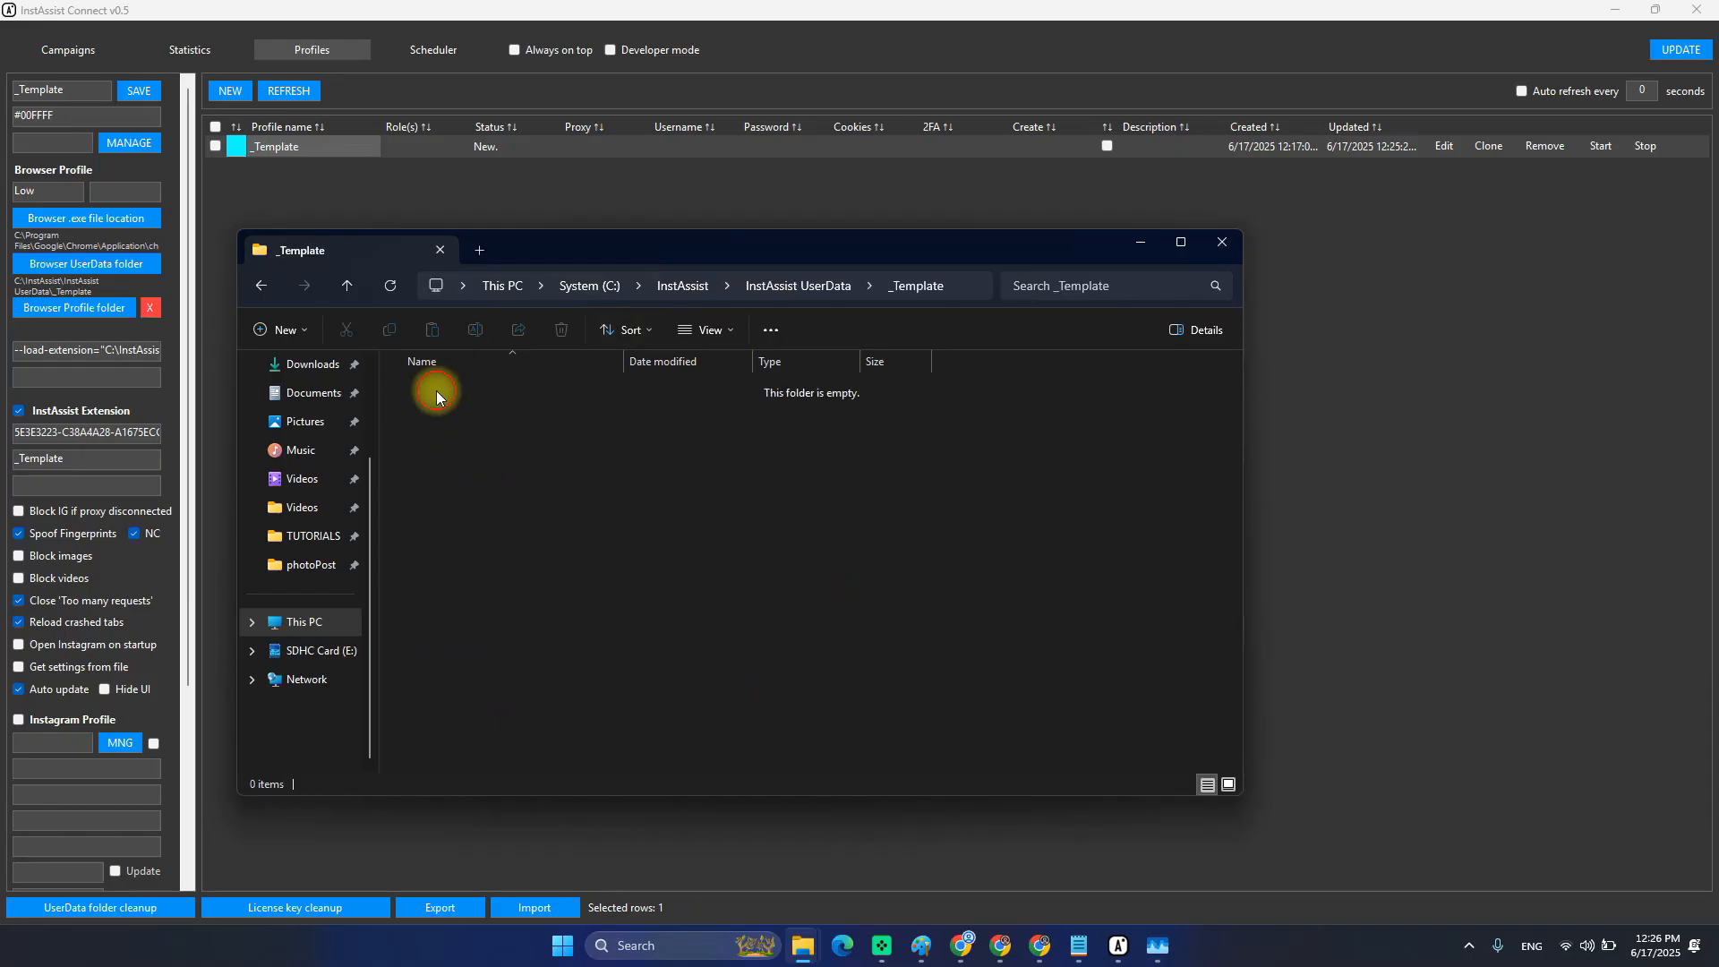
{"action": "key", "text": "alt+Left"}
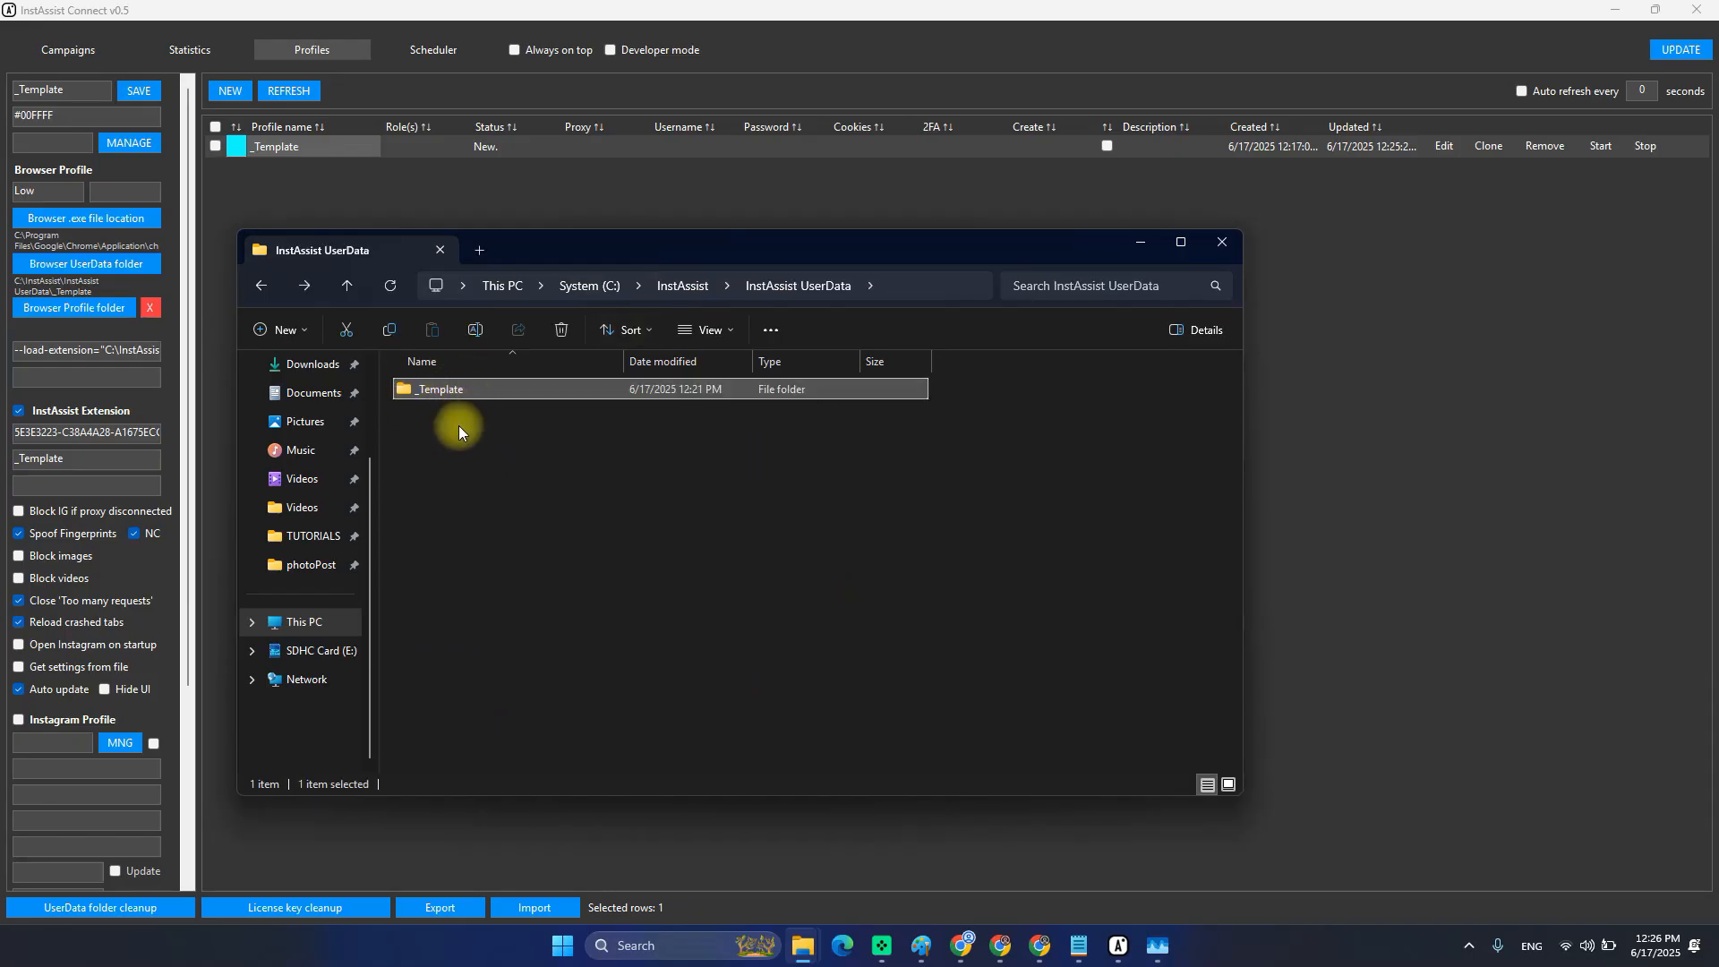
{"action": "double_click", "coordinate": [444, 390]}
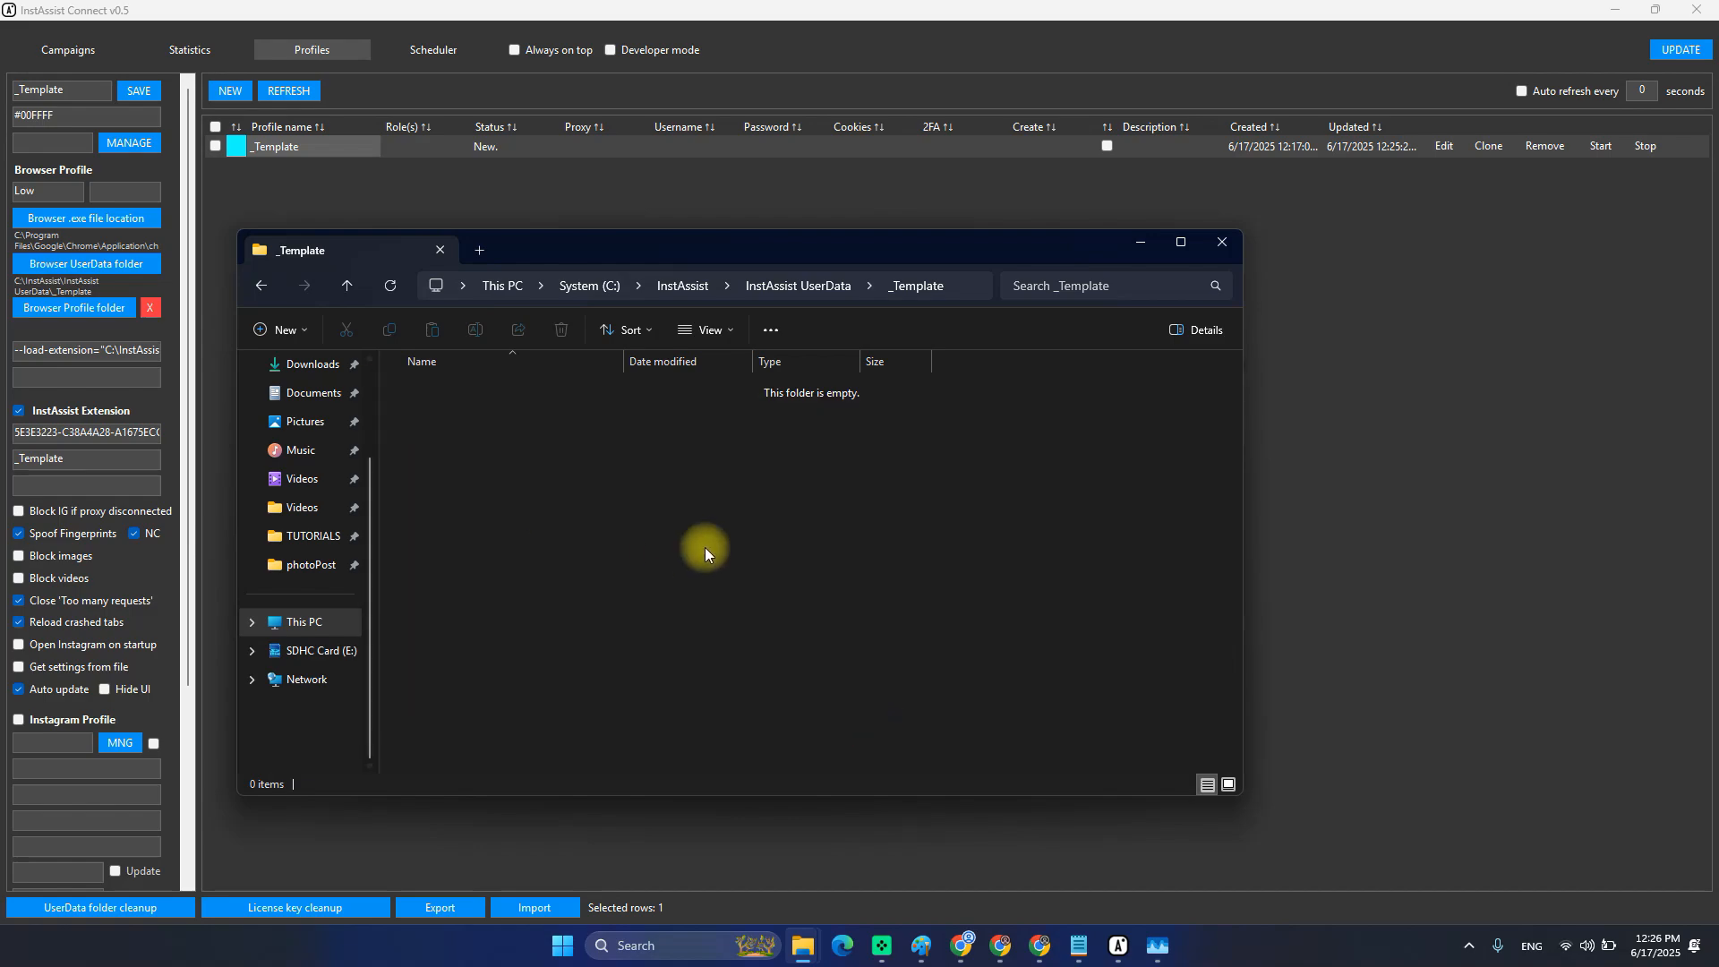
{"action": "key", "text": "alt+Left"}
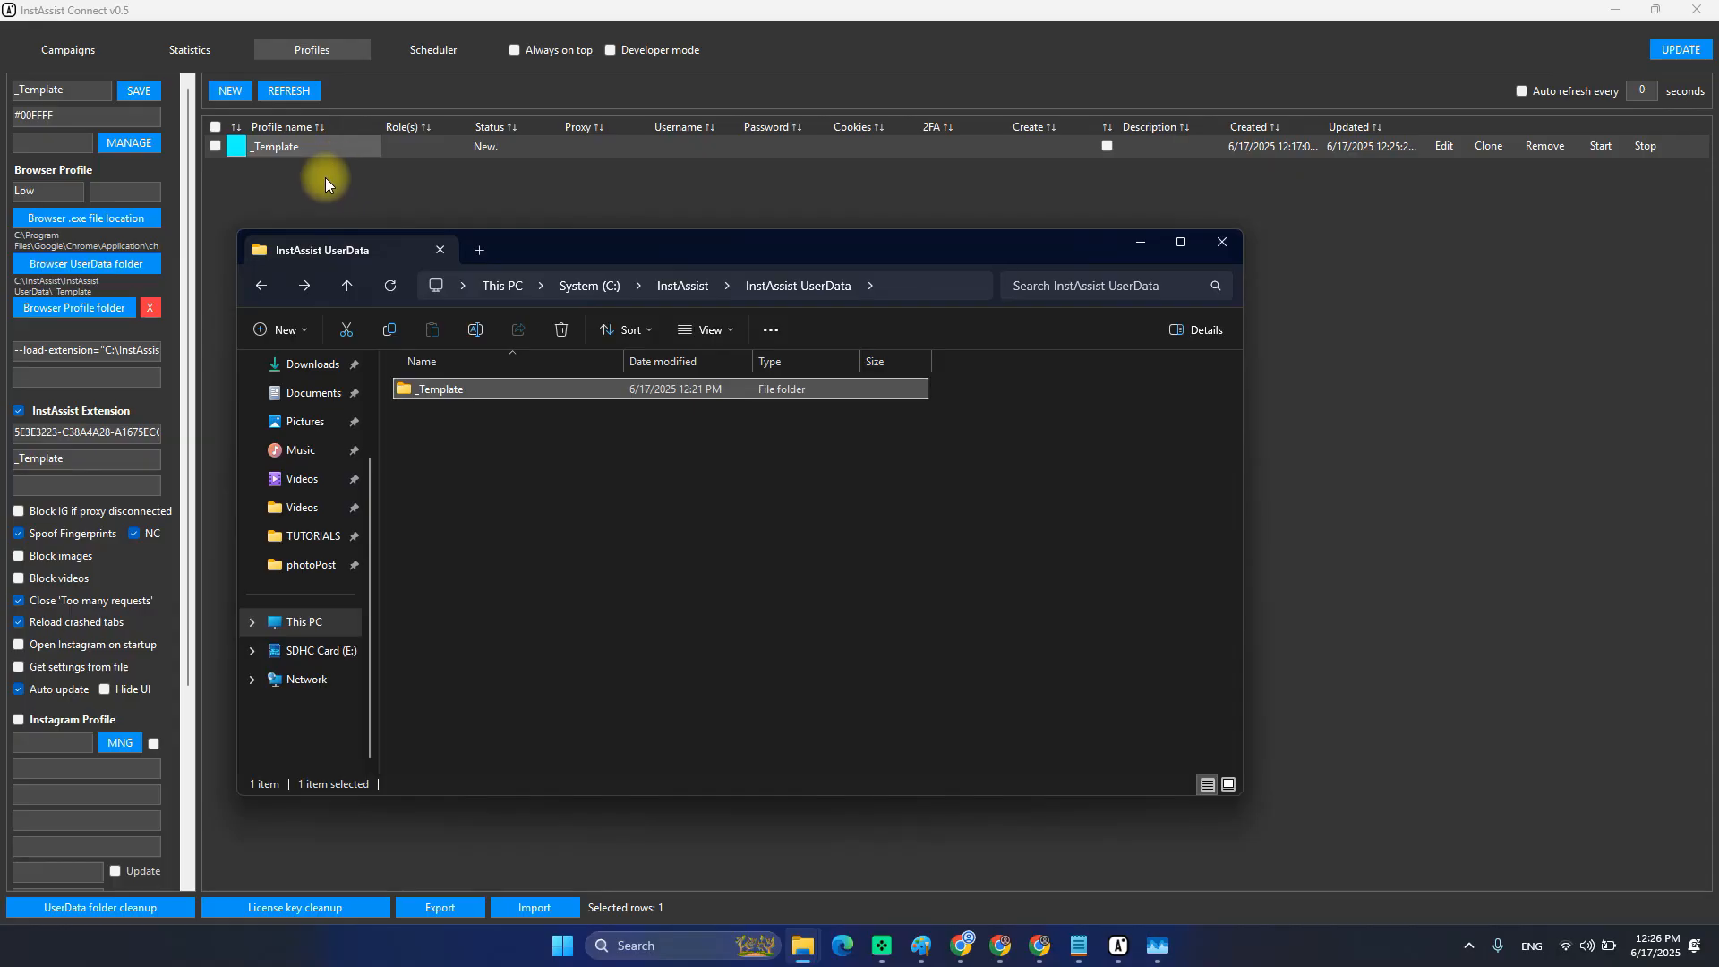
{"action": "left_click_drag", "start_coordinate": [517, 260], "coordinate": [600, 270]}
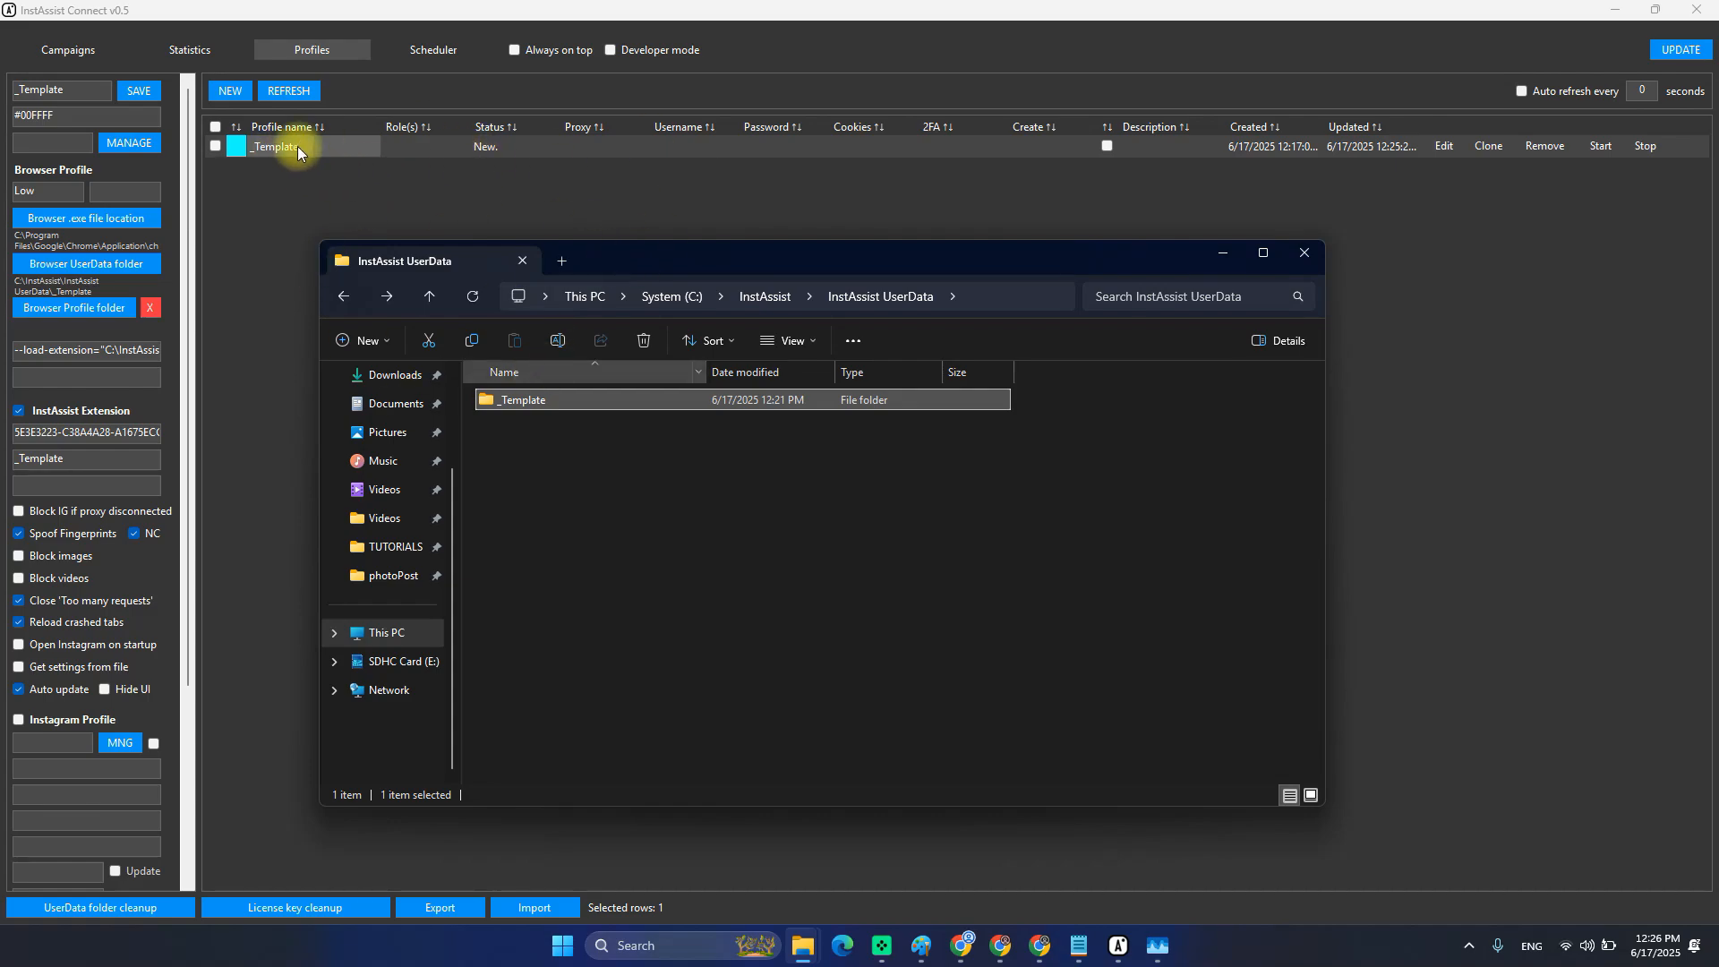
{"action": "left_click", "coordinate": [272, 152]}
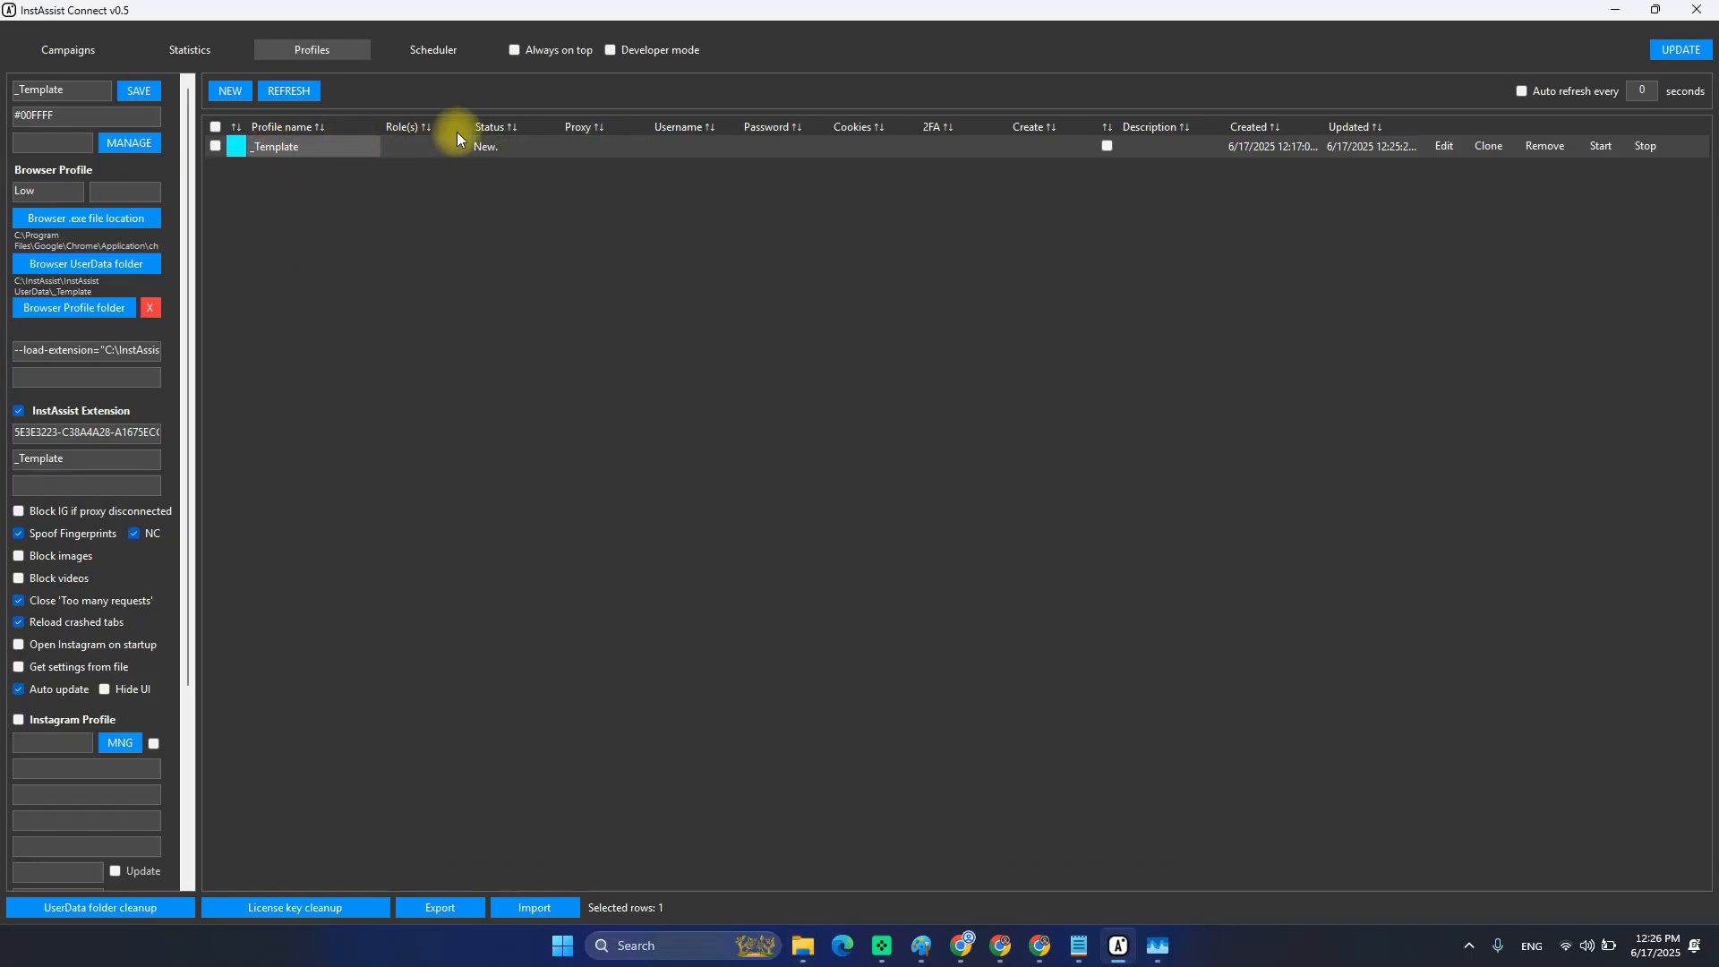
{"action": "double_click", "coordinate": [347, 150]}
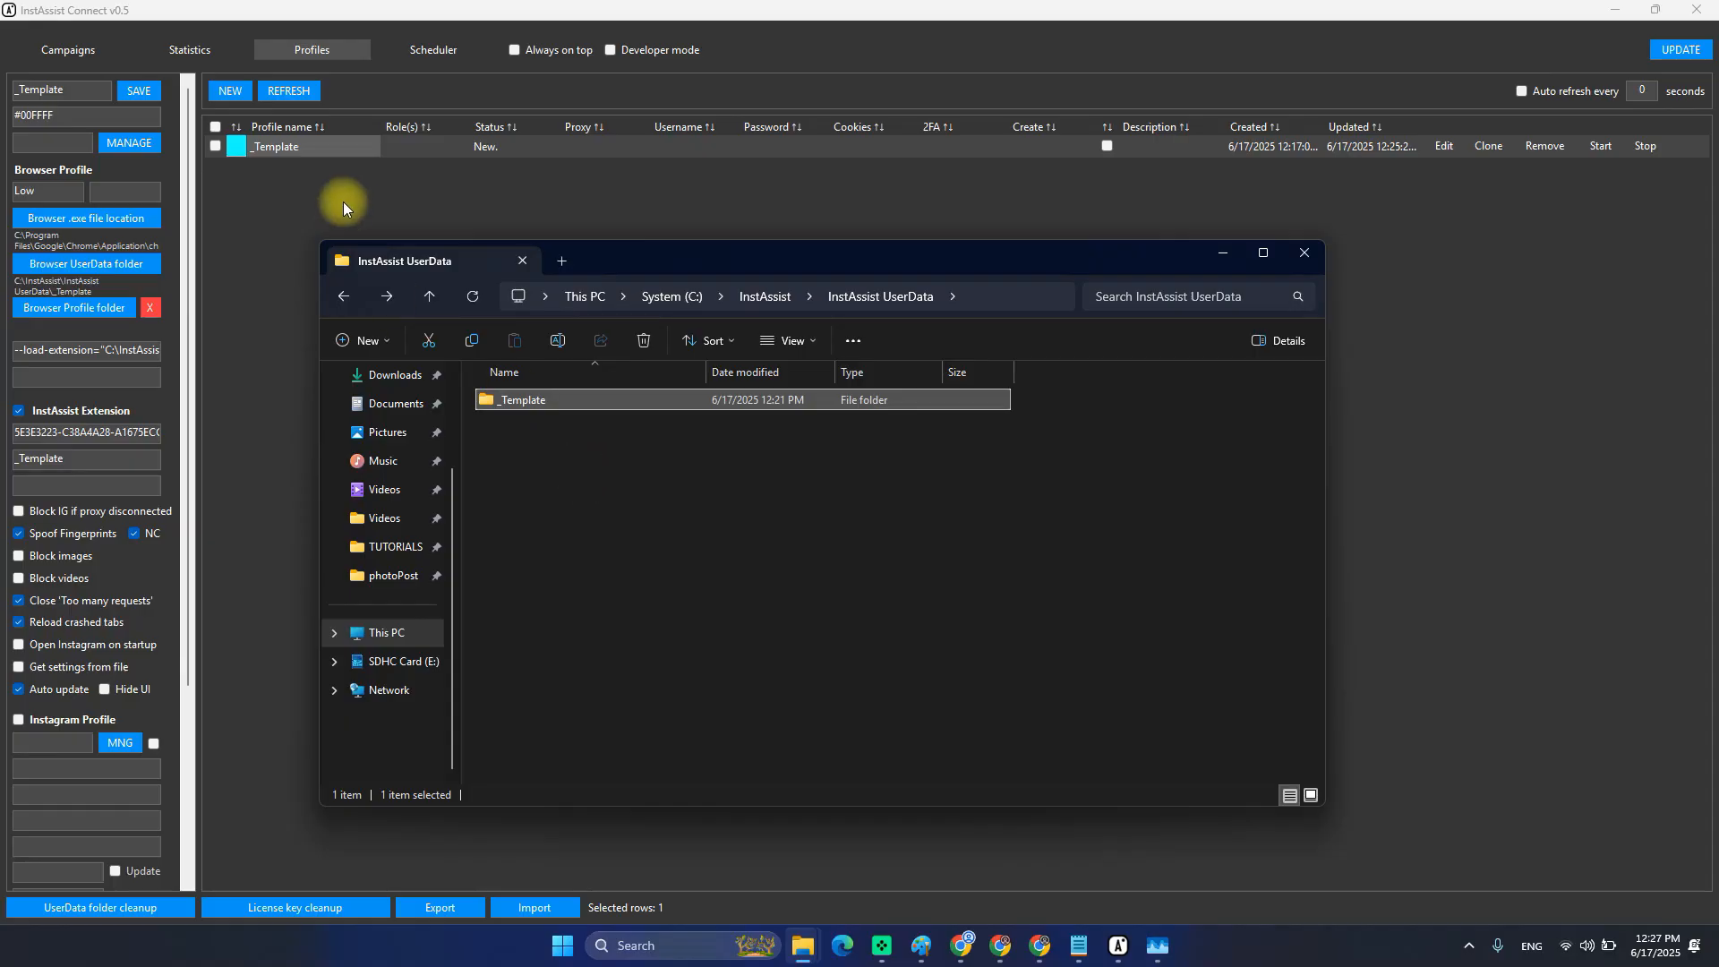
{"action": "left_click", "coordinate": [288, 150]}
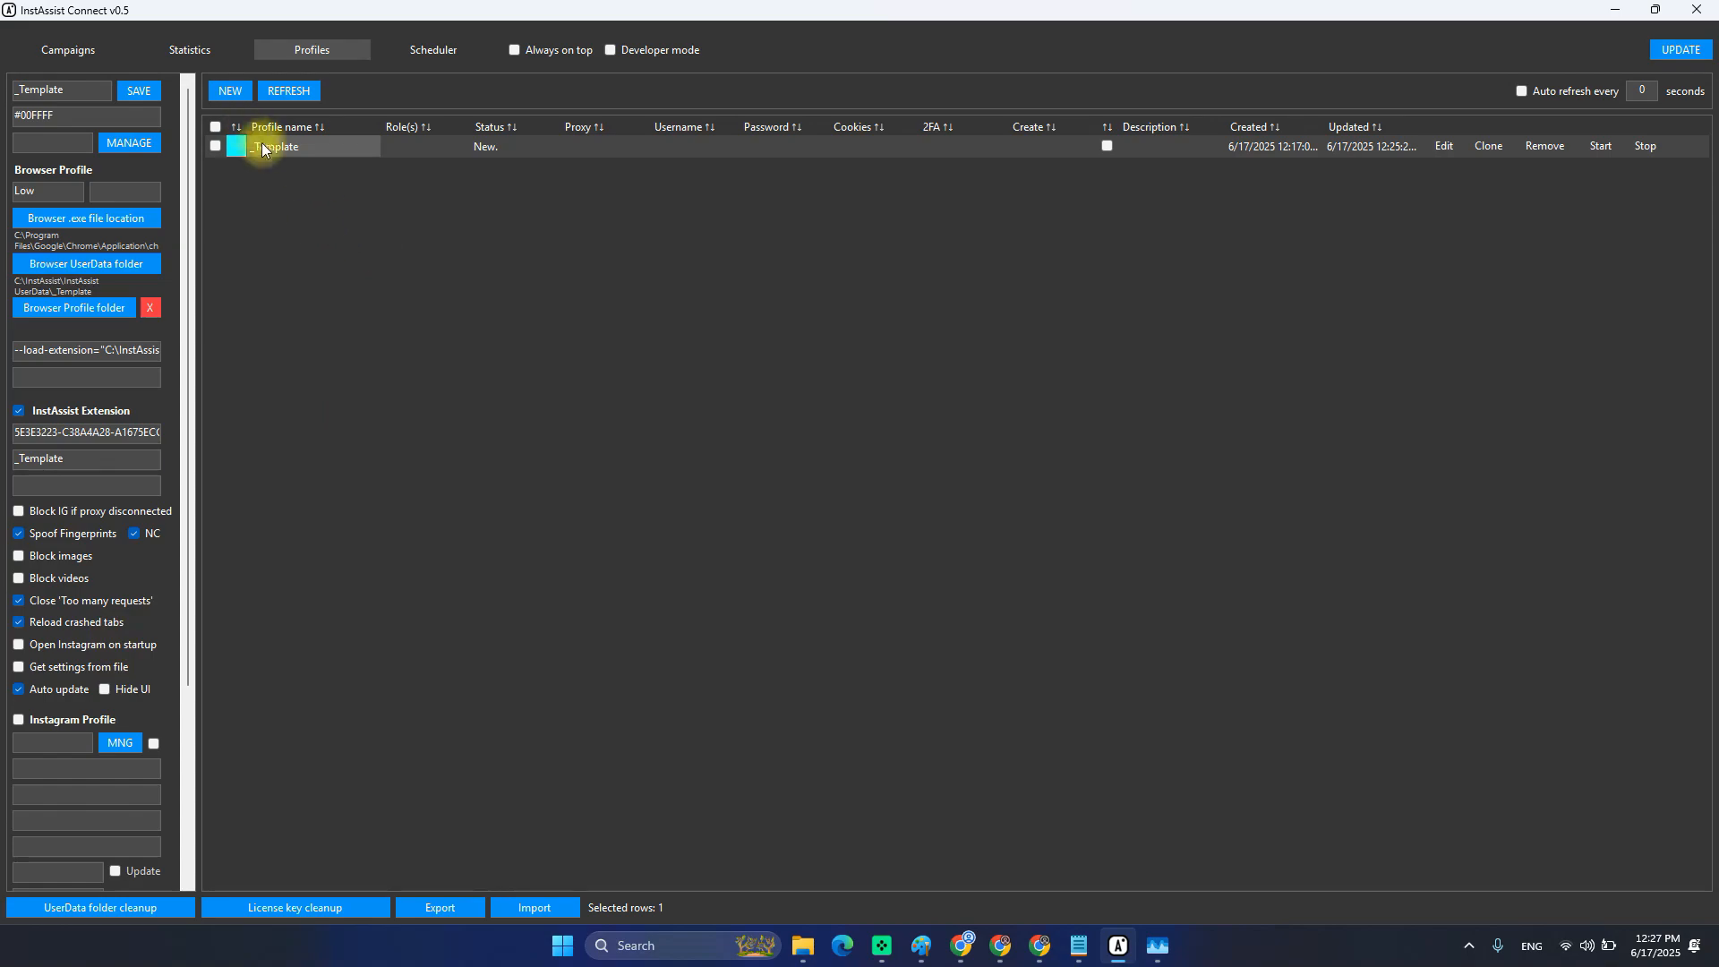
{"action": "left_click", "coordinate": [314, 153]}
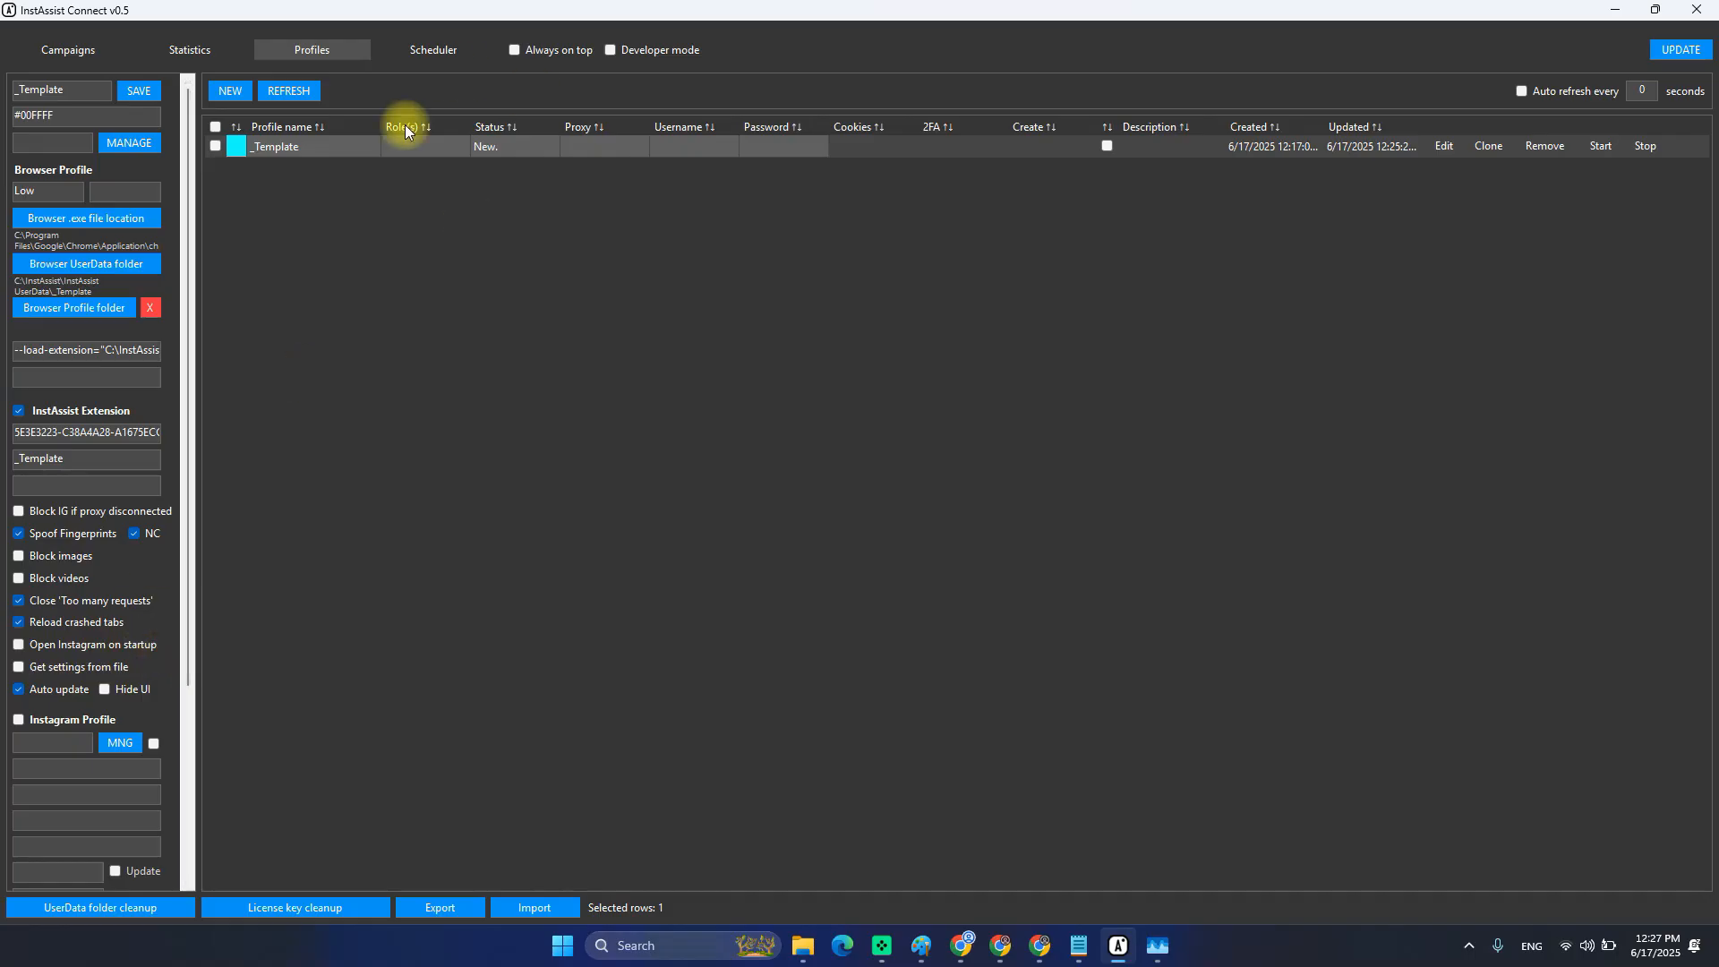
Enable Instagram Profile with both Update options on _Template and save it.
{"action": "left_click", "coordinate": [1445, 144]}
{"action": "scroll", "coordinate": [100, 680], "scroll_direction": "down", "scroll_amount": 3}
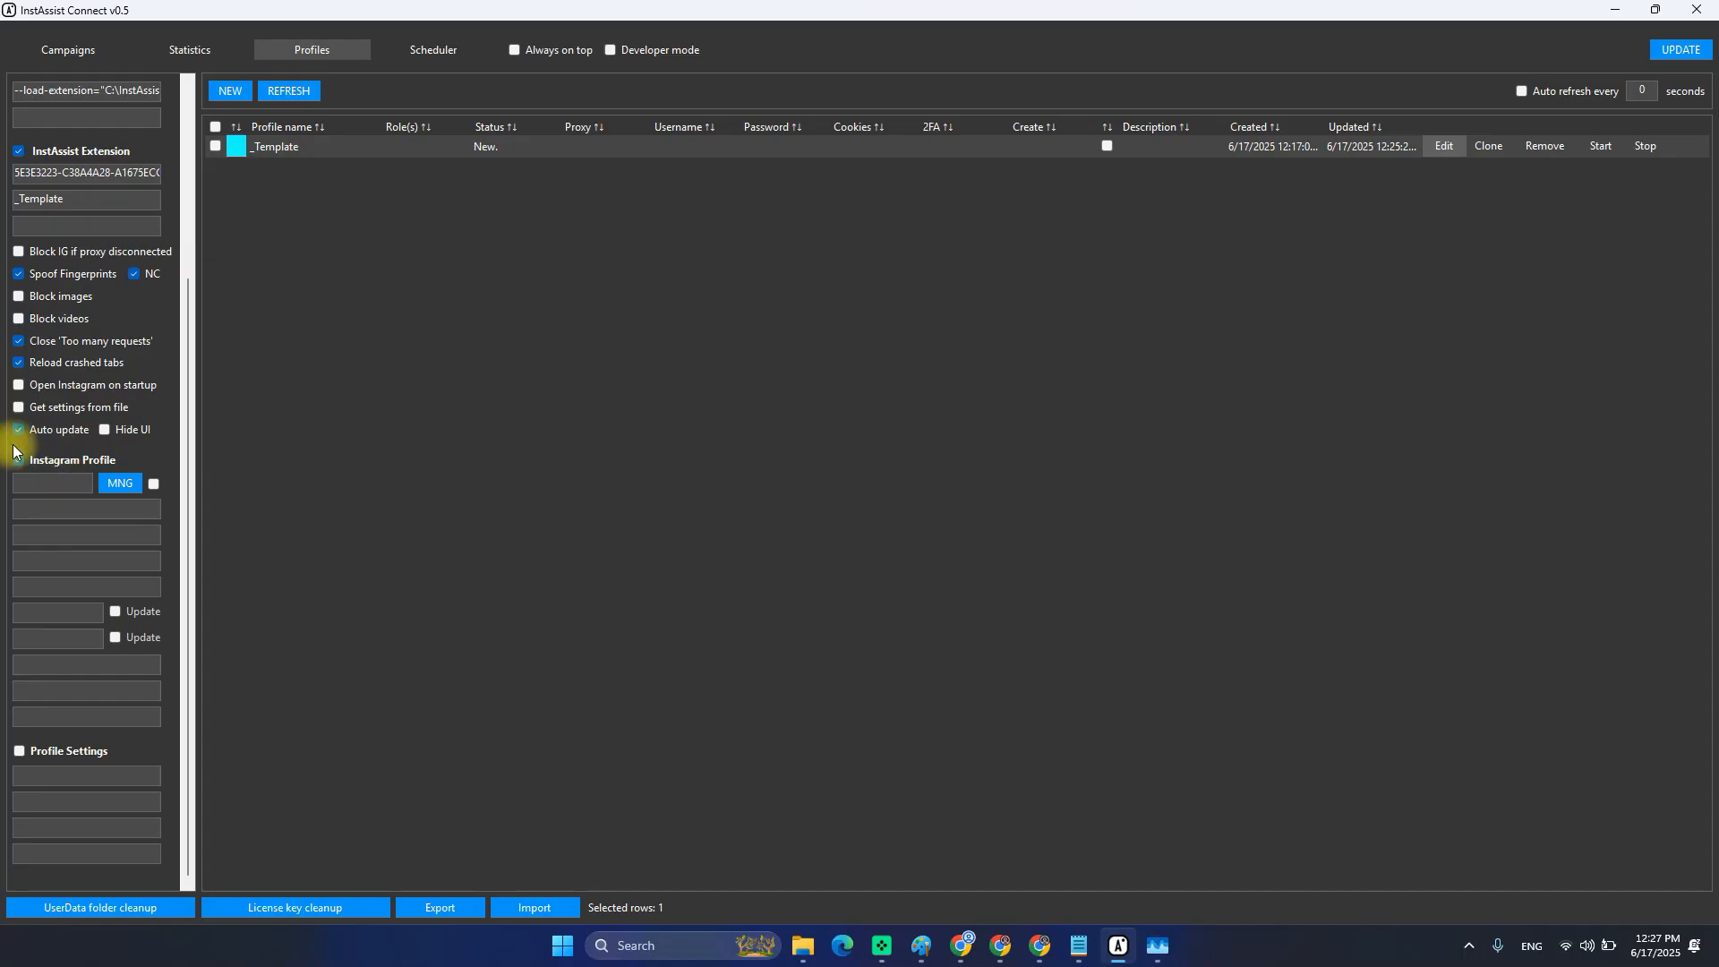
{"action": "left_click", "coordinate": [18, 460]}
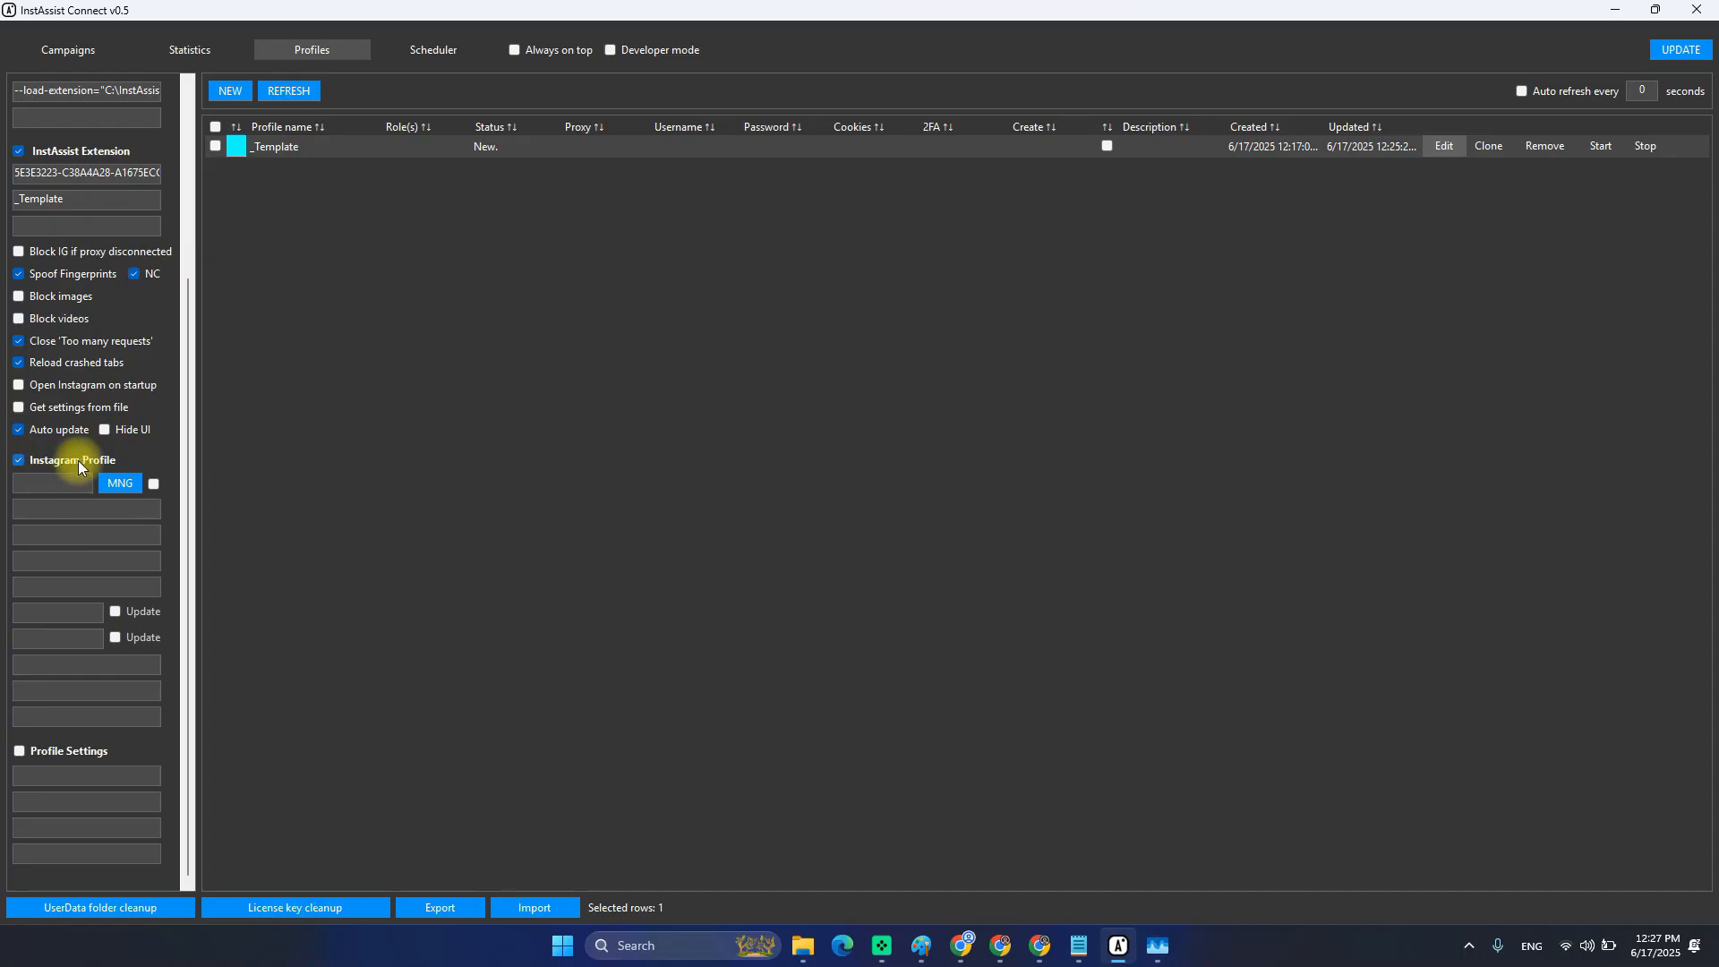
{"action": "left_click", "coordinate": [137, 641]}
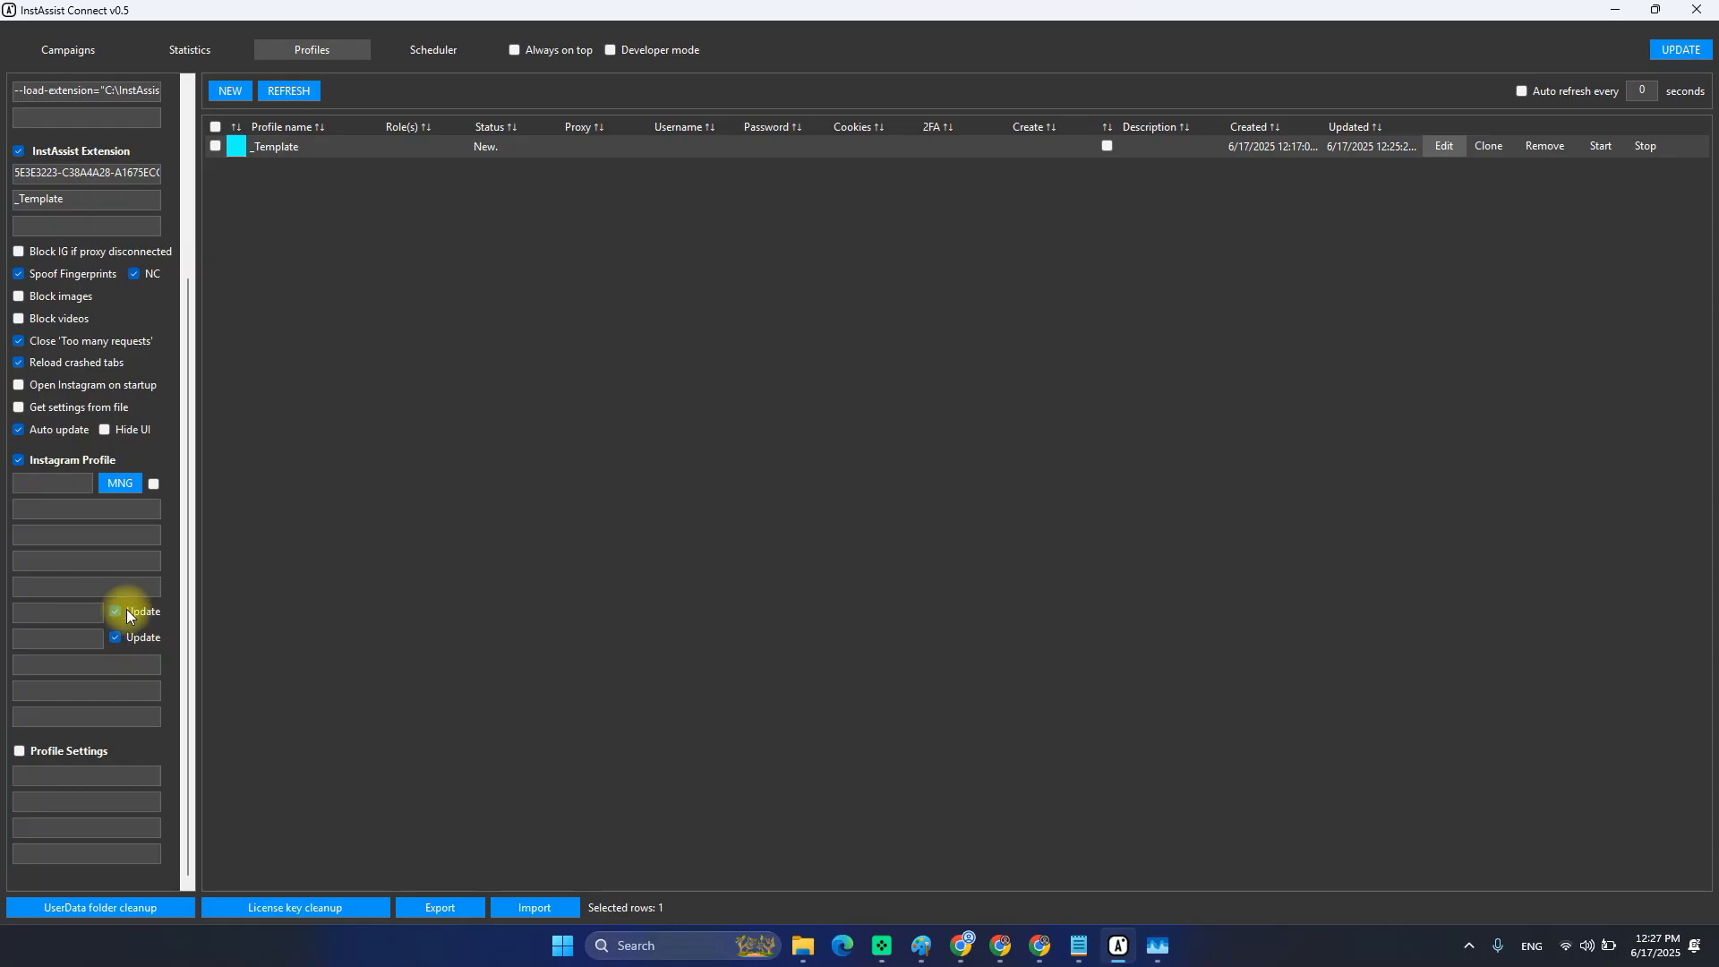
{"action": "left_click", "coordinate": [65, 639]}
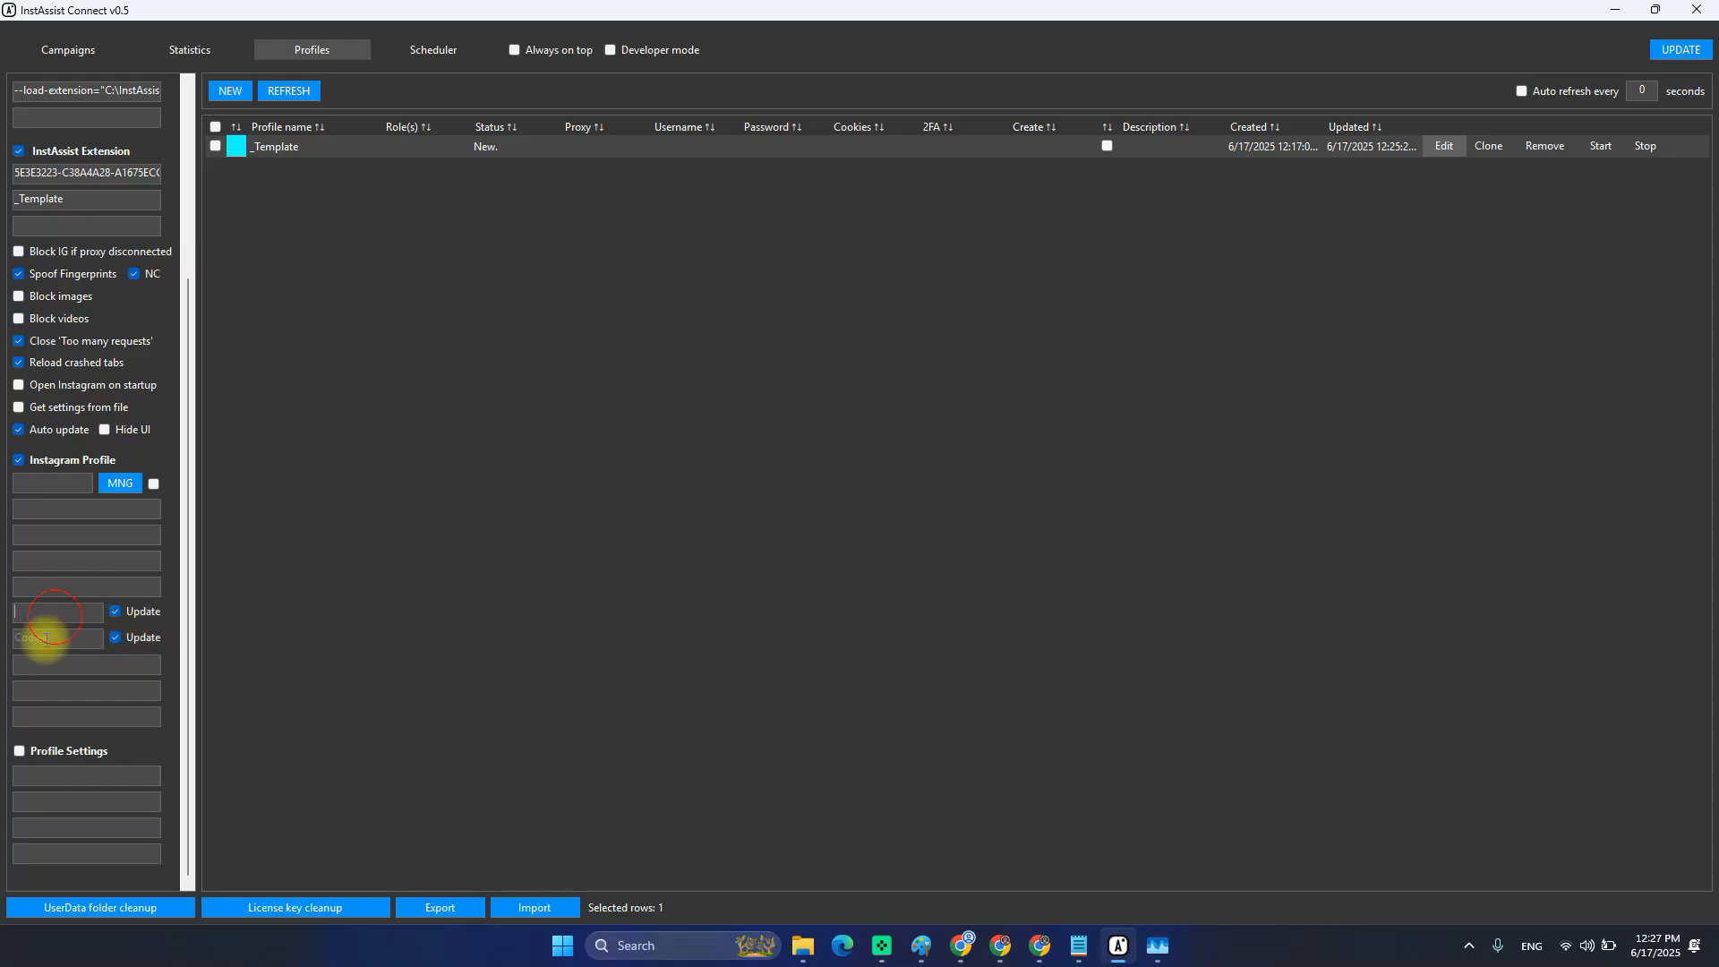
{"action": "left_click", "coordinate": [70, 611]}
{"action": "scroll", "coordinate": [52, 616], "scroll_direction": "up", "scroll_amount": 3}
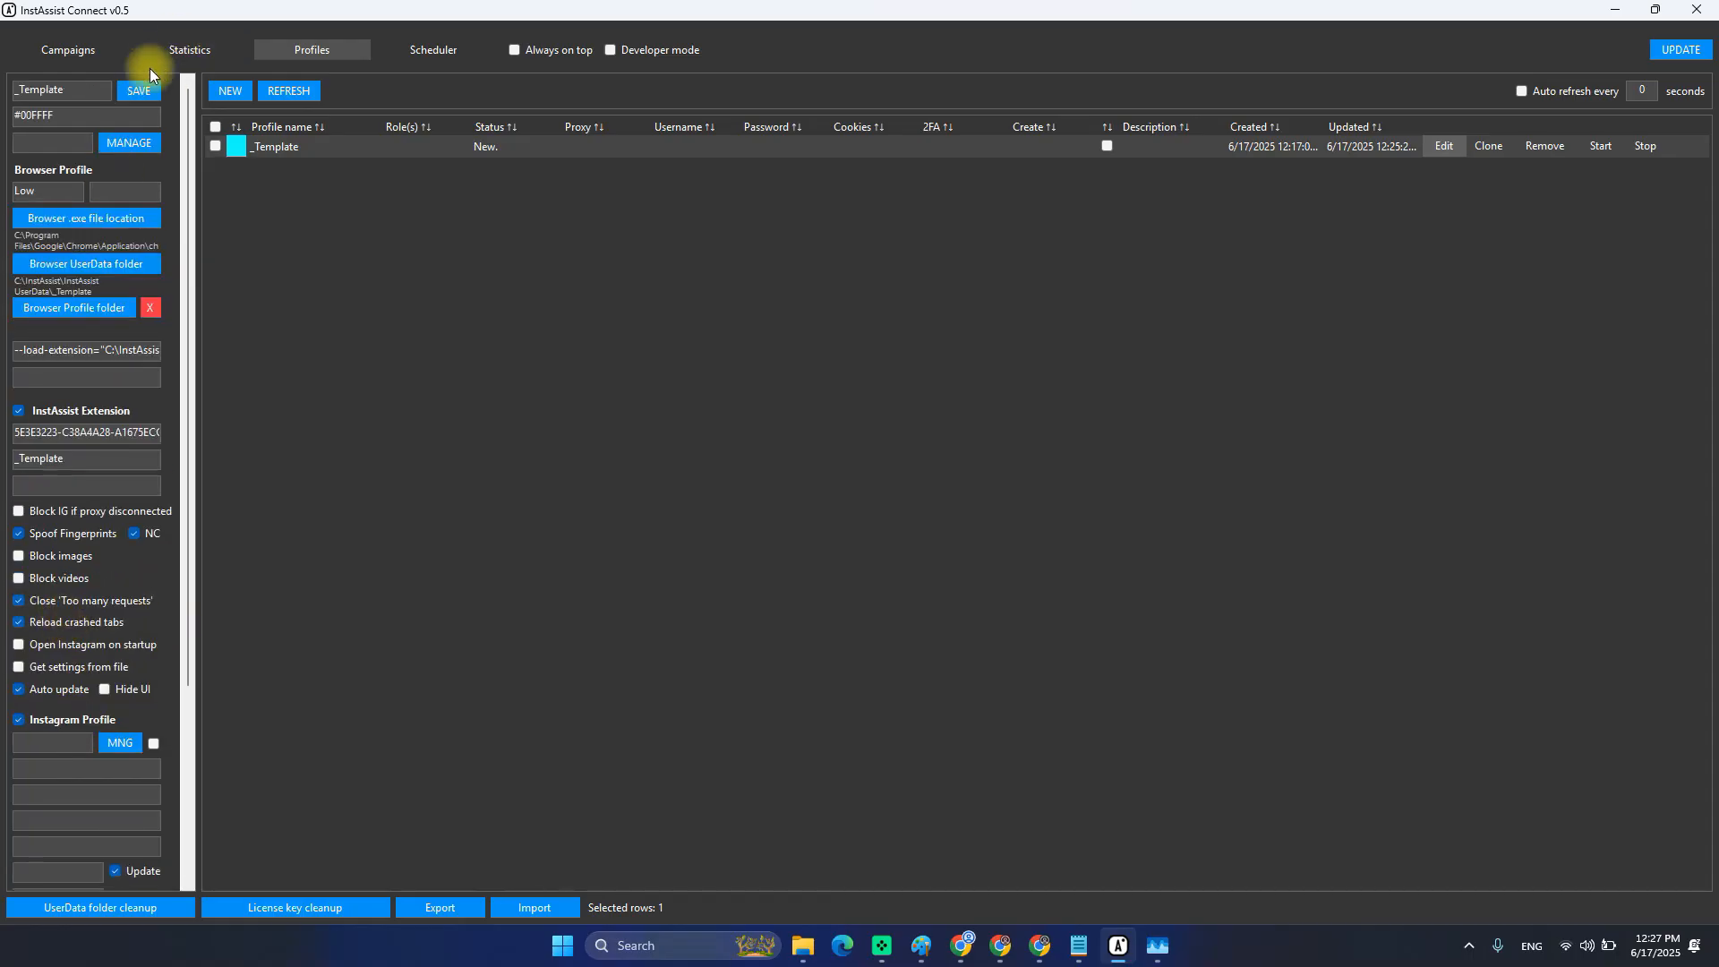
{"action": "left_click", "coordinate": [139, 91]}
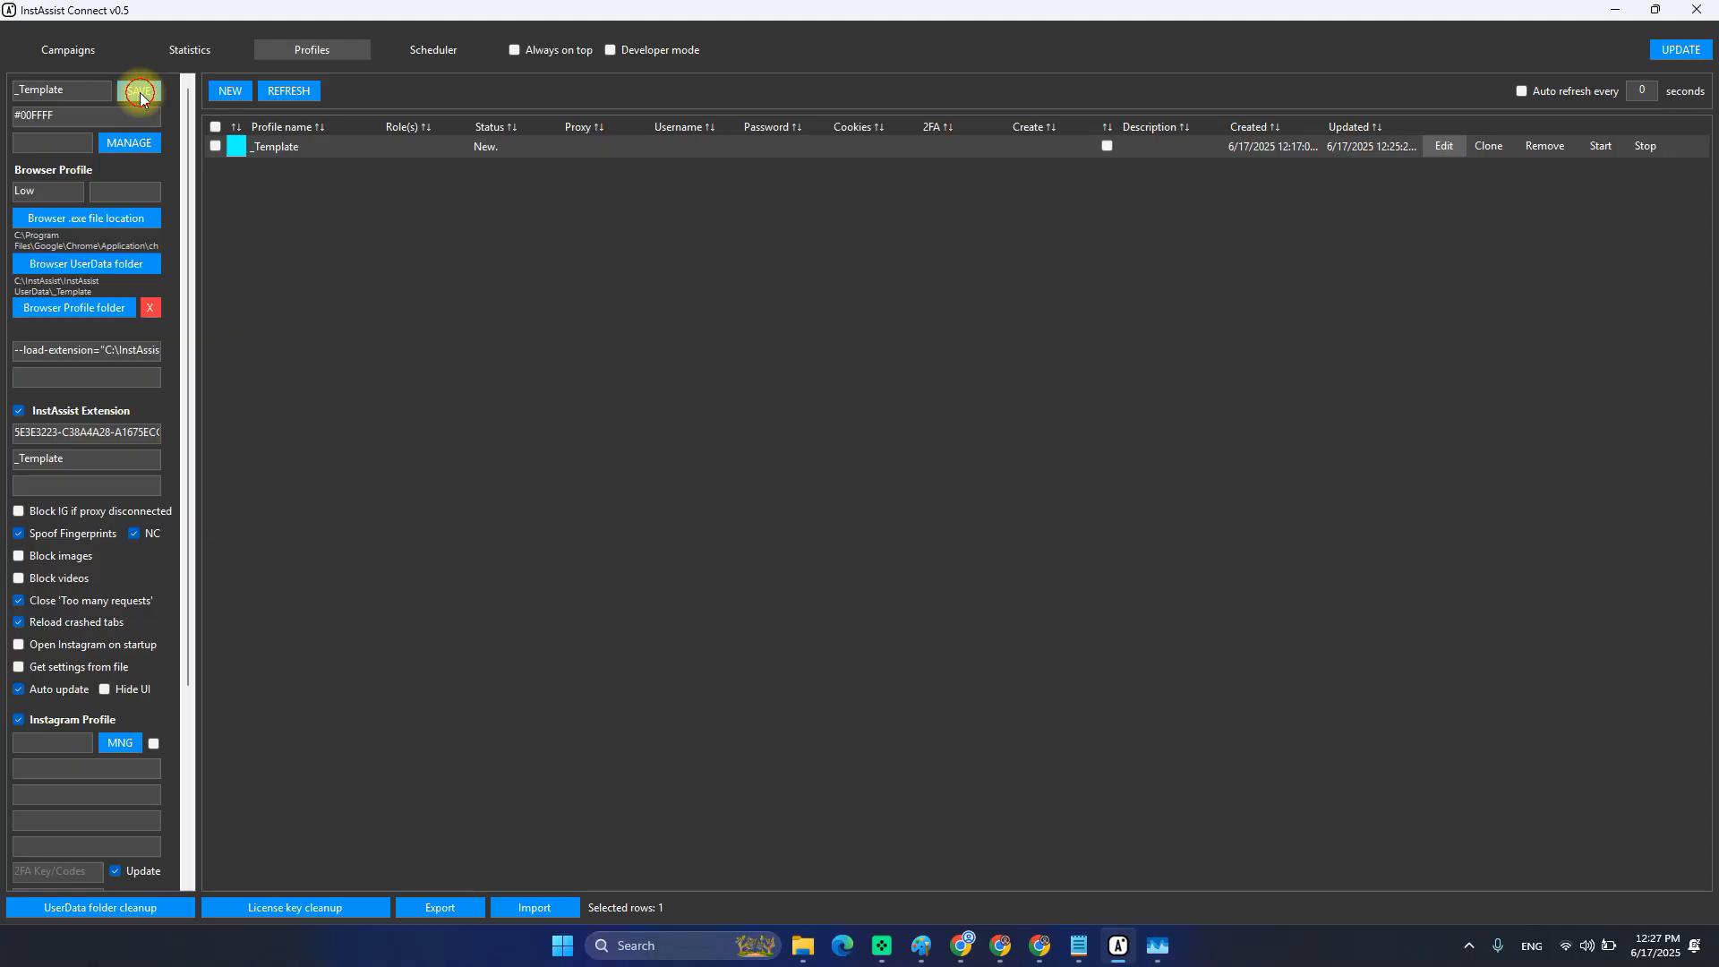
Reload _Template and turn on the Profile Settings section.
{"action": "left_click", "coordinate": [1446, 148]}
{"action": "scroll", "coordinate": [59, 754], "scroll_direction": "down", "scroll_amount": 3}
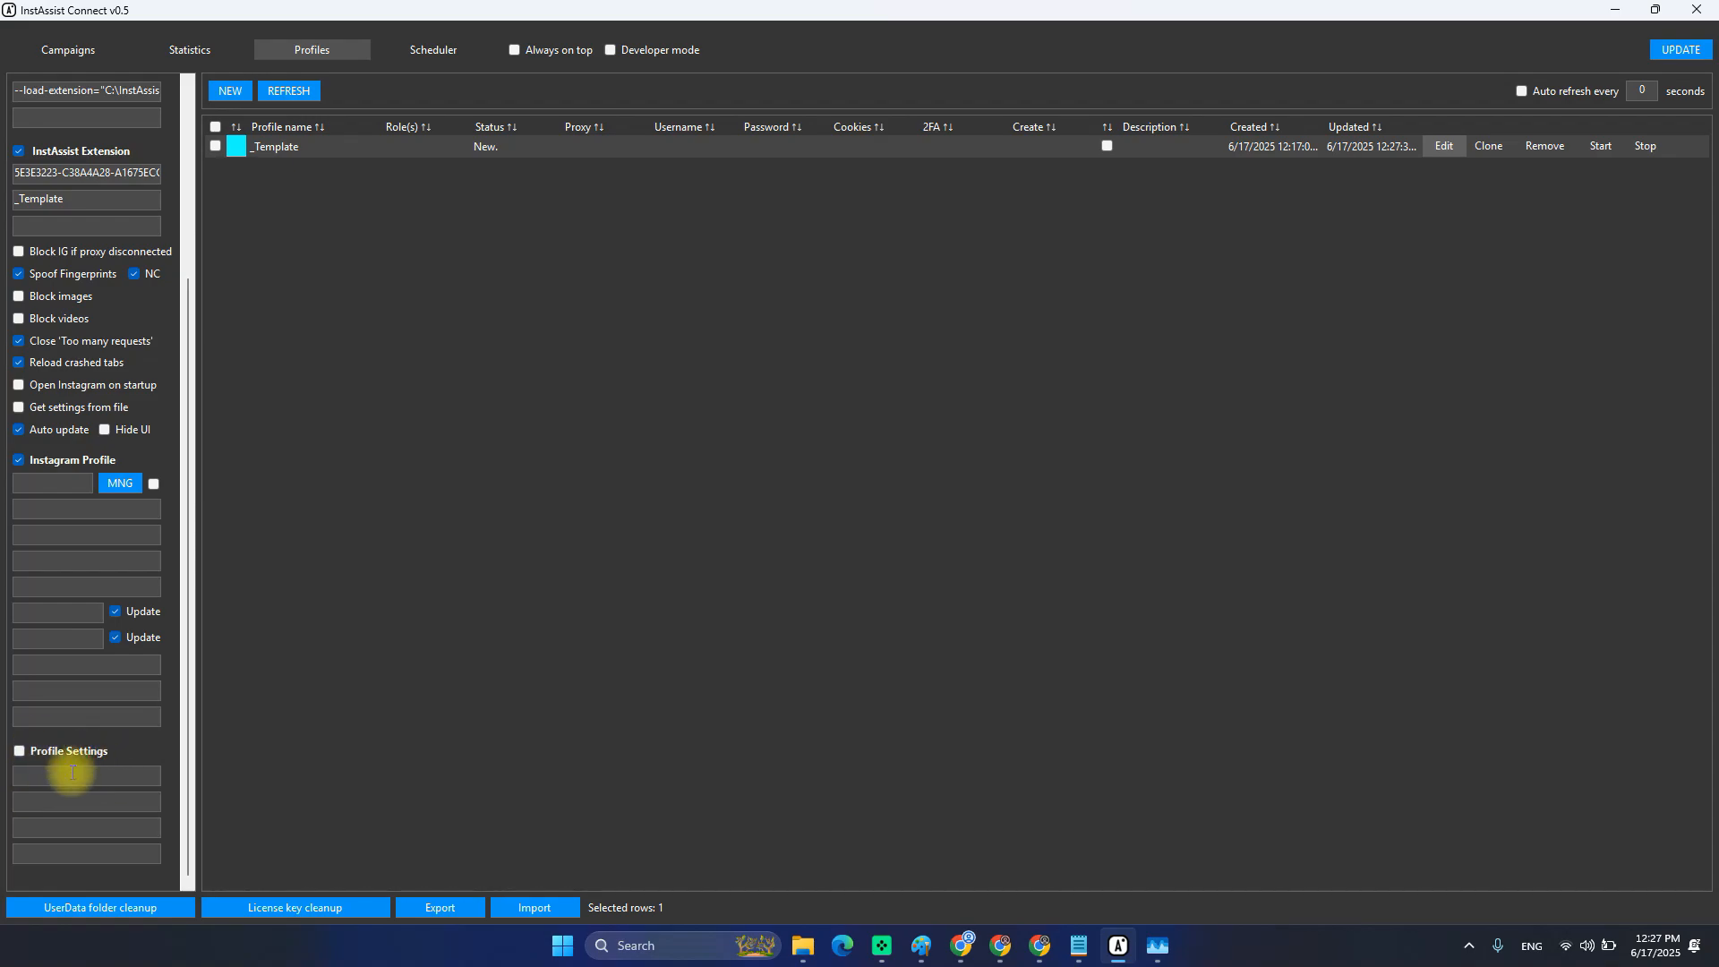
{"action": "left_click", "coordinate": [77, 853]}
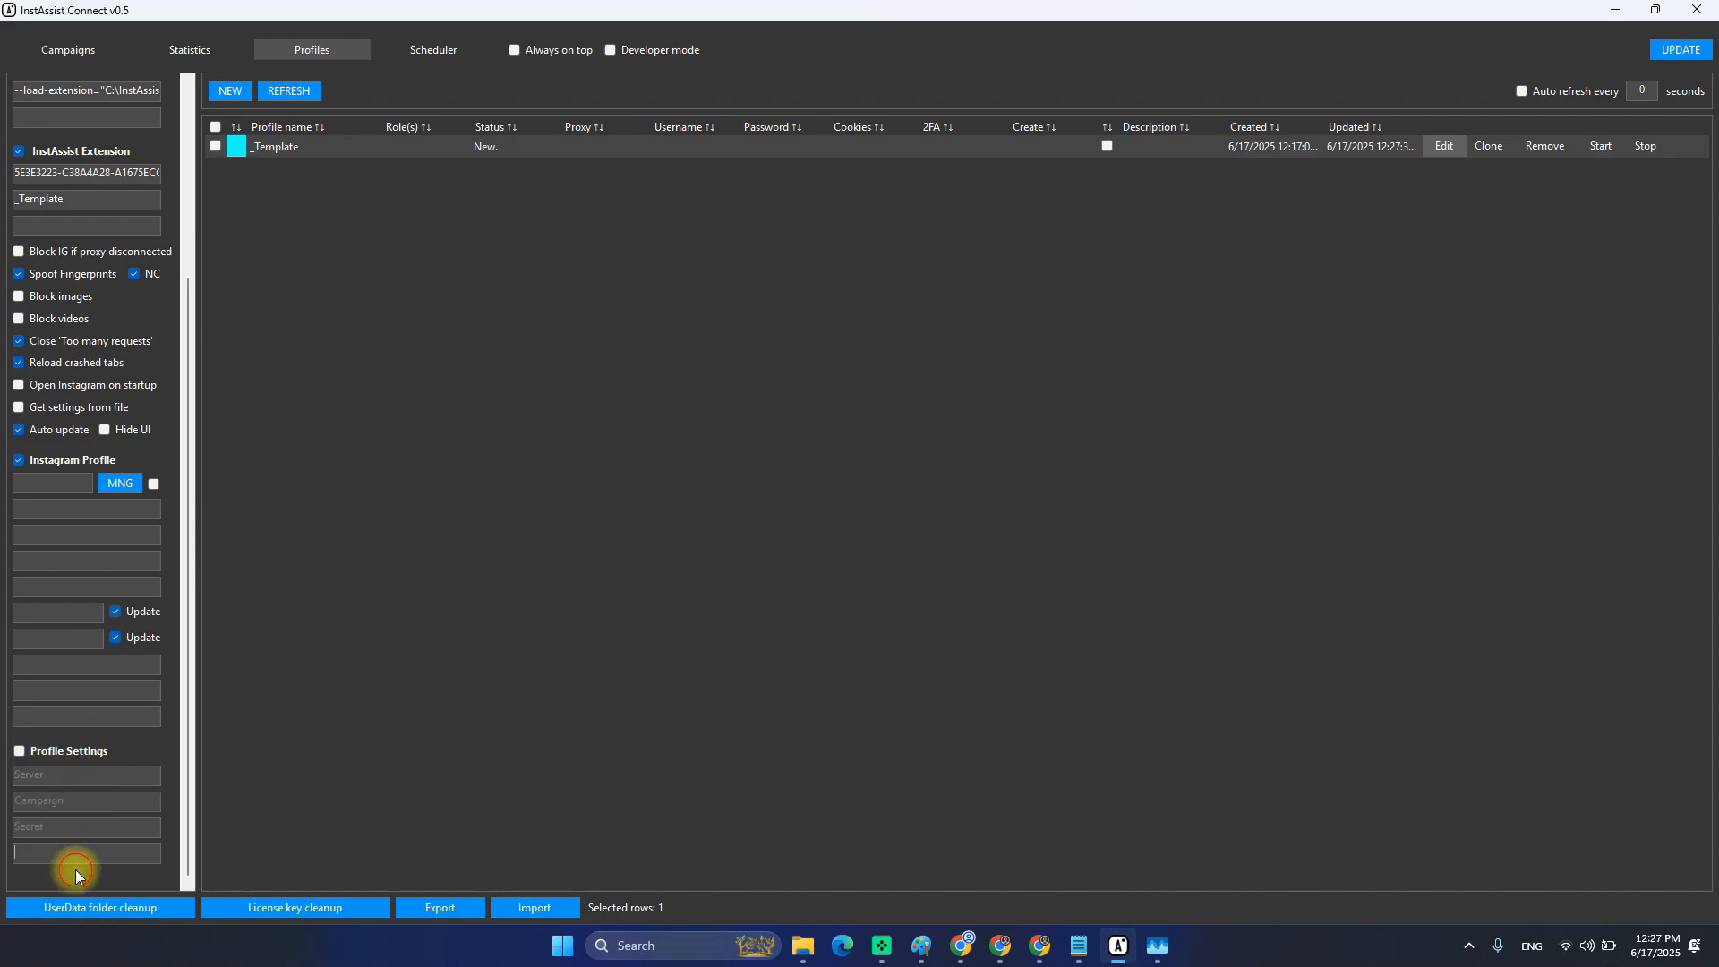
{"action": "left_click", "coordinate": [55, 757]}
{"action": "left_click", "coordinate": [960, 946]}
Close the extension popup and review InstAssist MAIN SETTINGS: 5-second reload, memory size 200000.
{"action": "left_click", "coordinate": [1605, 108]}
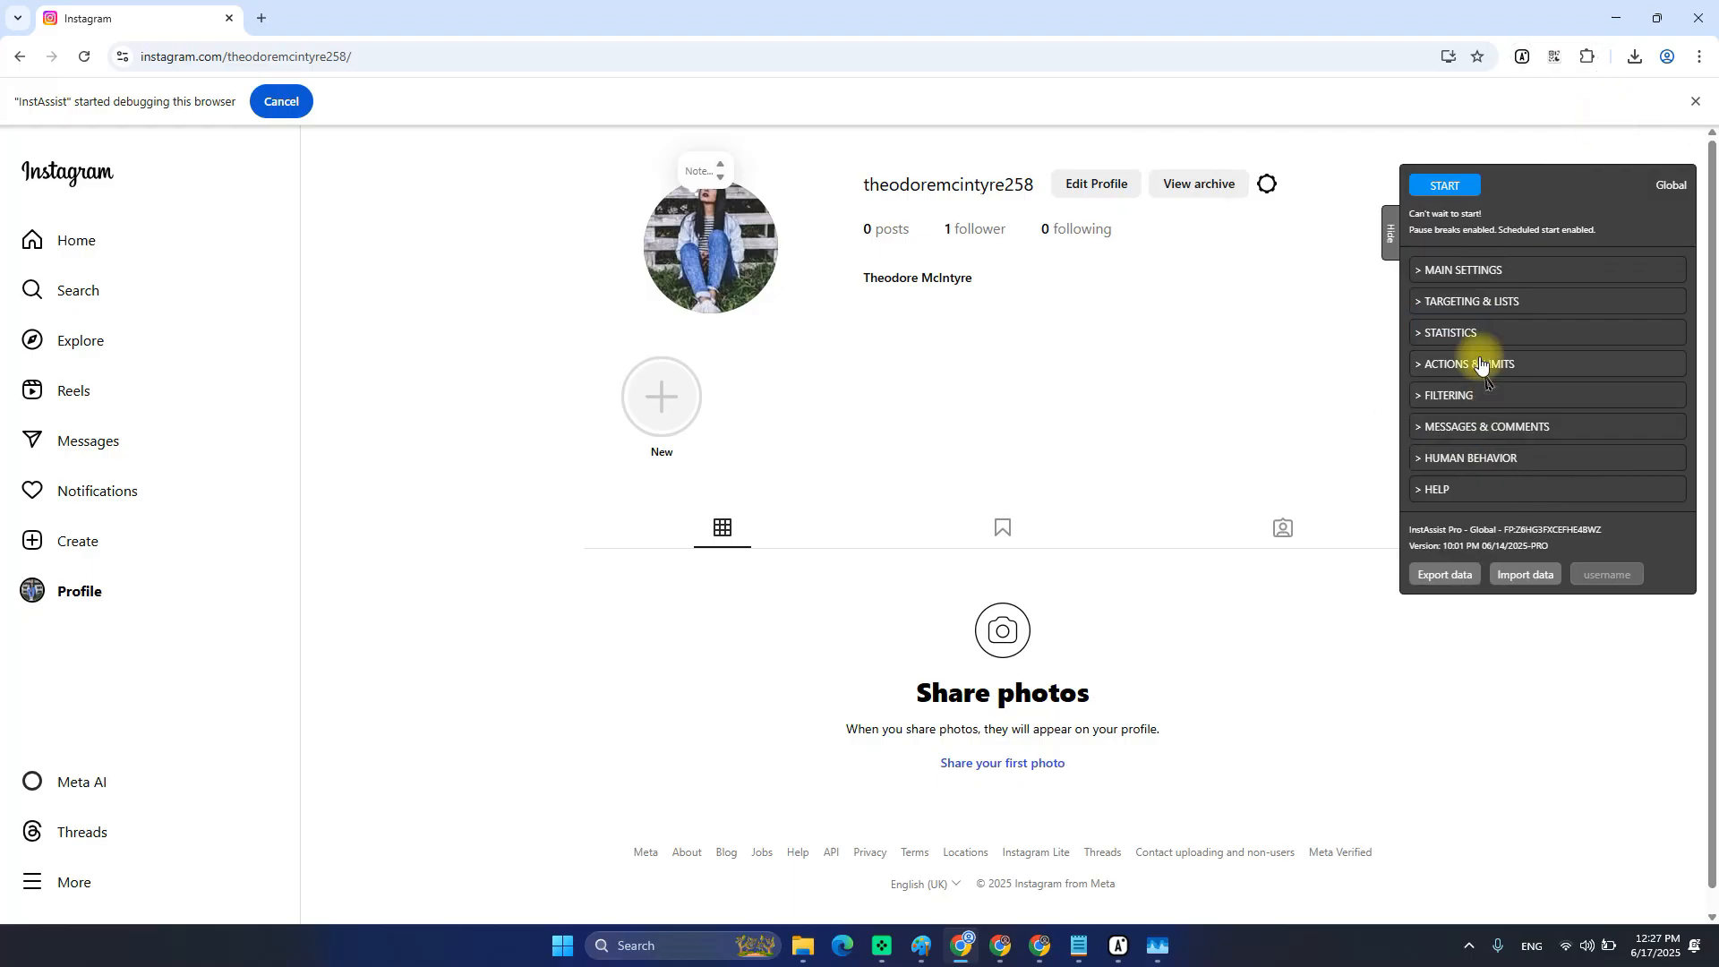
{"action": "left_click", "coordinate": [1450, 269]}
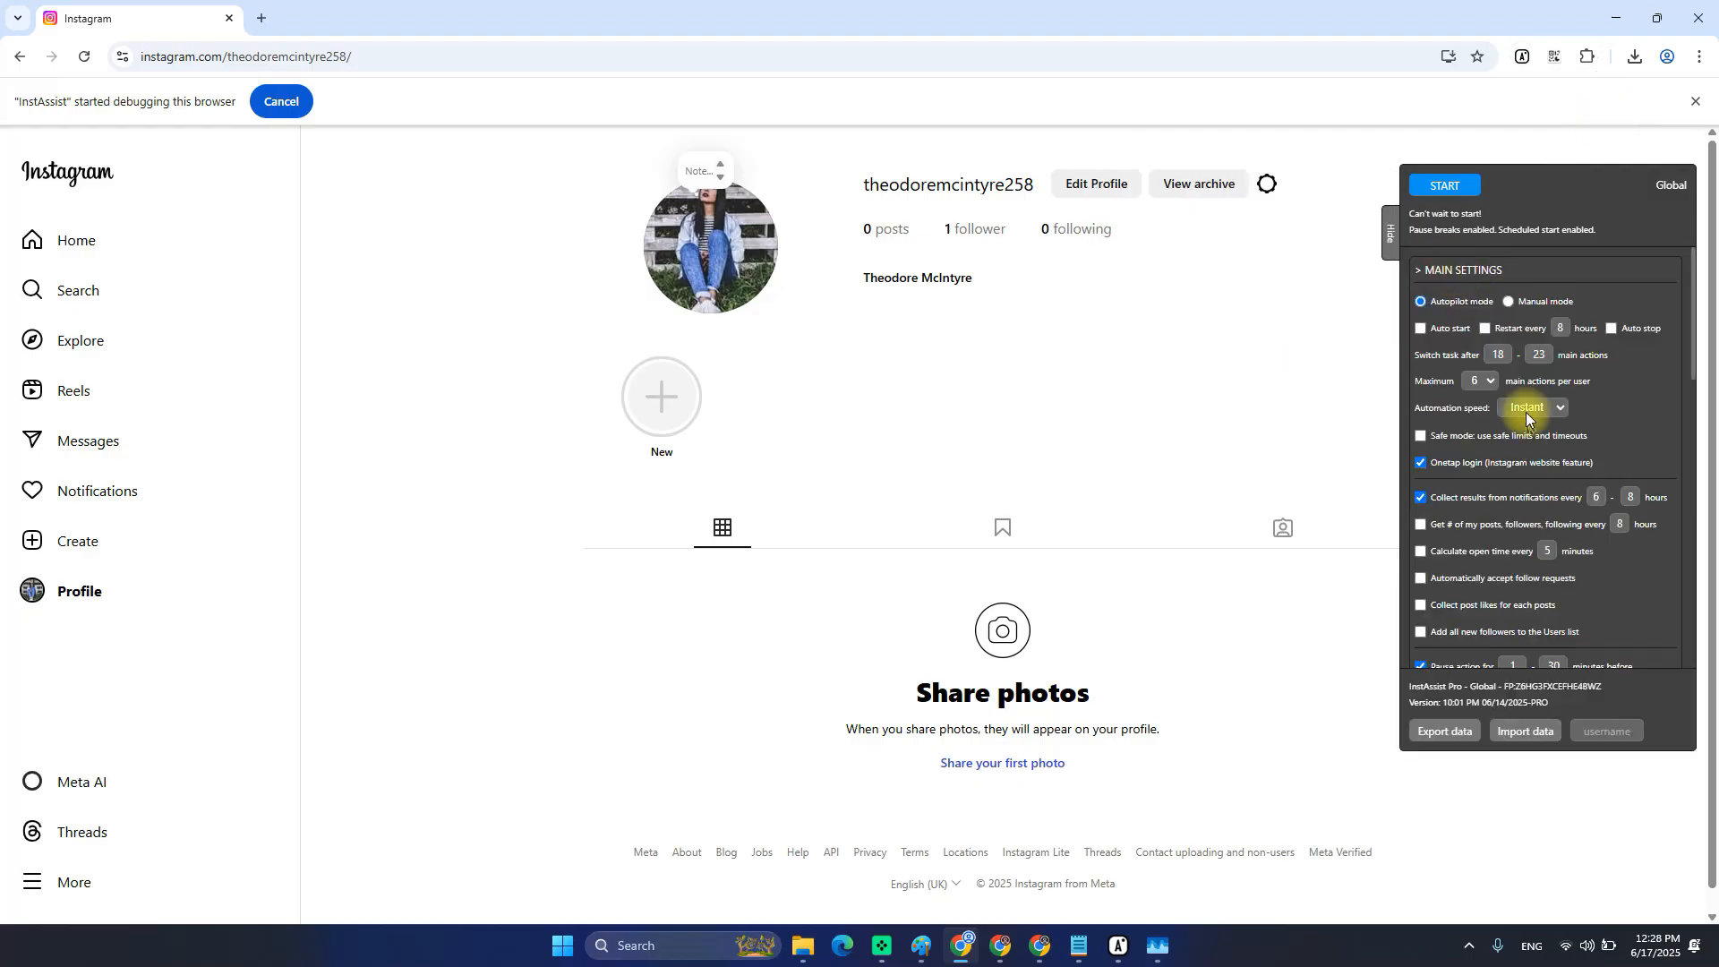
{"action": "scroll", "coordinate": [1486, 448], "scroll_direction": "down", "scroll_amount": 3}
{"action": "scroll", "coordinate": [1504, 537], "scroll_direction": "down", "scroll_amount": 5}
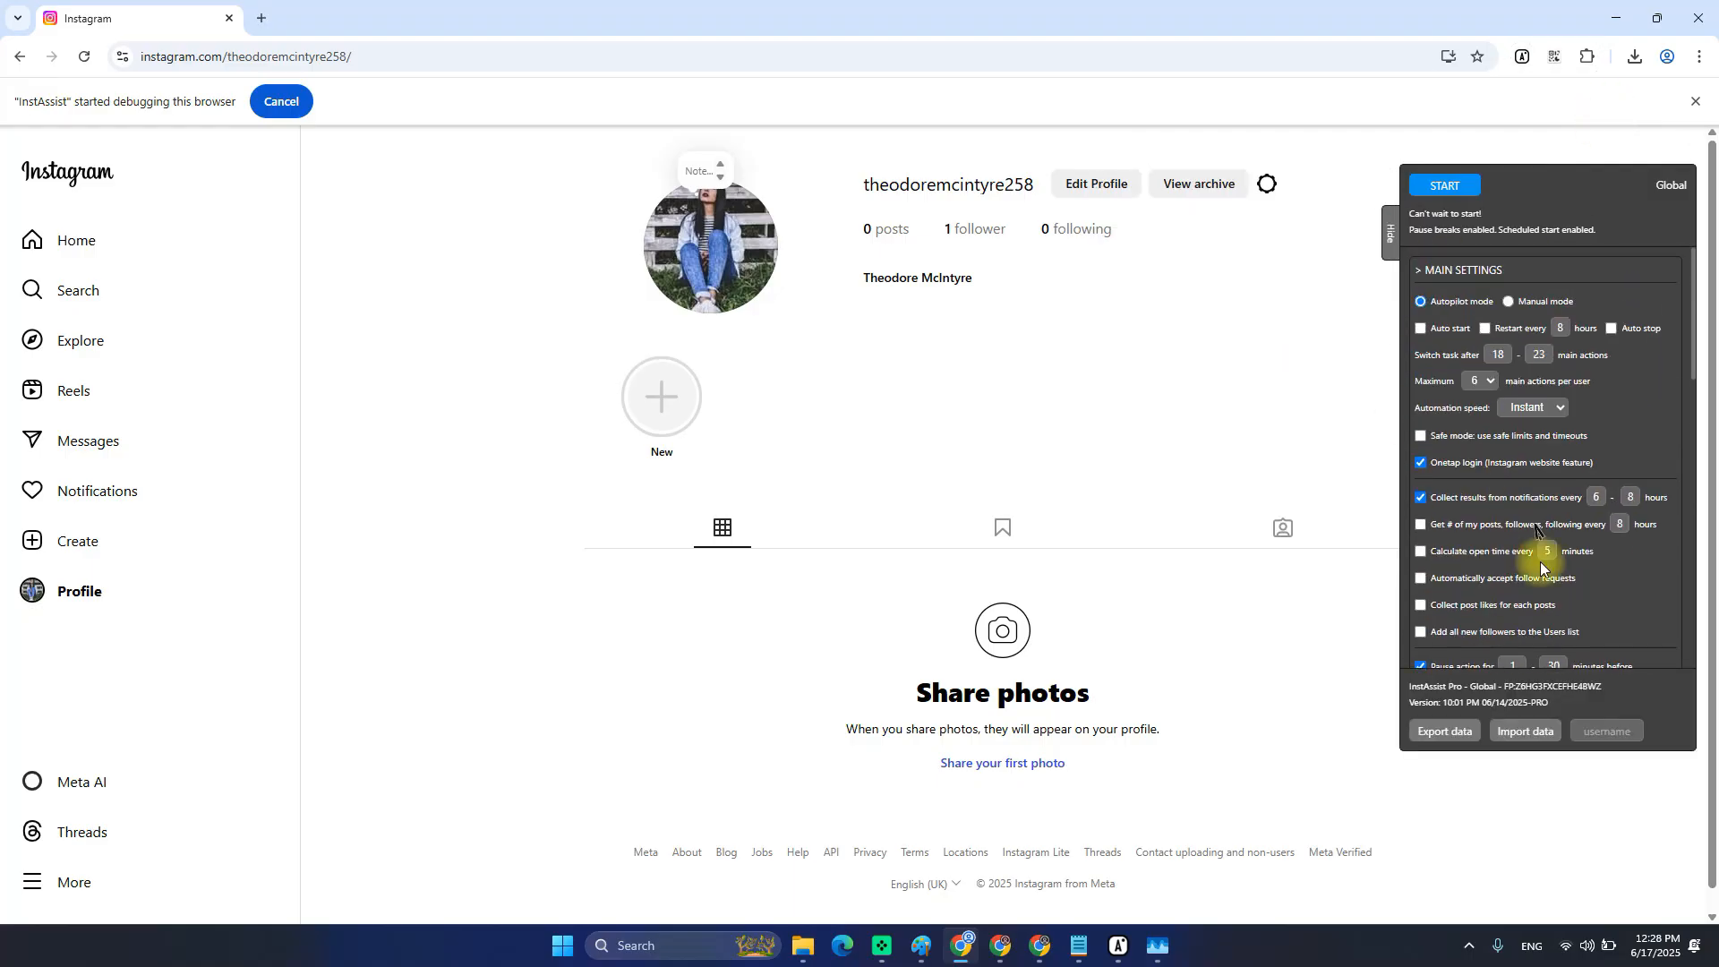
{"action": "mouse_move", "coordinate": [1536, 506]}
{"action": "scroll", "coordinate": [1548, 492], "scroll_direction": "down", "scroll_amount": 3}
{"action": "scroll", "coordinate": [1562, 510], "scroll_direction": "up", "scroll_amount": 2}
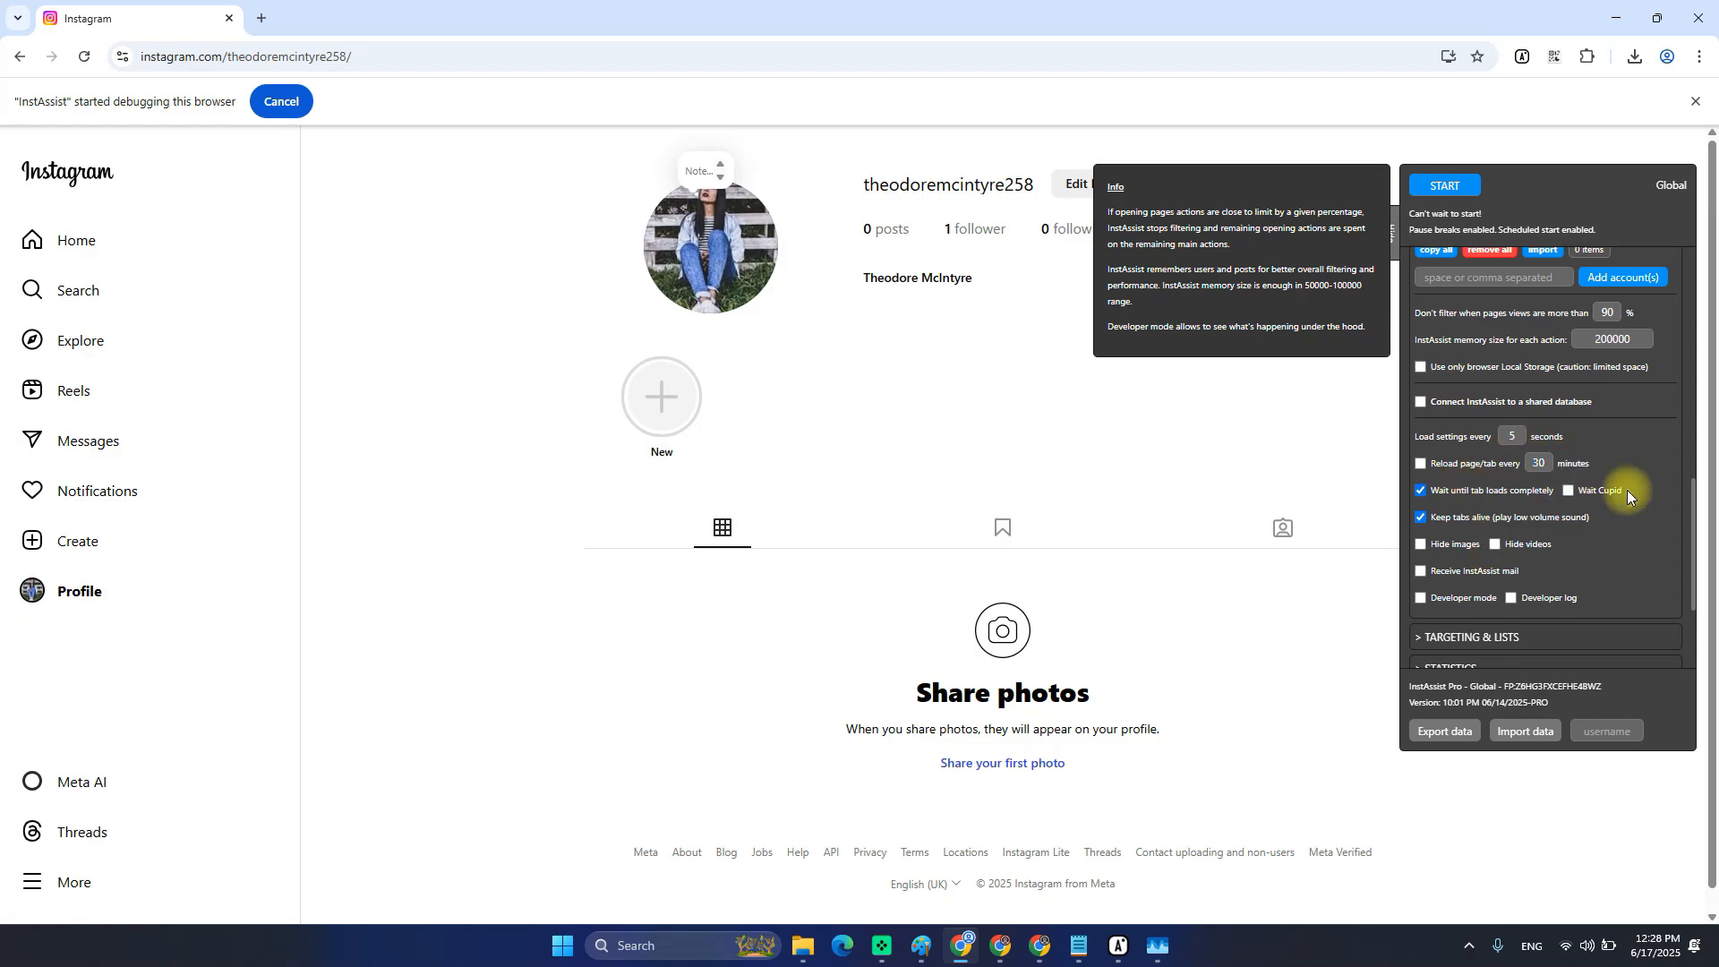
{"action": "scroll", "coordinate": [1522, 524], "scroll_direction": "up", "scroll_amount": 4}
{"action": "scroll", "coordinate": [1522, 537], "scroll_direction": "down", "scroll_amount": 3}
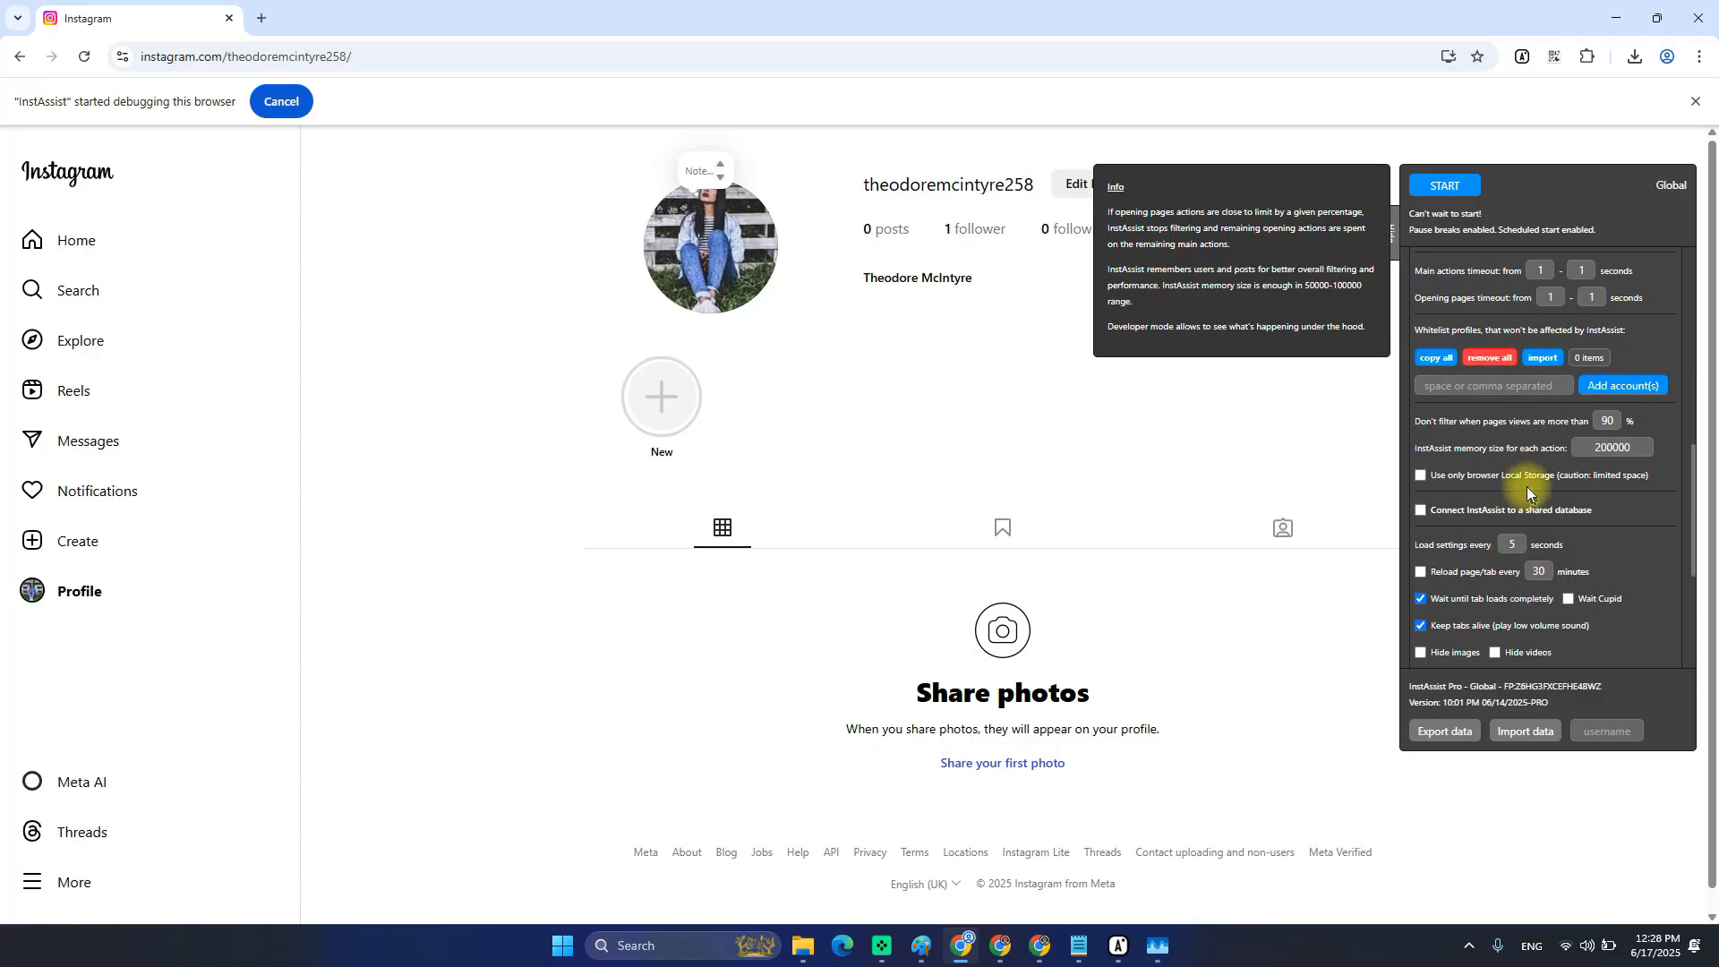
{"action": "scroll", "coordinate": [1522, 488], "scroll_direction": "down", "scroll_amount": 1}
{"action": "scroll", "coordinate": [1696, 537], "scroll_direction": "up", "scroll_amount": 1}
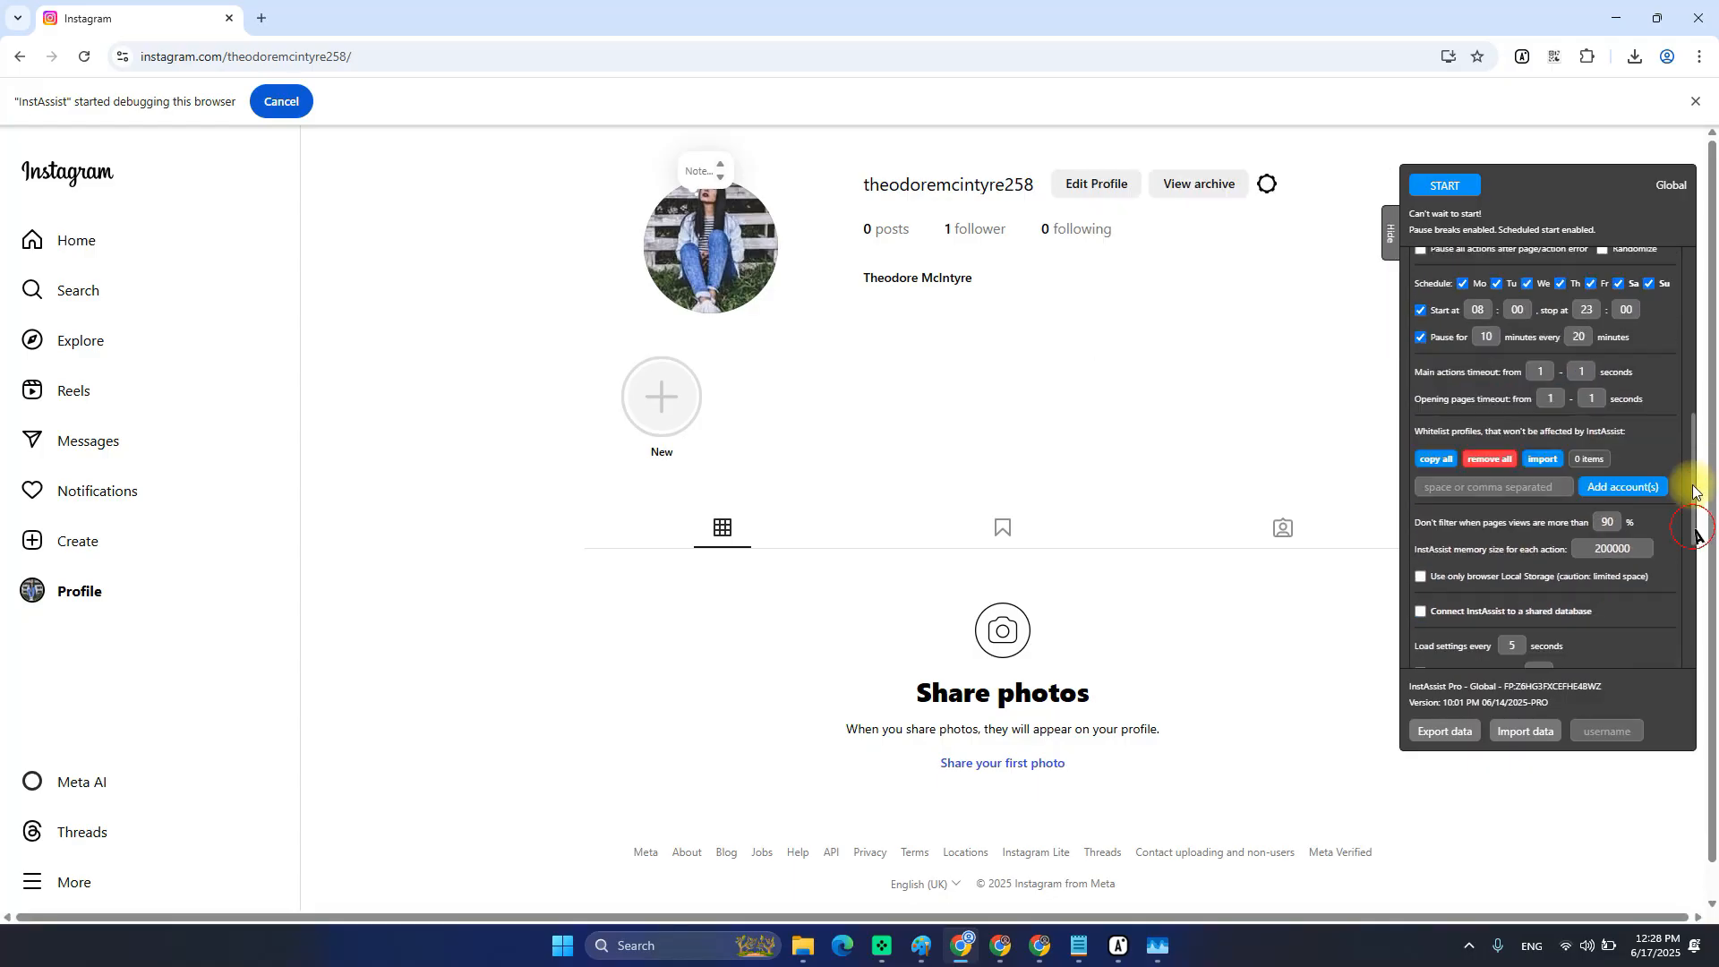
{"action": "scroll", "coordinate": [1612, 501], "scroll_direction": "down", "scroll_amount": 1}
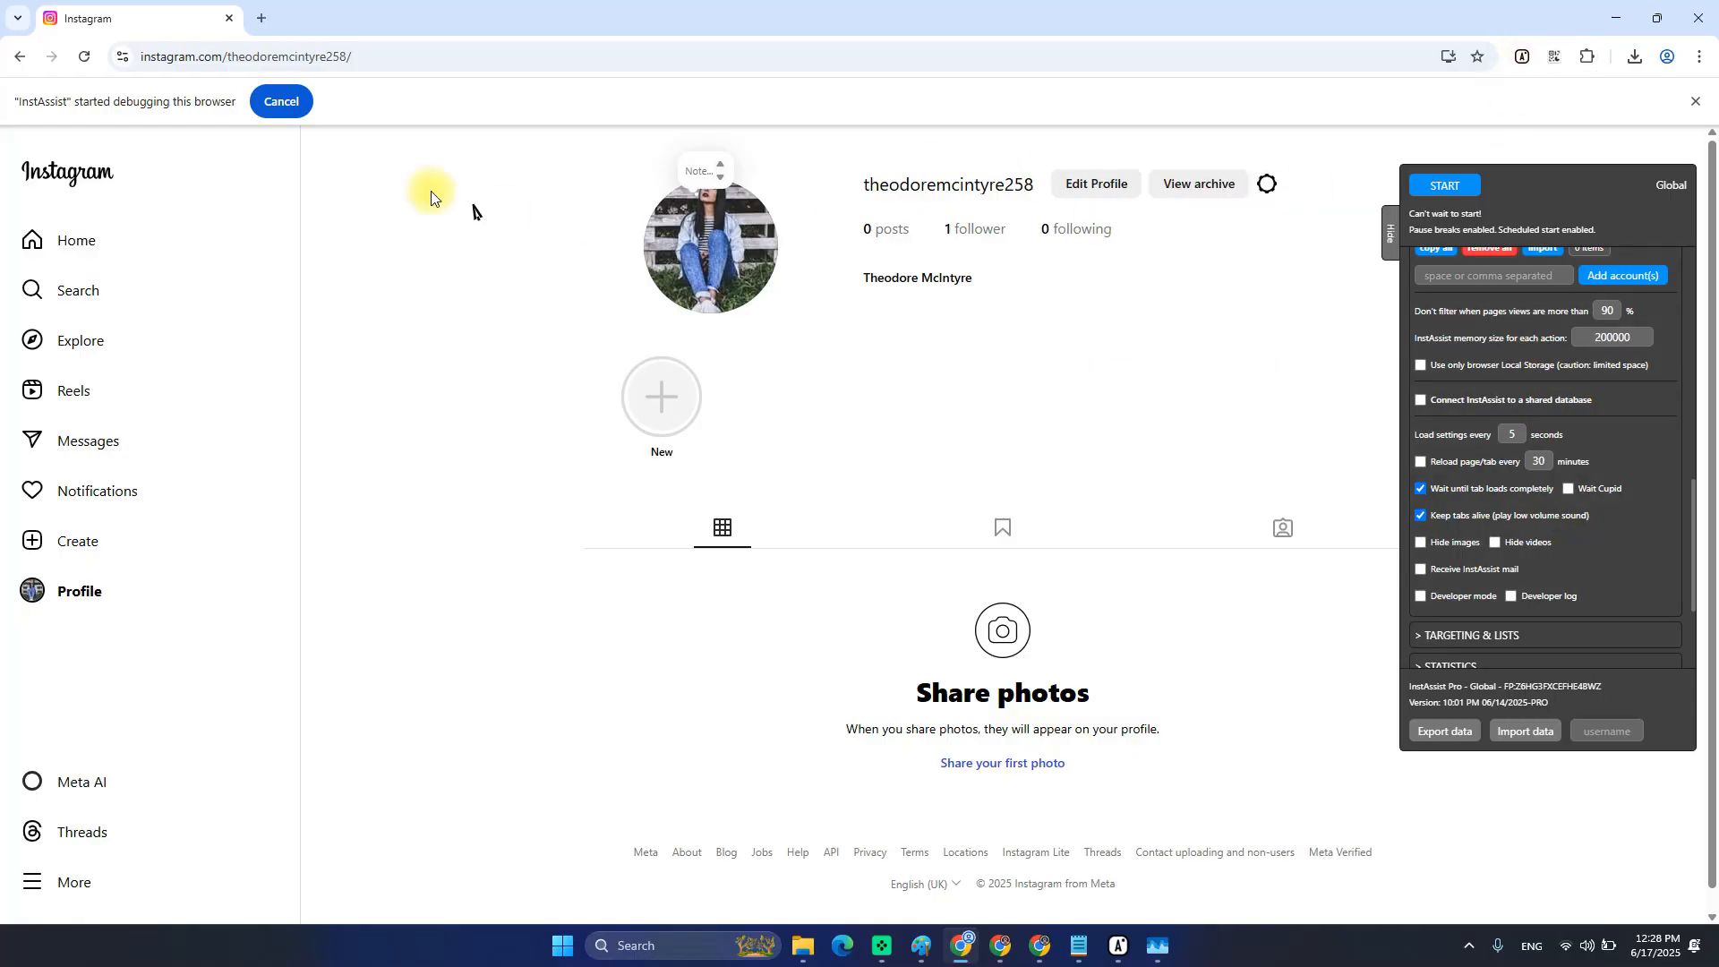
Restore, move and re-maximize the Chrome window.
{"action": "double_click", "coordinate": [501, 11]}
{"action": "double_click", "coordinate": [856, 118]}
{"action": "double_click", "coordinate": [876, 22]}
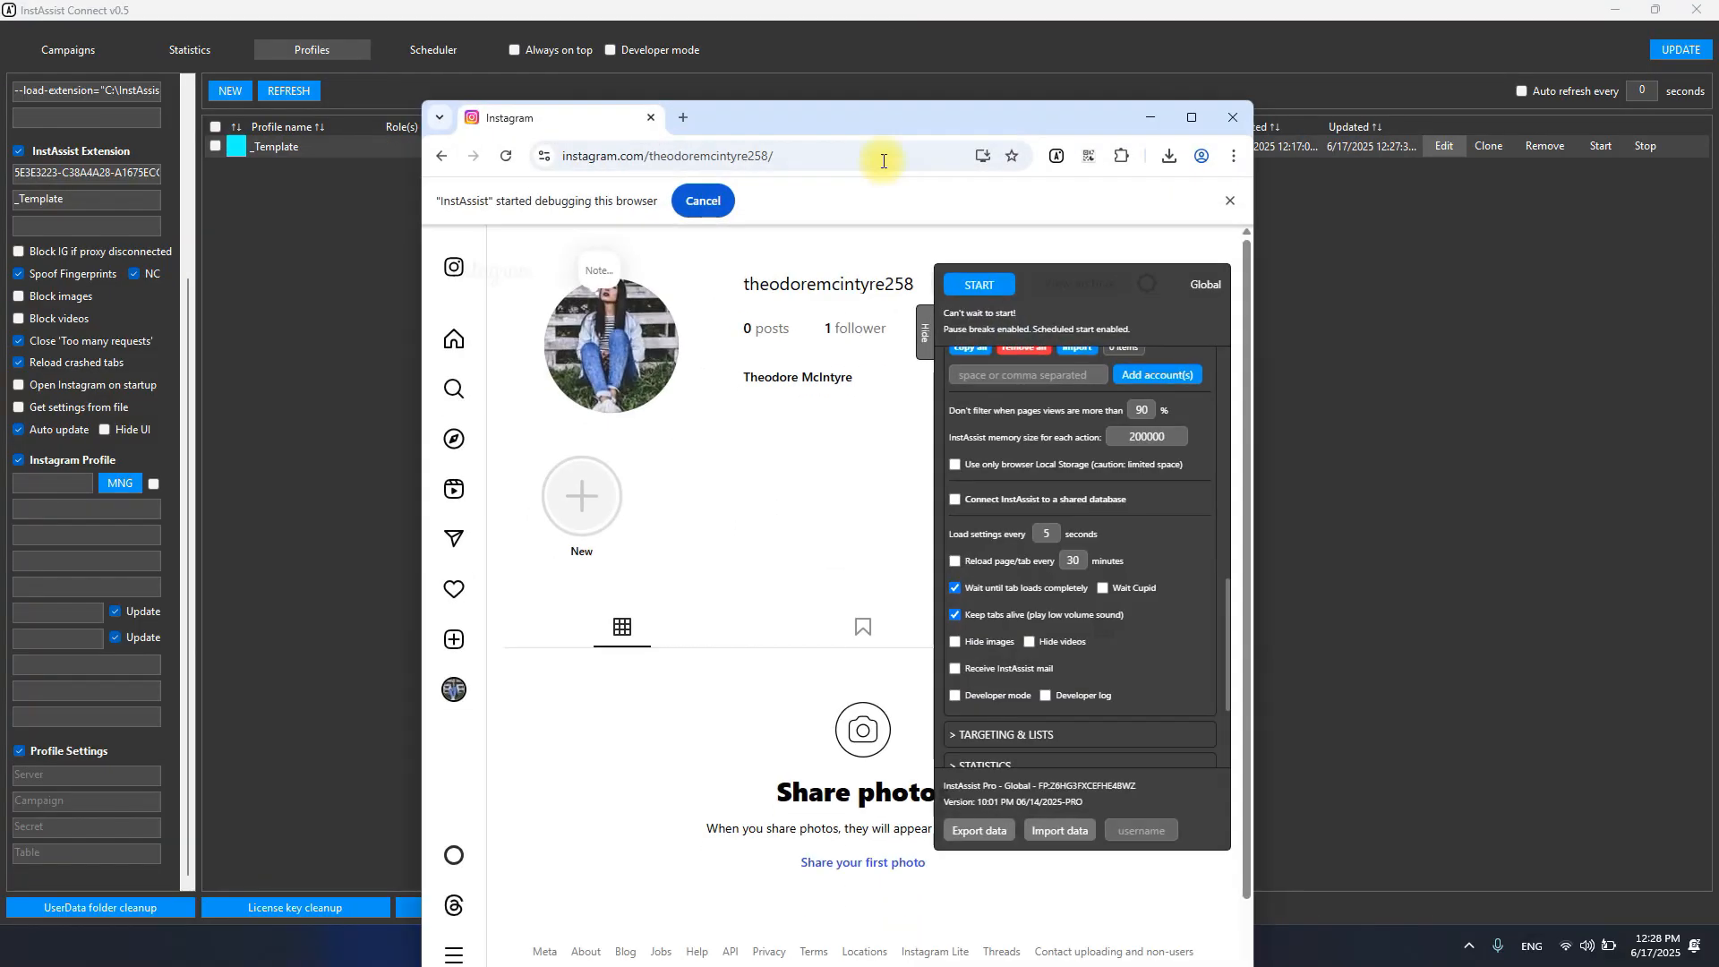
{"action": "mouse_move", "coordinate": [869, 110]}
{"action": "left_mouse_down"}
{"action": "mouse_move", "coordinate": [1046, 90]}
{"action": "mouse_move", "coordinate": [900, 114]}
{"action": "left_mouse_up"}
{"action": "double_click", "coordinate": [901, 115]}
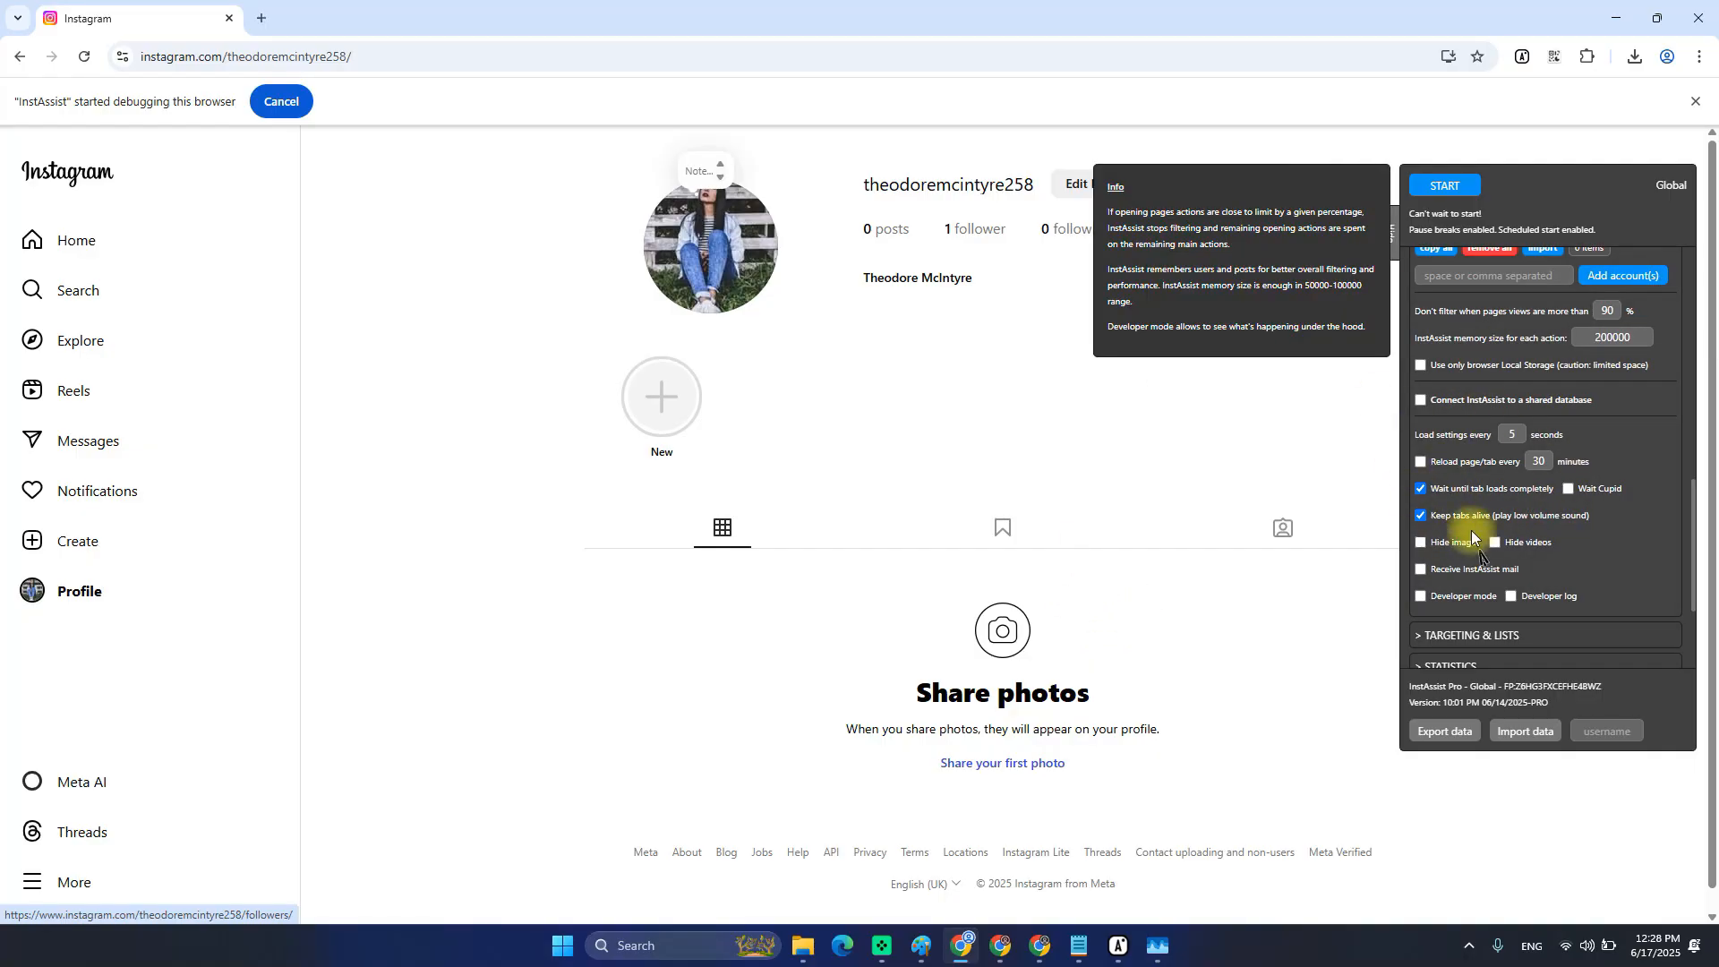
Collapse MAIN SETTINGS in Chrome's InstAssist panel and bring InstAssist Connect's Profiles page to the front.
{"action": "left_click", "coordinate": [1001, 958]}
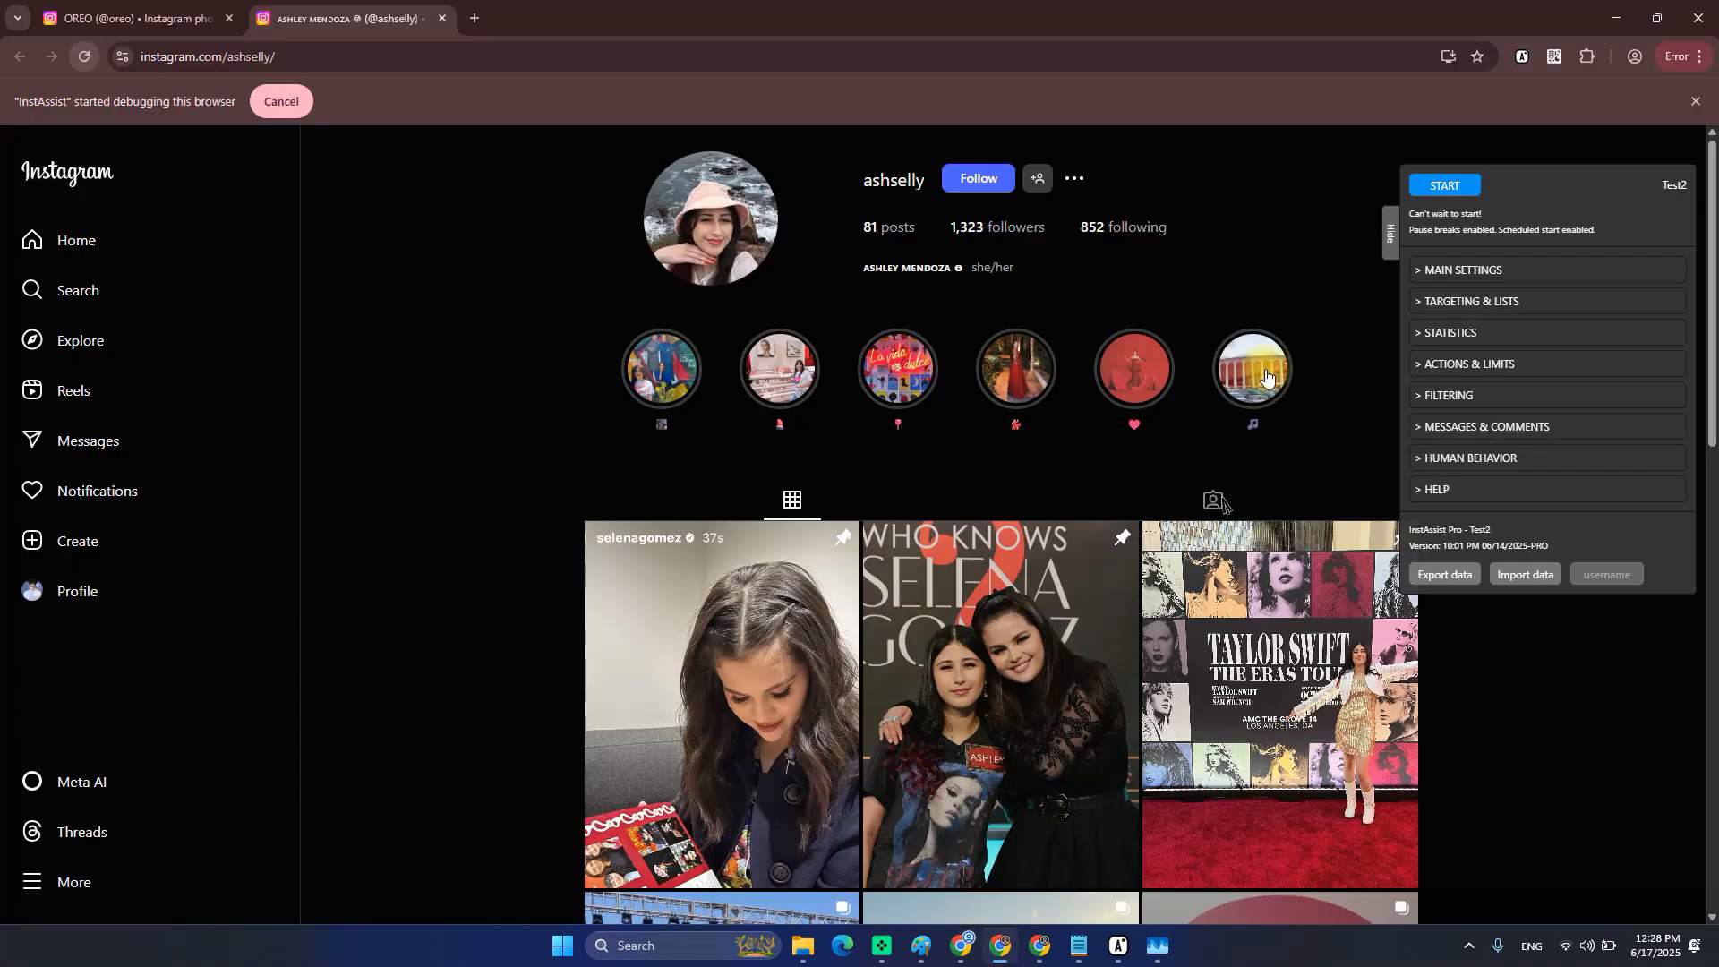
{"action": "left_click", "coordinate": [1469, 269]}
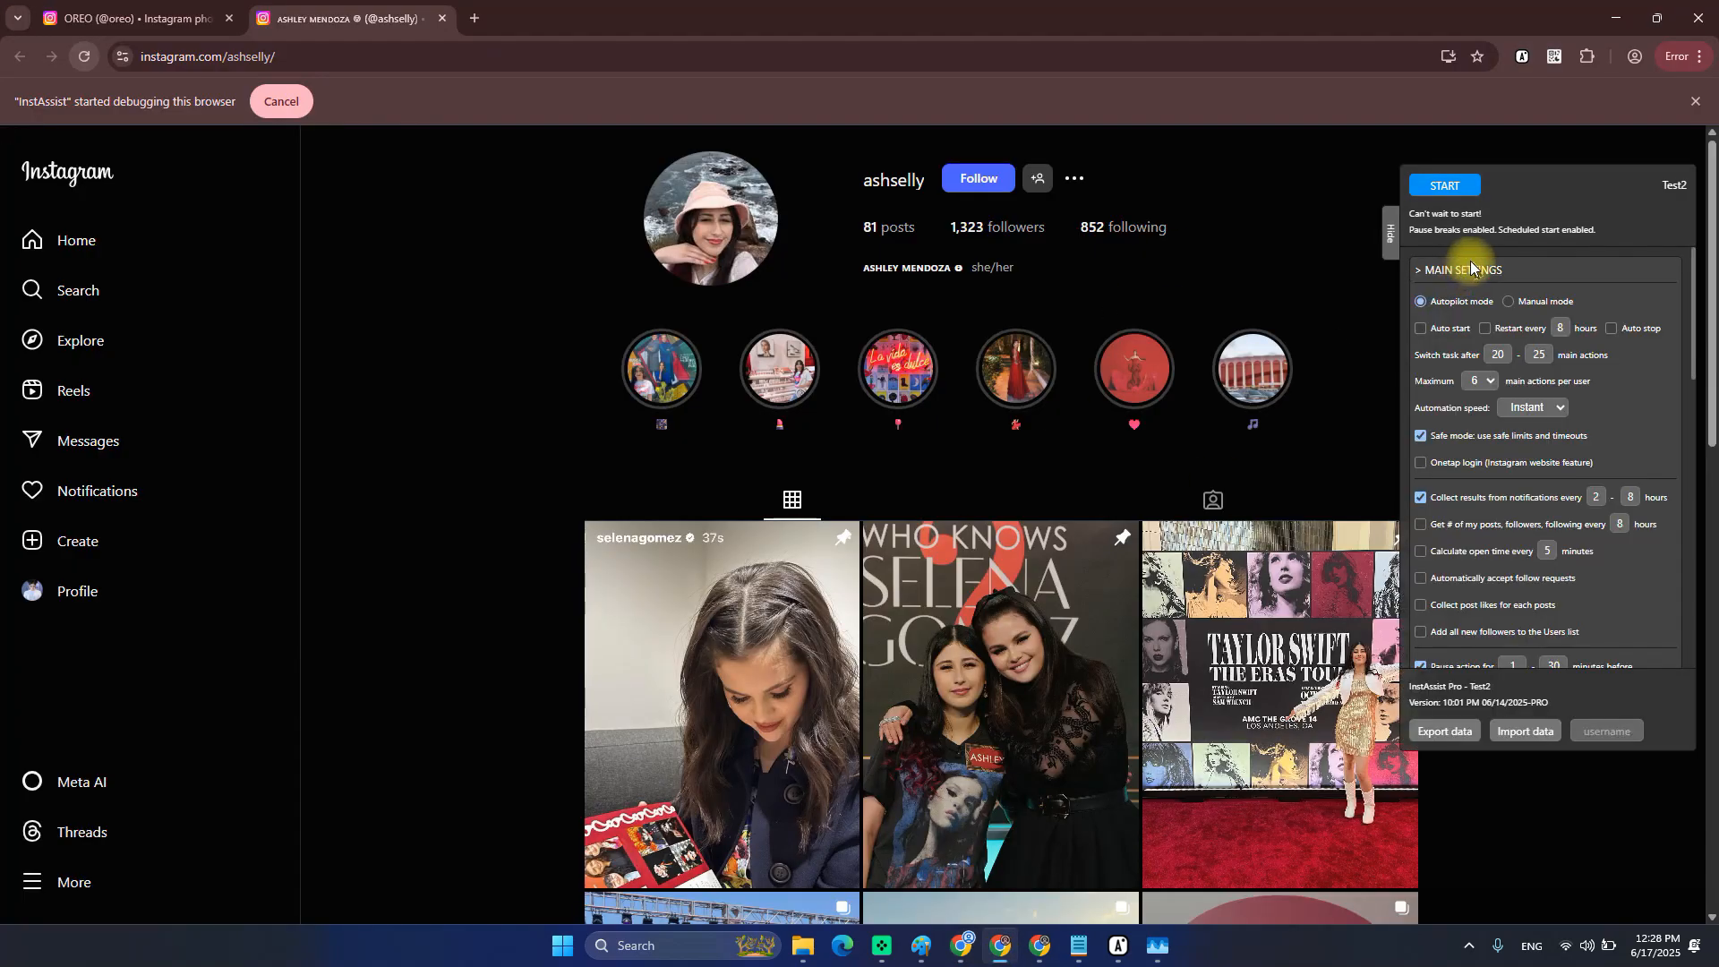
{"action": "left_click", "coordinate": [1469, 270]}
{"action": "left_click", "coordinate": [1039, 945]}
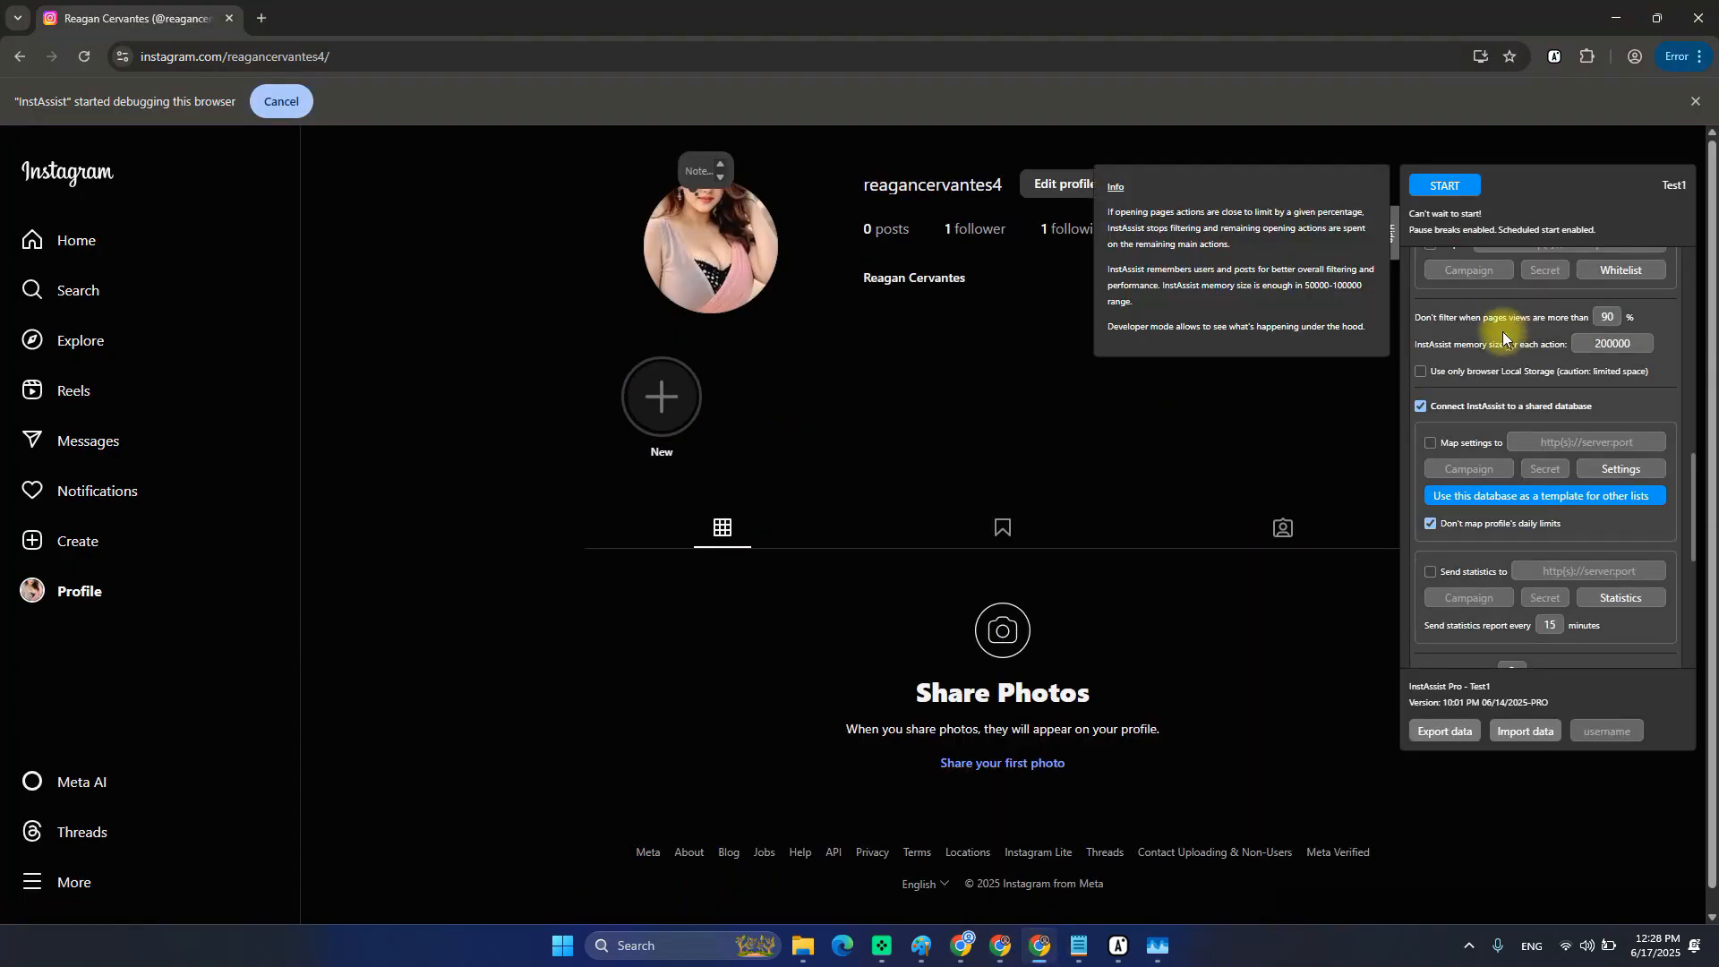
{"action": "mouse_move", "coordinate": [1125, 951]}
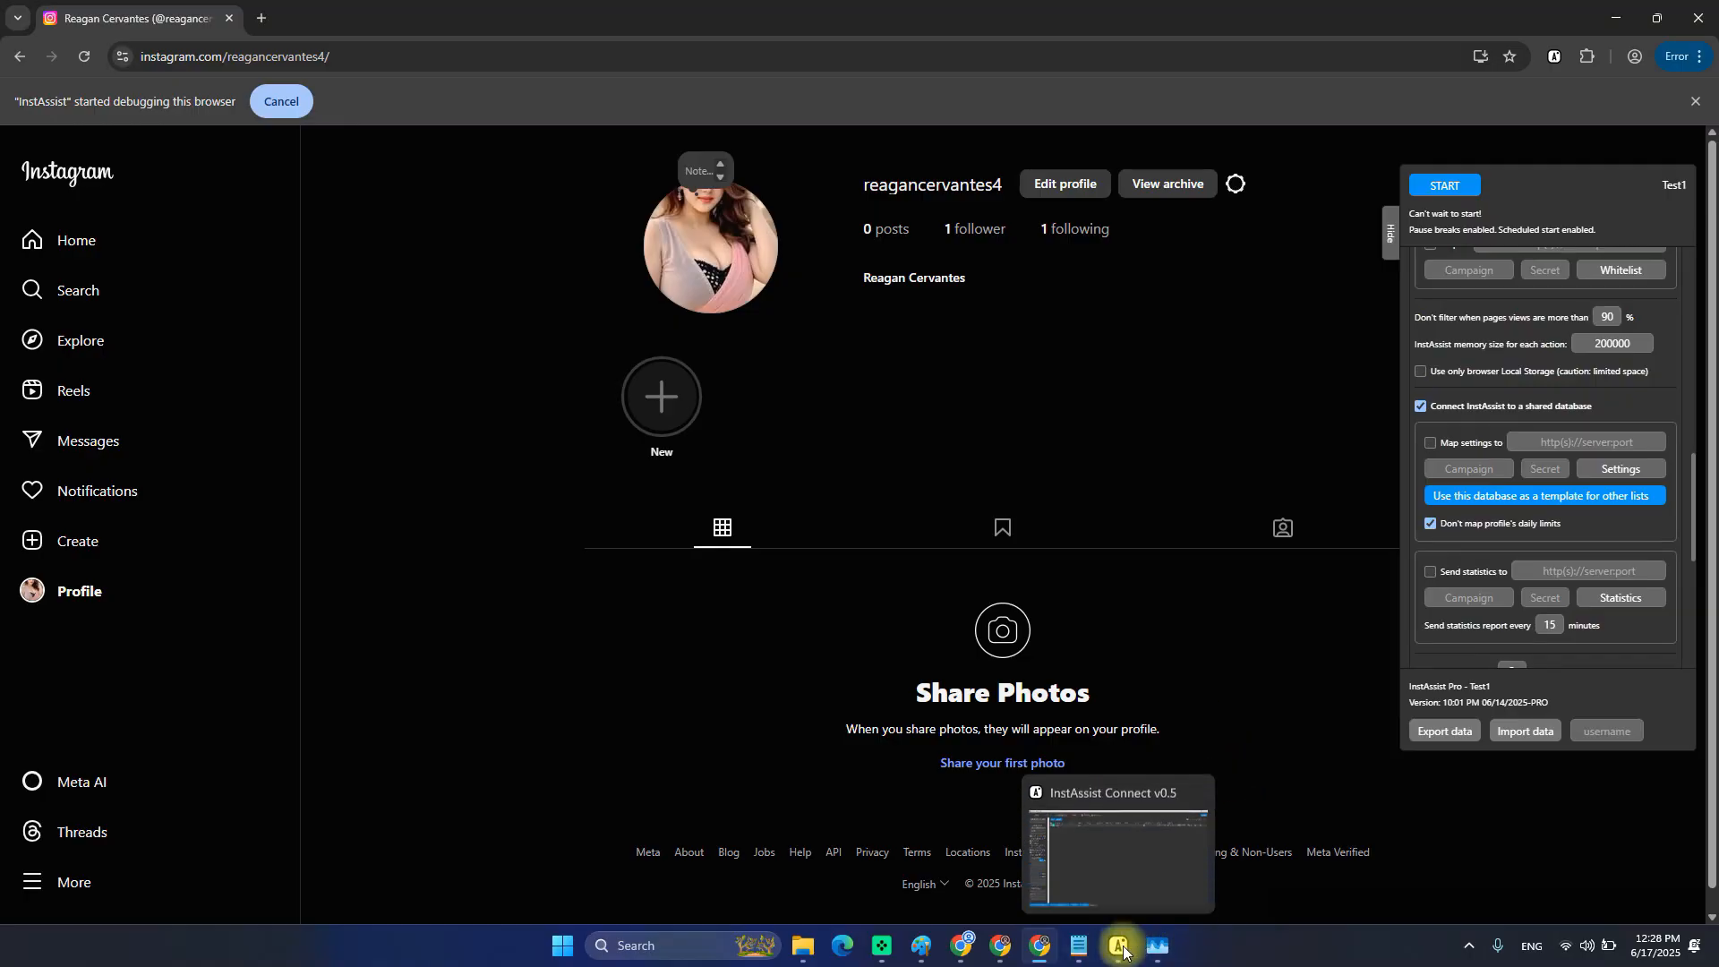
{"action": "left_click", "coordinate": [1118, 873]}
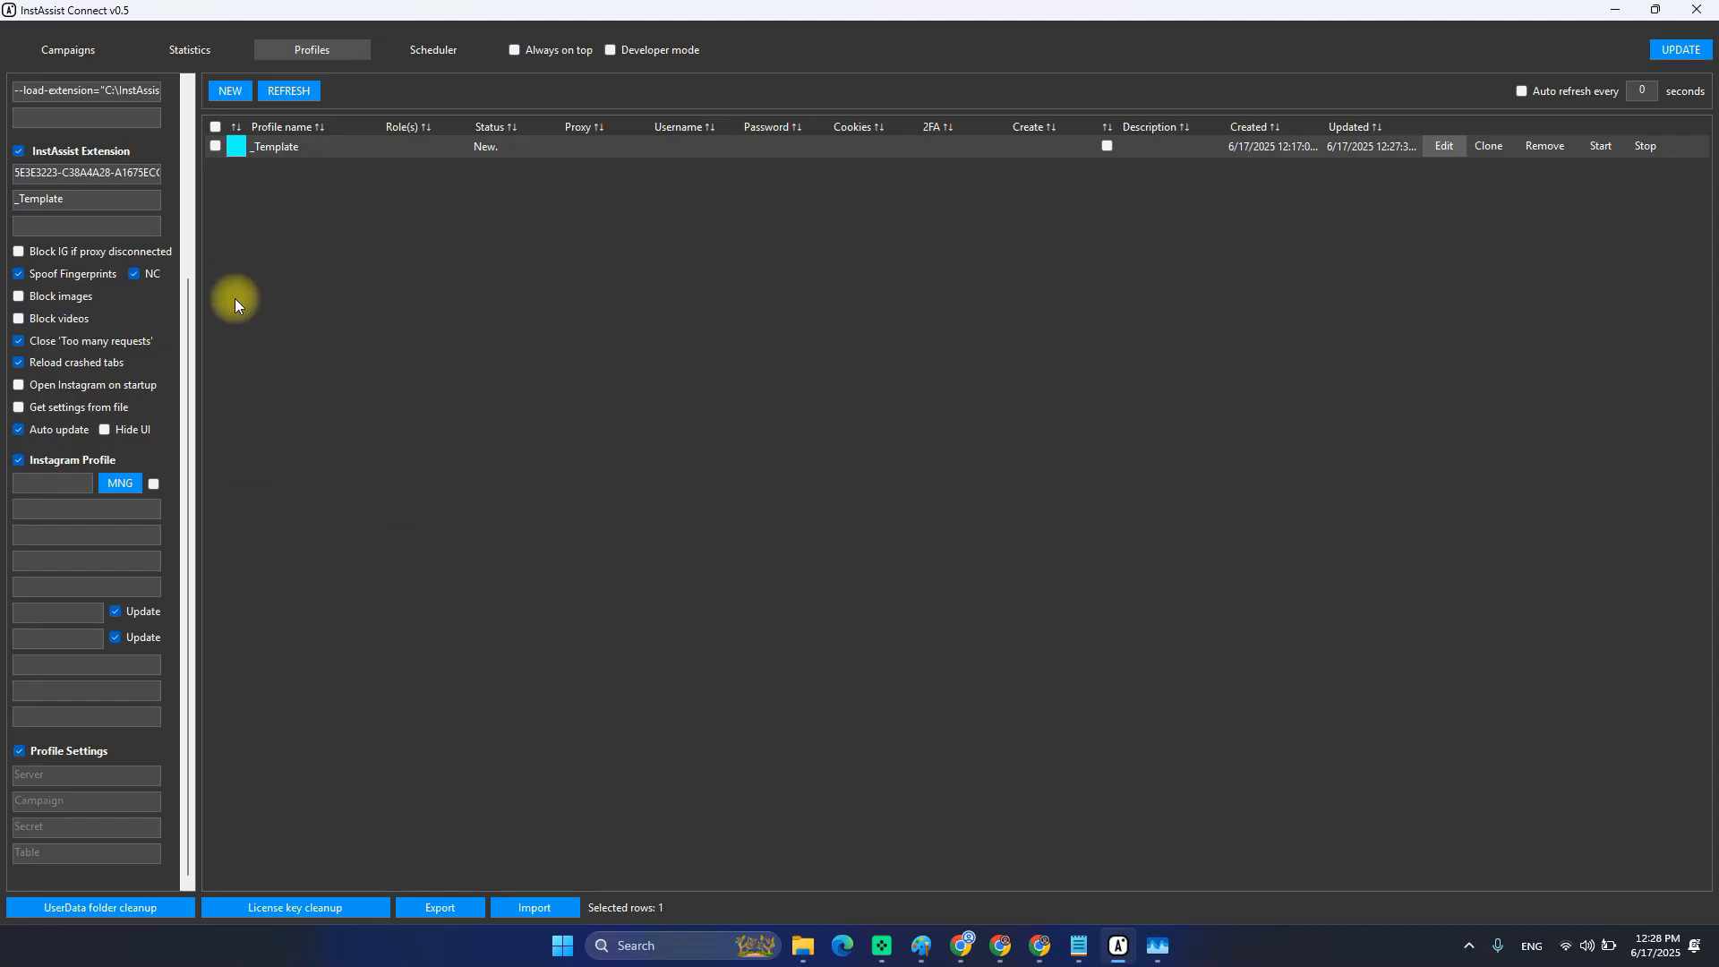
Check the Statistics page, return to Profiles, select _Template, then bring up the other account's Chrome window.
{"action": "scroll", "coordinate": [74, 83], "scroll_direction": "up", "scroll_amount": 3}
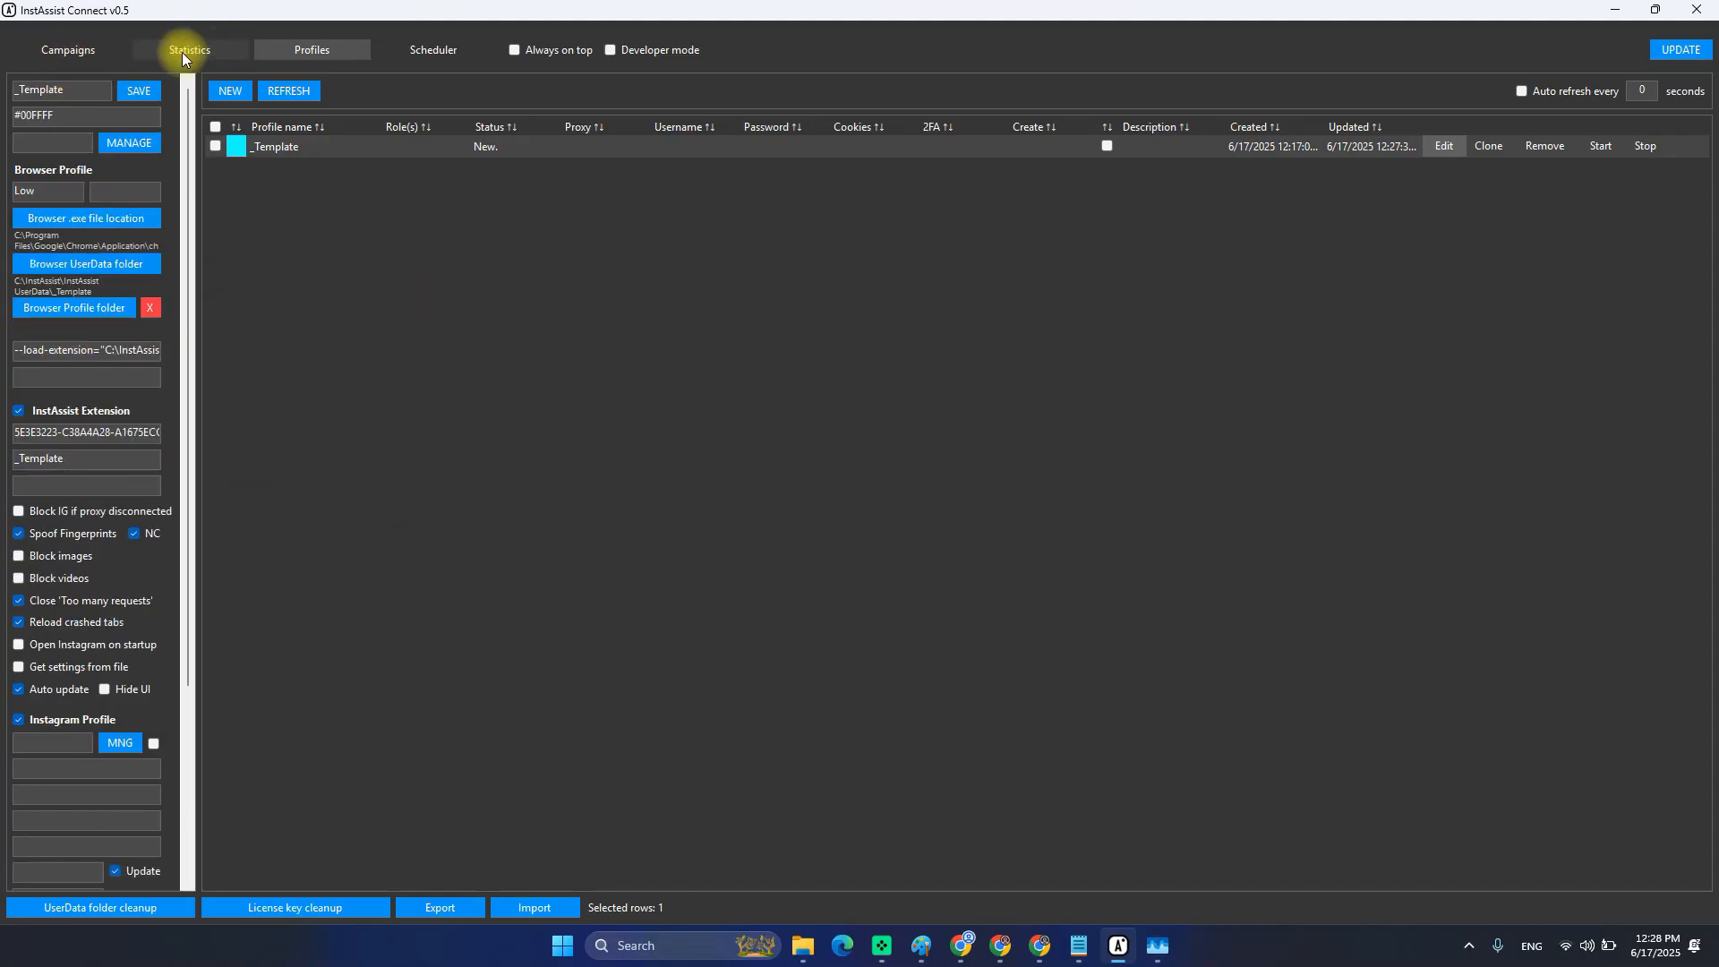
{"action": "left_click", "coordinate": [182, 52]}
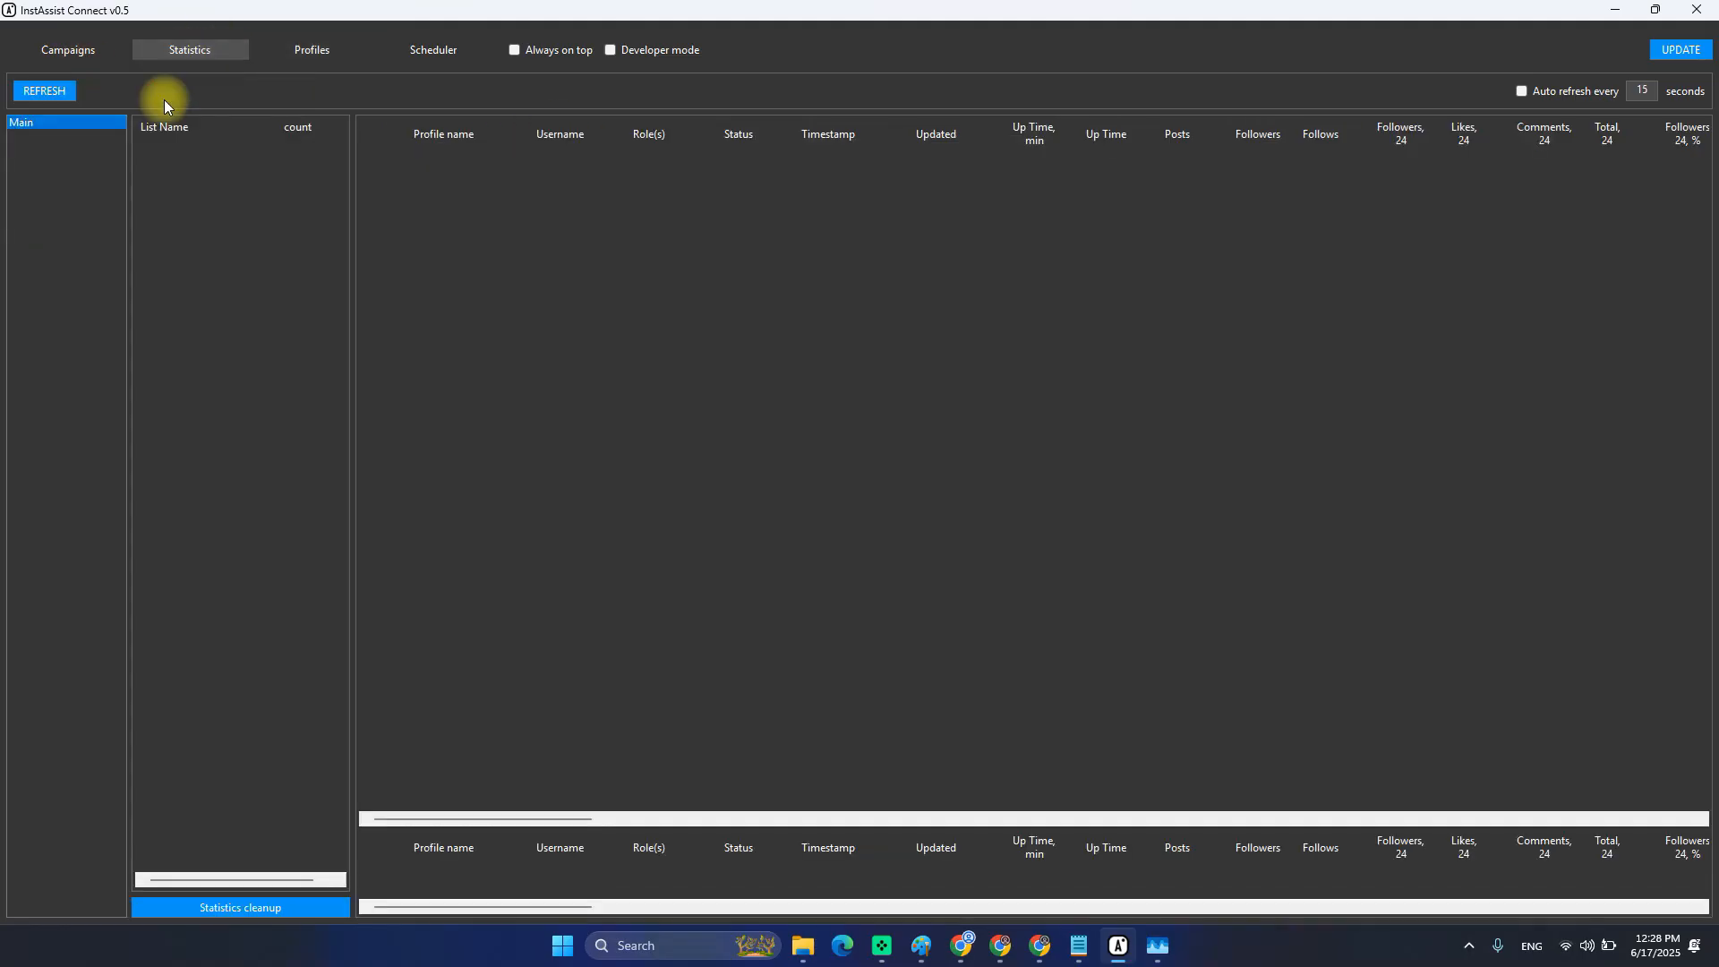
{"action": "left_click", "coordinate": [301, 50]}
{"action": "scroll", "coordinate": [107, 609], "scroll_direction": "down", "scroll_amount": 3}
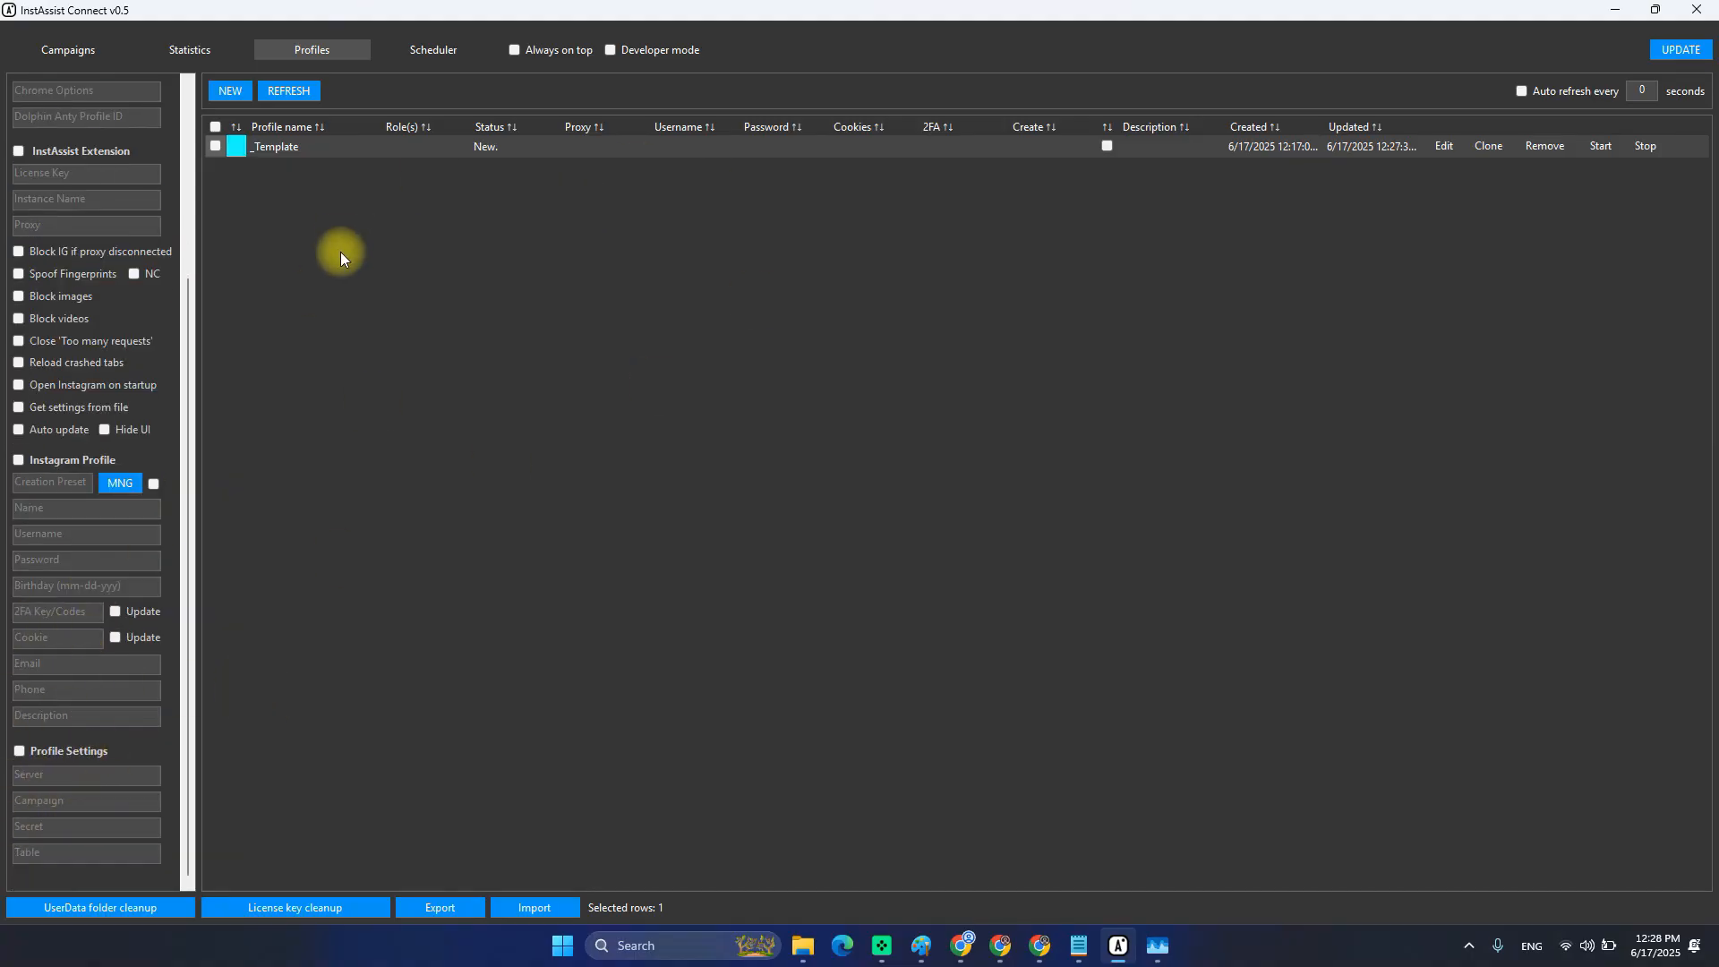
{"action": "left_click", "coordinate": [273, 148]}
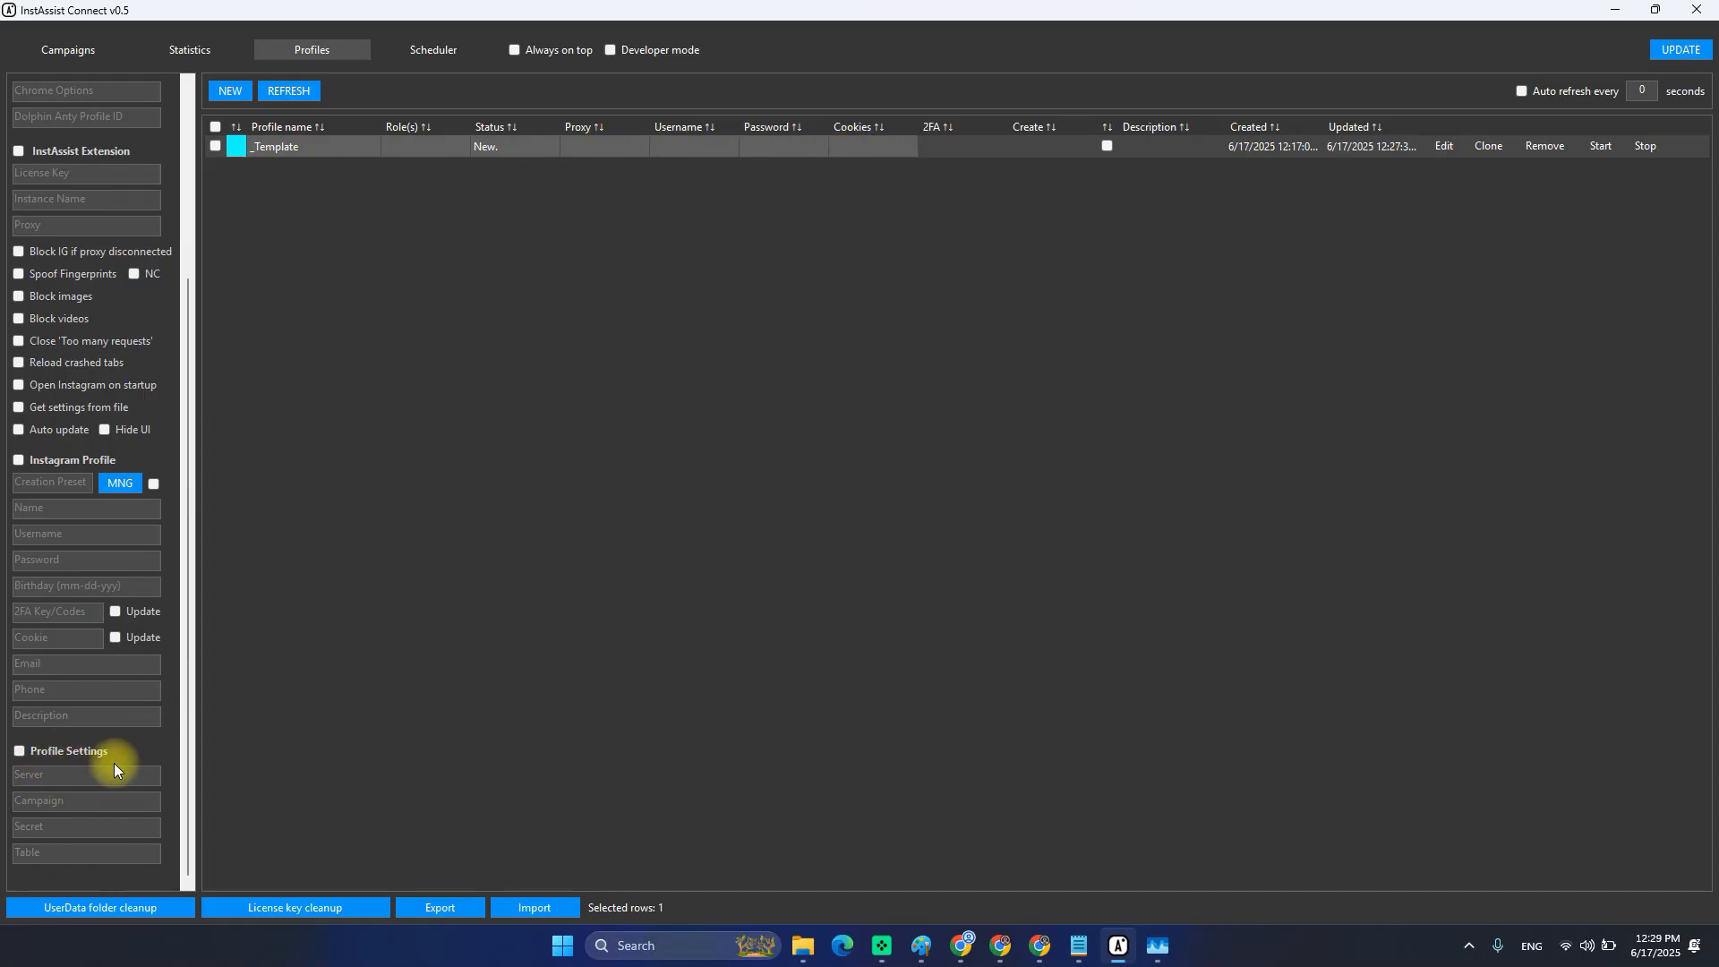
{"action": "left_click", "coordinate": [961, 945]}
{"action": "mouse_move", "coordinate": [1535, 422]}
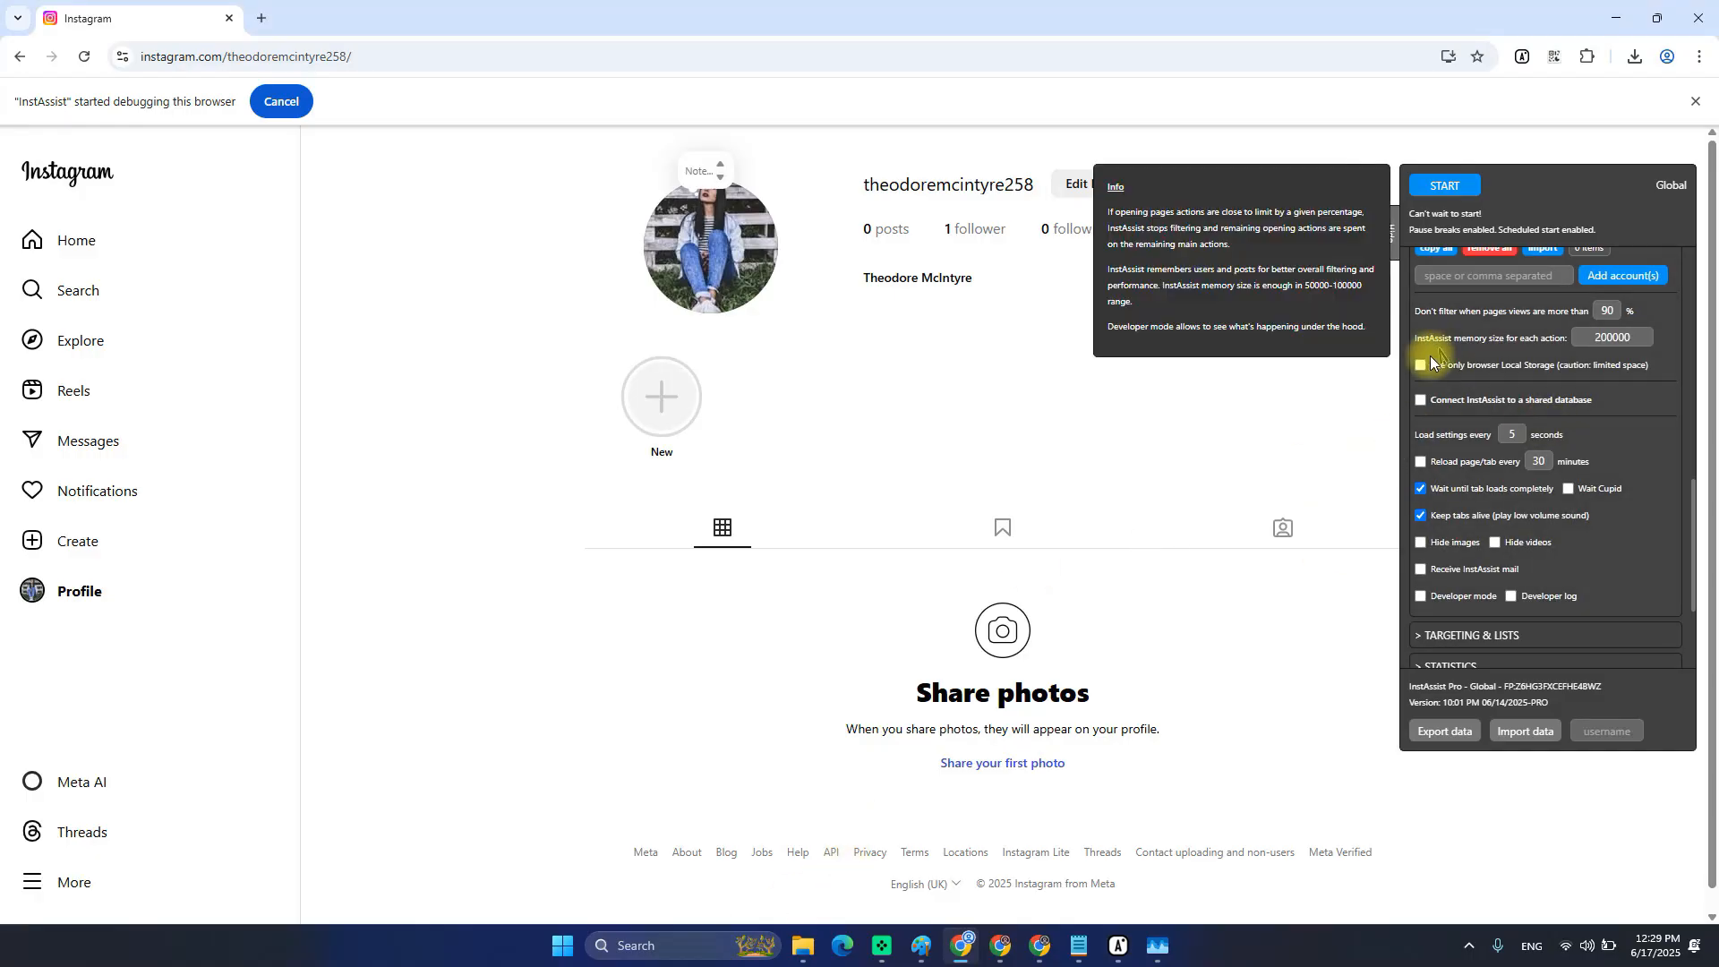
Collapse MAIN SETTINGS in the InstAssist panel and switch back to InstAssist Connect's Profiles page.
{"action": "scroll", "coordinate": [1504, 421], "scroll_direction": "up", "scroll_amount": 10}
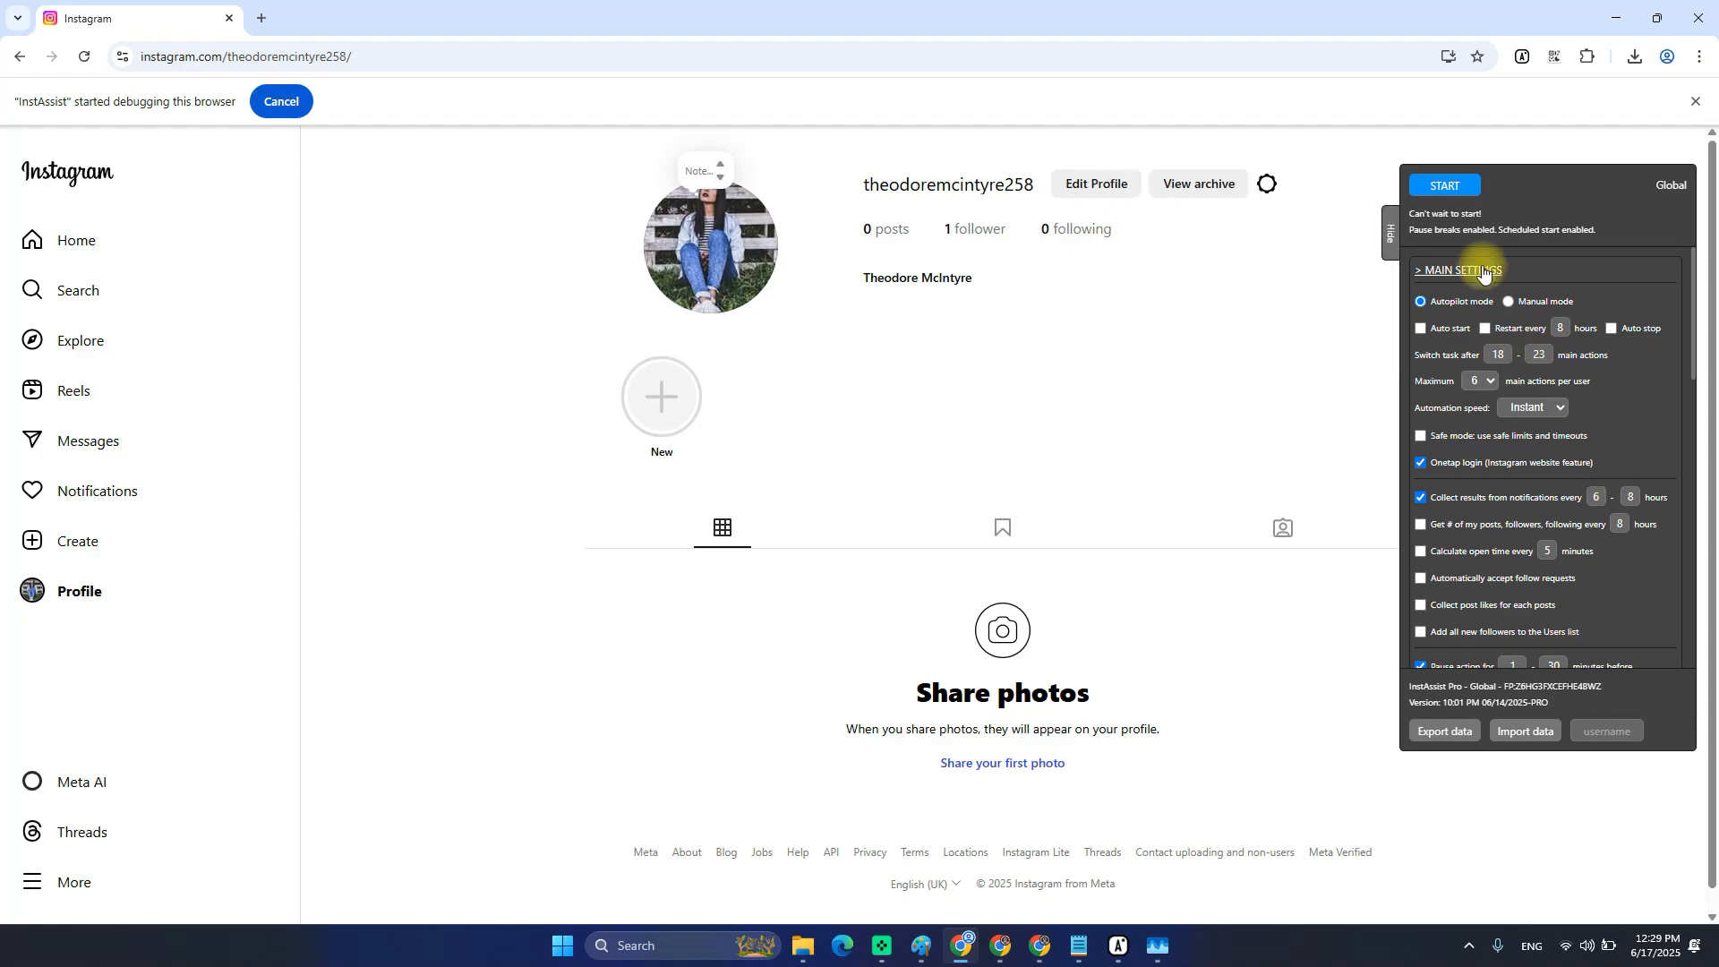
{"action": "left_click", "coordinate": [1462, 270]}
{"action": "left_click", "coordinate": [1118, 945]}
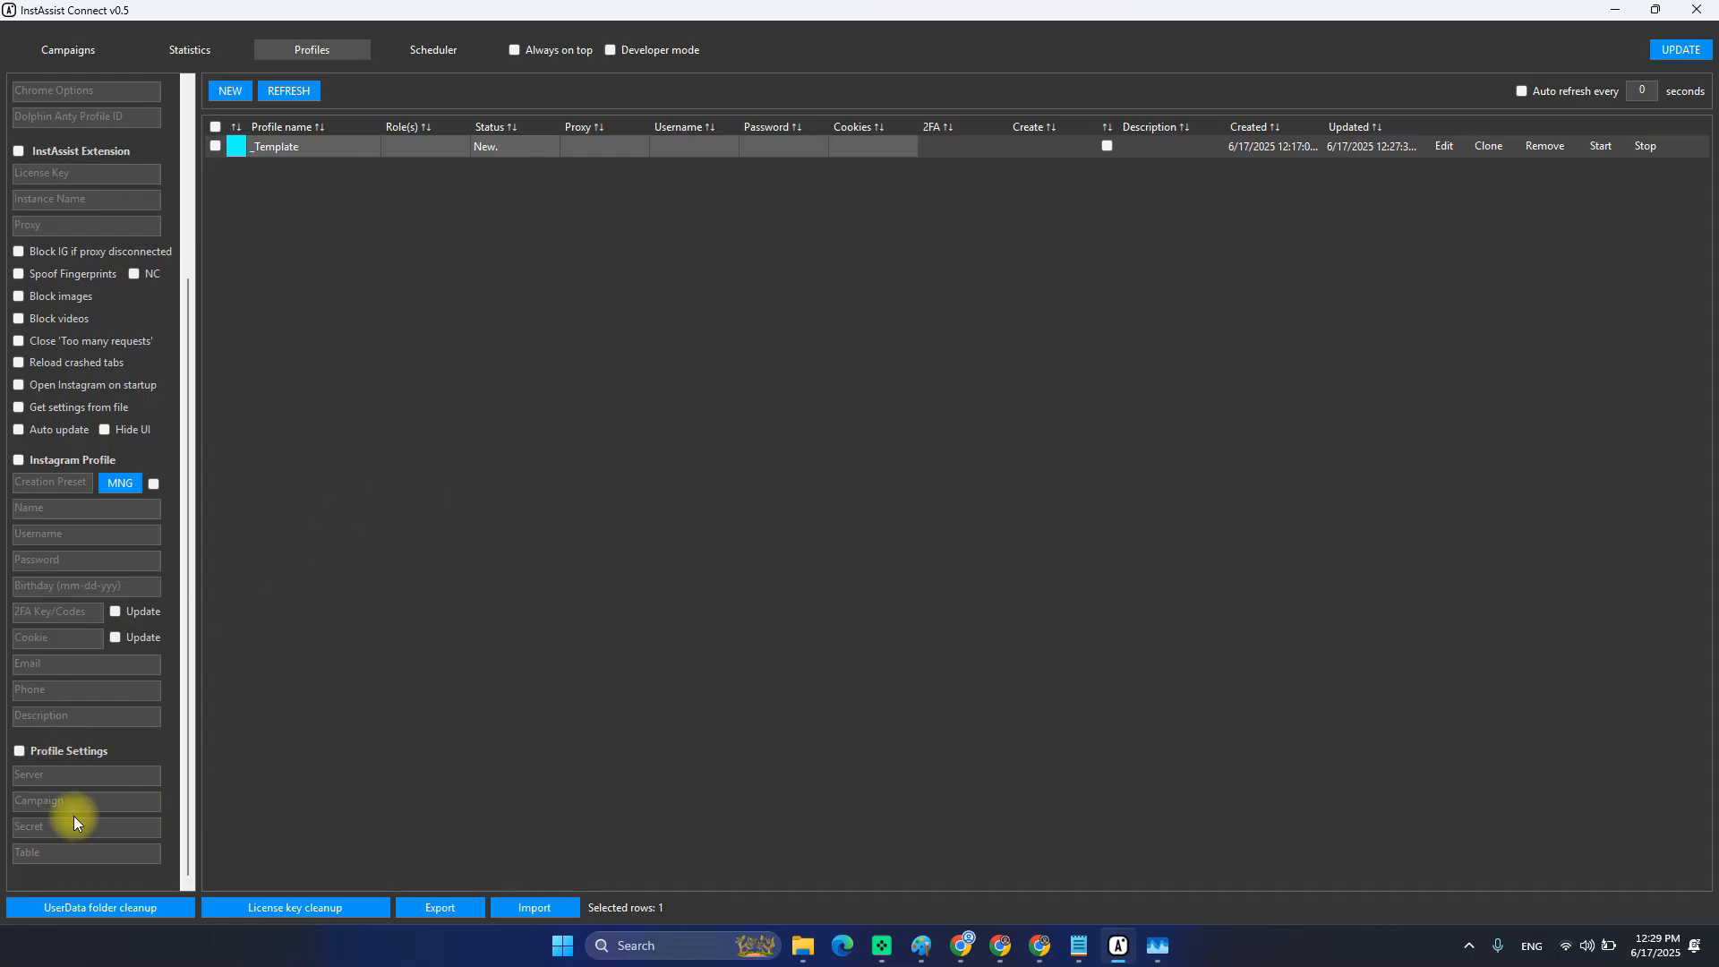
Load _Template for editing, enable its Profile Settings, and click into the Secret and Table fields.
{"action": "left_click", "coordinate": [1445, 145]}
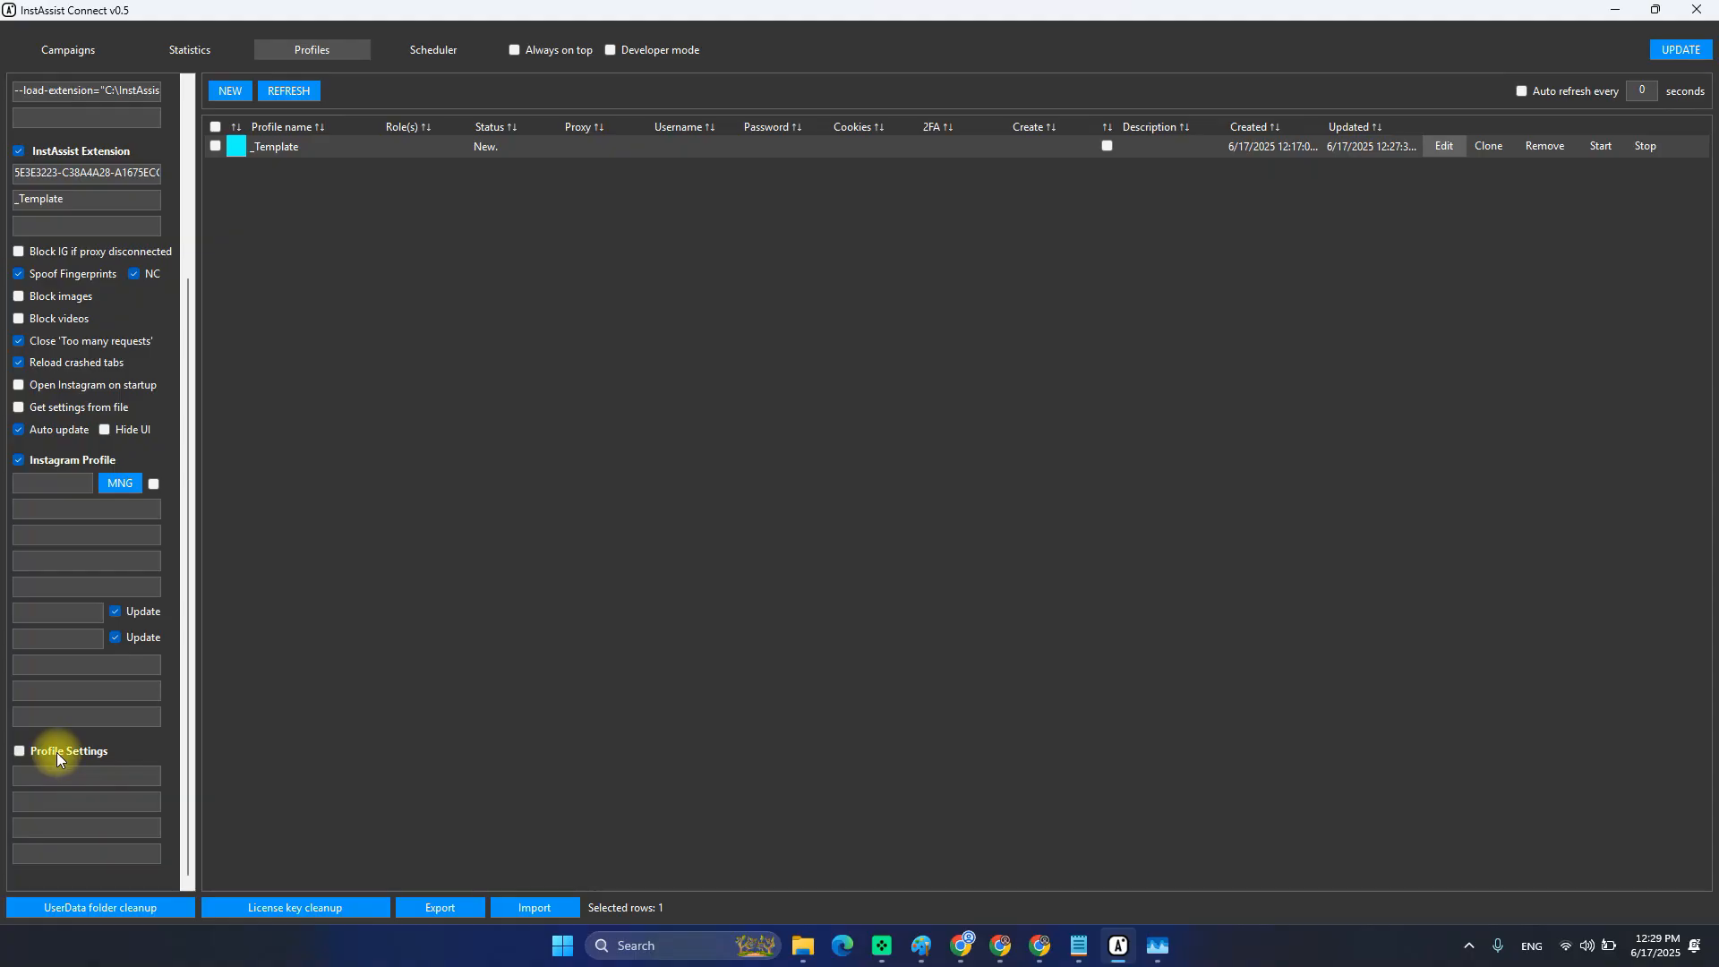
{"action": "left_click", "coordinate": [56, 752]}
{"action": "left_click", "coordinate": [52, 832]}
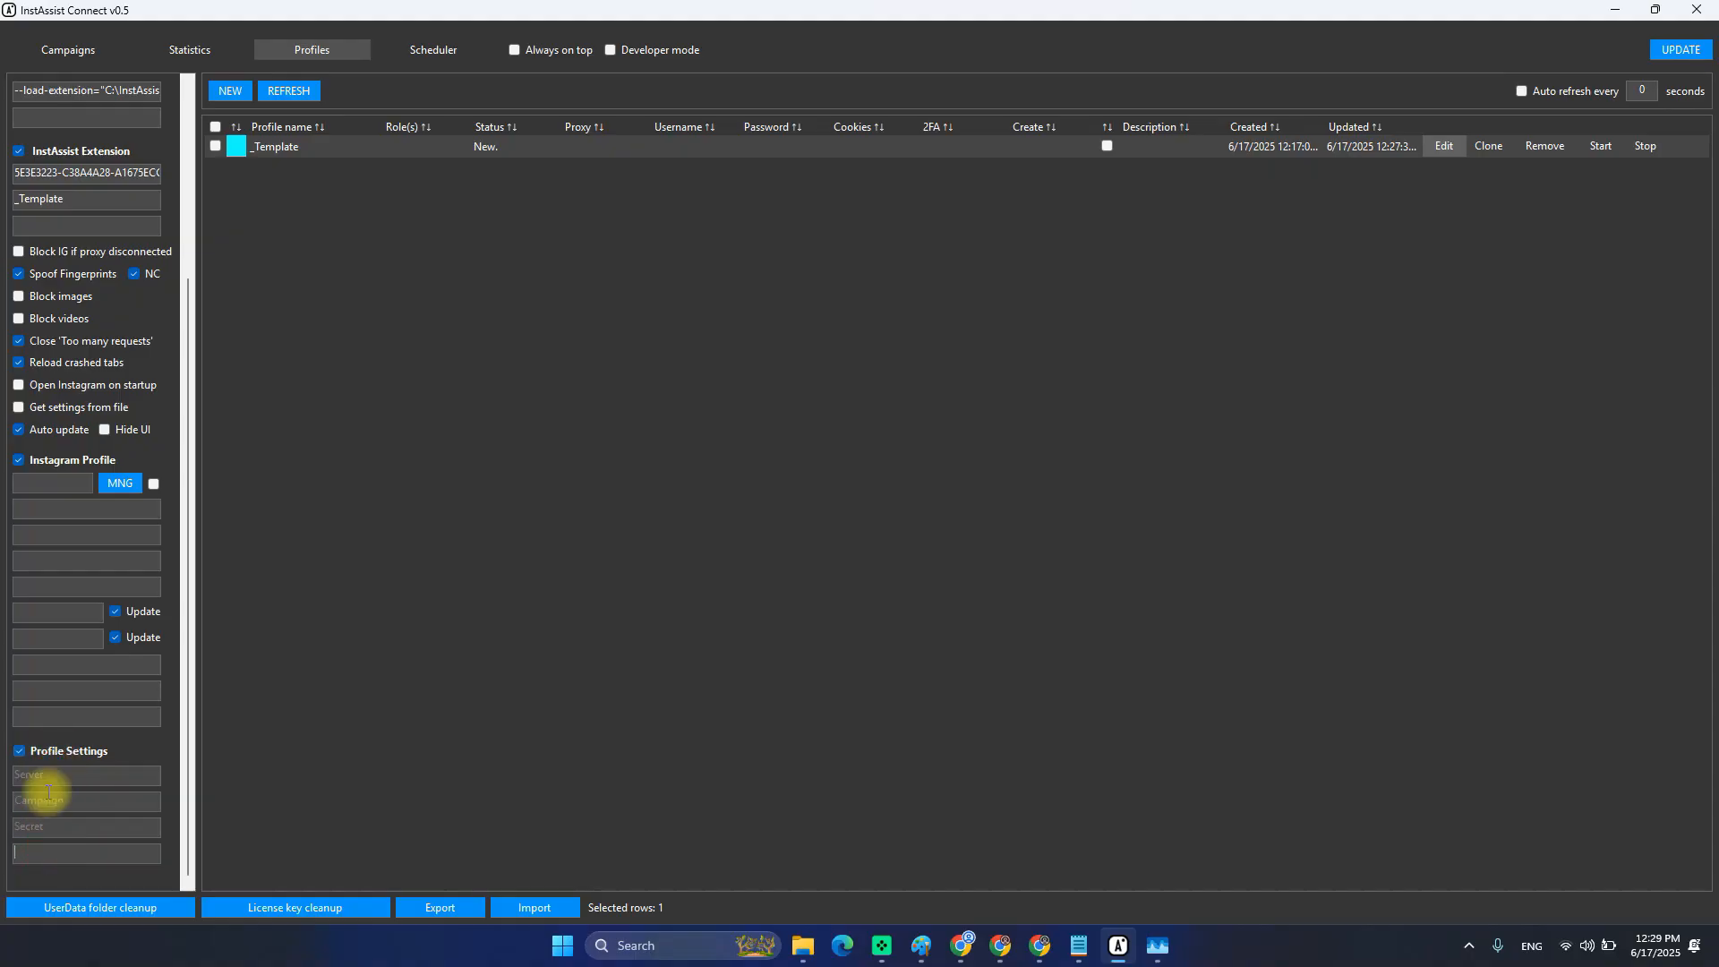
{"action": "left_click", "coordinate": [54, 852]}
{"action": "left_click", "coordinate": [36, 54]}
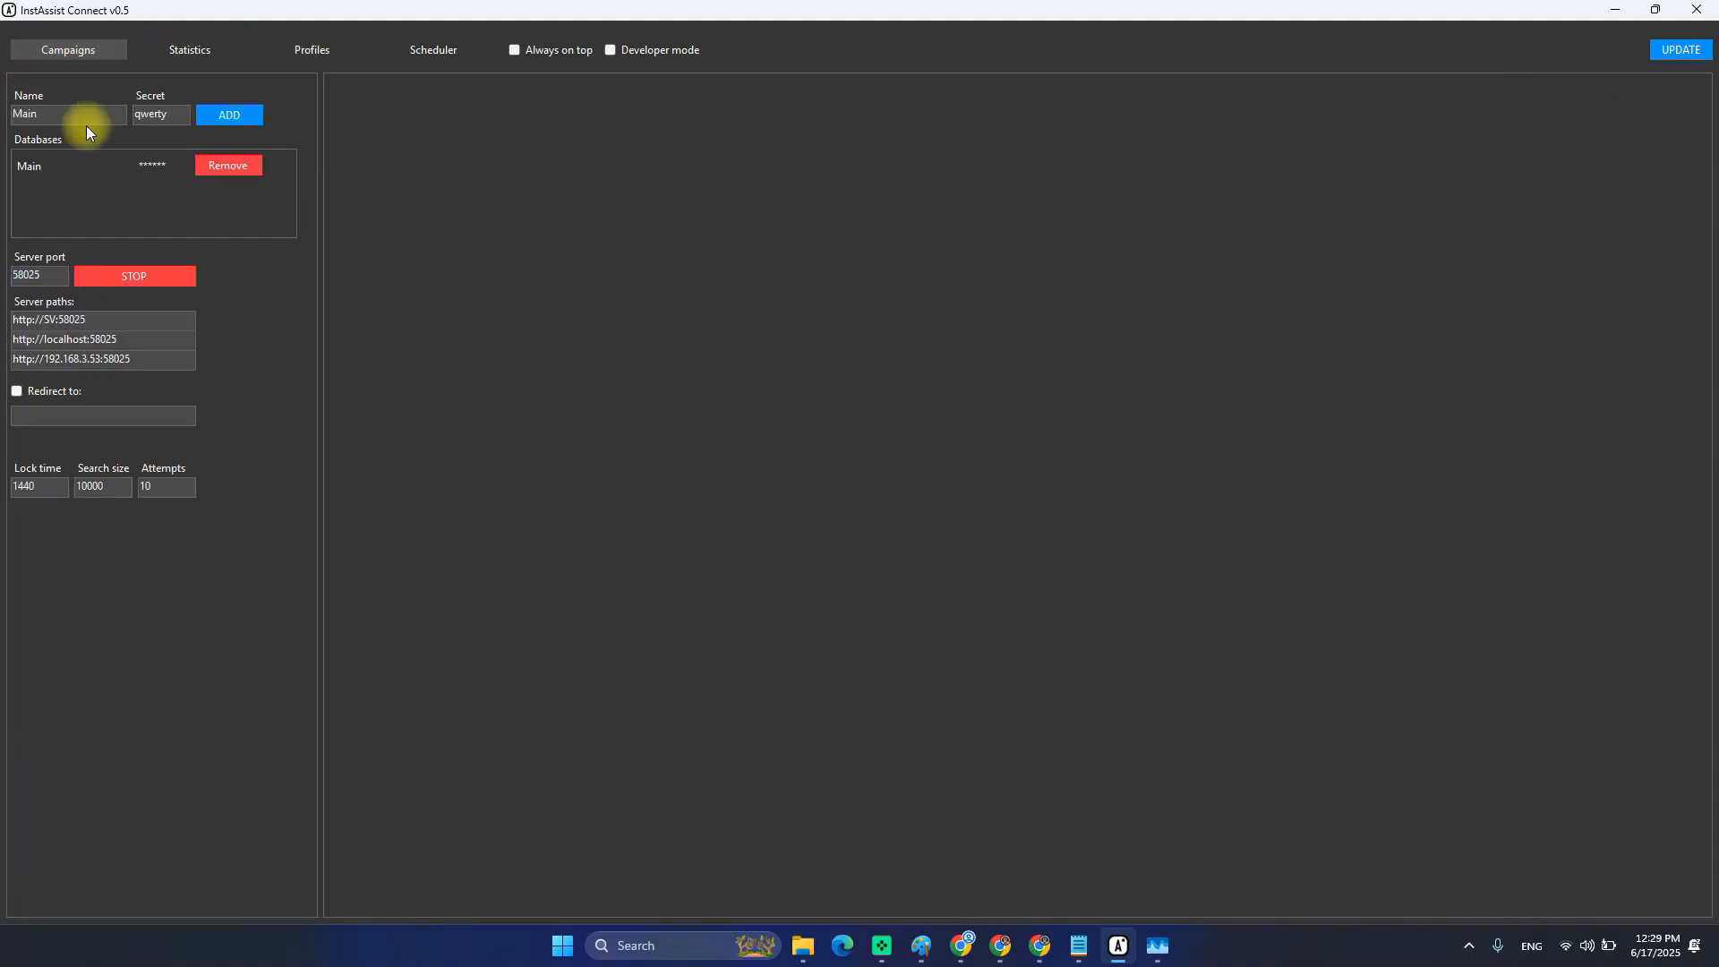
{"action": "triple_click", "coordinate": [114, 339]}
{"action": "key", "text": "ctrl+c"}
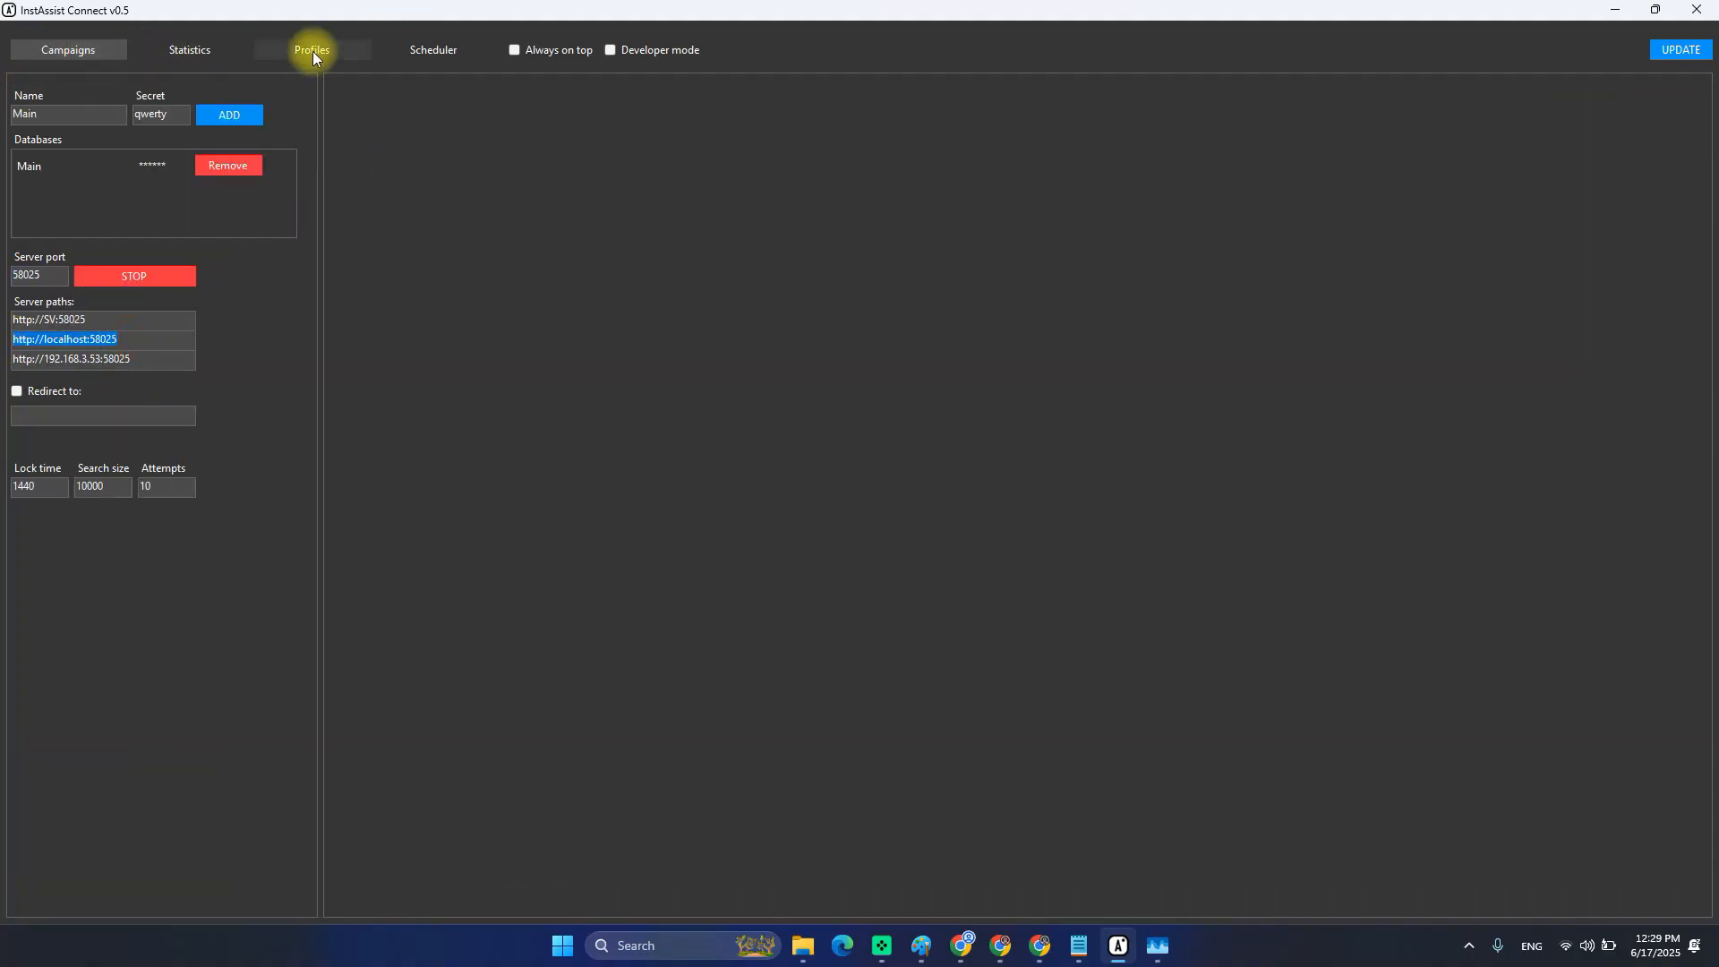
{"action": "left_click", "coordinate": [309, 50]}
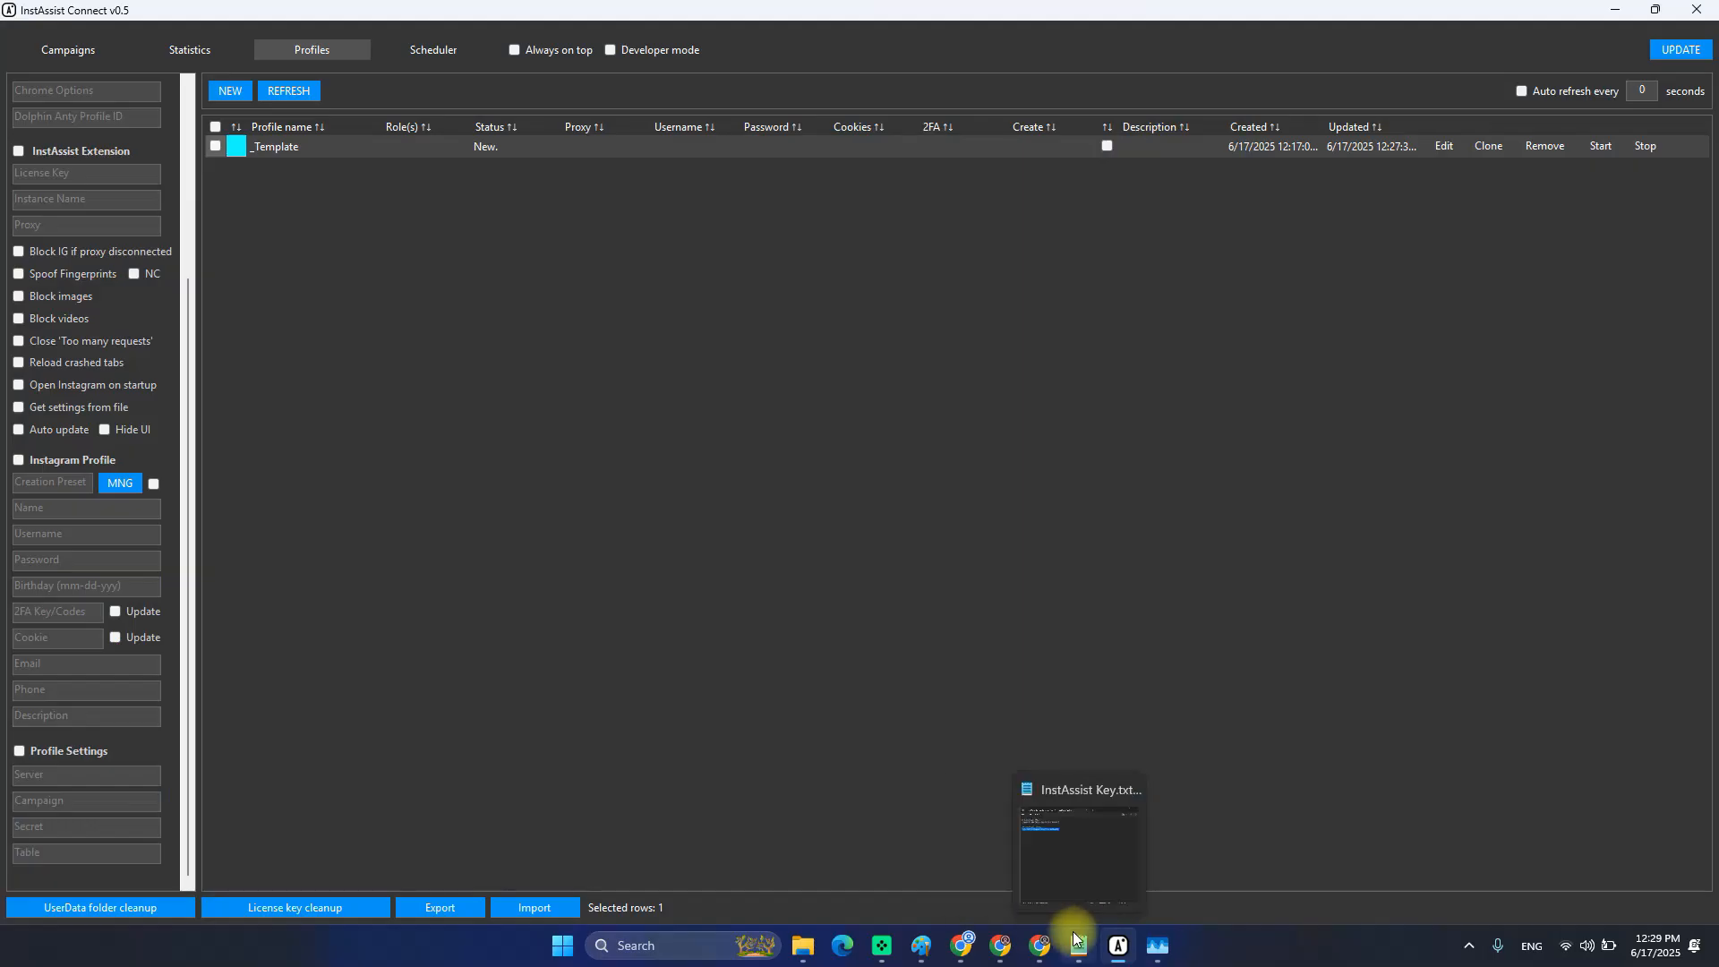
{"action": "left_click", "coordinate": [1075, 940]}
{"action": "left_click", "coordinate": [470, 173]}
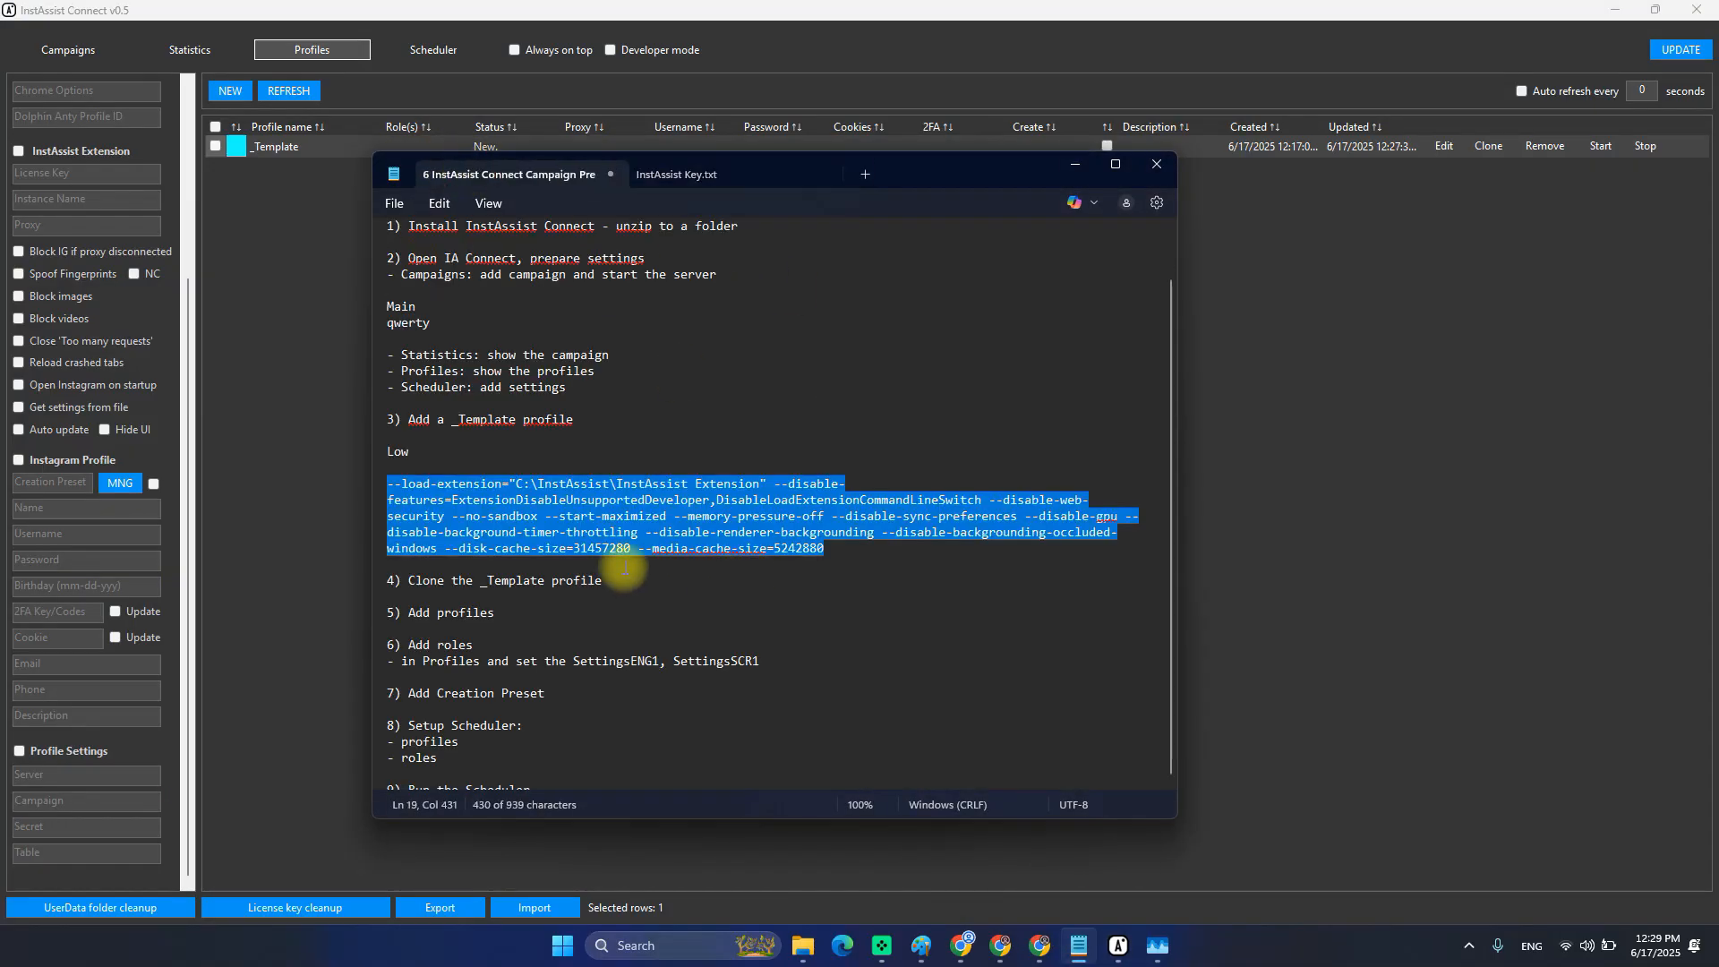
{"action": "left_click", "coordinate": [718, 568]}
{"action": "key", "text": "Return"}
{"action": "key", "text": "Return"}
{"action": "key", "text": "Return"}
{"action": "key", "text": "Return"}
{"action": "key", "text": "Up"}
{"action": "key", "text": "Up"}
{"action": "key", "text": "ctrl+v"}
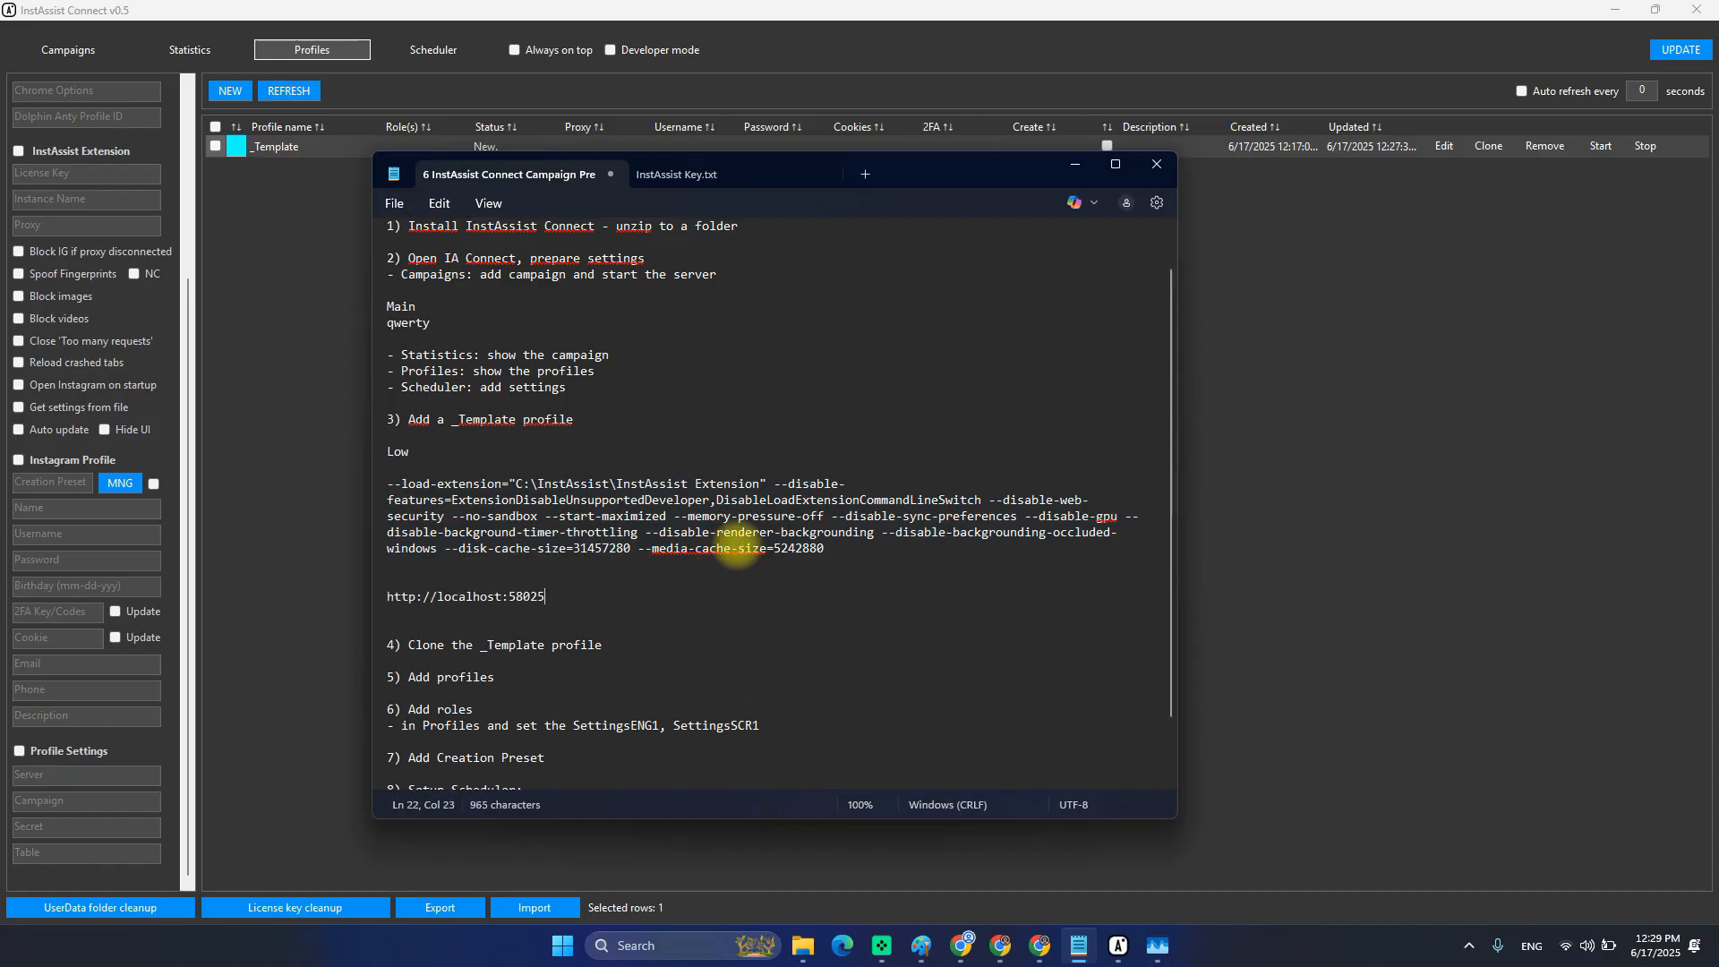
{"action": "key", "text": "Return"}
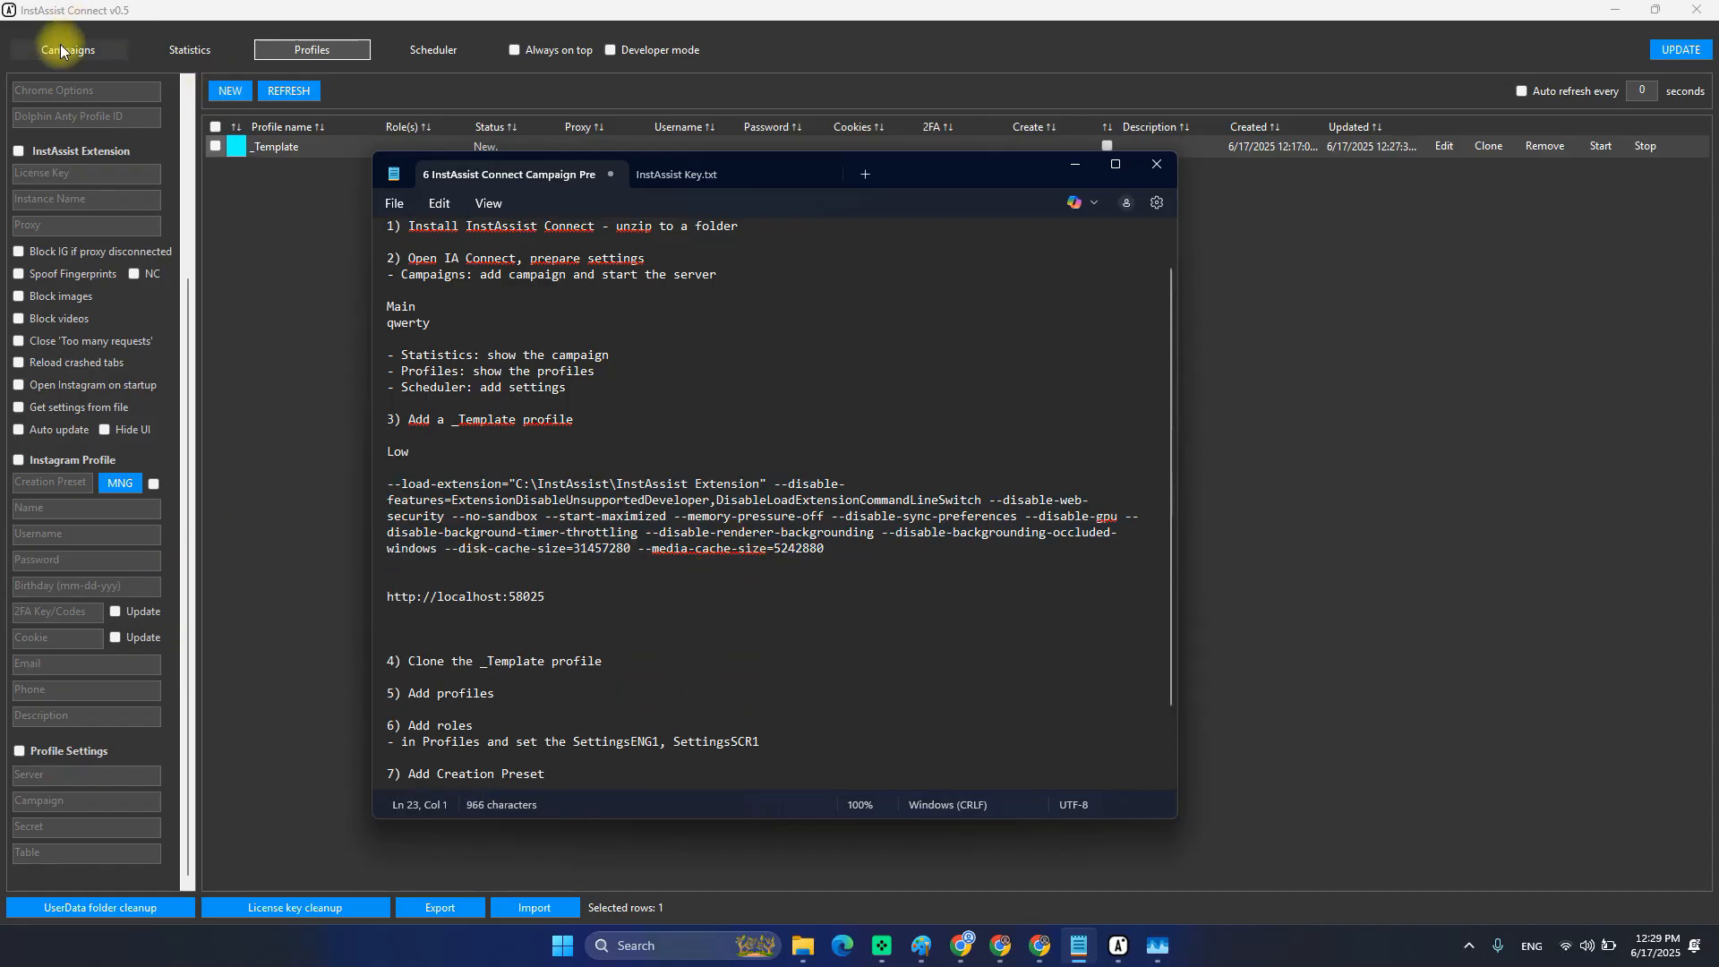
Add the campaign name Main and the campaign secret on new lines in the notes.
{"action": "left_click", "coordinate": [61, 45]}
{"action": "key", "text": "alt+Tab"}
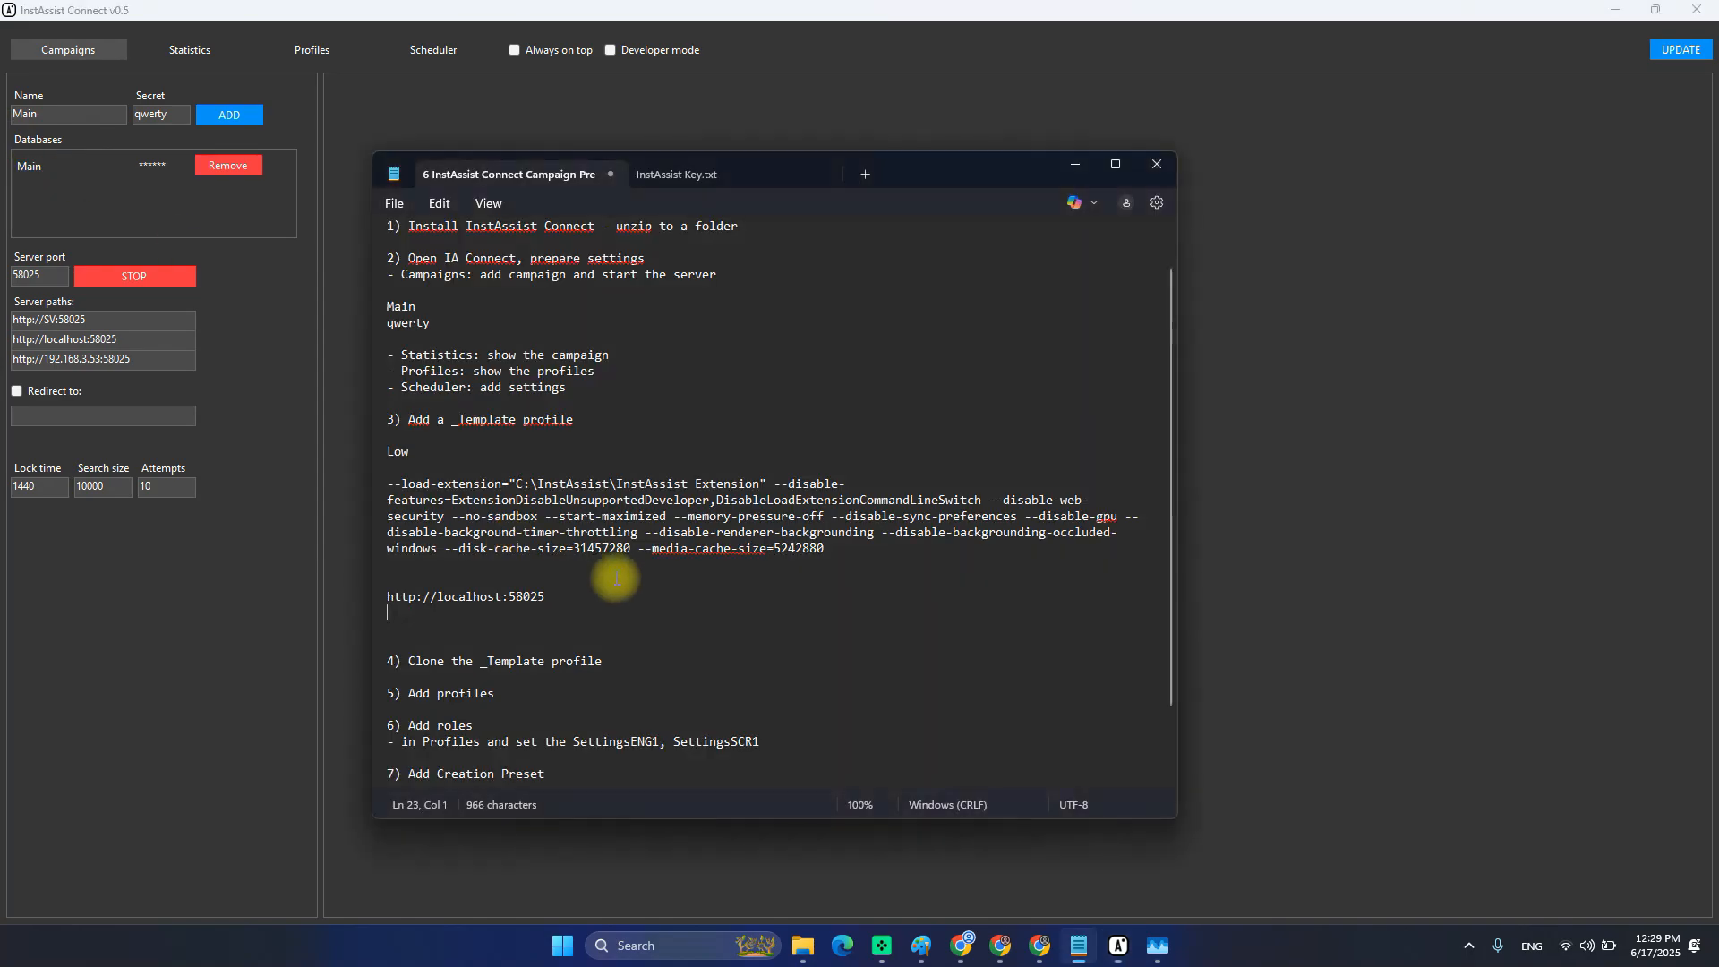
{"action": "type", "text": "Main"}
{"action": "key", "text": "Return"}
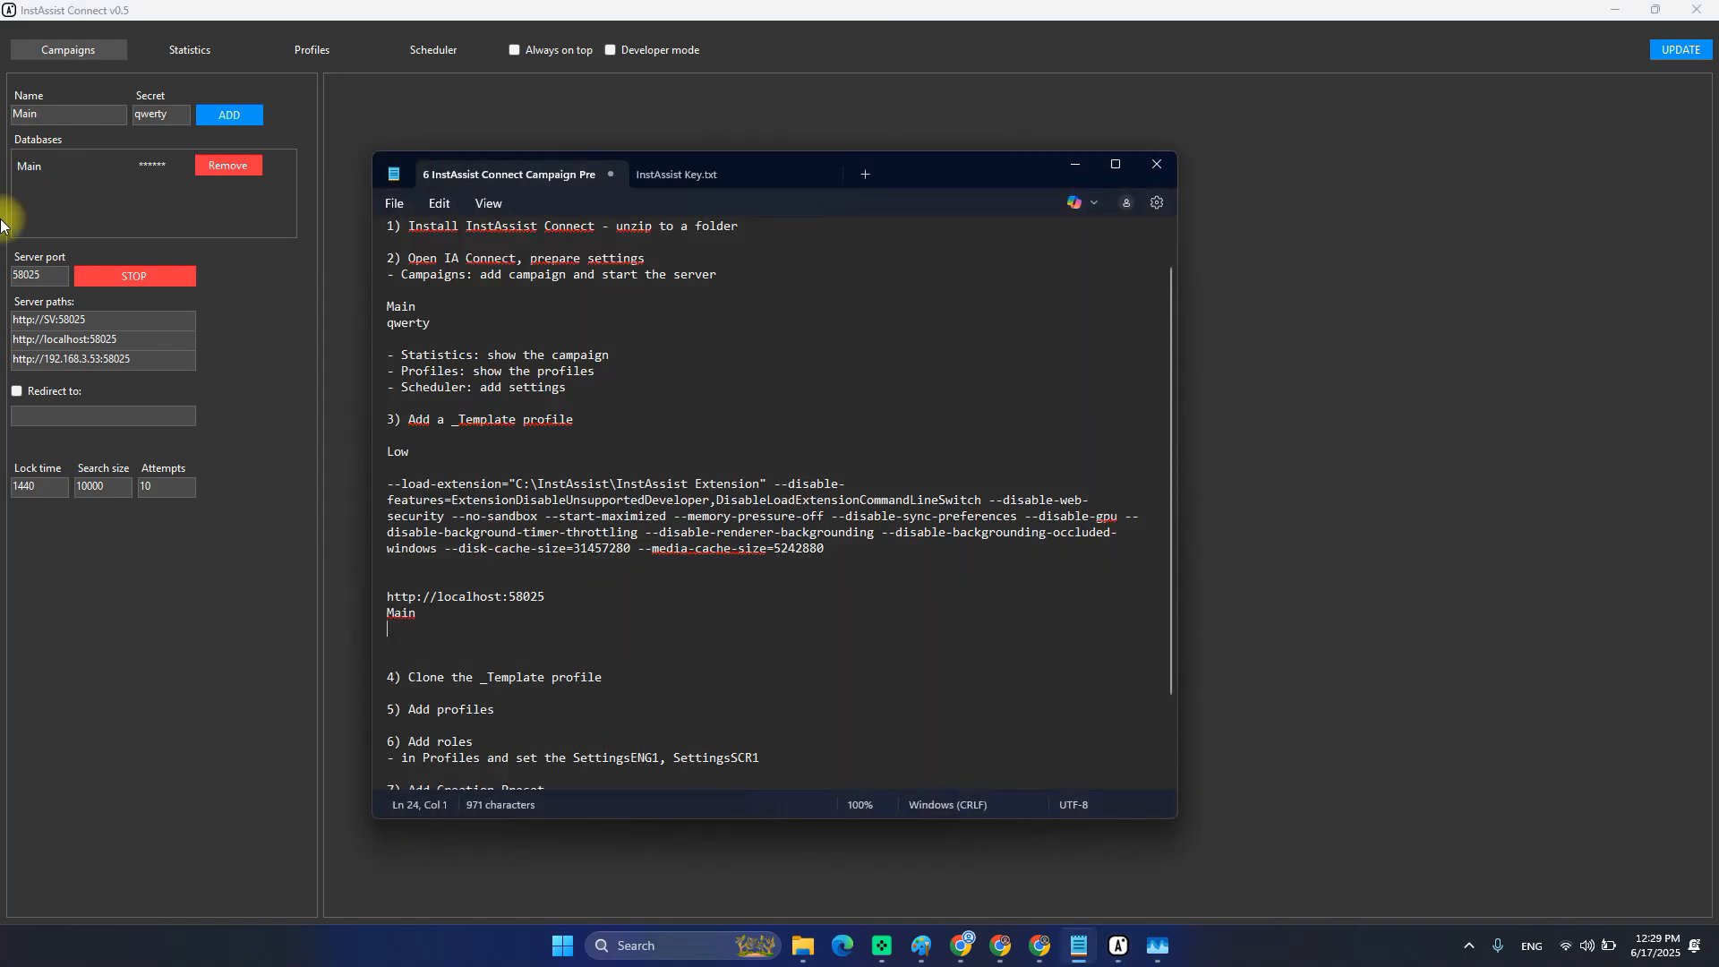
{"action": "left_click", "coordinate": [127, 120]}
{"action": "key", "text": "alt+Tab"}
{"action": "type", "text": "qwerty"}
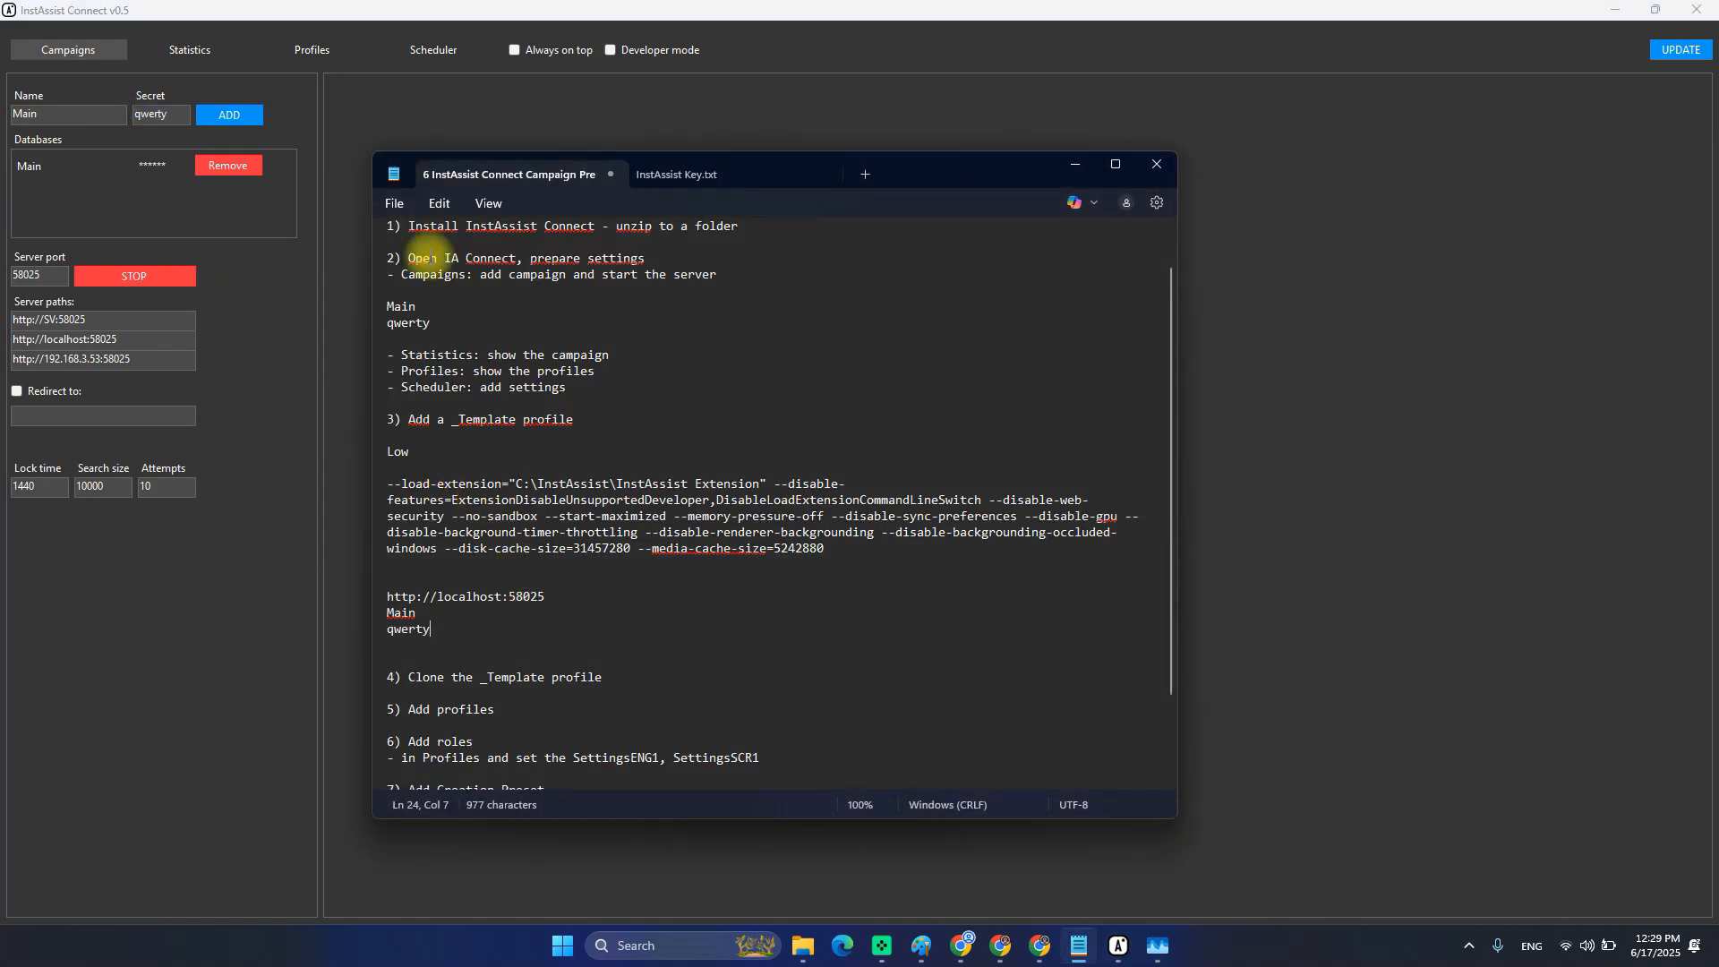
Add the table name SettingsENG1 on the line below the secret.
{"action": "left_click", "coordinate": [188, 51]}
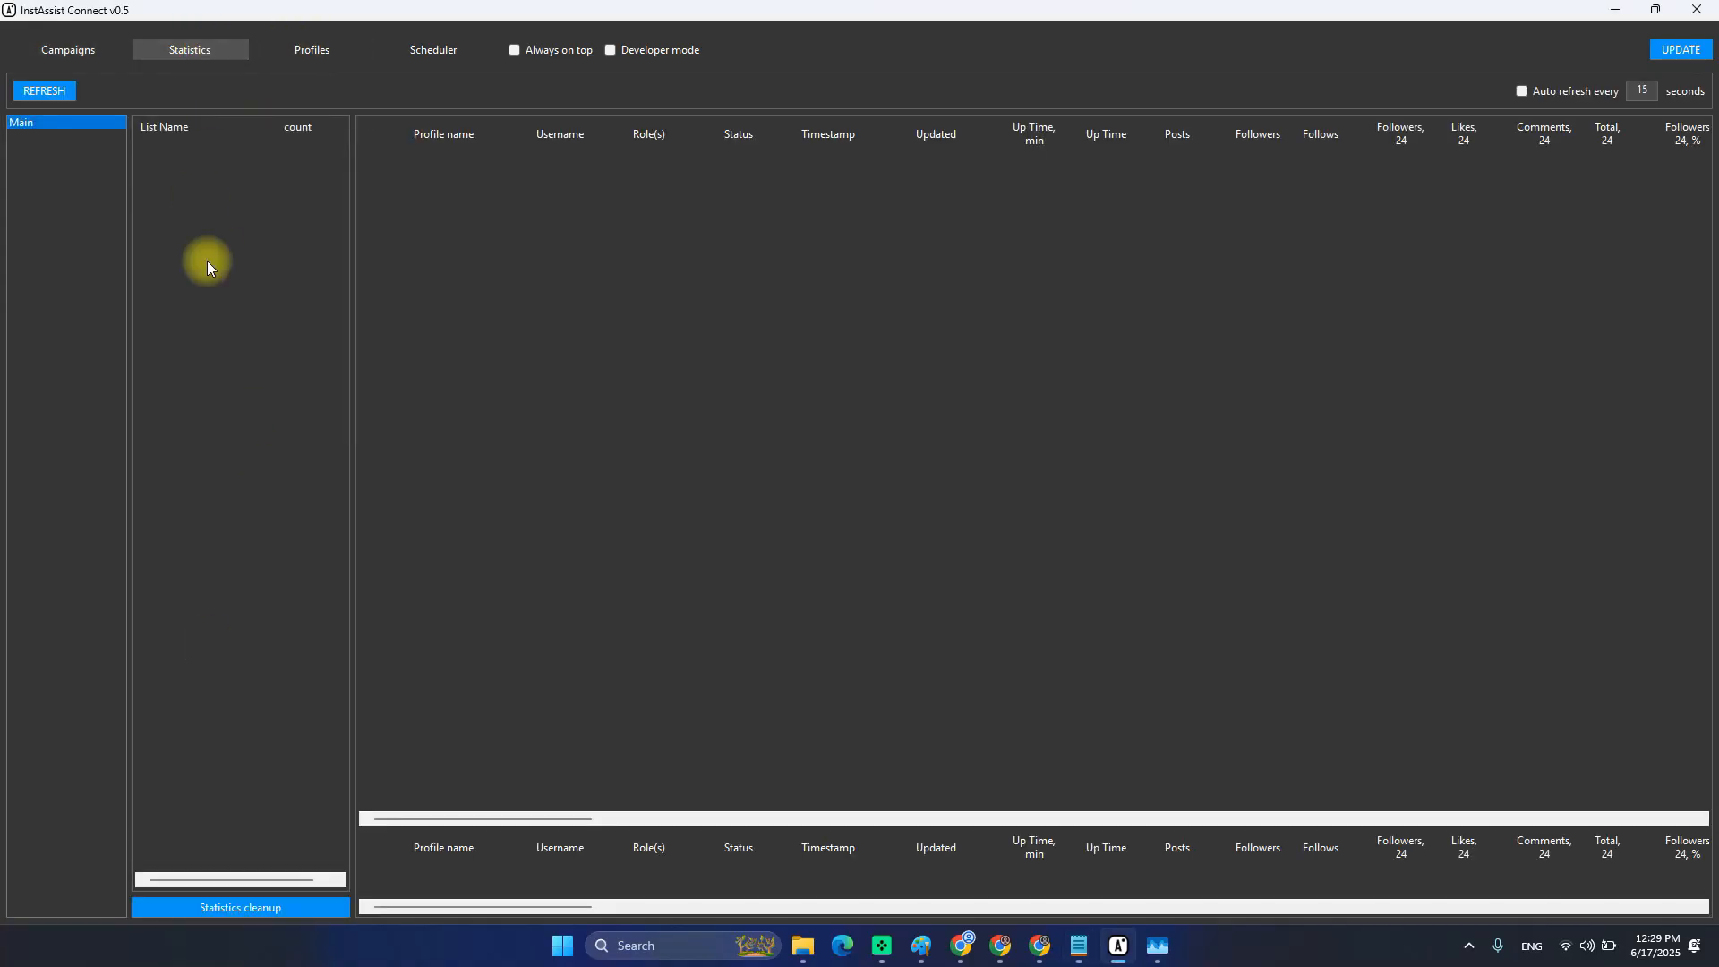
{"action": "left_click", "coordinate": [288, 50]}
{"action": "left_click", "coordinate": [69, 852]}
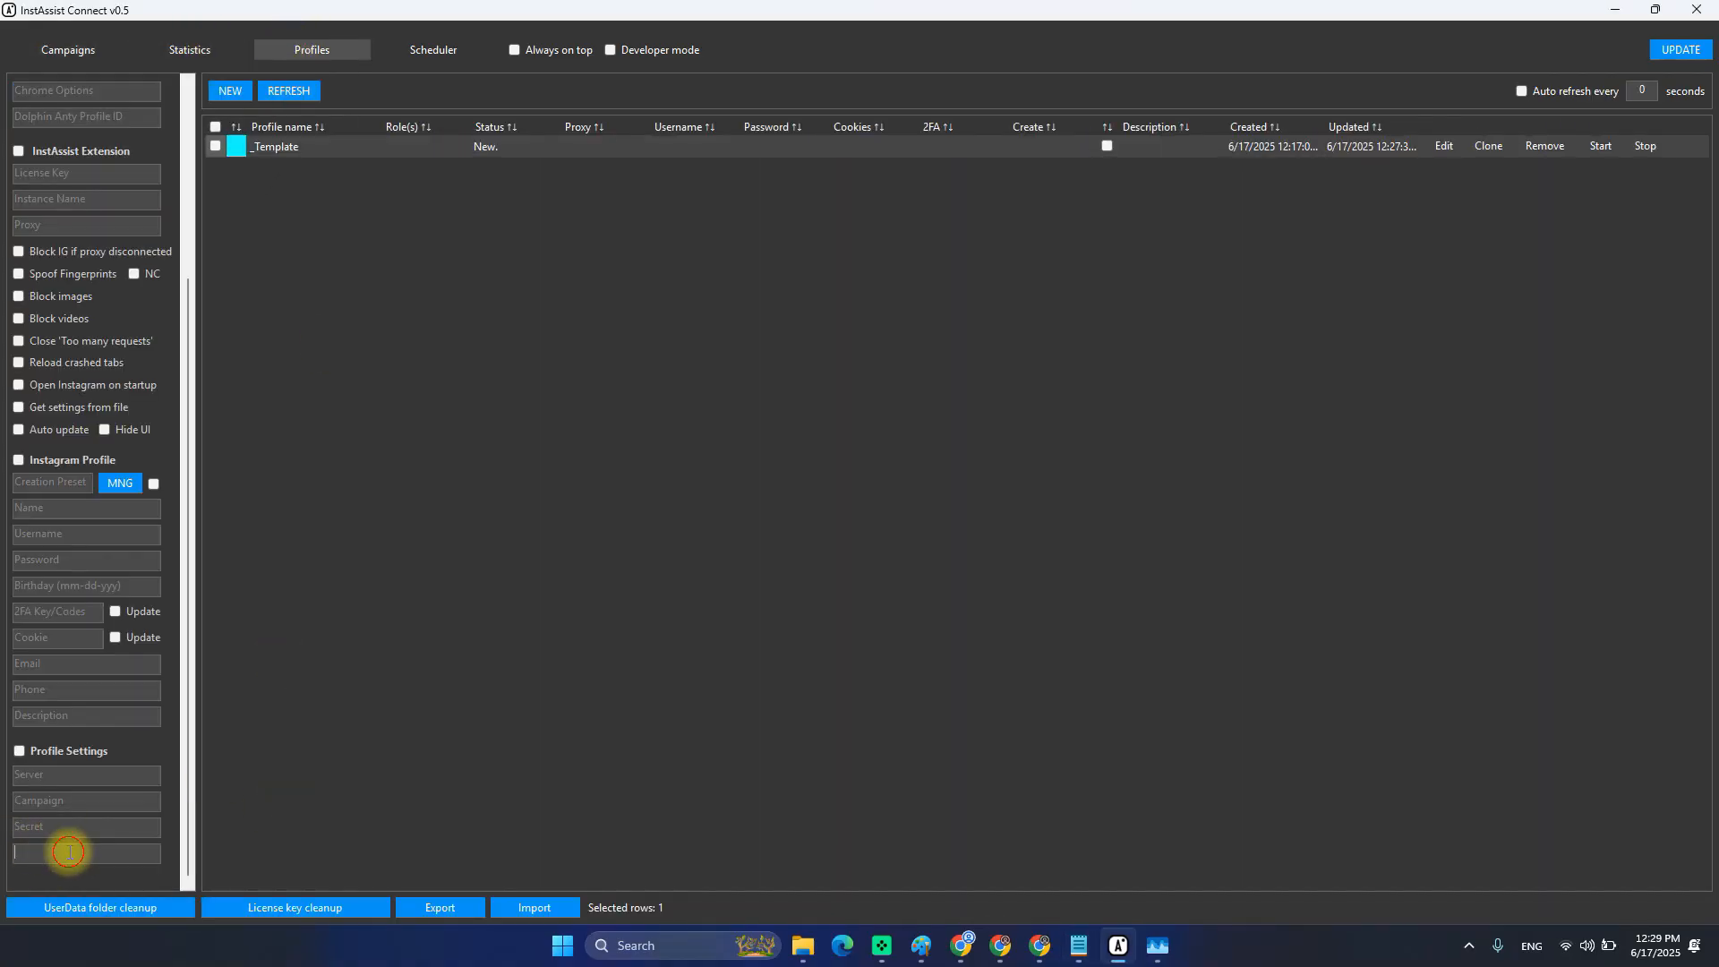
{"action": "key", "text": "alt+Tab"}
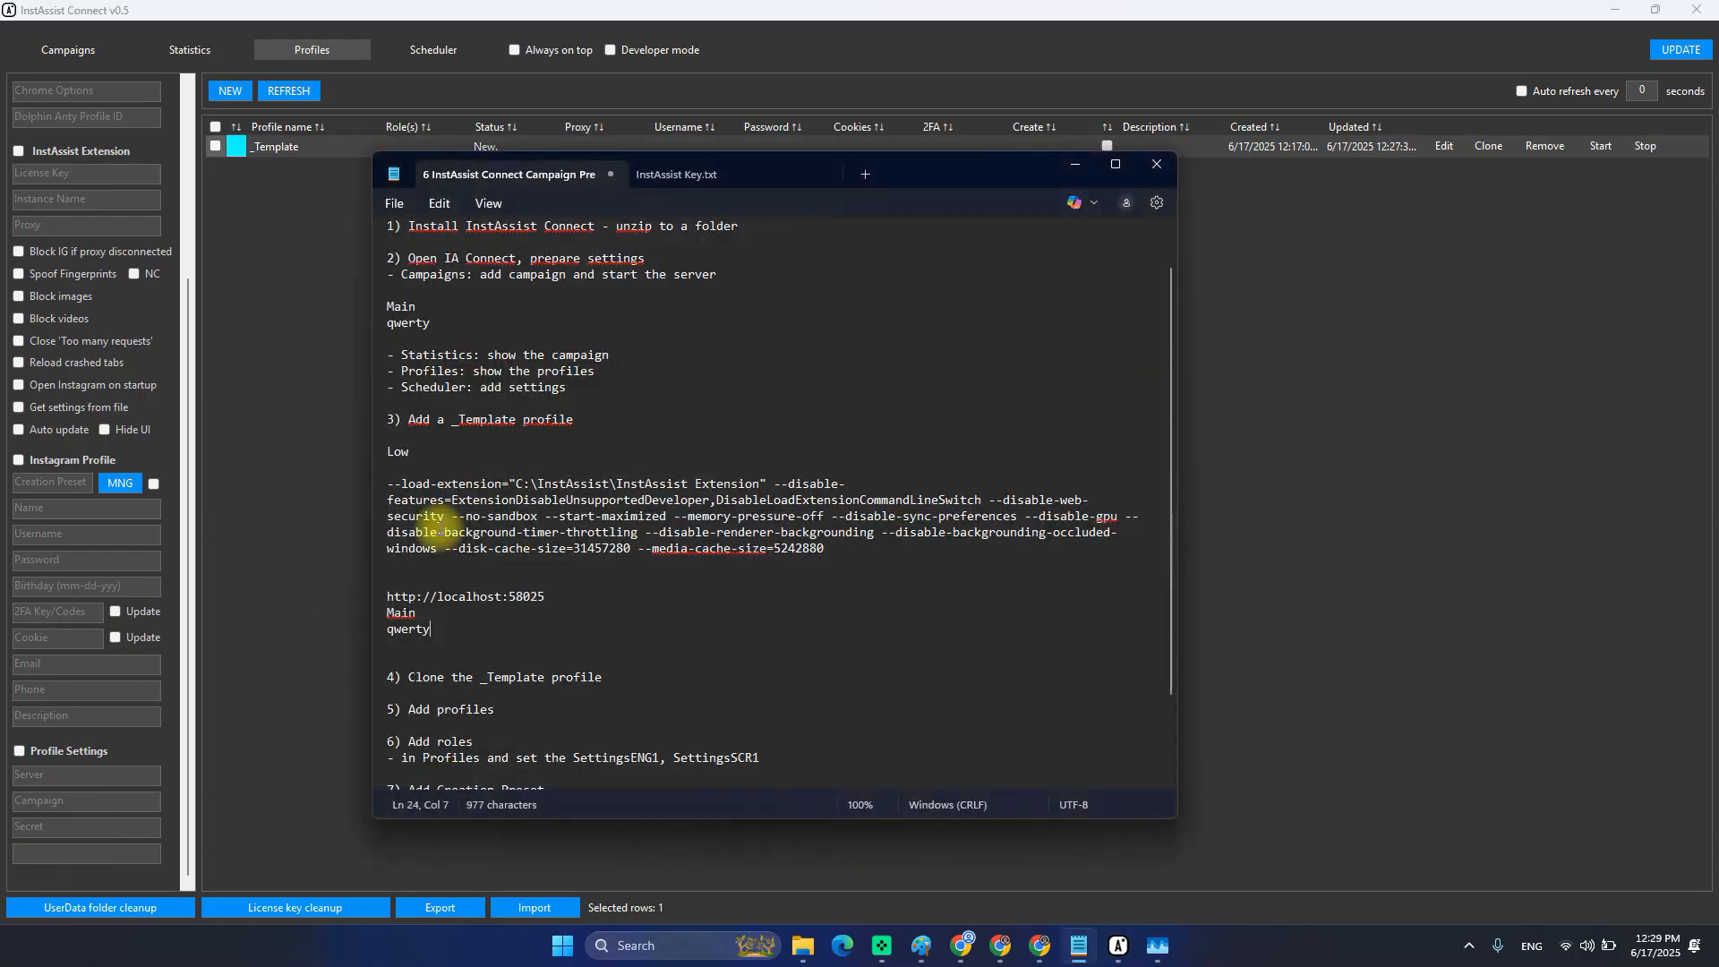
{"action": "left_click", "coordinate": [465, 638]}
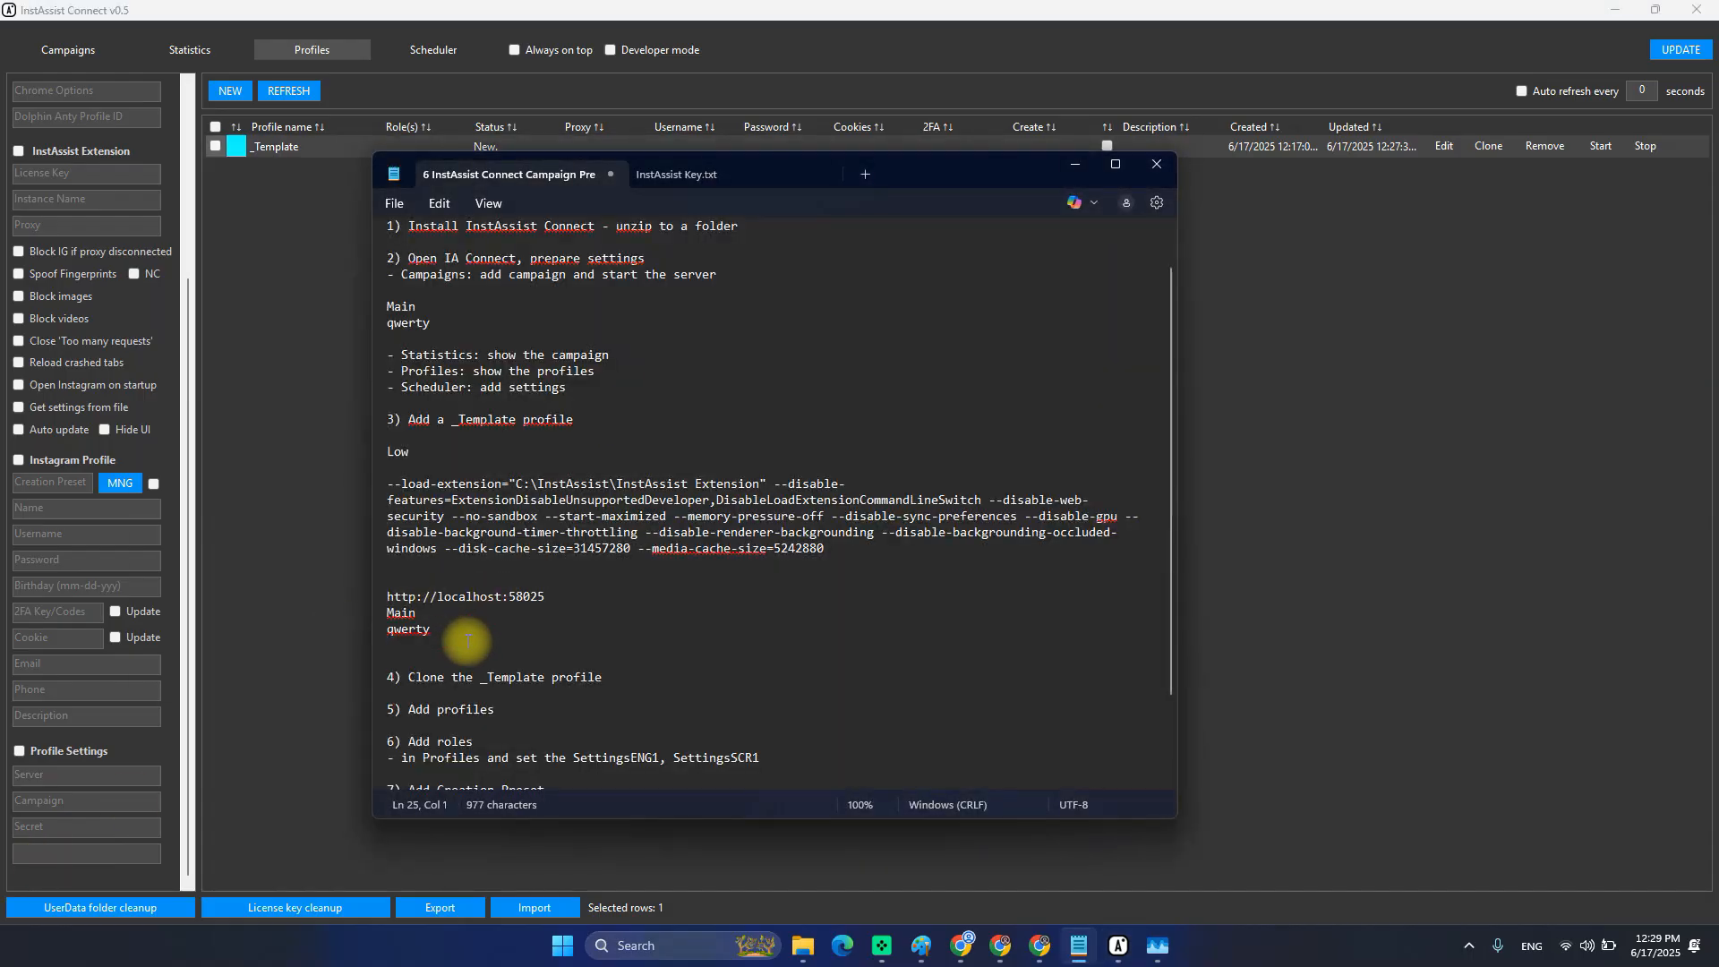
{"action": "type", "text": "SettingsENG1"}
{"action": "key", "text": "Return"}
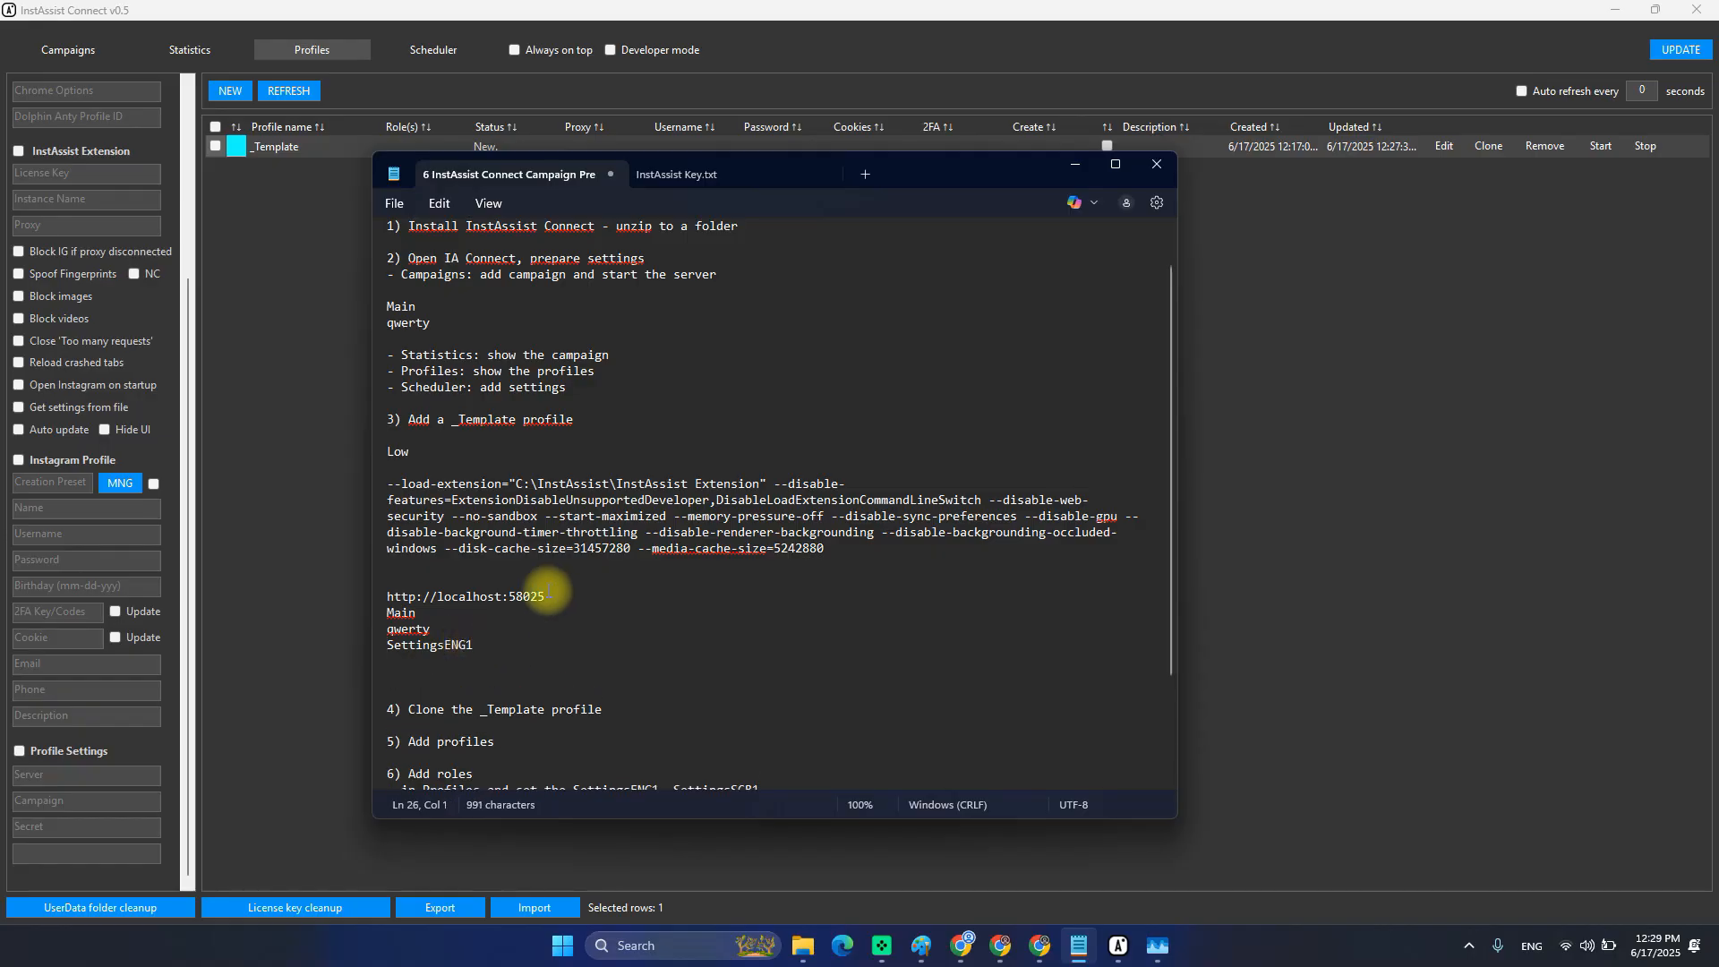
{"action": "left_click", "coordinate": [444, 648]}
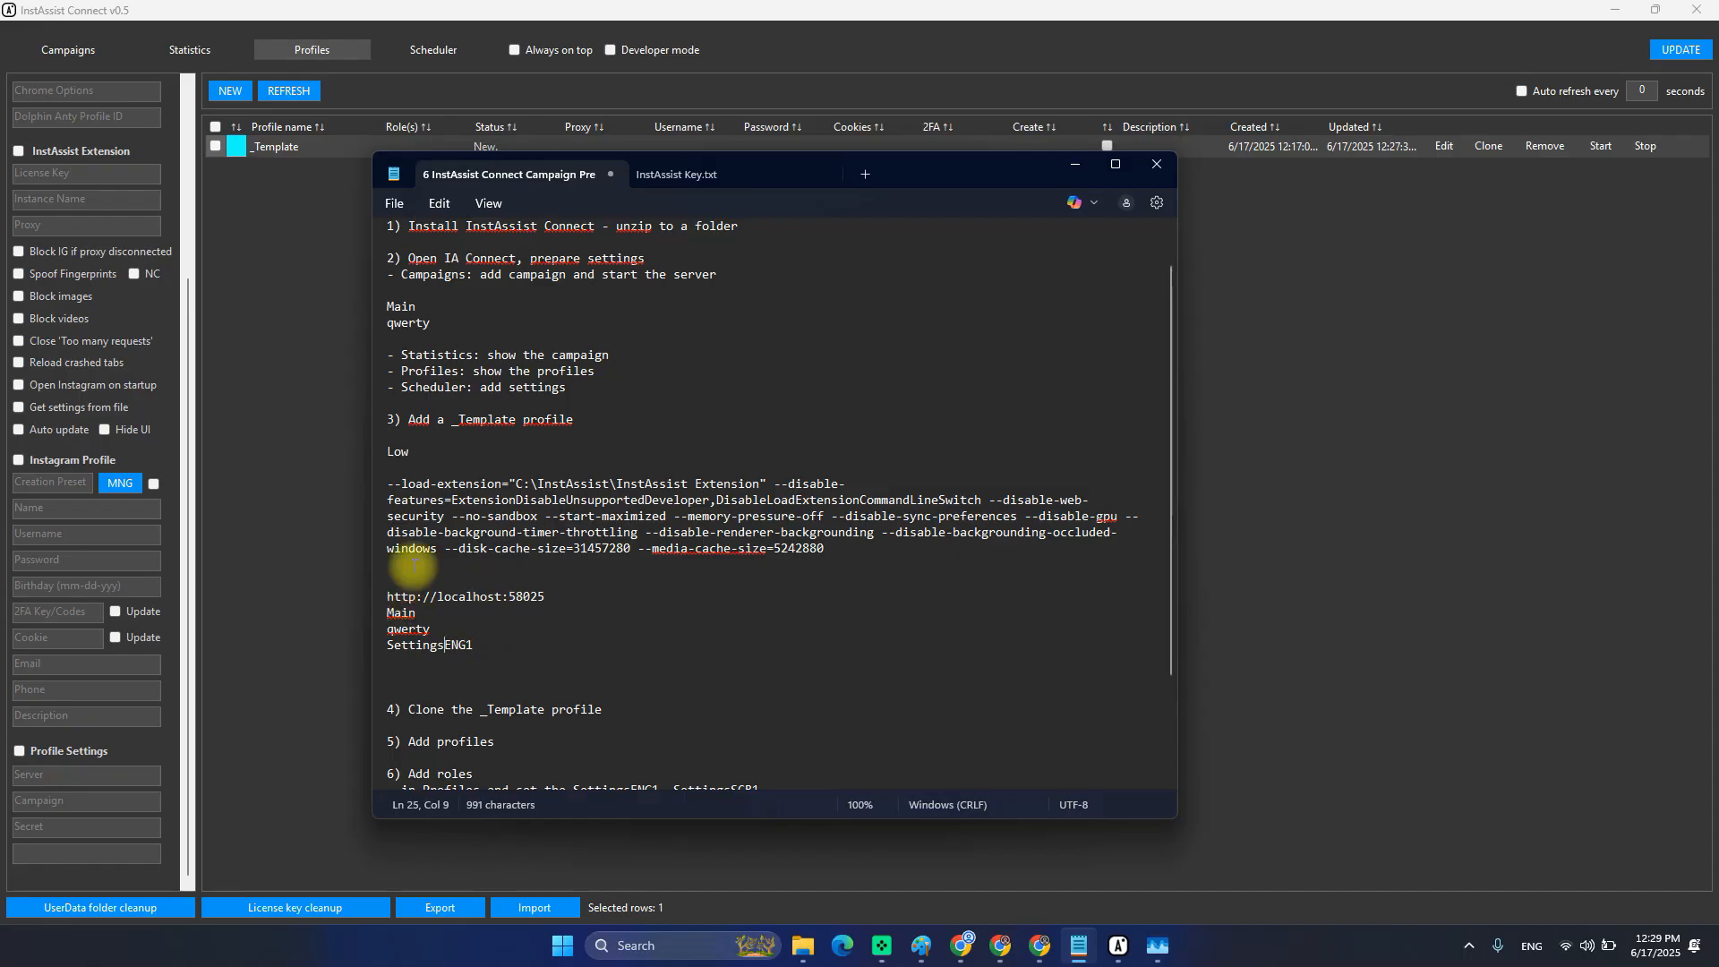
{"action": "left_click", "coordinate": [1443, 146]}
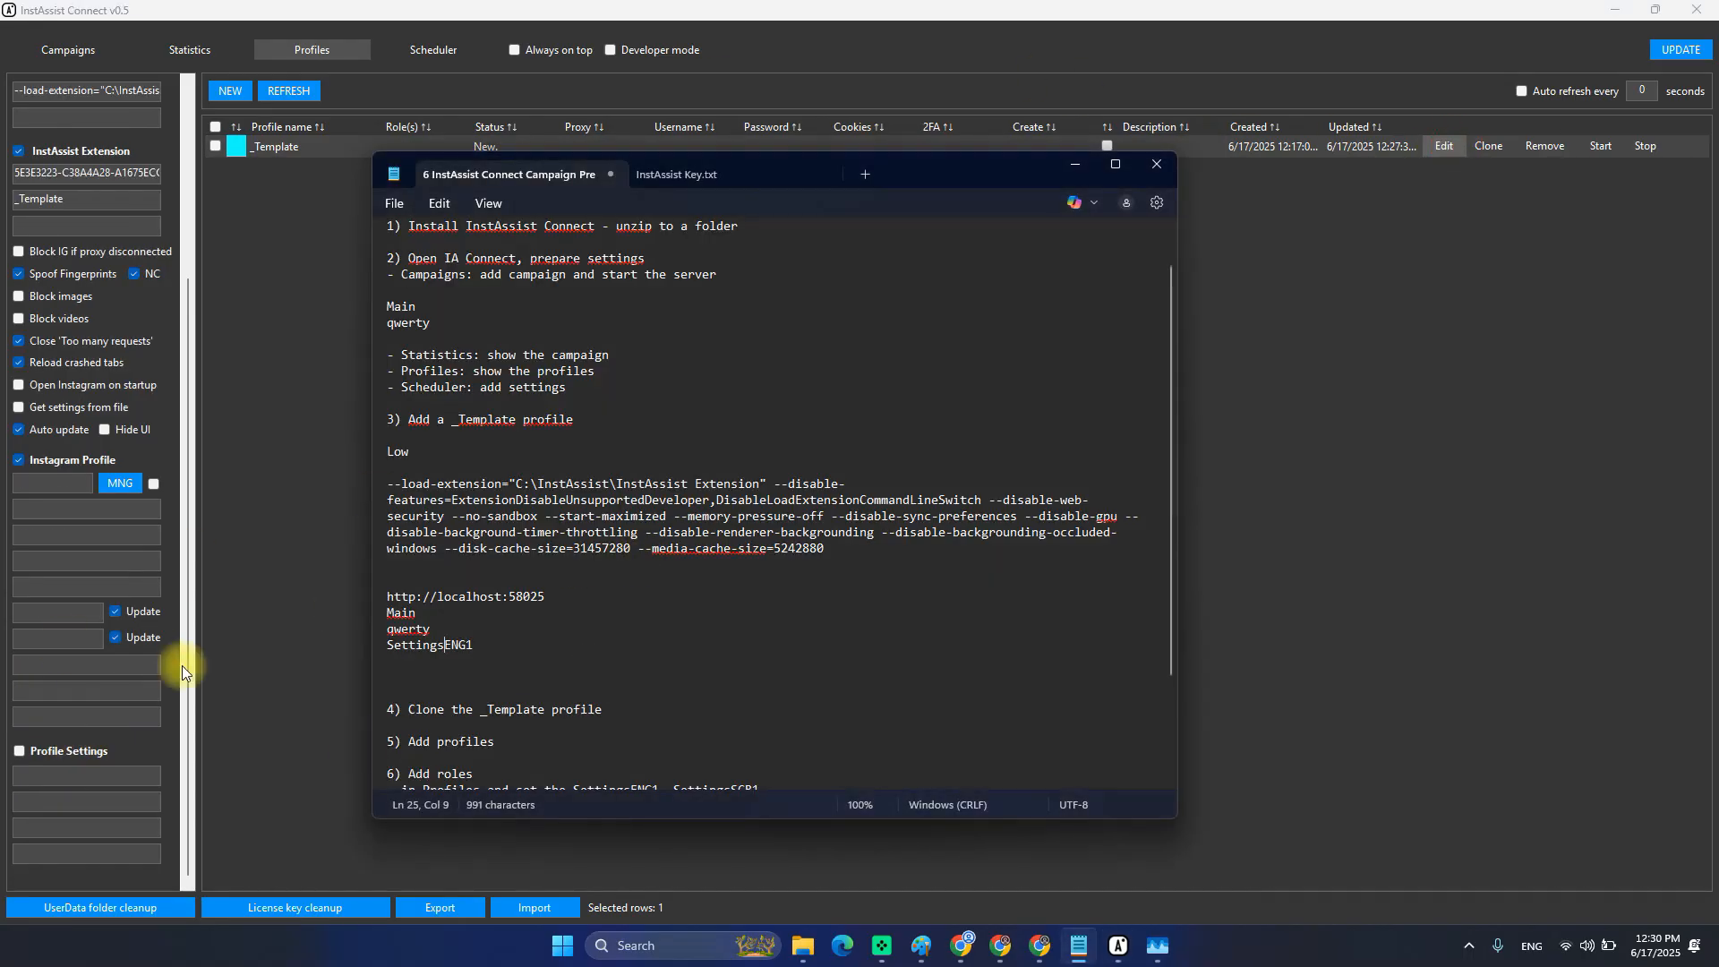
{"action": "left_click", "coordinate": [38, 751]}
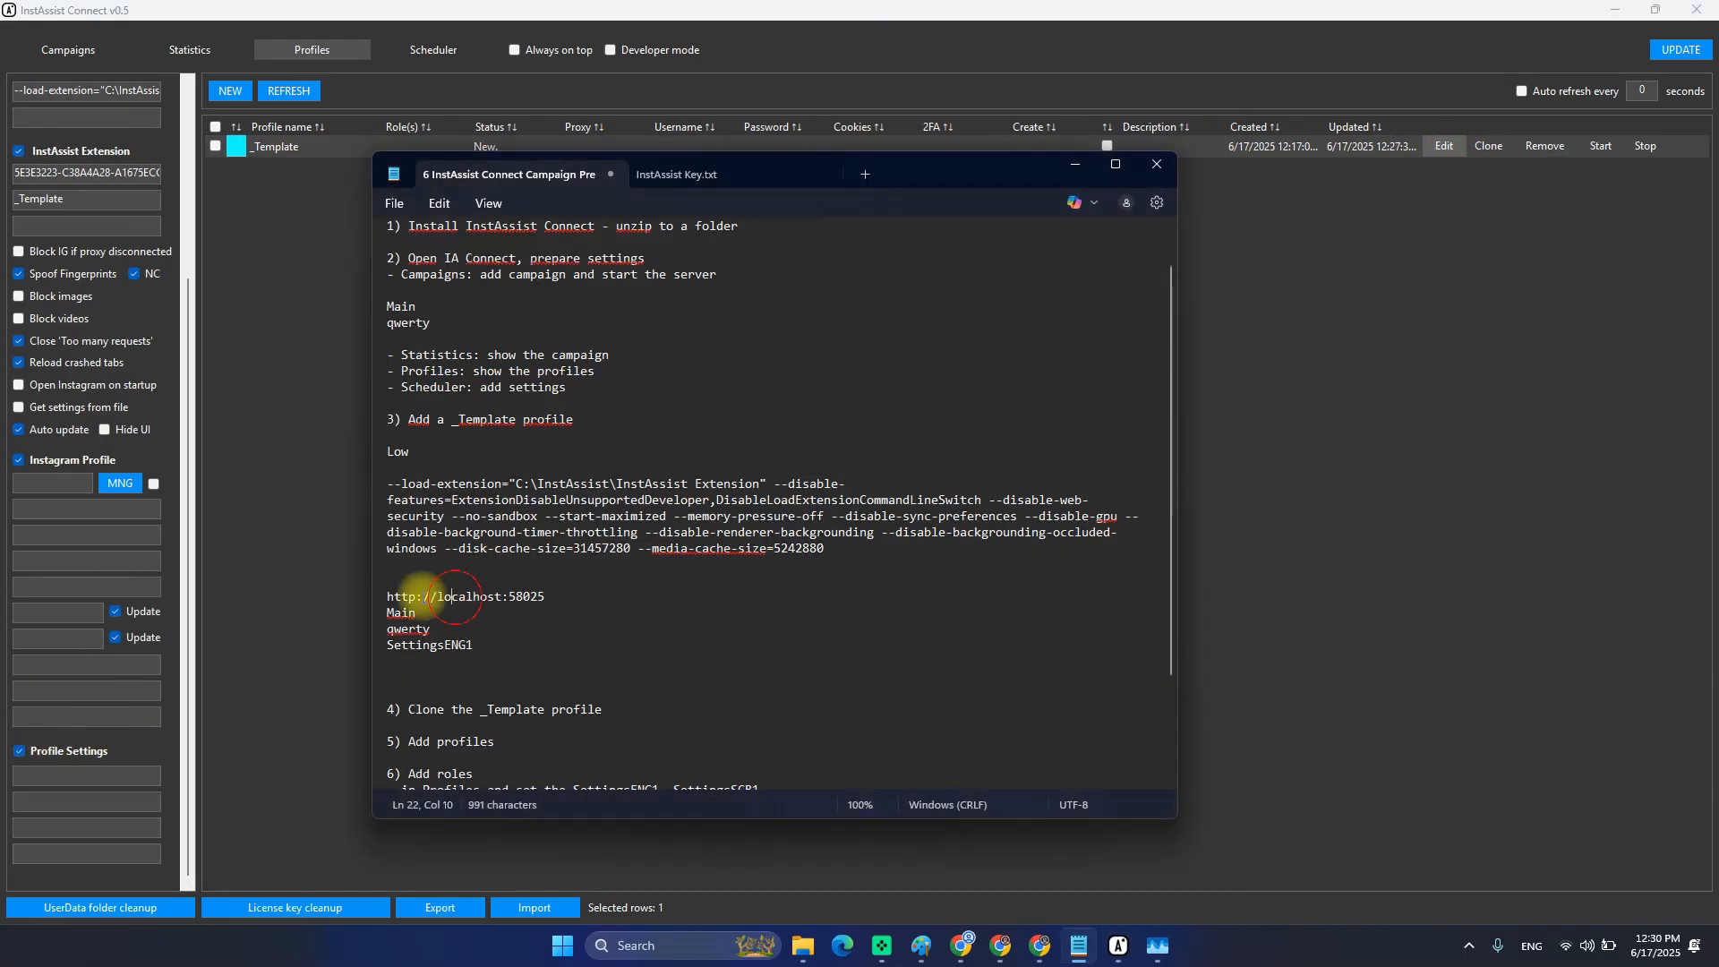
{"action": "left_click_drag", "start_coordinate": [405, 596], "coordinate": [536, 604]}
{"action": "key", "text": "ctrl+c"}
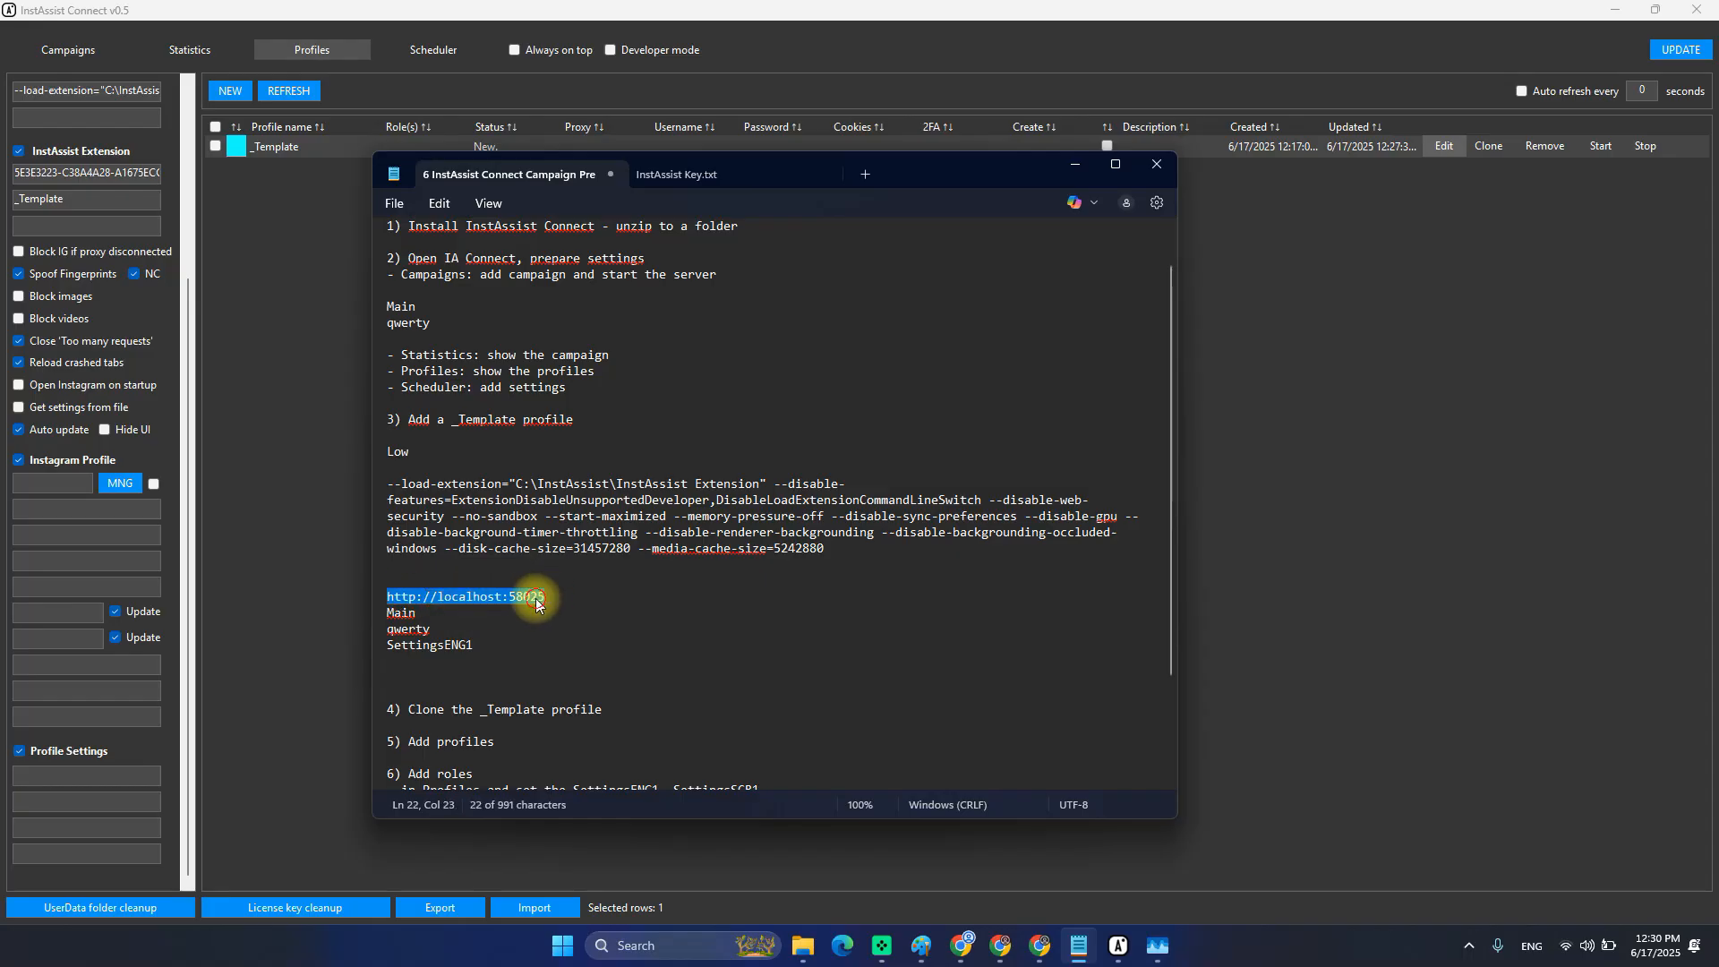
{"action": "left_click", "coordinate": [85, 775]}
{"action": "key", "text": "ctrl+v"}
{"action": "key", "text": "alt+Tab"}
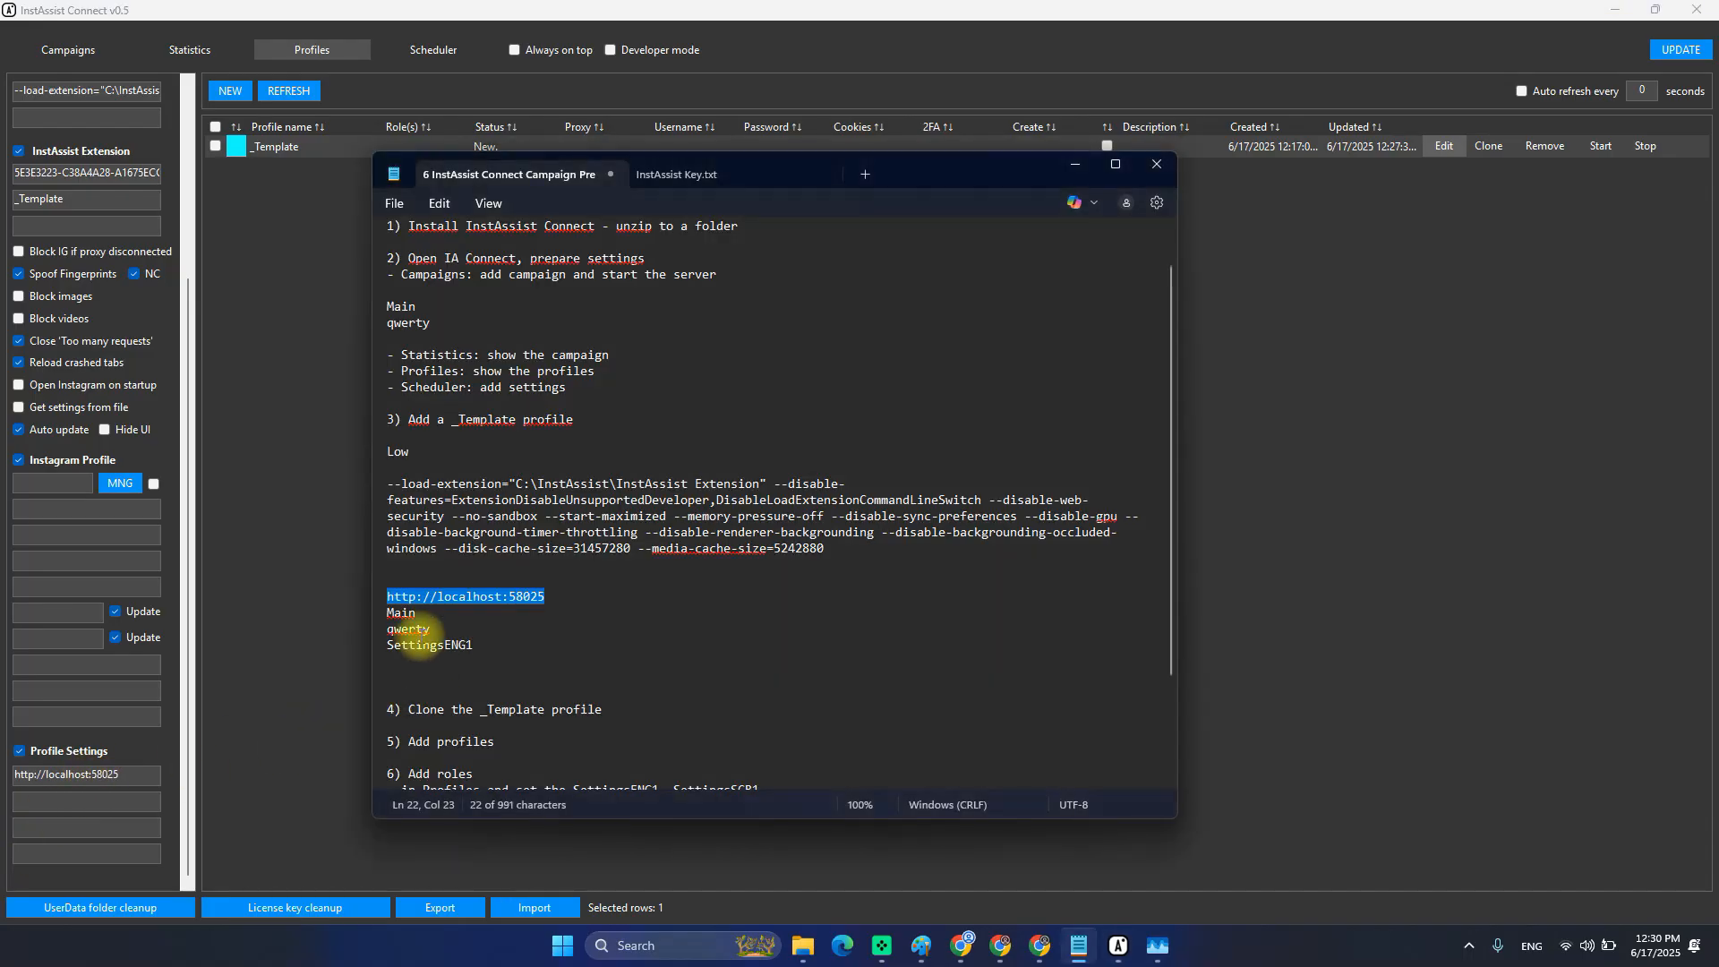
{"action": "double_click", "coordinate": [401, 613]}
{"action": "left_click", "coordinate": [116, 799]}
{"action": "type", "text": "Main"}
Paste the campaign secret and SettingsENG1 from the notes into the remaining Profile Settings fields.
{"action": "key", "text": "alt+Tab"}
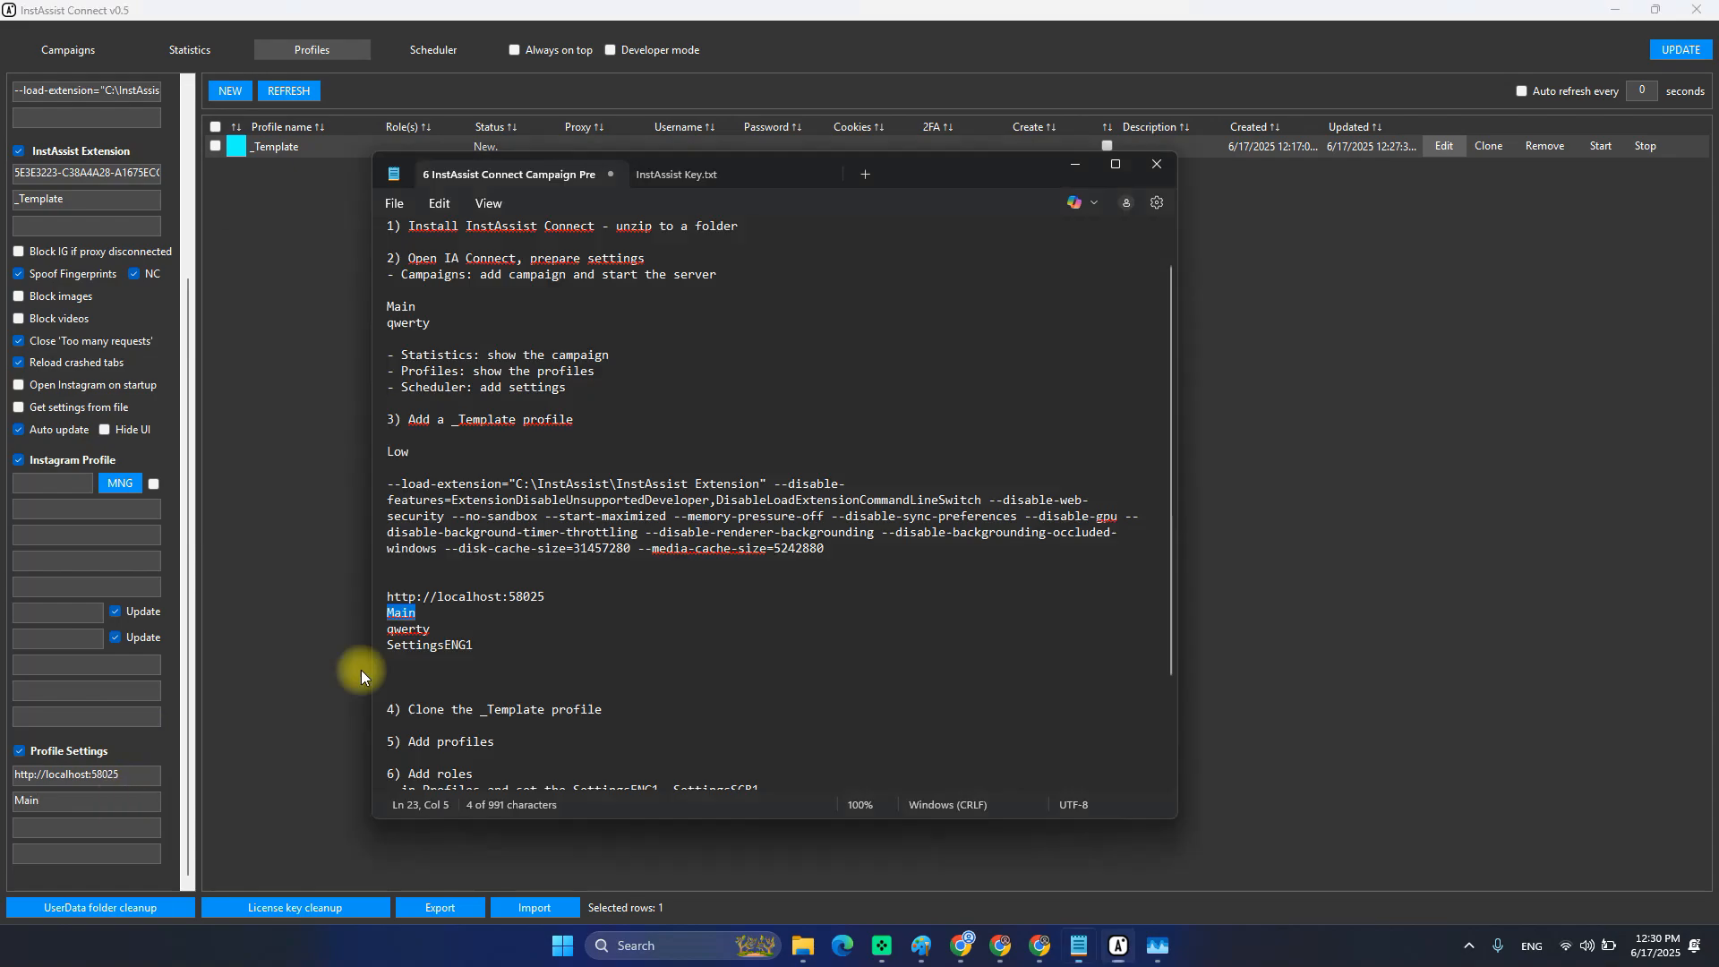
{"action": "double_click", "coordinate": [404, 629]}
{"action": "left_click", "coordinate": [80, 824]}
{"action": "type", "text": "qwerty"}
{"action": "key", "text": "alt+Tab"}
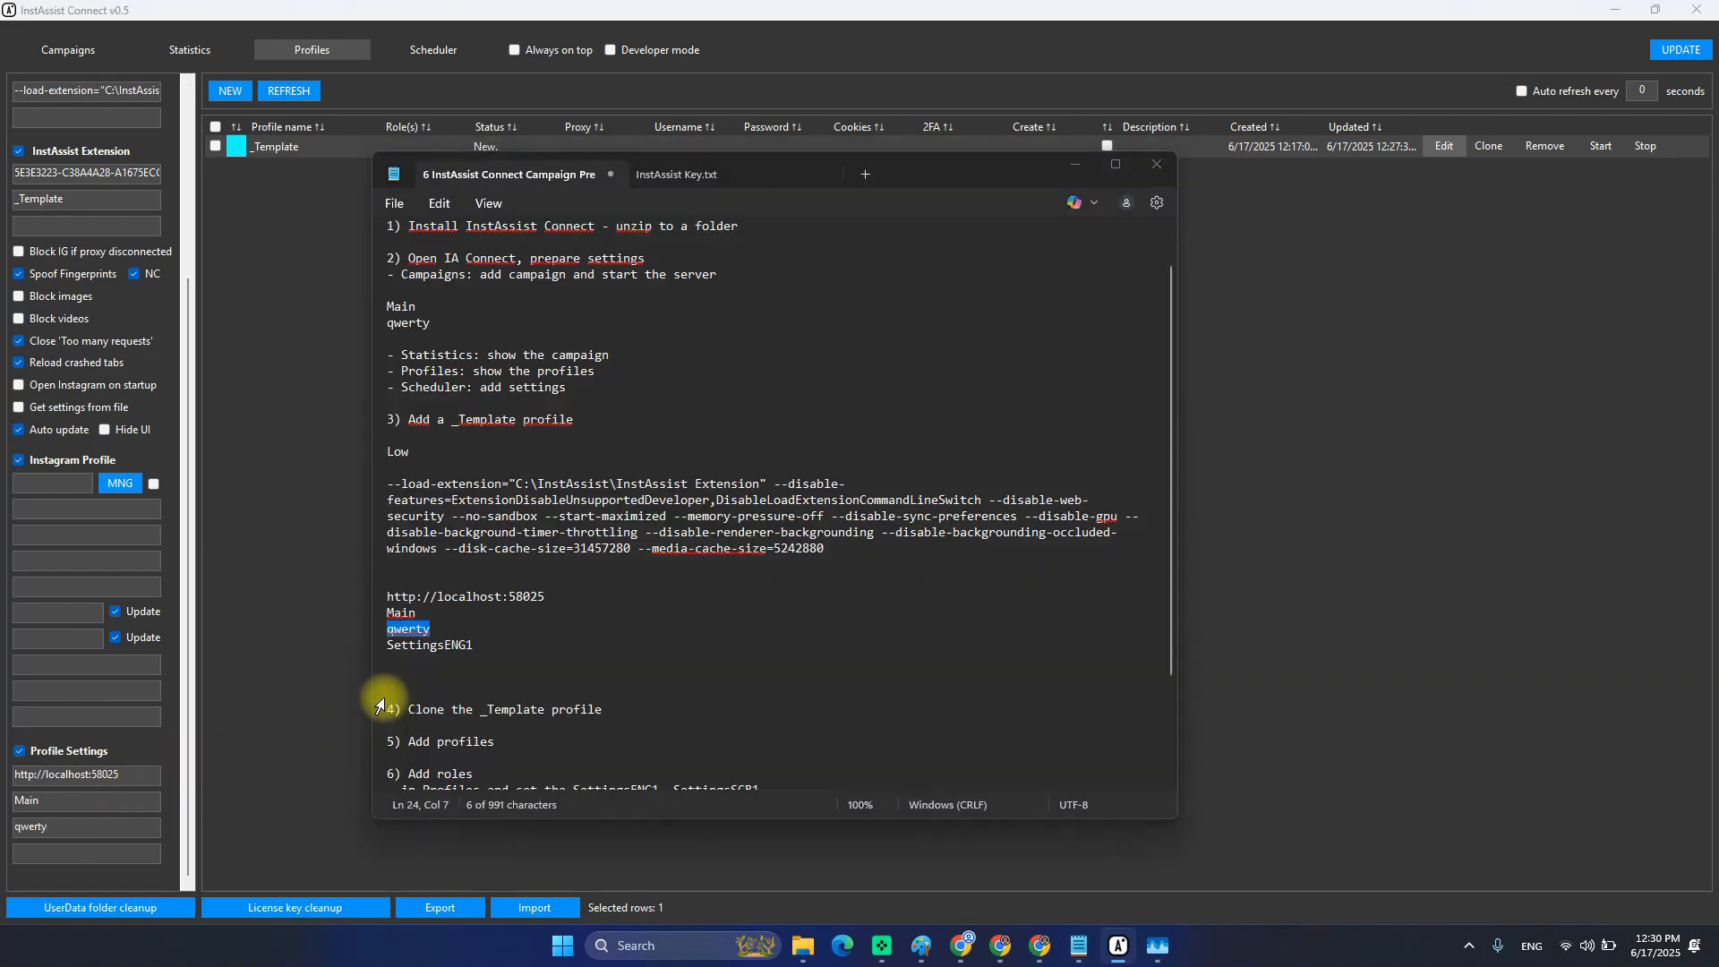
{"action": "double_click", "coordinate": [416, 644]}
{"action": "left_click", "coordinate": [86, 852]}
{"action": "type", "text": "SettingsENG1"}
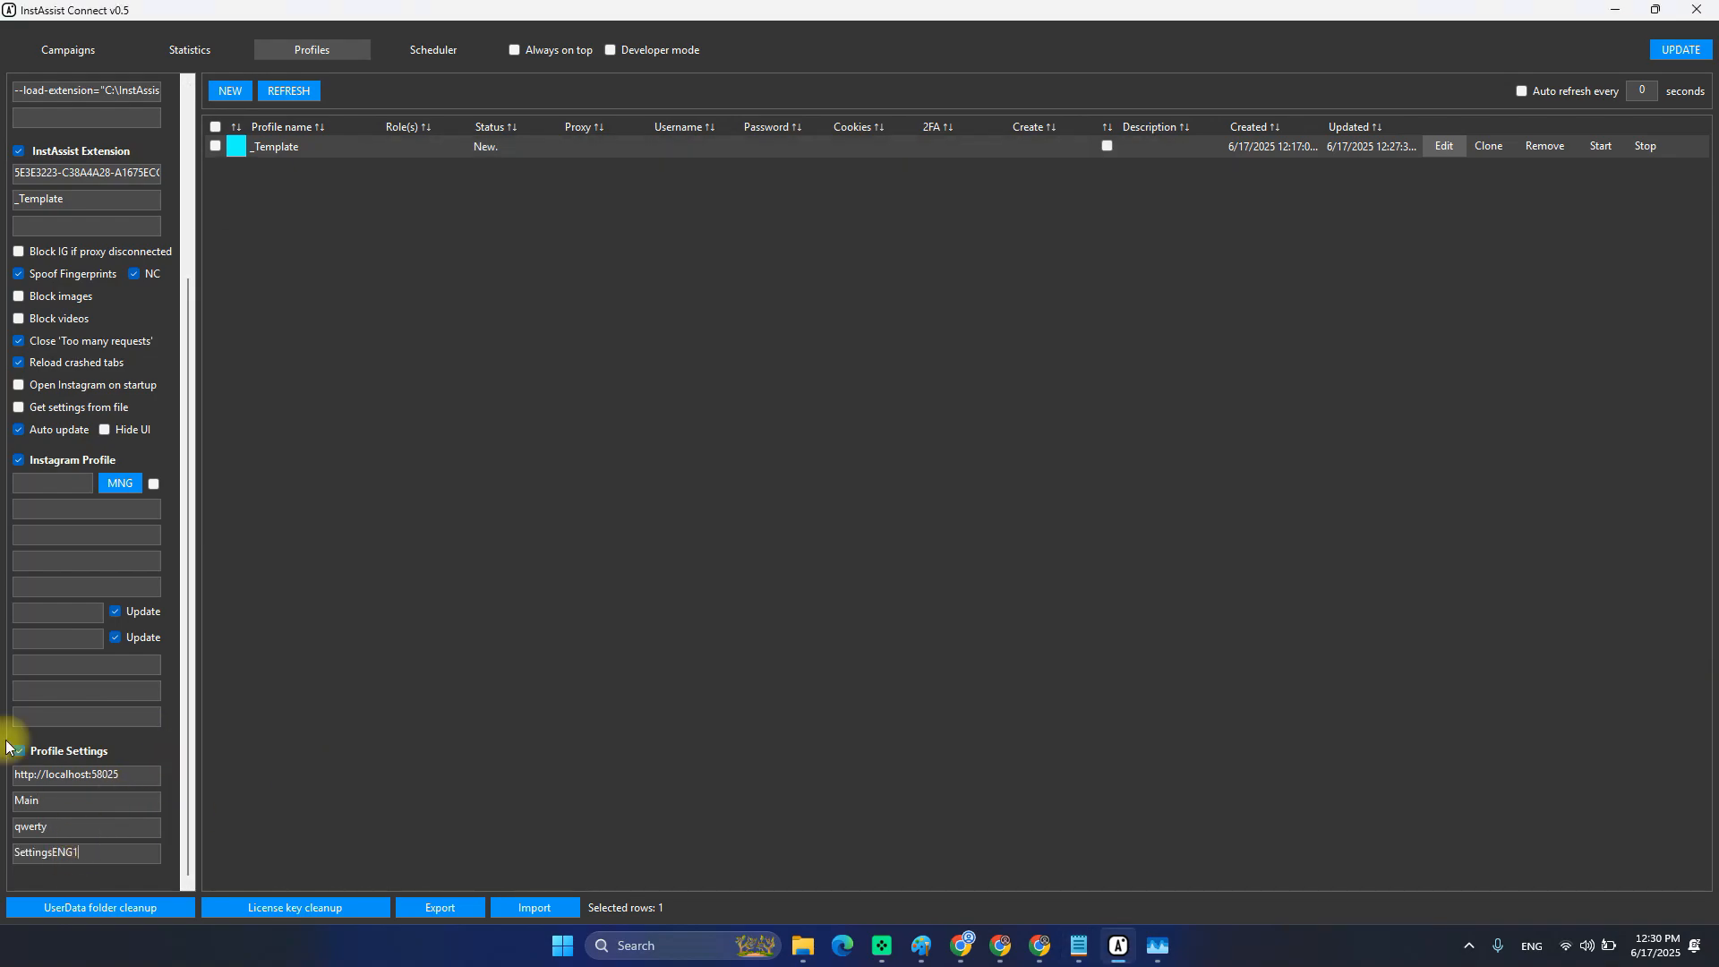
Save the _Template profile, reload it for editing, and switch to the Statistics page.
{"action": "scroll", "coordinate": [19, 231], "scroll_direction": "up", "scroll_amount": 3}
{"action": "left_click", "coordinate": [136, 93]}
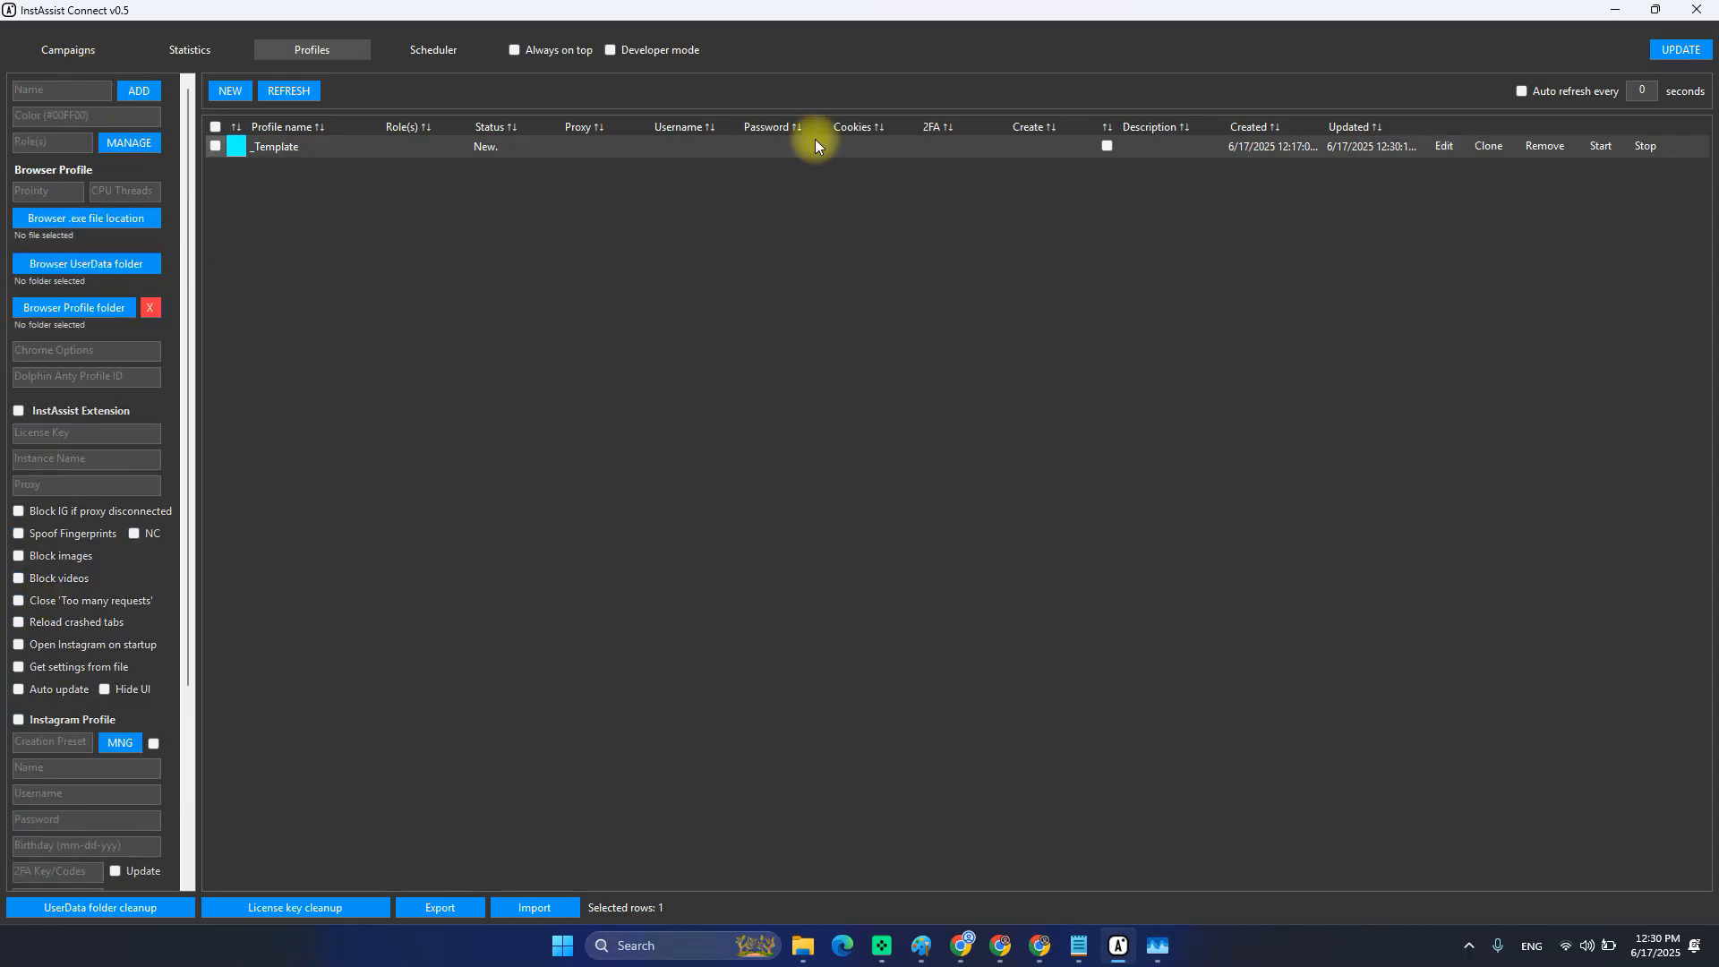
{"action": "left_click", "coordinate": [1463, 146]}
{"action": "scroll", "coordinate": [54, 645], "scroll_direction": "down", "scroll_amount": 3}
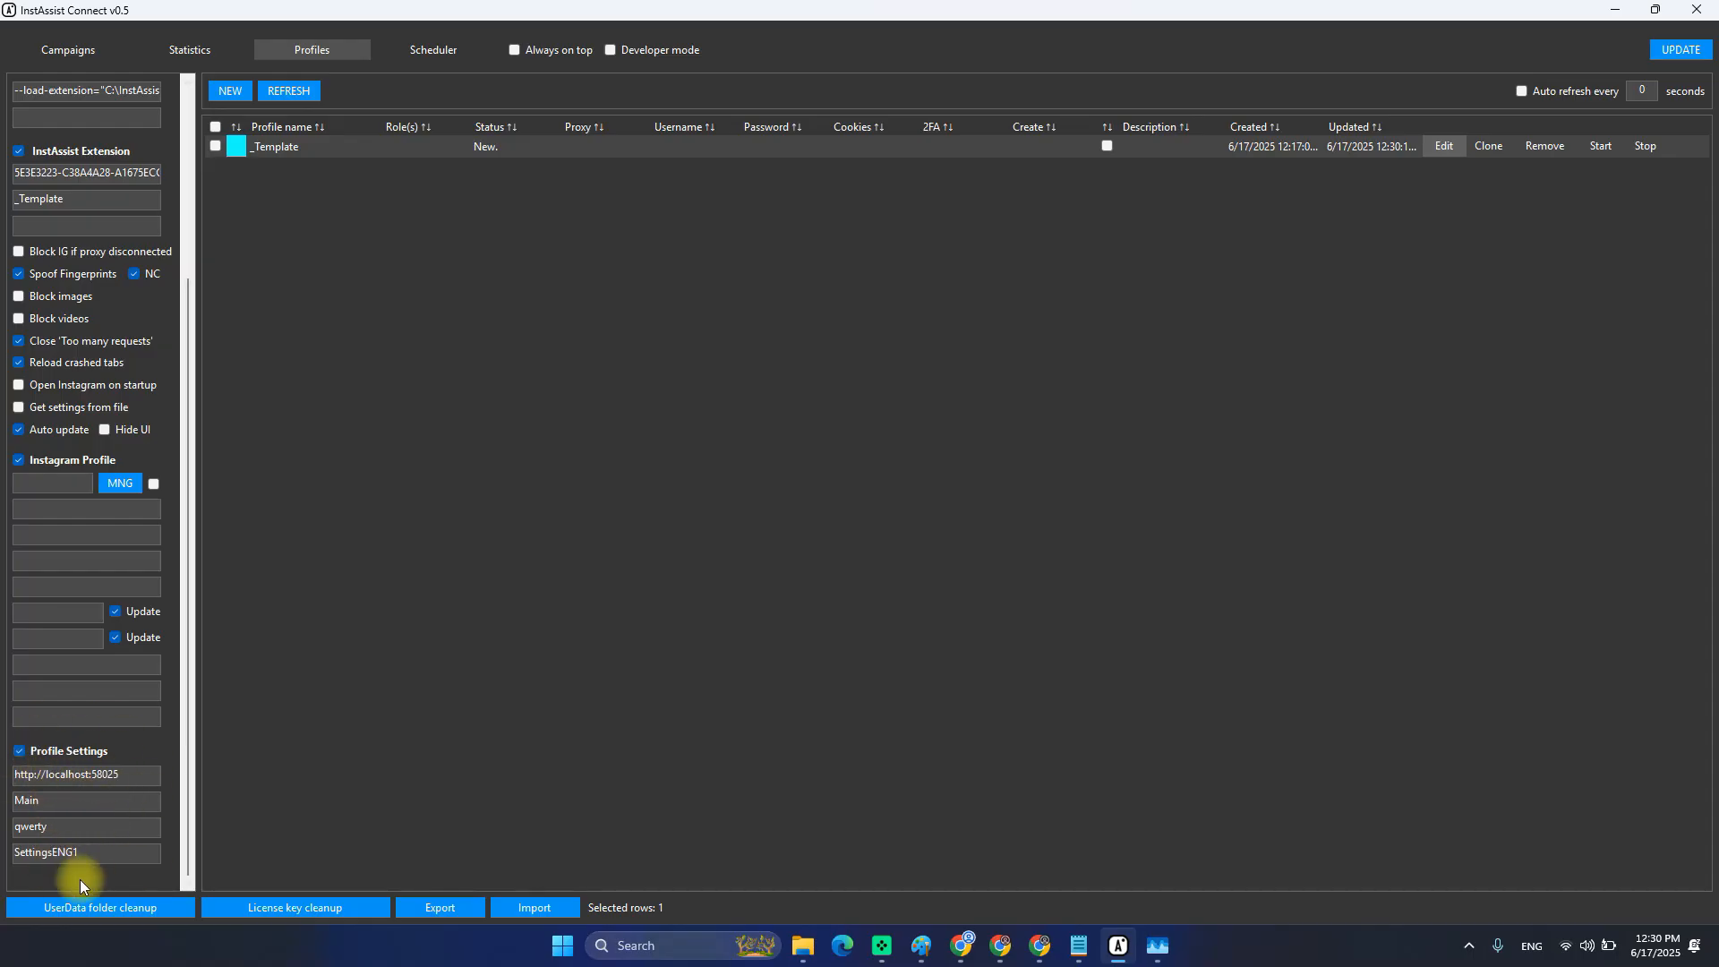
{"action": "left_click", "coordinate": [179, 51]}
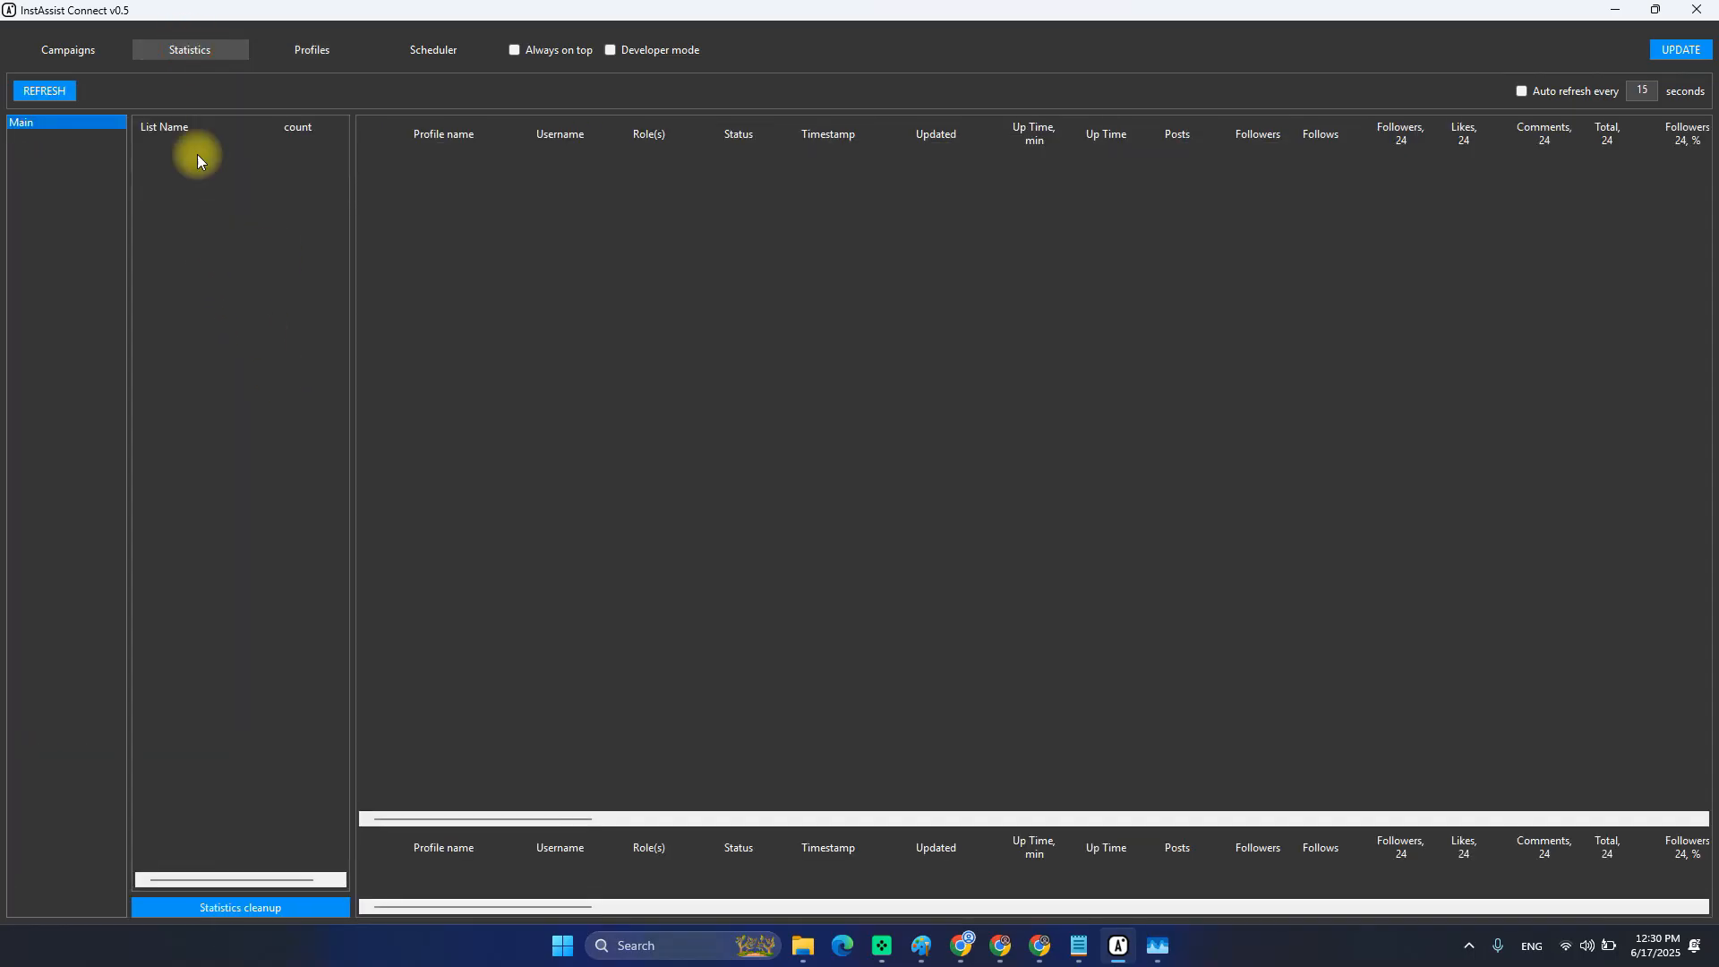
Return to Profiles and reload the saved _Template profile into the settings form.
{"action": "left_click", "coordinate": [311, 50]}
{"action": "left_click", "coordinate": [1436, 150]}
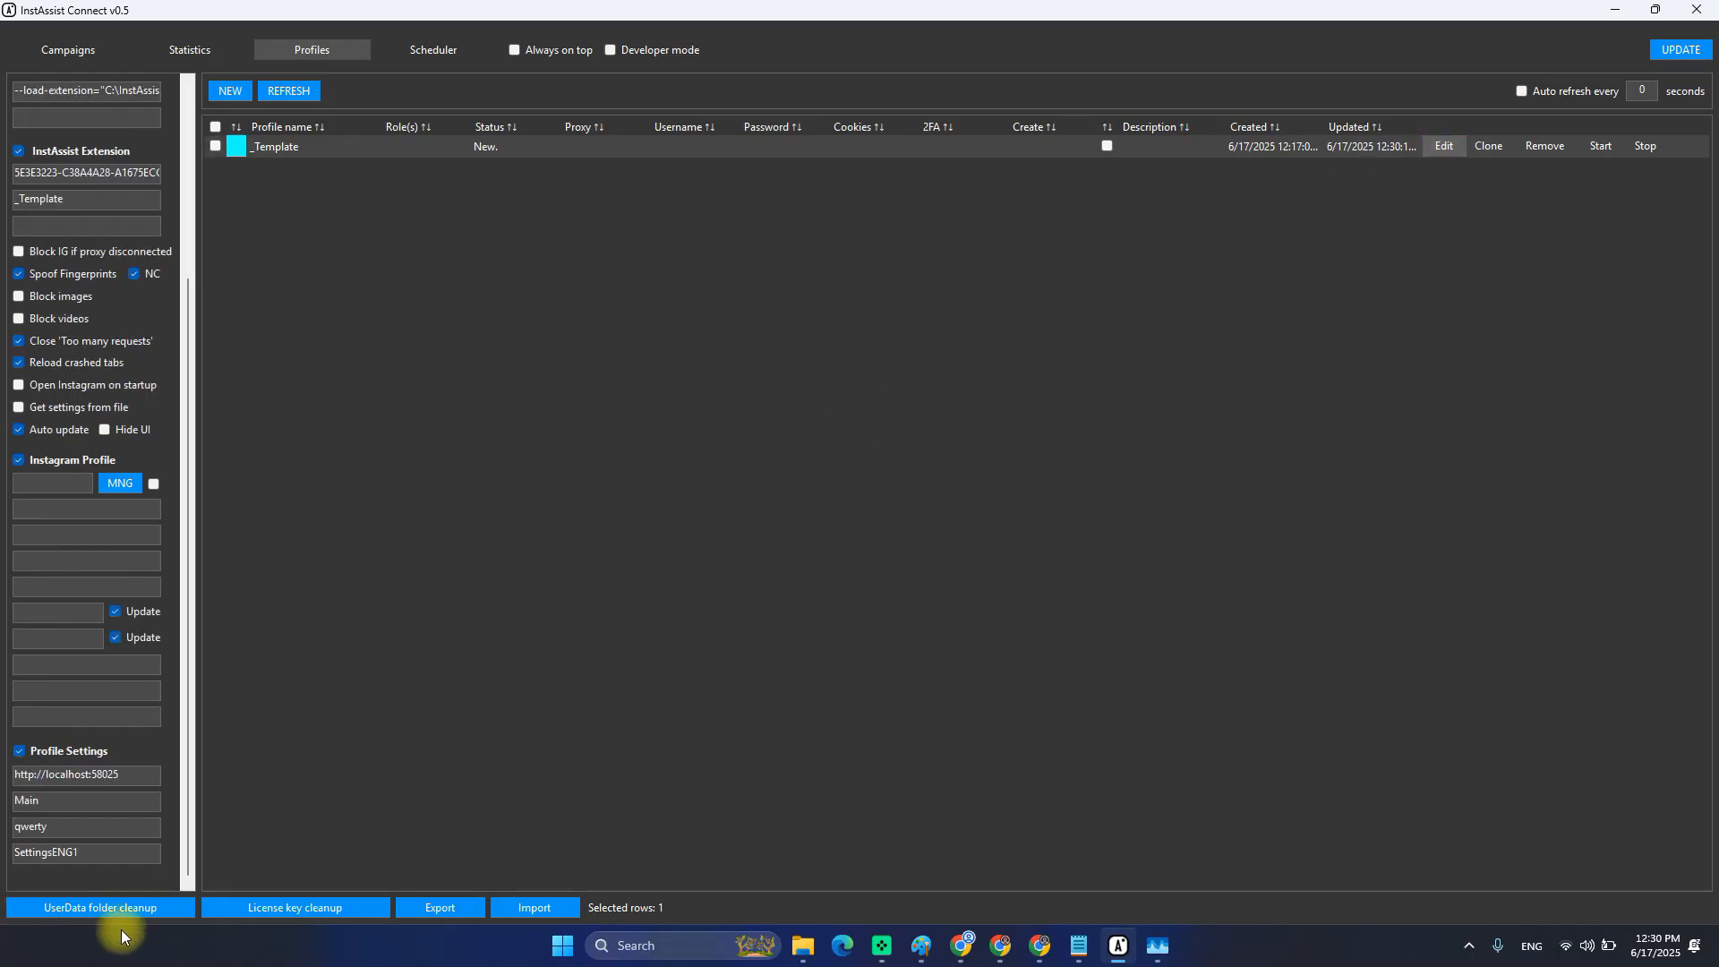
{"action": "scroll", "coordinate": [99, 788], "scroll_direction": "up", "scroll_amount": 3}
{"action": "scroll", "coordinate": [81, 707], "scroll_direction": "down", "scroll_amount": 2}
{"action": "scroll", "coordinate": [79, 680], "scroll_direction": "up", "scroll_amount": 3}
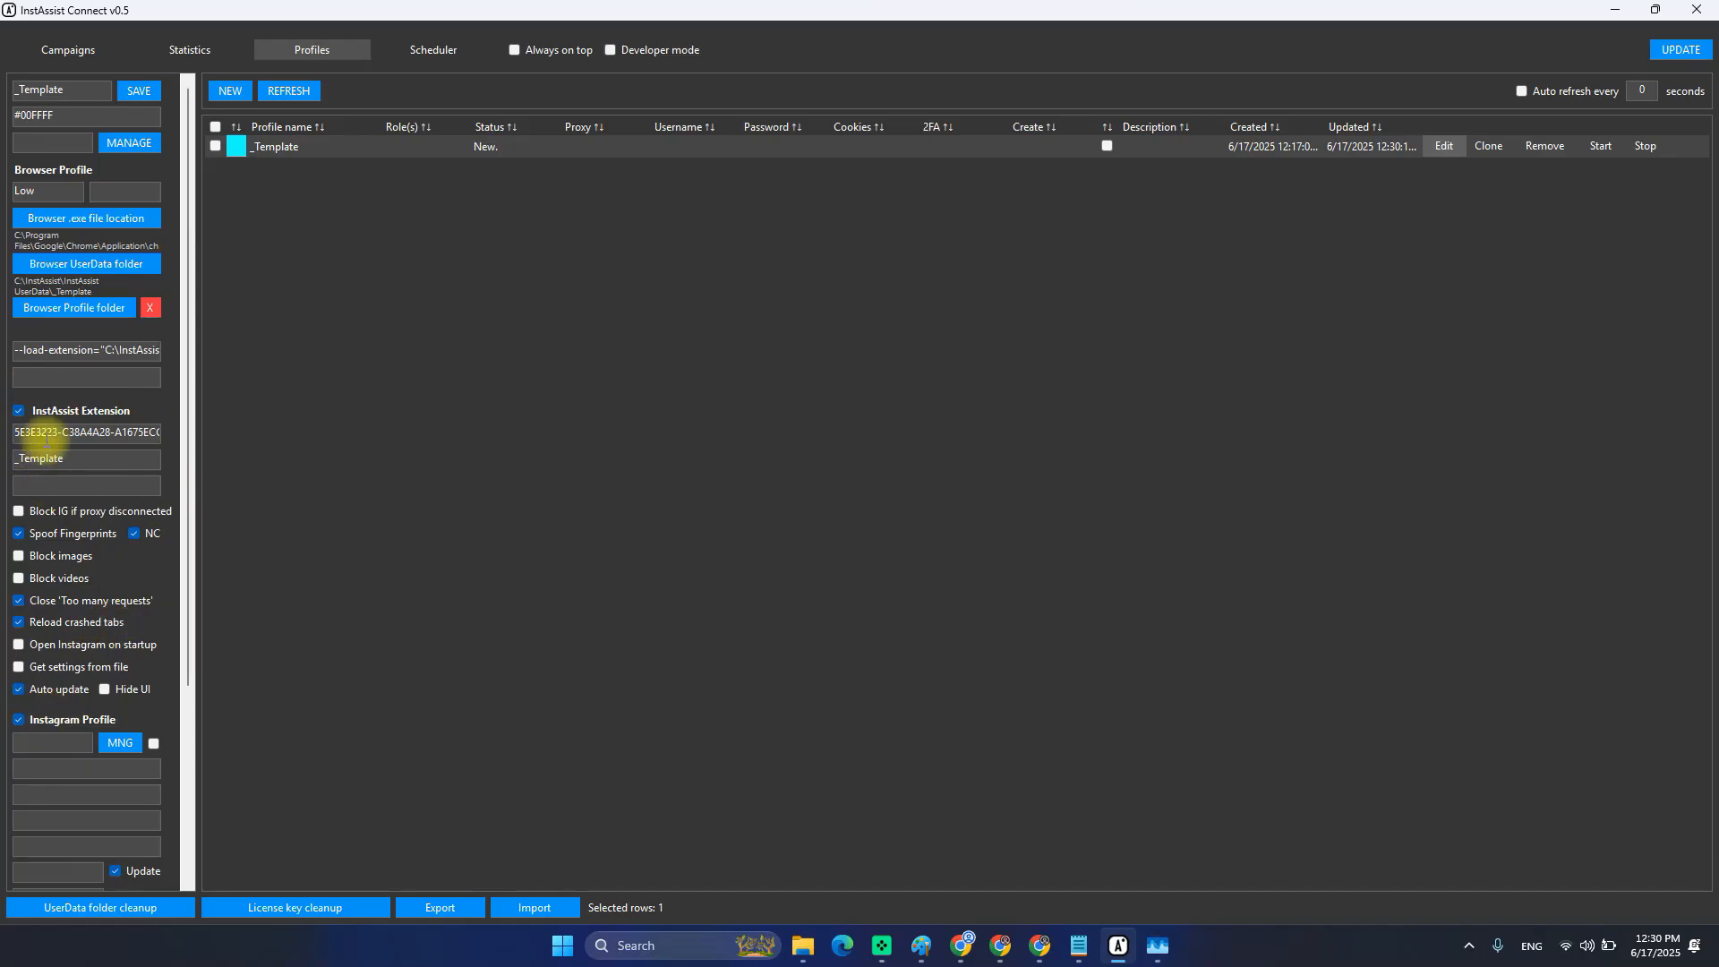
{"action": "scroll", "coordinate": [116, 707], "scroll_direction": "down", "scroll_amount": 3}
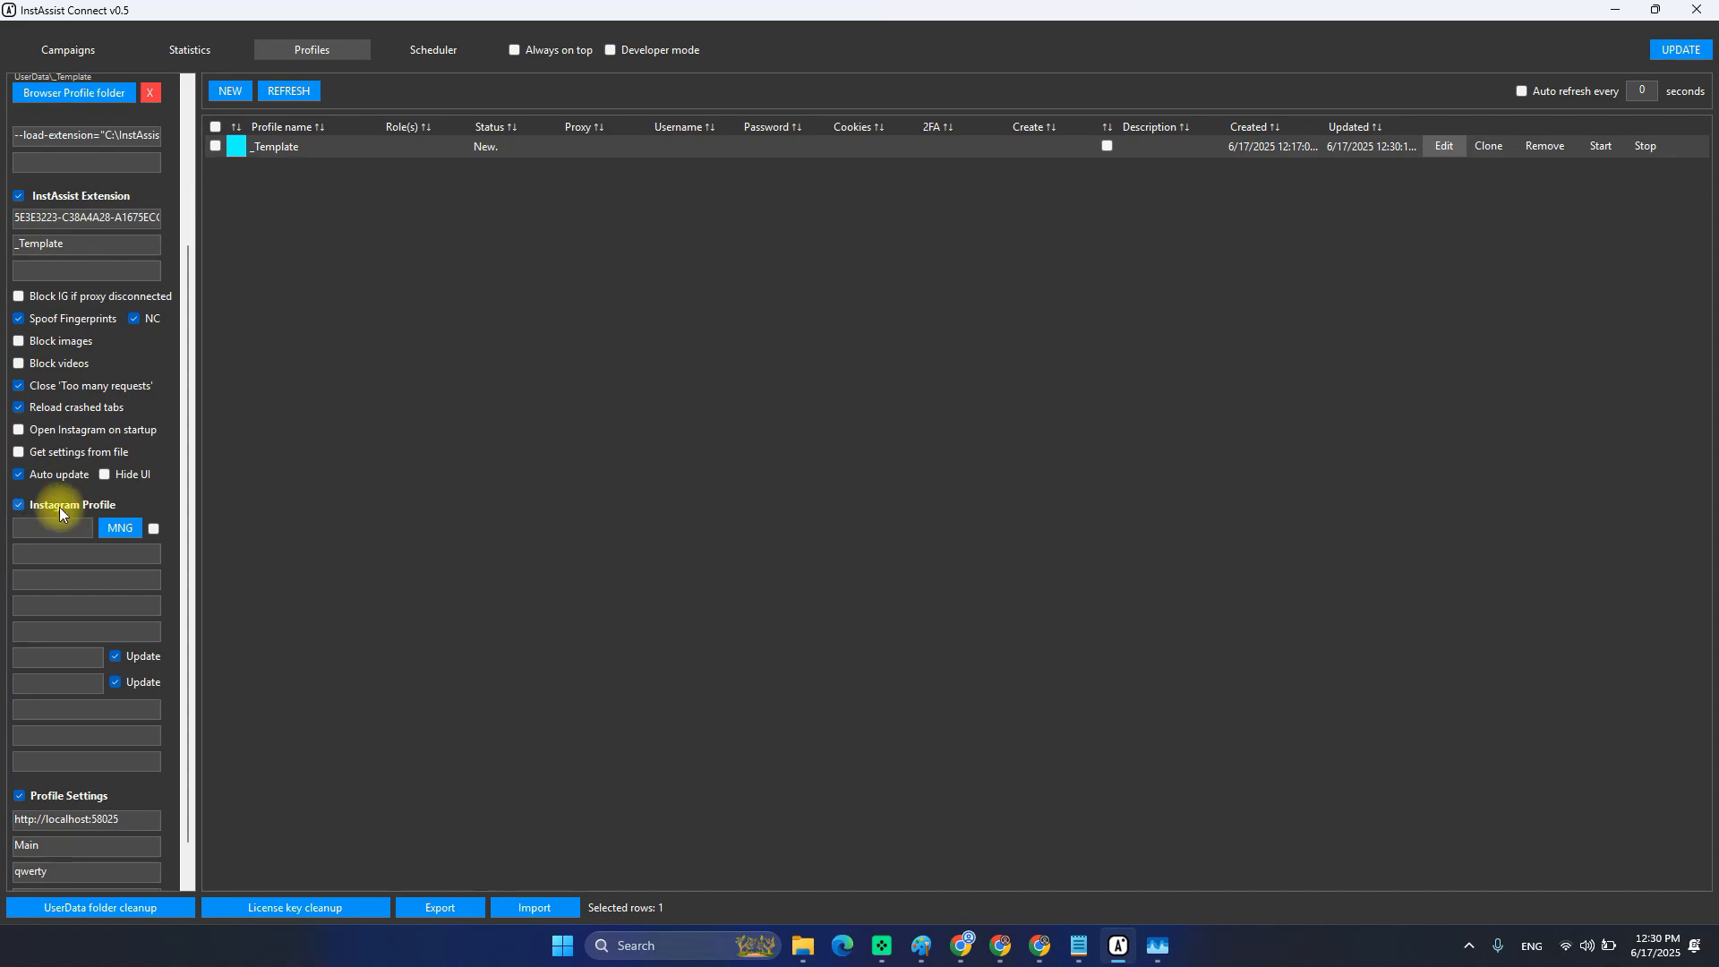
Review the empty Instagram username, cookie and profile fields, then the colour and role values.
{"action": "left_click", "coordinate": [59, 626]}
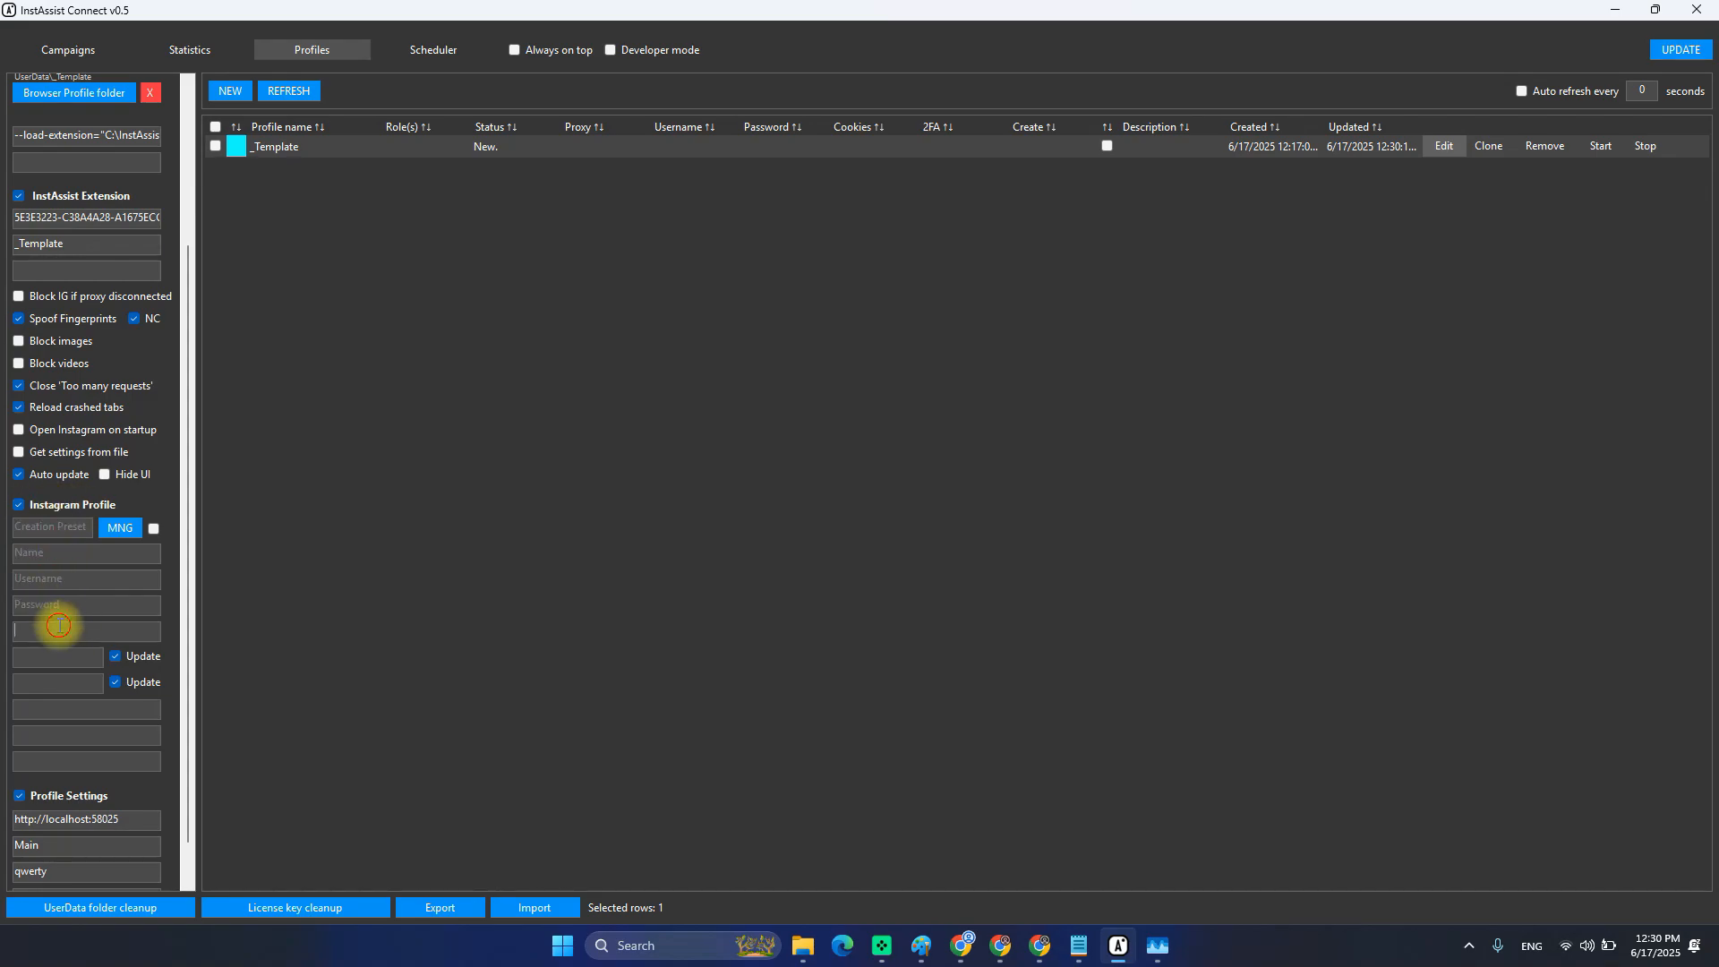
{"action": "left_click", "coordinate": [37, 759]}
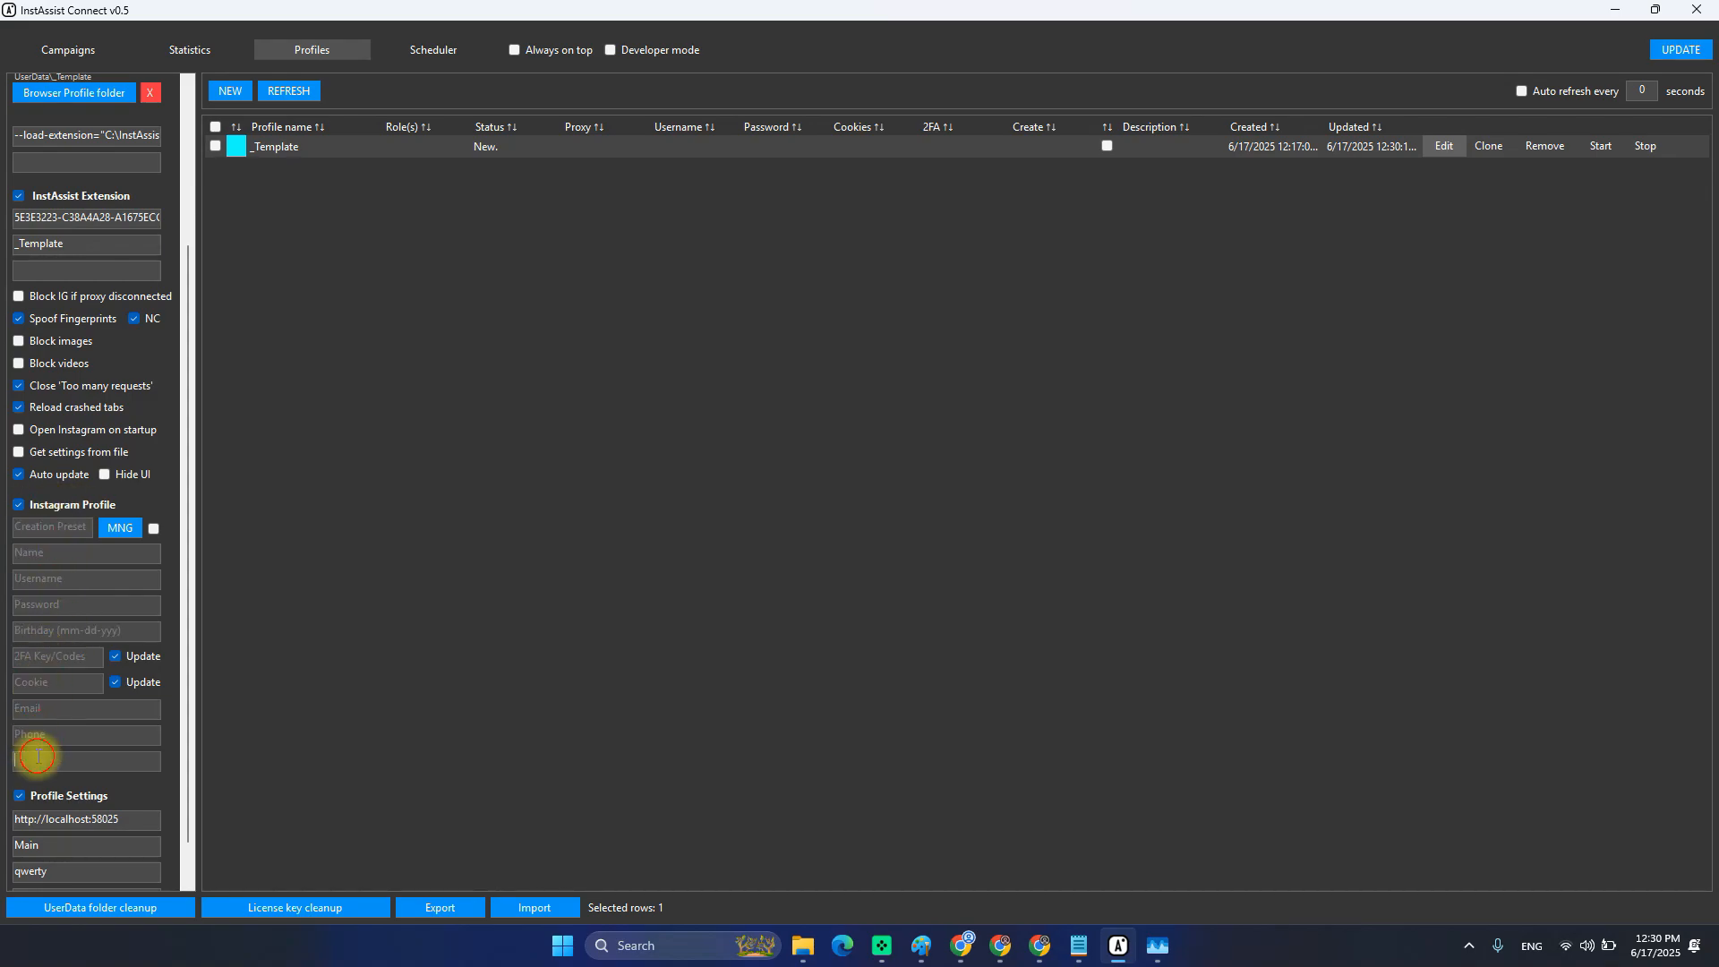
{"action": "left_click", "coordinate": [30, 681]}
{"action": "left_click", "coordinate": [55, 578]}
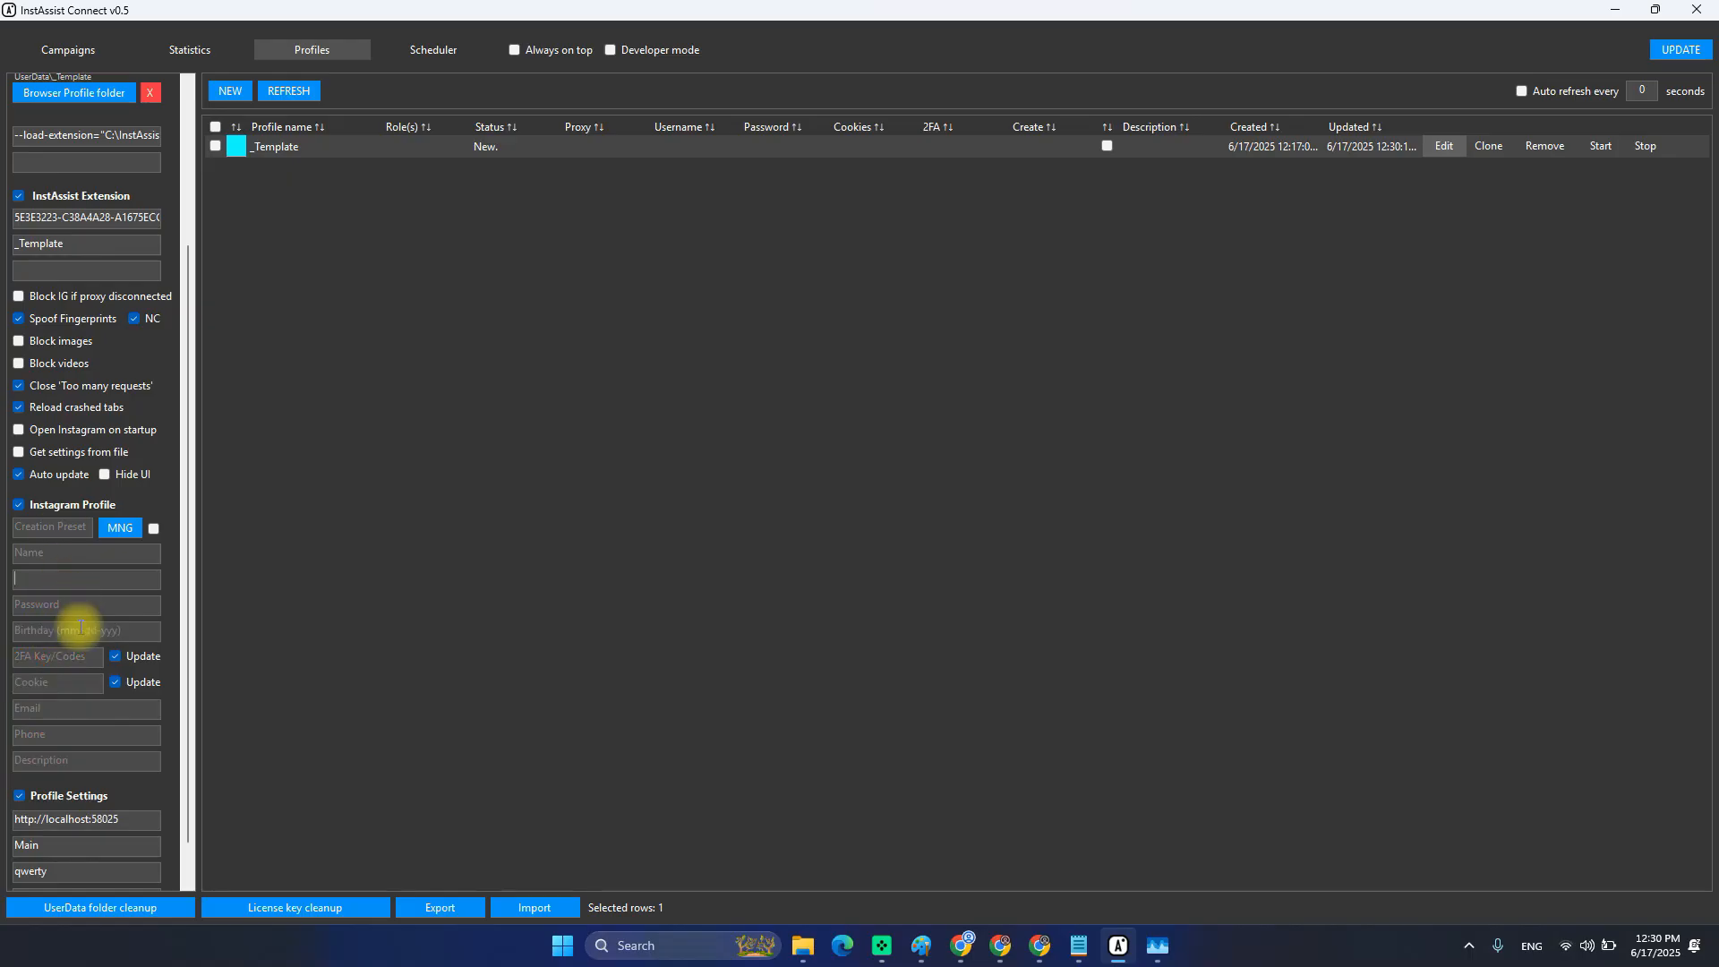
{"action": "scroll", "coordinate": [70, 579], "scroll_direction": "up", "scroll_amount": 3}
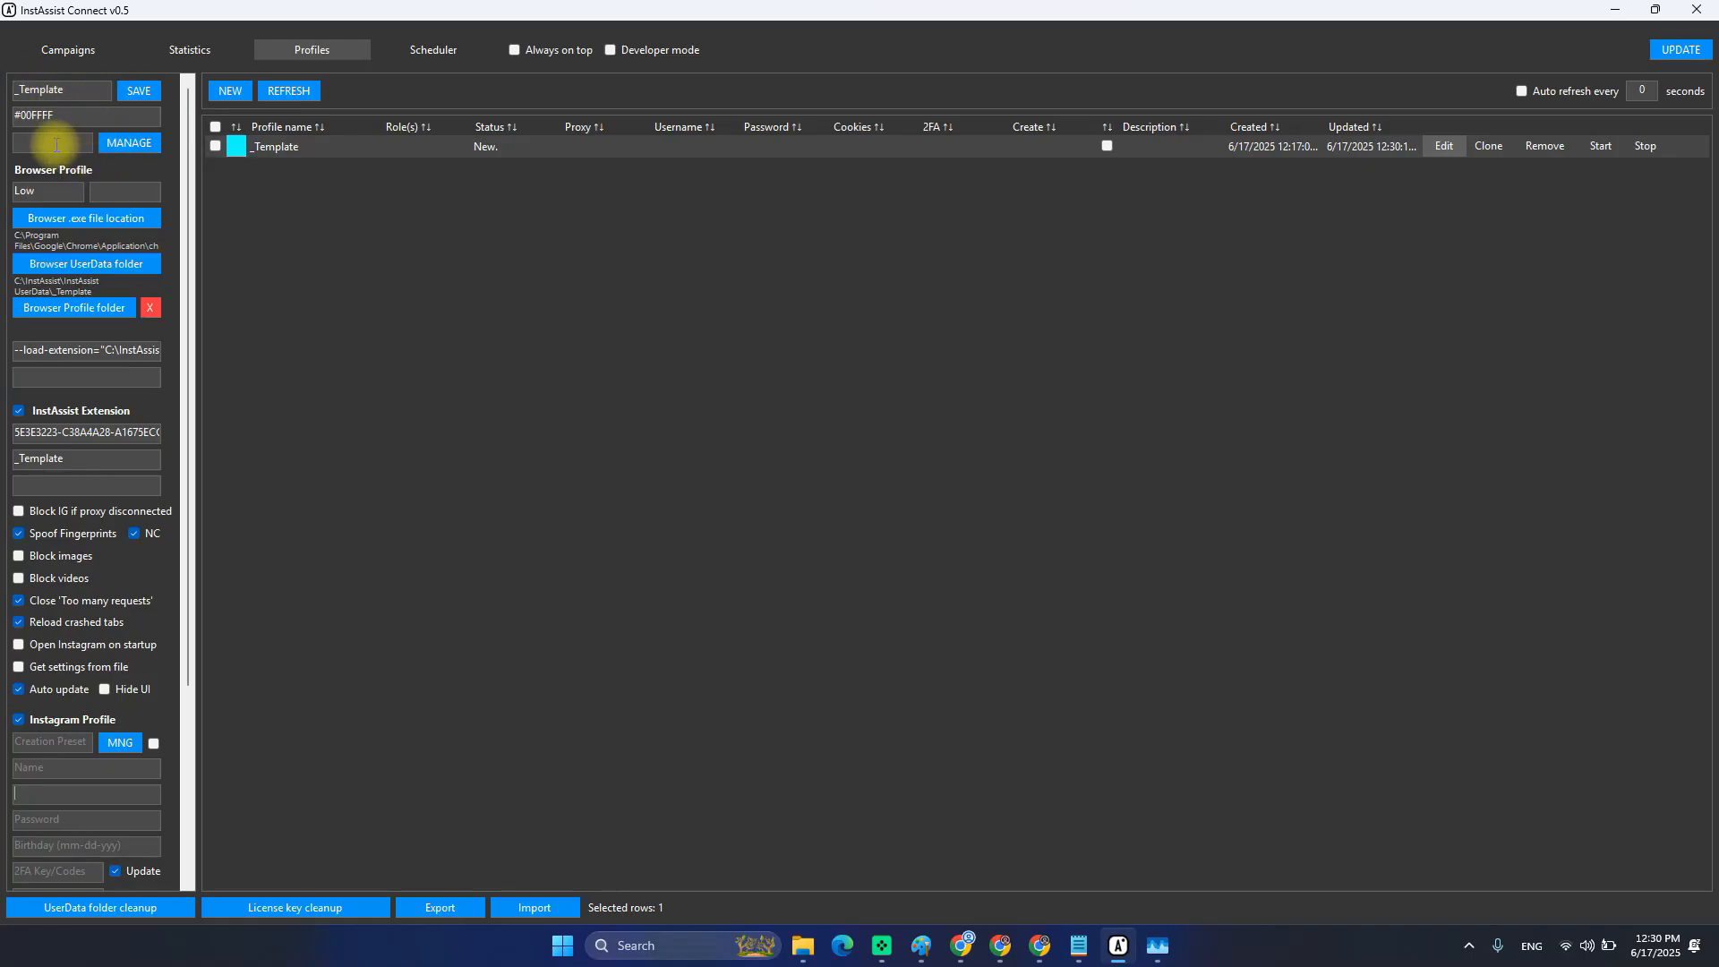
{"action": "left_click", "coordinate": [26, 119]}
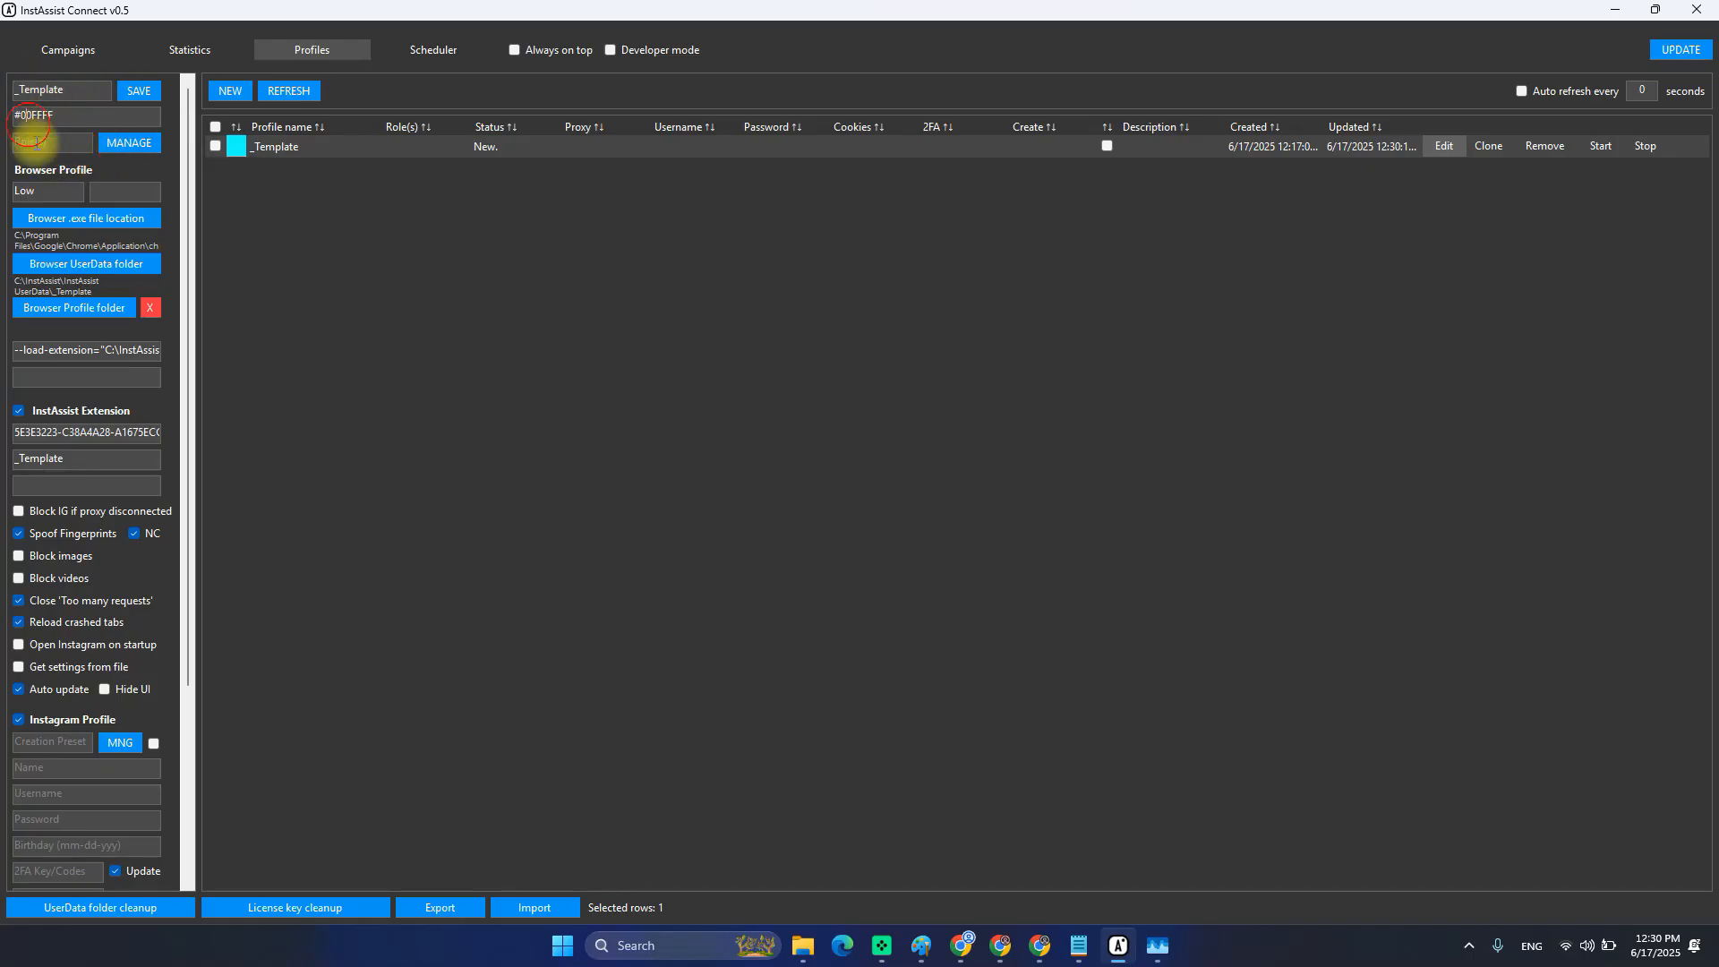
{"action": "left_click", "coordinate": [32, 143]}
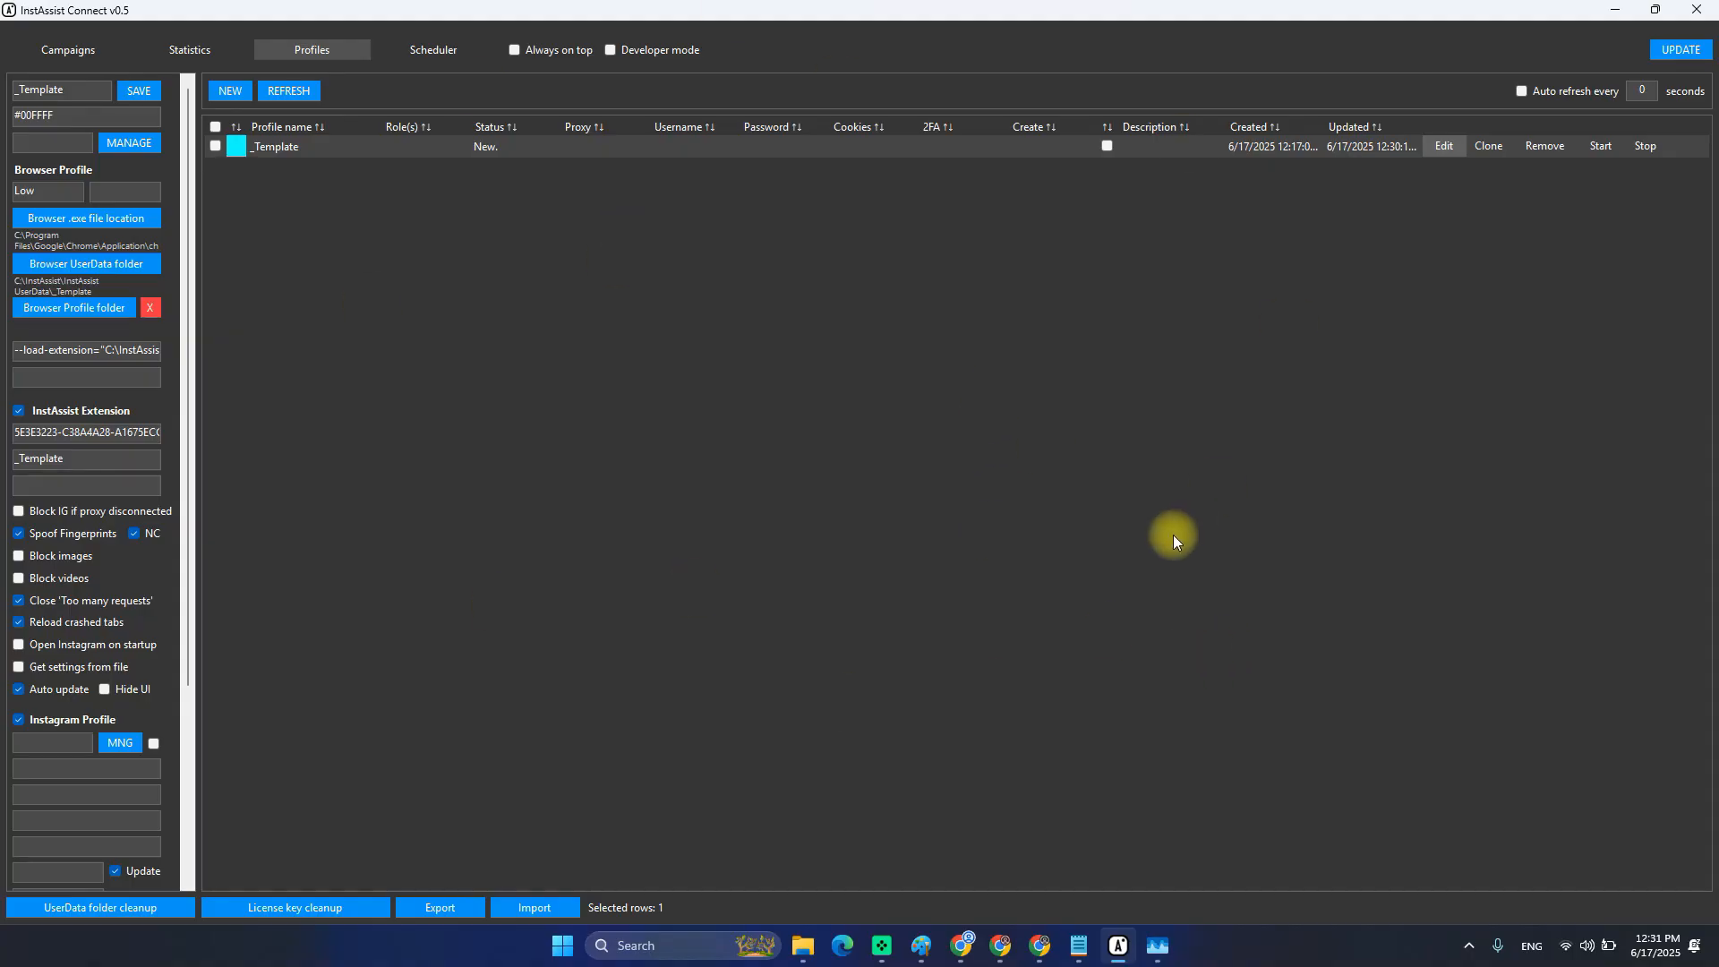
Start Chrome with _Template, continuing without sign-in and skipping the default-browser prompt.
{"action": "left_click", "coordinate": [1600, 146]}
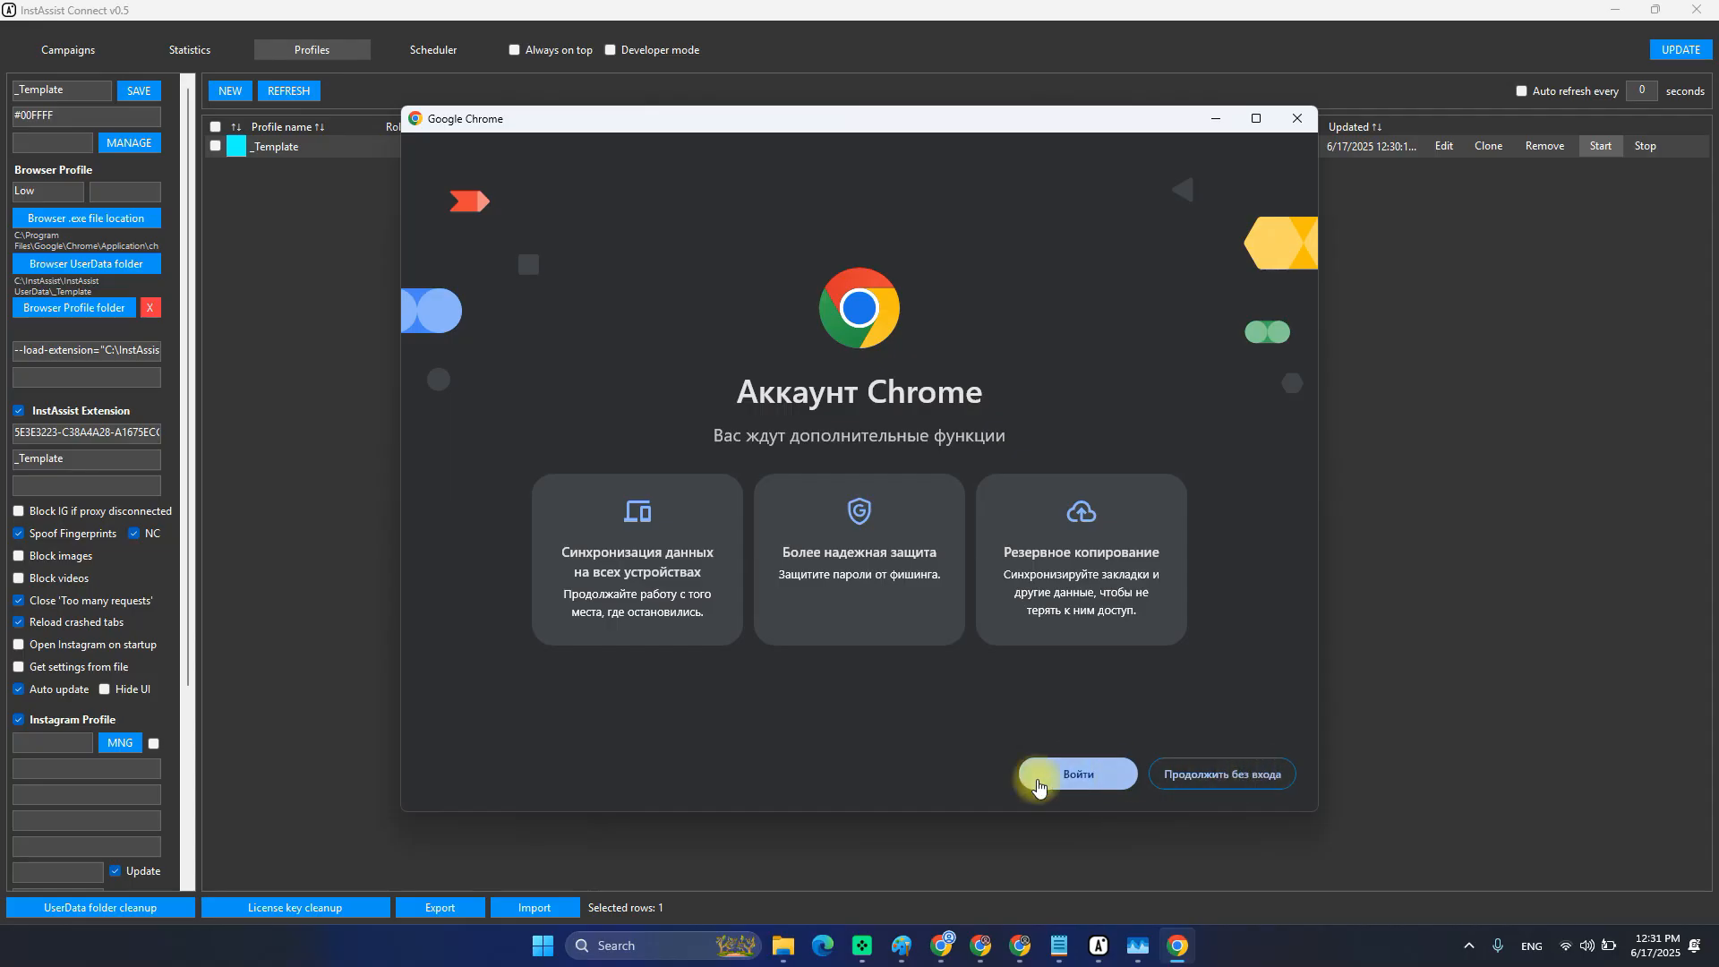
{"action": "left_click", "coordinate": [1210, 780]}
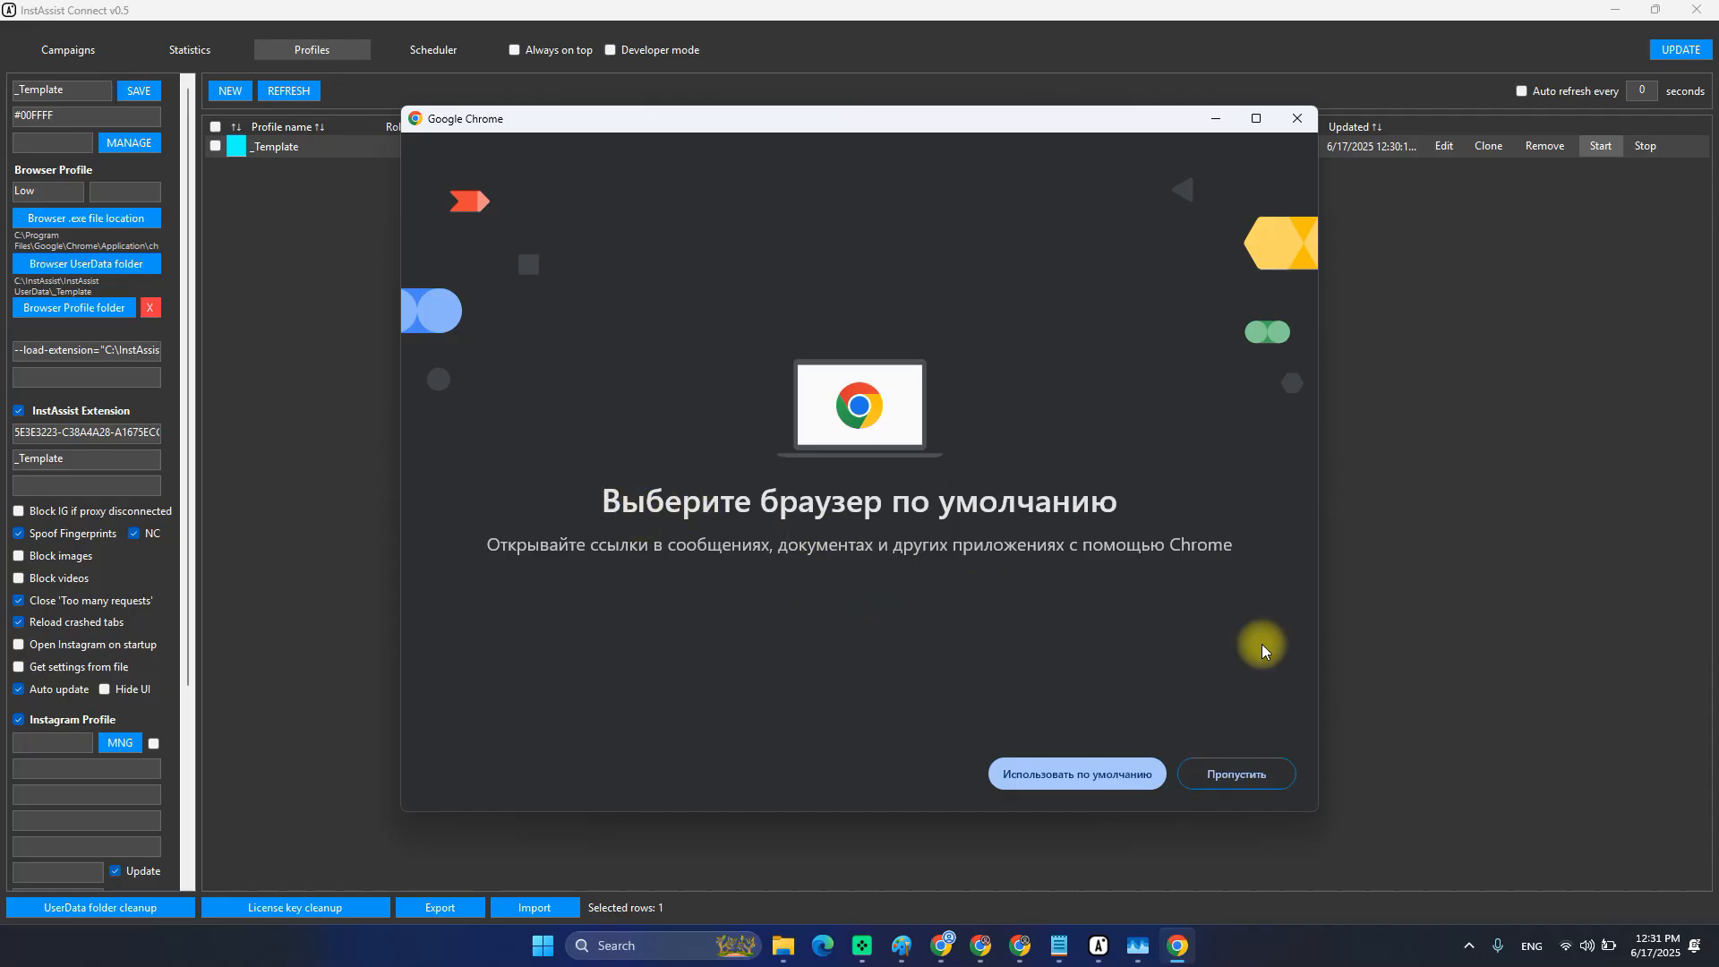
{"action": "left_click", "coordinate": [1236, 774]}
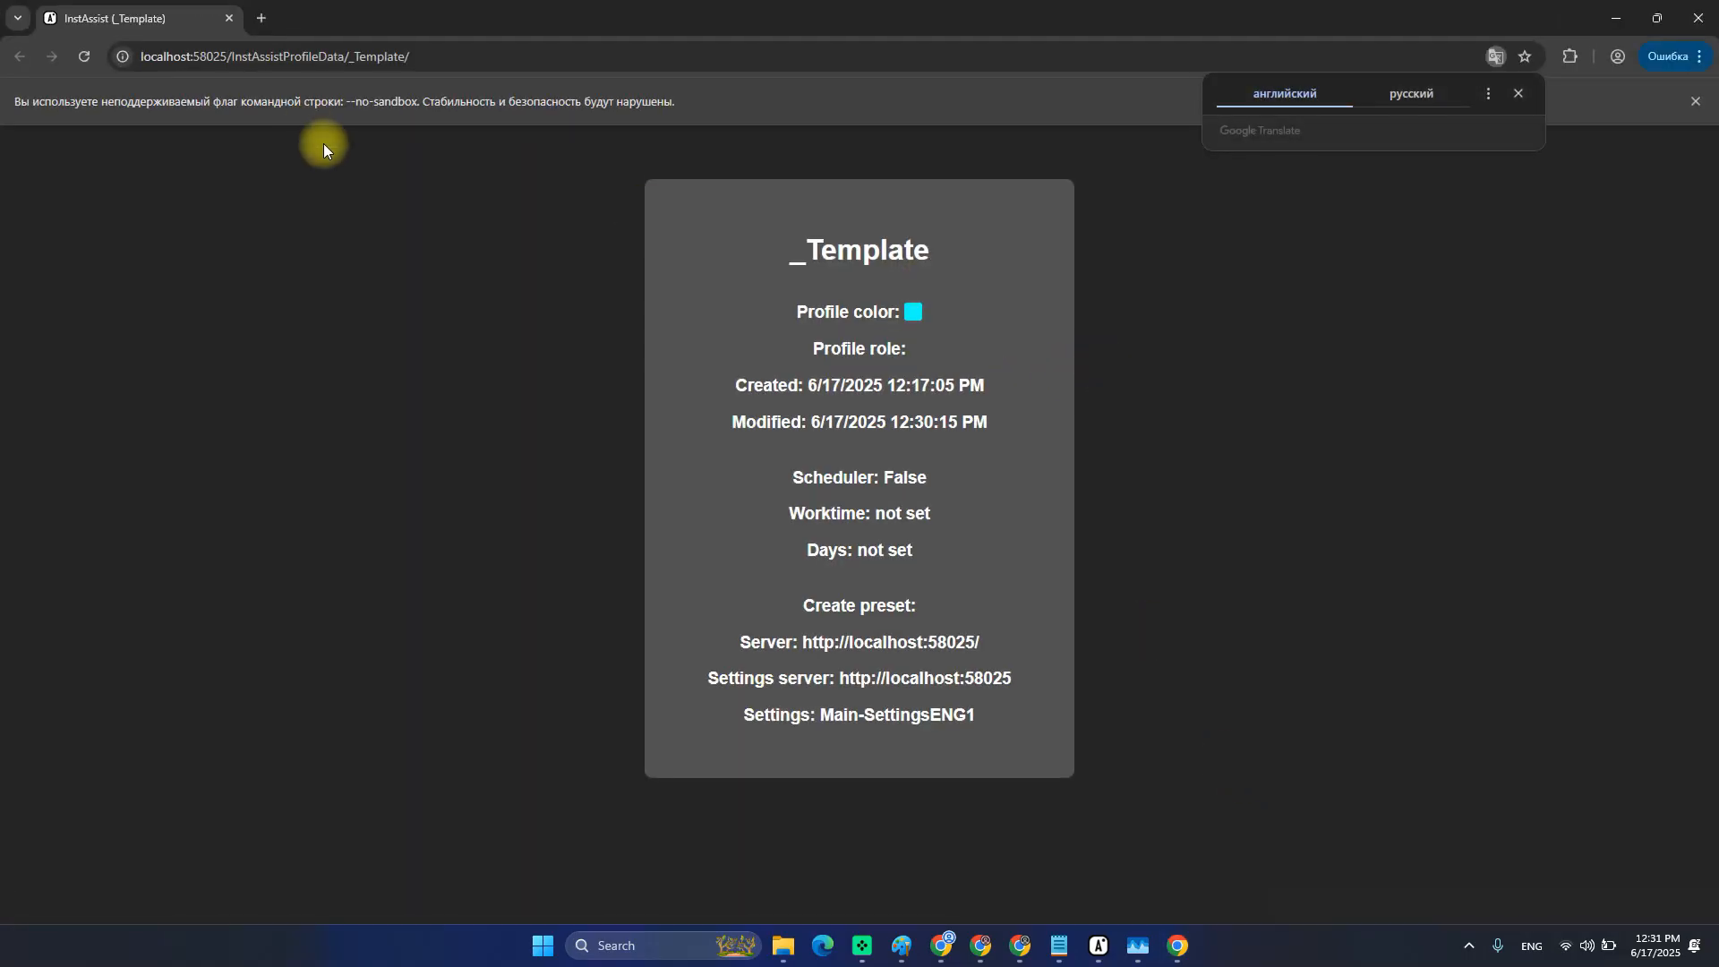
Open Chrome's Настройки, dismiss the ad privacy notice, and search for the language ('язык') settings.
{"action": "left_click", "coordinate": [1691, 59]}
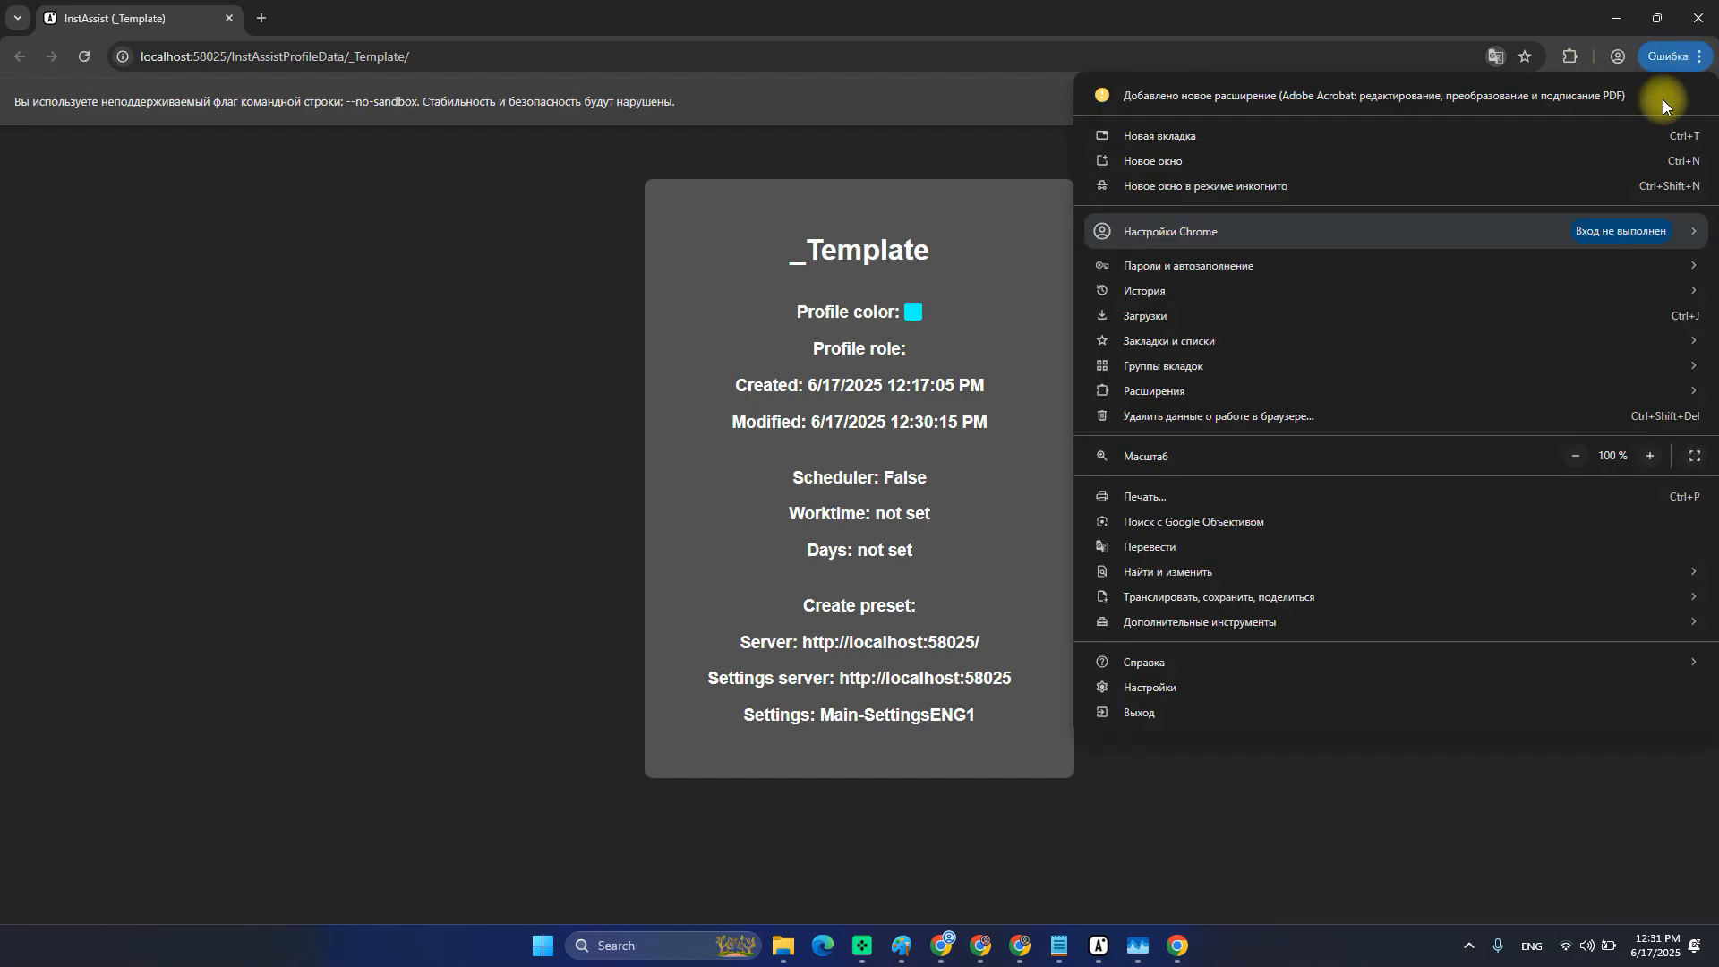
{"action": "left_click", "coordinate": [1155, 690]}
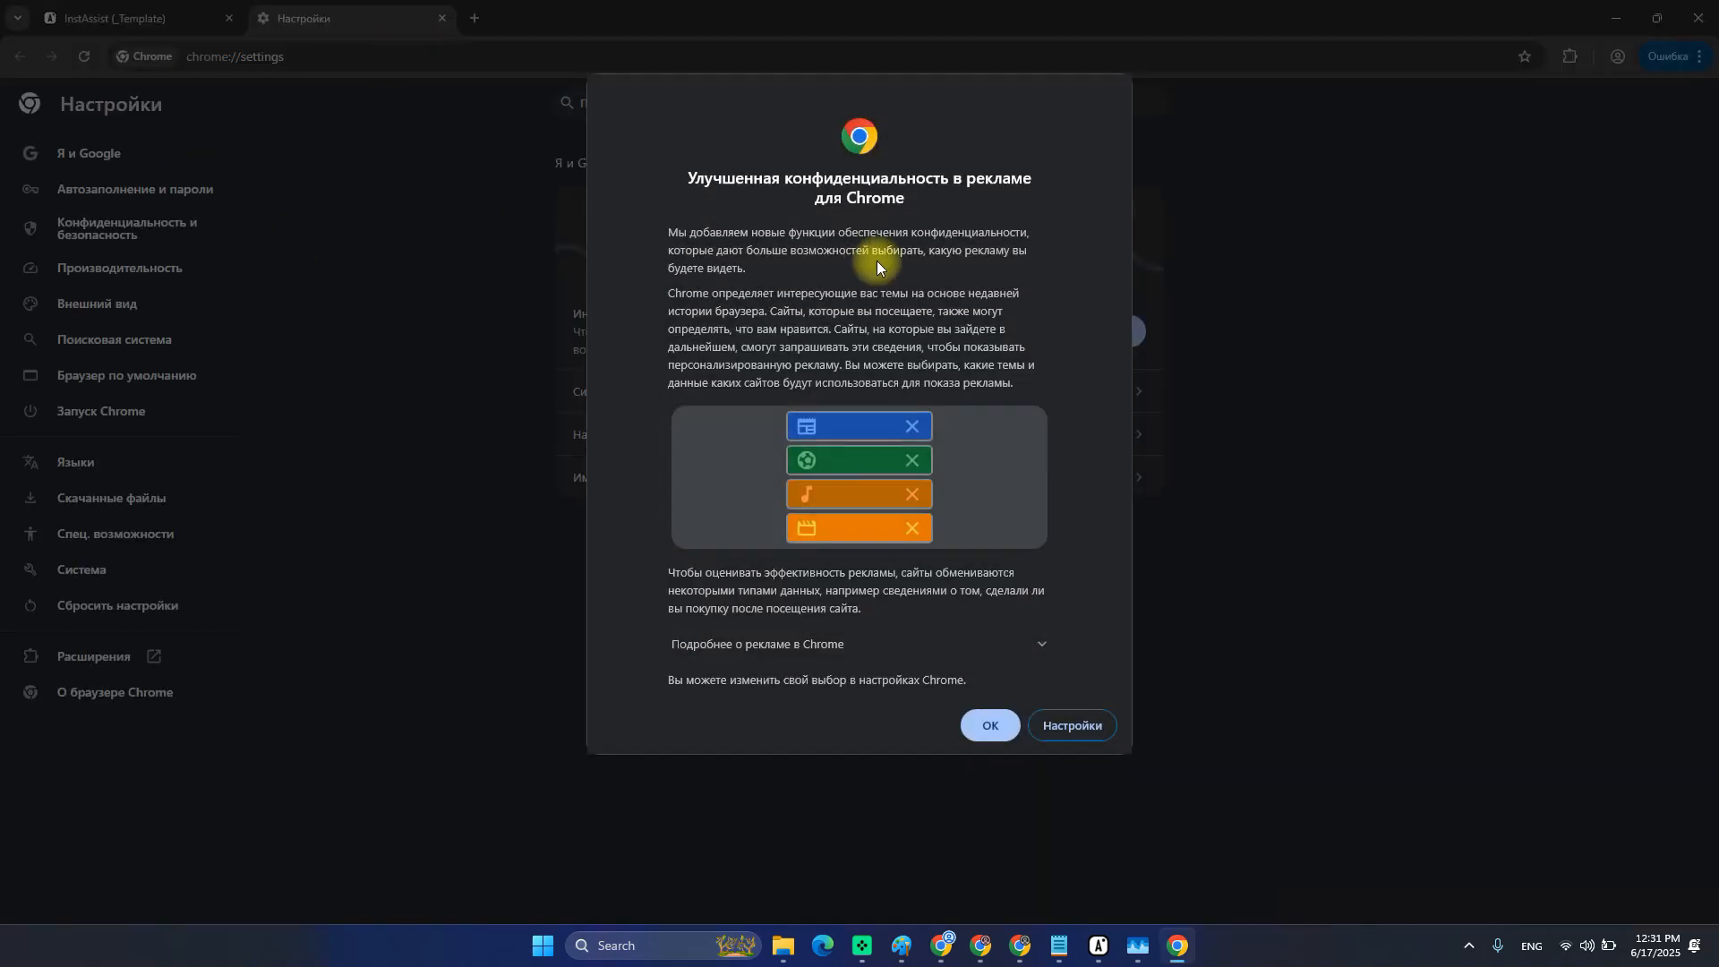
{"action": "left_click", "coordinate": [990, 725]}
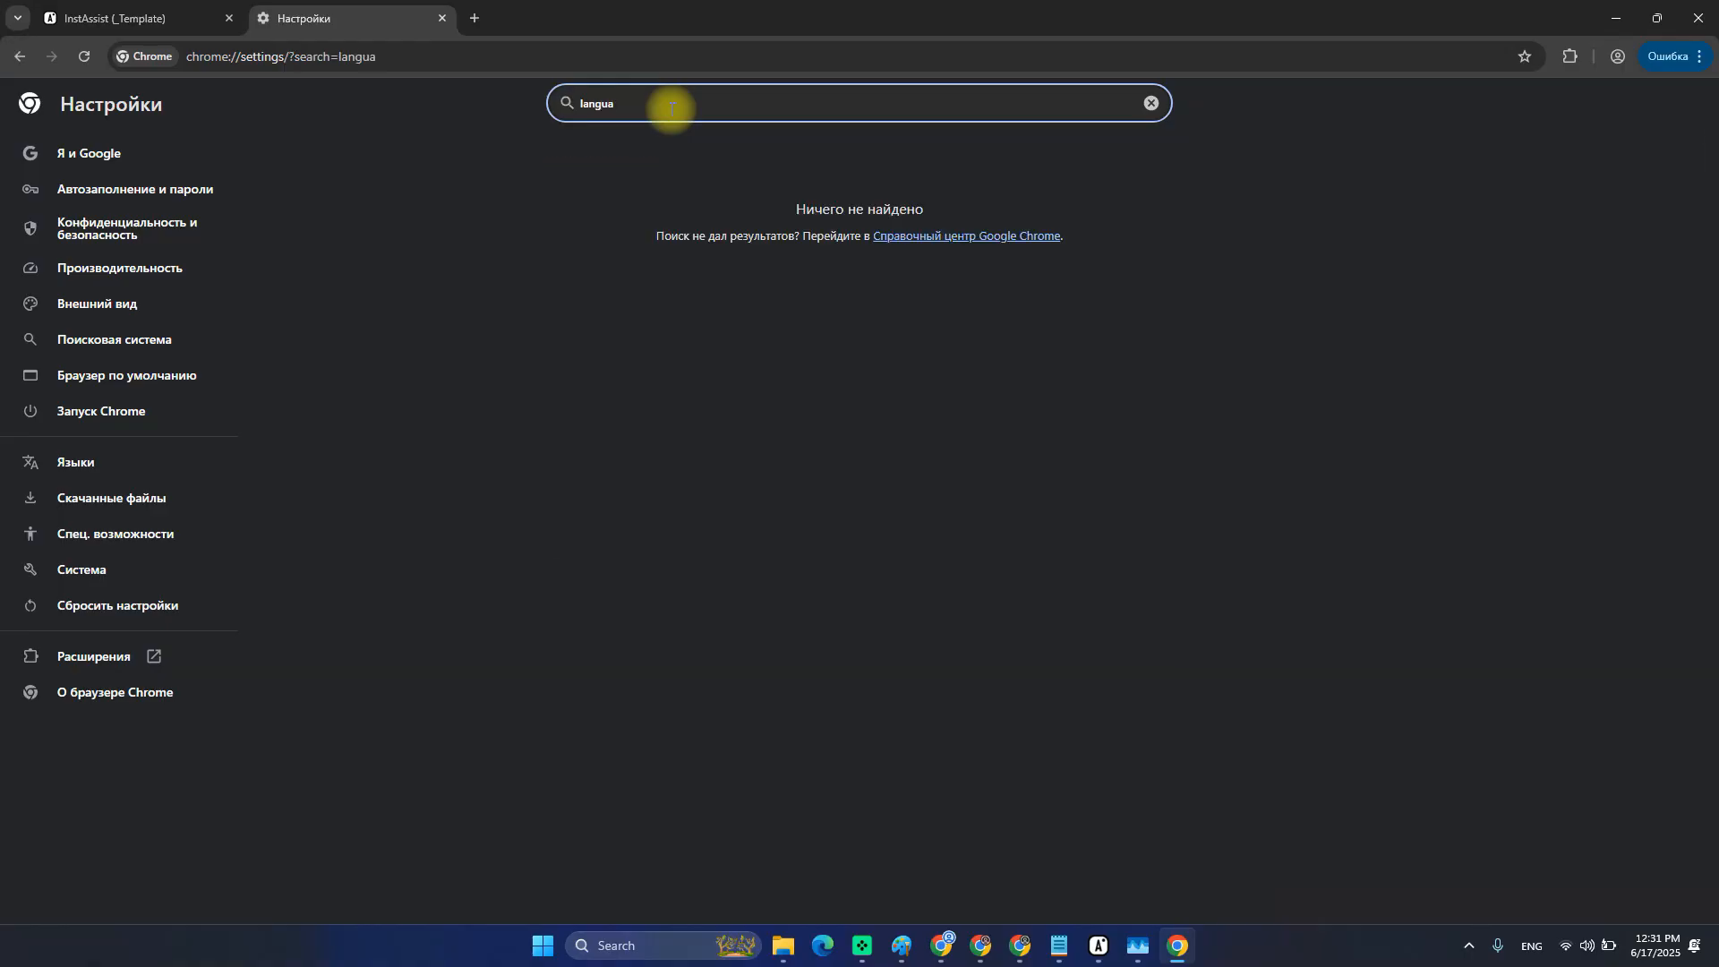
{"action": "key", "text": "BackSpace"}
{"action": "key", "text": "BackSpace"}
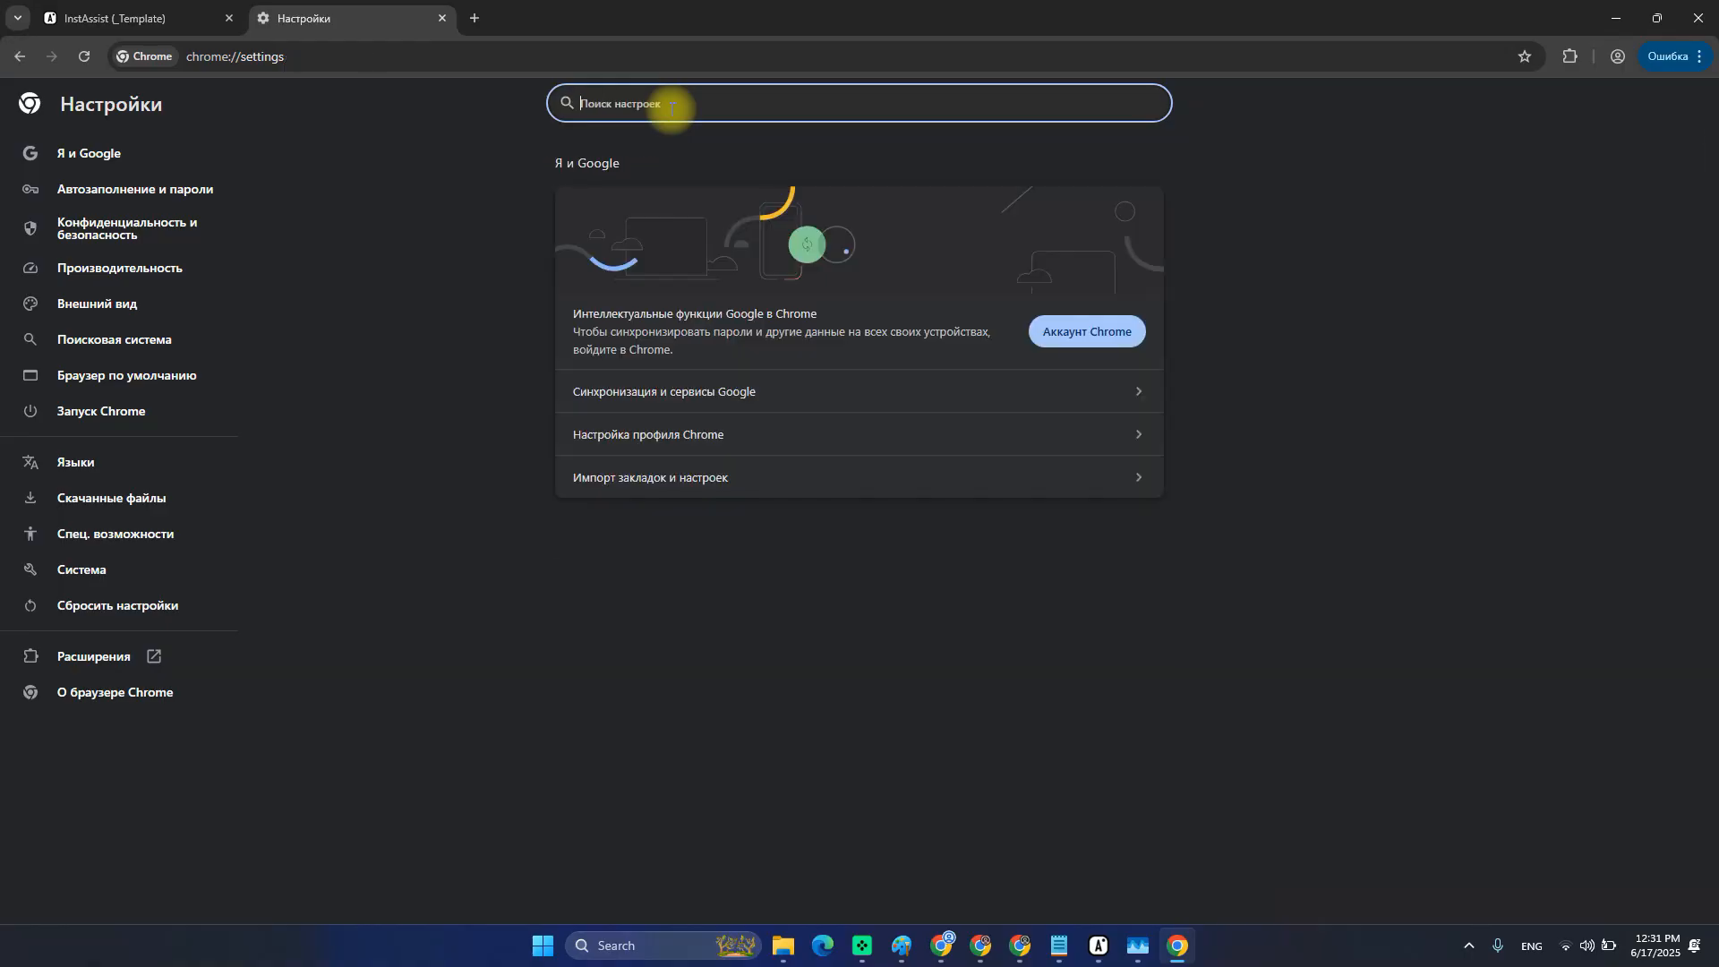
{"action": "type", "text": "язф"}
{"action": "type", "text": "ыку"}
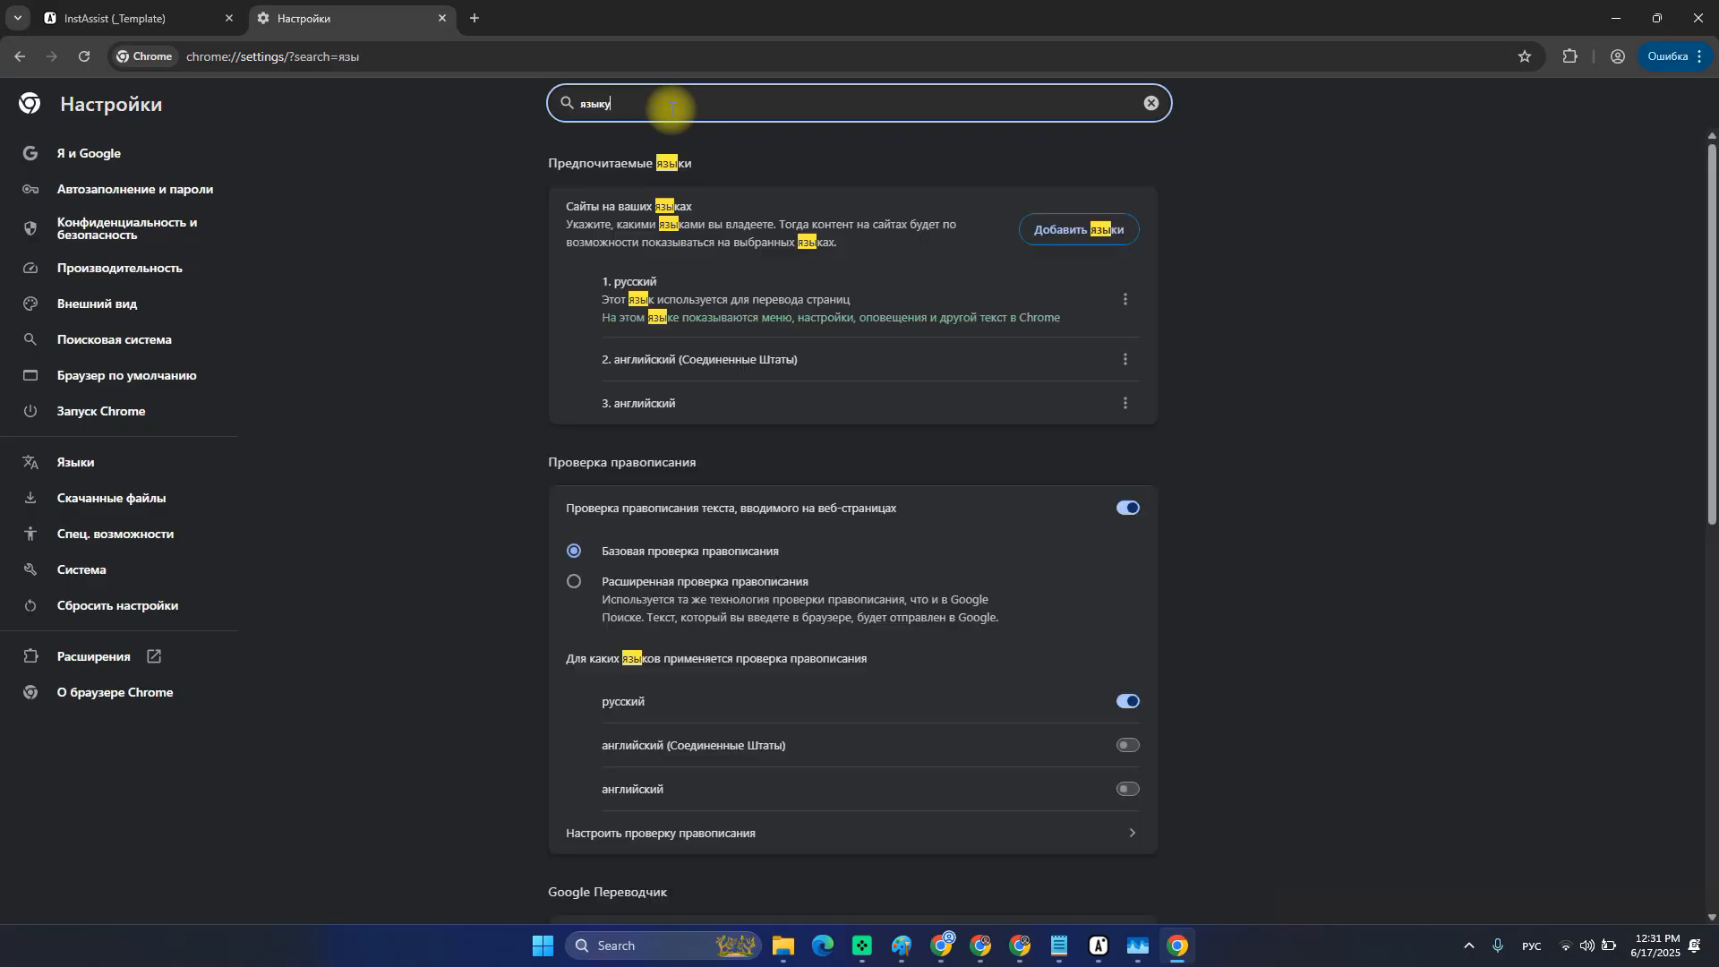
{"action": "key", "text": "BackSpace"}
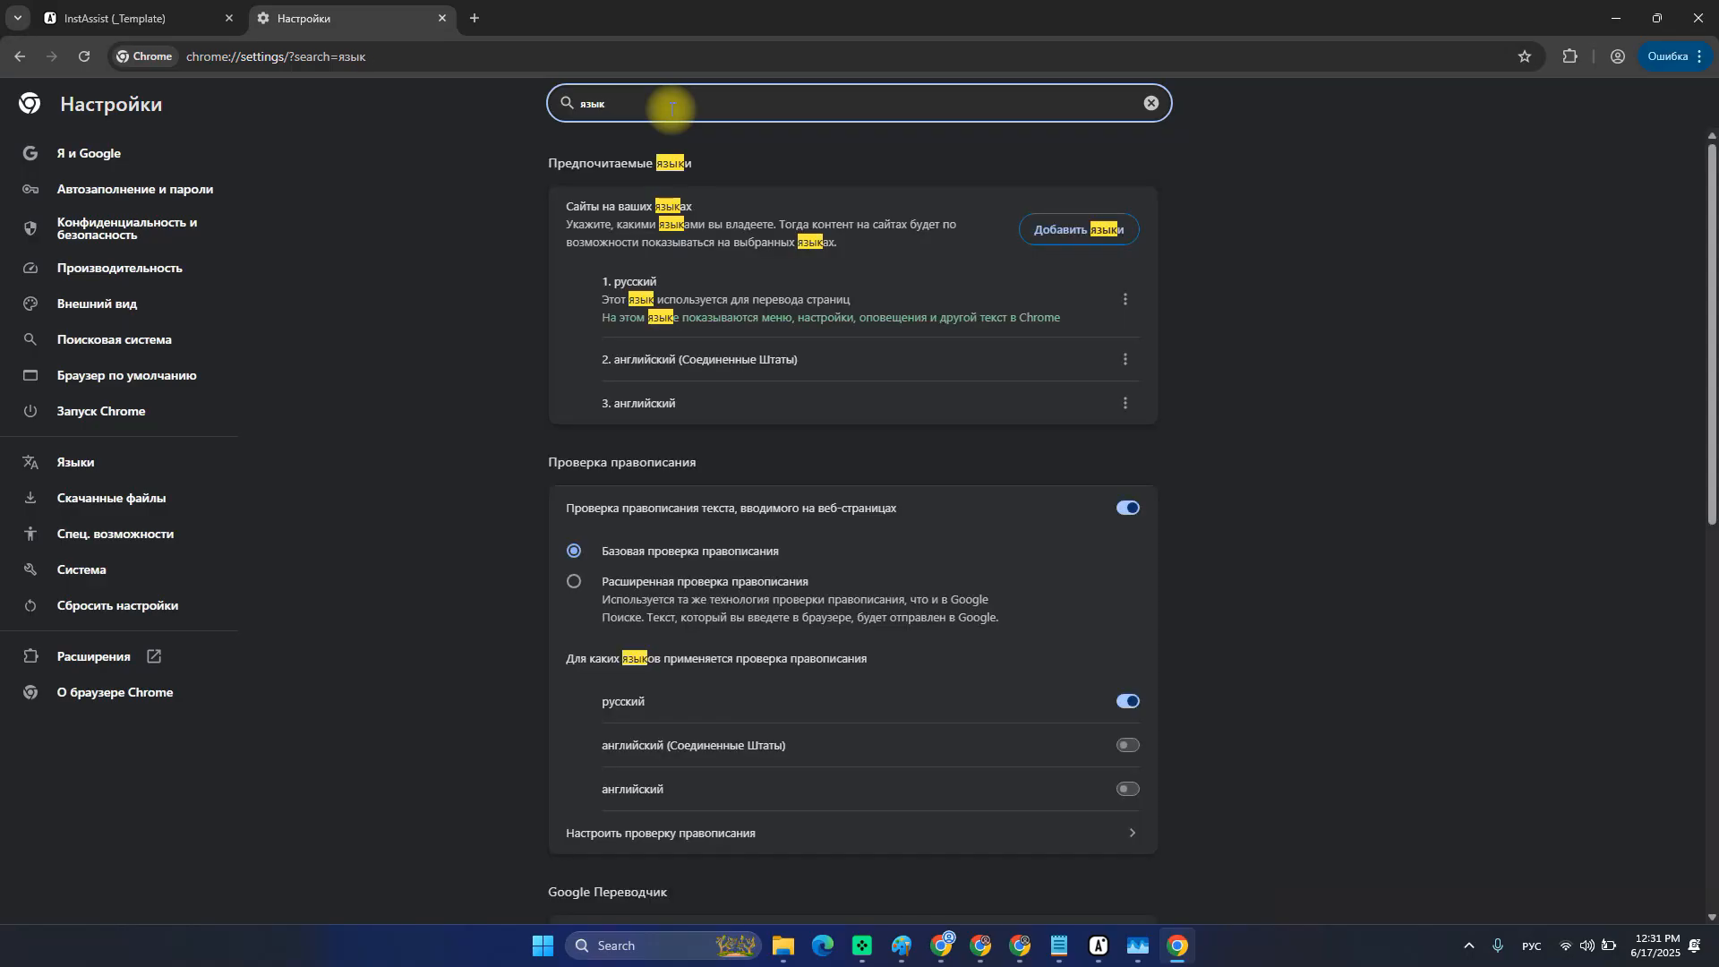
{"action": "left_click", "coordinate": [1088, 233]}
{"action": "left_click", "coordinate": [940, 682]}
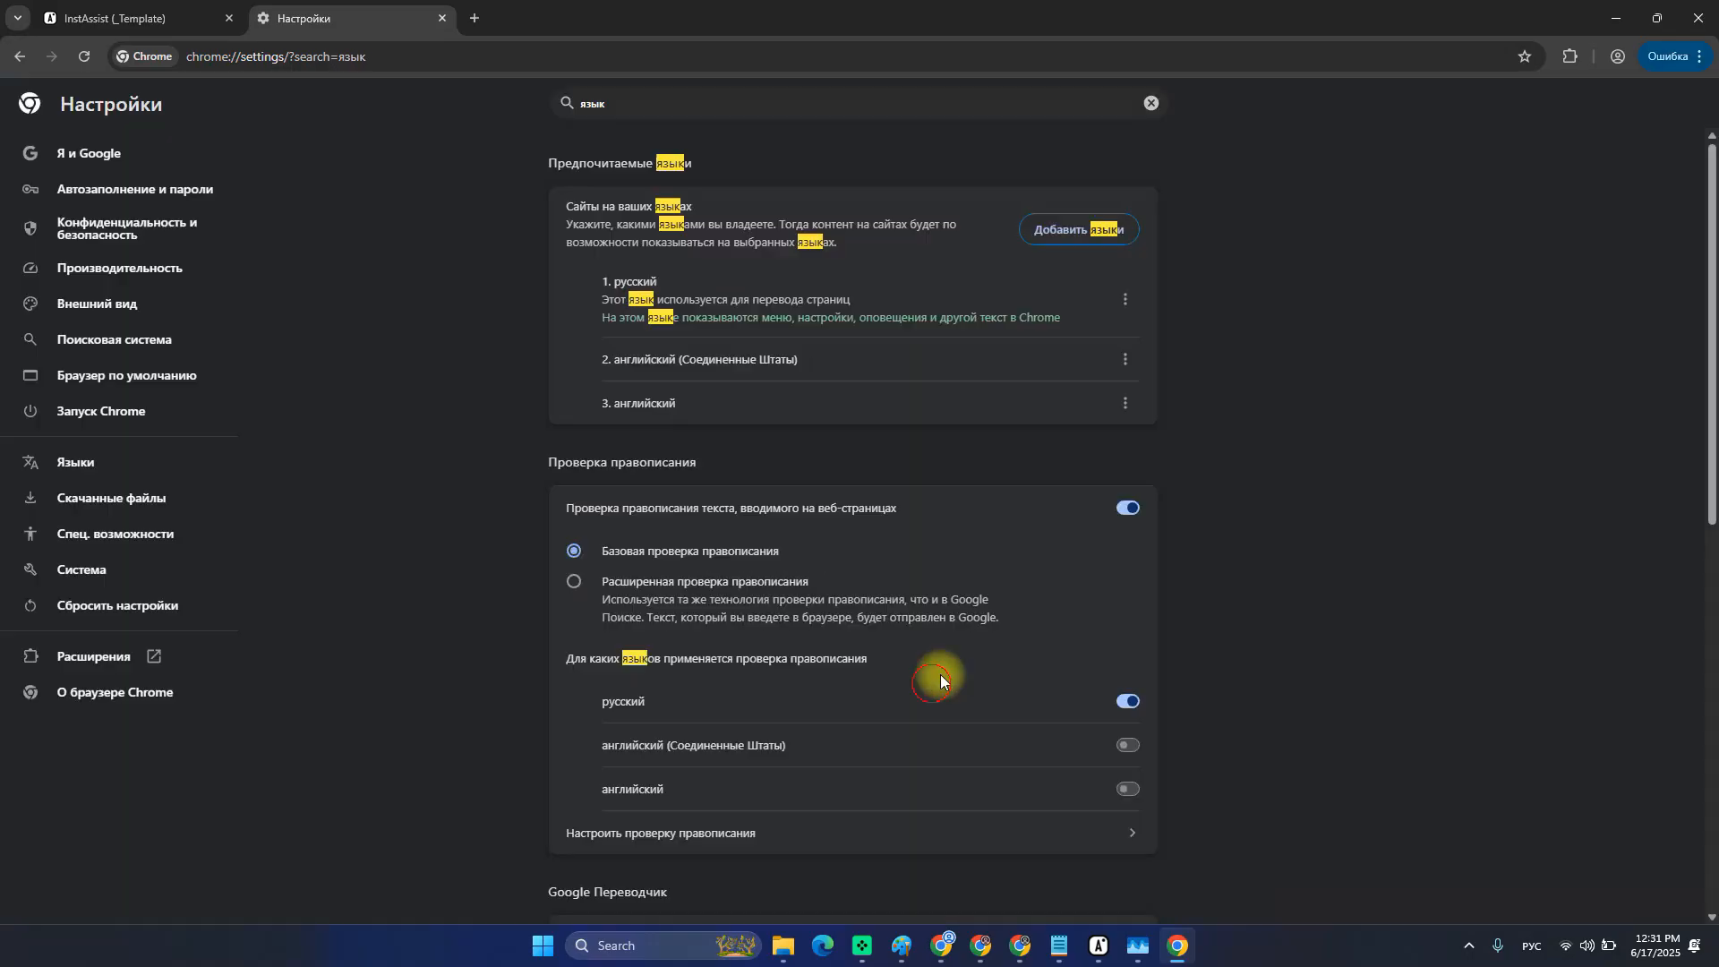
Move English to the top of preferred languages, make it Chrome's display language, and restart.
{"action": "left_click", "coordinate": [1124, 360]}
{"action": "left_click", "coordinate": [971, 402]}
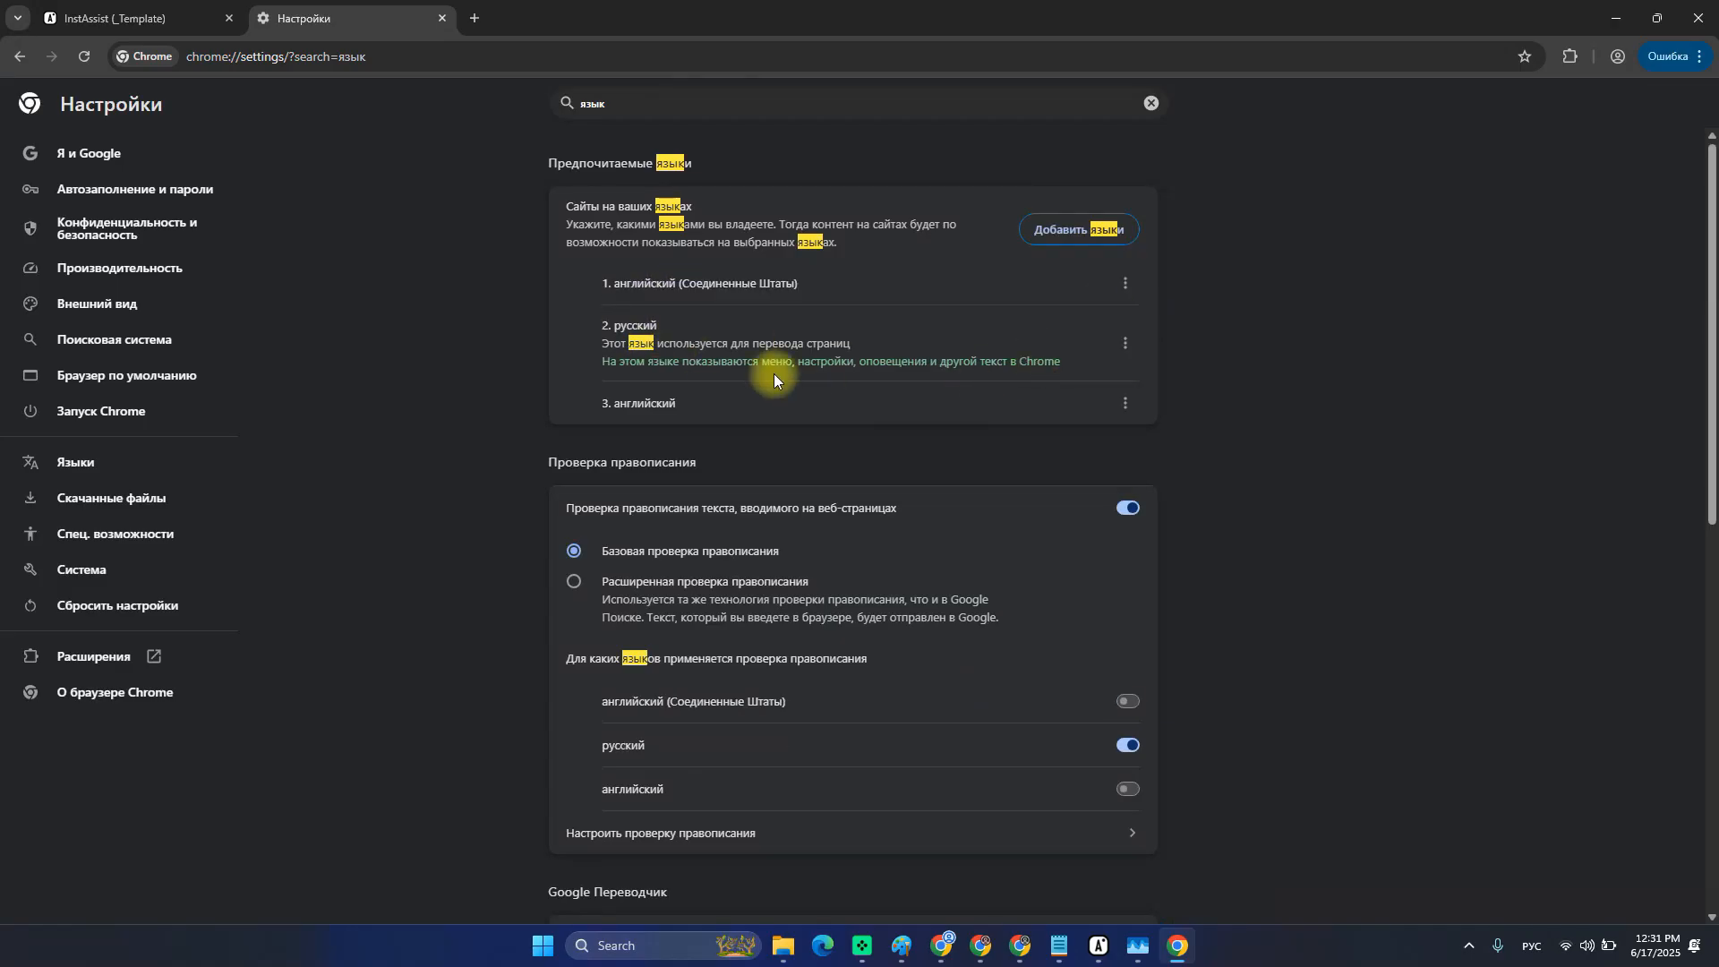
{"action": "left_click", "coordinate": [1124, 403]}
{"action": "left_click", "coordinate": [1019, 447]}
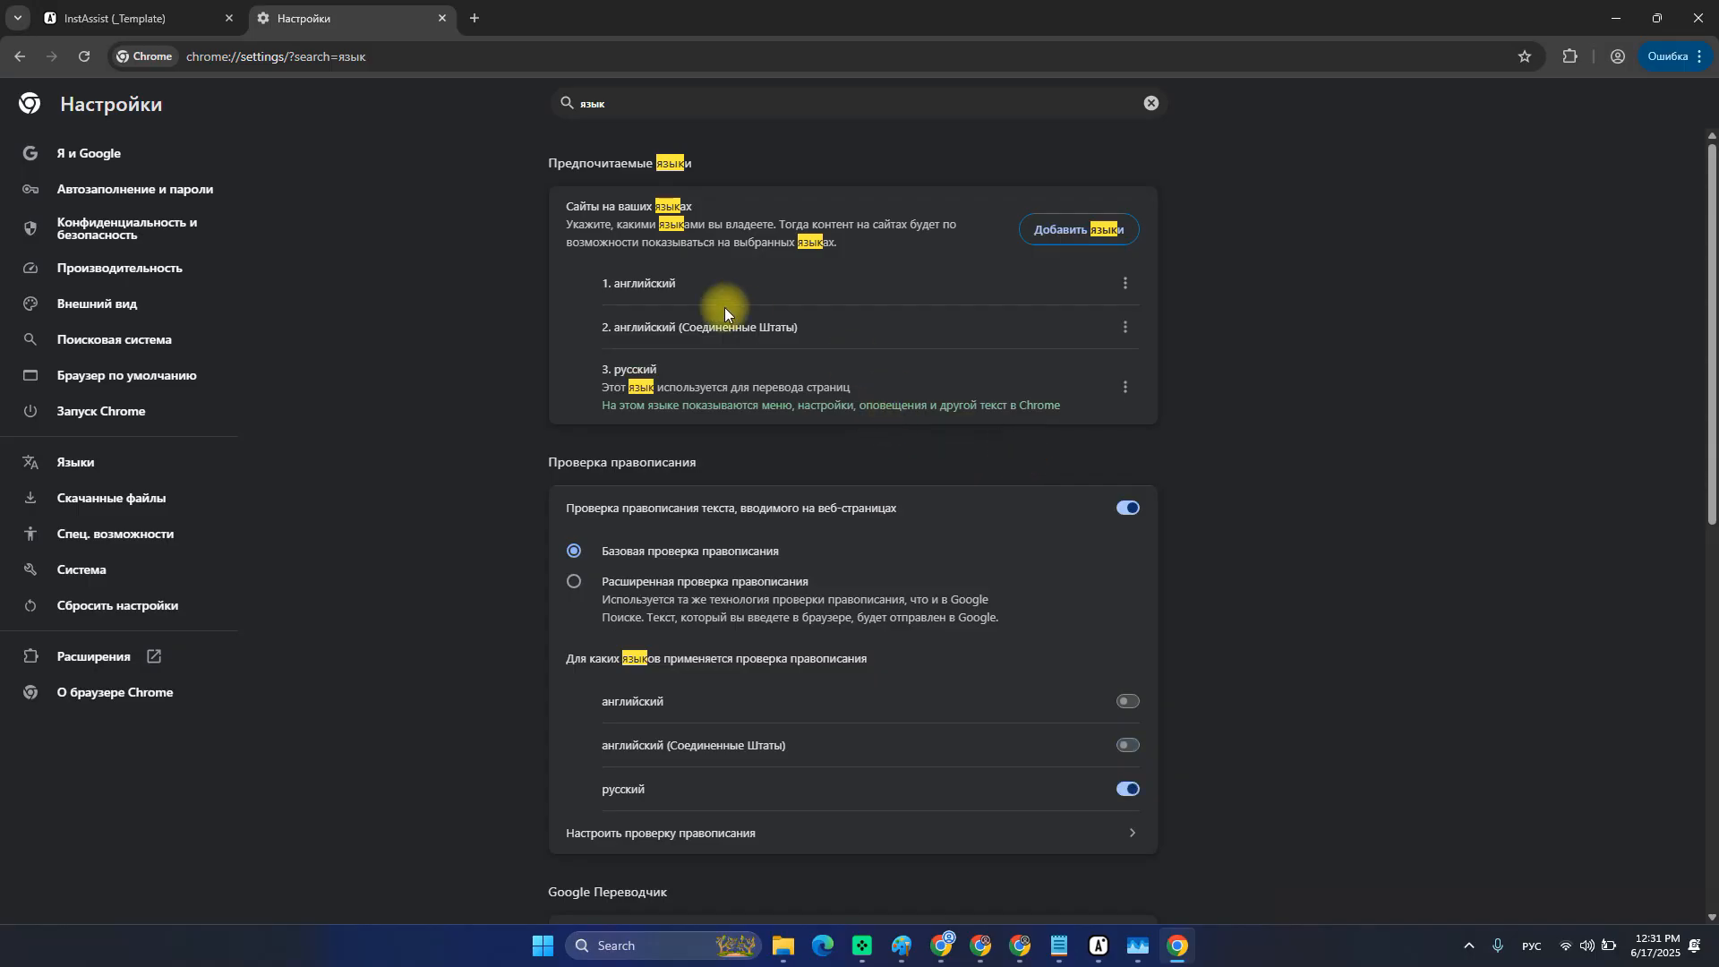
{"action": "left_click", "coordinate": [1124, 283]}
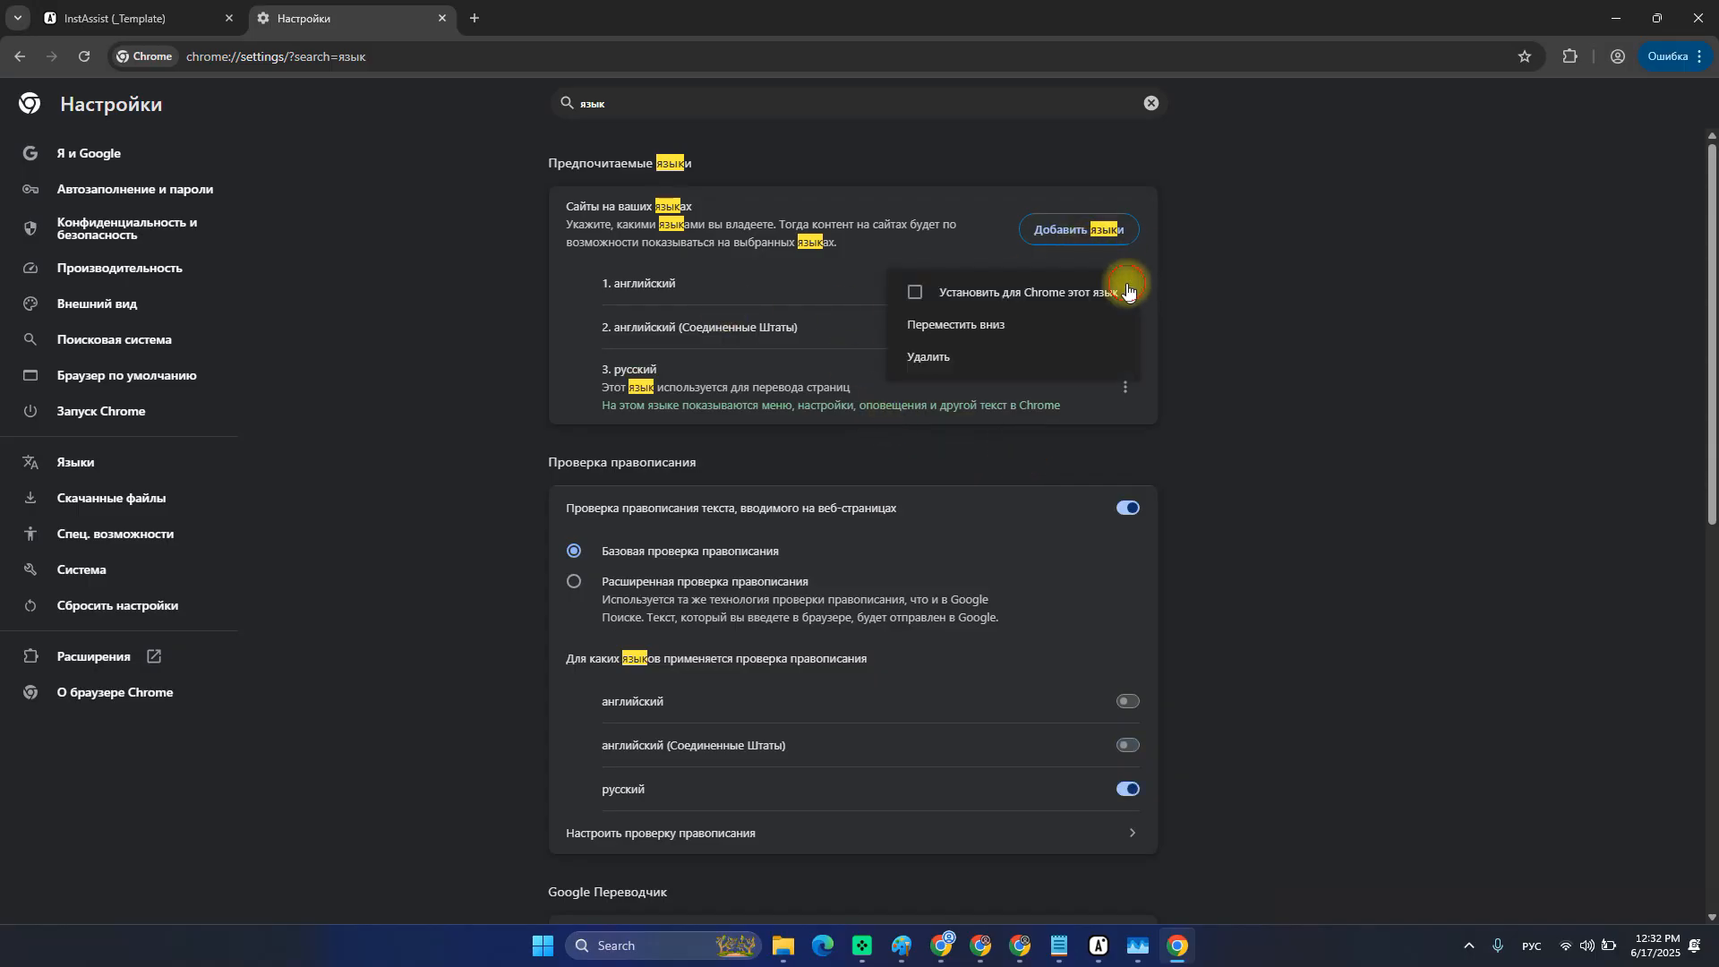
{"action": "left_click", "coordinate": [908, 293]}
{"action": "left_click", "coordinate": [1018, 303]}
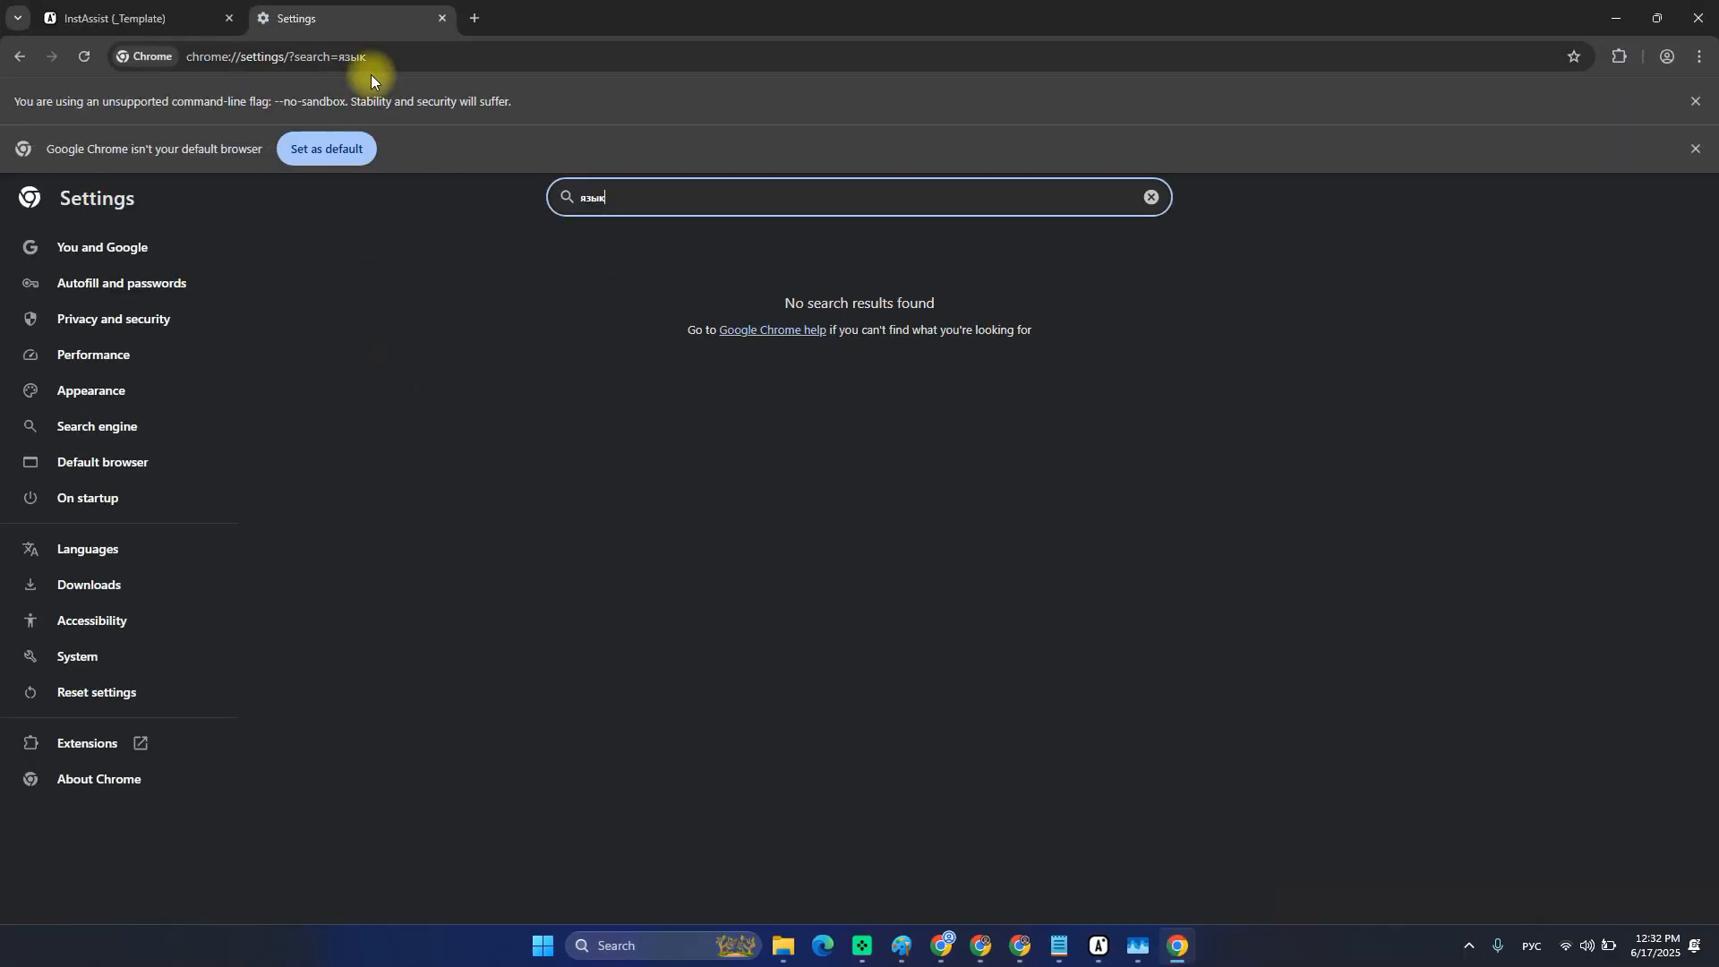
{"action": "left_click", "coordinate": [442, 18]}
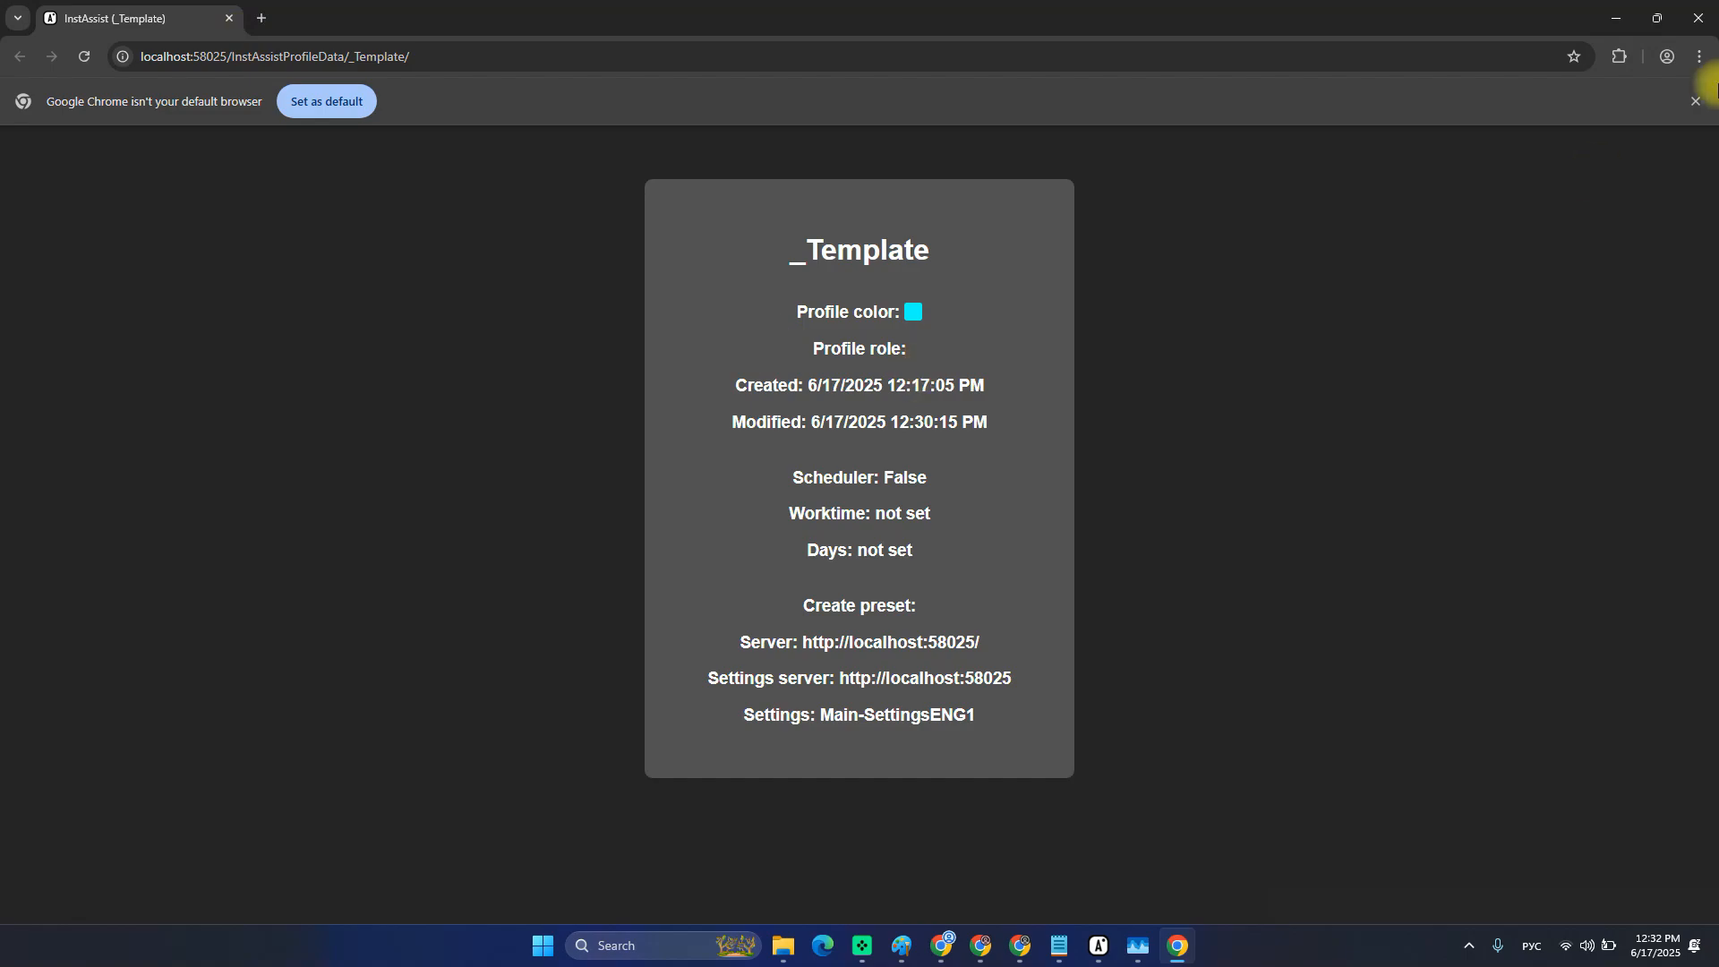
{"action": "left_click", "coordinate": [1698, 18]}
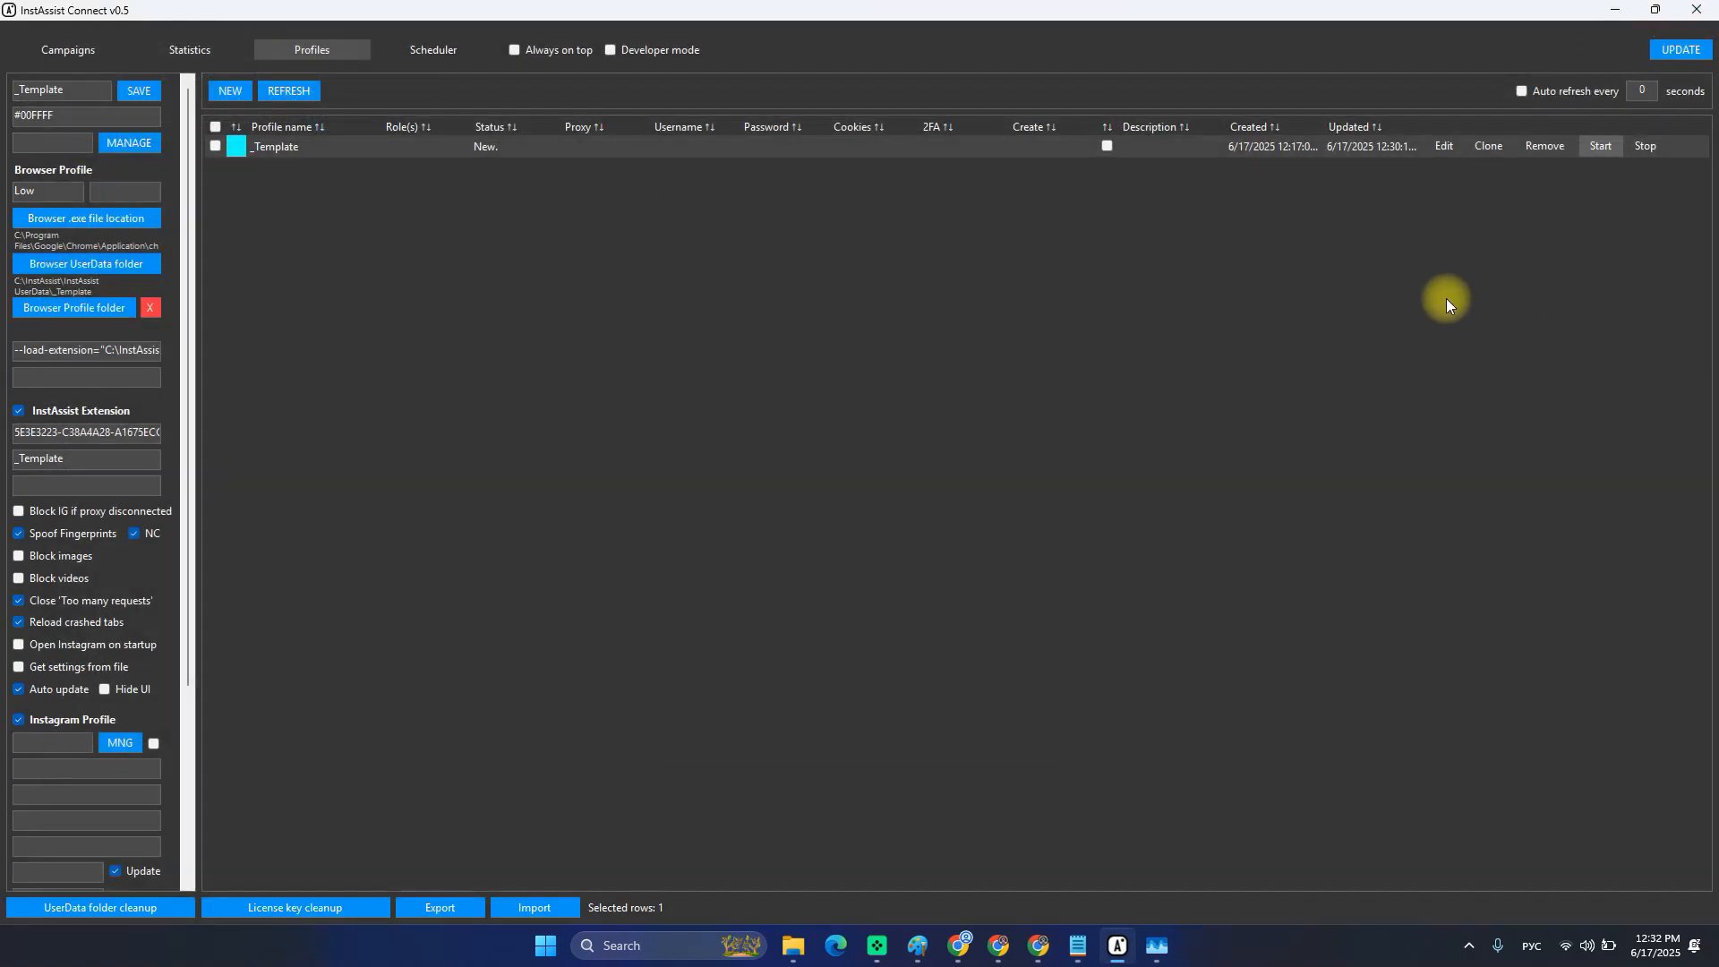
{"action": "left_click", "coordinate": [1602, 146]}
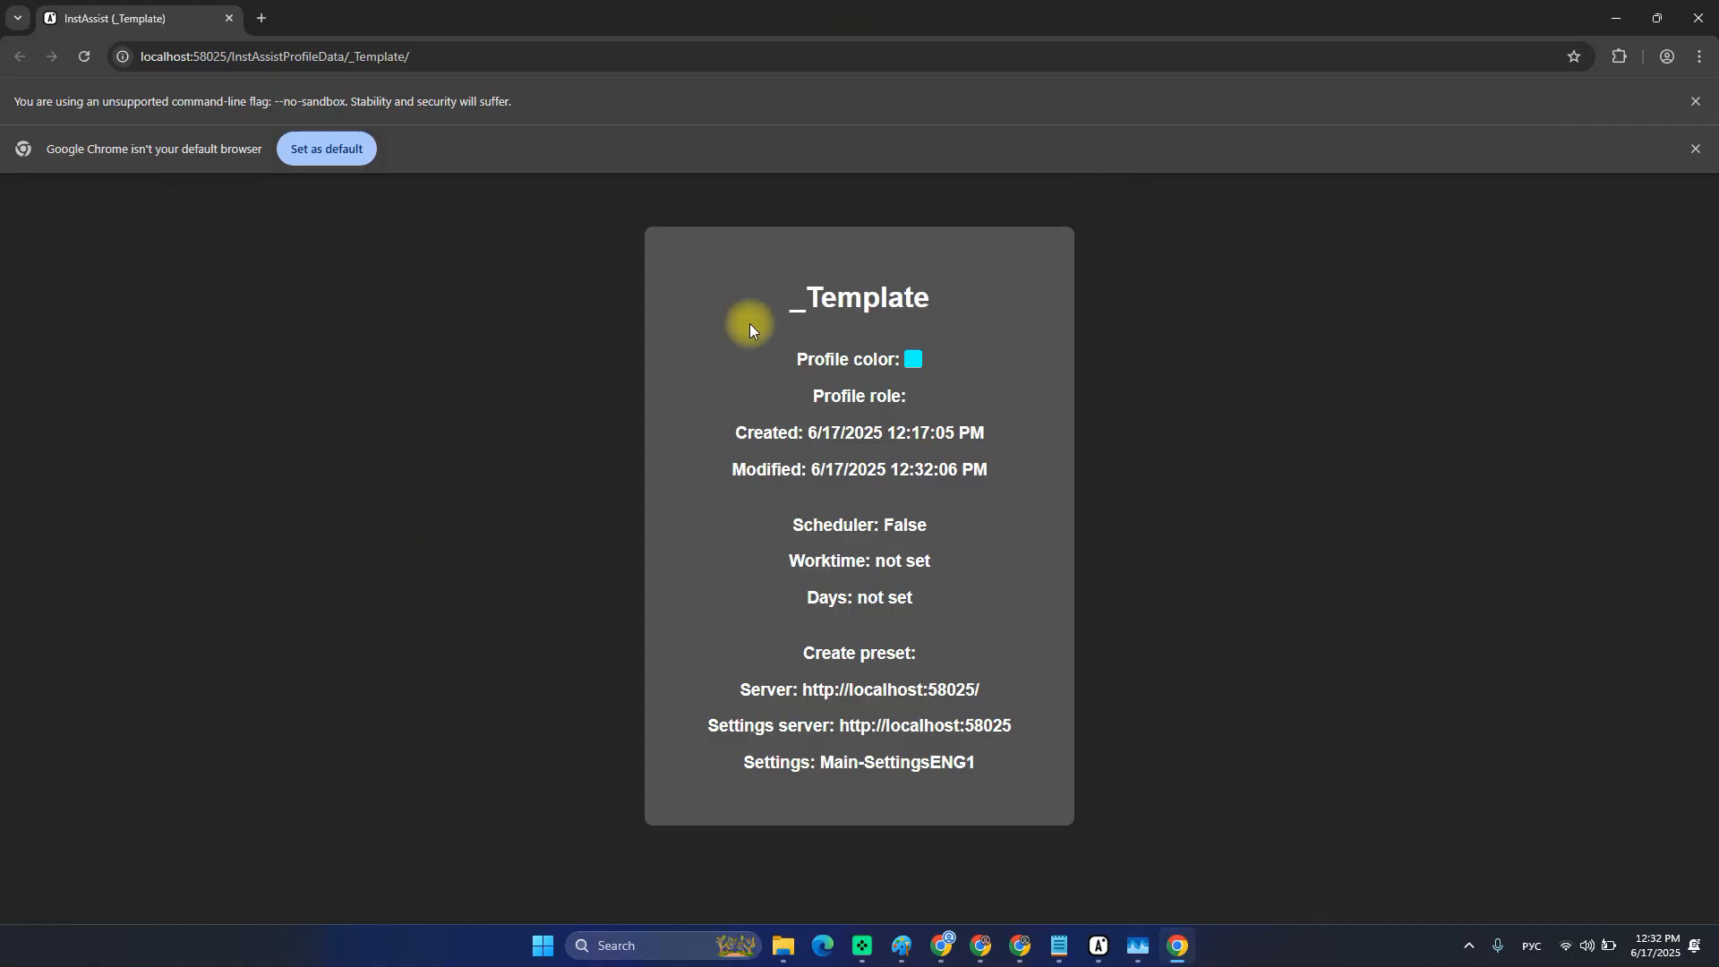
{"action": "key", "text": "alt+Tab"}
{"action": "key", "text": "alt+Tab"}
{"action": "left_click", "coordinate": [1616, 58]}
{"action": "left_click", "coordinate": [1619, 58]}
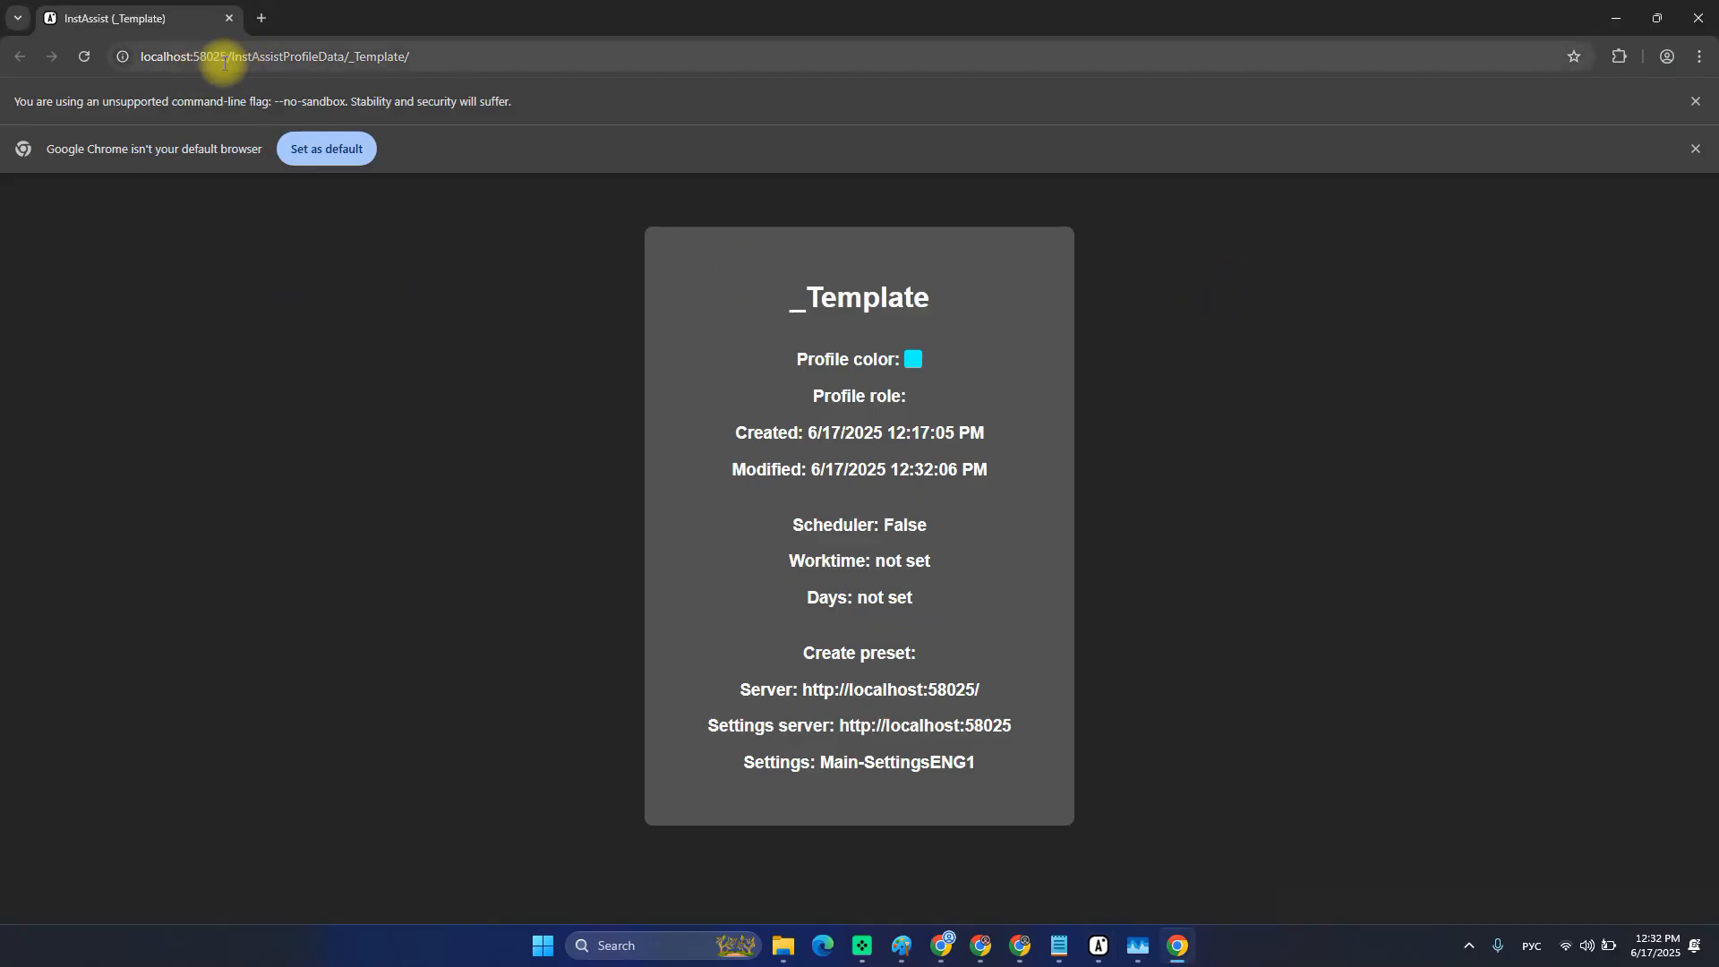
{"action": "left_click", "coordinate": [224, 56]}
{"action": "left_click", "coordinate": [249, 56]}
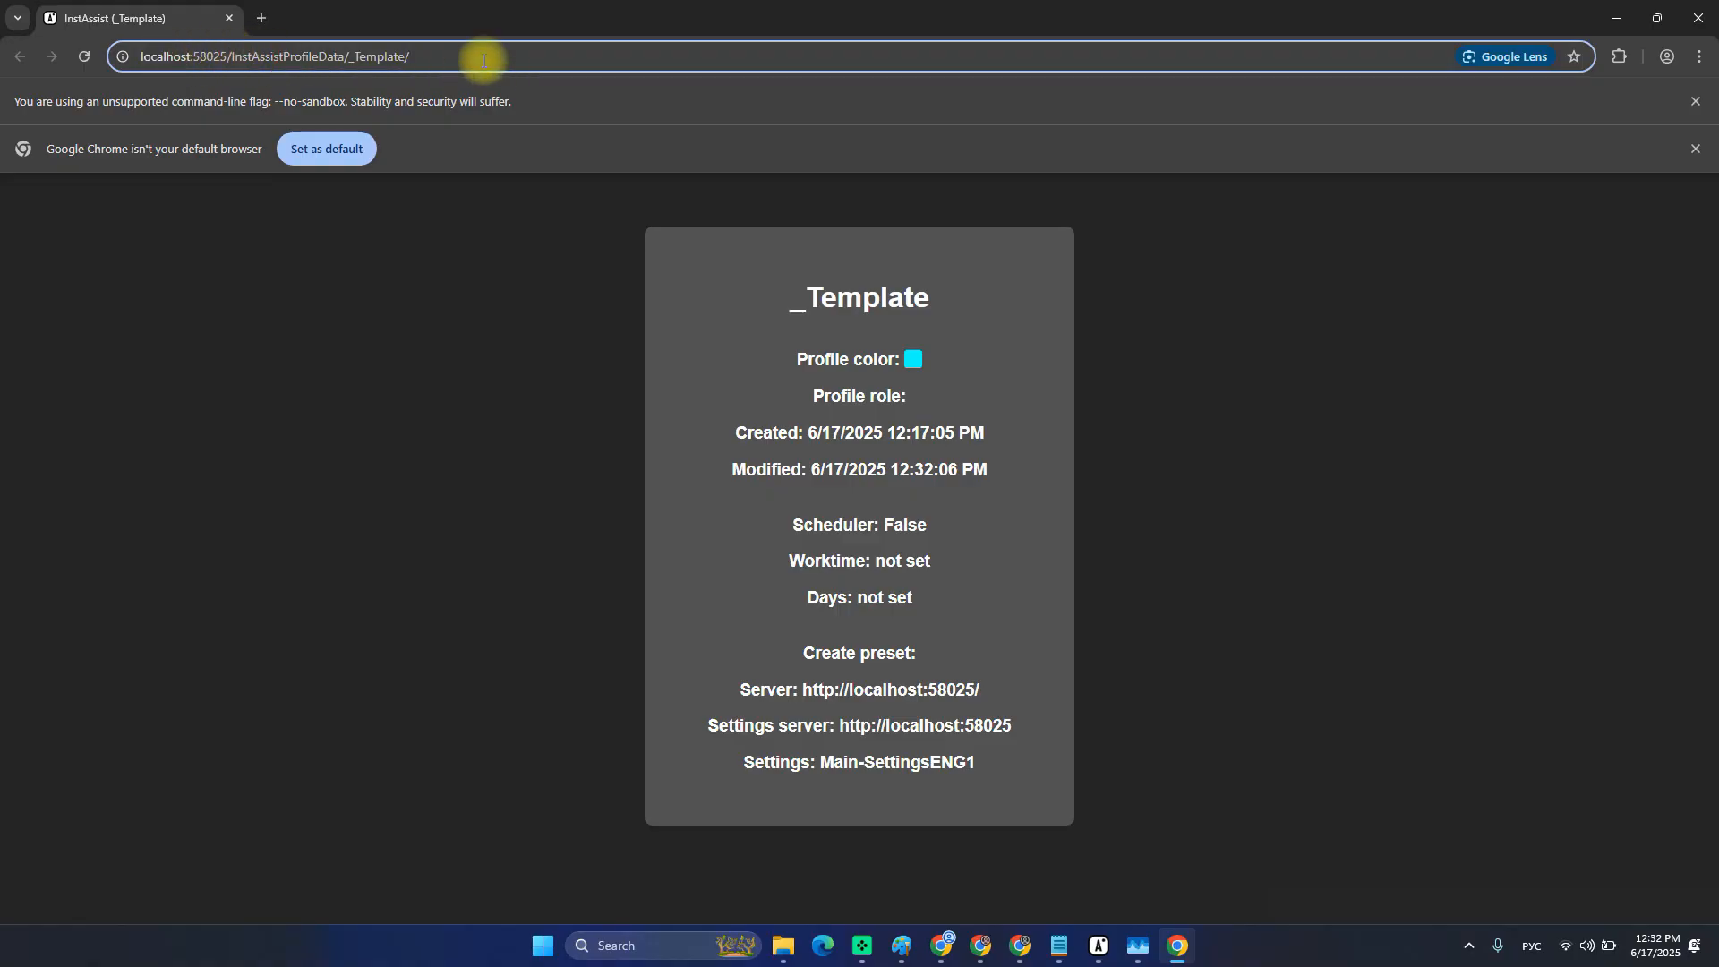
{"action": "left_click_drag", "start_coordinate": [483, 60], "coordinate": [45, 52]}
{"action": "left_click", "coordinate": [523, 96]}
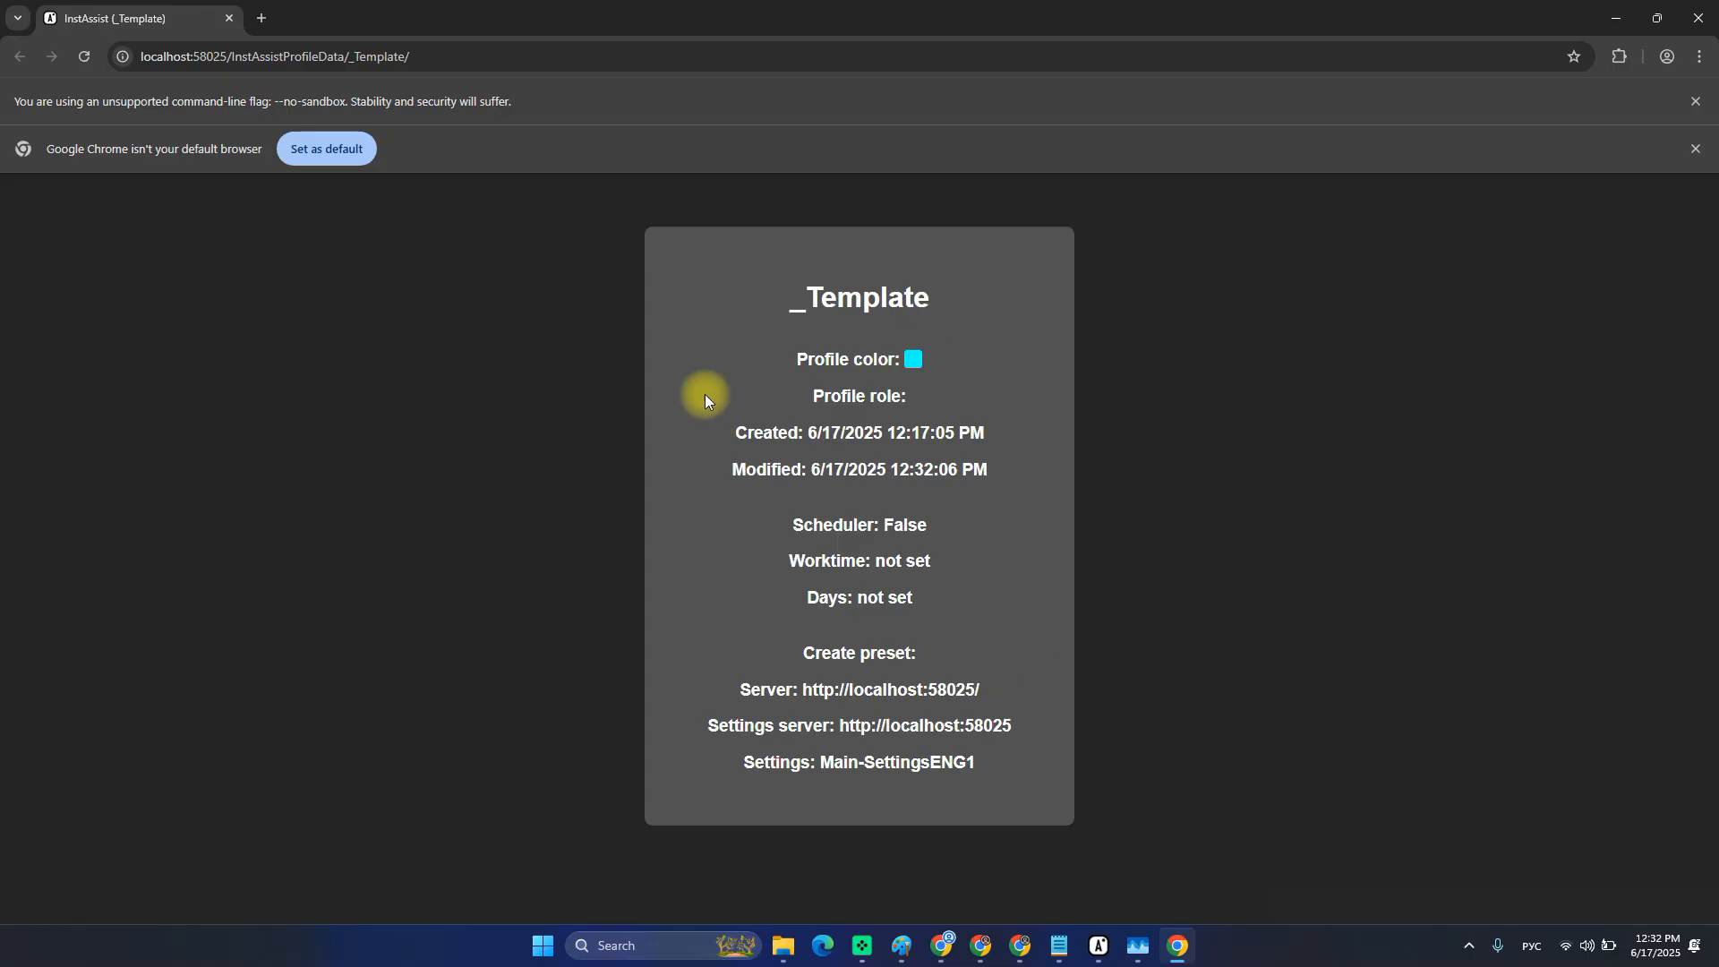
{"action": "left_click_drag", "start_coordinate": [690, 261], "coordinate": [1020, 767]}
{"action": "left_click", "coordinate": [1021, 767]}
{"action": "left_click", "coordinate": [164, 57]}
{"action": "double_click", "coordinate": [164, 58]}
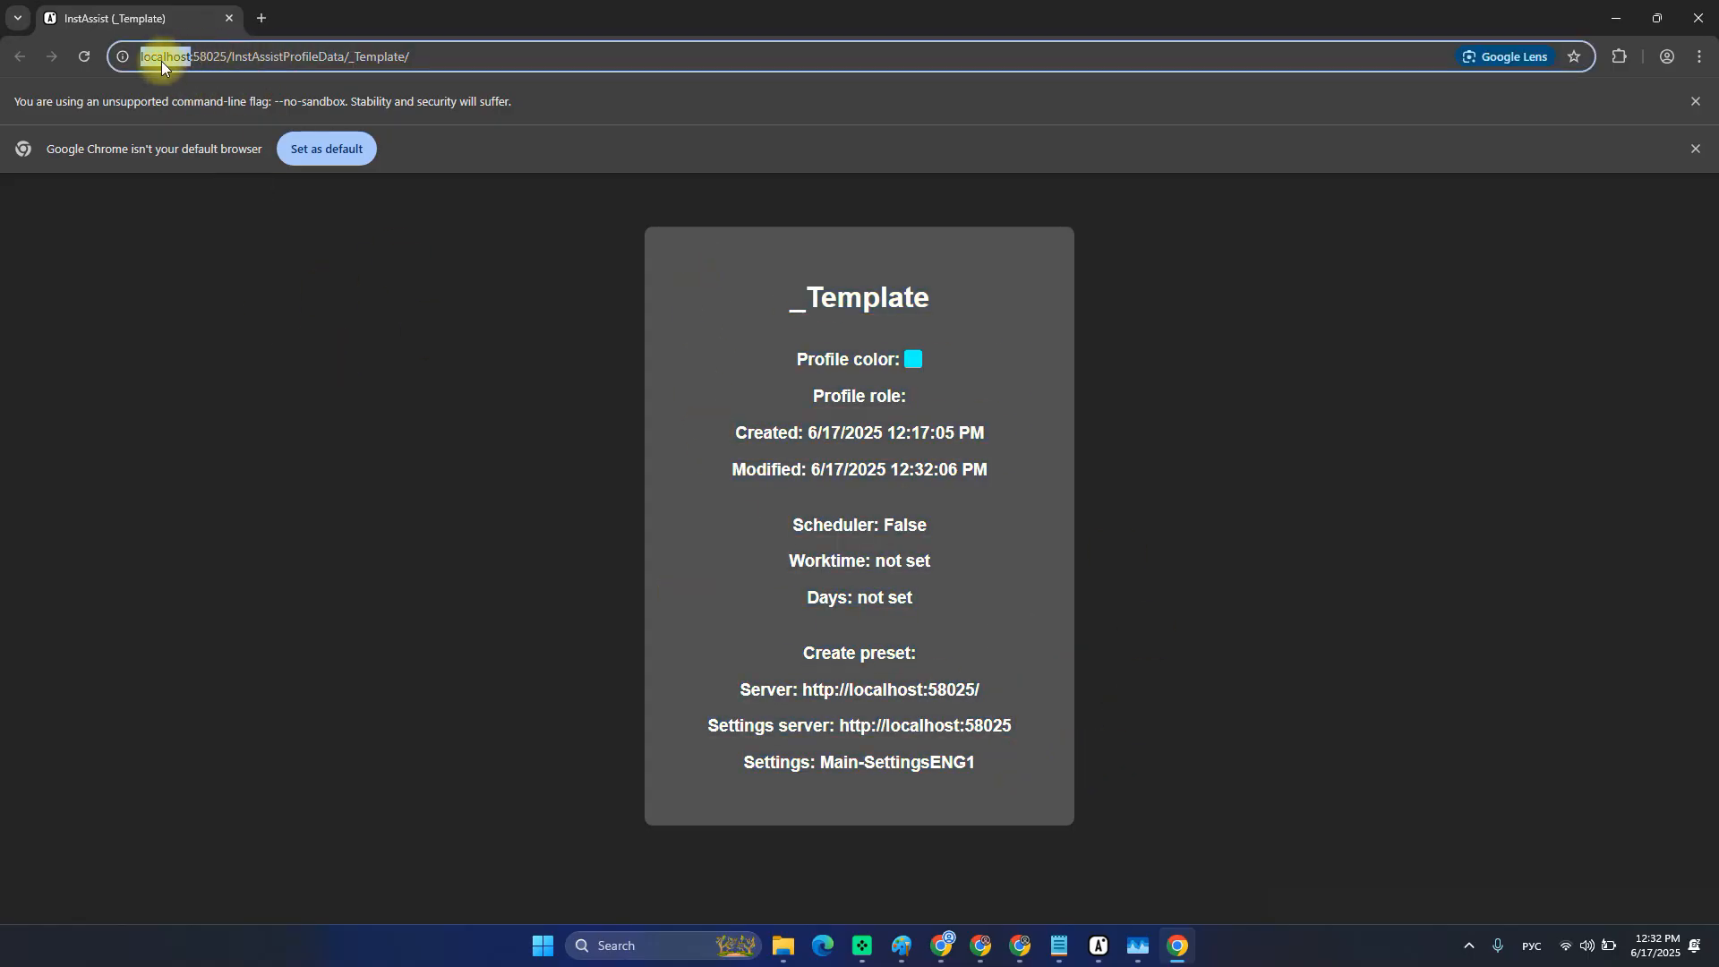
{"action": "left_click_drag", "start_coordinate": [161, 61], "coordinate": [212, 56]}
{"action": "key", "text": "alt+Tab"}
{"action": "left_click", "coordinate": [67, 49]}
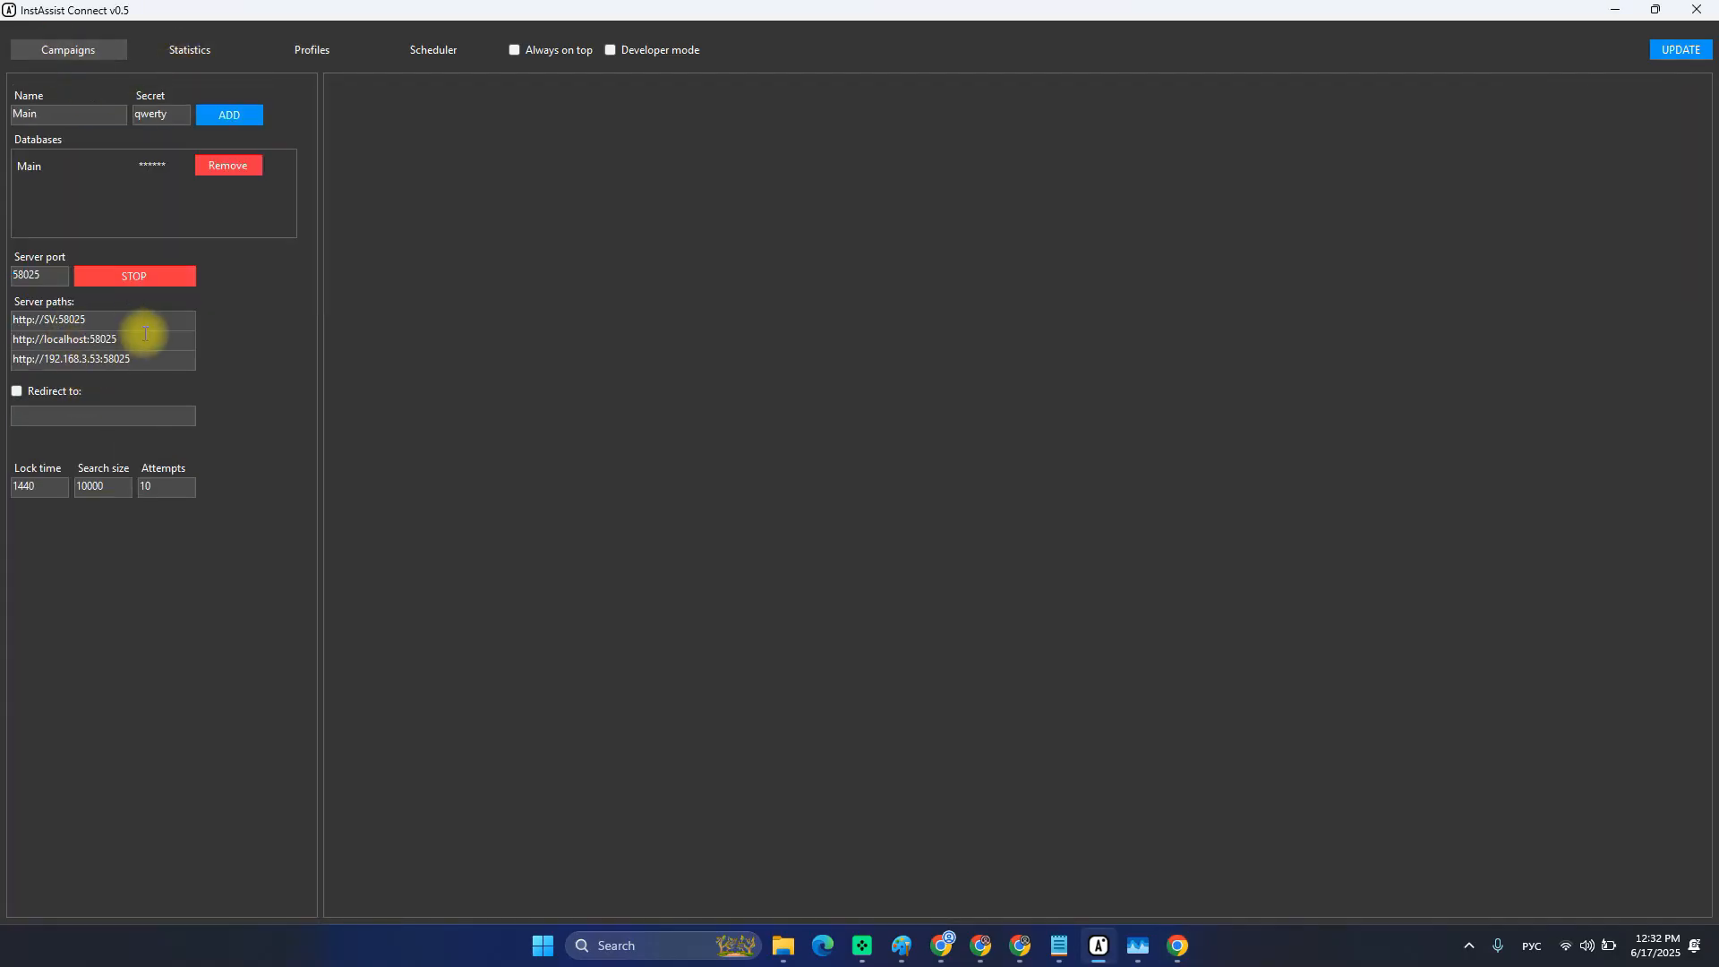
{"action": "left_click_drag", "start_coordinate": [134, 337], "coordinate": [46, 336]}
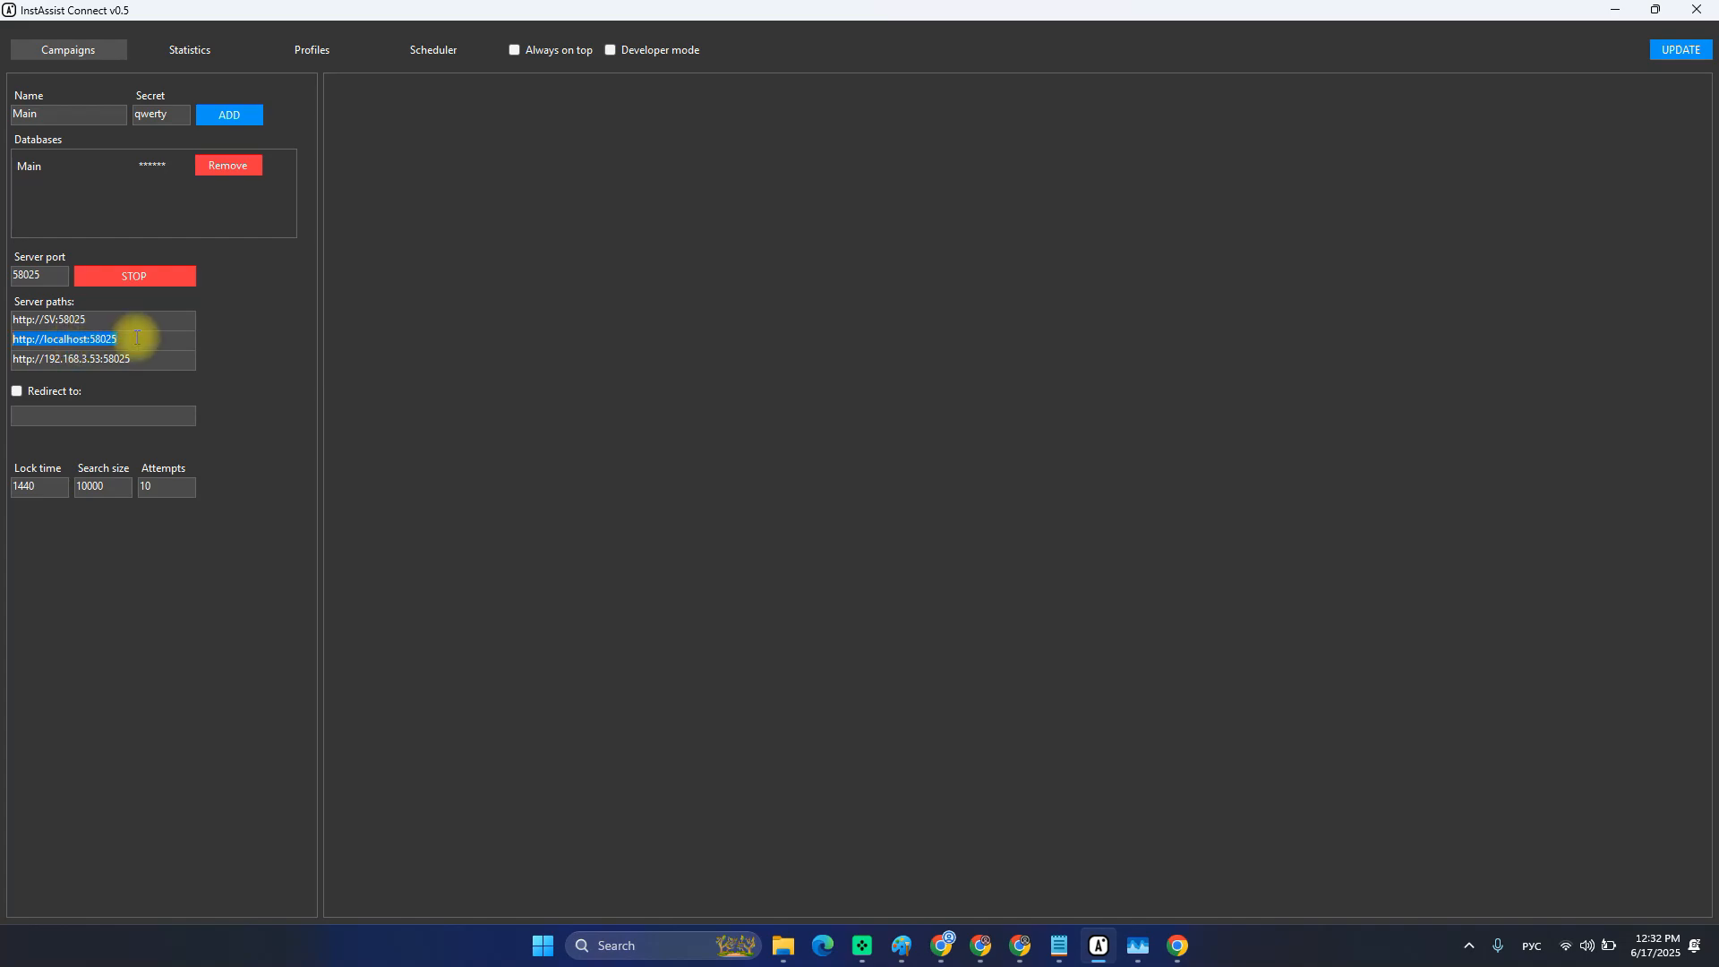
{"action": "key", "text": "alt+Tab"}
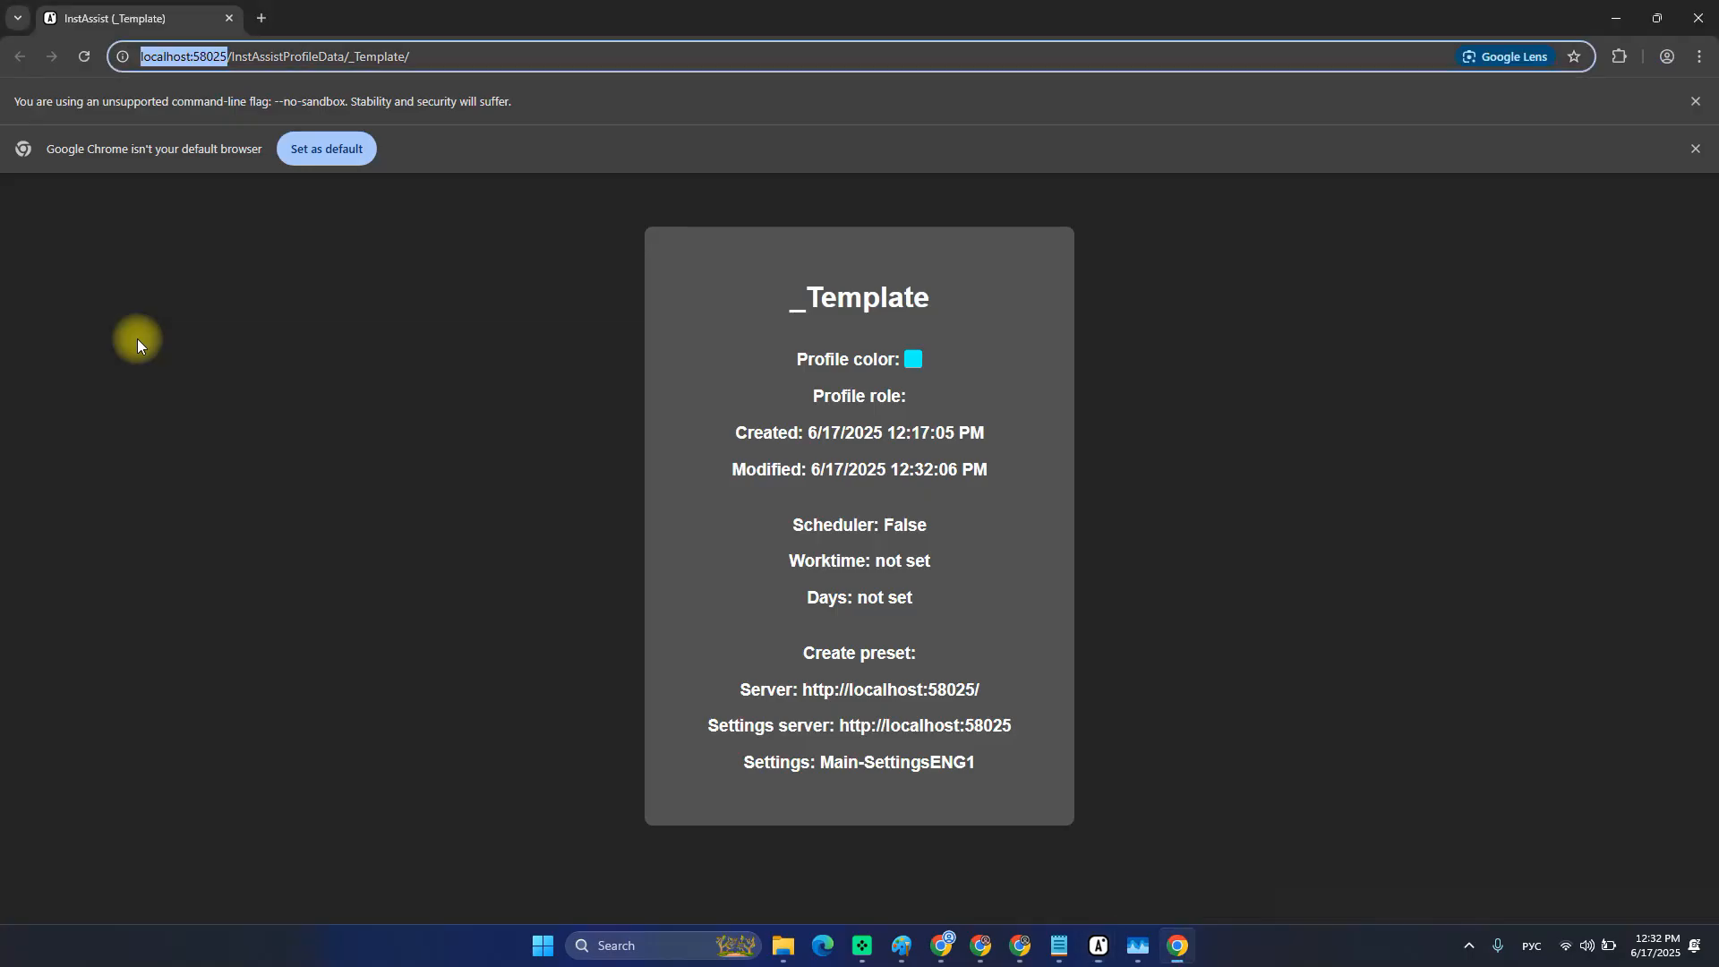
{"action": "key", "text": "alt+Tab"}
{"action": "key", "text": "alt+Tab"}
{"action": "double_click", "coordinate": [174, 57]}
{"action": "key", "text": "alt+Tab"}
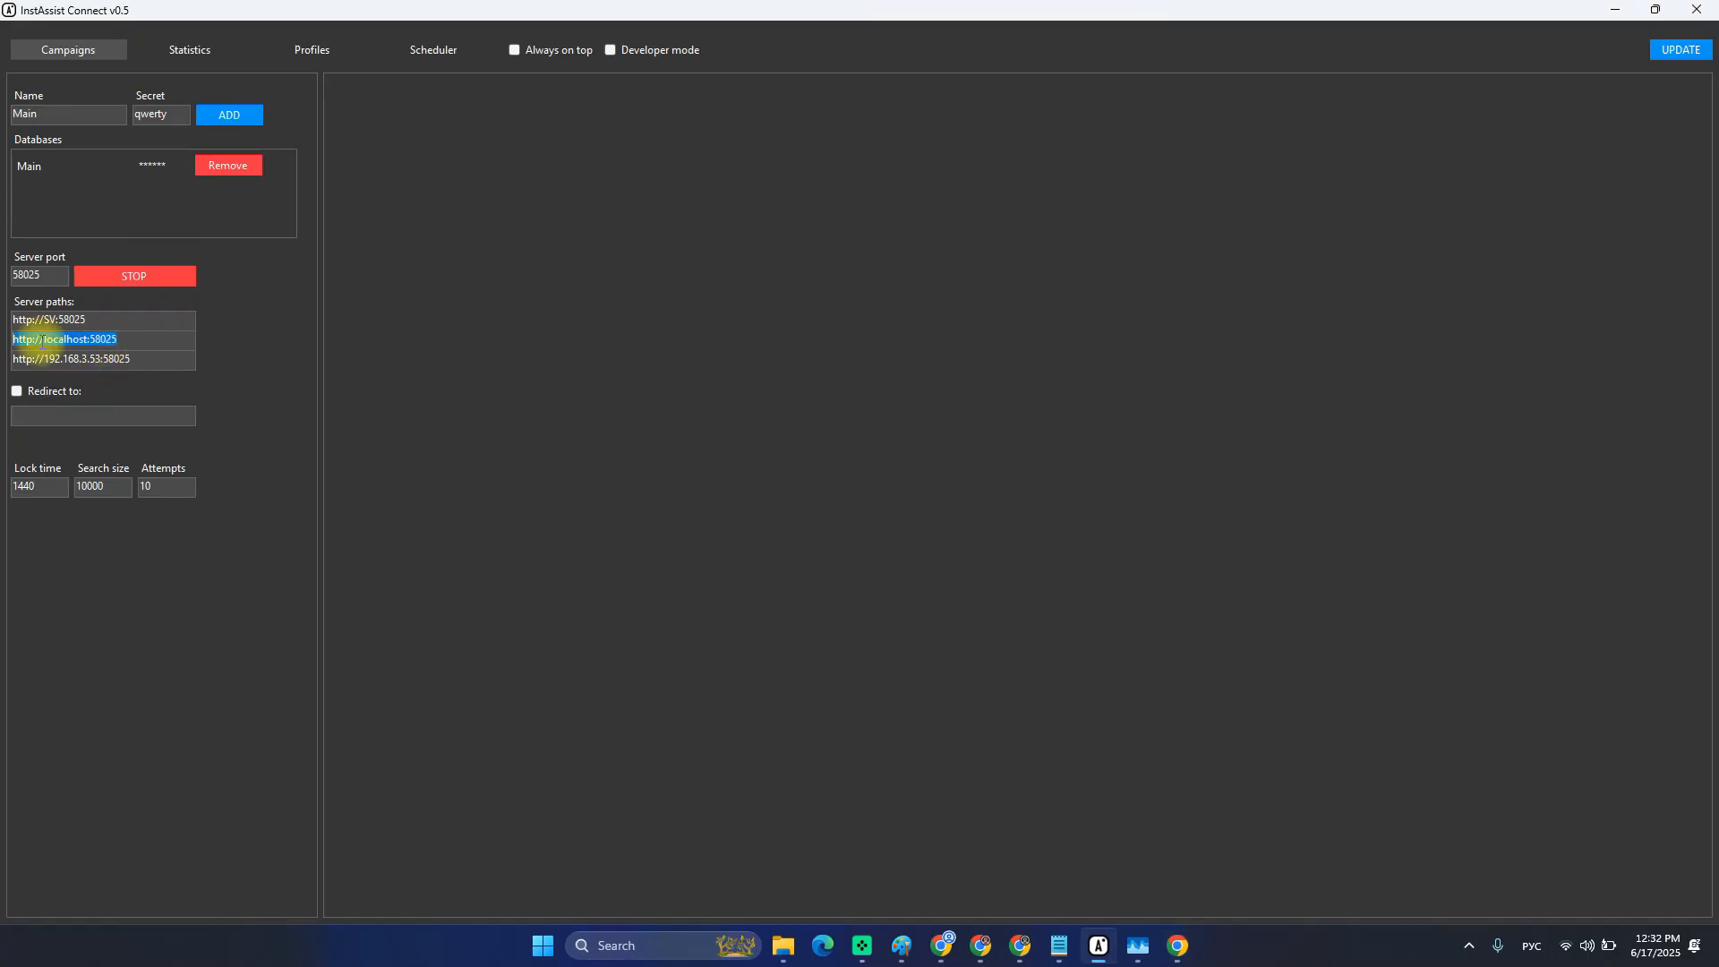
{"action": "key", "text": "alt+Tab"}
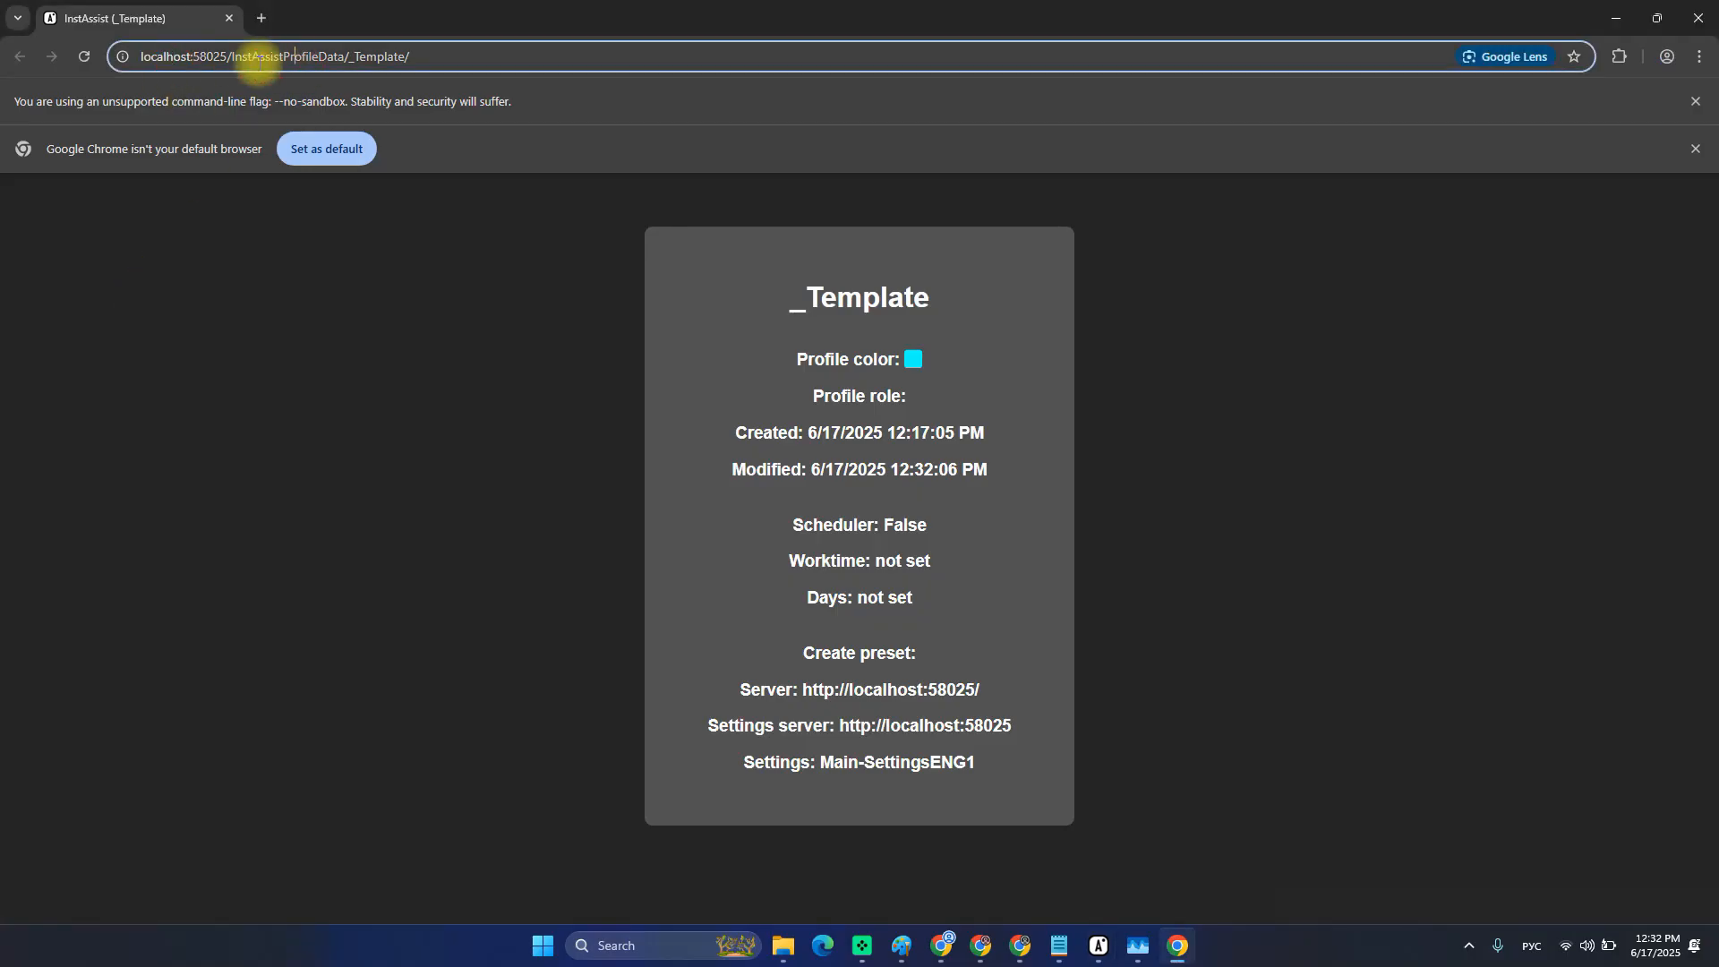
{"action": "double_click", "coordinate": [310, 57]}
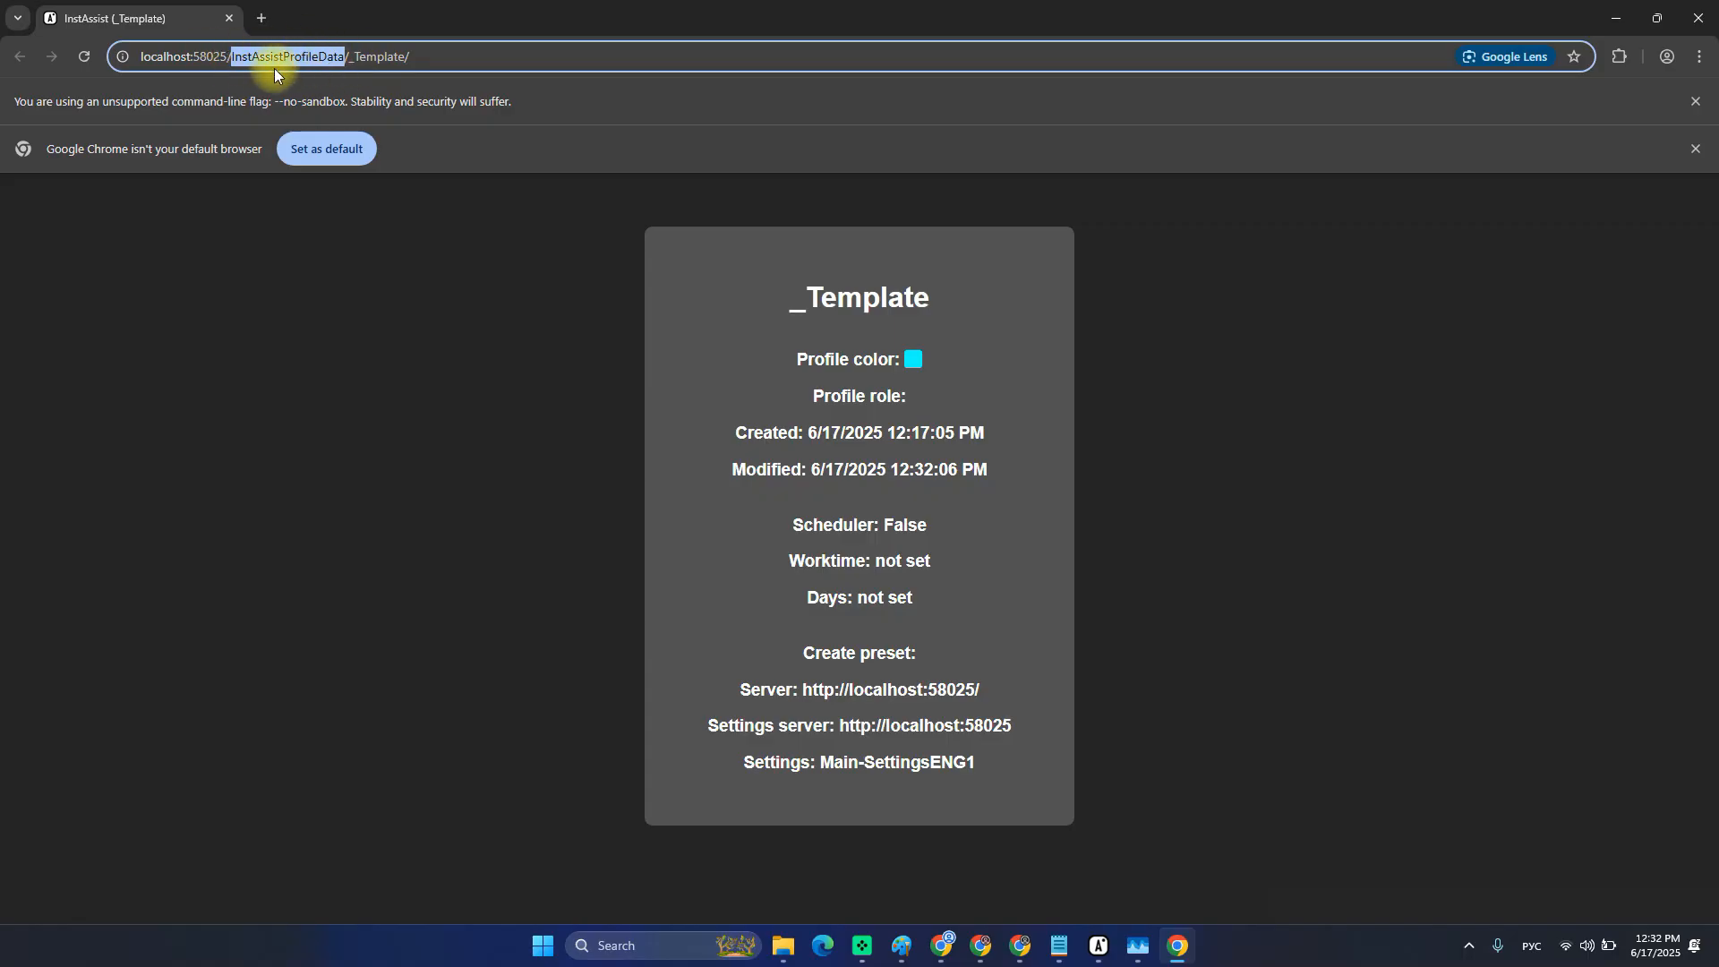
{"action": "double_click", "coordinate": [376, 57]}
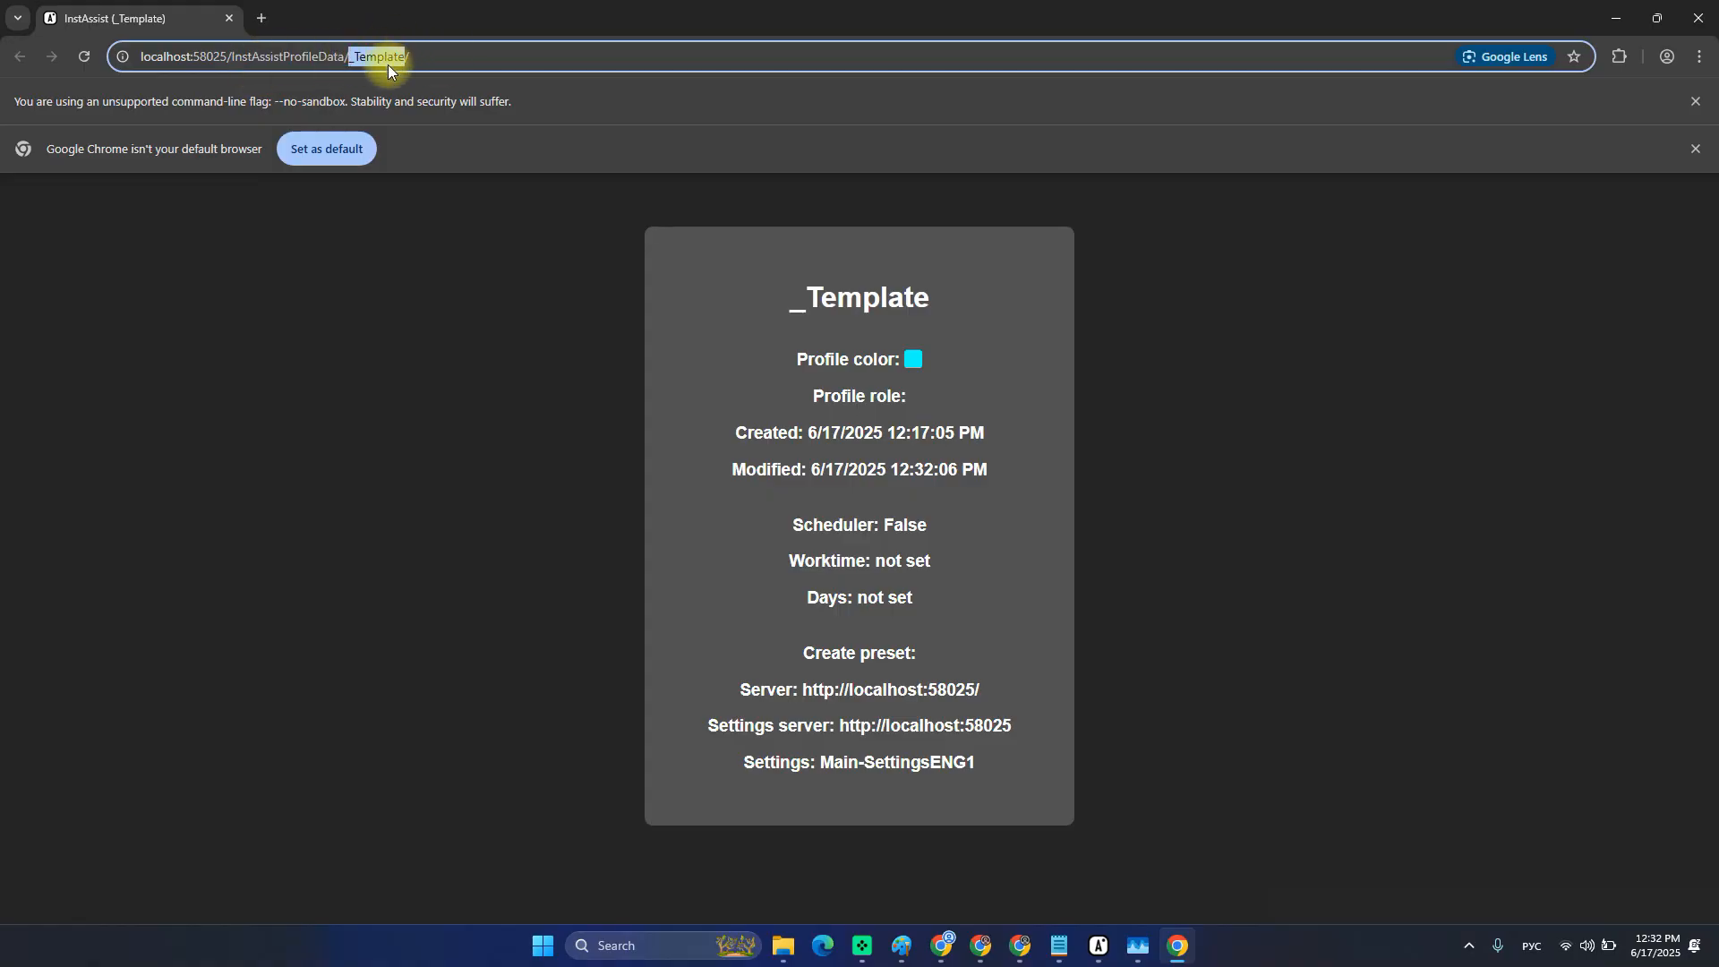
{"action": "key", "text": "alt+Tab"}
Show the profiles list and check the _Template profile card's SettingsENG1 settings line in the browser.
{"action": "left_click", "coordinate": [219, 53]}
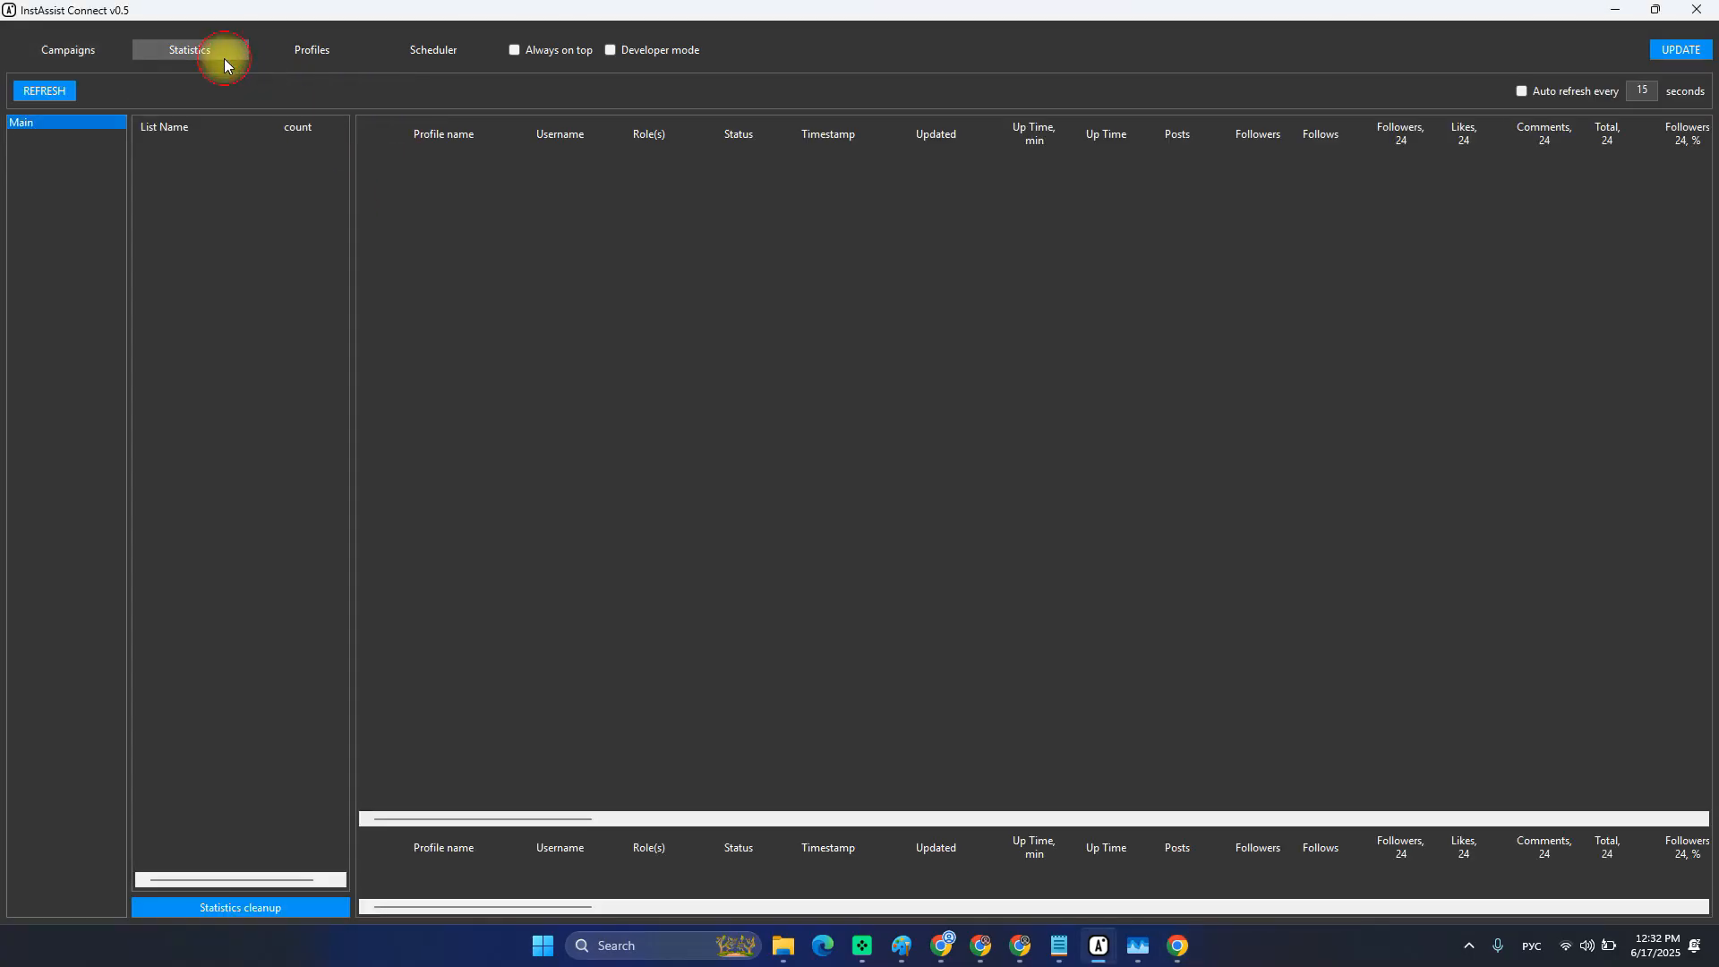
{"action": "left_click", "coordinate": [301, 48]}
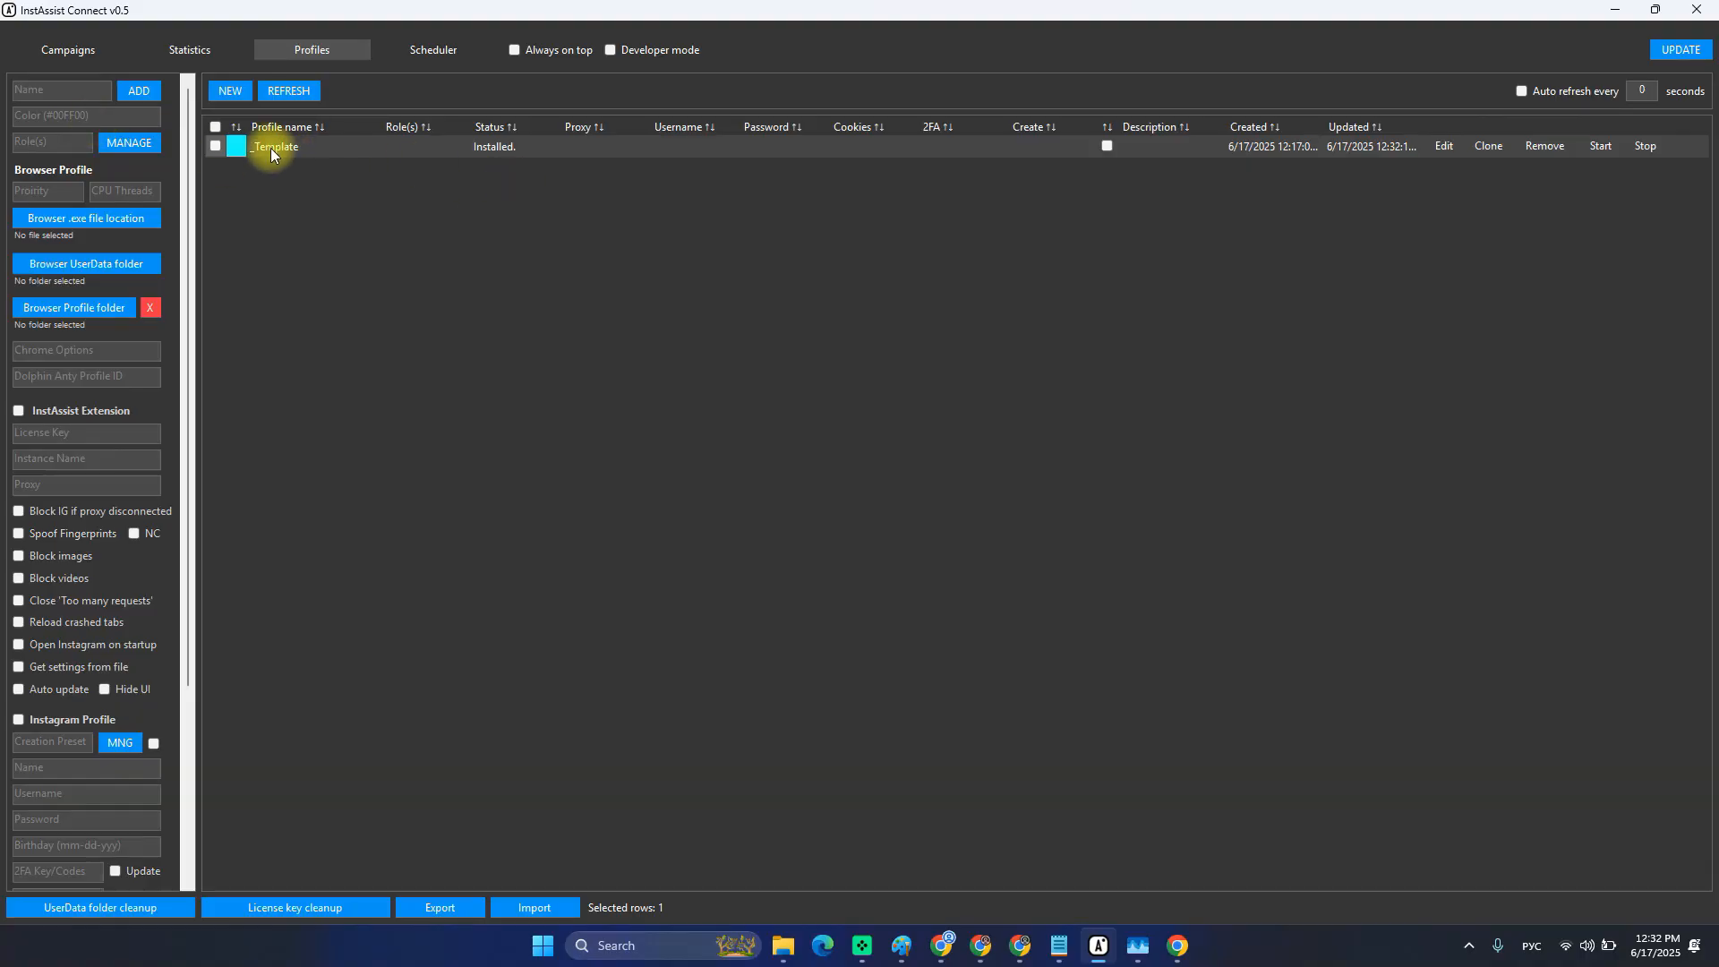
{"action": "key", "text": "alt+Tab"}
{"action": "left_click_drag", "start_coordinate": [760, 280], "coordinate": [981, 766]}
{"action": "left_click_drag", "start_coordinate": [719, 268], "coordinate": [990, 756]}
{"action": "left_click", "coordinate": [859, 660]}
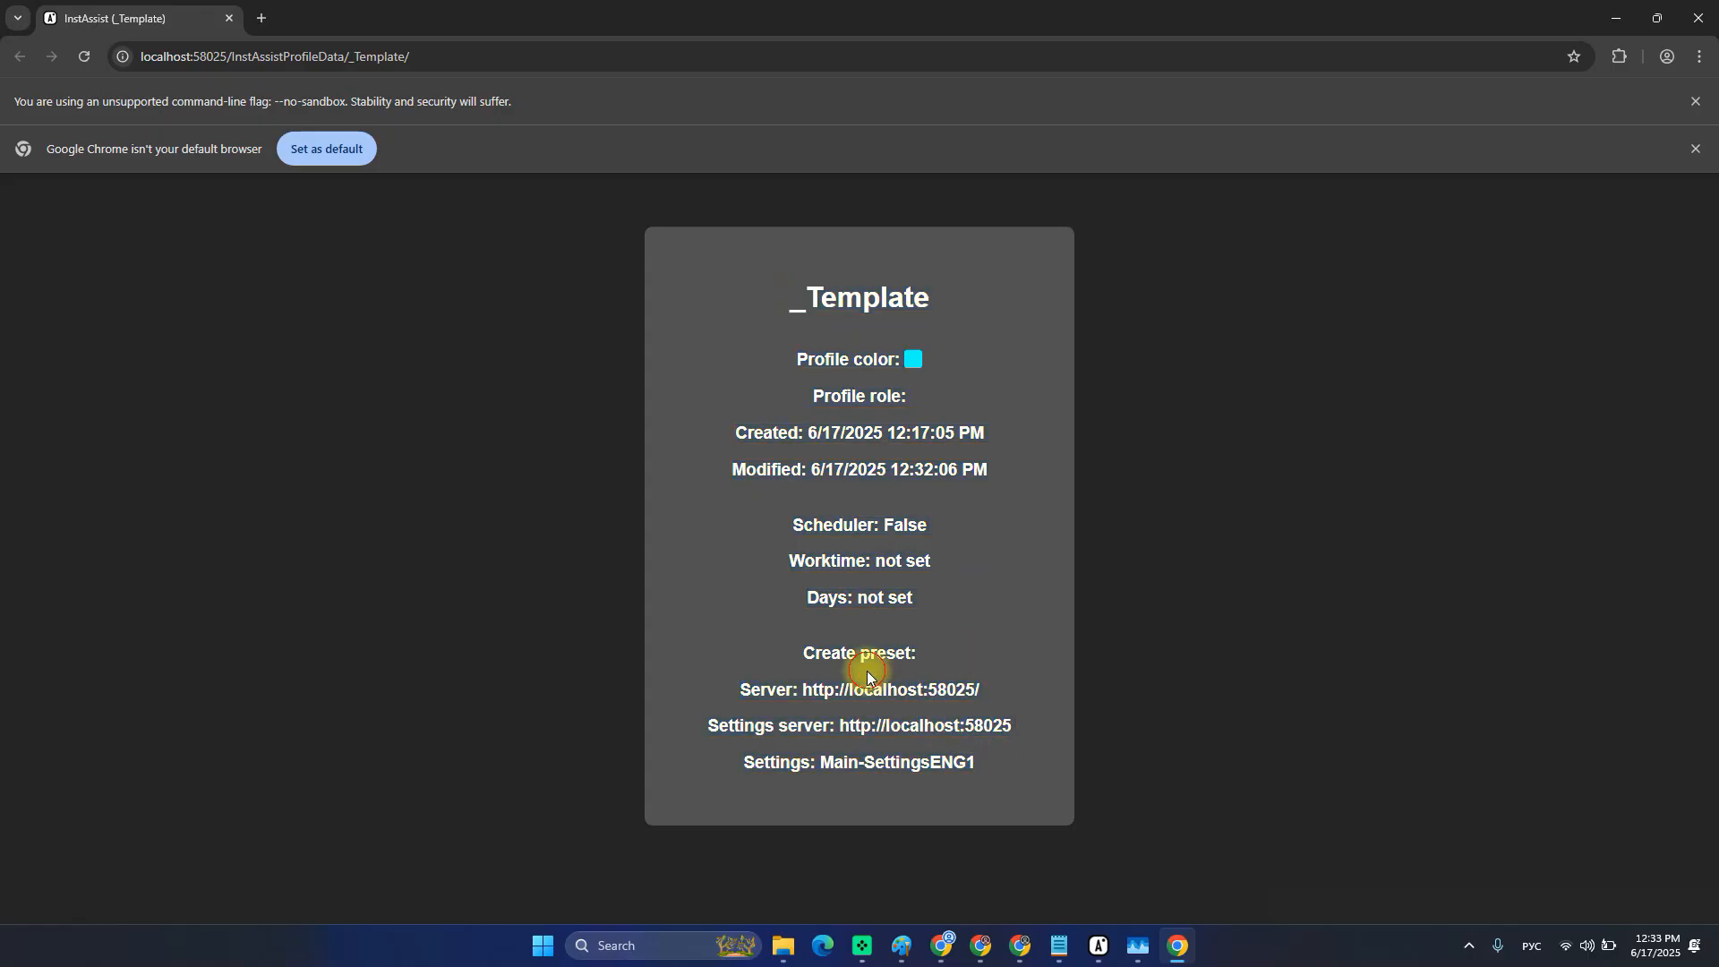
{"action": "left_click_drag", "start_coordinate": [741, 764], "coordinate": [810, 768]}
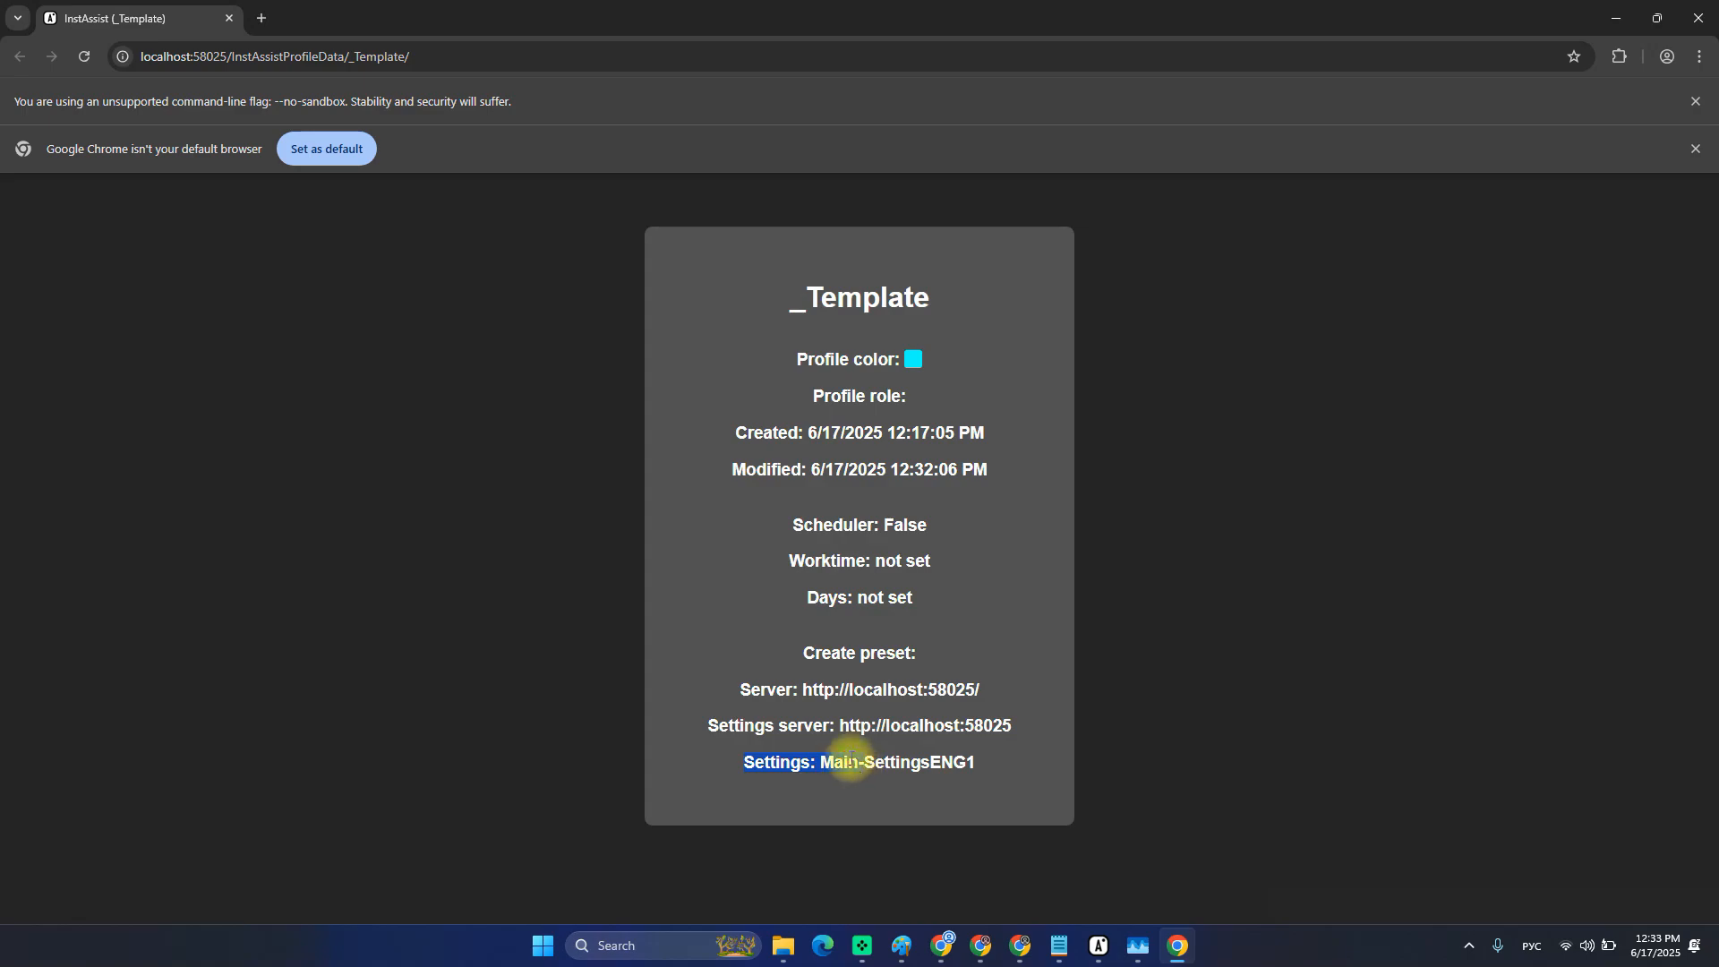
{"action": "left_click", "coordinate": [841, 767]}
{"action": "left_click_drag", "start_coordinate": [863, 766], "coordinate": [964, 775]}
Load the _Template profile's settings into the InstAssist Connect form for editing.
{"action": "key", "text": "alt+Tab"}
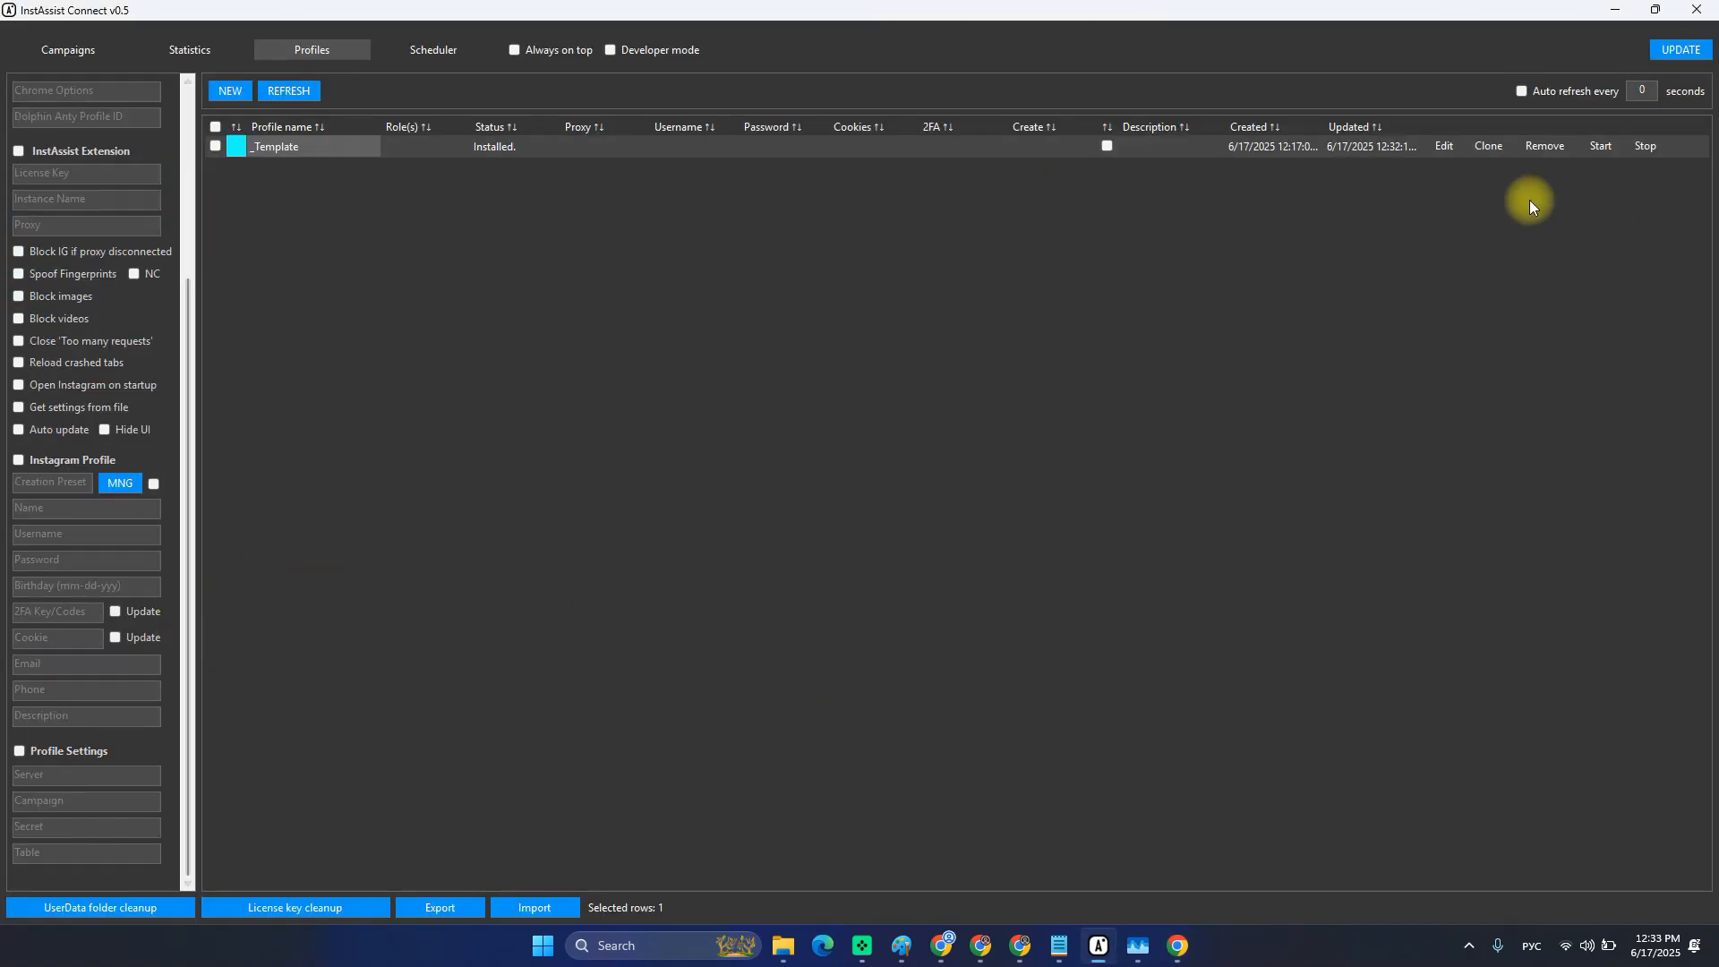
{"action": "left_click", "coordinate": [1444, 148]}
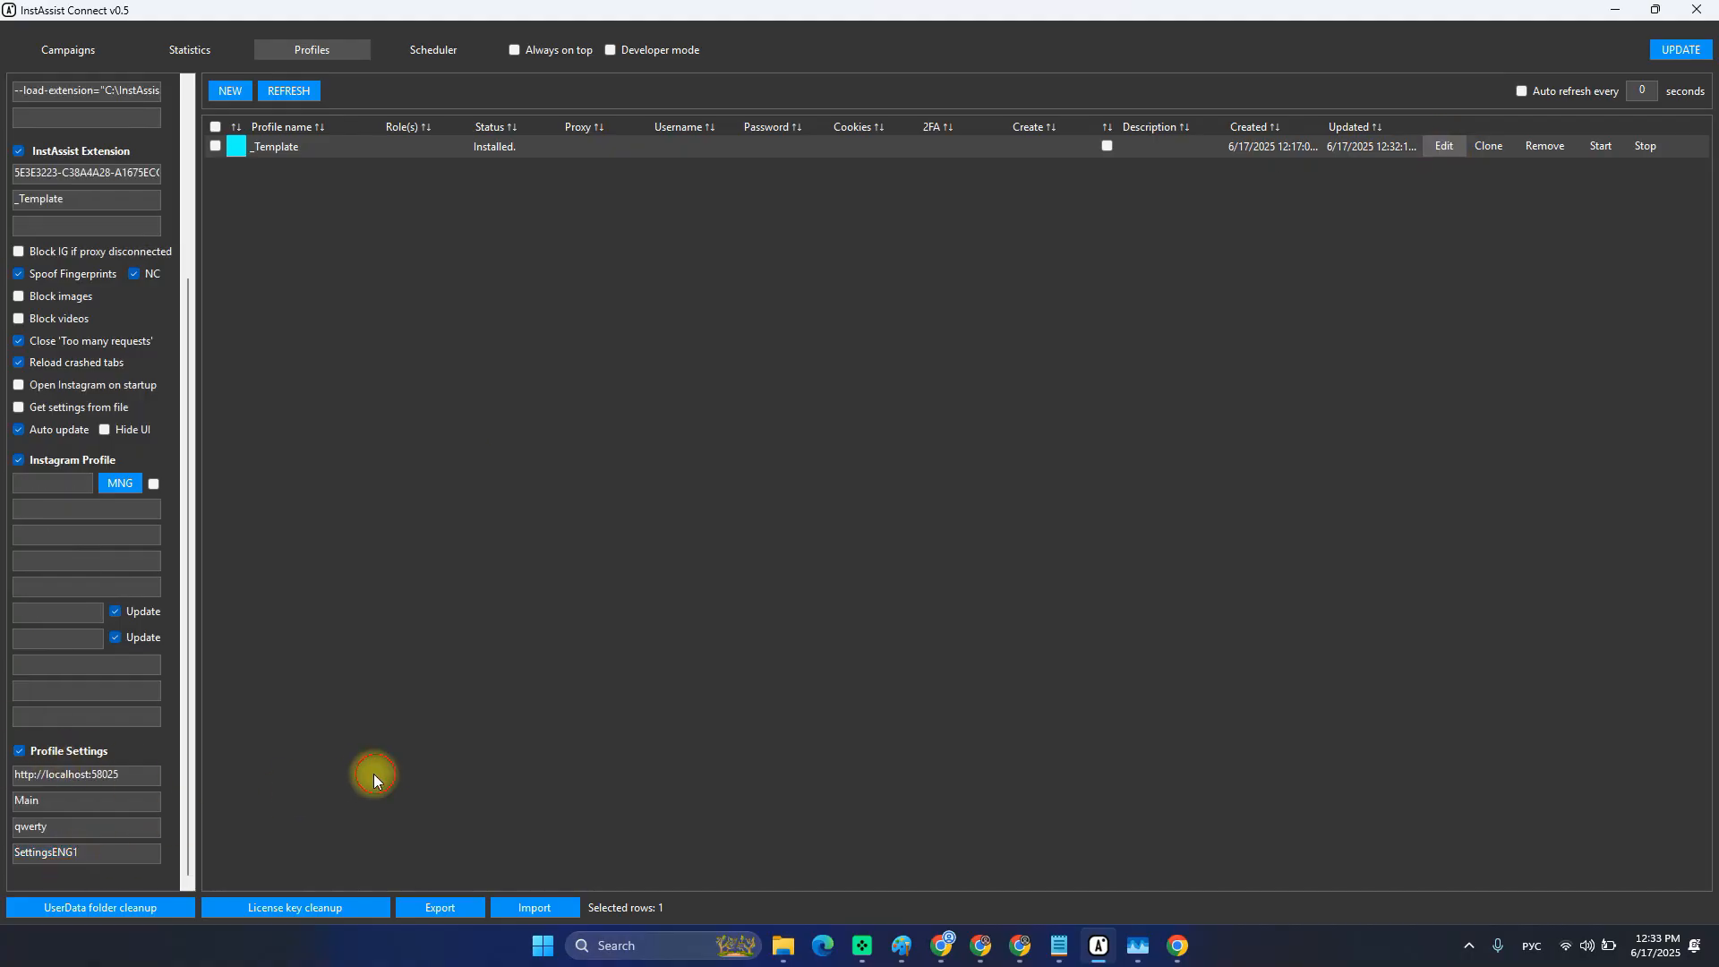
{"action": "scroll", "coordinate": [86, 645], "scroll_direction": "up", "scroll_amount": 3}
{"action": "key", "text": "alt+Tab"}
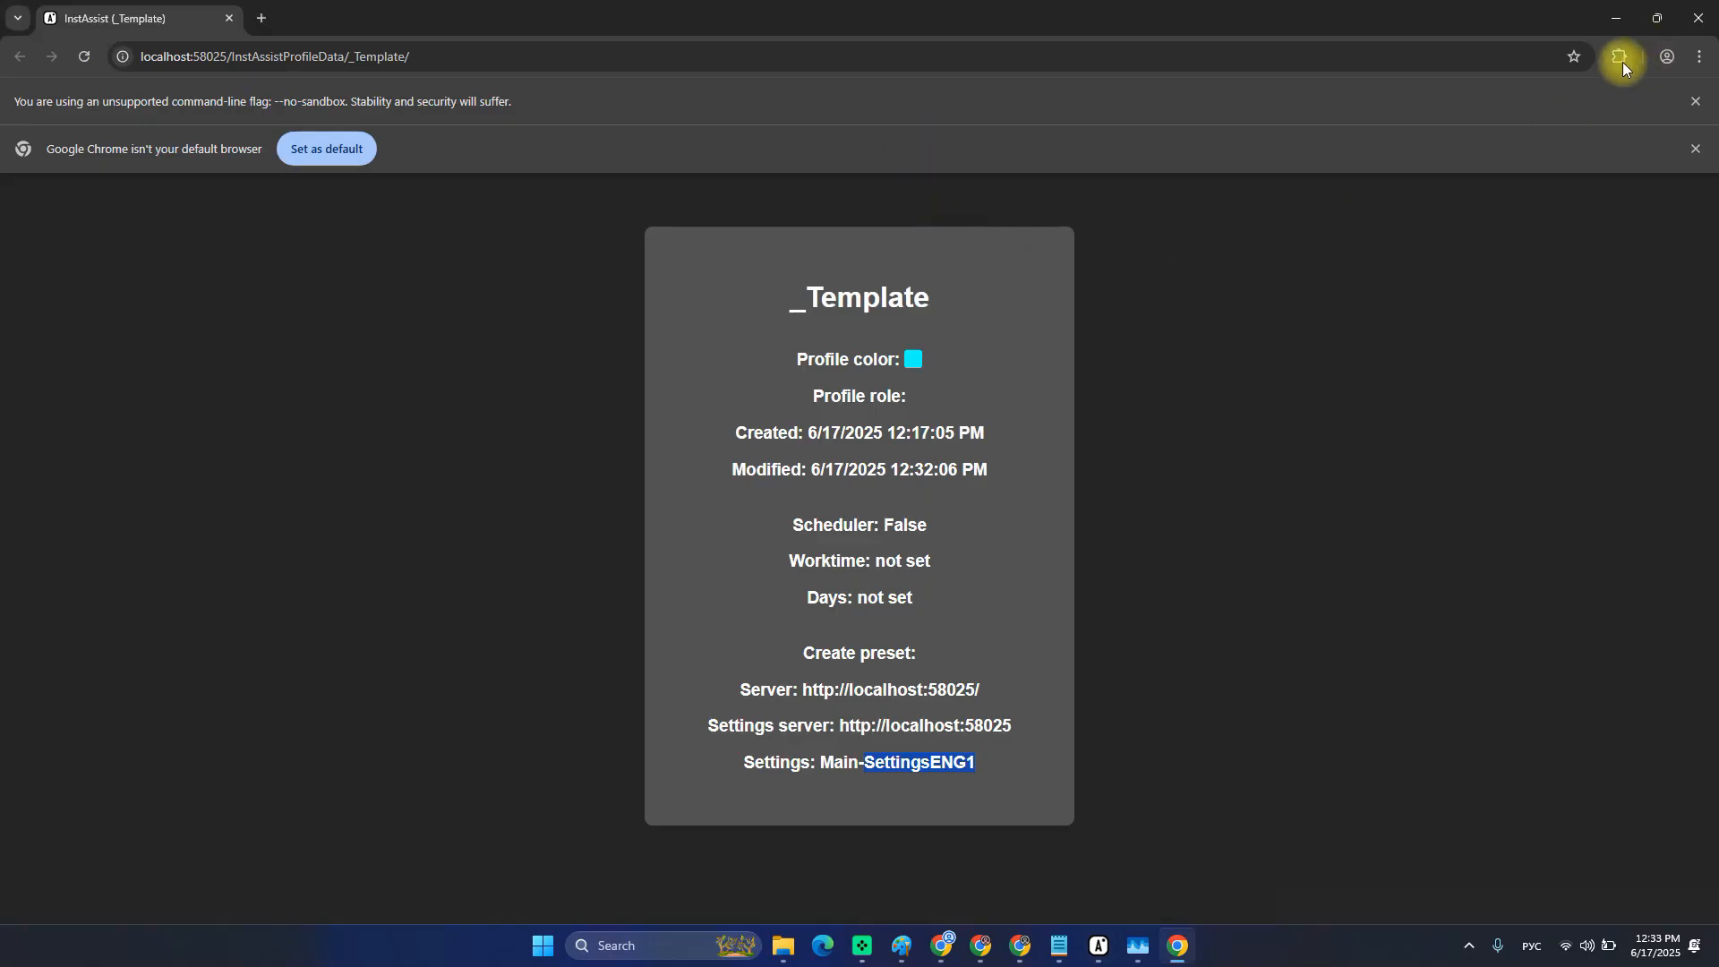
{"action": "key", "text": "alt+Tab"}
{"action": "key", "text": "alt+Tab"}
{"action": "key", "text": "alt+Tab"}
{"action": "key", "text": "alt+Tab"}
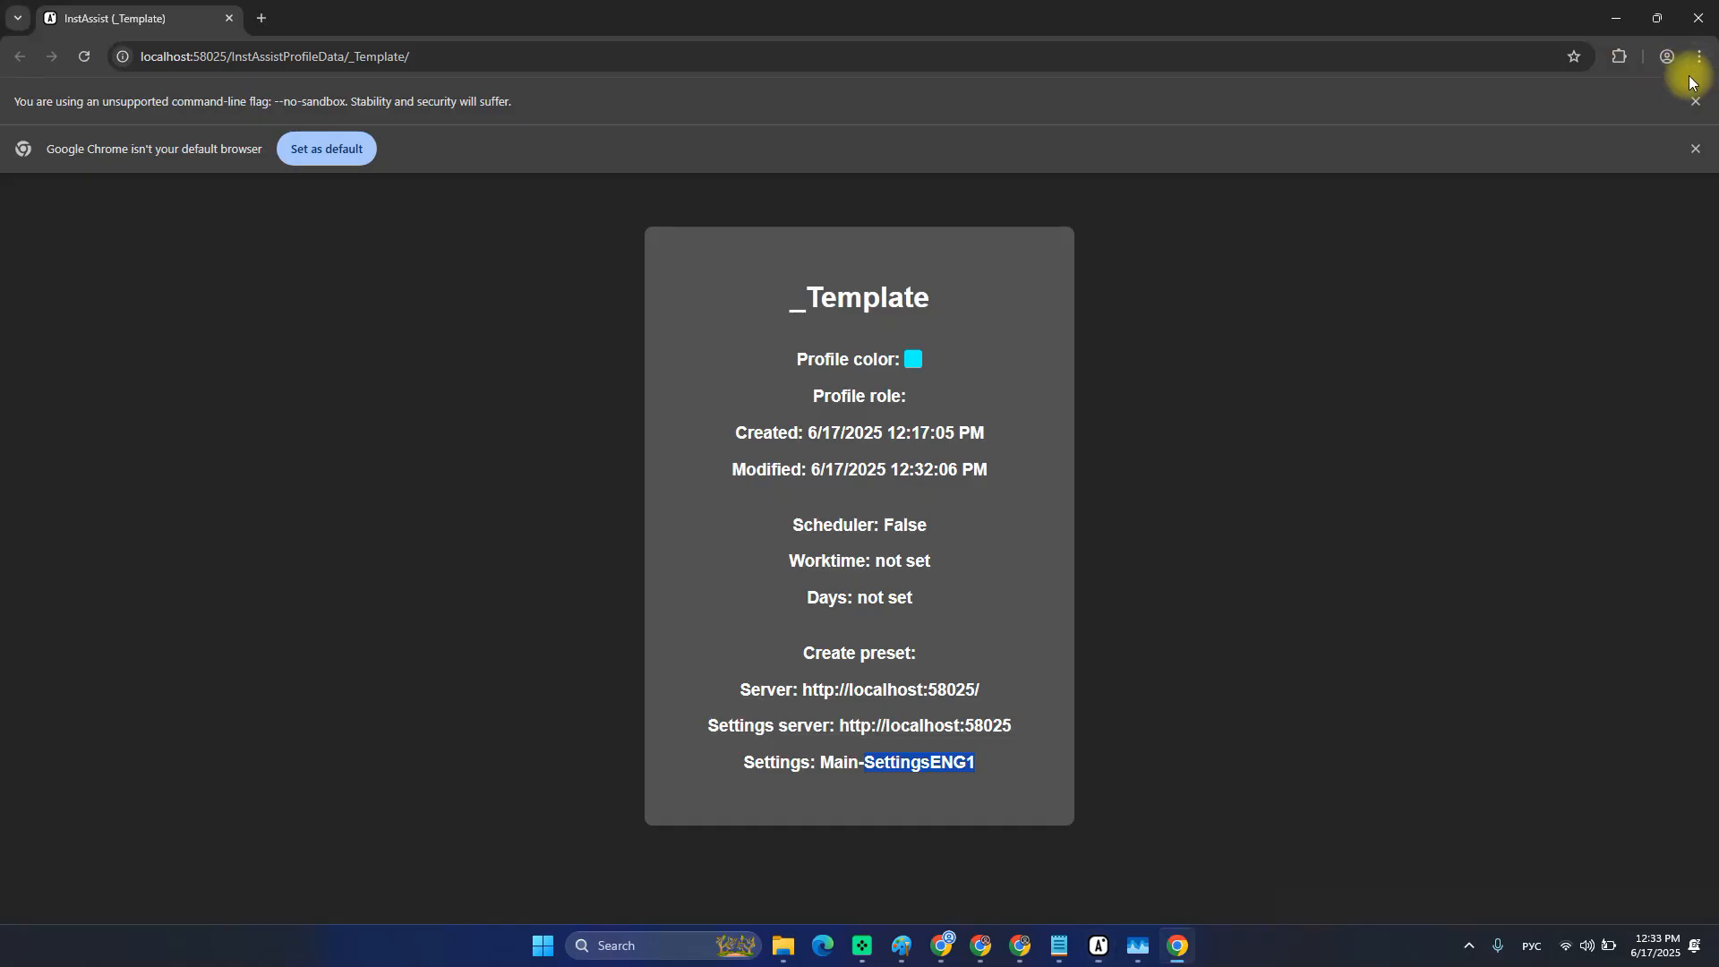
{"action": "left_click", "coordinate": [1619, 57]}
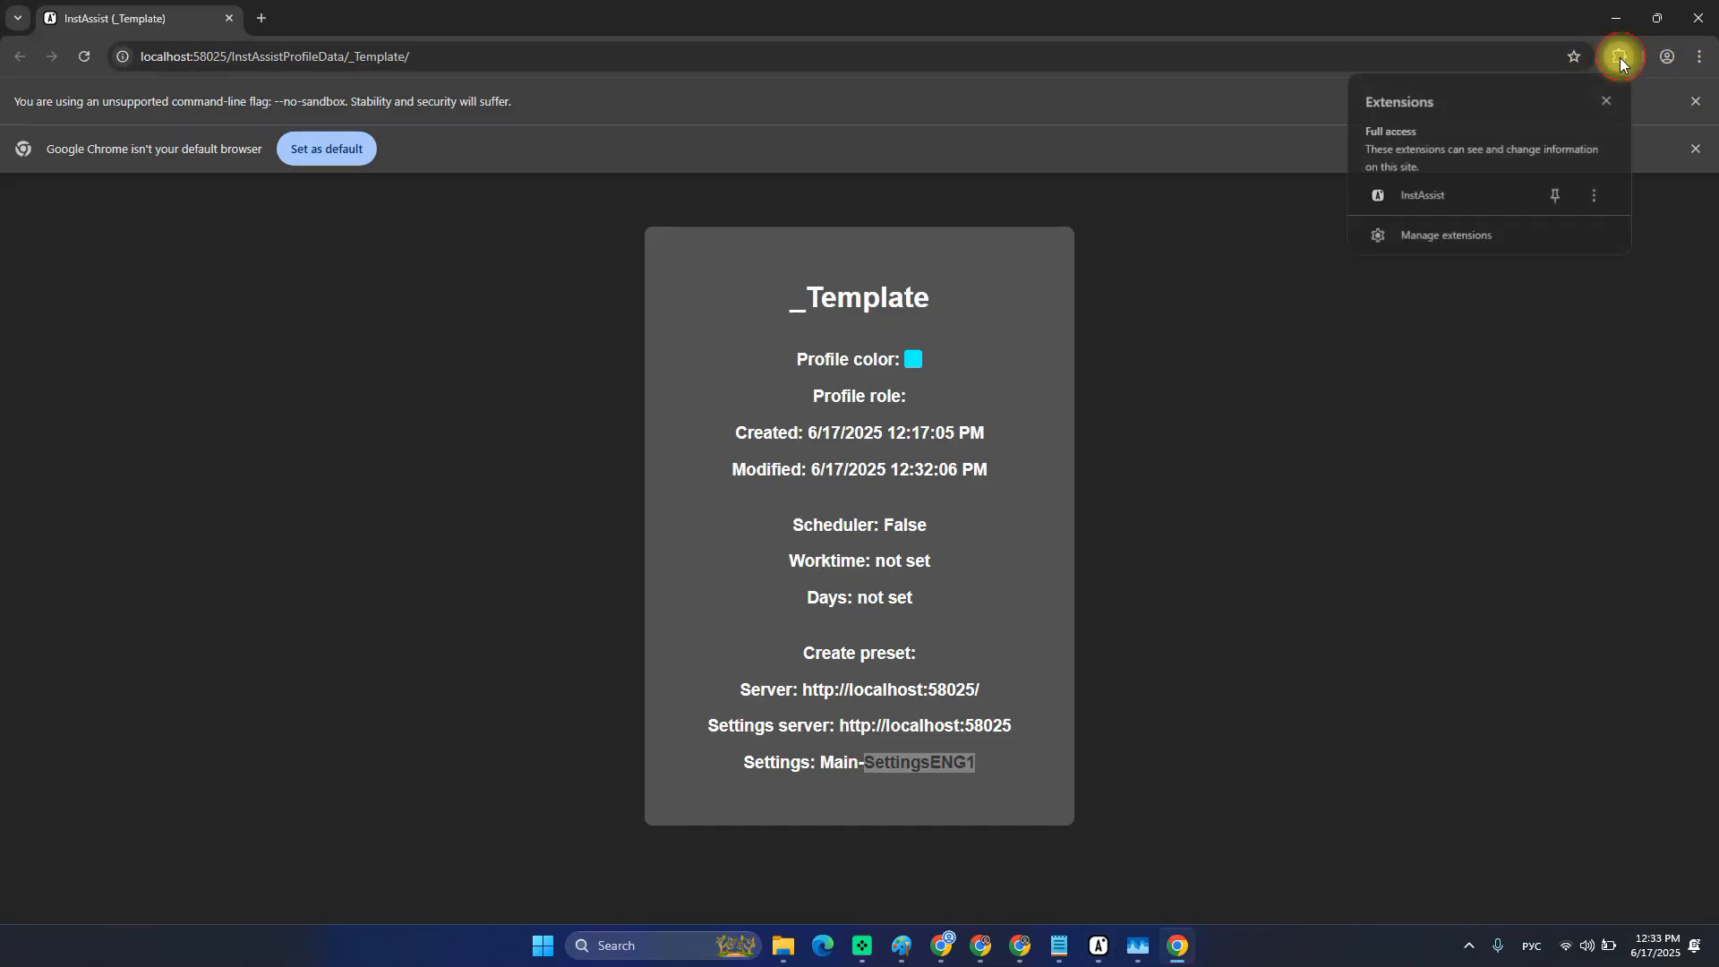
{"action": "left_click", "coordinate": [922, 31]}
{"action": "key", "text": "alt+Tab"}
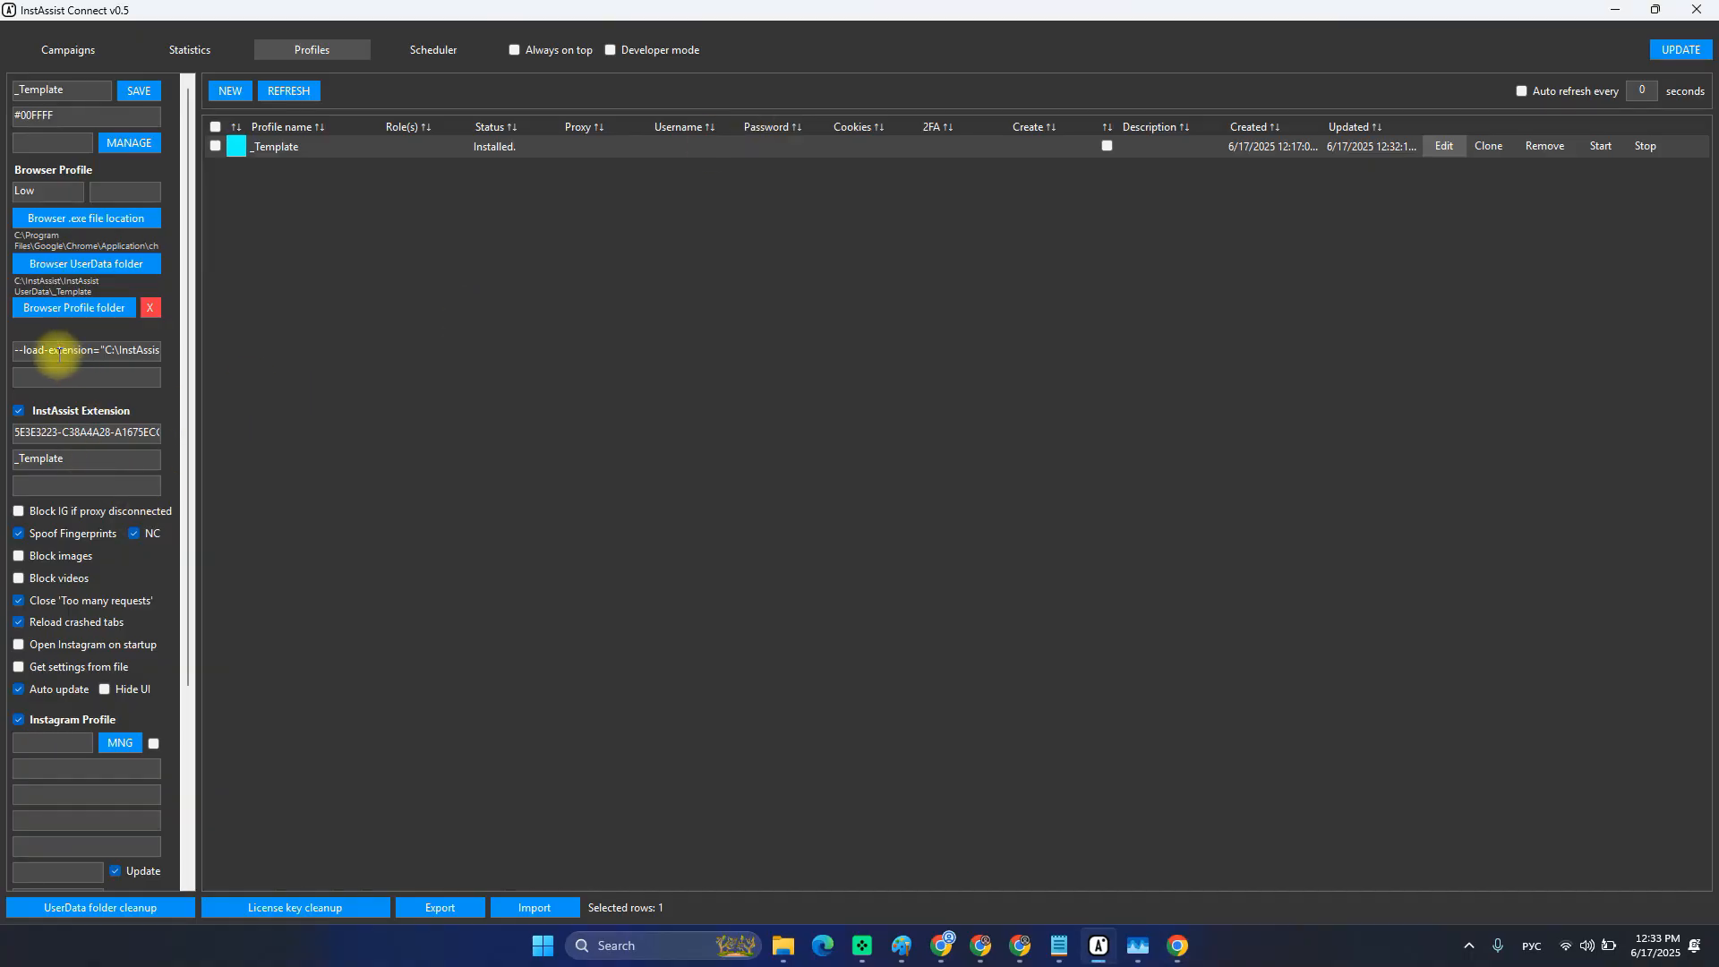
Select the Chrome Options from --load-extension through DisableLoadExtensionCommandLineSwitch to copy them.
{"action": "left_click_drag", "start_coordinate": [18, 353], "coordinate": [126, 349]}
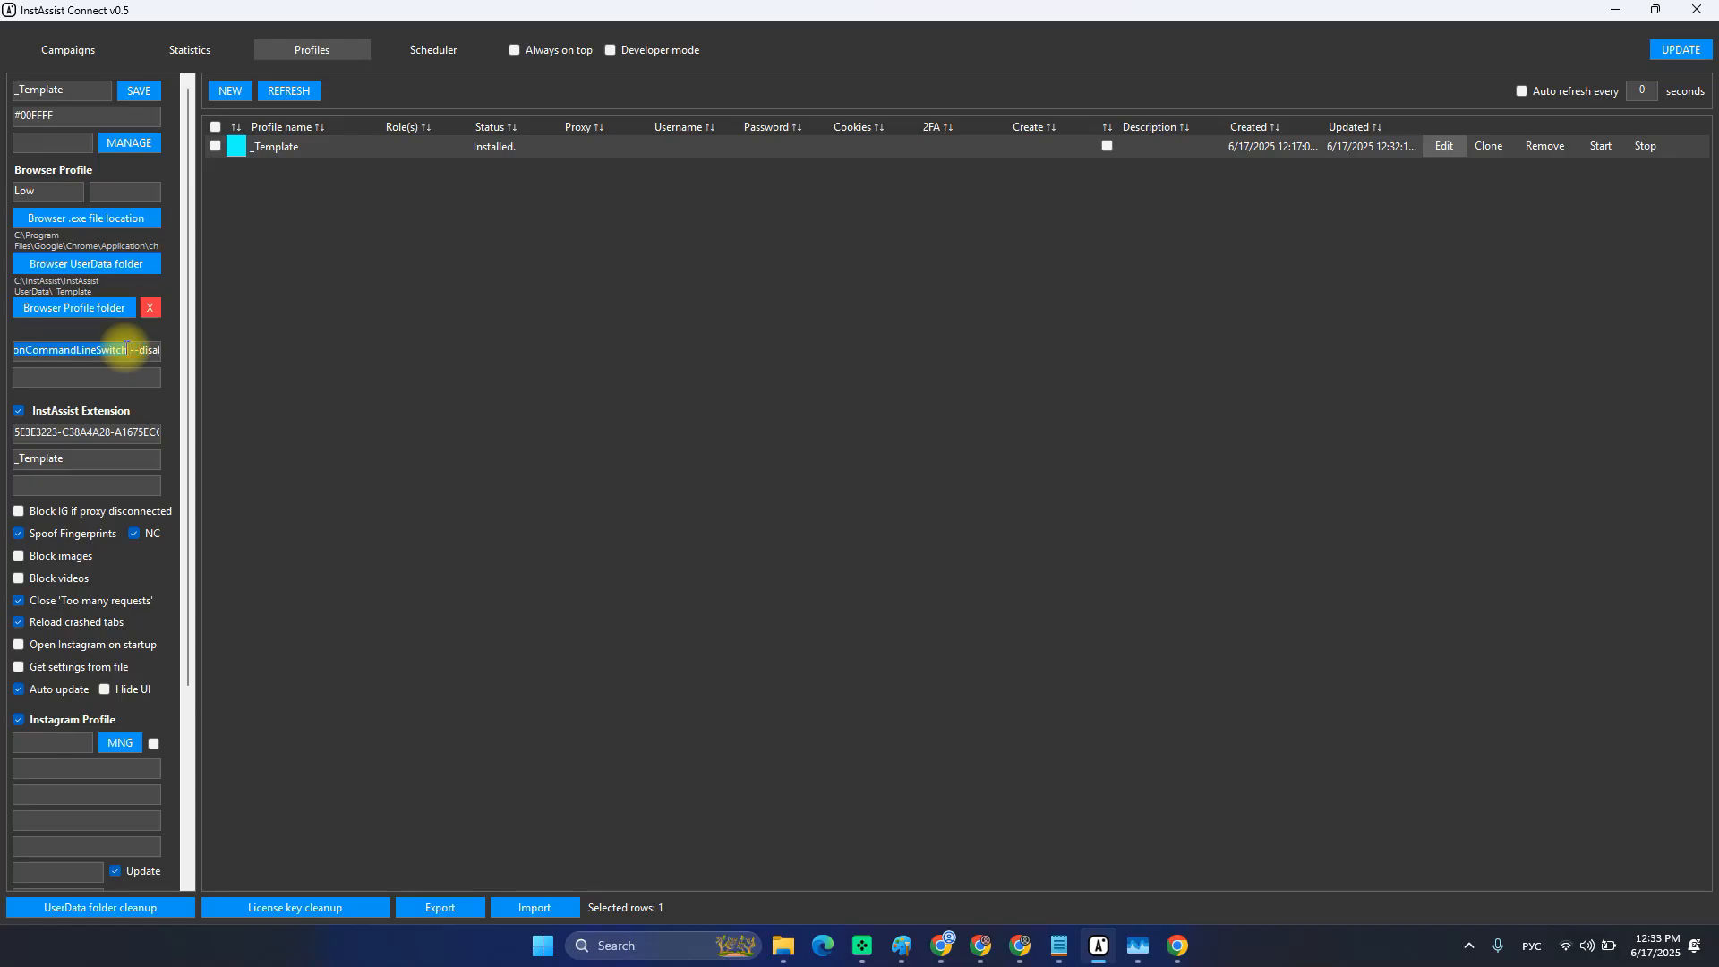
{"action": "mouse_move", "coordinate": [1059, 942]}
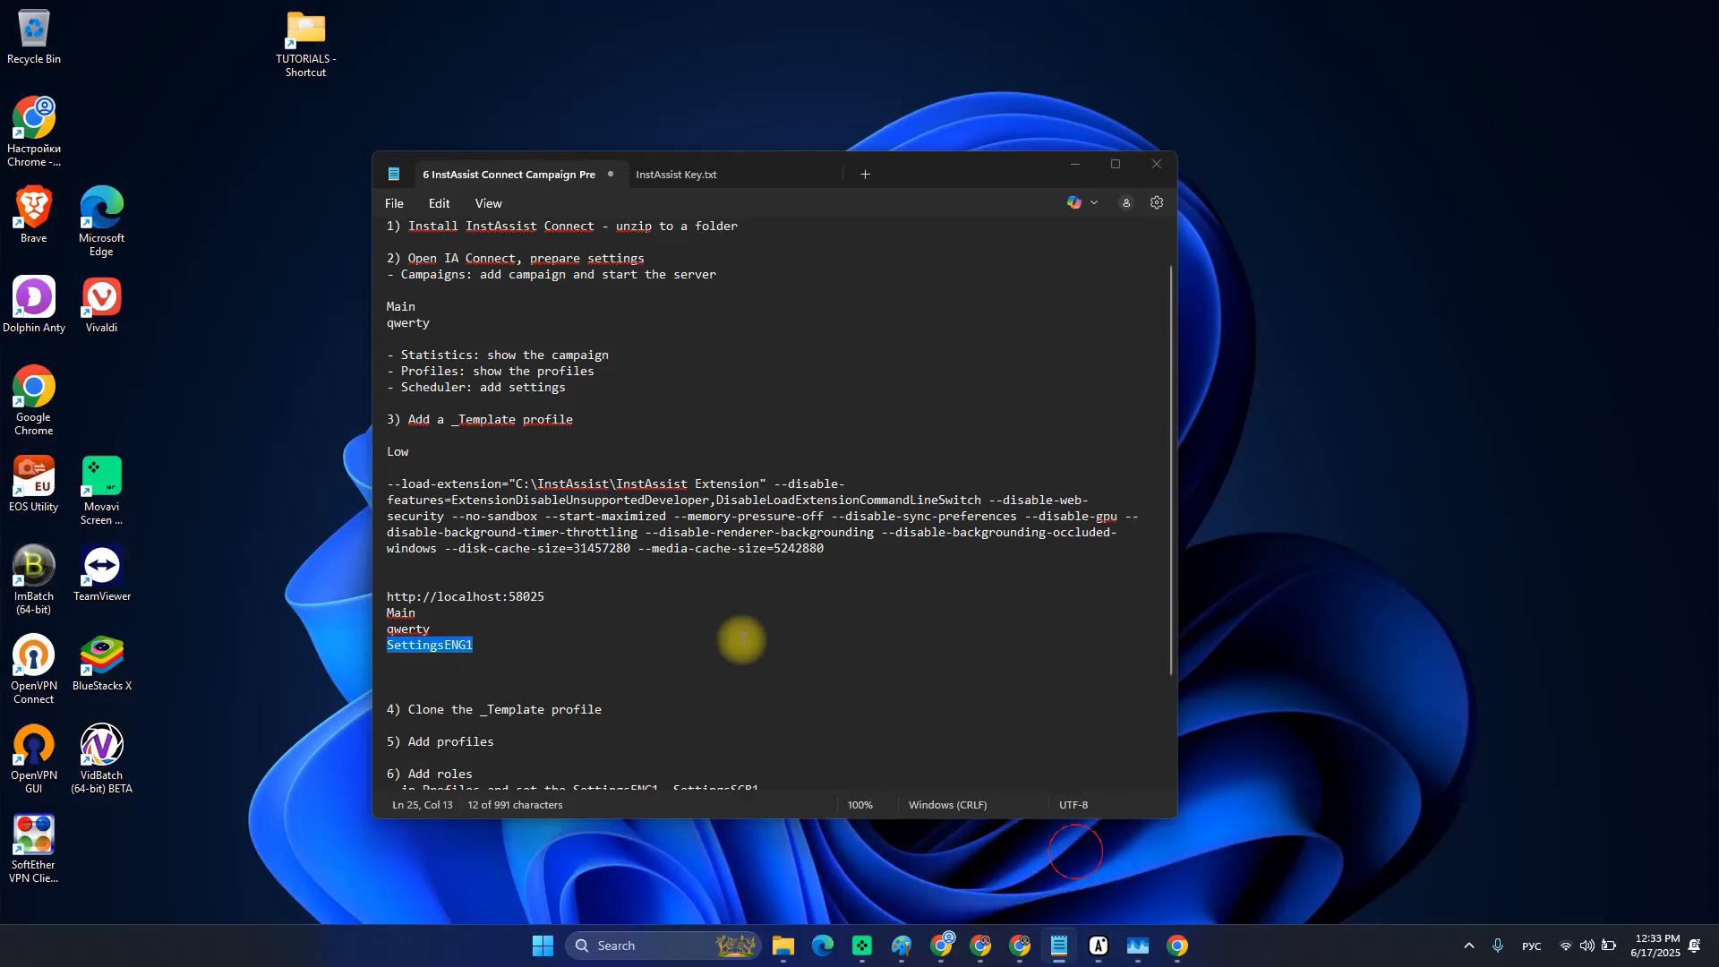
Paste the shortened --load-extension line in Notepad below the full Chrome options line.
{"action": "left_click", "coordinate": [1076, 851]}
{"action": "left_click", "coordinate": [559, 566]}
{"action": "key", "text": "Return"}
{"action": "key", "text": "Return"}
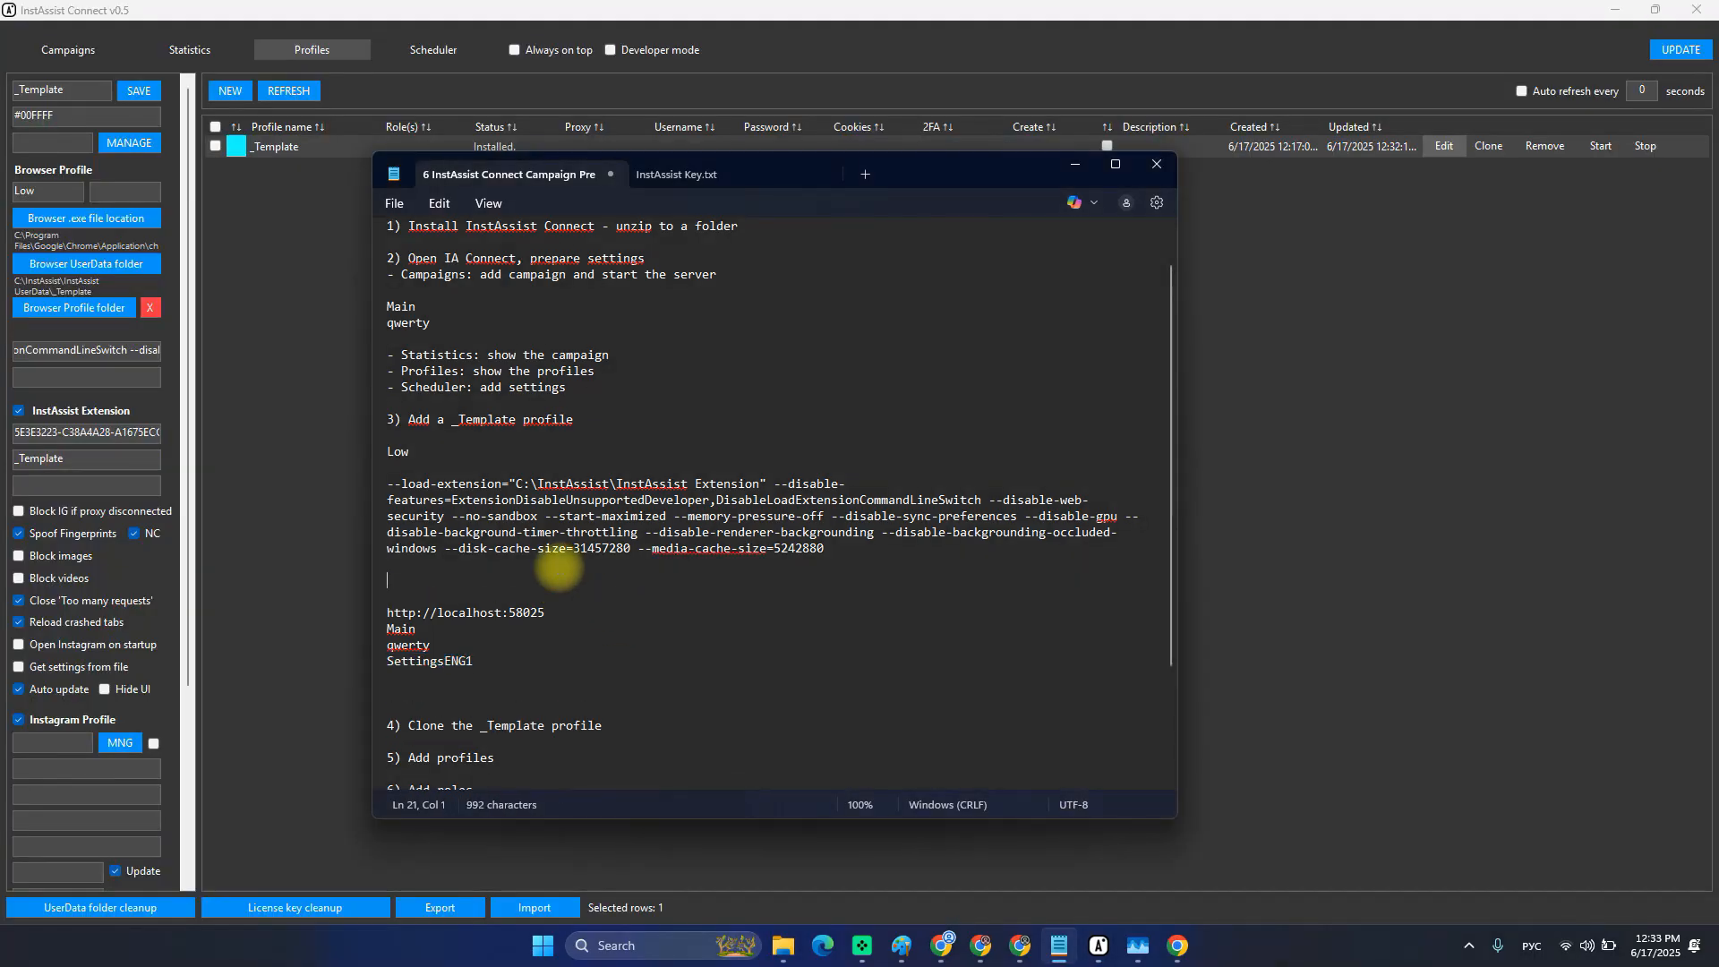
{"action": "type", "text": "--load-extension=\"C:\\InstAssist\\InstAssist Extension\" --disable-features=ExtensionDisableUnsupportedDeveloper,DisableLoadExtensionCommandLineSwitch"}
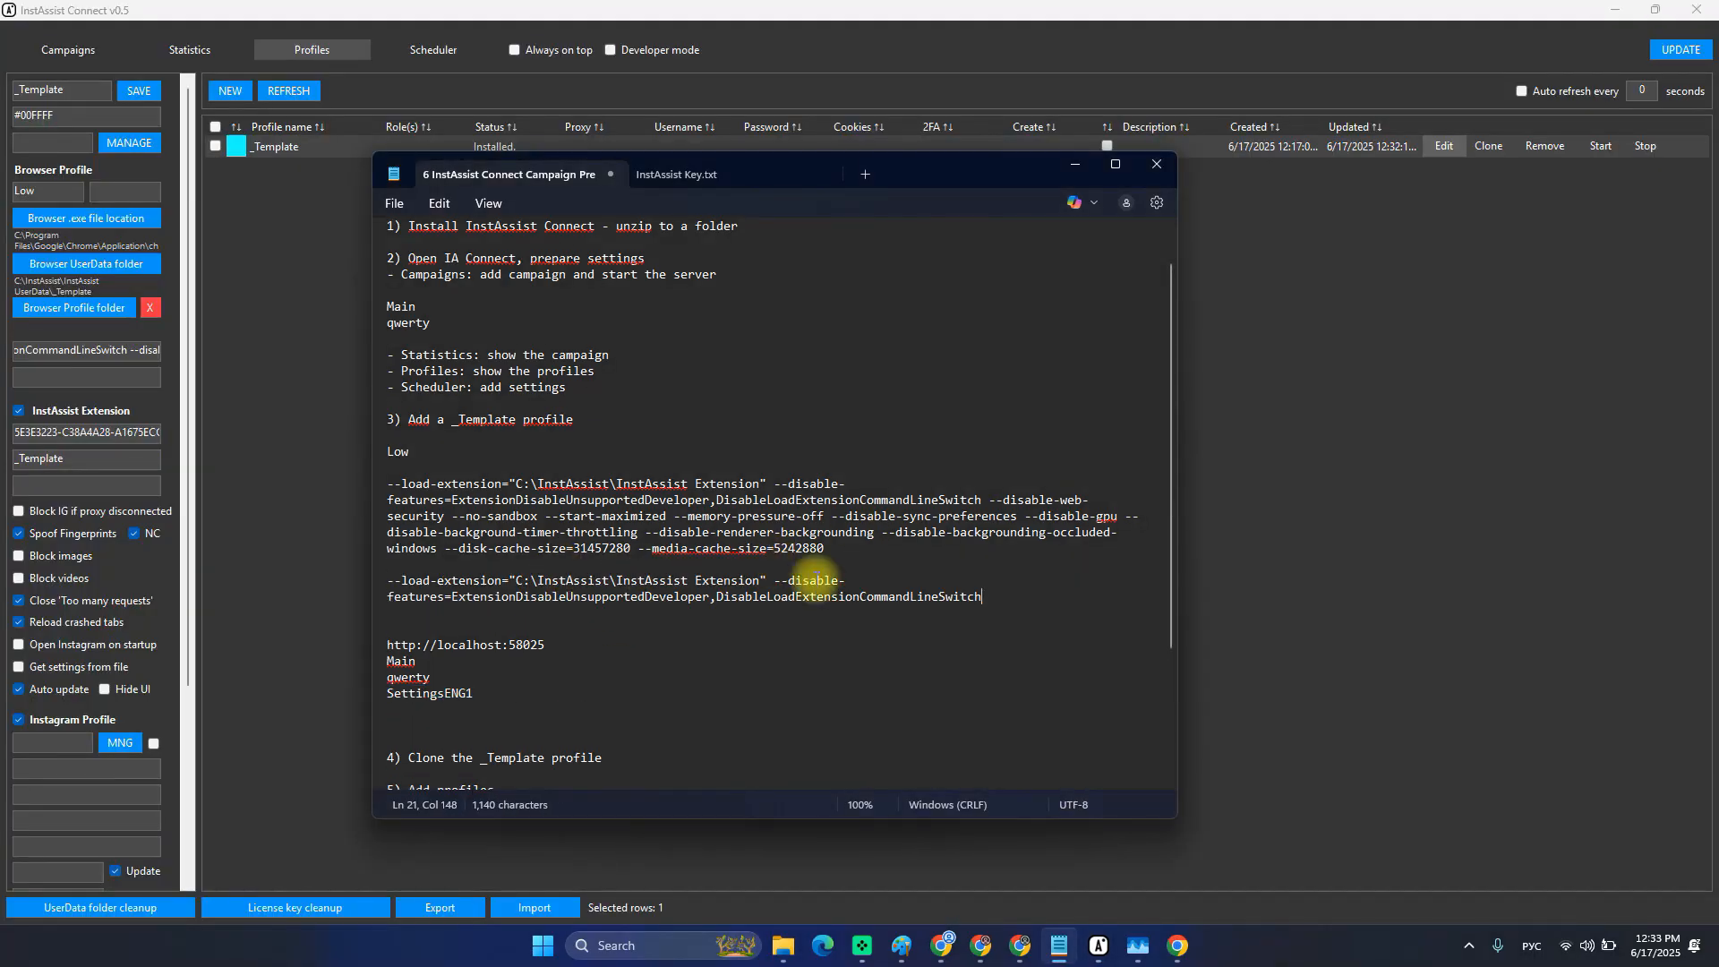
Tidy the spacing around the pasted line, leaving an empty line above it.
{"action": "left_click_drag", "start_coordinate": [985, 596], "coordinate": [334, 584]}
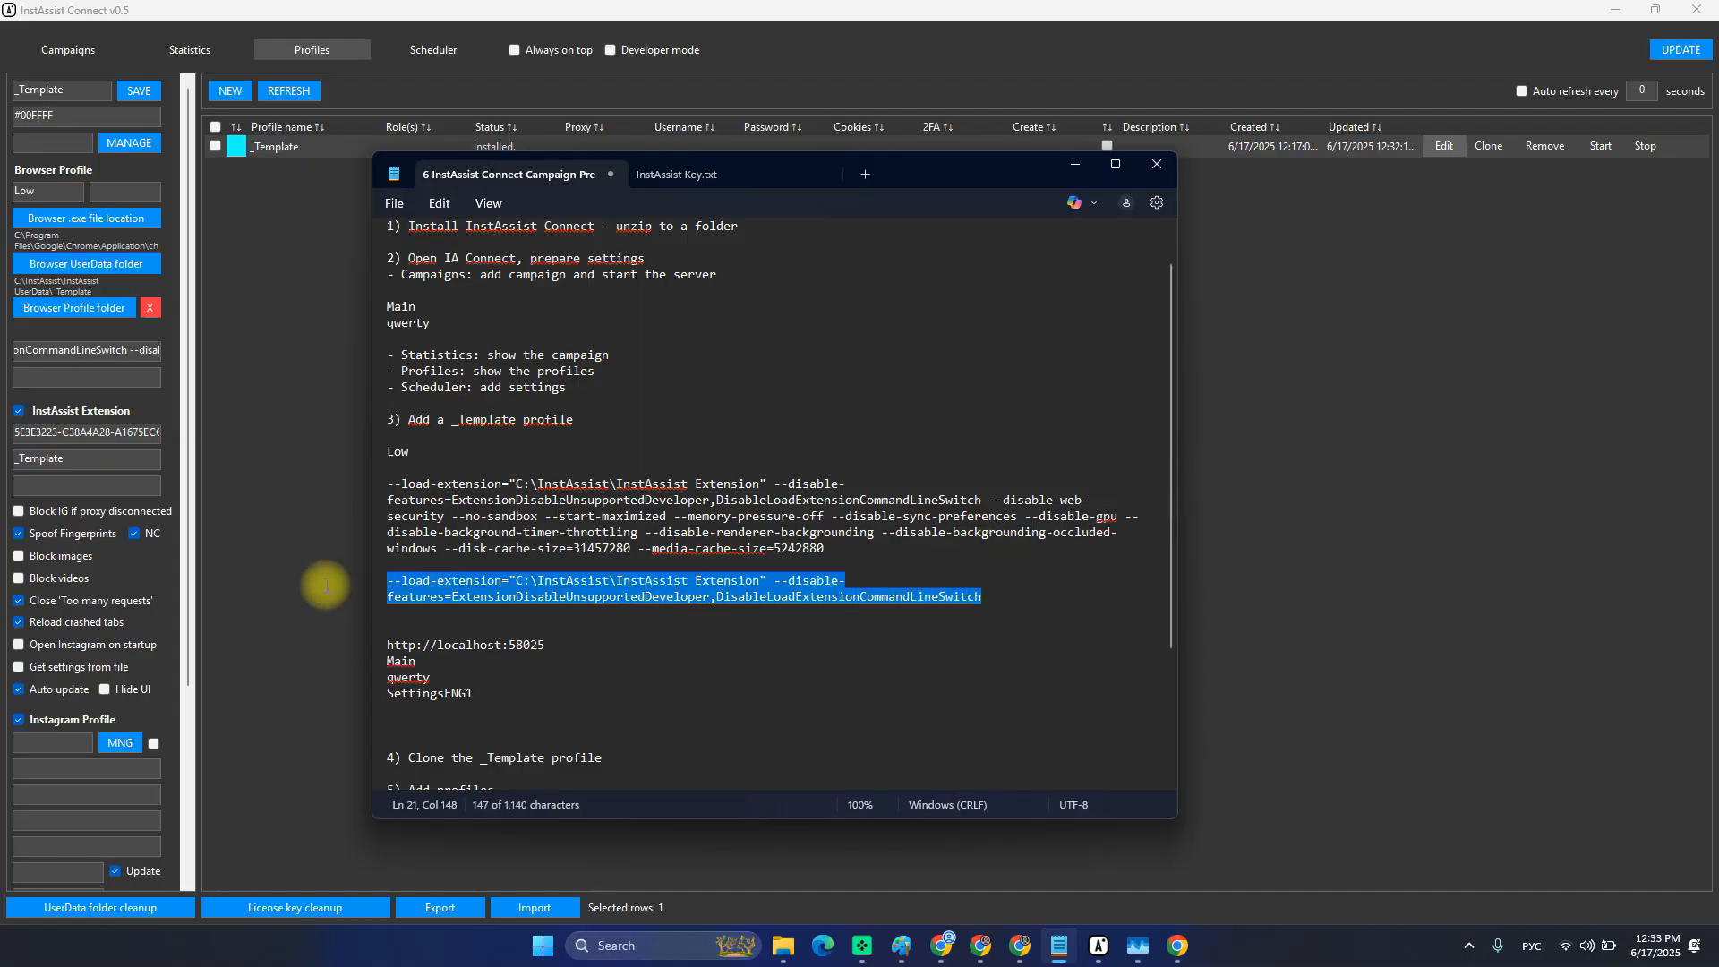
{"action": "key", "text": "BackSpace"}
{"action": "key", "text": "BackSpace"}
{"action": "key", "text": "BackSpace"}
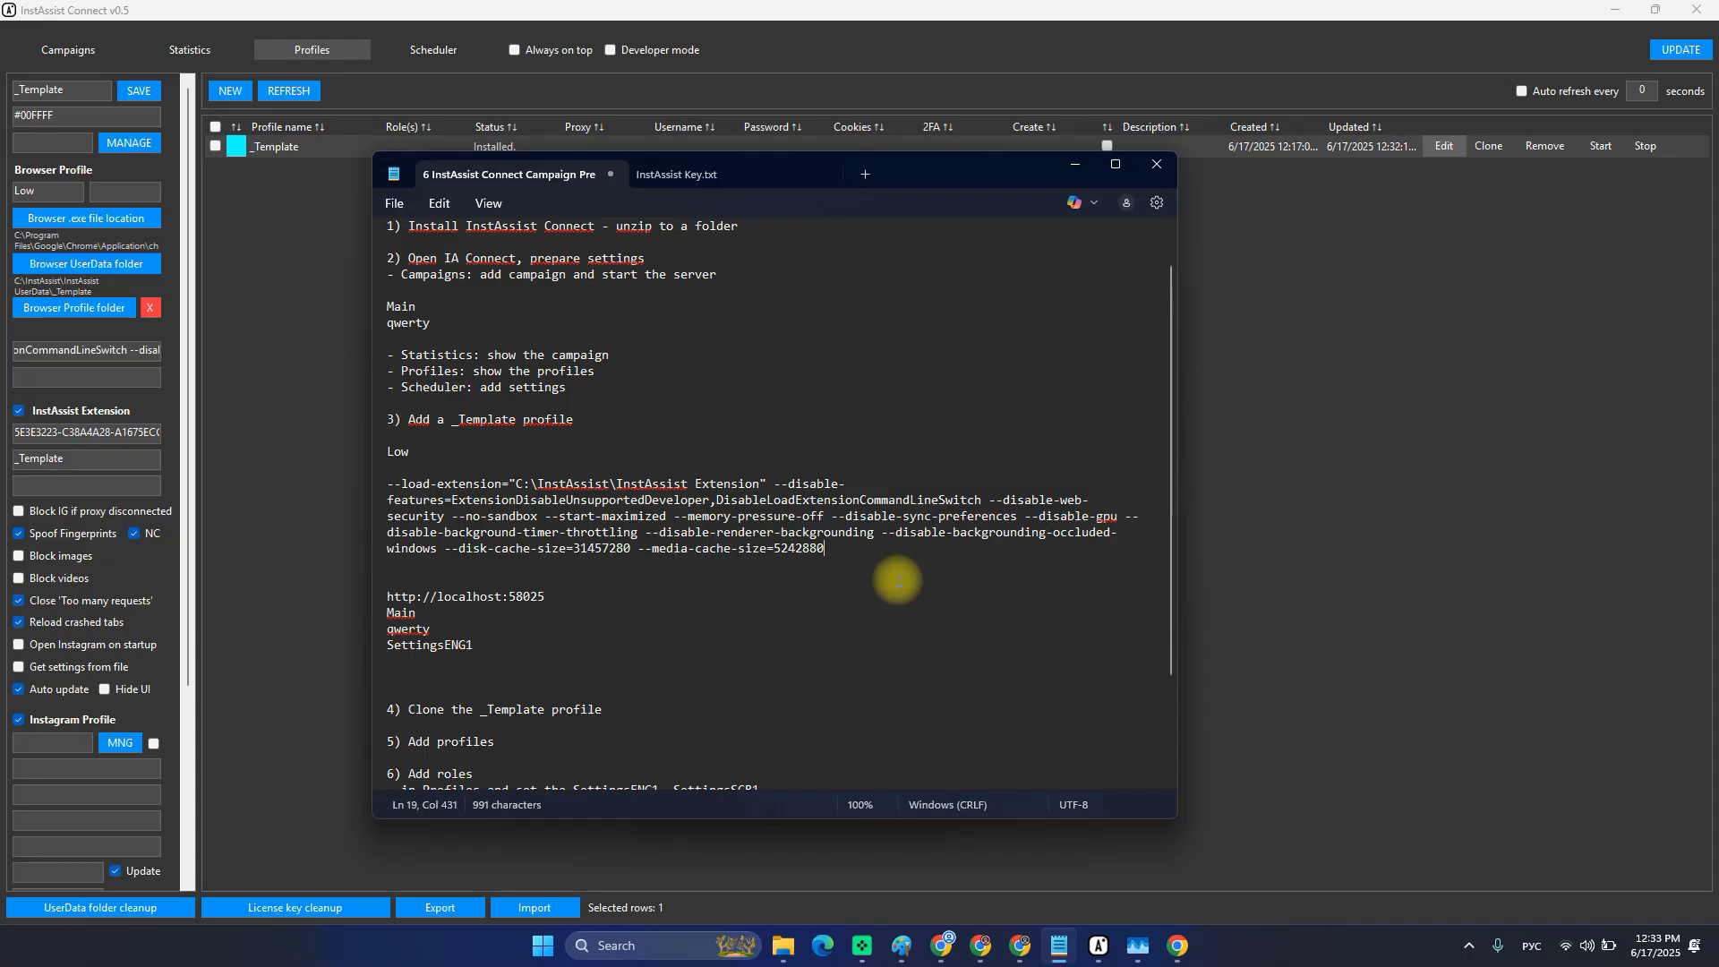
{"action": "key", "text": "ctrl+z"}
{"action": "left_click", "coordinate": [867, 566]}
{"action": "key", "text": "Return"}
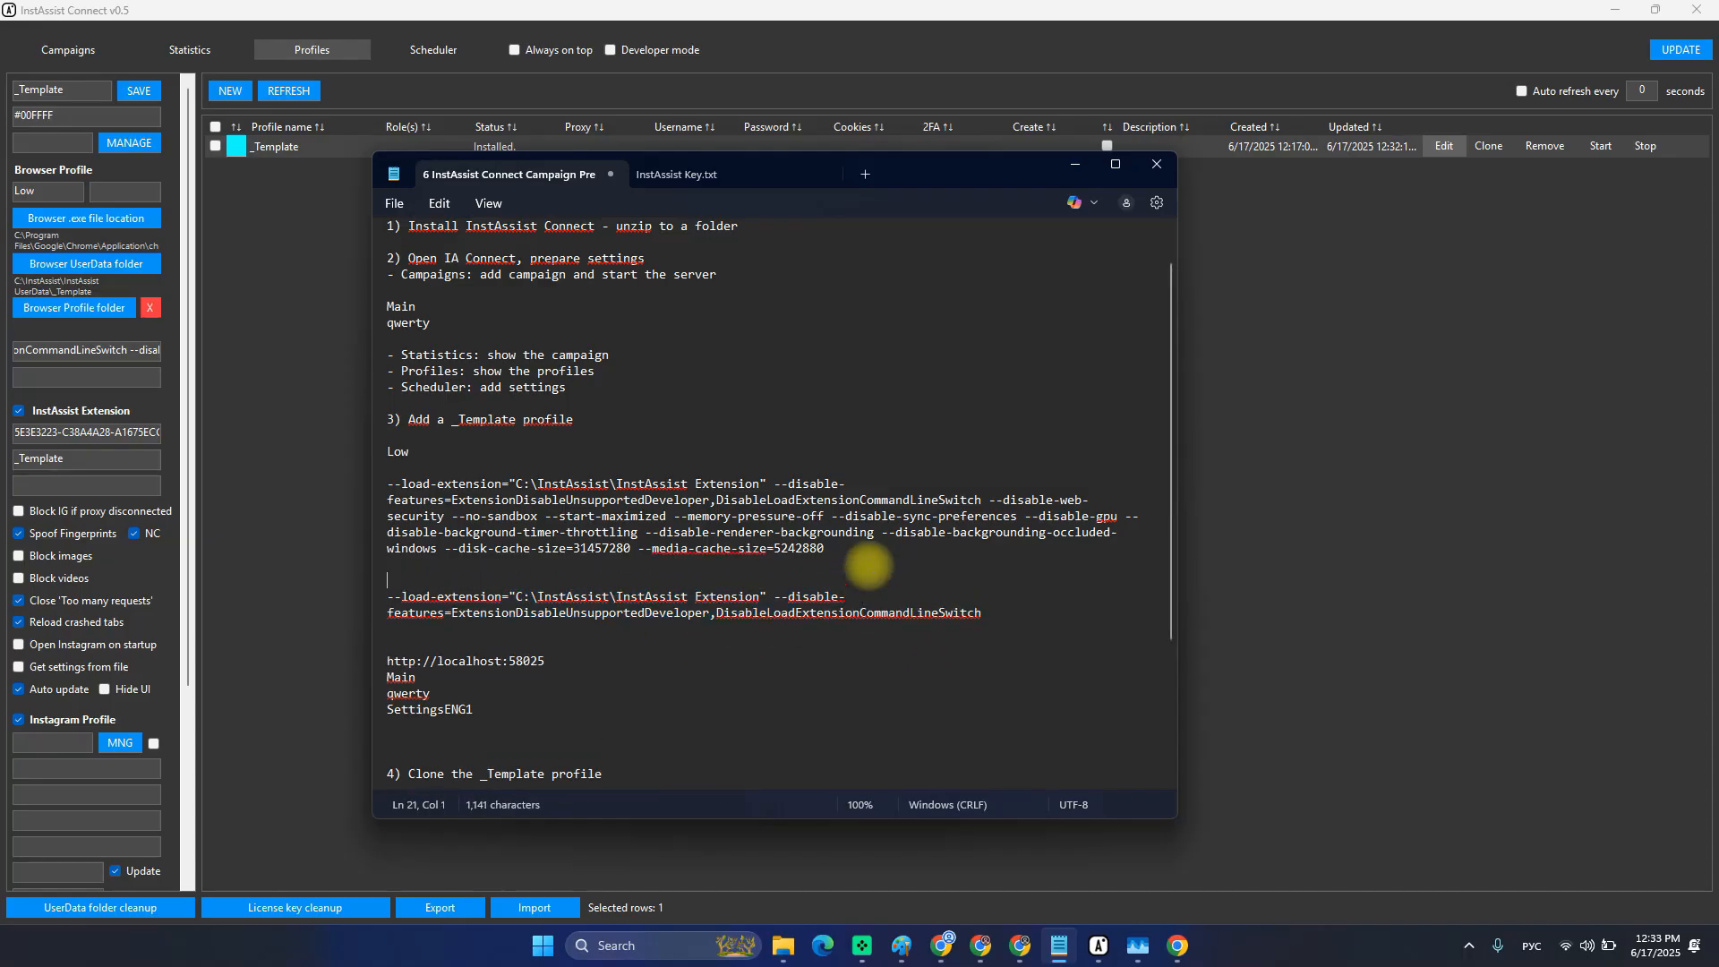
{"action": "key", "text": "BackSpace"}
{"action": "key", "text": "BackSpace"}
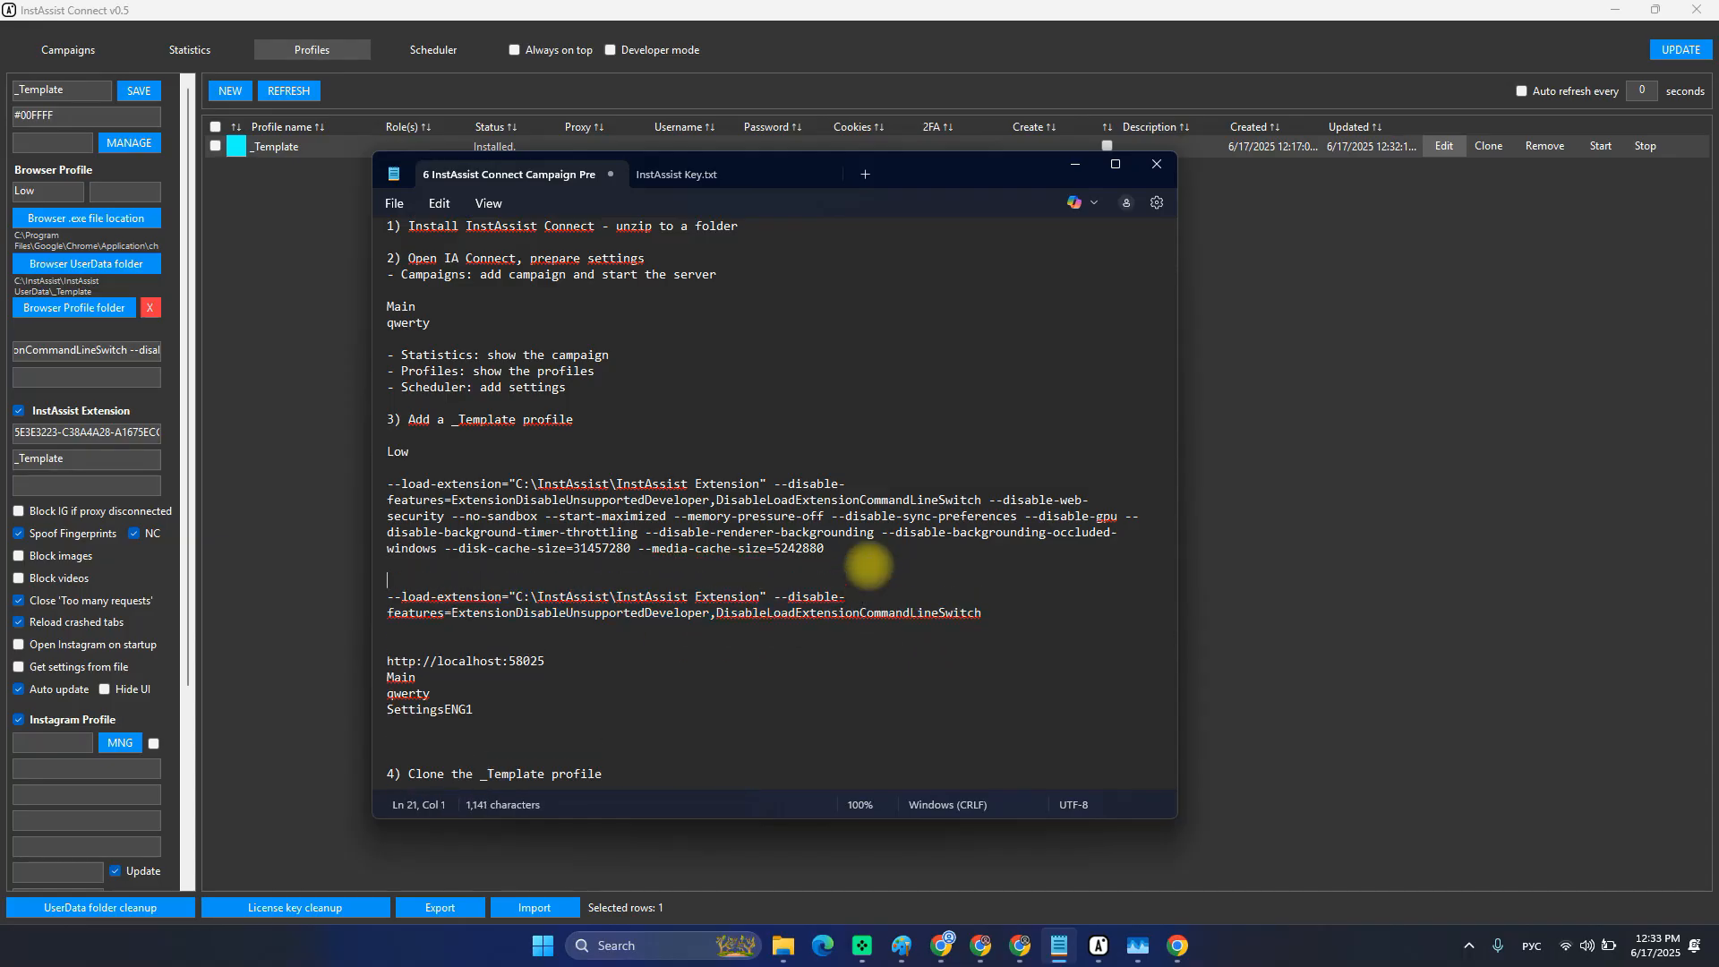
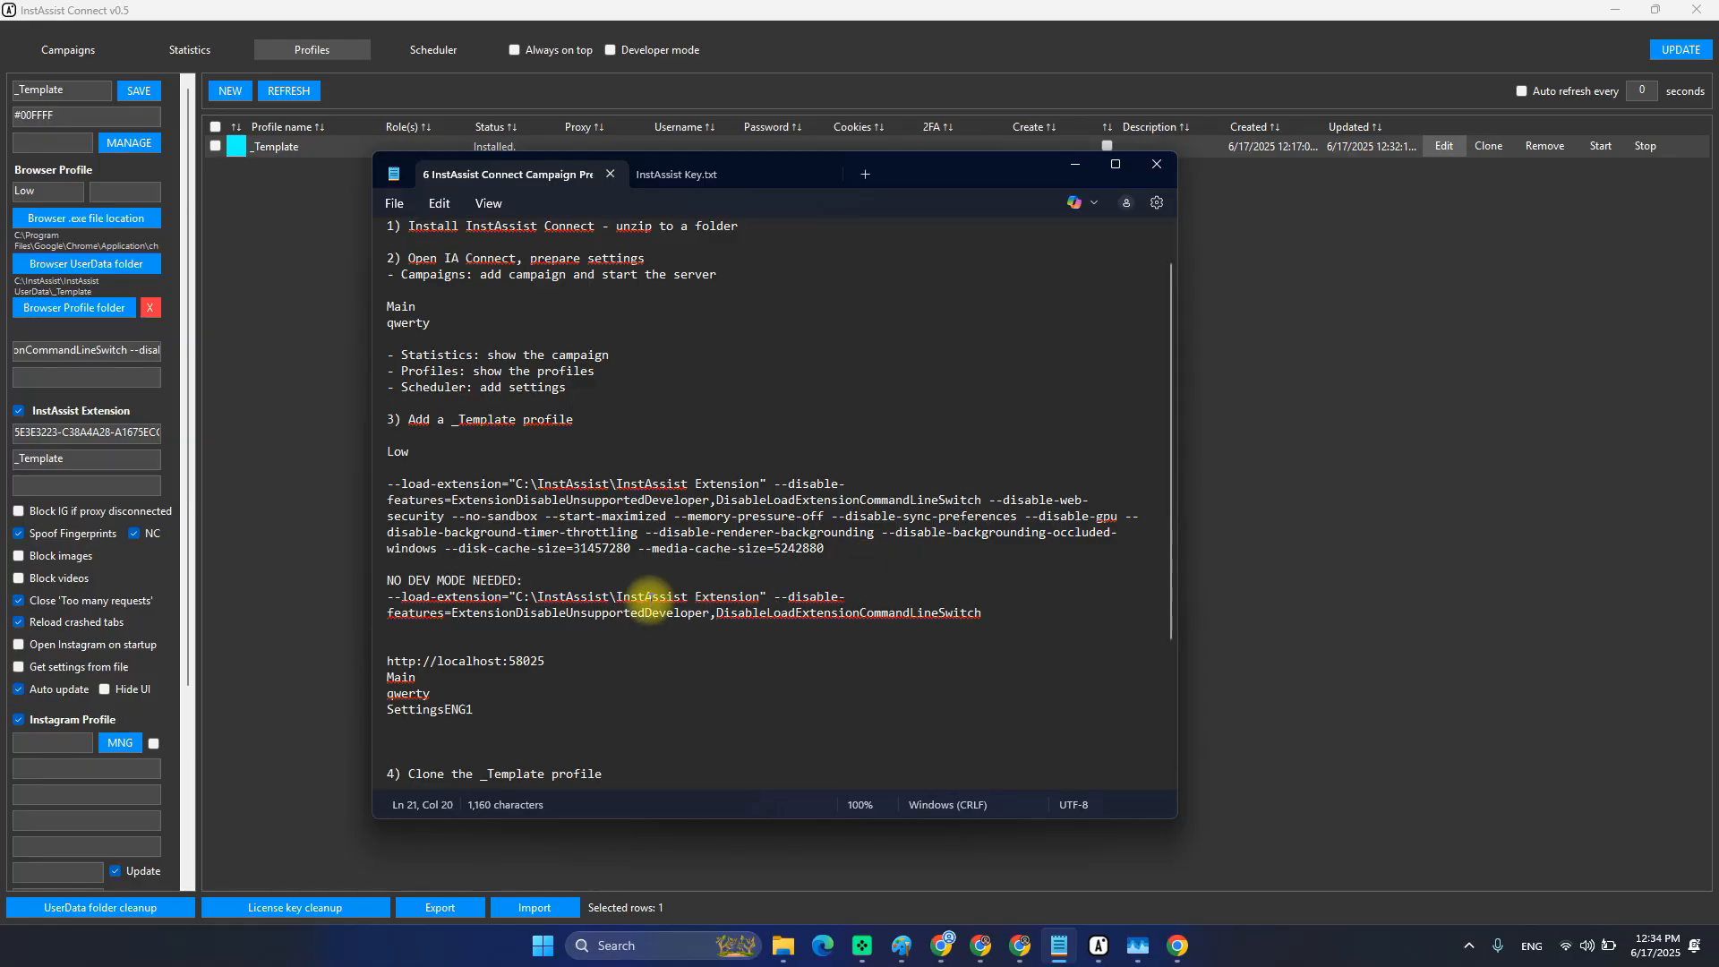
Delete the blank line under the NO DEV MODE flags, save the notes, and switch to Chrome.
{"action": "left_click", "coordinate": [537, 629]}
{"action": "key", "text": "BackSpace"}
{"action": "key", "text": "ctrl+s"}
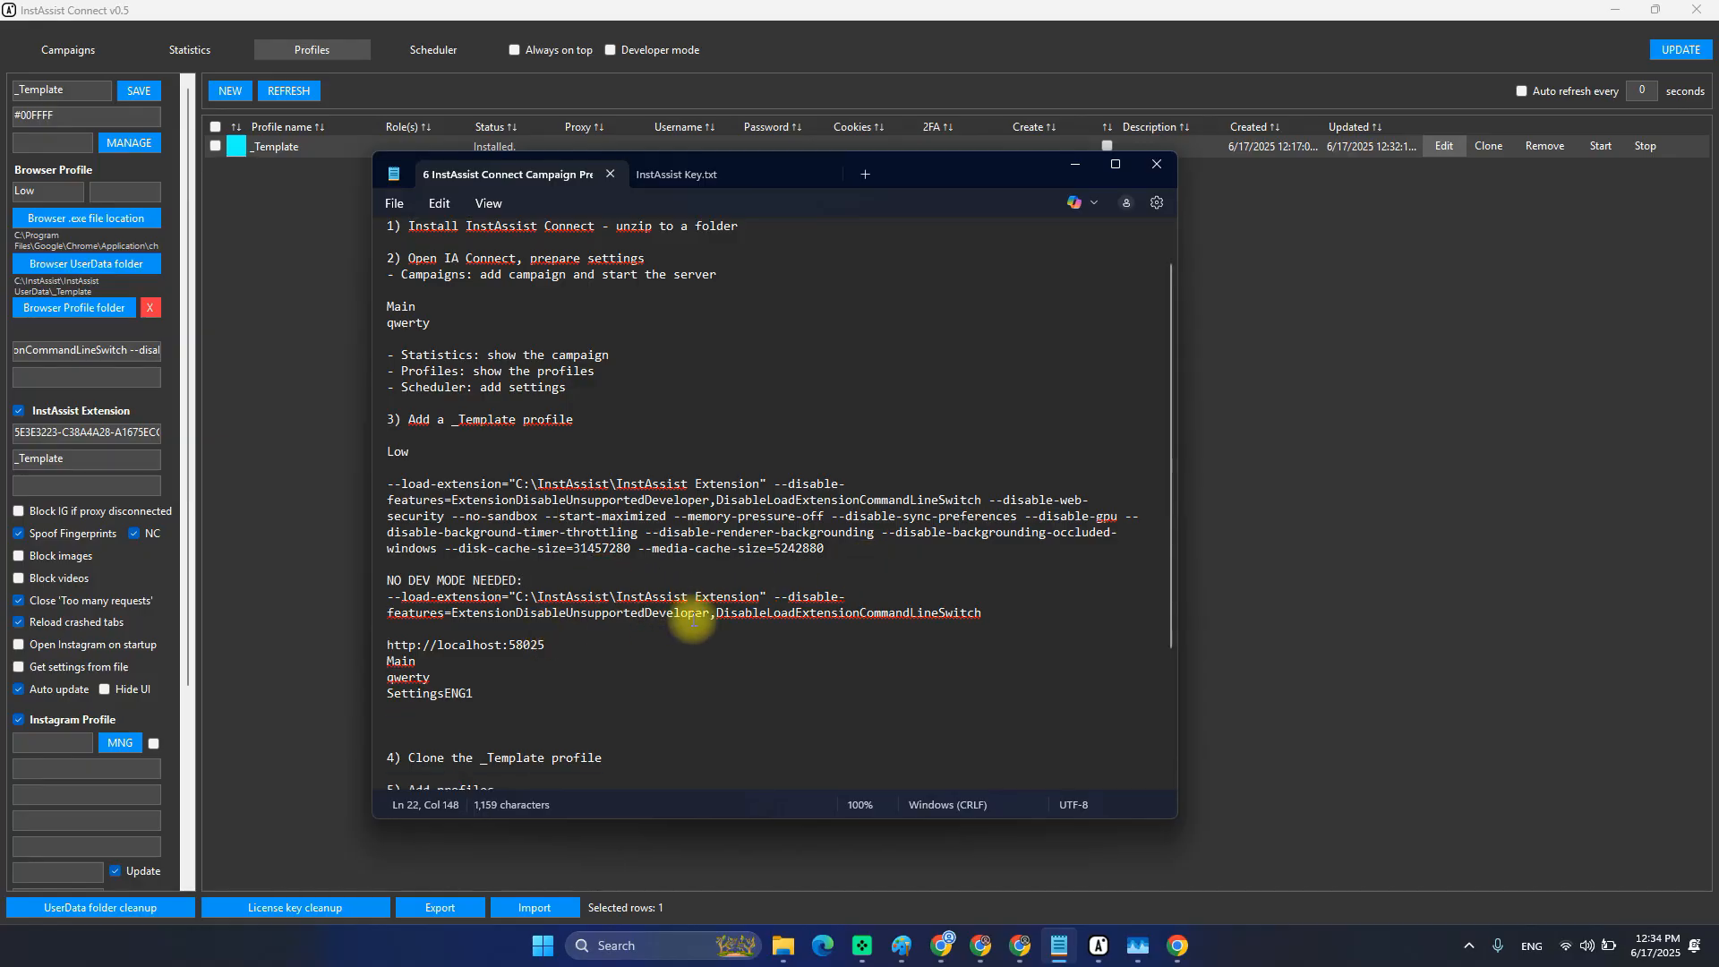
{"action": "key", "text": "alt+Tab"}
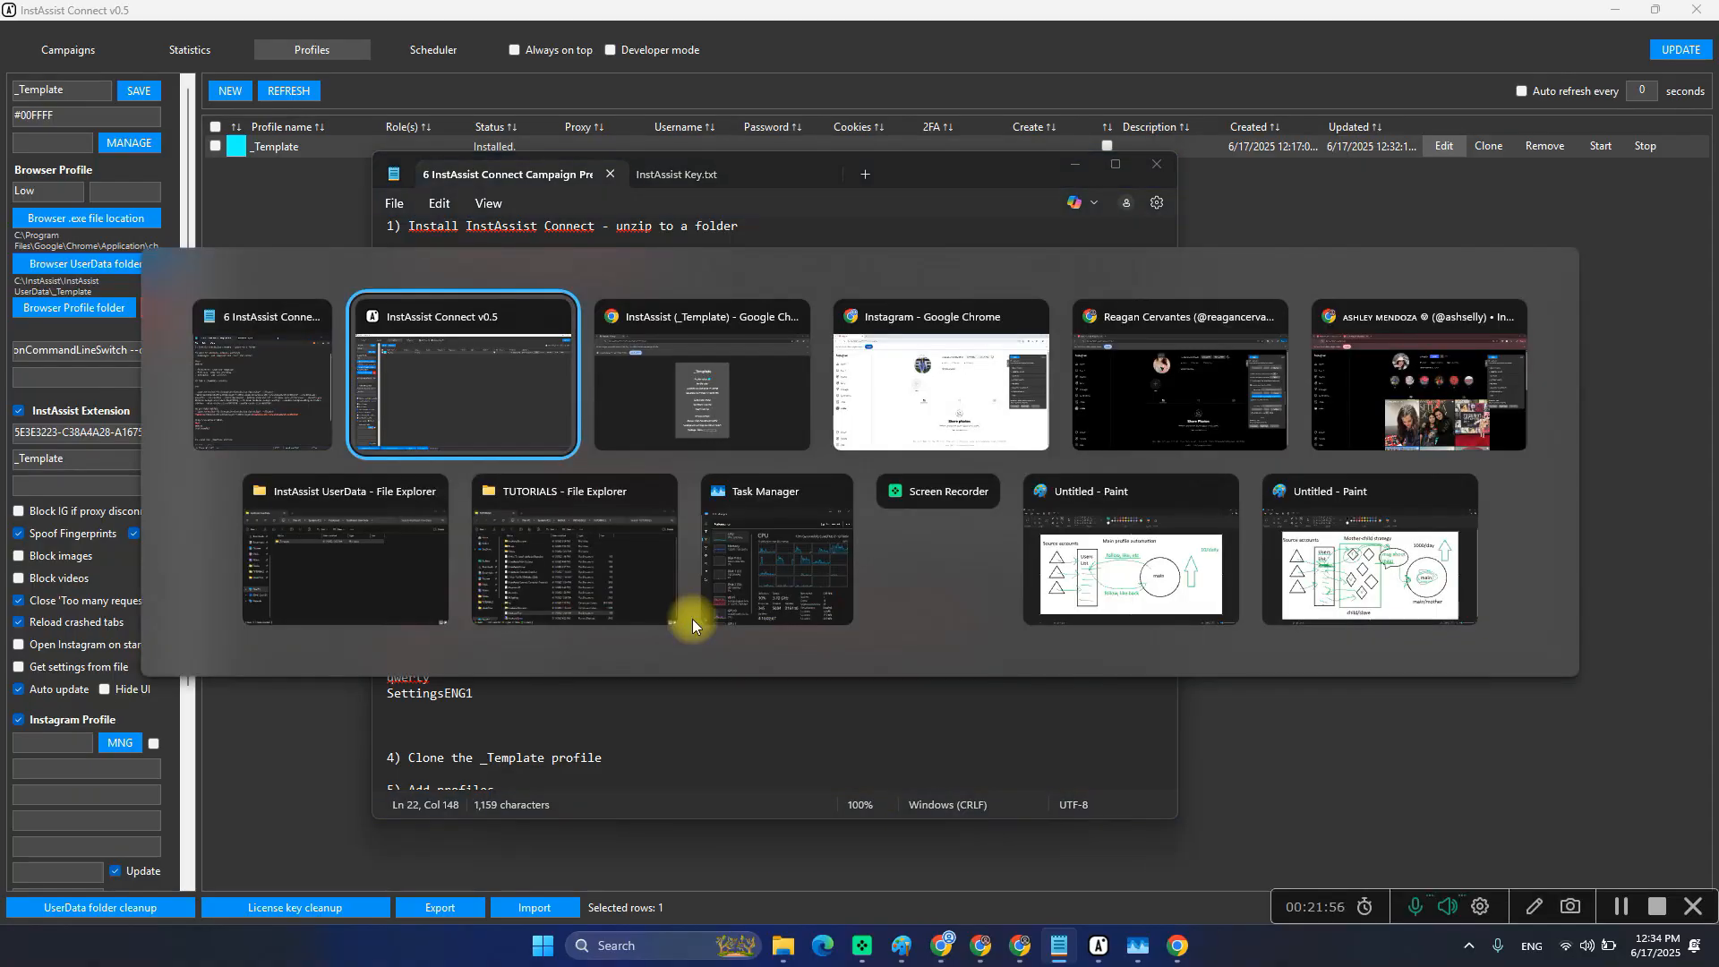
{"action": "key", "text": "alt+Tab"}
Open the InstAssist extension panel in Chrome and check its 'Instances: 1 of 10' license line.
{"action": "left_click", "coordinate": [1617, 59]}
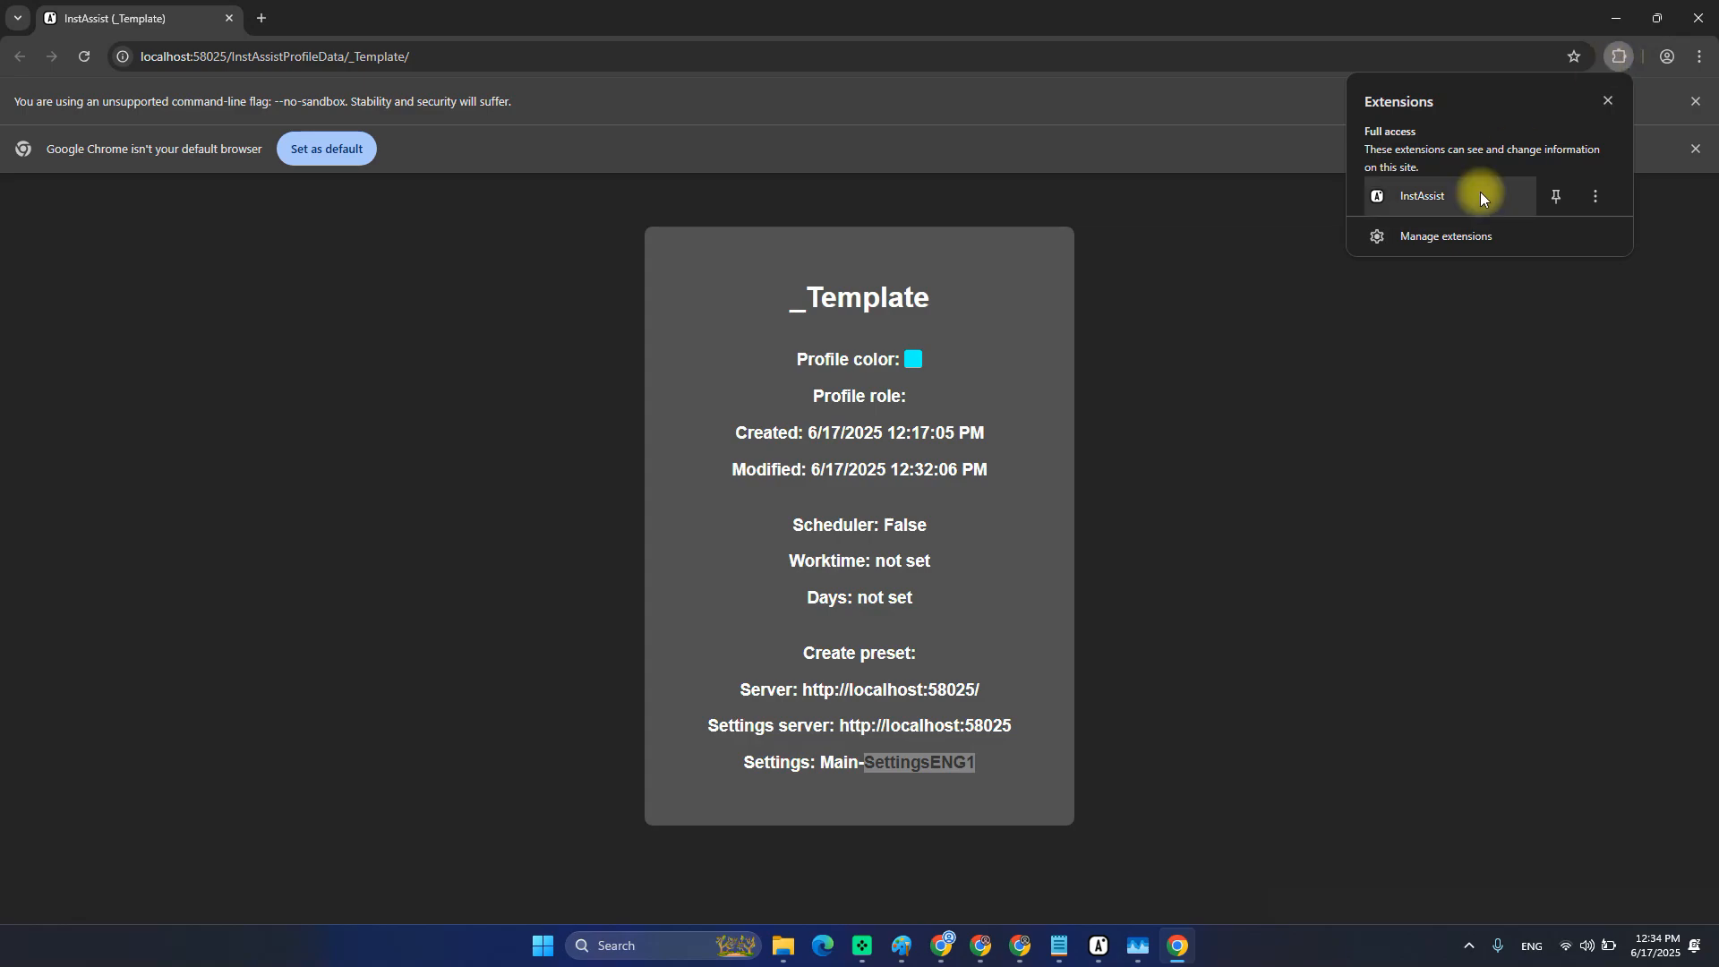
{"action": "left_click", "coordinate": [1449, 196]}
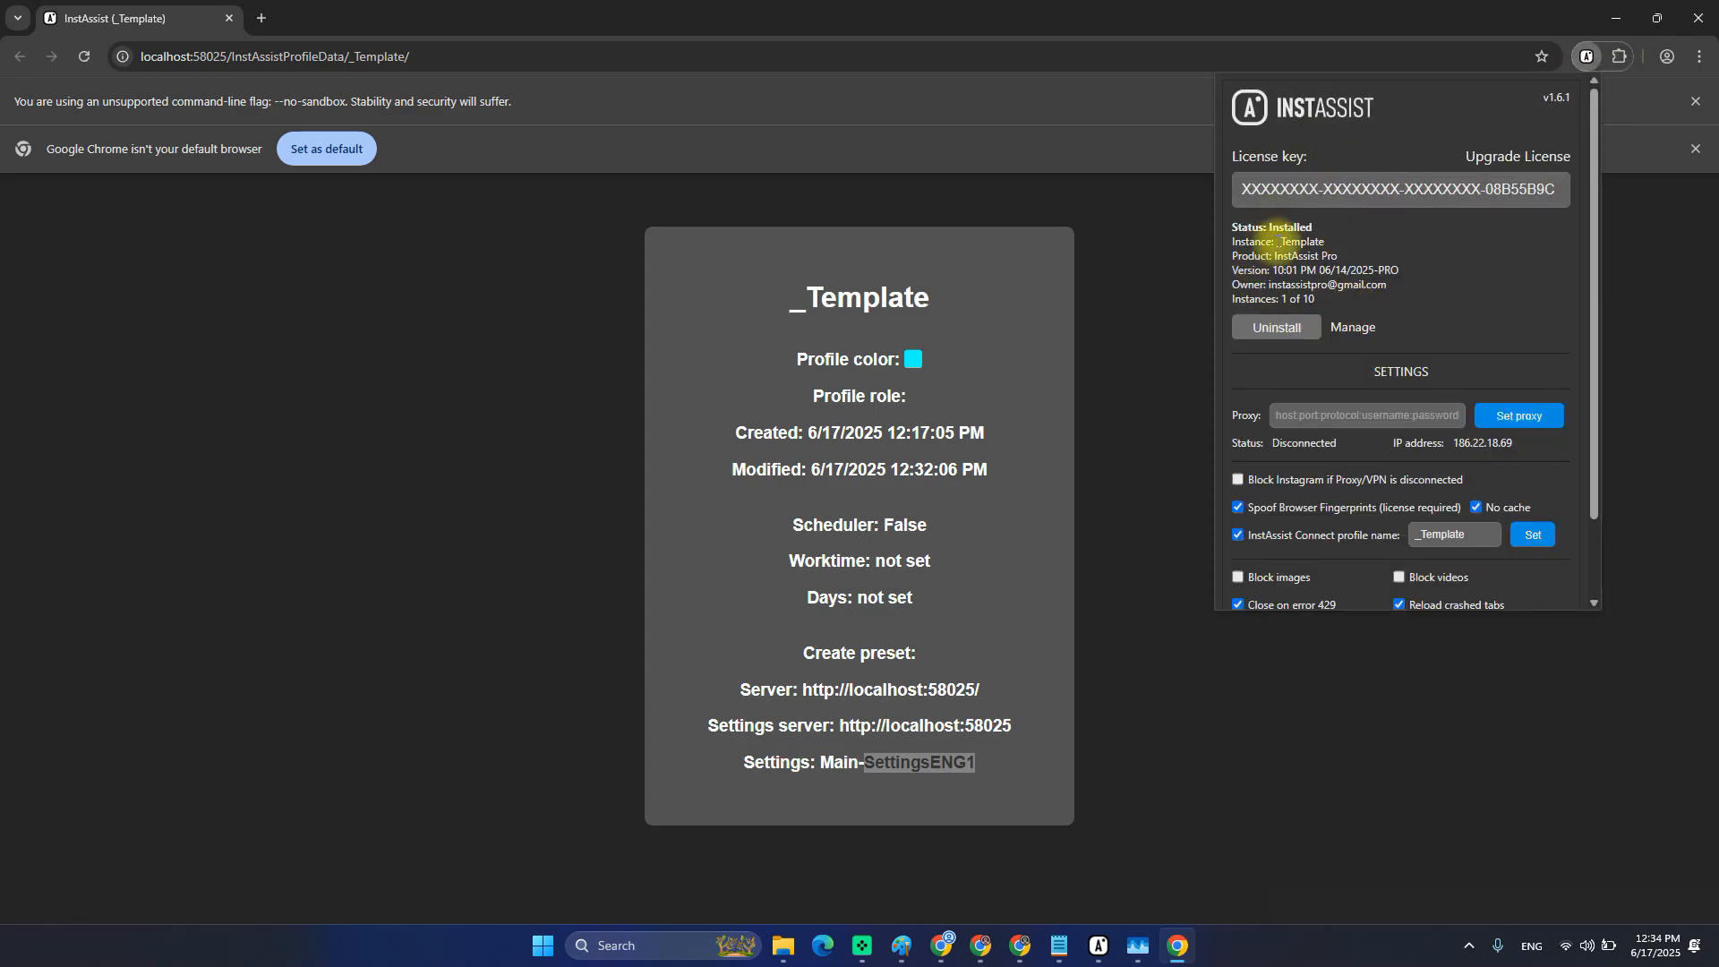
{"action": "left_click_drag", "start_coordinate": [1236, 300], "coordinate": [1317, 302]}
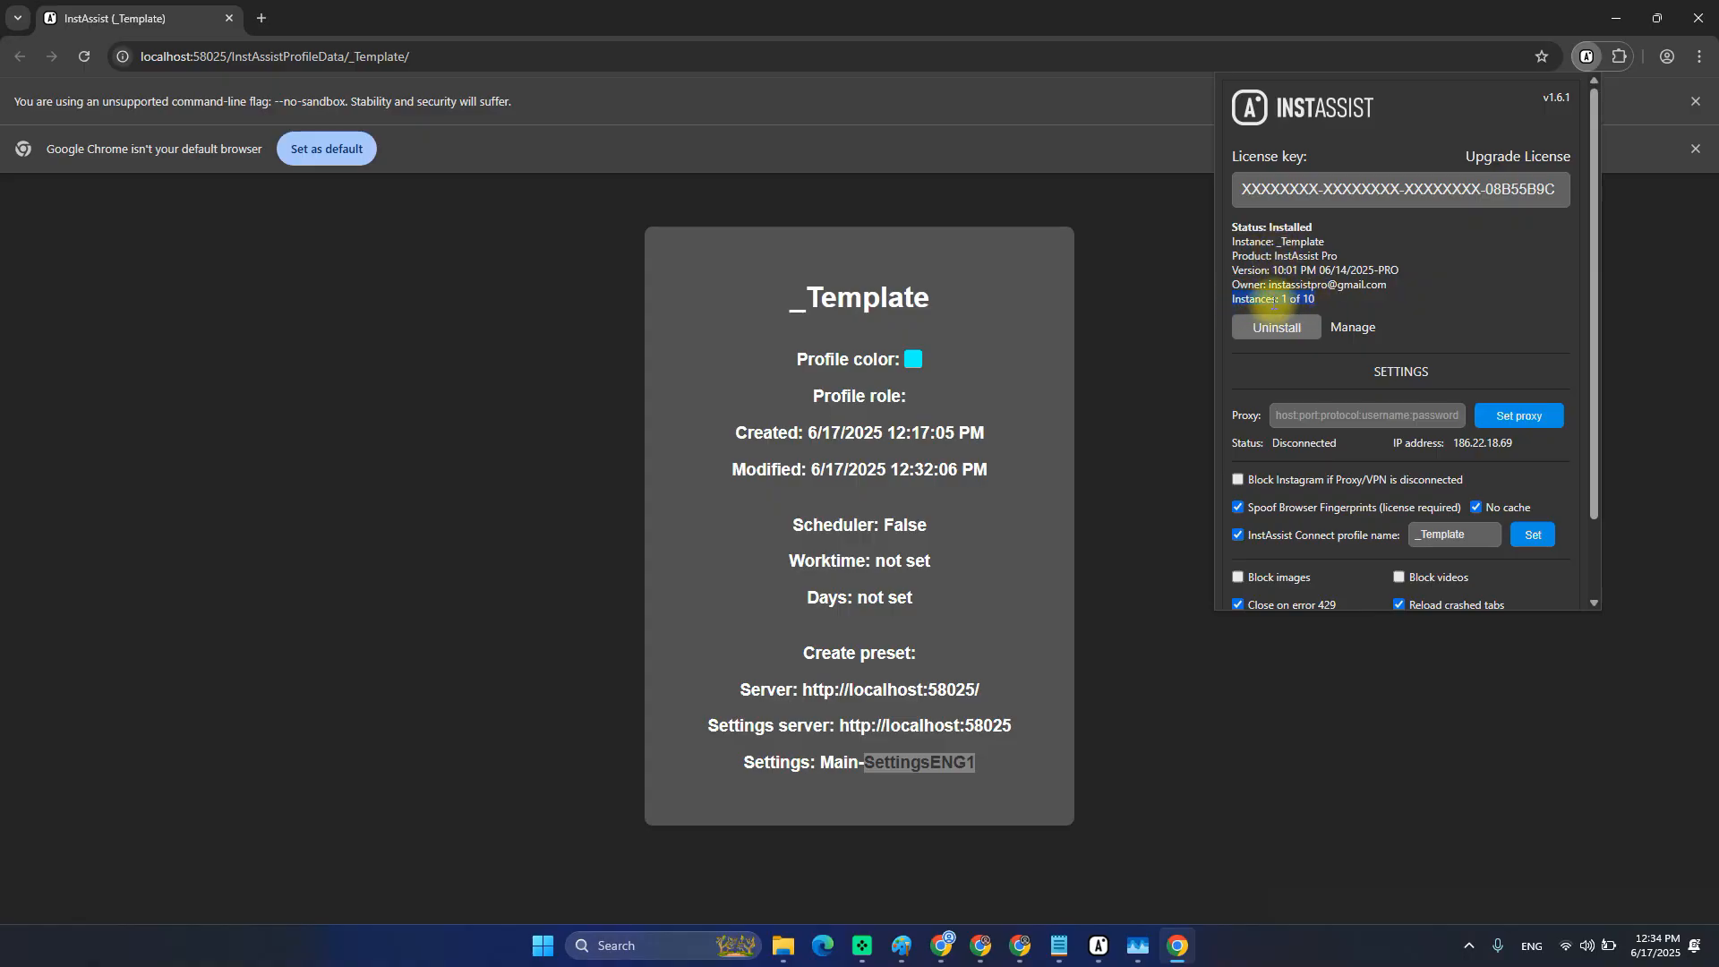
{"action": "left_click", "coordinate": [1274, 244]}
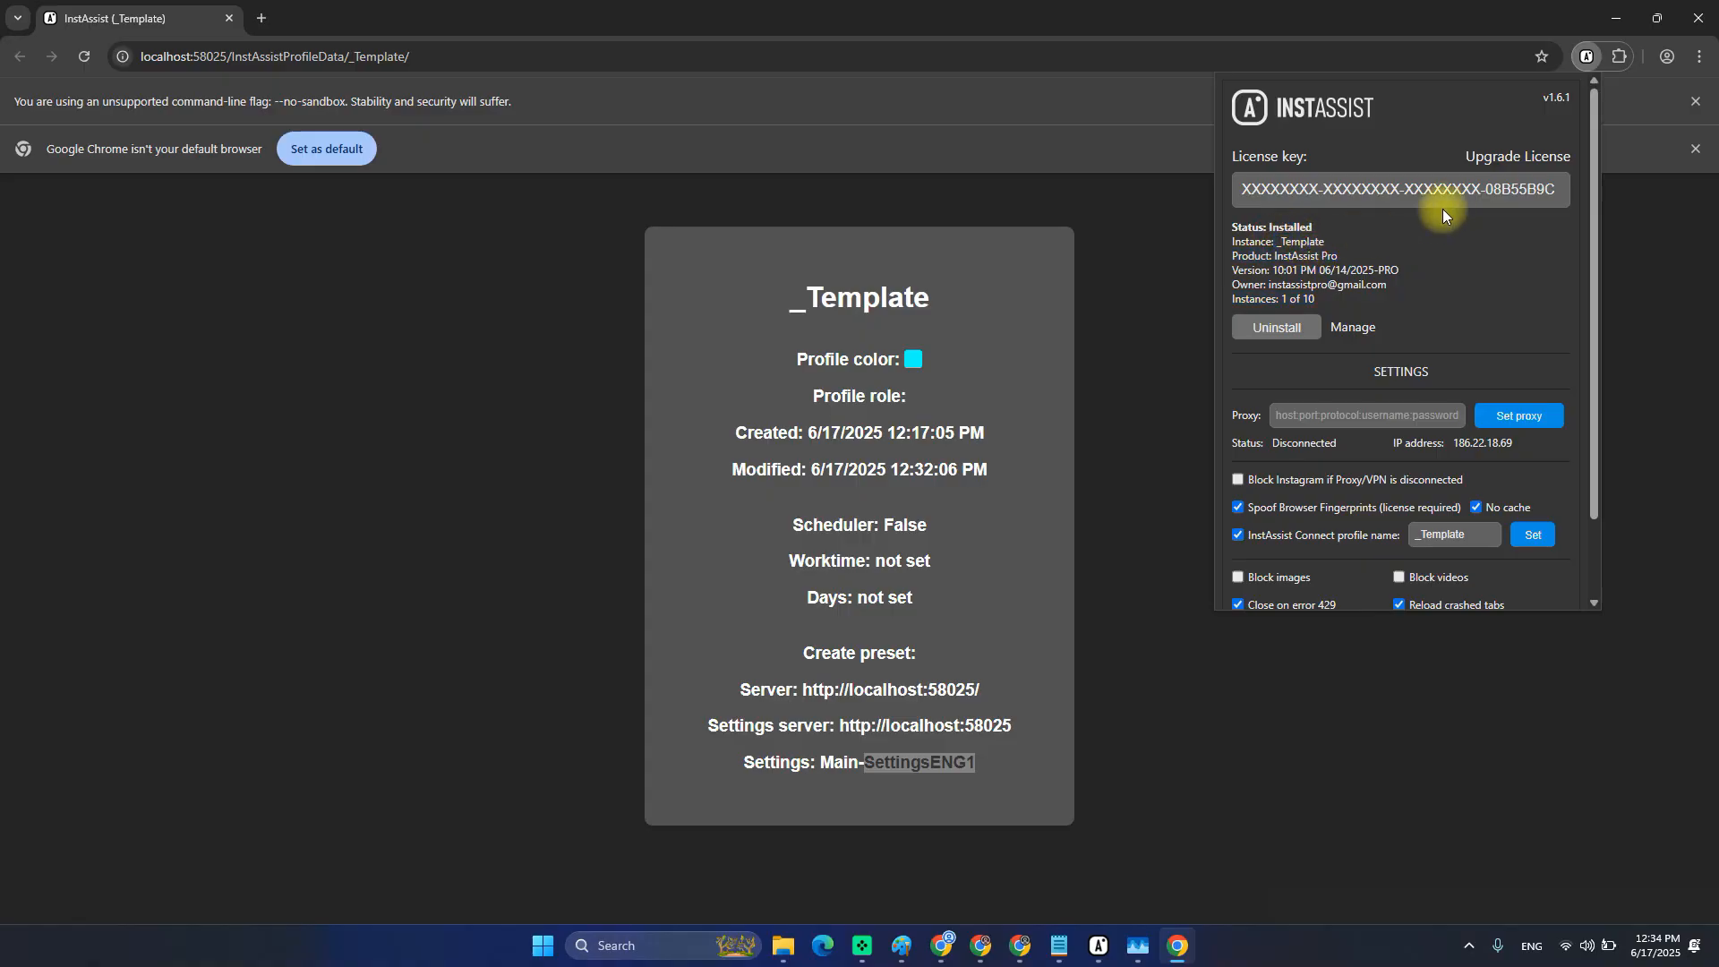
Pin InstAssist to the toolbar, review the panel's settings, and return to InstAssist Connect.
{"action": "left_click", "coordinate": [1587, 59]}
{"action": "left_click", "coordinate": [1619, 57]}
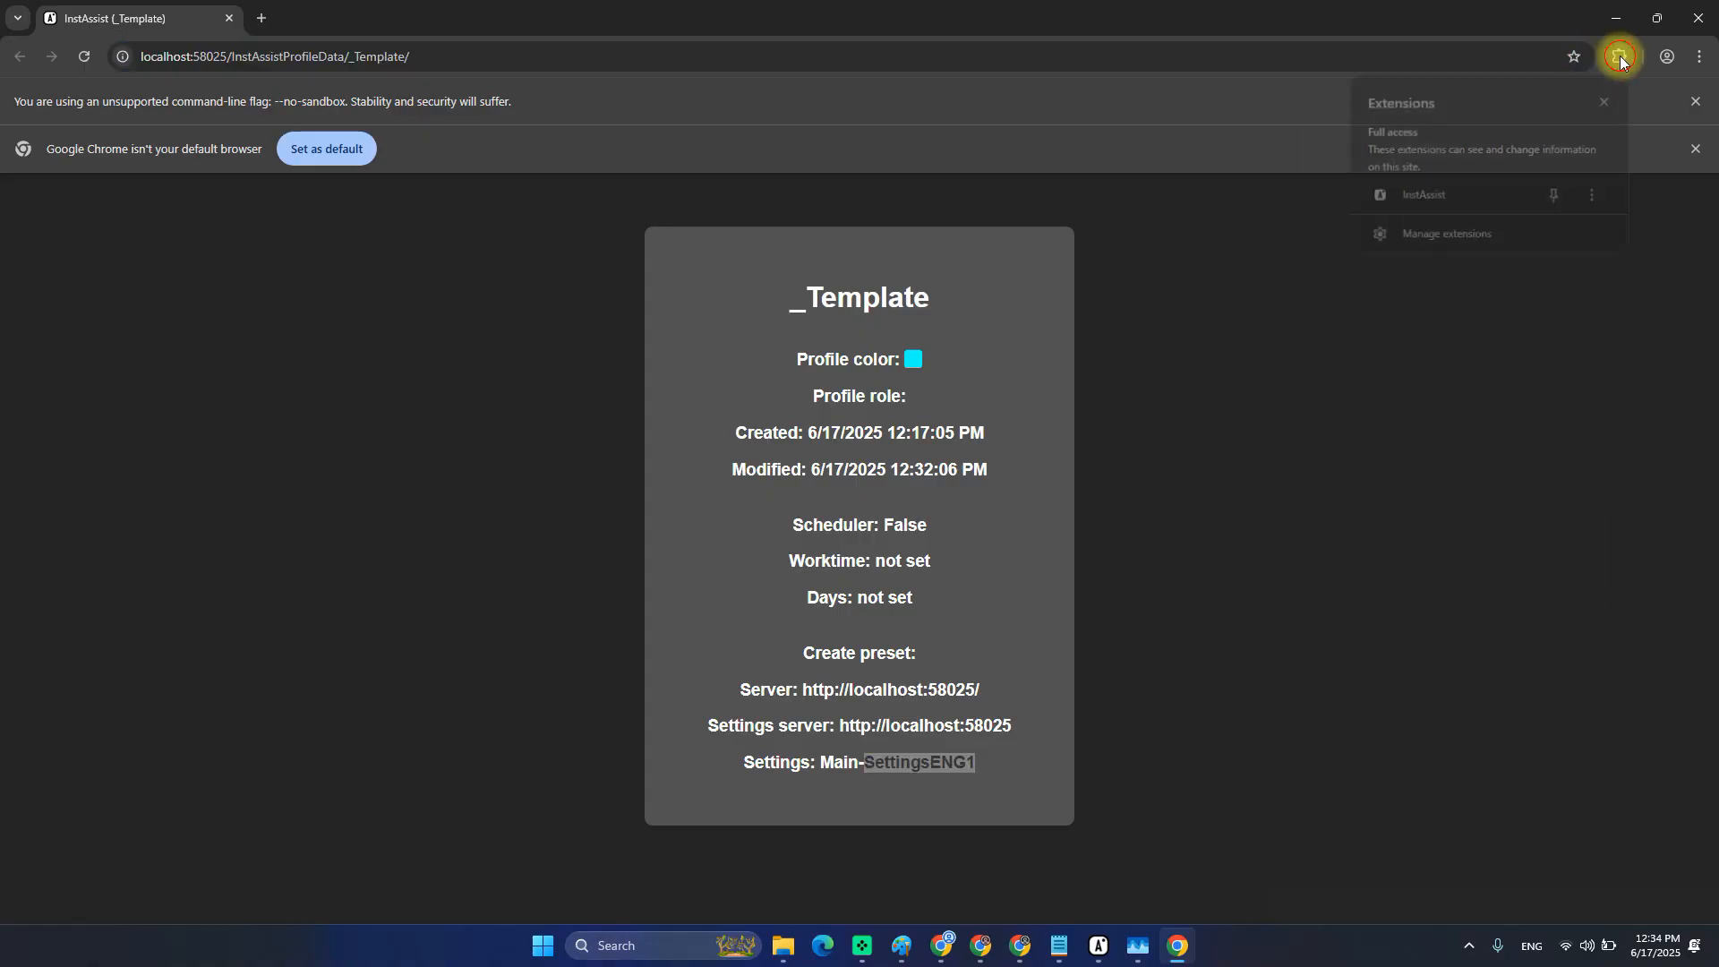
{"action": "left_click", "coordinate": [1555, 197]}
{"action": "left_click", "coordinate": [1584, 57]}
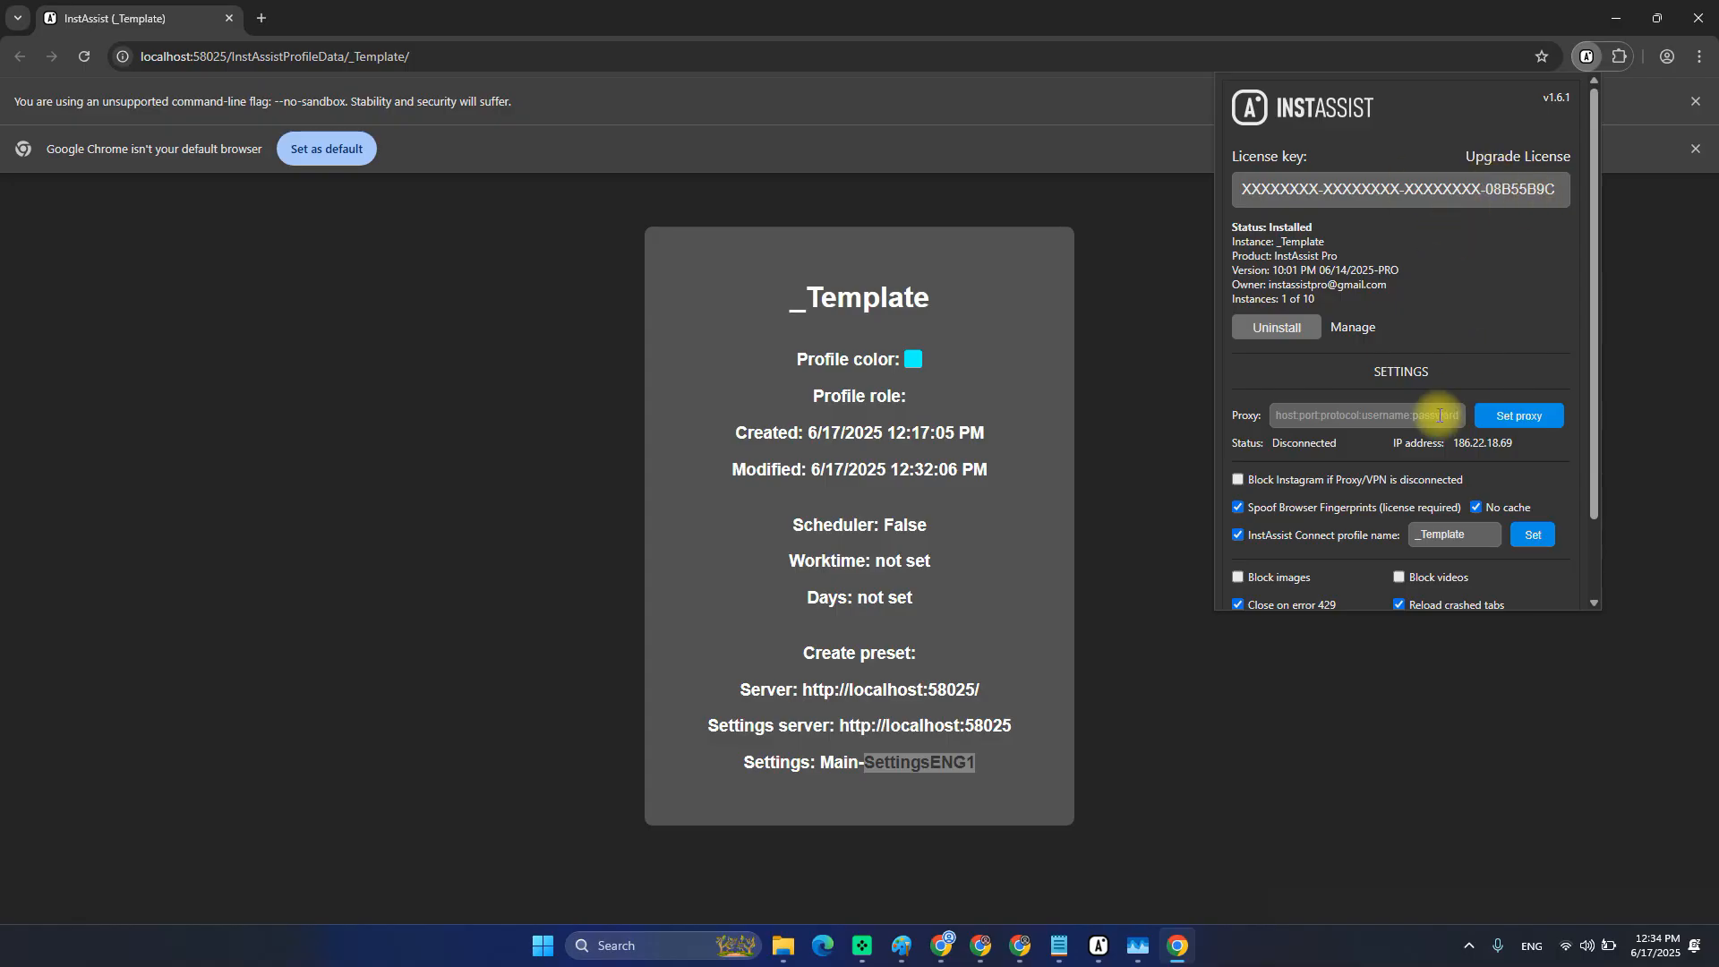
{"action": "scroll", "coordinate": [1427, 398], "scroll_direction": "down", "scroll_amount": 1}
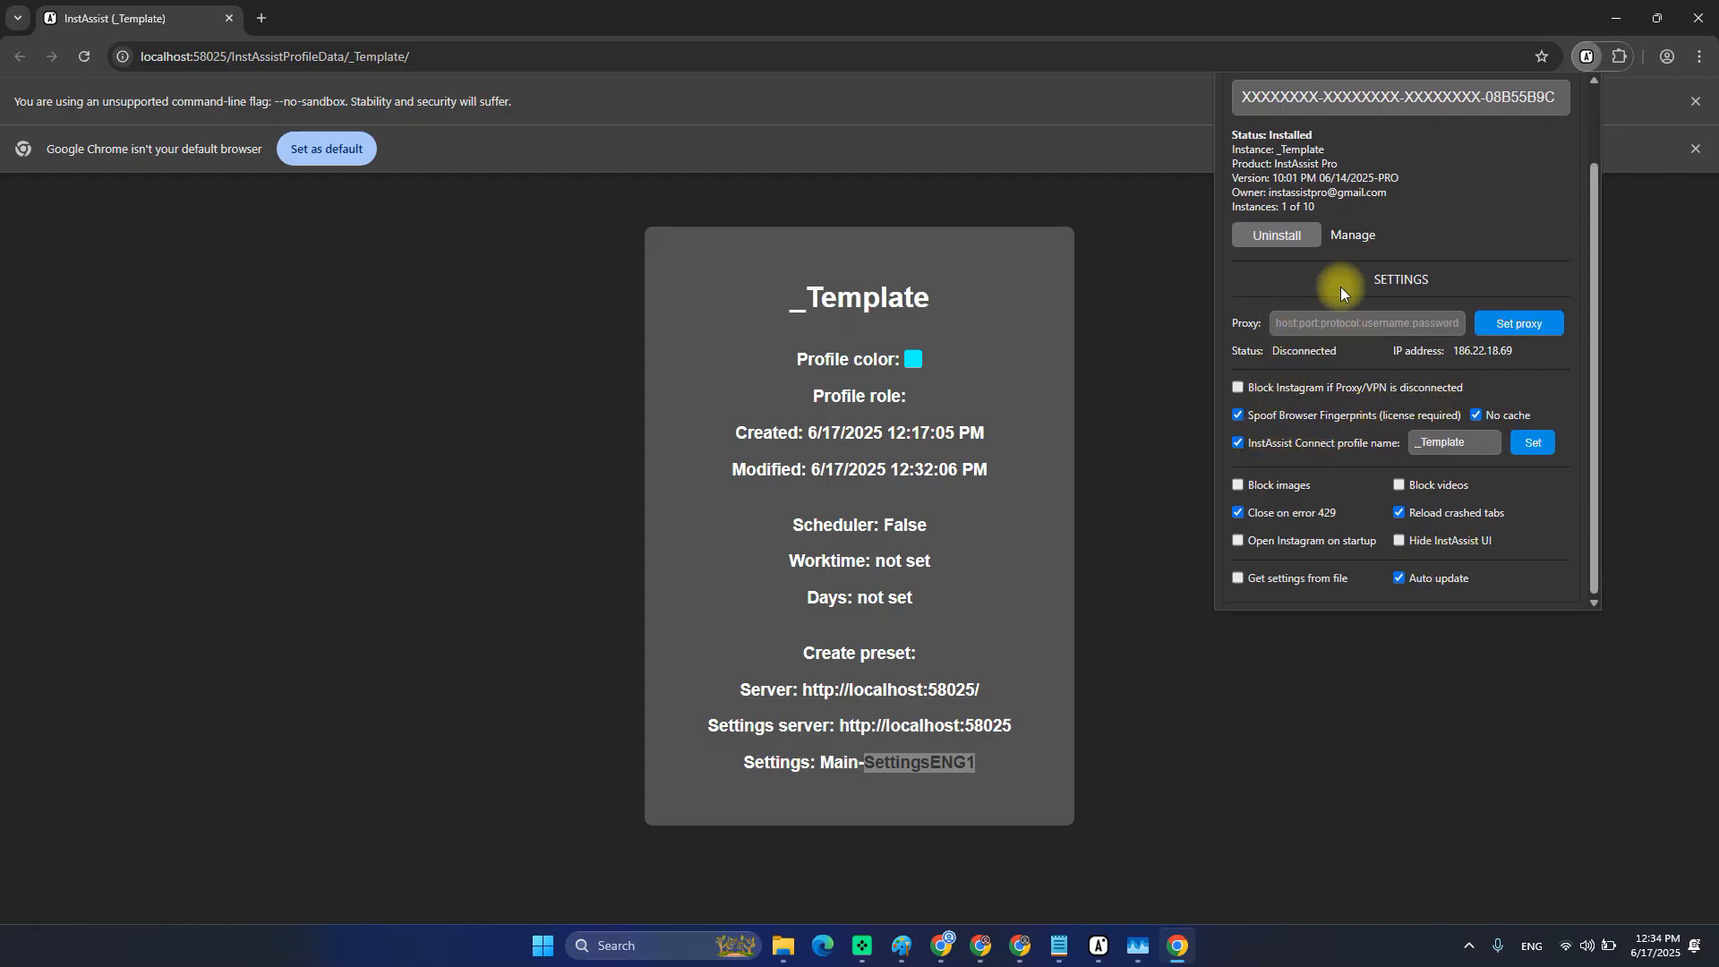
{"action": "scroll", "coordinate": [1284, 331], "scroll_direction": "up", "scroll_amount": 1}
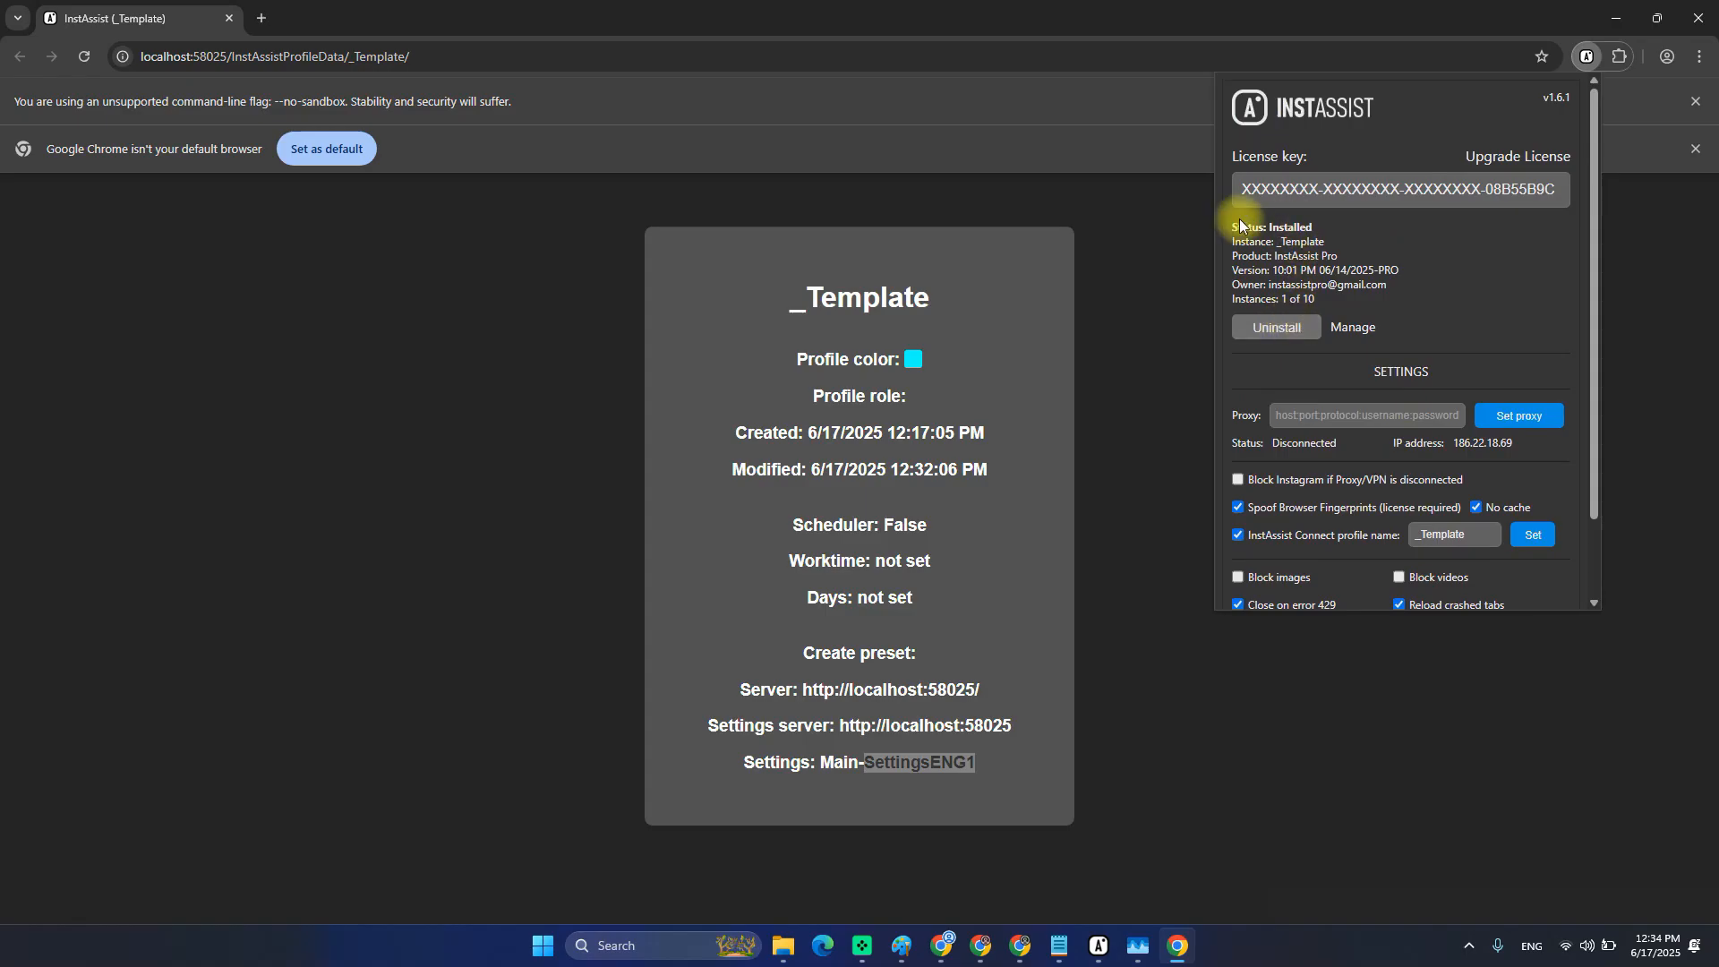
{"action": "key", "text": "alt+Tab"}
{"action": "key", "text": "alt+Tab"}
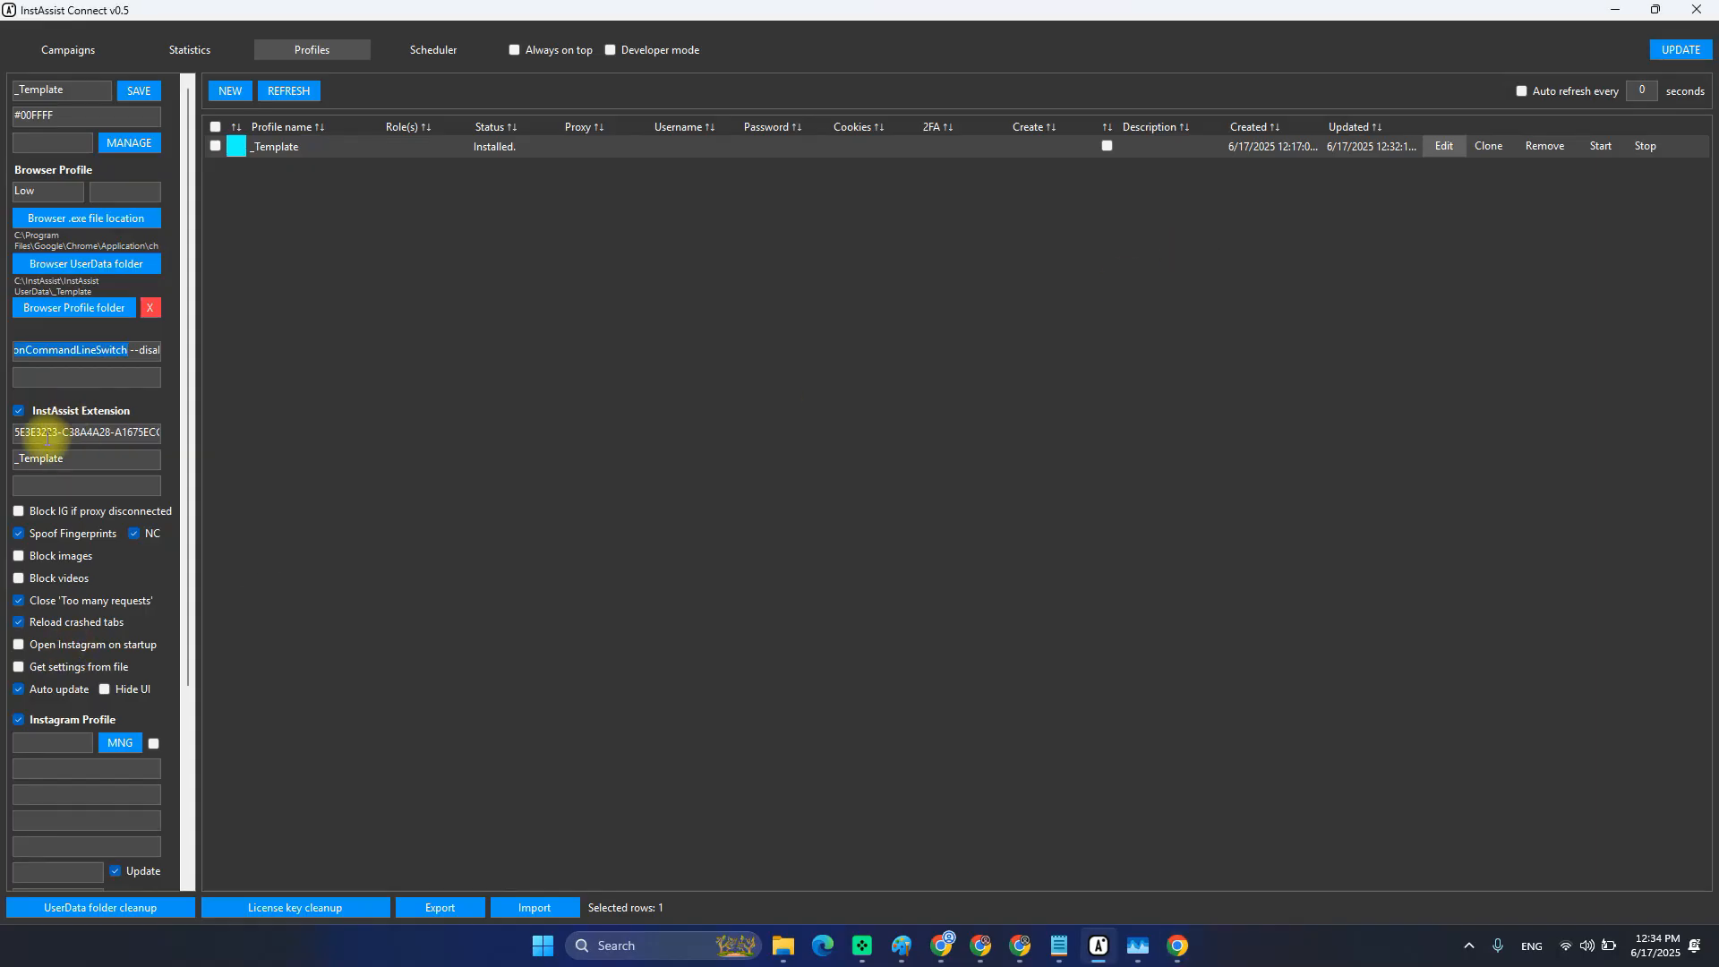
Check the _Template profile's extension key and instance name against the Chrome extension.
{"action": "left_click", "coordinate": [43, 432]}
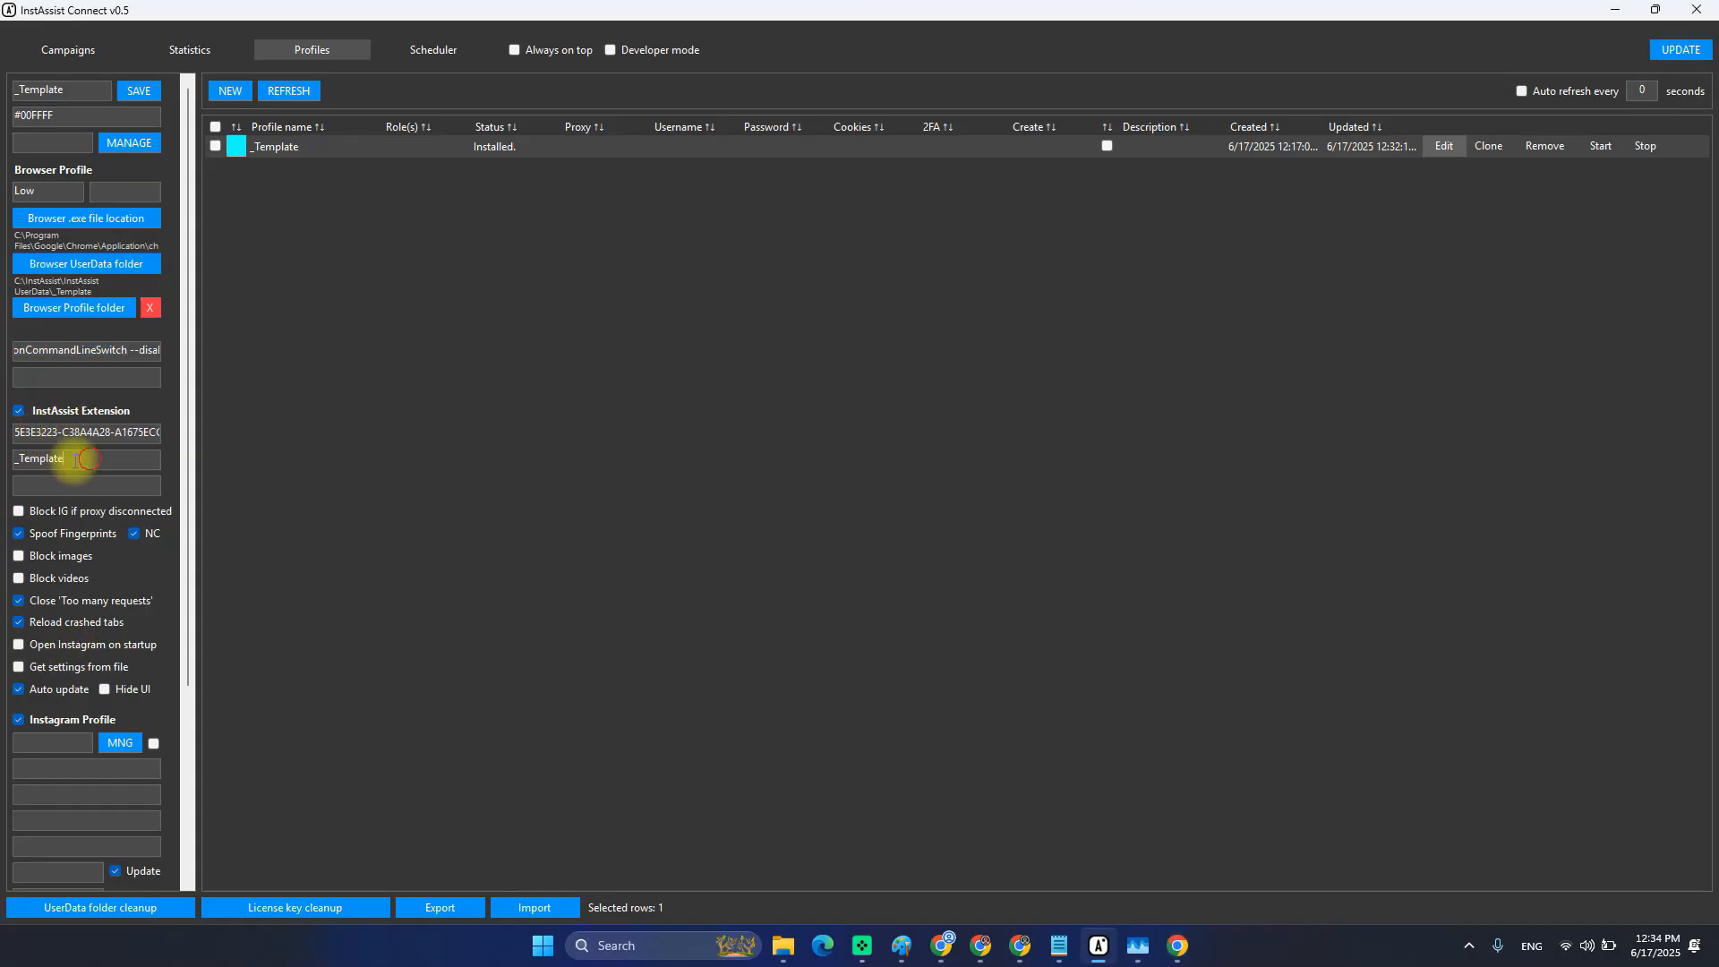
{"action": "double_click", "coordinate": [52, 458]}
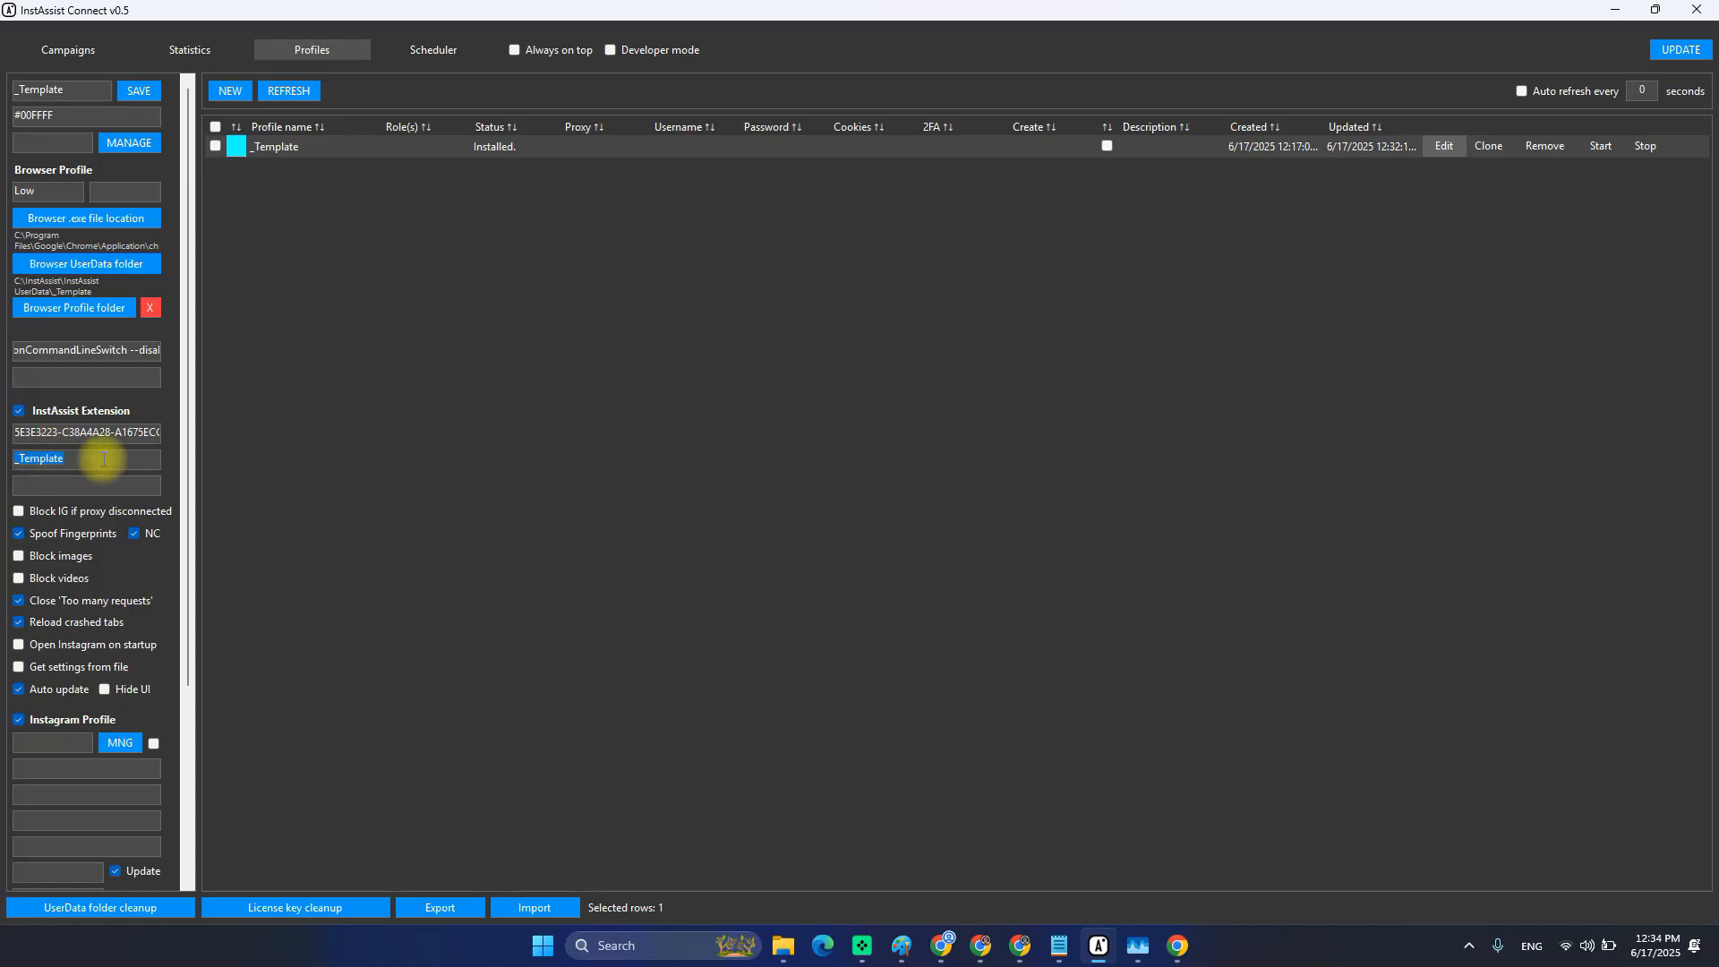
{"action": "key", "text": "alt+Tab"}
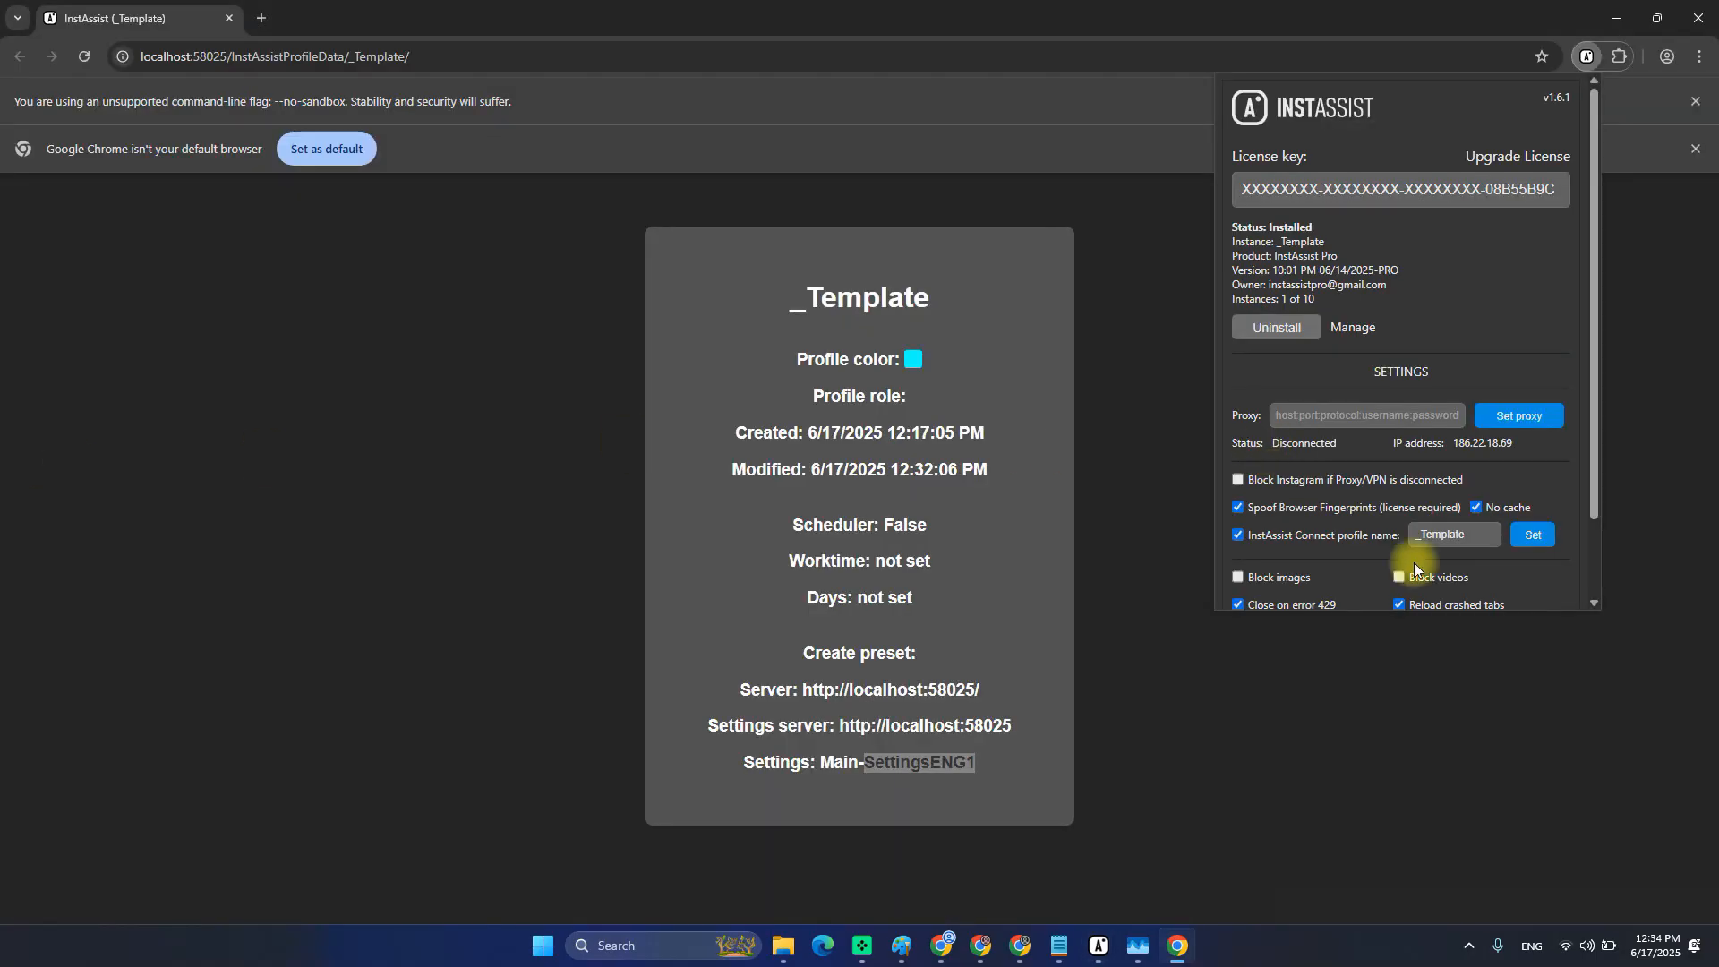
{"action": "key", "text": "alt+Tab"}
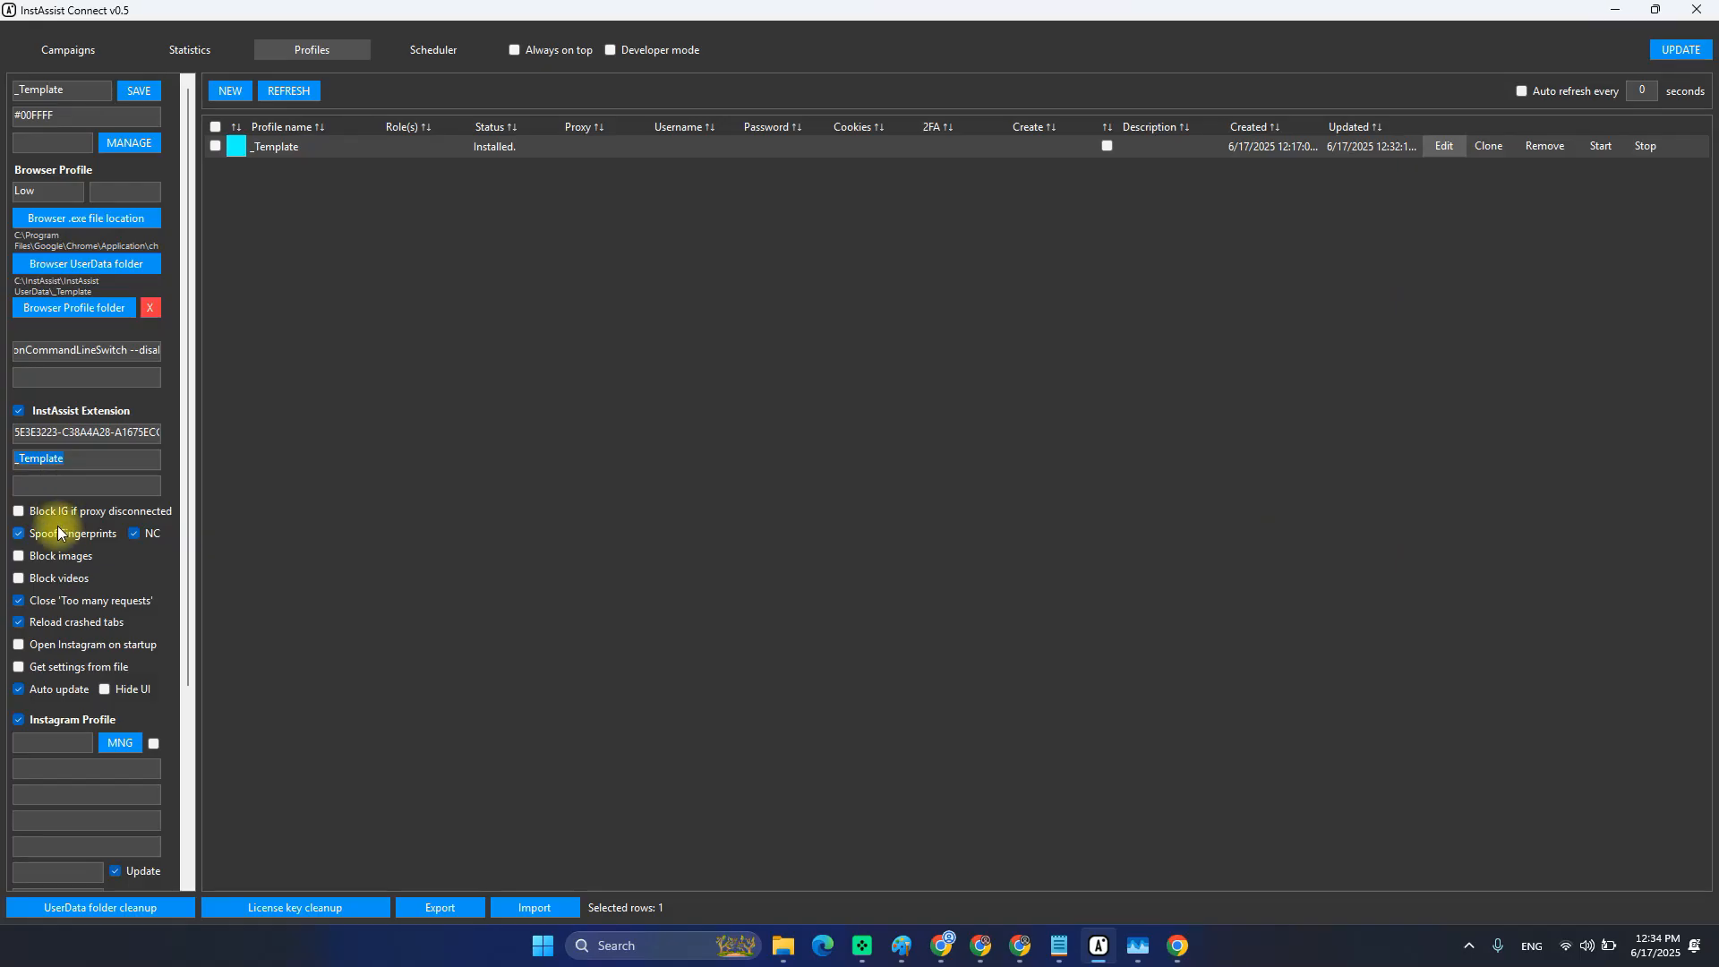
Compare the profile's option settings with the extension's settings, flipping between both windows.
{"action": "key", "text": "alt+Tab"}
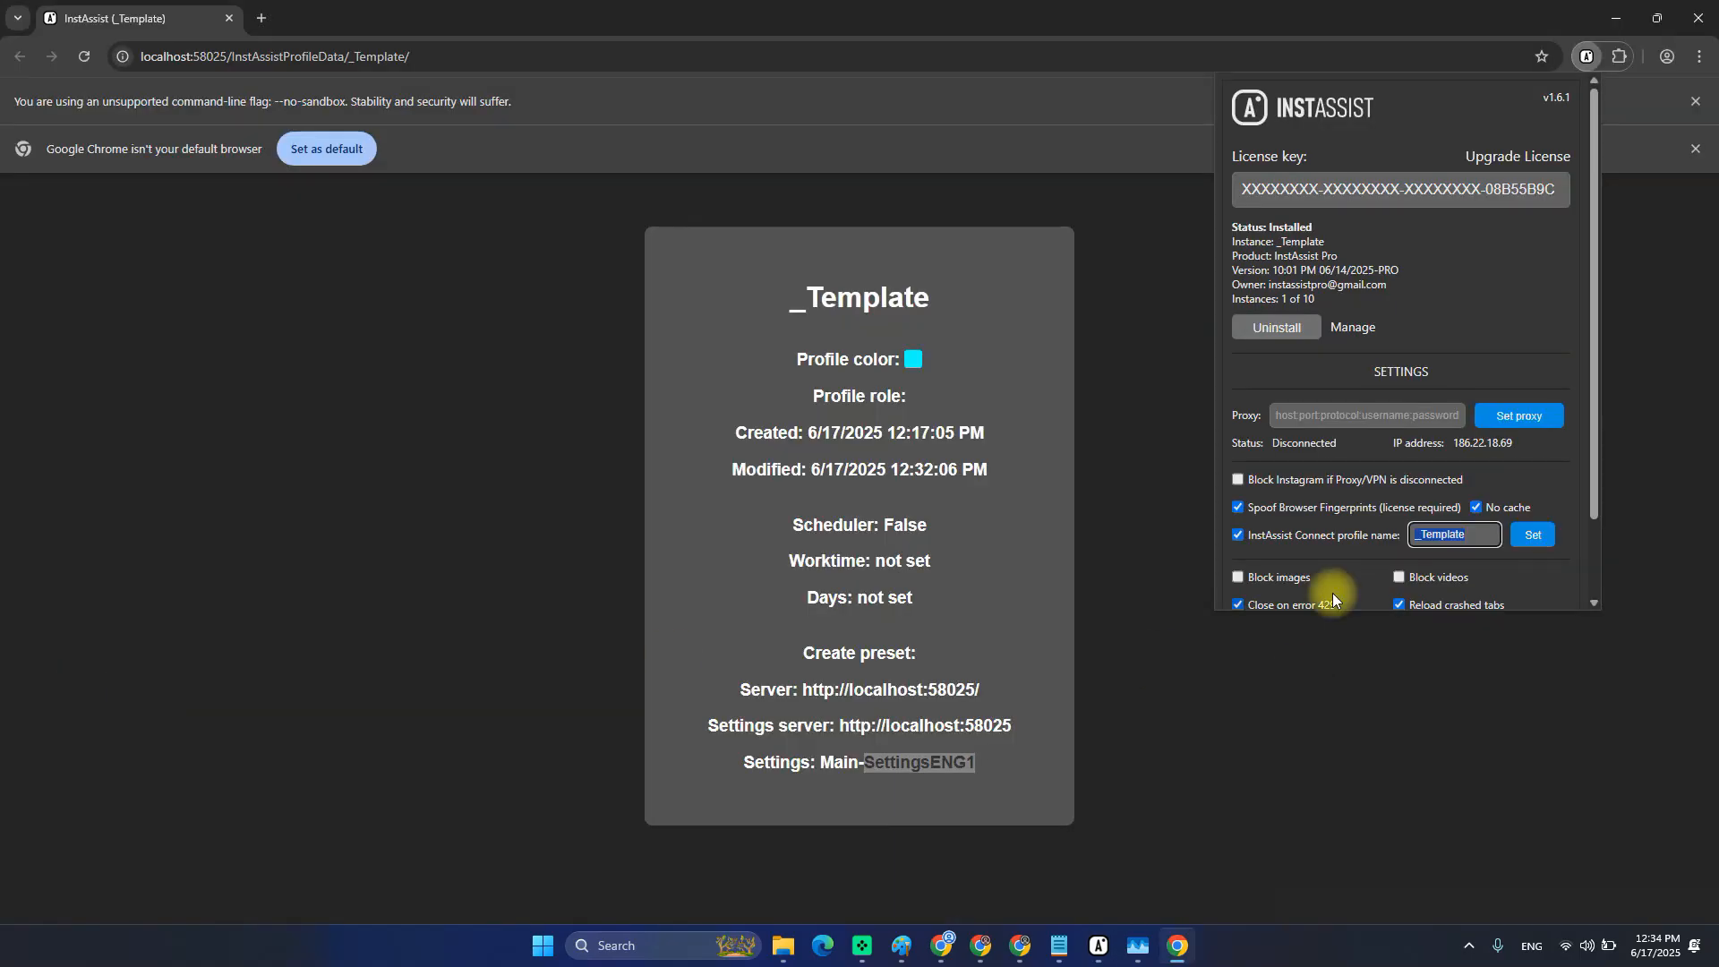
{"action": "scroll", "coordinate": [1397, 591], "scroll_direction": "down", "scroll_amount": 1}
{"action": "key", "text": "alt+Tab"}
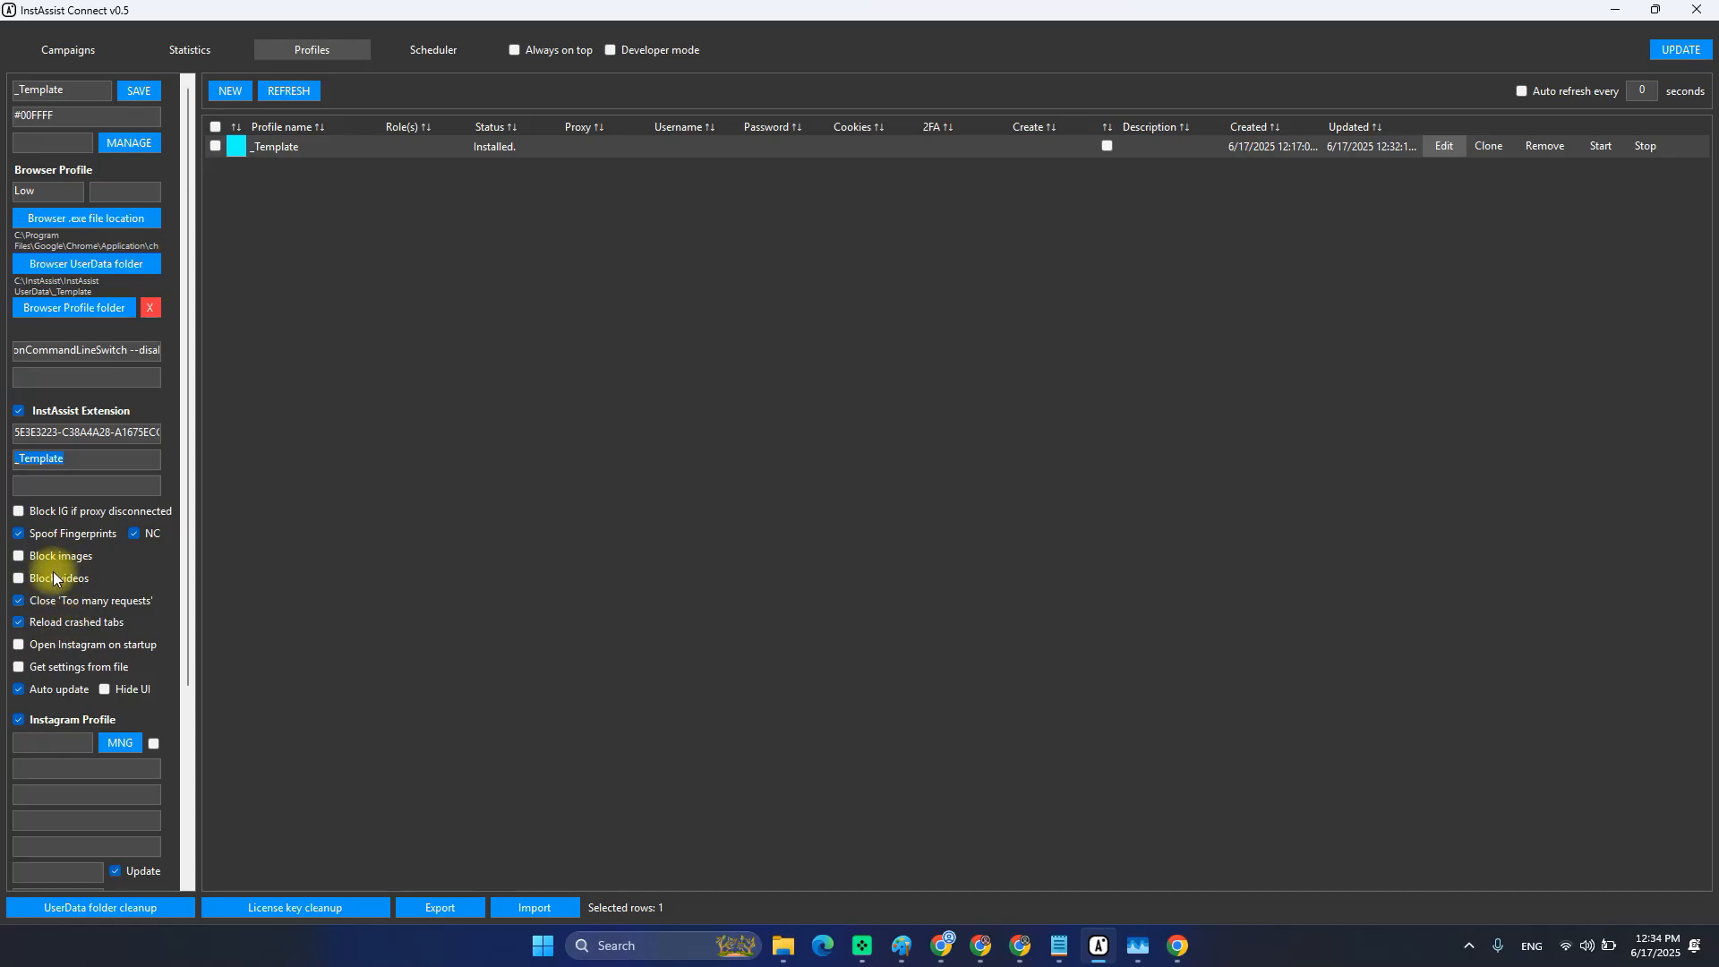
{"action": "key", "text": "alt+Tab"}
{"action": "key", "text": "alt+Tab"}
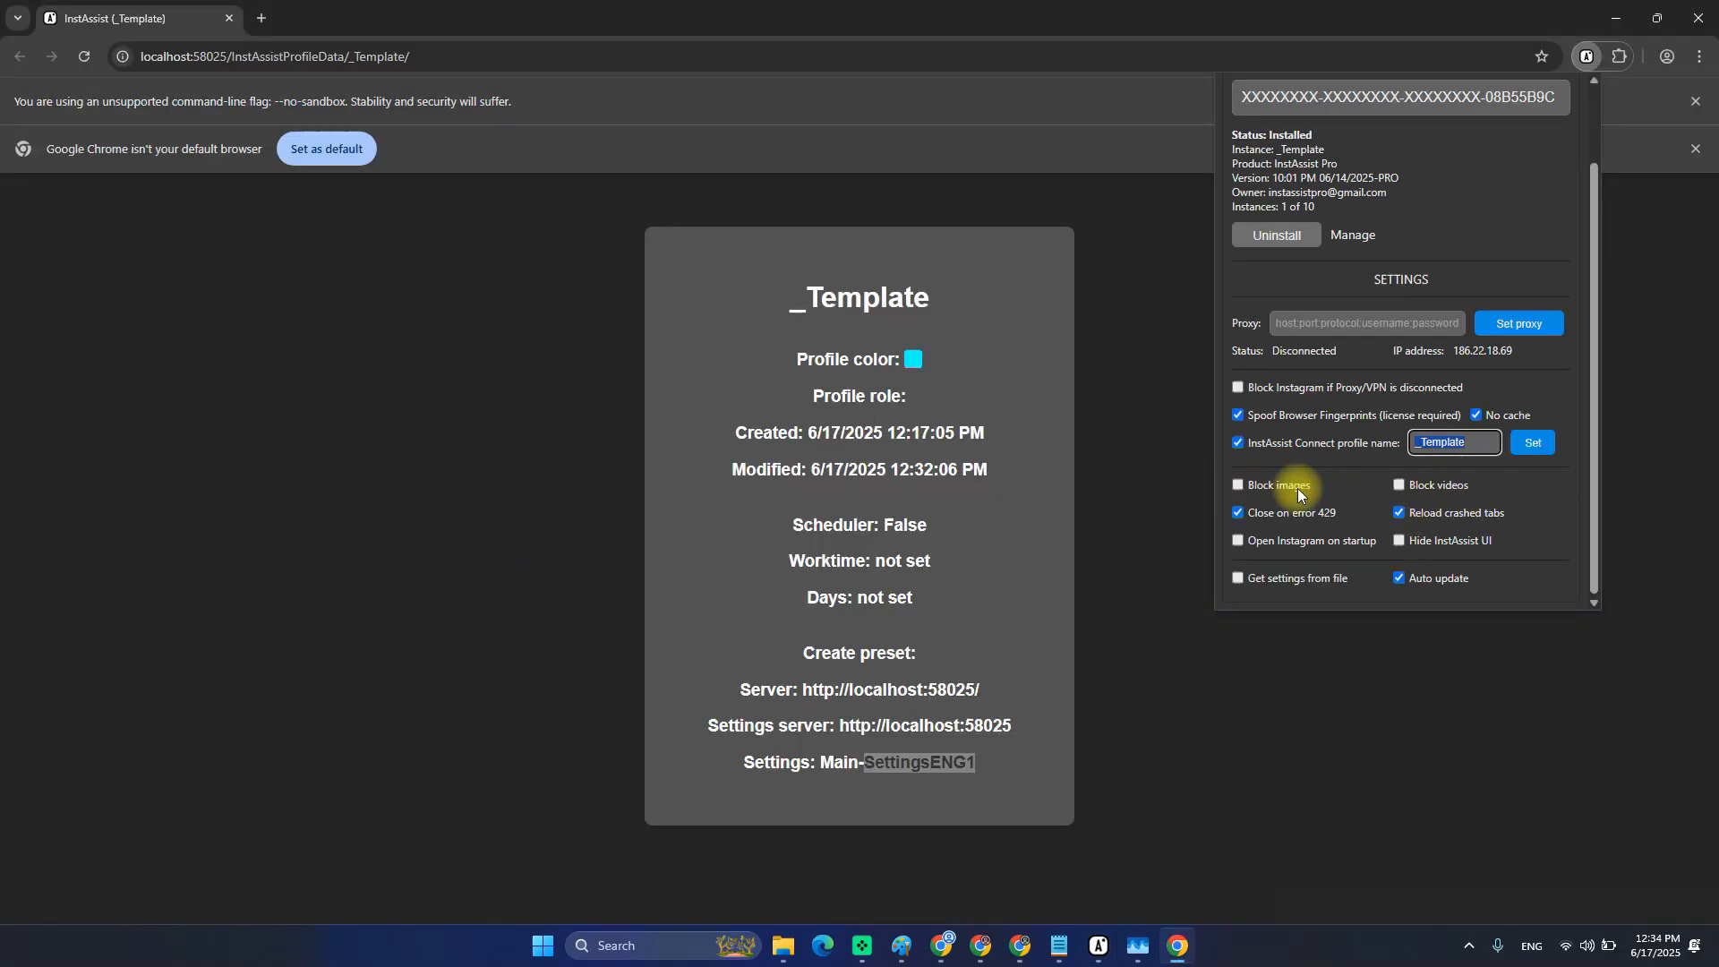
{"action": "key", "text": "alt+Tab"}
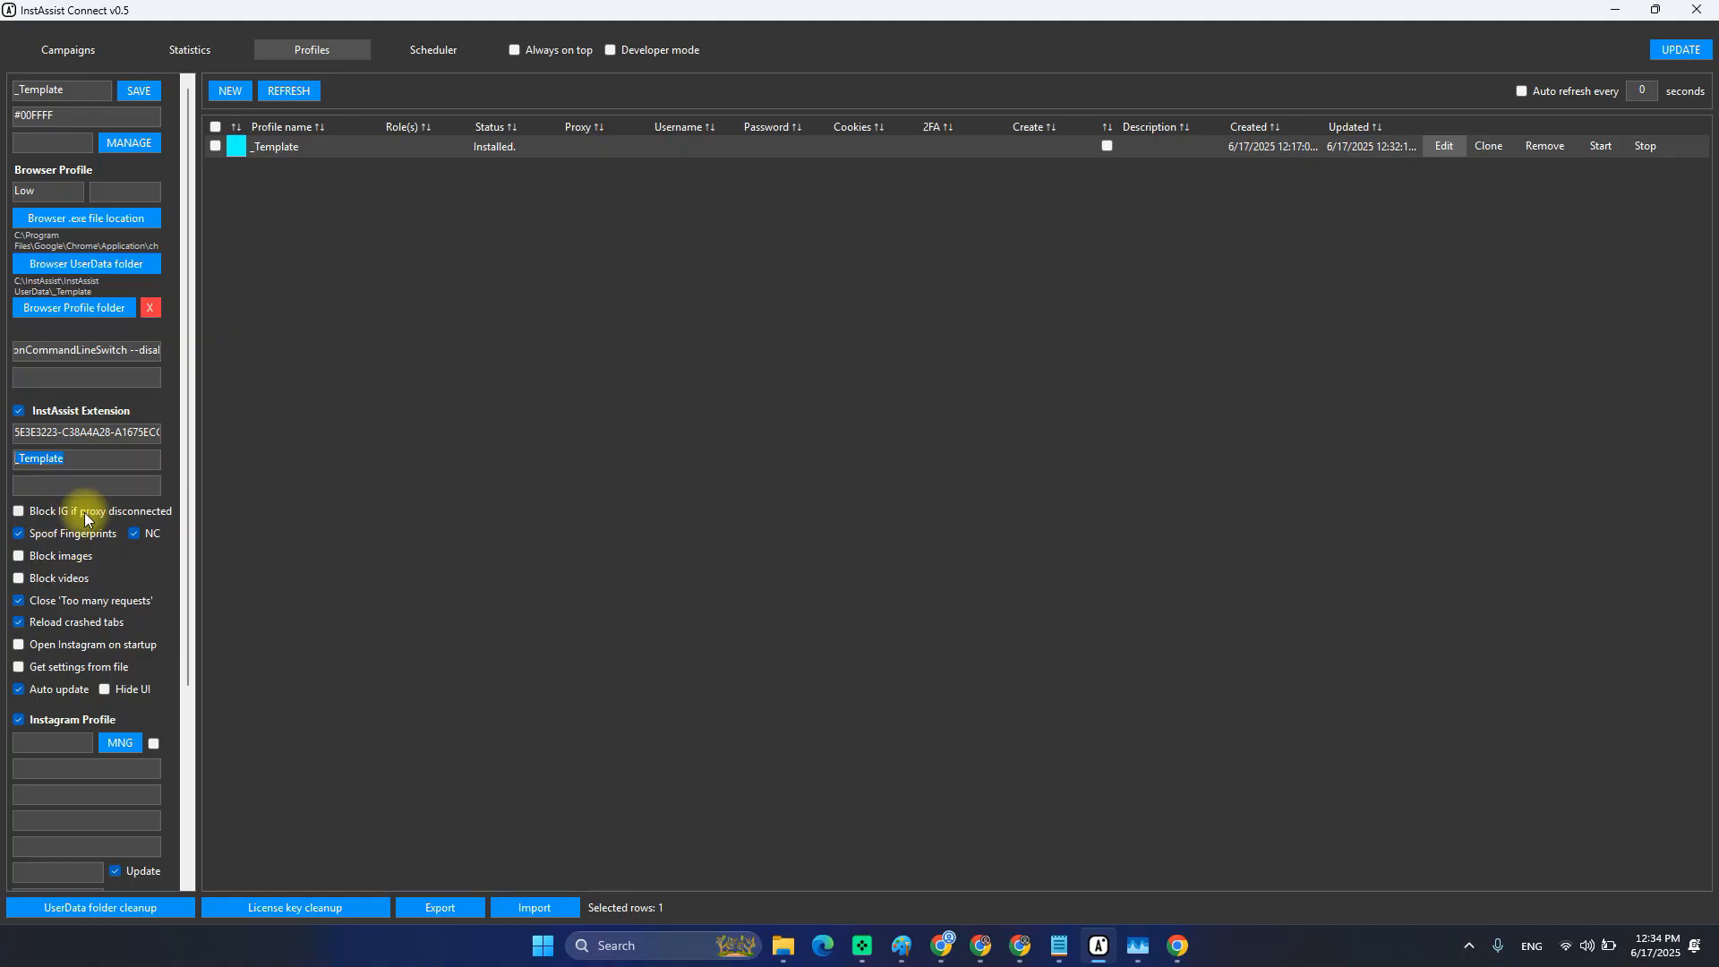
{"action": "key", "text": "alt+Tab"}
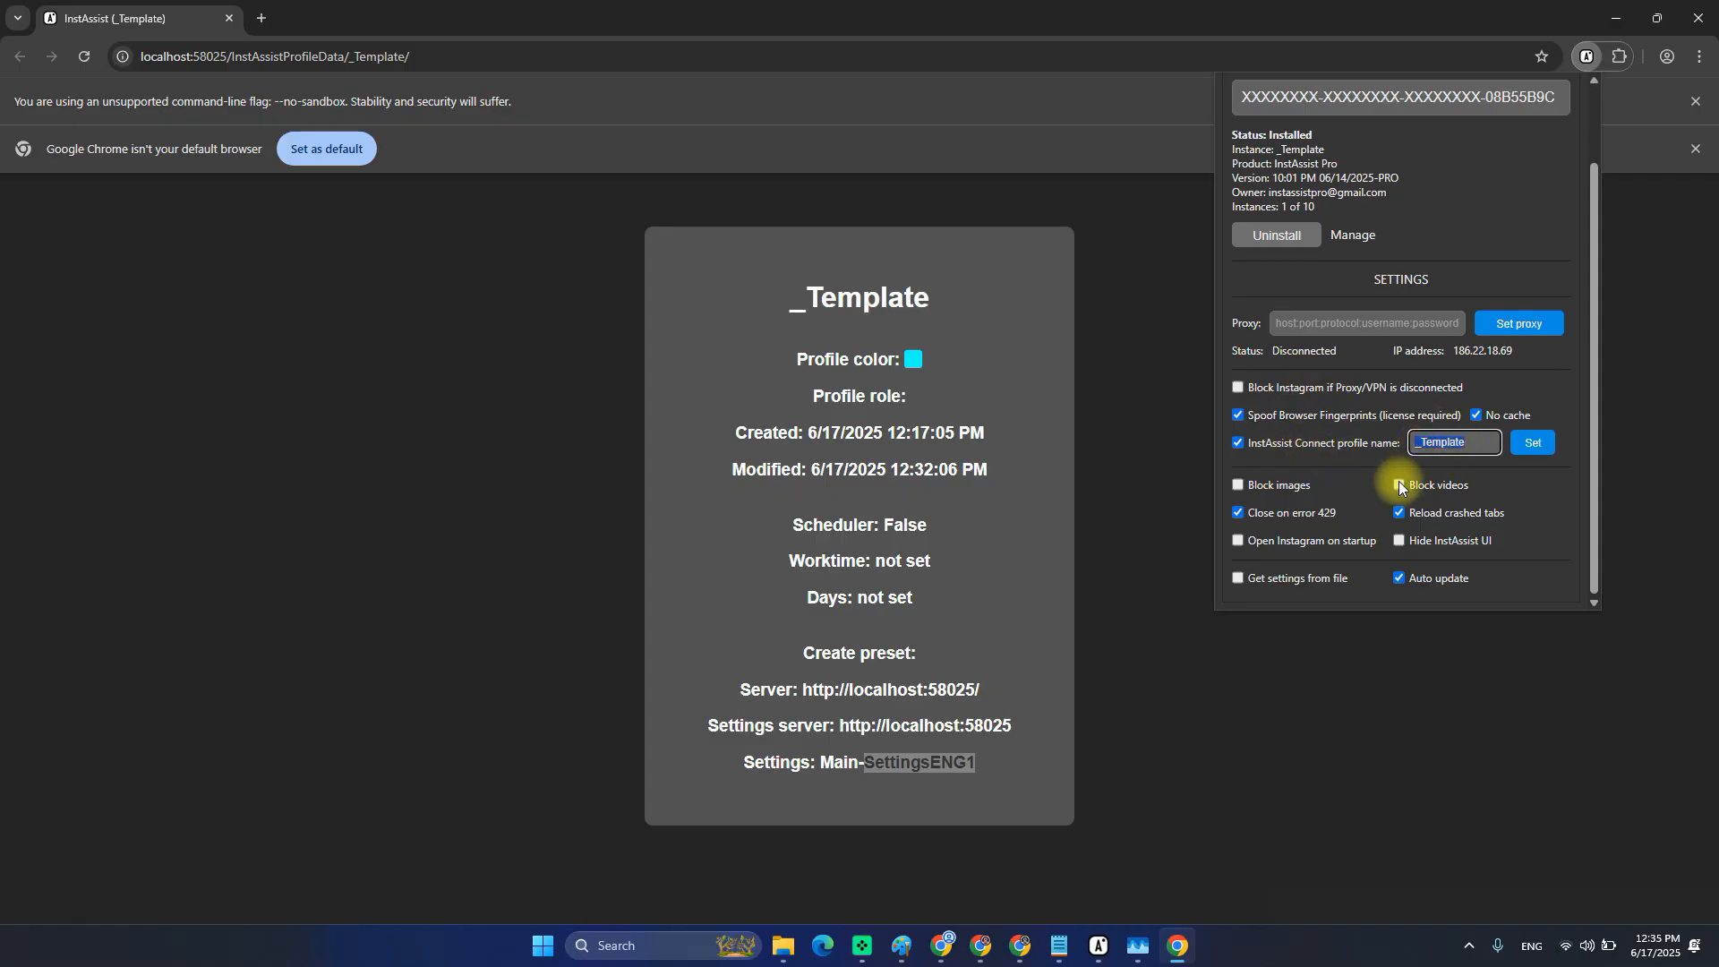
{"action": "scroll", "coordinate": [1400, 465], "scroll_direction": "up", "scroll_amount": 1}
{"action": "key", "text": "alt+Tab"}
{"action": "key", "text": "alt+Tab"}
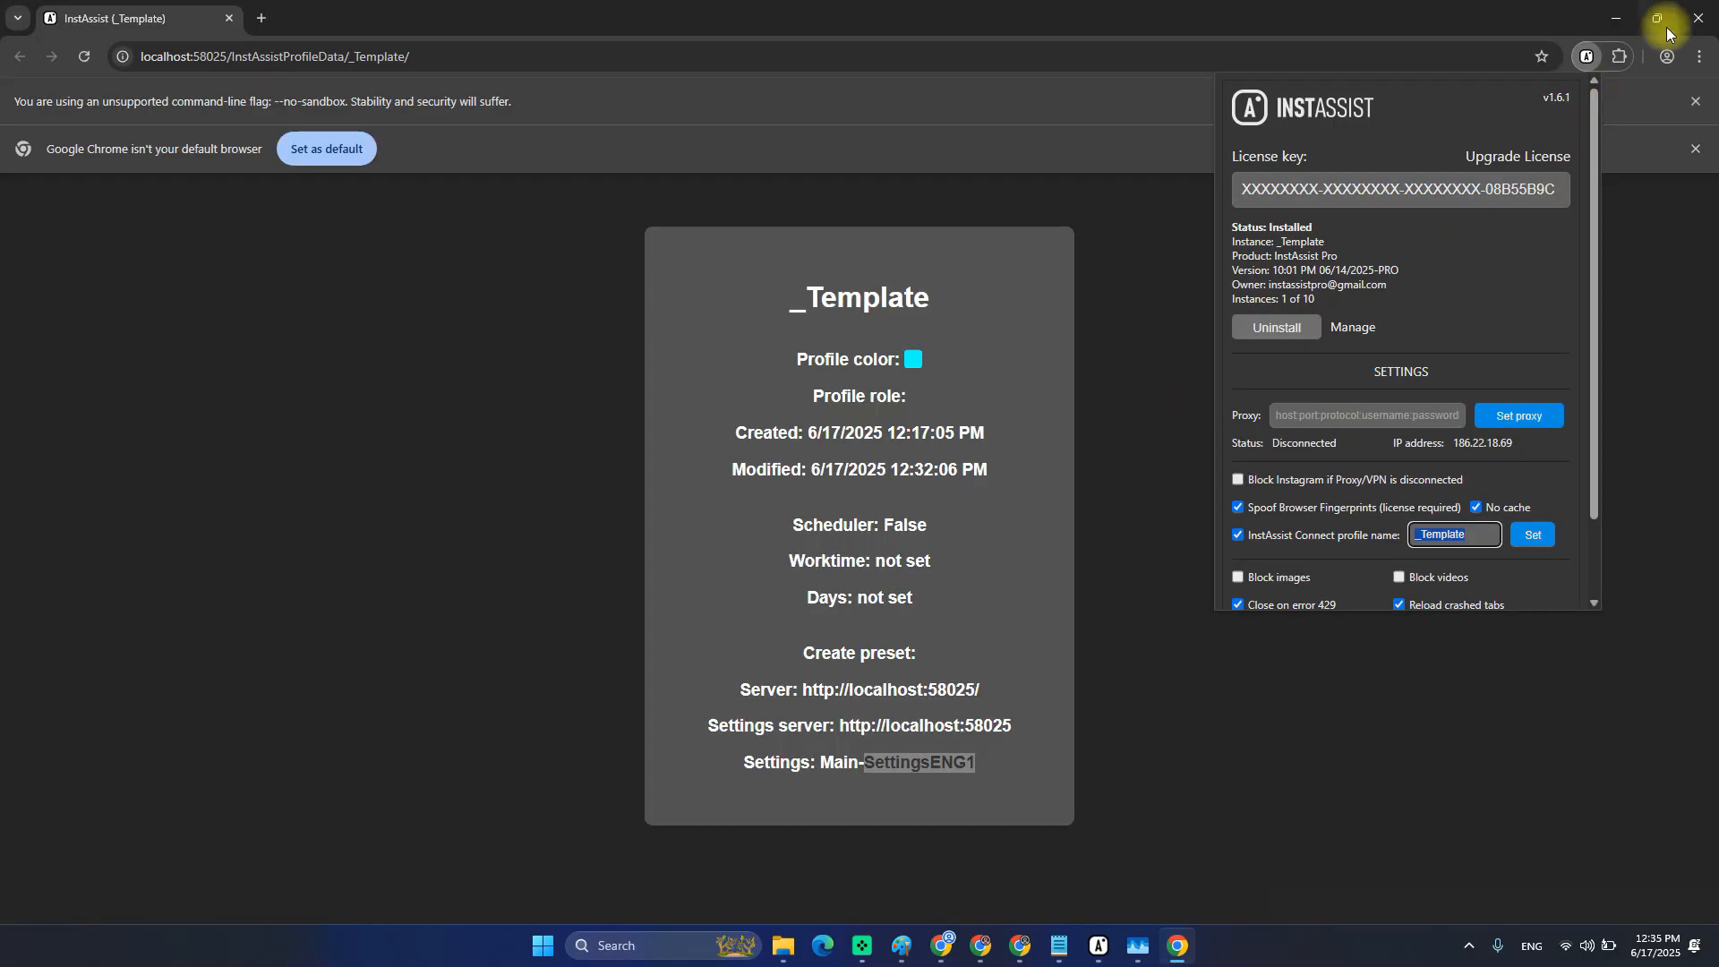
Close Chrome, then turn on video blocking for the _Template profile and save it.
{"action": "left_click", "coordinate": [1699, 19]}
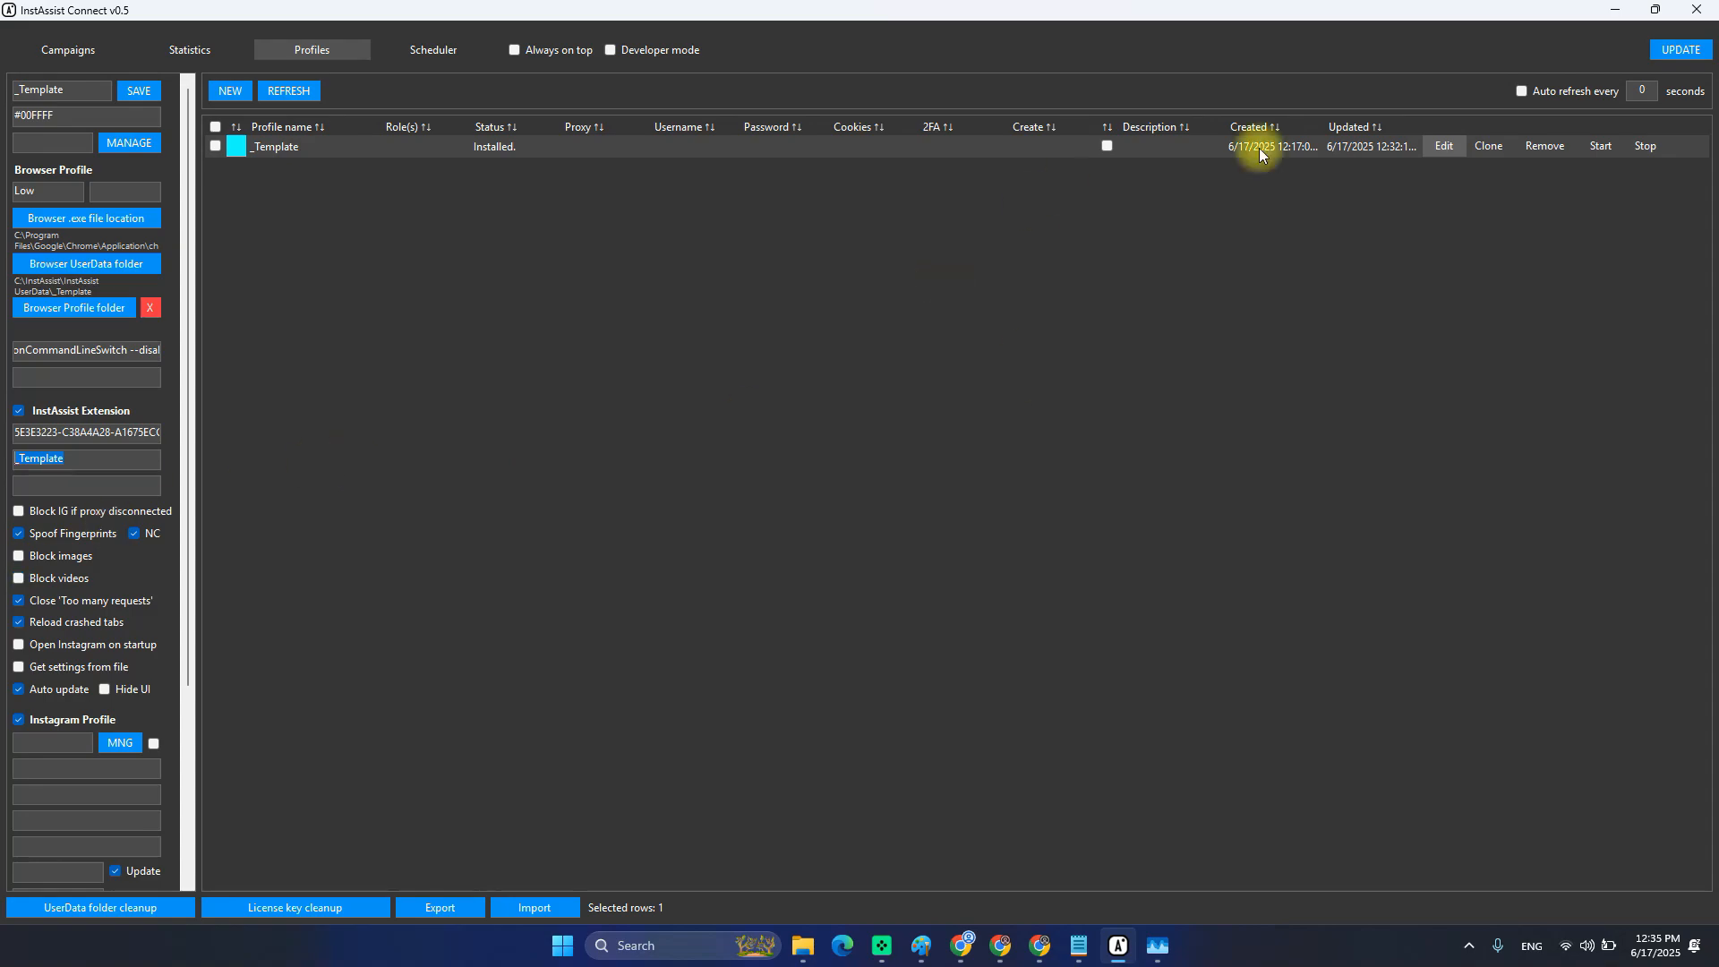
{"action": "left_click", "coordinate": [1443, 145]}
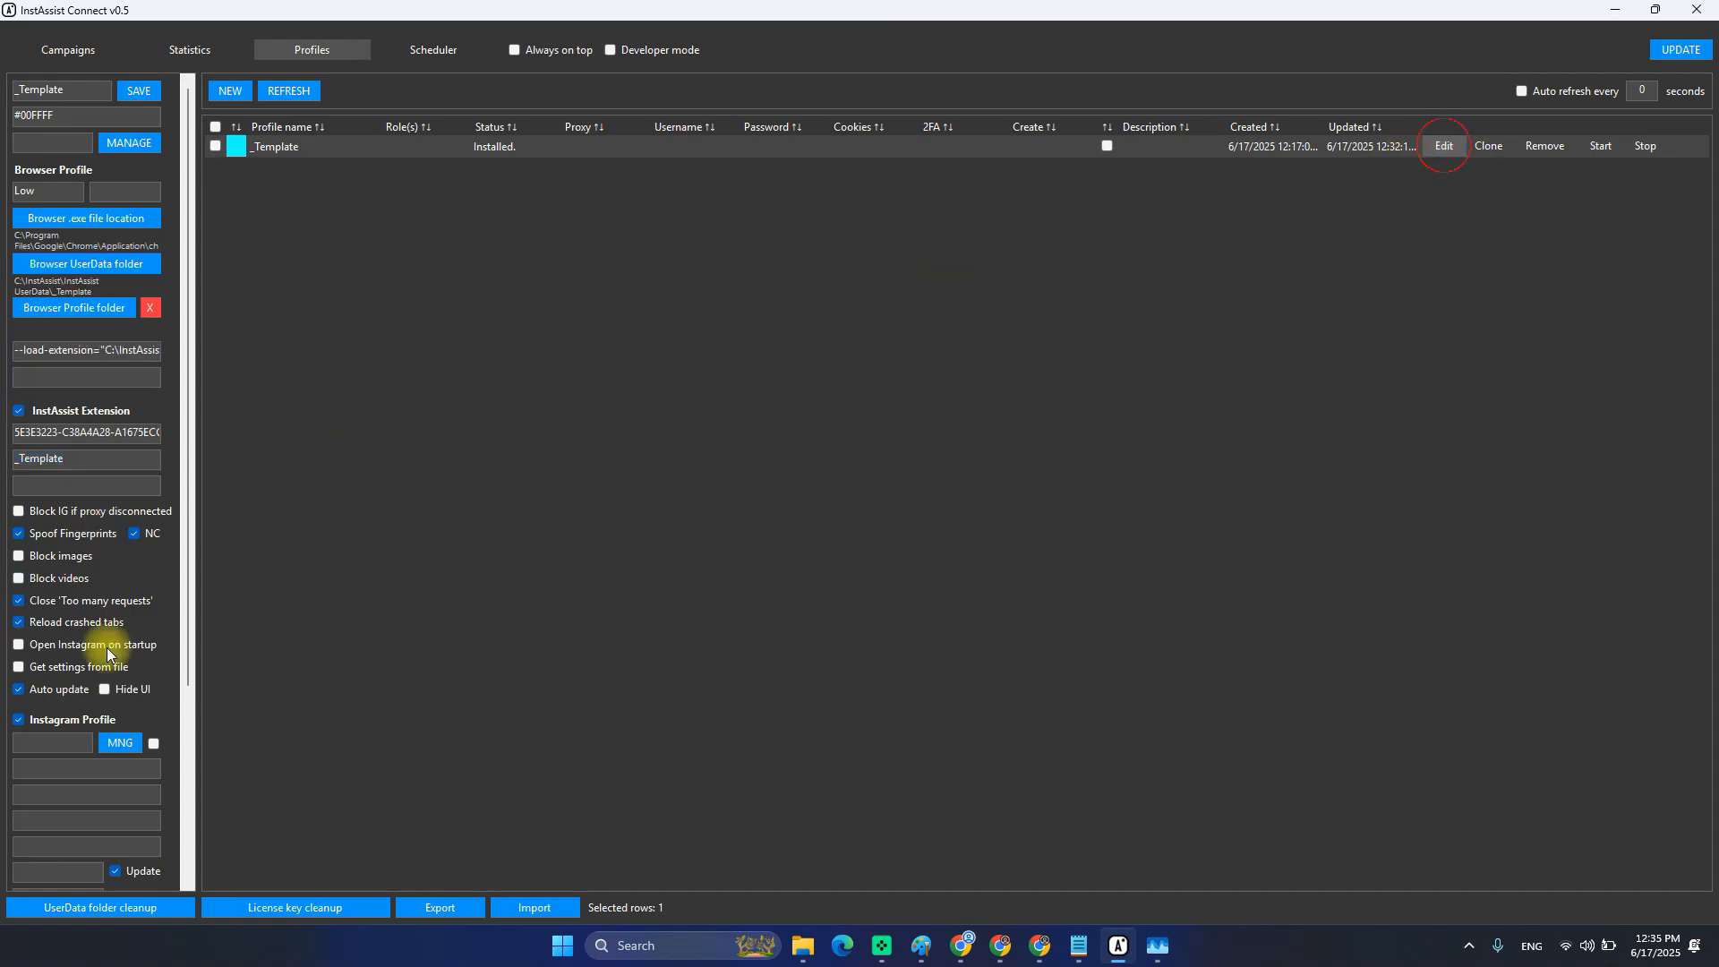
{"action": "left_click", "coordinate": [50, 575]}
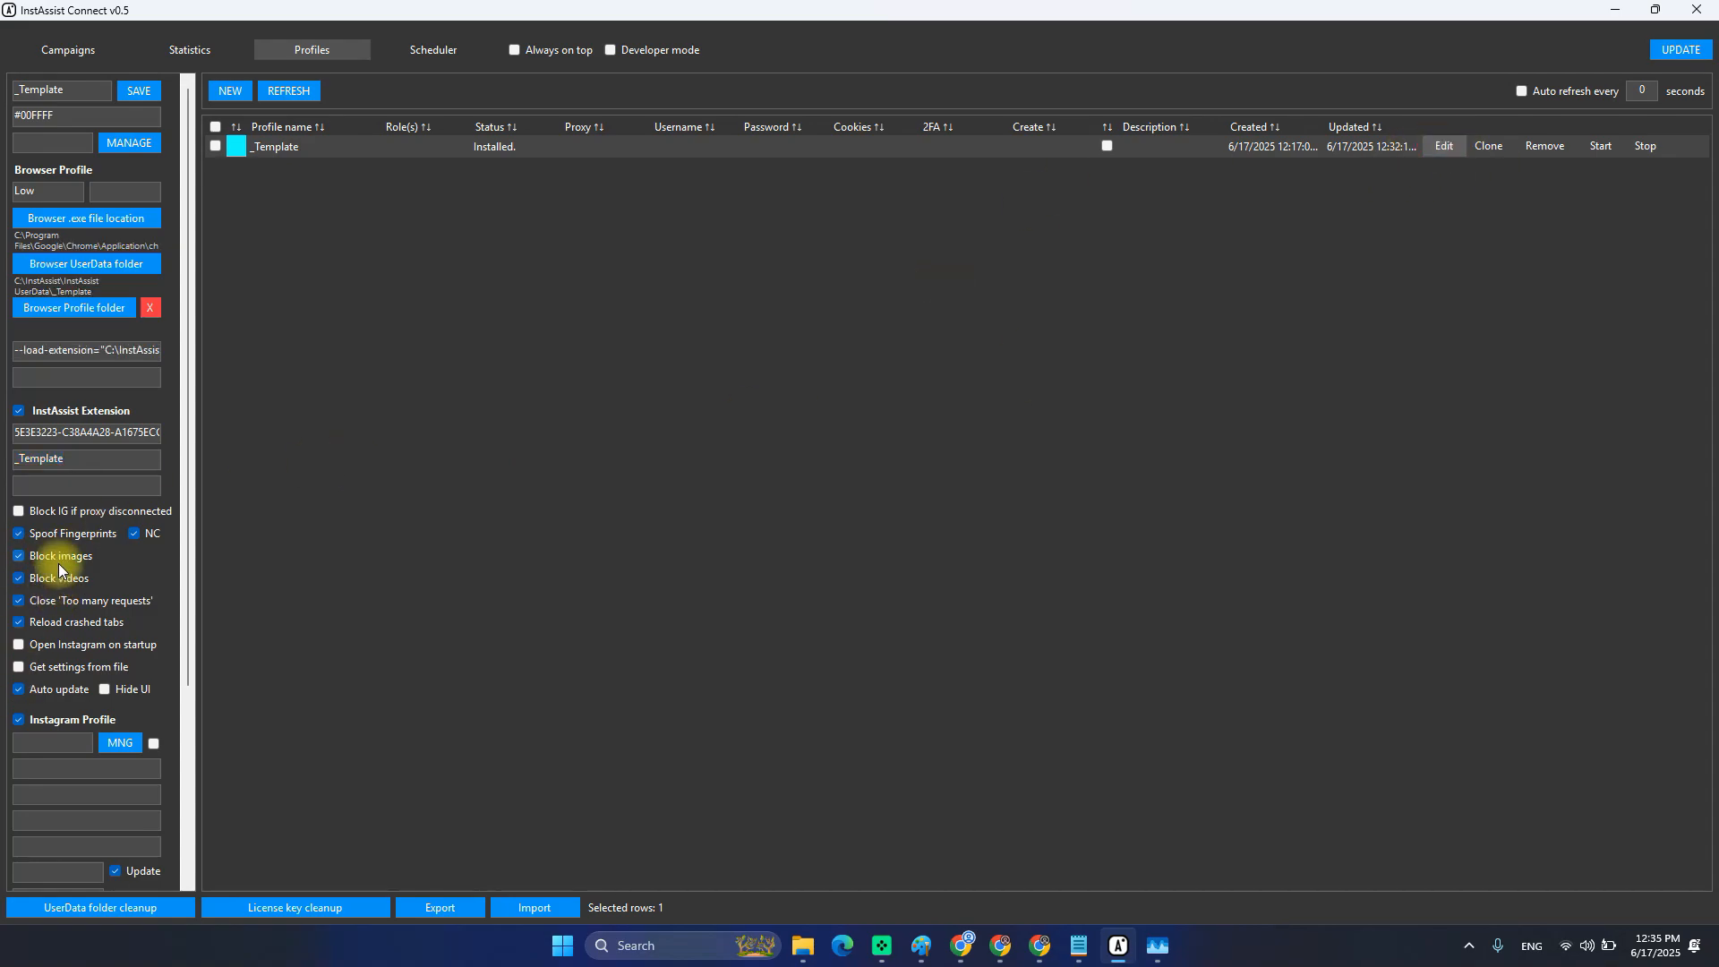
{"action": "left_click", "coordinate": [130, 94]}
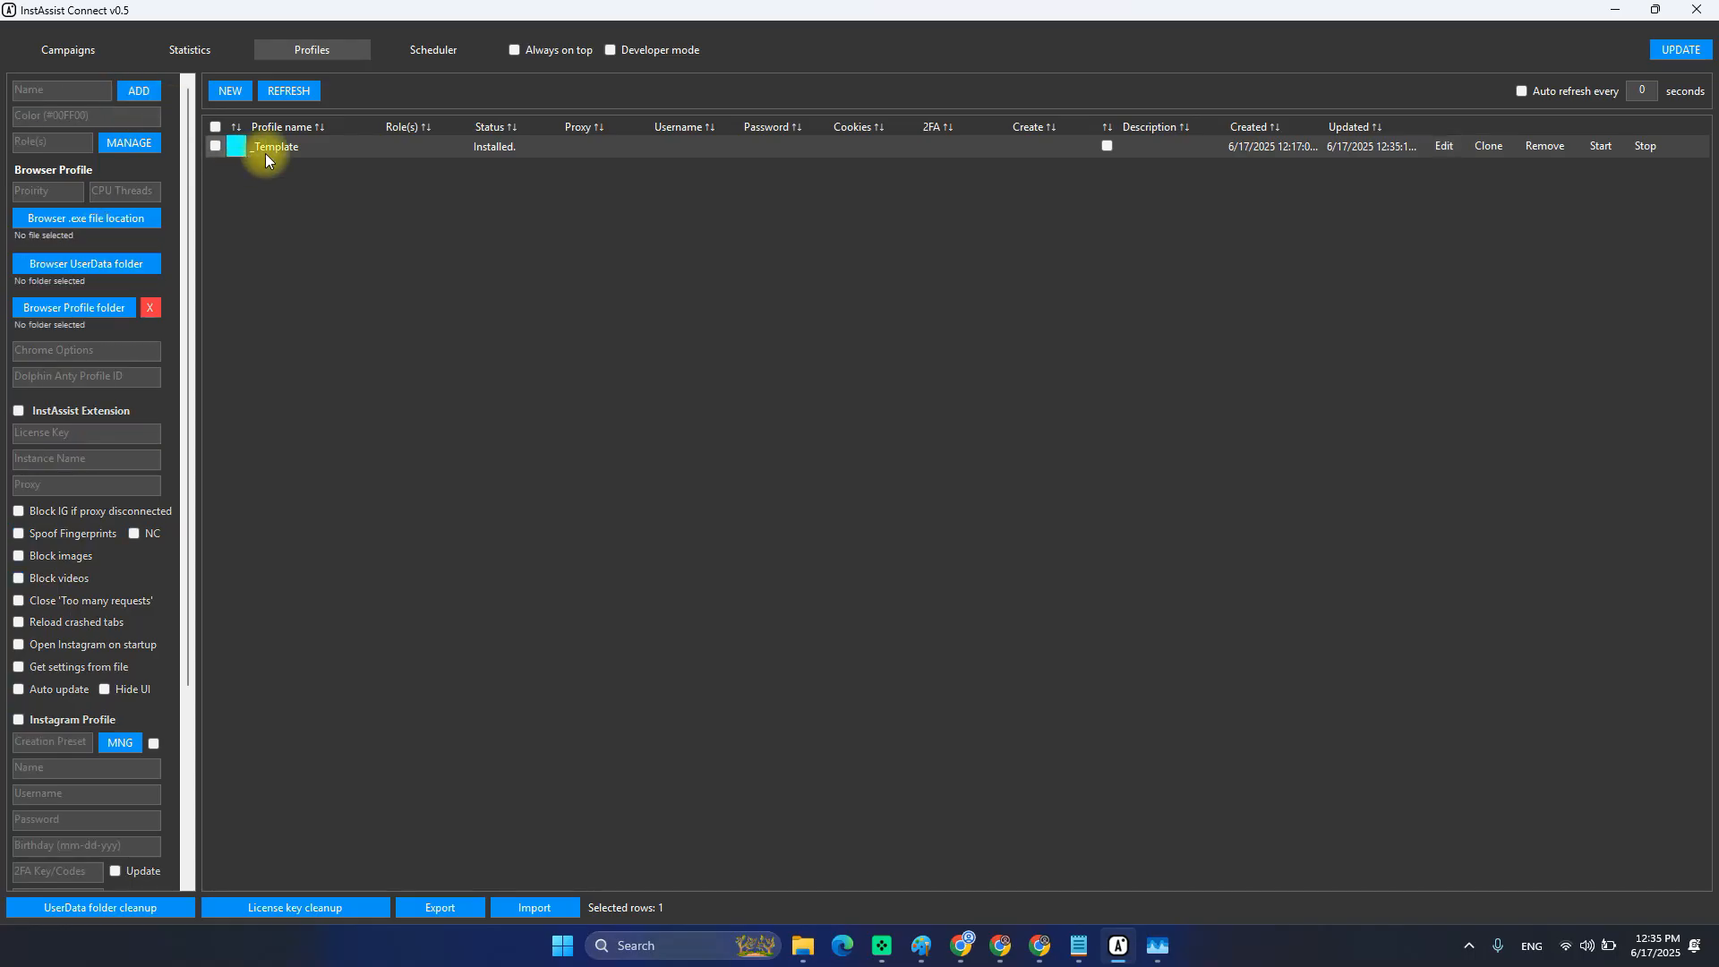
Launch _Template in Chrome, verify the InstAssist panel settings, and close the browser.
{"action": "left_click", "coordinate": [1598, 148]}
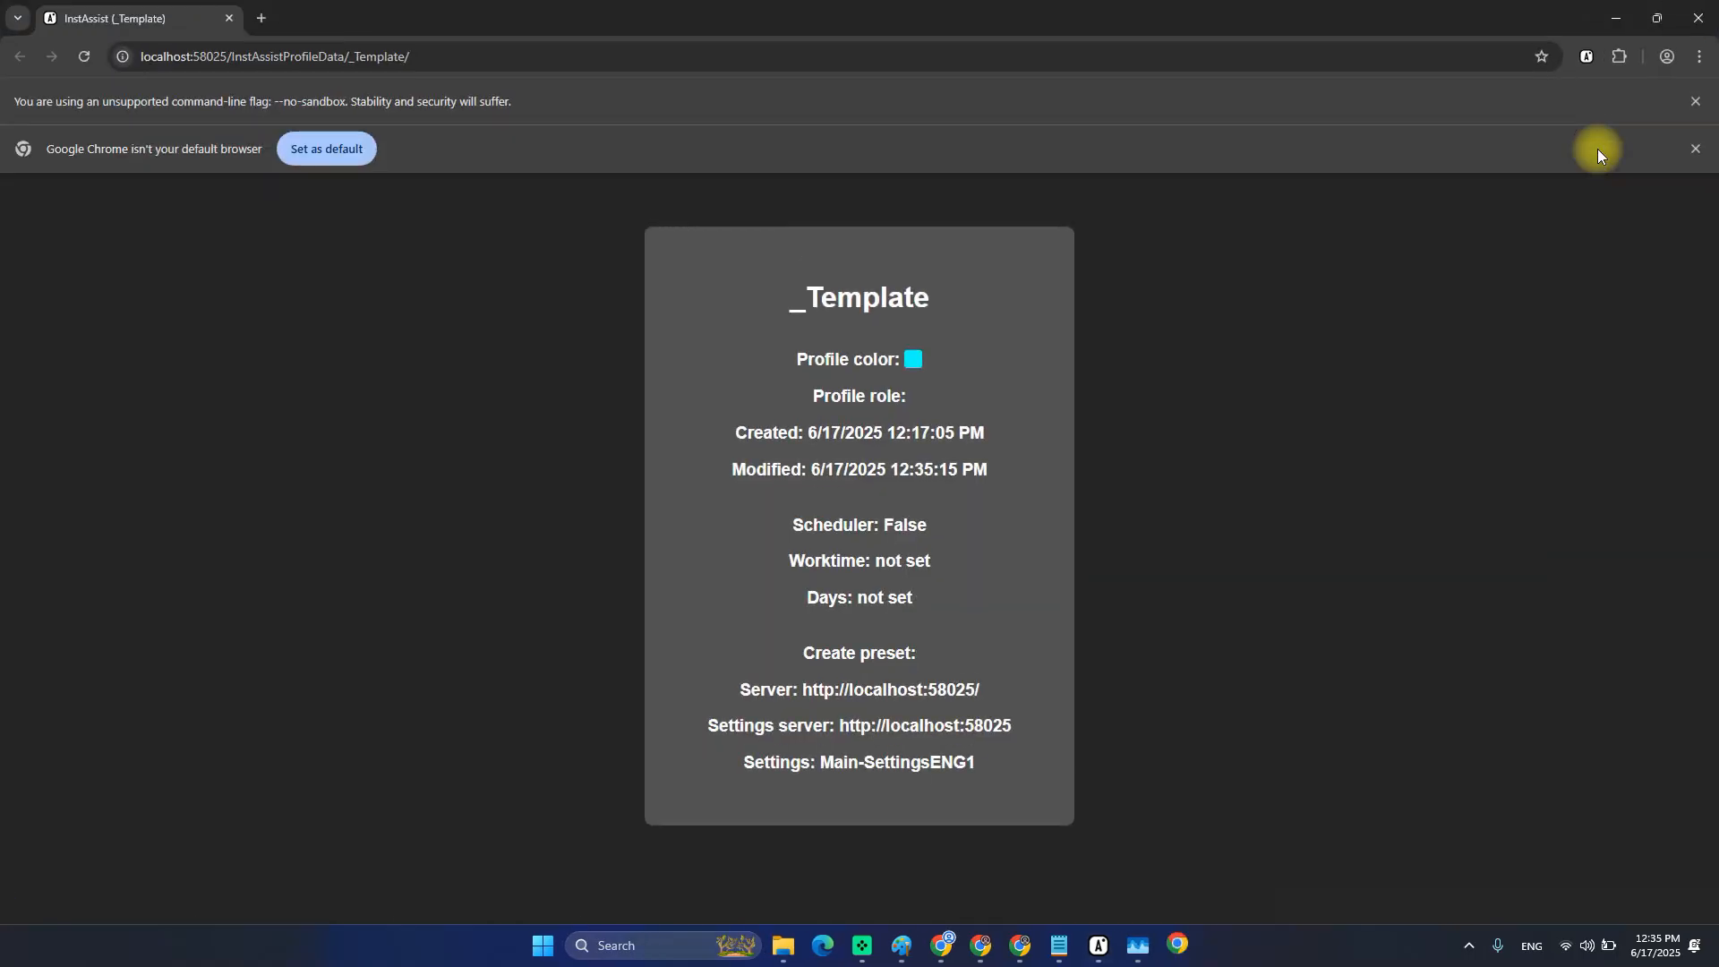
{"action": "left_click", "coordinate": [1585, 57]}
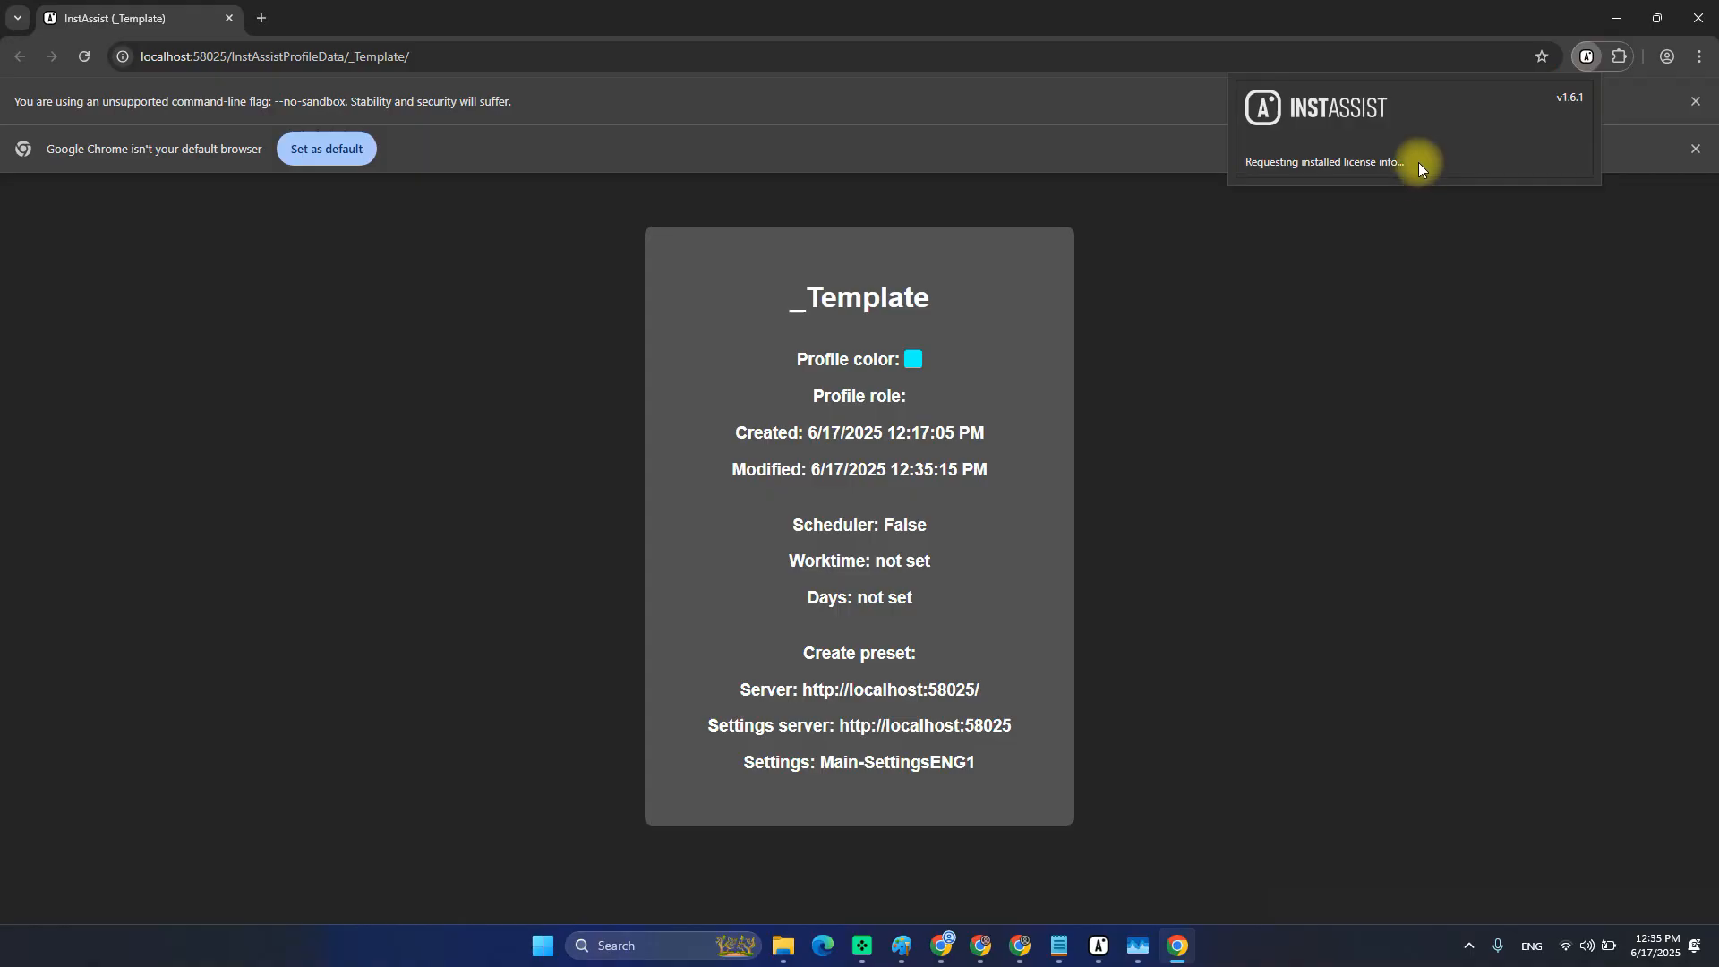
{"action": "scroll", "coordinate": [1403, 220], "scroll_direction": "down", "scroll_amount": 2}
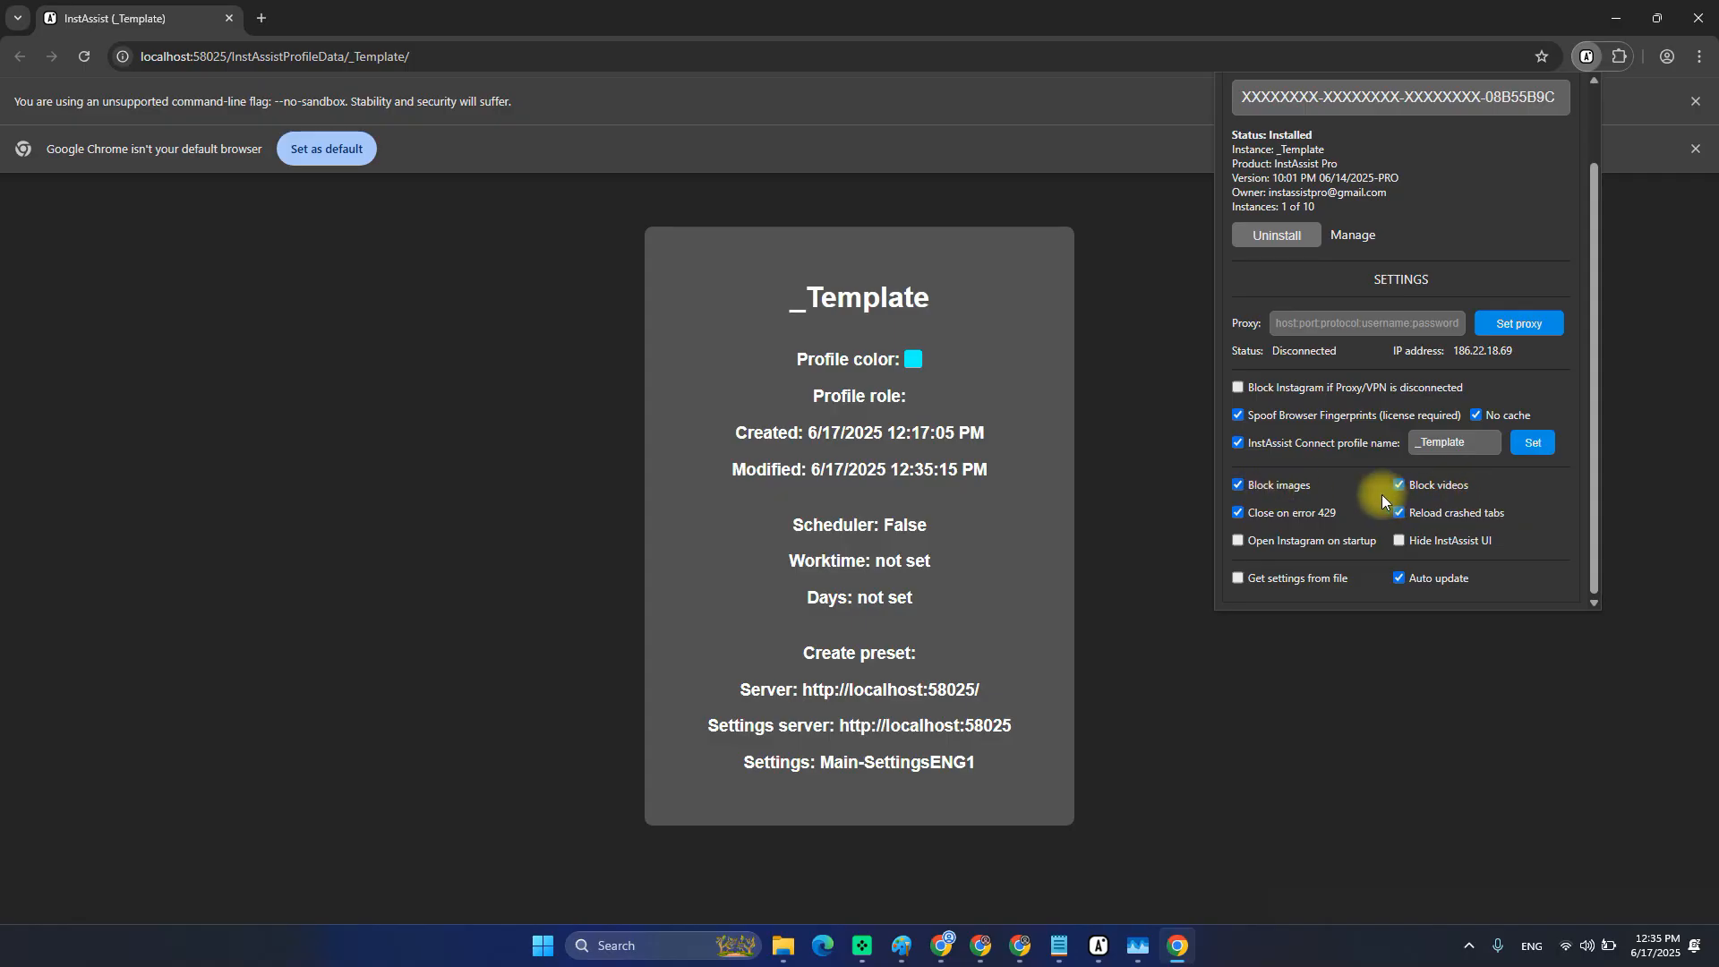
{"action": "scroll", "coordinate": [1483, 200], "scroll_direction": "up", "scroll_amount": 2}
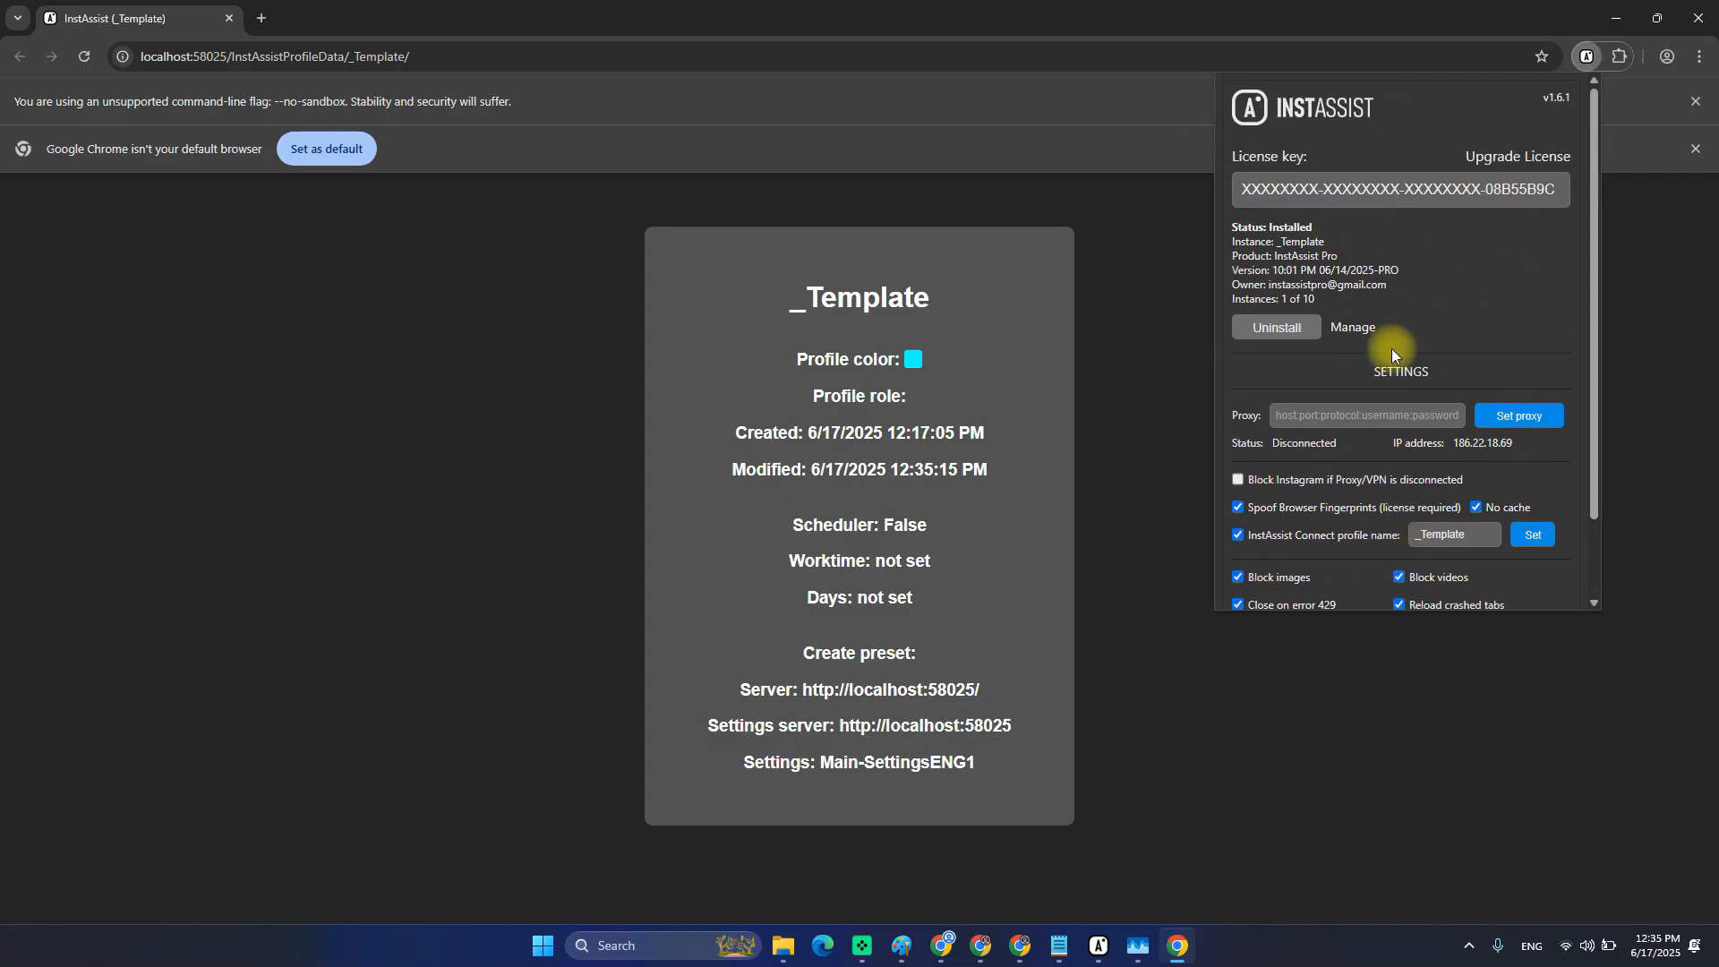
{"action": "left_click", "coordinate": [1698, 18]}
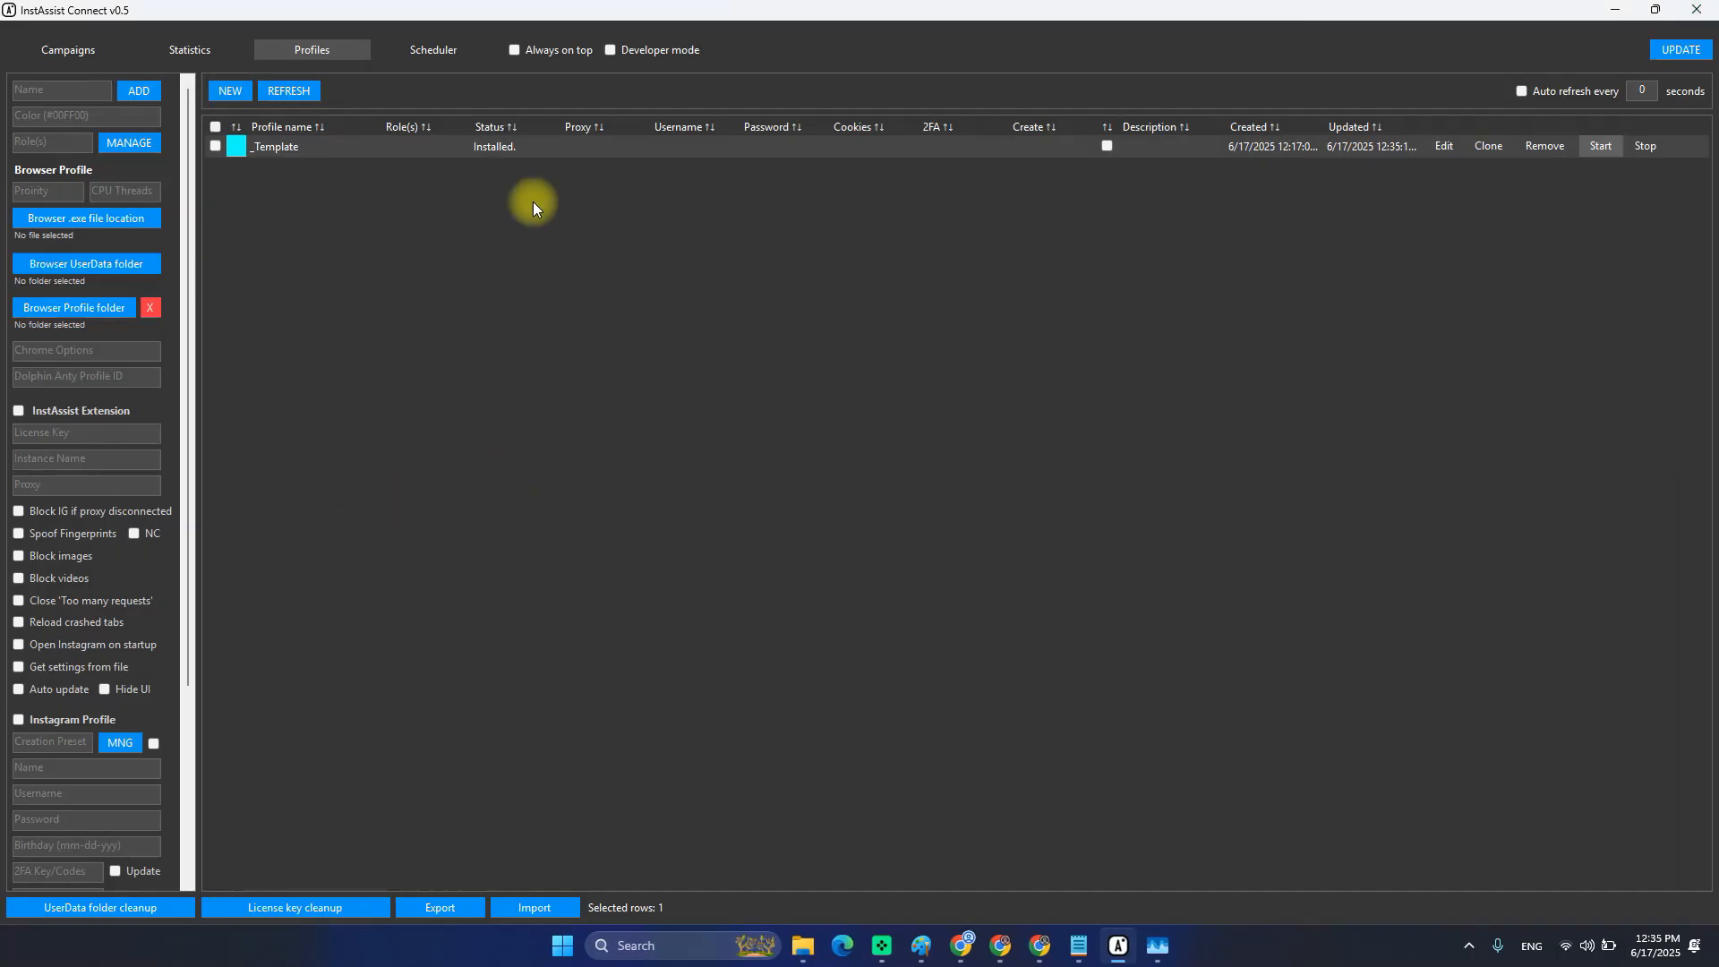
Toggle _Template's image blocking, video blocking and InstAssist Extension options, save, and reopen its settings.
{"action": "left_click", "coordinate": [1437, 153]}
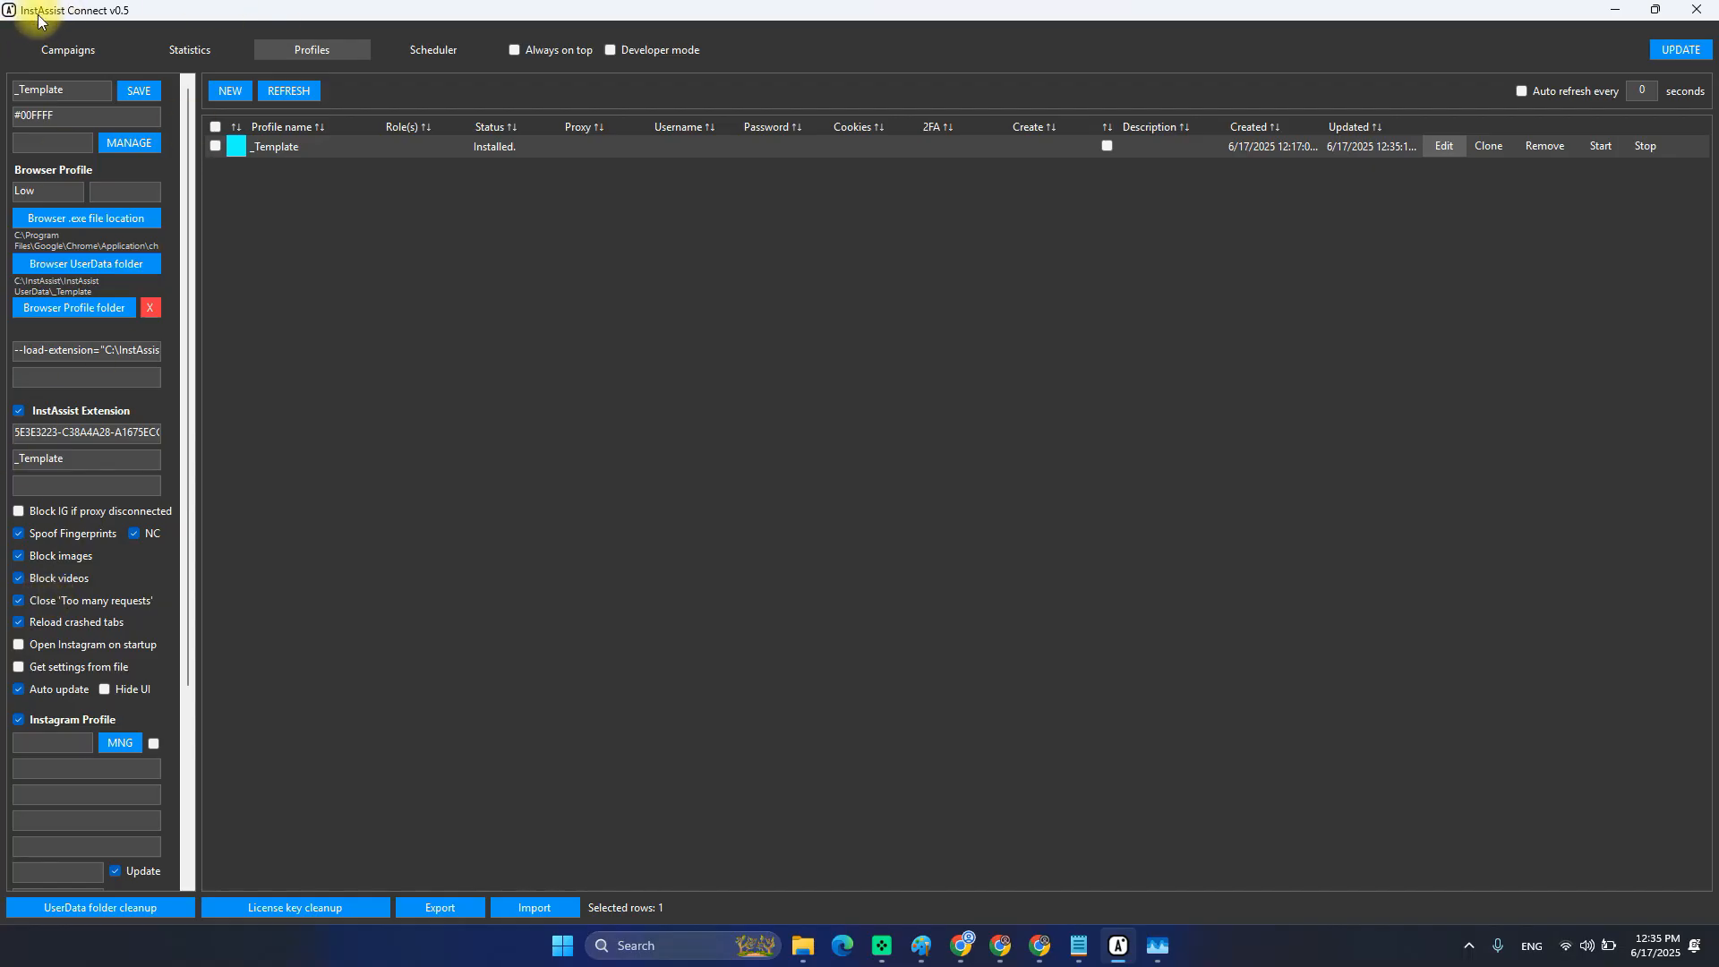
{"action": "left_click", "coordinate": [63, 556]}
{"action": "left_click", "coordinate": [63, 578]}
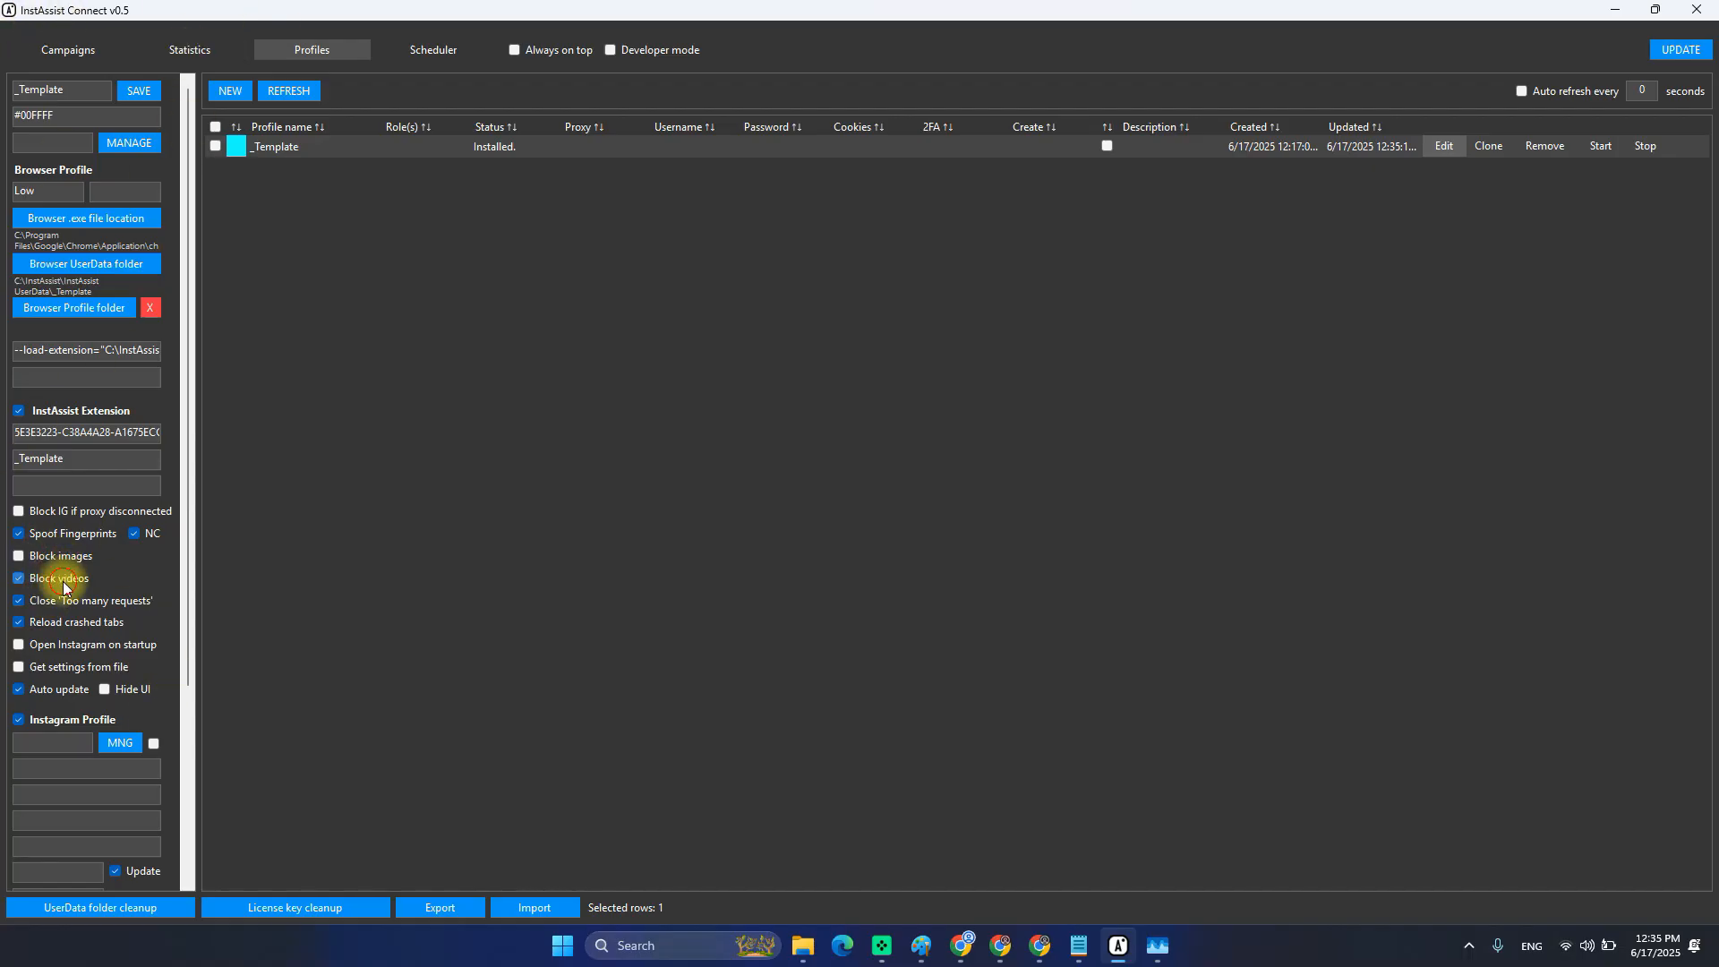
{"action": "left_click", "coordinate": [91, 410]}
{"action": "left_click", "coordinate": [137, 91]}
{"action": "left_click", "coordinate": [1443, 146]}
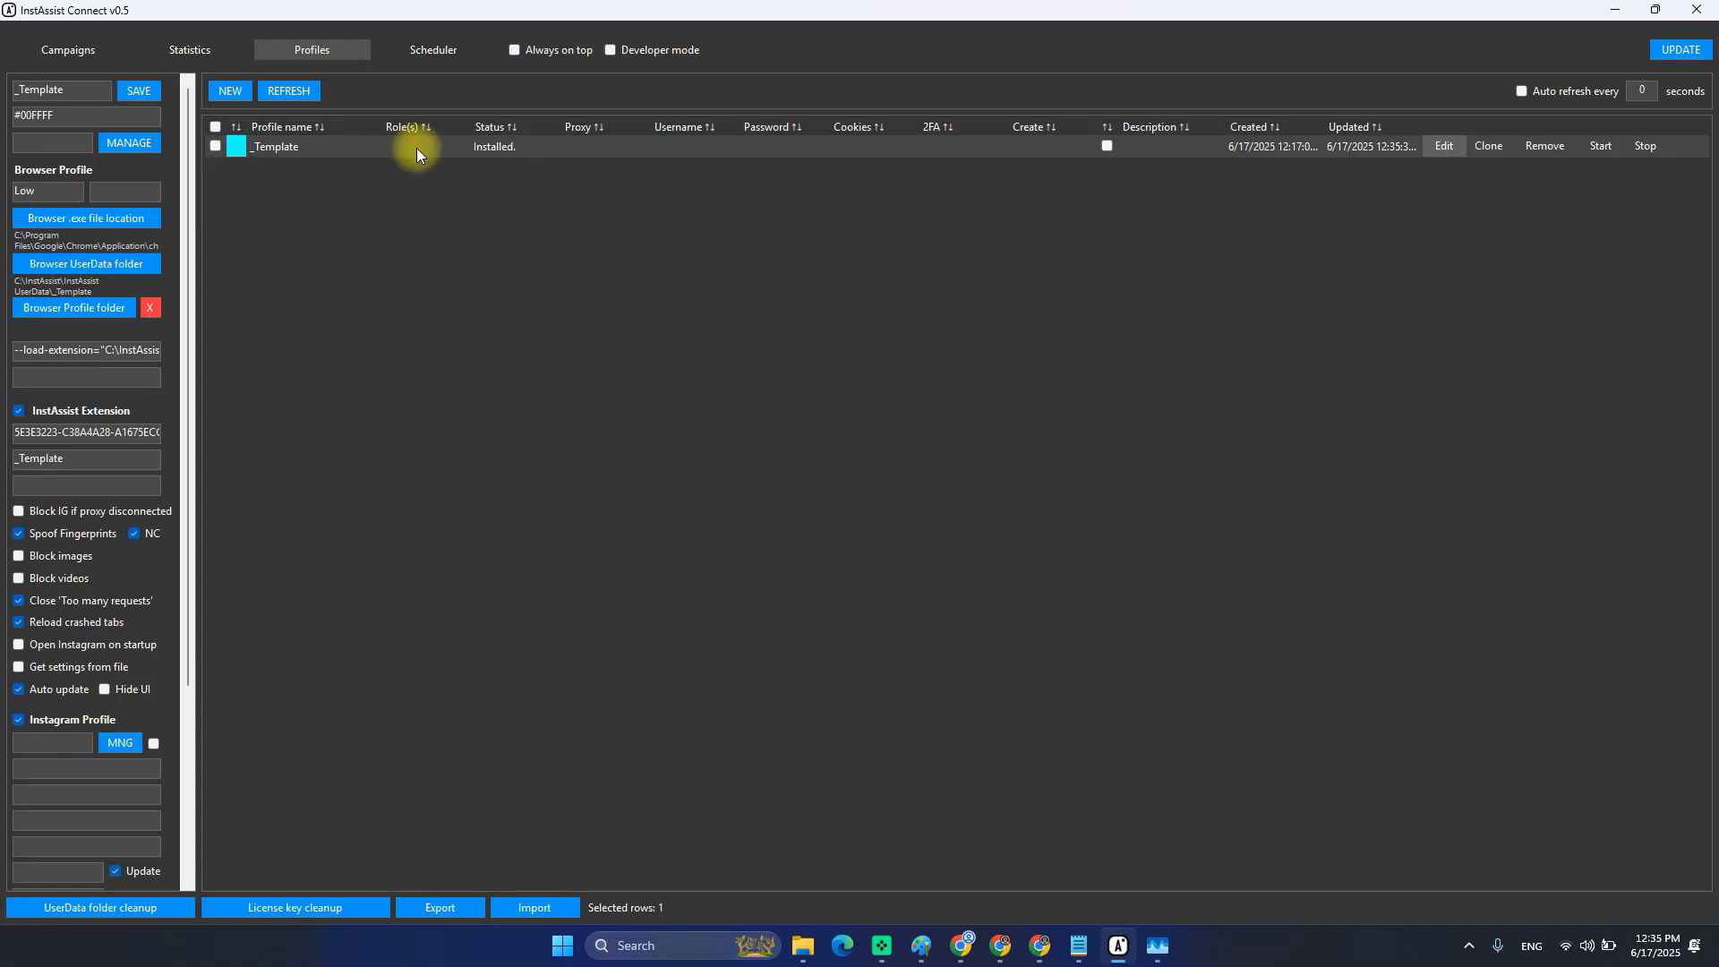
{"action": "left_click", "coordinate": [1444, 146]}
{"action": "left_click", "coordinate": [283, 139]}
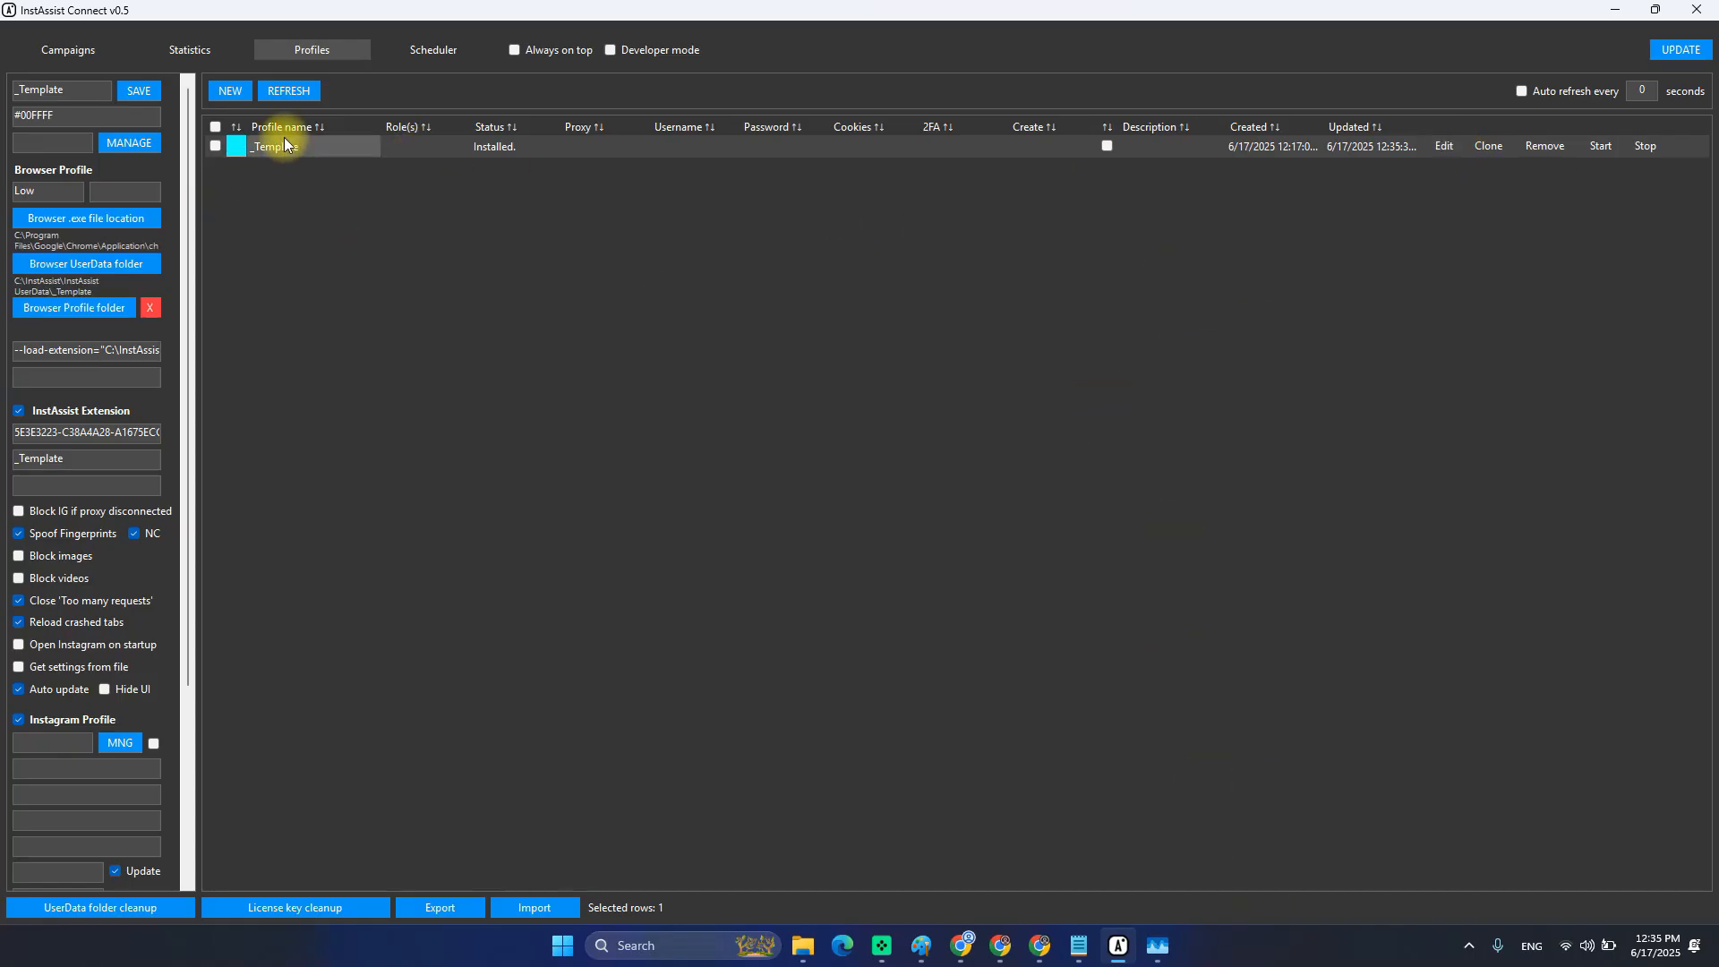
{"action": "mouse_move", "coordinate": [1079, 945]}
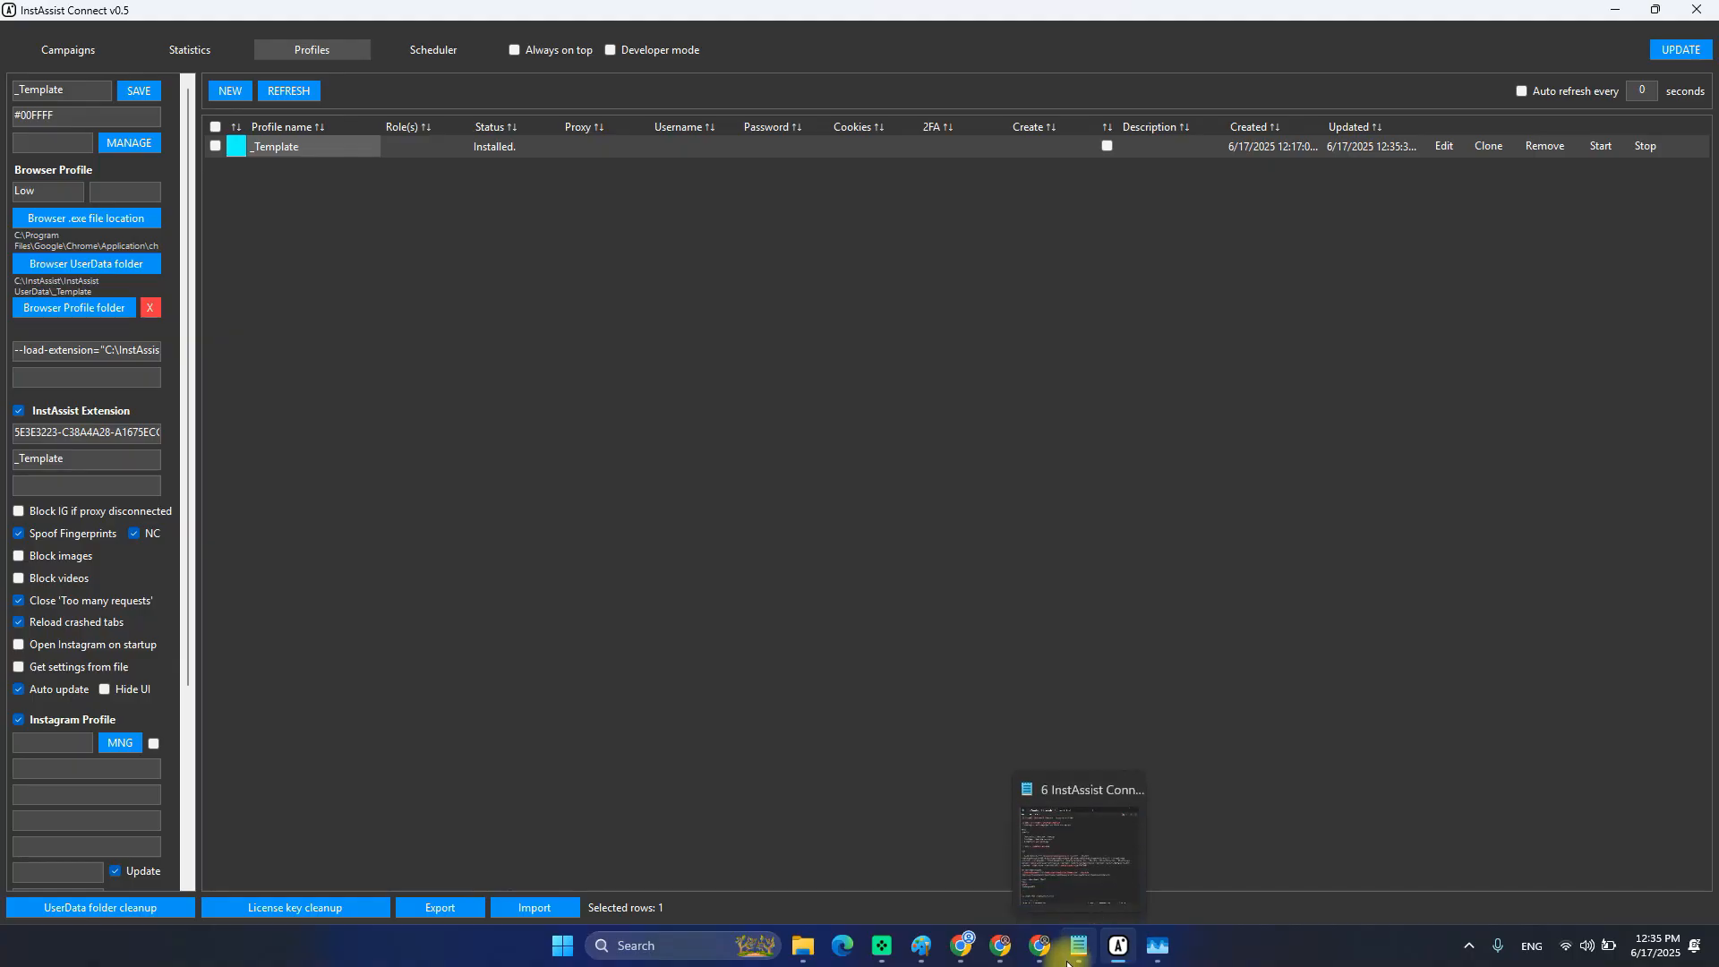
{"action": "left_click", "coordinate": [1083, 849]}
{"action": "scroll", "coordinate": [517, 453], "scroll_direction": "down", "scroll_amount": 1}
{"action": "left_click", "coordinate": [614, 594]}
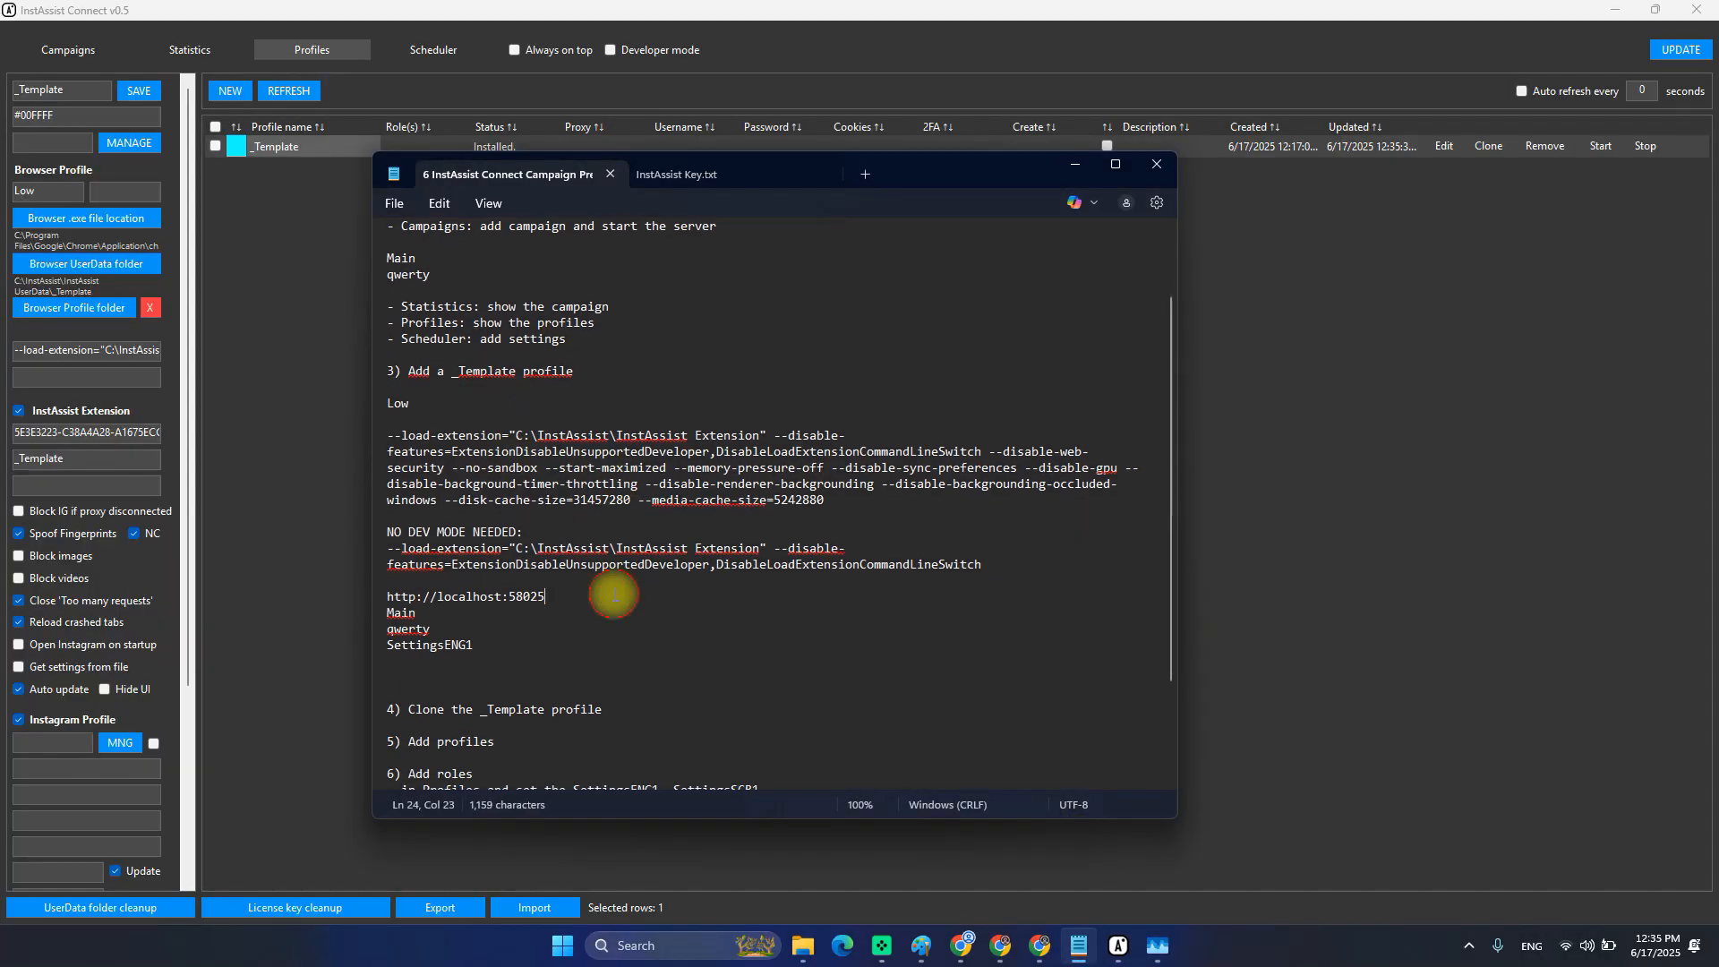
{"action": "scroll", "coordinate": [592, 616], "scroll_direction": "down", "scroll_amount": 3}
{"action": "scroll", "coordinate": [593, 616], "scroll_direction": "down", "scroll_amount": 1}
{"action": "left_click_drag", "start_coordinate": [602, 573], "coordinate": [408, 573]}
{"action": "left_click", "coordinate": [669, 571]}
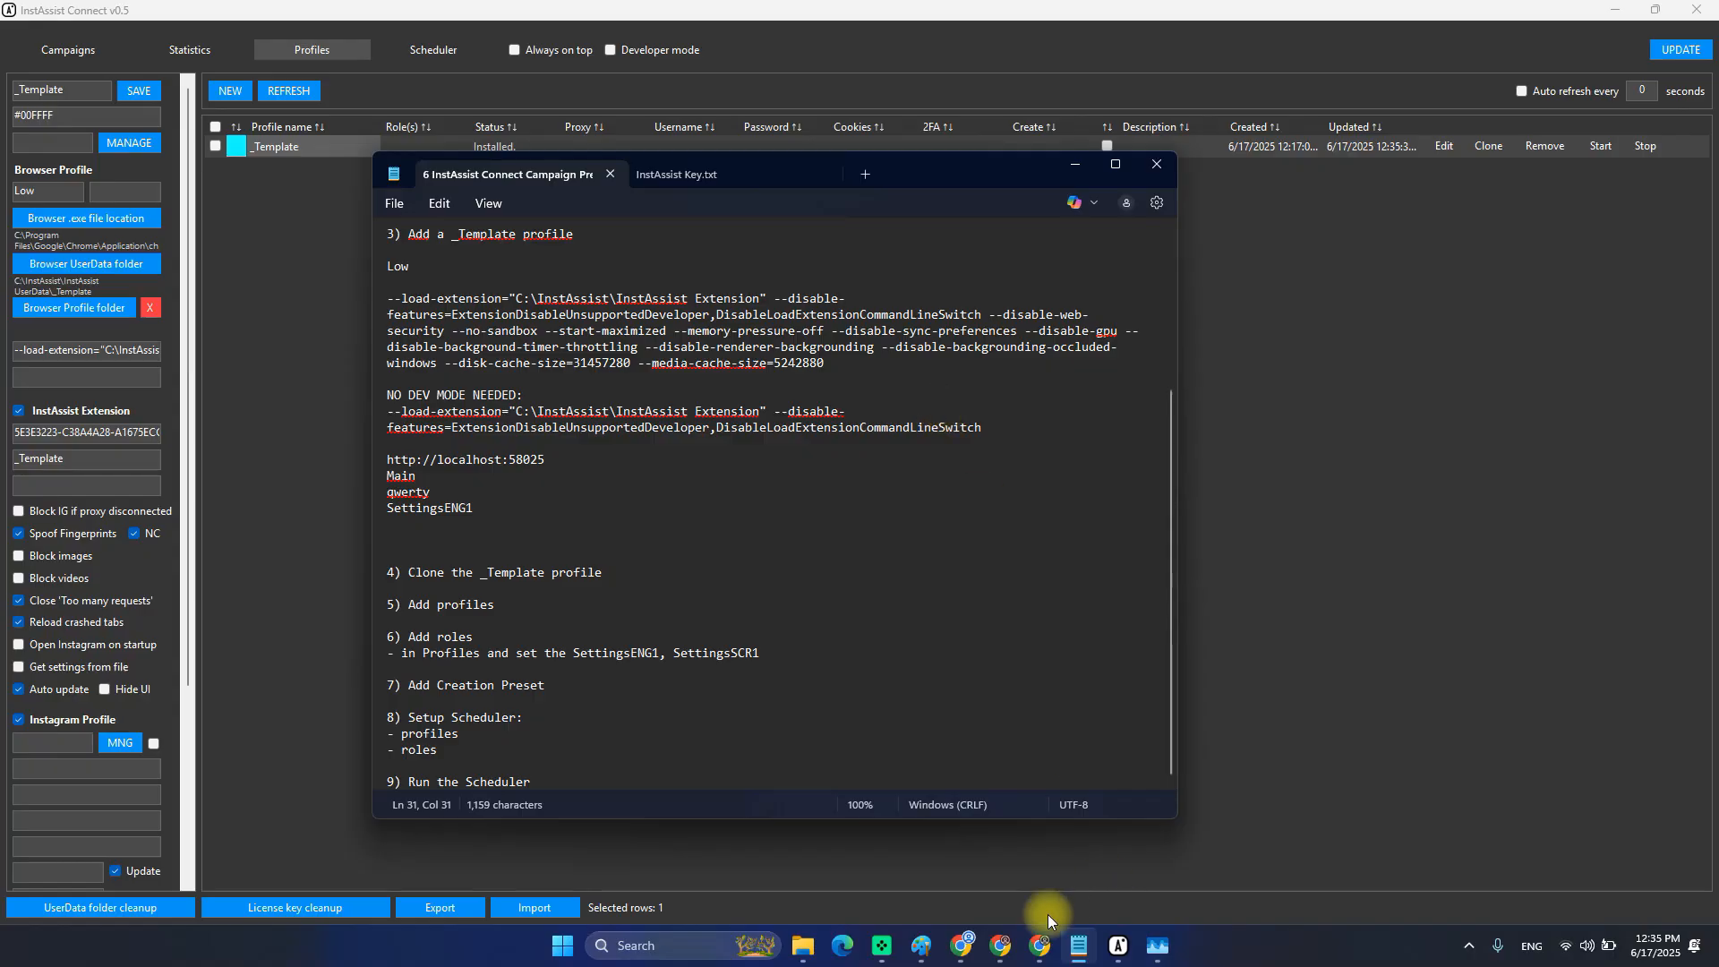
{"action": "mouse_move", "coordinate": [915, 947]}
{"action": "left_click", "coordinate": [1025, 860]}
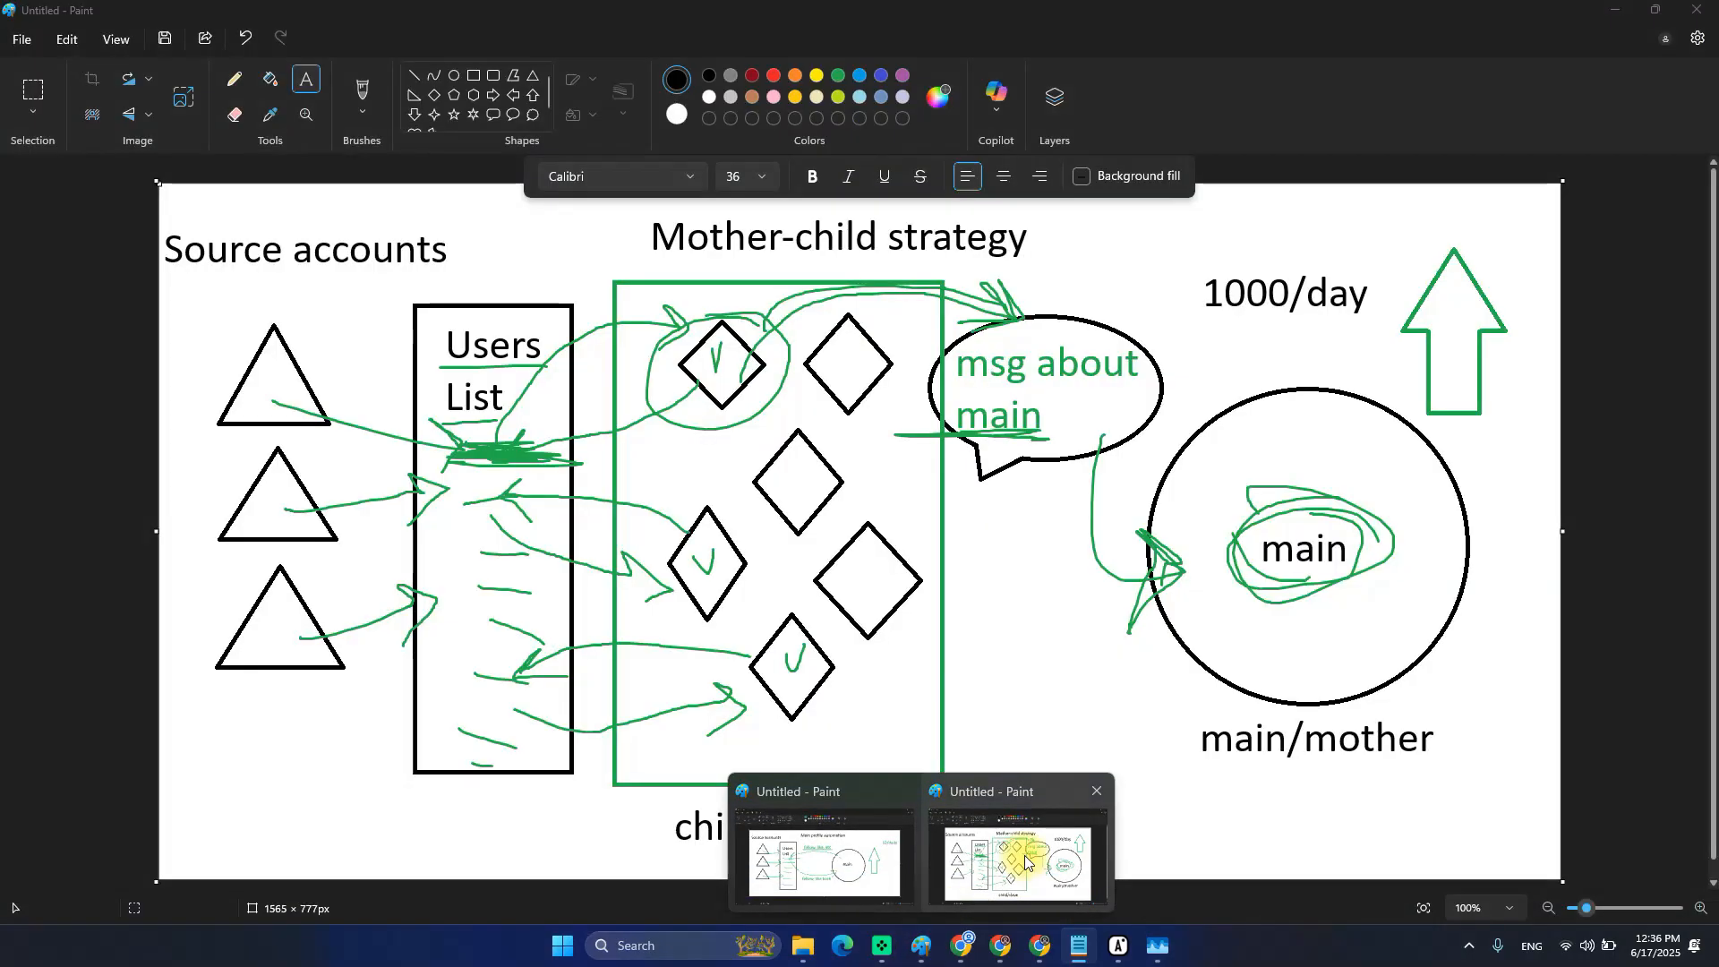
{"action": "key", "text": "alt+Tab"}
{"action": "left_click", "coordinate": [1244, 351]}
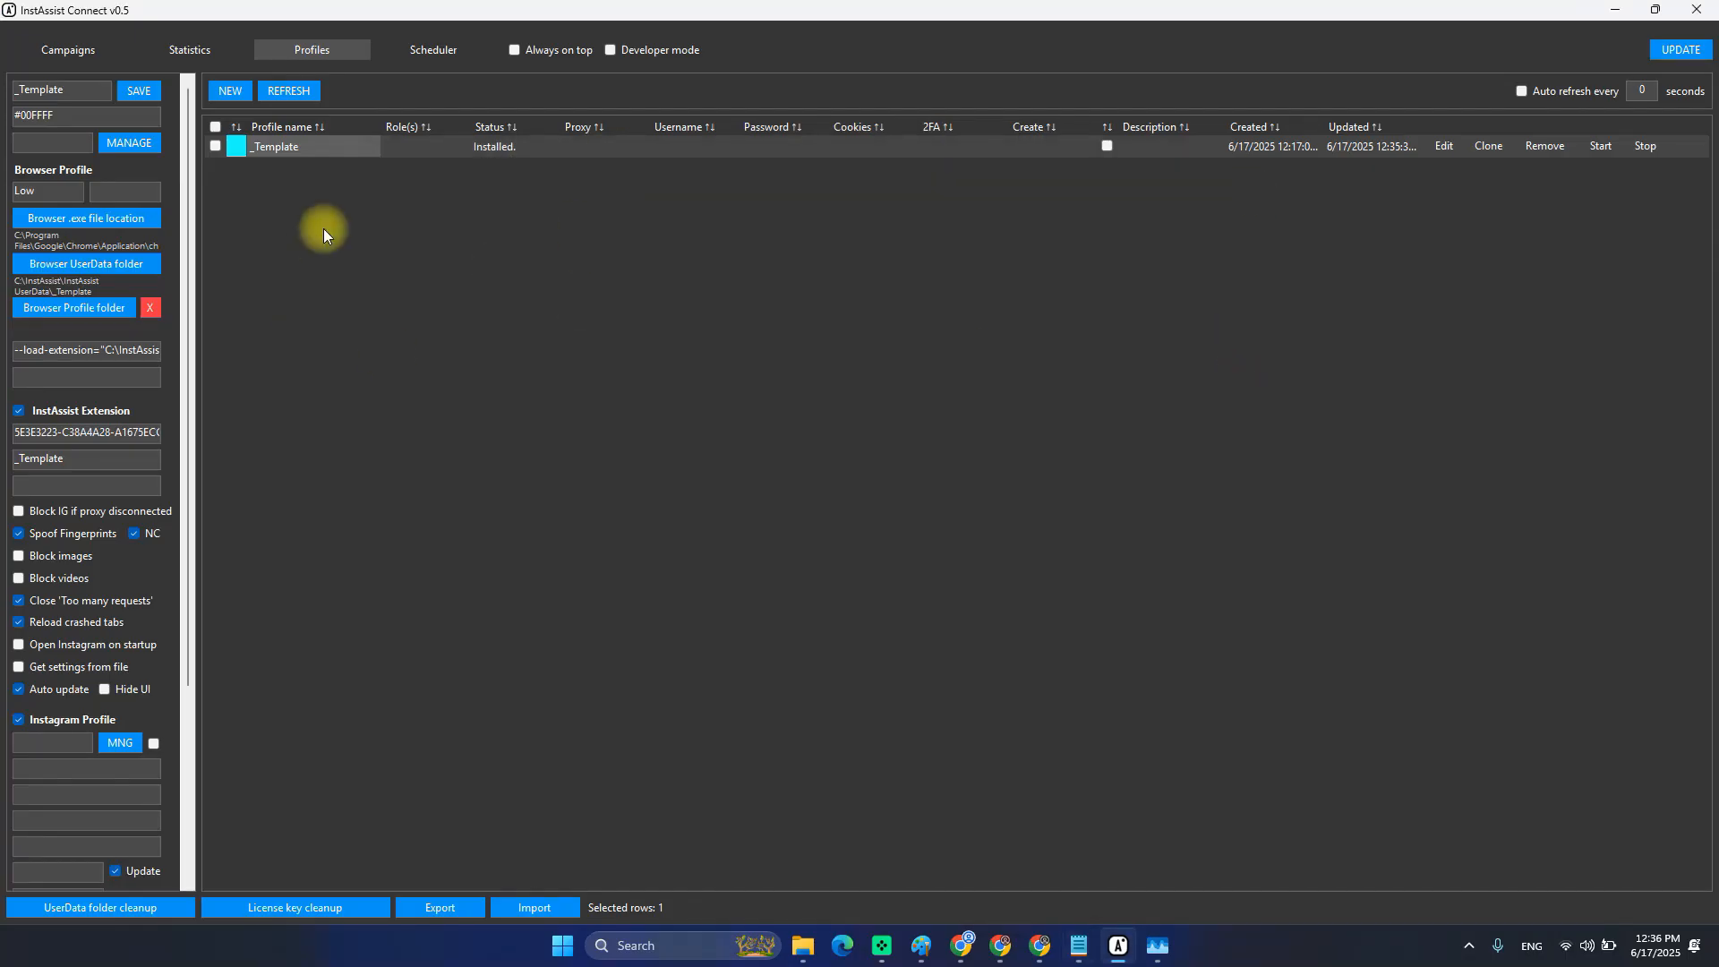
{"action": "left_click_drag", "start_coordinate": [268, 143], "coordinate": [1026, 148]}
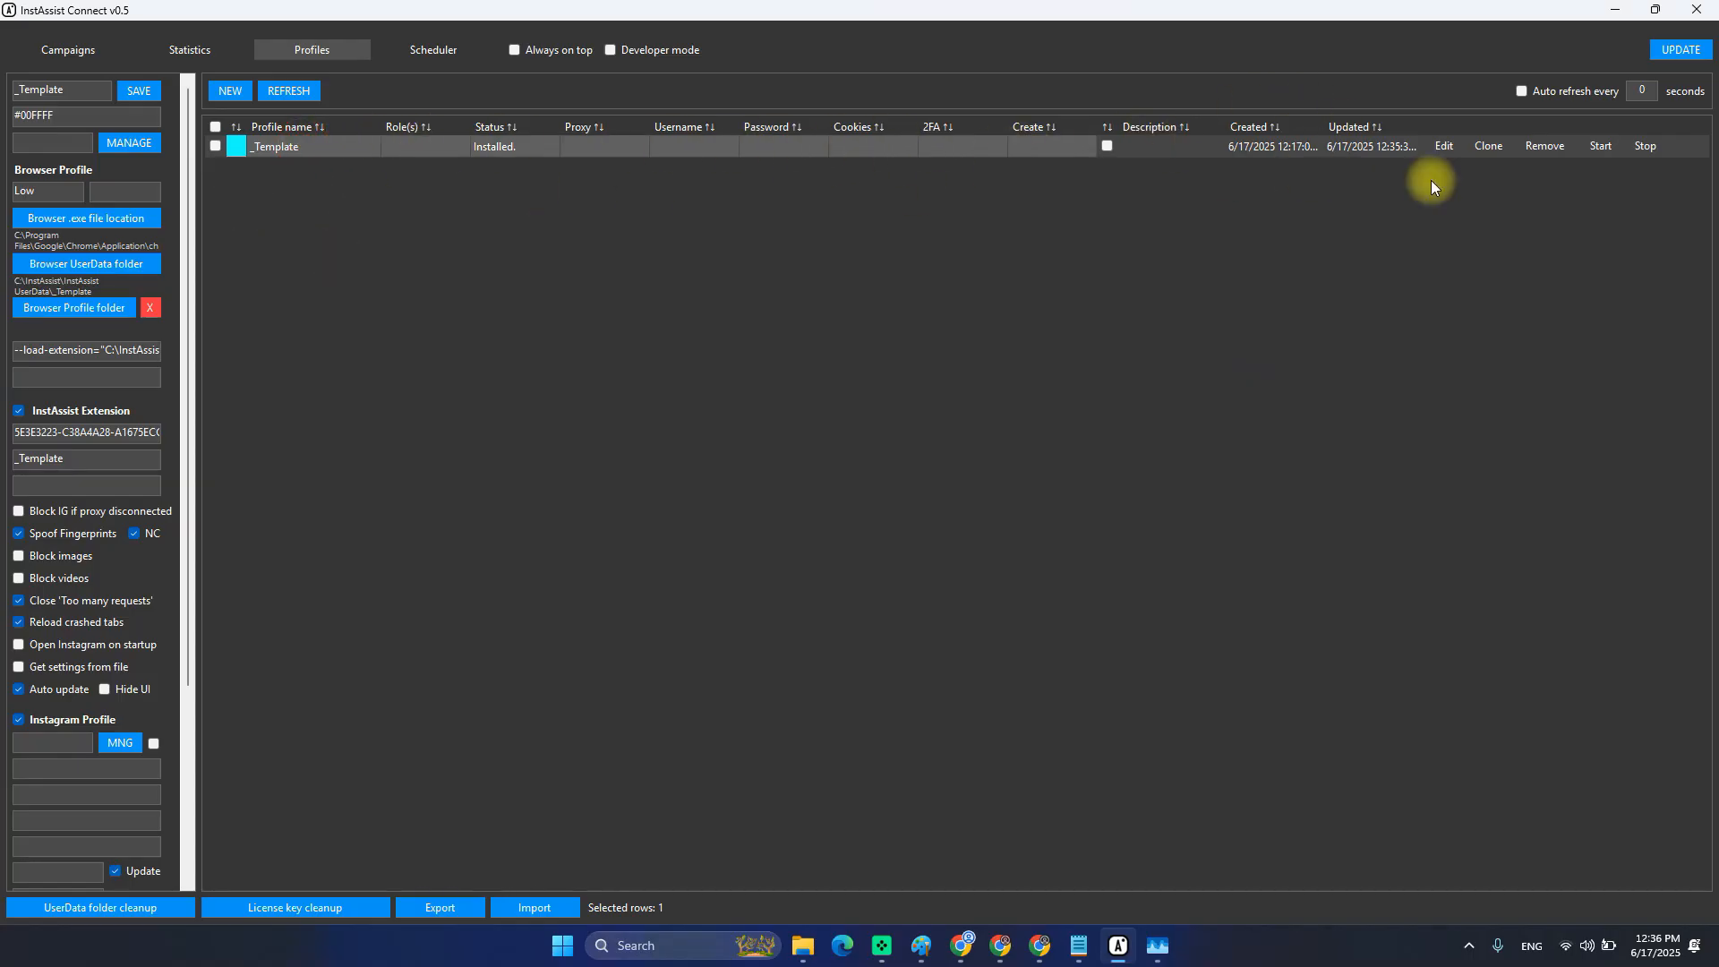
{"action": "left_click", "coordinate": [272, 147]}
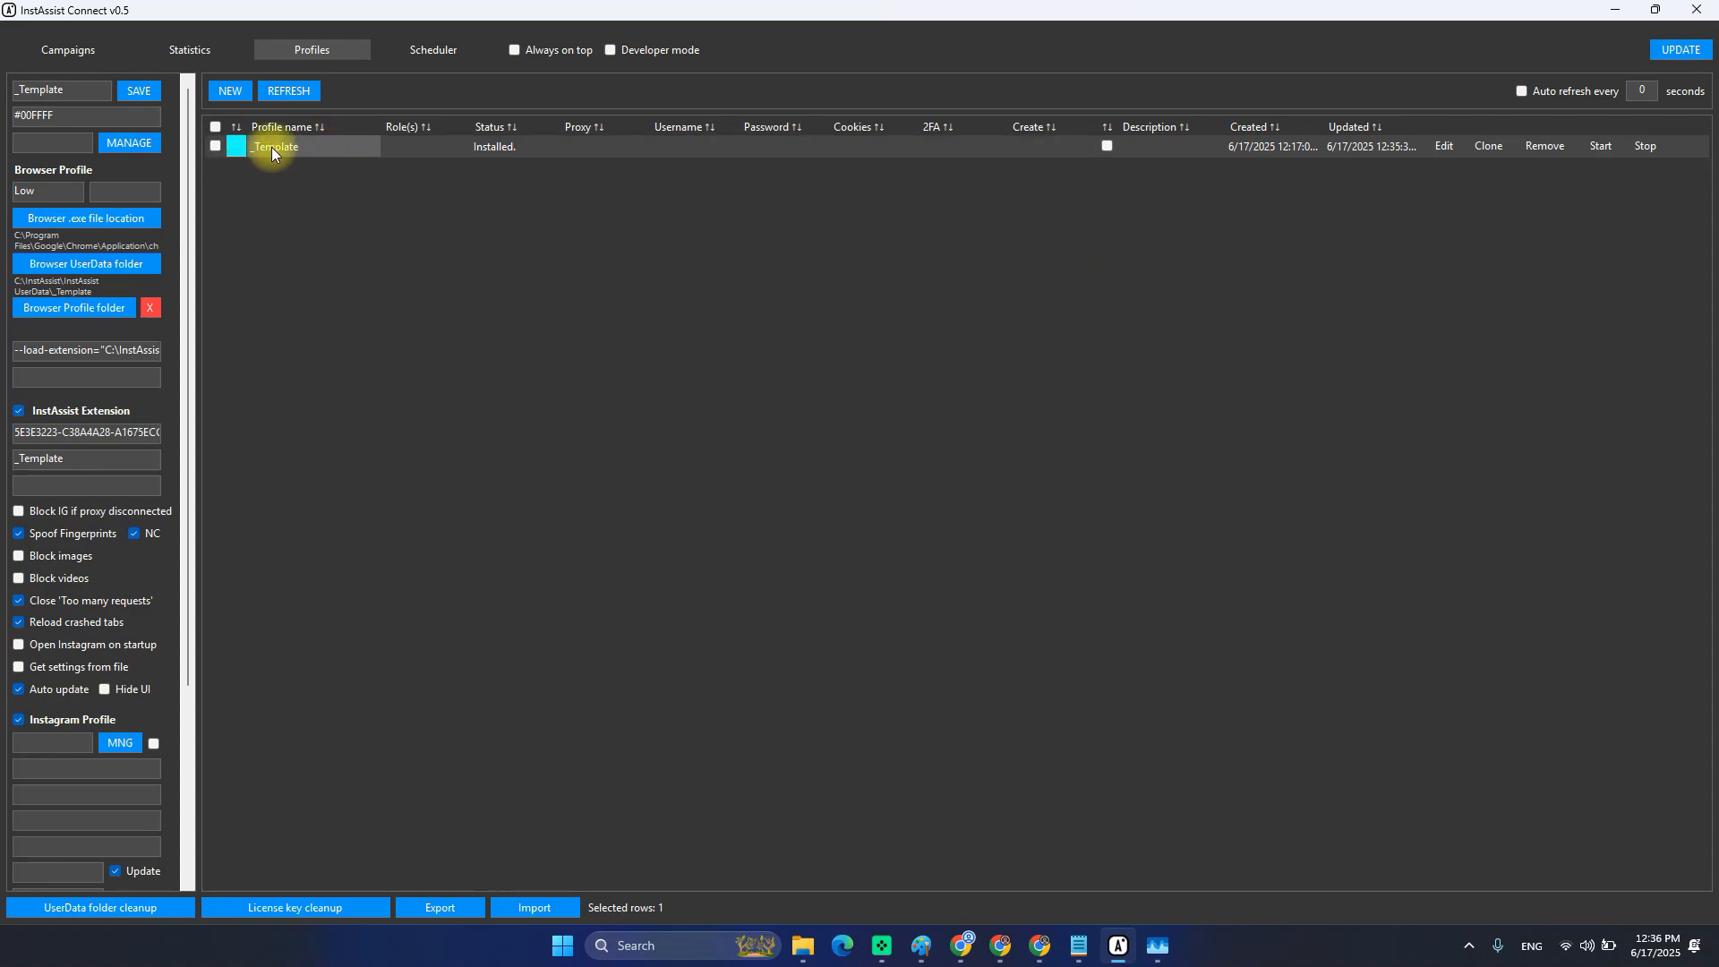
Set up cloning of _Template with name prefix 'TEST P' and a clone count of 10.
{"action": "left_click", "coordinate": [1487, 148]}
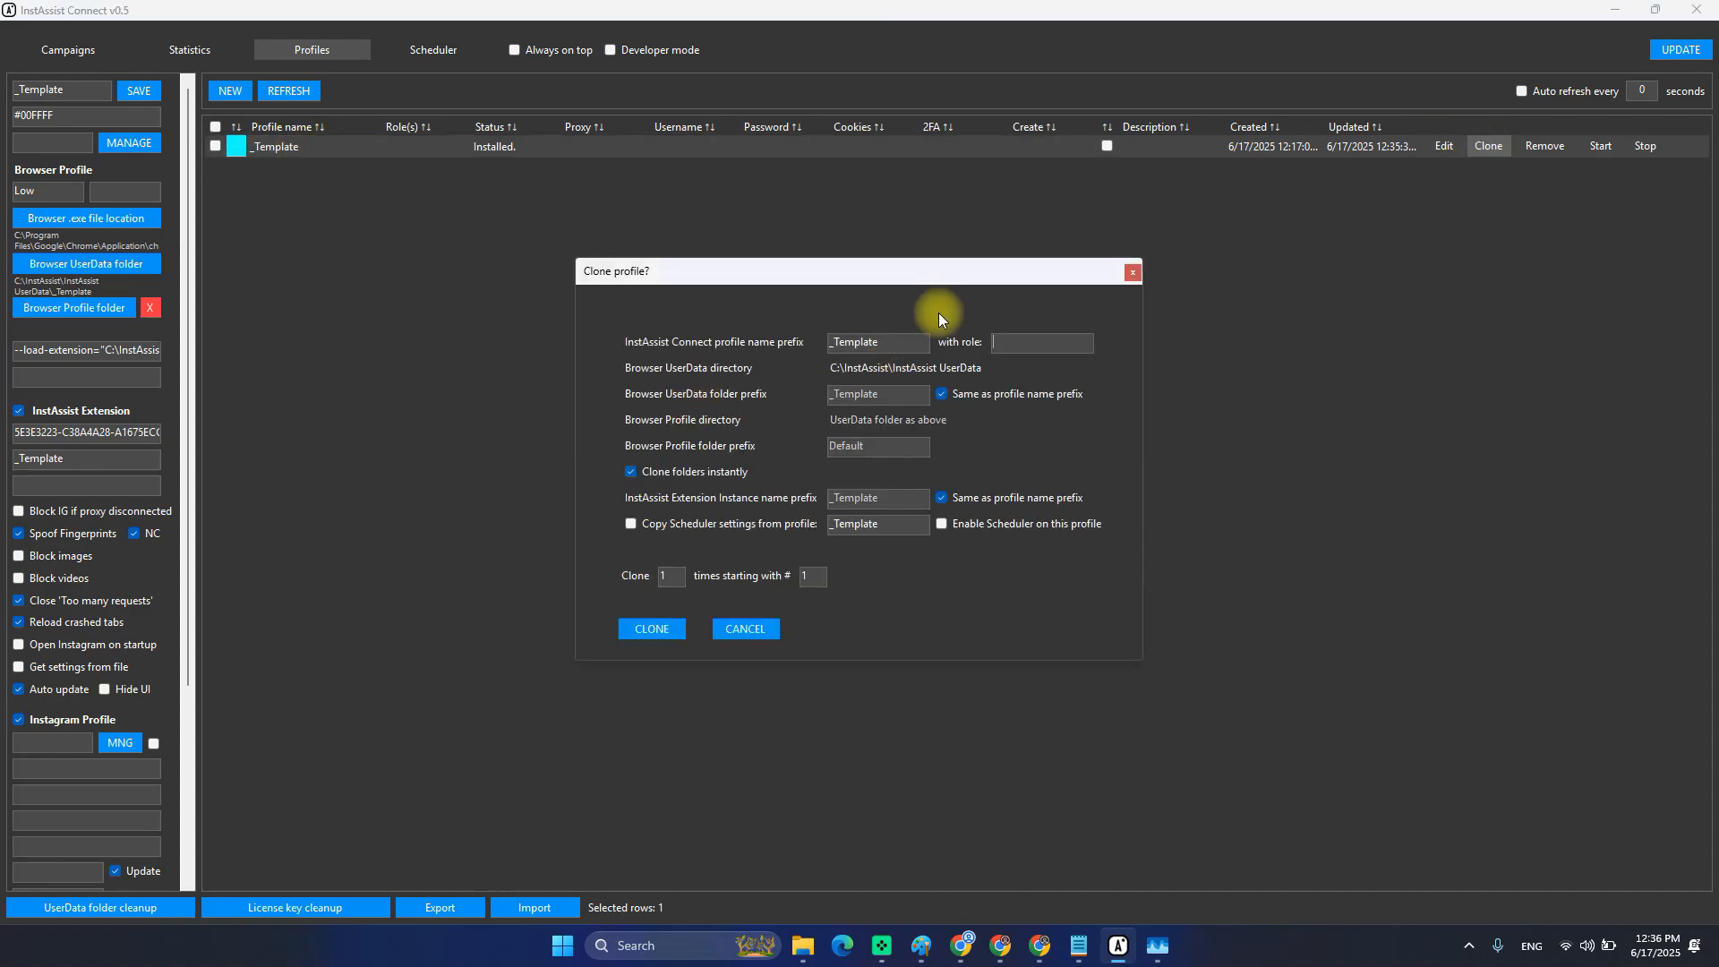
{"action": "left_click_drag", "start_coordinate": [899, 343], "coordinate": [761, 344]}
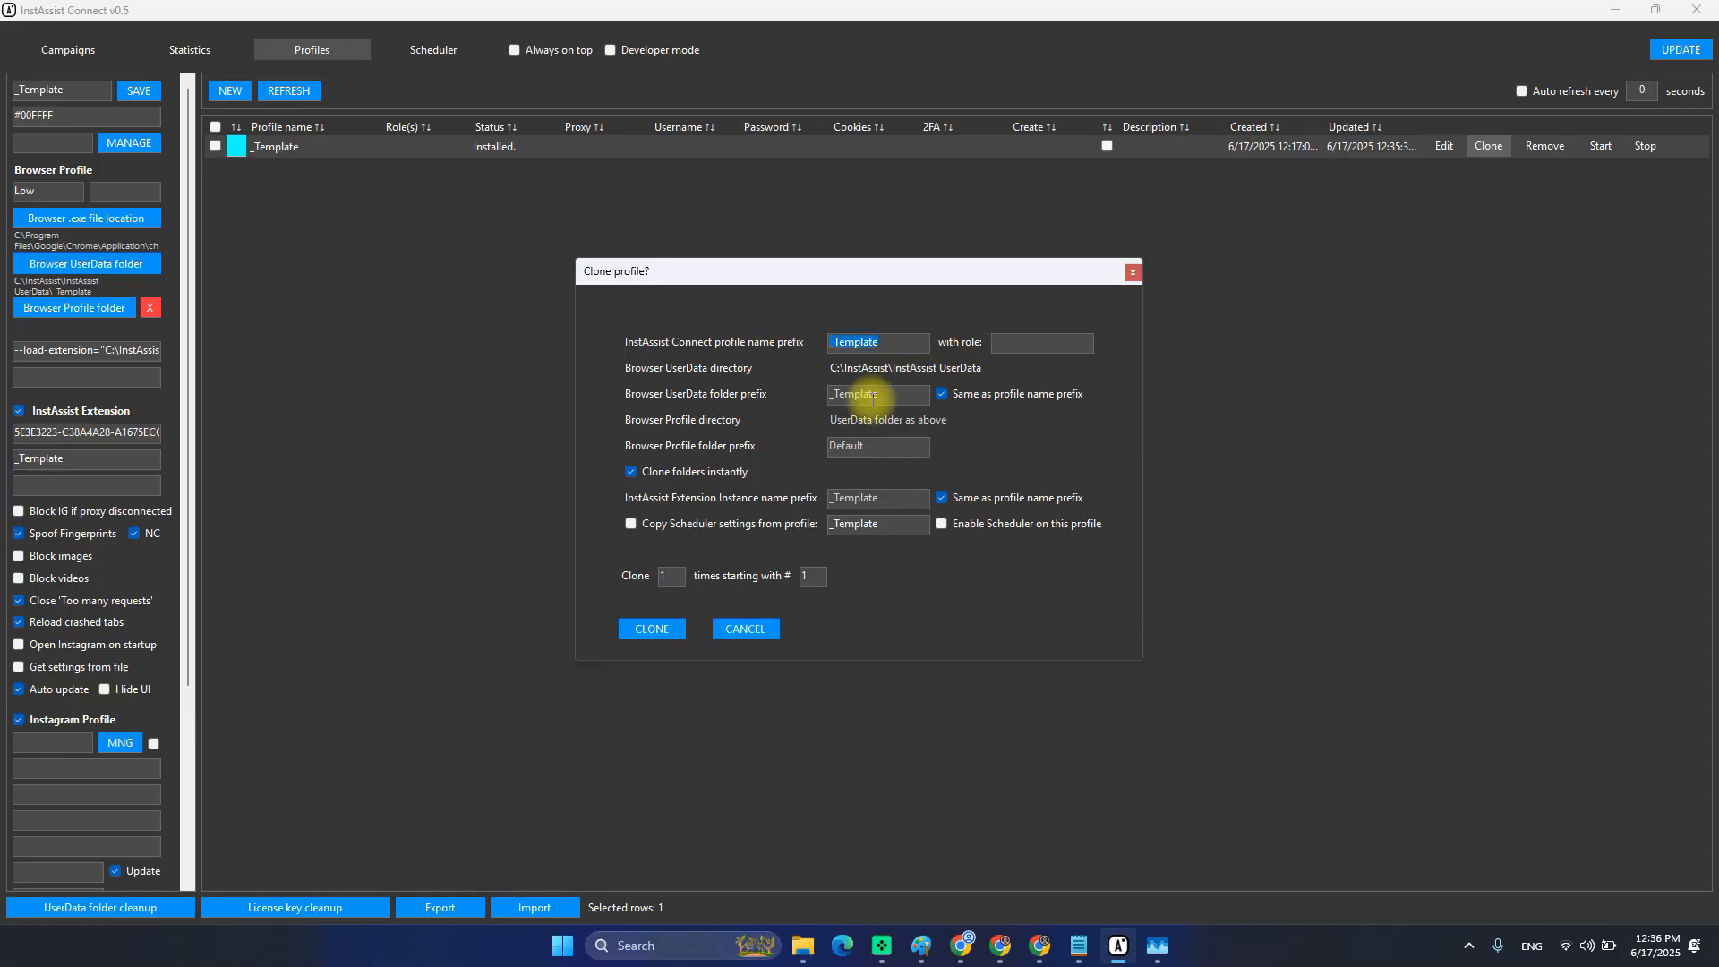
{"action": "double_click", "coordinate": [900, 343]}
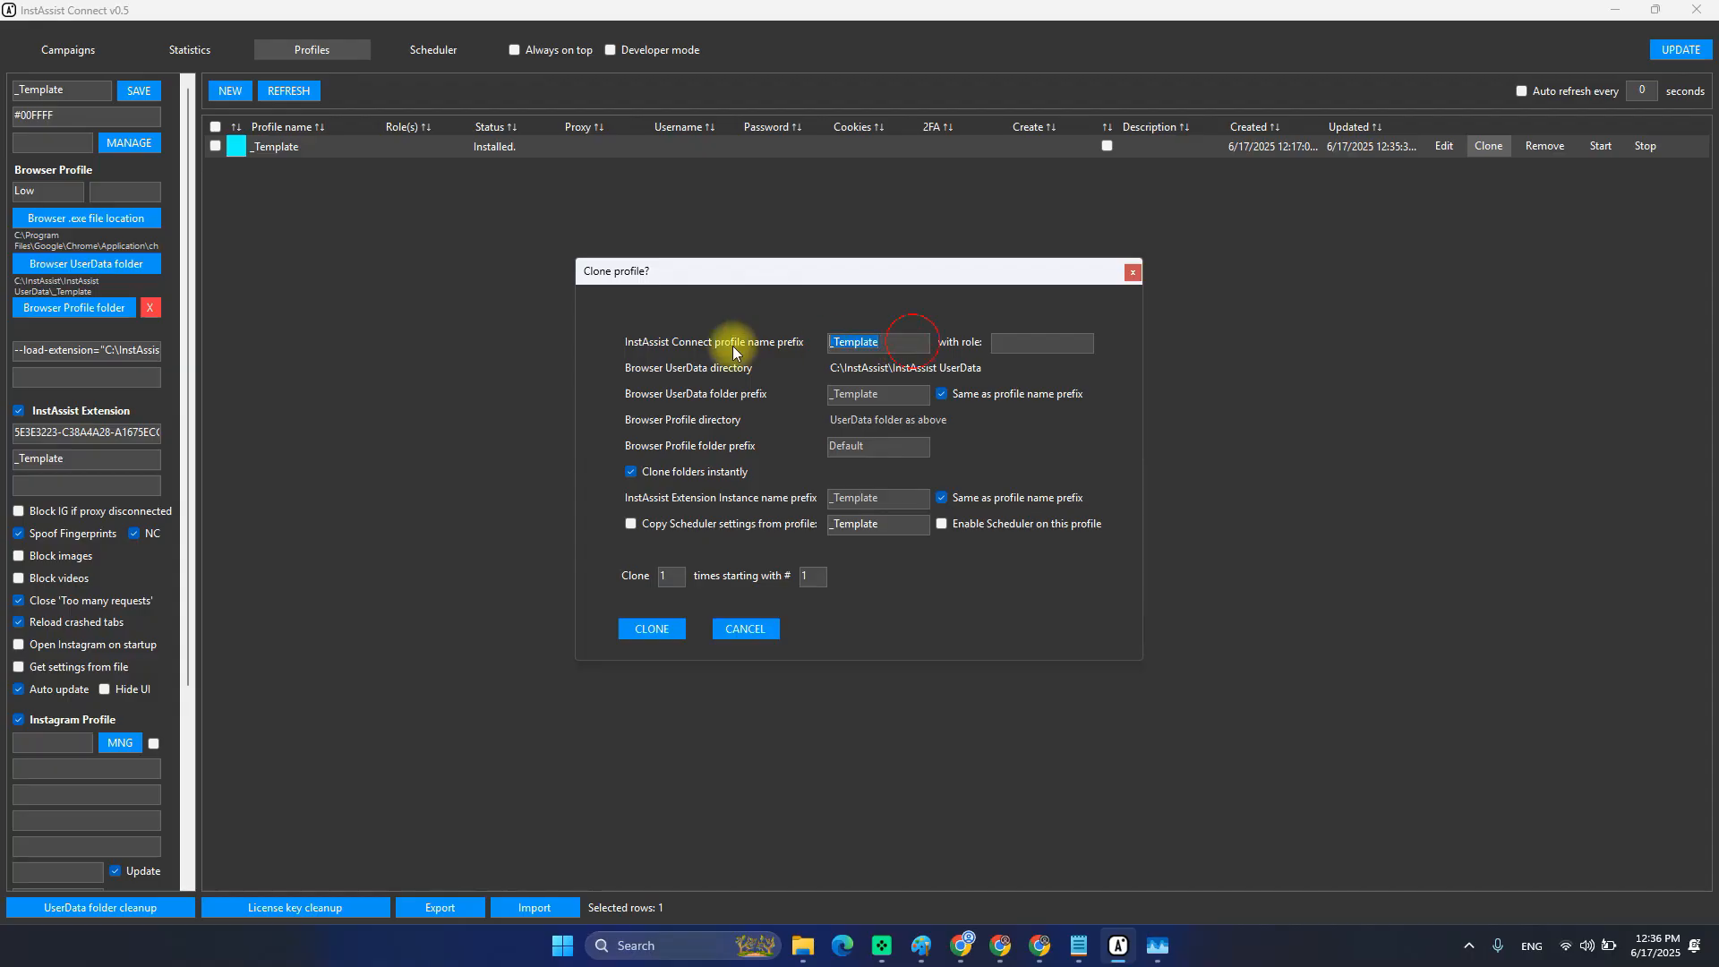
{"action": "type", "text": "P"}
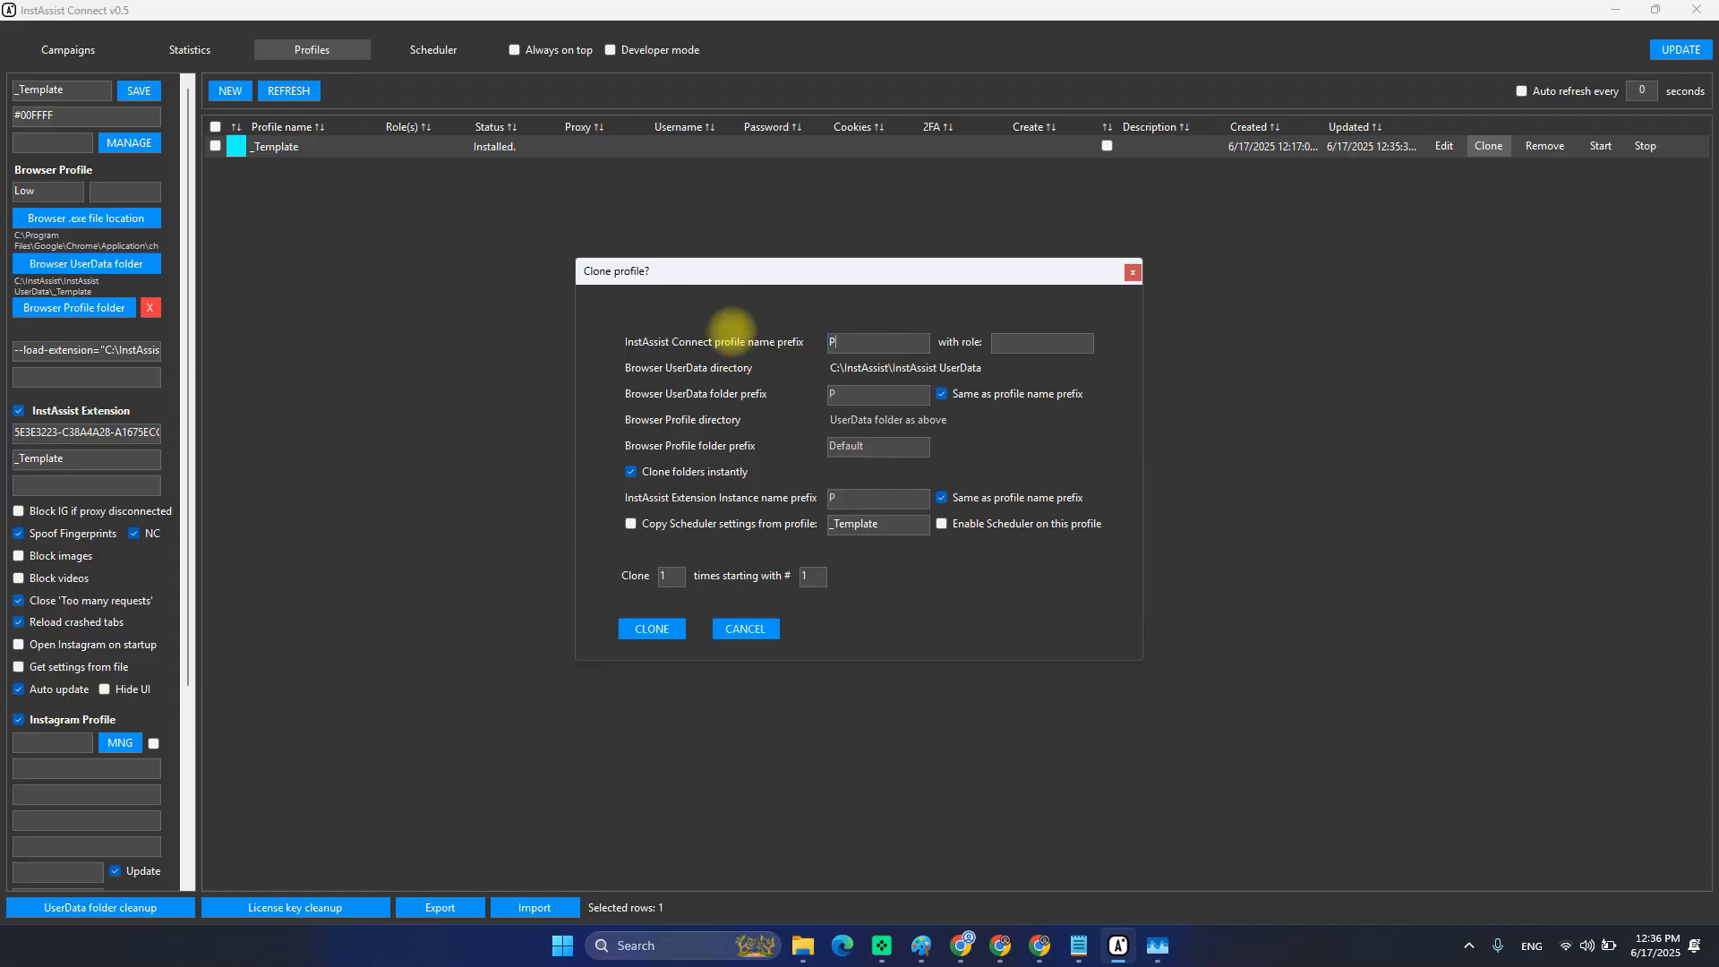
{"action": "type", "text": "ROFILE"}
{"action": "key", "text": "BackSpace"}
{"action": "key", "text": "BackSpace"}
{"action": "key", "text": "BackSpace"}
{"action": "key", "text": "BackSpace"}
{"action": "type", "text": "TEST"}
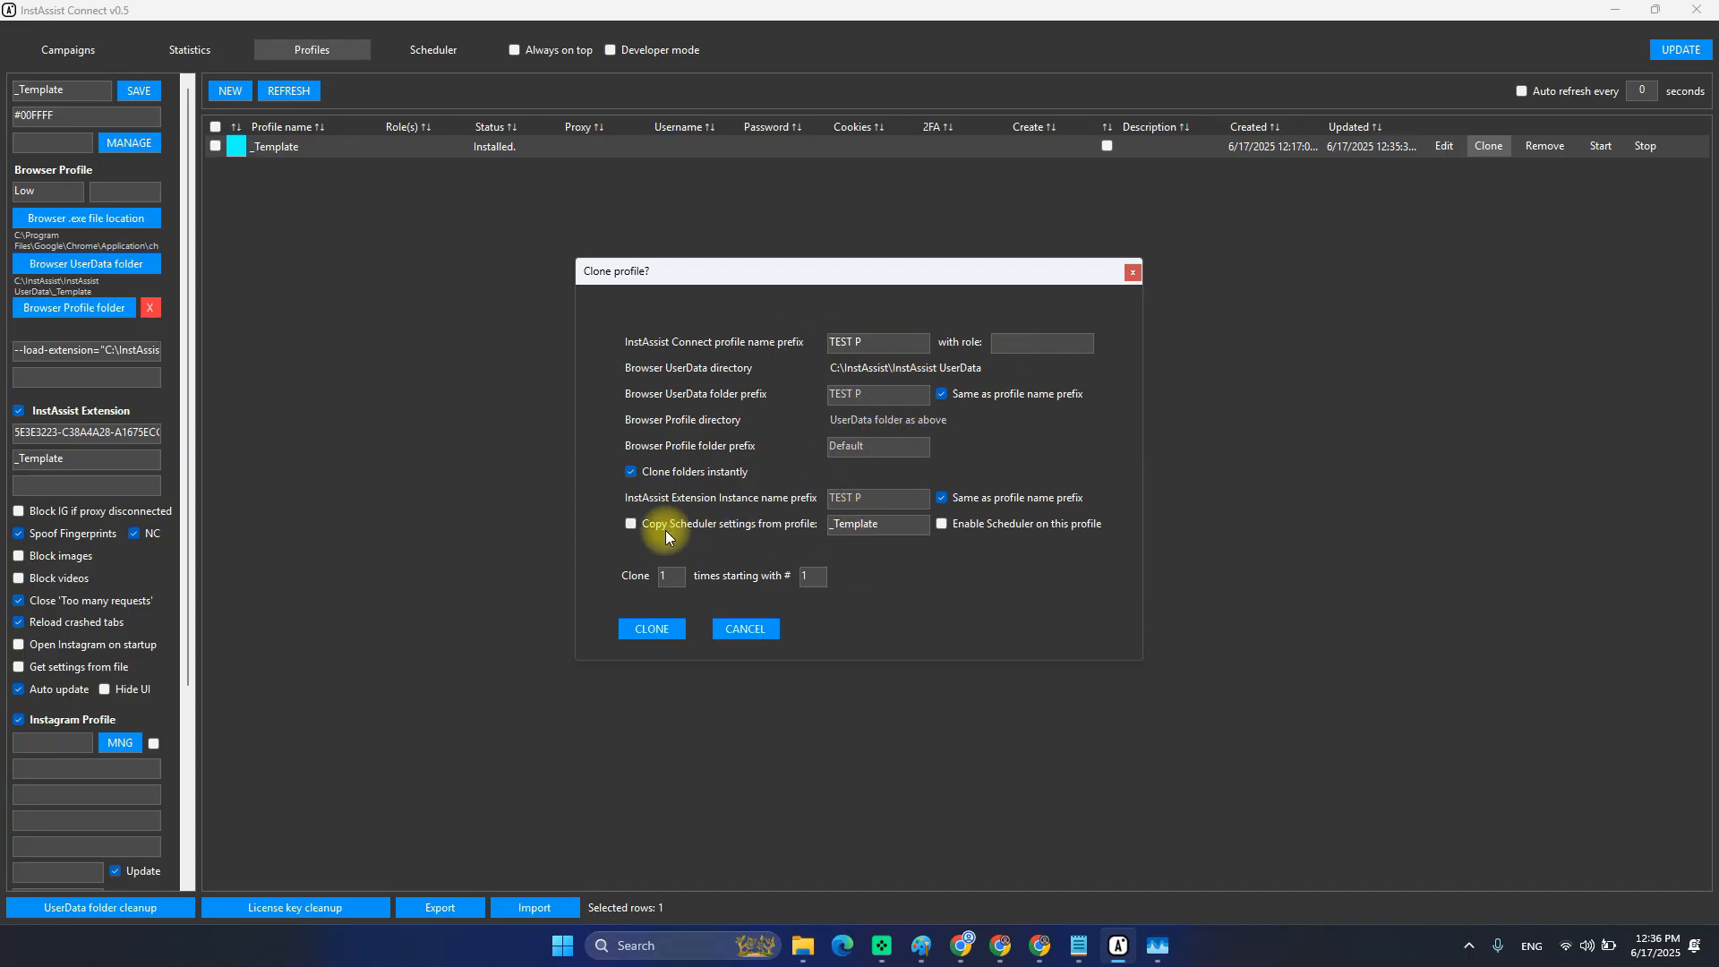
{"action": "left_click_drag", "start_coordinate": [680, 578], "coordinate": [628, 575]}
{"action": "type", "text": "10"}
{"action": "left_click", "coordinate": [667, 575]}
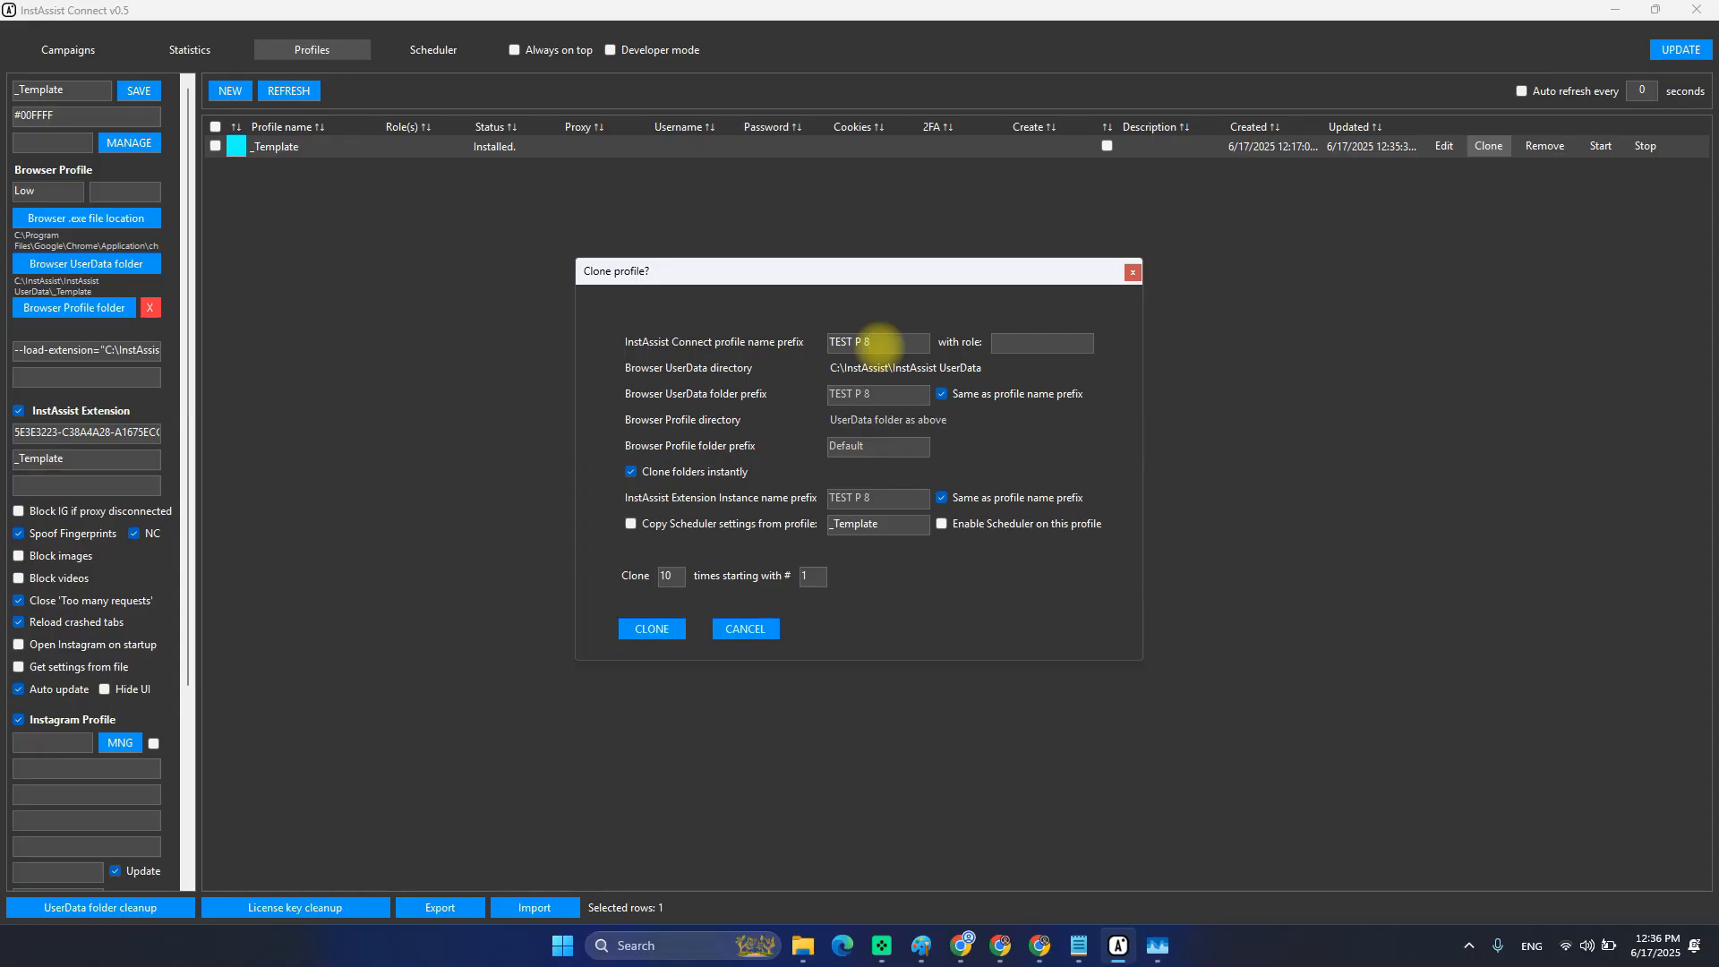
{"action": "type", "text": "10"}
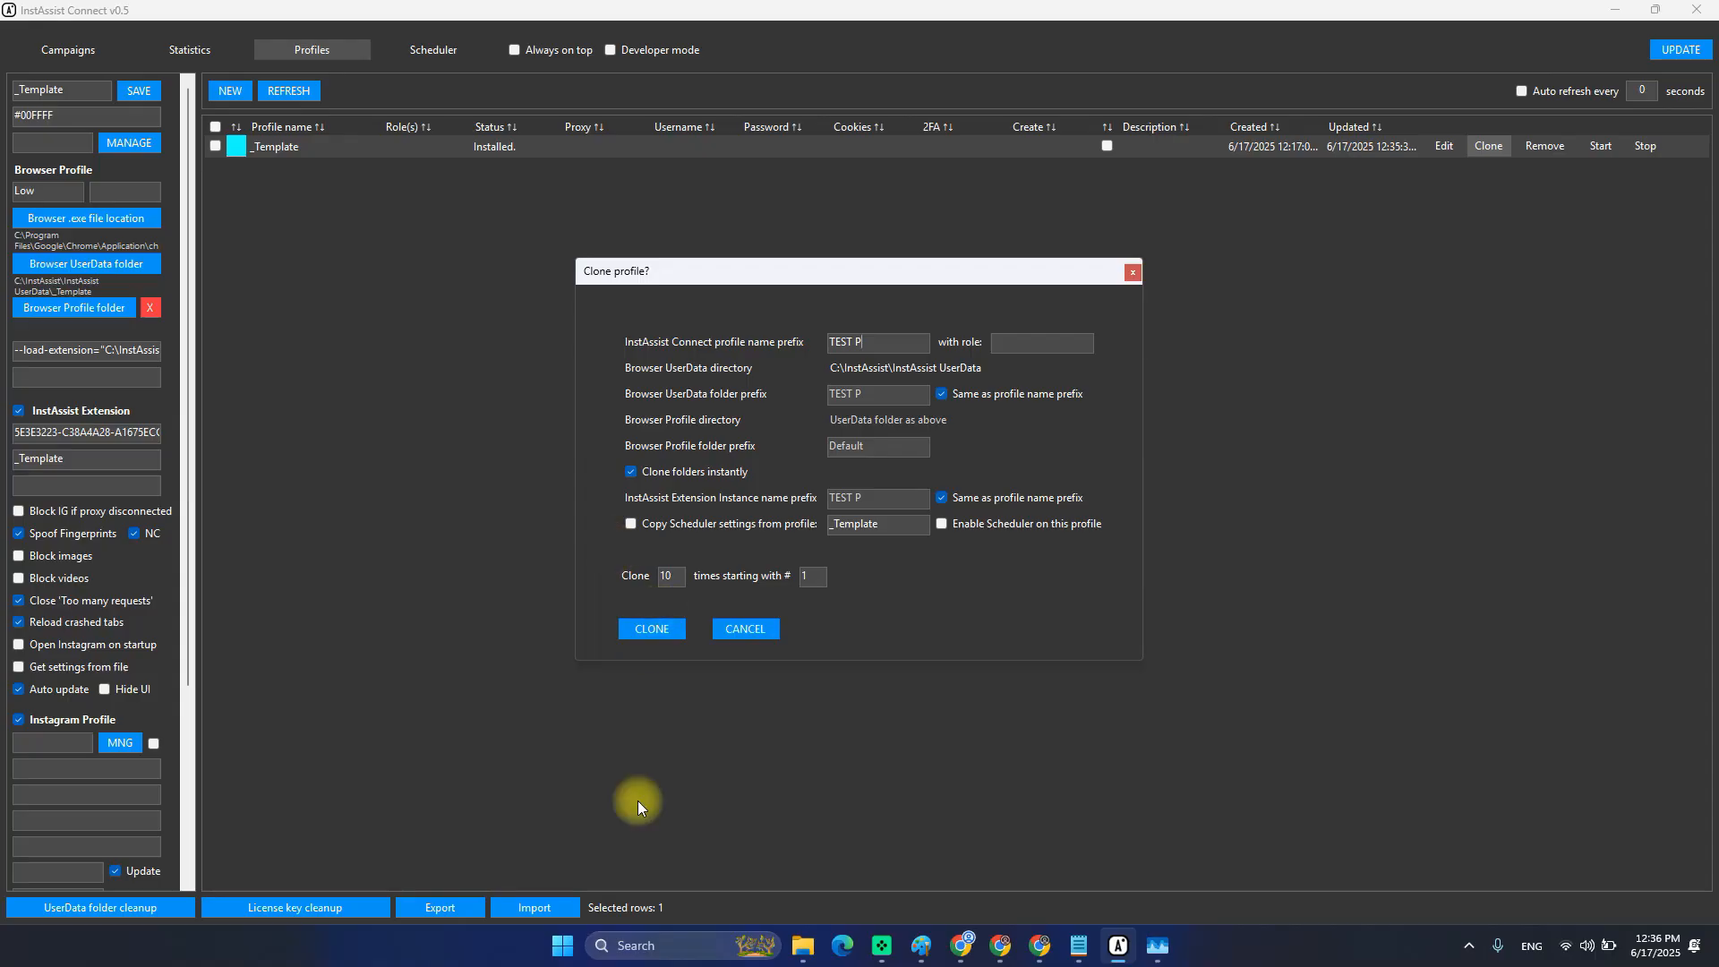
In File Explorer, go to the InstAssist UserData folder and open _Template.
{"action": "mouse_move", "coordinate": [802, 945]}
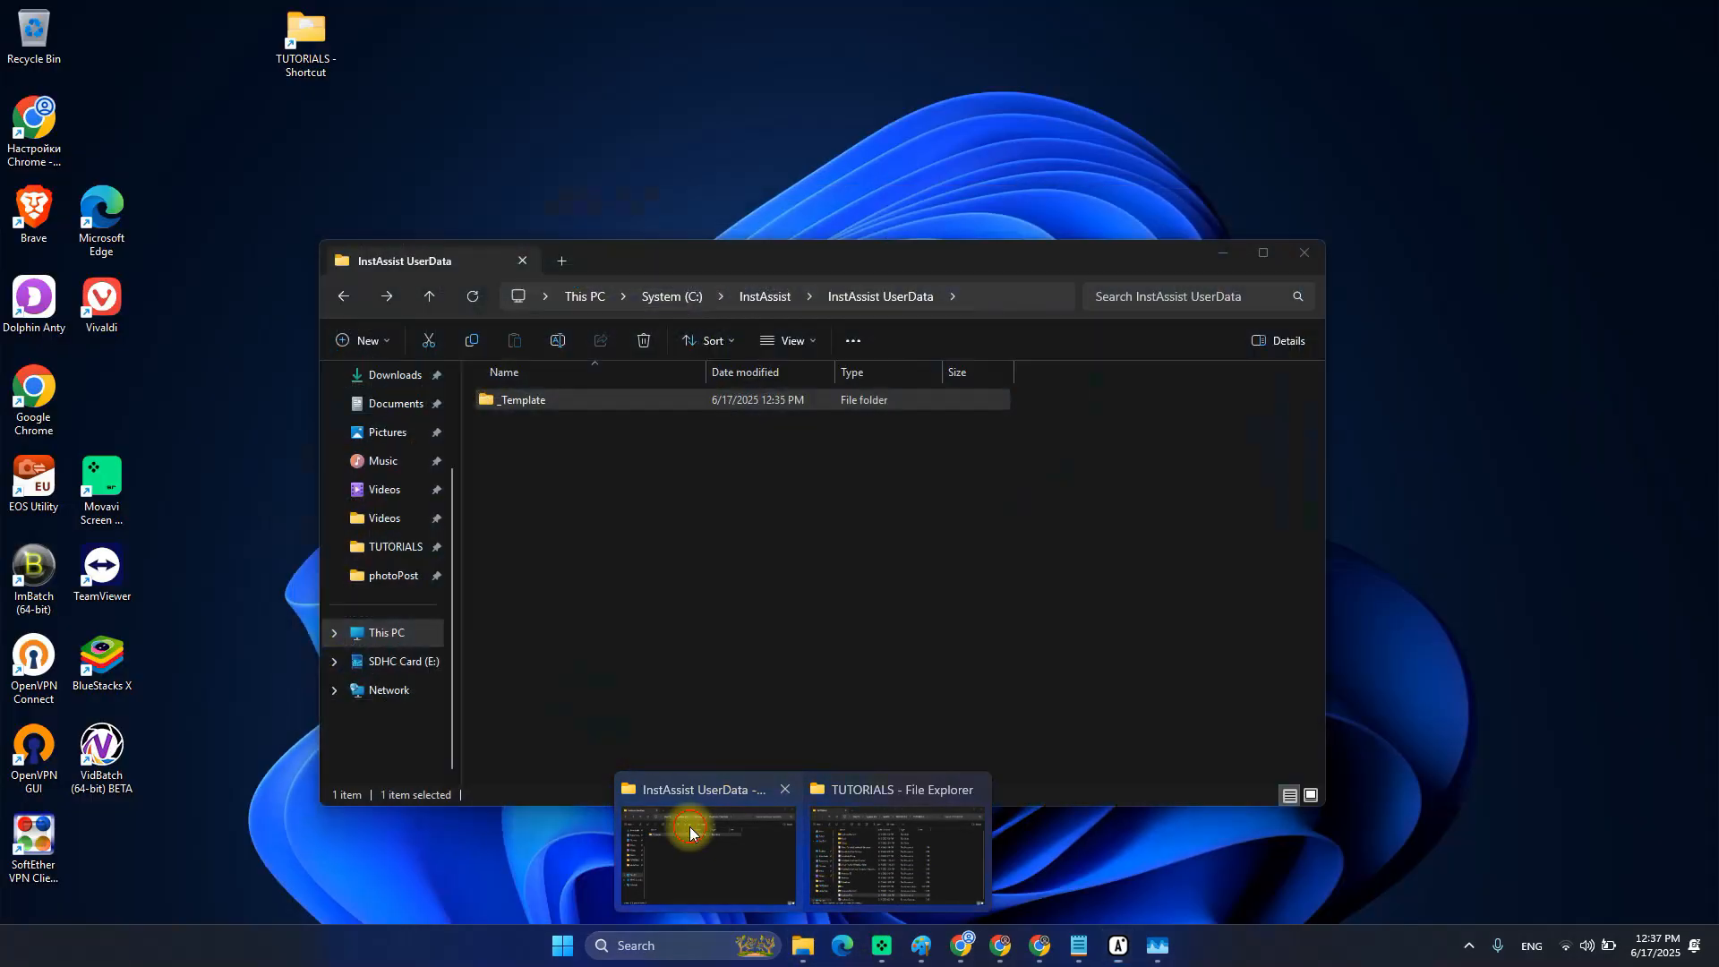
{"action": "left_click", "coordinate": [683, 819]}
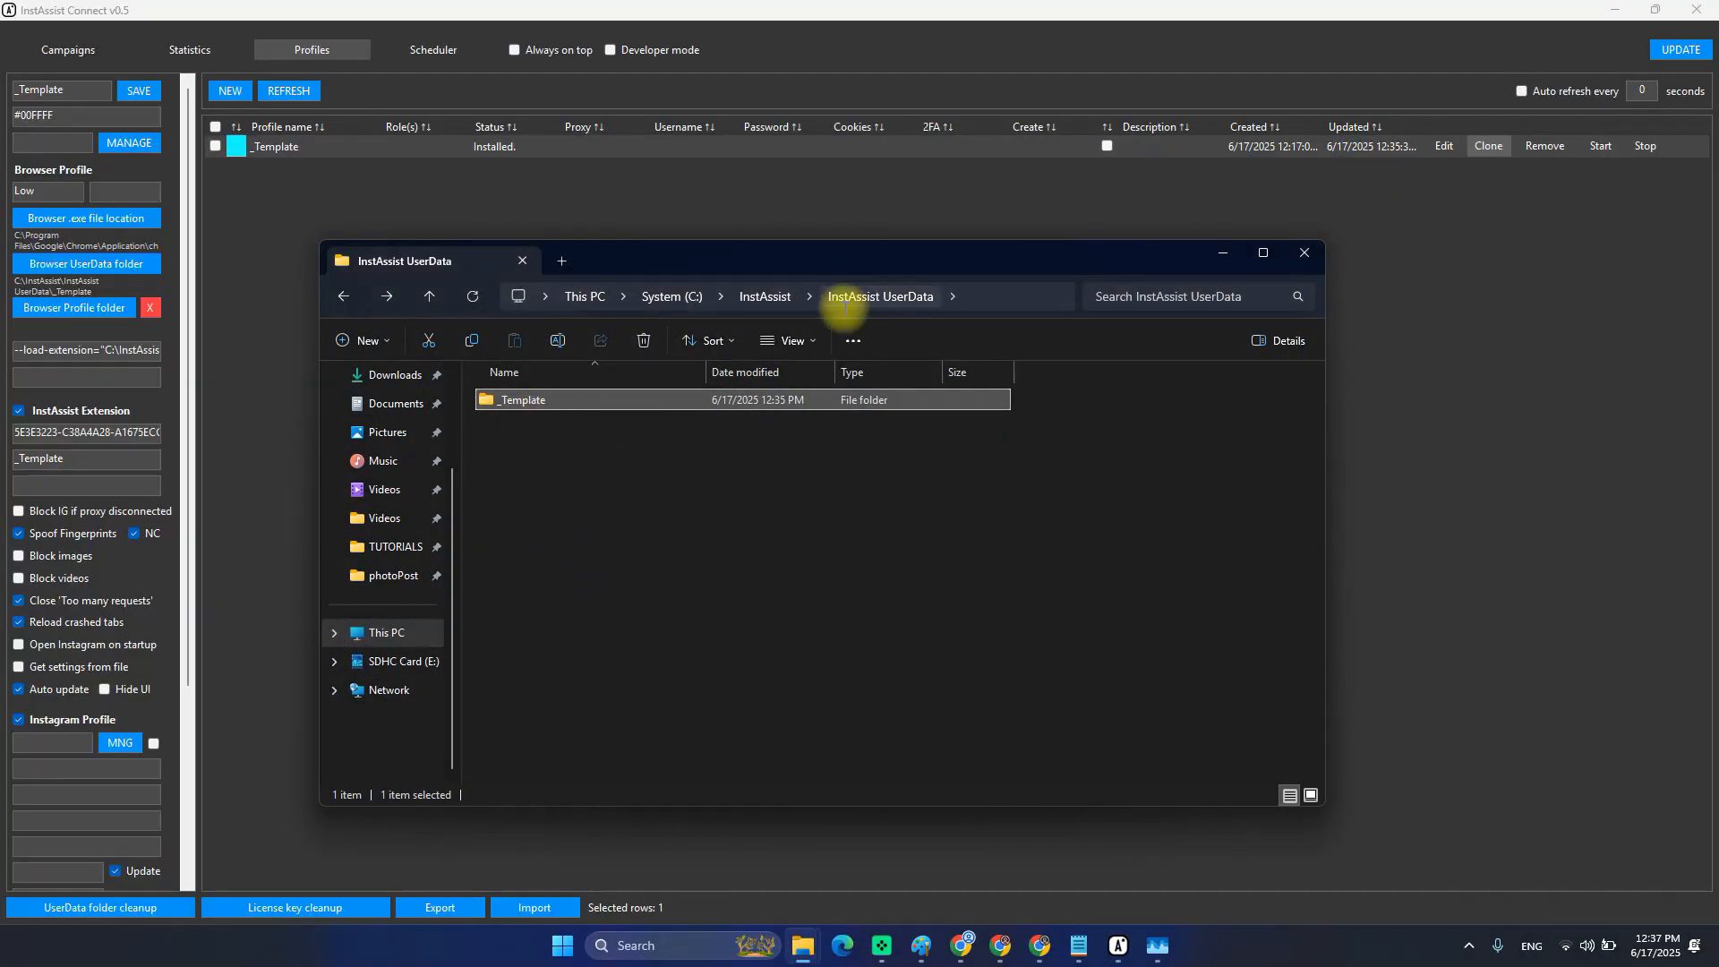
{"action": "left_click", "coordinate": [761, 298]}
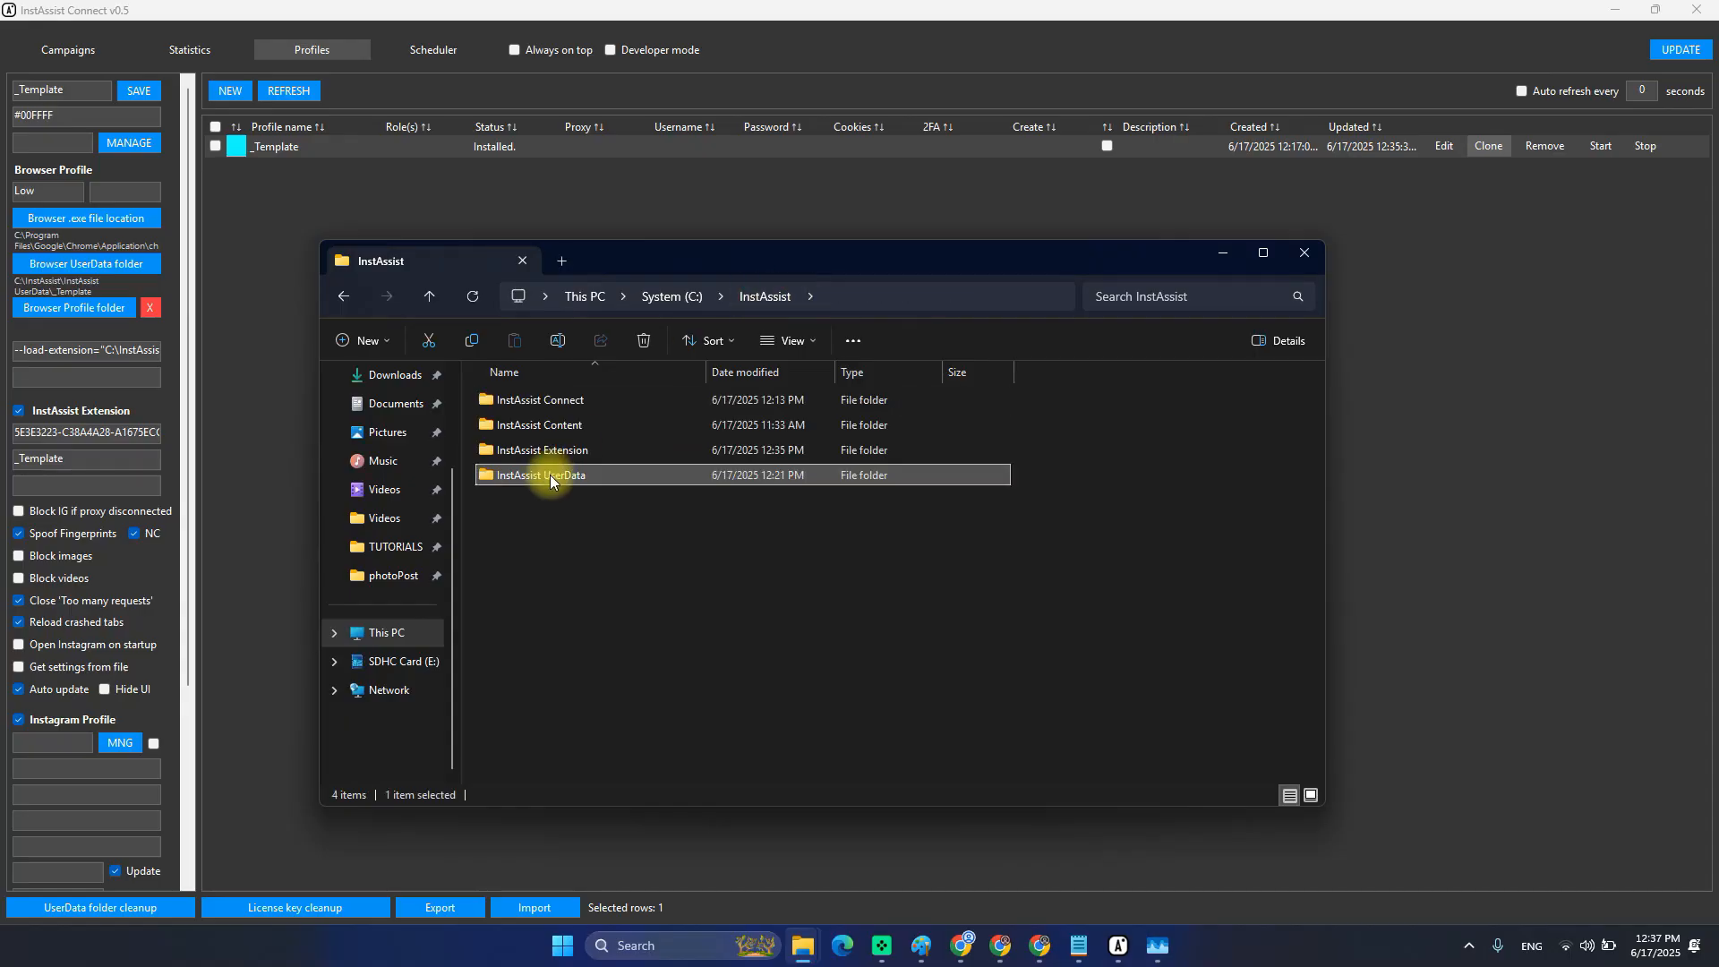
{"action": "double_click", "coordinate": [556, 480]}
{"action": "left_click", "coordinate": [555, 400]}
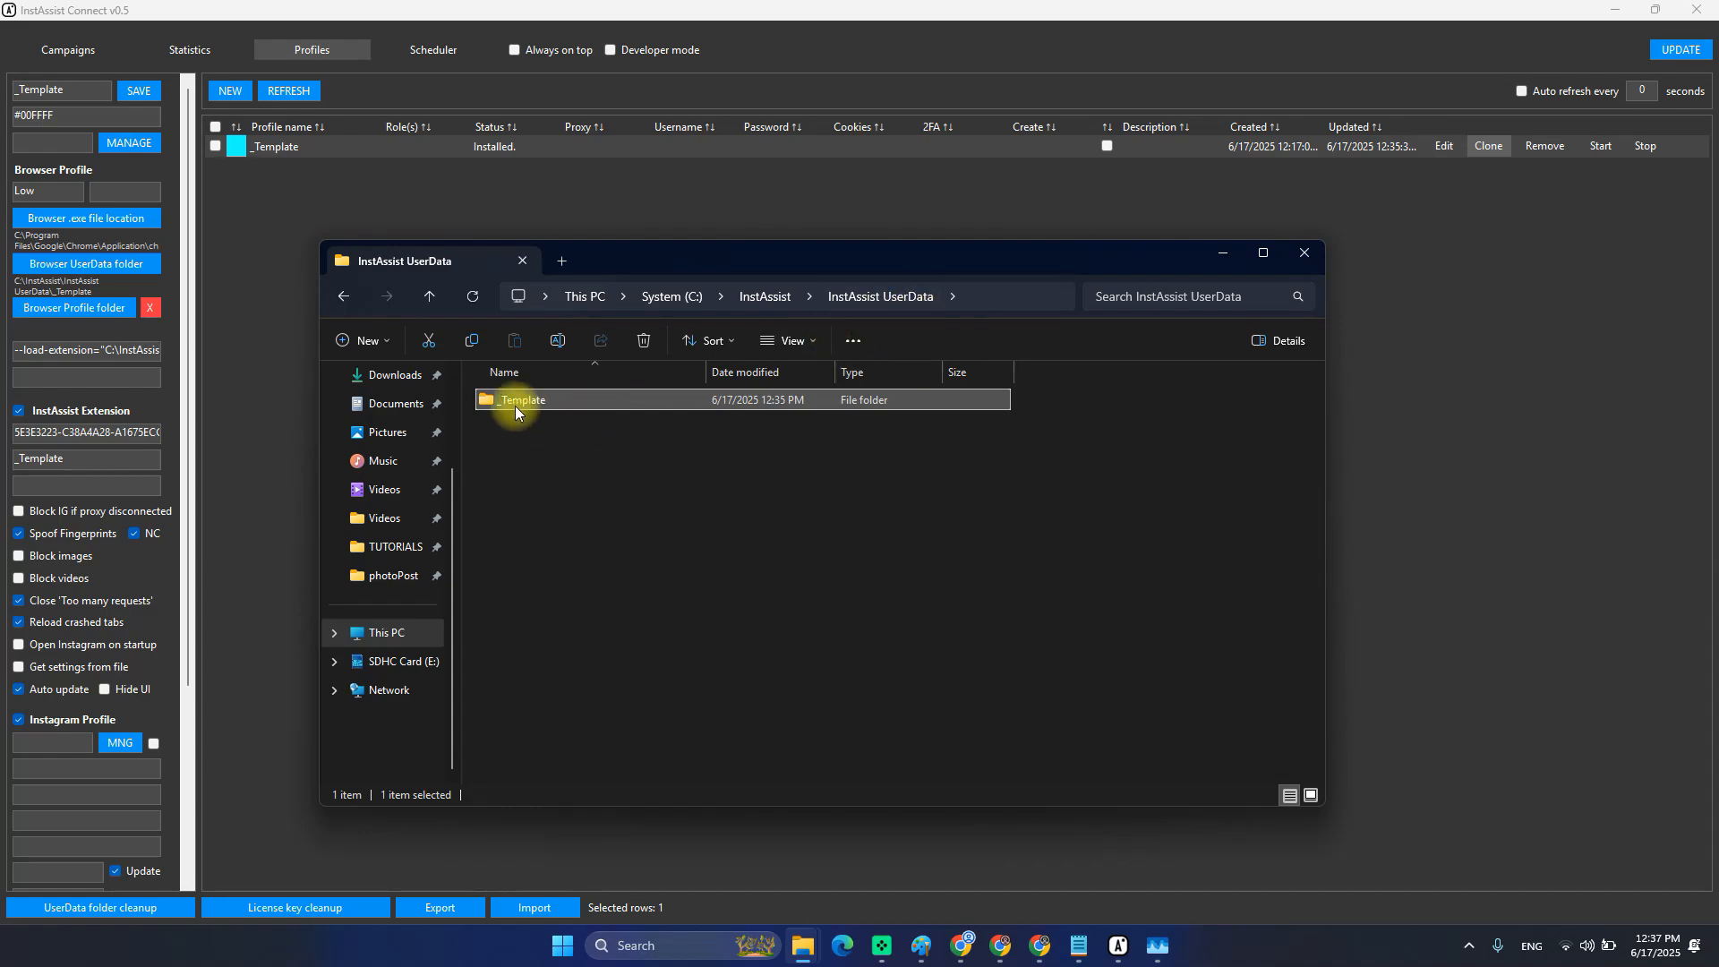
{"action": "mouse_move", "coordinate": [531, 396]}
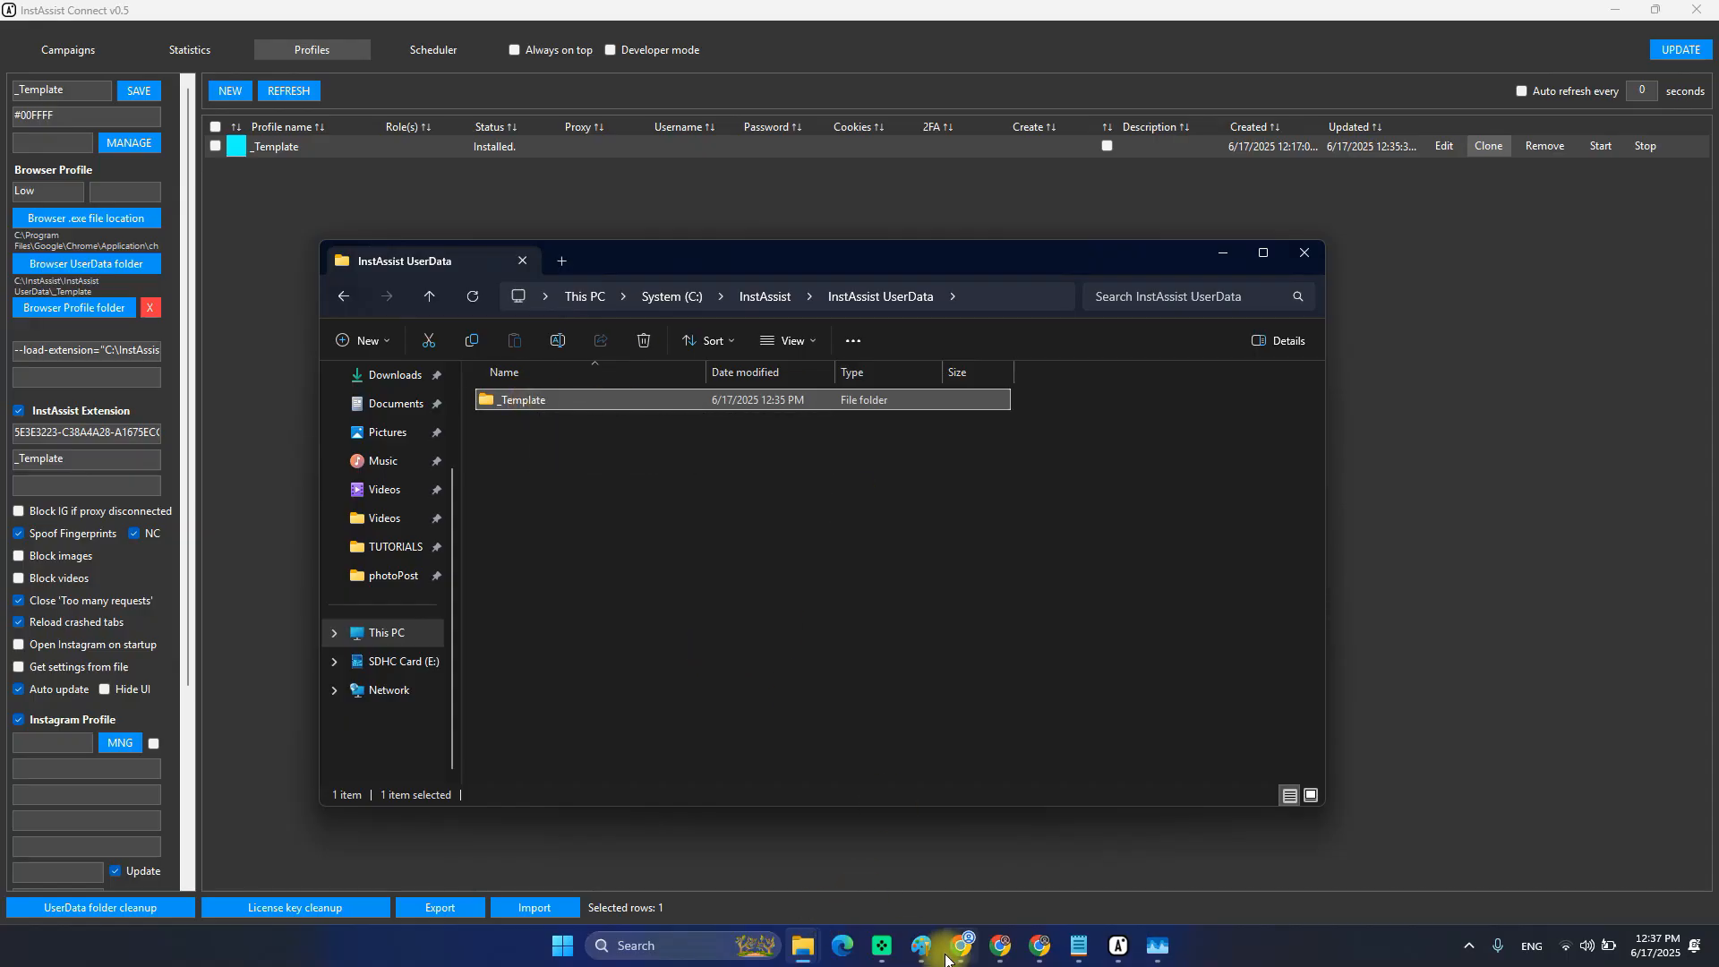
{"action": "mouse_move", "coordinate": [1077, 939]}
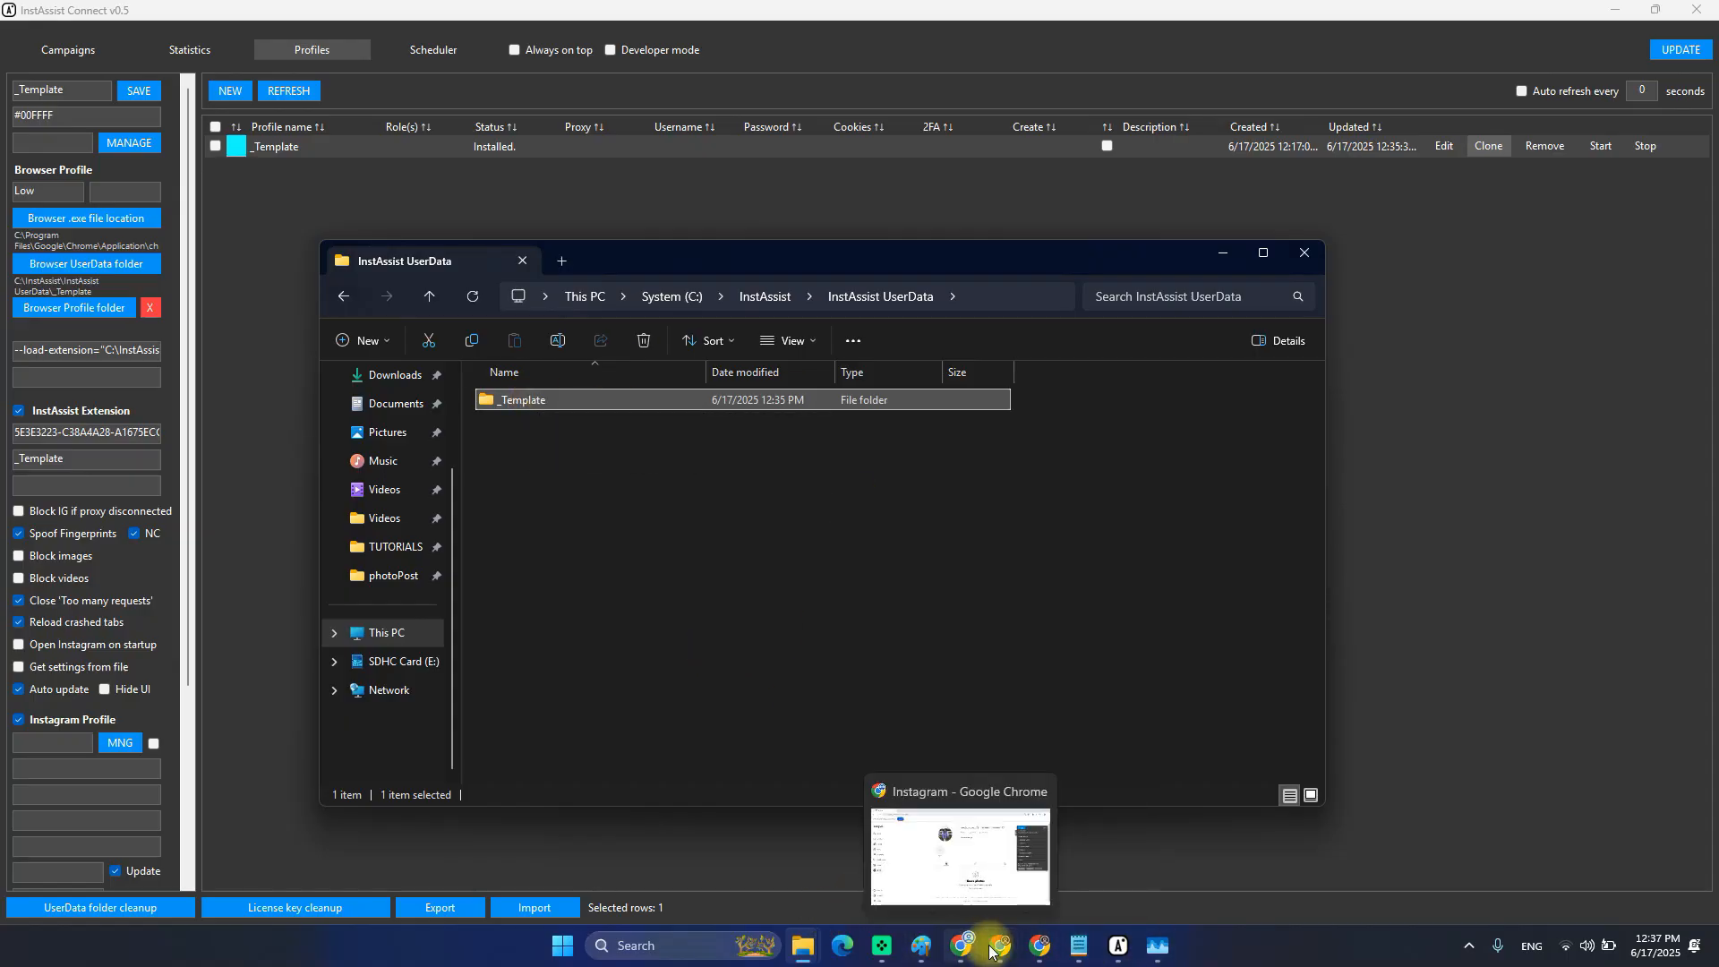
{"action": "double_click", "coordinate": [521, 408]}
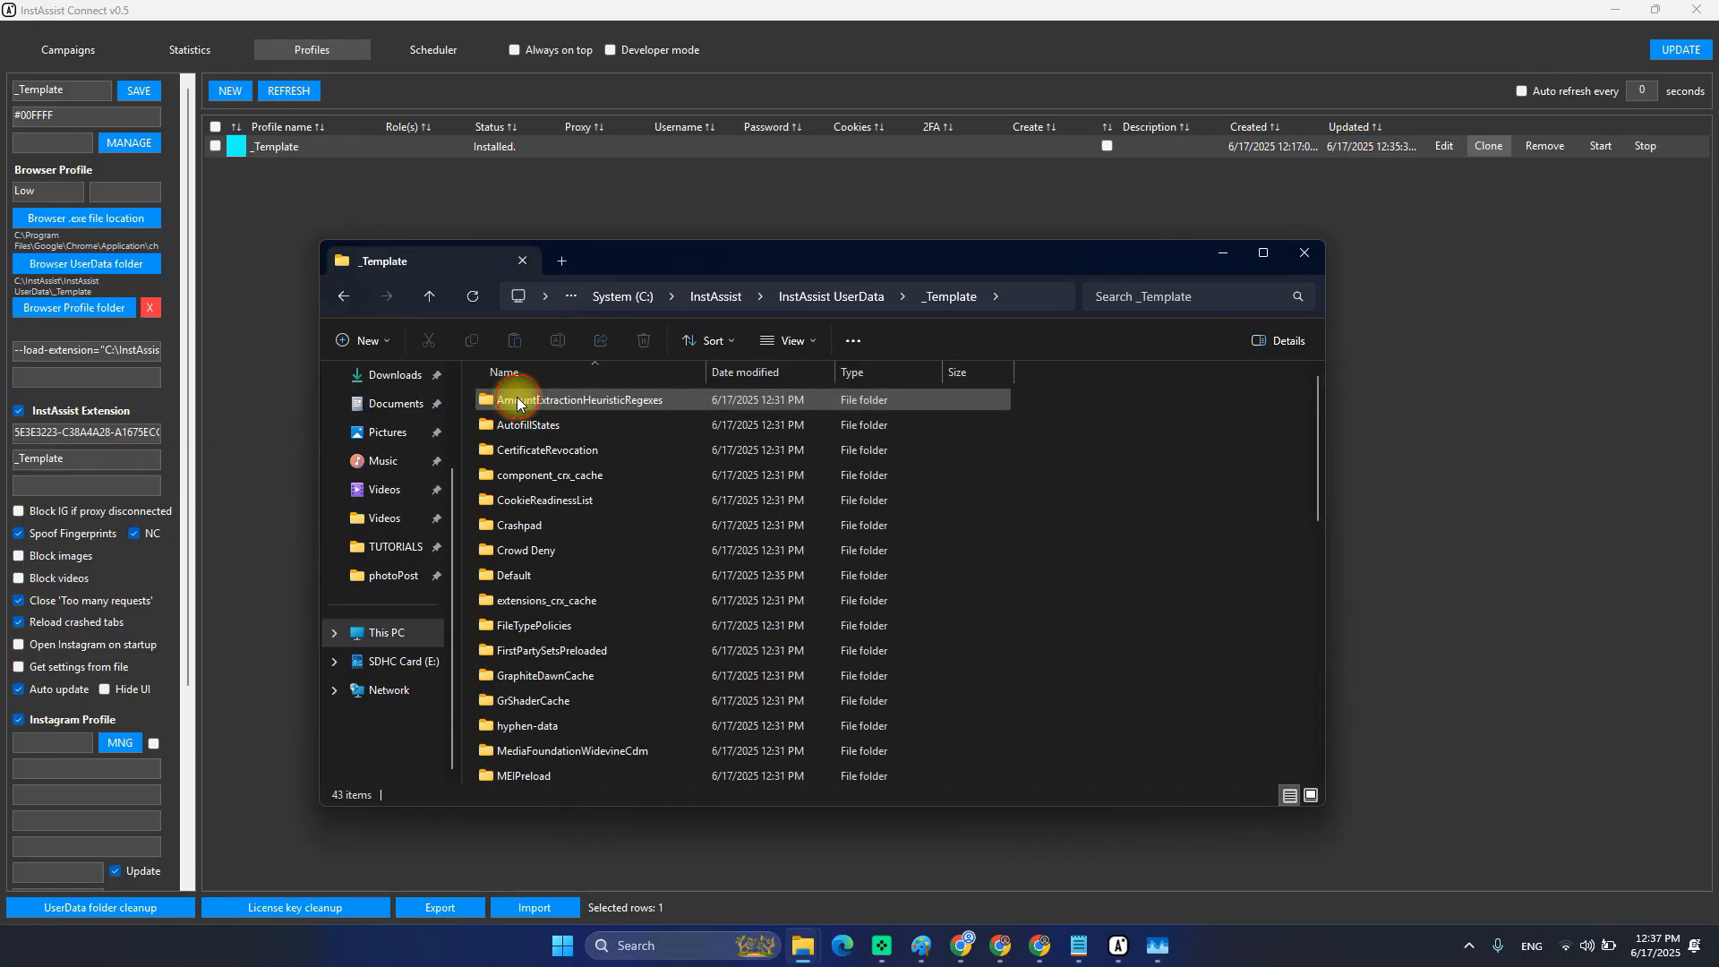
Browse _Template and its Default subfolder, then show _Template's Properties (37.6 MB, 845 files, 376 folders).
{"action": "scroll", "coordinate": [794, 542], "scroll_direction": "down", "scroll_amount": 9}
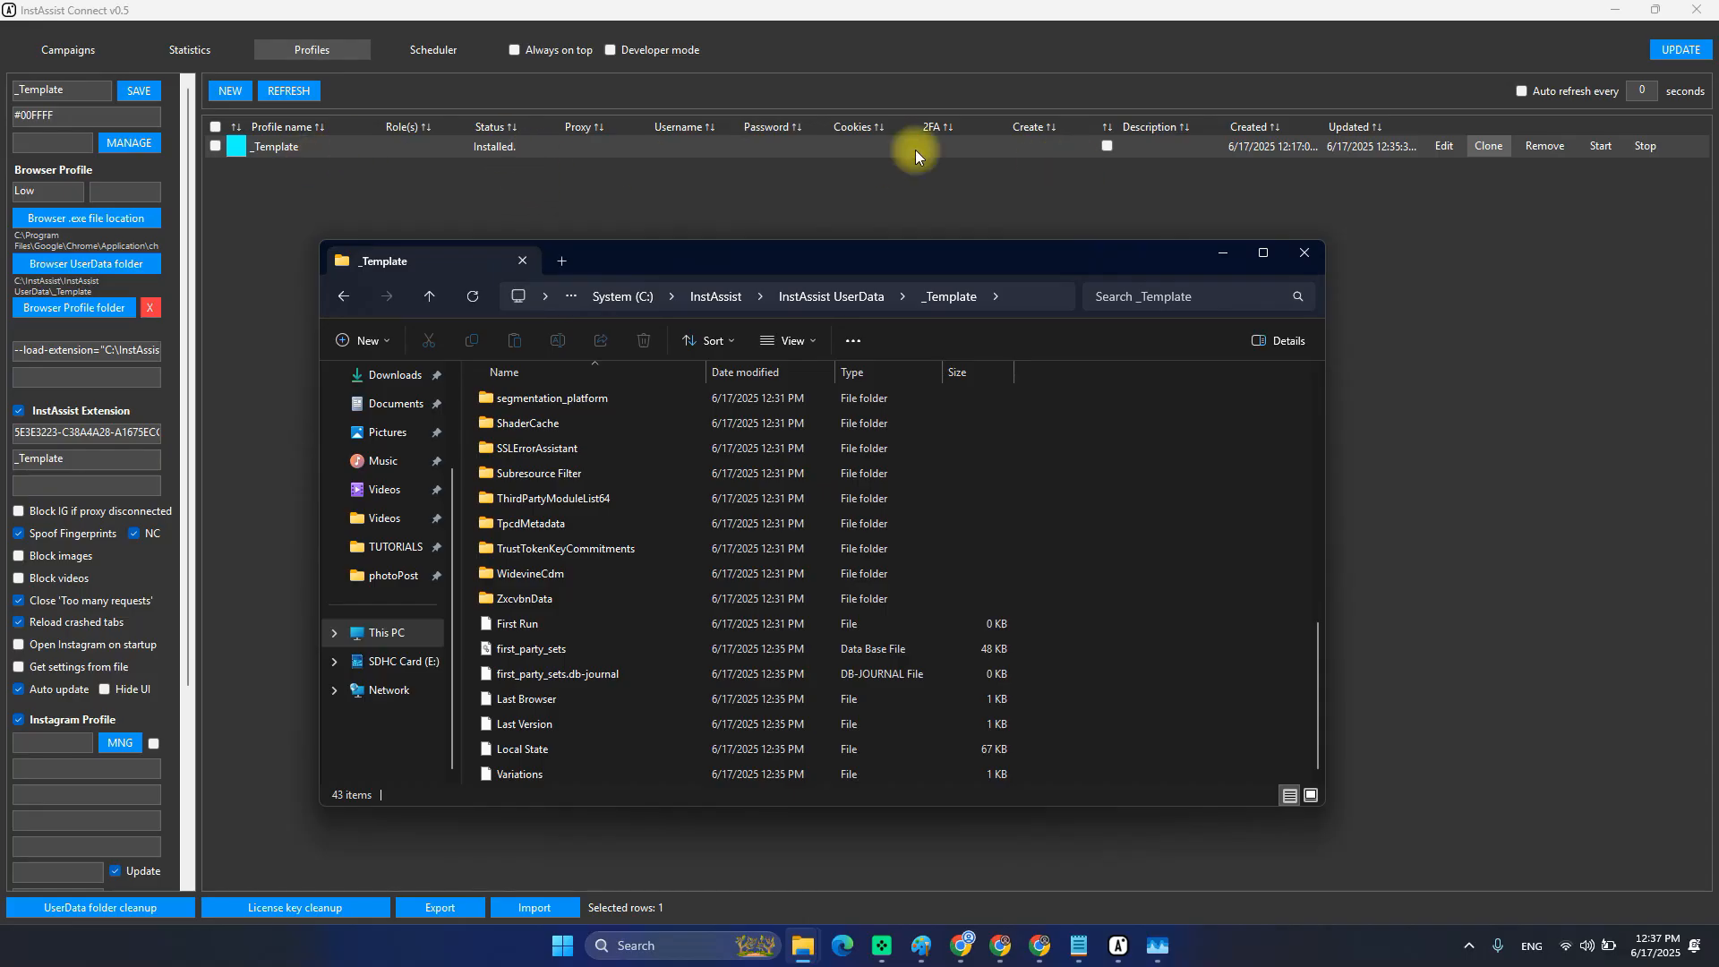
{"action": "scroll", "coordinate": [647, 662], "scroll_direction": "up", "scroll_amount": 7}
{"action": "scroll", "coordinate": [625, 627], "scroll_direction": "up", "scroll_amount": 2}
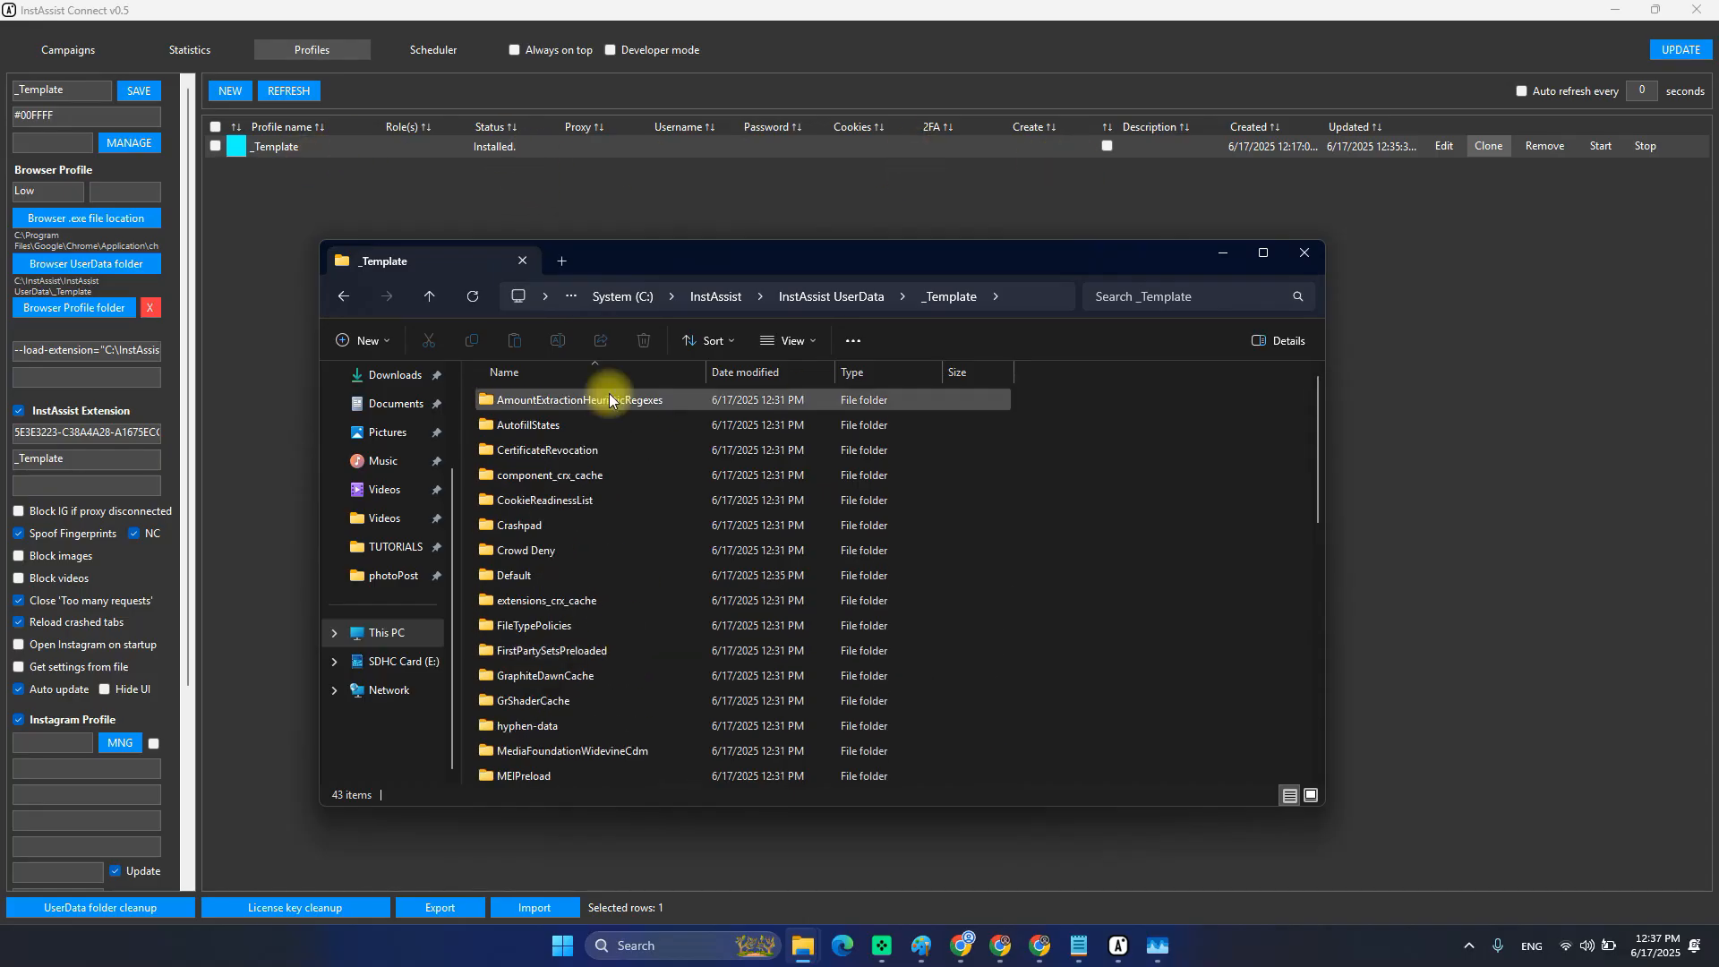
{"action": "scroll", "coordinate": [728, 537], "scroll_direction": "down", "scroll_amount": 9}
{"action": "scroll", "coordinate": [680, 573], "scroll_direction": "up", "scroll_amount": 8}
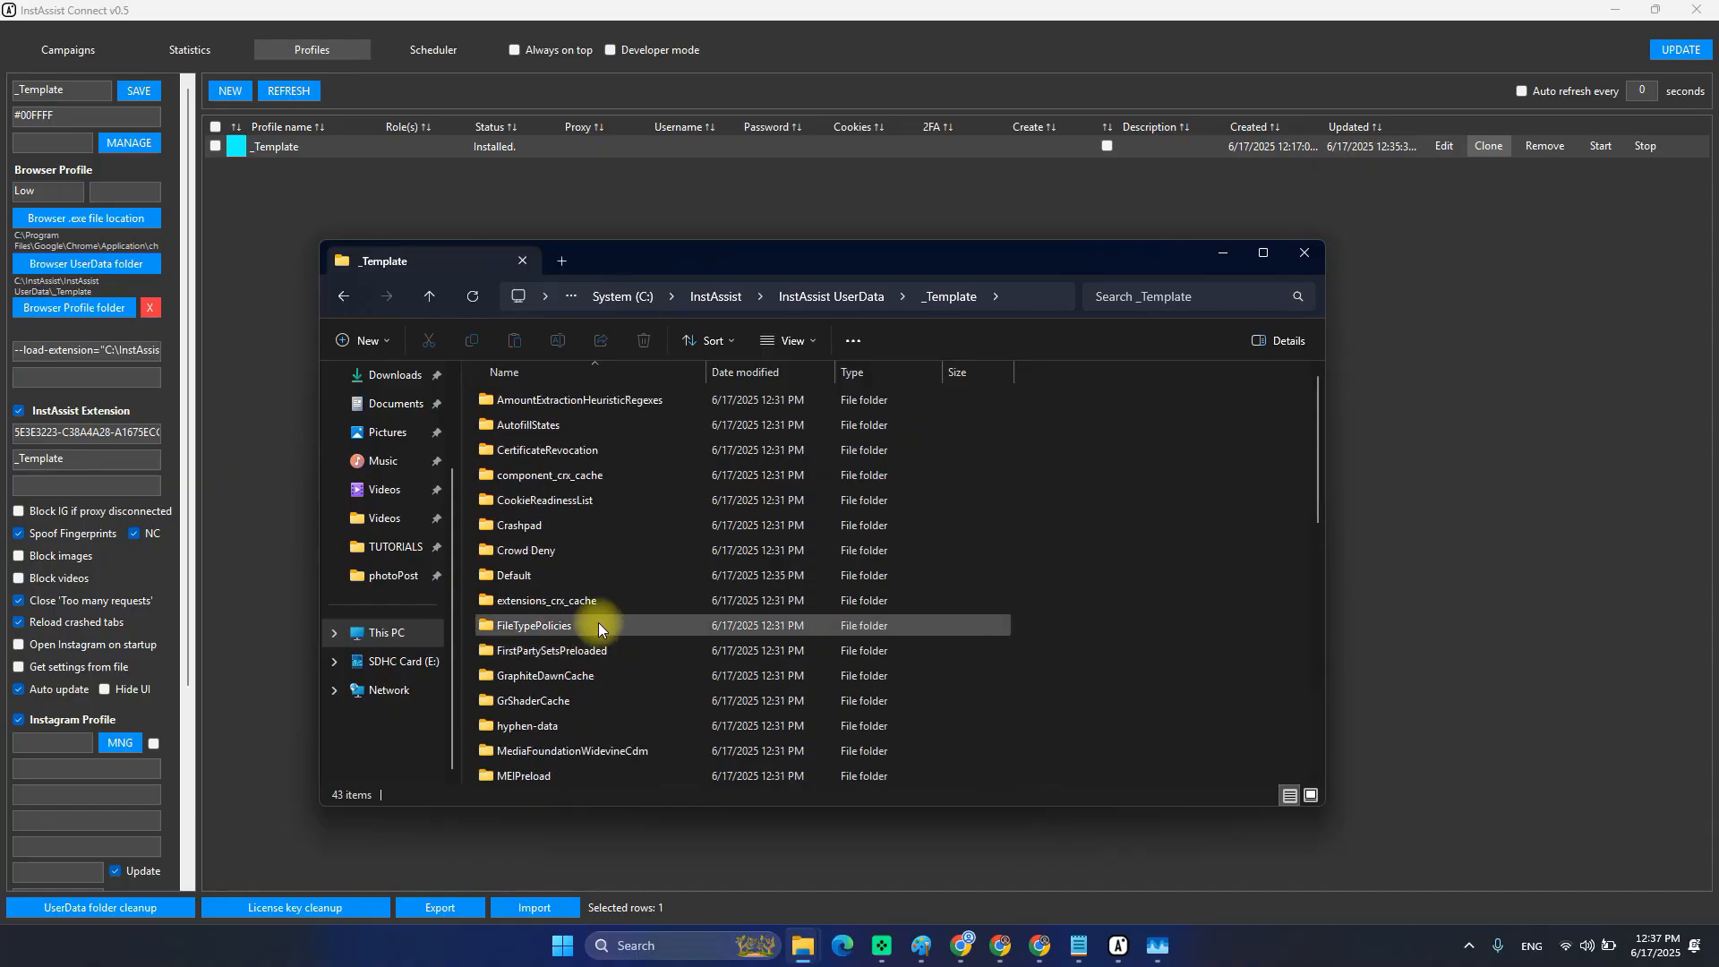
{"action": "double_click", "coordinate": [595, 623]}
{"action": "scroll", "coordinate": [589, 536], "scroll_direction": "down", "scroll_amount": 15}
{"action": "scroll", "coordinate": [618, 549], "scroll_direction": "down", "scroll_amount": 7}
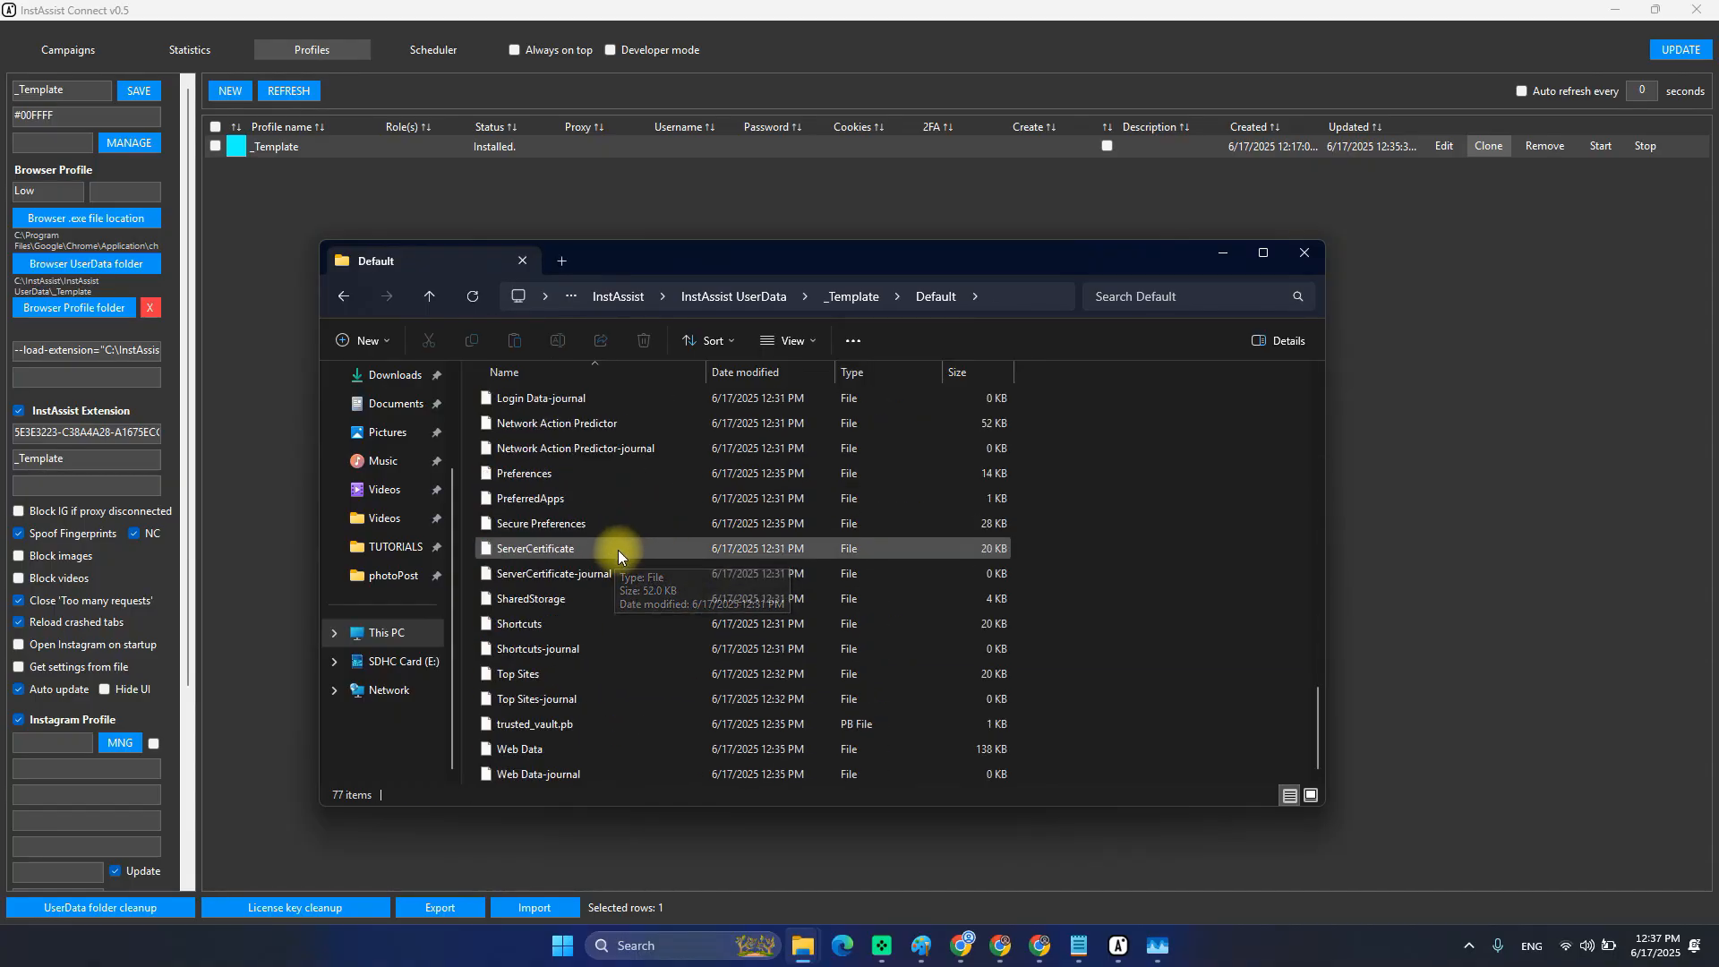
{"action": "scroll", "coordinate": [621, 566], "scroll_direction": "up", "scroll_amount": 15}
{"action": "key", "text": "alt+Left"}
{"action": "key", "text": "alt+Left"}
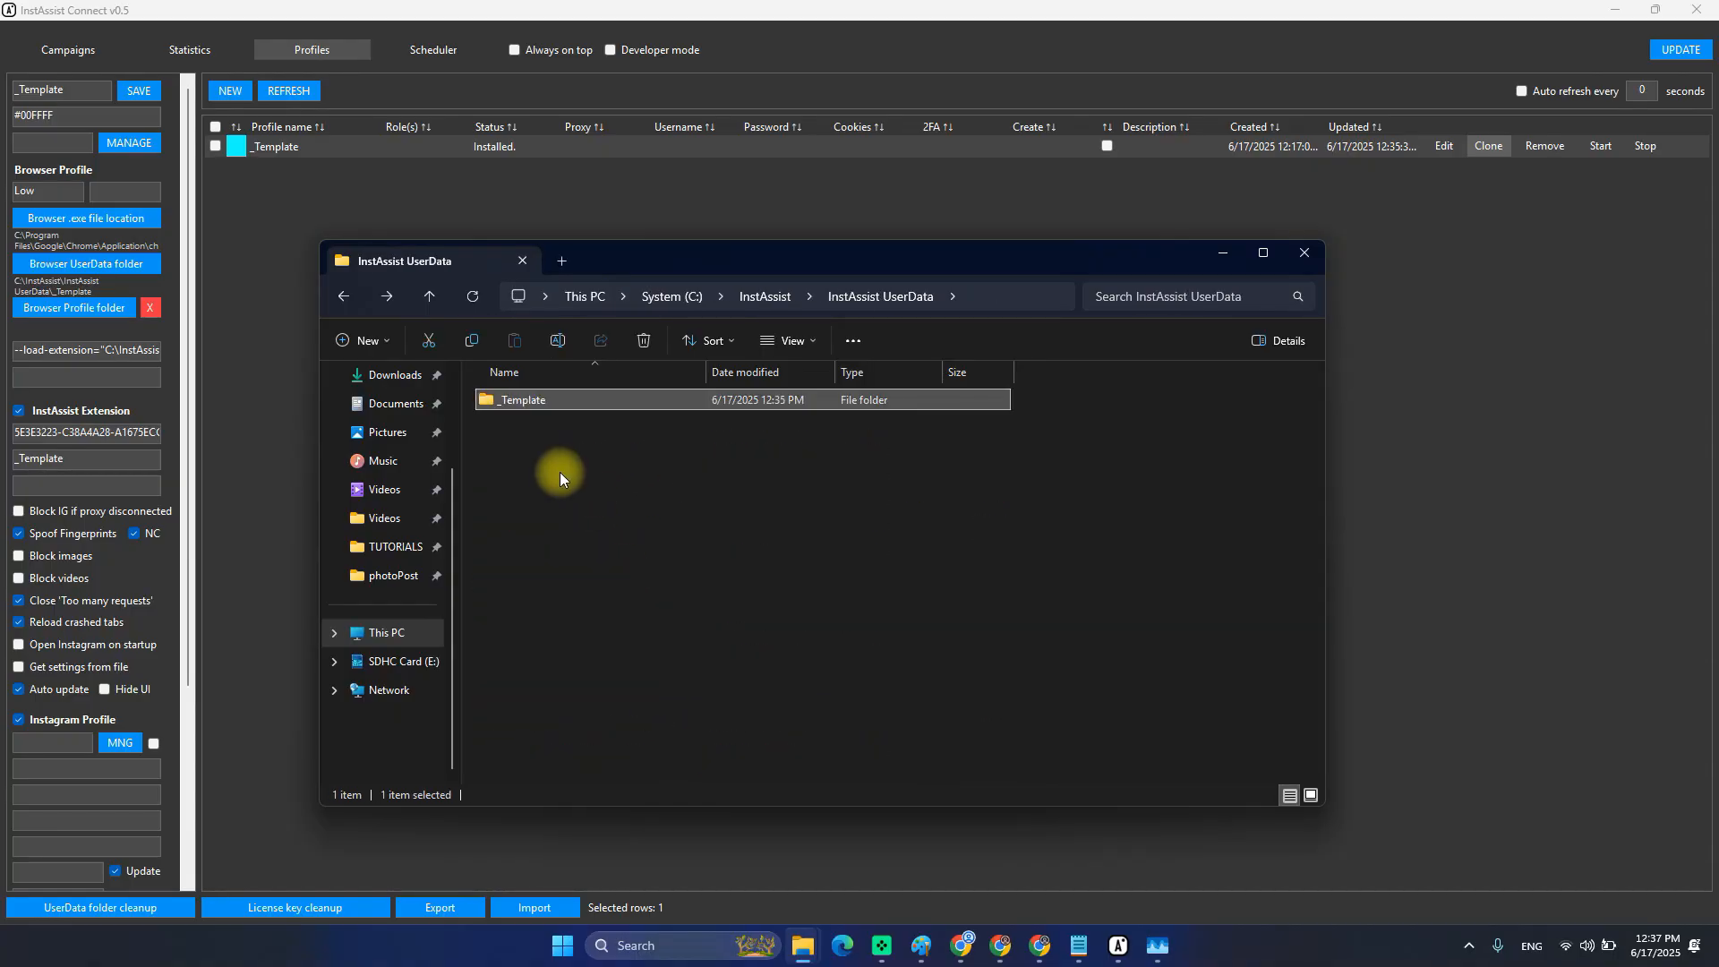
{"action": "key", "text": "alt+Return"}
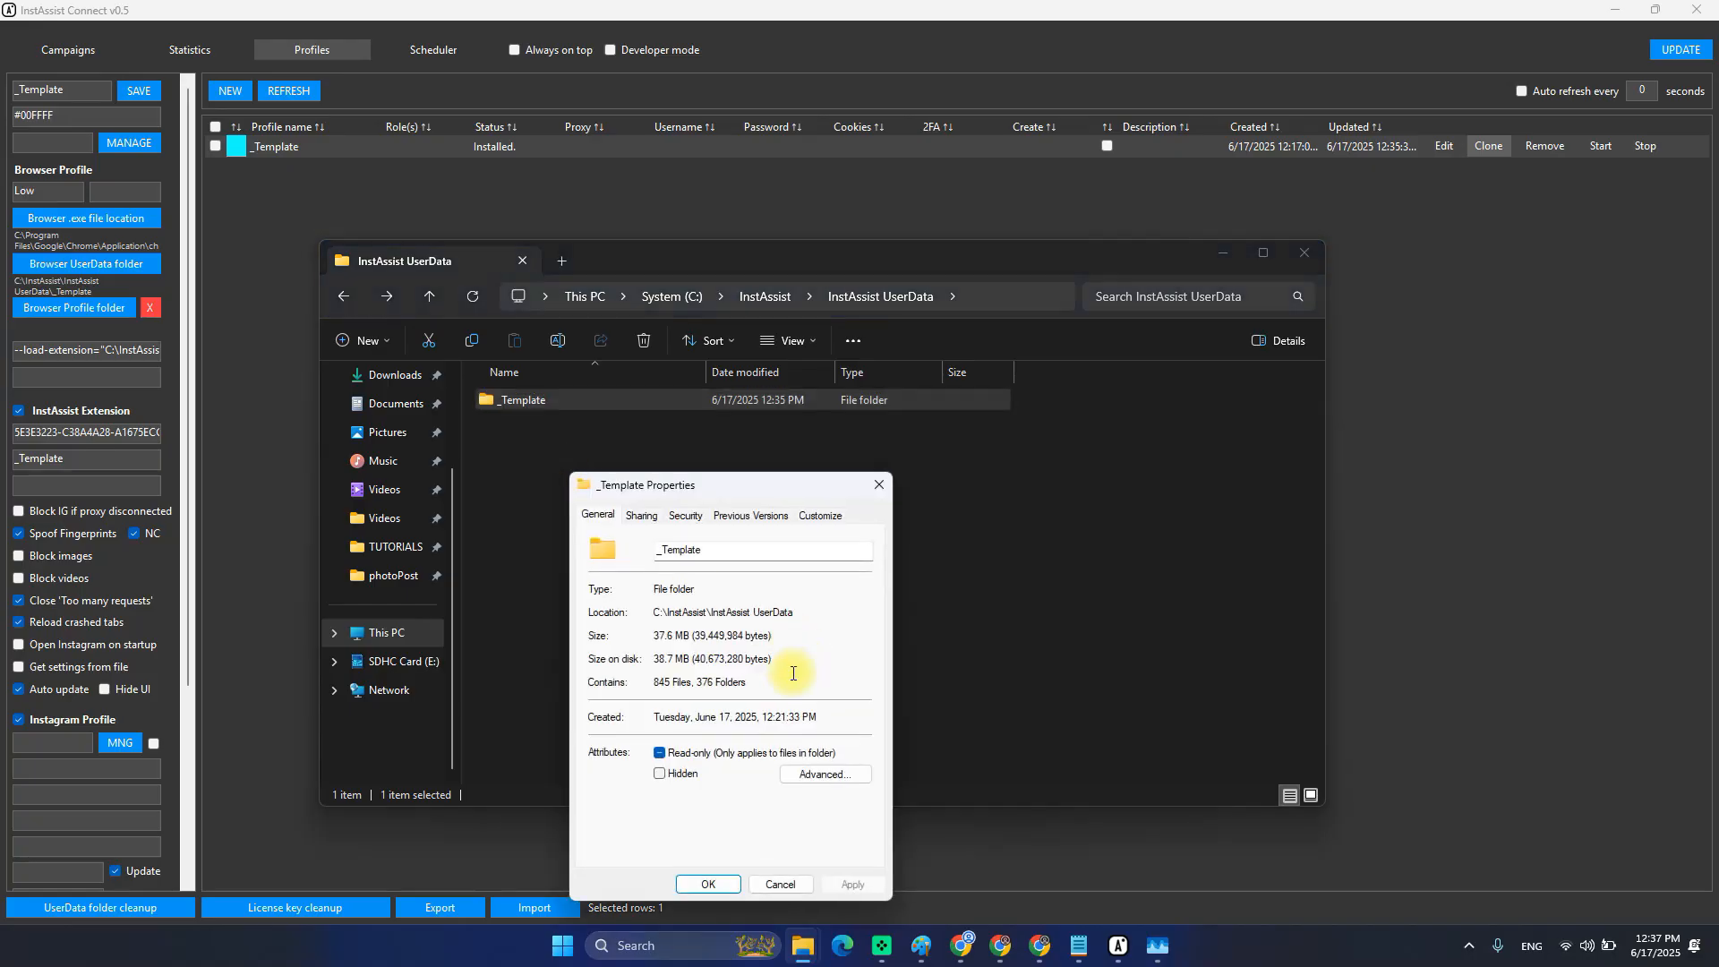
Note the size on disk, cancel the _Template Properties, and reselect the _Template folder.
{"action": "double_click", "coordinate": [667, 658]}
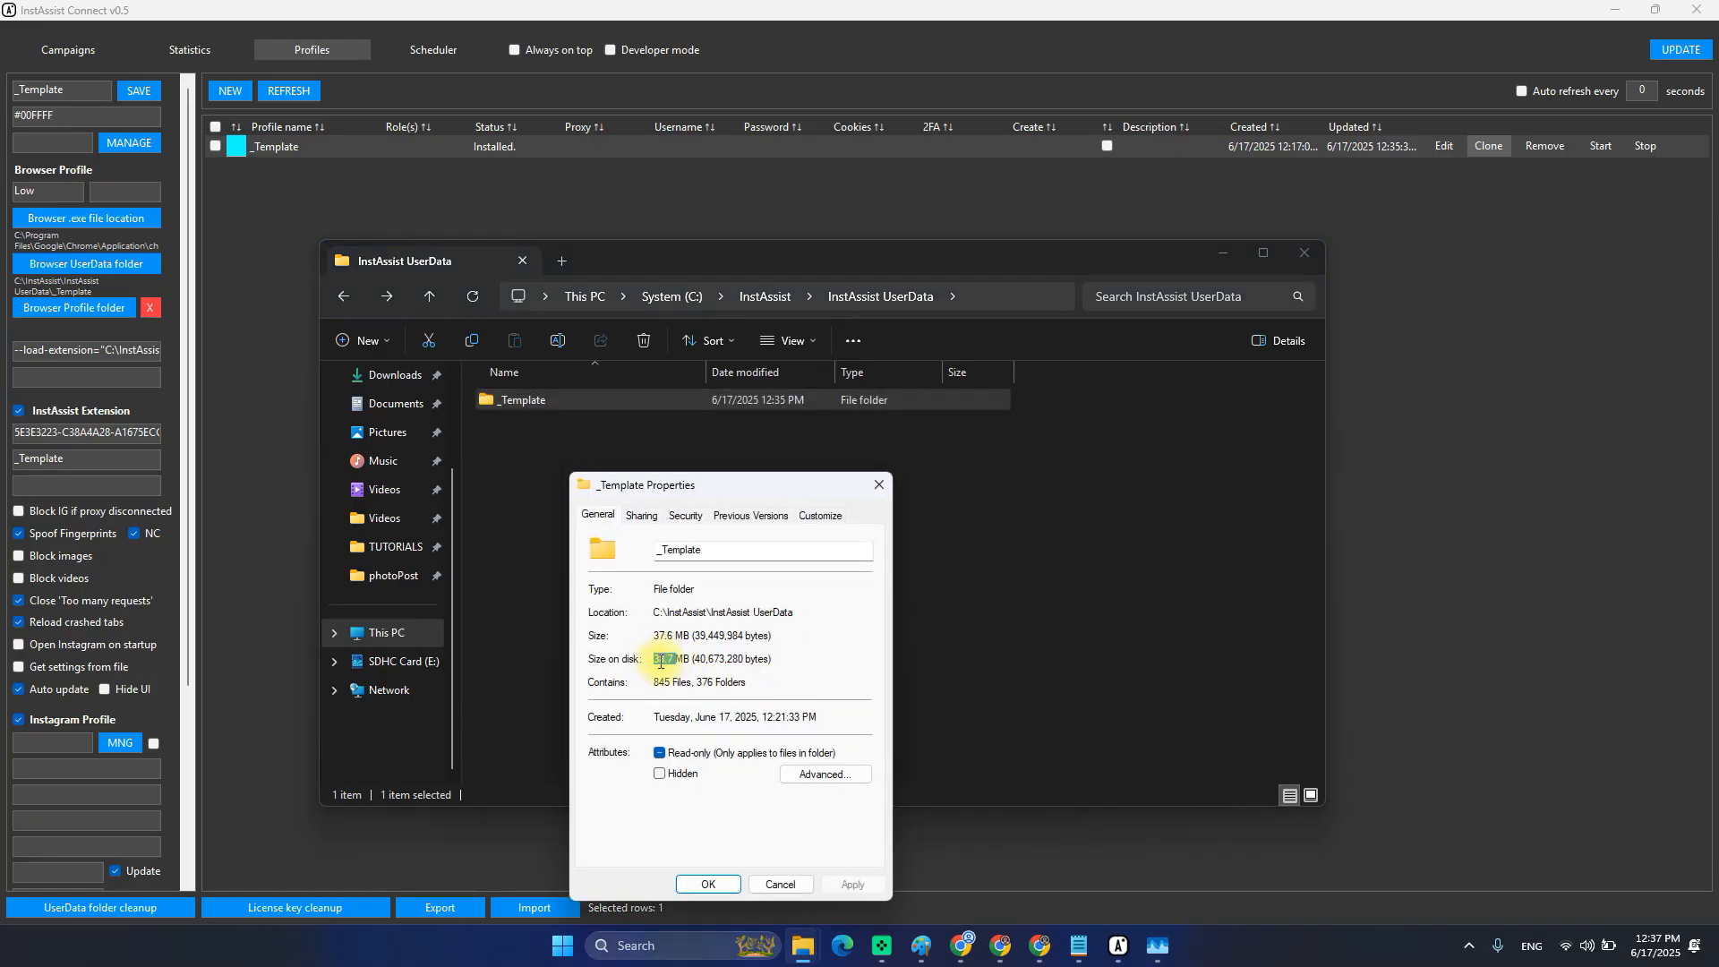
{"action": "left_click", "coordinate": [777, 884]}
{"action": "left_click", "coordinate": [602, 553]}
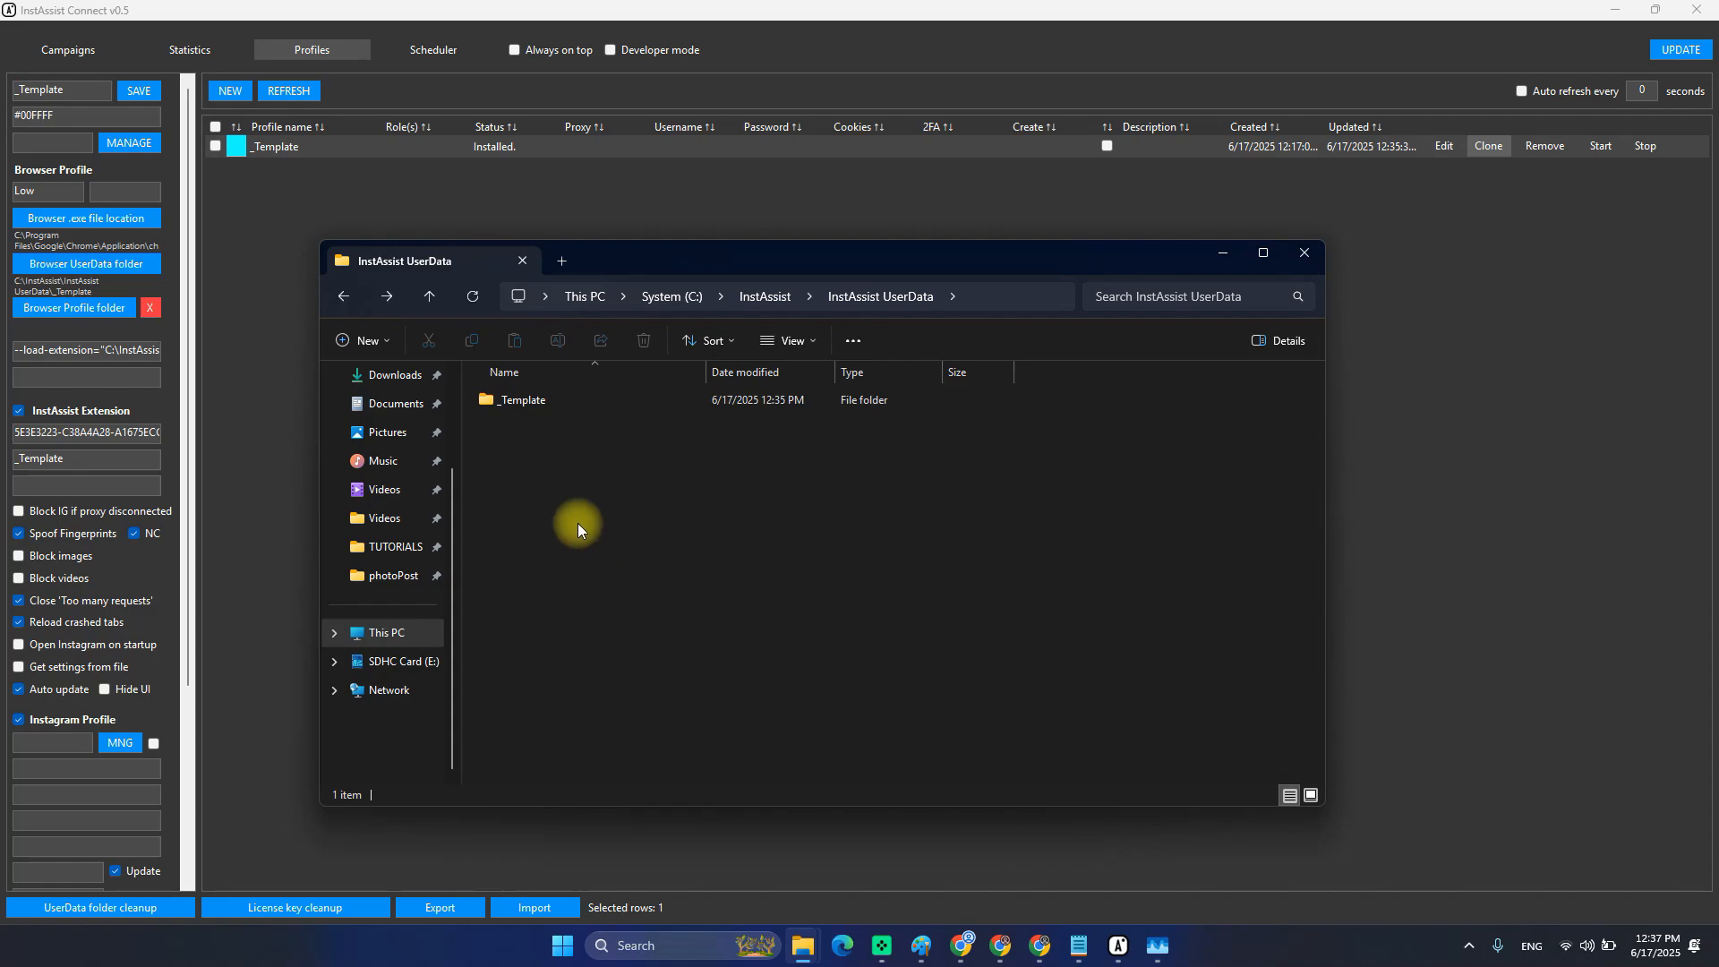
{"action": "left_click", "coordinate": [537, 399]}
{"action": "left_click", "coordinate": [707, 493]}
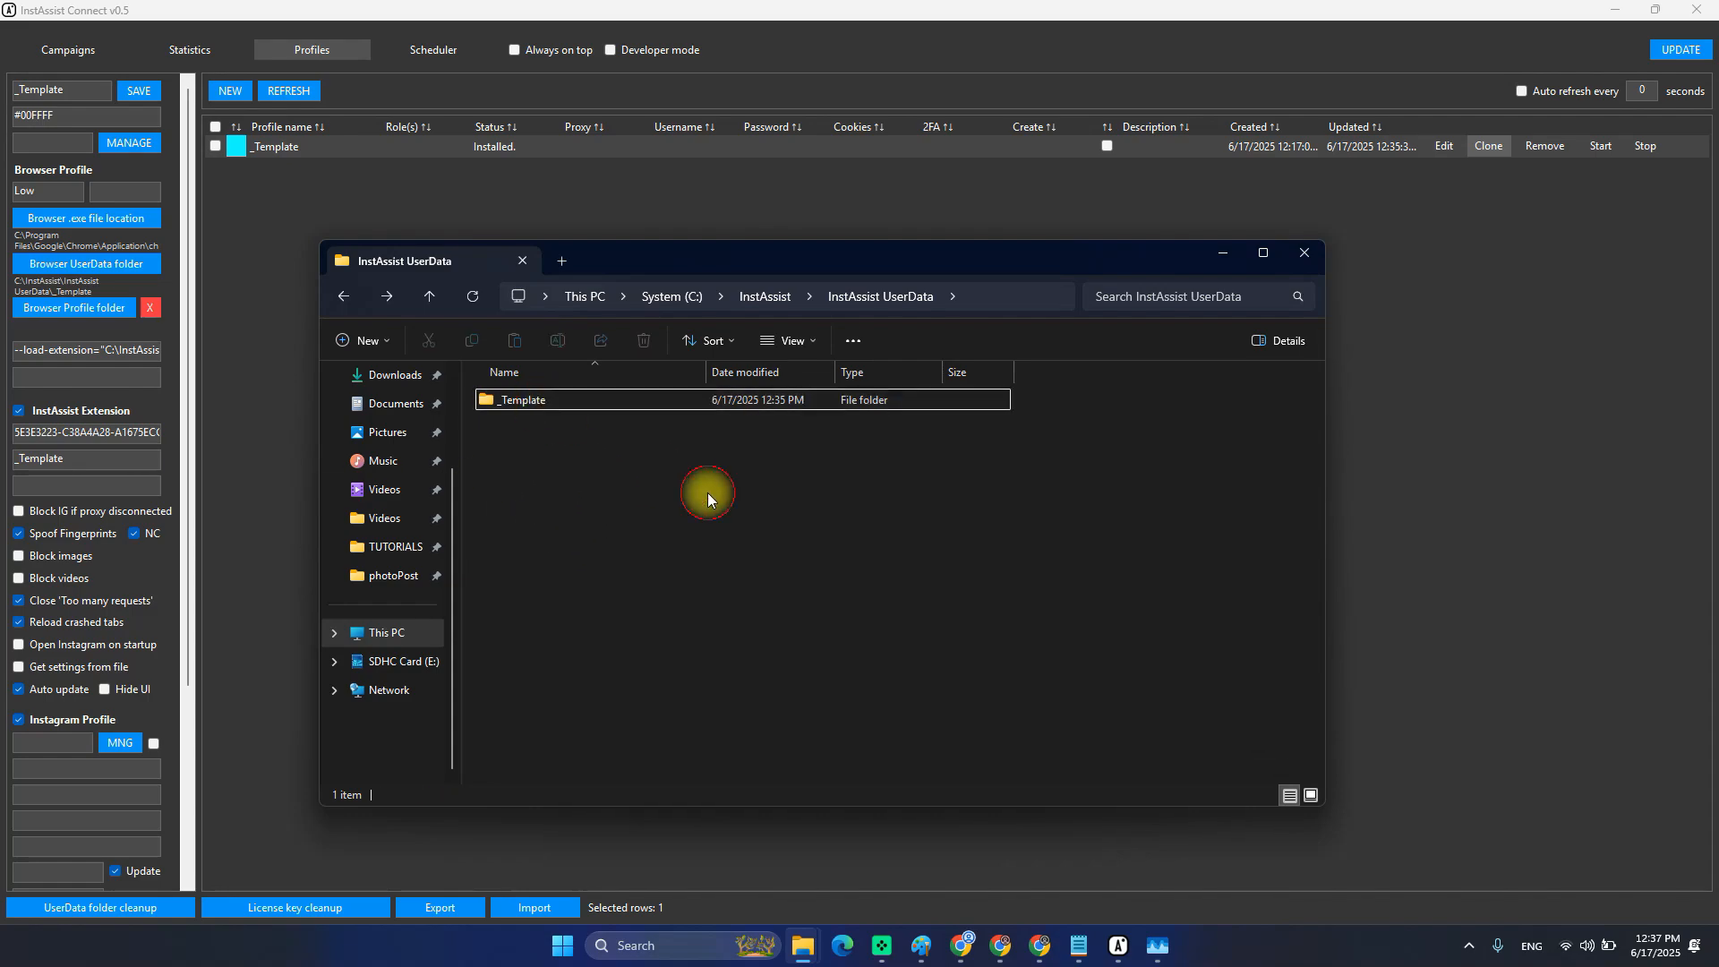
{"action": "left_click", "coordinate": [528, 405]}
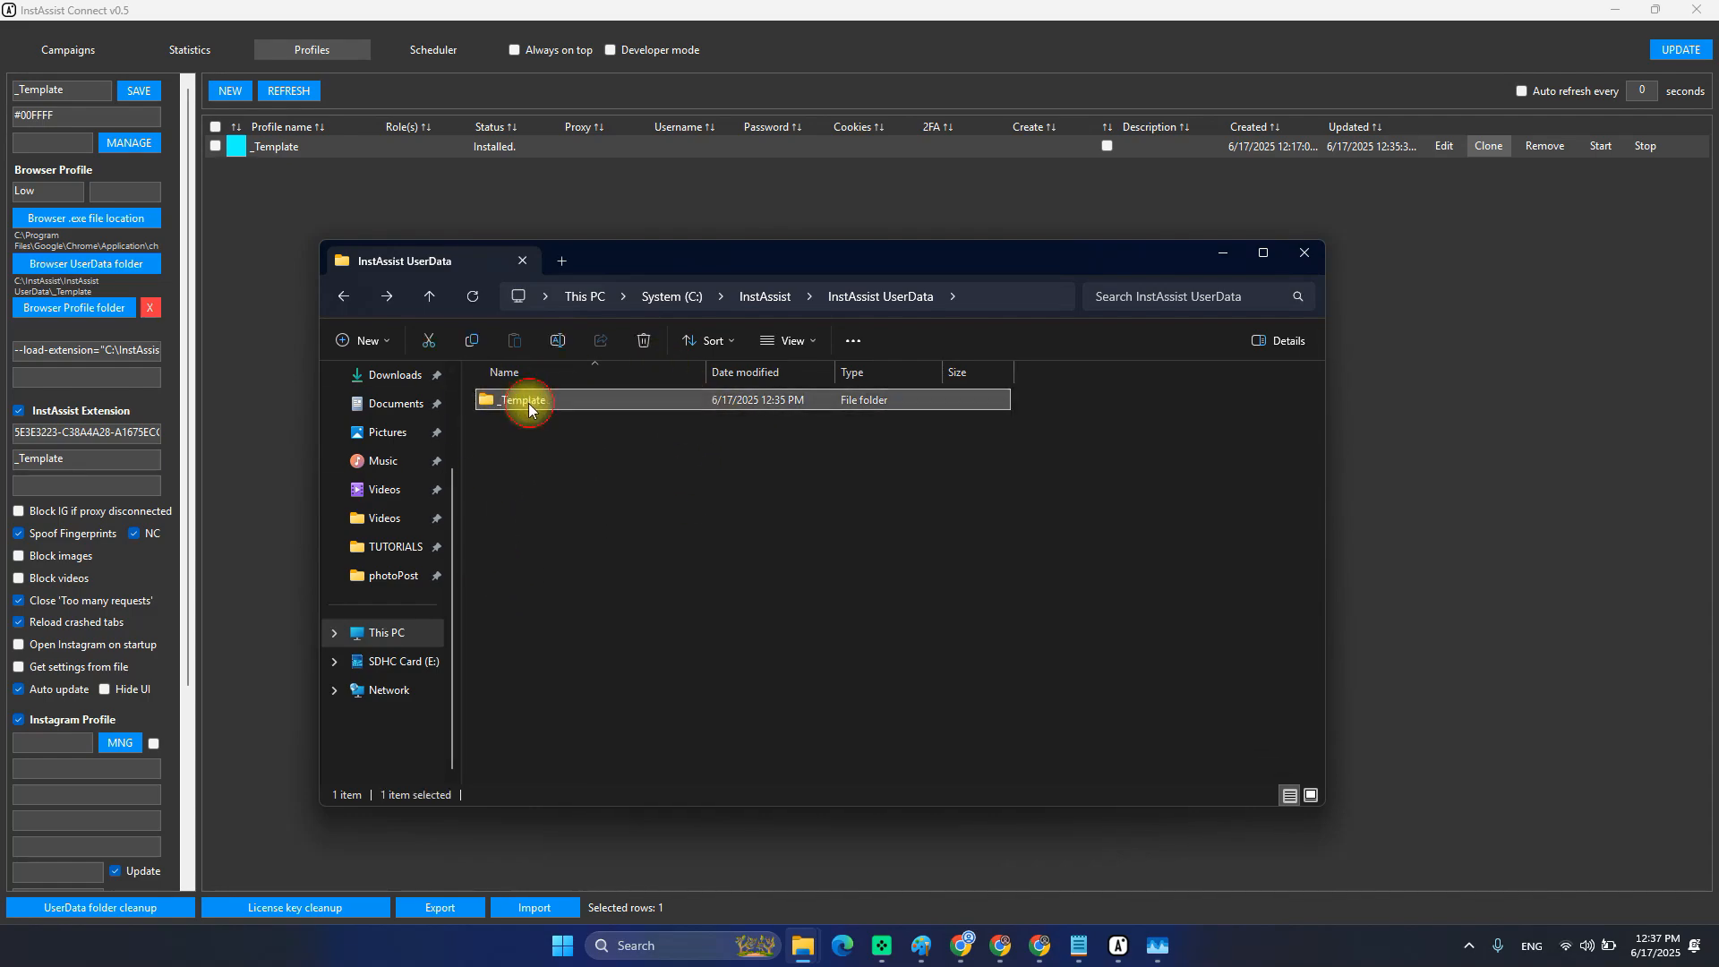
Look inside _Template twice, ending back in the InstAssist UserData folder.
{"action": "key", "text": "Return"}
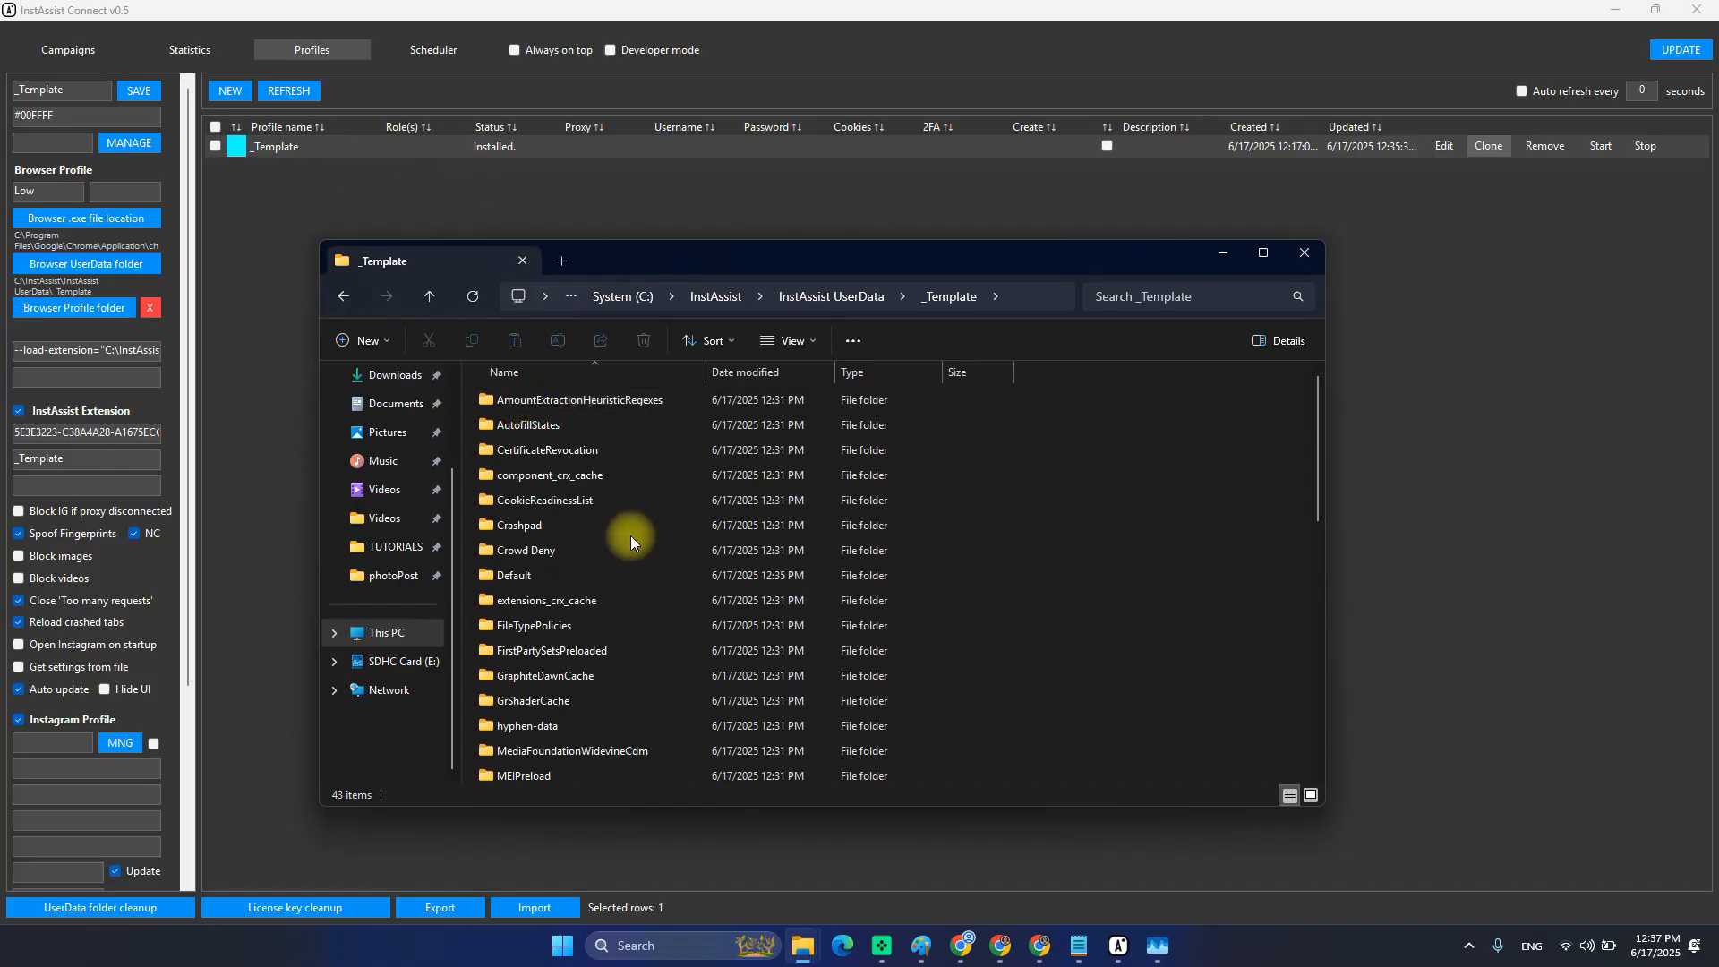
{"action": "scroll", "coordinate": [630, 535], "scroll_direction": "down", "scroll_amount": 10}
{"action": "scroll", "coordinate": [623, 548], "scroll_direction": "up", "scroll_amount": 6}
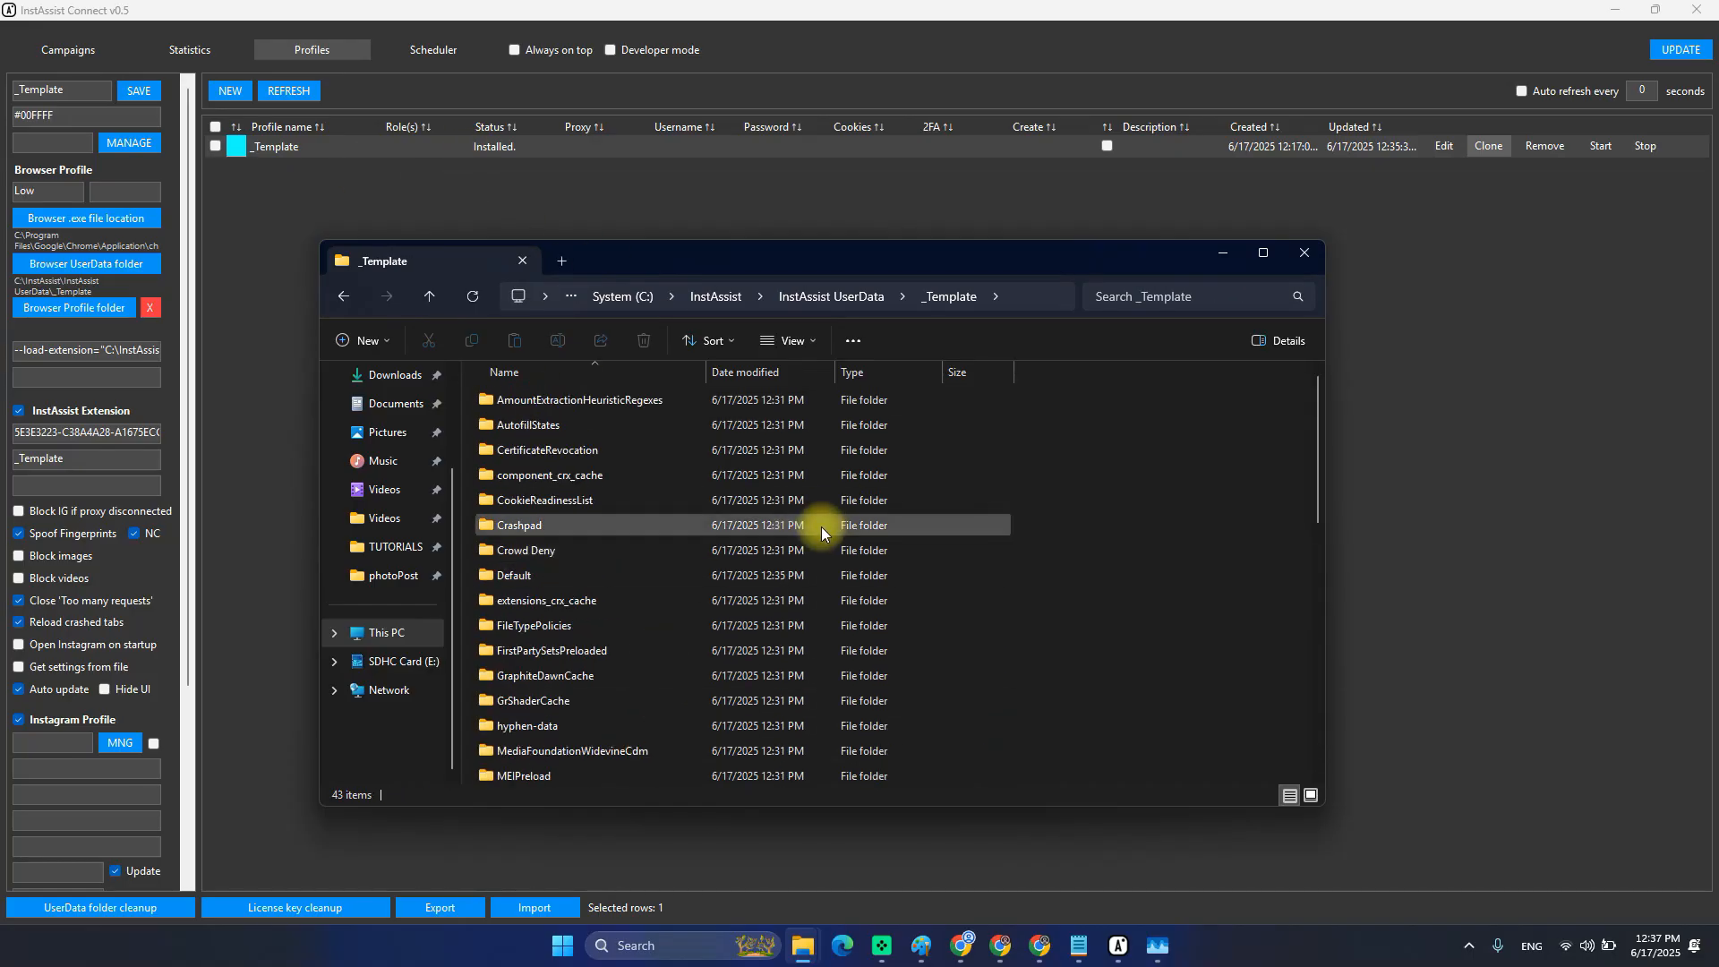
{"action": "key", "text": "BackSpace"}
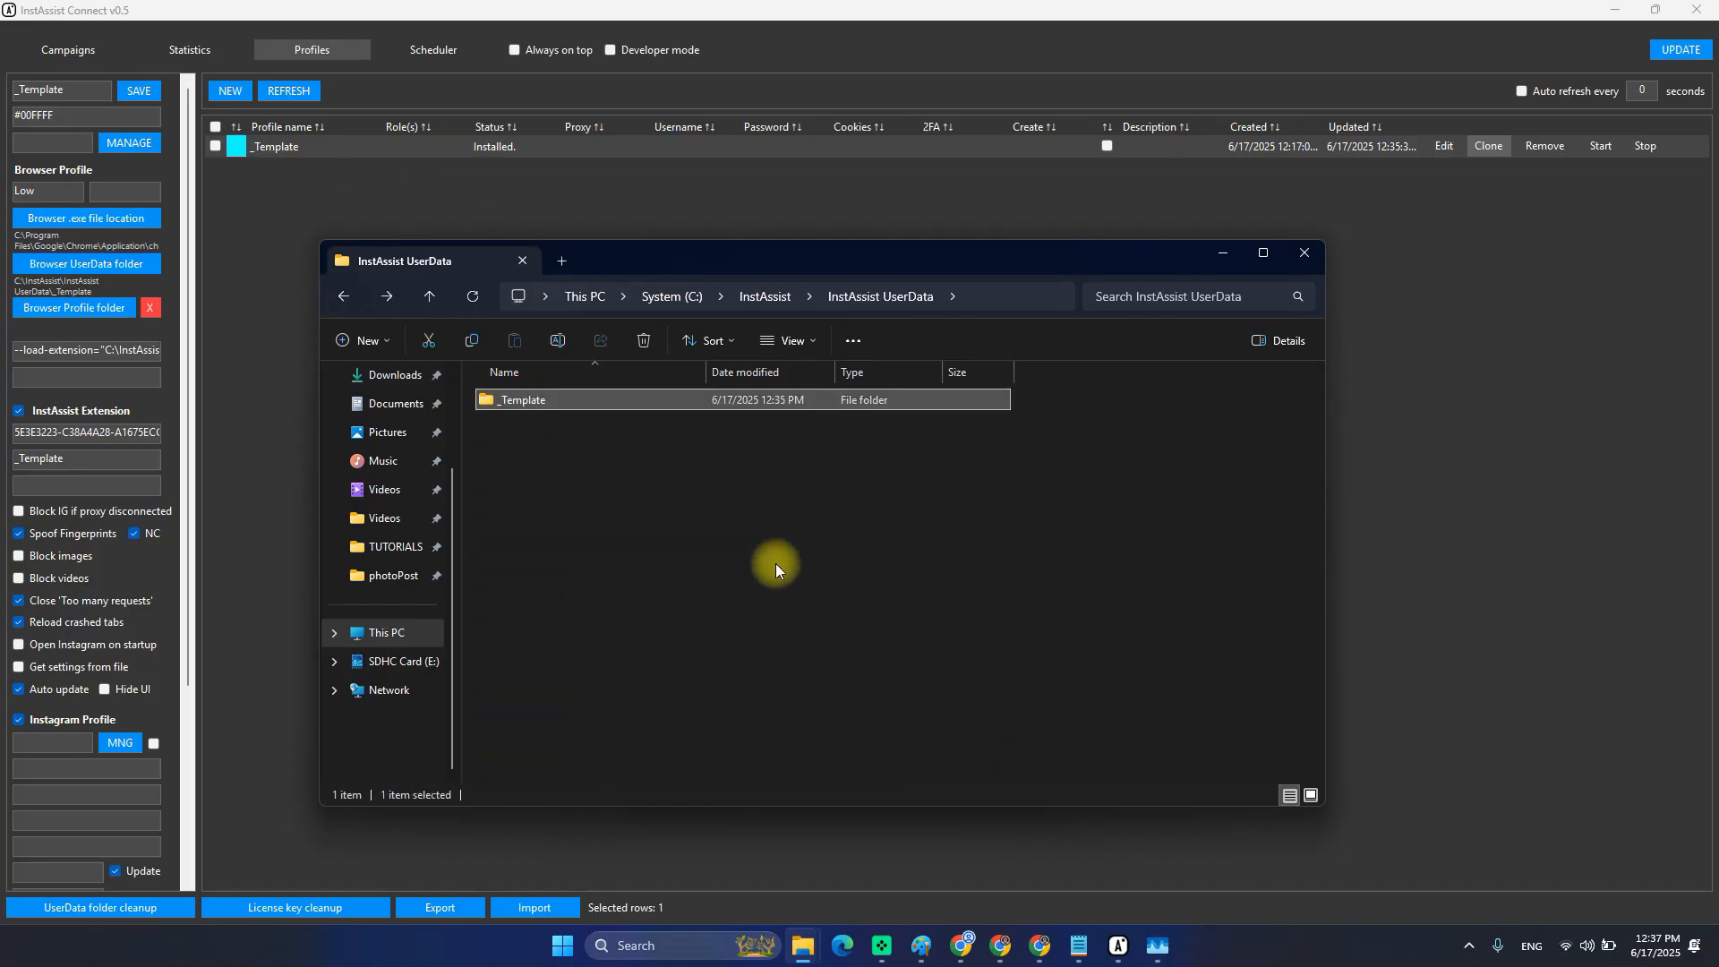
{"action": "double_click", "coordinate": [534, 408]}
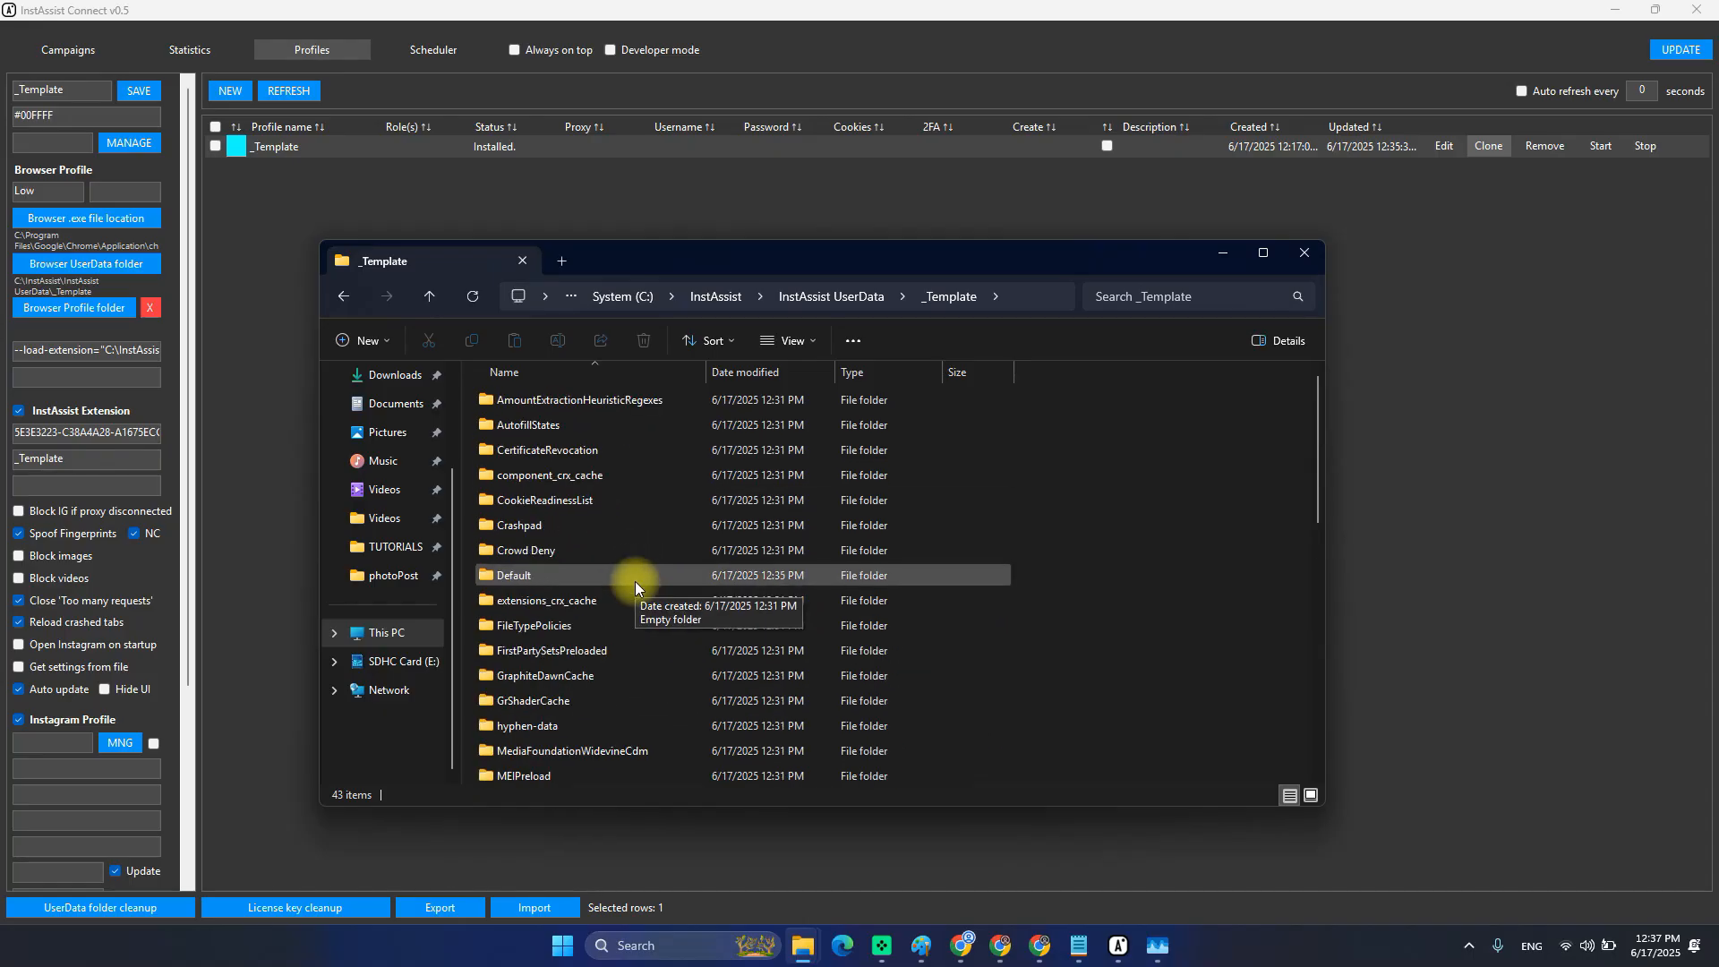
{"action": "key", "text": "alt+Left"}
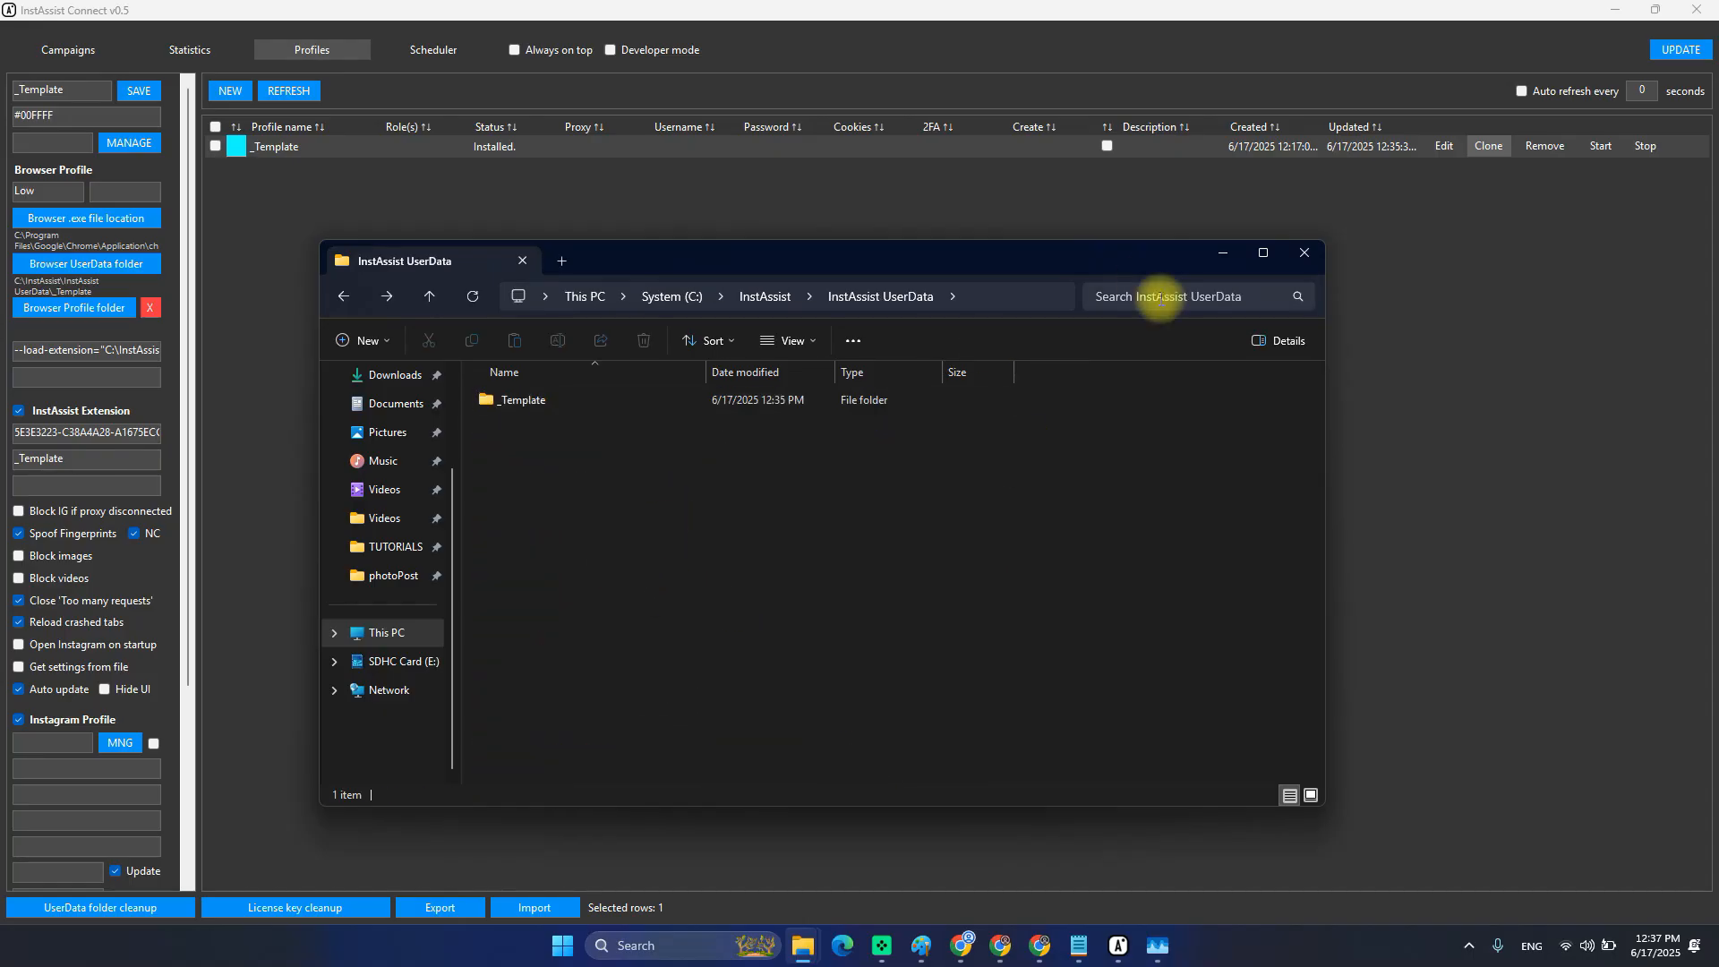
Clear other windows away and run the clone: 10 copies, prefix TEST P, numbered from 1.
{"action": "left_click", "coordinate": [1219, 253]}
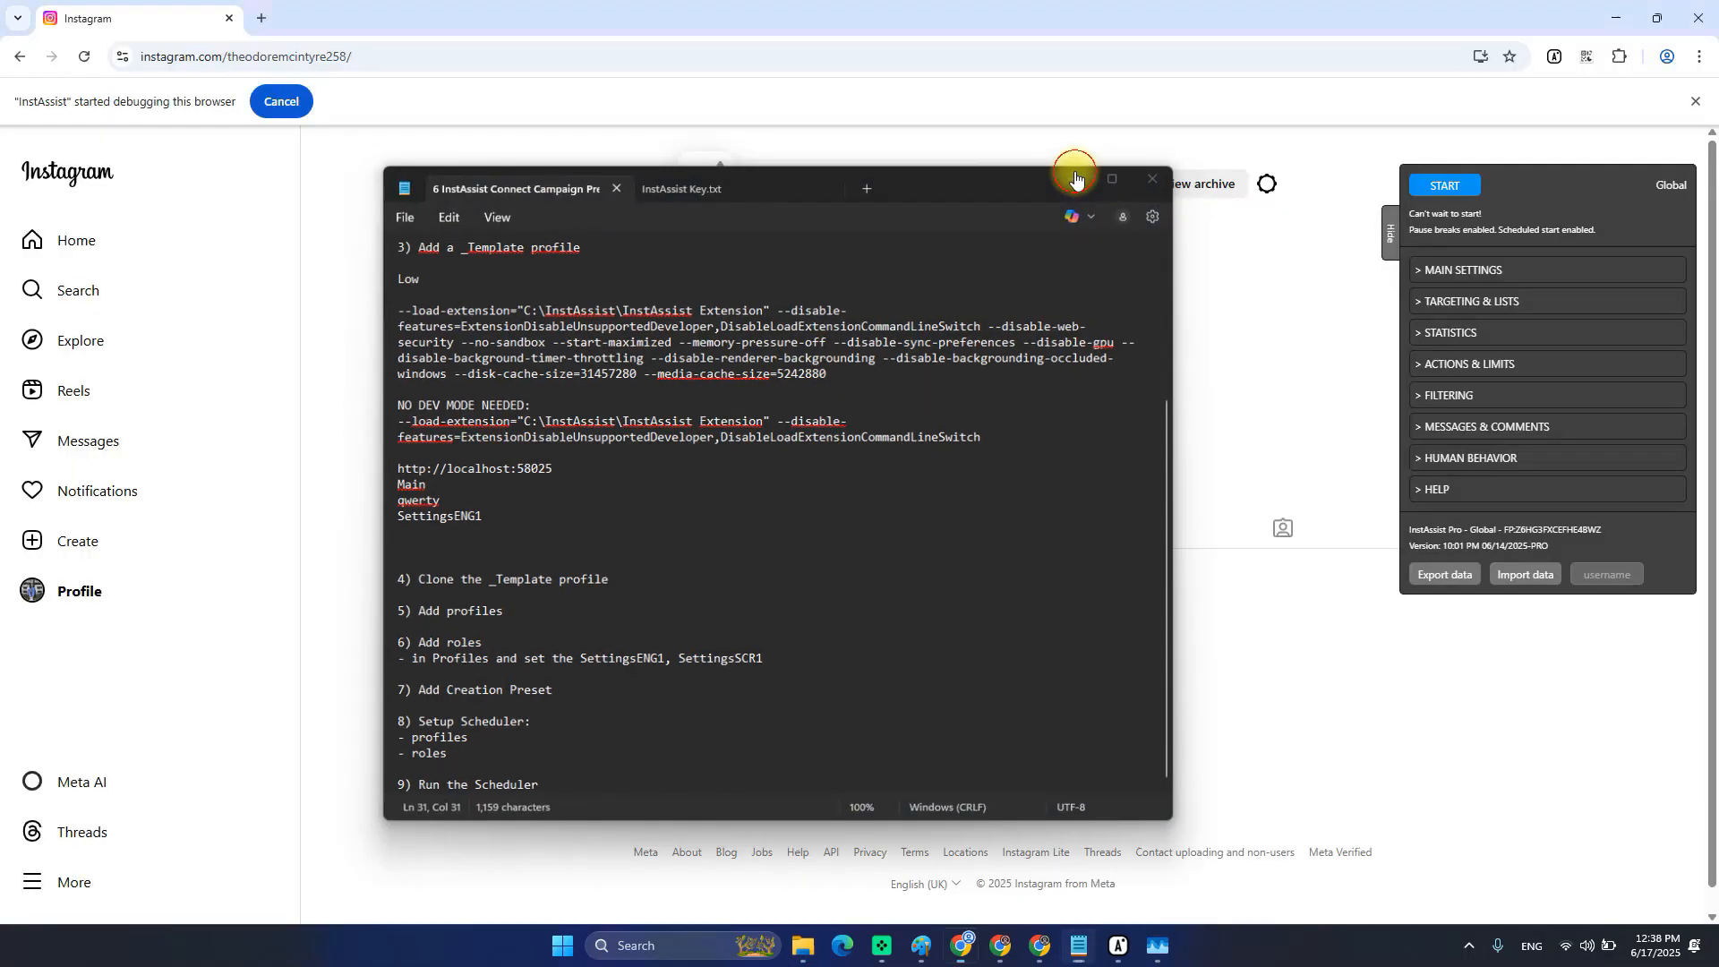
{"action": "left_click", "coordinate": [1075, 179]}
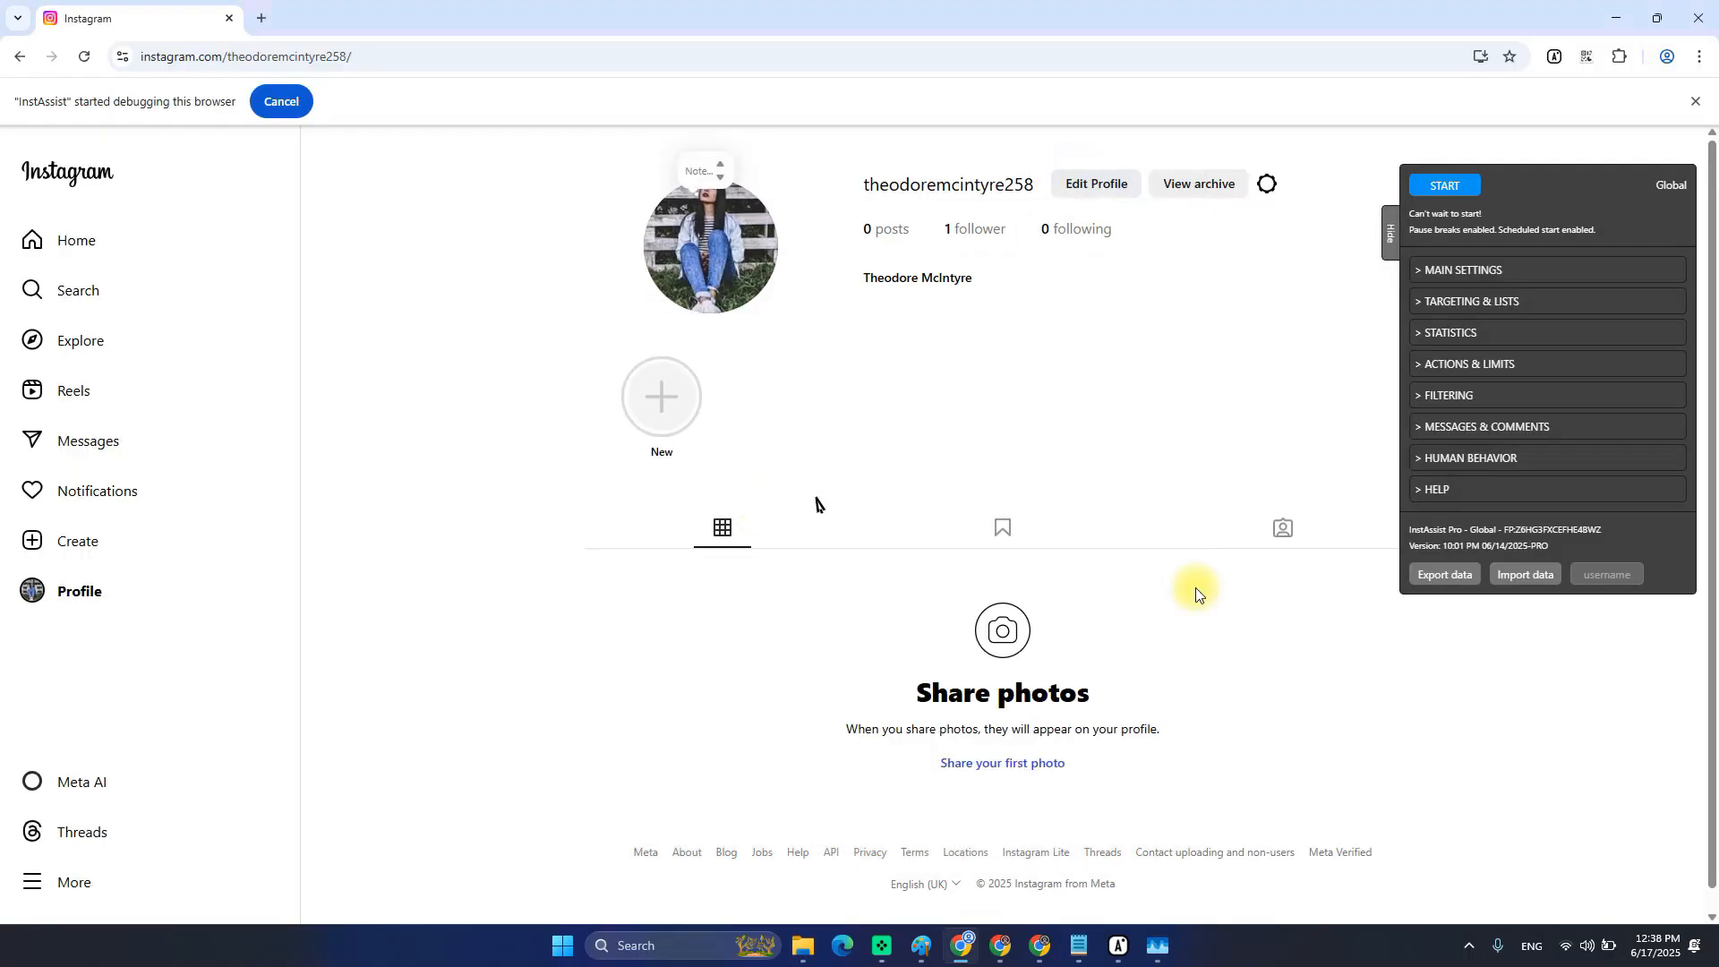
{"action": "left_click", "coordinate": [1118, 945]}
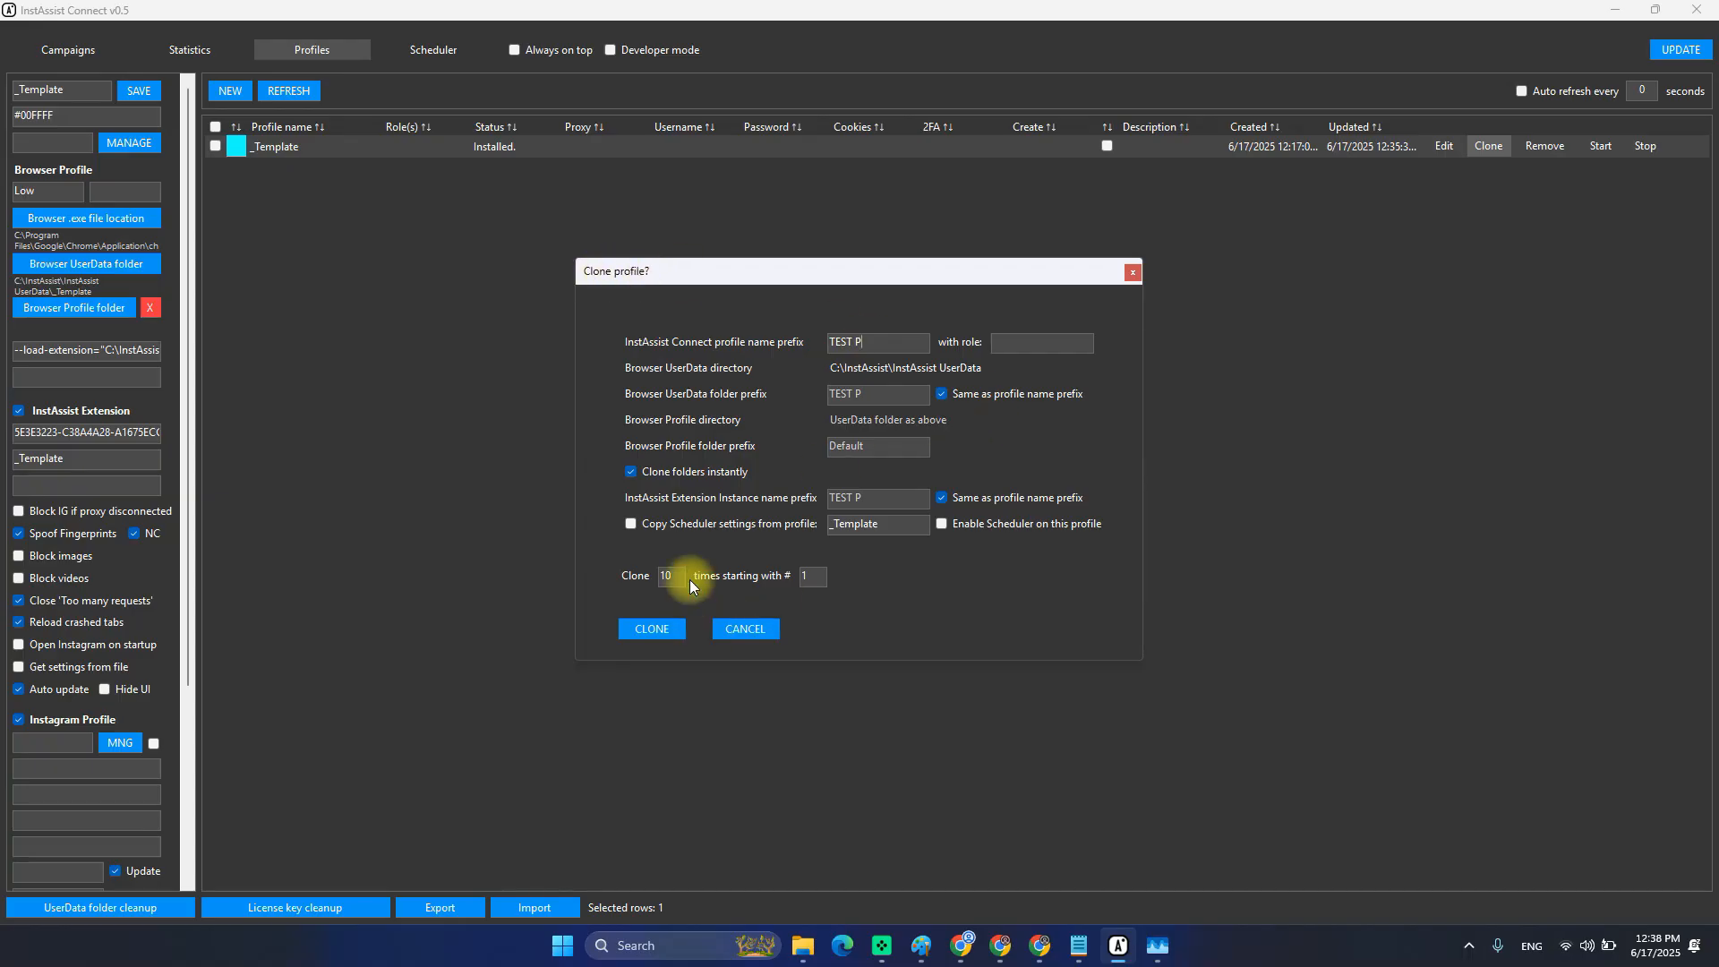
{"action": "double_click", "coordinate": [665, 575]}
{"action": "double_click", "coordinate": [805, 576]}
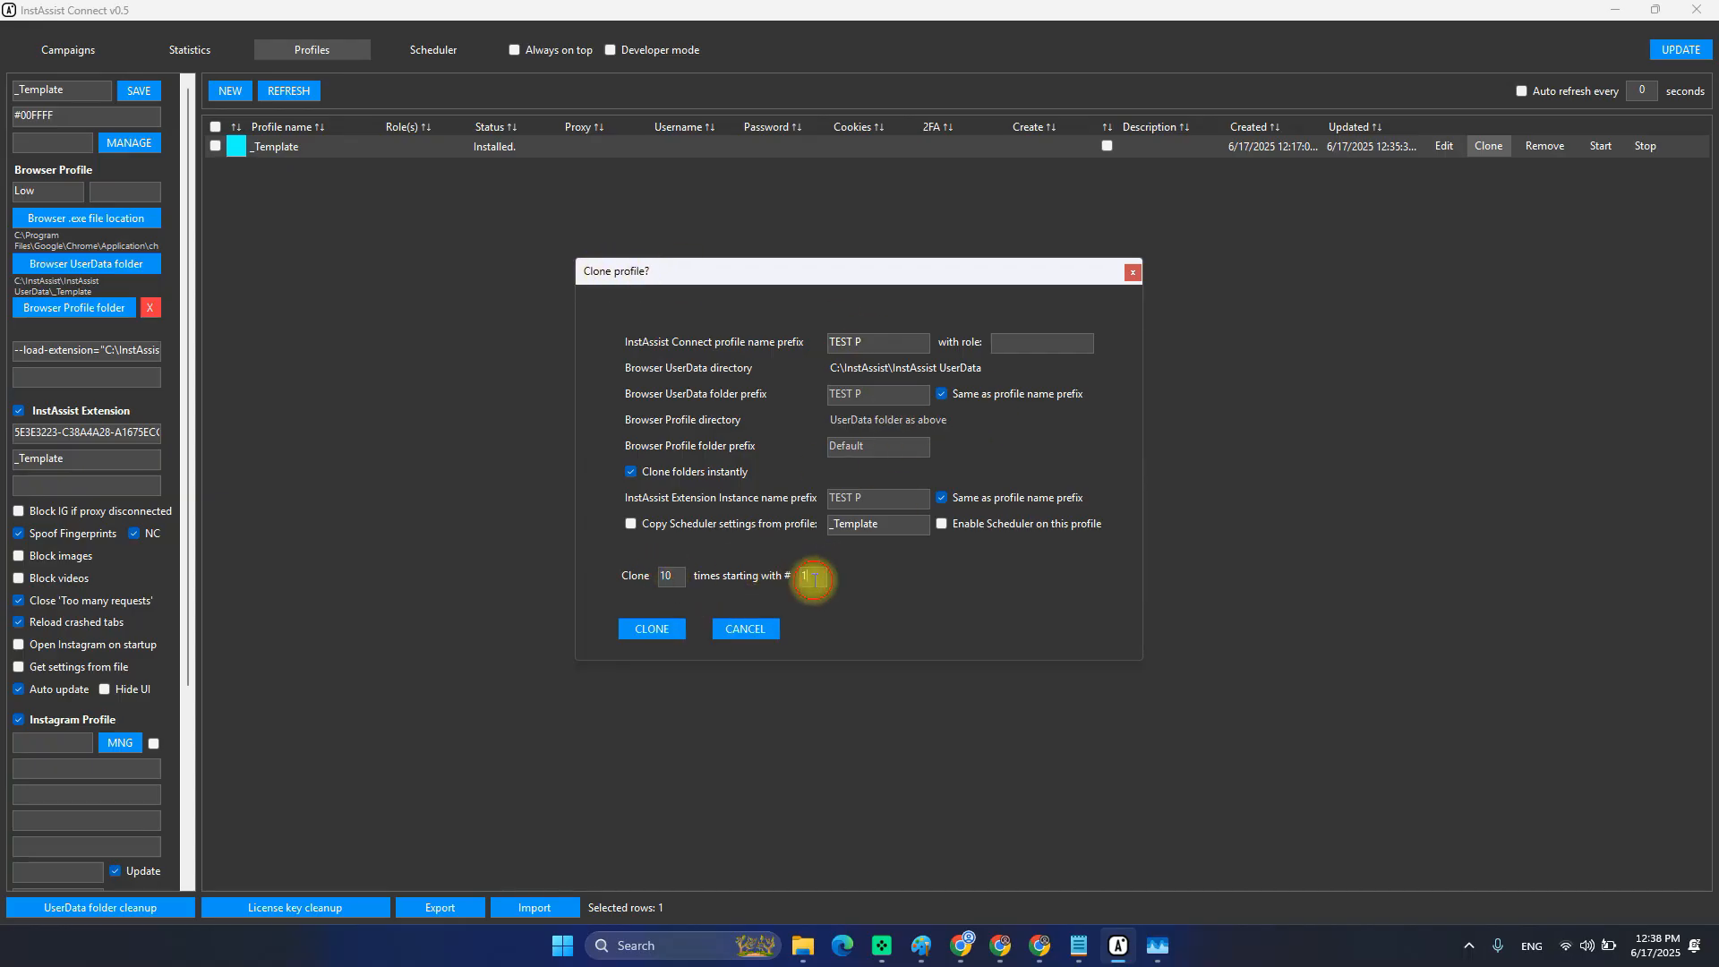
{"action": "left_click", "coordinate": [872, 342]}
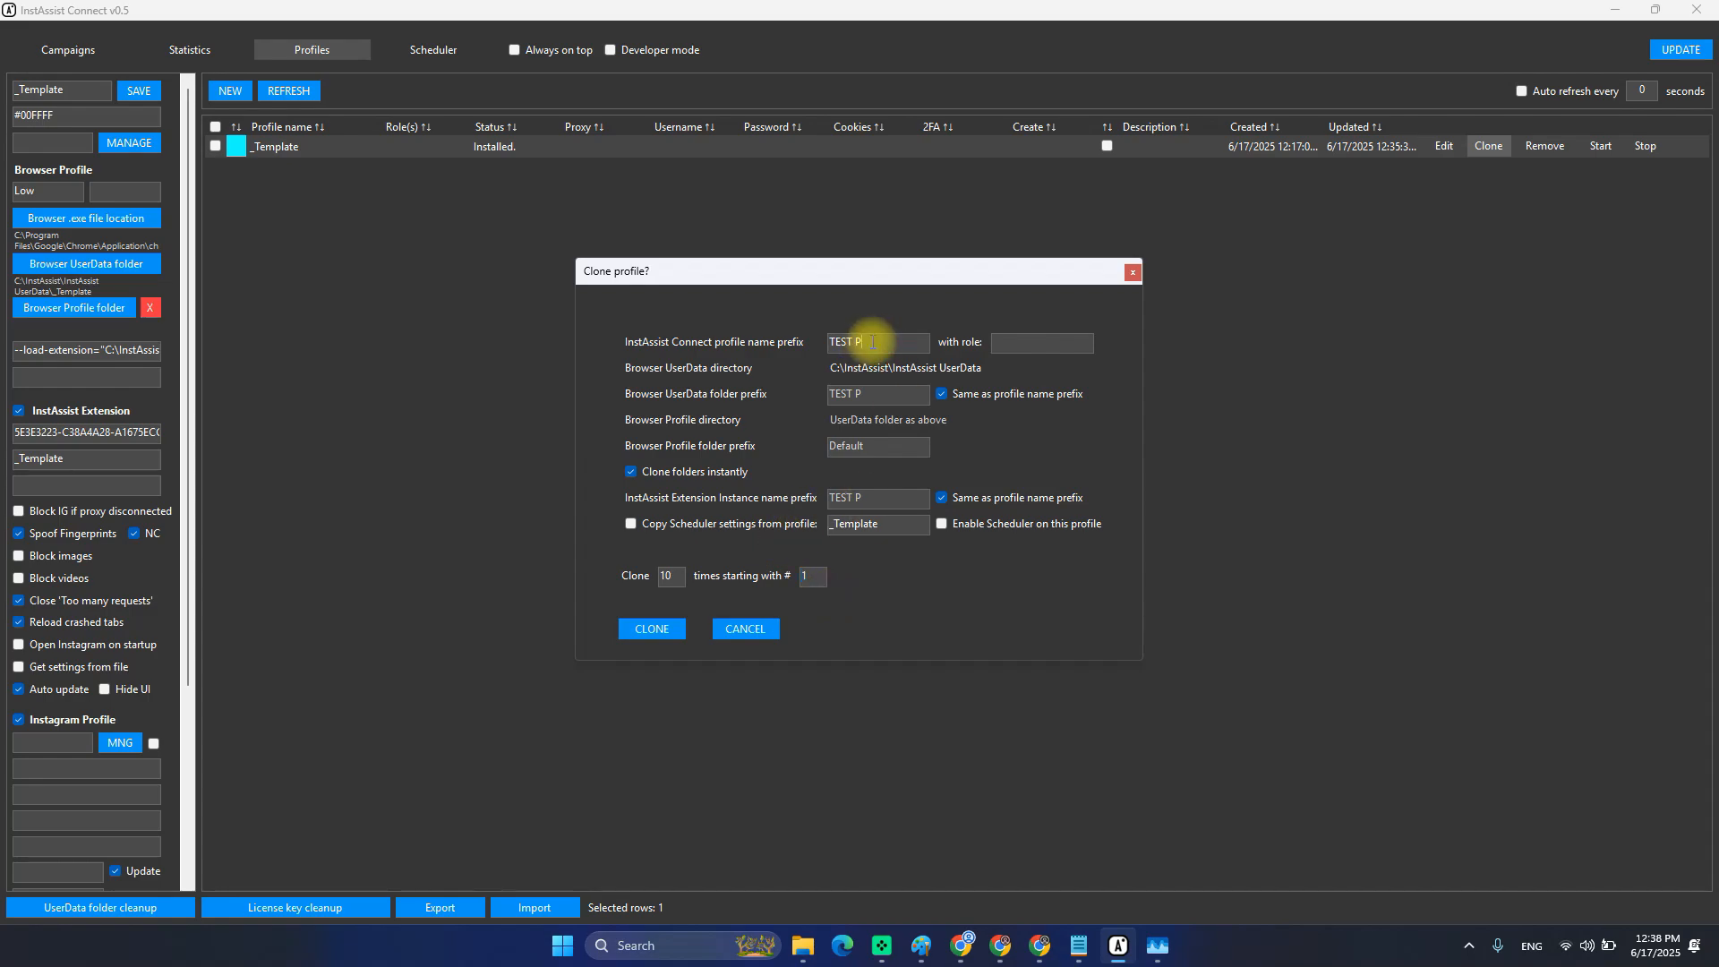
{"action": "left_click", "coordinate": [652, 629]}
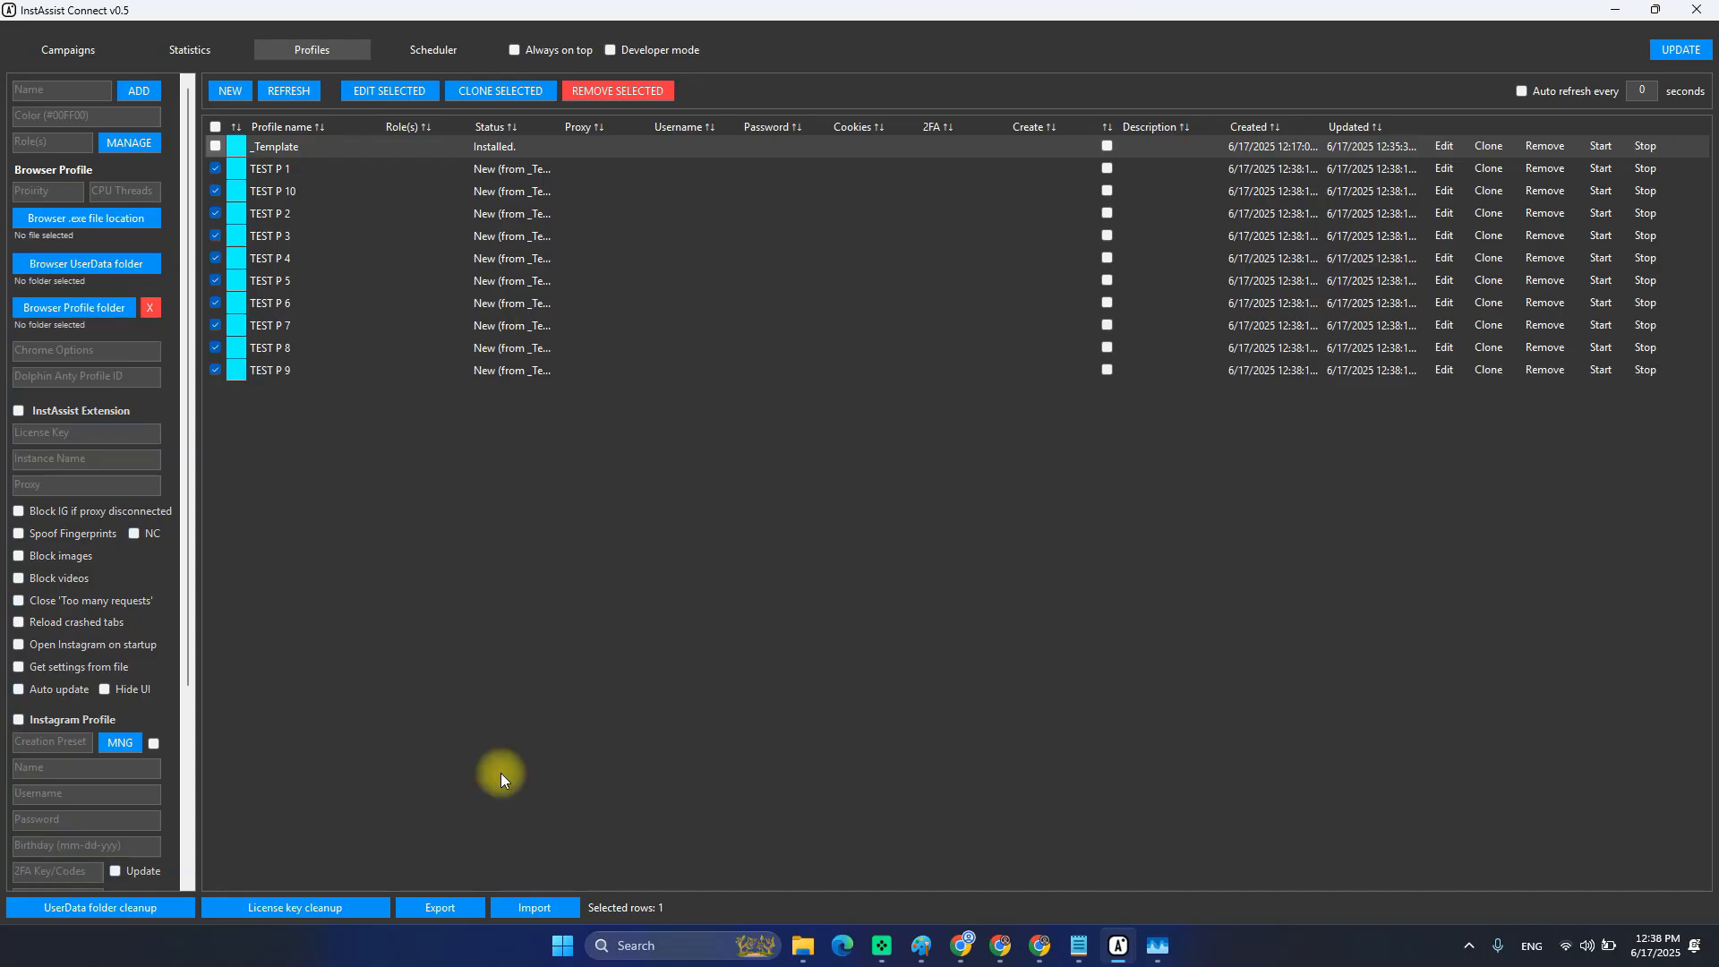
Bring back the InstAssist UserData window, select the ten new TEST P folders, and peek into TEST P 1.
{"action": "mouse_move", "coordinate": [803, 949]}
{"action": "left_click", "coordinate": [707, 850]}
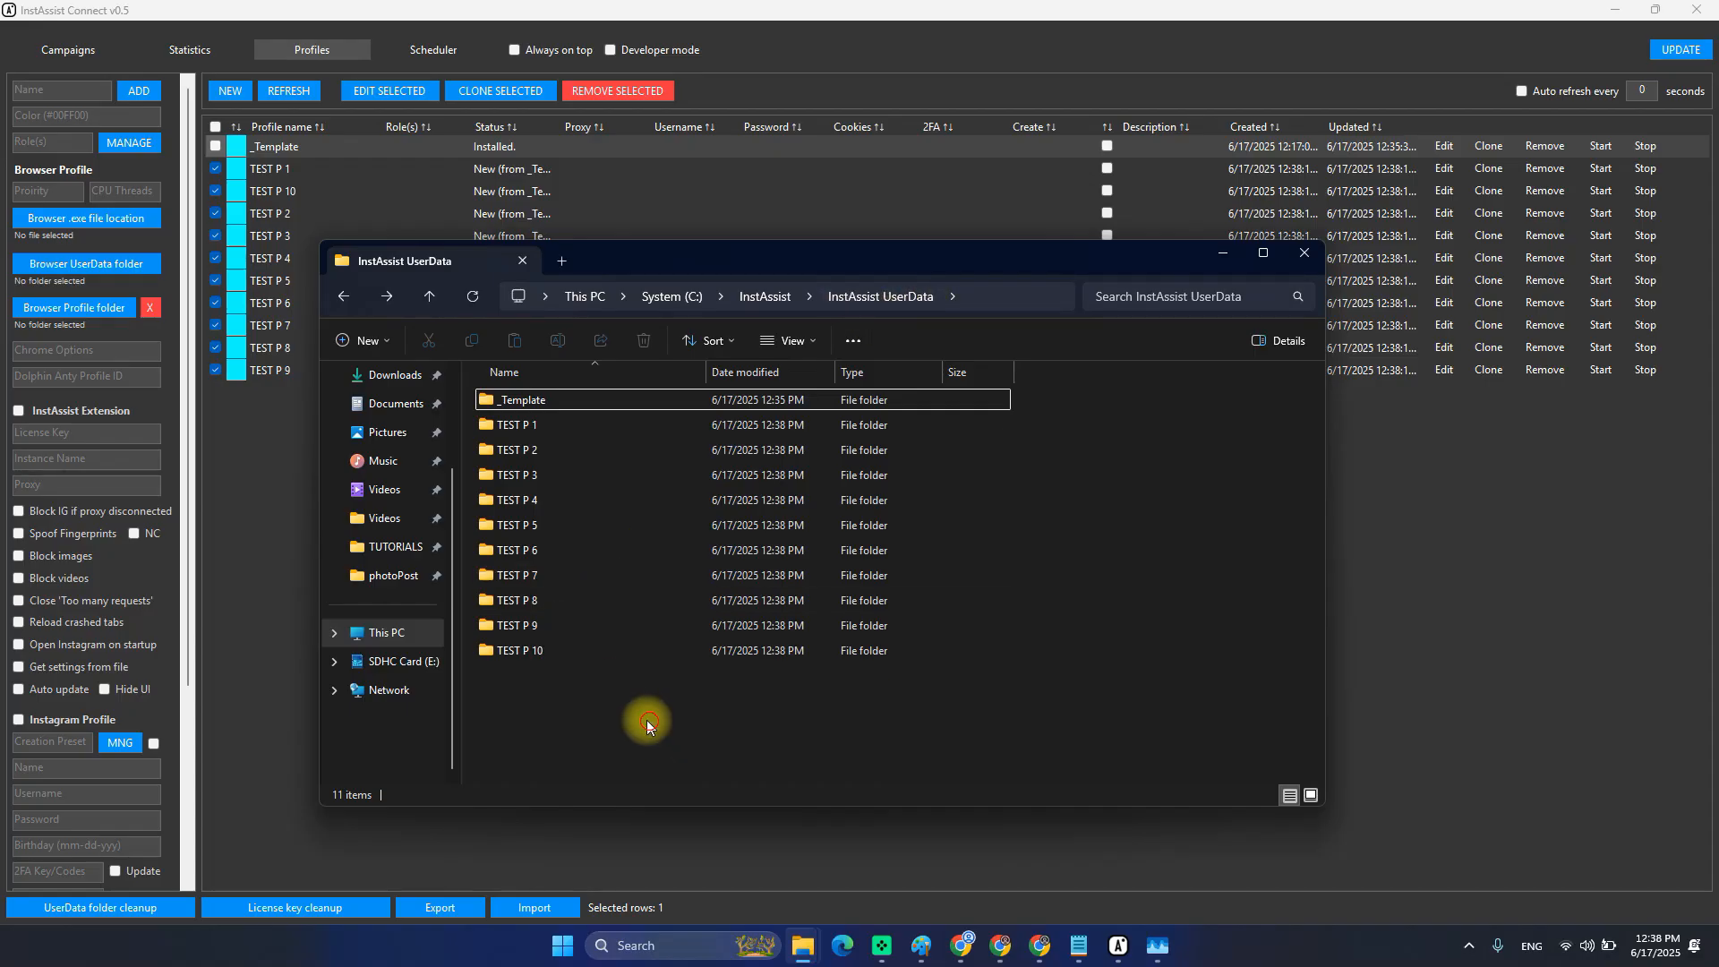
{"action": "left_click_drag", "start_coordinate": [645, 716], "coordinate": [529, 419]}
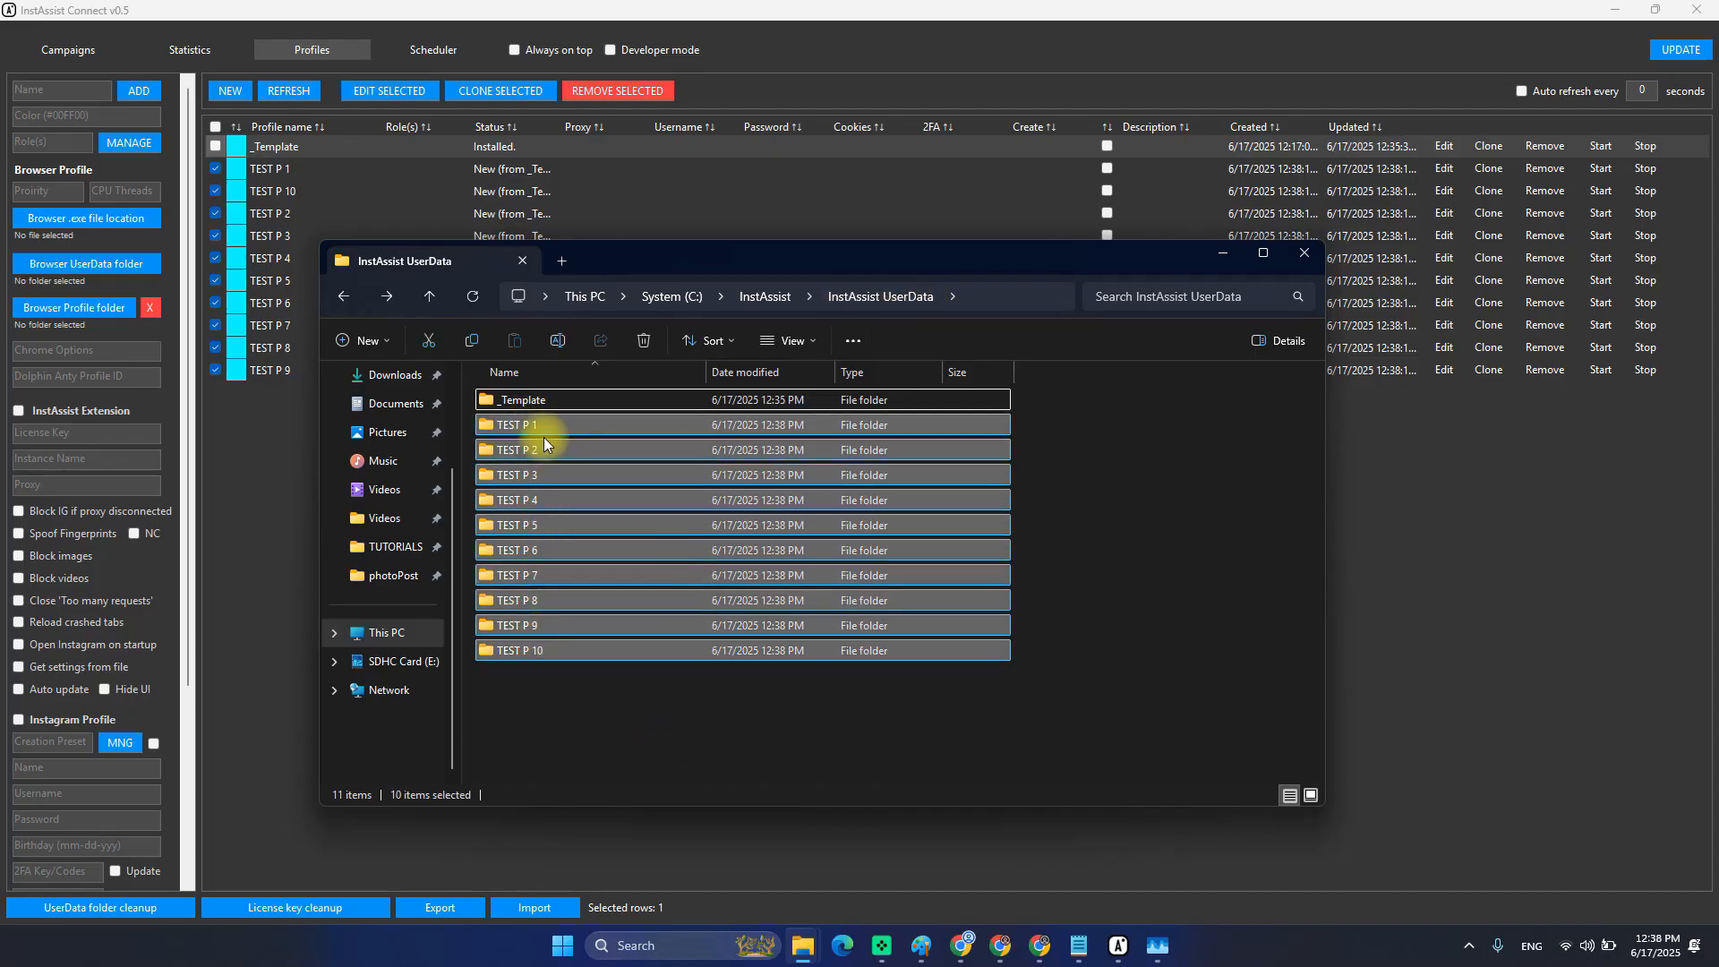
{"action": "left_click", "coordinate": [566, 402]}
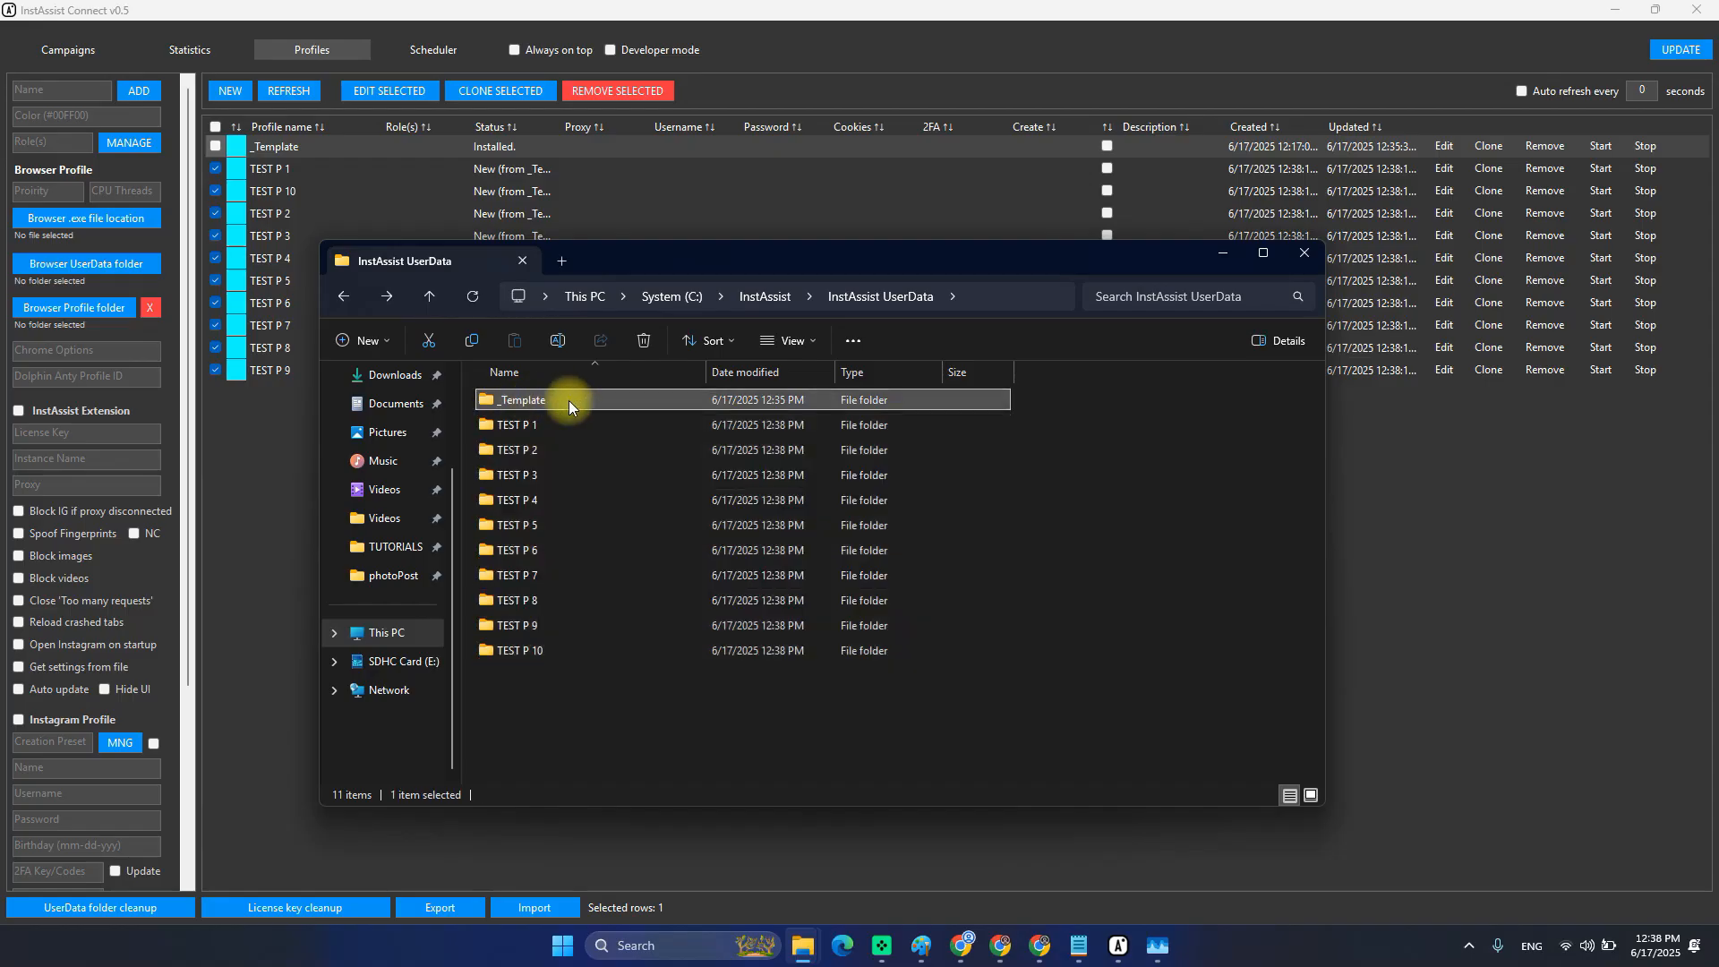
{"action": "double_click", "coordinate": [513, 421]}
{"action": "key", "text": "alt+Left"}
Click through the TEST P 2, 8 and 4 folders, then reopen TEST P 1 and return.
{"action": "left_click", "coordinate": [529, 447]}
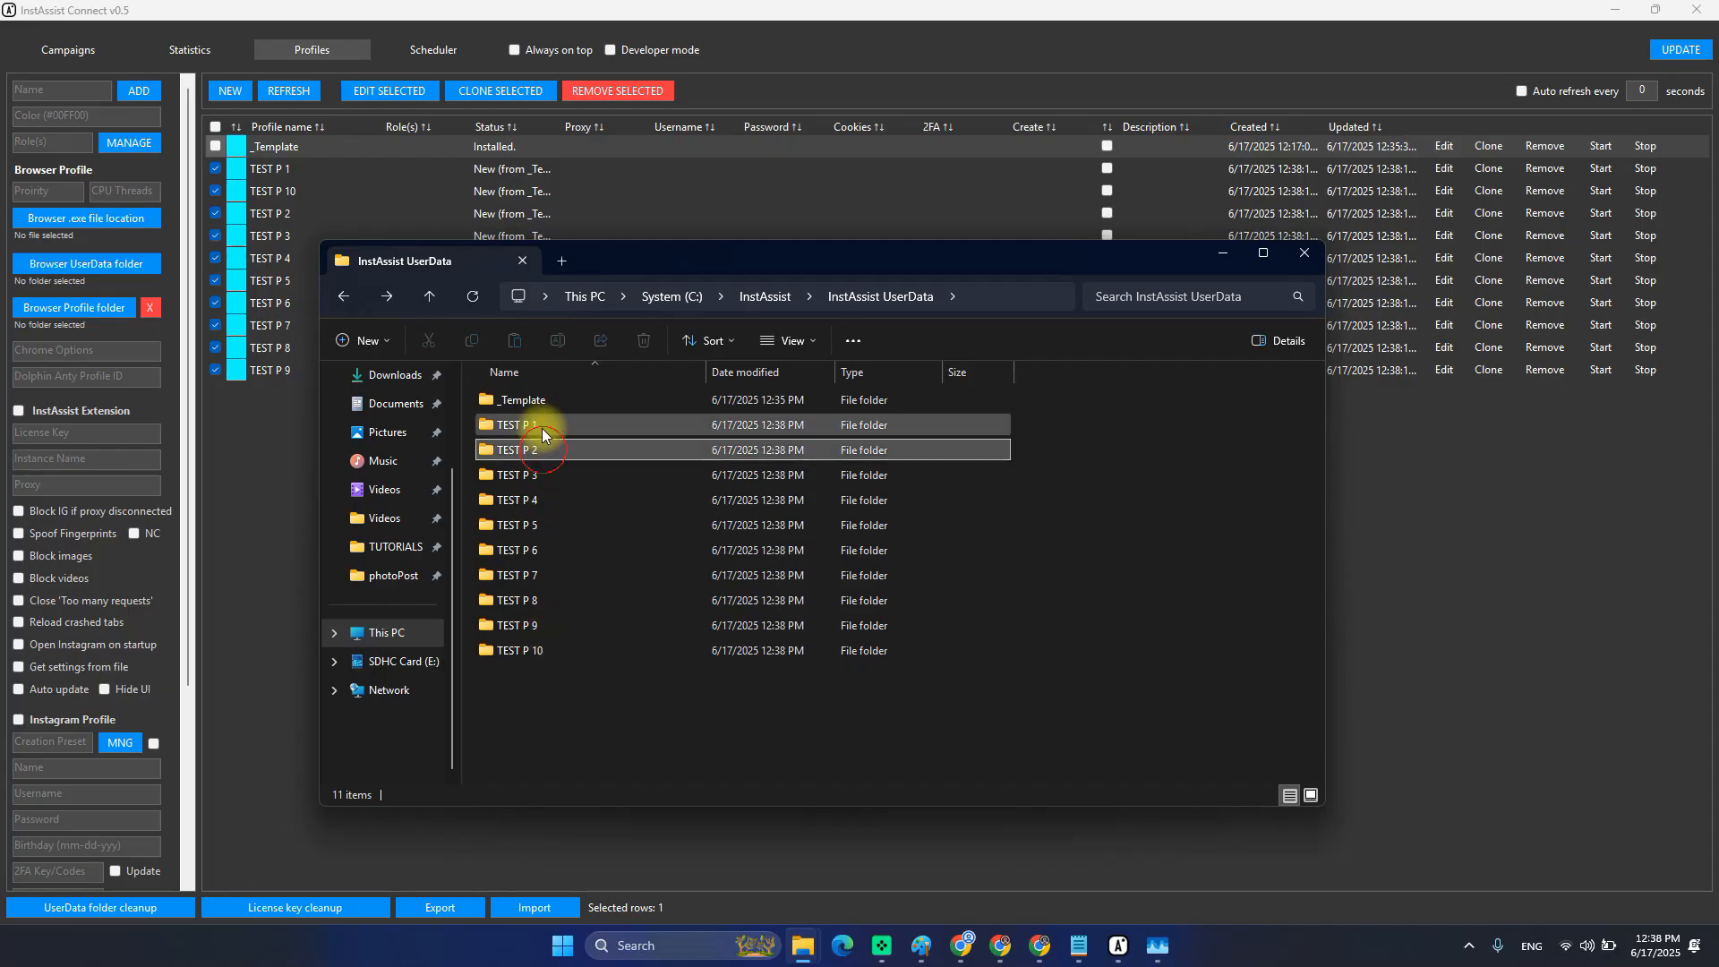
{"action": "left_click", "coordinate": [544, 600]}
{"action": "left_click", "coordinate": [556, 667]}
{"action": "left_click", "coordinate": [569, 496]}
{"action": "left_click", "coordinate": [575, 435]}
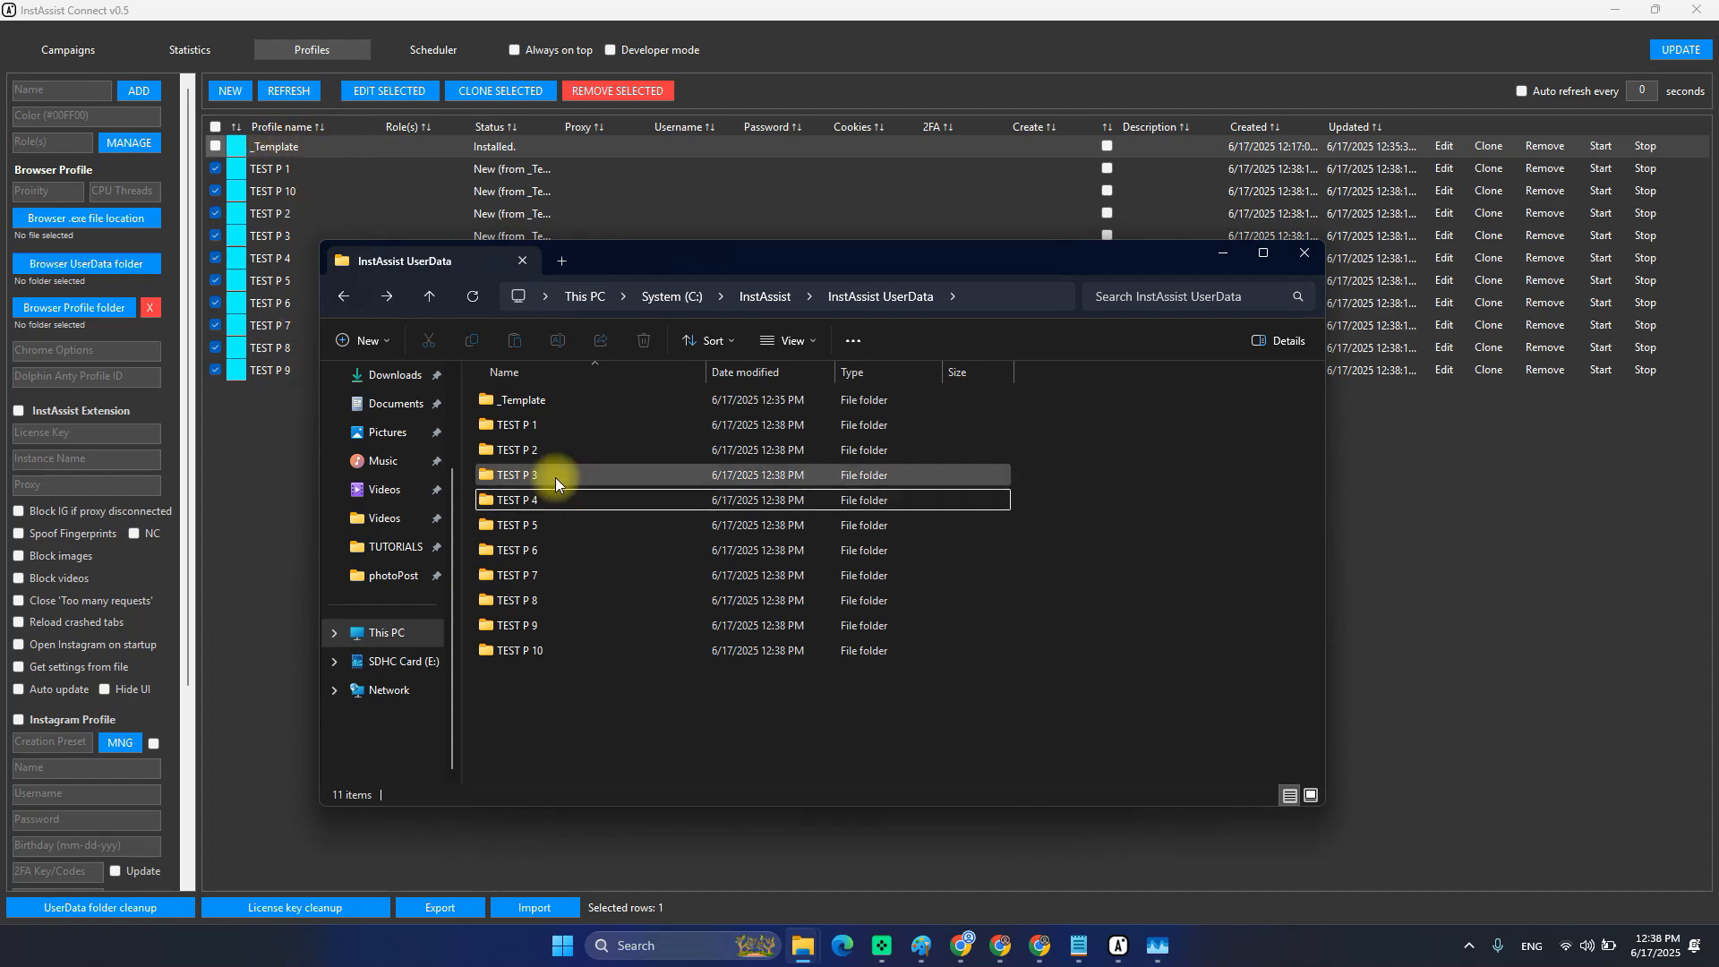
{"action": "left_click", "coordinate": [554, 432]}
{"action": "double_click", "coordinate": [554, 431]}
{"action": "key", "text": "alt+Left"}
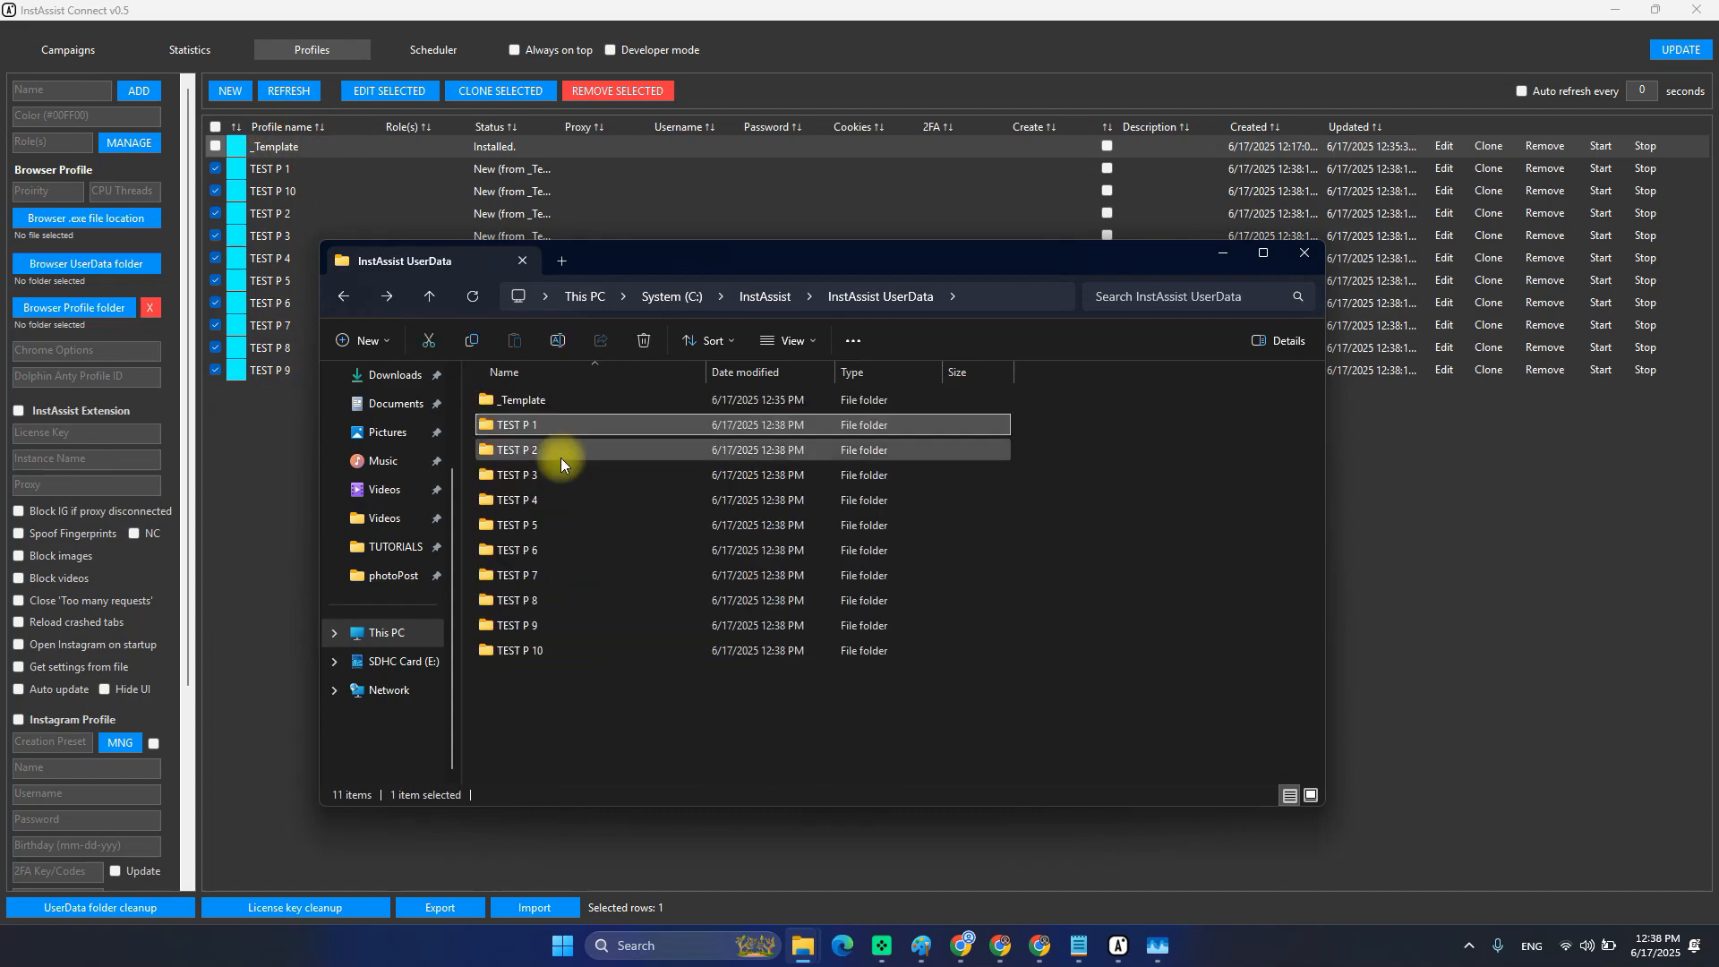
Compare the Properties of the TEST P 1 and _Template folders.
{"action": "key", "text": "alt+Return"}
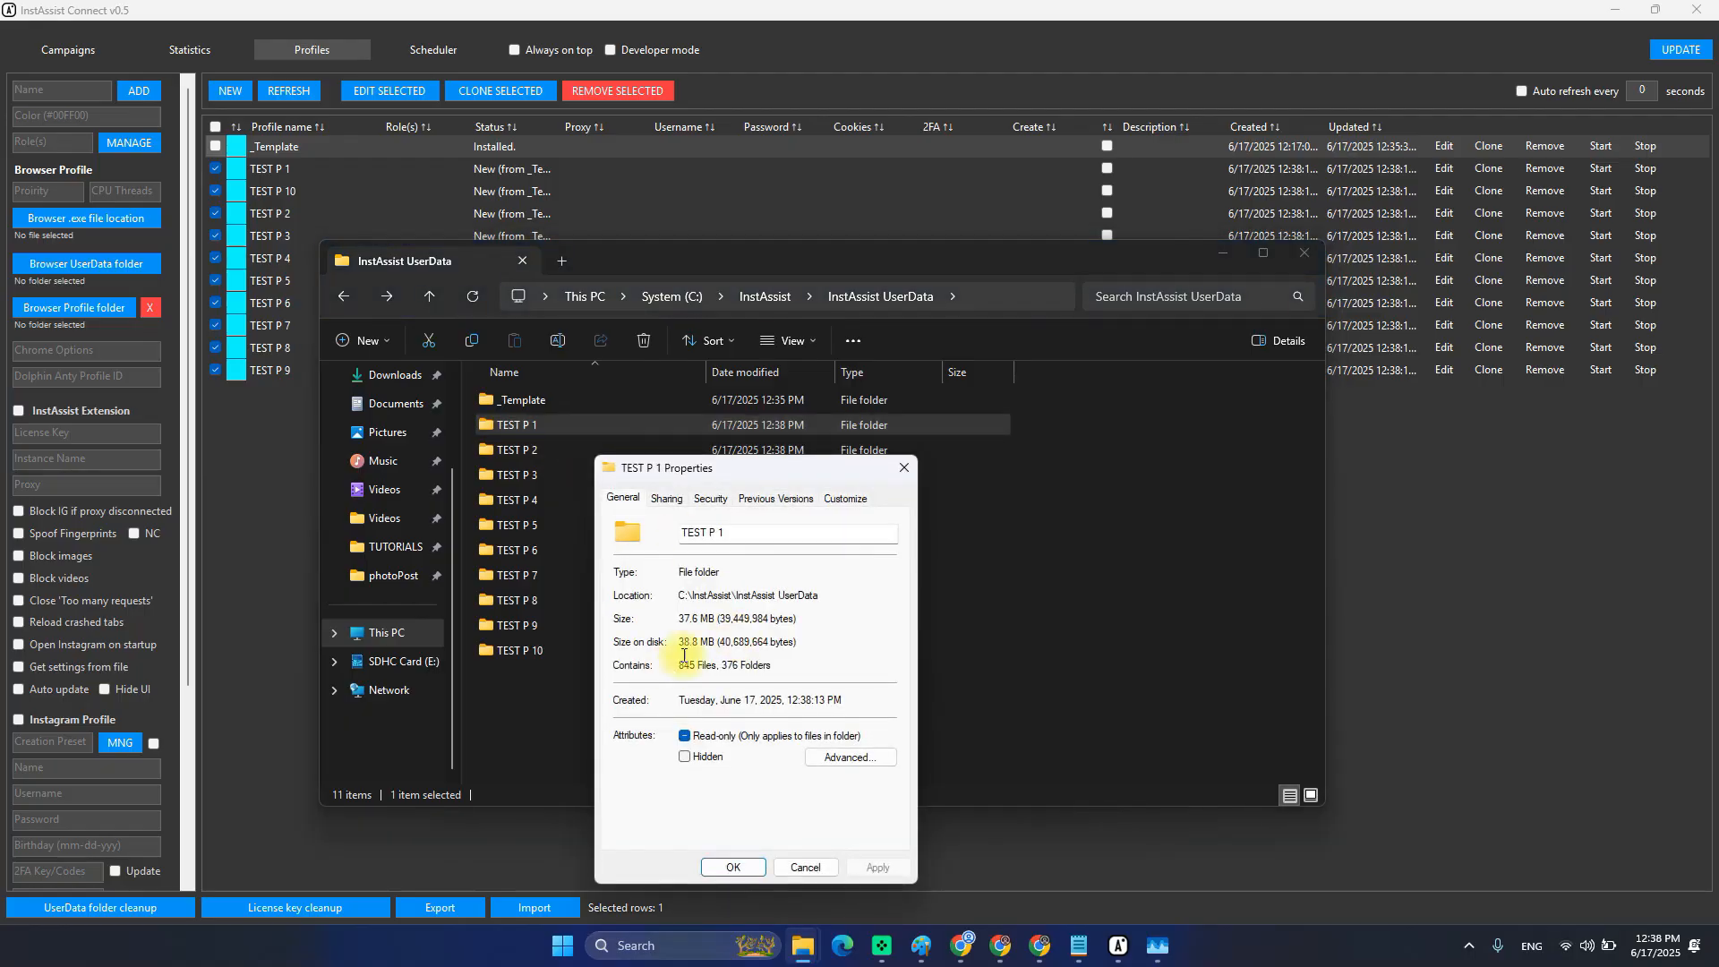
{"action": "key", "text": "Escape"}
{"action": "left_click", "coordinate": [541, 401]}
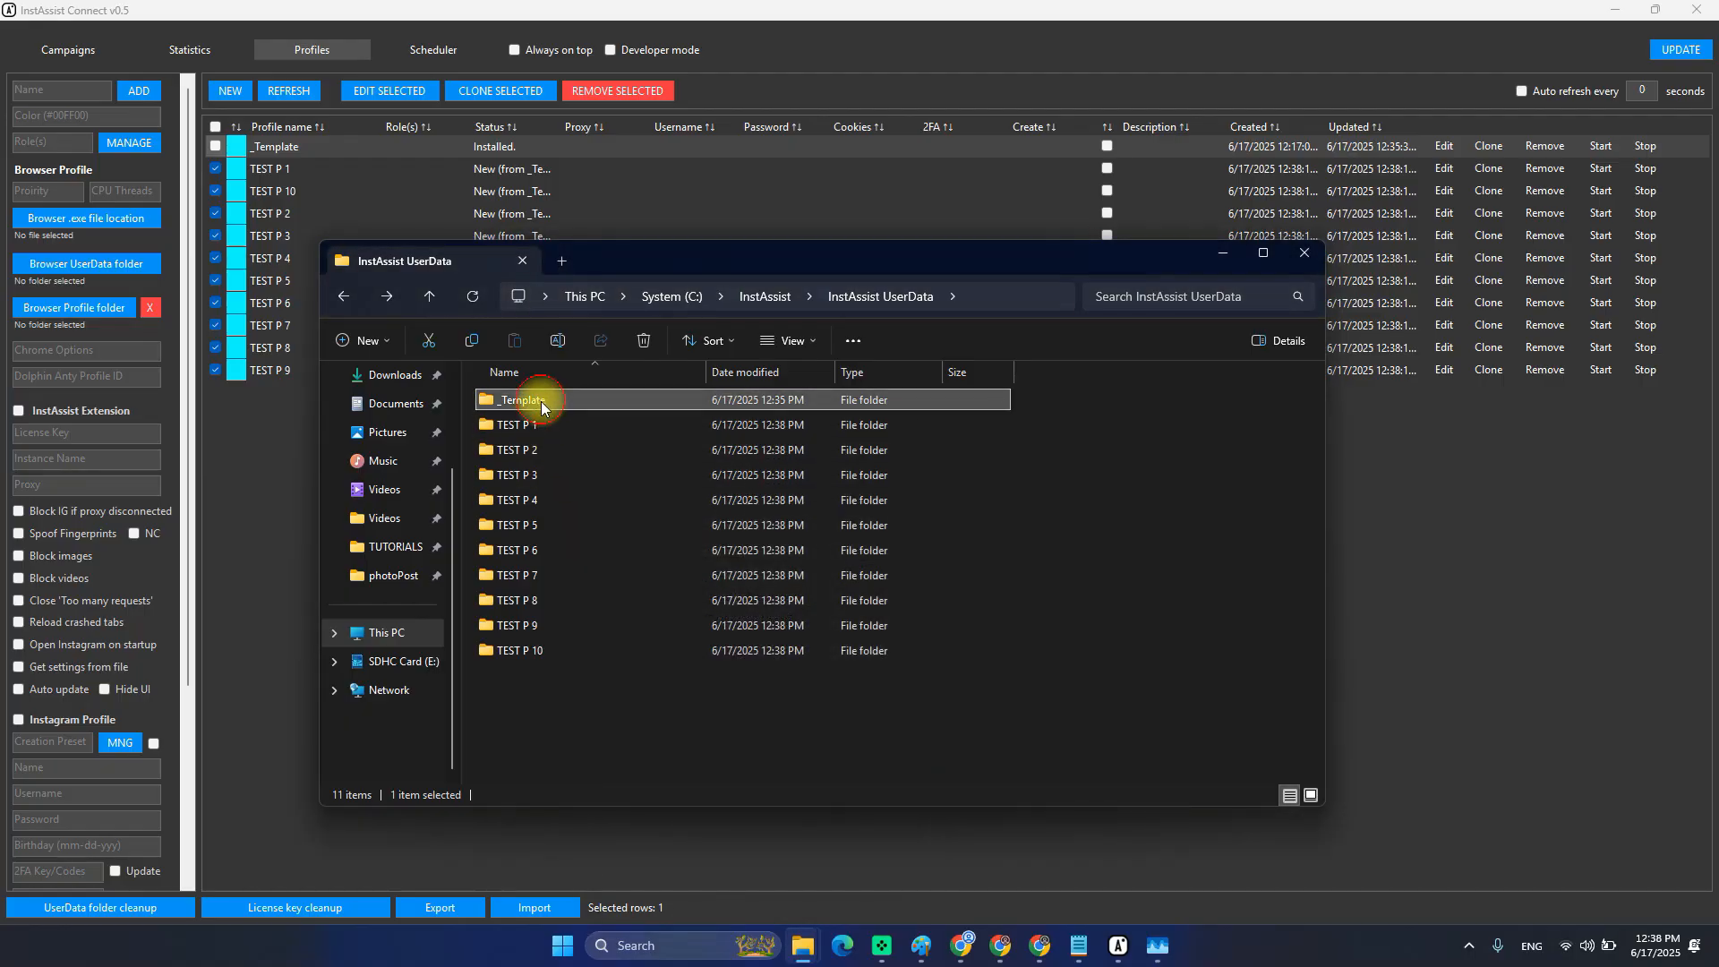
{"action": "key", "text": "alt+Return"}
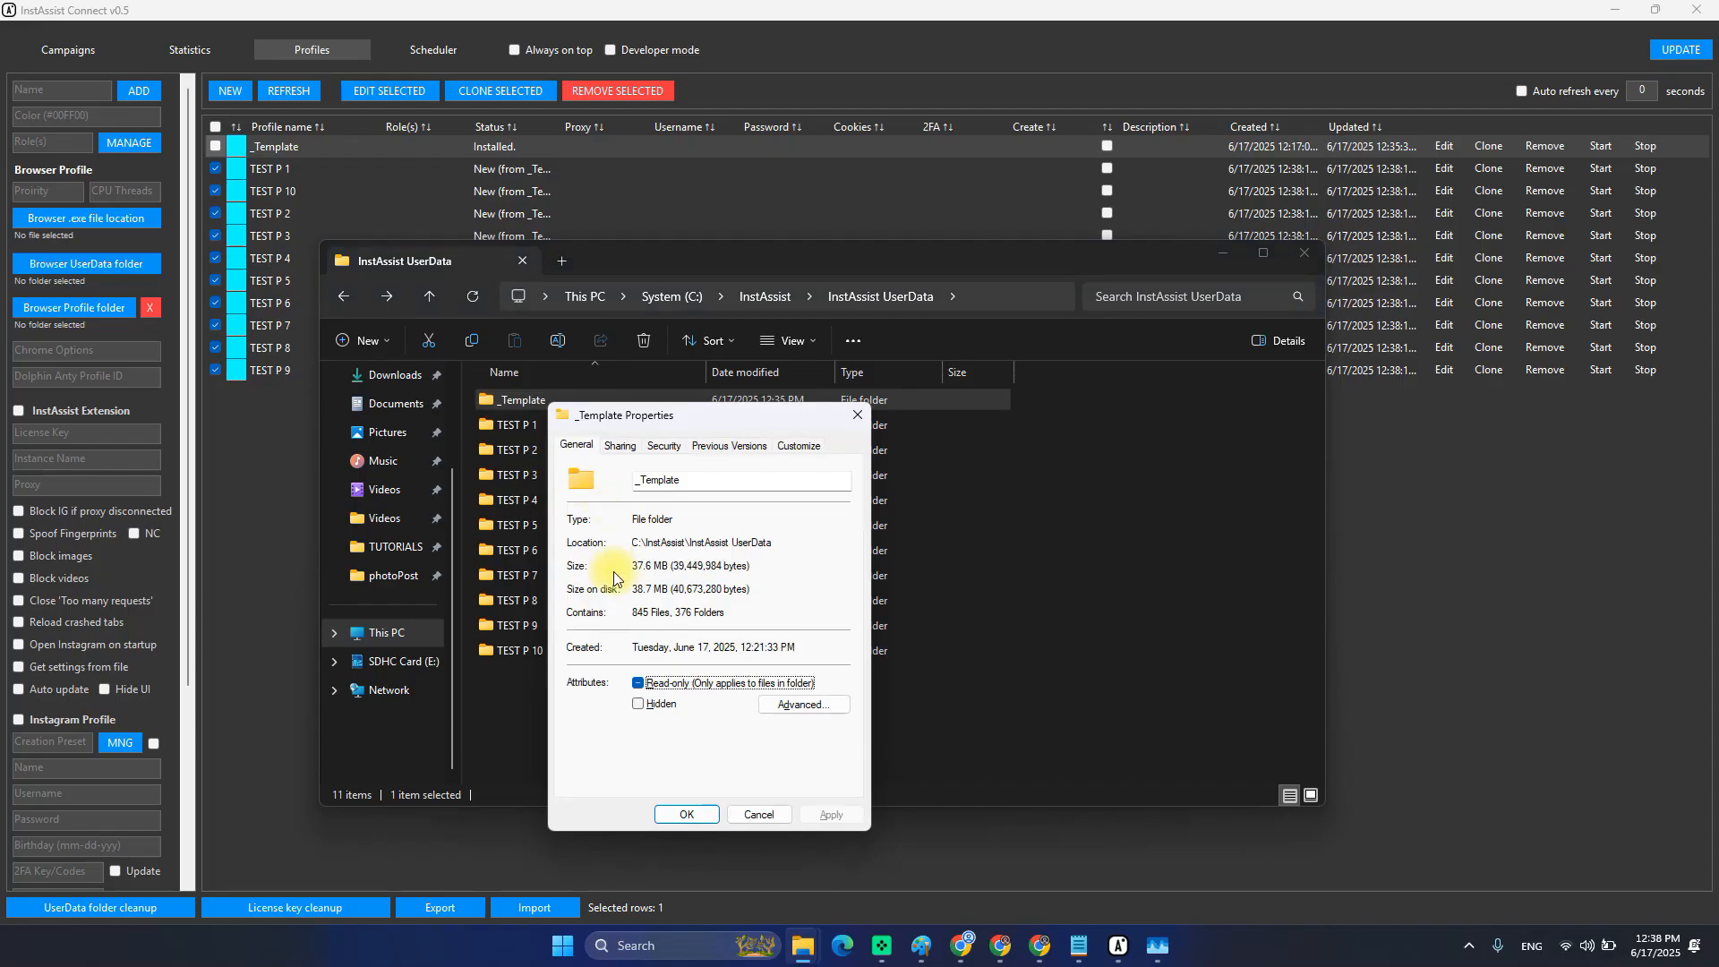
{"action": "key", "text": "Escape"}
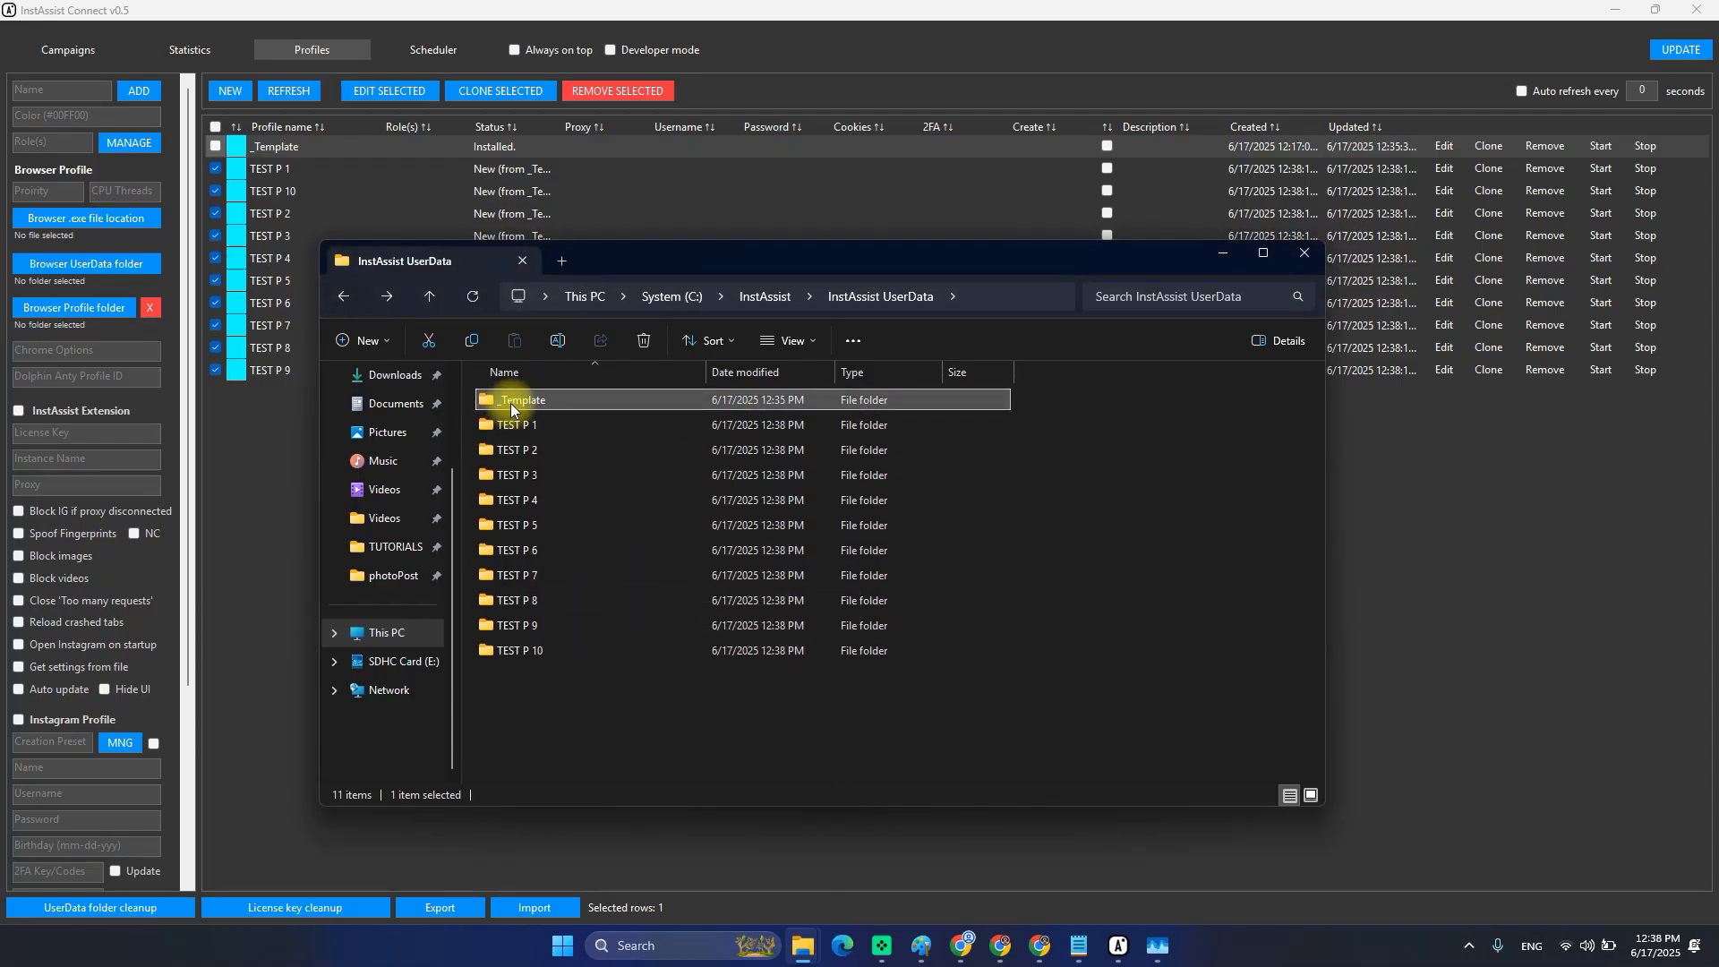
Look inside TEST P 7, return to InstAssist UserData, and minimize the Explorer window.
{"action": "mouse_move", "coordinate": [515, 405]}
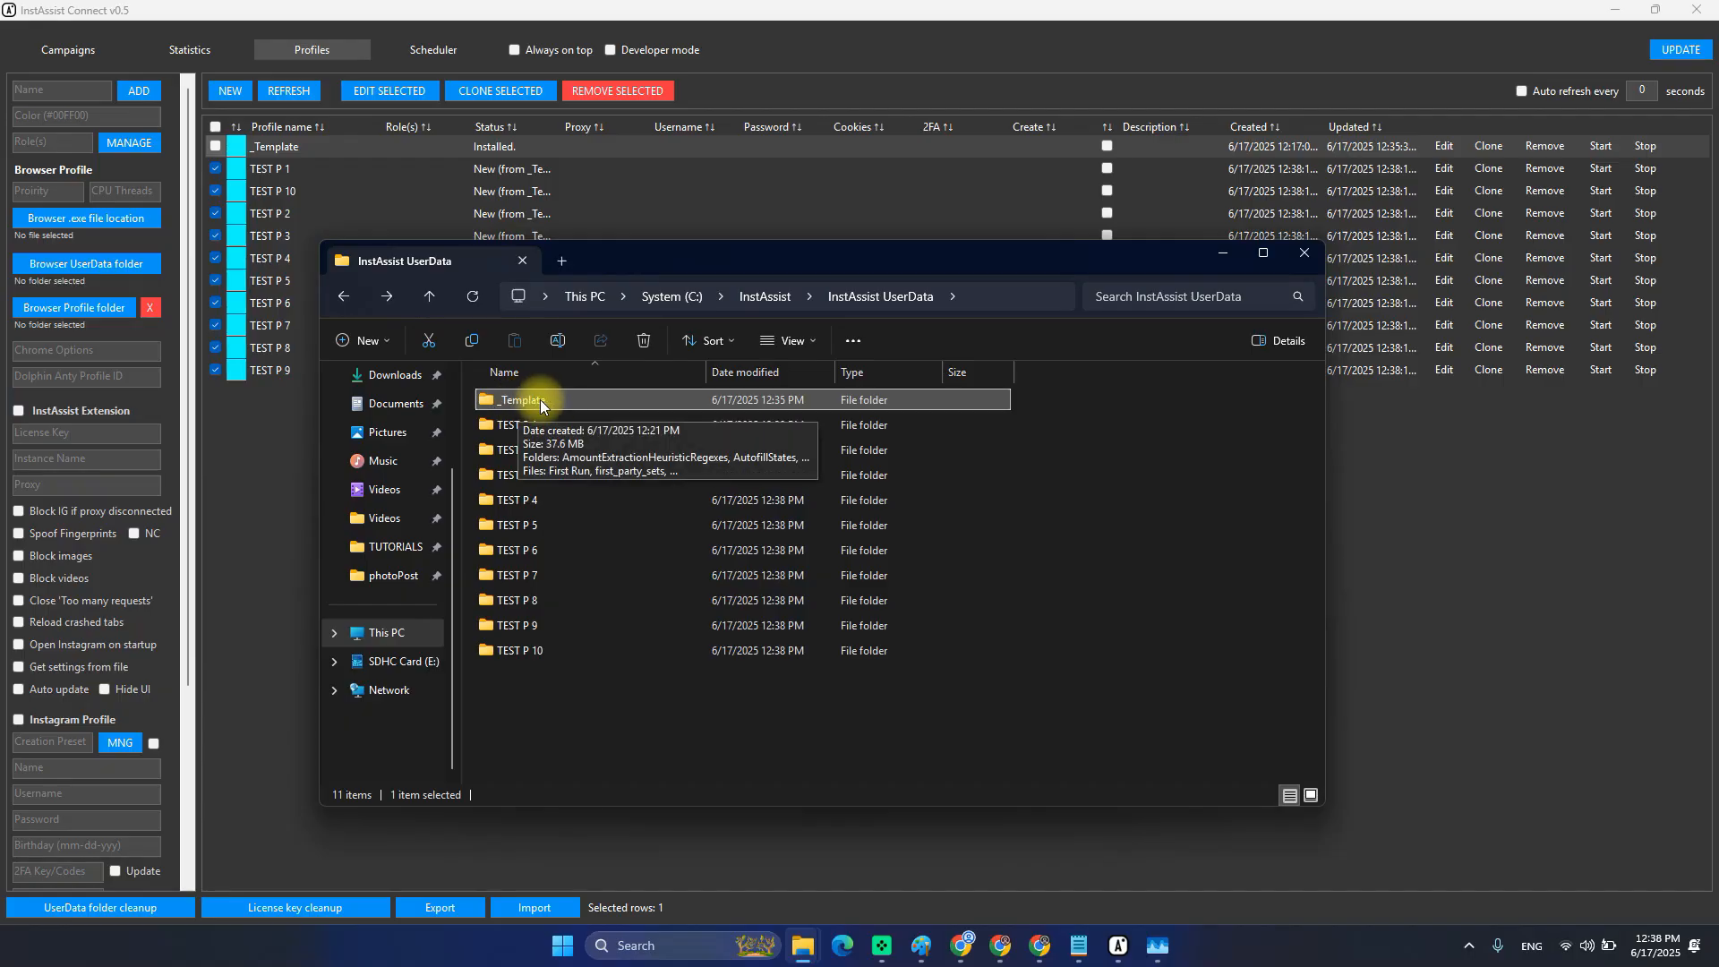
{"action": "left_click", "coordinate": [524, 399]}
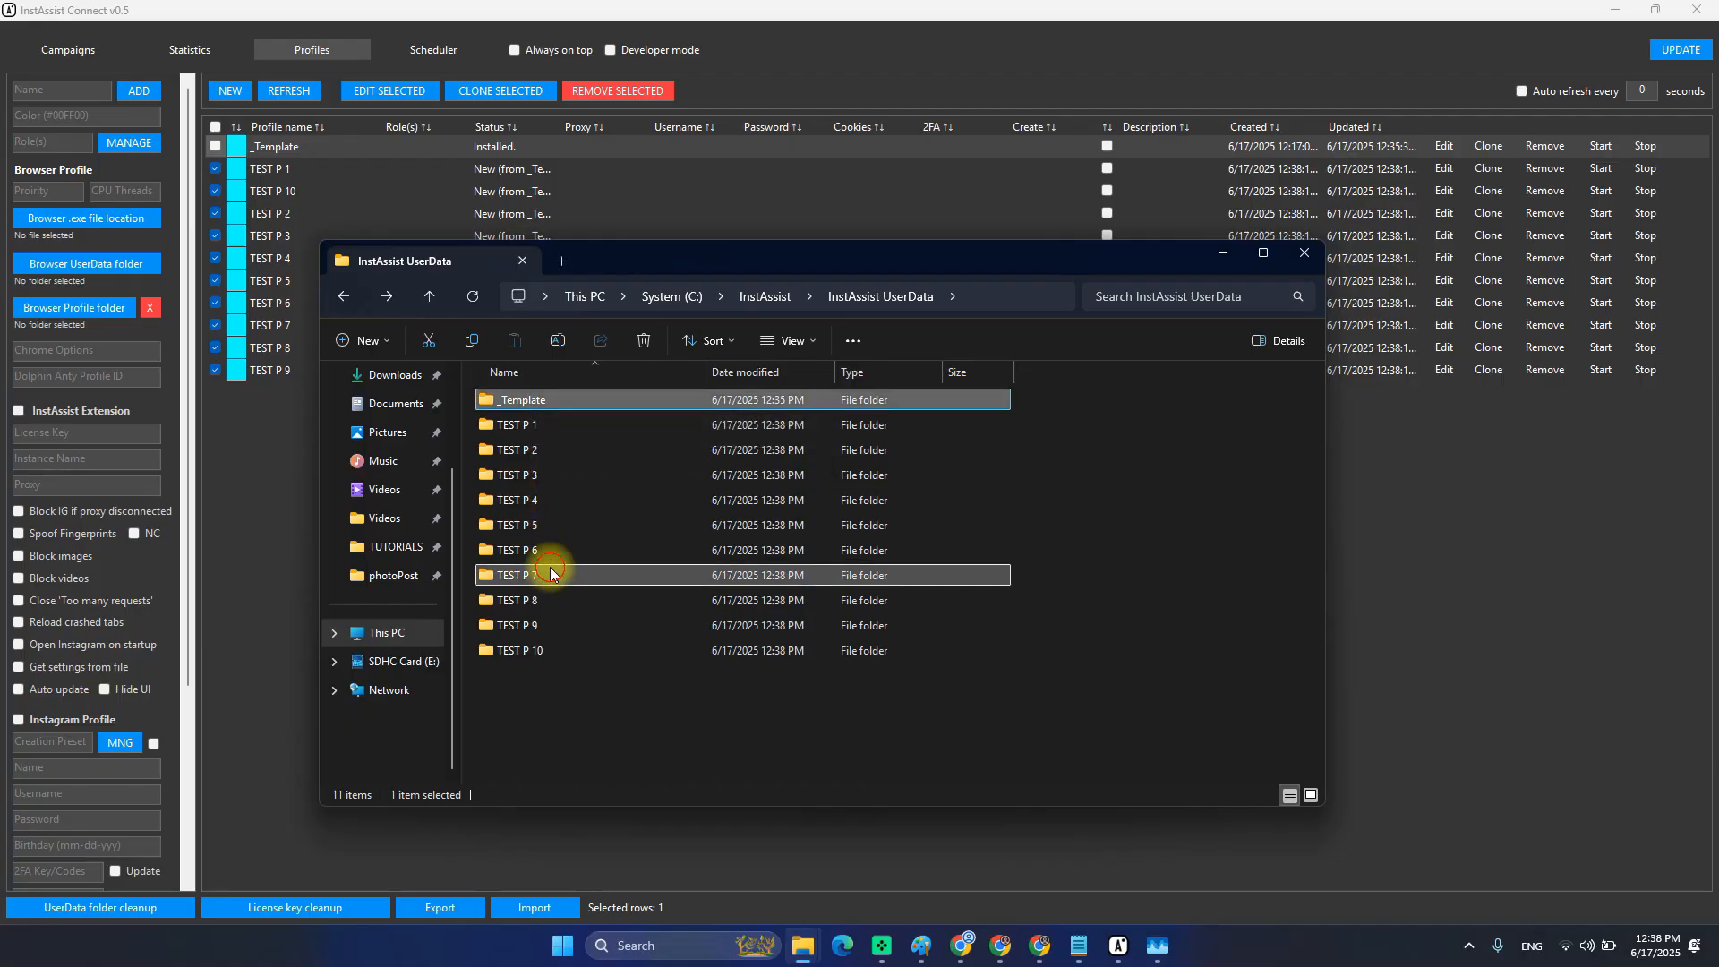
{"action": "double_click", "coordinate": [520, 575]}
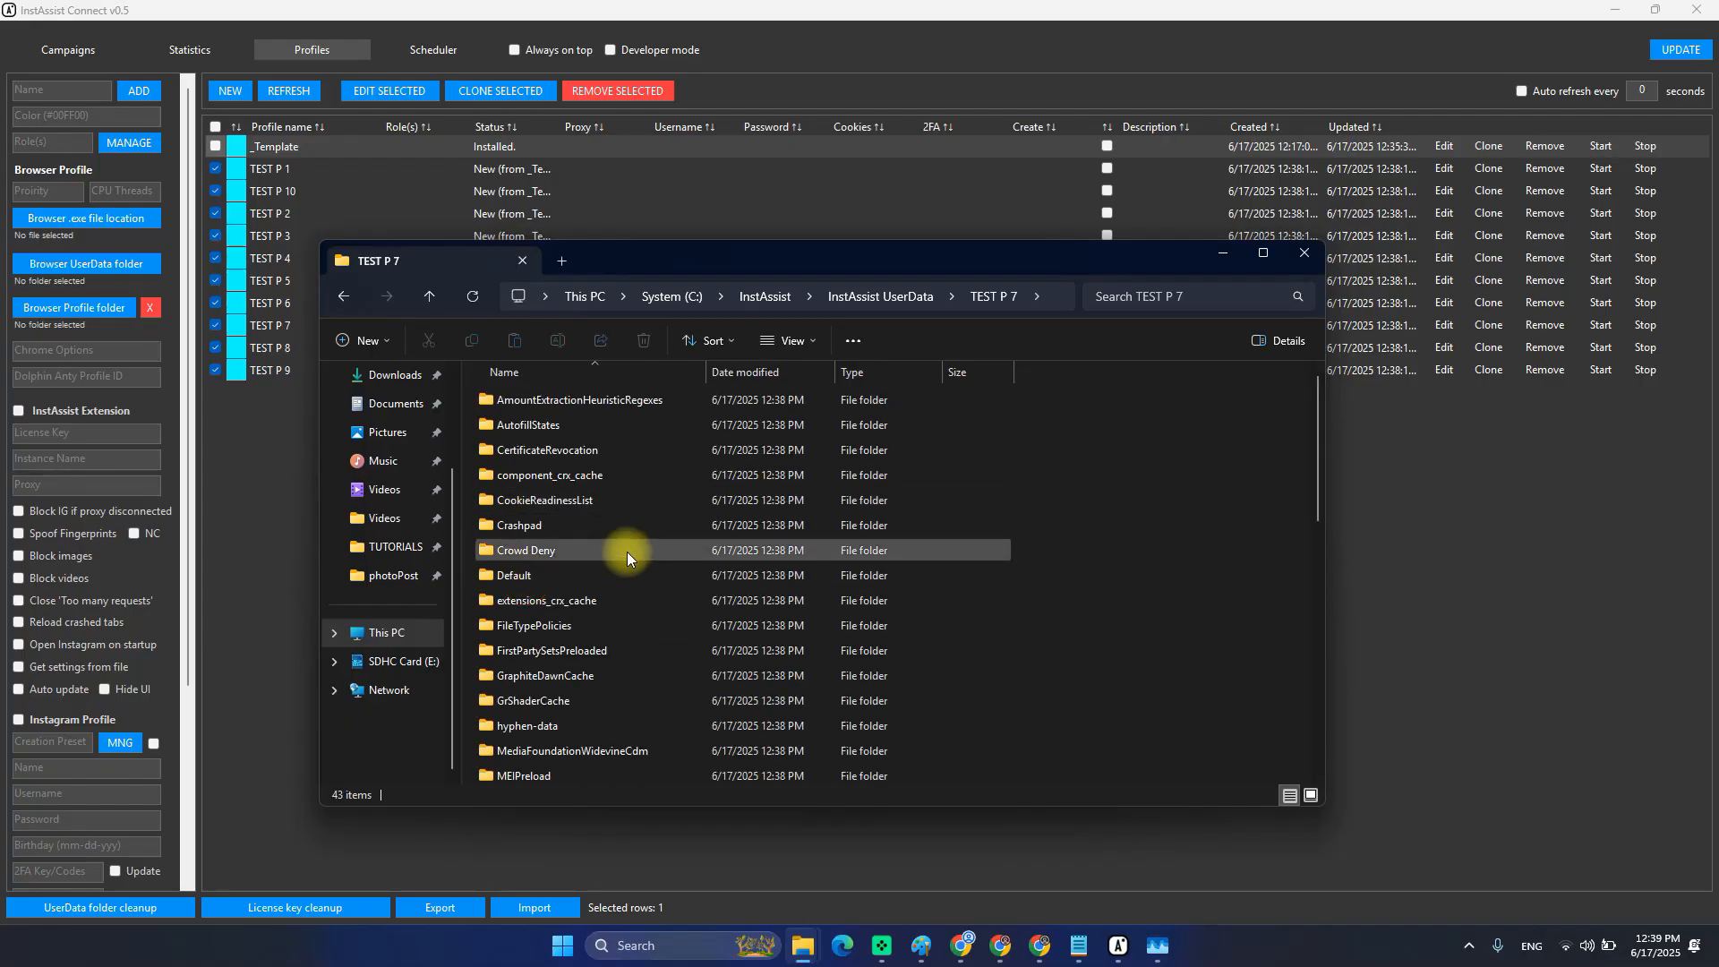
{"action": "key", "text": "alt+Left"}
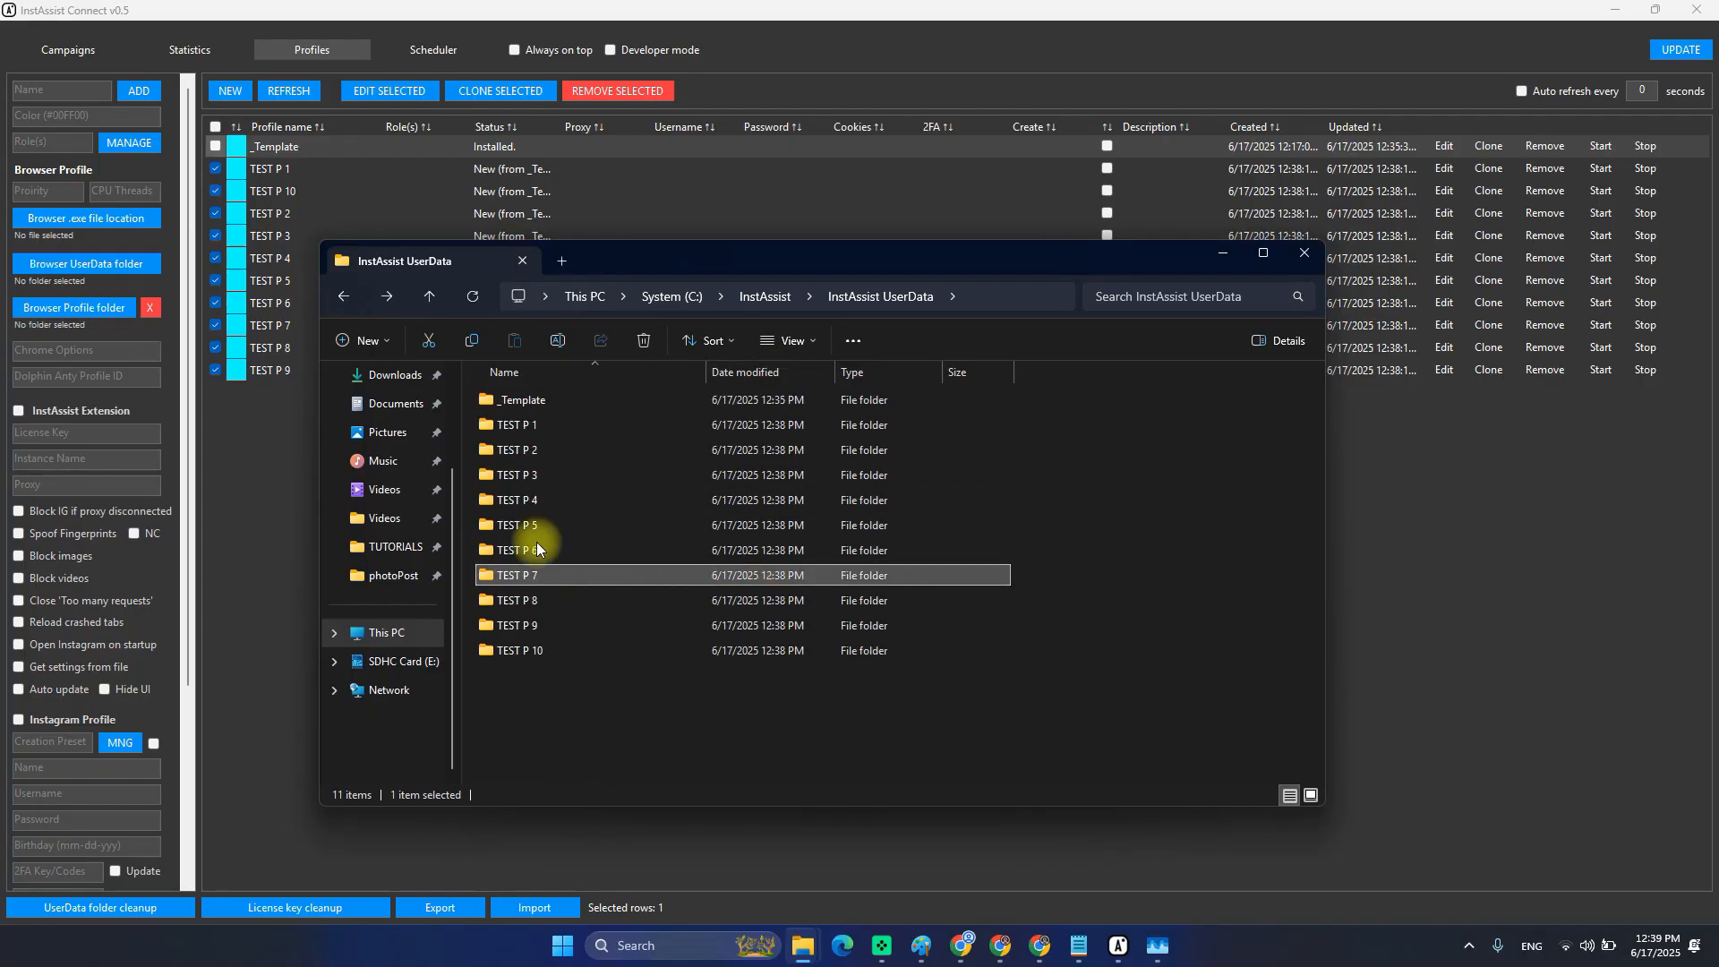
{"action": "left_click", "coordinate": [545, 400]}
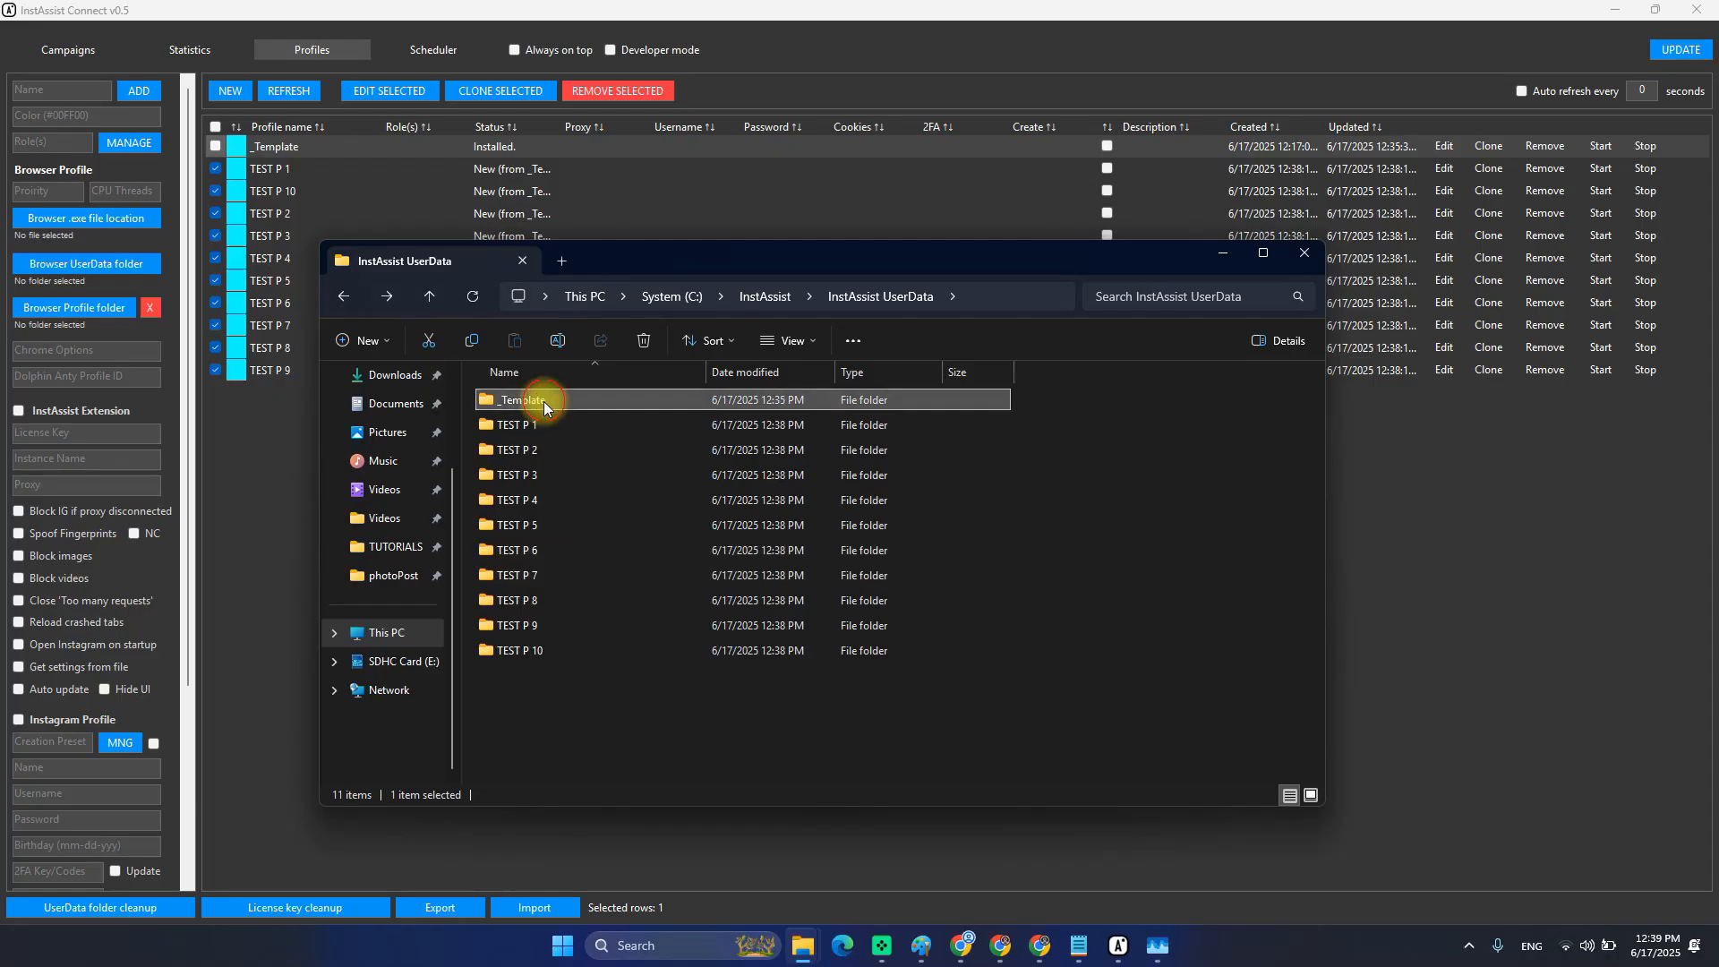
{"action": "left_click", "coordinate": [894, 714]}
{"action": "left_click", "coordinate": [1222, 253]}
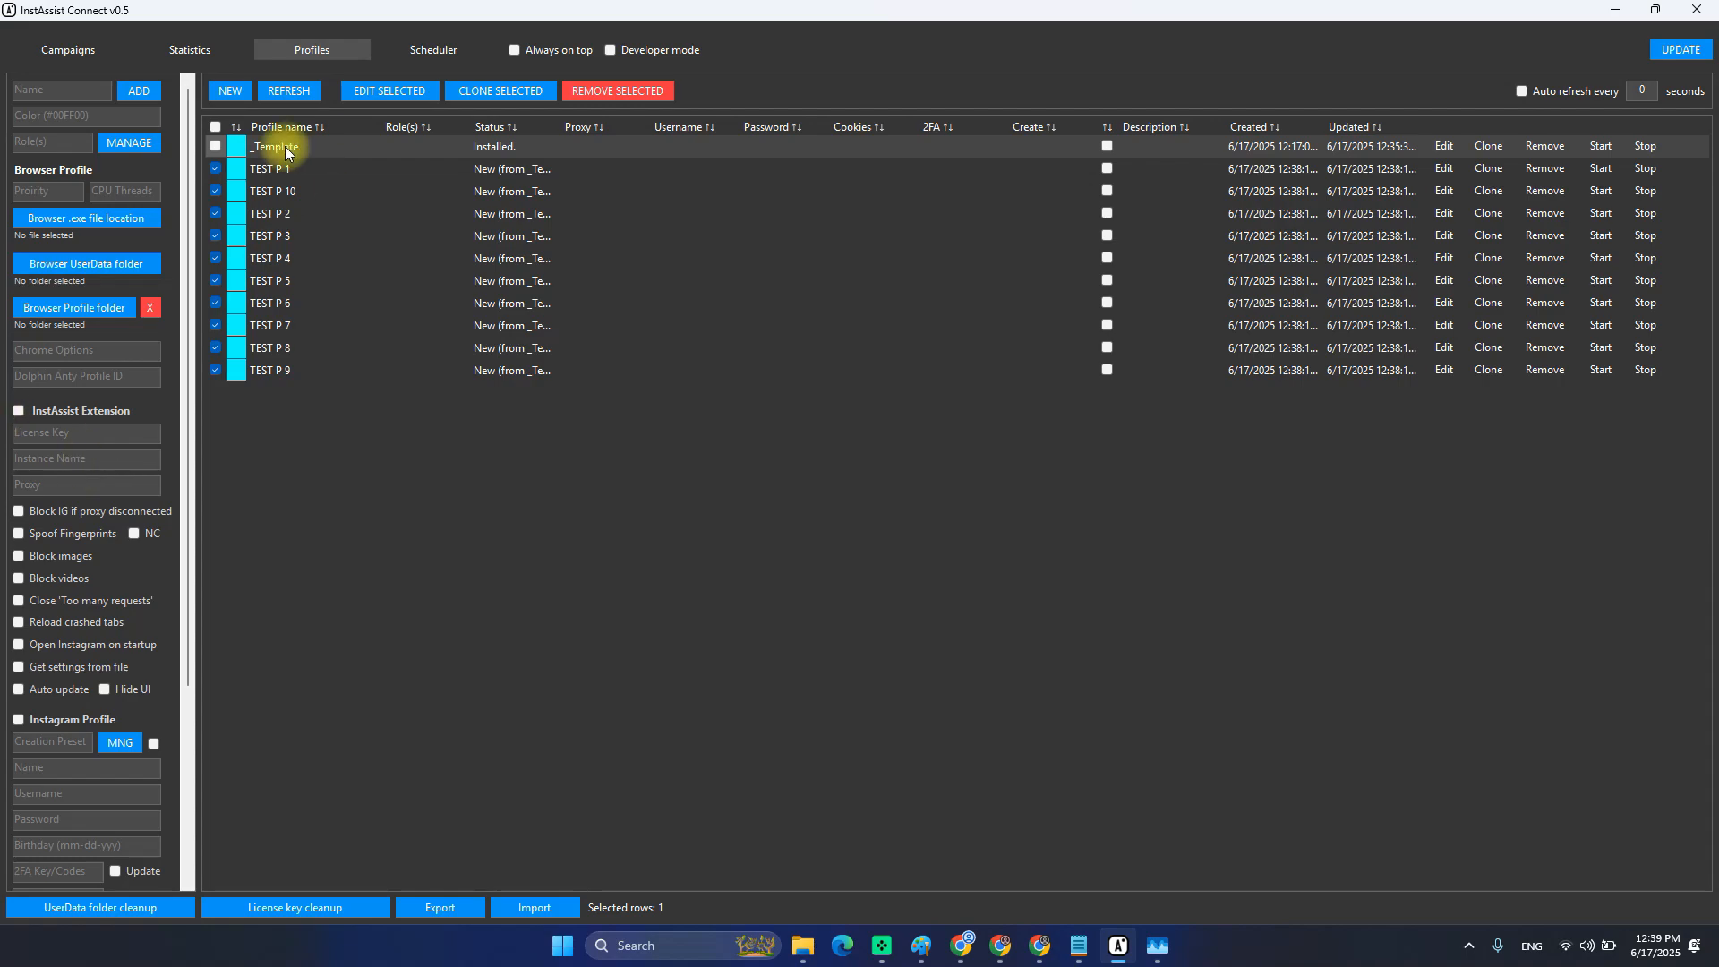
{"action": "left_click", "coordinate": [289, 91]}
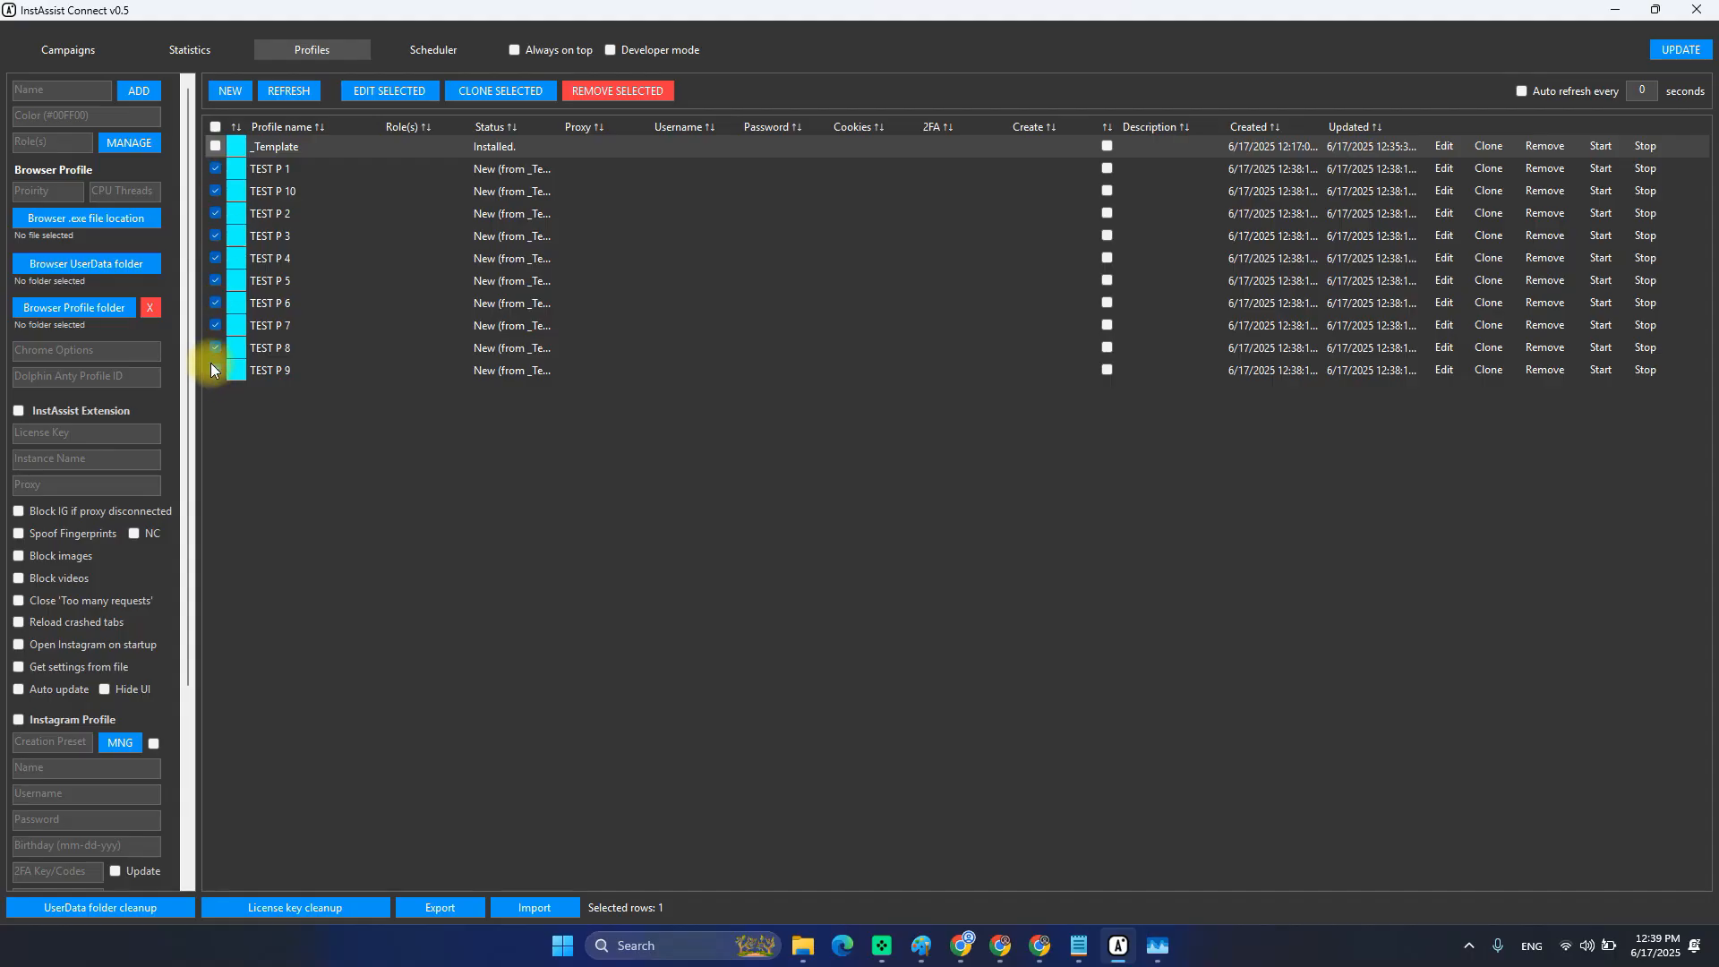
{"action": "scroll", "coordinate": [172, 472], "scroll_direction": "down", "scroll_amount": 3}
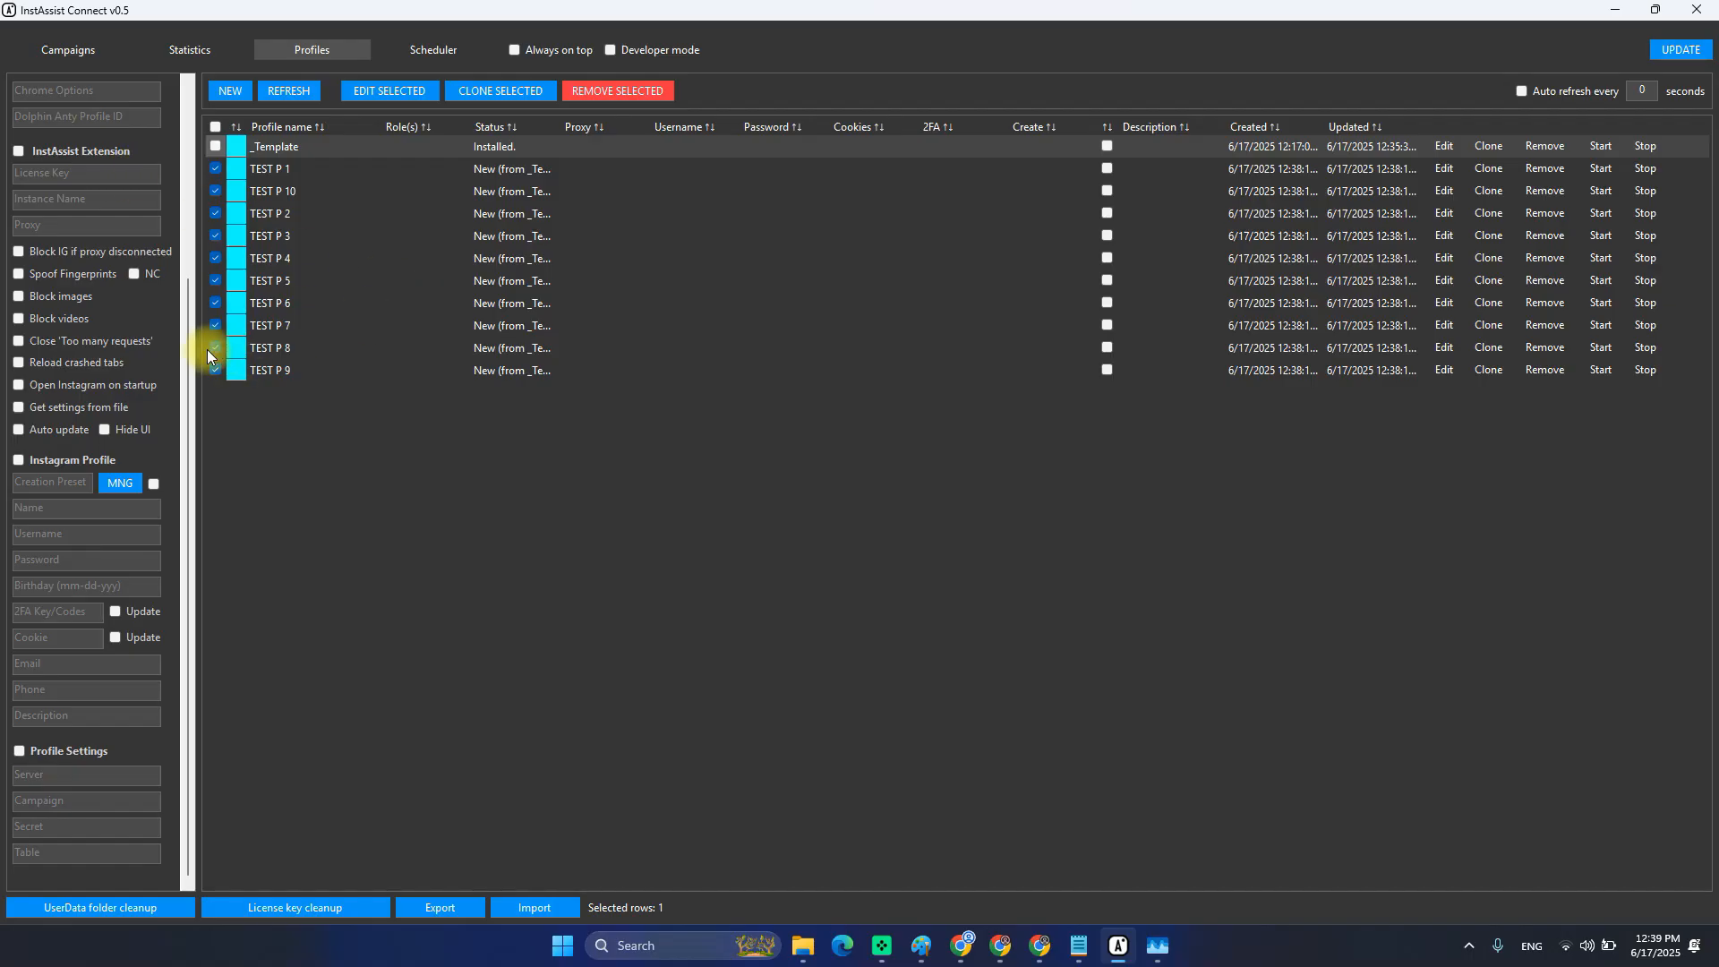
{"action": "scroll", "coordinate": [69, 499], "scroll_direction": "up", "scroll_amount": 3}
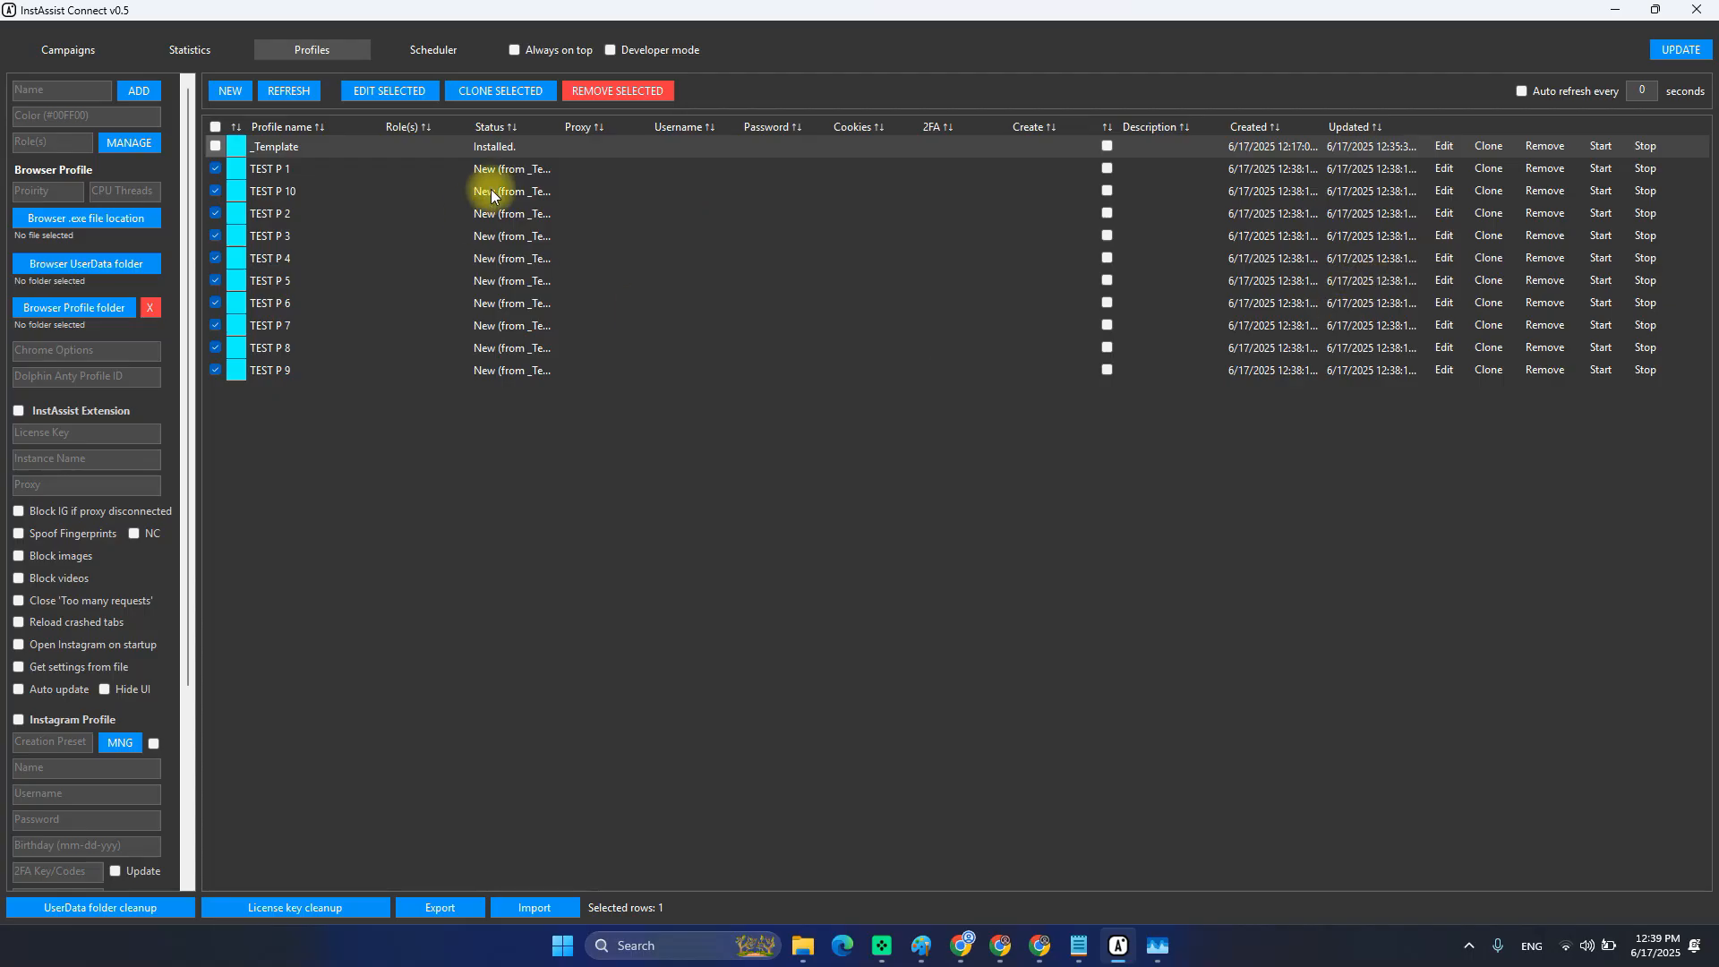
Bulk-edit the ten selected TEST P profiles to colour #FF0000 and save.
{"action": "left_click", "coordinate": [367, 98]}
{"action": "scroll", "coordinate": [94, 557], "scroll_direction": "down", "scroll_amount": 3}
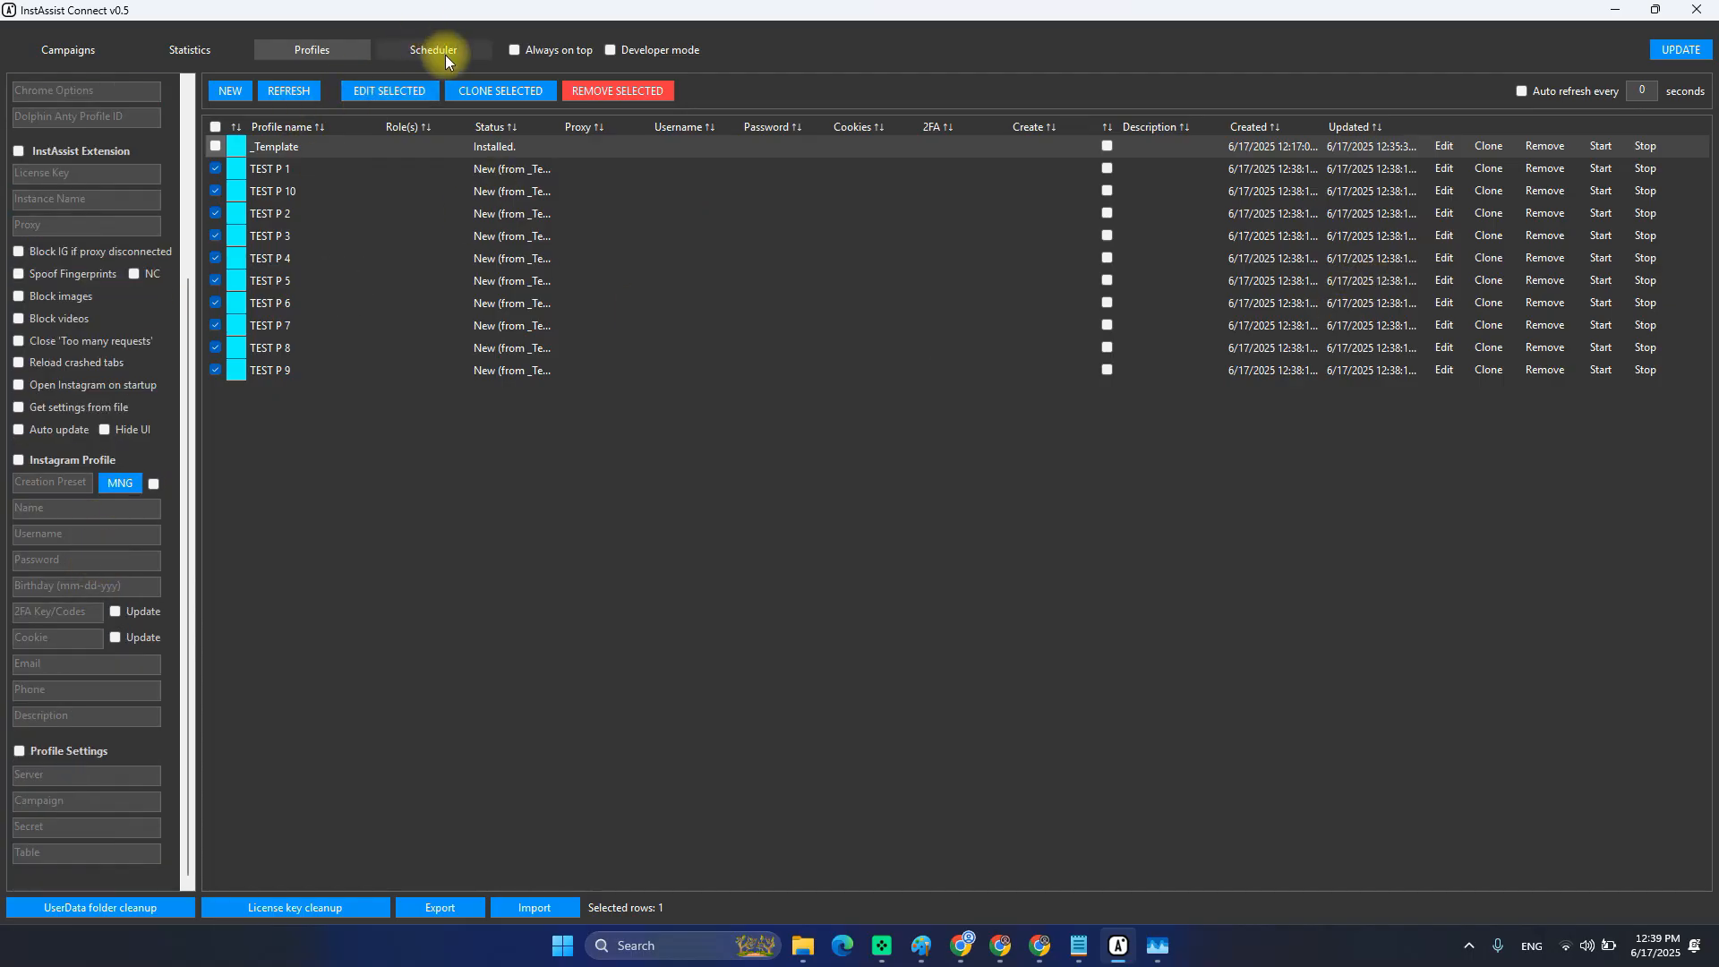
{"action": "scroll", "coordinate": [137, 291], "scroll_direction": "up", "scroll_amount": 3}
{"action": "left_click_drag", "start_coordinate": [96, 89], "coordinate": [13, 98]}
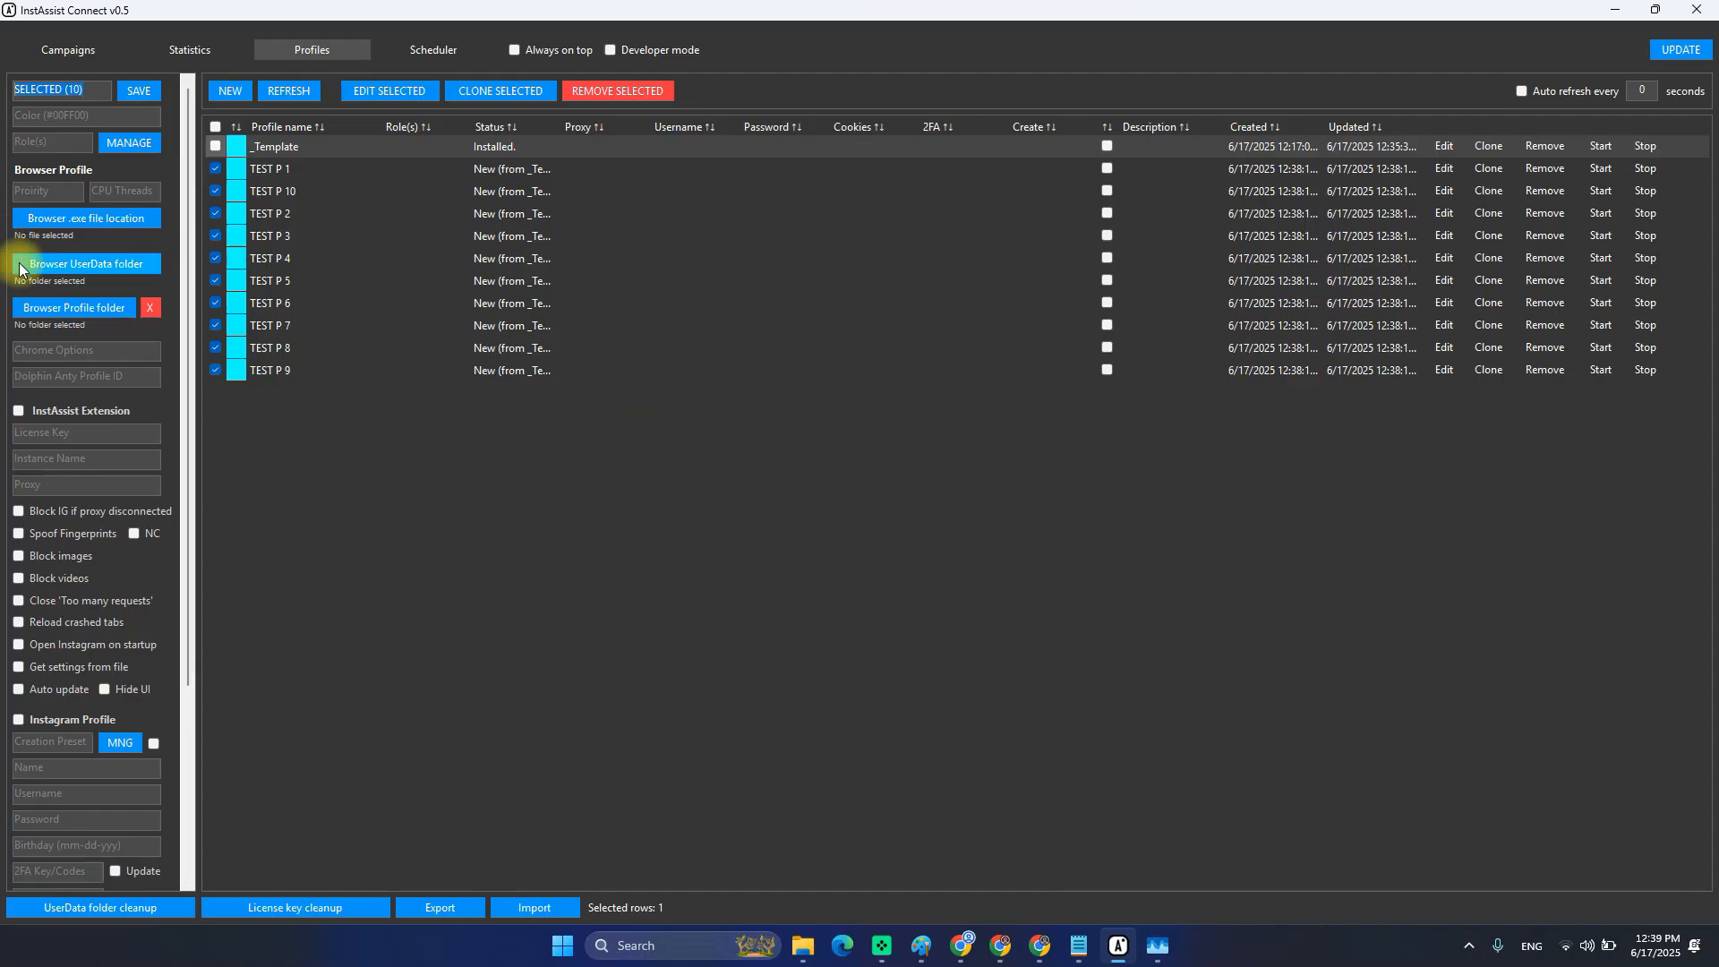
{"action": "left_click", "coordinate": [59, 110]}
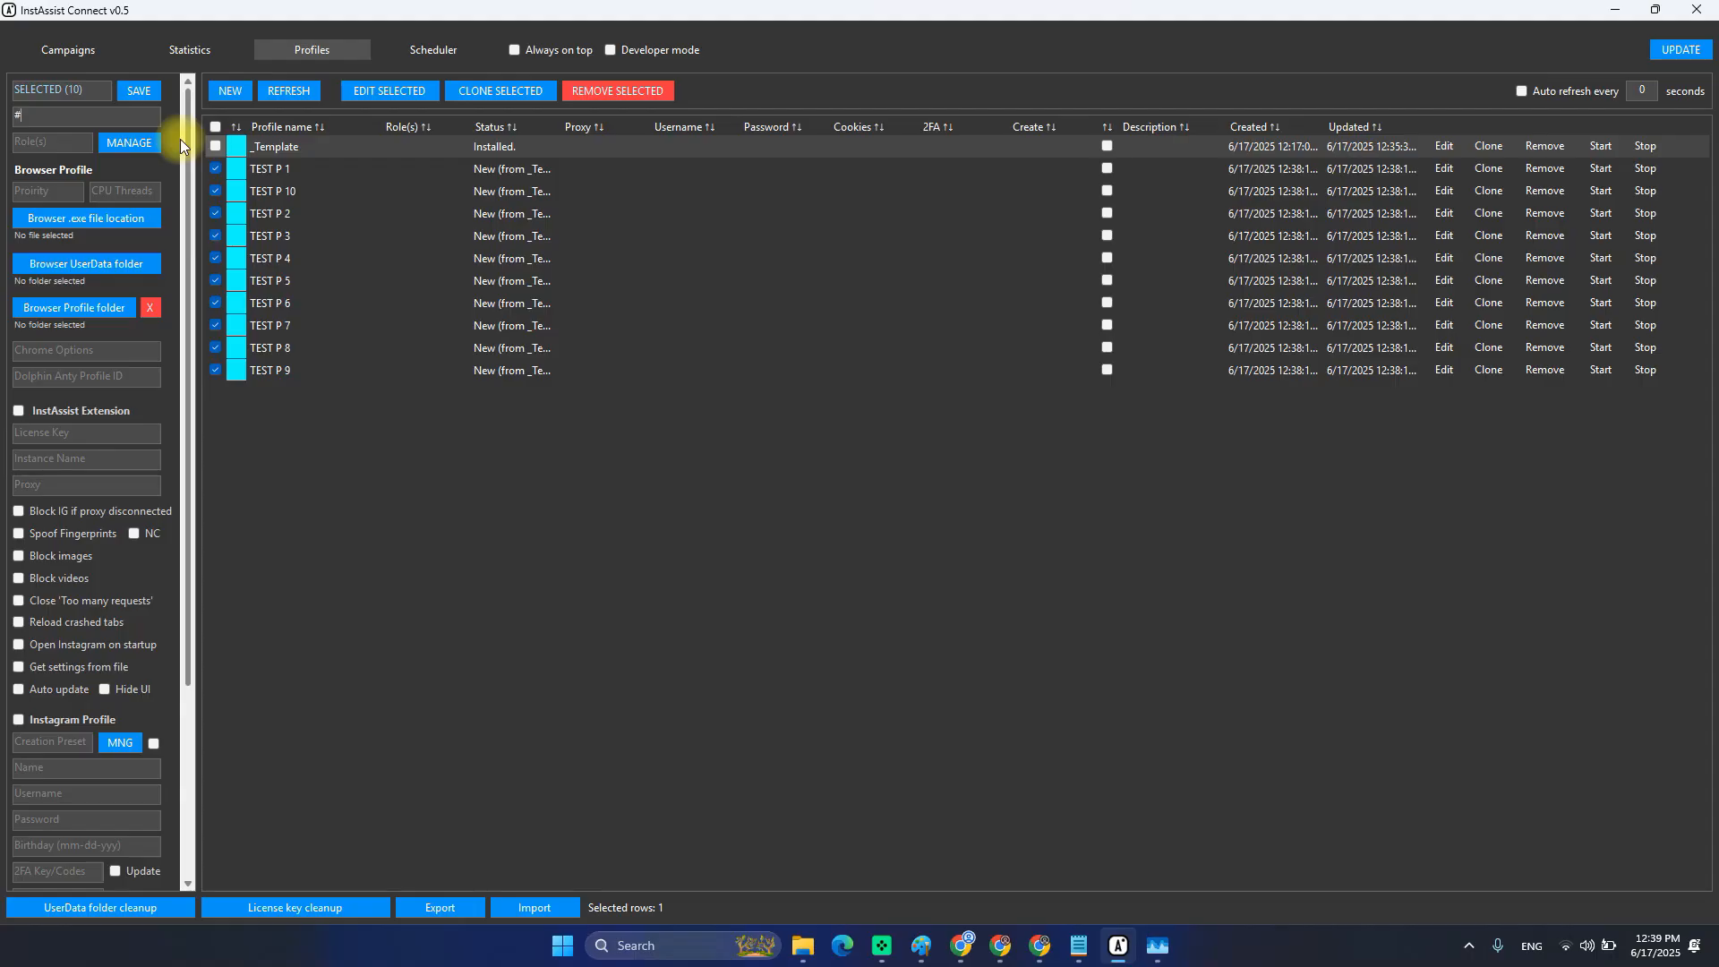
{"action": "type", "text": "#FF0000"}
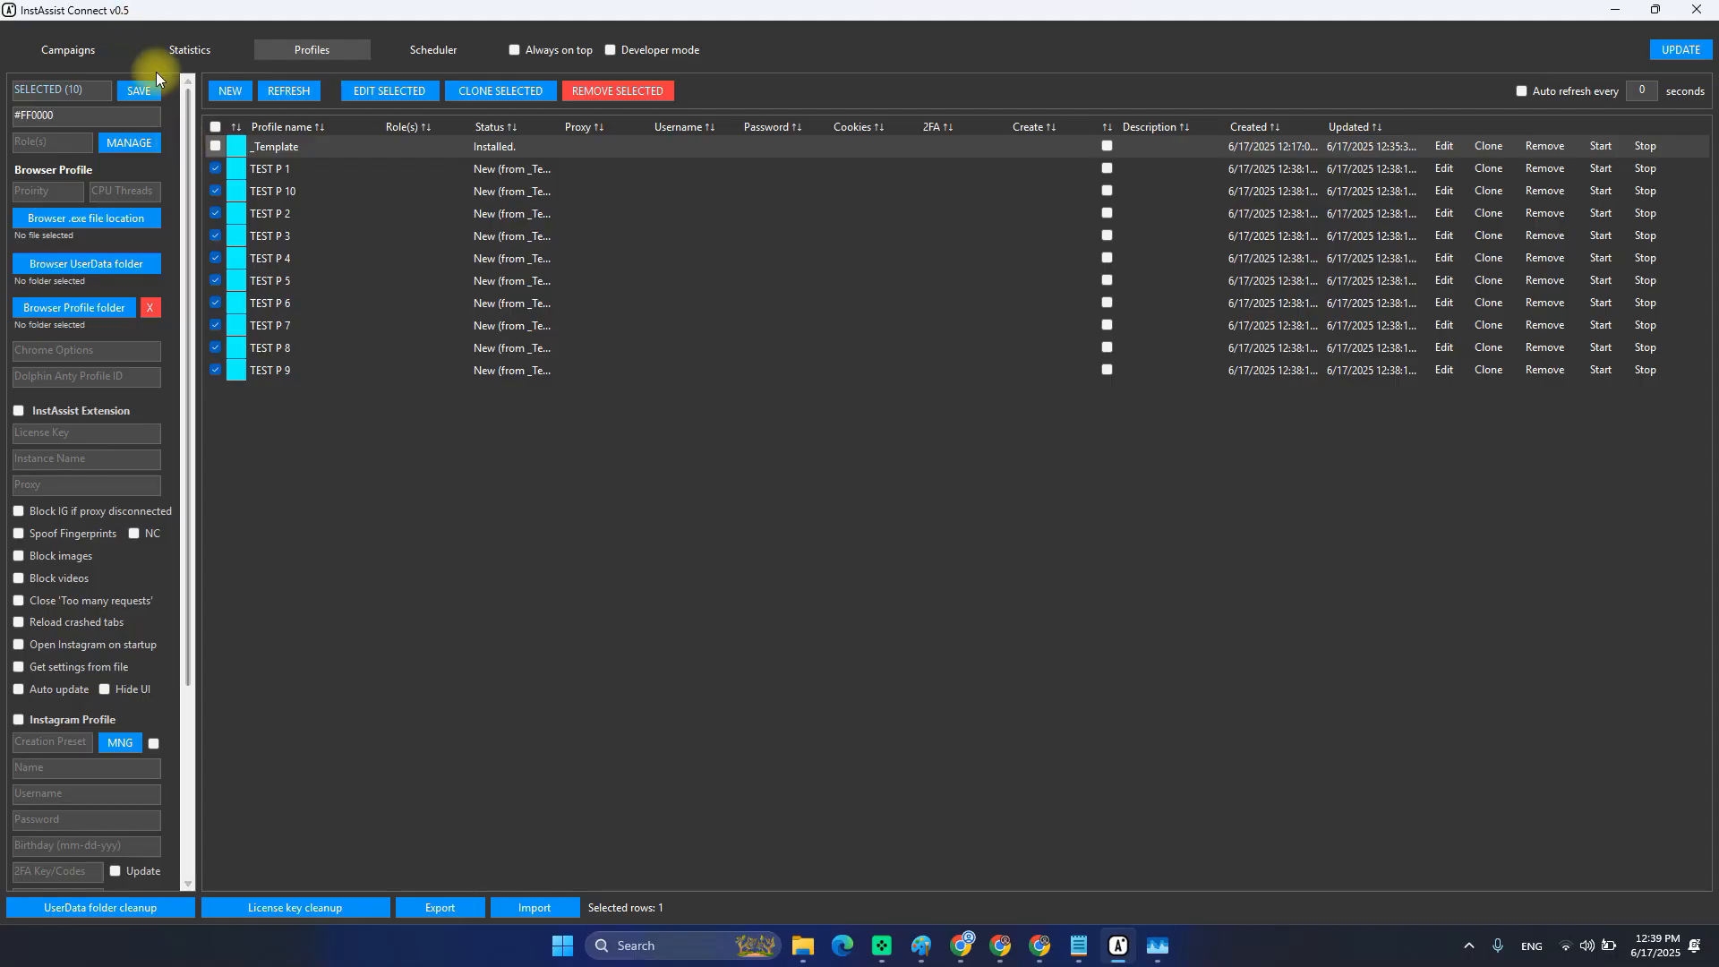
{"action": "left_click", "coordinate": [140, 91]}
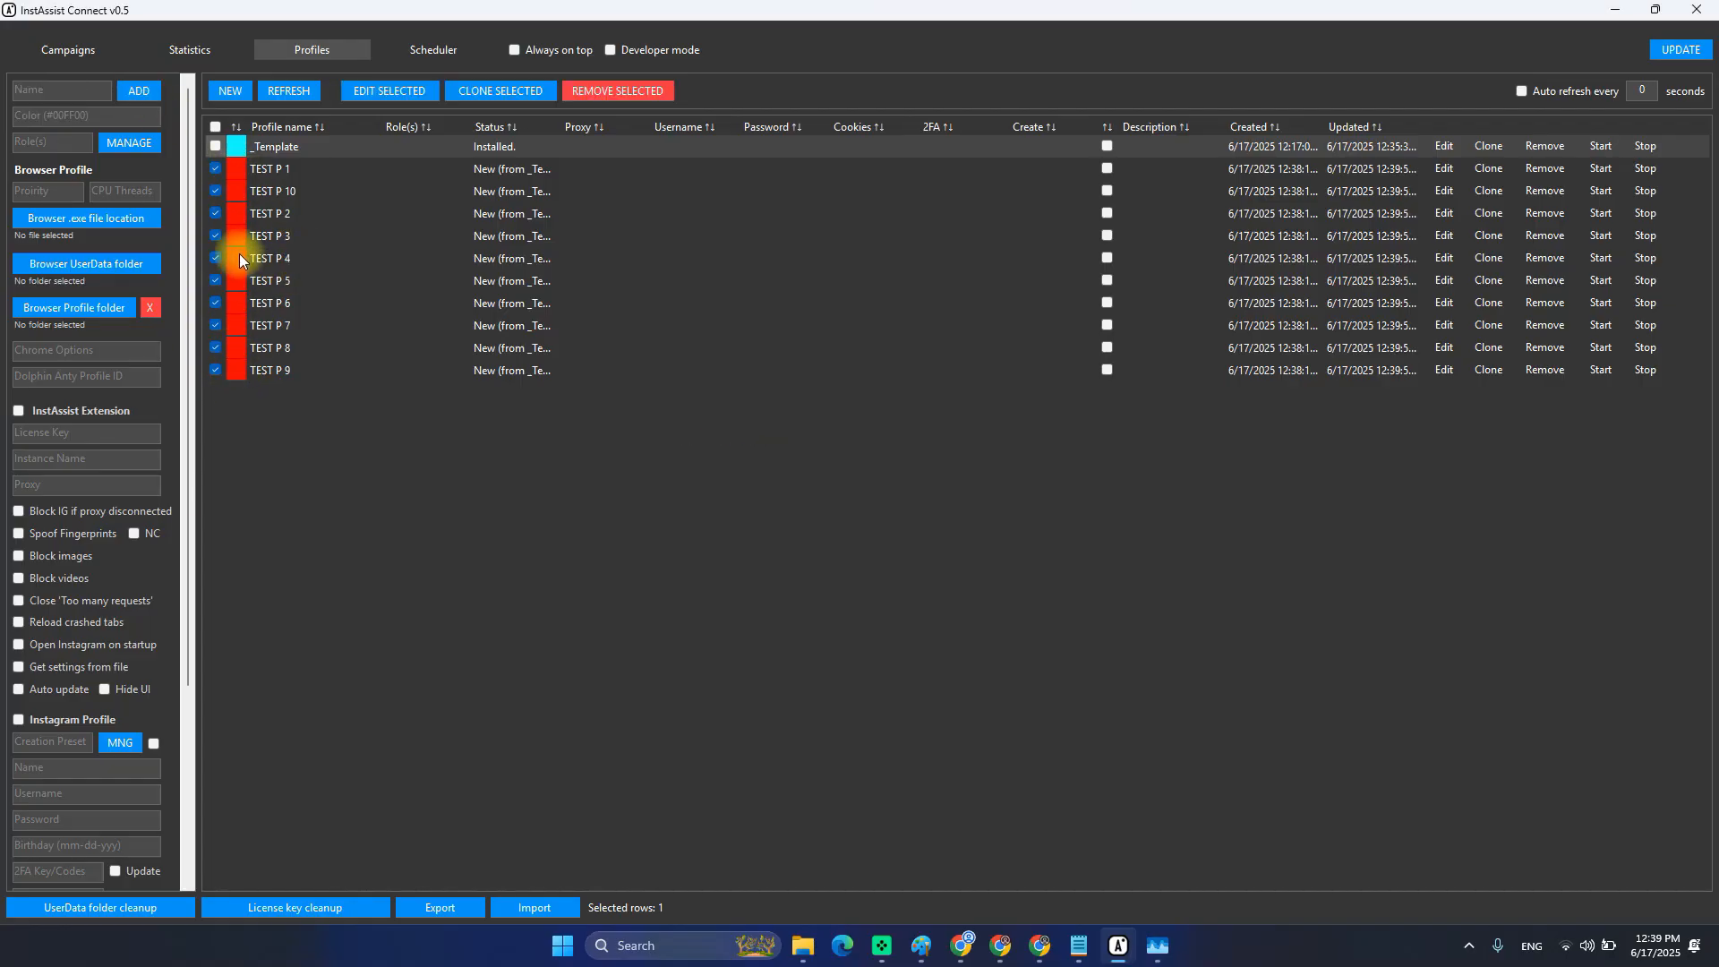
Start another bulk edit and set the selected profiles' colour to #00FFFF.
{"action": "left_click", "coordinate": [383, 89]}
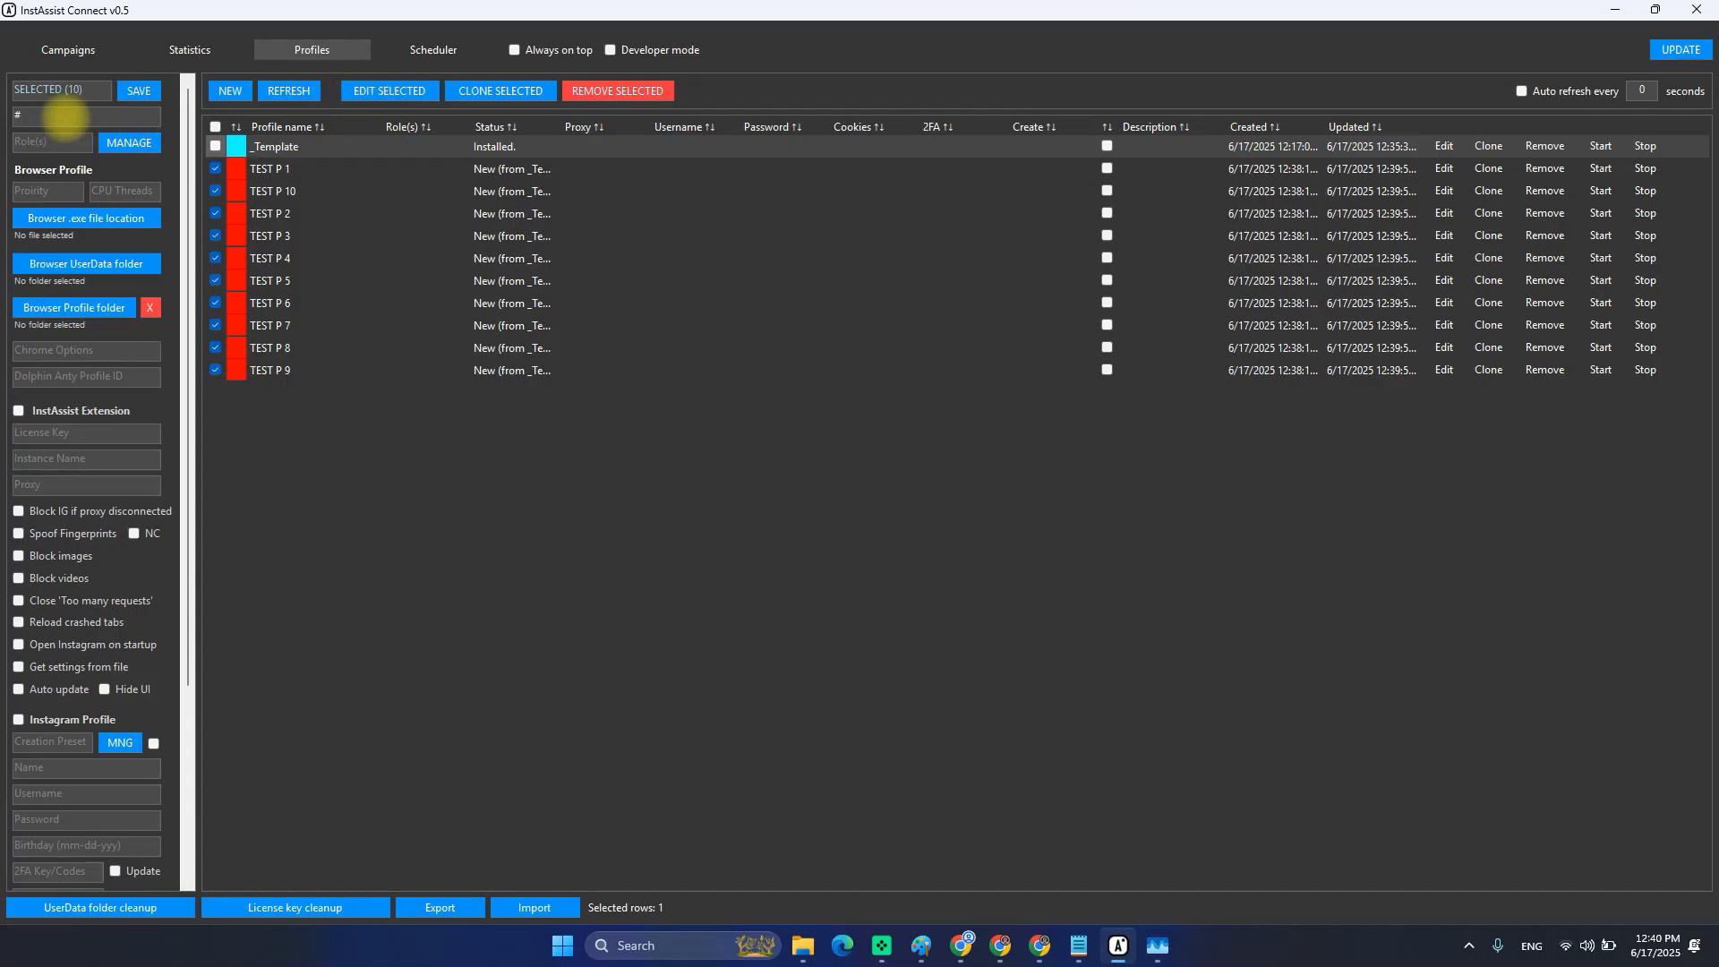
{"action": "left_click", "coordinate": [65, 116]}
{"action": "type", "text": "#00FFFF"}
{"action": "double_click", "coordinate": [34, 114]}
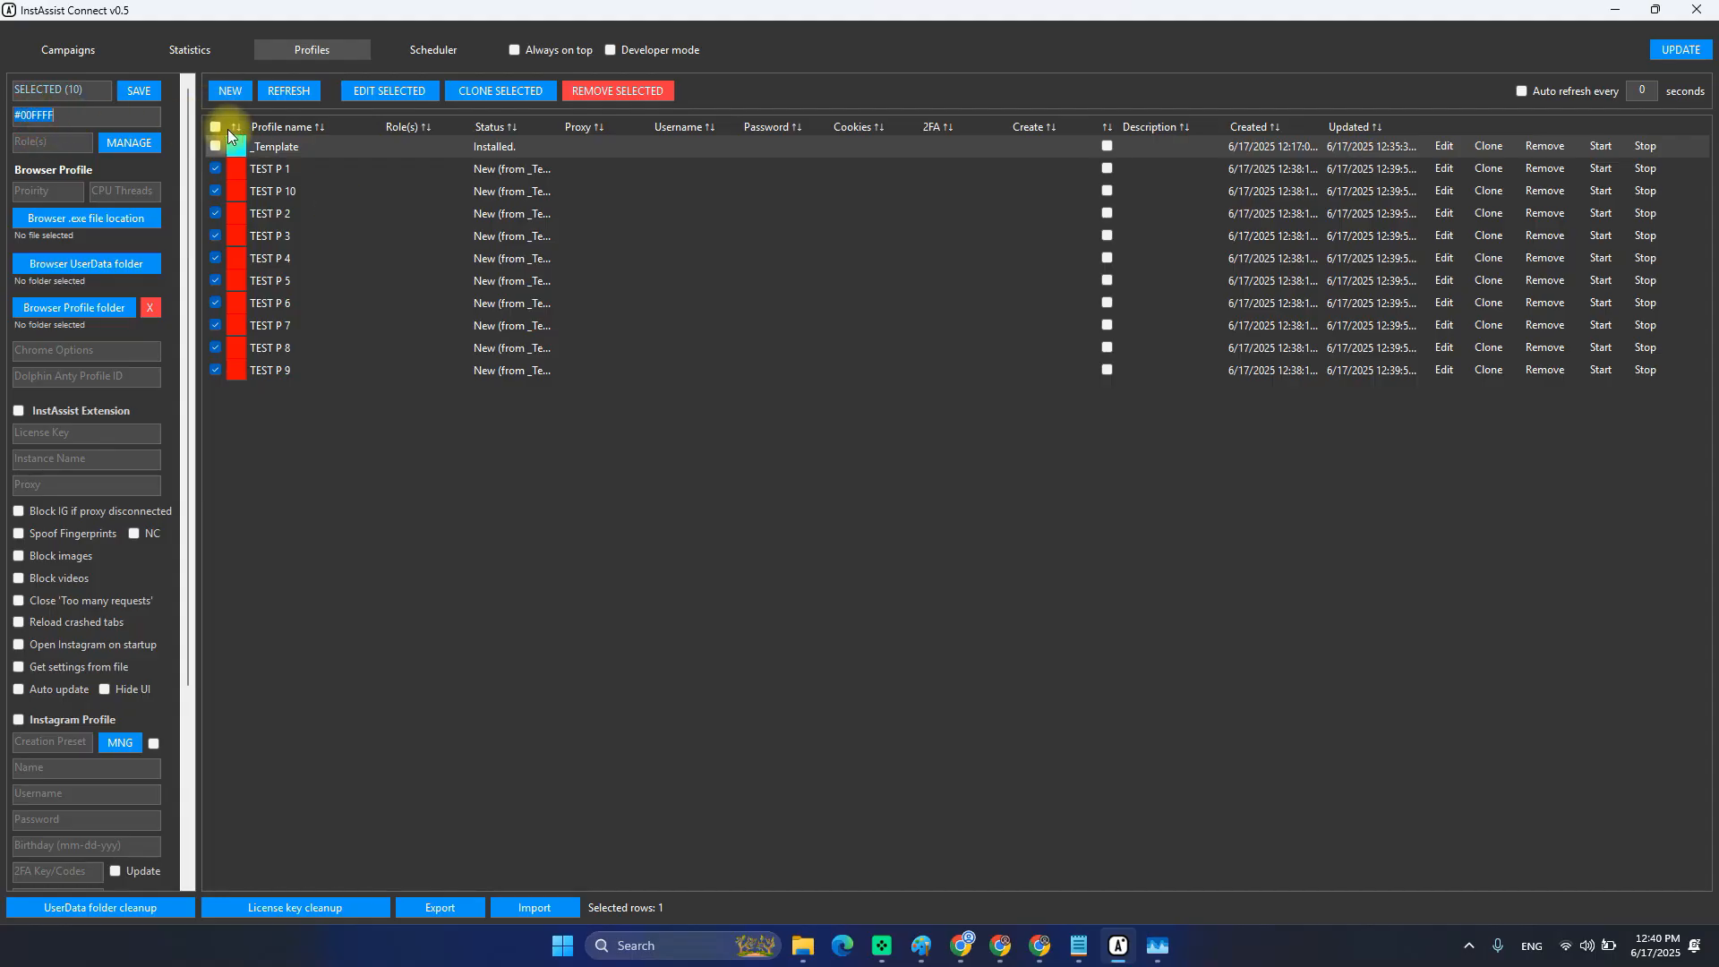
{"action": "left_click", "coordinate": [127, 150]}
{"action": "scroll", "coordinate": [99, 539], "scroll_direction": "down", "scroll_amount": 3}
{"action": "scroll", "coordinate": [99, 519], "scroll_direction": "up", "scroll_amount": 3}
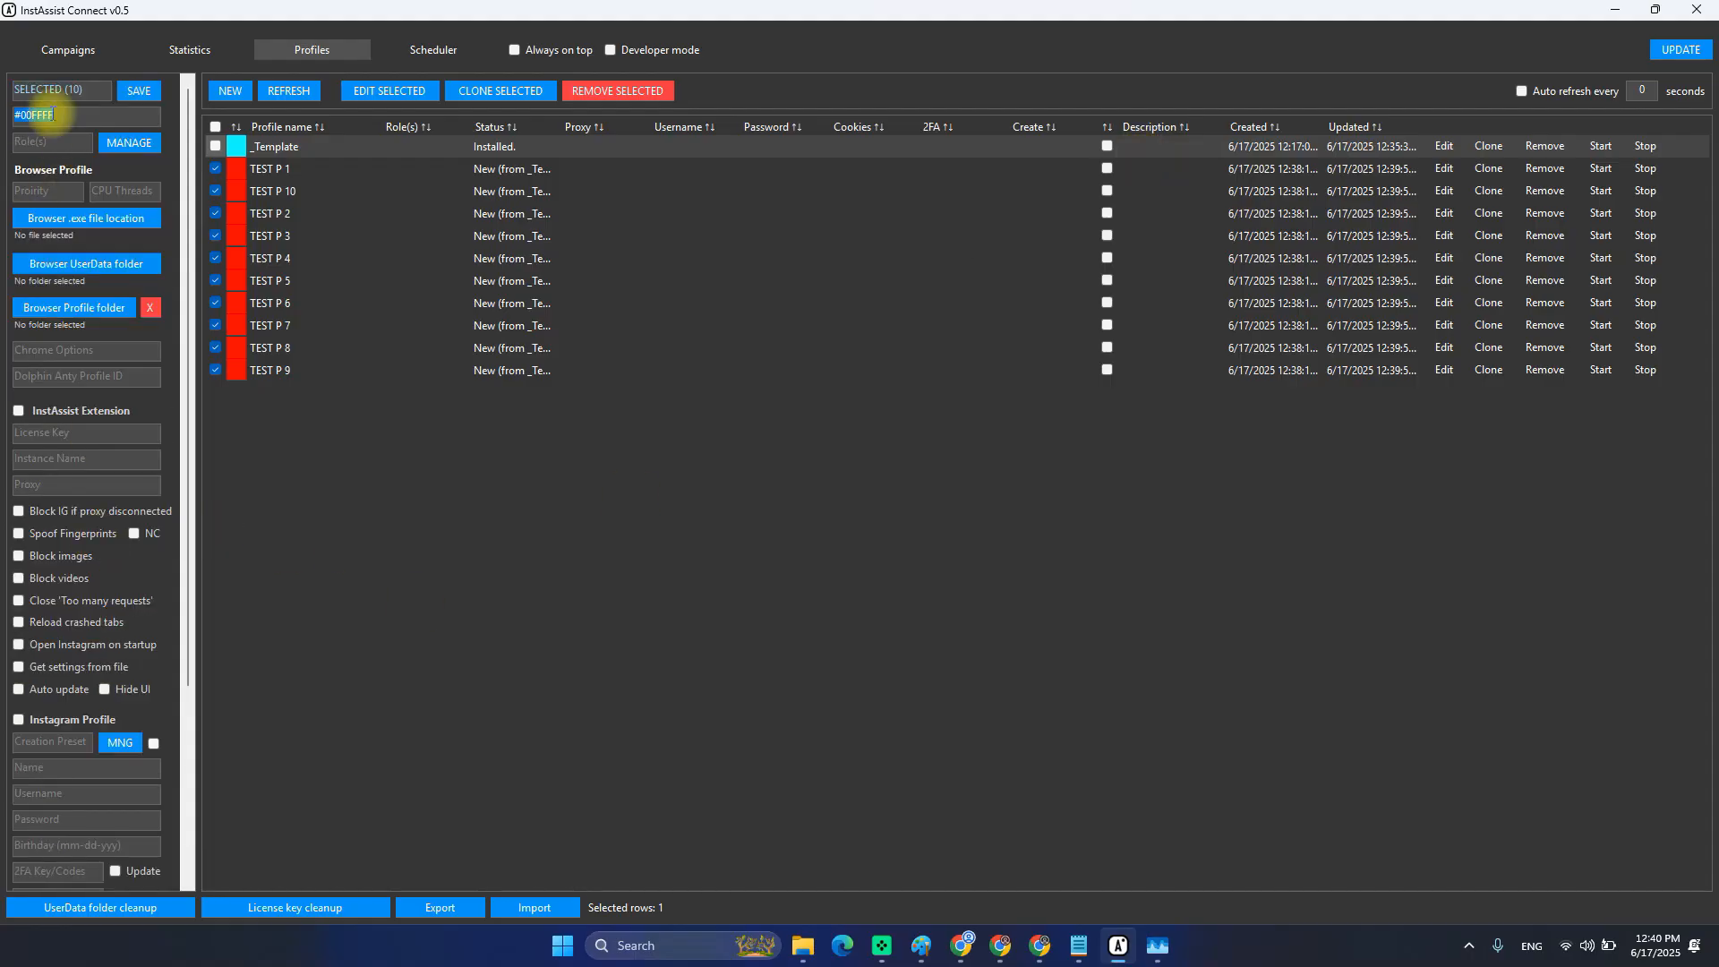
{"action": "left_click", "coordinate": [48, 115]}
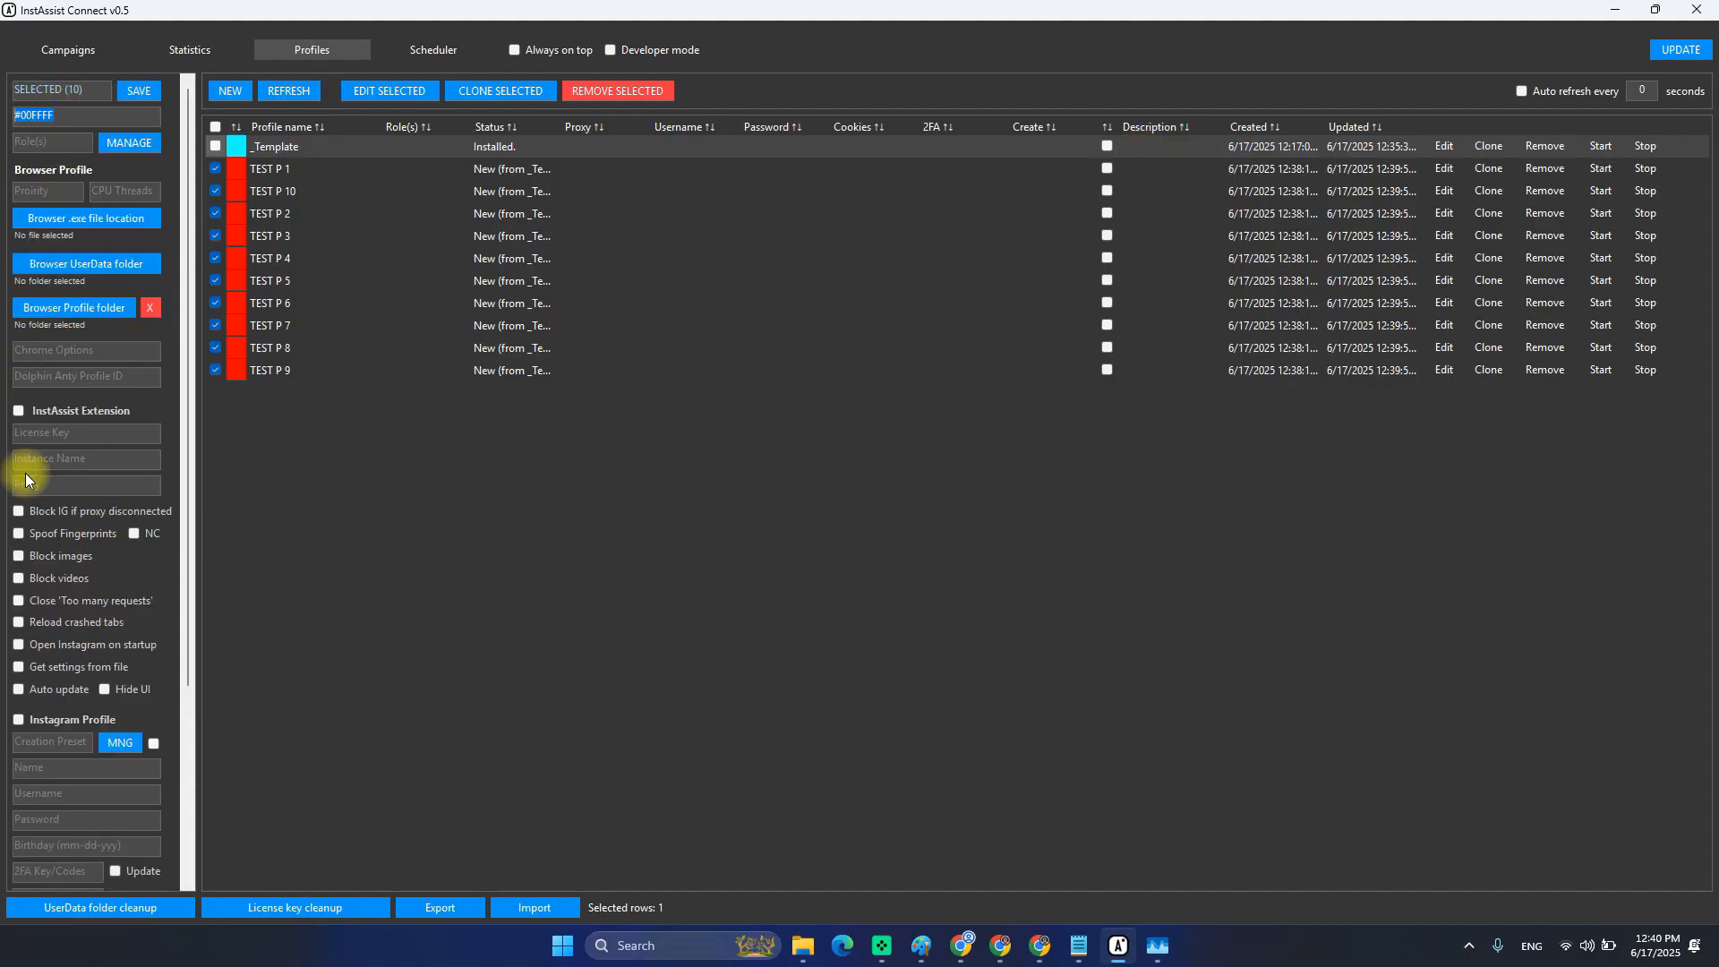
{"action": "scroll", "coordinate": [30, 465], "scroll_direction": "down", "scroll_amount": 3}
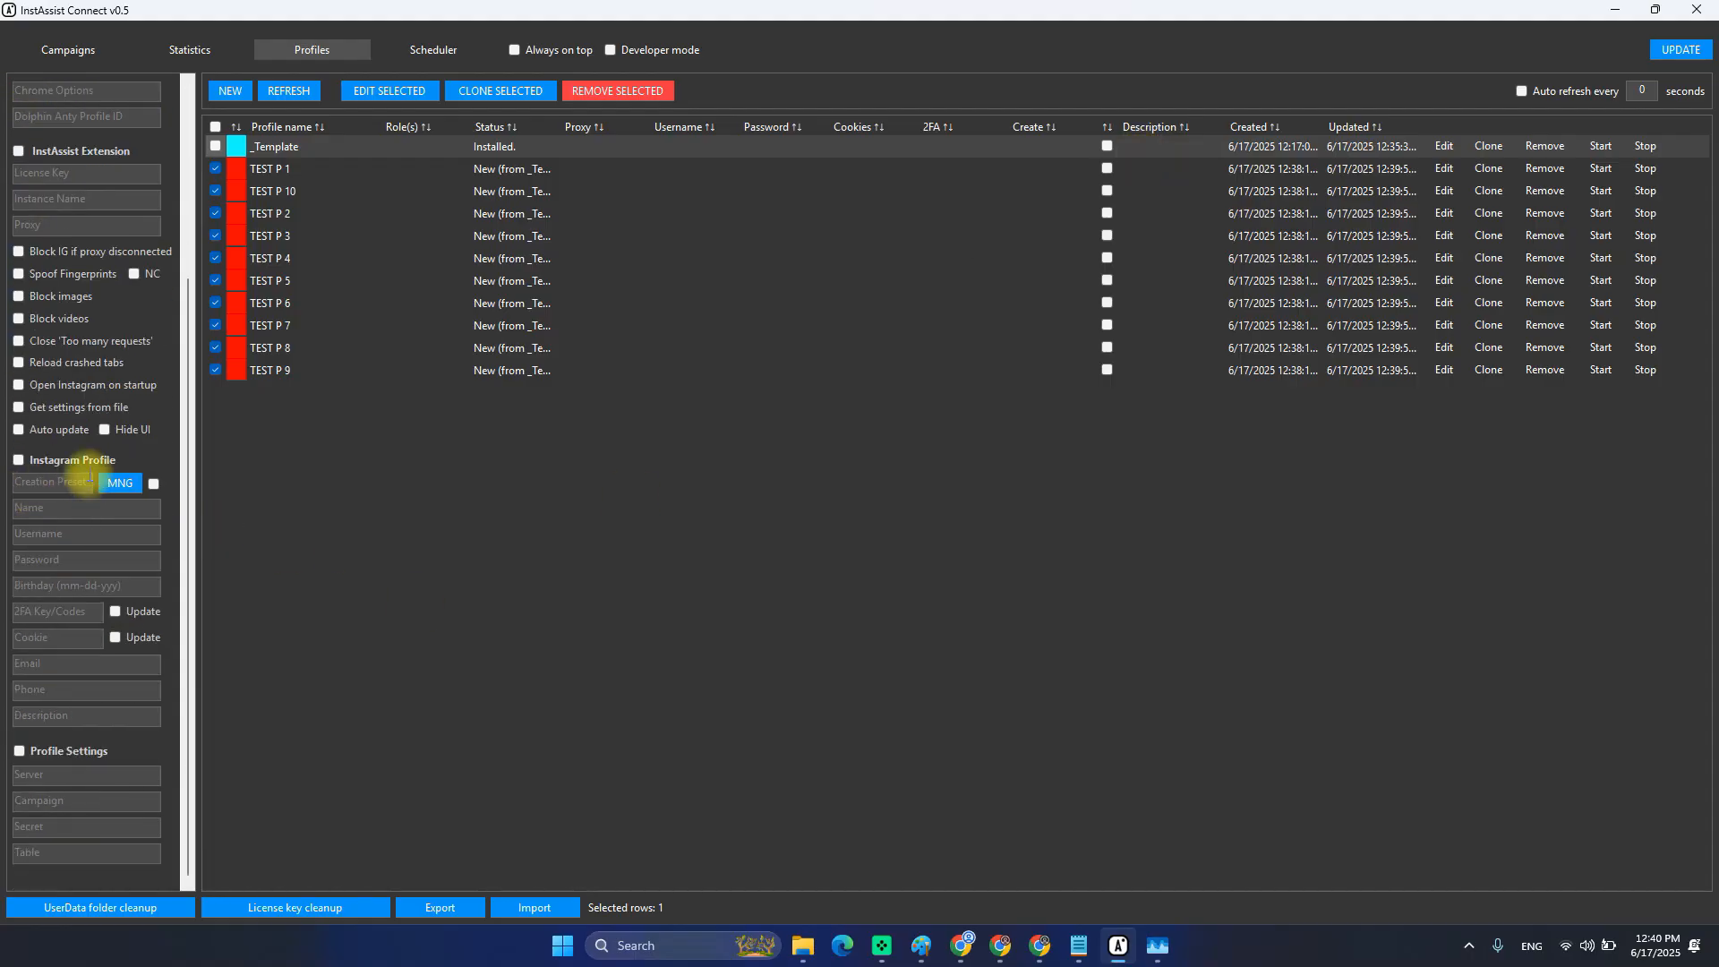
Enable opening Instagram on startup and enter 'Test' as the description.
{"action": "left_click", "coordinate": [31, 387]}
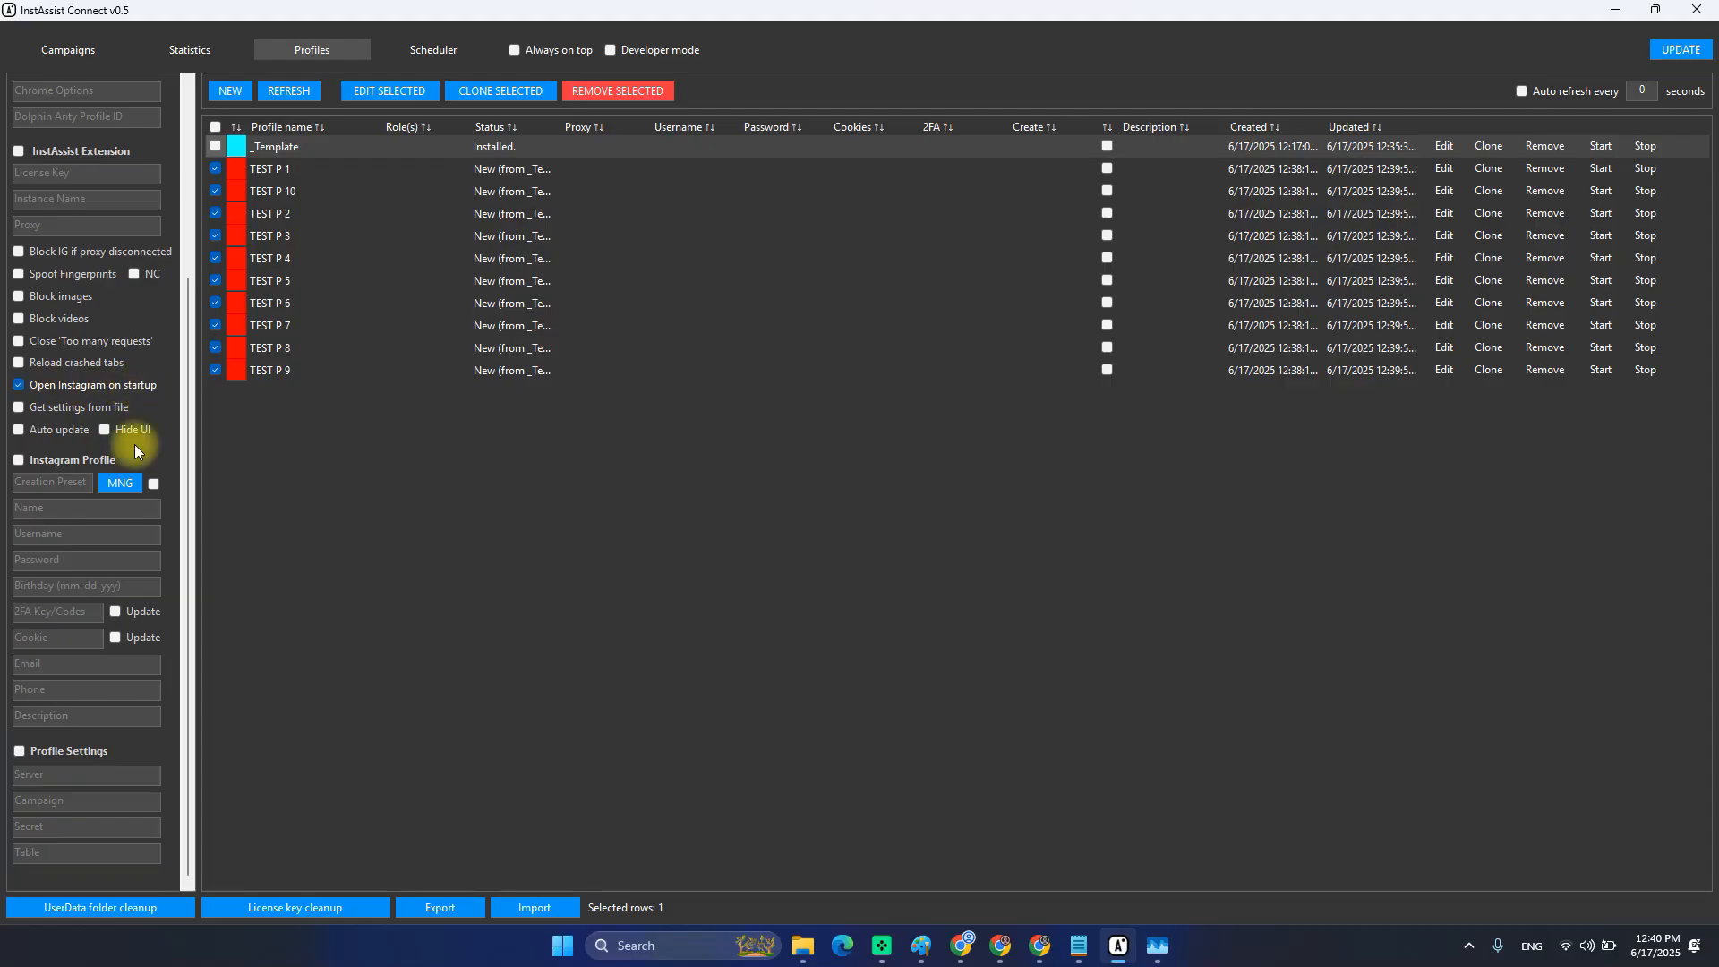
{"action": "left_click", "coordinate": [76, 717]}
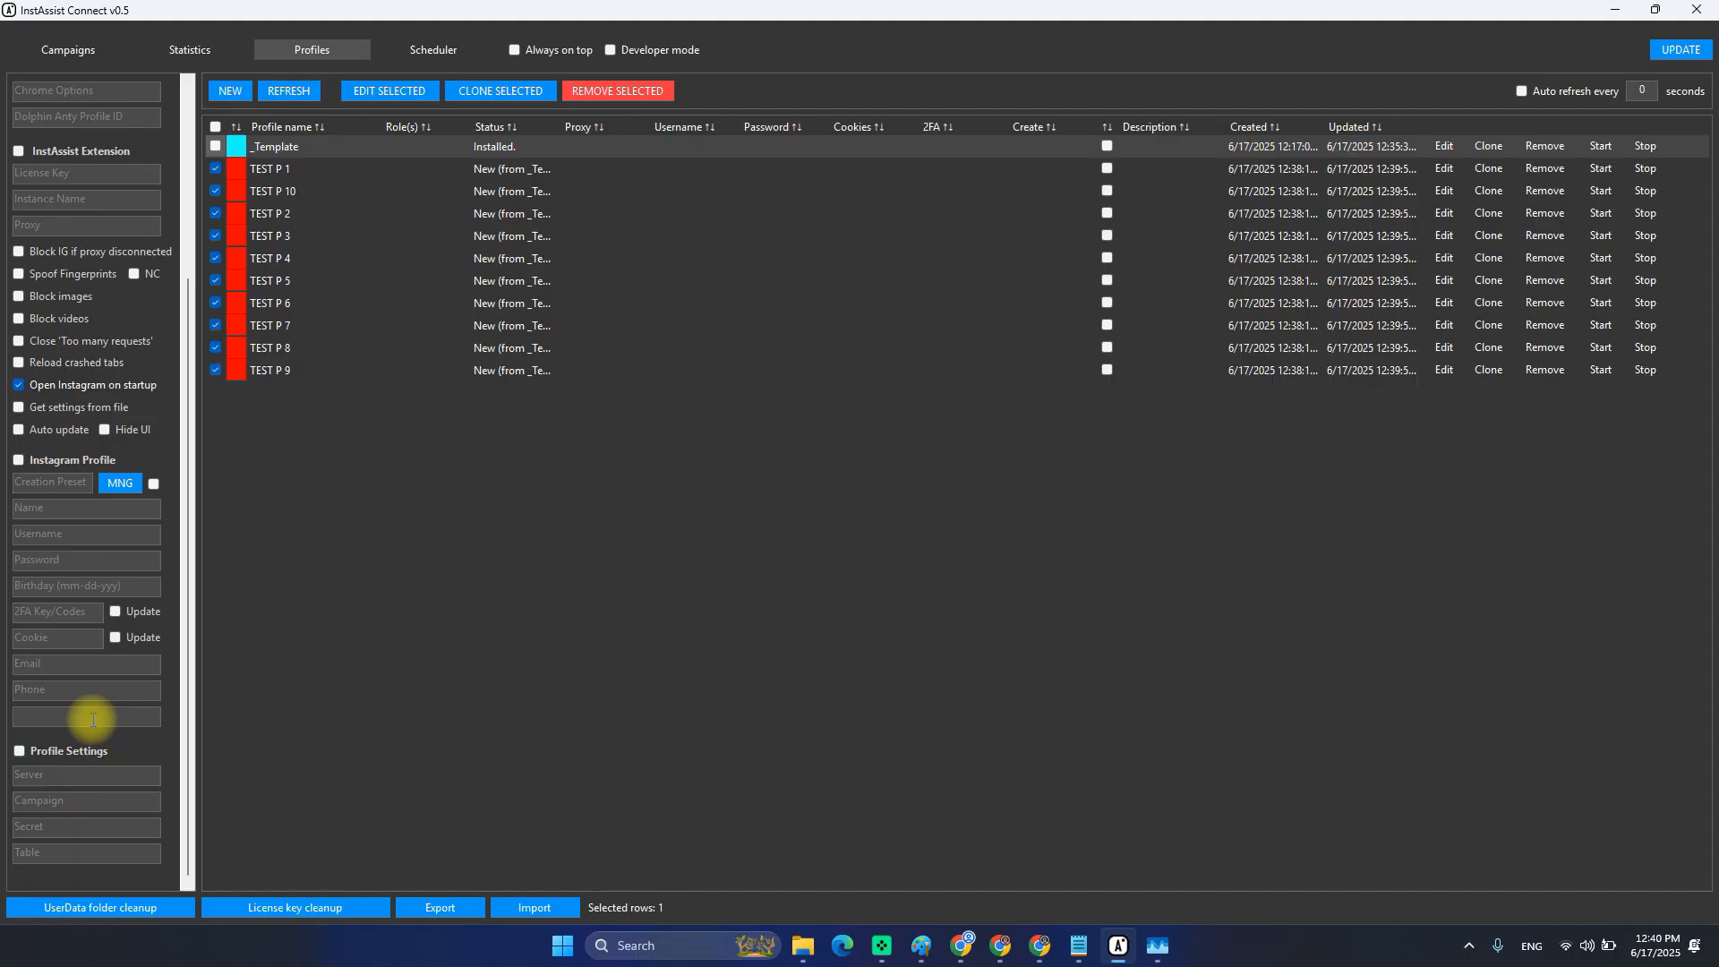
{"action": "type", "text": "Test"}
{"action": "scroll", "coordinate": [102, 648], "scroll_direction": "up", "scroll_amount": 5}
{"action": "scroll", "coordinate": [57, 460], "scroll_direction": "up", "scroll_amount": 1}
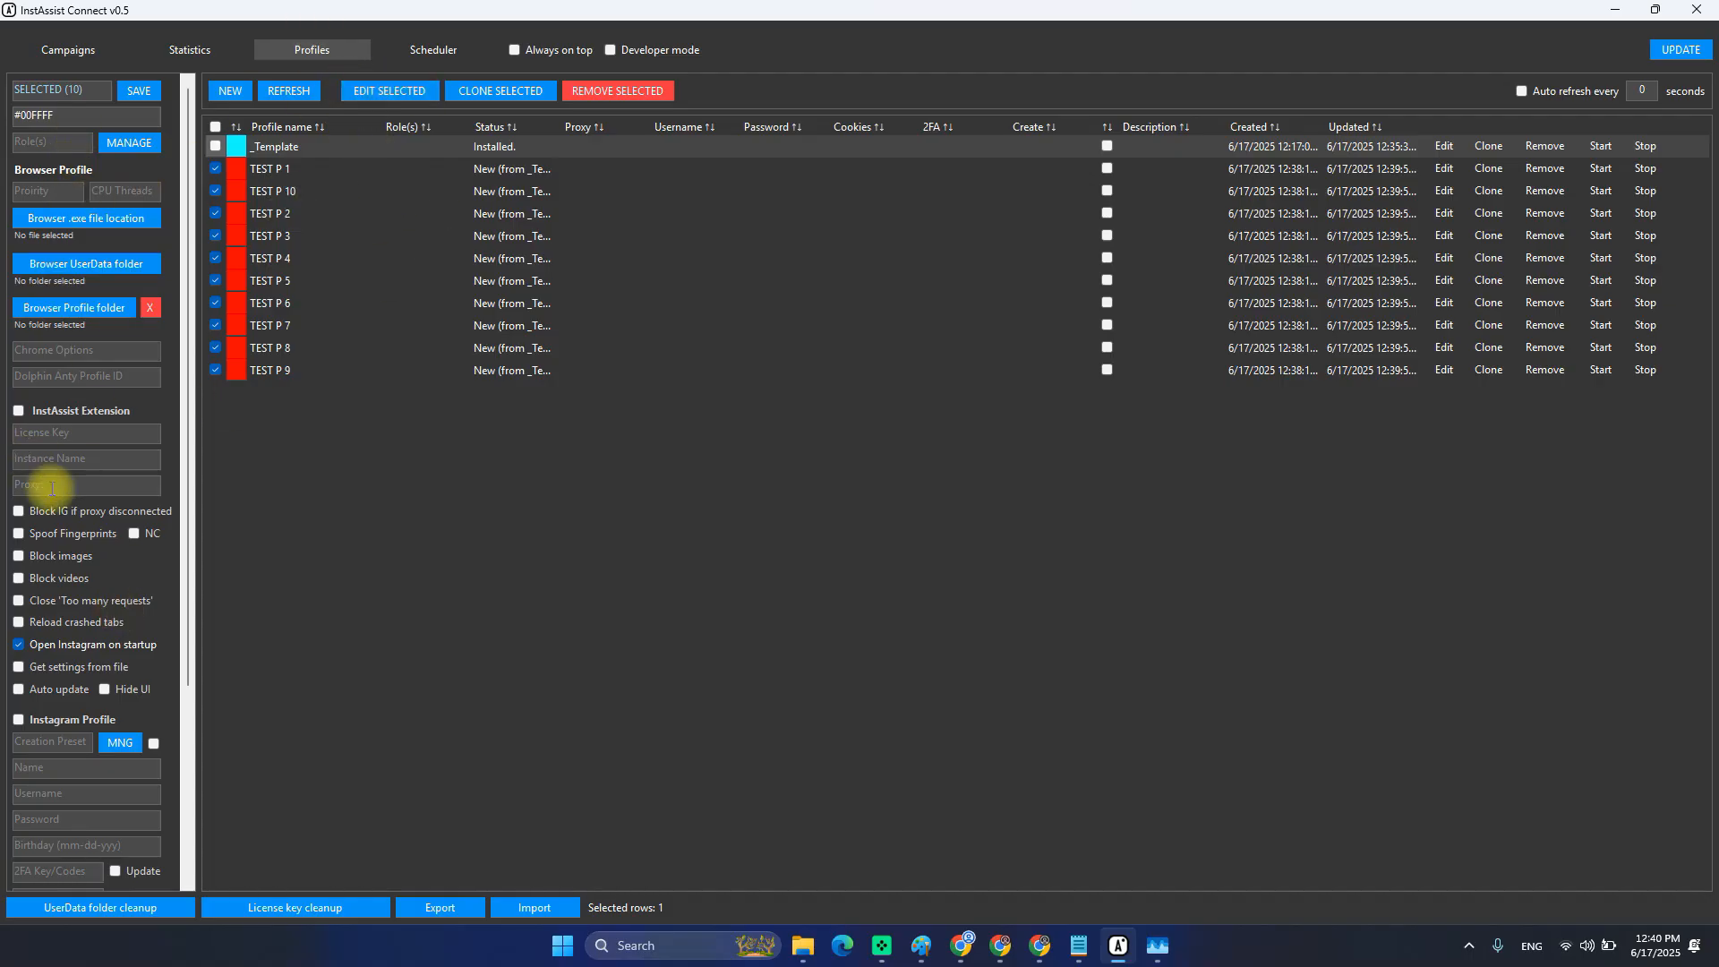
{"action": "scroll", "coordinate": [73, 528], "scroll_direction": "down", "scroll_amount": 6}
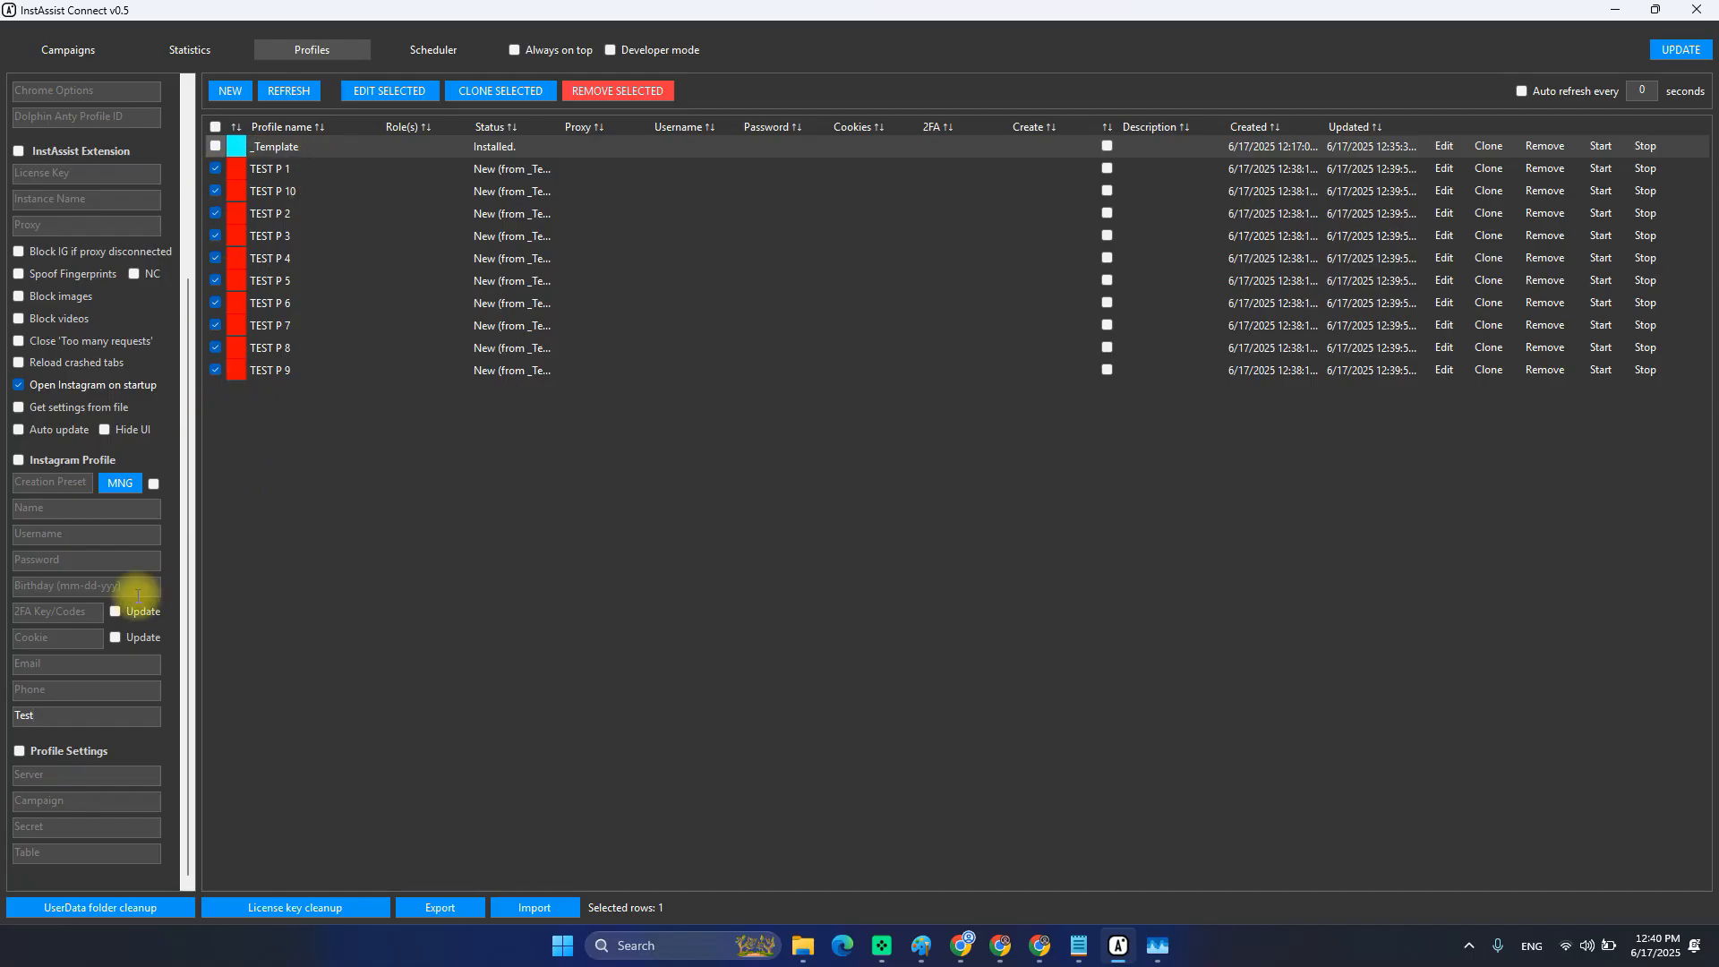
{"action": "scroll", "coordinate": [122, 593], "scroll_direction": "up", "scroll_amount": 3}
{"action": "scroll", "coordinate": [107, 538], "scroll_direction": "down", "scroll_amount": 3}
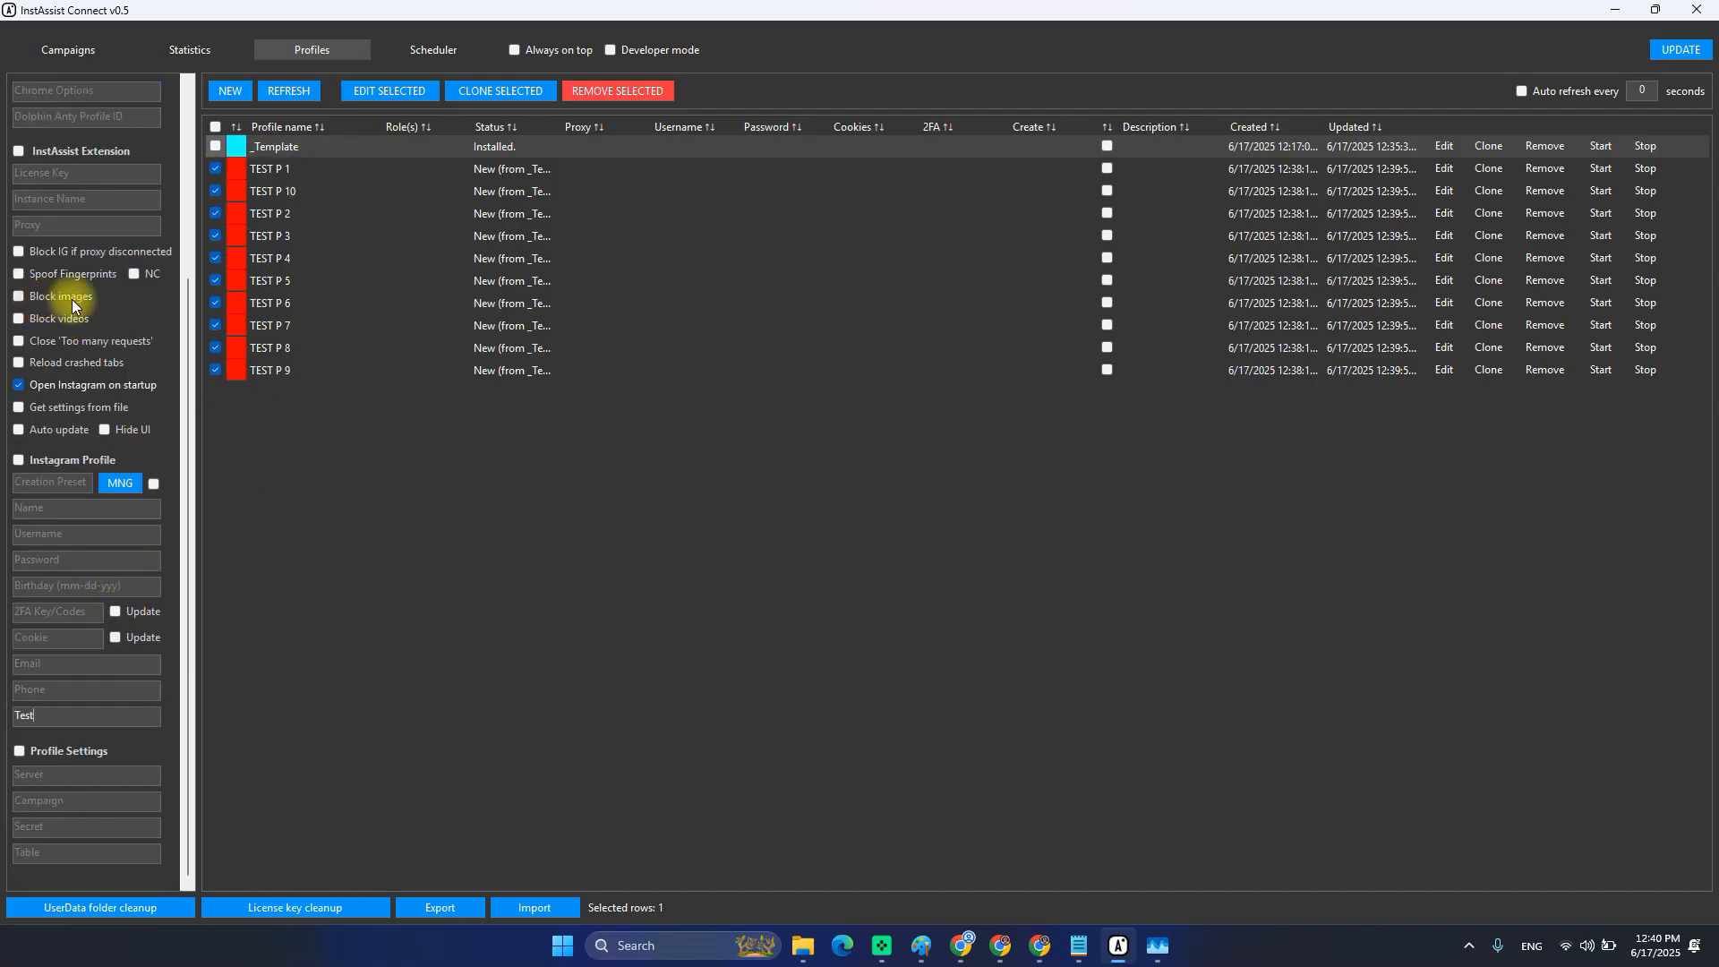
Turn on image blocking and save all changes to the ten profiles.
{"action": "left_click", "coordinate": [70, 298]}
{"action": "scroll", "coordinate": [106, 589], "scroll_direction": "up", "scroll_amount": 2}
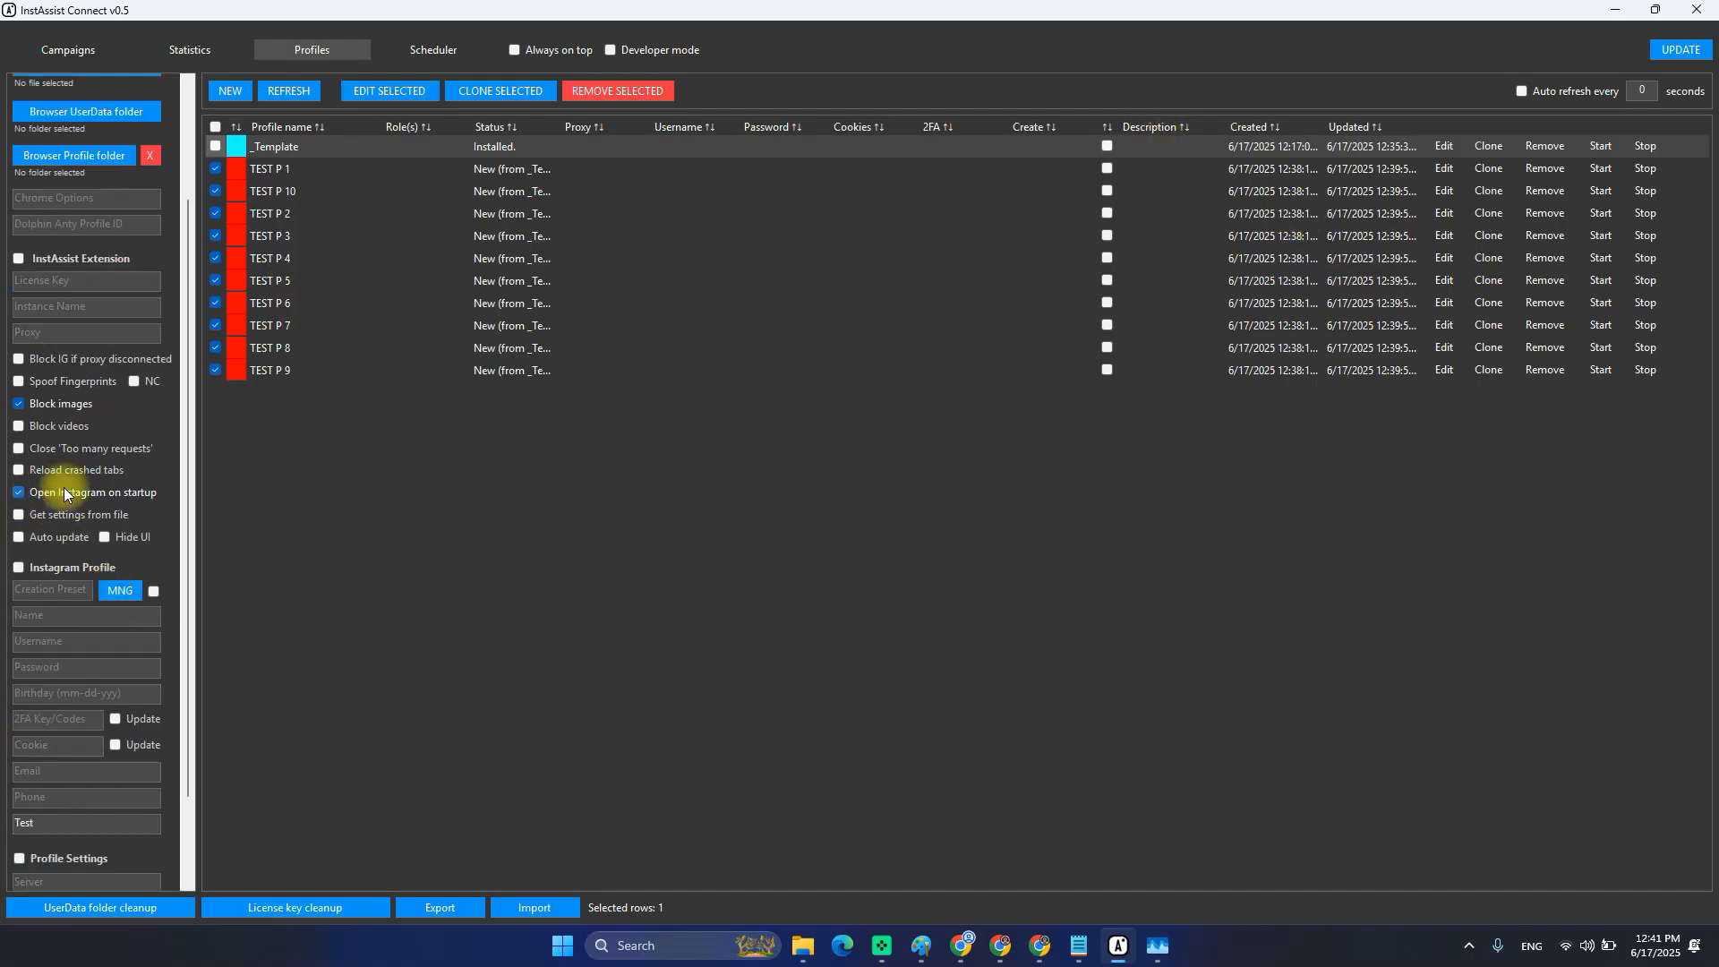
{"action": "scroll", "coordinate": [54, 407], "scroll_direction": "up", "scroll_amount": 3}
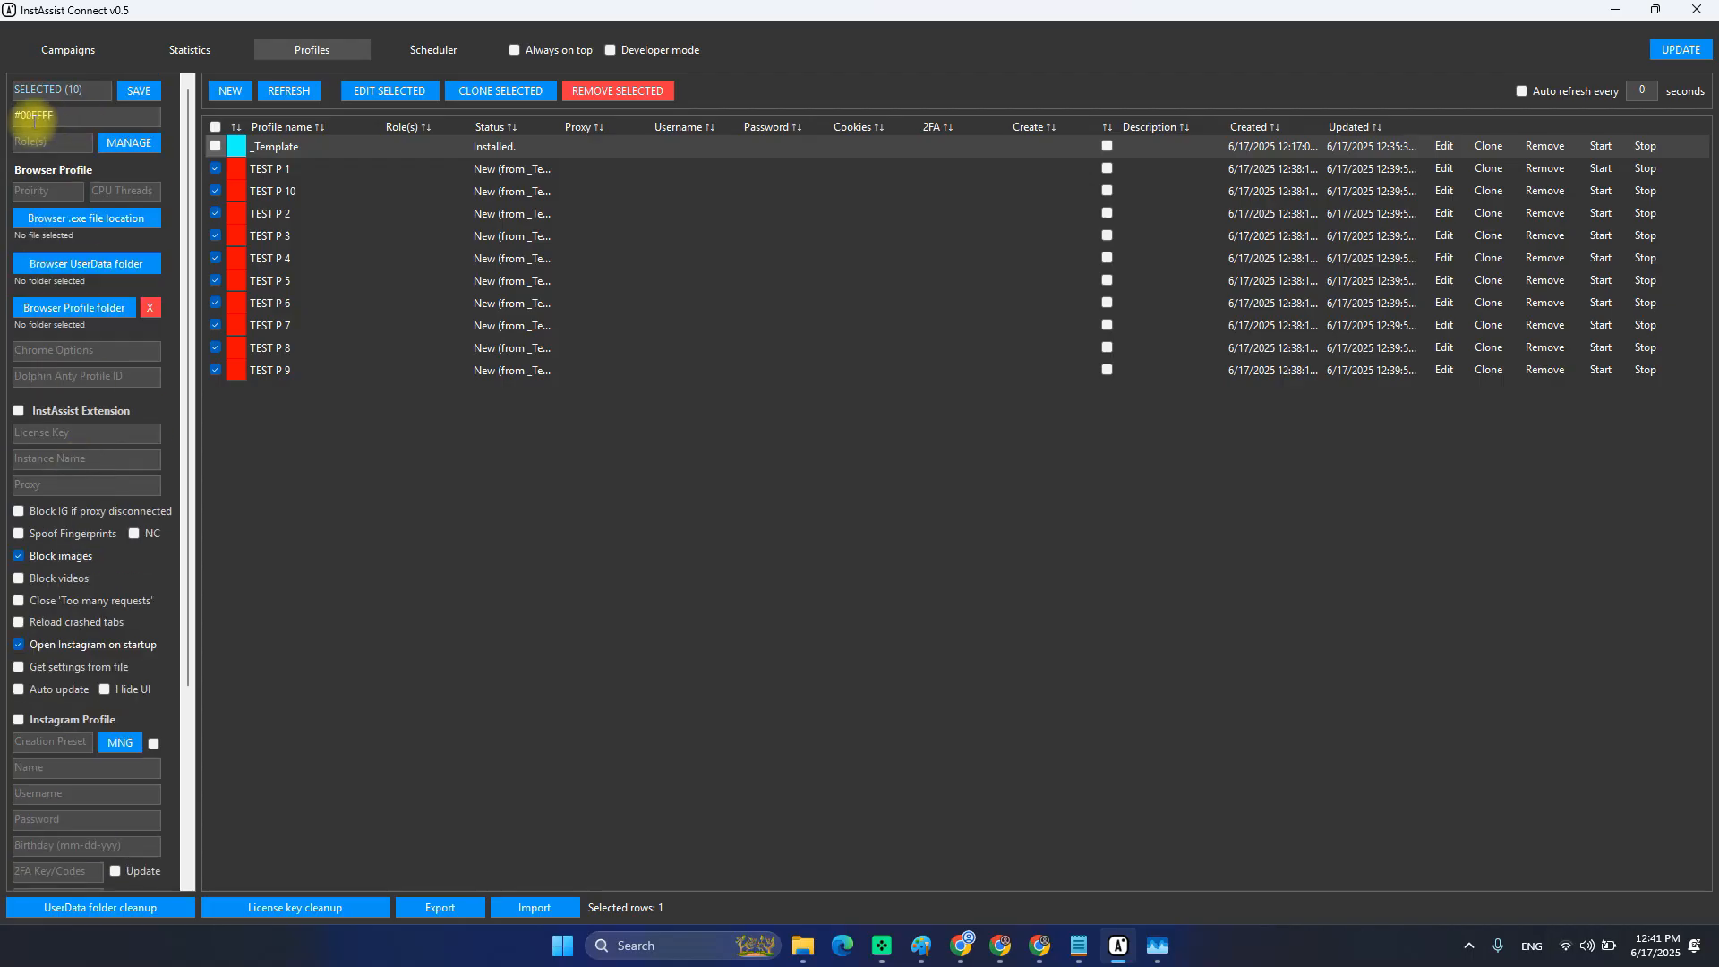
{"action": "left_click", "coordinate": [139, 90]}
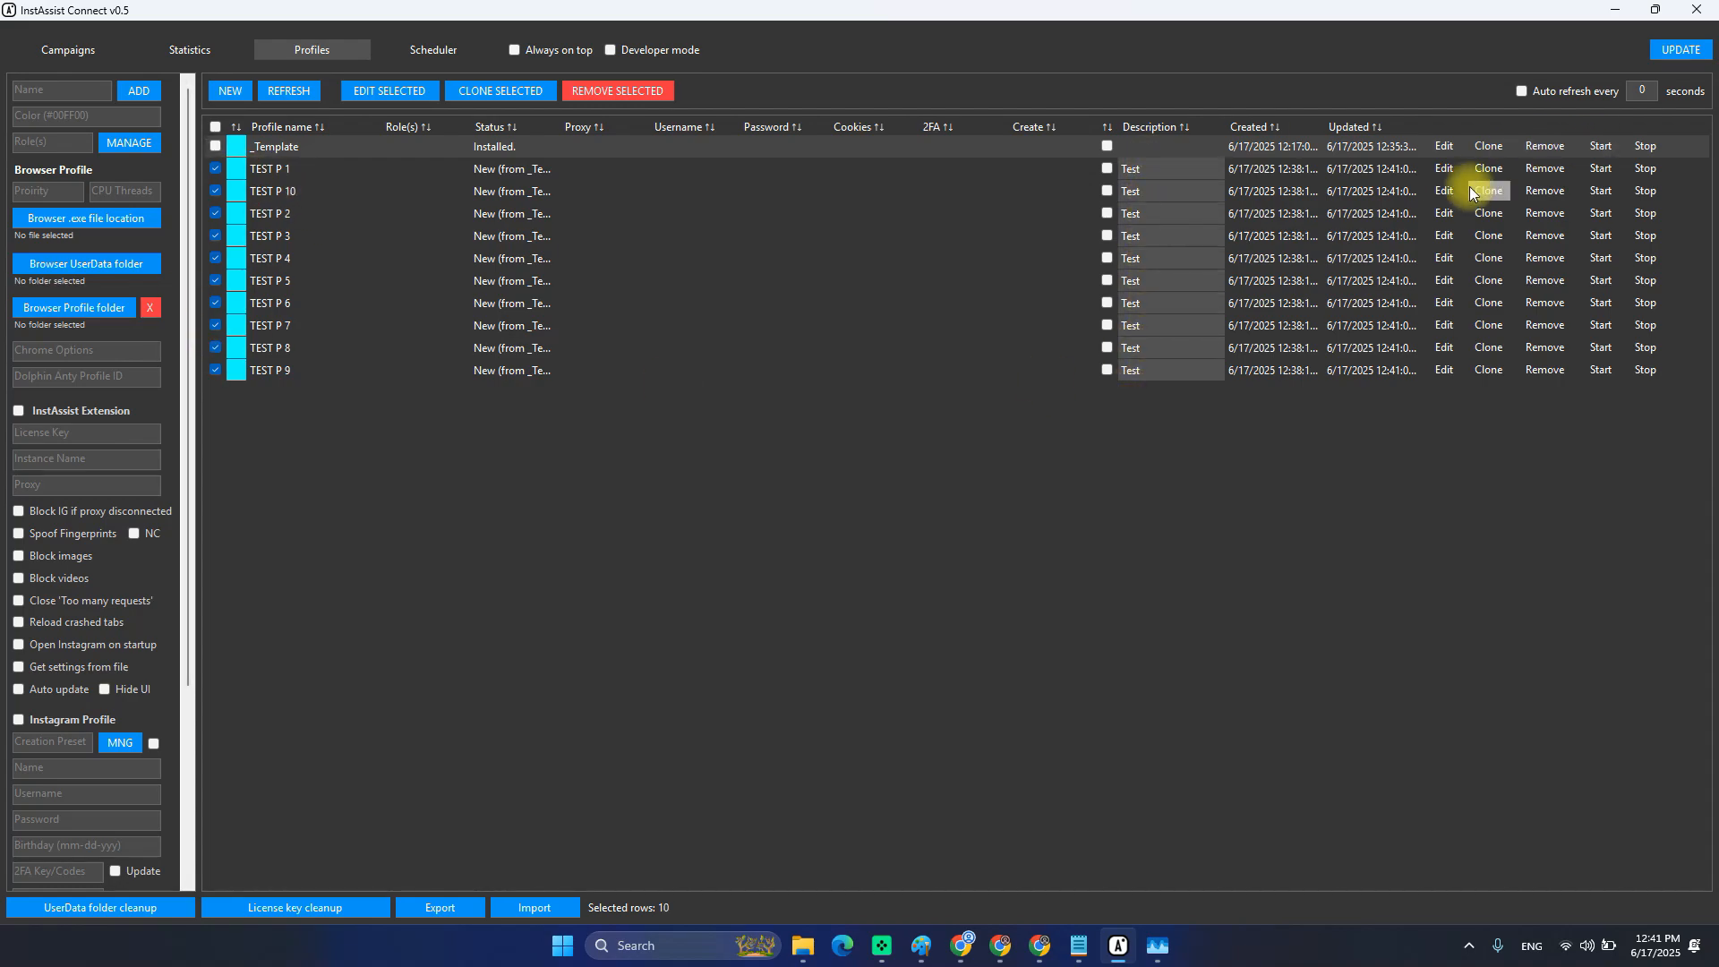
Open TEST P 1, TEST P 3, TEST P 1 again, then TEST P 6 to review their settings.
{"action": "left_click", "coordinate": [1443, 169]}
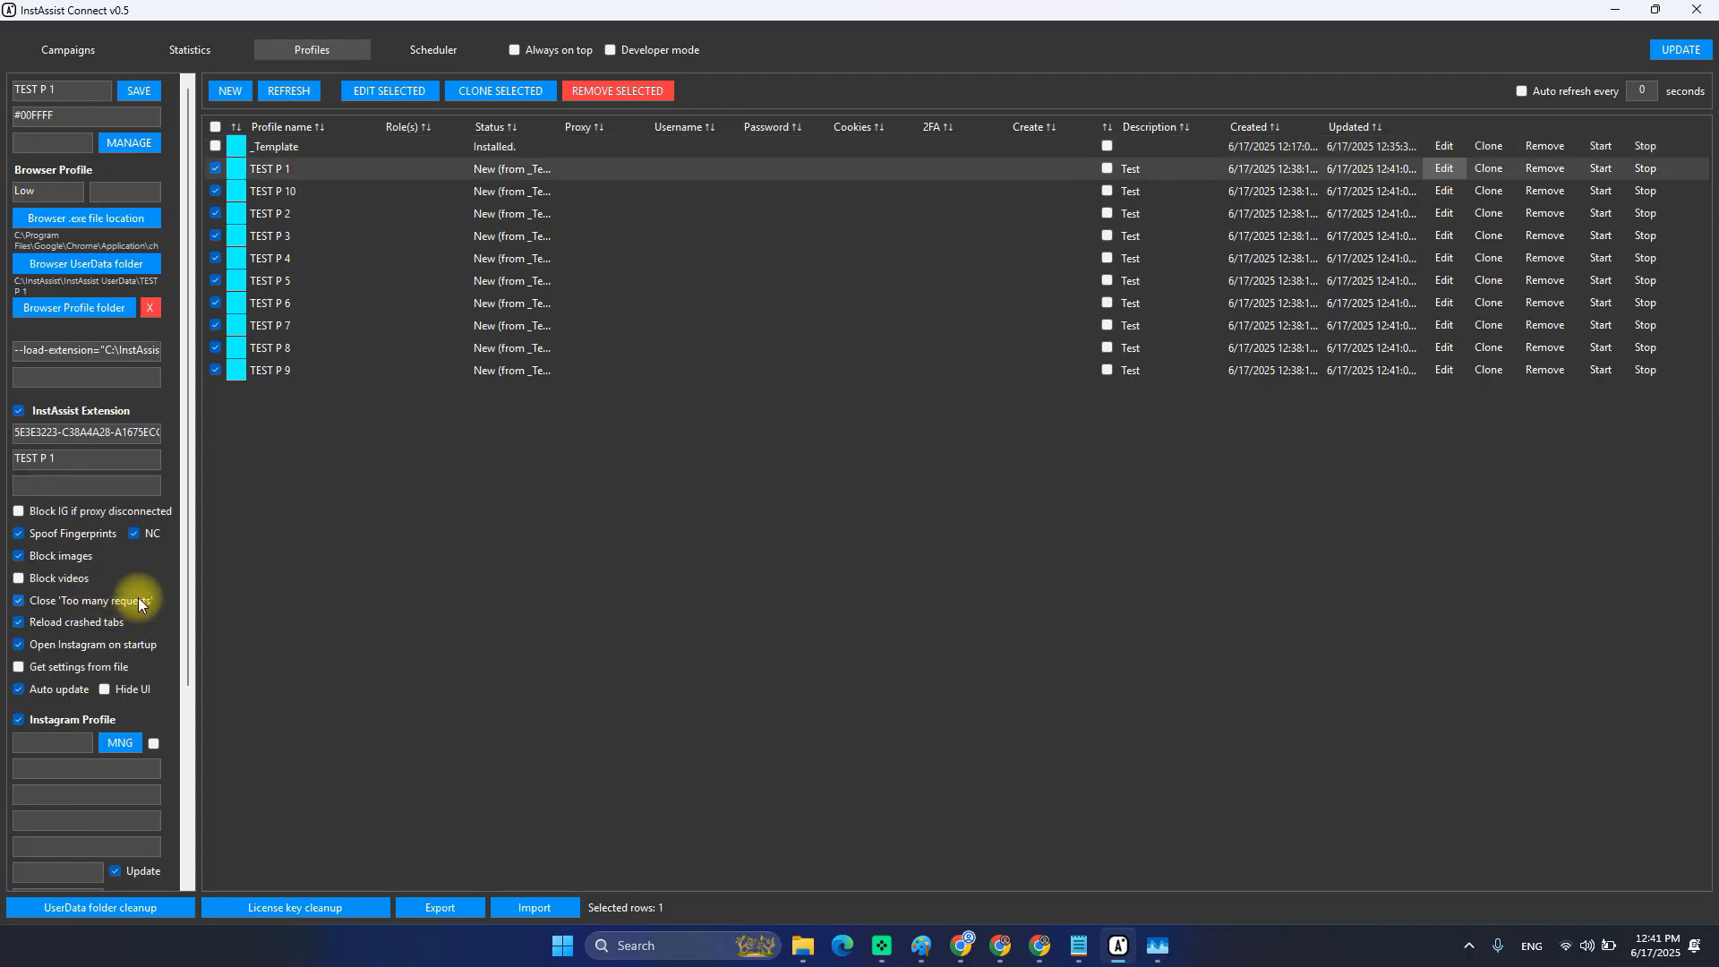
{"action": "left_click", "coordinate": [1444, 235]}
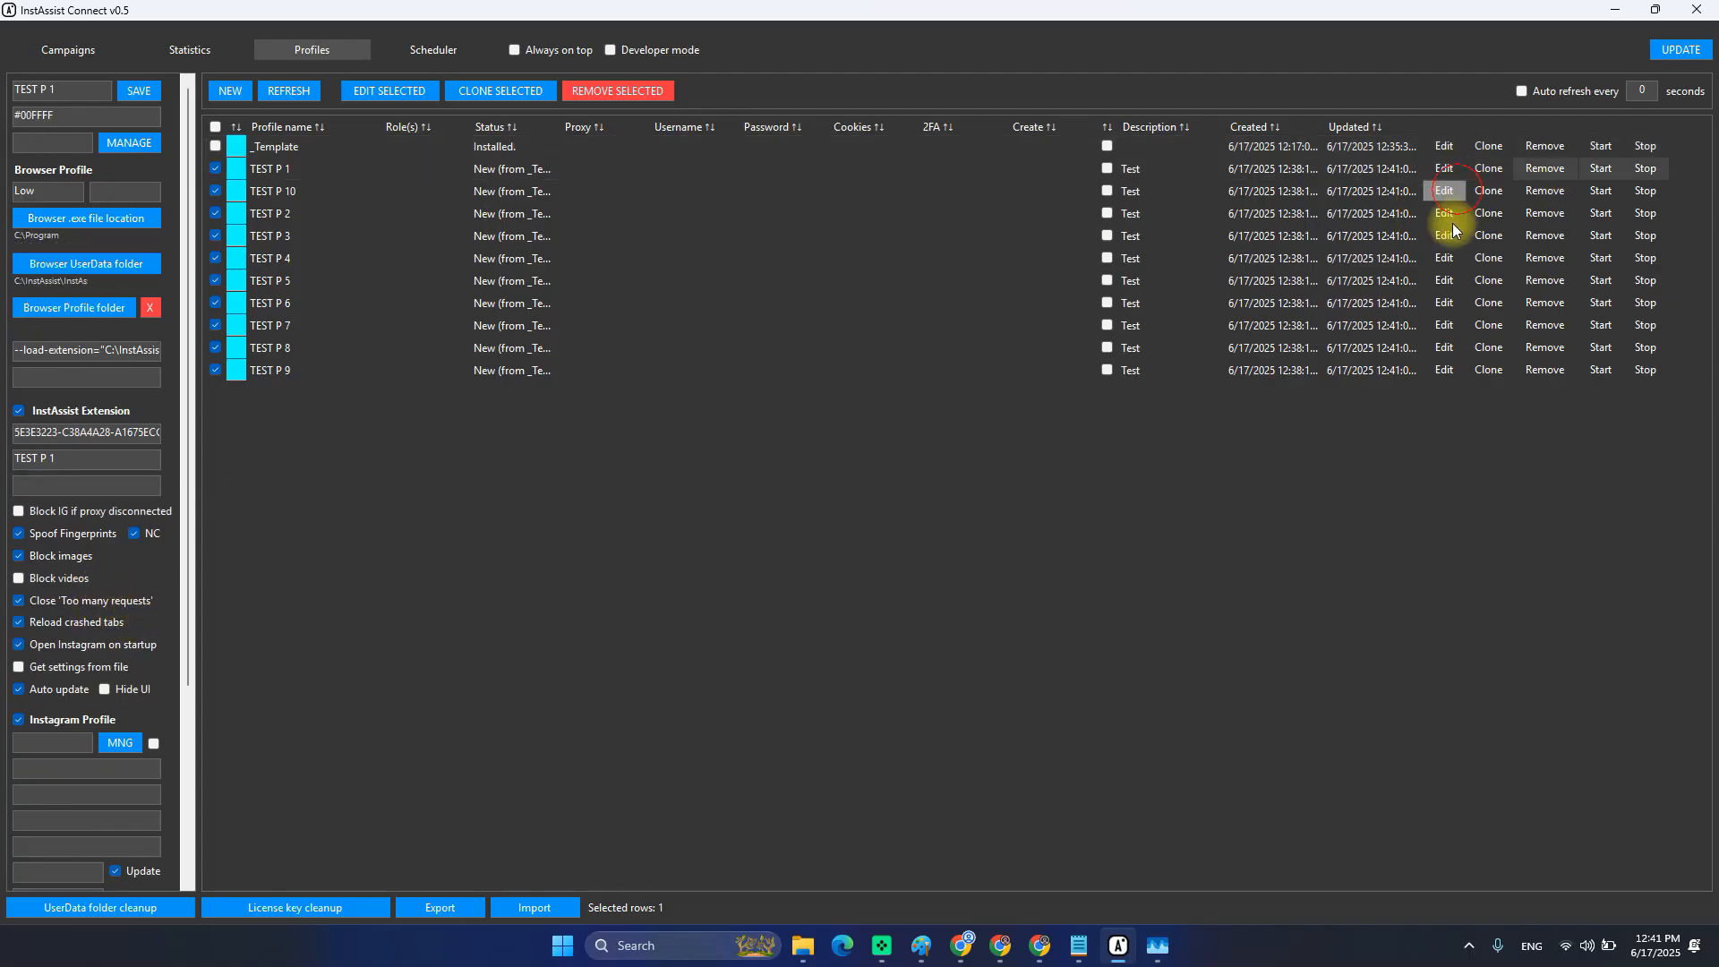
{"action": "left_click", "coordinate": [1442, 168]}
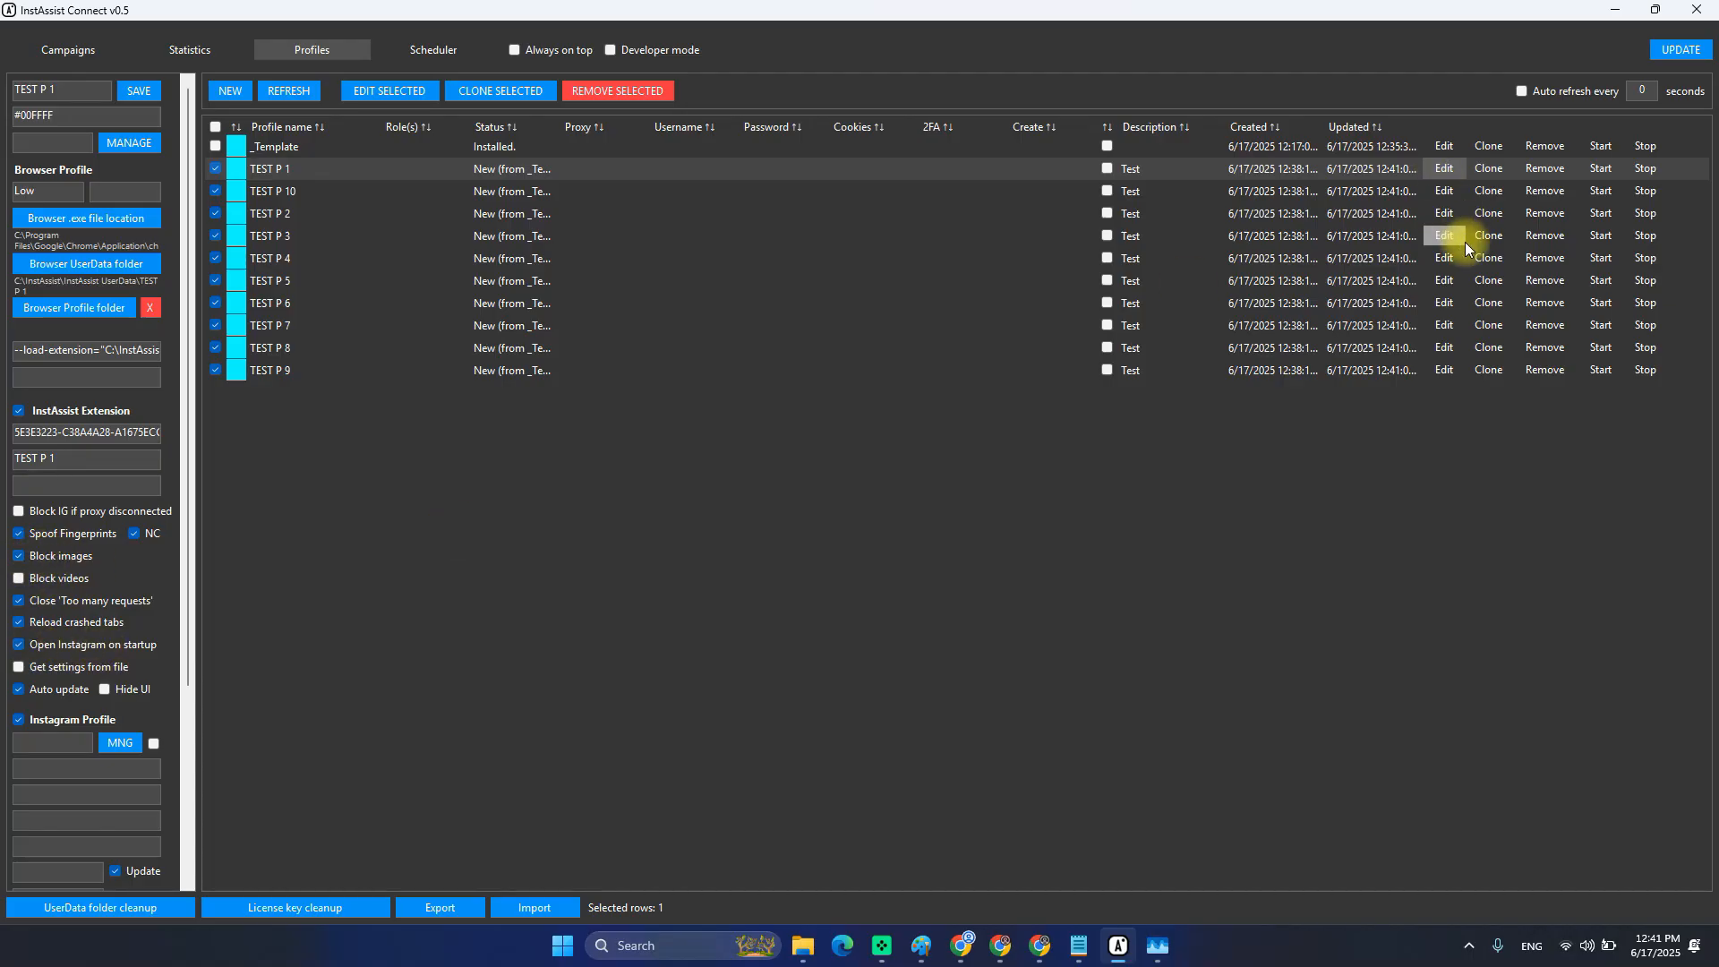
{"action": "left_click", "coordinate": [1442, 304]}
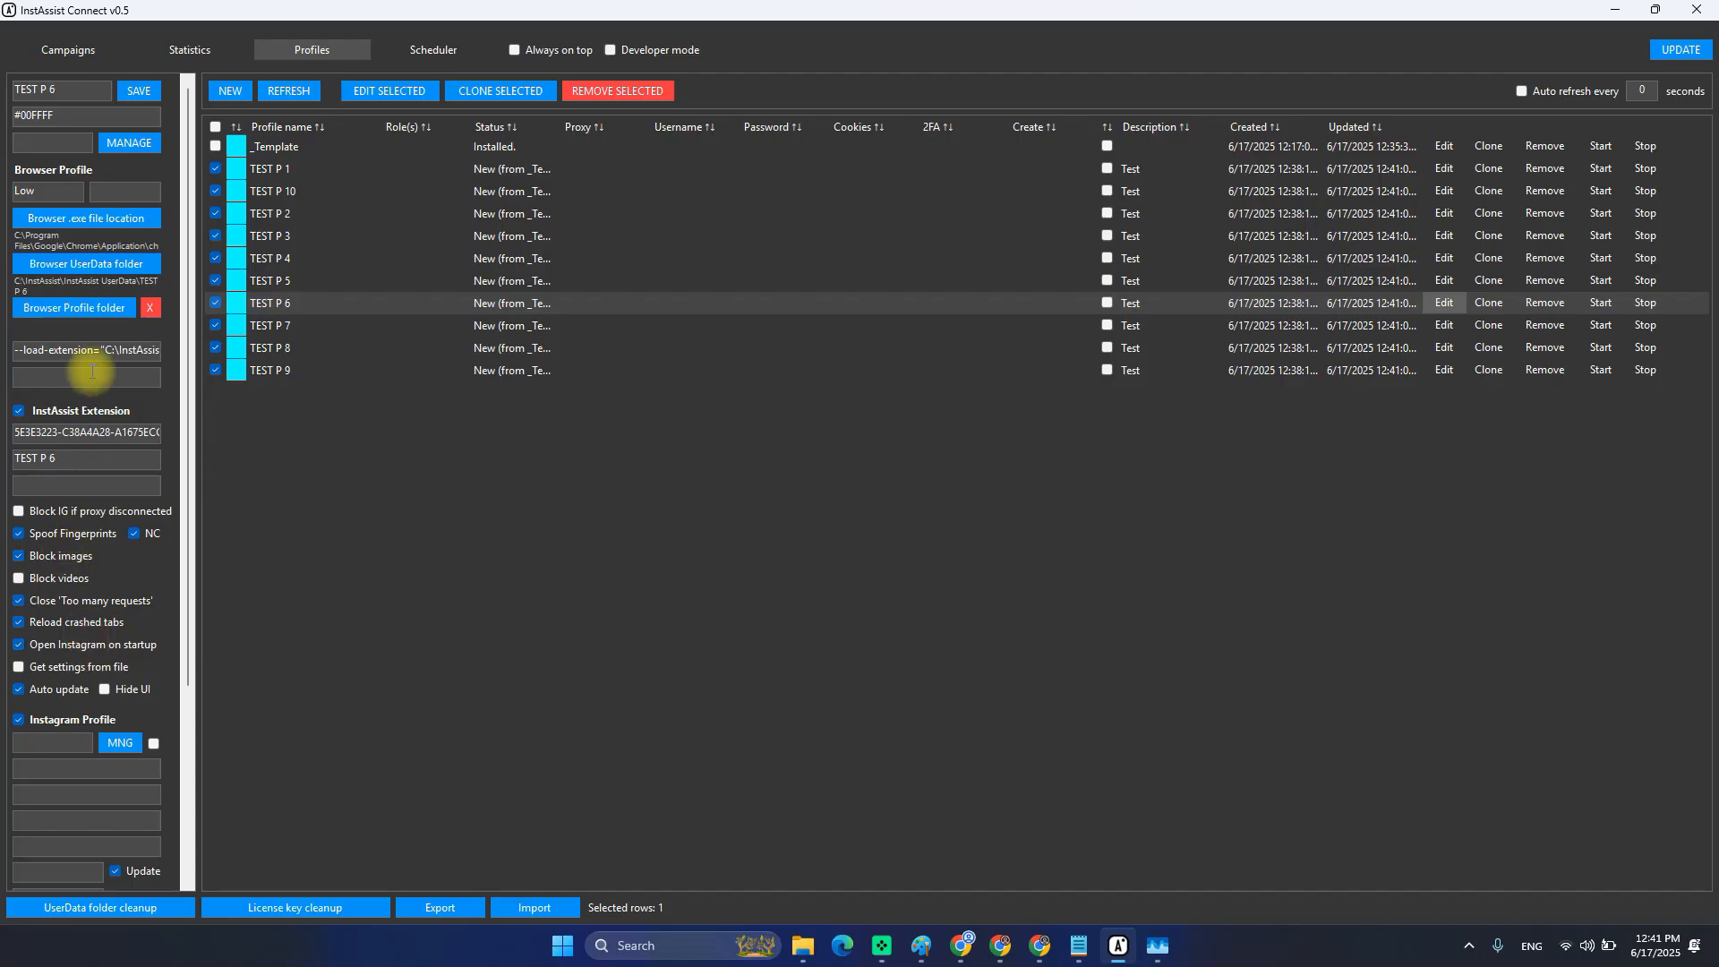
{"action": "scroll", "coordinate": [92, 372], "scroll_direction": "down", "scroll_amount": 3}
{"action": "scroll", "coordinate": [84, 702], "scroll_direction": "up", "scroll_amount": 3}
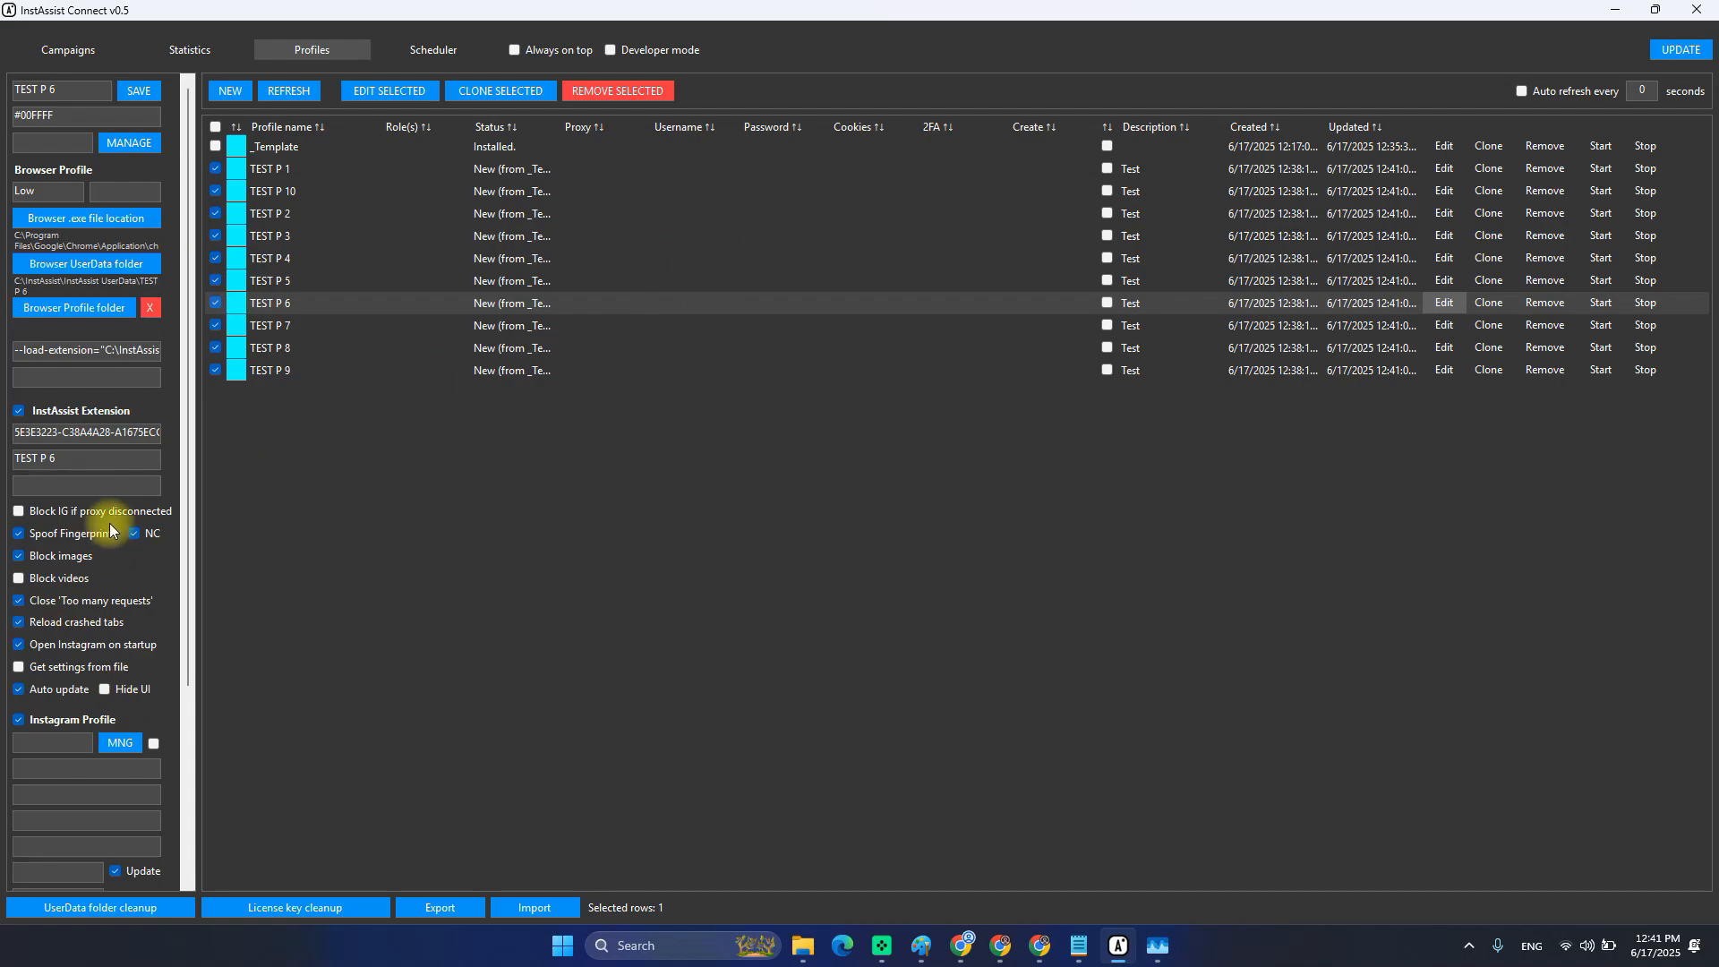
Load all ten TEST P profiles into the Edit Selected form, showing SELECTED (10).
{"action": "left_click", "coordinate": [367, 95]}
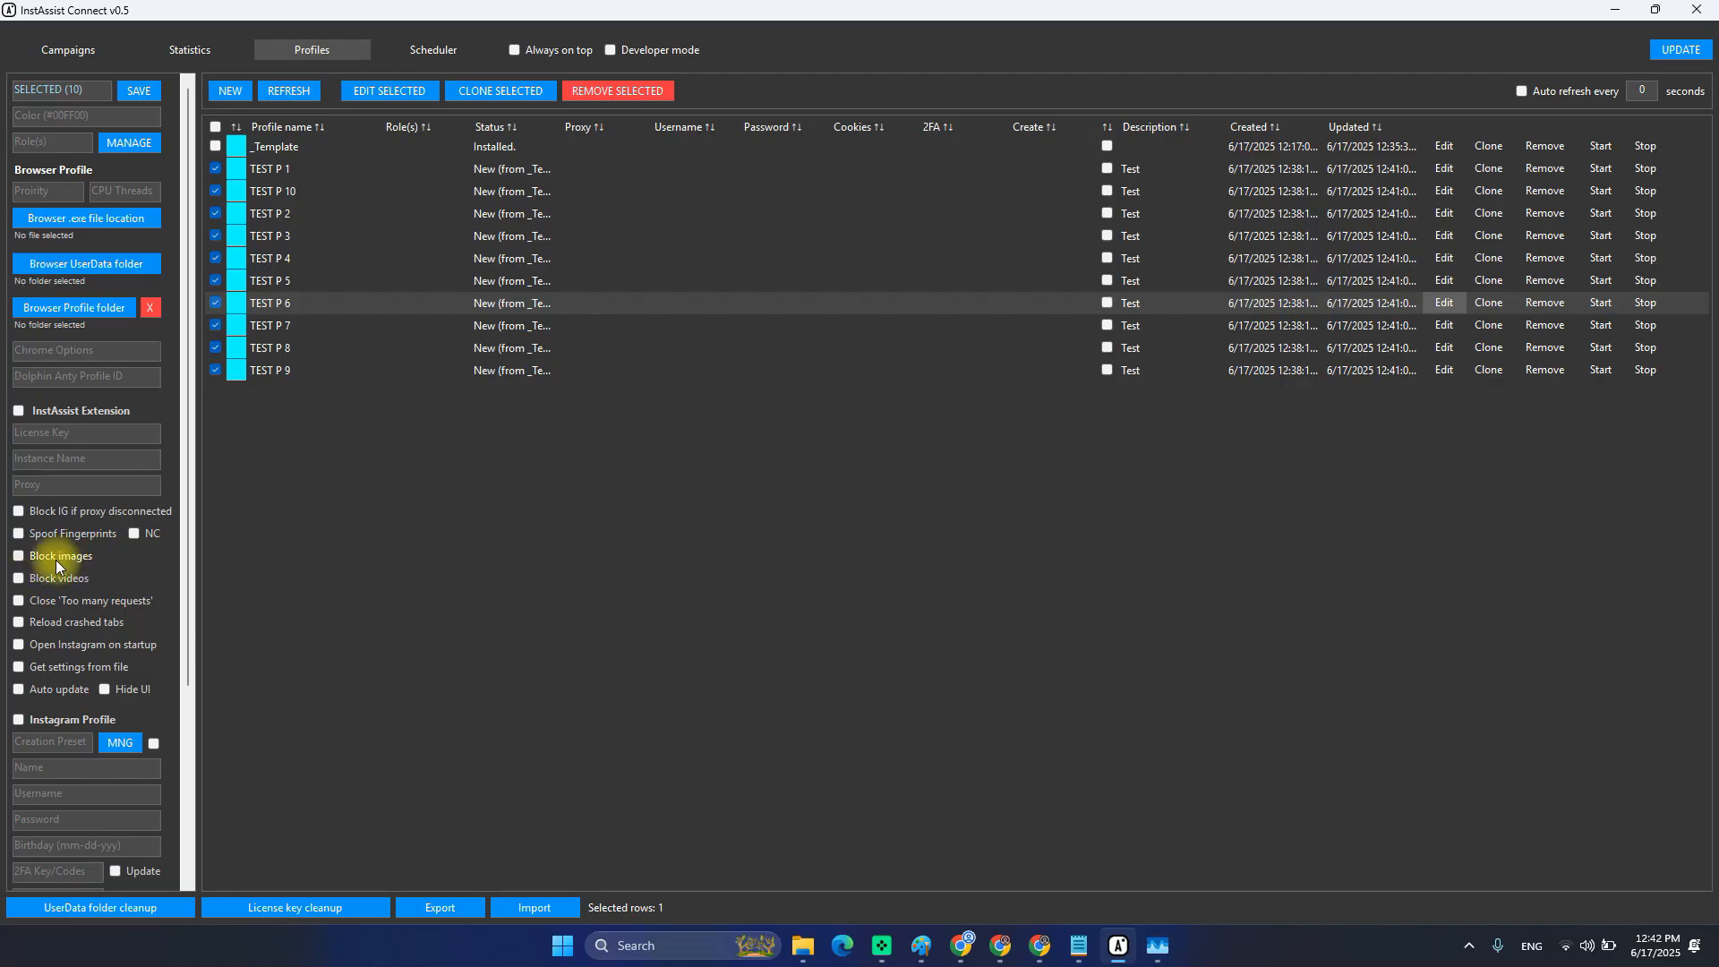
Save the shared settings (image blocking off) to all ten profiles, then open TEST P 4 to verify.
{"action": "scroll", "coordinate": [63, 582], "scroll_direction": "down", "scroll_amount": 3}
{"action": "scroll", "coordinate": [70, 612], "scroll_direction": "up", "scroll_amount": 3}
{"action": "scroll", "coordinate": [117, 587], "scroll_direction": "down", "scroll_amount": 3}
{"action": "scroll", "coordinate": [115, 586], "scroll_direction": "up", "scroll_amount": 3}
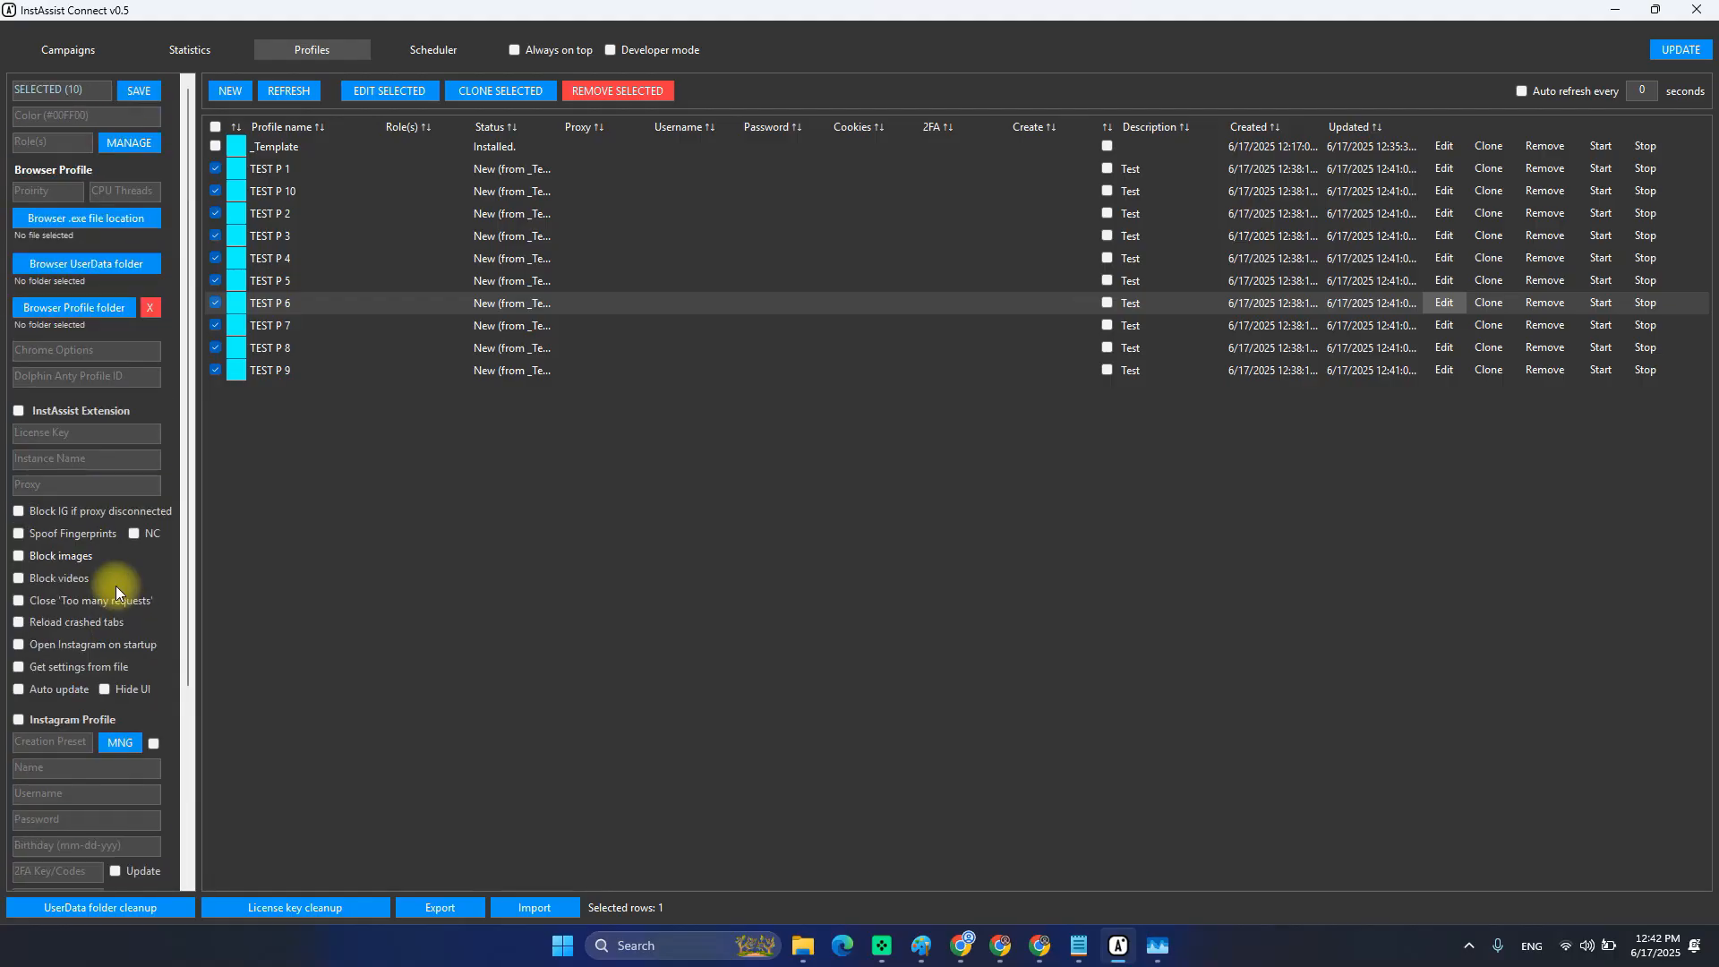
{"action": "left_click", "coordinate": [131, 92]}
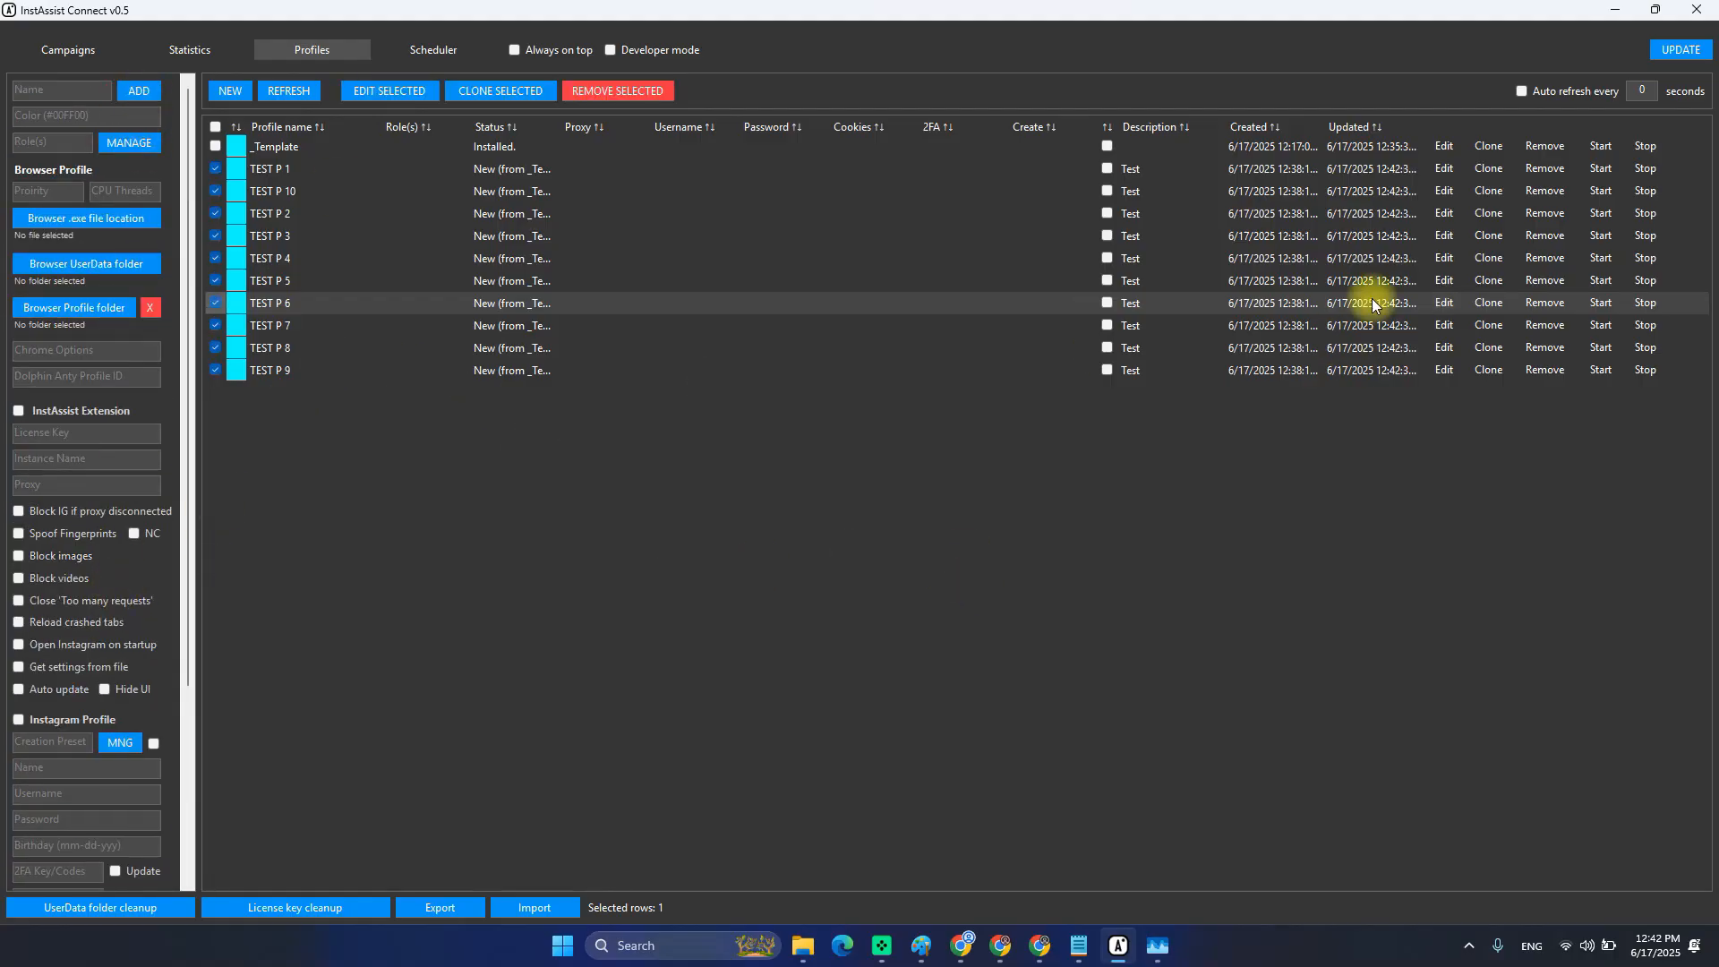
{"action": "left_click", "coordinate": [1444, 258]}
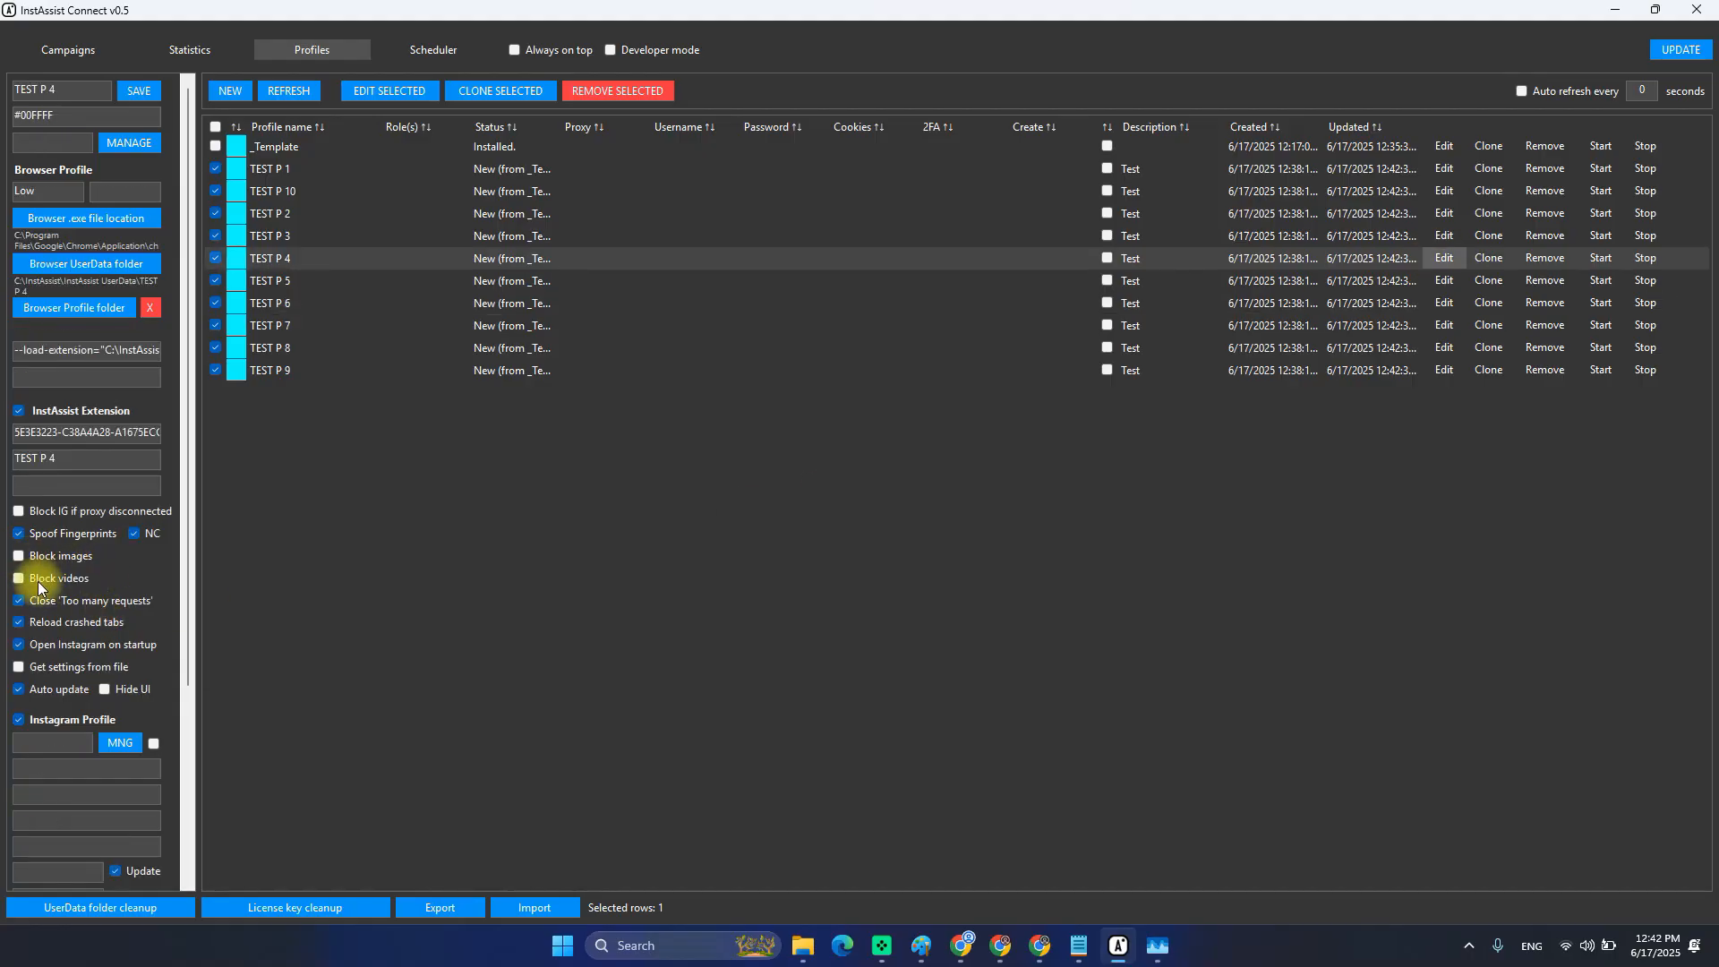
Check the settings of TEST P 9, 1, 2 and 4, then reopen TEST P 2's Profile Settings.
{"action": "left_click", "coordinate": [1441, 367]}
{"action": "left_click", "coordinate": [1448, 173]}
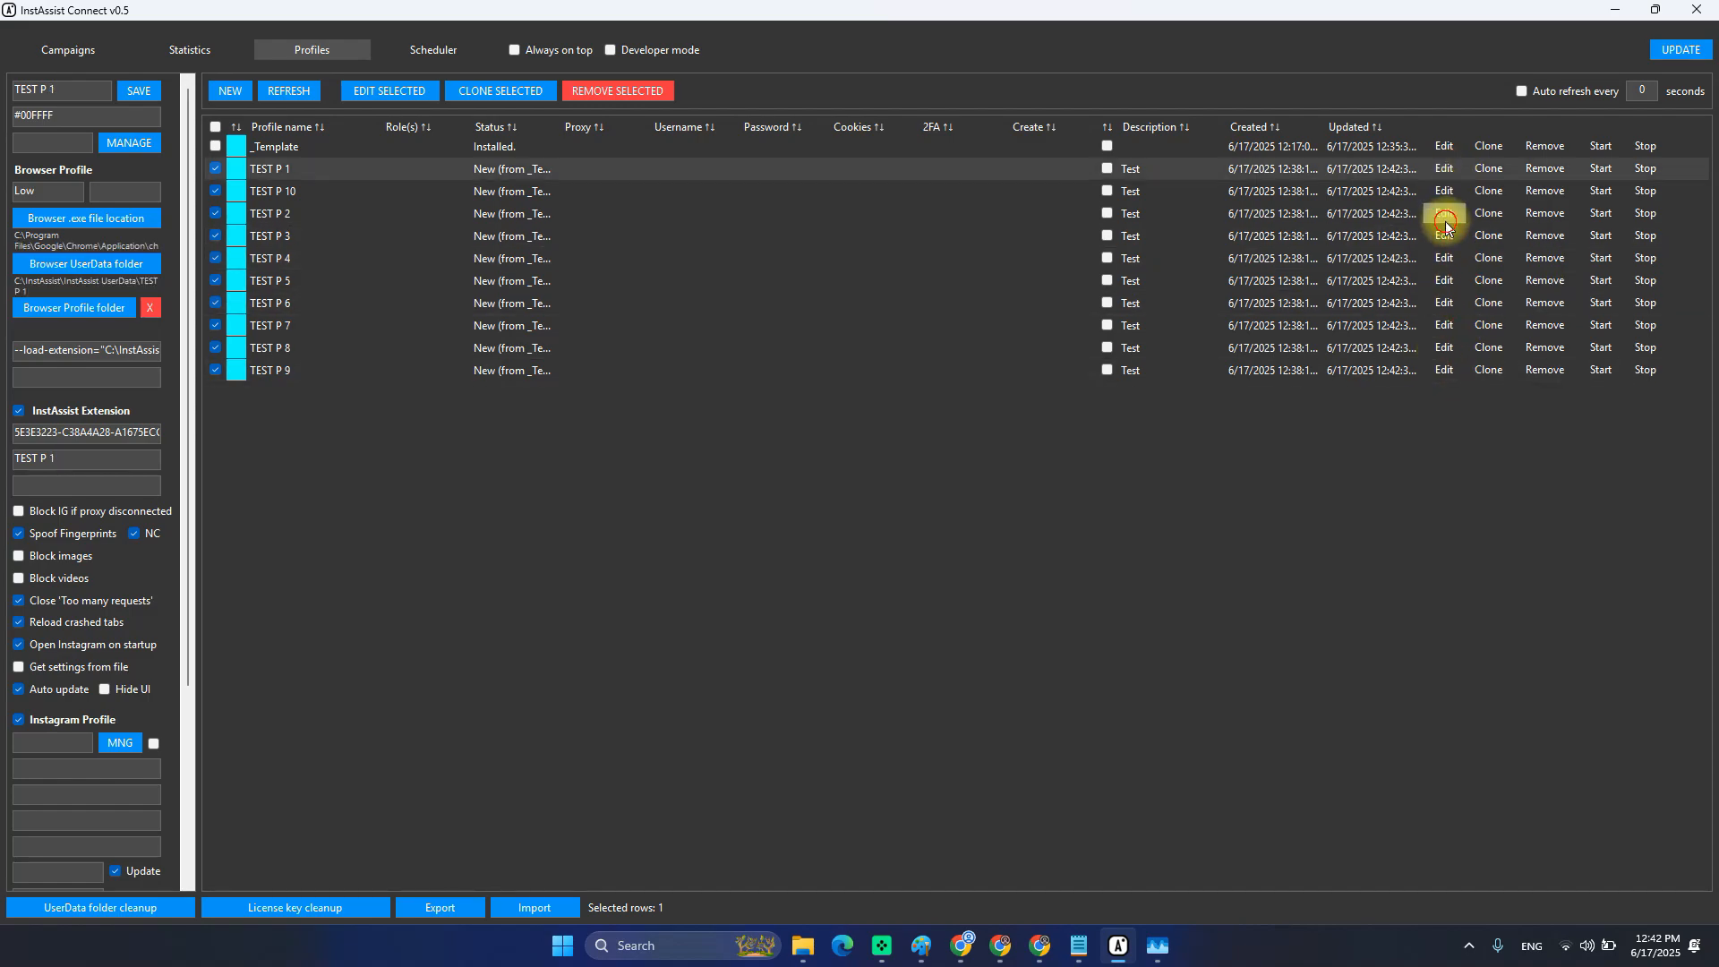
{"action": "left_click", "coordinate": [1443, 215]}
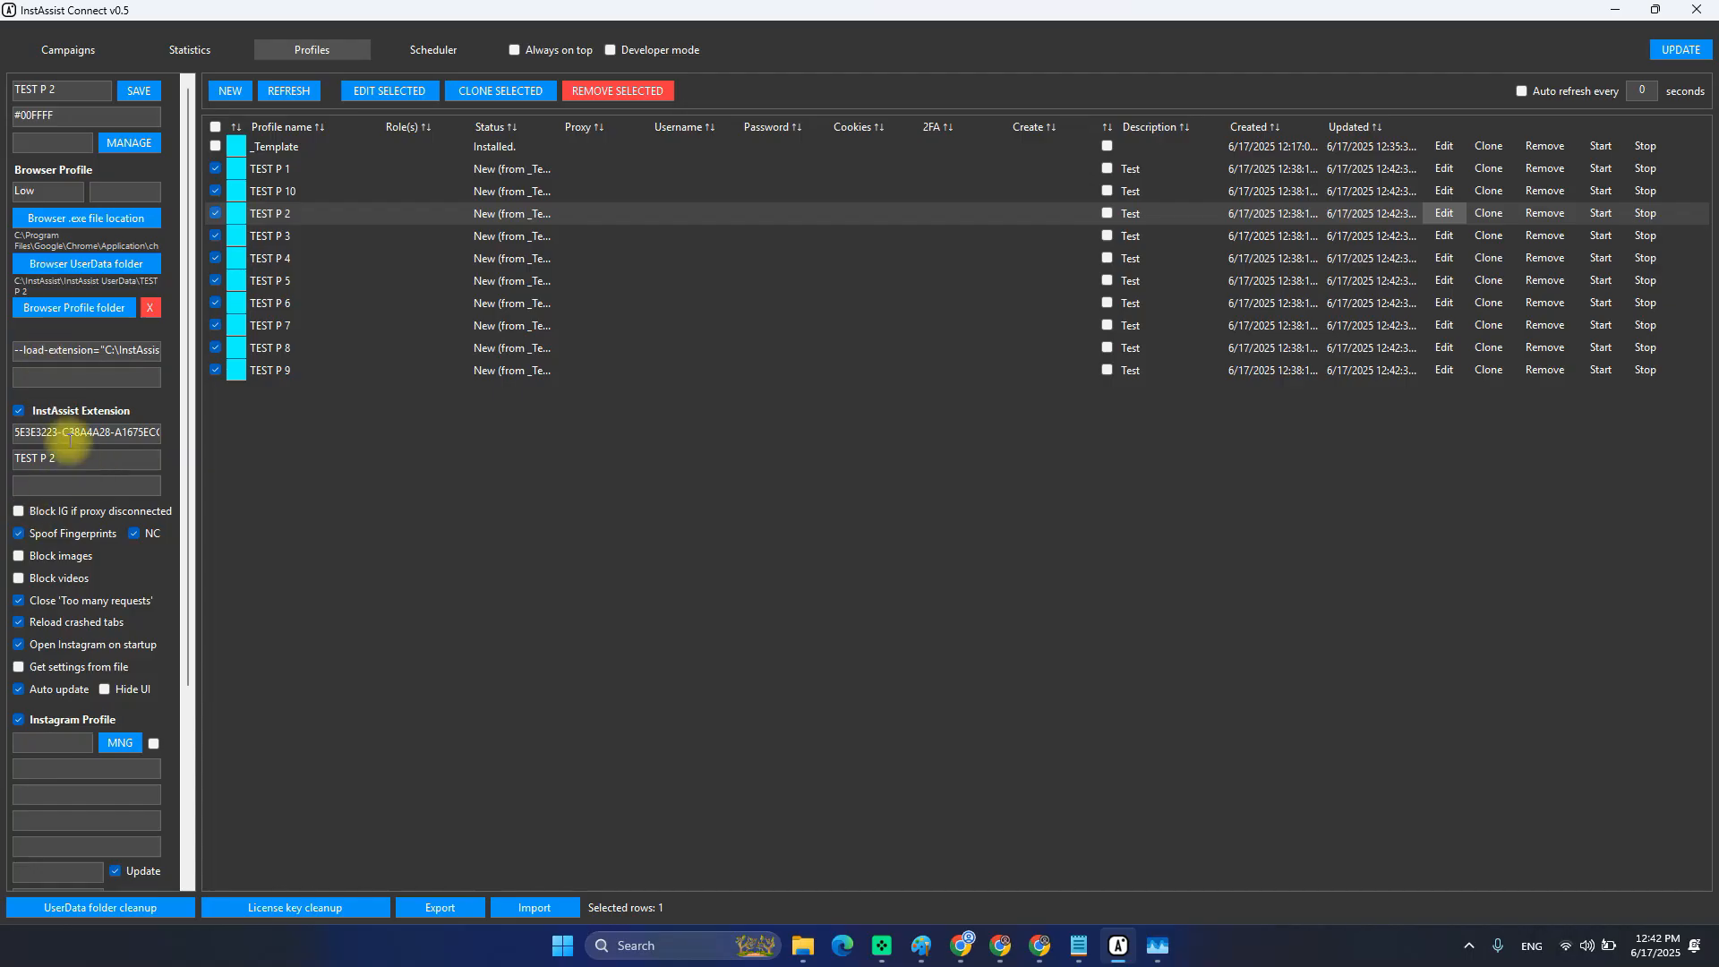
{"action": "scroll", "coordinate": [87, 642], "scroll_direction": "down", "scroll_amount": 3}
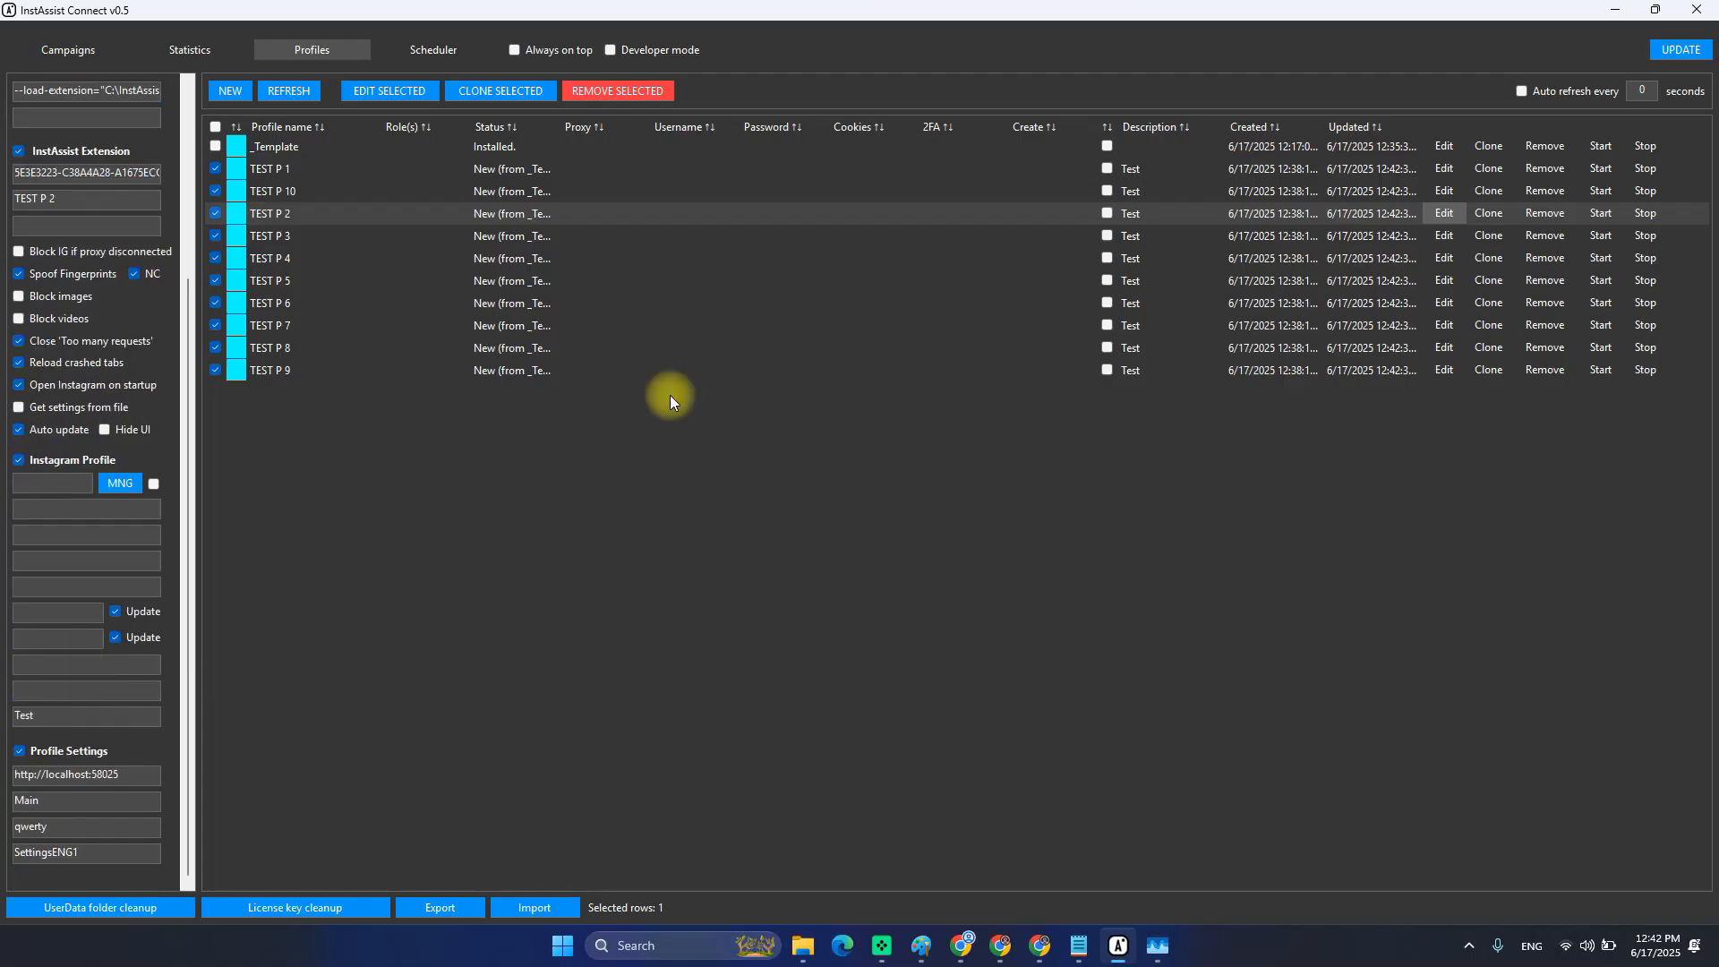
{"action": "left_click", "coordinate": [1457, 263]}
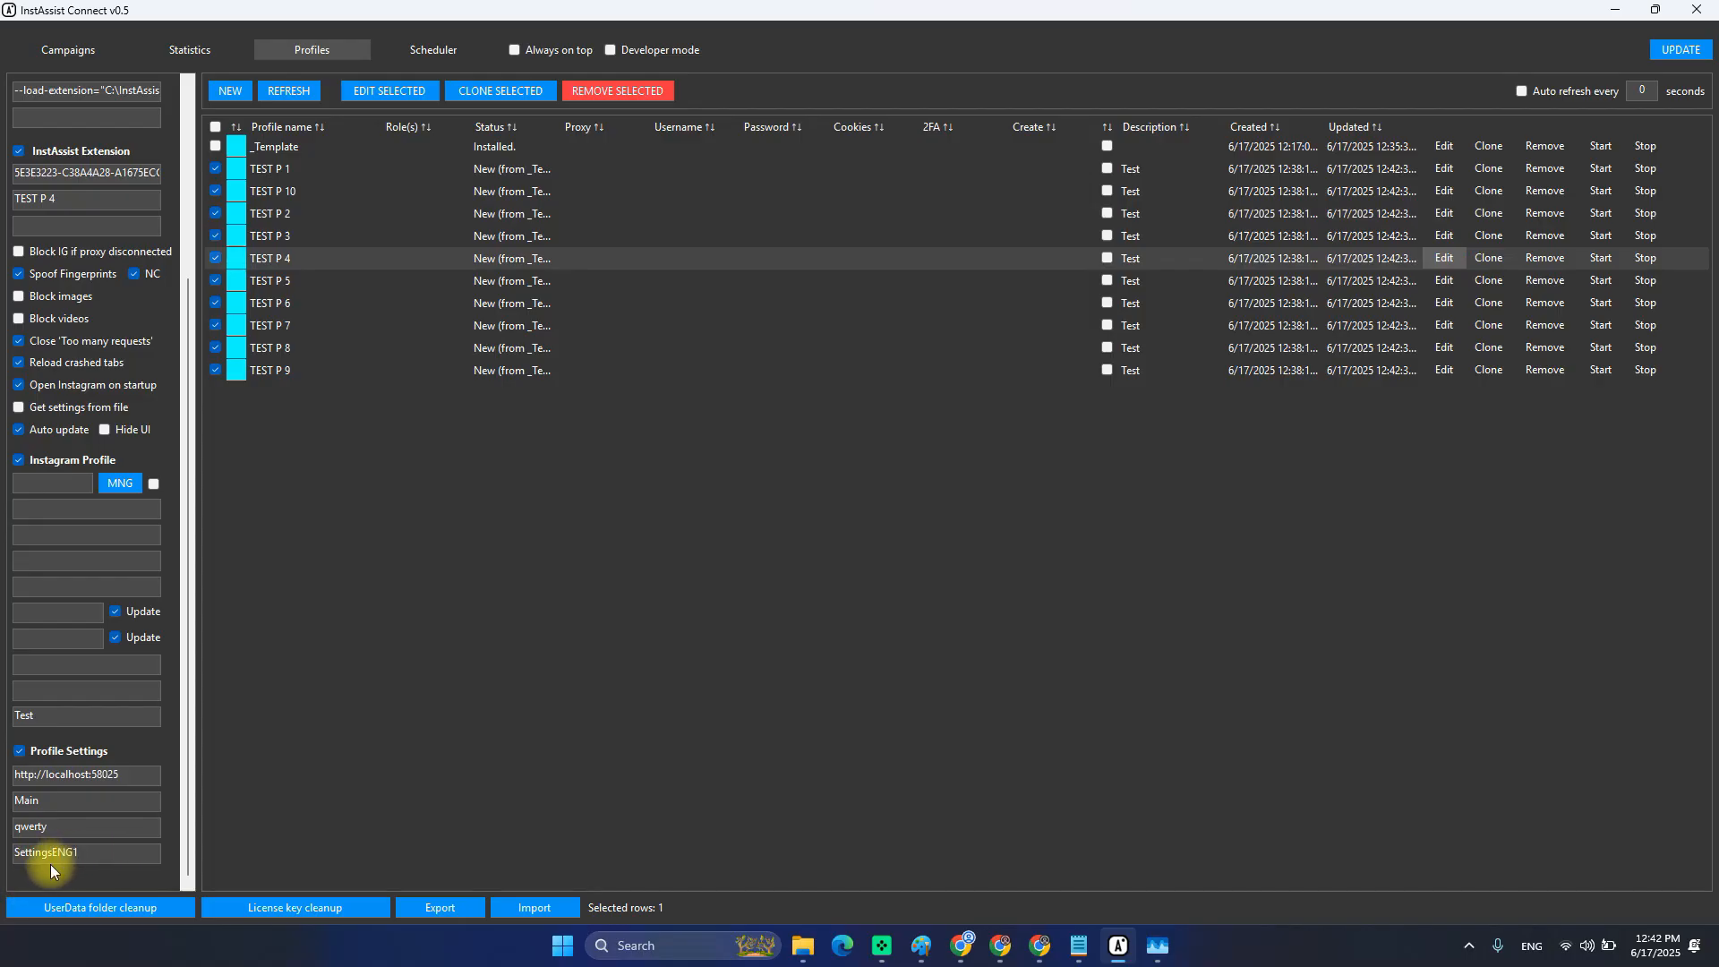
{"action": "left_click", "coordinate": [1444, 213]}
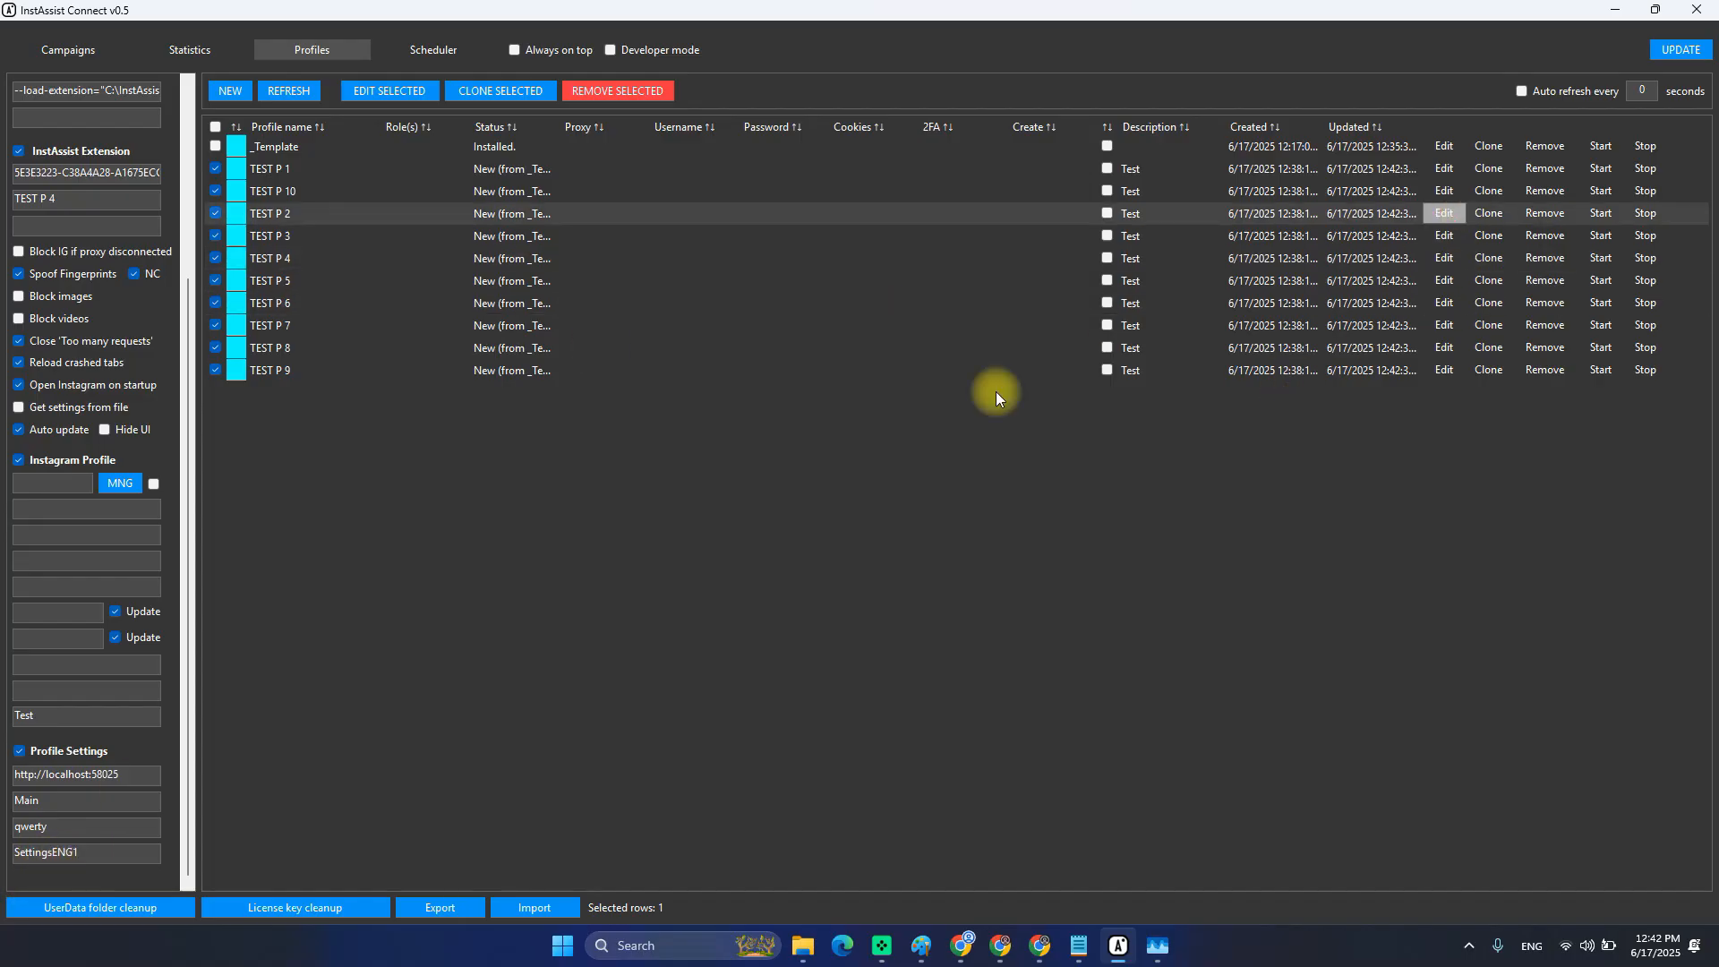
{"action": "scroll", "coordinate": [62, 546], "scroll_direction": "up", "scroll_amount": 3}
{"action": "scroll", "coordinate": [149, 394], "scroll_direction": "down", "scroll_amount": 3}
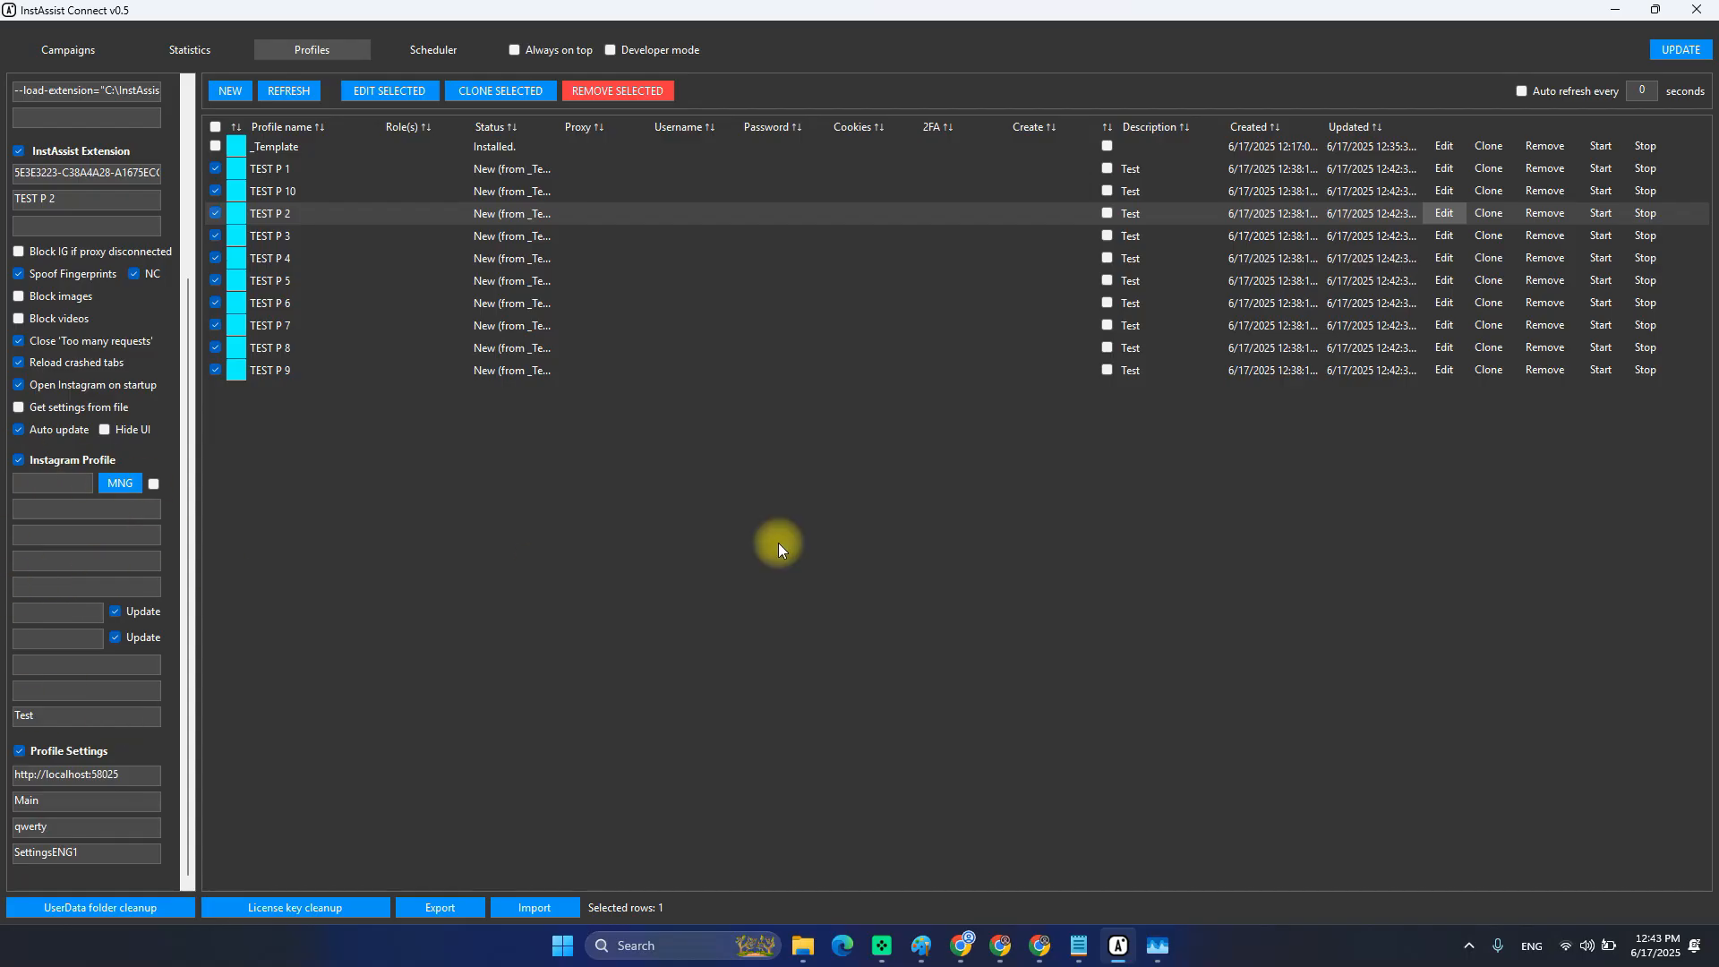
Bring the TUTORIALS folder window forward and select the Accounts 20 file.
{"action": "mouse_move", "coordinate": [1080, 954]}
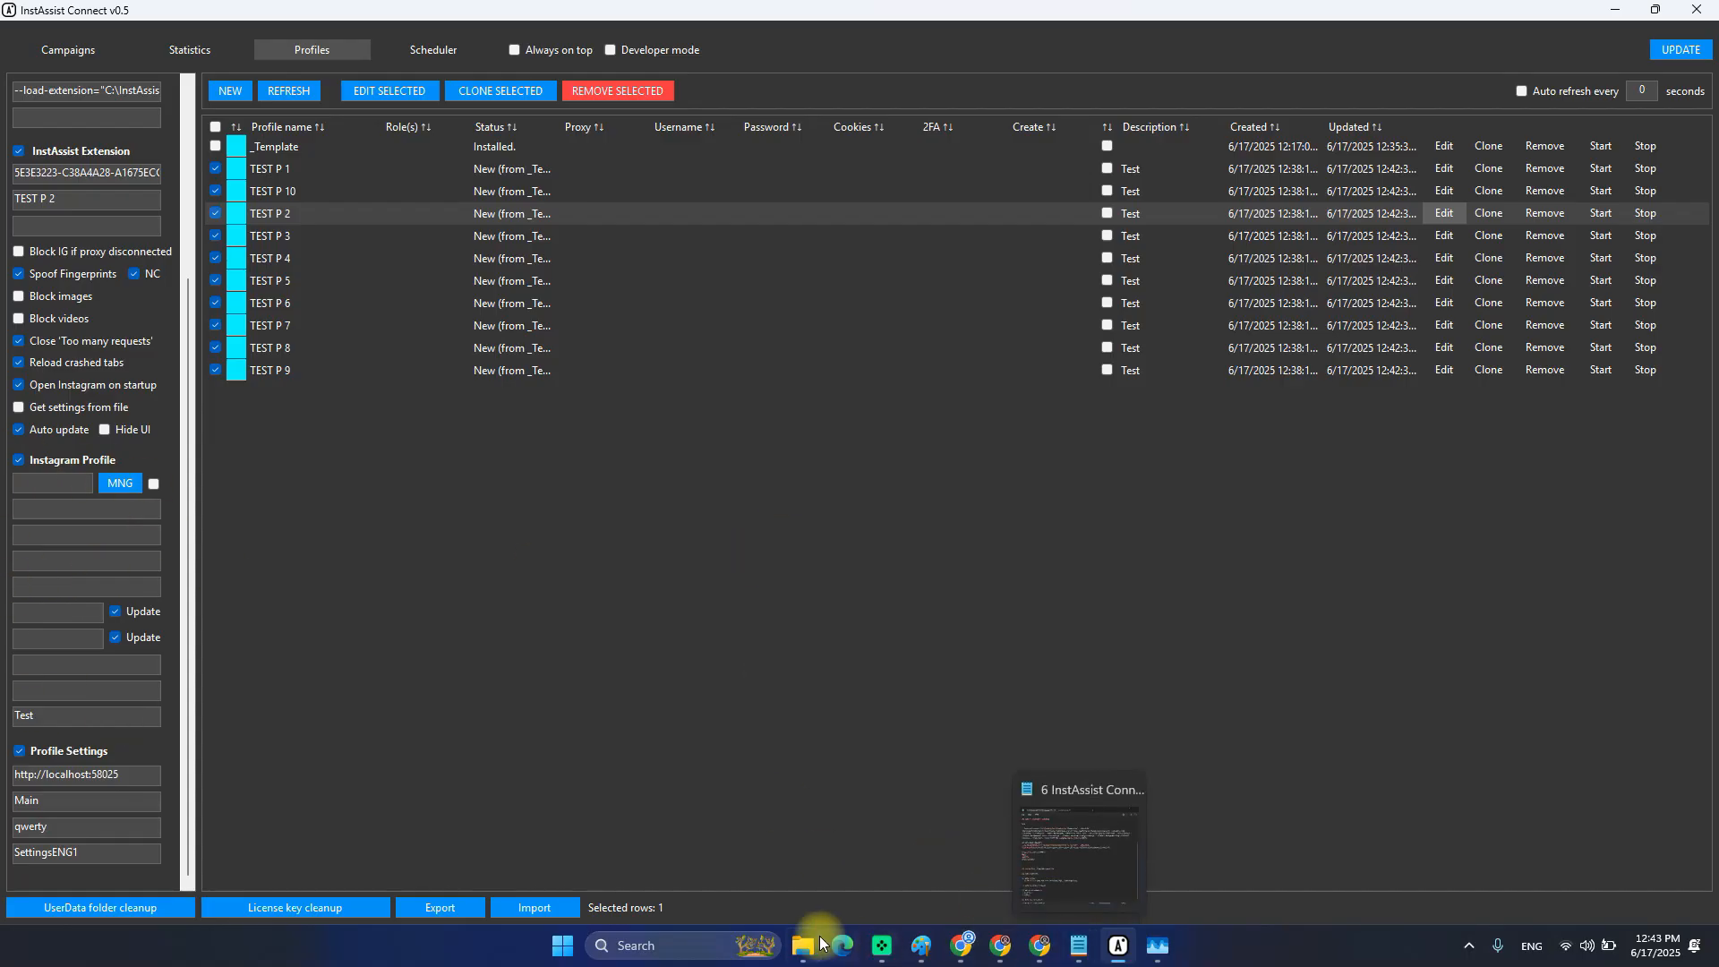
{"action": "mouse_move", "coordinate": [802, 947]}
{"action": "mouse_move", "coordinate": [702, 868]}
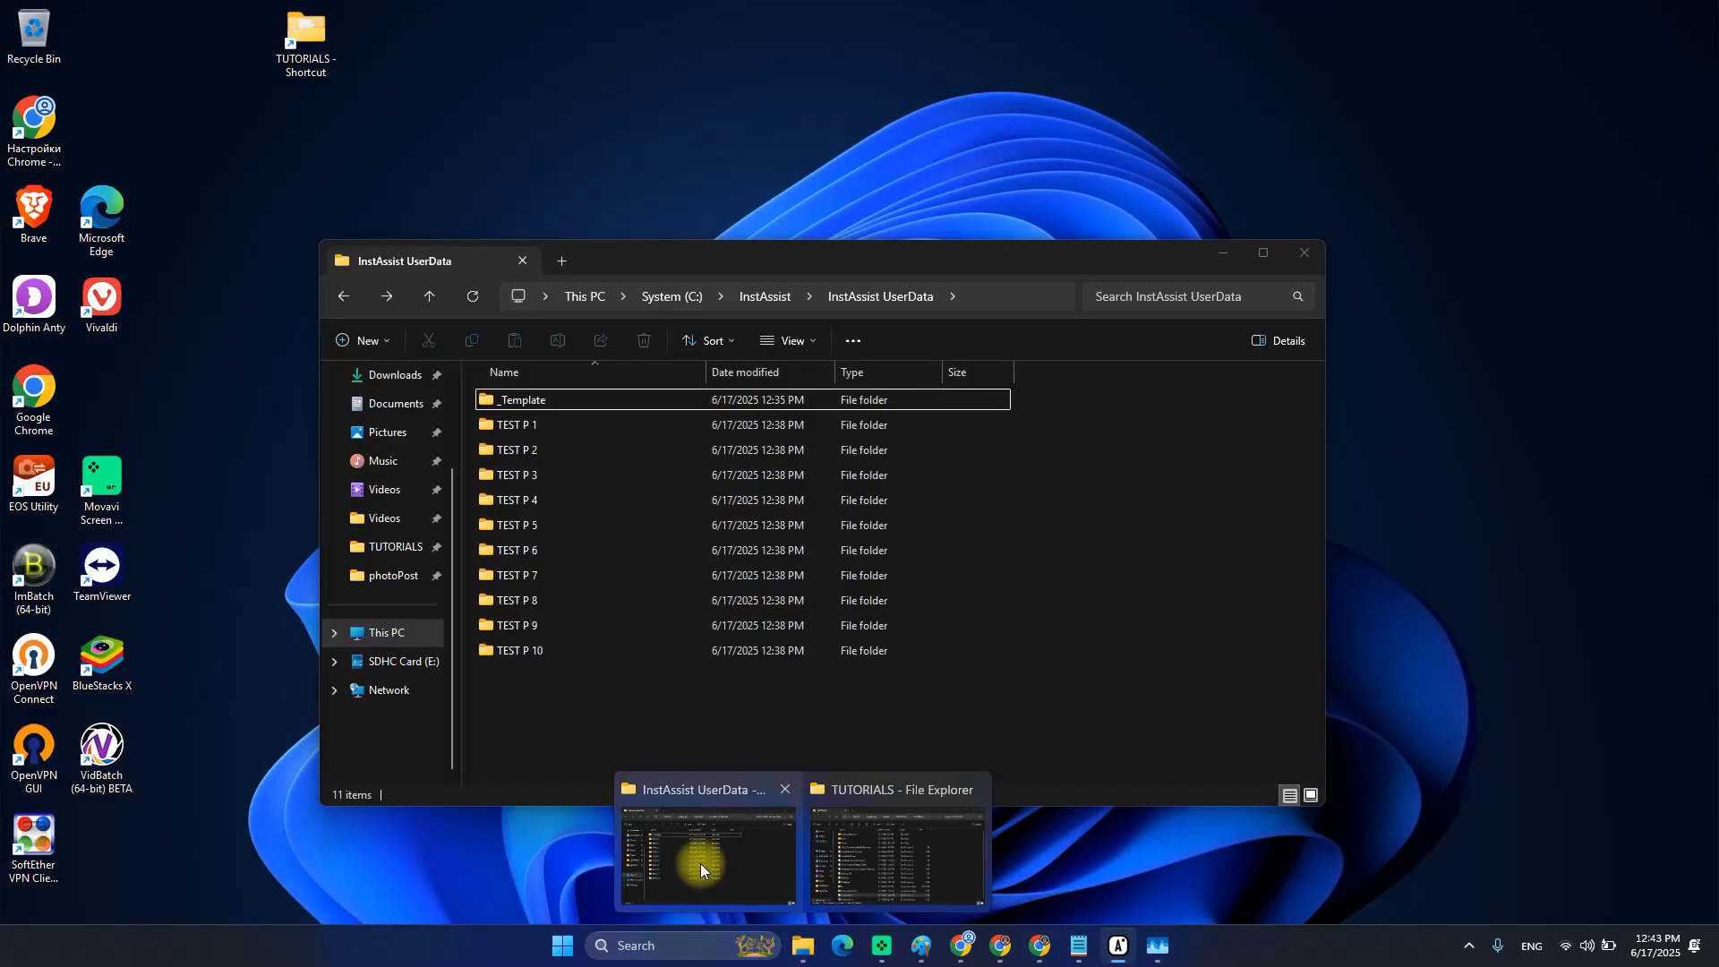
{"action": "left_click", "coordinate": [874, 831]}
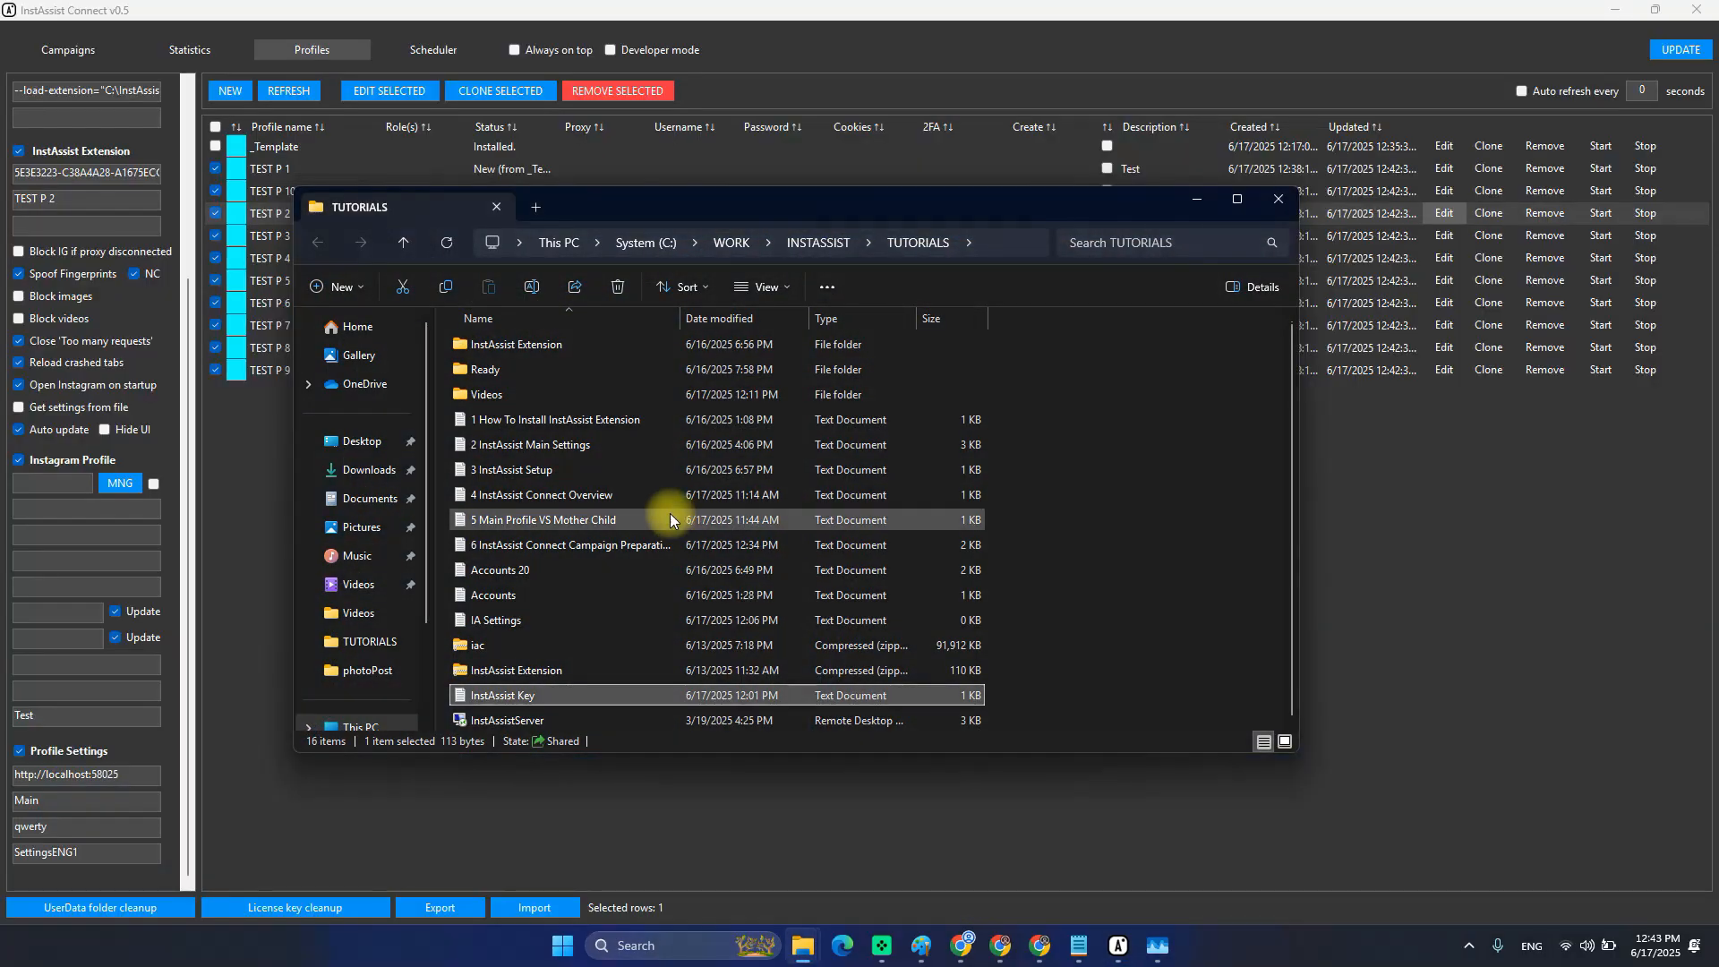
{"action": "left_click", "coordinate": [561, 569]}
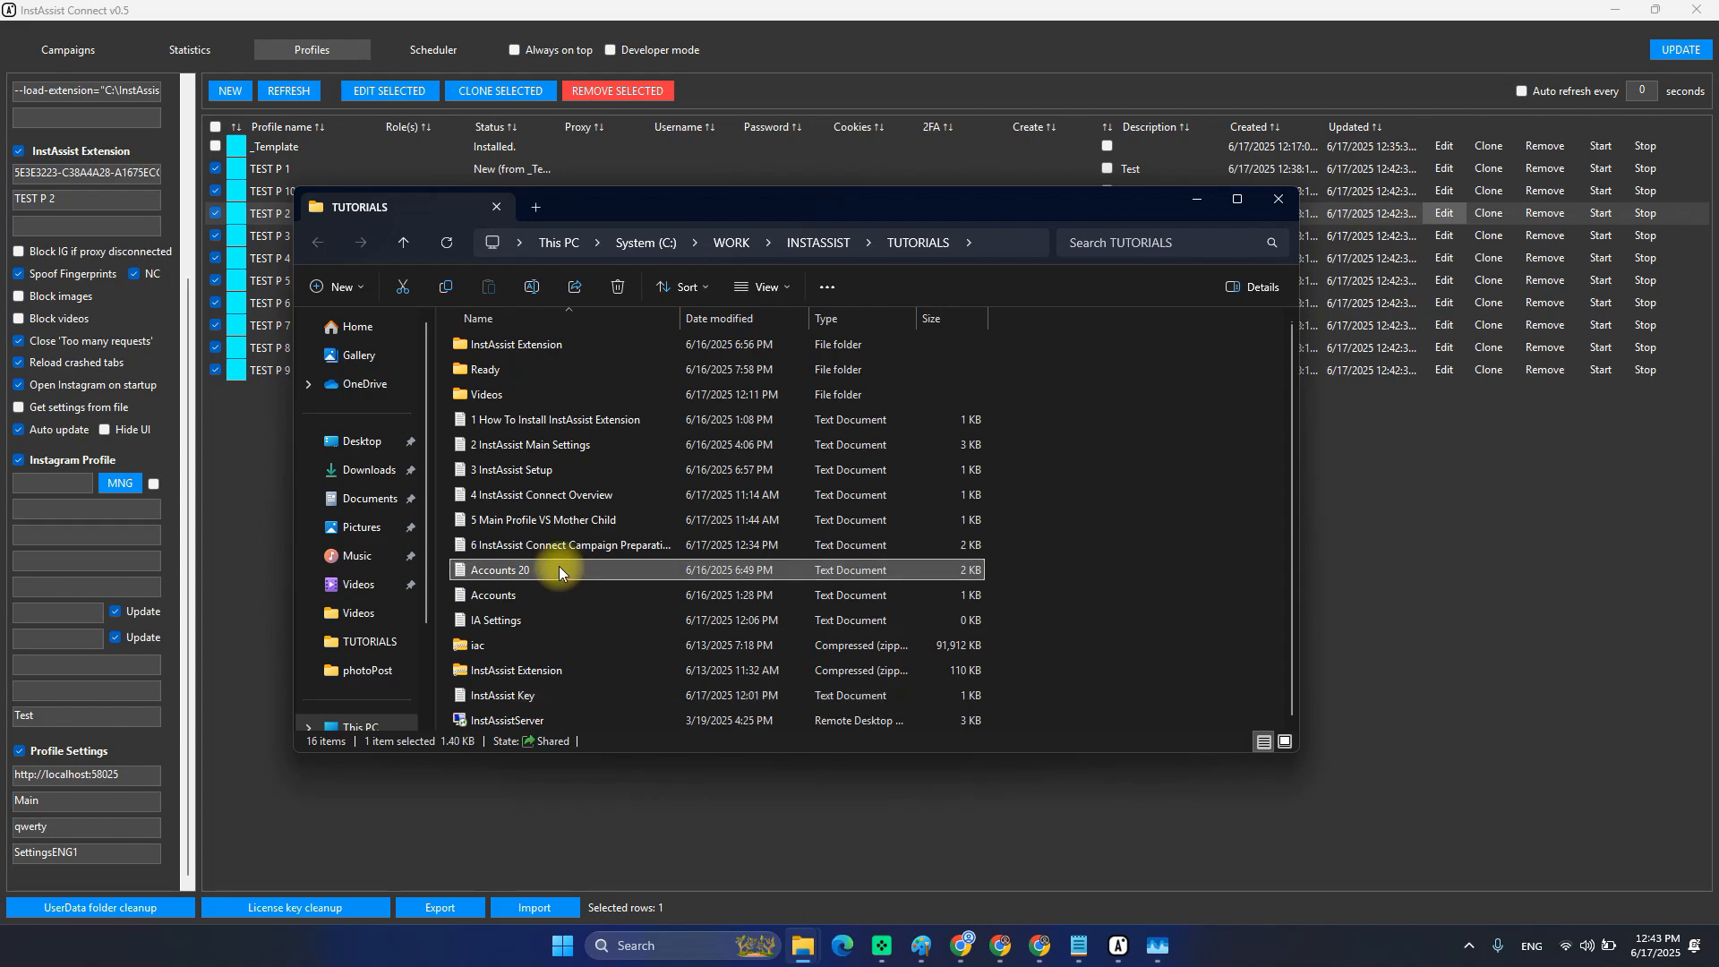
{"action": "left_click_drag", "start_coordinate": [787, 207], "coordinate": [753, 217]}
Open Accounts 20 in Notepad and highlight the first account's username, password and 2FA key.
{"action": "double_click", "coordinate": [492, 580]}
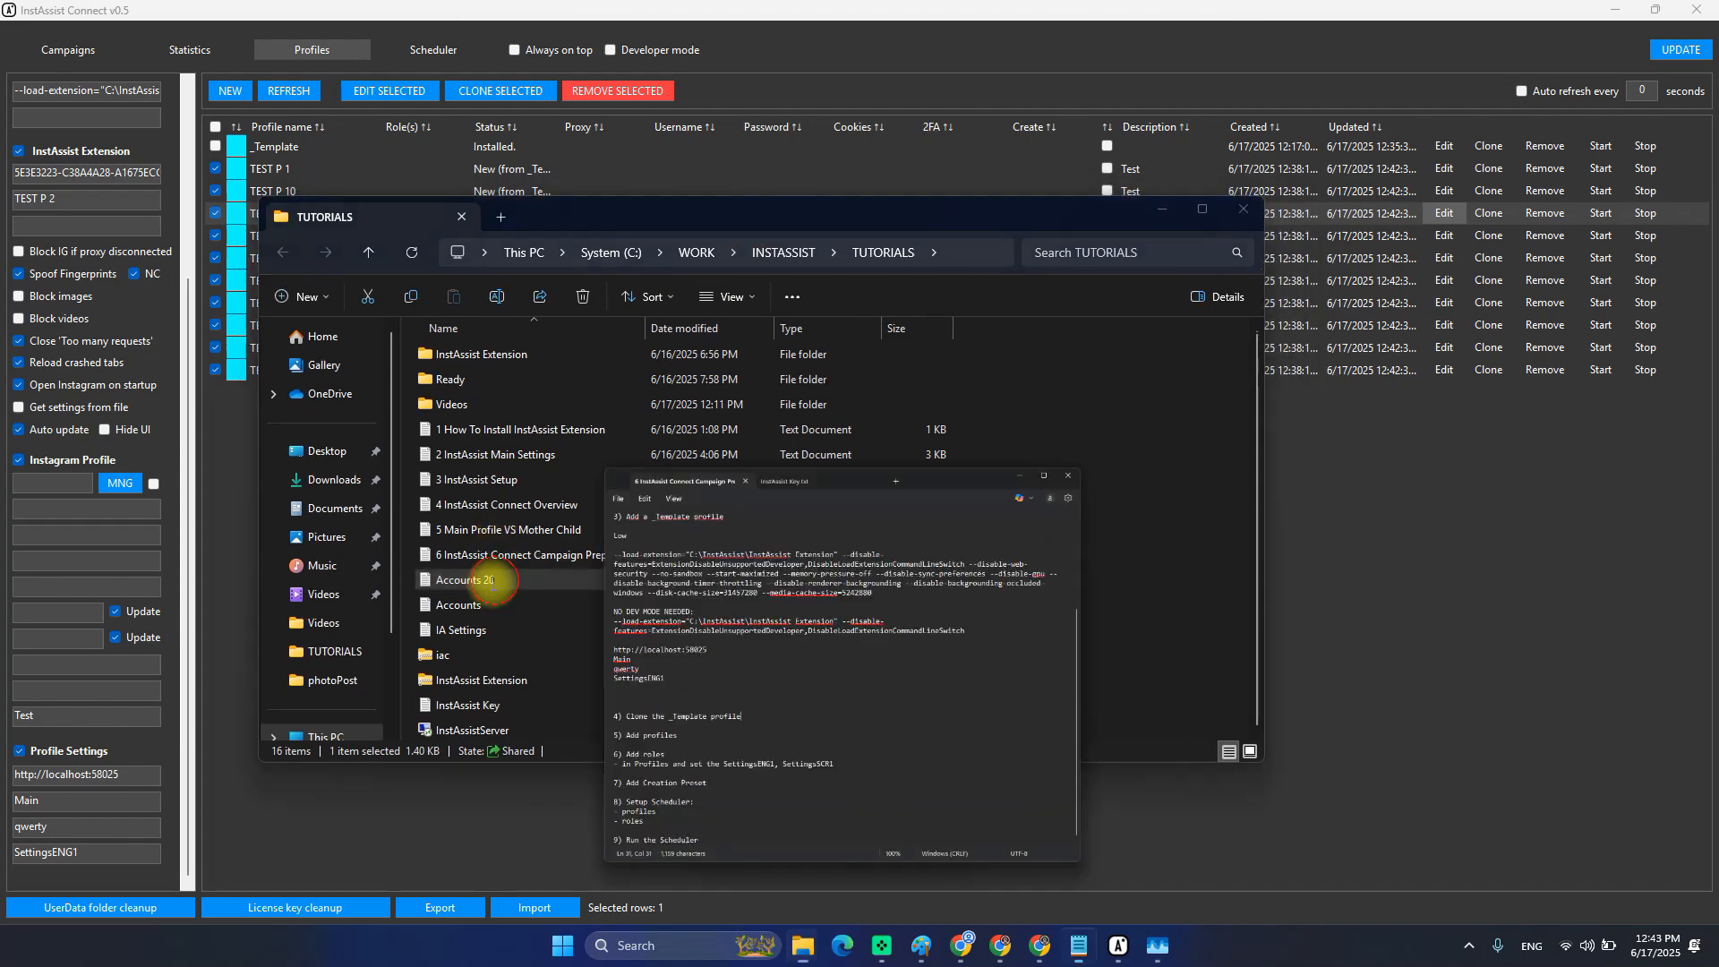
{"action": "left_click_drag", "start_coordinate": [1059, 410], "coordinate": [324, 224]}
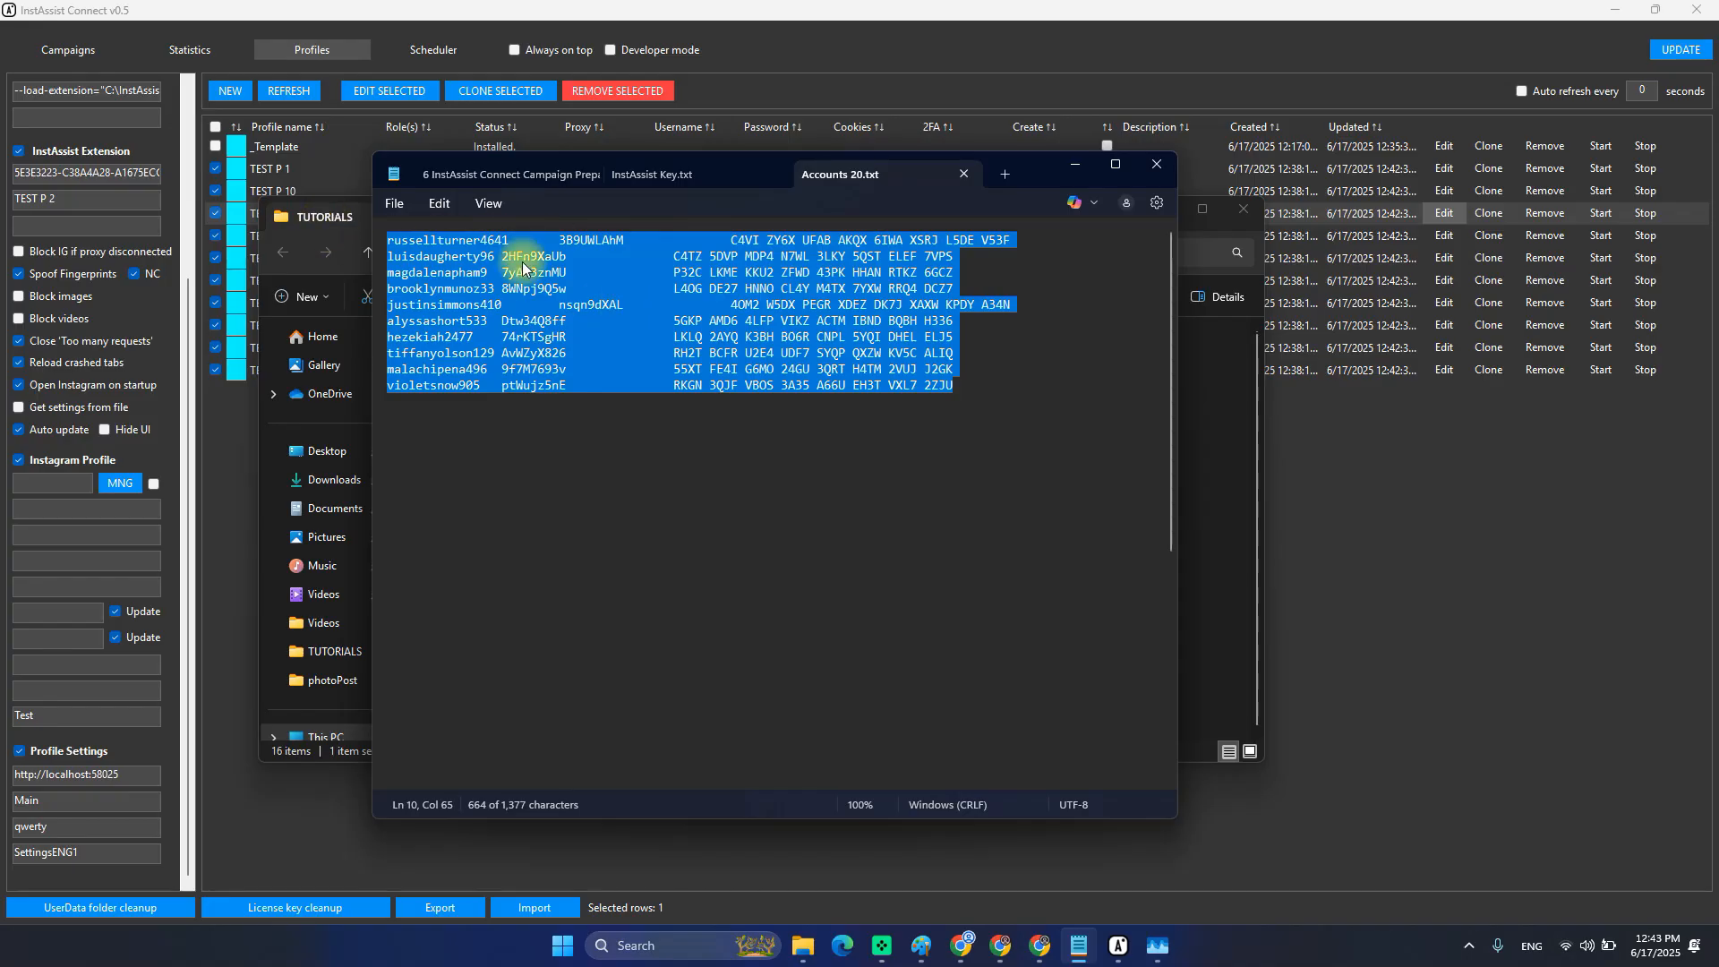
{"action": "double_click", "coordinate": [474, 240]}
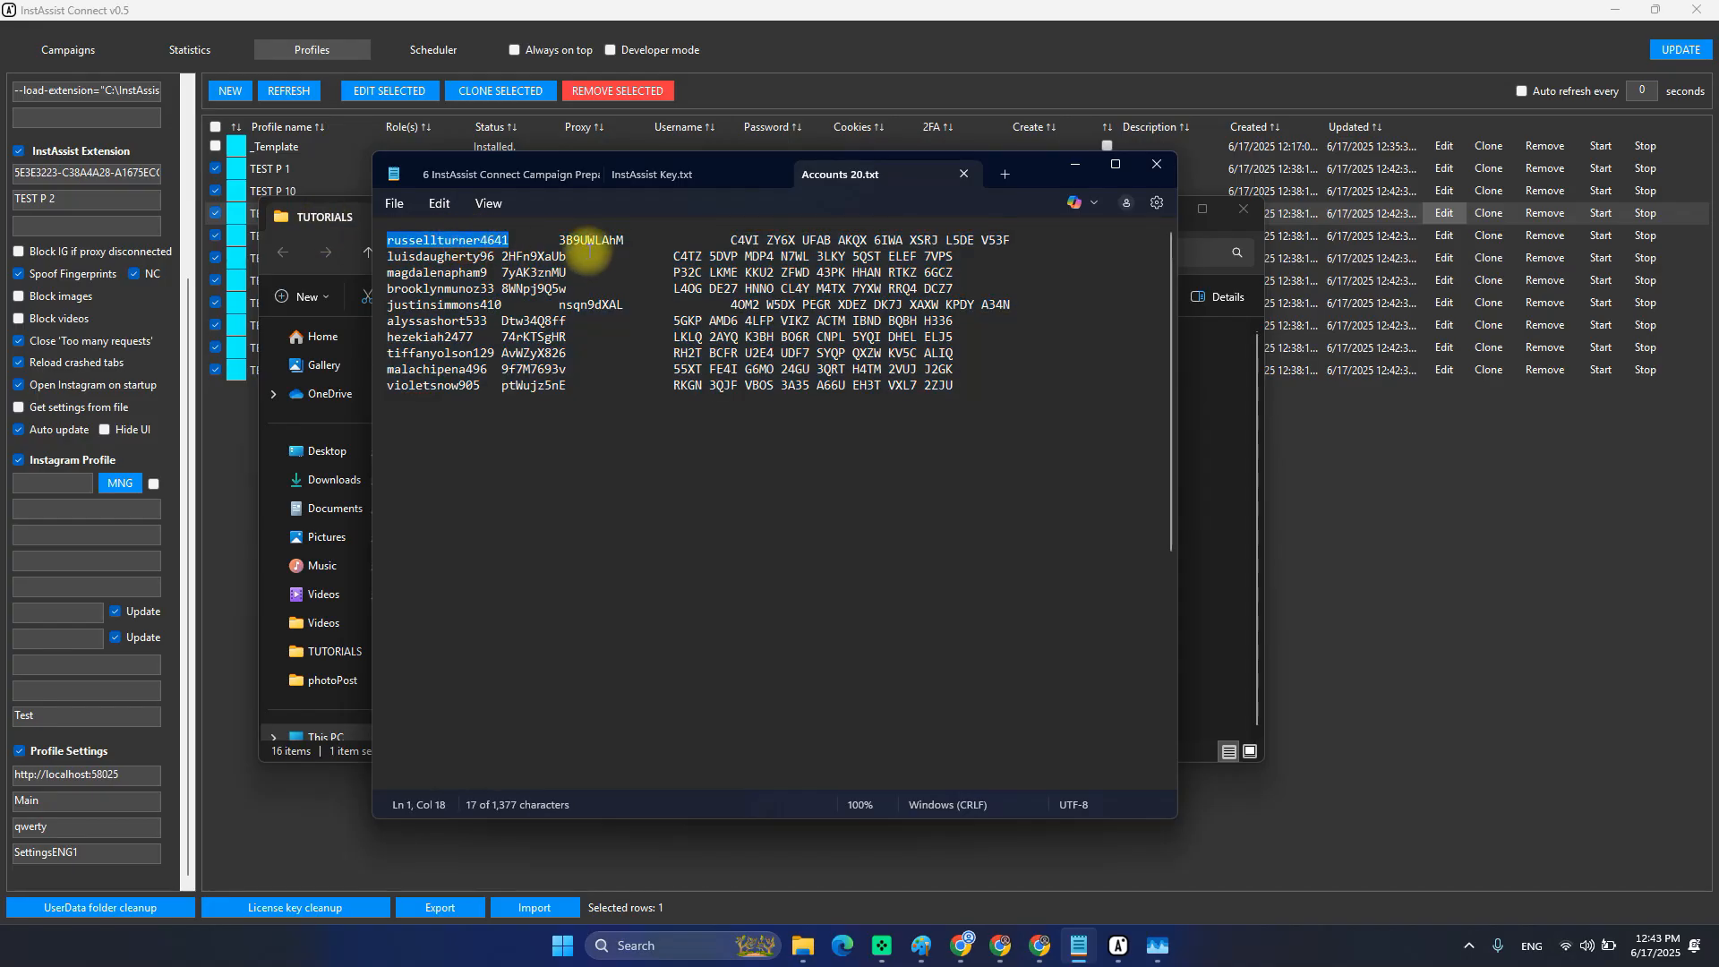
{"action": "left_click", "coordinate": [593, 239]}
{"action": "double_click", "coordinate": [594, 239]}
{"action": "double_click", "coordinate": [447, 239]}
{"action": "double_click", "coordinate": [591, 239]}
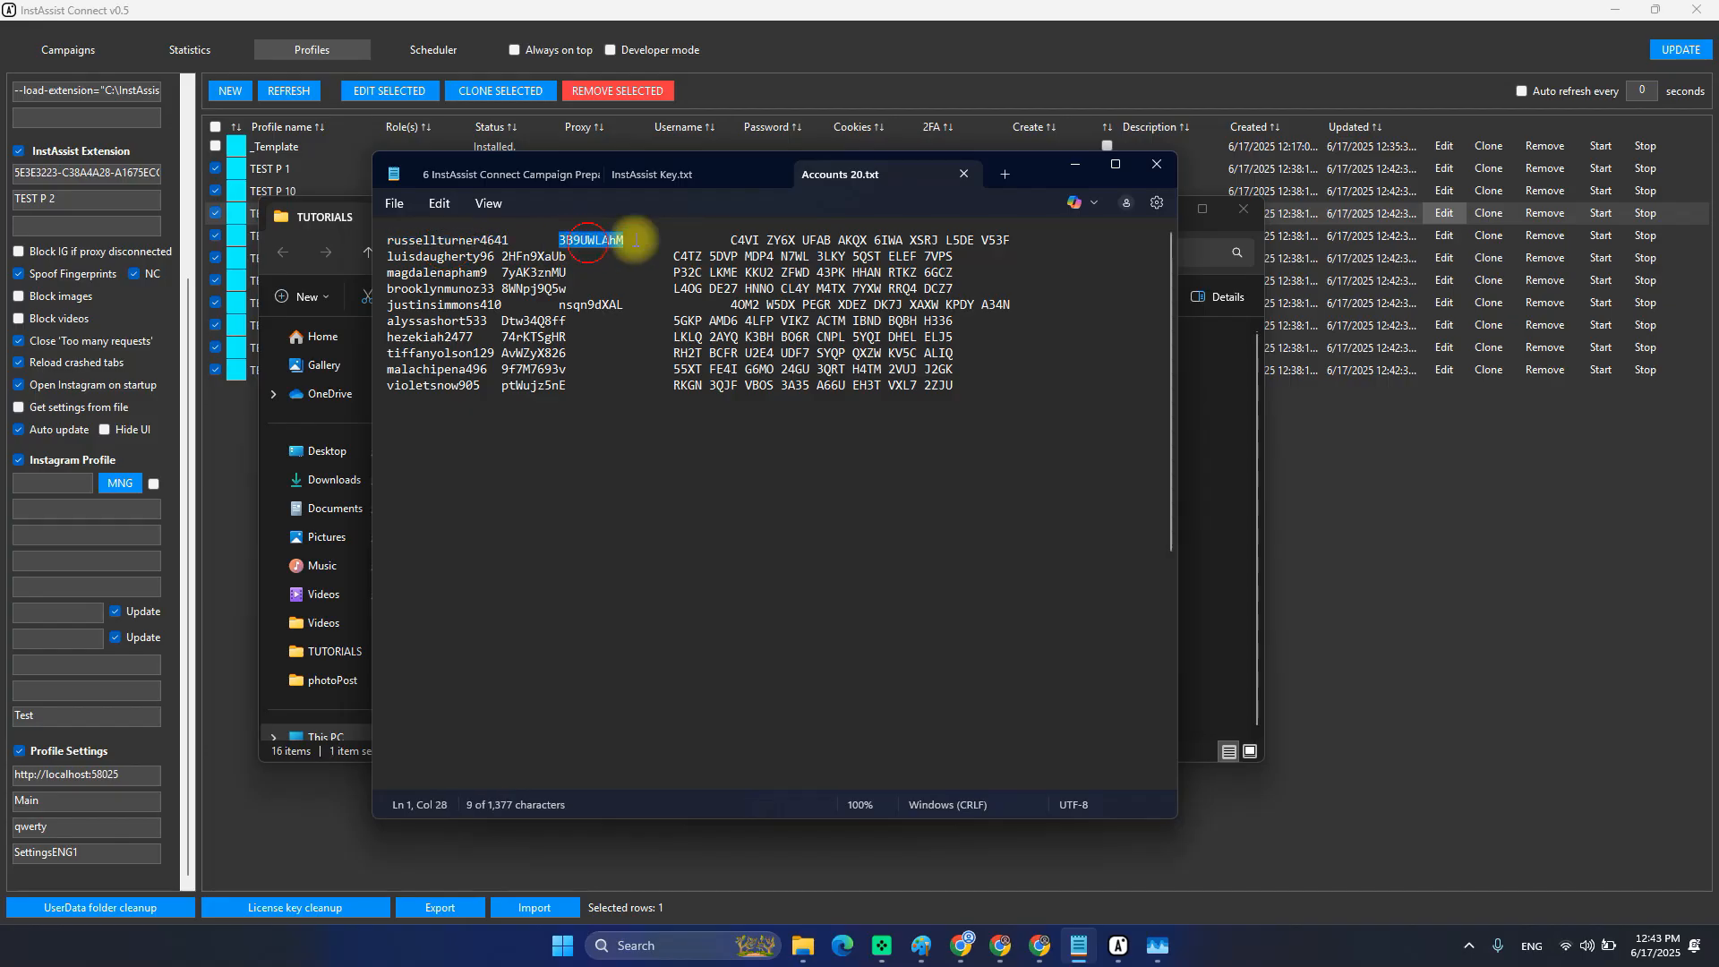
{"action": "left_click_drag", "start_coordinate": [731, 240], "coordinate": [1009, 240]}
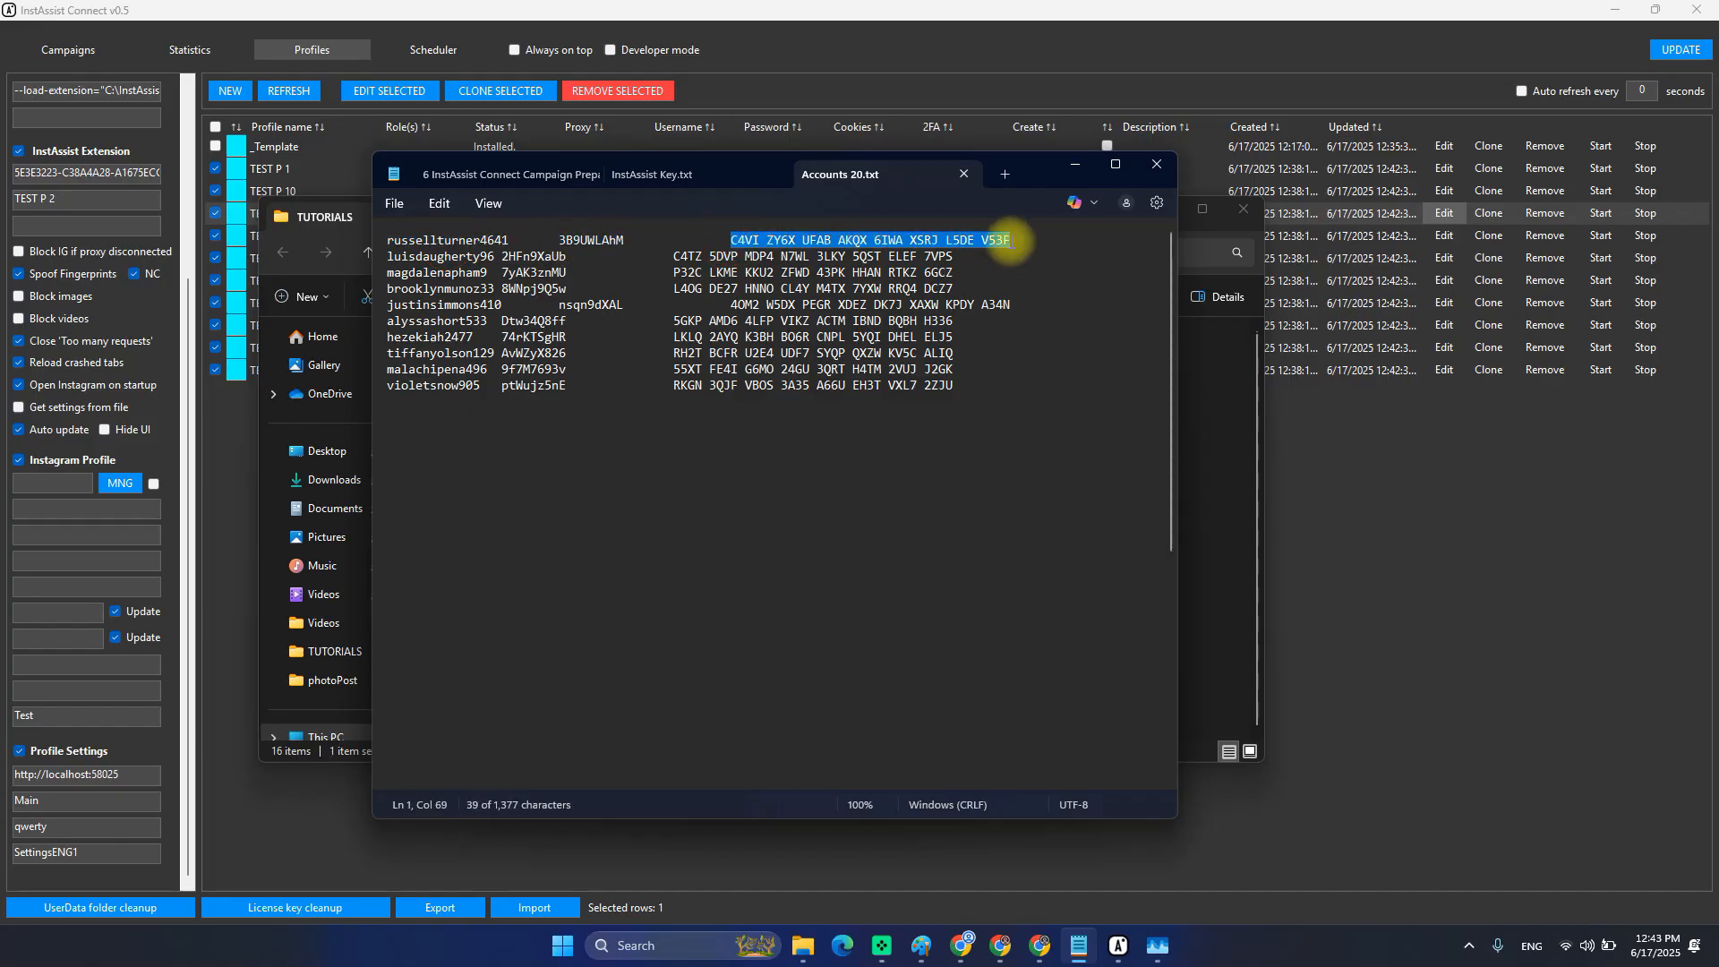
{"action": "left_click", "coordinate": [984, 390]}
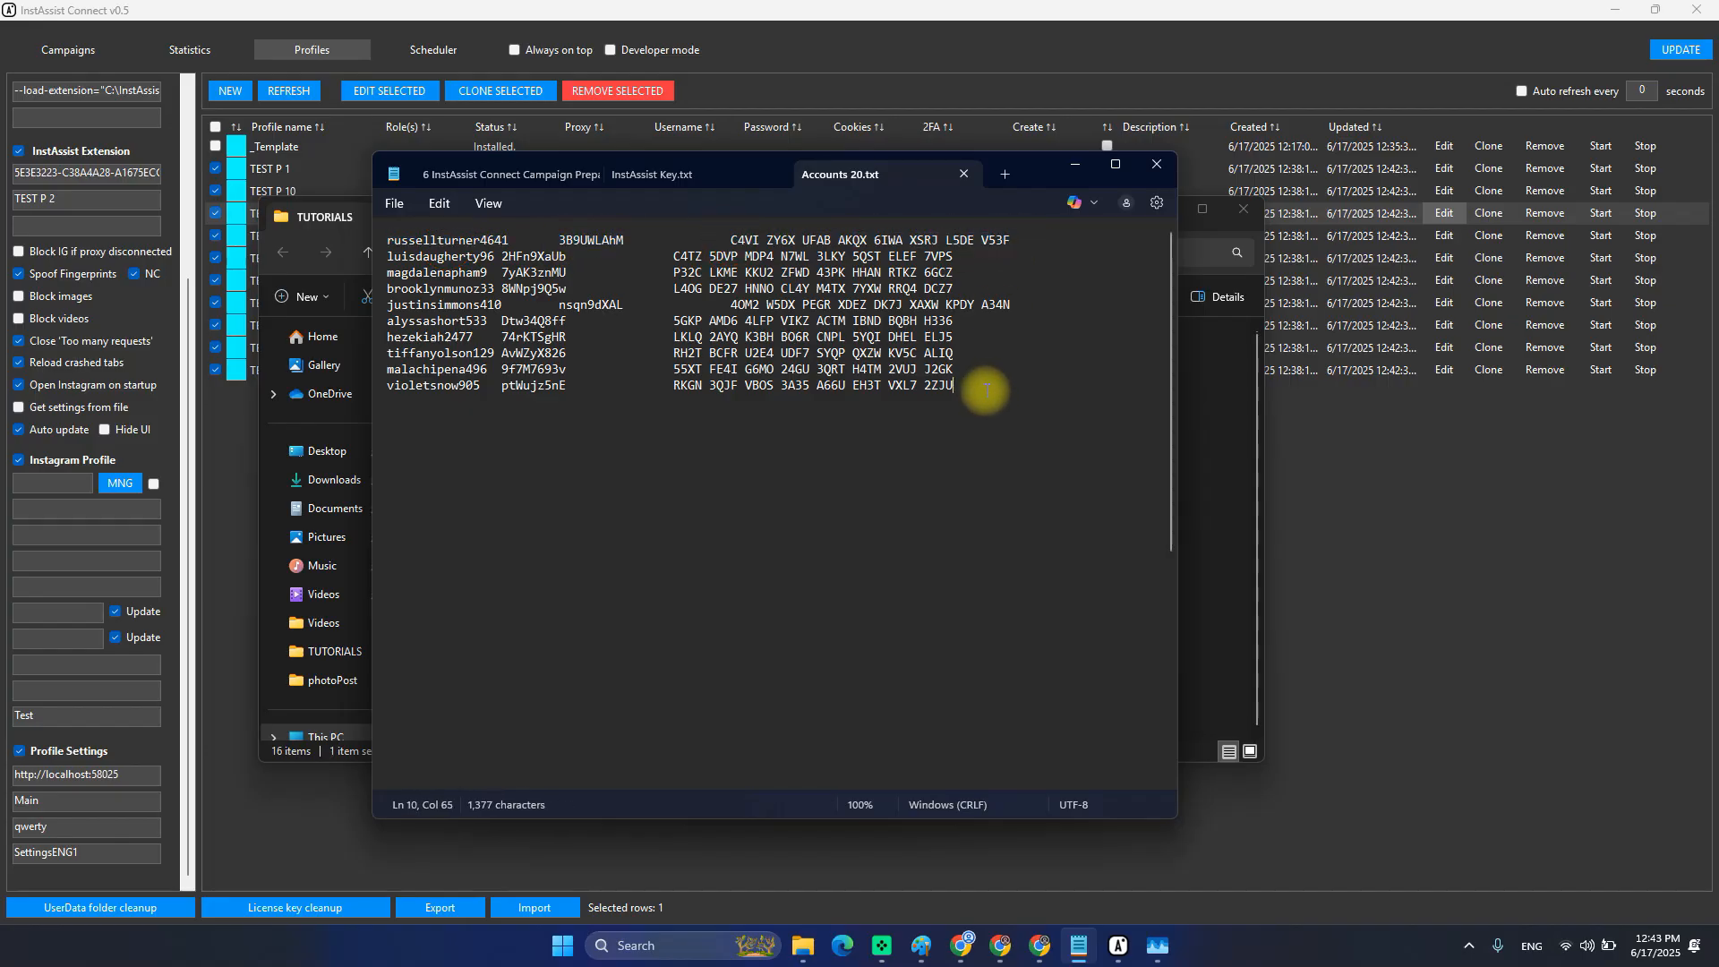
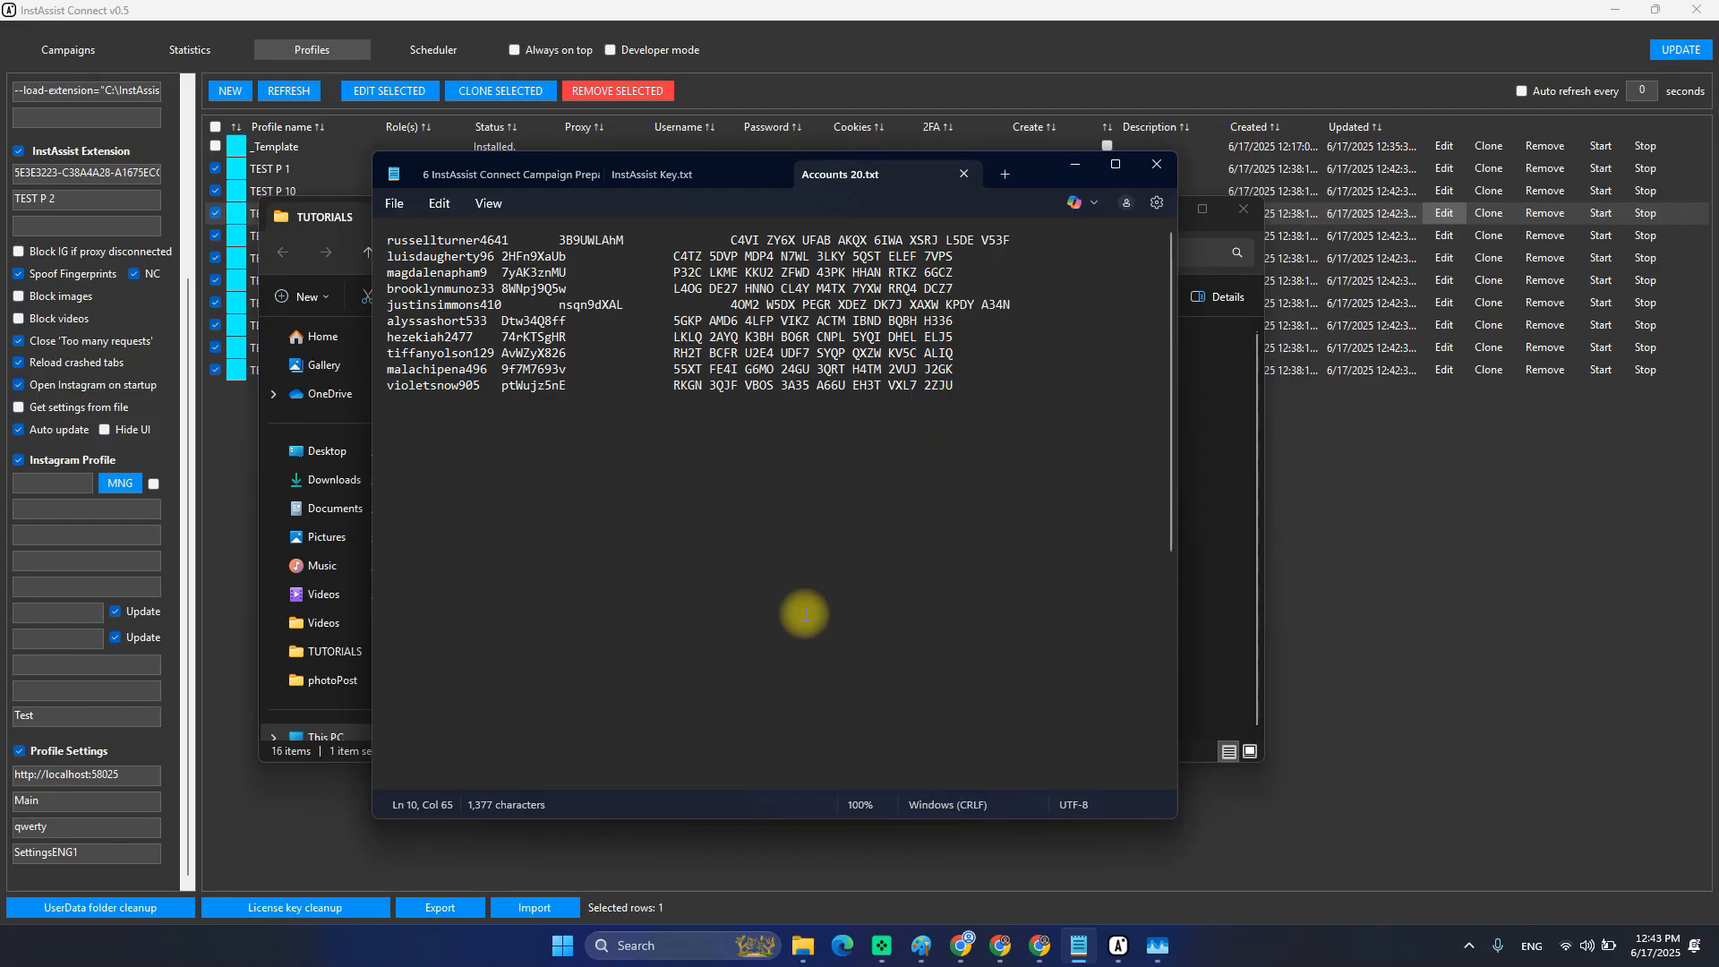
Launch Excel from the Start menu and start a blank workbook, Book1.
{"action": "key", "text": "super"}
{"action": "left_click", "coordinate": [826, 414]}
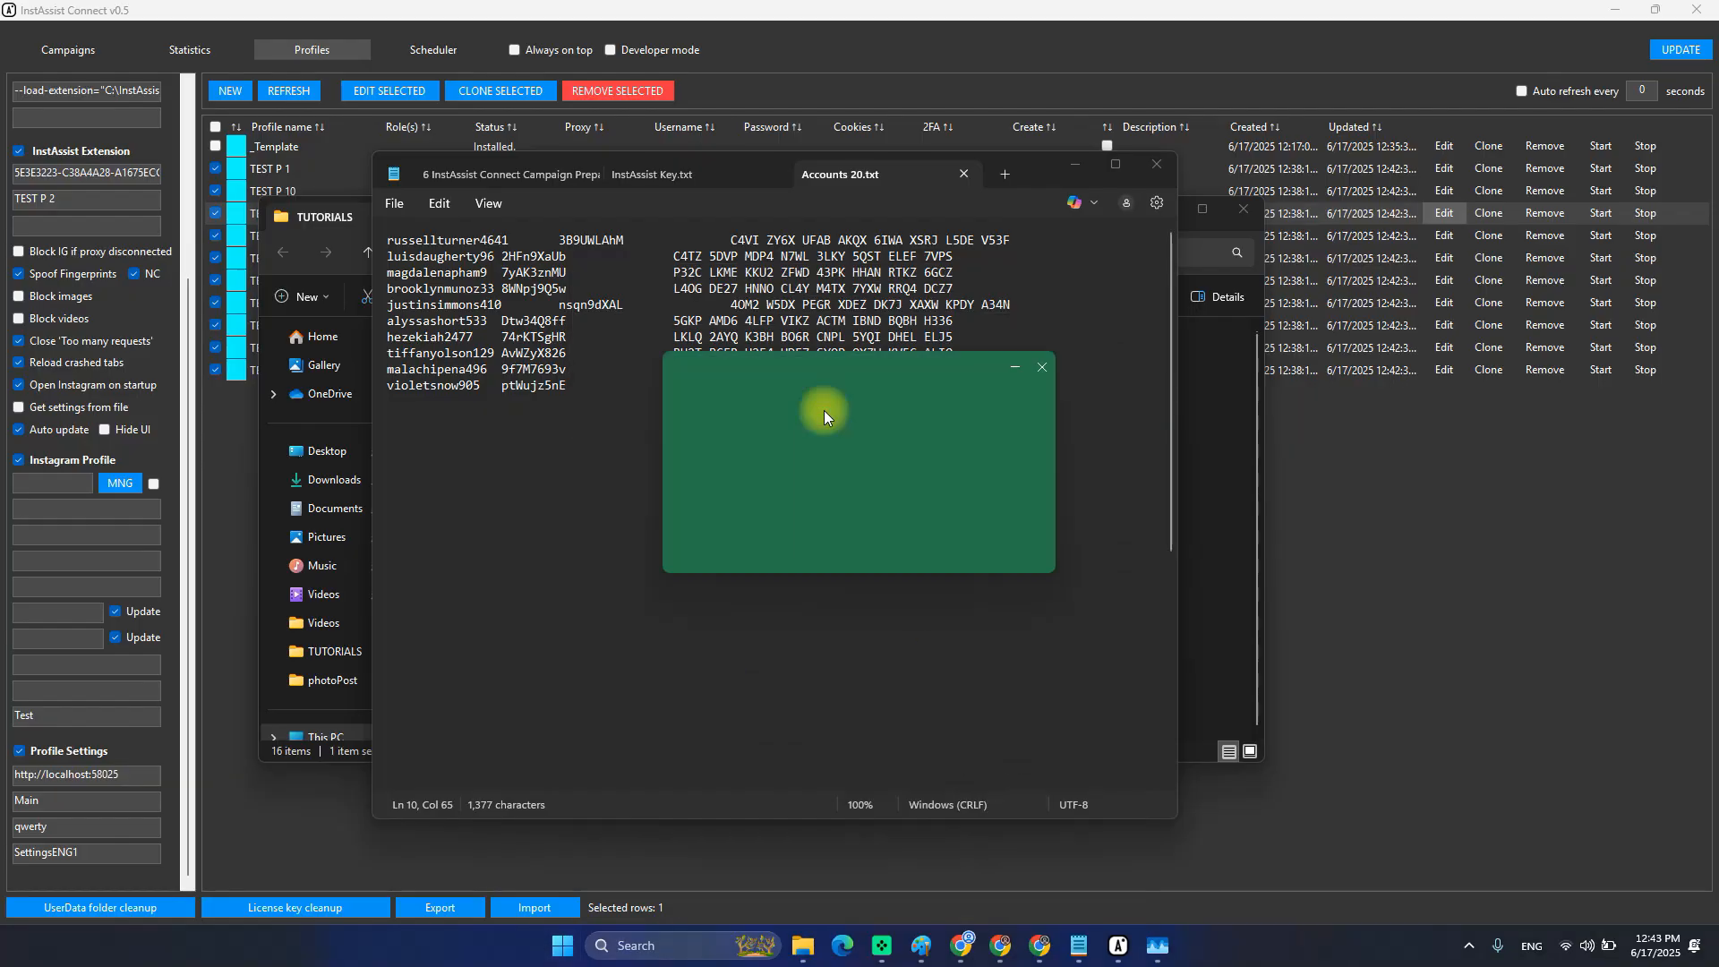
{"action": "left_click", "coordinate": [1164, 669]}
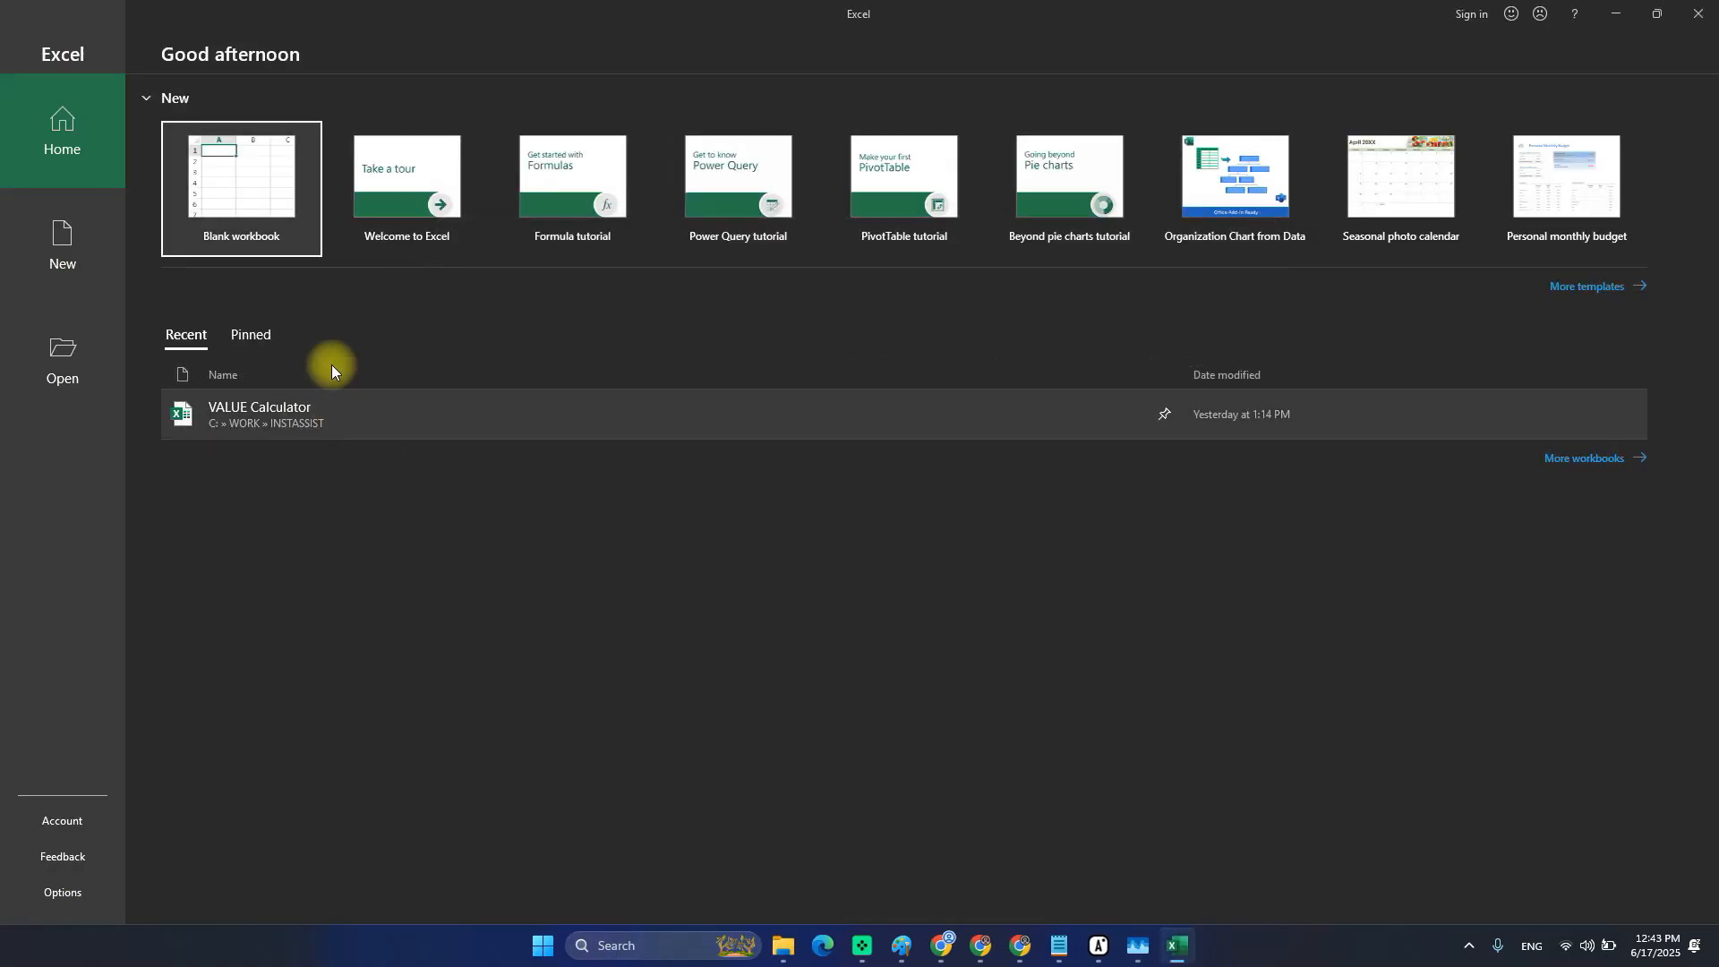
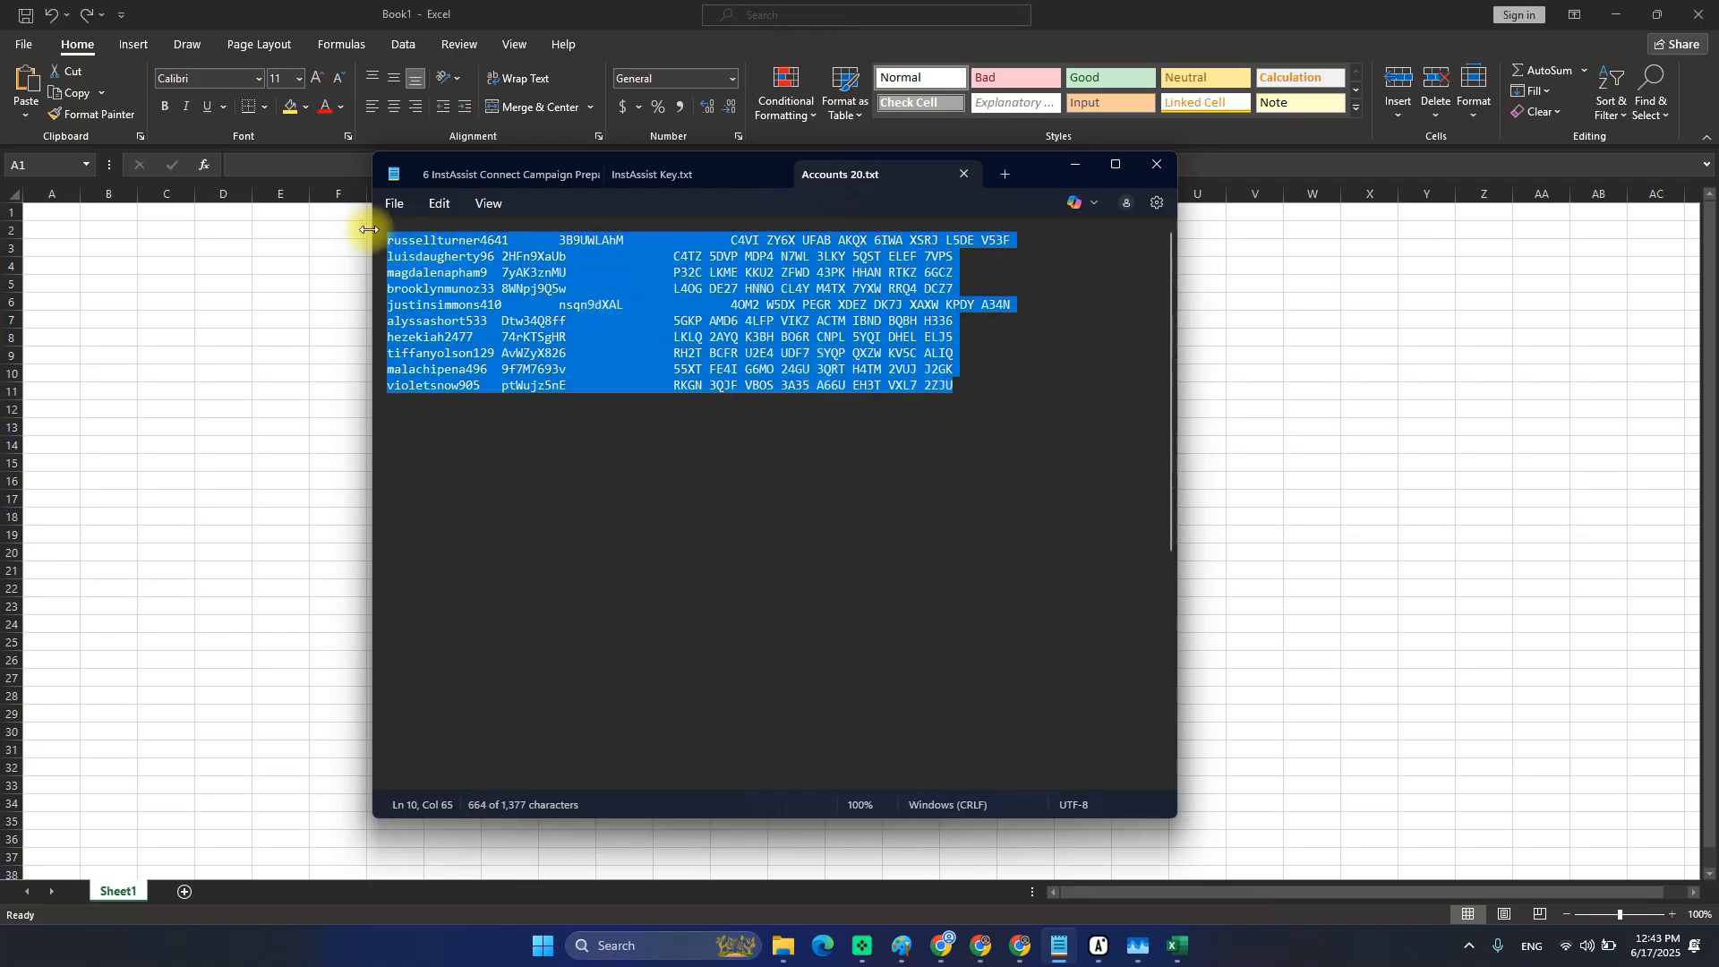
Paste the Notepad account list into A1 and widen columns A and B.
{"action": "left_click", "coordinate": [73, 219]}
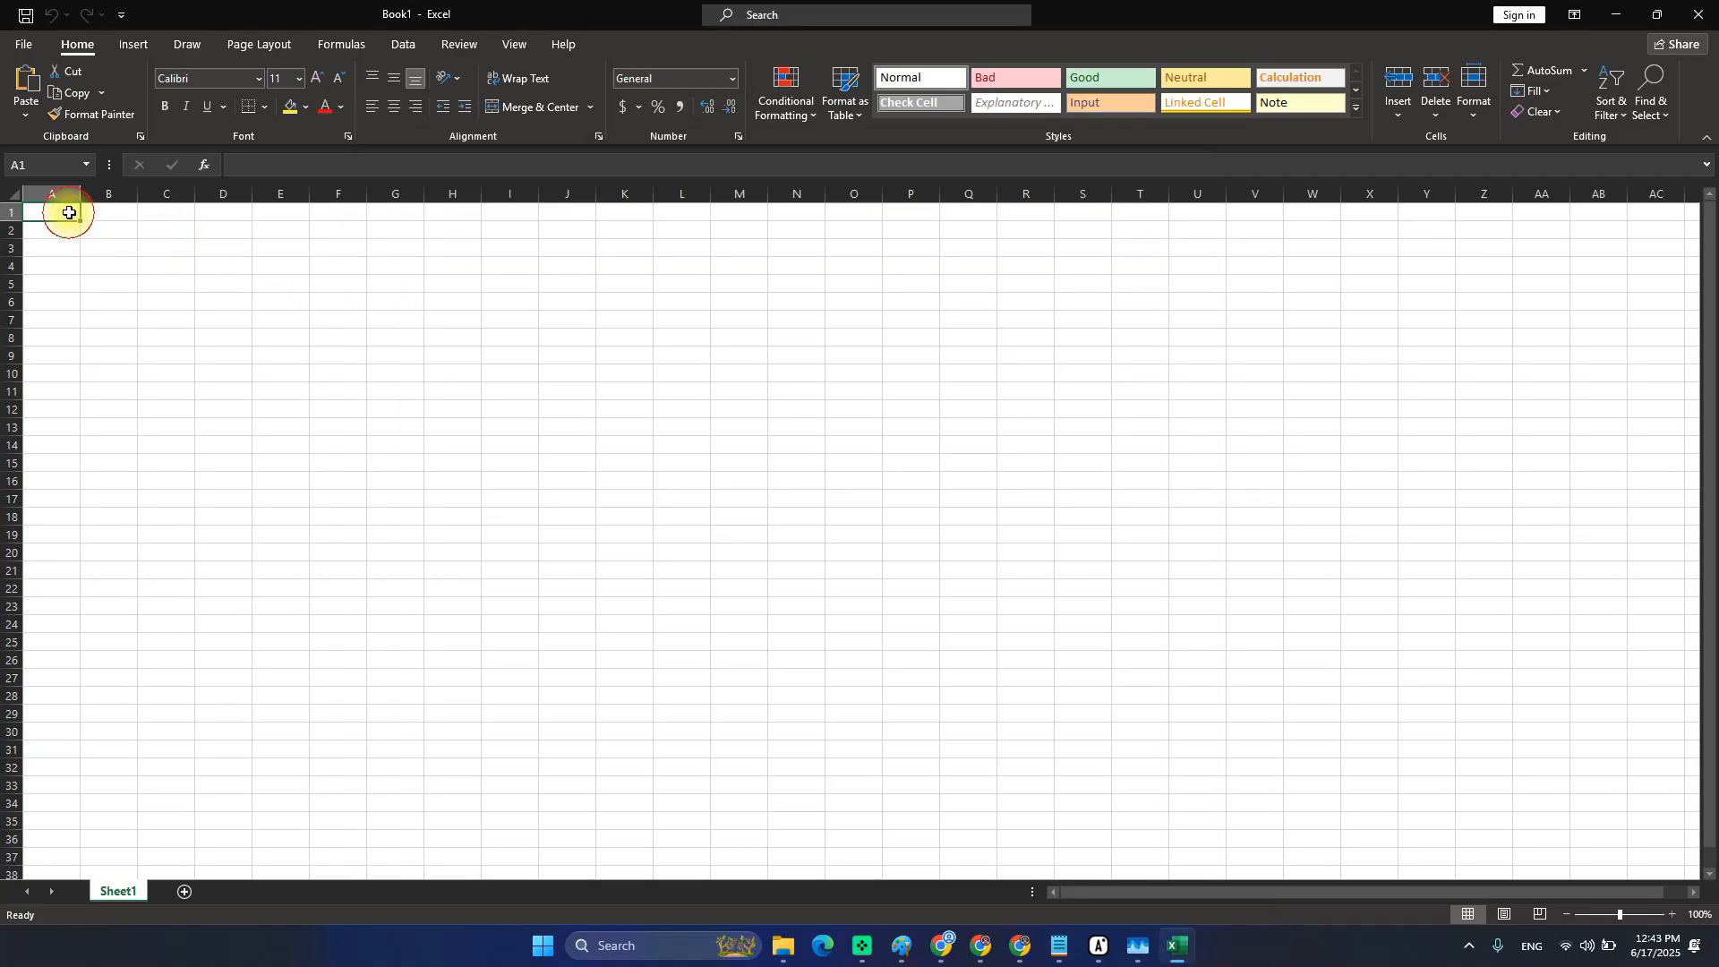
{"action": "key", "text": "ctrl+v"}
{"action": "left_click", "coordinate": [215, 266]}
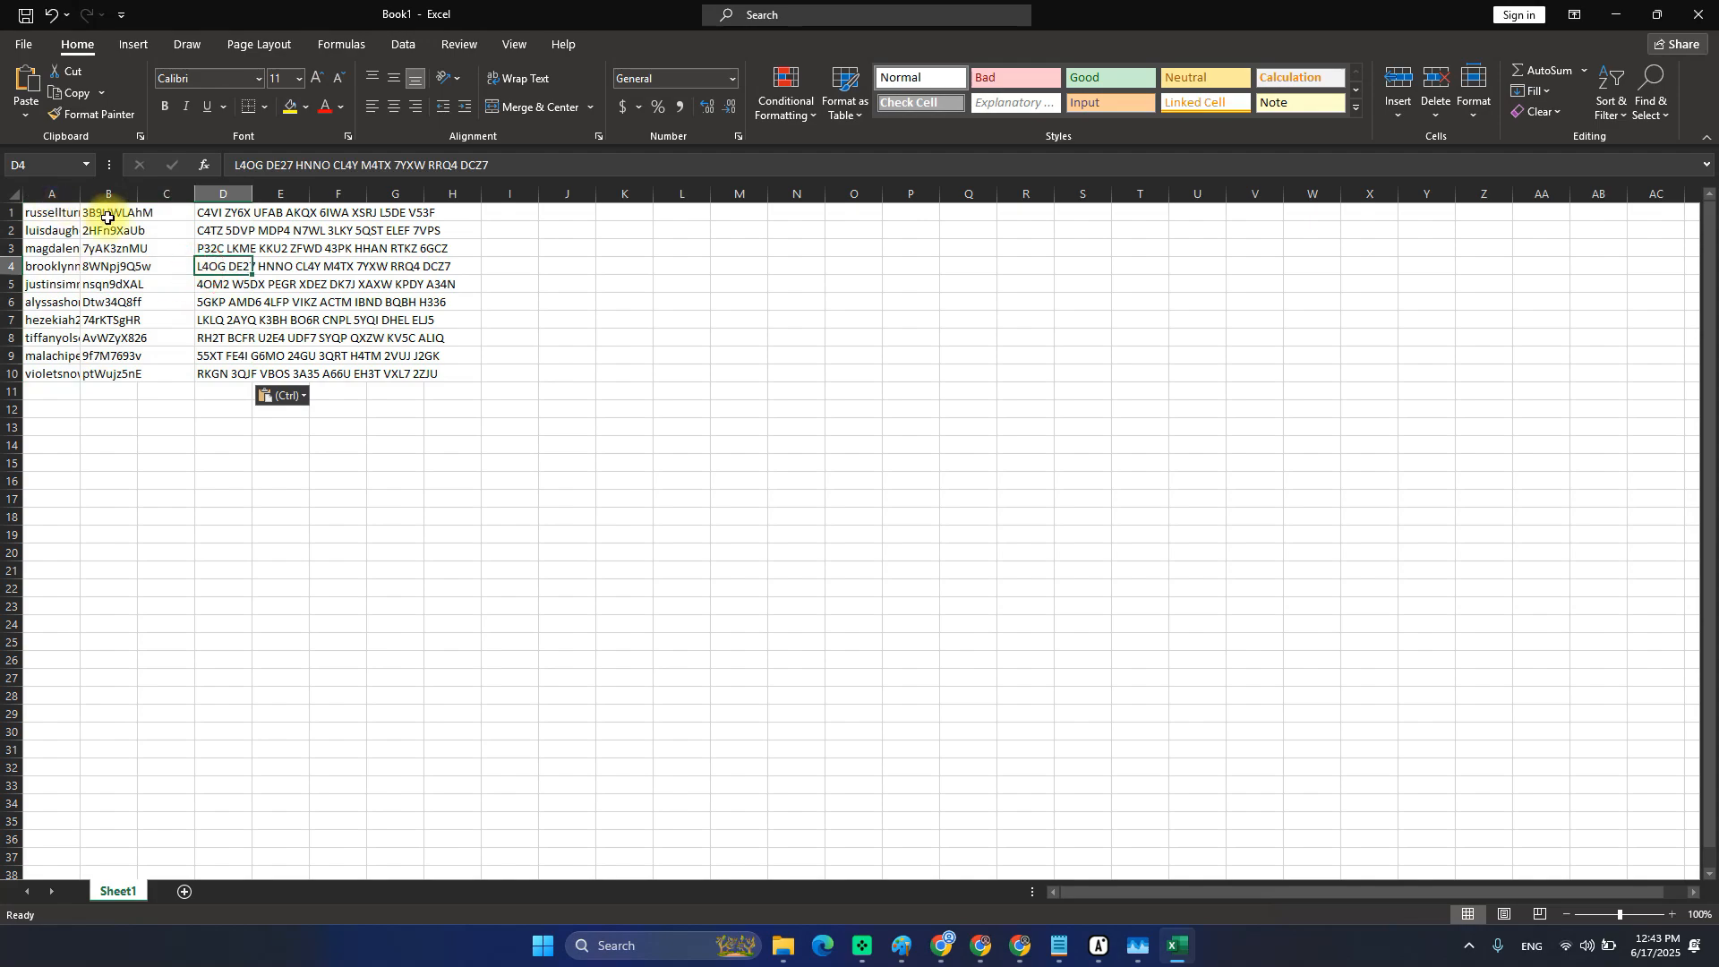
{"action": "left_click_drag", "start_coordinate": [135, 196], "coordinate": [194, 196]}
{"action": "left_click_drag", "start_coordinate": [81, 194], "coordinate": [121, 194]}
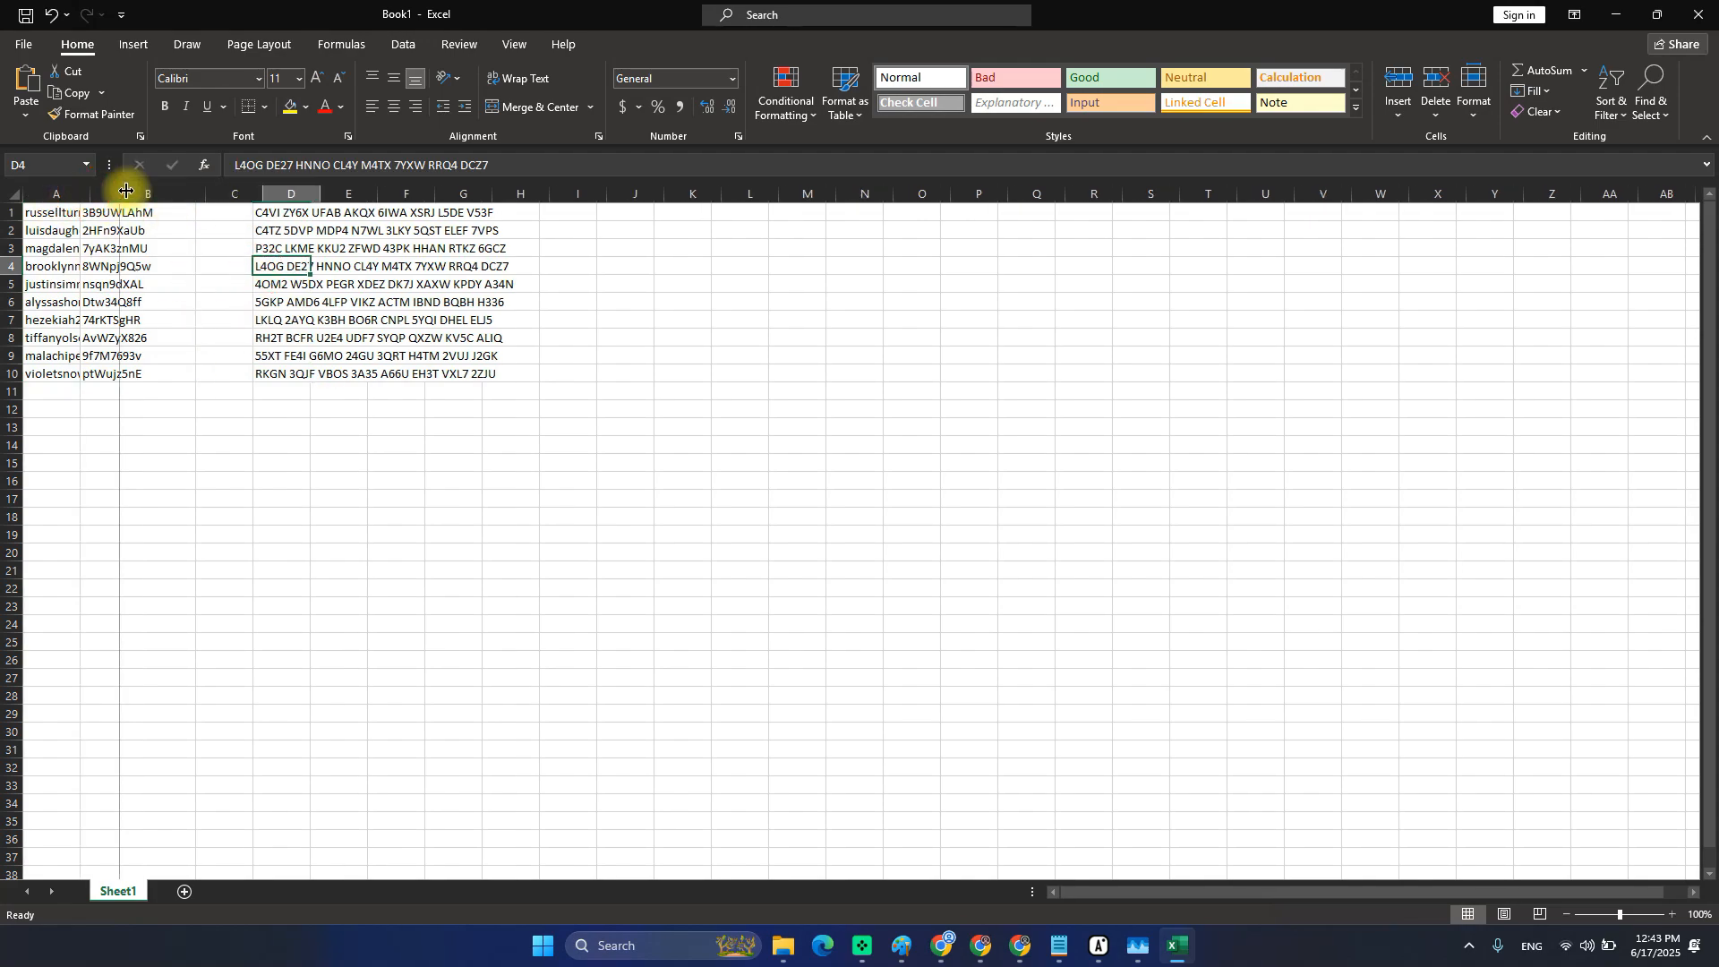
Copy the 2FA codes from column D into column C.
{"action": "left_click_drag", "start_coordinate": [307, 212], "coordinate": [309, 374]}
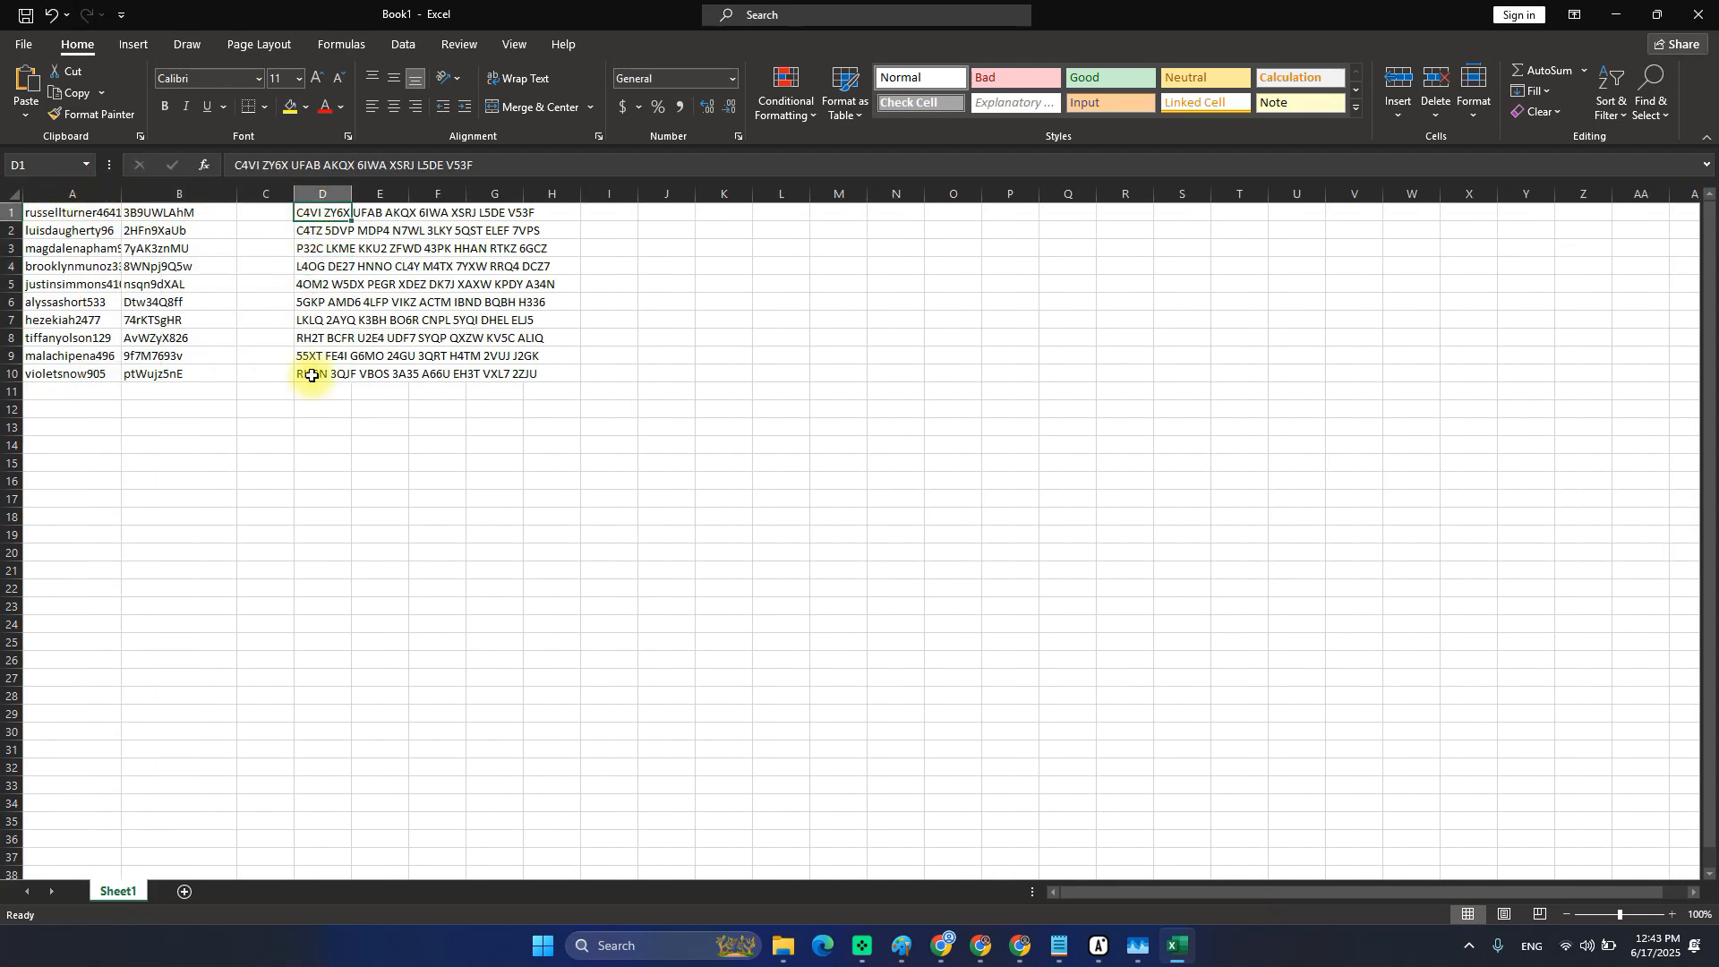
{"action": "key", "text": "ctrl+c"}
{"action": "left_click", "coordinate": [266, 215]}
{"action": "key", "text": "ctrl+v"}
{"action": "left_click", "coordinate": [324, 343]}
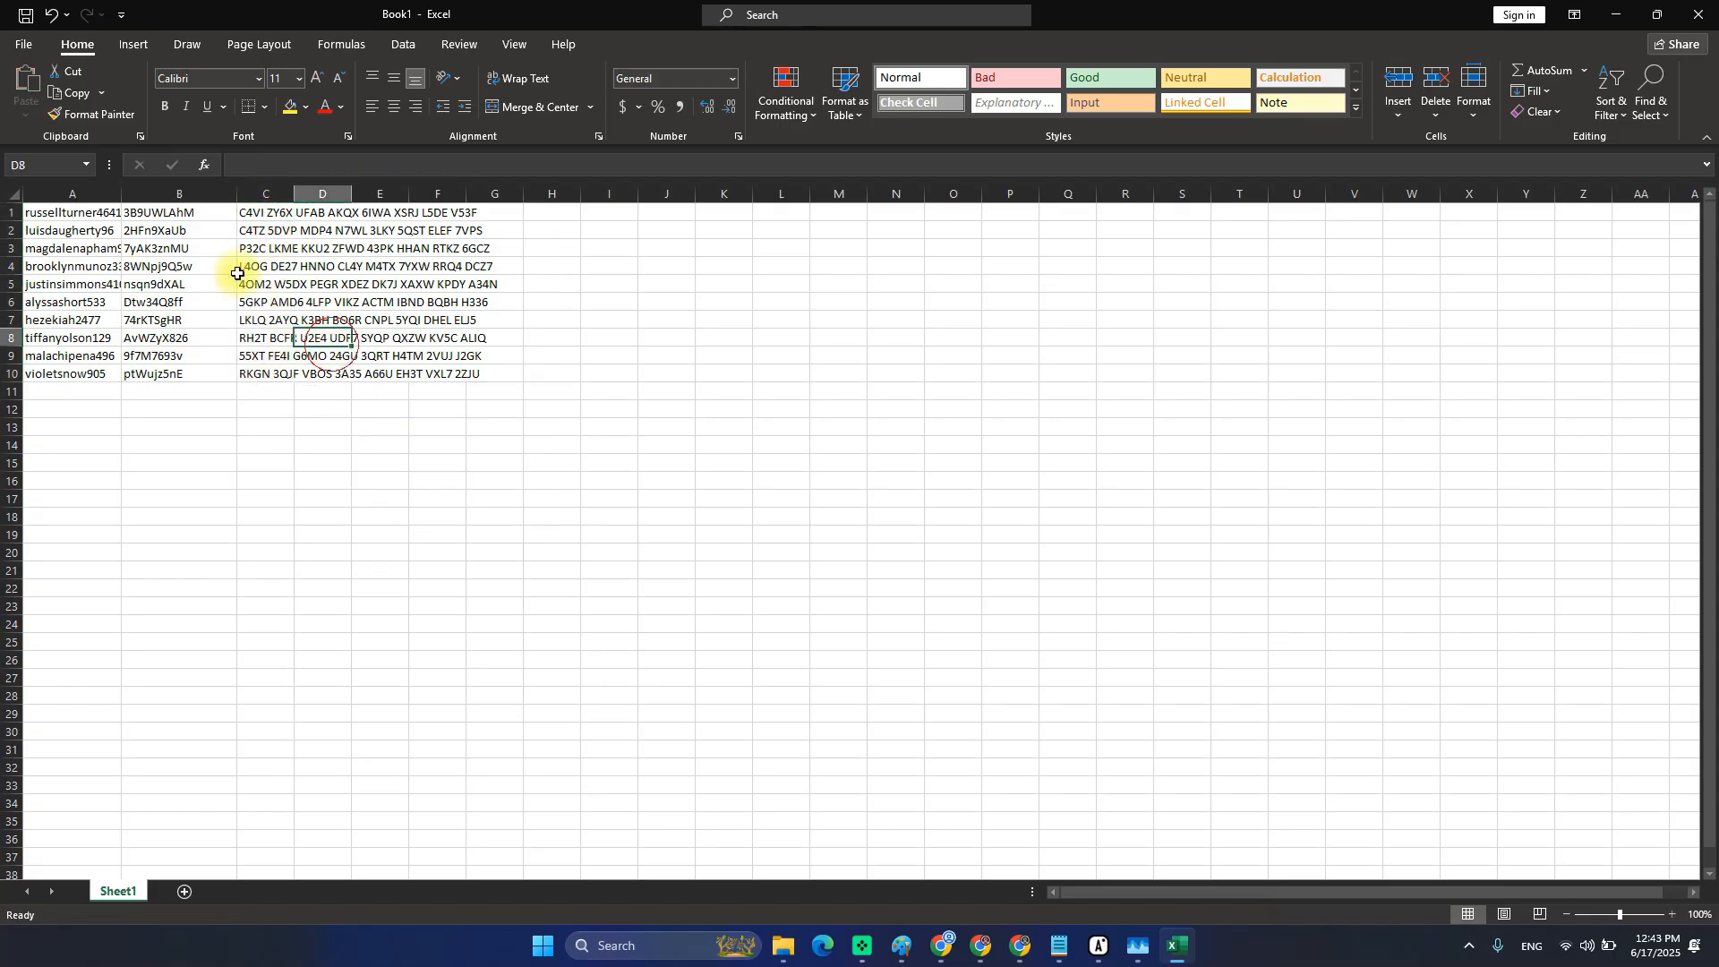
Select columns A through C to review the usernames, passwords and codes.
{"action": "left_click", "coordinate": [69, 195]}
{"action": "left_click", "coordinate": [179, 195]}
{"action": "left_click", "coordinate": [265, 195]}
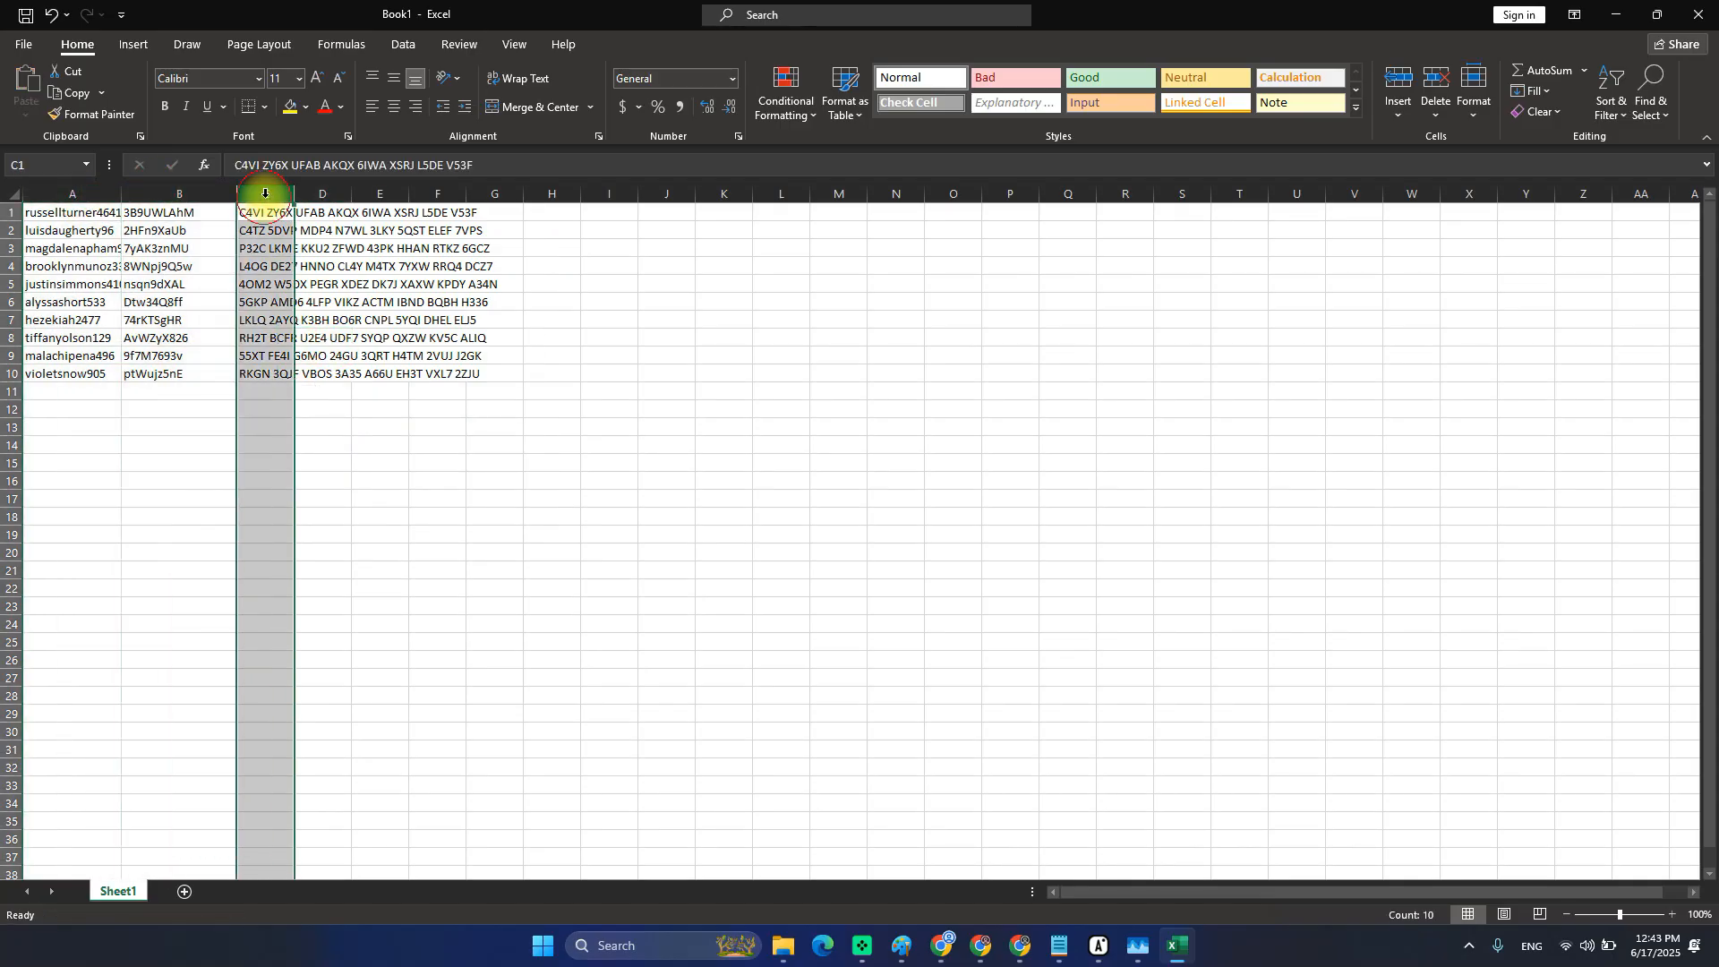
{"action": "left_click_drag", "start_coordinate": [112, 195], "coordinate": [276, 337]}
{"action": "left_click", "coordinate": [323, 392]}
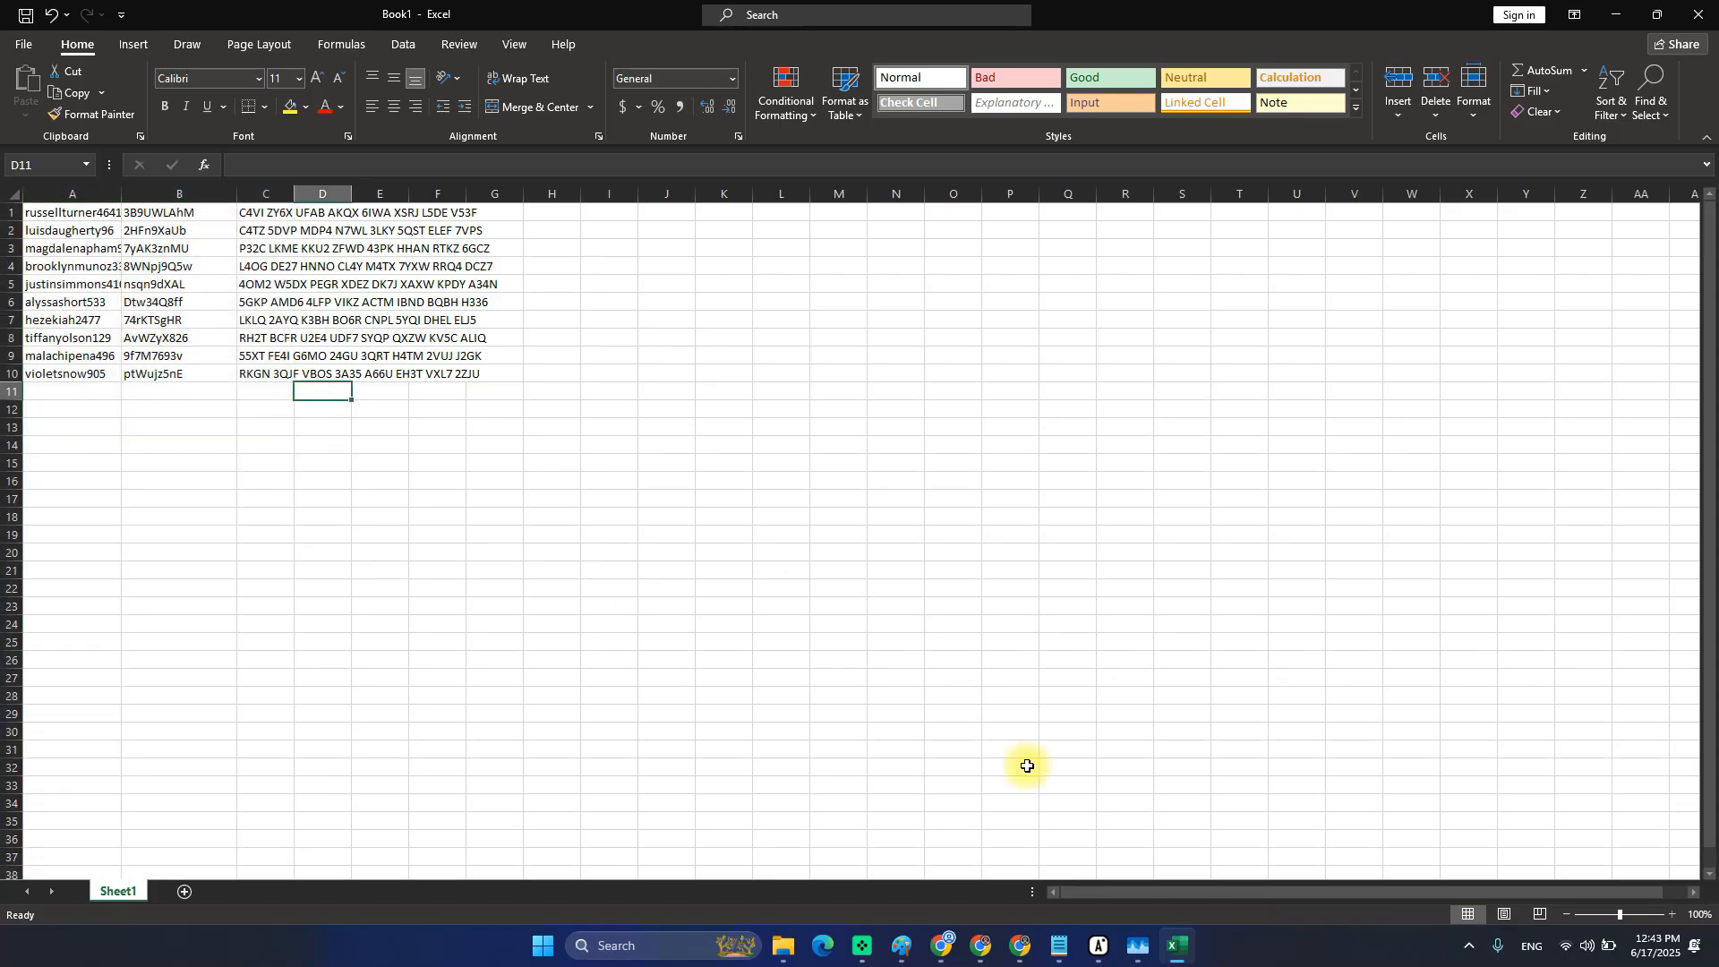
{"action": "left_click", "coordinate": [1099, 947]}
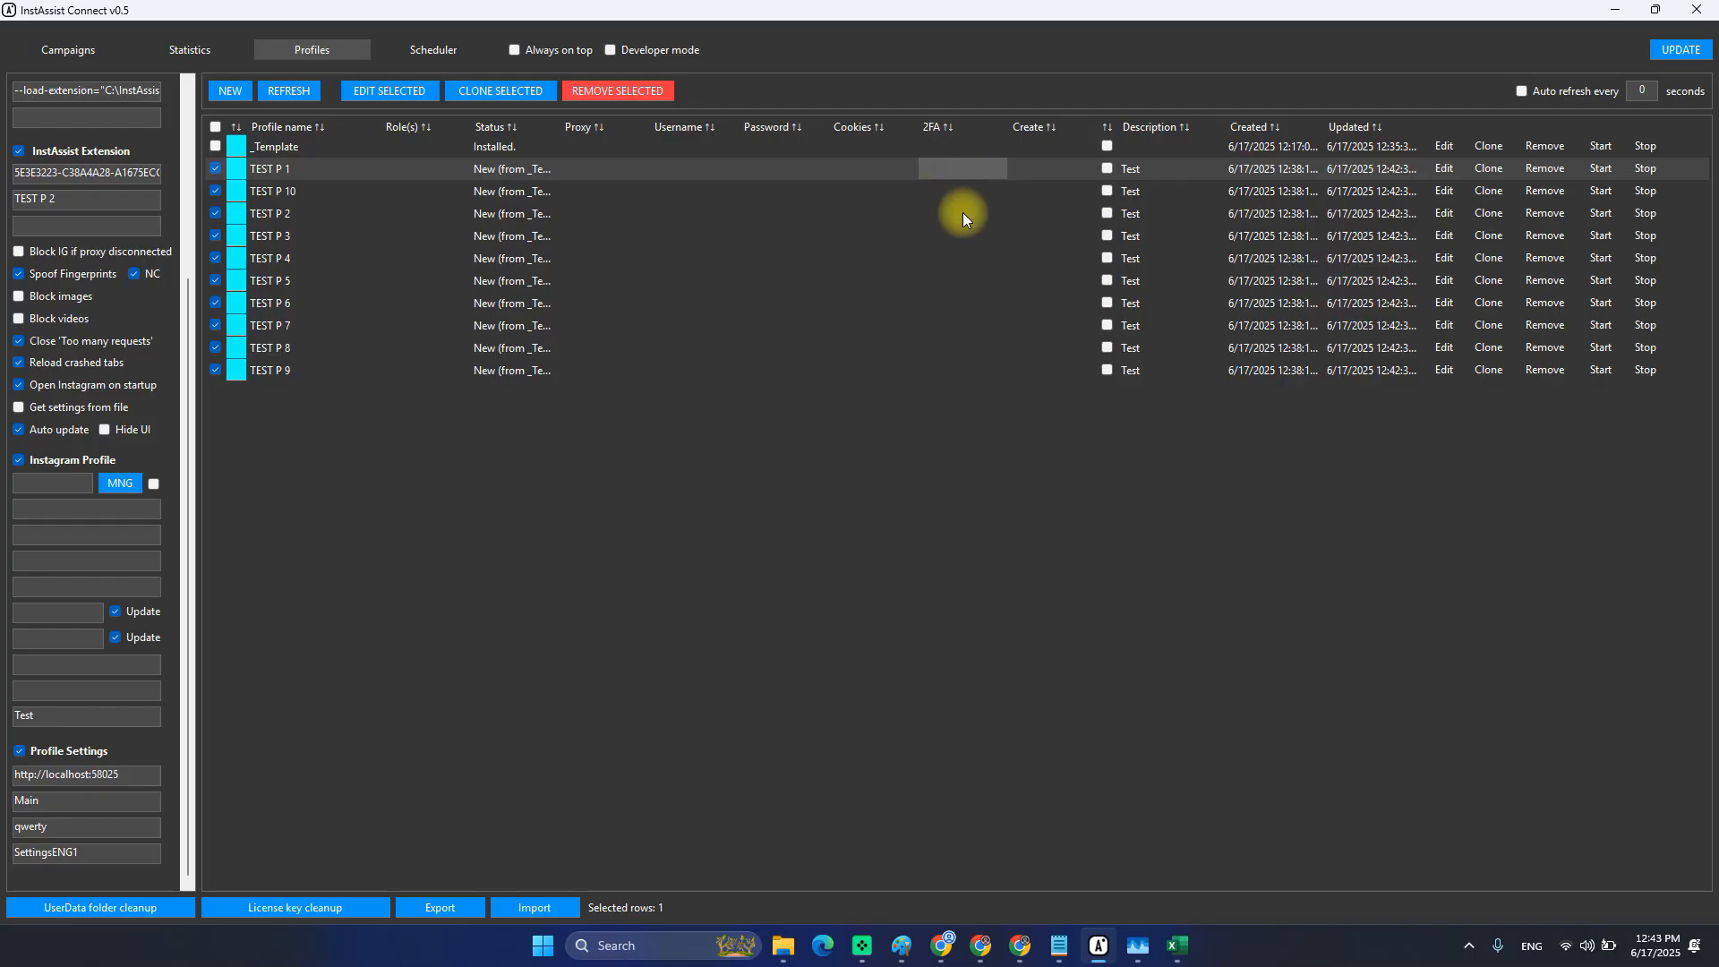
Select the Username and 2FA cells of the test profiles in InstAssist.
{"action": "left_click", "coordinate": [690, 168]}
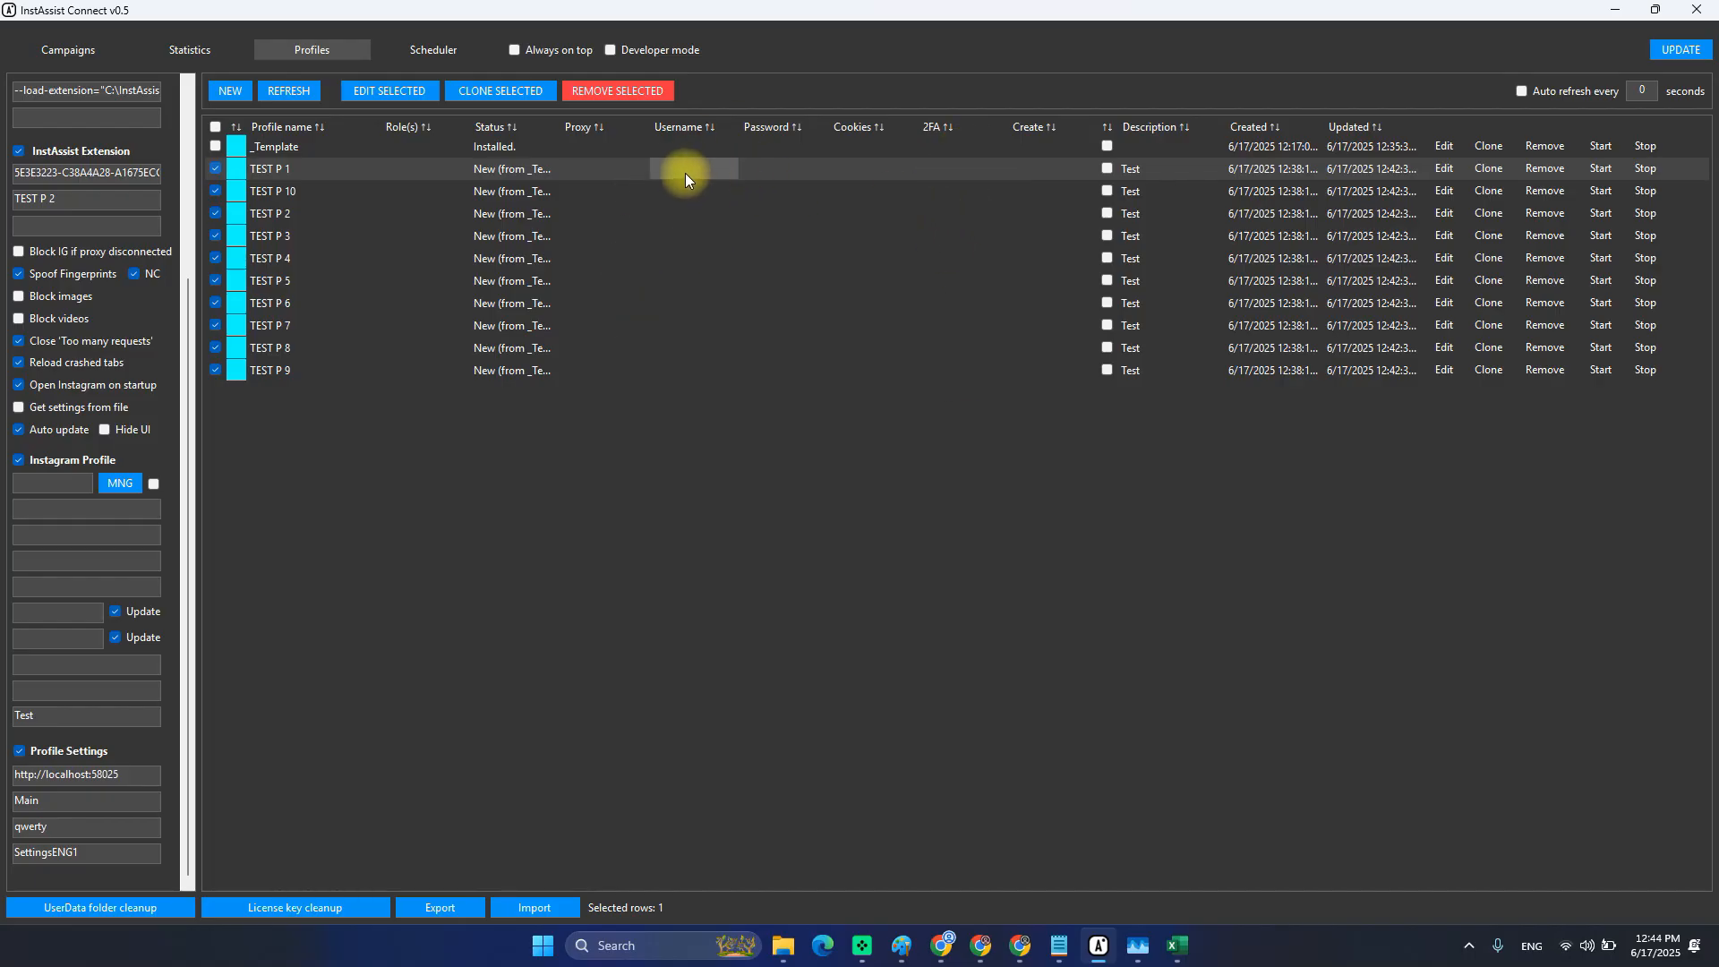
{"action": "left_click", "coordinate": [771, 155]}
{"action": "left_click", "coordinate": [774, 170]}
{"action": "left_click_drag", "start_coordinate": [709, 169], "coordinate": [707, 222]}
{"action": "left_click_drag", "start_coordinate": [939, 168], "coordinate": [947, 351]}
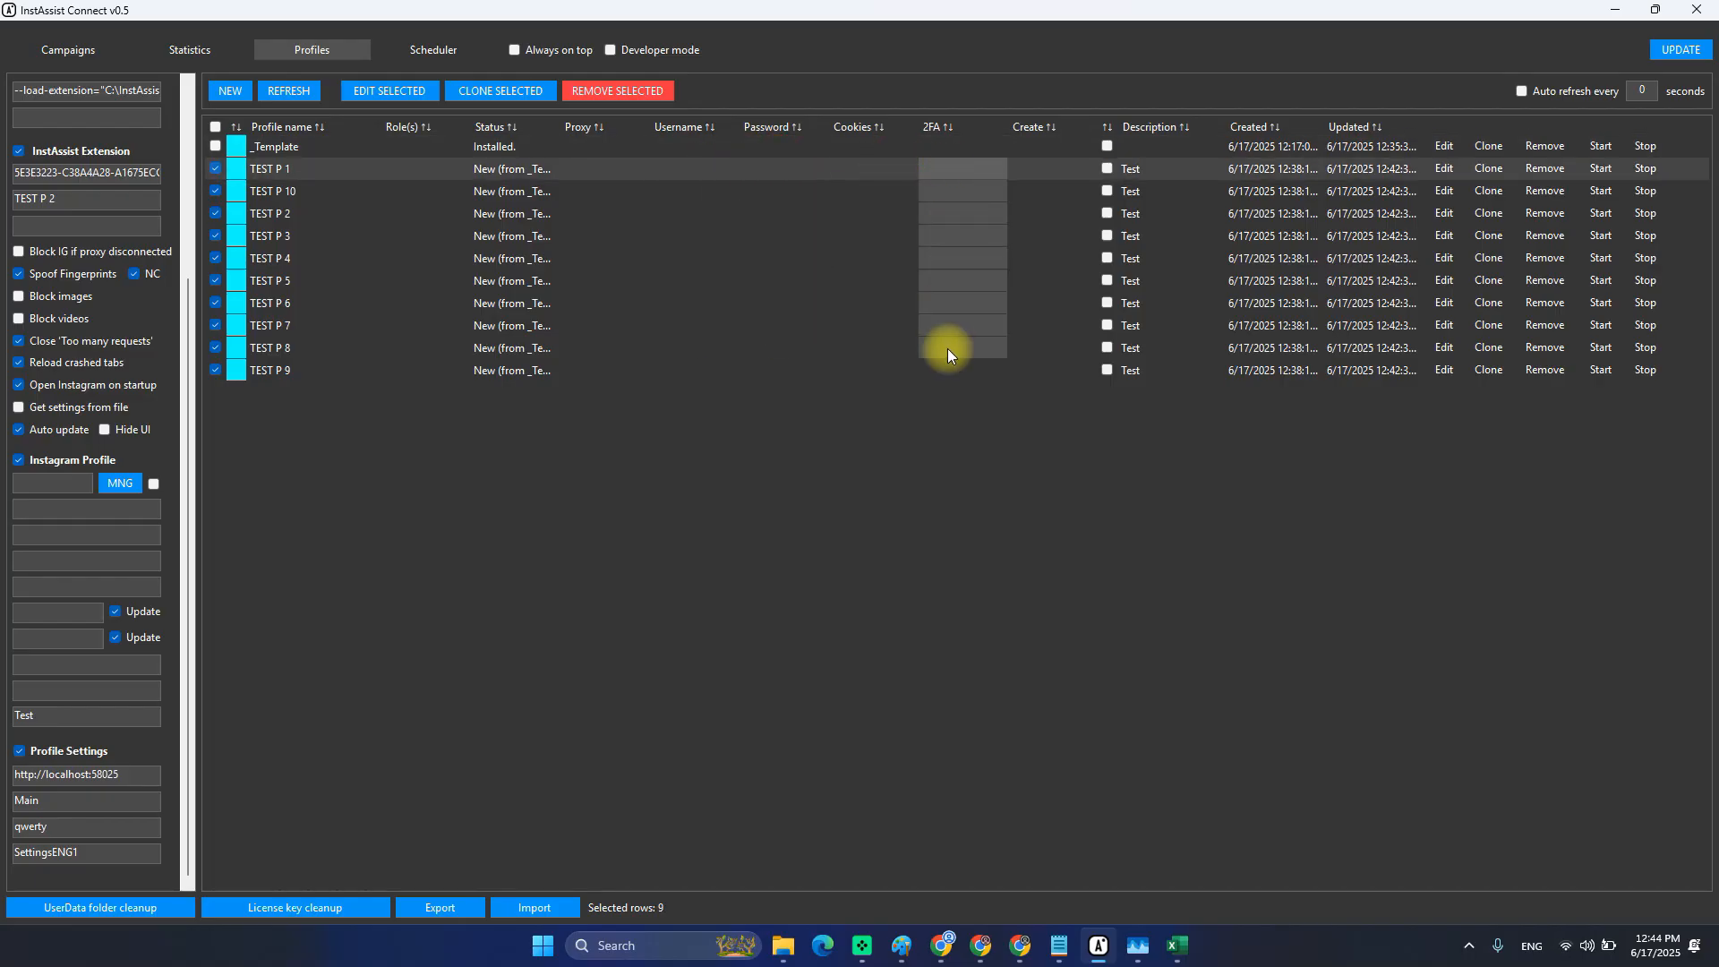
In Excel, move the 2FA codes from column C to column D.
{"action": "key", "text": "alt+Tab"}
{"action": "key", "text": "alt+Tab"}
{"action": "key", "text": "alt+Tab"}
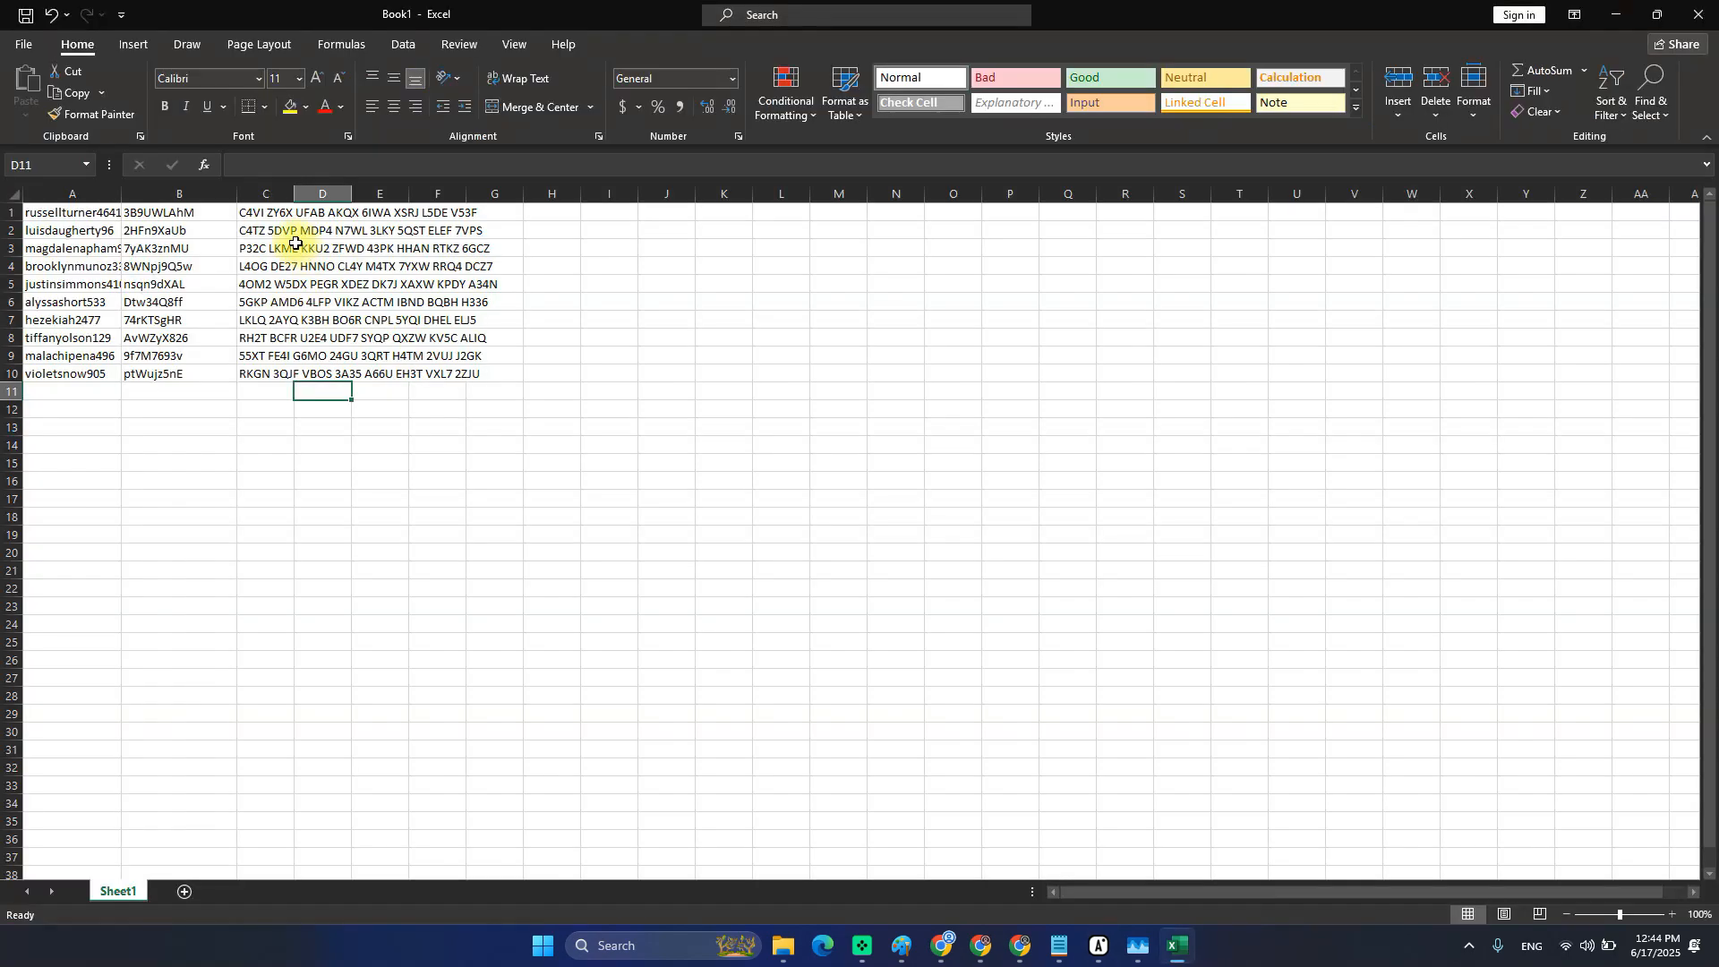
{"action": "left_click", "coordinate": [264, 193]}
{"action": "left_click", "coordinate": [259, 212]}
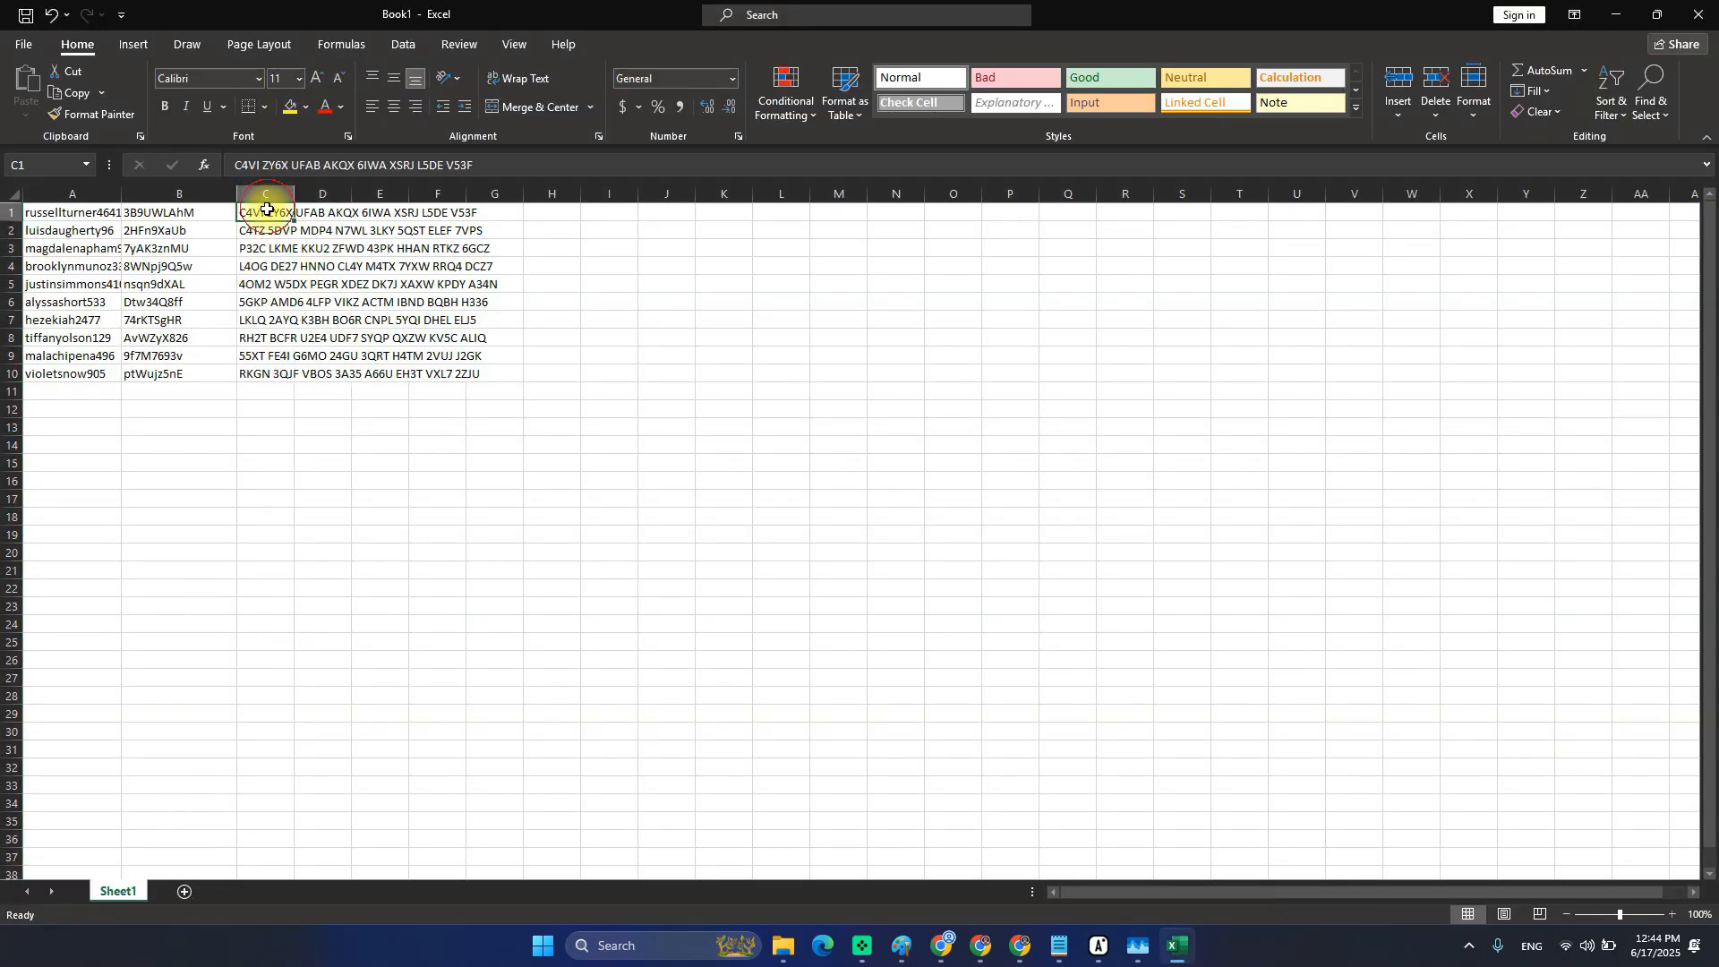
{"action": "left_click", "coordinate": [280, 376], "text": "shift"}
{"action": "key", "text": "ctrl+x"}
{"action": "left_click", "coordinate": [325, 212]}
{"action": "key", "text": "ctrl+v"}
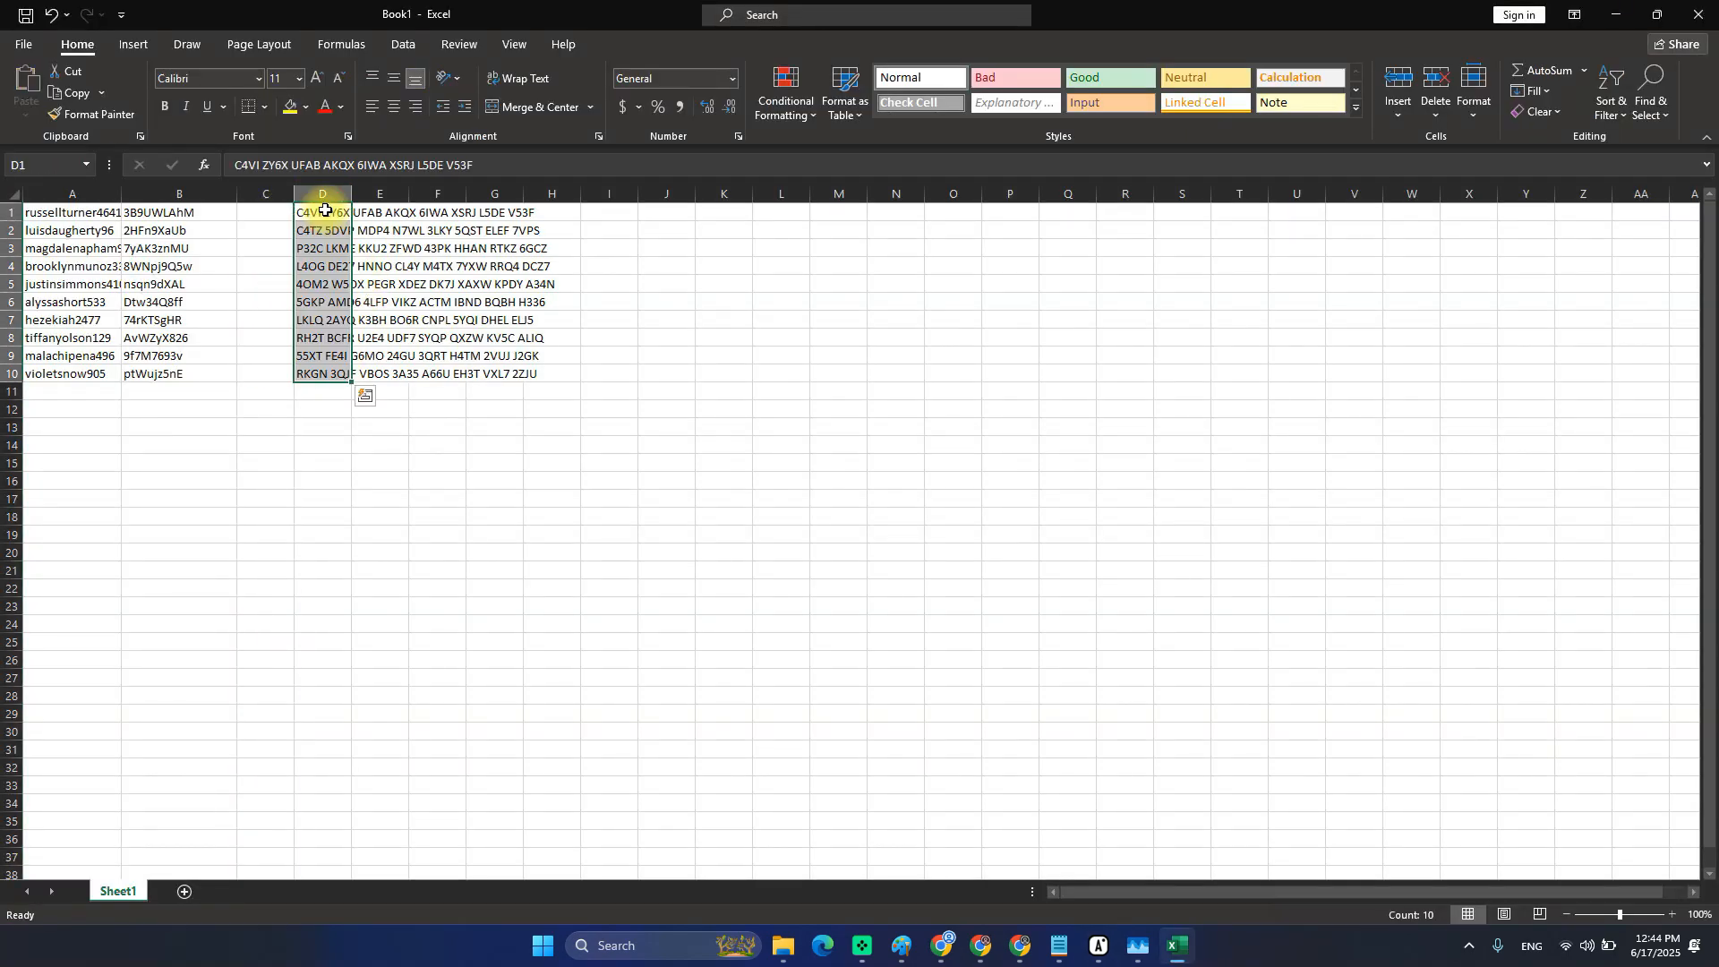
{"action": "left_click", "coordinate": [303, 307]}
Check cells A1, B1, C1 and D1 to confirm the column layout.
{"action": "left_click", "coordinate": [56, 213]}
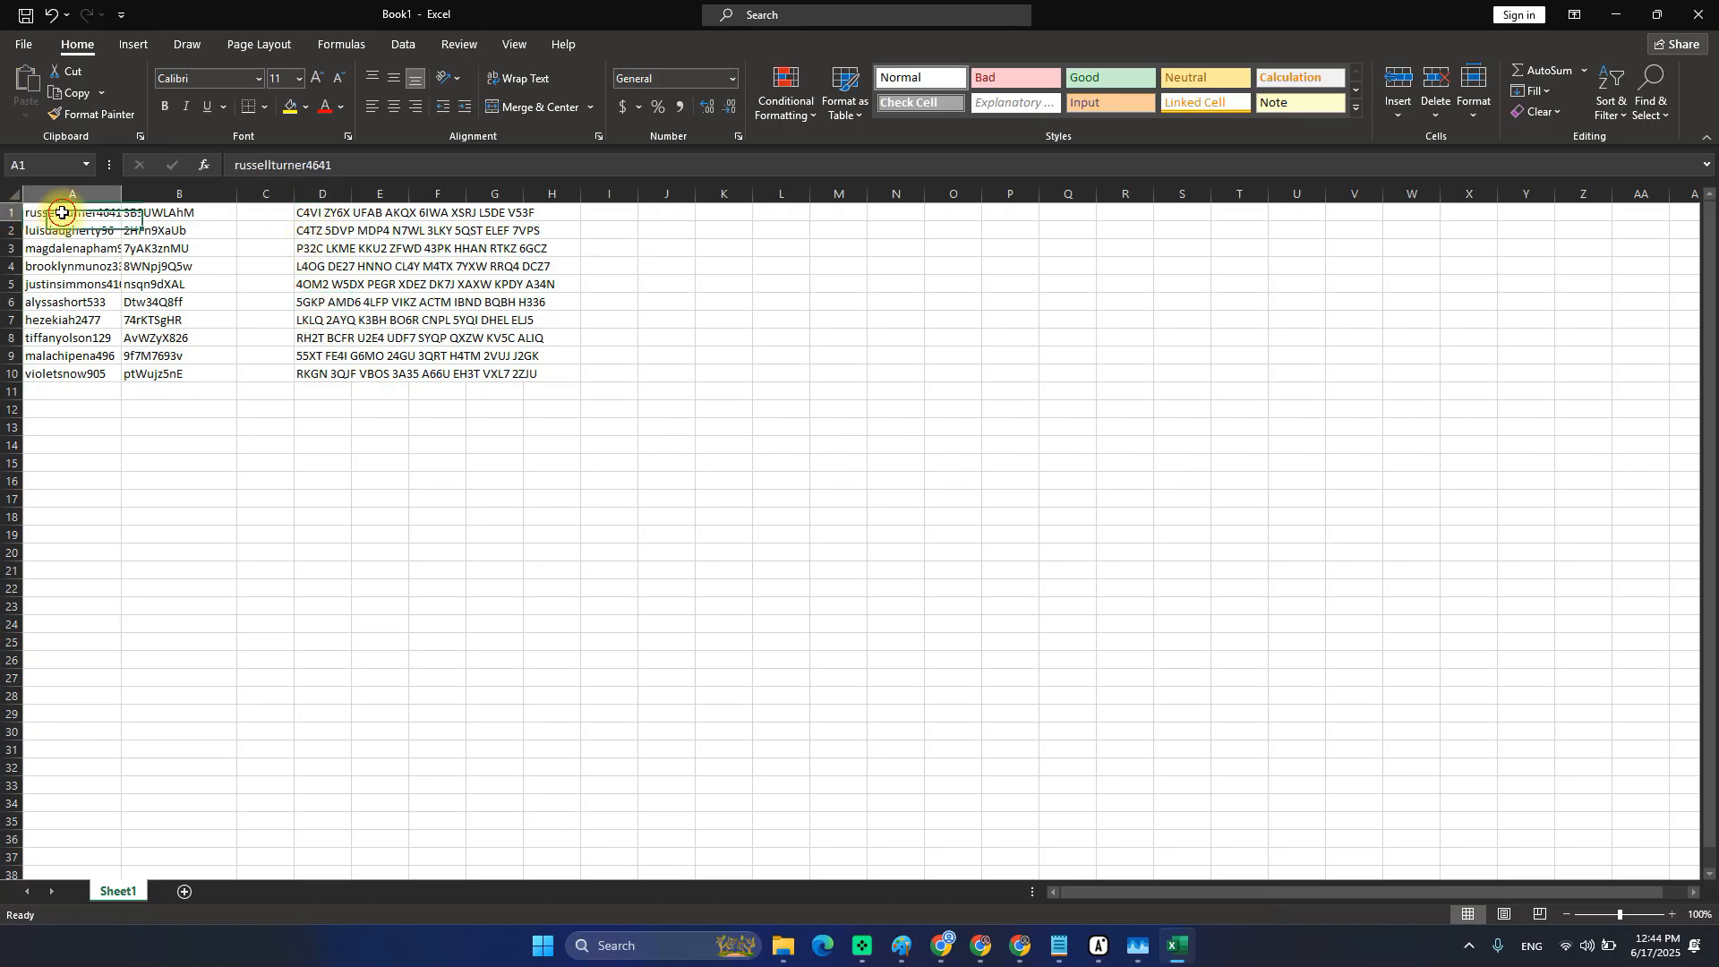
{"action": "left_click", "coordinate": [183, 216]}
{"action": "left_click", "coordinate": [276, 215]}
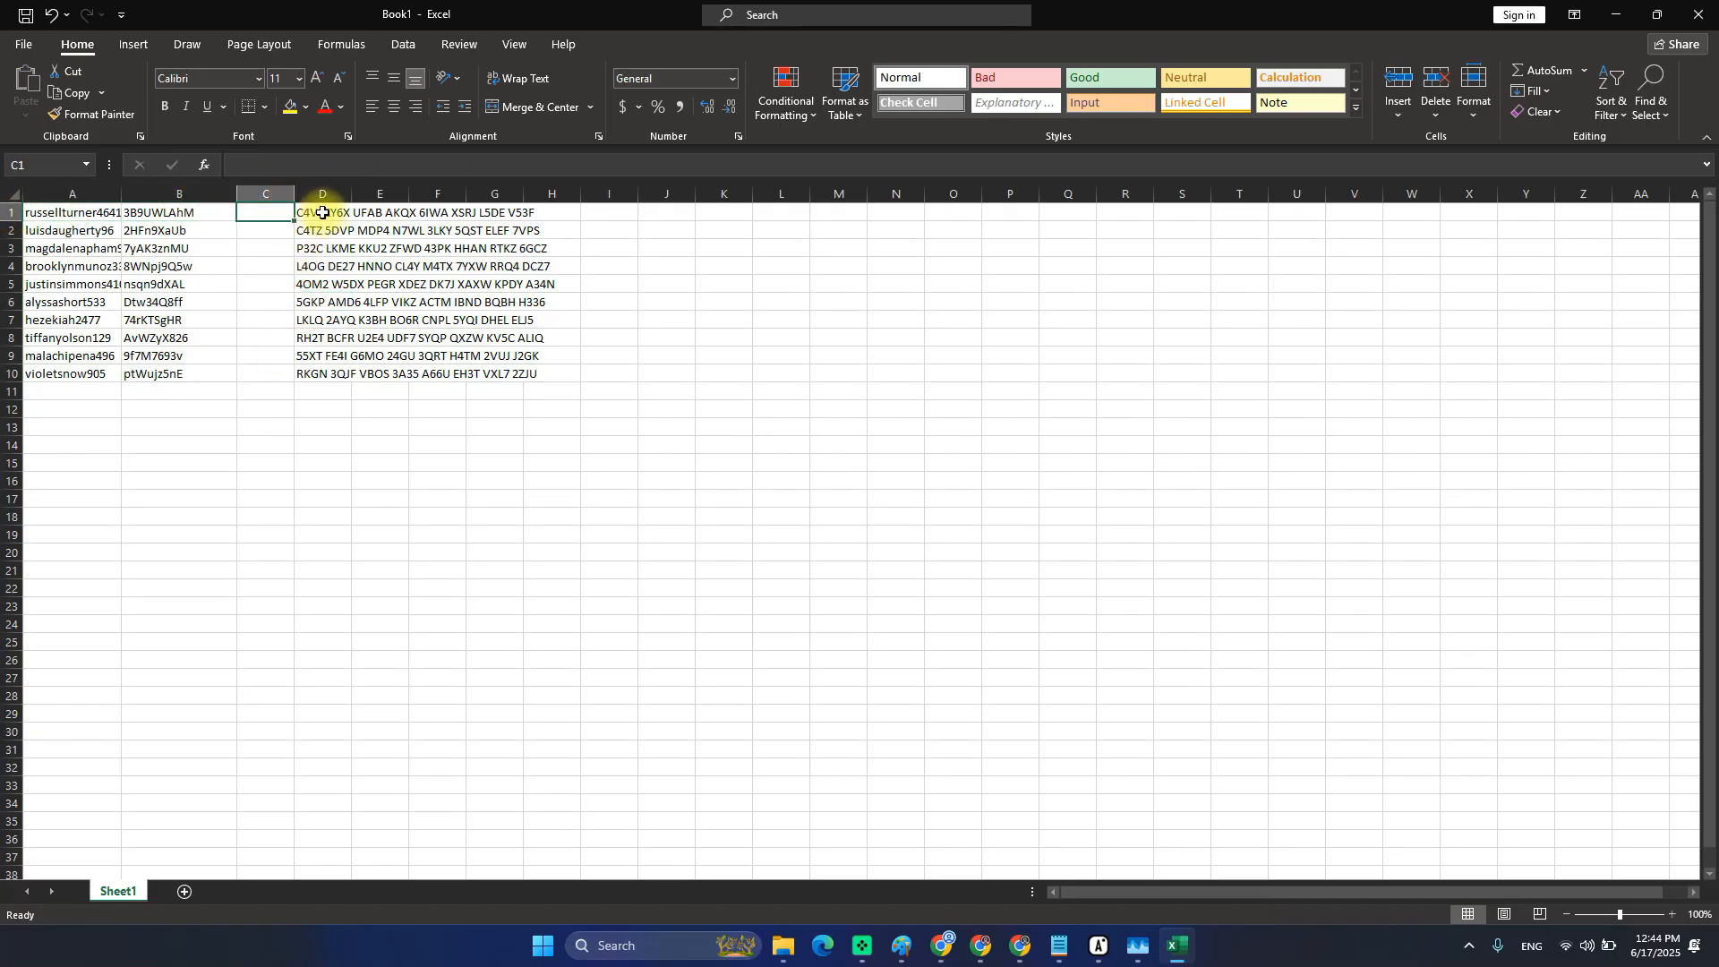
{"action": "left_click", "coordinate": [316, 212]}
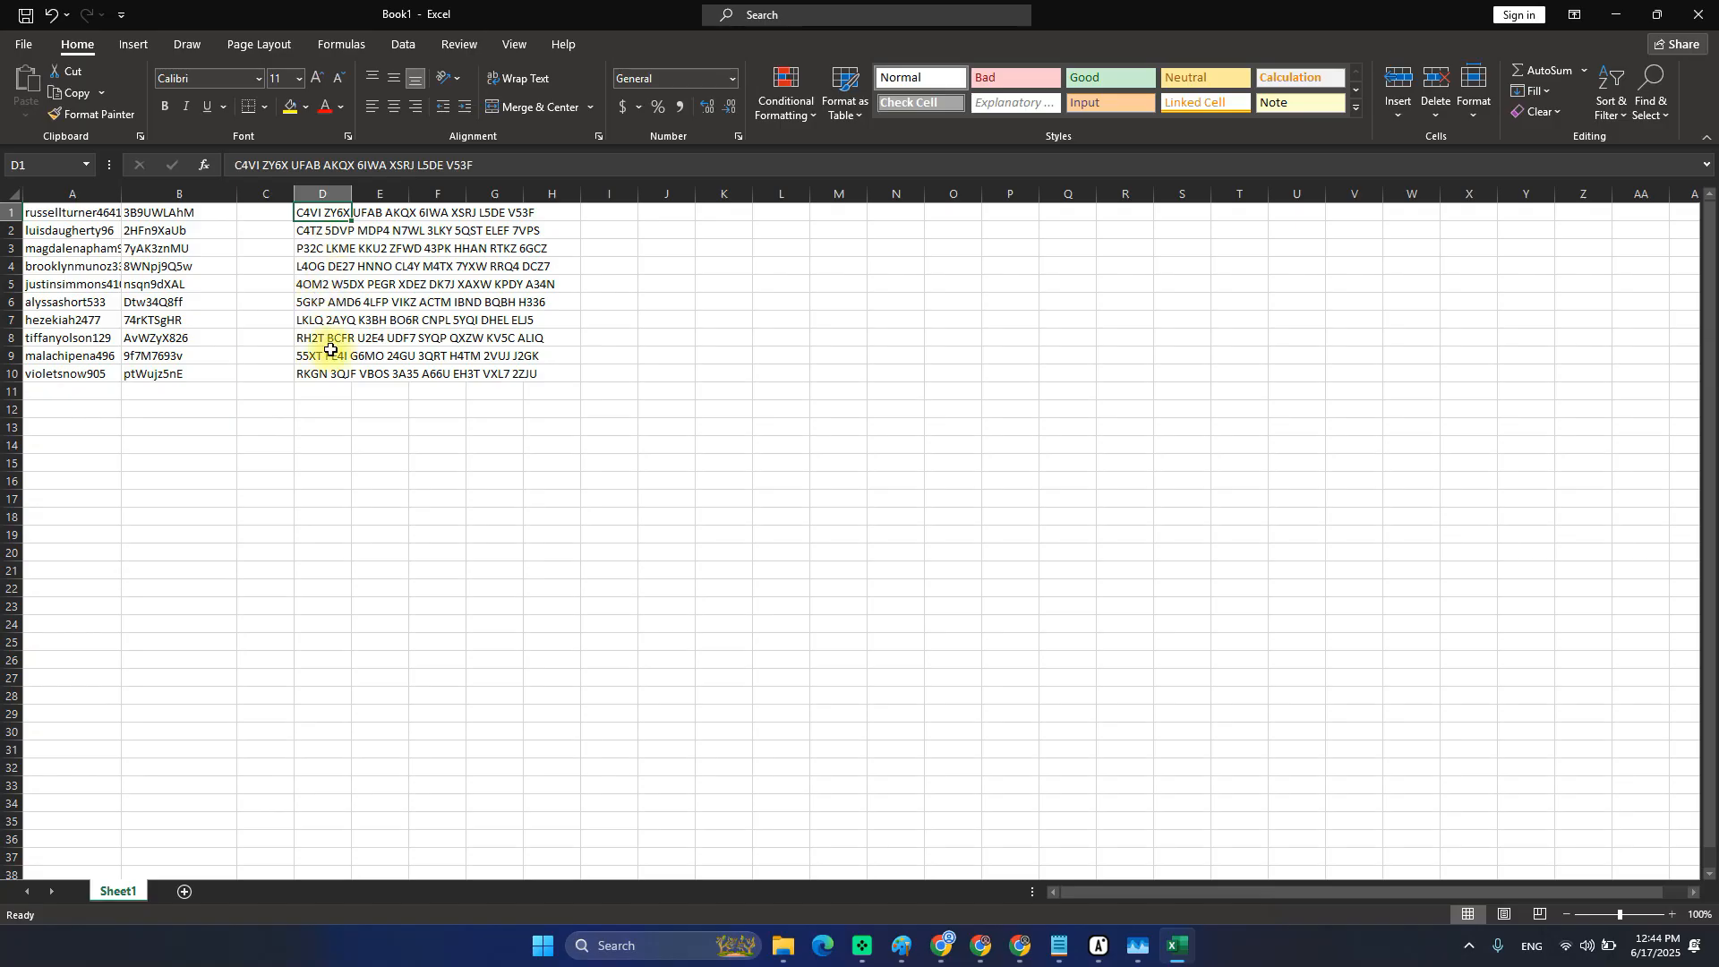
Compare the profile table's Username, Password, Cookies and 2FA columns with the spreadsheet.
{"action": "key", "text": "alt+Tab"}
{"action": "left_click_drag", "start_coordinate": [690, 170], "coordinate": [694, 304]}
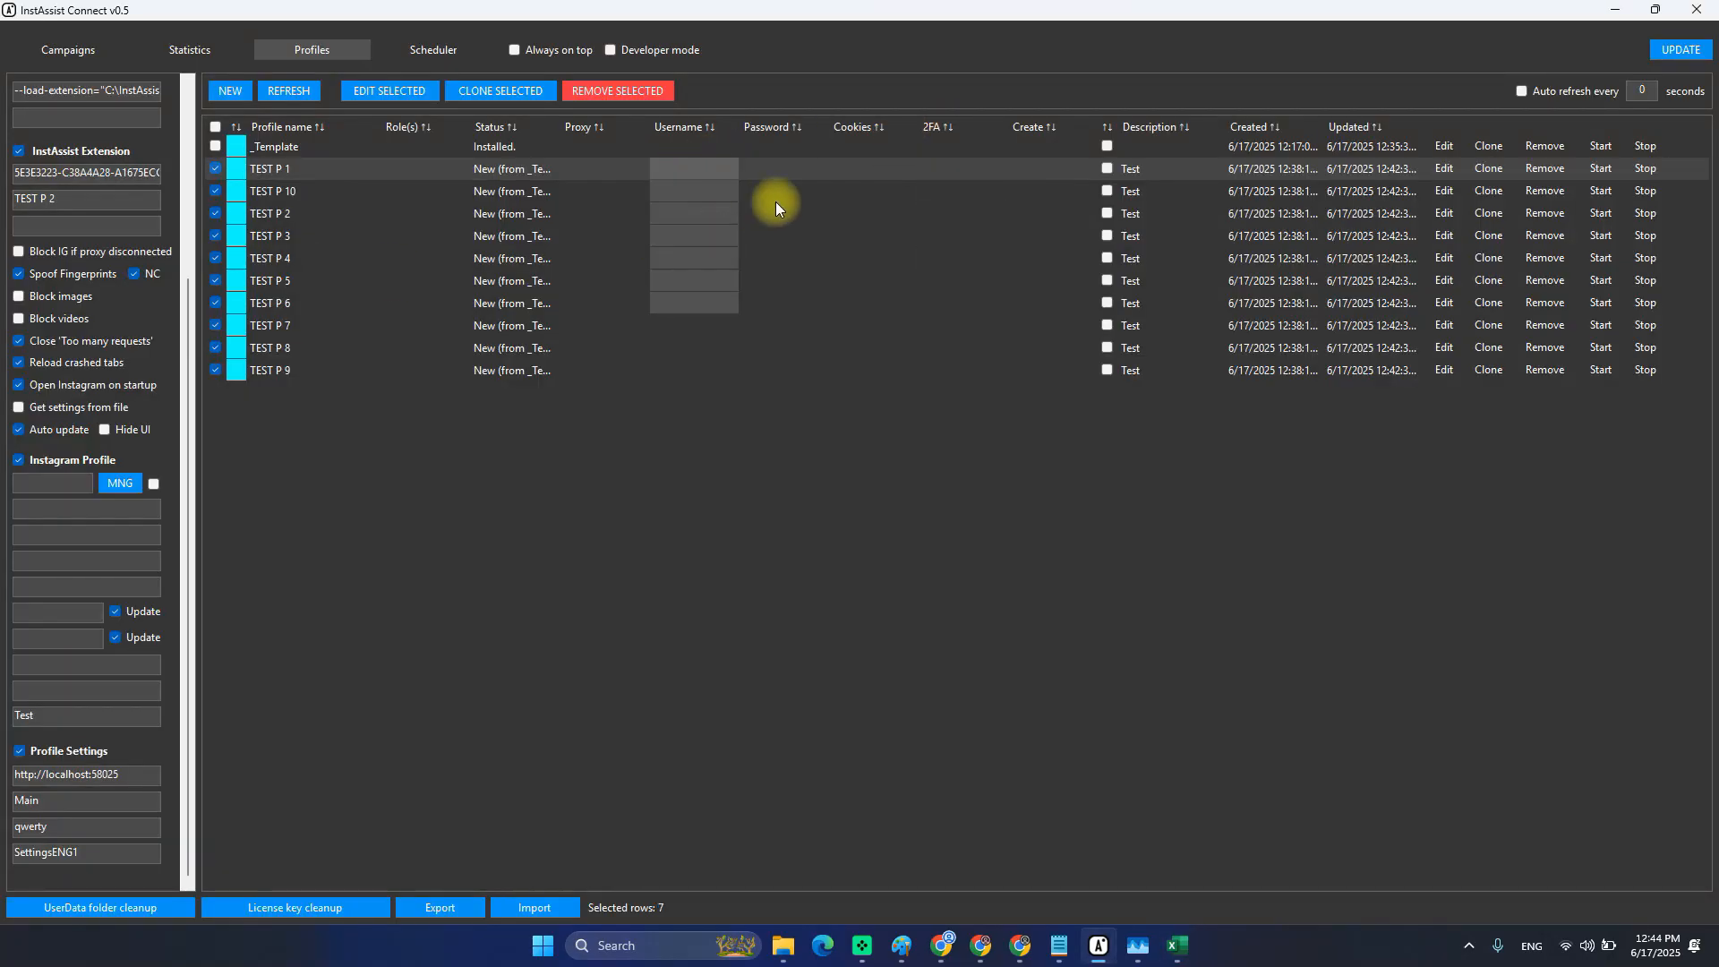
{"action": "left_click_drag", "start_coordinate": [785, 172], "coordinate": [785, 322]}
{"action": "left_click_drag", "start_coordinate": [856, 175], "coordinate": [856, 277]}
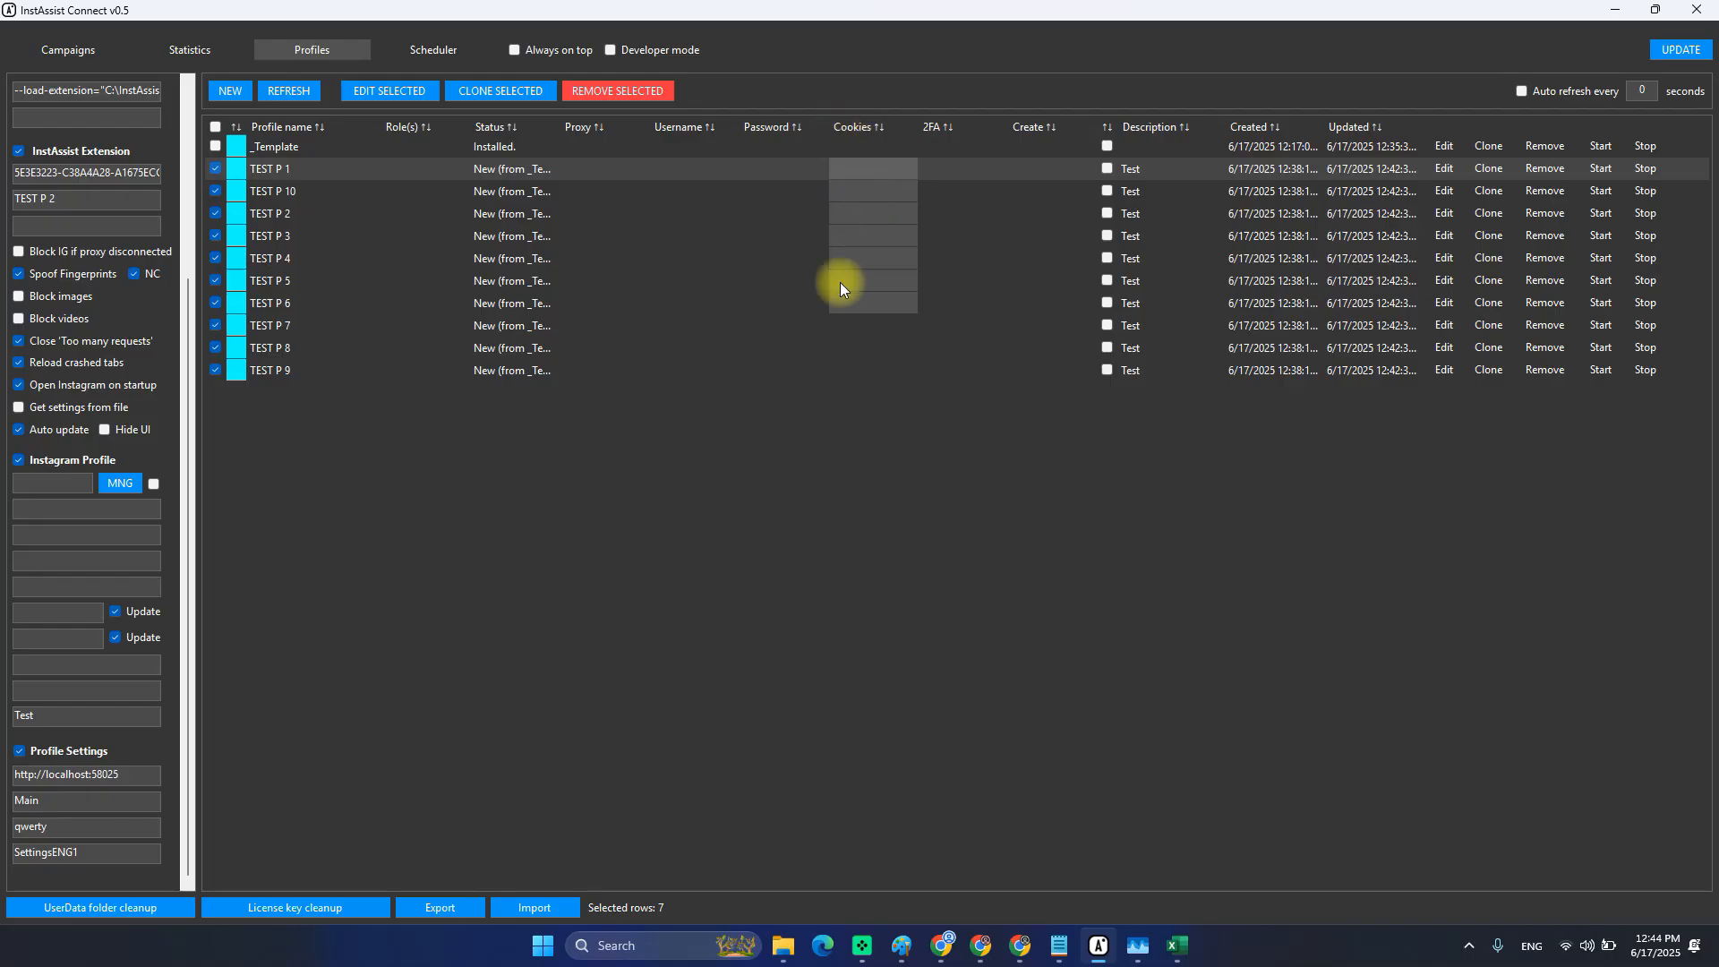
{"action": "key", "text": "alt+Tab"}
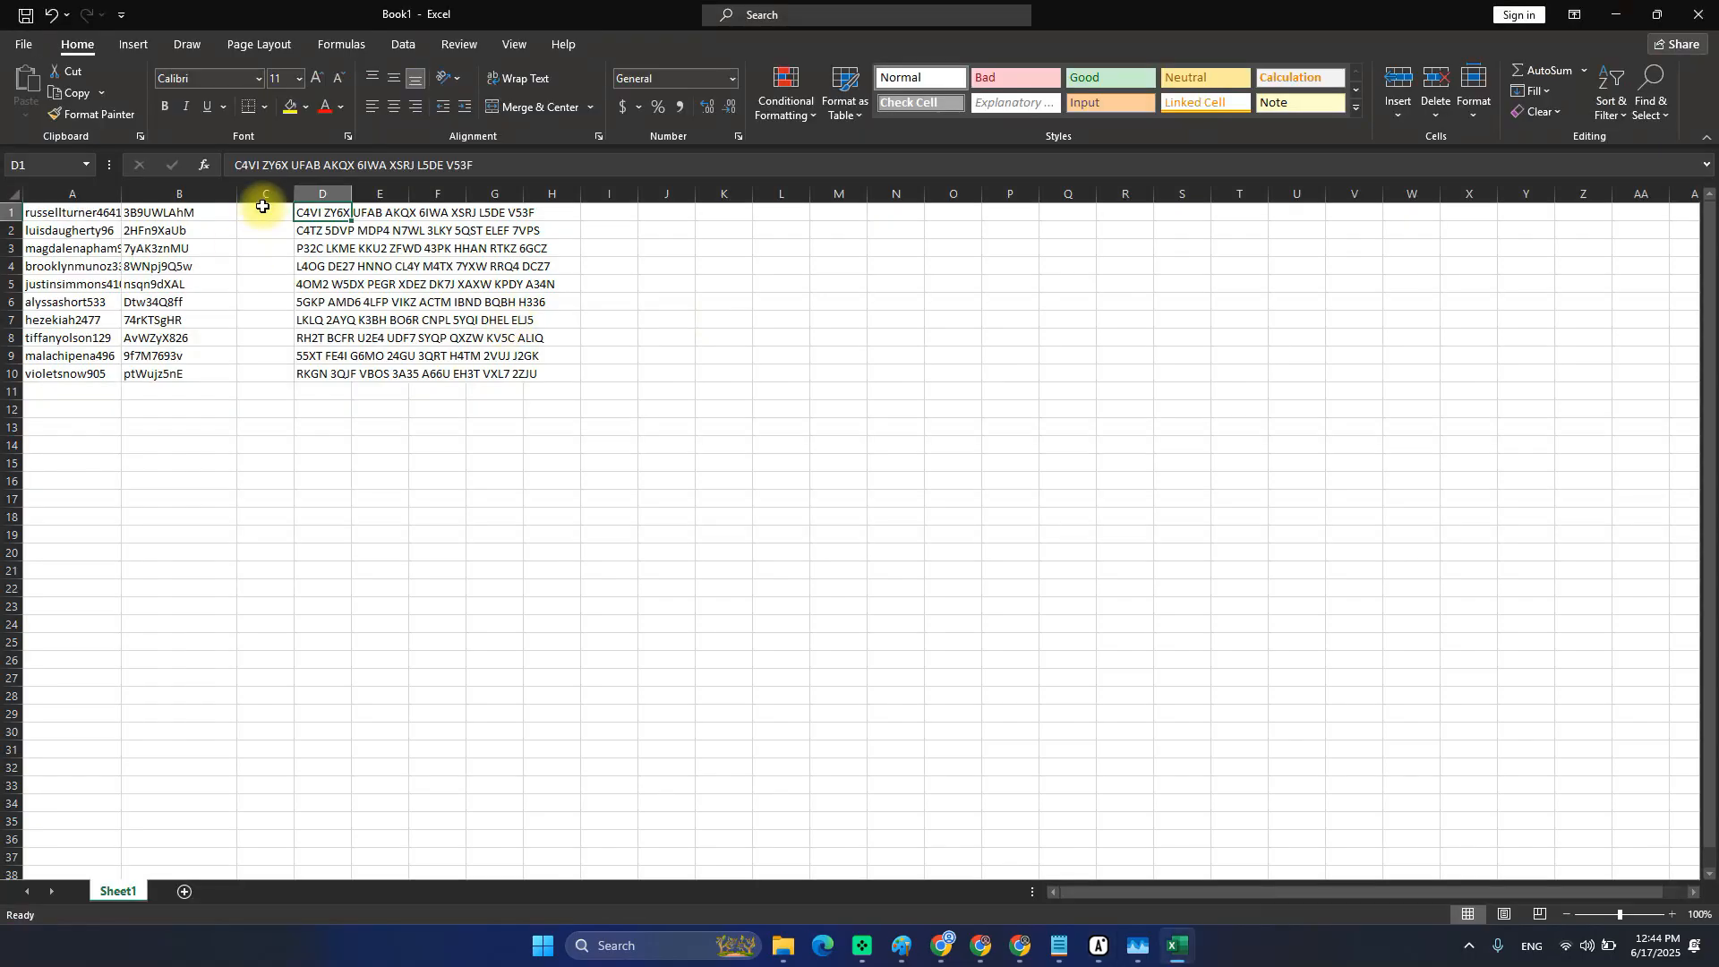
{"action": "left_click_drag", "start_coordinate": [267, 212], "coordinate": [267, 337]}
{"action": "key", "text": "alt+Tab"}
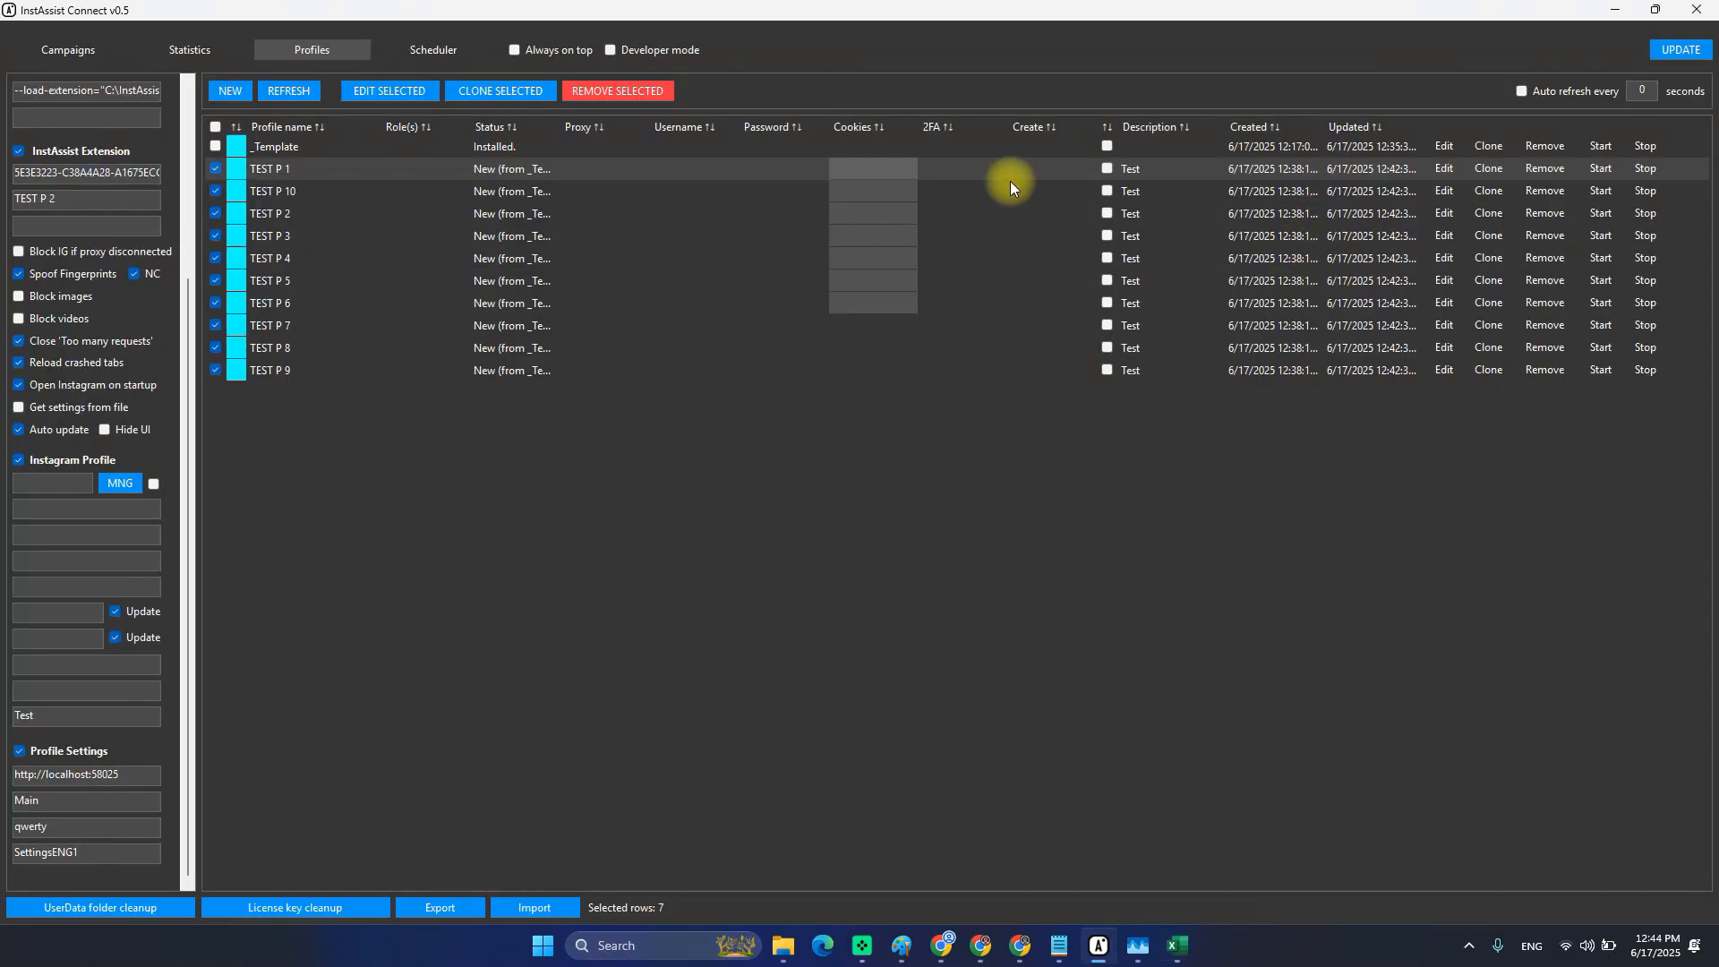
{"action": "left_click", "coordinate": [947, 161]}
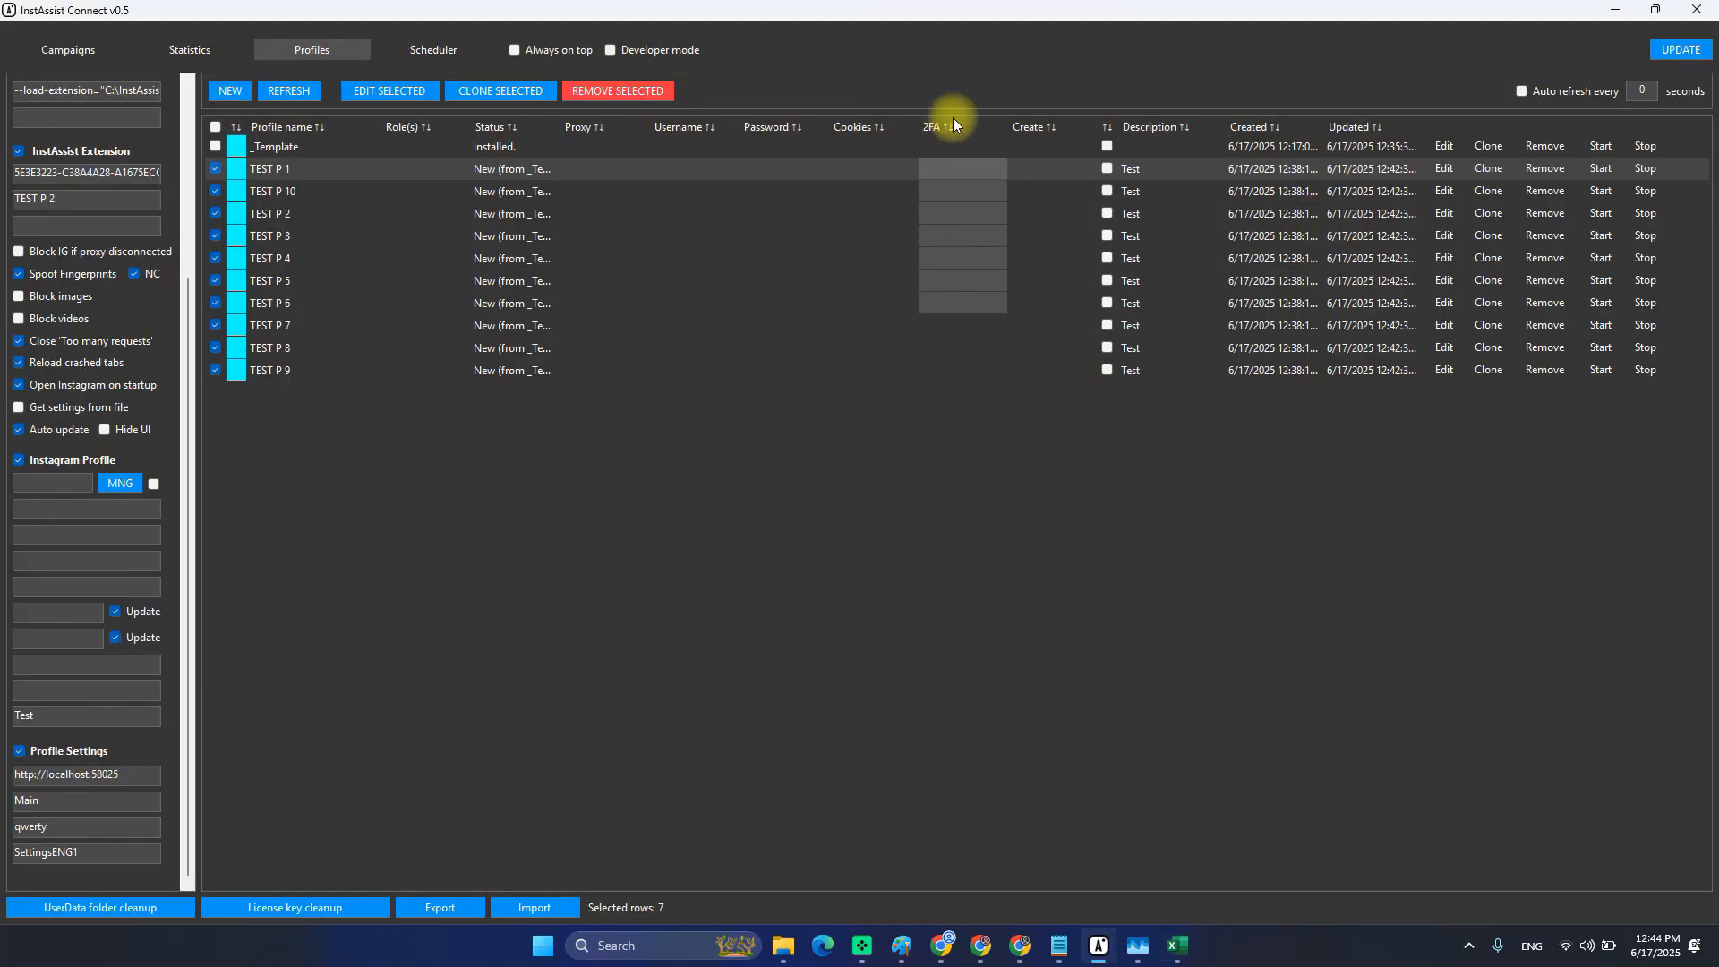
Copy A1:D10 and paste it starting at TEST P 1's Username cell.
{"action": "key", "text": "alt+Tab"}
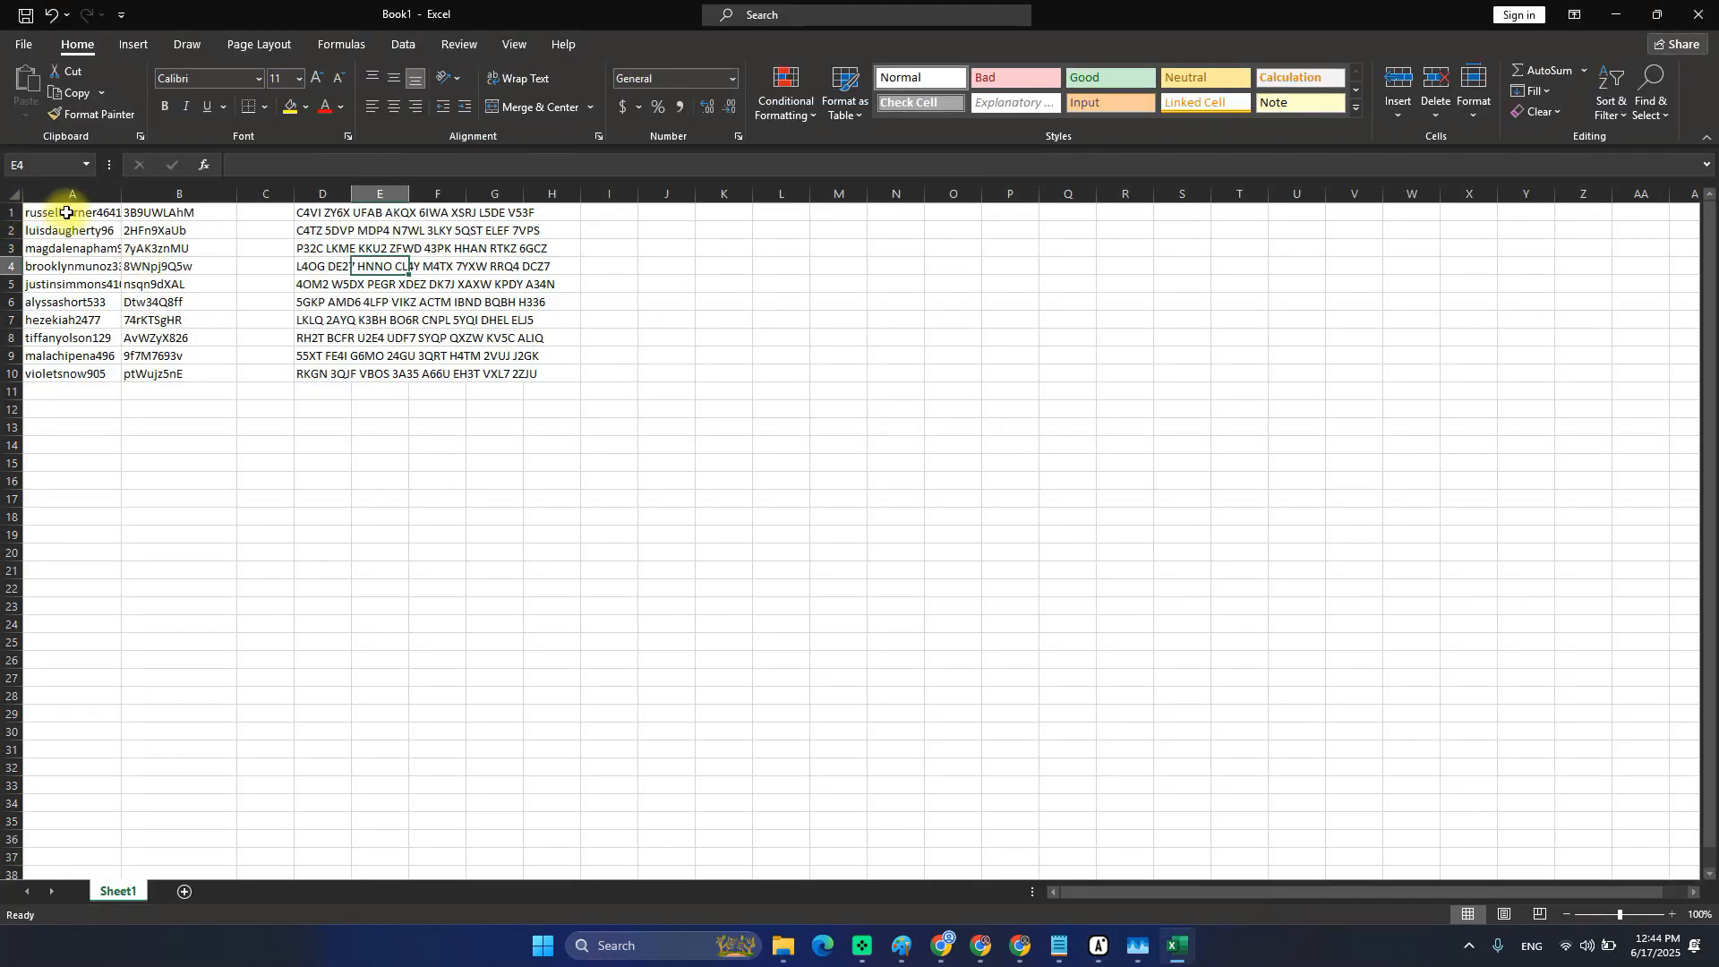
{"action": "left_click_drag", "start_coordinate": [69, 212], "coordinate": [338, 377]}
{"action": "key", "text": "ctrl+c"}
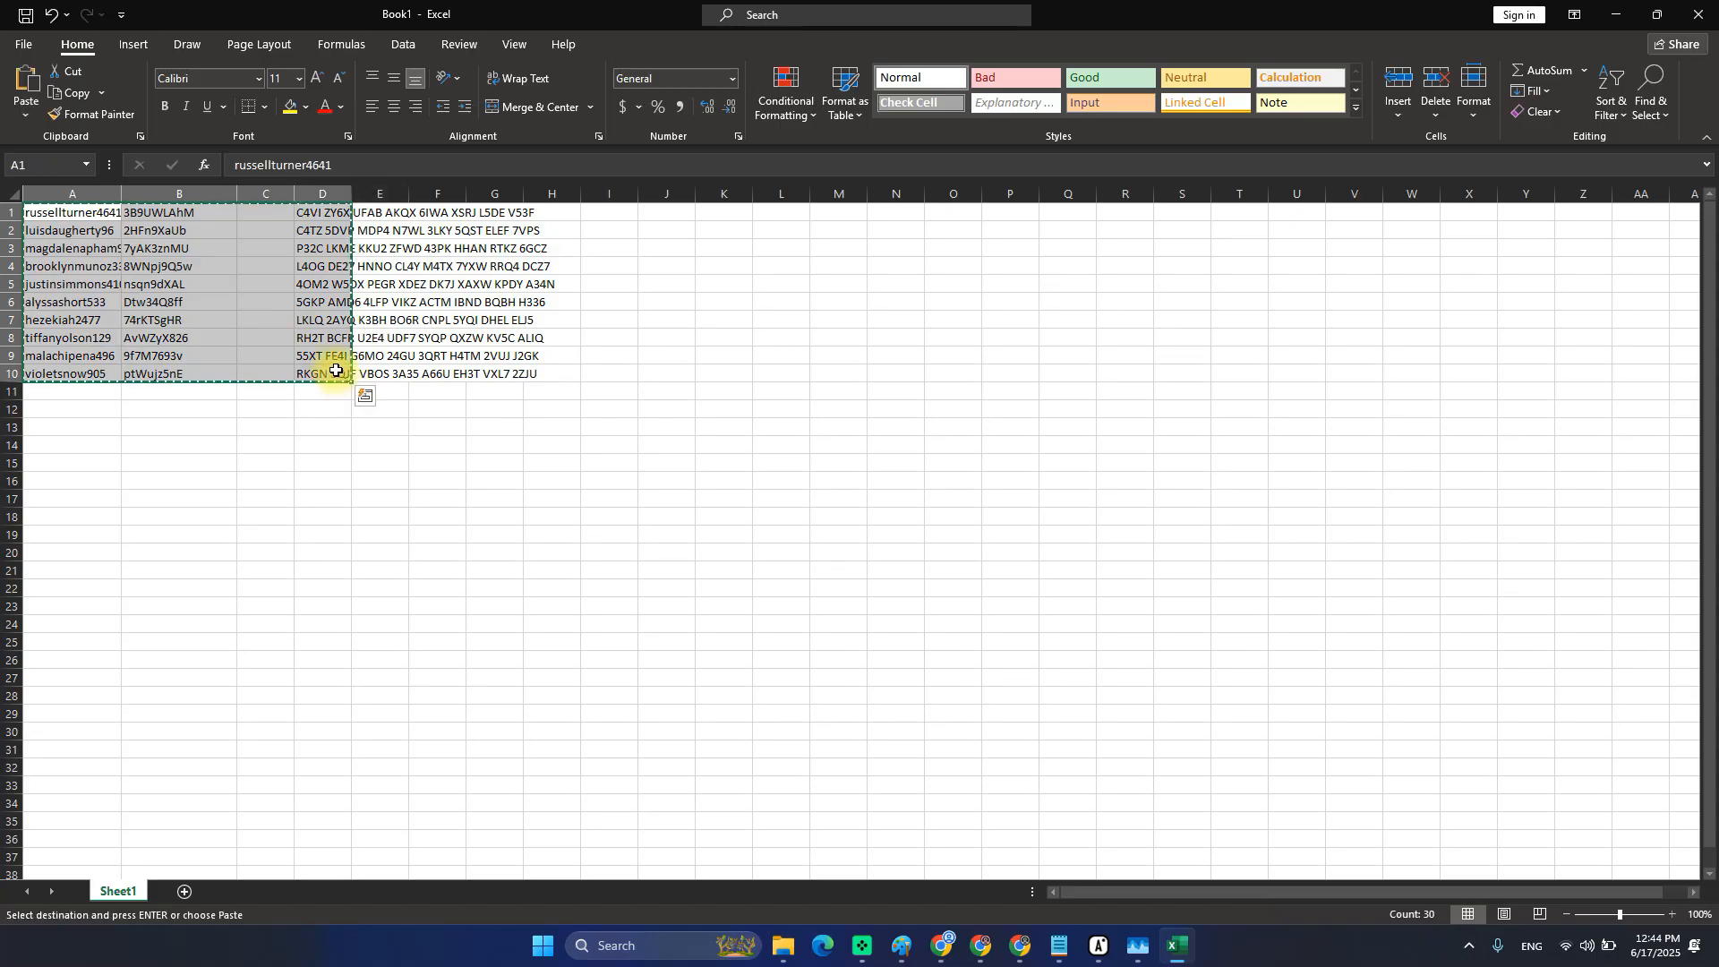
{"action": "key", "text": "alt+Tab"}
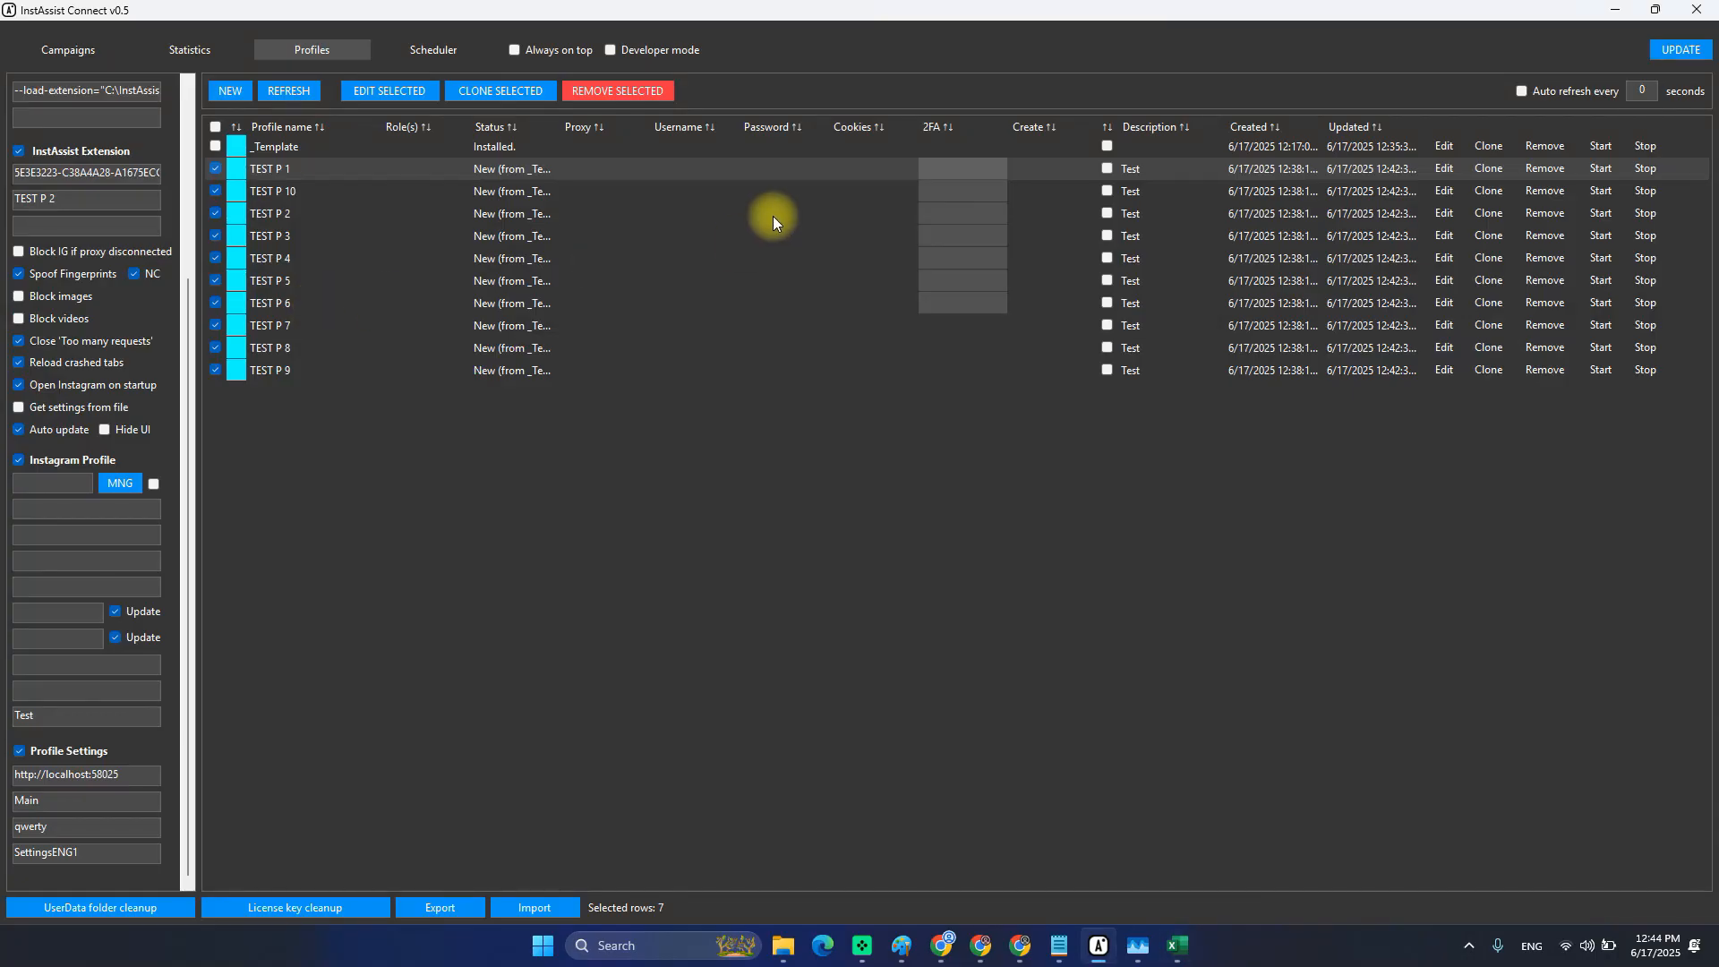
{"action": "left_click", "coordinate": [680, 169]}
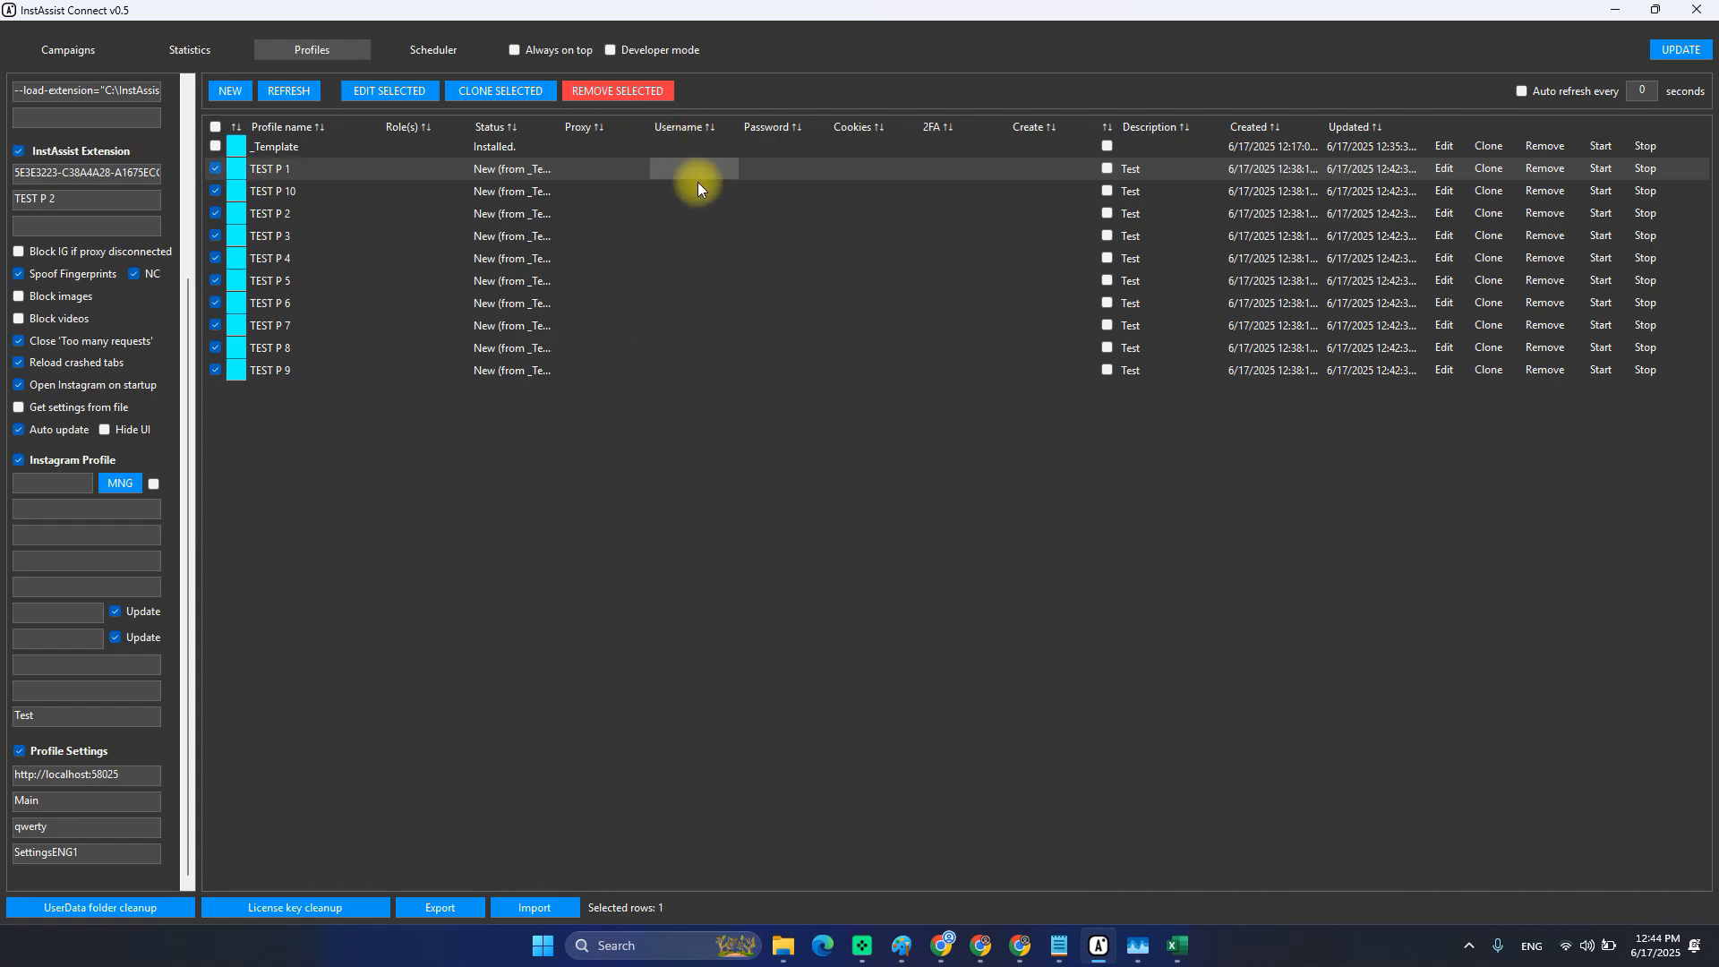
{"action": "key", "text": "ctrl+v"}
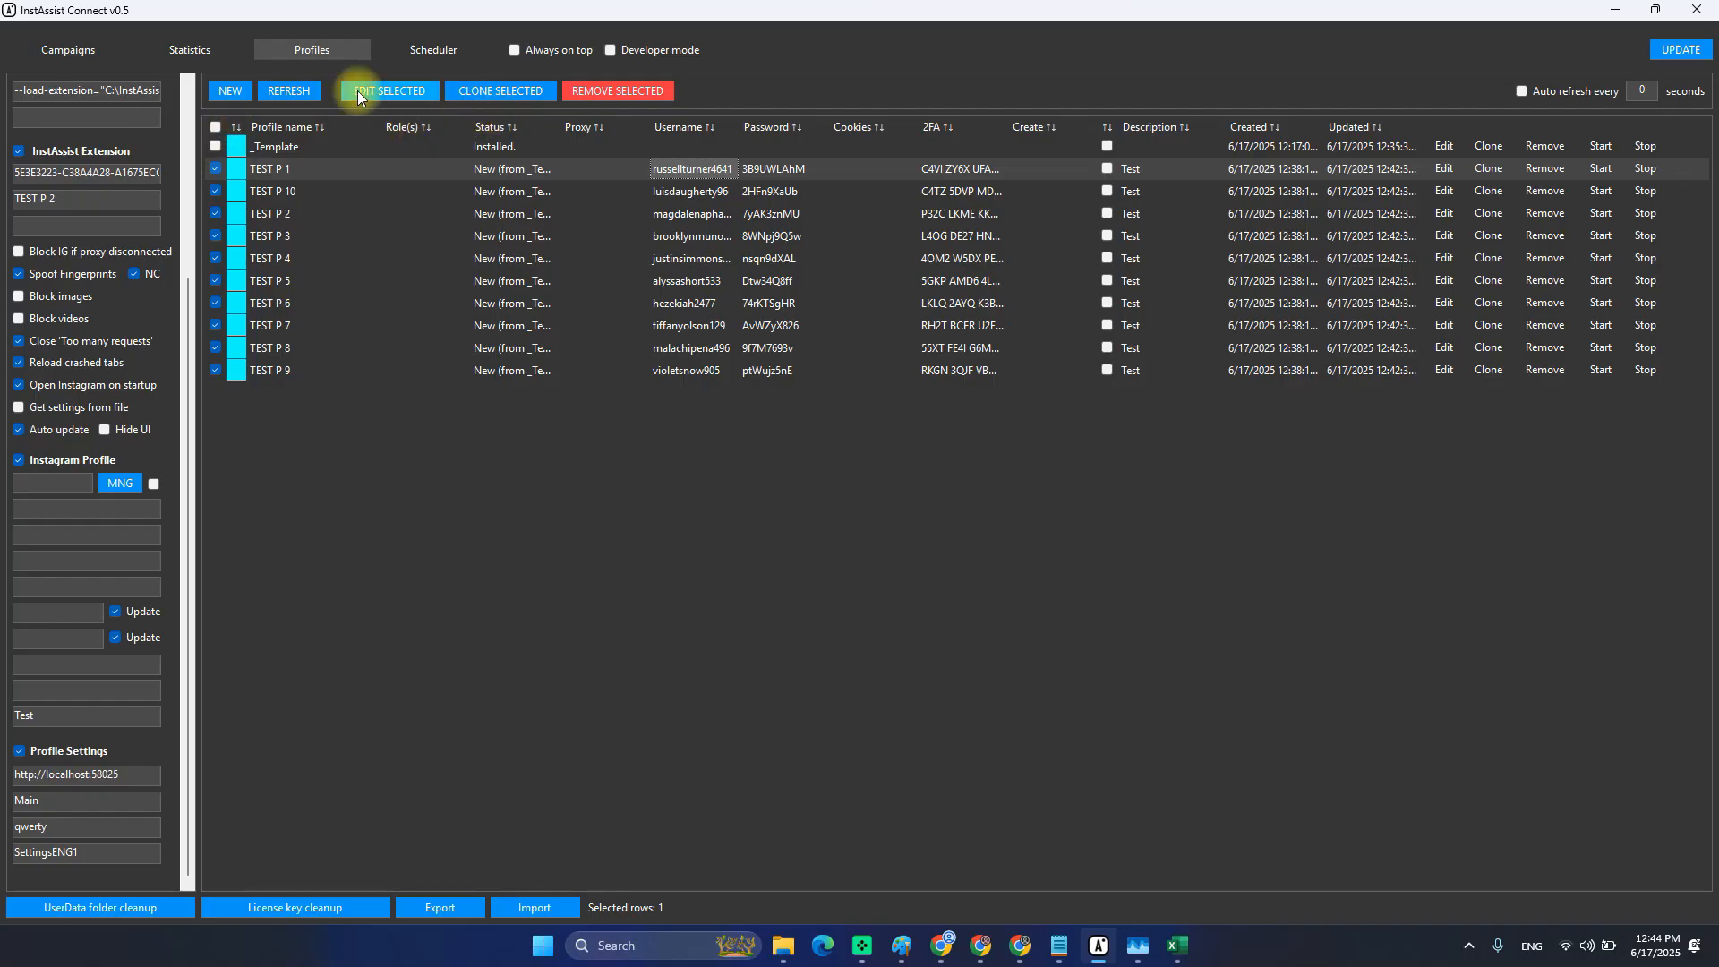
Save the pasted credentials, reload the list, and tick TEST P 1 through TEST P 4.
{"action": "left_click", "coordinate": [217, 127]}
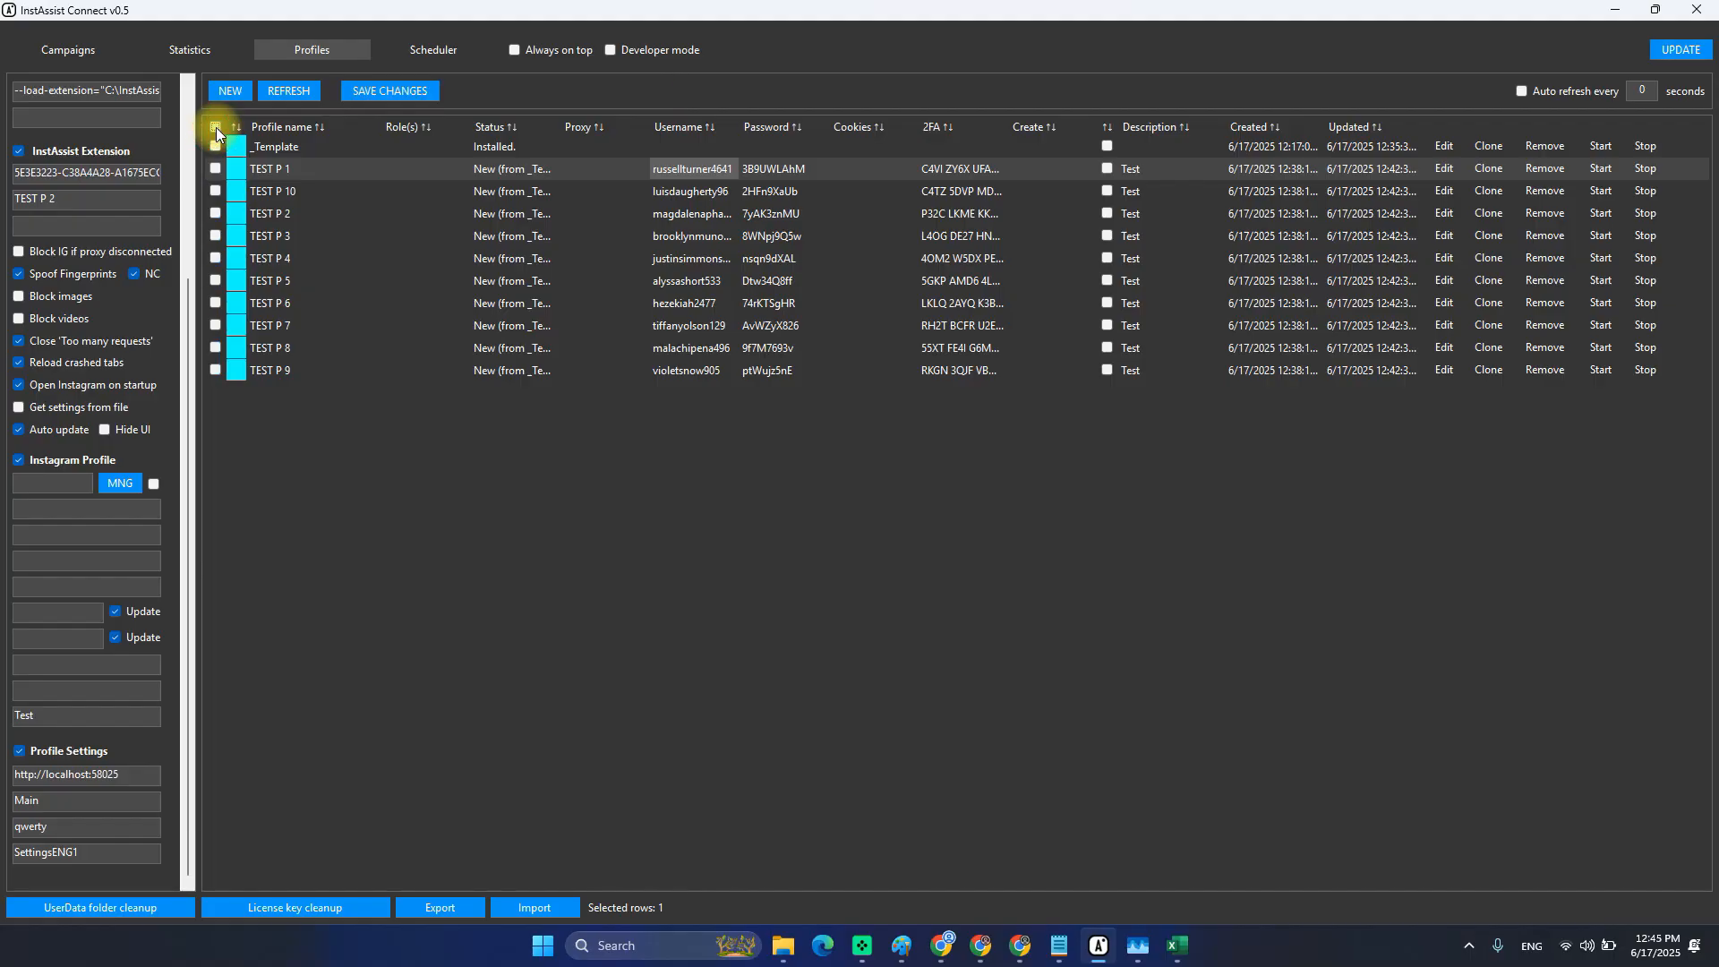
{"action": "left_click", "coordinate": [390, 95]}
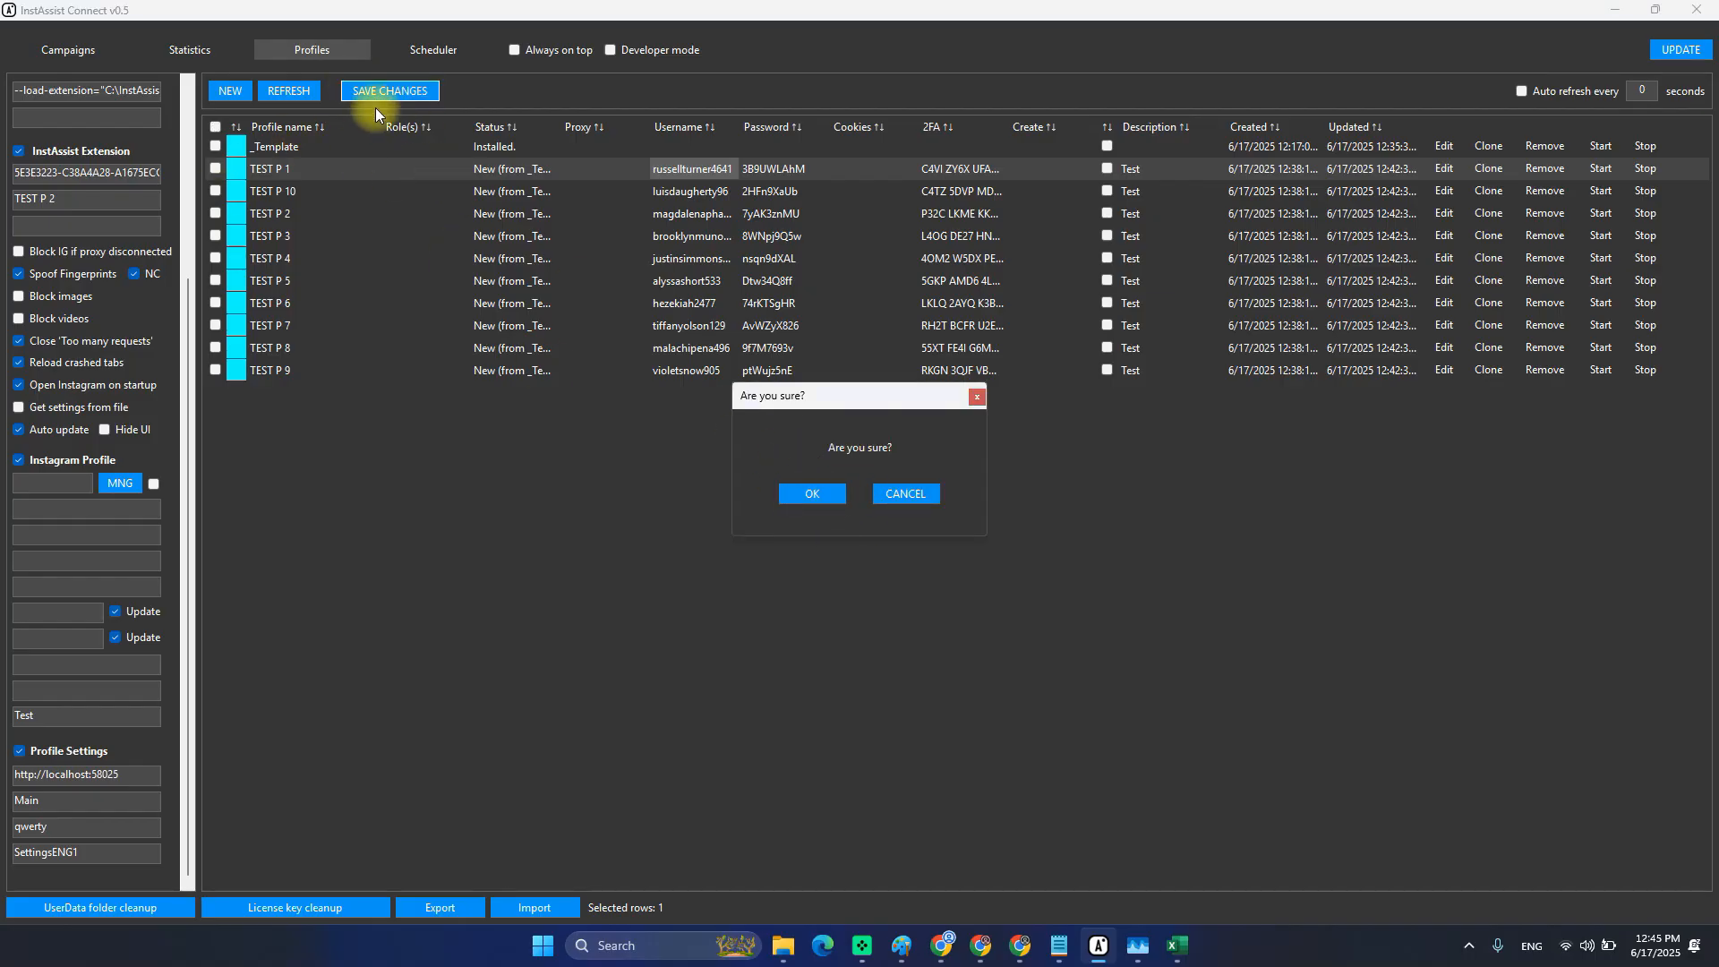
{"action": "left_click", "coordinate": [805, 494]}
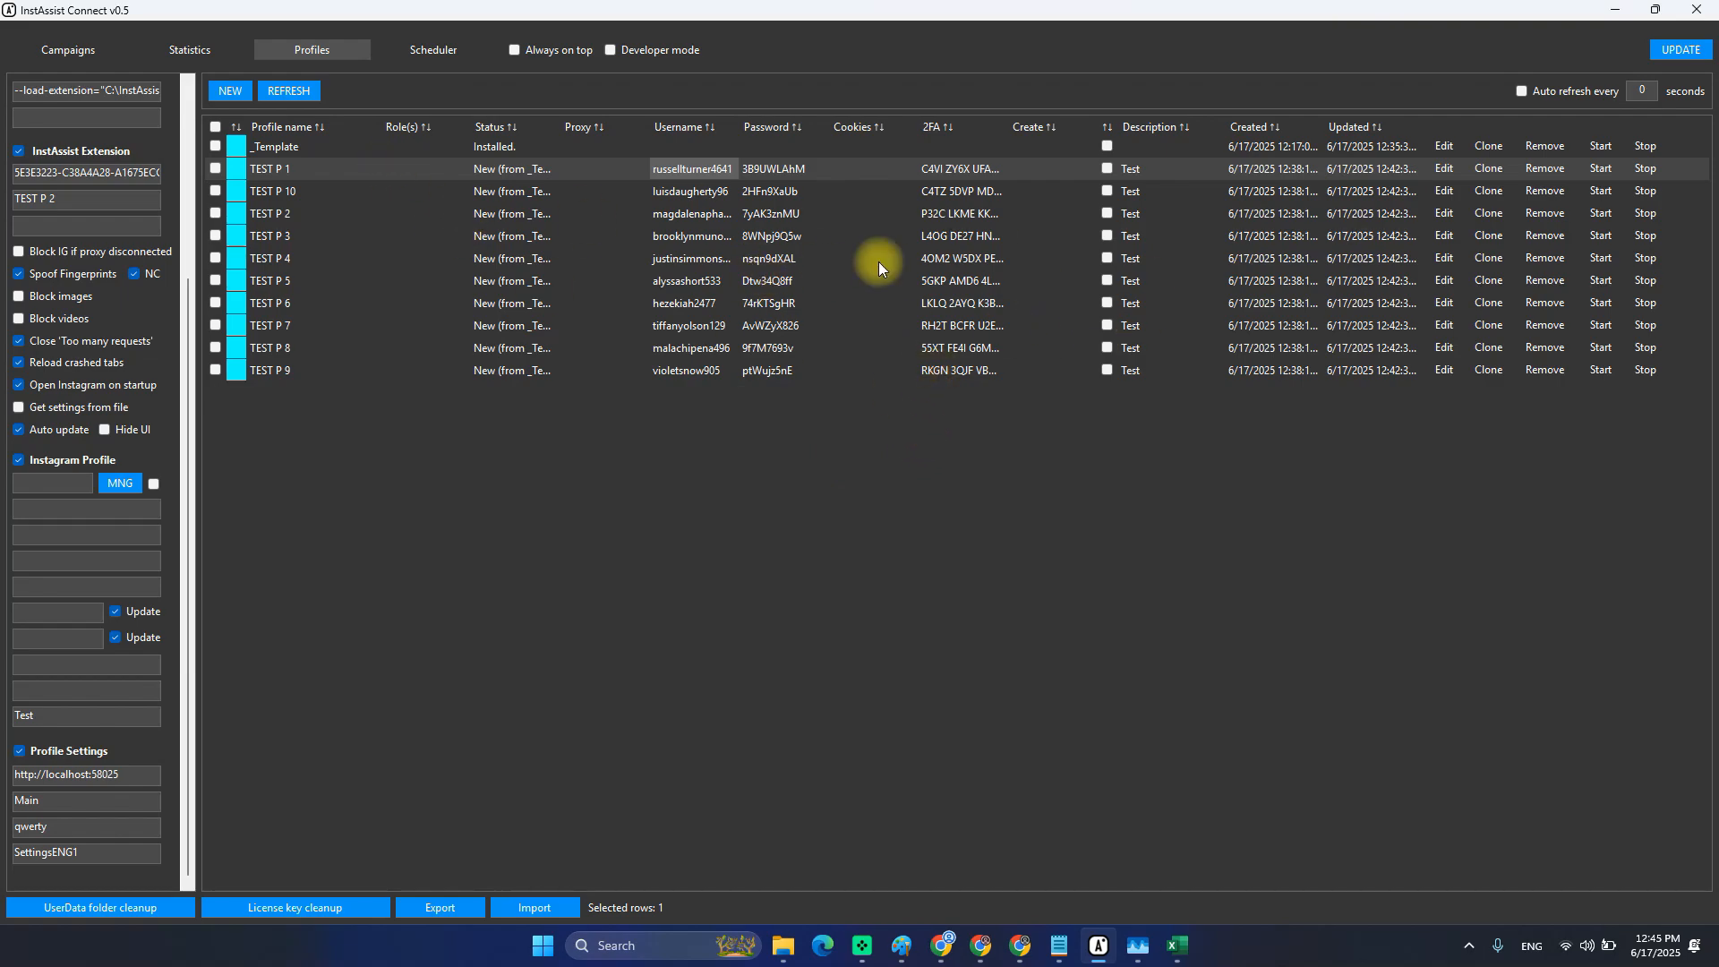
{"action": "left_click", "coordinate": [302, 92]}
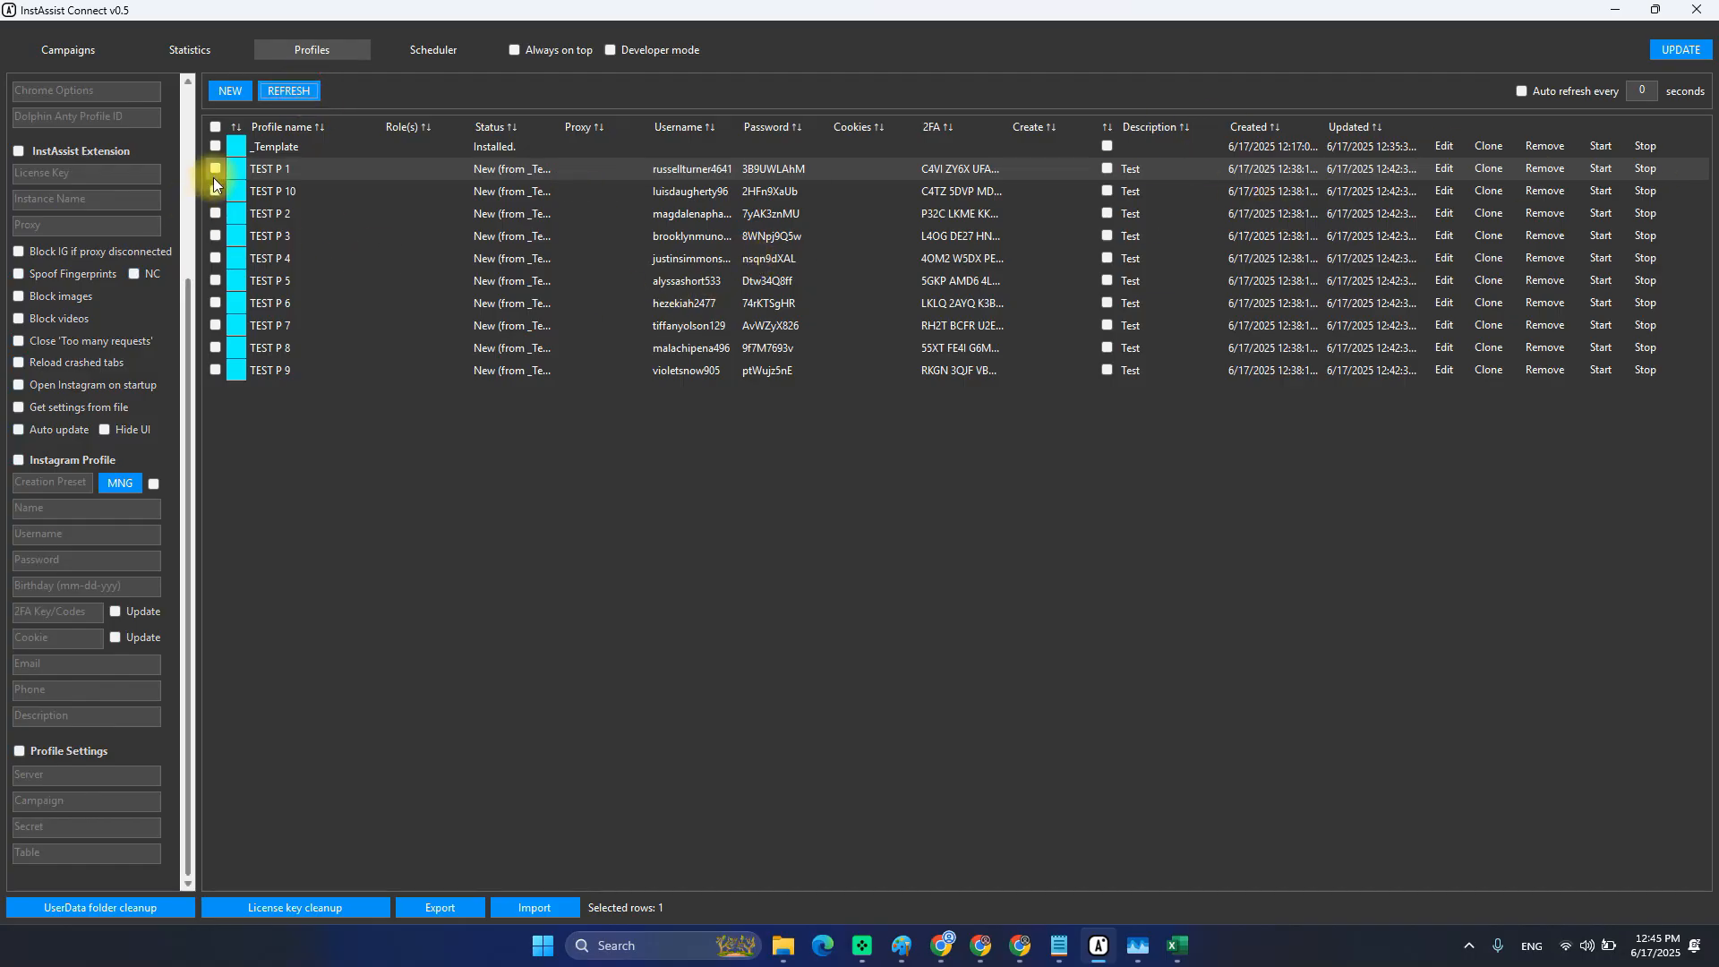
{"action": "left_click", "coordinate": [213, 265], "text": "shift"}
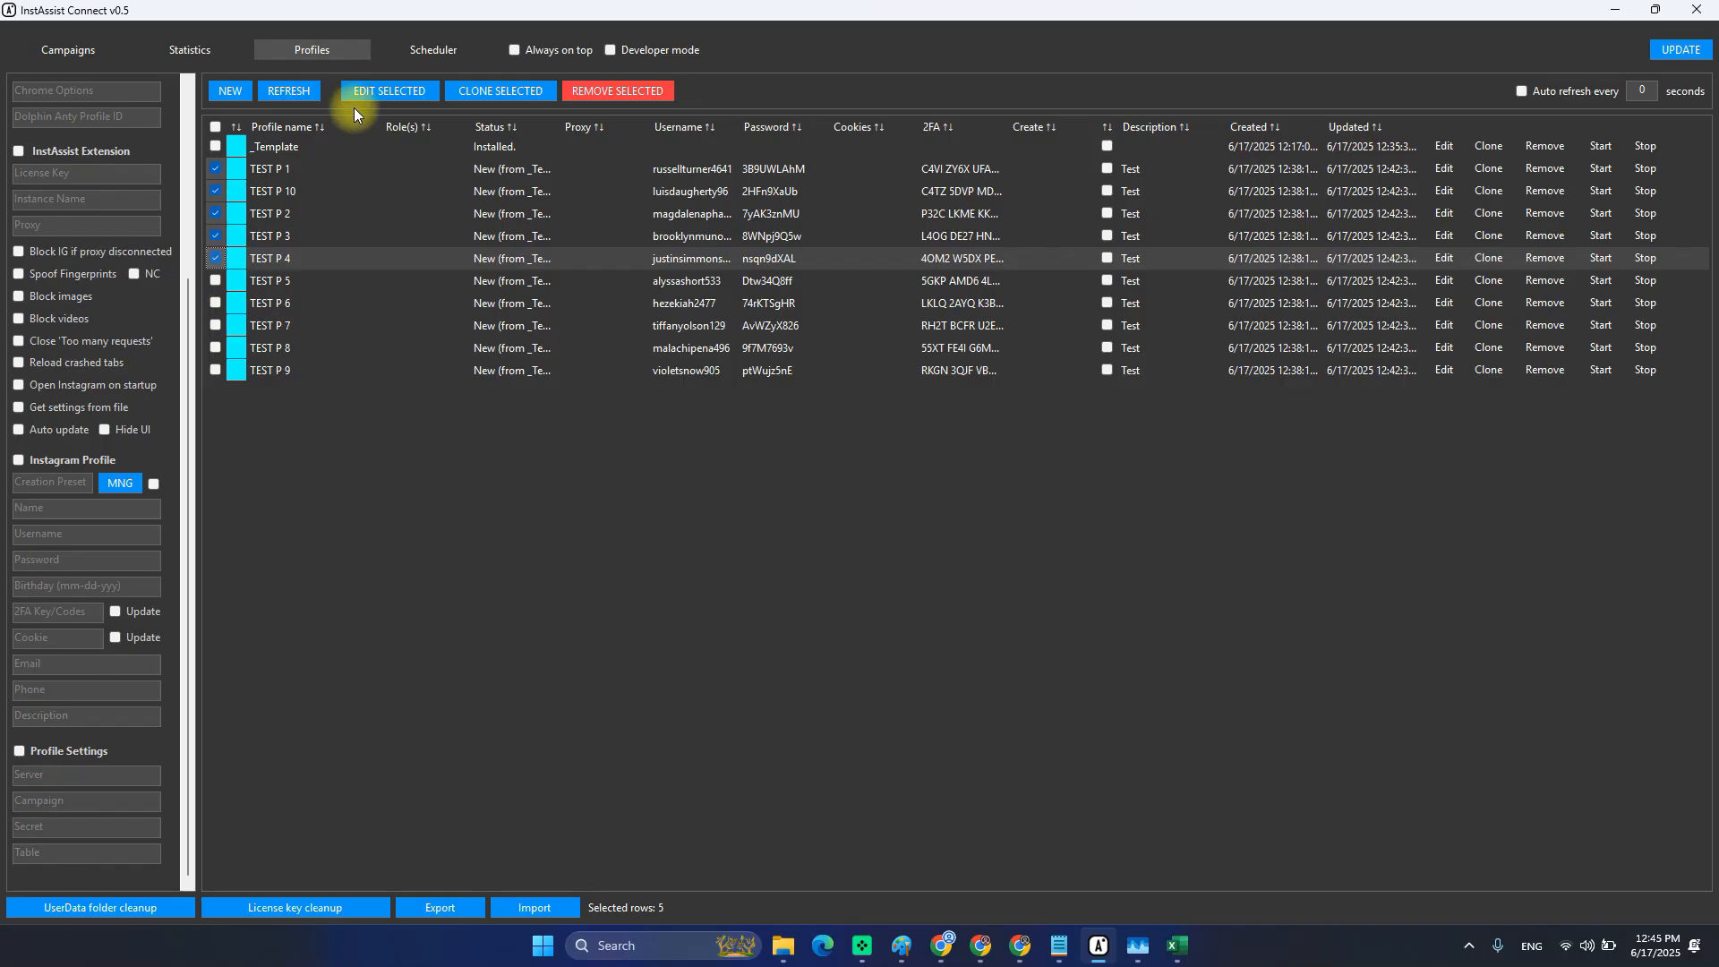
Bulk-edit the five ticked profiles, then trial-paste usernames into the Create and Proxy columns.
{"action": "left_click", "coordinate": [373, 94]}
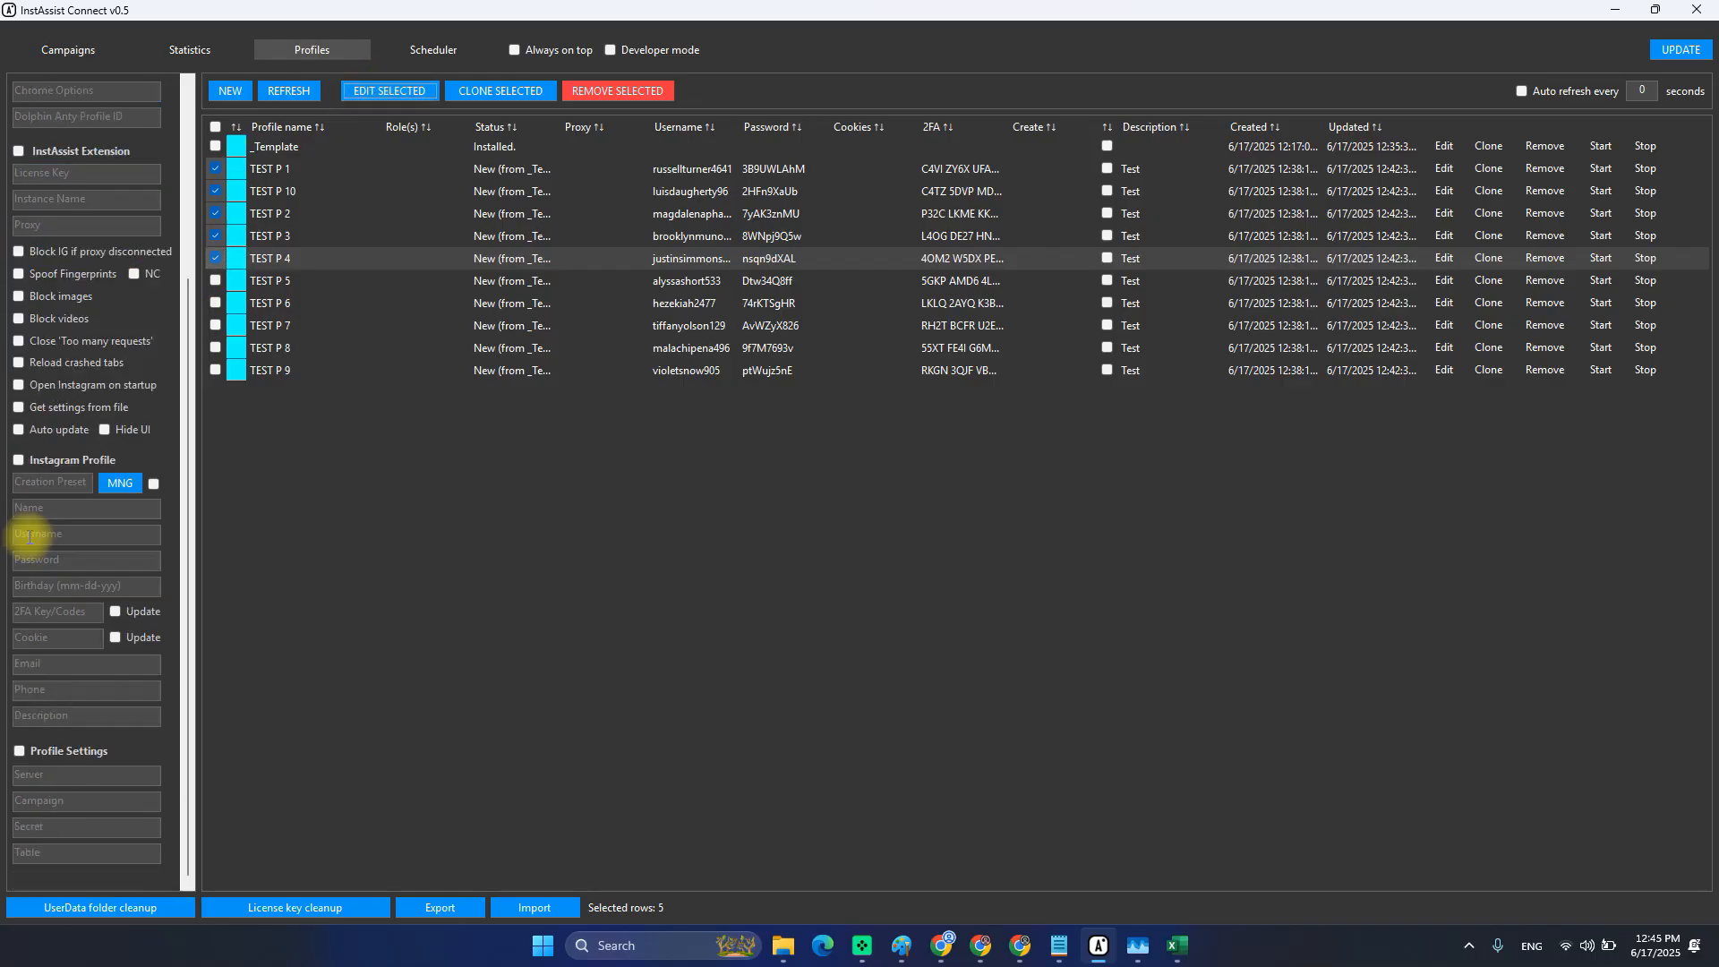
{"action": "scroll", "coordinate": [50, 523], "scroll_direction": "up", "scroll_amount": 3}
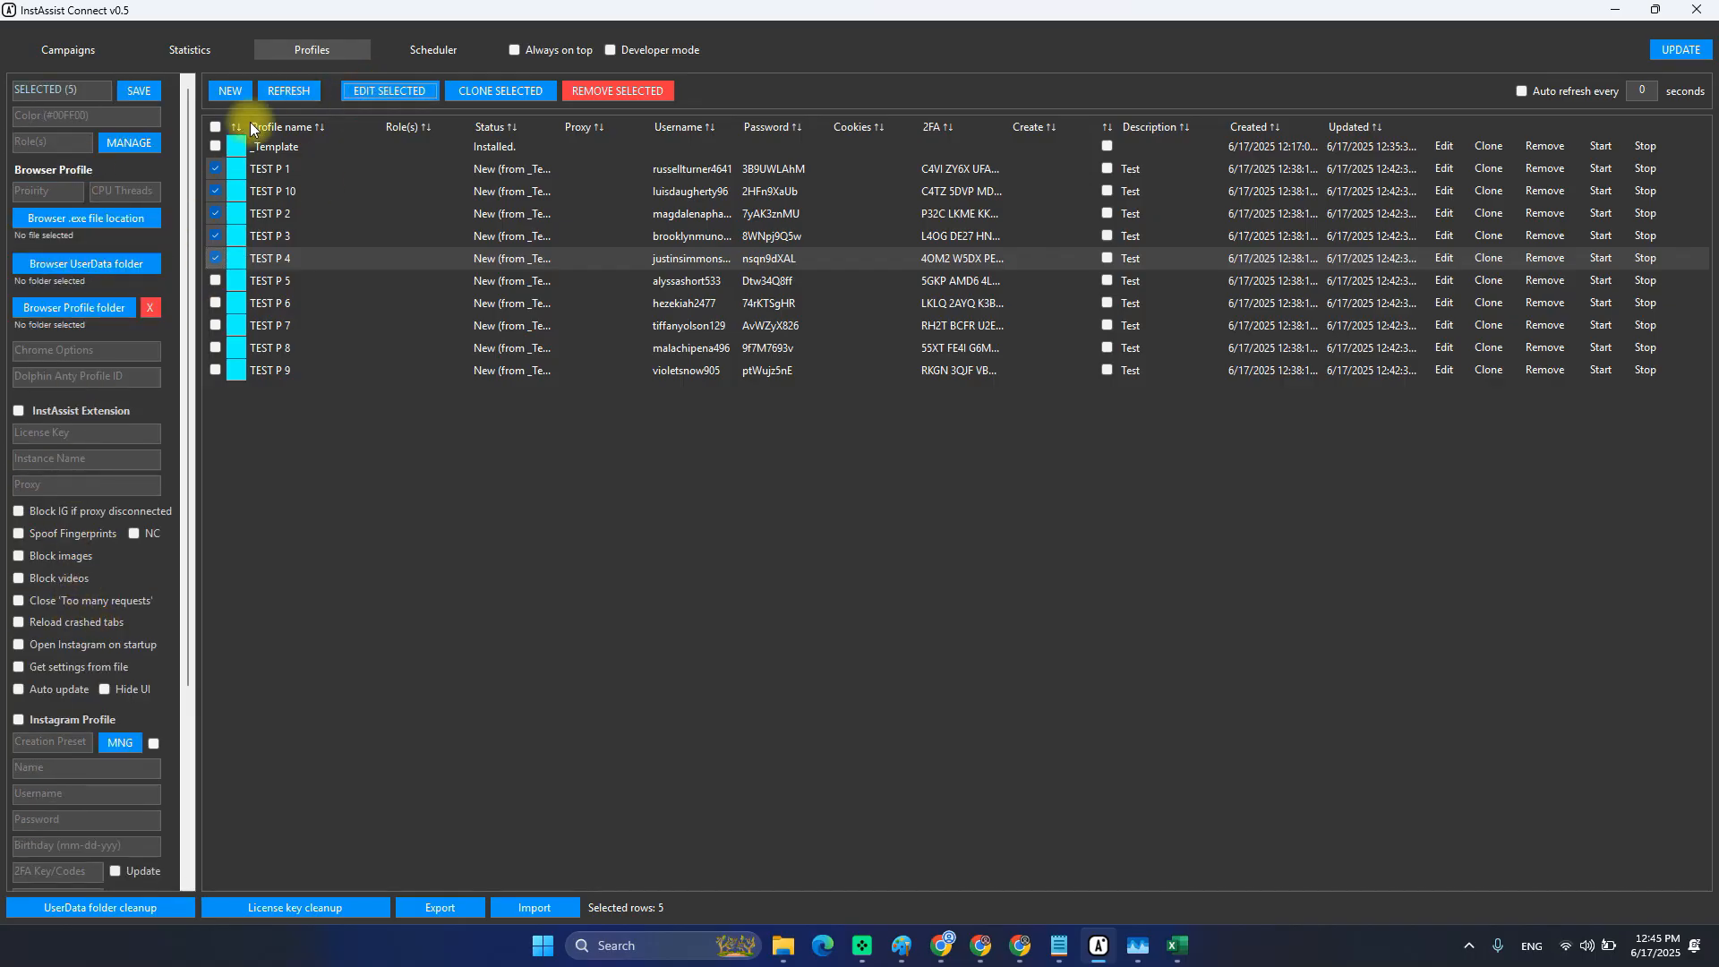
{"action": "left_click", "coordinate": [215, 126]}
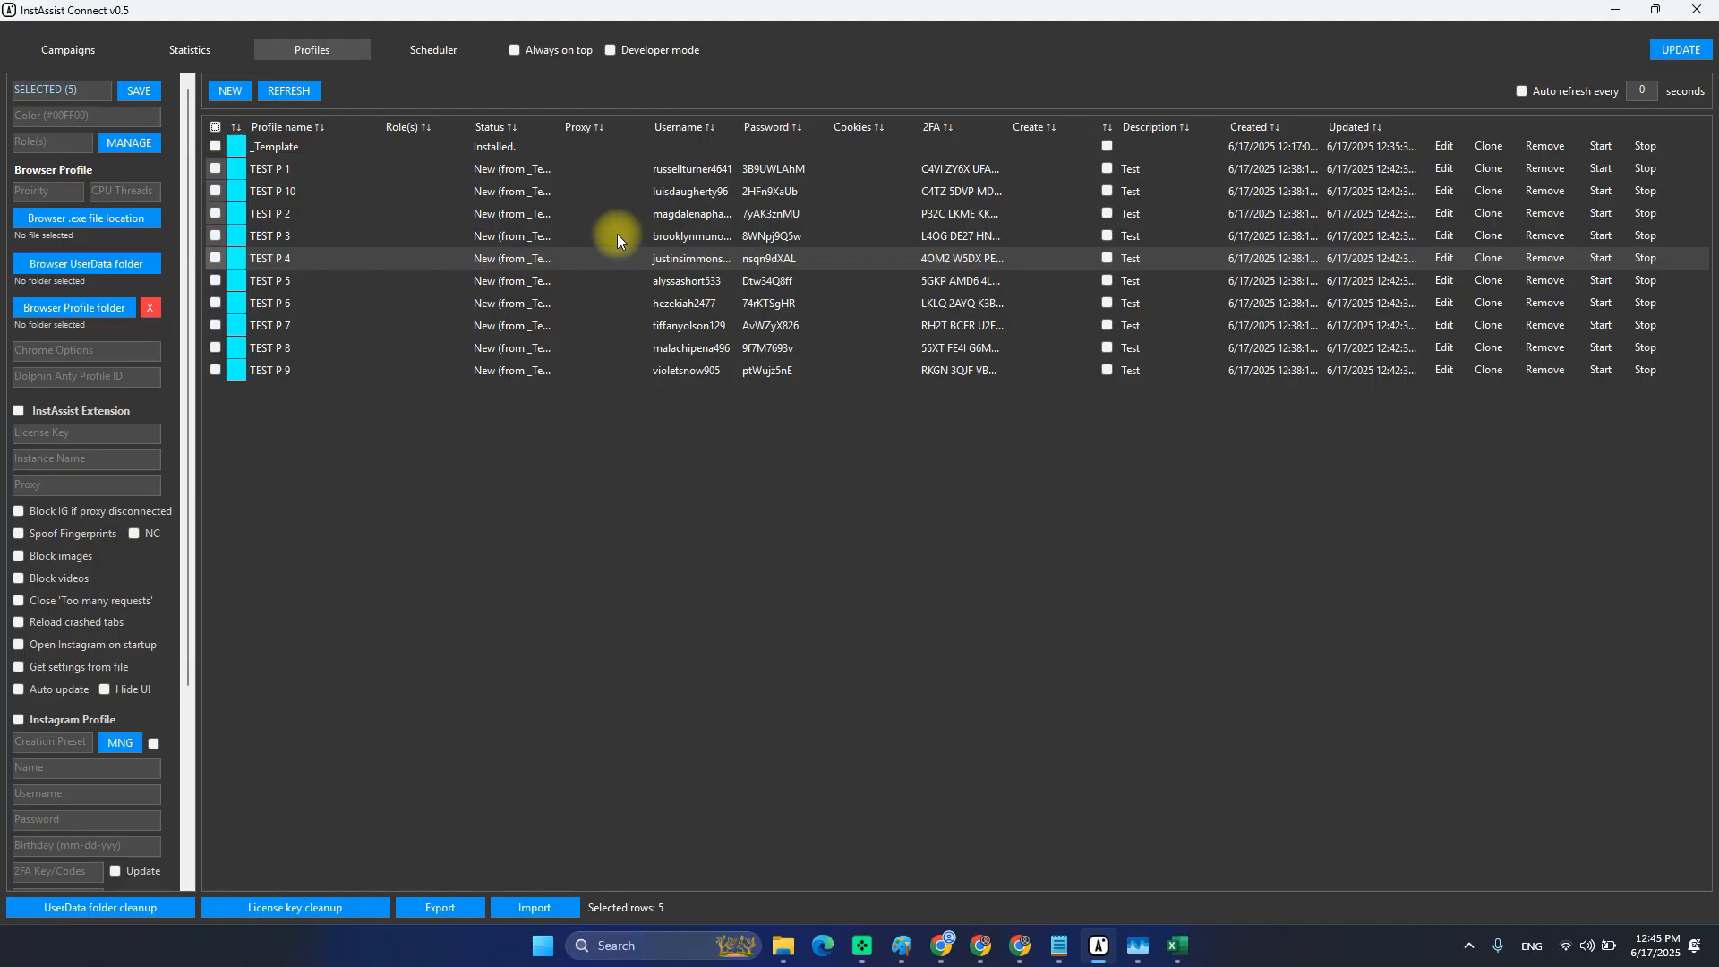
{"action": "left_click_drag", "start_coordinate": [690, 170], "coordinate": [694, 326]}
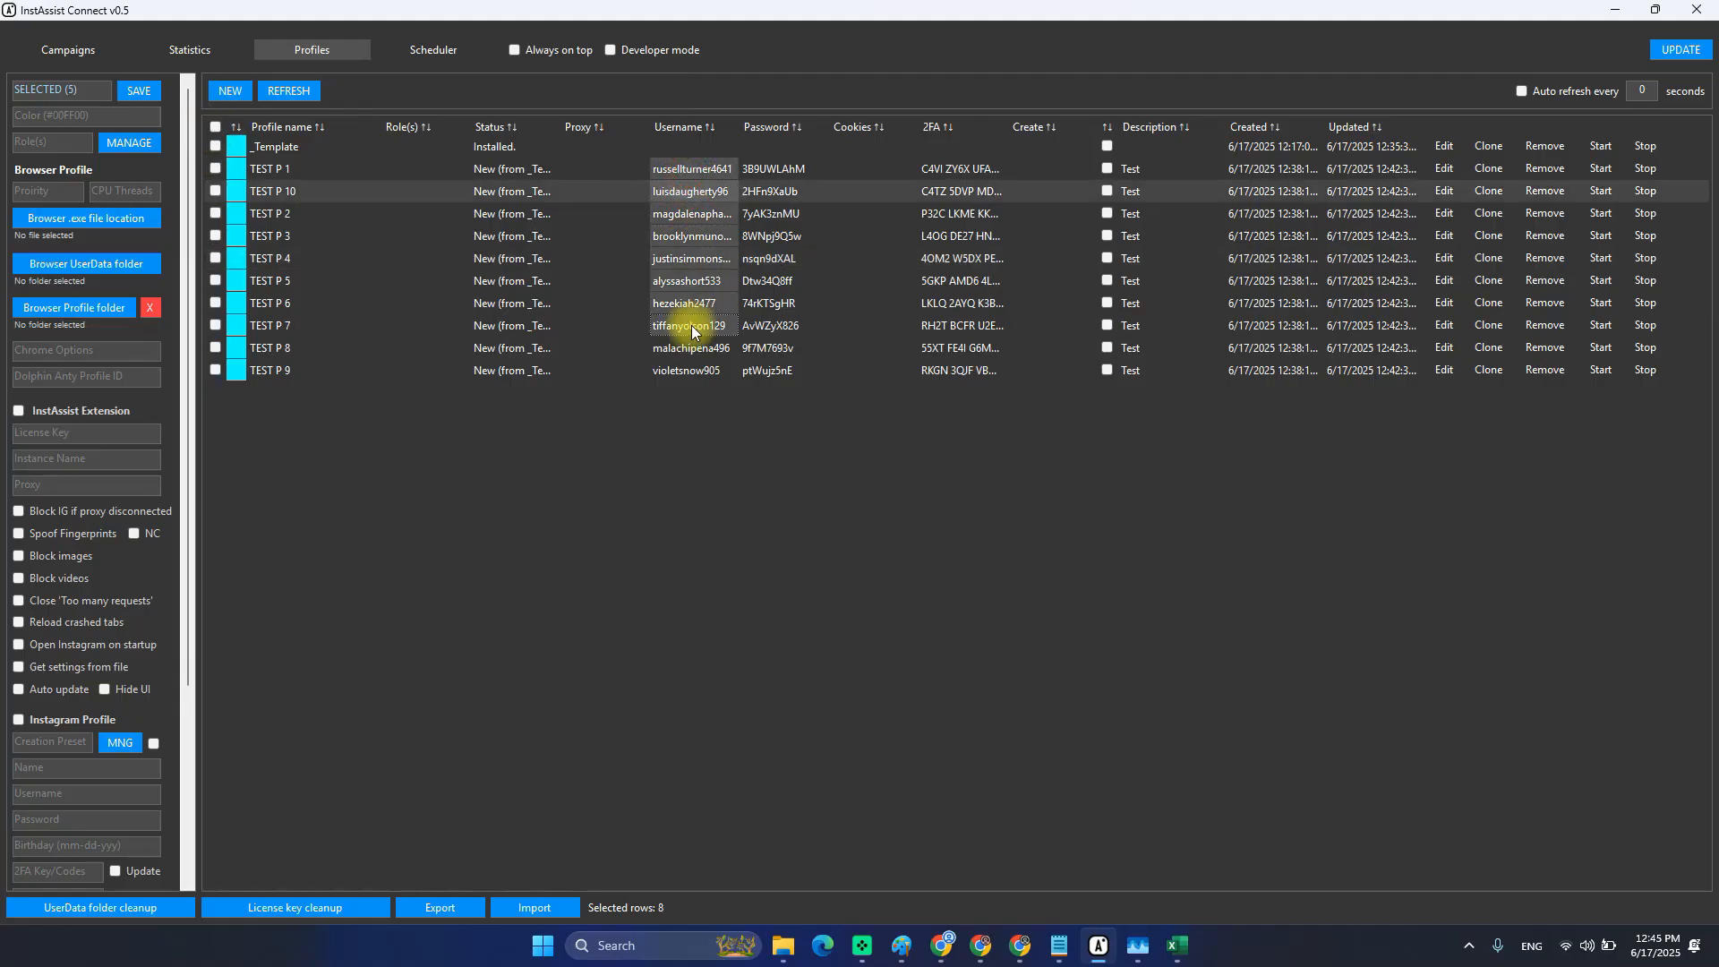
{"action": "left_click", "coordinate": [1034, 199]}
{"action": "key", "text": "ctrl+v"}
{"action": "left_click", "coordinate": [614, 258]}
{"action": "key", "text": "ctrl+v"}
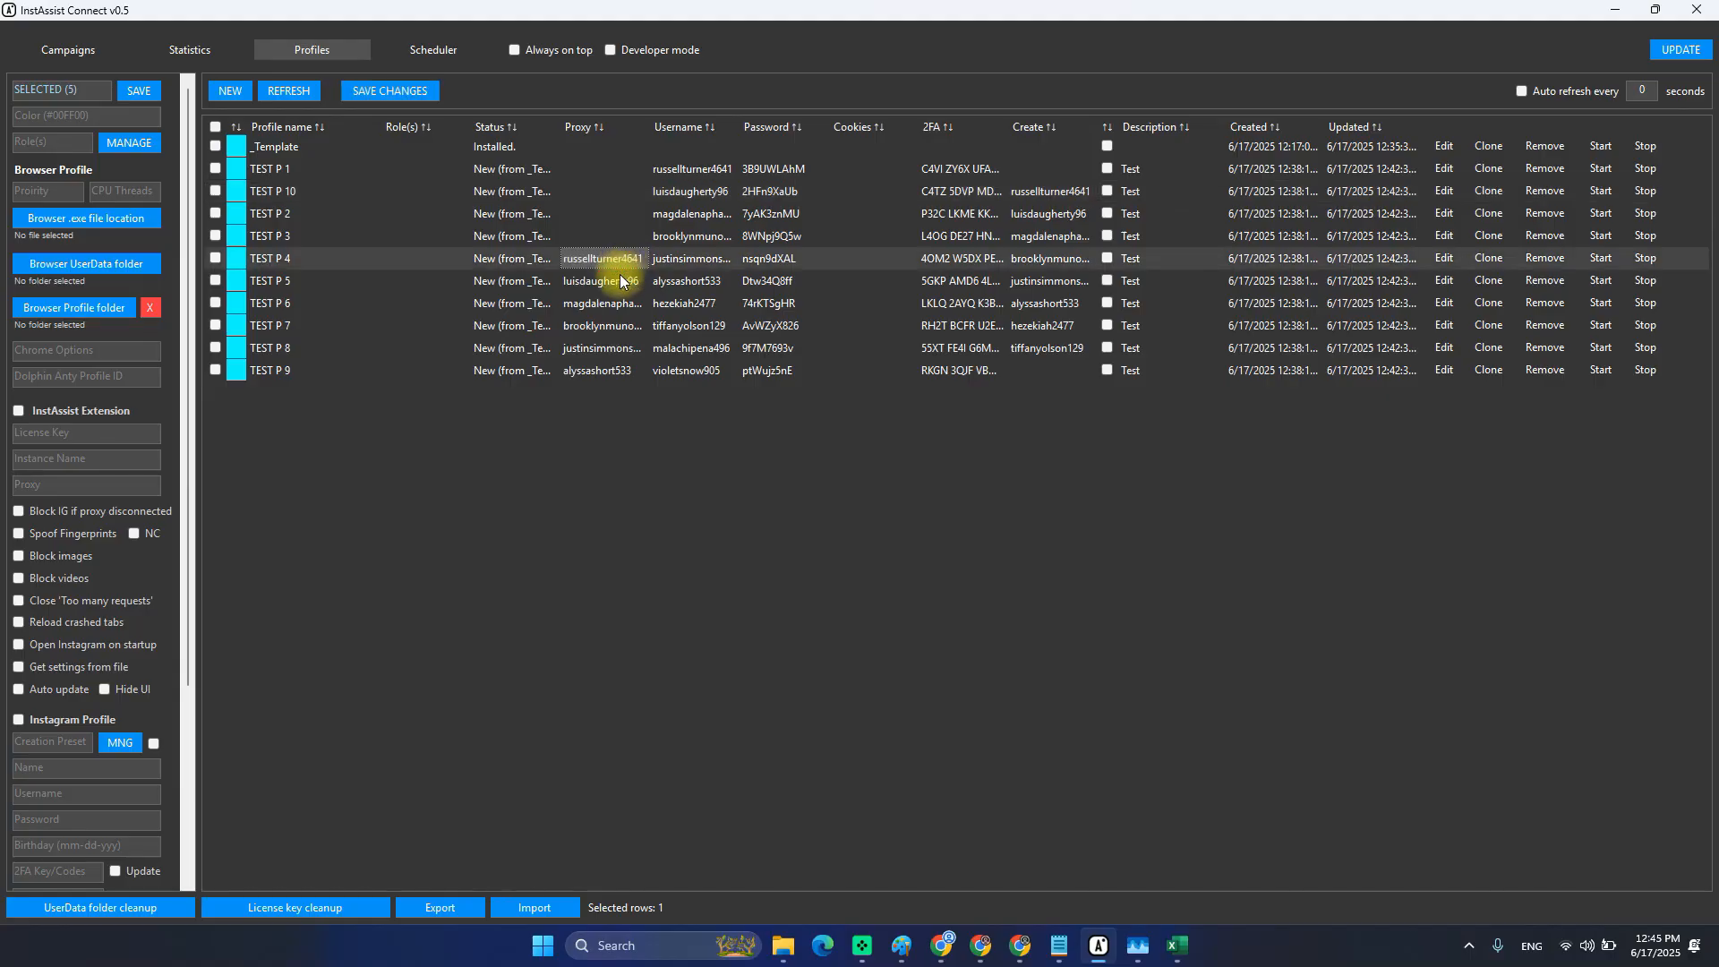
{"action": "left_click", "coordinate": [832, 285]}
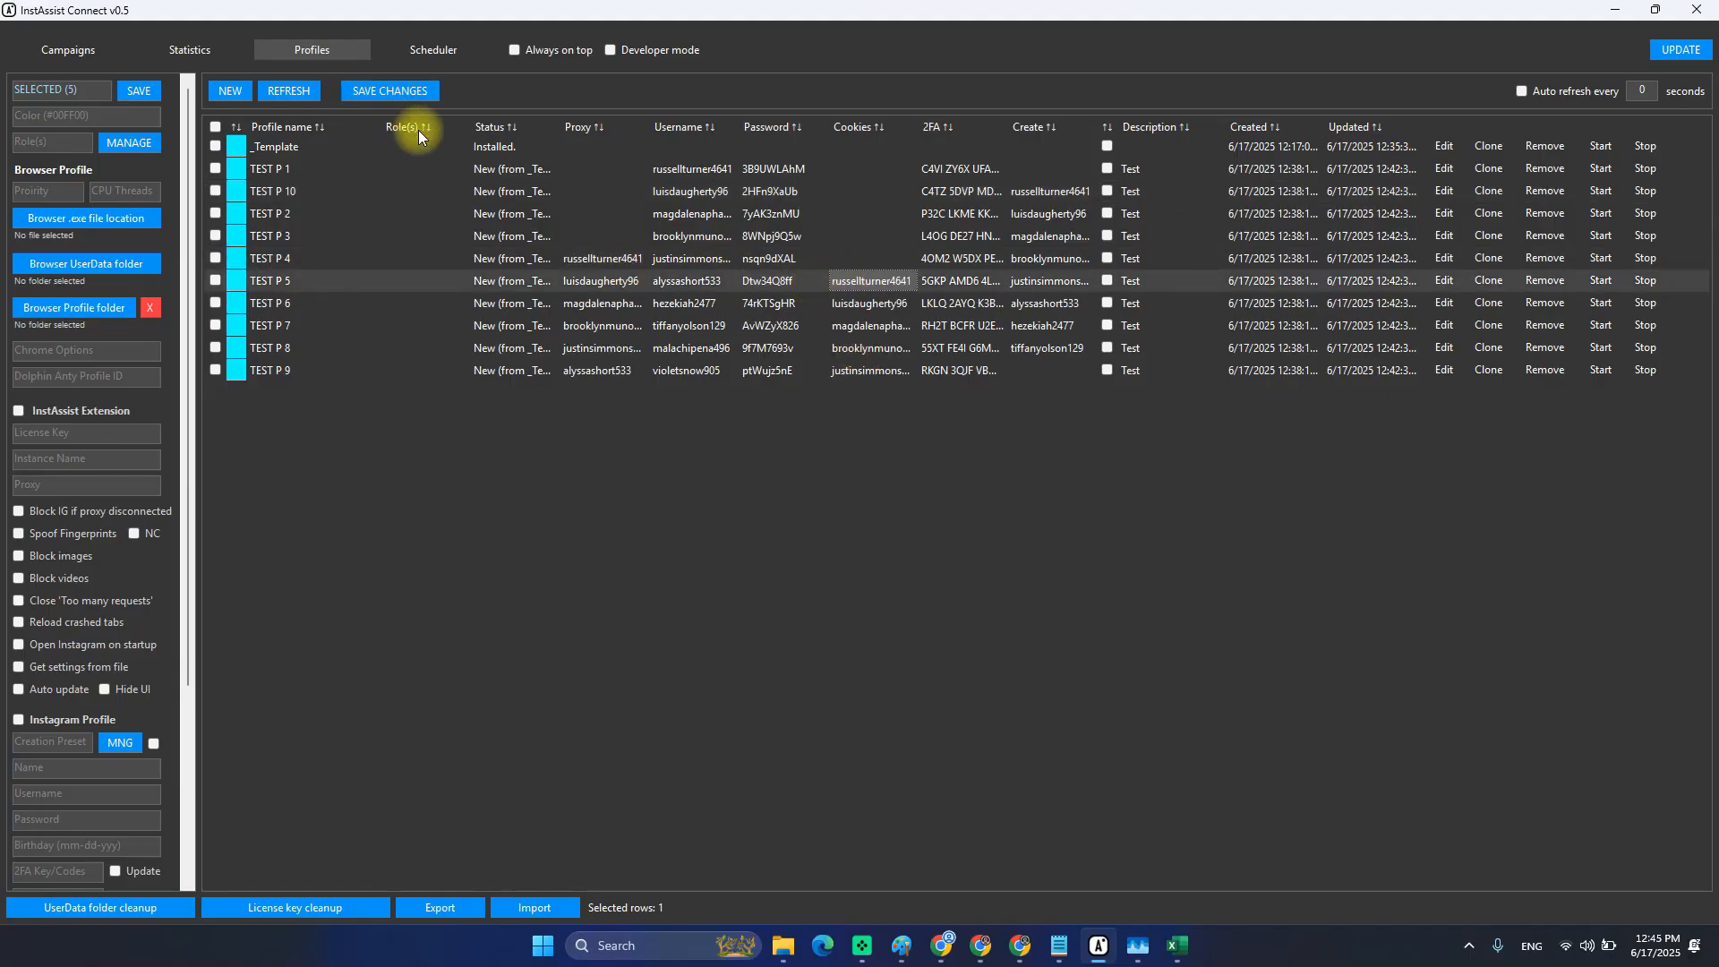
Refresh to discard the pasted values and select TEST P 1–P 4's colour cells.
{"action": "left_click", "coordinate": [288, 90]}
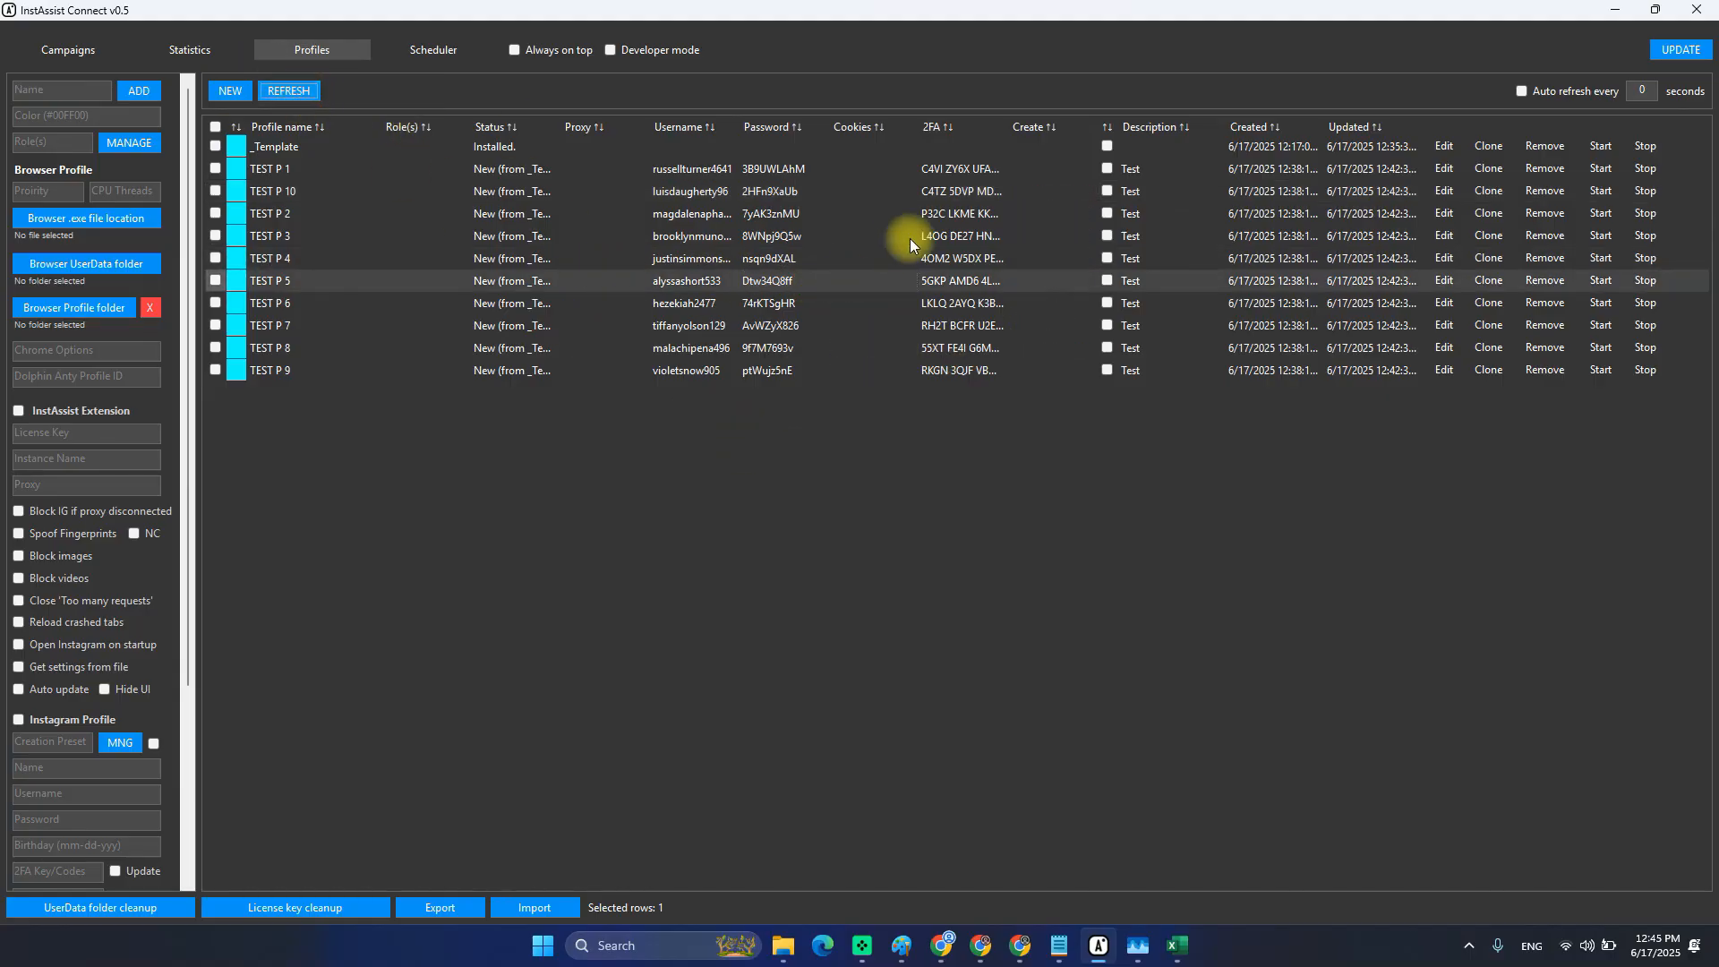
{"action": "left_click_drag", "start_coordinate": [1034, 170], "coordinate": [1029, 228]}
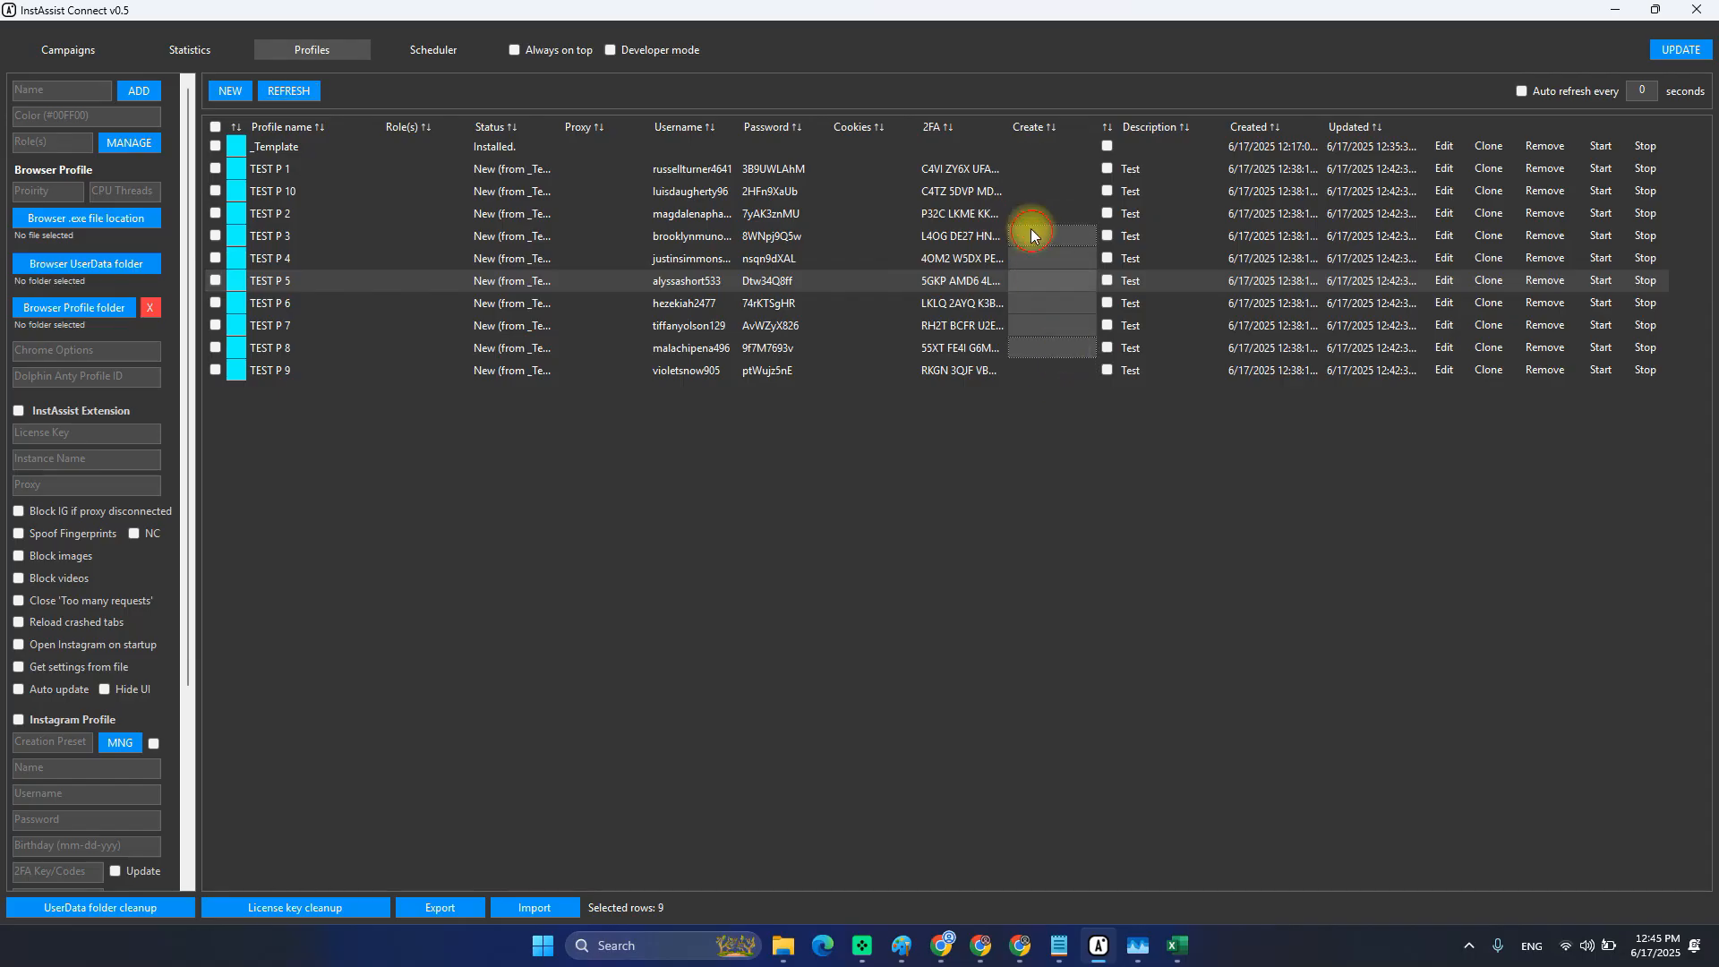
{"action": "left_click", "coordinate": [1147, 172]}
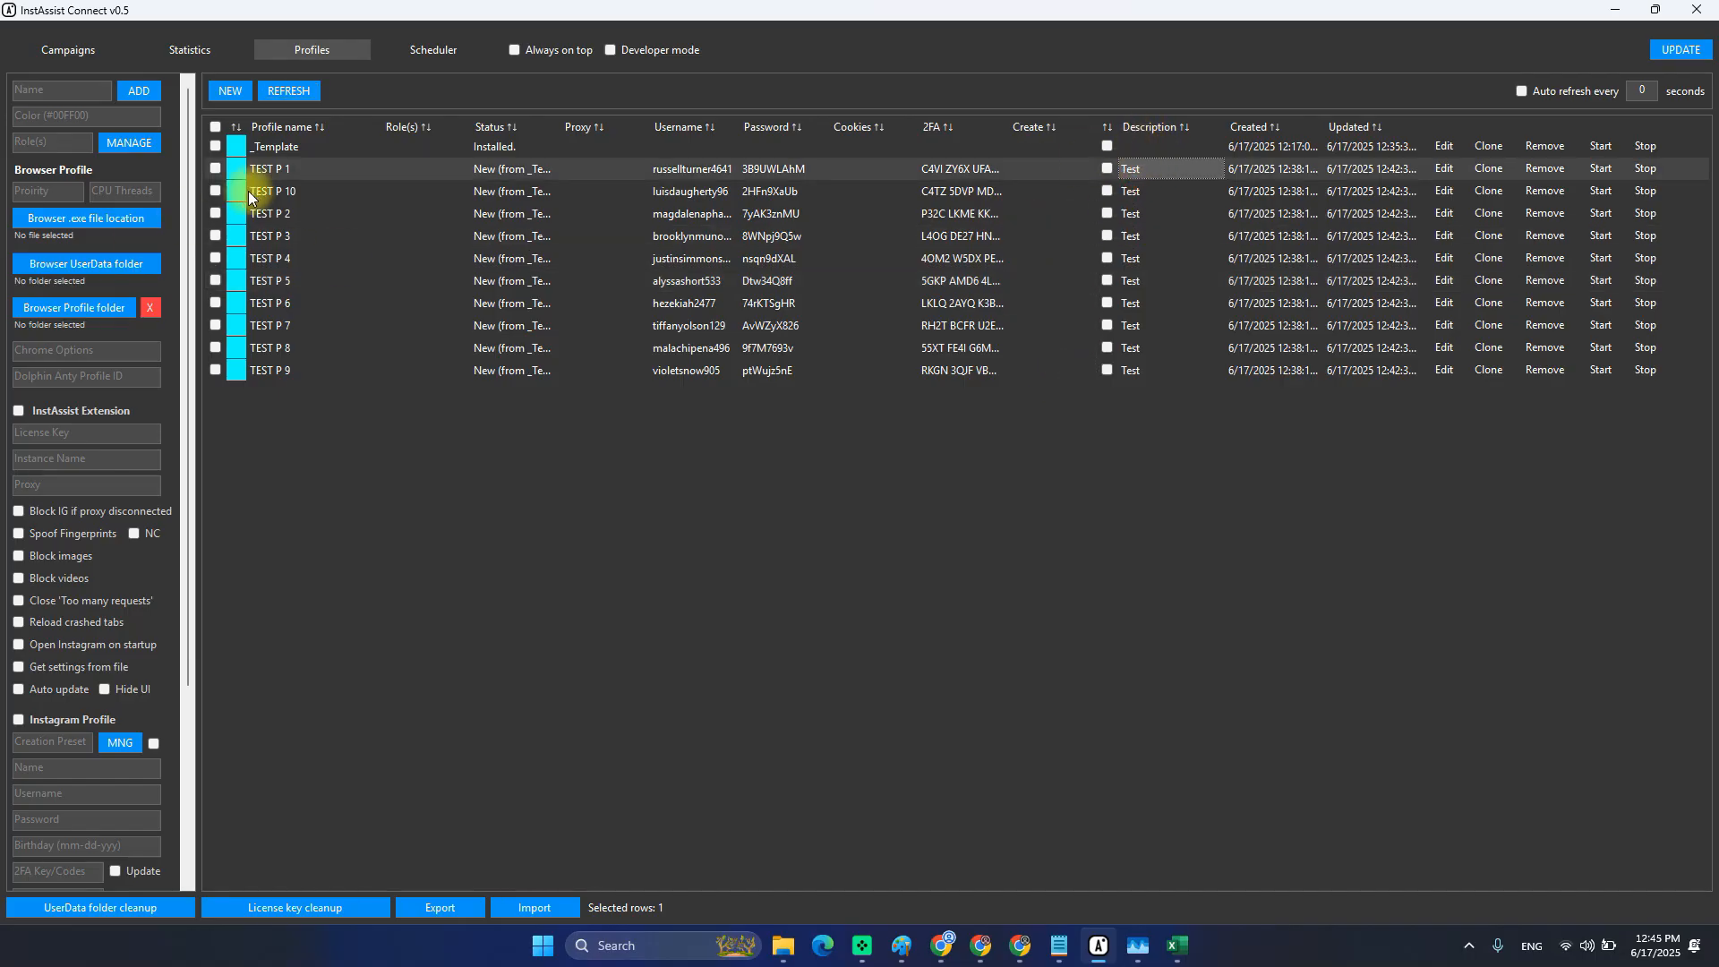
{"action": "left_click", "coordinate": [363, 209]}
{"action": "left_click_drag", "start_coordinate": [232, 178], "coordinate": [236, 273]}
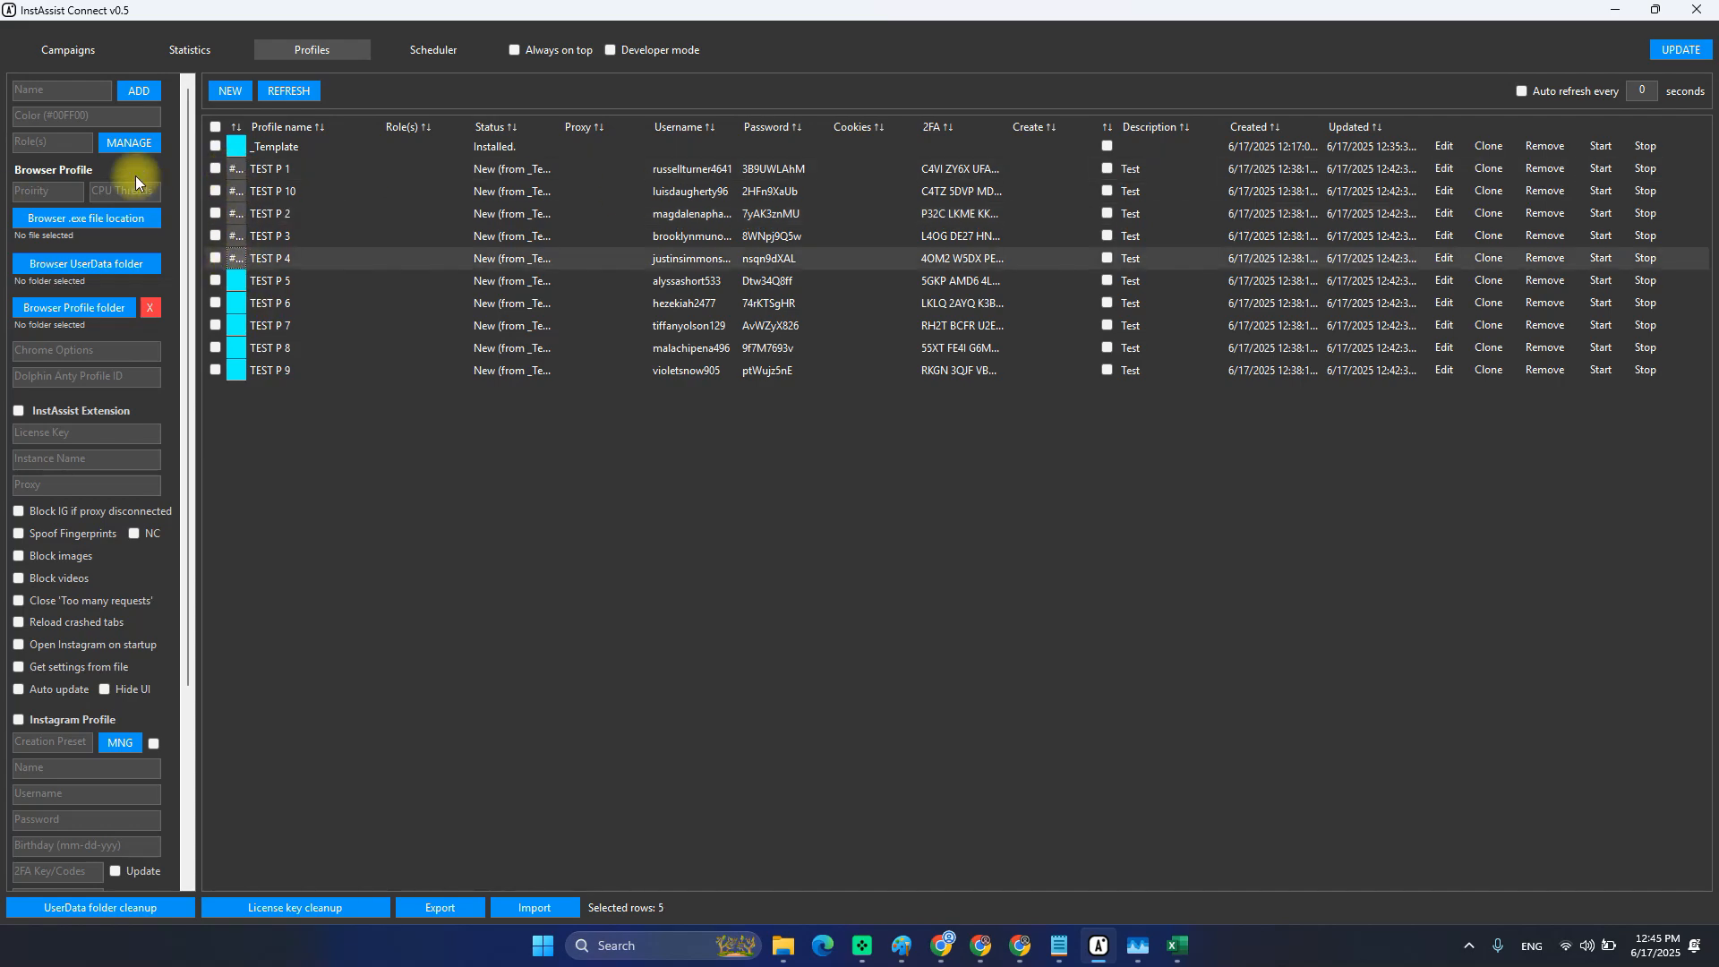
Clear the earlier checkbox ticks from the profile rows.
{"action": "left_click", "coordinate": [215, 169]}
{"action": "left_click", "coordinate": [216, 260], "text": "shift"}
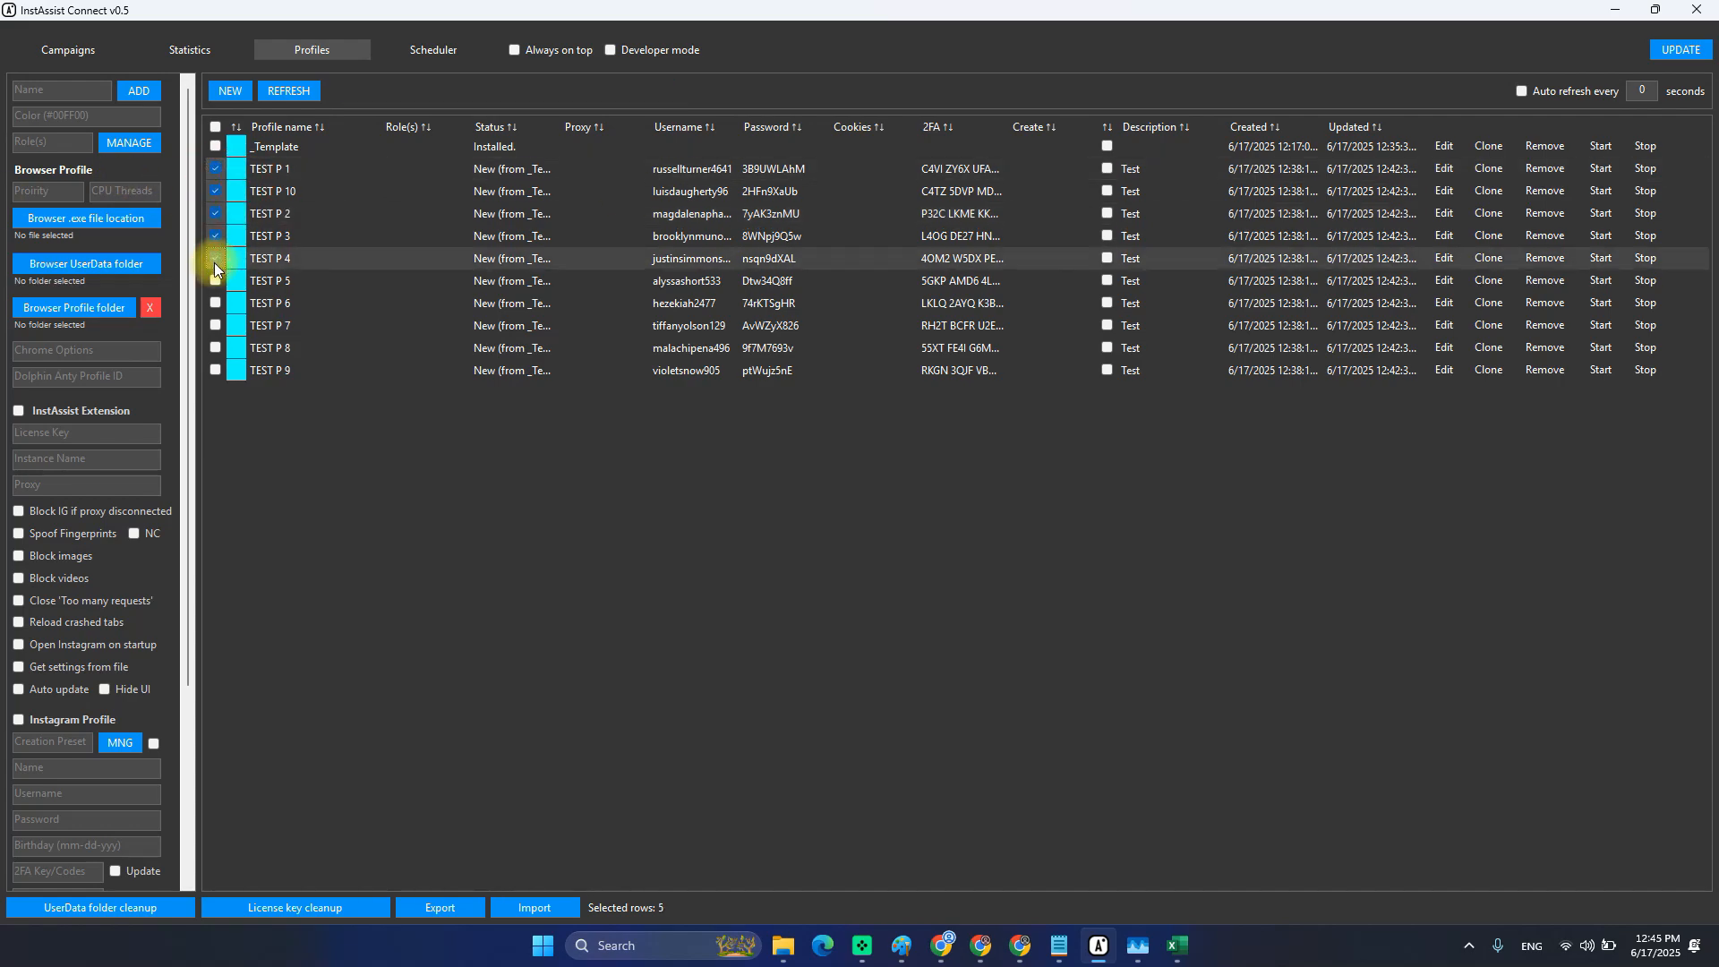
{"action": "left_click", "coordinate": [217, 191]}
{"action": "left_click", "coordinate": [217, 176]}
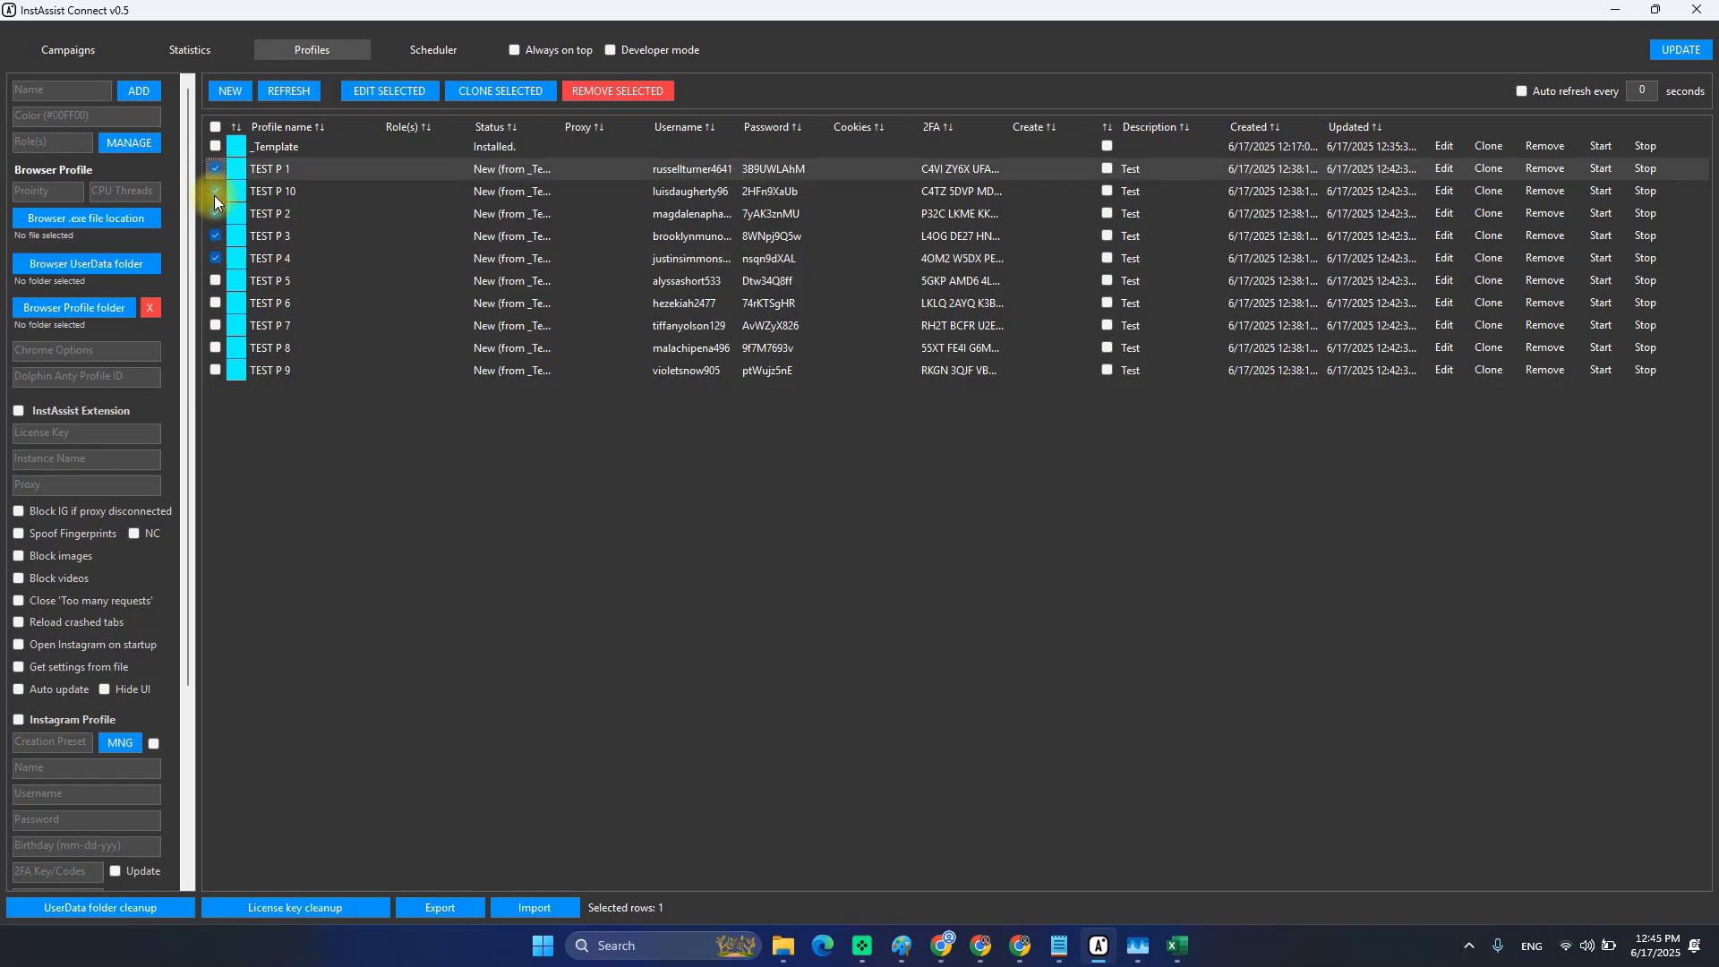
{"action": "left_click", "coordinate": [216, 169]}
{"action": "left_click", "coordinate": [215, 191]}
{"action": "left_click", "coordinate": [216, 214]}
{"action": "left_click", "coordinate": [216, 236]}
{"action": "left_click", "coordinate": [217, 210]}
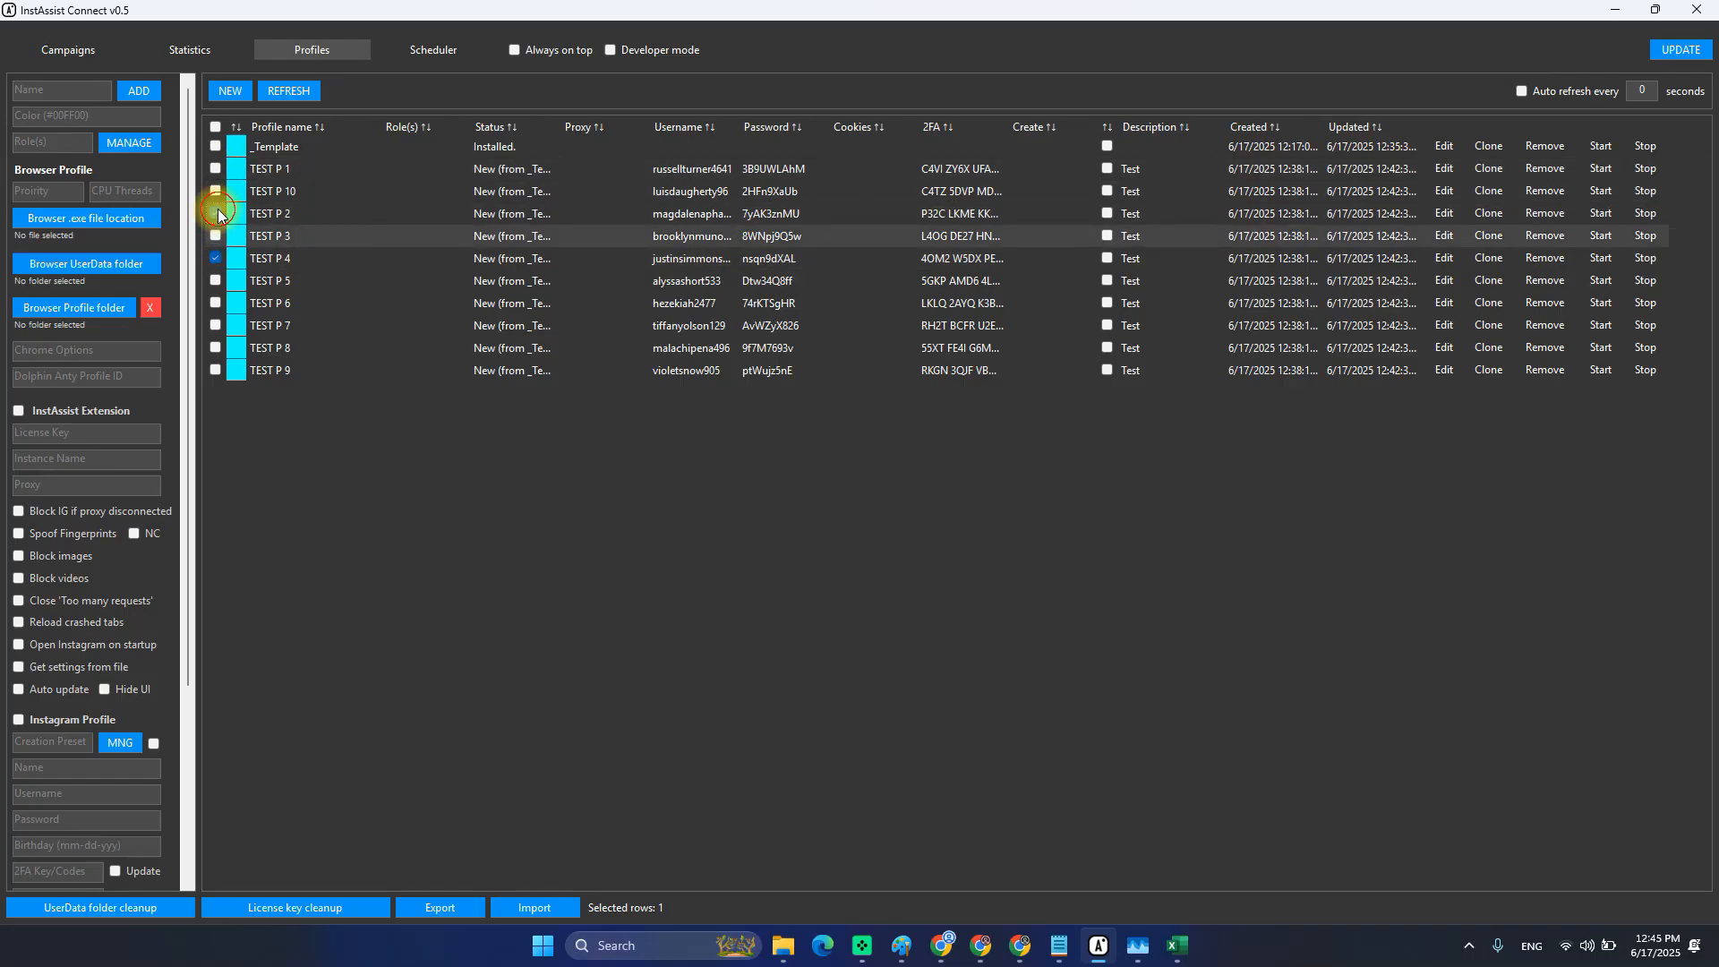
{"action": "left_click", "coordinate": [216, 256]}
{"action": "left_click", "coordinate": [216, 171]}
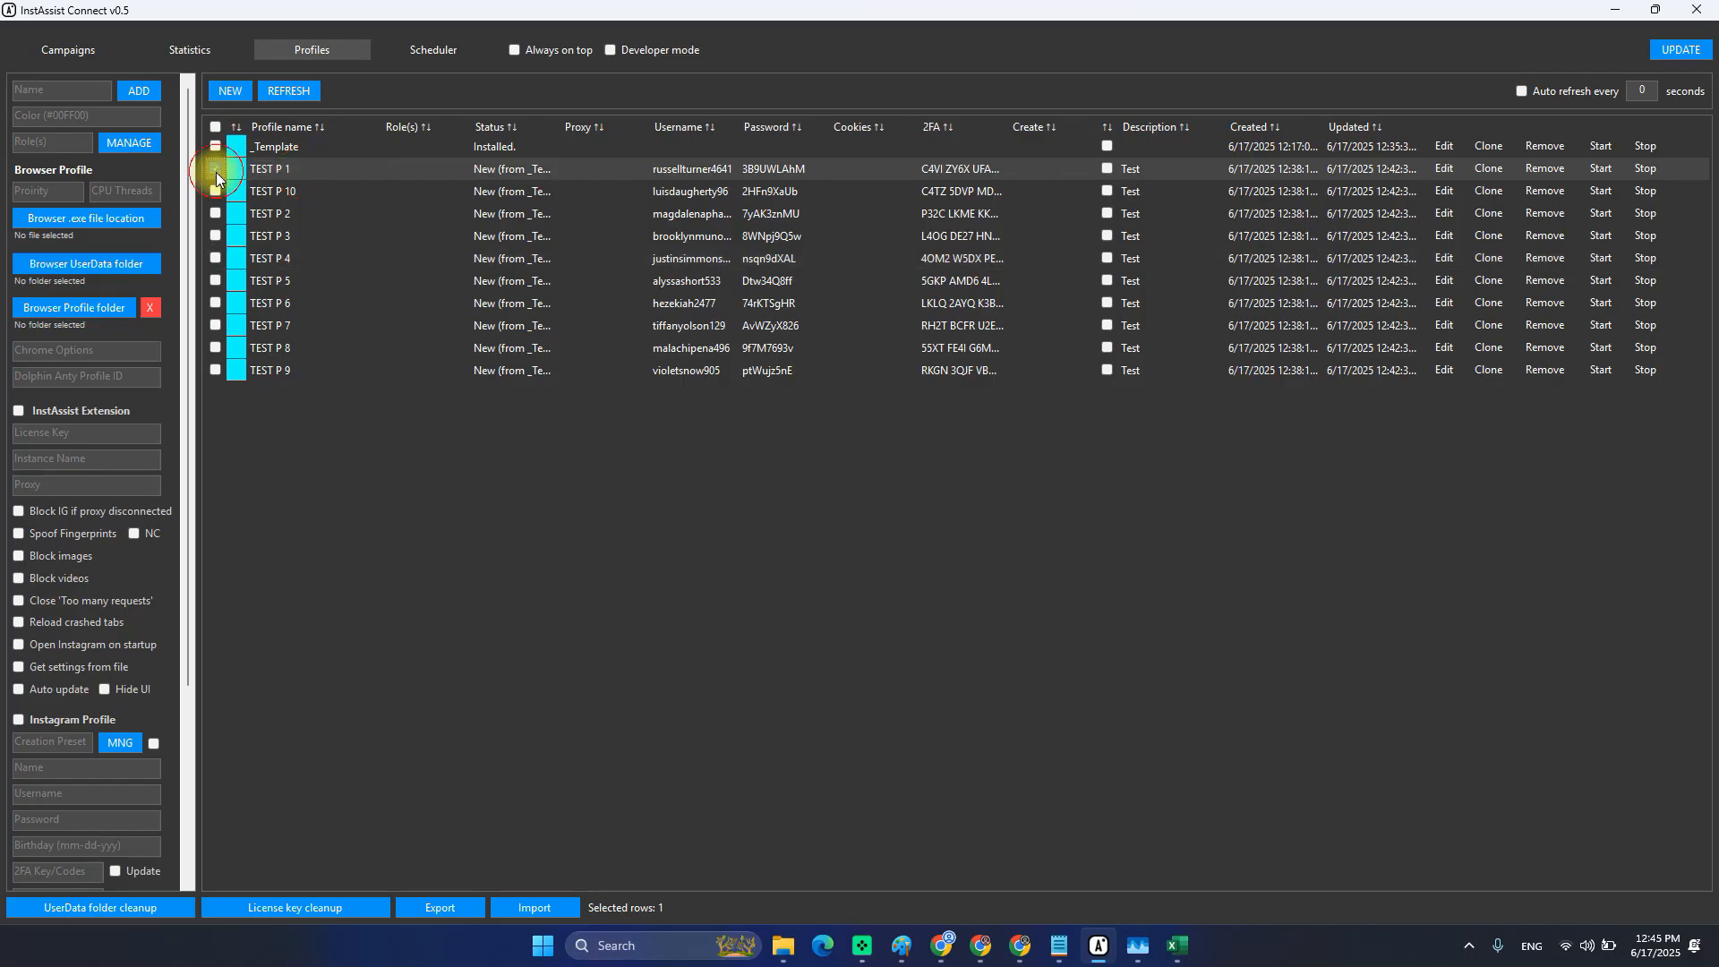
Tick TEST P 1, TEST P 10 and TEST P 2–P 5, and load them for bulk editing.
{"action": "left_click", "coordinate": [216, 172]}
{"action": "left_click", "coordinate": [215, 172]}
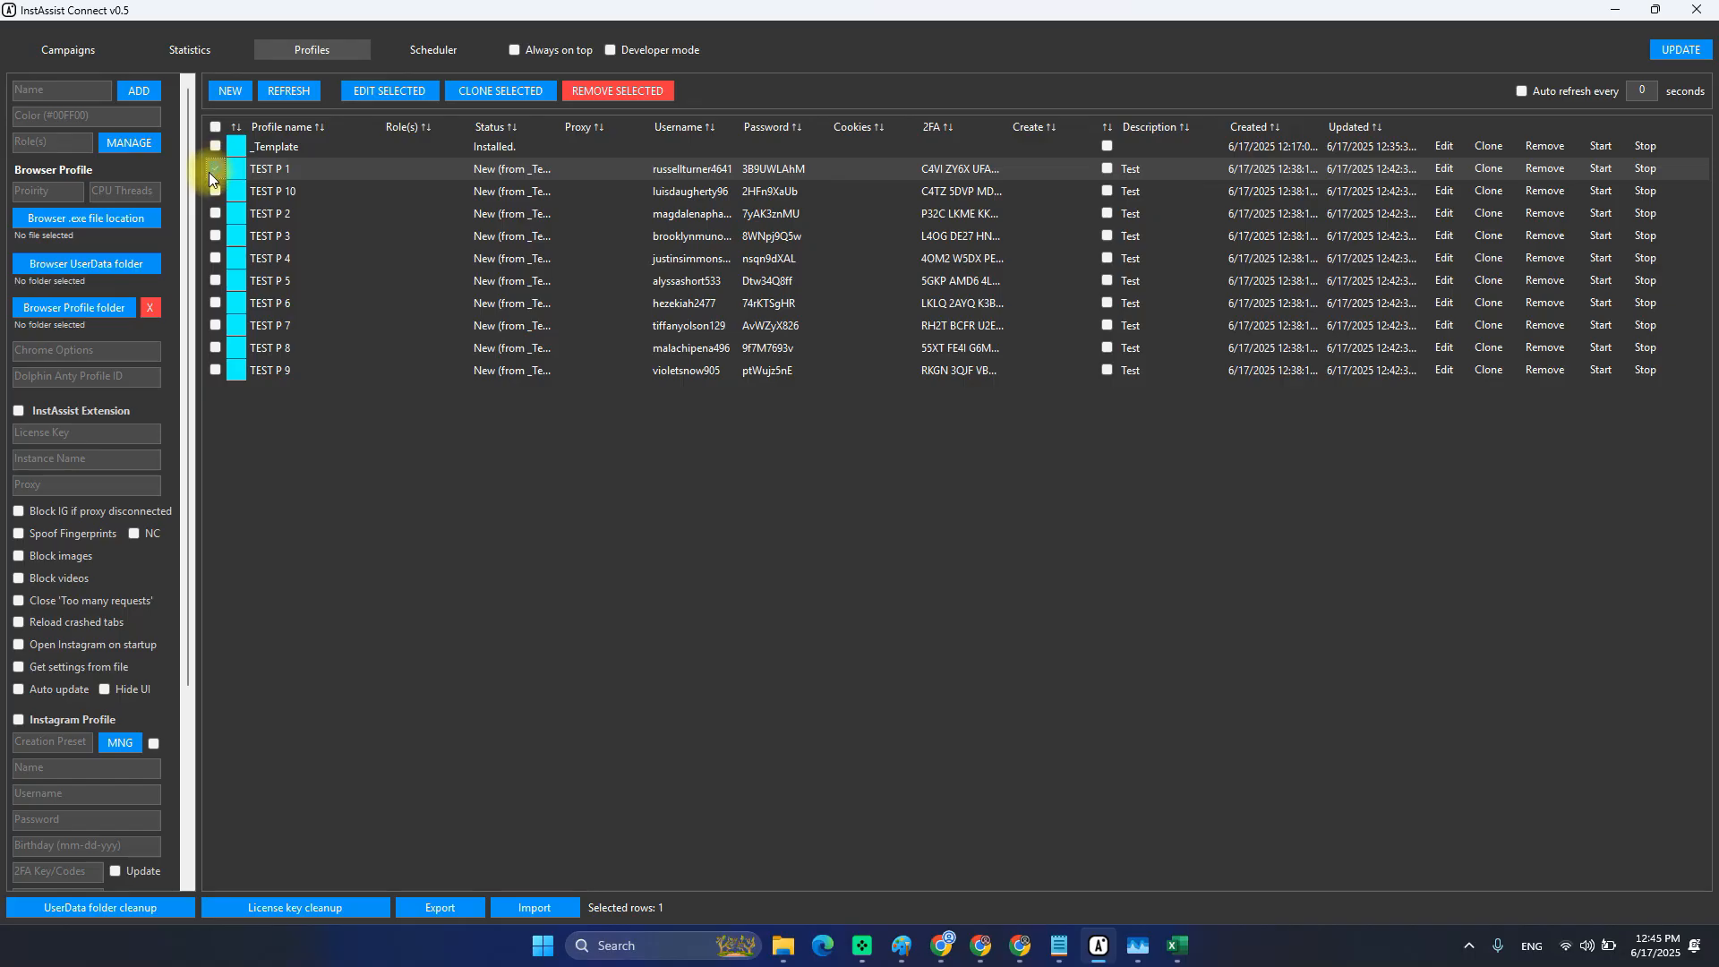
{"action": "left_click", "coordinate": [215, 281], "text": "shift"}
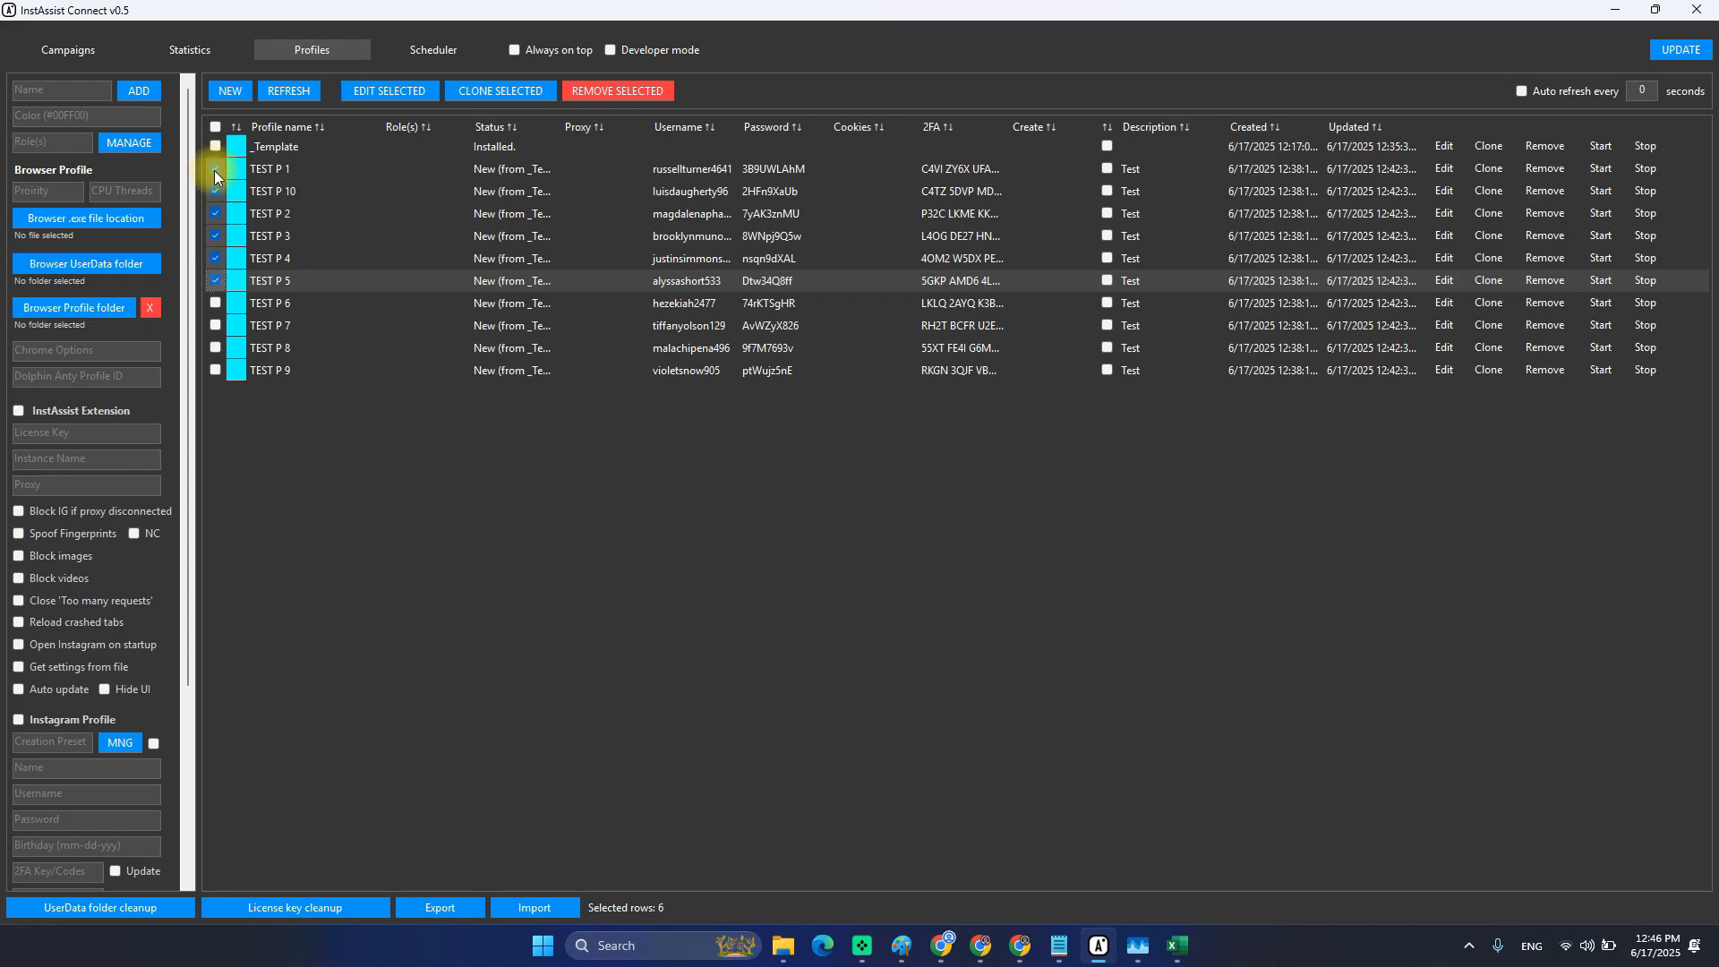
{"action": "left_click", "coordinate": [367, 95]}
Apply colour #FF0000 to the six profiles, save, and reload the list.
{"action": "left_click", "coordinate": [60, 115]}
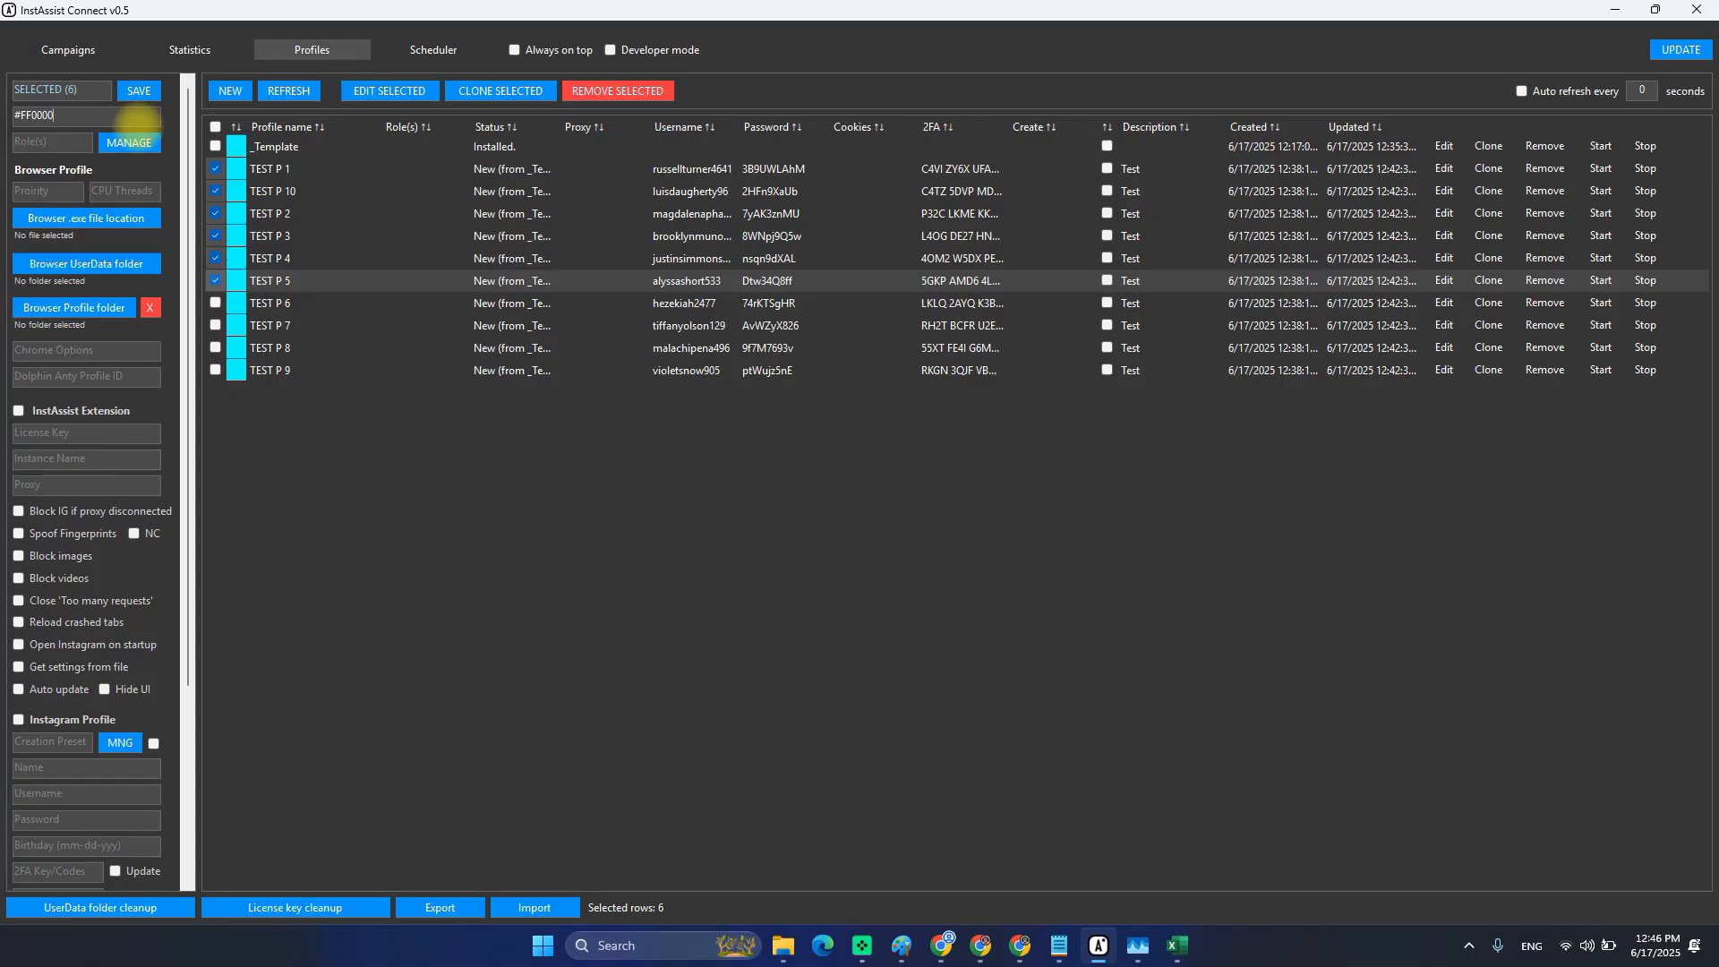
{"action": "left_click", "coordinate": [132, 93]}
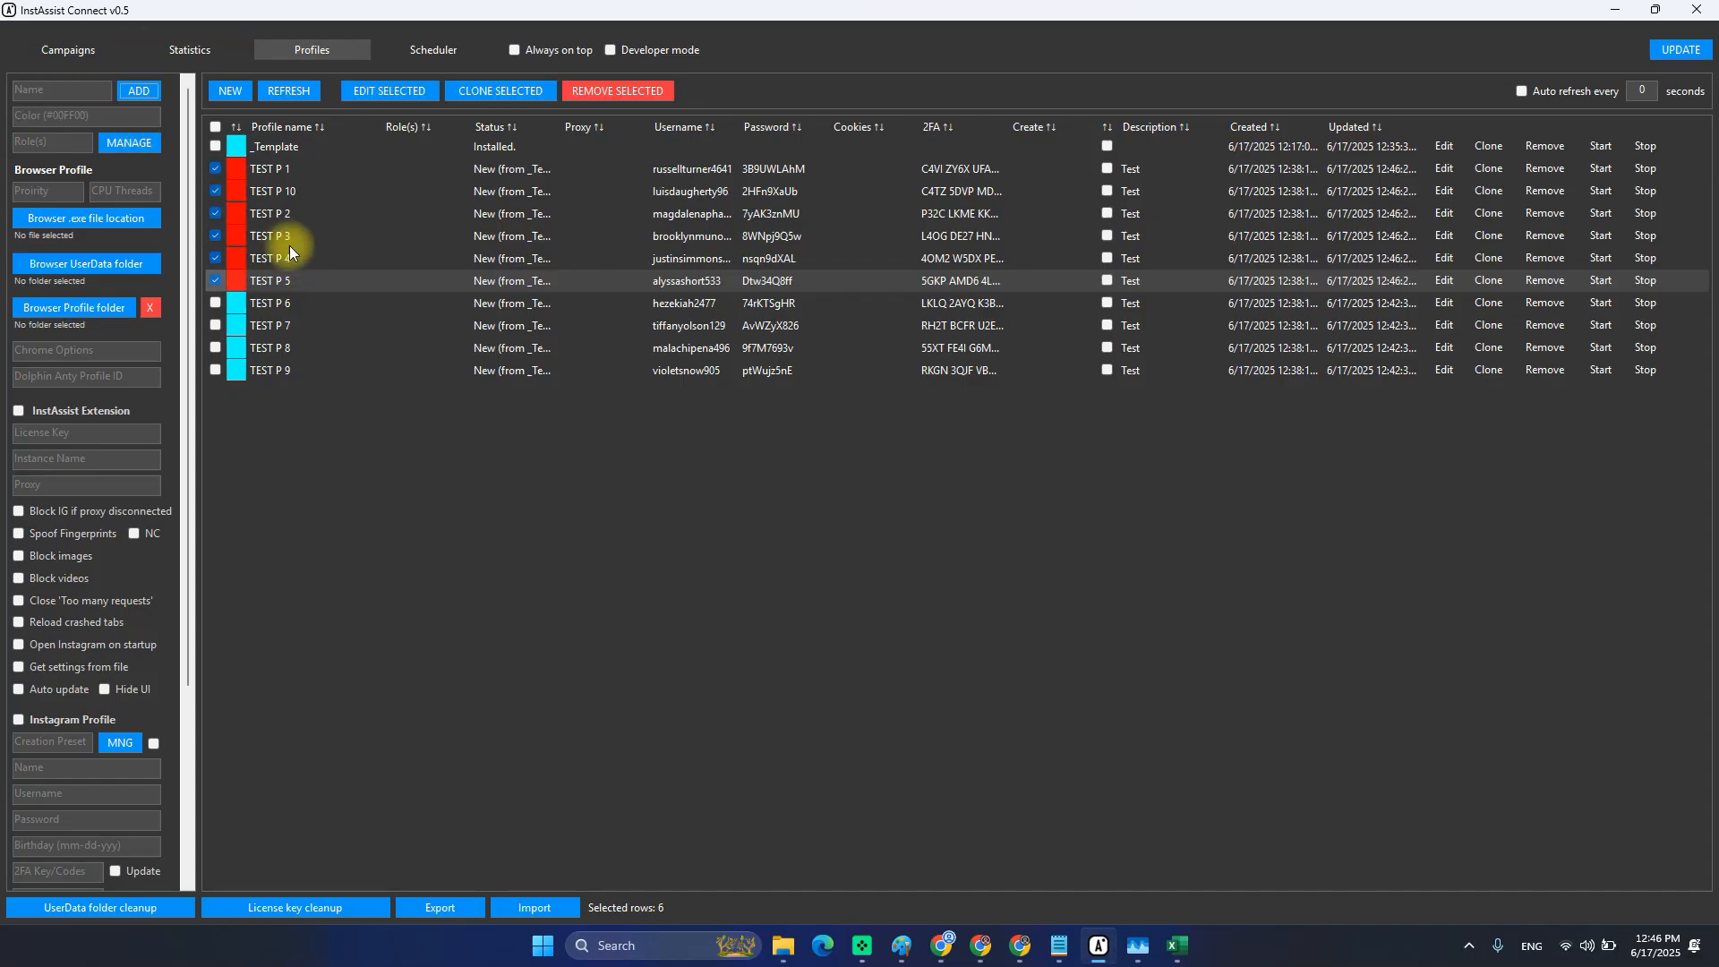
{"action": "left_click", "coordinate": [256, 169]}
{"action": "left_click", "coordinate": [295, 94]}
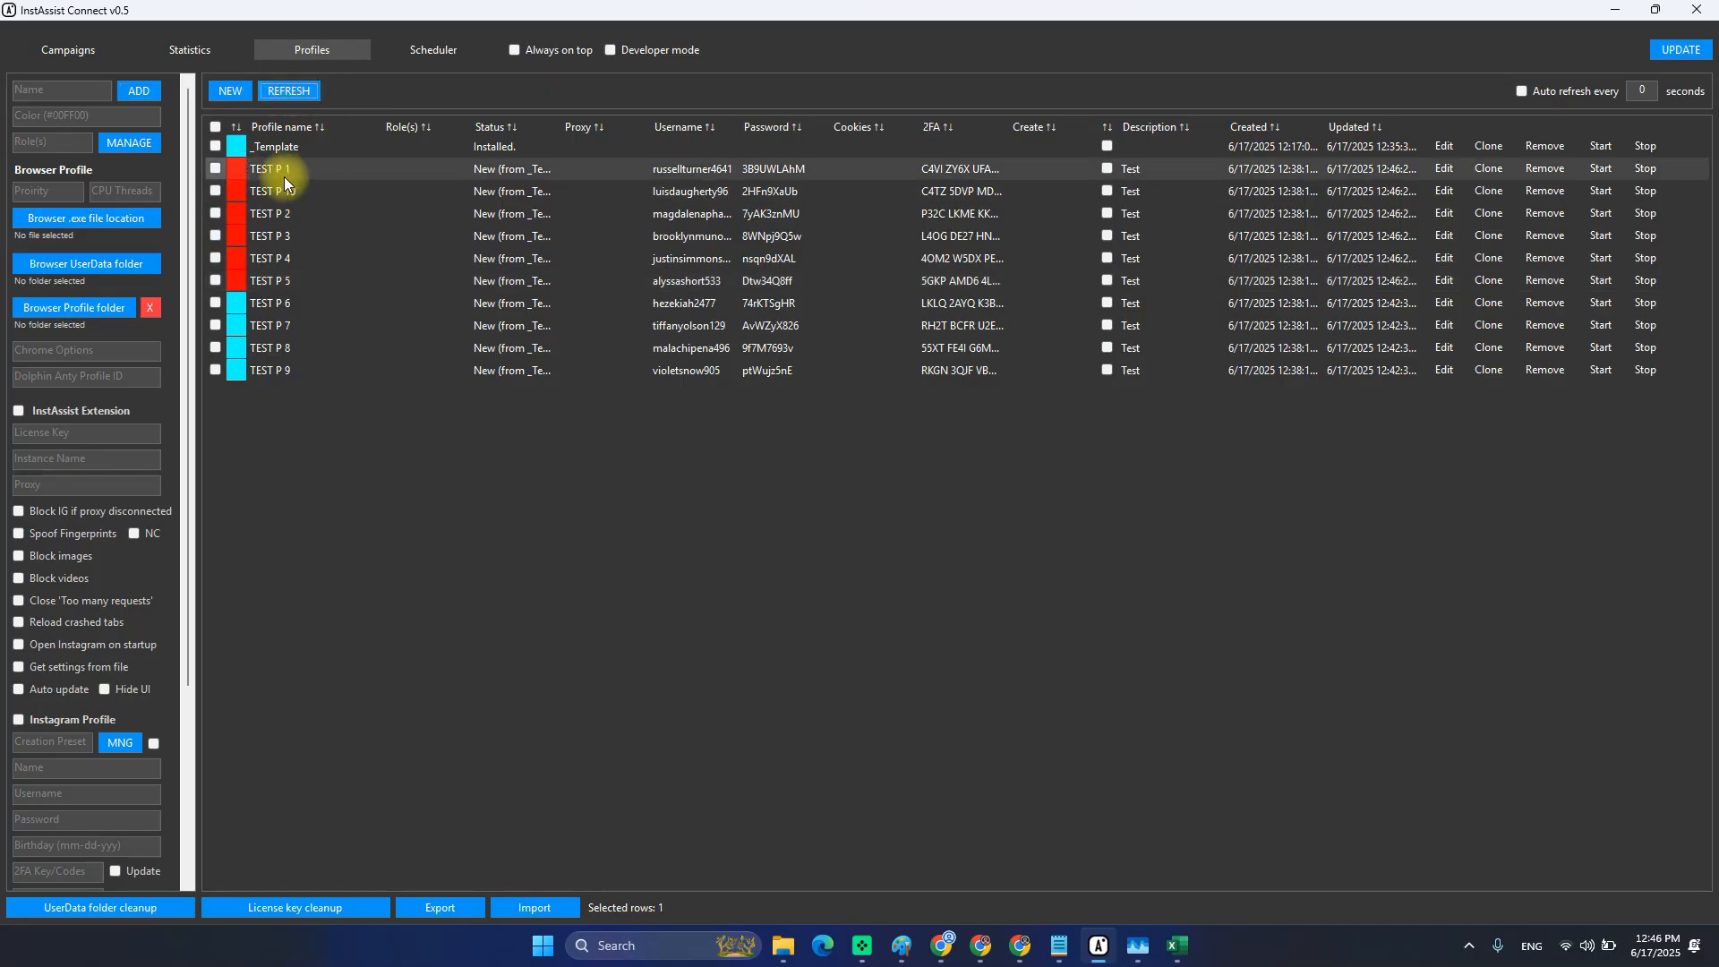
Set the colour cells of TEST P 1–P 5 and P 10 back to cyan and save.
{"action": "left_click", "coordinate": [233, 152]}
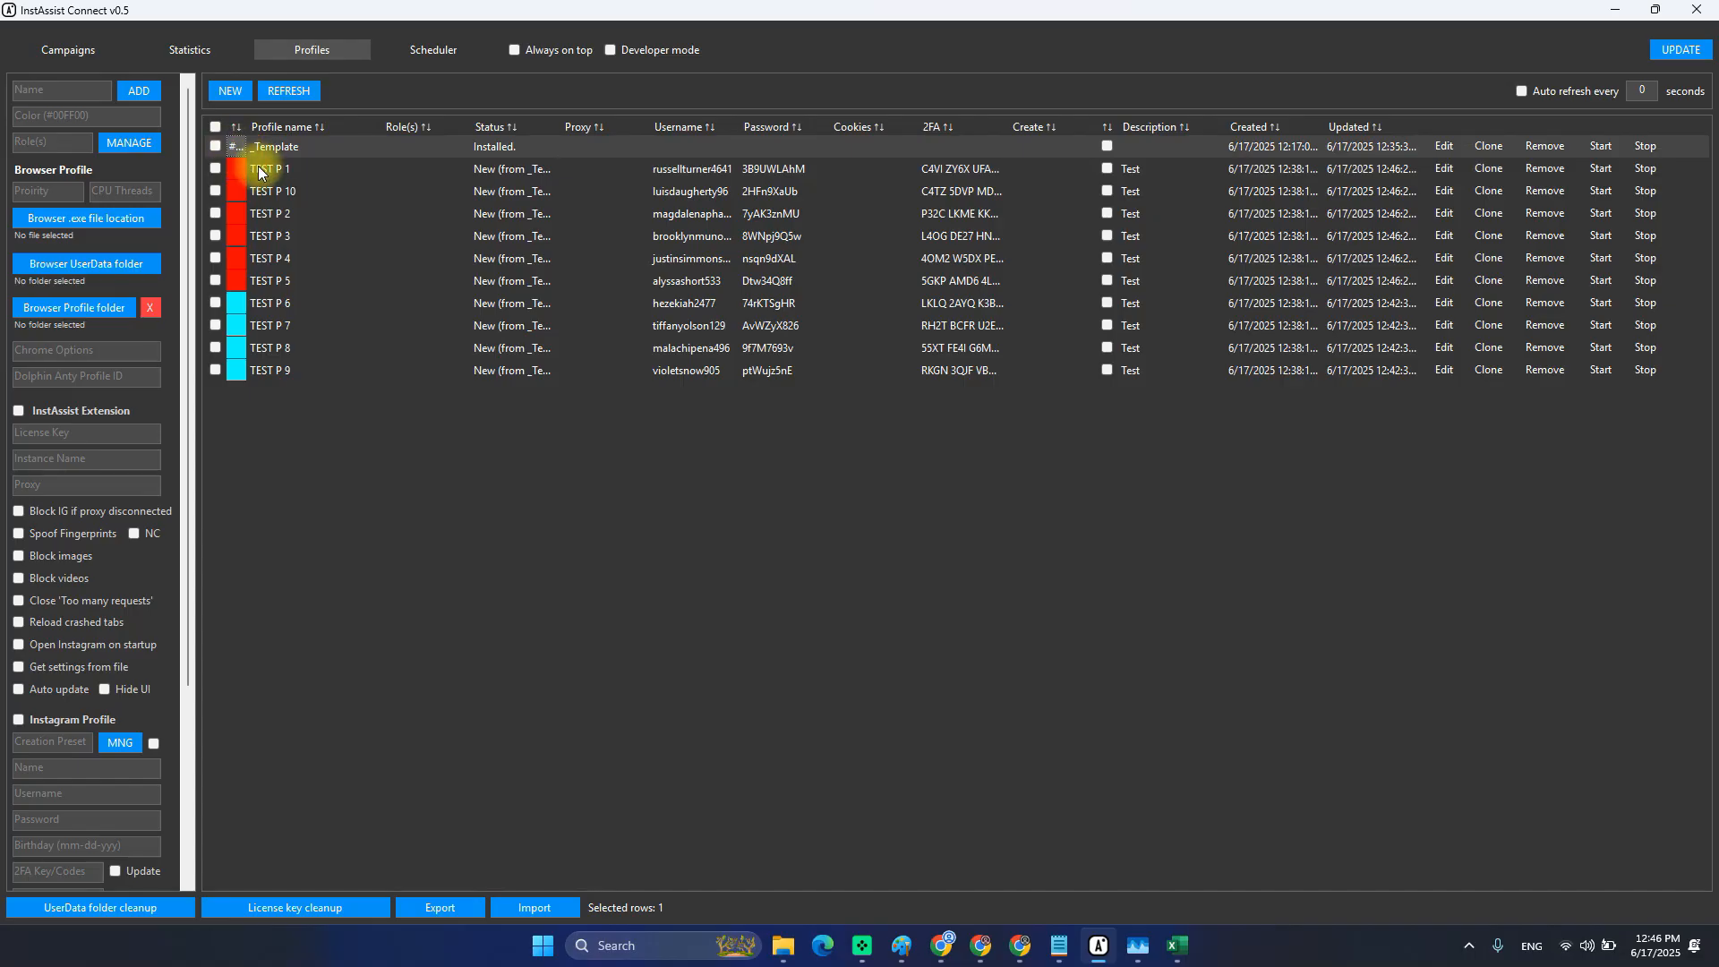
{"action": "left_click", "coordinate": [235, 170]}
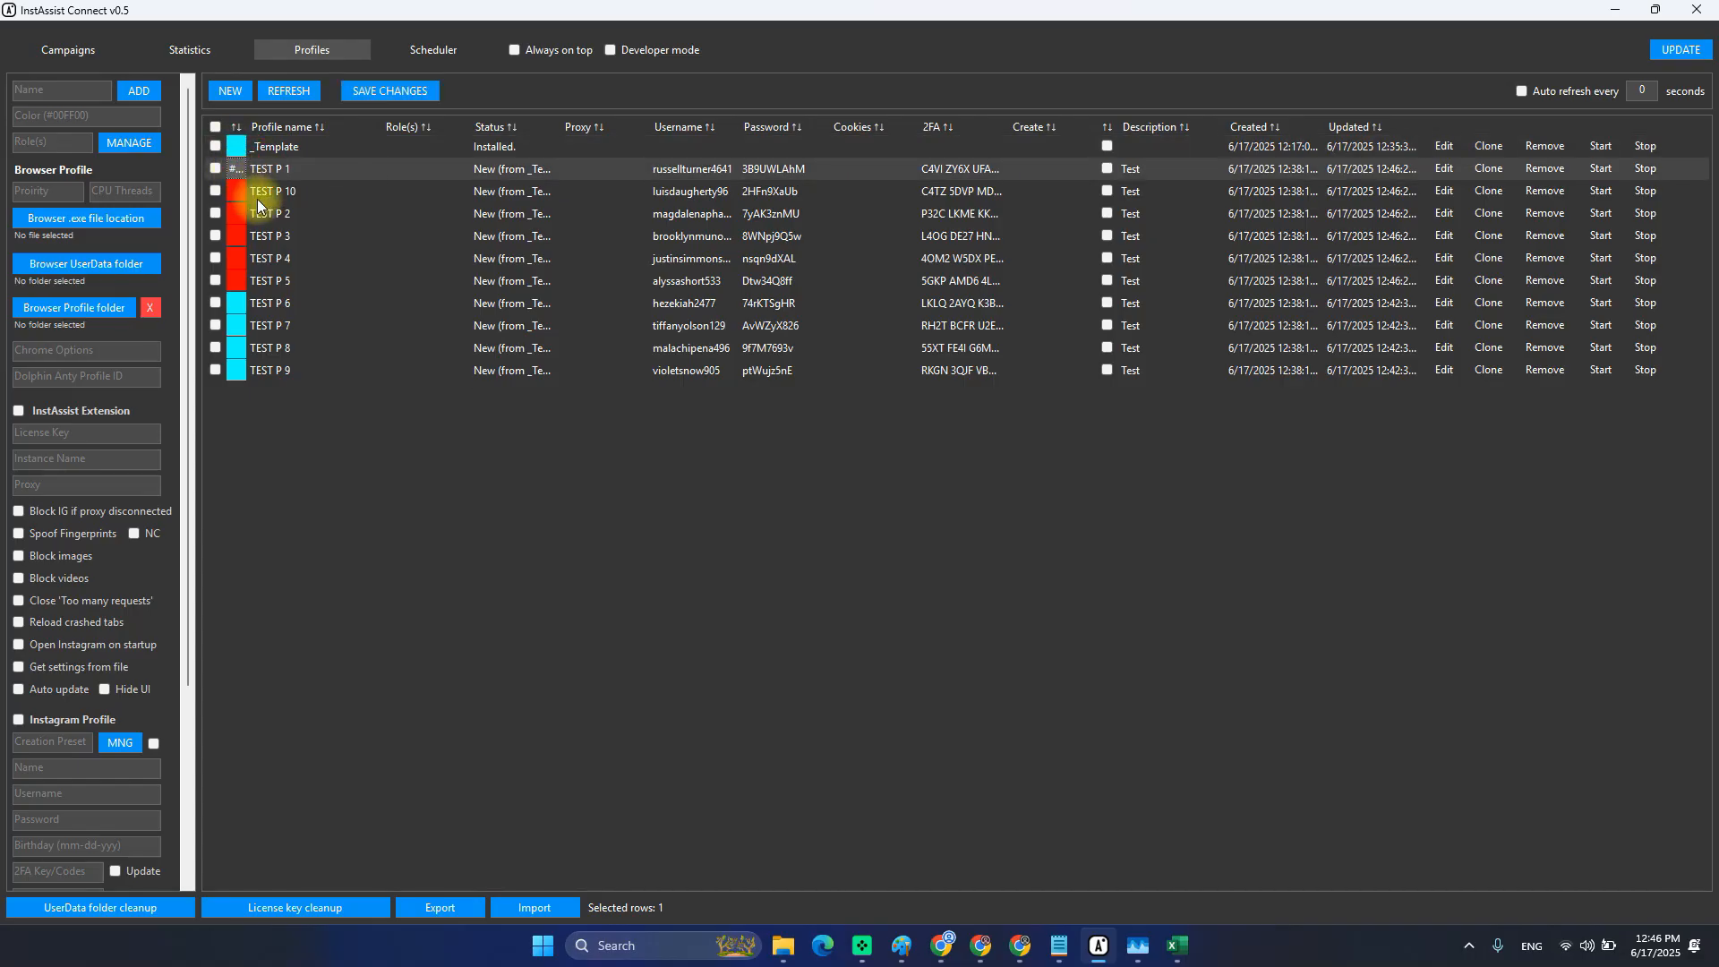
{"action": "left_click", "coordinate": [243, 192]}
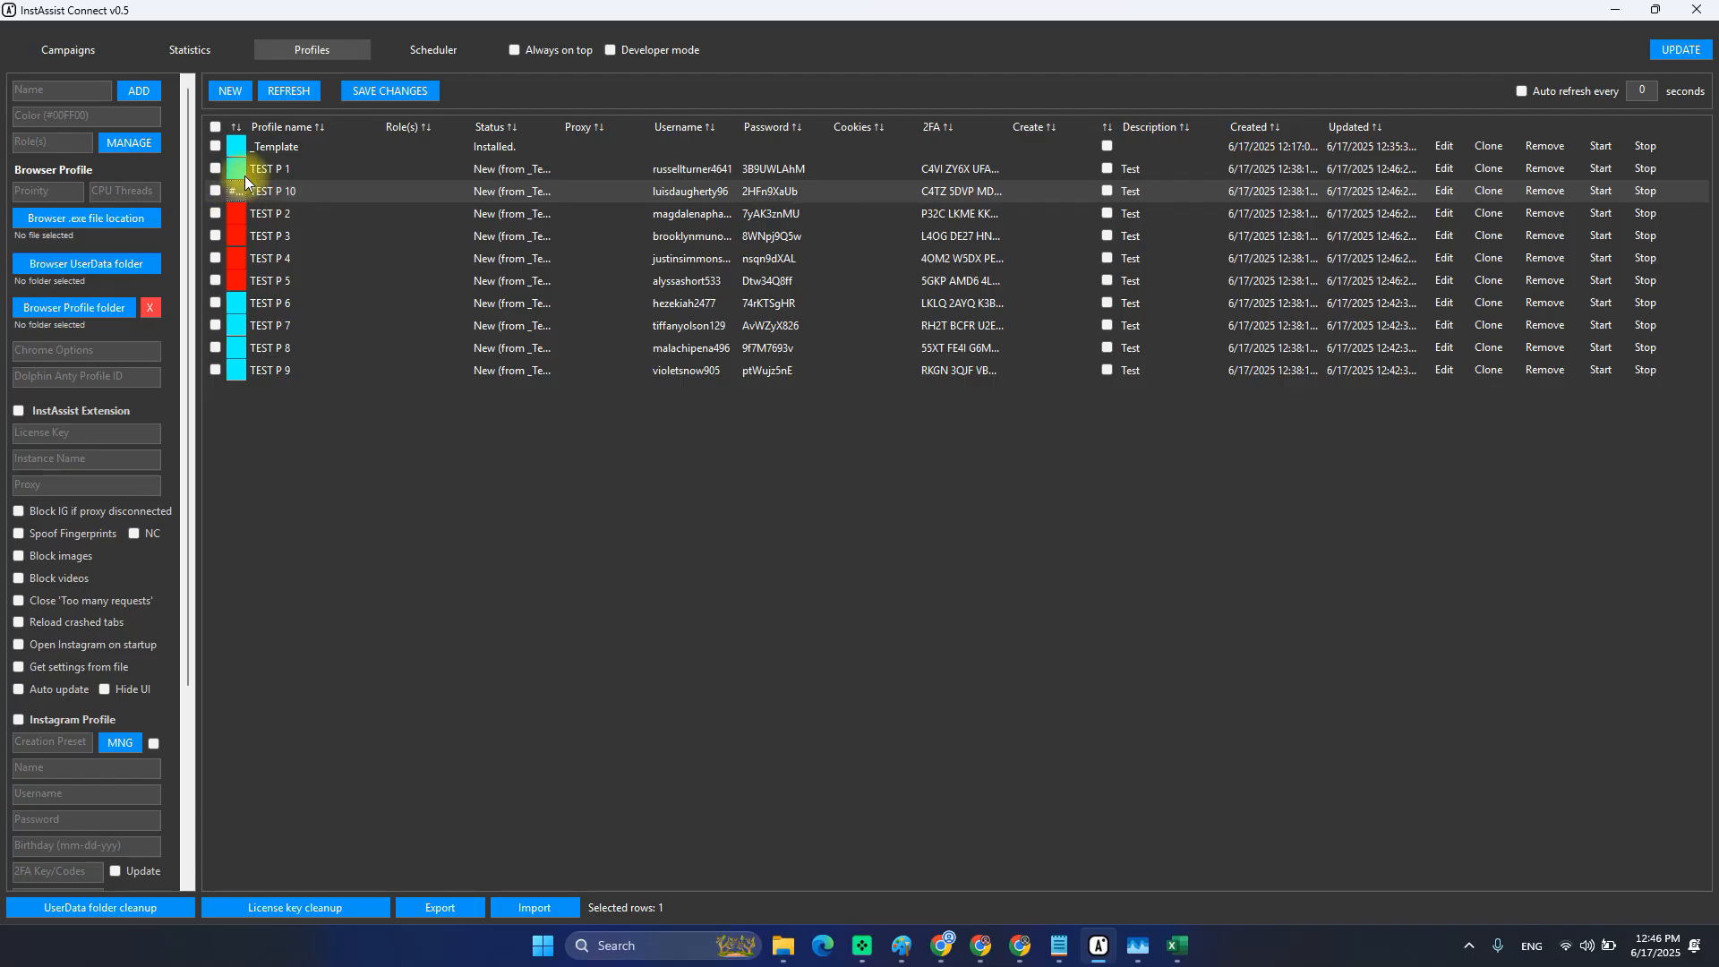
{"action": "left_click", "coordinate": [240, 148]}
{"action": "left_click_drag", "start_coordinate": [236, 298], "coordinate": [234, 377]}
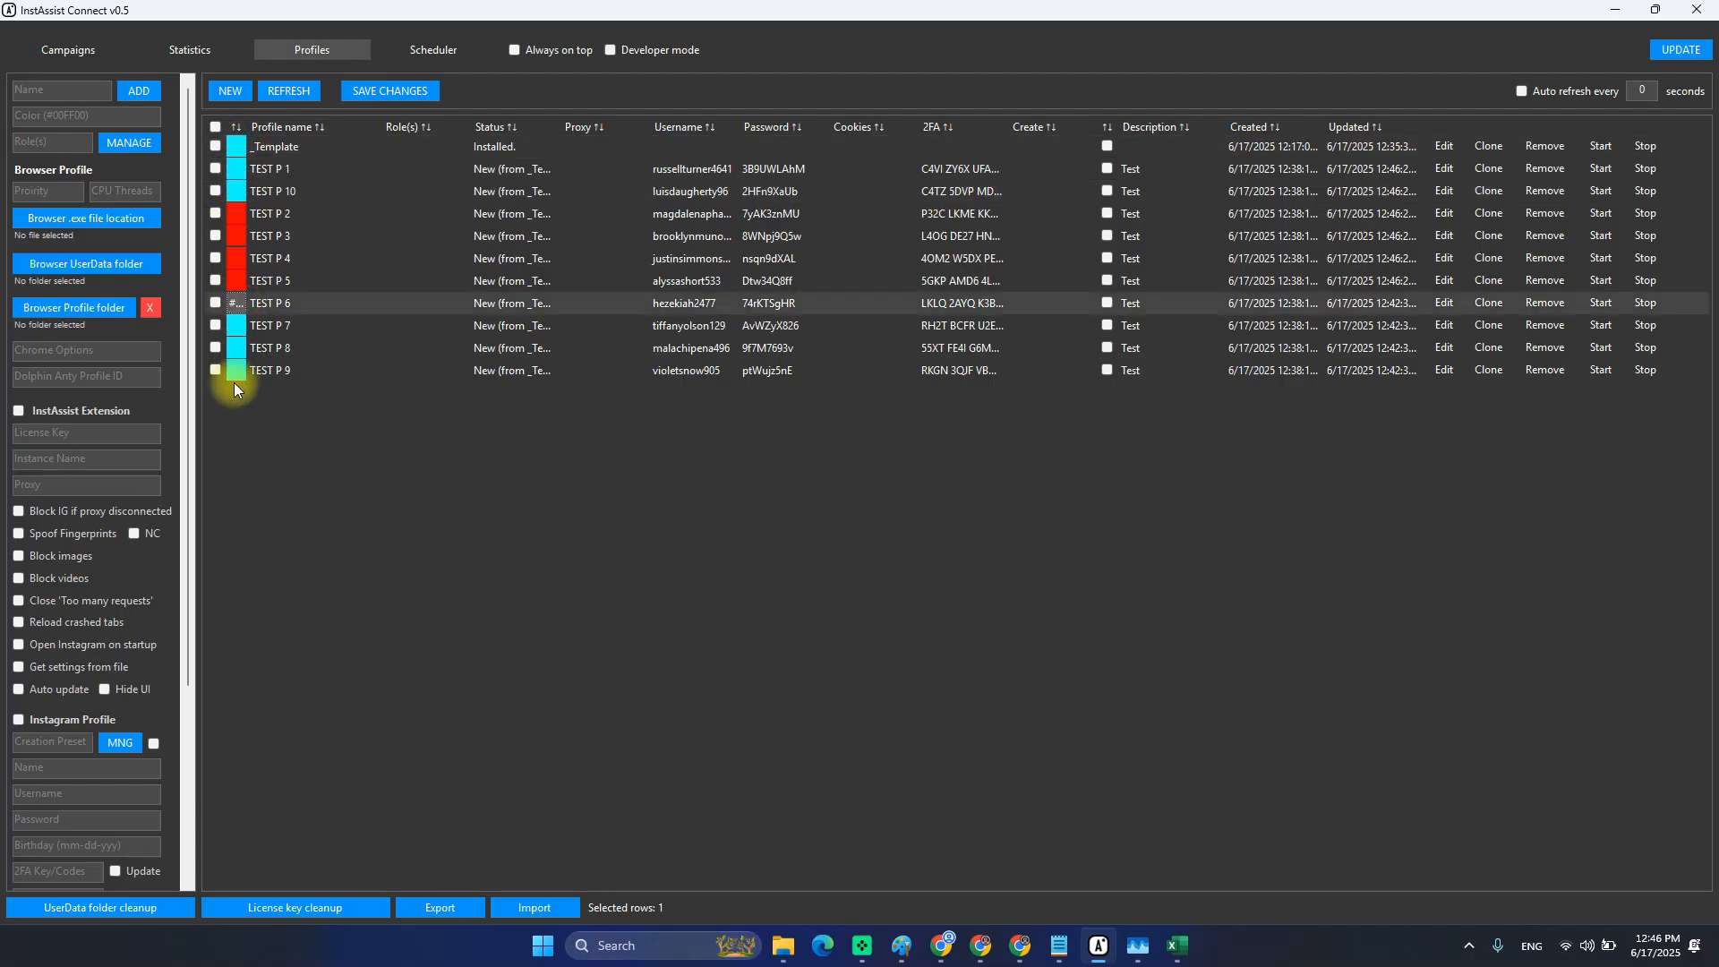
{"action": "left_click", "coordinate": [282, 215]}
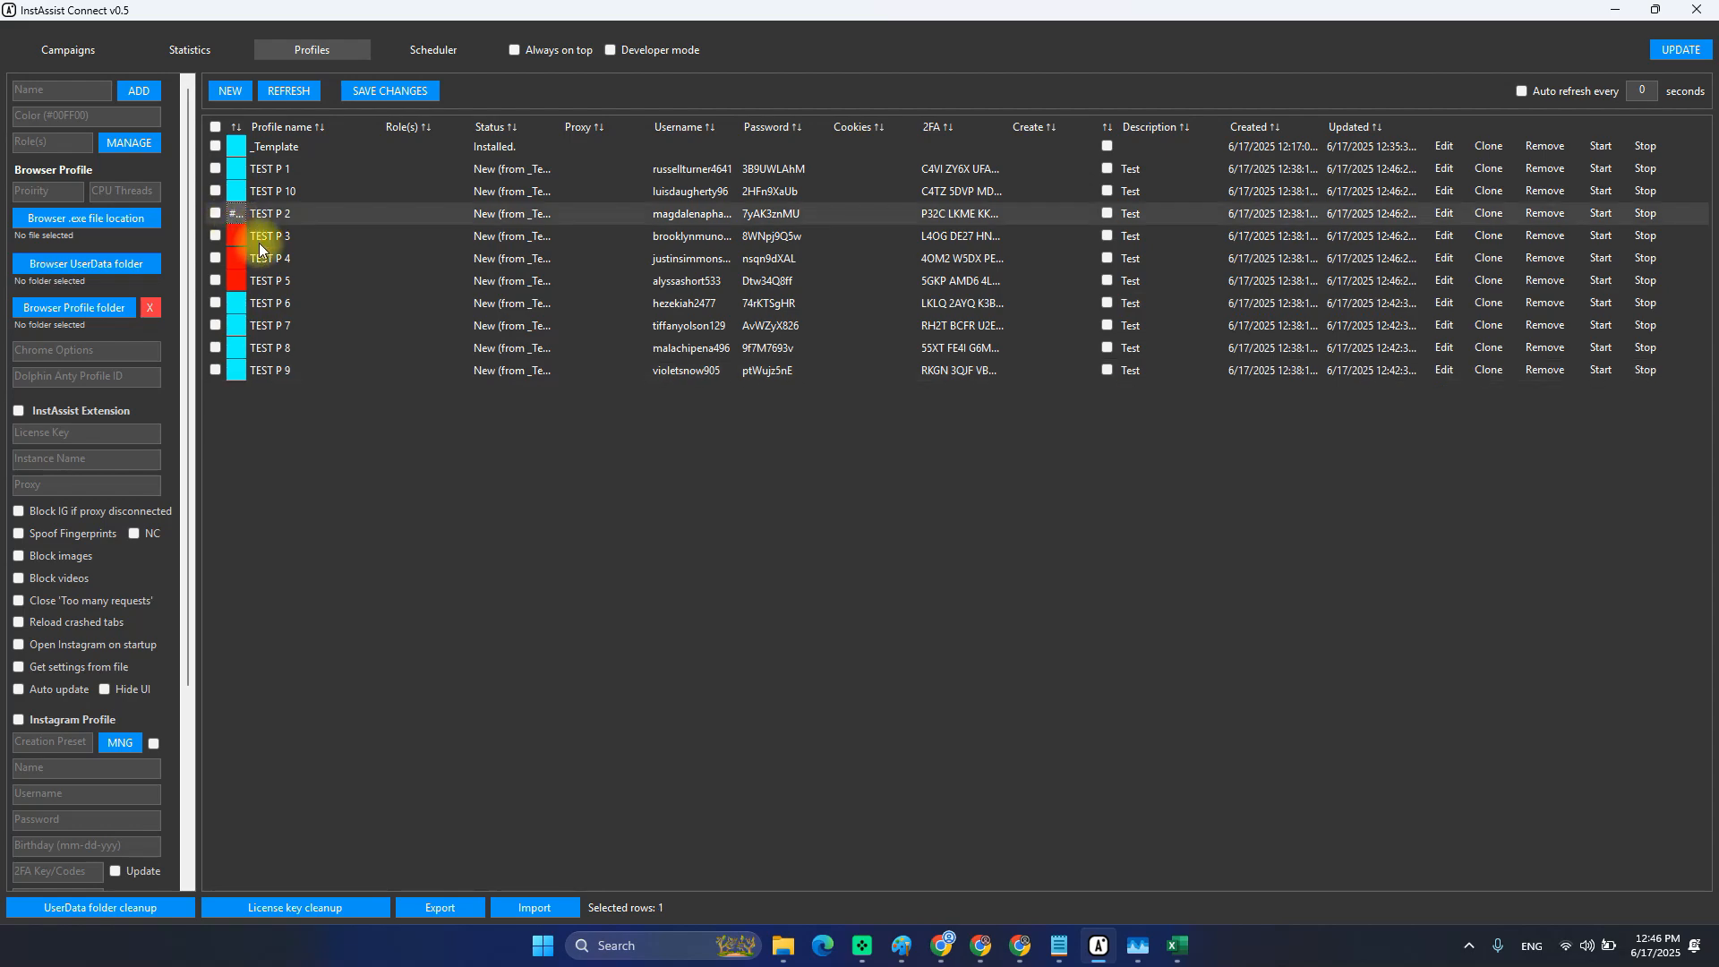
{"action": "left_click_drag", "start_coordinate": [236, 188], "coordinate": [243, 259]}
{"action": "left_click", "coordinate": [312, 241]}
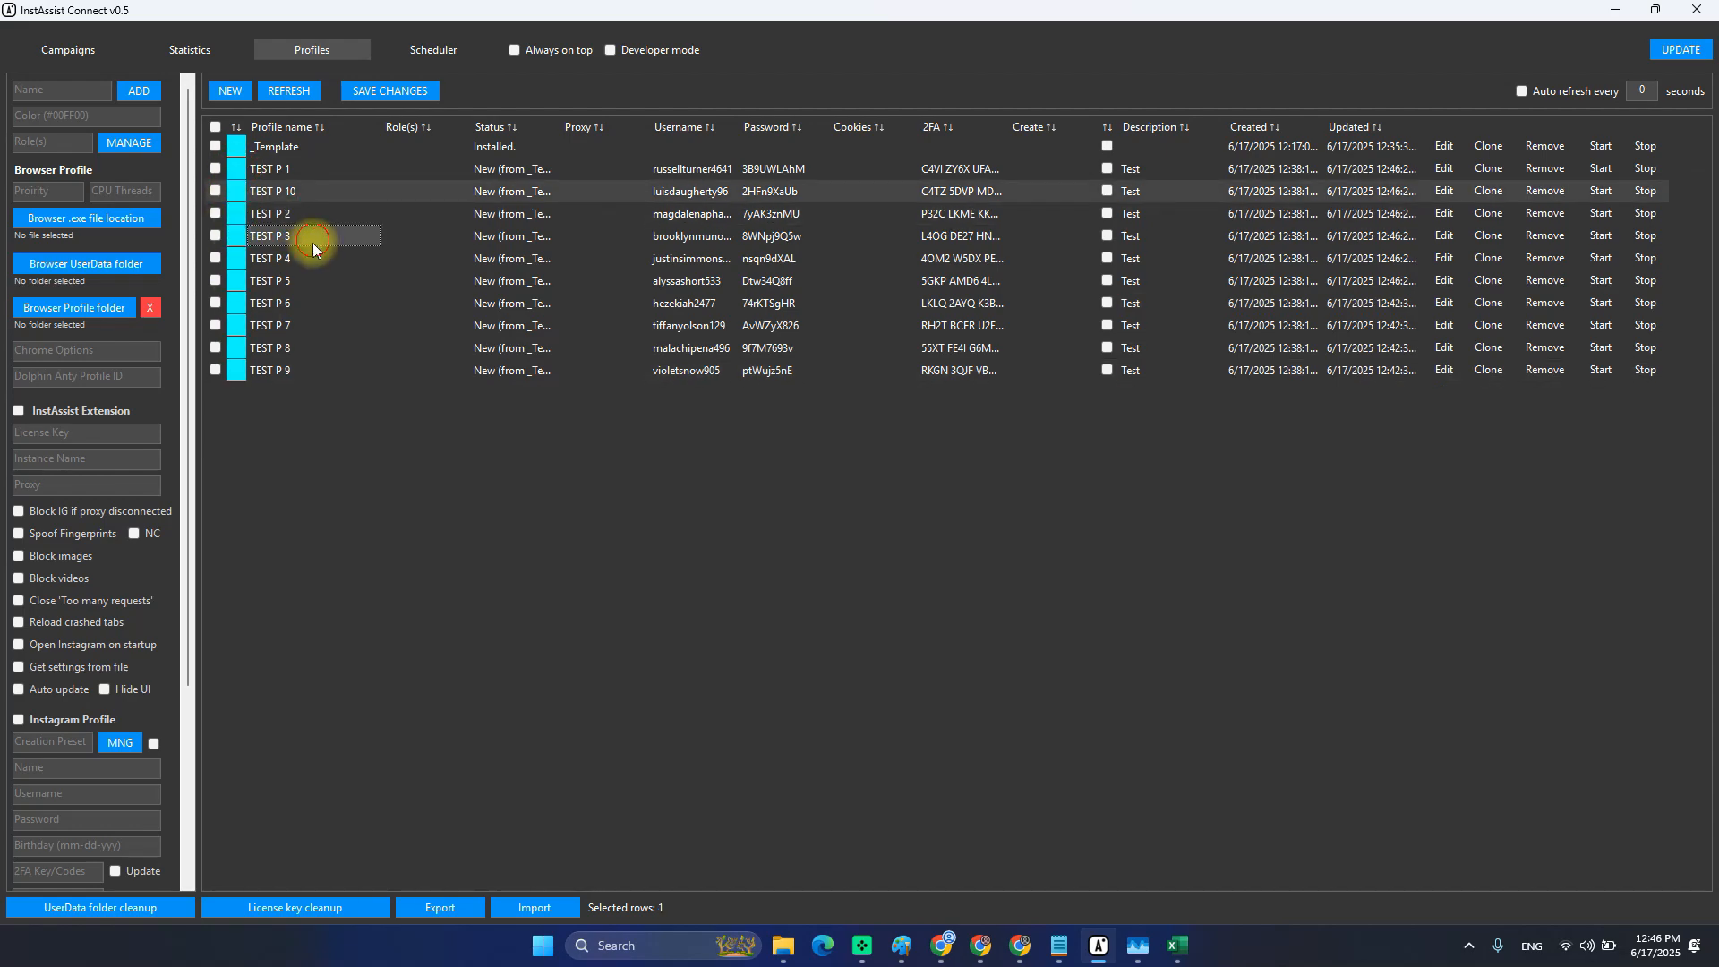
{"action": "left_click", "coordinate": [384, 90]}
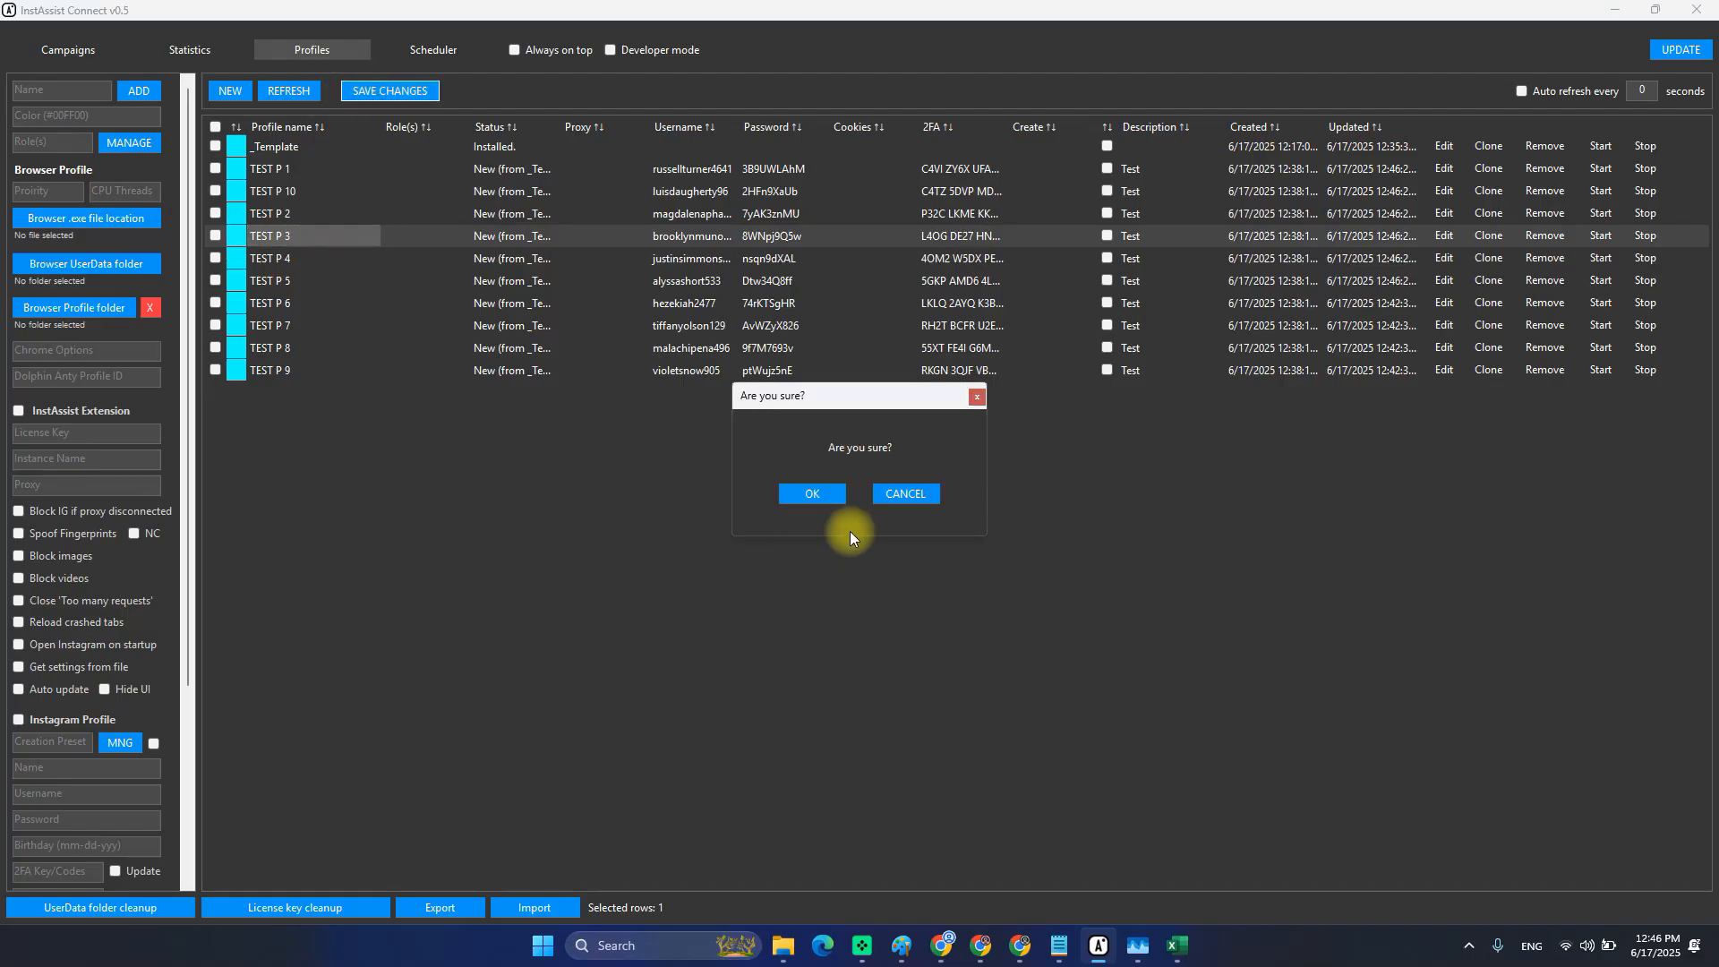
{"action": "left_click", "coordinate": [813, 493]}
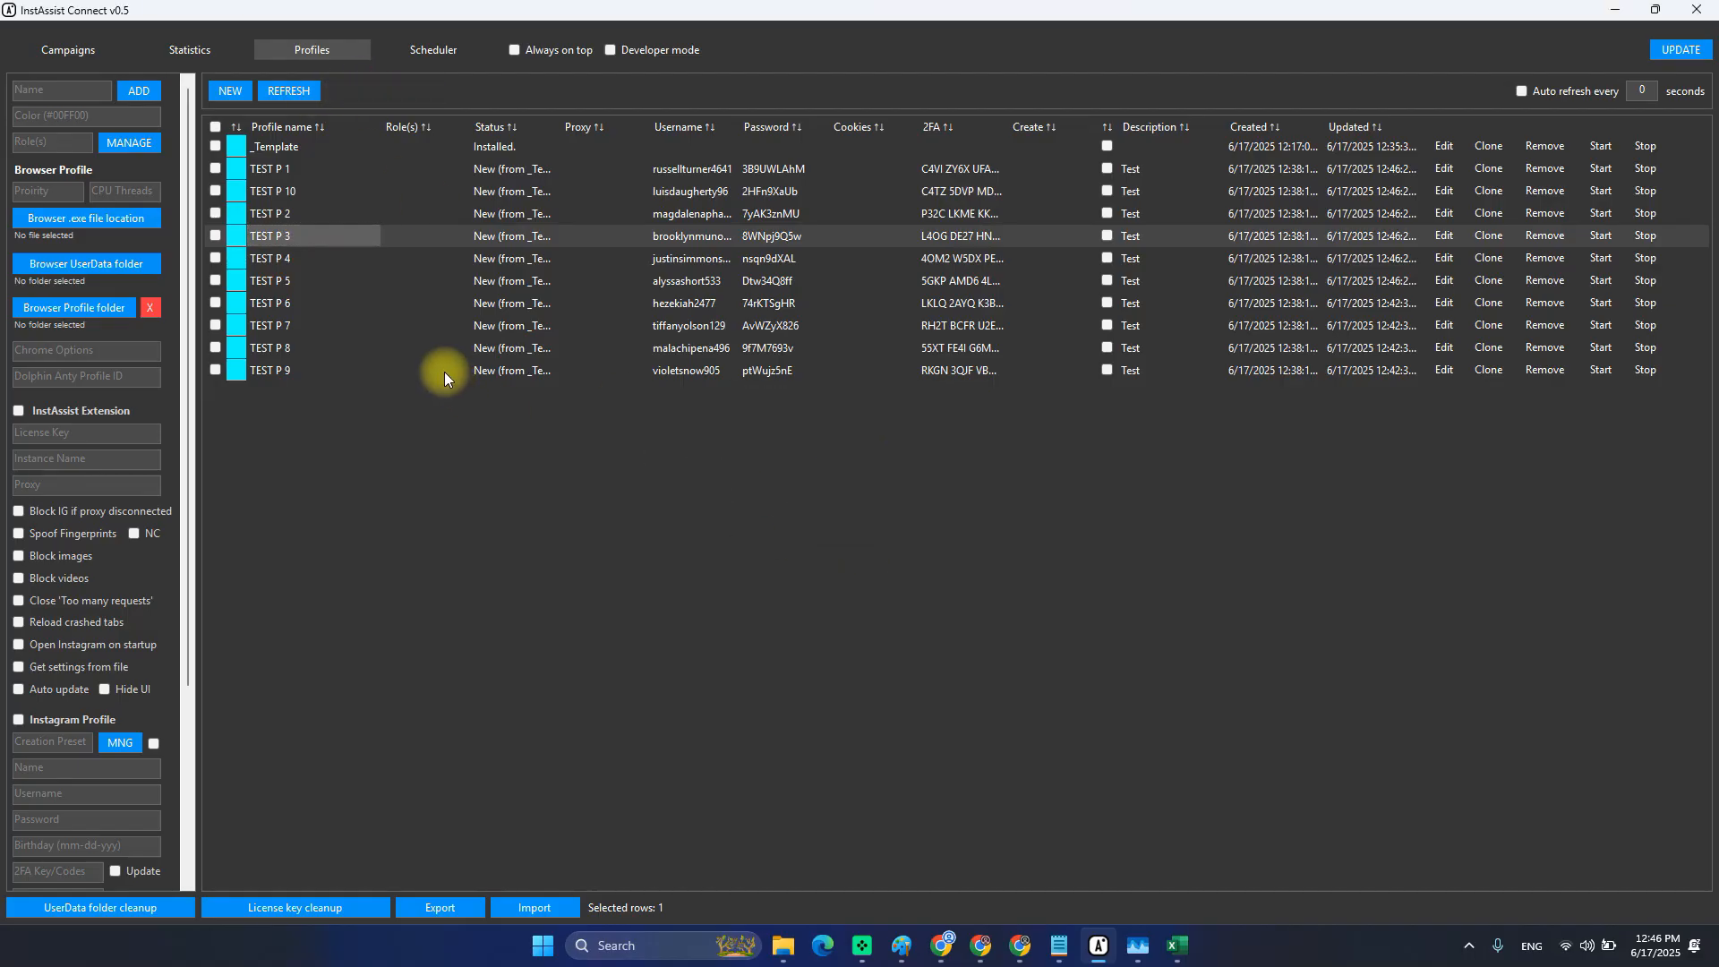
{"action": "left_click", "coordinate": [285, 267]}
{"action": "left_click", "coordinate": [308, 191]}
{"action": "left_click", "coordinate": [288, 90]}
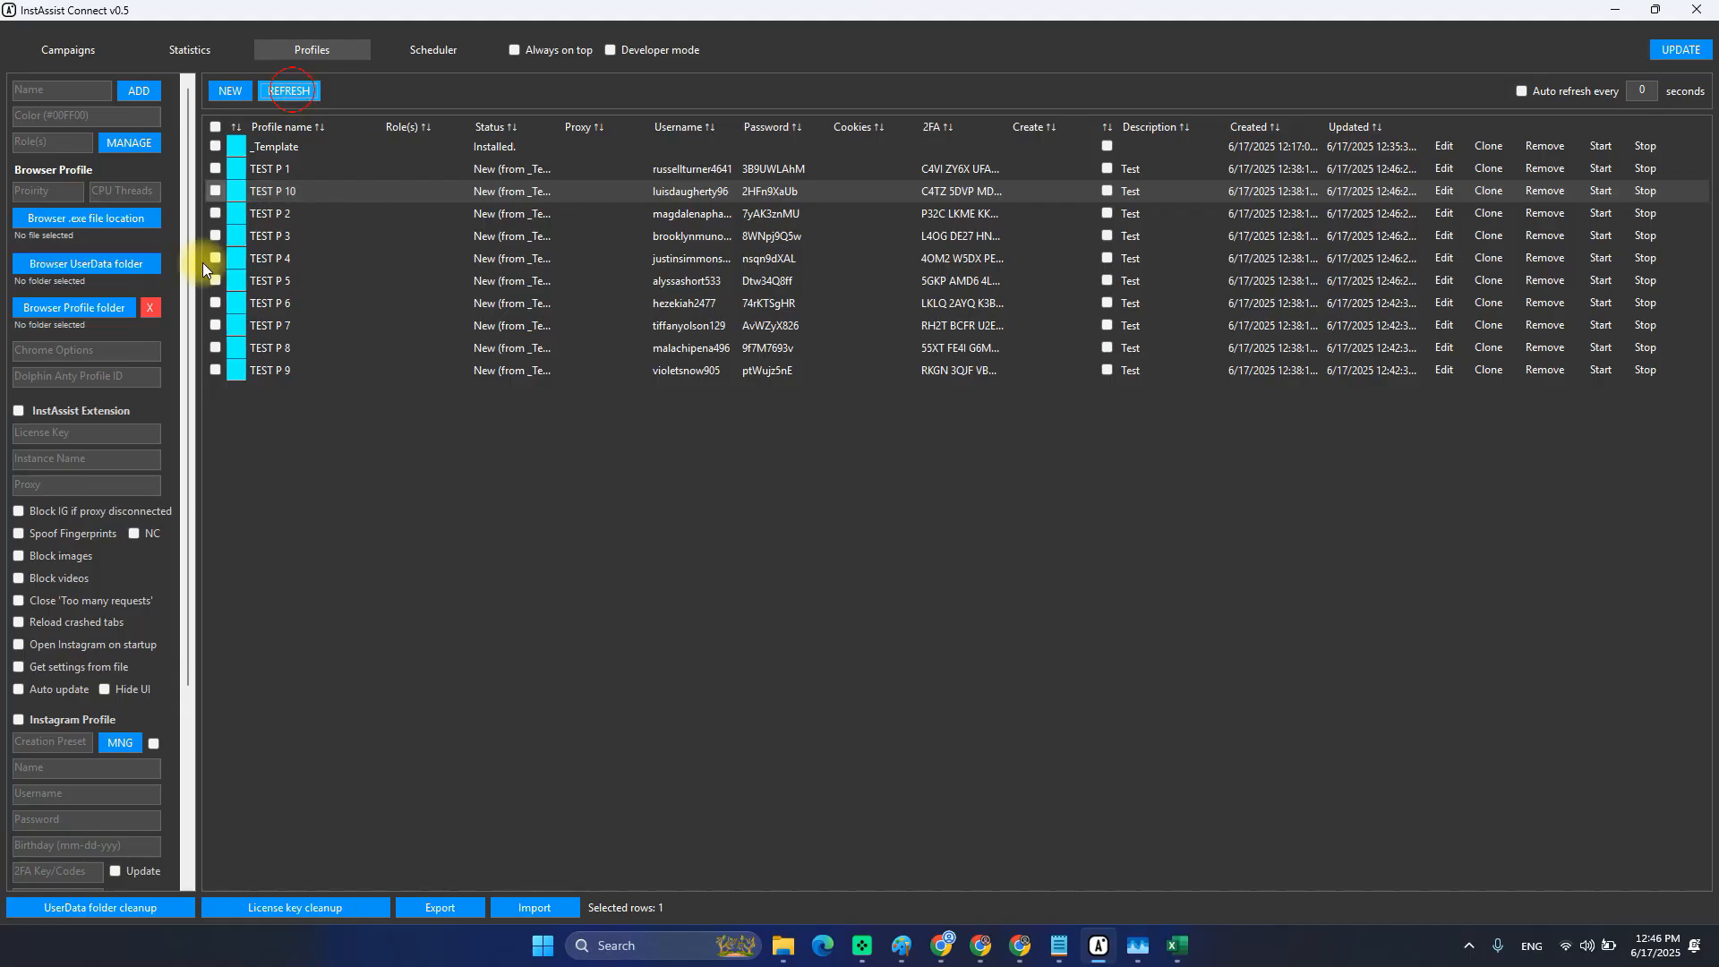
{"action": "left_click", "coordinate": [277, 261]}
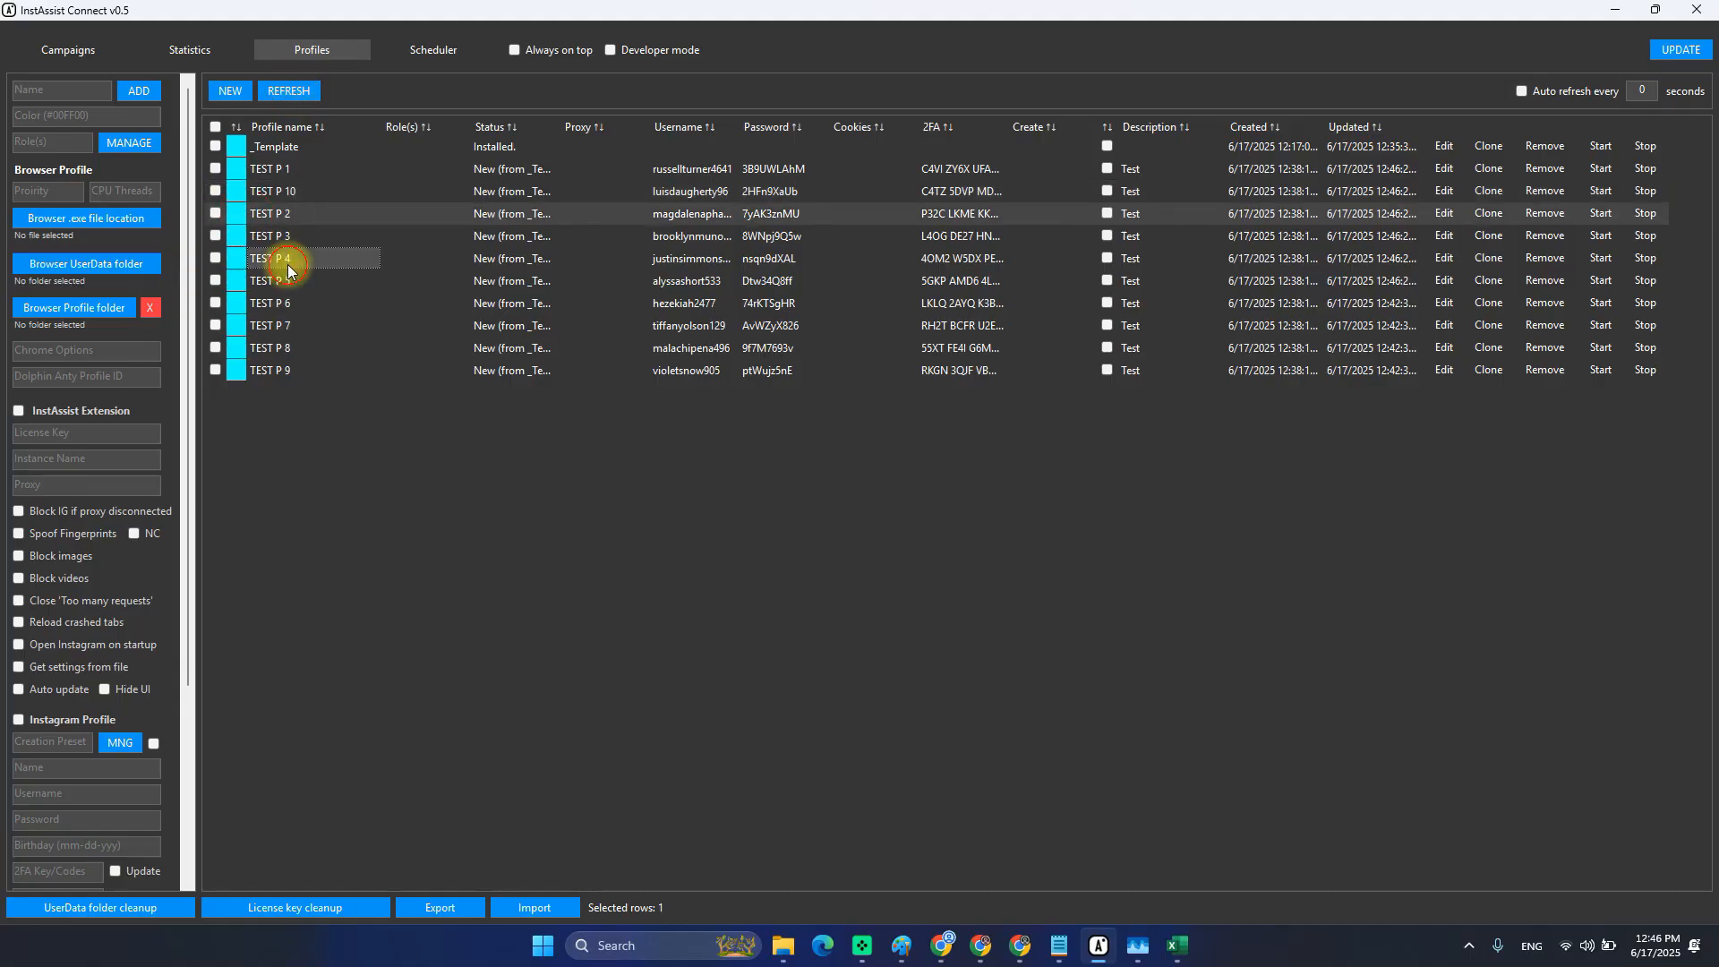
{"action": "left_click", "coordinate": [268, 237]}
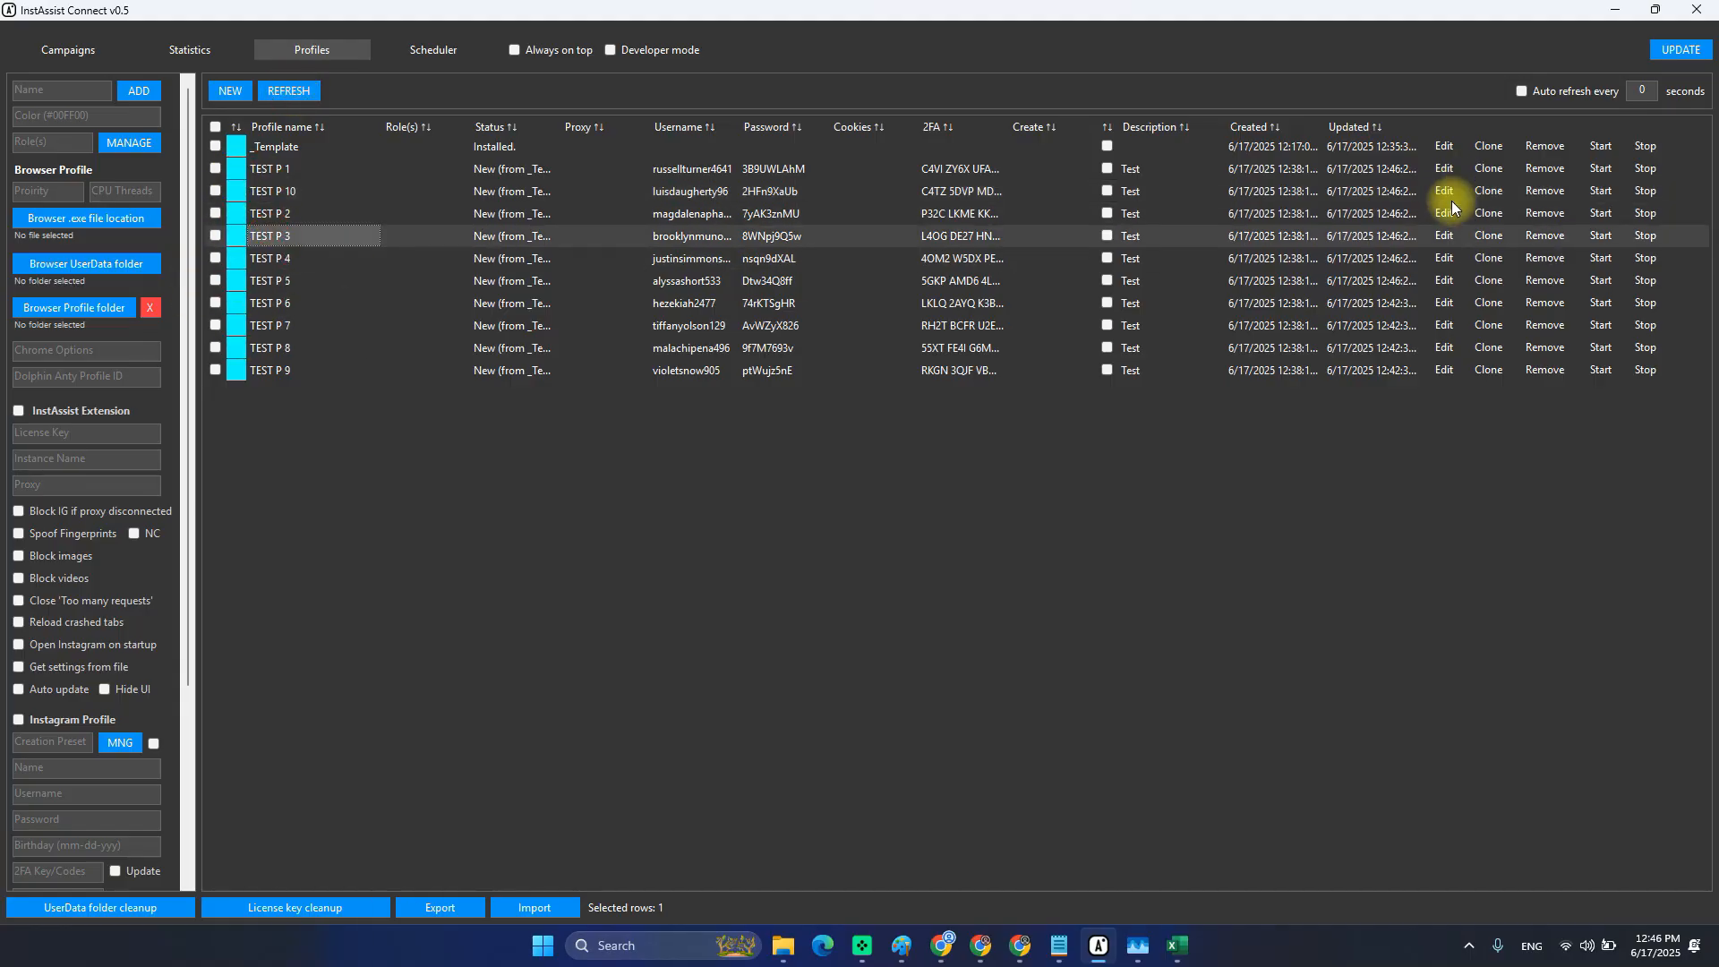
{"action": "left_click", "coordinate": [1448, 171]}
{"action": "left_click_drag", "start_coordinate": [33, 114], "coordinate": [73, 121]}
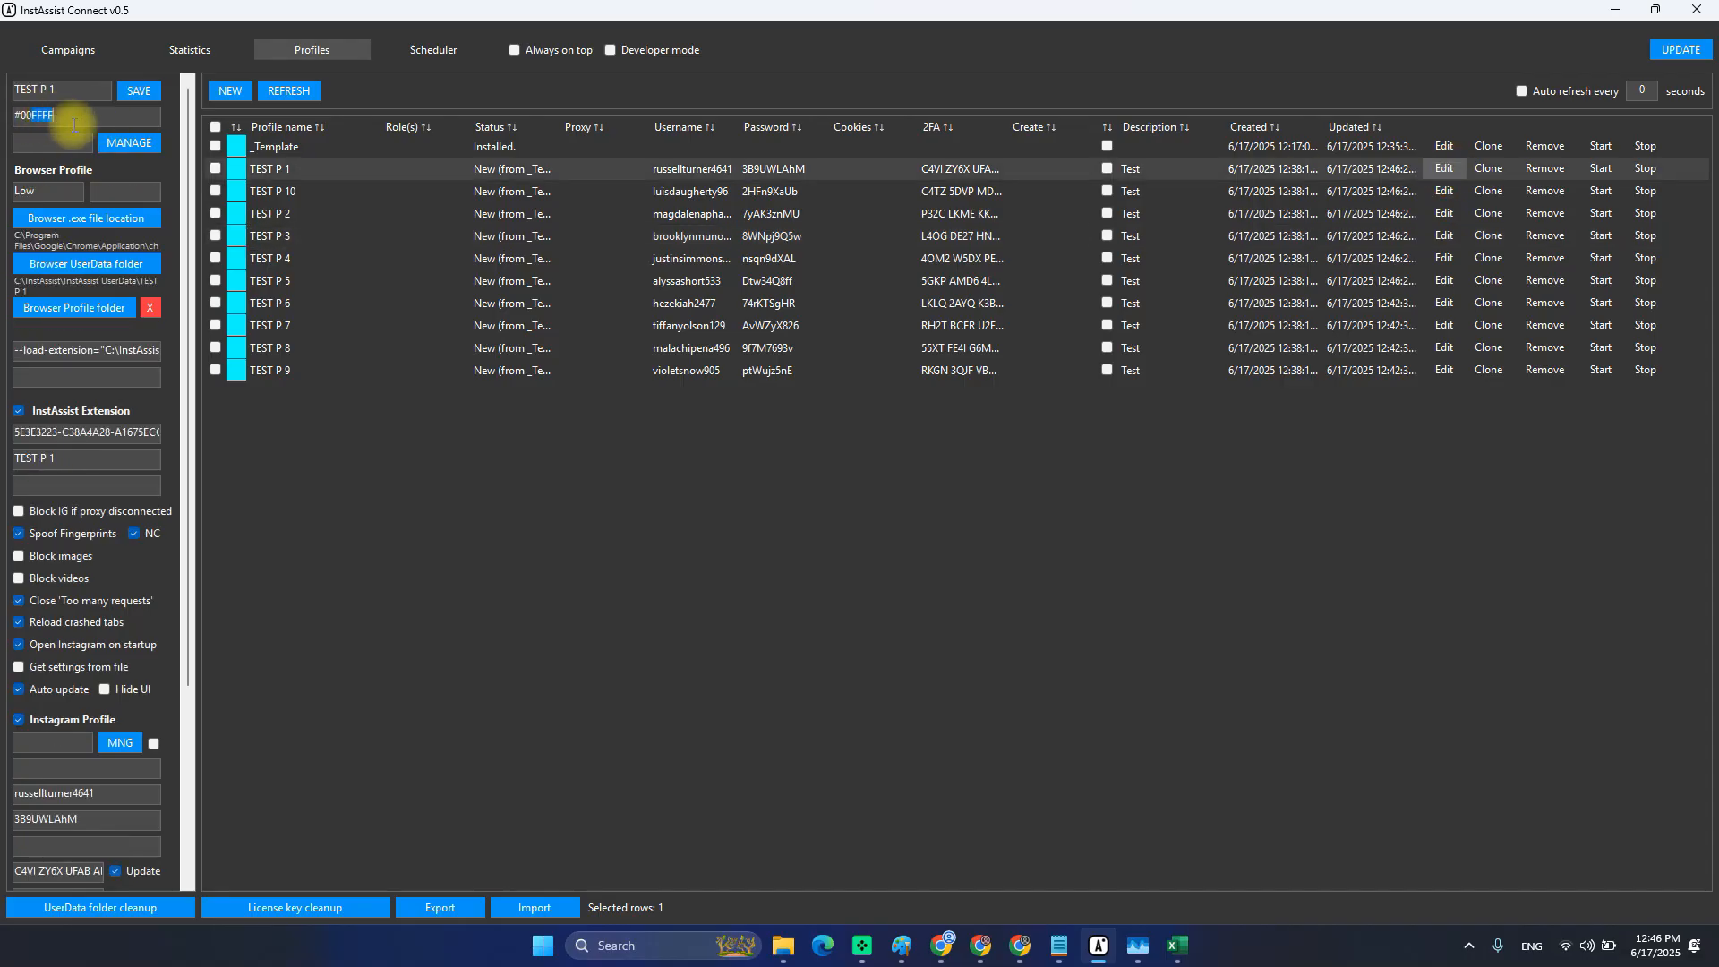
{"action": "left_click", "coordinate": [73, 121]}
{"action": "left_click", "coordinate": [1444, 191]}
{"action": "left_click", "coordinate": [321, 214]}
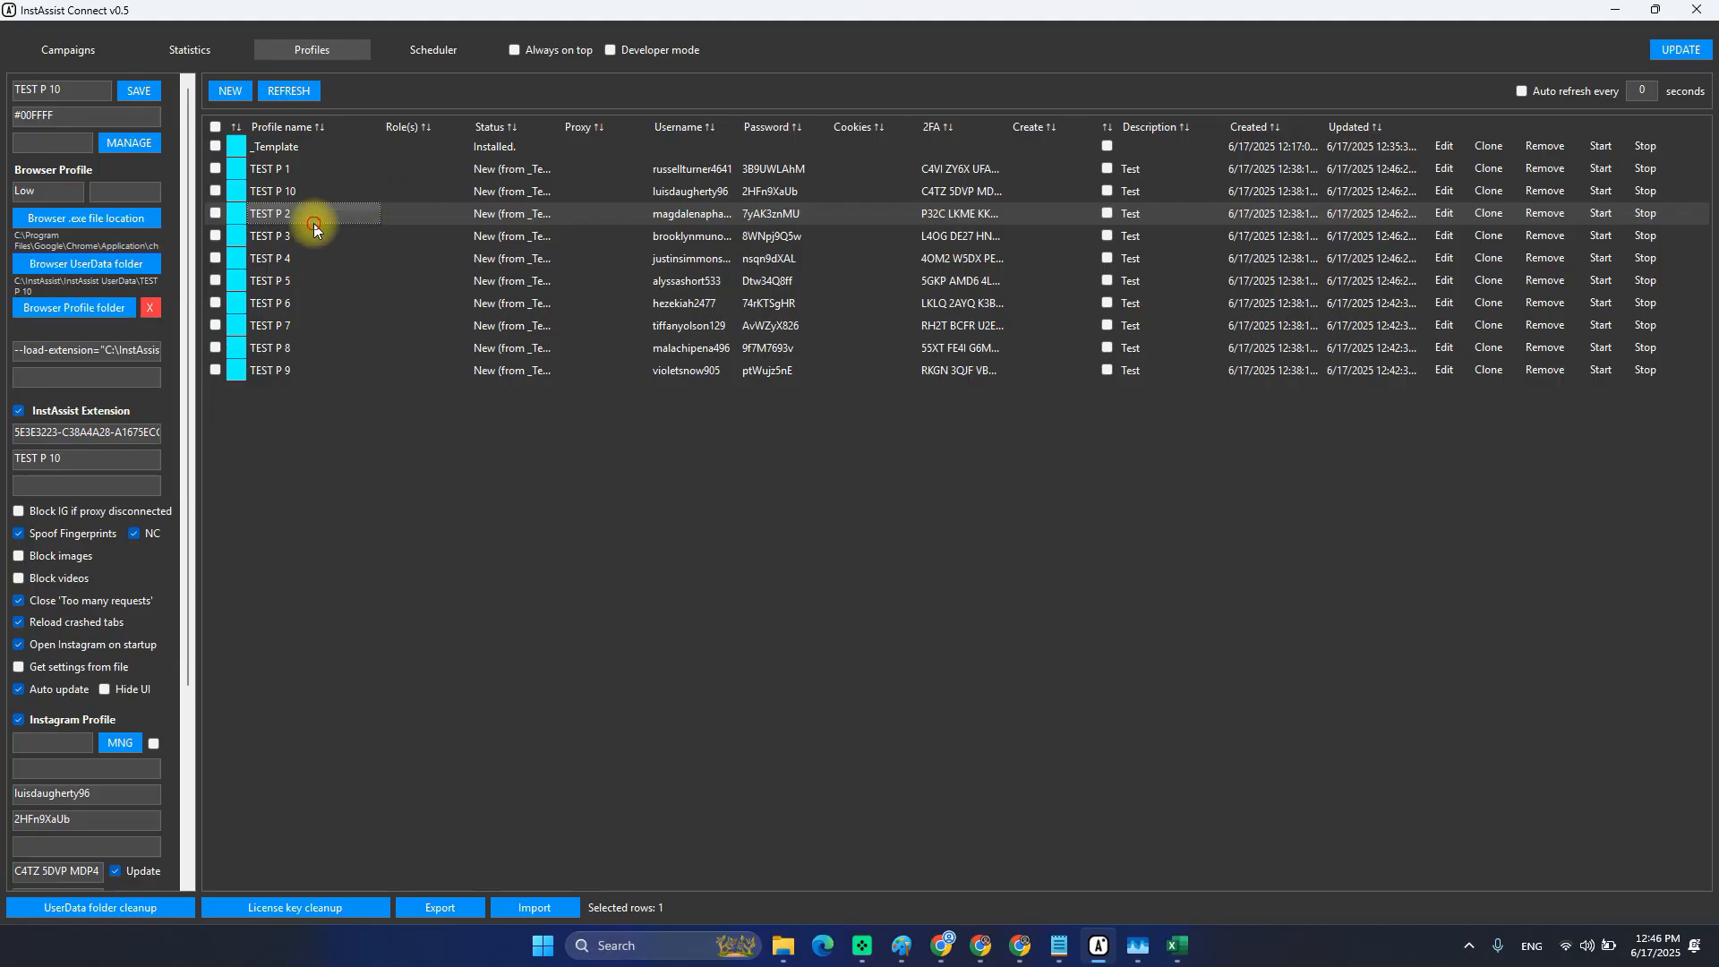
{"action": "left_click", "coordinate": [305, 175]}
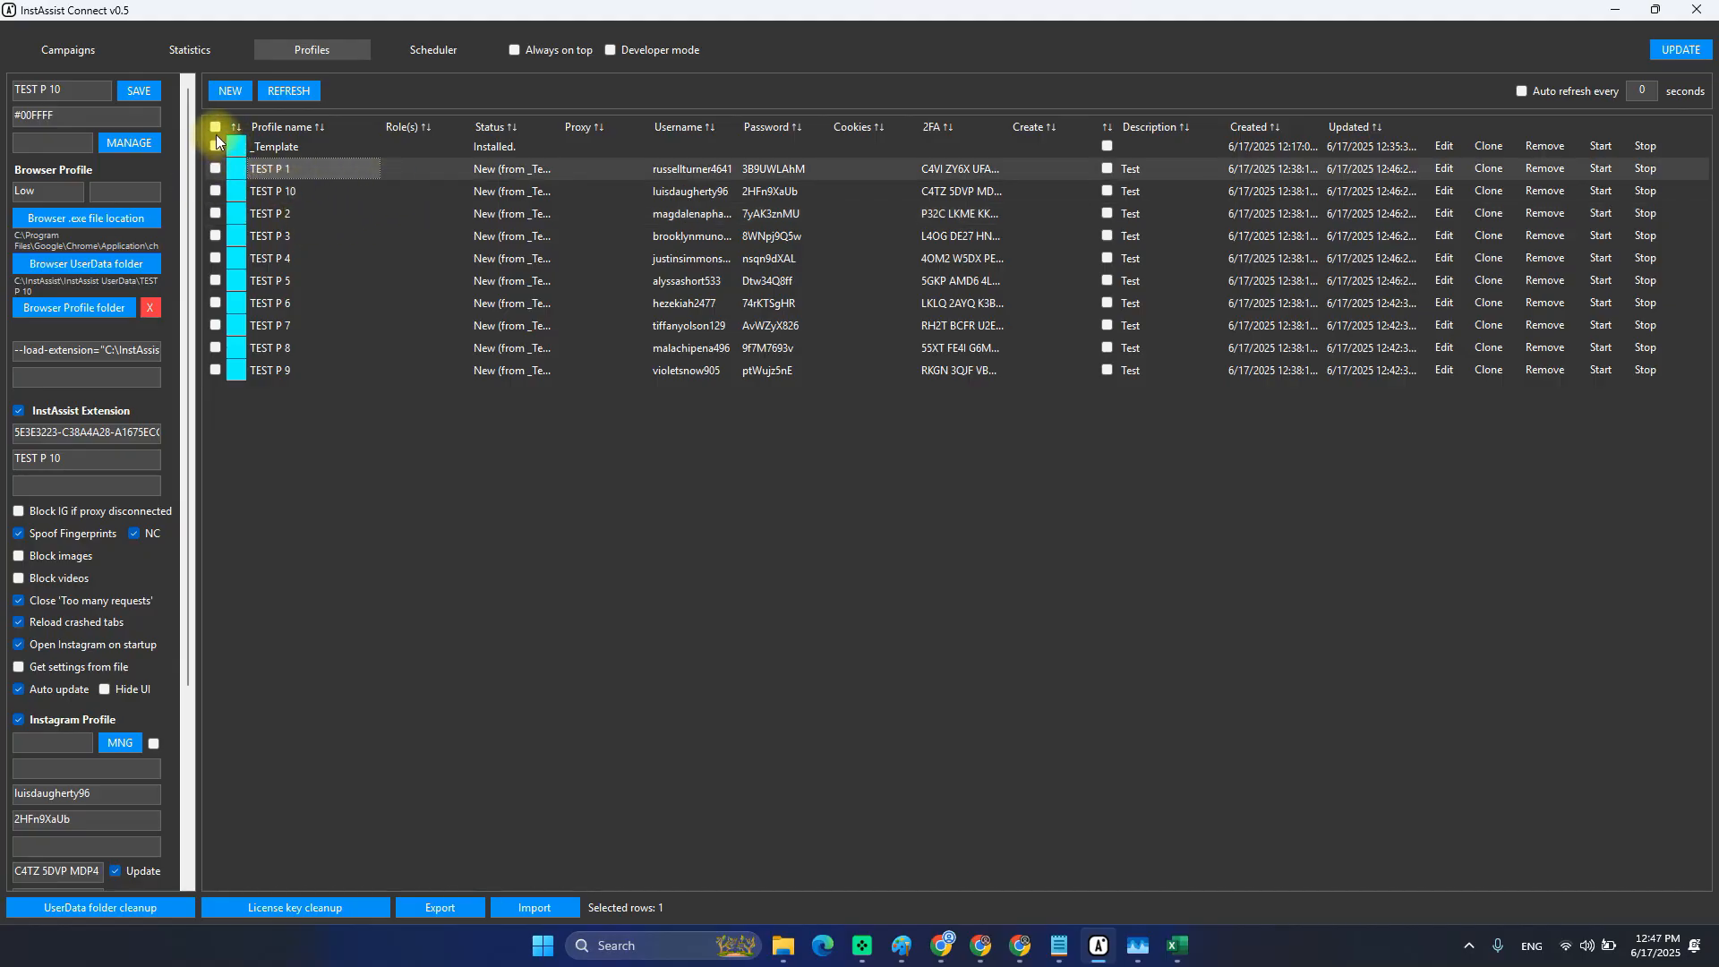
{"action": "left_click_drag", "start_coordinate": [217, 168], "coordinate": [218, 260]}
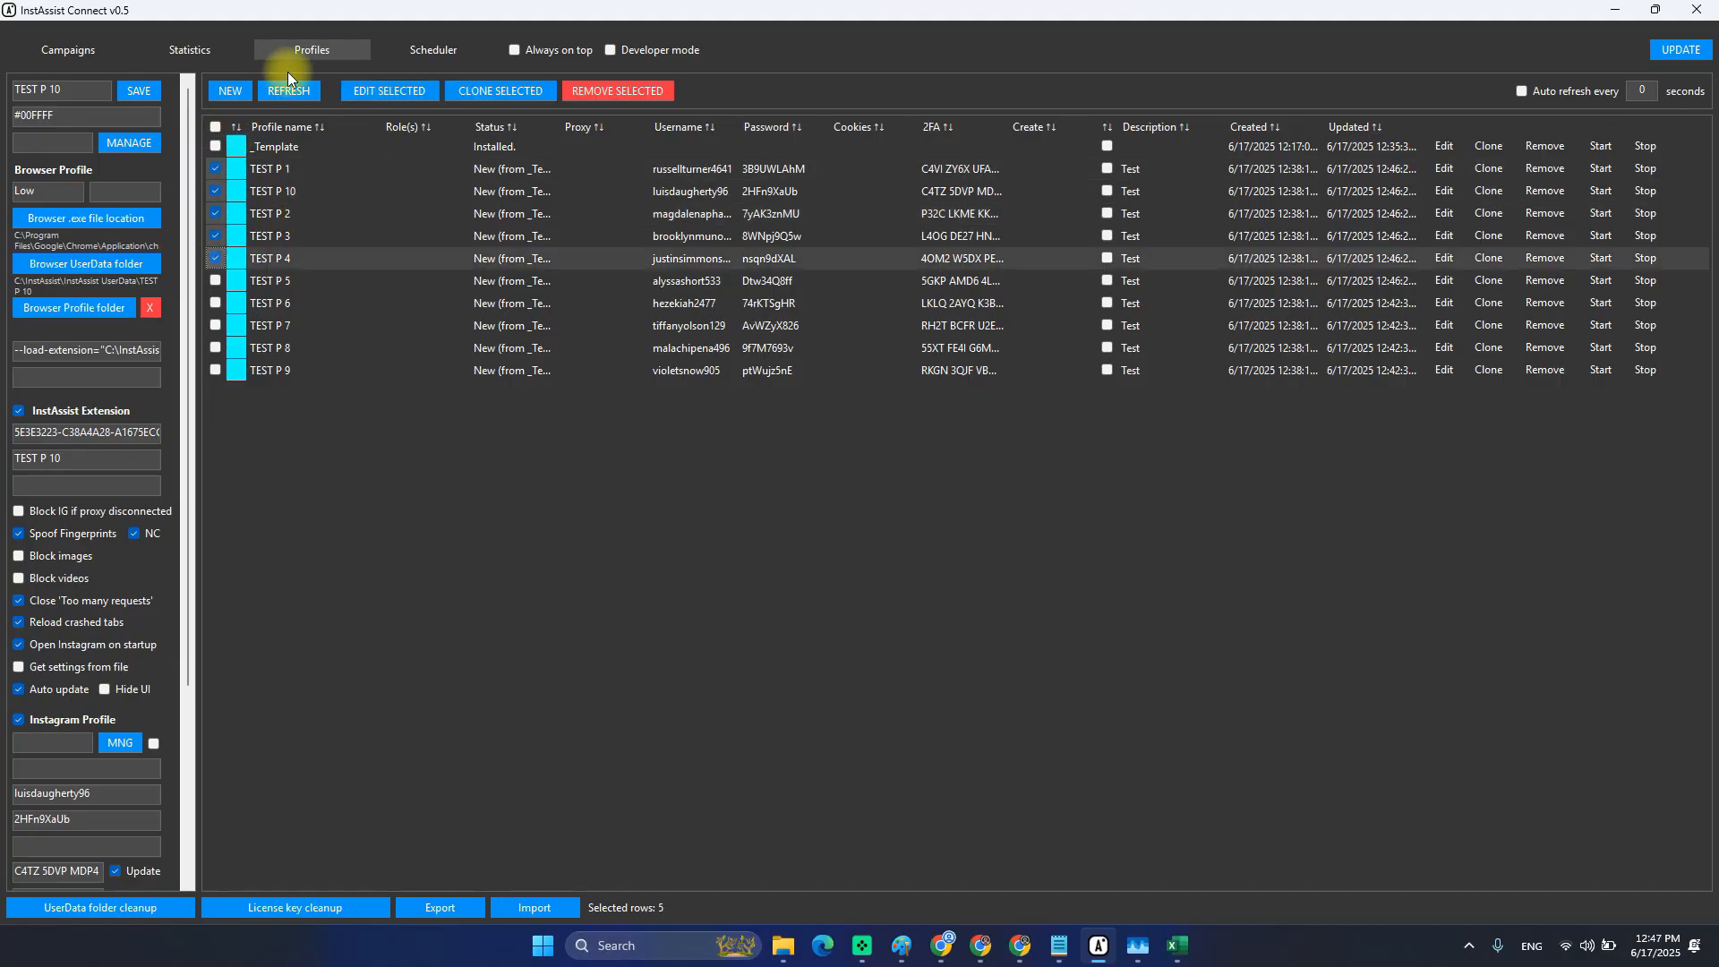
{"action": "left_click", "coordinate": [414, 91]}
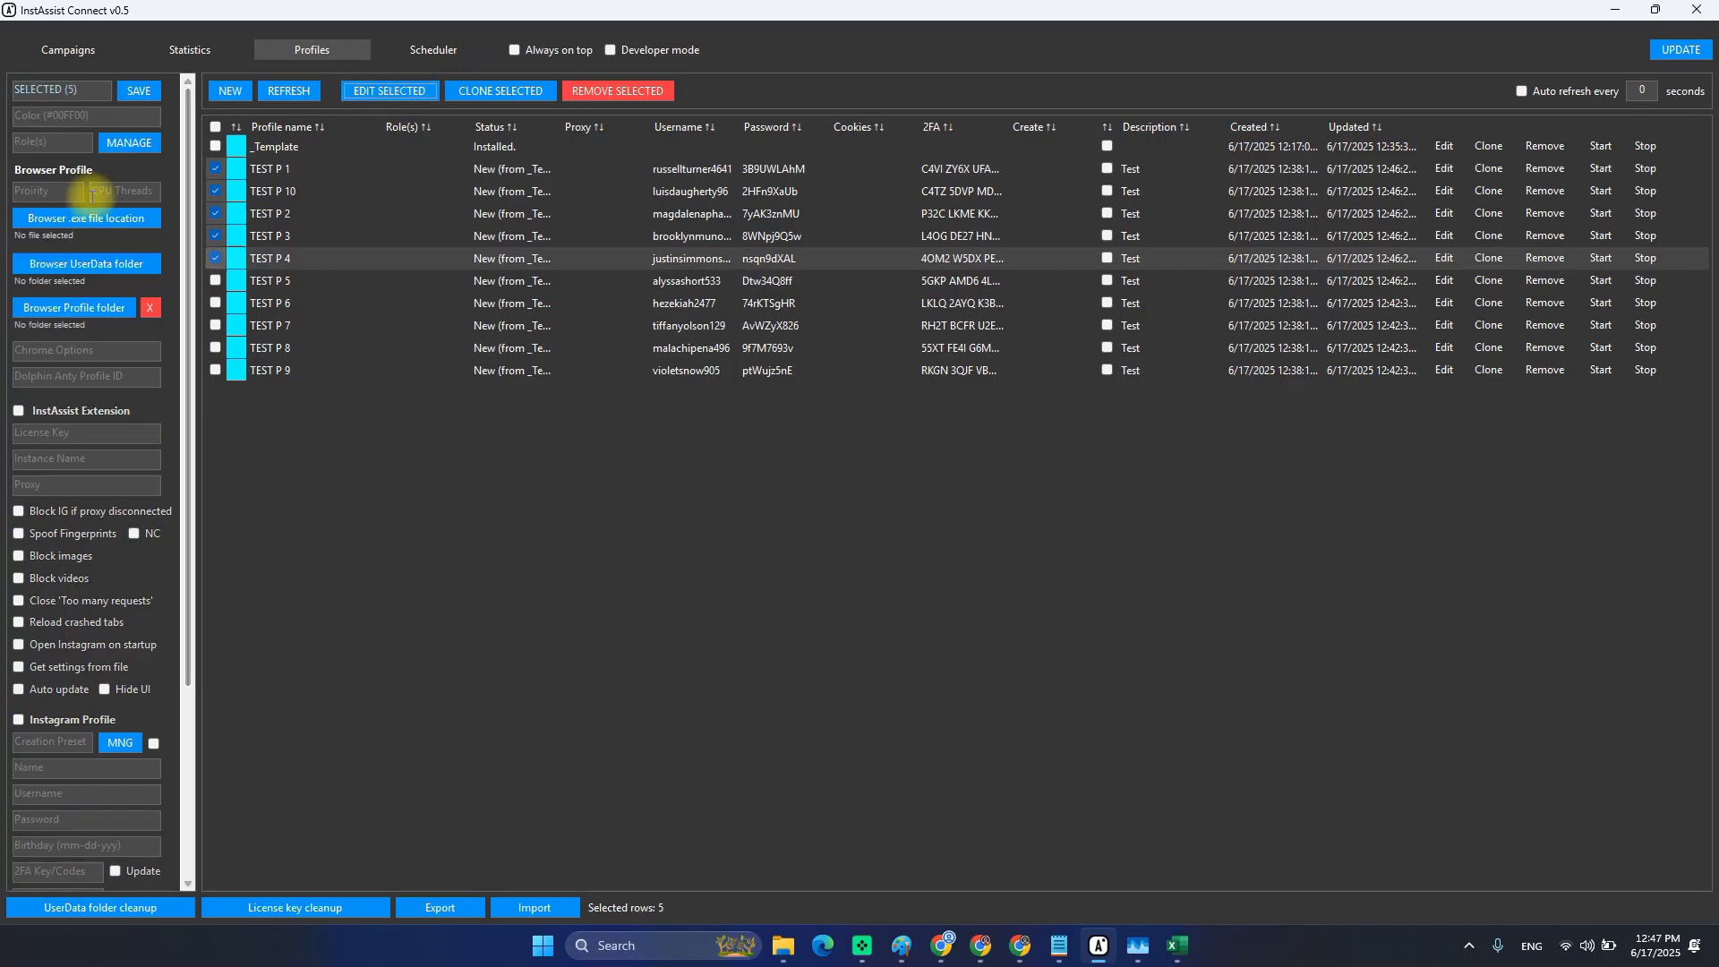
{"action": "scroll", "coordinate": [85, 580], "scroll_direction": "down", "scroll_amount": 3}
{"action": "scroll", "coordinate": [88, 564], "scroll_direction": "up", "scroll_amount": 3}
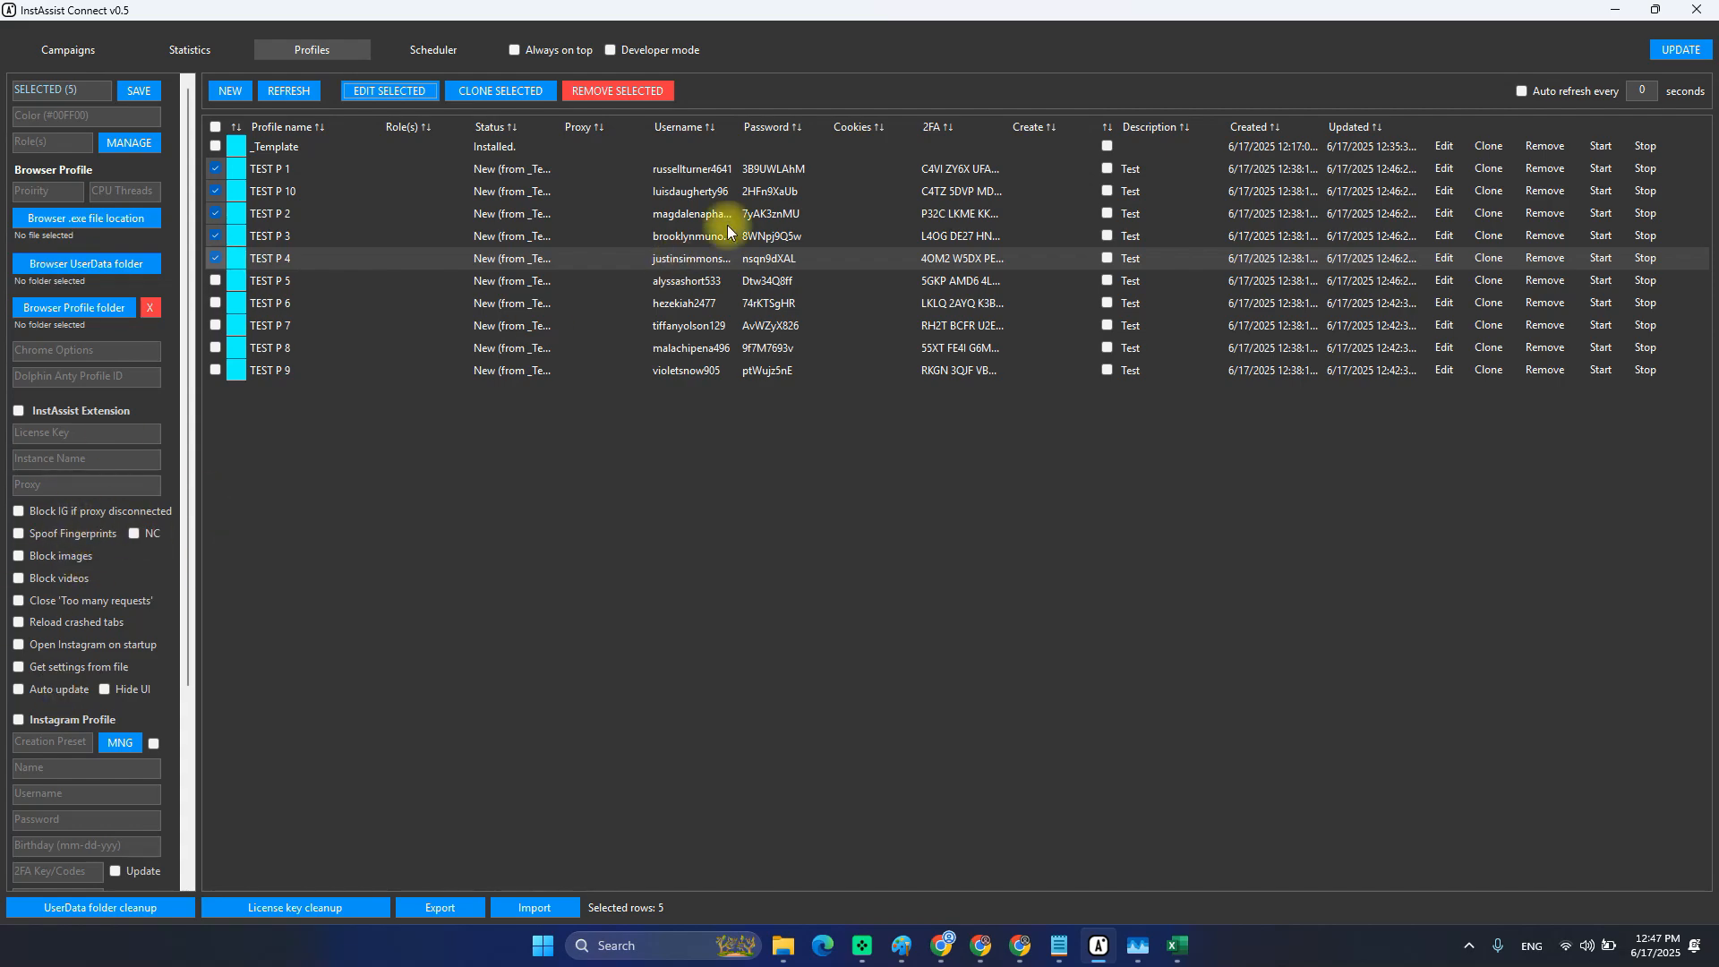
{"action": "left_click_drag", "start_coordinate": [689, 176], "coordinate": [770, 366]}
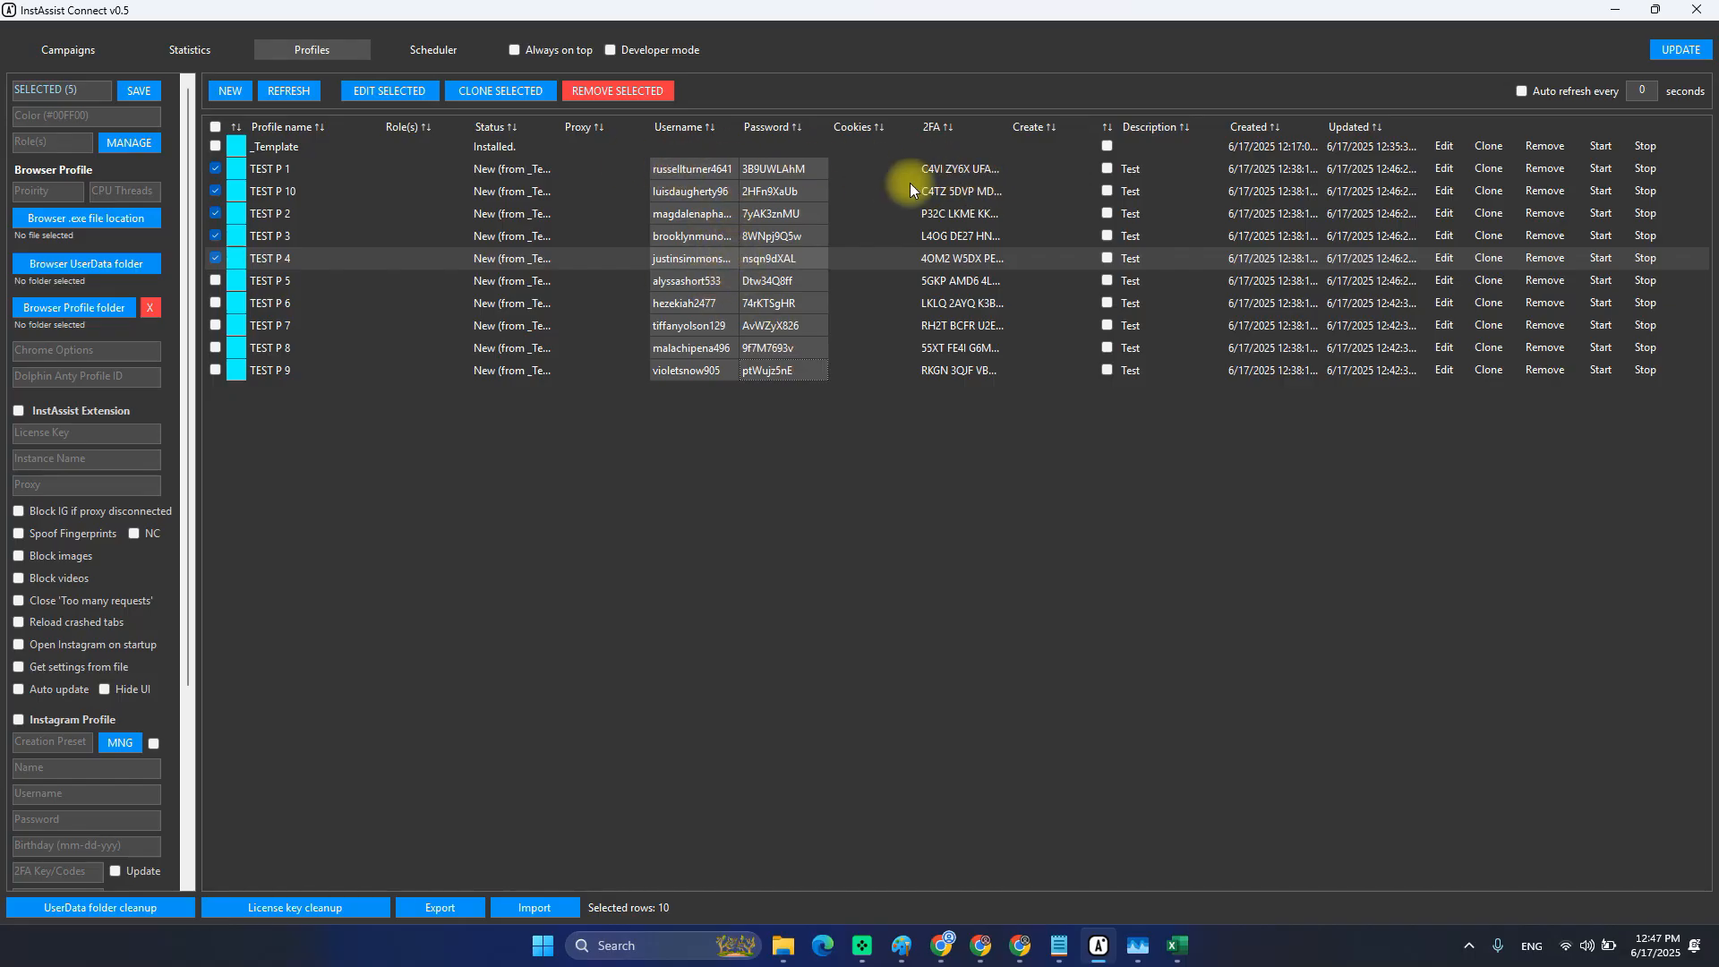
{"action": "left_click", "coordinate": [955, 167]}
{"action": "left_click", "coordinate": [960, 325]}
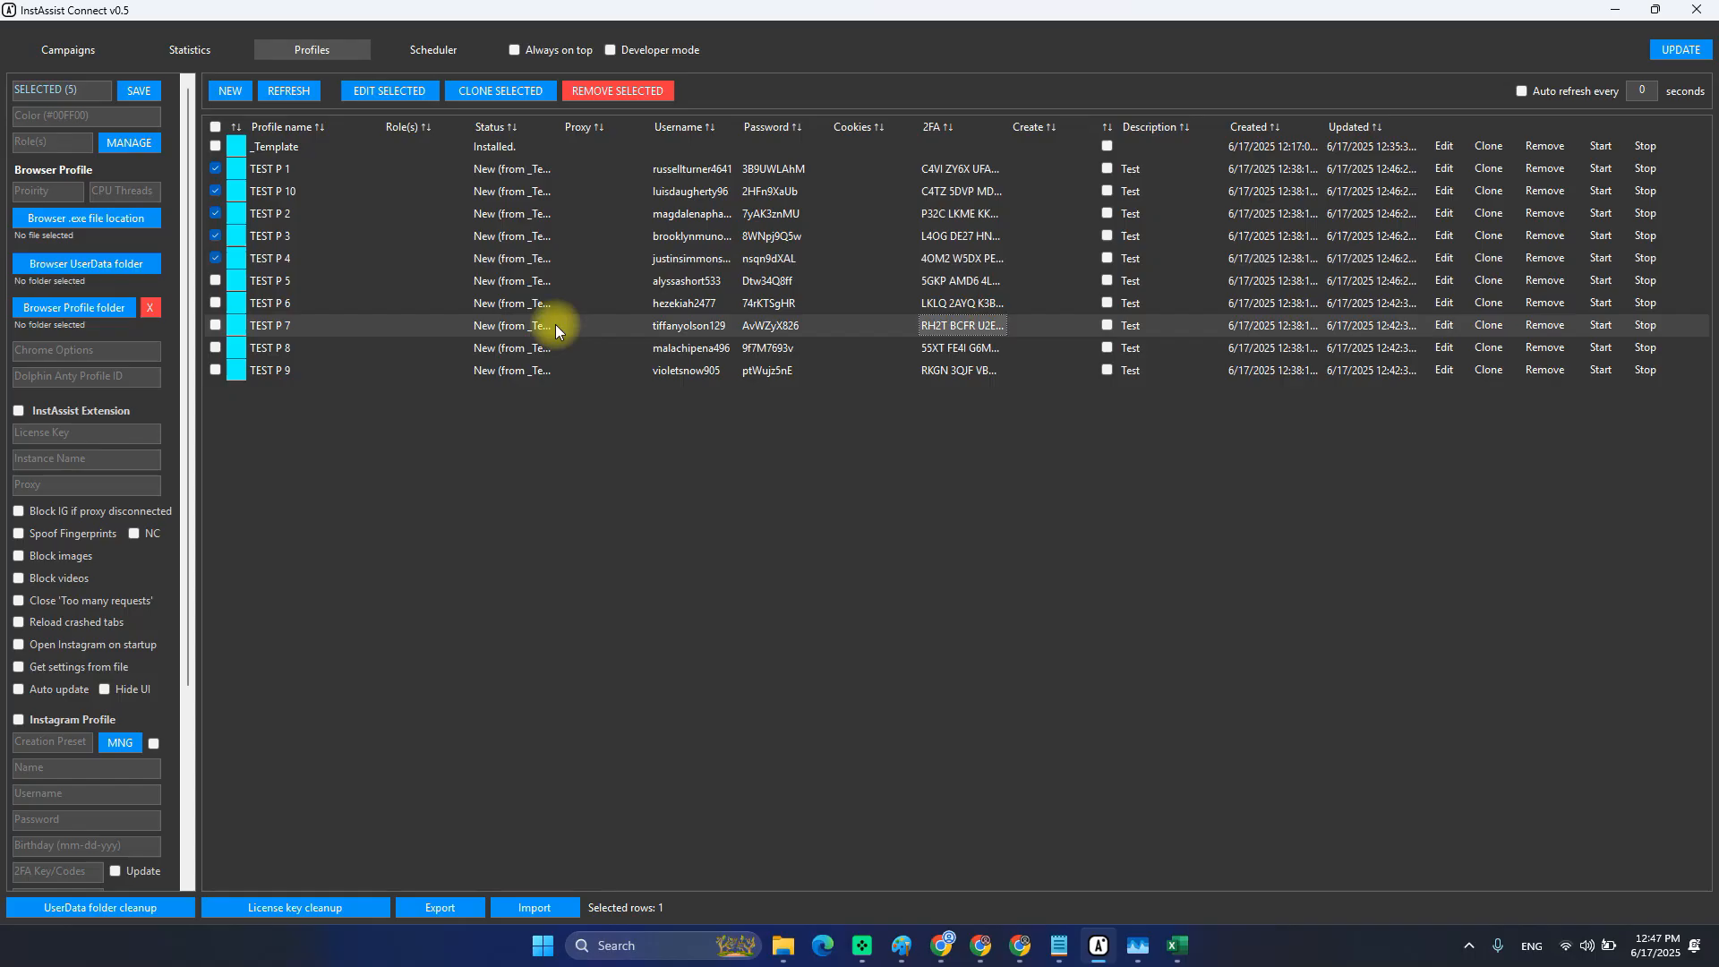
{"action": "left_click", "coordinate": [663, 172]}
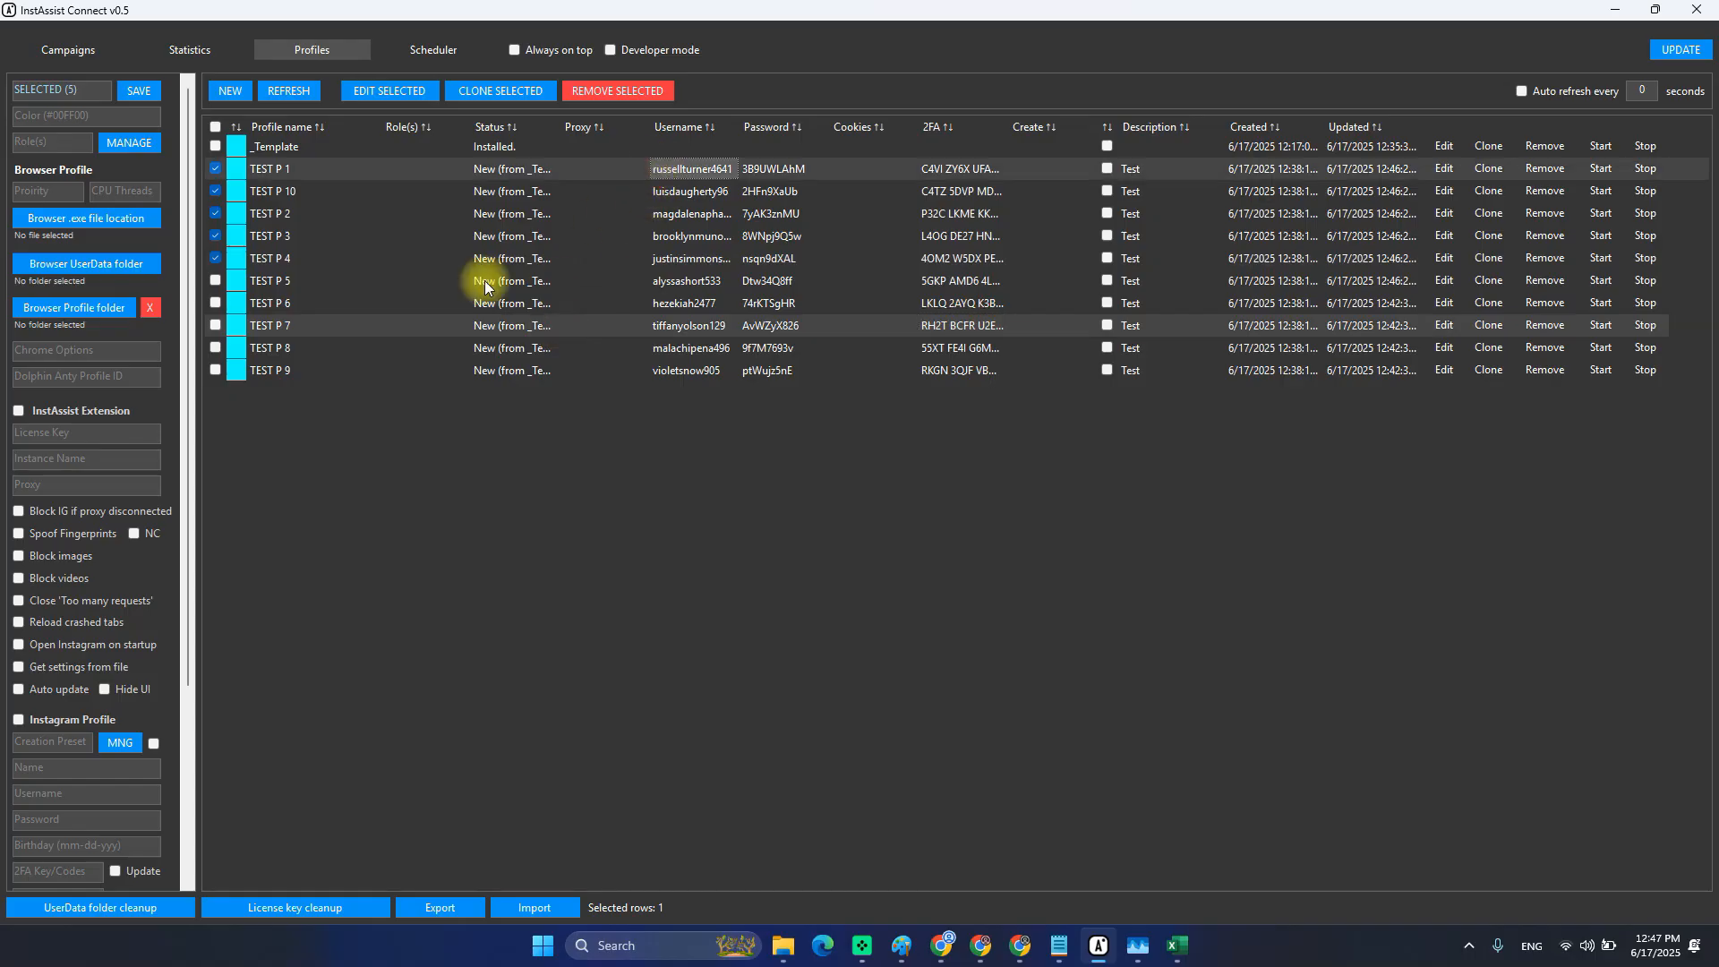
{"action": "left_click", "coordinate": [271, 91]}
{"action": "left_click", "coordinate": [690, 210]}
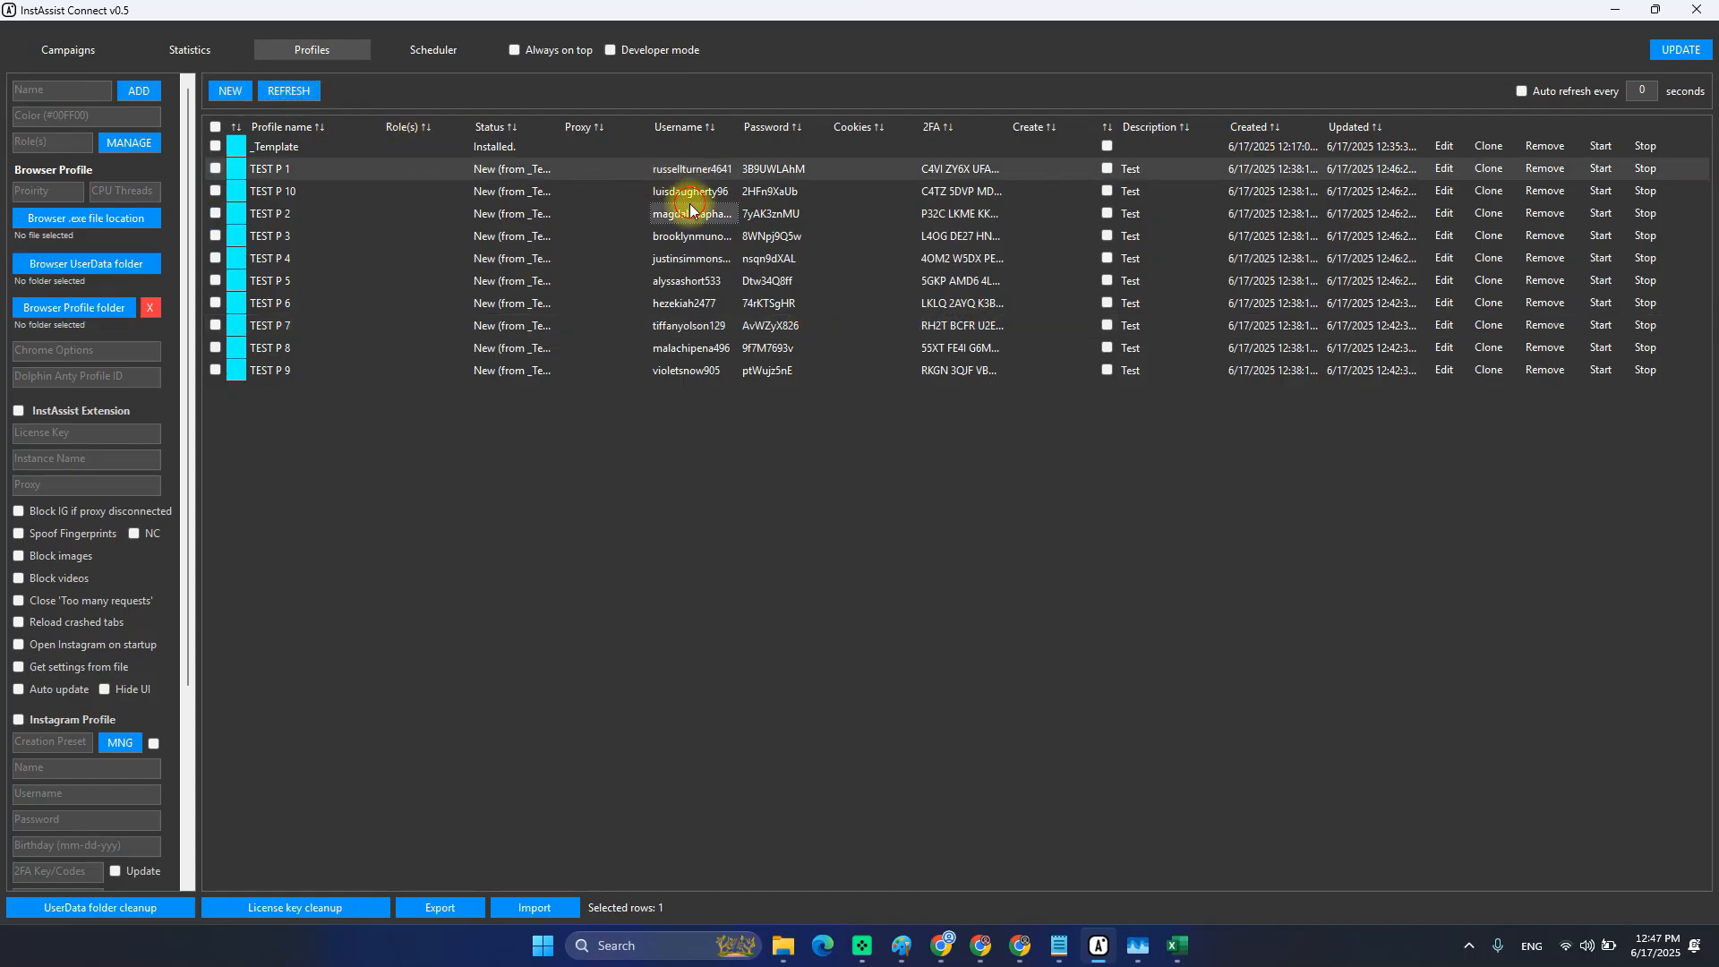
{"action": "left_click", "coordinate": [961, 305]}
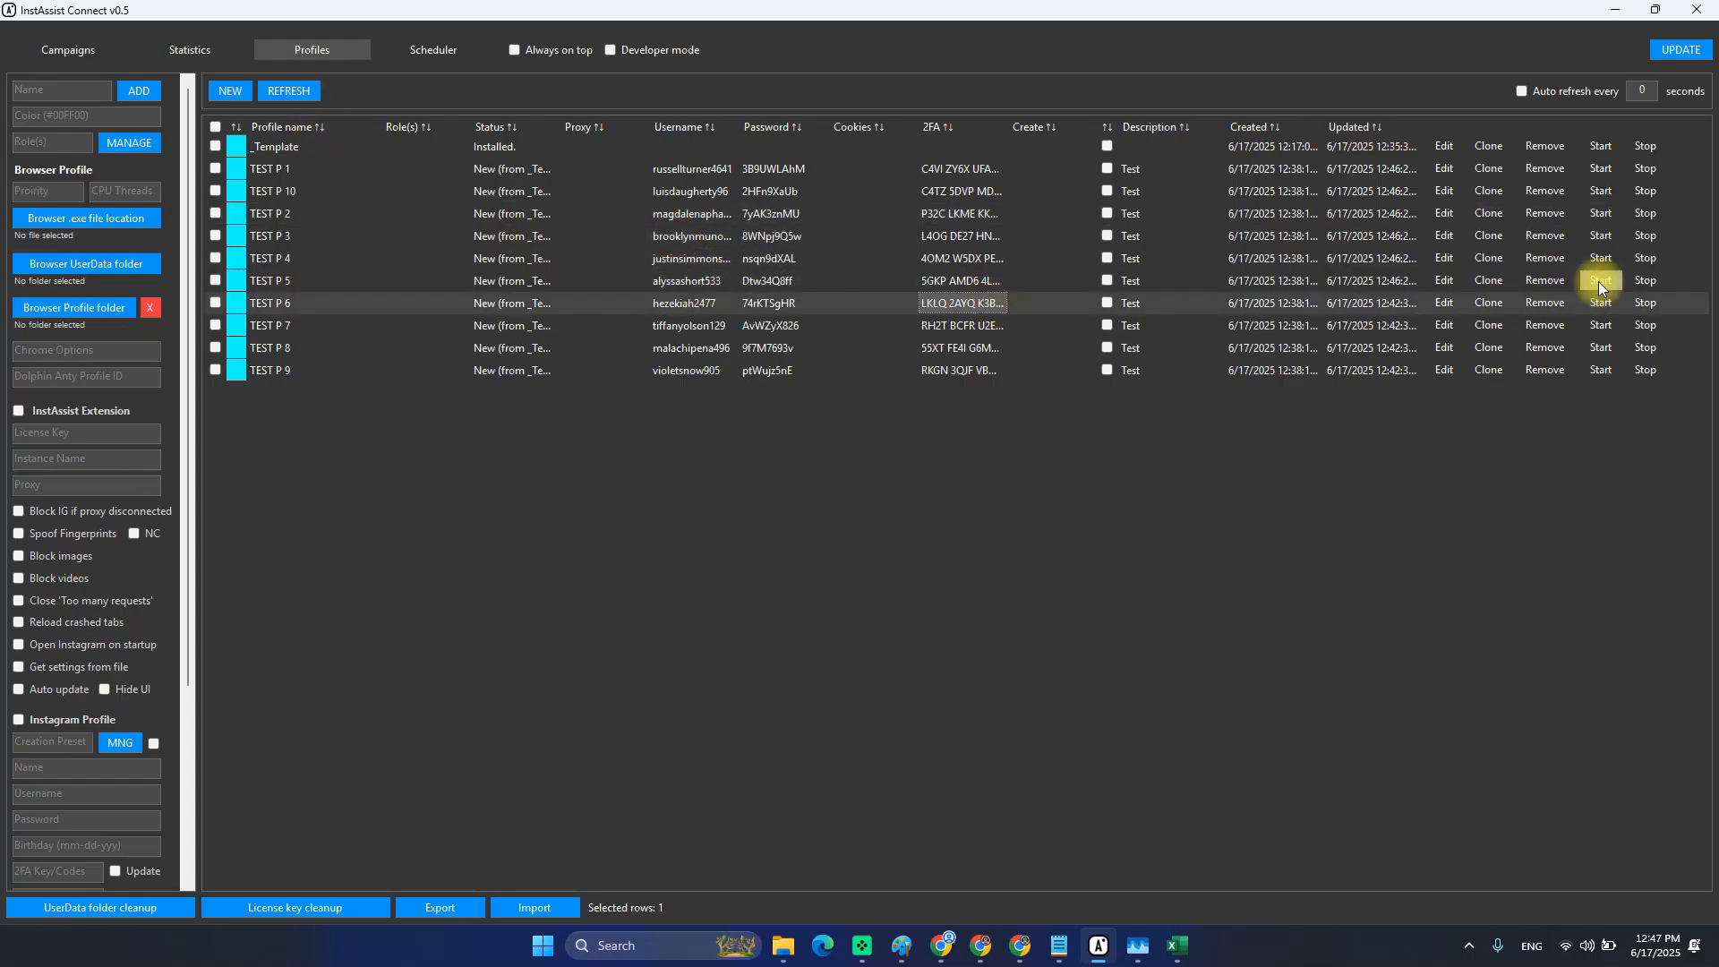
Load TEST P 1's settings and locate its TEST P 1 folder in the UserData directory.
{"action": "left_click", "coordinate": [1441, 170]}
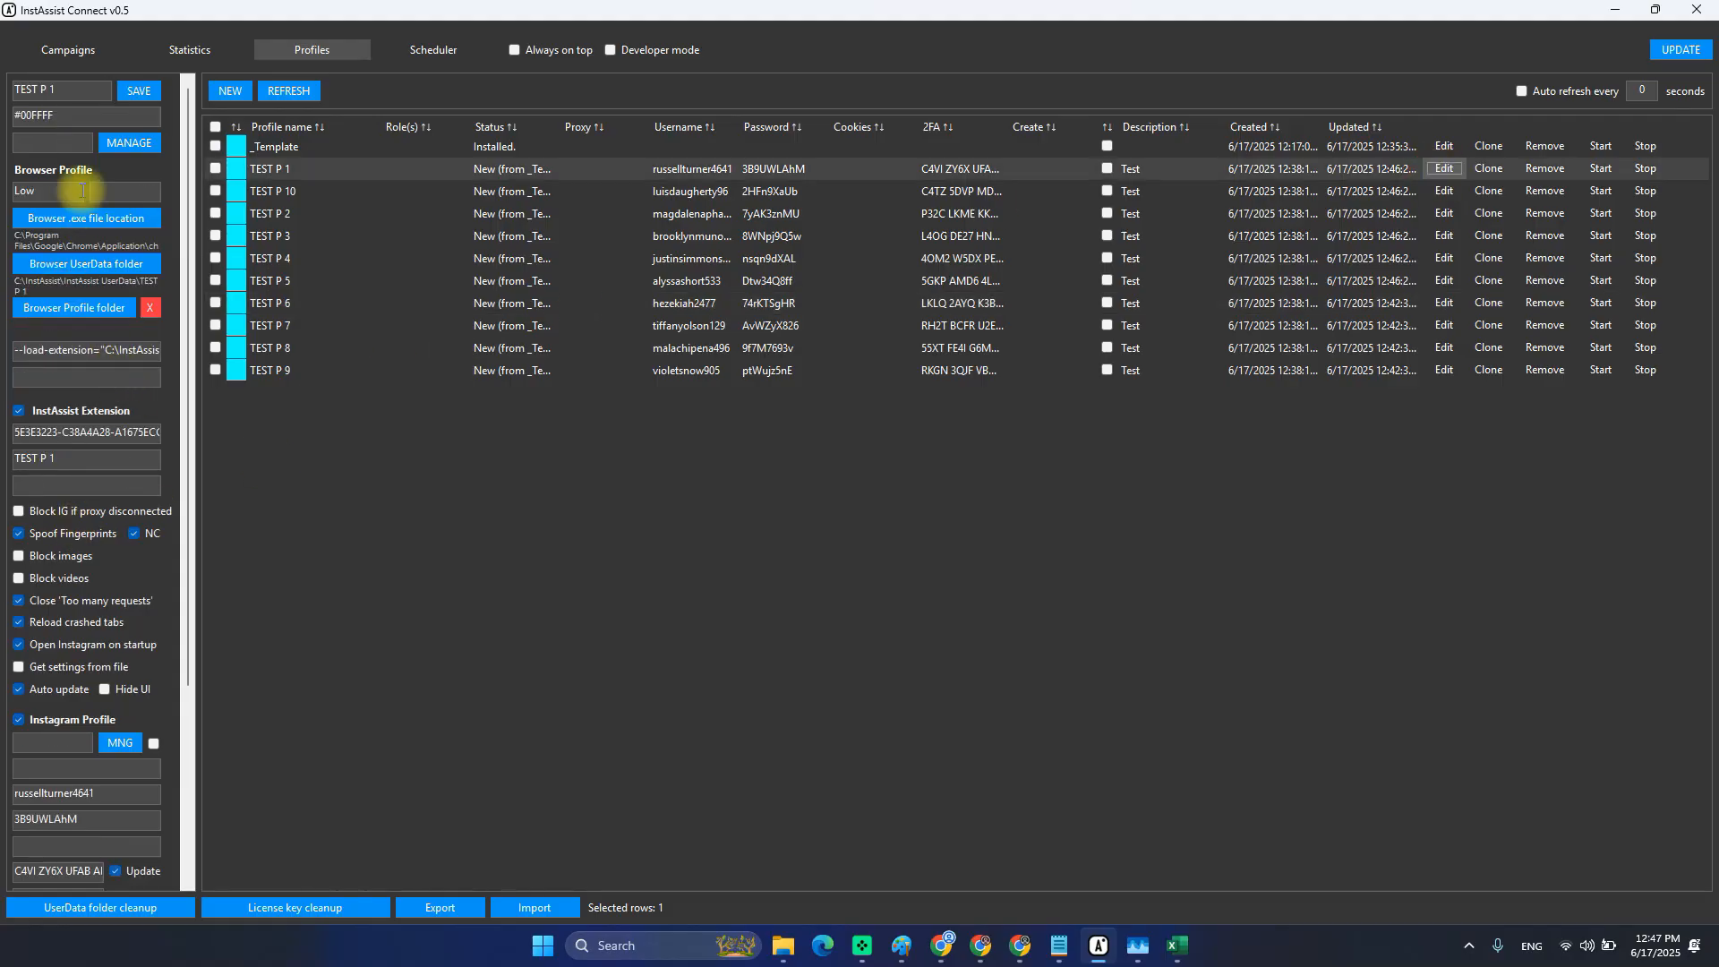
{"action": "scroll", "coordinate": [102, 402], "scroll_direction": "down", "scroll_amount": 3}
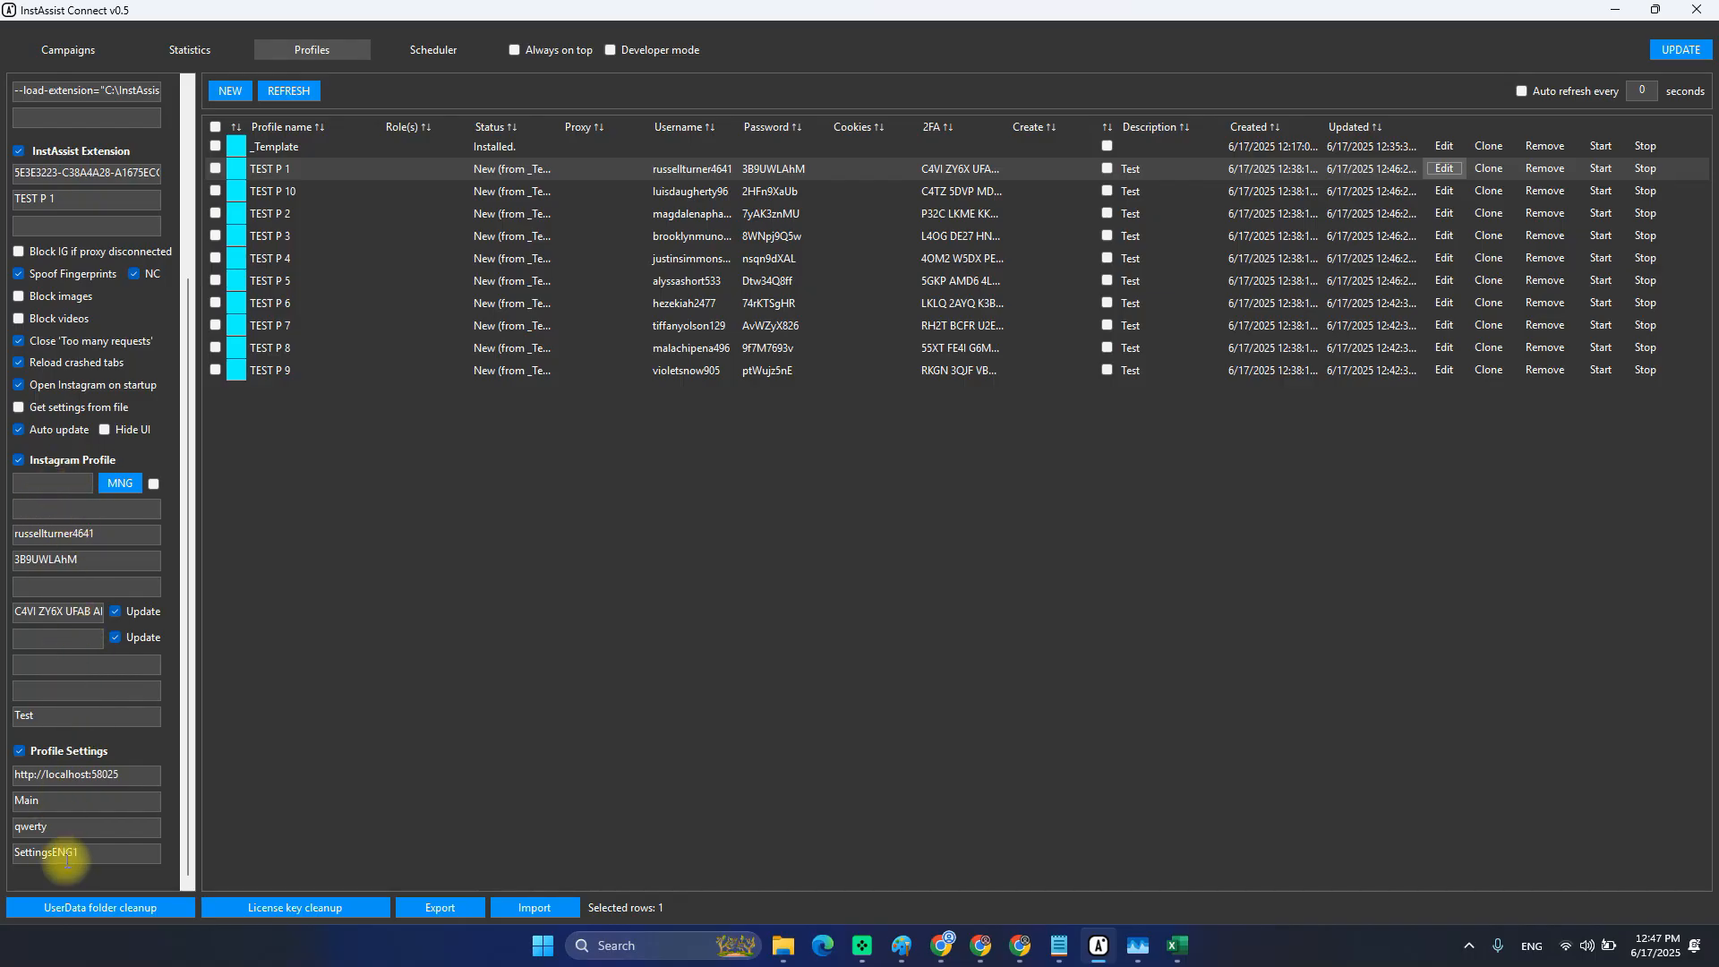
{"action": "scroll", "coordinate": [136, 597], "scroll_direction": "up", "scroll_amount": 3}
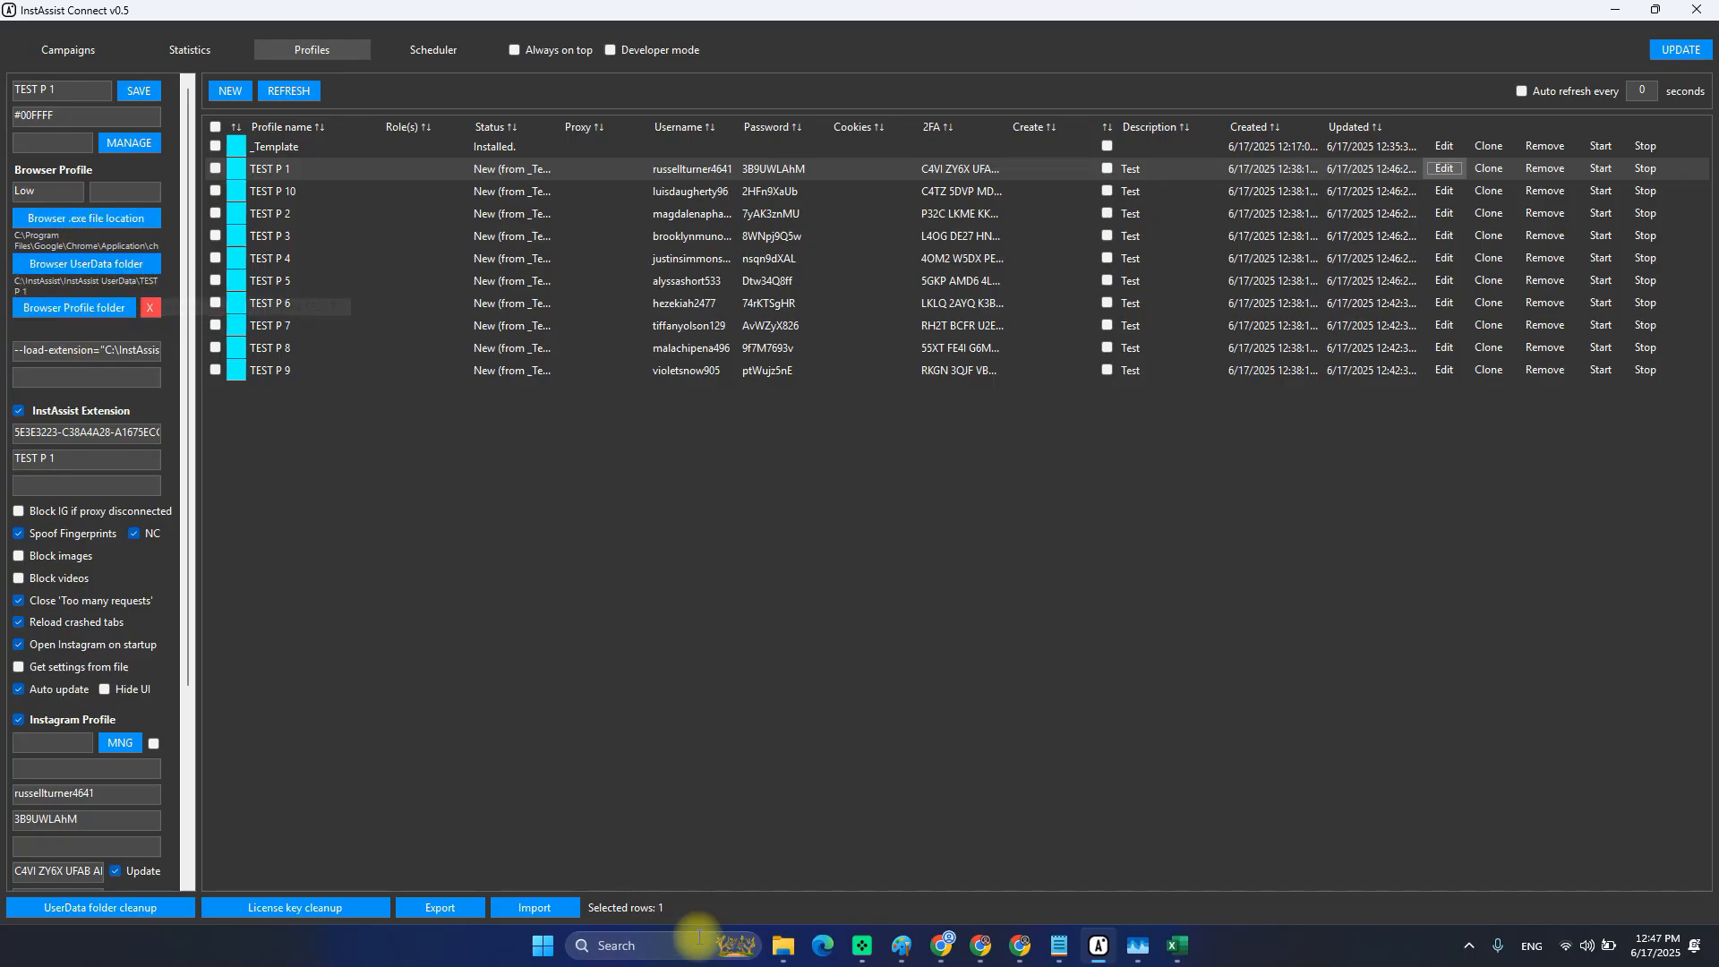
{"action": "mouse_move", "coordinate": [788, 956]}
{"action": "left_click", "coordinate": [706, 856]}
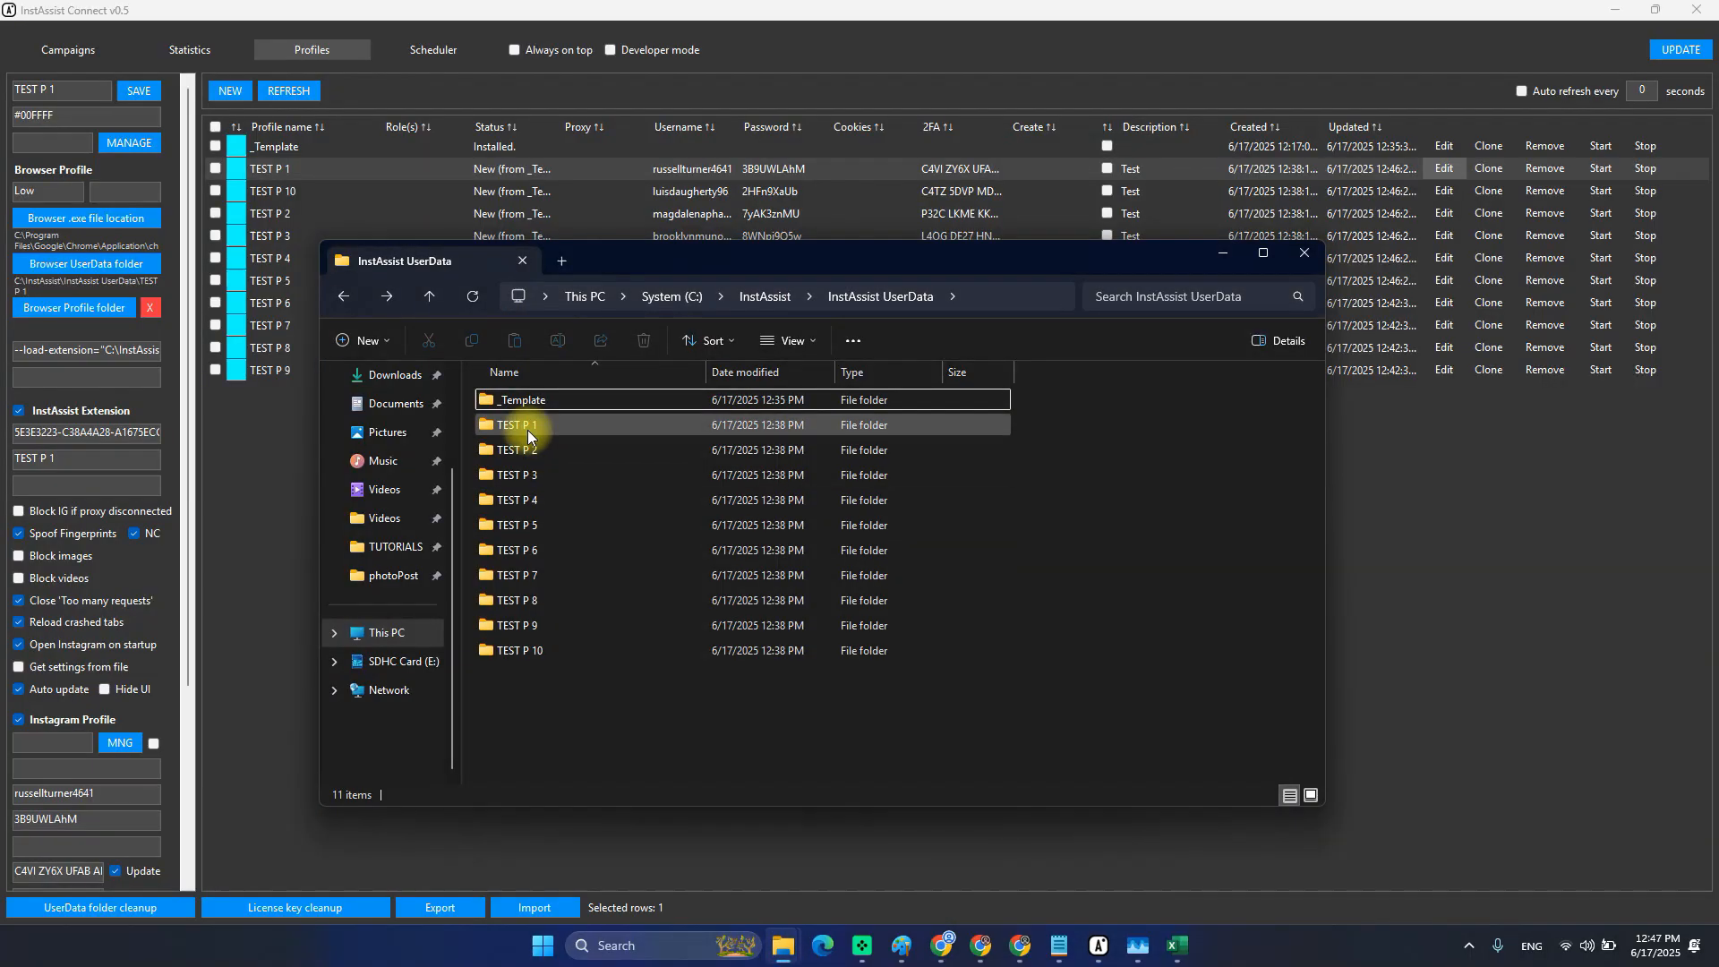
{"action": "left_click", "coordinate": [515, 428]}
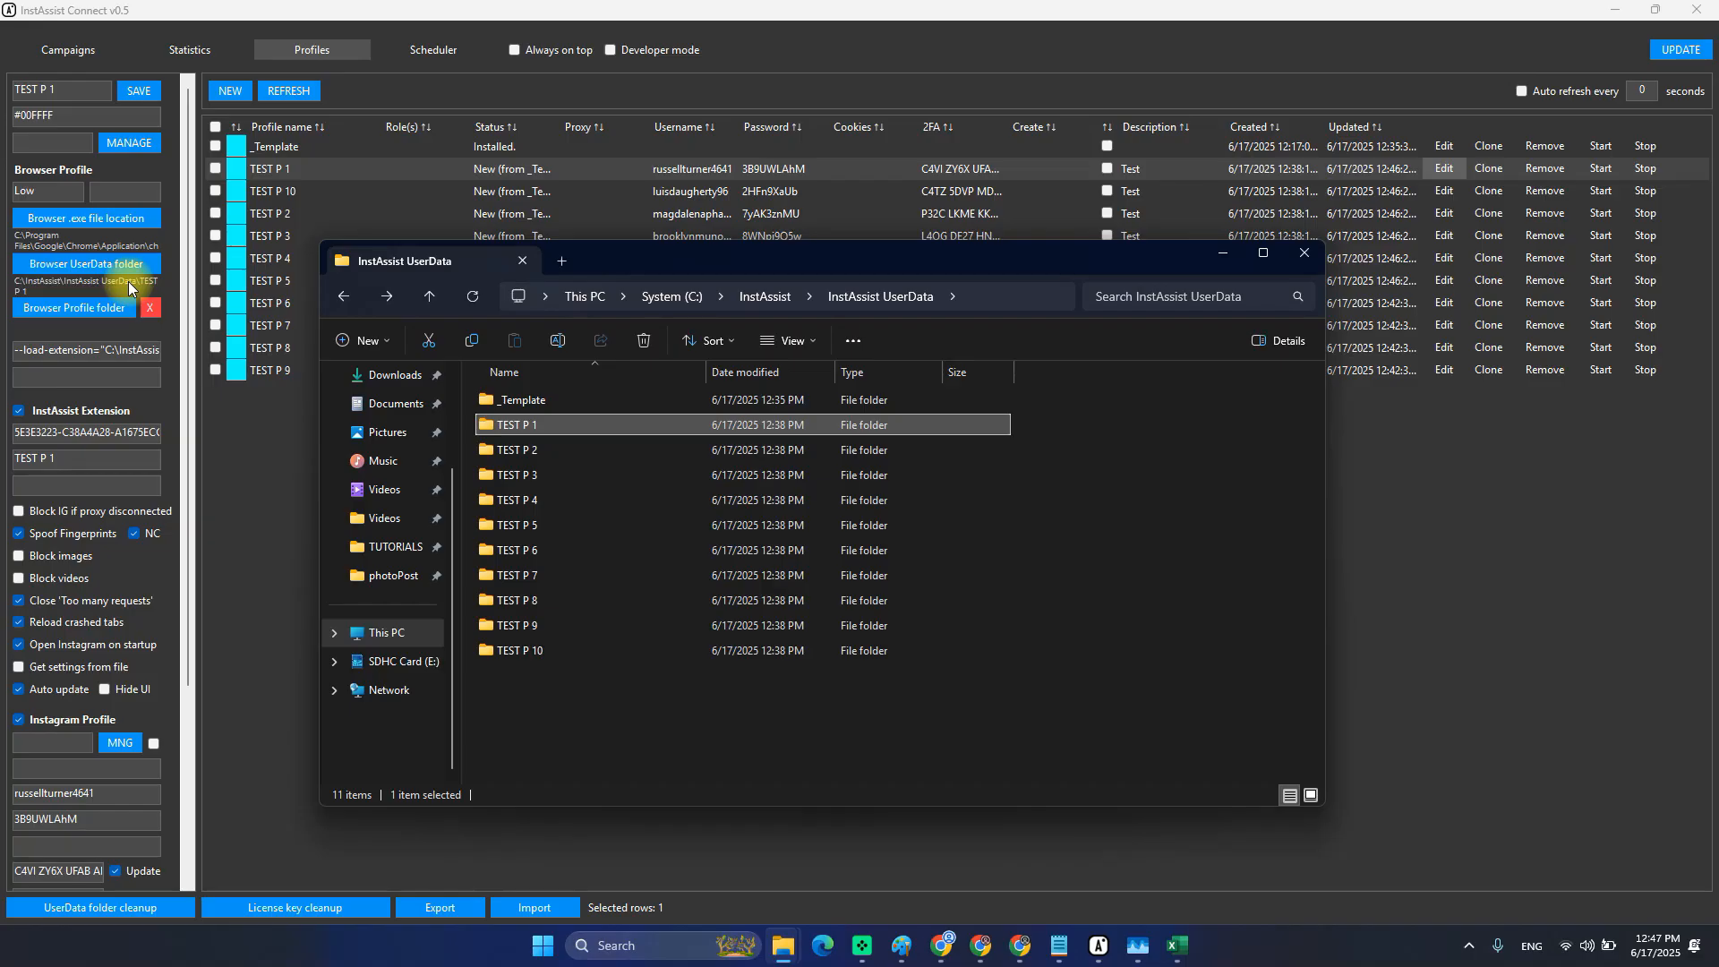
Inspect TEST P 1's username and password values in the settings panel.
{"action": "left_click", "coordinate": [530, 169]}
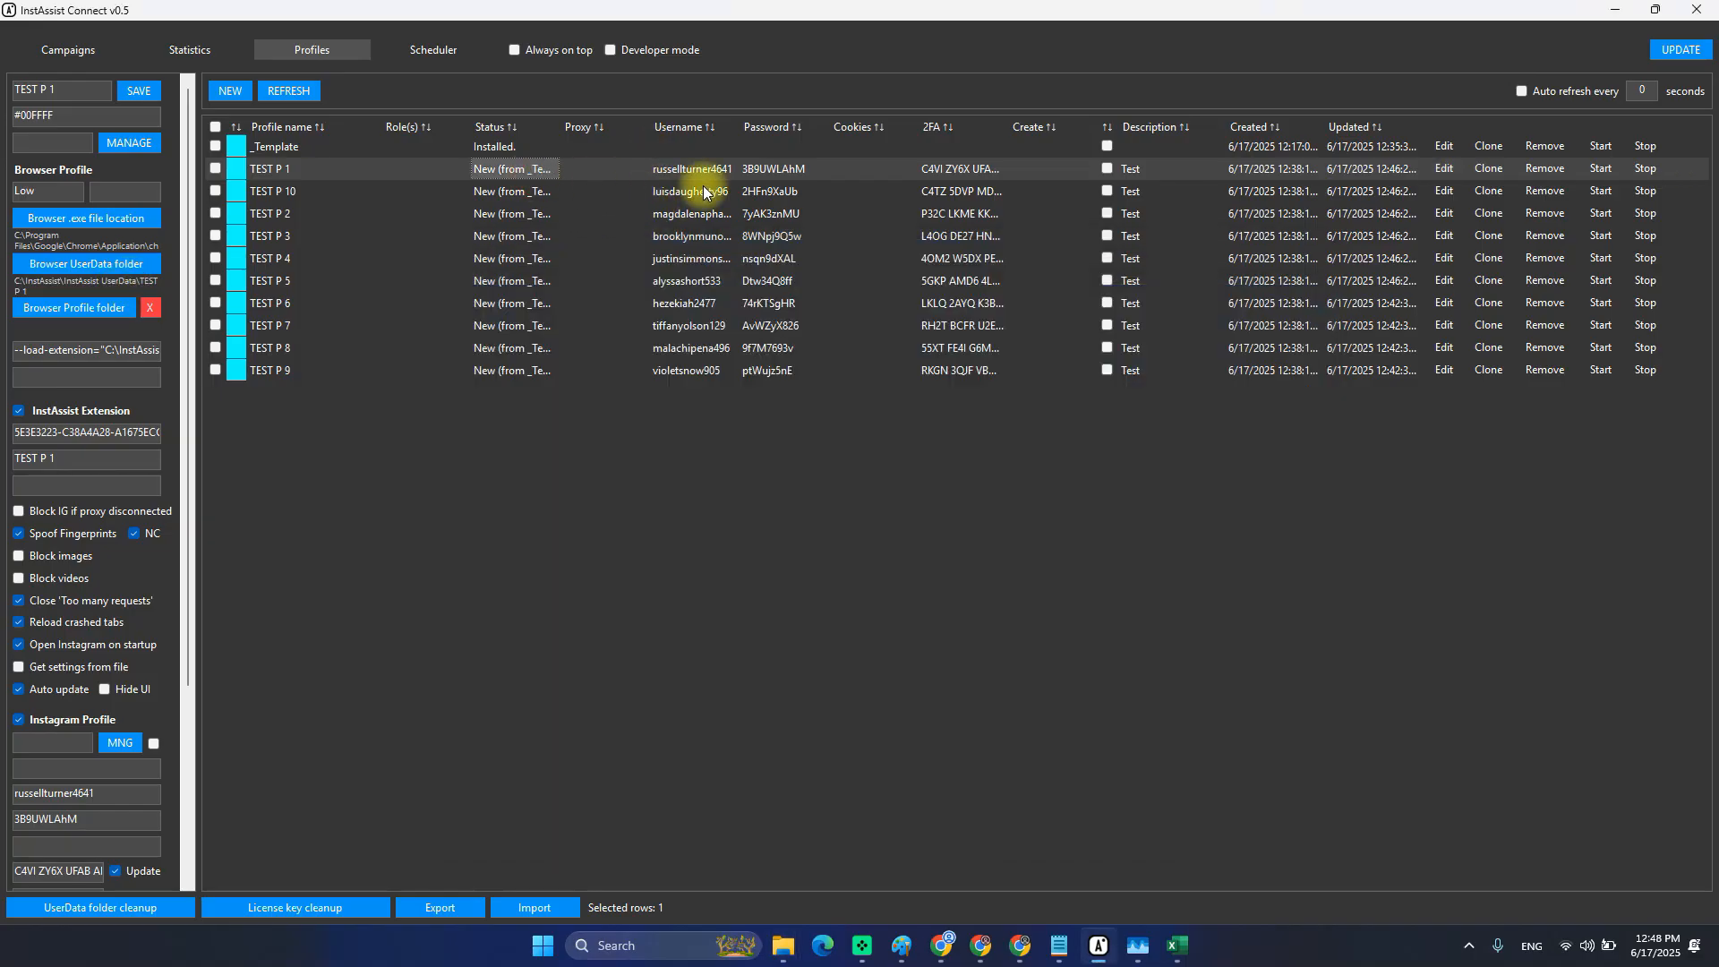
{"action": "left_click_drag", "start_coordinate": [671, 170], "coordinate": [754, 174]}
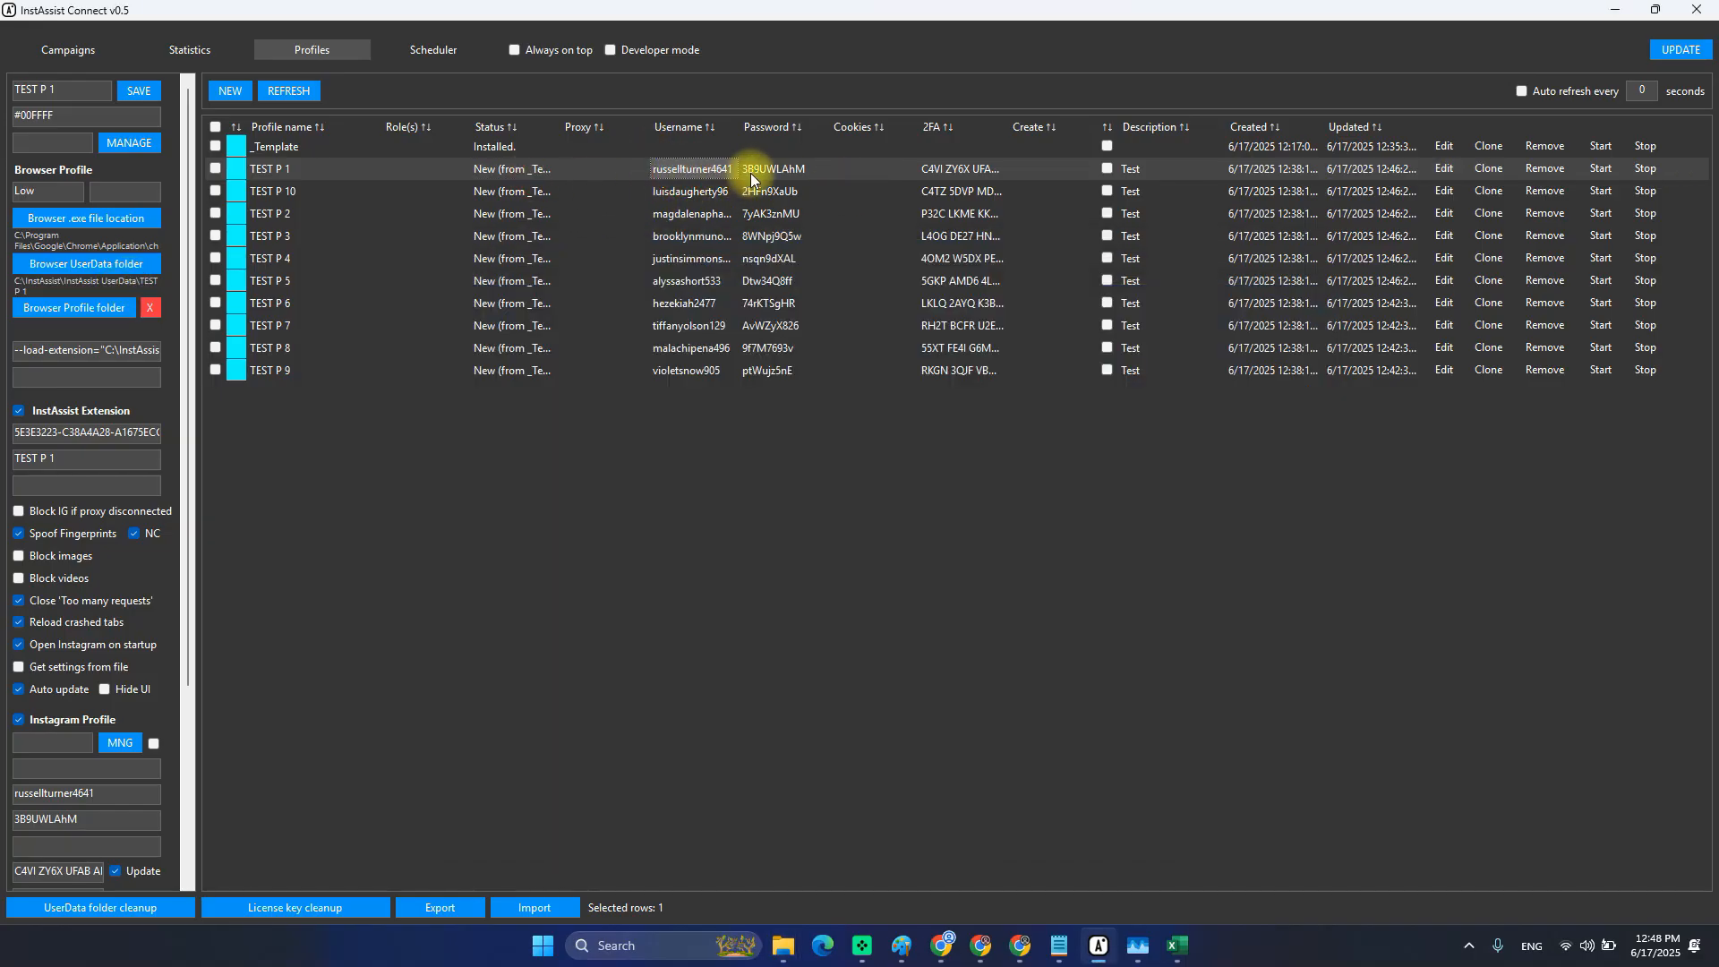
{"action": "scroll", "coordinate": [111, 743], "scroll_direction": "down", "scroll_amount": 3}
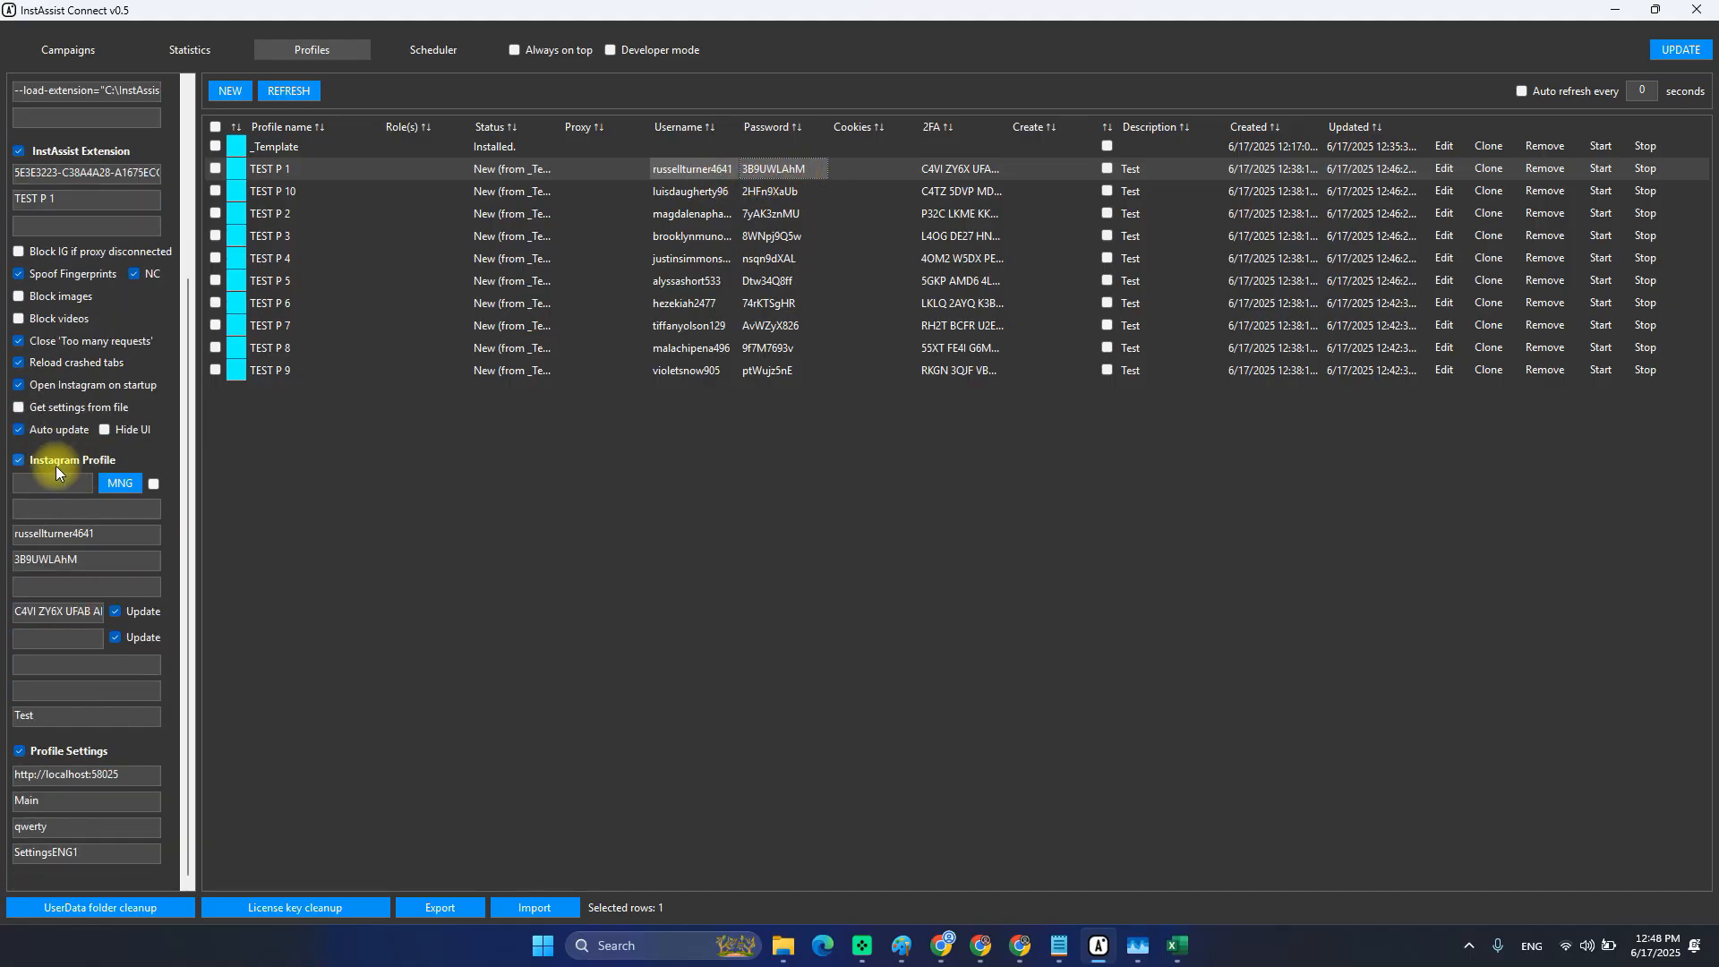
{"action": "left_click", "coordinate": [130, 532]}
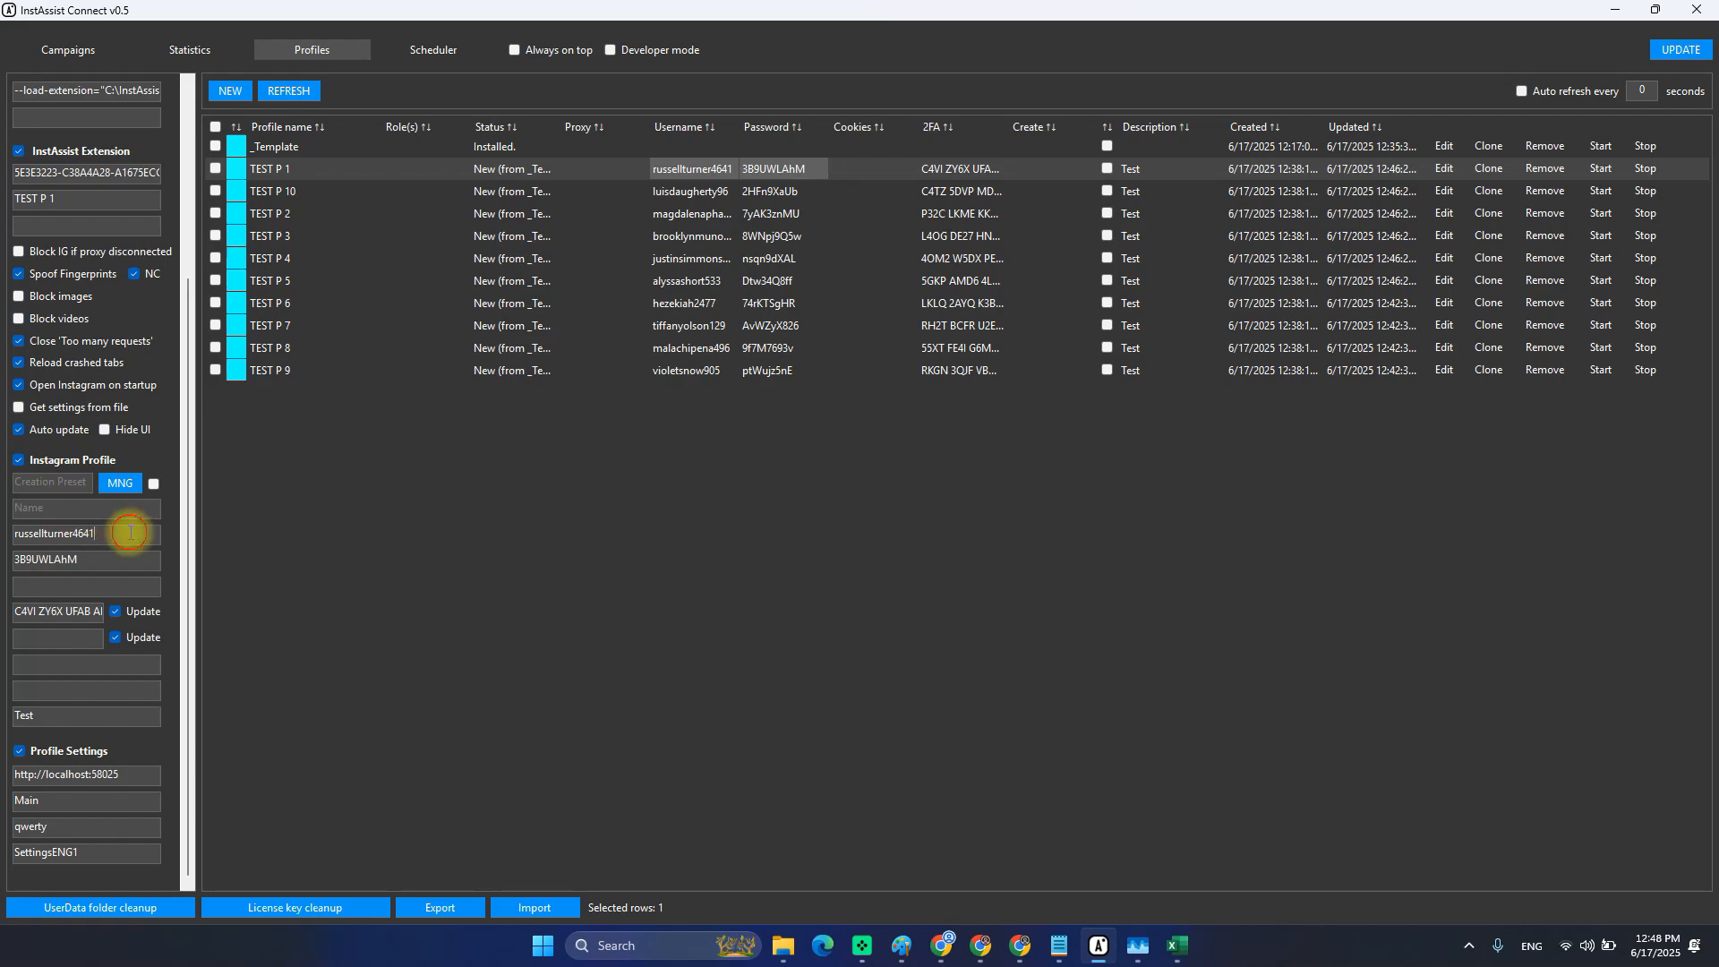
{"action": "double_click", "coordinate": [85, 530]}
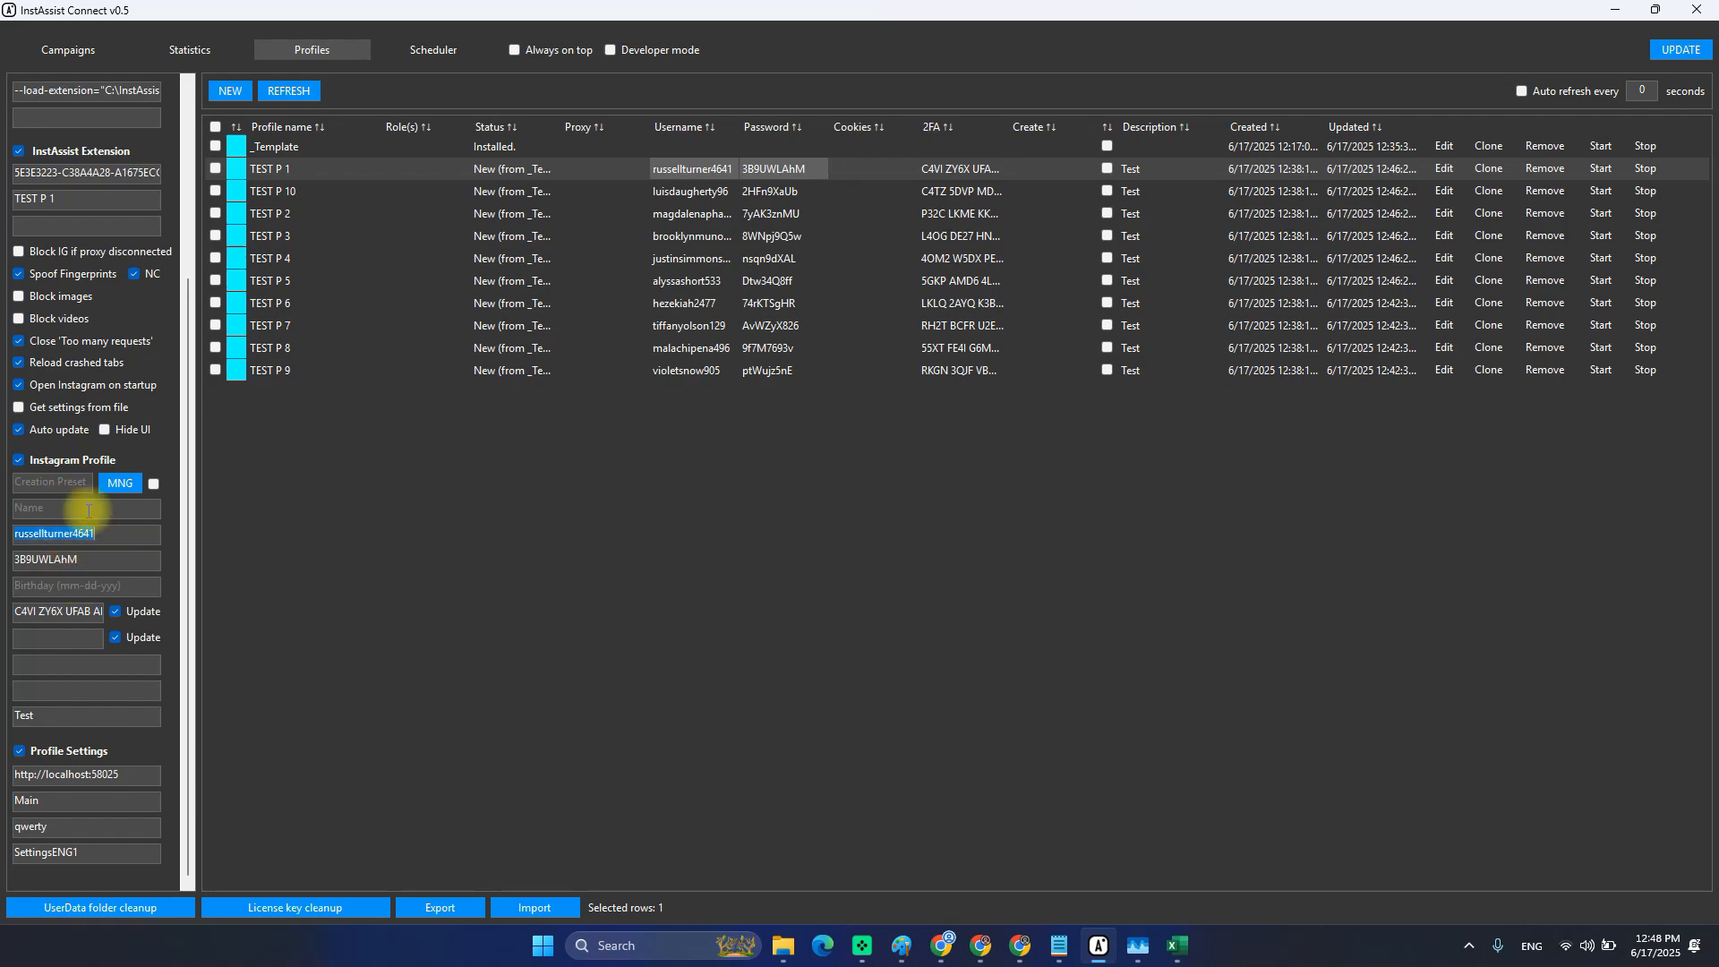
{"action": "double_click", "coordinate": [47, 560]}
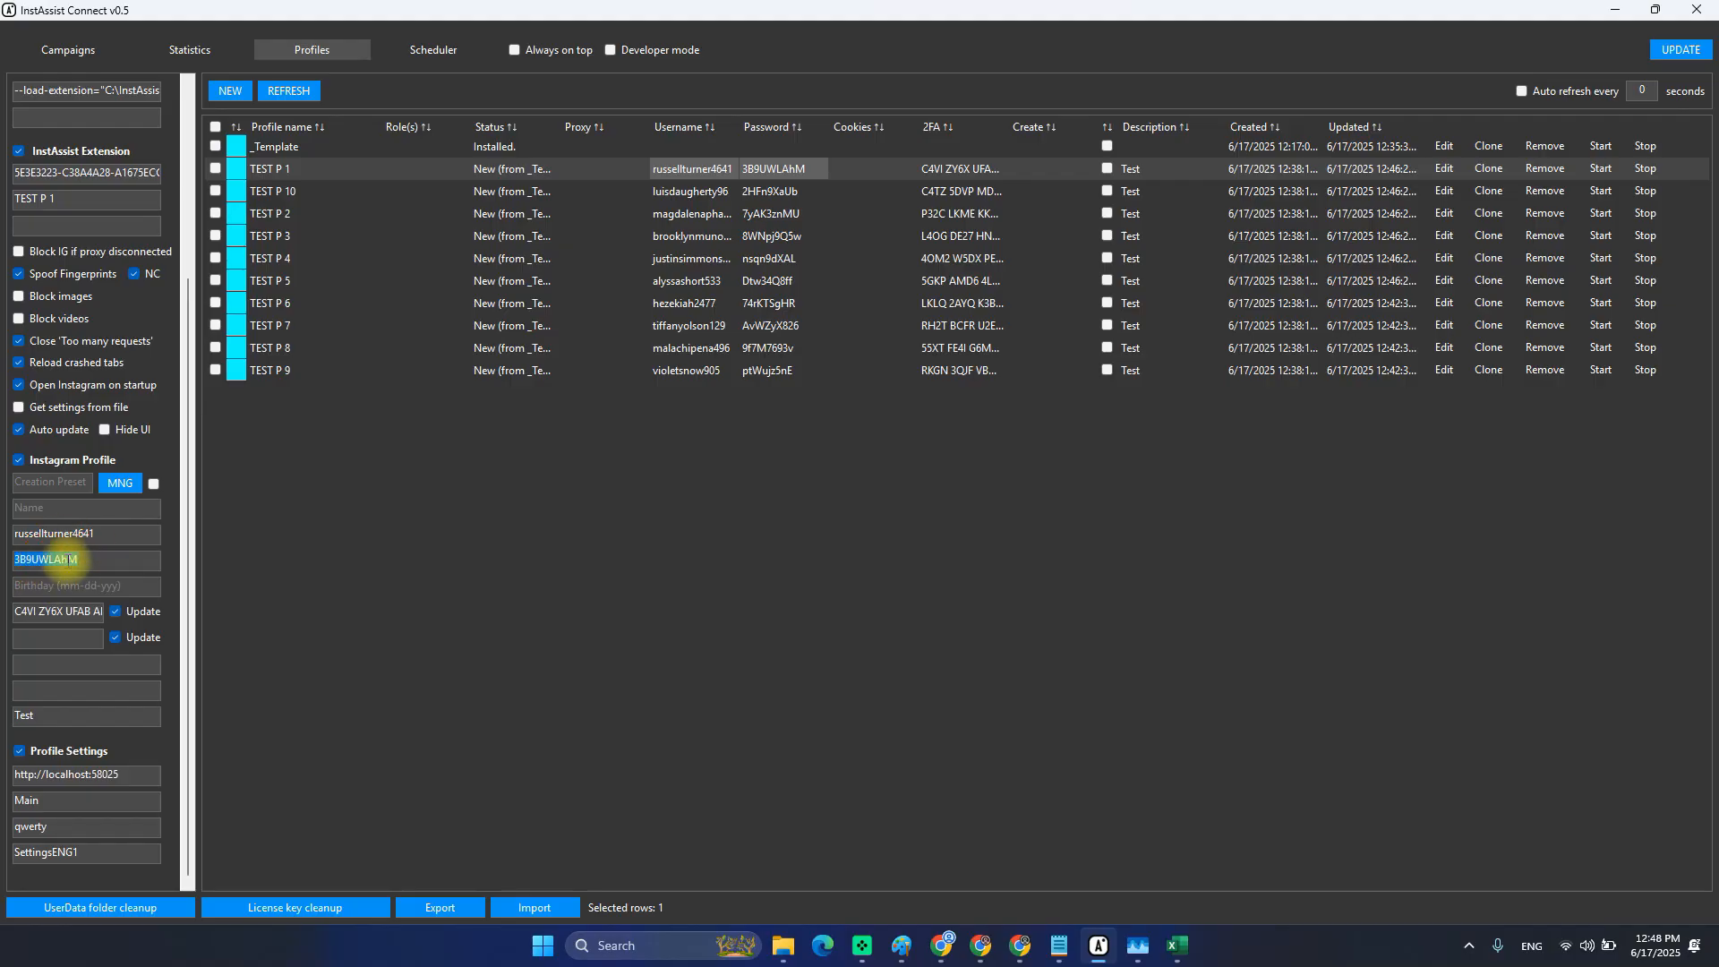
{"action": "double_click", "coordinate": [59, 537]}
{"action": "left_click", "coordinate": [69, 566]}
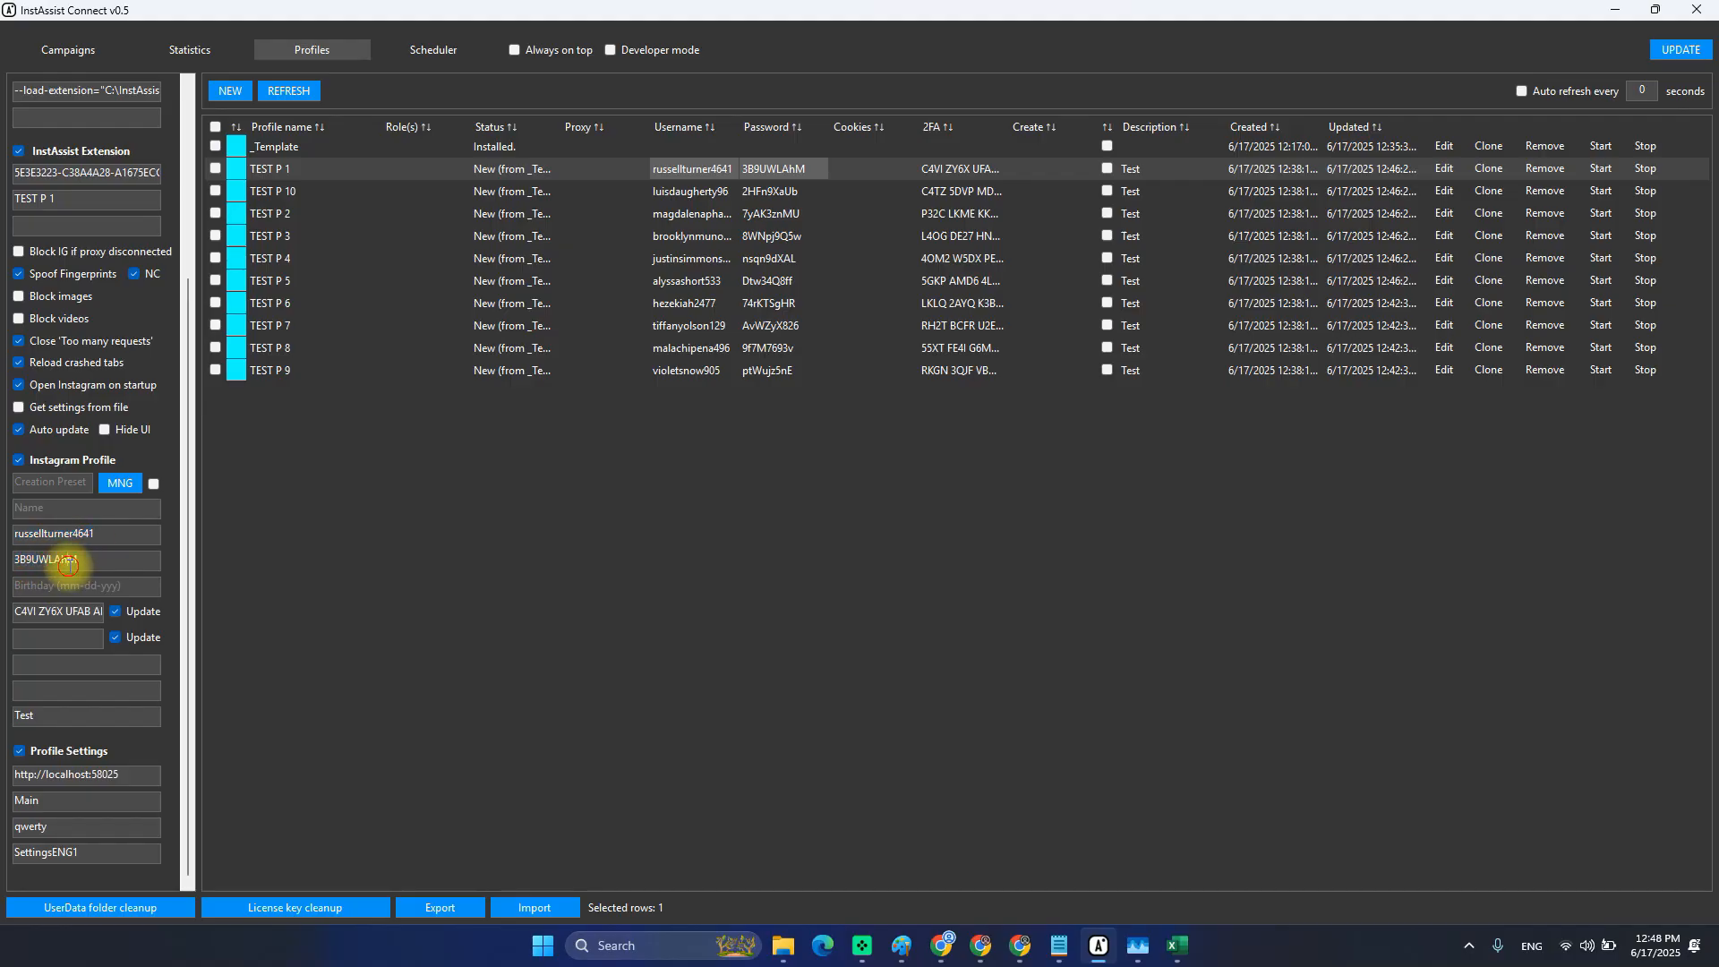
{"action": "double_click", "coordinate": [69, 565]}
Check the 2FA code value, then refresh the profile list to clear the panel.
{"action": "left_click", "coordinate": [64, 613]}
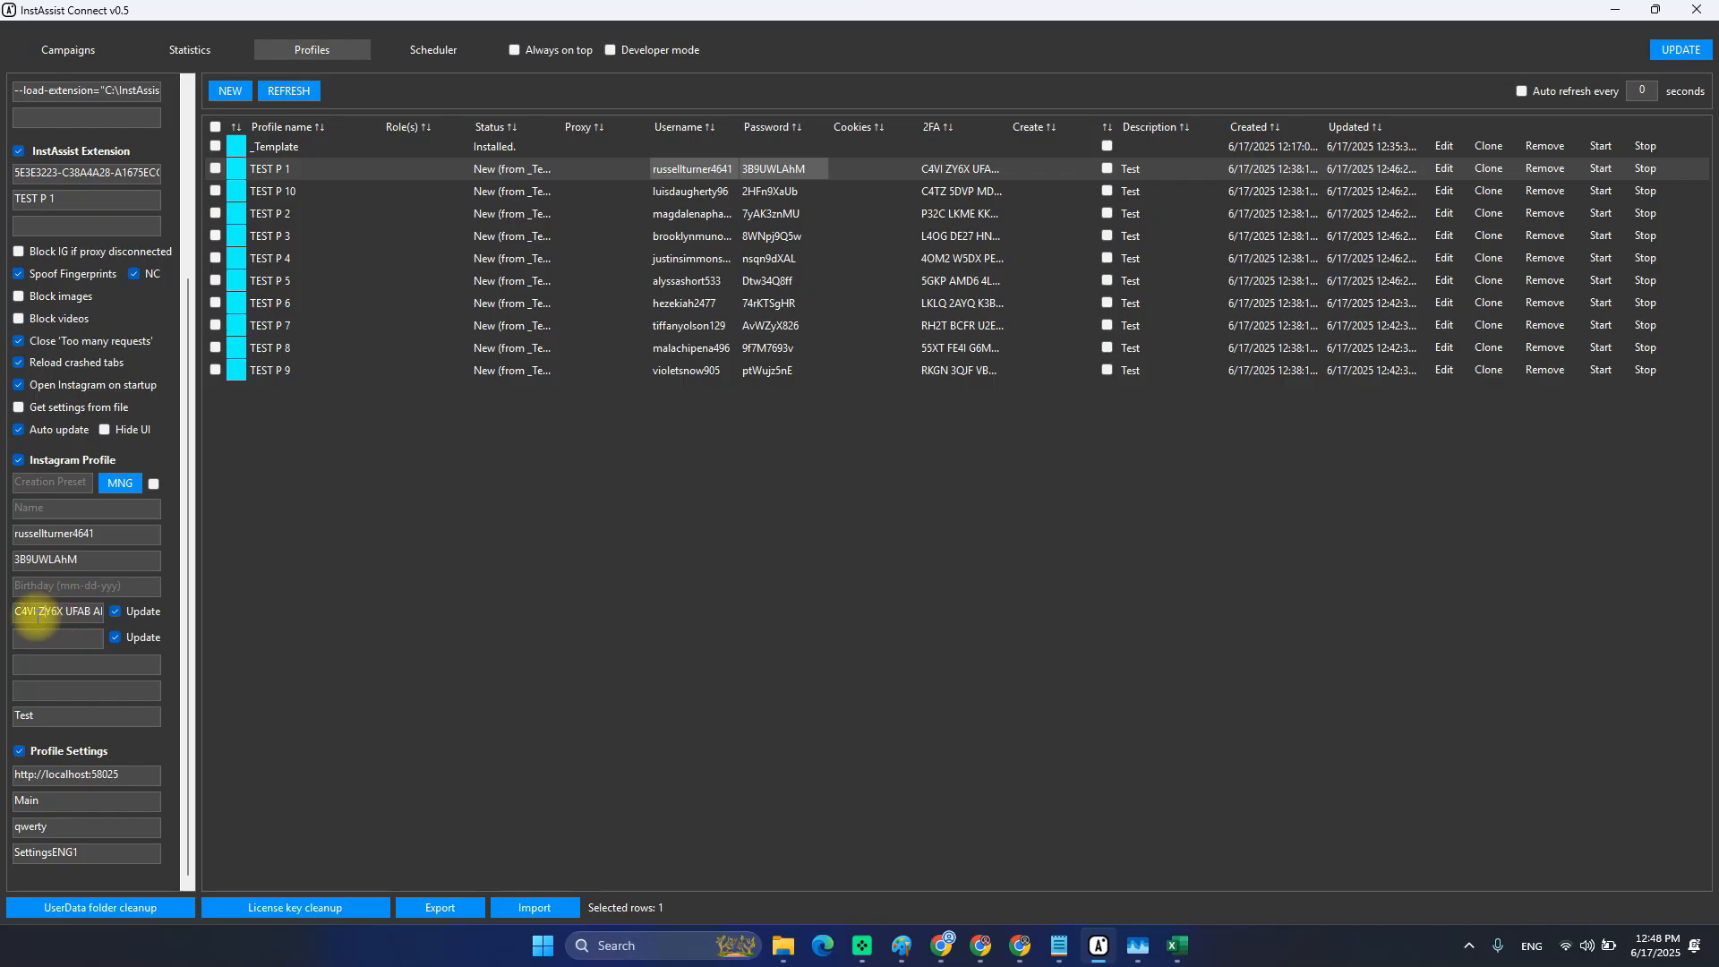
{"action": "left_click", "coordinate": [36, 614]}
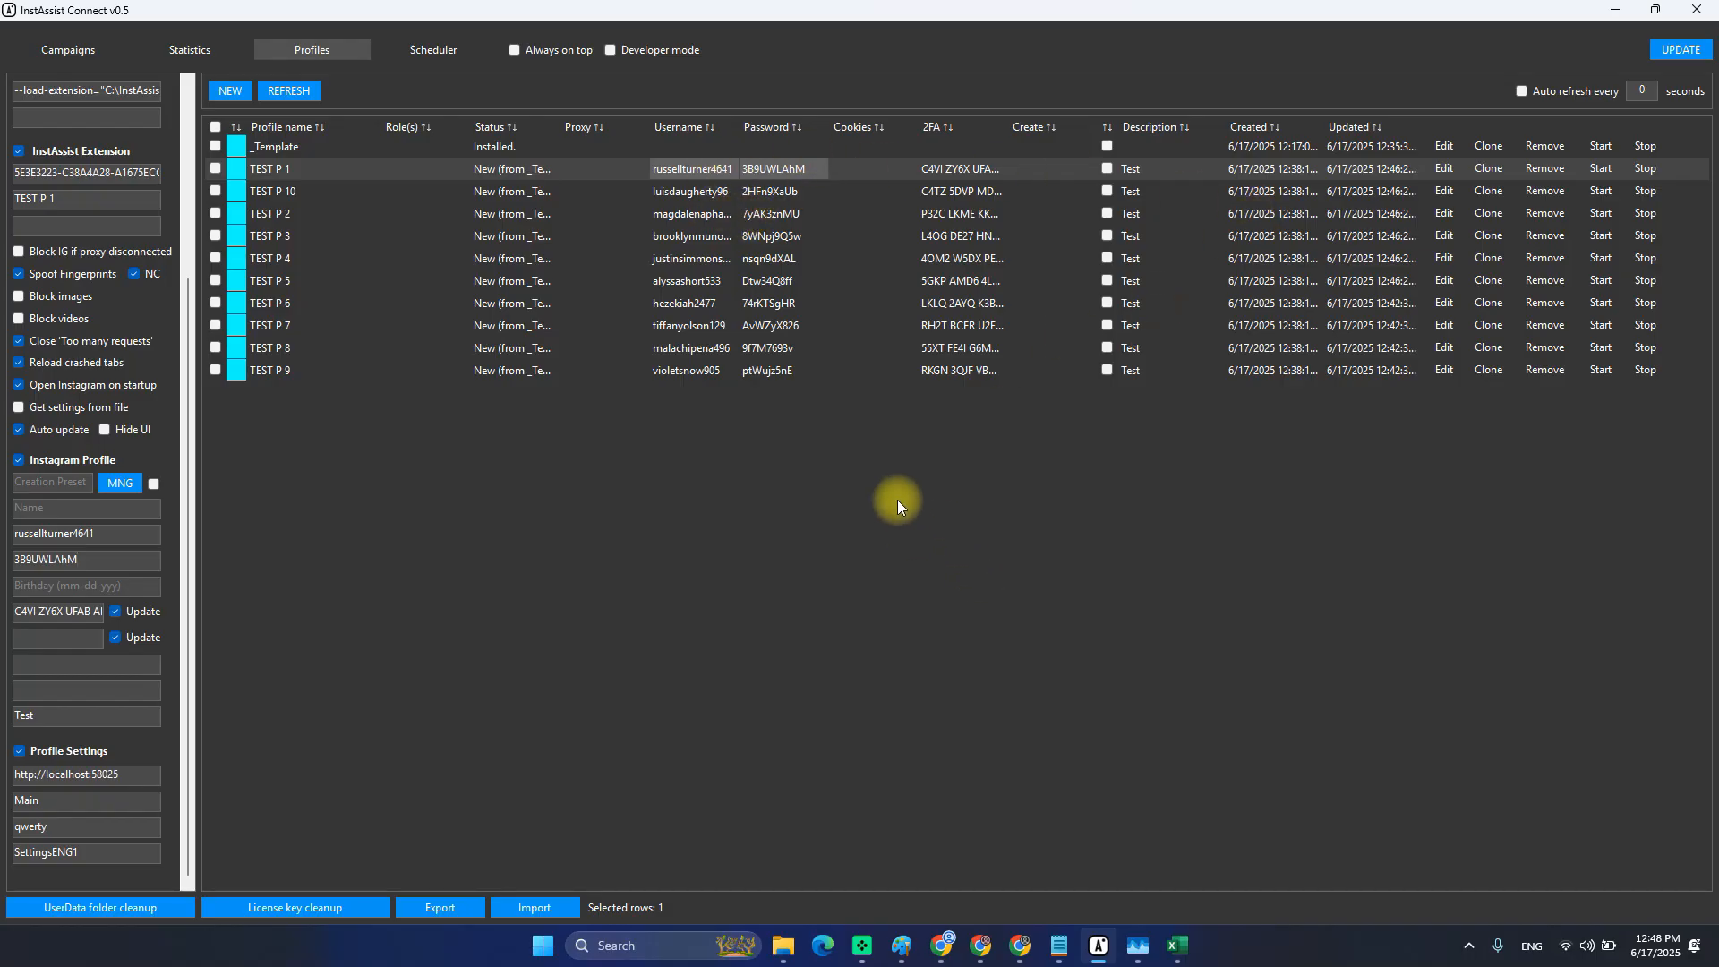
{"action": "scroll", "coordinate": [108, 342], "scroll_direction": "up", "scroll_amount": 3}
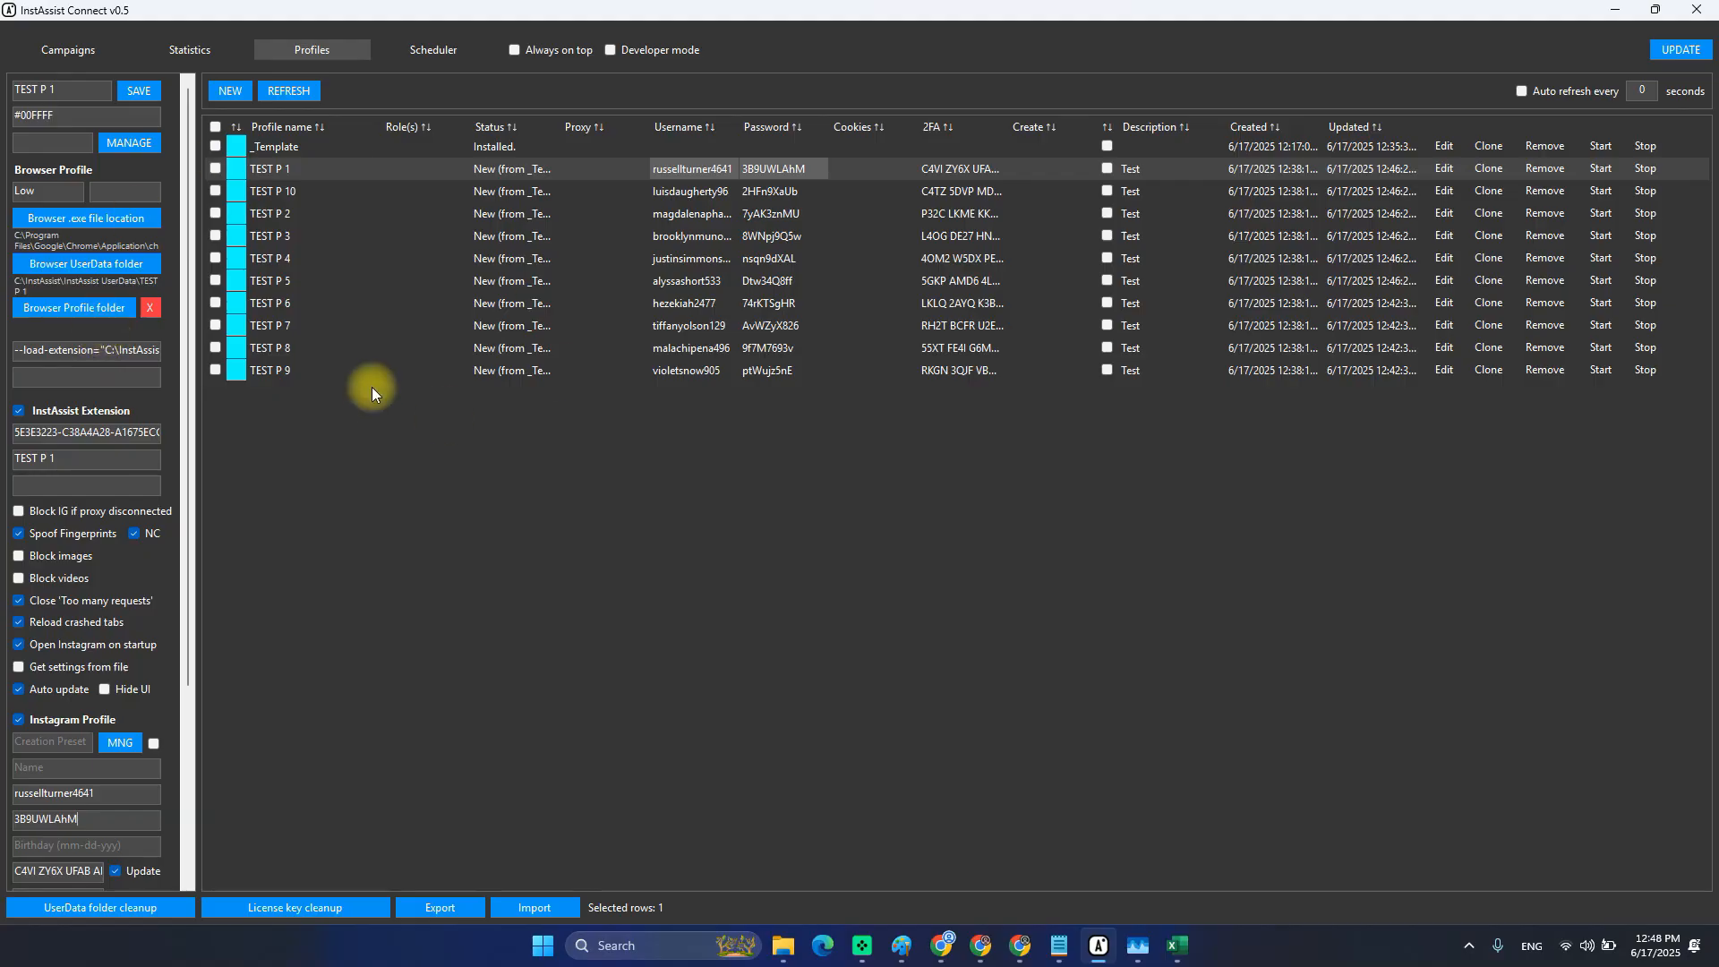
{"action": "left_click", "coordinate": [277, 91]}
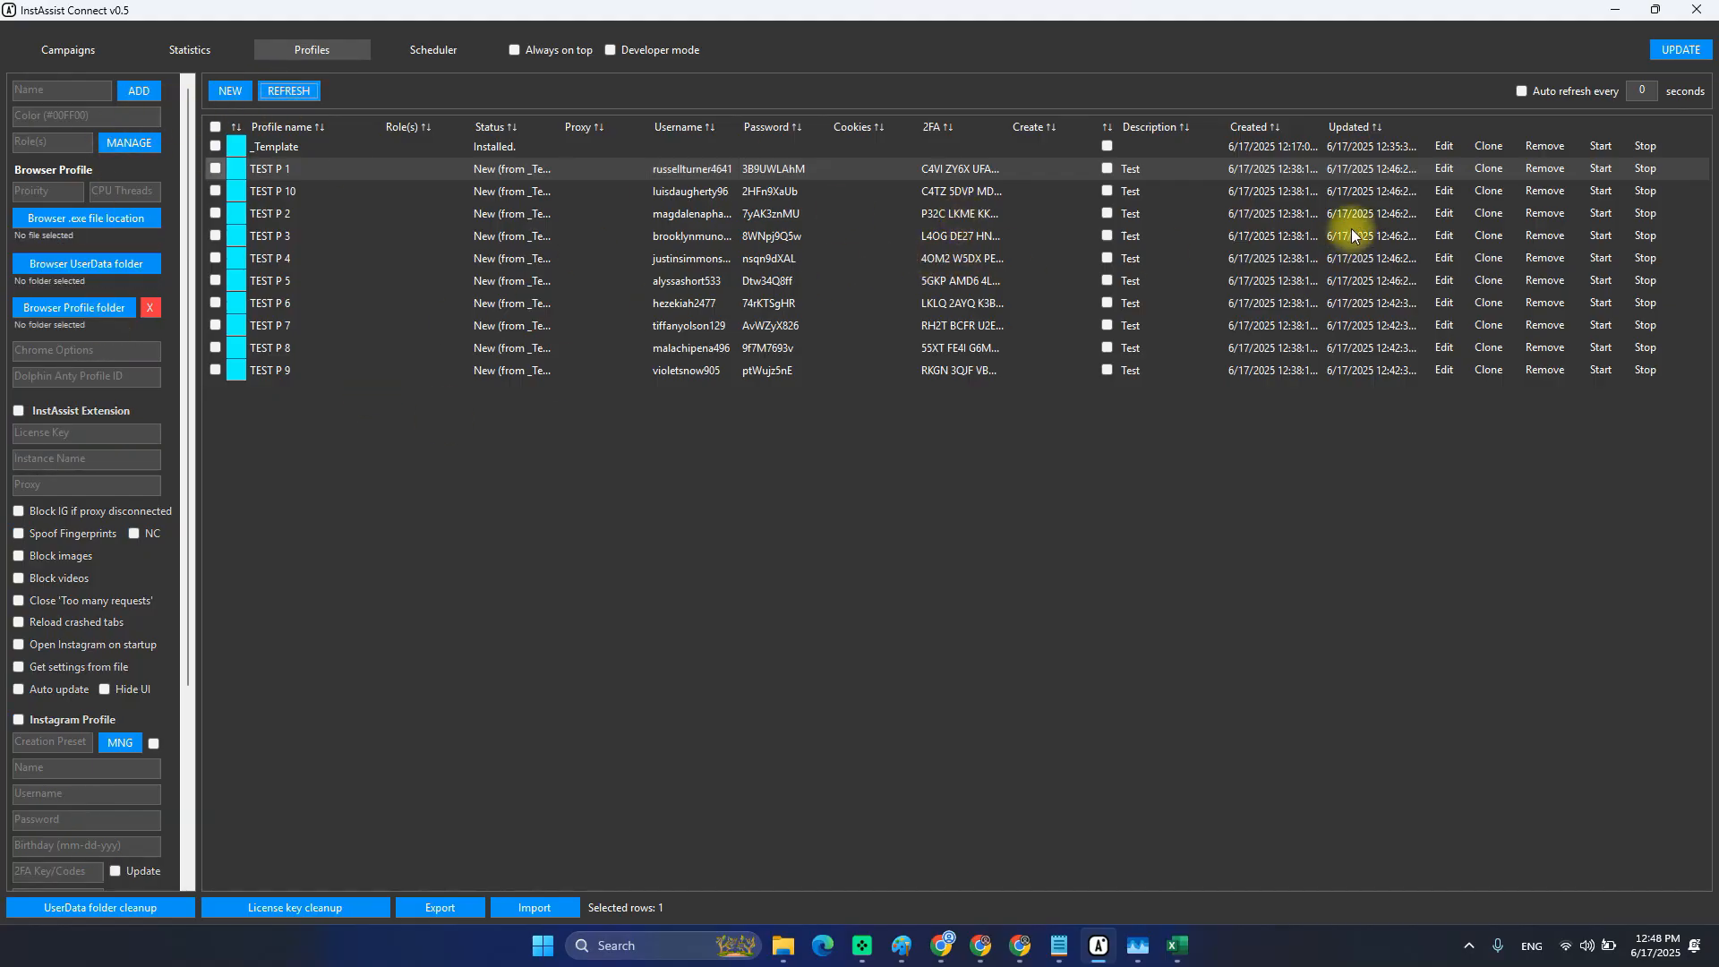
Start the TEST P 1 browser profile and return to its Instagram login page.
{"action": "left_click", "coordinate": [1599, 170]}
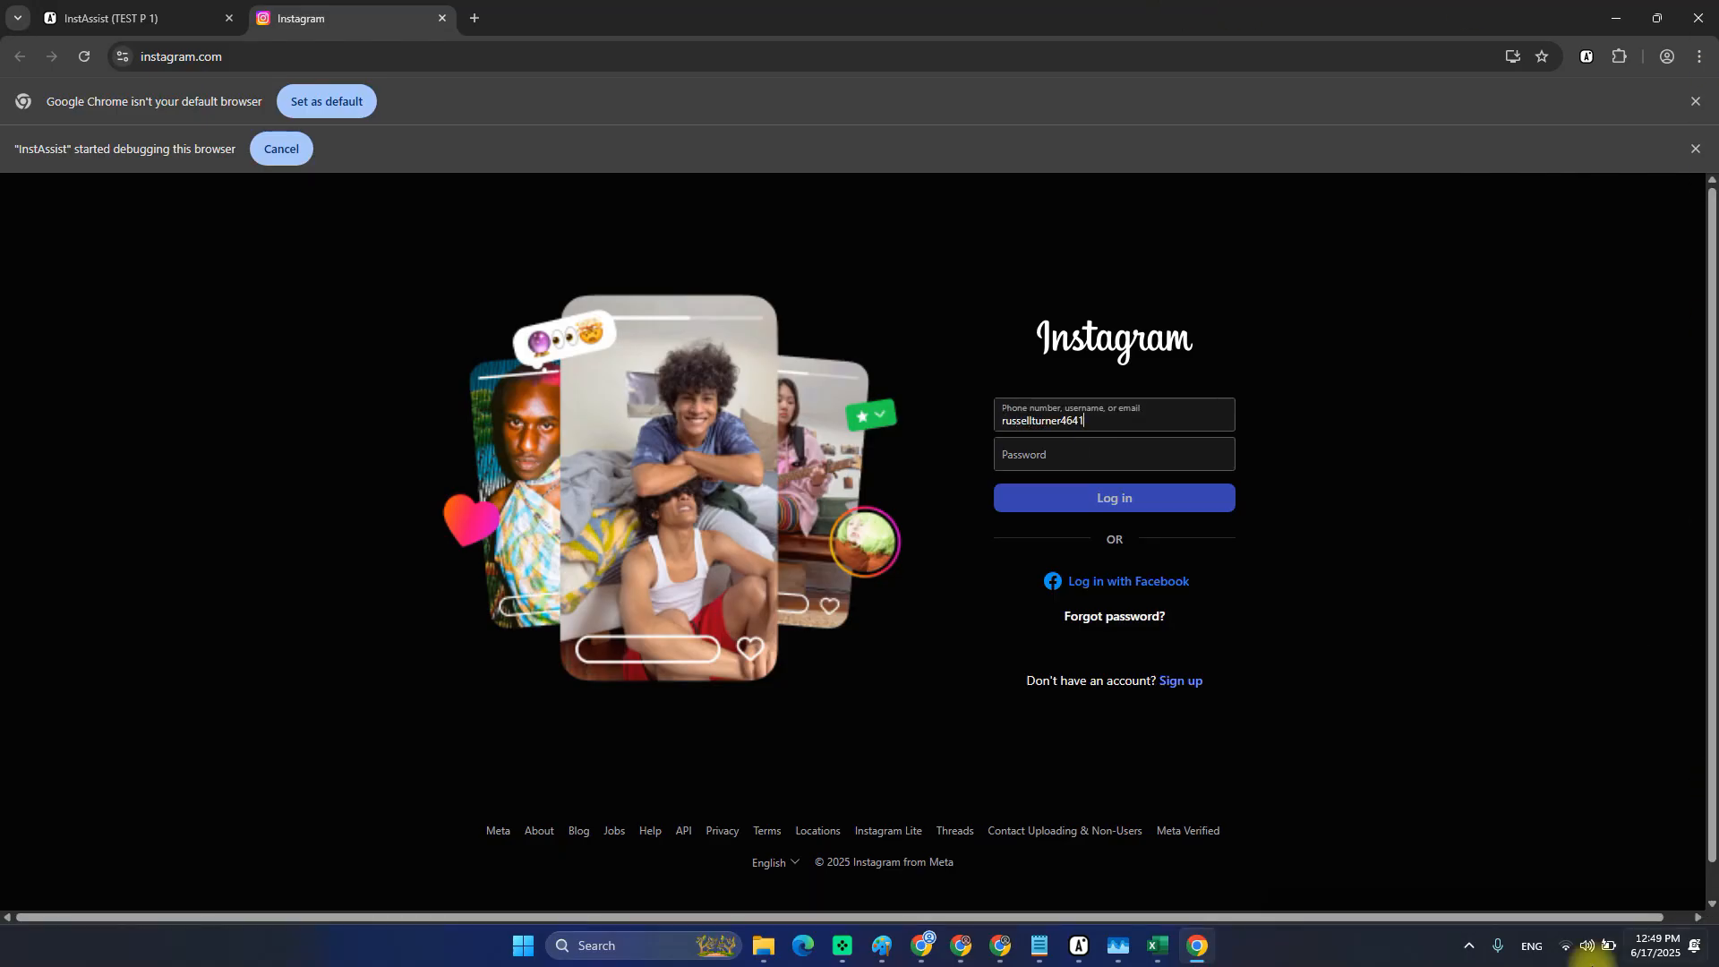
{"action": "left_click", "coordinate": [1083, 952]}
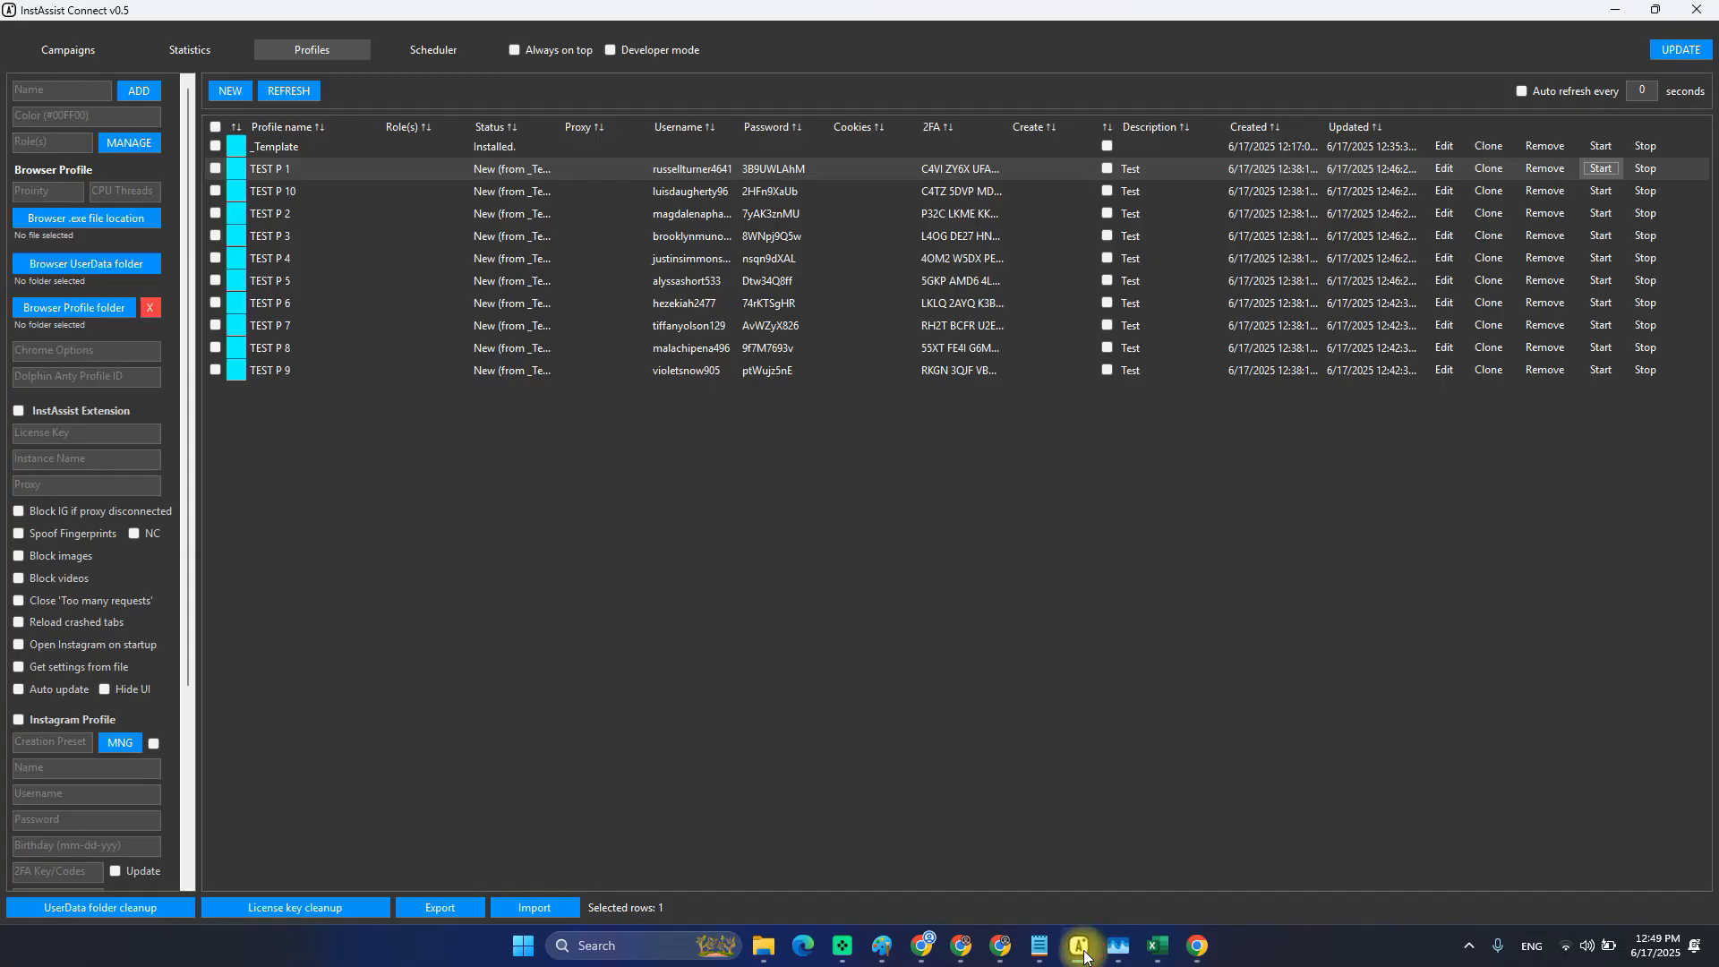
{"action": "left_click", "coordinate": [1200, 952]}
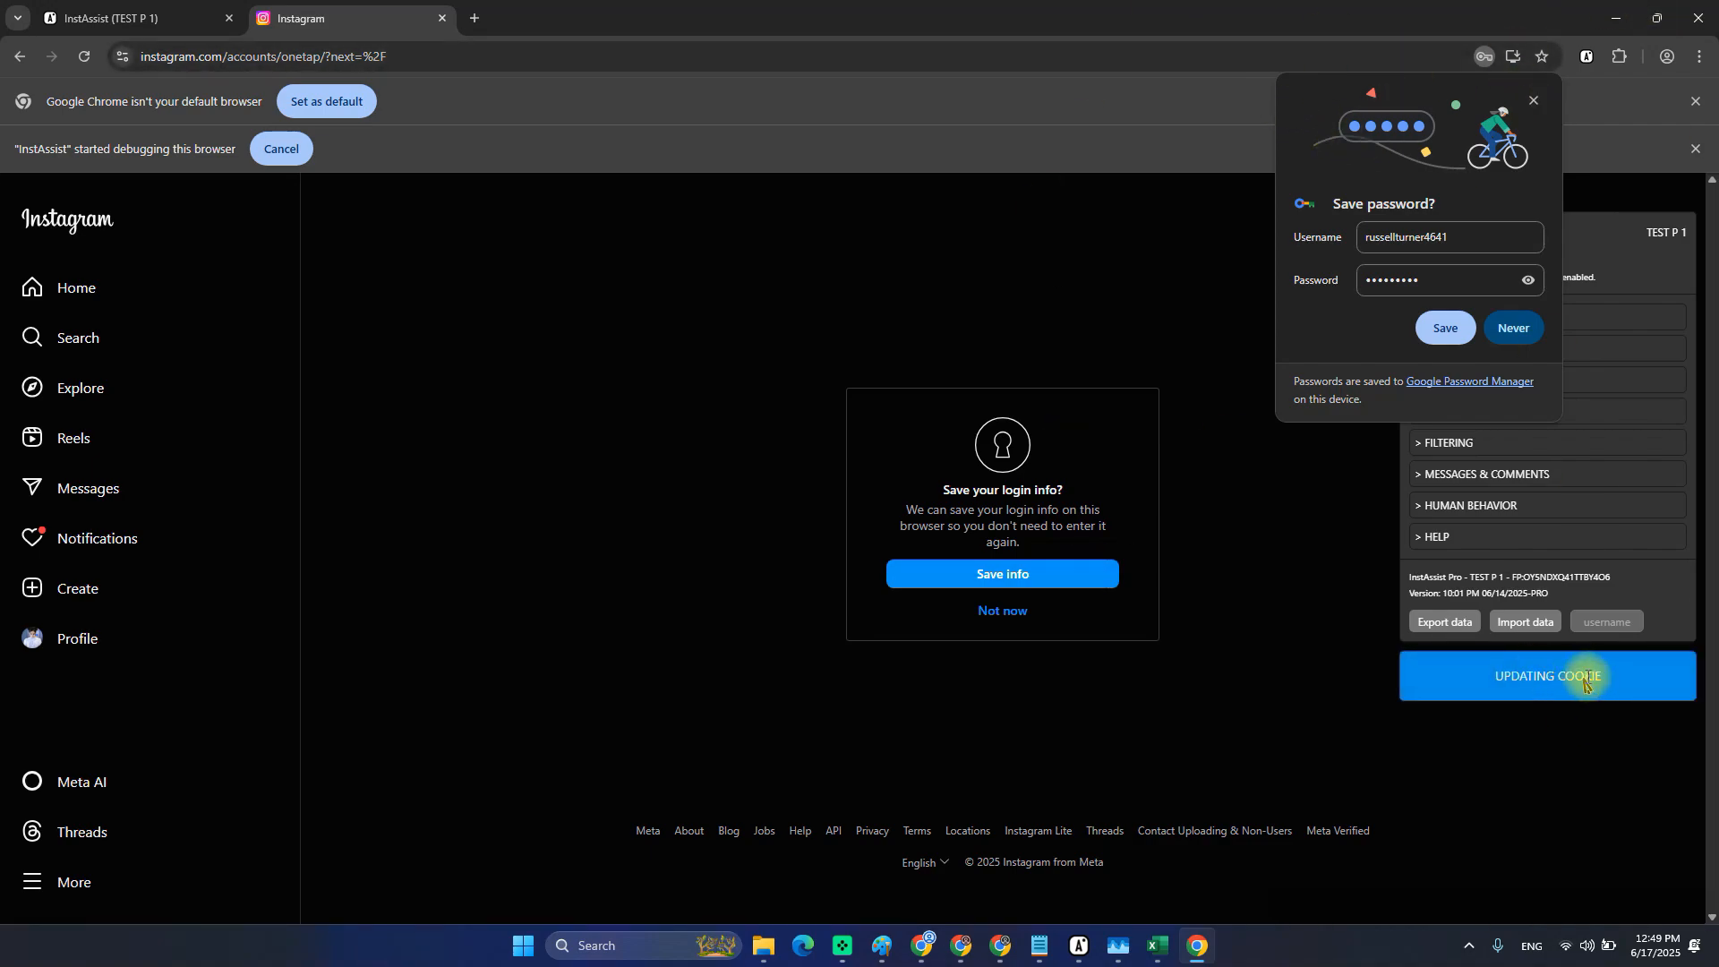
Load TEST P 1's settings and inspect its newly stored Instagram cookie value.
{"action": "left_click", "coordinate": [1079, 946]}
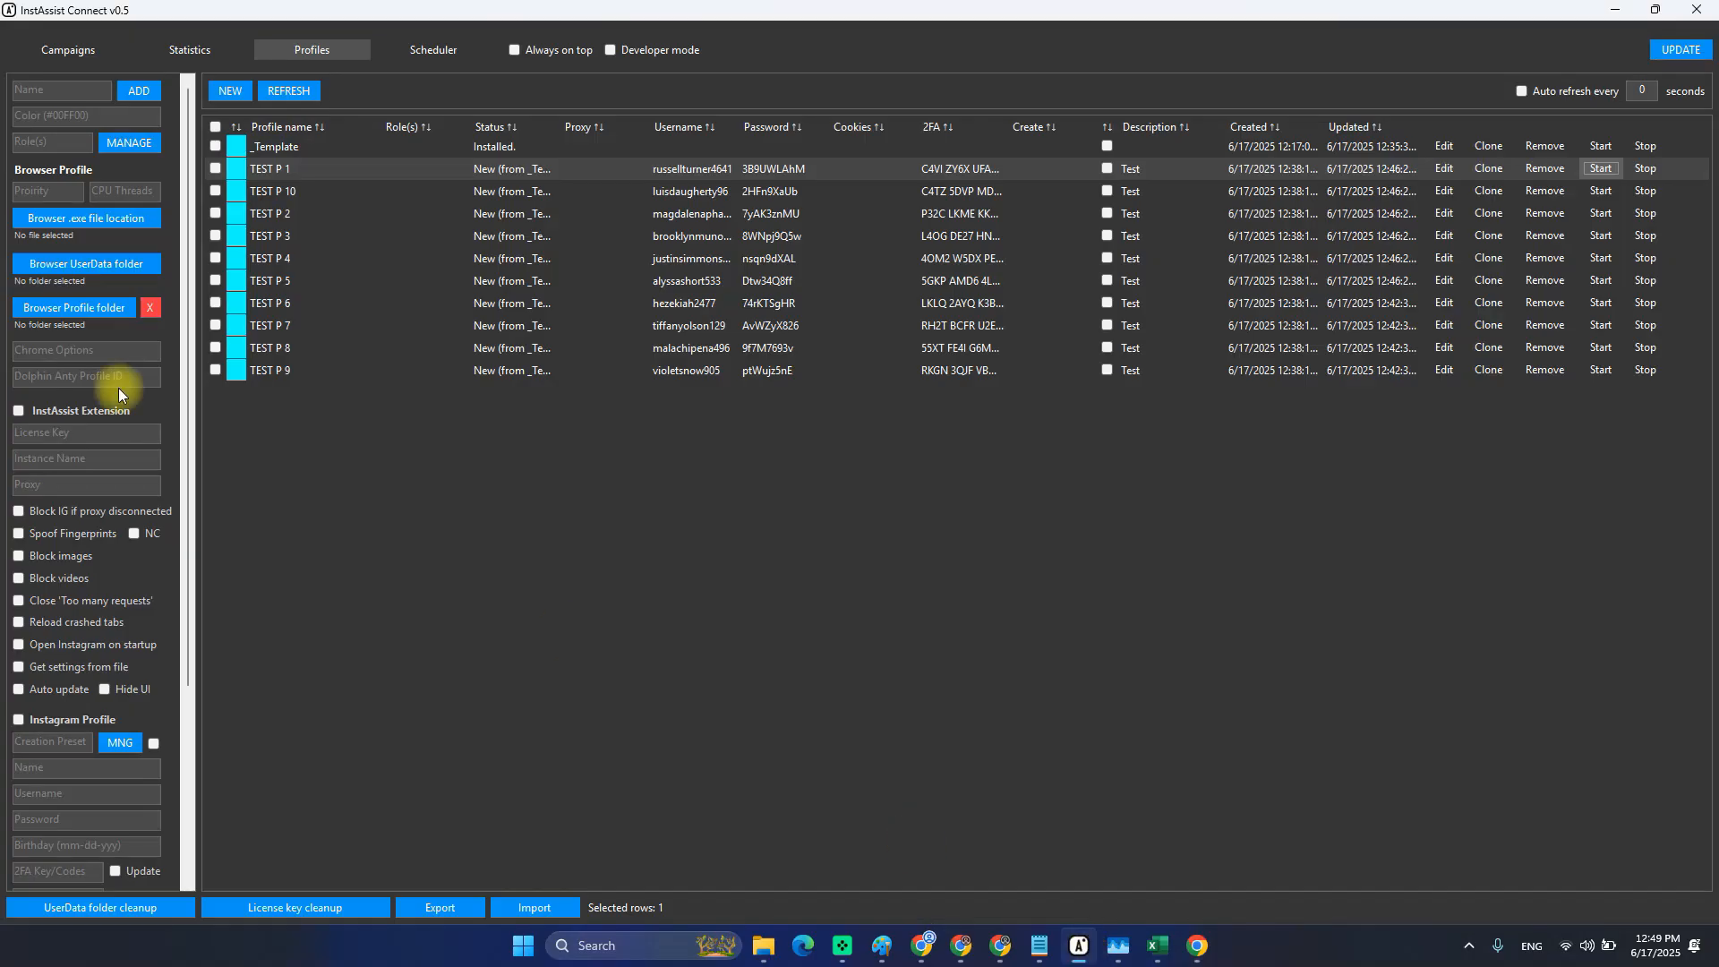
{"action": "left_click", "coordinate": [1443, 168]}
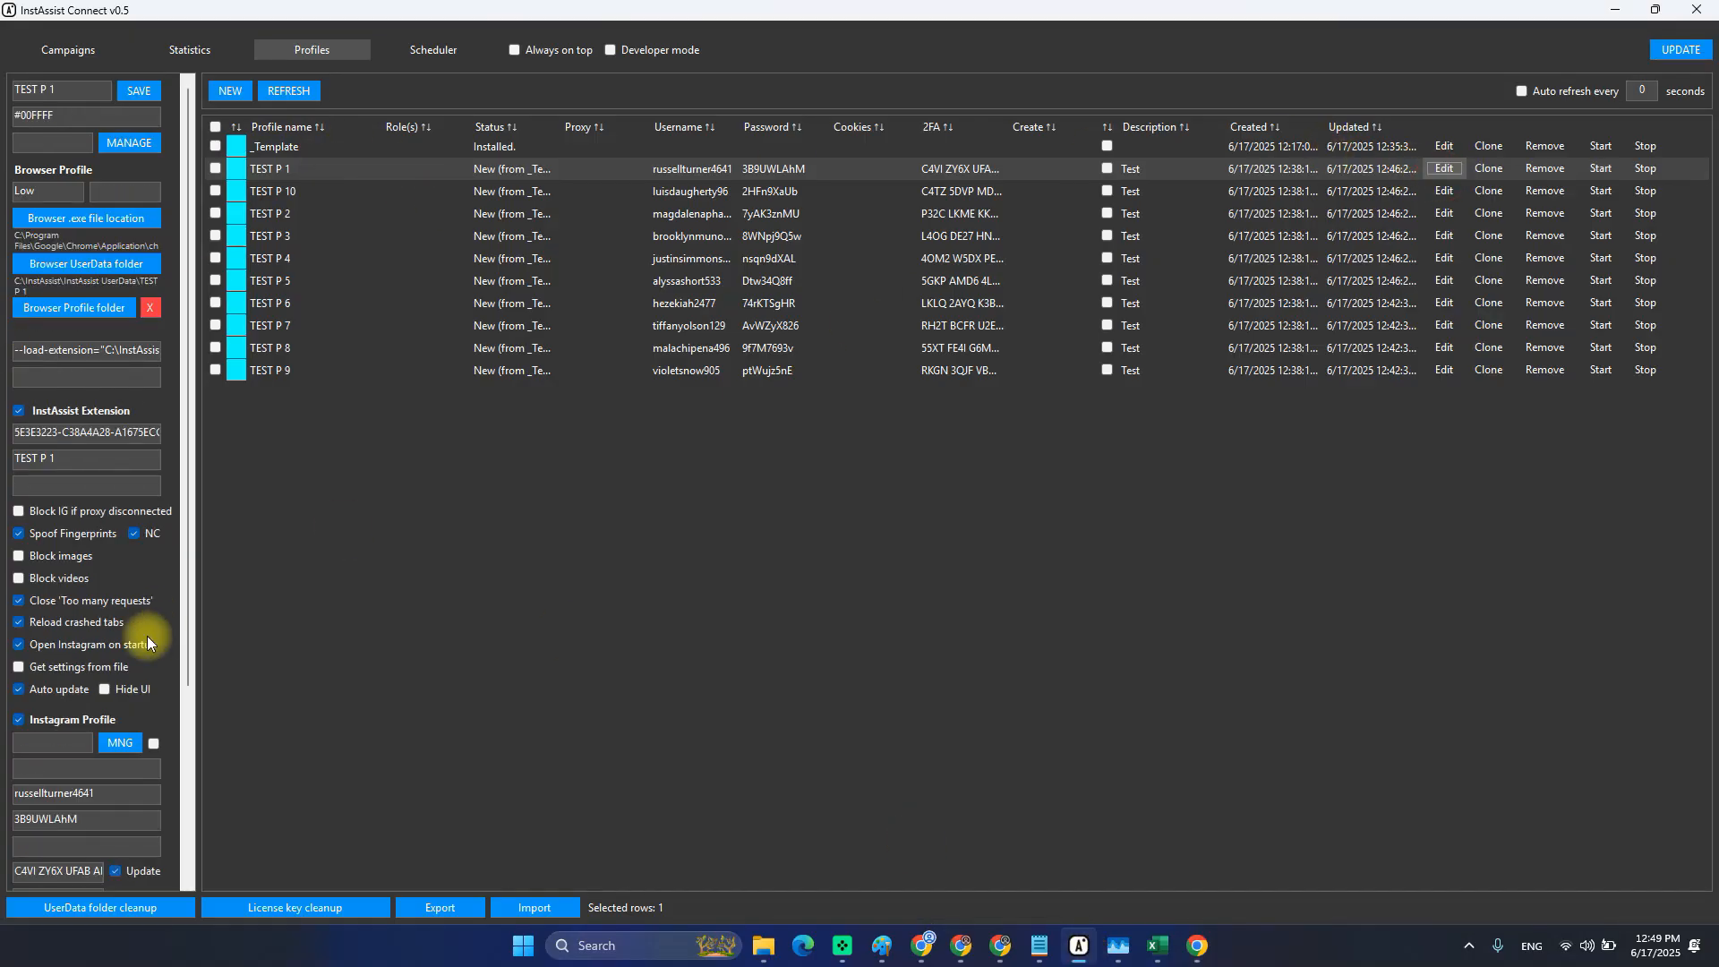
{"action": "scroll", "coordinate": [141, 635], "scroll_direction": "down", "scroll_amount": 3}
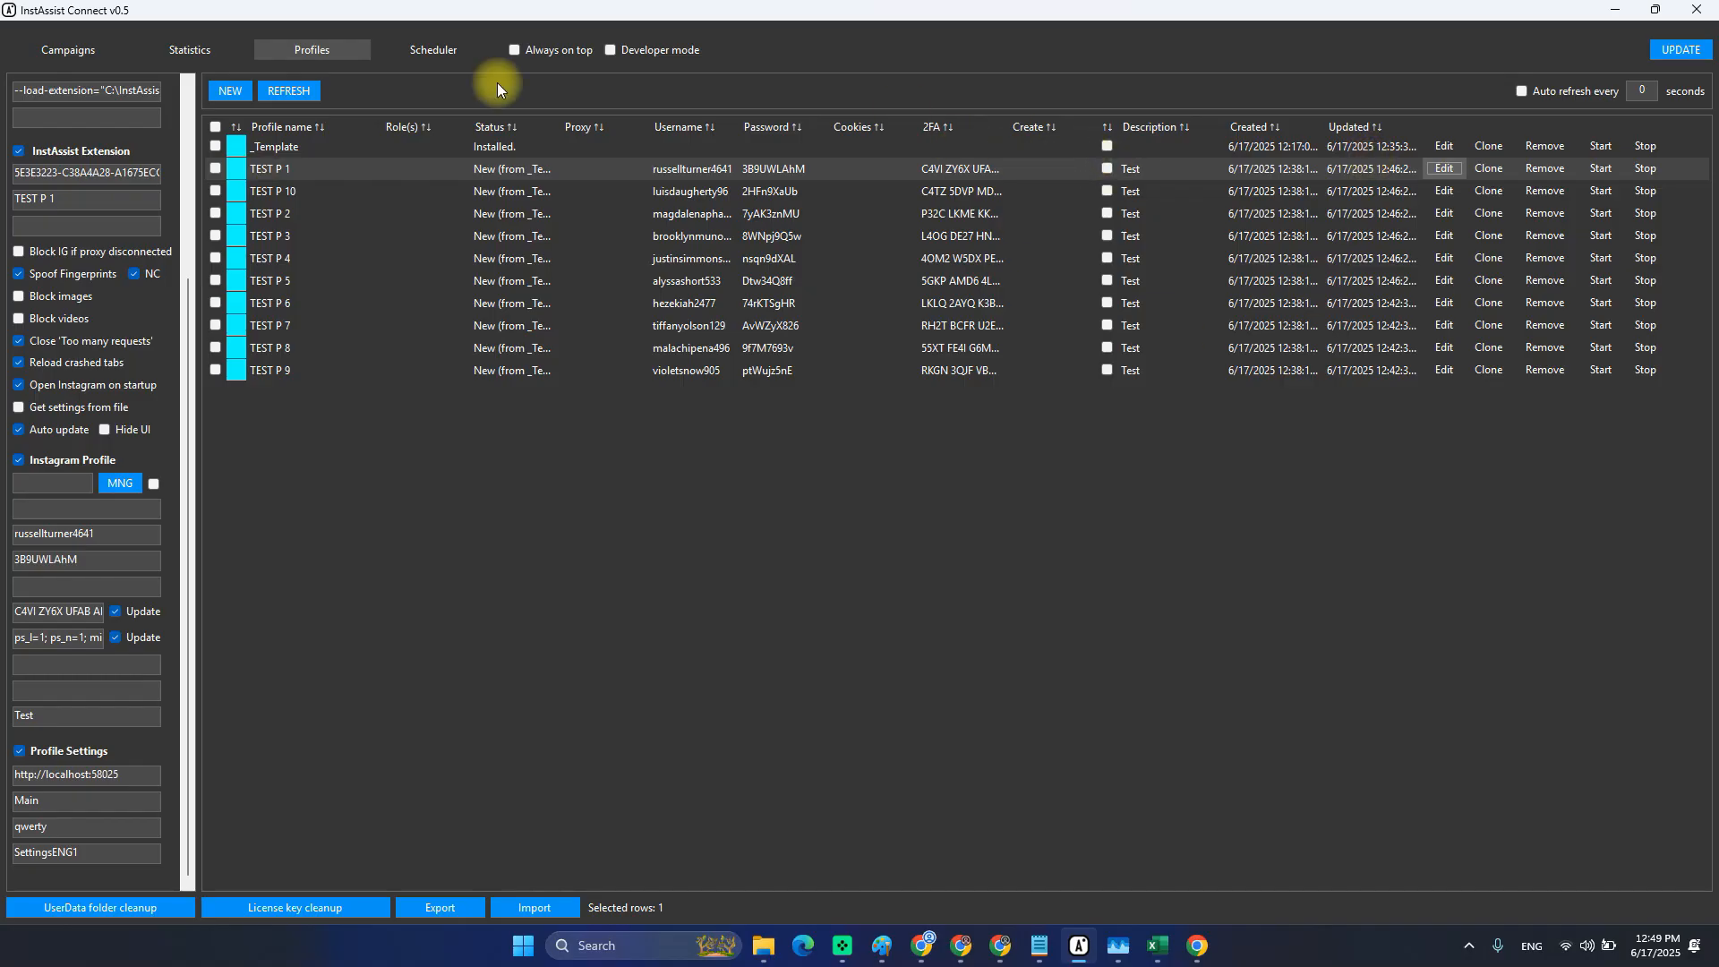
{"action": "left_click", "coordinate": [884, 166]}
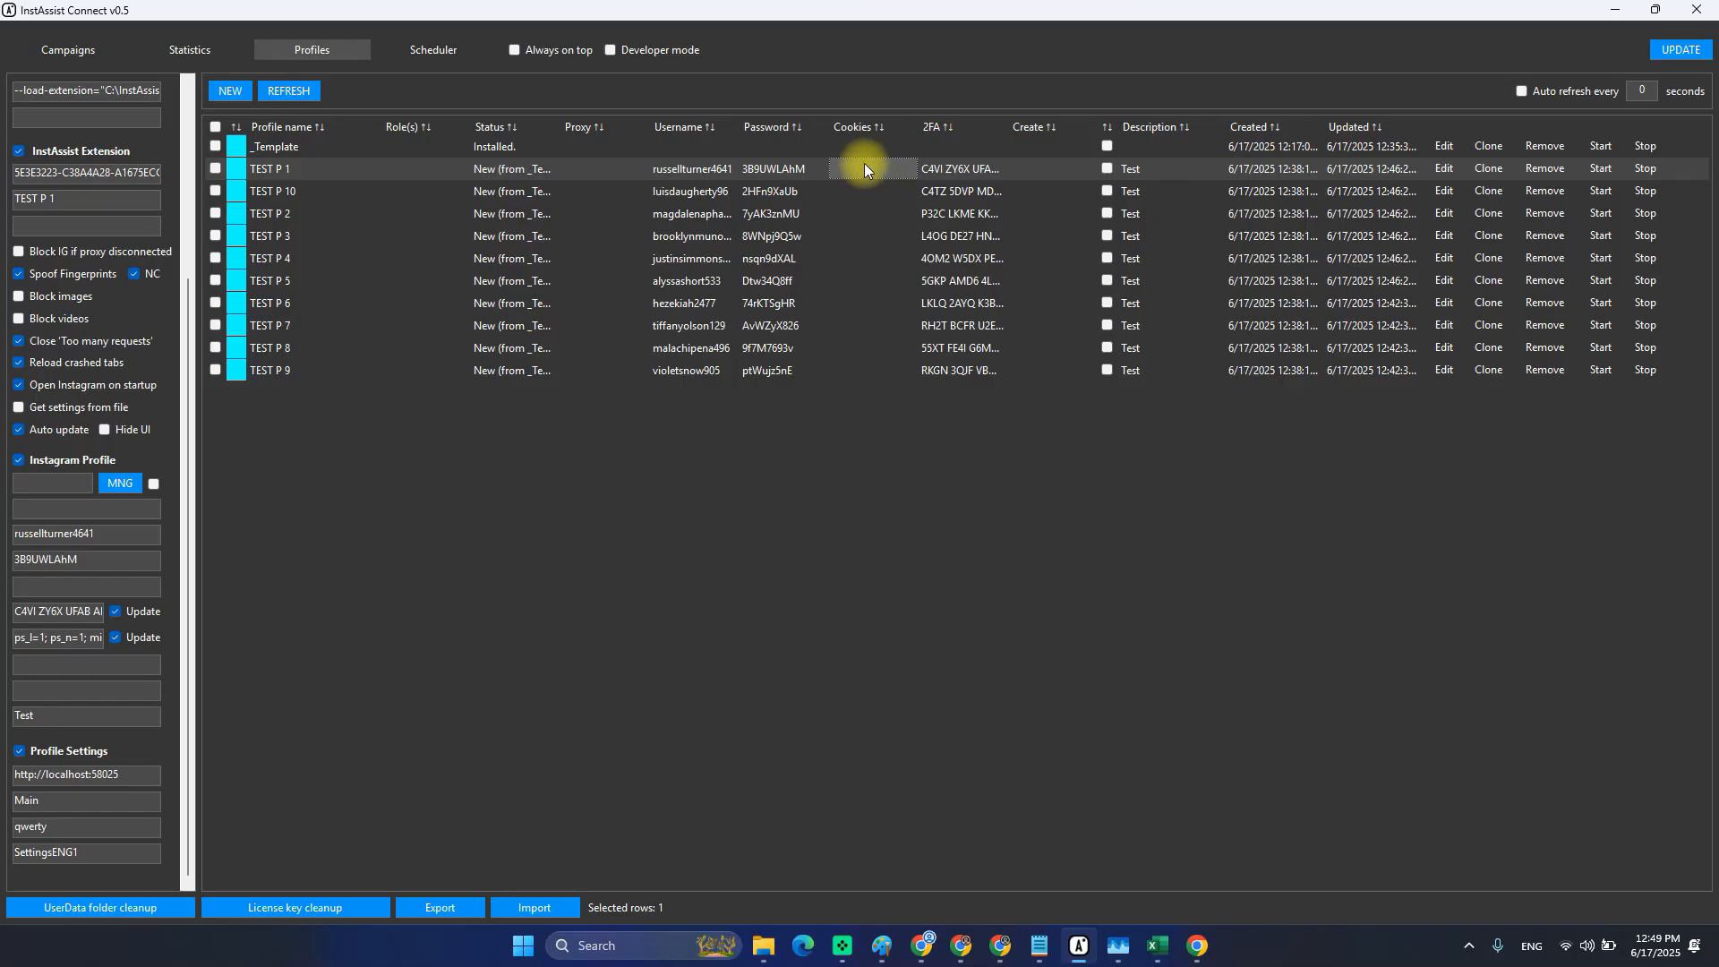
Refresh the profile table and inspect TEST P 1's stored password, 2FA key and cookie values.
{"action": "left_click", "coordinate": [308, 92]}
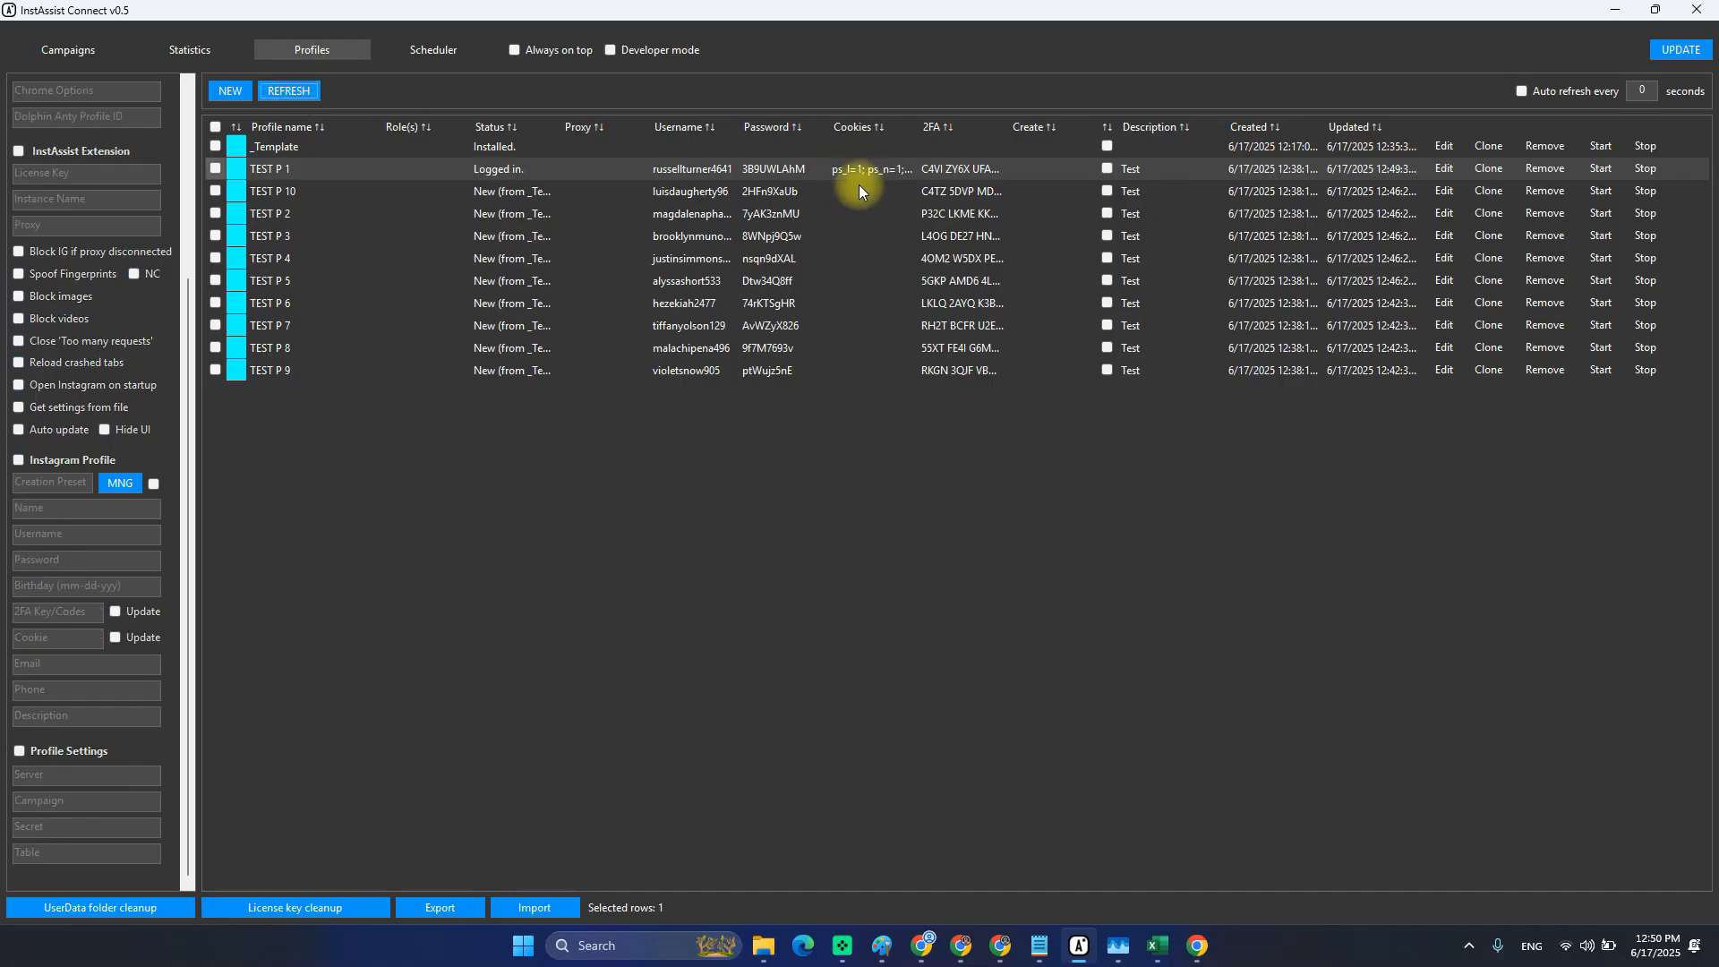
{"action": "left_click", "coordinate": [866, 168]}
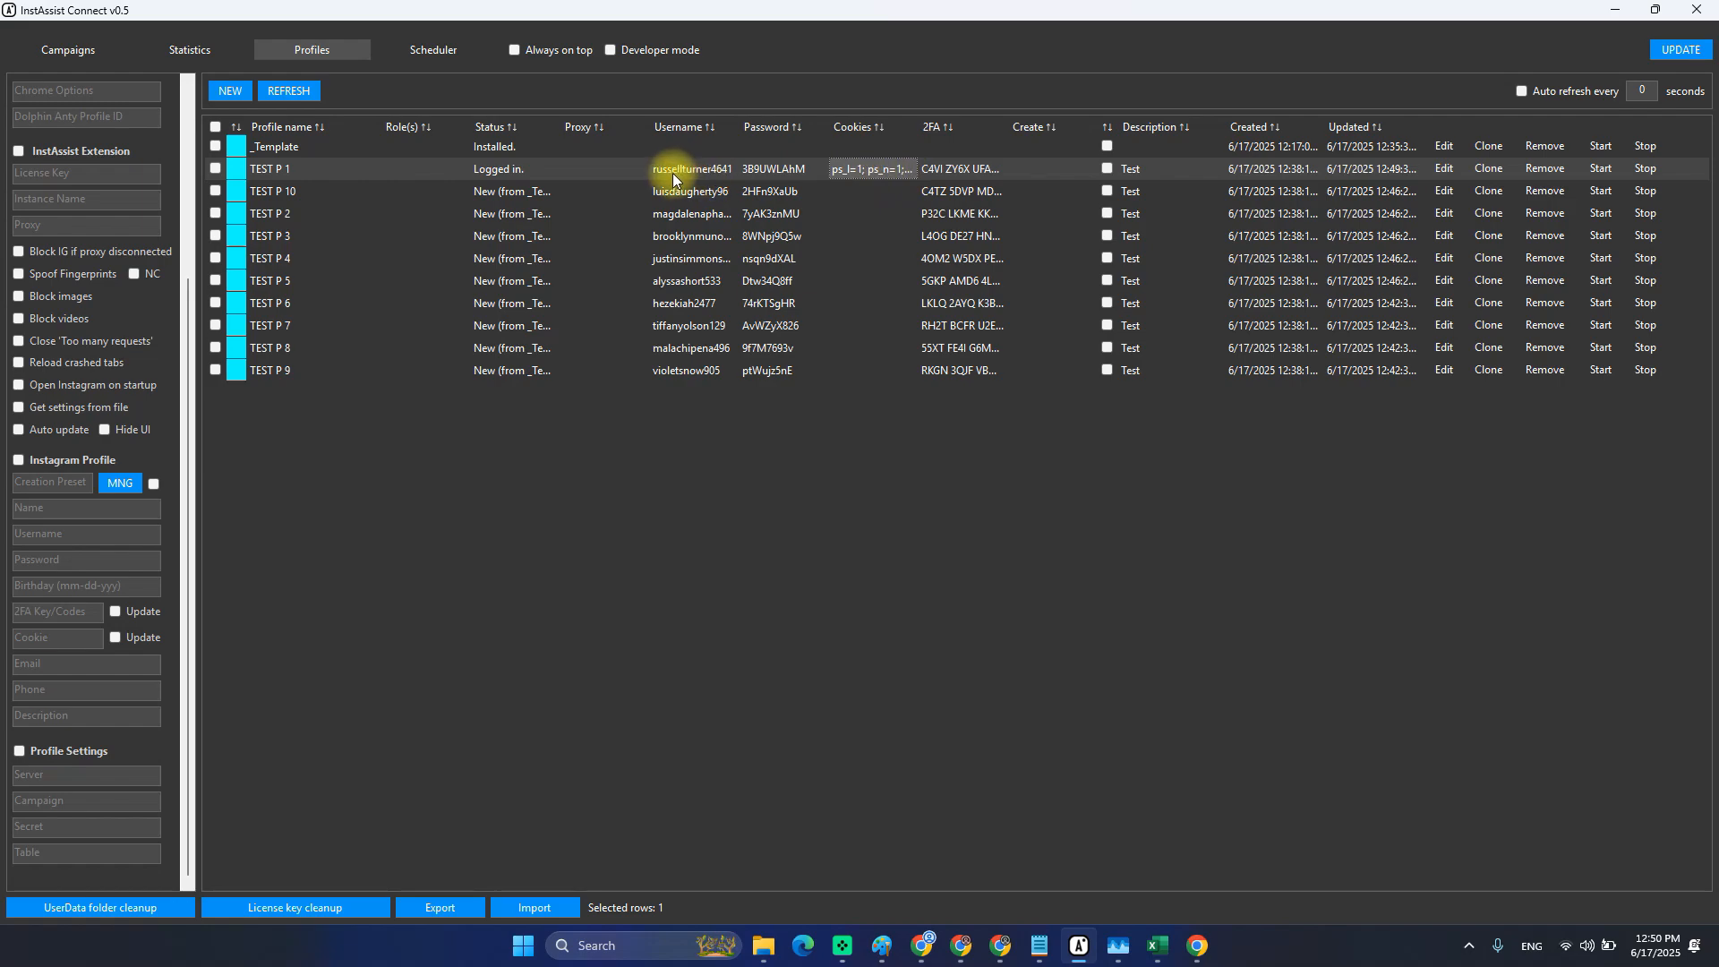
{"action": "left_click", "coordinate": [756, 170]}
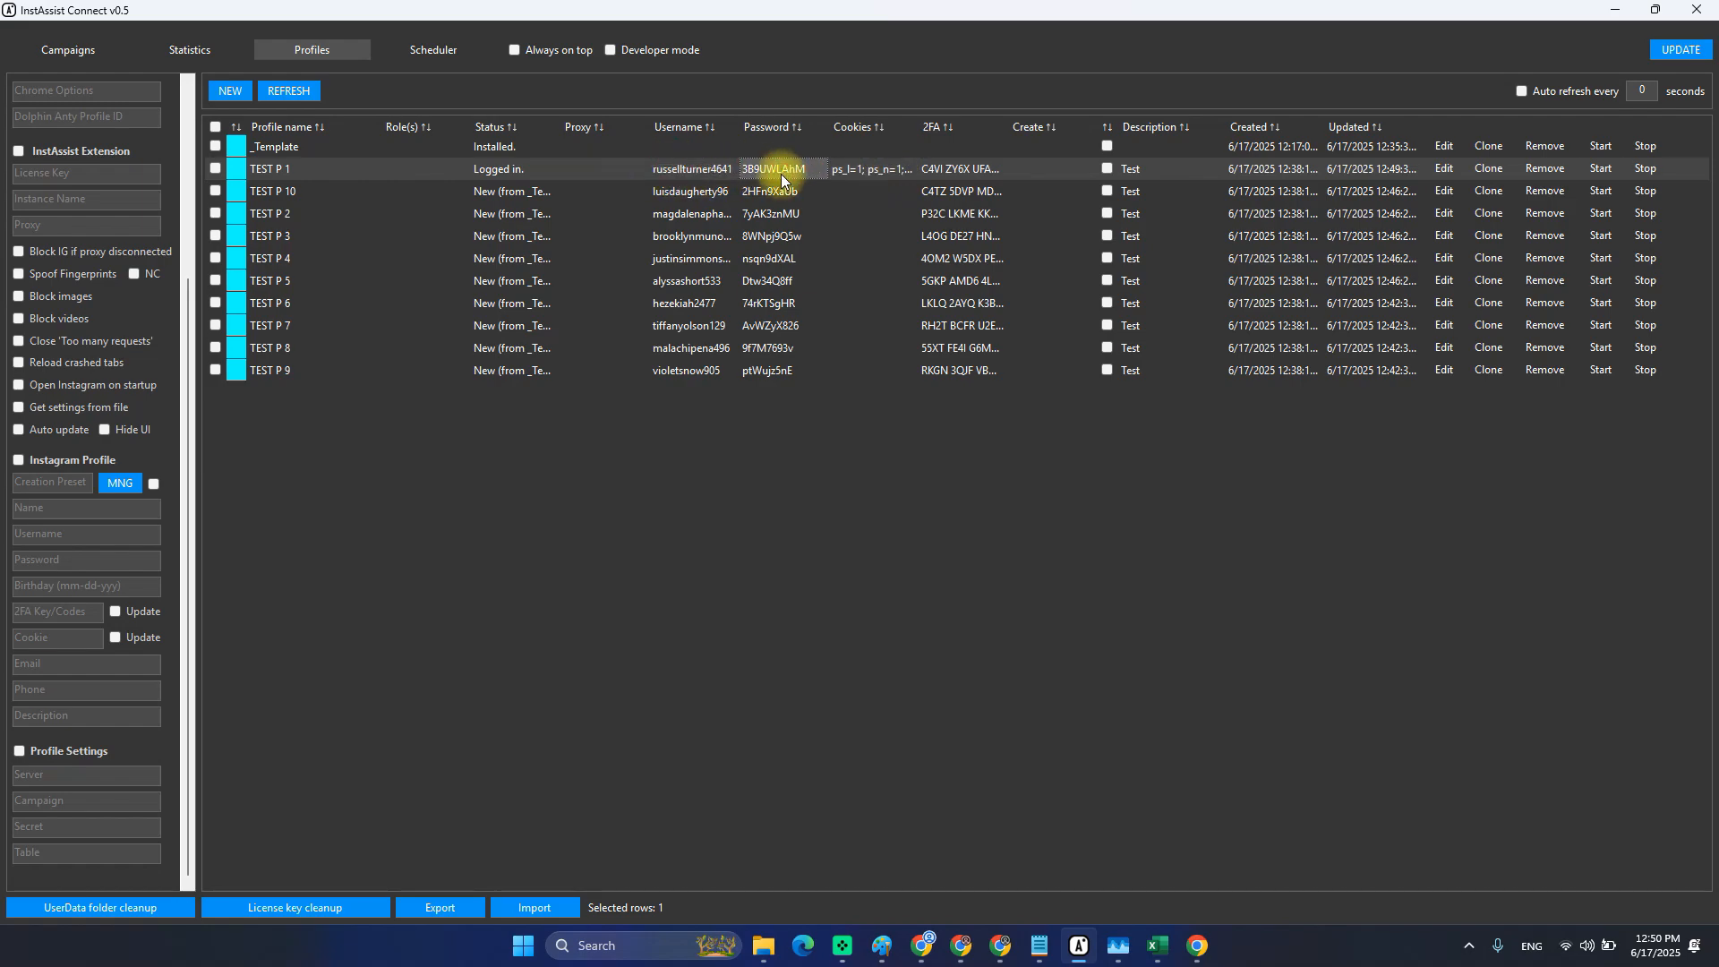
{"action": "left_click", "coordinate": [950, 172]}
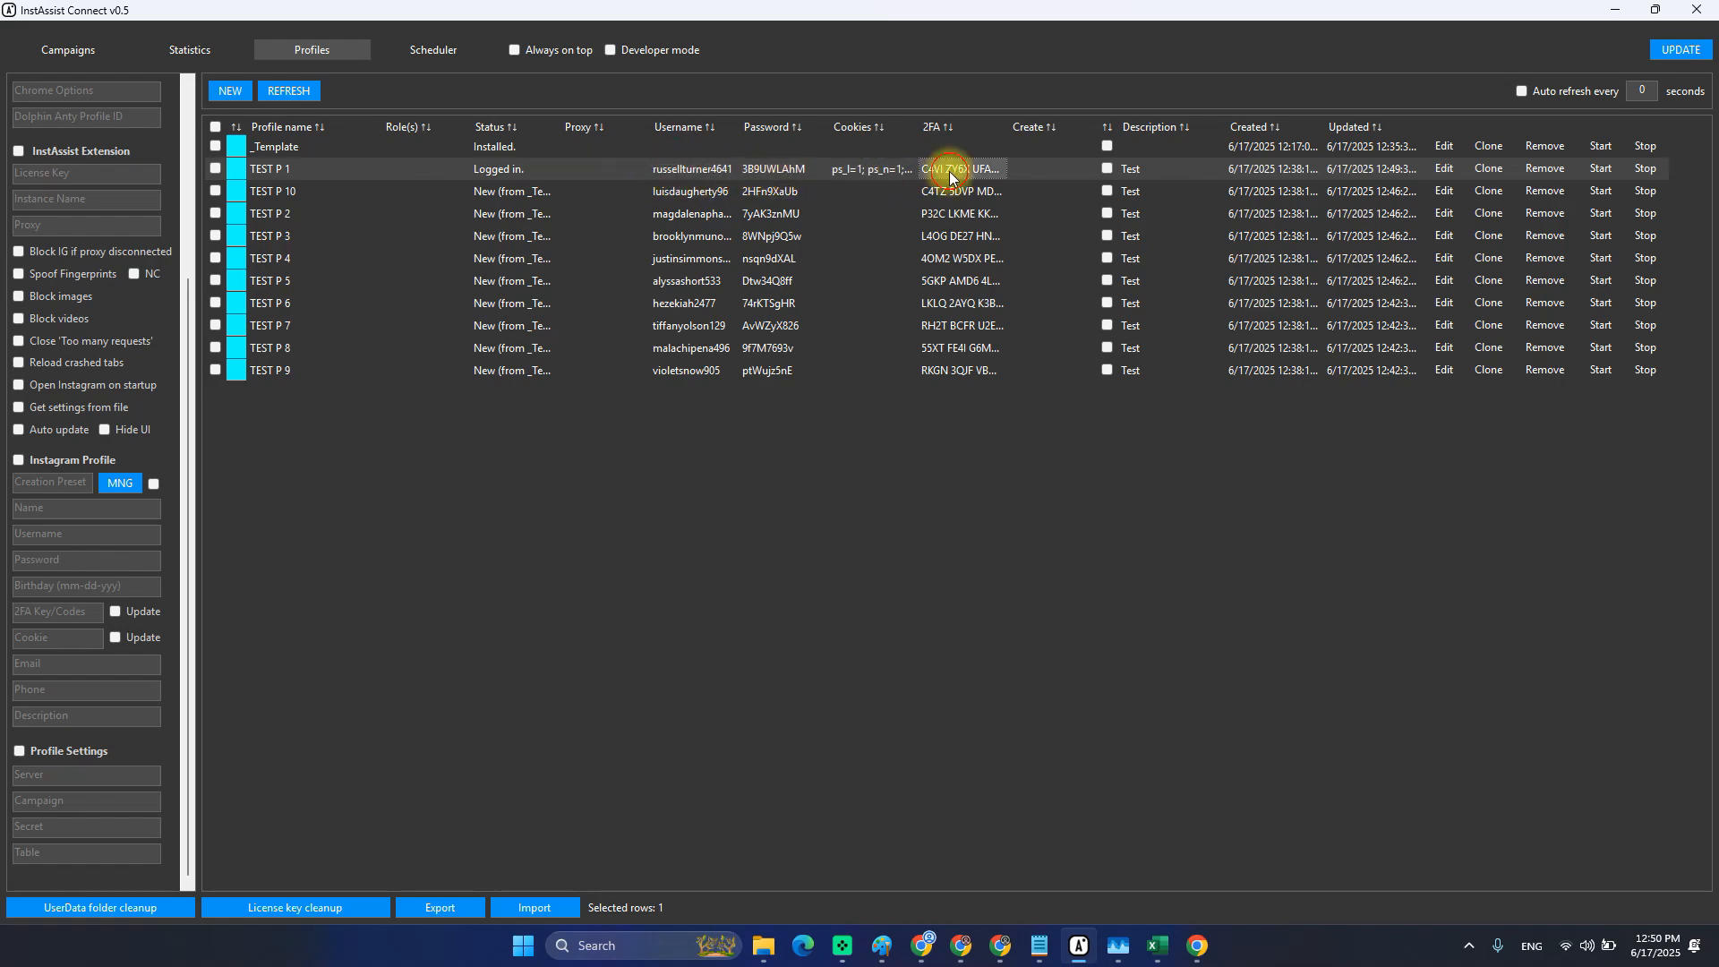
{"action": "left_click", "coordinate": [866, 170]}
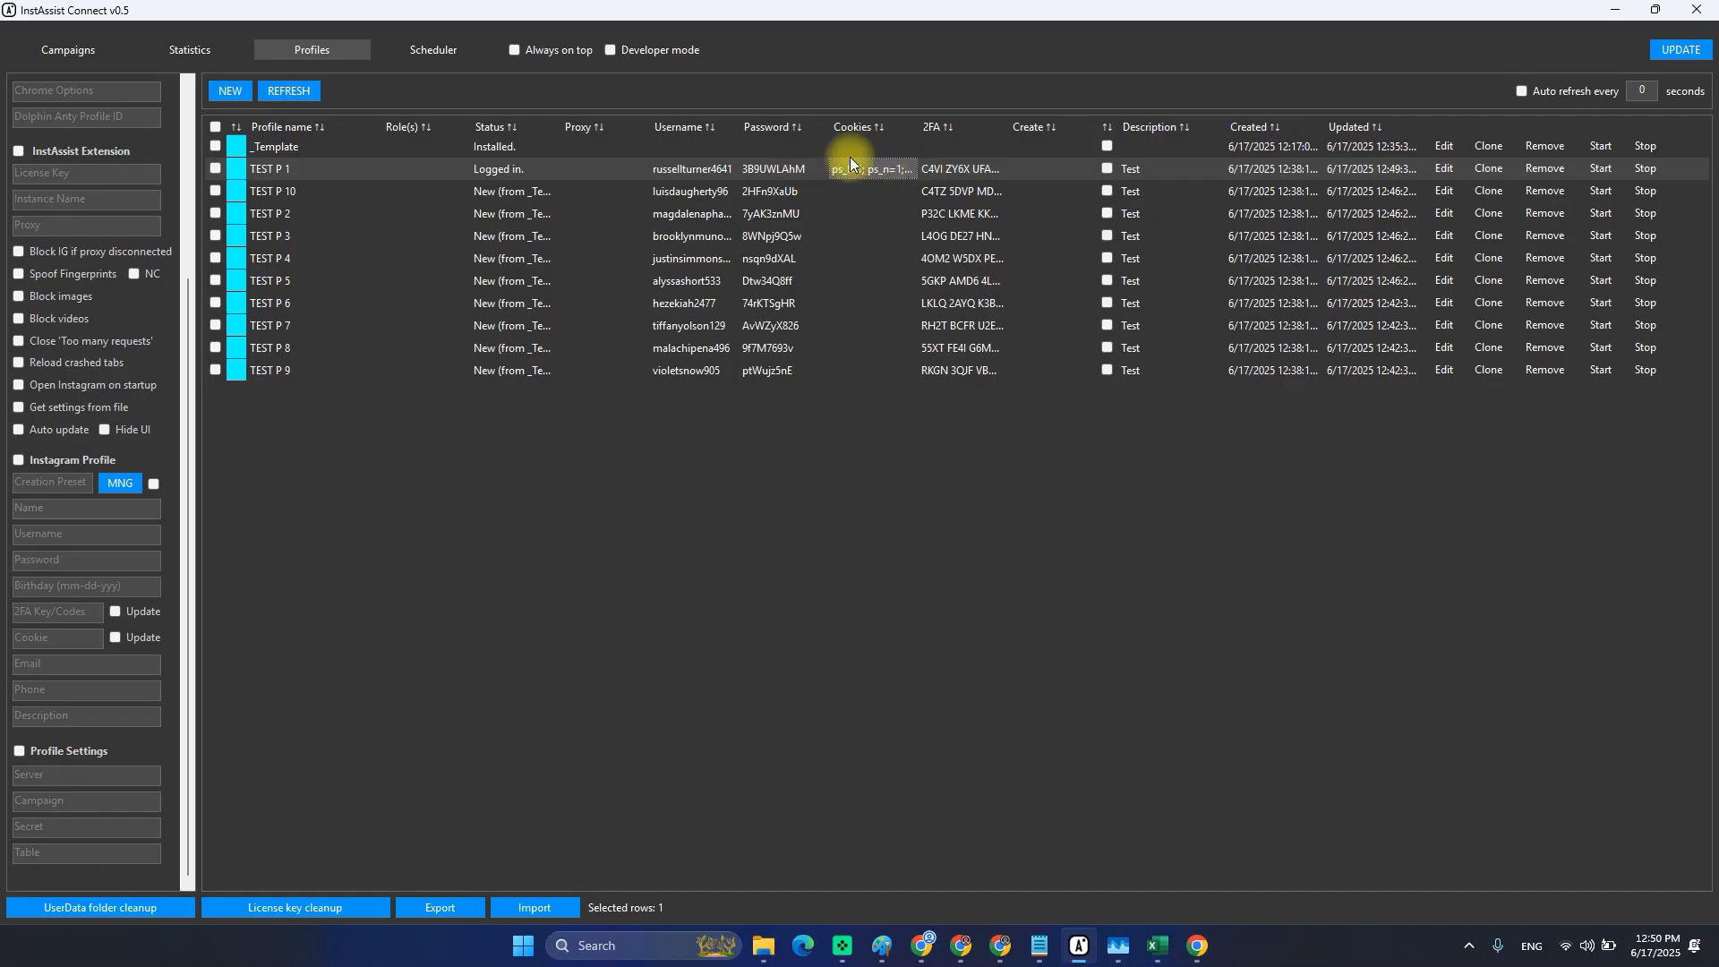
Bring back TEST P 1's Instagram Chrome window, decline saving the password, and close it.
{"action": "left_click", "coordinate": [1193, 955]}
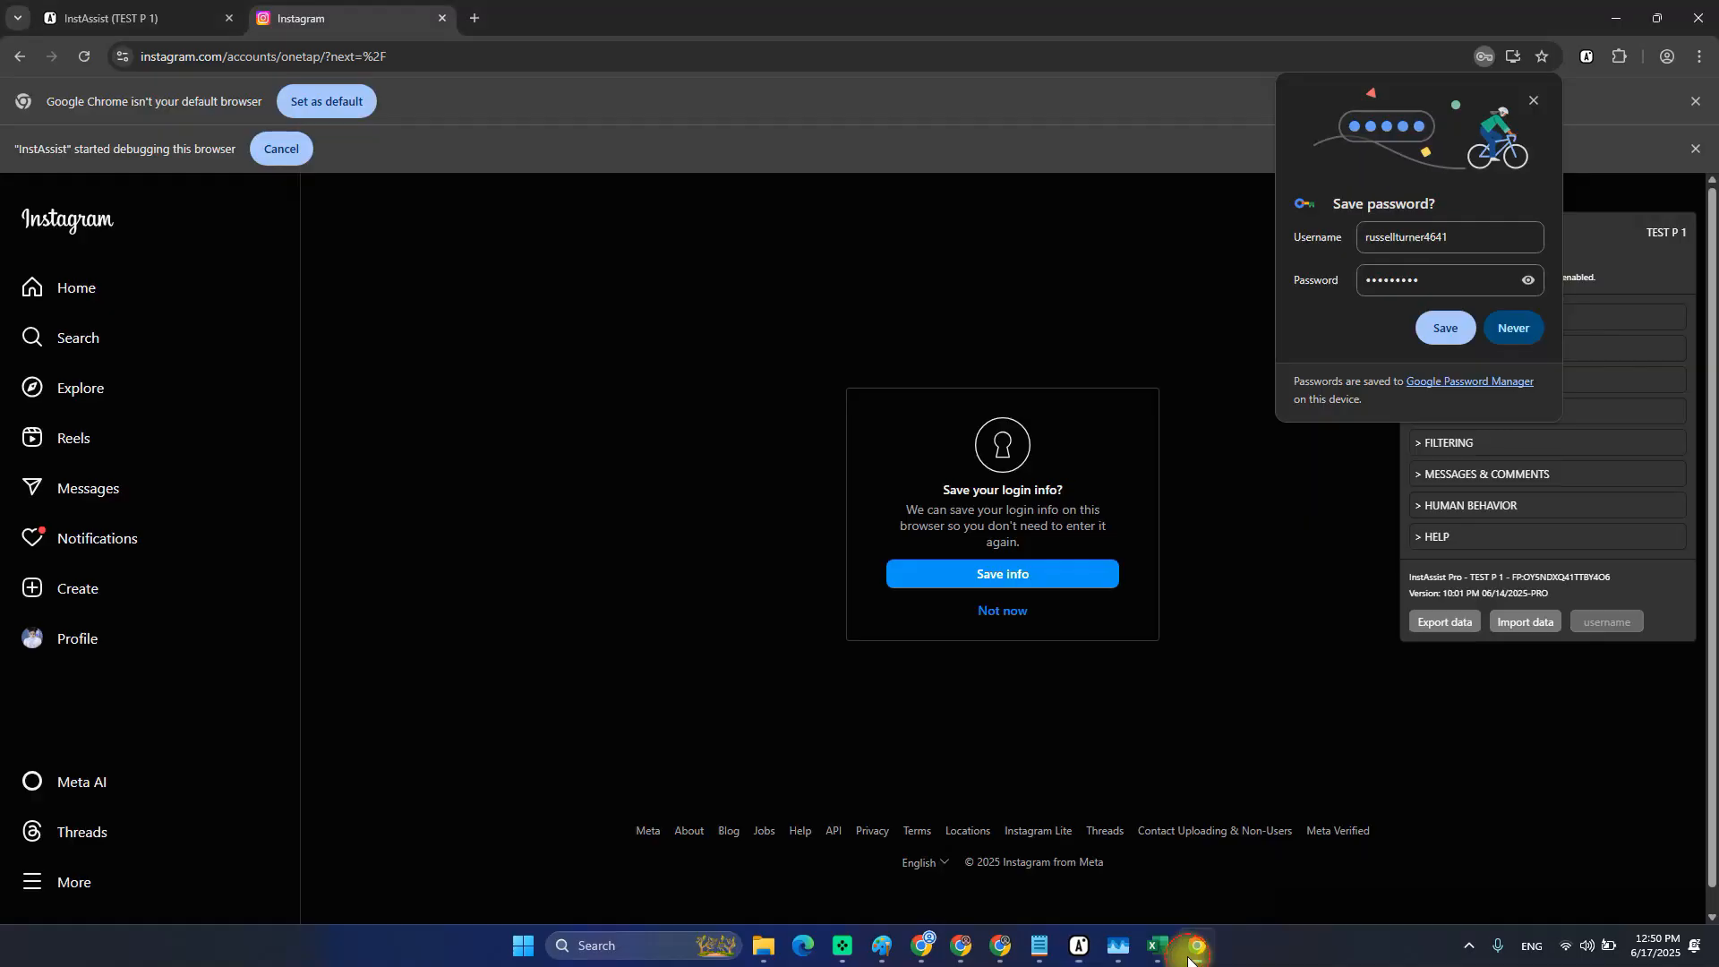
{"action": "left_click", "coordinate": [1532, 99]}
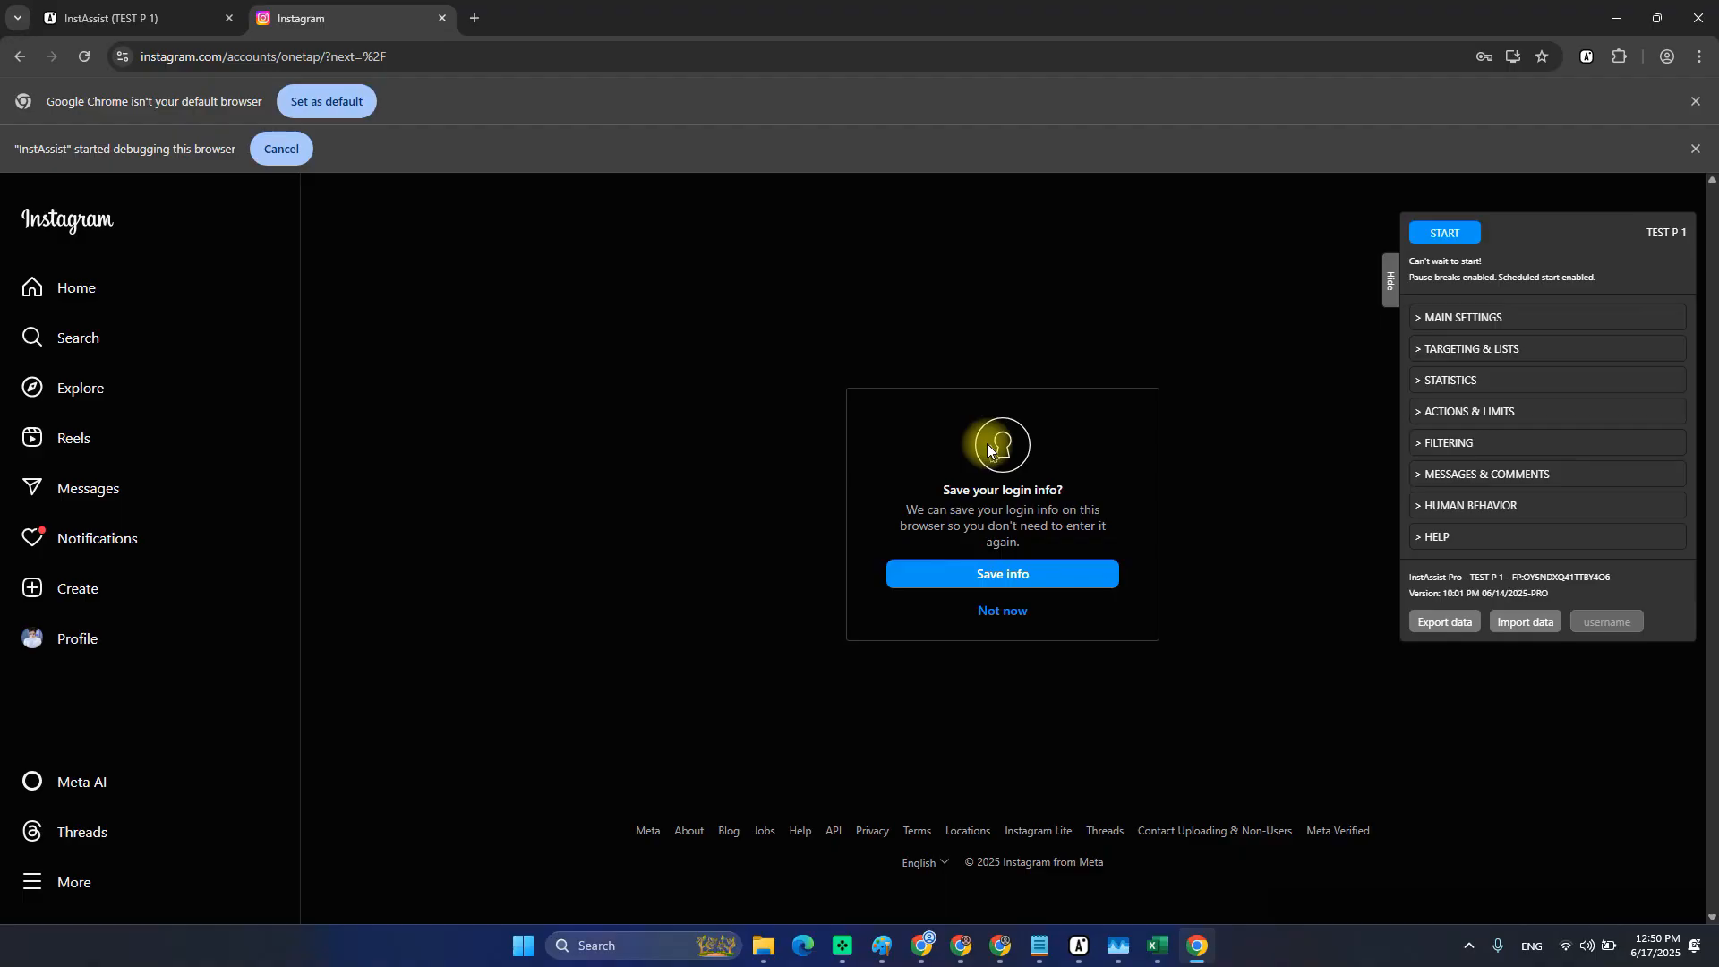
{"action": "left_click", "coordinate": [1698, 23]}
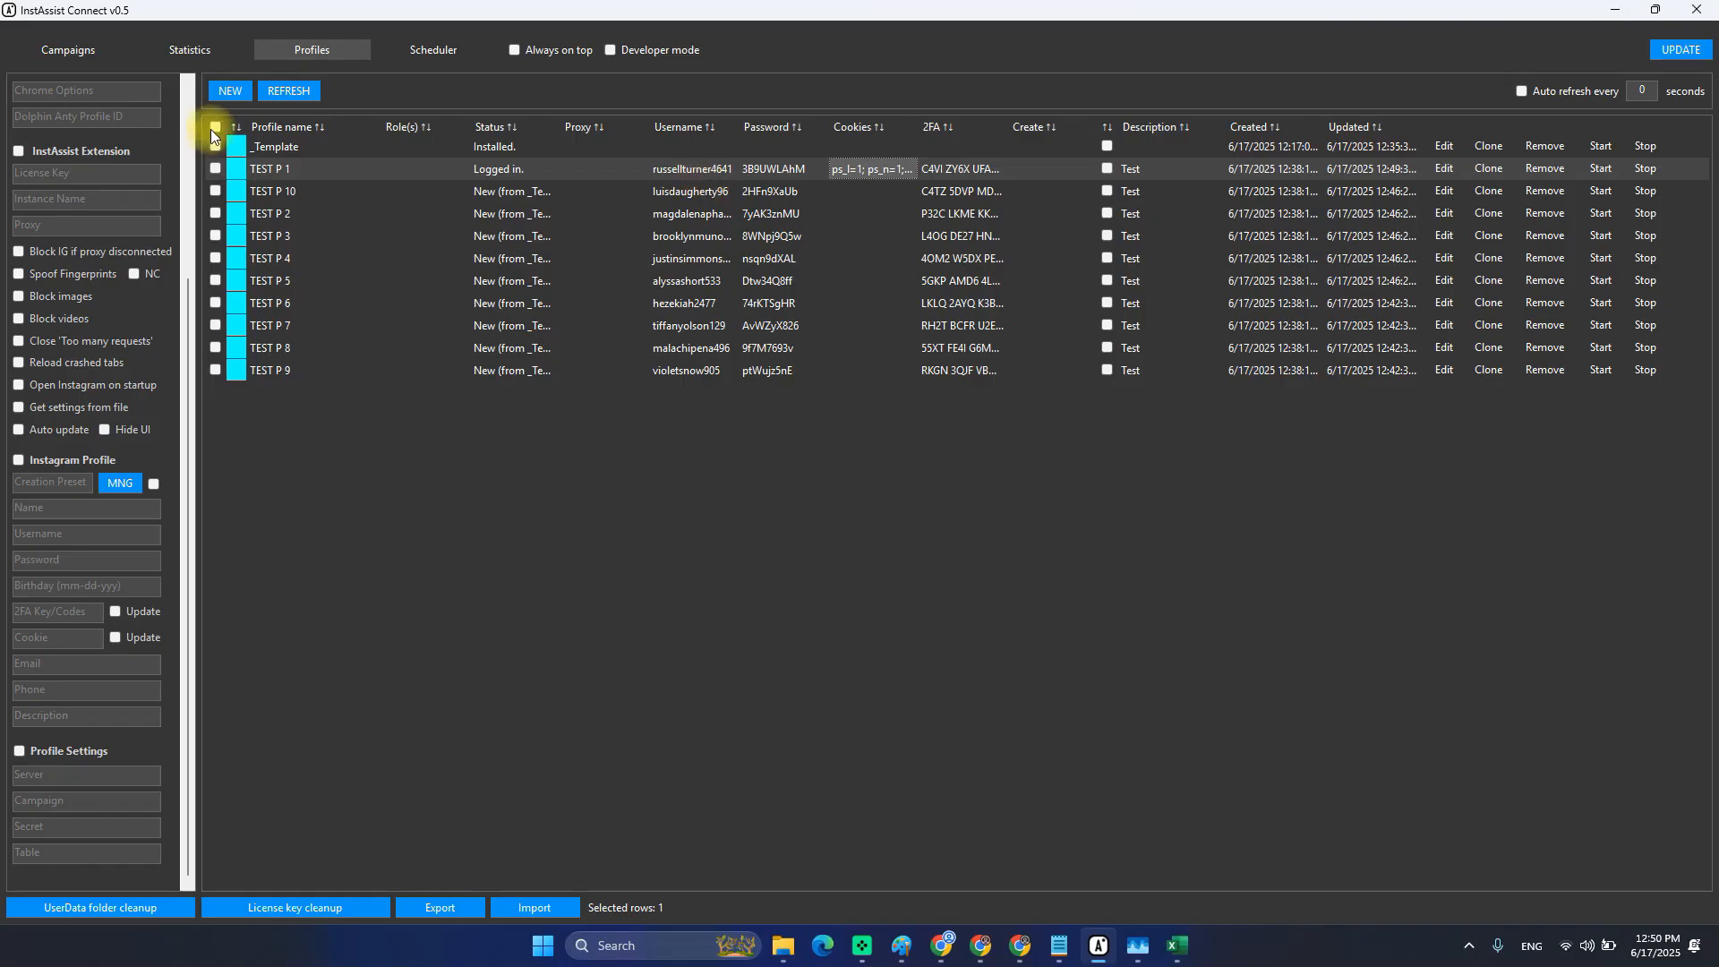
{"action": "left_click", "coordinate": [285, 93]}
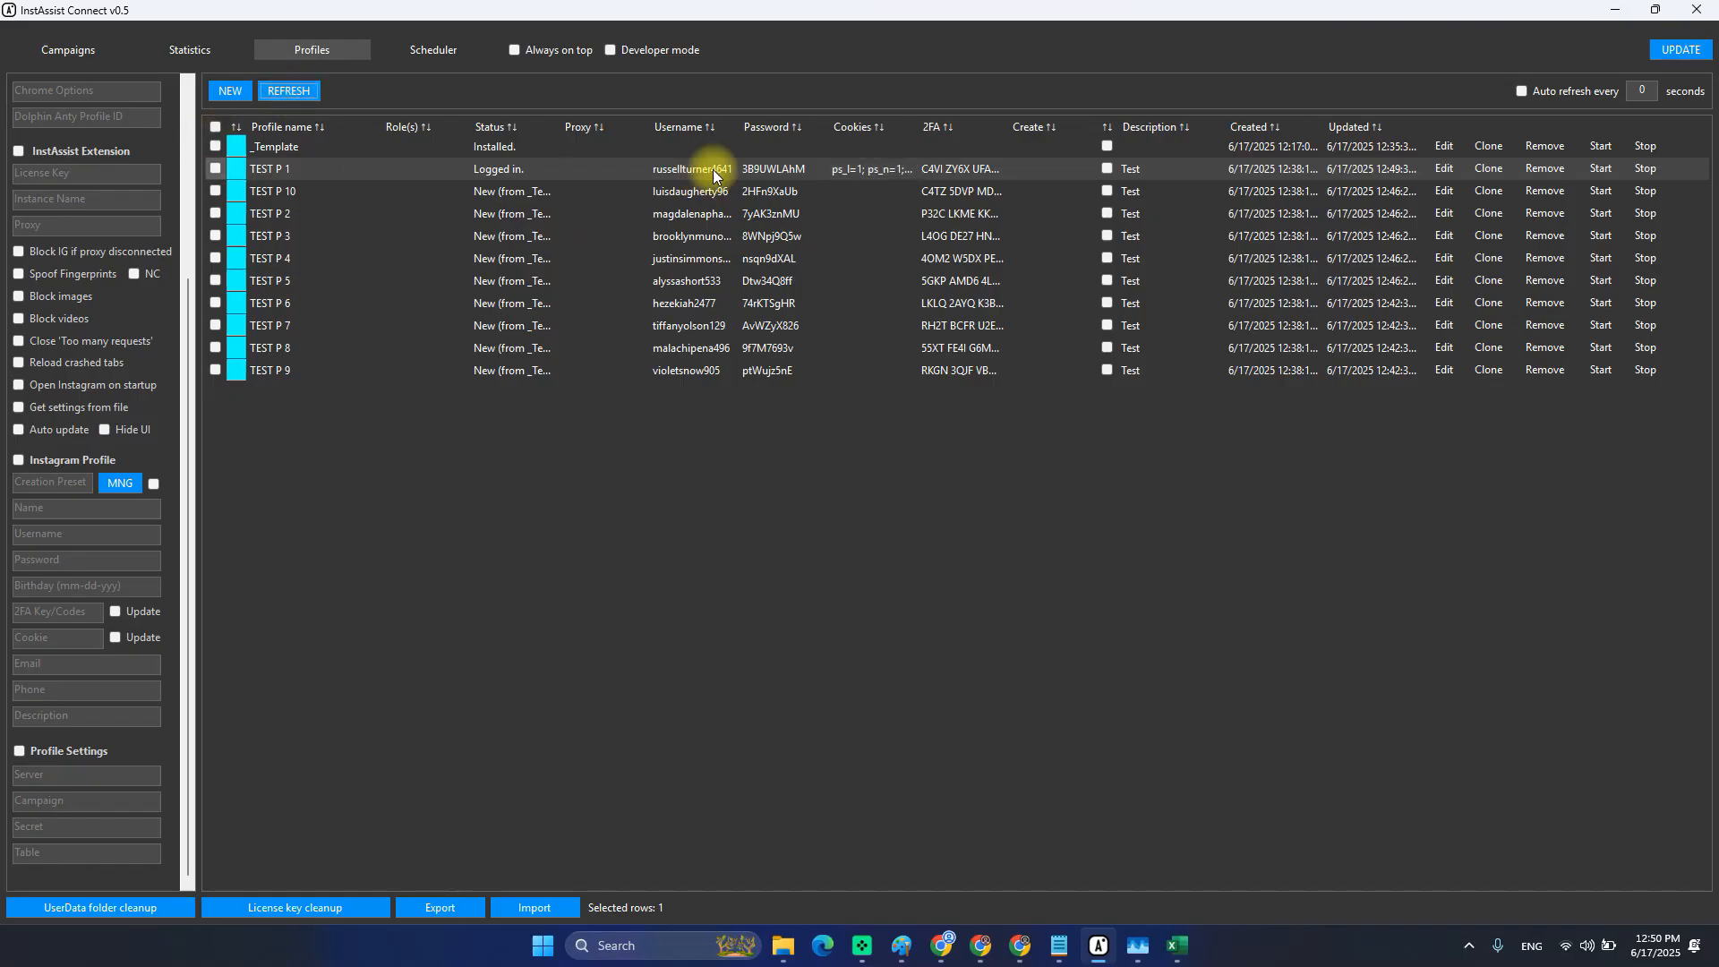
{"action": "left_click", "coordinate": [498, 172]}
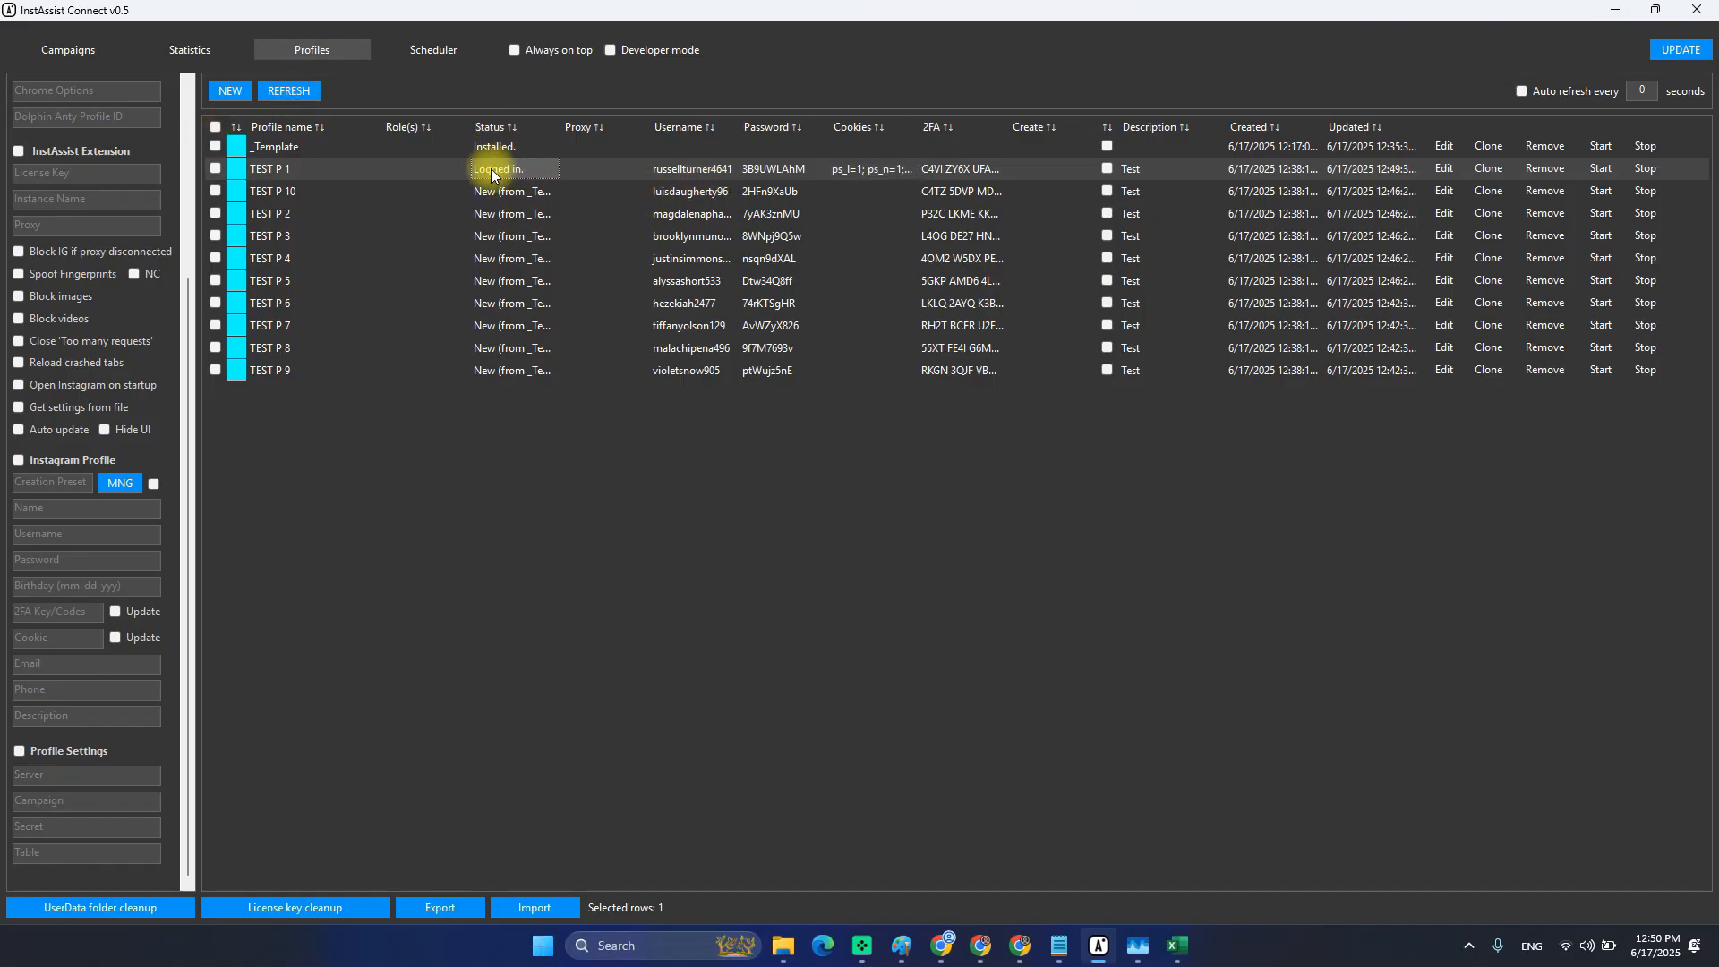
{"action": "left_click_drag", "start_coordinate": [557, 130], "coordinate": [633, 127]}
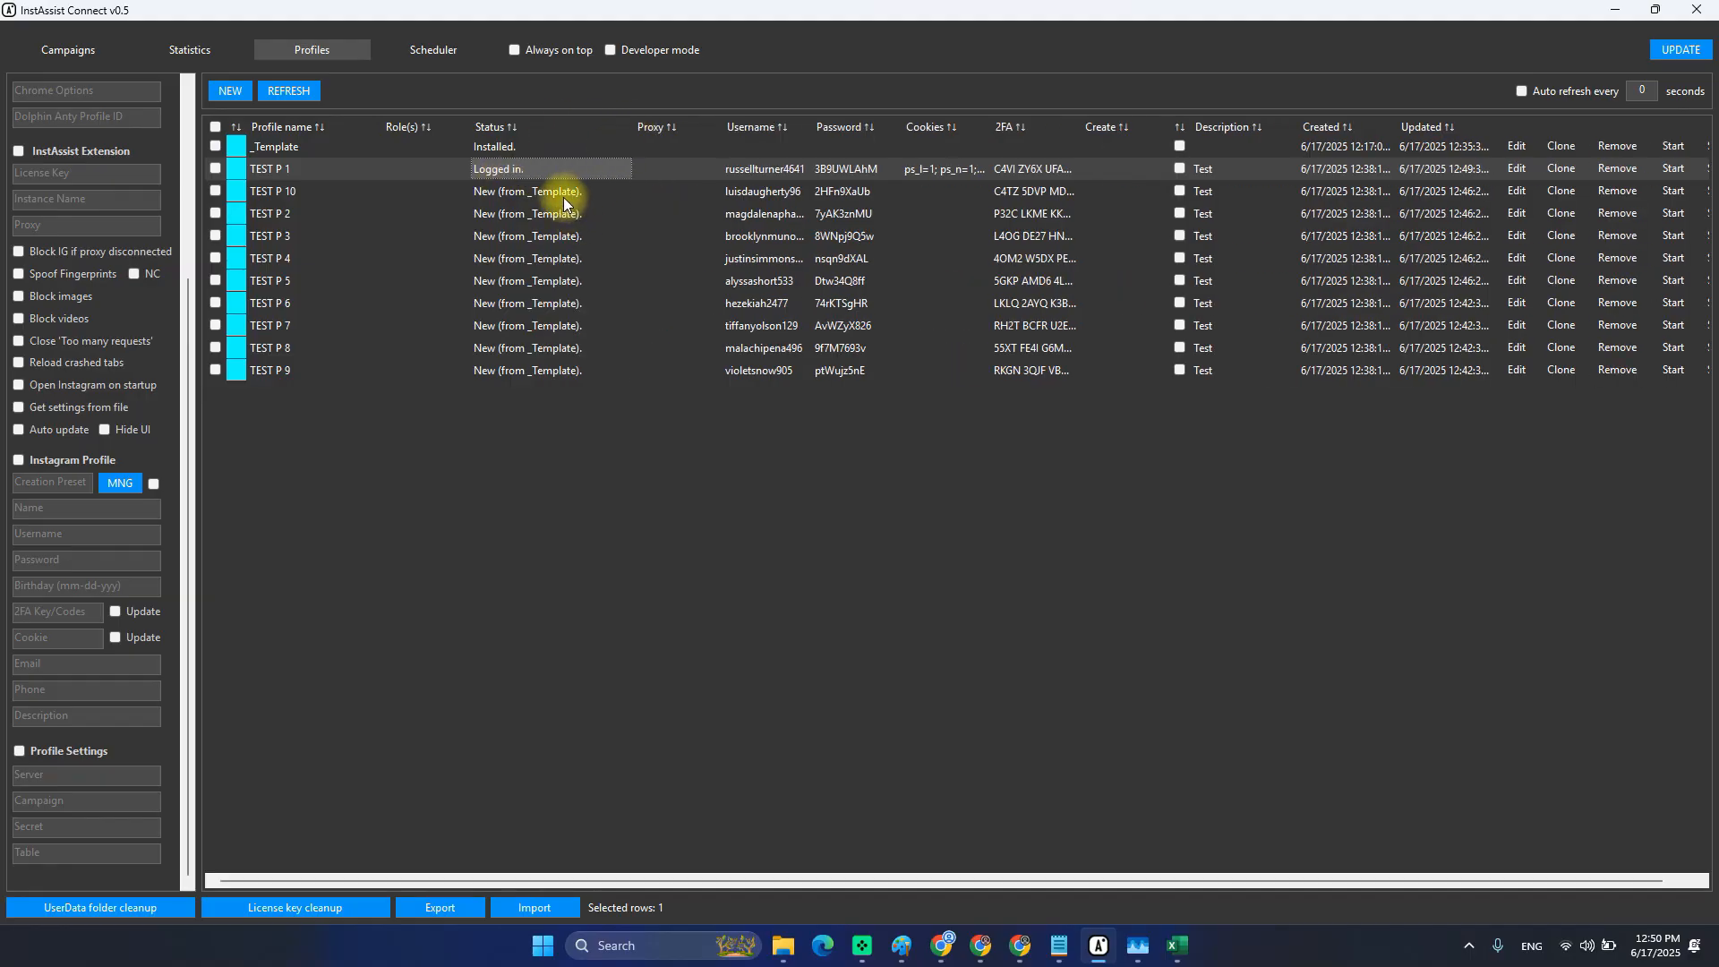
{"action": "left_click_drag", "start_coordinate": [552, 197], "coordinate": [540, 378]}
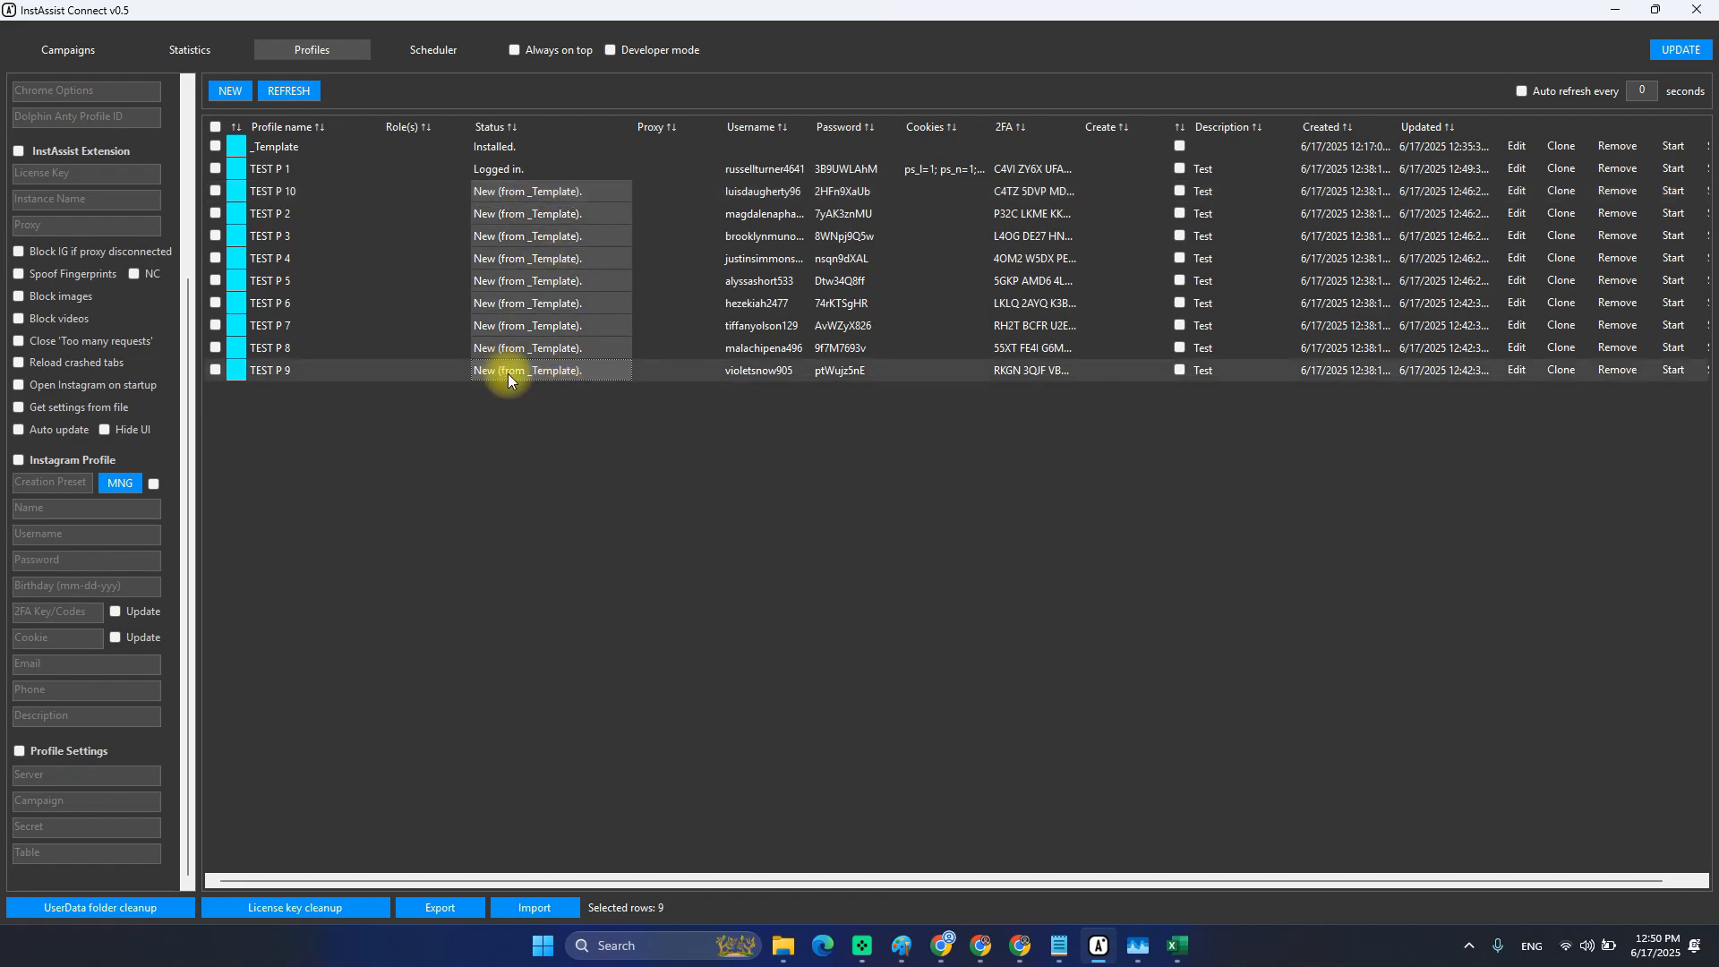
{"action": "left_click", "coordinate": [549, 191]}
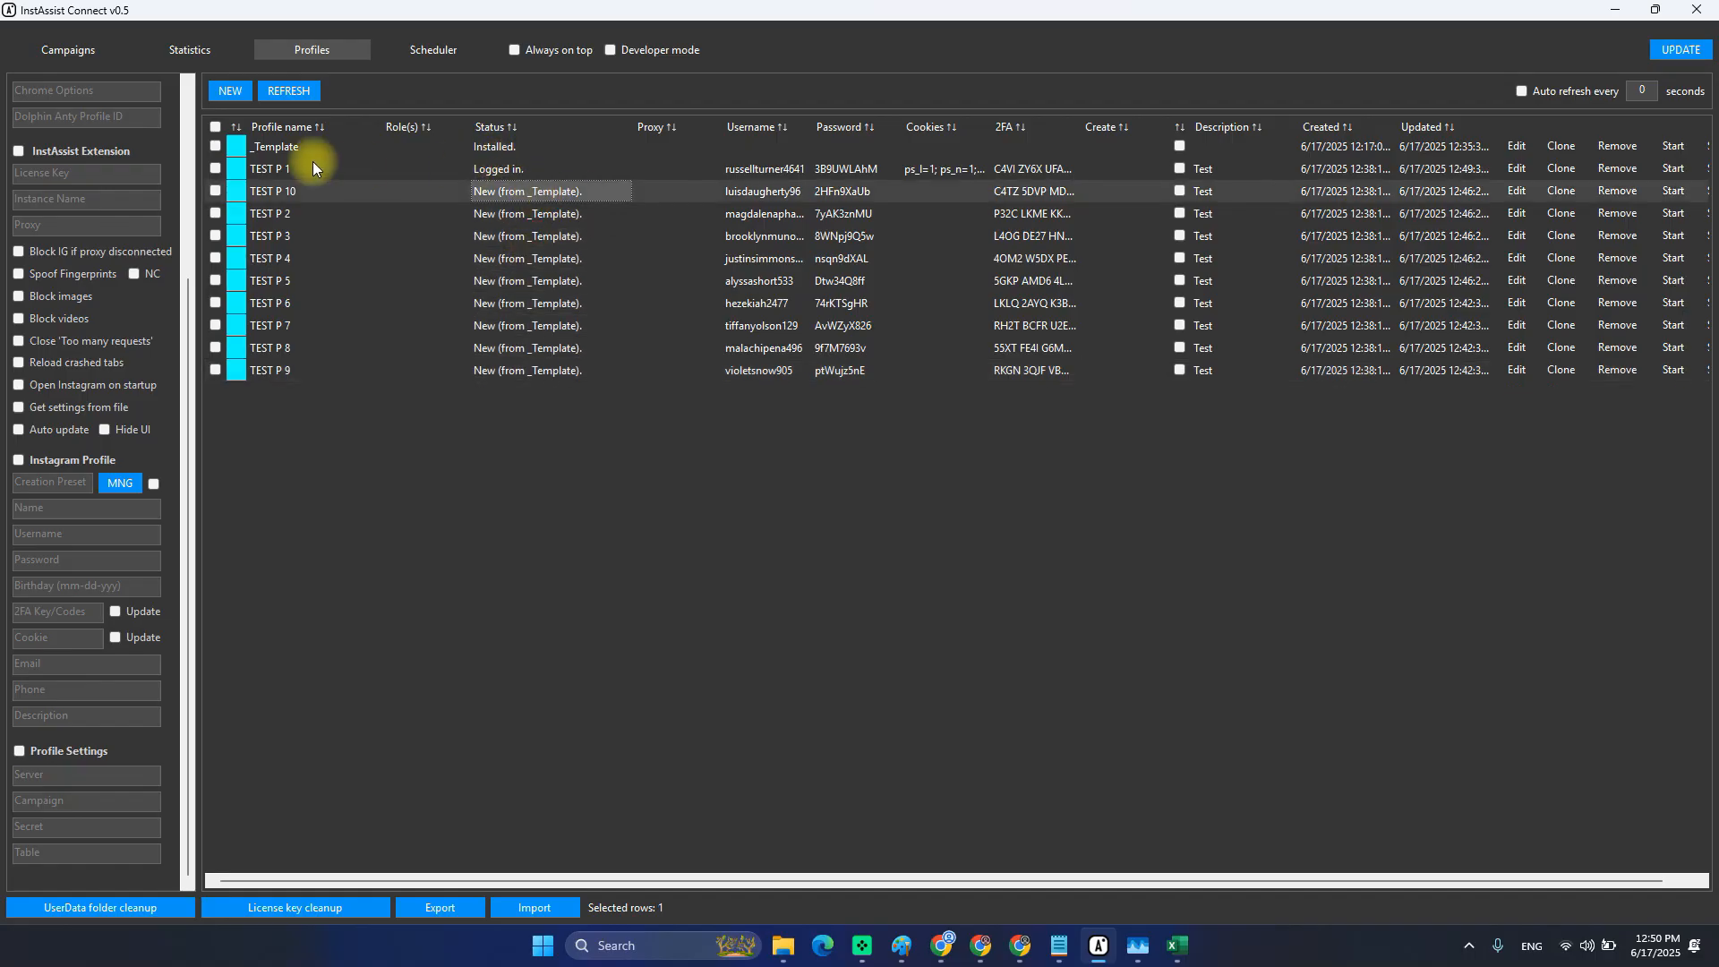
{"action": "left_click", "coordinate": [278, 154]}
{"action": "left_click_drag", "start_coordinate": [625, 125], "coordinate": [555, 125]}
{"action": "left_click", "coordinate": [498, 170]}
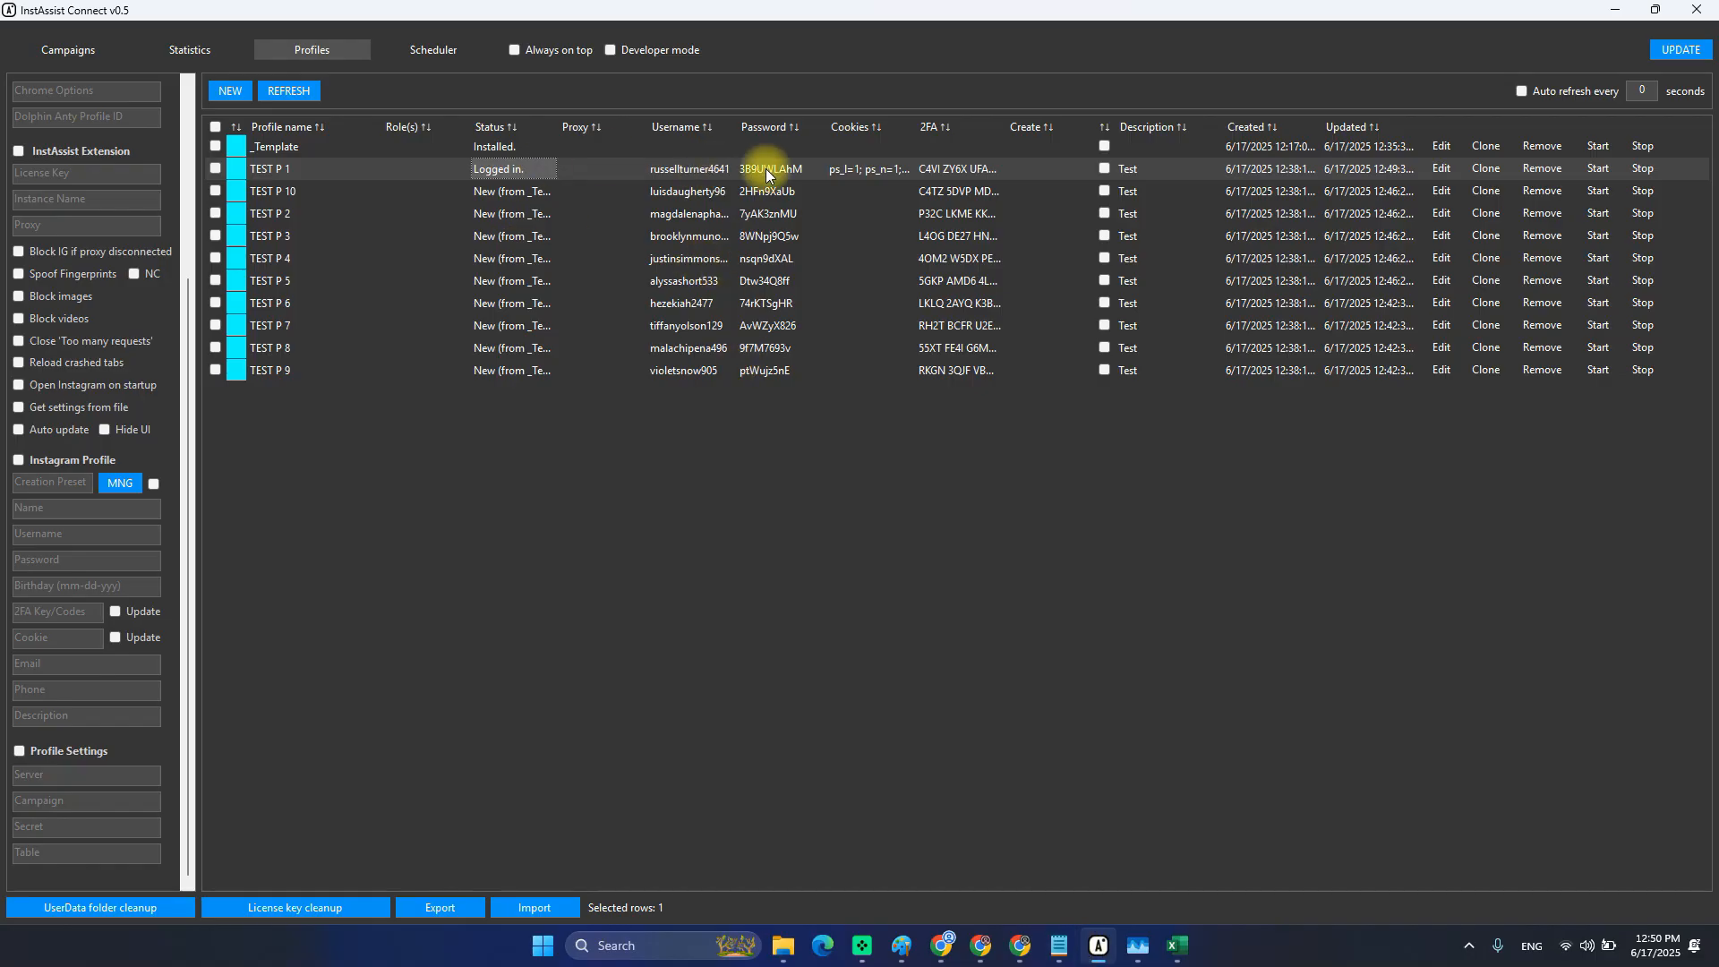
{"action": "mouse_move", "coordinate": [1056, 946]}
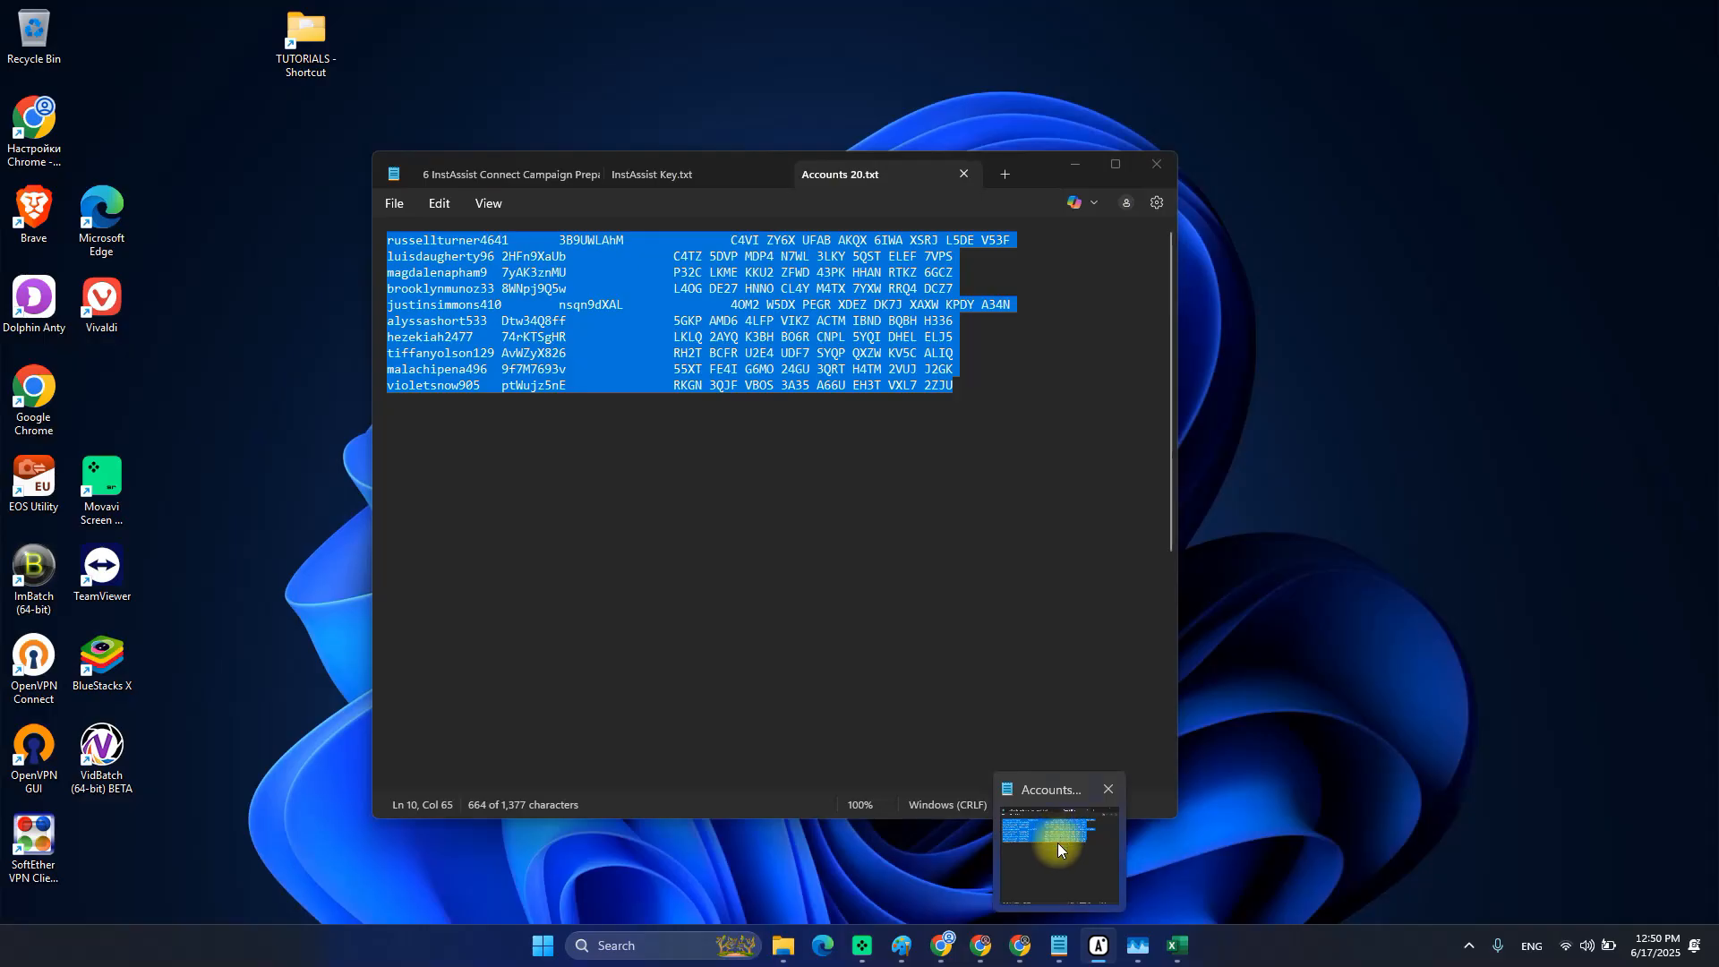
{"action": "left_click", "coordinate": [1056, 841]}
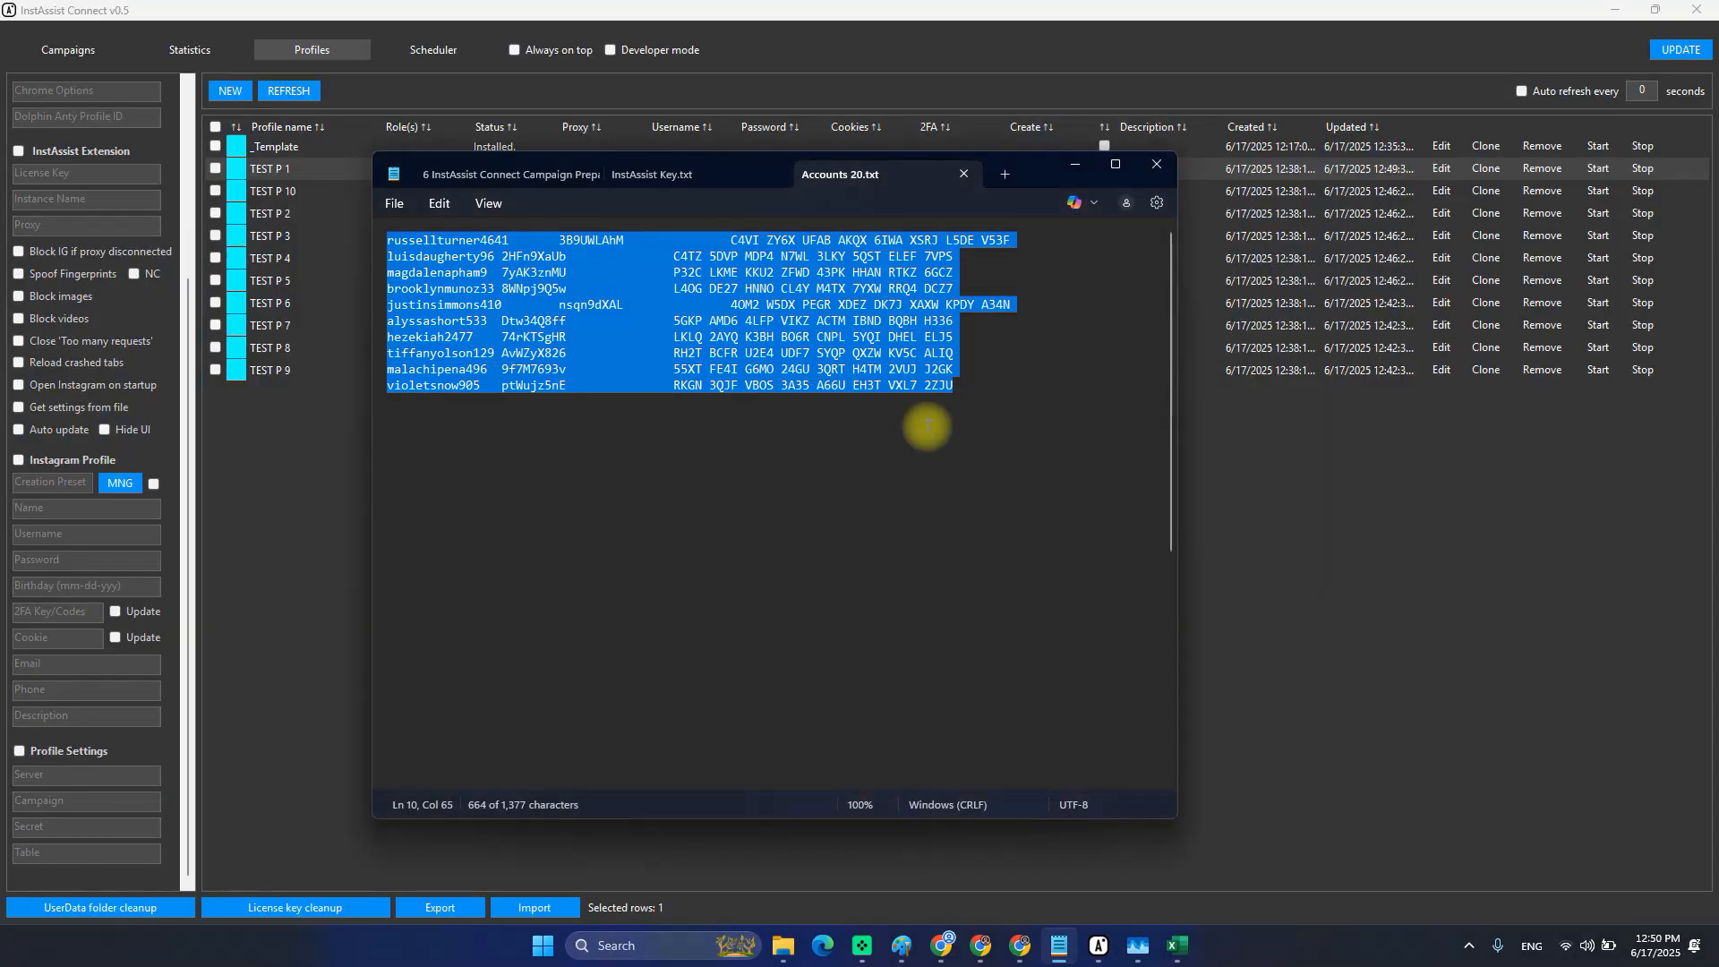
{"action": "left_click", "coordinate": [558, 174]}
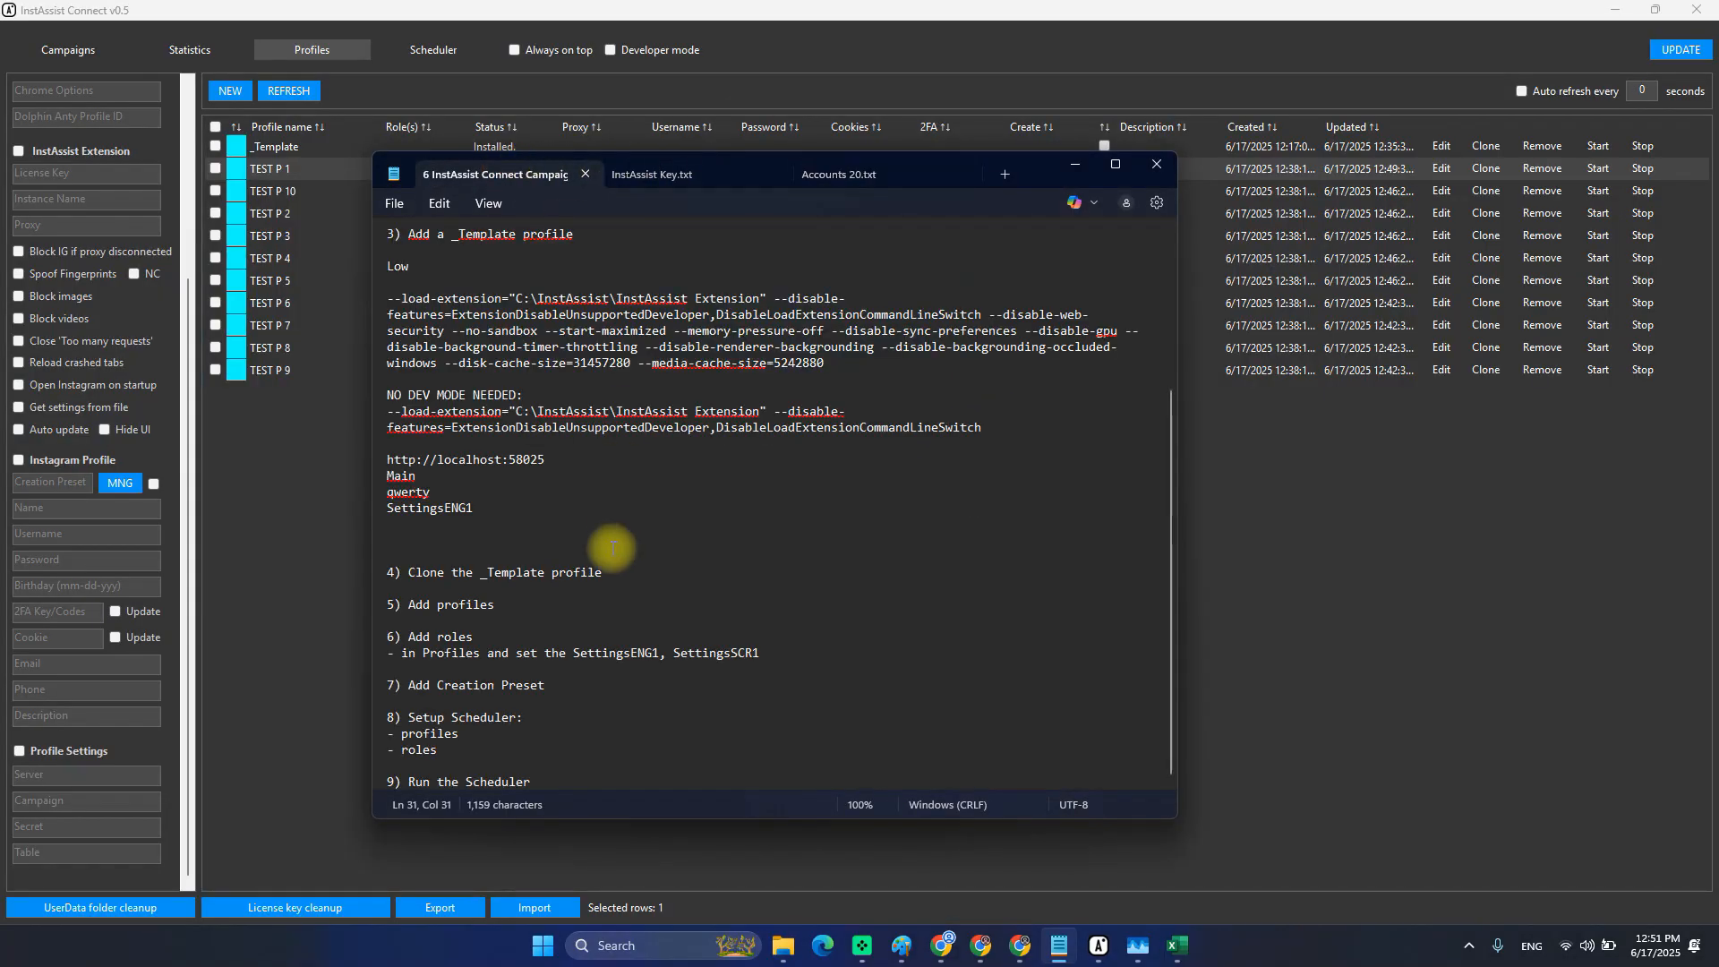
{"action": "left_click", "coordinate": [513, 617]}
{"action": "left_click", "coordinate": [498, 635]}
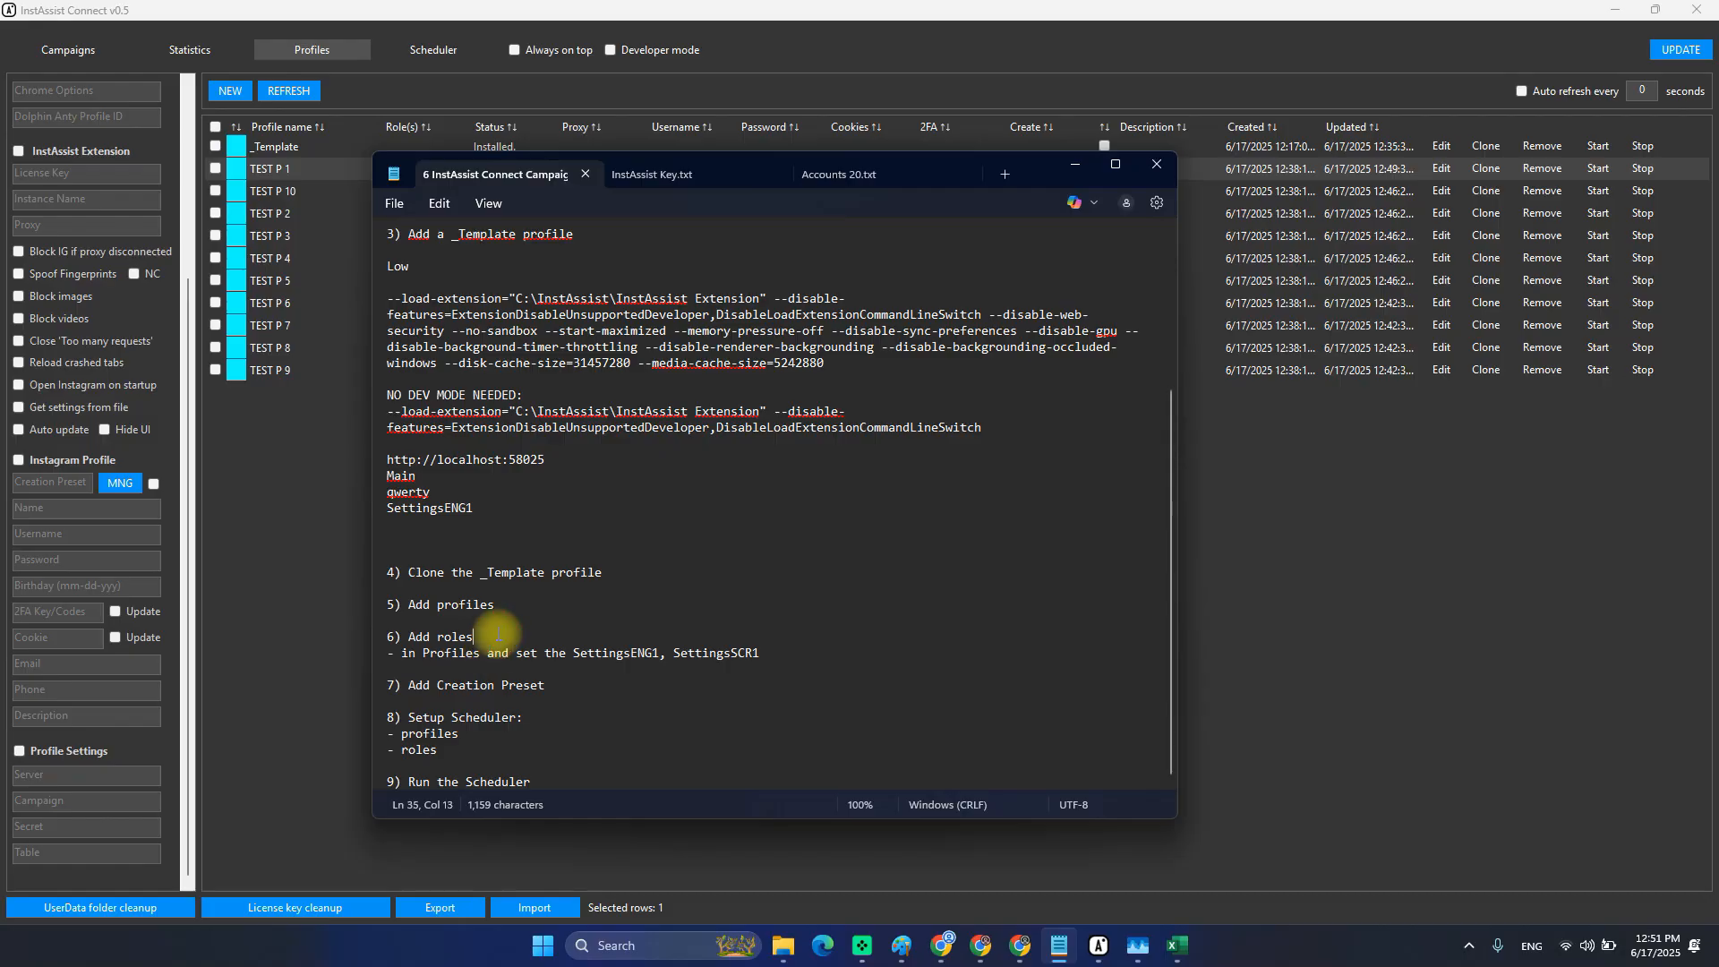
{"action": "left_click", "coordinate": [525, 524]}
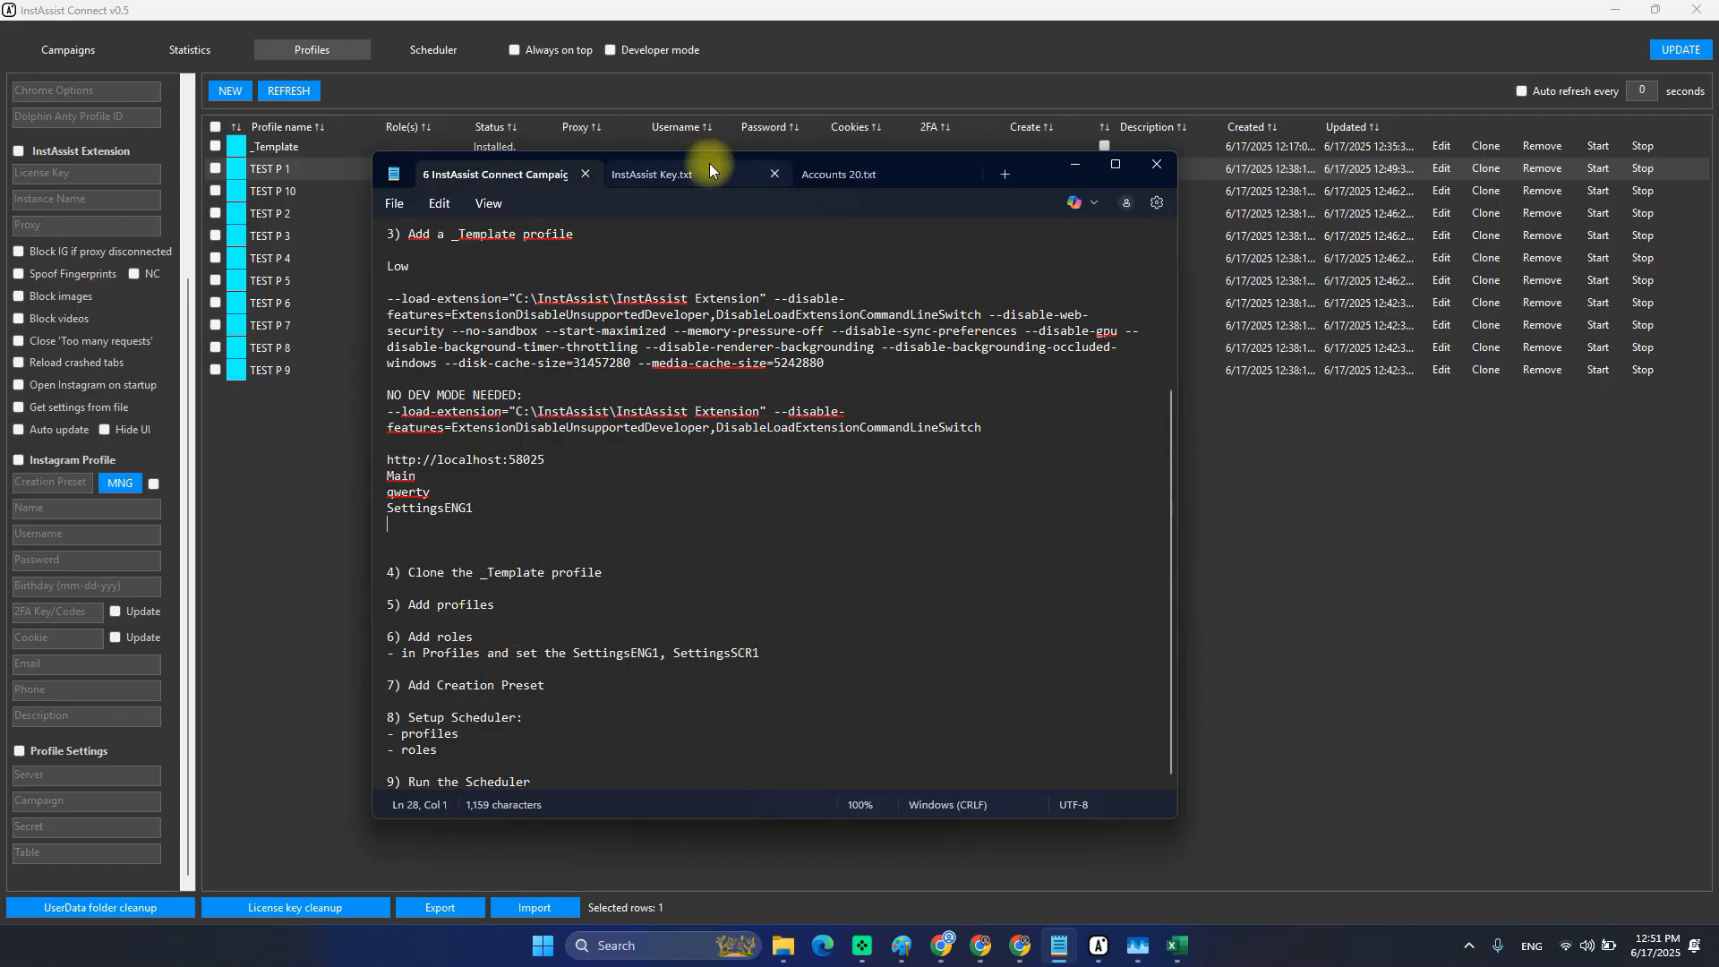
{"action": "left_click", "coordinate": [933, 7]}
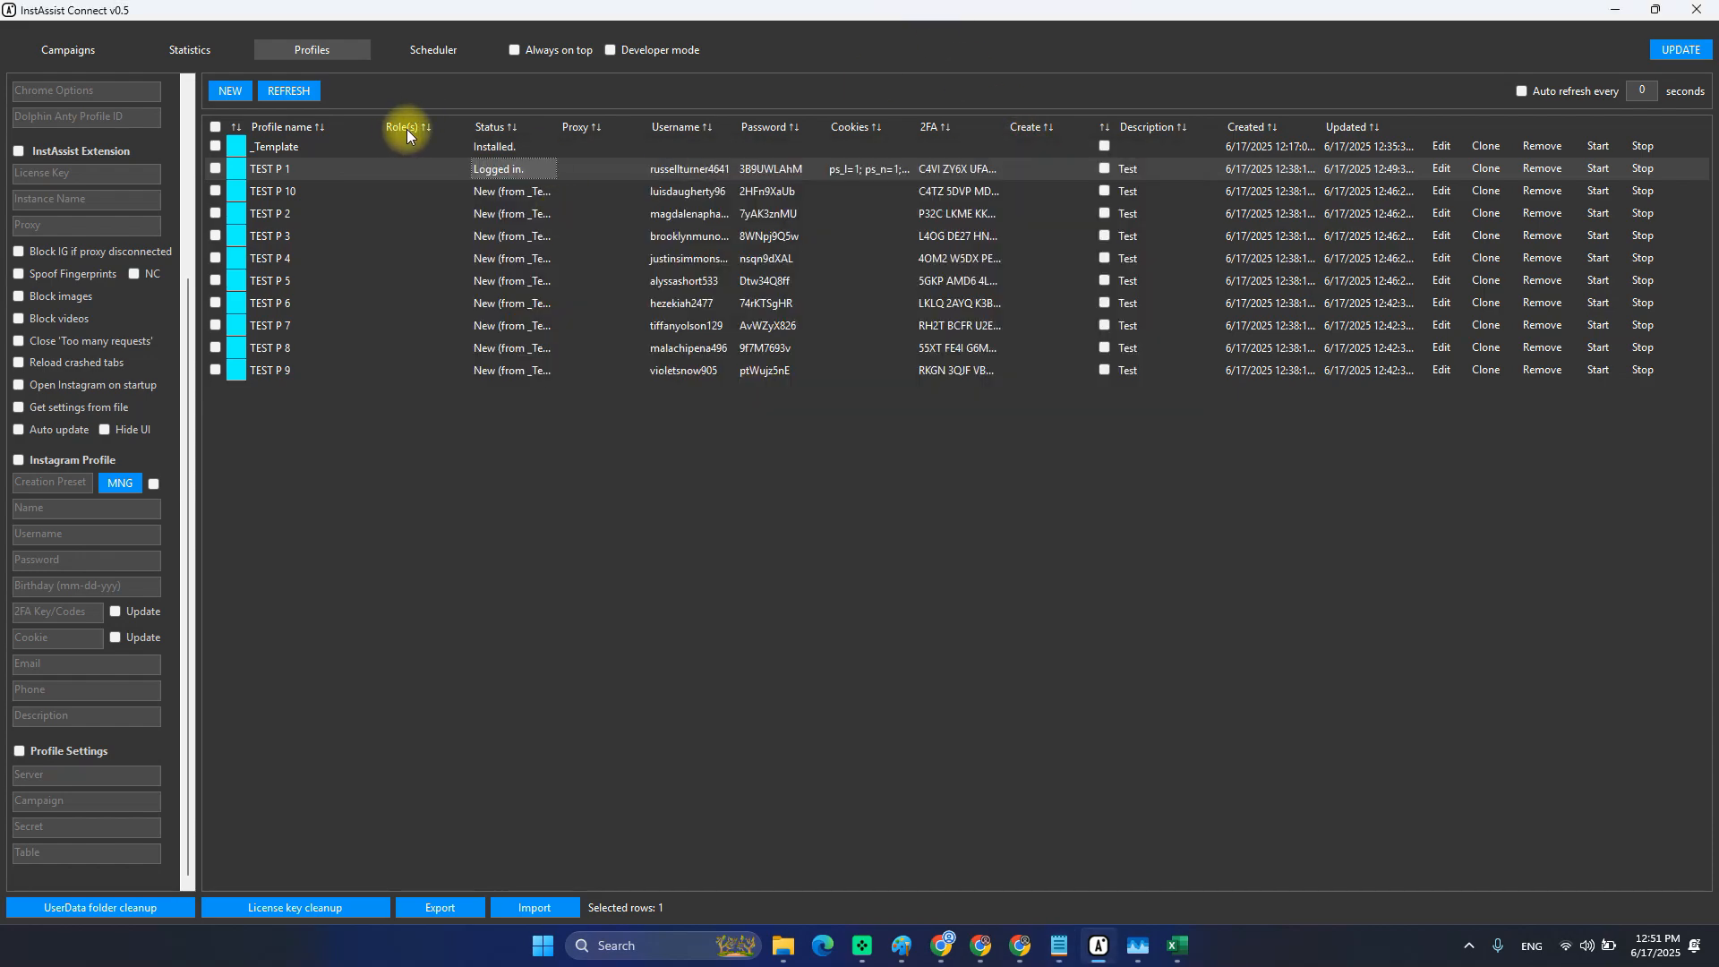
Load TEST P 1's row into the edit form, then open and close the Role Preset Manager.
{"action": "left_click", "coordinate": [1441, 168]}
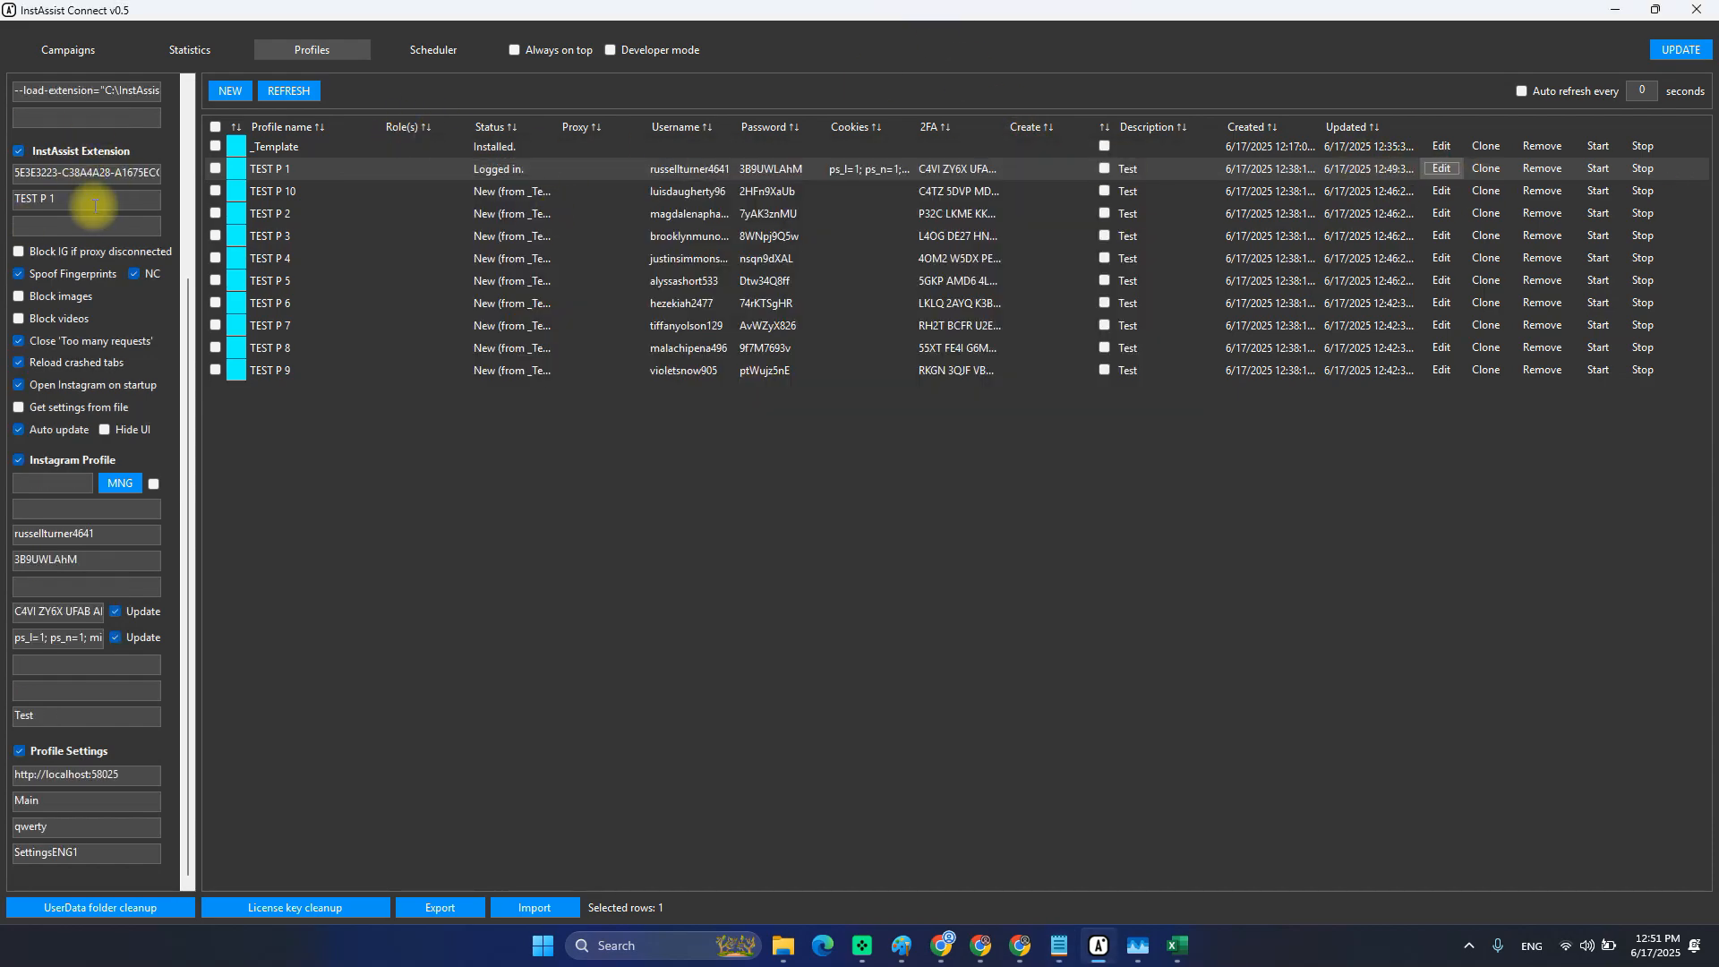
{"action": "scroll", "coordinate": [94, 206], "scroll_direction": "up", "scroll_amount": 3}
{"action": "left_click", "coordinate": [134, 143]}
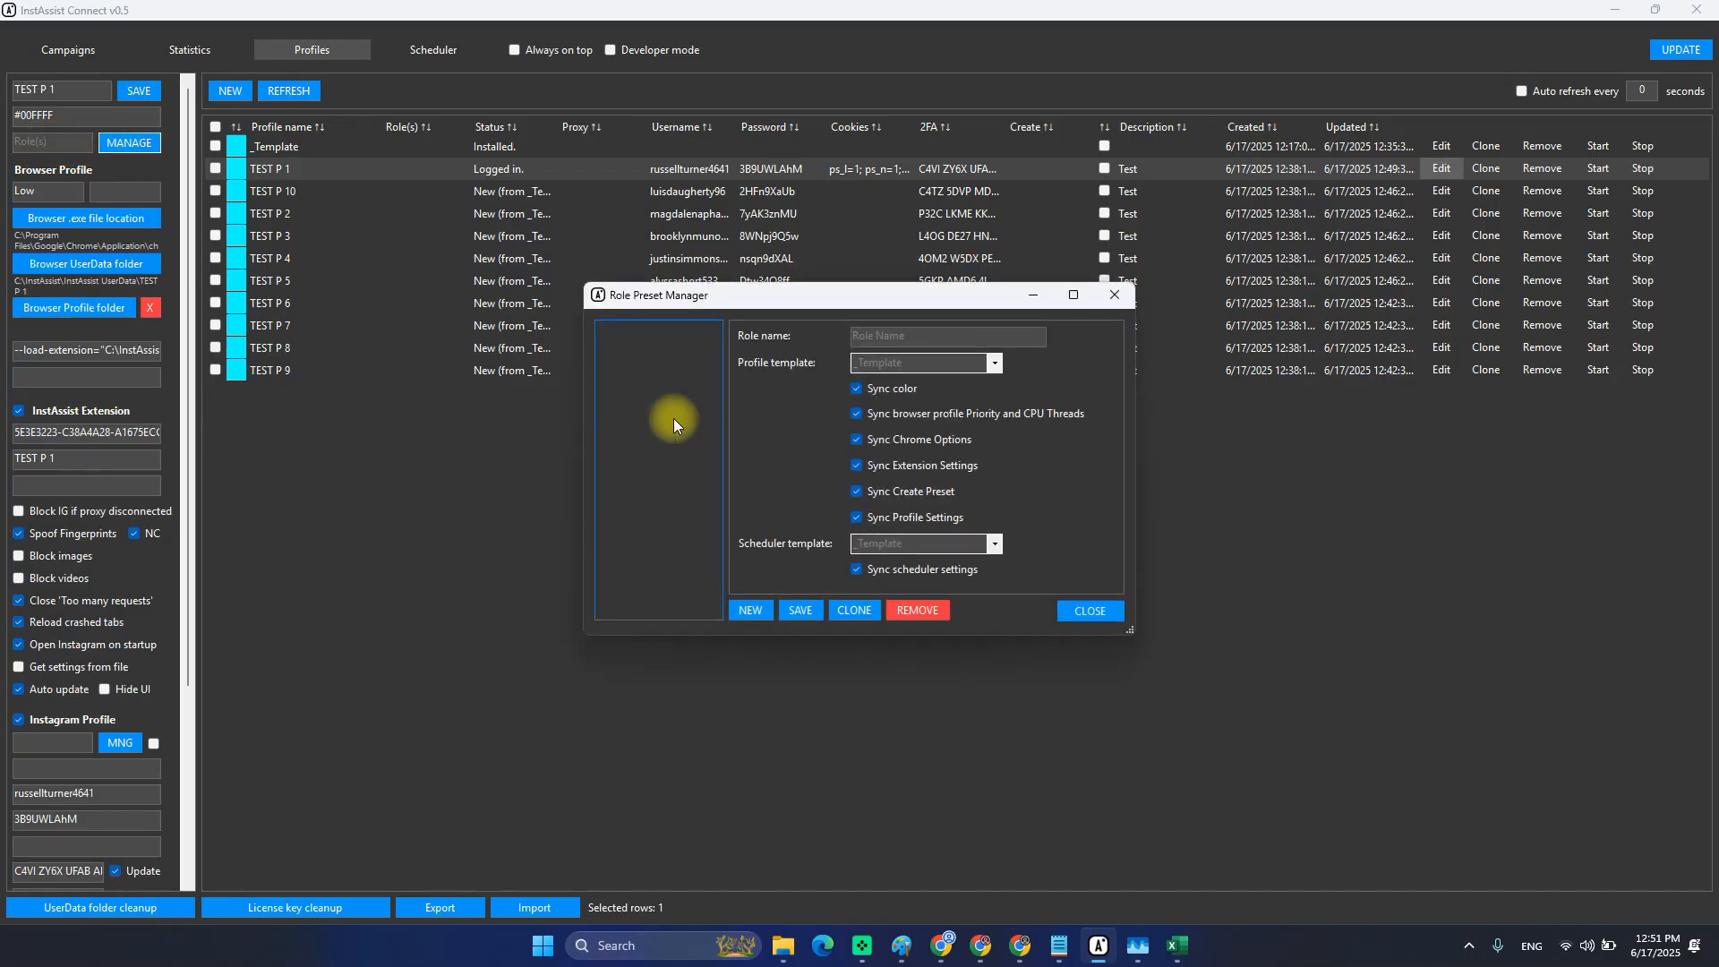
{"action": "left_click", "coordinate": [1116, 298]}
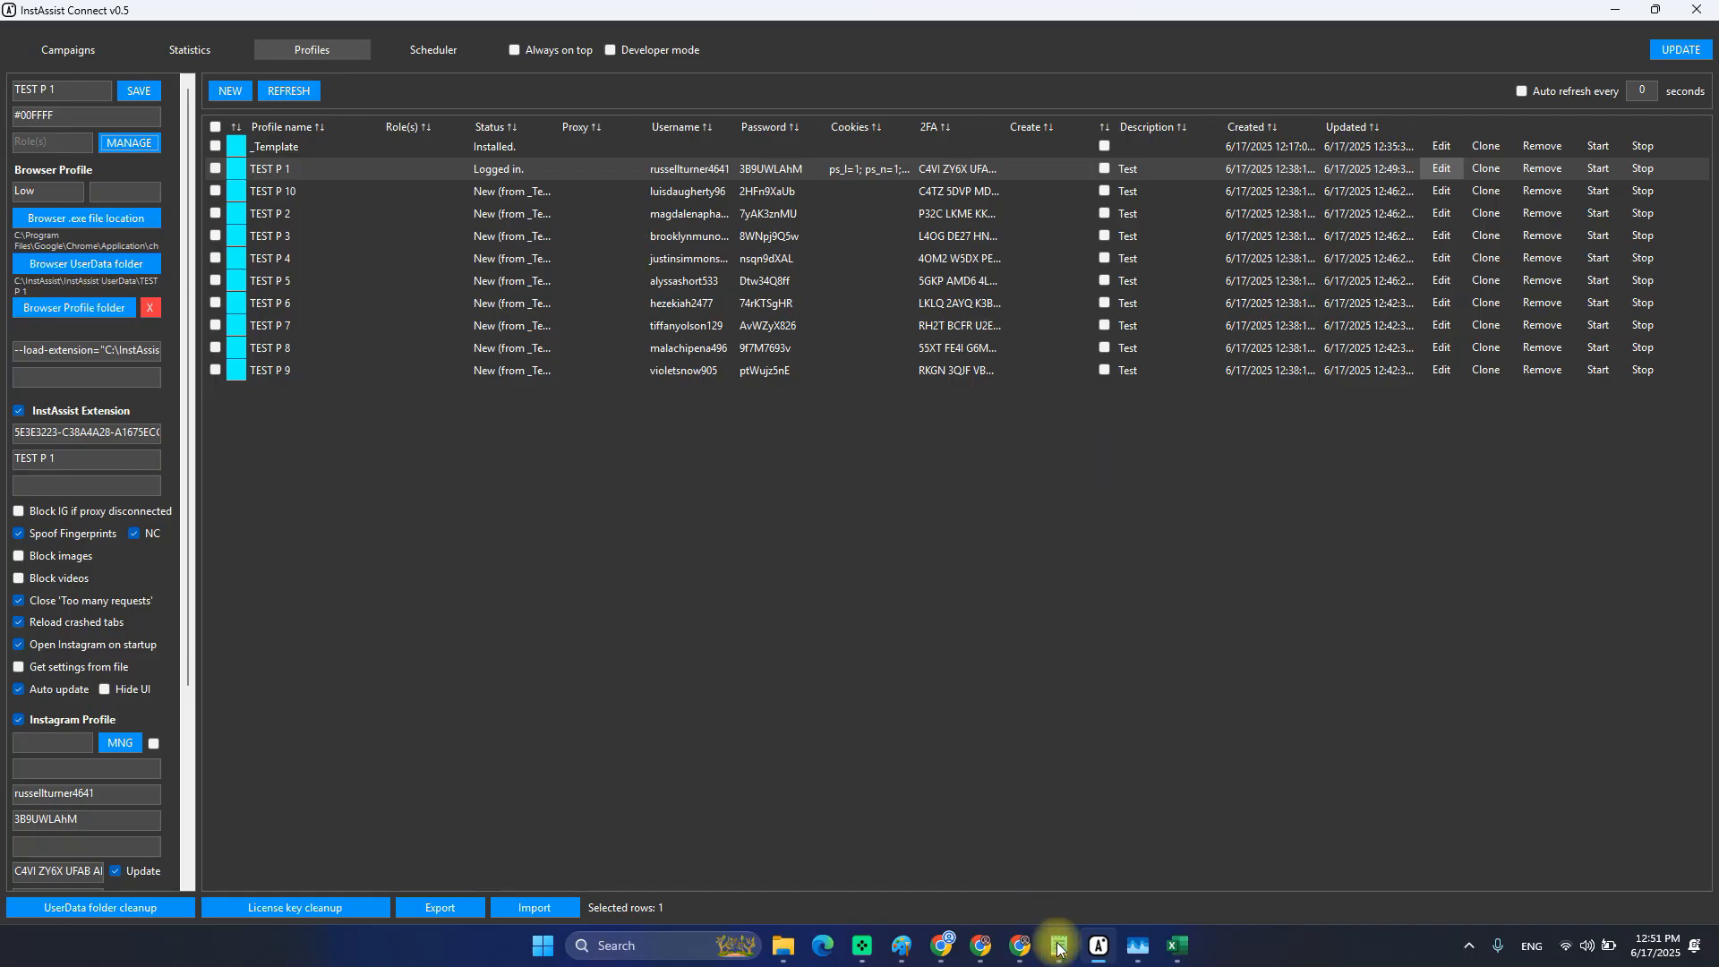
{"action": "mouse_move", "coordinate": [1061, 958]}
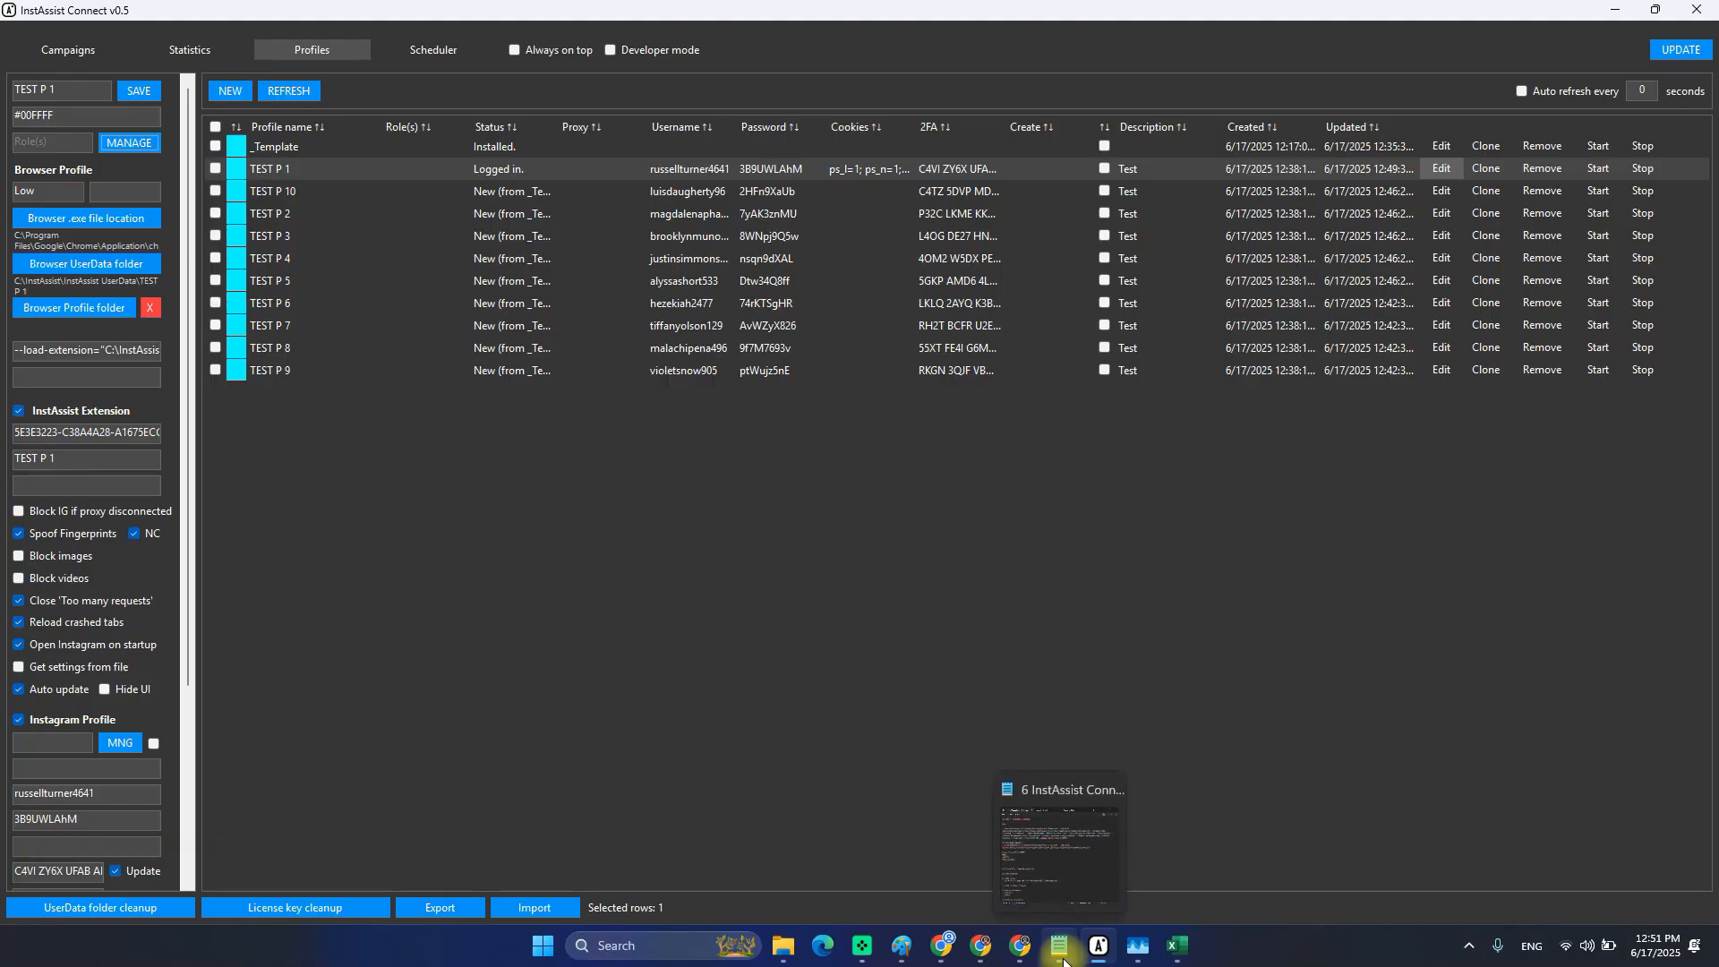
Close the old Paint sketch without saving and launch a new mspaint window from Run.
{"action": "mouse_move", "coordinate": [905, 954]}
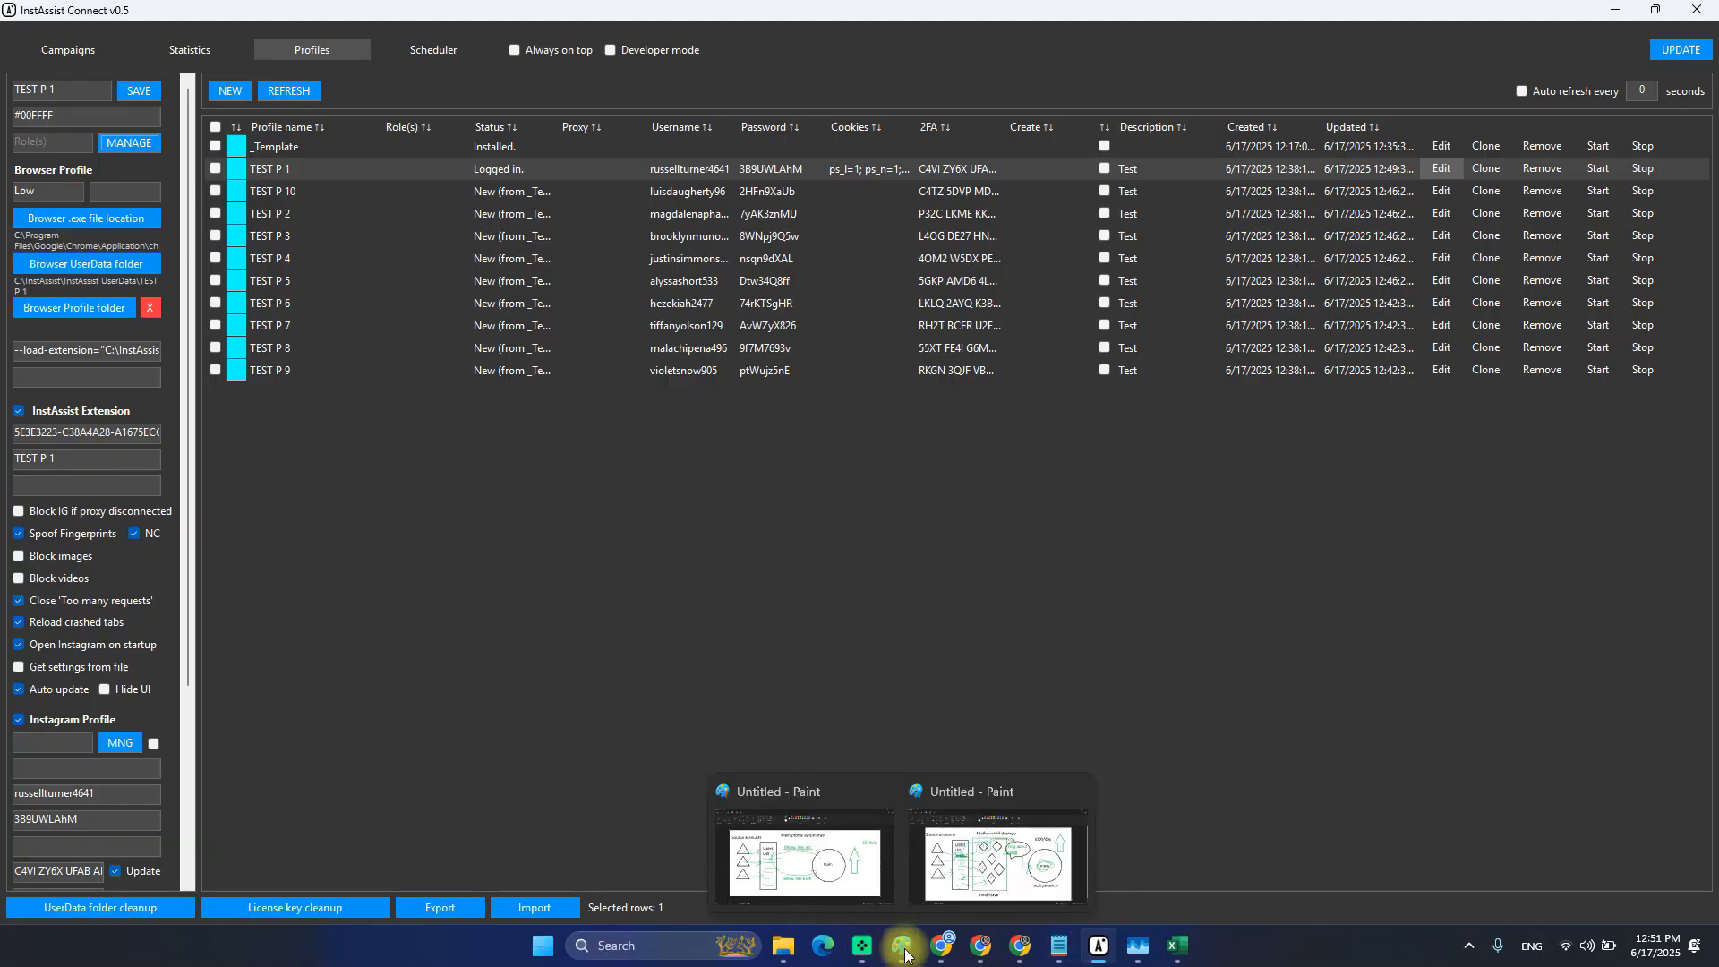
{"action": "left_click", "coordinate": [1016, 804]}
{"action": "key", "text": "alt+F4"}
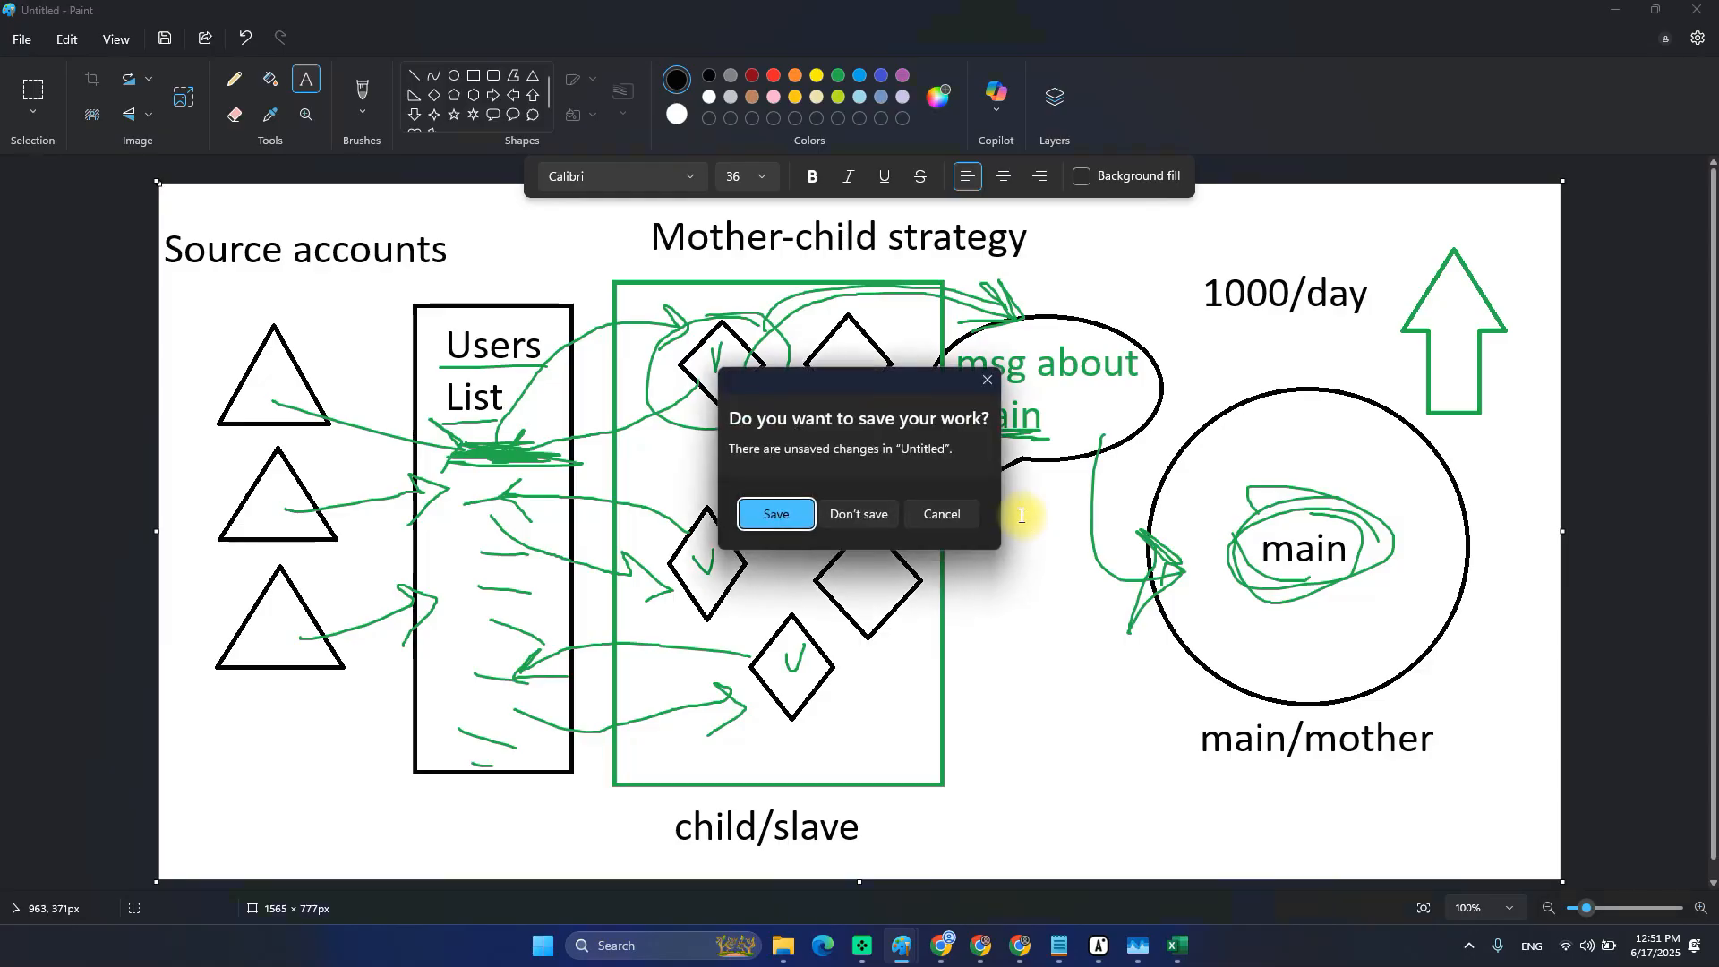
{"action": "key", "text": "Escape"}
{"action": "key", "text": "super+r"}
{"action": "type", "text": "msp"}
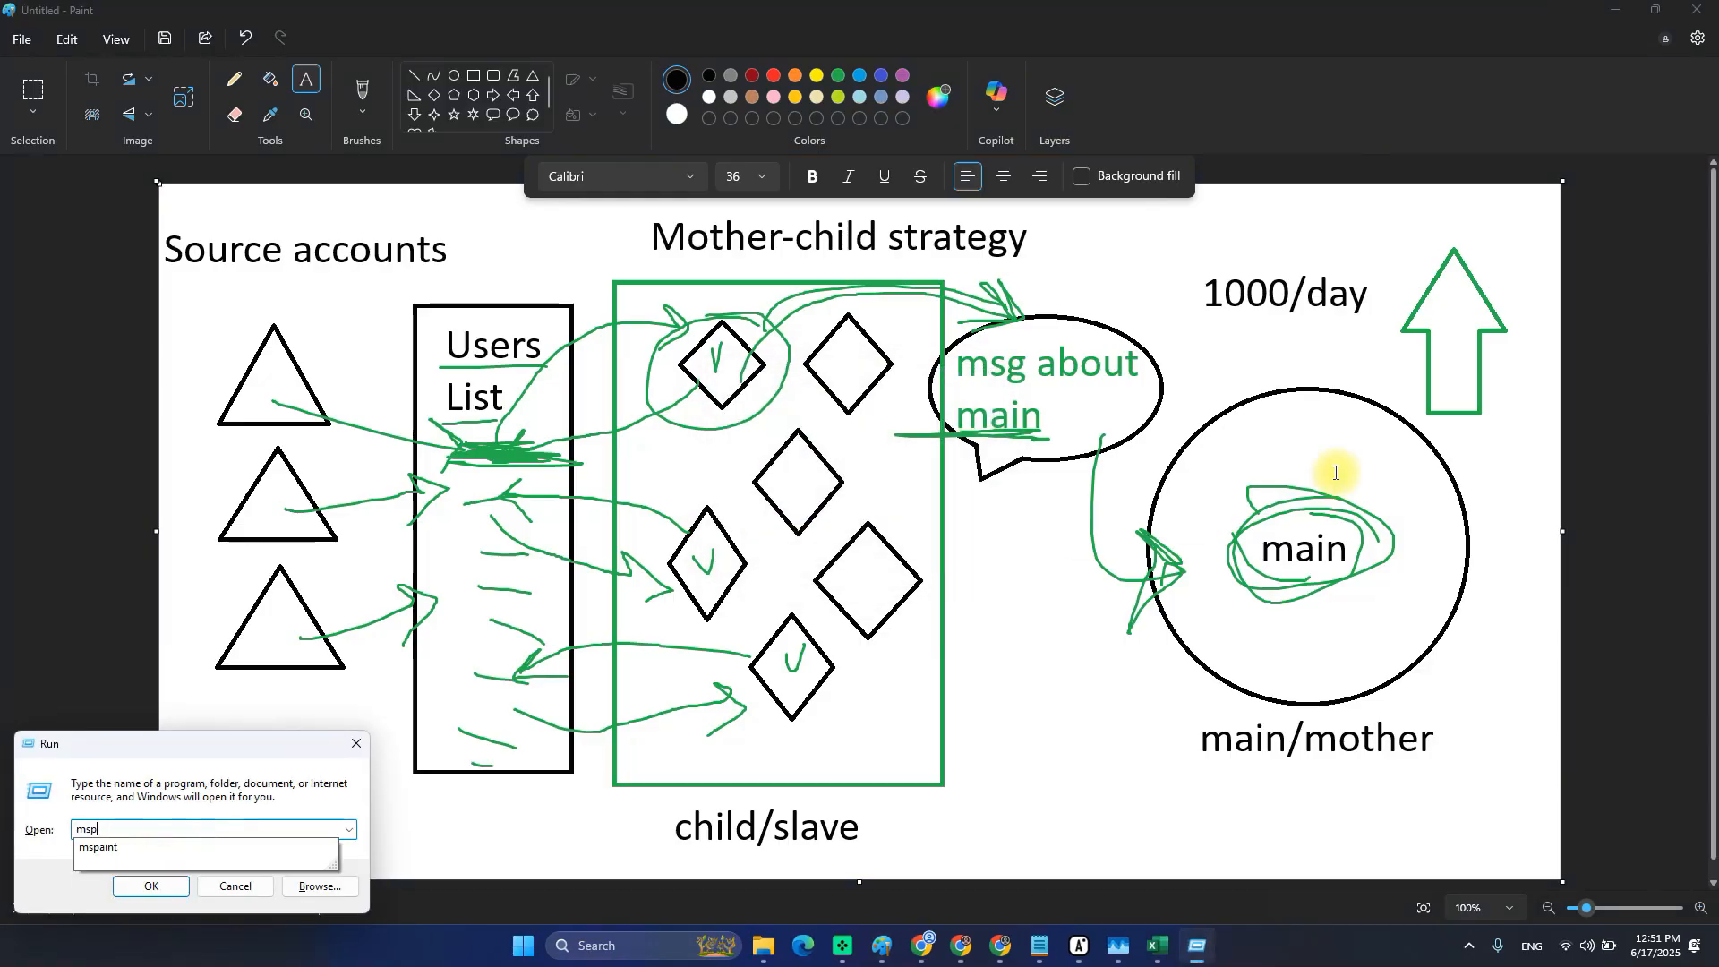
{"action": "type", "text": "aint"}
{"action": "key", "text": "Return"}
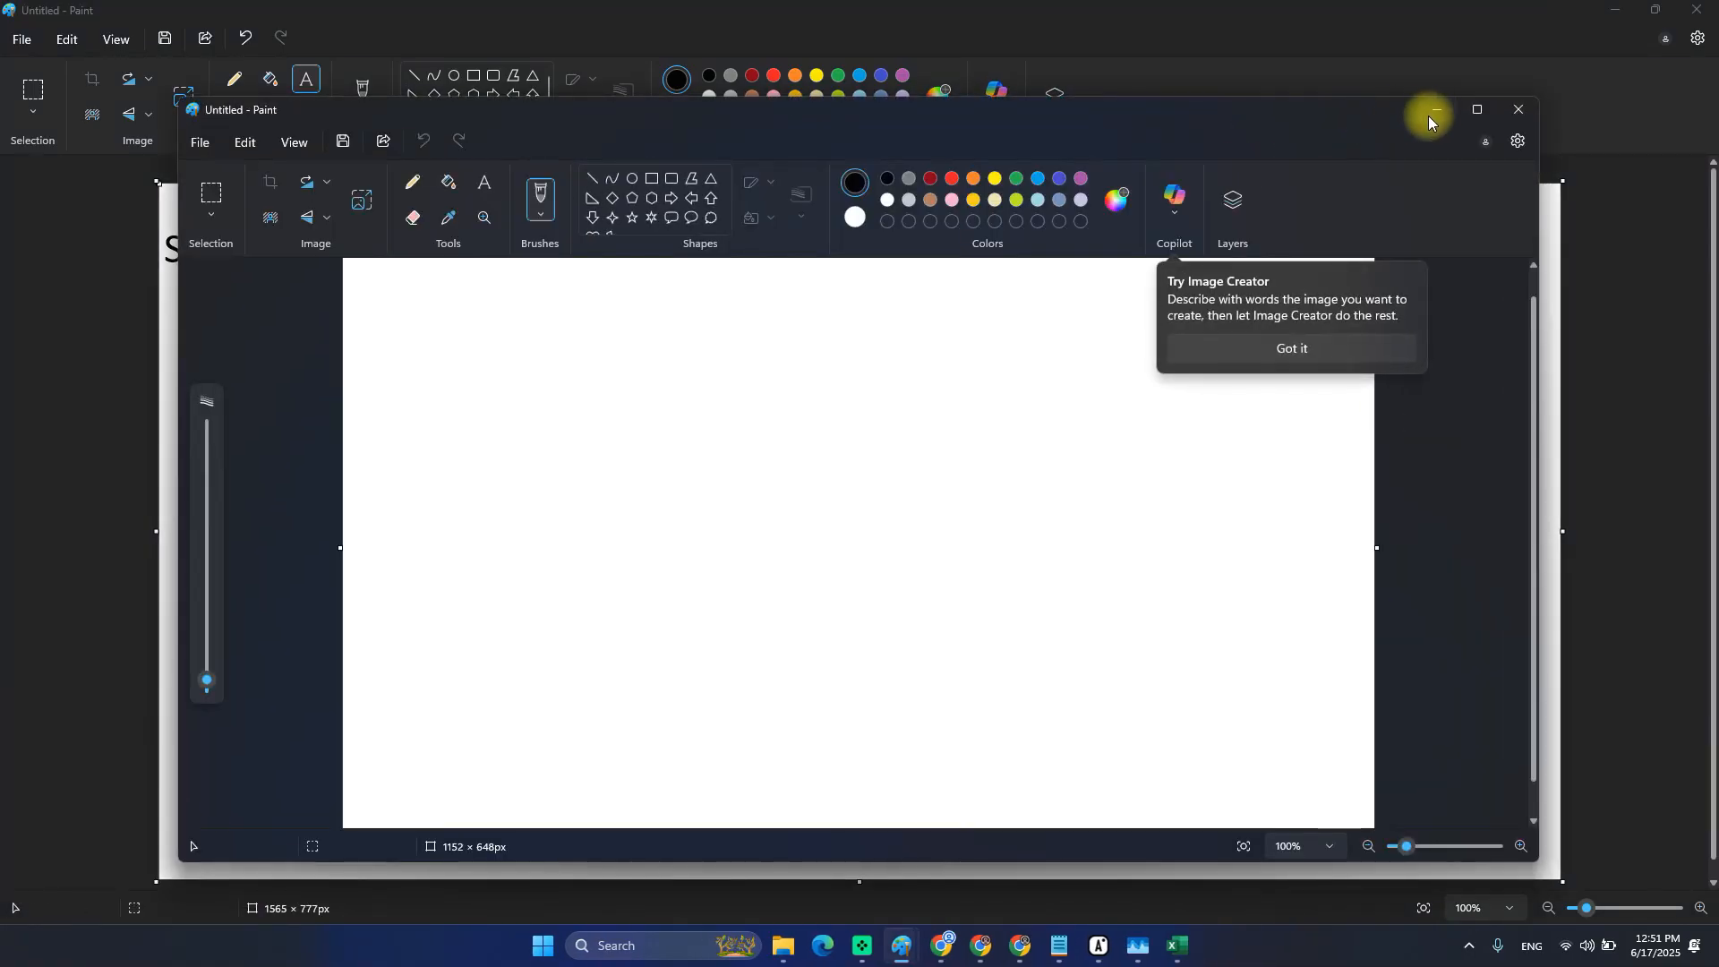
Maximize the new Paint window and widen the blank canvas to 1491 px.
{"action": "left_click", "coordinate": [1462, 110]}
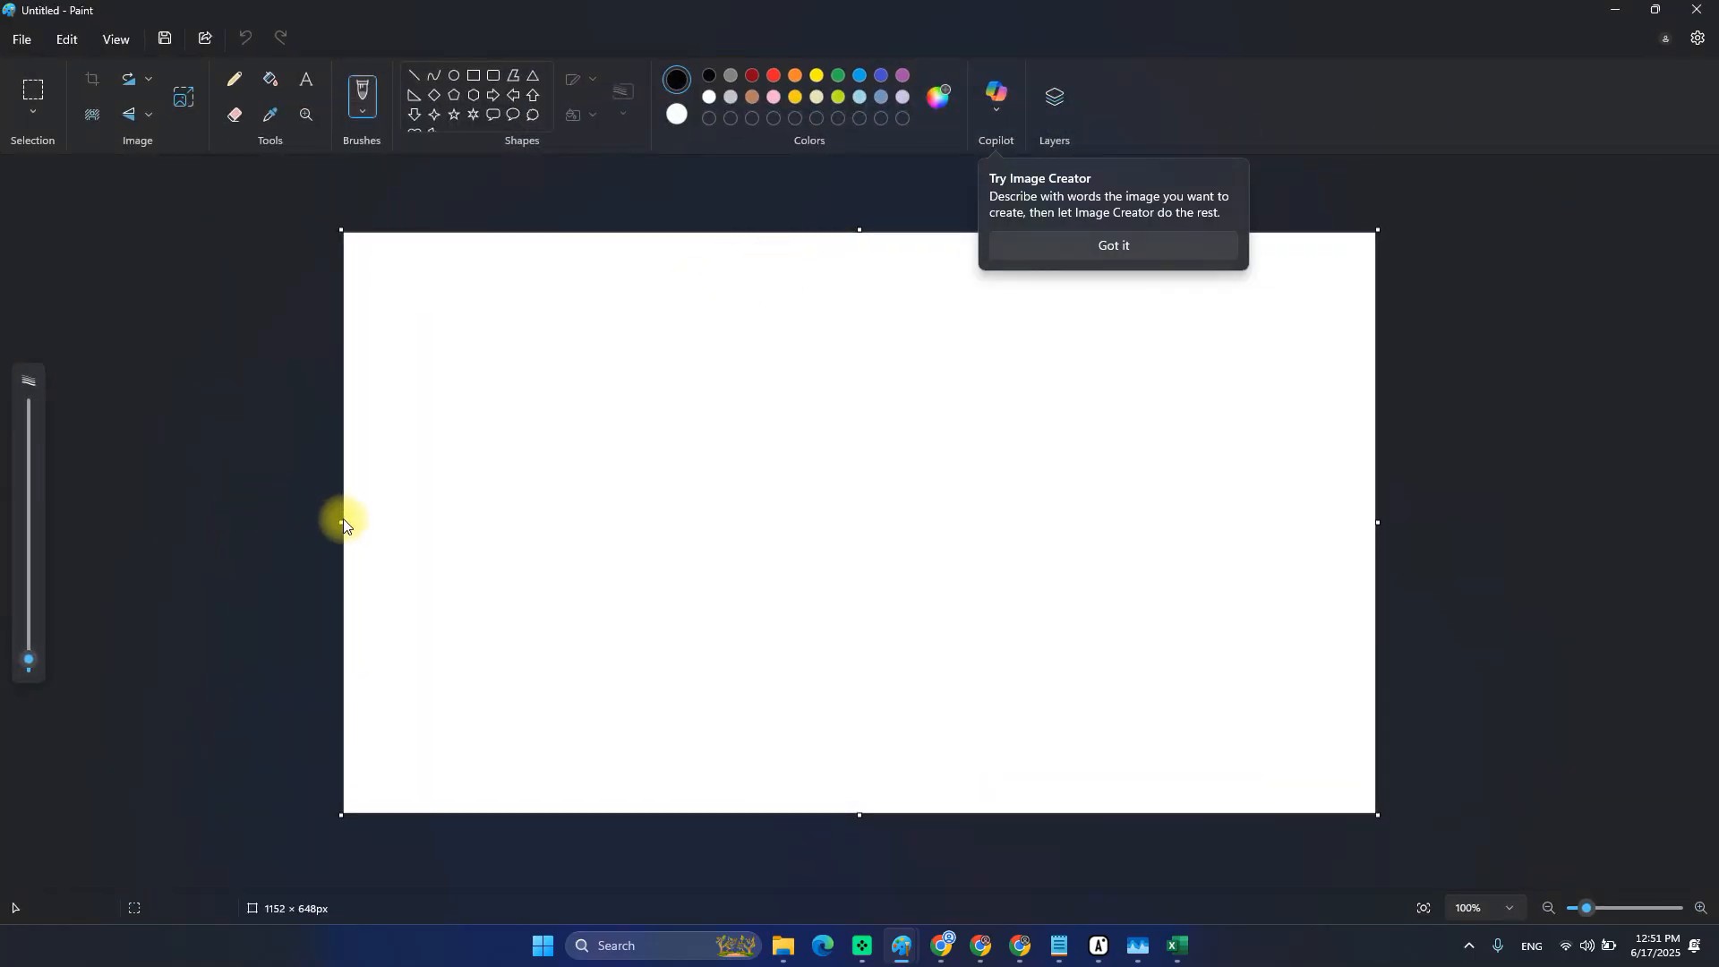
{"action": "left_click_drag", "start_coordinate": [337, 520], "coordinate": [129, 528]}
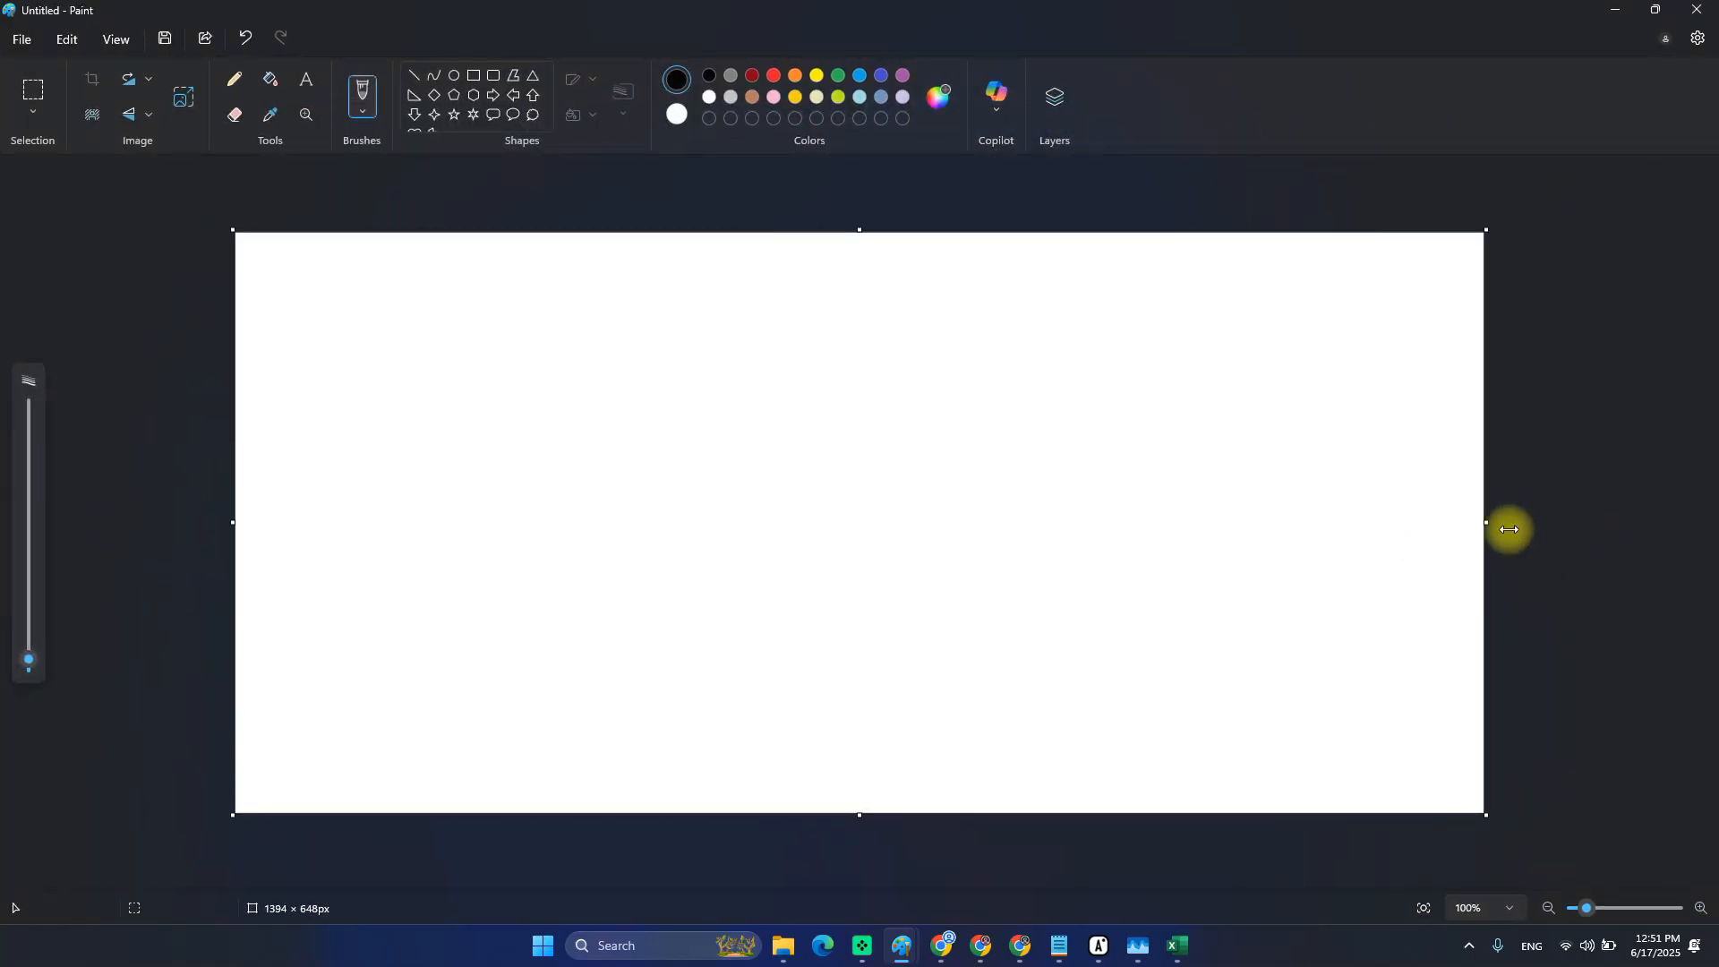
{"action": "left_click_drag", "start_coordinate": [1487, 522], "coordinate": [1571, 516]}
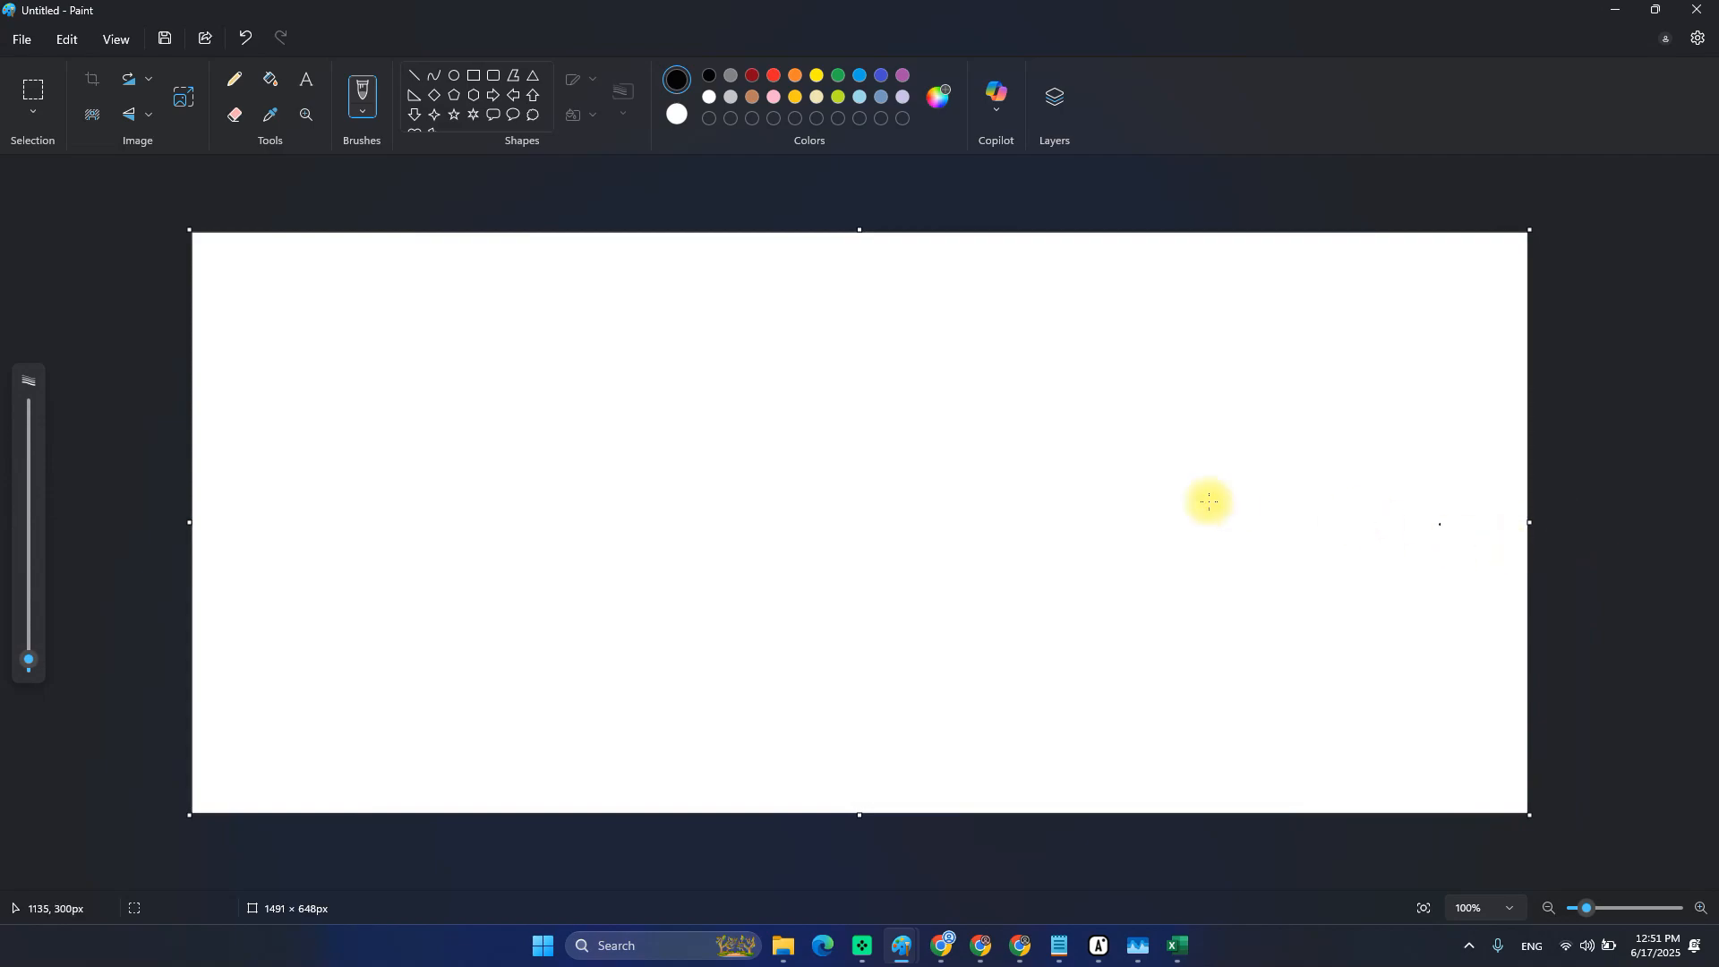
{"action": "left_click", "coordinate": [33, 90]}
{"action": "left_click_drag", "start_coordinate": [1386, 505], "coordinate": [1508, 579]}
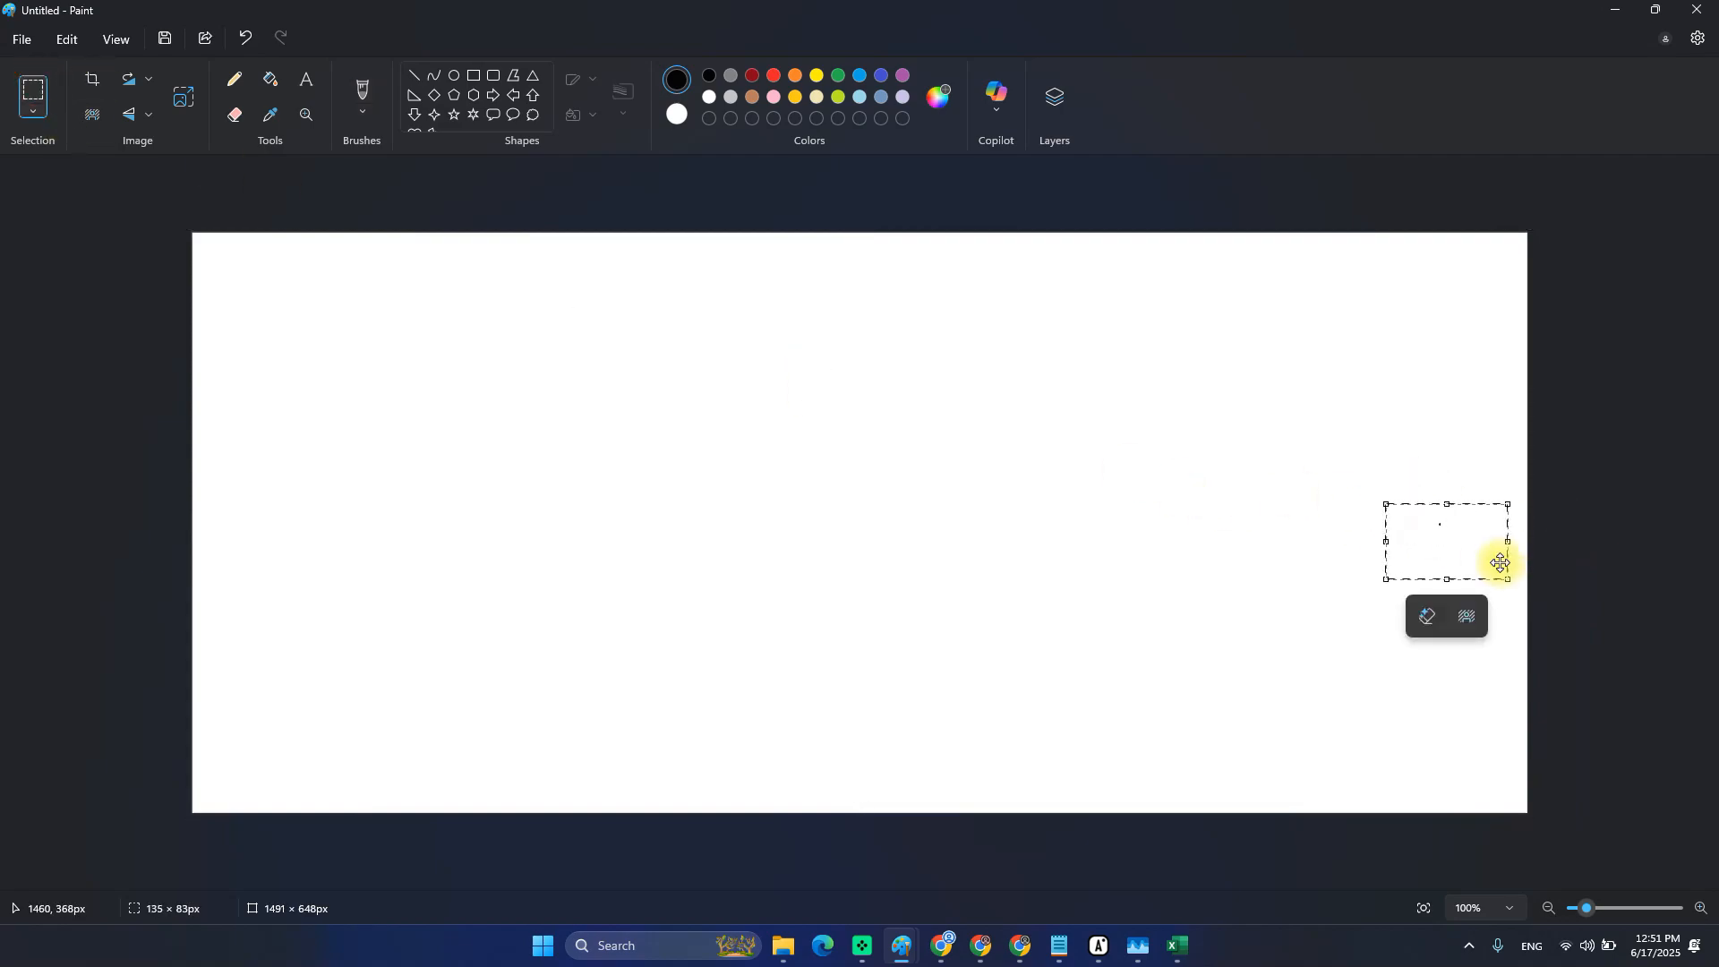
{"action": "key", "text": "Escape"}
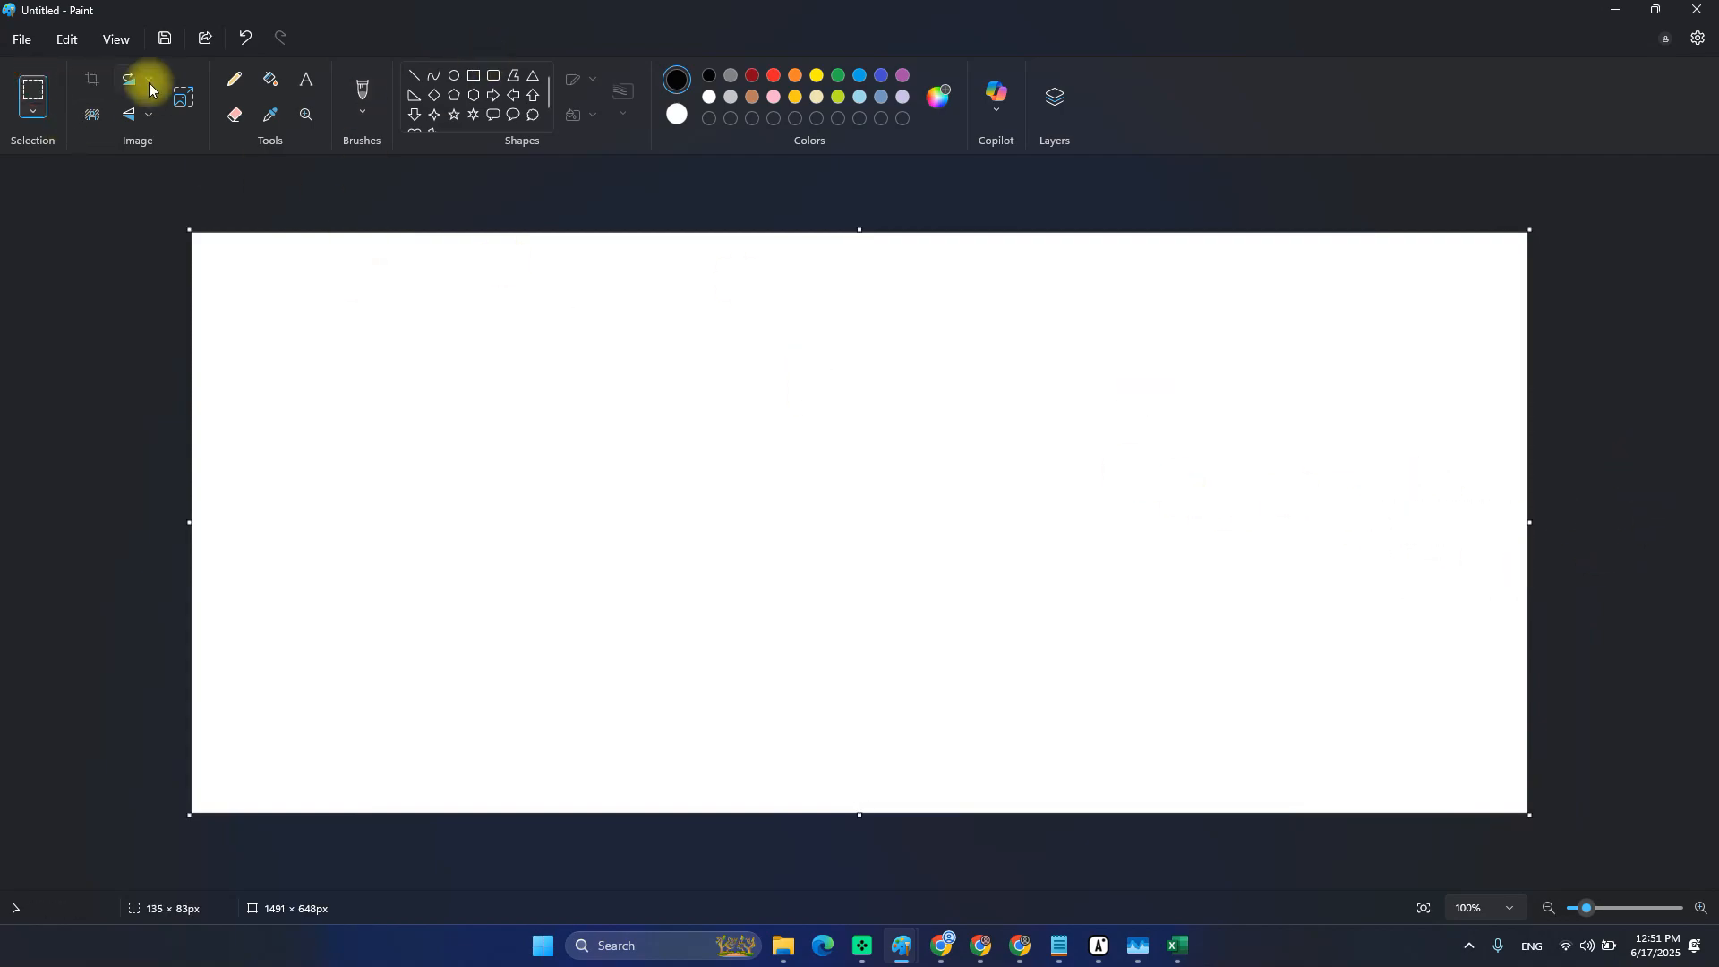
Add the heading ENGAGING near the top left at font size 36.
{"action": "left_click", "coordinate": [306, 79]}
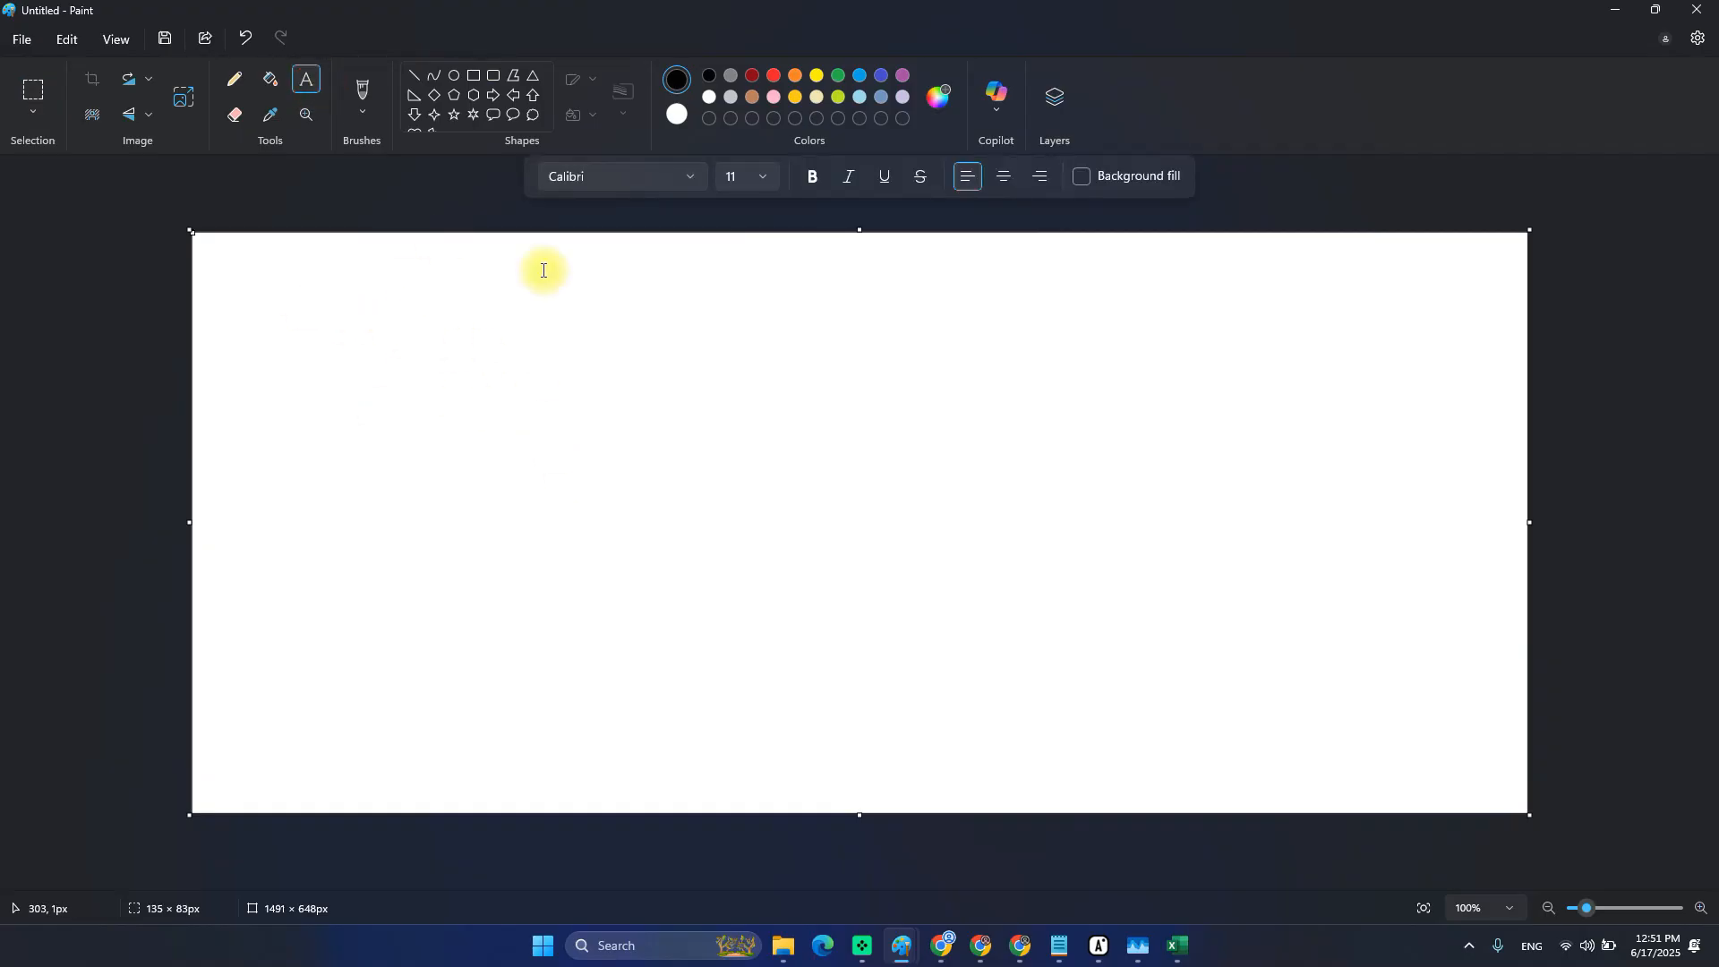
{"action": "left_click", "coordinate": [359, 328]}
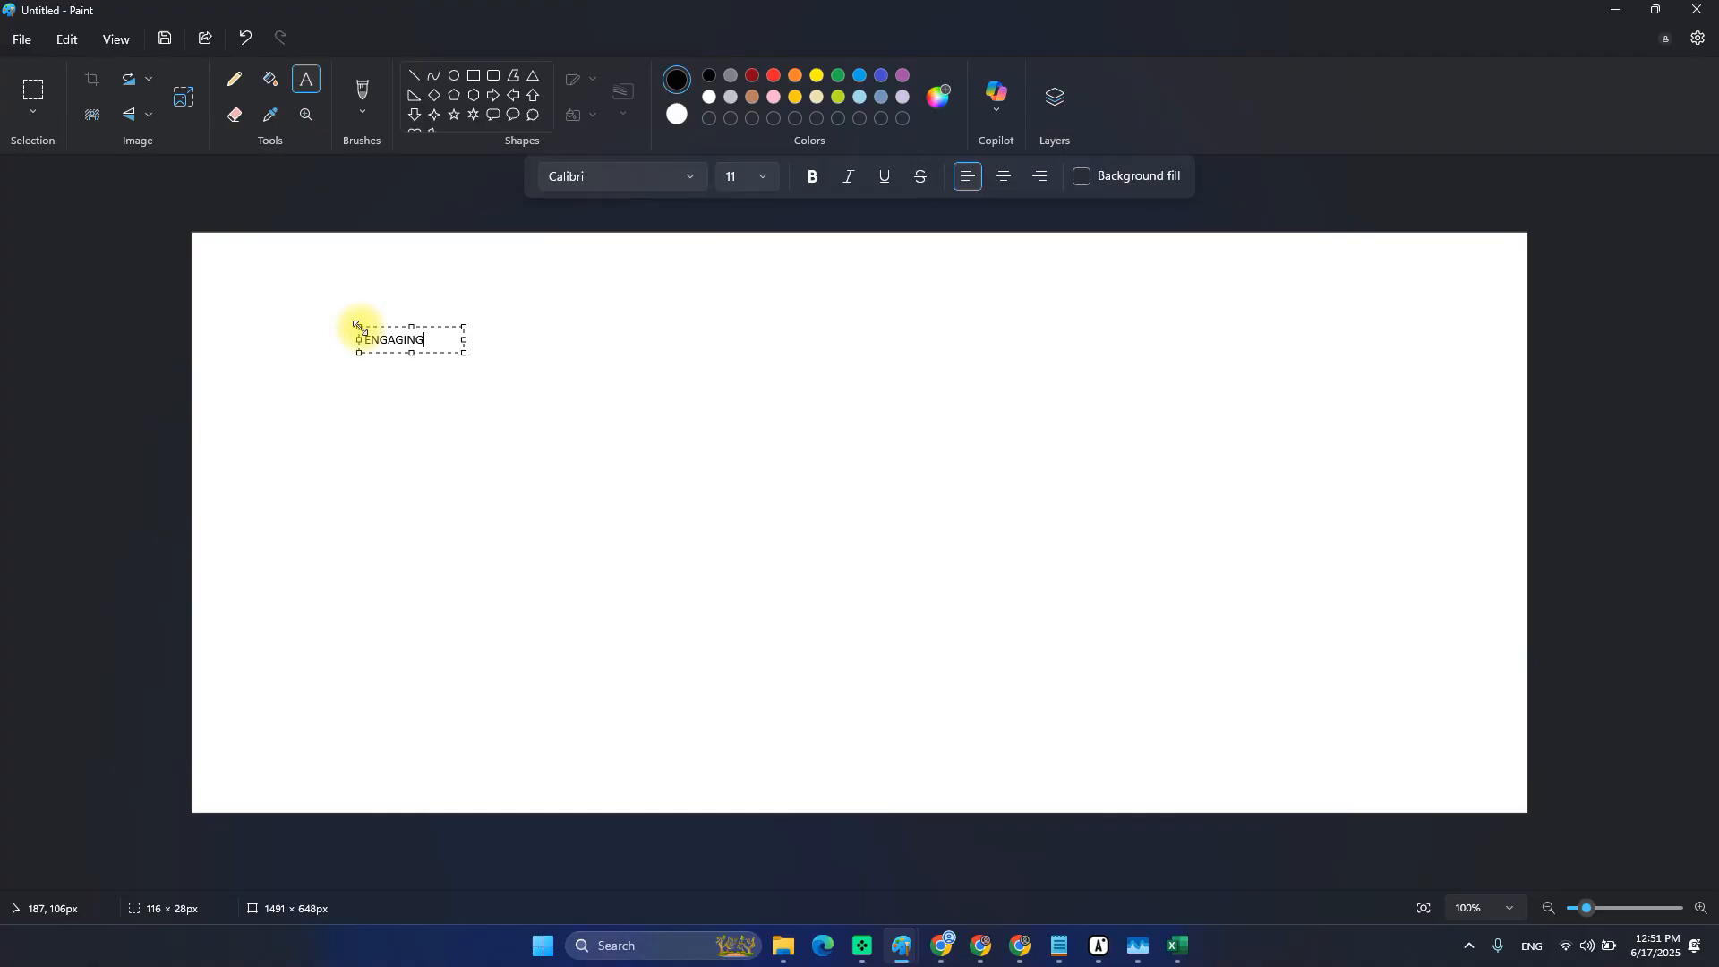
{"action": "key", "text": "ctrl+a"}
{"action": "left_click", "coordinate": [762, 176]}
{"action": "scroll", "coordinate": [741, 457], "scroll_direction": "down", "scroll_amount": 2}
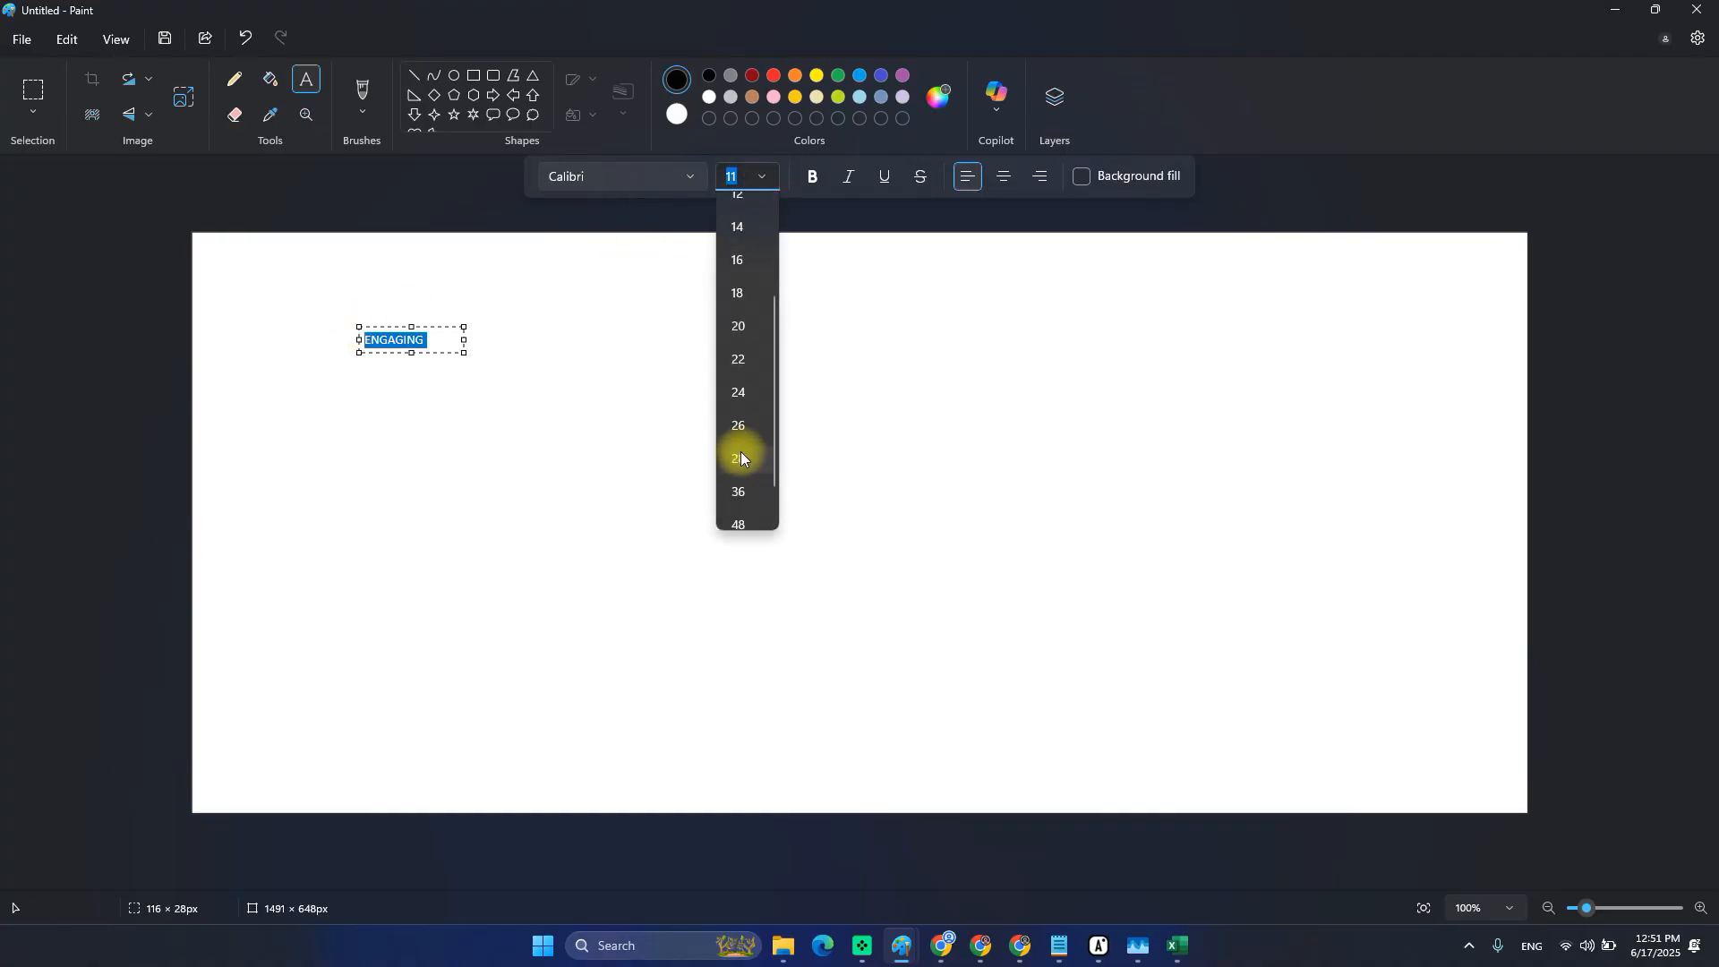
{"action": "left_click", "coordinate": [746, 491]}
{"action": "left_click_drag", "start_coordinate": [463, 409], "coordinate": [787, 400]}
{"action": "left_click_drag", "start_coordinate": [656, 328], "coordinate": [721, 287]}
Add a SCRAPER heading on the right side and shift it up and right.
{"action": "left_click", "coordinate": [918, 288]}
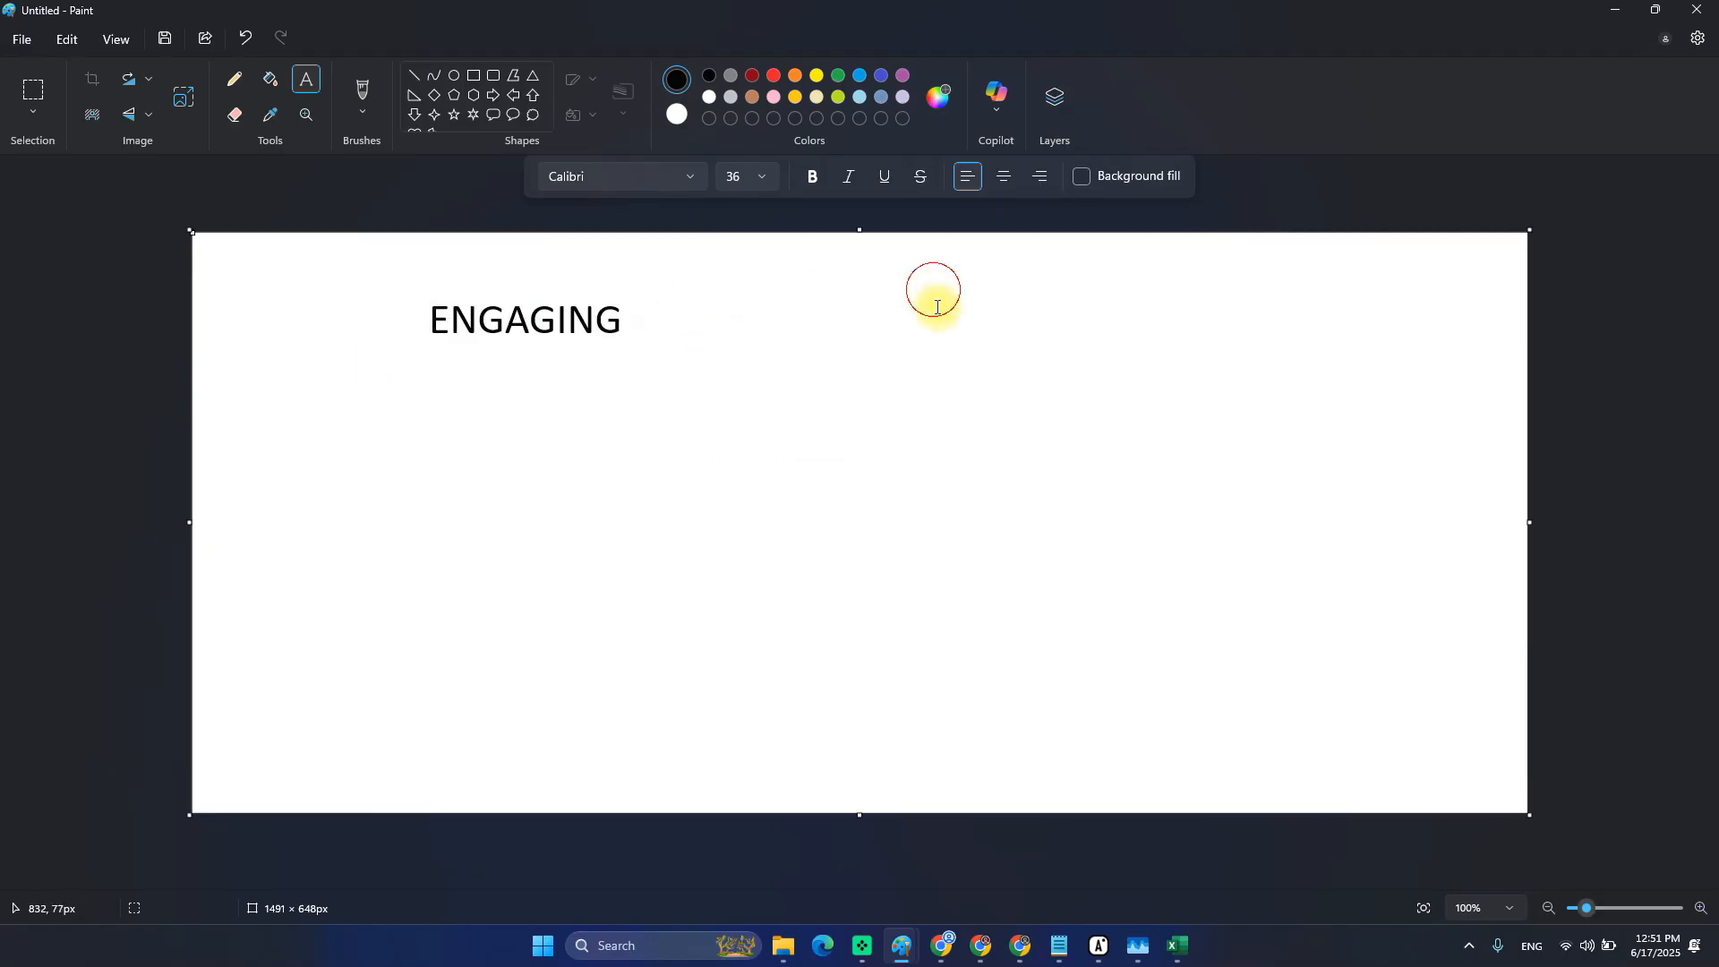
{"action": "left_click", "coordinate": [1046, 310]}
{"action": "type", "text": "SCRAPER"}
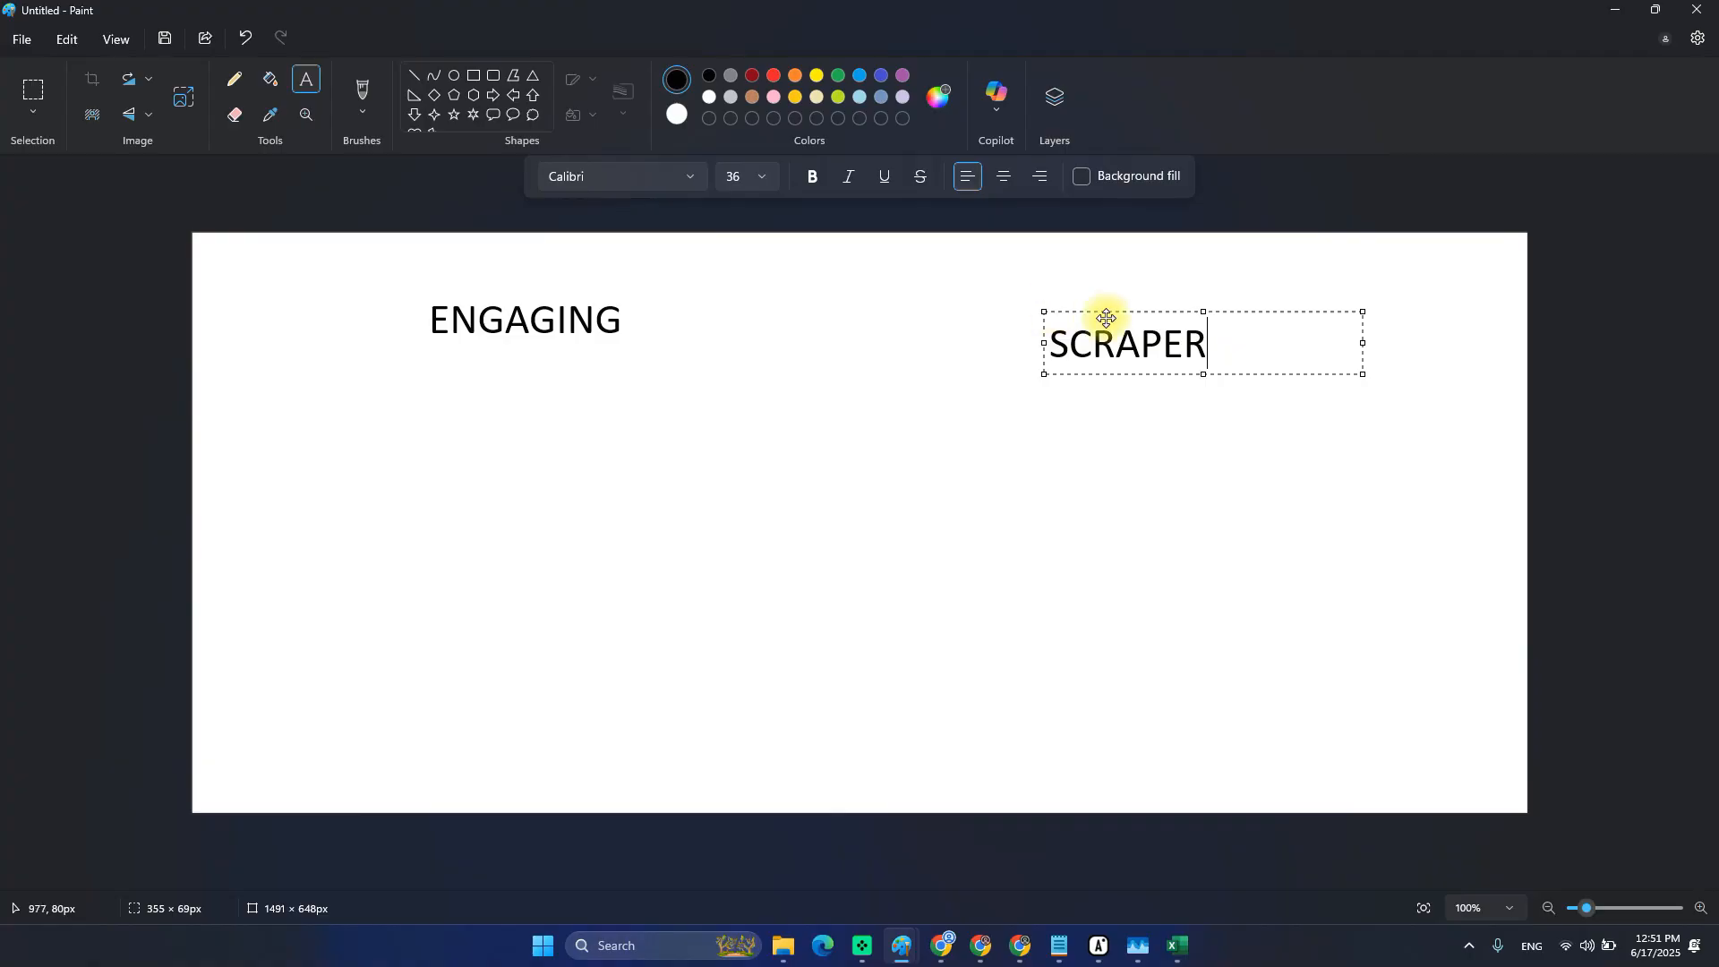
{"action": "left_click_drag", "start_coordinate": [1094, 310], "coordinate": [1162, 277]}
{"action": "left_click", "coordinate": [1013, 307]}
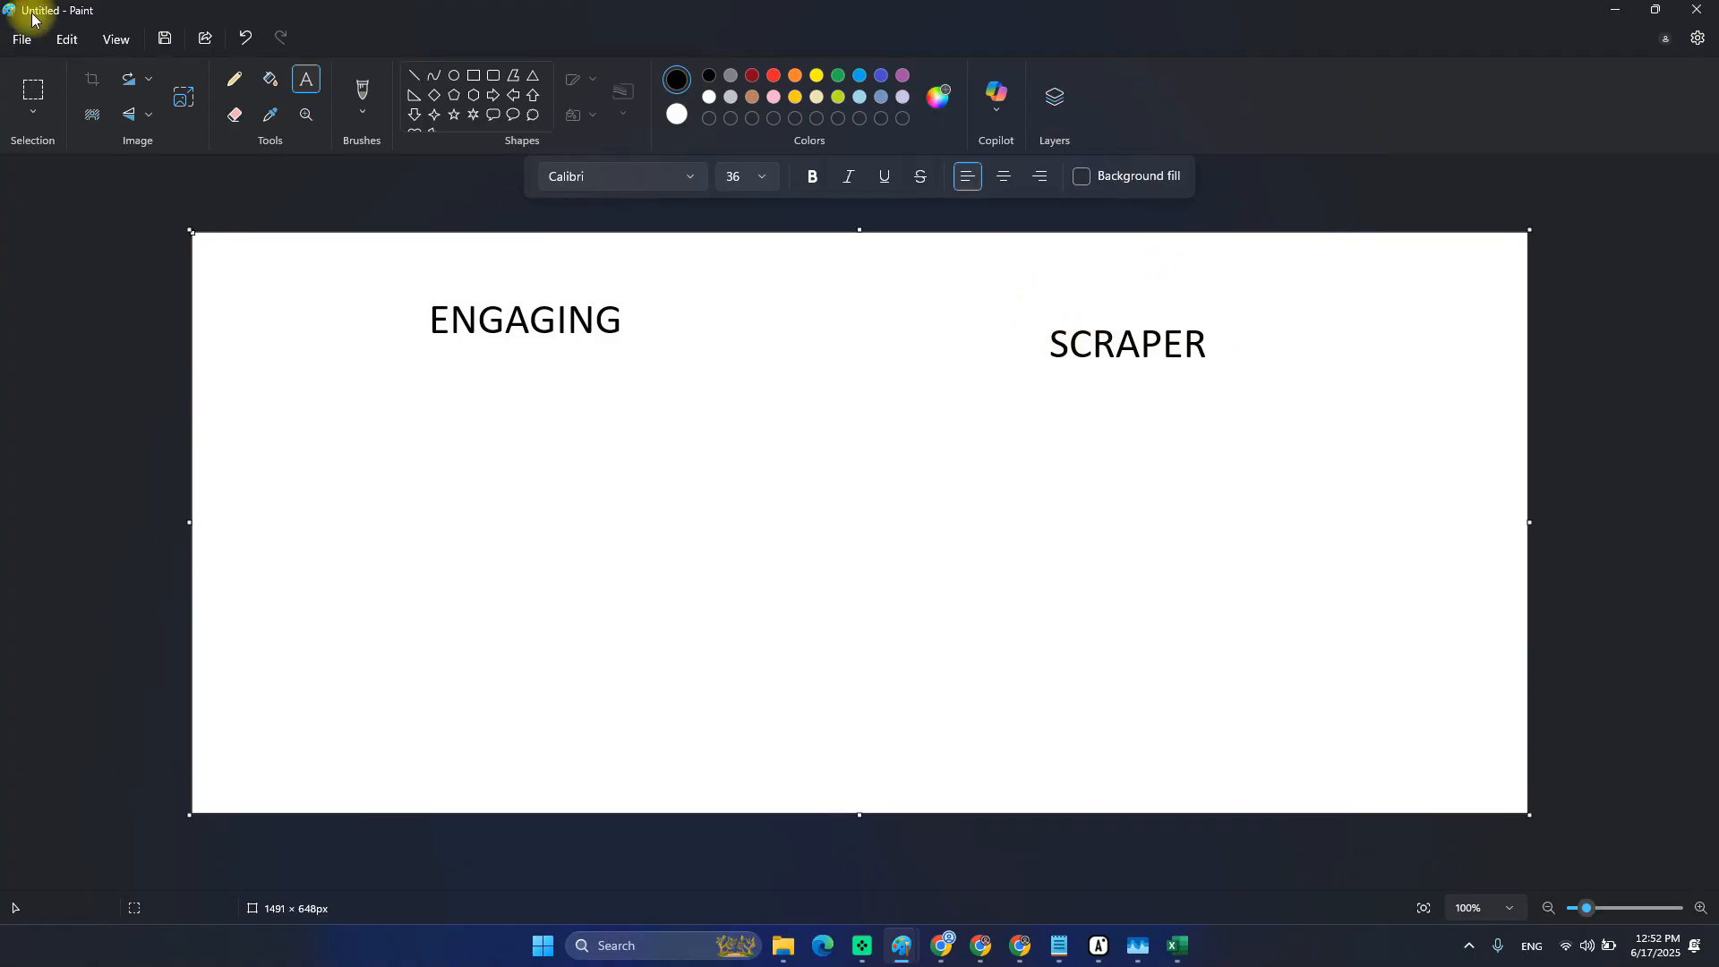
{"action": "left_click", "coordinate": [30, 92]}
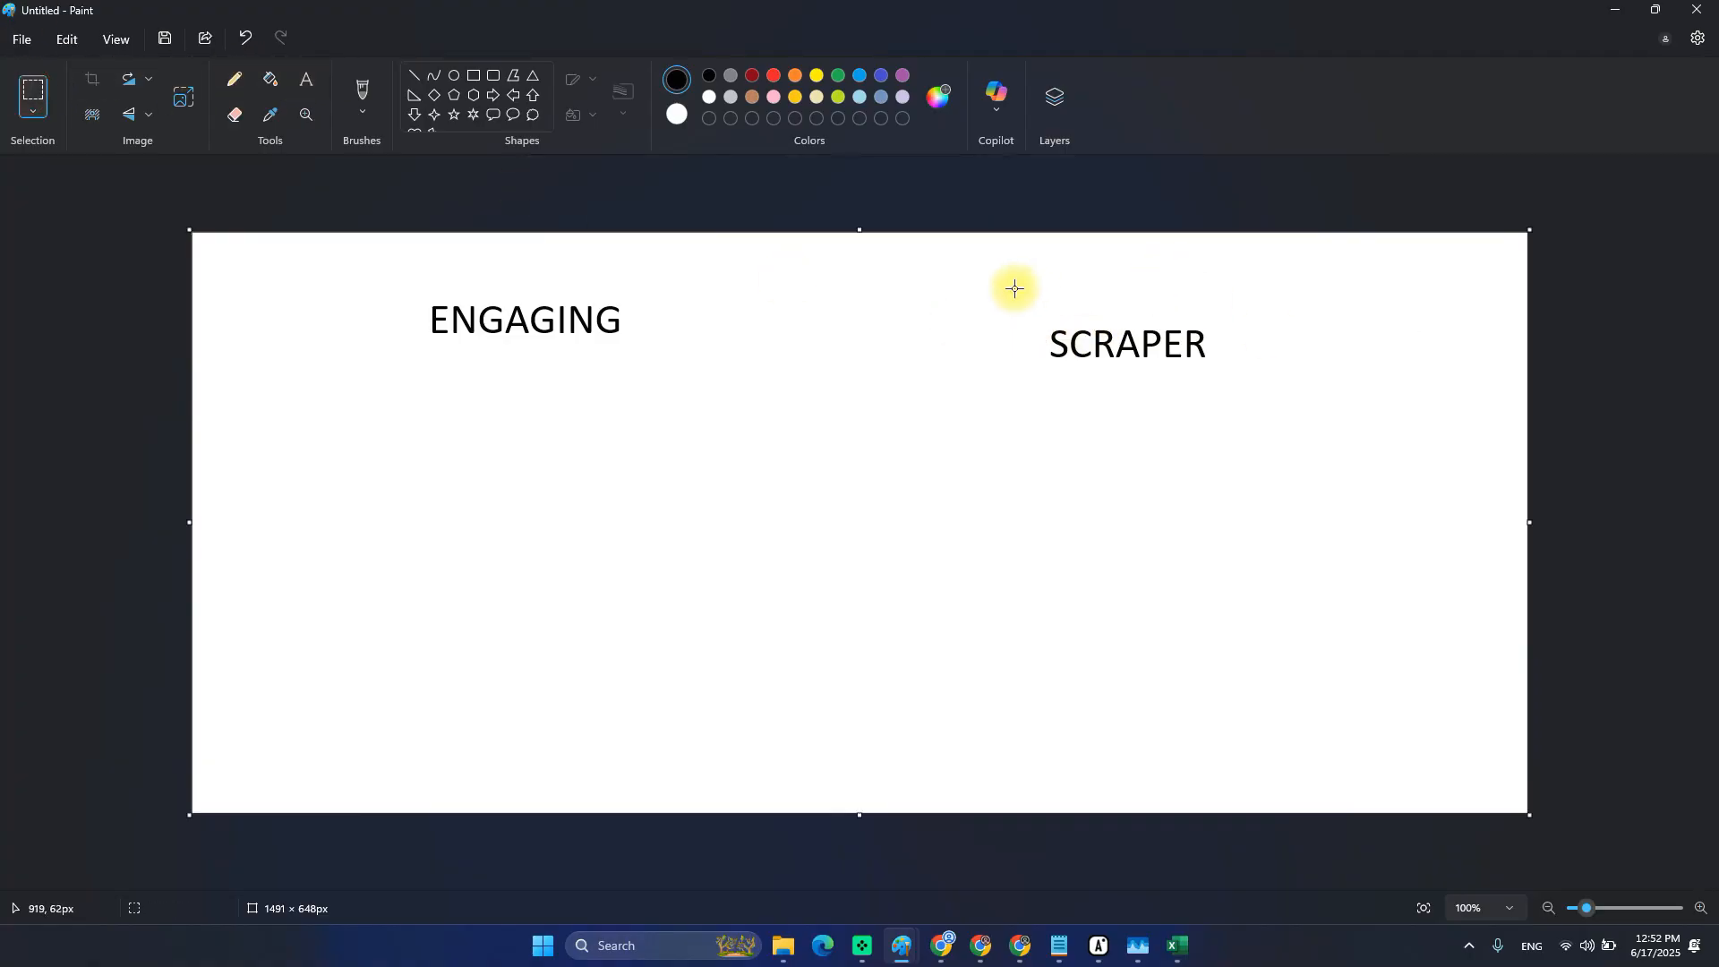
{"action": "left_click_drag", "start_coordinate": [1248, 402], "coordinate": [1253, 403]}
{"action": "mouse_move", "coordinate": [1000, 293]}
{"action": "left_mouse_down"}
{"action": "mouse_move", "coordinate": [1193, 400]}
{"action": "mouse_move", "coordinate": [1250, 400]}
{"action": "left_mouse_up"}
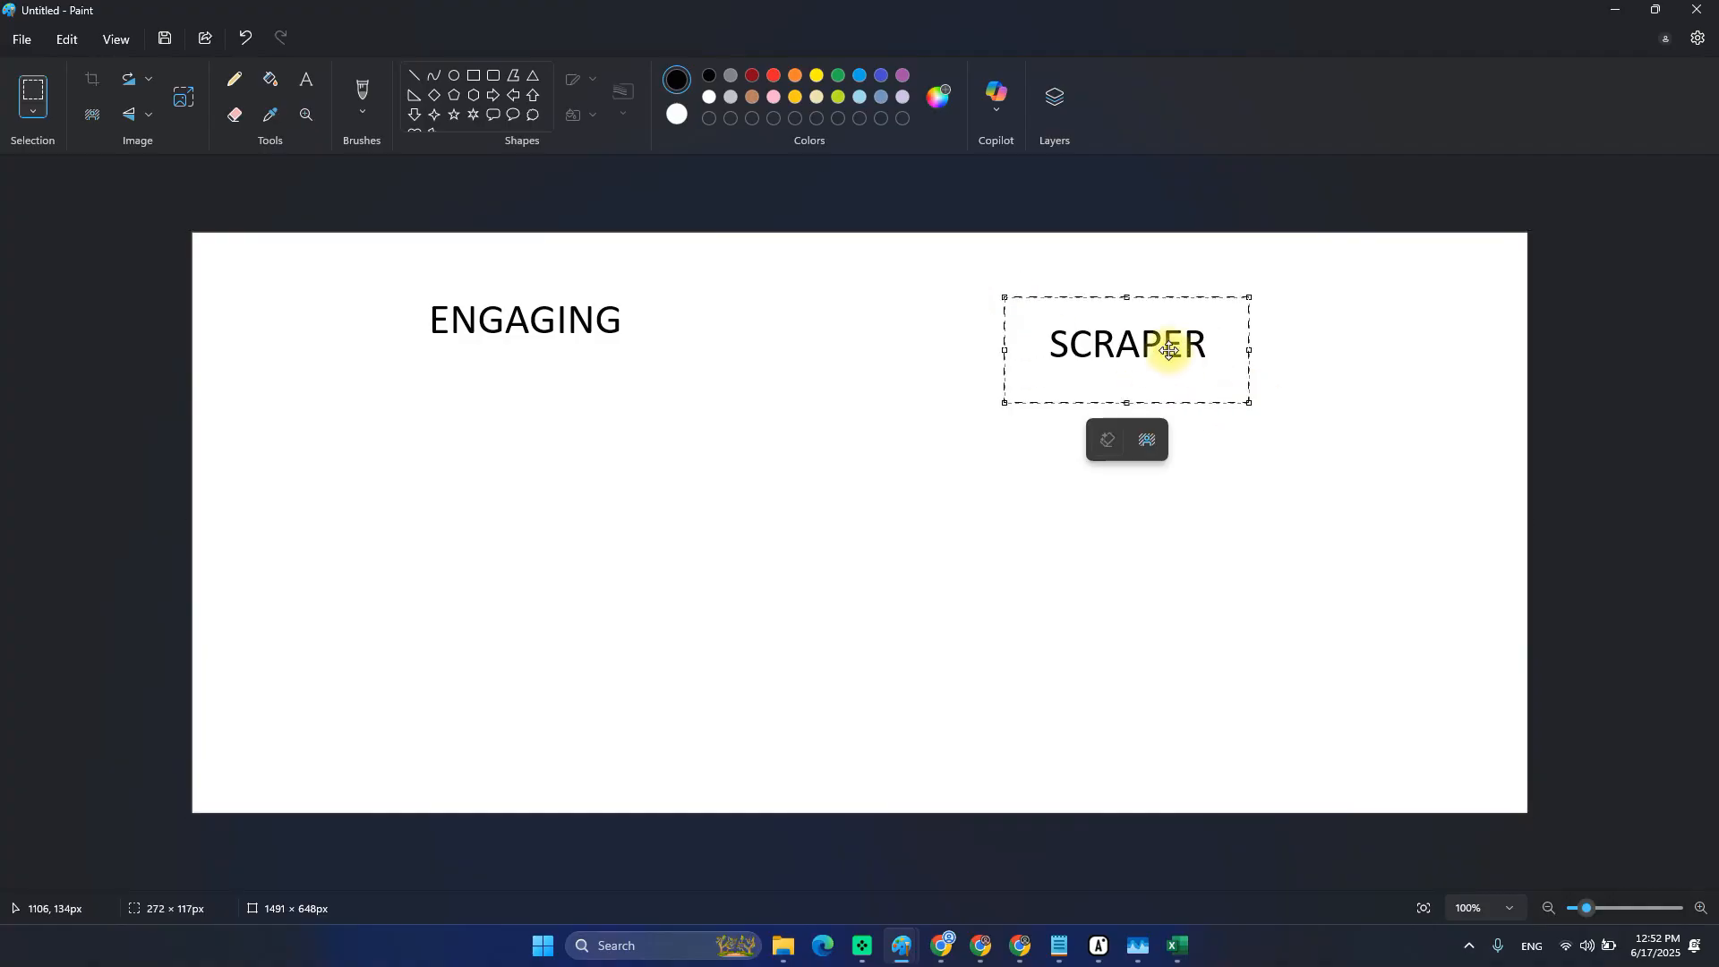
{"action": "left_click_drag", "start_coordinate": [1167, 346], "coordinate": [1215, 328]}
{"action": "left_click", "coordinate": [943, 498]}
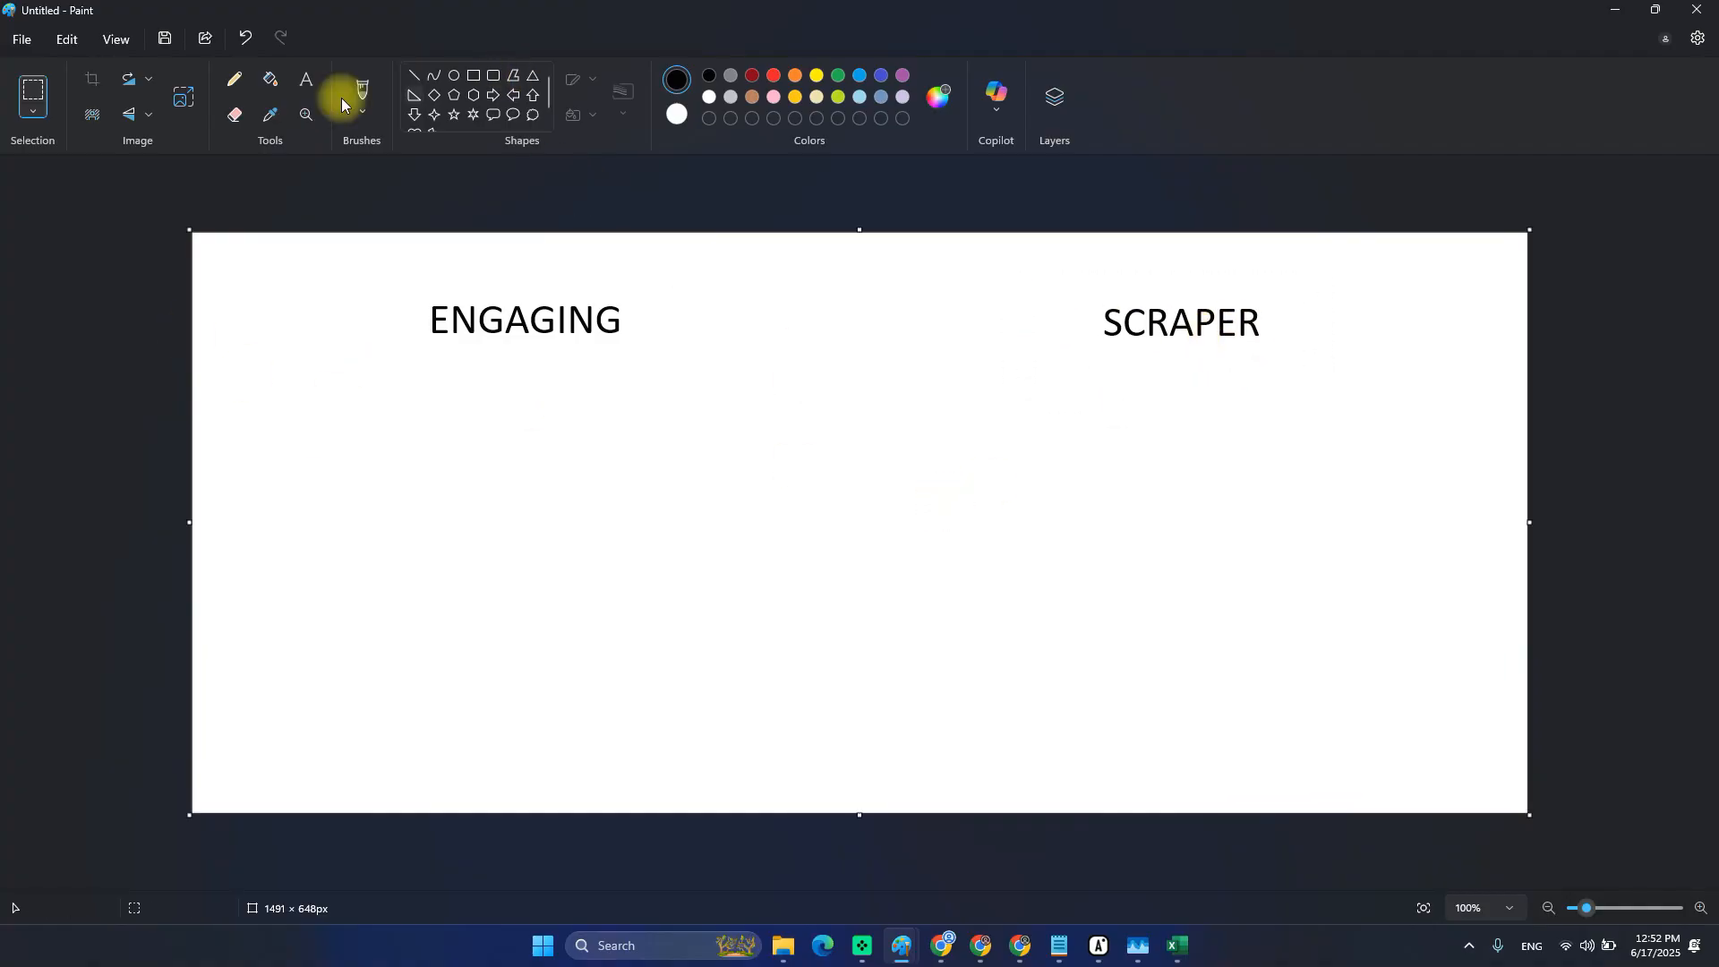
Write the list 'follow, like, message, unfollow' beneath the ENGAGING heading.
{"action": "left_click", "coordinate": [304, 81]}
{"action": "left_click", "coordinate": [336, 389]}
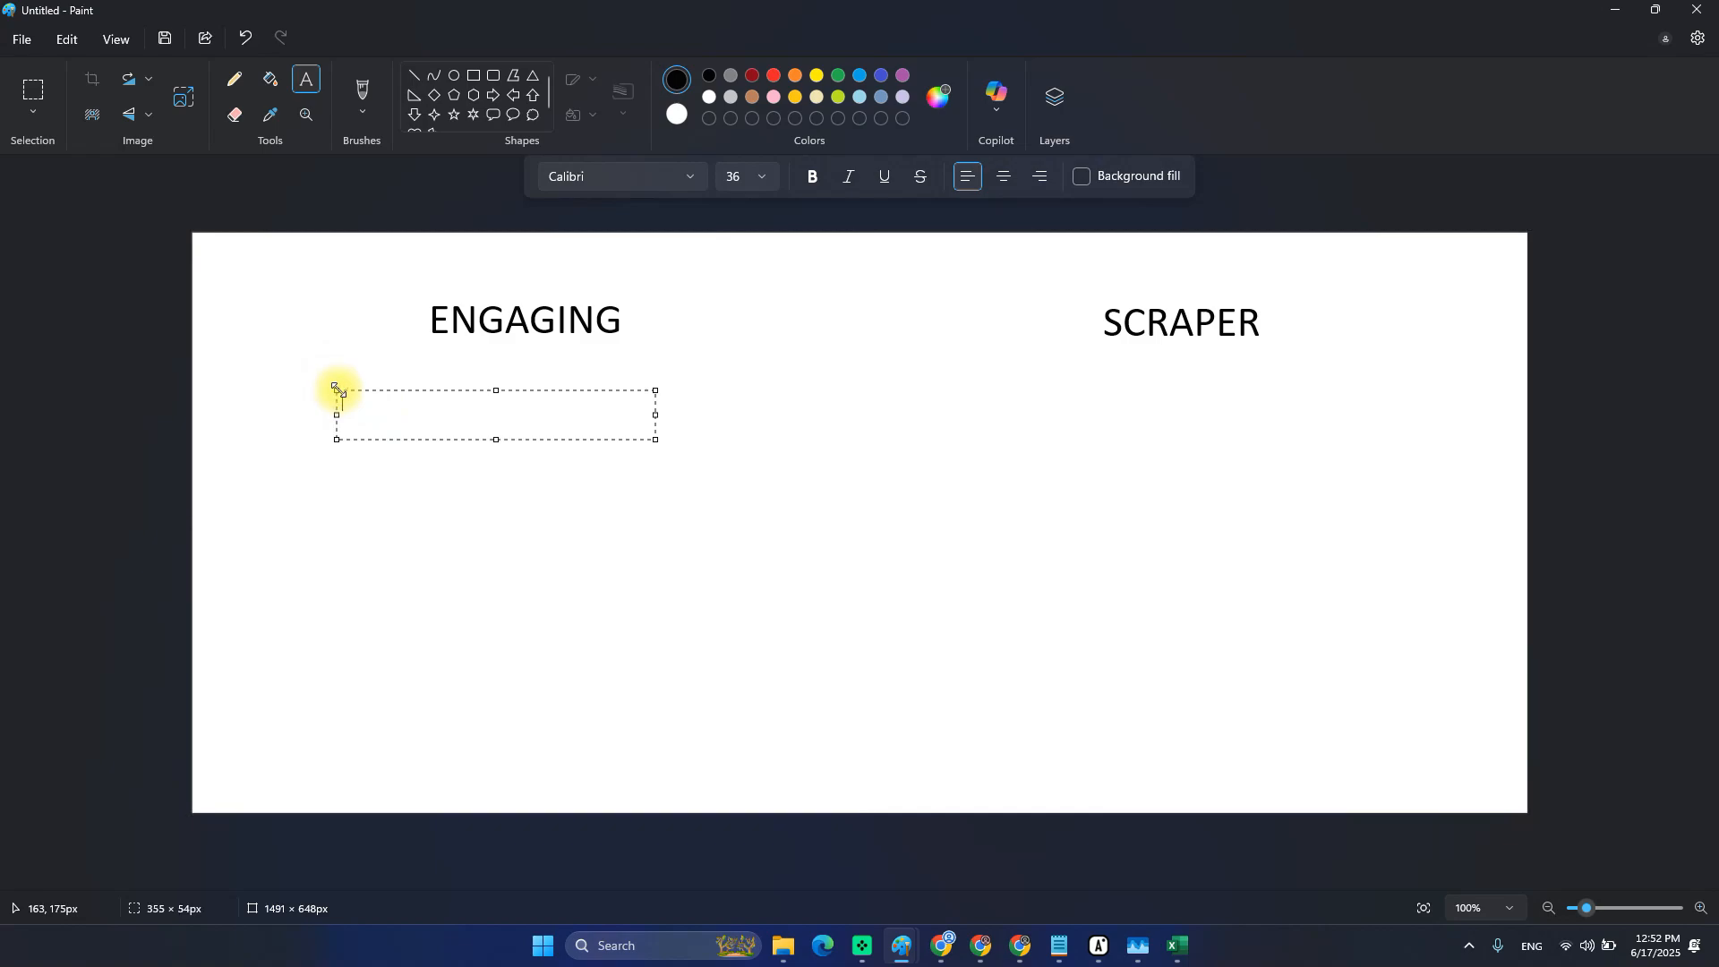
{"action": "type", "text": "follow, like"}
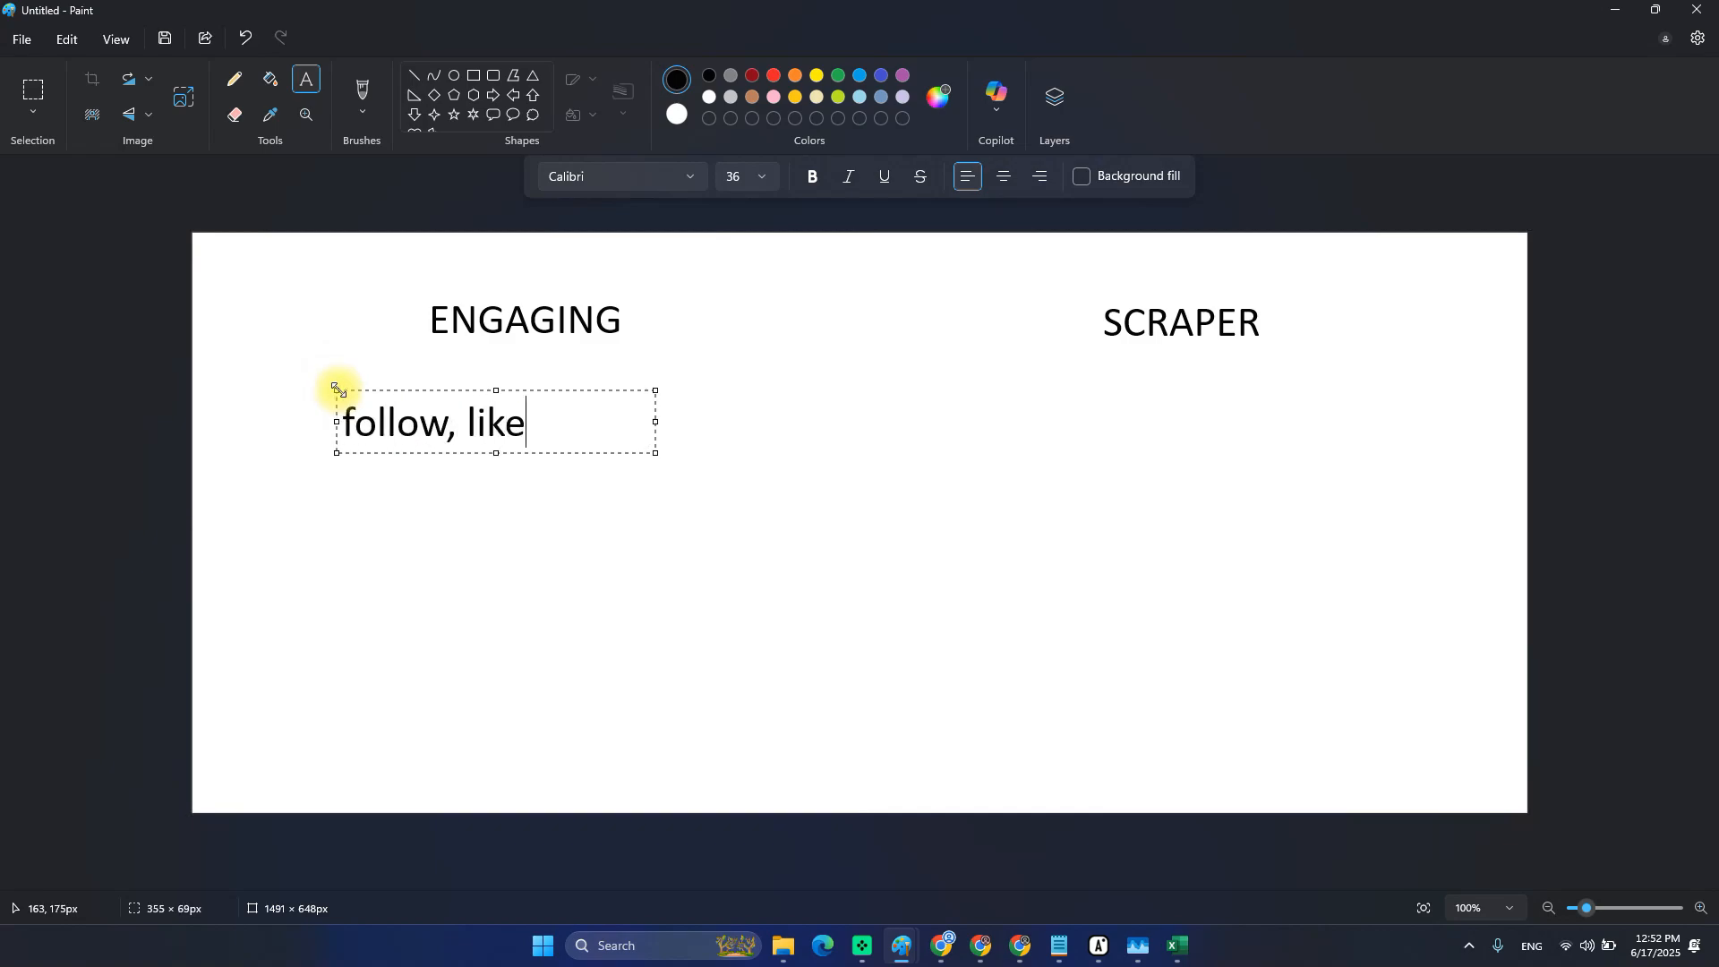
{"action": "type", "text": ", message, "}
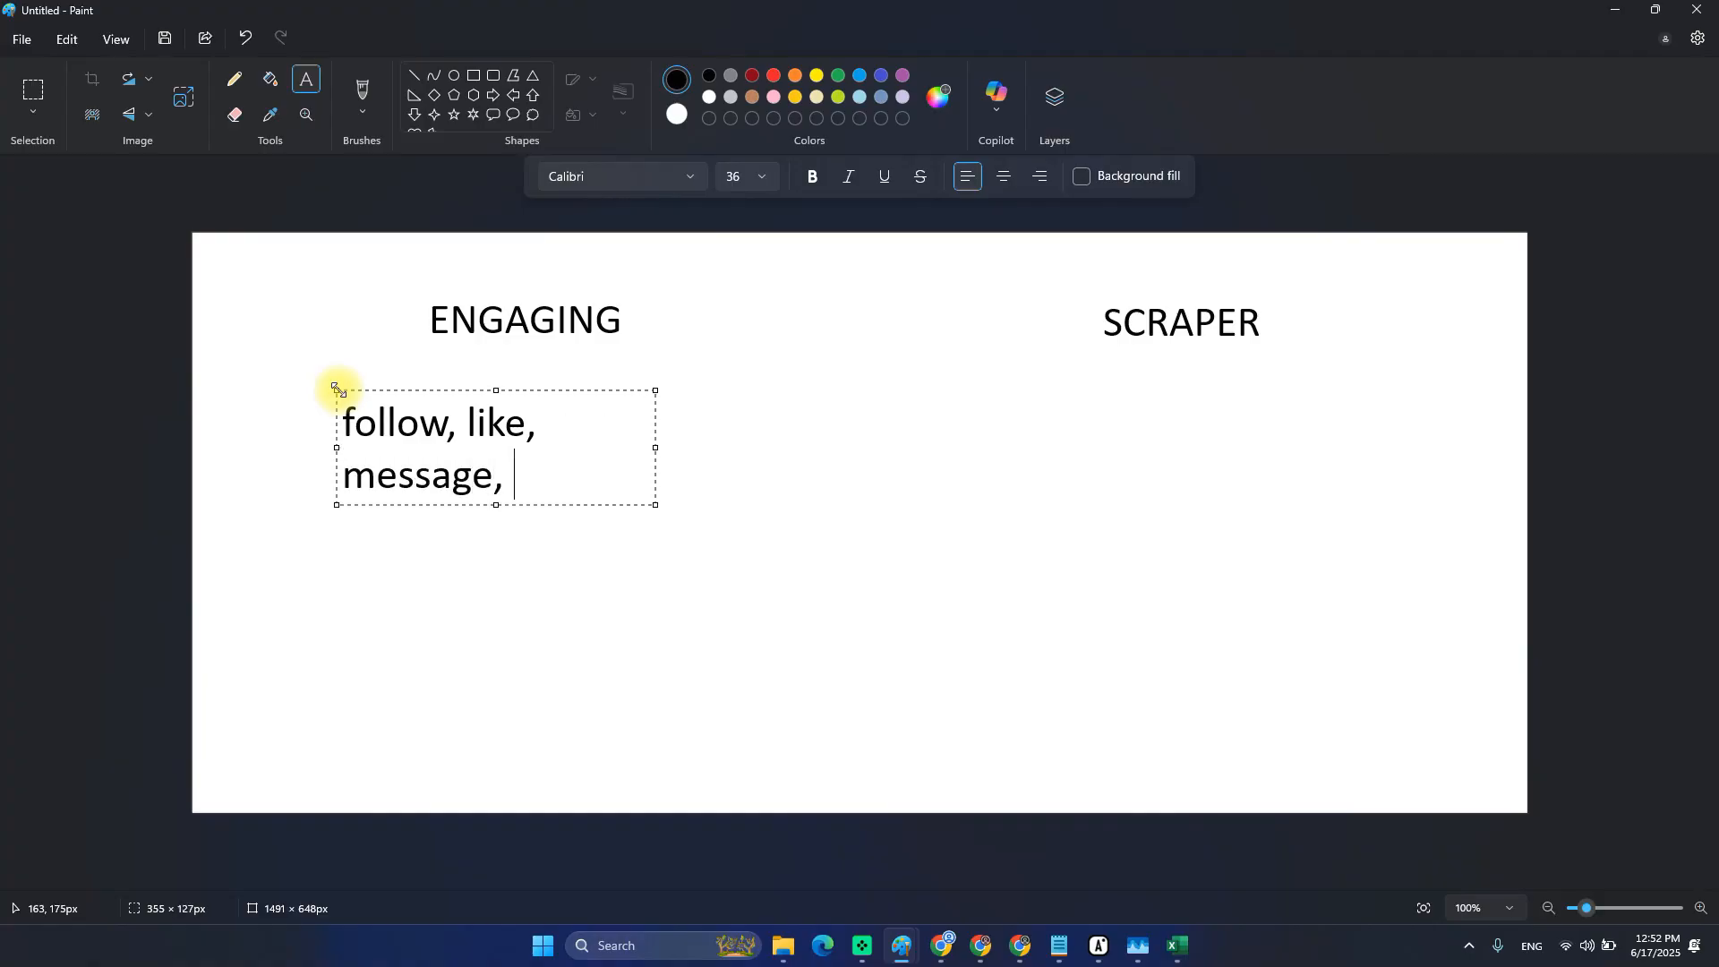
{"action": "type", "text": "unfollow"}
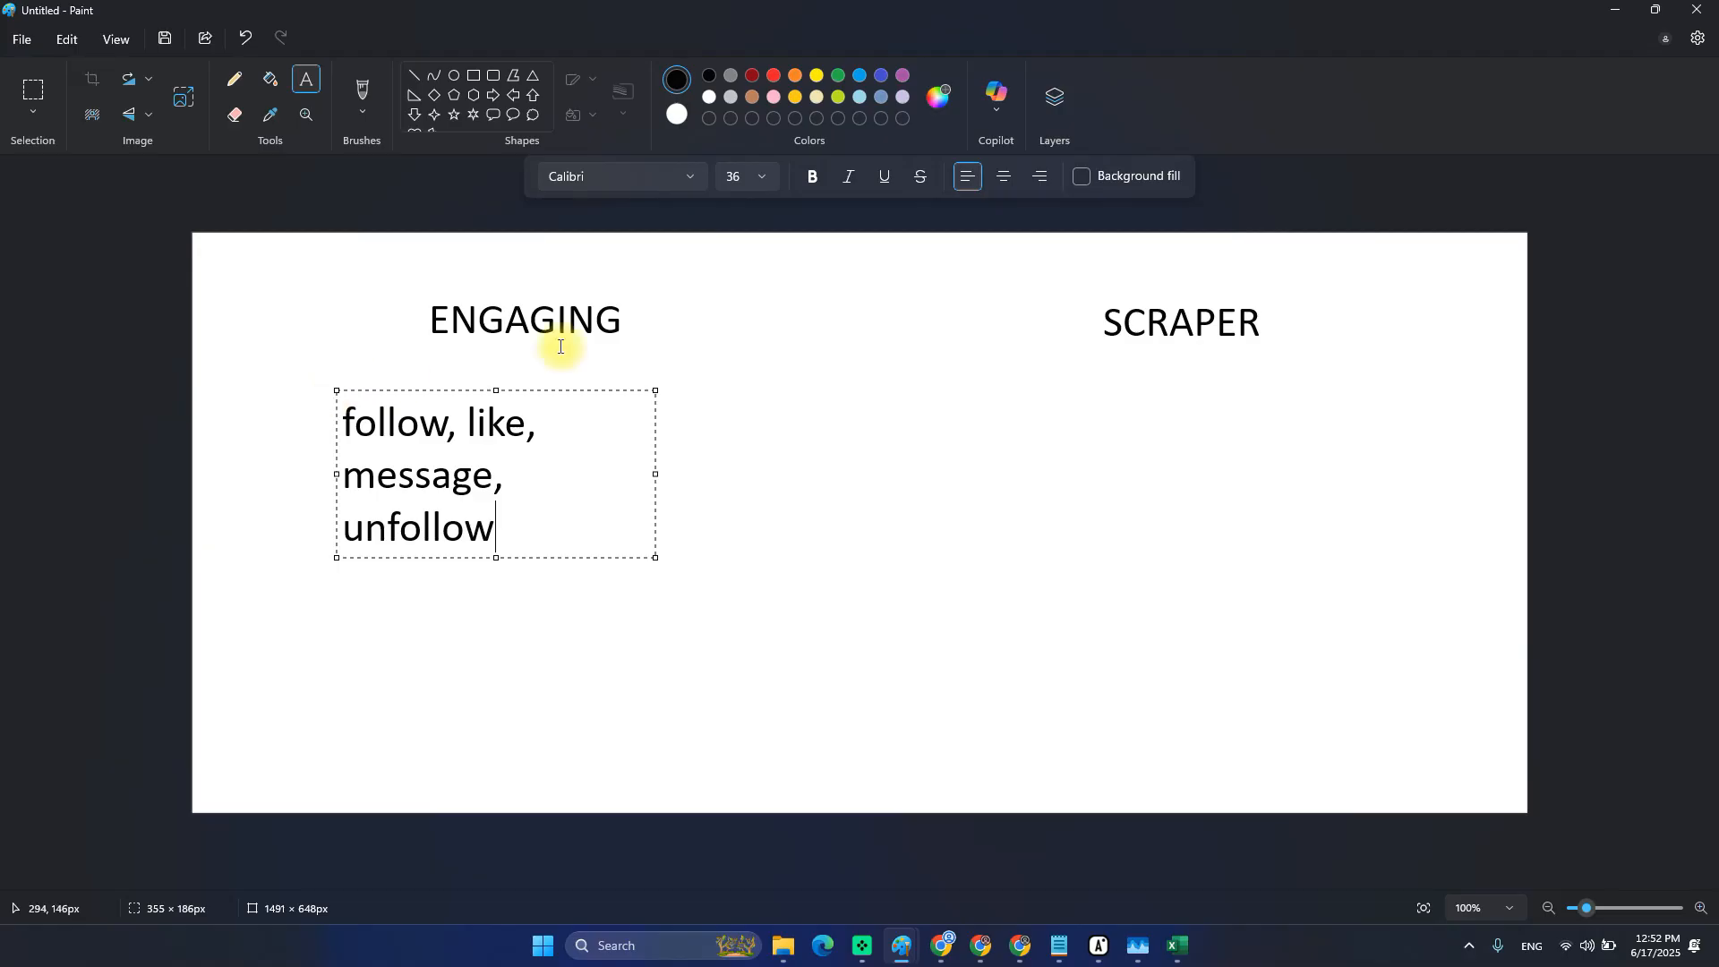
{"action": "left_click_drag", "start_coordinate": [551, 391], "coordinate": [622, 373]}
{"action": "left_click", "coordinate": [1039, 403]}
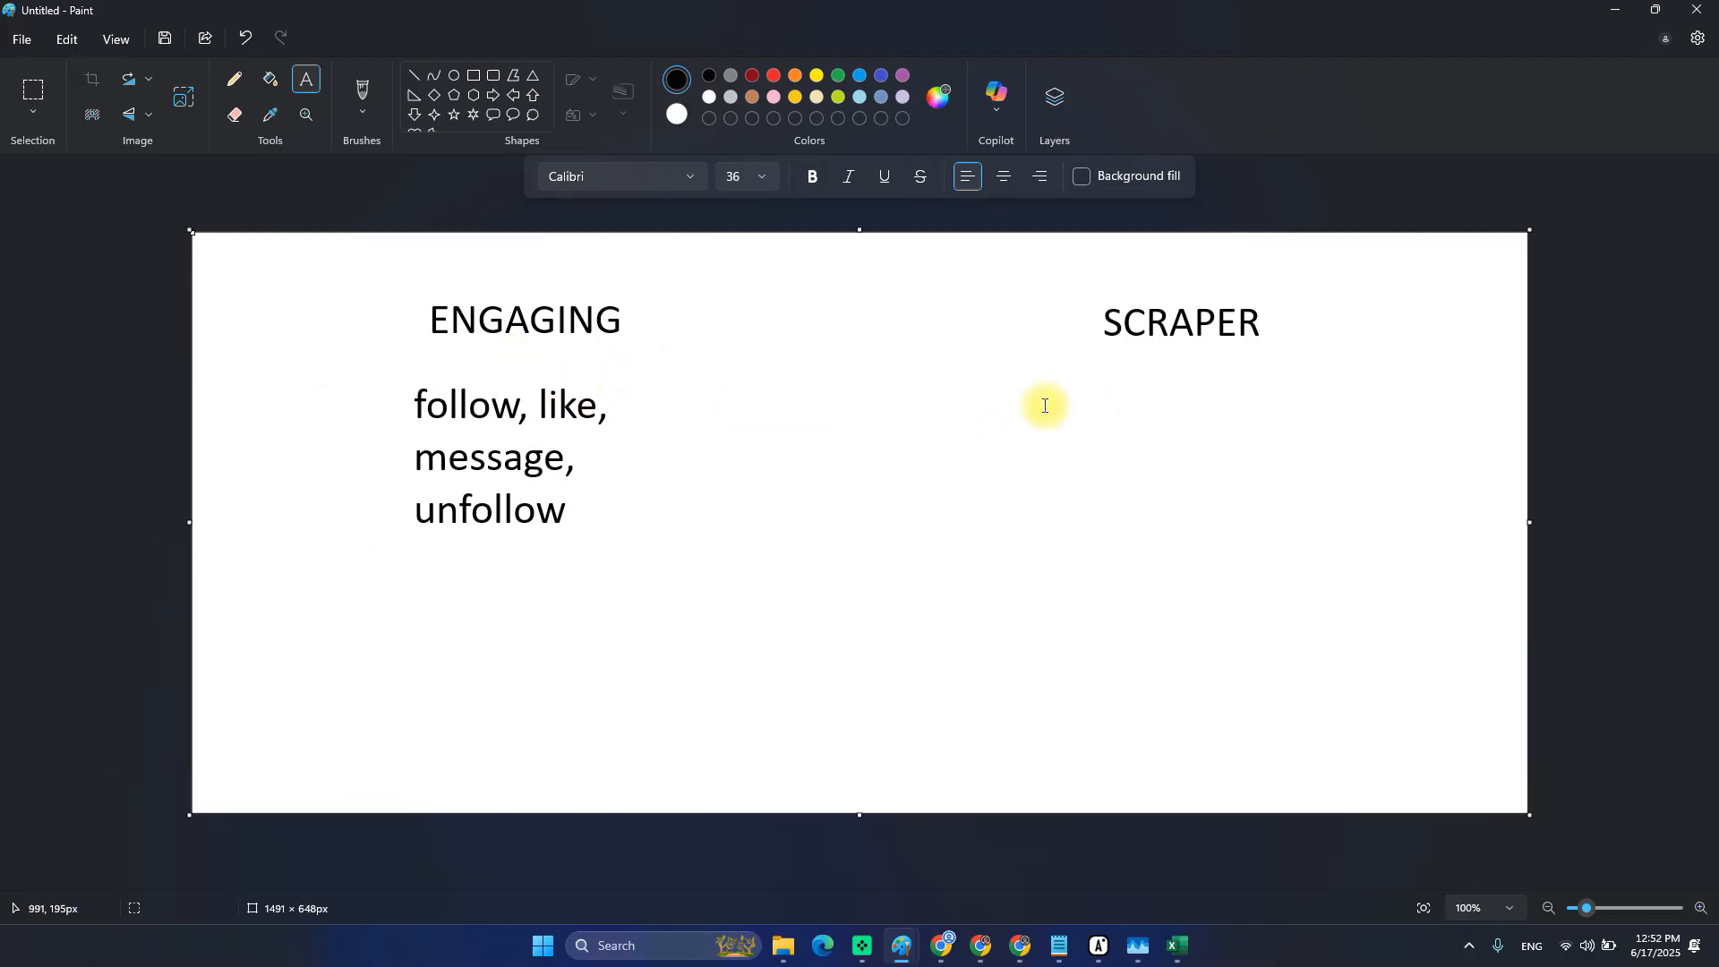
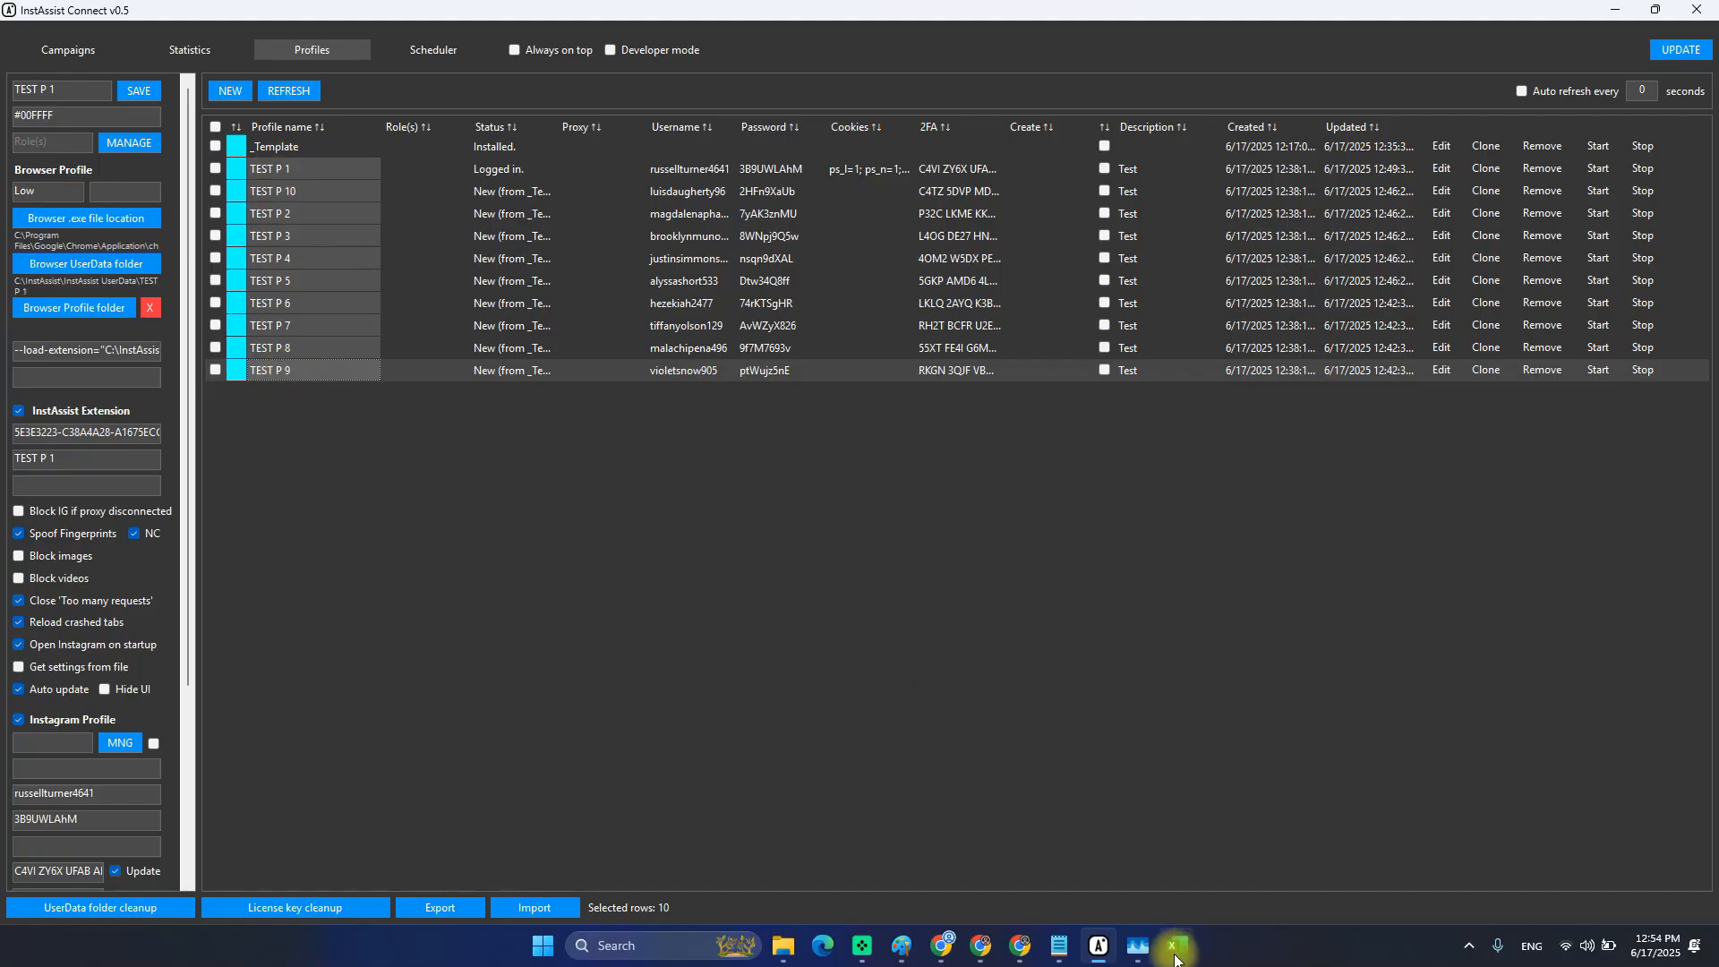
Review the _Template and TEST P 1–TEST P 10 profiles in the Profiles table.
{"action": "mouse_move", "coordinate": [1139, 961]}
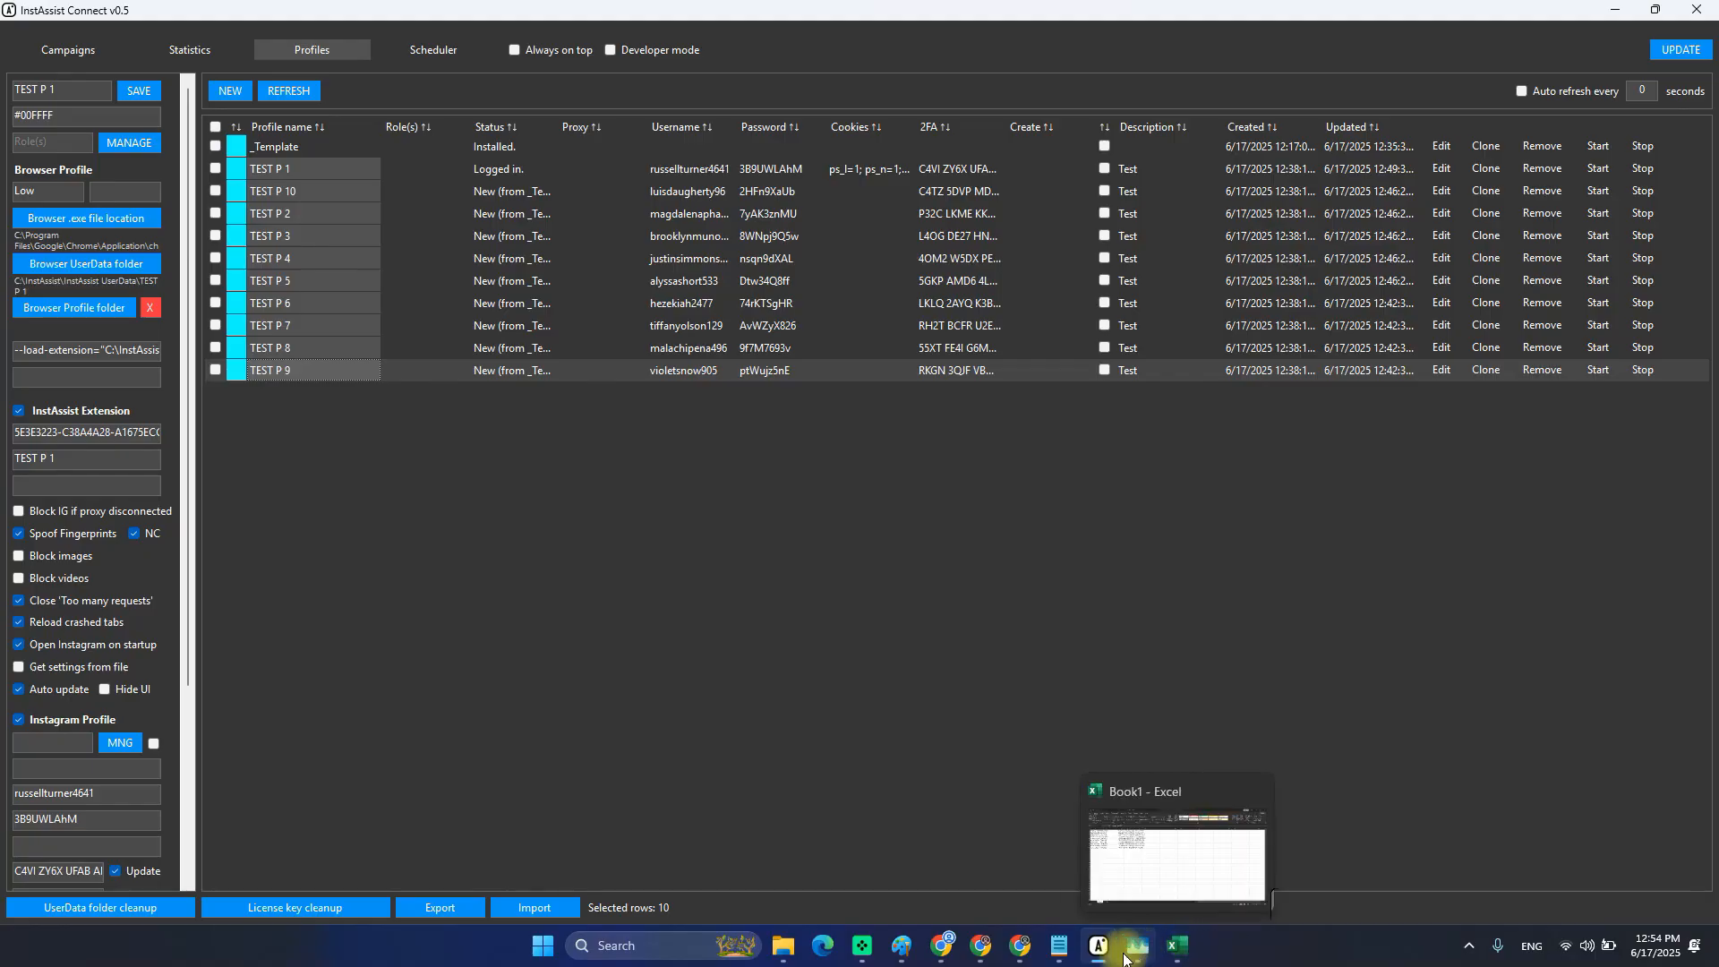
{"action": "mouse_move", "coordinate": [902, 949]}
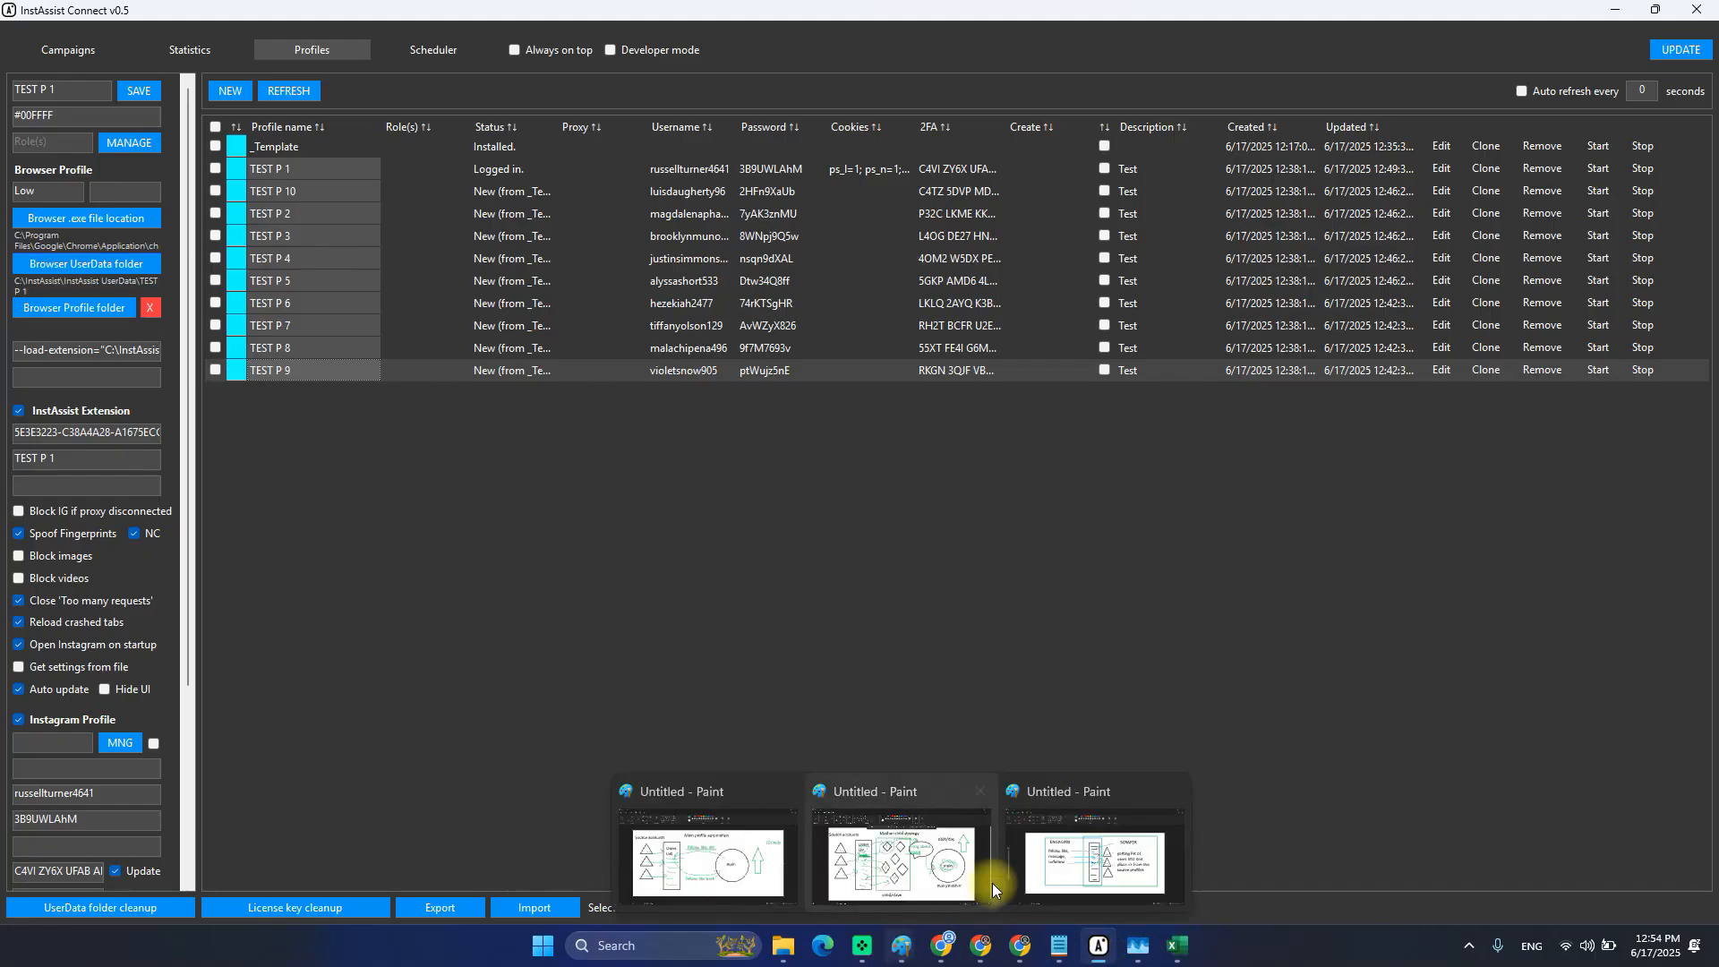
{"action": "mouse_move", "coordinate": [1063, 859]}
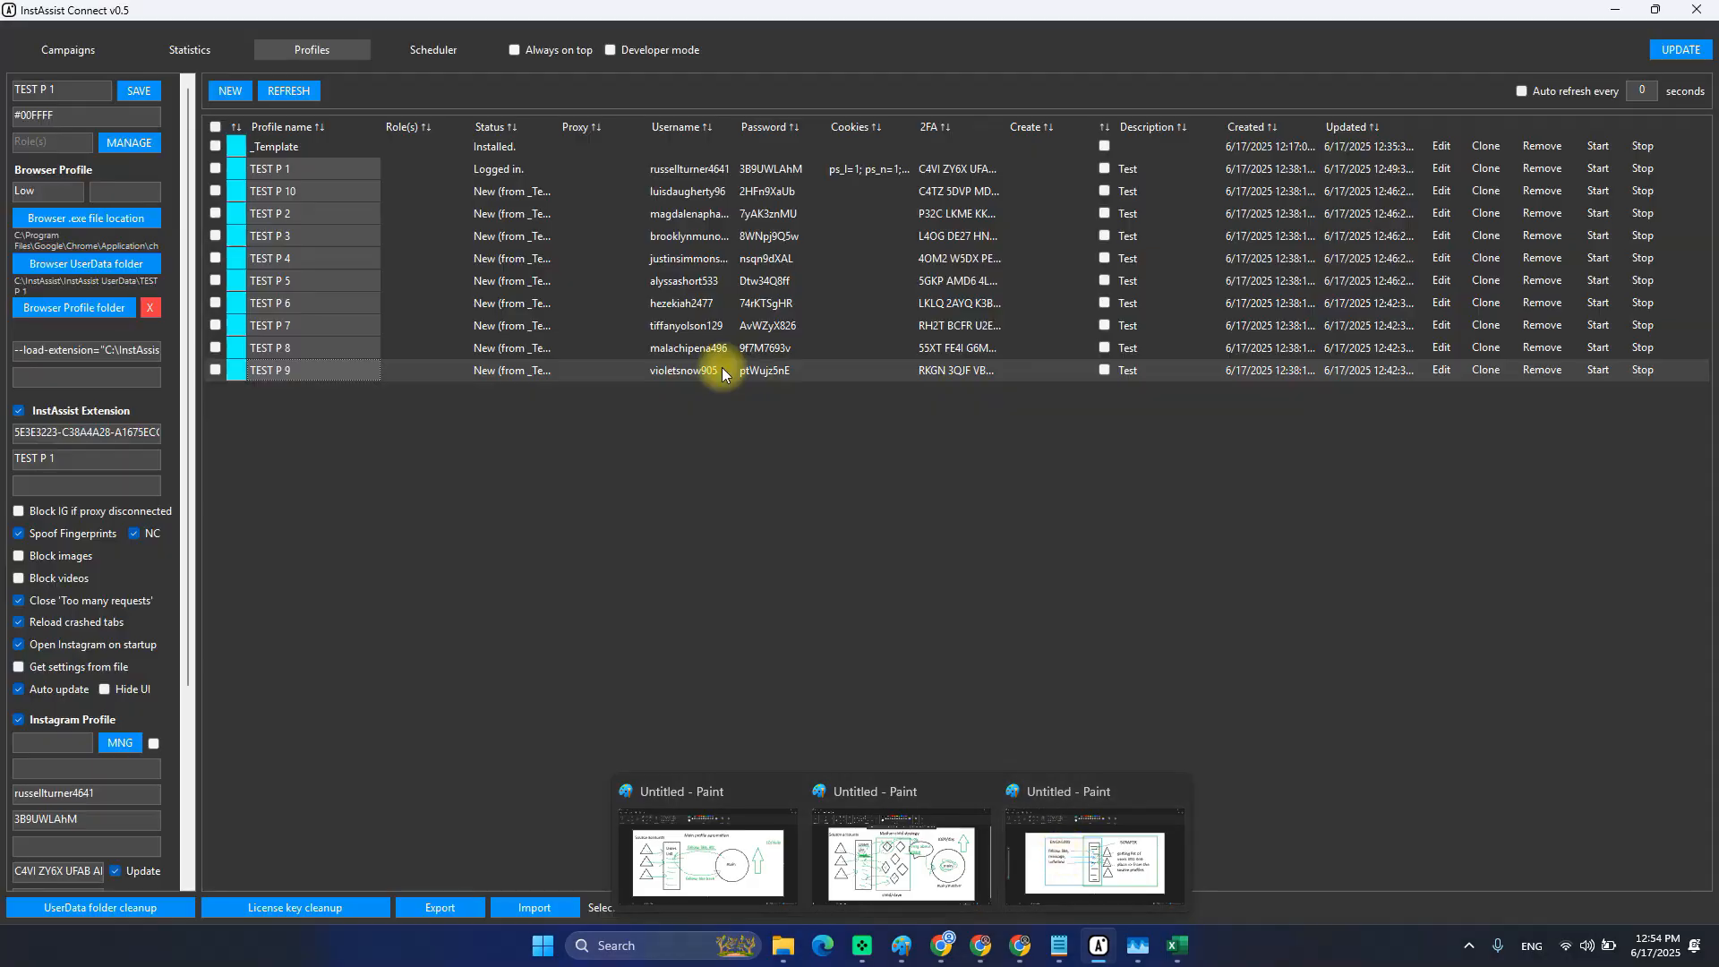
{"action": "left_click", "coordinate": [411, 159]}
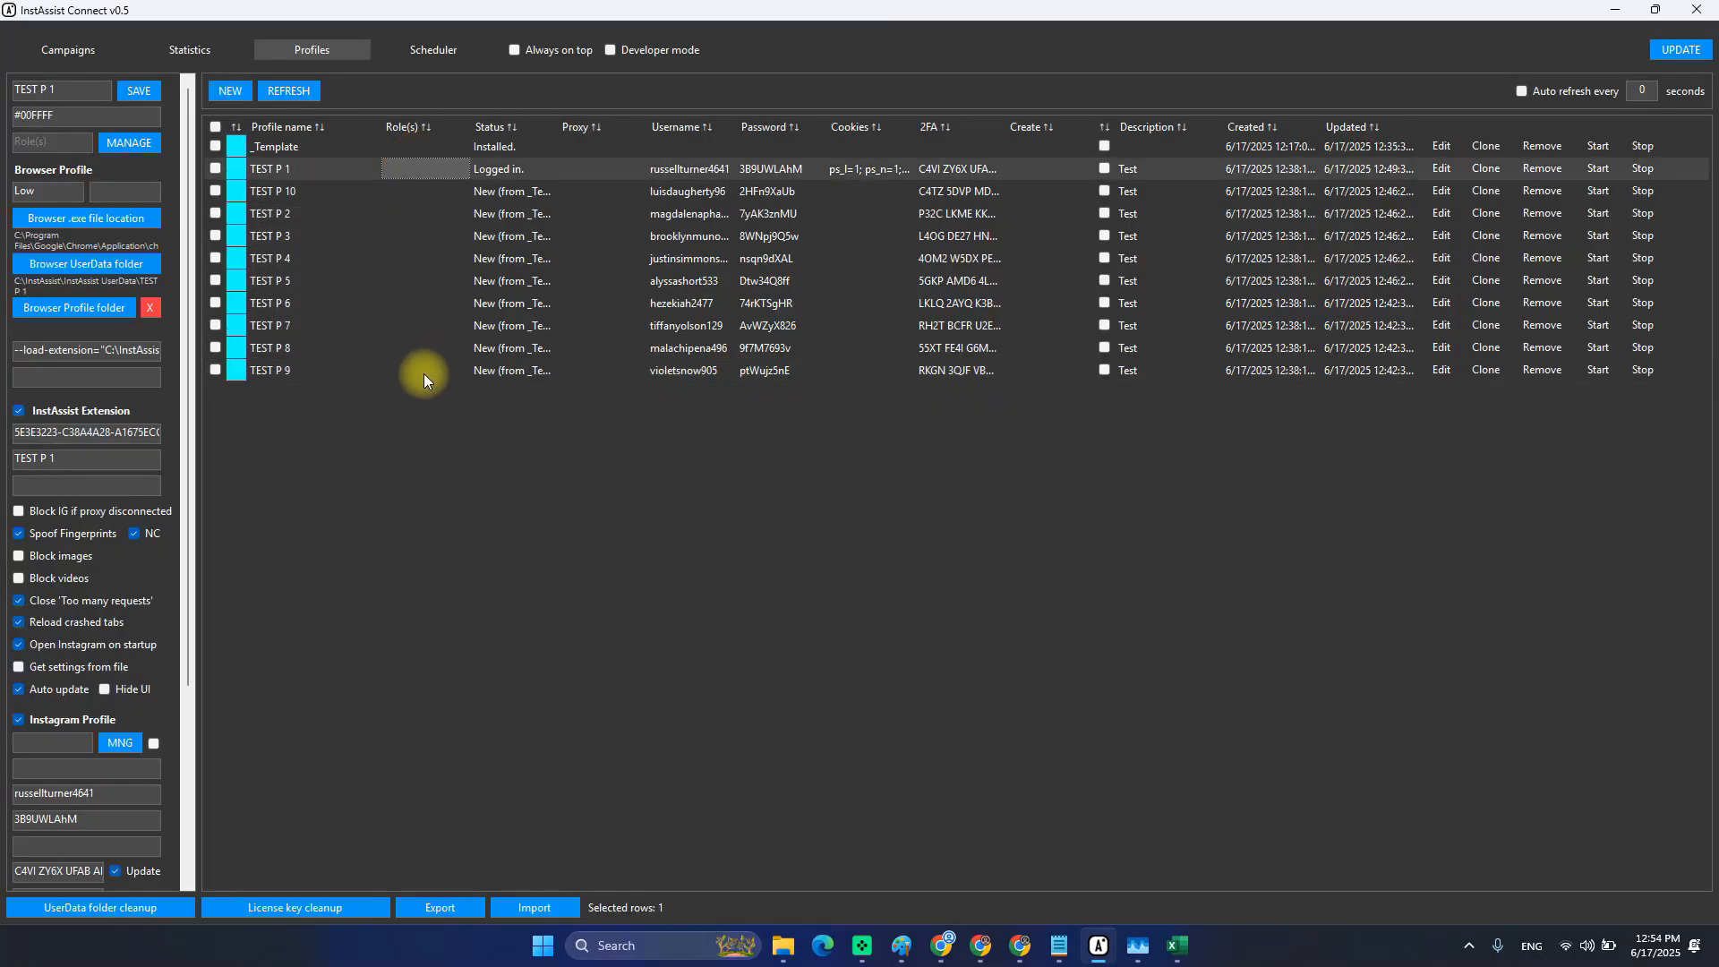
{"action": "left_click_drag", "start_coordinate": [422, 371], "coordinate": [391, 175]}
{"action": "left_click", "coordinate": [391, 171]}
{"action": "left_click", "coordinate": [288, 174]}
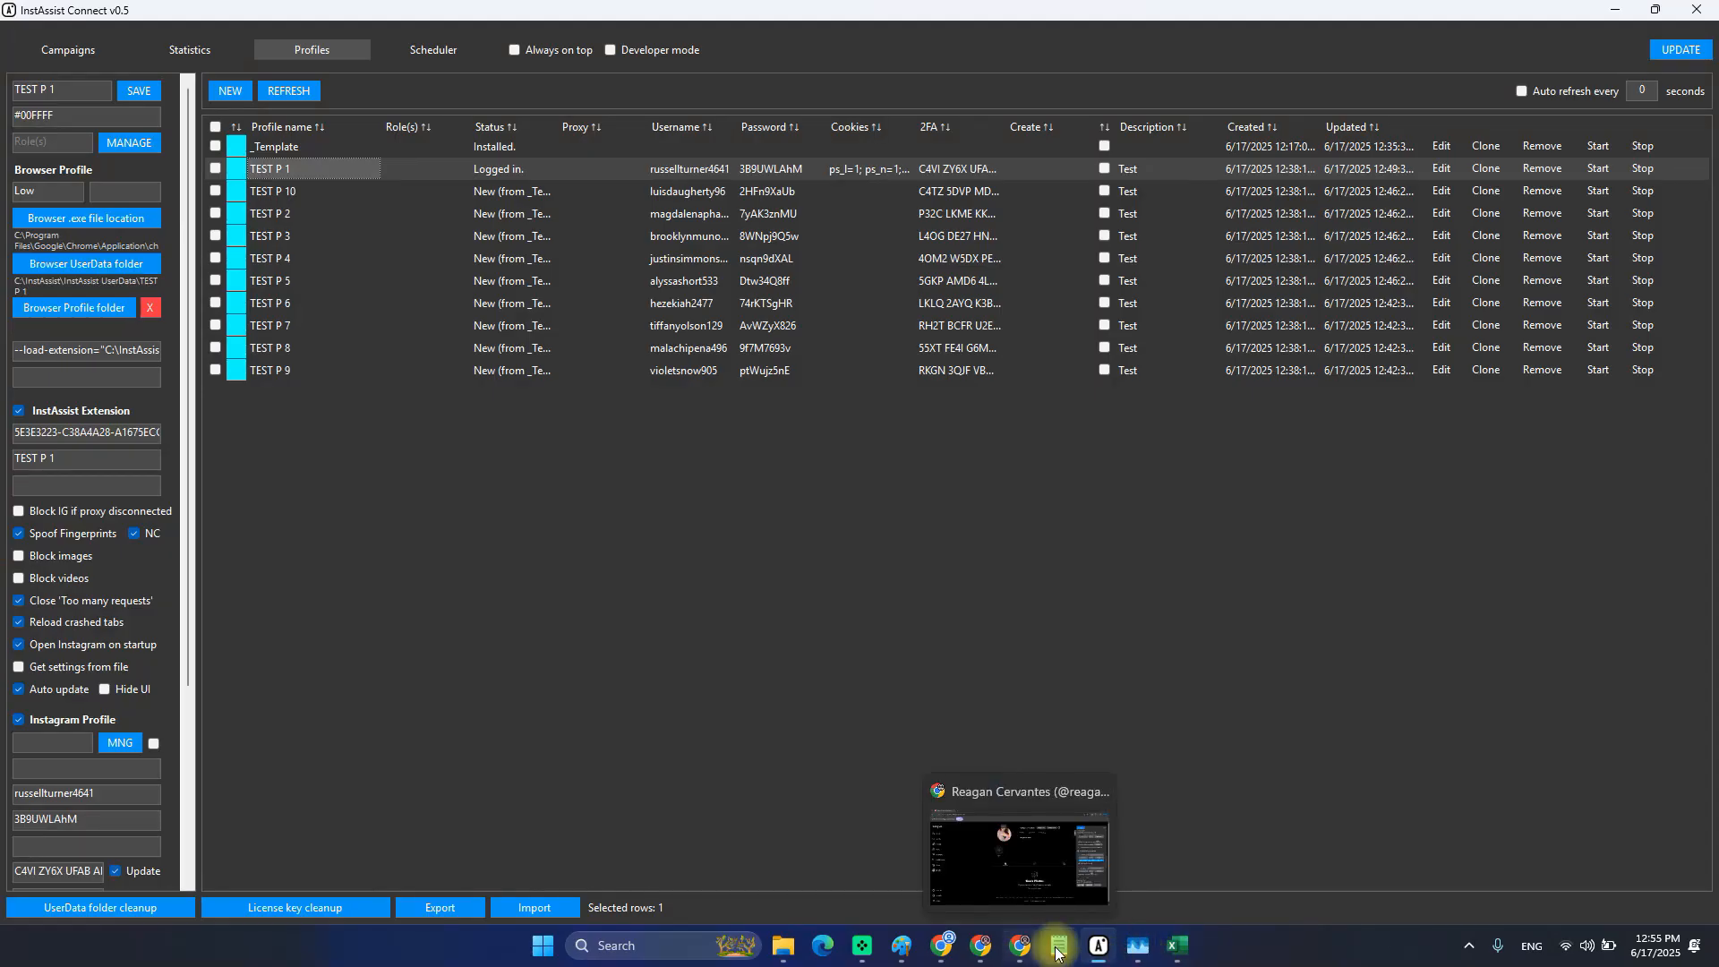
{"action": "mouse_move", "coordinate": [900, 947]}
{"action": "left_click", "coordinate": [1053, 861]}
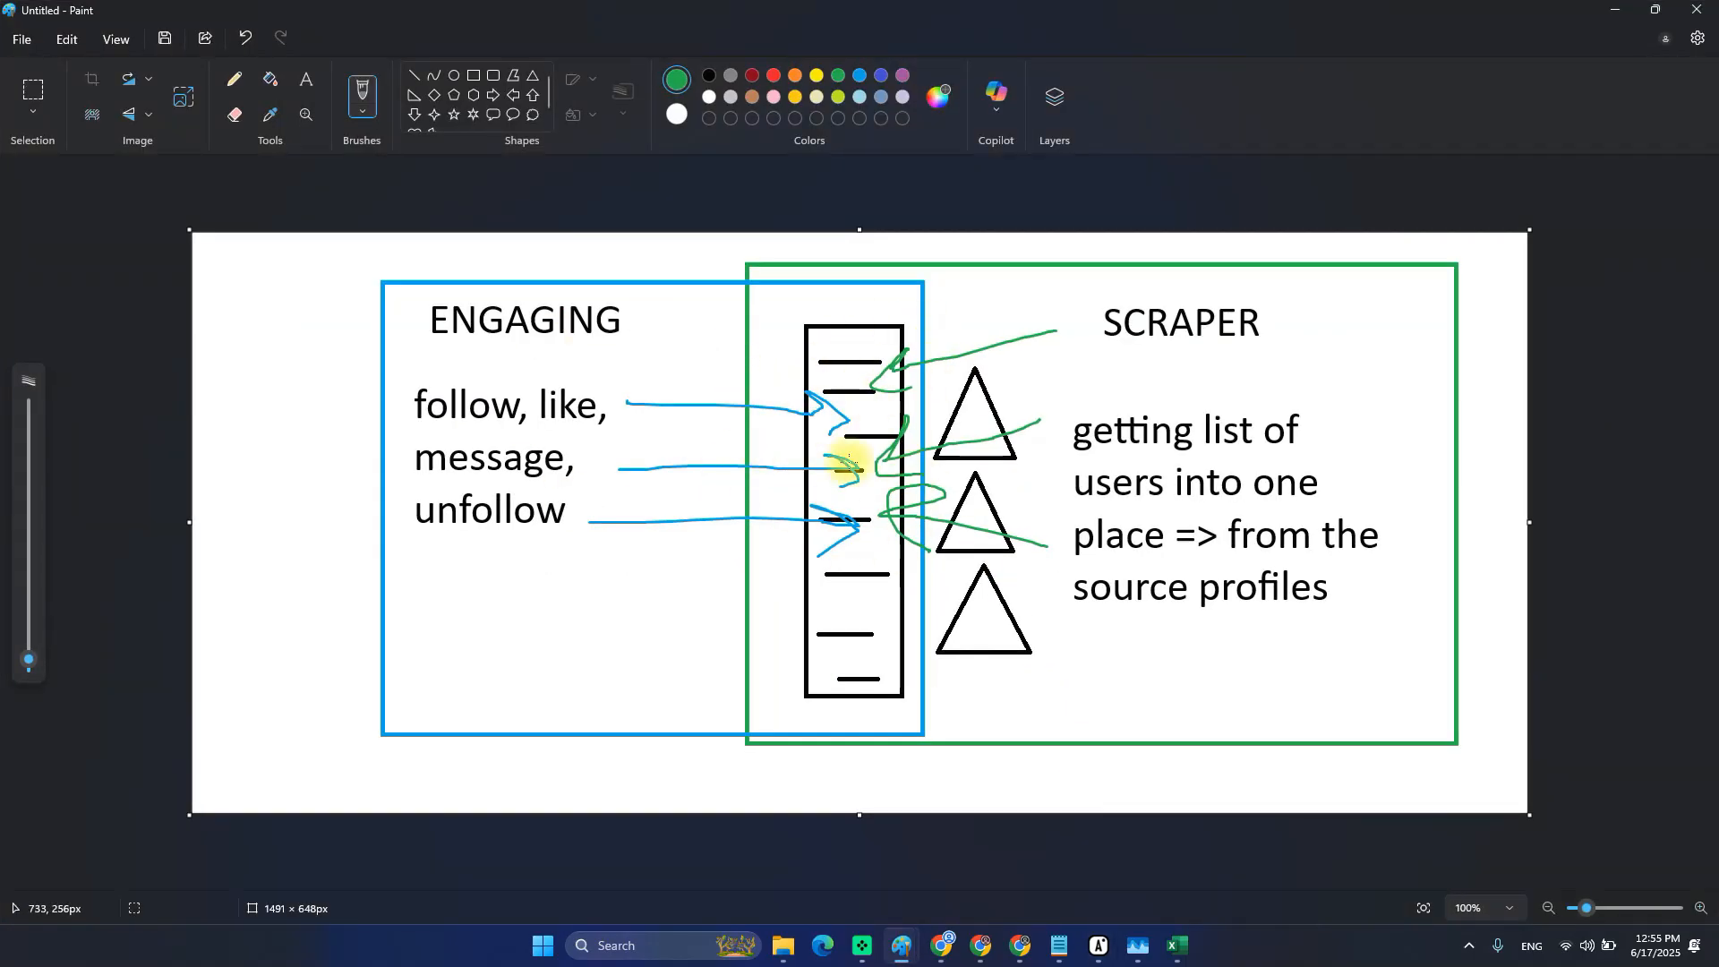
{"action": "key", "text": "alt+Tab"}
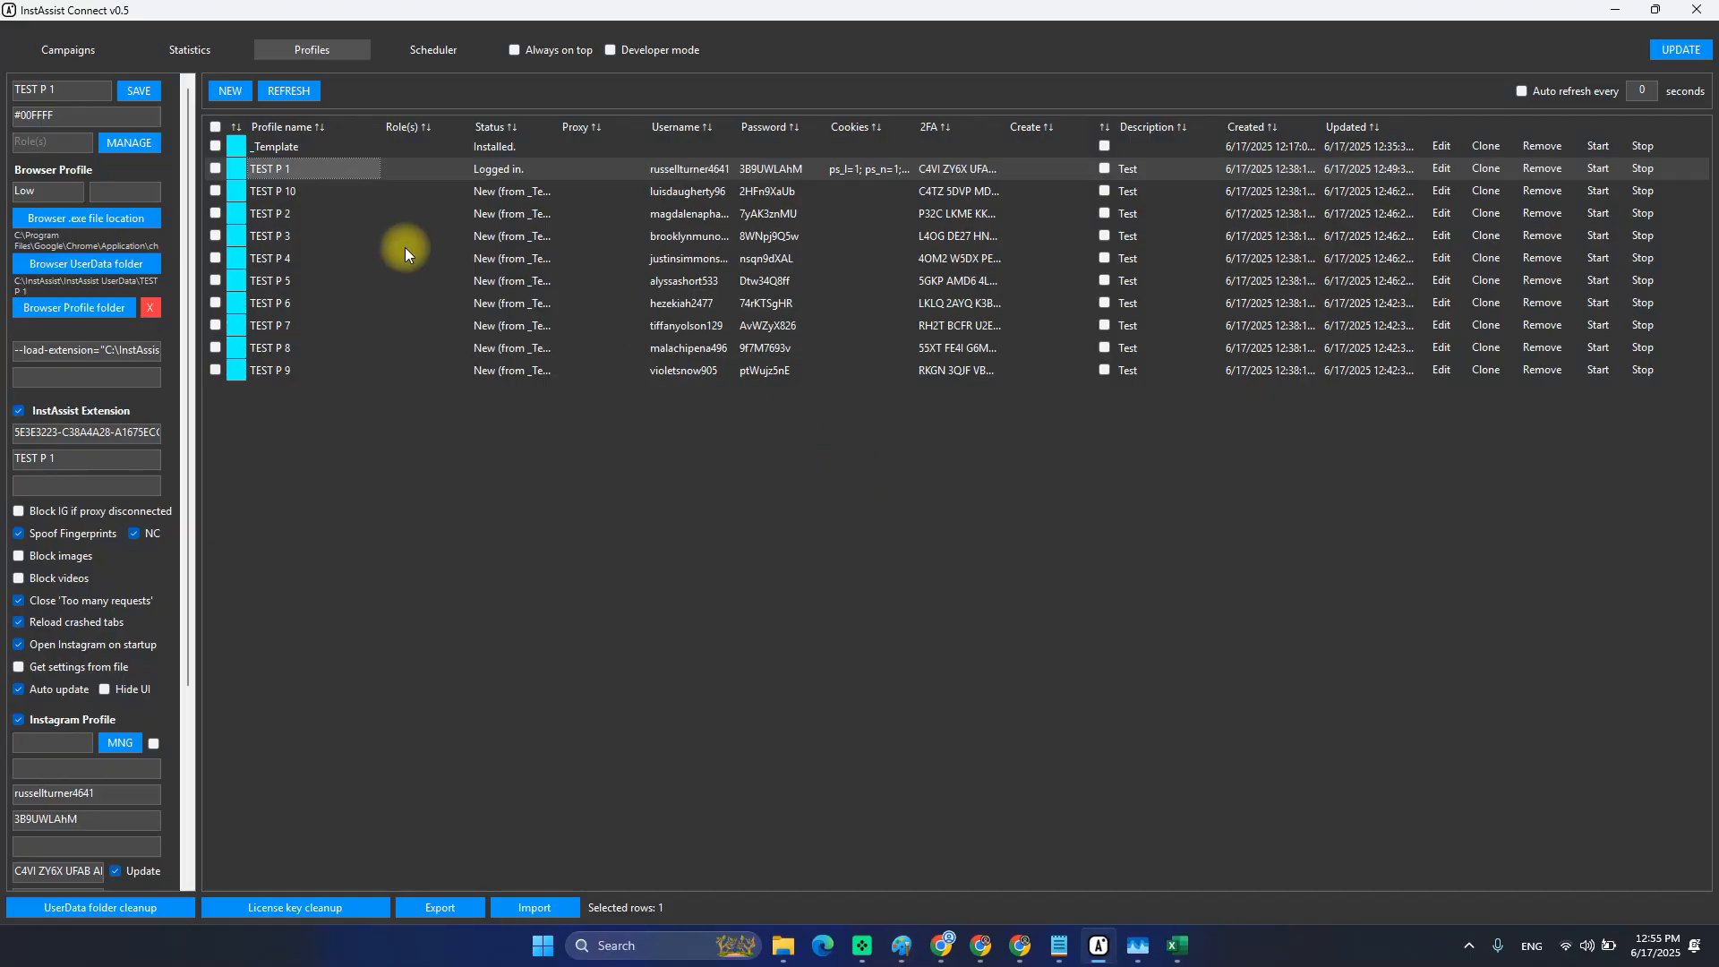
{"action": "left_click", "coordinate": [306, 189]}
{"action": "left_click", "coordinate": [283, 166]}
{"action": "key", "text": "alt+Tab"}
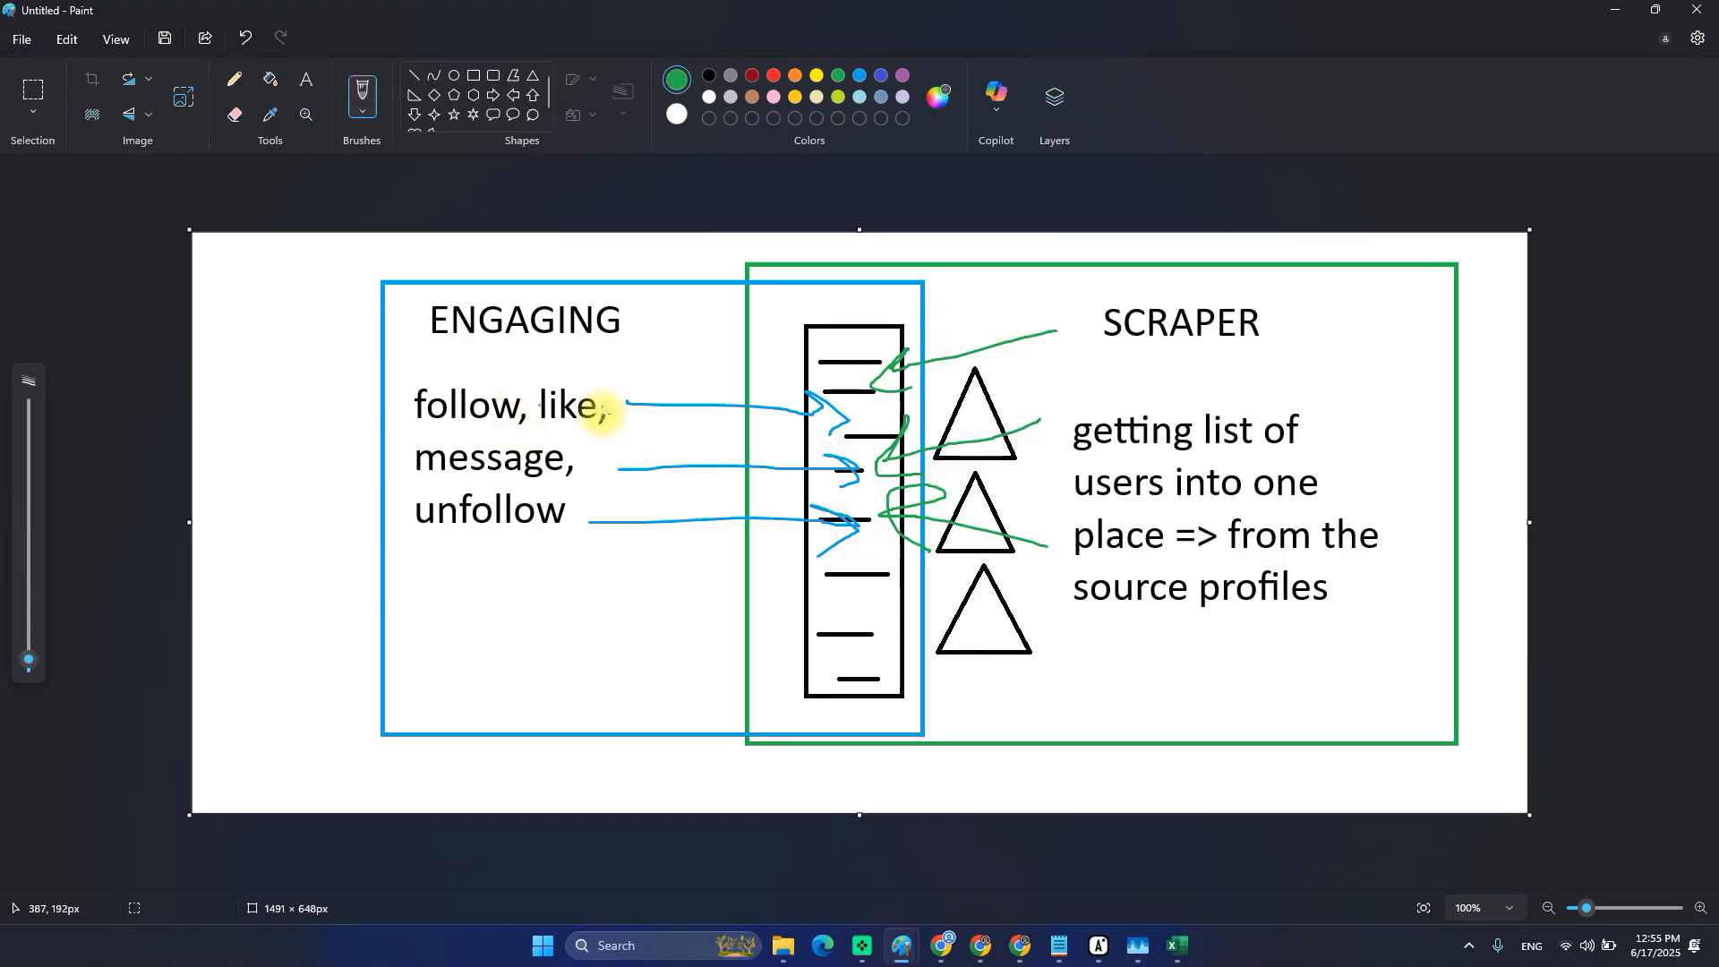
{"action": "key", "text": "alt+Tab"}
{"action": "key", "text": "alt+Tab"}
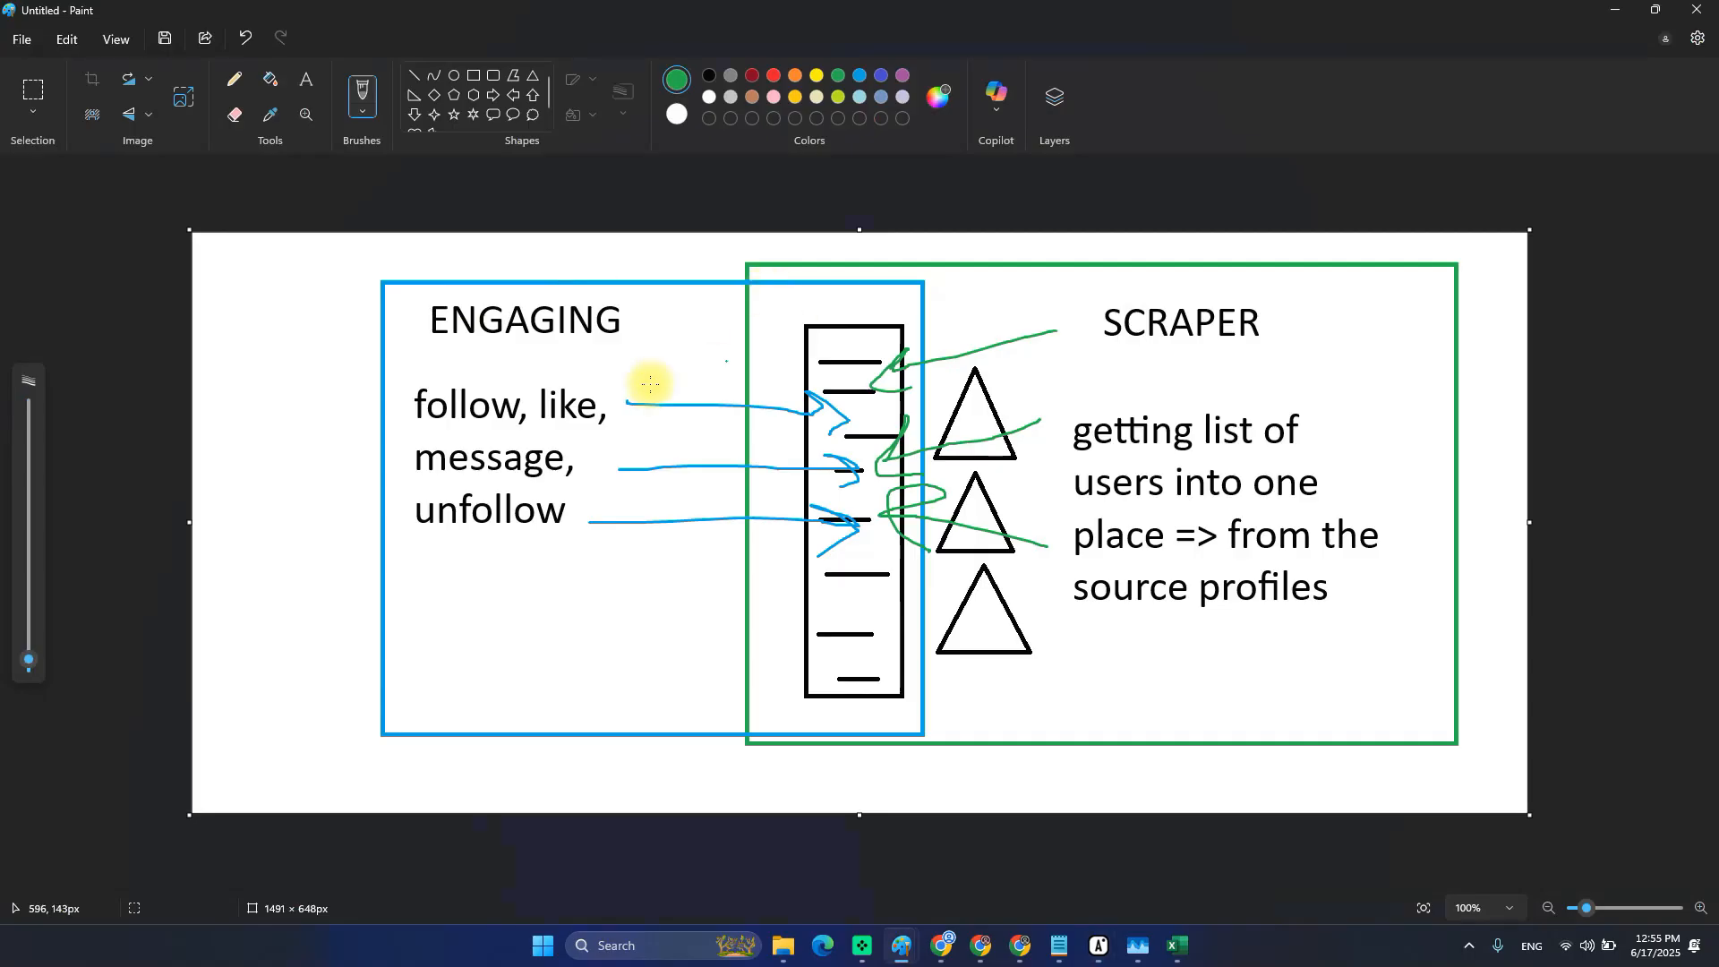
{"action": "key", "text": "alt+Tab"}
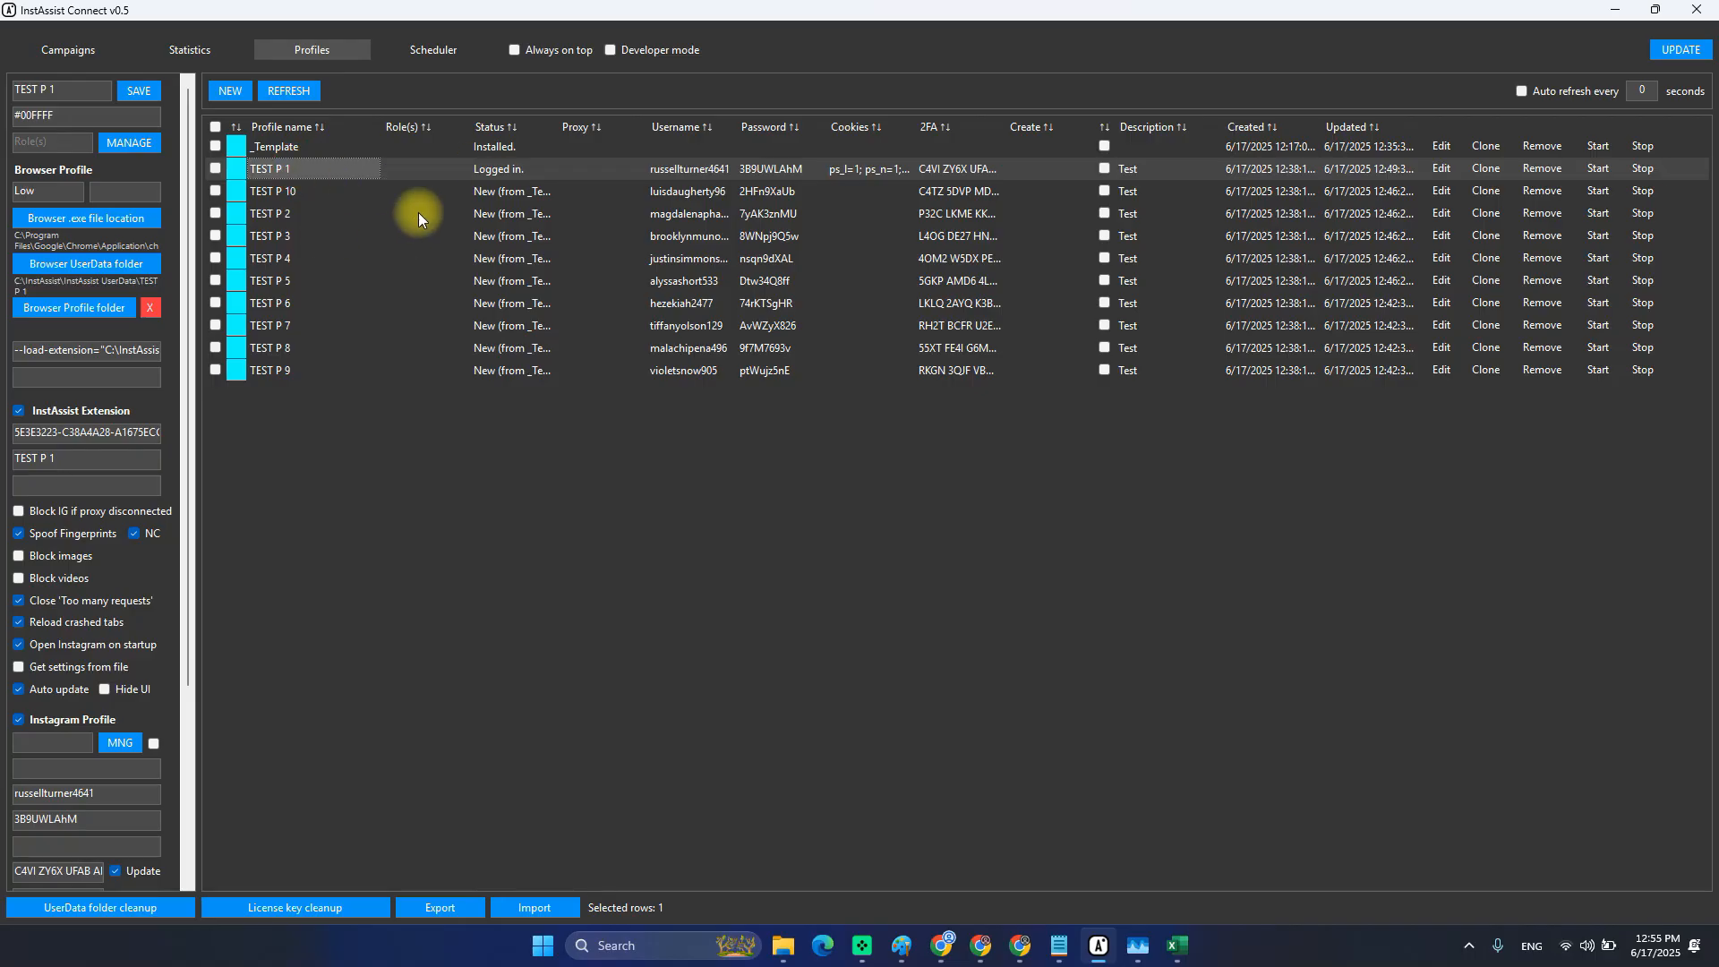
{"action": "left_click_drag", "start_coordinate": [329, 190], "coordinate": [326, 371]}
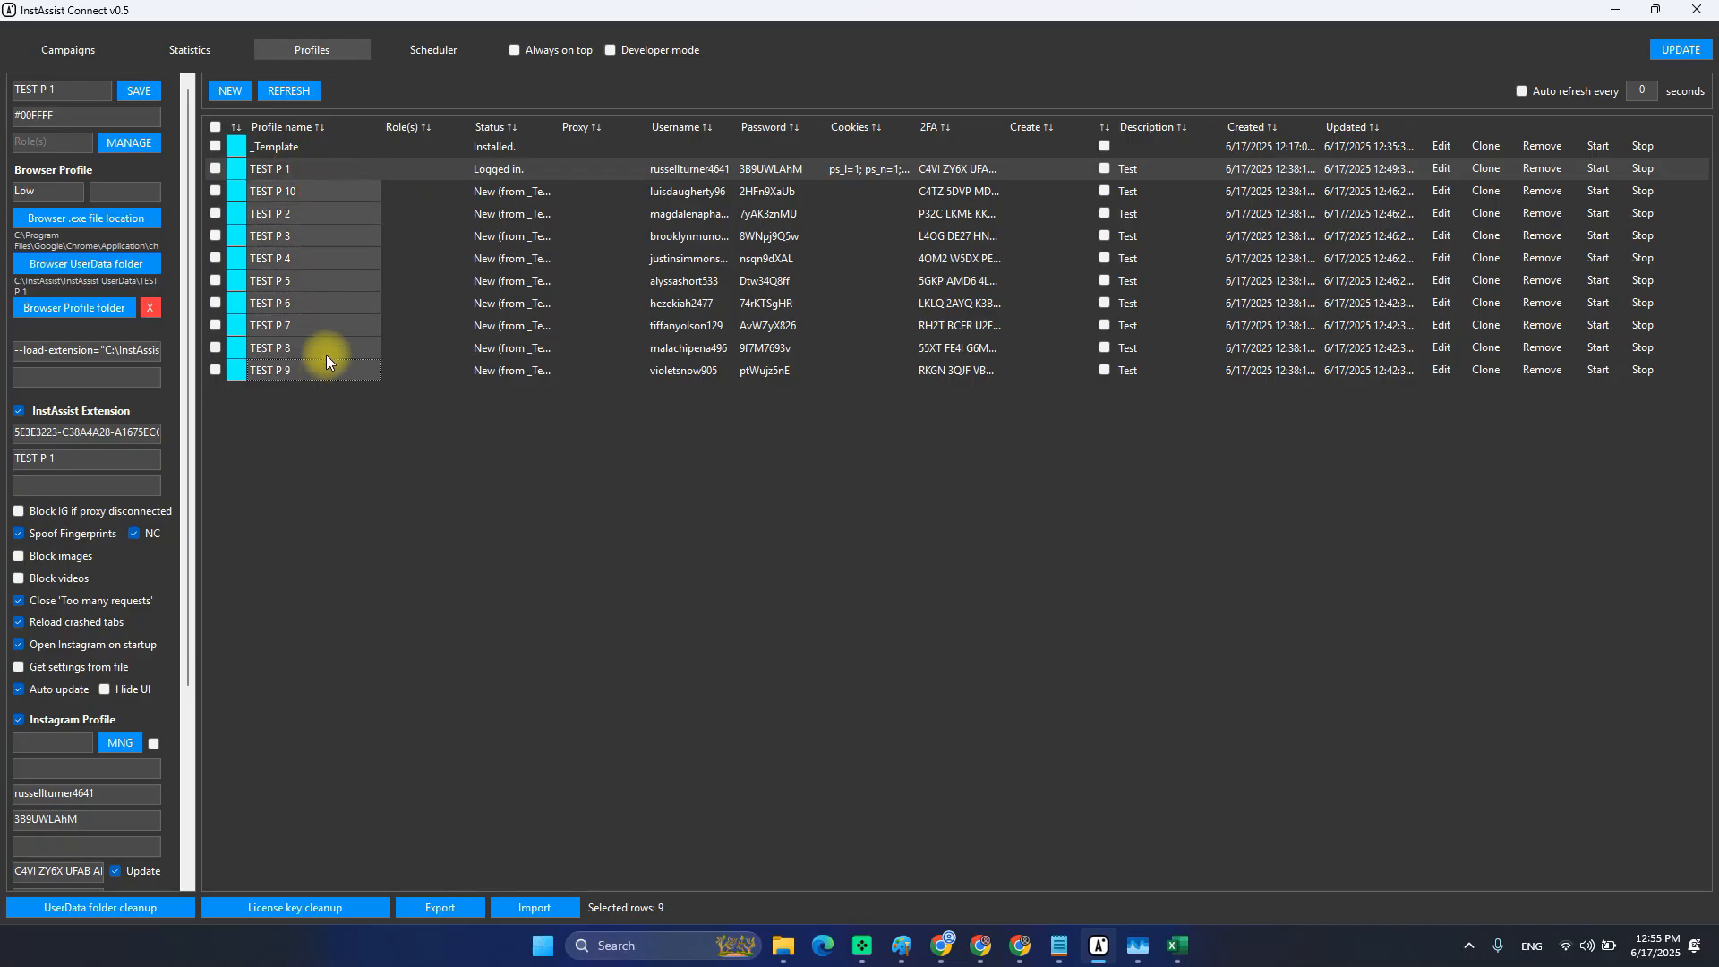
{"action": "left_click", "coordinate": [347, 196]}
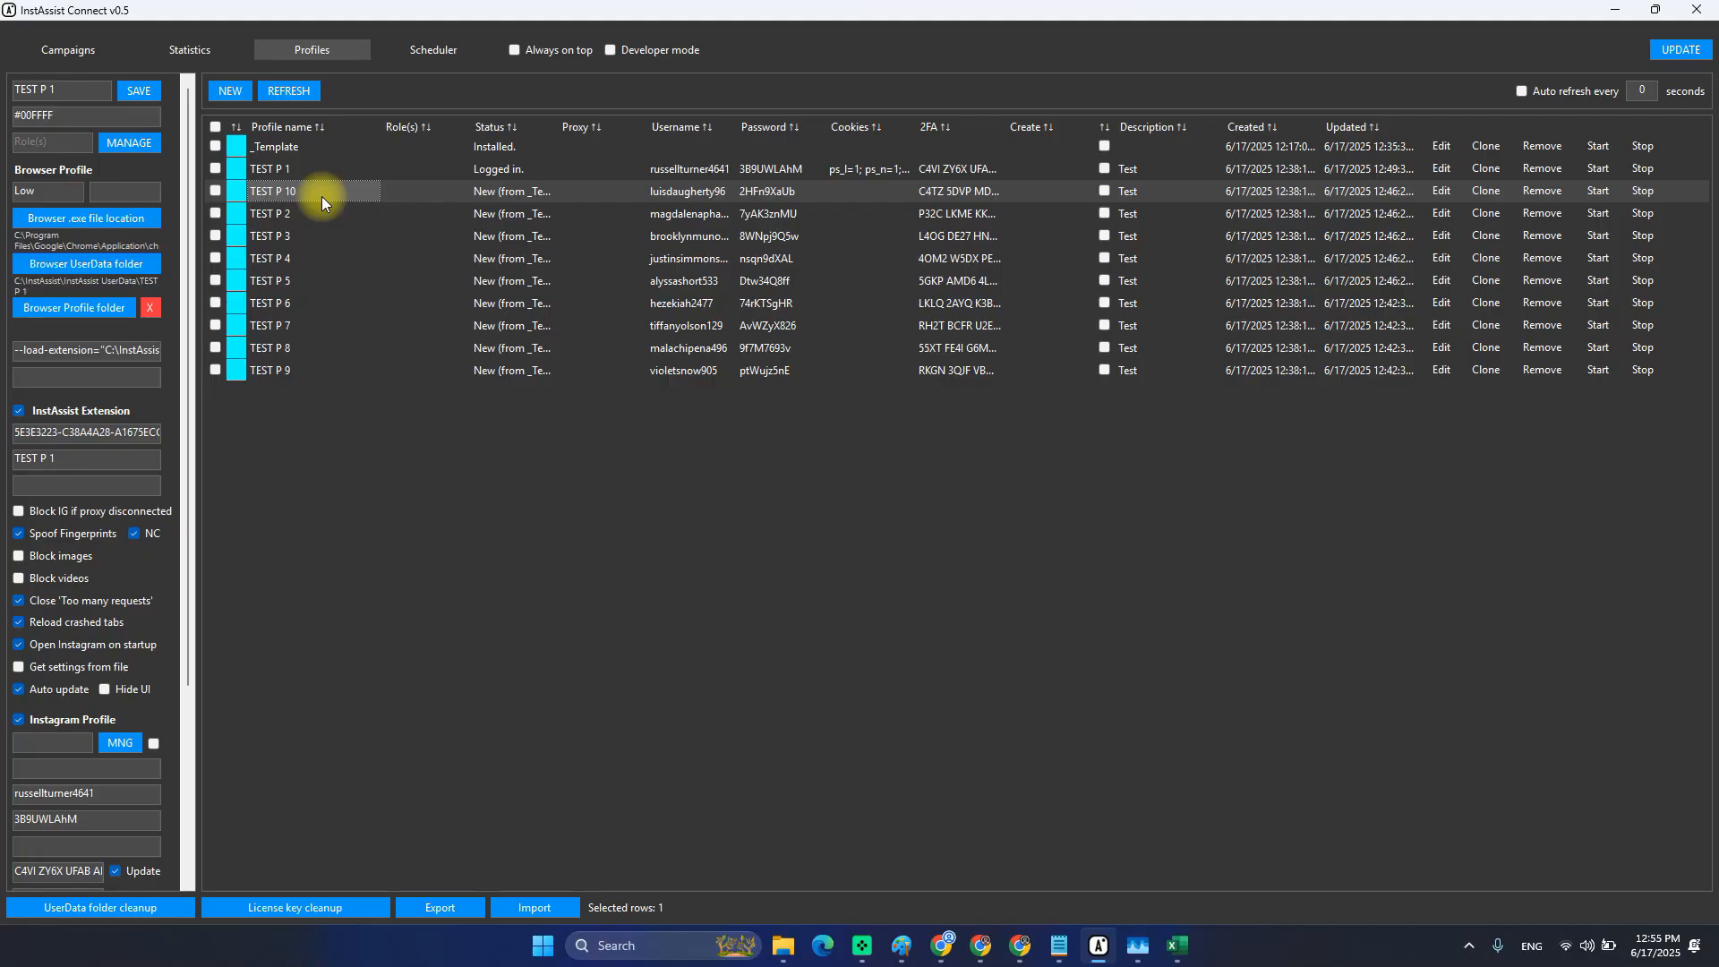
{"action": "left_click", "coordinate": [415, 195]}
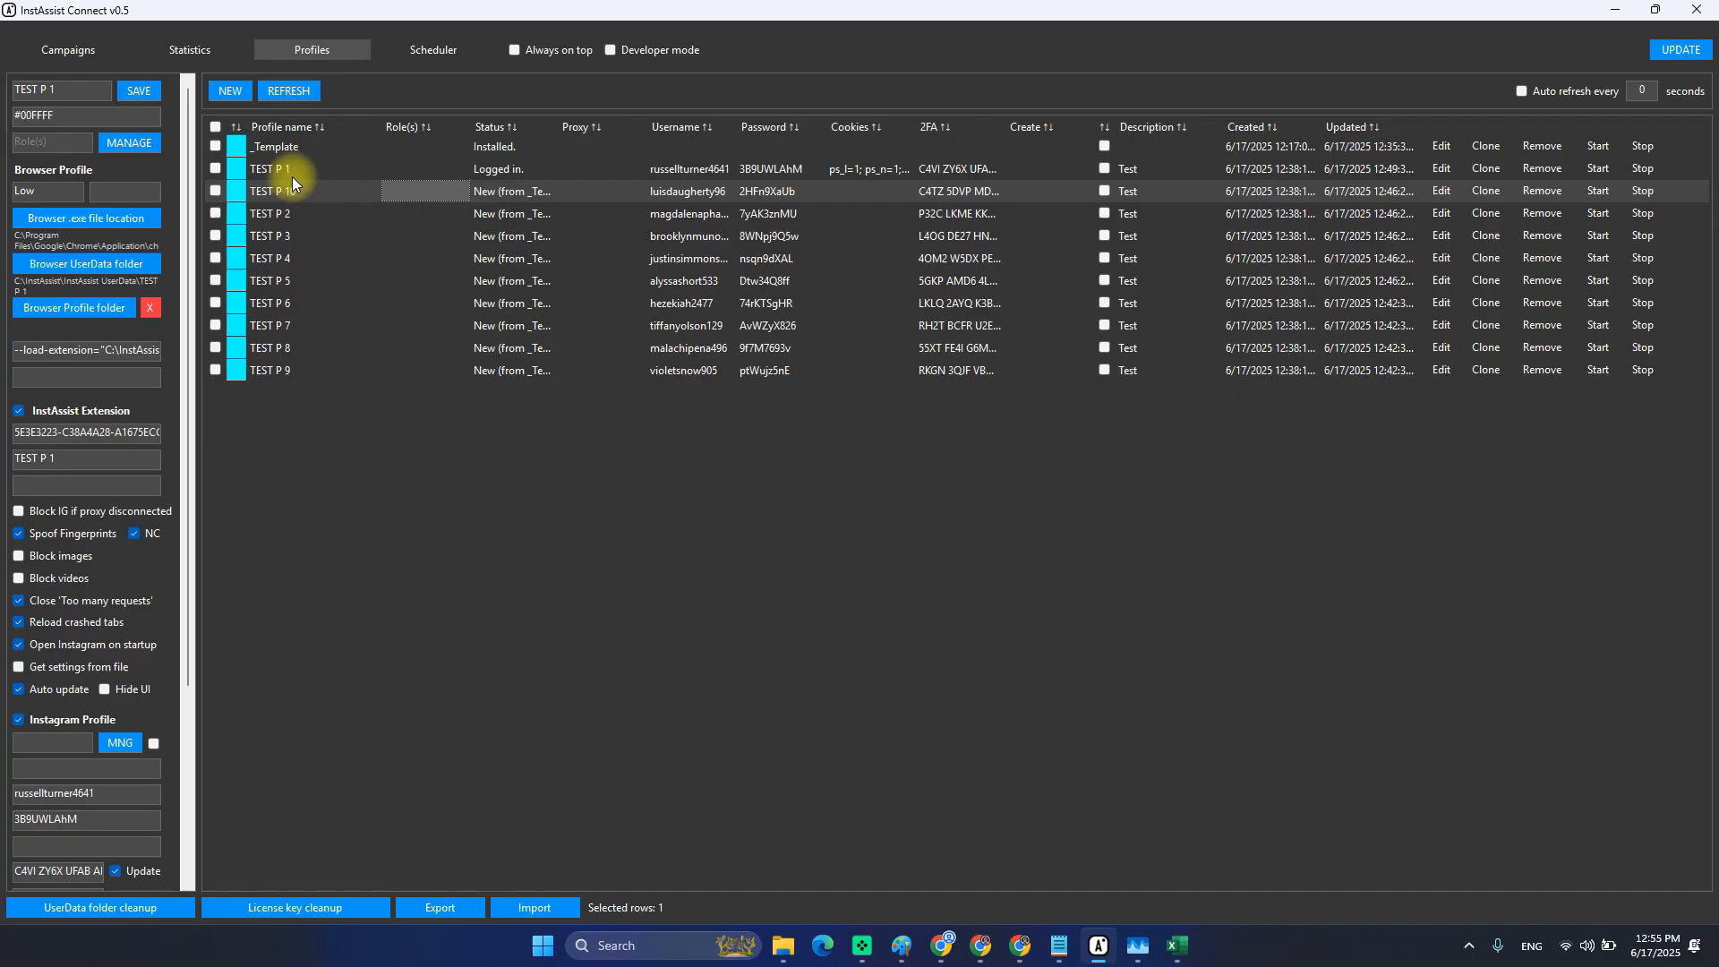
{"action": "left_click_drag", "start_coordinate": [293, 174], "coordinate": [419, 363]}
{"action": "left_click", "coordinate": [367, 232]}
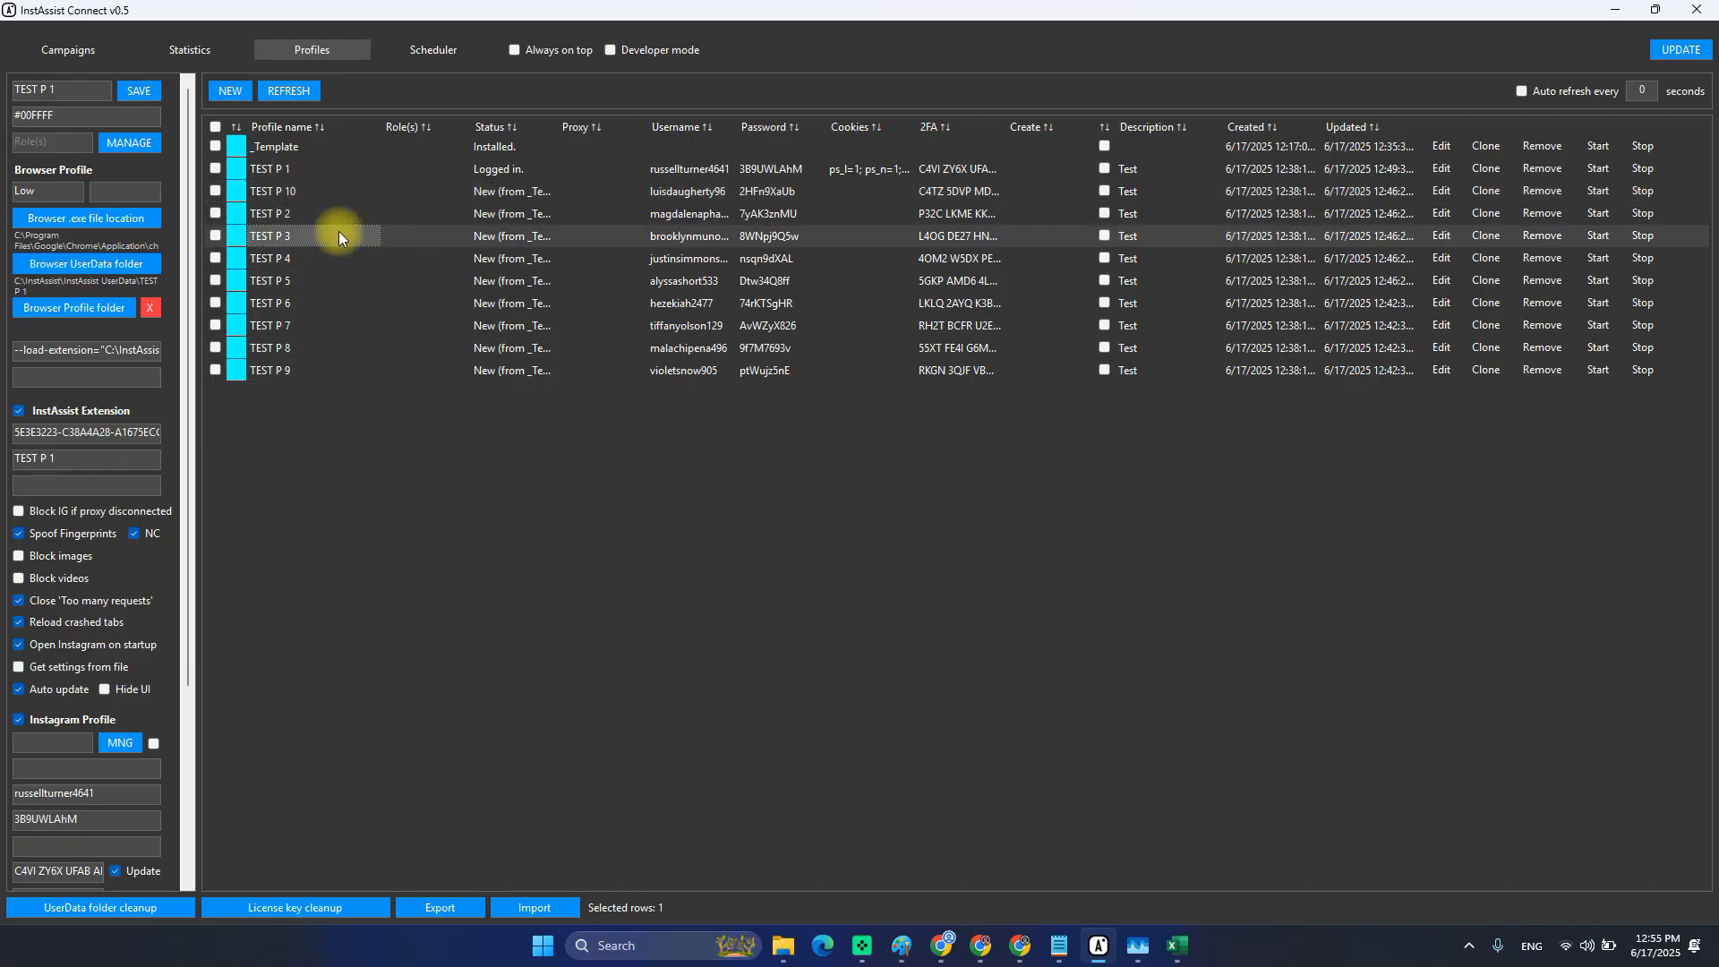
{"action": "left_click_drag", "start_coordinate": [309, 172], "coordinate": [444, 359]}
{"action": "left_click", "coordinate": [401, 283]}
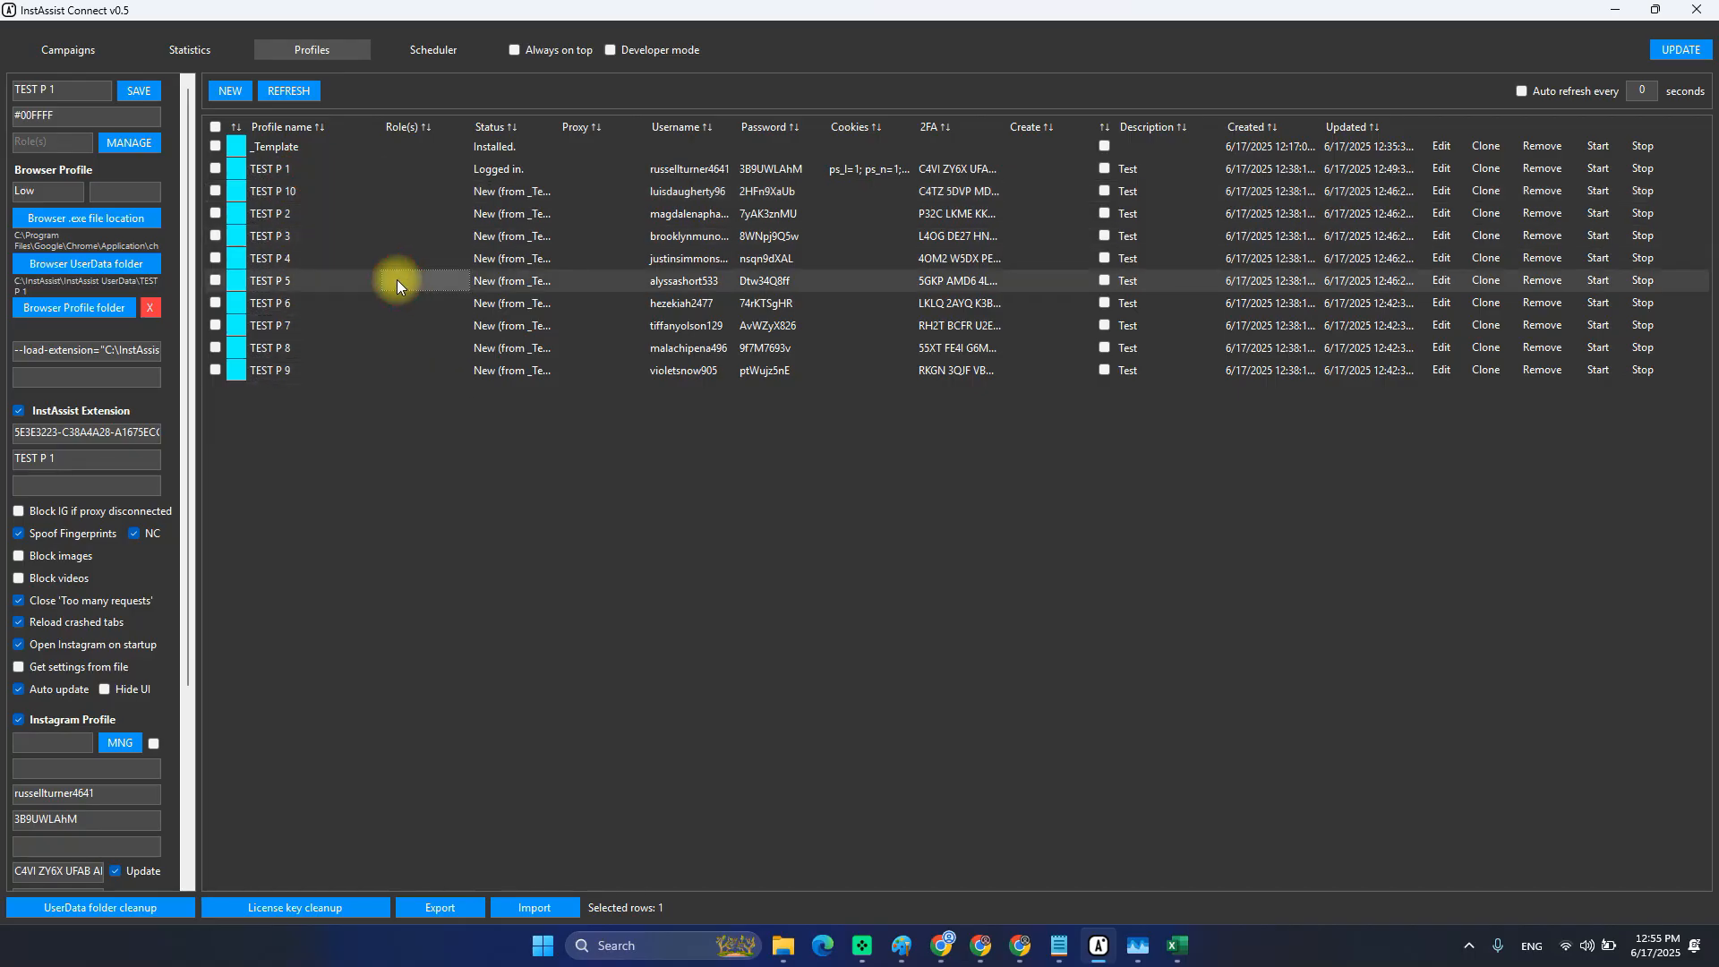
{"action": "left_click_drag", "start_coordinate": [289, 174], "coordinate": [316, 376]}
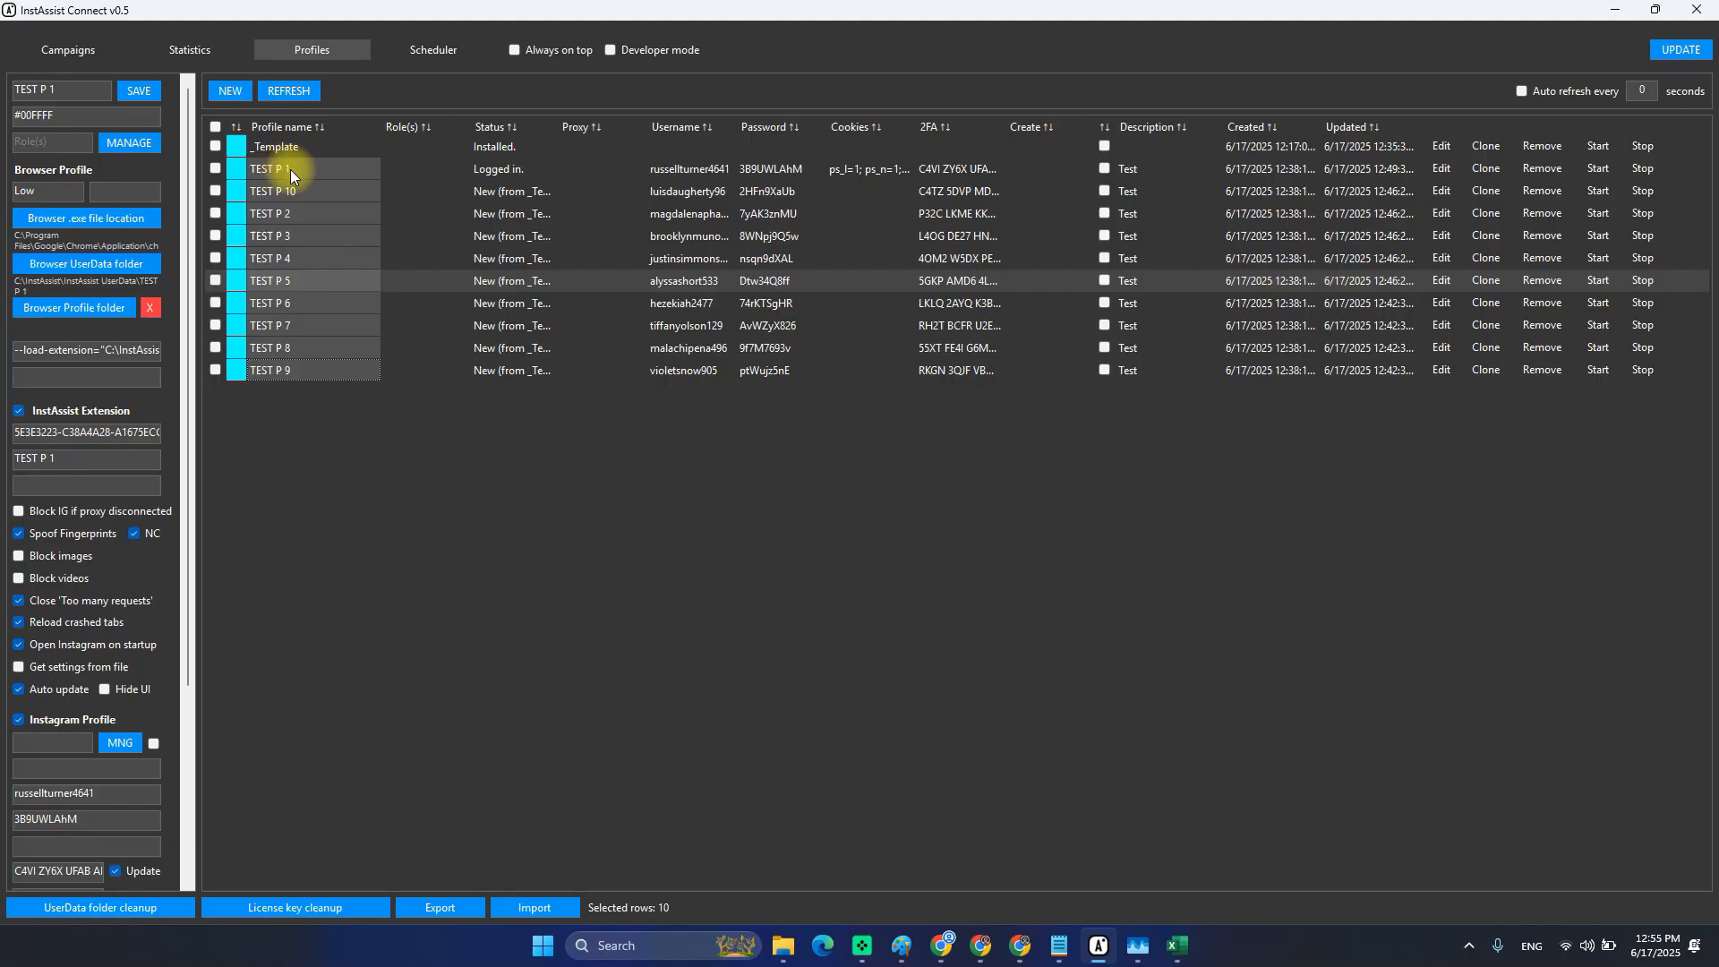
{"action": "left_click_drag", "start_coordinate": [290, 169], "coordinate": [298, 265]}
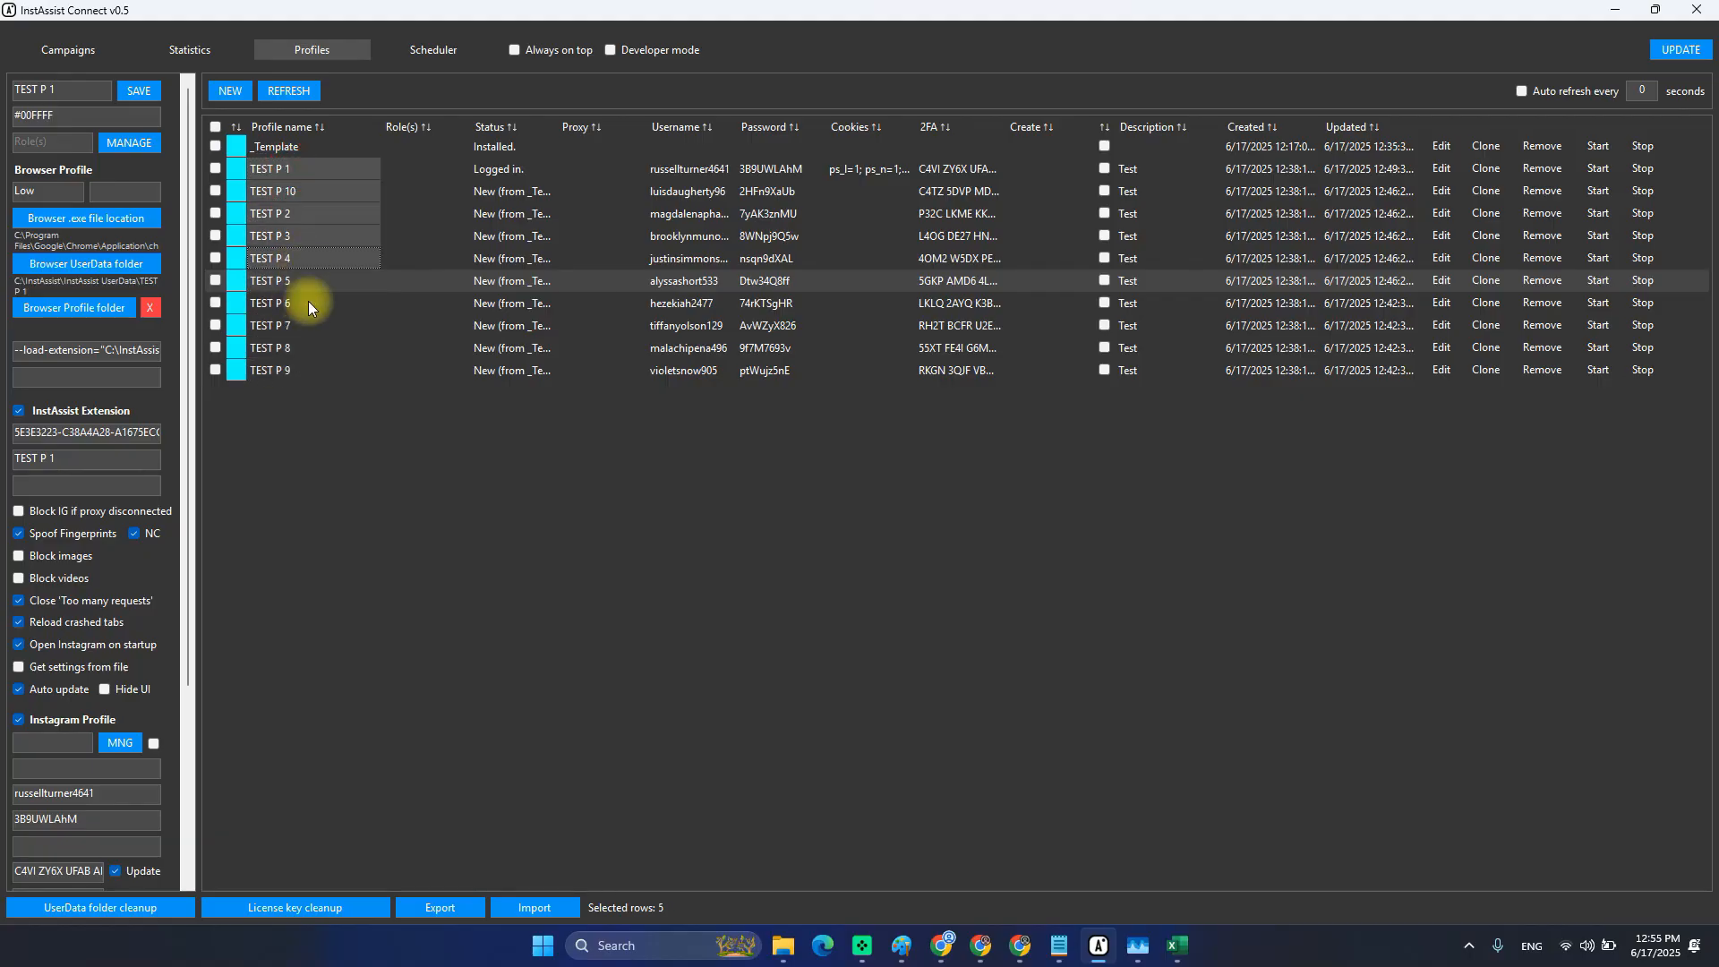
{"action": "left_click_drag", "start_coordinate": [324, 179], "coordinate": [324, 369]}
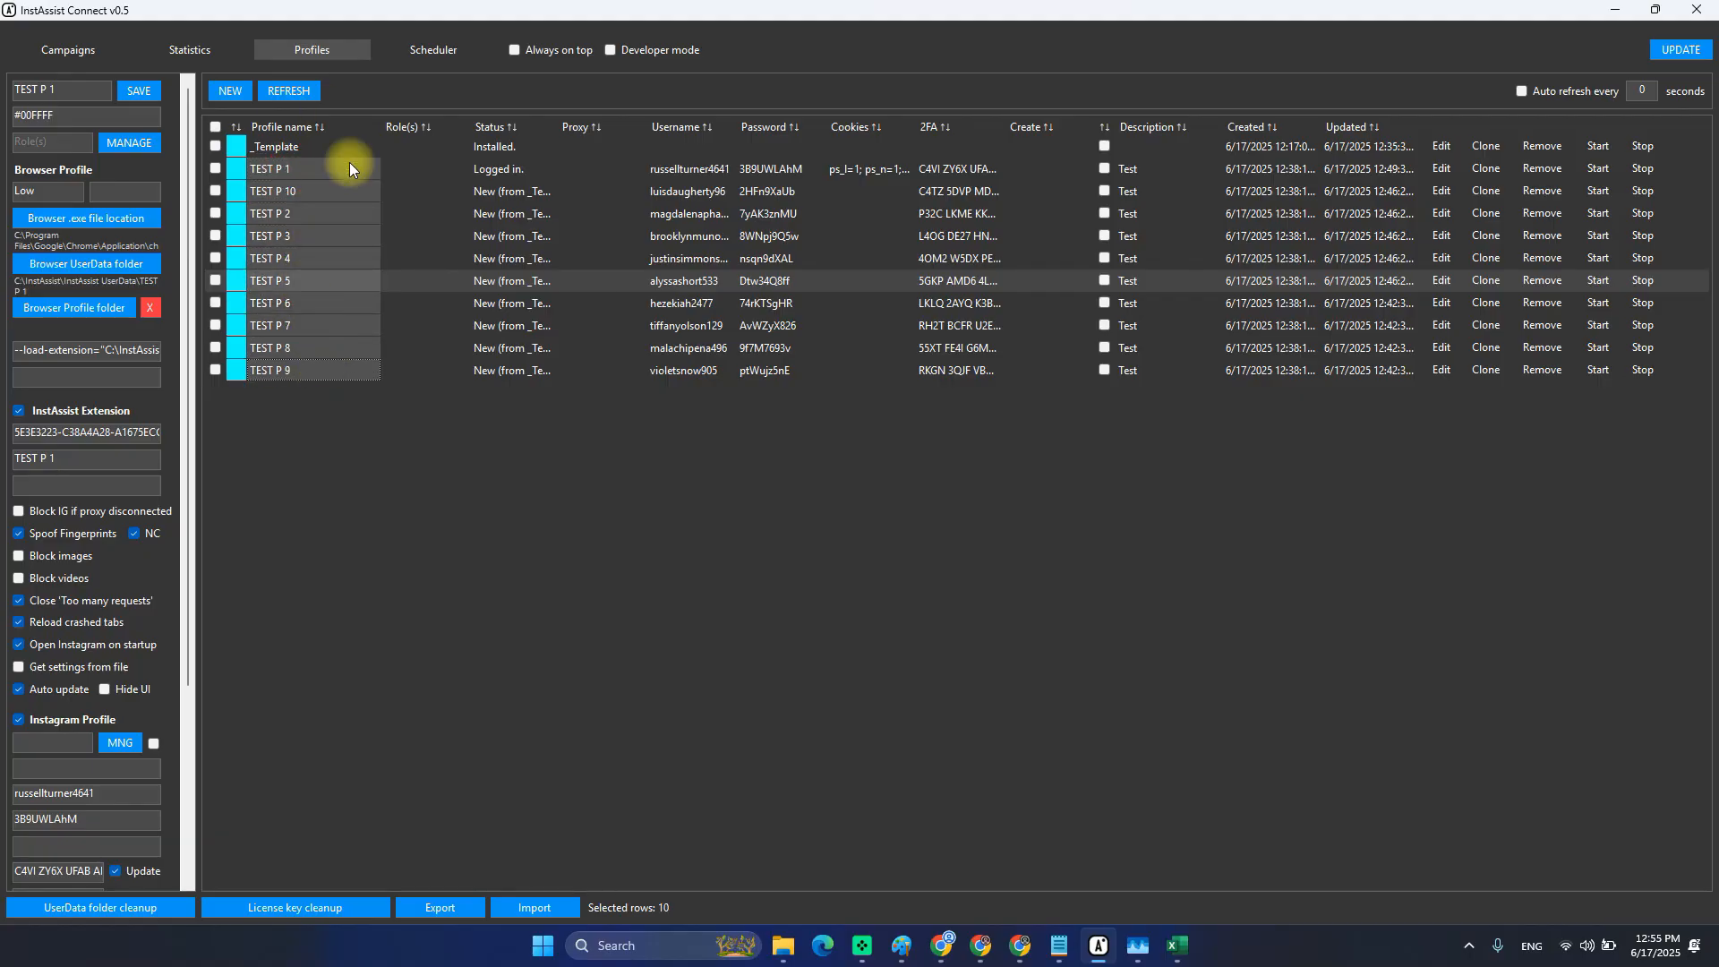
{"action": "left_click_drag", "start_coordinate": [329, 174], "coordinate": [318, 363]}
{"action": "key", "text": "alt+Tab"}
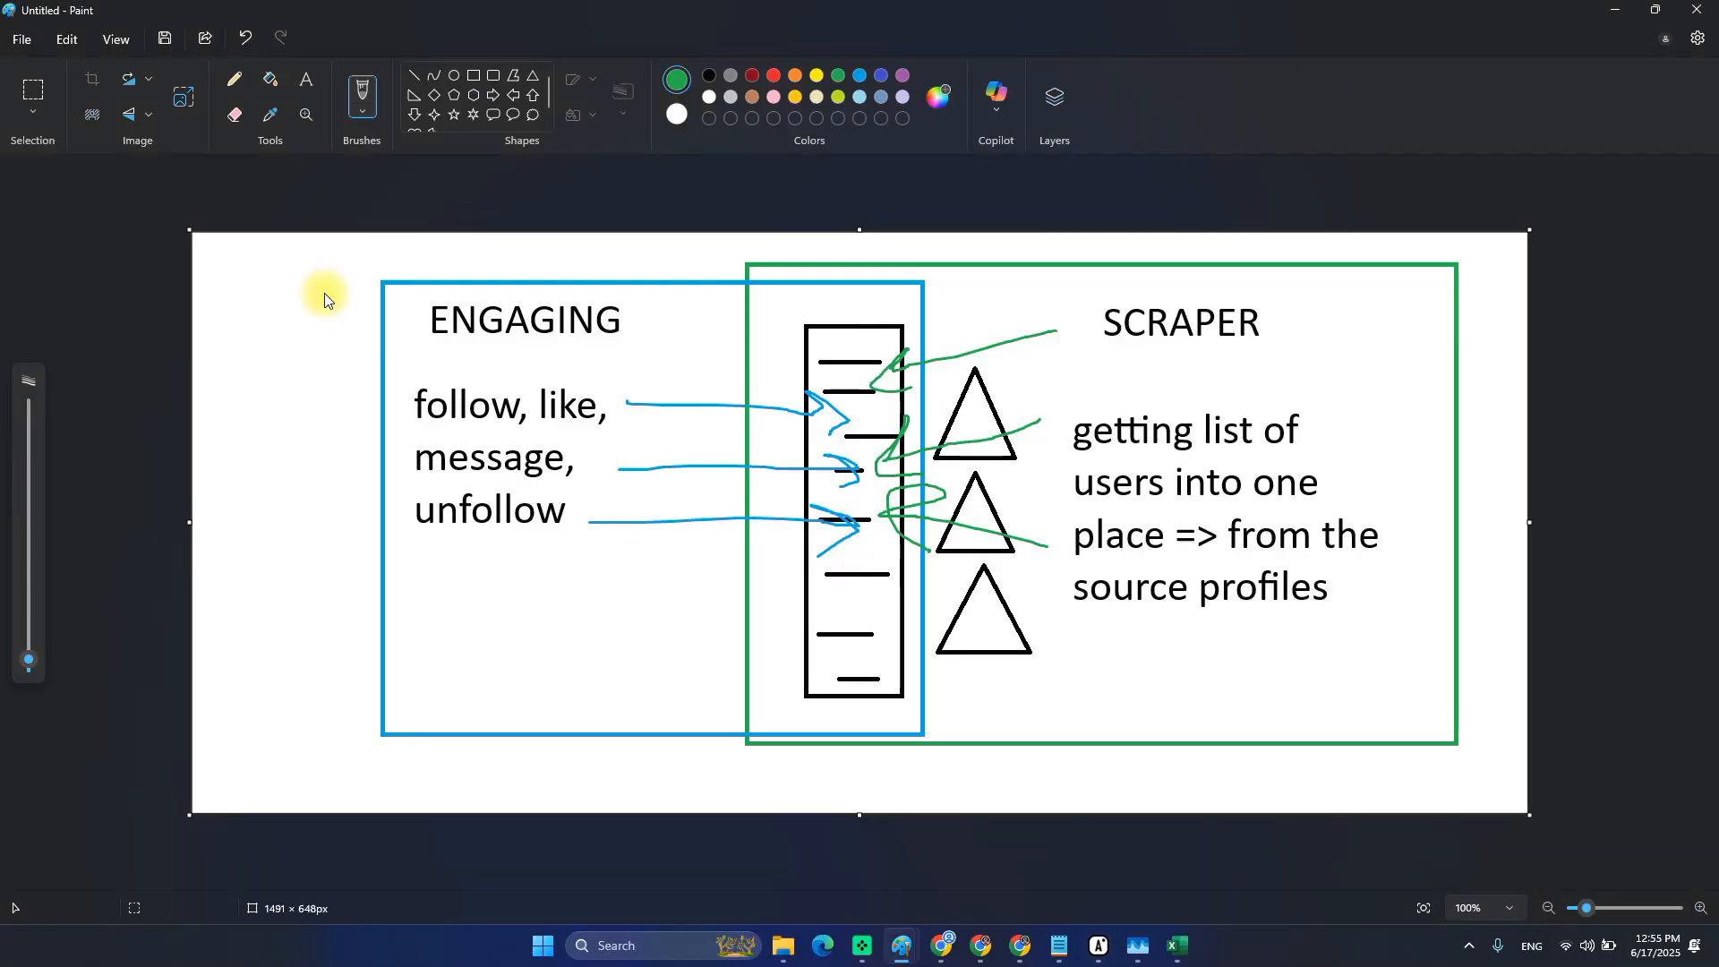
{"action": "left_click", "coordinate": [1612, 9]}
{"action": "left_click", "coordinate": [407, 215]}
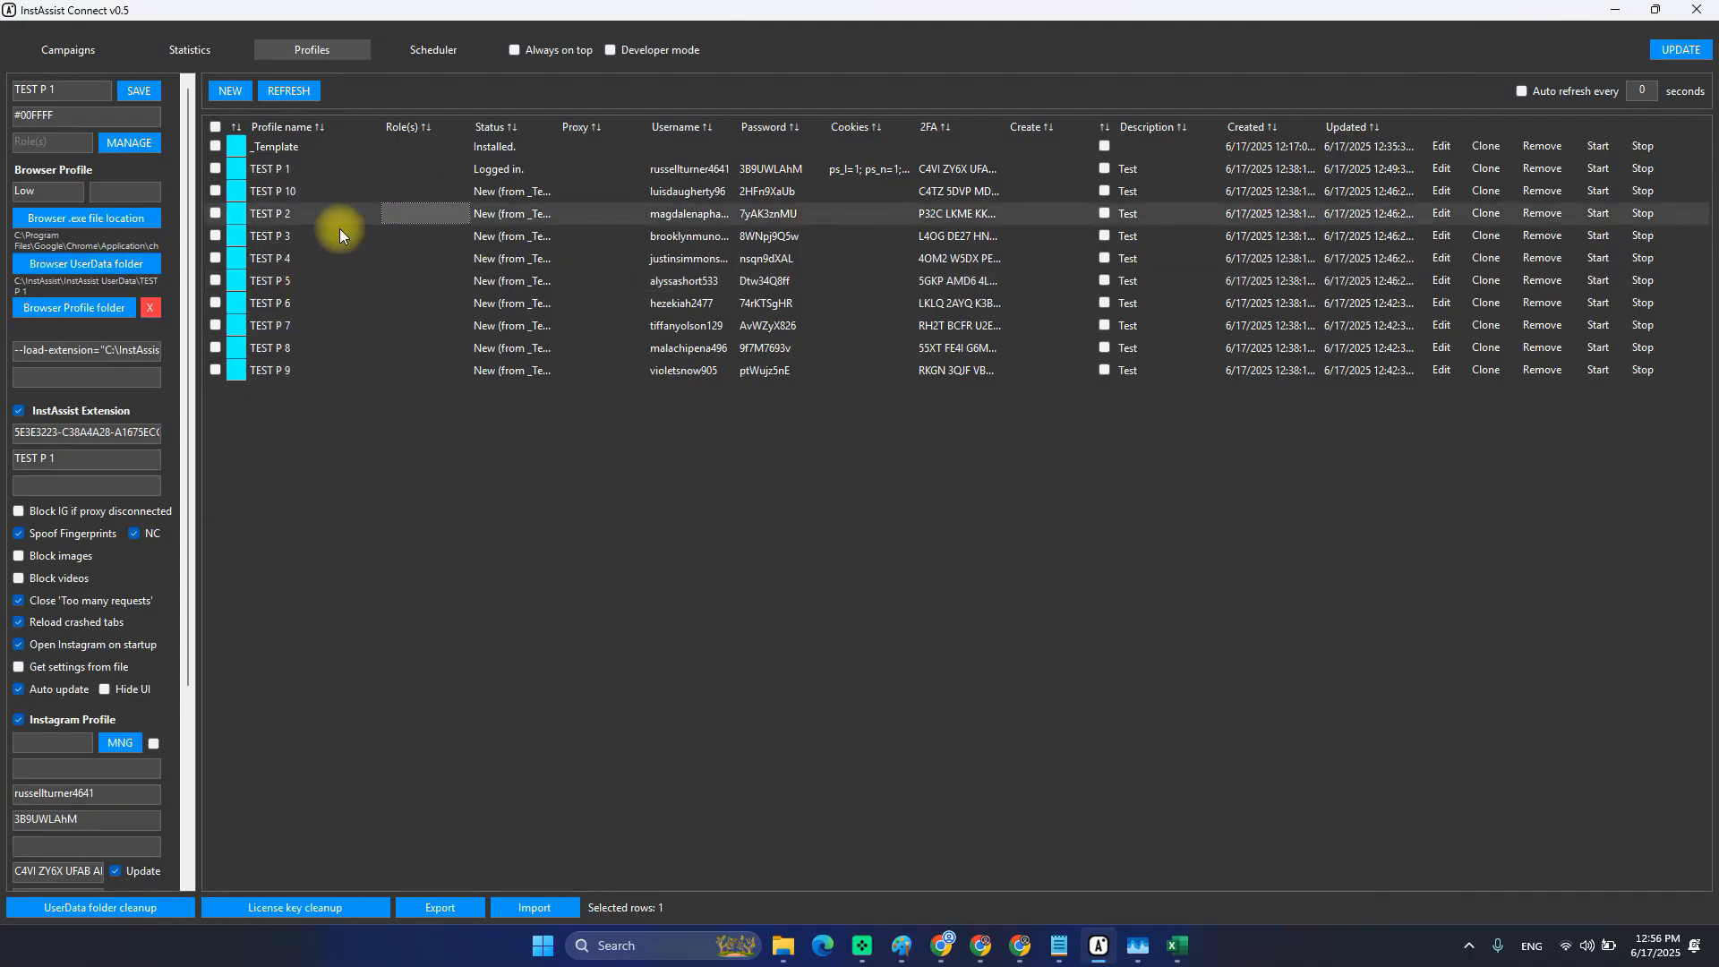
{"action": "left_click", "coordinate": [313, 174]}
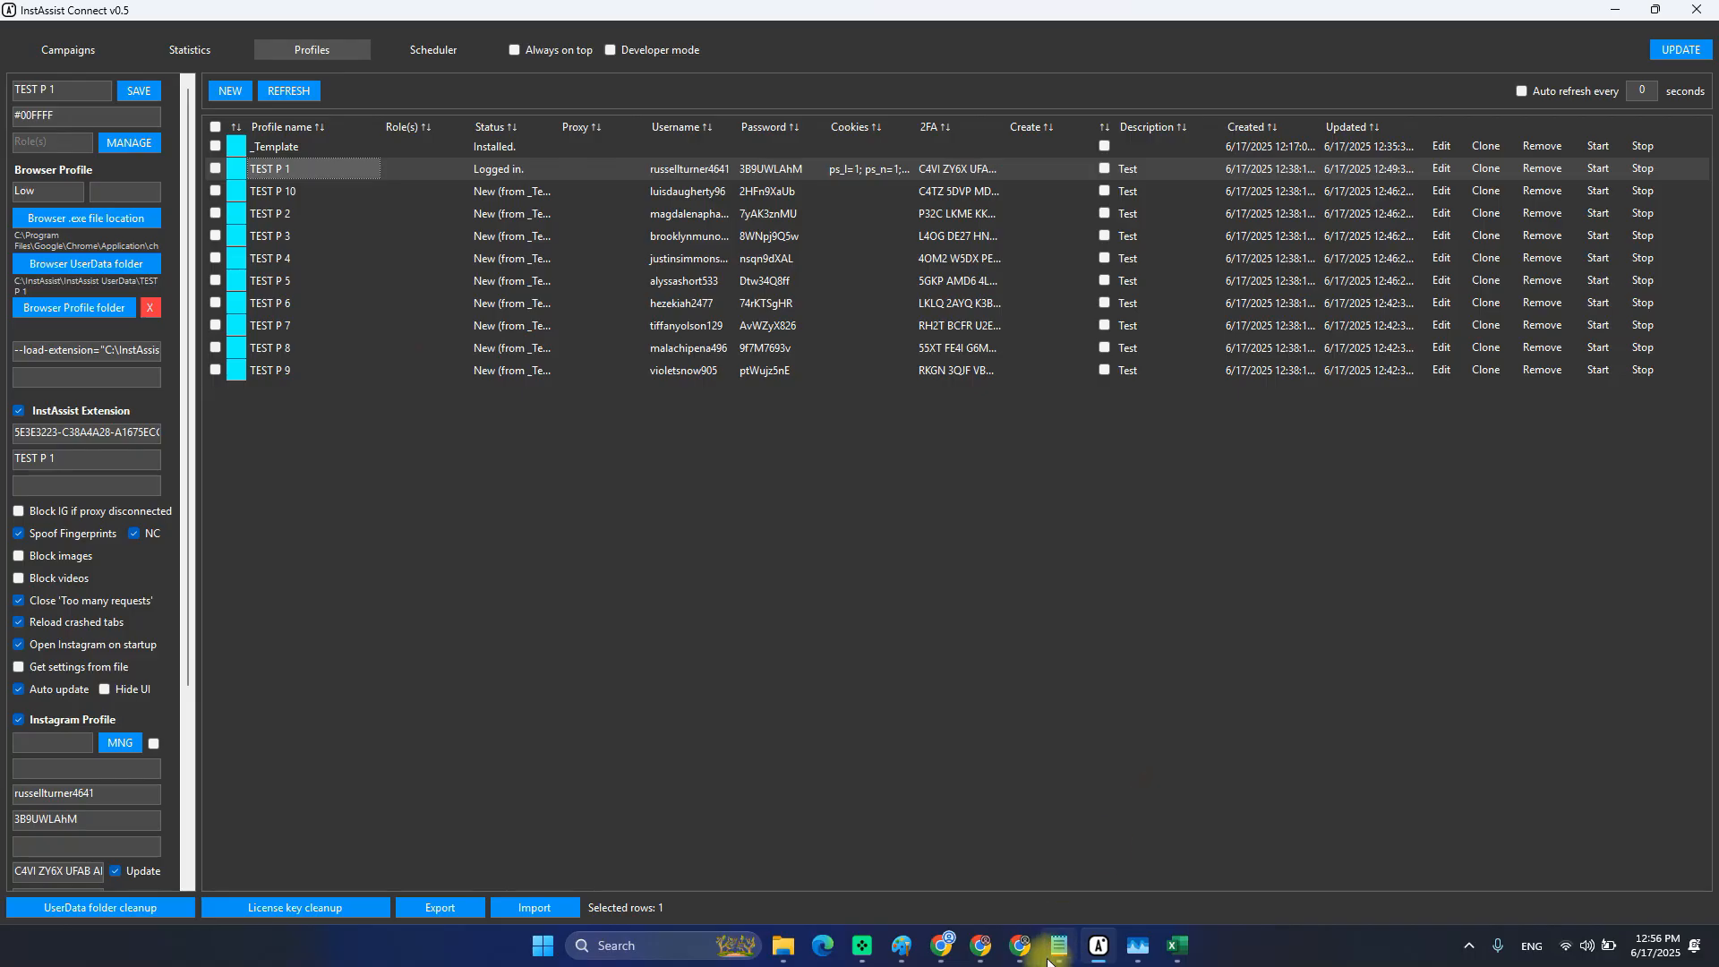
Check the setup notes' roles step, then return to the profile list.
{"action": "mouse_move", "coordinate": [1059, 945]}
{"action": "left_click", "coordinate": [1047, 846]}
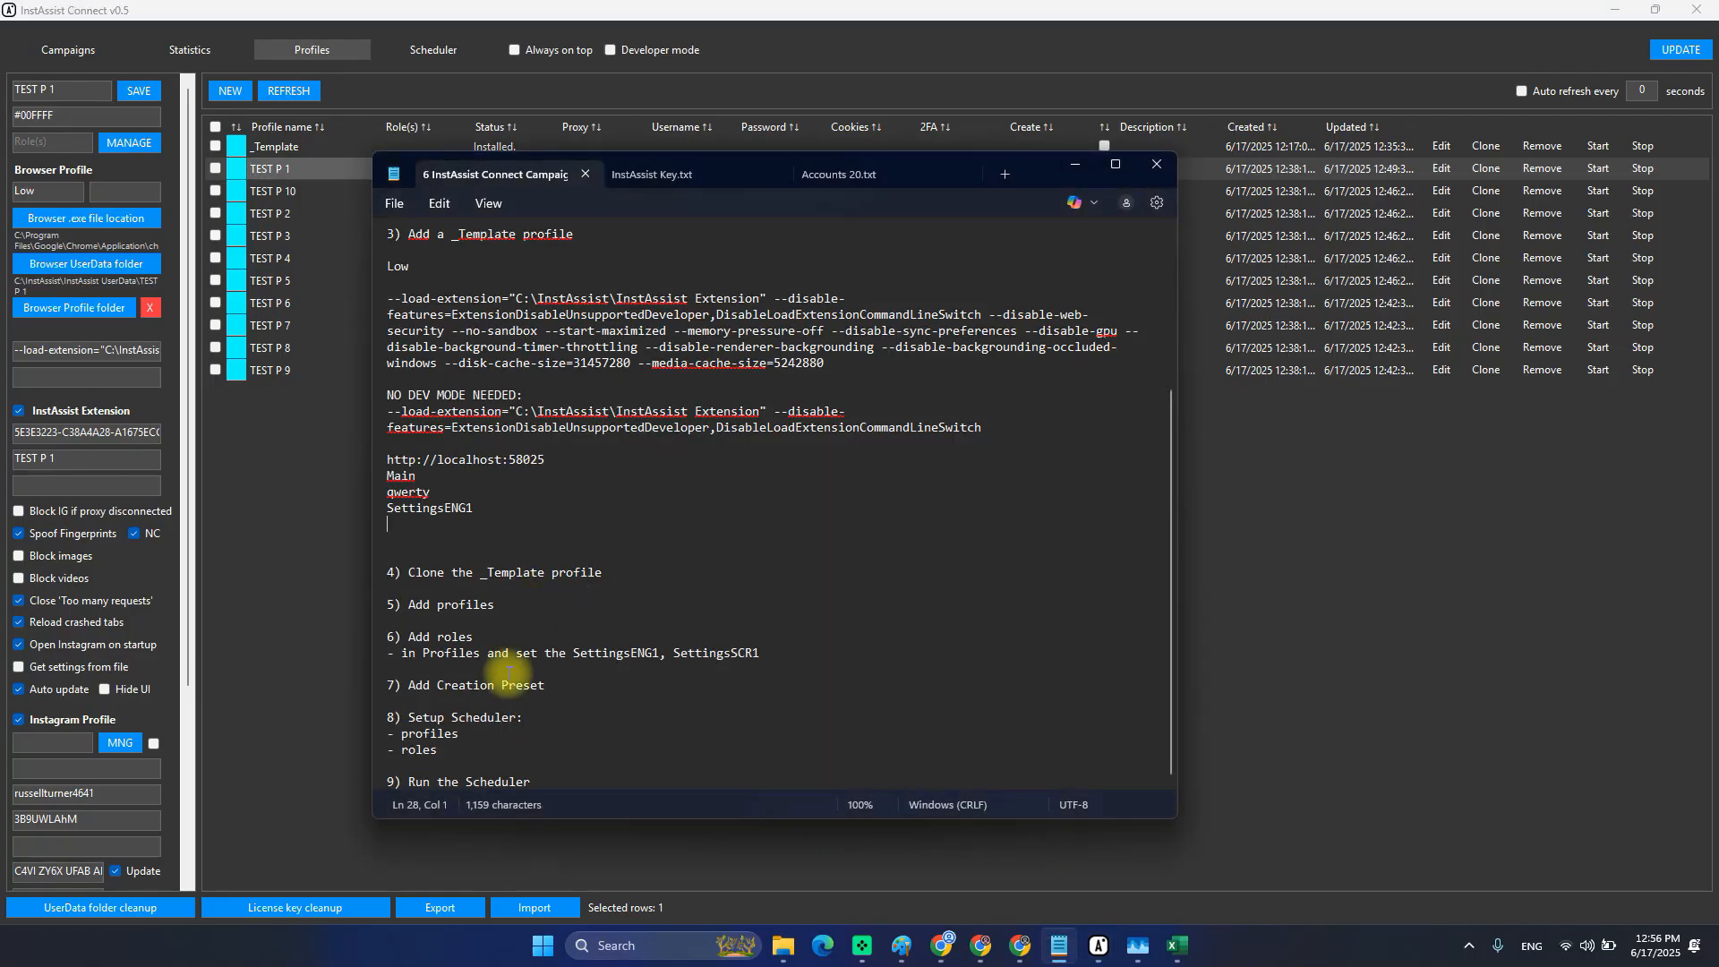
{"action": "double_click", "coordinate": [420, 638]}
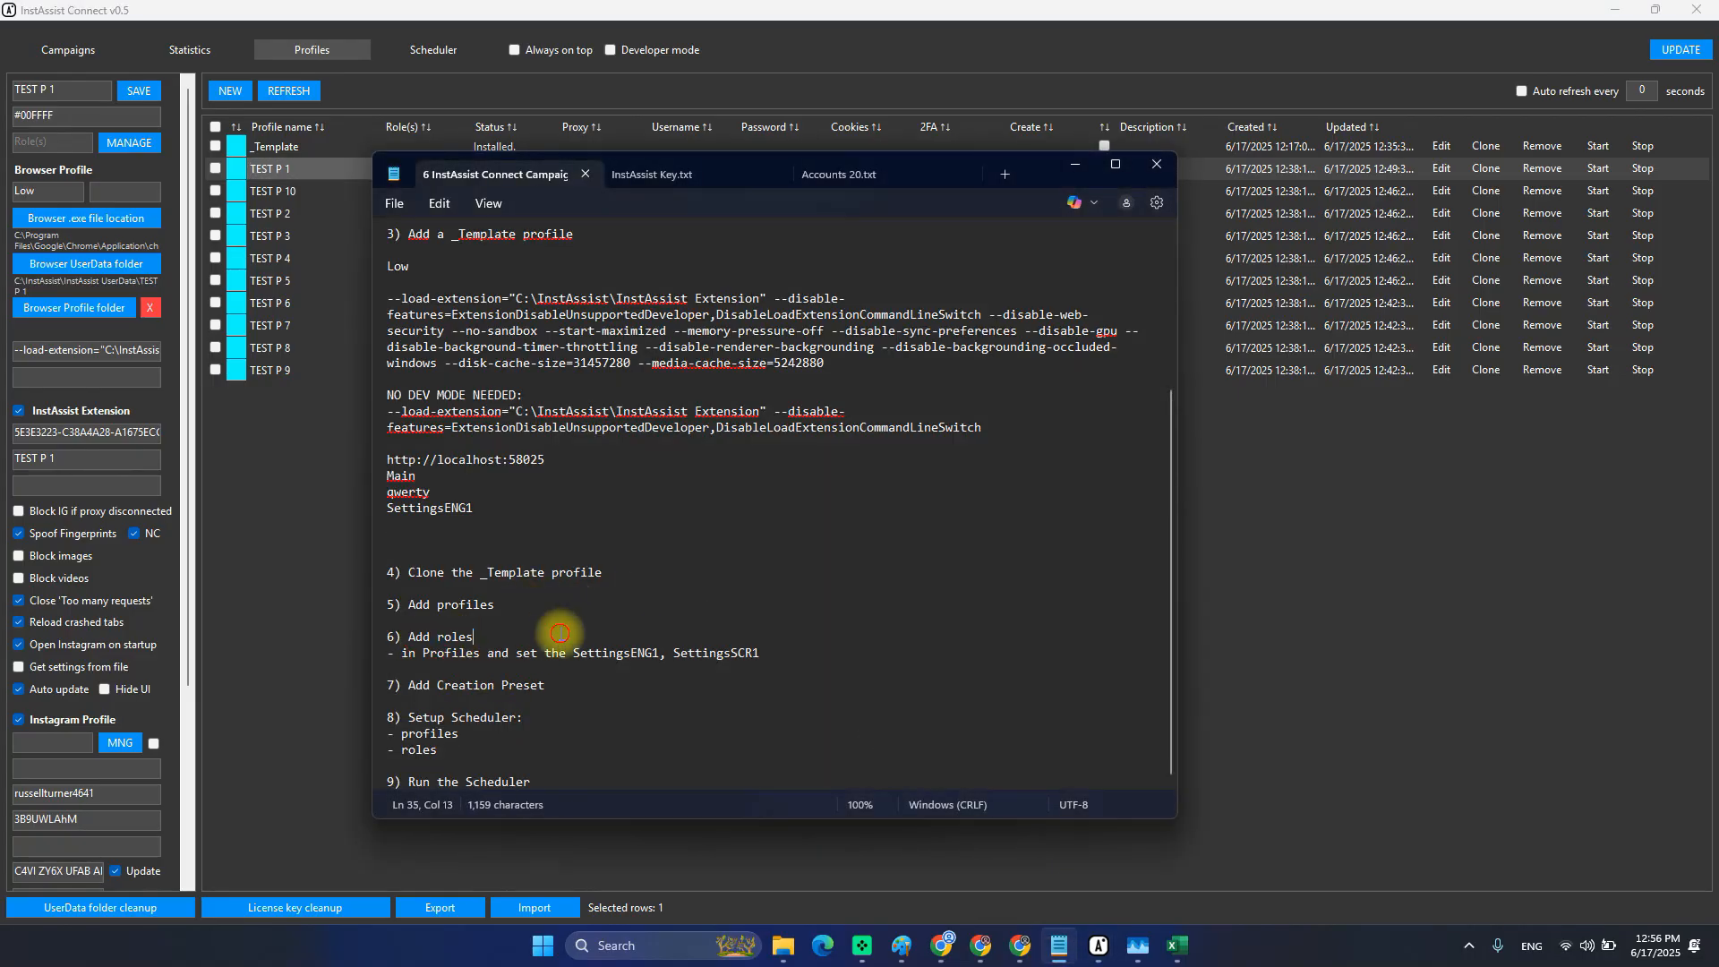
{"action": "left_click", "coordinate": [347, 21]}
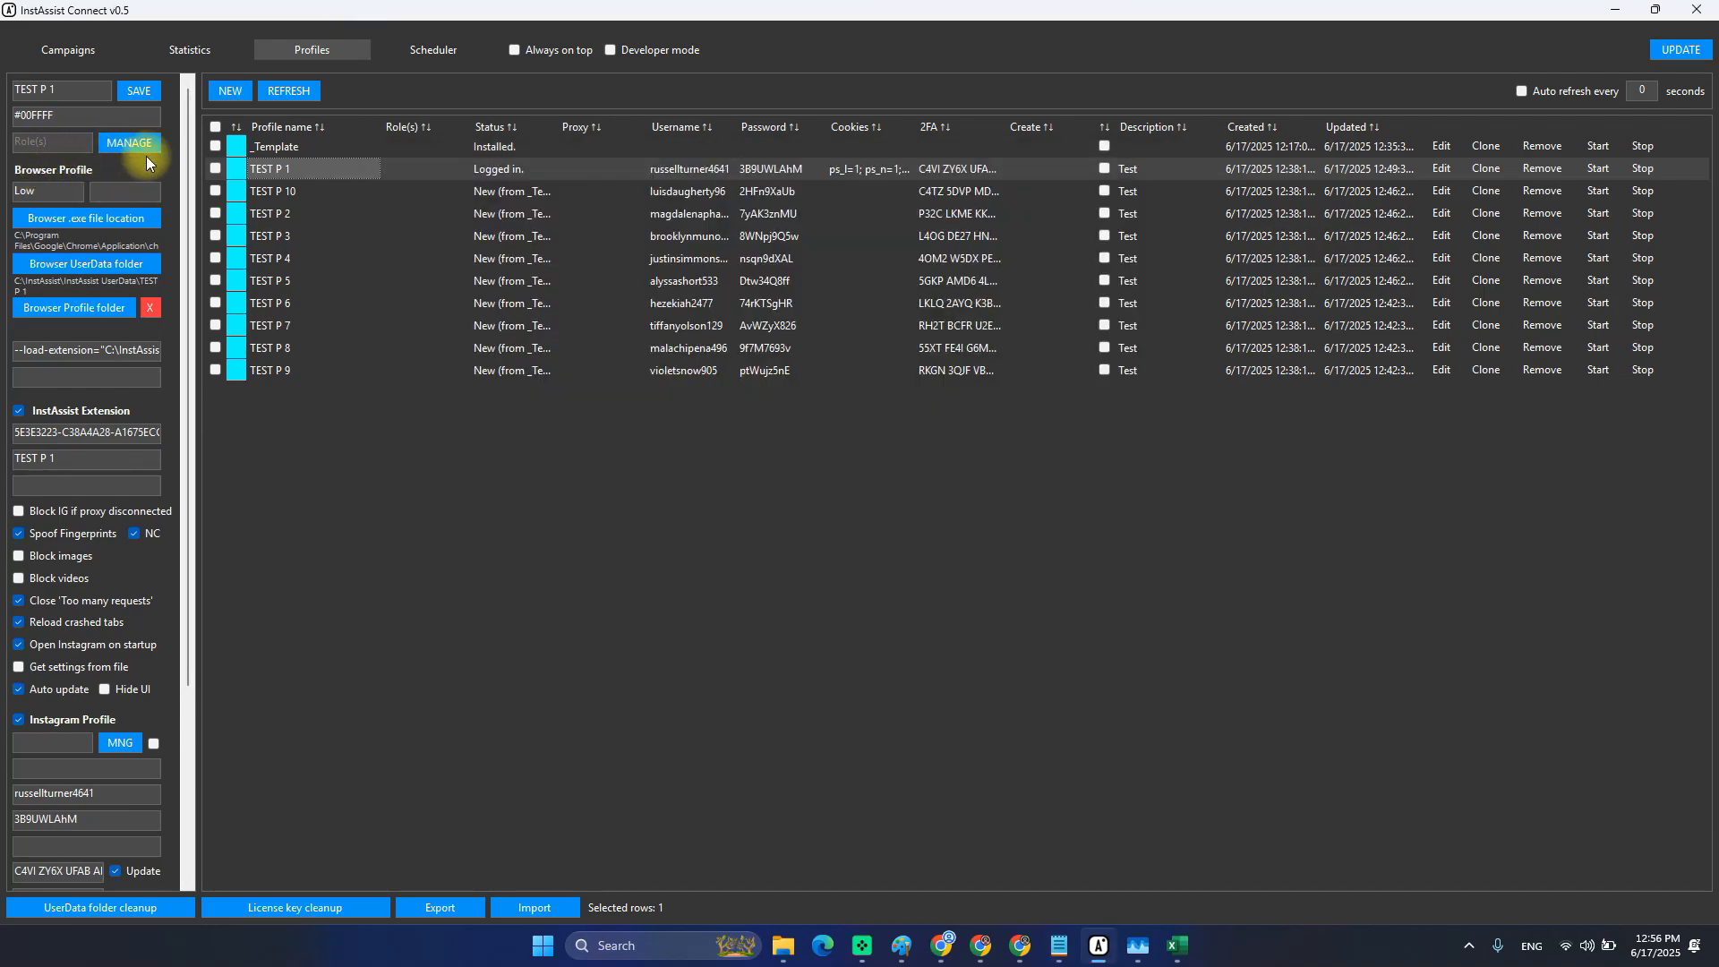
Enter role ENG with _Template for both templates, close the preset manager, and select _Template.
{"action": "left_click", "coordinate": [124, 146]}
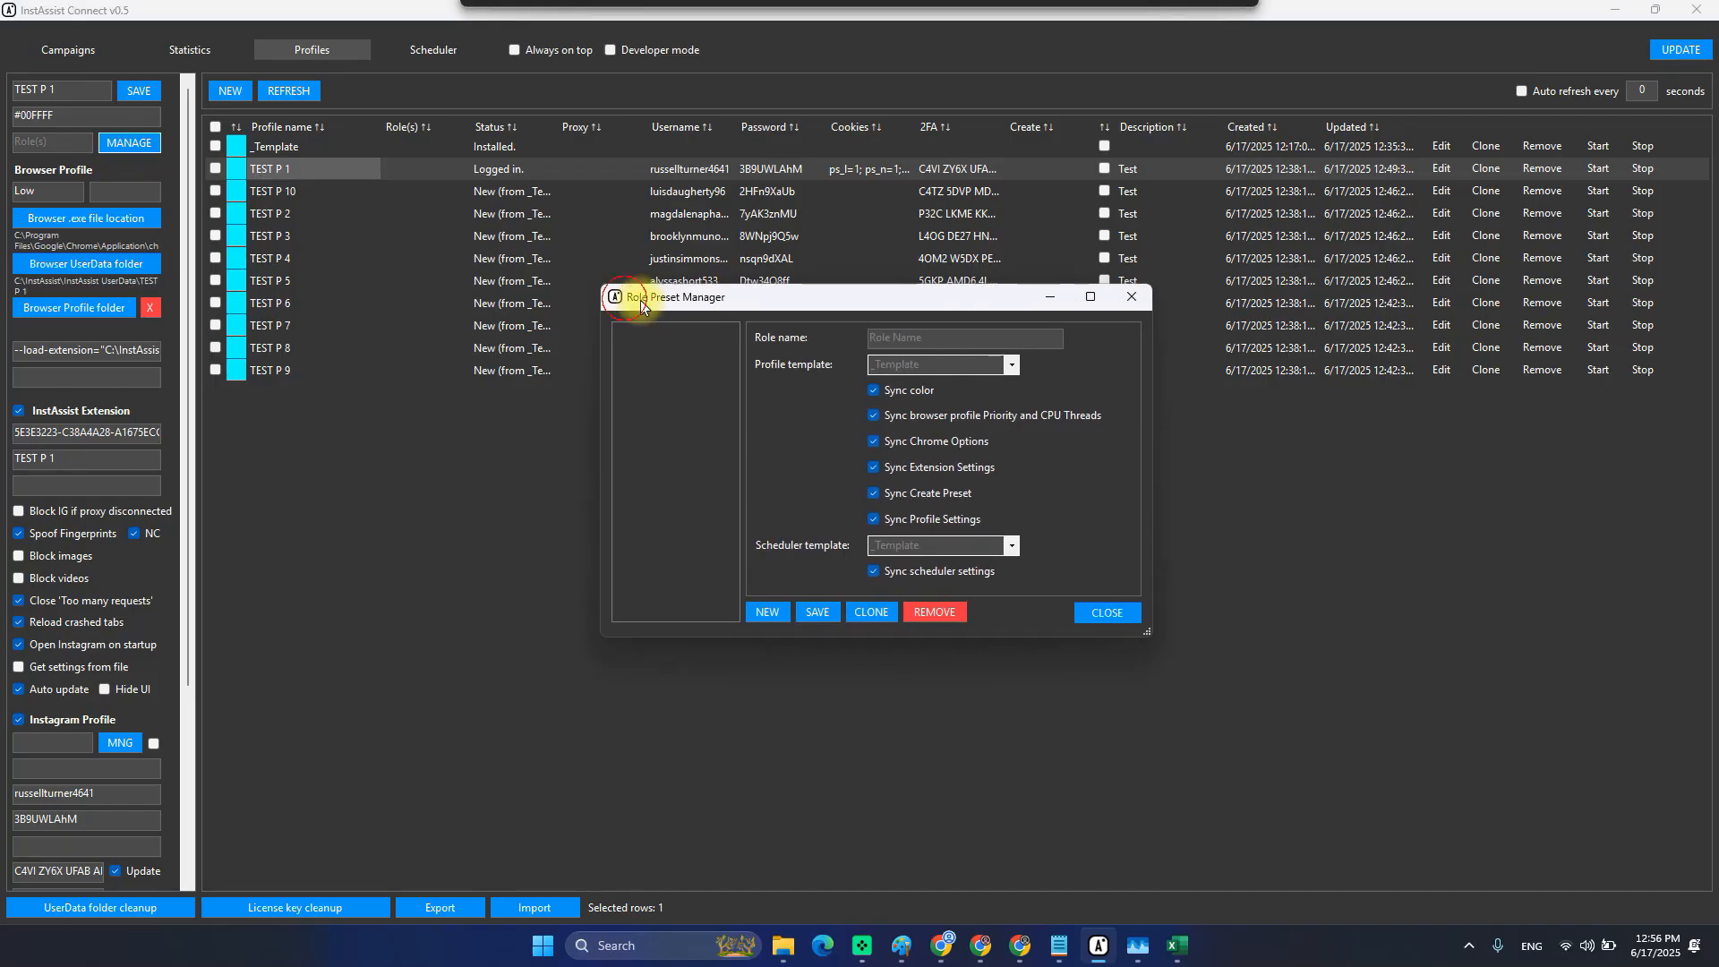
{"action": "left_click", "coordinate": [936, 347]}
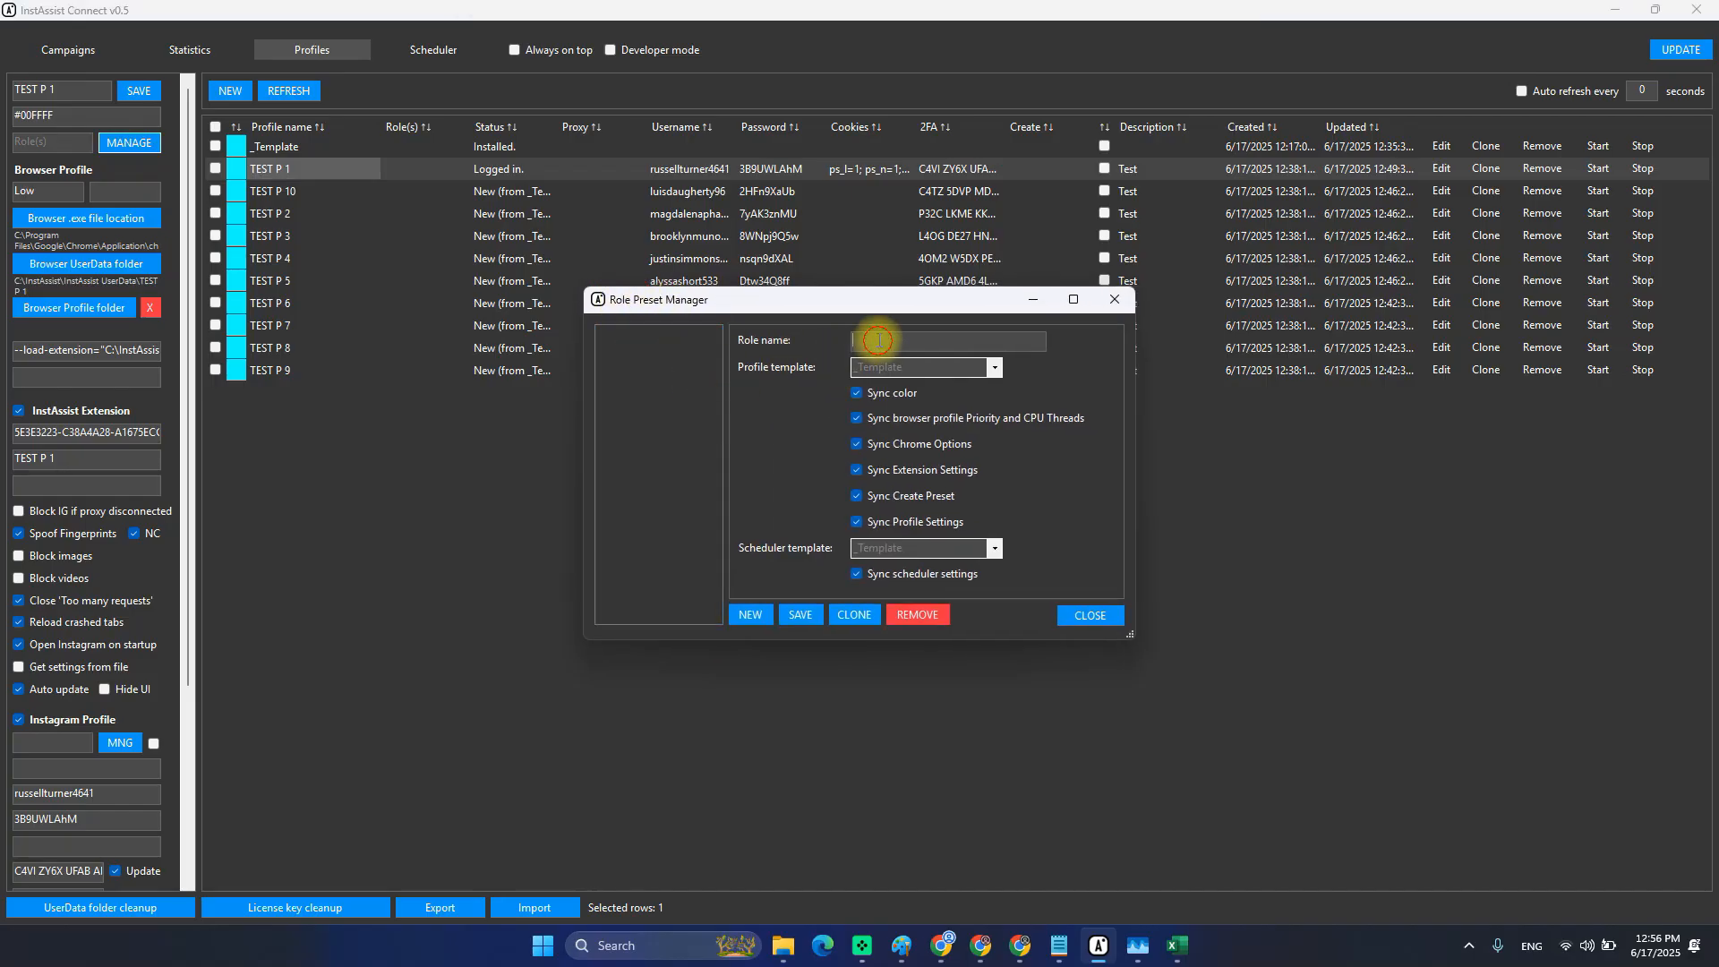
{"action": "type", "text": "ENG"}
{"action": "left_click", "coordinate": [990, 369]}
{"action": "left_click", "coordinate": [990, 369]}
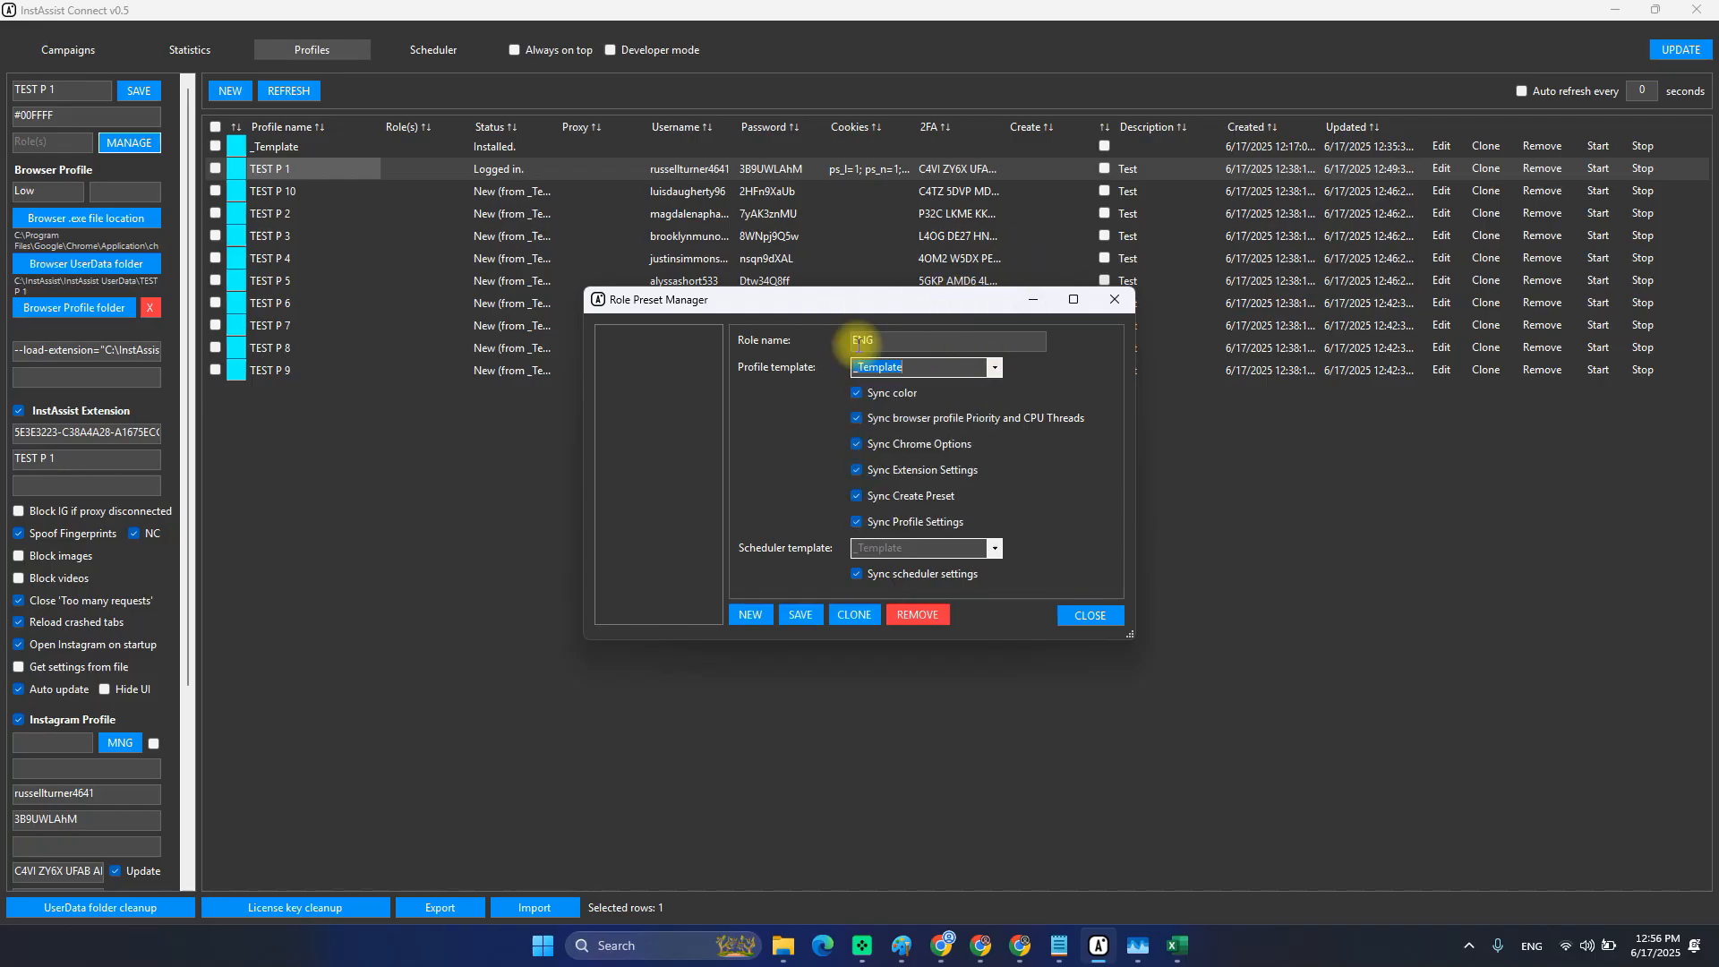
{"action": "left_click", "coordinate": [990, 550]}
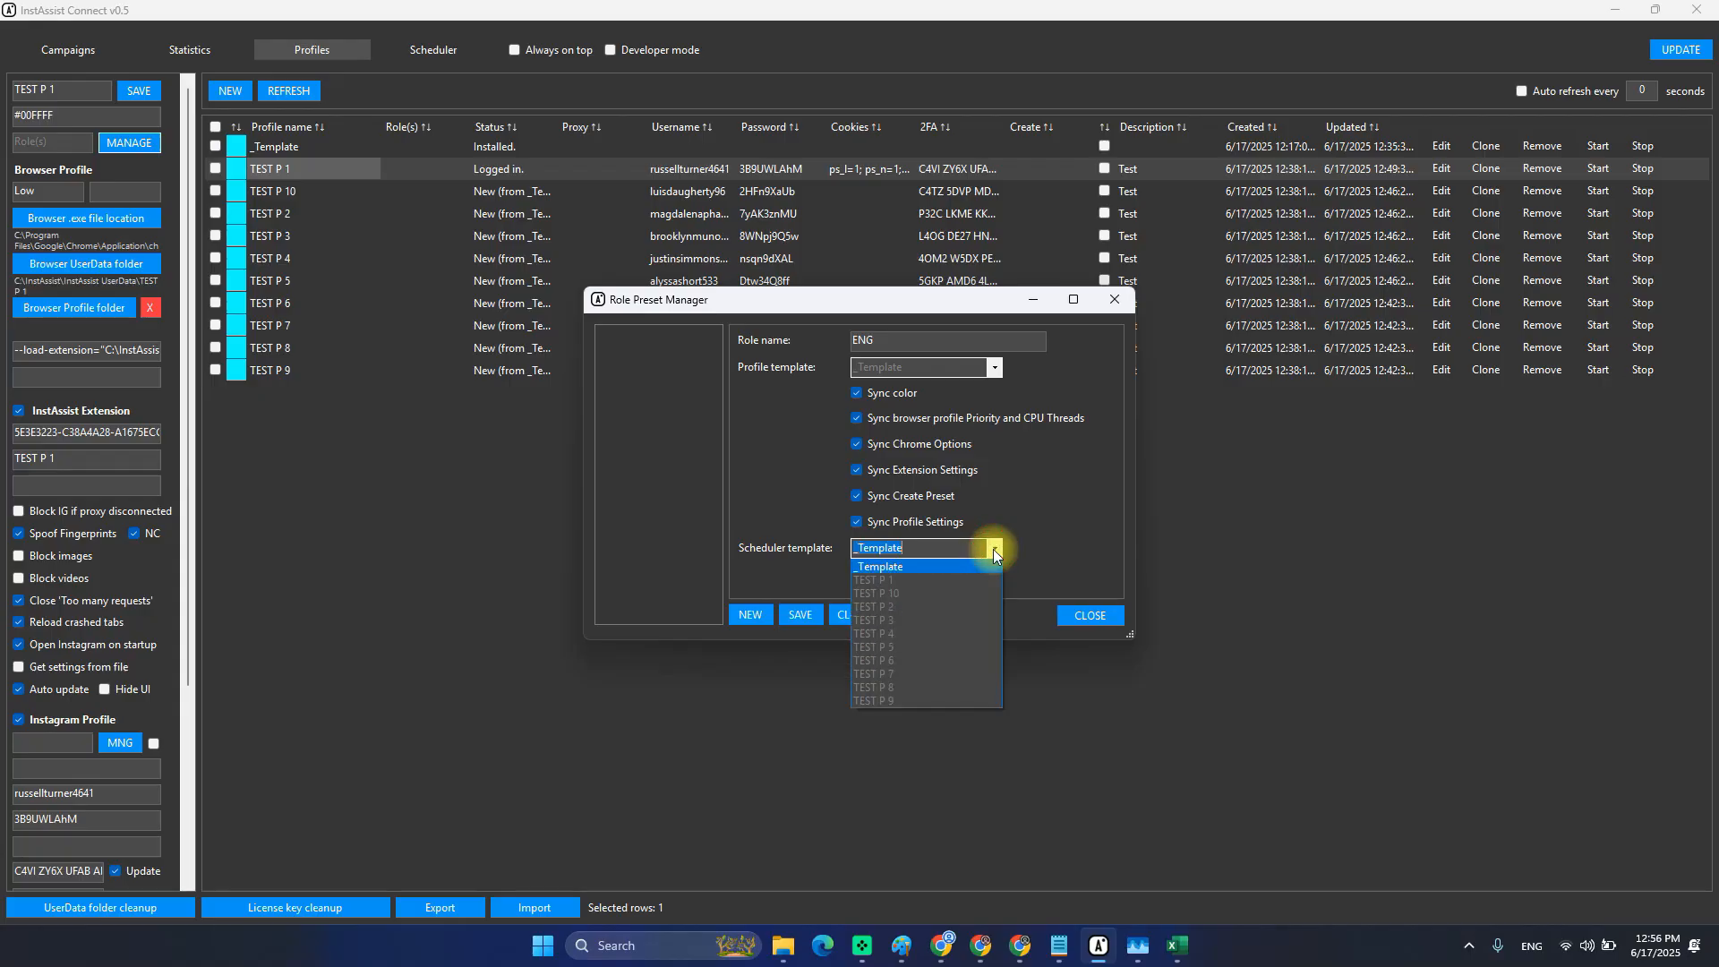
{"action": "left_click", "coordinate": [992, 549]}
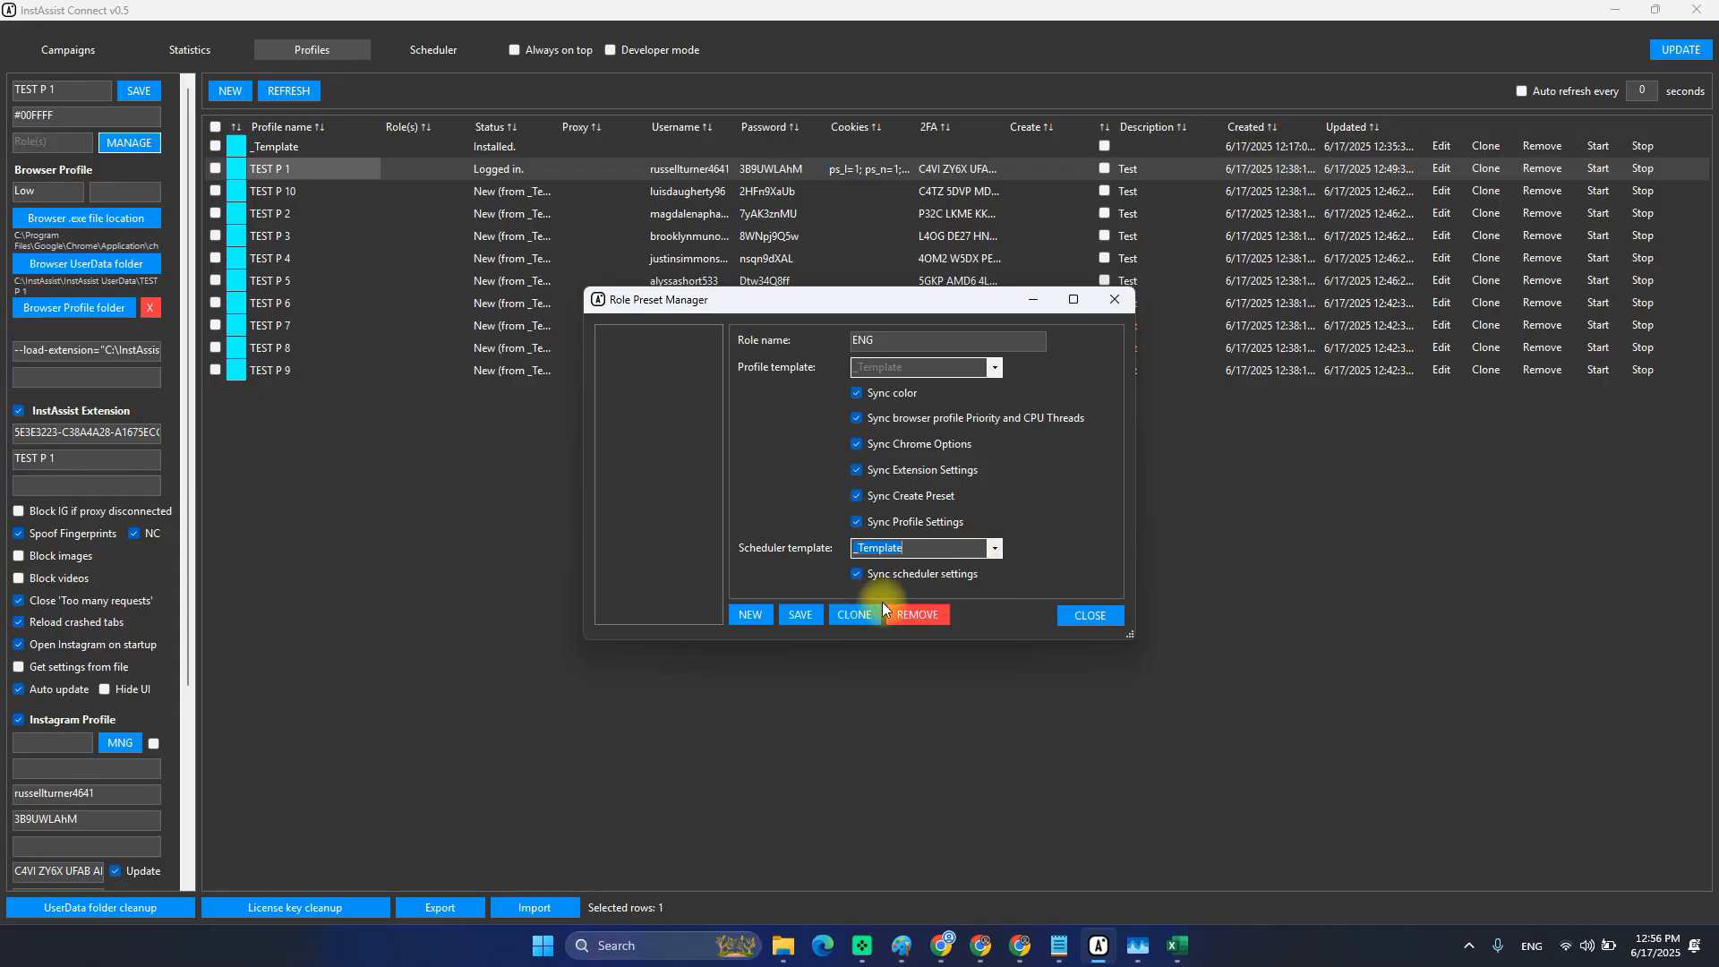
{"action": "left_click", "coordinate": [1121, 306]}
{"action": "left_click", "coordinate": [311, 152]}
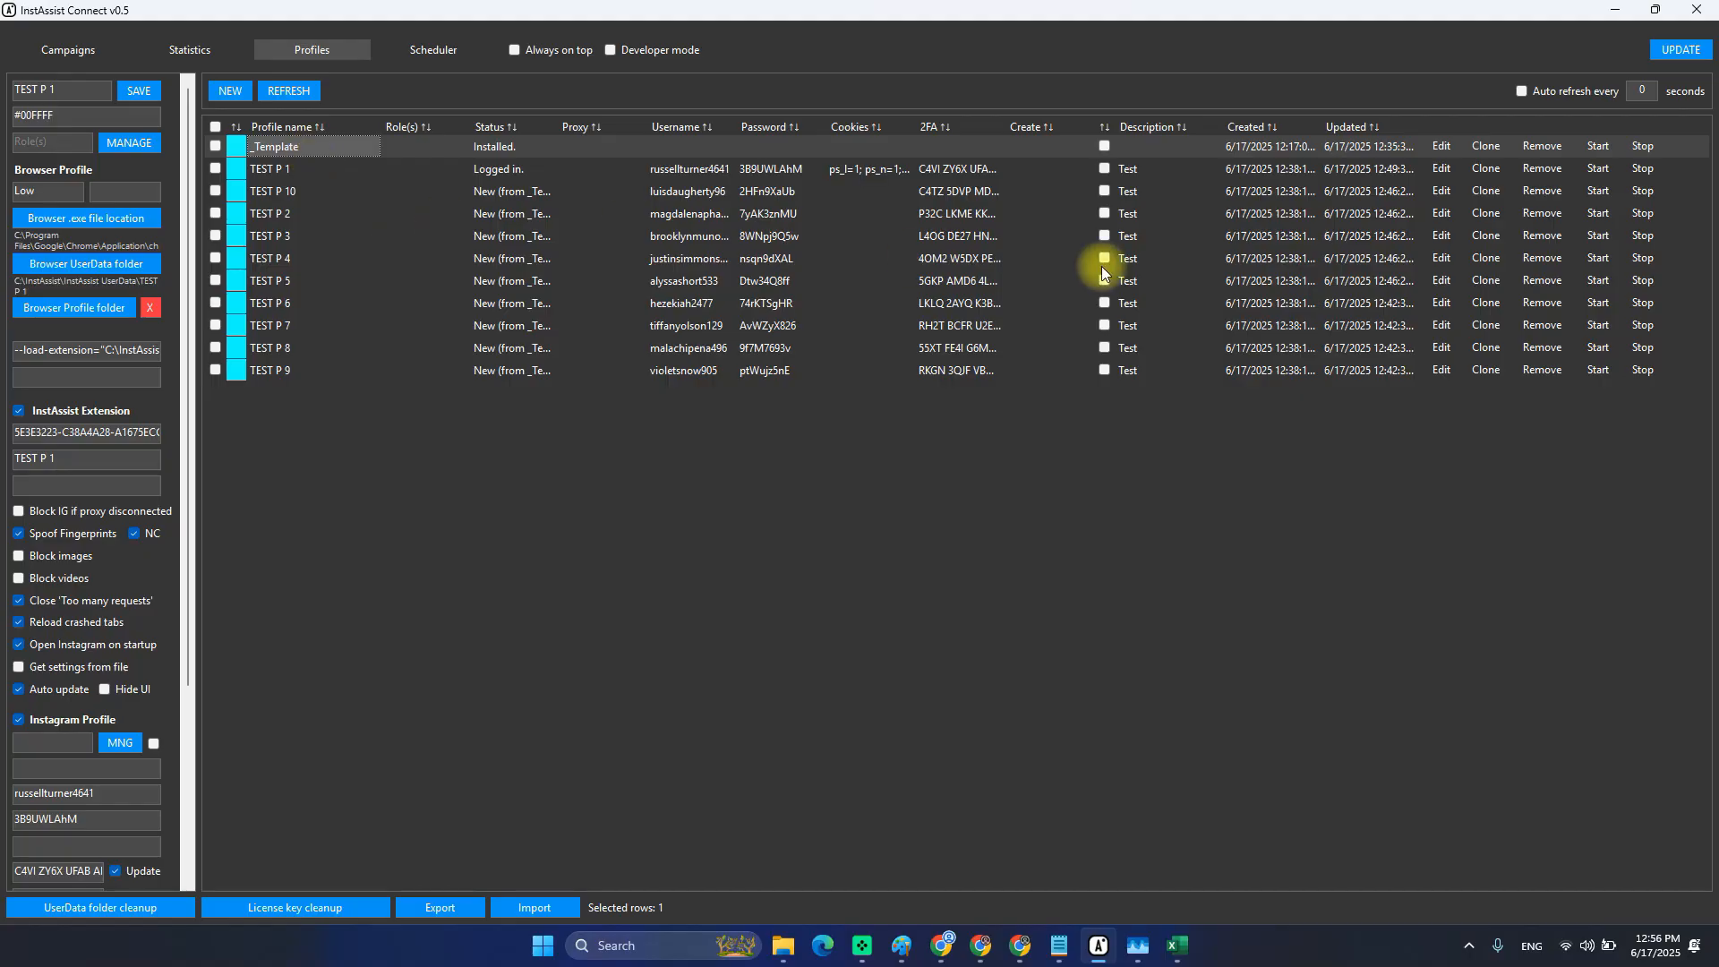
Clone _Template with name prefix _ENG and role ENG to create _ENG 1.
{"action": "left_click", "coordinate": [1484, 150]}
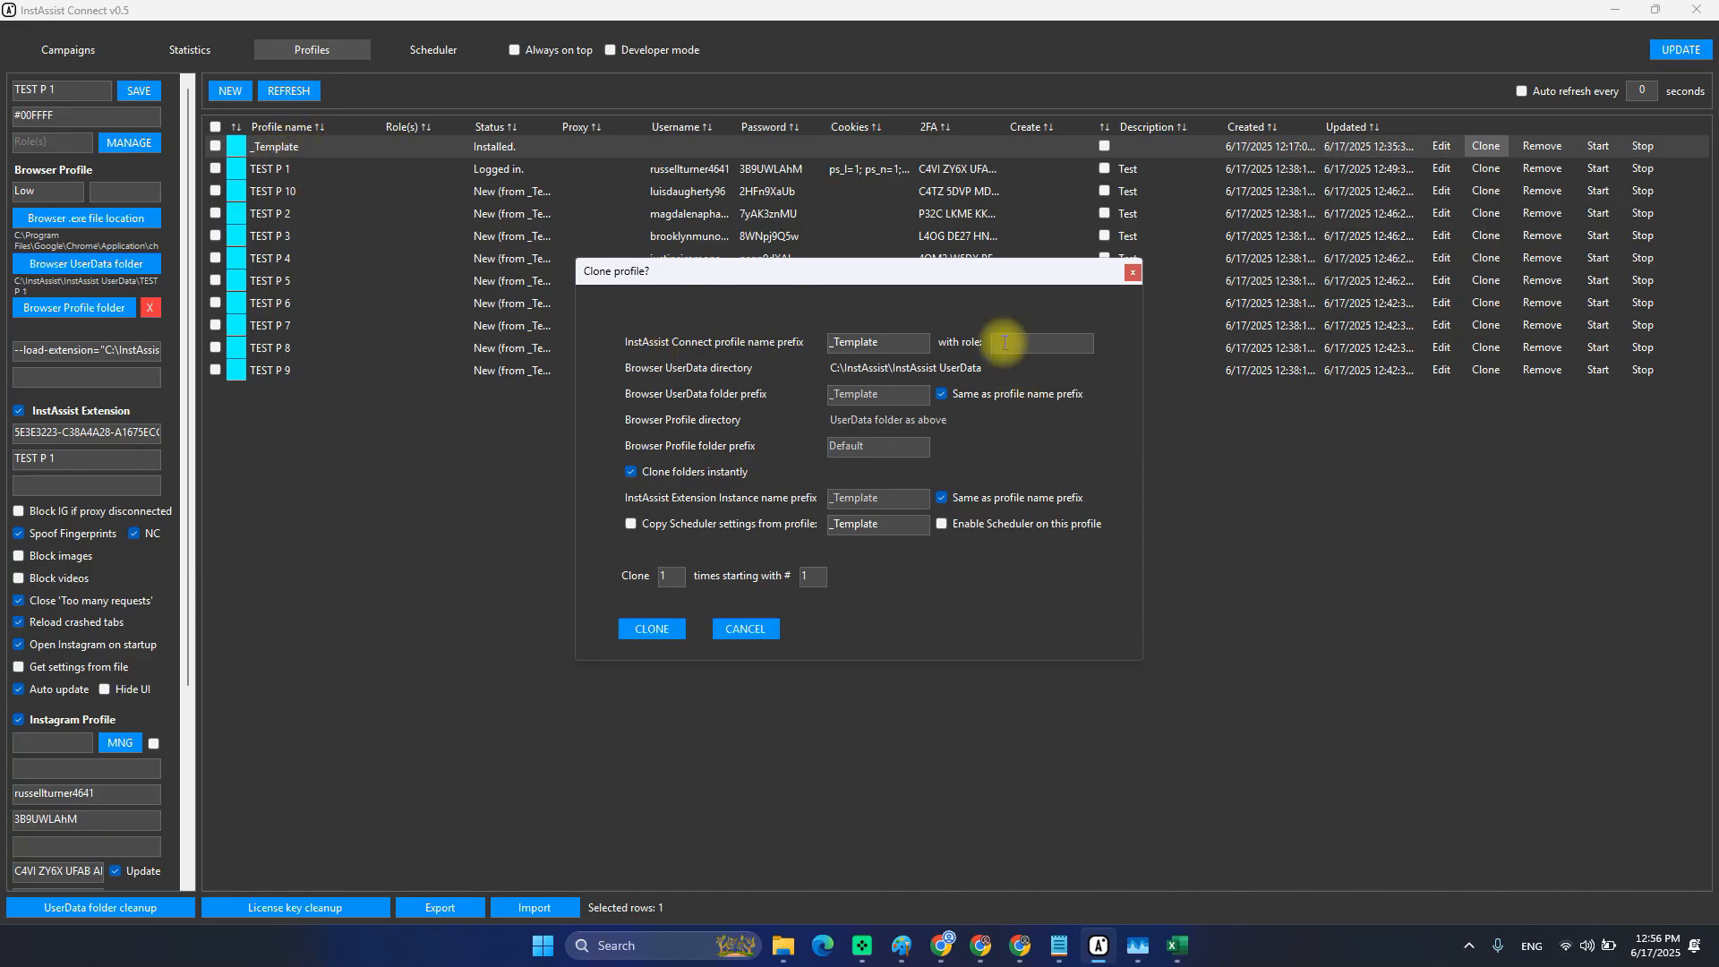
{"action": "left_click_drag", "start_coordinate": [895, 341], "coordinate": [530, 324]}
{"action": "type", "text": "_"}
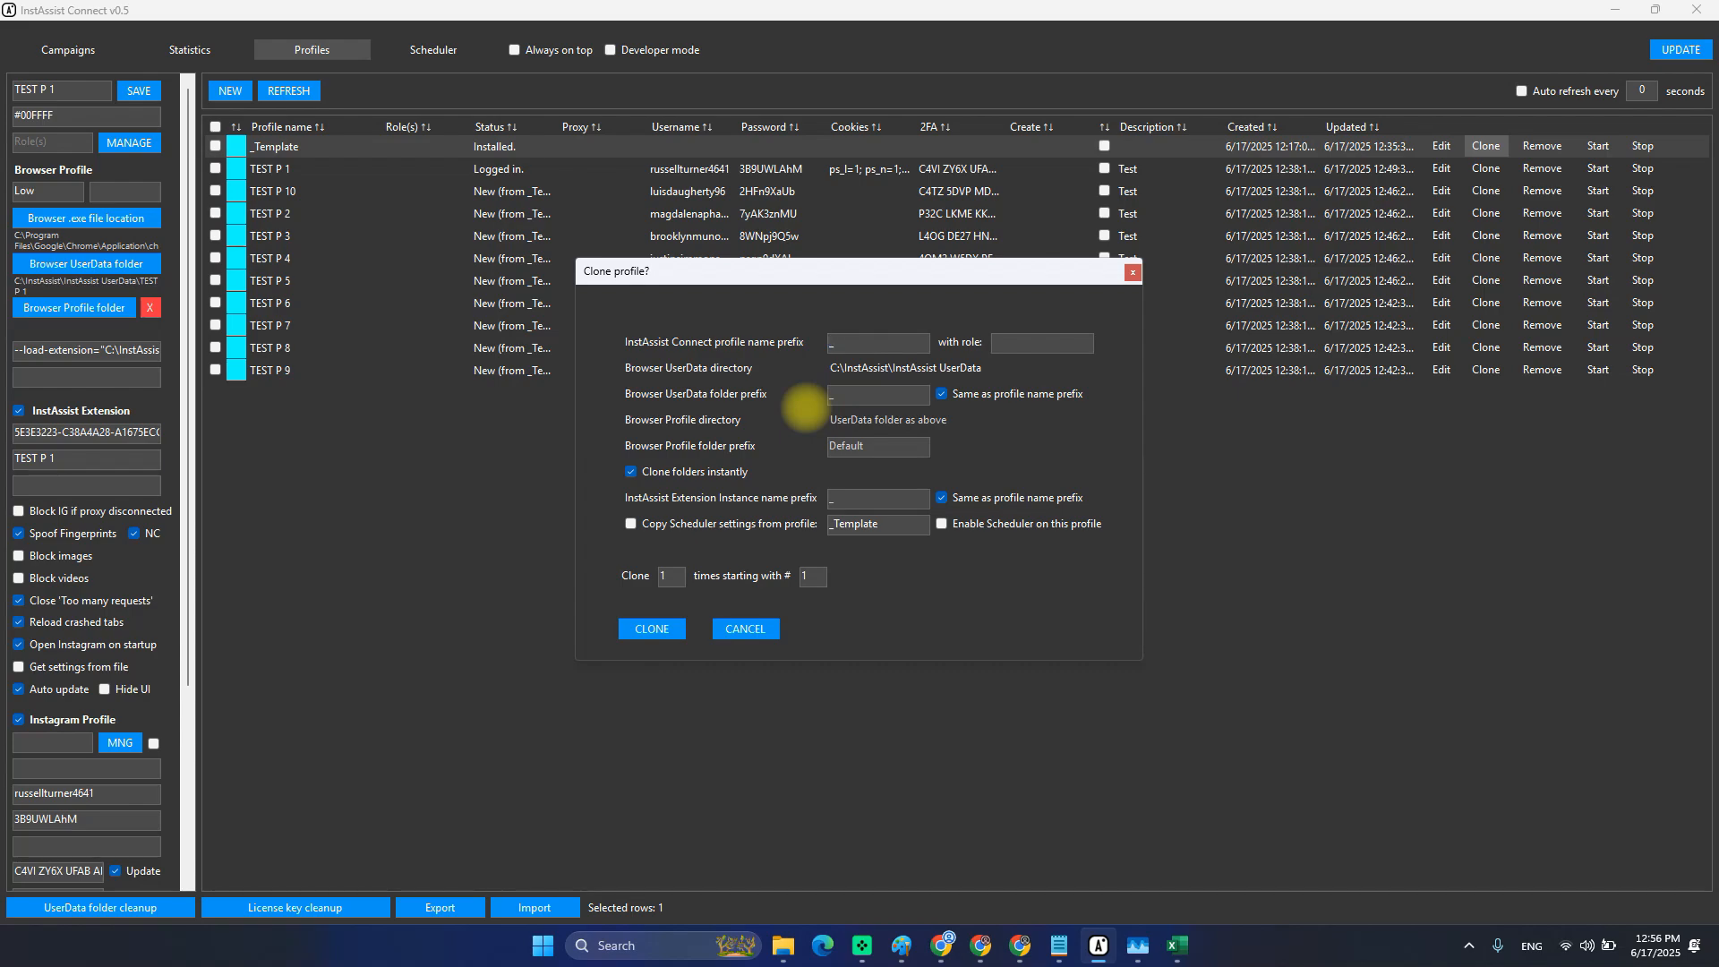
{"action": "type", "text": "ENG"}
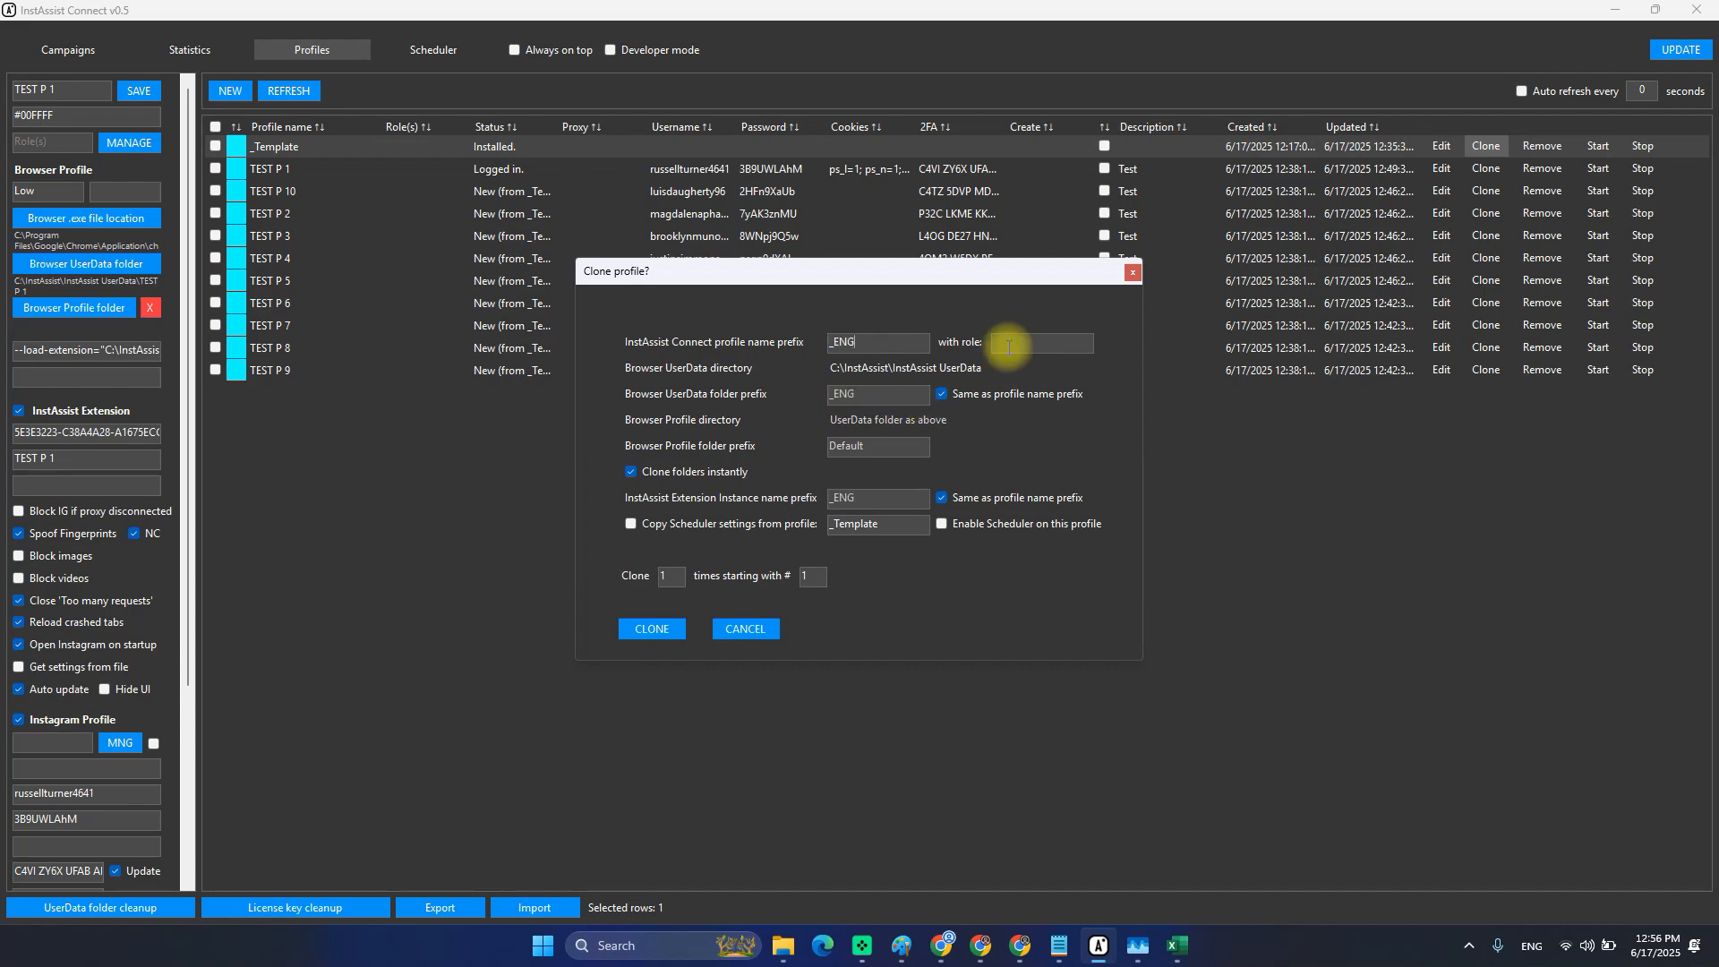
{"action": "left_click", "coordinate": [1008, 348]}
{"action": "type", "text": "ENG"}
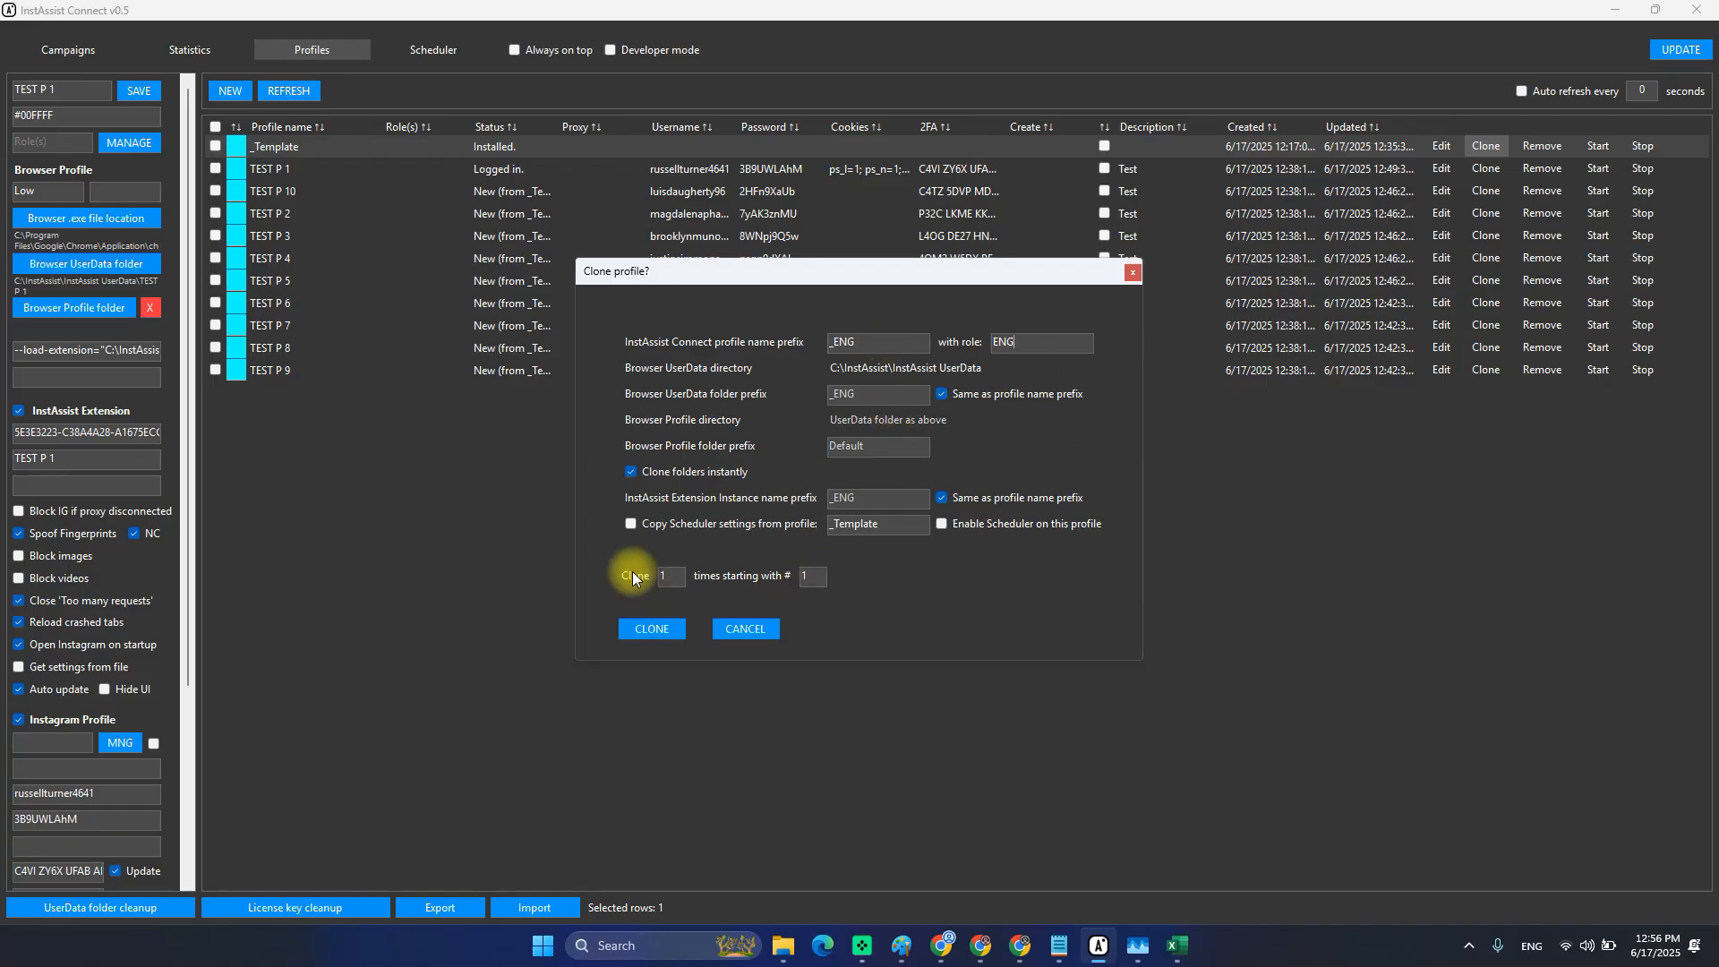
{"action": "left_click", "coordinate": [659, 628]}
Uncheck _ENG 1 and select the _Template row.
{"action": "left_click", "coordinate": [262, 146]}
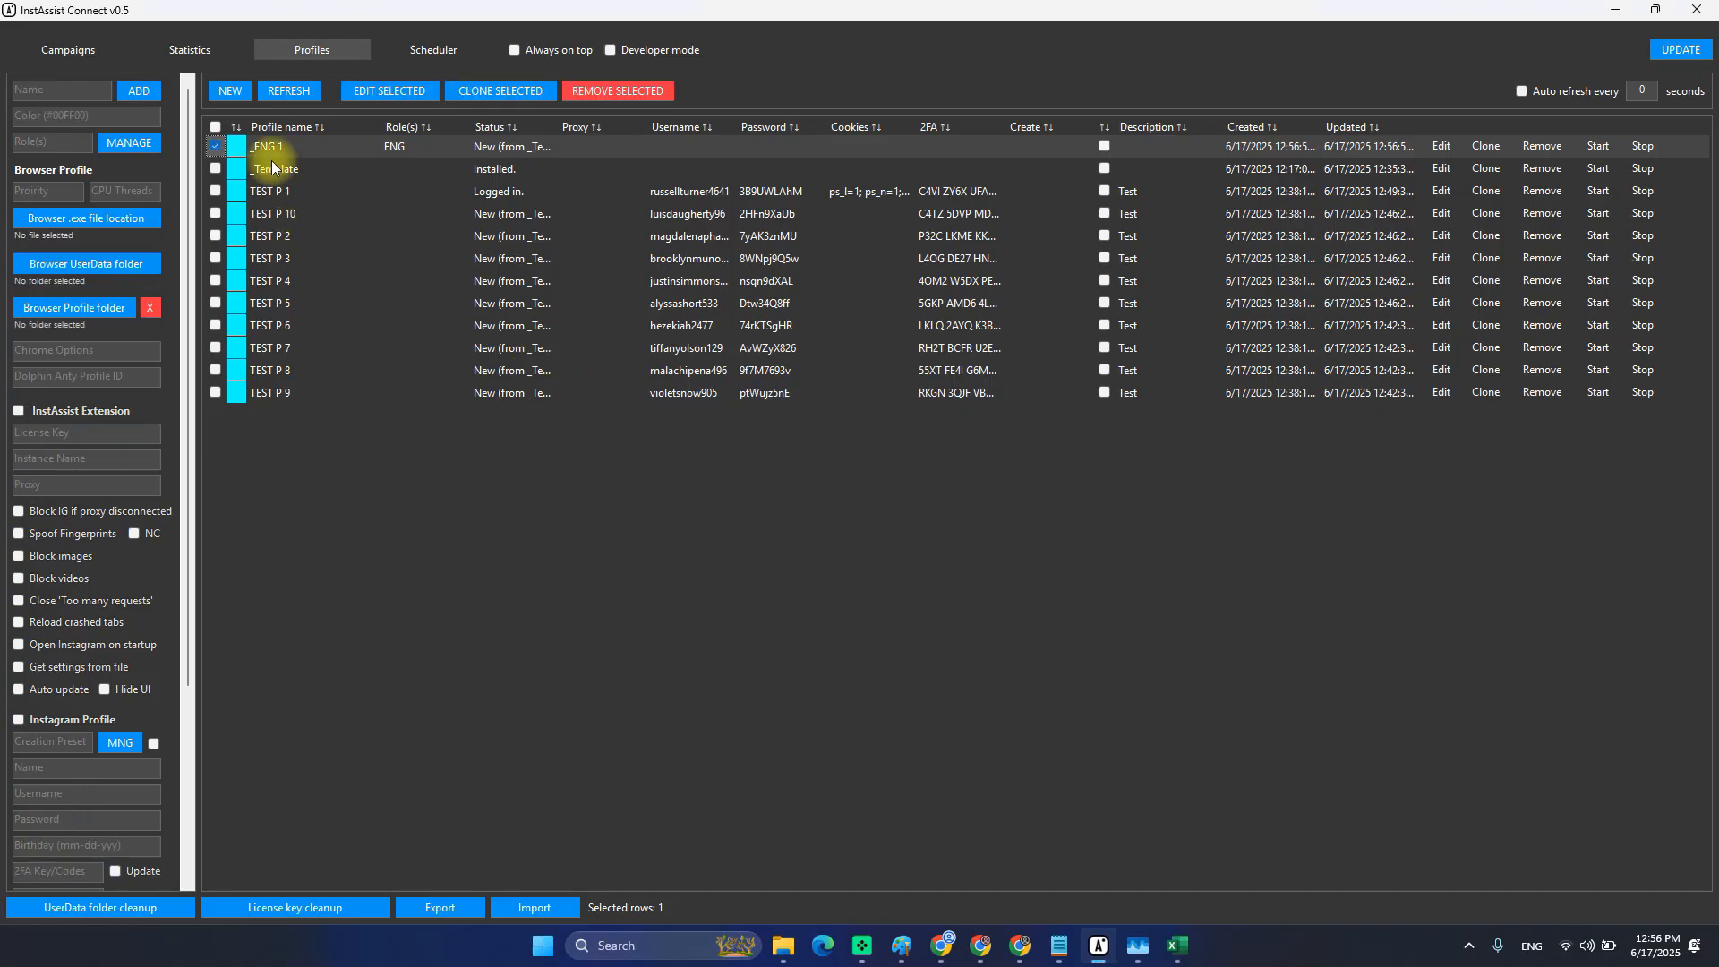
{"action": "left_click", "coordinate": [287, 168]}
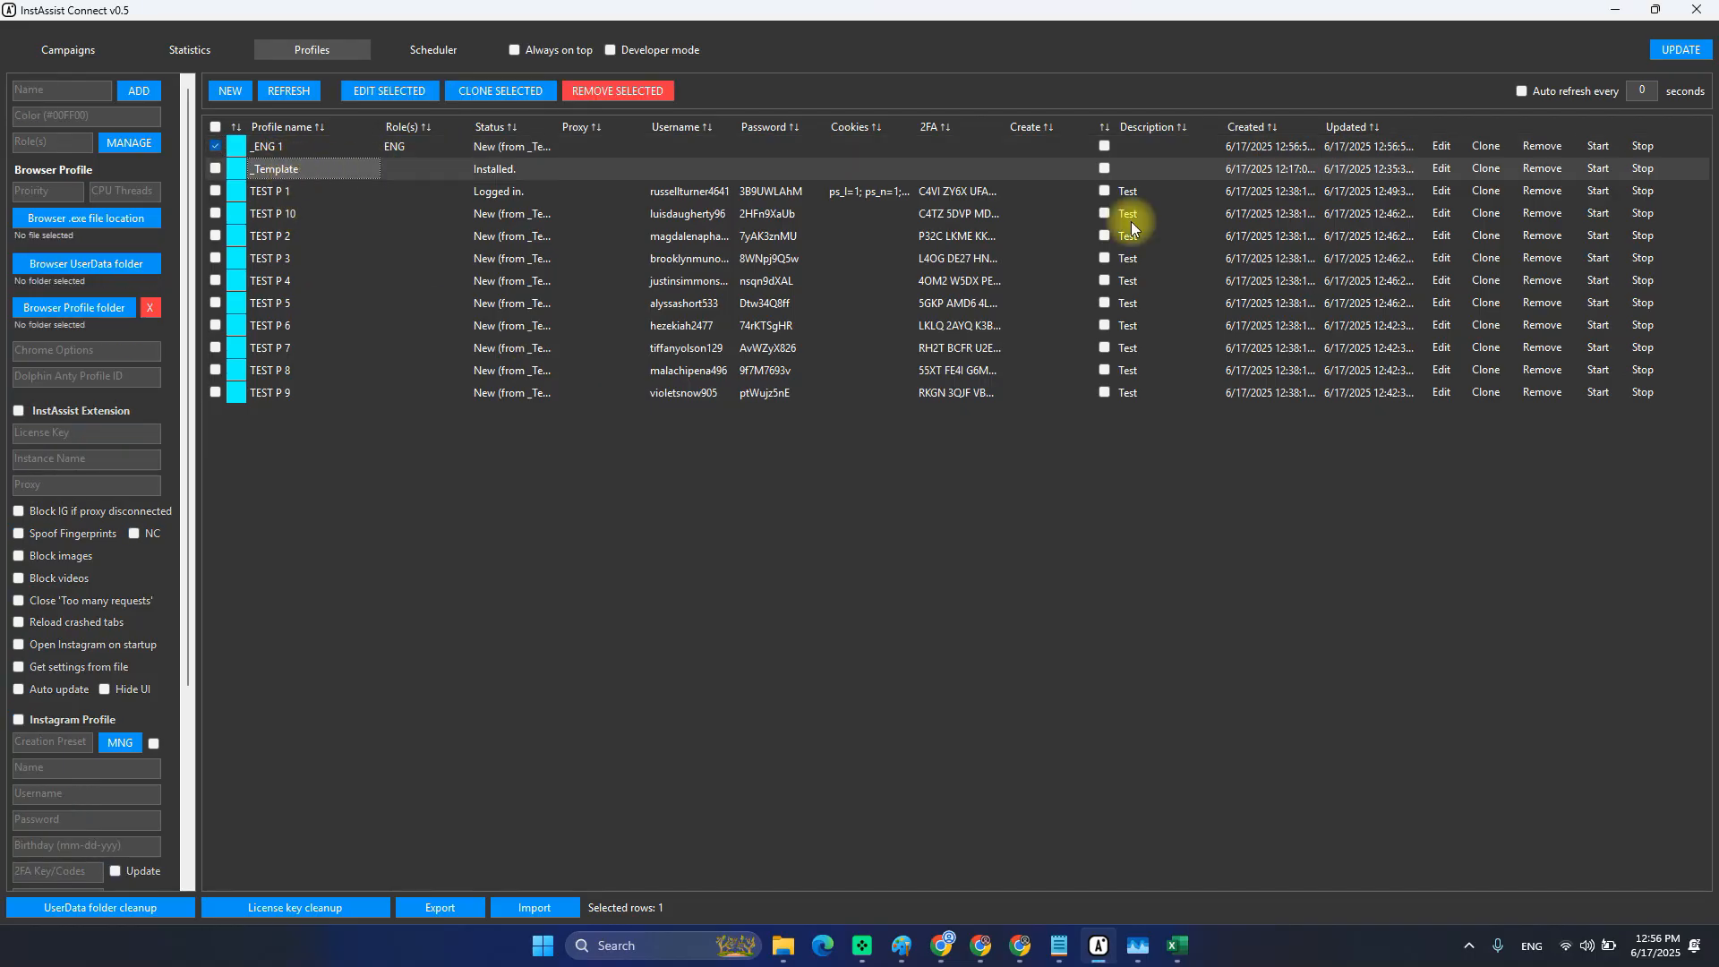
{"action": "left_click", "coordinate": [215, 146]}
{"action": "left_click", "coordinate": [307, 169]}
{"action": "left_click", "coordinate": [485, 175]}
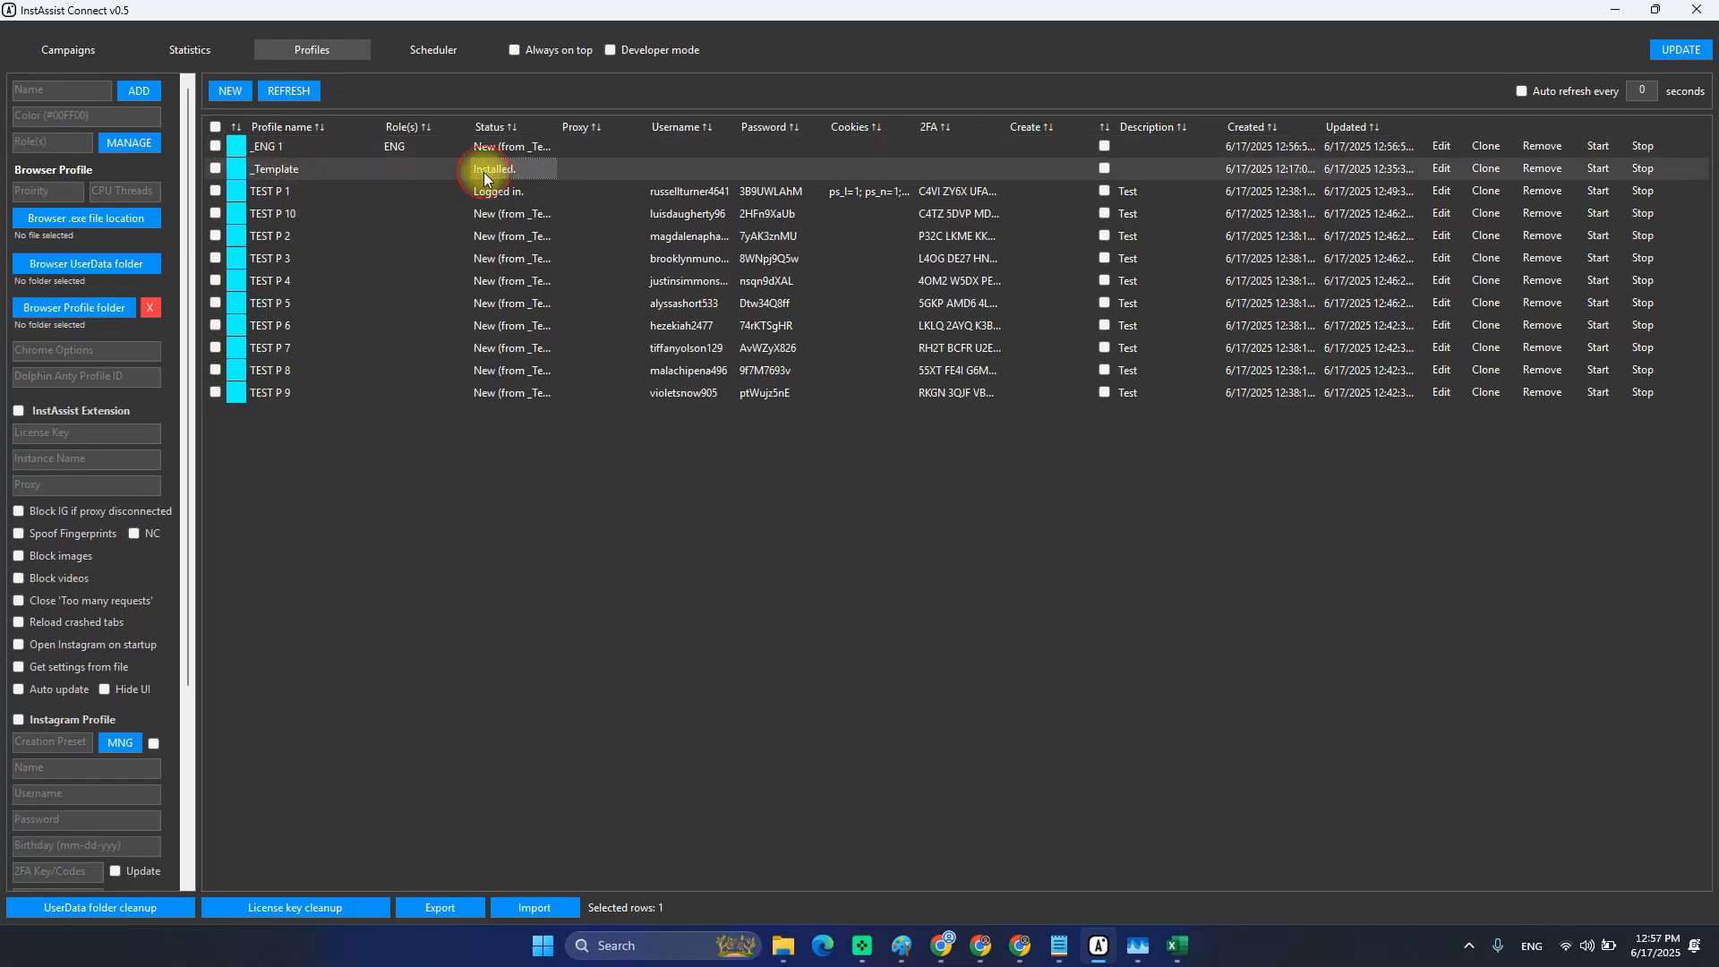
{"action": "left_click", "coordinate": [341, 175]}
Clone _Template with name prefix _SCR and role SCR to create _SCR 1.
{"action": "left_click", "coordinate": [1486, 169]}
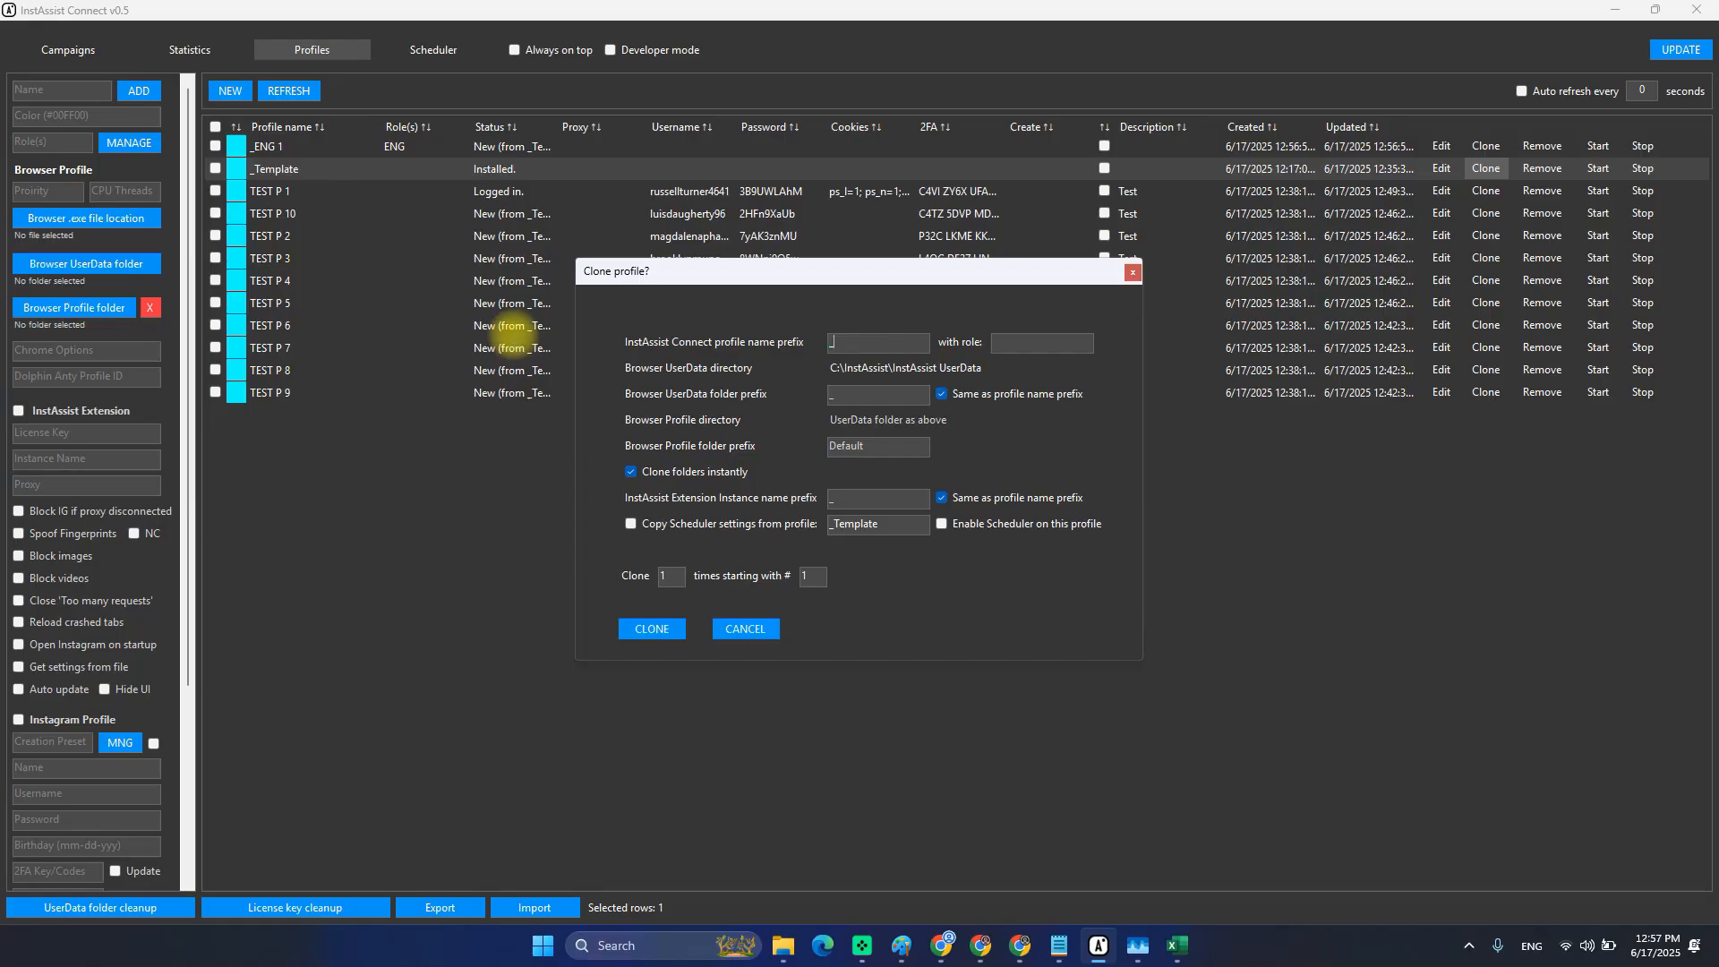
{"action": "type", "text": "SCR"}
{"action": "left_click", "coordinate": [1065, 344]}
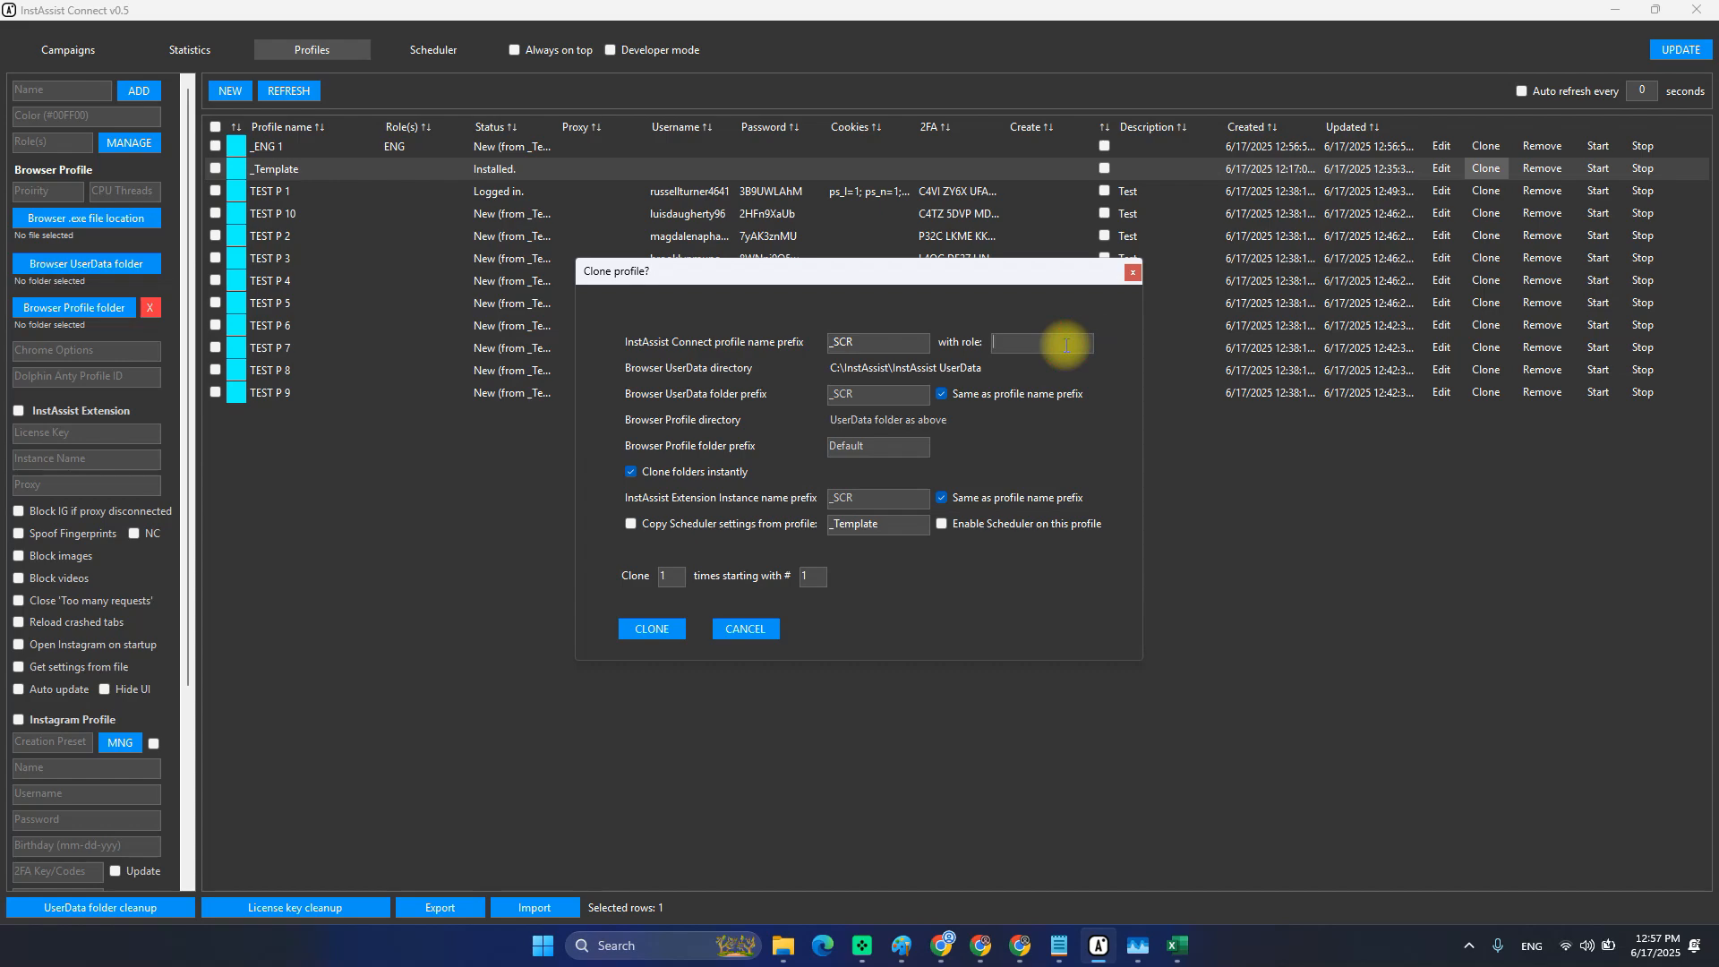
{"action": "type", "text": "SCR"}
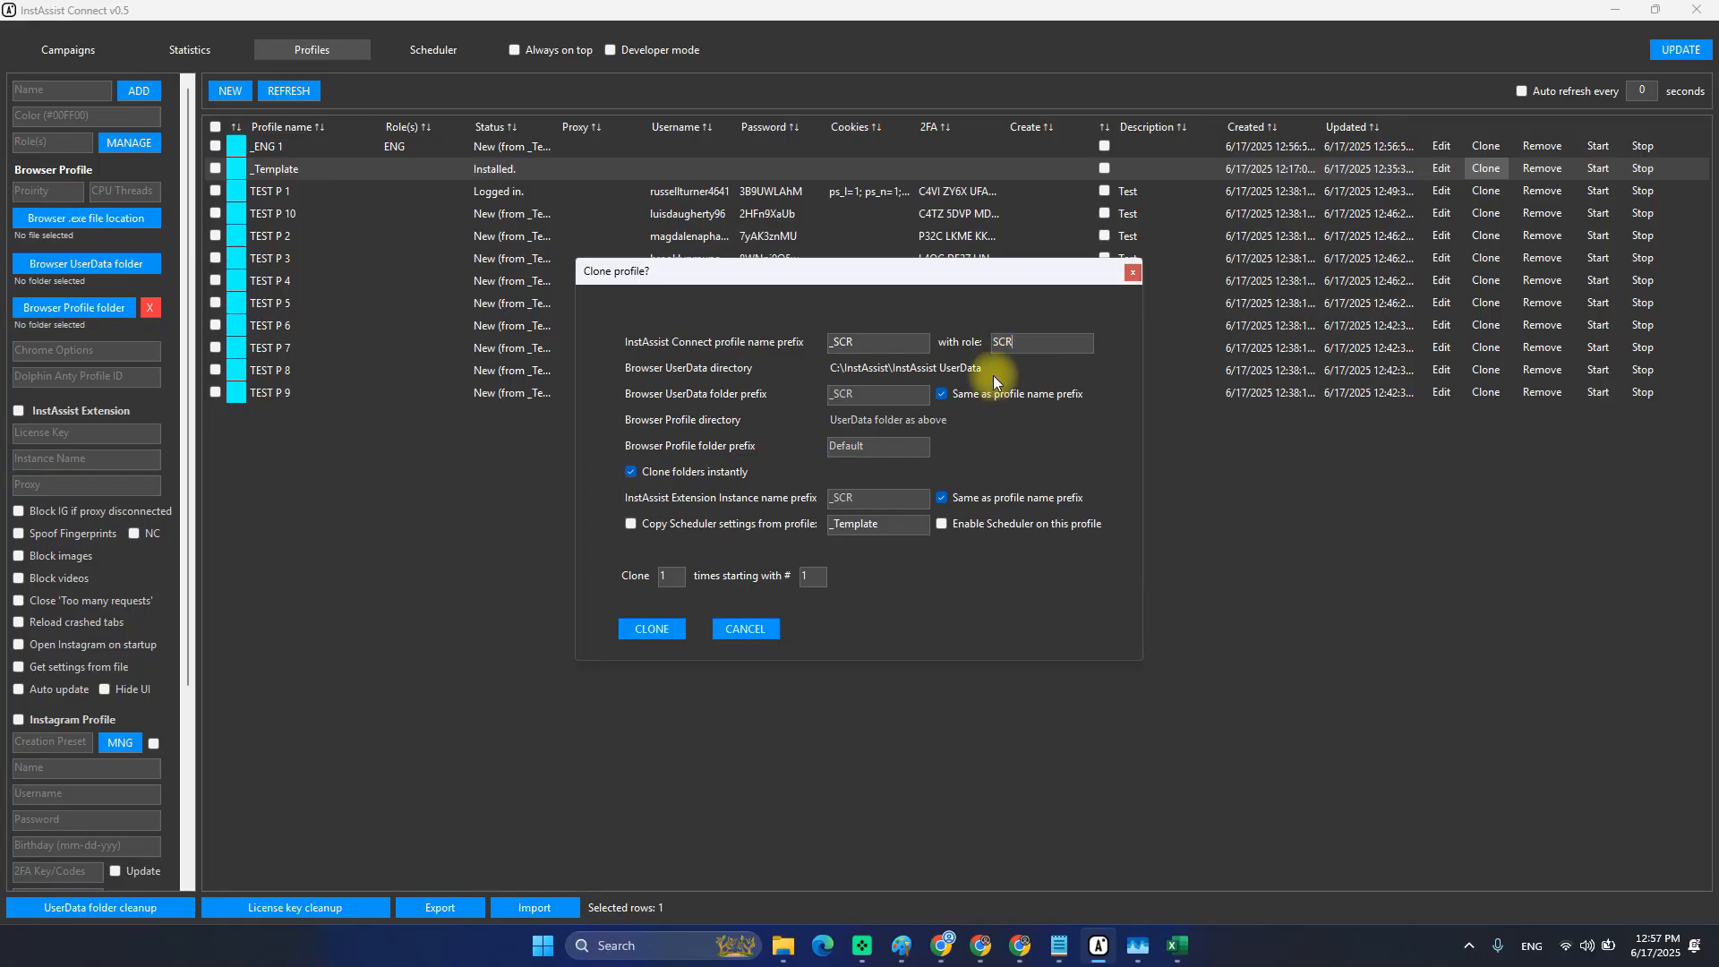
{"action": "left_click", "coordinate": [1021, 344]}
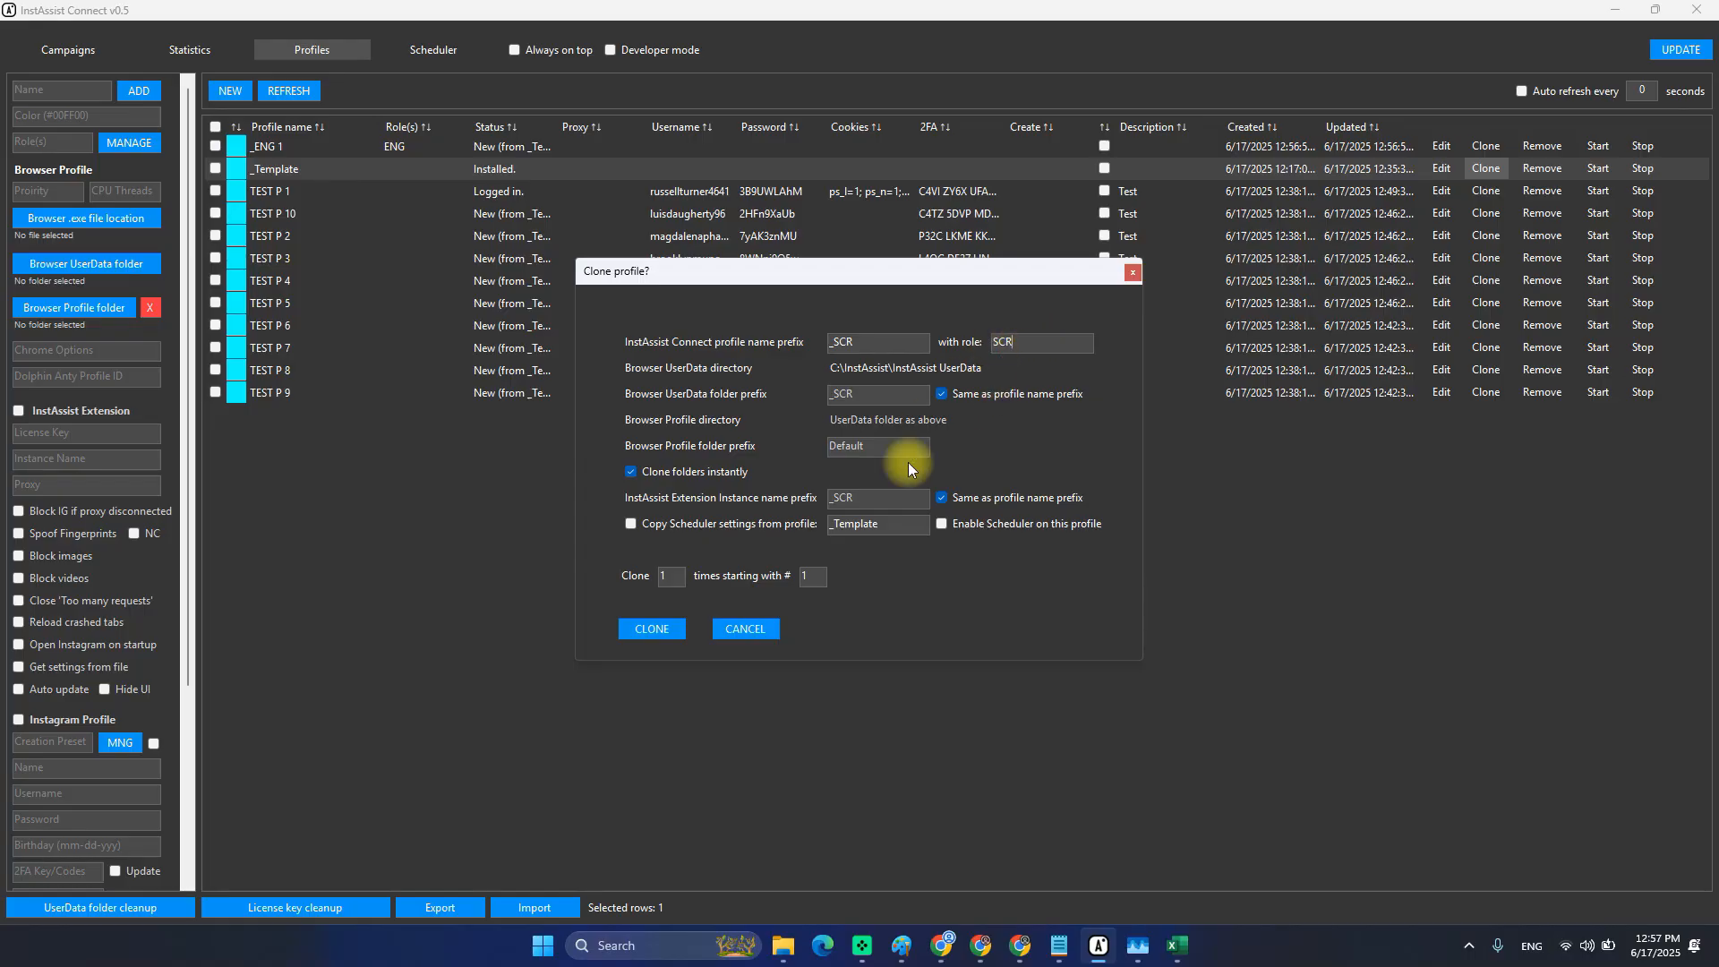
{"action": "left_click", "coordinate": [651, 629]}
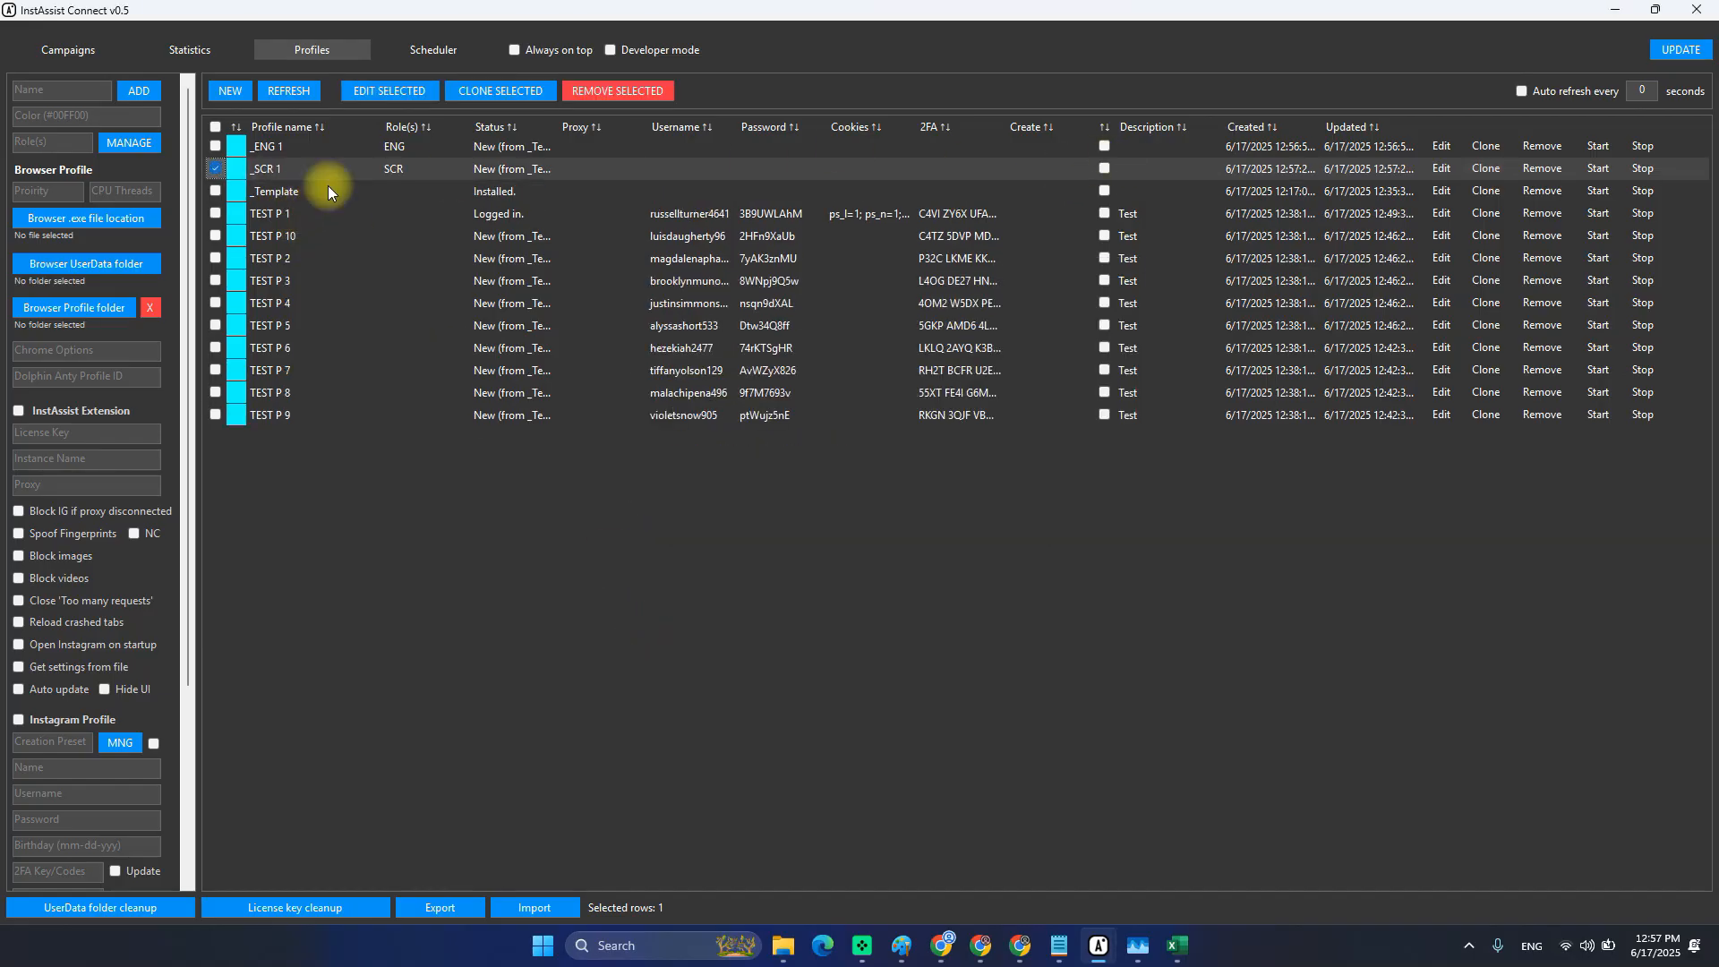
Narrow the profile selection down to the _SCR 1 row.
{"action": "left_click", "coordinate": [216, 169]}
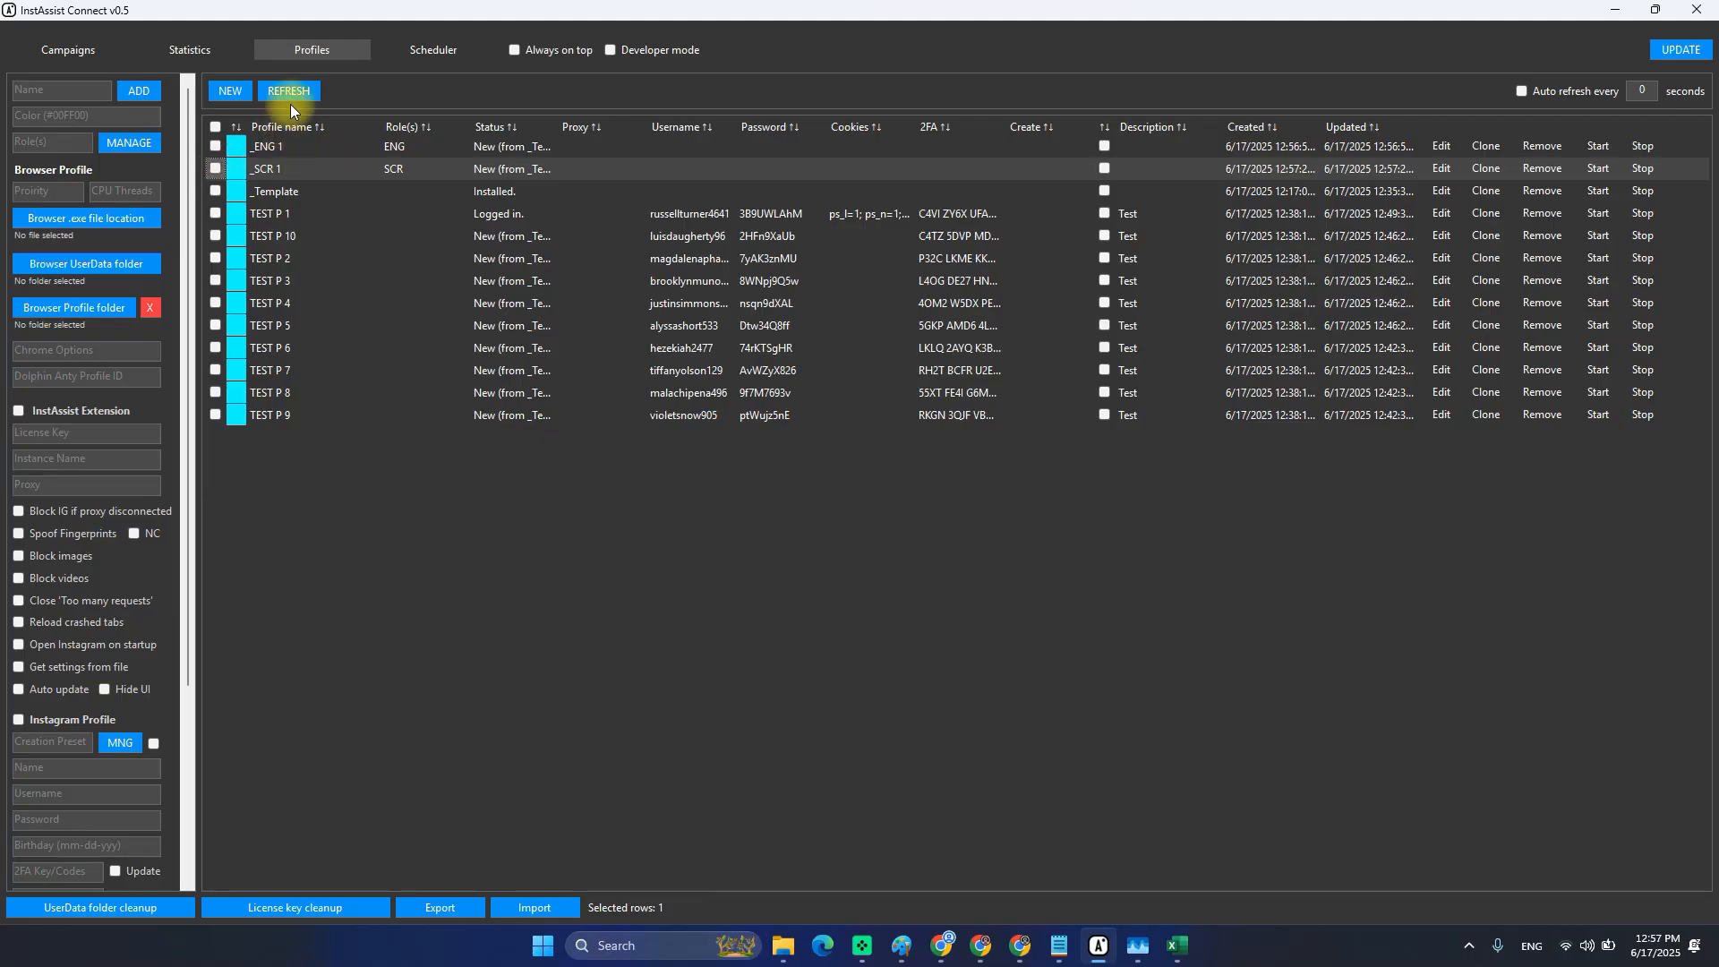
{"action": "left_click", "coordinate": [280, 190]}
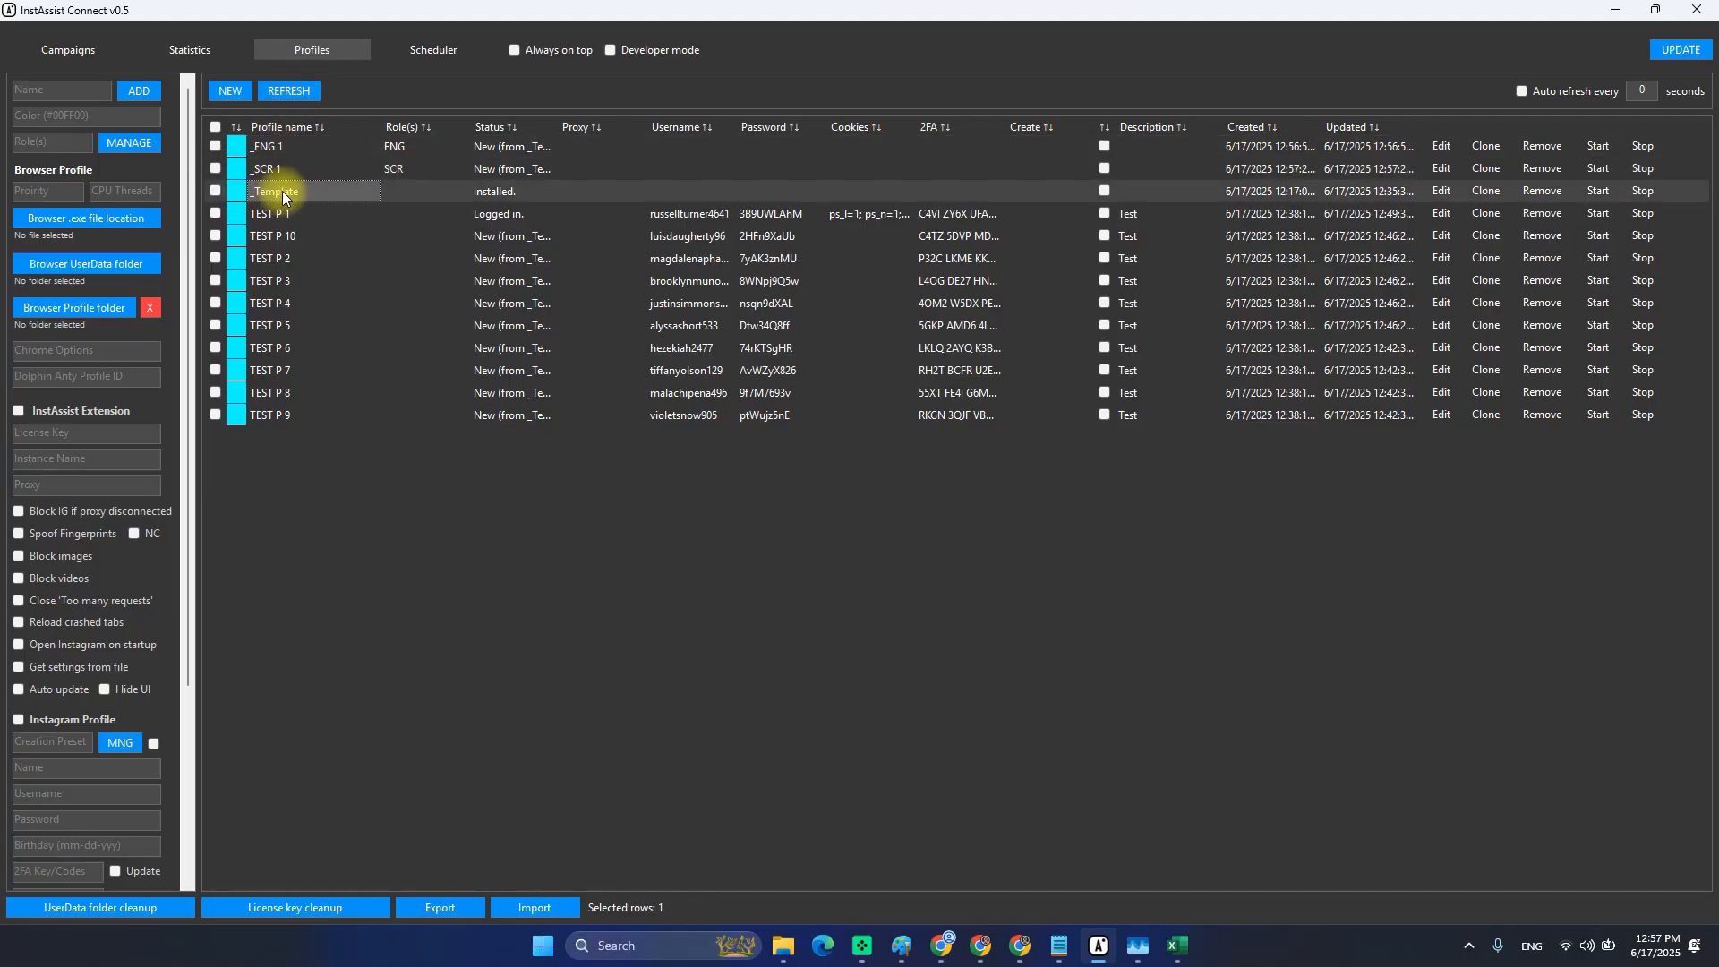
{"action": "left_click_drag", "start_coordinate": [271, 169], "coordinate": [262, 136]}
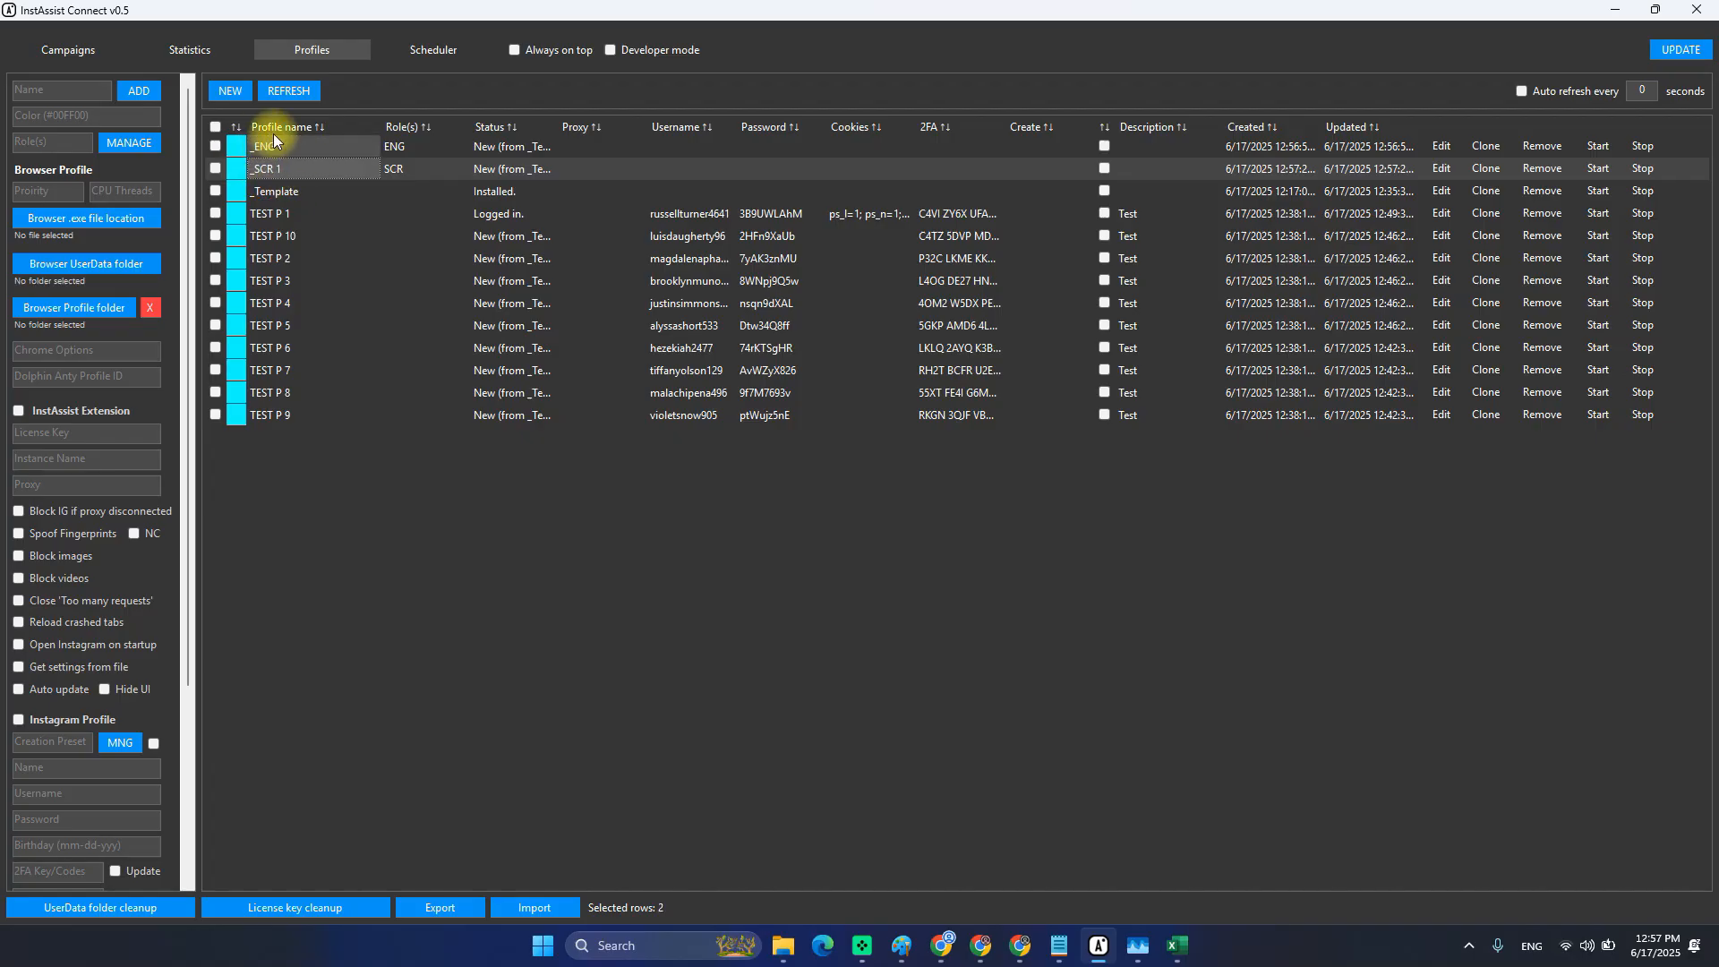
{"action": "left_click", "coordinate": [269, 168]}
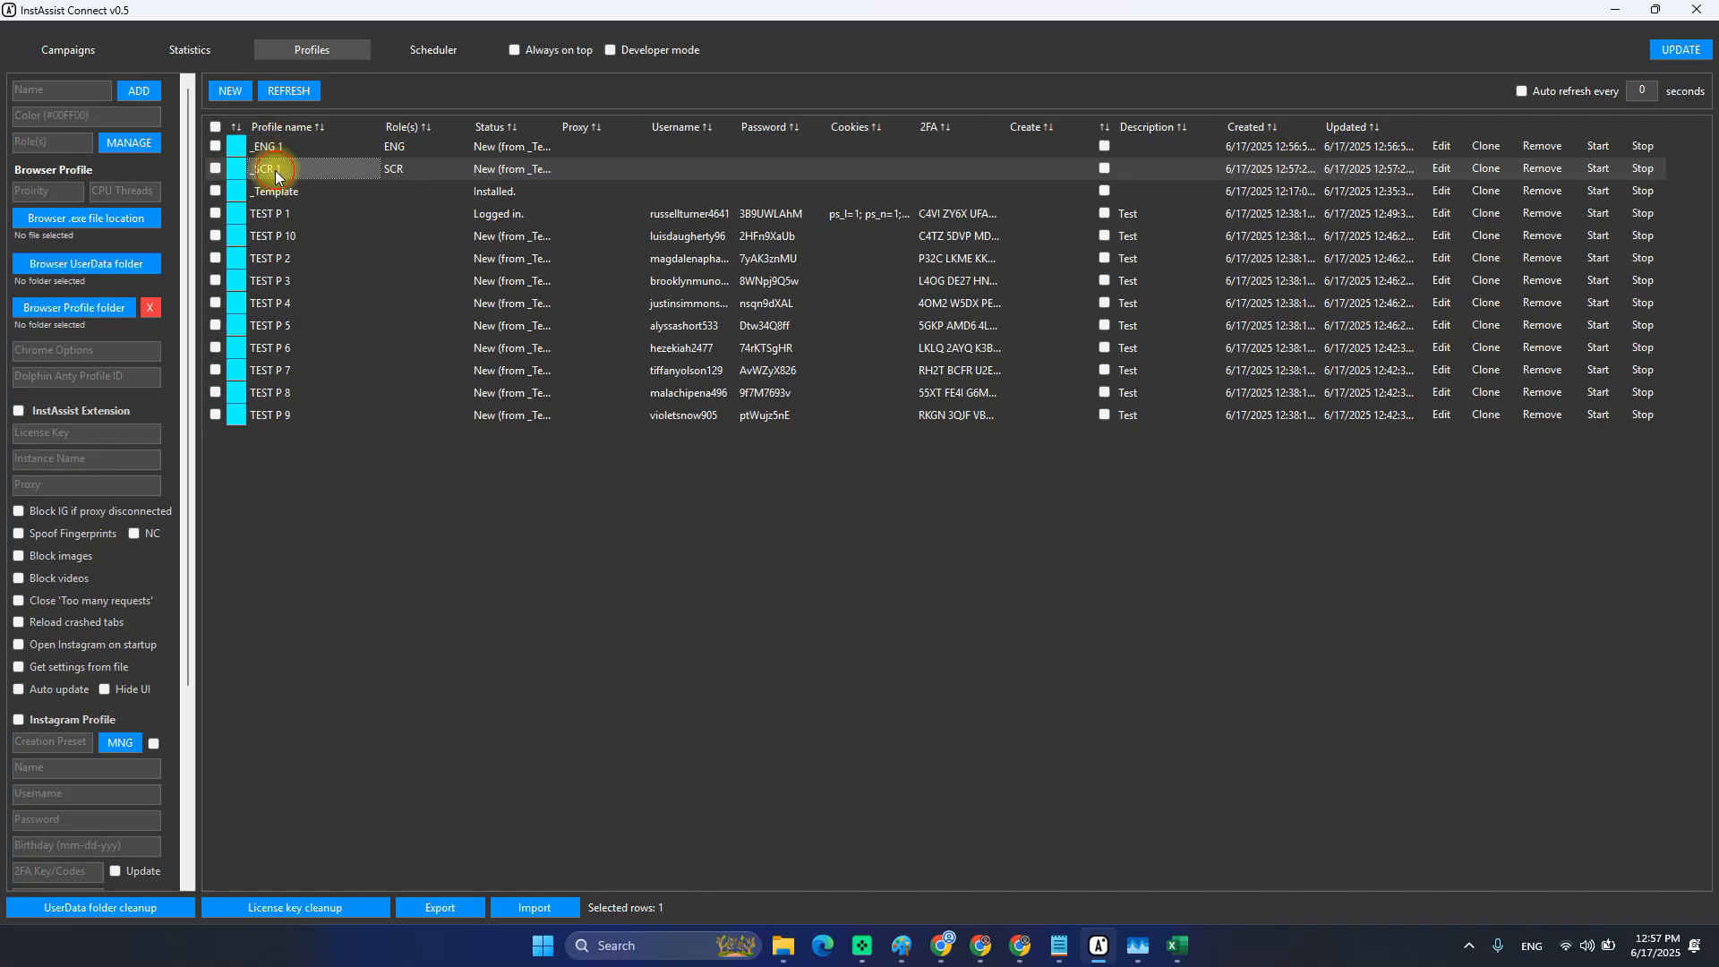
Change the _SCR 1 profile's colour to #FFFF00 and save it.
{"action": "left_click", "coordinate": [1443, 168]}
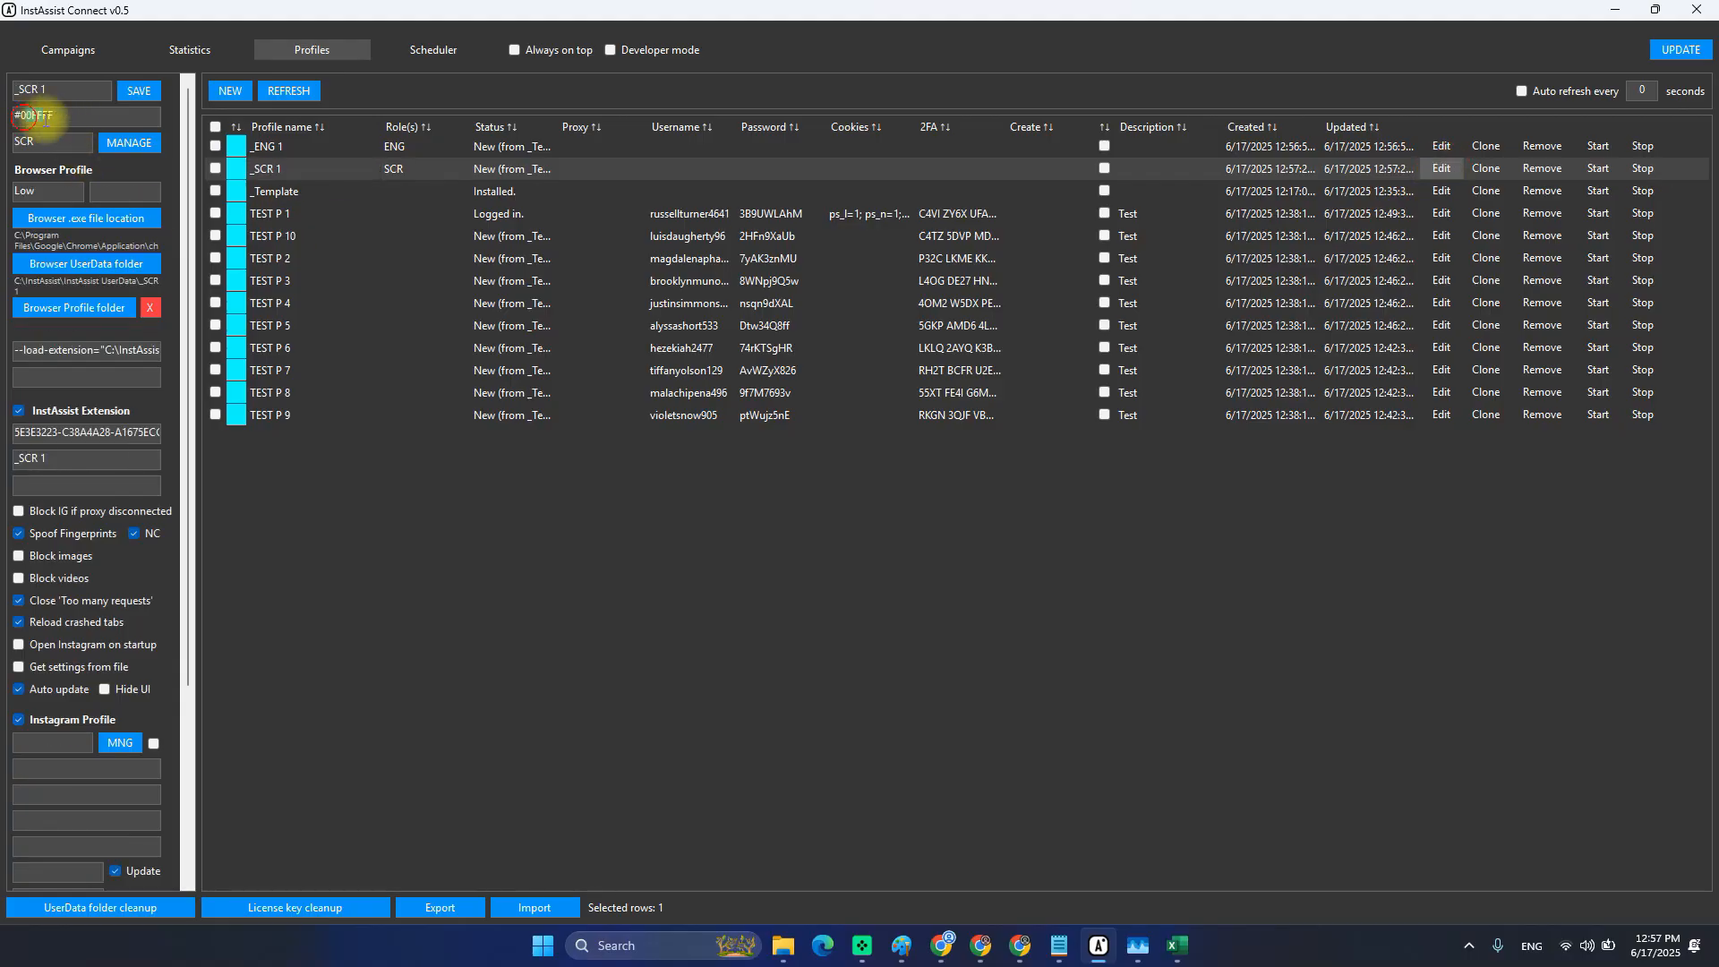
{"action": "key", "text": "BackSpace"}
{"action": "key", "text": "BackSpace"}
{"action": "key", "text": "BackSpace"}
{"action": "key", "text": "BackSpace"}
{"action": "key", "text": "BackSpace"}
{"action": "key", "text": "BackSpace"}
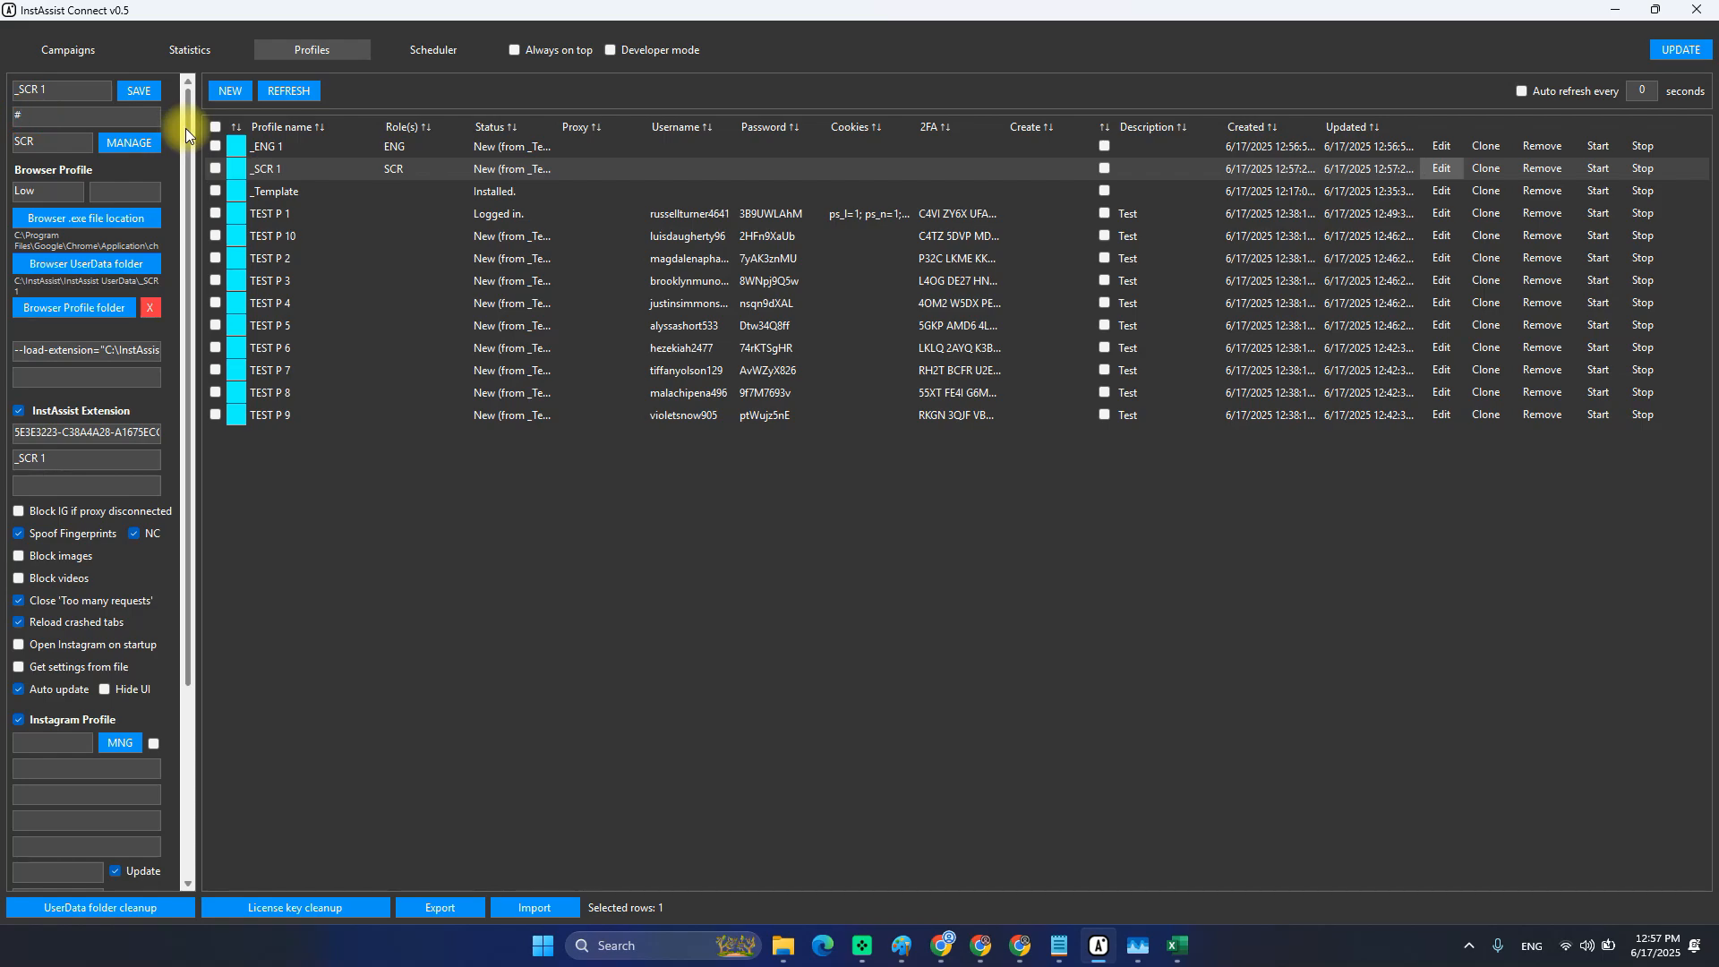
{"action": "type", "text": "FFFF00"}
{"action": "left_click", "coordinate": [138, 90]}
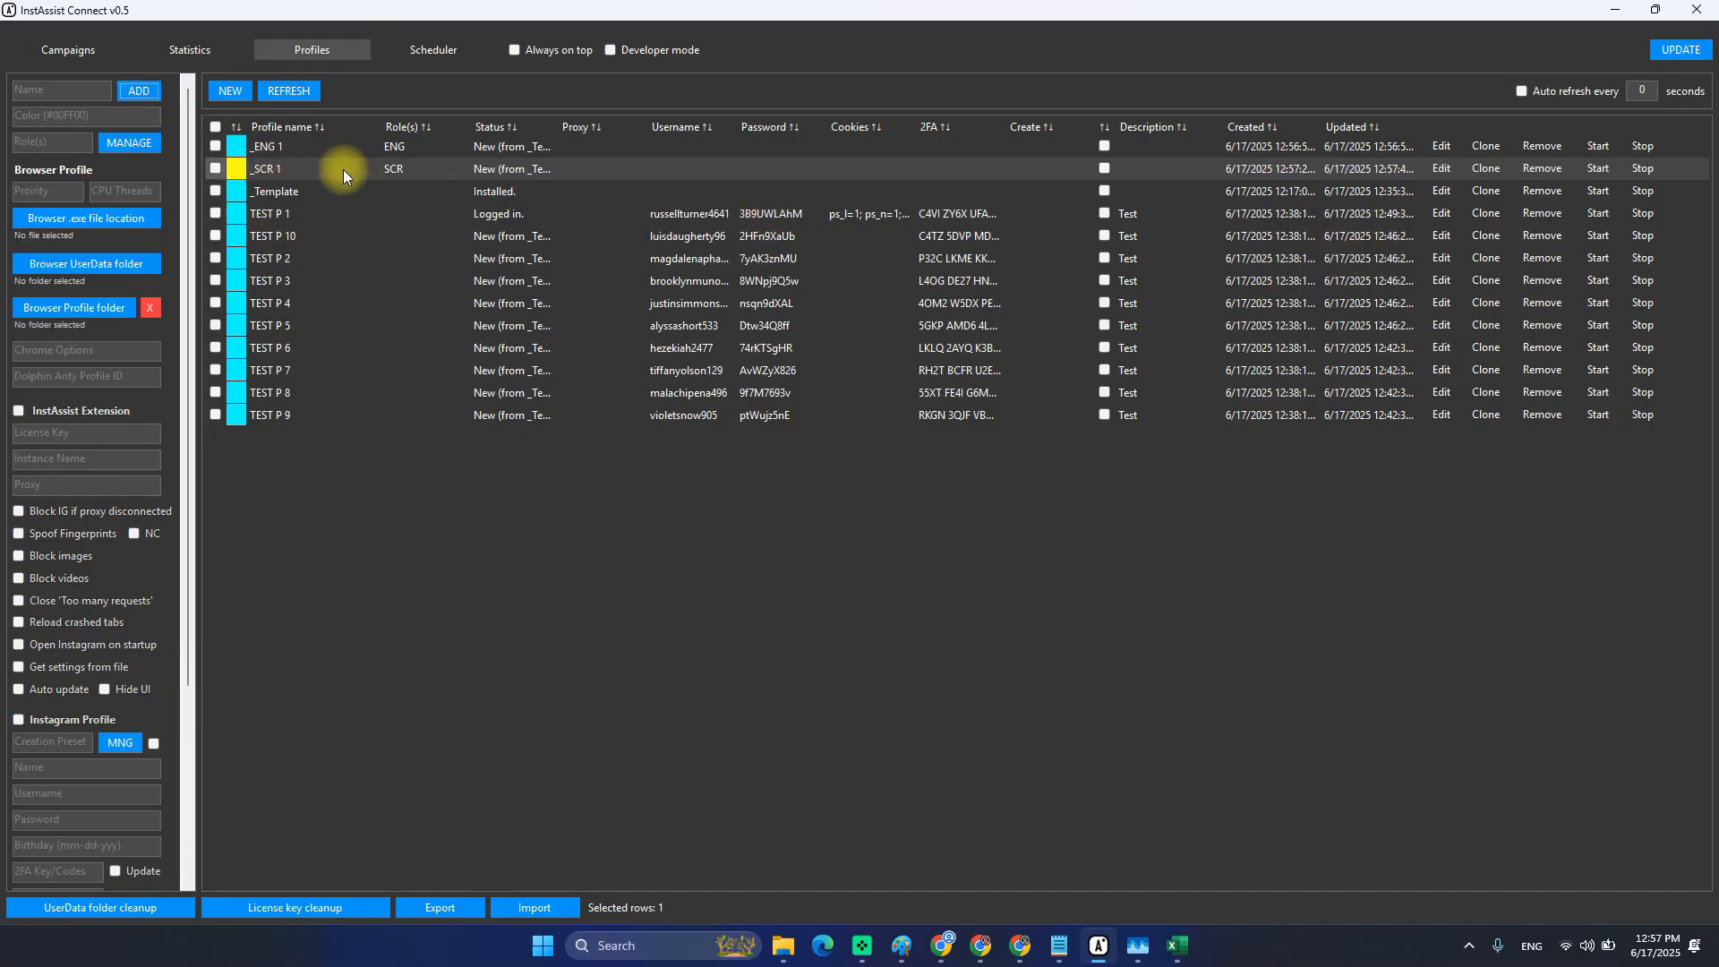
{"action": "left_click", "coordinate": [292, 170]}
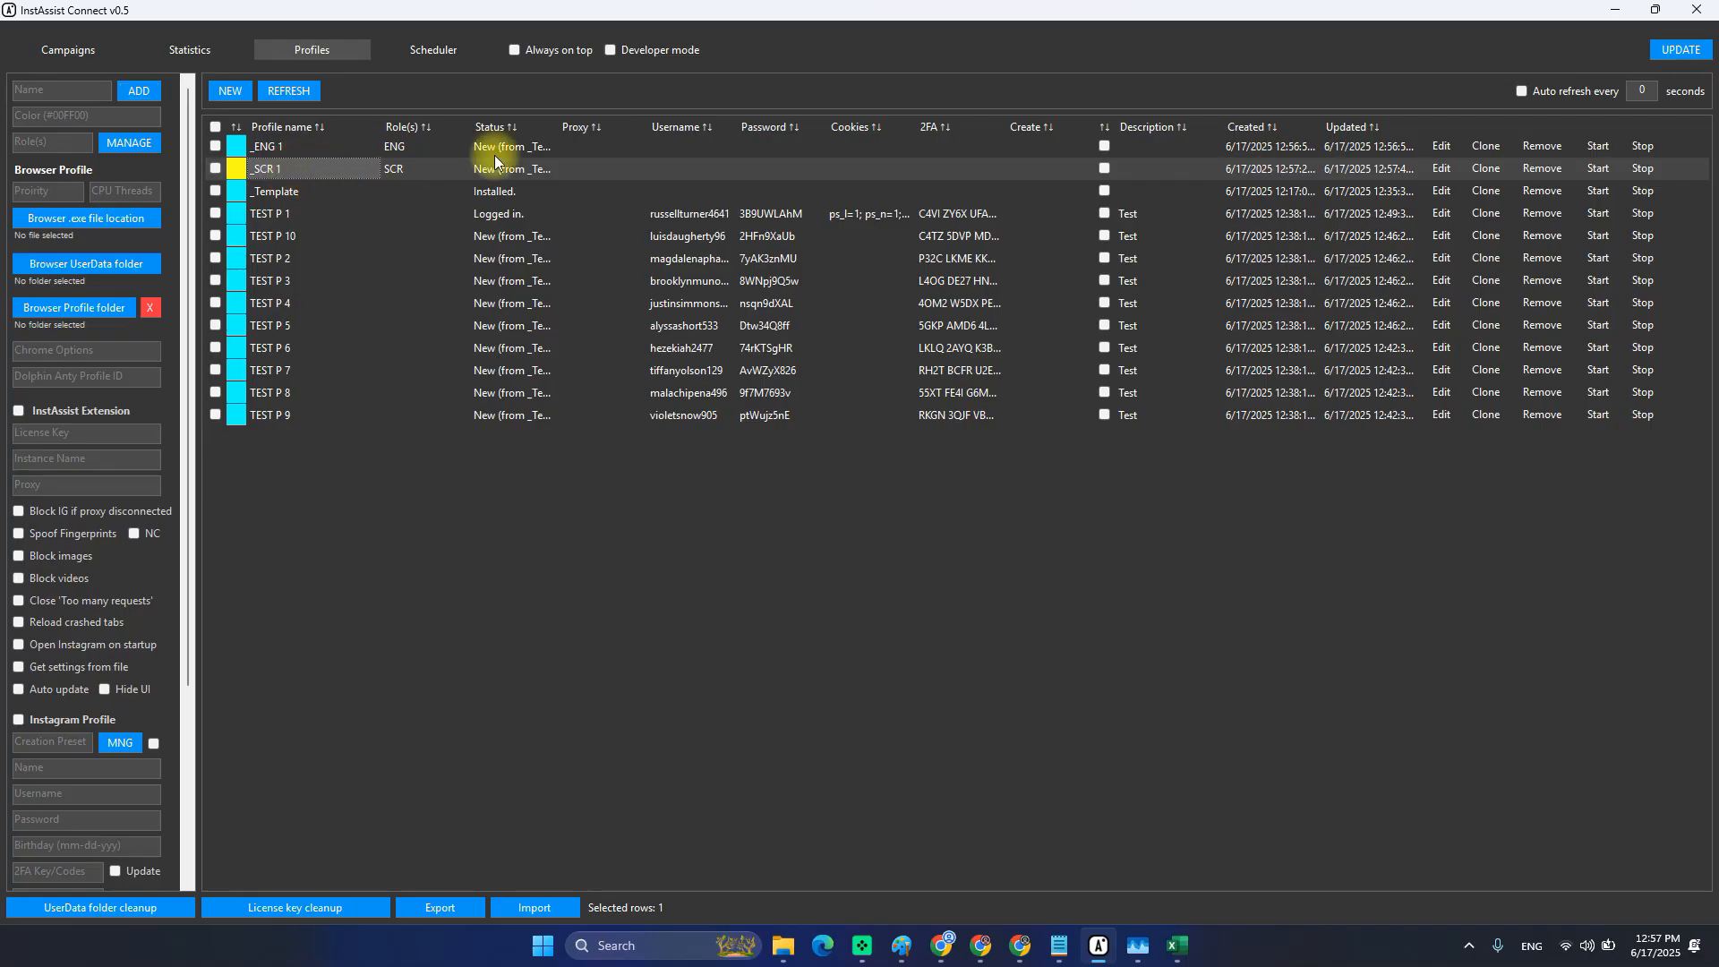
Switch back and forth between the _ENG 1 and _SCR 1 rows, ending on _SCR 1.
{"action": "left_click", "coordinate": [285, 146]}
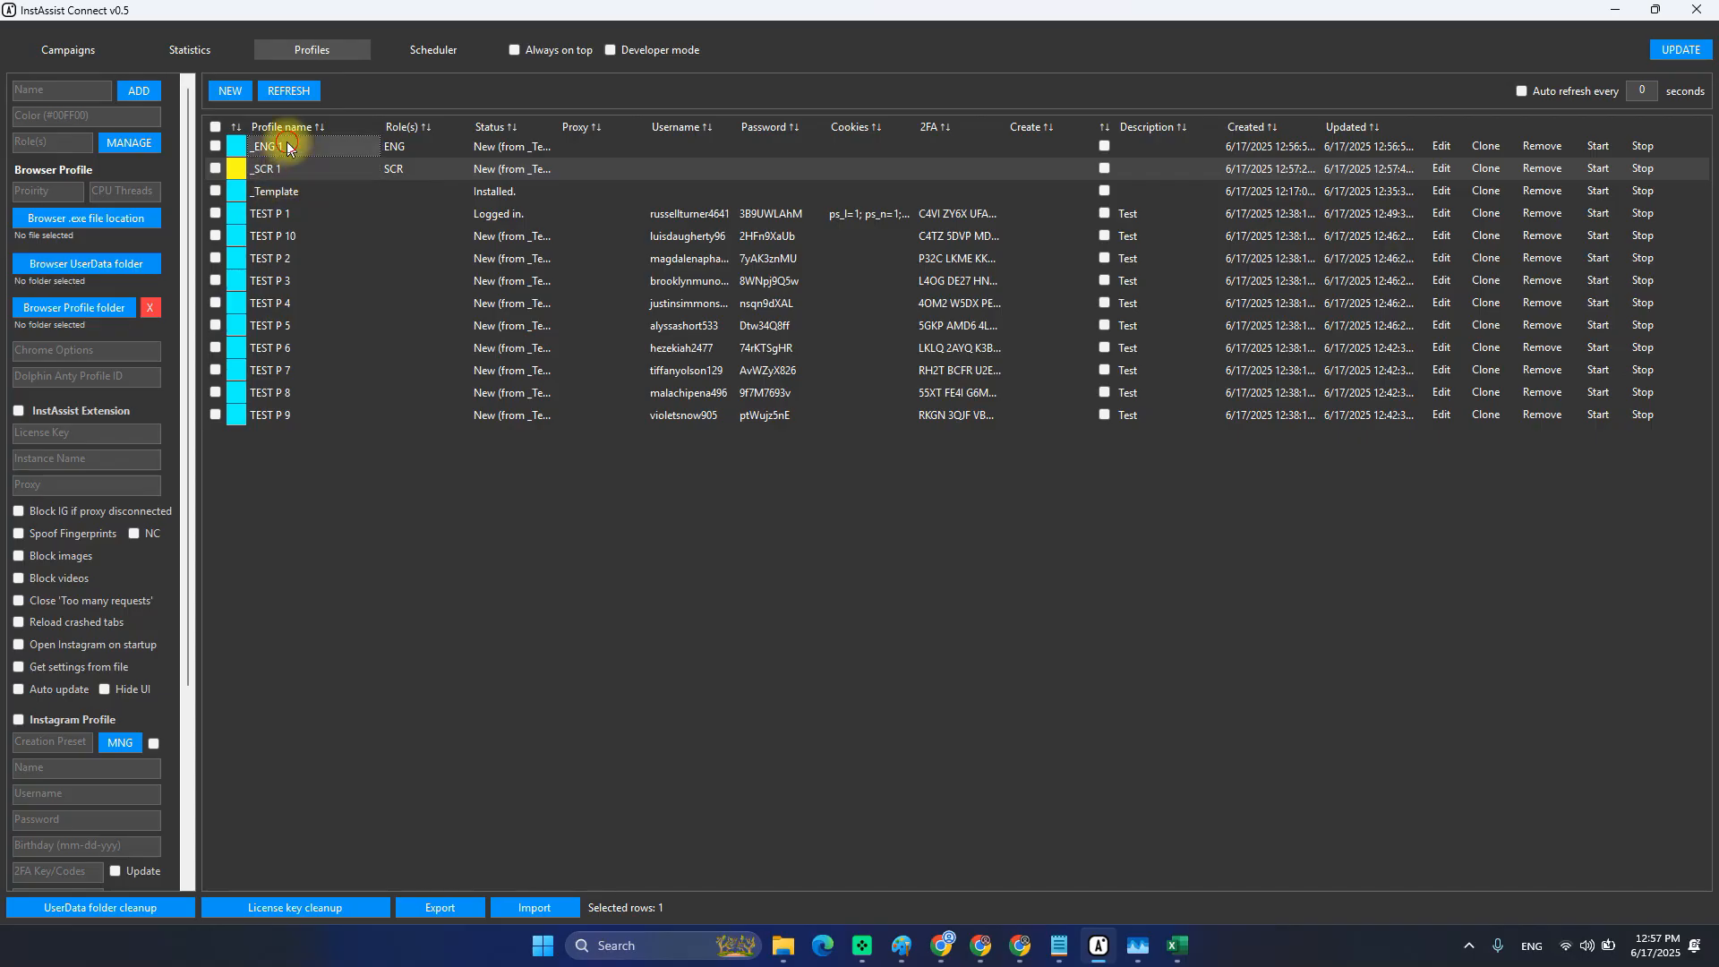
{"action": "left_click", "coordinate": [278, 167]}
{"action": "left_click", "coordinate": [285, 146]}
{"action": "left_click", "coordinate": [269, 172]}
{"action": "left_click", "coordinate": [274, 149]}
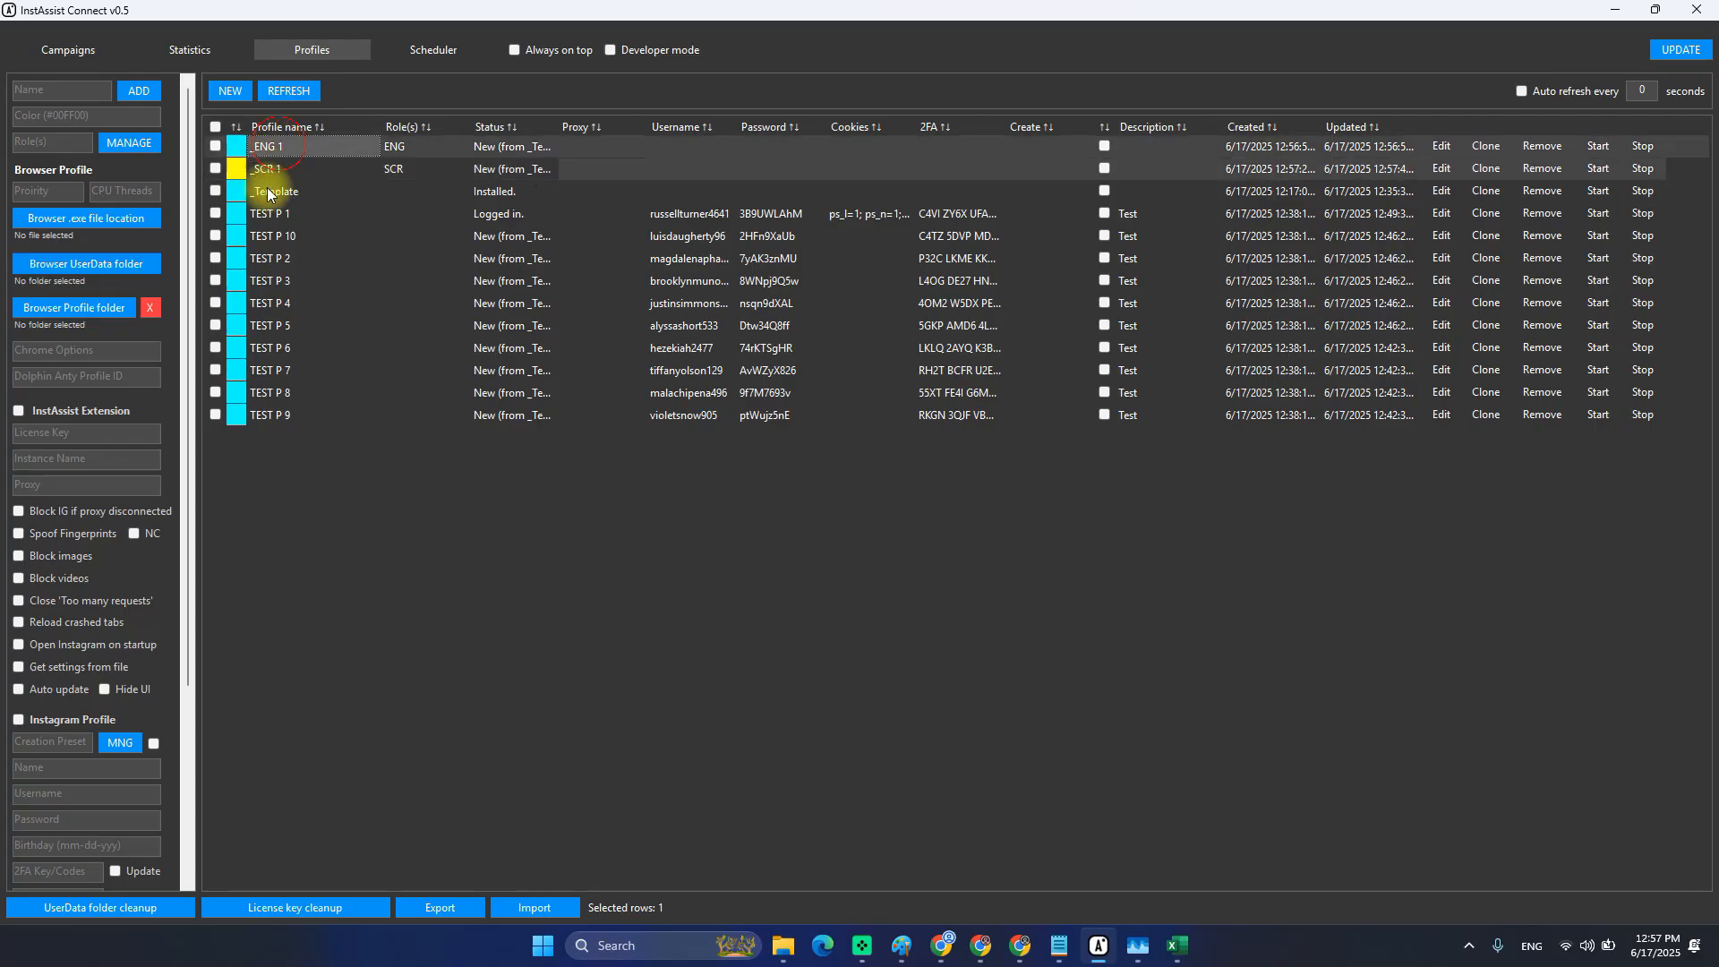
{"action": "left_click", "coordinate": [271, 172]}
{"action": "left_click", "coordinate": [270, 149]}
{"action": "left_click", "coordinate": [266, 175]}
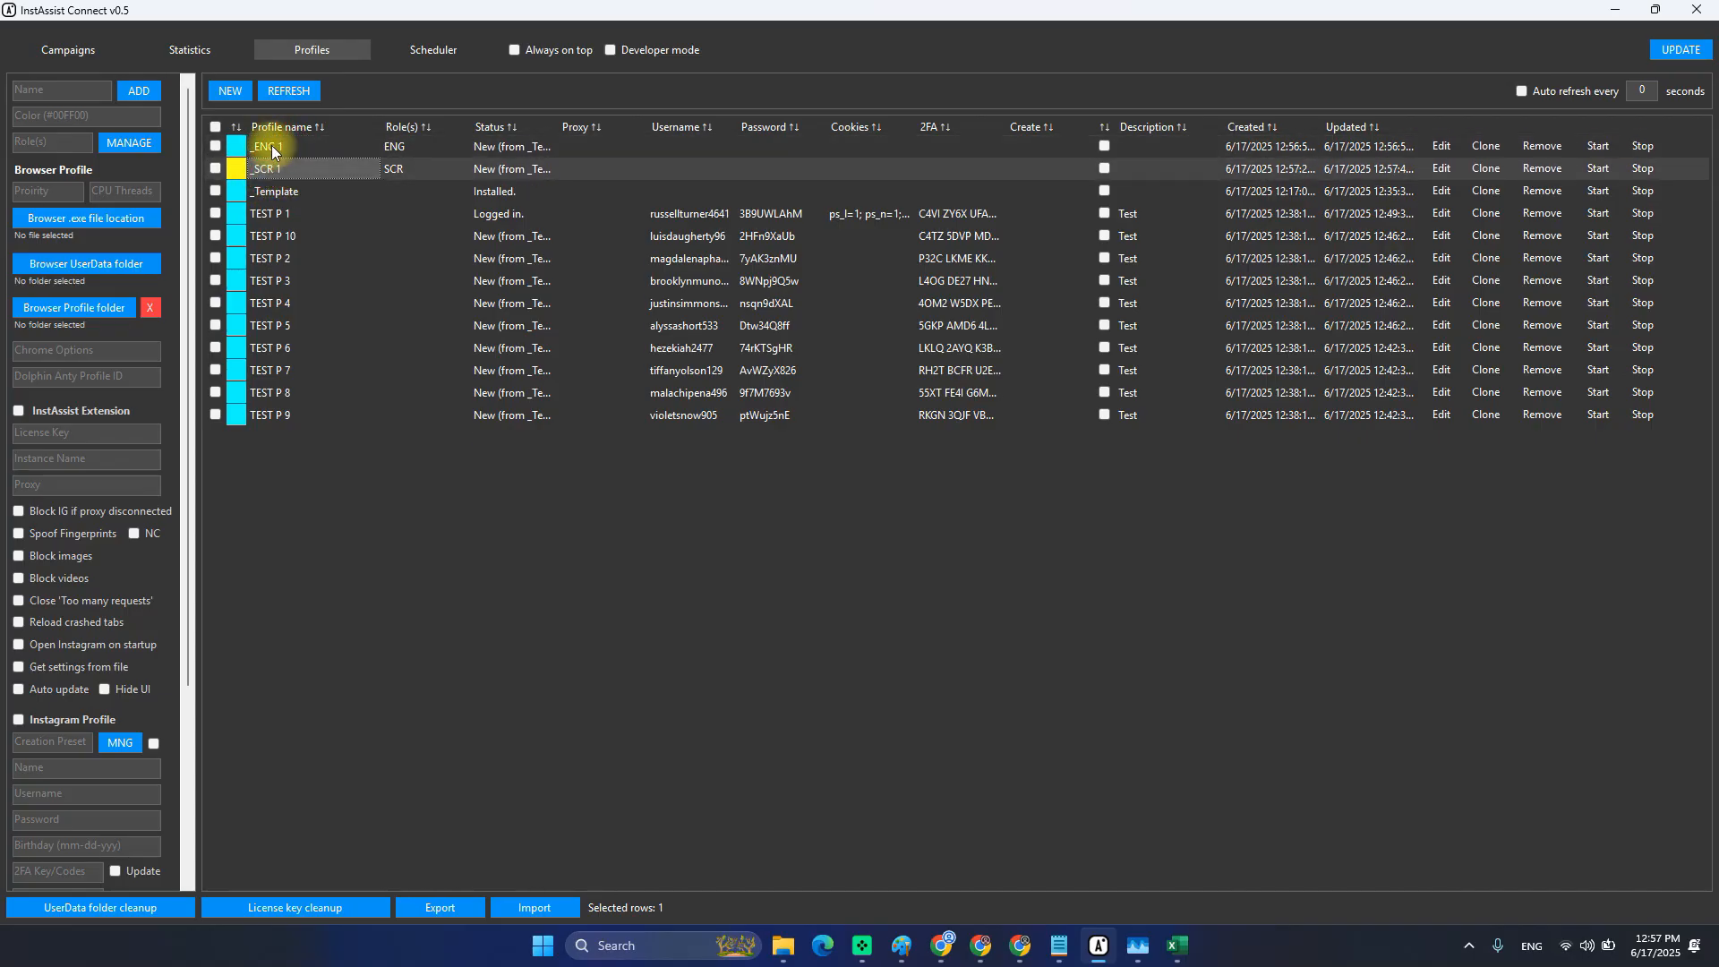
{"action": "left_click", "coordinate": [272, 146]}
{"action": "left_click", "coordinate": [267, 169]}
{"action": "left_click", "coordinate": [269, 148]}
{"action": "left_click", "coordinate": [272, 171]}
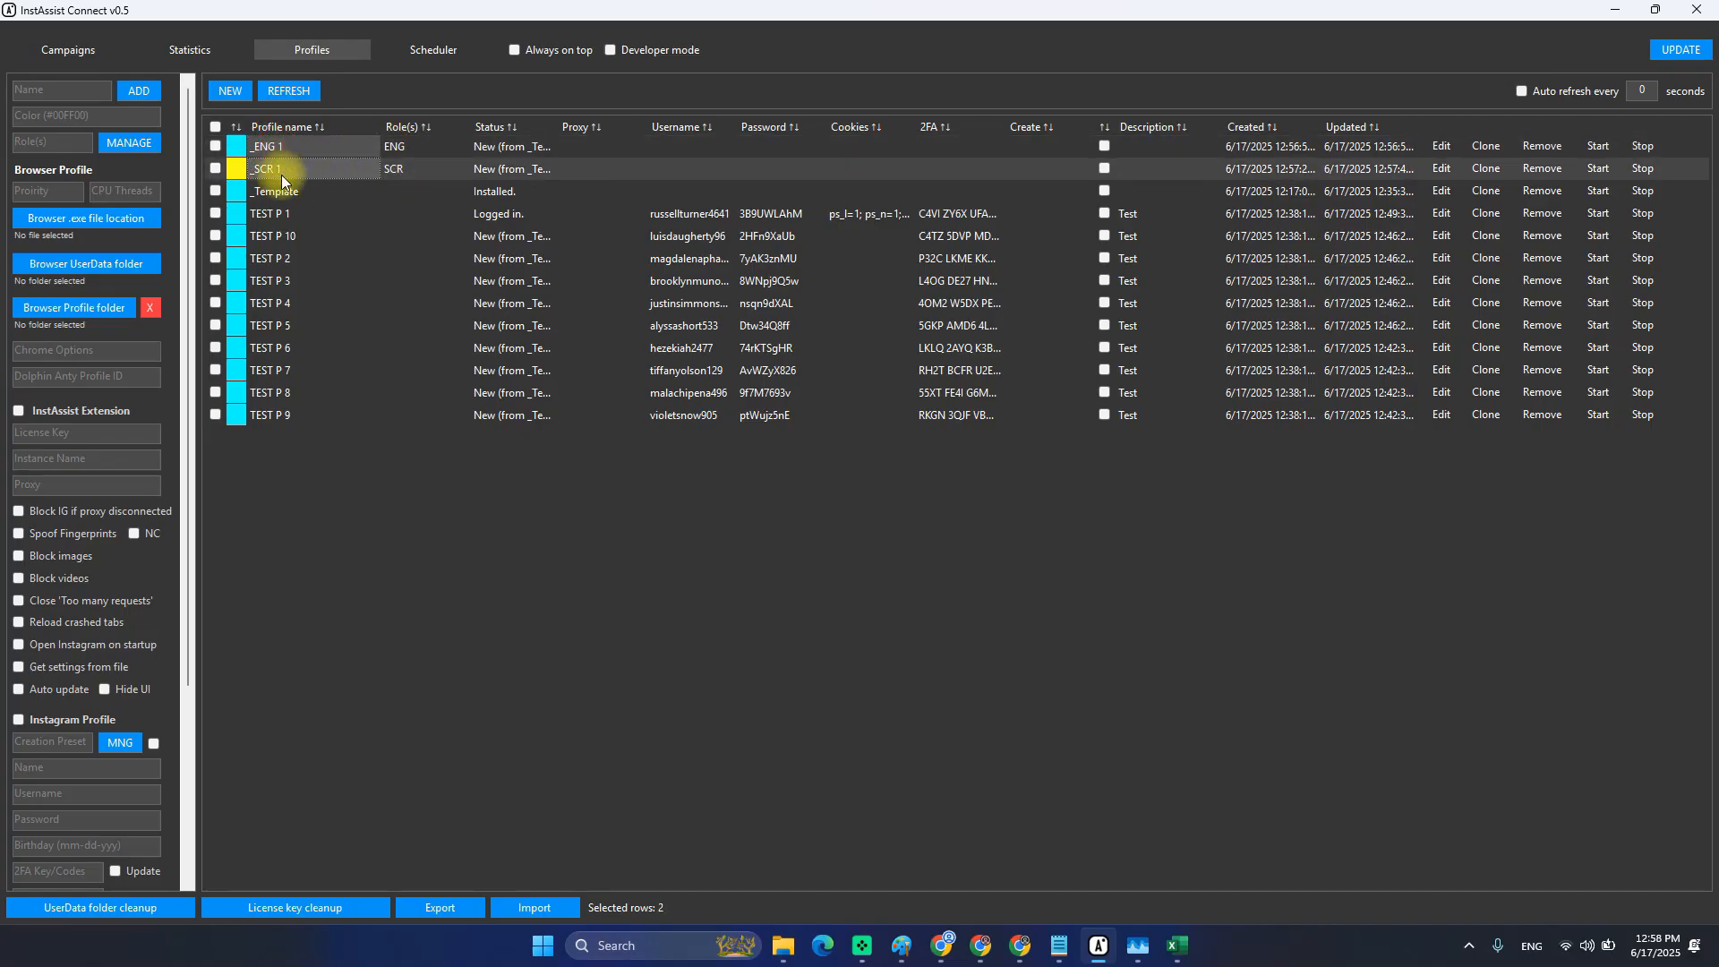
Edit _SCR 1 and select ENG1 in its SettingsENG1 settings entry.
{"action": "left_click", "coordinate": [1441, 168]}
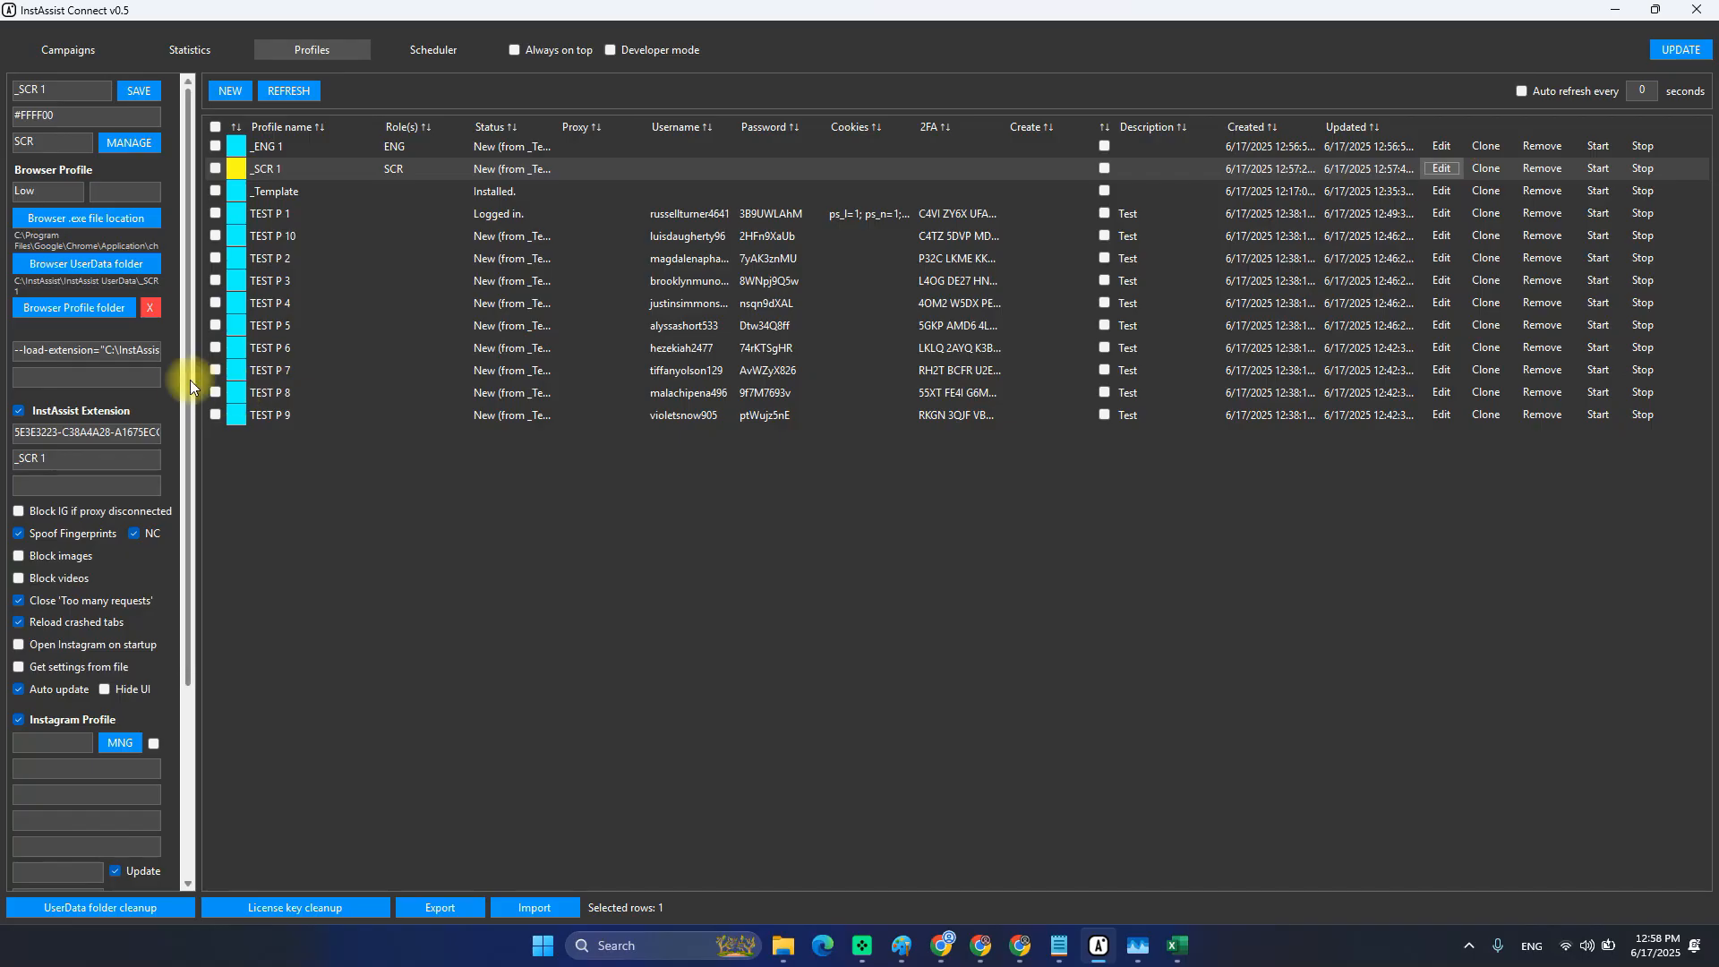
{"action": "scroll", "coordinate": [169, 410], "scroll_direction": "down", "scroll_amount": 3}
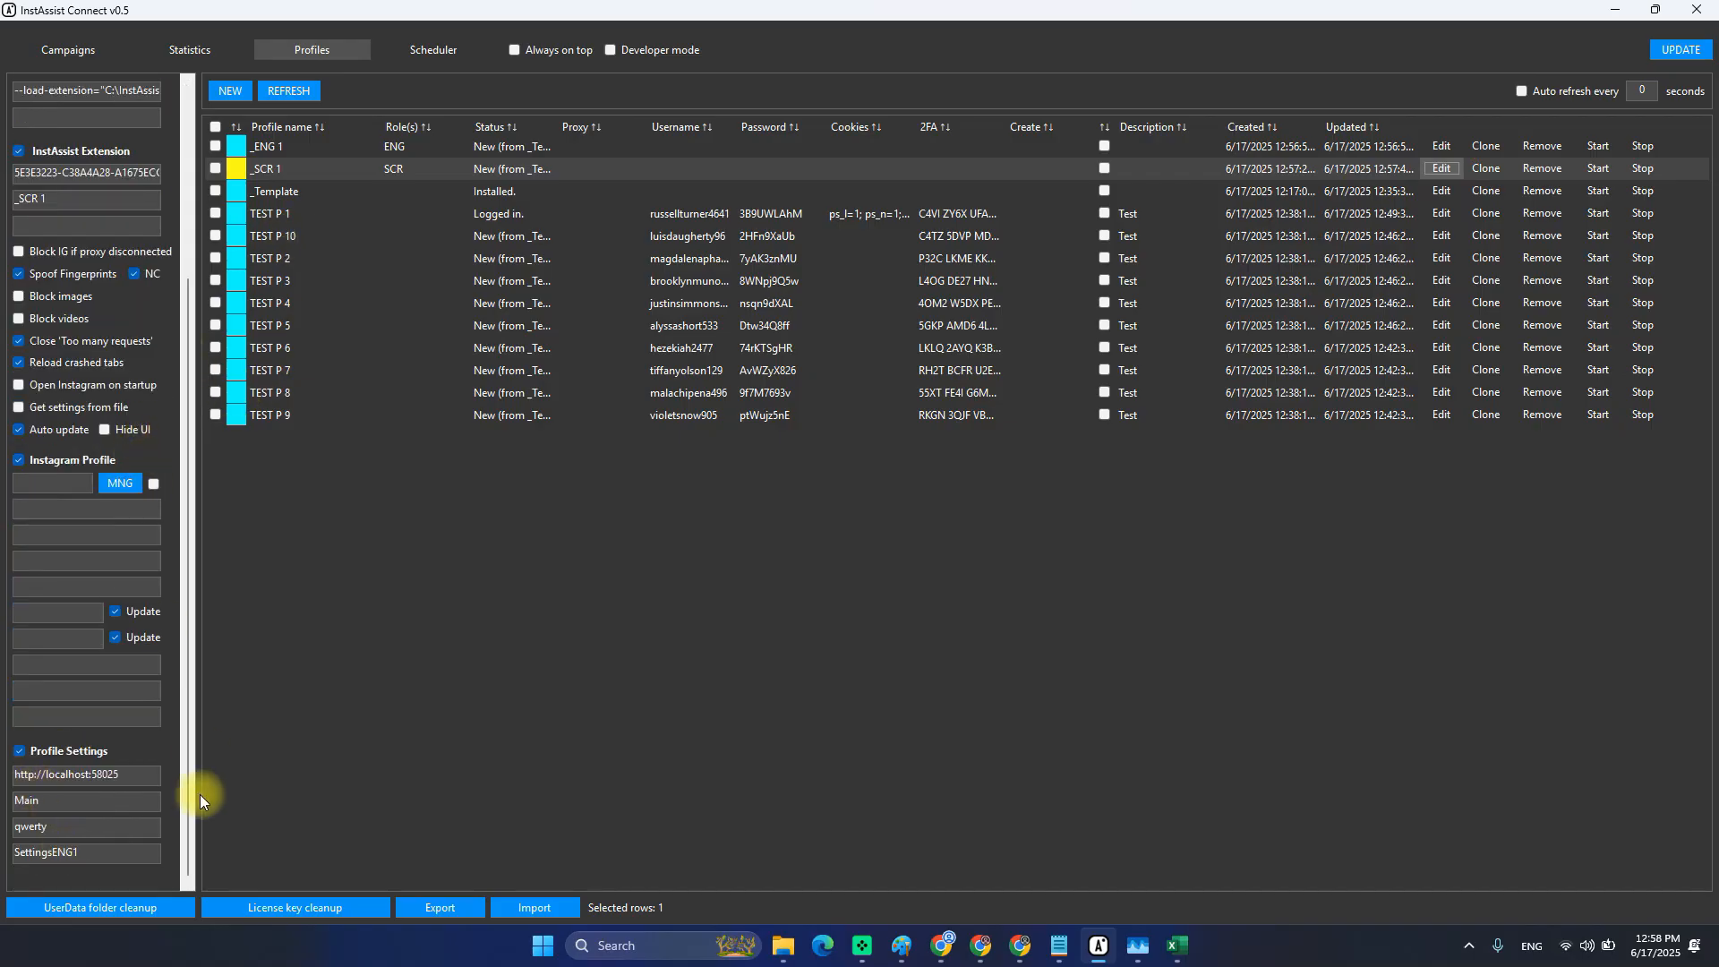
{"action": "left_click_drag", "start_coordinate": [54, 852], "coordinate": [82, 852]}
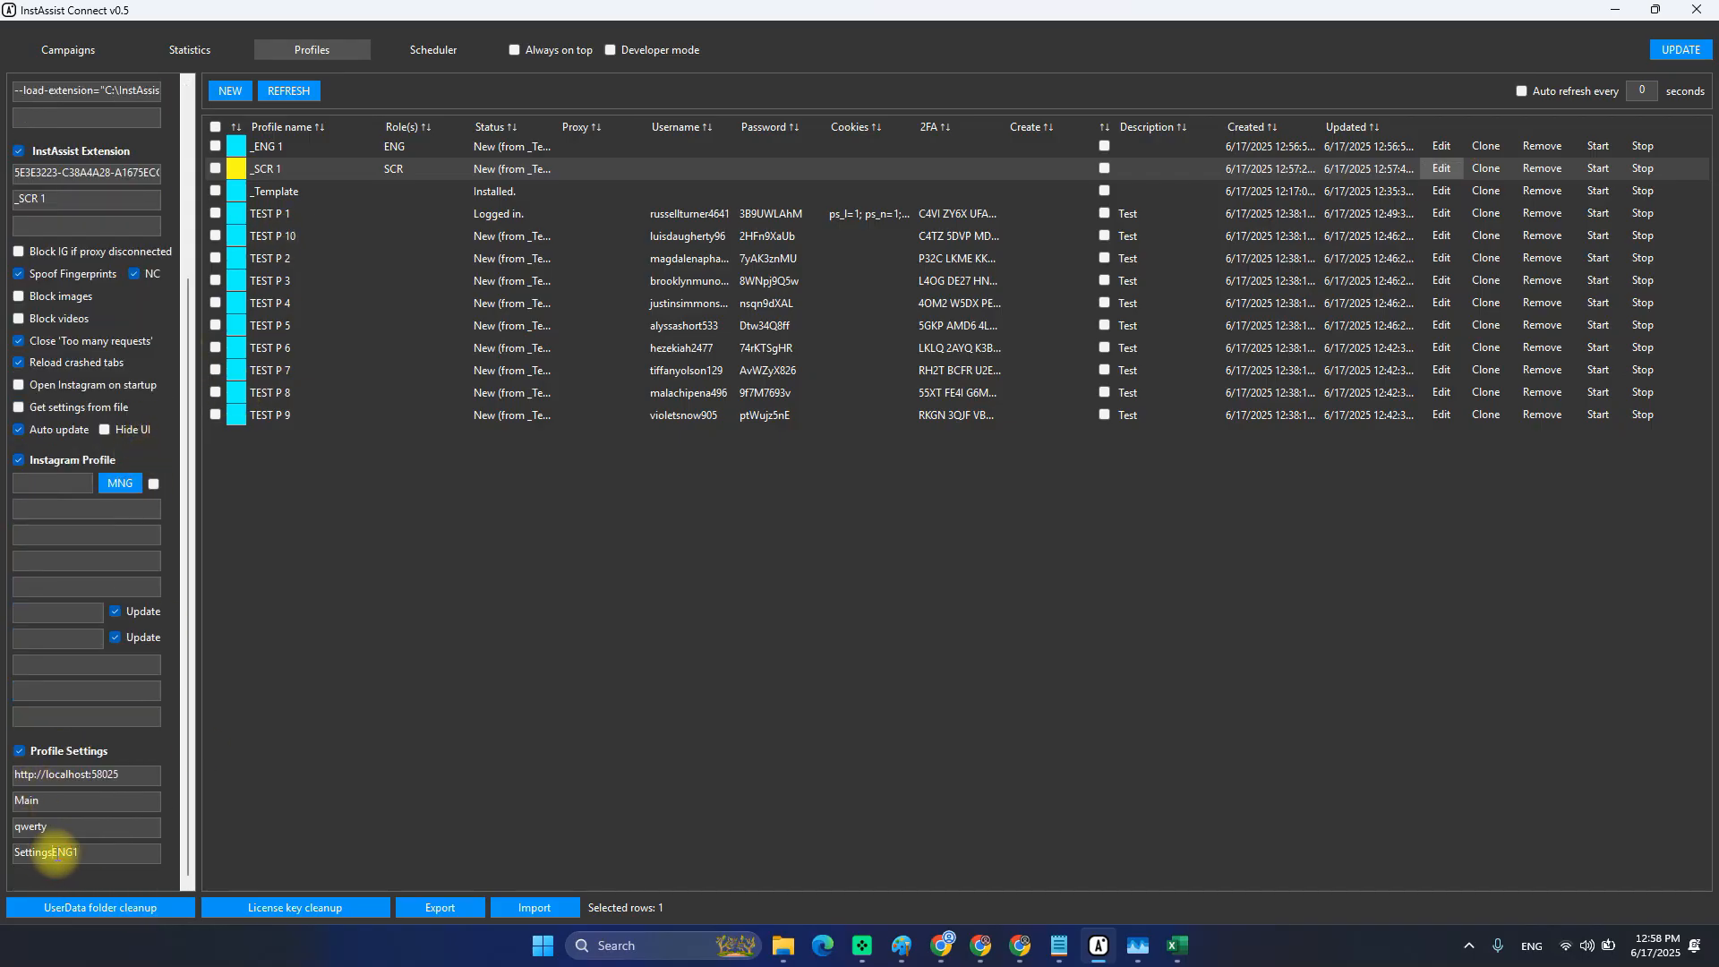
Bring the Instagram window forward and inspect the InstAssist panel's main settings section.
{"action": "left_click", "coordinate": [946, 948]}
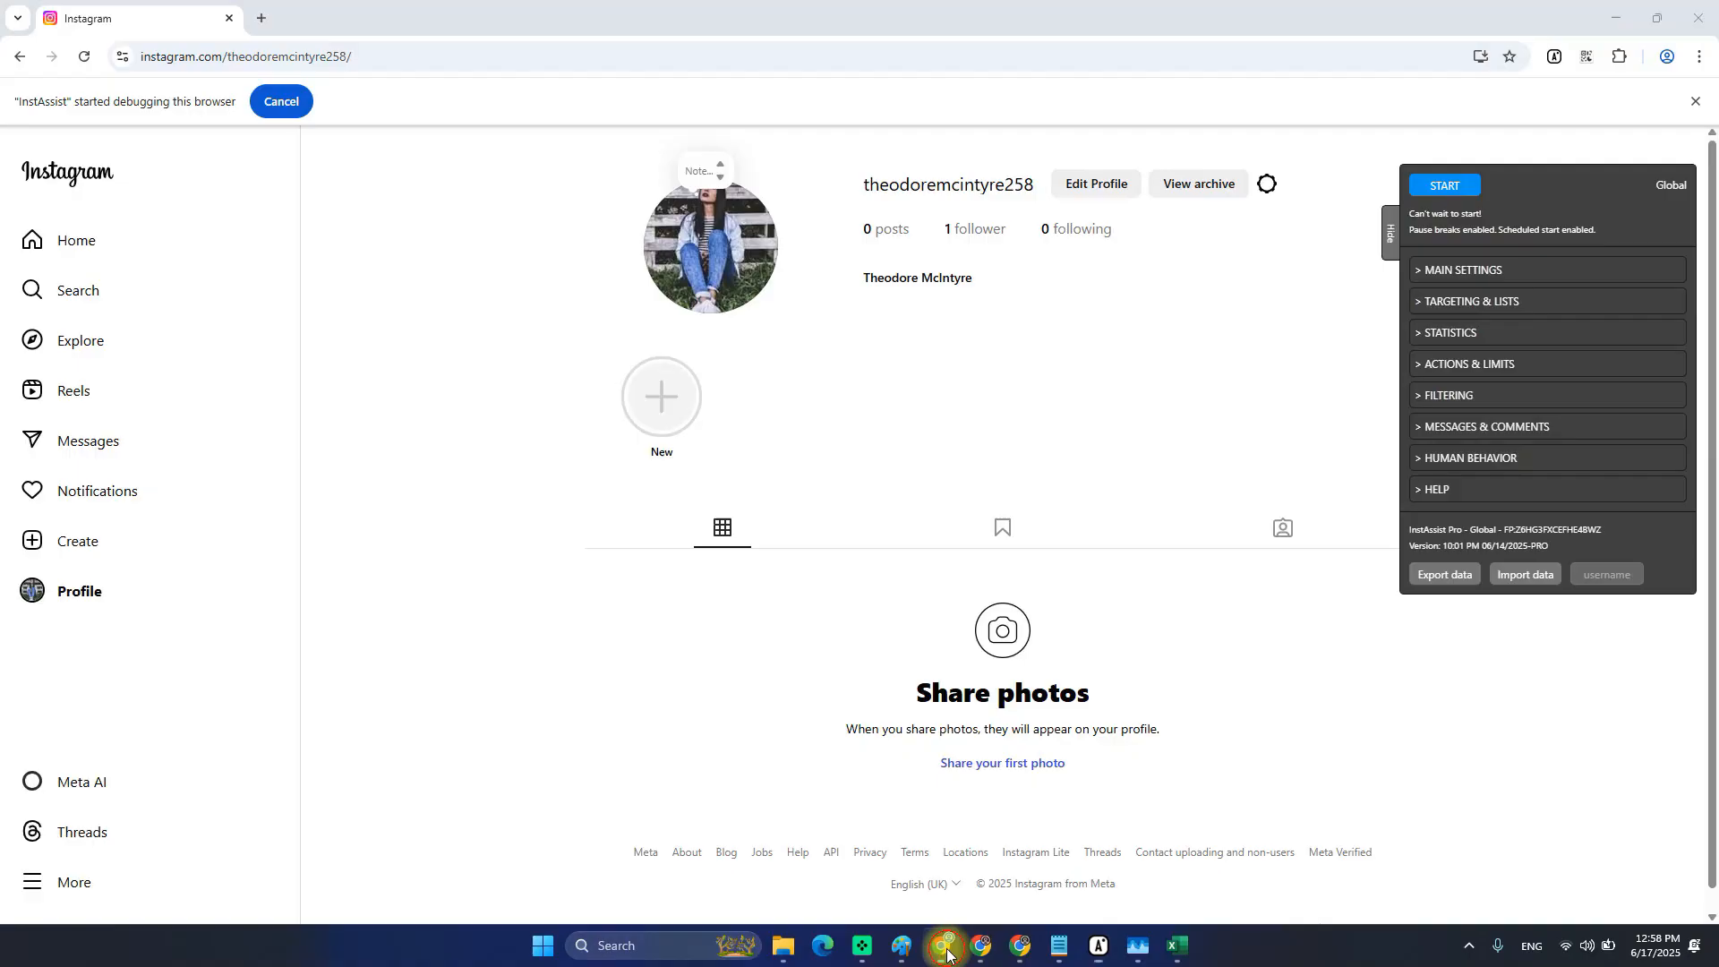
{"action": "left_click", "coordinate": [1467, 270]}
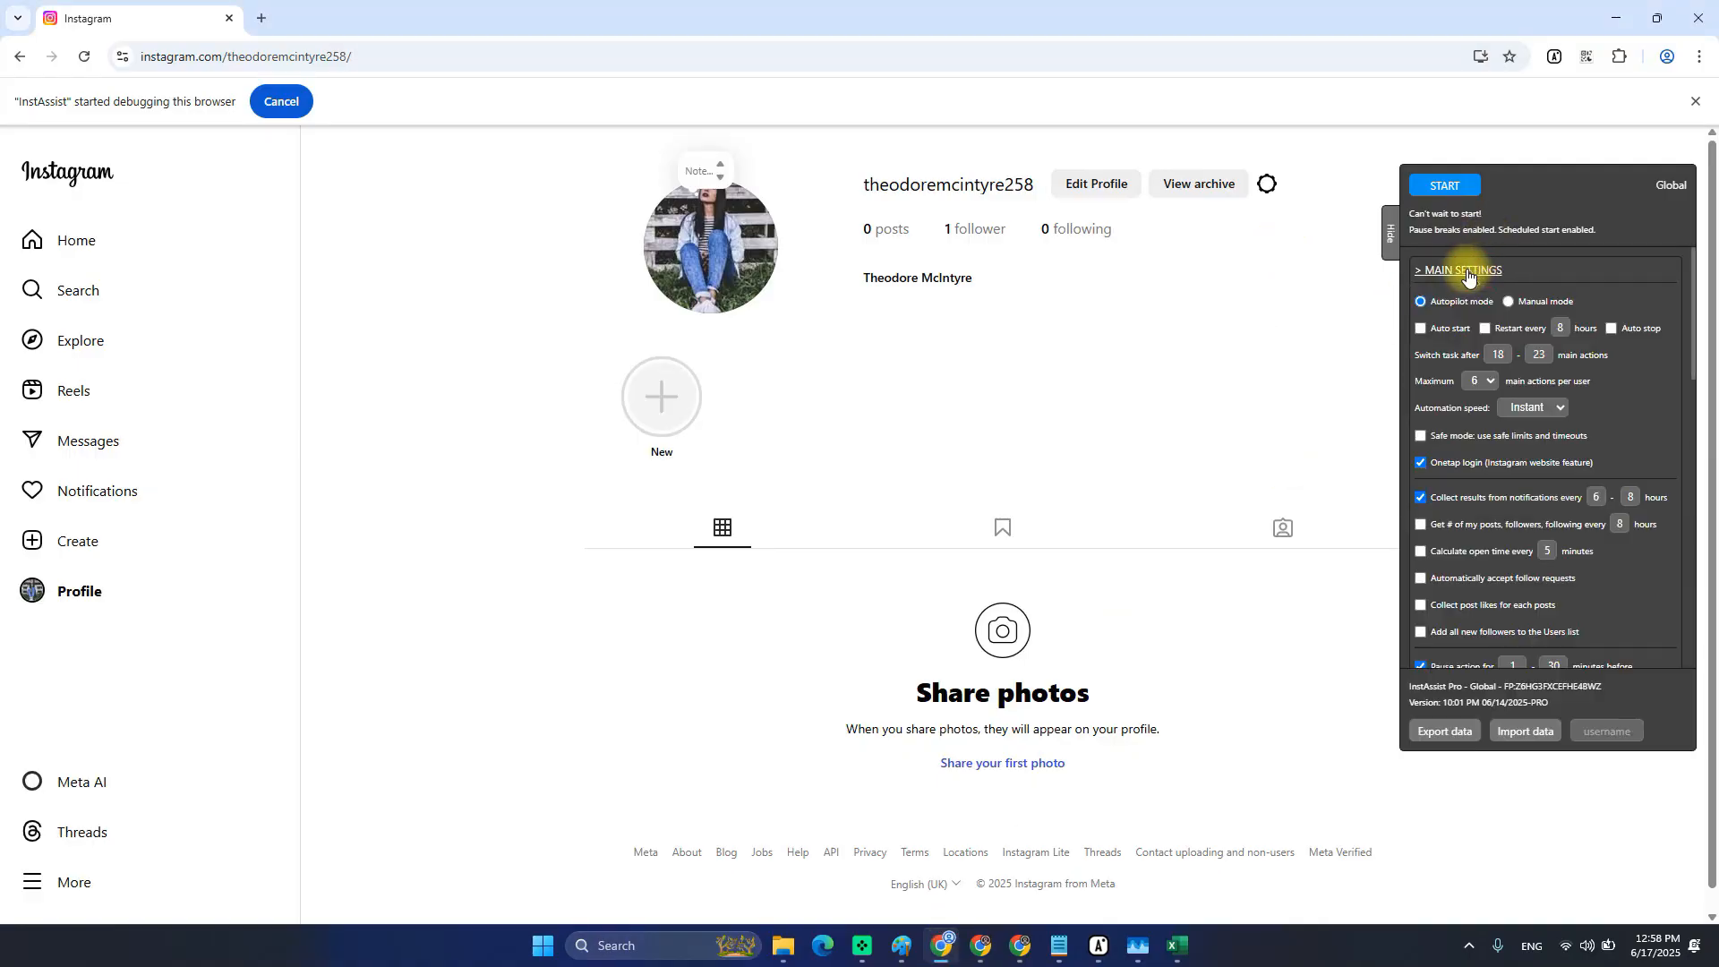
{"action": "left_click", "coordinate": [1459, 271]}
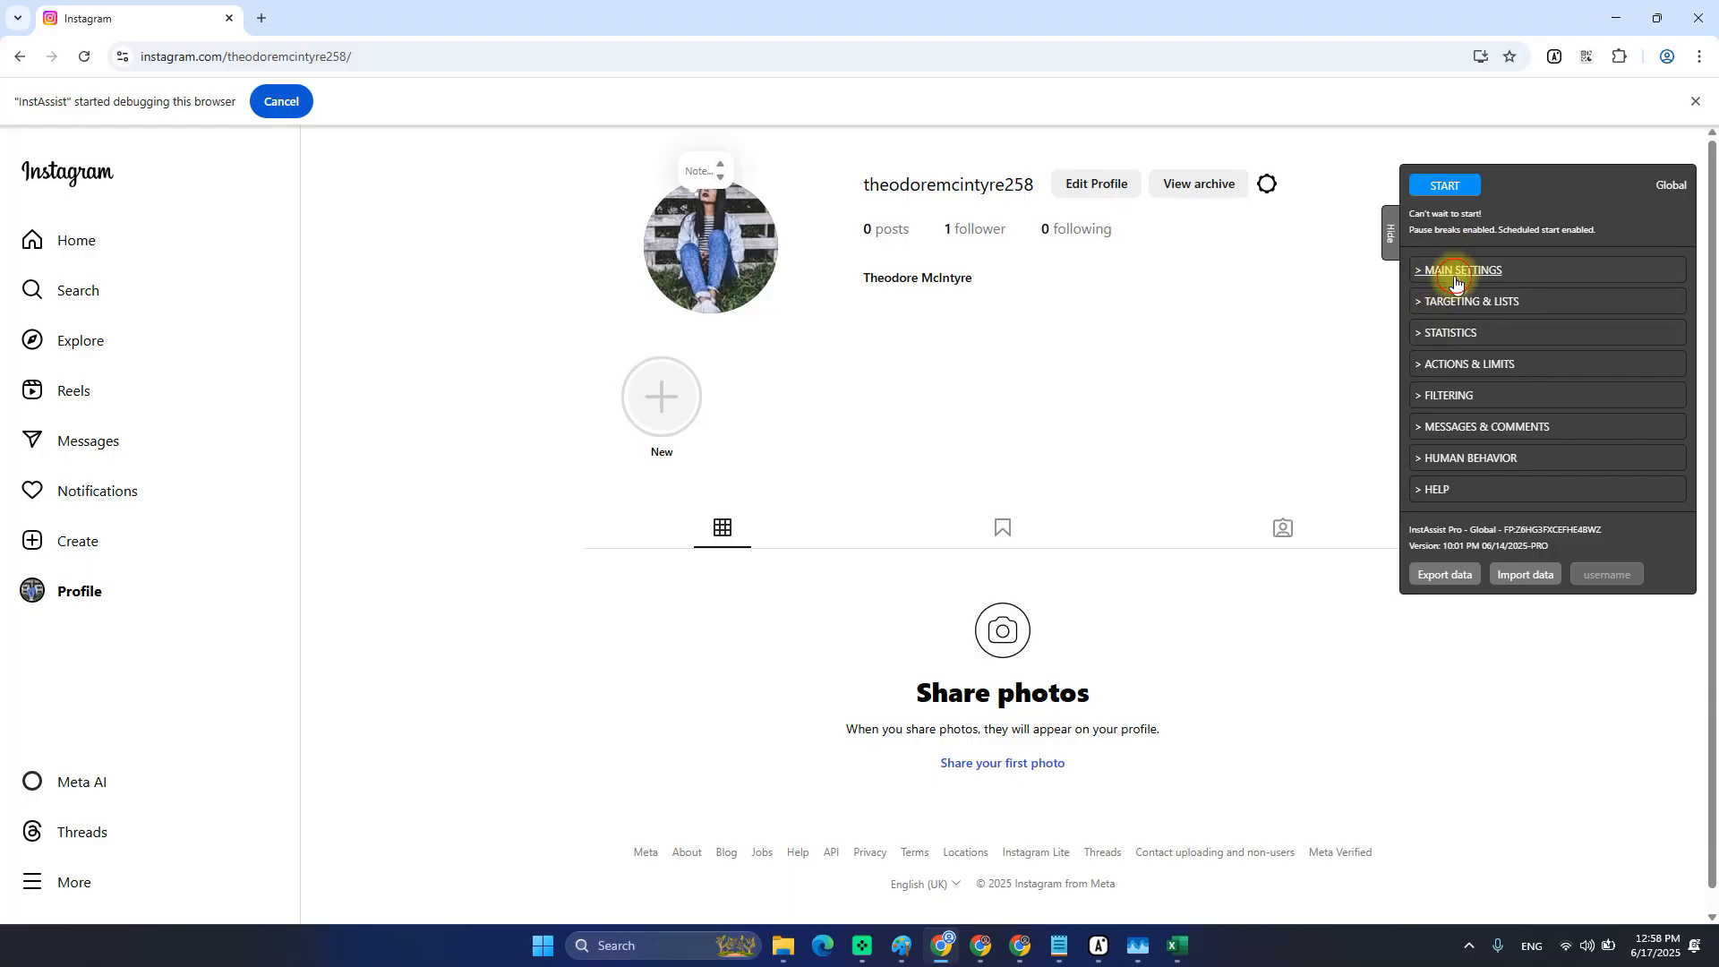
{"action": "left_click", "coordinate": [1454, 282]}
{"action": "scroll", "coordinate": [1468, 466], "scroll_direction": "down", "scroll_amount": 3}
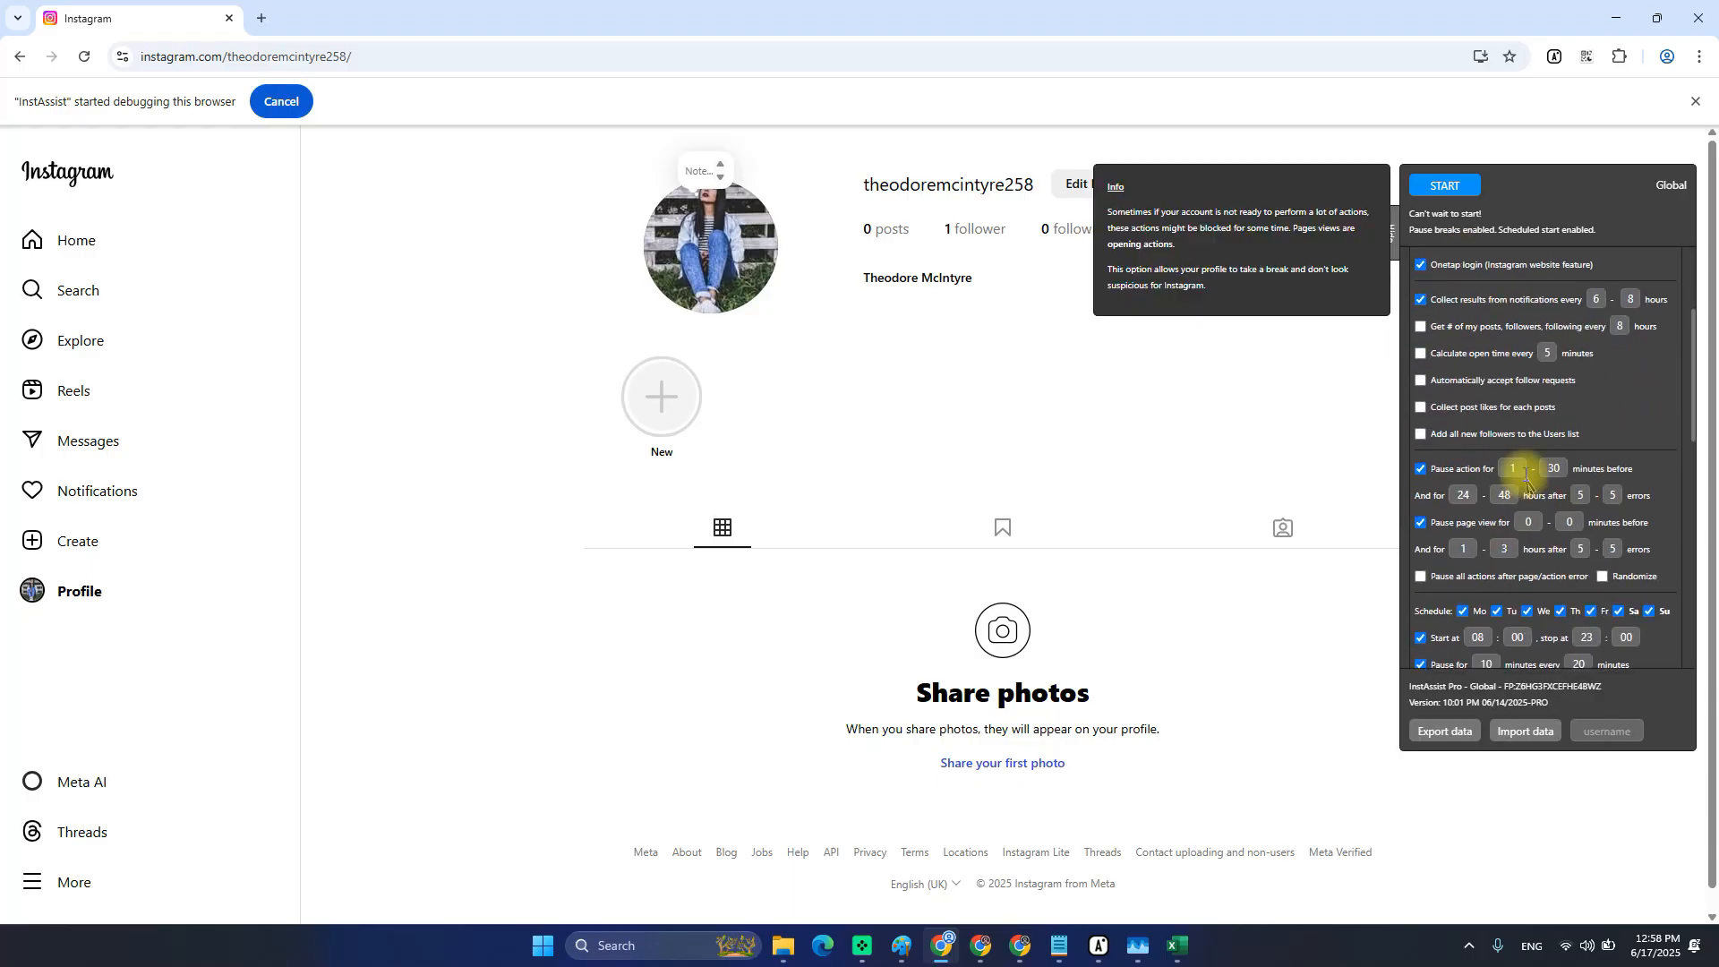
{"action": "scroll", "coordinate": [1522, 484], "scroll_direction": "up", "scroll_amount": 3}
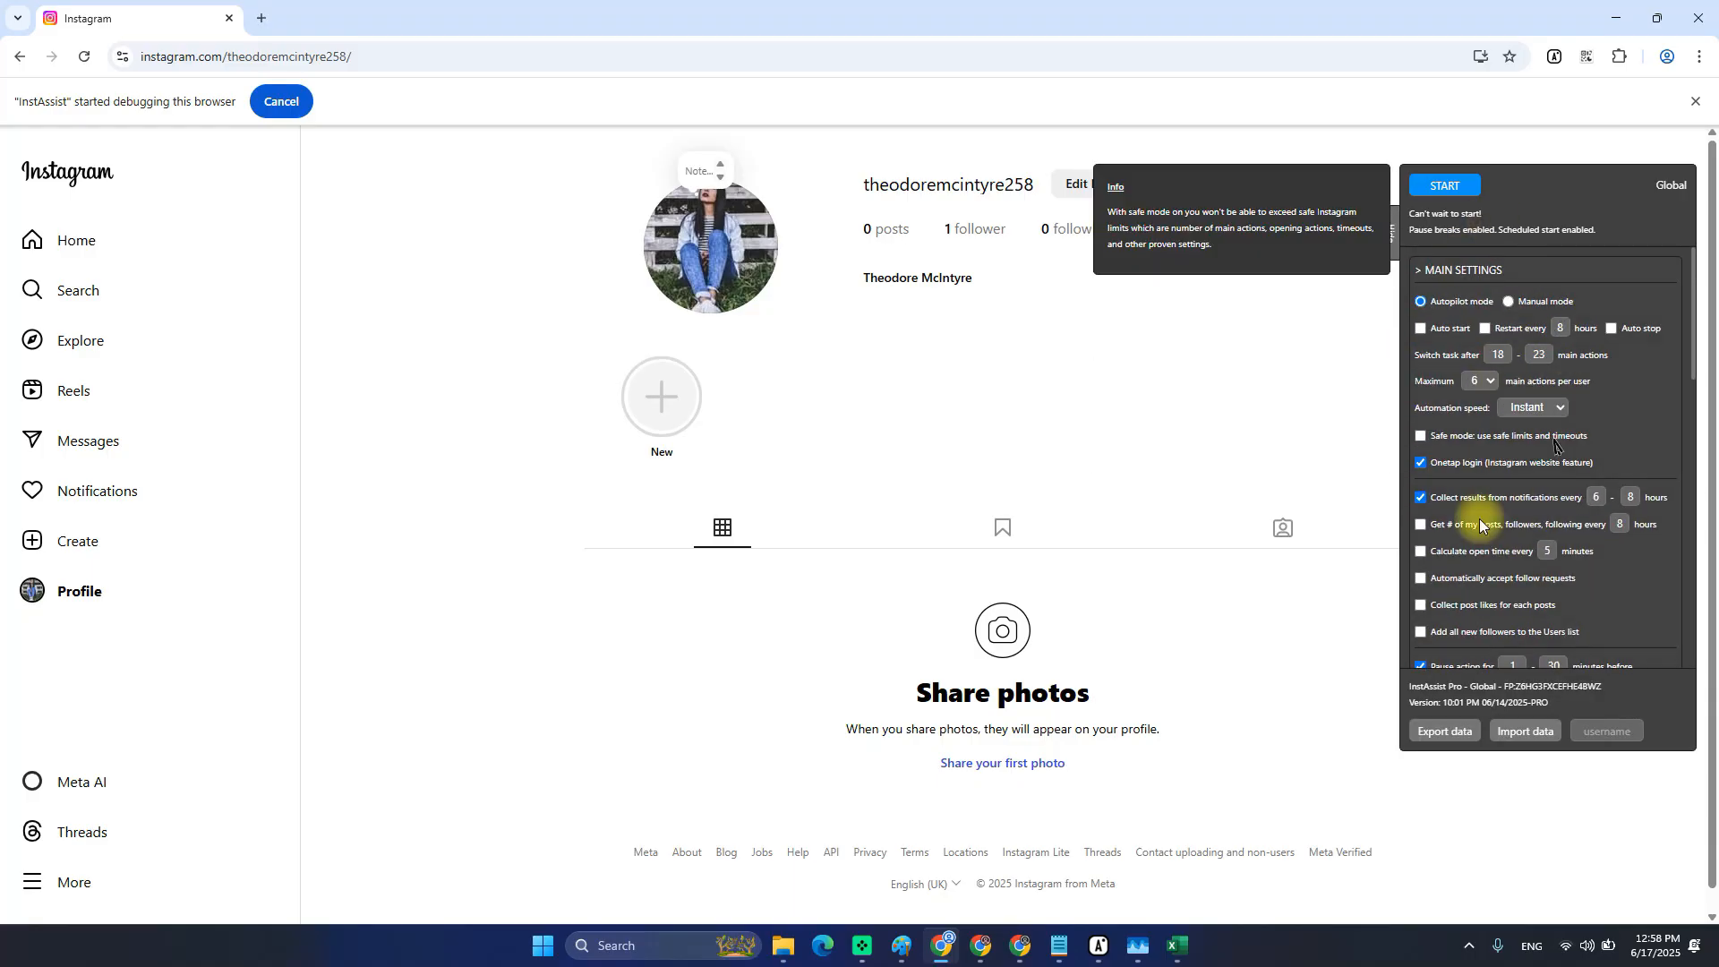
{"action": "left_click", "coordinate": [1462, 271]}
Turn on Accounts targeting and the Users list under targeting and lists.
{"action": "left_click", "coordinate": [1459, 301]}
{"action": "left_click", "coordinate": [1455, 338]}
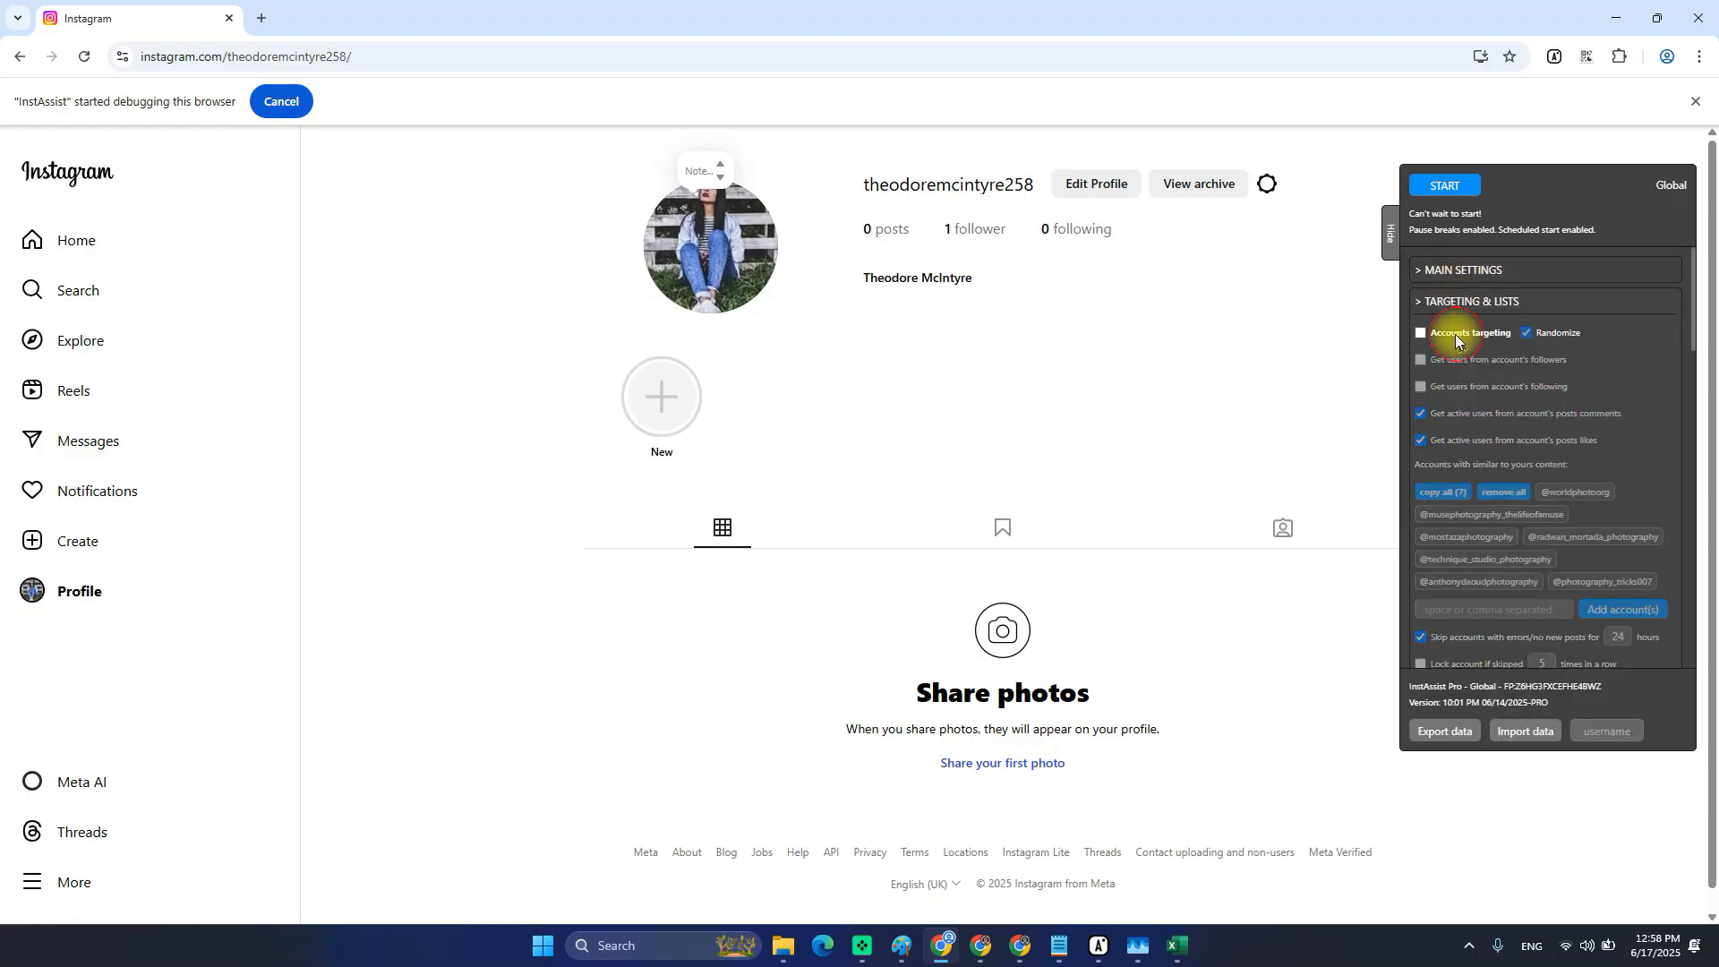
{"action": "scroll", "coordinate": [1495, 376], "scroll_direction": "down", "scroll_amount": 2}
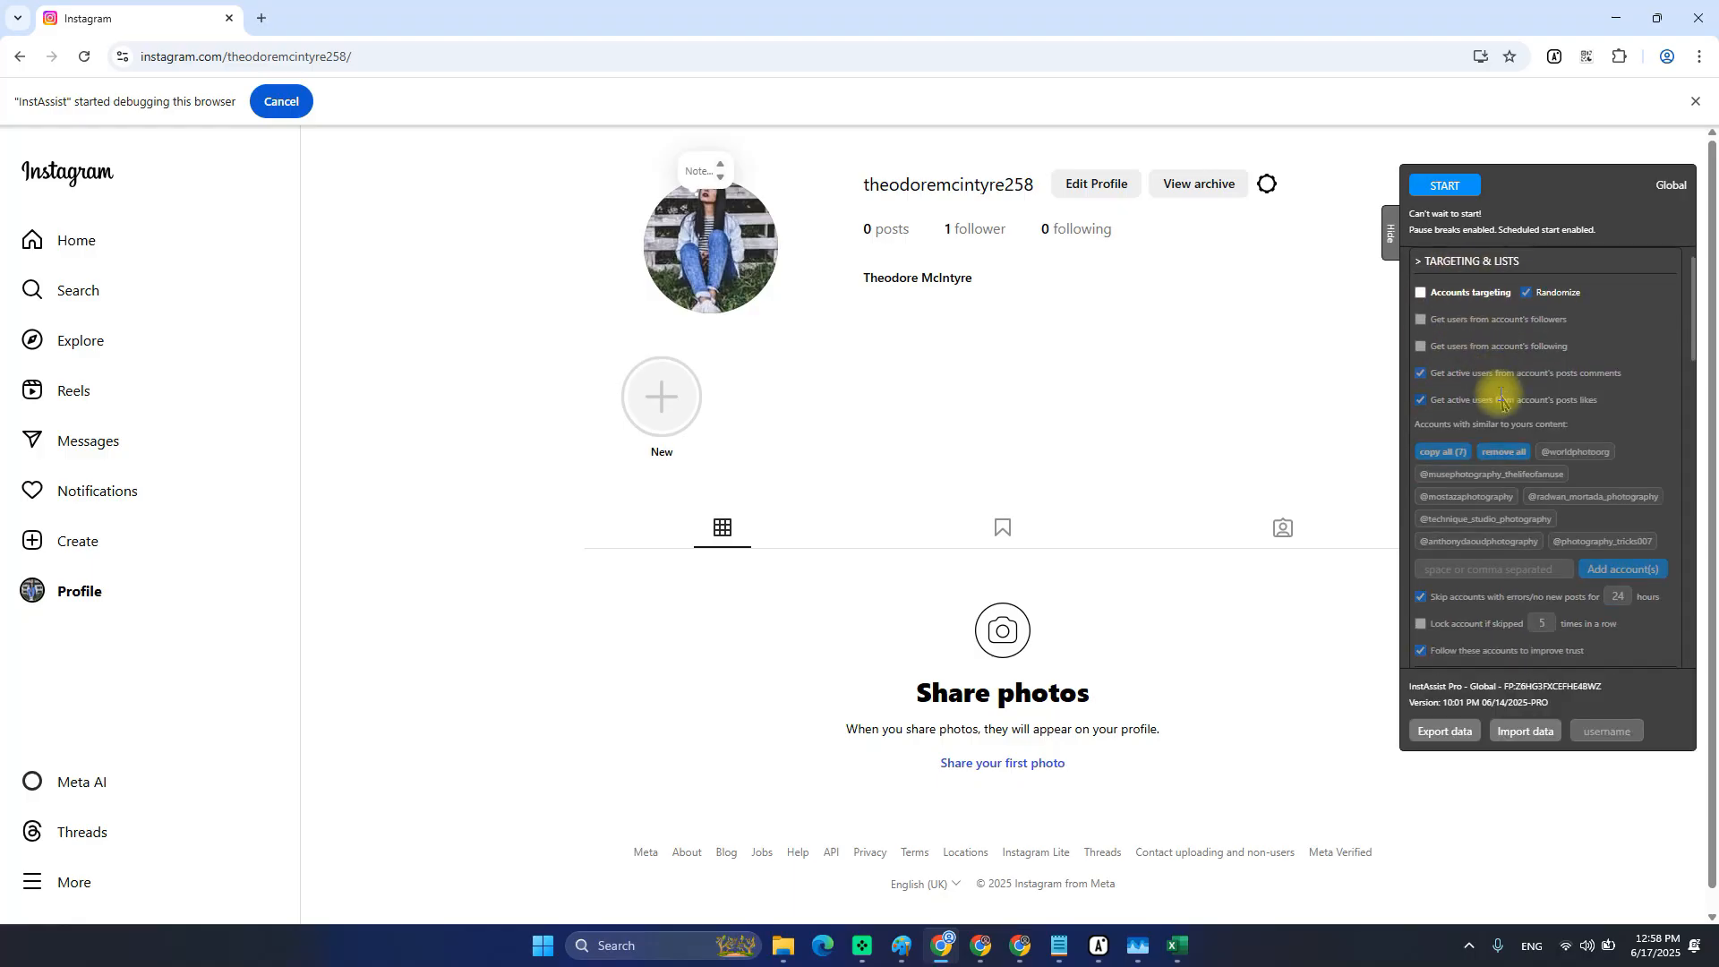
{"action": "scroll", "coordinate": [1491, 412], "scroll_direction": "down", "scroll_amount": 5}
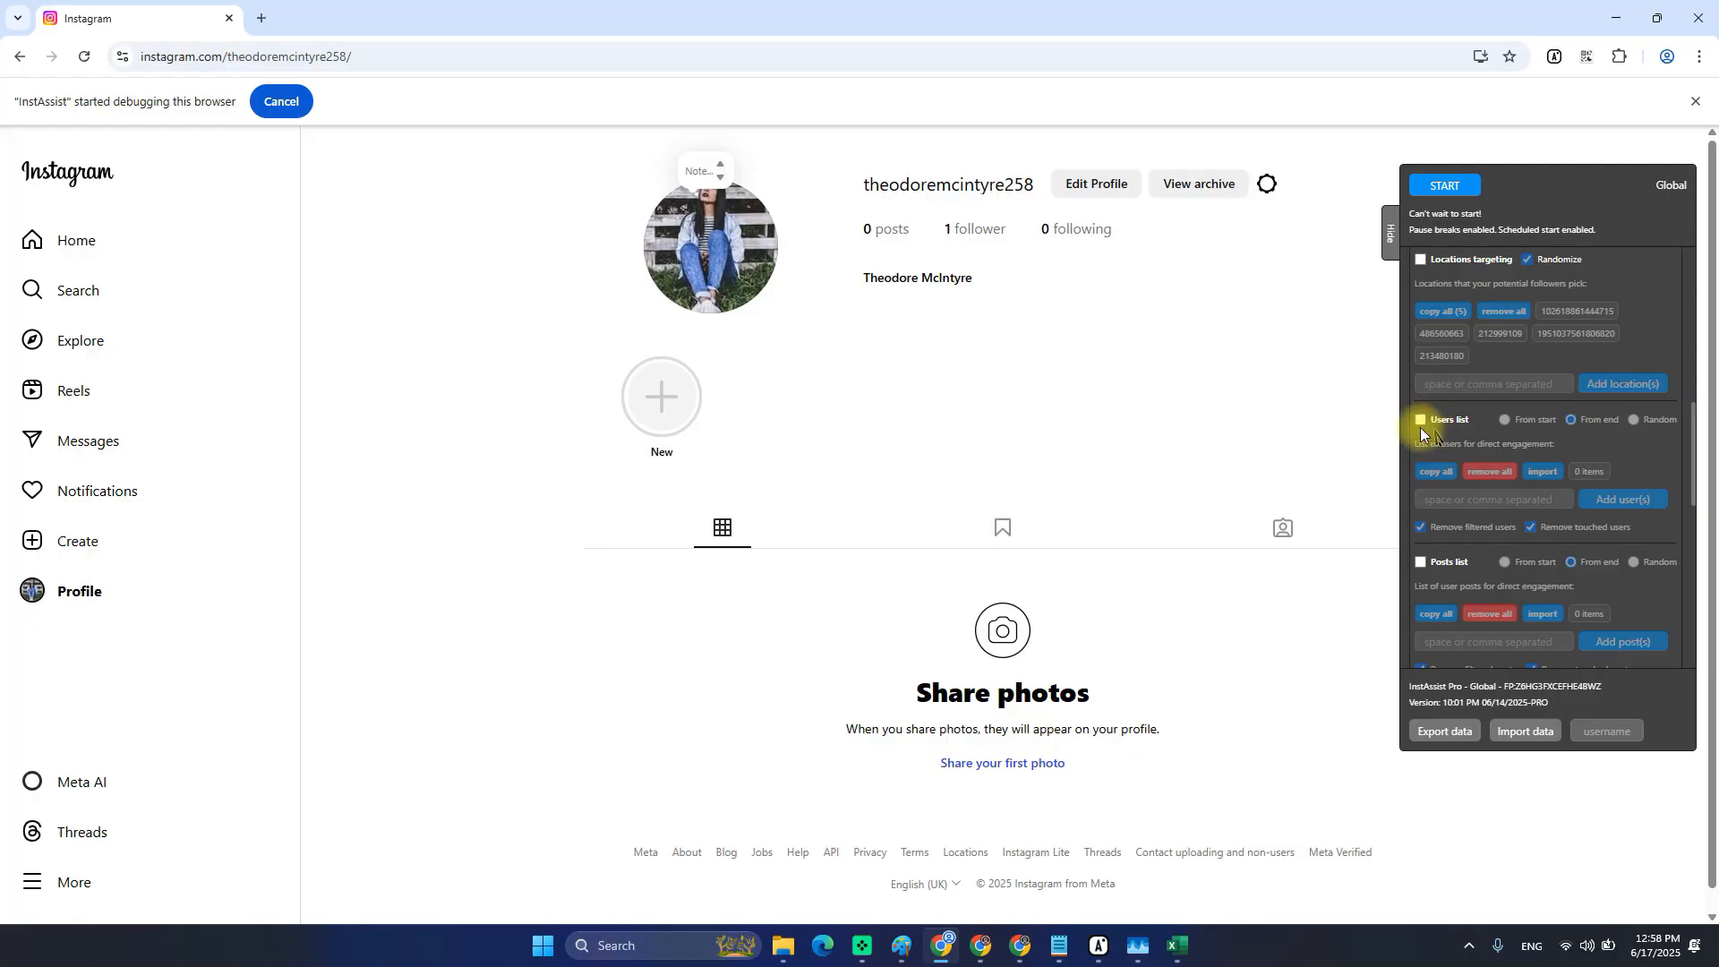
{"action": "left_click", "coordinate": [1421, 421]}
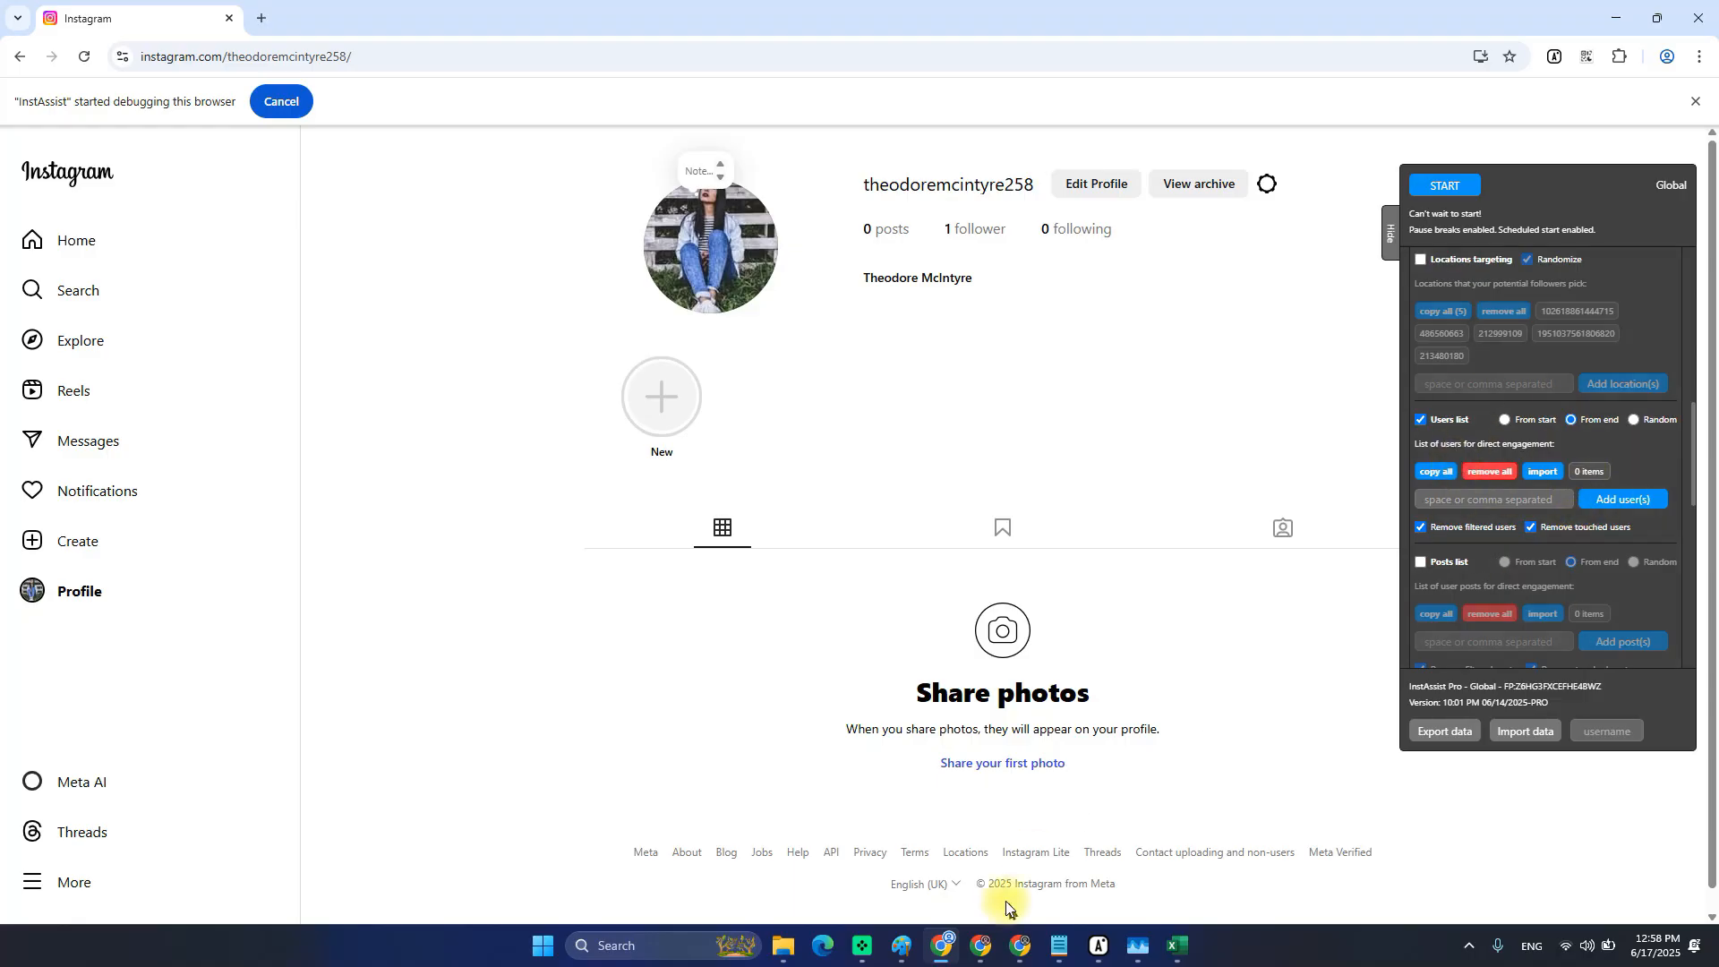
Look over the user filtering options and expand the Actions & Limits table.
{"action": "scroll", "coordinate": [1537, 481], "scroll_direction": "up", "scroll_amount": 5}
{"action": "scroll", "coordinate": [1535, 474], "scroll_direction": "up", "scroll_amount": 1}
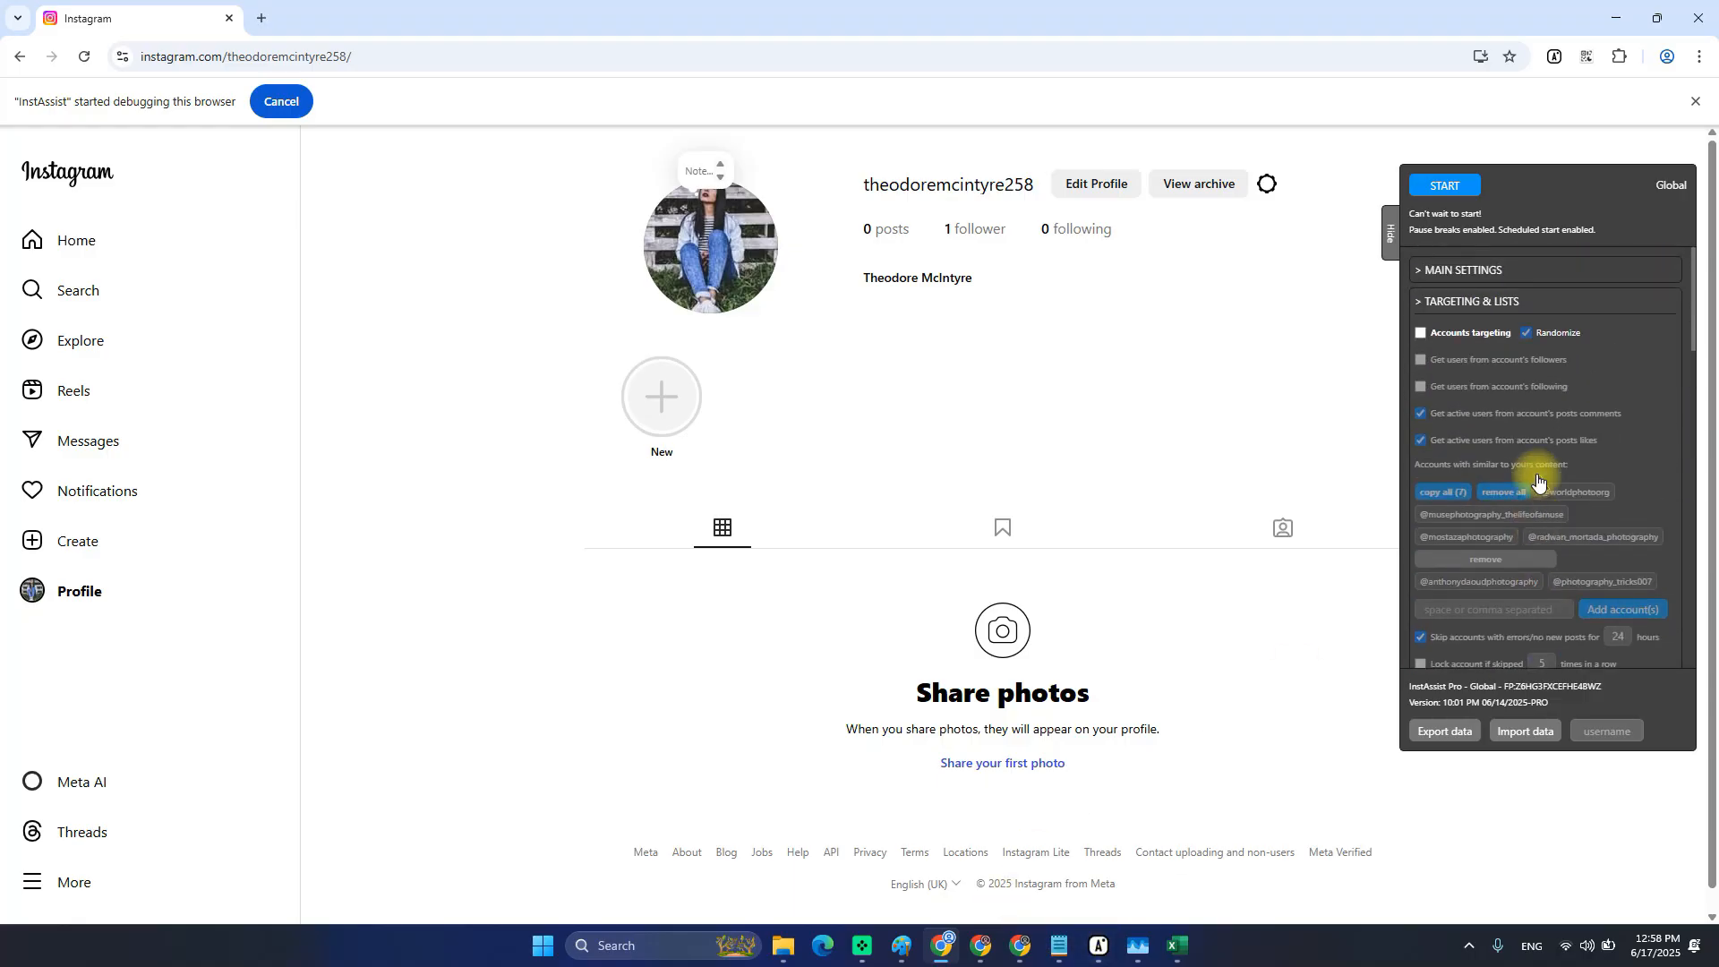
{"action": "scroll", "coordinate": [1497, 448], "scroll_direction": "down", "scroll_amount": 6}
{"action": "scroll", "coordinate": [1497, 448], "scroll_direction": "down", "scroll_amount": 6}
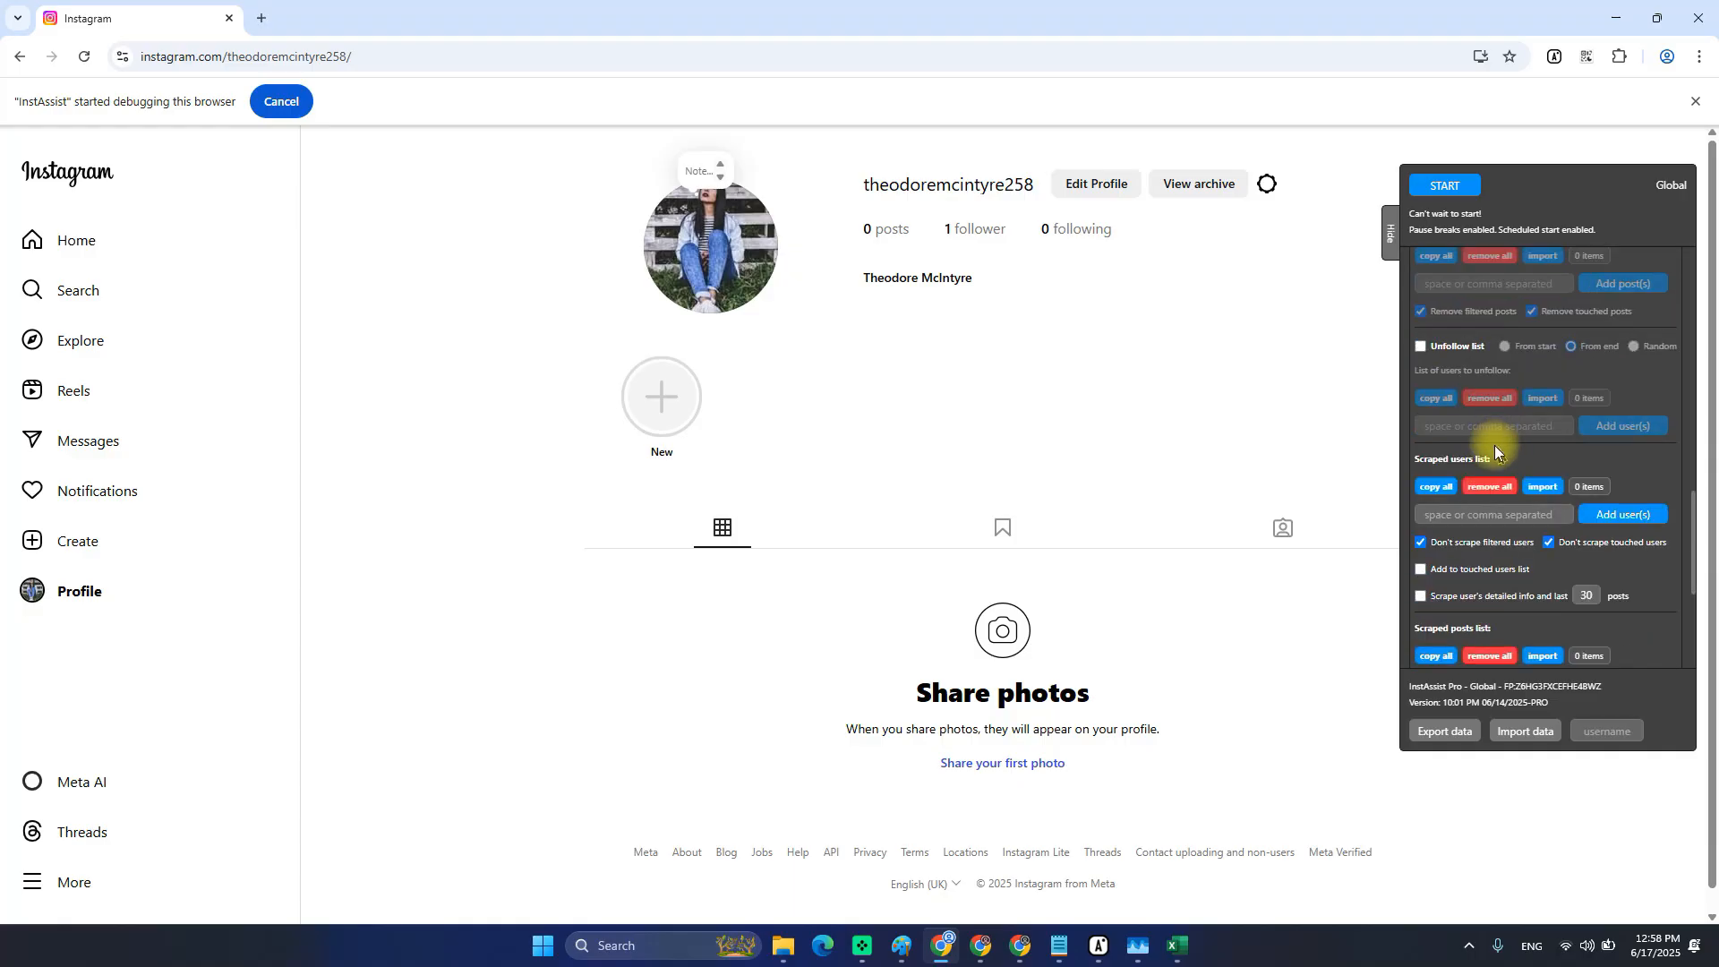
{"action": "left_click", "coordinate": [1459, 552]}
{"action": "scroll", "coordinate": [1534, 486], "scroll_direction": "down", "scroll_amount": 3}
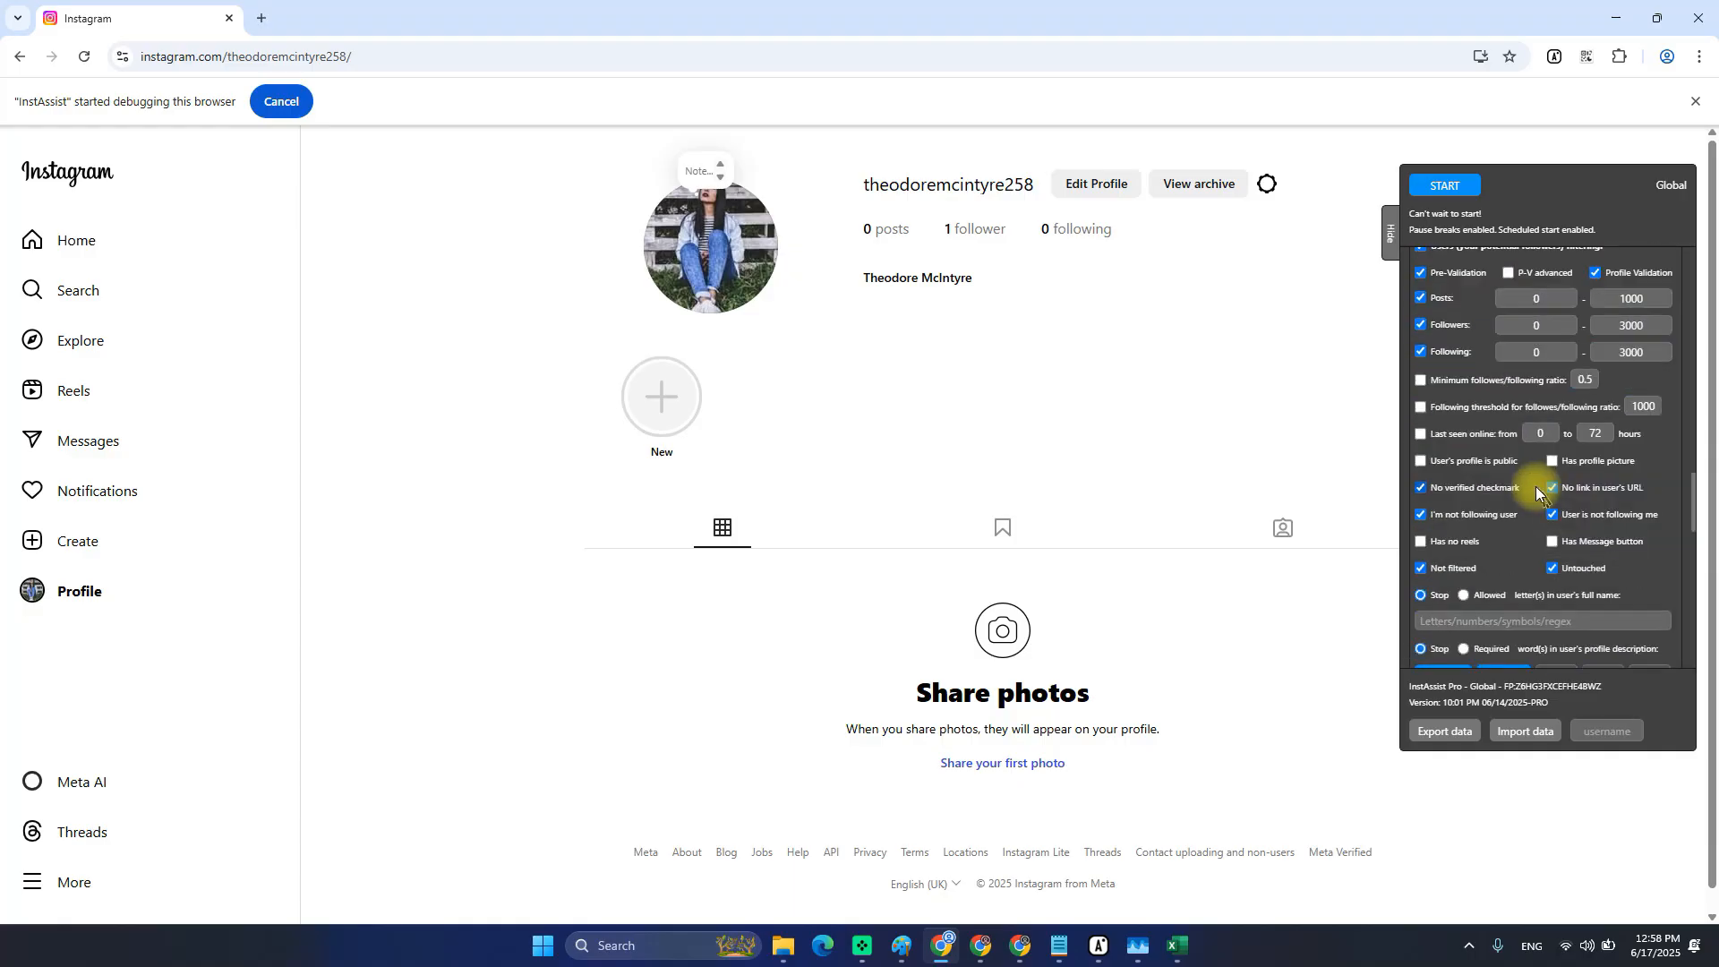
{"action": "scroll", "coordinate": [1534, 487], "scroll_direction": "up", "scroll_amount": 3}
{"action": "left_click", "coordinate": [1452, 552]}
{"action": "left_click", "coordinate": [1452, 521]}
{"action": "scroll", "coordinate": [1525, 543], "scroll_direction": "down", "scroll_amount": 1}
{"action": "scroll", "coordinate": [1524, 542], "scroll_direction": "down", "scroll_amount": 2}
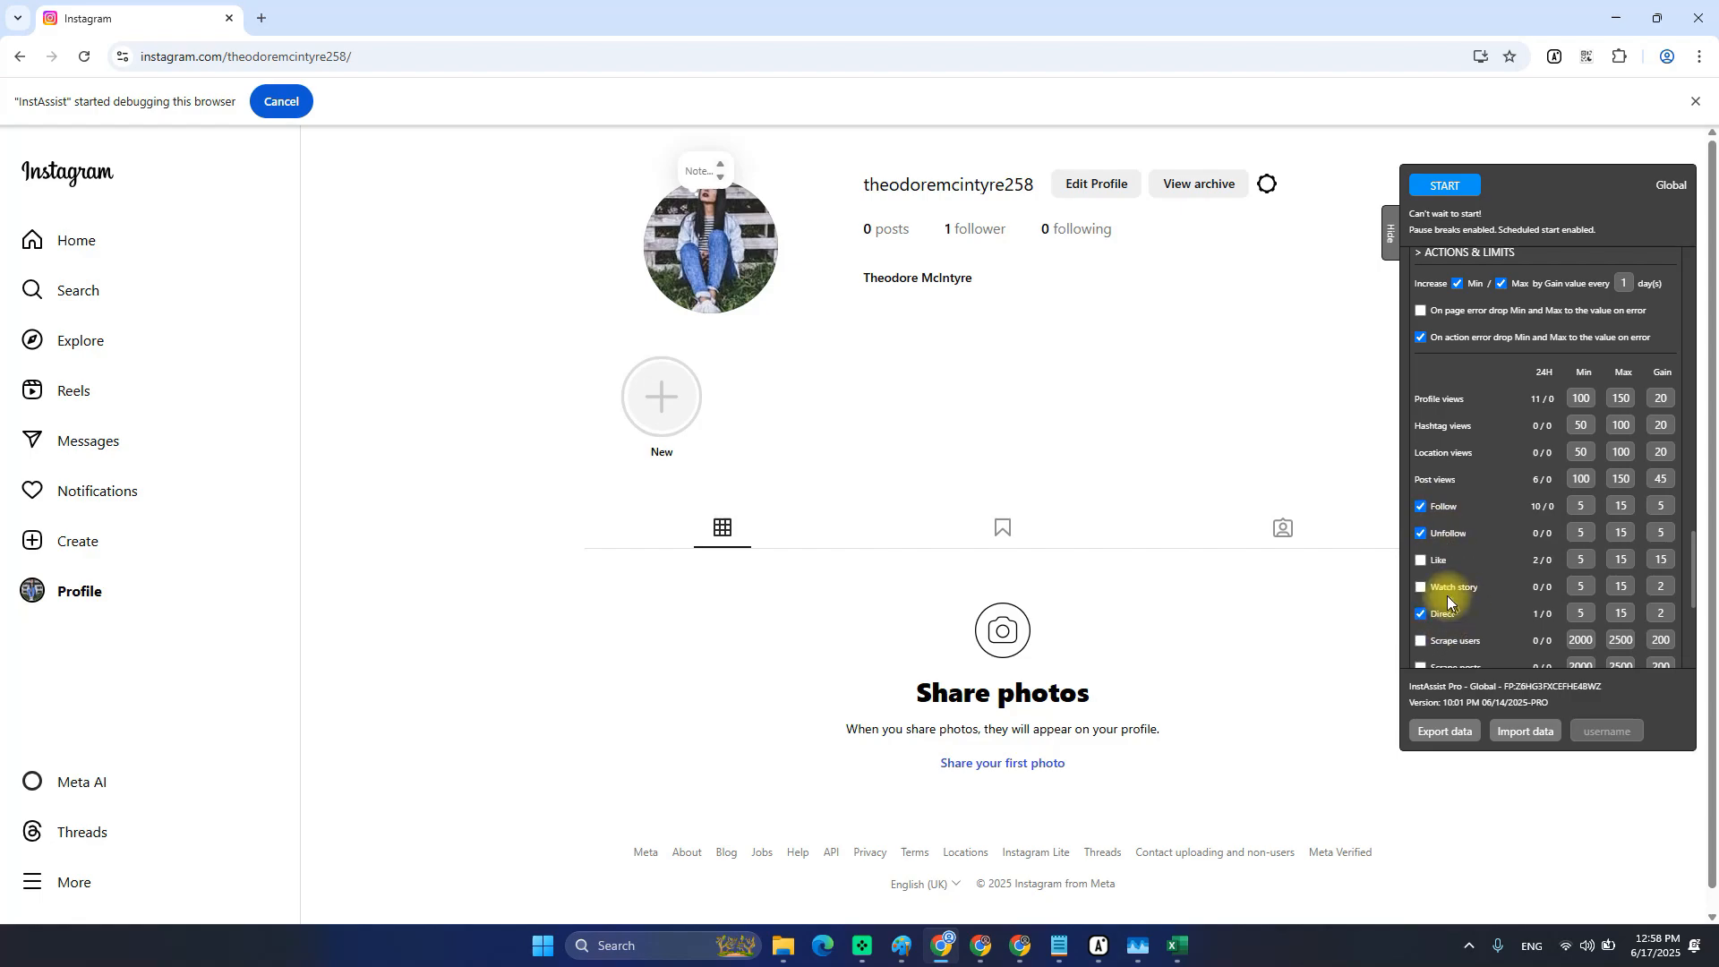
{"action": "scroll", "coordinate": [1469, 567], "scroll_direction": "down", "scroll_amount": 2}
{"action": "scroll", "coordinate": [1471, 566], "scroll_direction": "up", "scroll_amount": 10}
{"action": "scroll", "coordinate": [1478, 556], "scroll_direction": "up", "scroll_amount": 5}
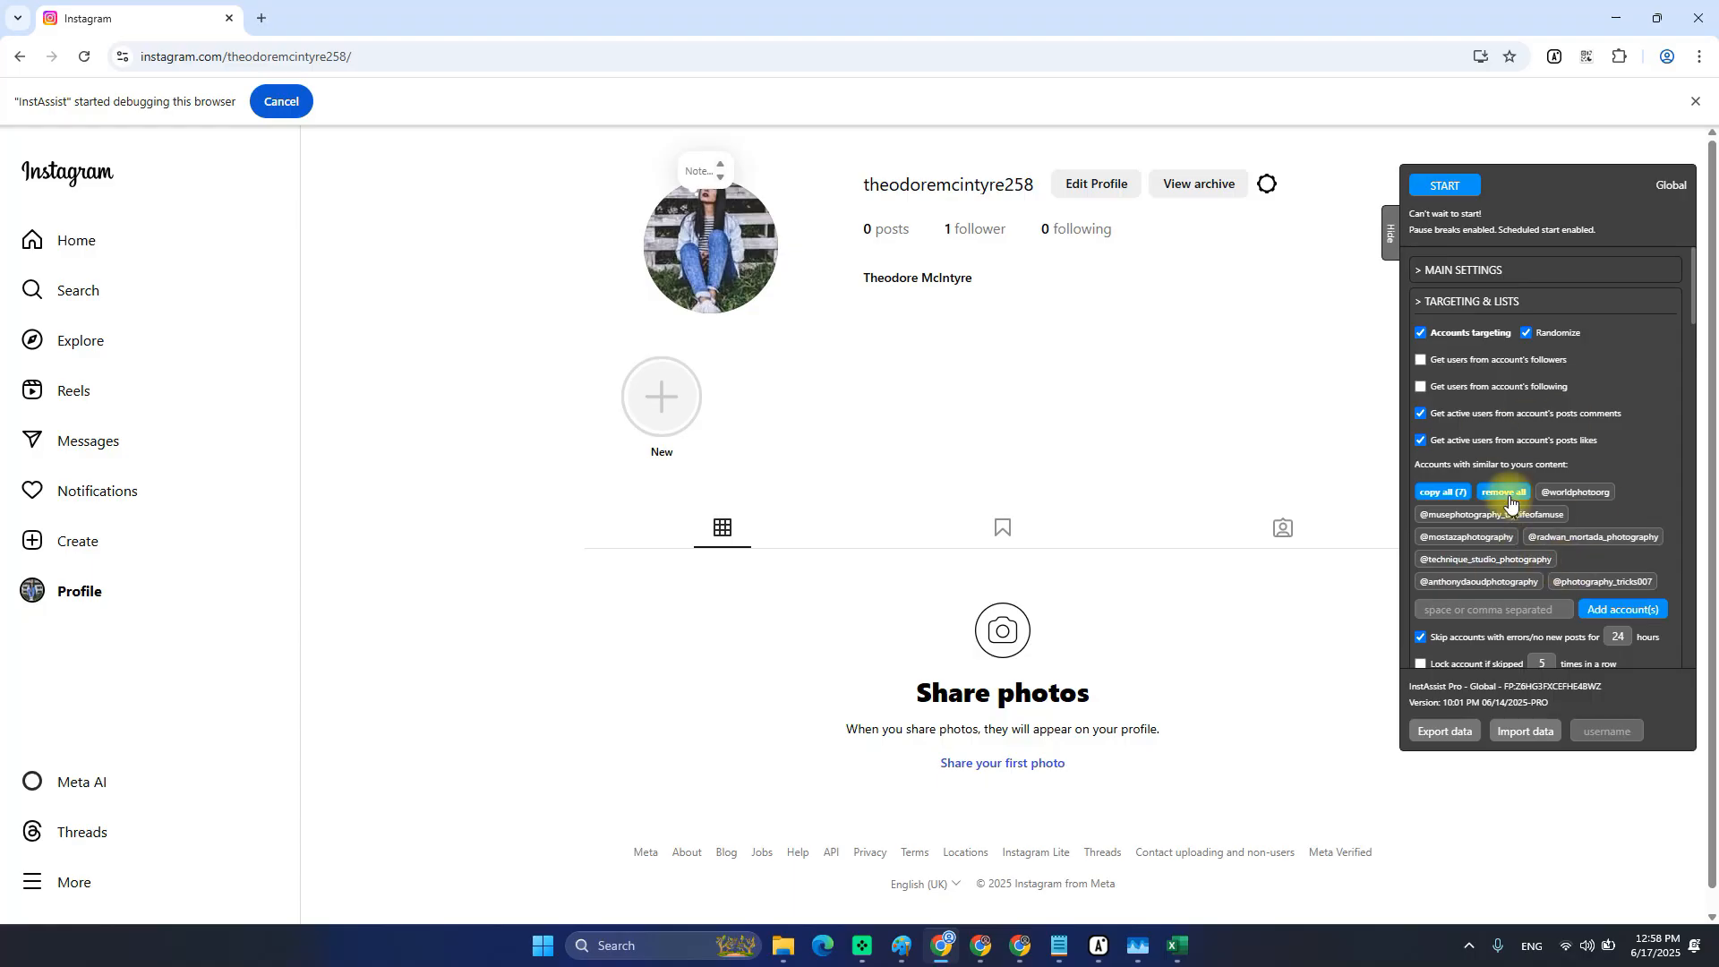
{"action": "scroll", "coordinate": [1517, 488], "scroll_direction": "down", "scroll_amount": 5}
{"action": "scroll", "coordinate": [1527, 496], "scroll_direction": "up", "scroll_amount": 2}
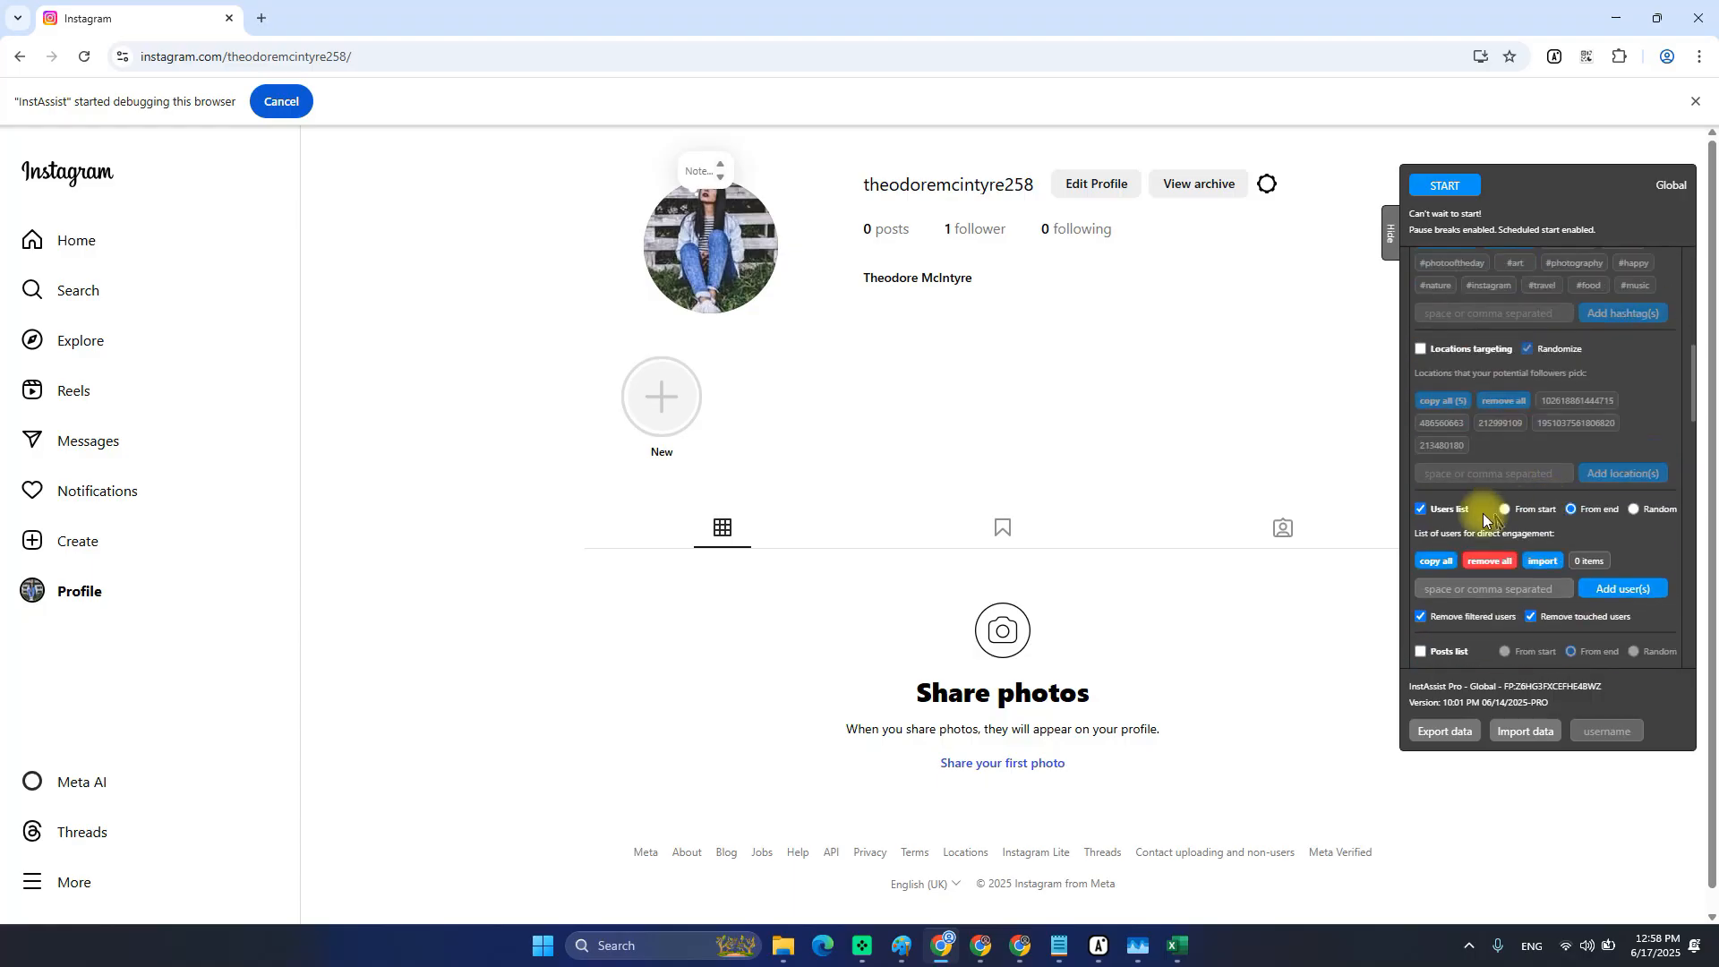
Turn the Users list back off, keeping Accounts targeting on.
{"action": "left_click", "coordinate": [1420, 508]}
{"action": "scroll", "coordinate": [1513, 560], "scroll_direction": "down", "scroll_amount": 10}
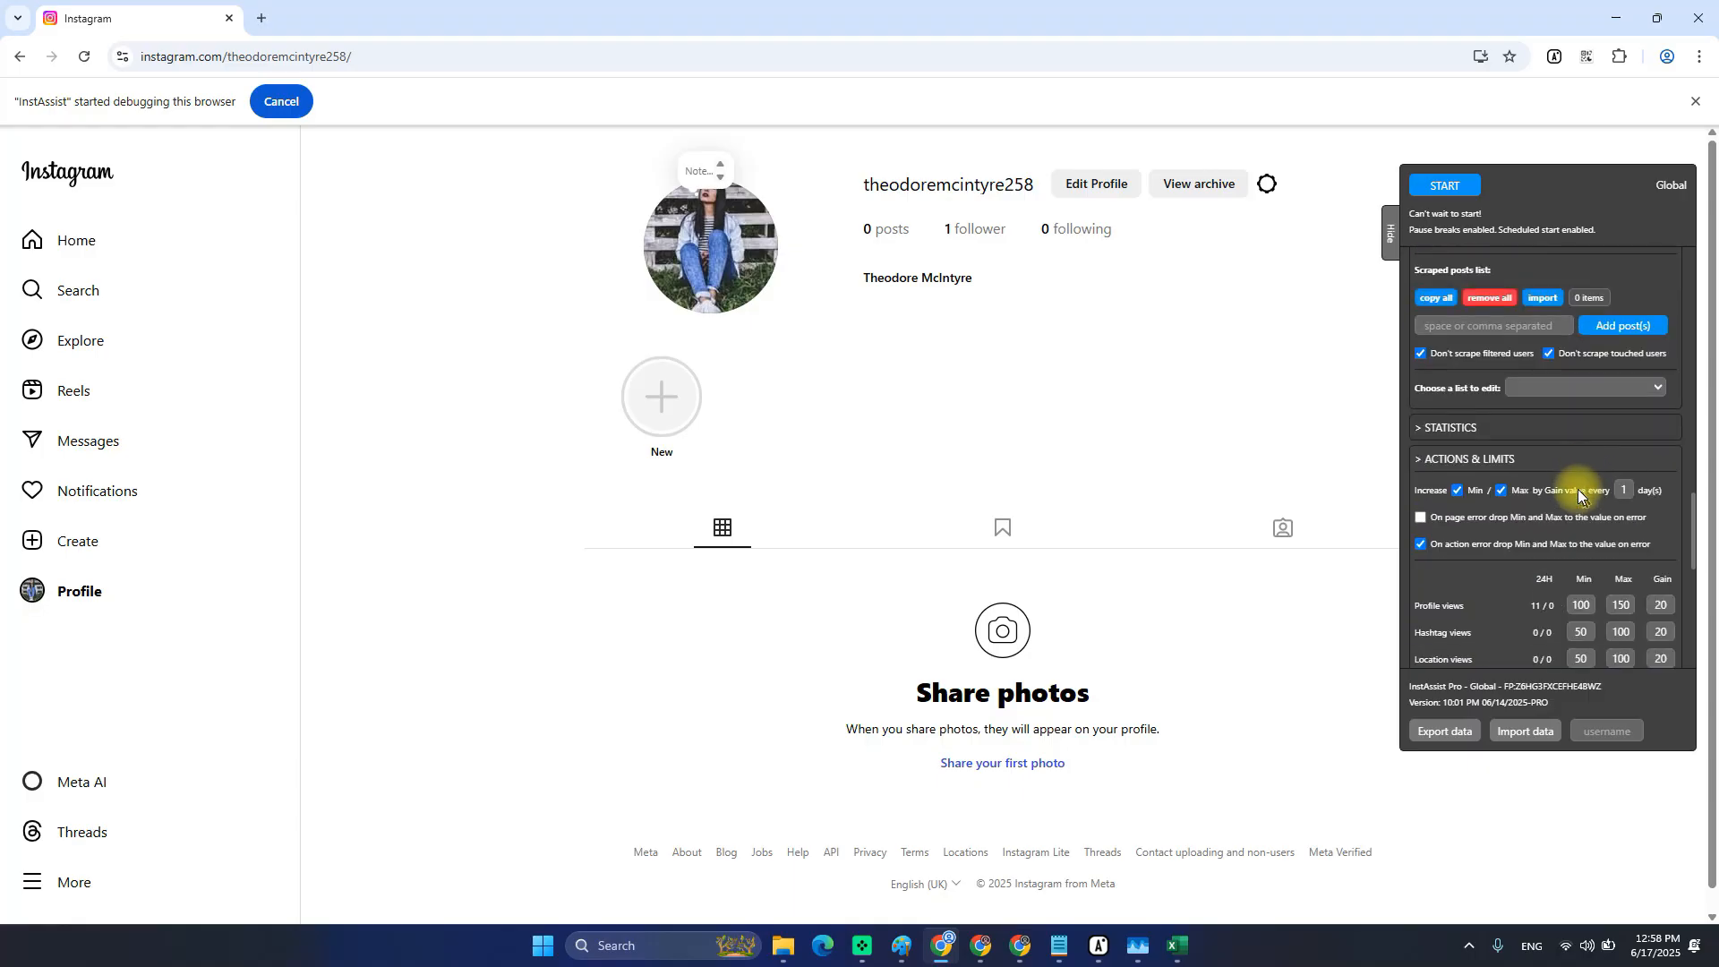
{"action": "scroll", "coordinate": [1522, 474], "scroll_direction": "up", "scroll_amount": 2}
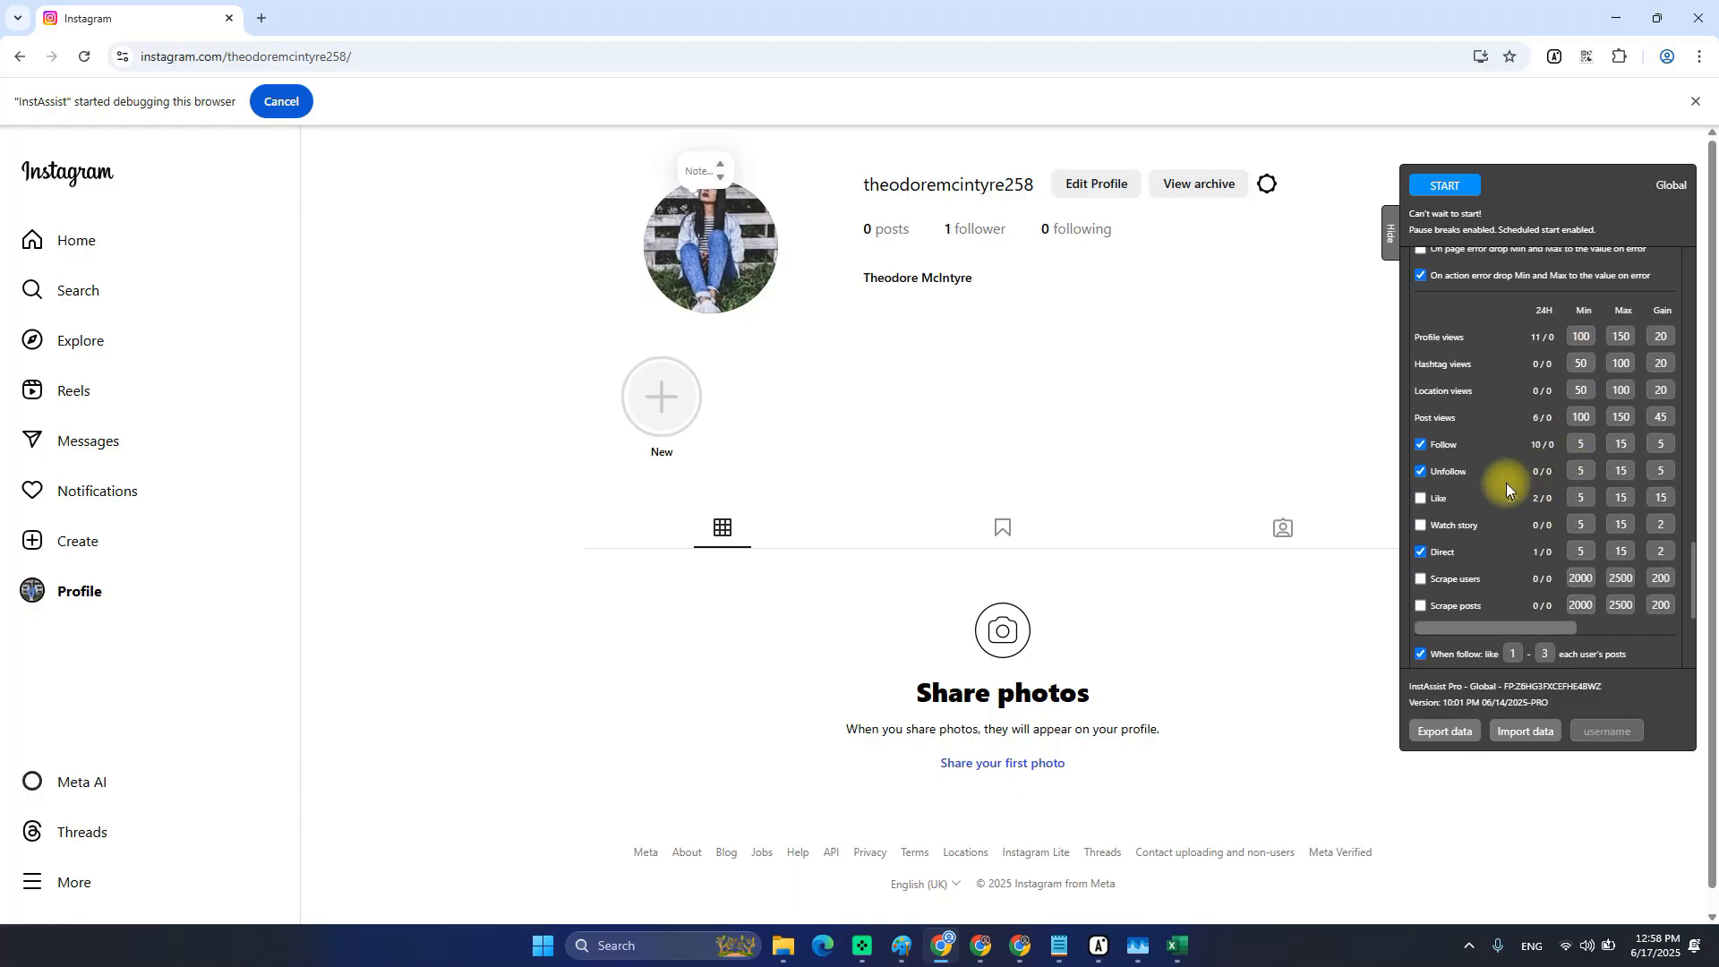
{"action": "scroll", "coordinate": [1507, 482], "scroll_direction": "up", "scroll_amount": 2}
{"action": "scroll", "coordinate": [1509, 481], "scroll_direction": "down", "scroll_amount": 2}
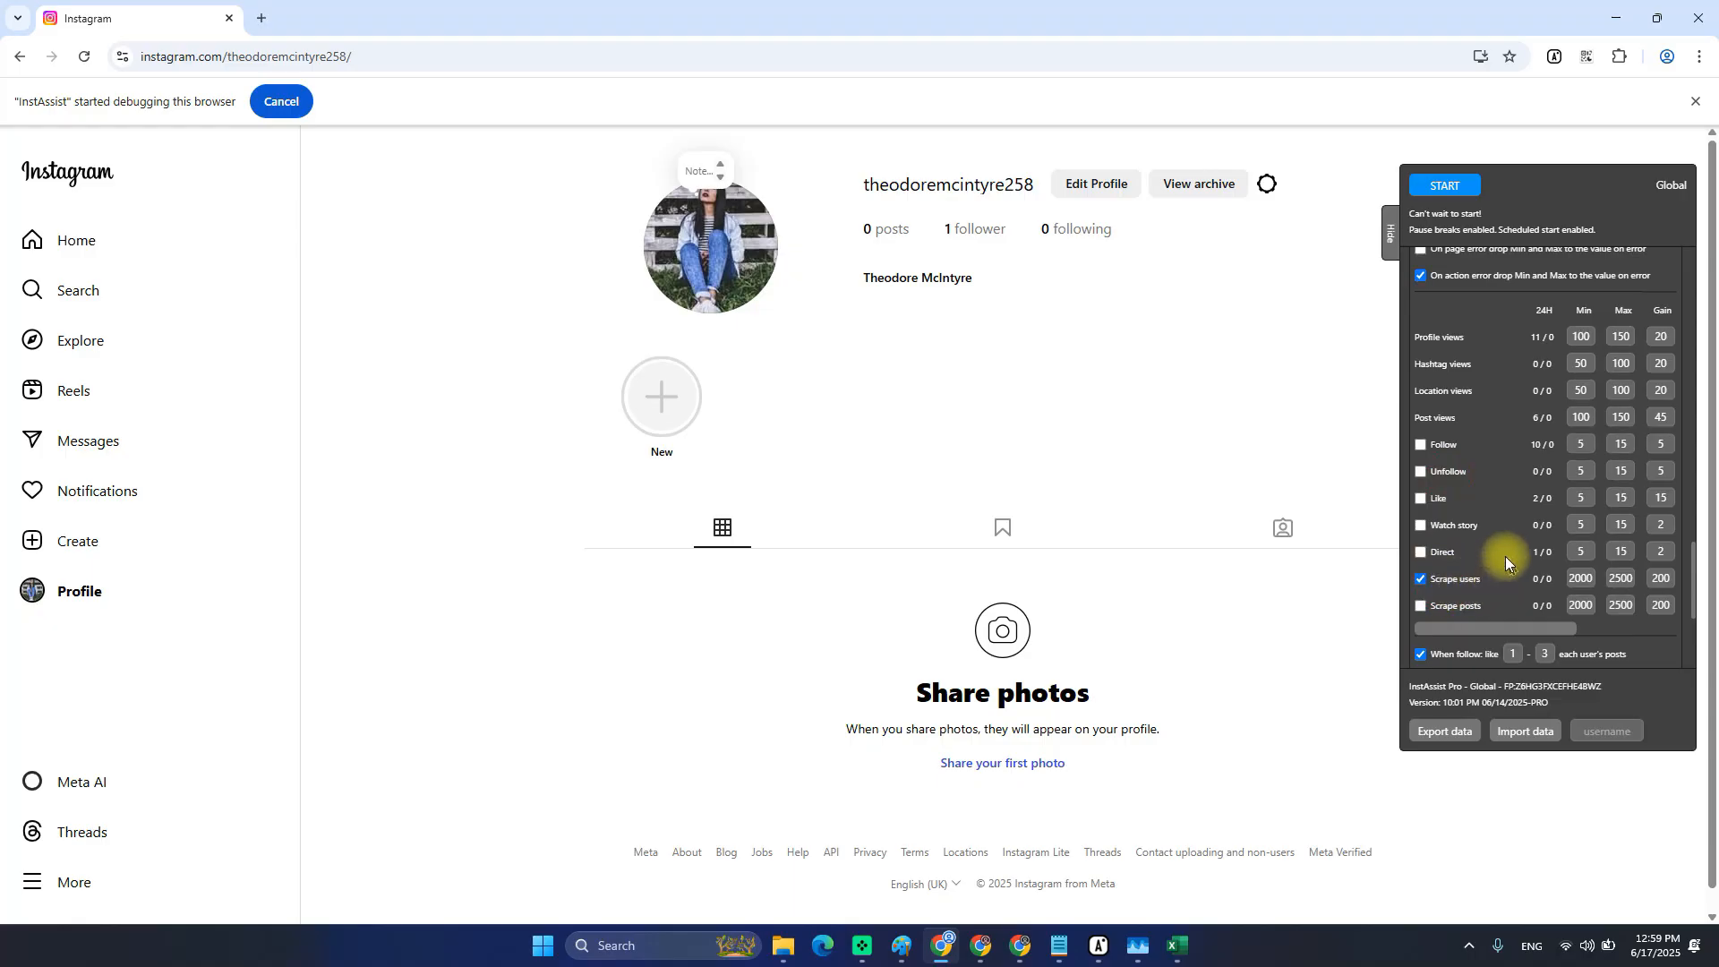
{"action": "scroll", "coordinate": [1506, 555], "scroll_direction": "up", "scroll_amount": 3}
{"action": "scroll", "coordinate": [1505, 556], "scroll_direction": "down", "scroll_amount": 3}
In InstAssist Connect, rename _SCR 1's settings entry from SettingsENG1 to SettingsSCR1 and save.
{"action": "key", "text": "alt+Tab"}
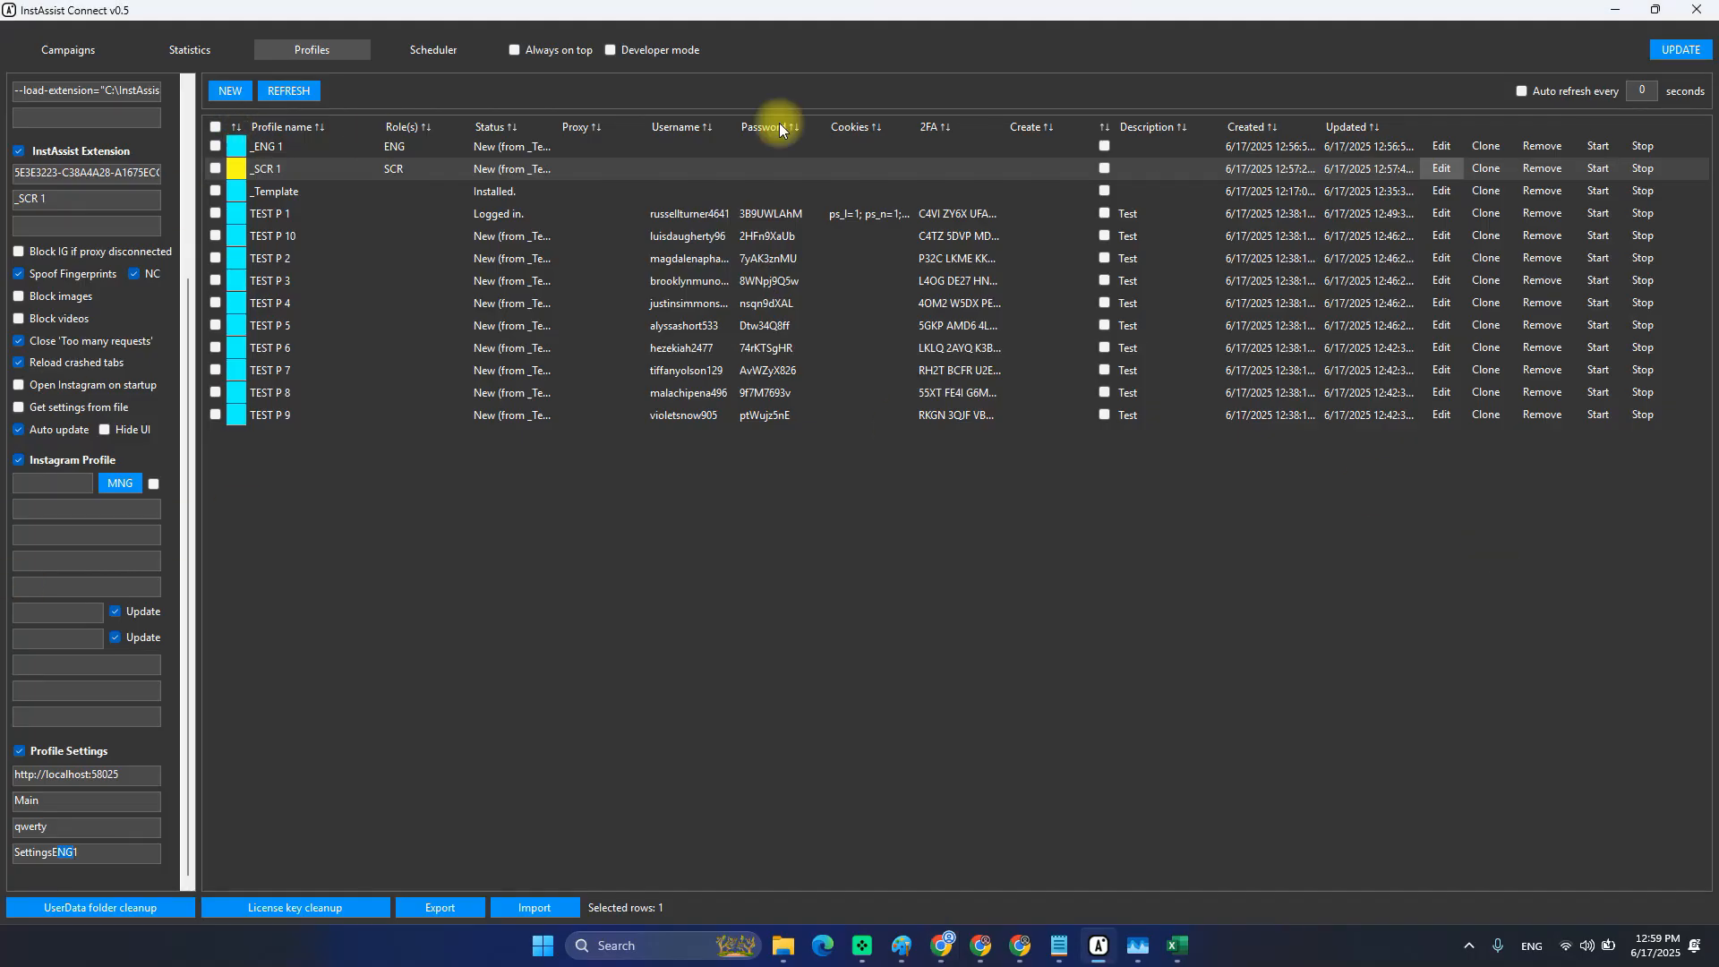
{"action": "left_click", "coordinate": [68, 855]}
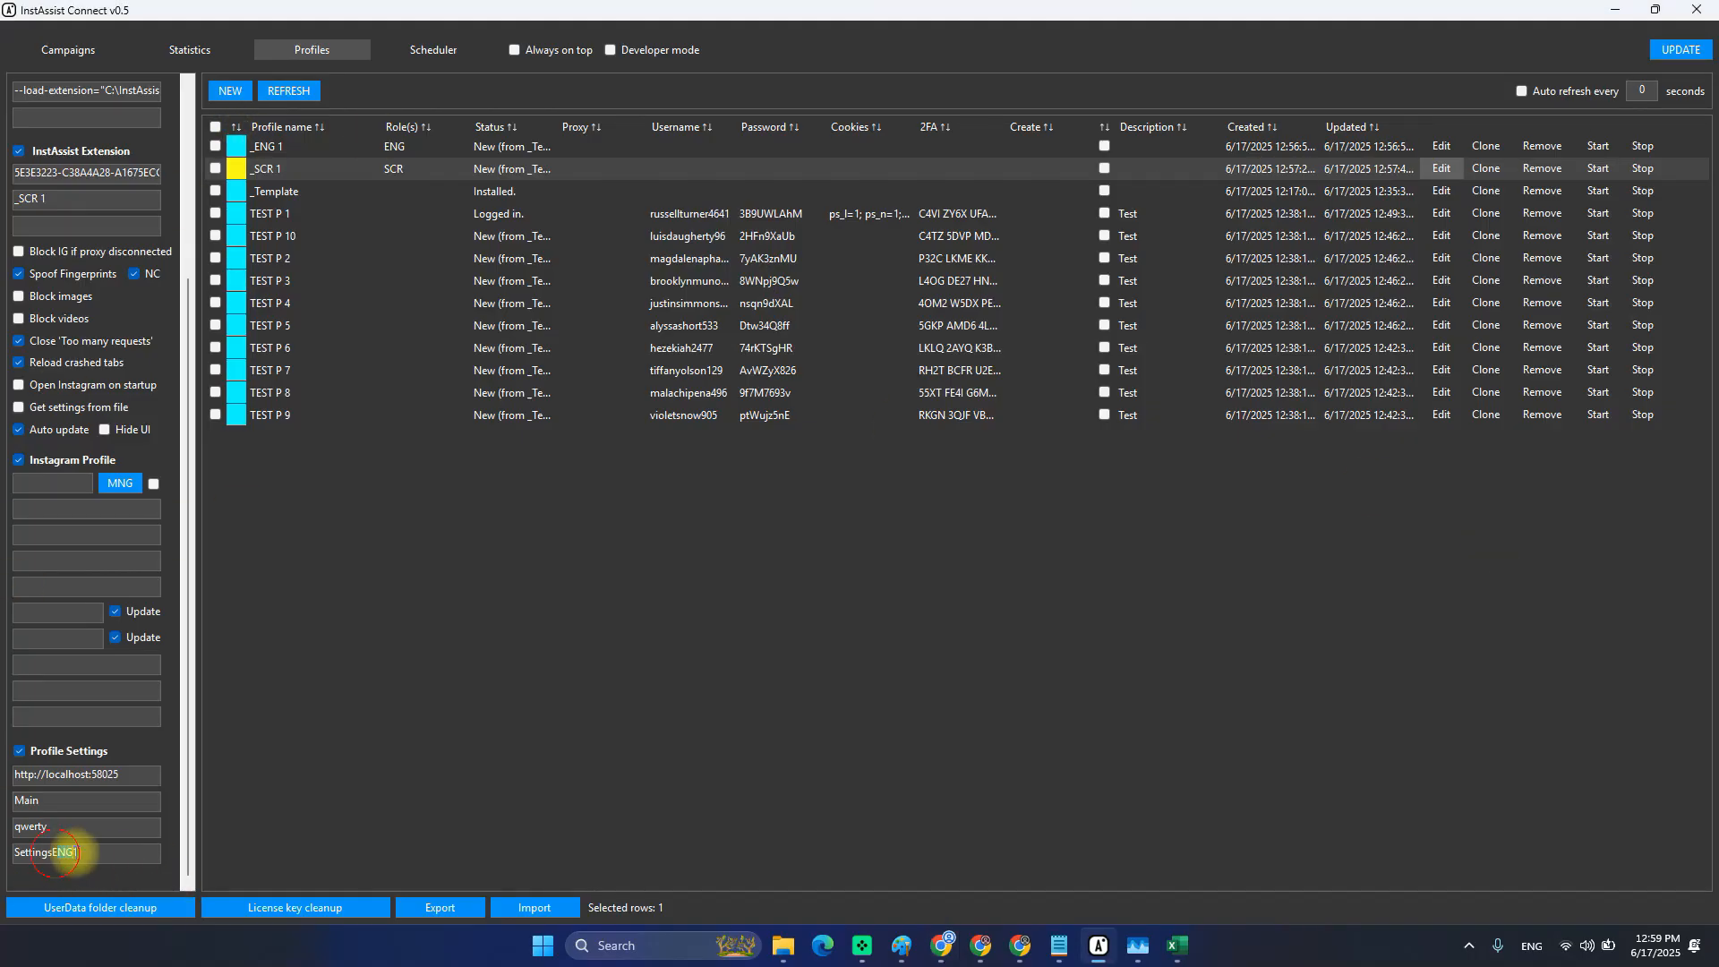
{"action": "left_click_drag", "start_coordinate": [54, 851], "coordinate": [77, 852]}
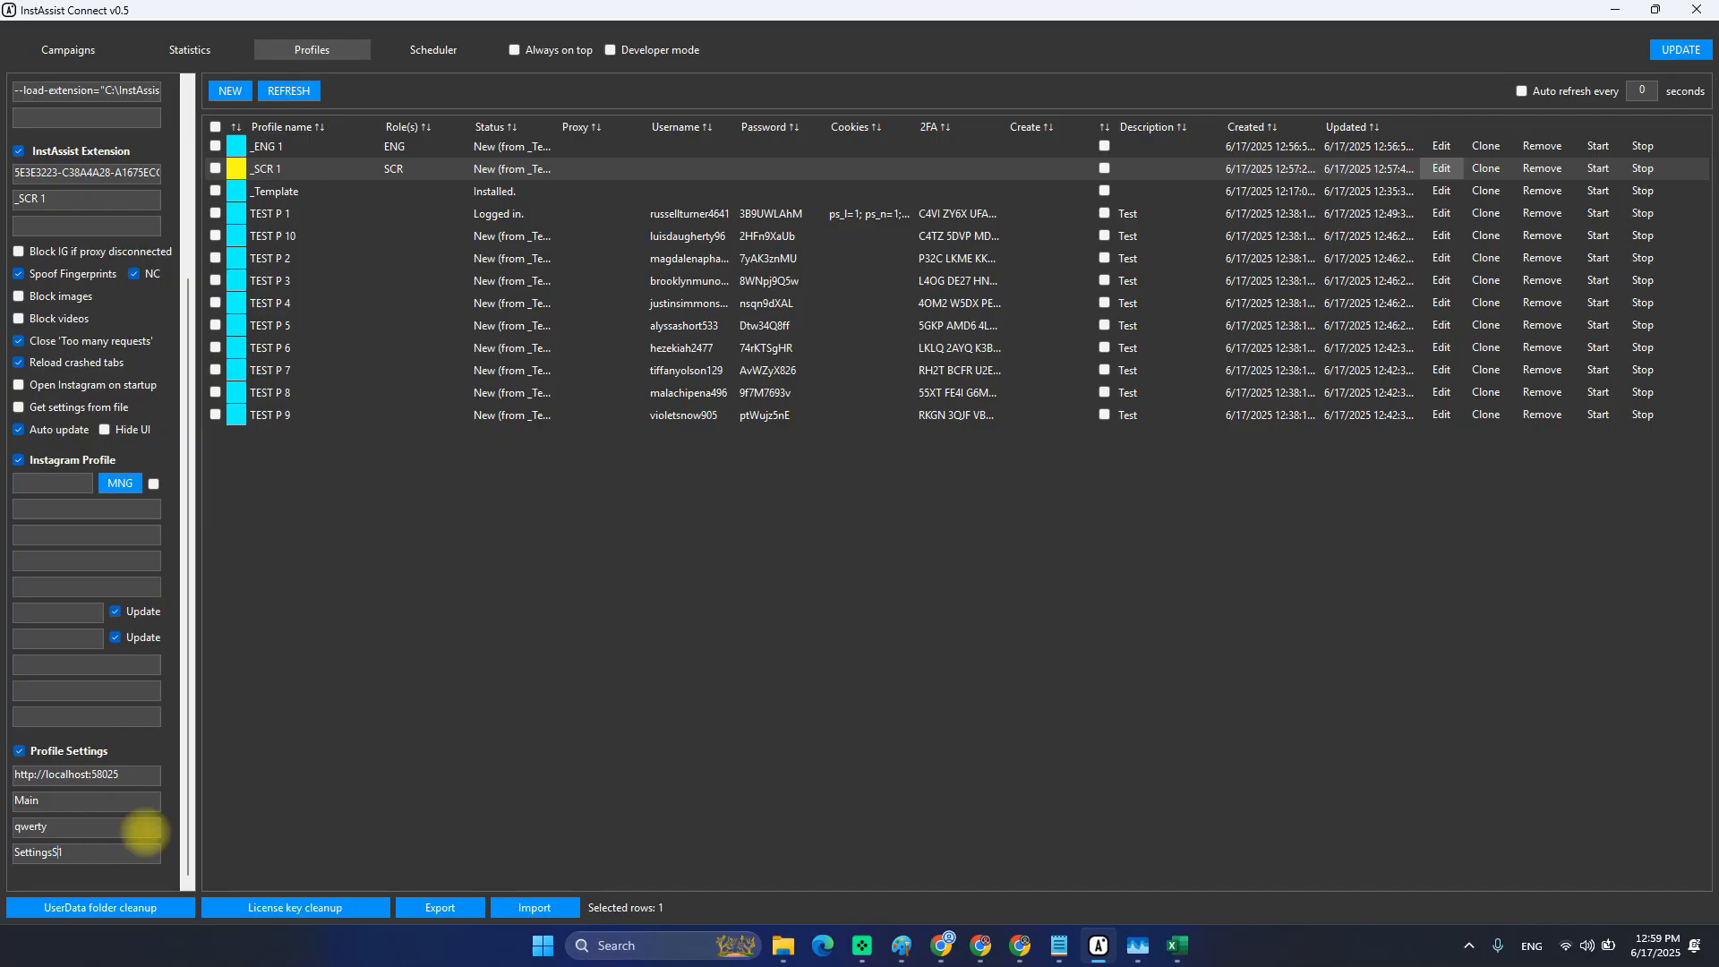
{"action": "scroll", "coordinate": [54, 680], "scroll_direction": "up", "scroll_amount": 4}
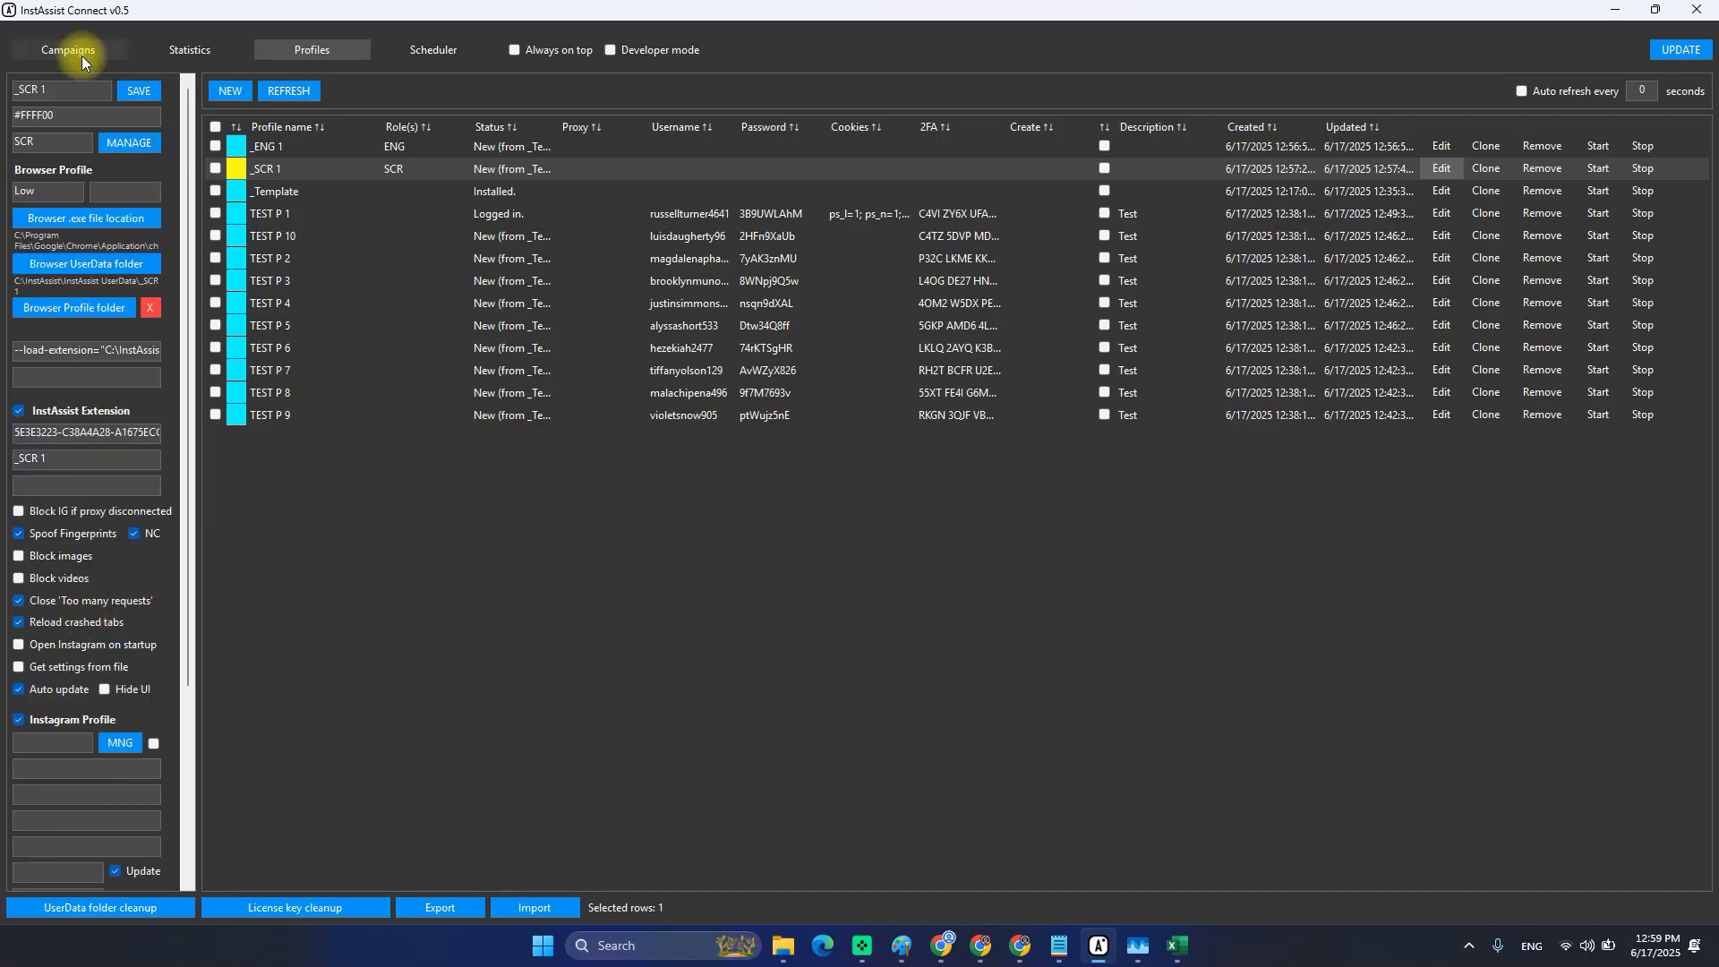
{"action": "left_click", "coordinate": [134, 93]}
Reopen _SCR 1 to confirm its settings entry reads SettingsSCR1.
{"action": "left_click", "coordinate": [1441, 169]}
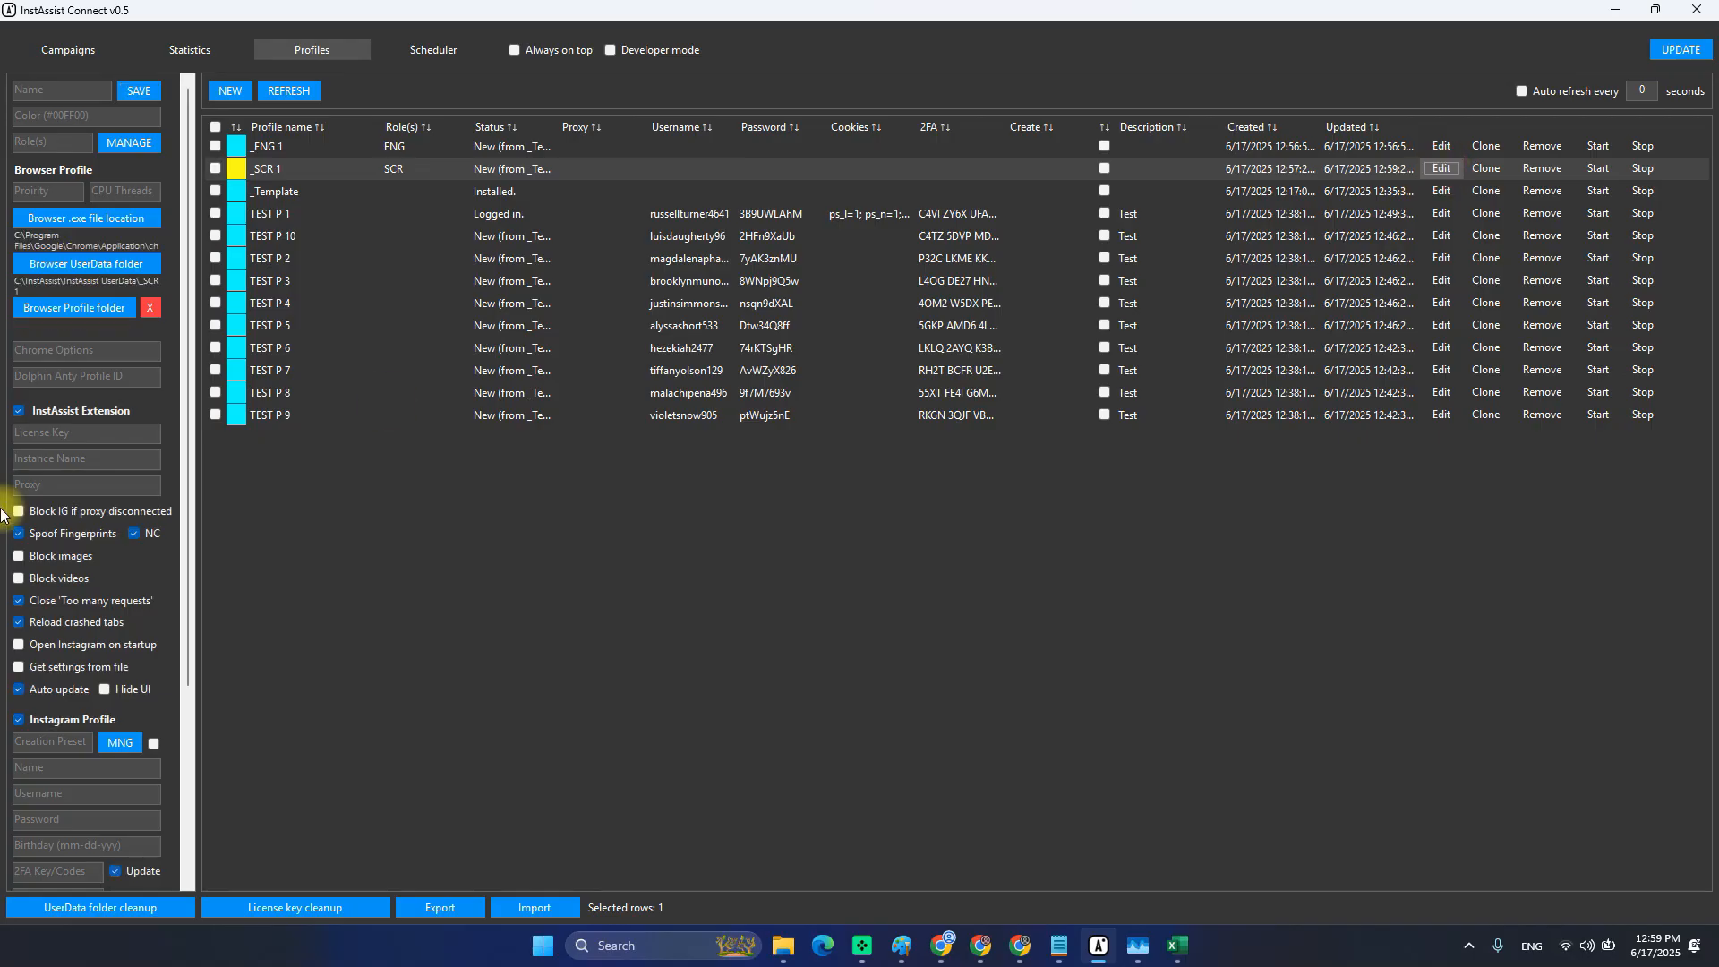
{"action": "scroll", "coordinate": [46, 626], "scroll_direction": "down", "scroll_amount": 4}
{"action": "left_click_drag", "start_coordinate": [73, 851], "coordinate": [52, 851]}
{"action": "left_click", "coordinate": [240, 173]}
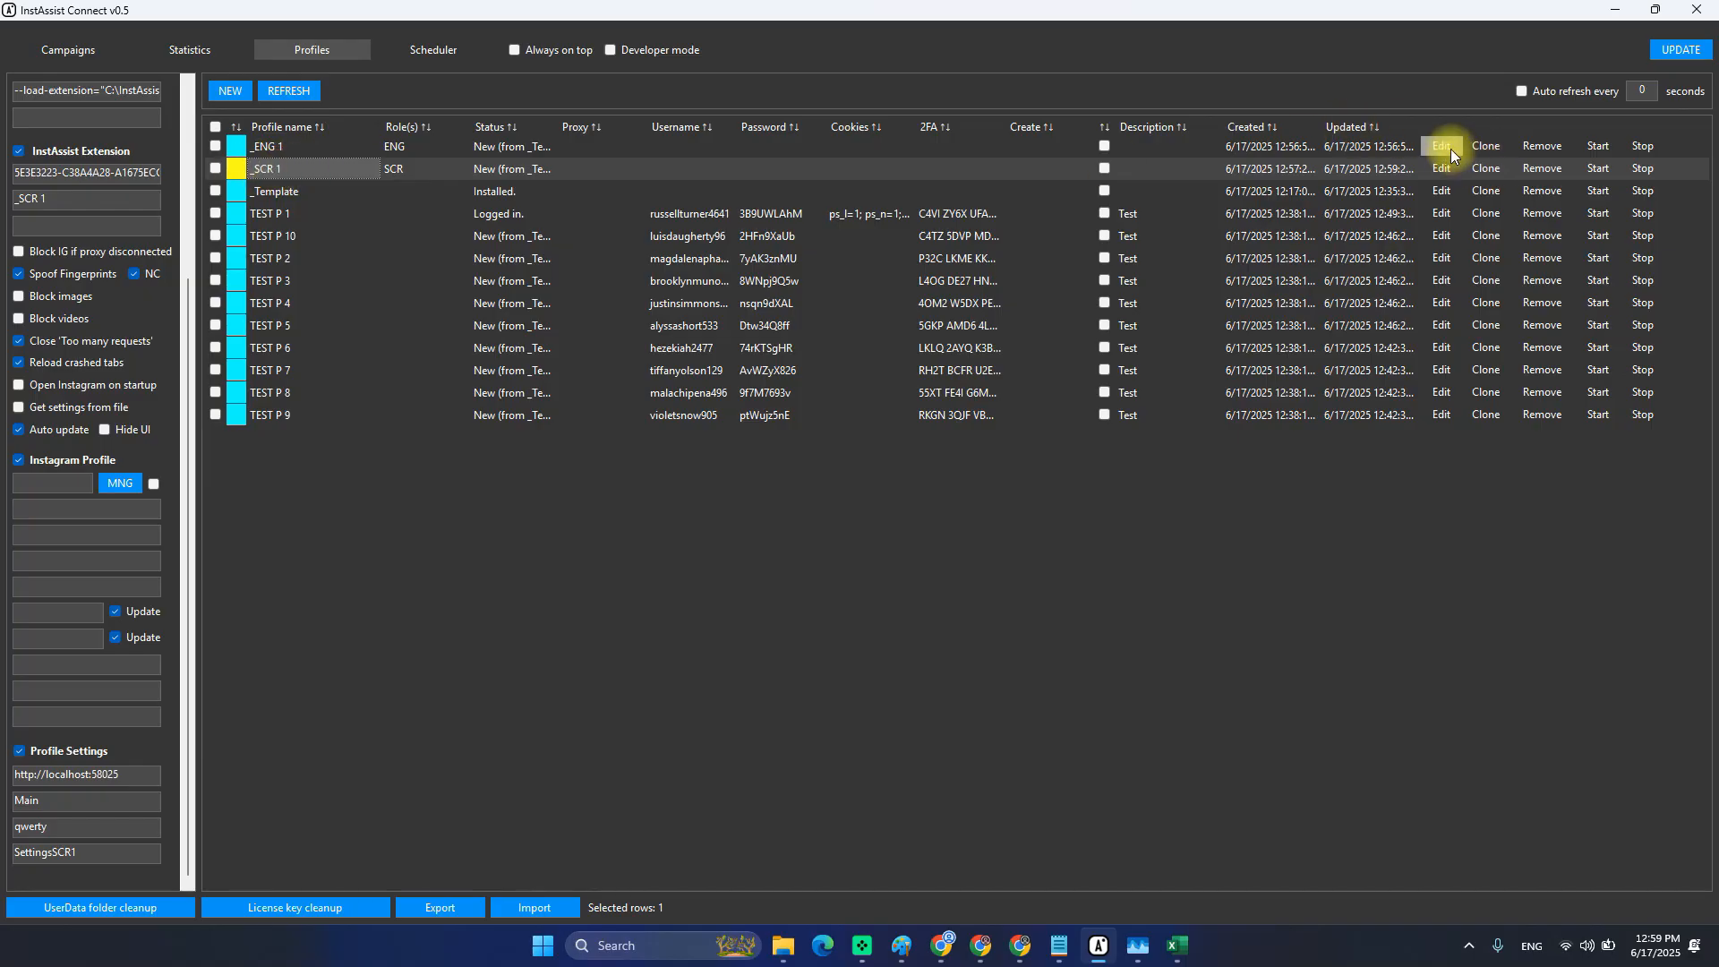
Open _ENG 1 for editing and check its SettingsENG1 settings entry.
{"action": "left_click", "coordinate": [272, 146]}
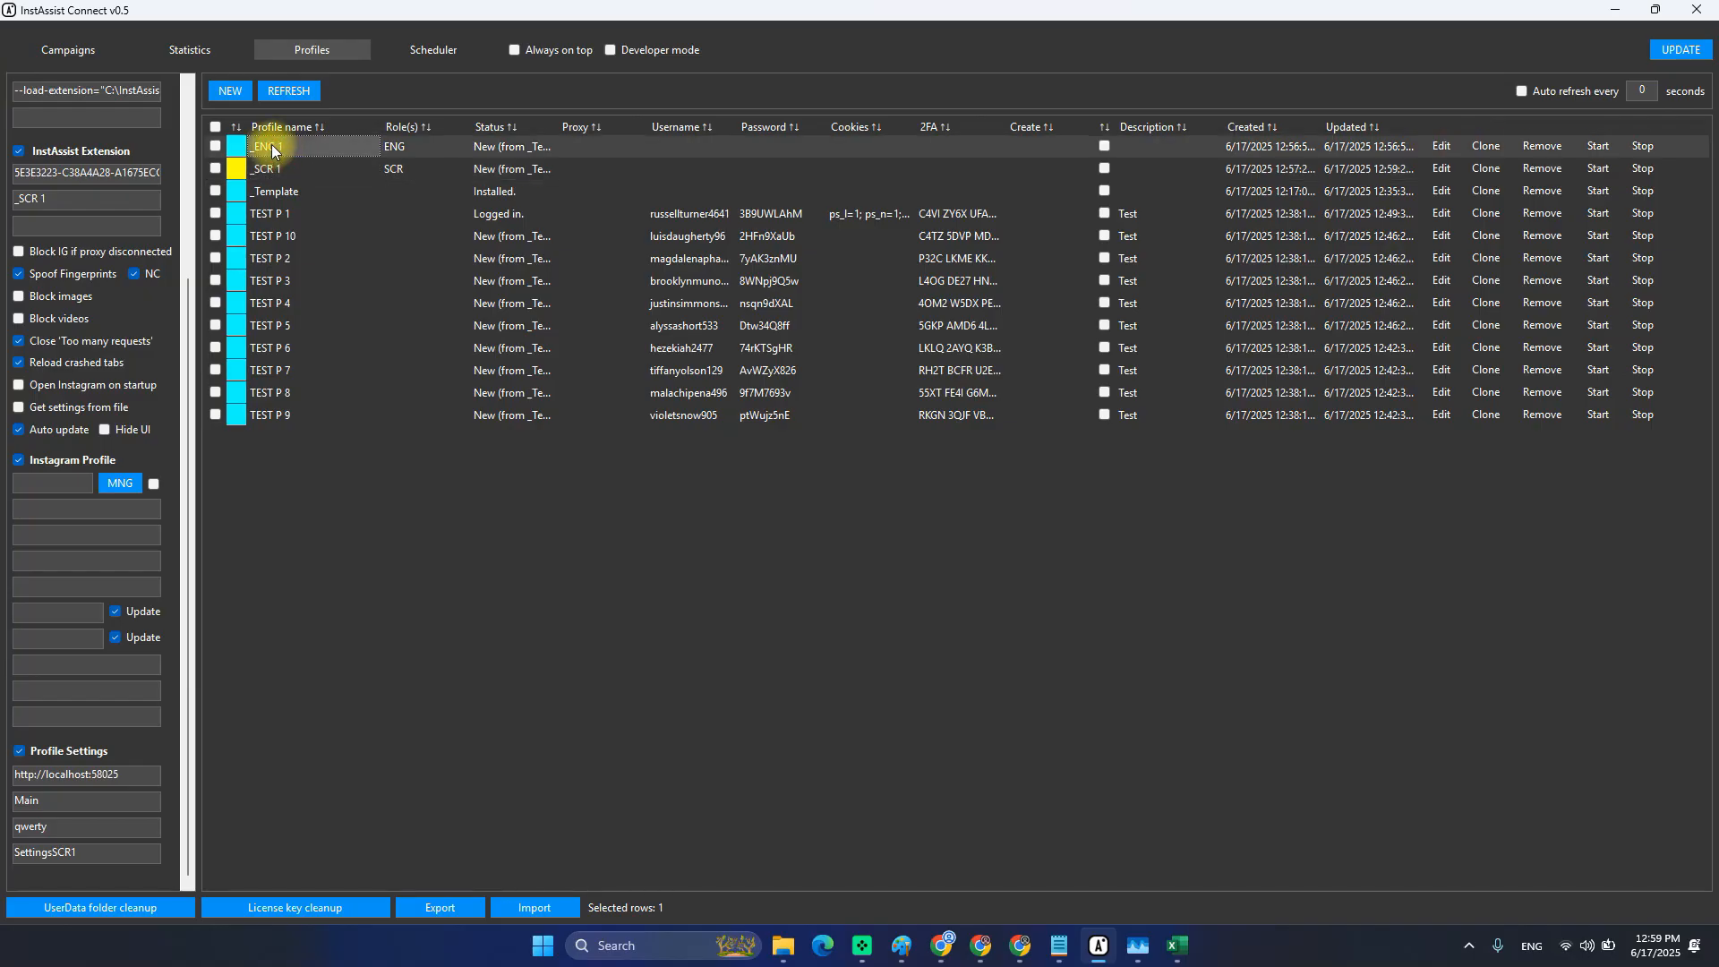
{"action": "left_click", "coordinate": [1441, 146]}
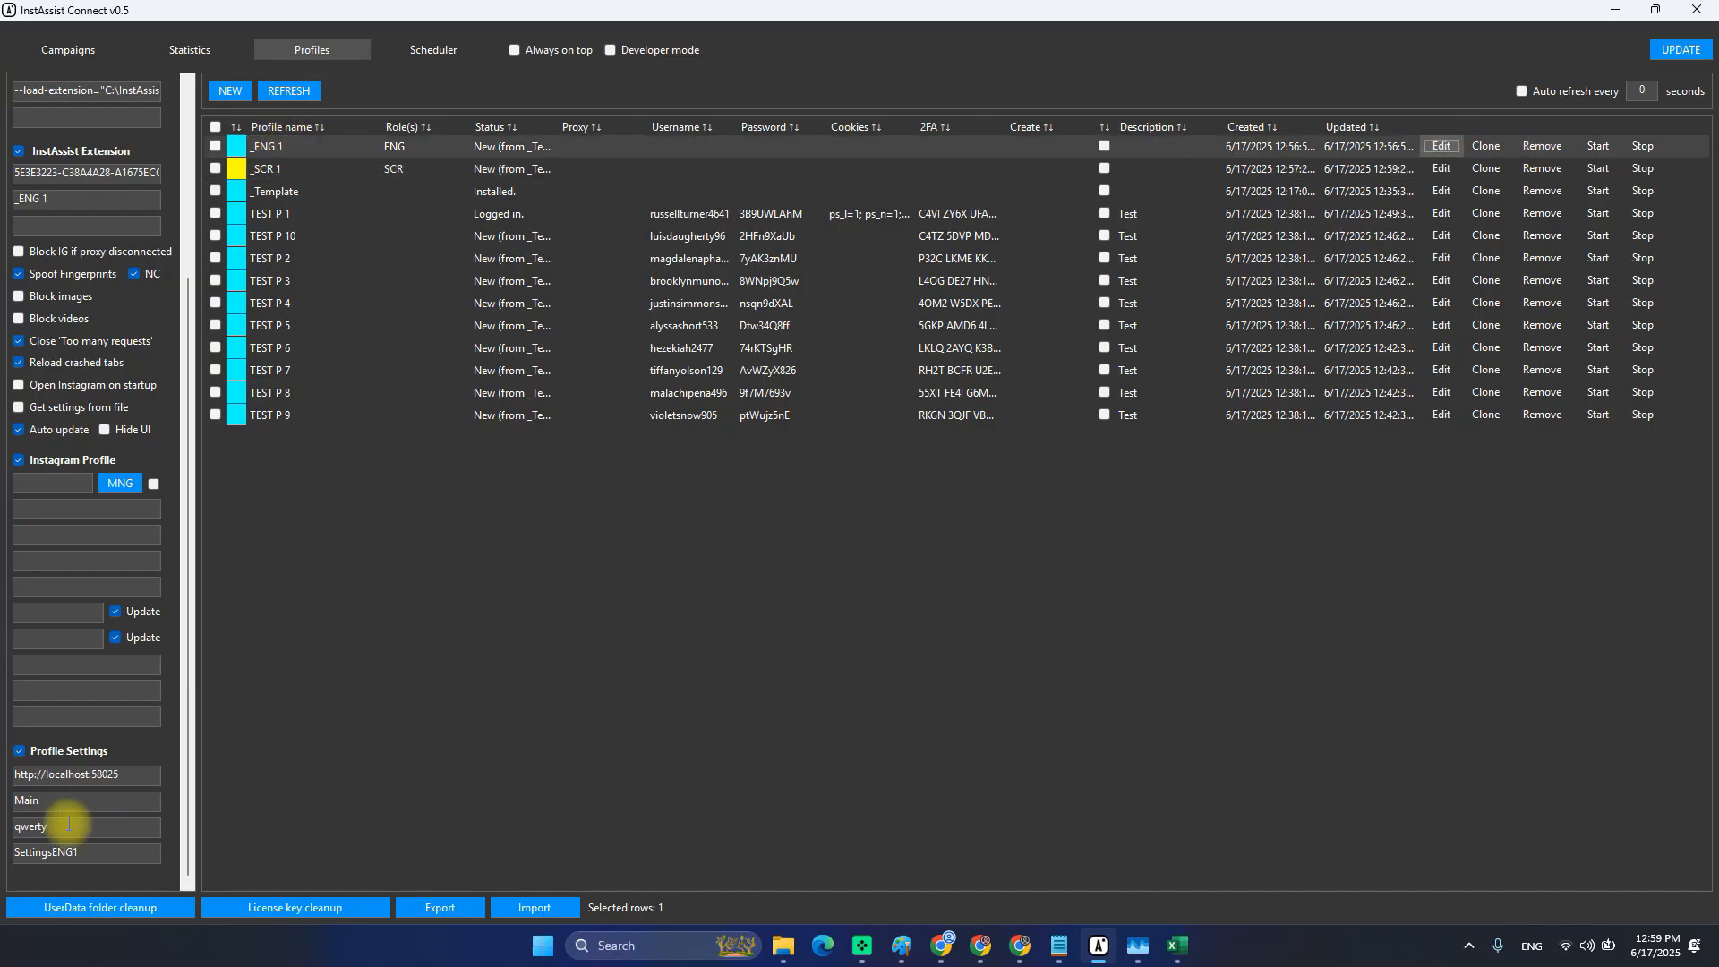
{"action": "left_click_drag", "start_coordinate": [54, 851], "coordinate": [78, 851]}
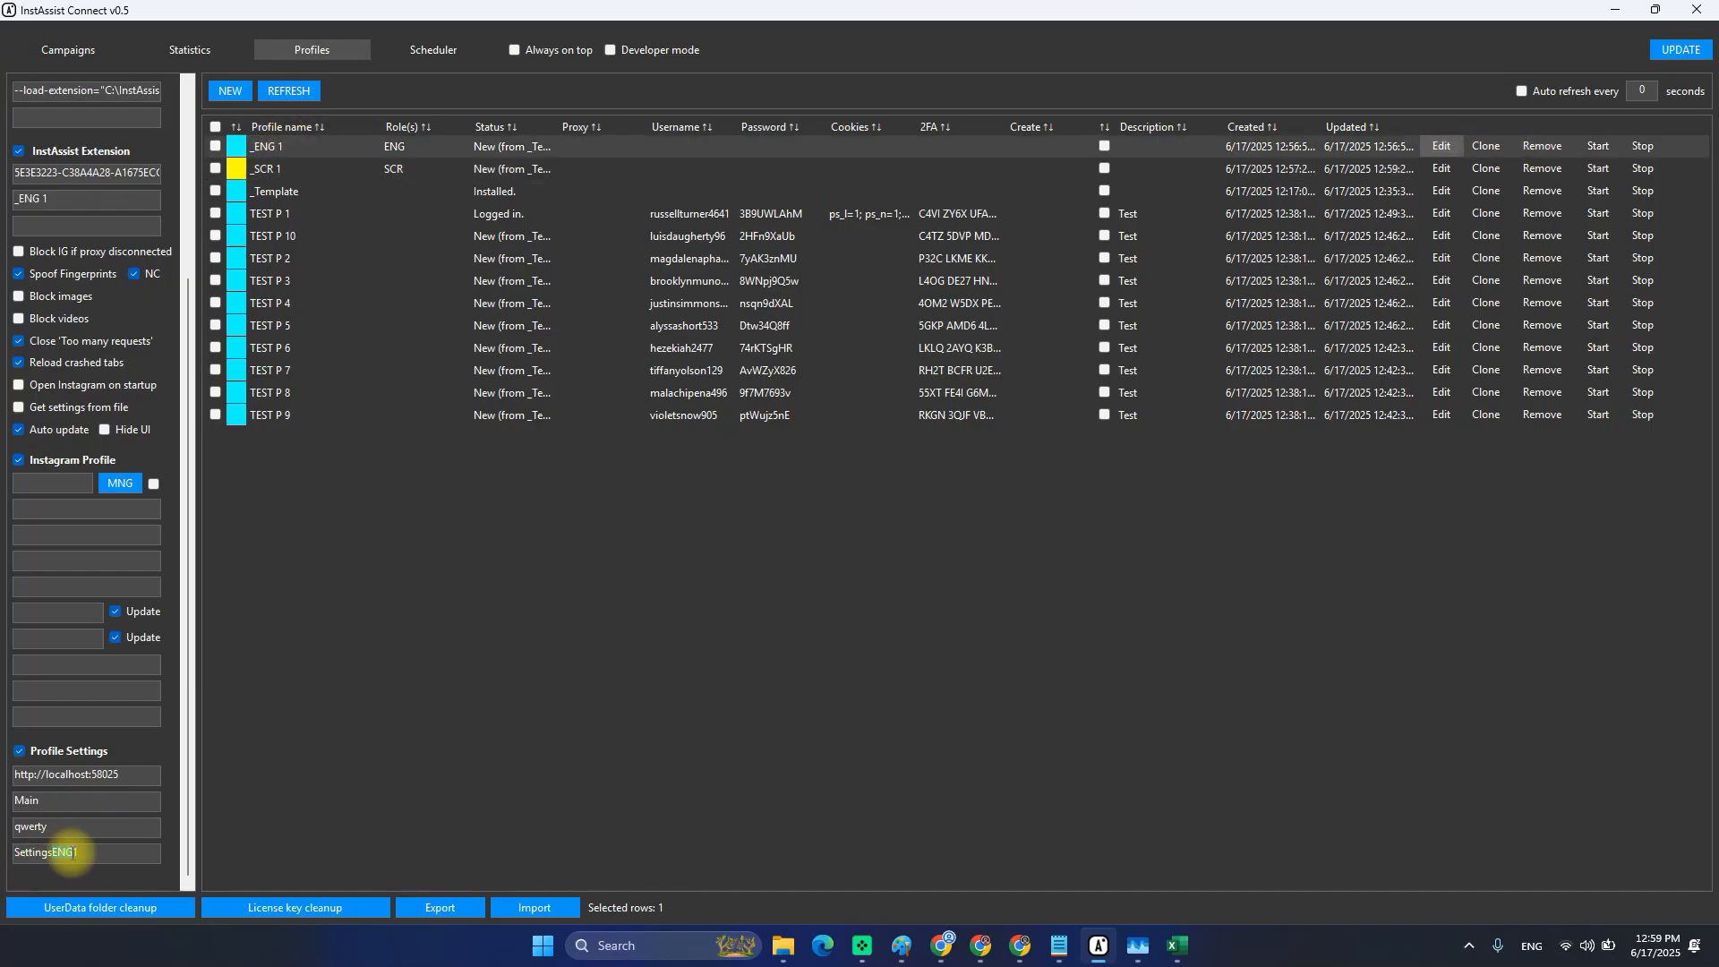
{"action": "left_click", "coordinate": [85, 851]}
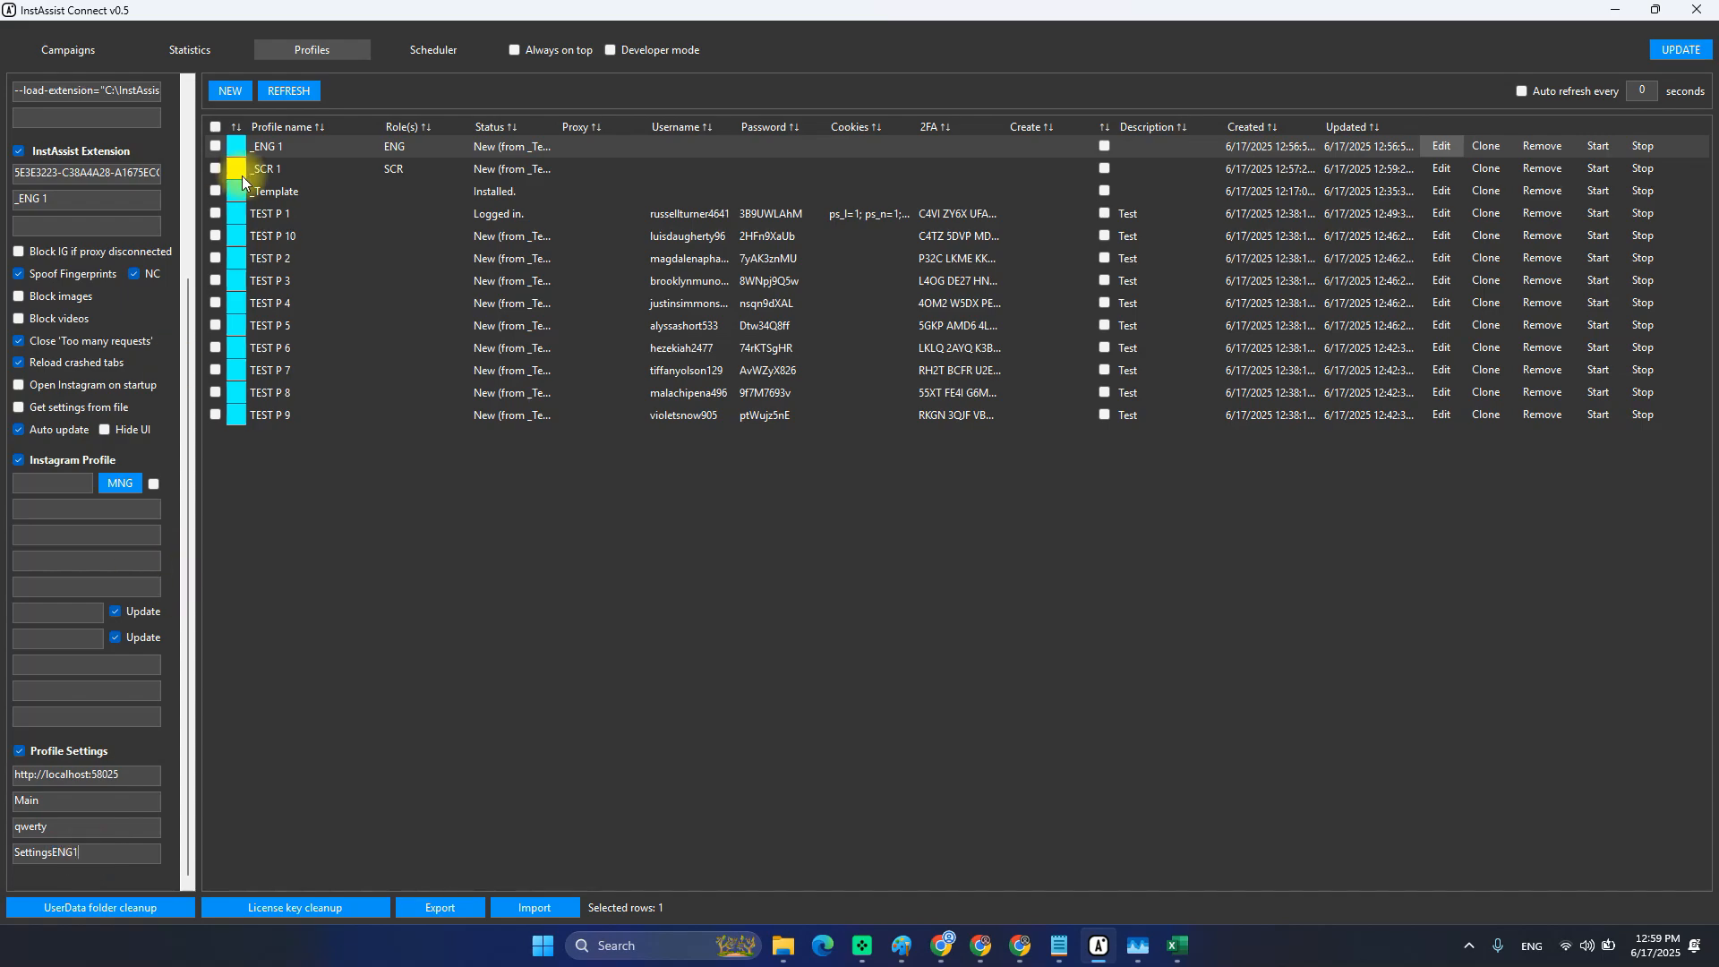
Open the _Template, TEST P 1 and finally _SCR 1 profiles for editing.
{"action": "left_click", "coordinate": [306, 191]}
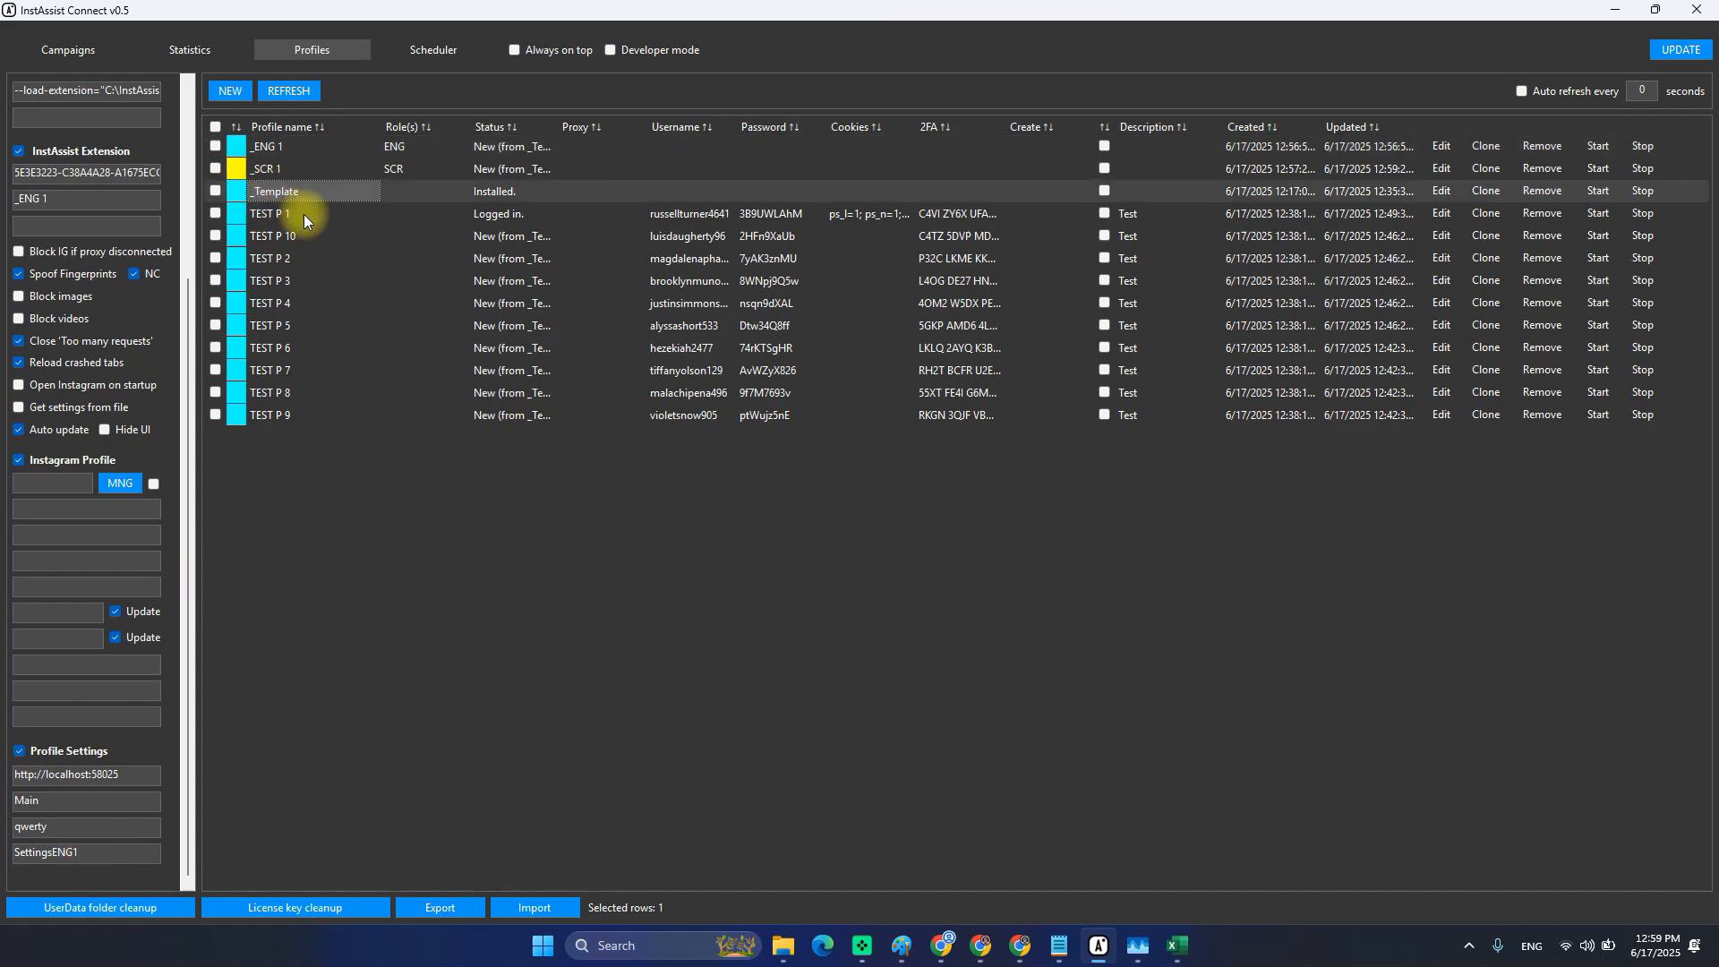
{"action": "left_click", "coordinate": [1441, 190]}
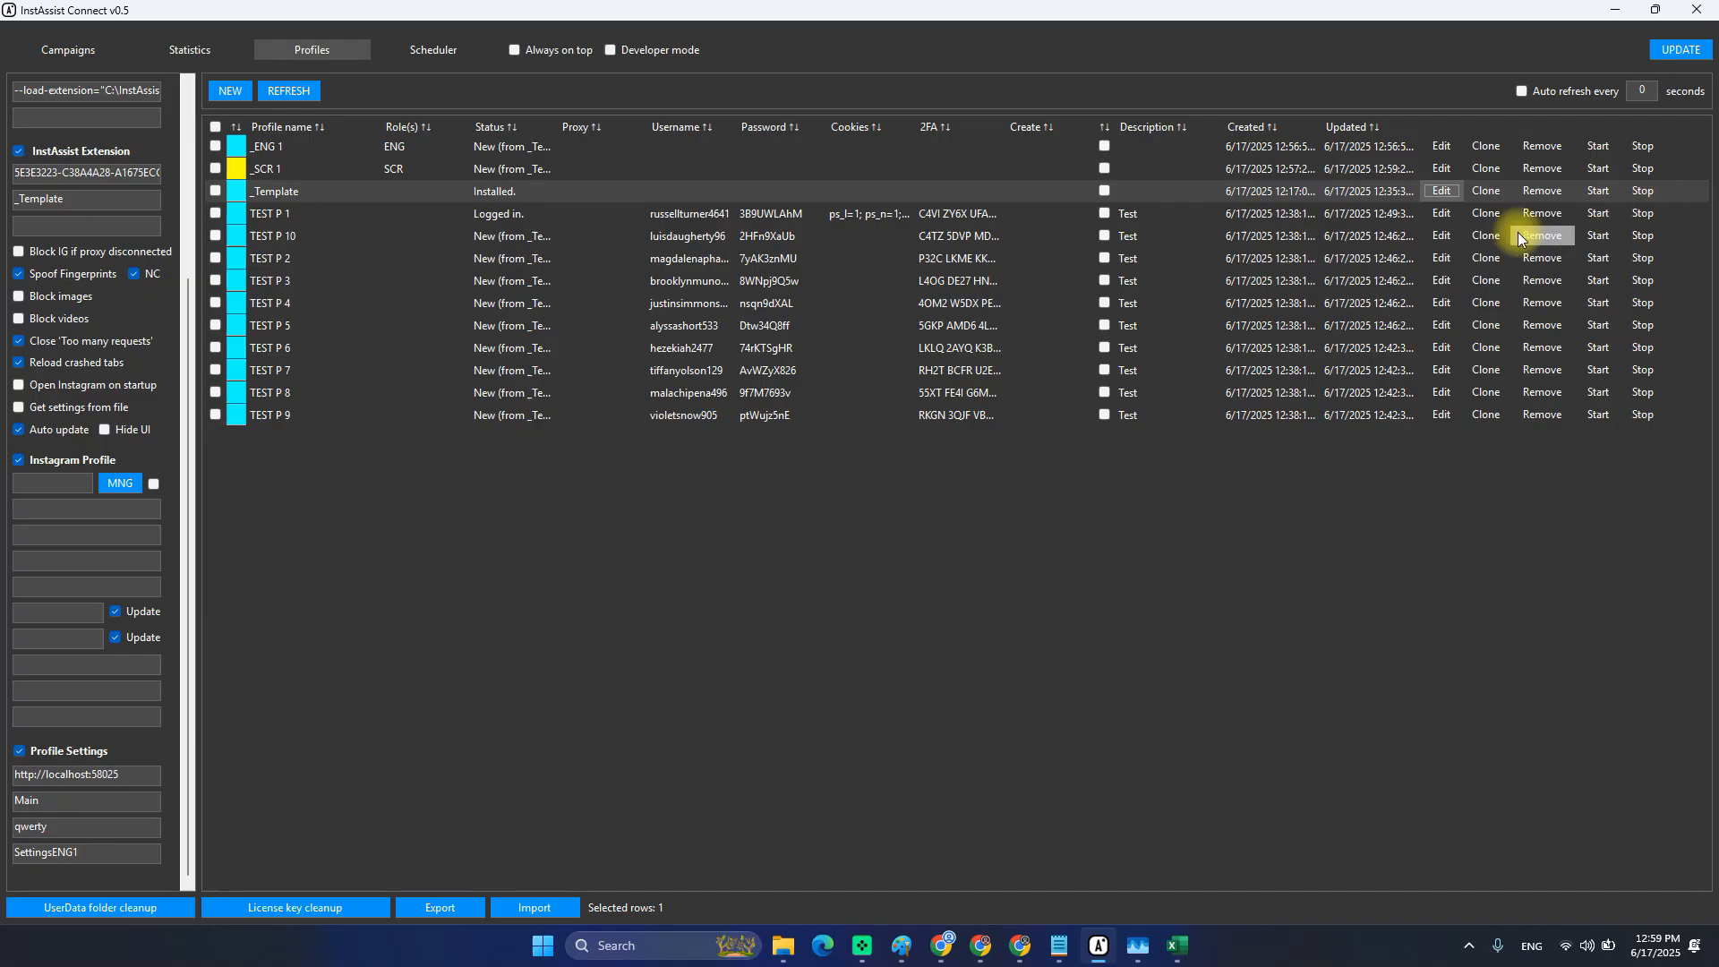
{"action": "left_click", "coordinate": [1442, 213]}
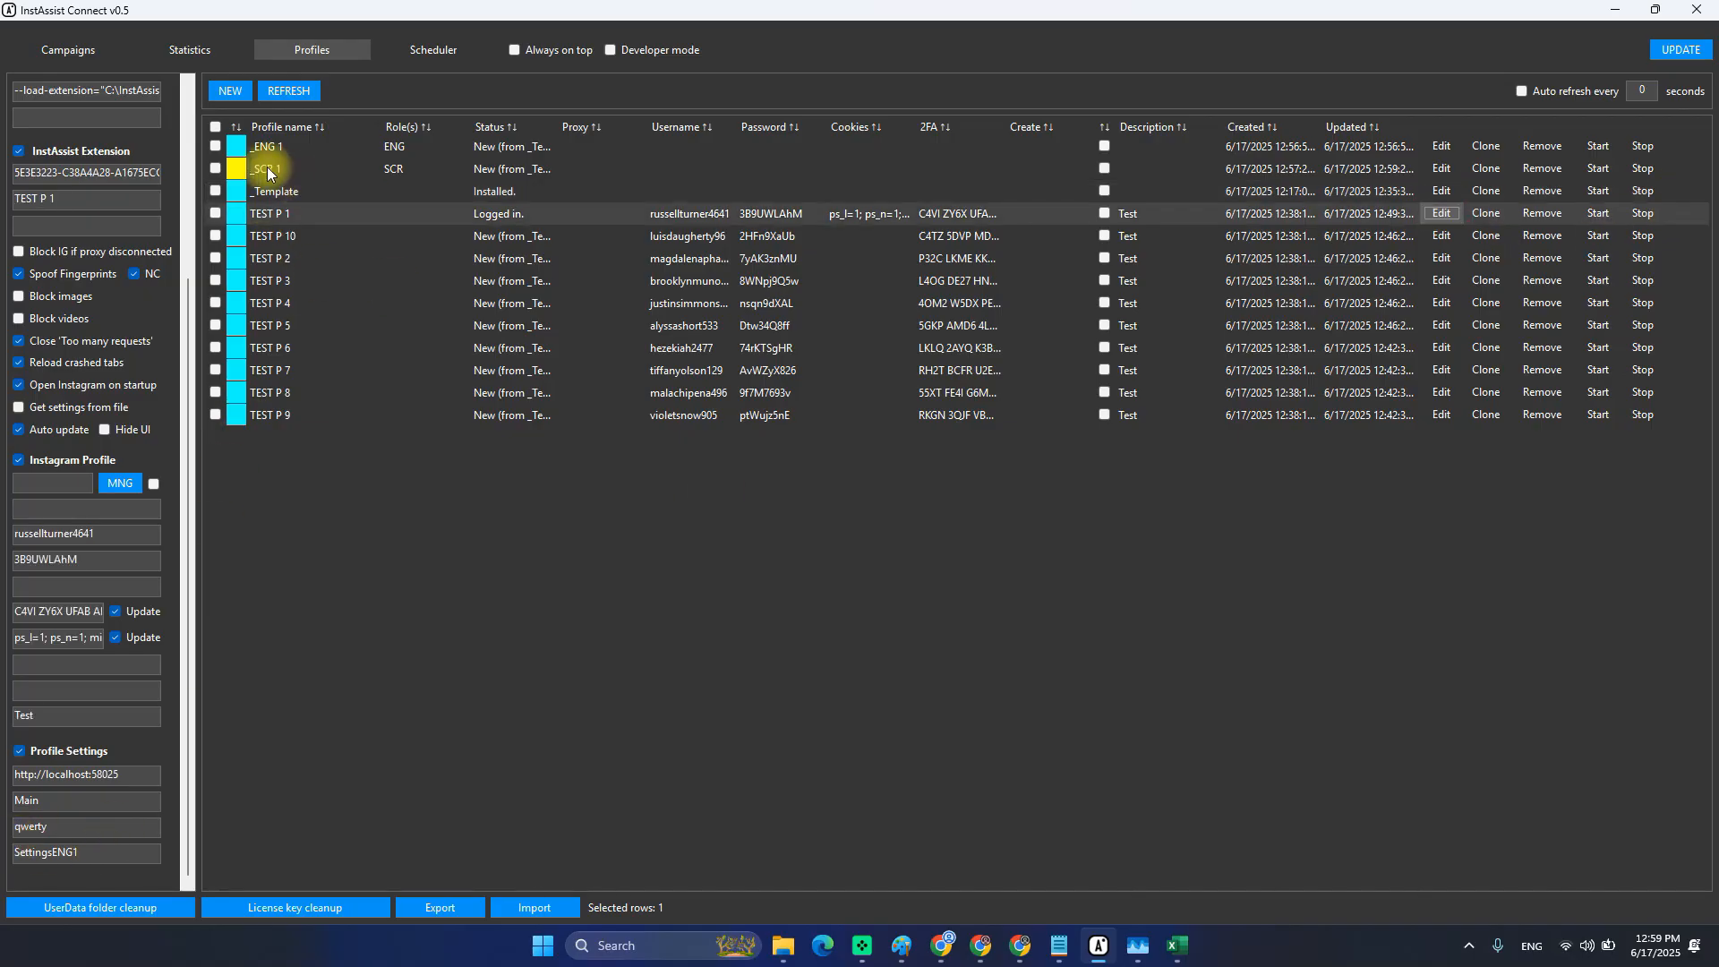
{"action": "left_click", "coordinate": [1441, 169]}
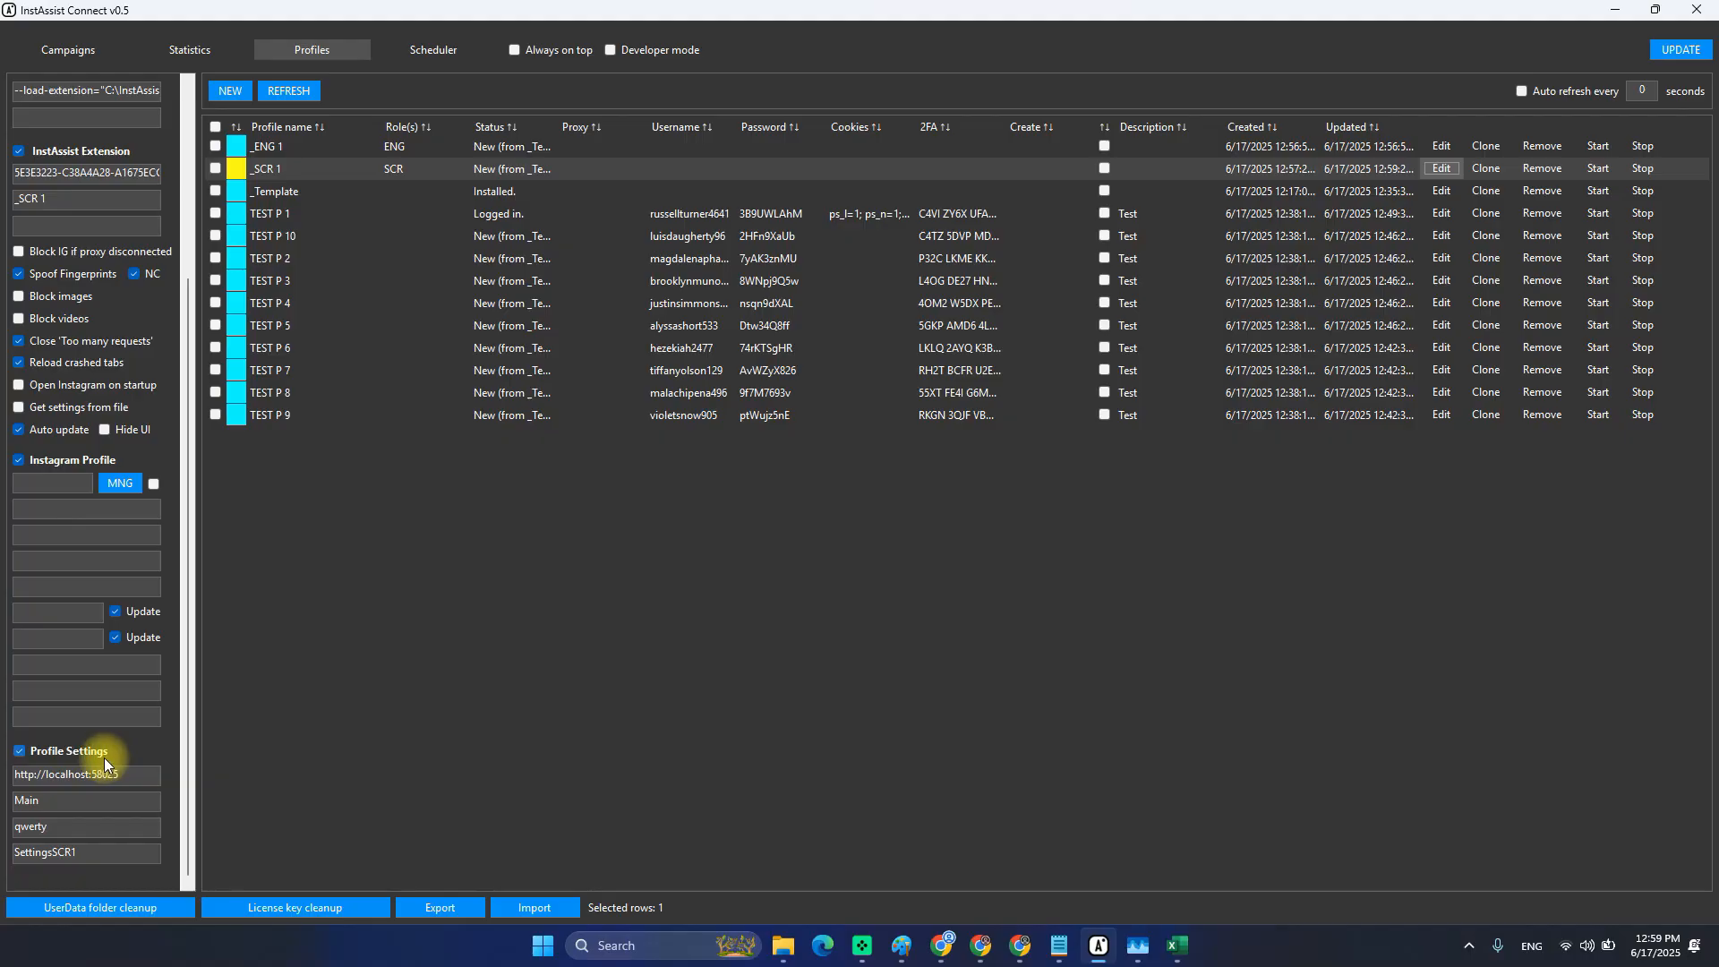
{"action": "scroll", "coordinate": [104, 752], "scroll_direction": "up", "scroll_amount": 3}
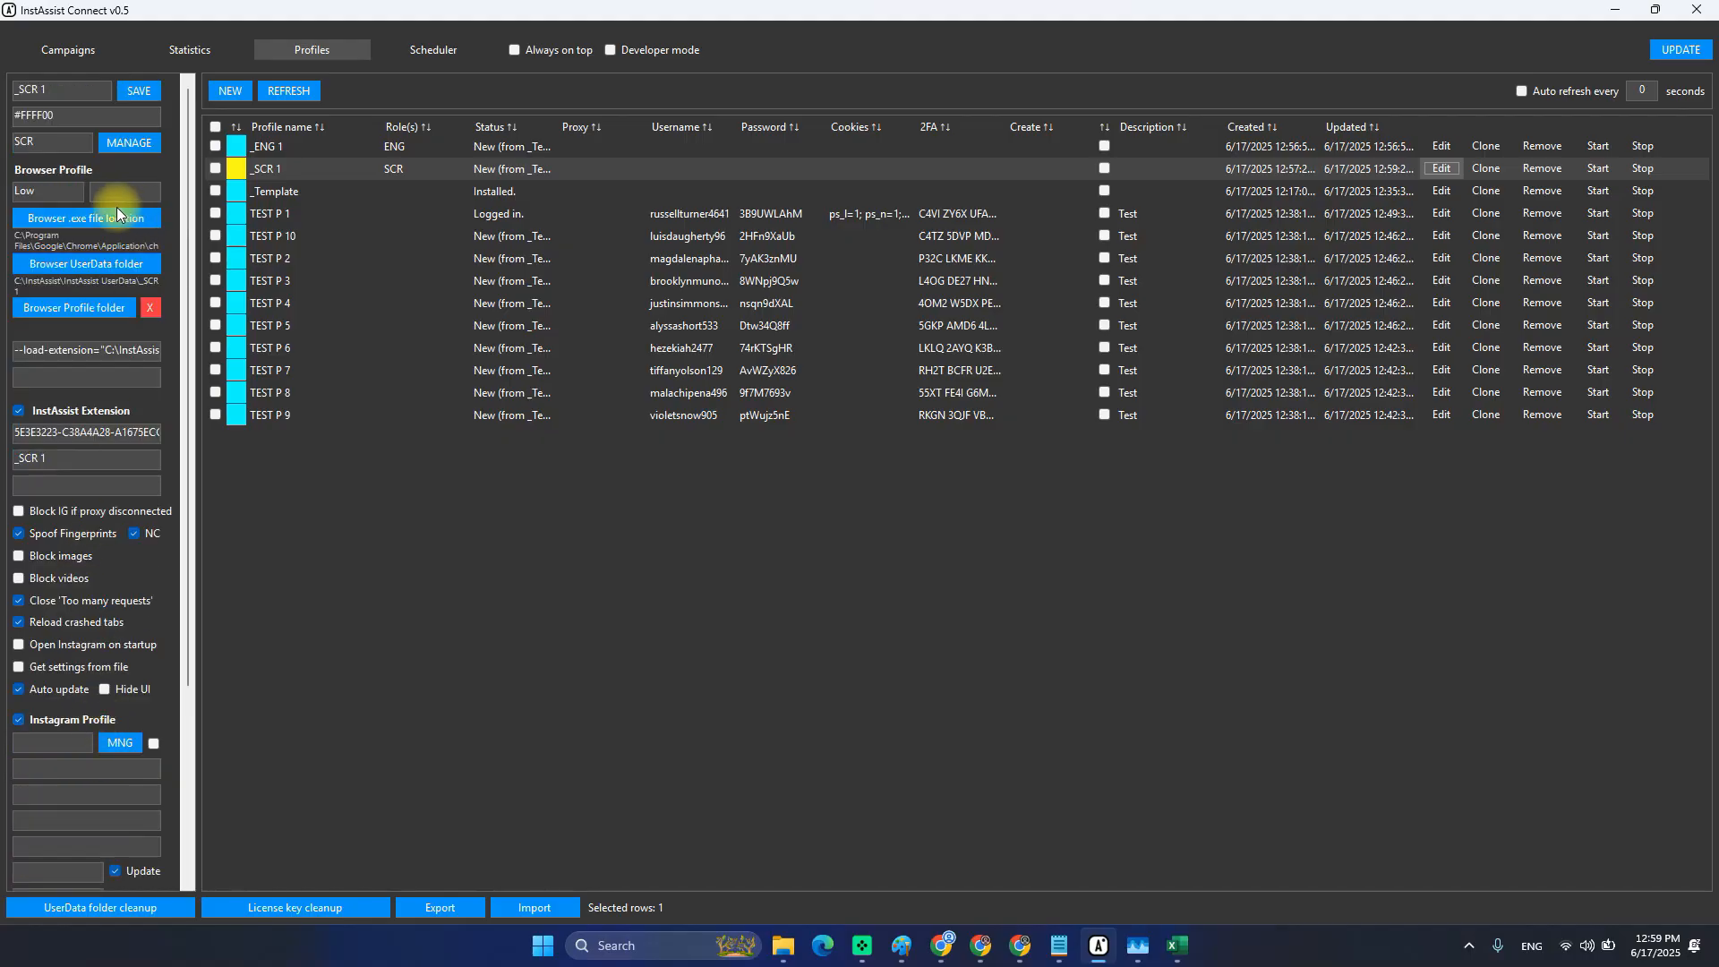
Create role ENG with _ENG 1 as profile and scheduler template, Create Preset sync off.
{"action": "left_click", "coordinate": [118, 143]}
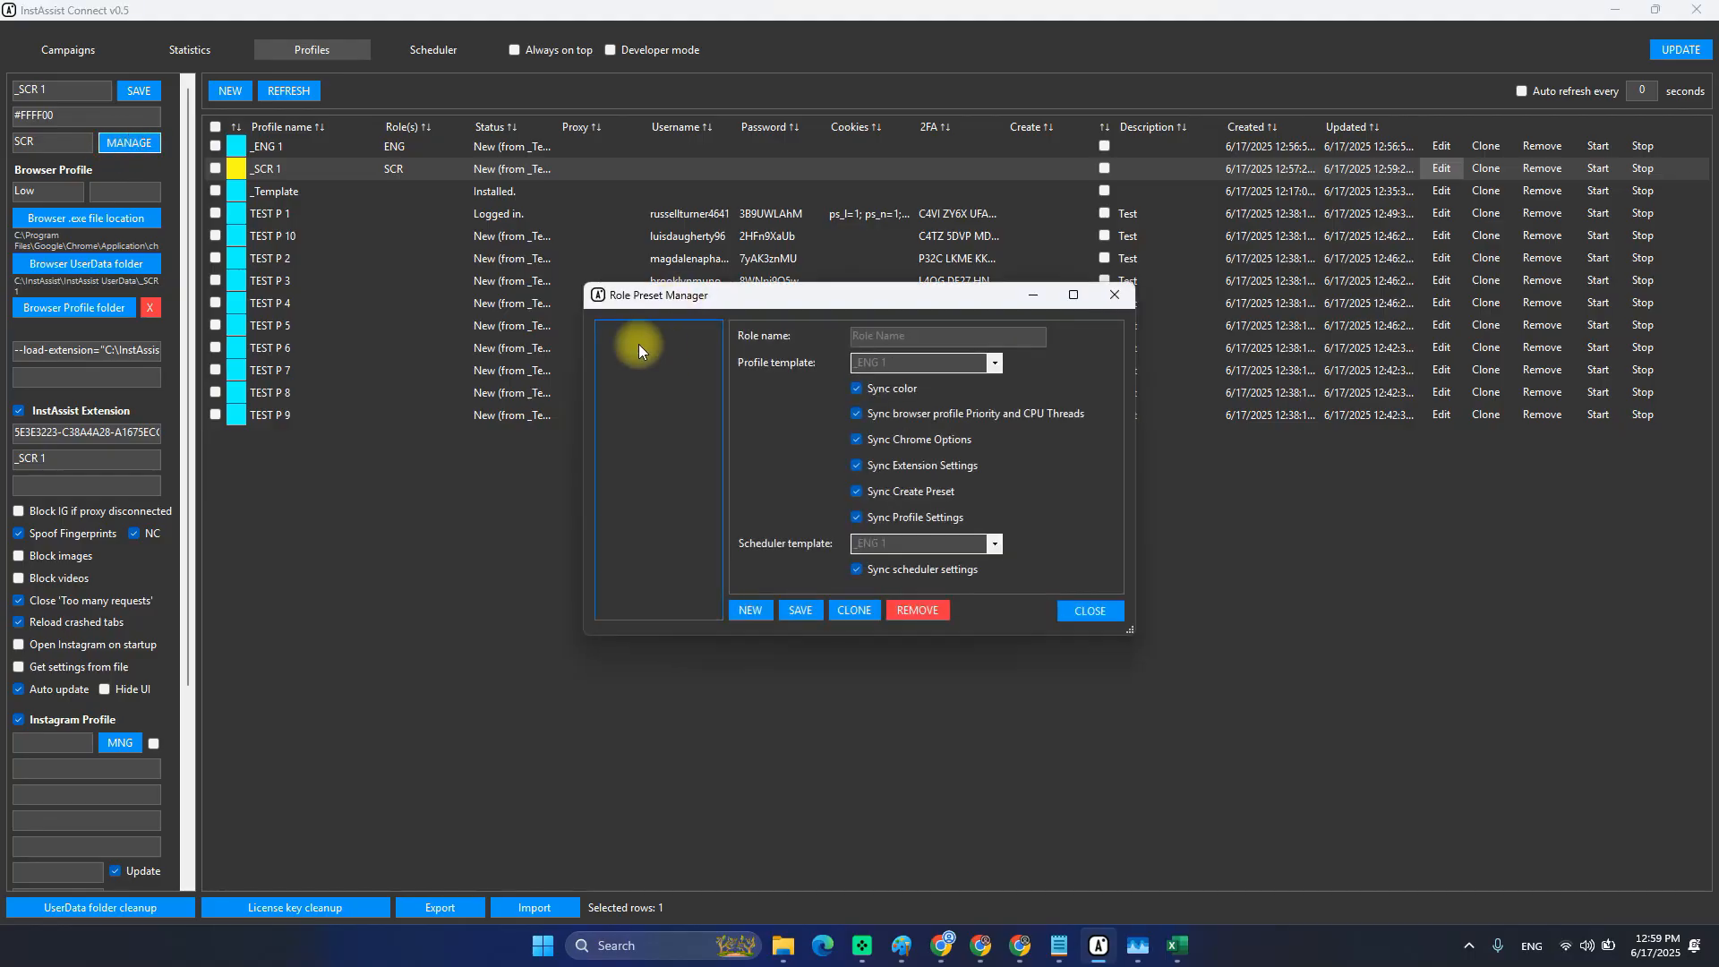
{"action": "left_click", "coordinate": [938, 335]}
{"action": "type", "text": "ENG"}
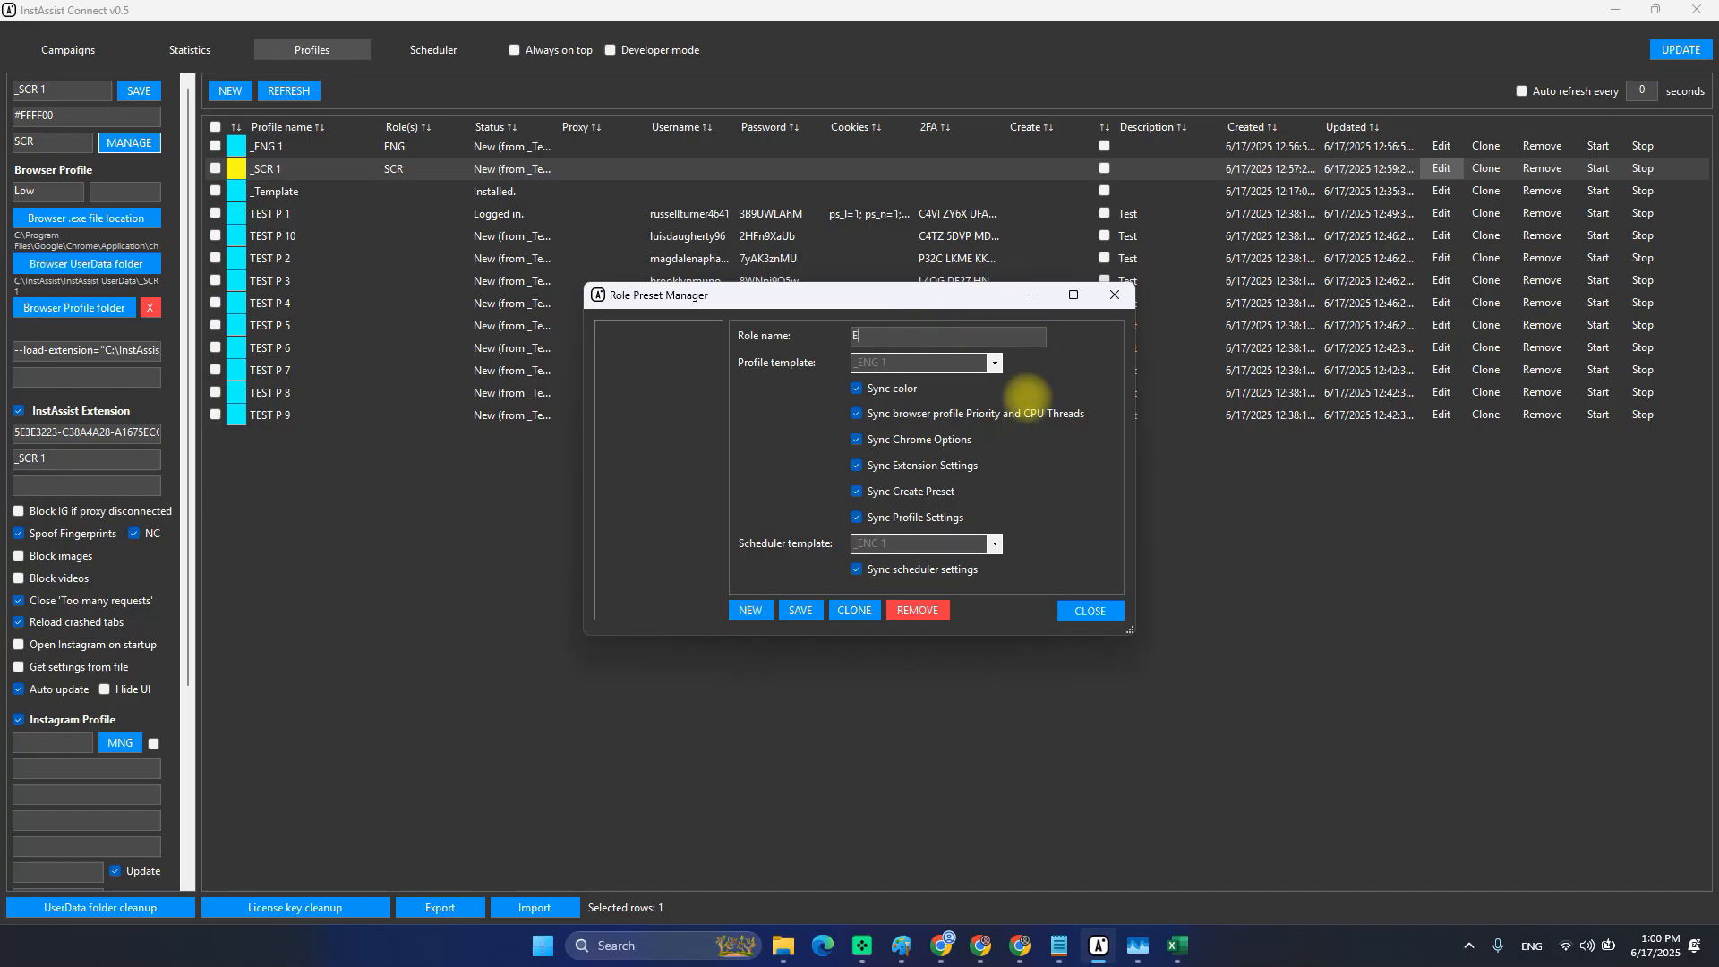
{"action": "left_click", "coordinate": [999, 367]}
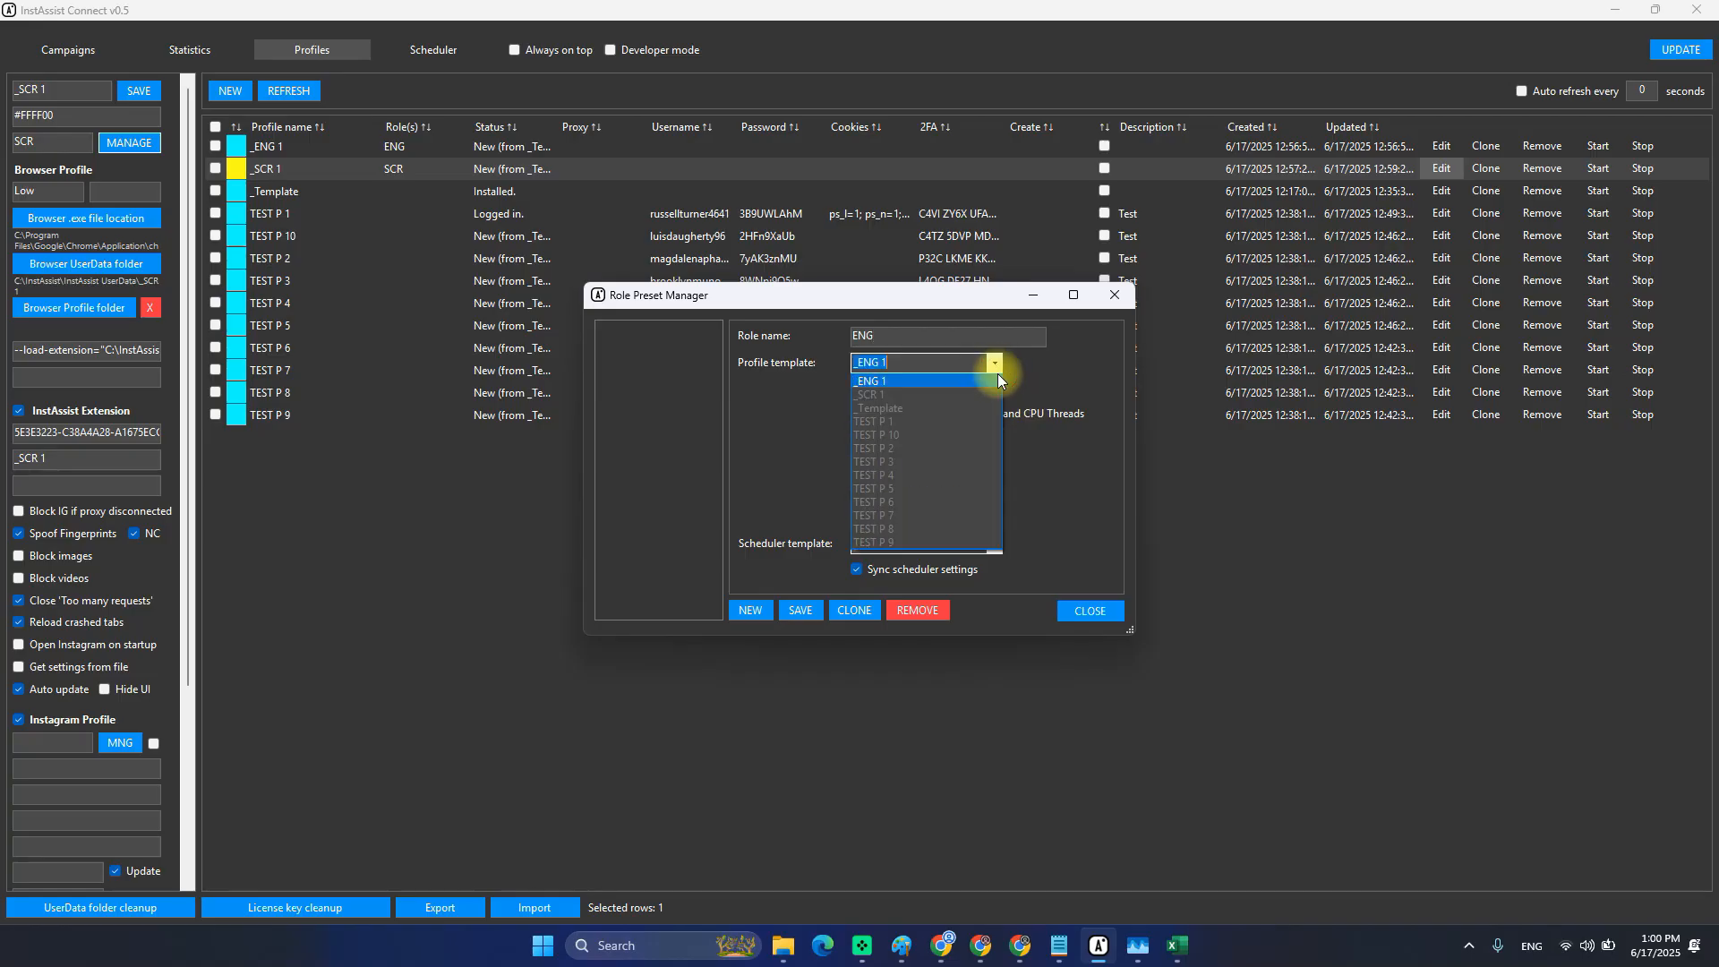
{"action": "left_click", "coordinate": [886, 381]}
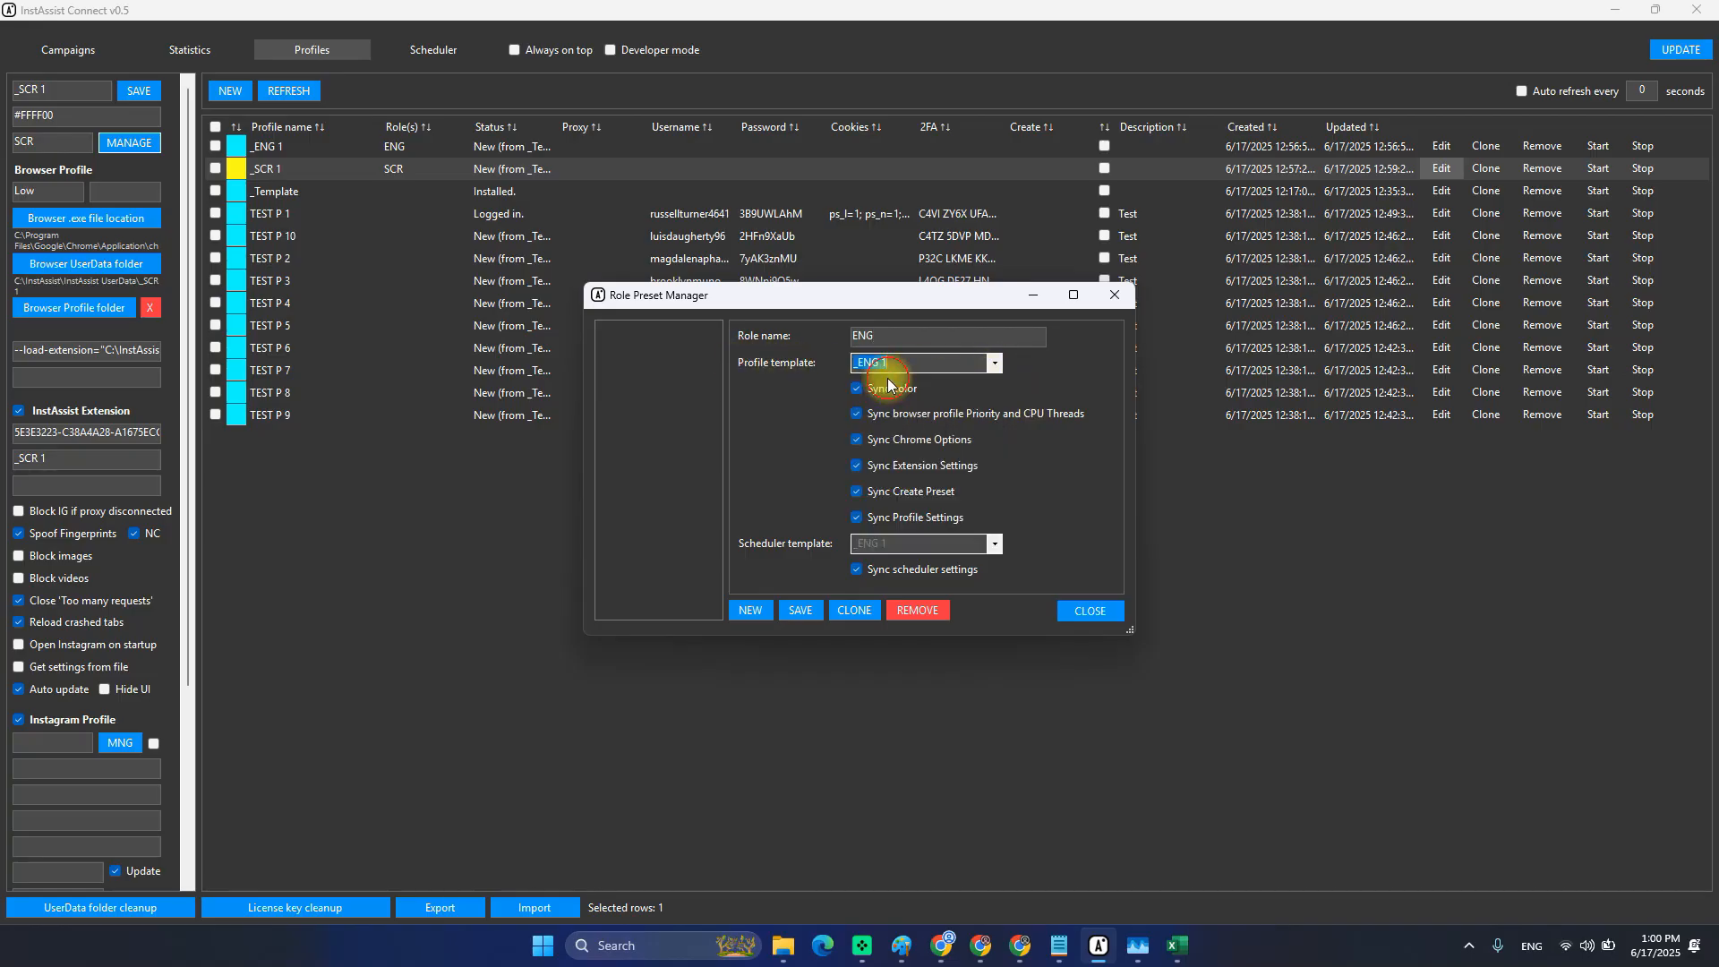
{"action": "left_click", "coordinate": [994, 543]}
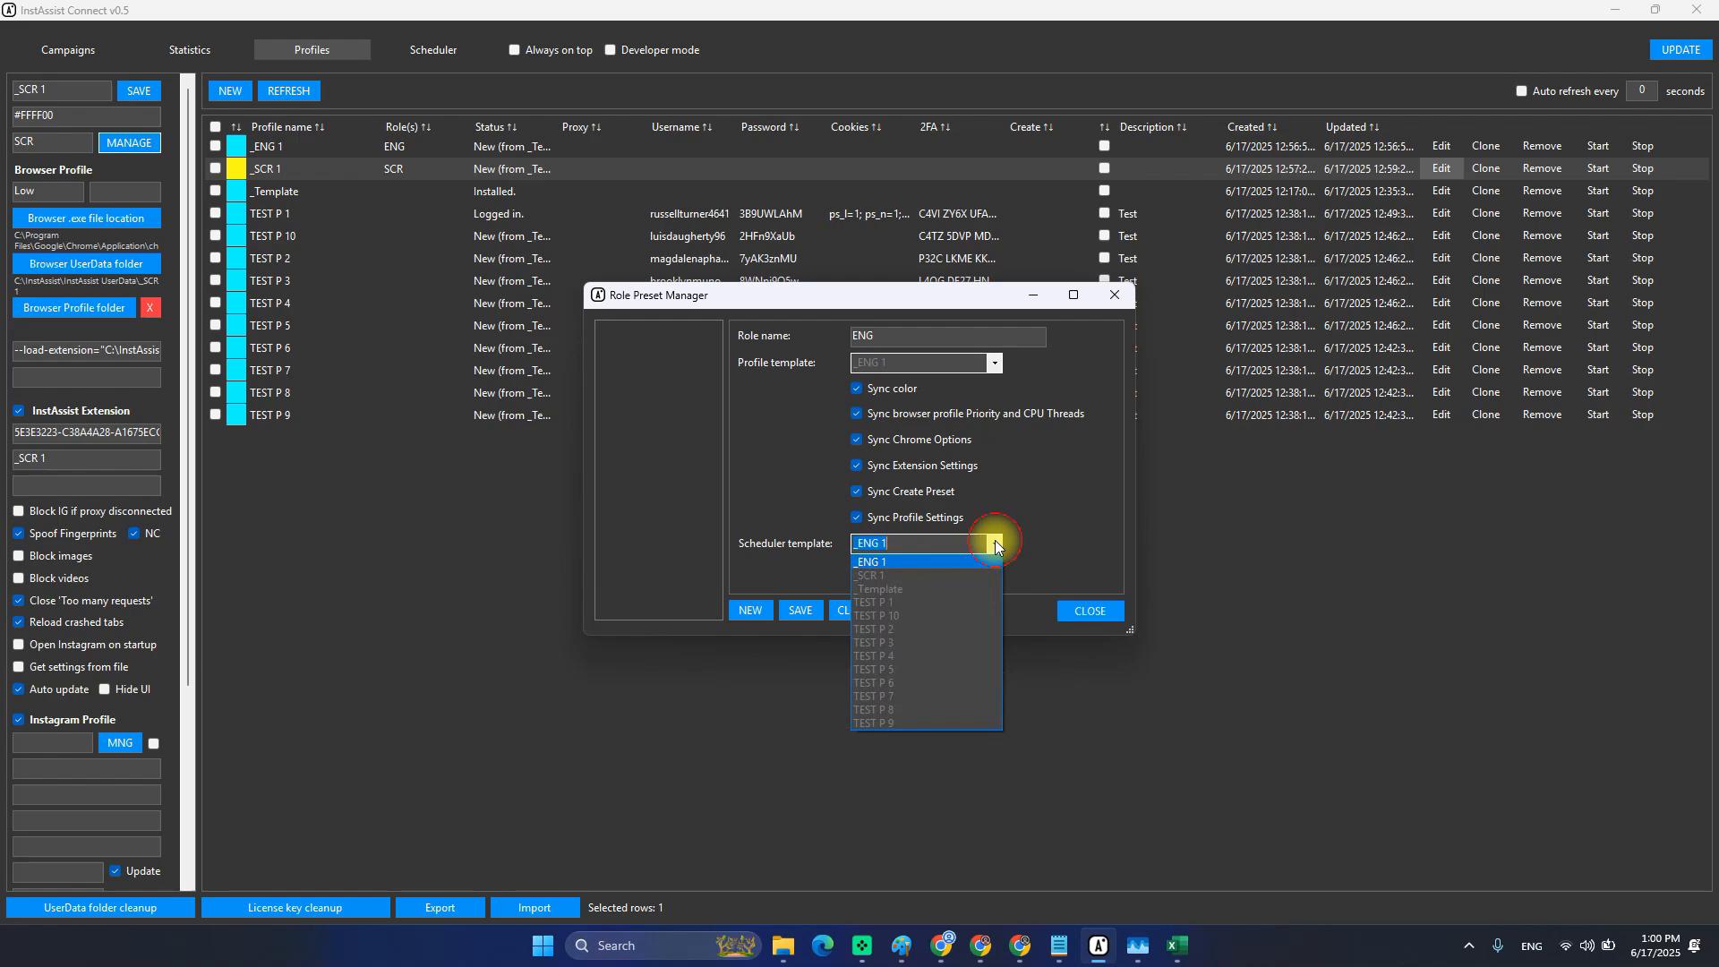
{"action": "left_click", "coordinate": [877, 563]}
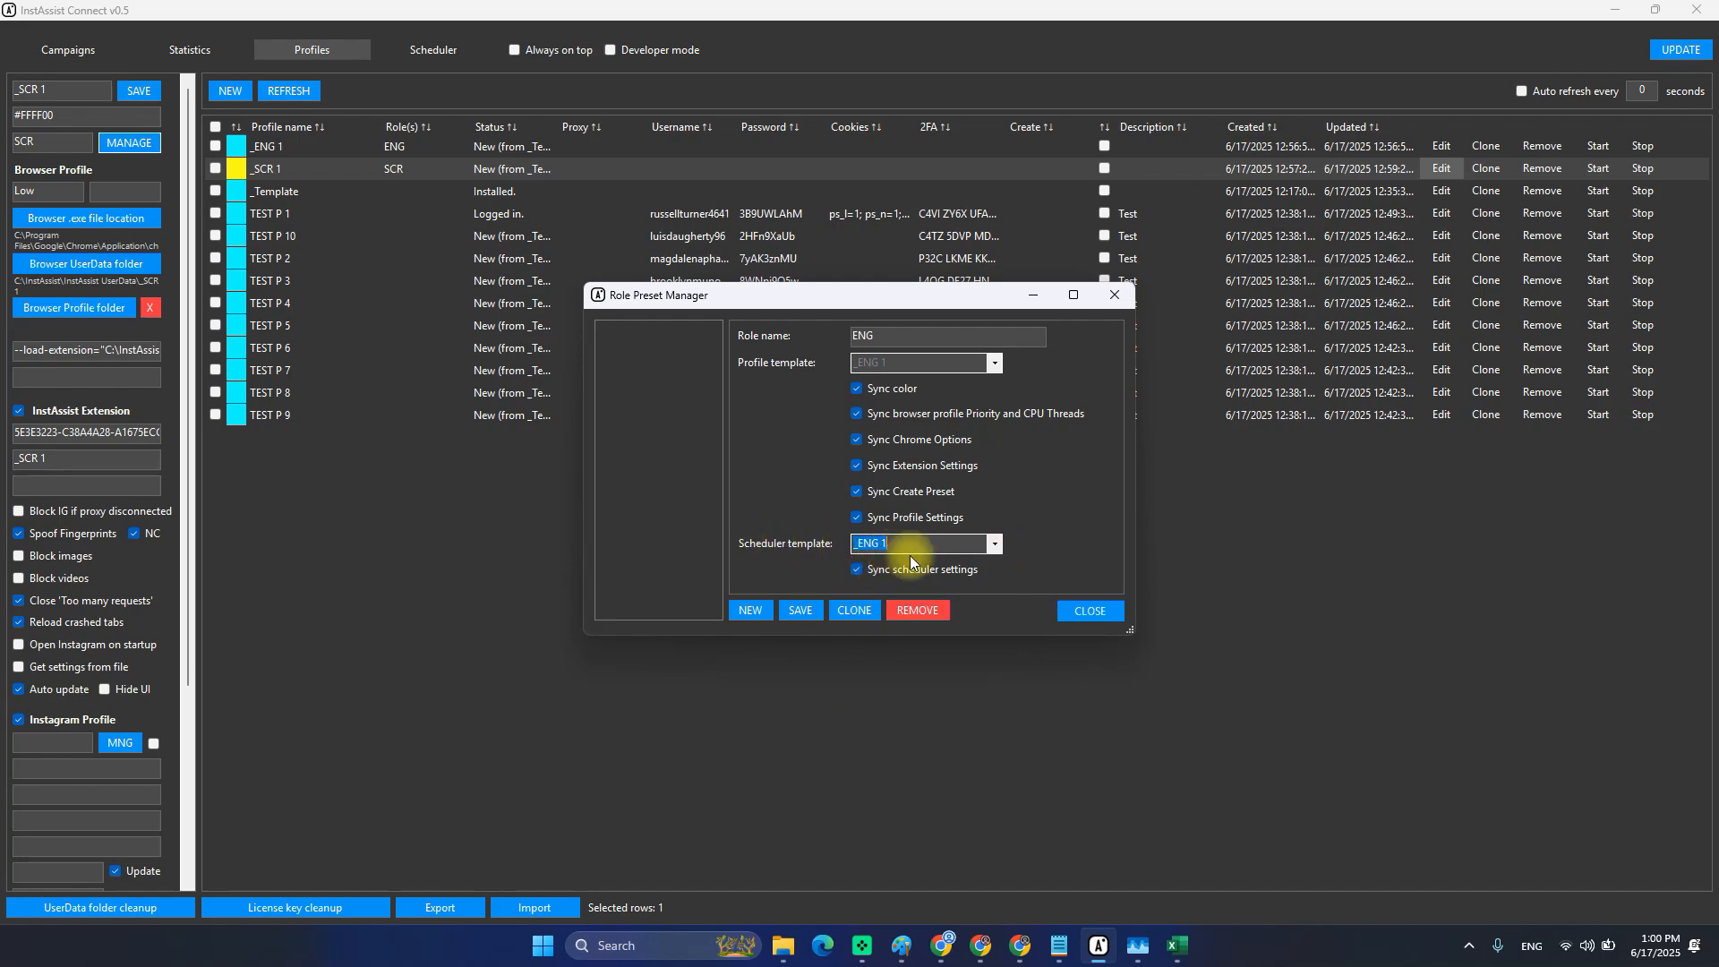
{"action": "left_click", "coordinate": [937, 499]}
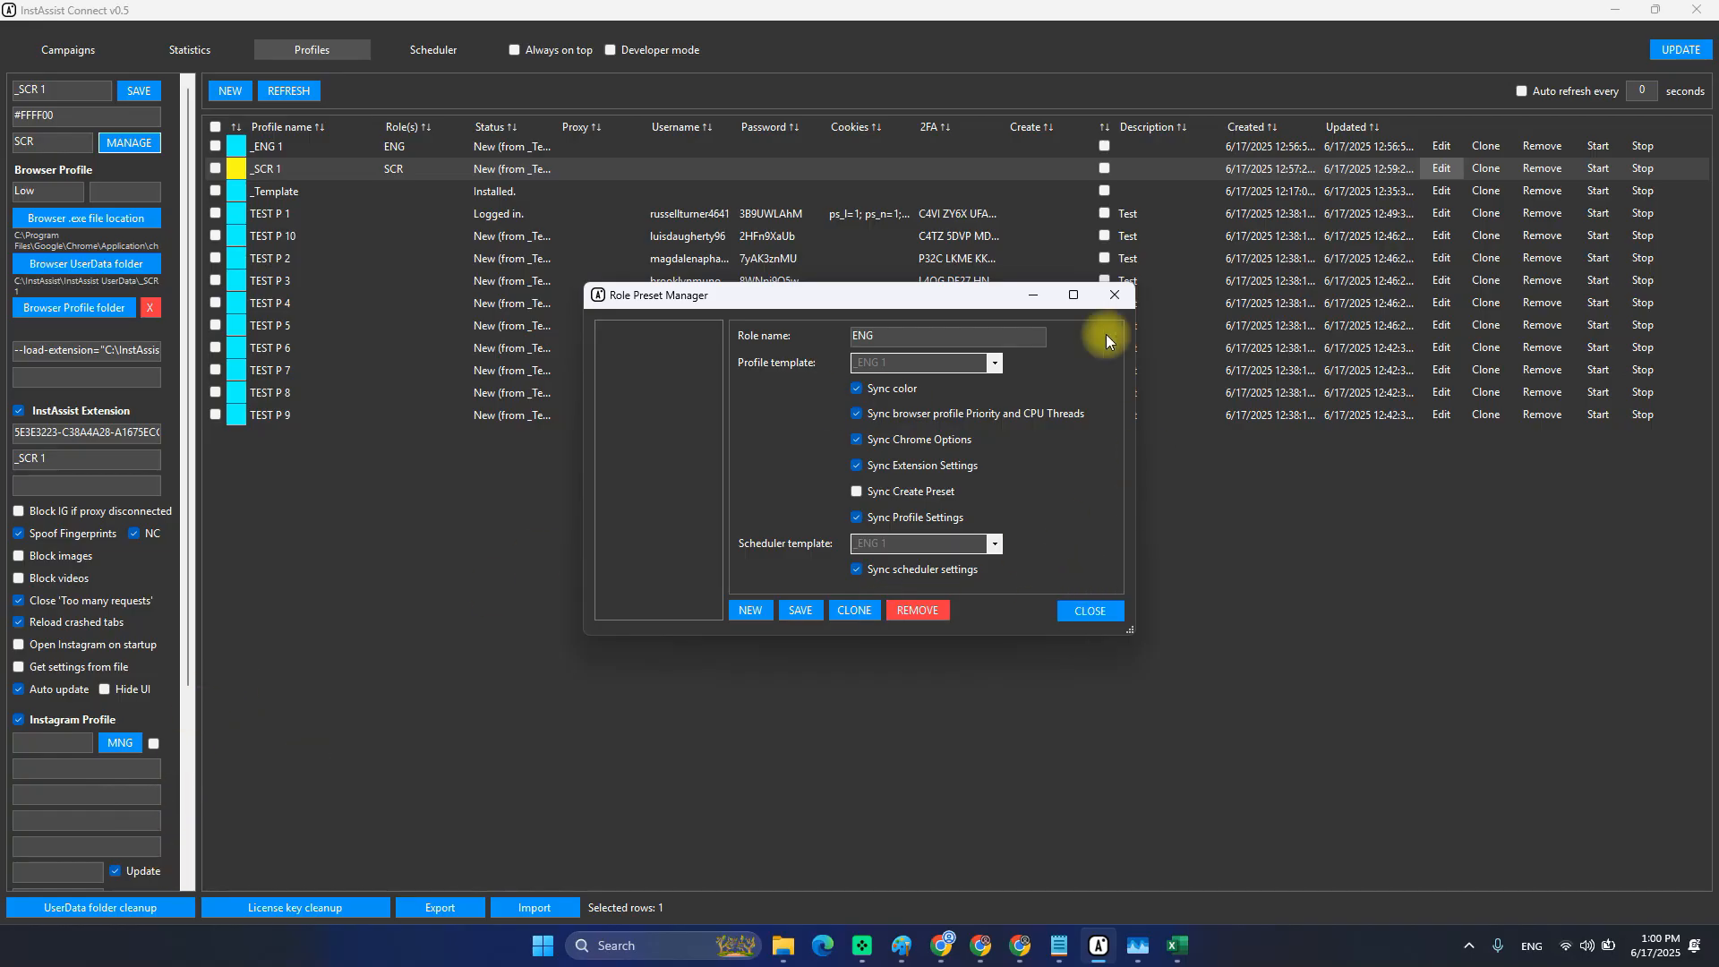
Close and reopen the Role Preset Manager, turning Create Preset syncing off again.
{"action": "left_click", "coordinate": [1113, 295]}
{"action": "scroll", "coordinate": [81, 716], "scroll_direction": "down", "scroll_amount": 3}
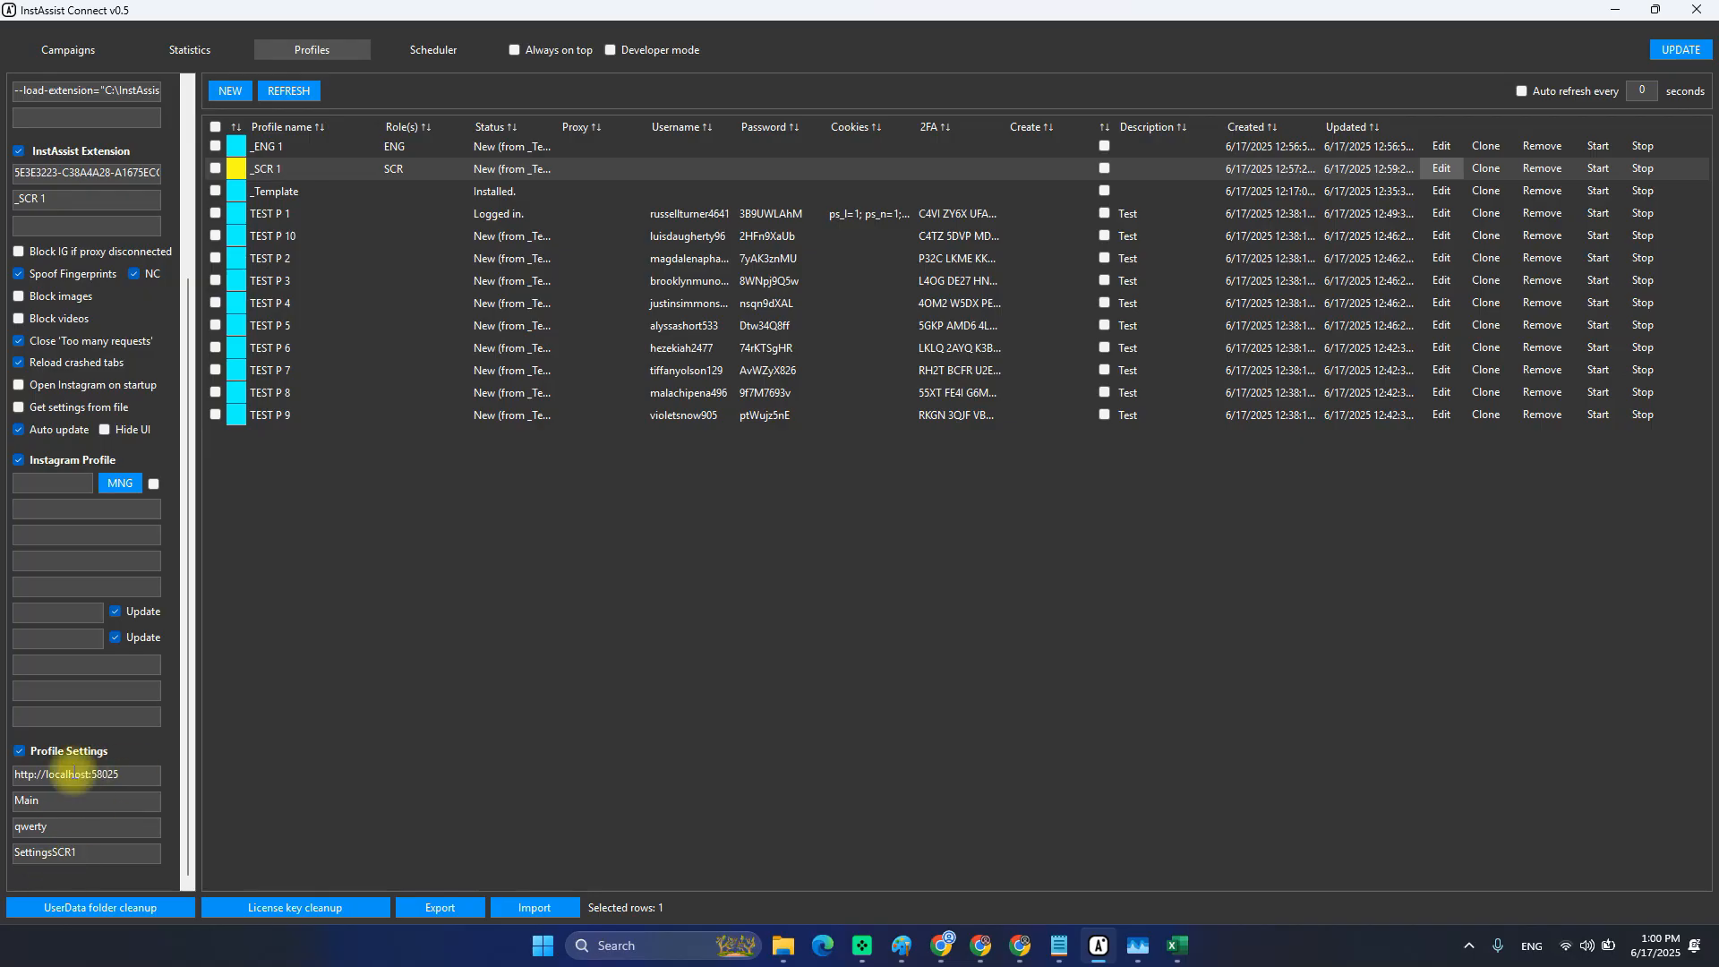
{"action": "scroll", "coordinate": [40, 732], "scroll_direction": "up", "scroll_amount": 3}
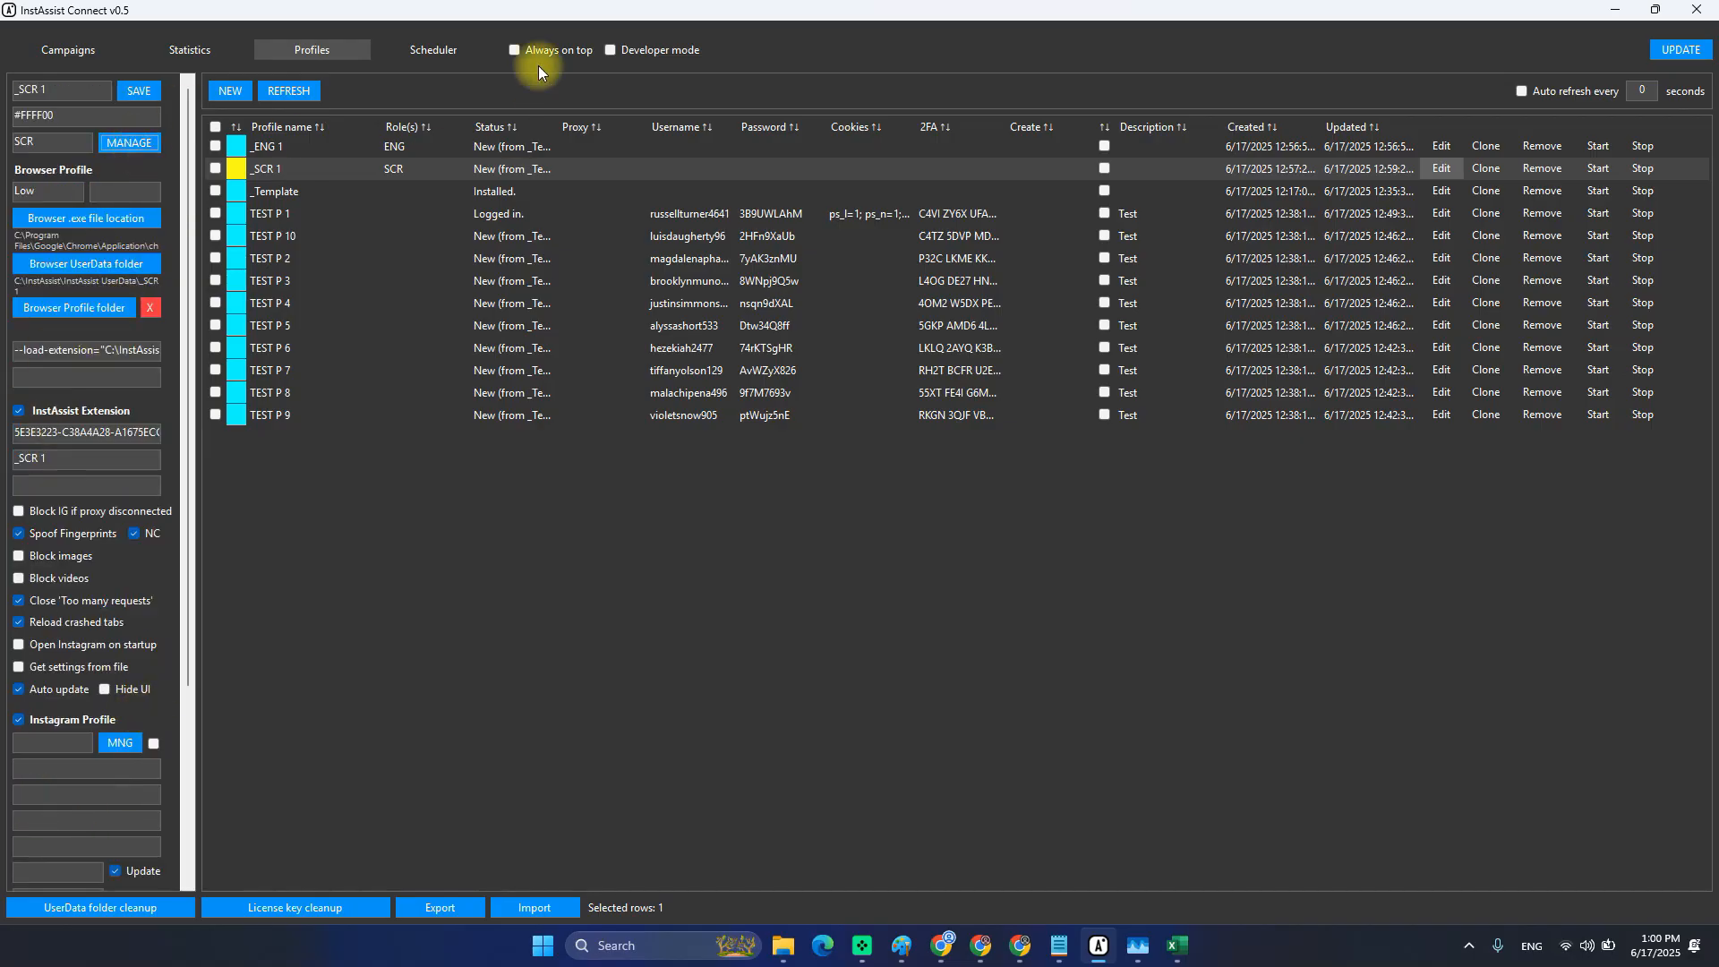
{"action": "left_click", "coordinate": [129, 143]}
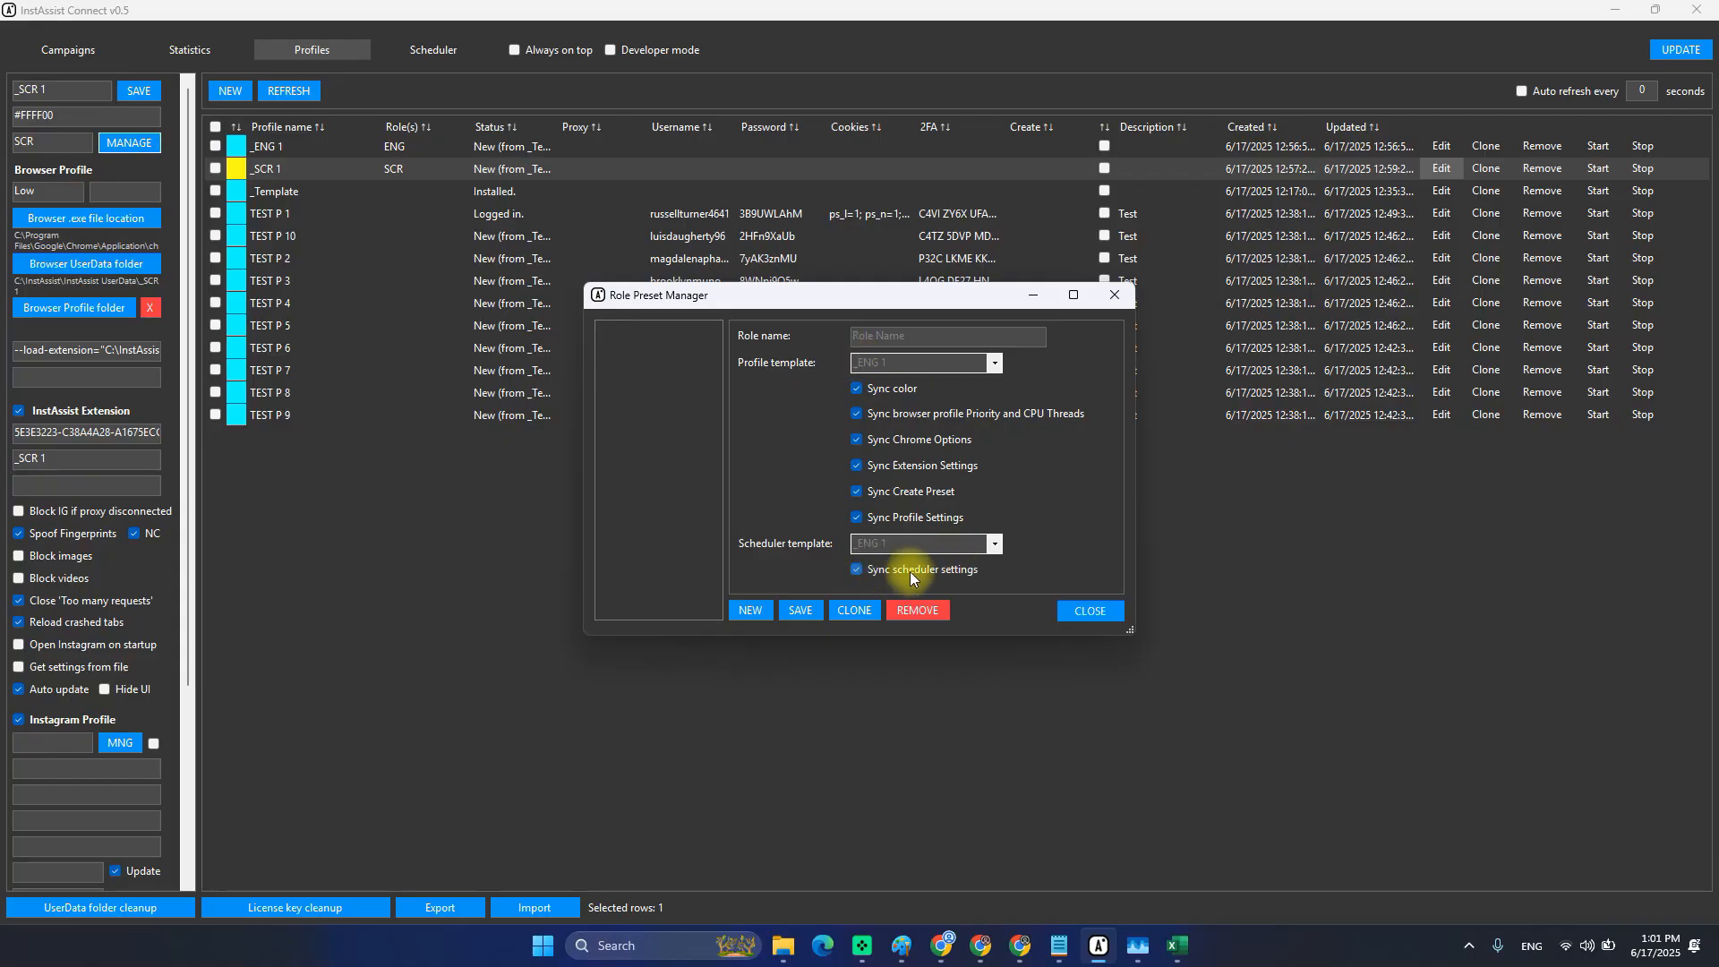
{"action": "left_click", "coordinate": [909, 337]}
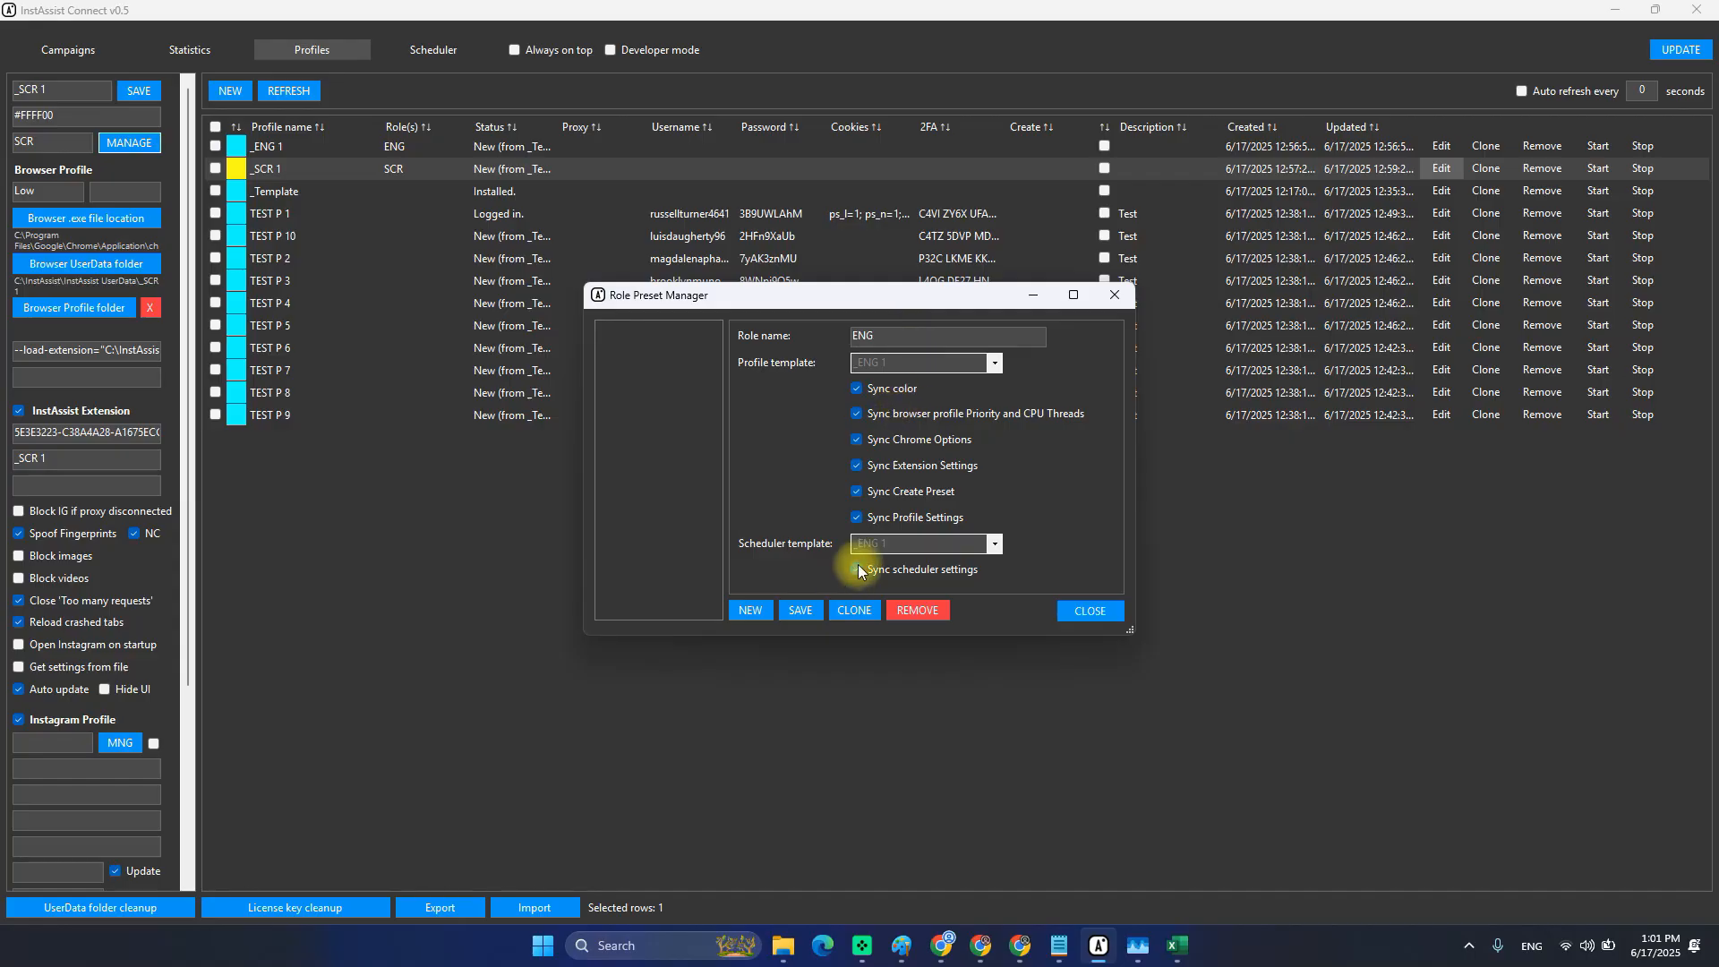
{"action": "left_click", "coordinate": [860, 493]}
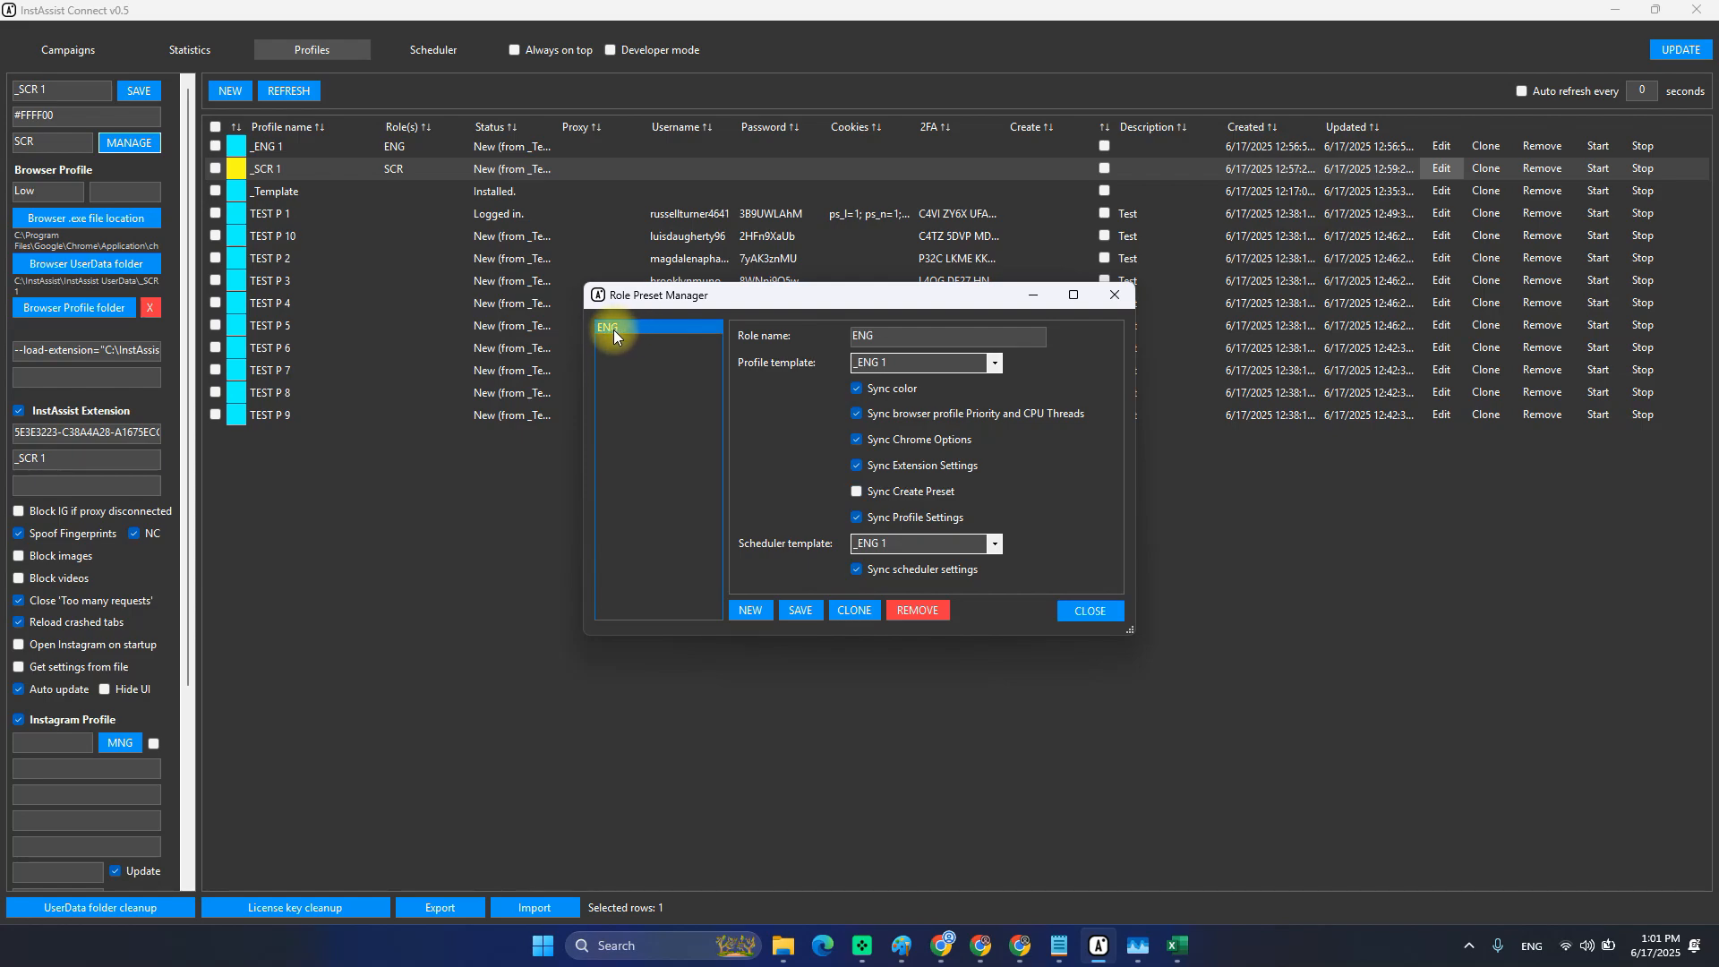
Add role SCR with _SCR 1 as profile and scheduler template, Create Preset sync off.
{"action": "left_click", "coordinate": [751, 609]}
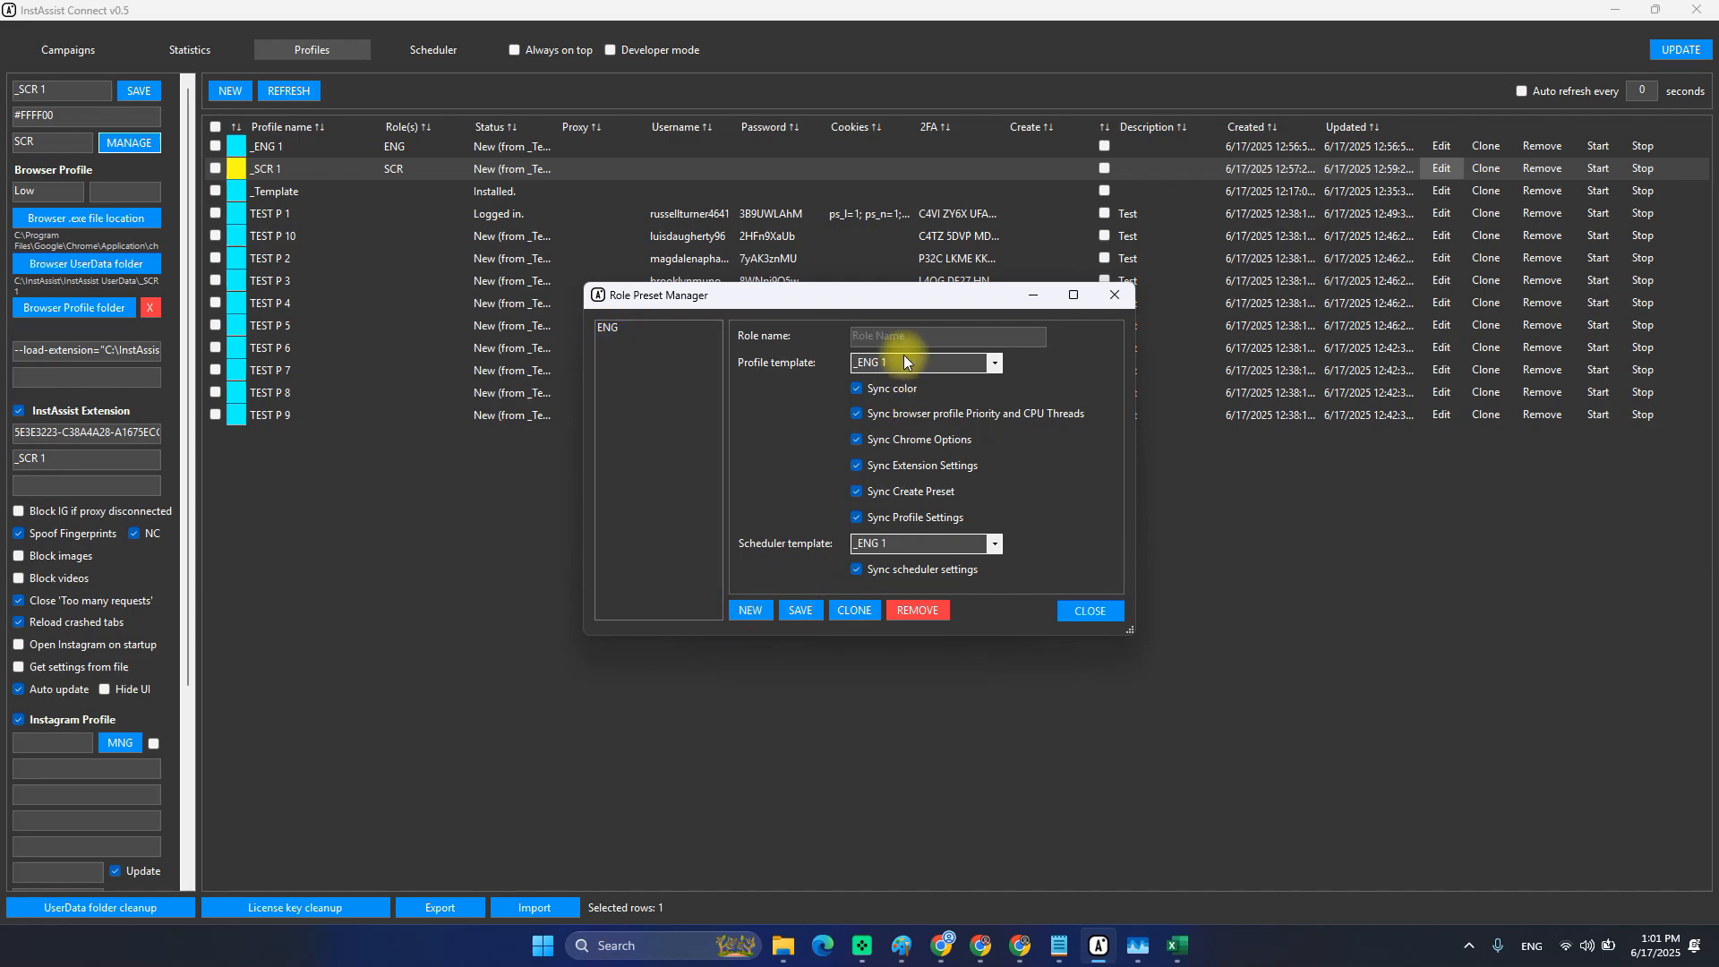
{"action": "type", "text": "SCR"}
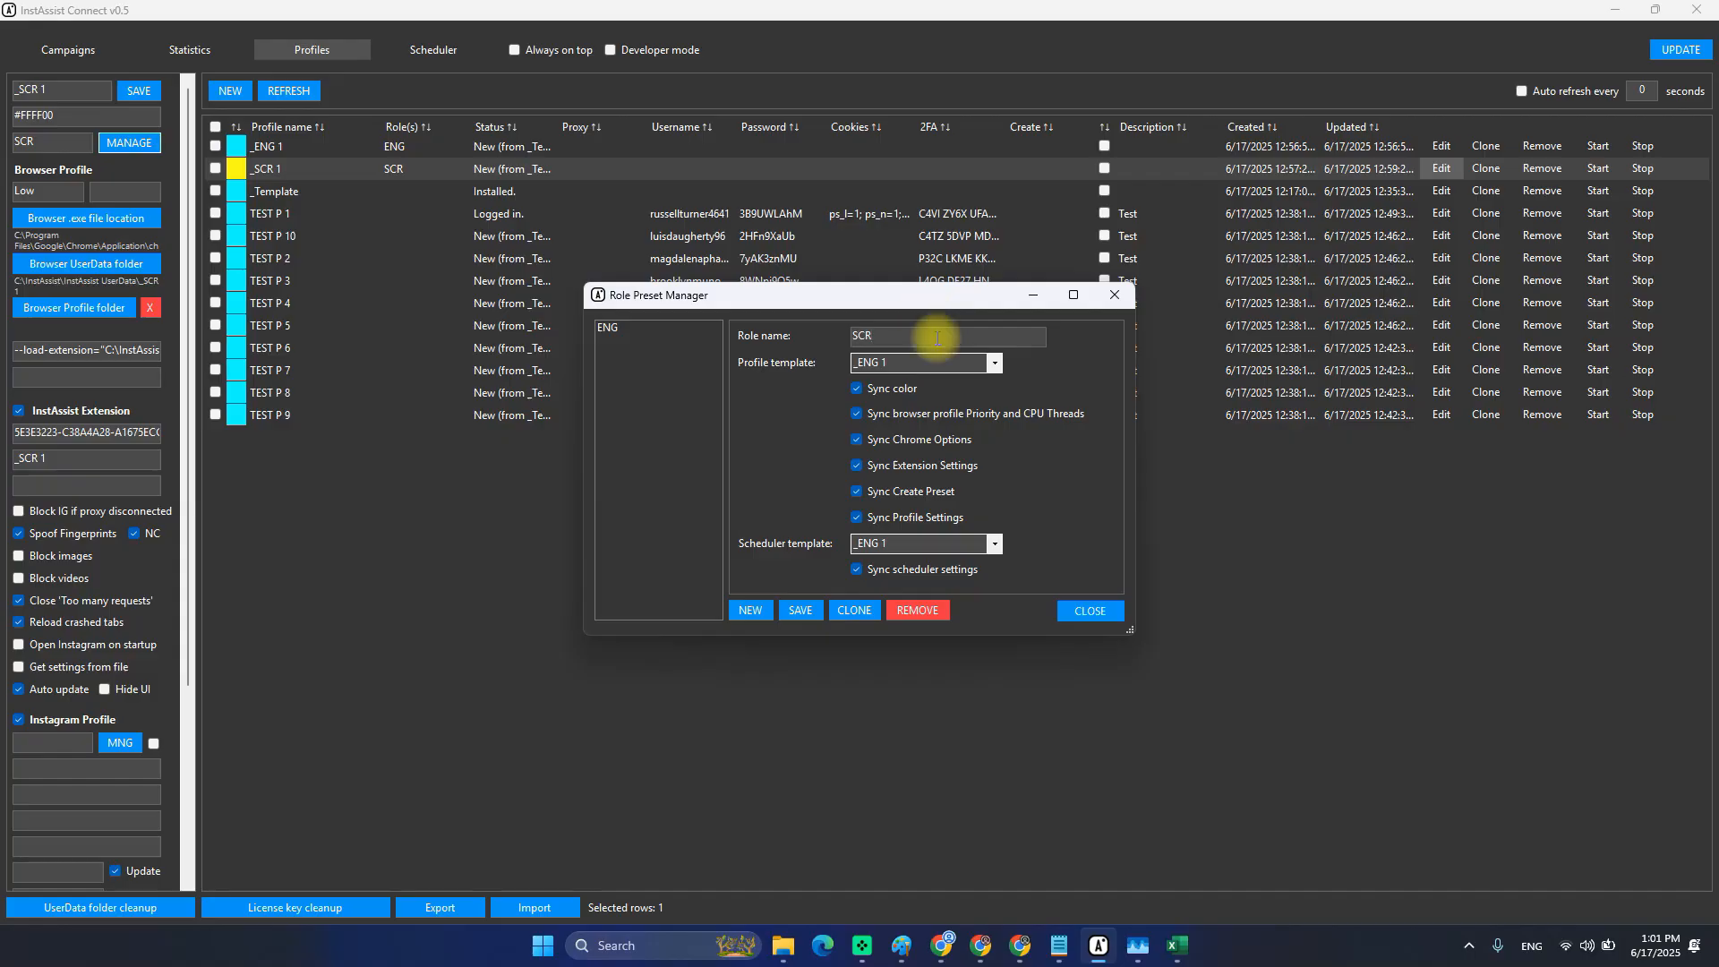
{"action": "left_click", "coordinate": [977, 367]}
{"action": "left_click", "coordinate": [884, 387]}
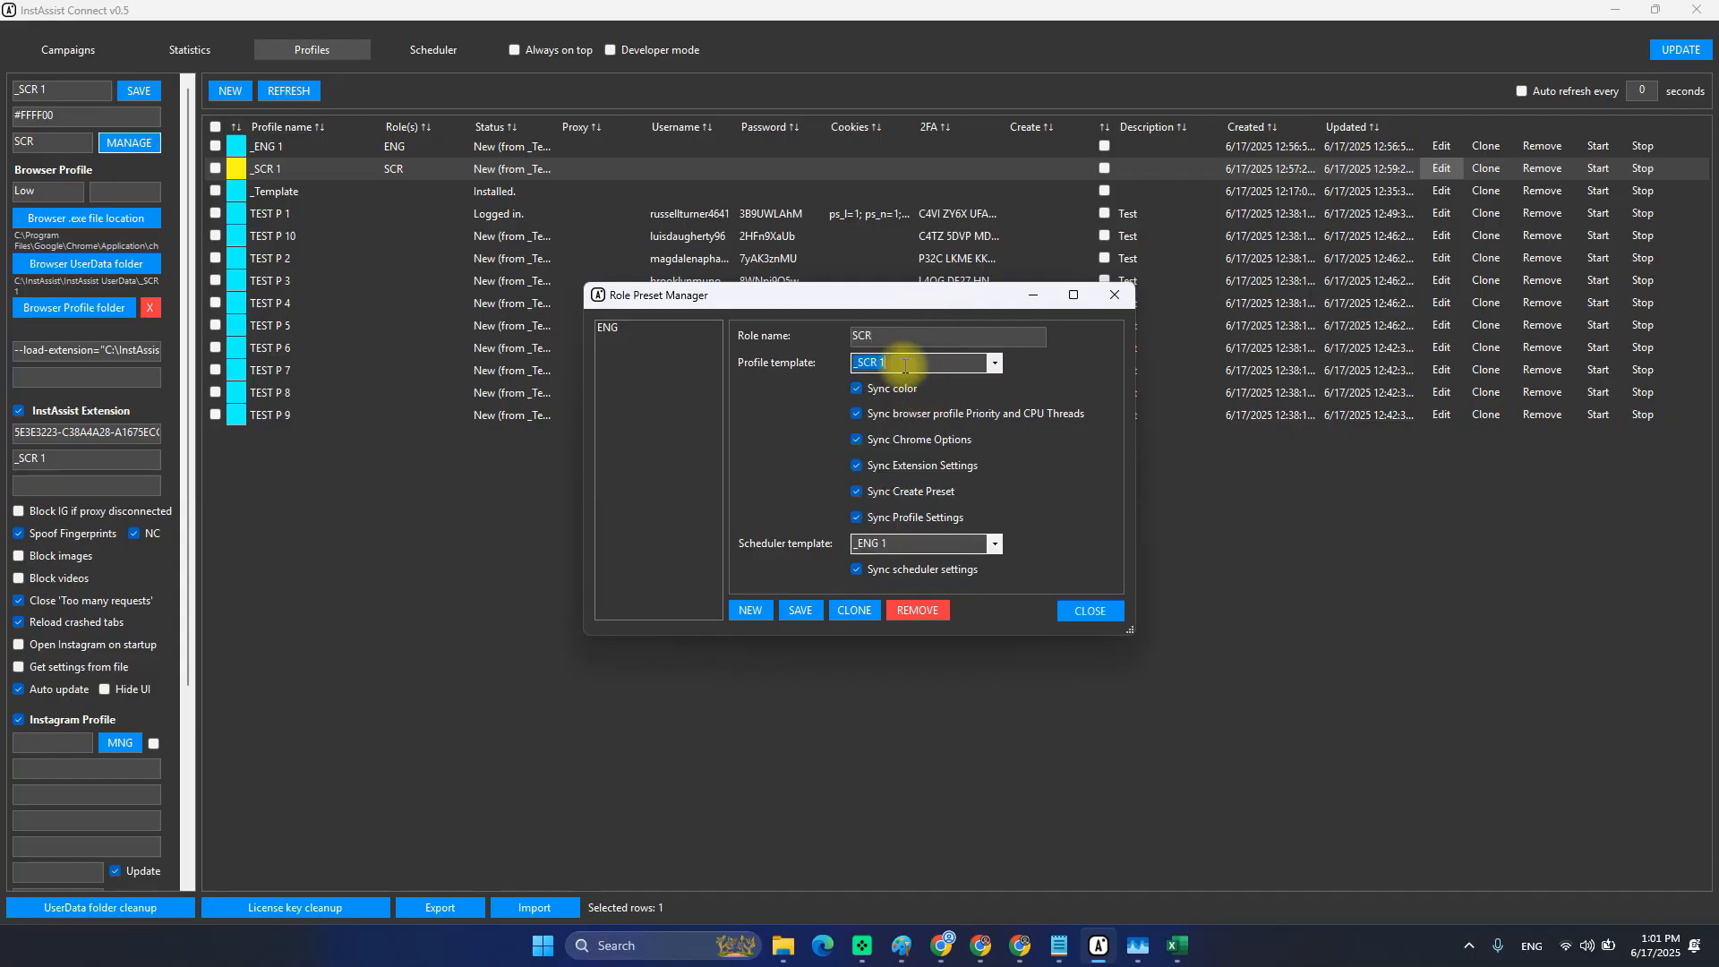
{"action": "left_click", "coordinate": [994, 543]}
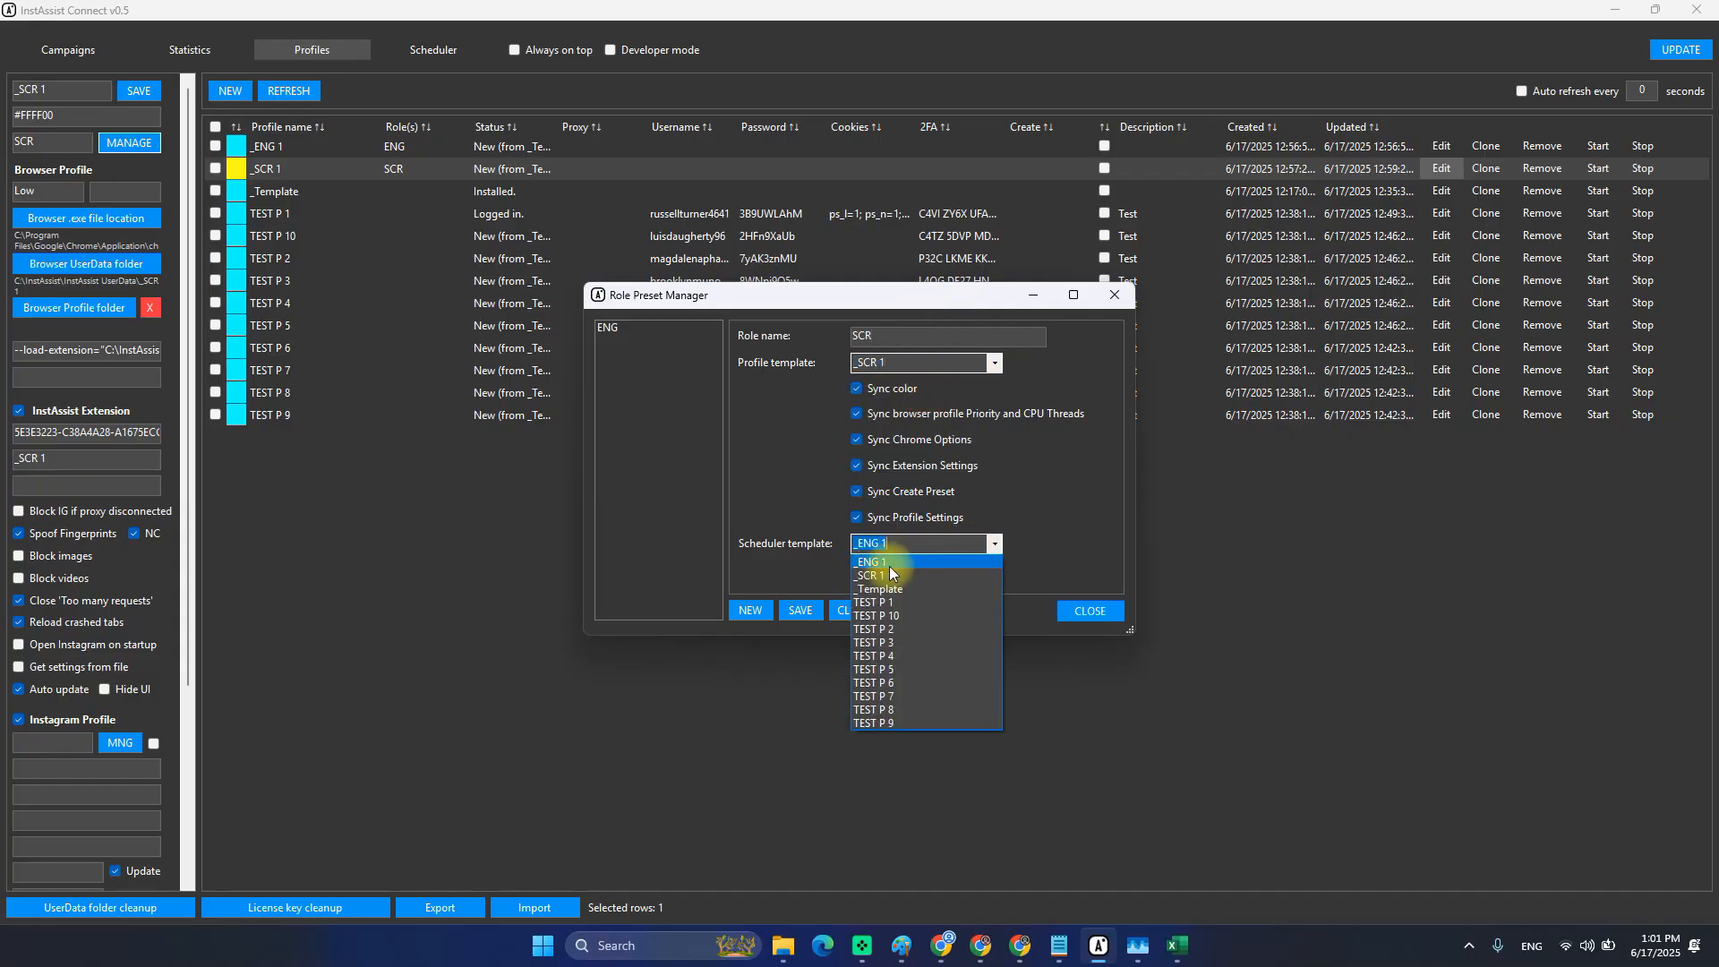
{"action": "left_click", "coordinate": [884, 573]}
{"action": "left_click", "coordinate": [906, 493]}
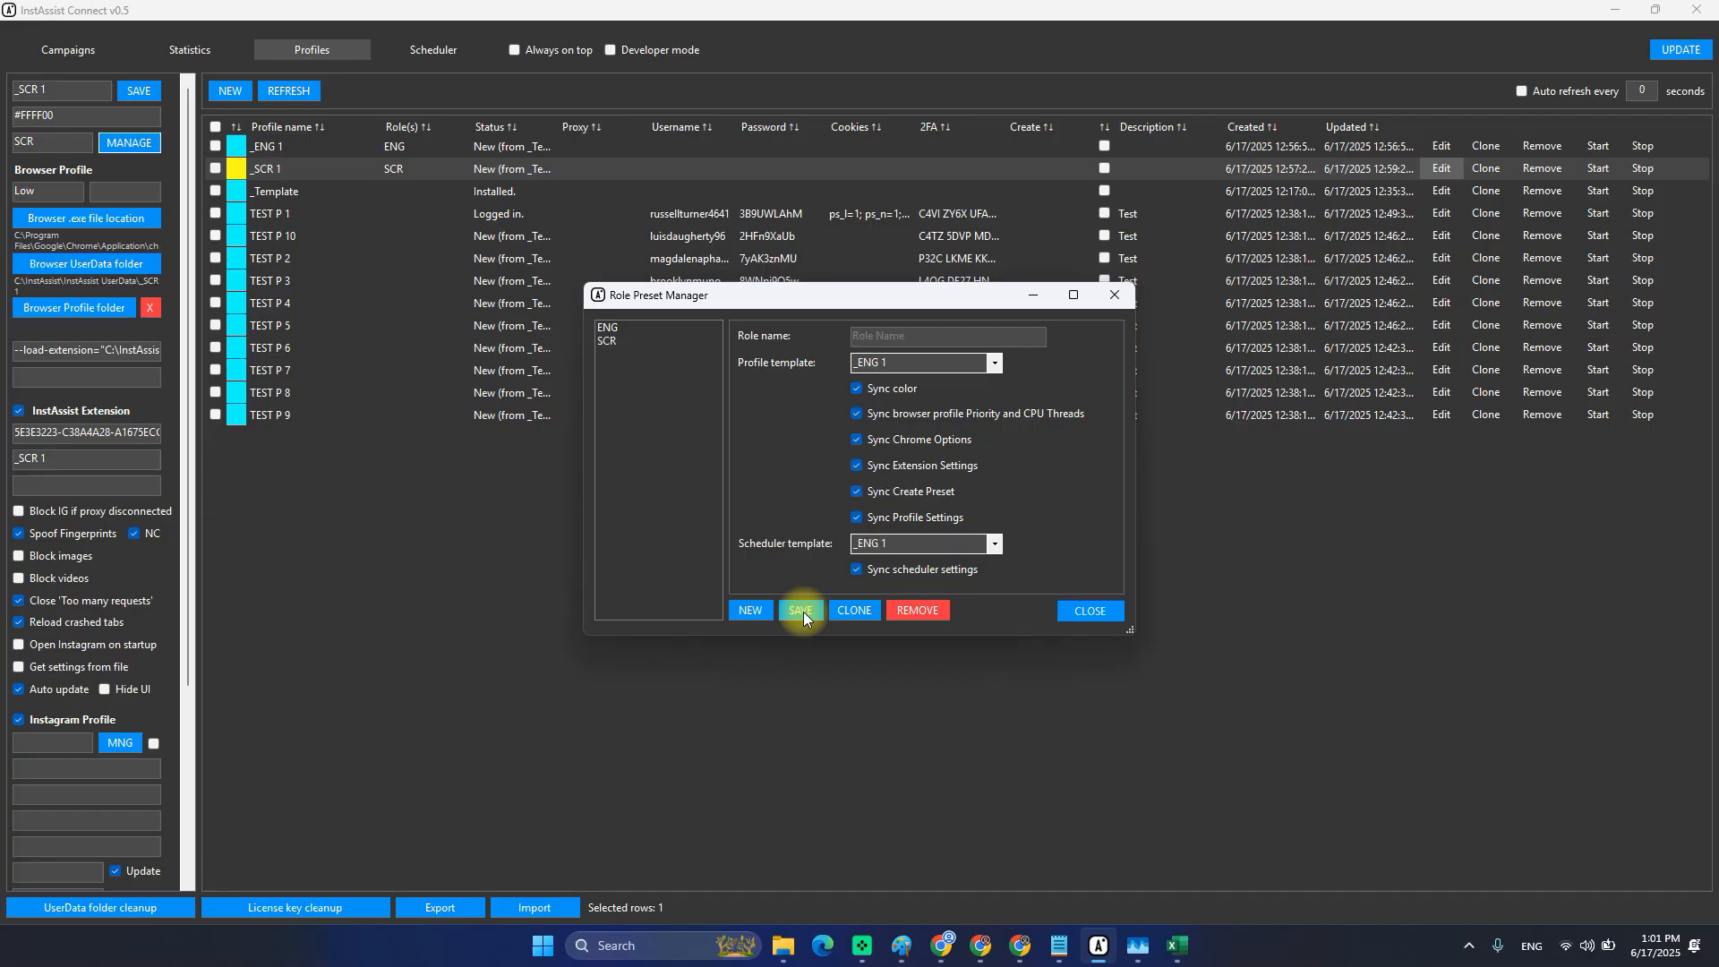
Compare the saved ENG and SCR presets, then close the Role Preset Manager.
{"action": "left_click", "coordinate": [614, 331]}
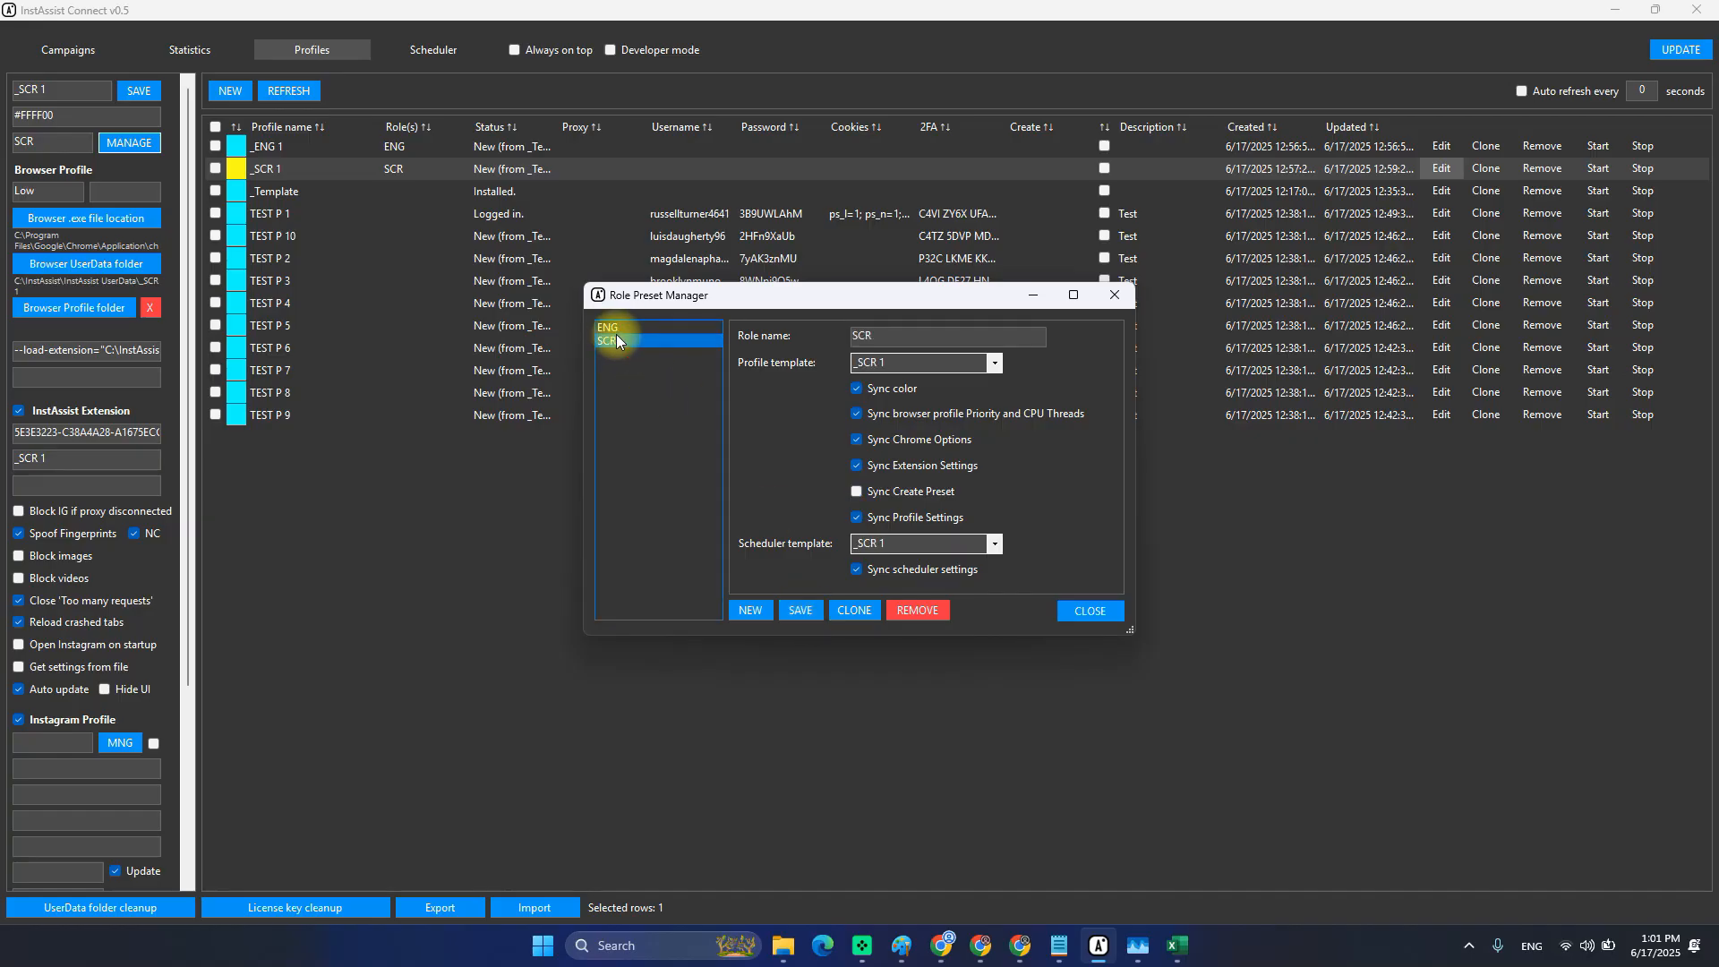
{"action": "left_click", "coordinate": [616, 339]}
{"action": "key", "text": "Up"}
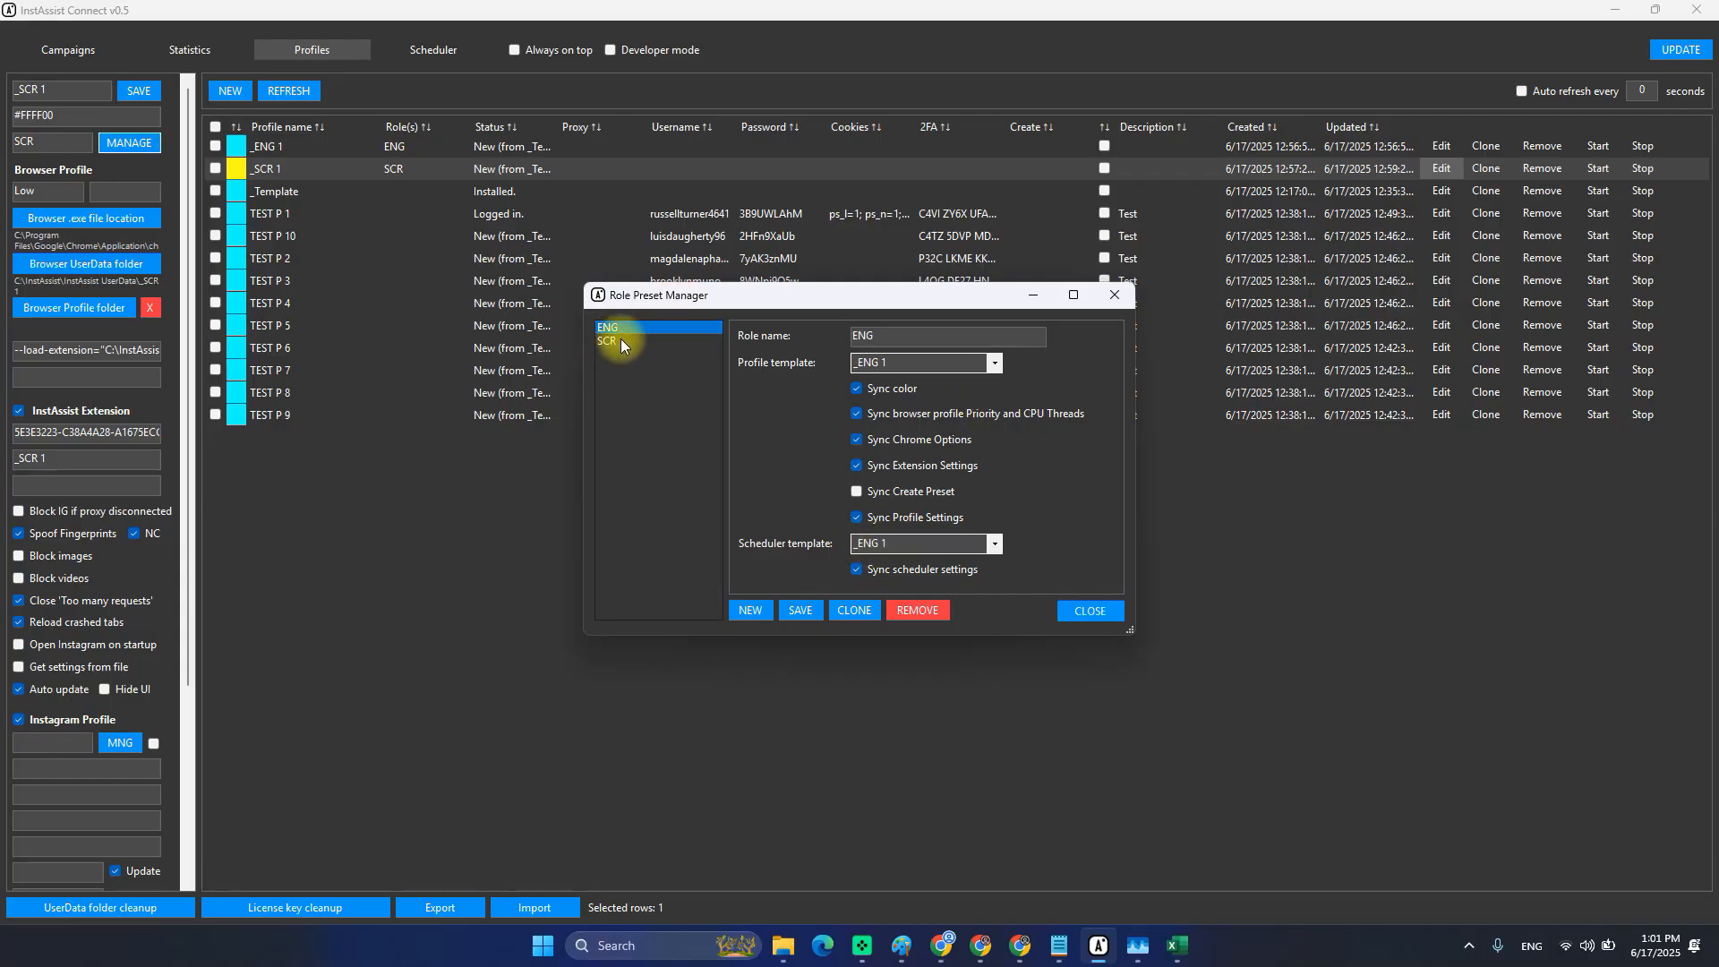
{"action": "left_click", "coordinate": [623, 341]}
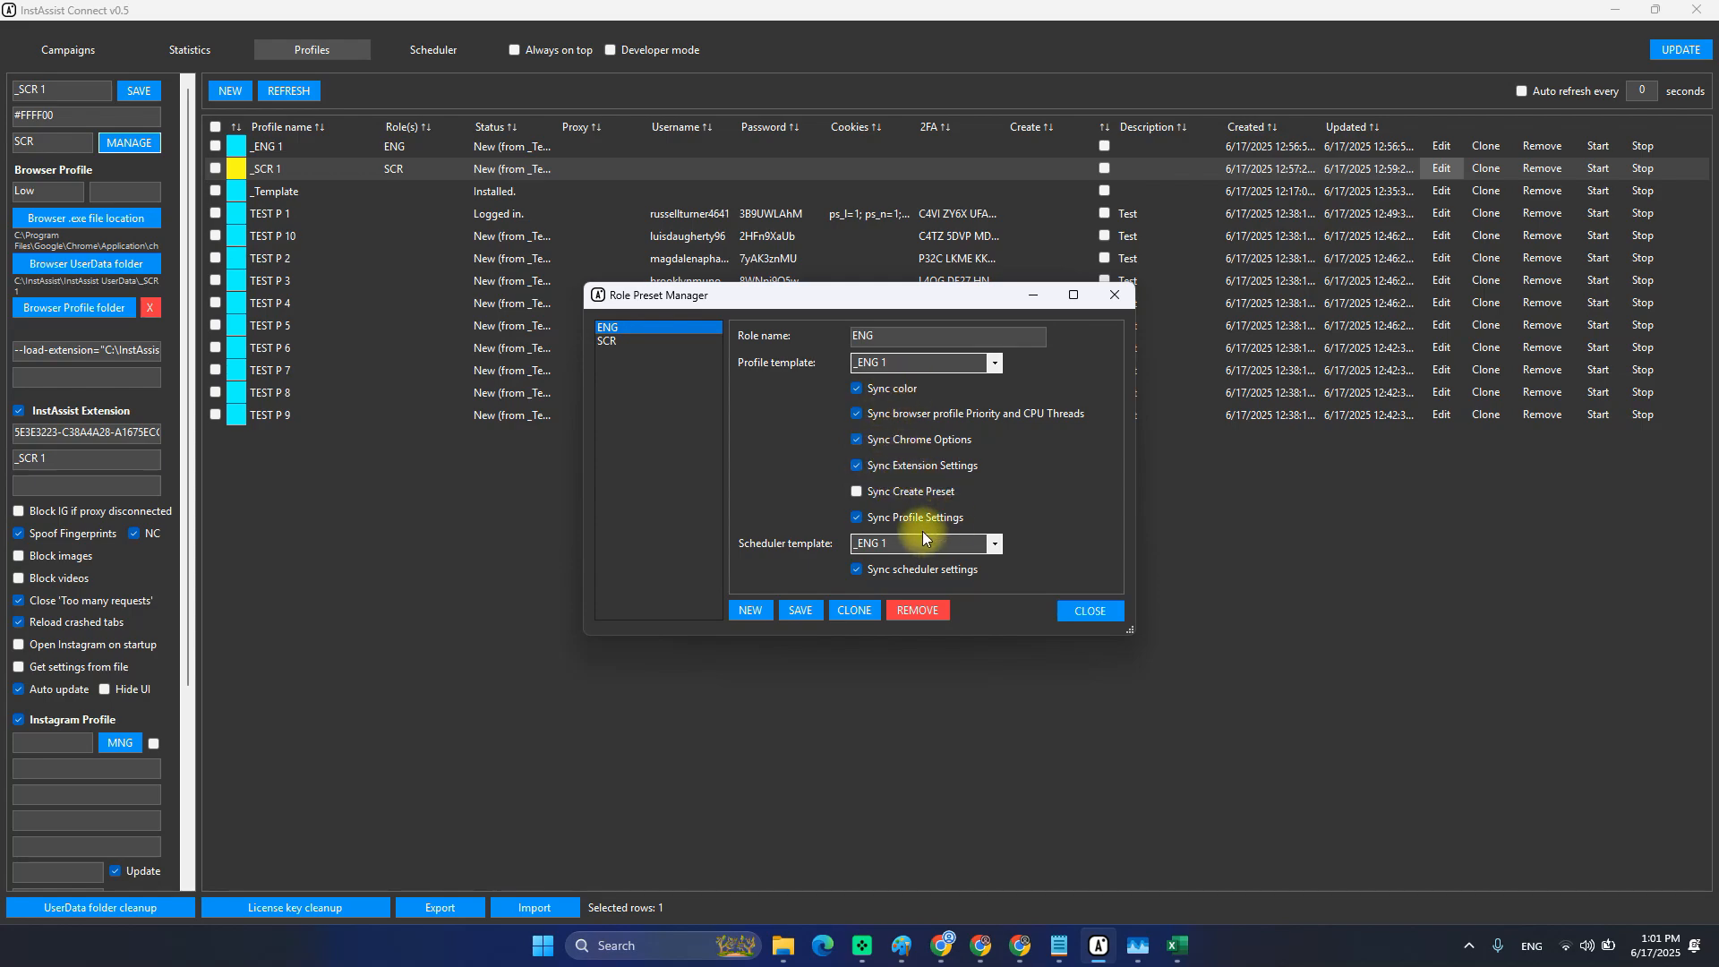
{"action": "left_click", "coordinate": [613, 342]}
{"action": "left_click", "coordinate": [625, 329]}
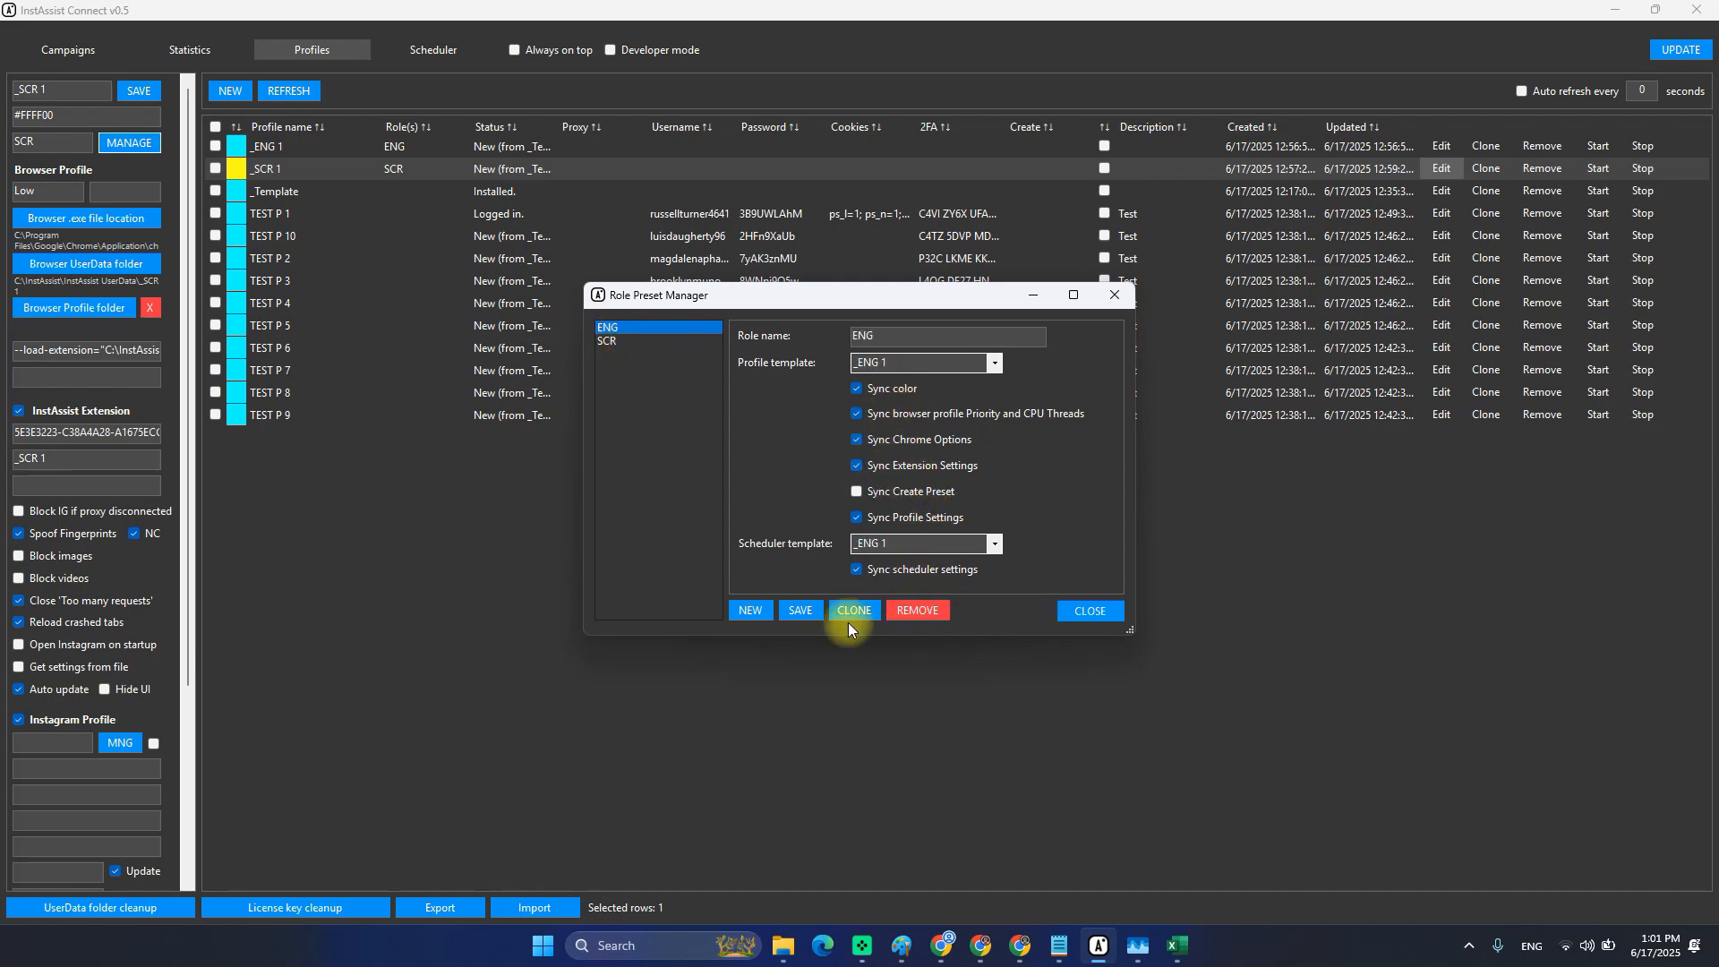
{"action": "left_click", "coordinate": [1103, 614]}
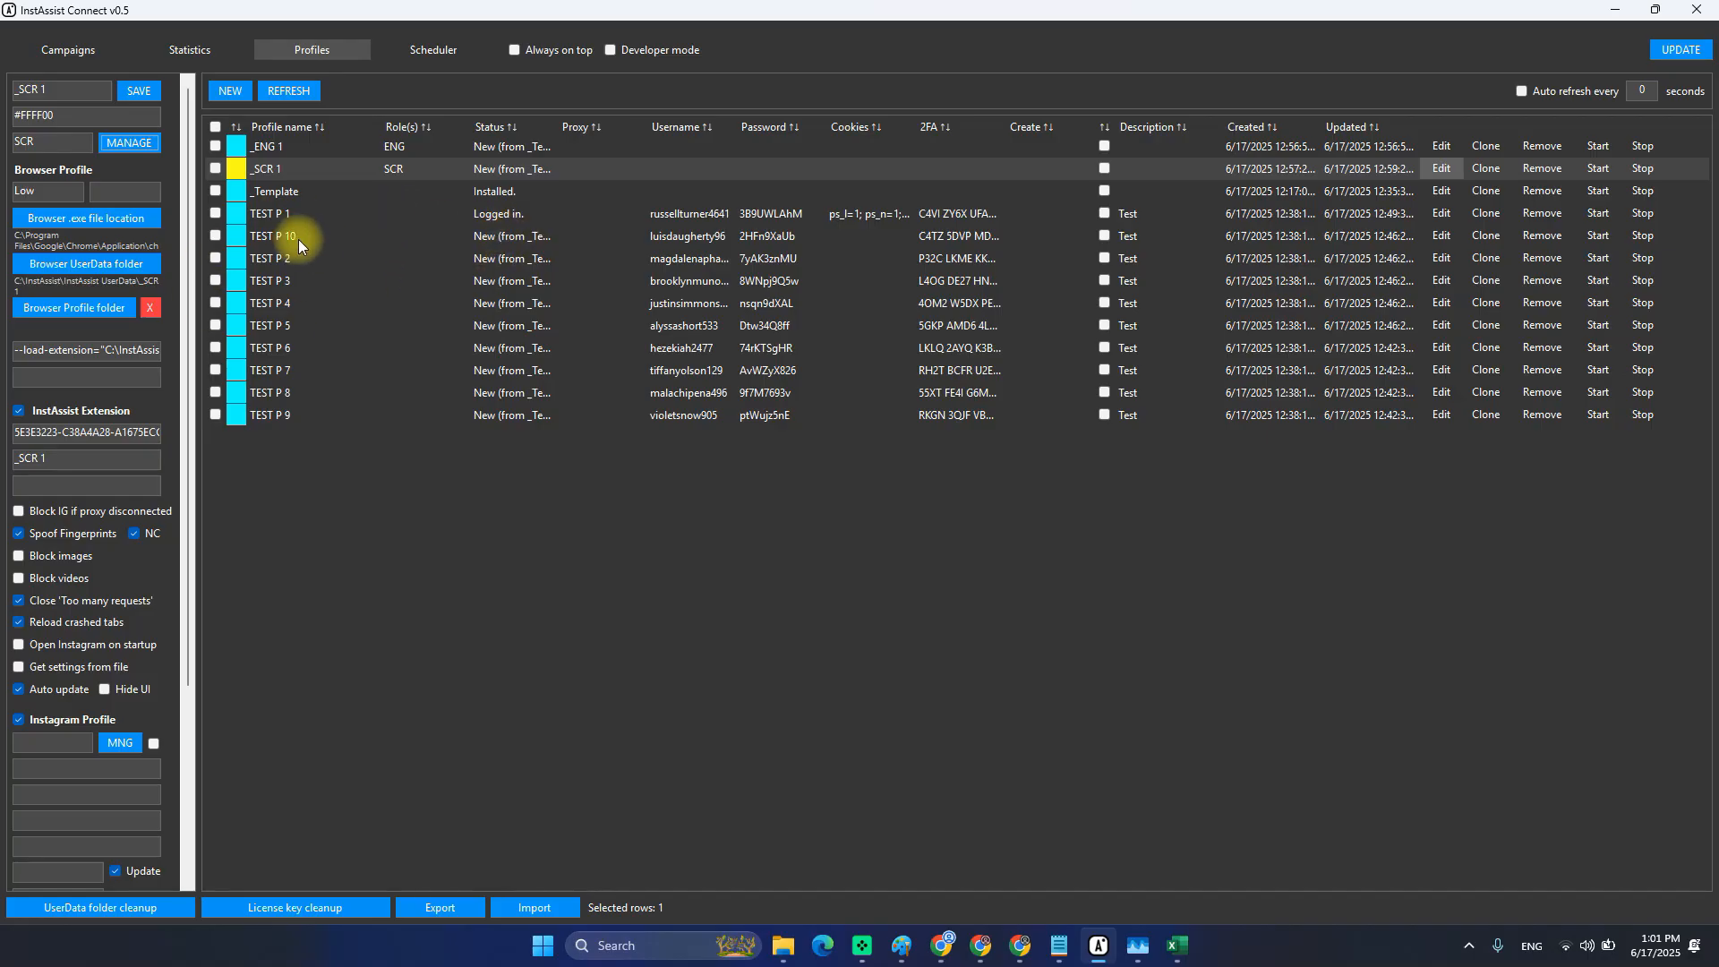
Enter ENG,SCR as TEST P 1's roles in its Role(s) cell.
{"action": "left_click", "coordinate": [389, 215]}
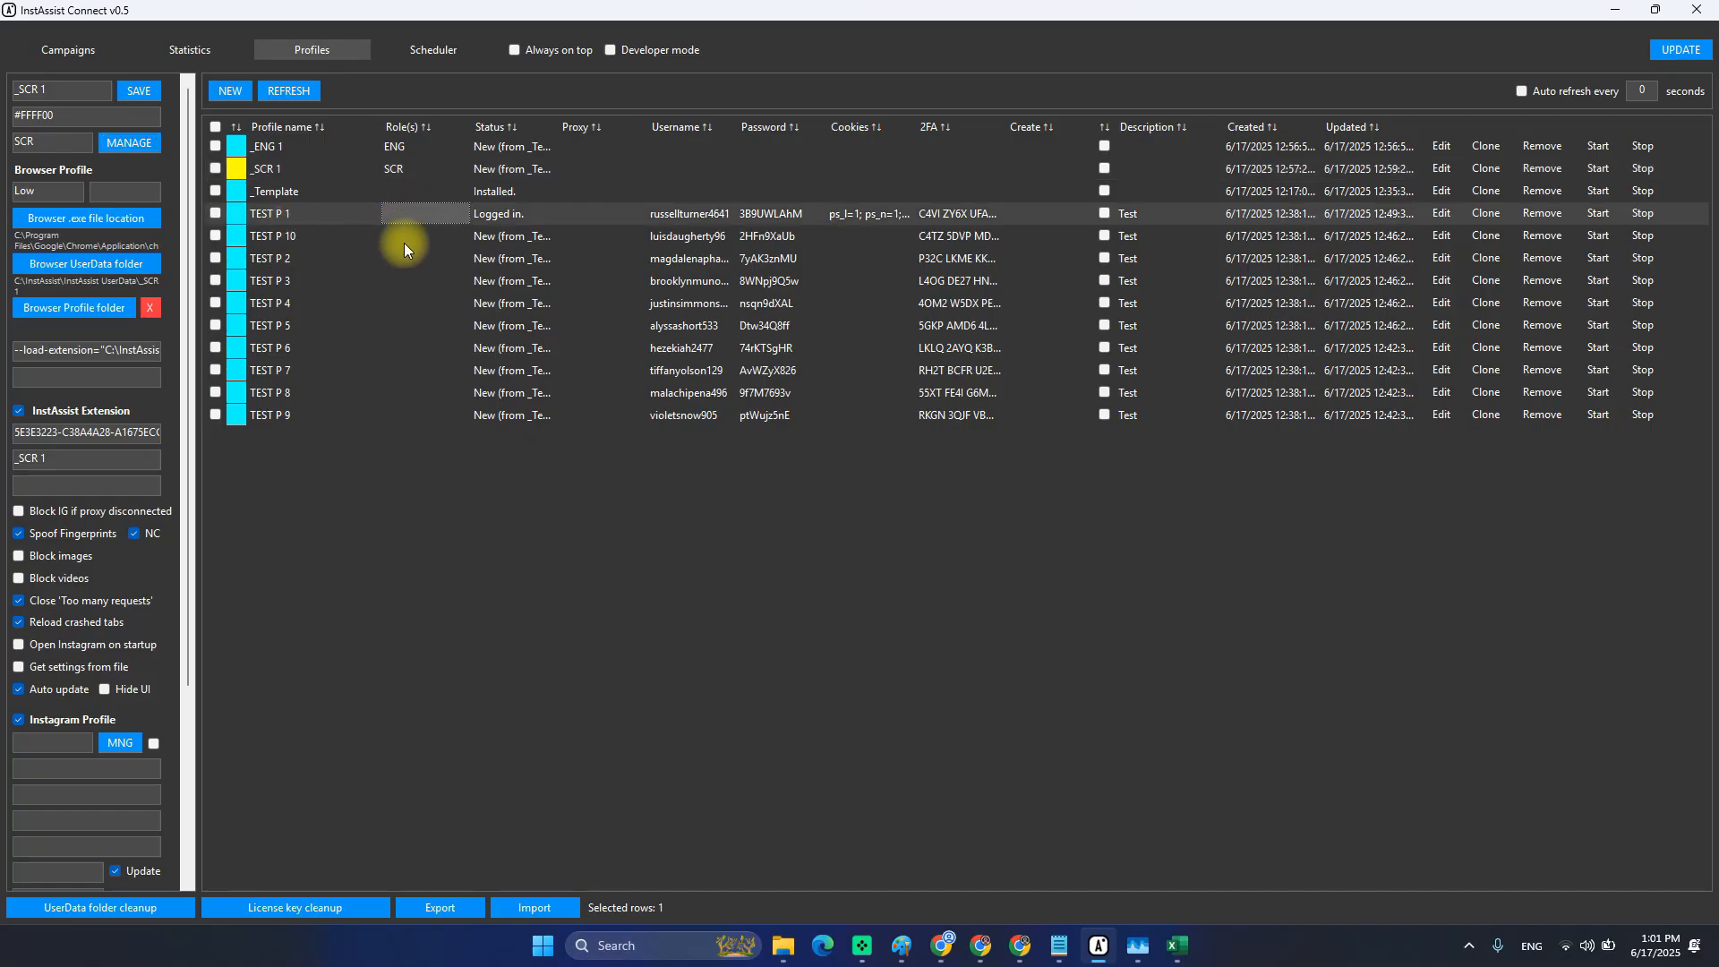
{"action": "left_click", "coordinate": [1441, 213]}
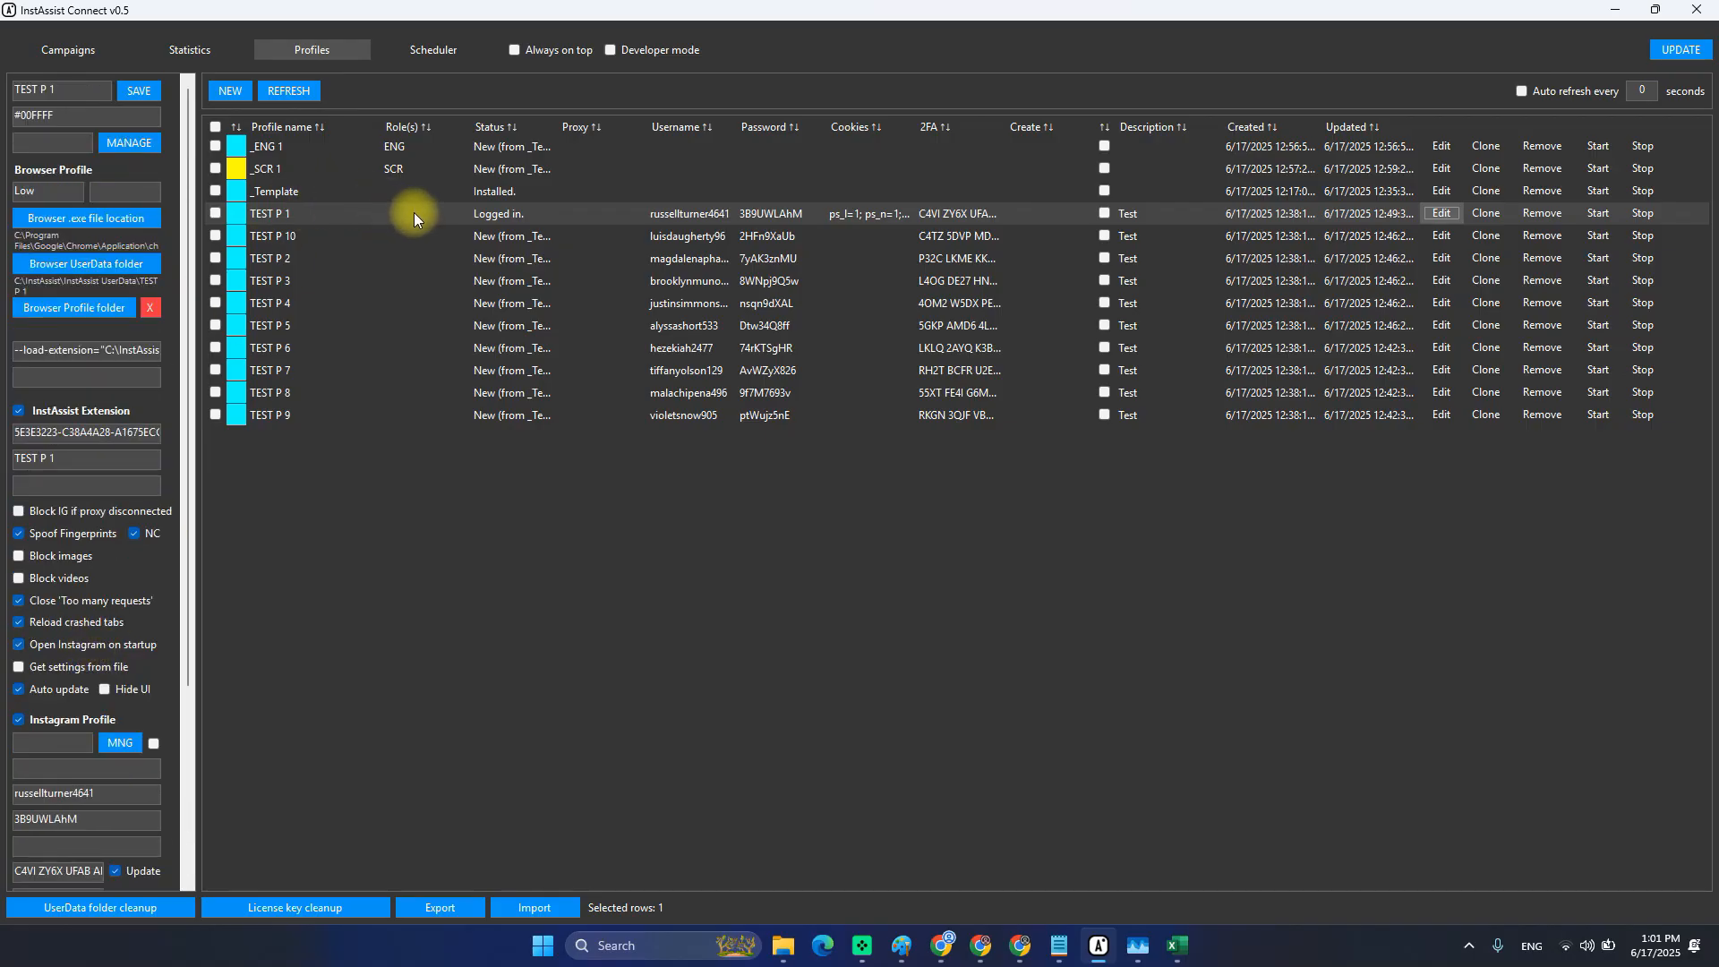
{"action": "left_click_drag", "start_coordinate": [413, 212], "coordinate": [423, 391]}
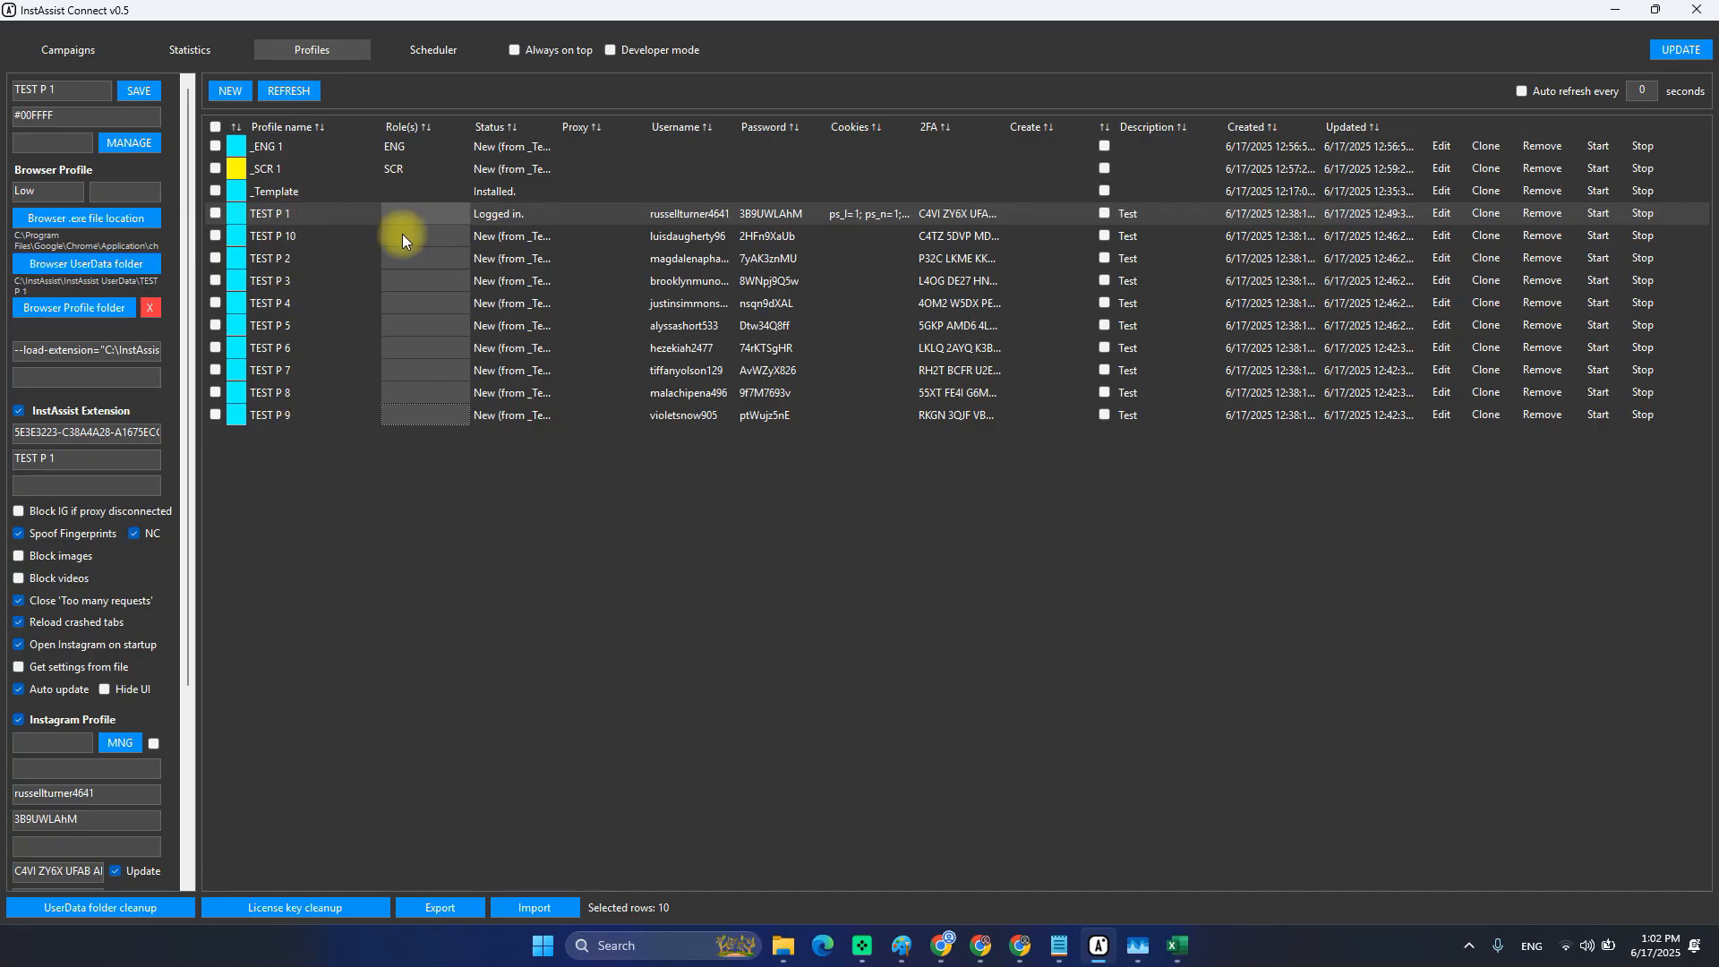
{"action": "left_click", "coordinate": [425, 217]}
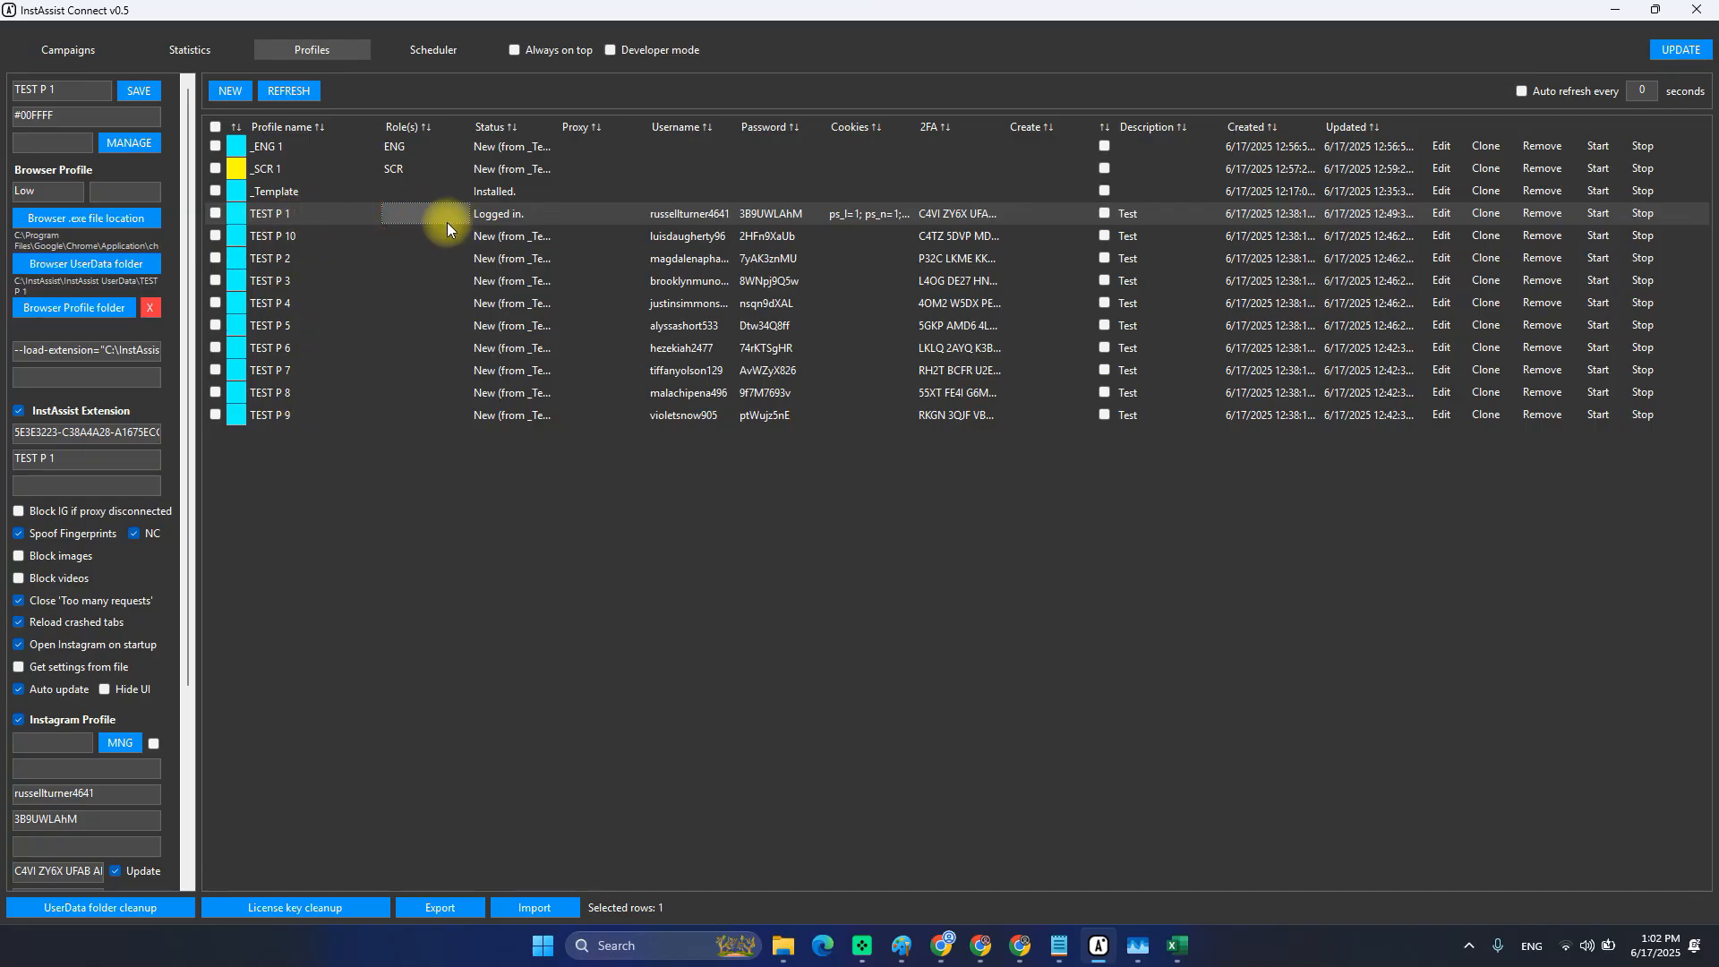
{"action": "type", "text": "ENG,SCR"}
{"action": "key", "text": "Return"}
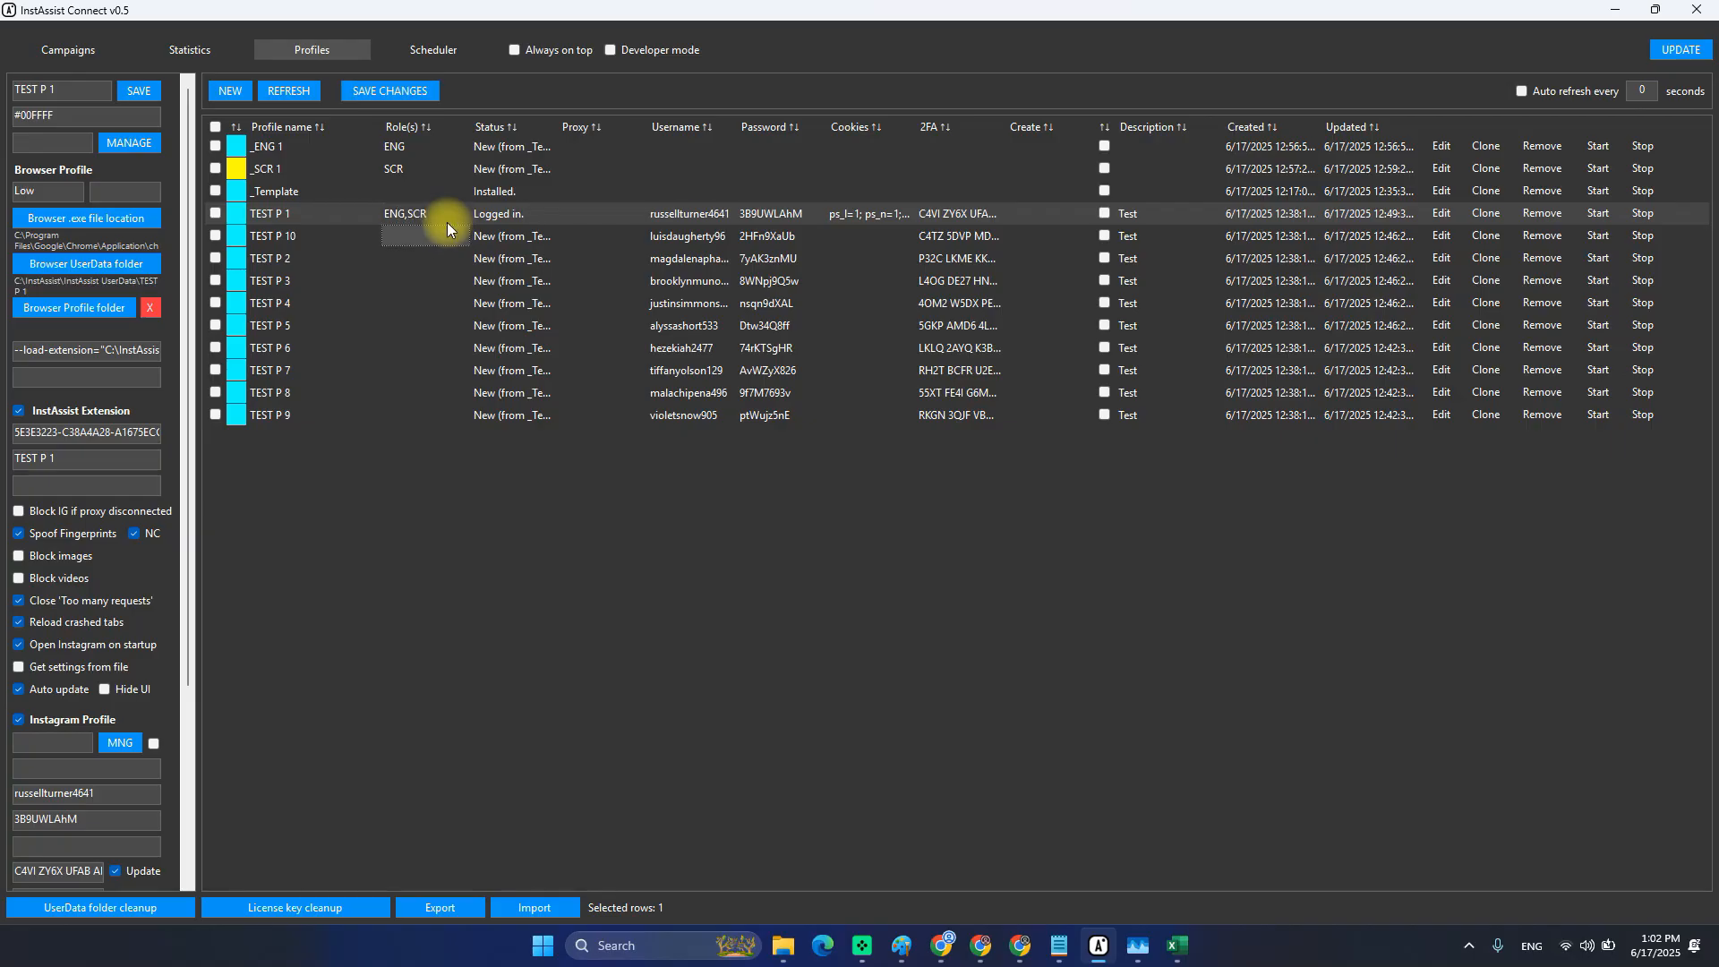
Paste ENG,SCR down the Role(s) column for the remaining TEST profiles.
{"action": "left_click", "coordinate": [422, 235]}
{"action": "type", "text": "ENG,SCR"}
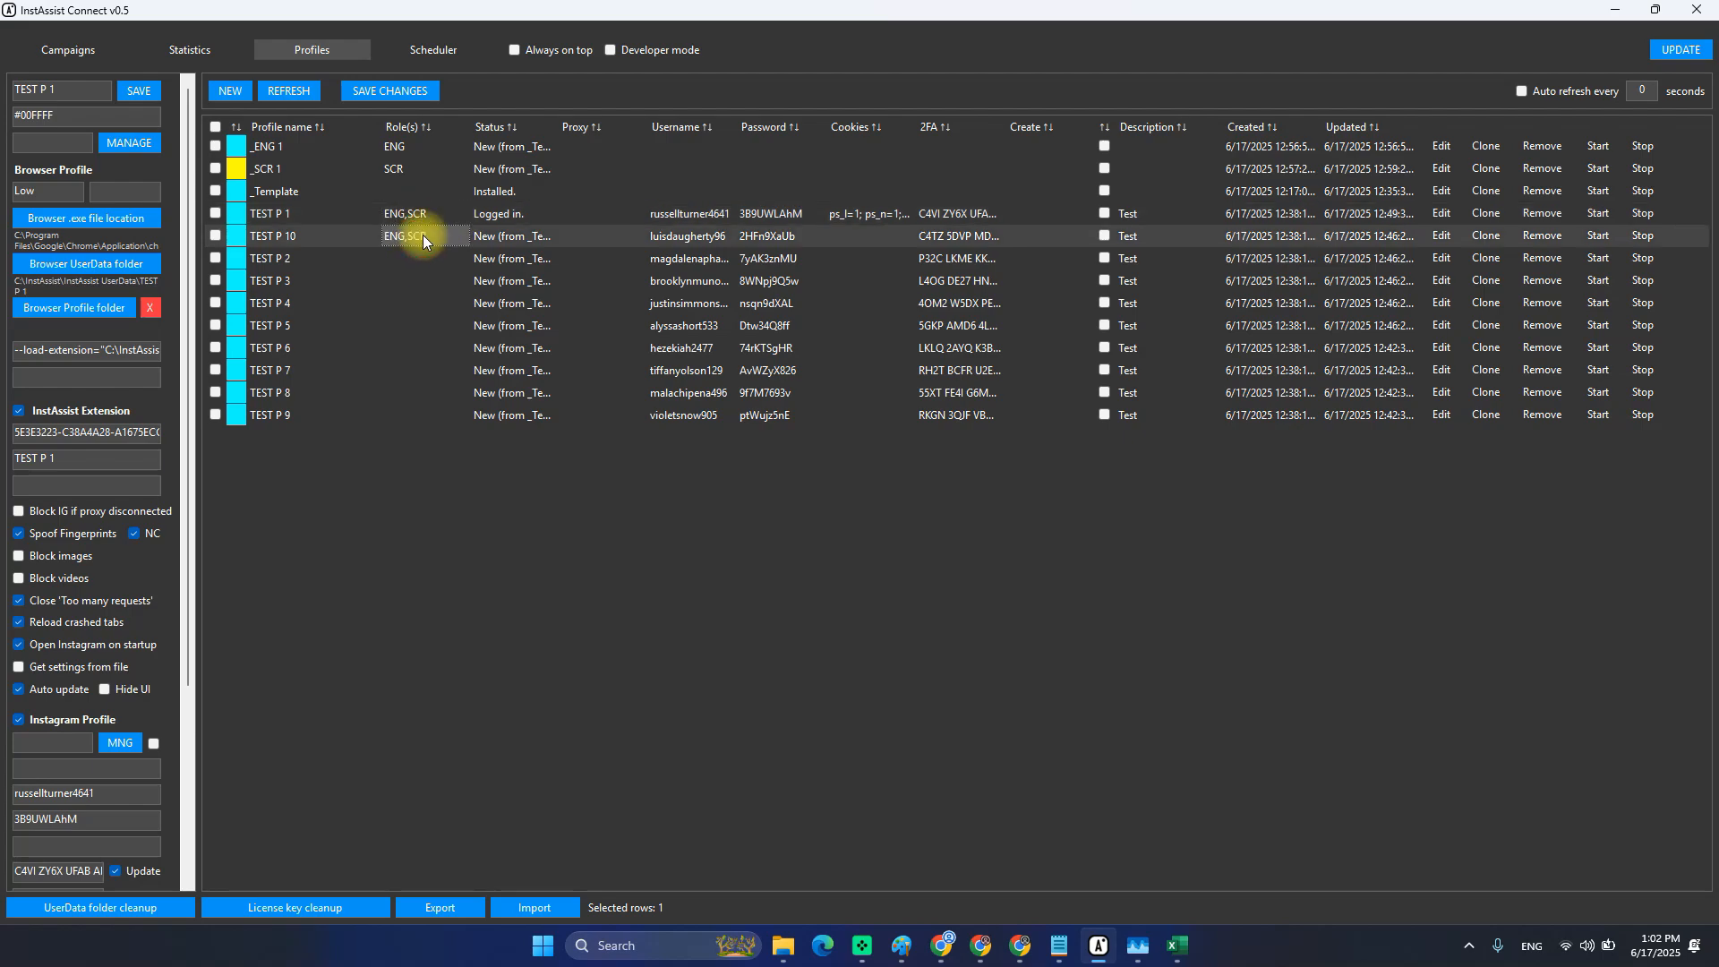
{"action": "key", "text": "Down"}
{"action": "key", "text": "ctrl+v"}
{"action": "key", "text": "Down"}
{"action": "key", "text": "ctrl+v"}
{"action": "key", "text": "Down"}
{"action": "key", "text": "ctrl+v"}
{"action": "key", "text": "Down"}
{"action": "key", "text": "ctrl+v"}
{"action": "key", "text": "Down"}
{"action": "key", "text": "ctrl+v"}
{"action": "key", "text": "Down"}
{"action": "key", "text": "ctrl+v"}
{"action": "key", "text": "Down"}
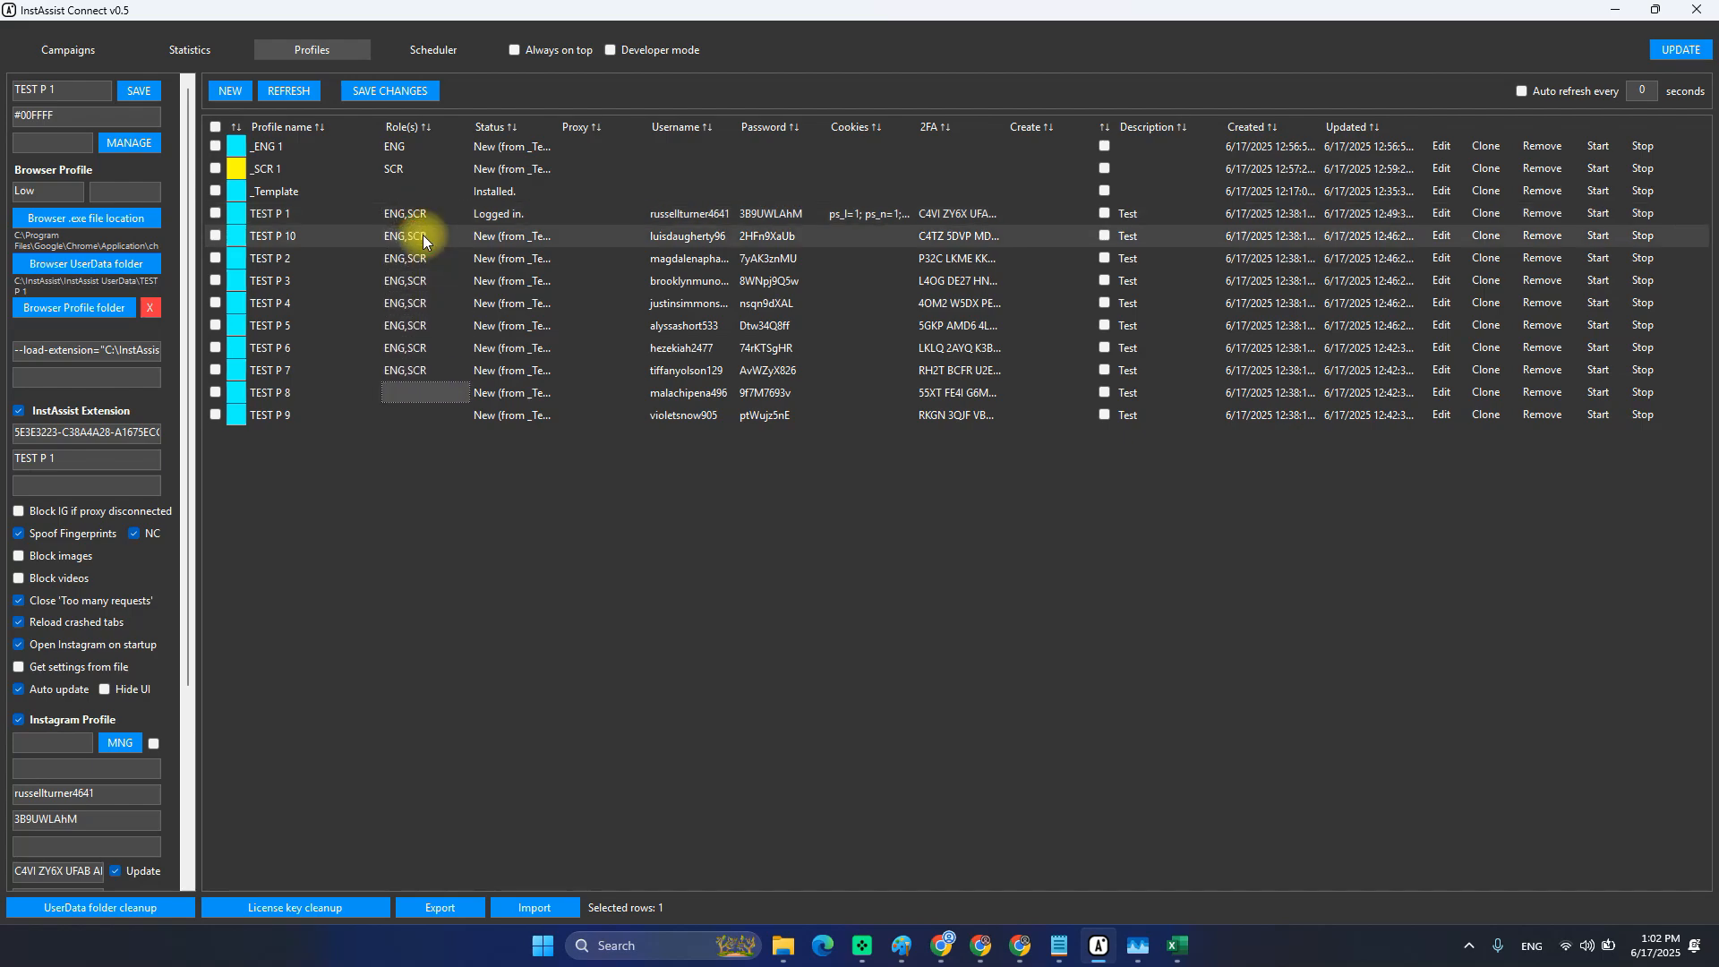
{"action": "key", "text": "ctrl+v"}
{"action": "key", "text": "Down"}
{"action": "key", "text": "ctrl+v"}
{"action": "left_click_drag", "start_coordinate": [441, 215], "coordinate": [429, 434]}
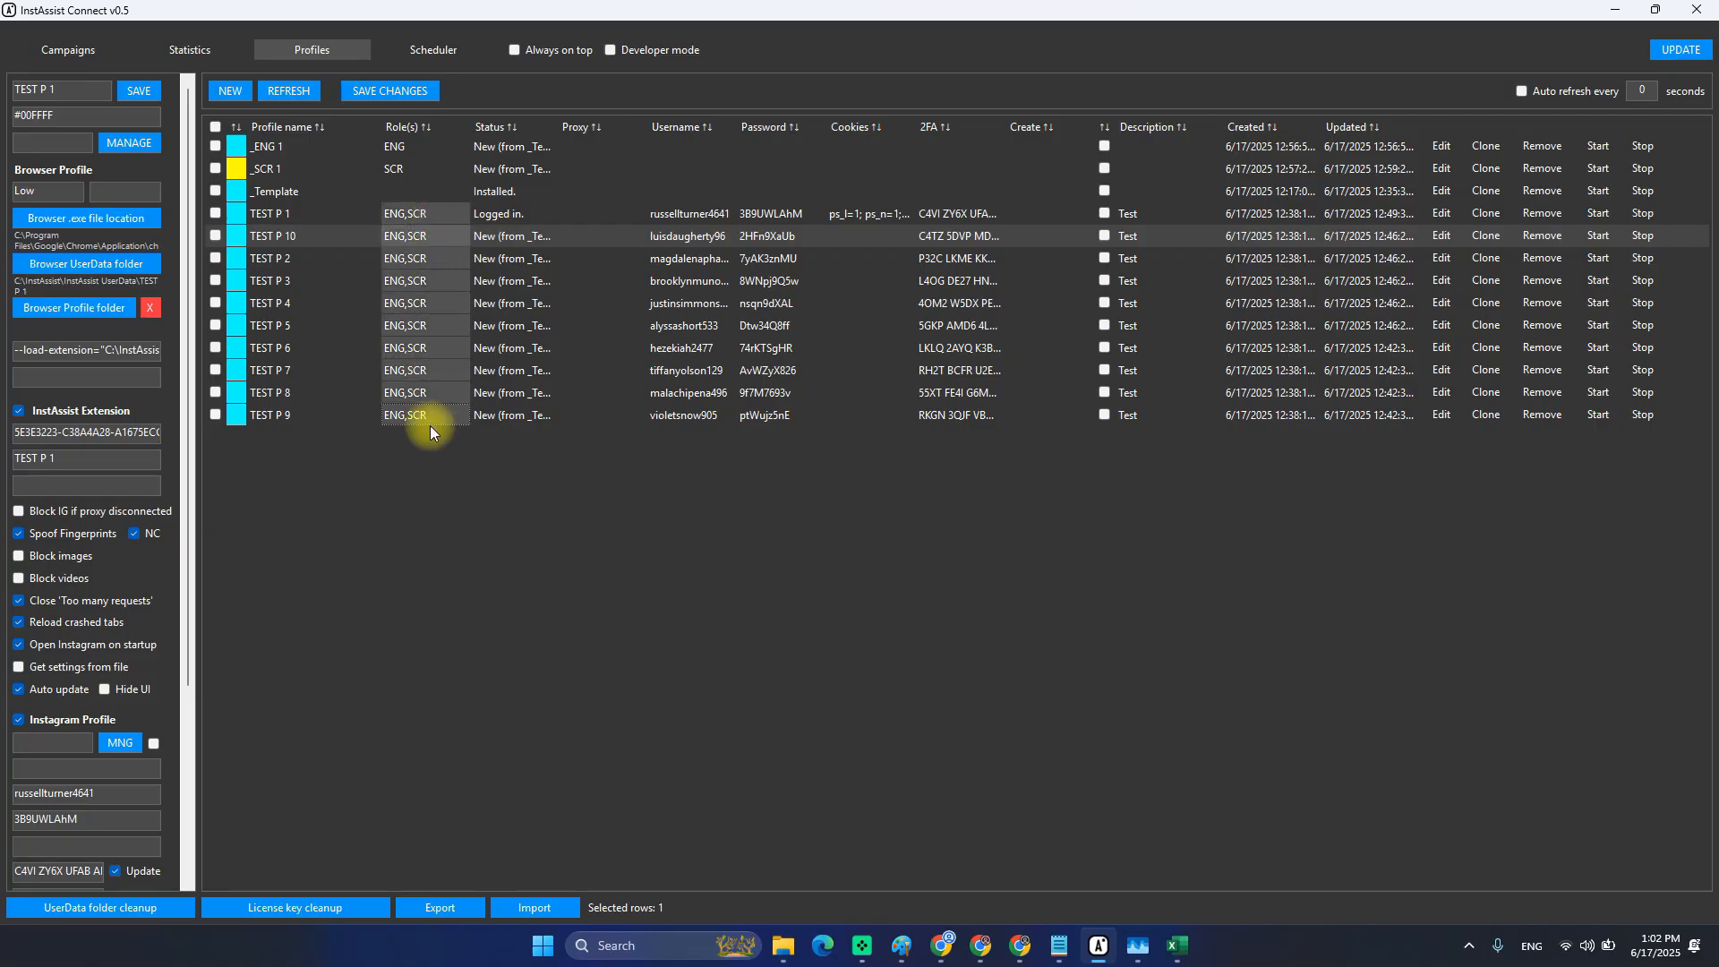
Bulk-edit the checked TEST profiles, pasting ENG,SCR into Role(s) and saving.
{"action": "left_click", "coordinate": [214, 411]}
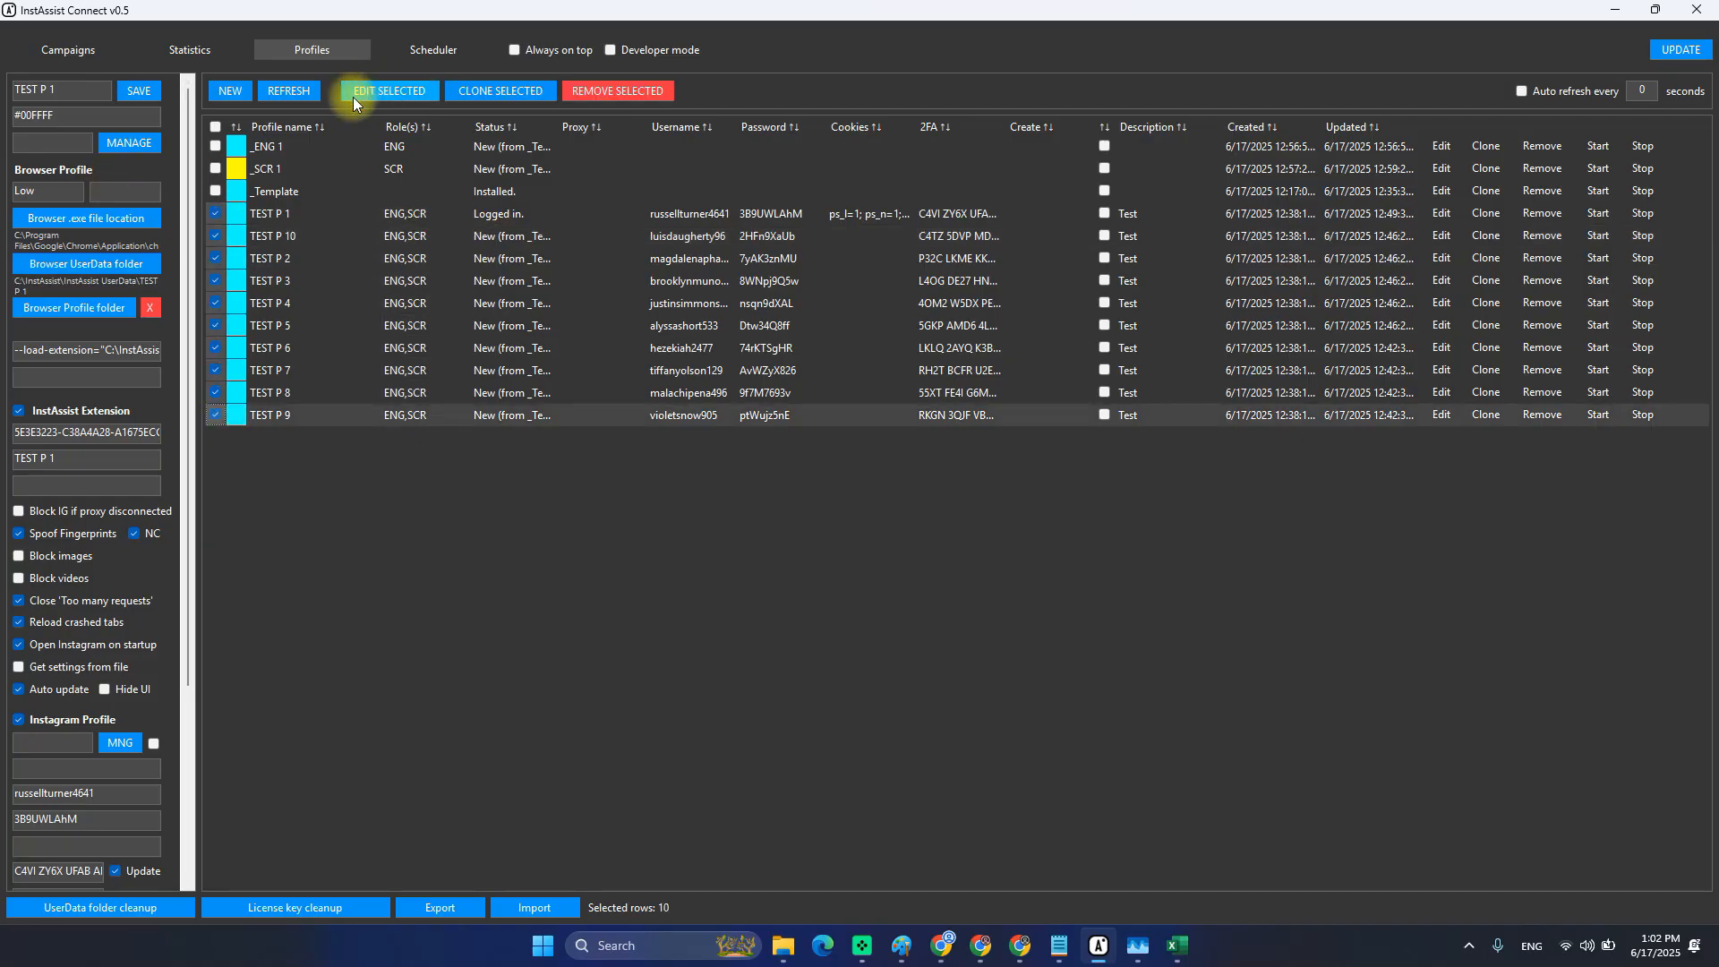
{"action": "left_click", "coordinate": [387, 90]}
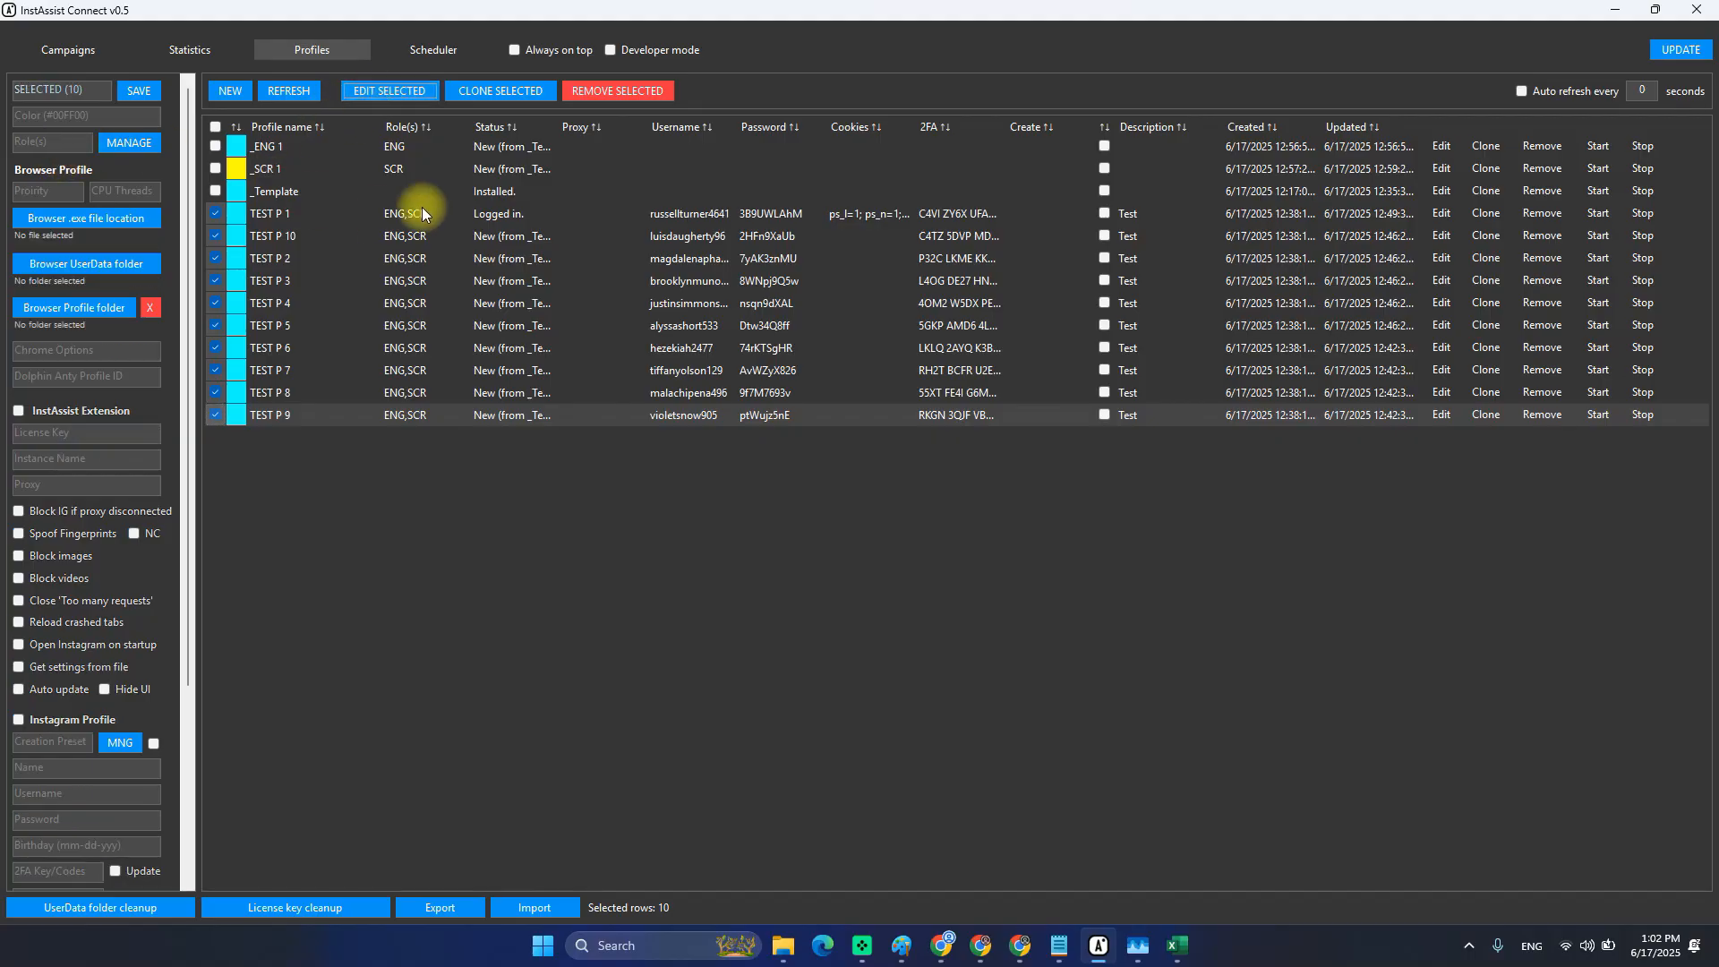
{"action": "left_click", "coordinate": [396, 219]}
{"action": "key", "text": "ctrl+c"}
{"action": "left_click", "coordinate": [56, 147]}
{"action": "key", "text": "ctrl+v"}
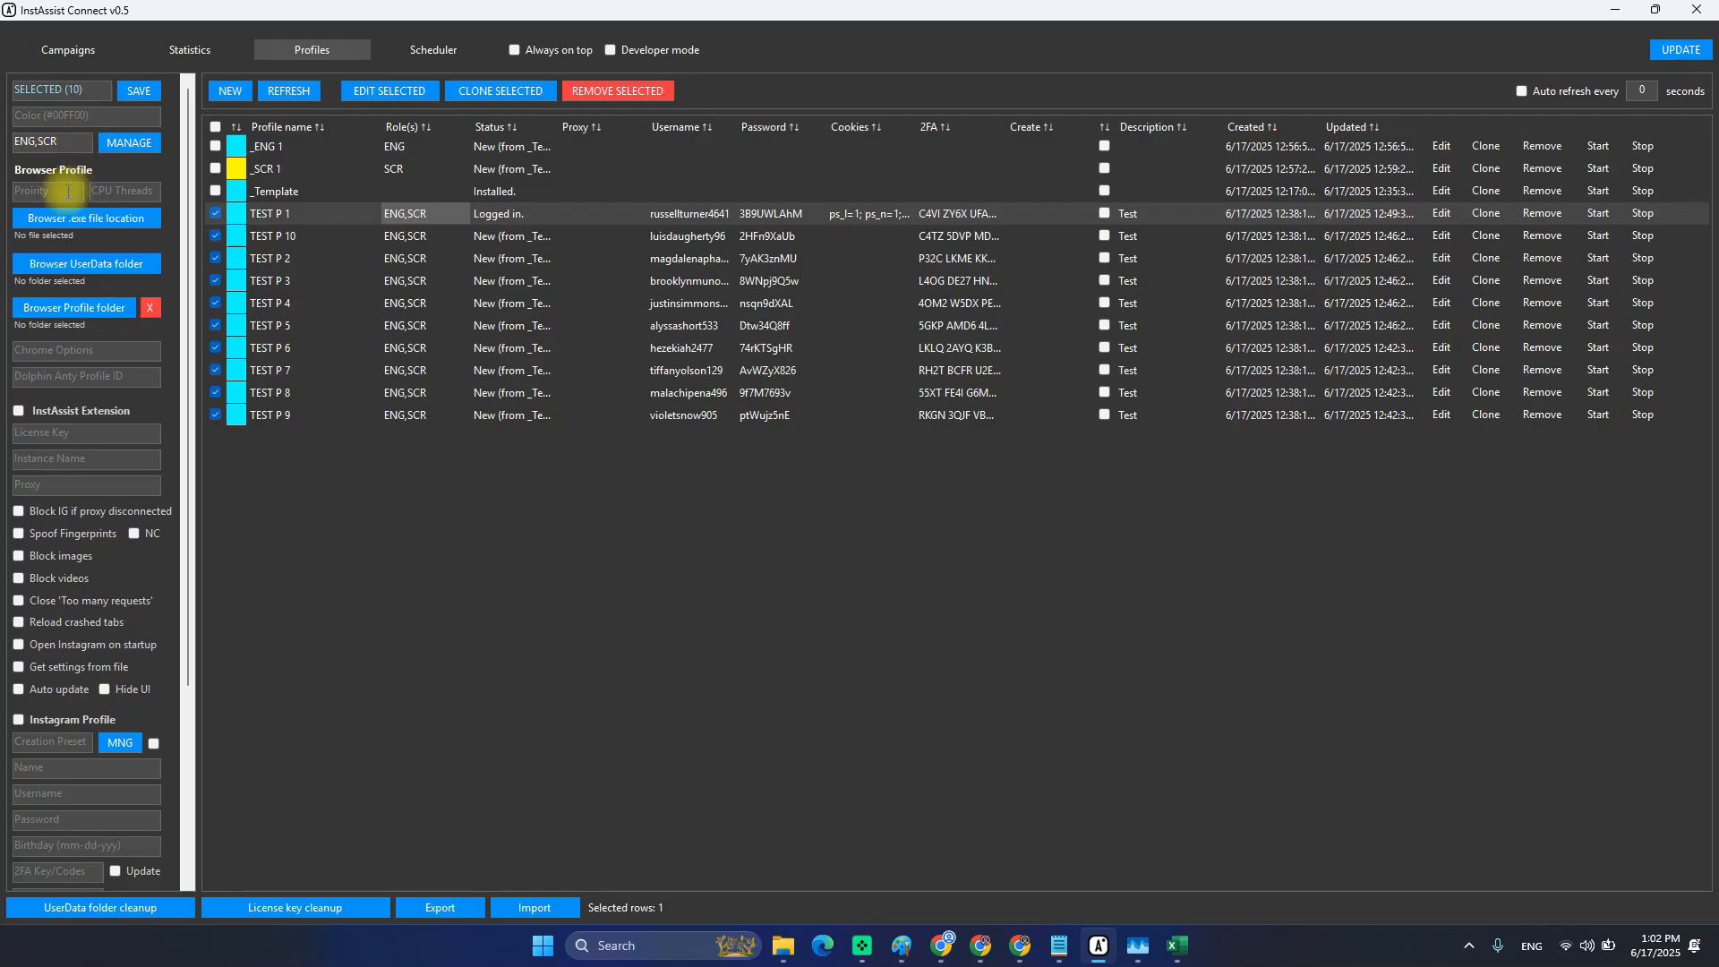
{"action": "left_click", "coordinate": [71, 145]}
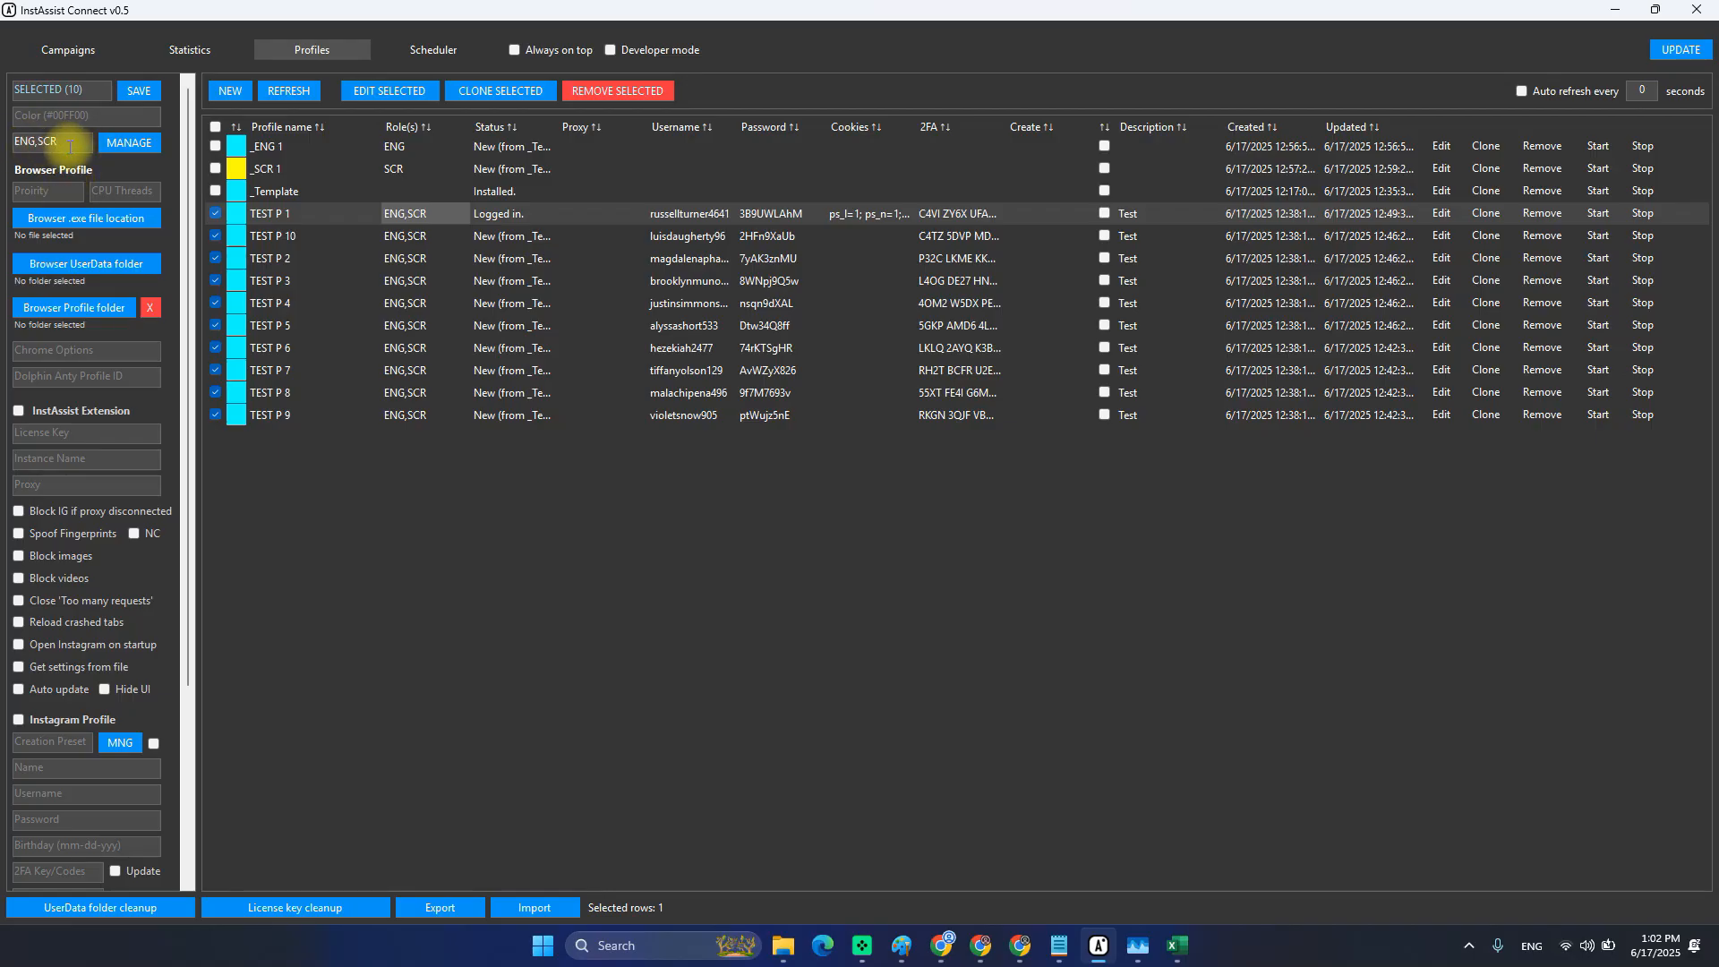
{"action": "left_click", "coordinate": [139, 95]}
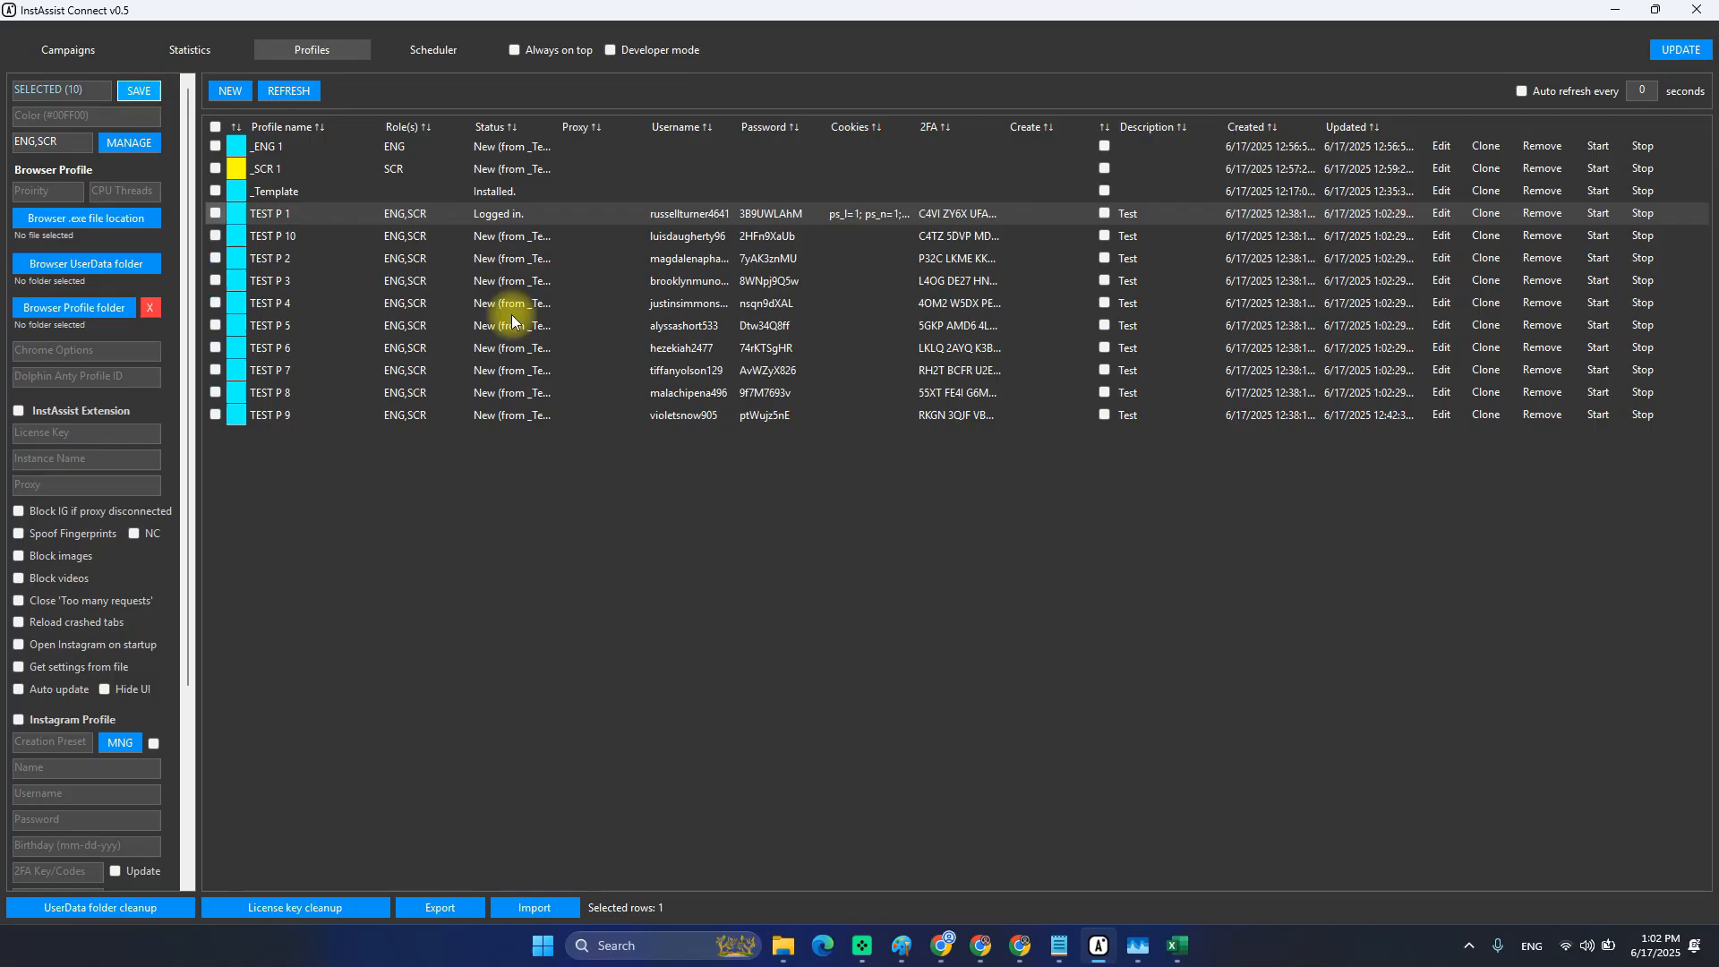
Refresh the profile table and start TEST P 1 so it asks for a role.
{"action": "left_click", "coordinate": [304, 94]}
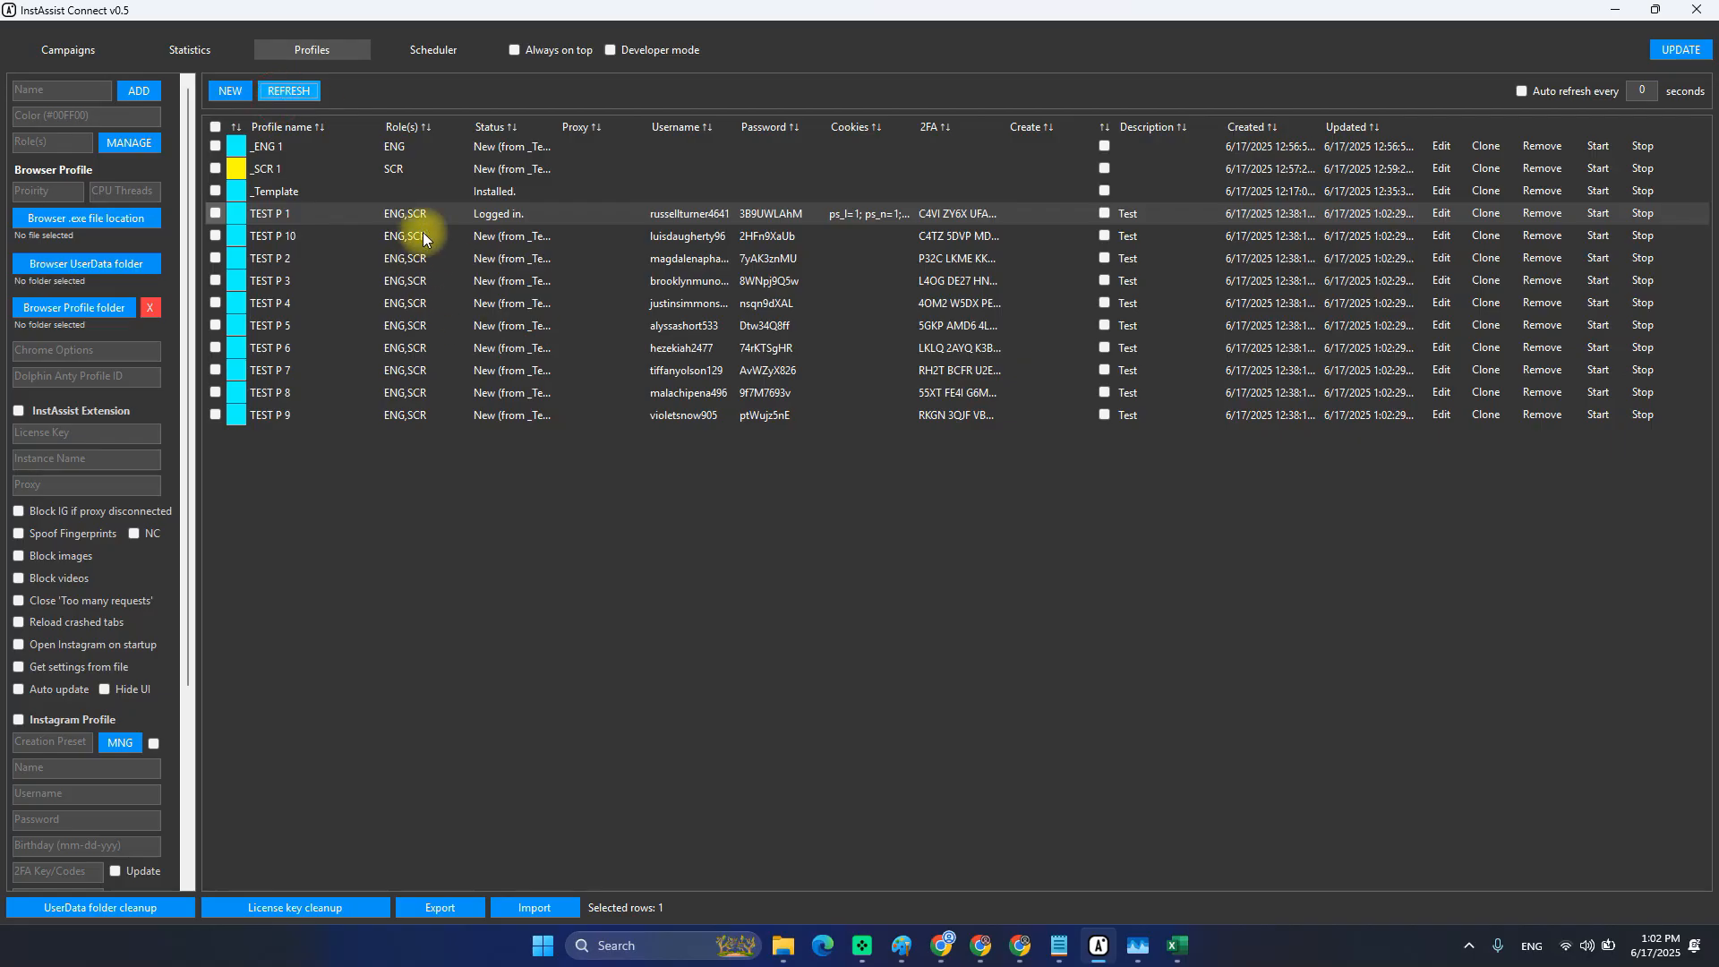
{"action": "left_click_drag", "start_coordinate": [424, 238], "coordinate": [430, 395]}
{"action": "left_click", "coordinate": [426, 309]}
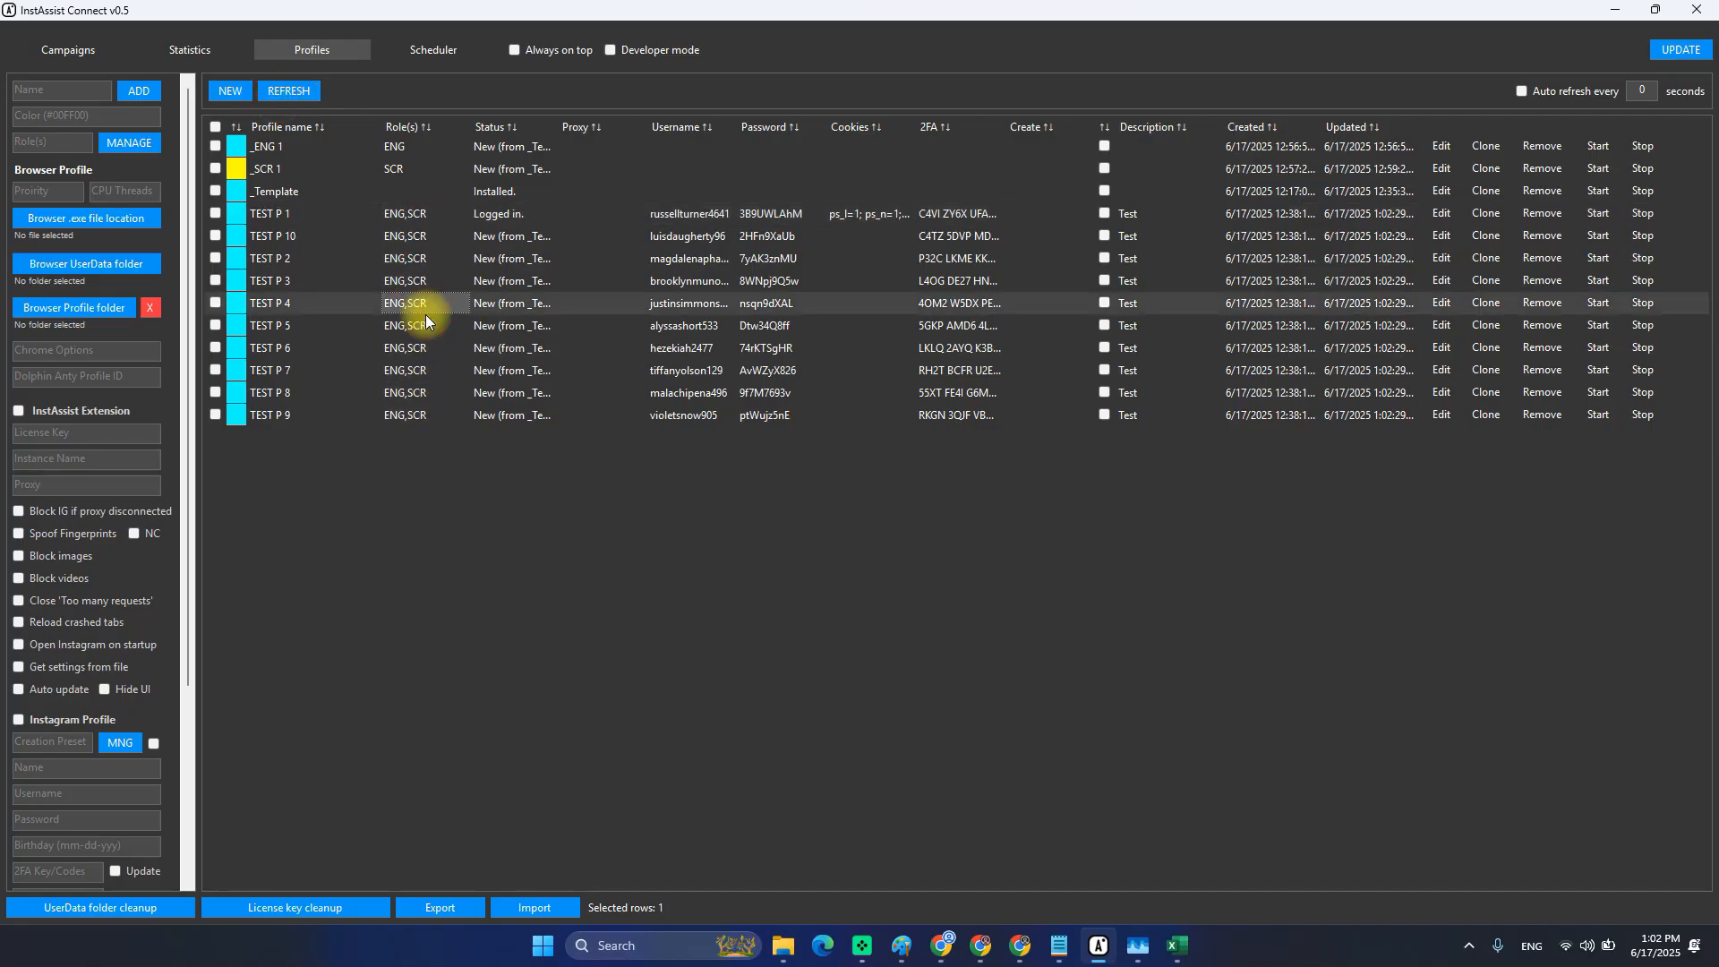
{"action": "left_click", "coordinate": [396, 217]}
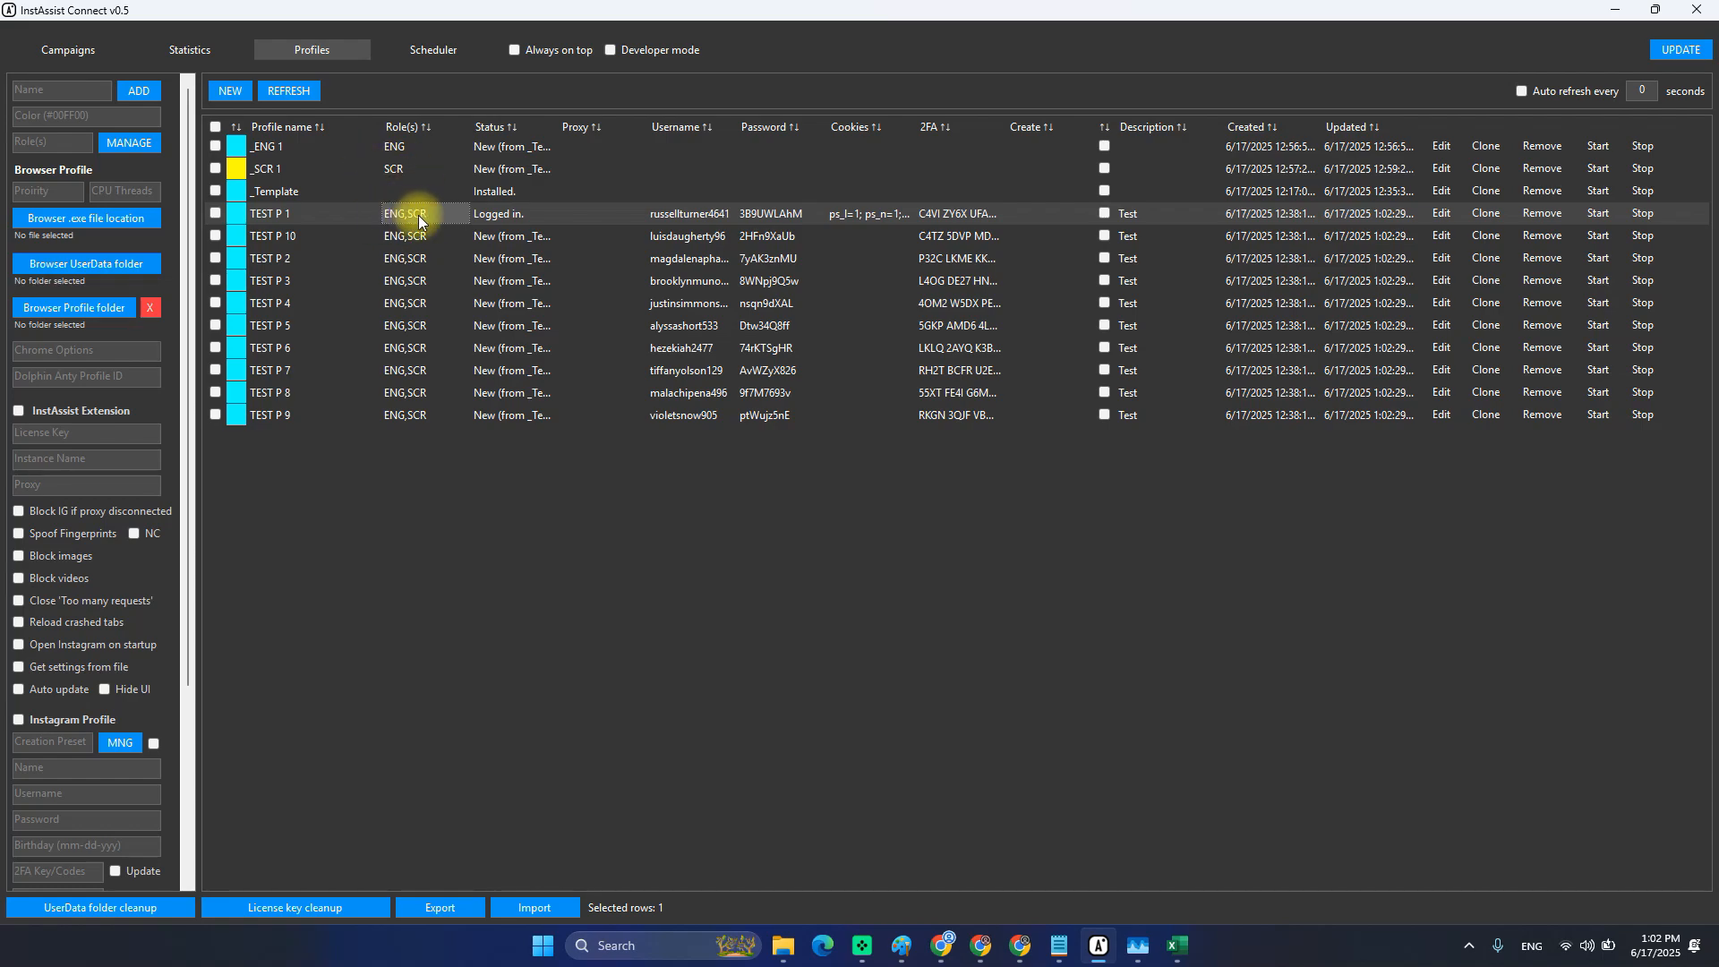
{"action": "left_click", "coordinate": [1597, 220]}
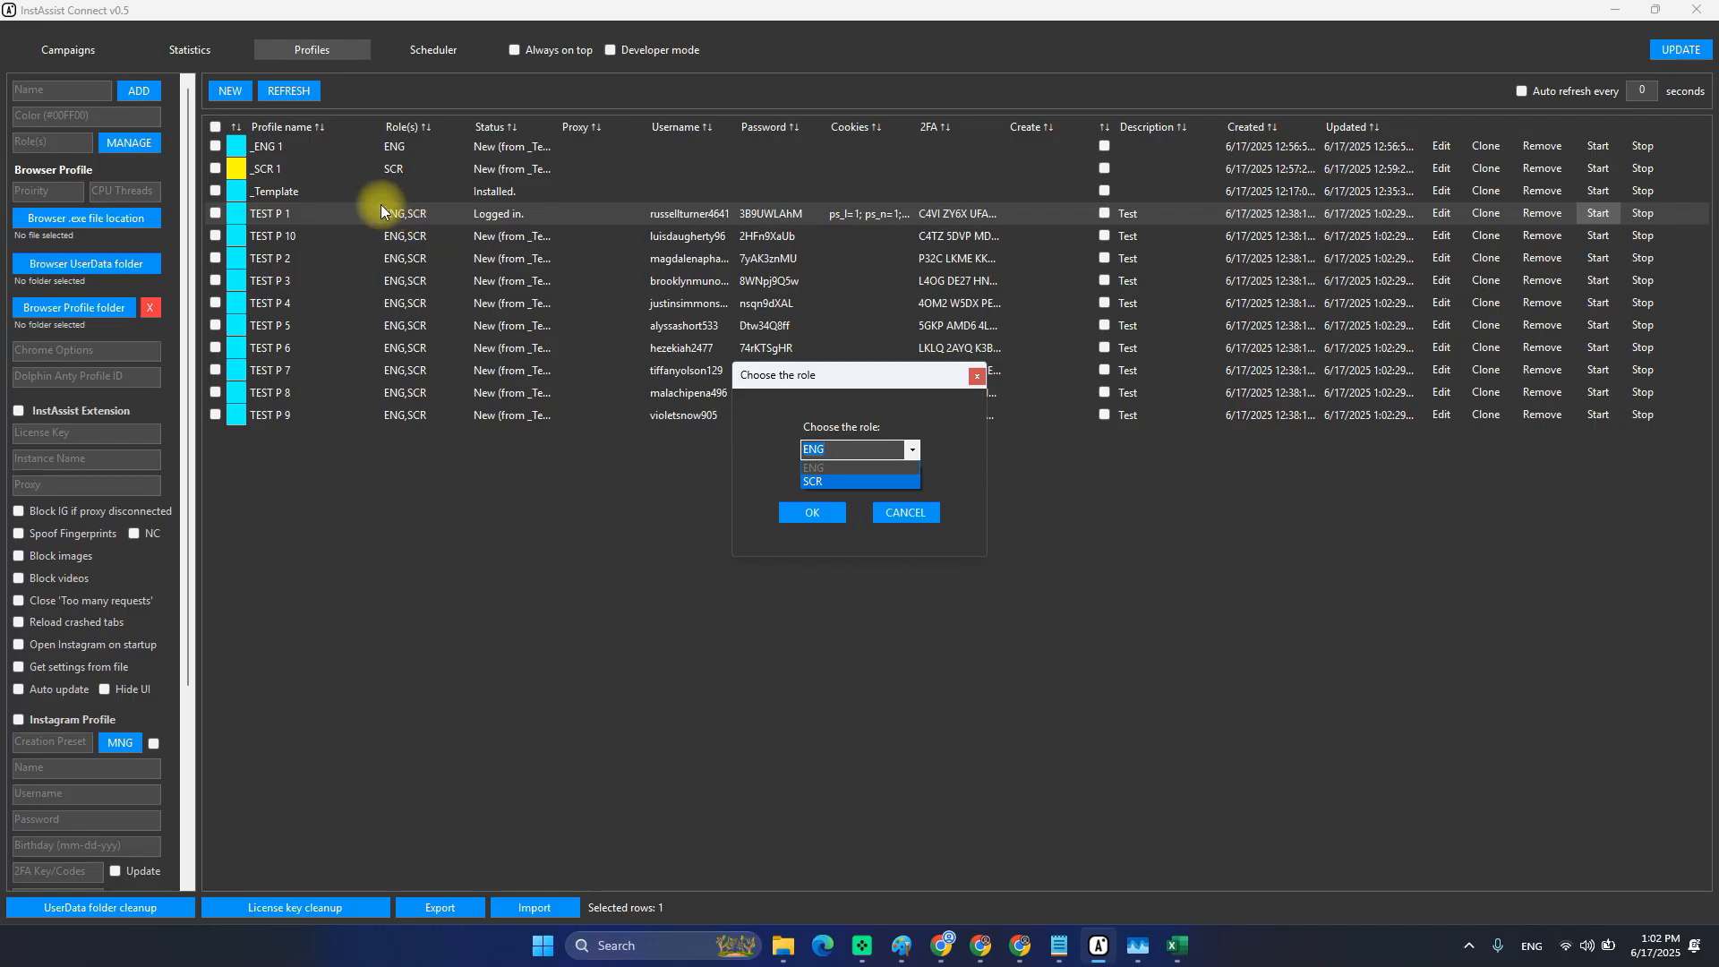
Launch TEST P 1 with the ENG role, then close its Chrome window.
{"action": "left_click", "coordinate": [836, 470]}
{"action": "left_click", "coordinate": [811, 513]}
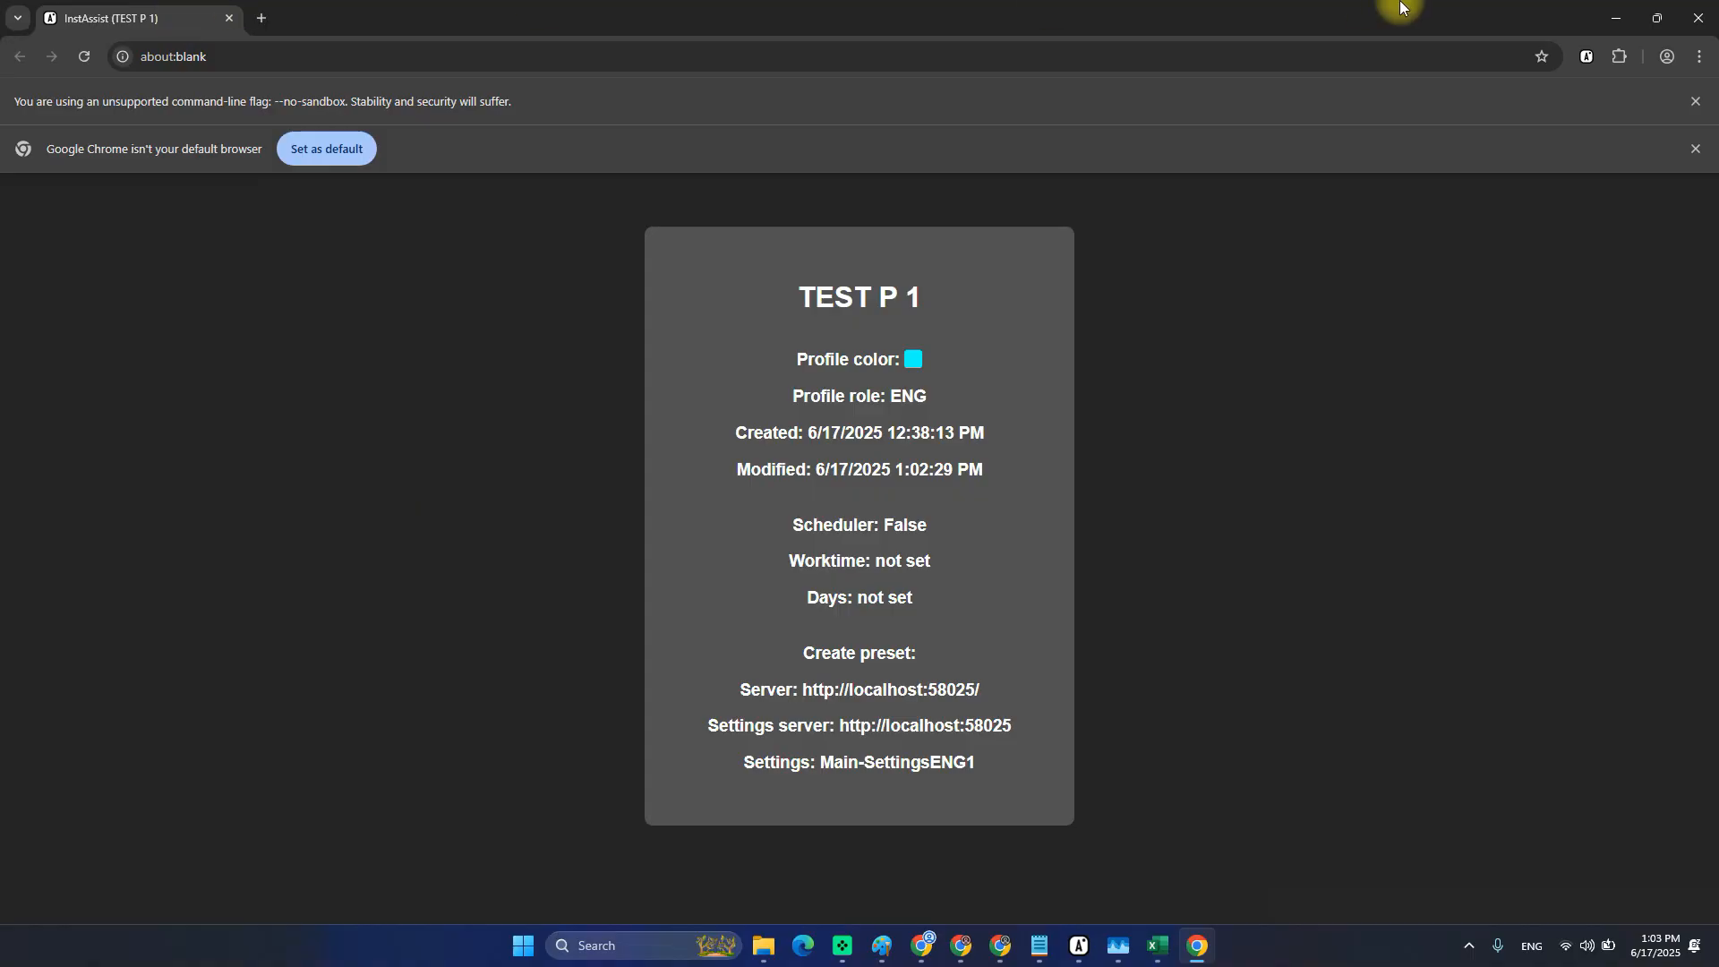
{"action": "left_click", "coordinate": [1701, 10]}
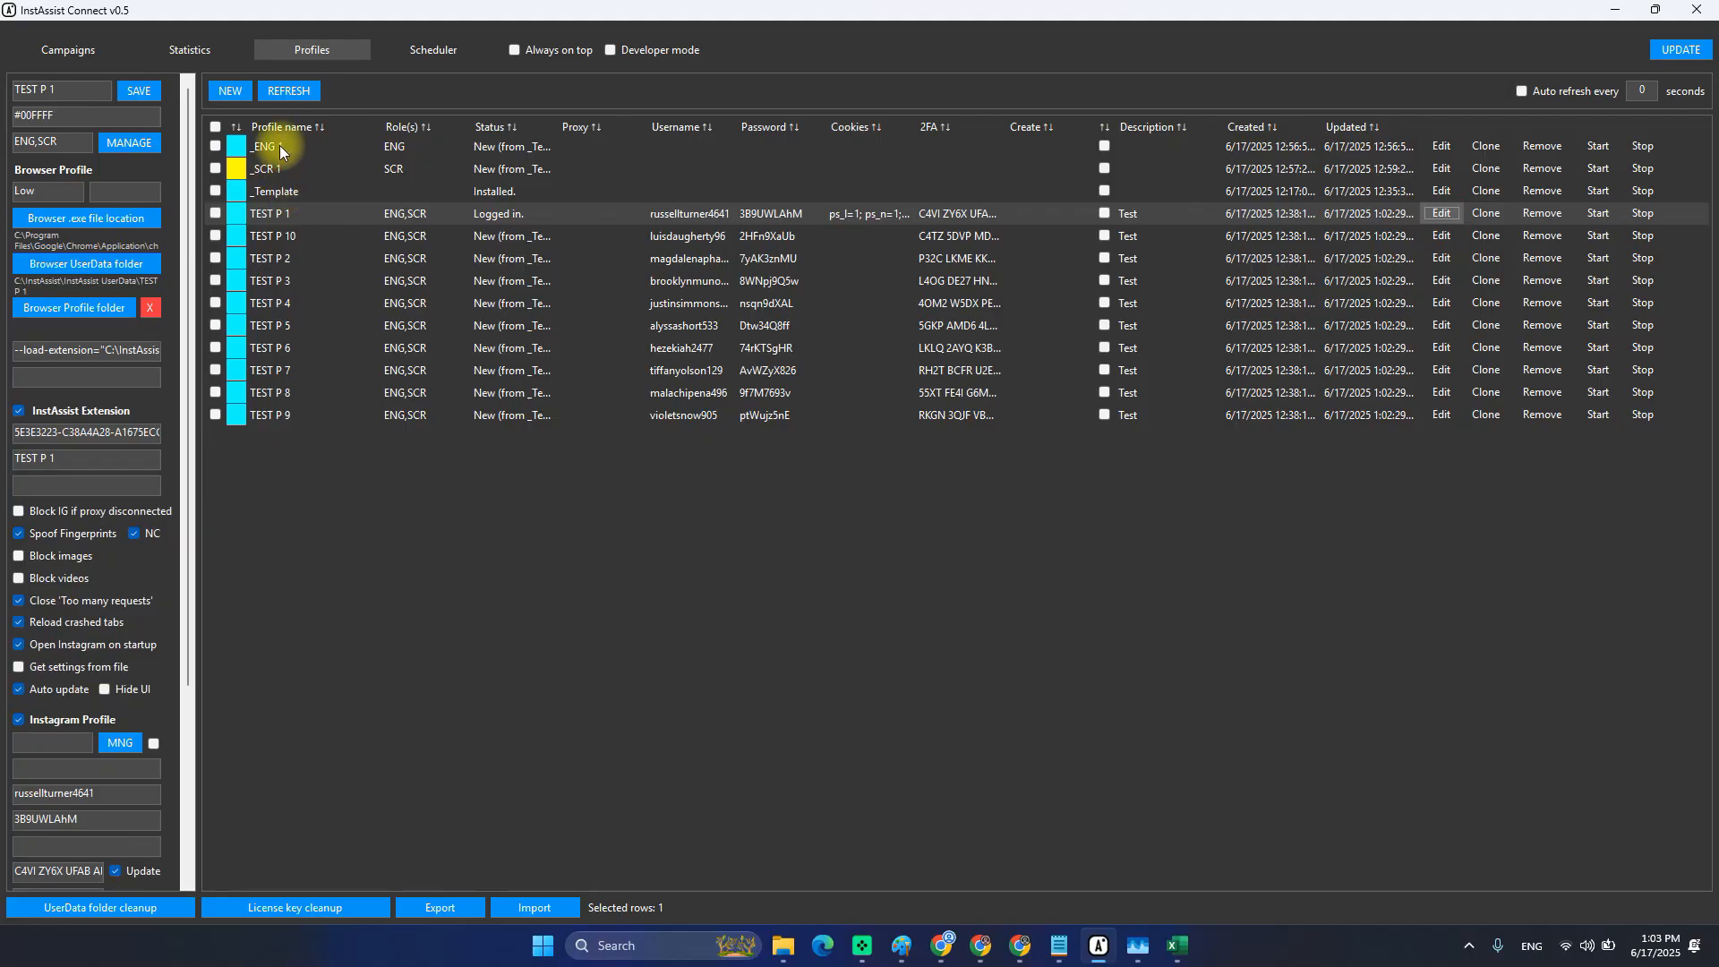
{"action": "left_click", "coordinate": [1439, 146]}
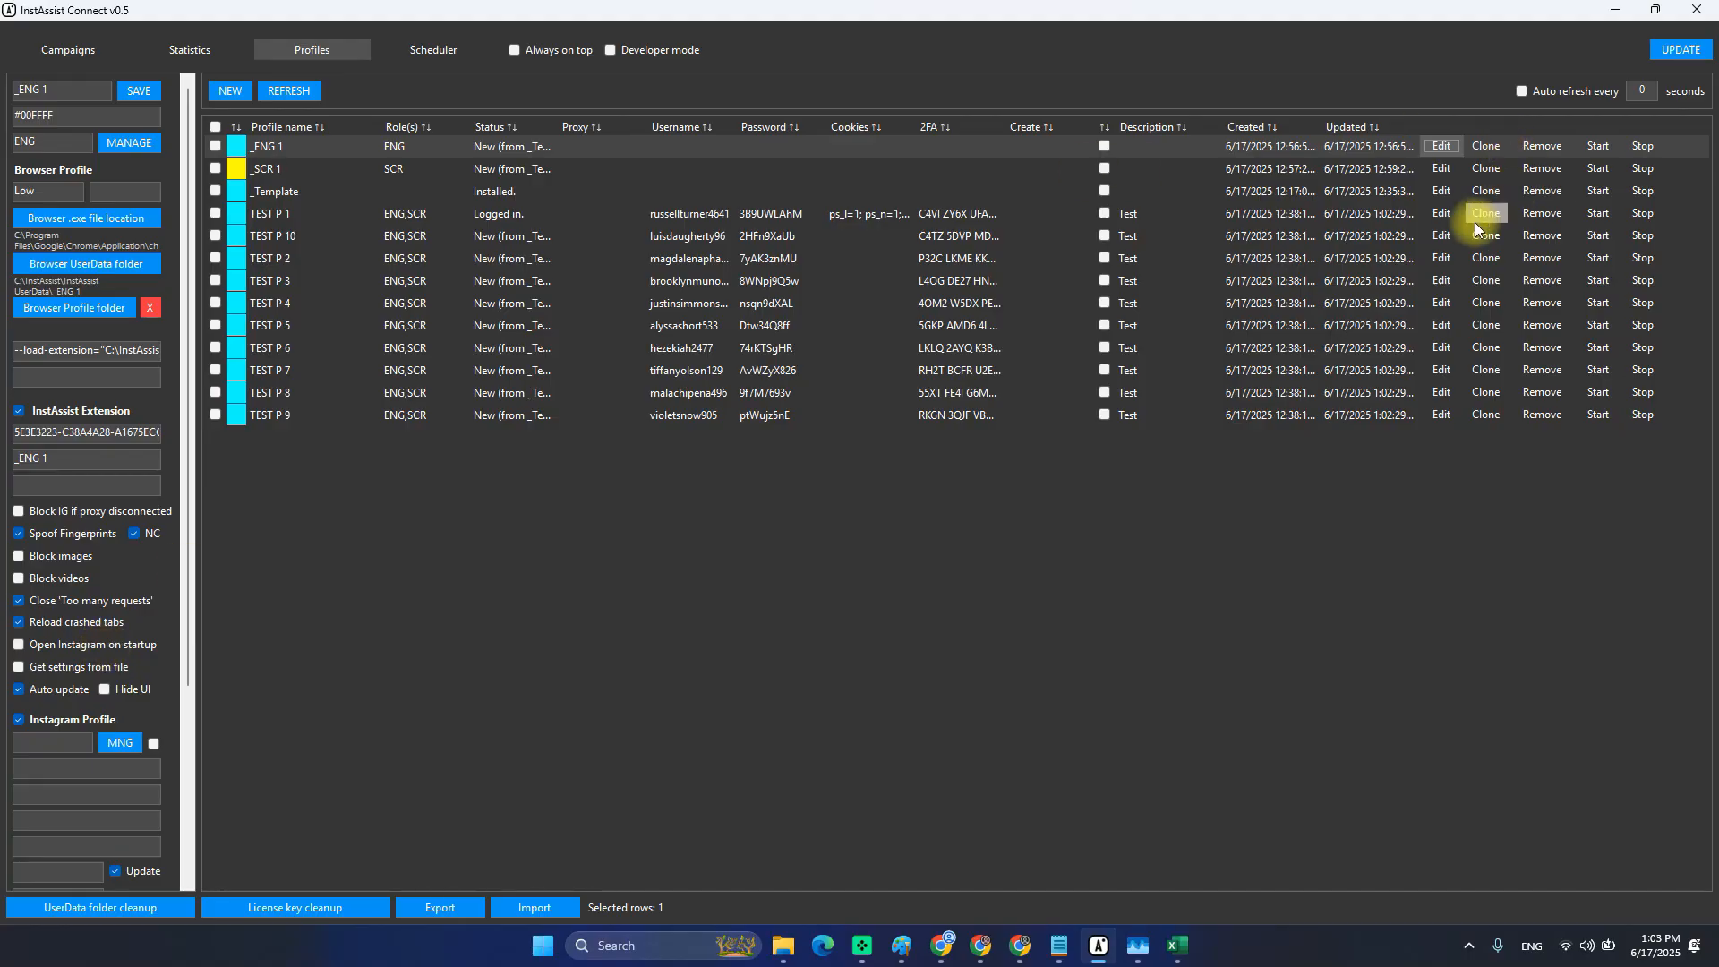
{"action": "left_click", "coordinate": [1447, 220]}
{"action": "left_click", "coordinate": [52, 646]}
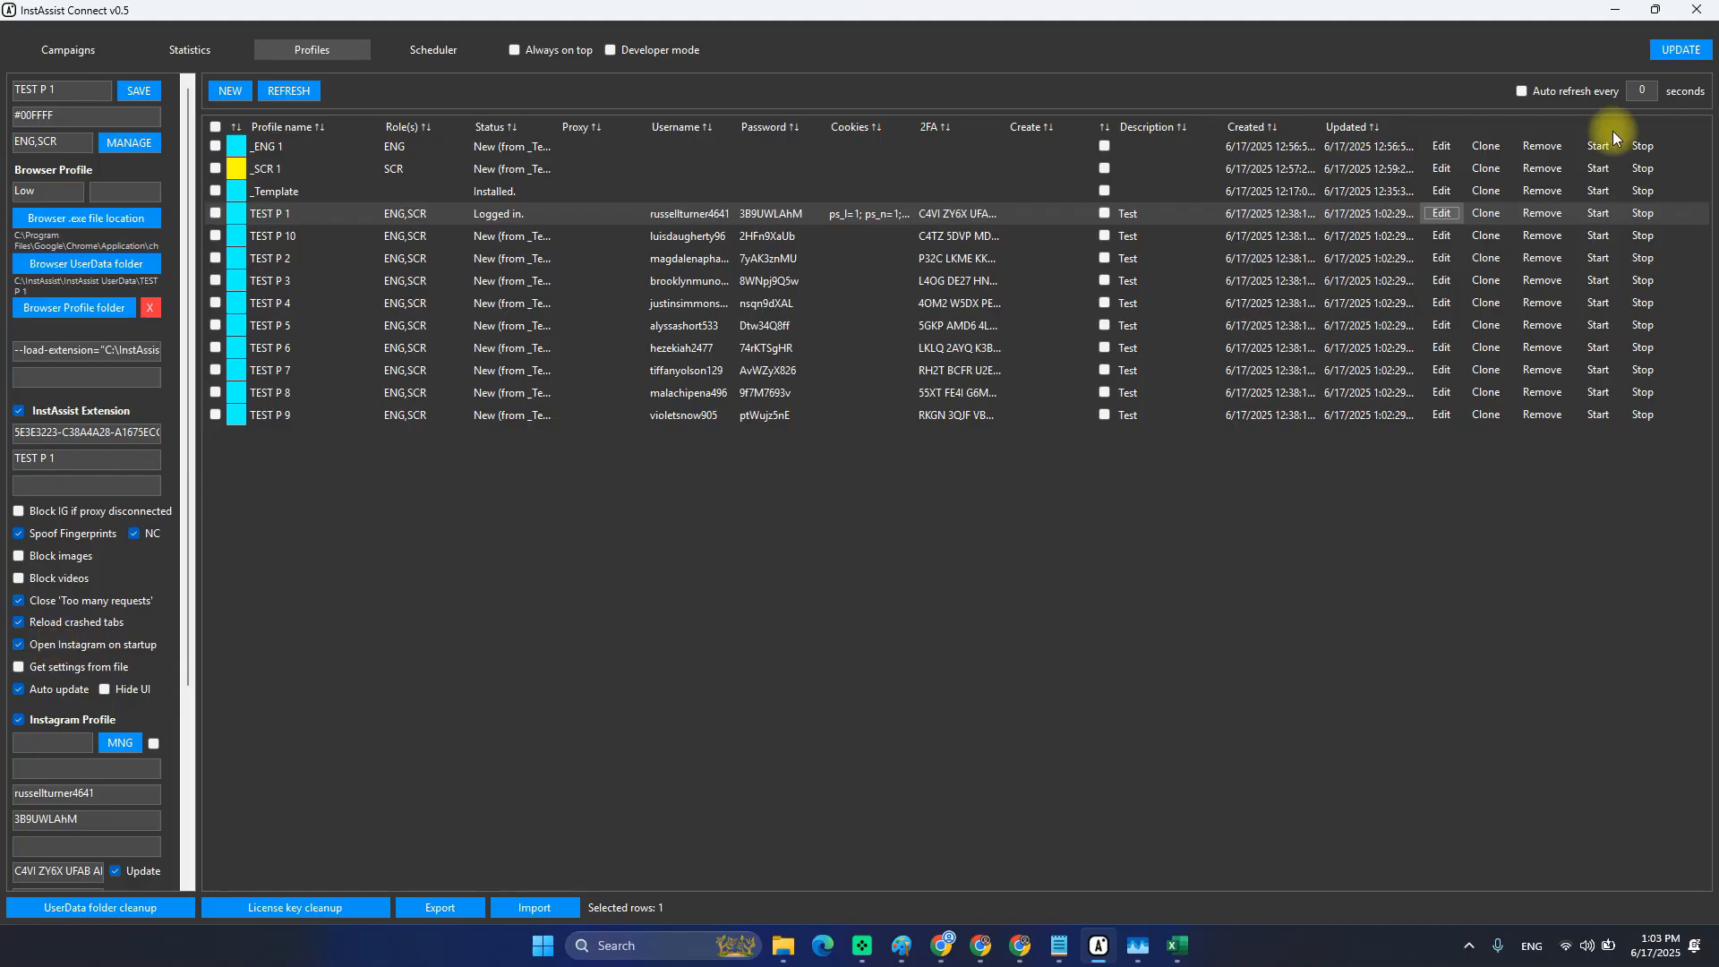
{"action": "left_click", "coordinate": [1446, 146]}
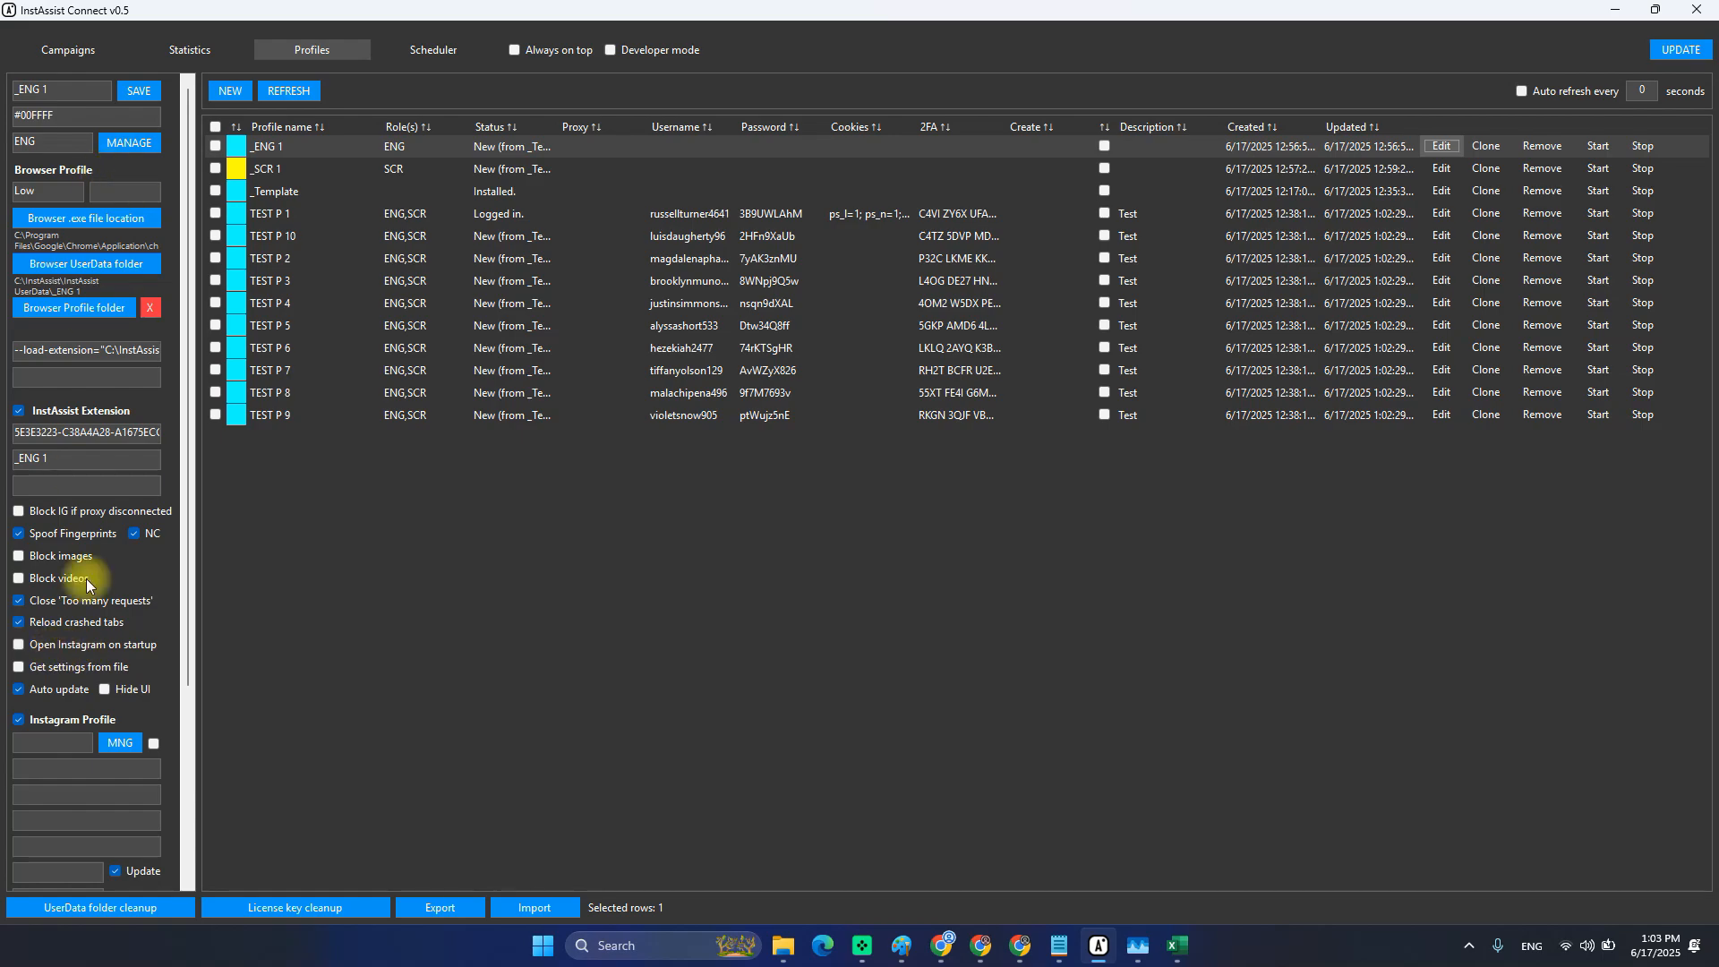
{"action": "left_click", "coordinate": [63, 645]}
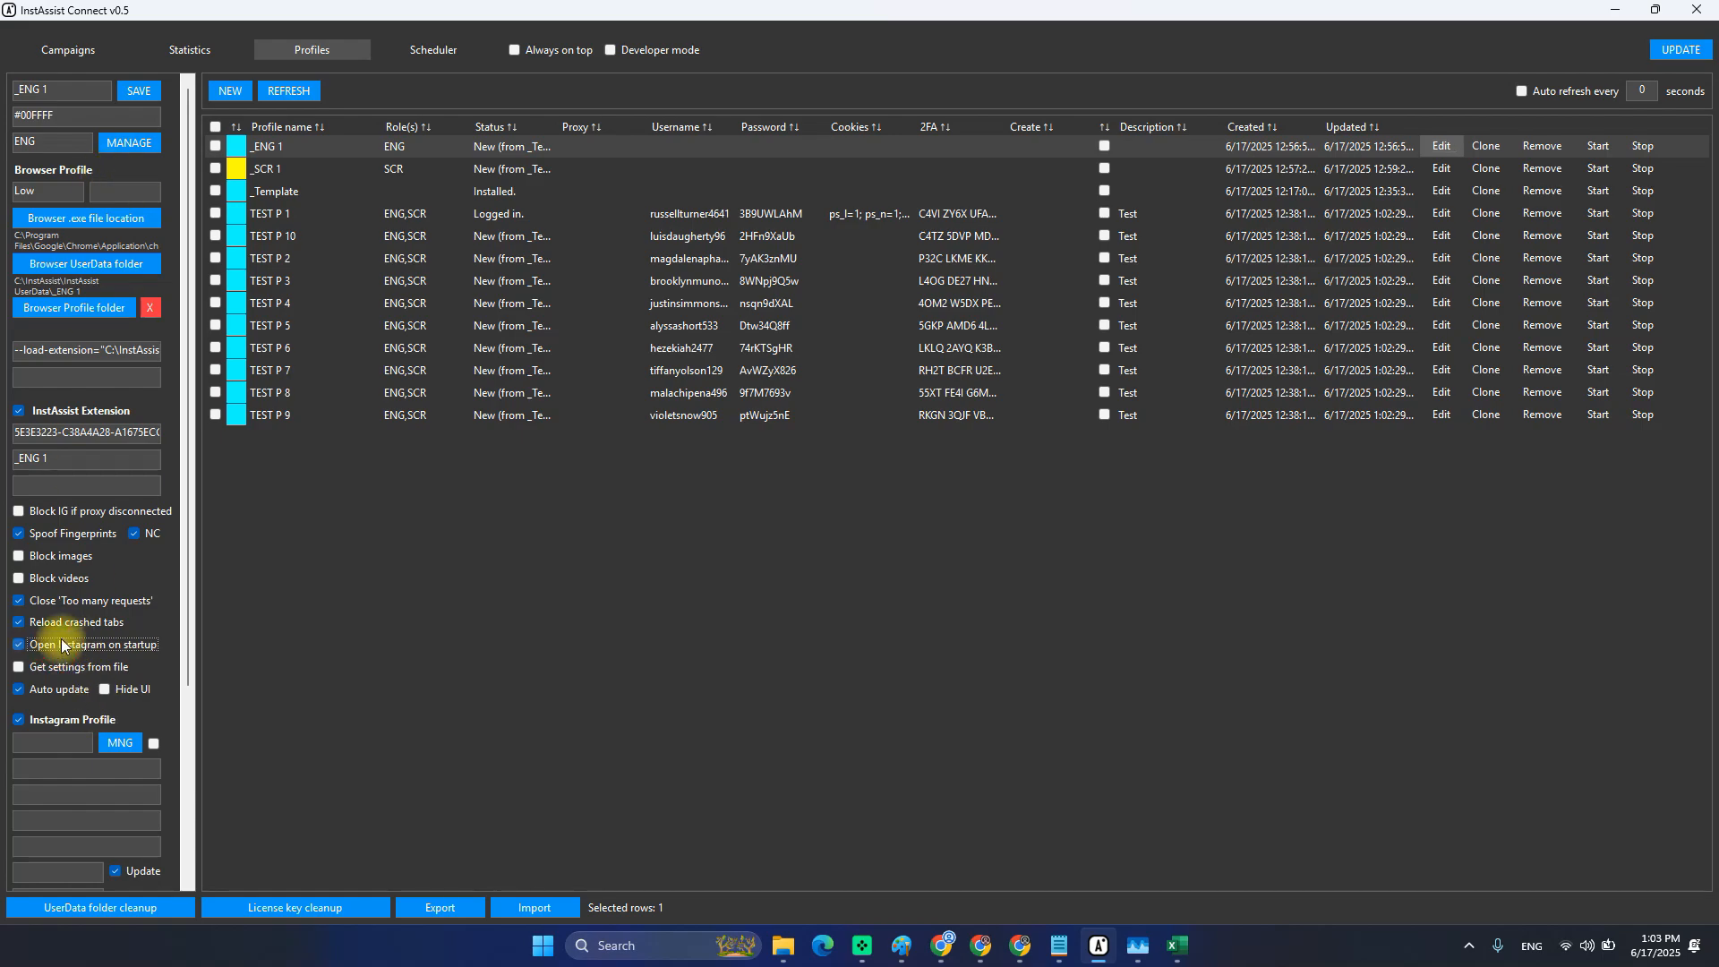
{"action": "left_click", "coordinate": [142, 93]}
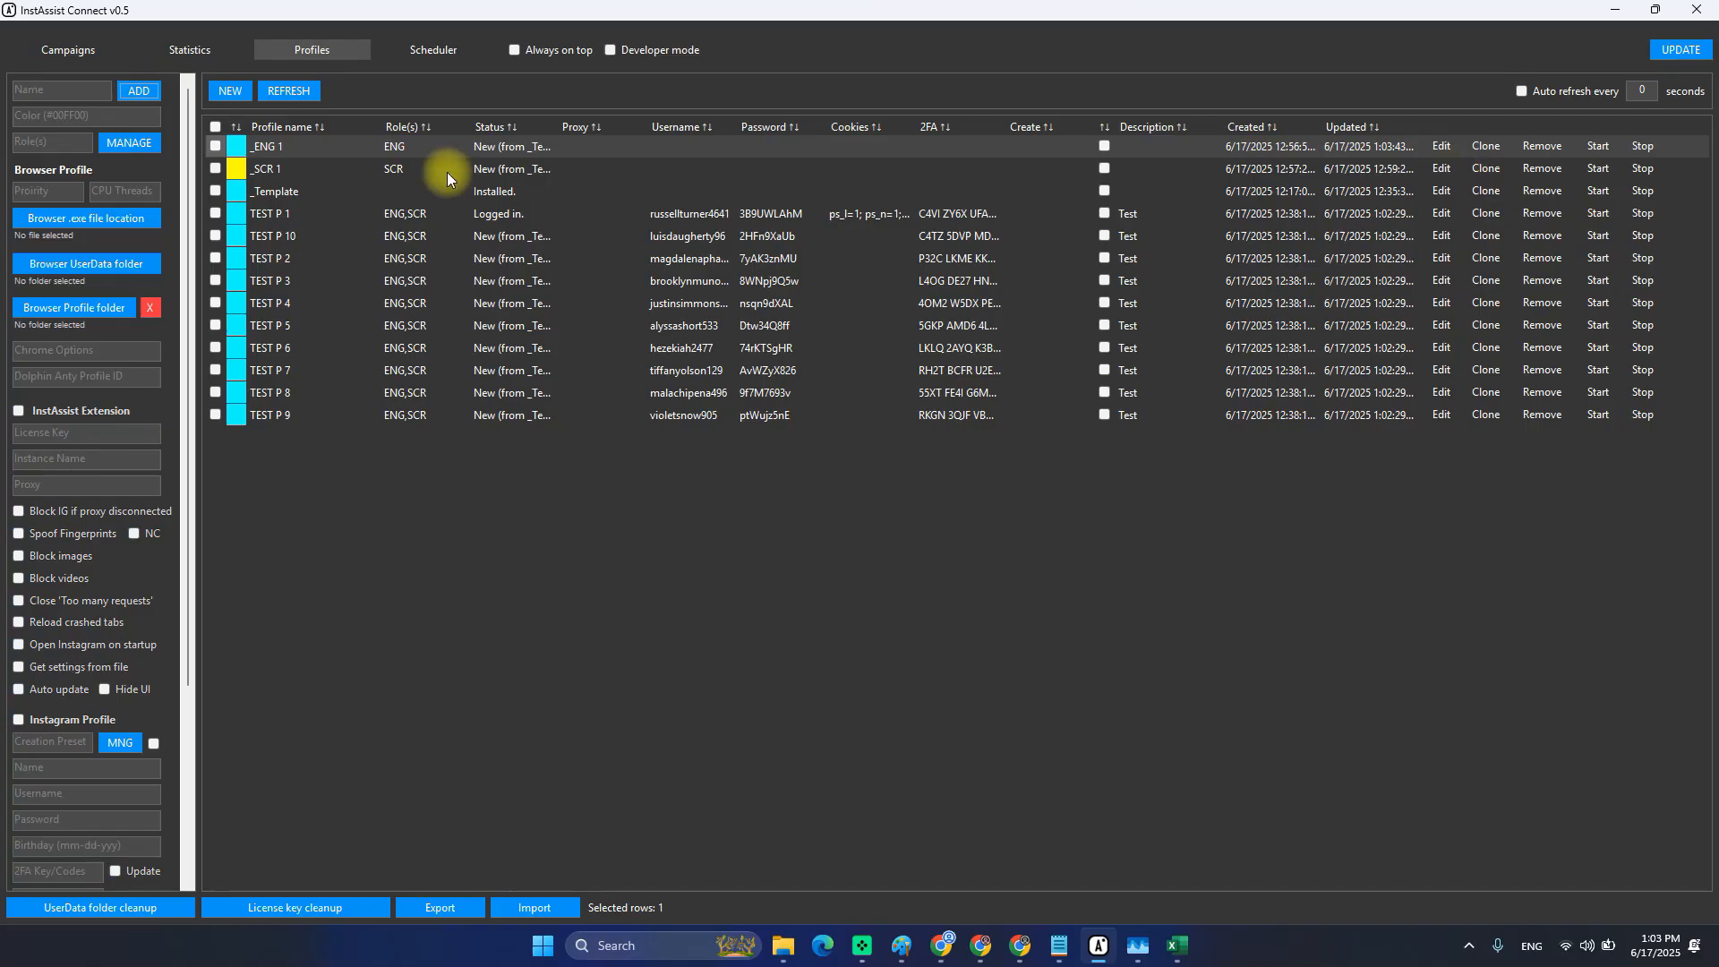
{"action": "left_click", "coordinate": [305, 170]}
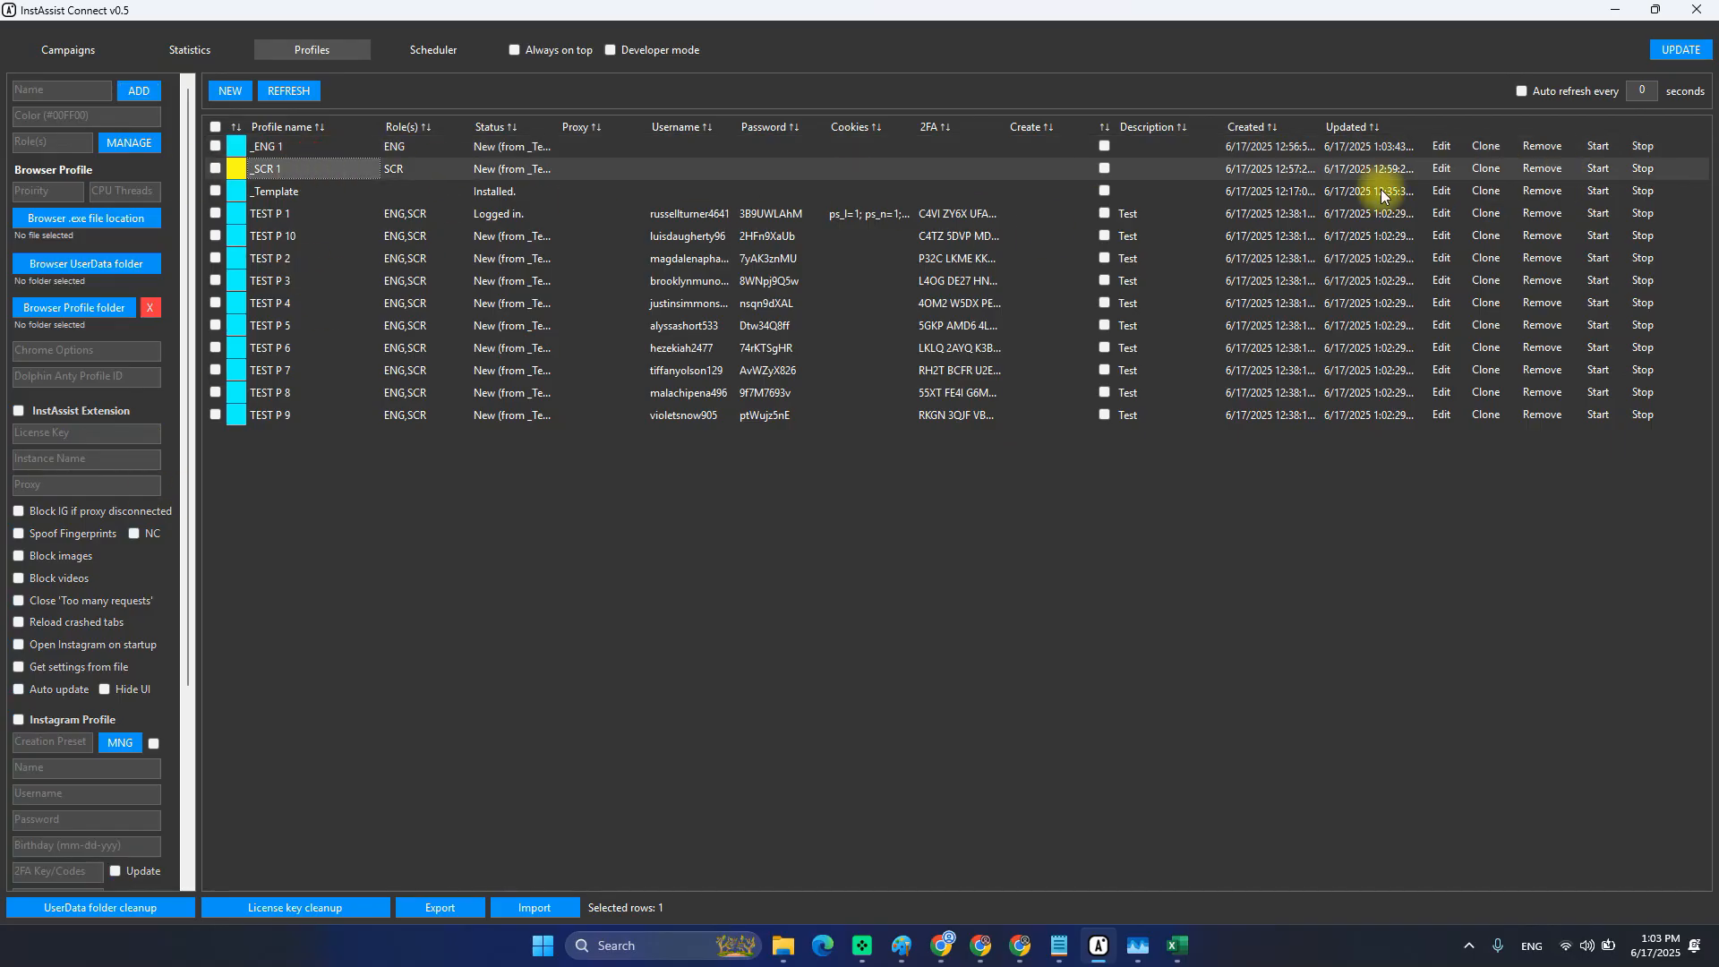
{"action": "left_click", "coordinate": [1448, 172]}
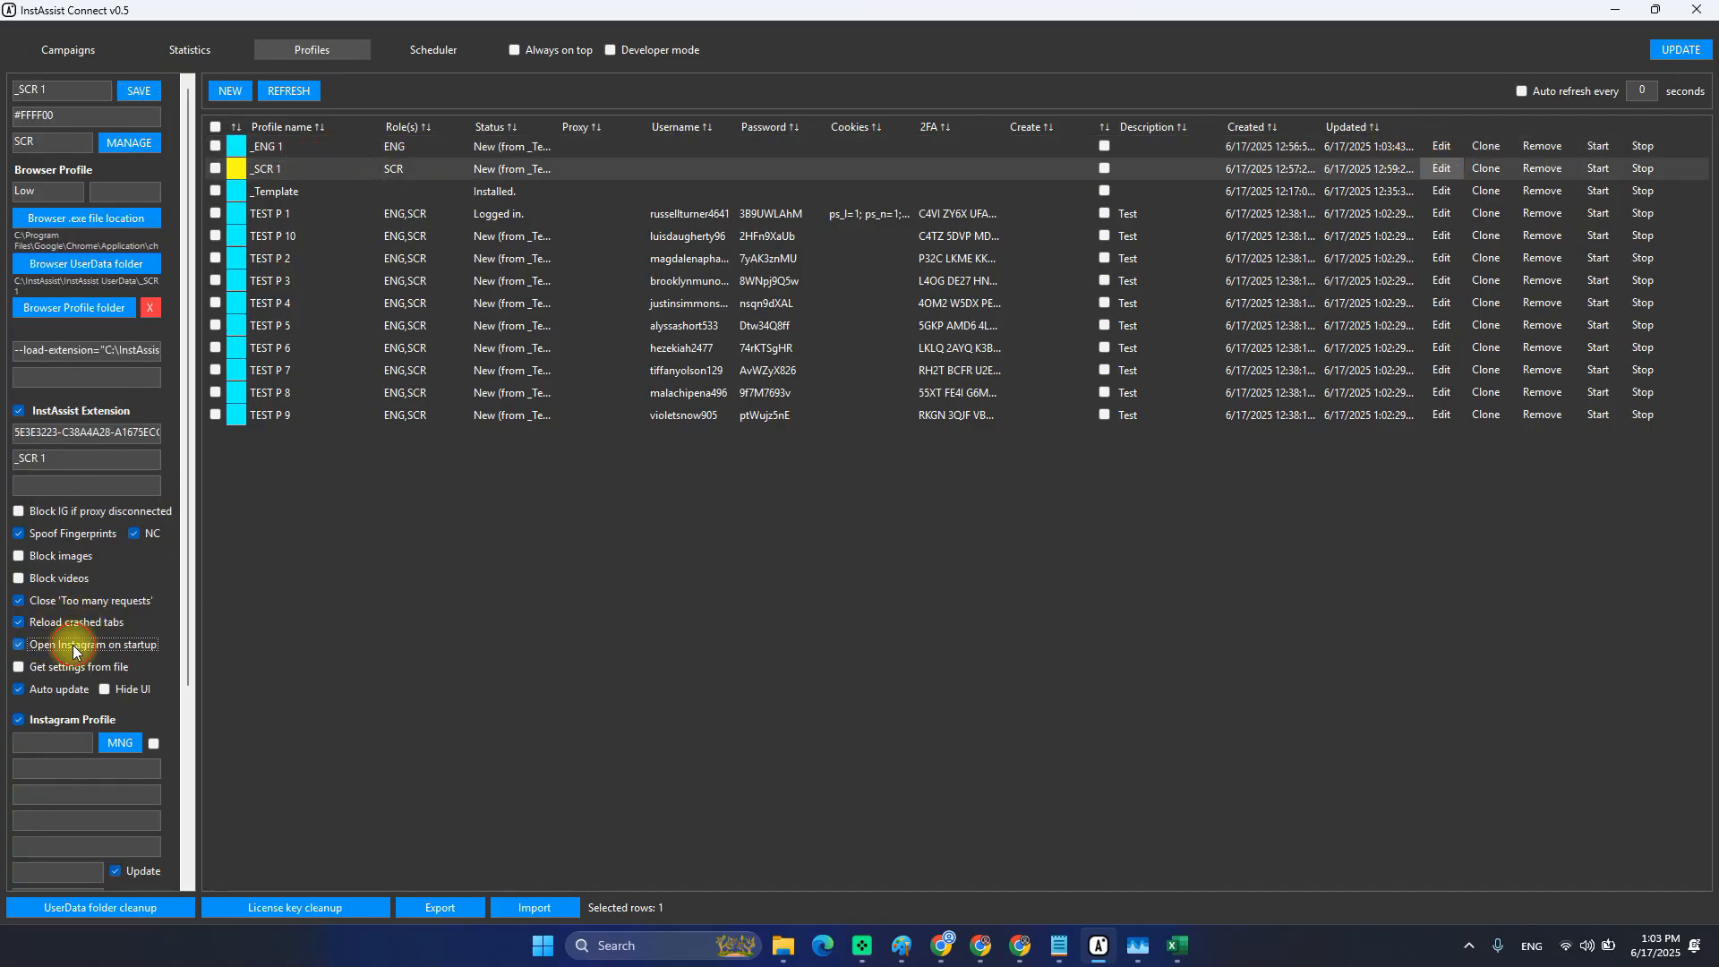
{"action": "left_click", "coordinate": [142, 88]}
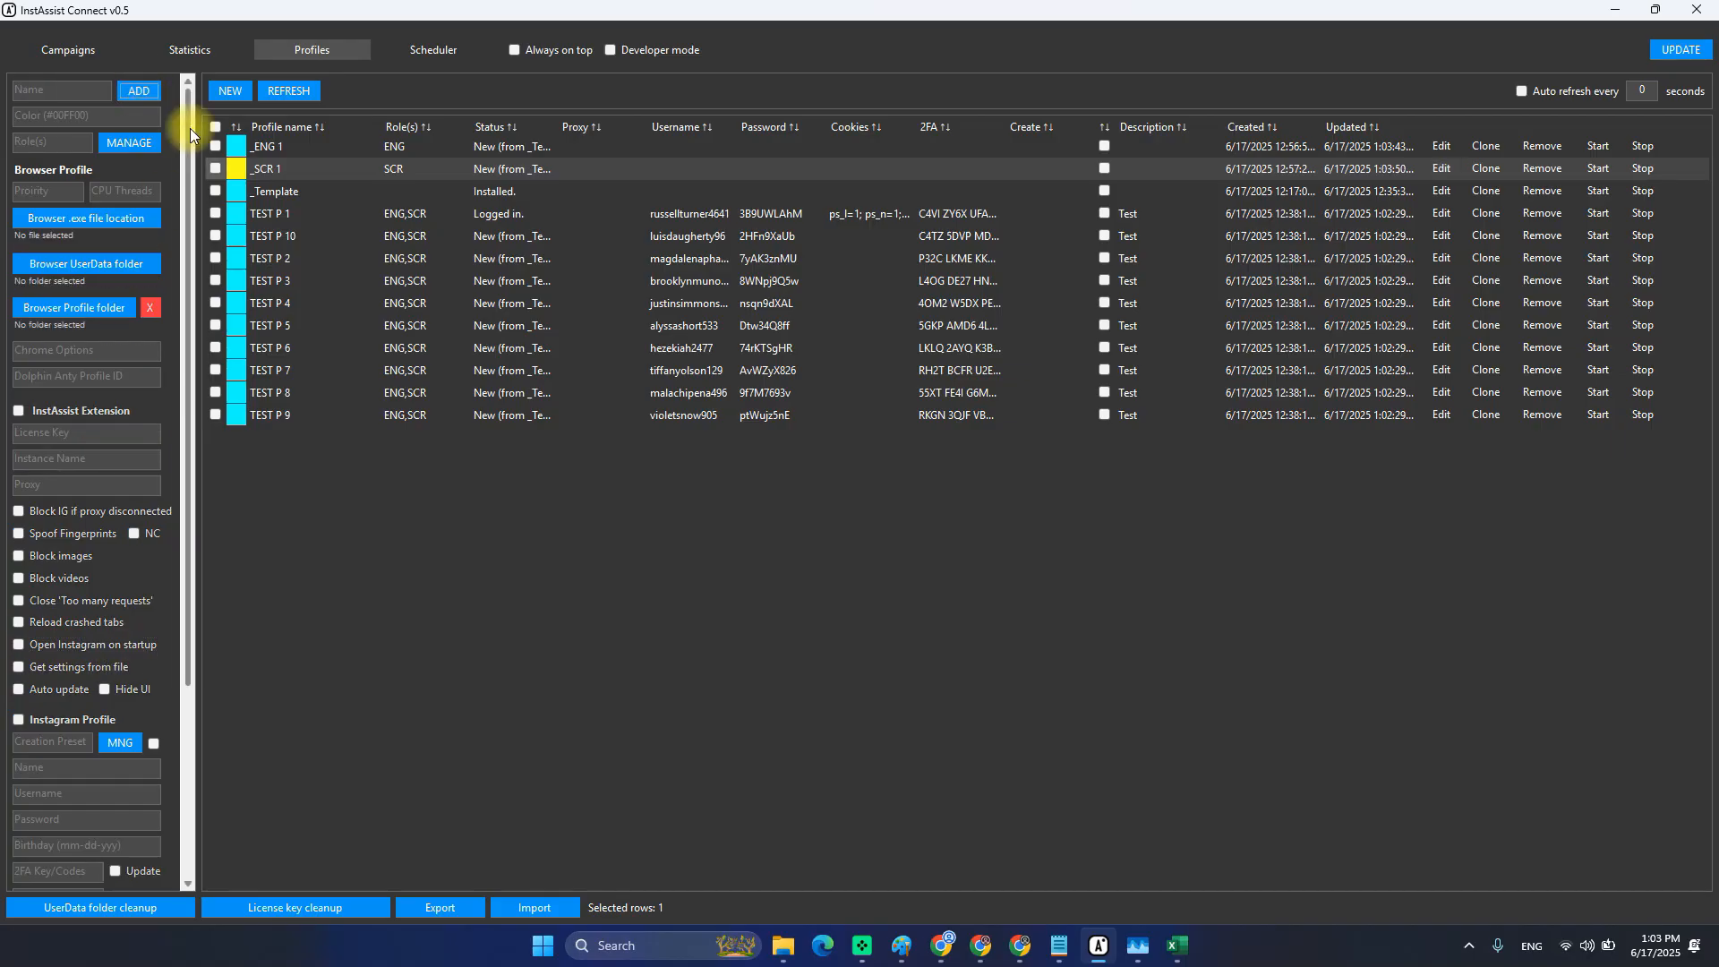
{"action": "left_click", "coordinate": [303, 153]}
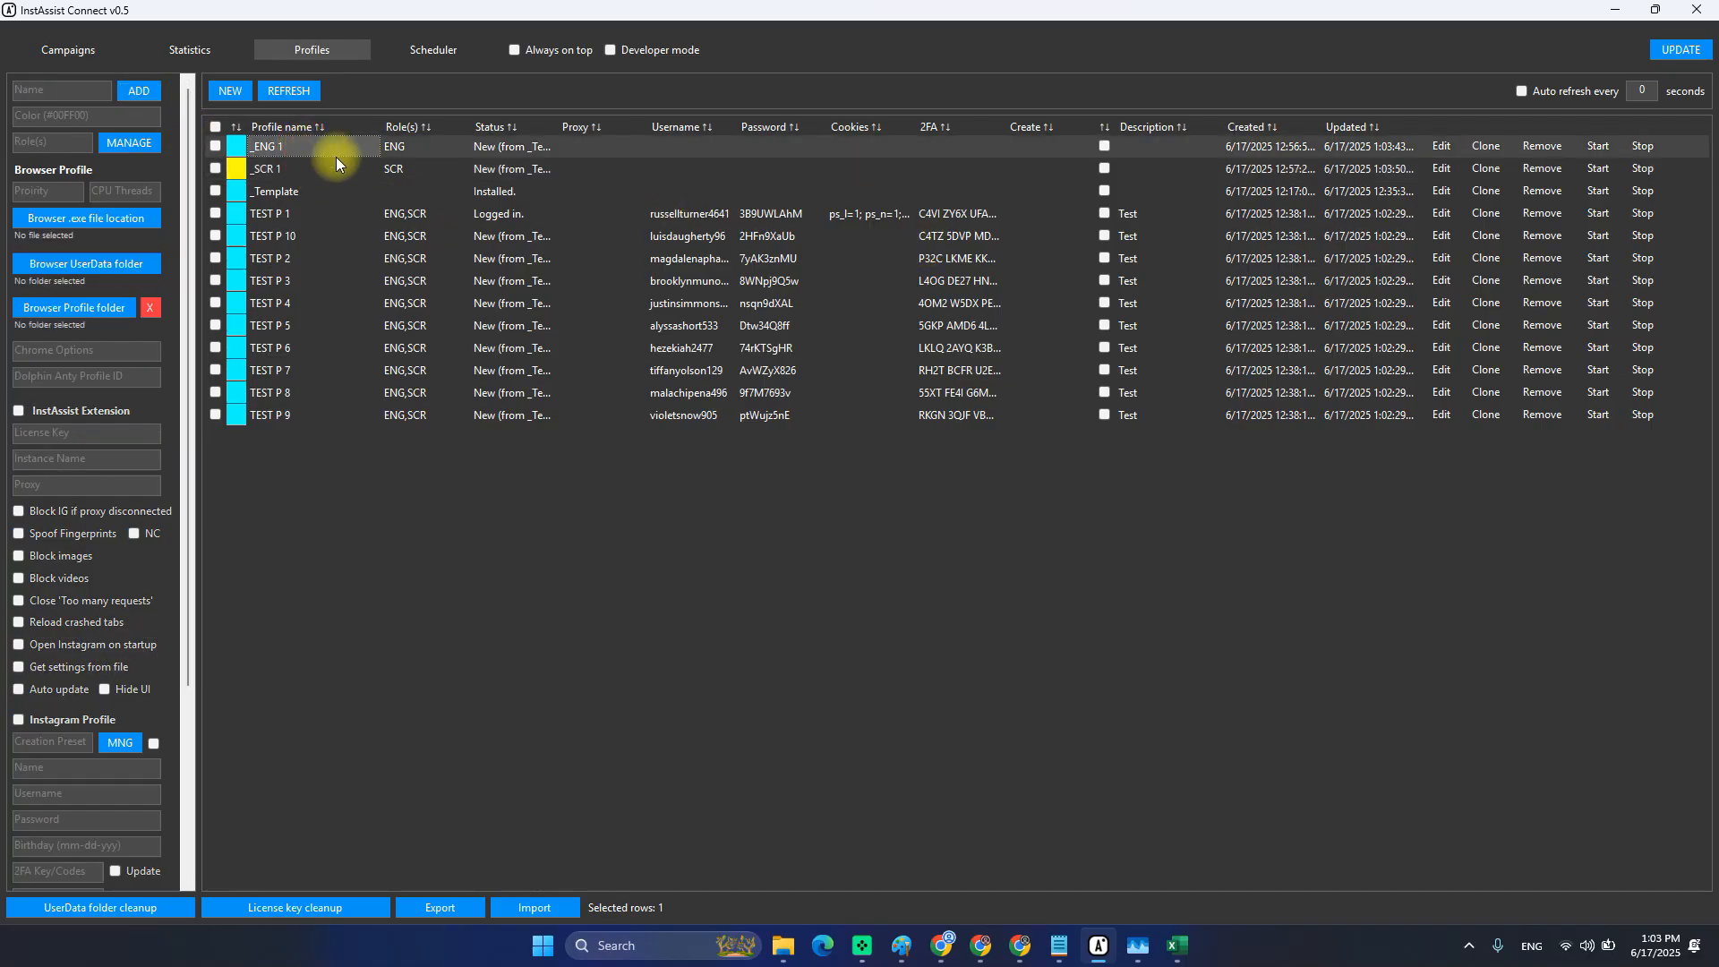
{"action": "left_click", "coordinate": [405, 215]}
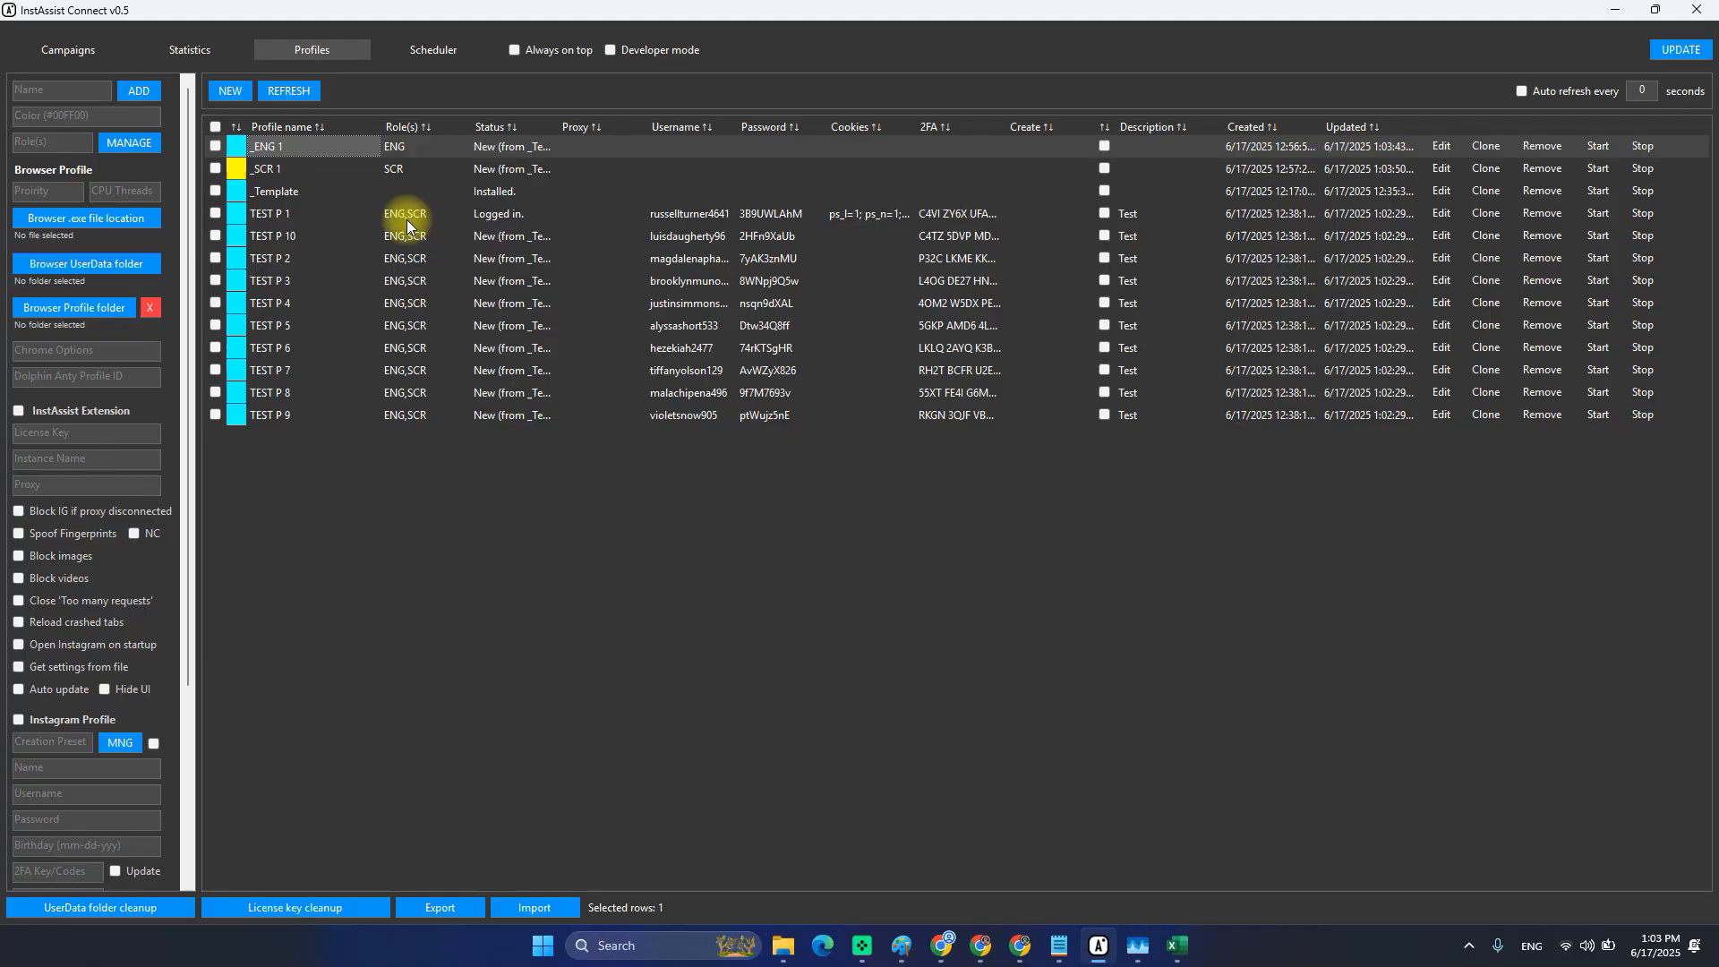
{"action": "left_click", "coordinate": [278, 219]}
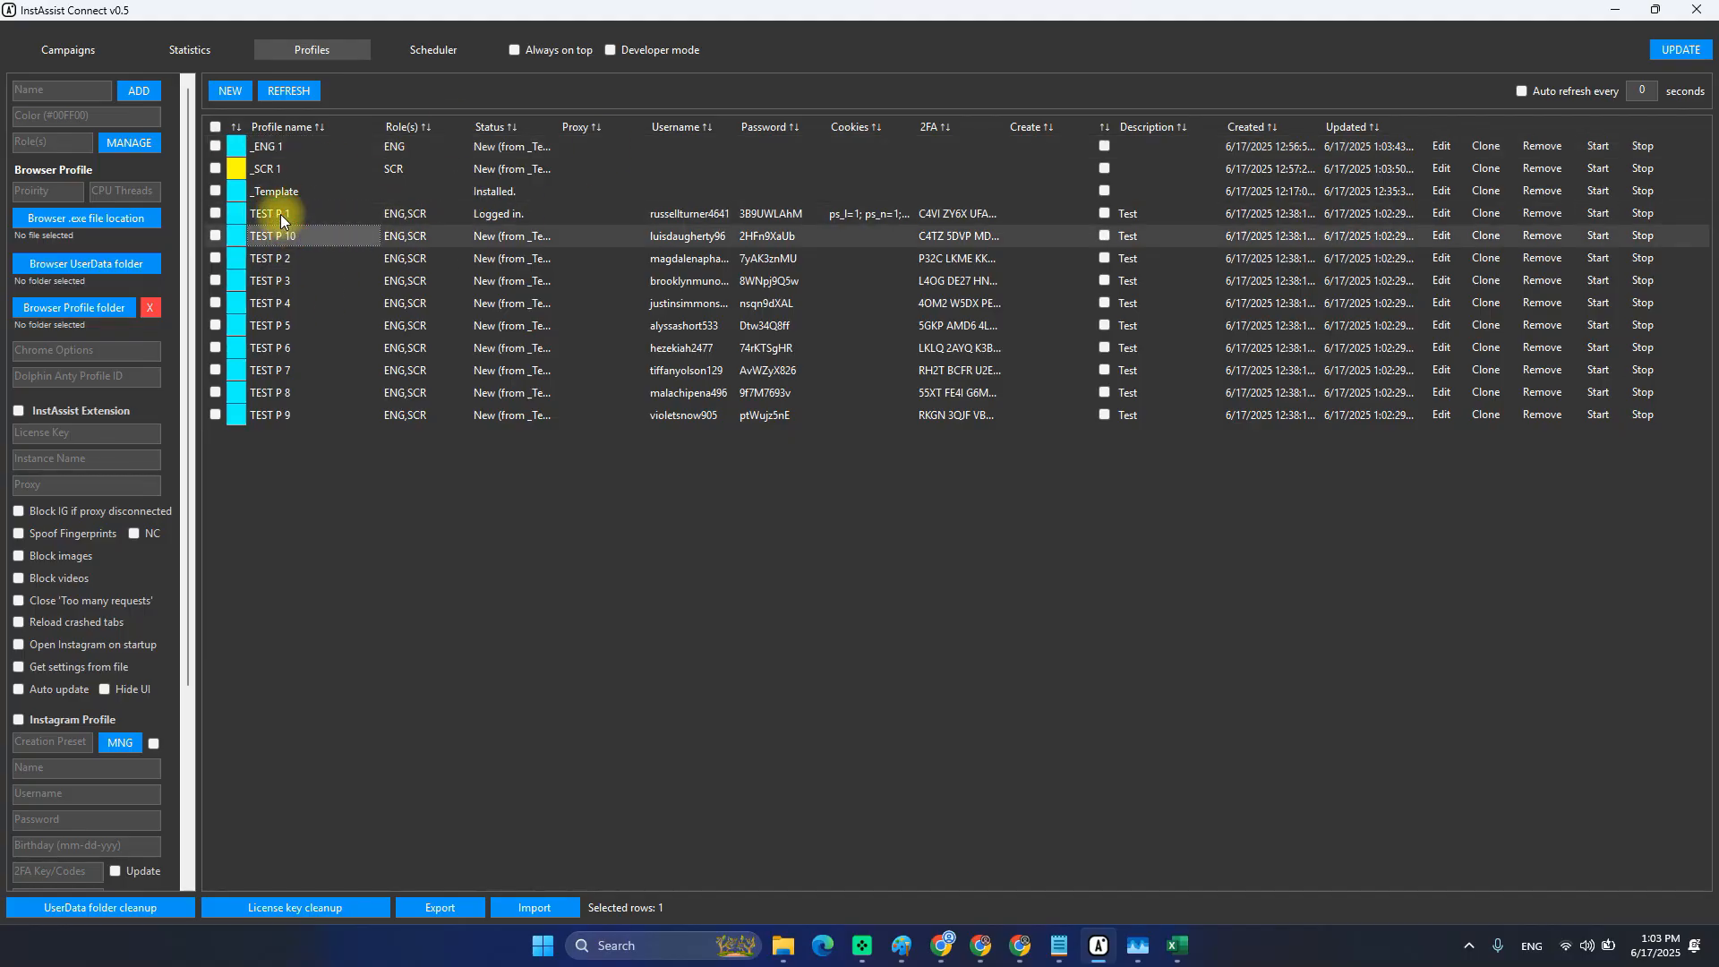
{"action": "left_click", "coordinate": [390, 222]}
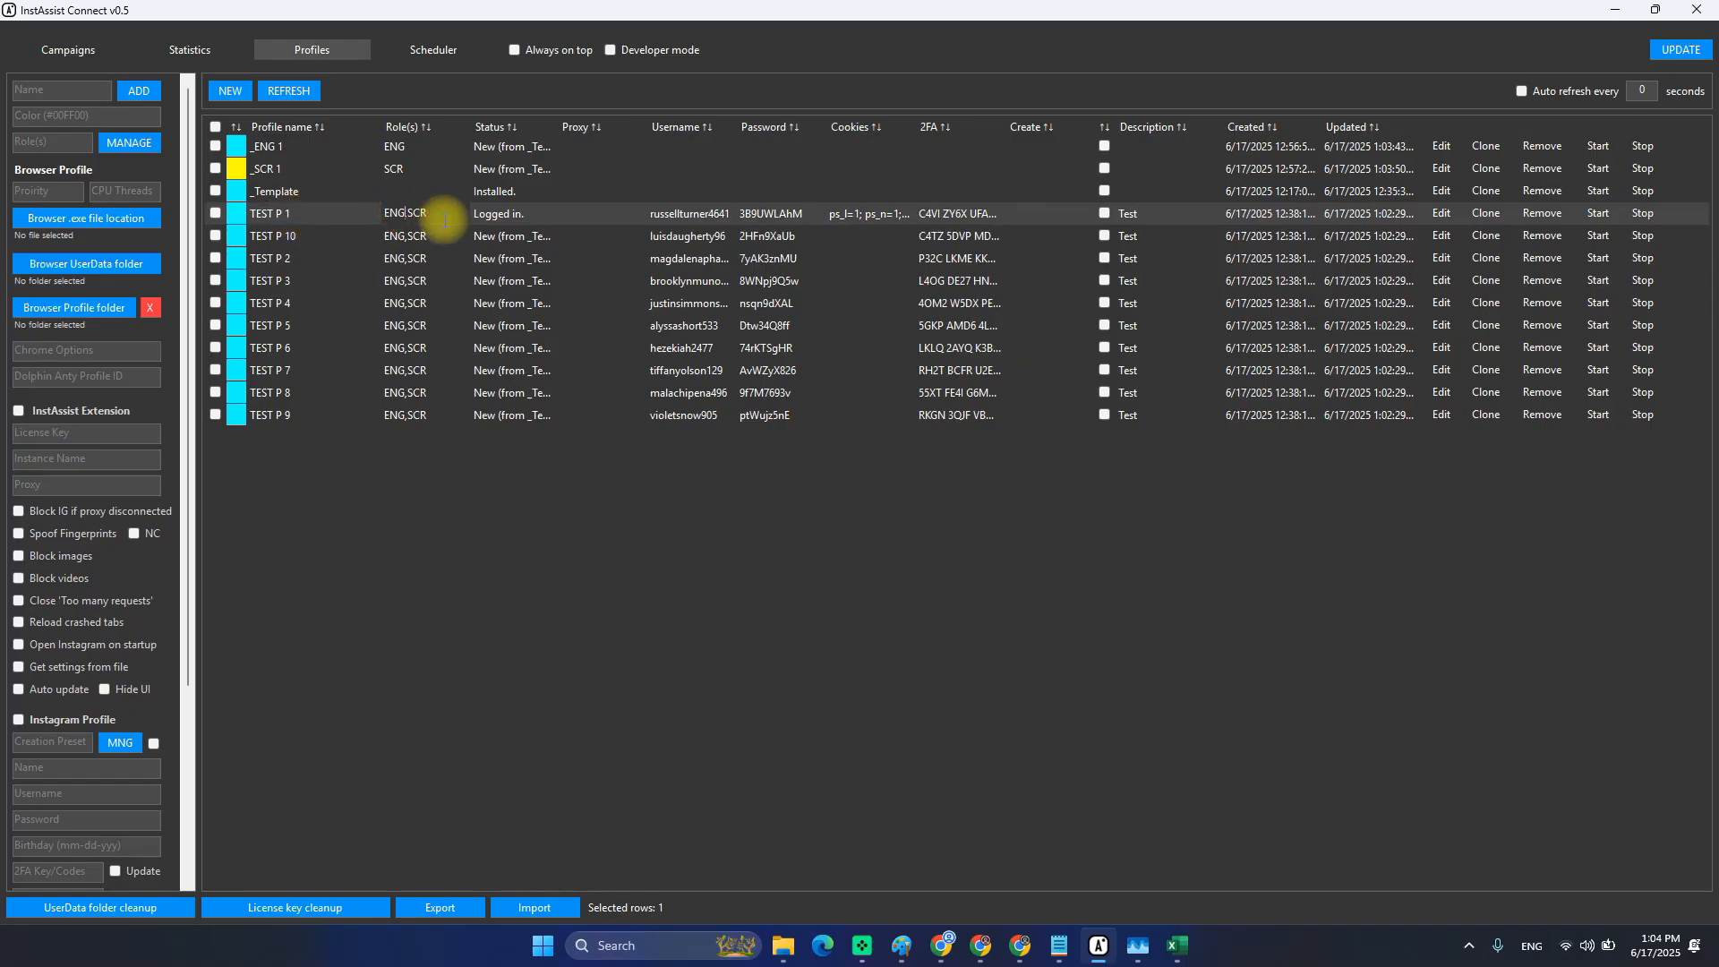
{"action": "left_click", "coordinate": [319, 219]}
{"action": "left_click", "coordinate": [268, 146]}
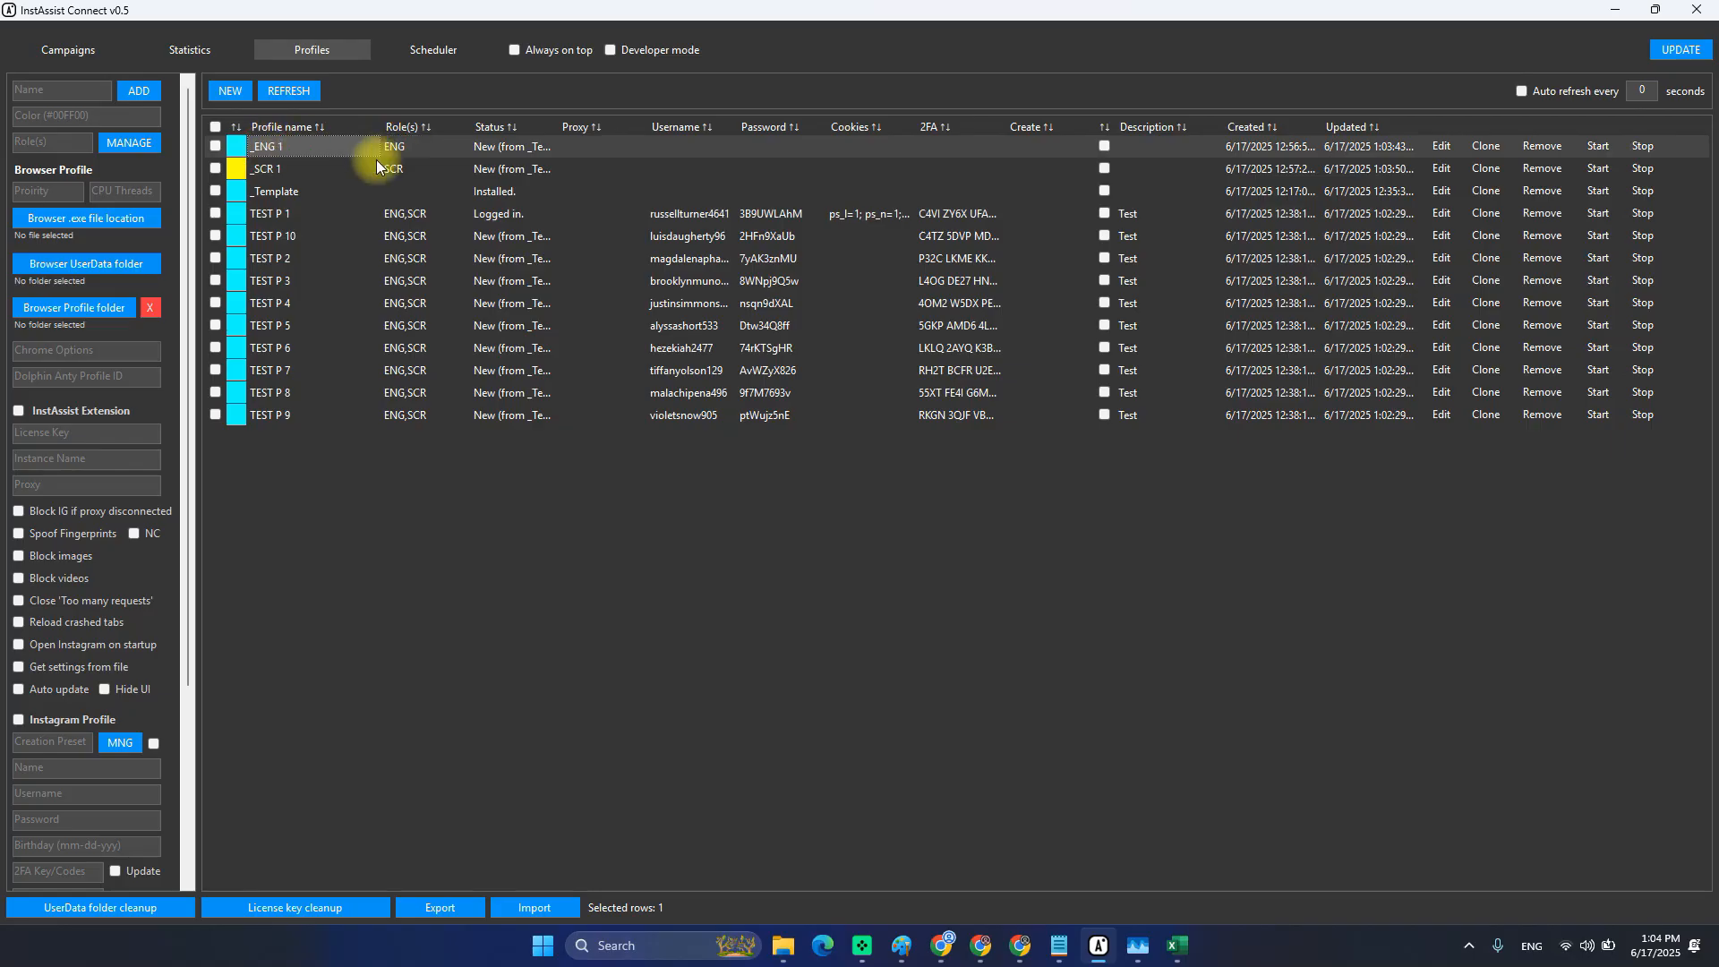
{"action": "left_click", "coordinate": [1441, 148]}
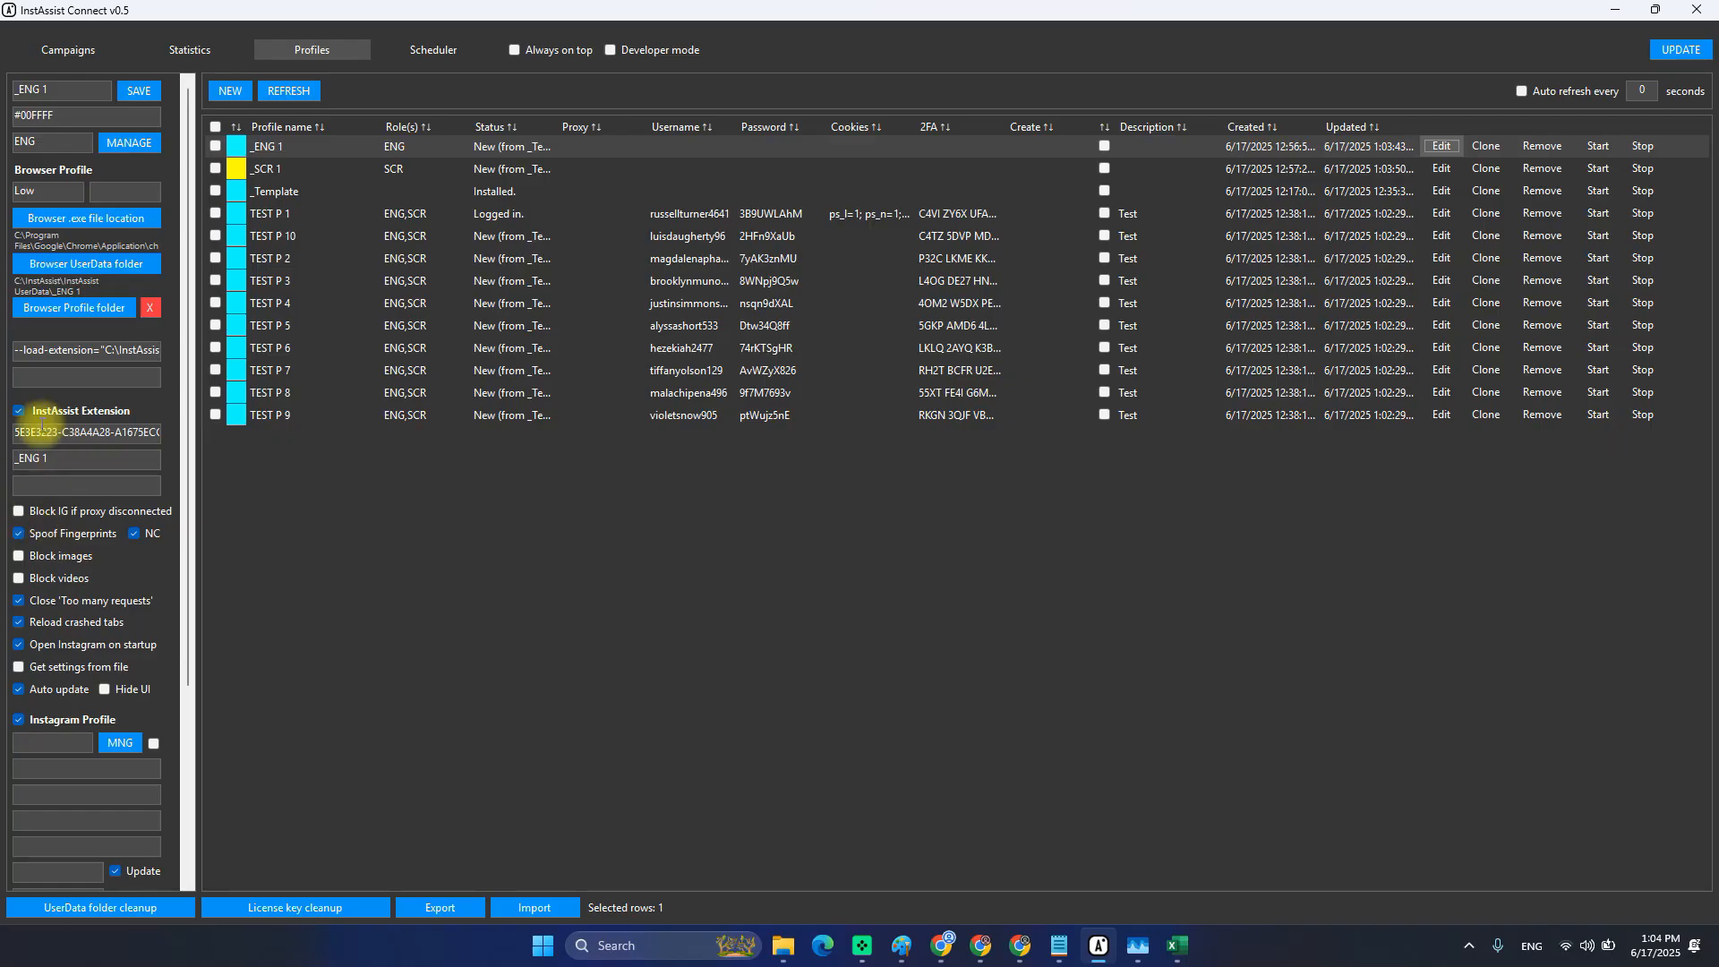
{"action": "double_click", "coordinate": [75, 455]}
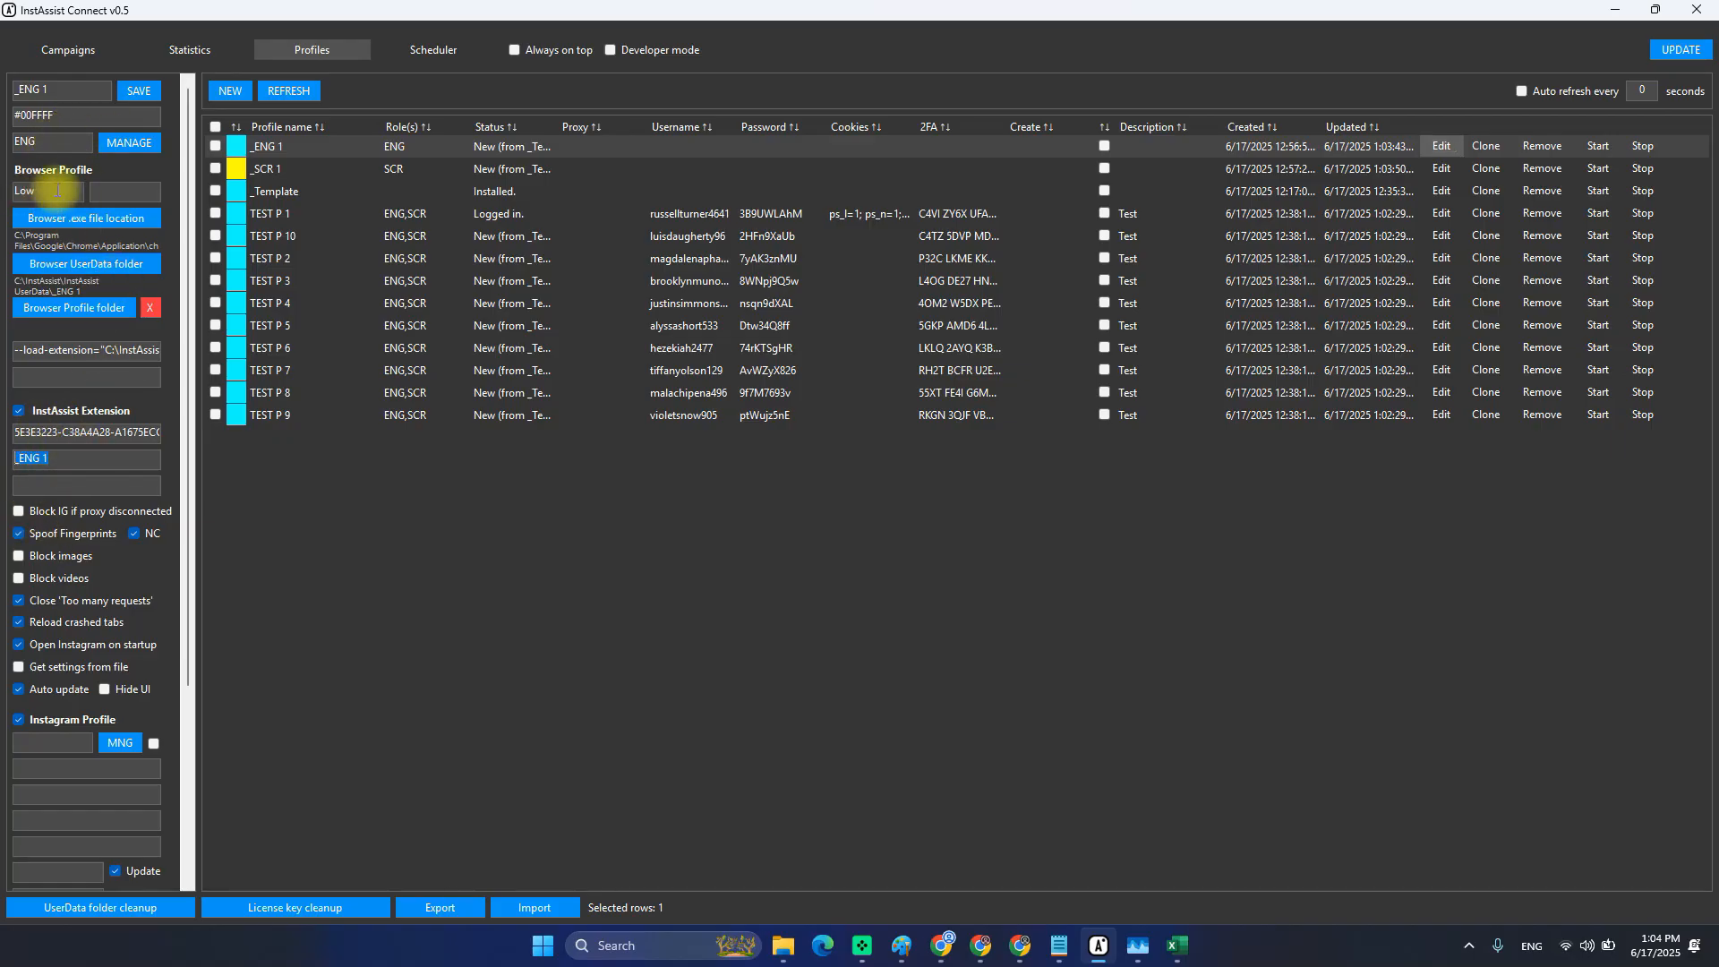
{"action": "scroll", "coordinate": [97, 586], "scroll_direction": "down", "scroll_amount": 3}
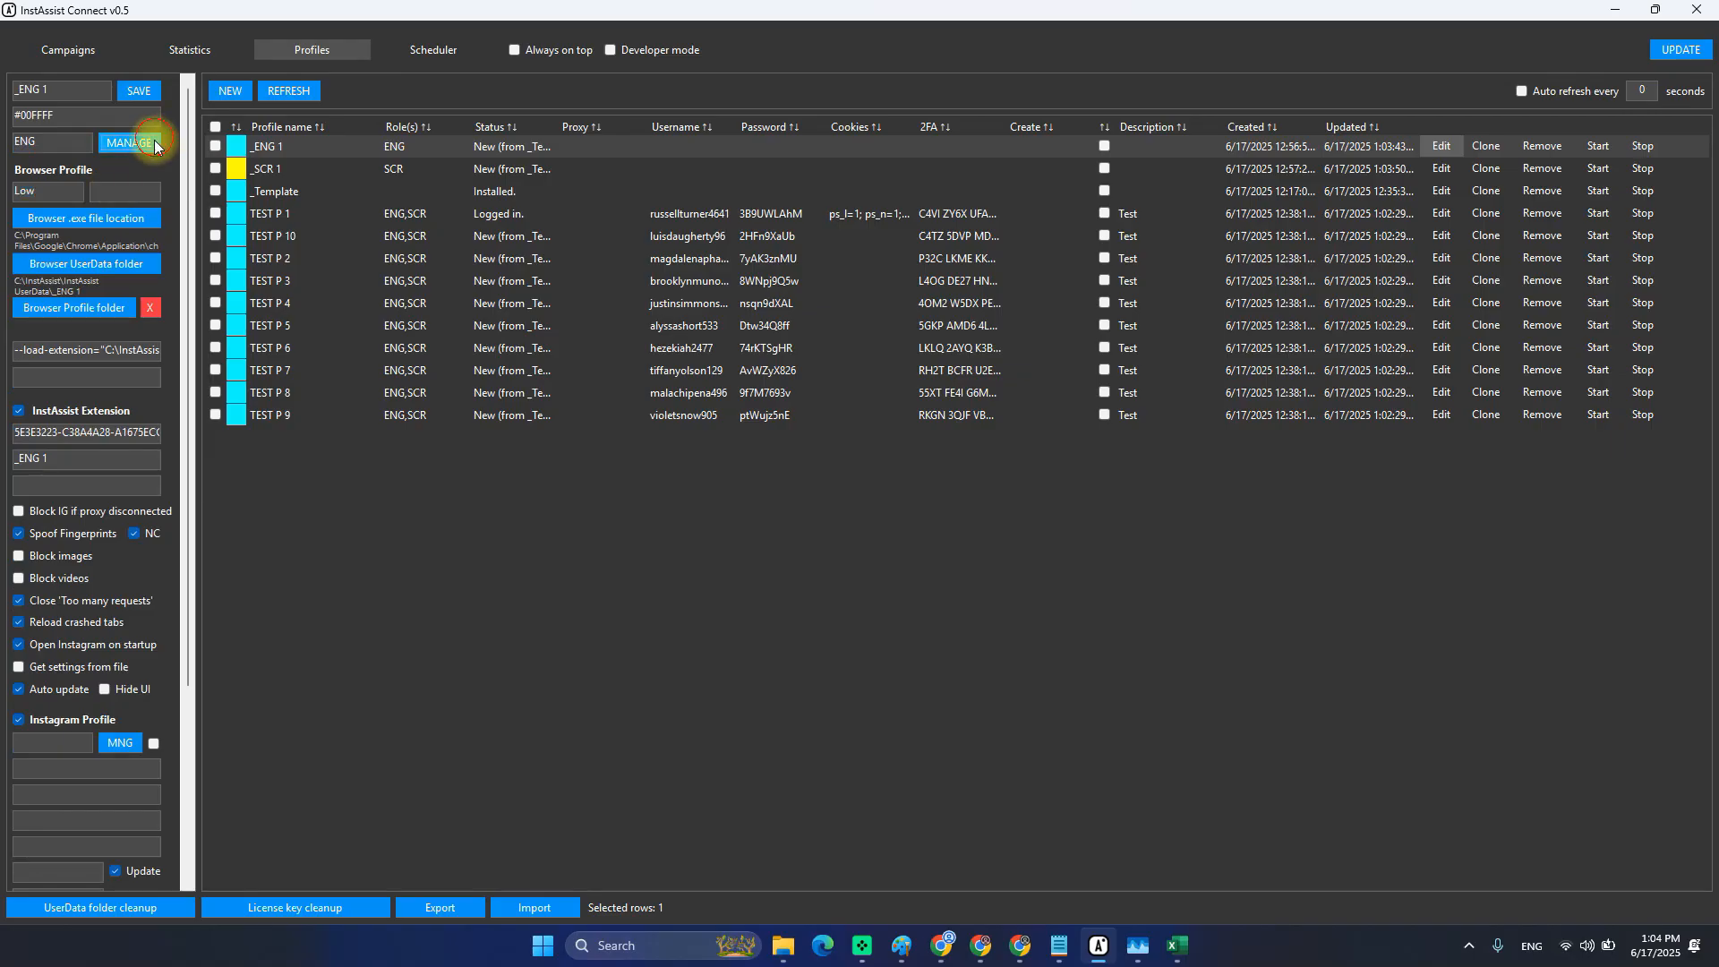
{"action": "left_click", "coordinate": [107, 142]}
{"action": "left_click", "coordinate": [615, 331]}
{"action": "left_click", "coordinate": [902, 491]}
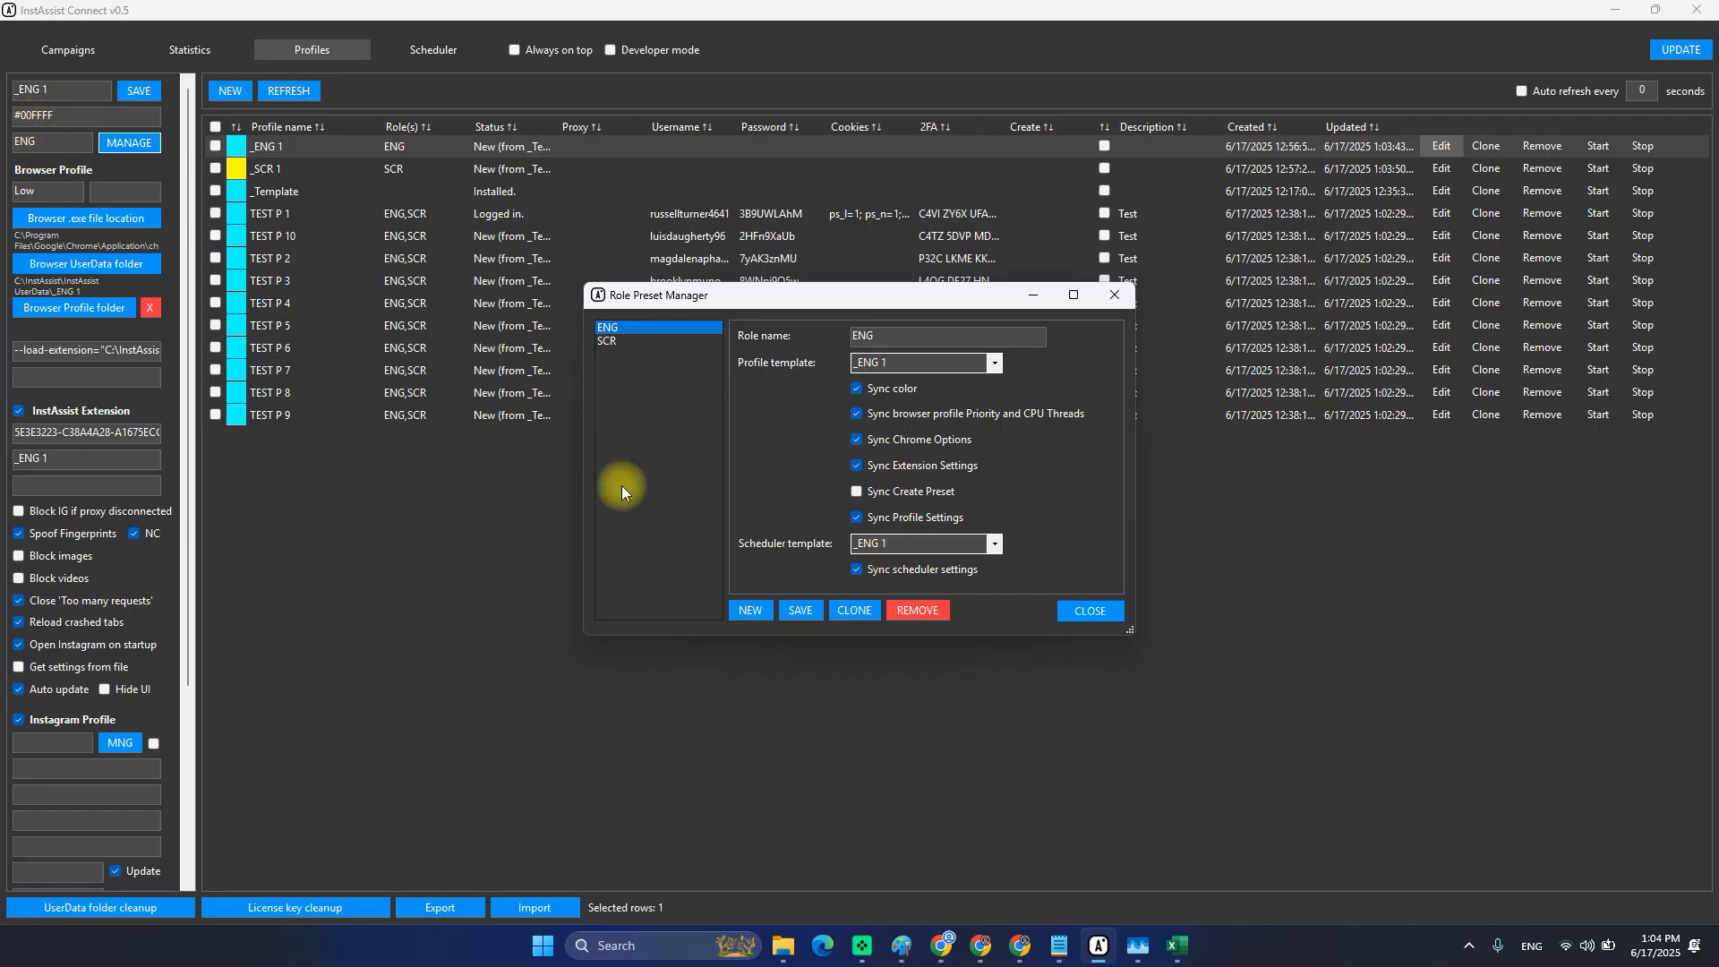
{"action": "left_click", "coordinate": [1117, 292]}
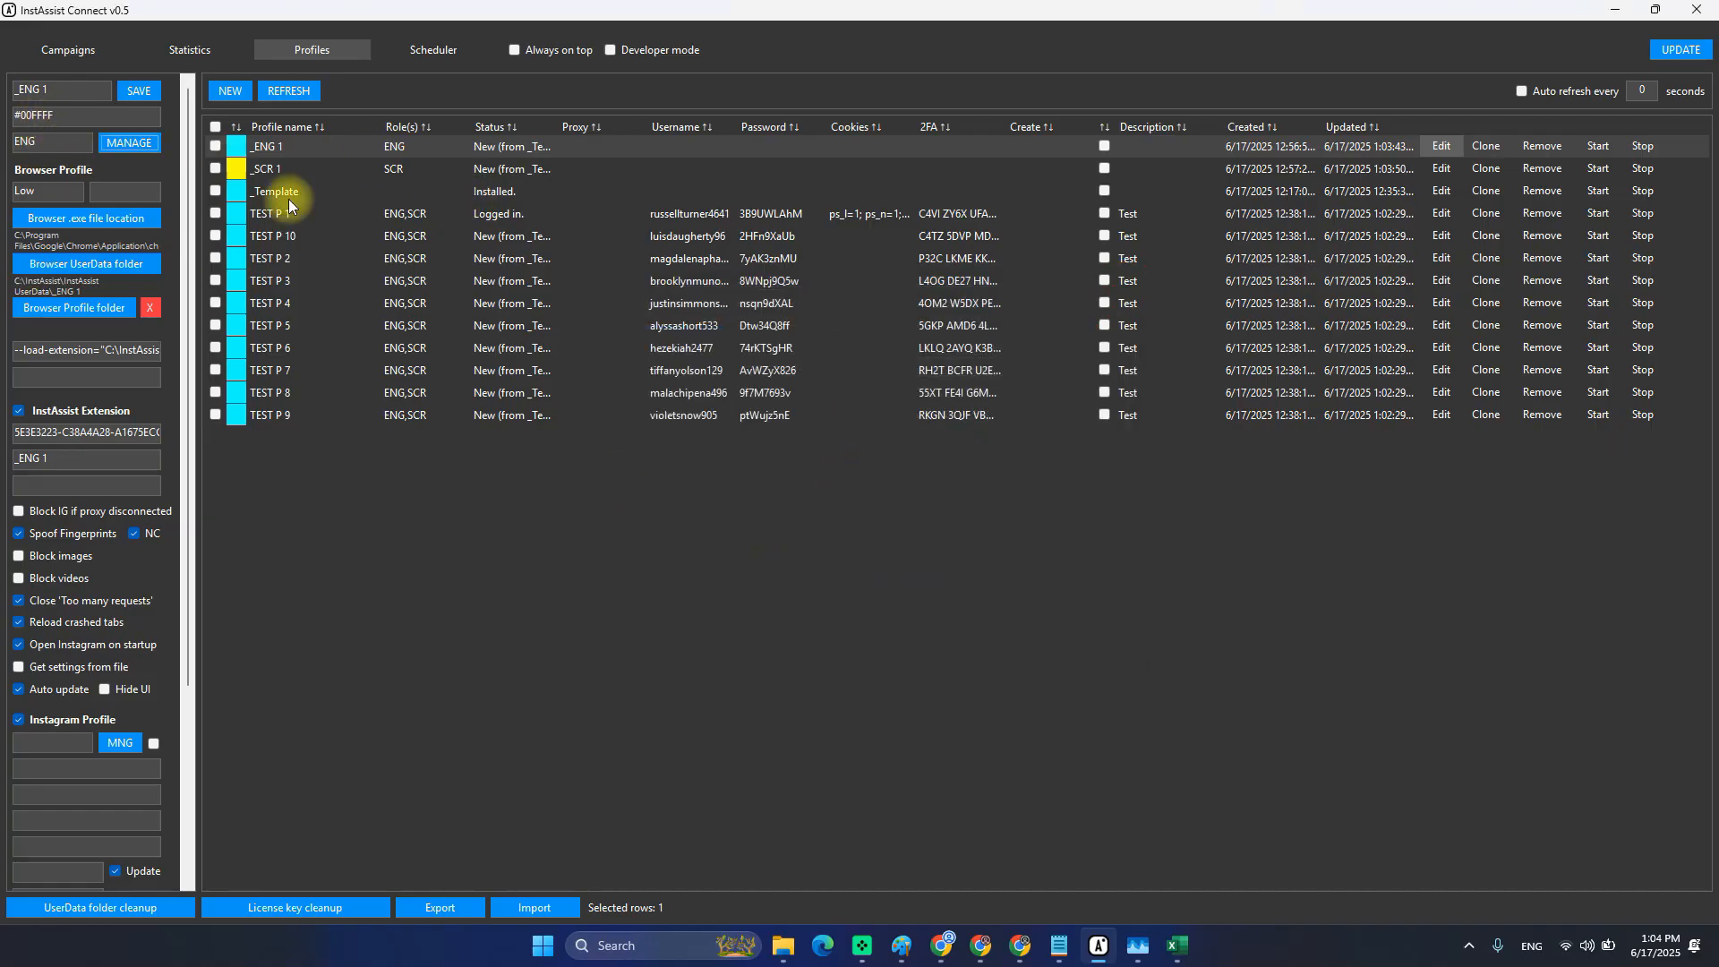
{"action": "left_click", "coordinate": [351, 213]}
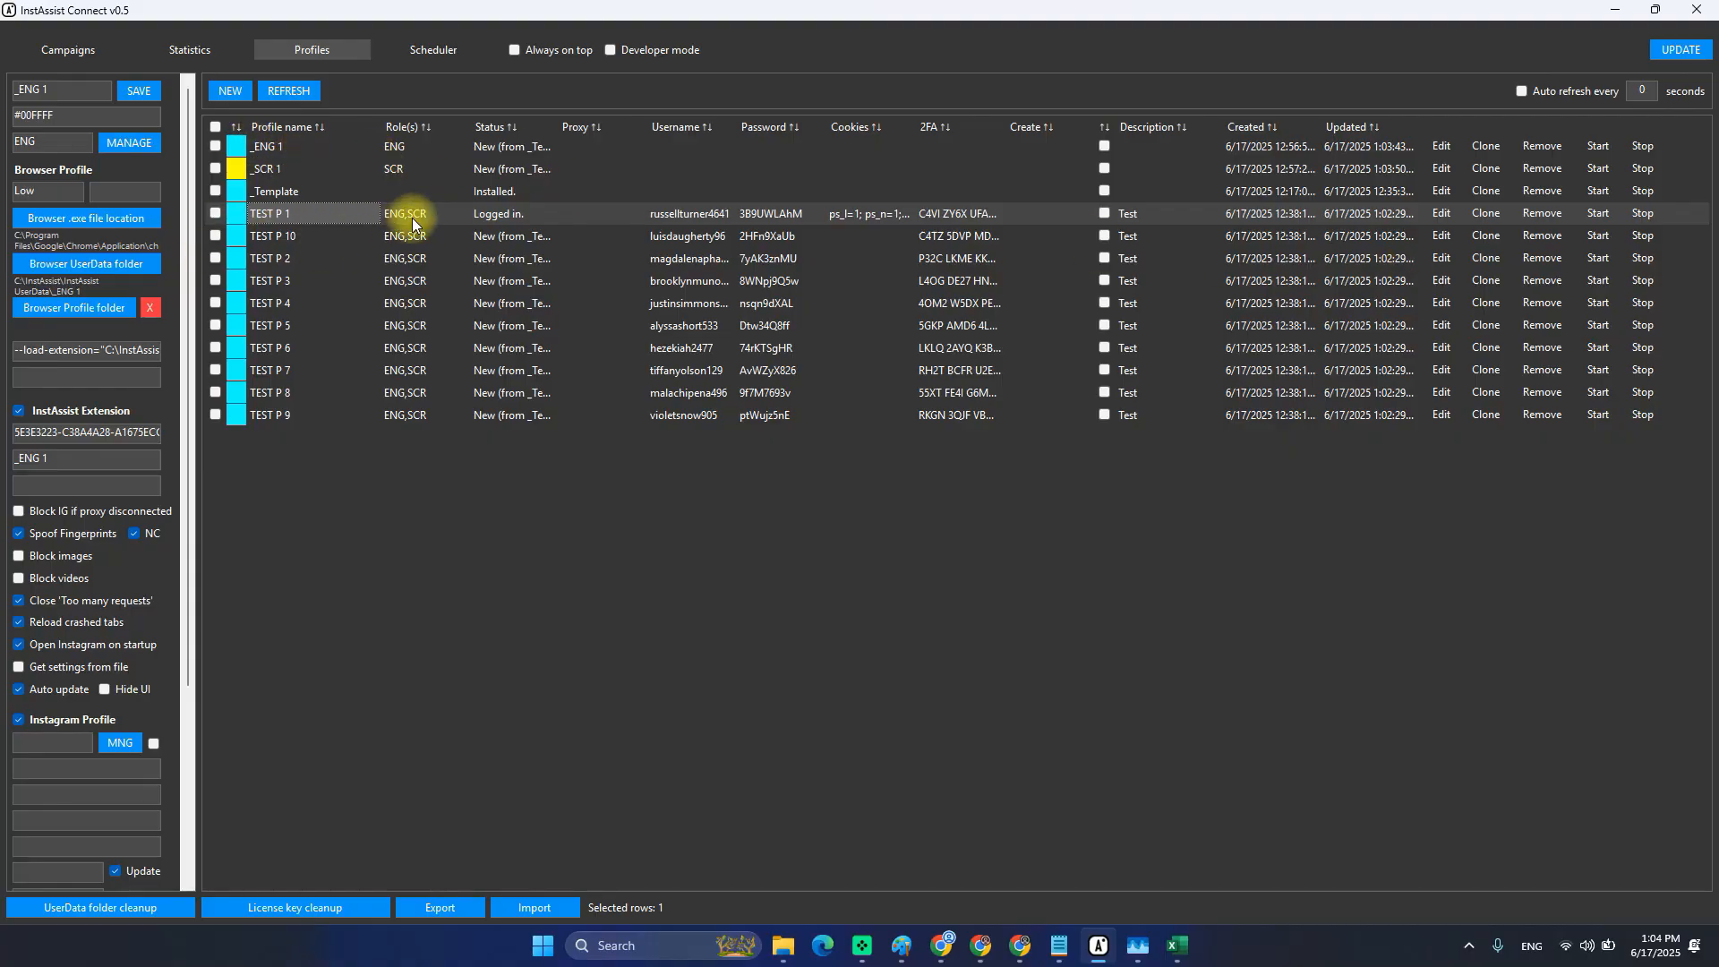
Inspect TEST P 1's roles and begin a launch, then cancel it.
{"action": "left_click", "coordinate": [1443, 213]}
{"action": "left_click", "coordinate": [410, 215]}
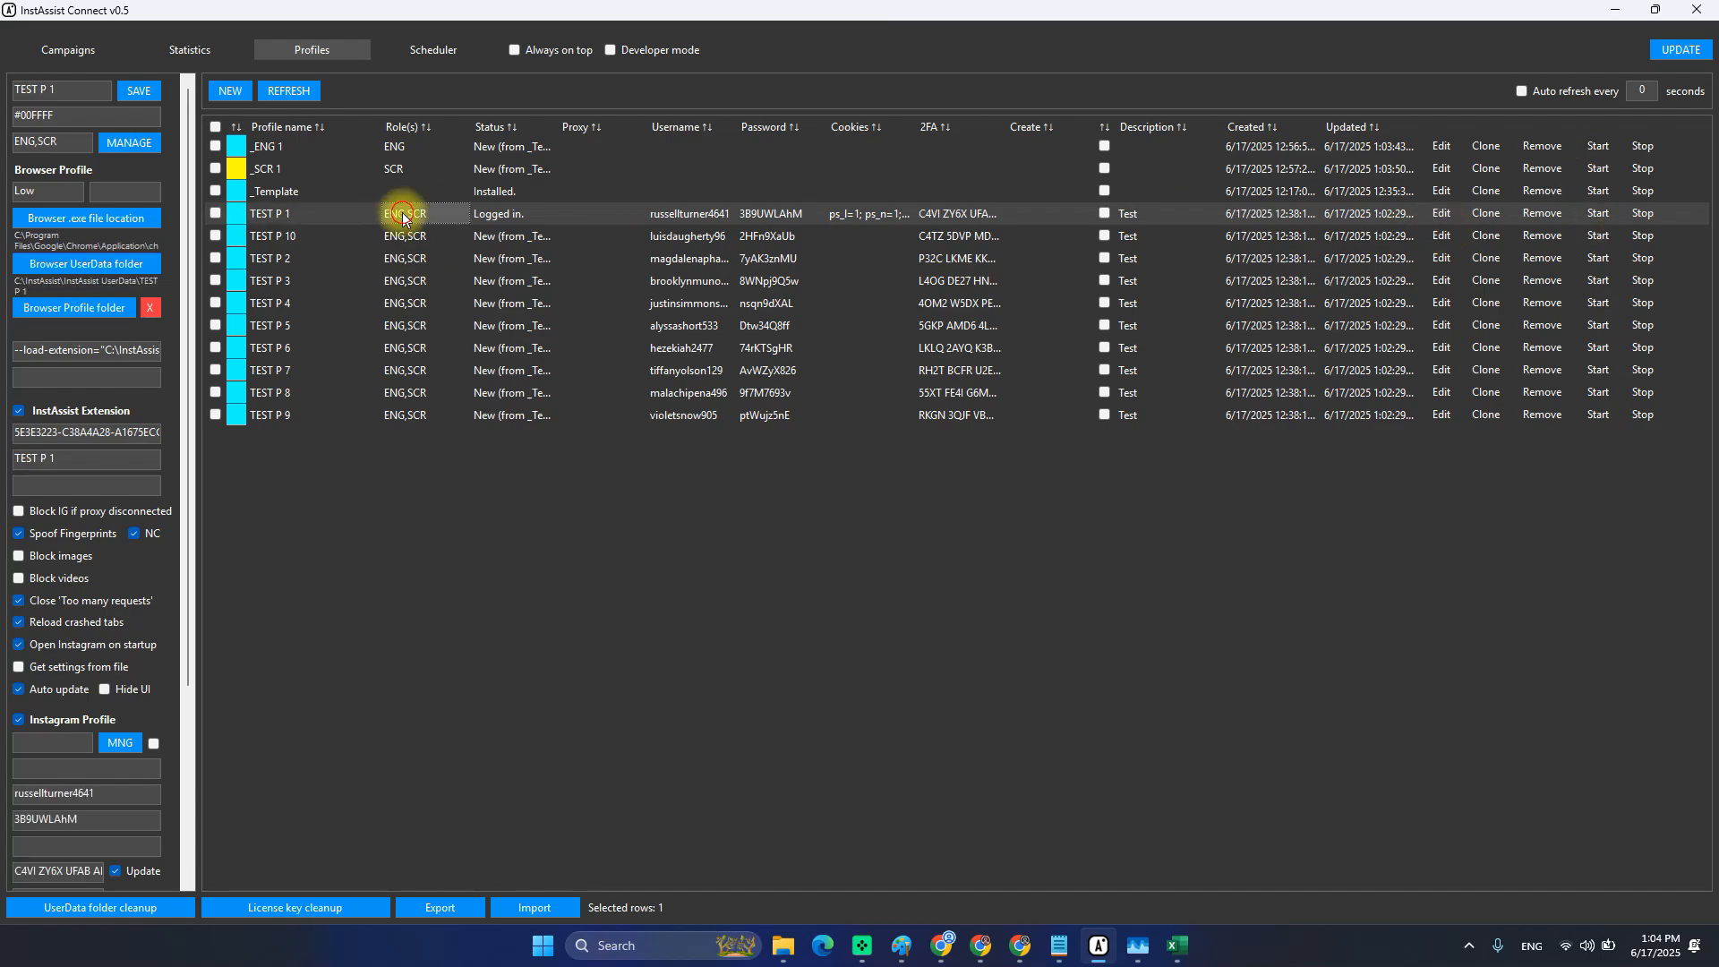
{"action": "left_click", "coordinate": [1604, 215]}
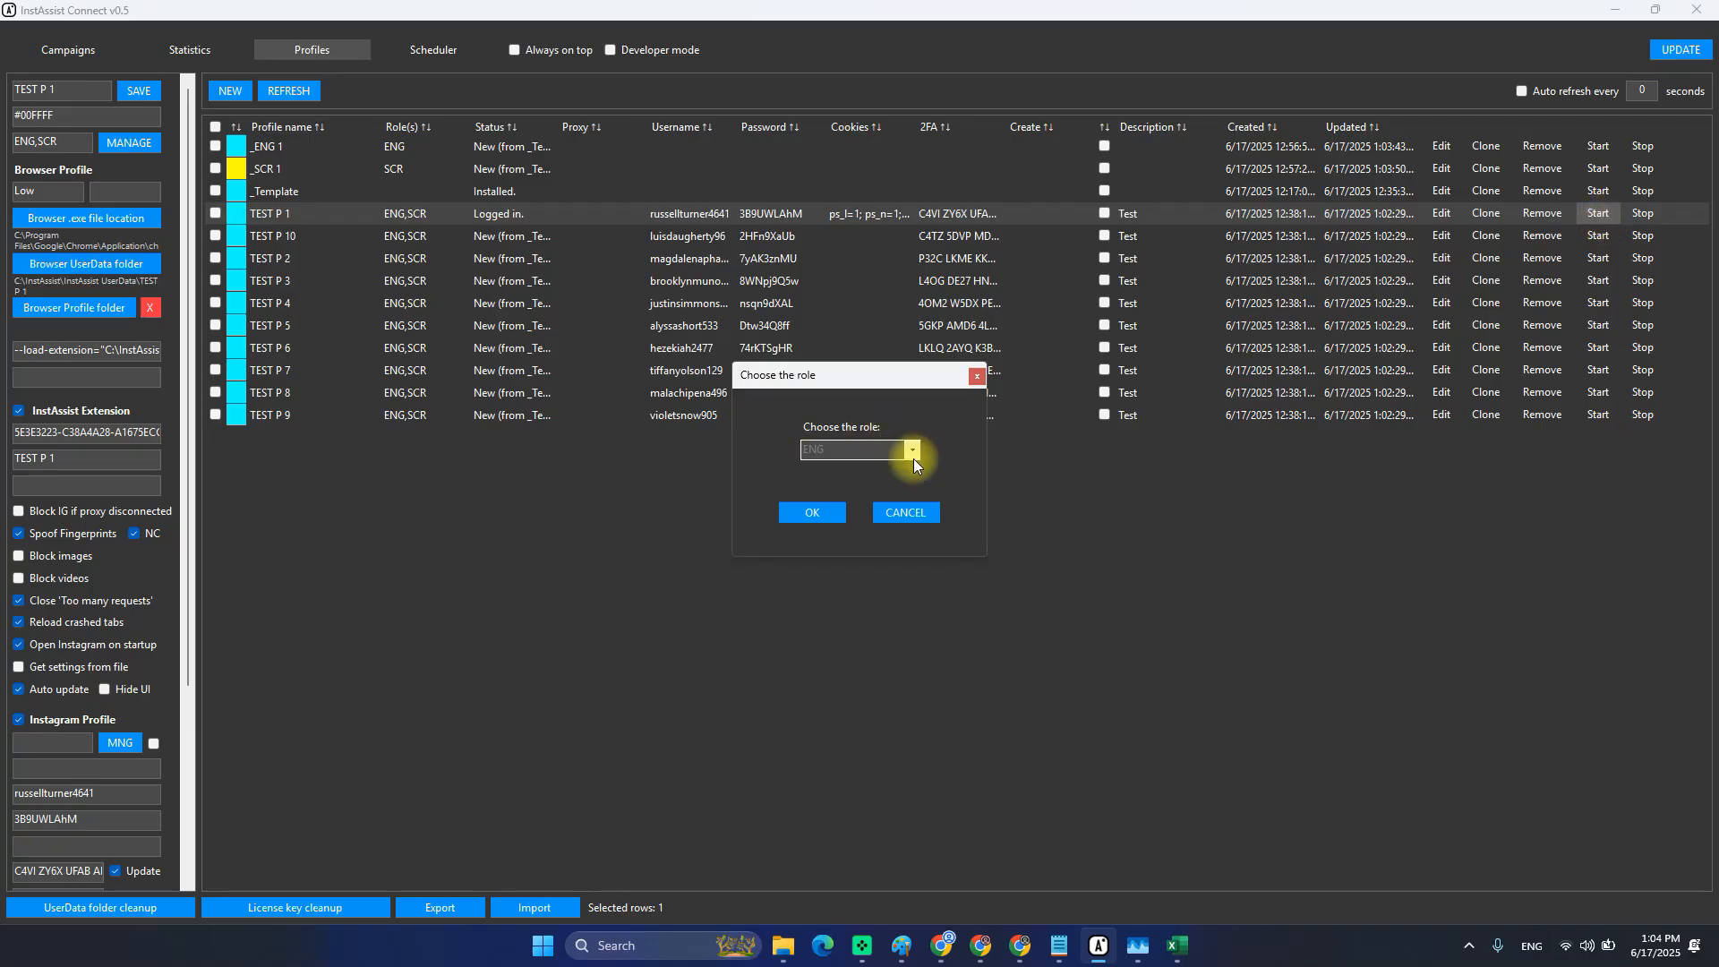
{"action": "left_click", "coordinate": [909, 451]}
{"action": "left_click", "coordinate": [909, 451]}
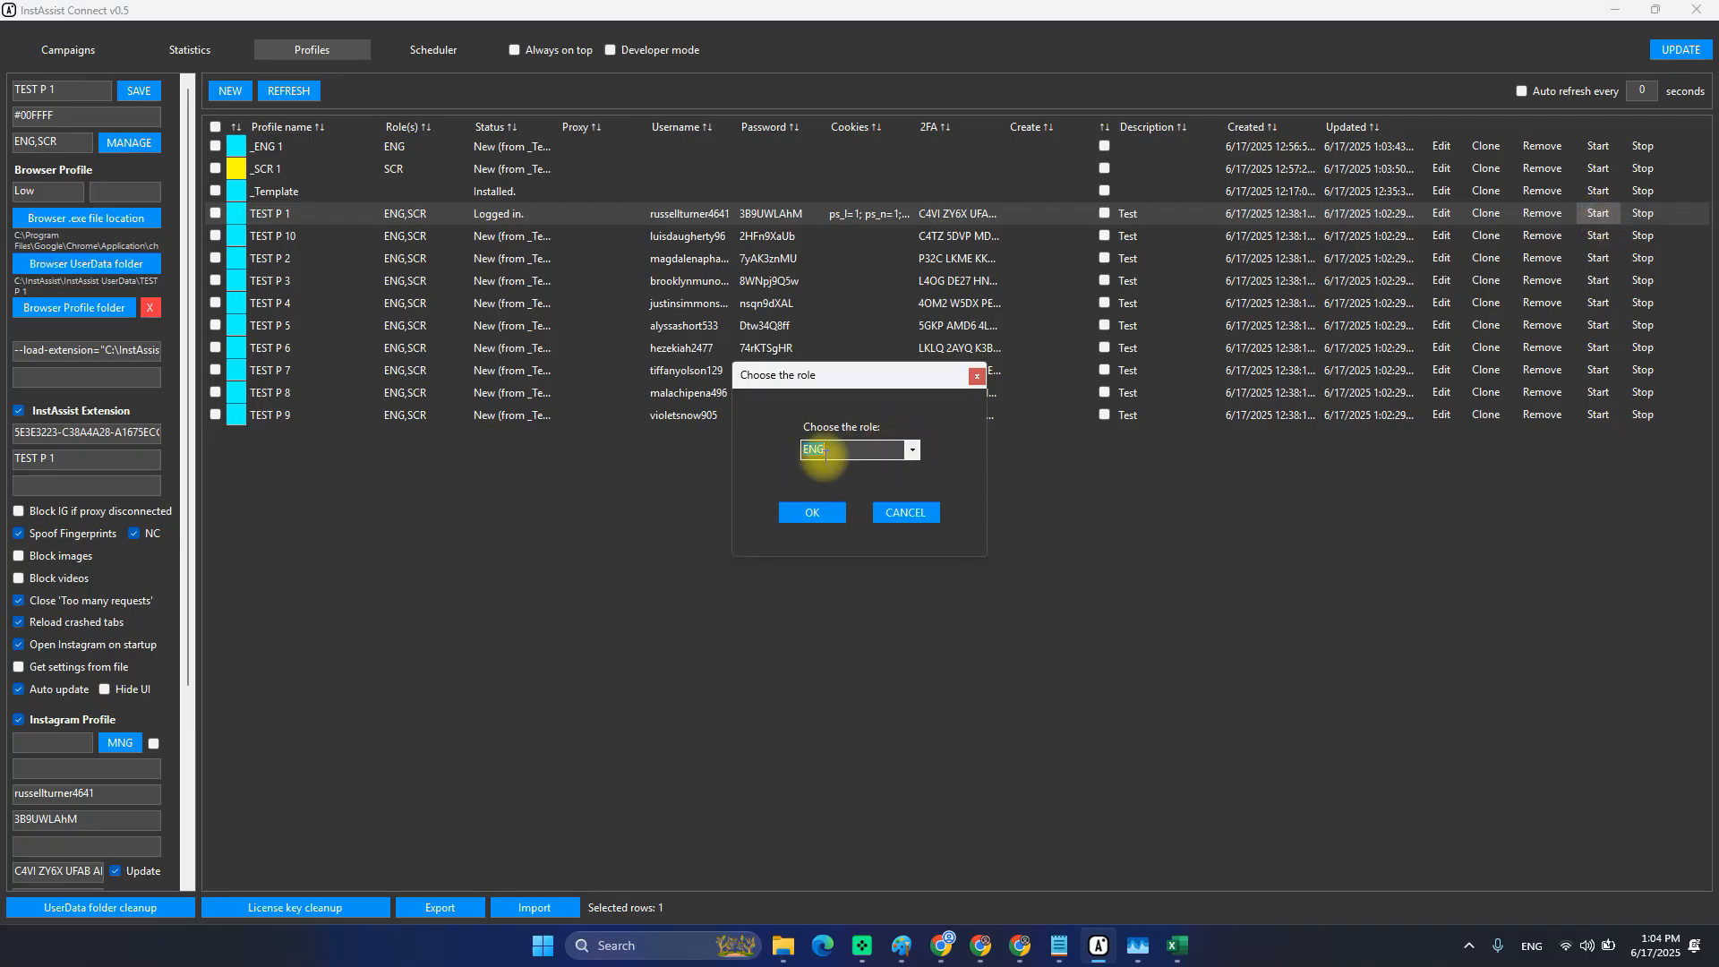
{"action": "left_click", "coordinate": [267, 146]}
{"action": "left_click", "coordinate": [904, 512]}
Check the _ENG 1 profile's settings, then relaunch TEST P 1 with the ENG role.
{"action": "left_click", "coordinate": [286, 147]}
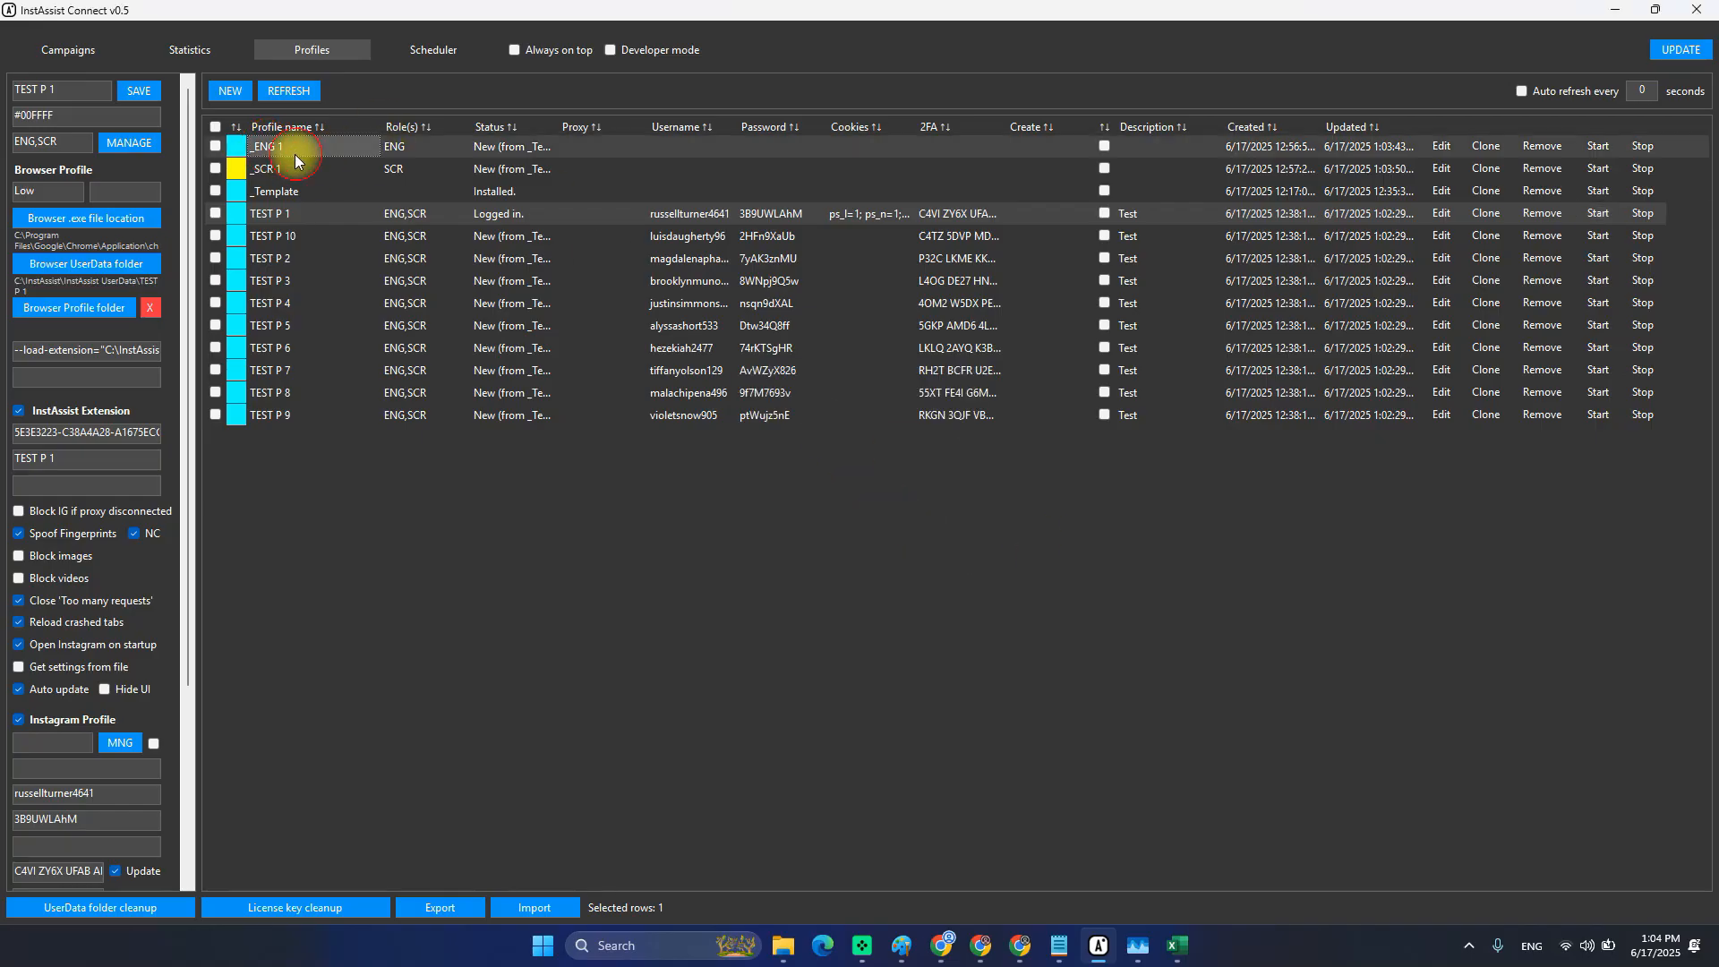
{"action": "left_click", "coordinate": [1452, 145]}
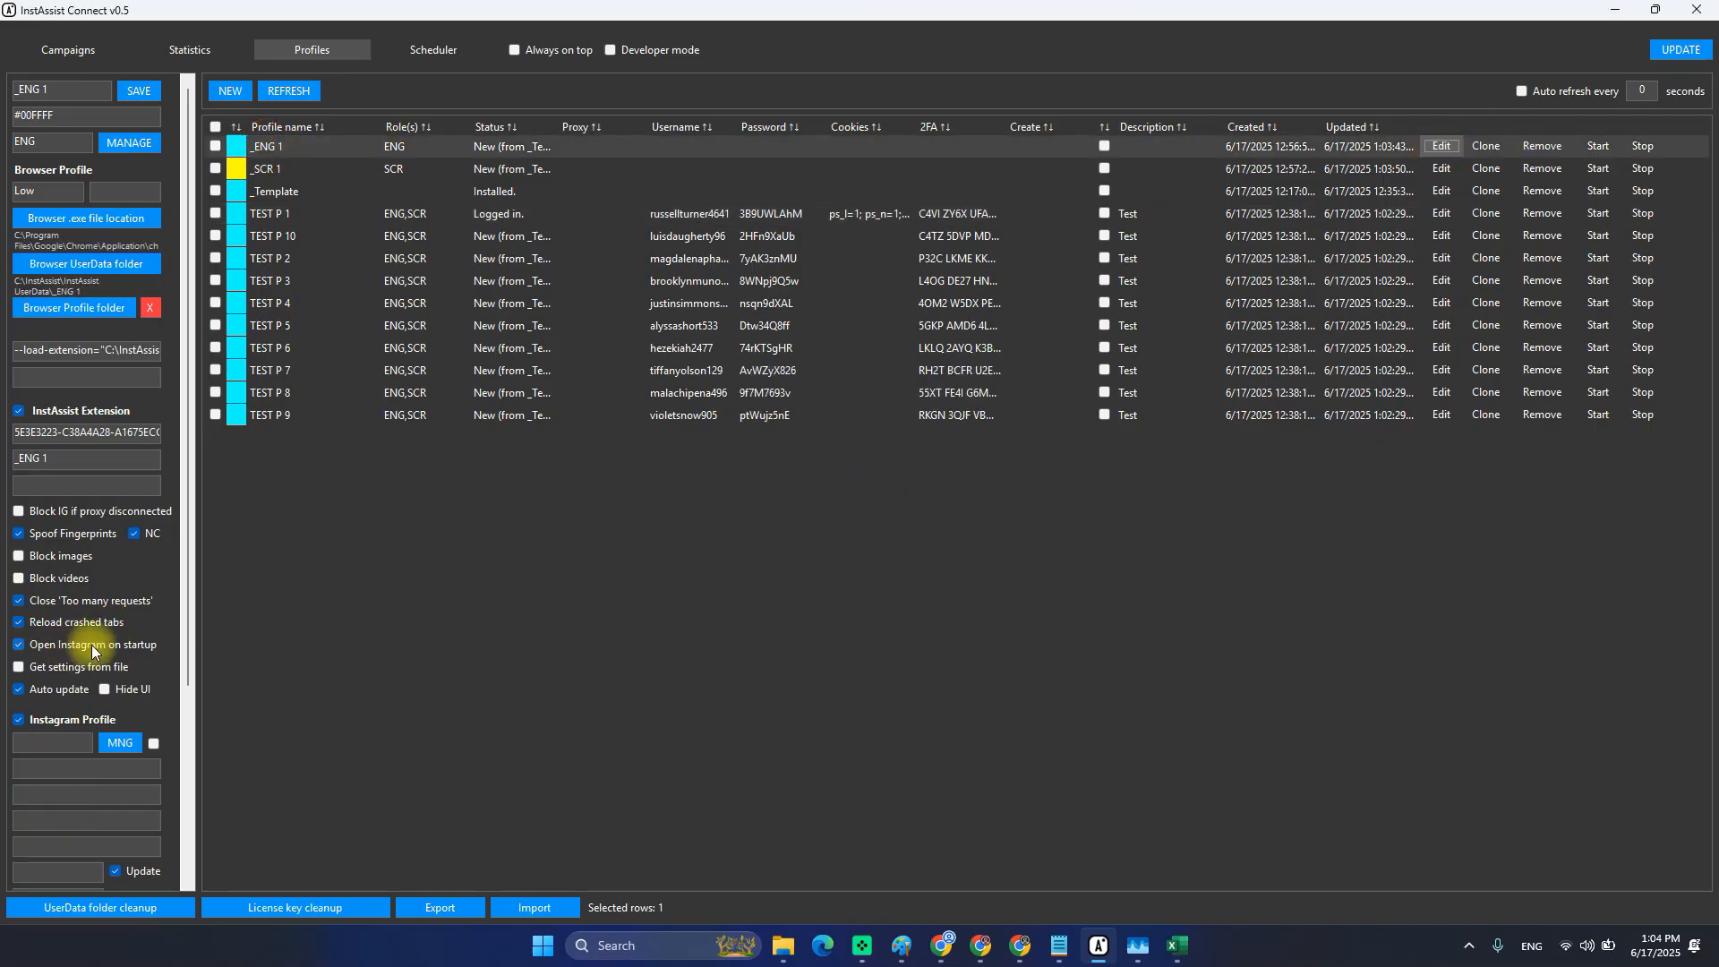
{"action": "left_click", "coordinate": [285, 215]}
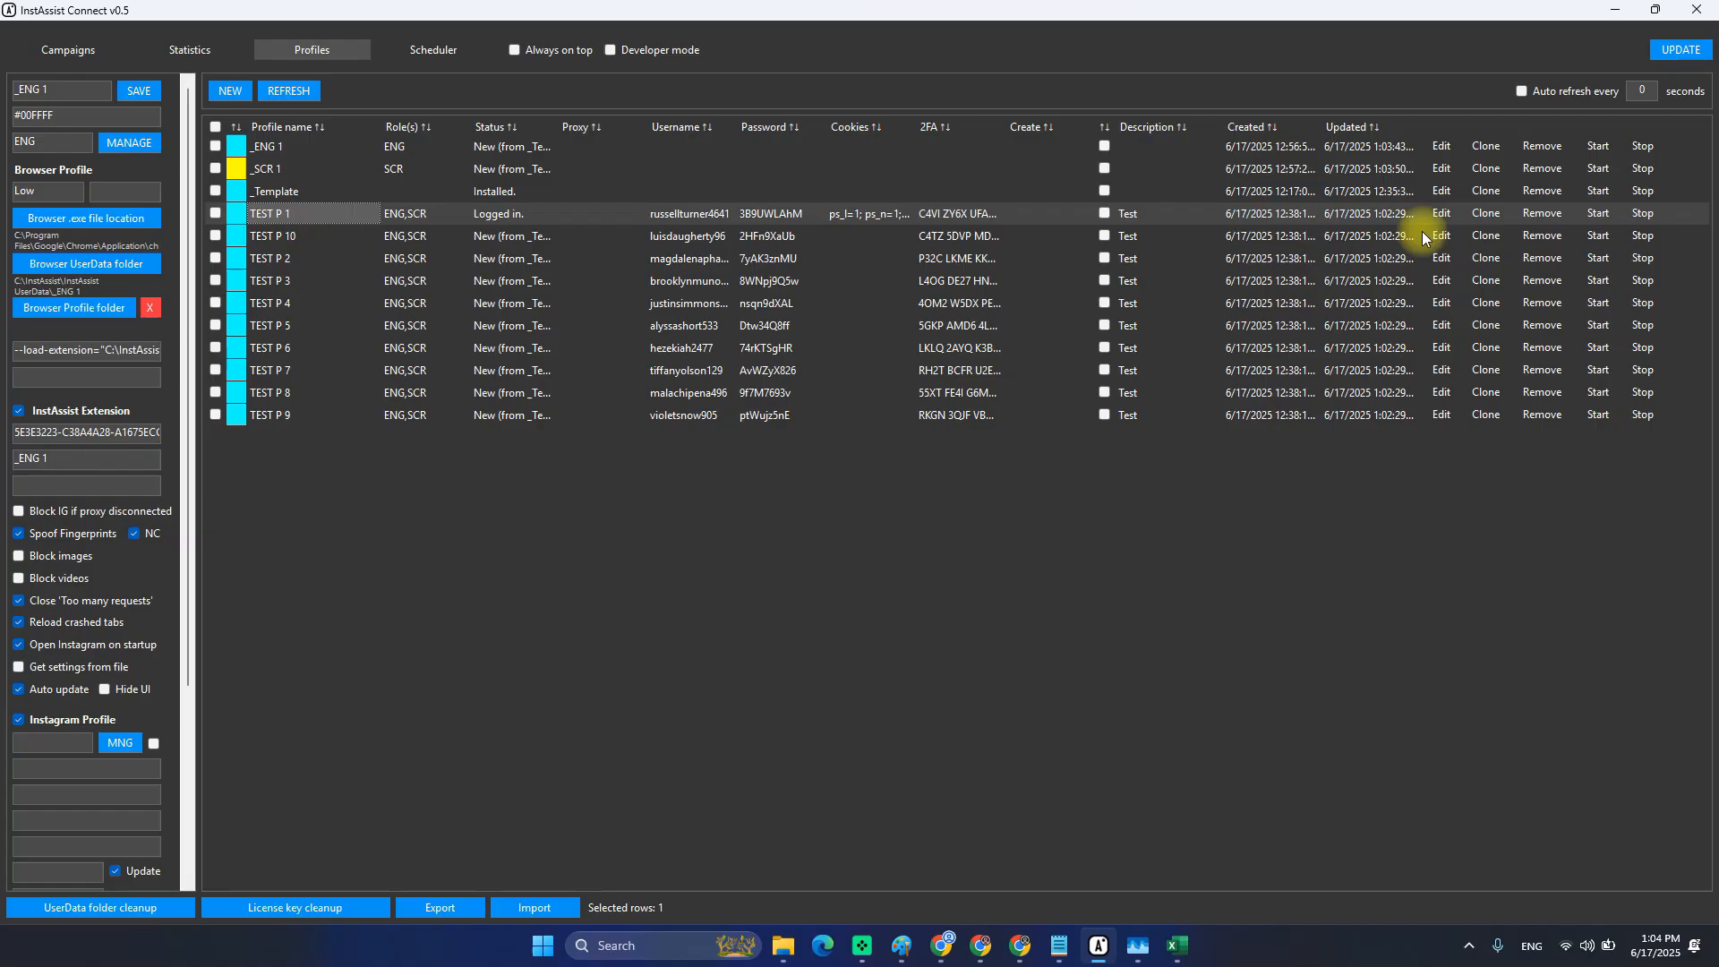
{"action": "left_click", "coordinate": [1596, 213]}
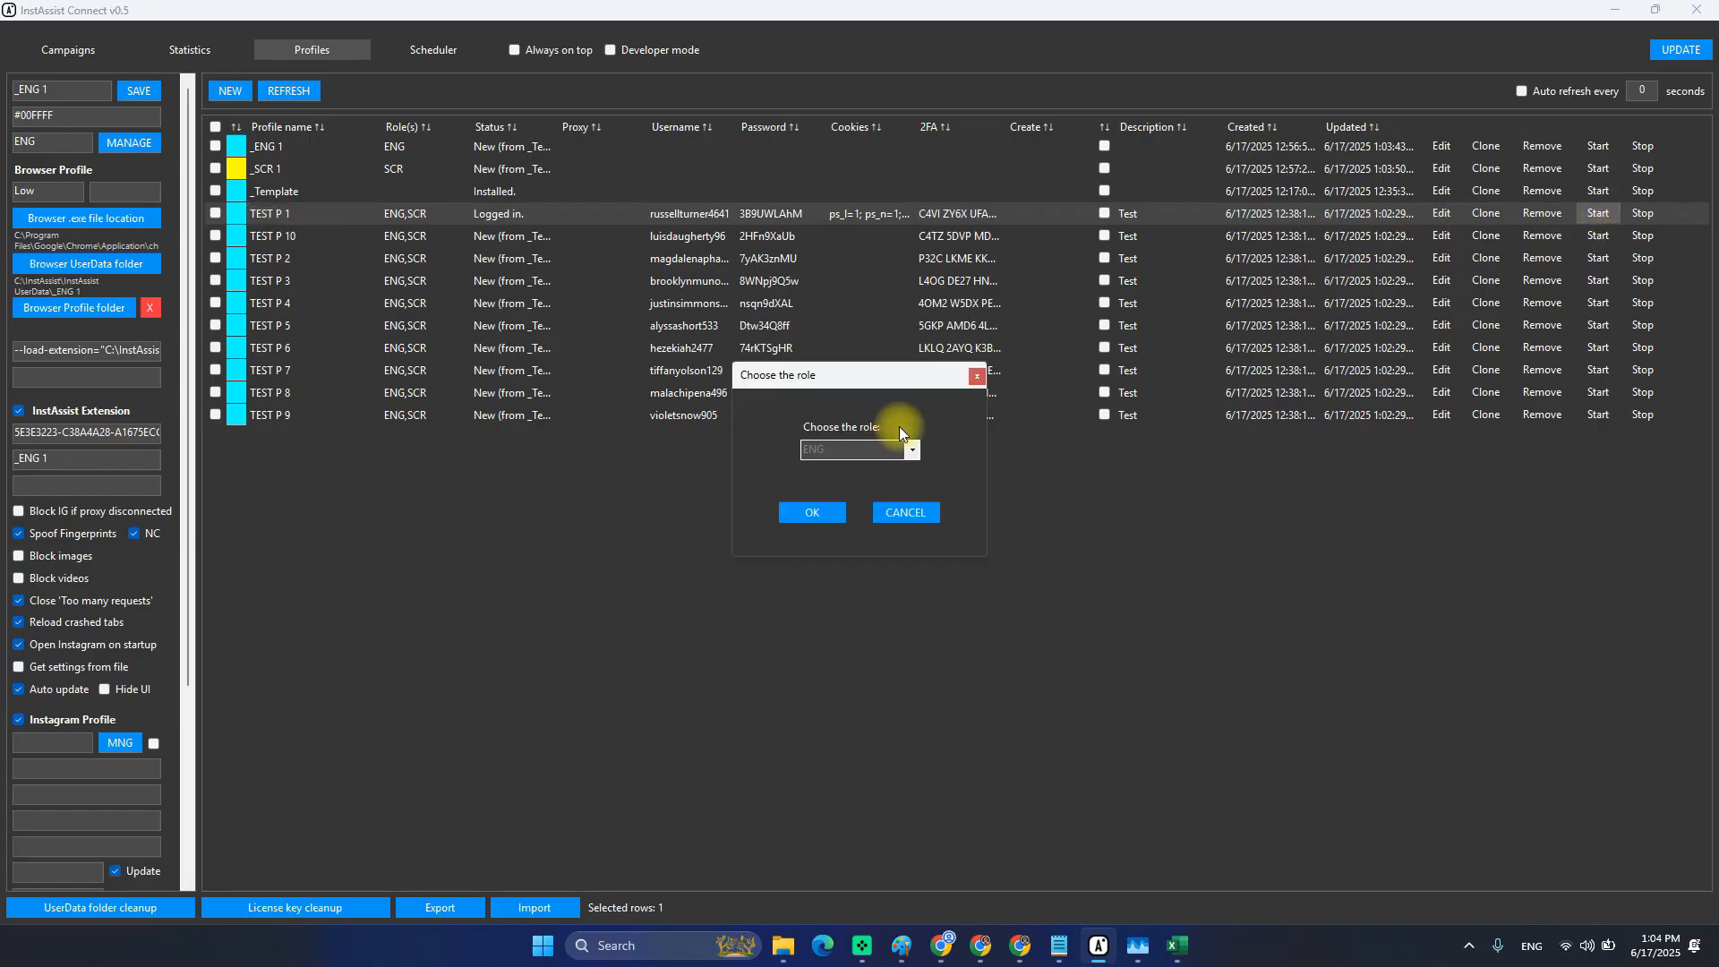
{"action": "left_click", "coordinate": [825, 515]}
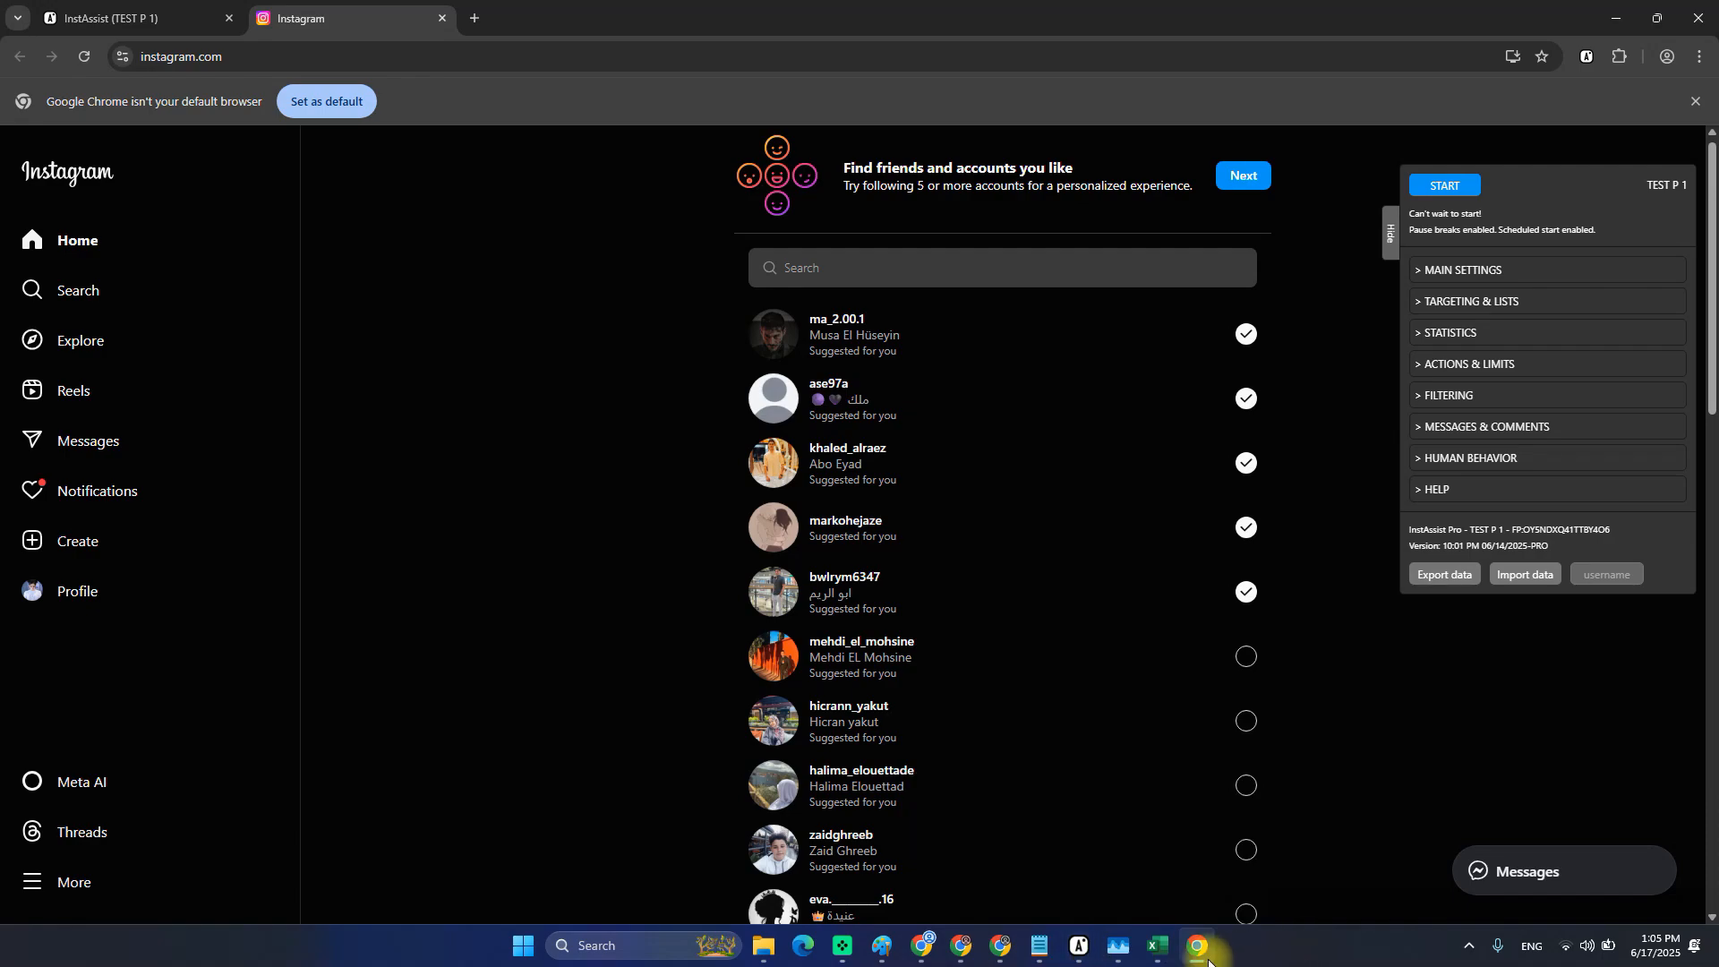
Confirm Instagram opened with the InstAssist panel, then return to InstAssist Connect.
{"action": "mouse_move", "coordinate": [1199, 959]}
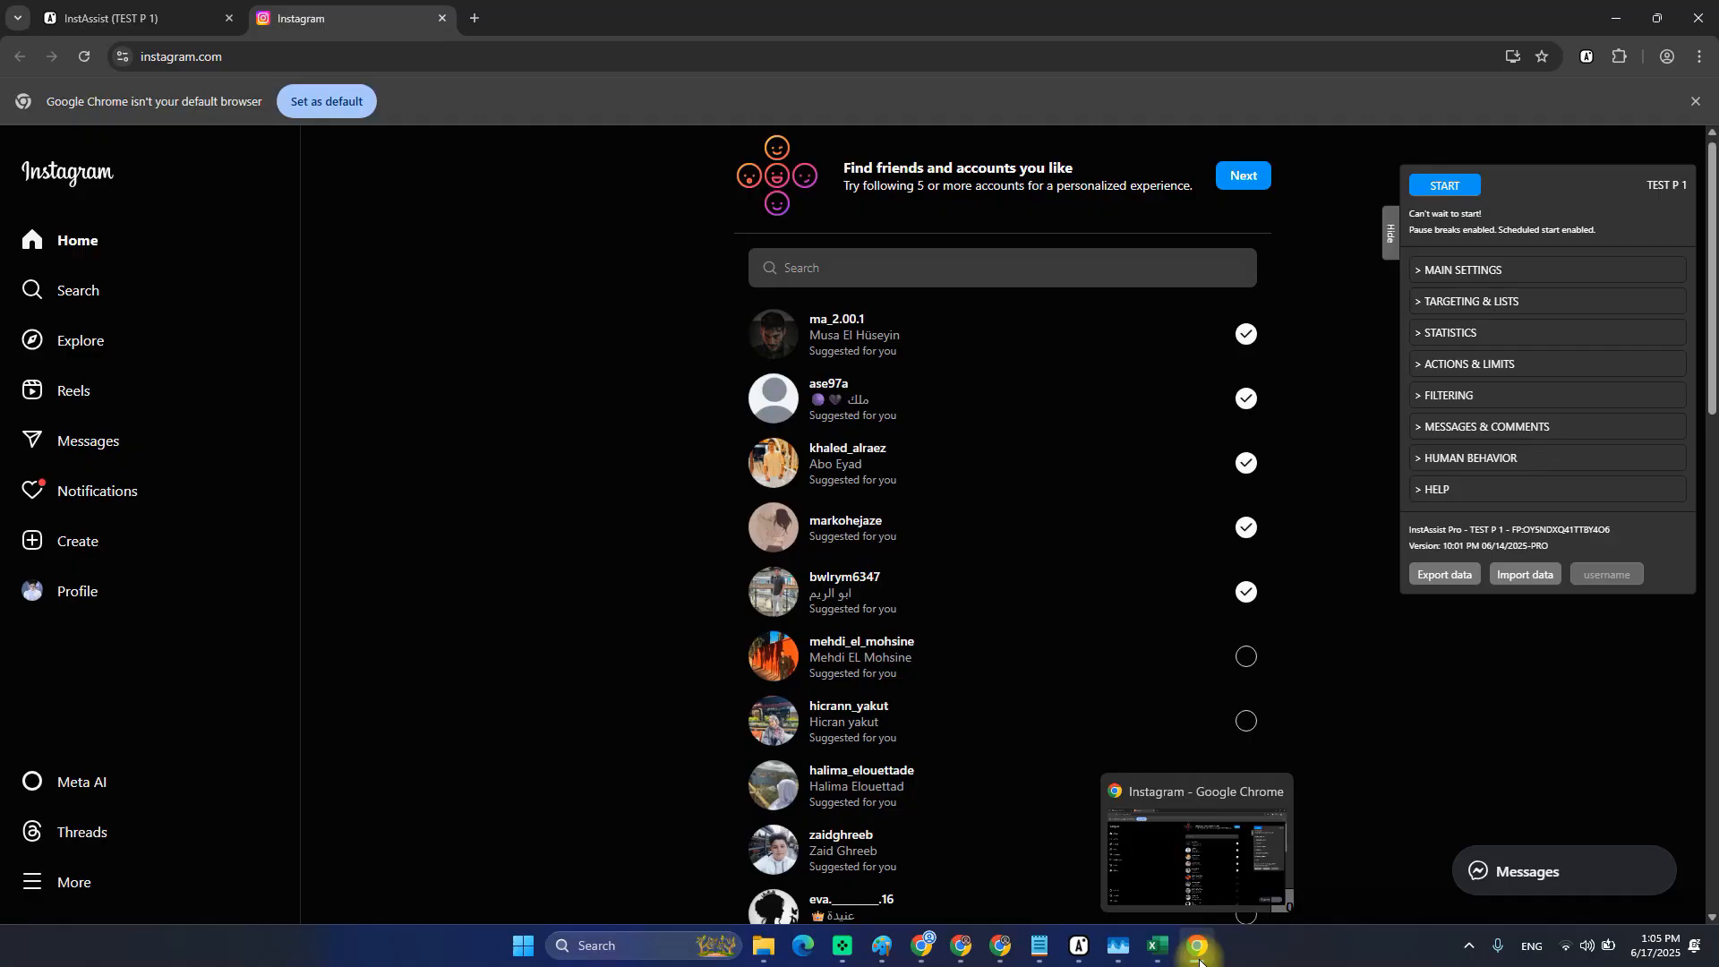
Look up TEST P 1's settings table name, SettingsENG1, then switch to Statistics.
{"action": "mouse_move", "coordinate": [1094, 957]}
{"action": "left_click", "coordinate": [1055, 875]}
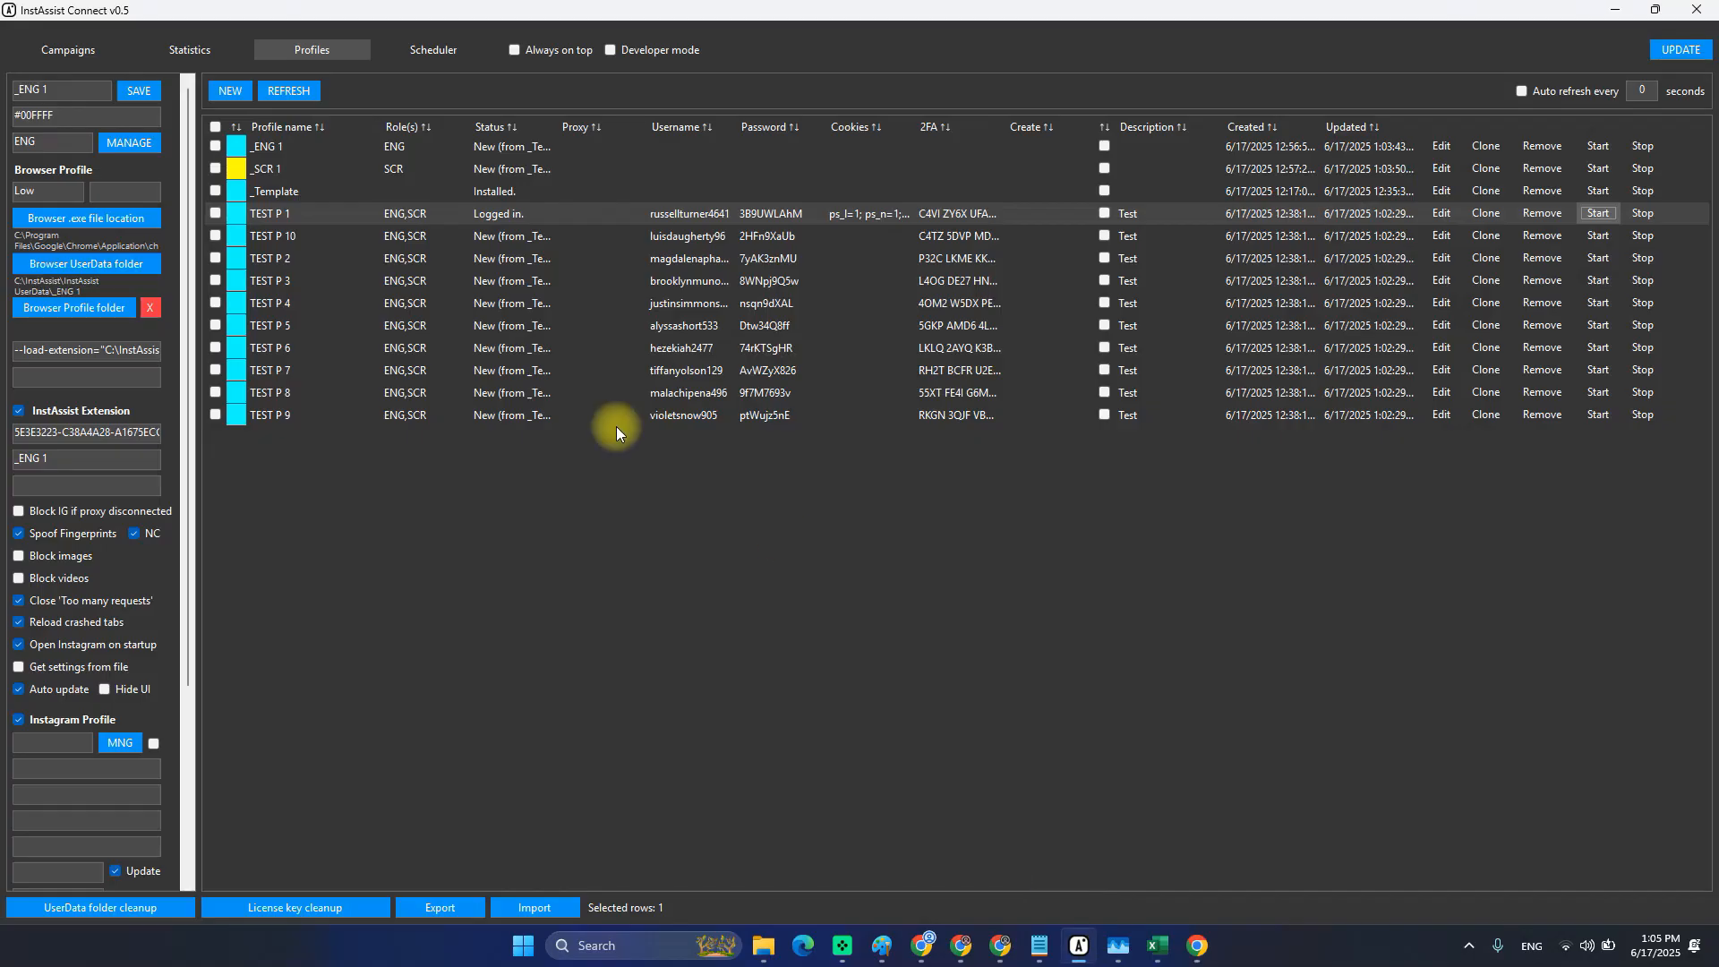
{"action": "left_click", "coordinate": [487, 240]}
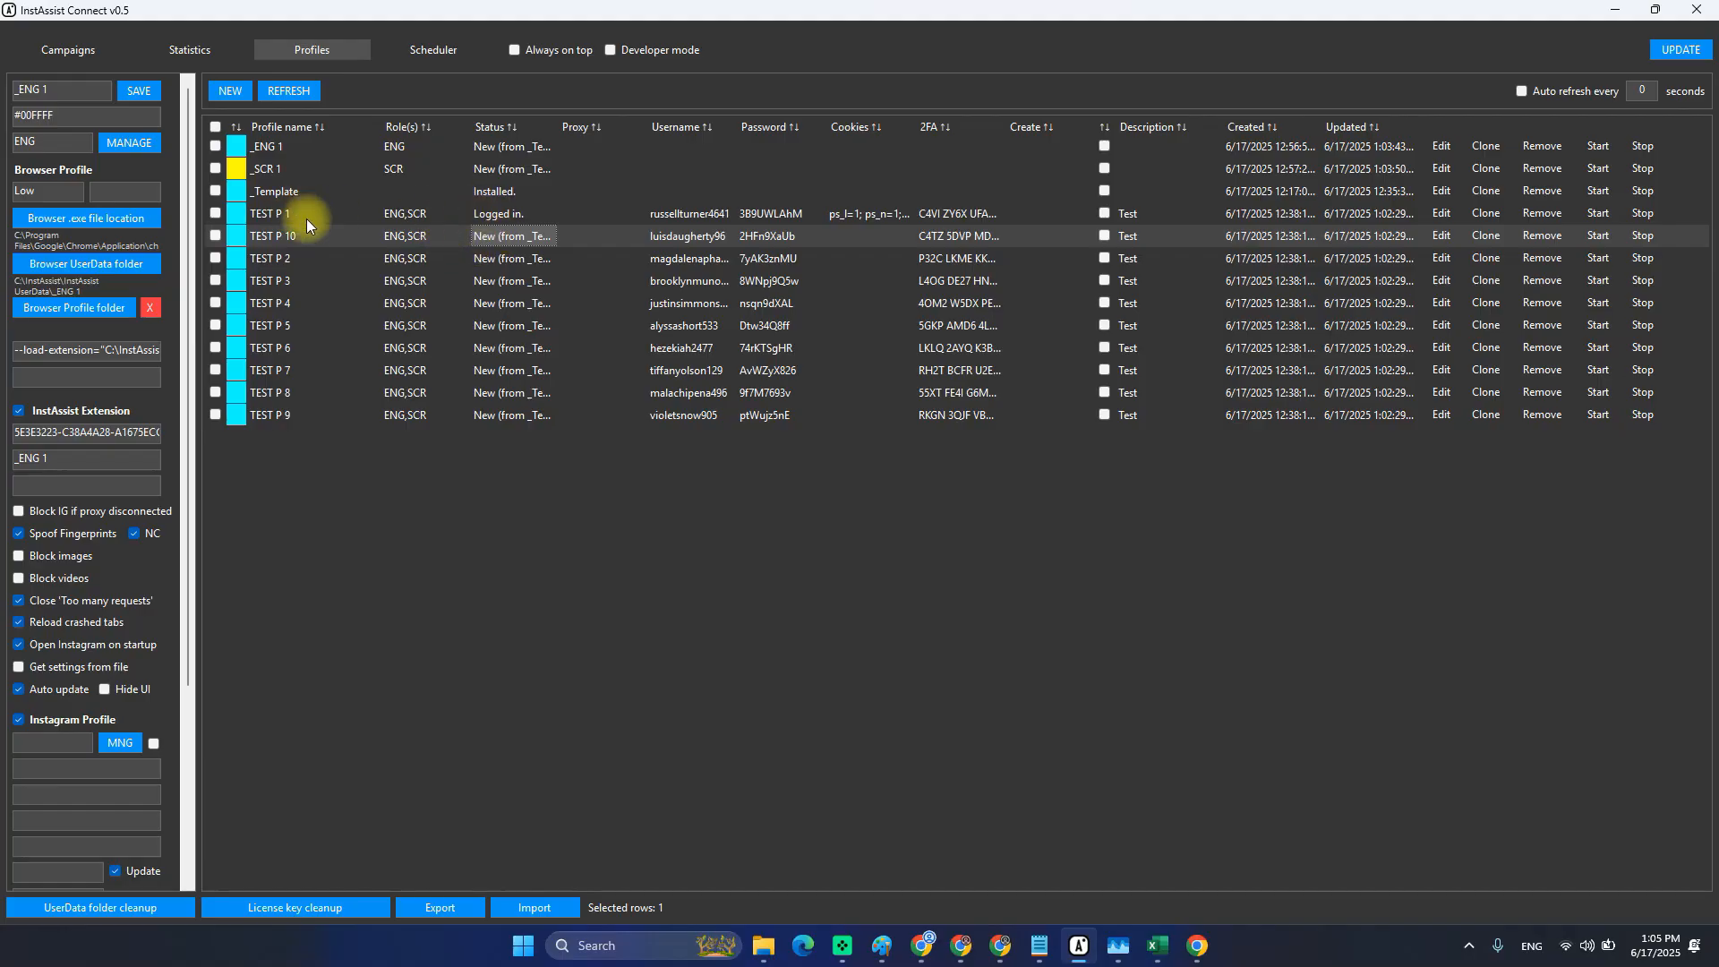
{"action": "left_click", "coordinate": [1441, 213]}
{"action": "scroll", "coordinate": [85, 639], "scroll_direction": "down", "scroll_amount": 3}
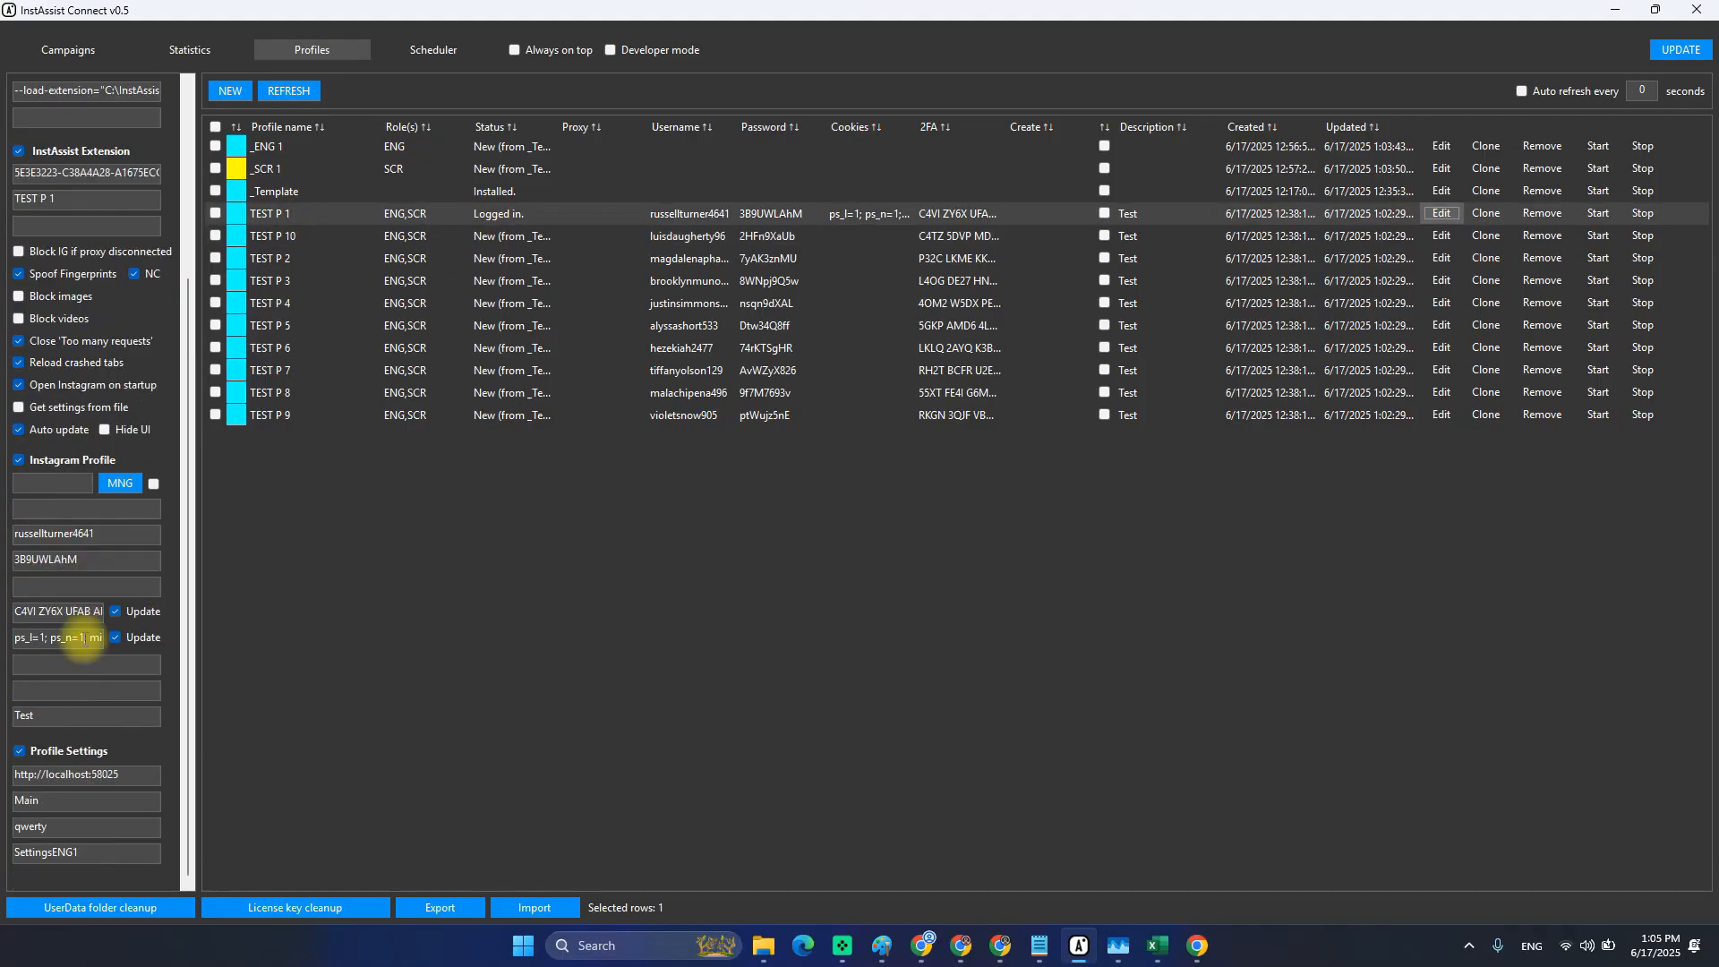
{"action": "double_click", "coordinate": [55, 853]}
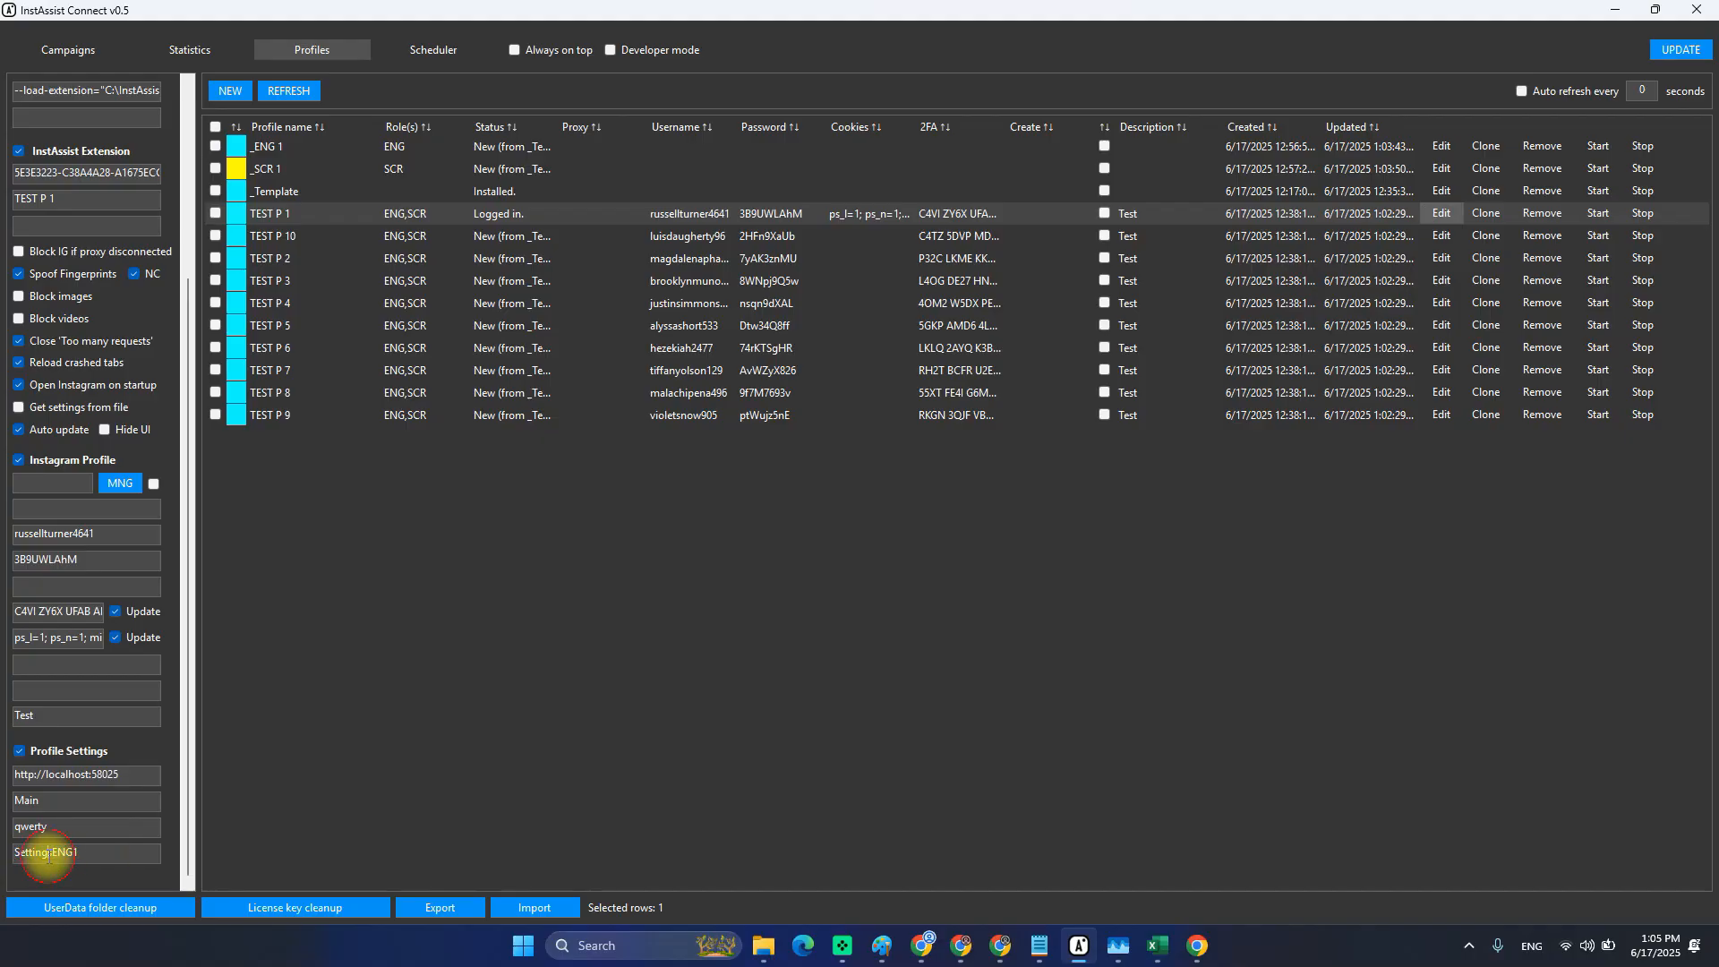
{"action": "left_click", "coordinate": [172, 54]}
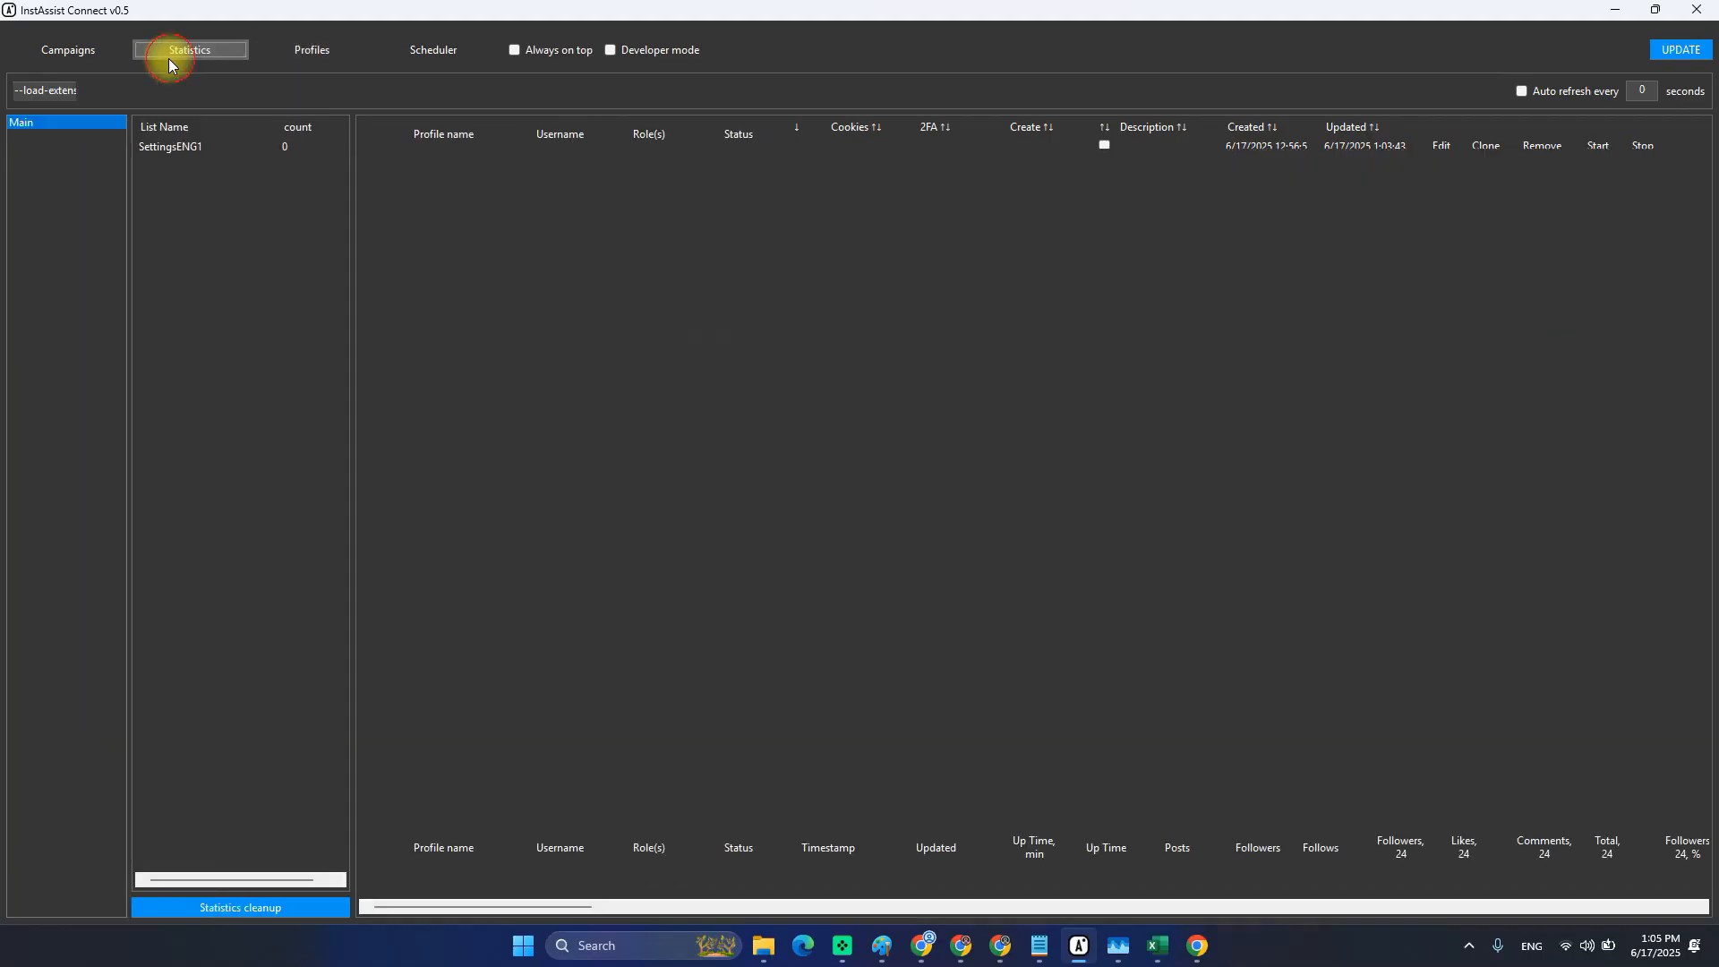
Refresh the SettingsENG1 list, confirm its count is 0, and return to Profiles.
{"action": "left_click", "coordinate": [192, 149]}
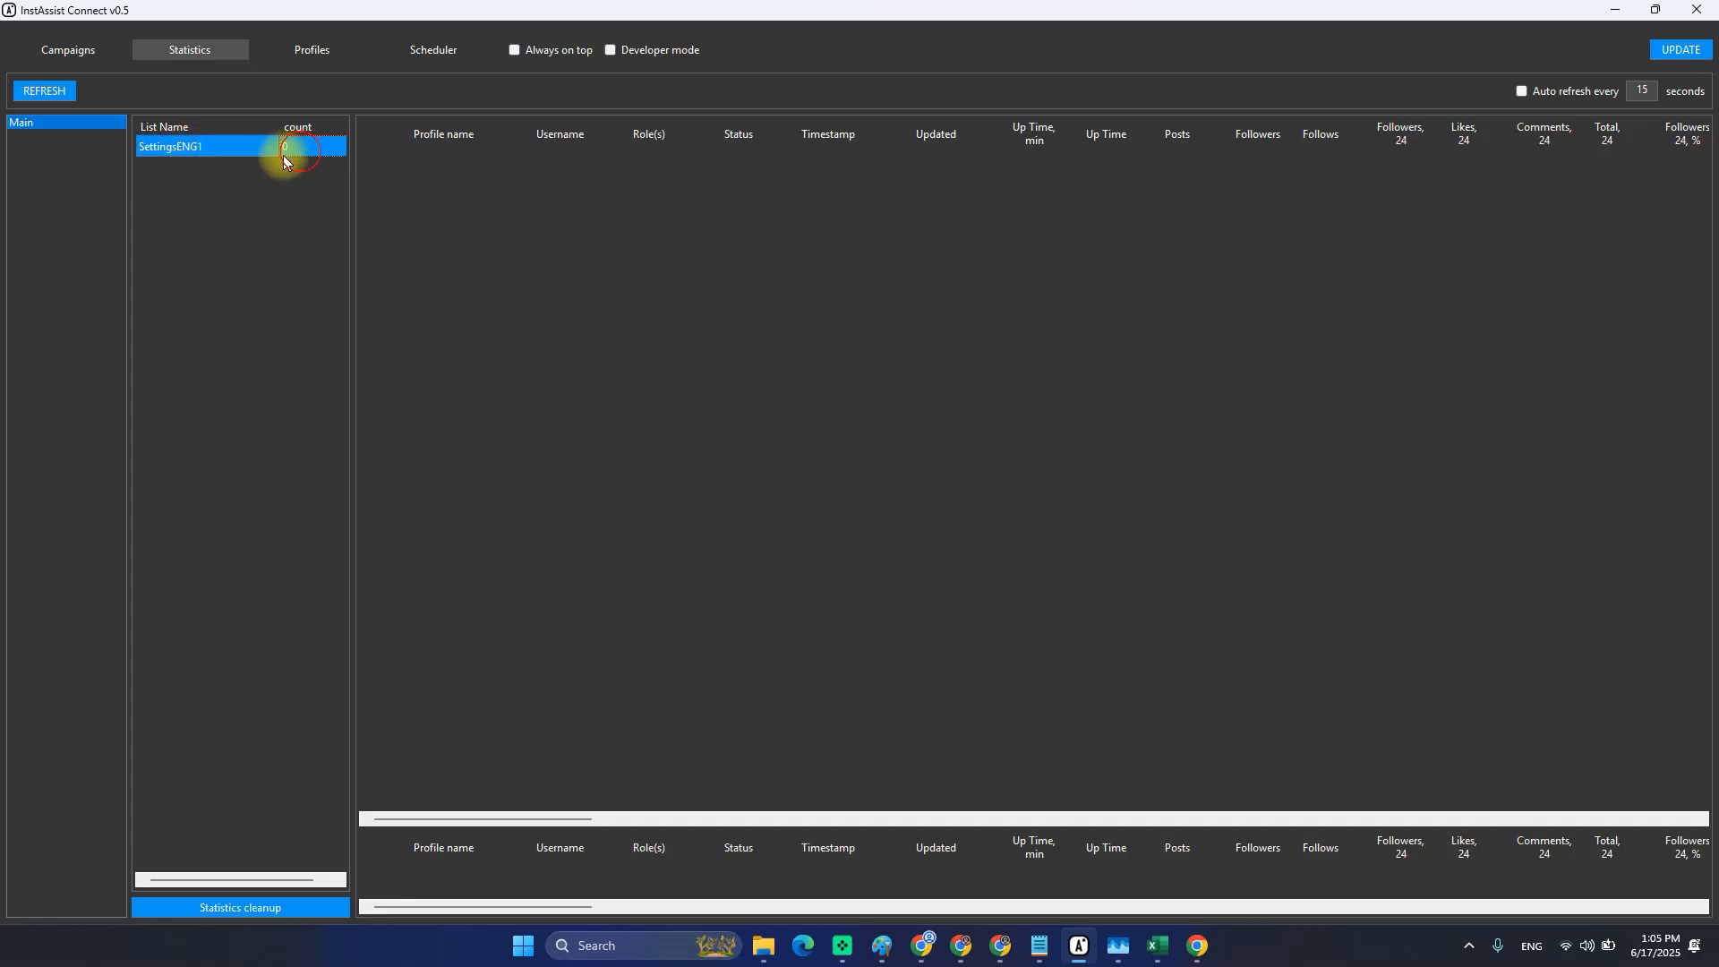
{"action": "left_click", "coordinate": [63, 92]}
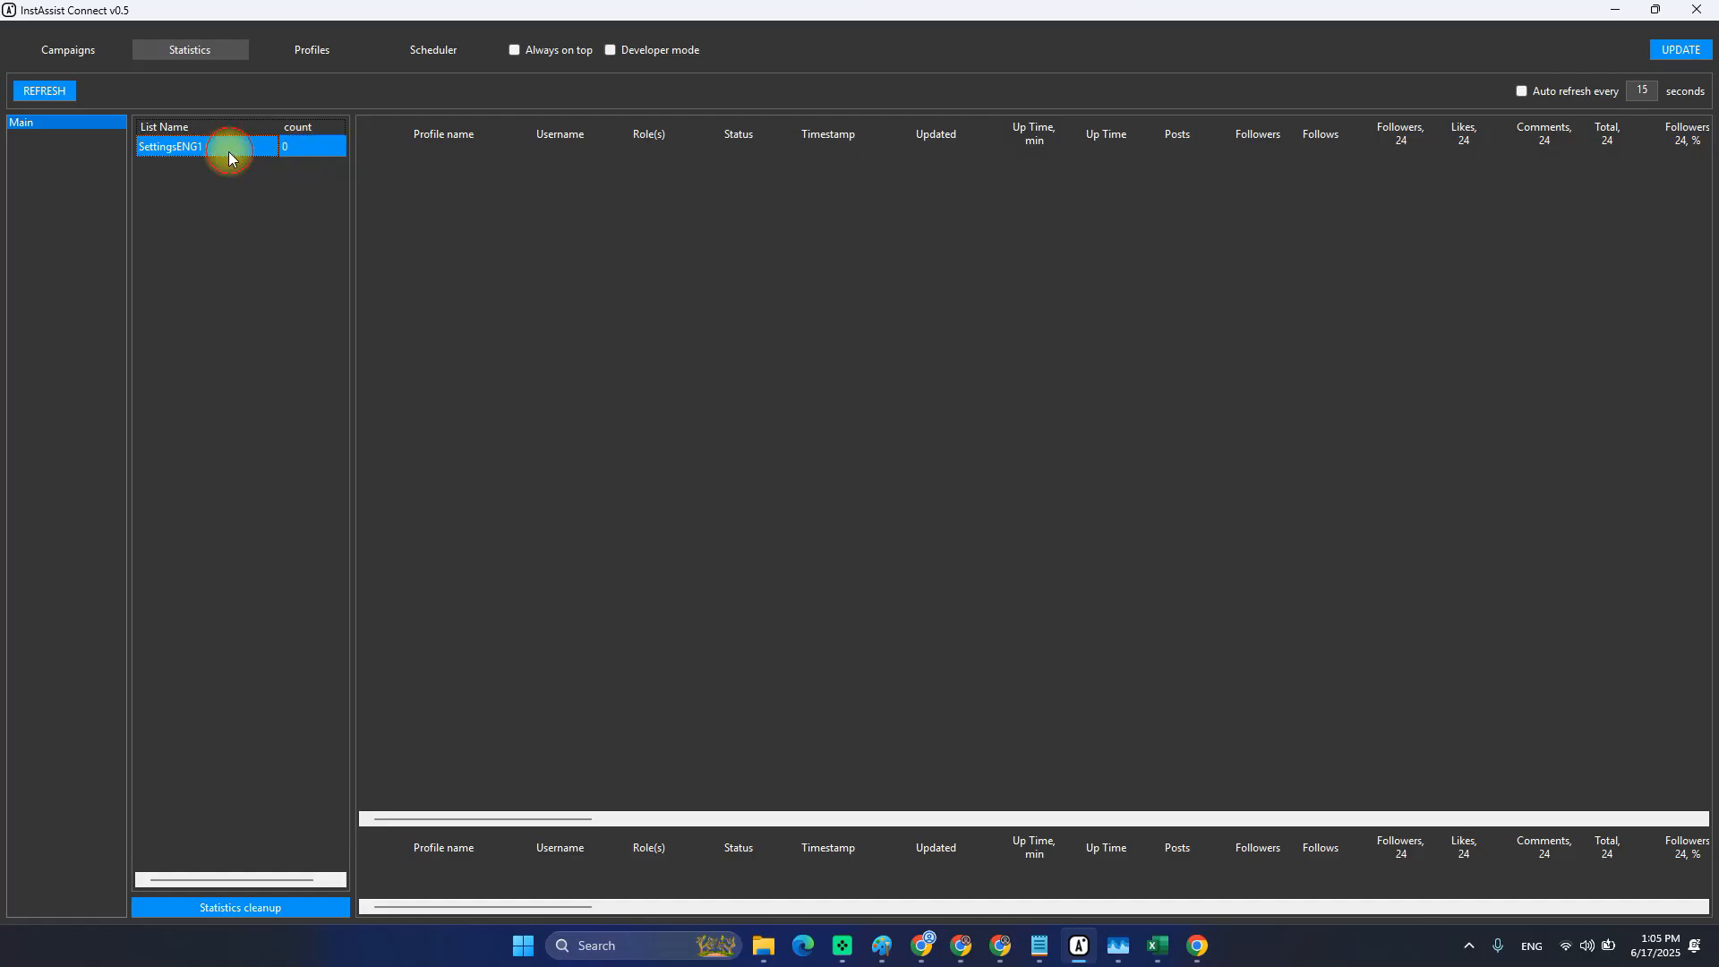
{"action": "left_click", "coordinate": [309, 145]}
{"action": "left_click", "coordinate": [297, 49]}
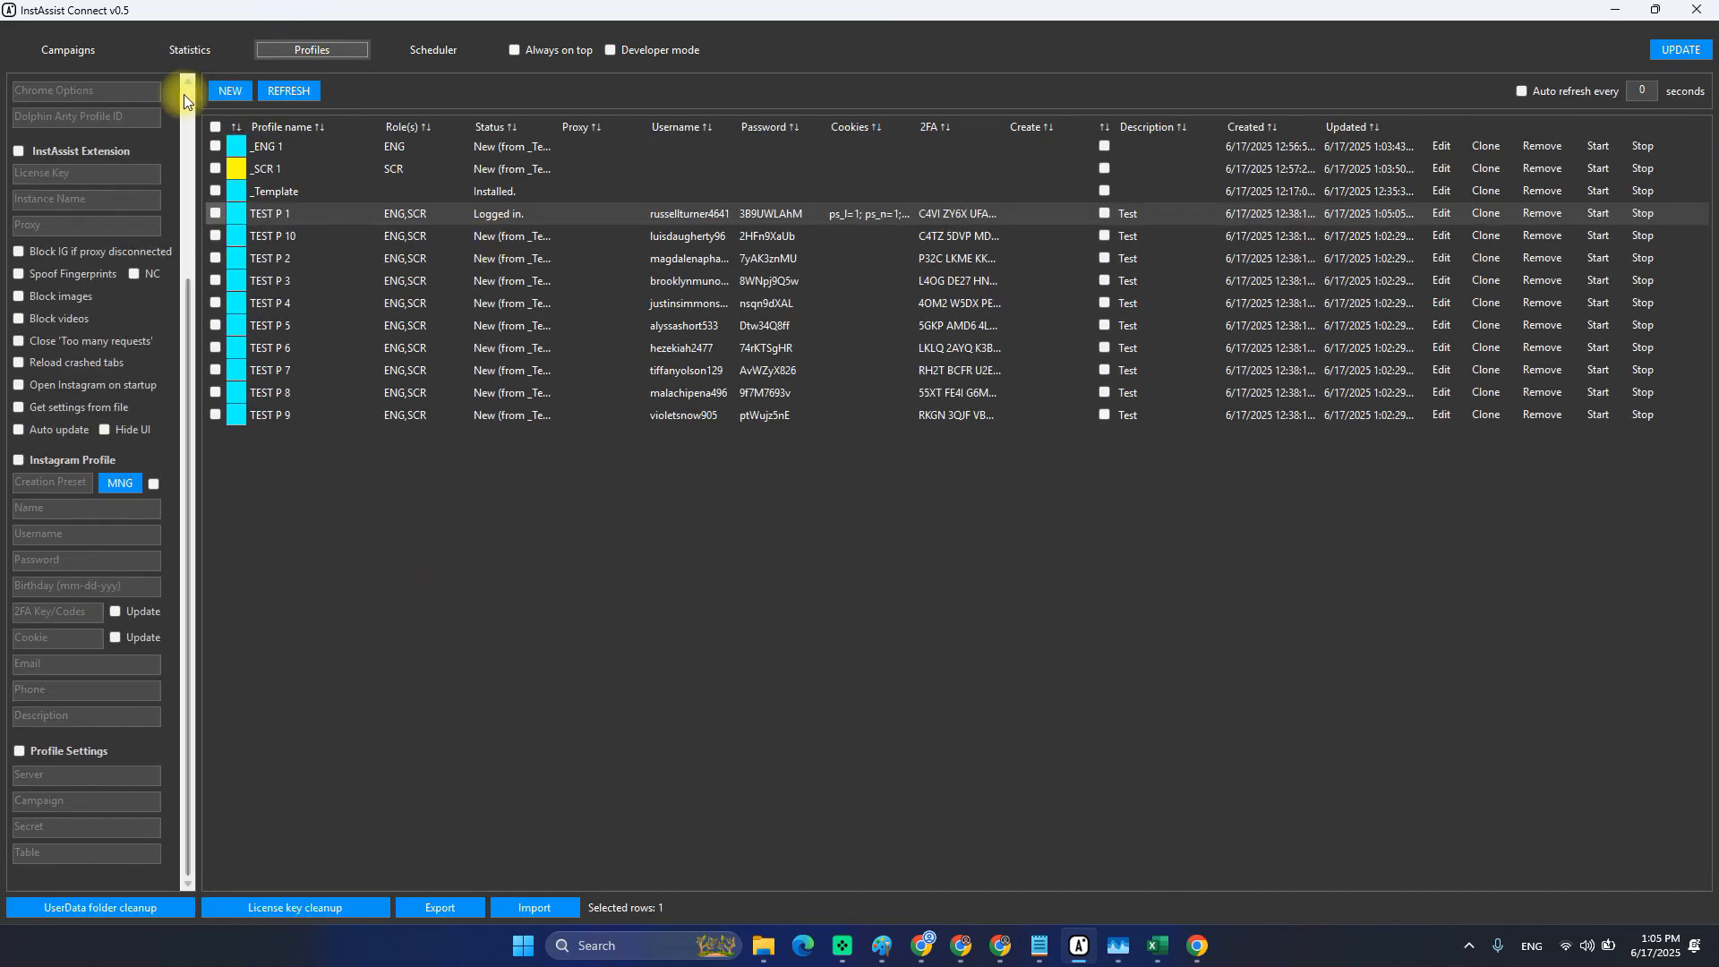
{"action": "left_click", "coordinate": [265, 170]}
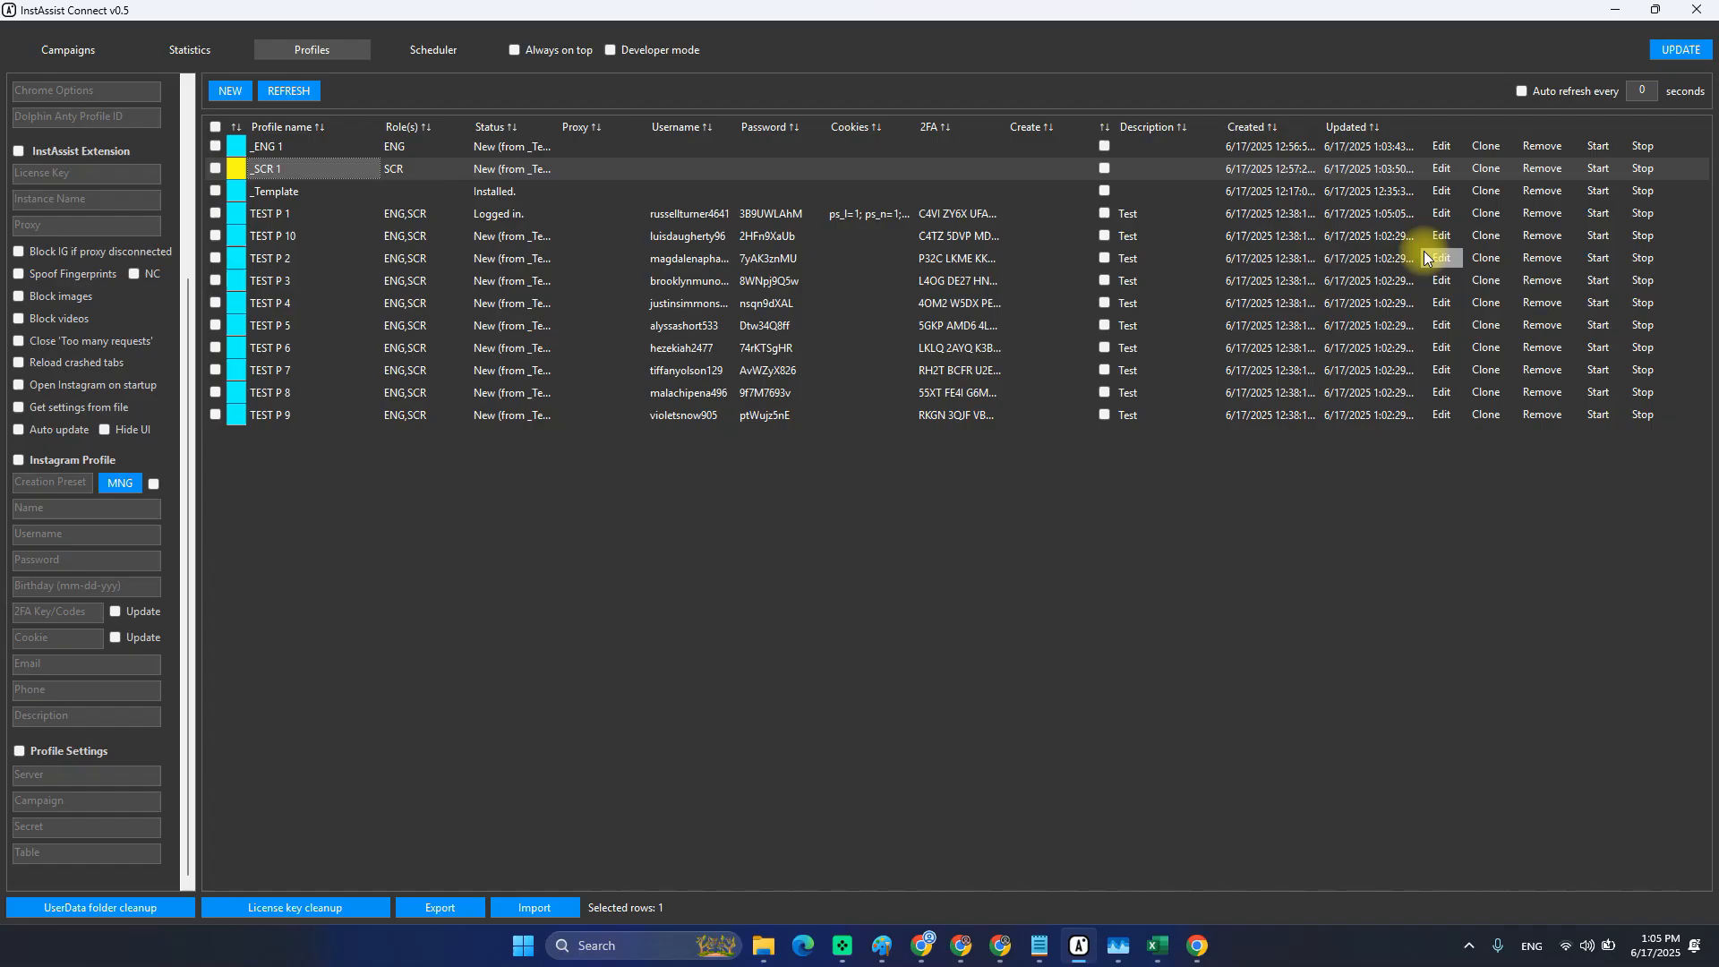
{"action": "left_click", "coordinate": [1436, 169]}
{"action": "double_click", "coordinate": [72, 852]}
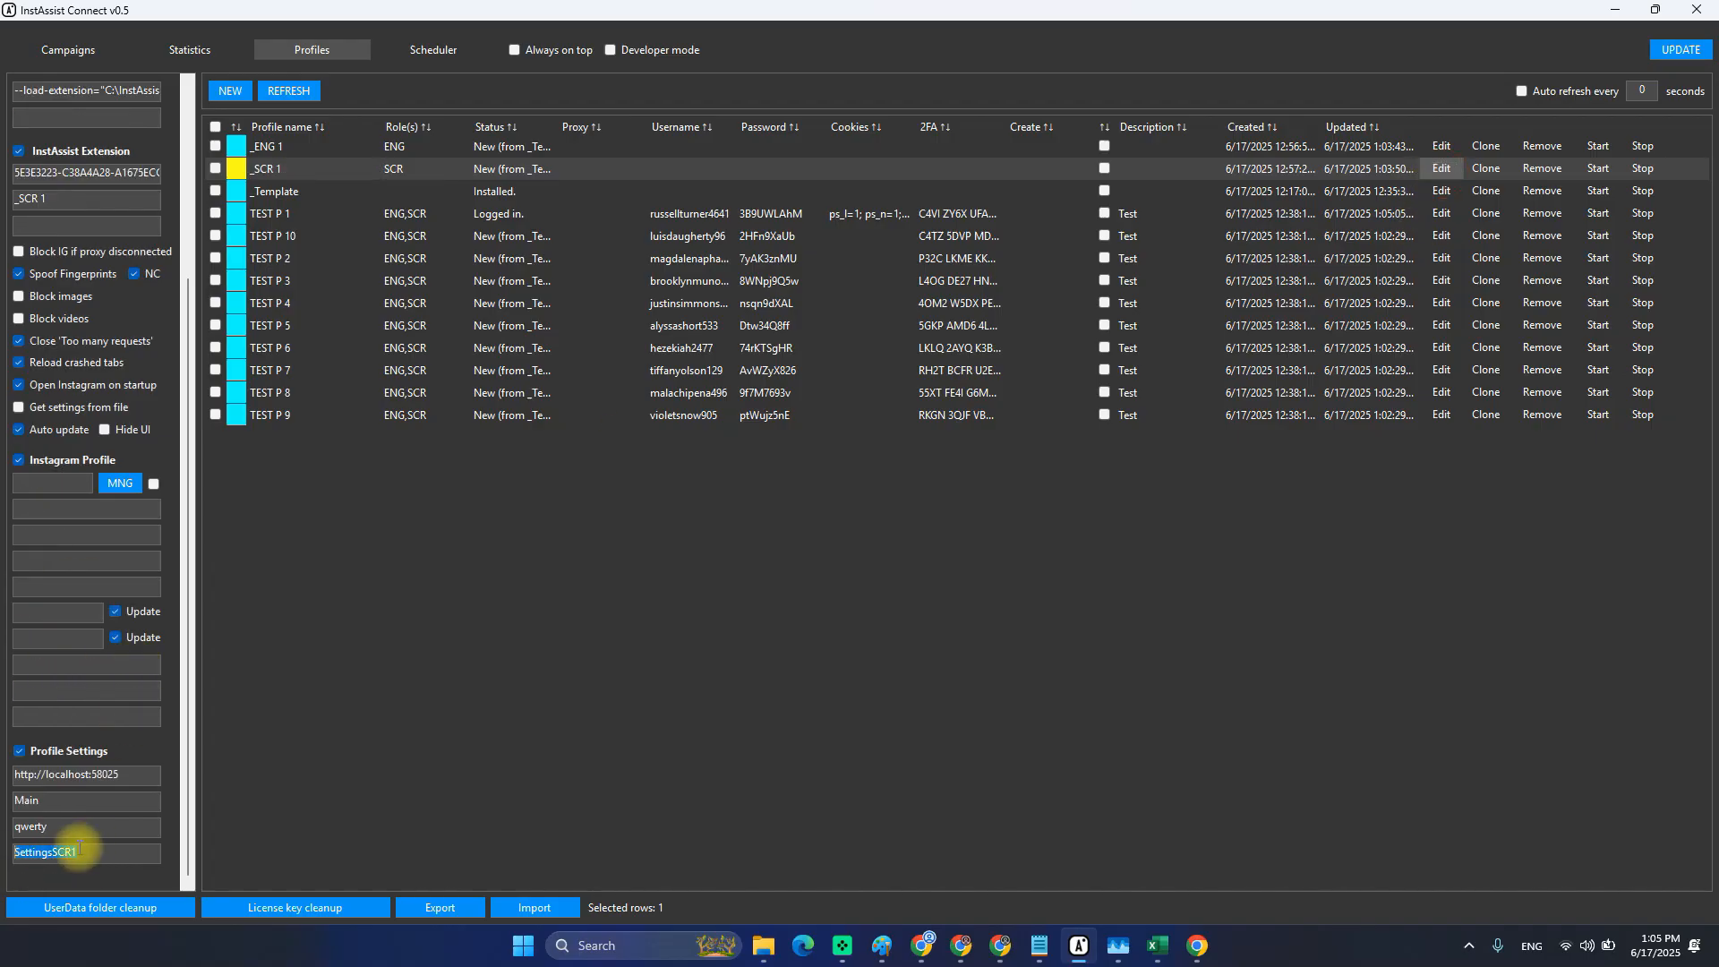
{"action": "left_click", "coordinate": [202, 52]}
{"action": "left_click", "coordinate": [315, 53]}
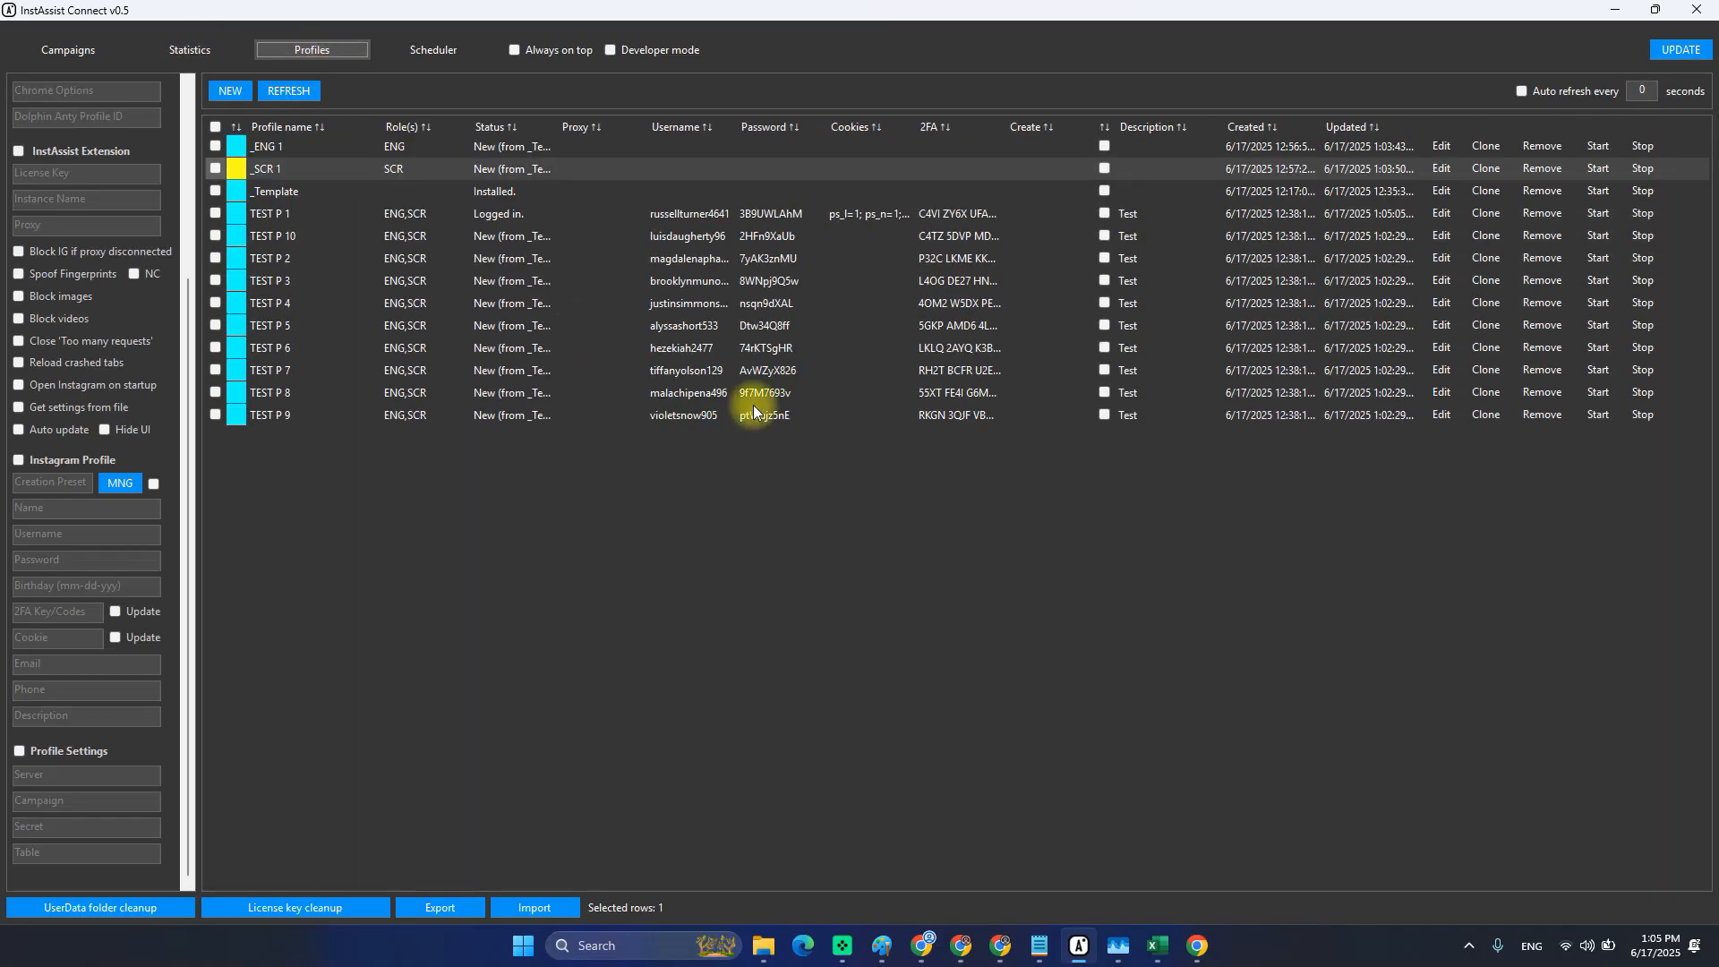